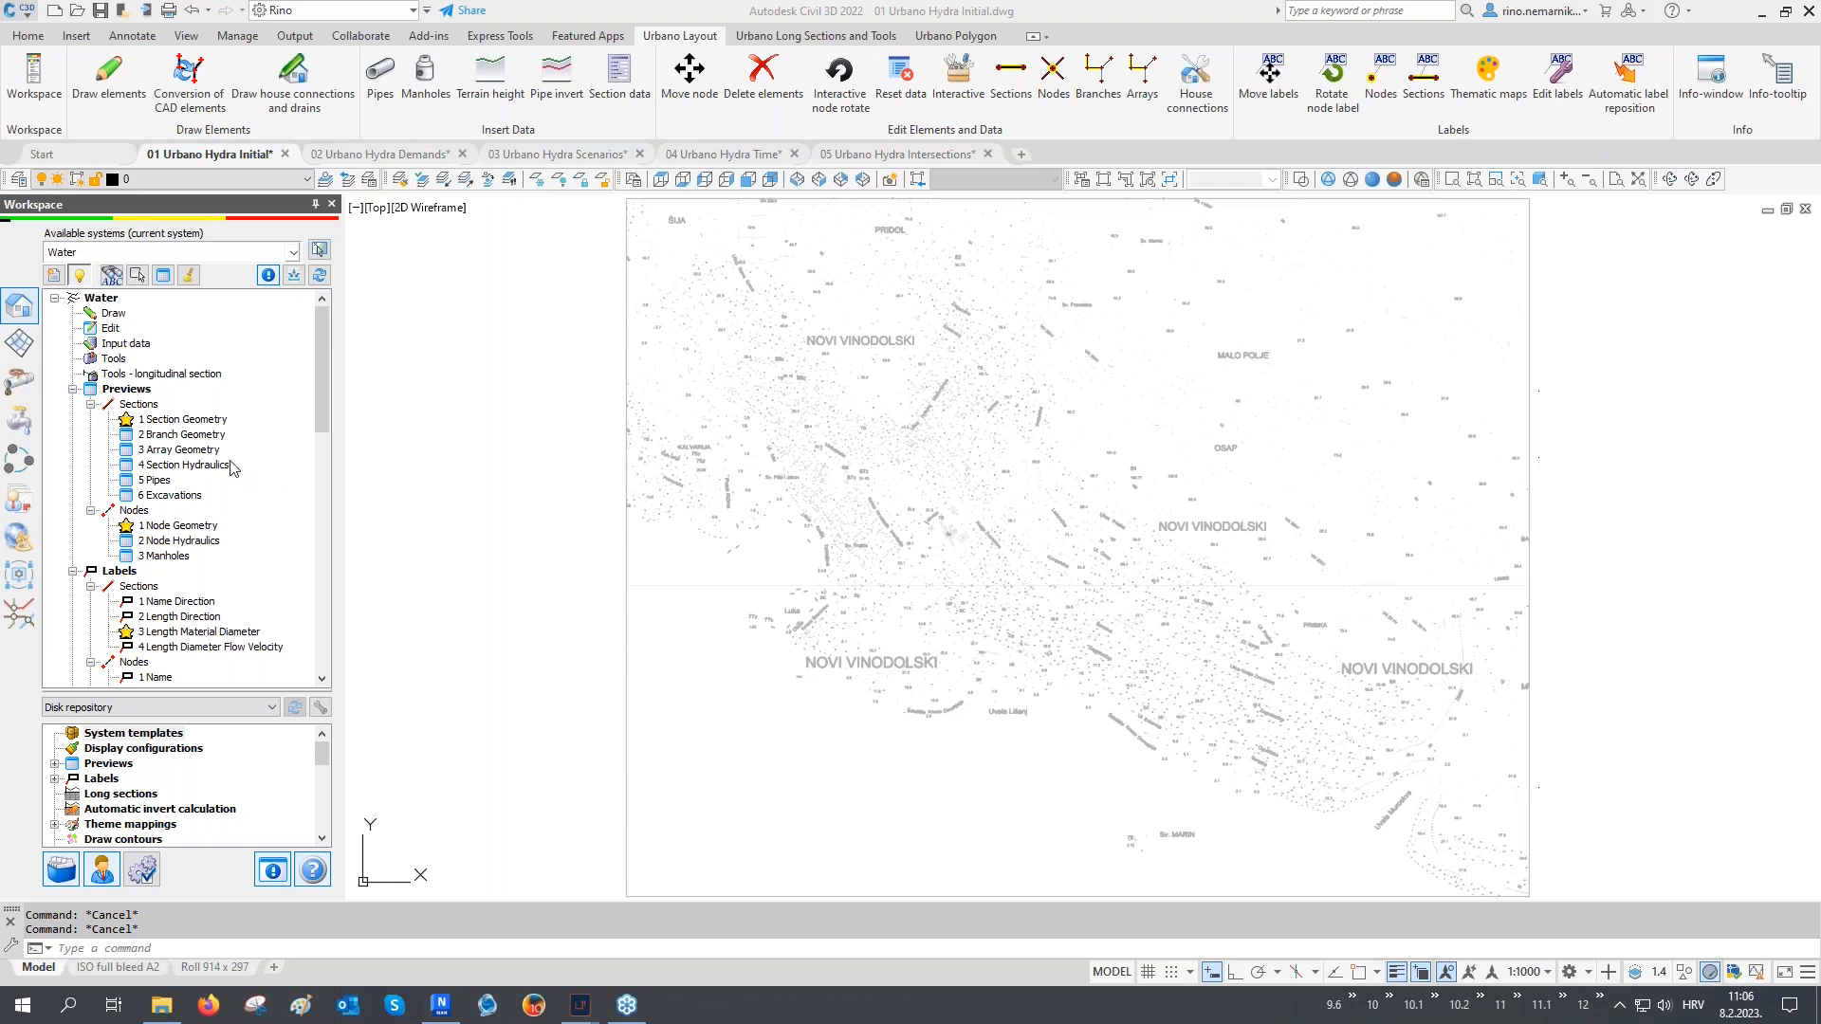
Look up Novi Vinodolski on the satellite map of the Google Maps import, examine the town area, and cancel the map selection
right_click(116, 360)
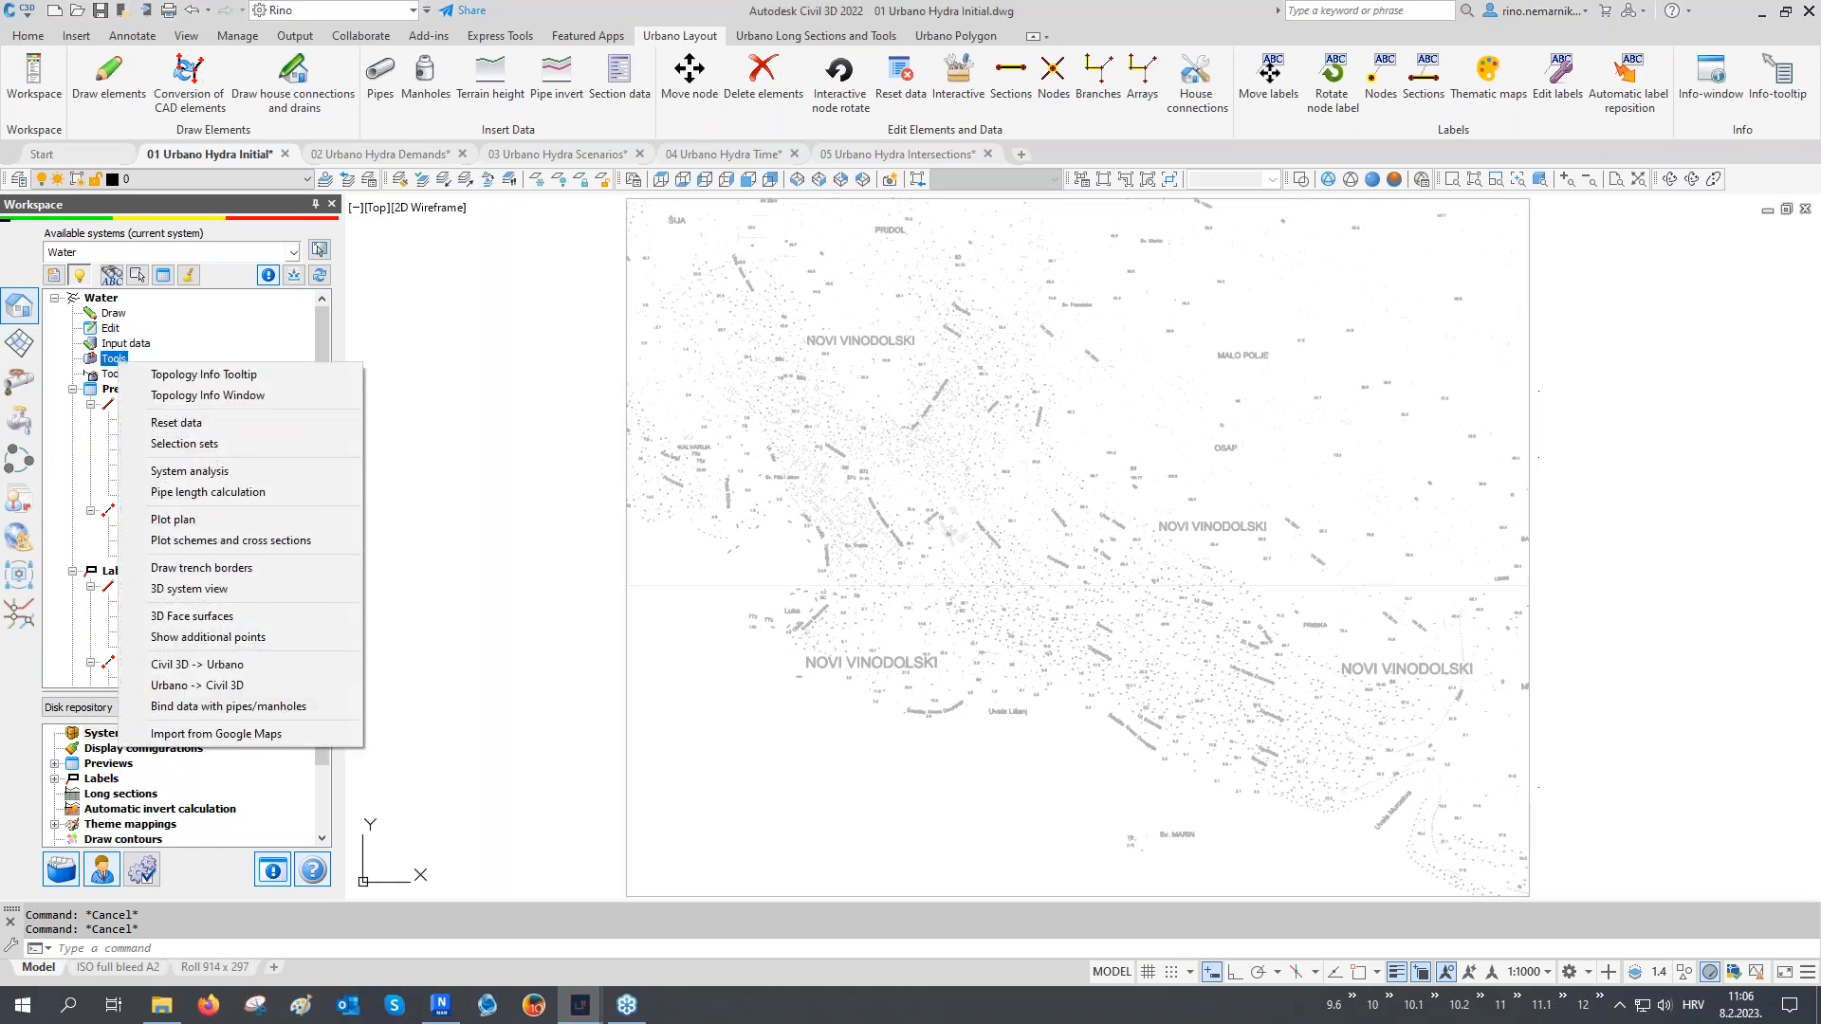
click(252, 734)
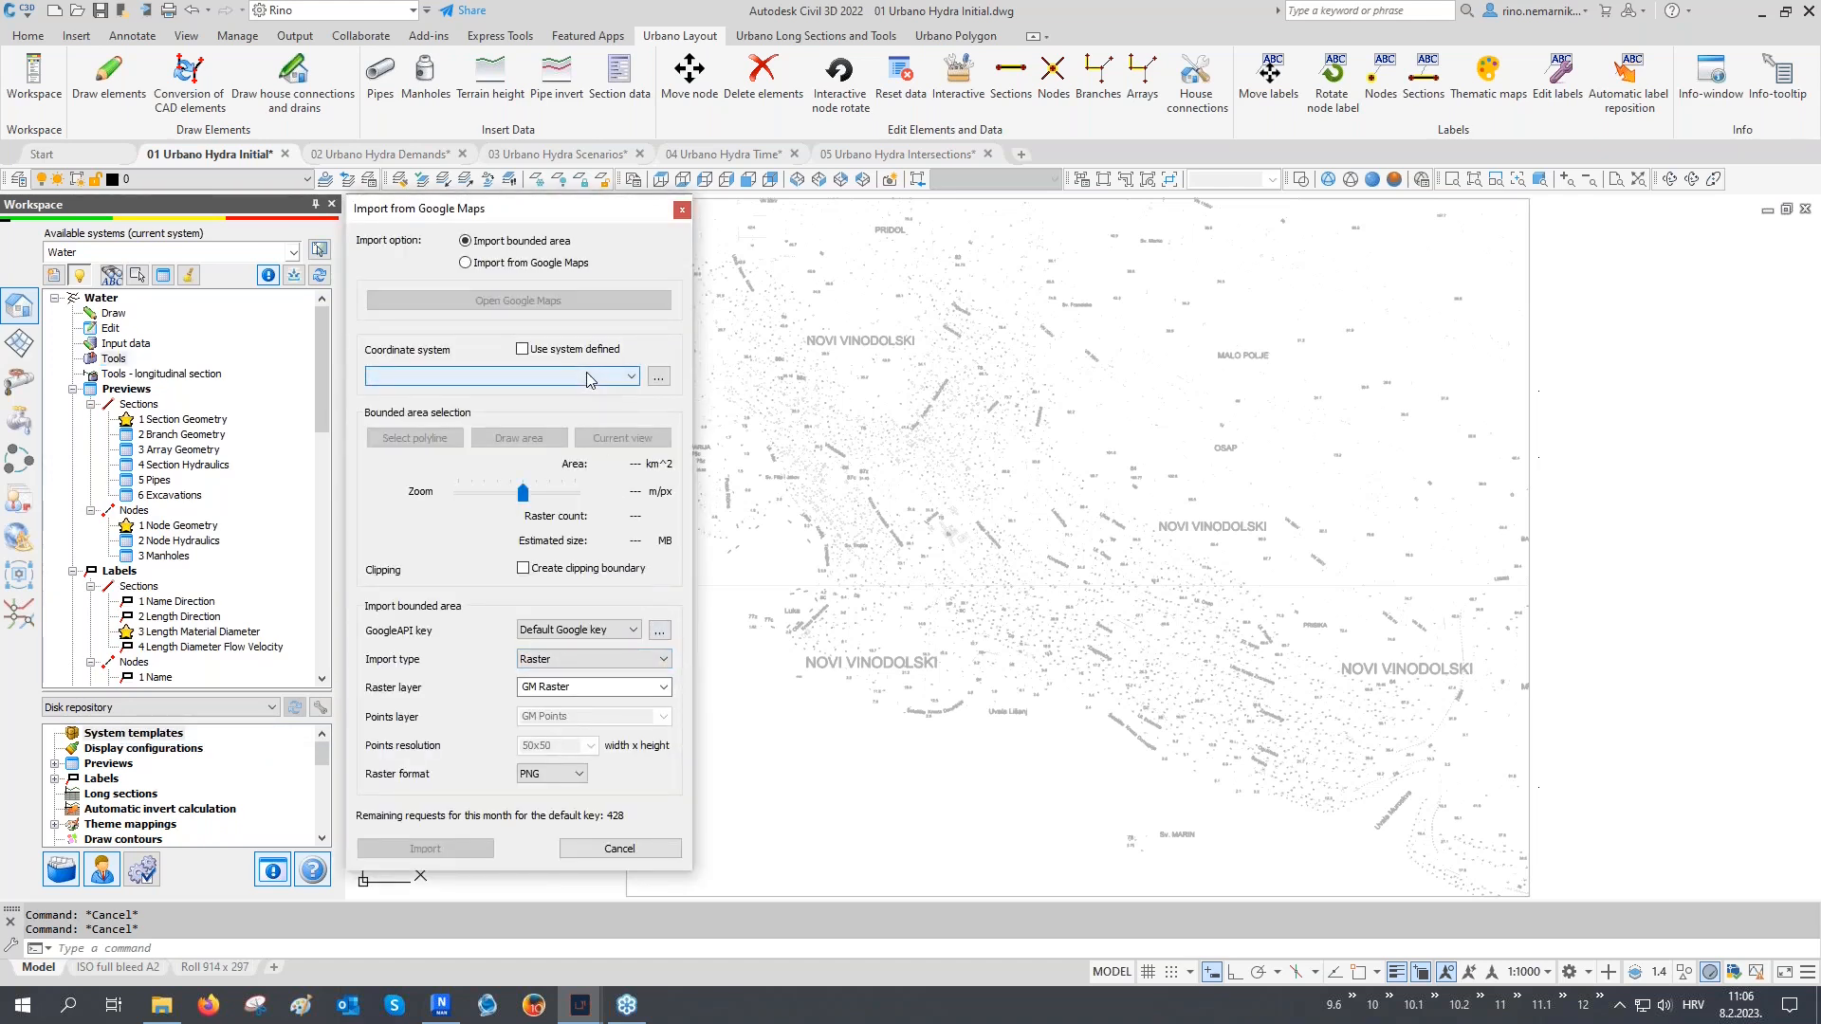
click(531, 265)
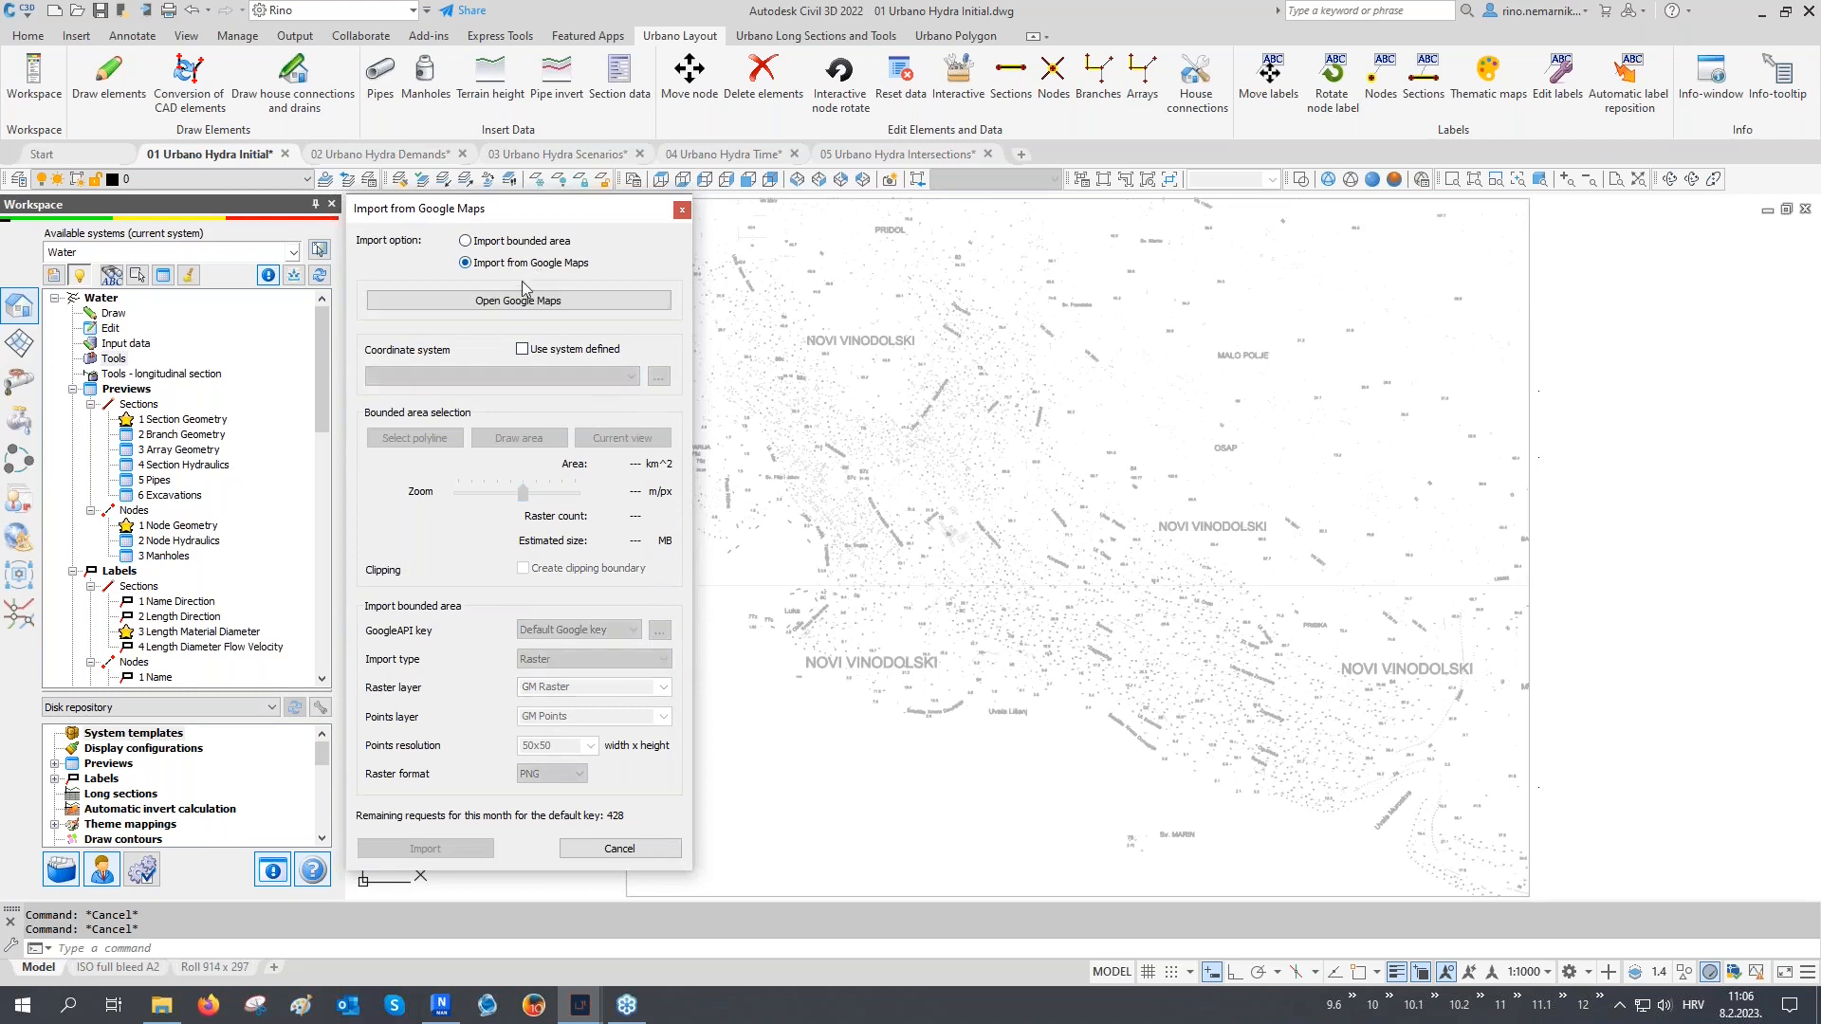
click(520, 302)
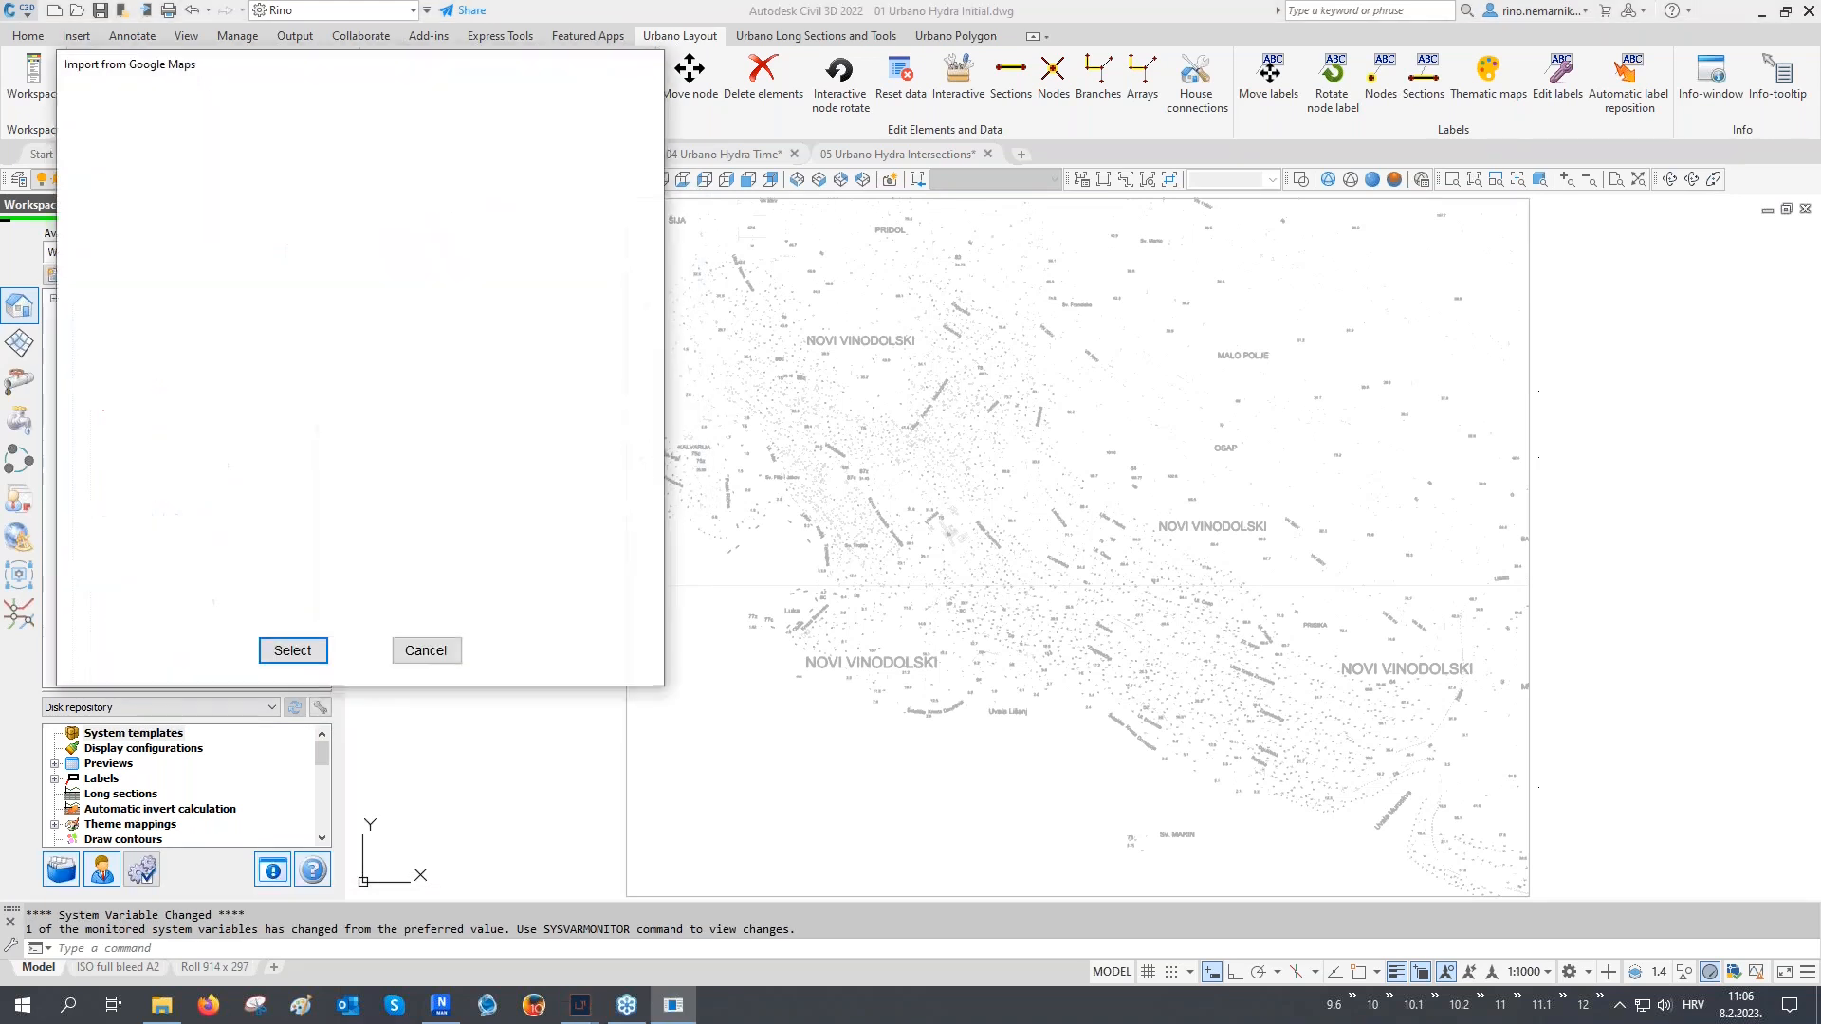
click(317, 108)
text(Novi Vinodolski)
click(325, 150)
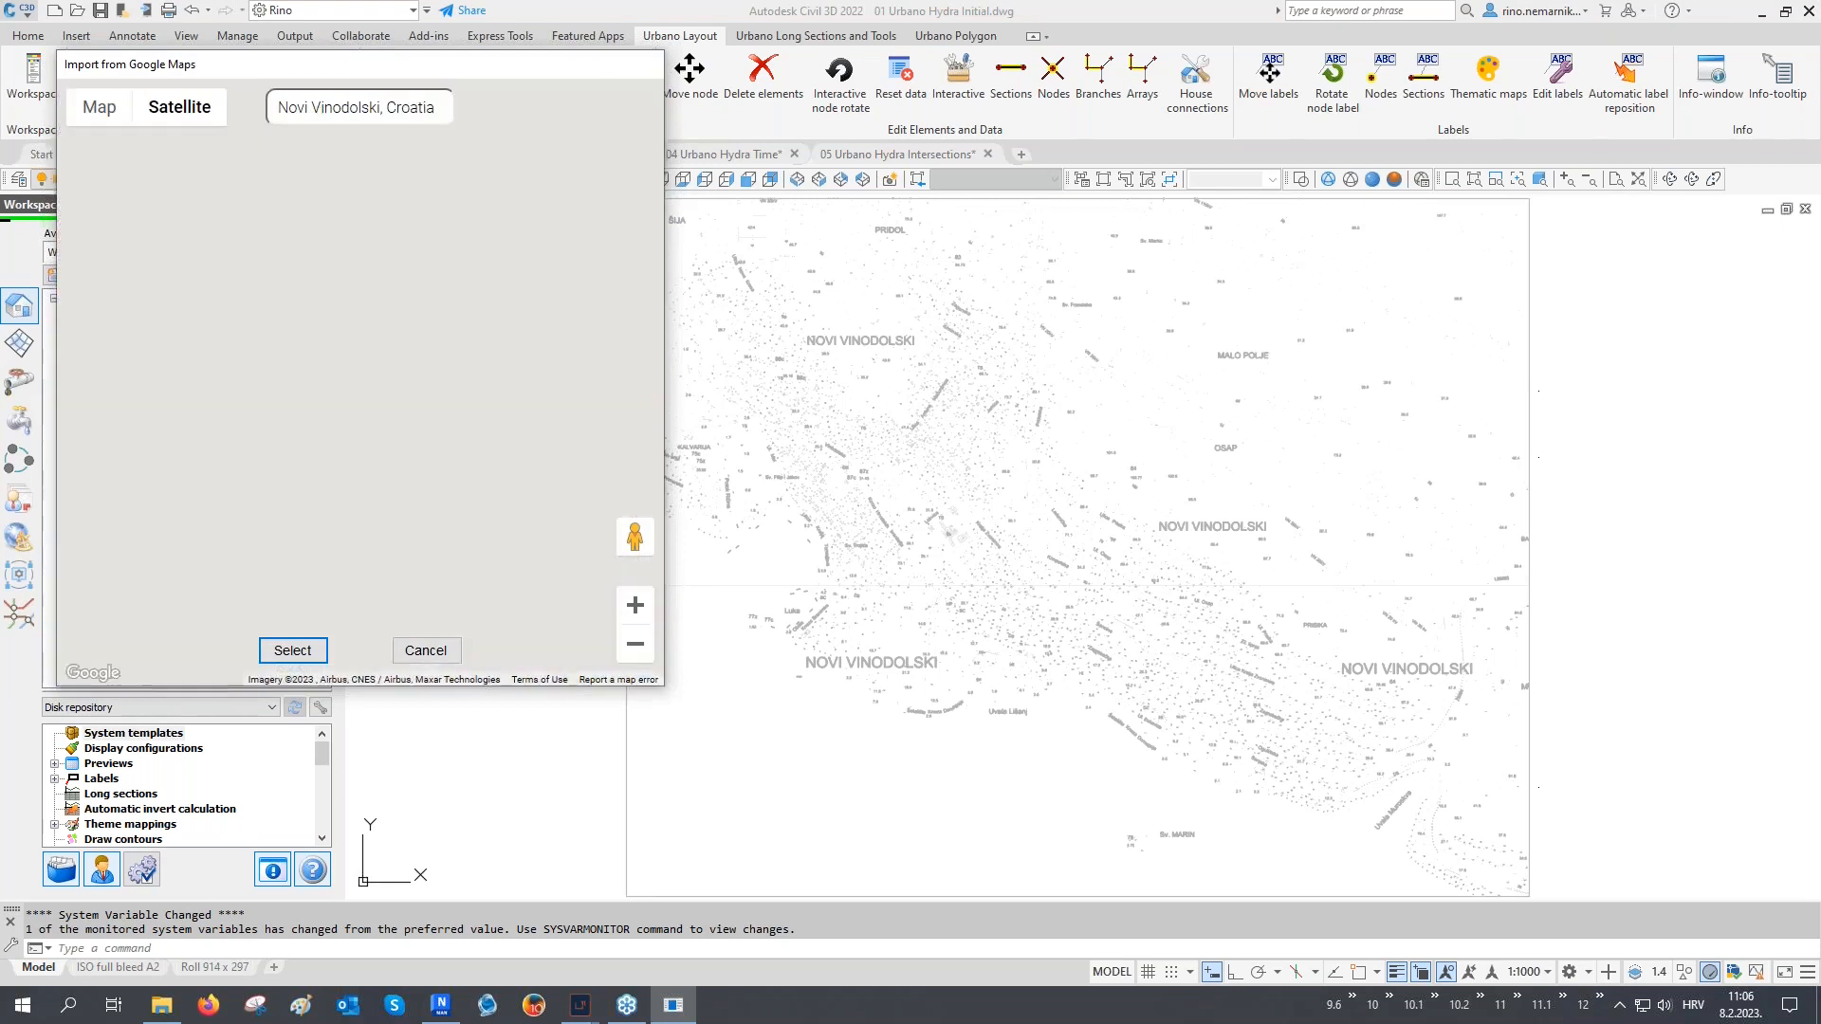
drag(422, 413, 259, 386)
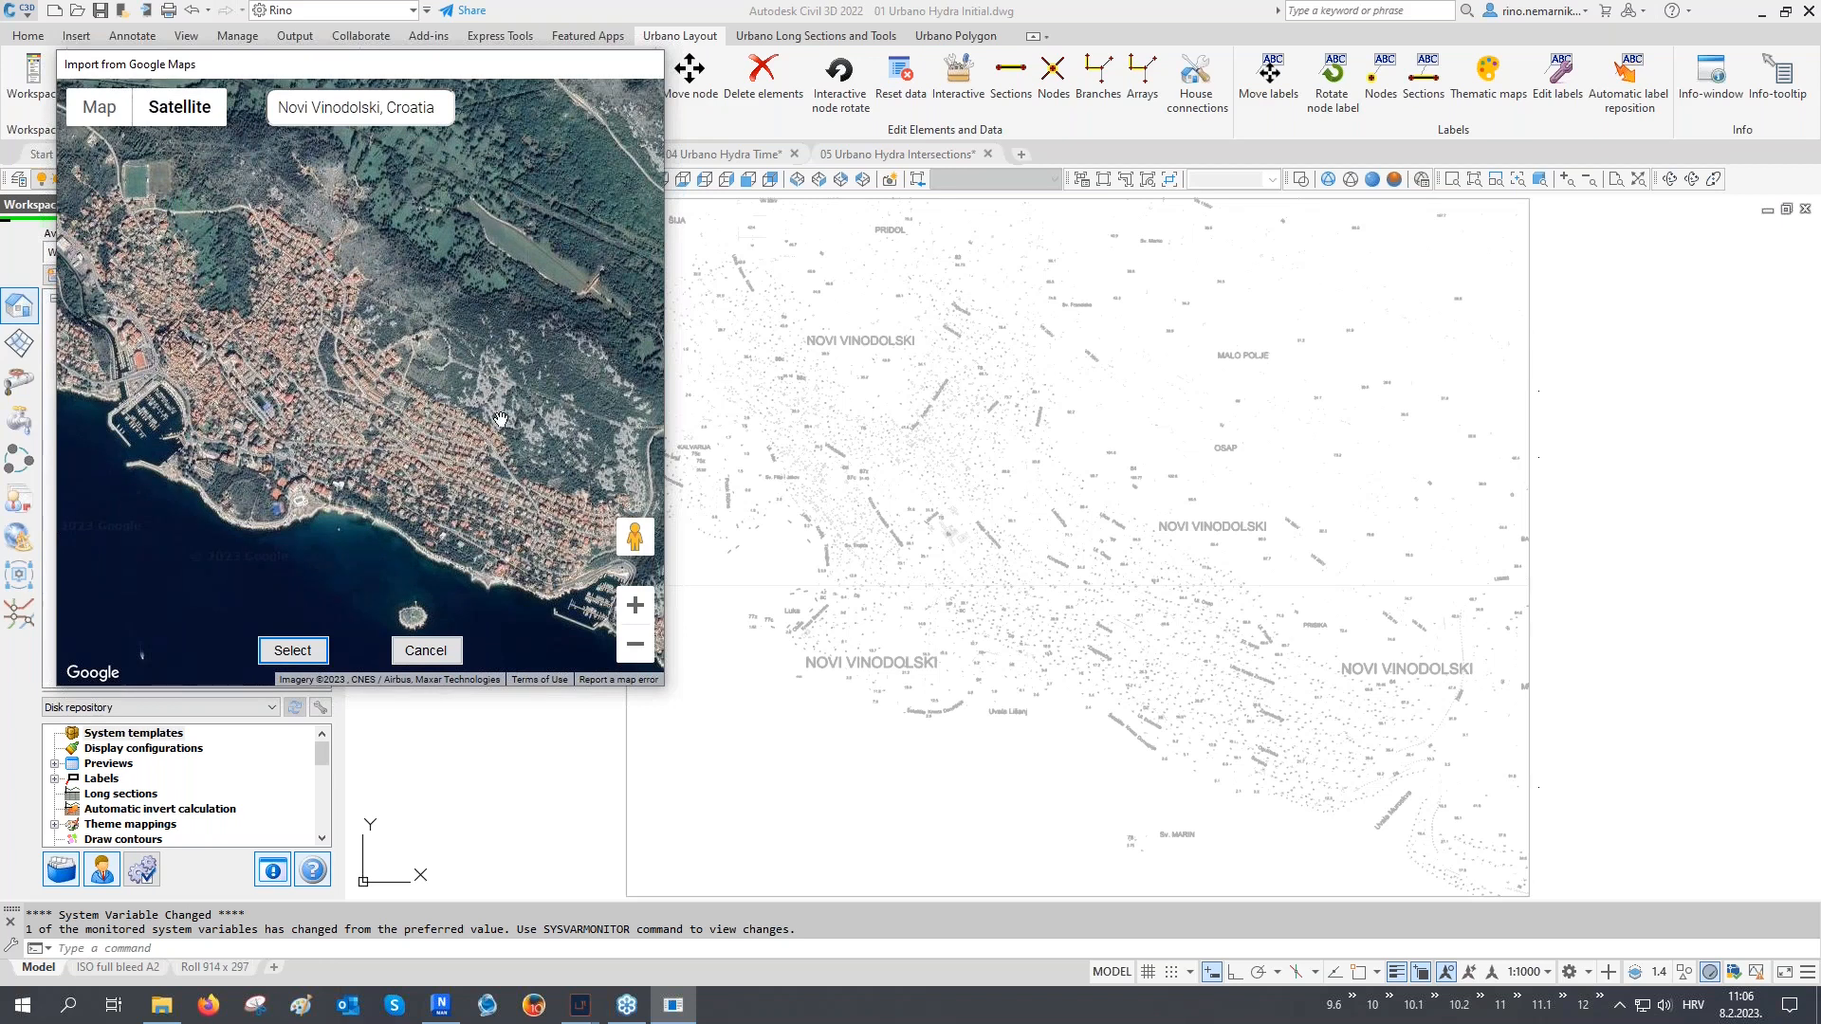
click(426, 650)
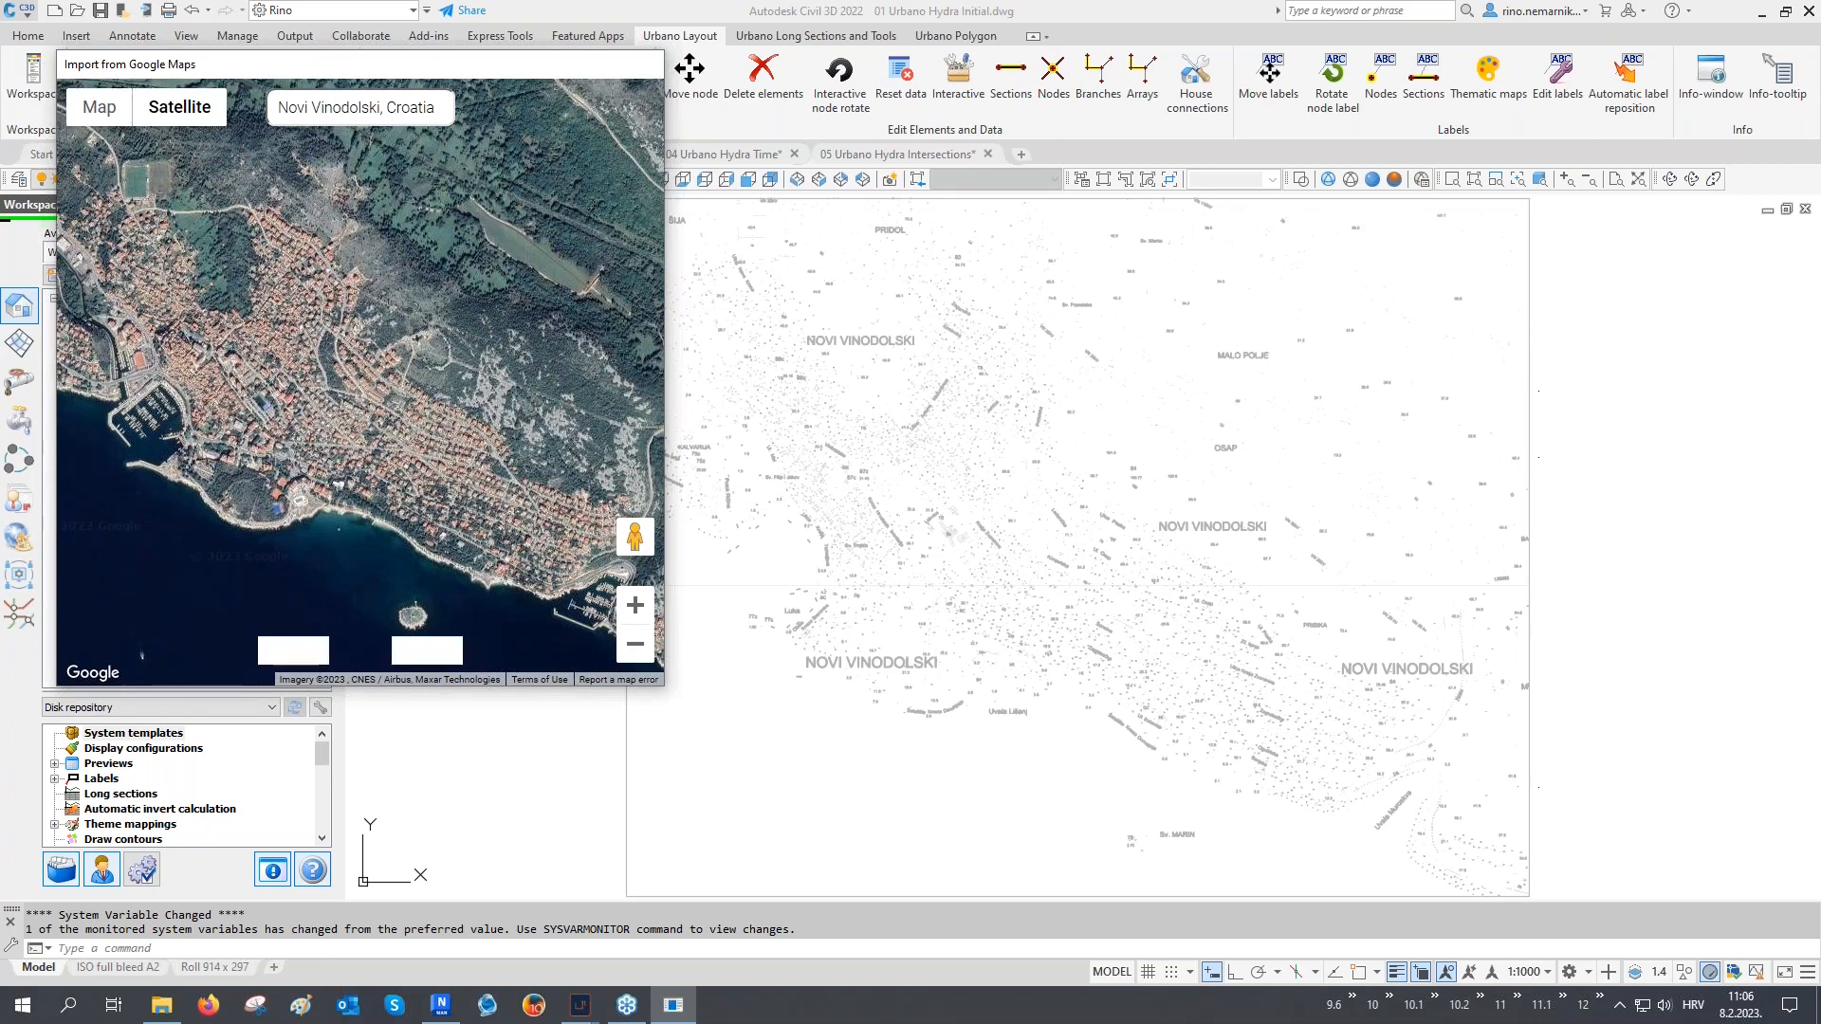
Reopen the Google Maps import for a bounded area and set the coordinate system to MGI 1901 / Balkans zone 5
click(118, 359)
right_click(126, 367)
click(246, 736)
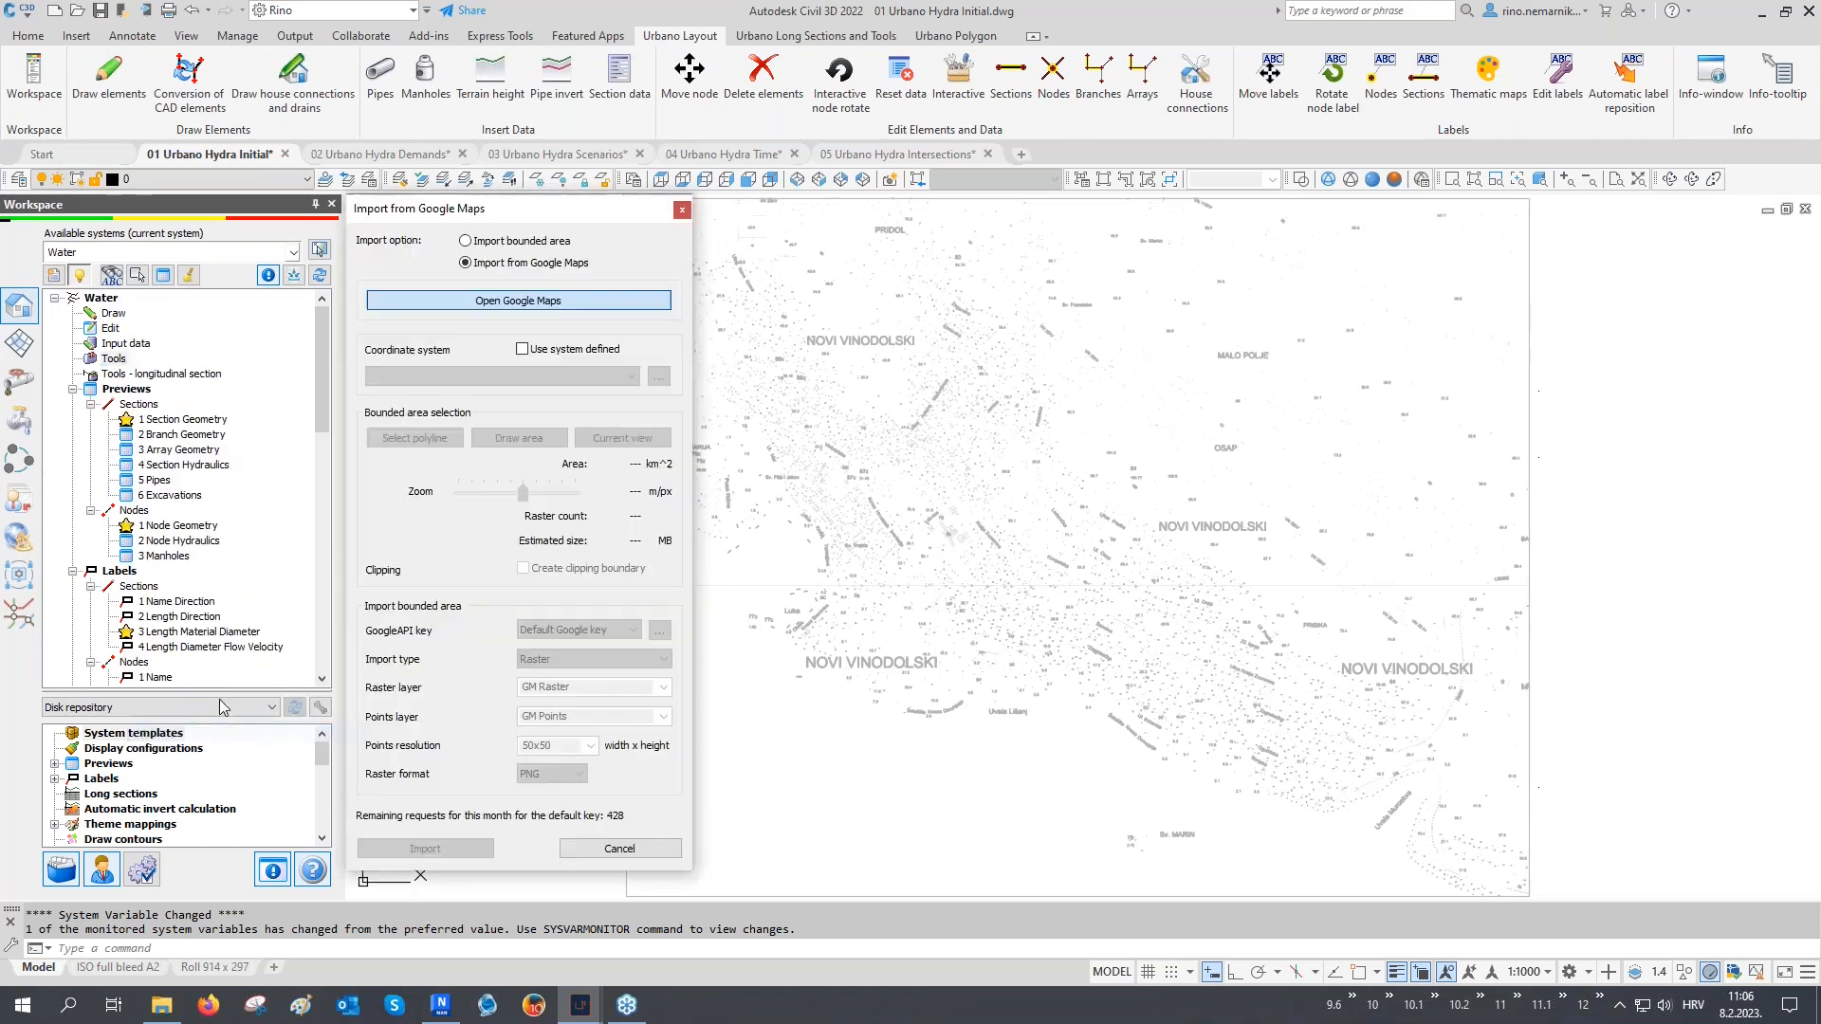
click(520, 243)
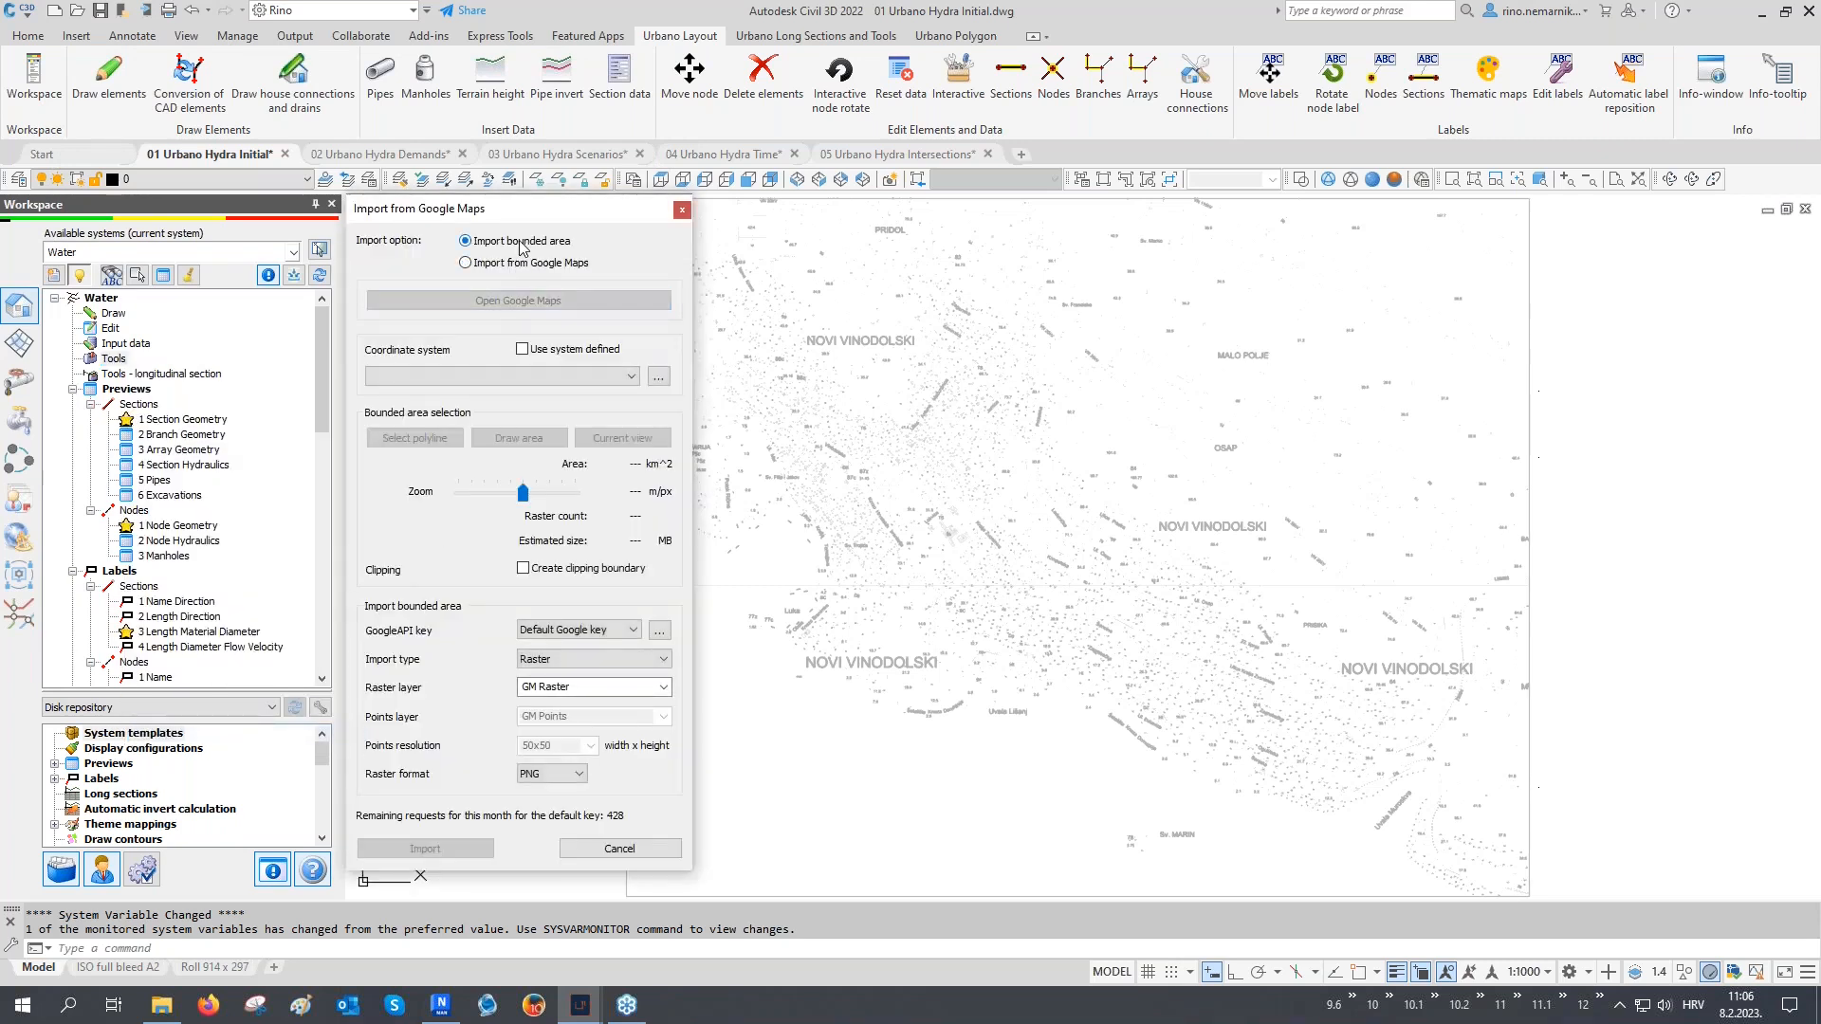
click(491, 375)
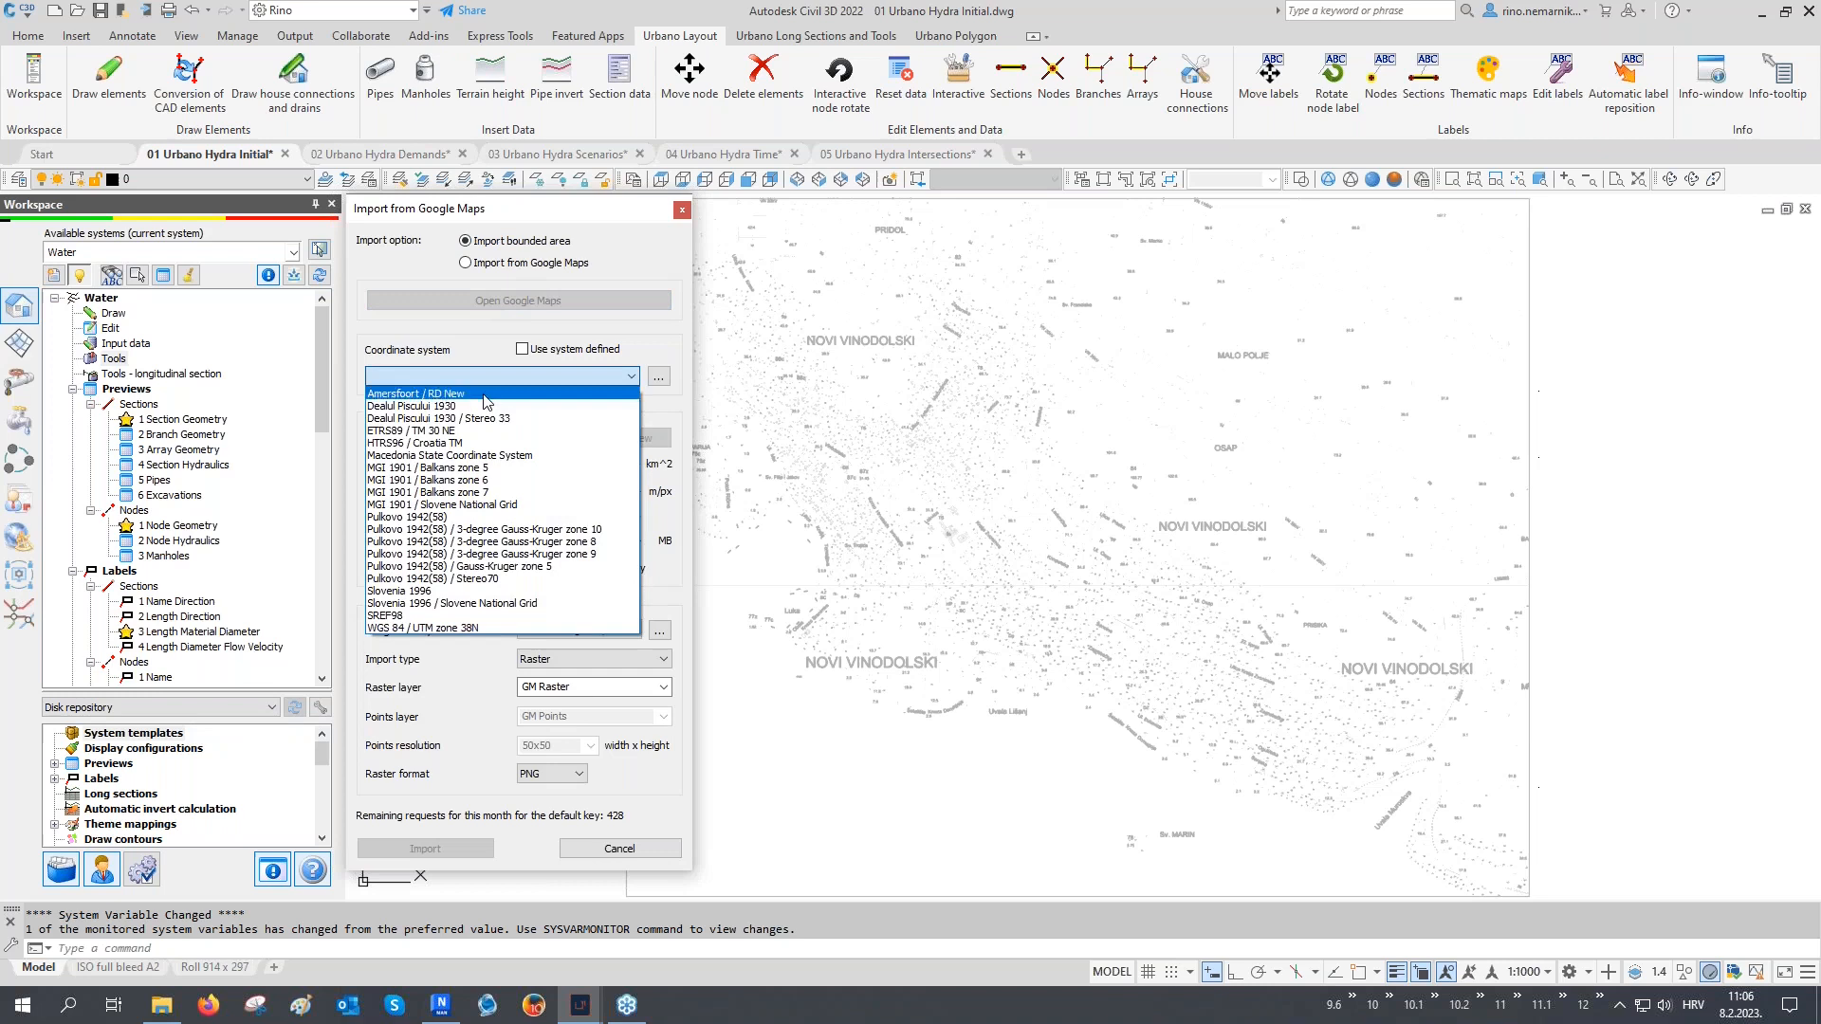
click(483, 467)
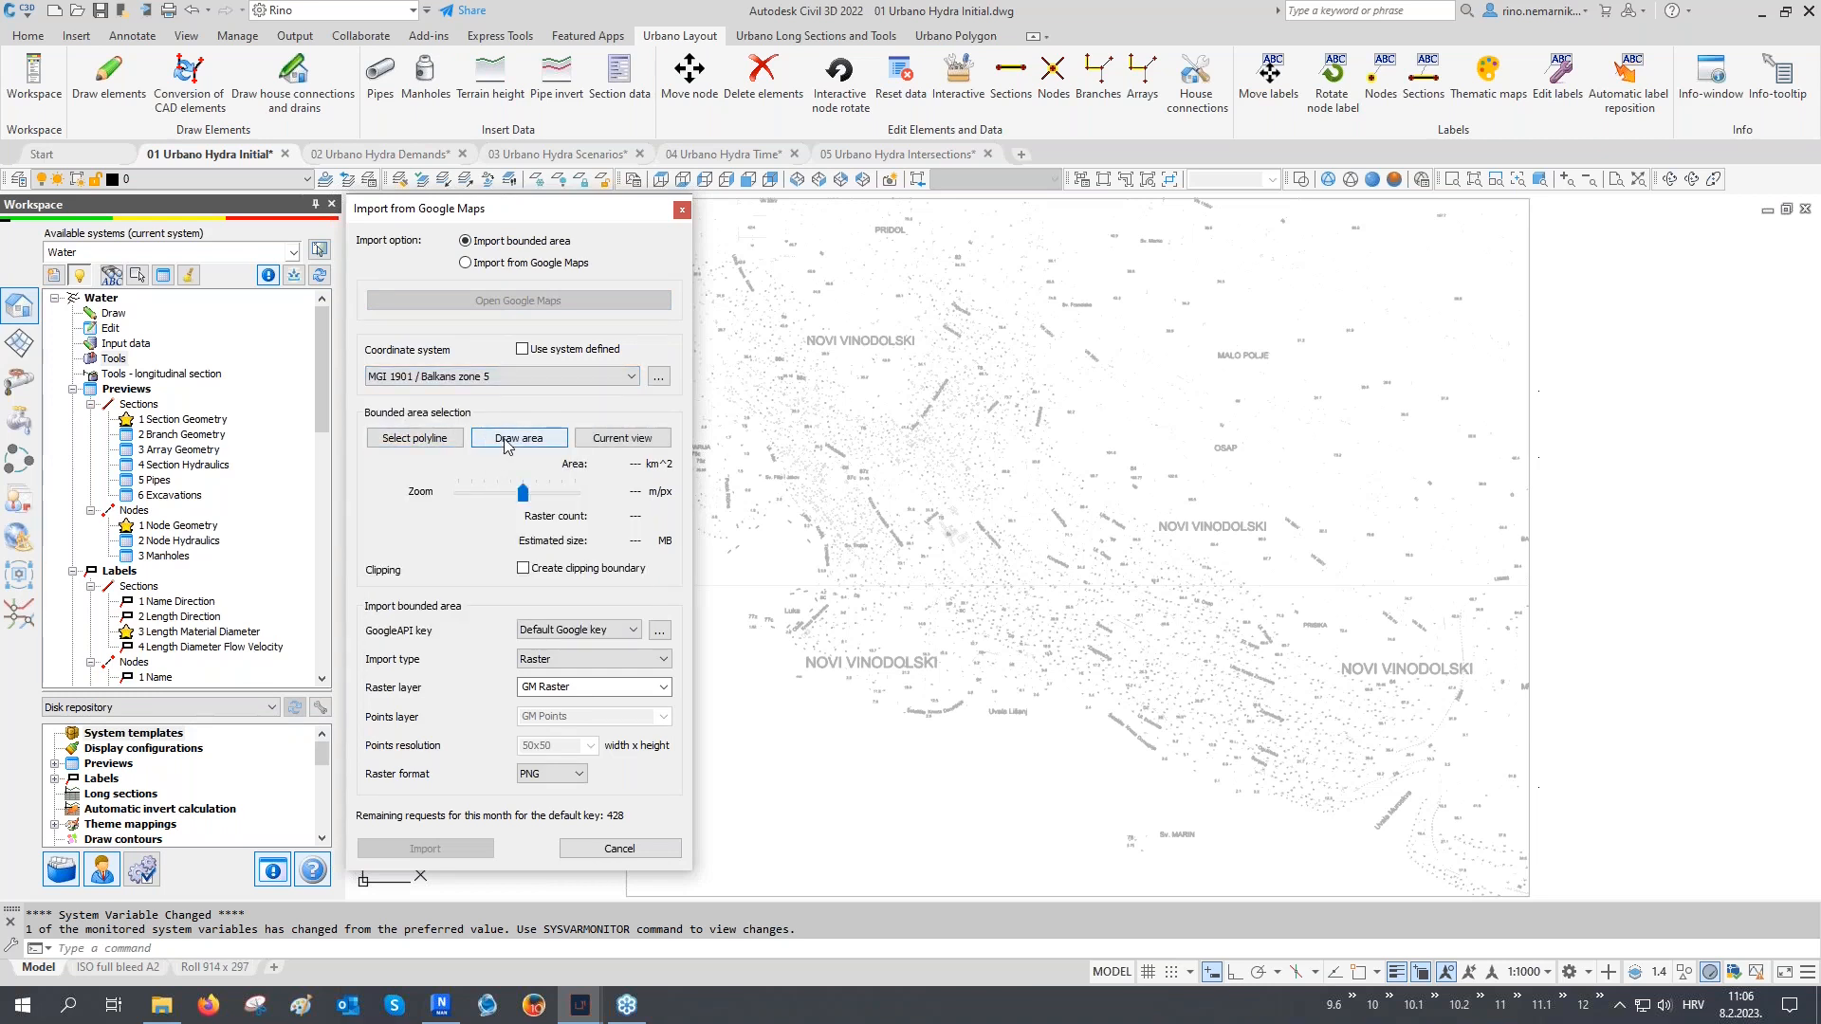
Restore the layer state 02 Clipping boundary while keeping the Google Maps import open
click(614, 449)
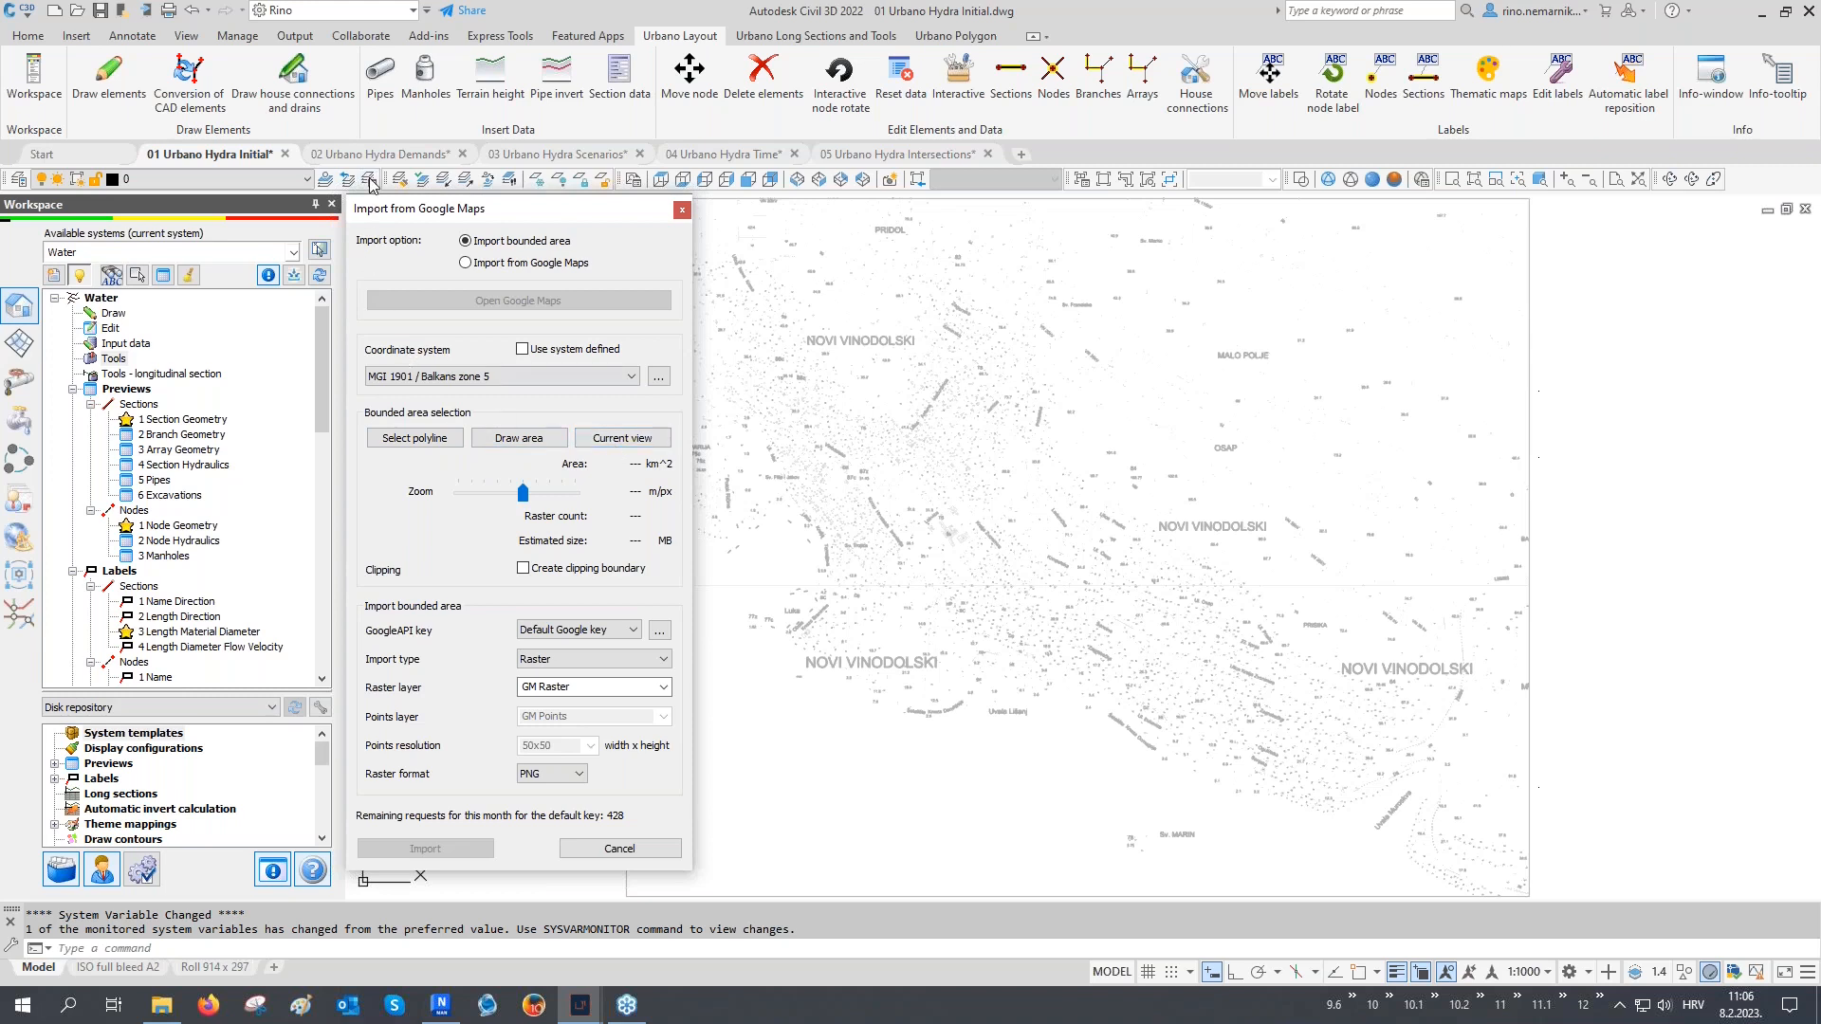
click(779, 370)
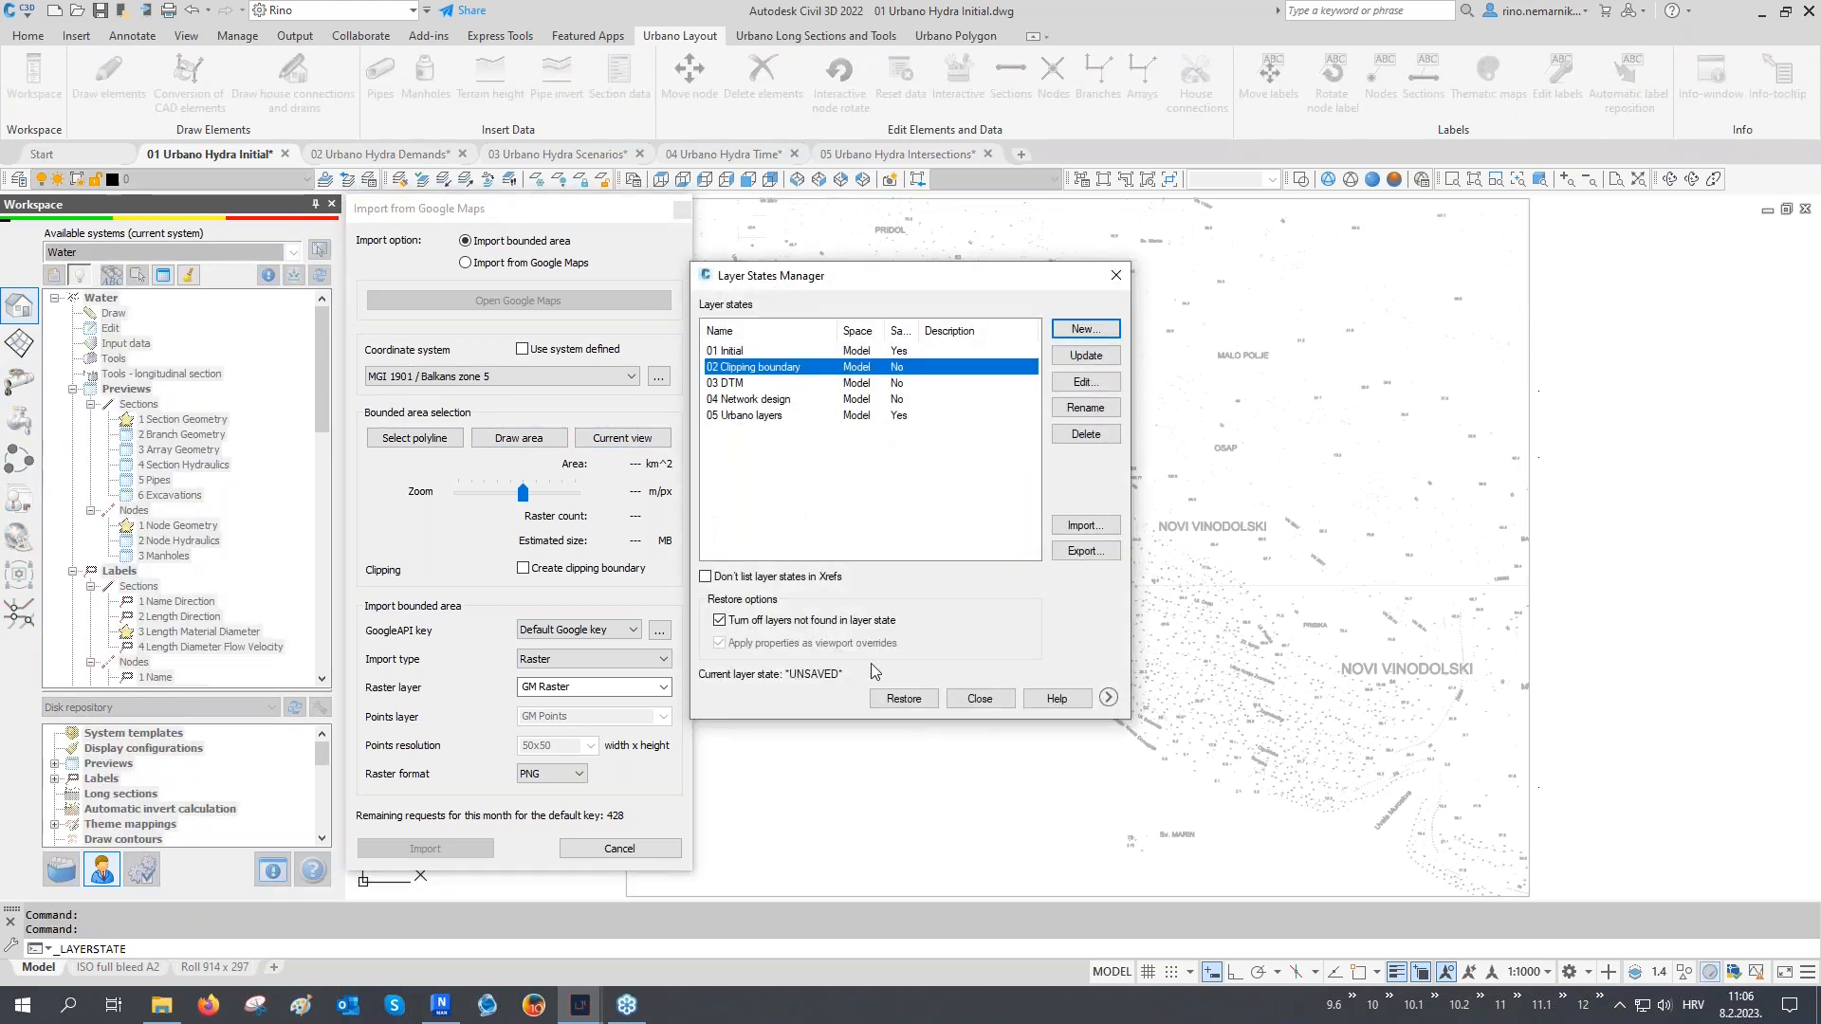
click(886, 702)
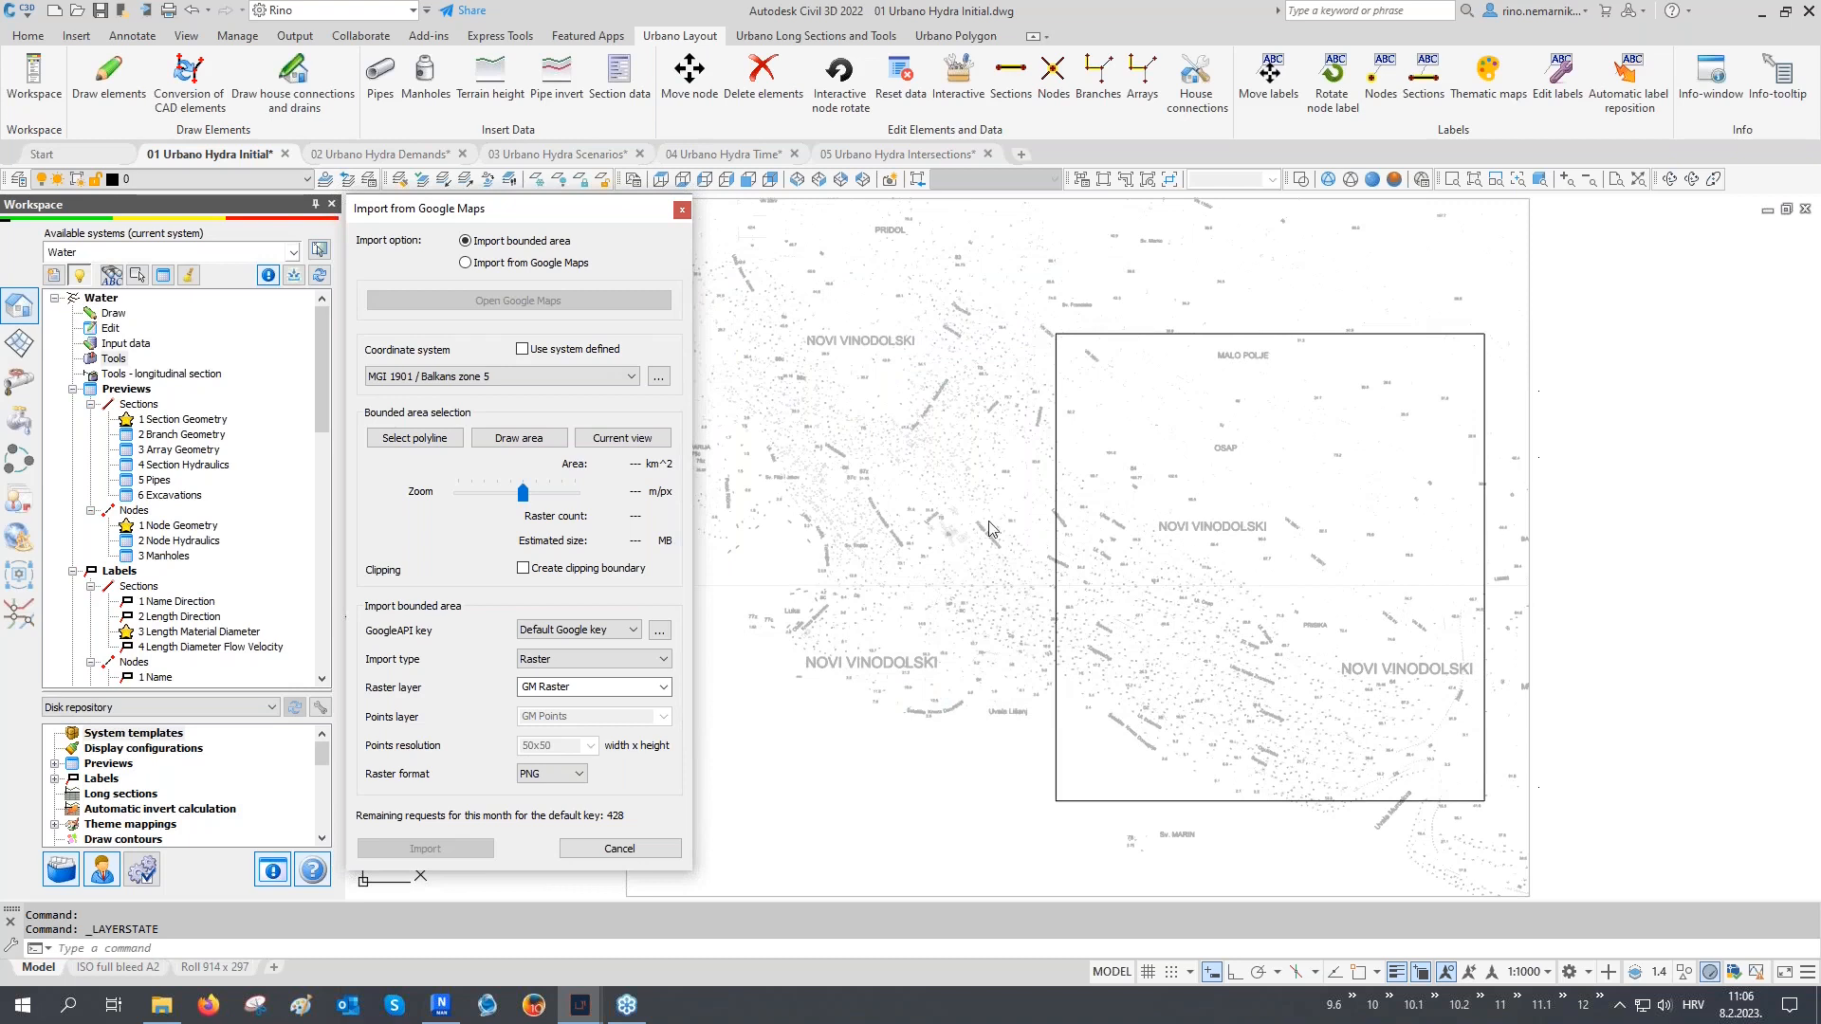
Use the rectangular clipping polyline as the bounded import area and set the zoom to 0.42 m/px
click(441, 446)
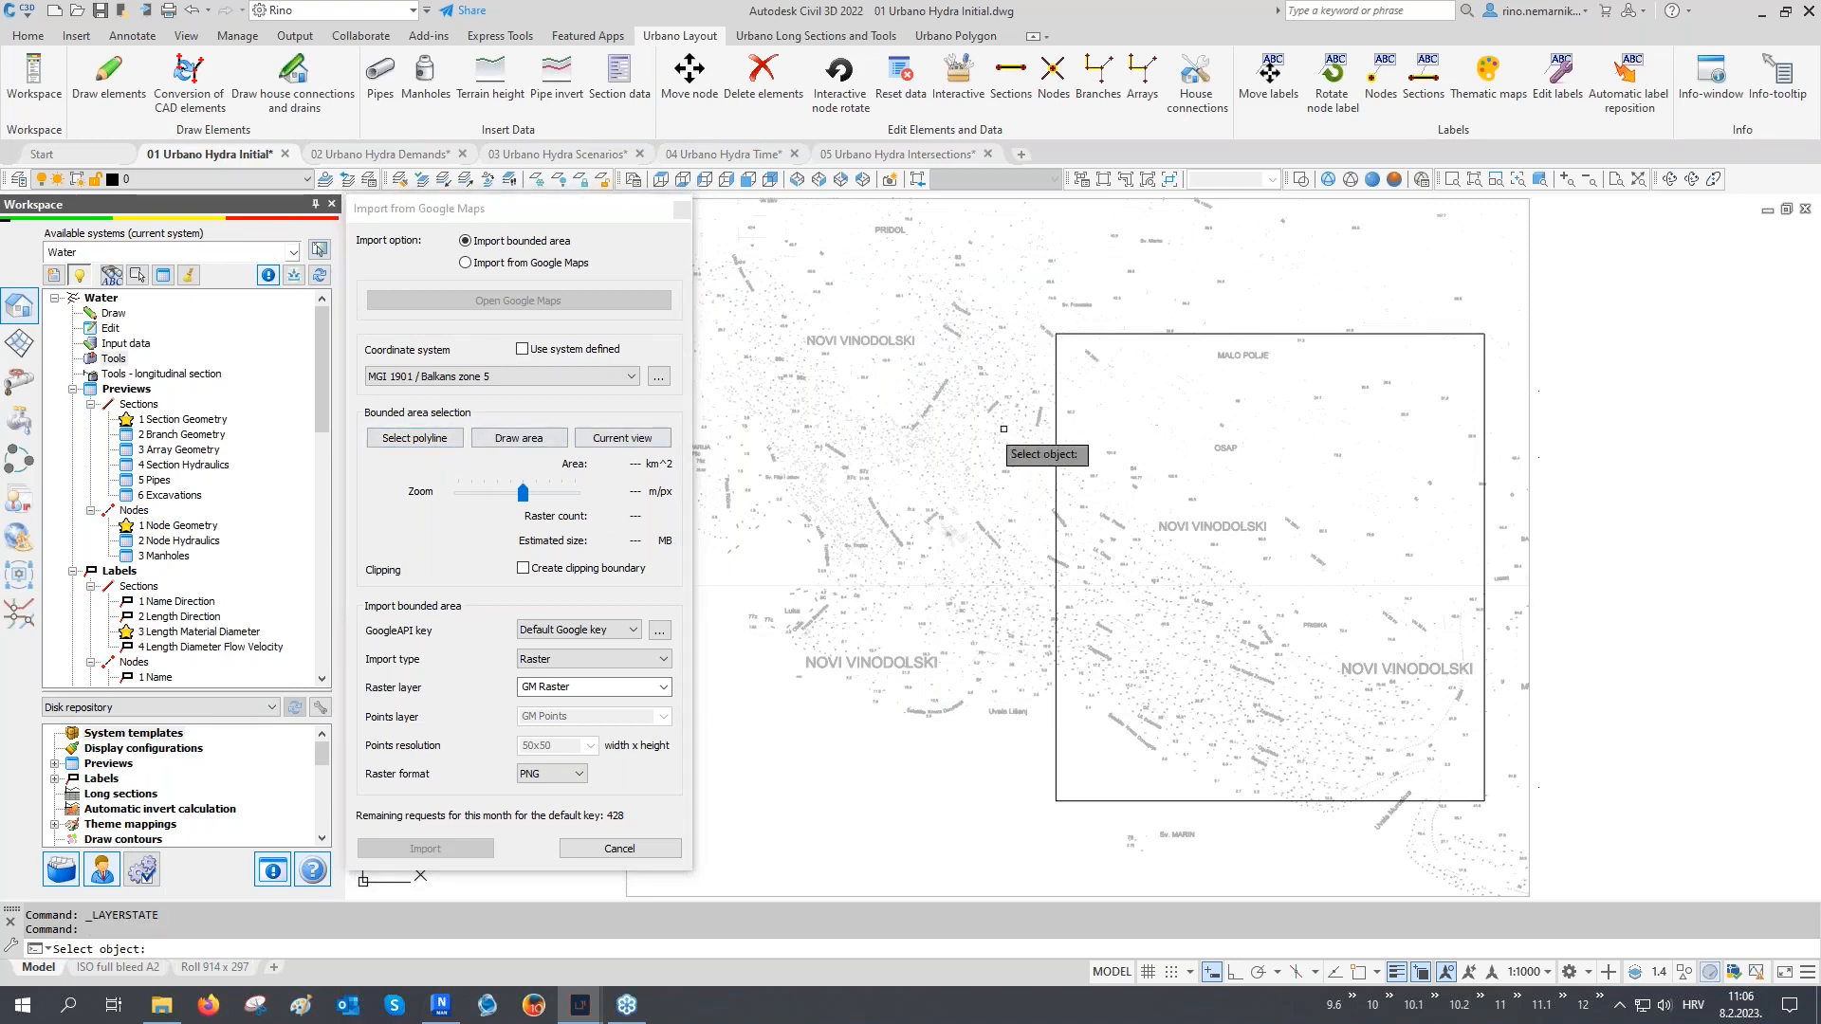
click(1156, 335)
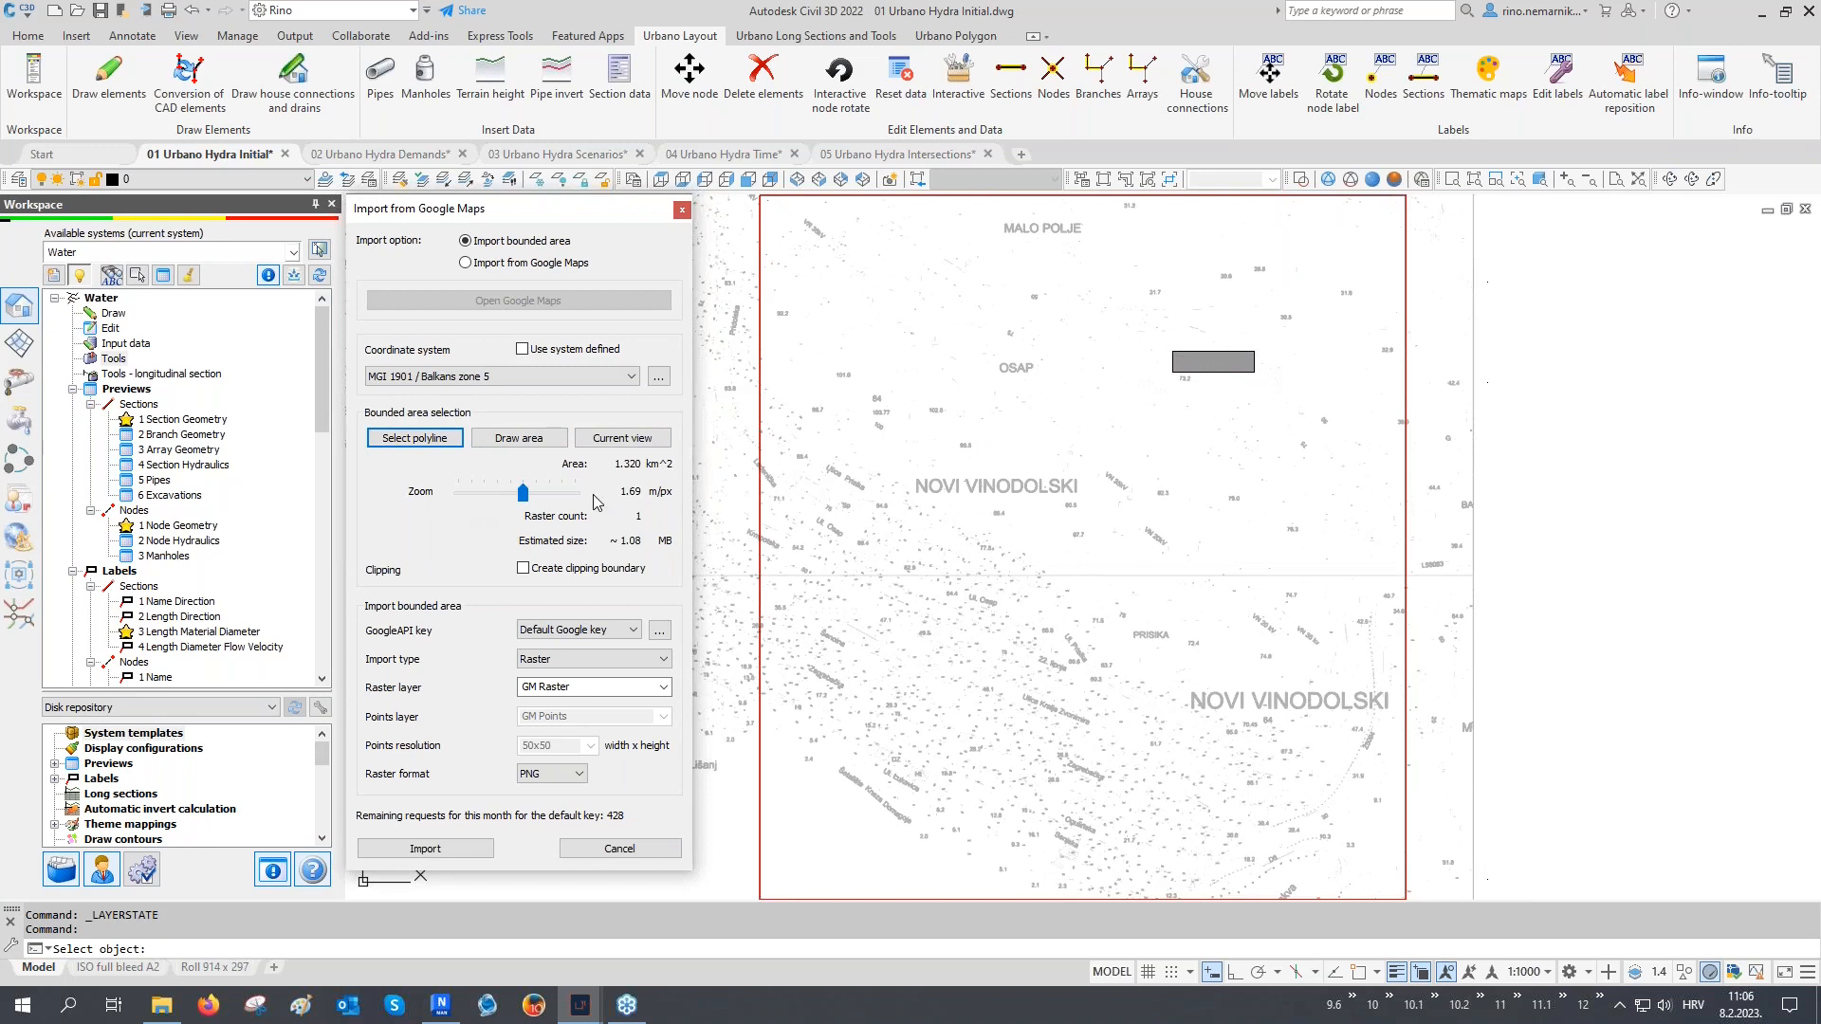
drag(522, 497, 549, 503)
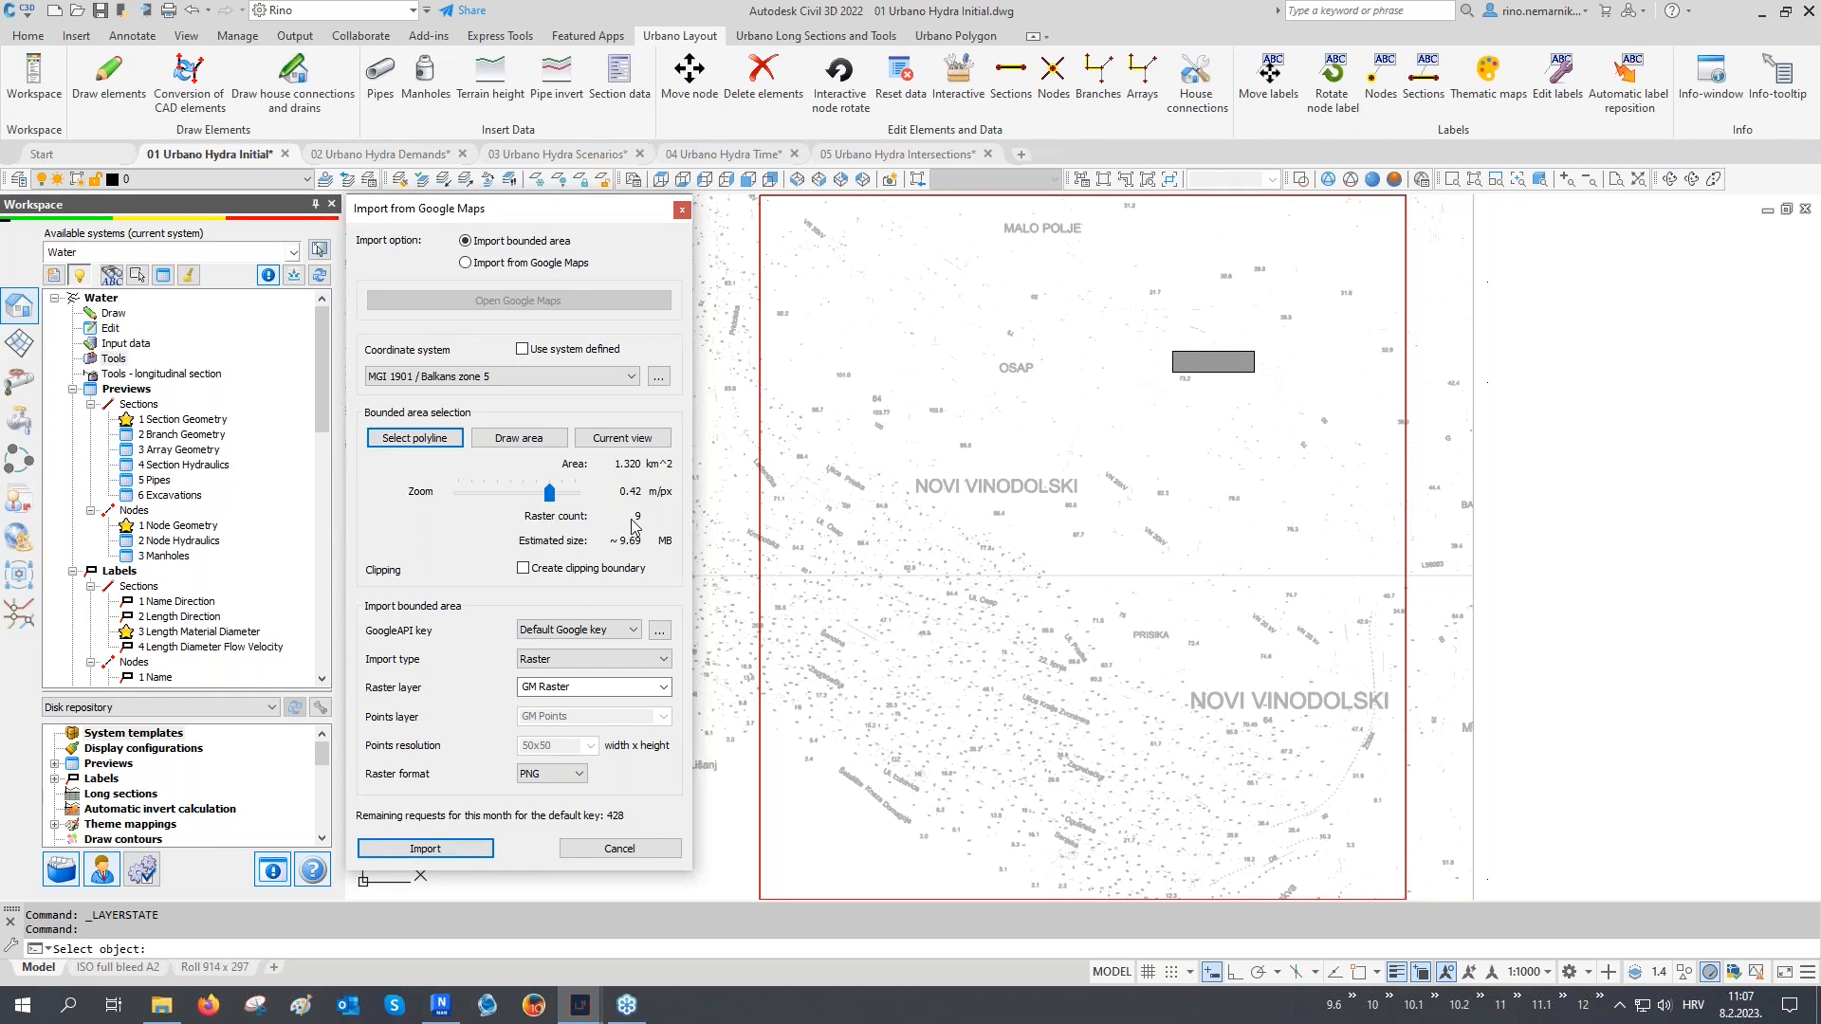
Enable the clipping boundary, keep Raster as the import type, import the satellite imagery, and close the import dialog
click(557, 569)
click(592, 661)
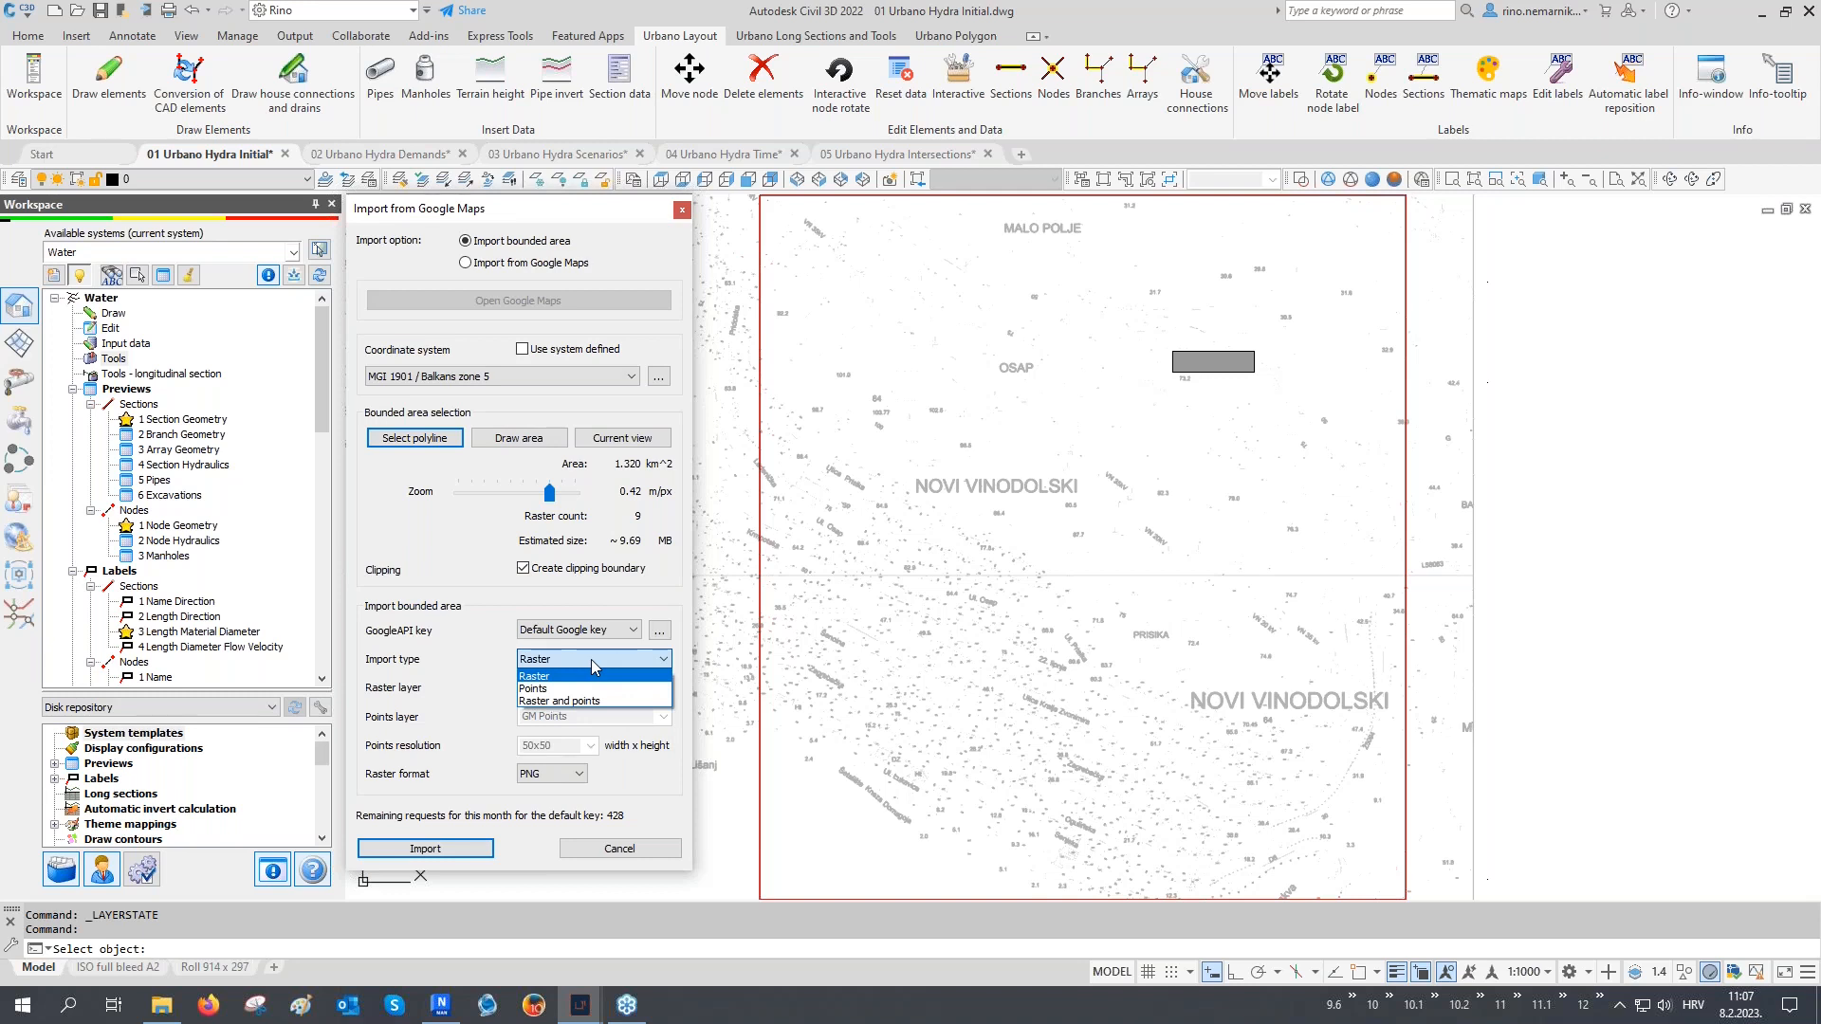
click(590, 658)
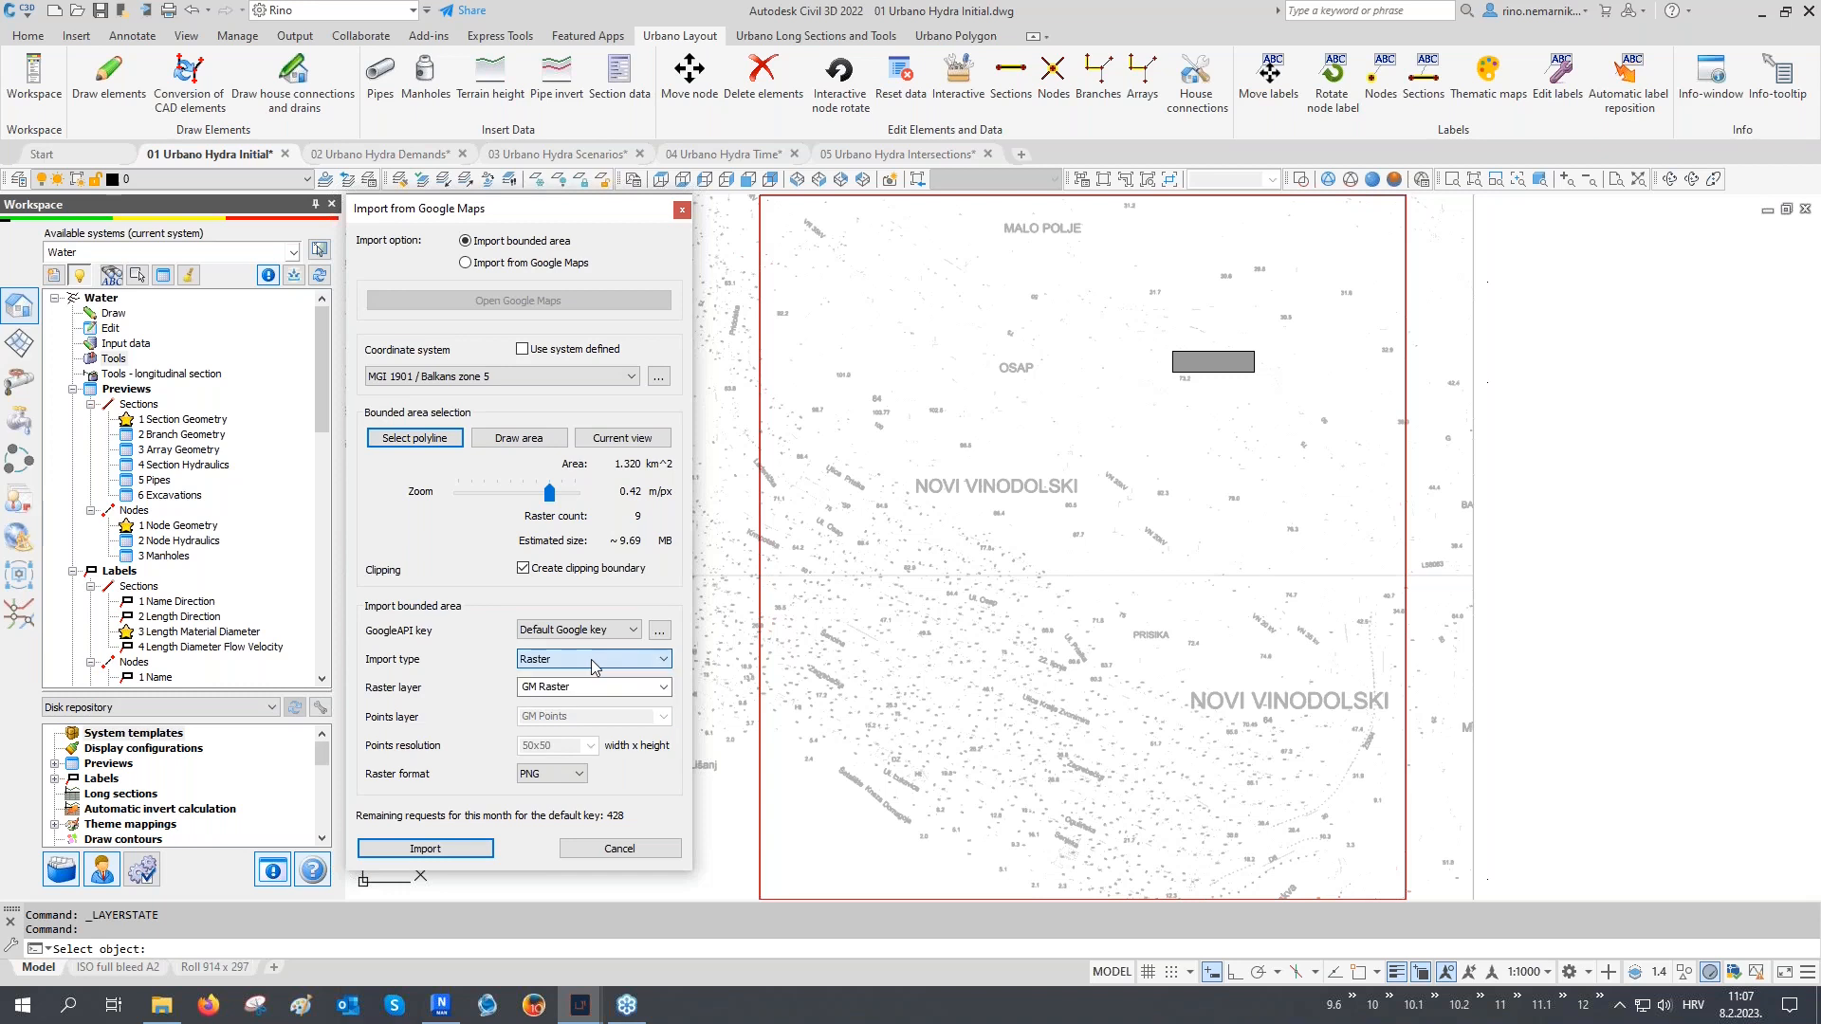
click(451, 849)
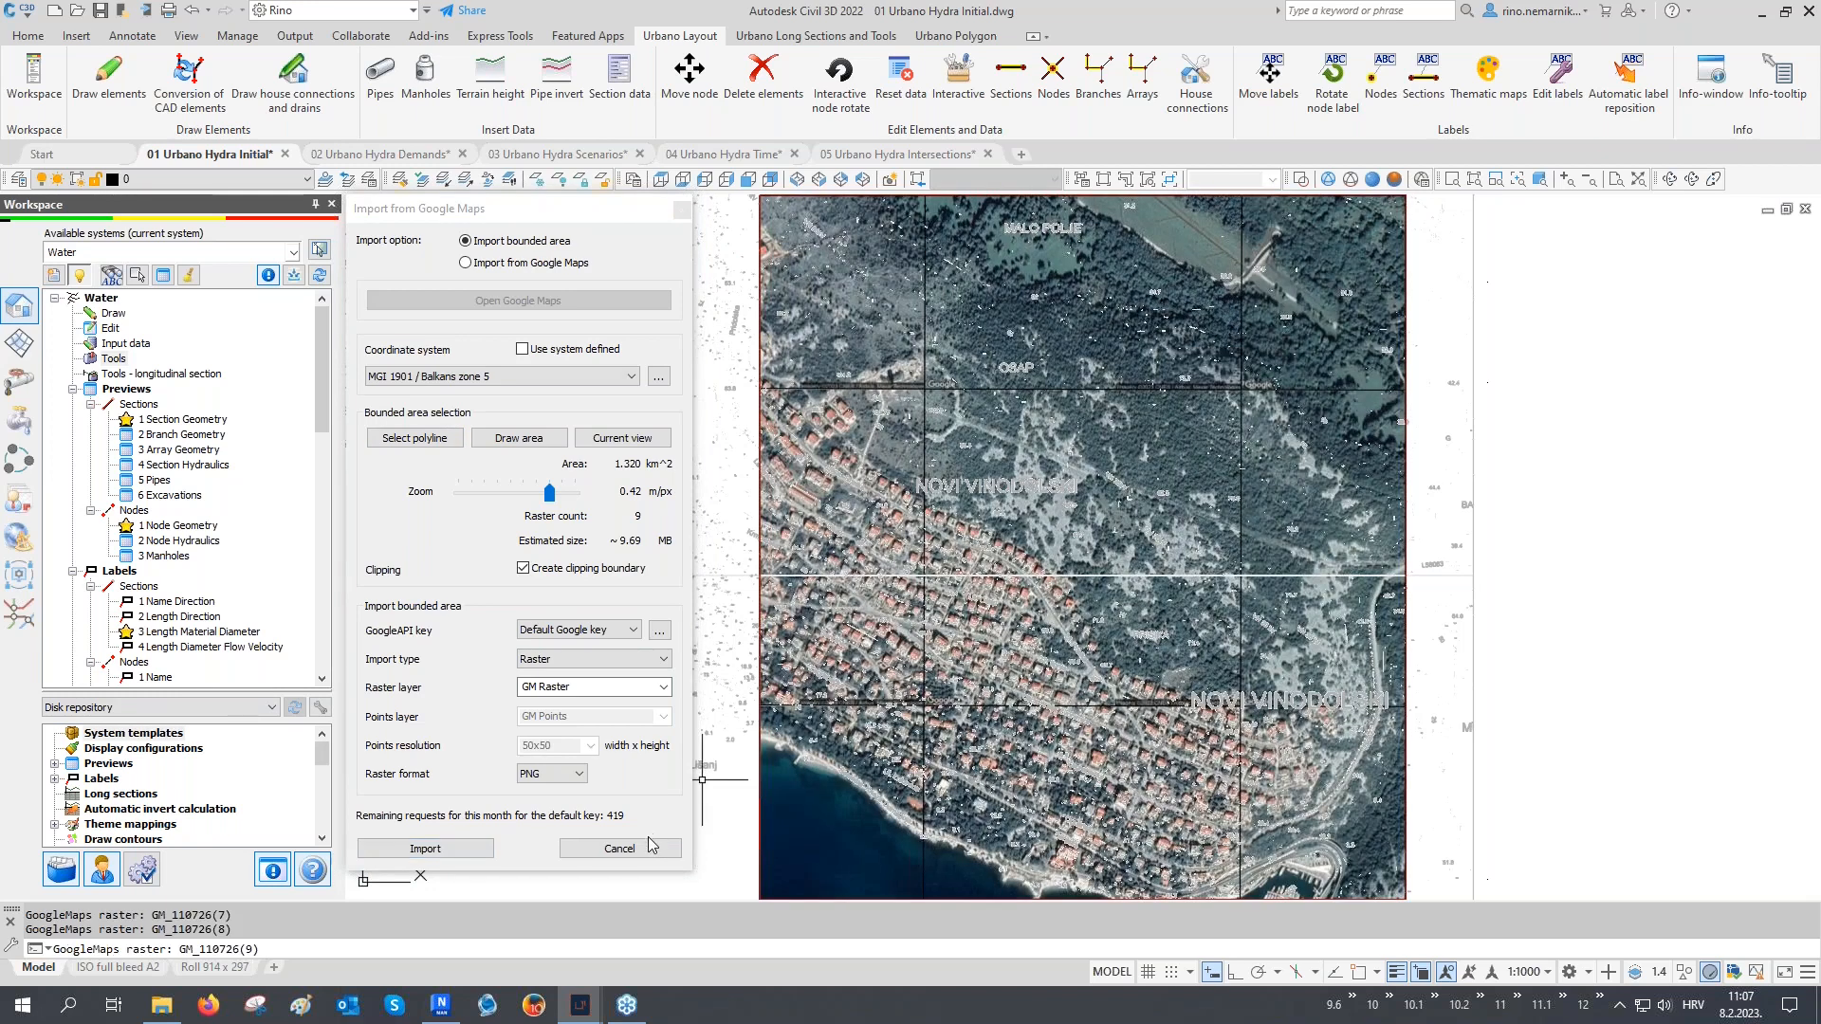
click(619, 848)
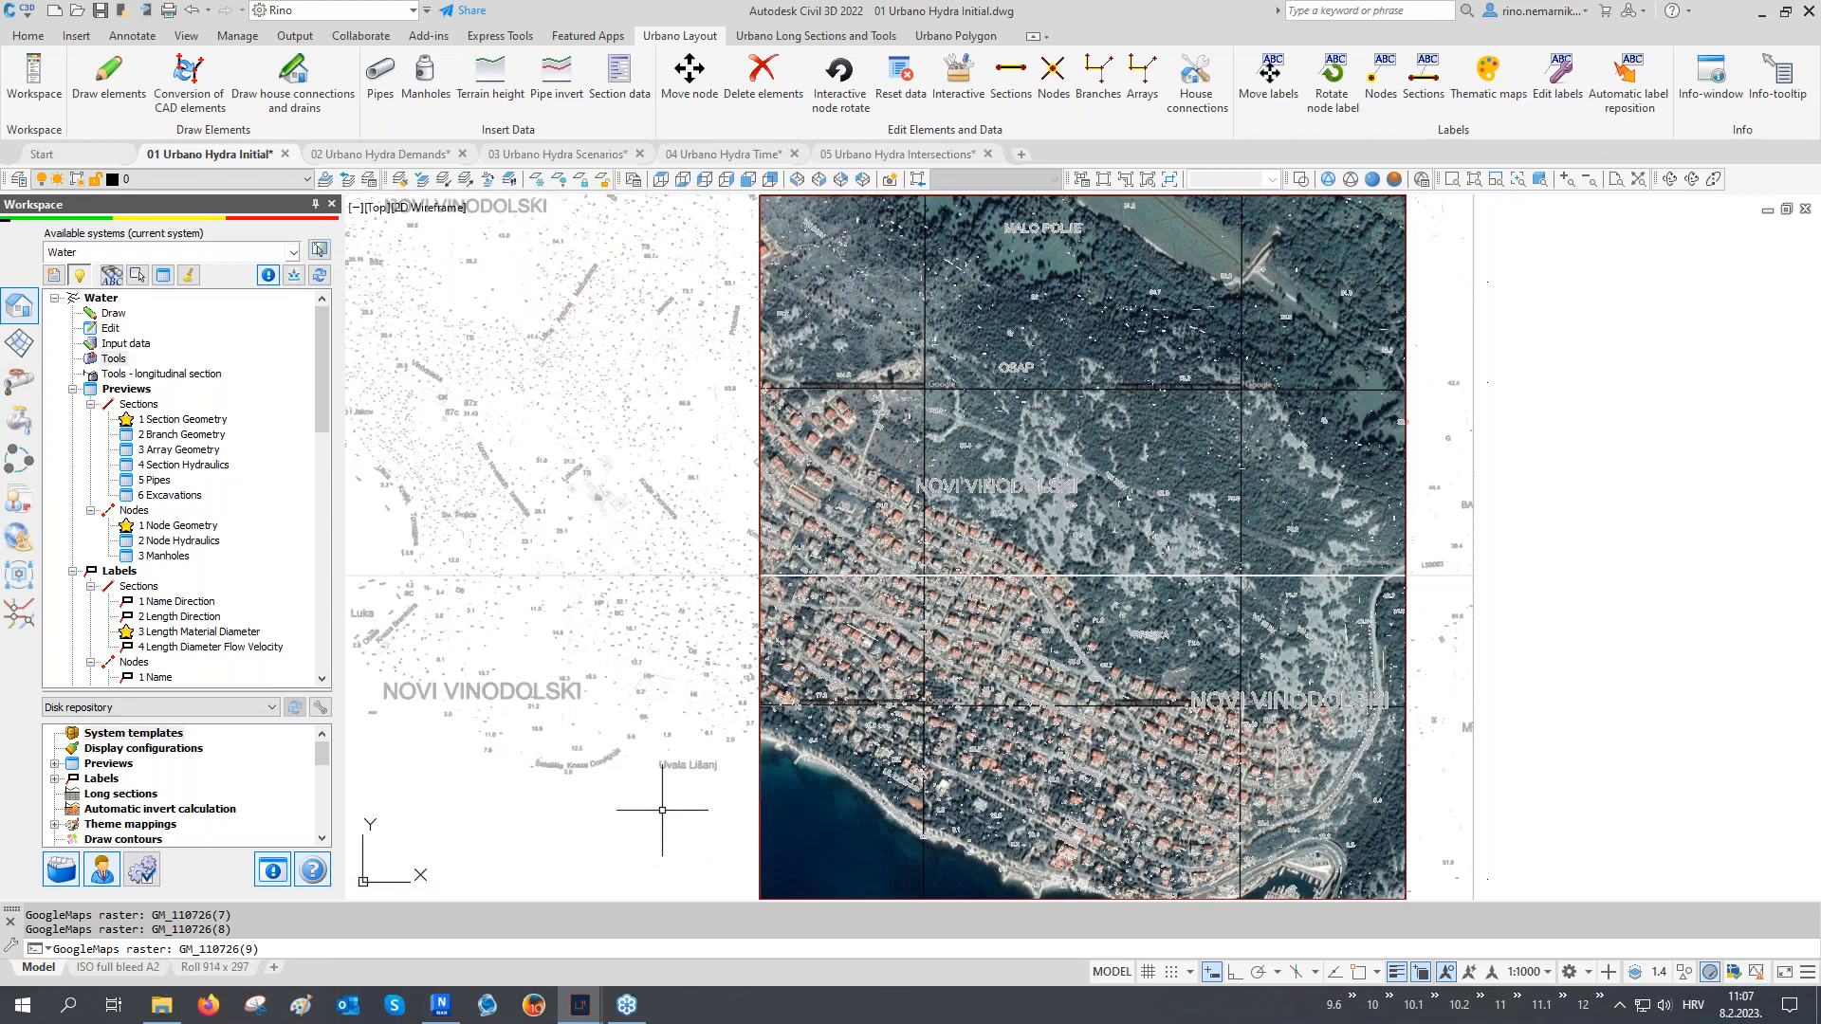
Examine how the imported satellite imagery fits the drawing's buildings and roads, including along its clipped edges
middle_drag(731, 646, 731, 686)
key(Escape)
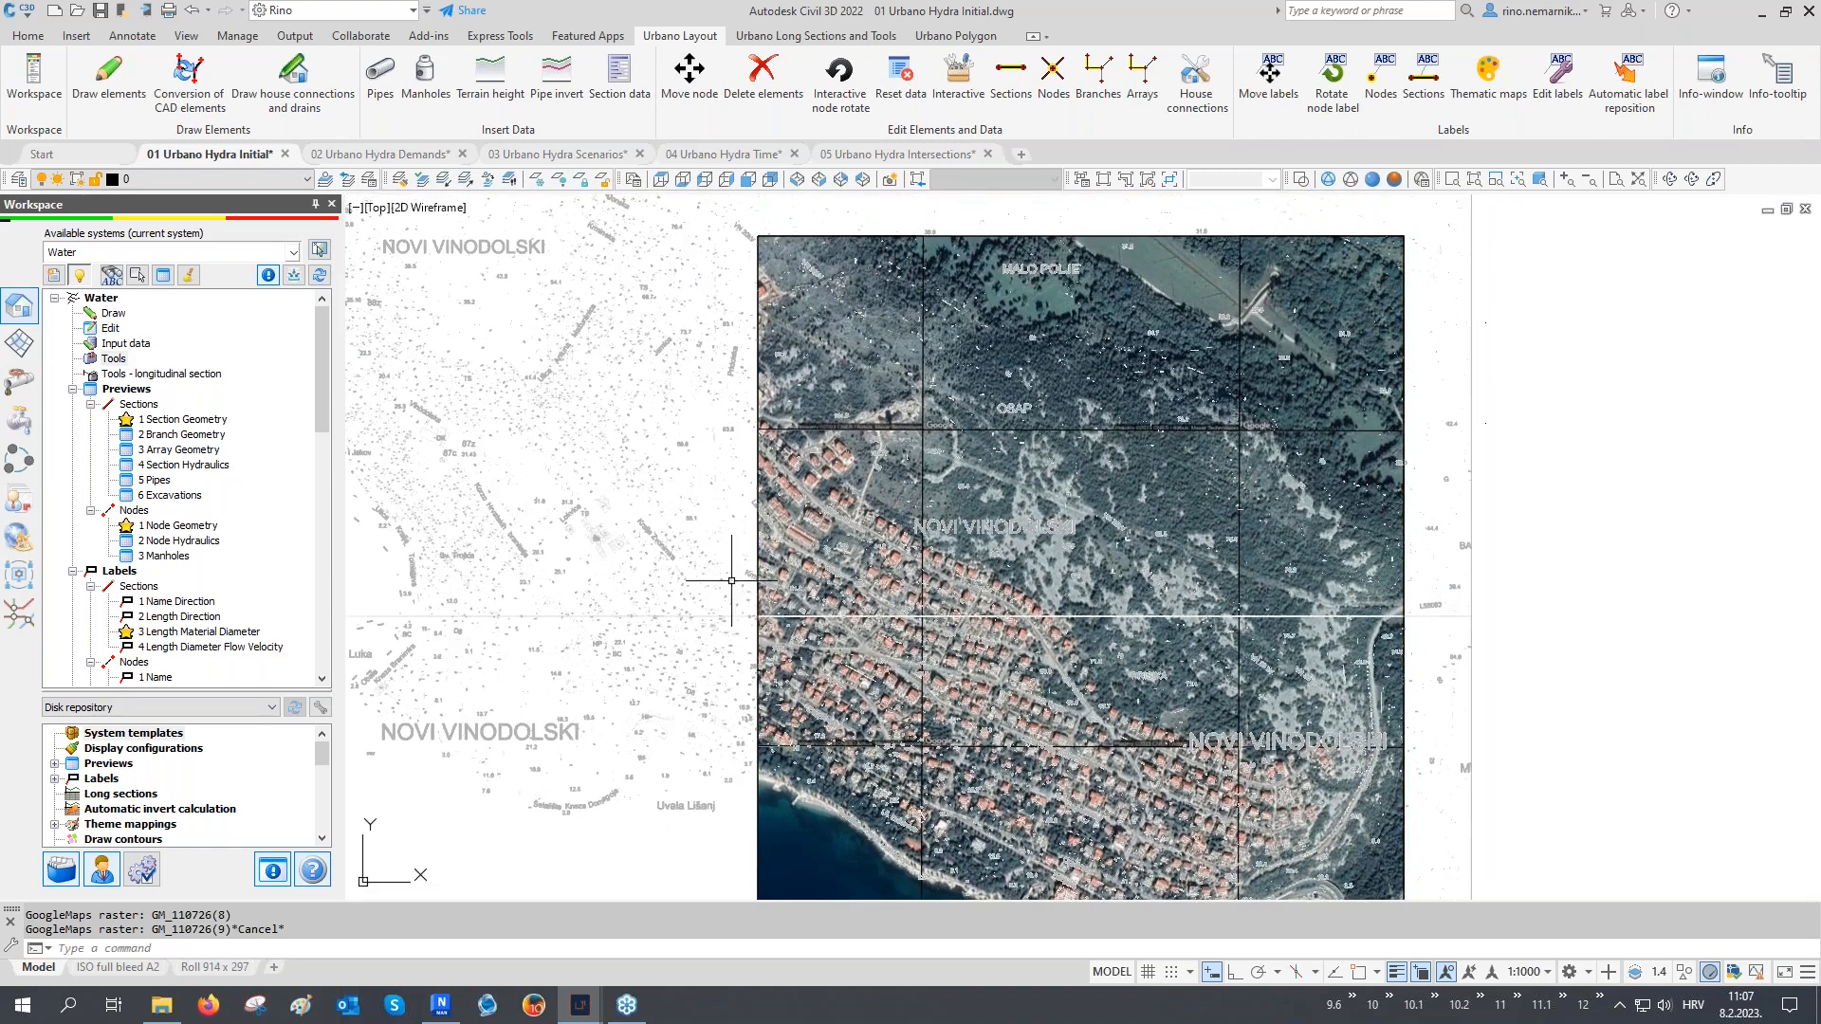
scroll(735, 567, up, 4)
scroll(793, 415, up, 5)
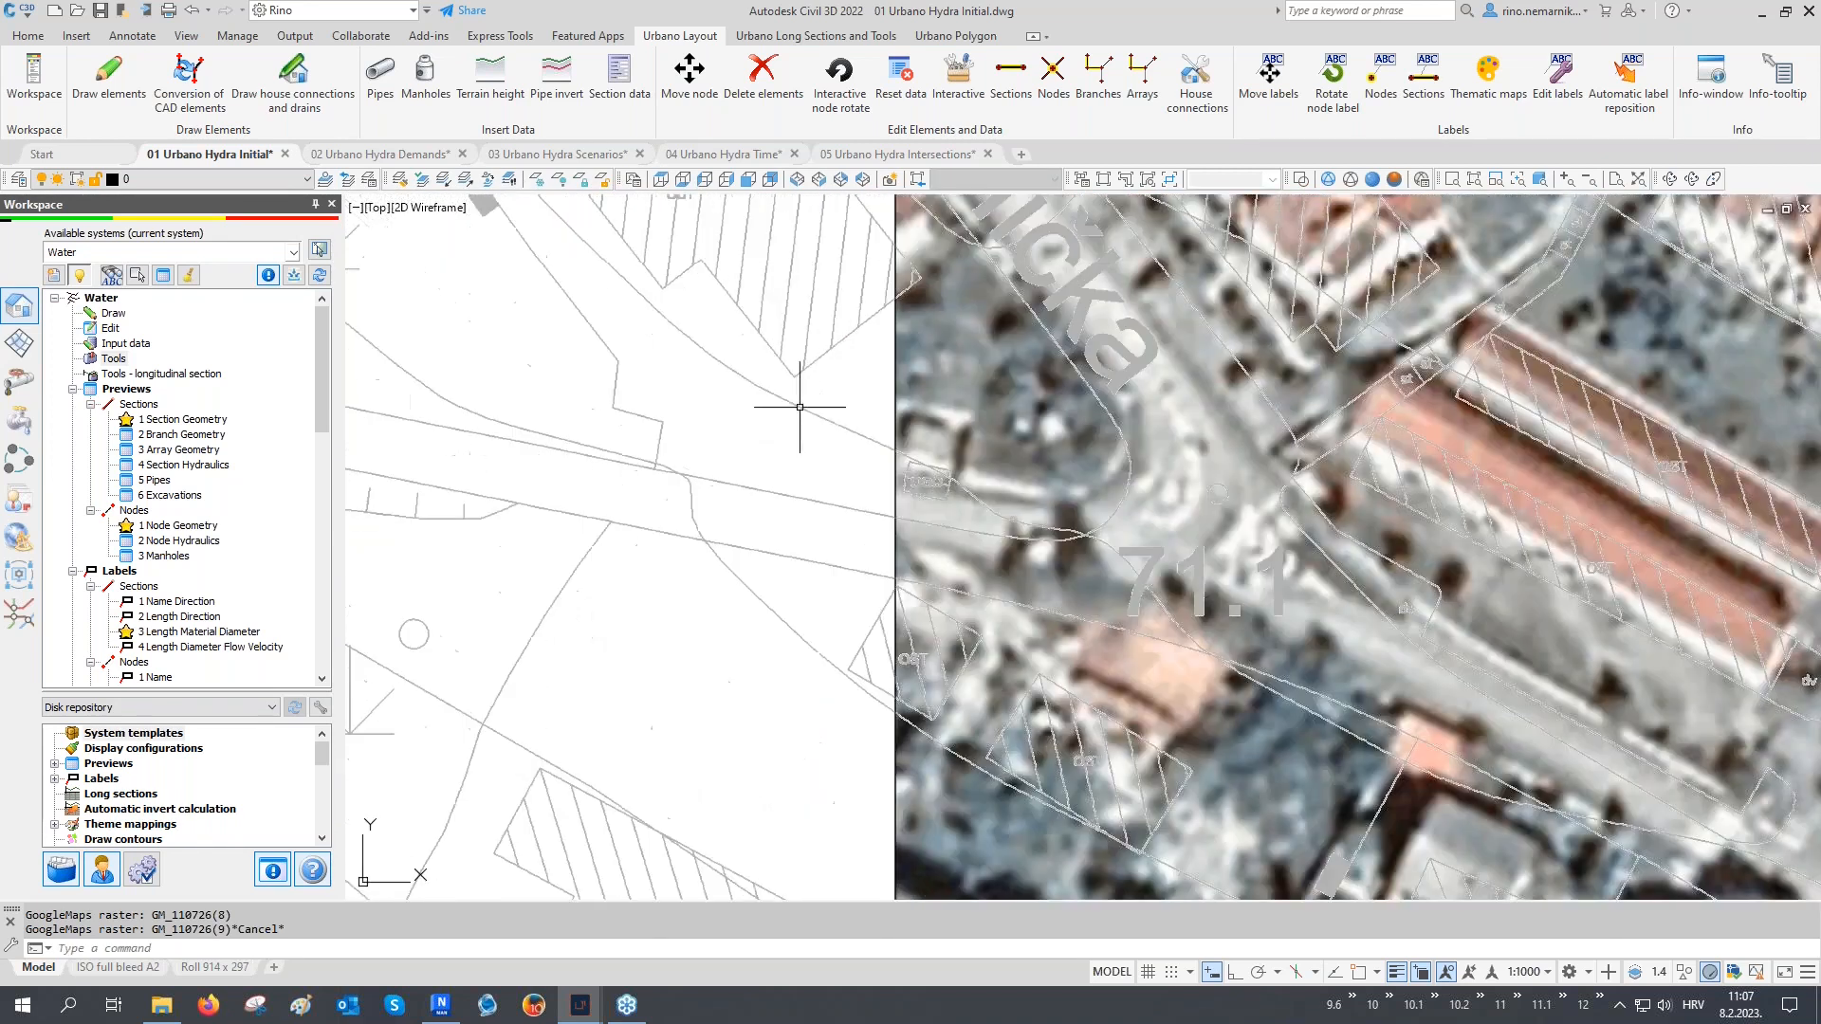
scroll(806, 418, down, 8)
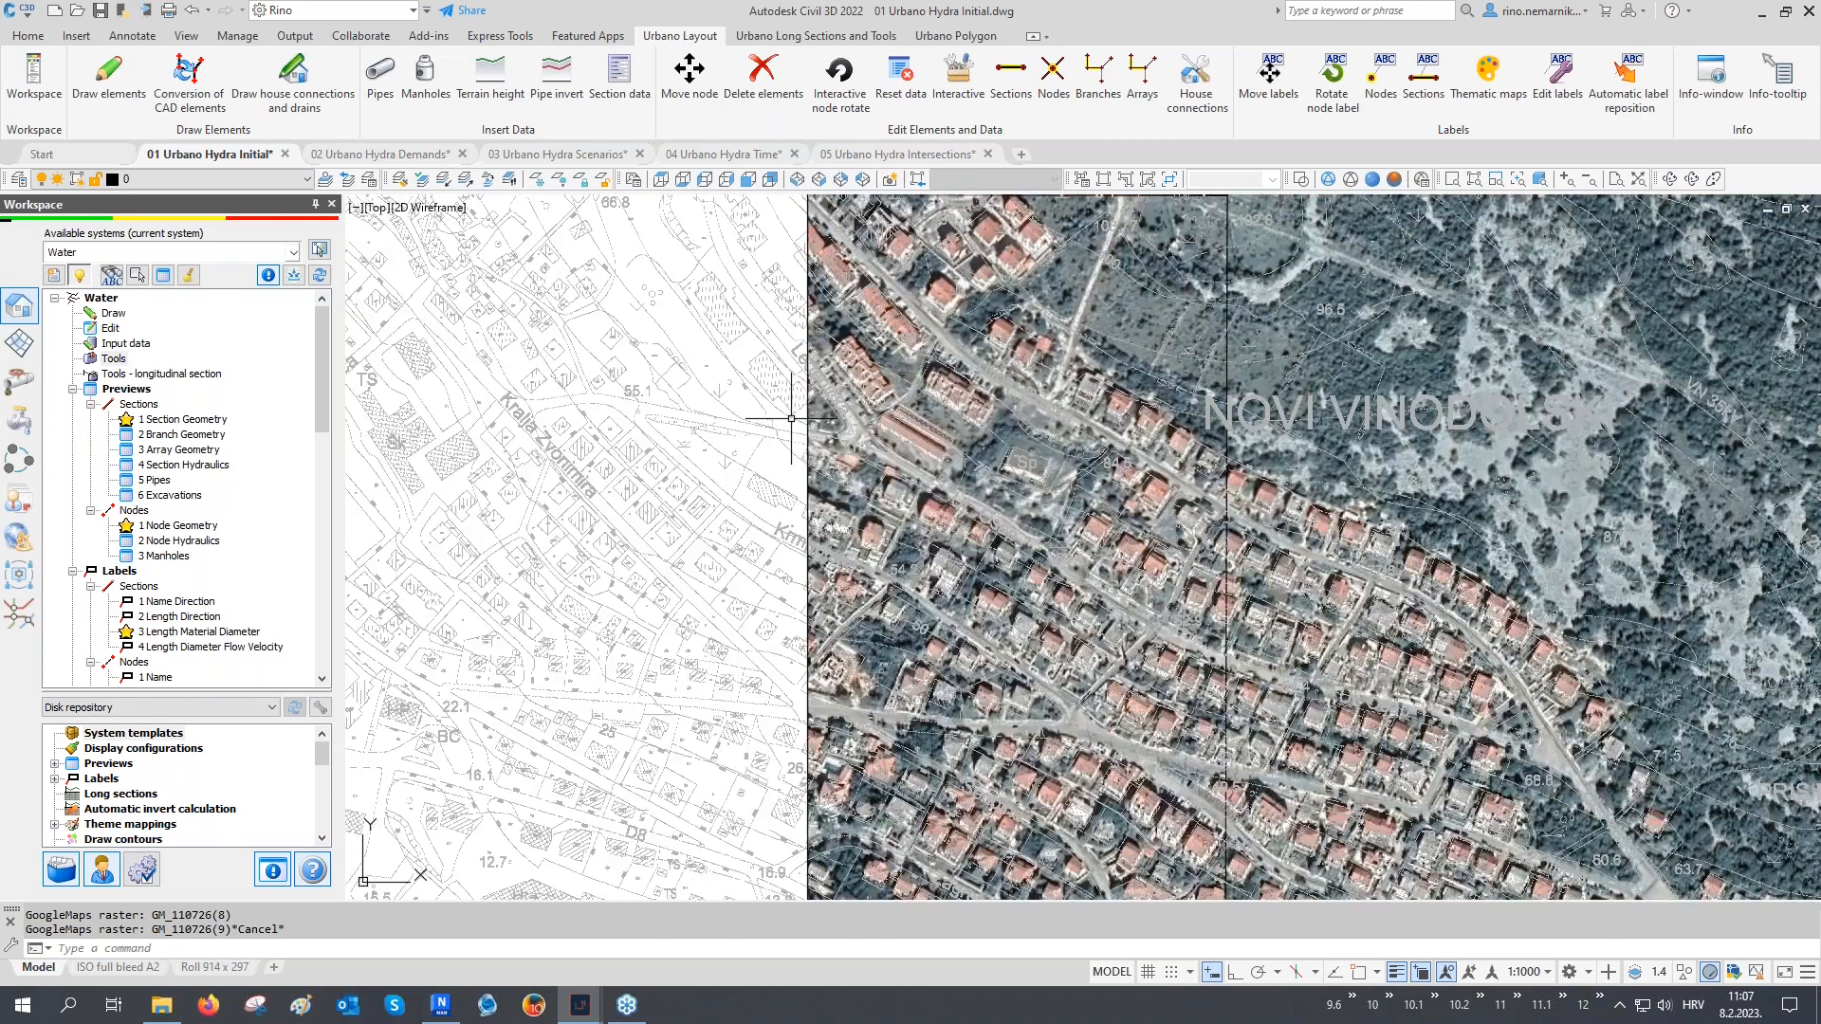
scroll(1299, 739, up, 5)
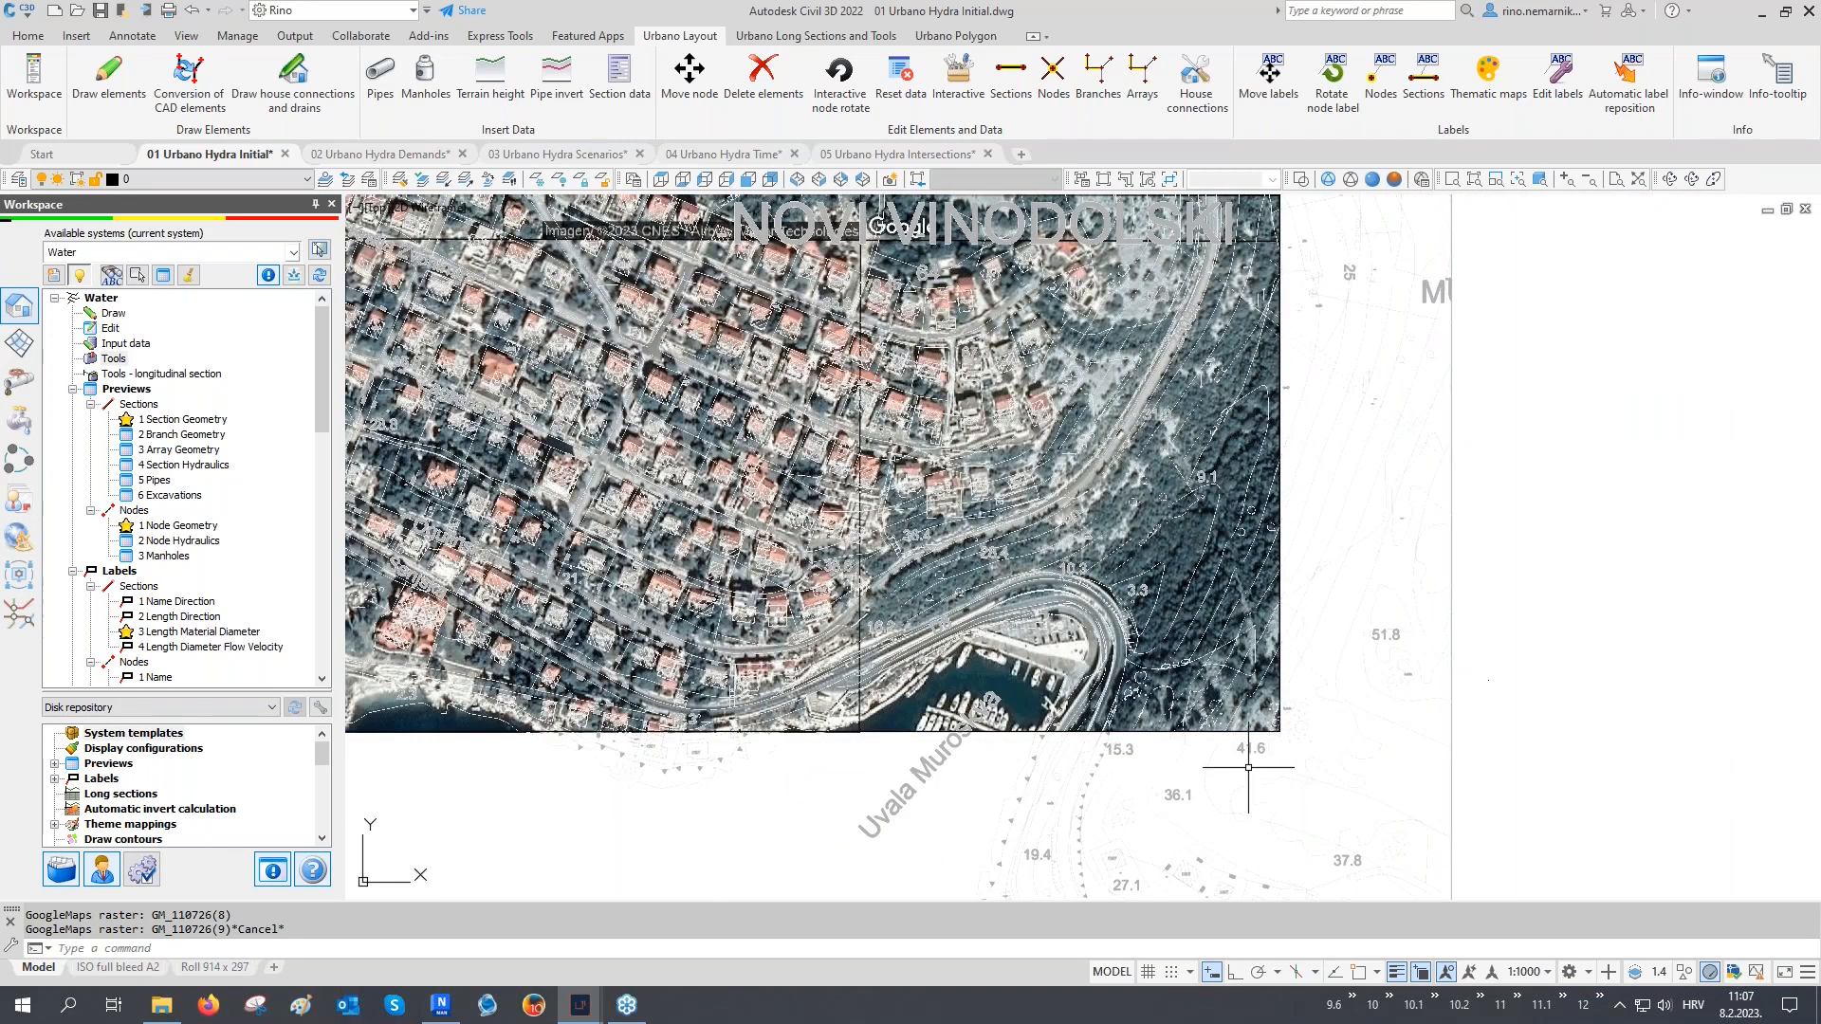
scroll(1247, 771, down, 2)
mouse_move(1312, 558)
middle_down()
mouse_move(1314, 584)
mouse_move(1465, 725)
middle_up()
scroll(1465, 724, down, 2)
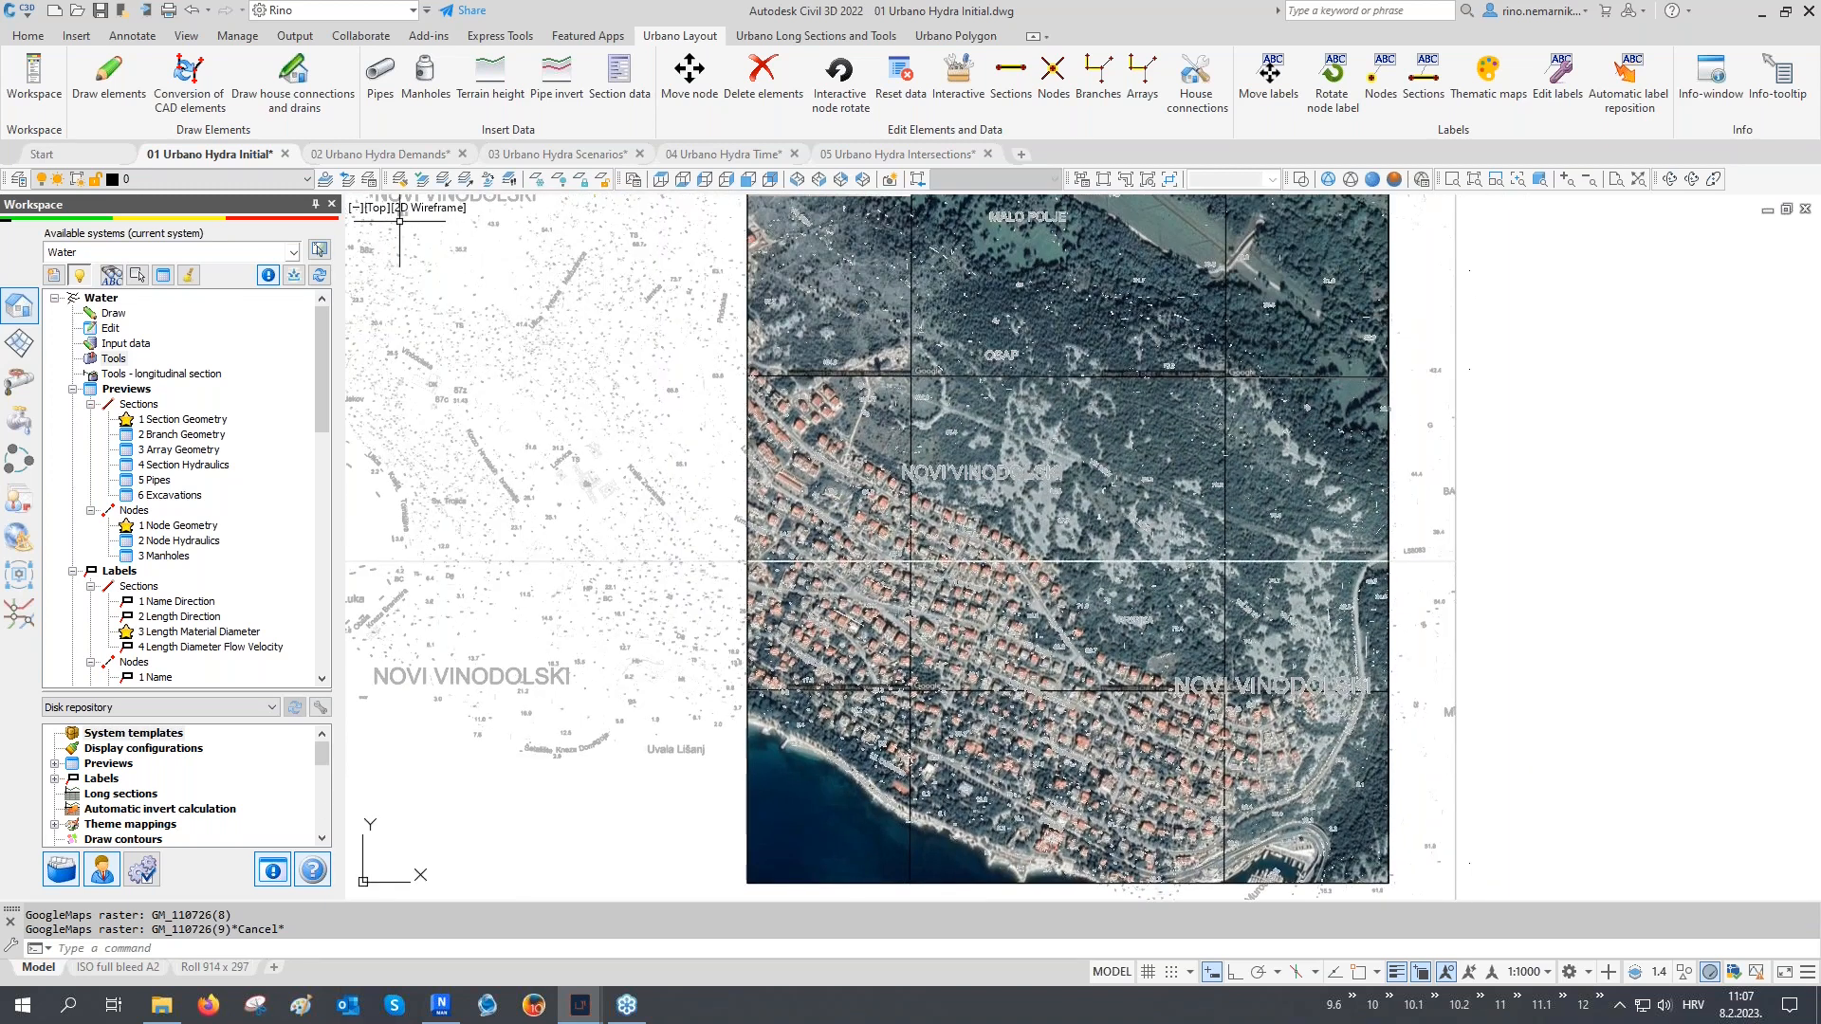
Restore the layer state 03 DTM to show the terrain model's input linework over the whole area
click(378, 156)
click(369, 180)
click(896, 382)
click(903, 697)
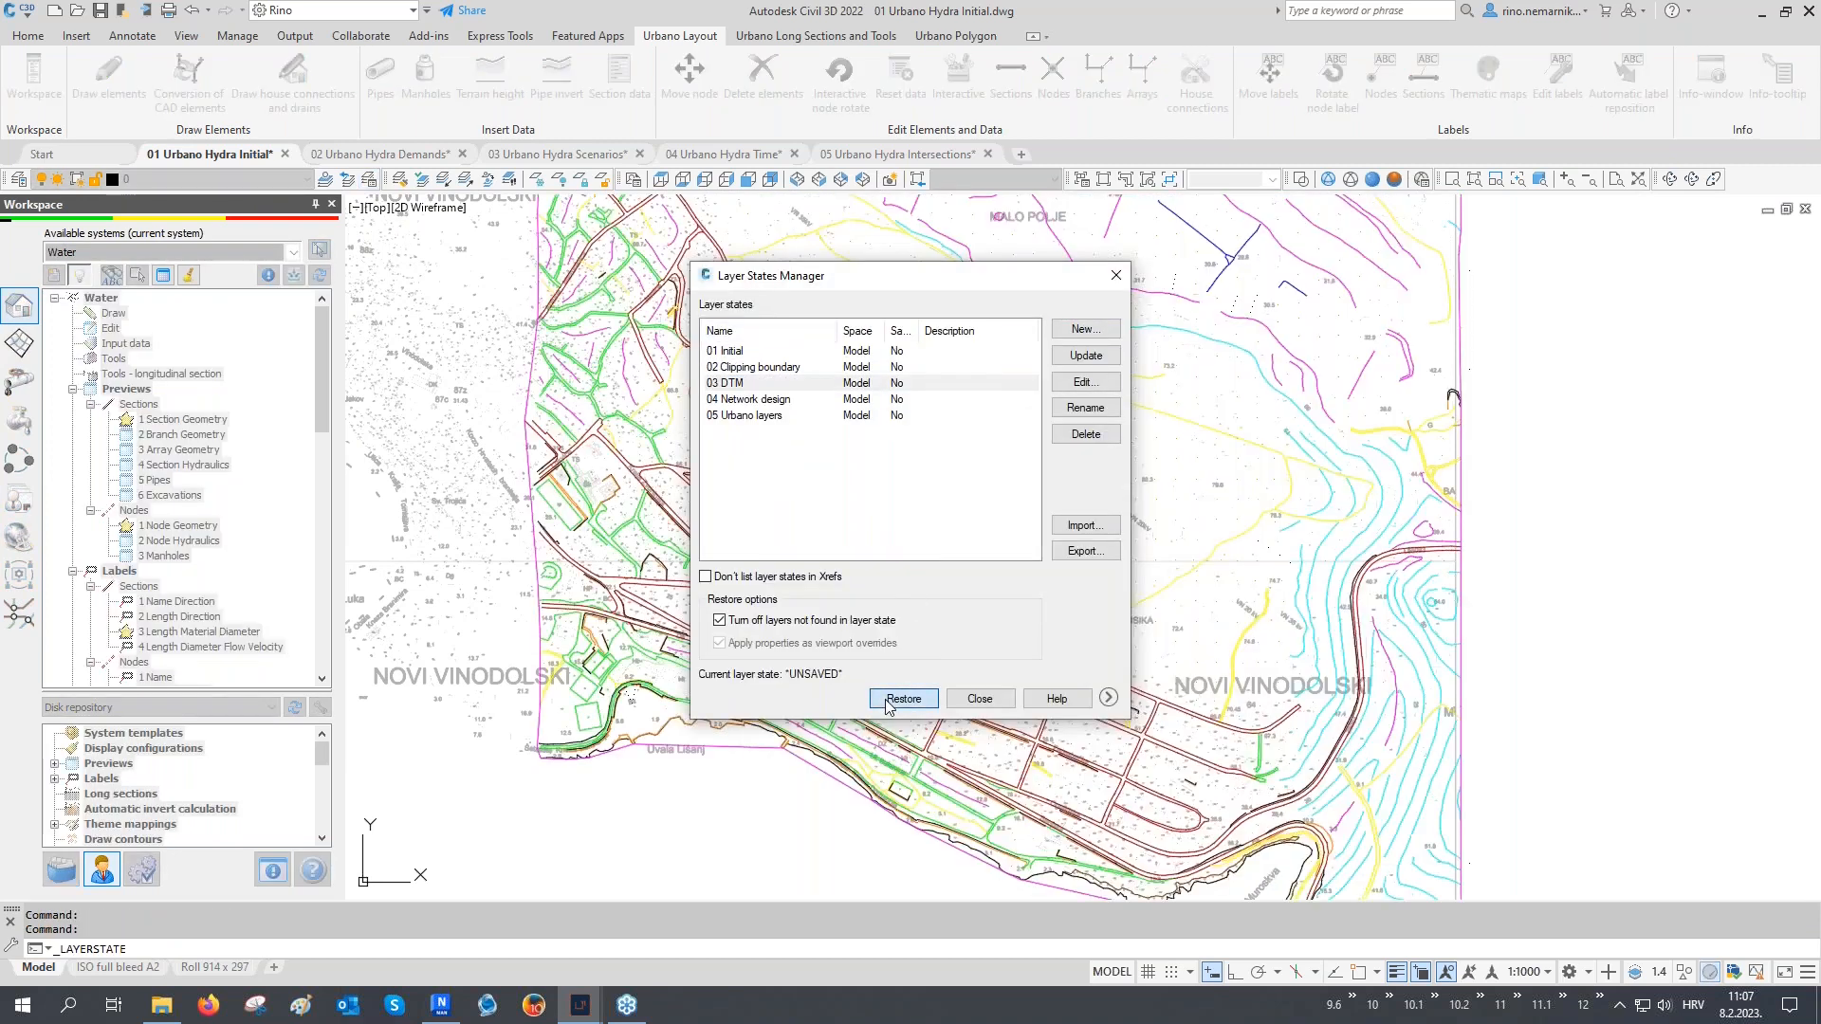
middle_drag(931, 557, 940, 642)
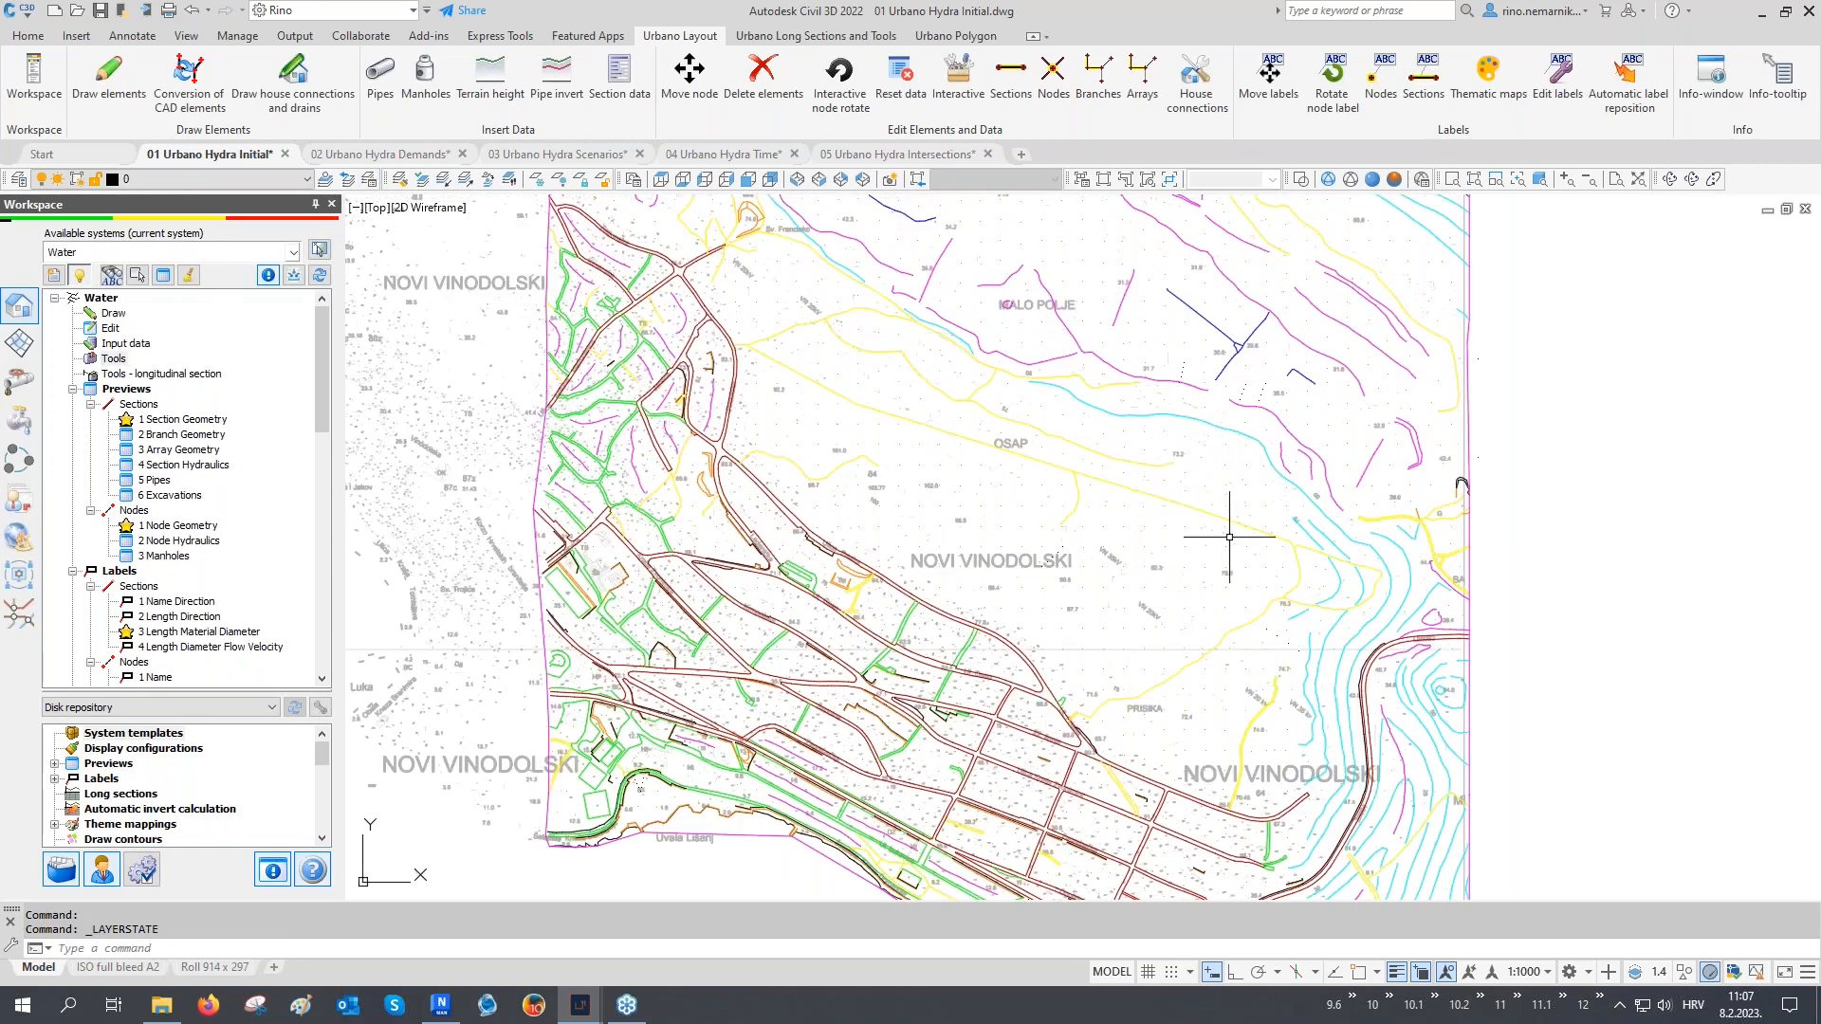
scroll(1051, 641, down, 2)
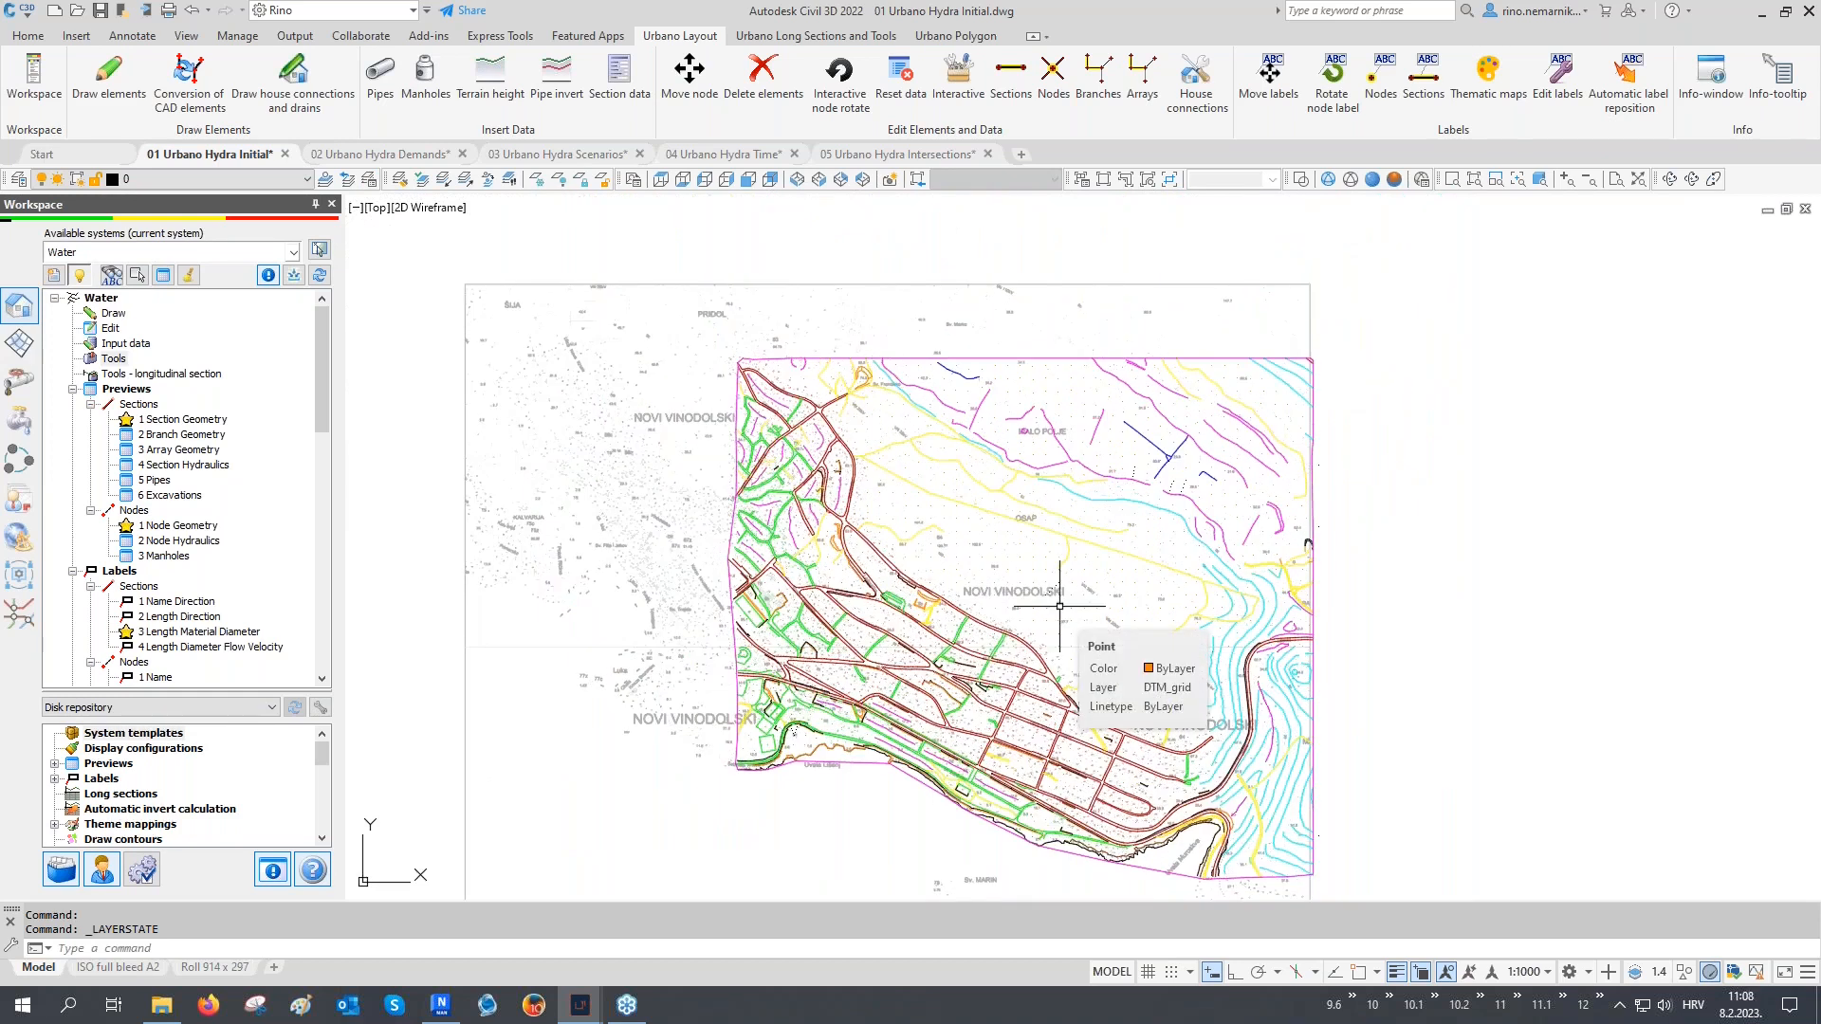
Switch to the SE Isometric view and review the TIN surface's properties, then clear the selection
click(821, 180)
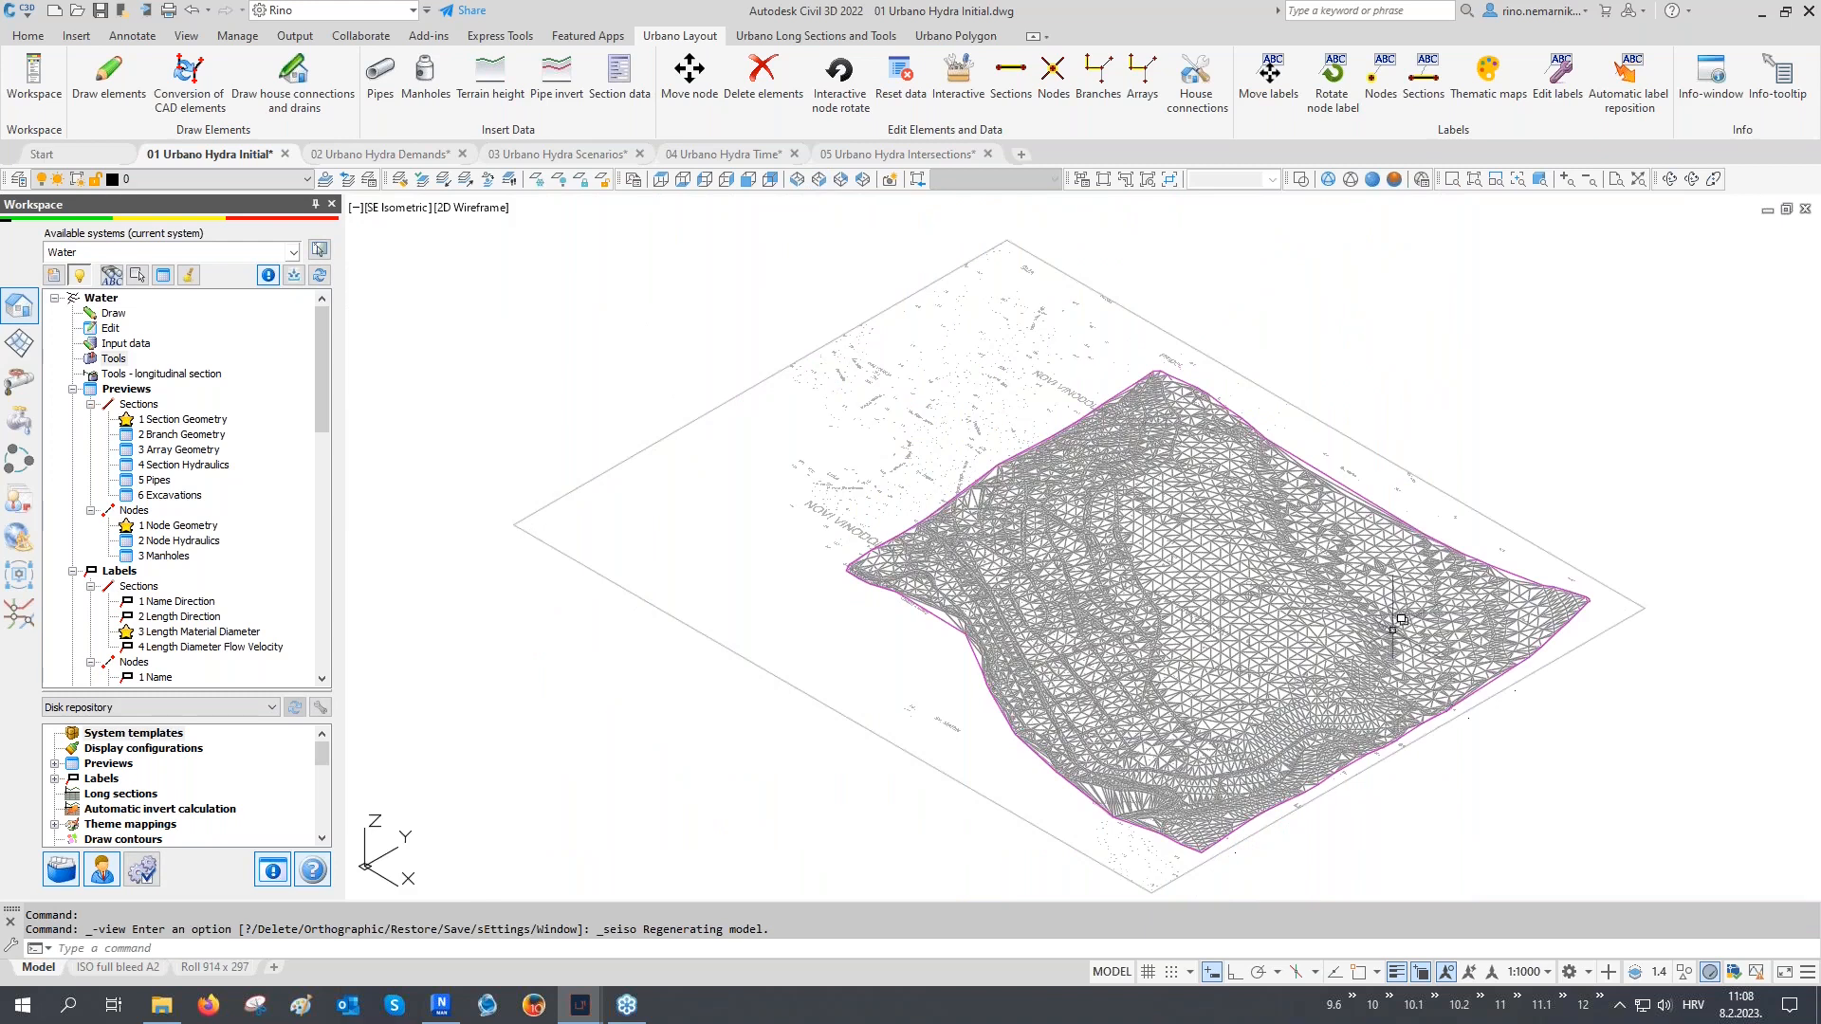
scroll(1401, 619, up, 2)
click(1130, 590)
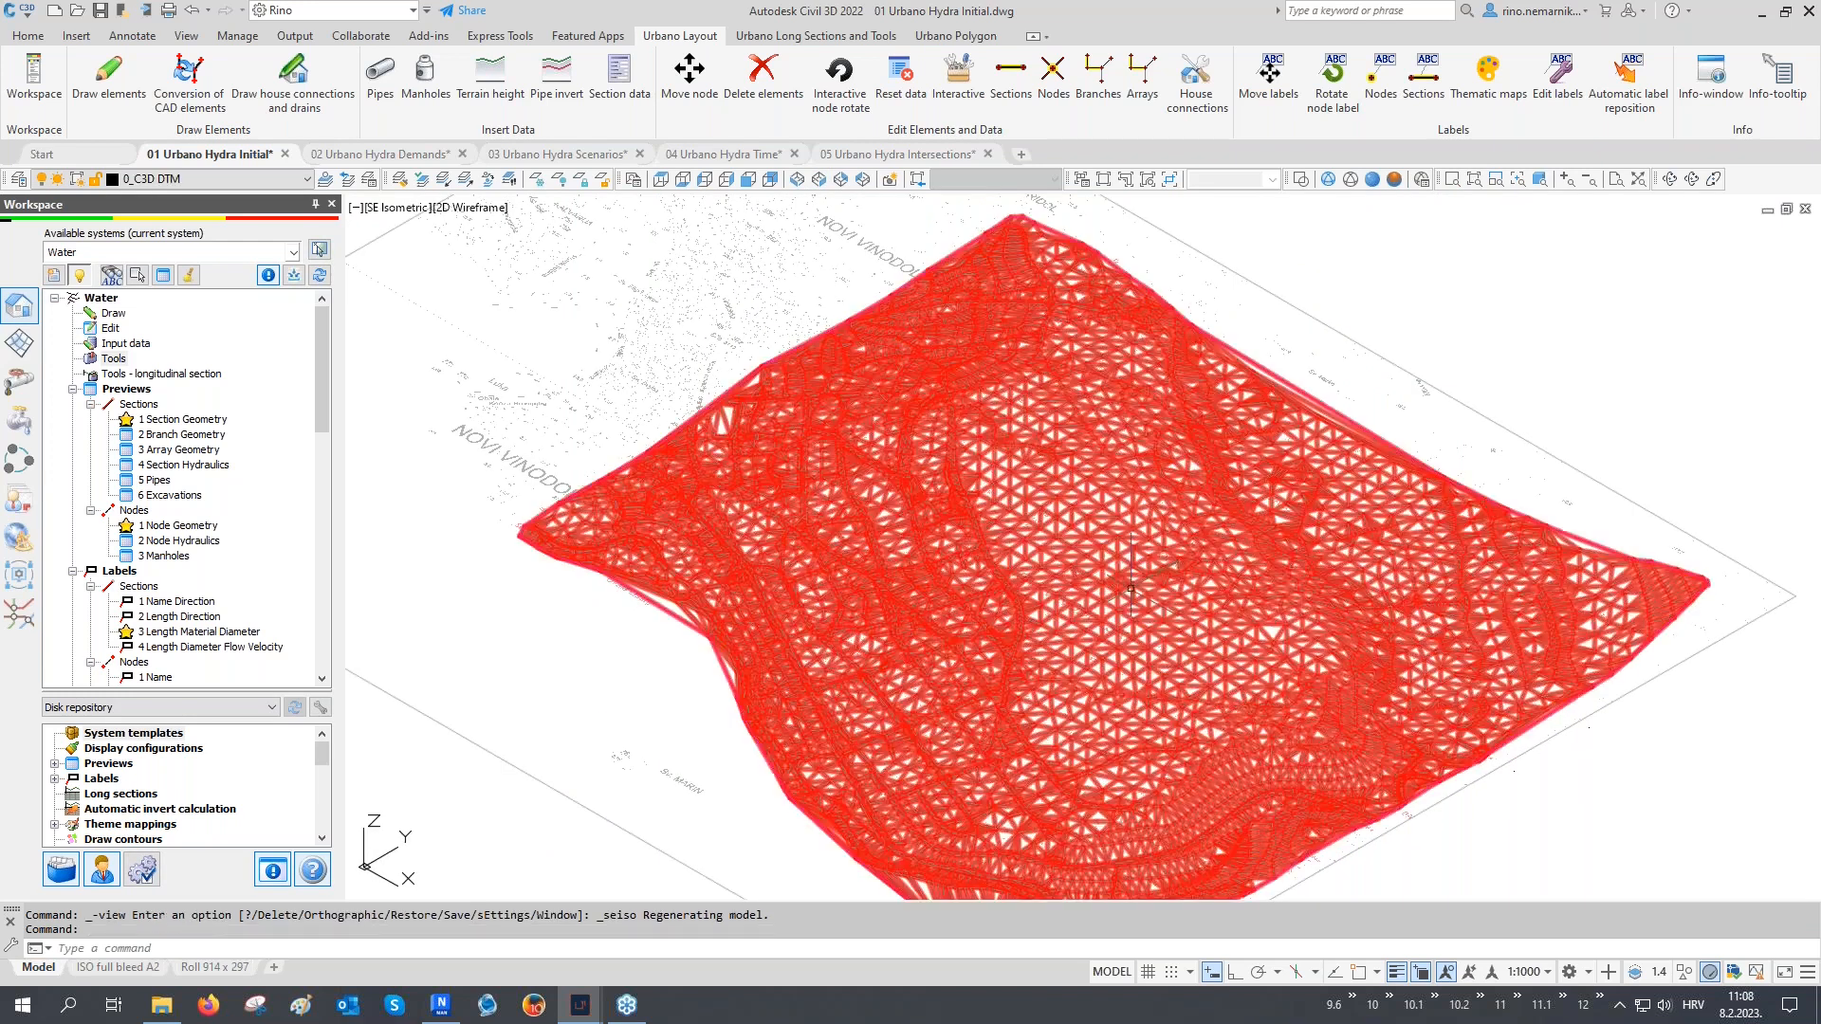
key(ctrl+1)
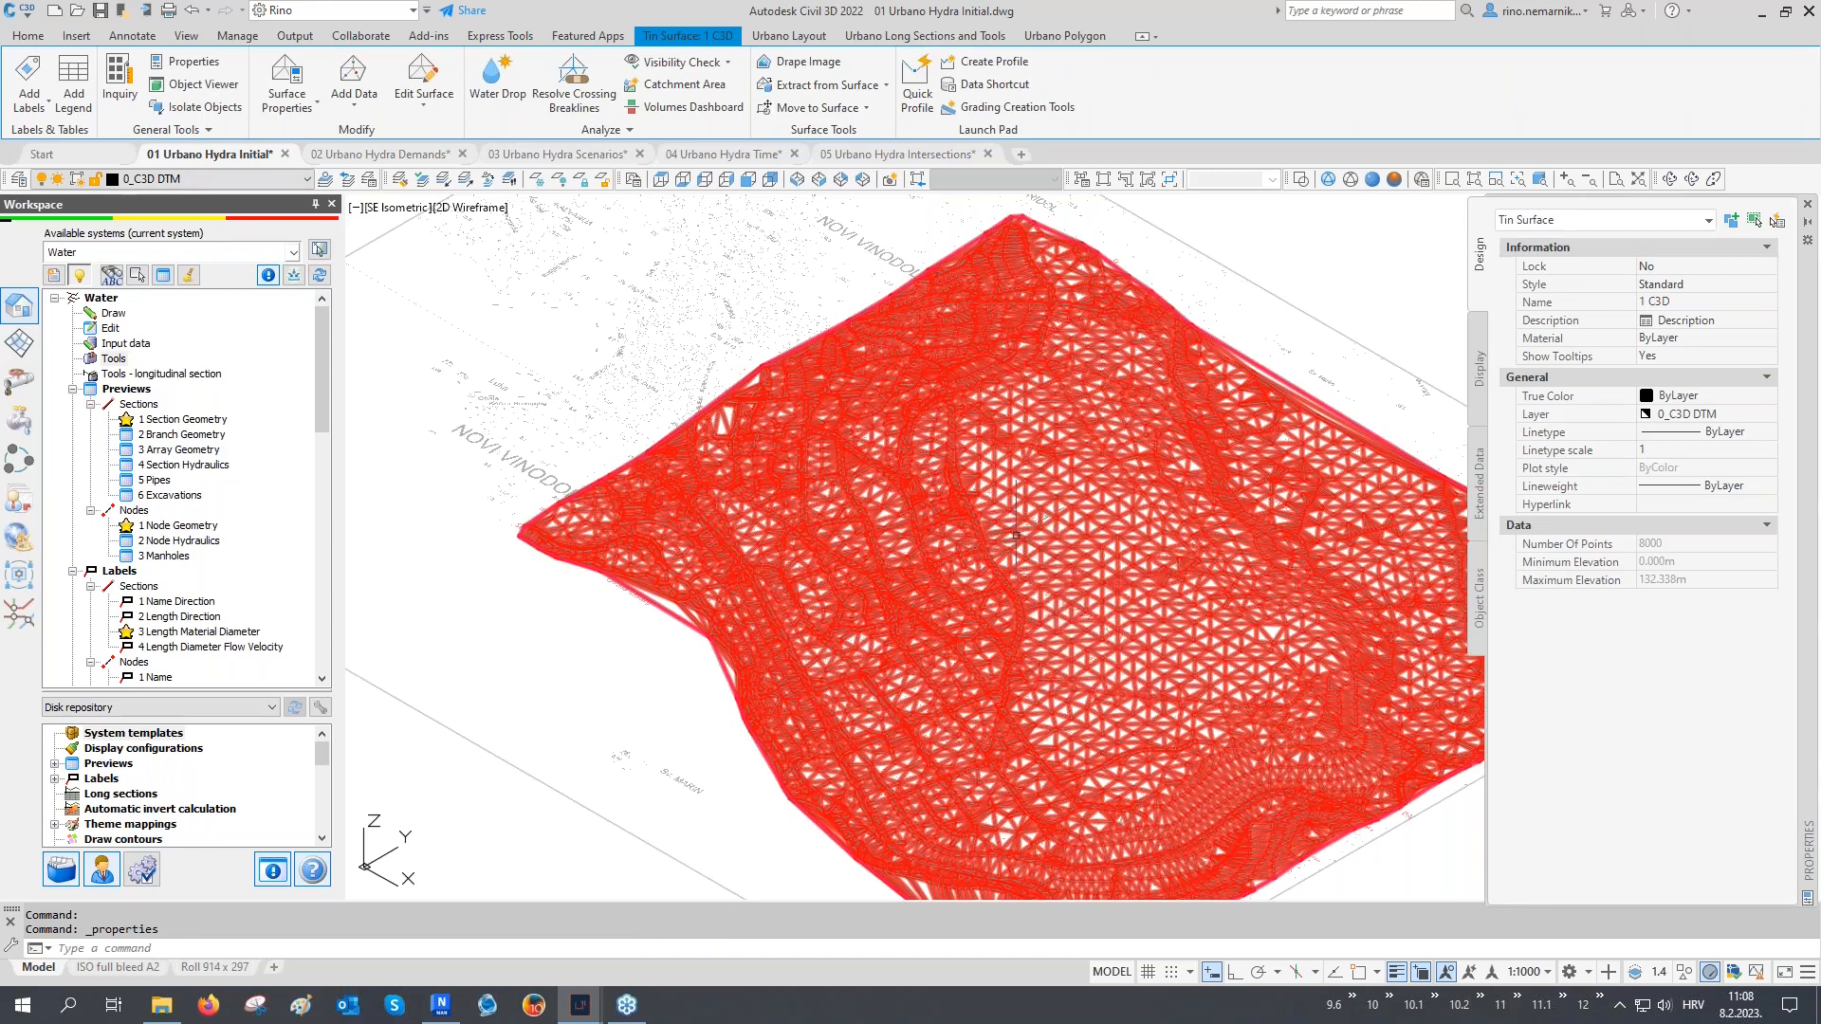
mouse_move(1067, 585)
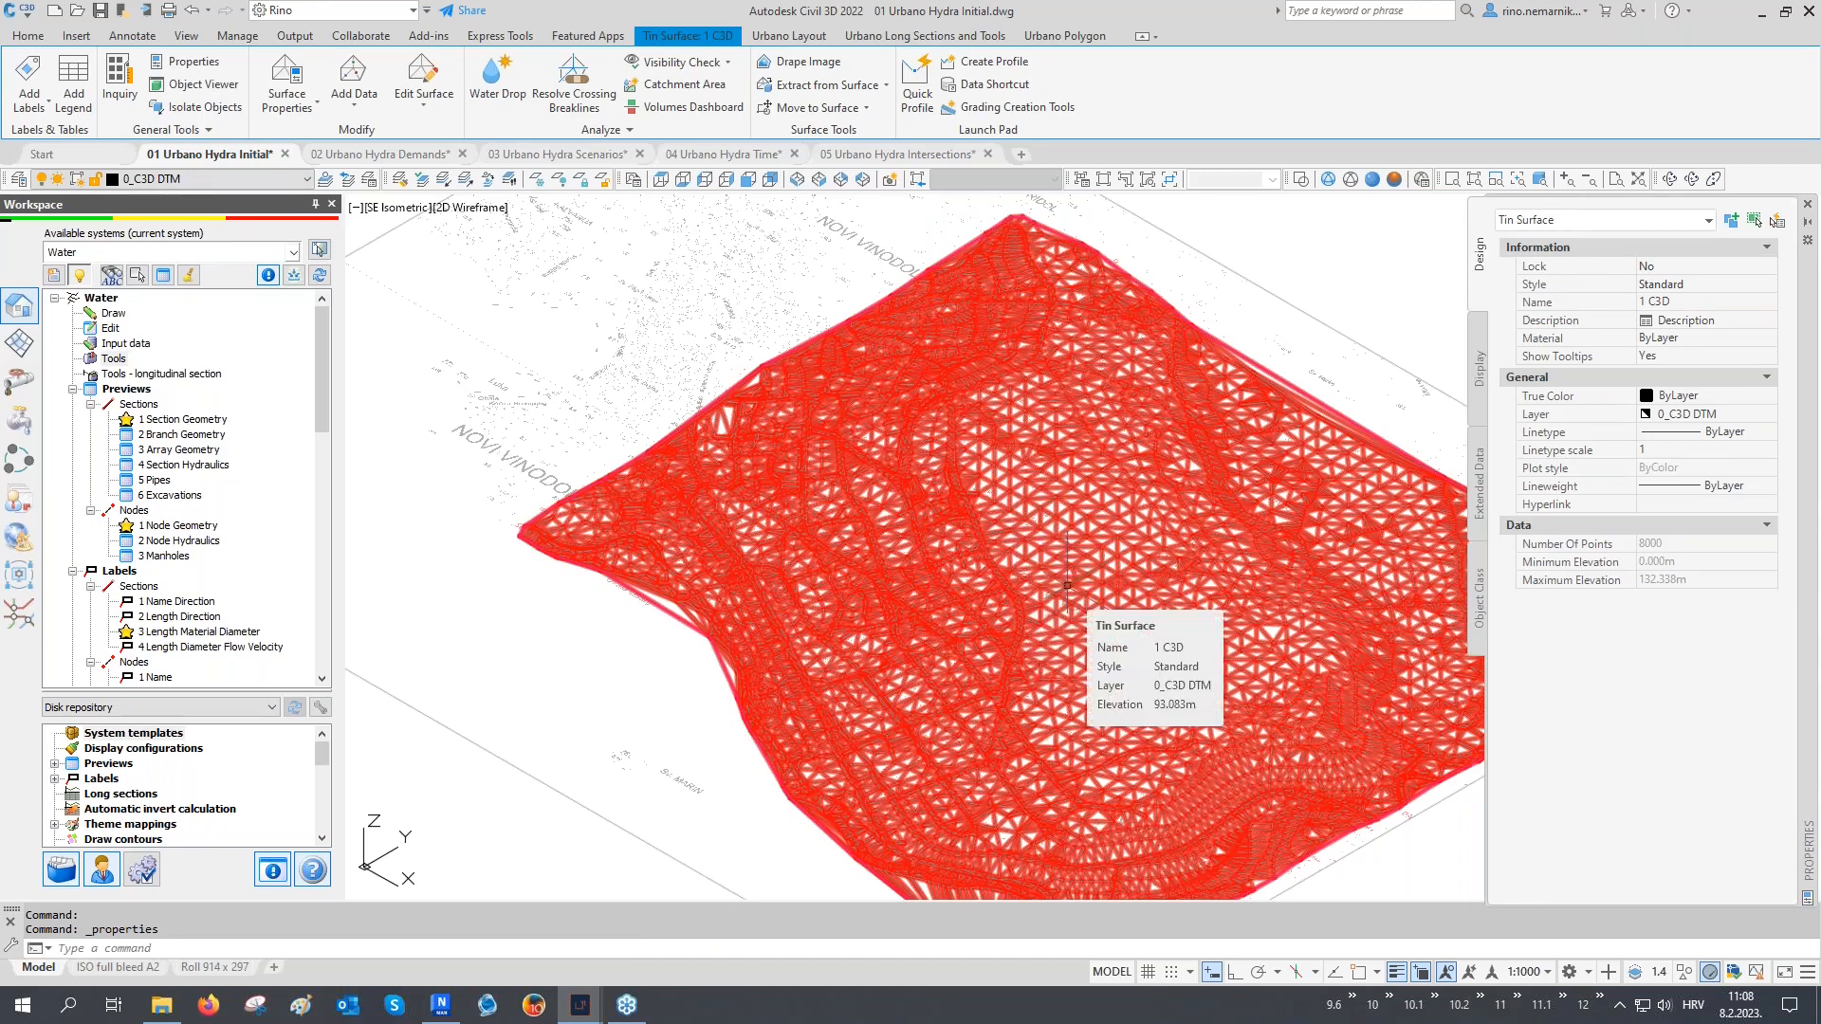
click(1806, 205)
middle_drag(1321, 386, 1271, 373)
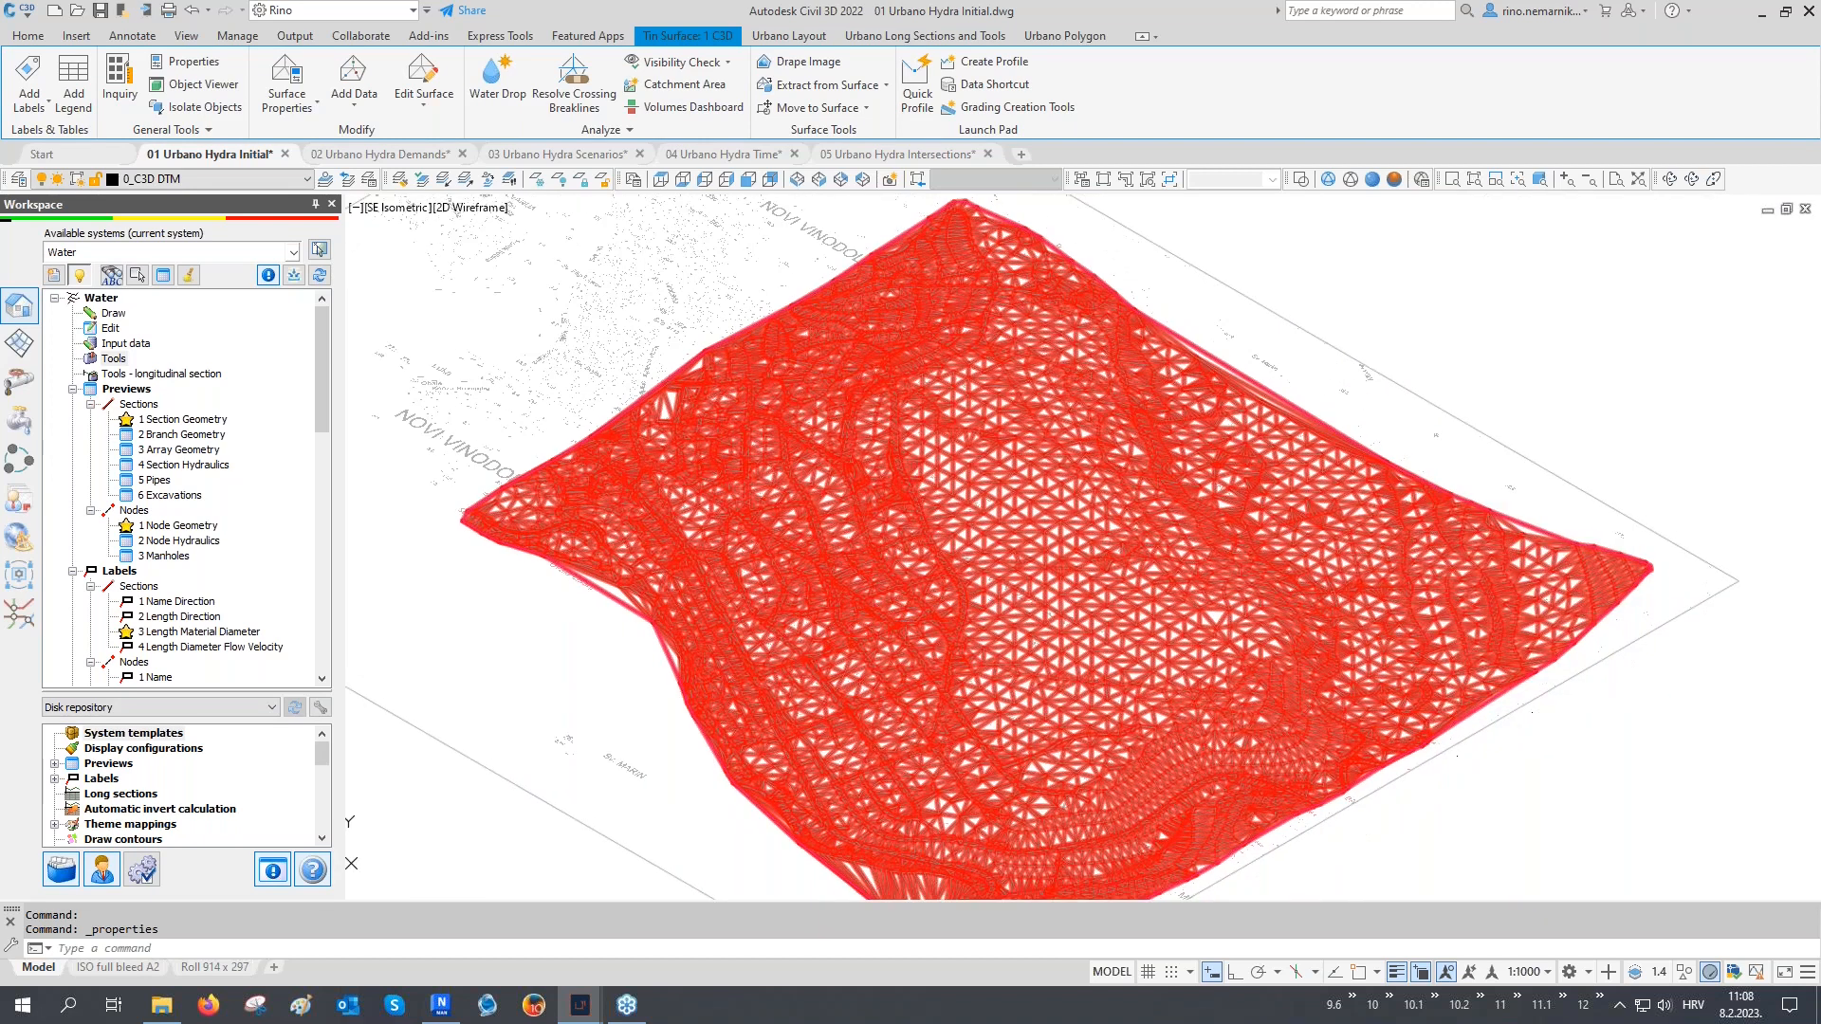
key(Escape)
Display the 1 Terraform terrain surface with its view style, inspect its triangulation, and hide the surface again
click(19, 343)
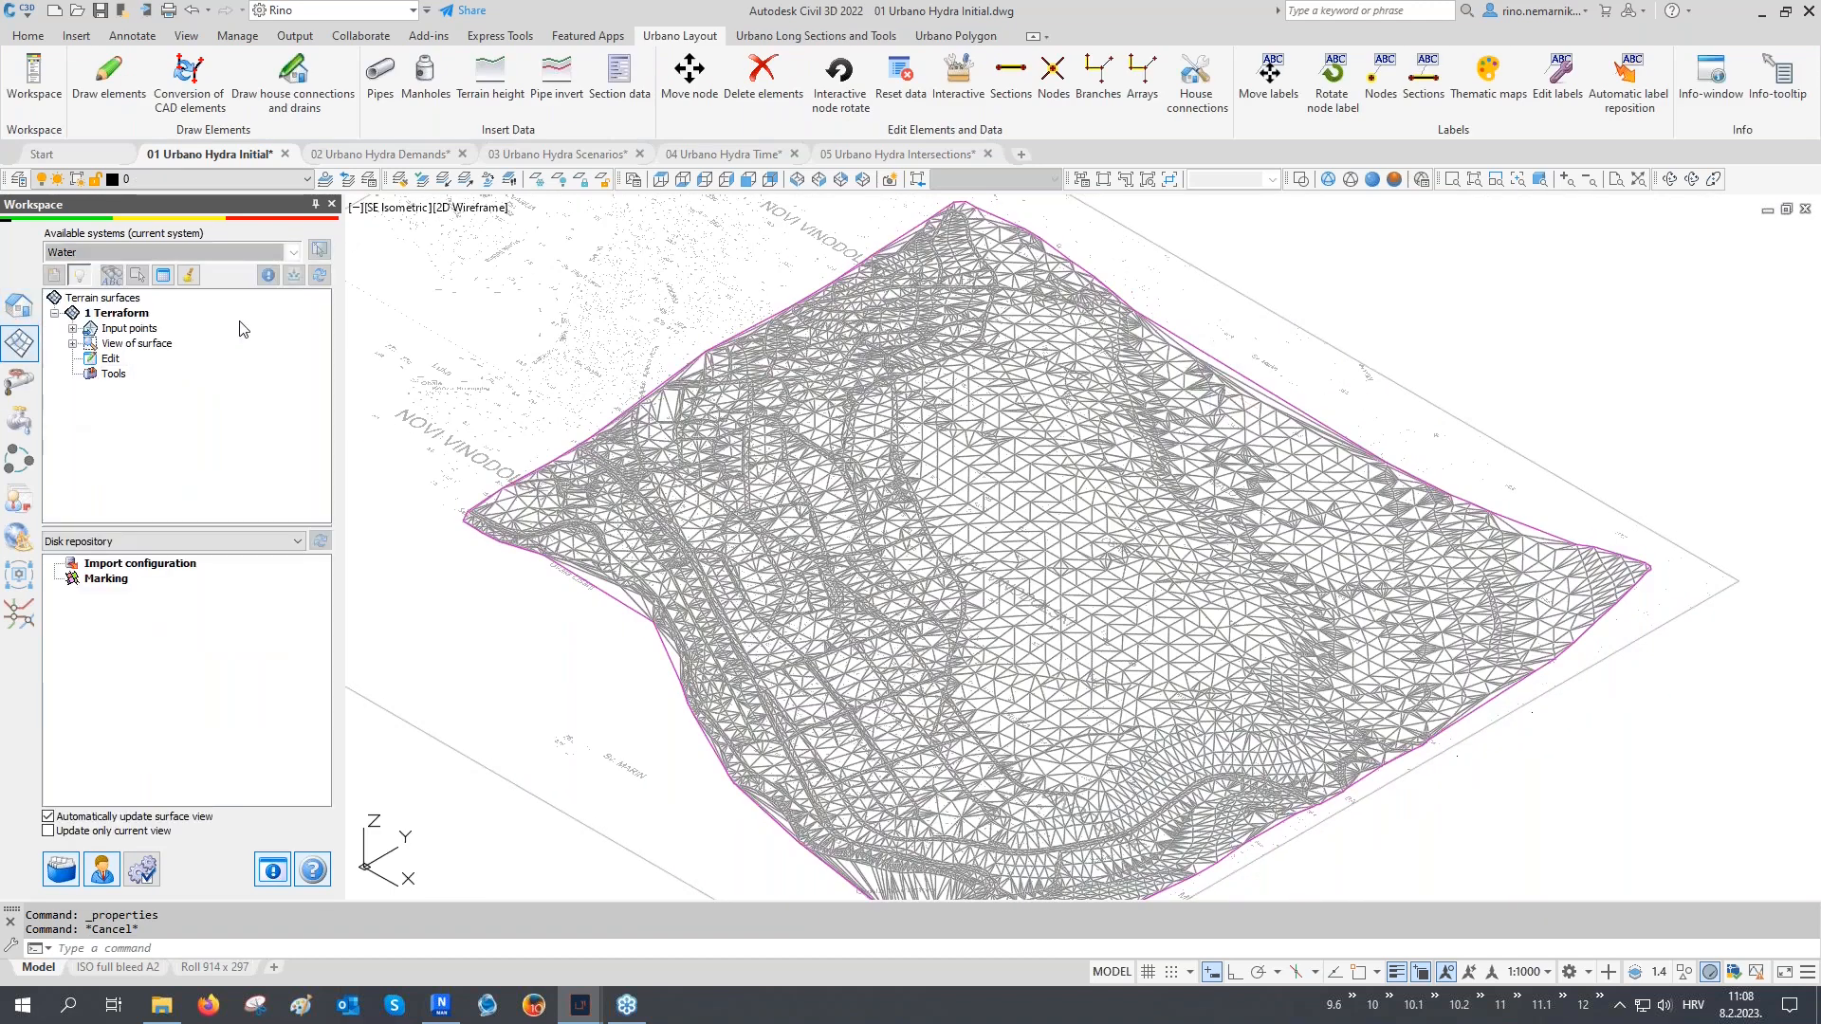
click(73, 345)
click(130, 358)
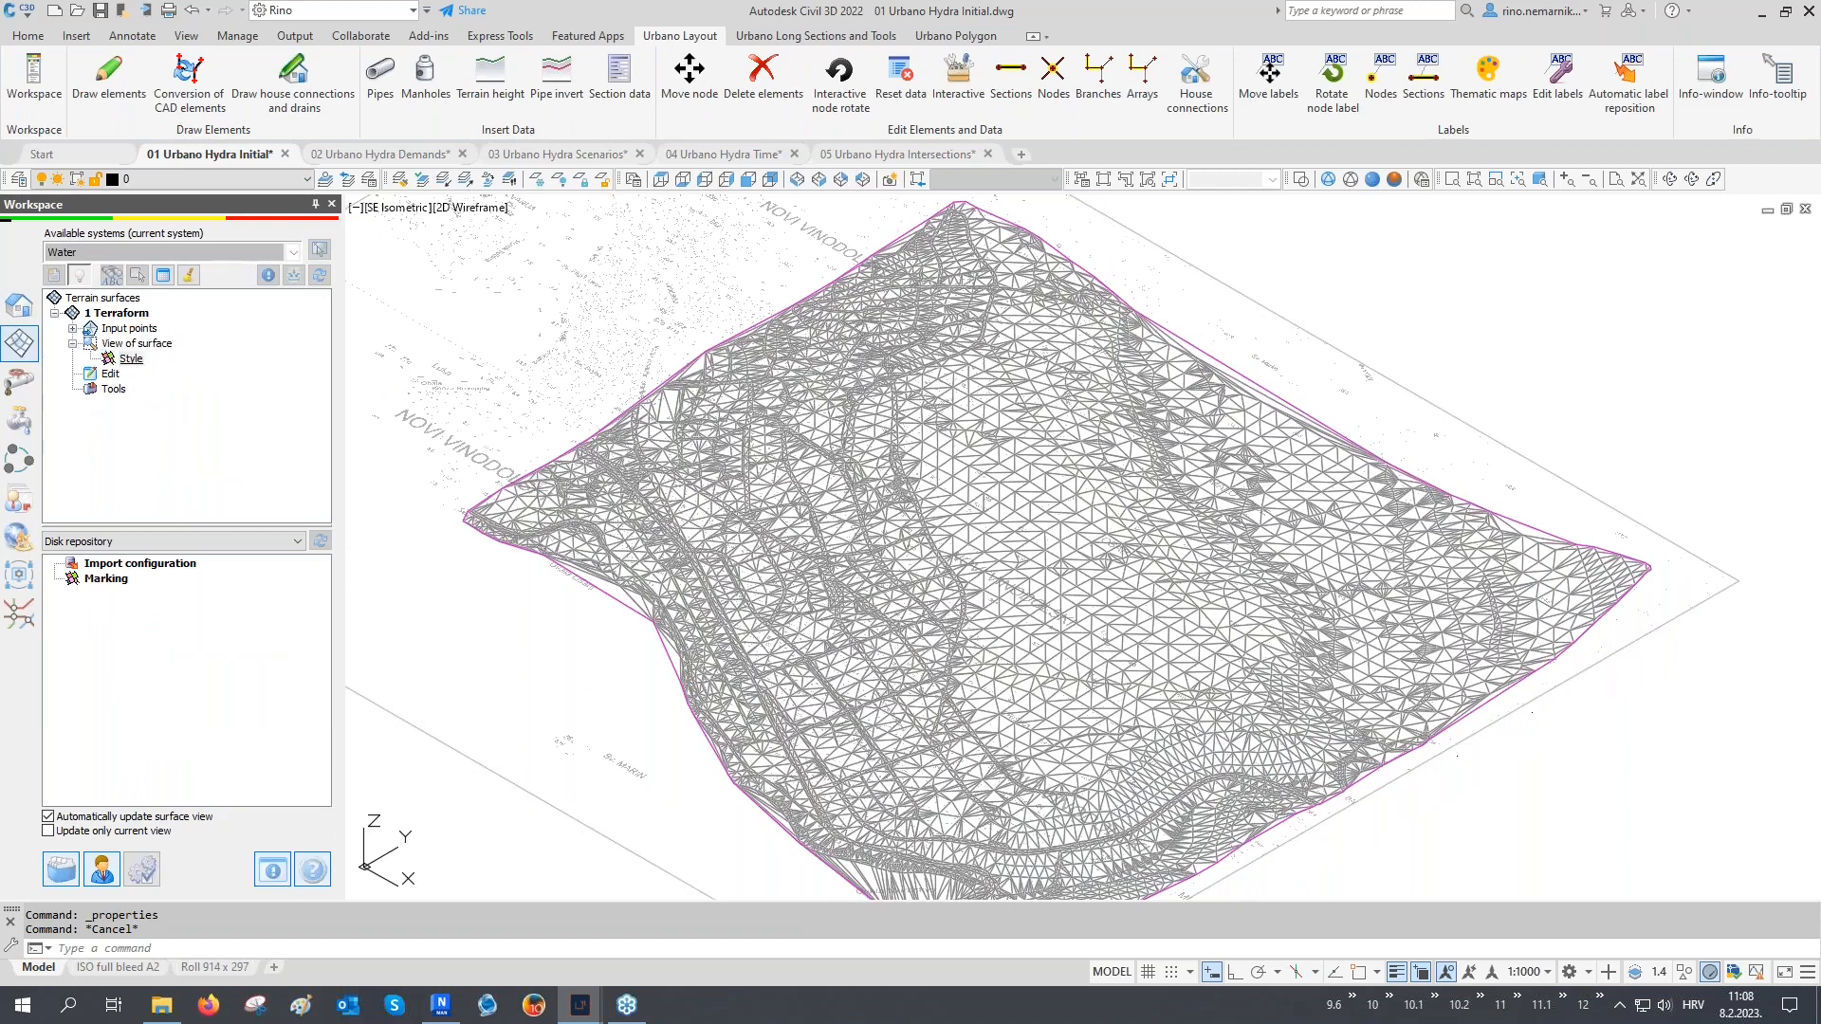
middle_drag(853, 605, 855, 582)
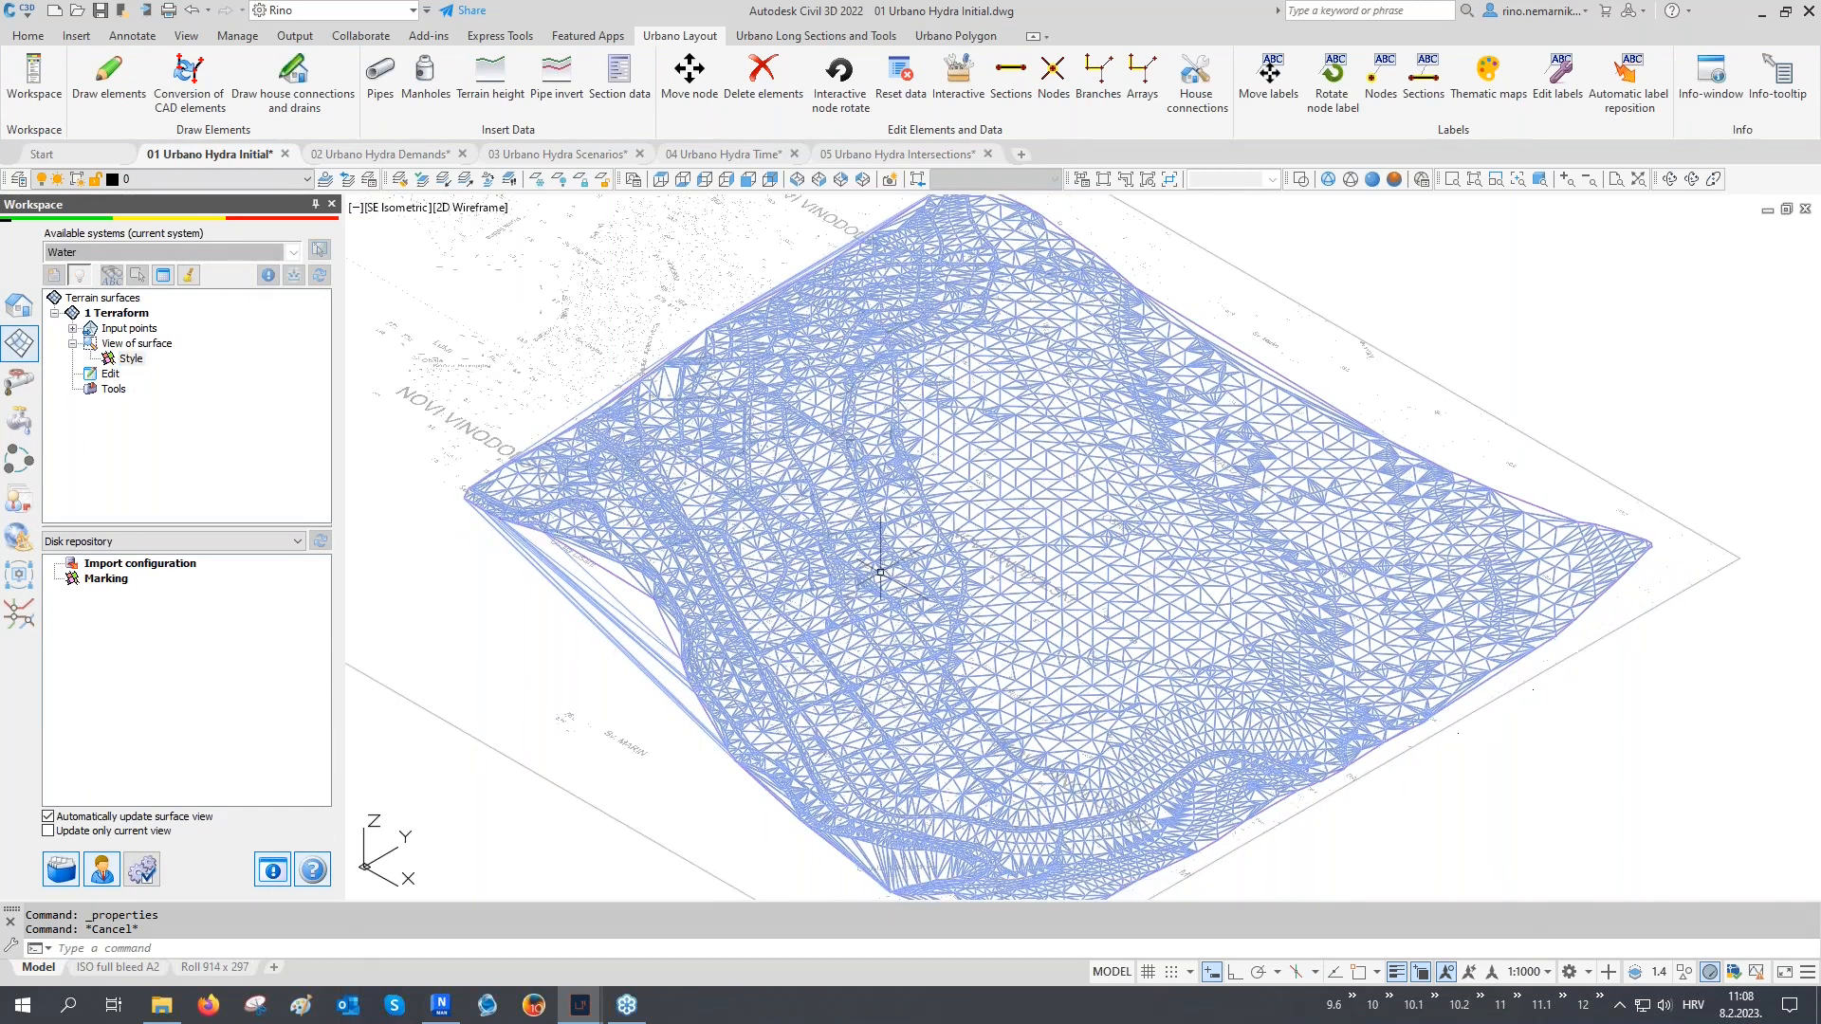
scroll(893, 509, up, 6)
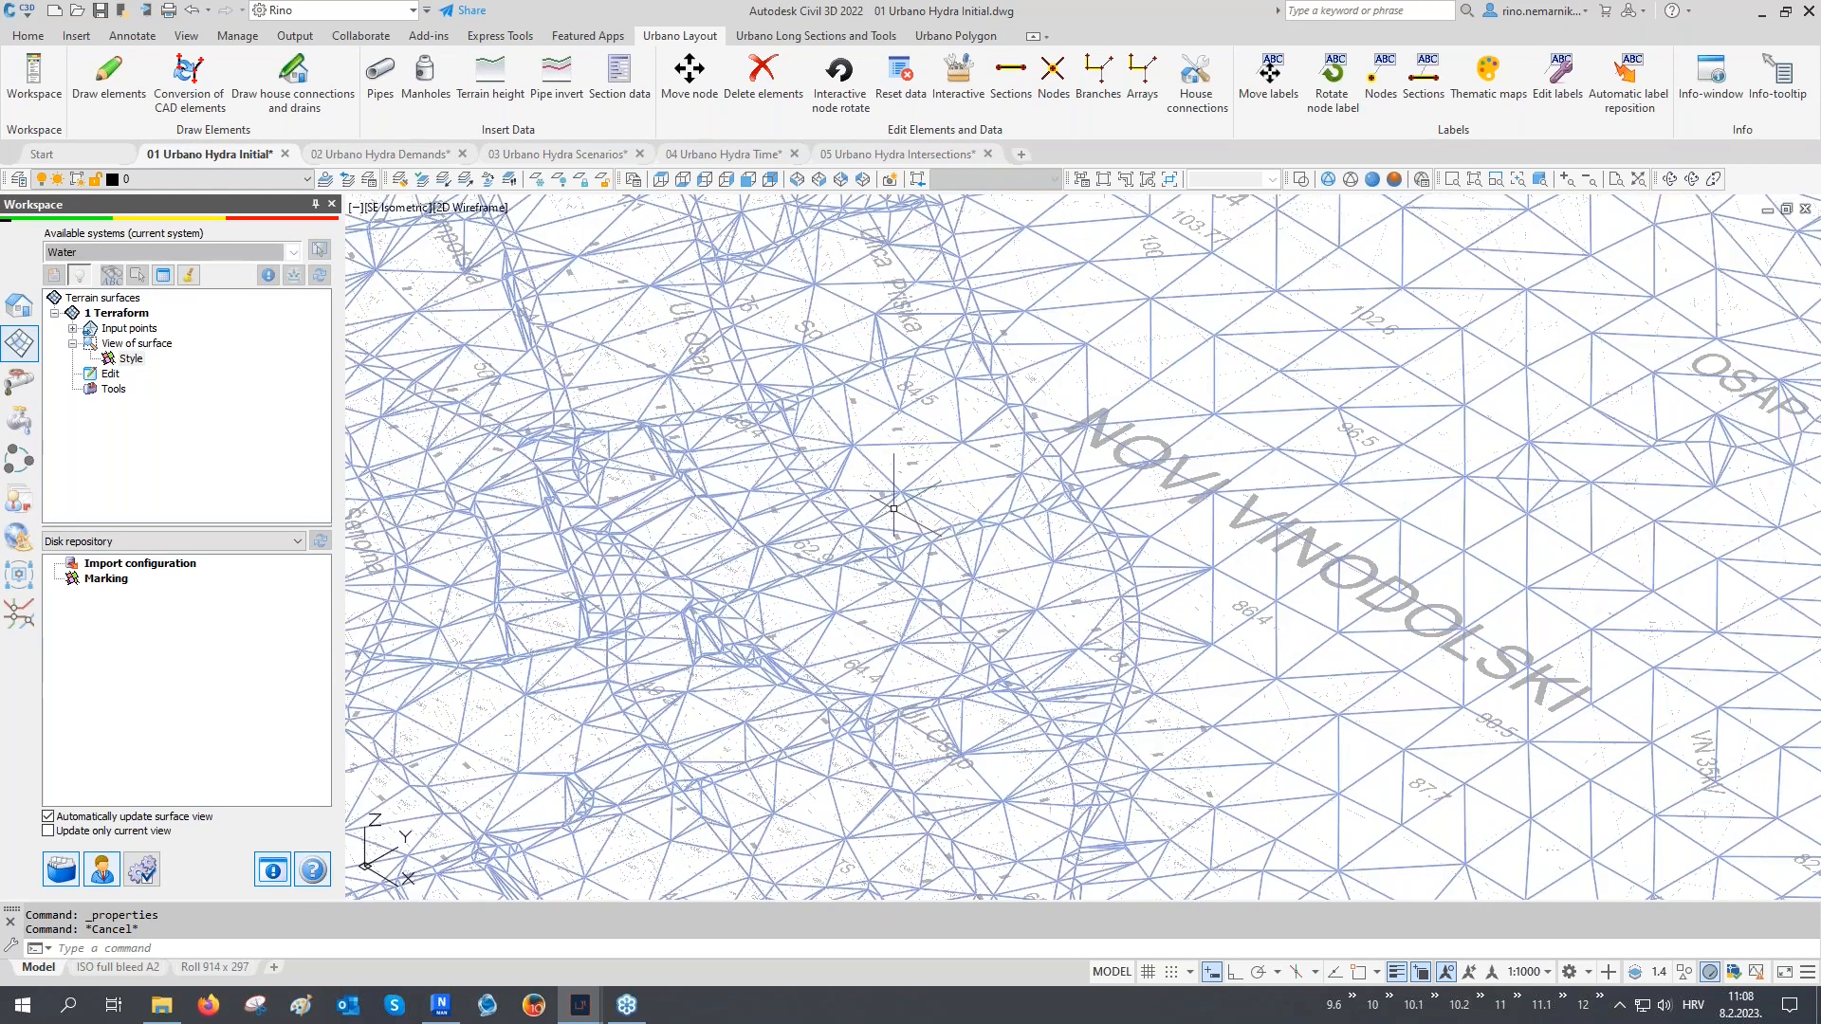
right_click(130, 364)
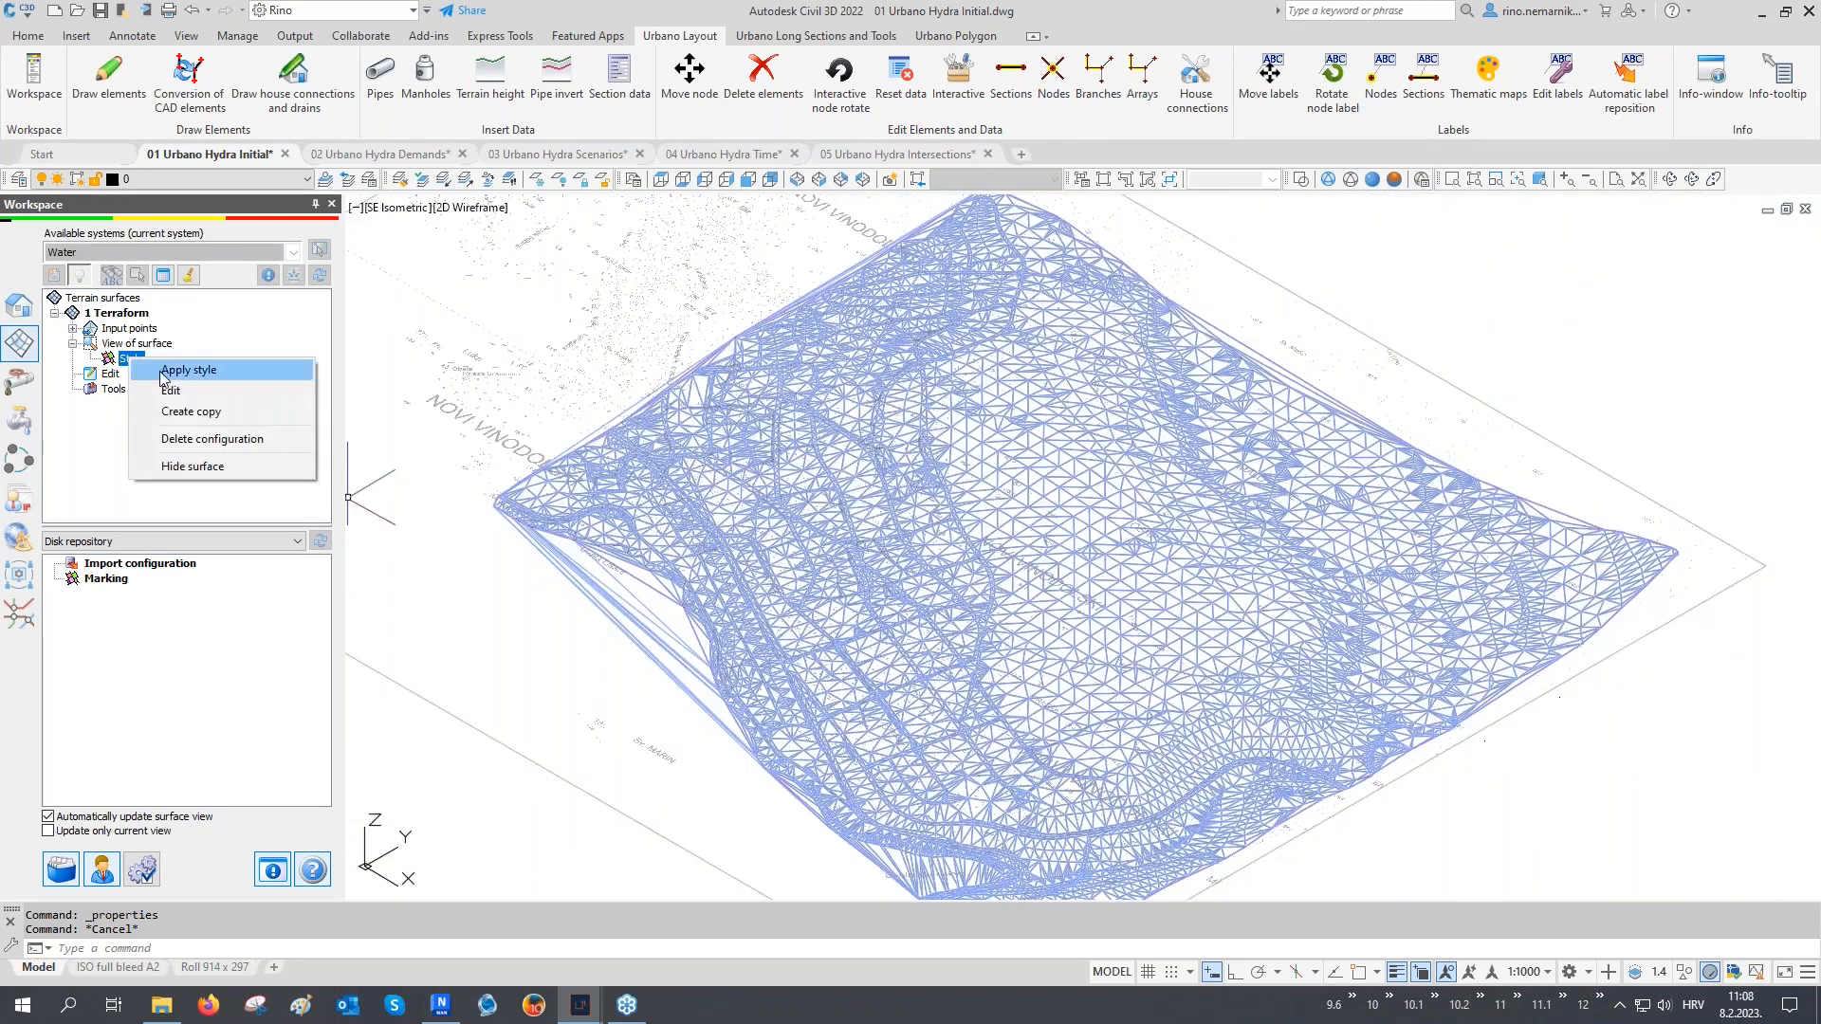
click(193, 467)
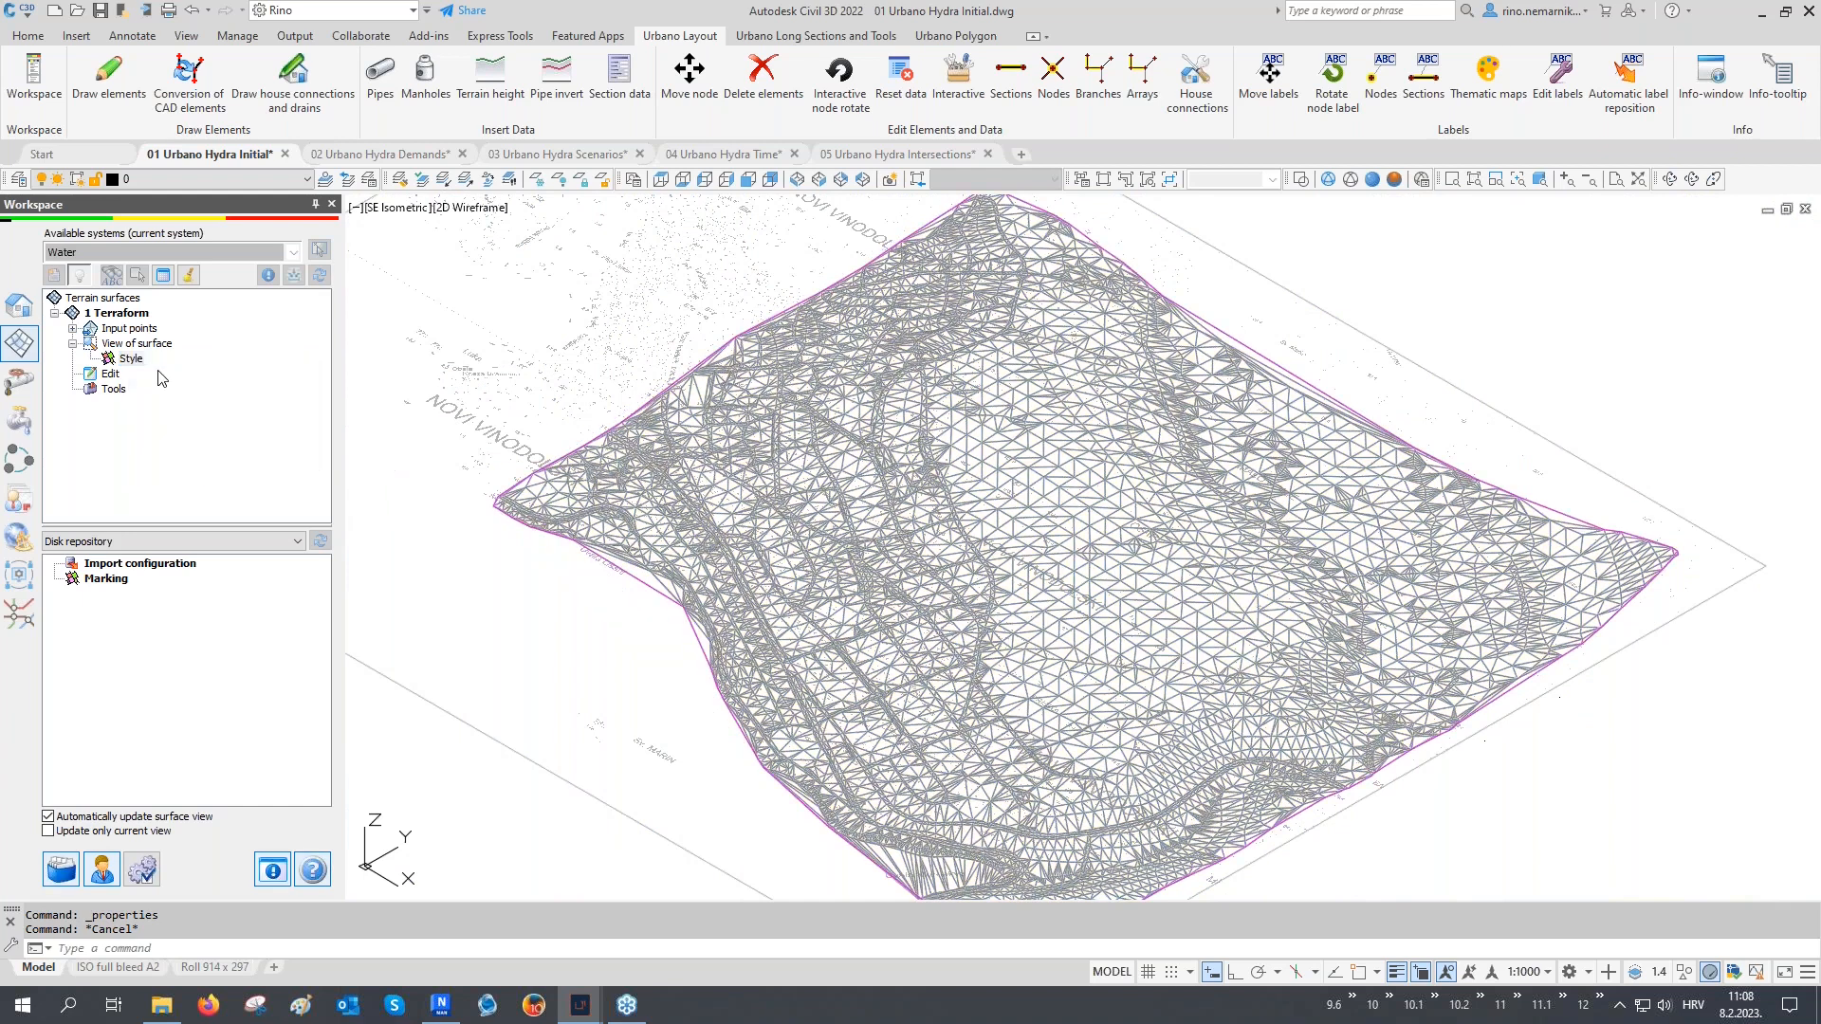
Switch to the Top view and restore the layer state 04 Network design to show the planned water network layout
click(661, 180)
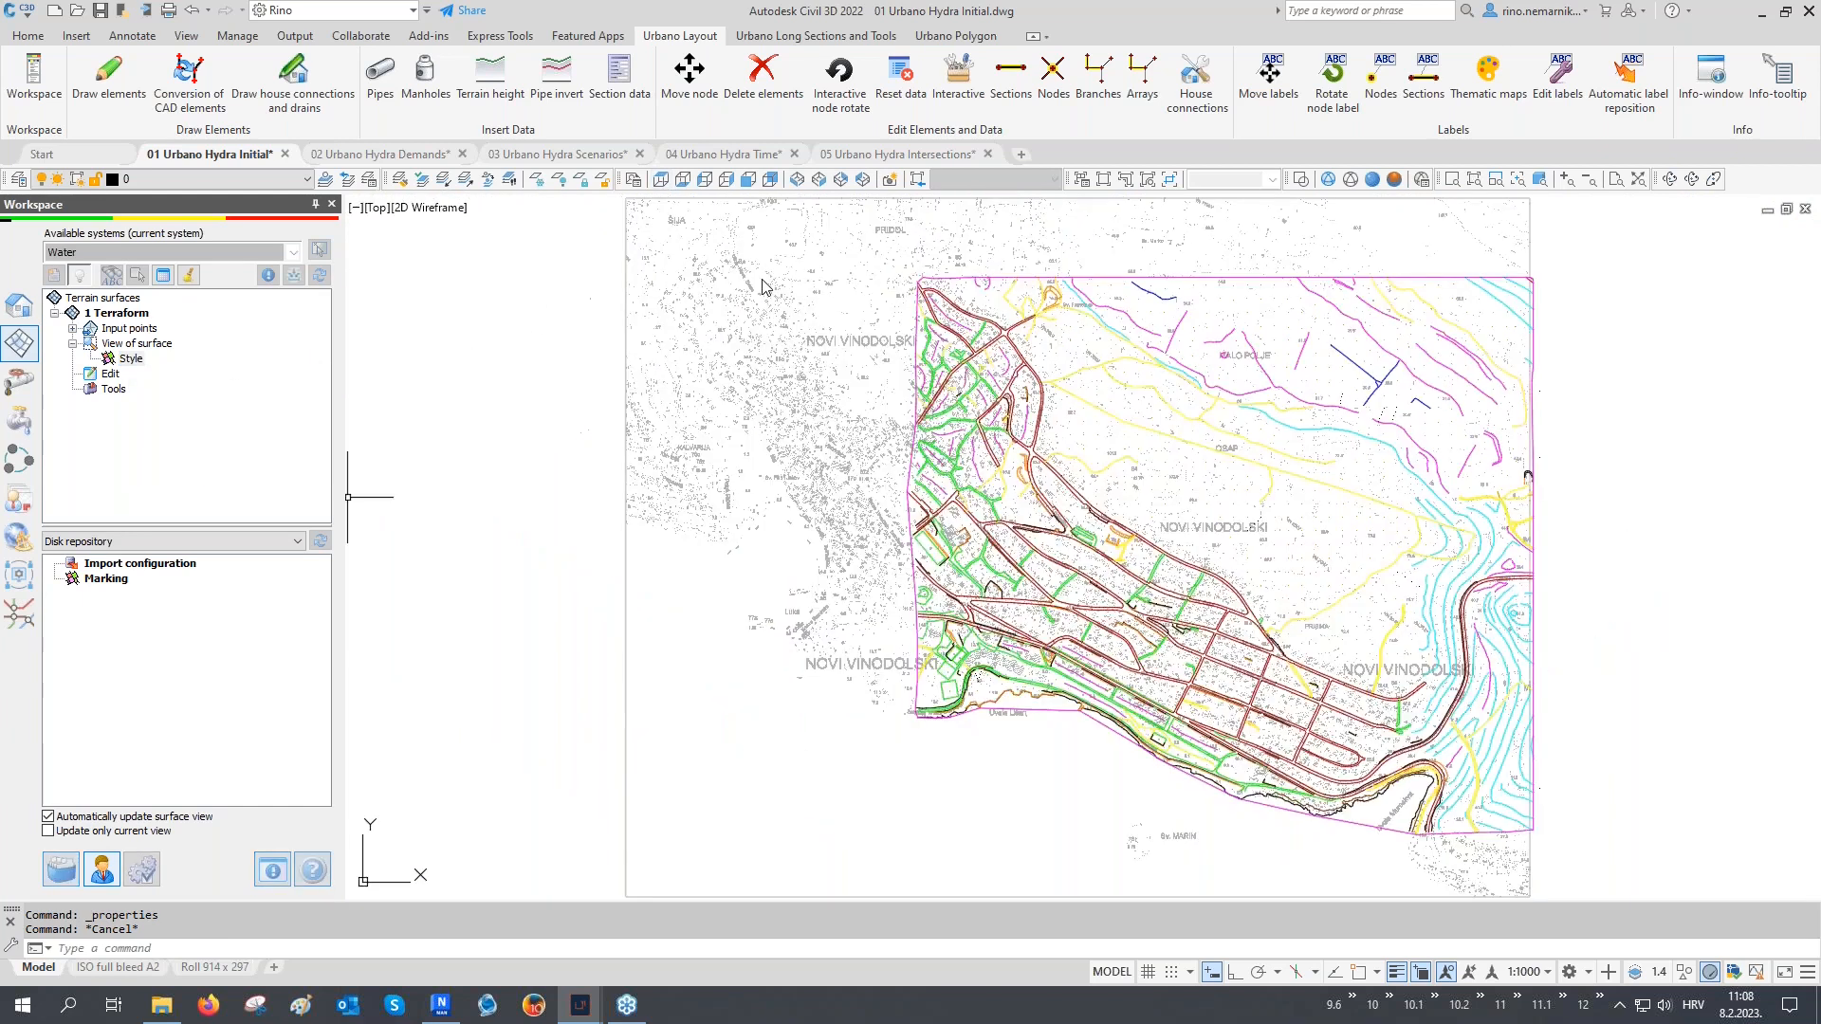
click(370, 180)
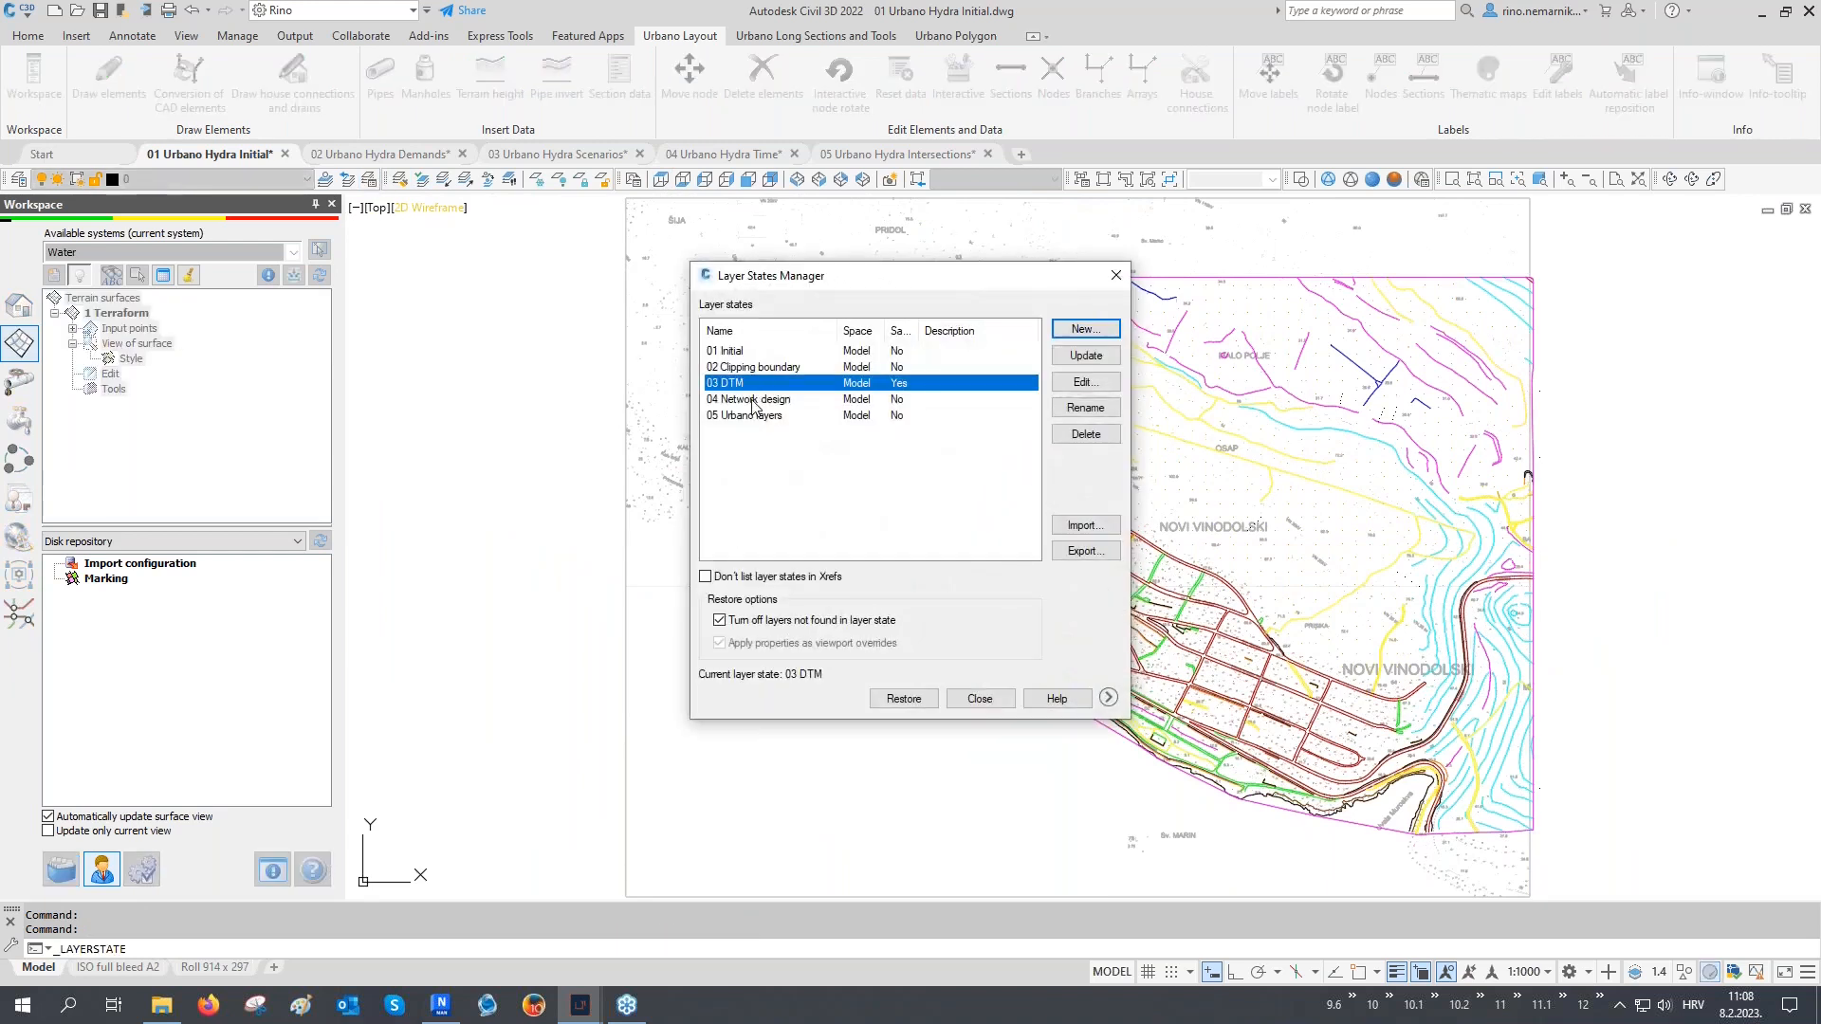
click(754, 400)
click(902, 701)
mouse_move(1219, 590)
middle_down()
mouse_move(1077, 594)
mouse_move(909, 556)
middle_up()
scroll(958, 557, up, 2)
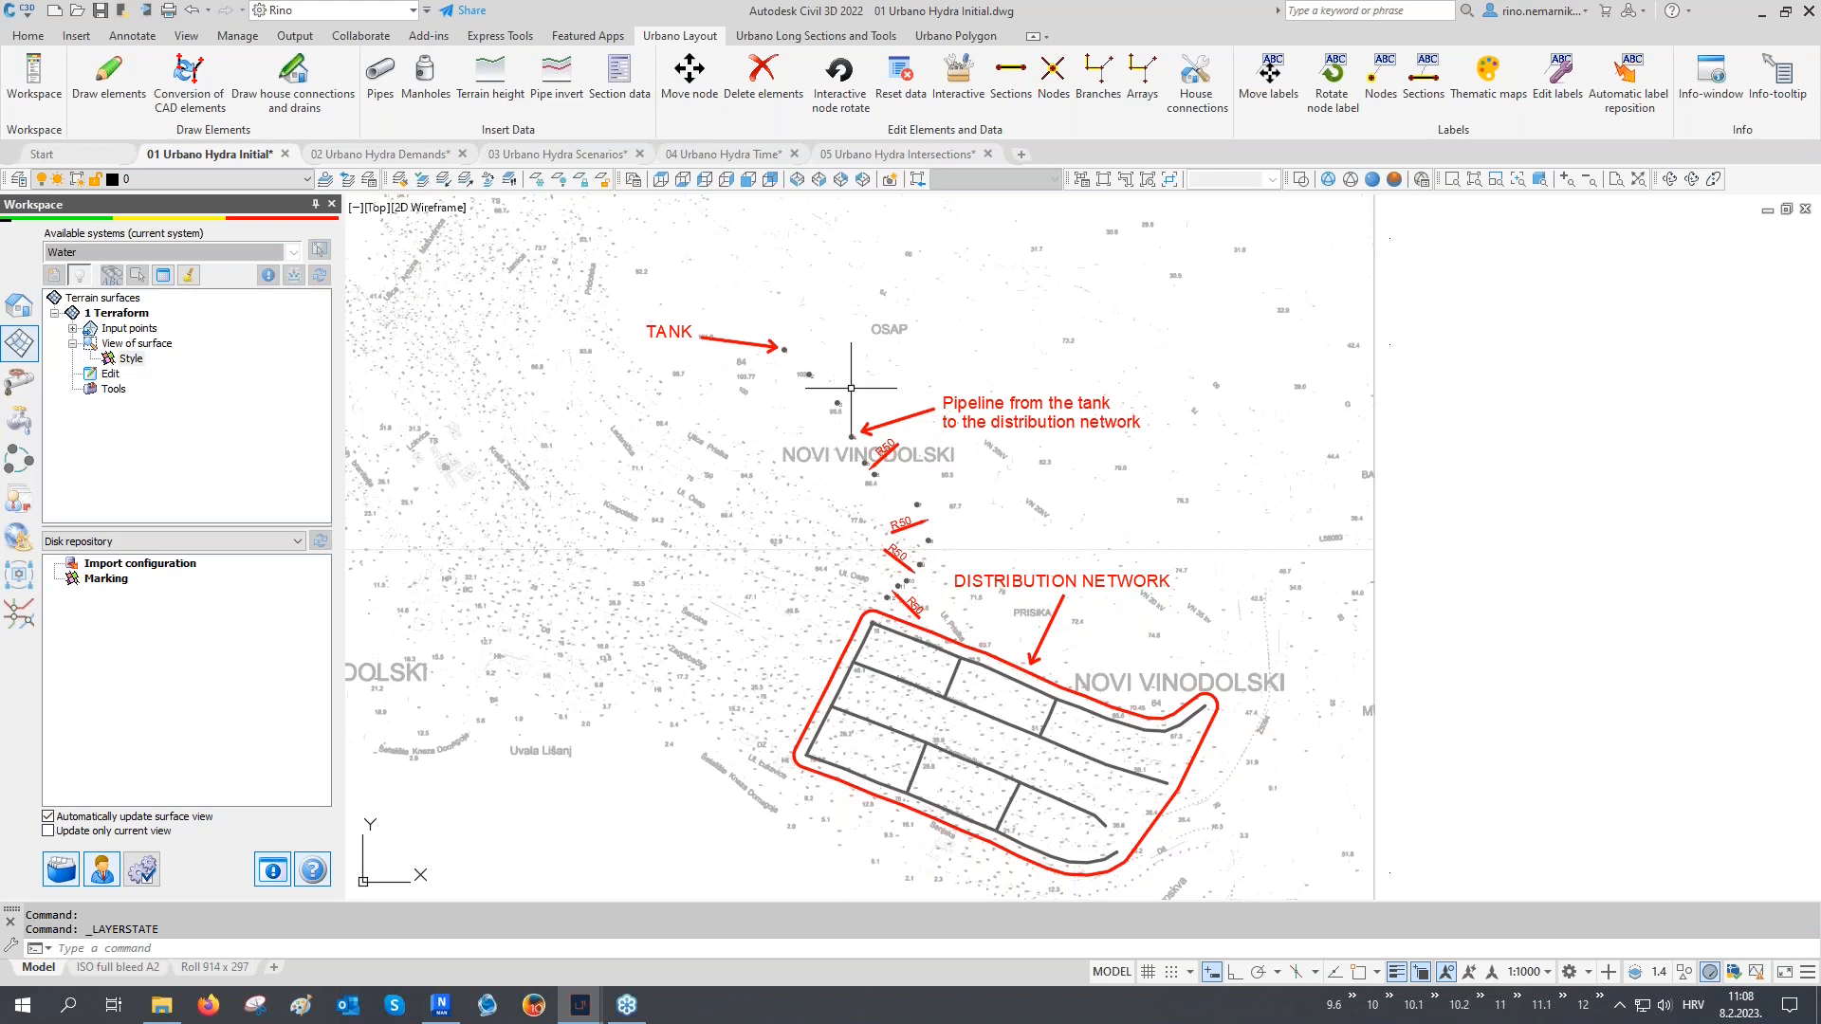
Examine the planned tank-to-network pipeline route and review the properties of several distribution network polylines, then clear the selection
scroll(849, 390, up, 2)
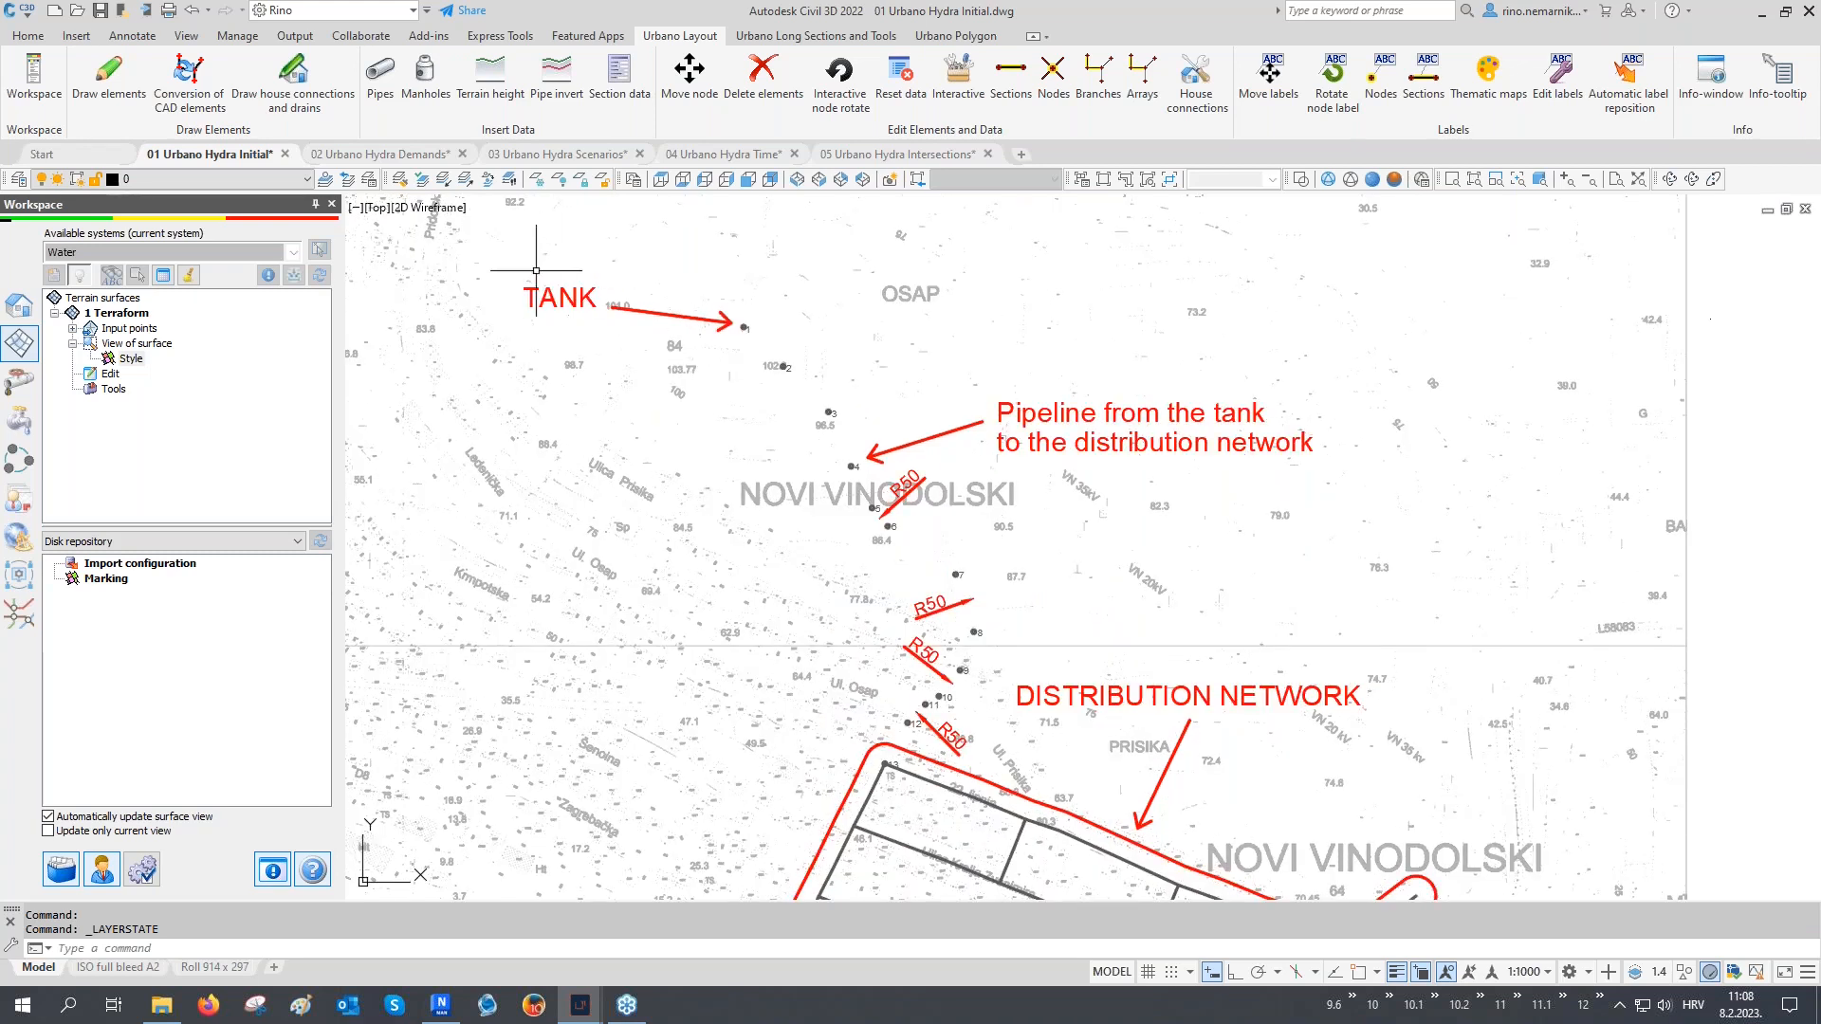
middle_drag(678, 337, 641, 271)
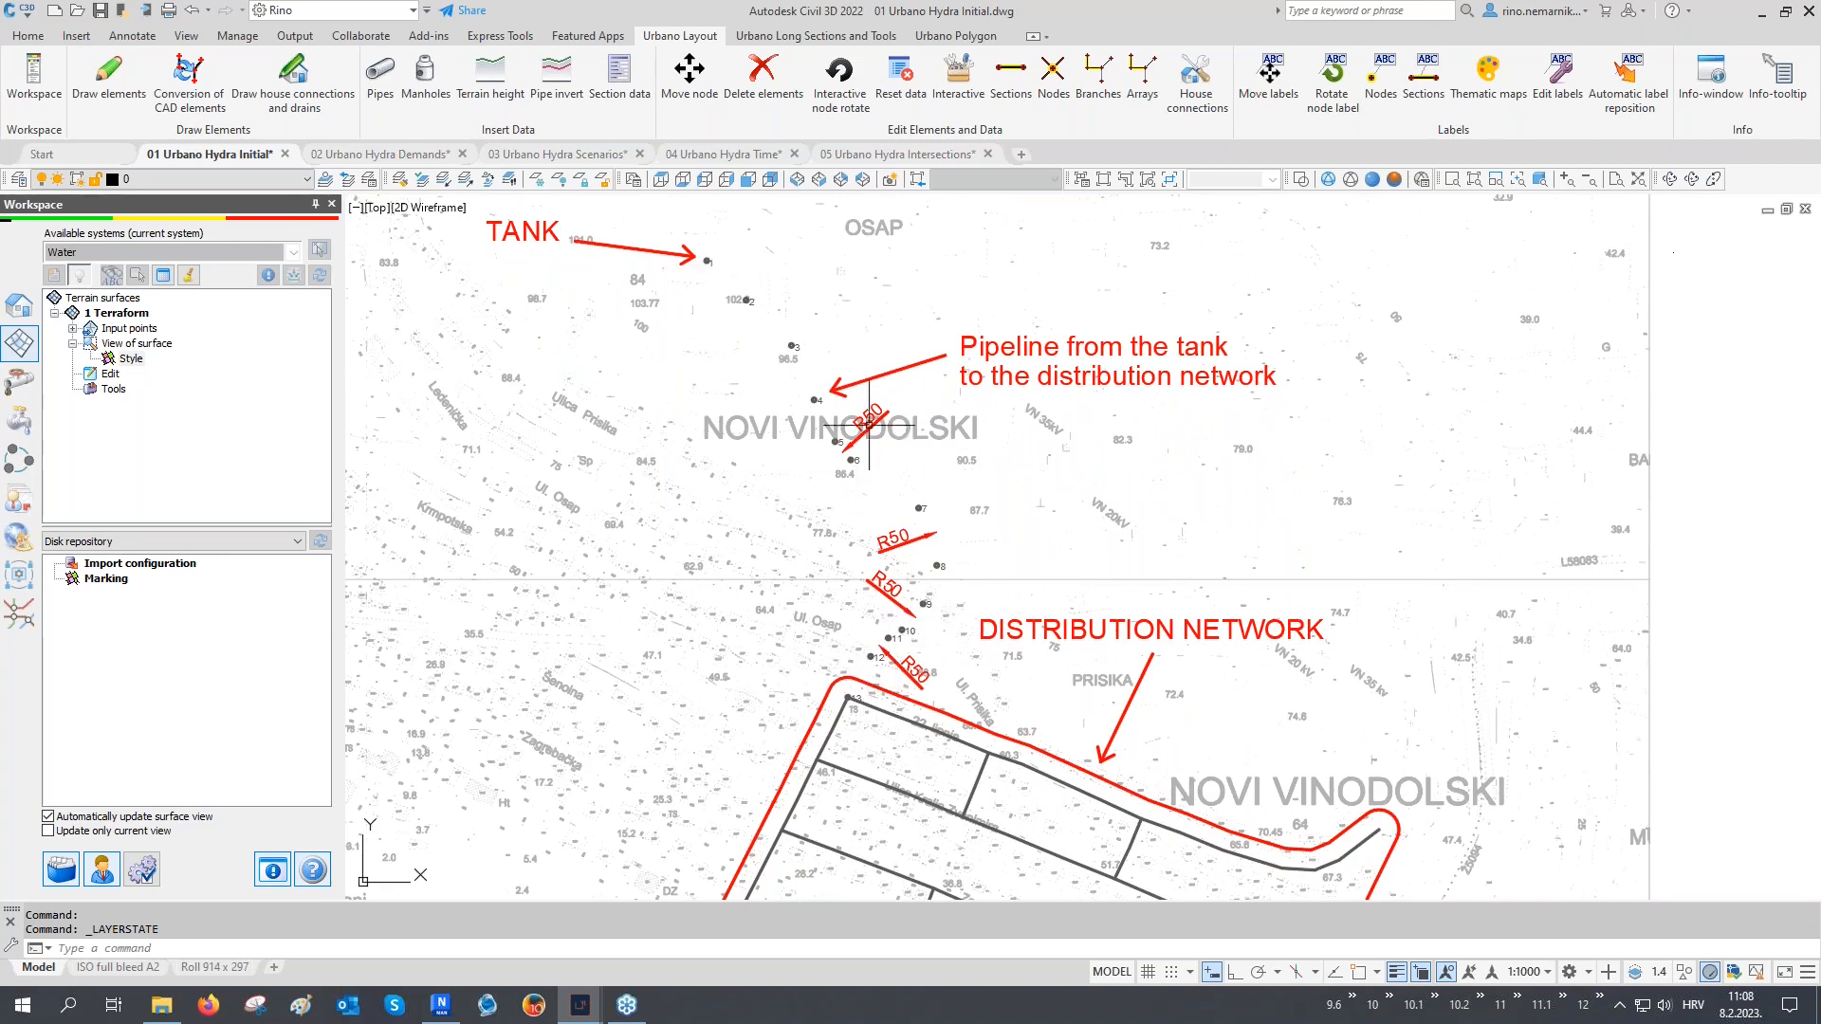
middle_drag(891, 609, 800, 394)
click(916, 533)
click(843, 644)
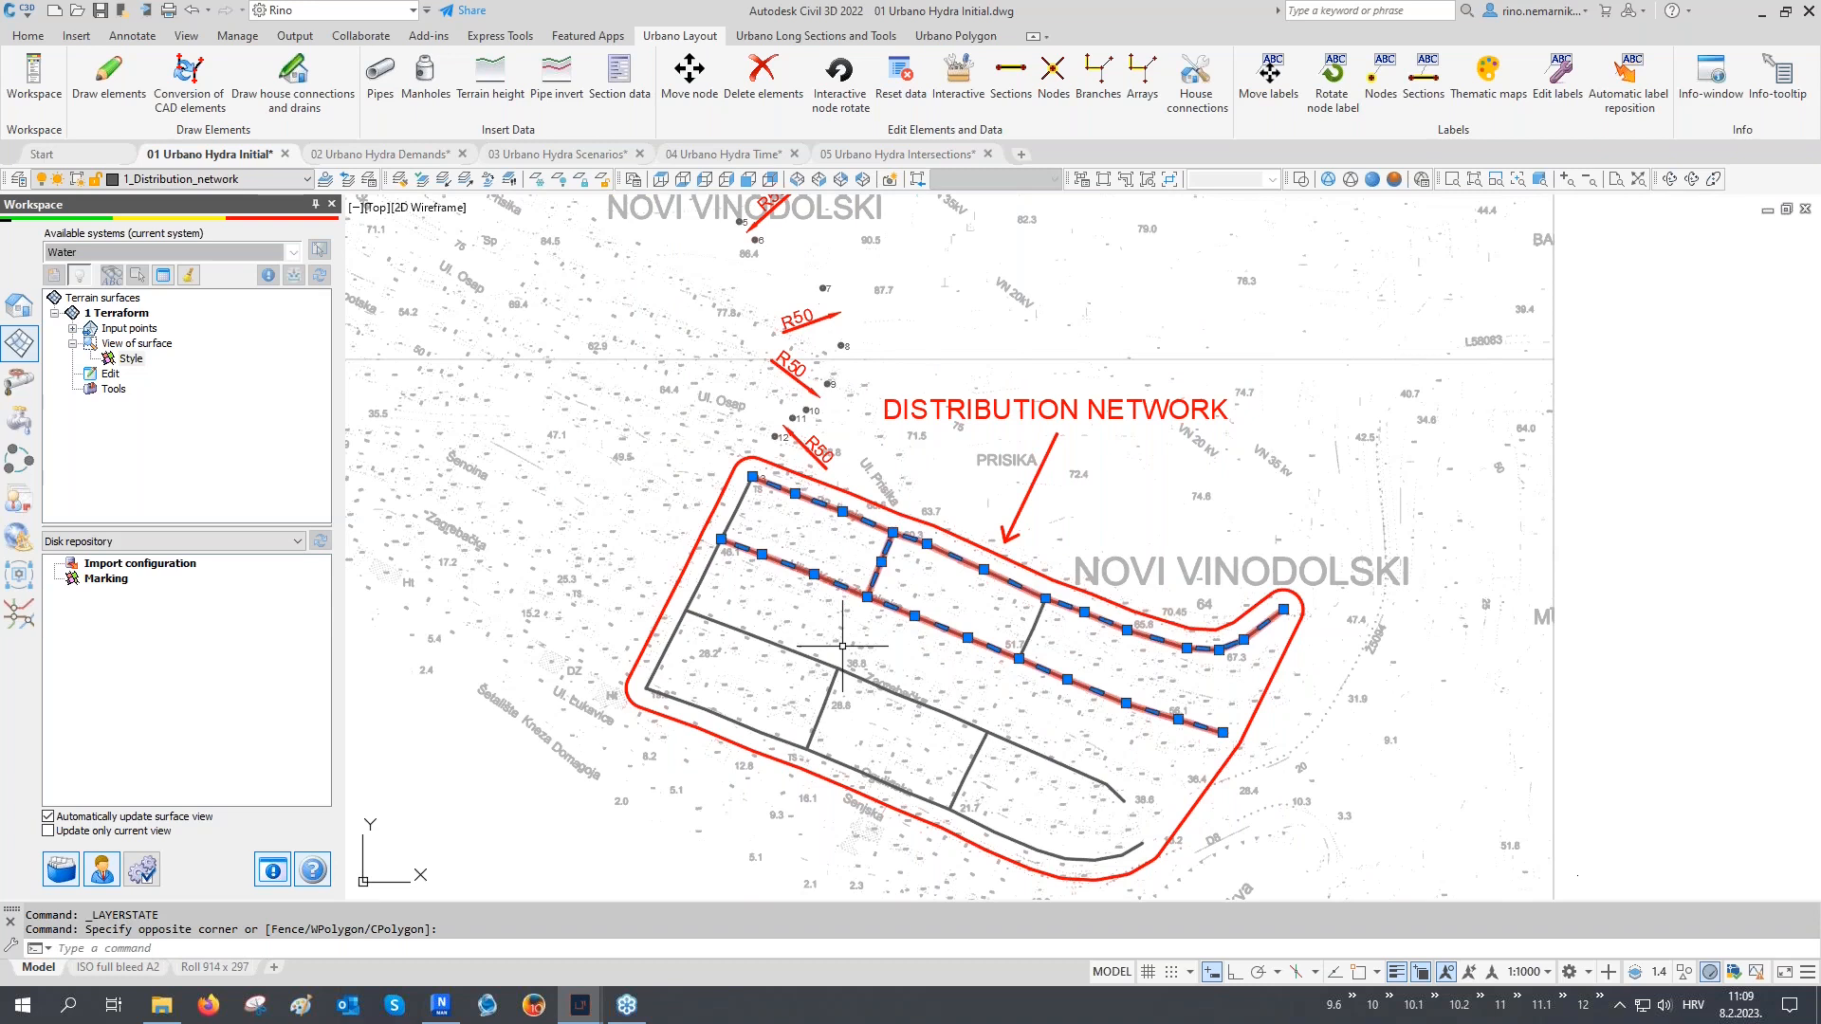
key(ctrl+1)
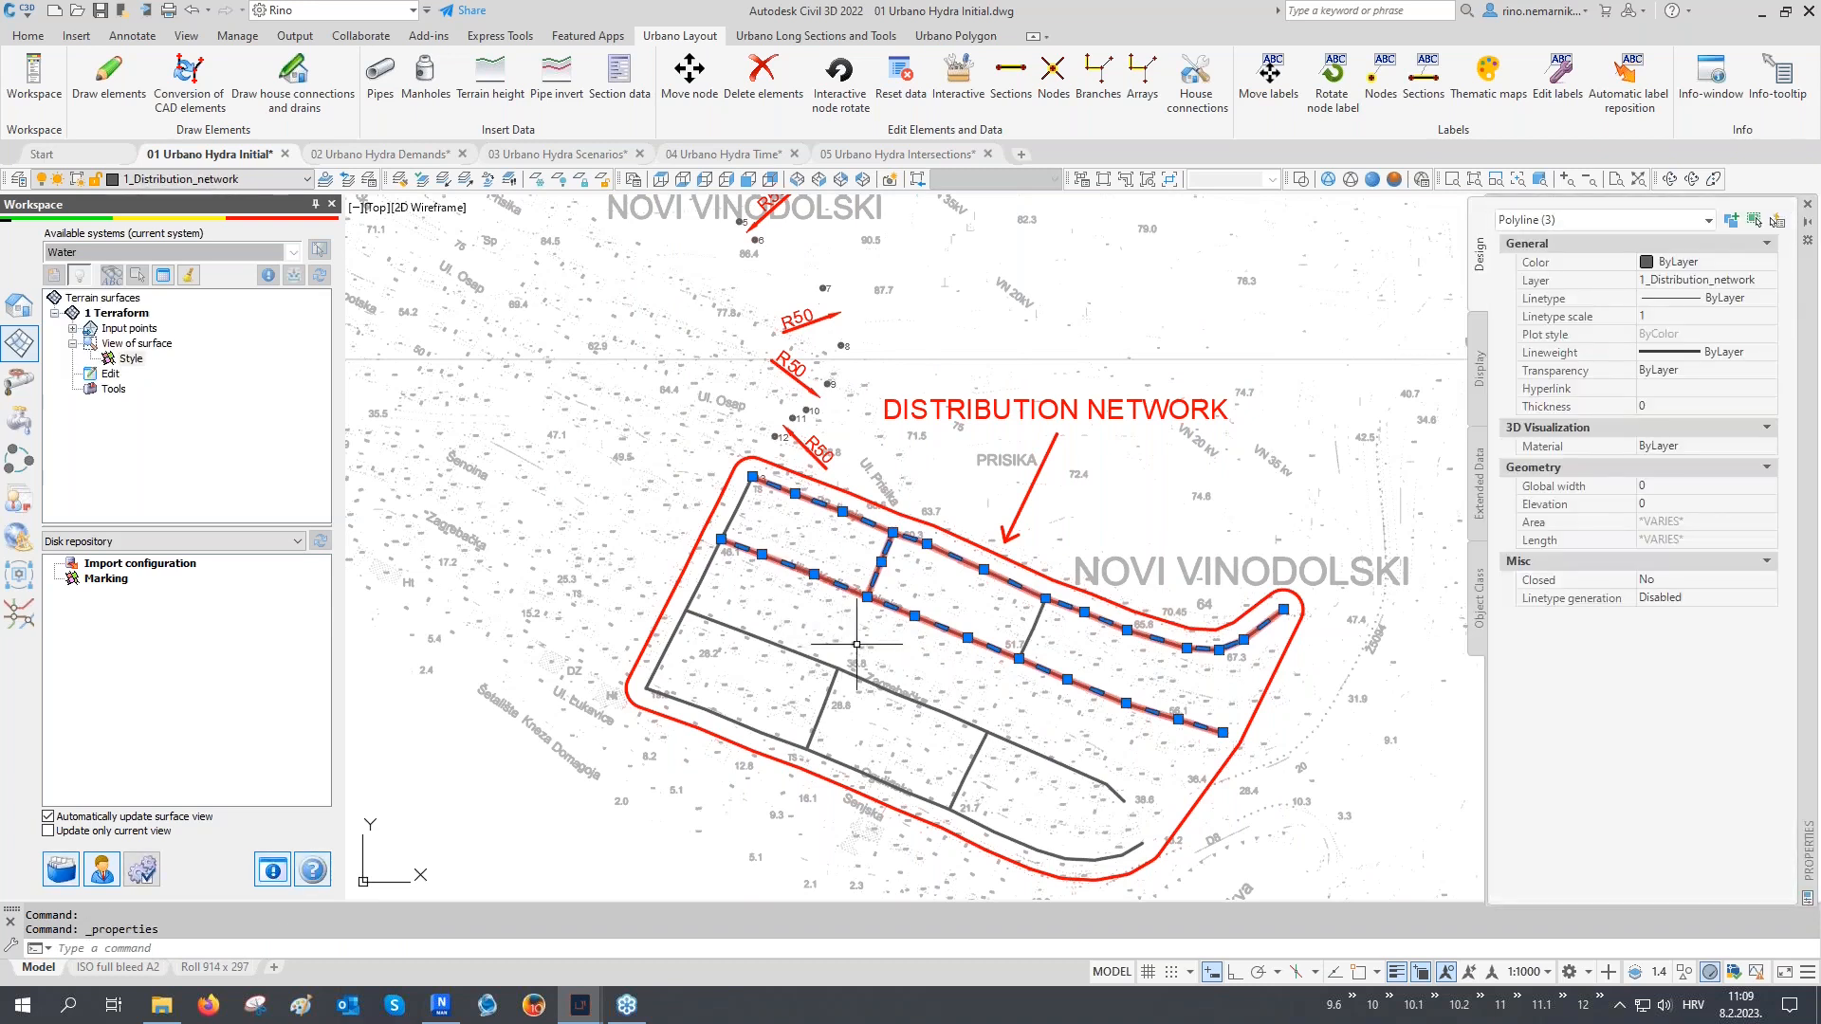
click(1806, 205)
key(Escape)
middle_drag(971, 389, 1028, 574)
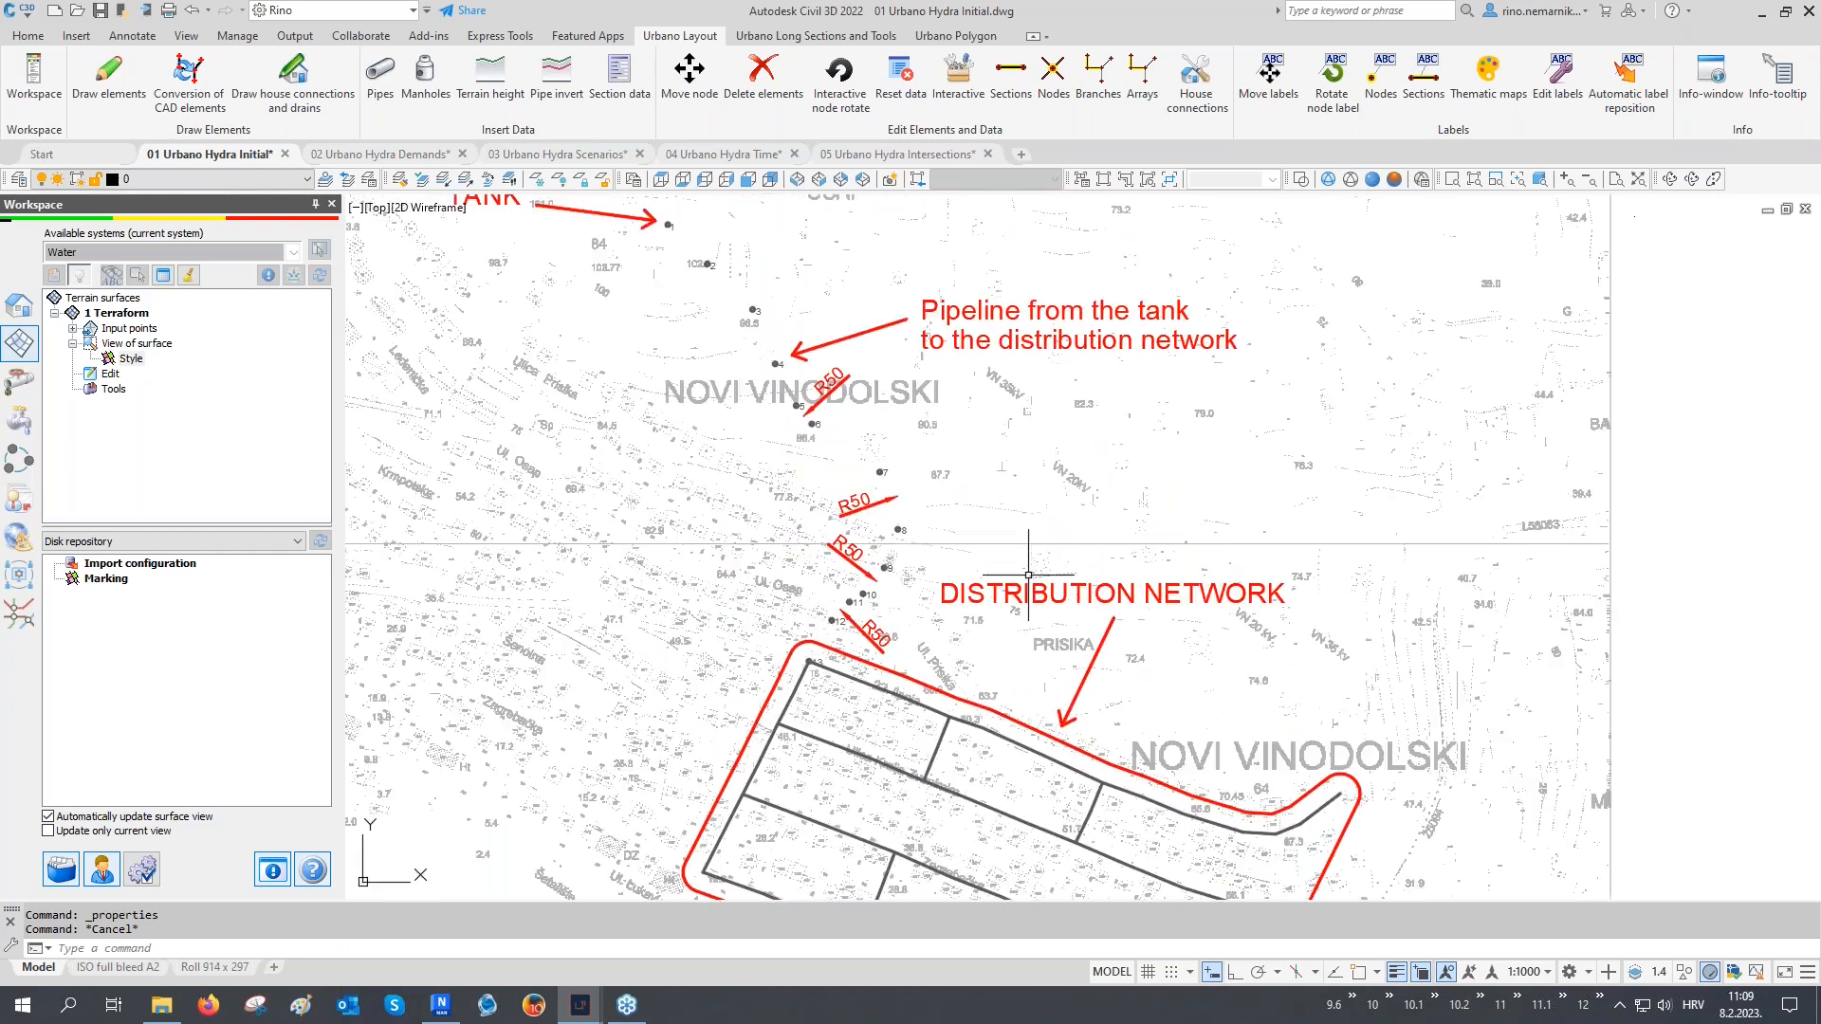
Return to the Water system workspace, review the network drawing settings through to the pipe and manhole catalogs, and start drawing
click(28, 311)
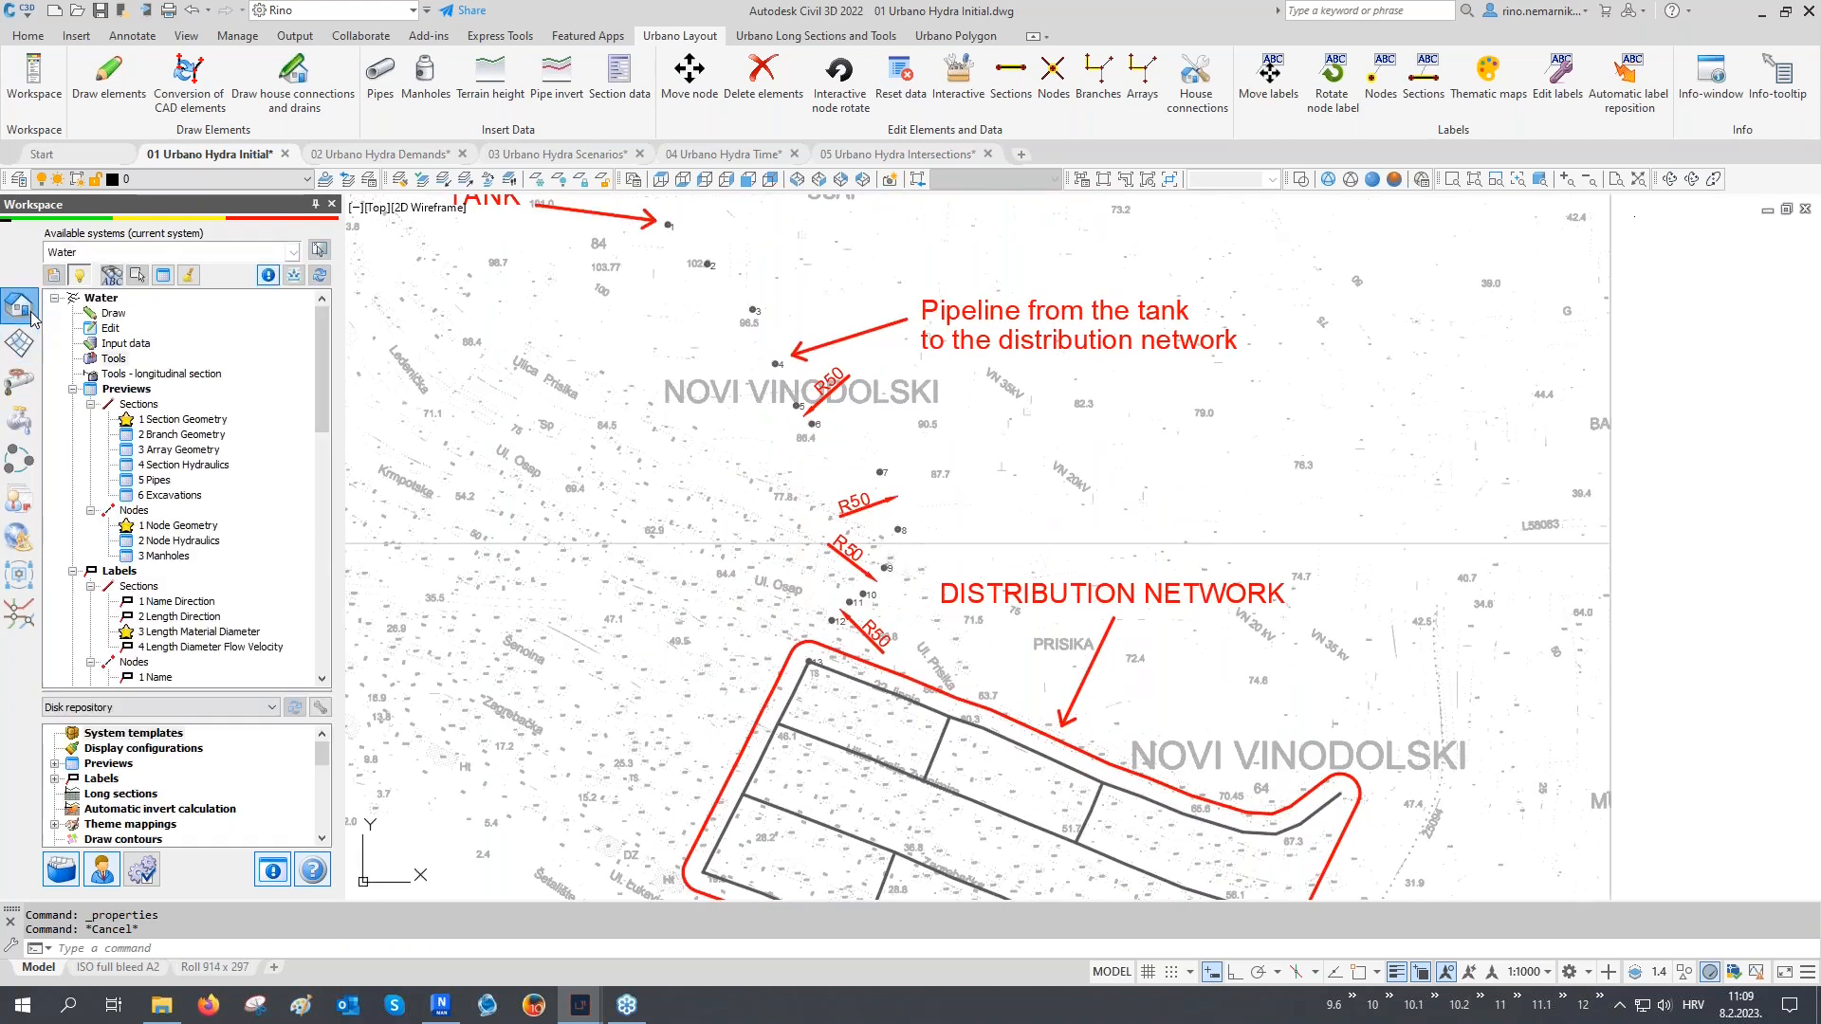
click(107, 94)
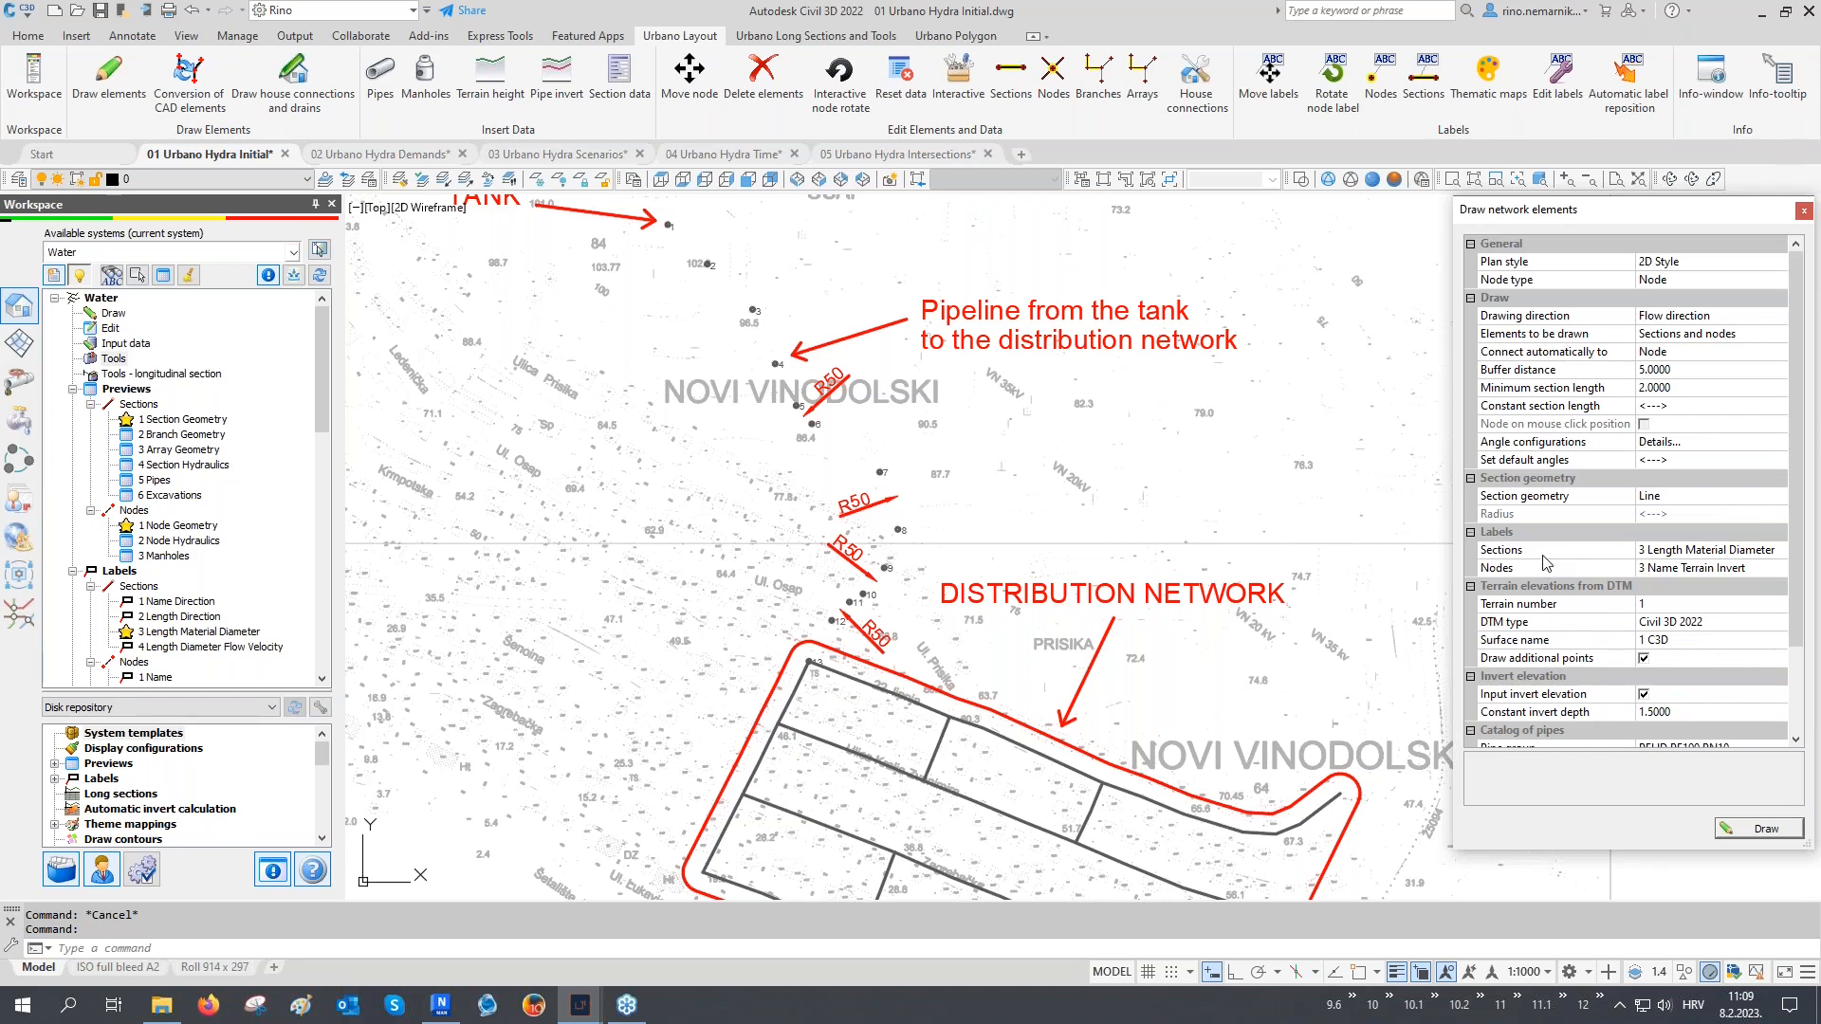
scroll(1546, 564, down, 1)
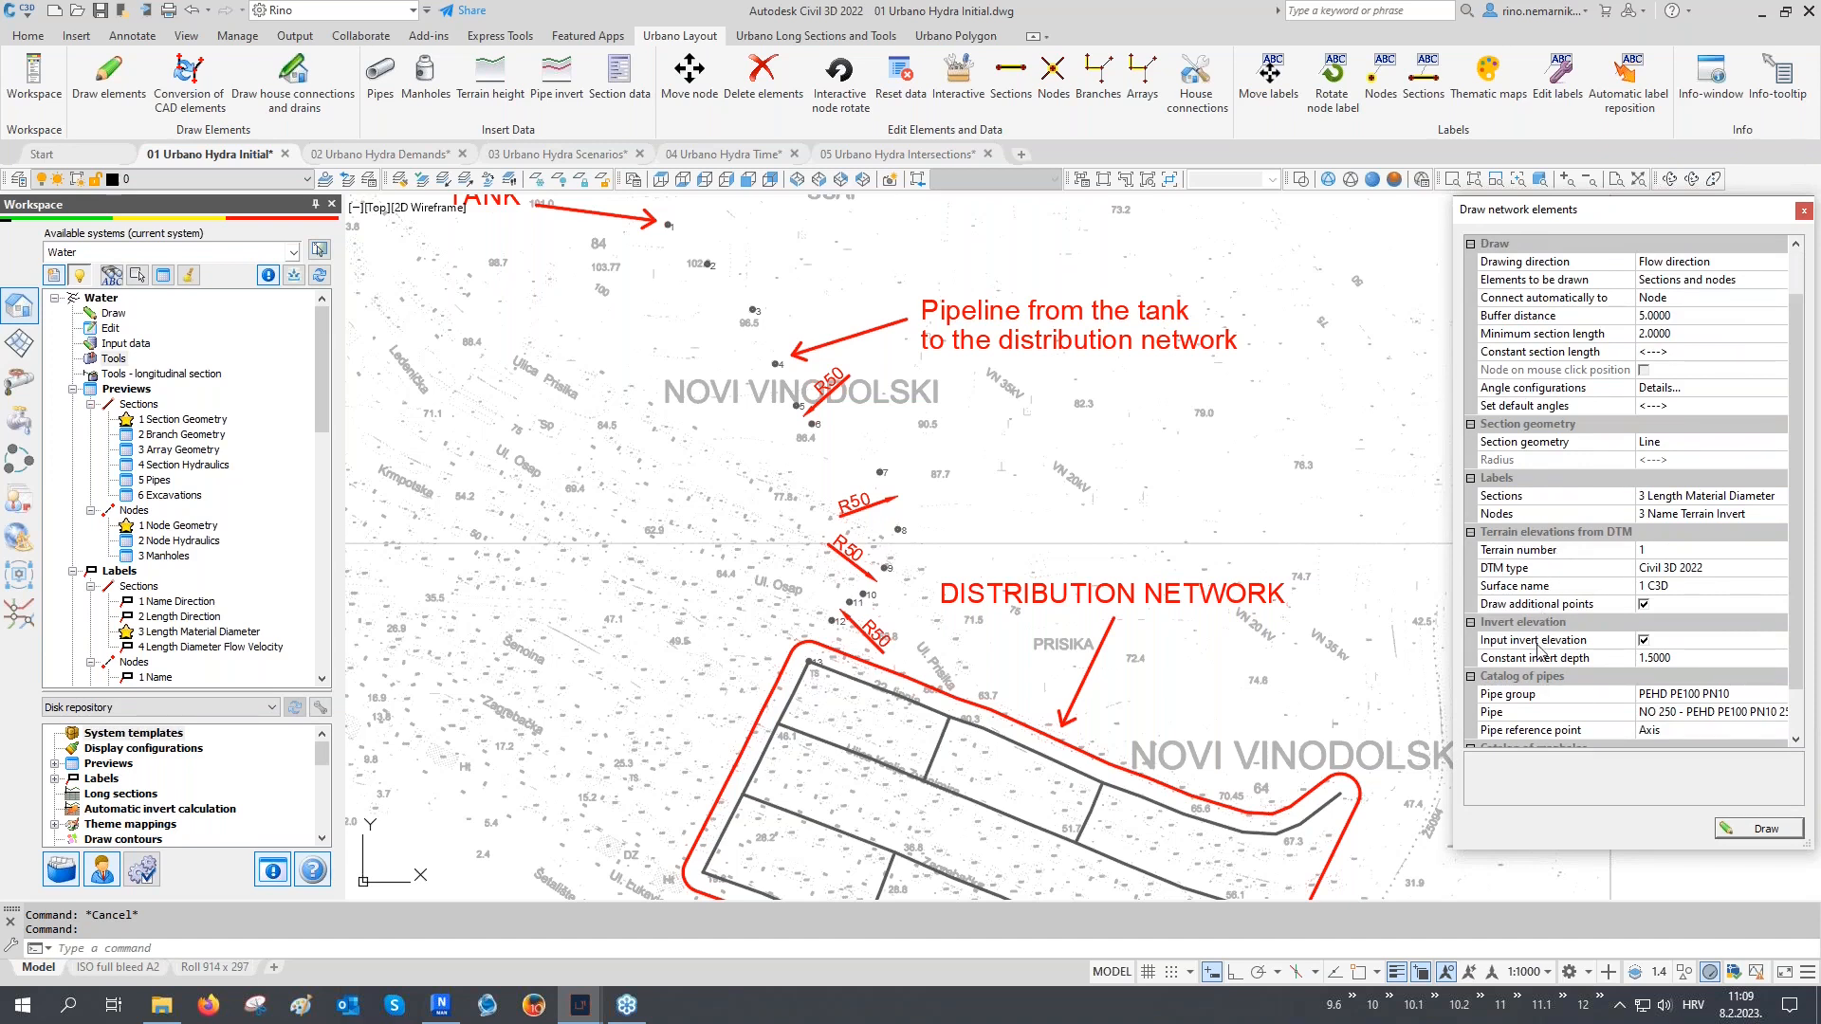
scroll(1537, 649, down, 1)
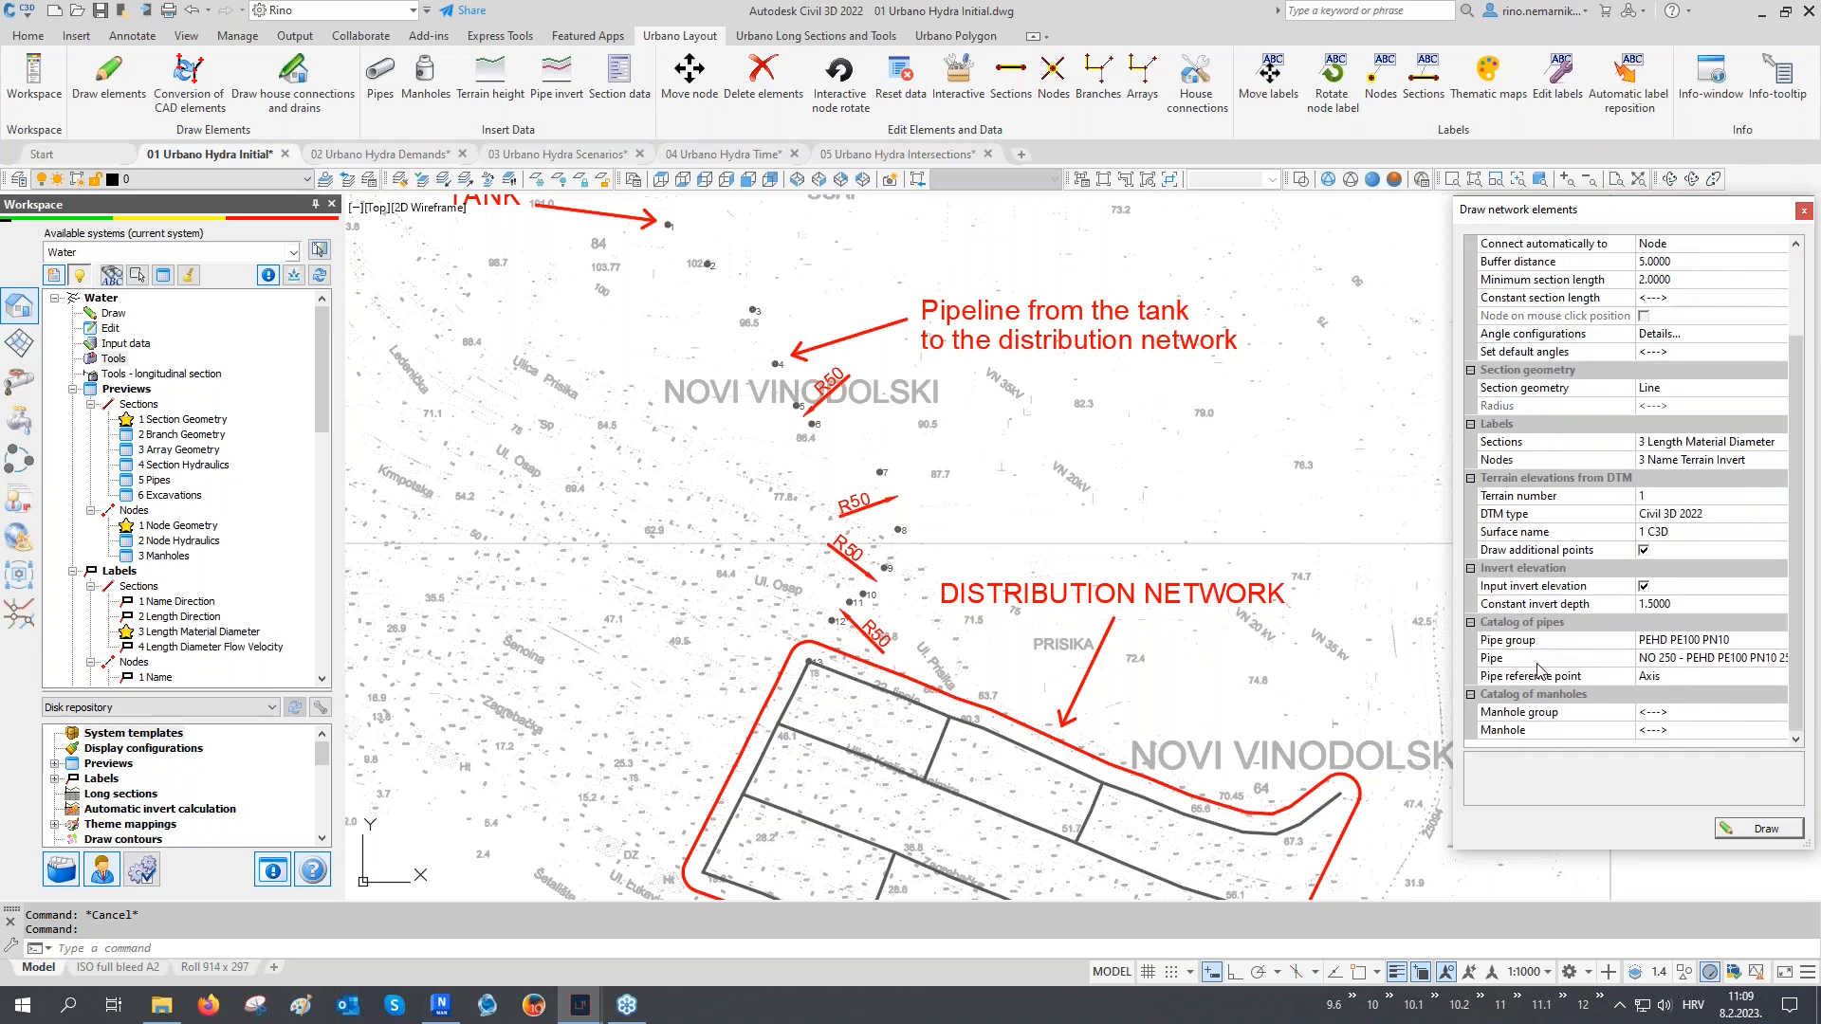
click(1735, 832)
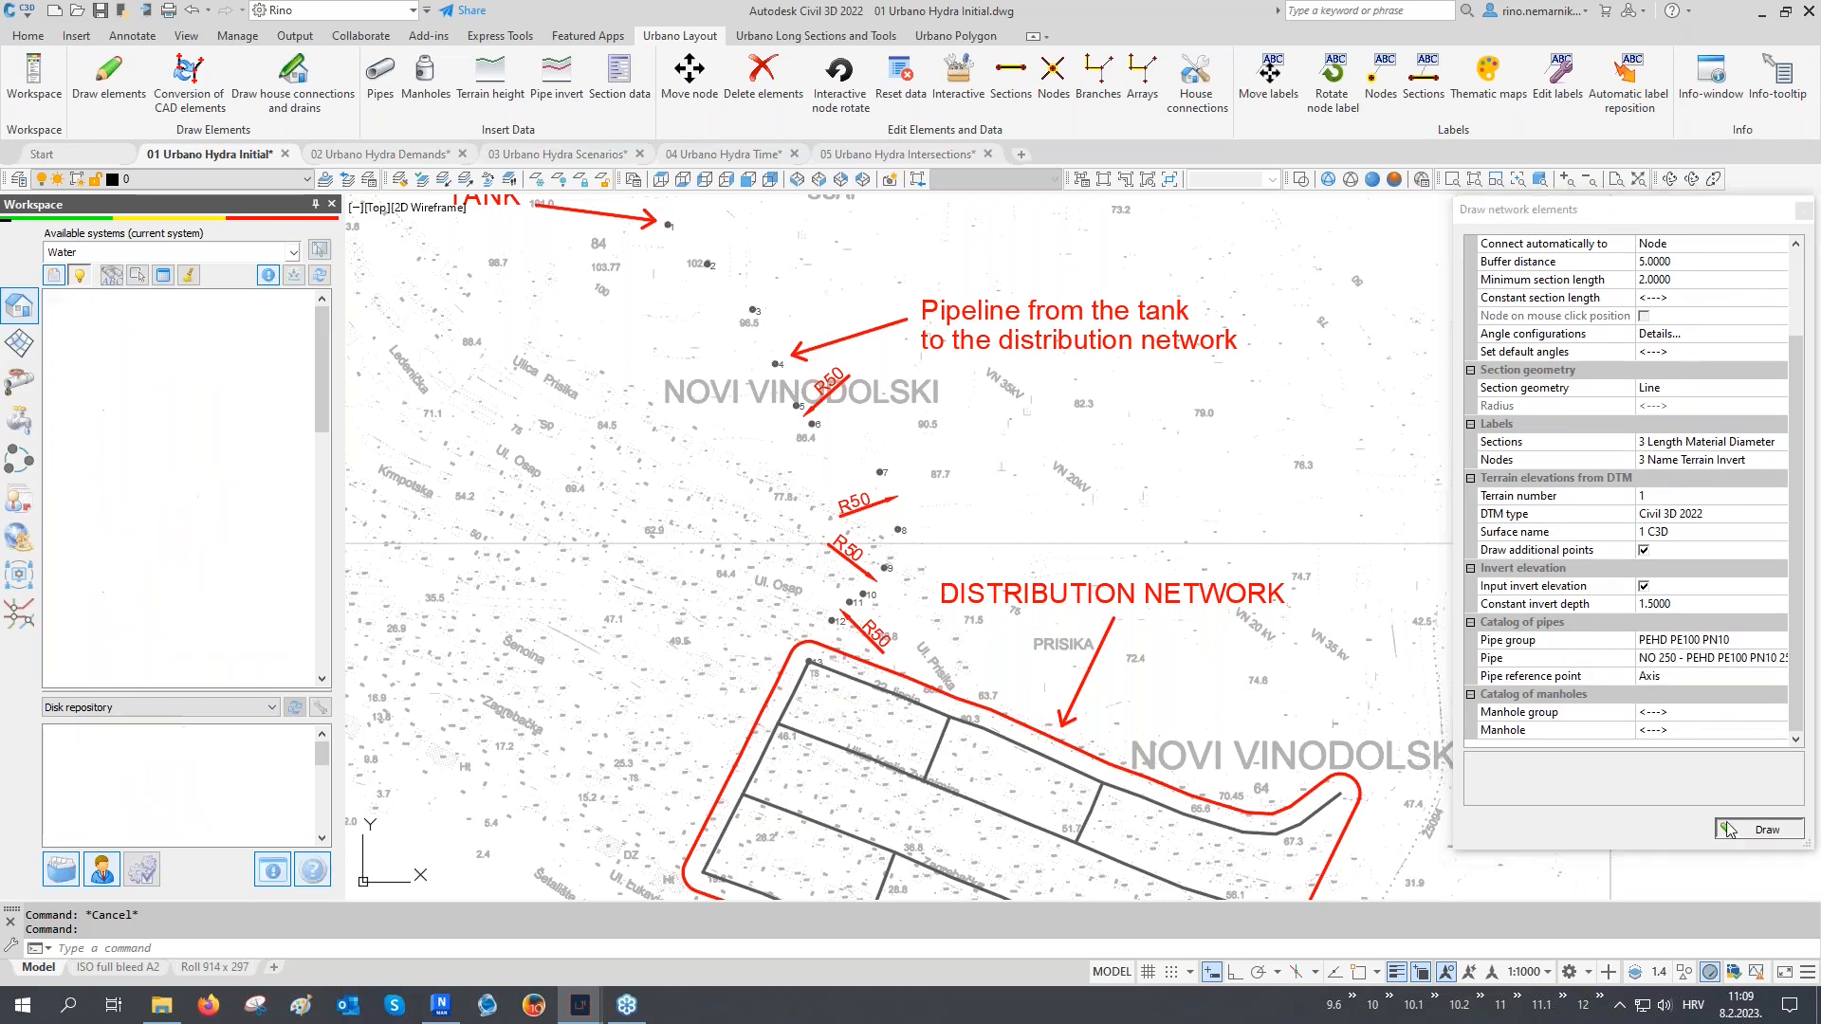
Turn on object snap and place the first network node on point 1 at the tank
middle_drag(653, 457, 725, 625)
scroll(755, 431, up, 6)
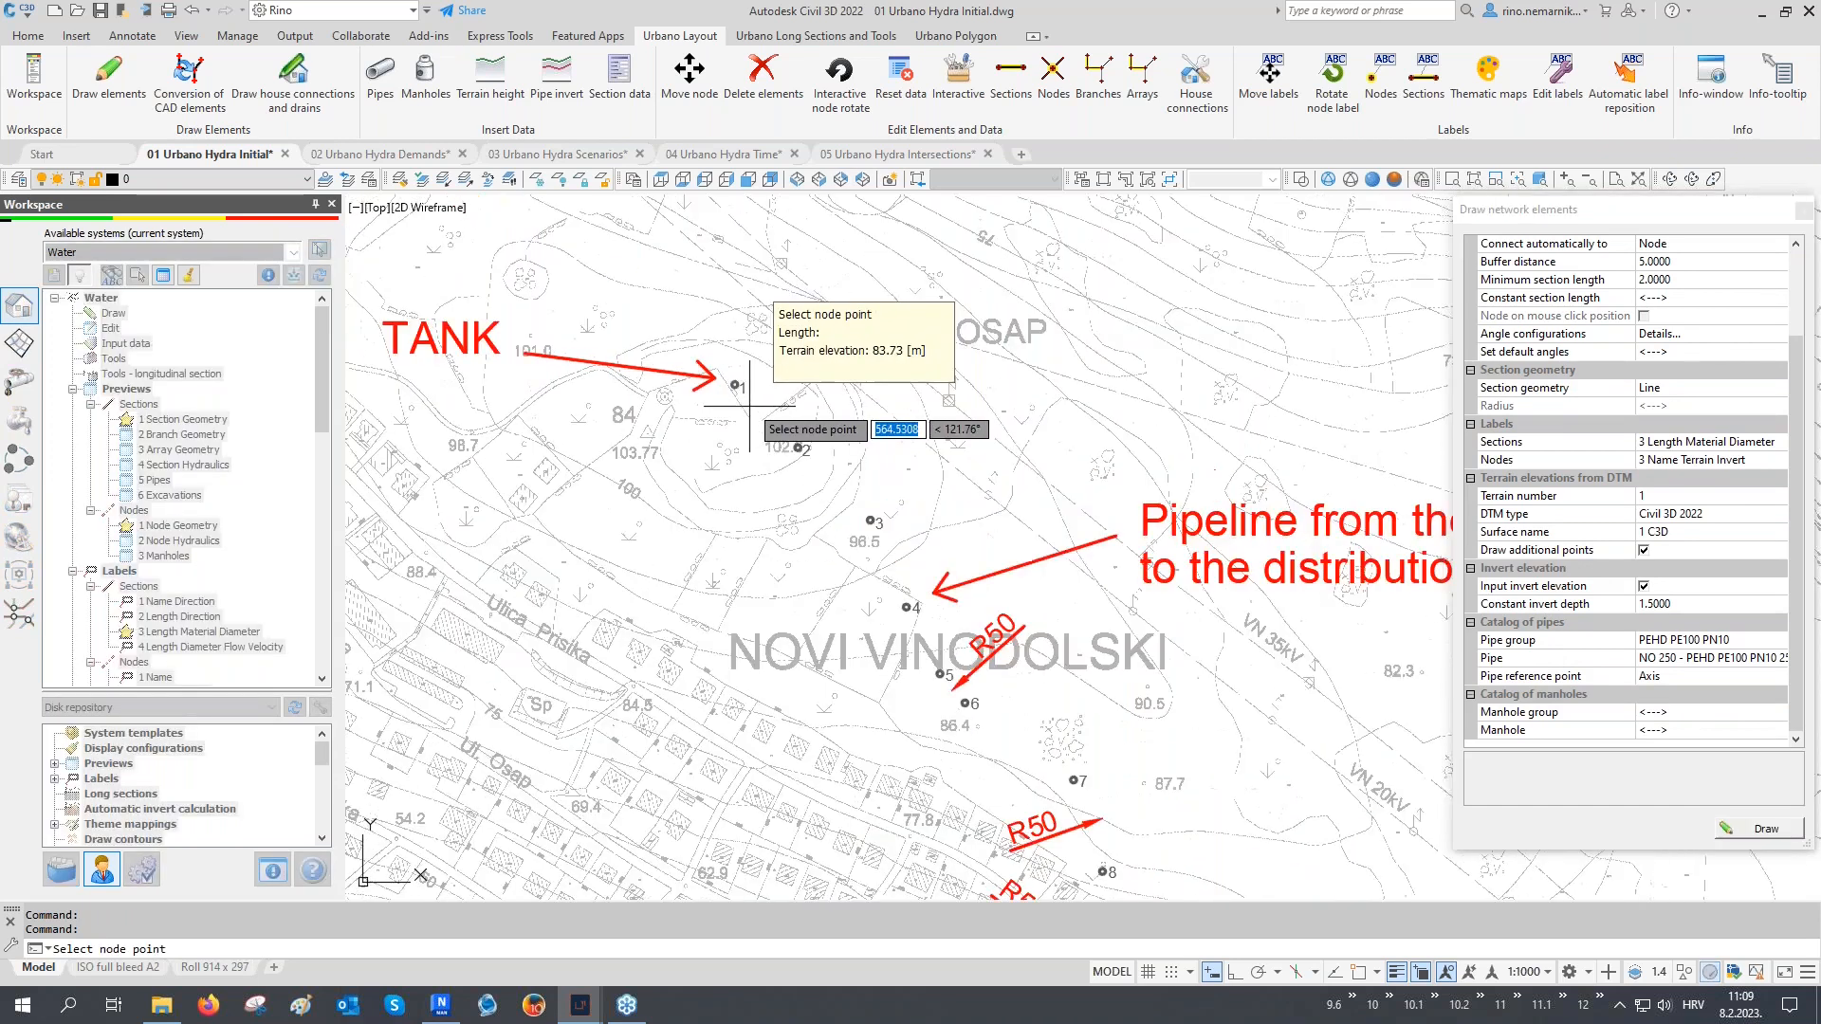
key(F3)
middle_drag(743, 390, 741, 401)
click(711, 374)
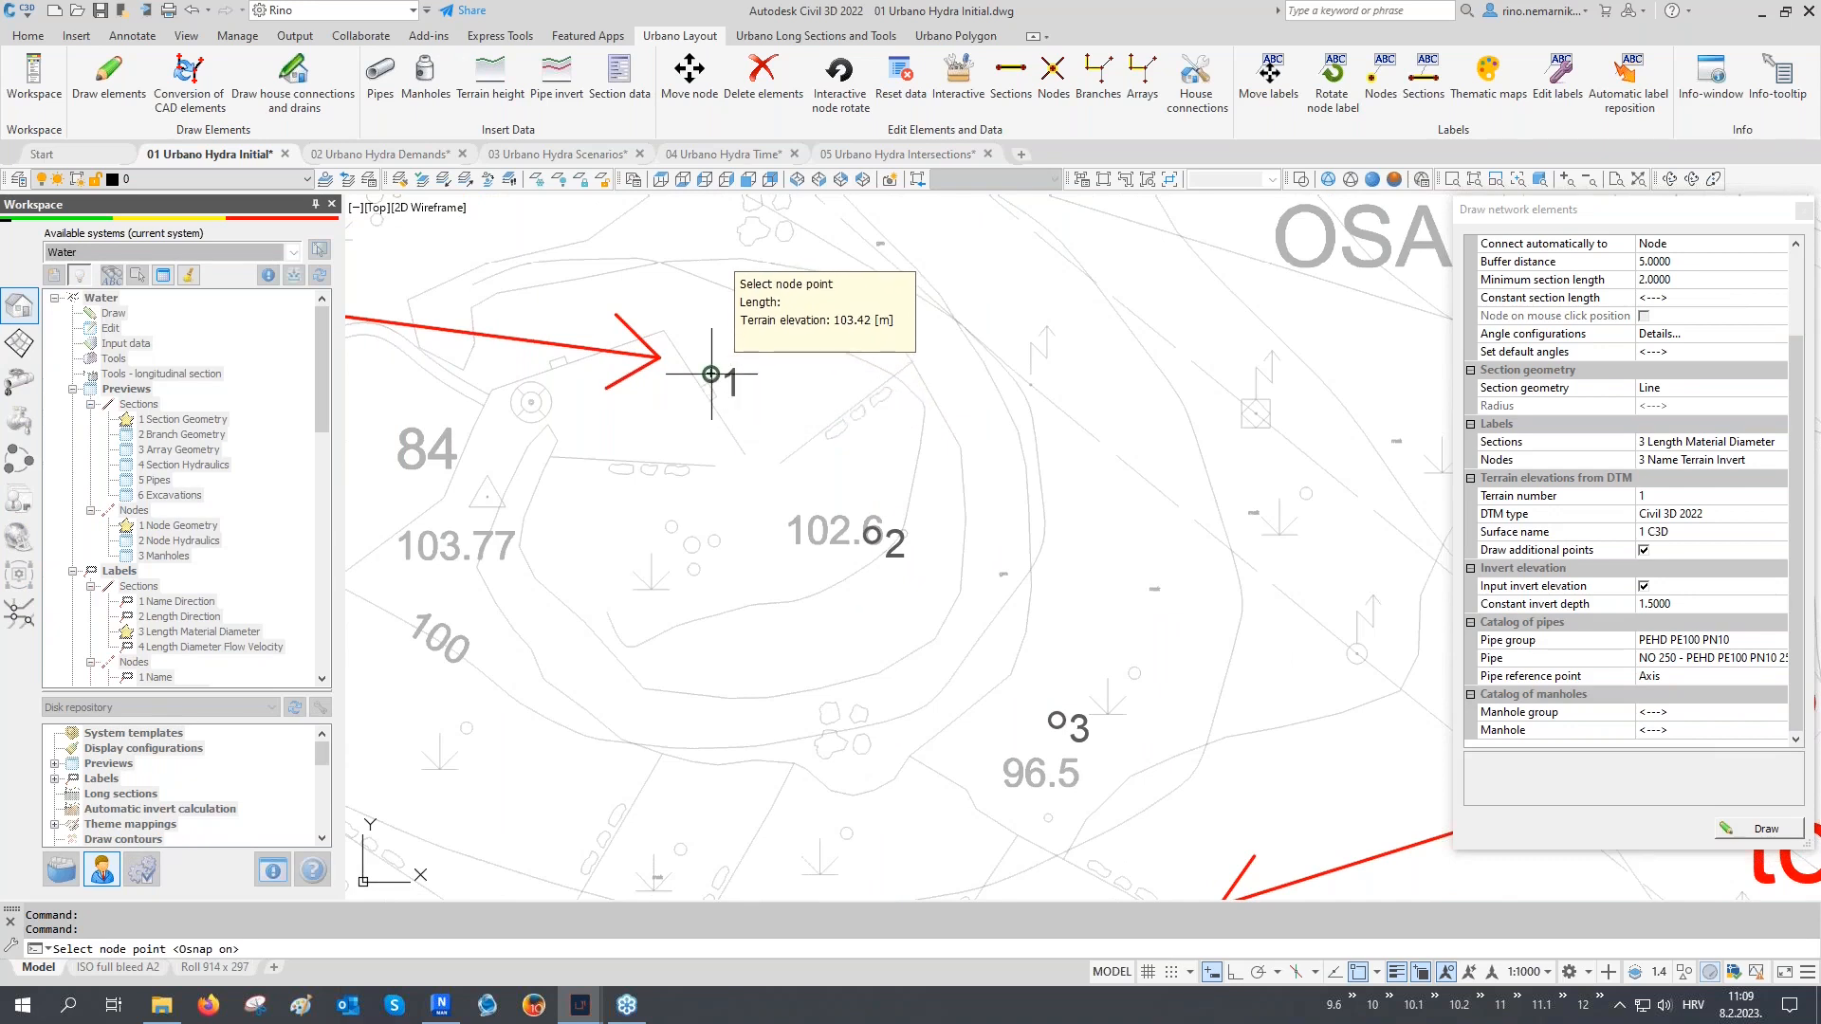
Review the angles allowed by the All angles and w/o 30 & 60 angle configurations and accept them
scroll(823, 417, up, 2)
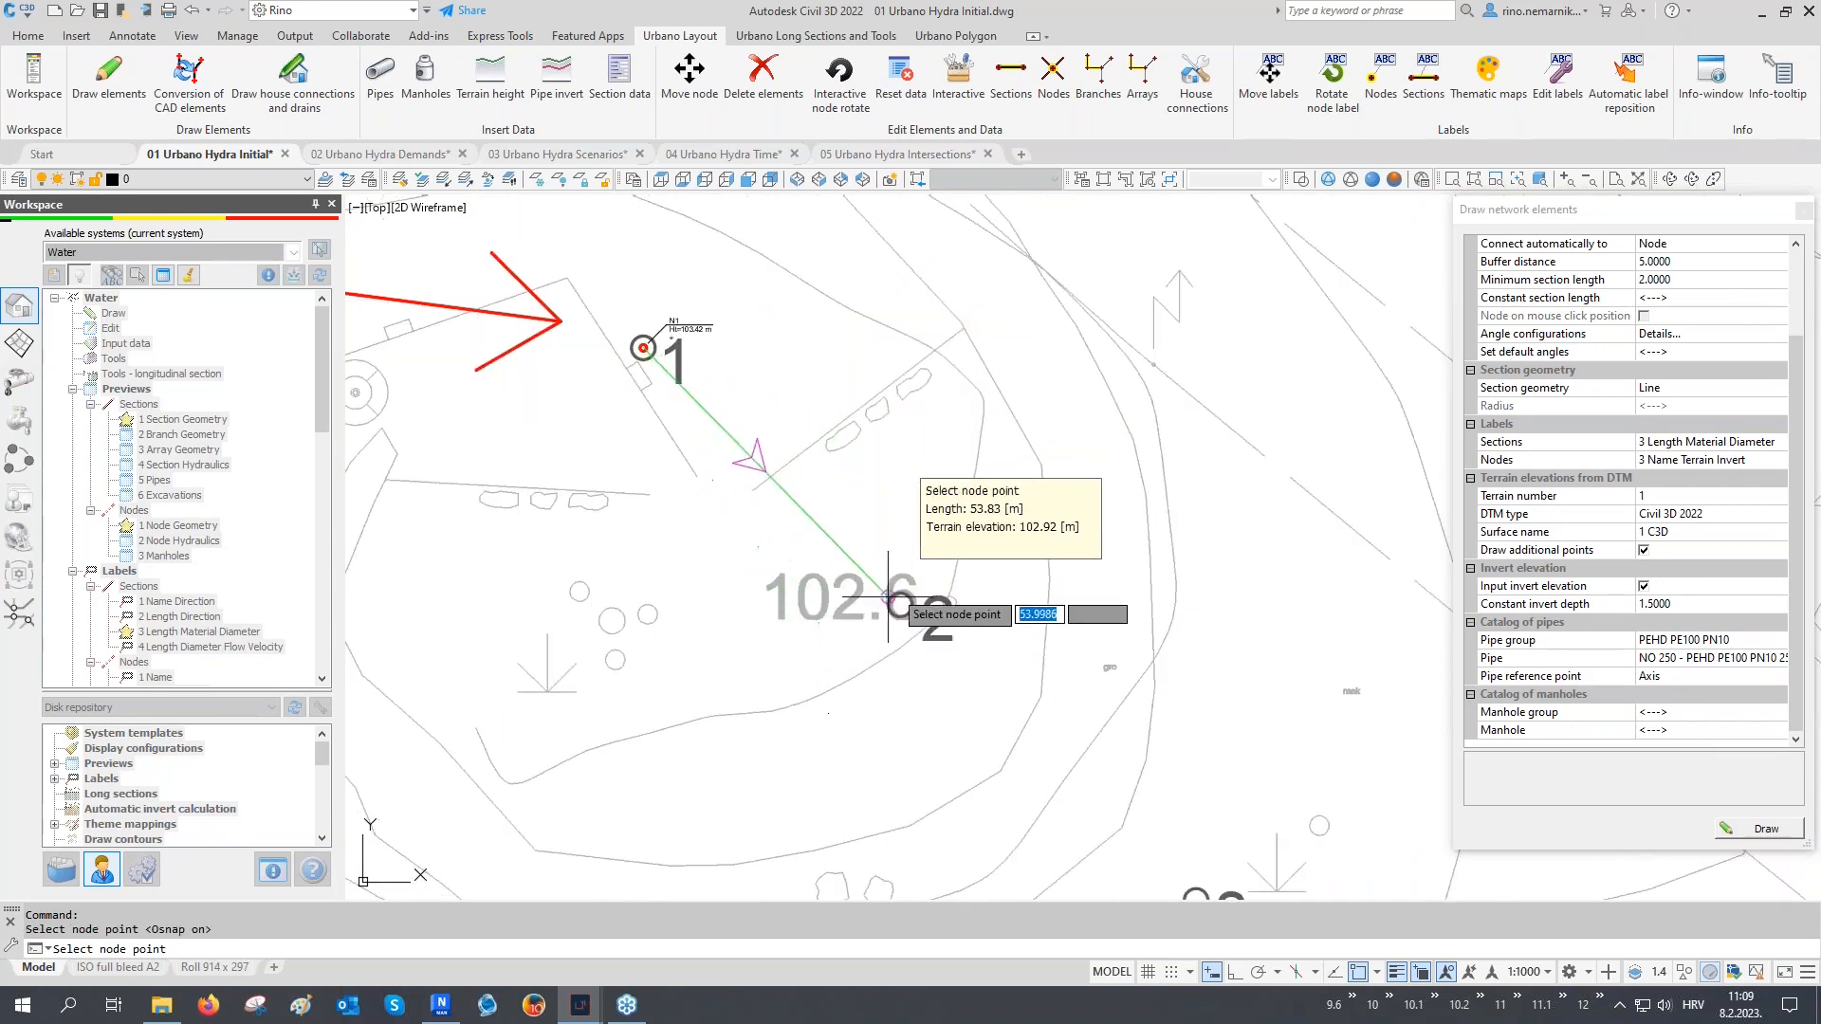
click(1509, 336)
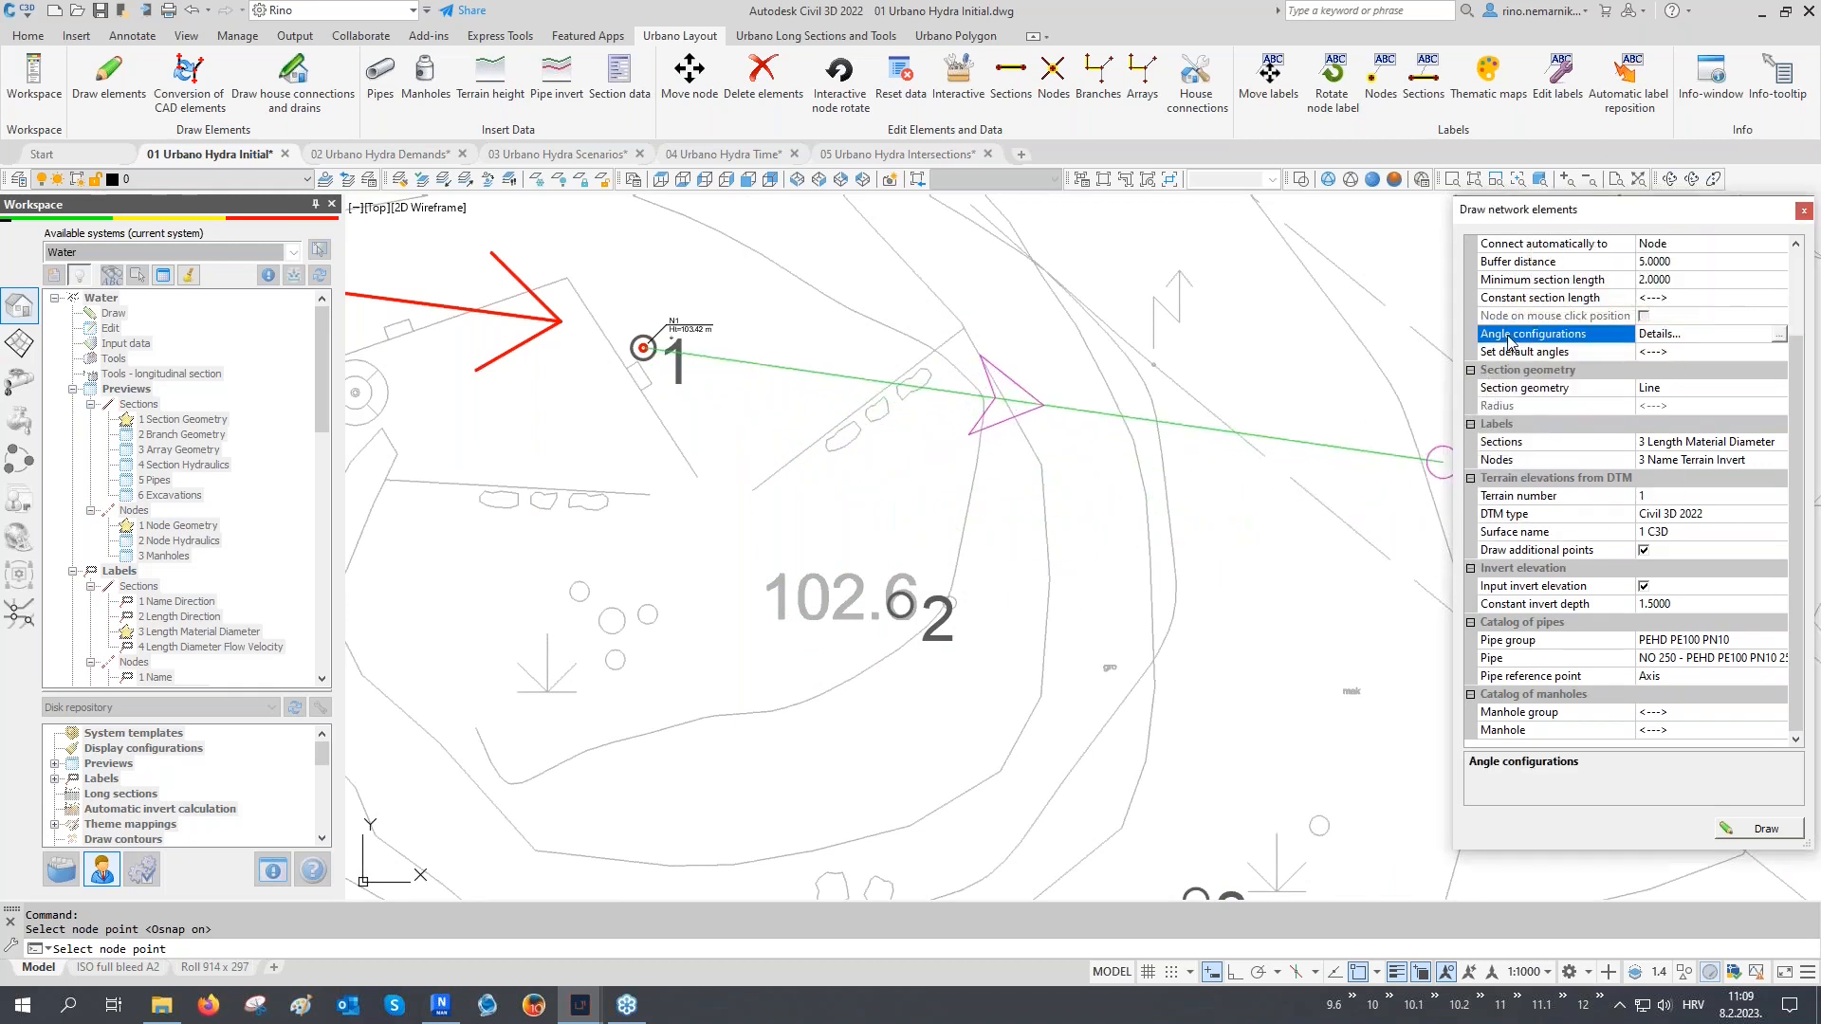
click(1777, 335)
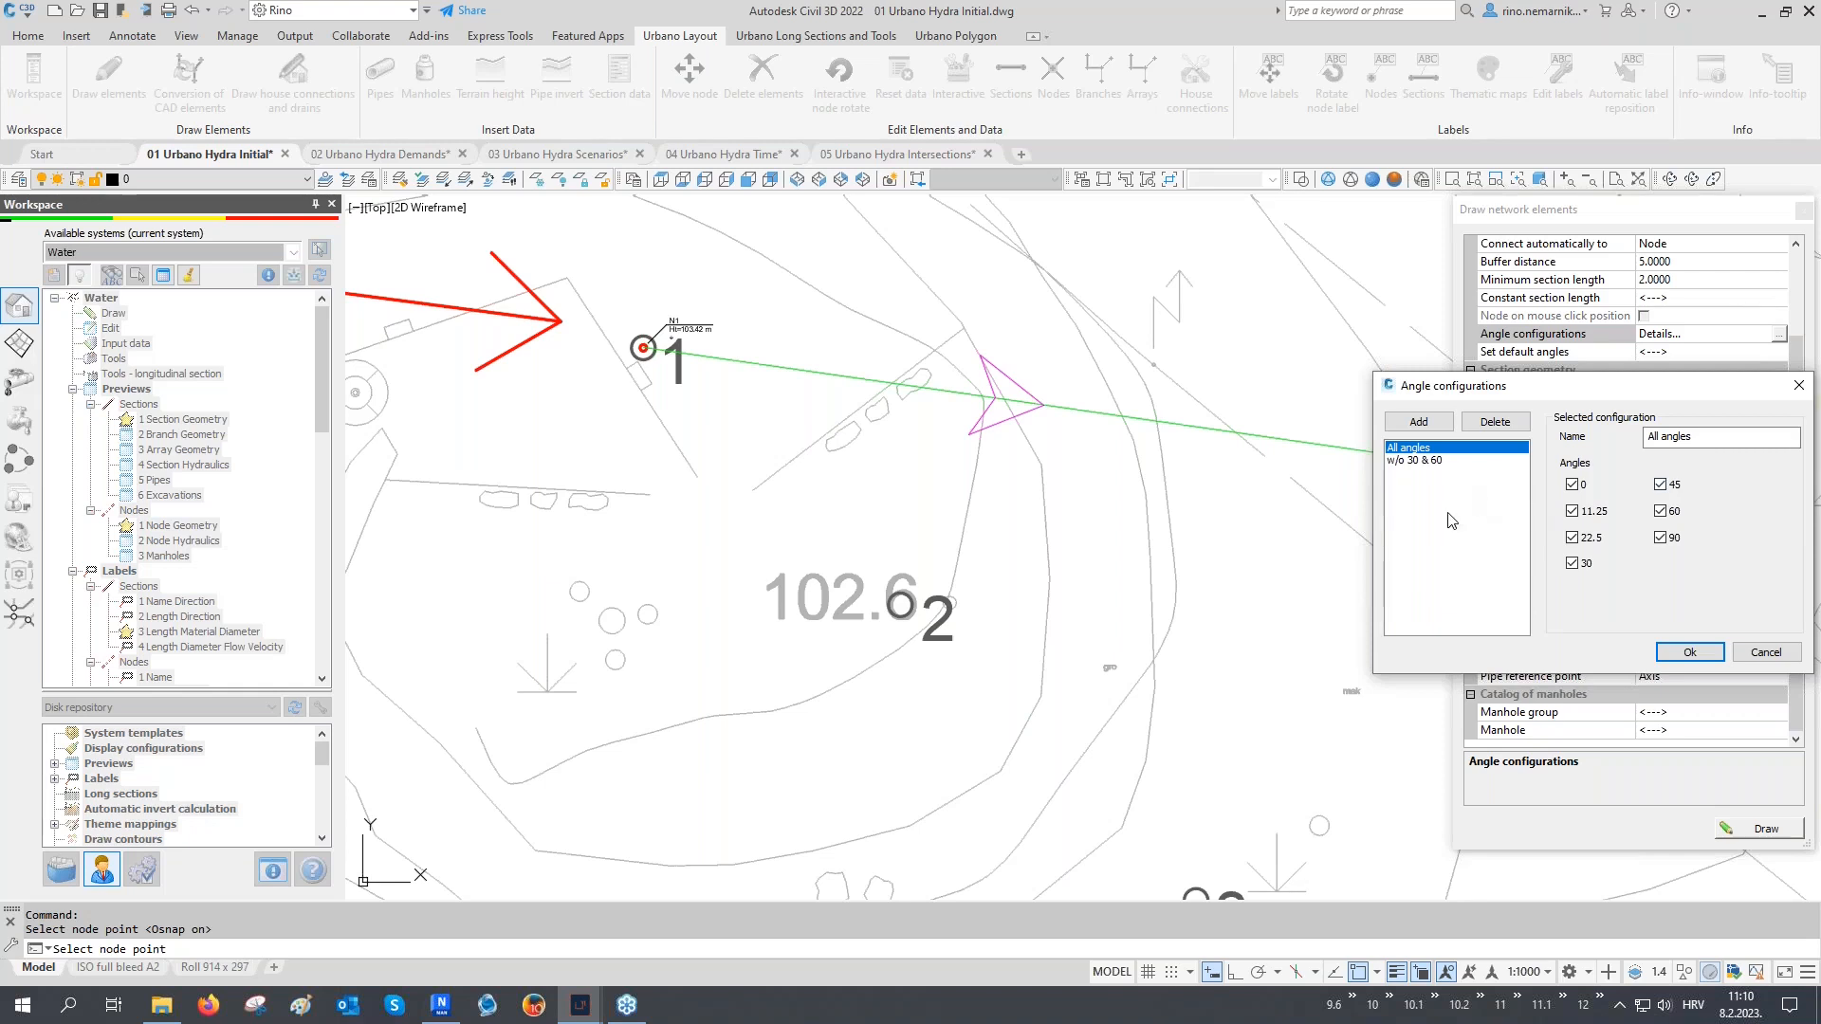
click(1440, 465)
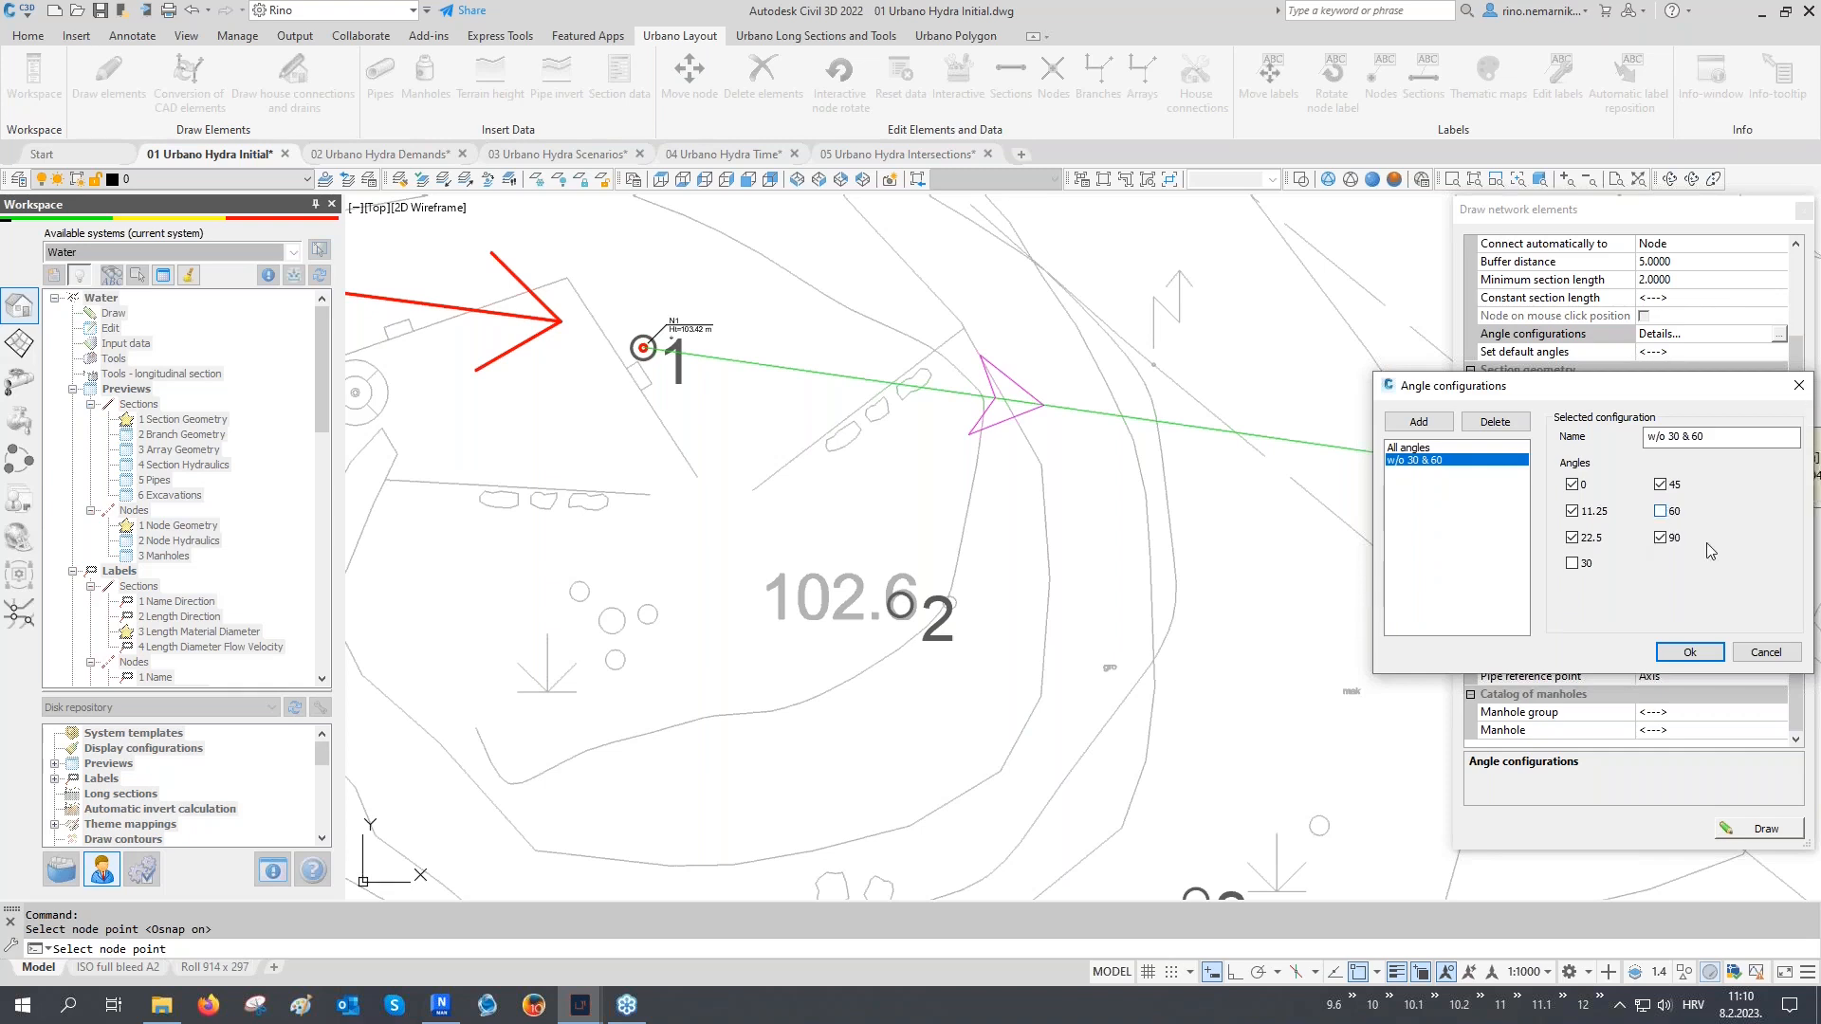
click(1681, 653)
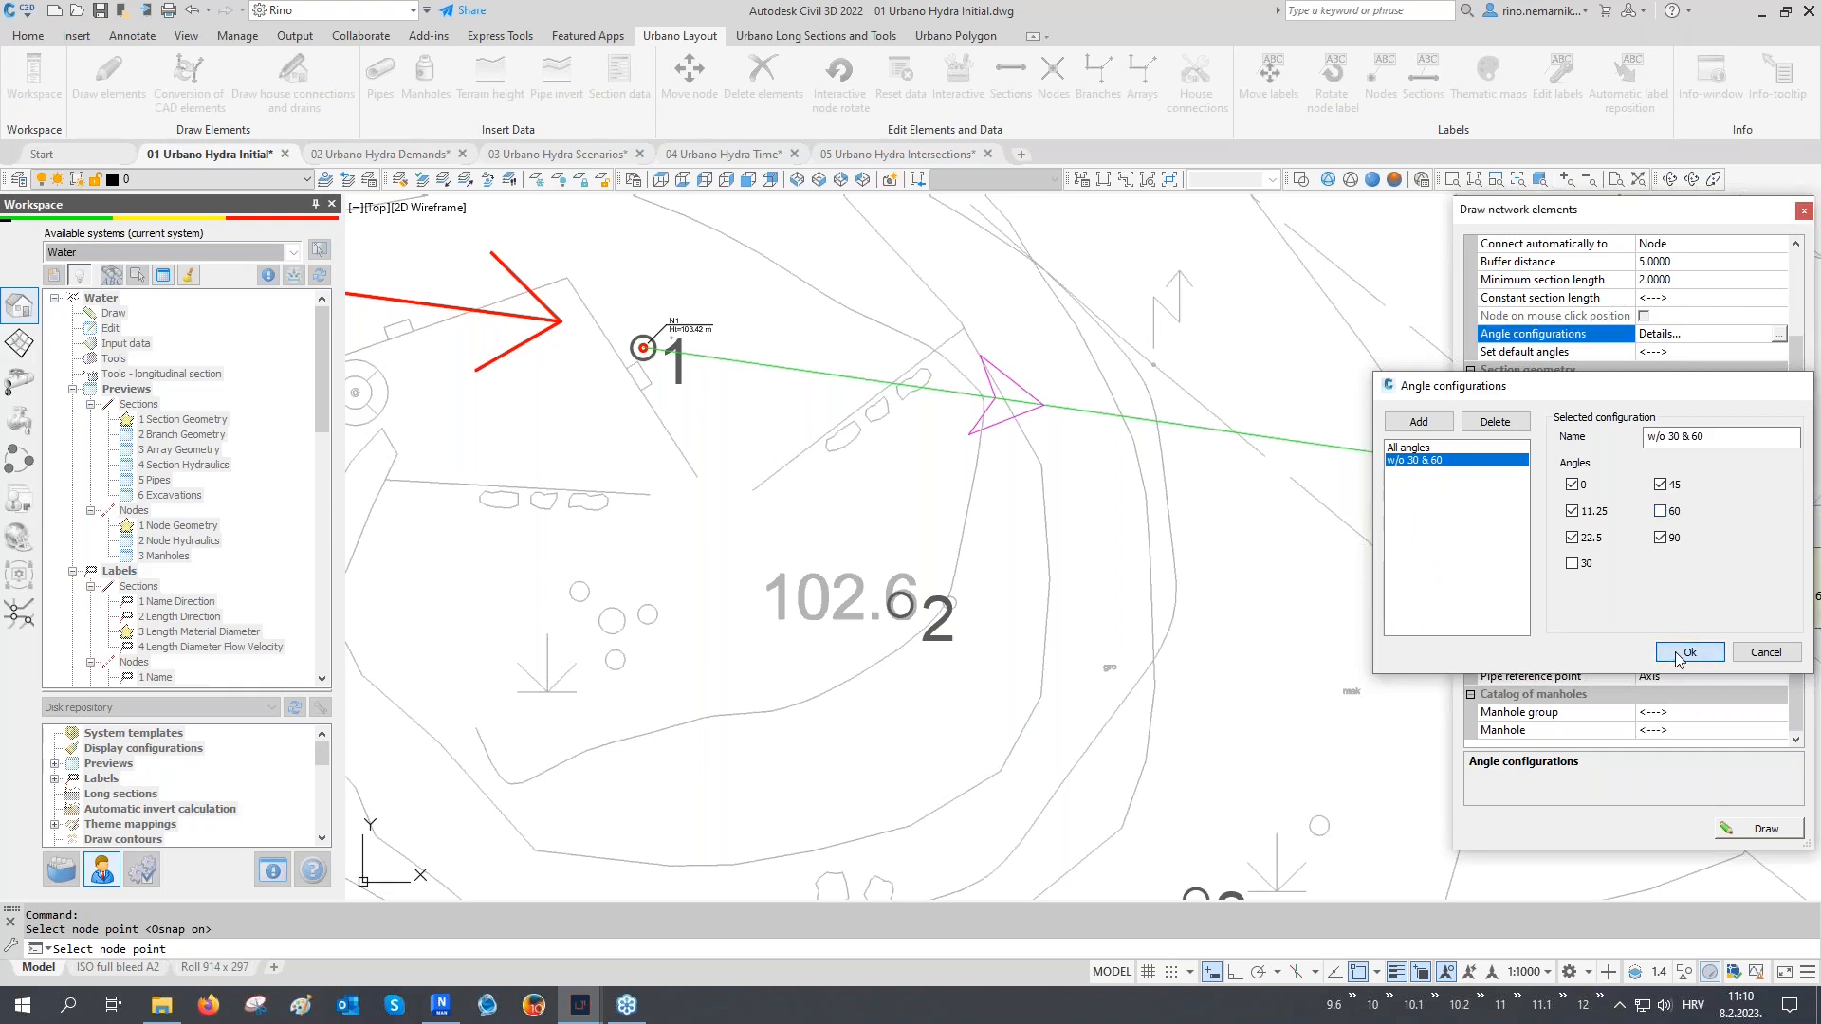
Set the default angles to All angles and preview the allowed section directions around the first node
click(1671, 353)
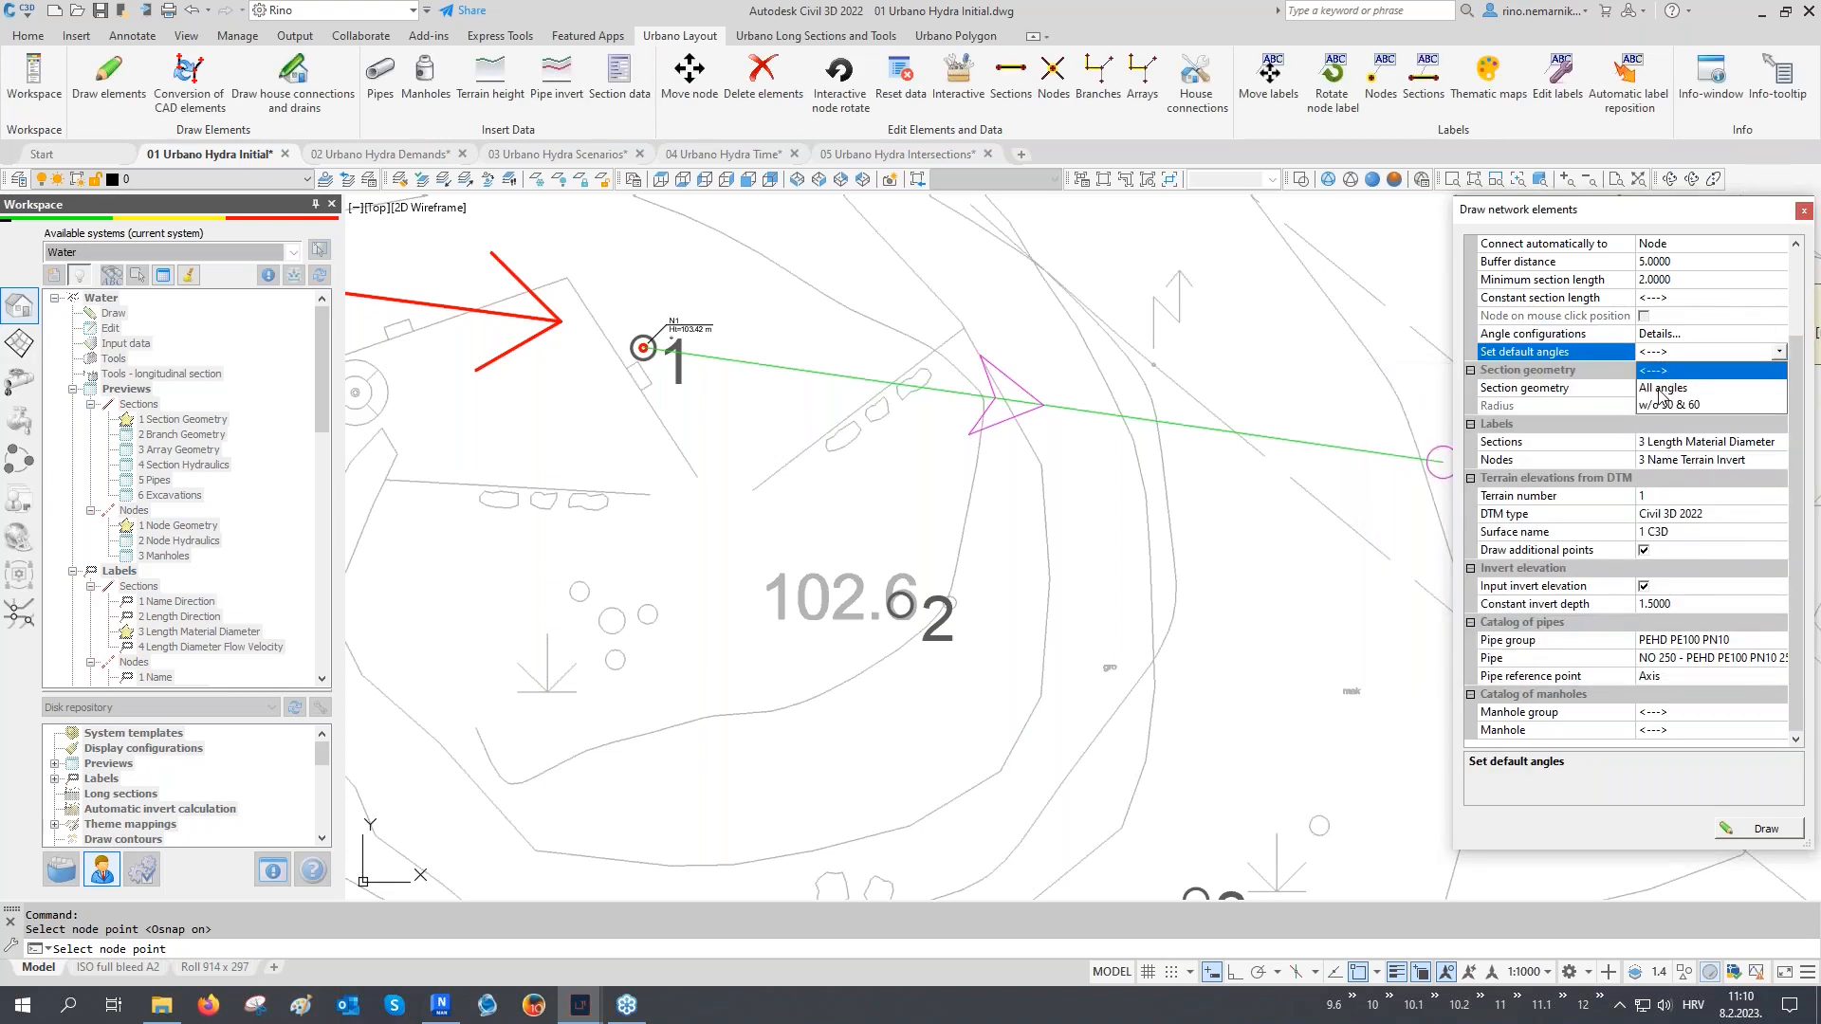
click(1662, 388)
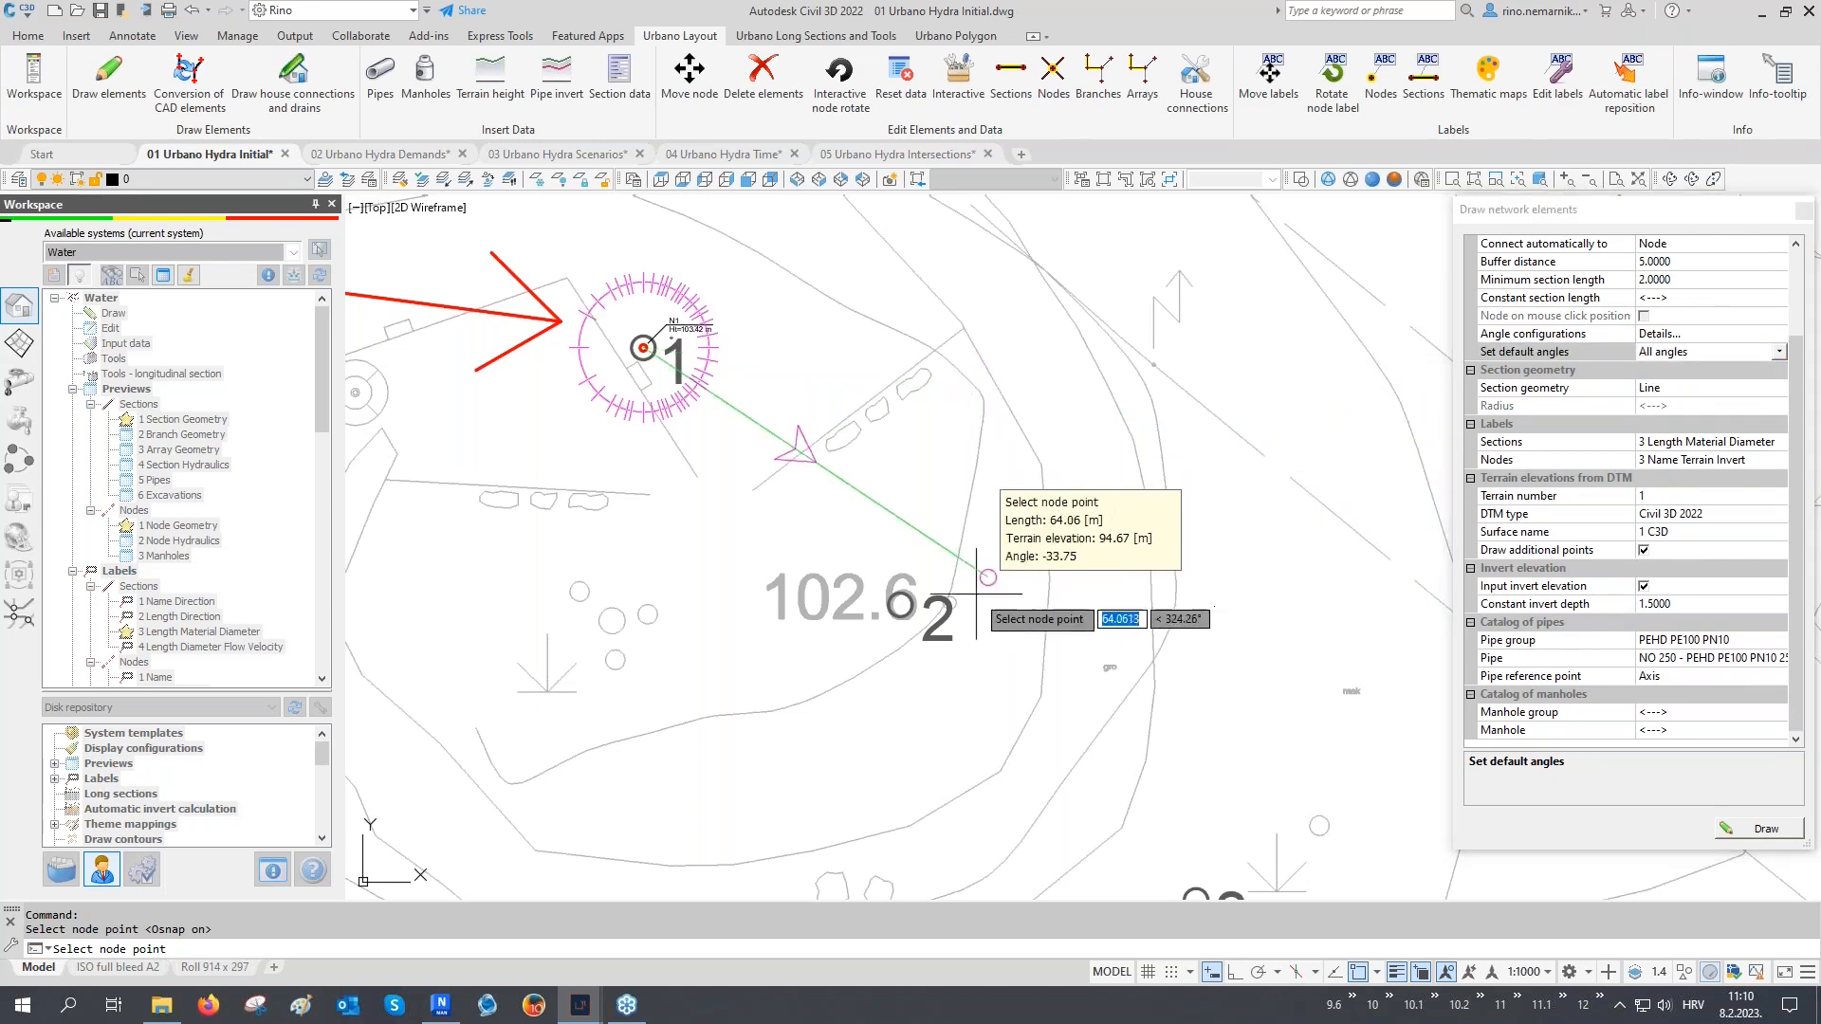
middle_drag(764, 520, 809, 629)
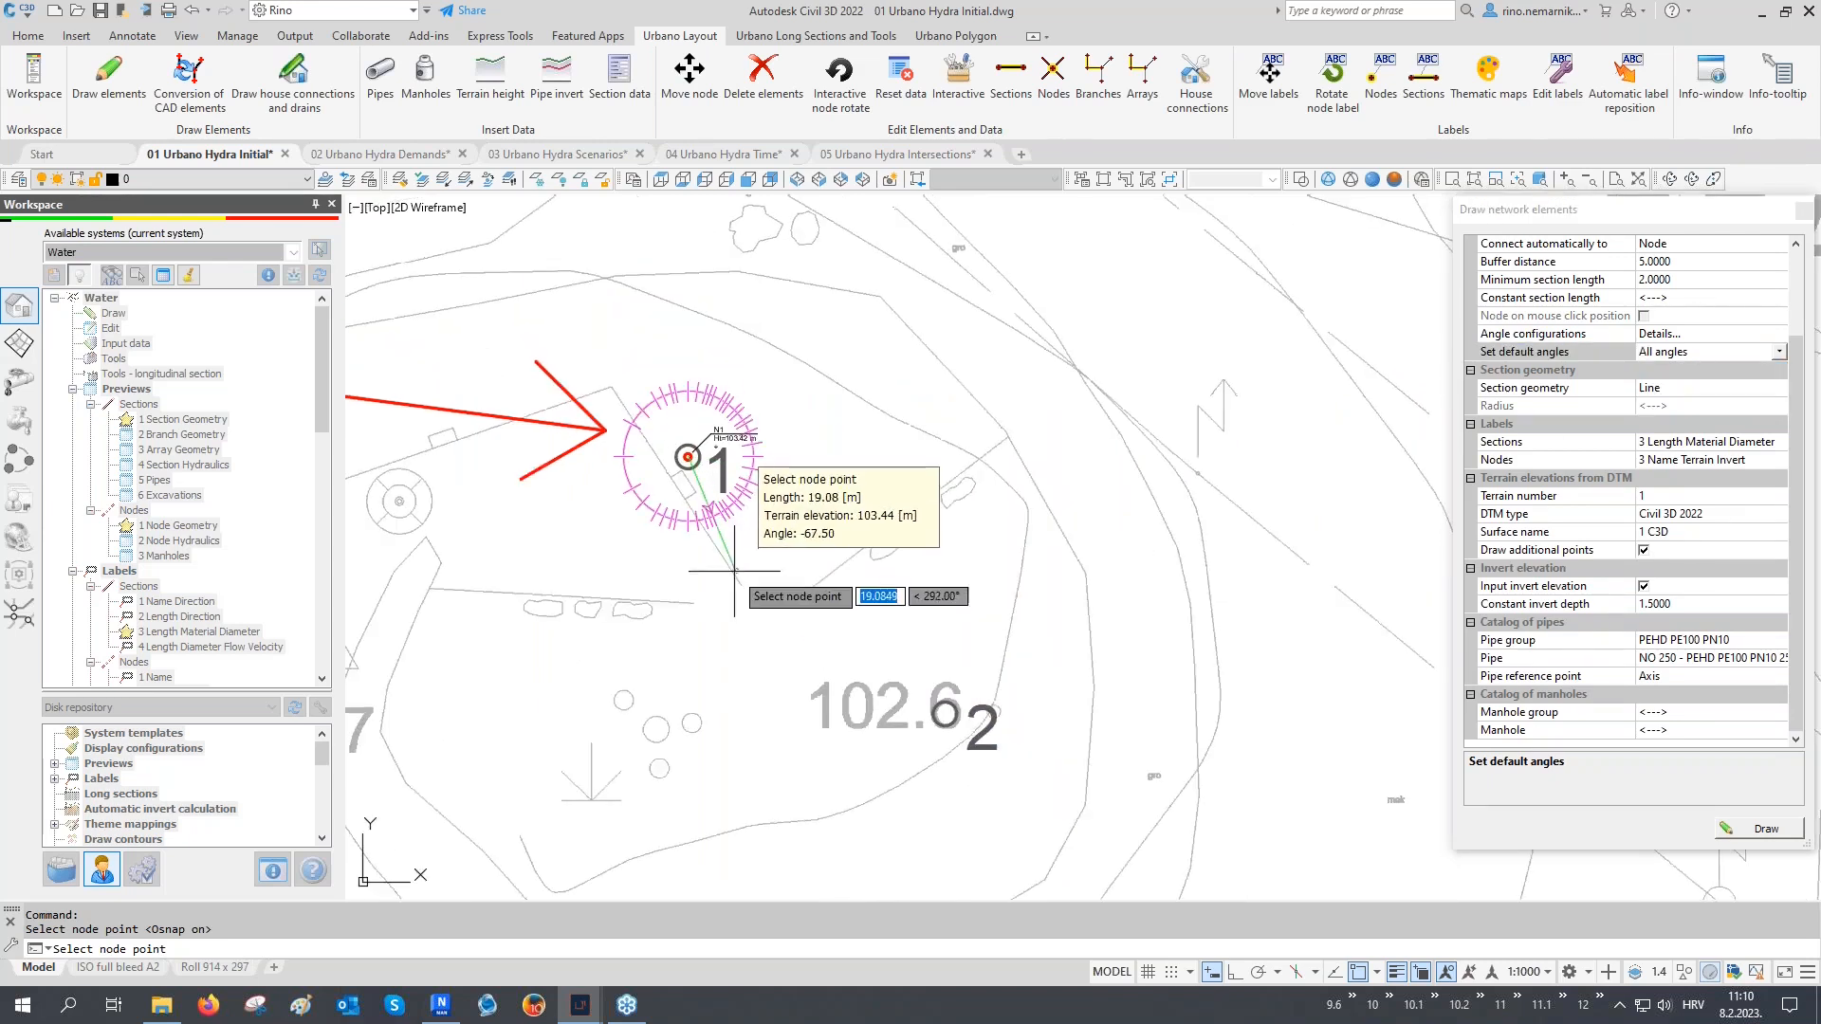
scroll(732, 566, up, 2)
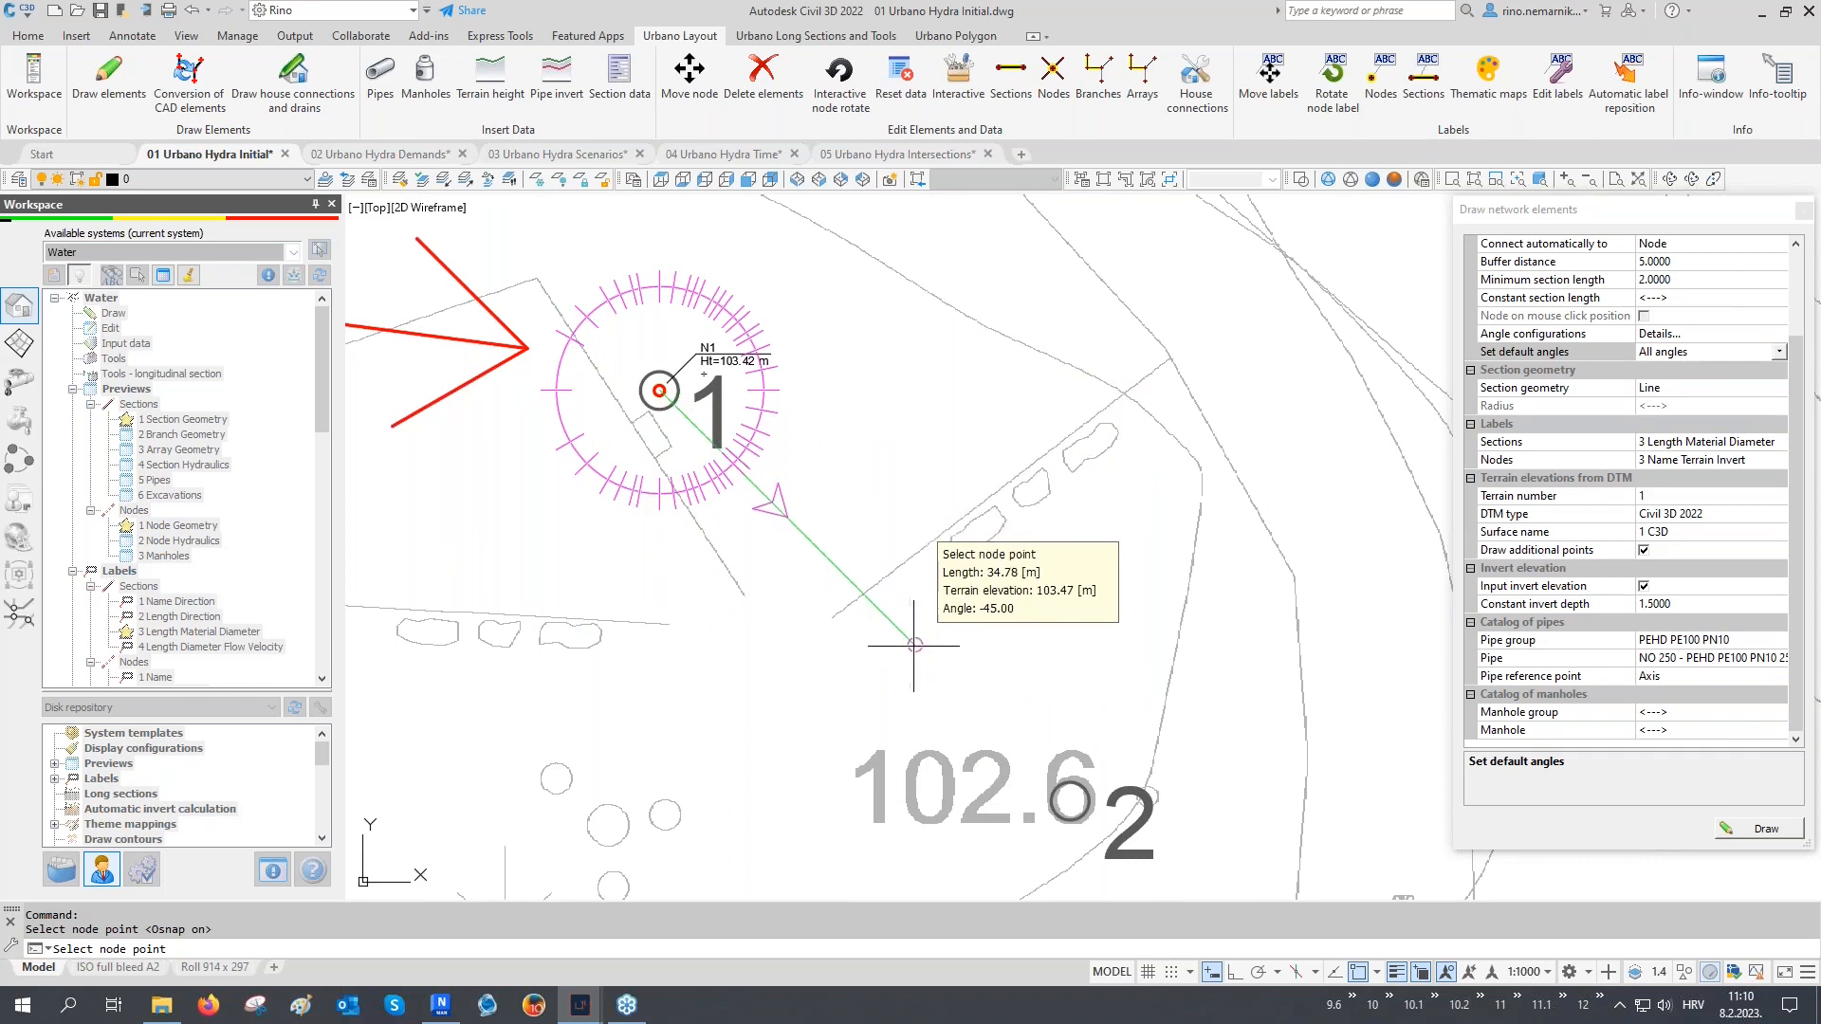
middle_drag(915, 645, 877, 581)
Set the default angles for drawing sections to w/o 30 & 60
click(1692, 351)
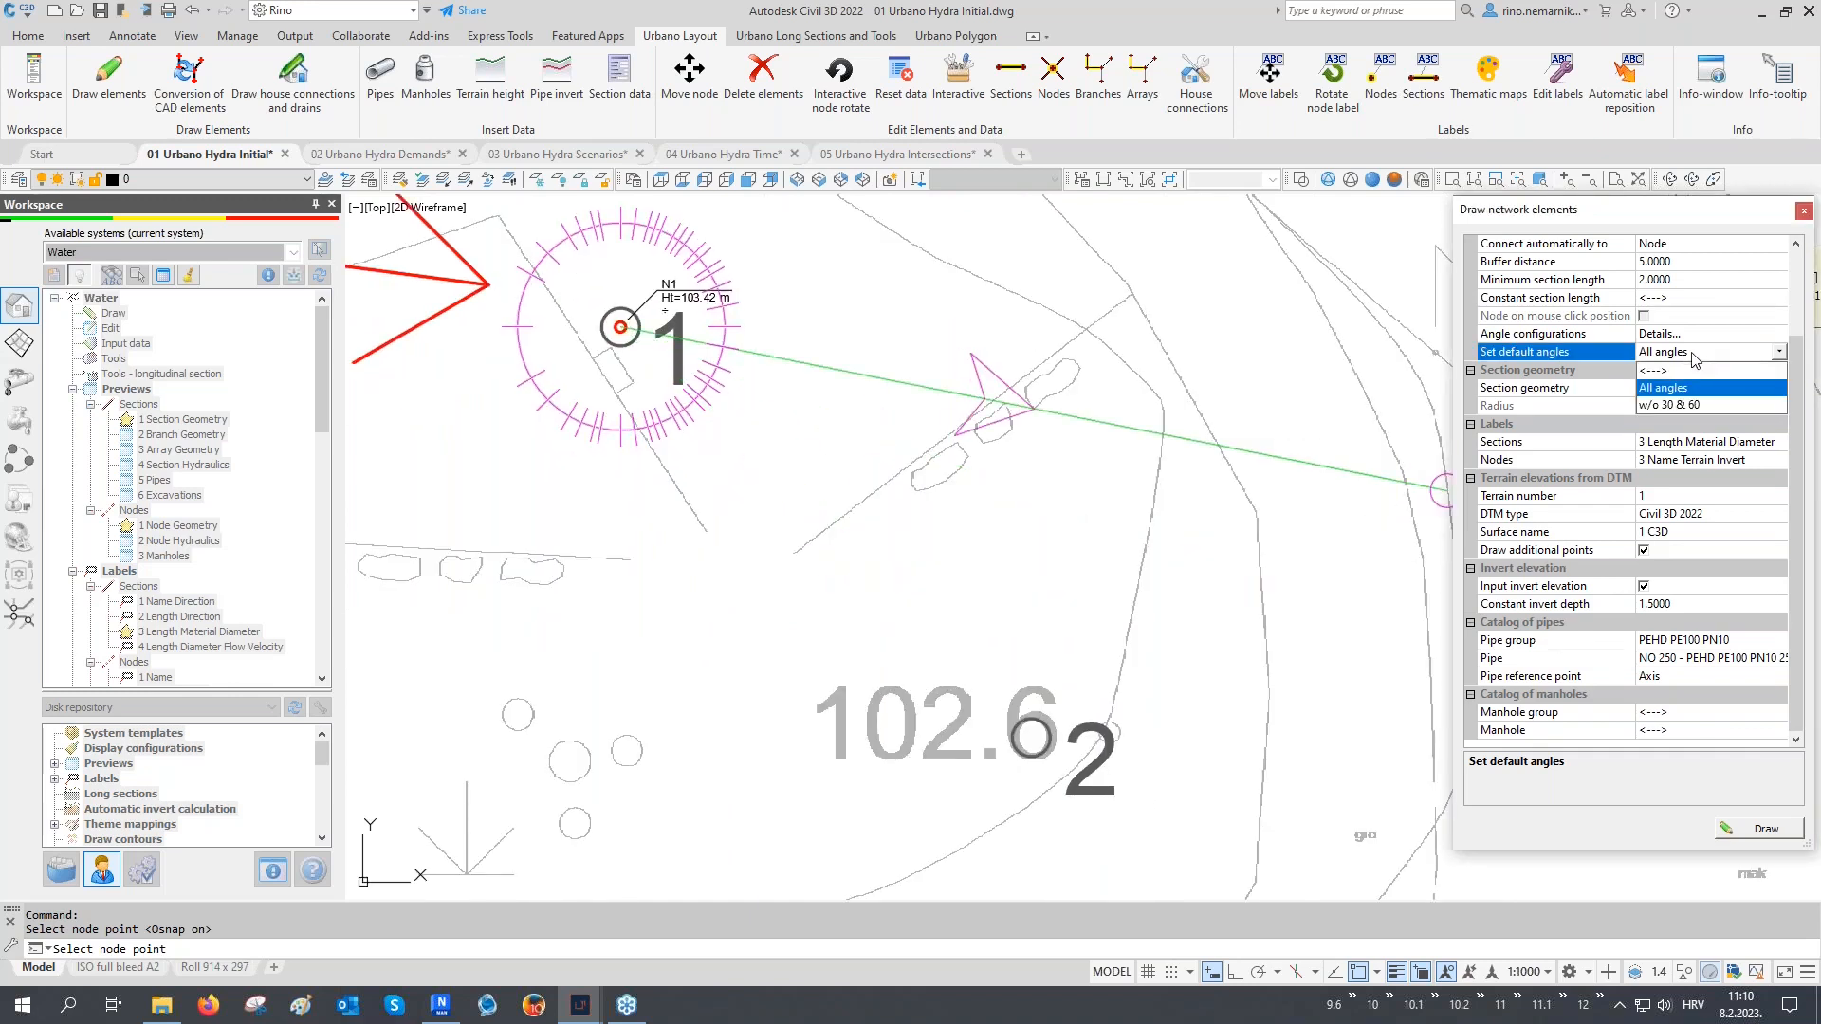
click(1671, 405)
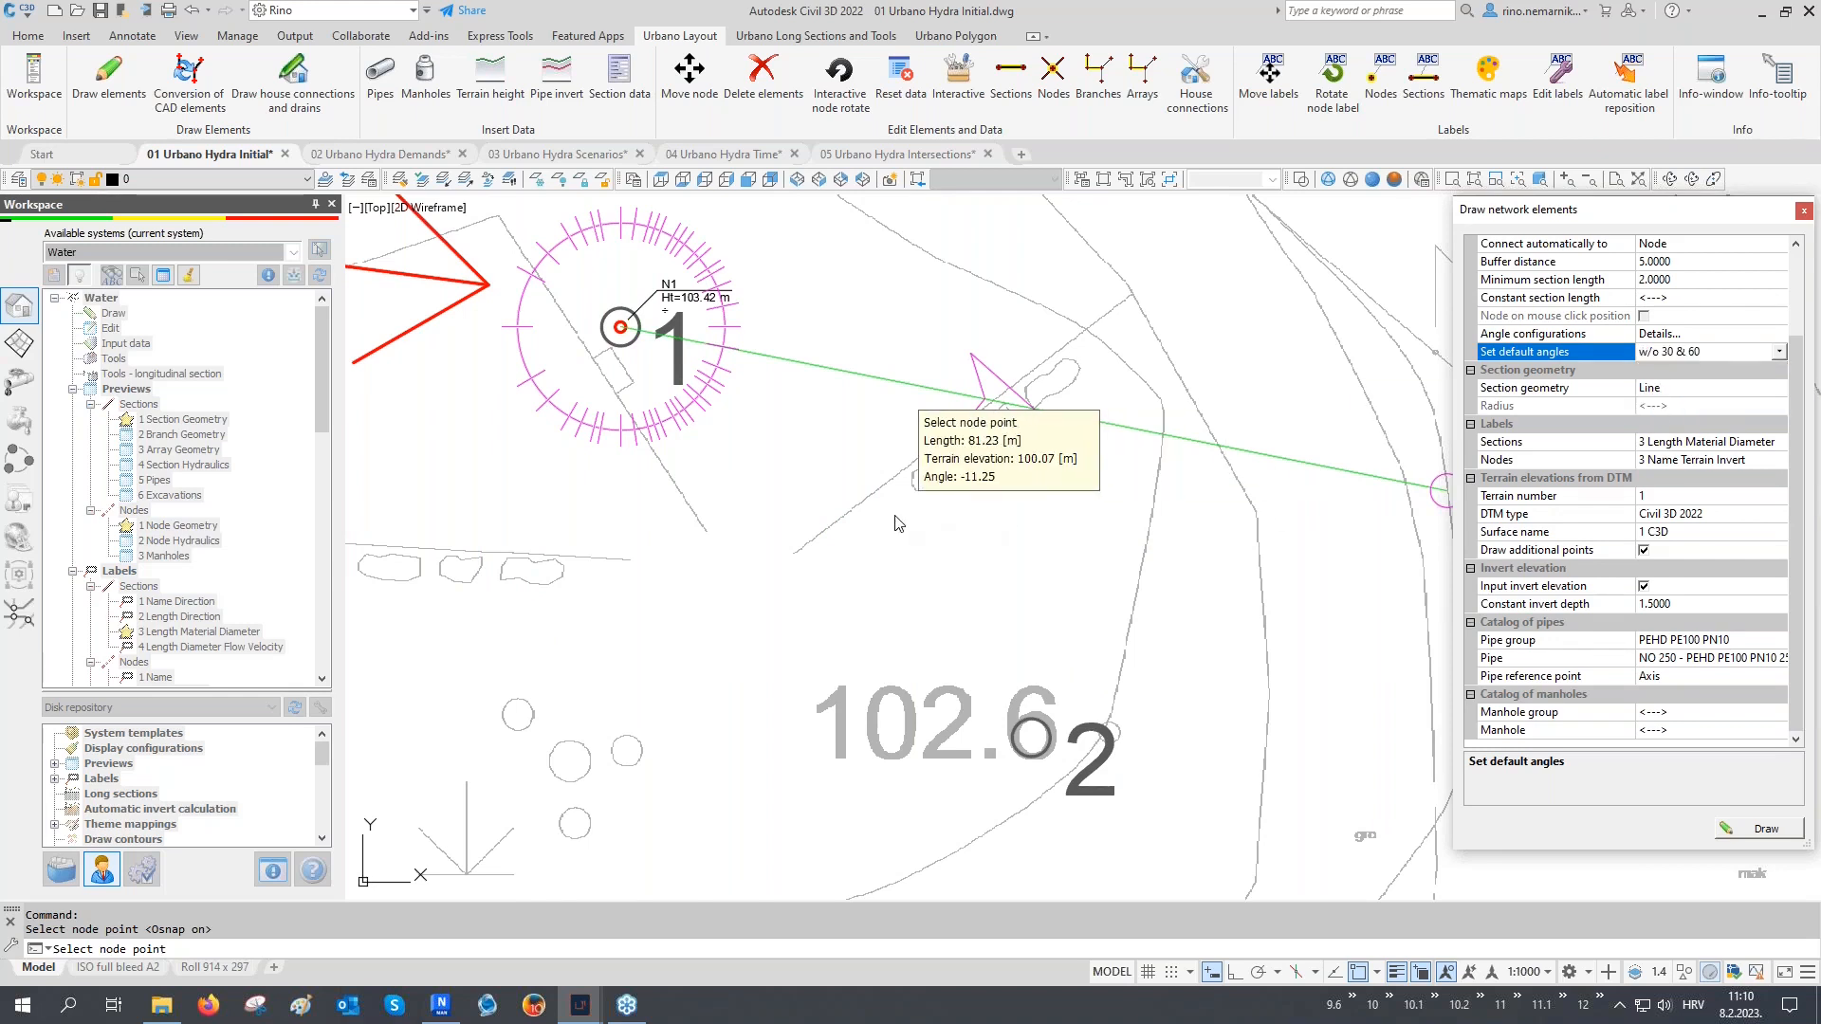
middle_drag(893, 487, 916, 562)
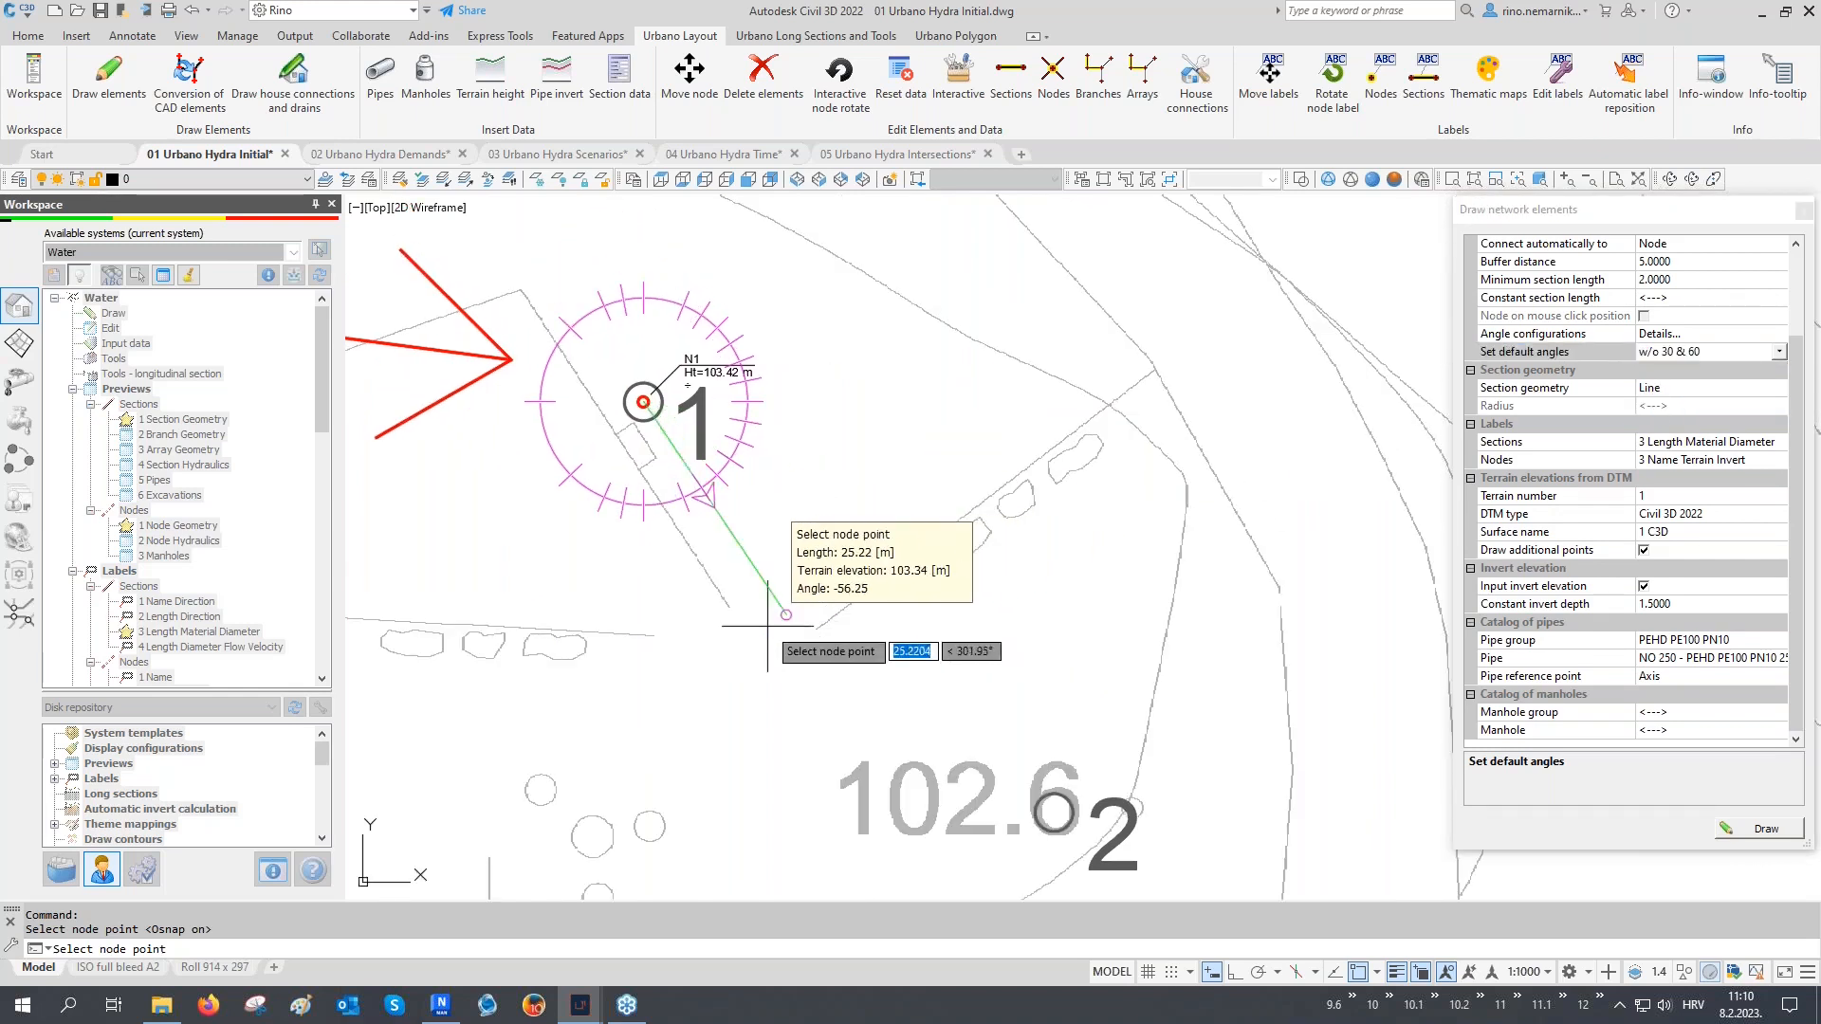
Draw straight pipe sections from node 1 through points 2, 3 and 4
middle_drag(693, 653, 723, 495)
click(1065, 664)
scroll(1057, 654, down, 2)
middle_drag(1136, 738, 969, 477)
middle_drag(1176, 600, 972, 574)
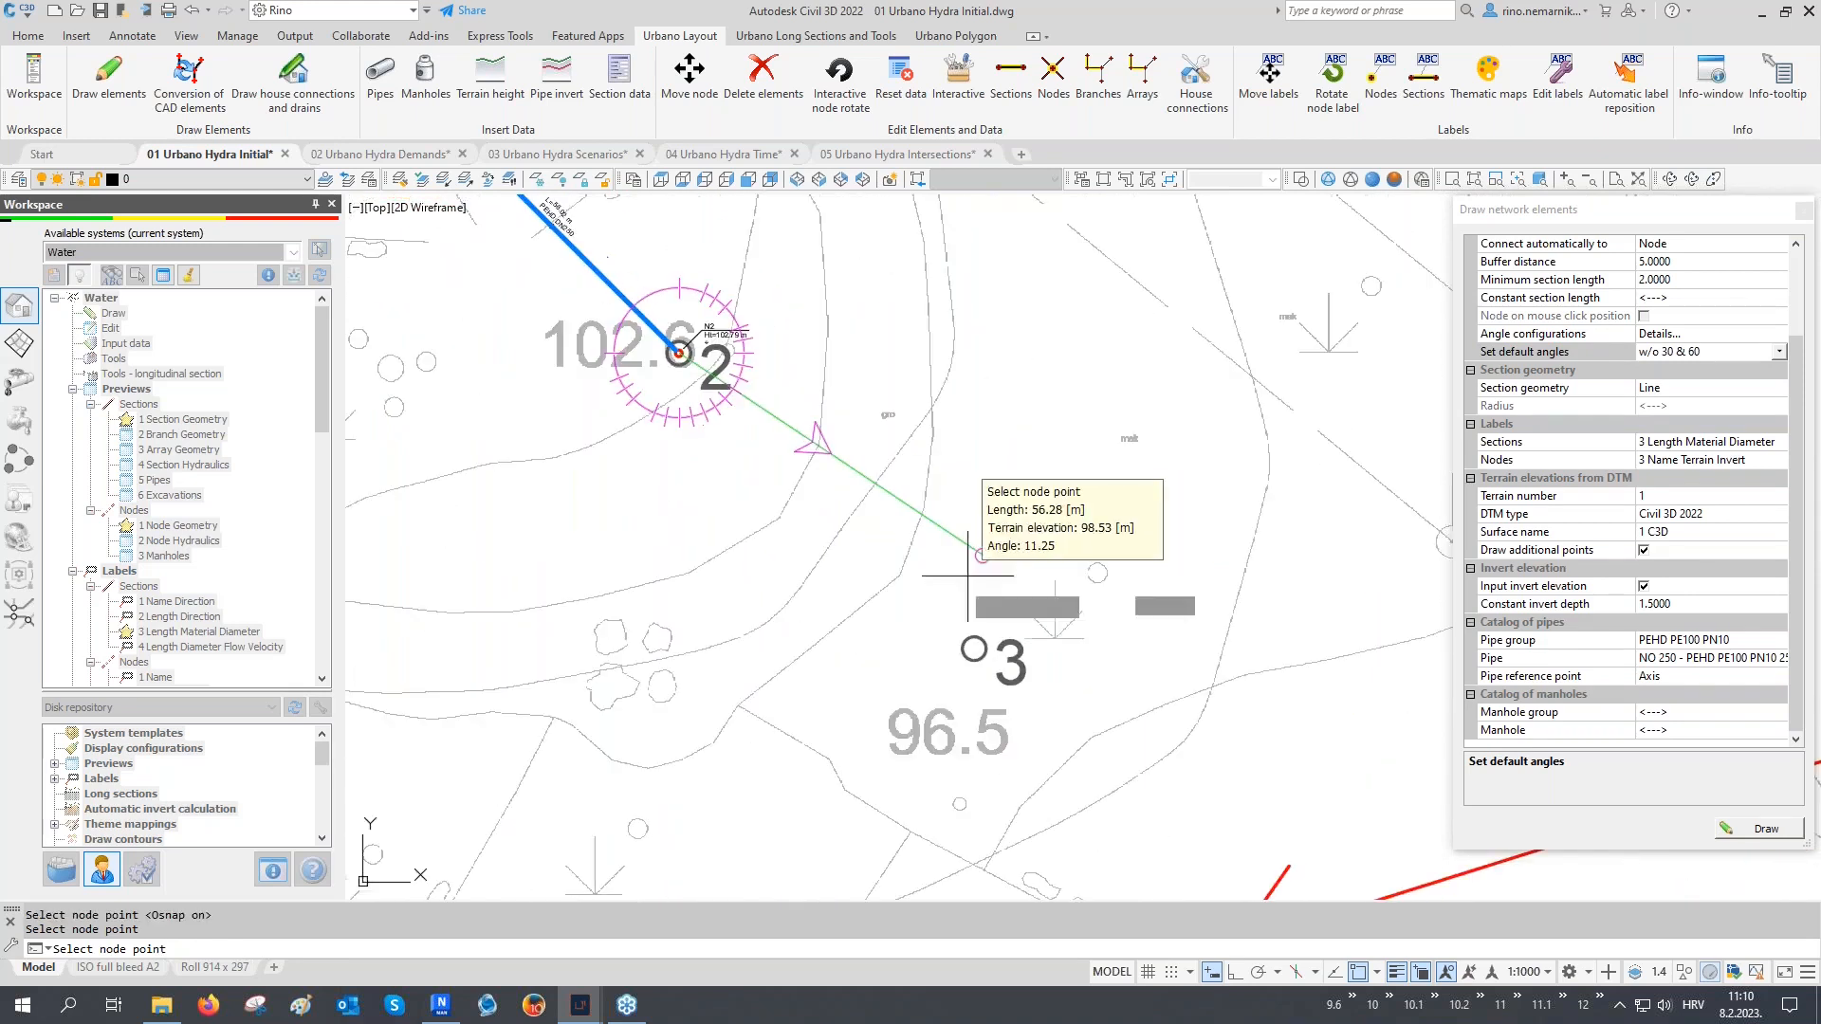
click(974, 648)
middle_drag(1069, 760, 945, 465)
click(997, 706)
middle_drag(996, 706, 850, 439)
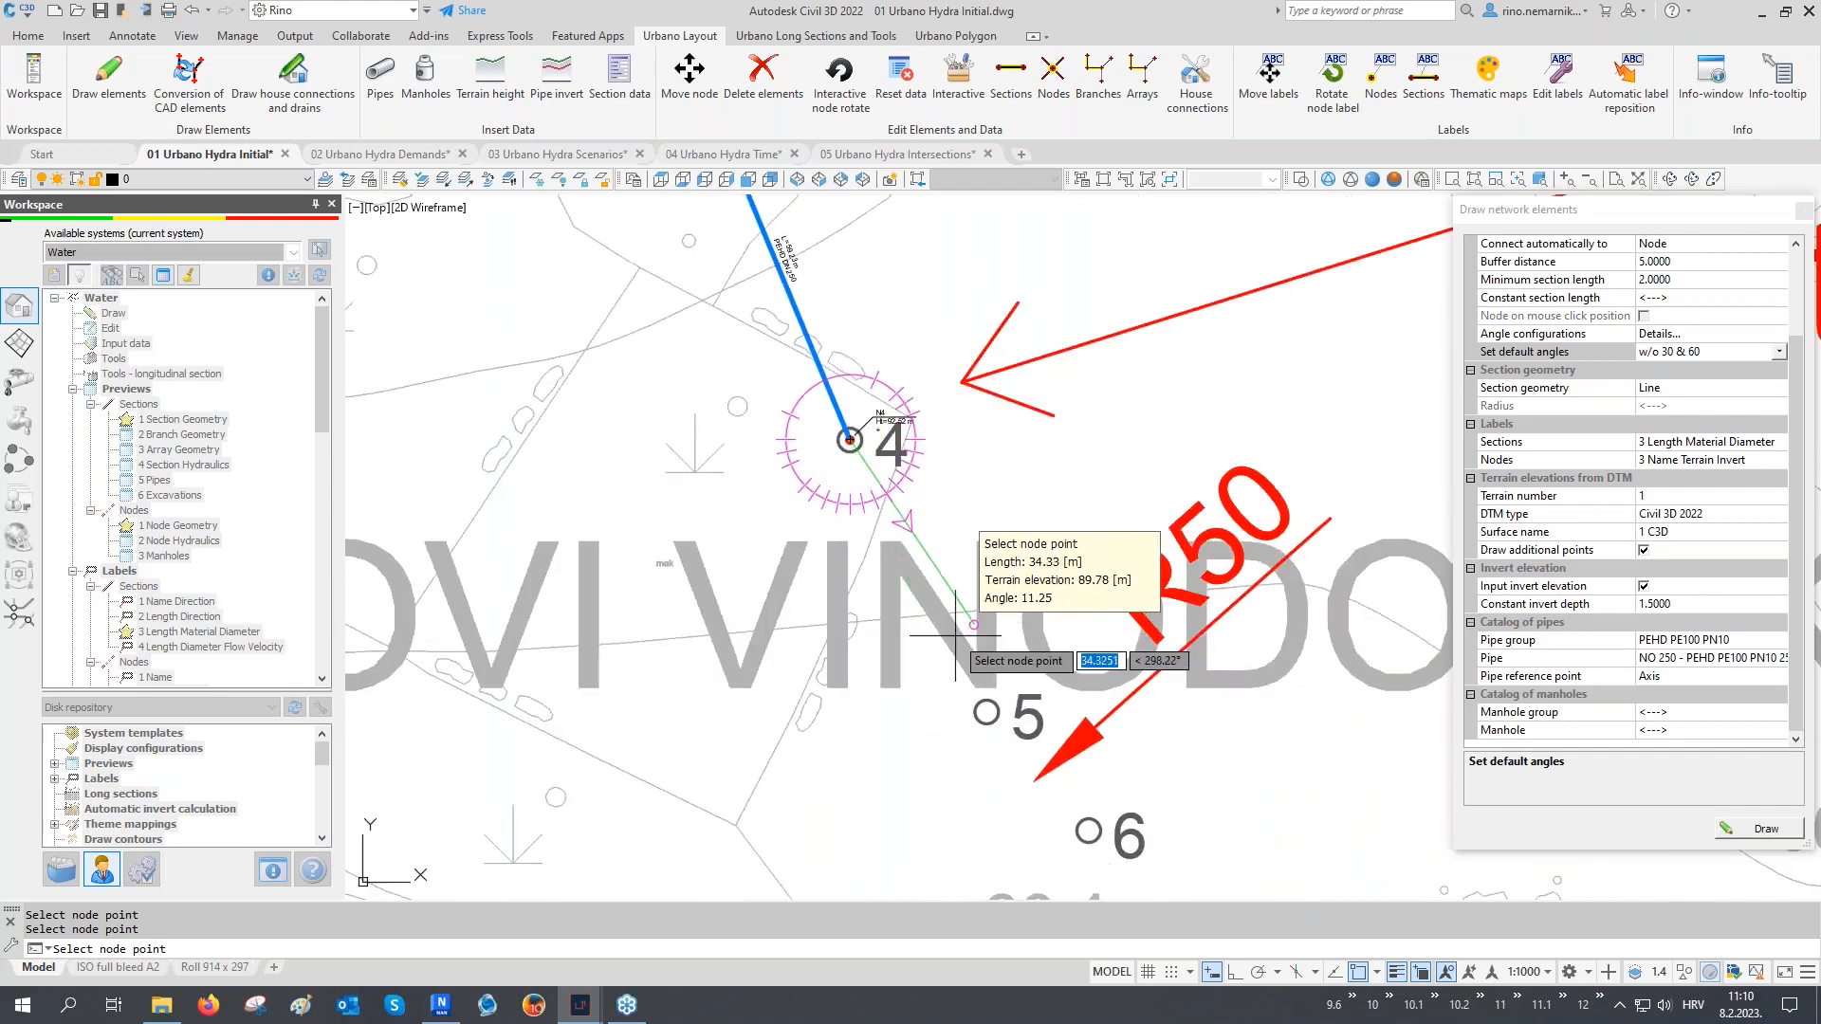
Clear the default angle restriction and draw a straight section from node 4 to point 5
click(1696, 353)
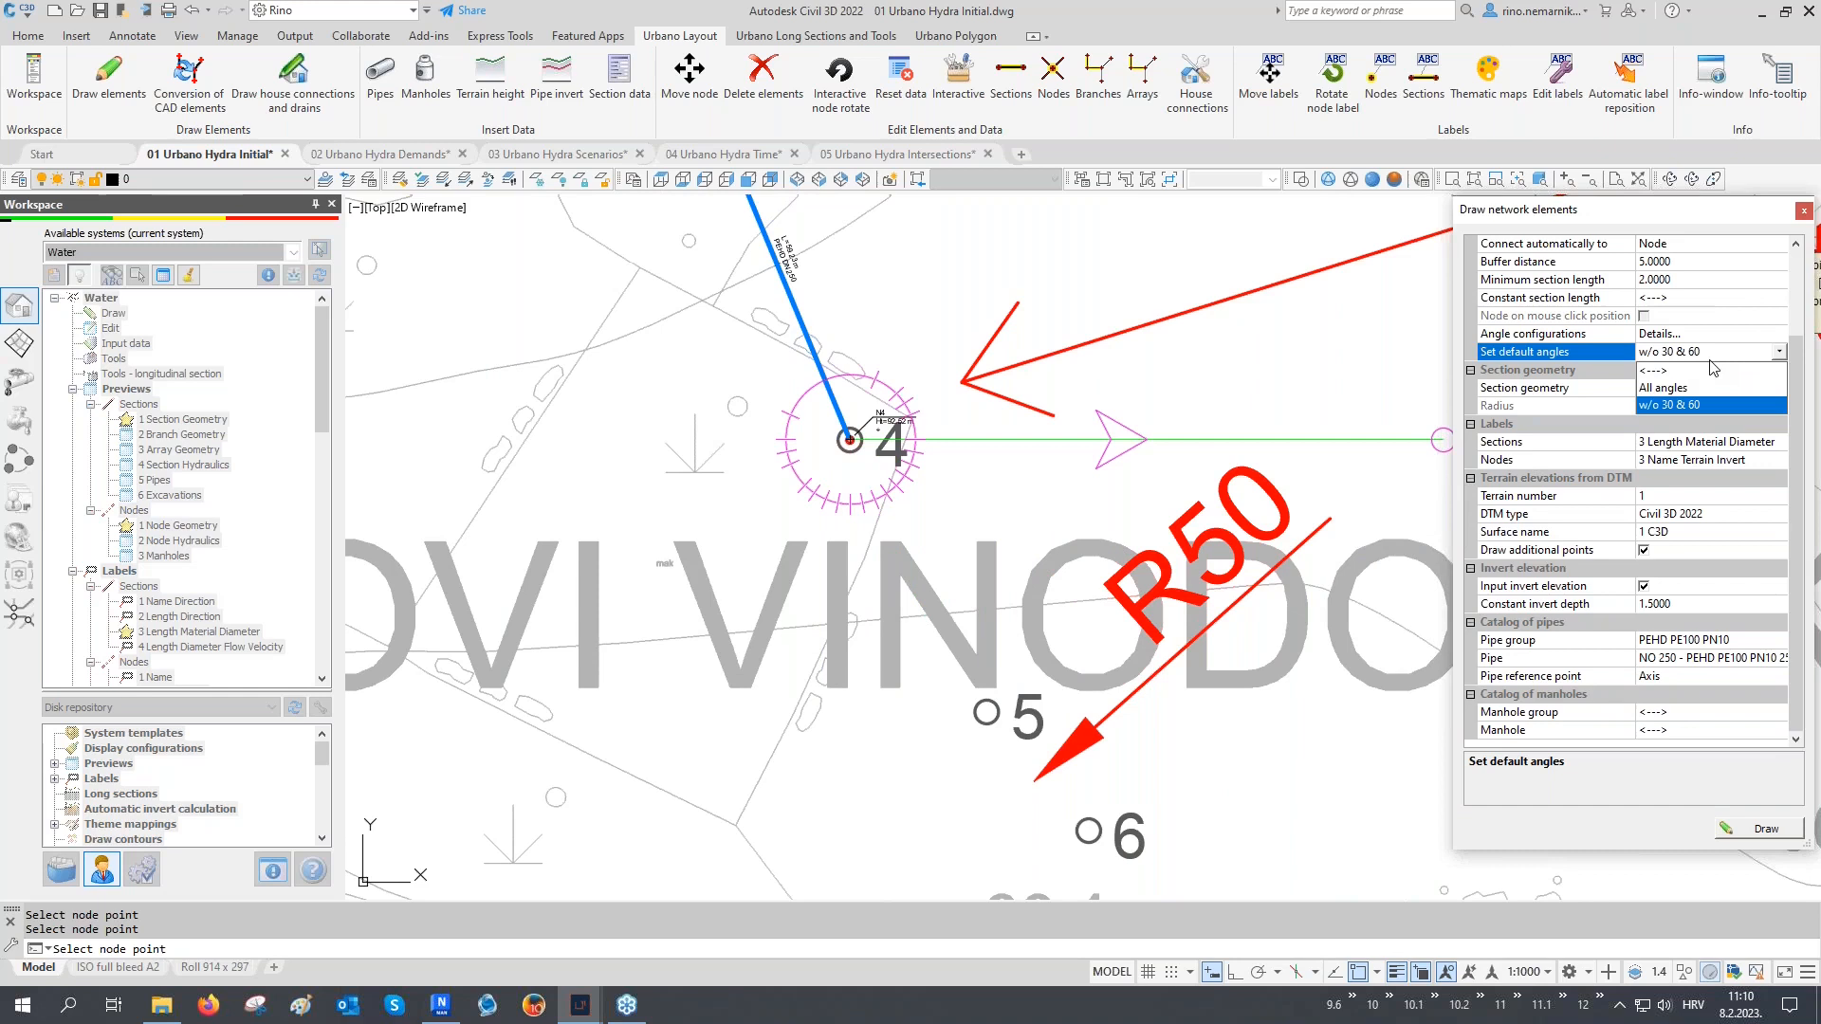
click(1666, 376)
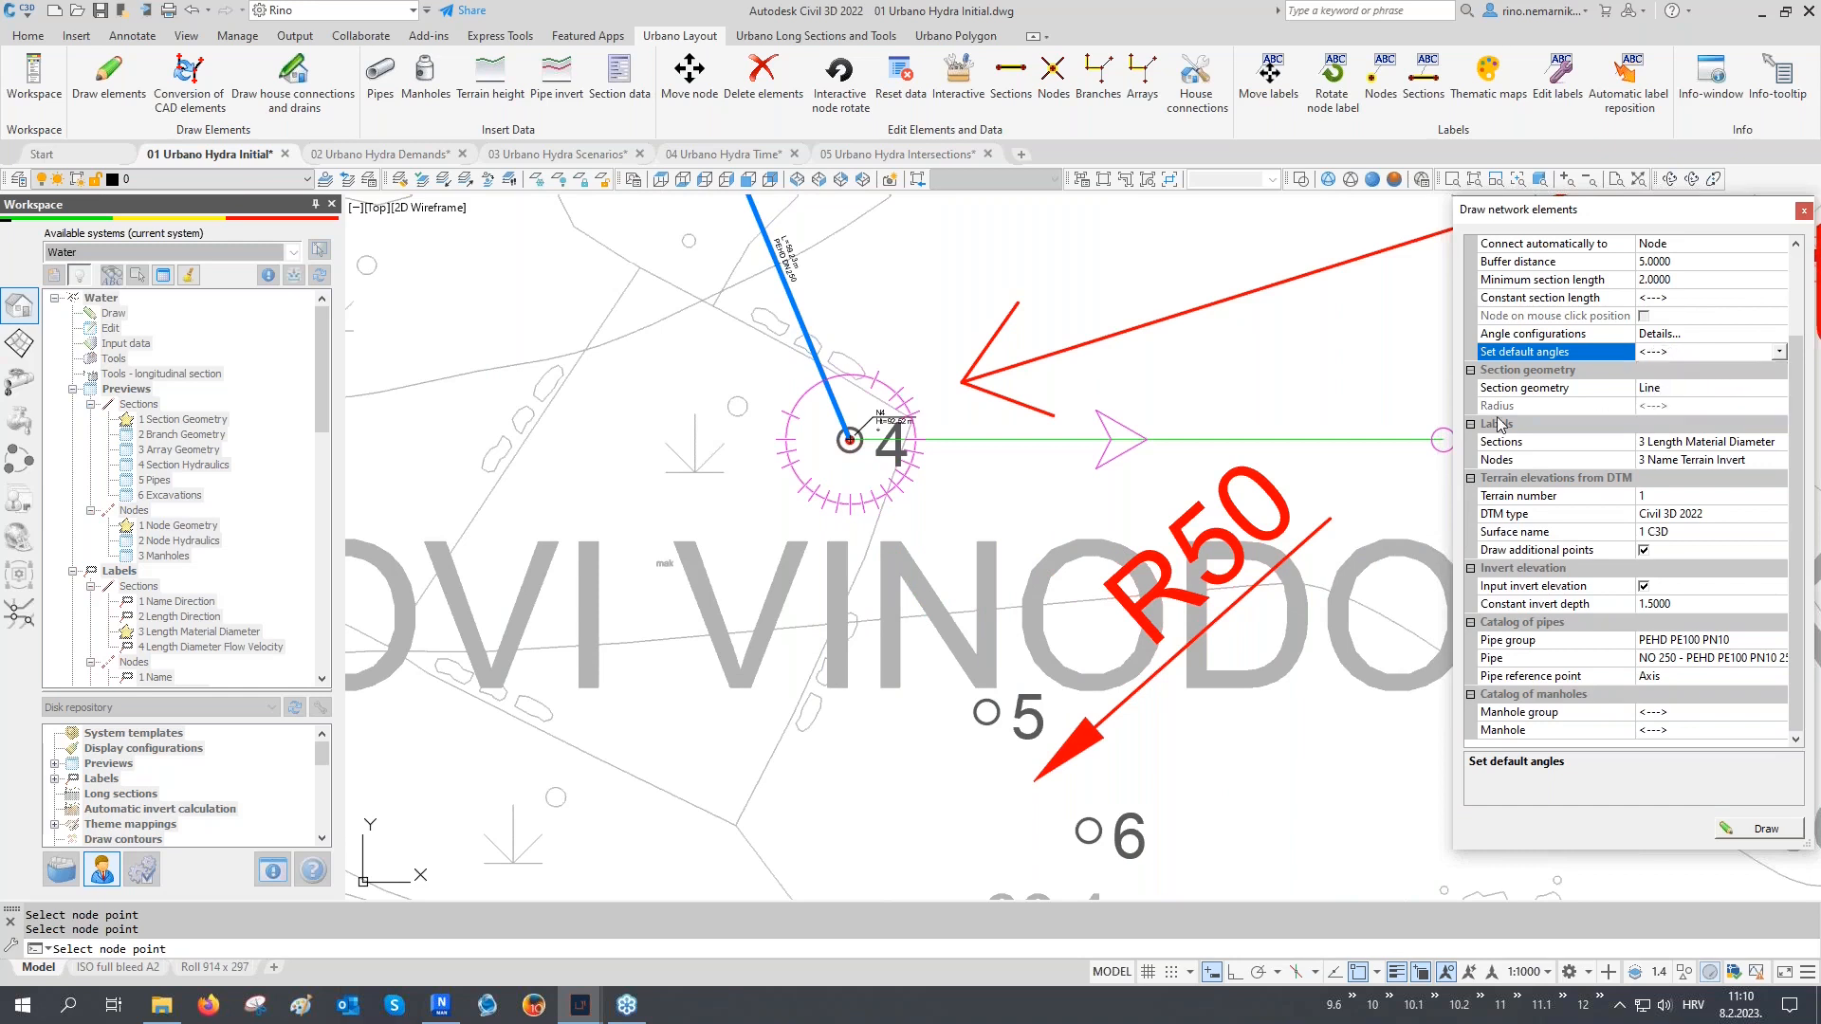
middle_drag(1050, 565, 992, 466)
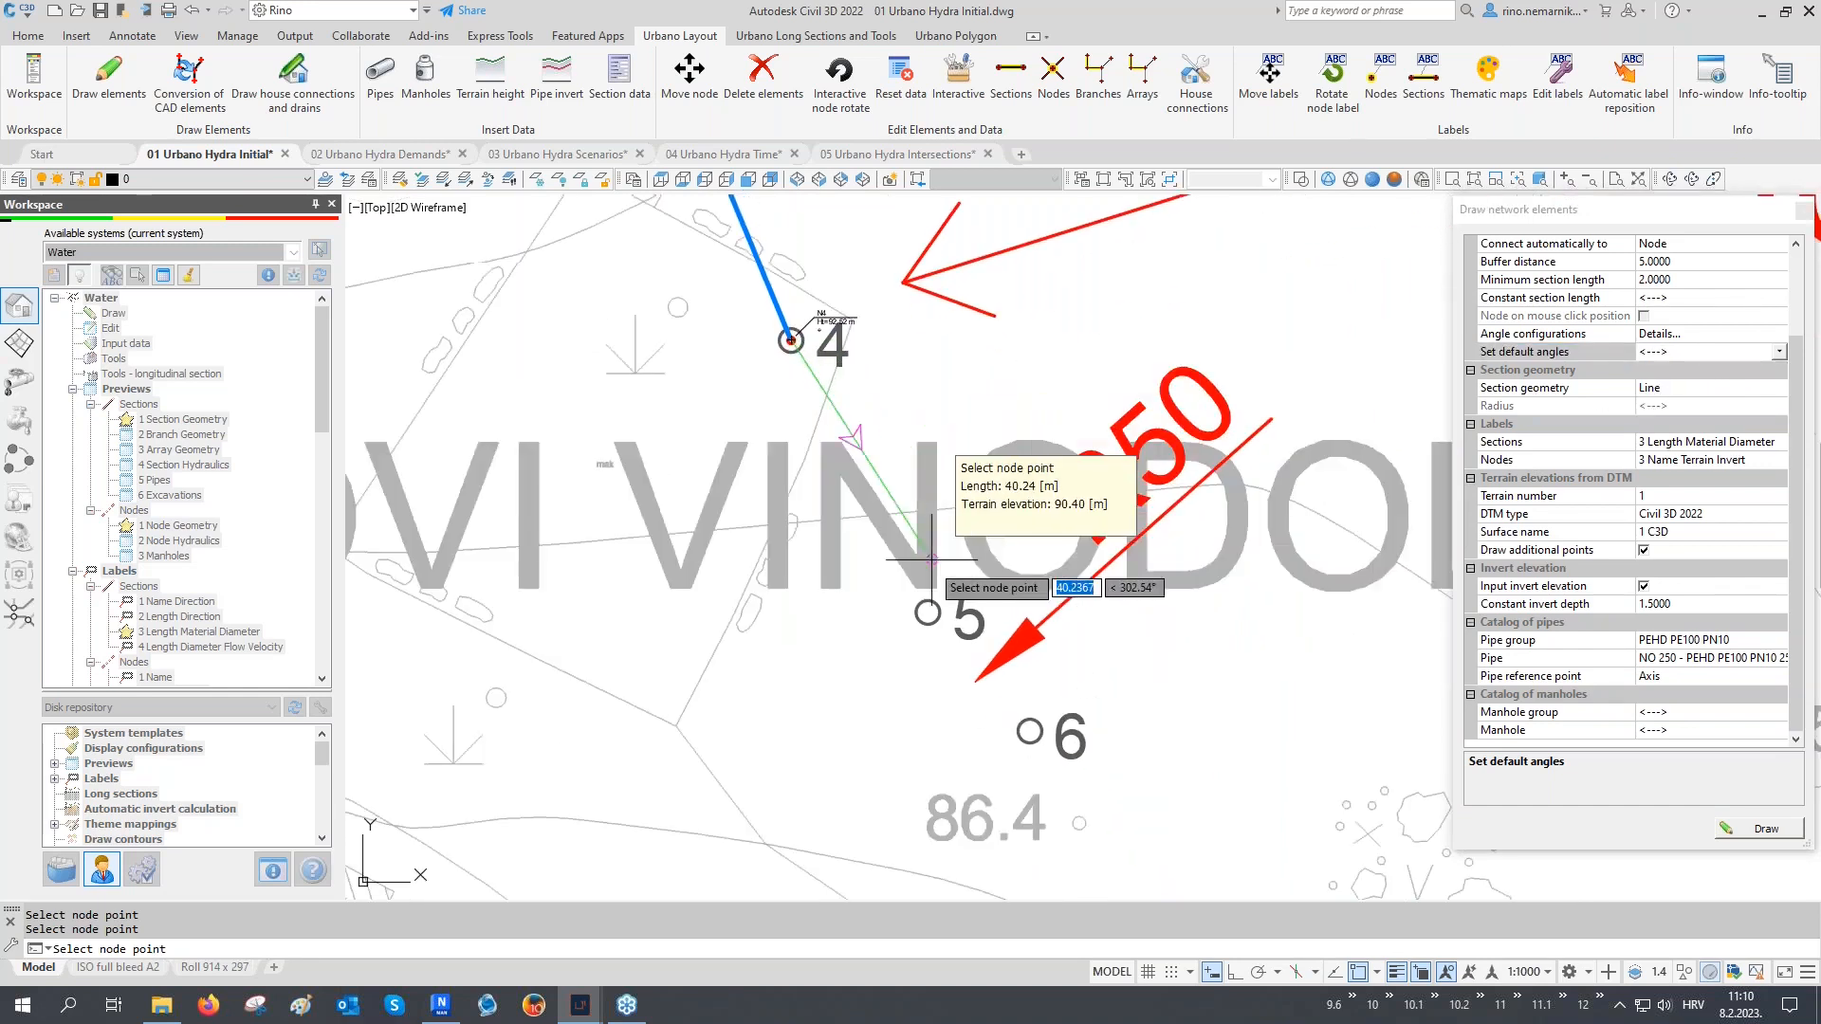
click(927, 611)
middle_drag(952, 589, 813, 600)
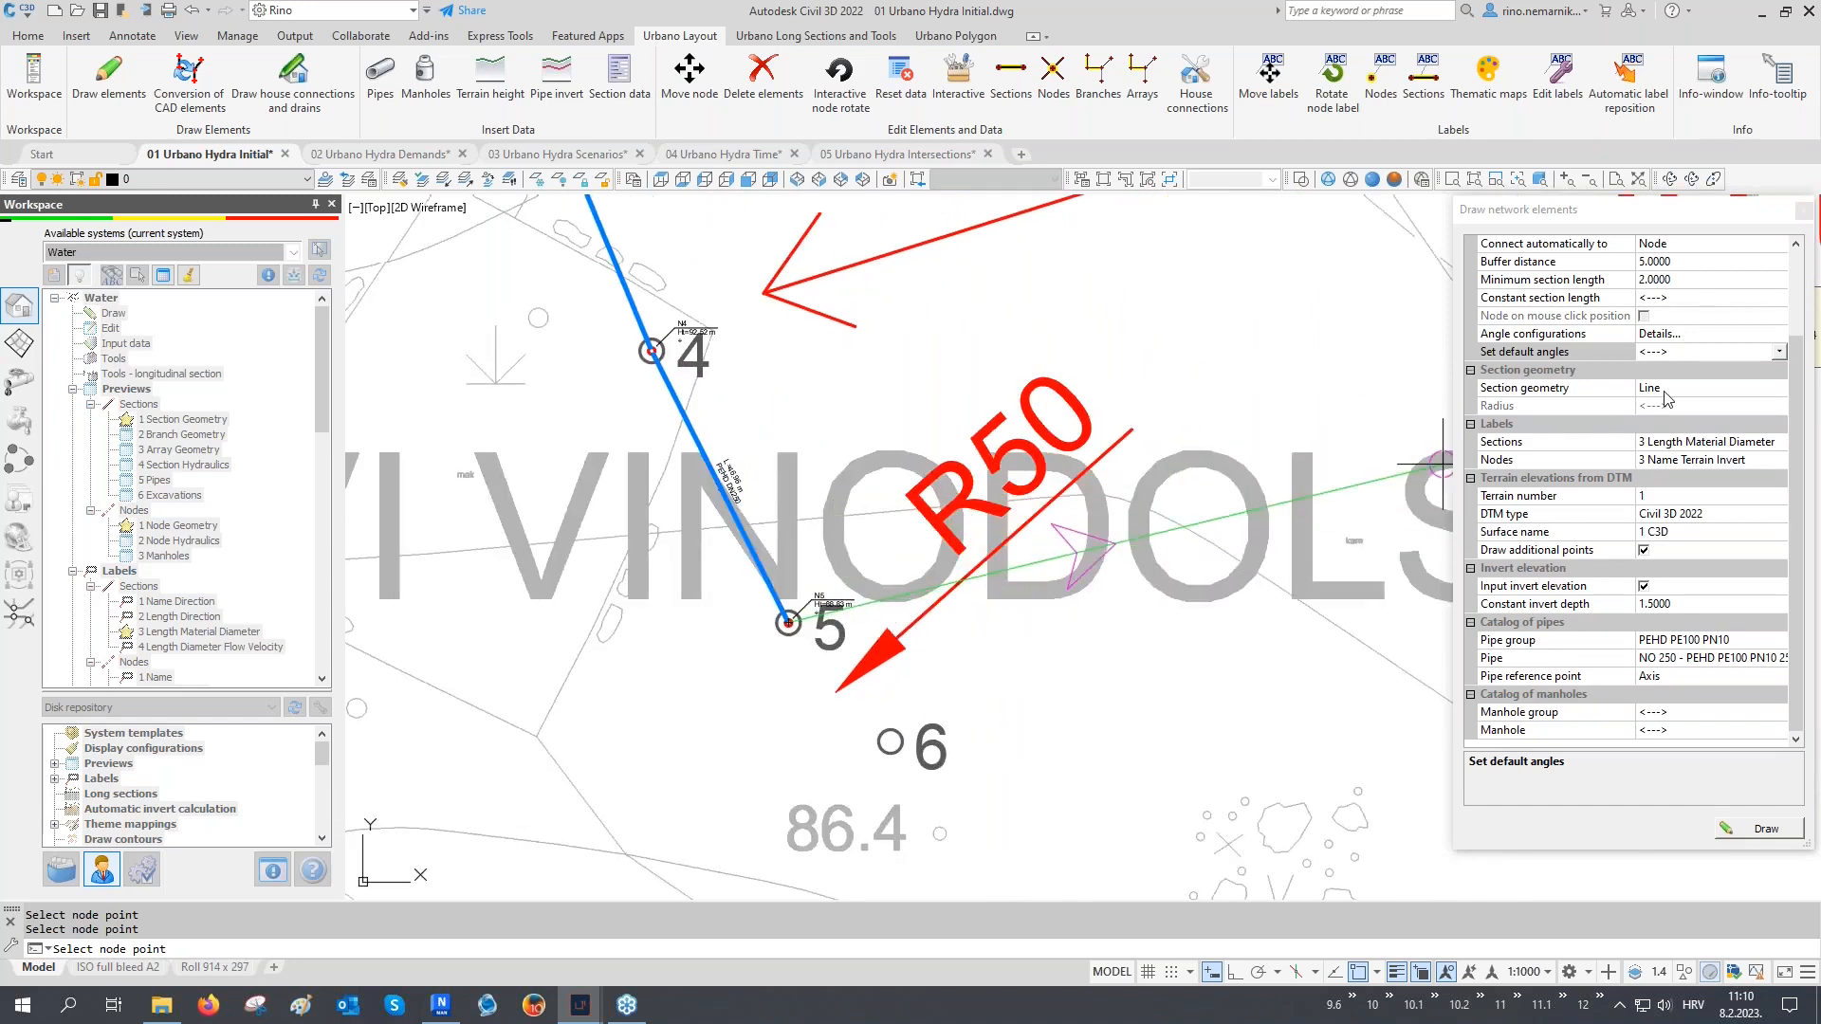
Set the section geometry to Arc with radius 50 and draw the curved section from node 5 to point 6
click(1662, 396)
click(1667, 423)
middle_drag(1040, 705, 1022, 546)
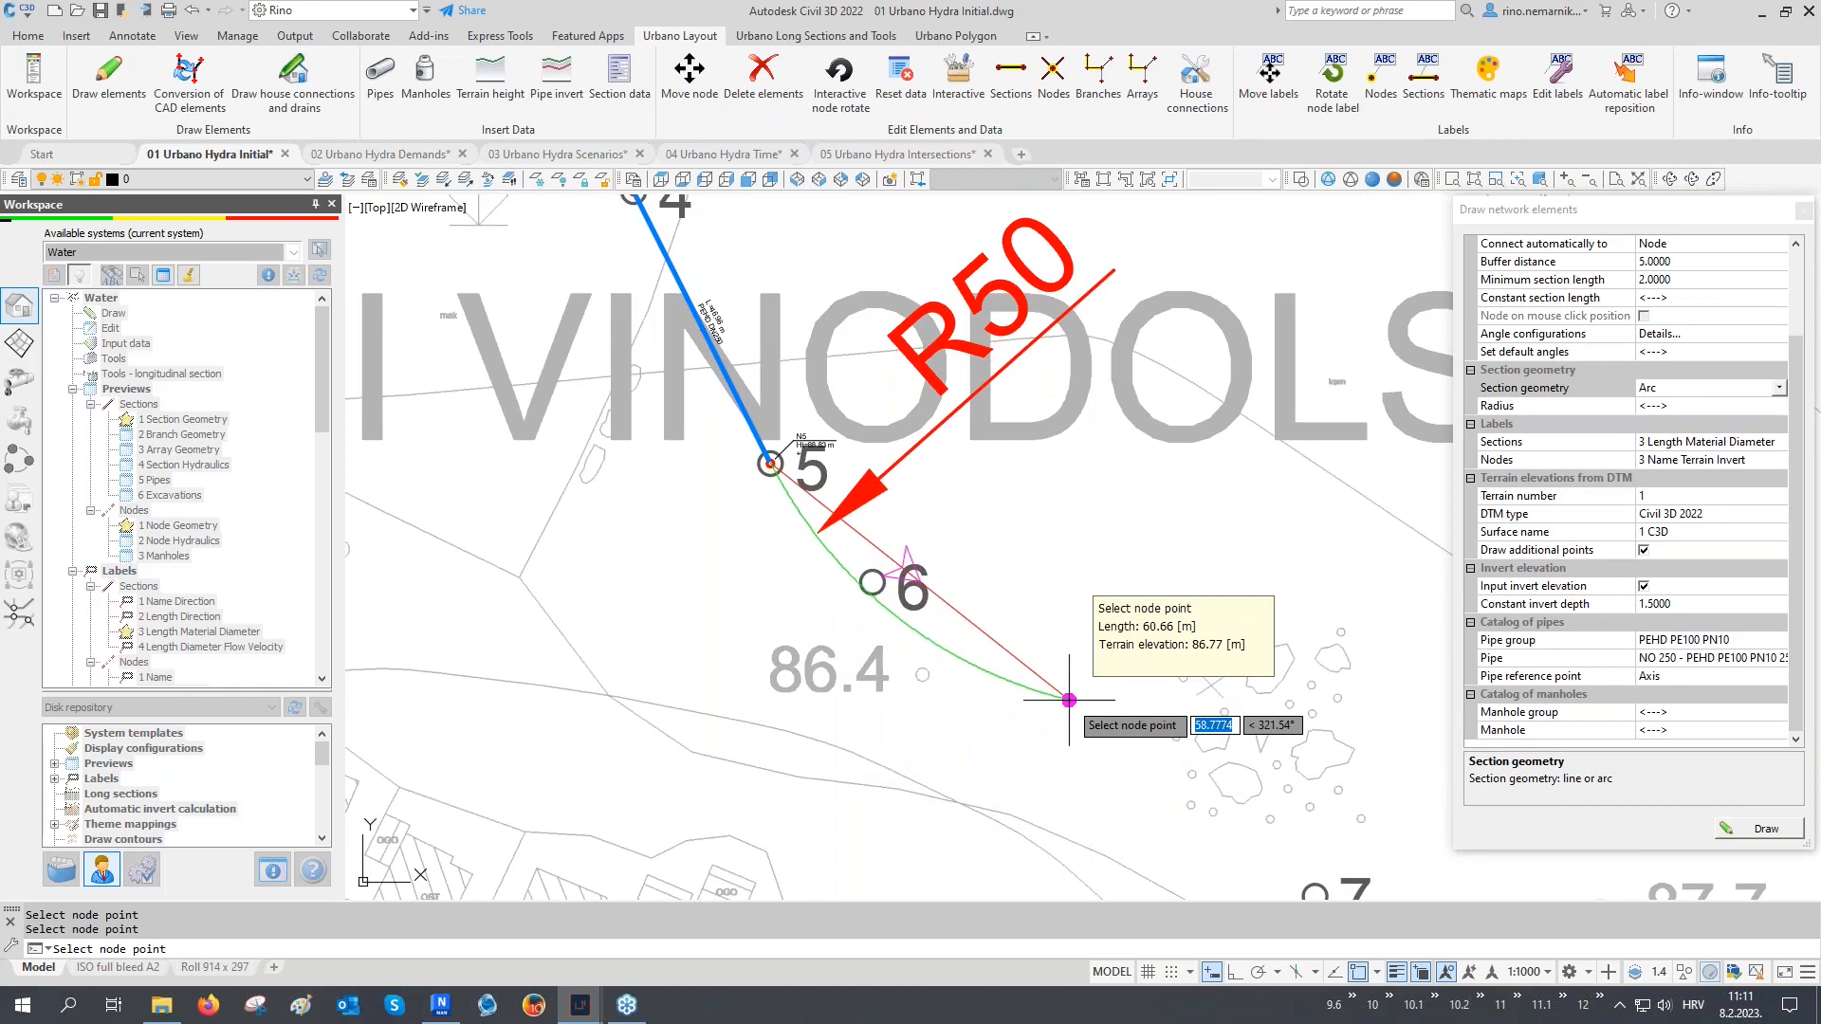
click(1655, 407)
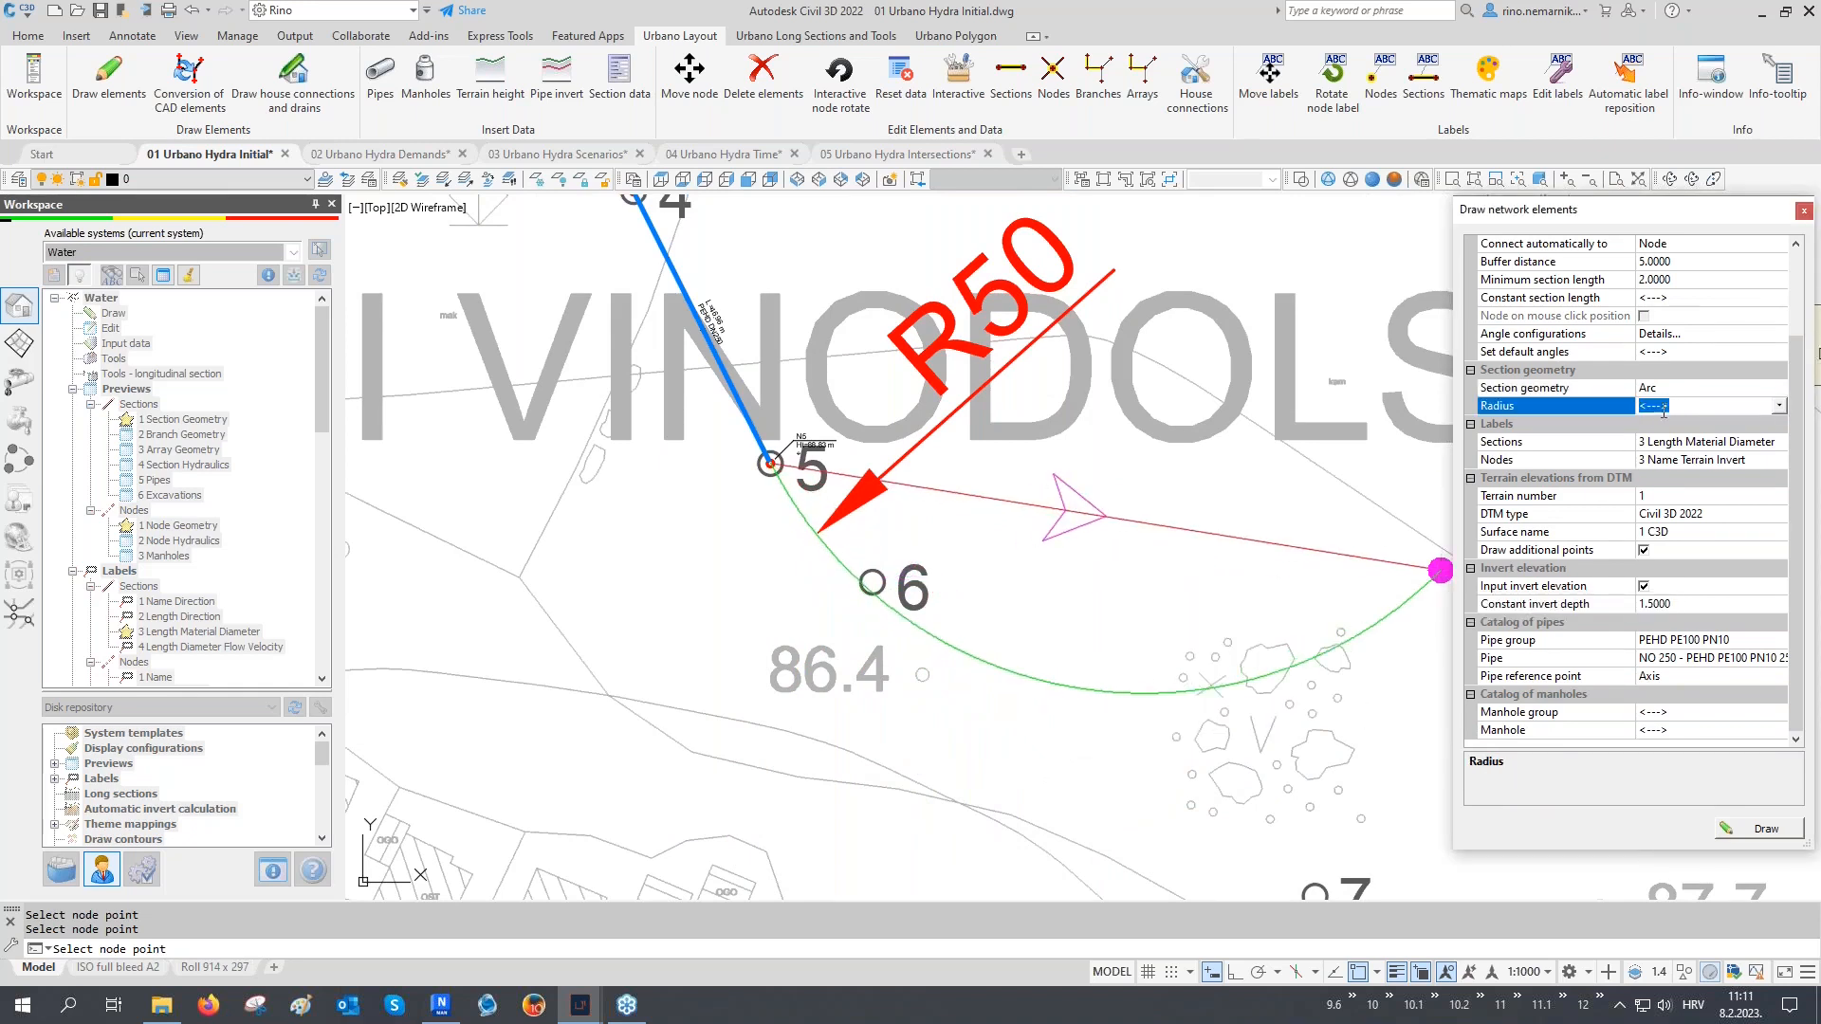
click(1780, 406)
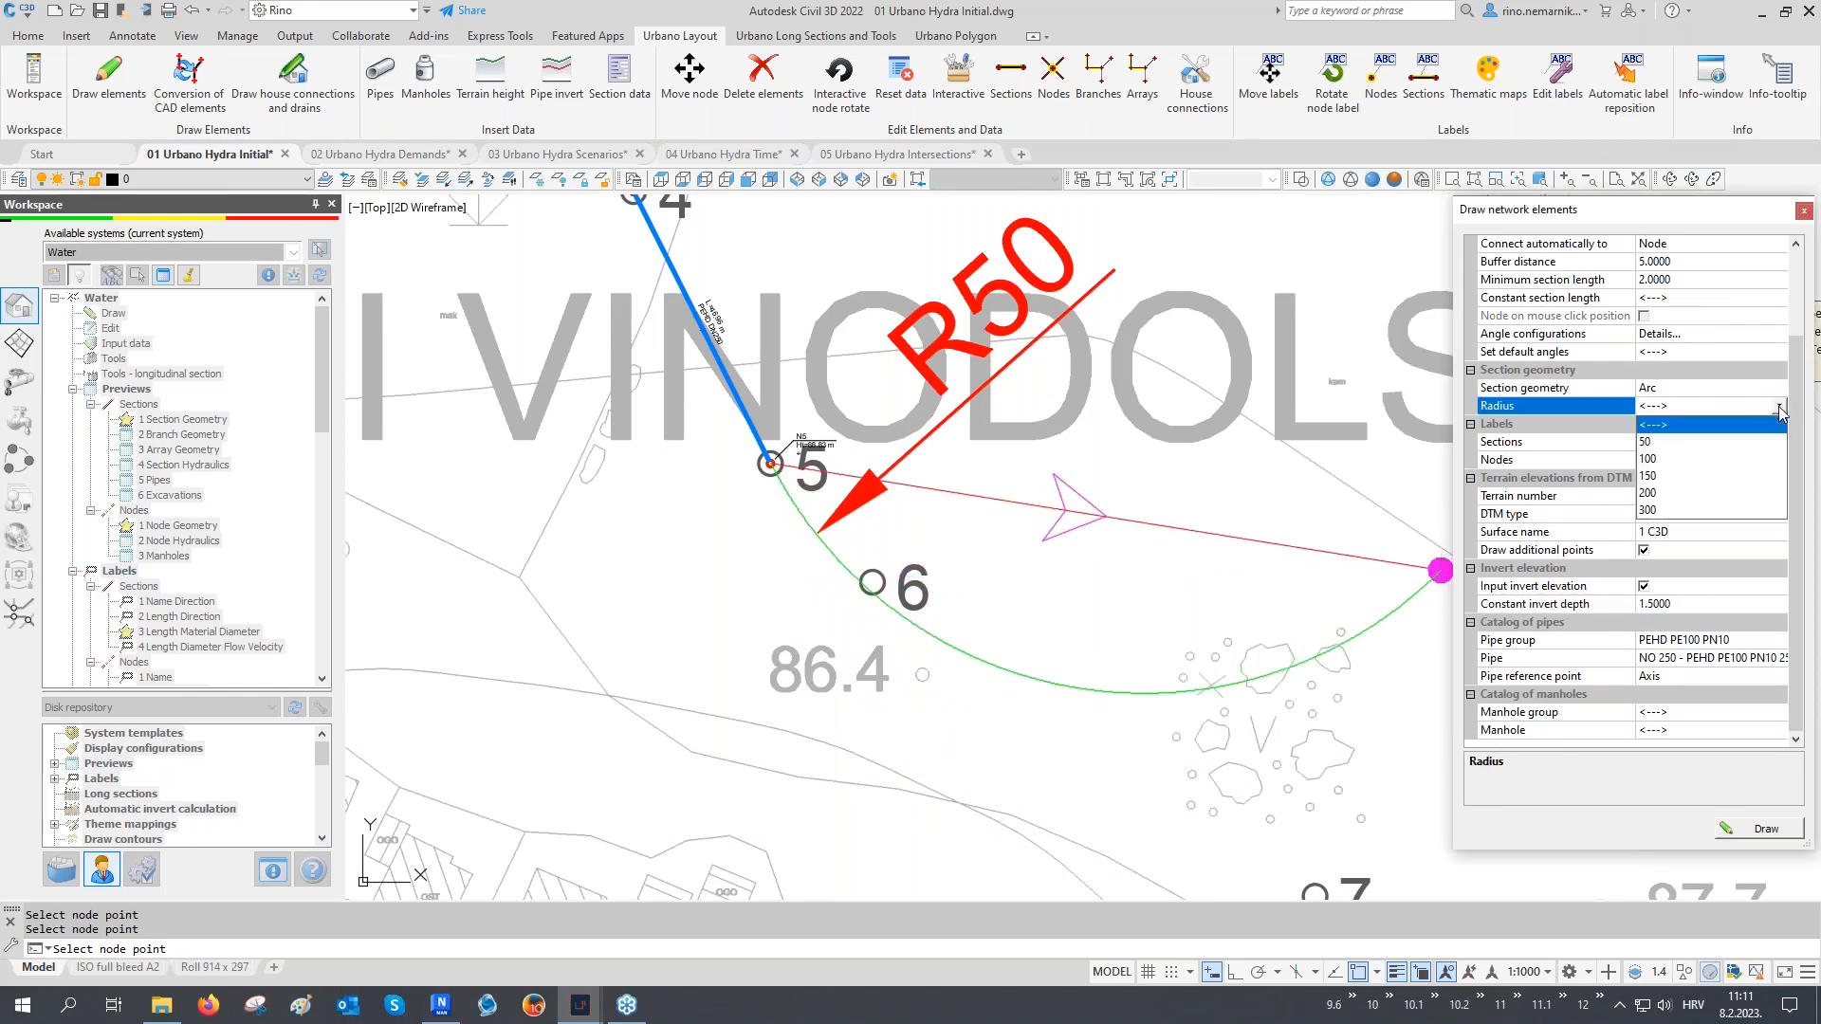
click(1667, 444)
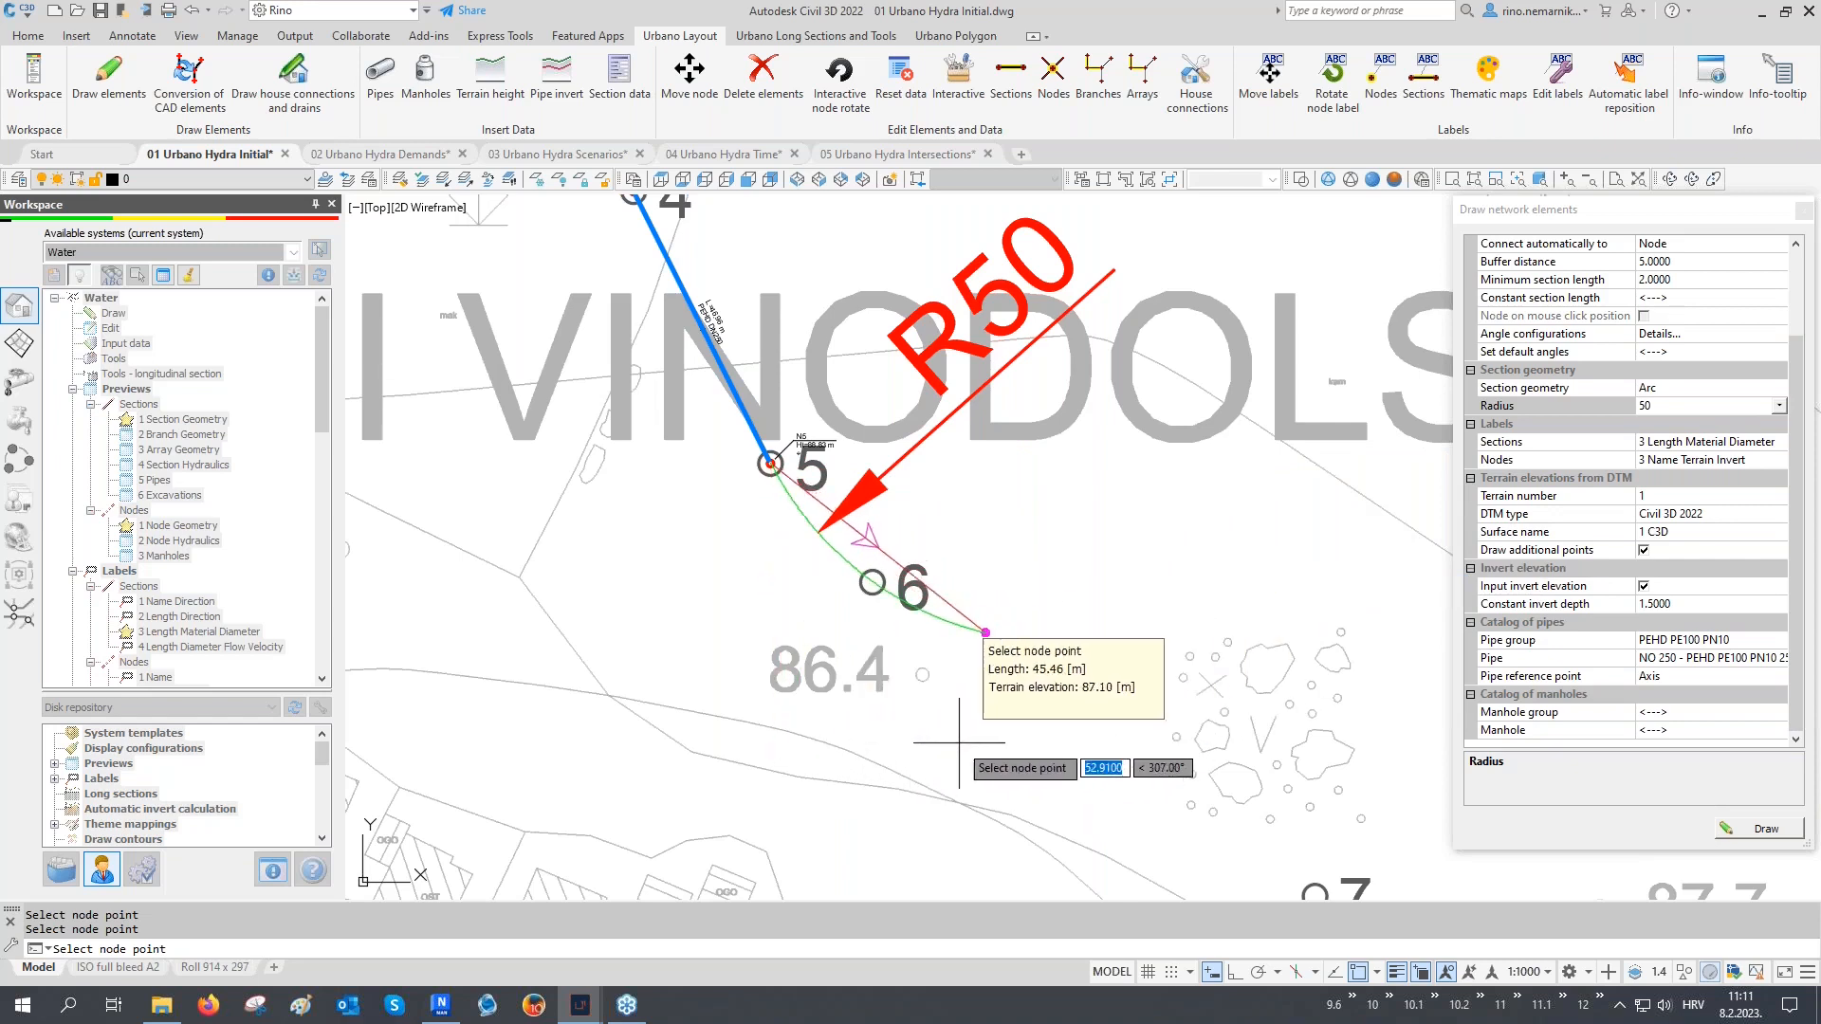
scroll(1005, 688, up, 2)
click(807, 524)
scroll(811, 530, down, 3)
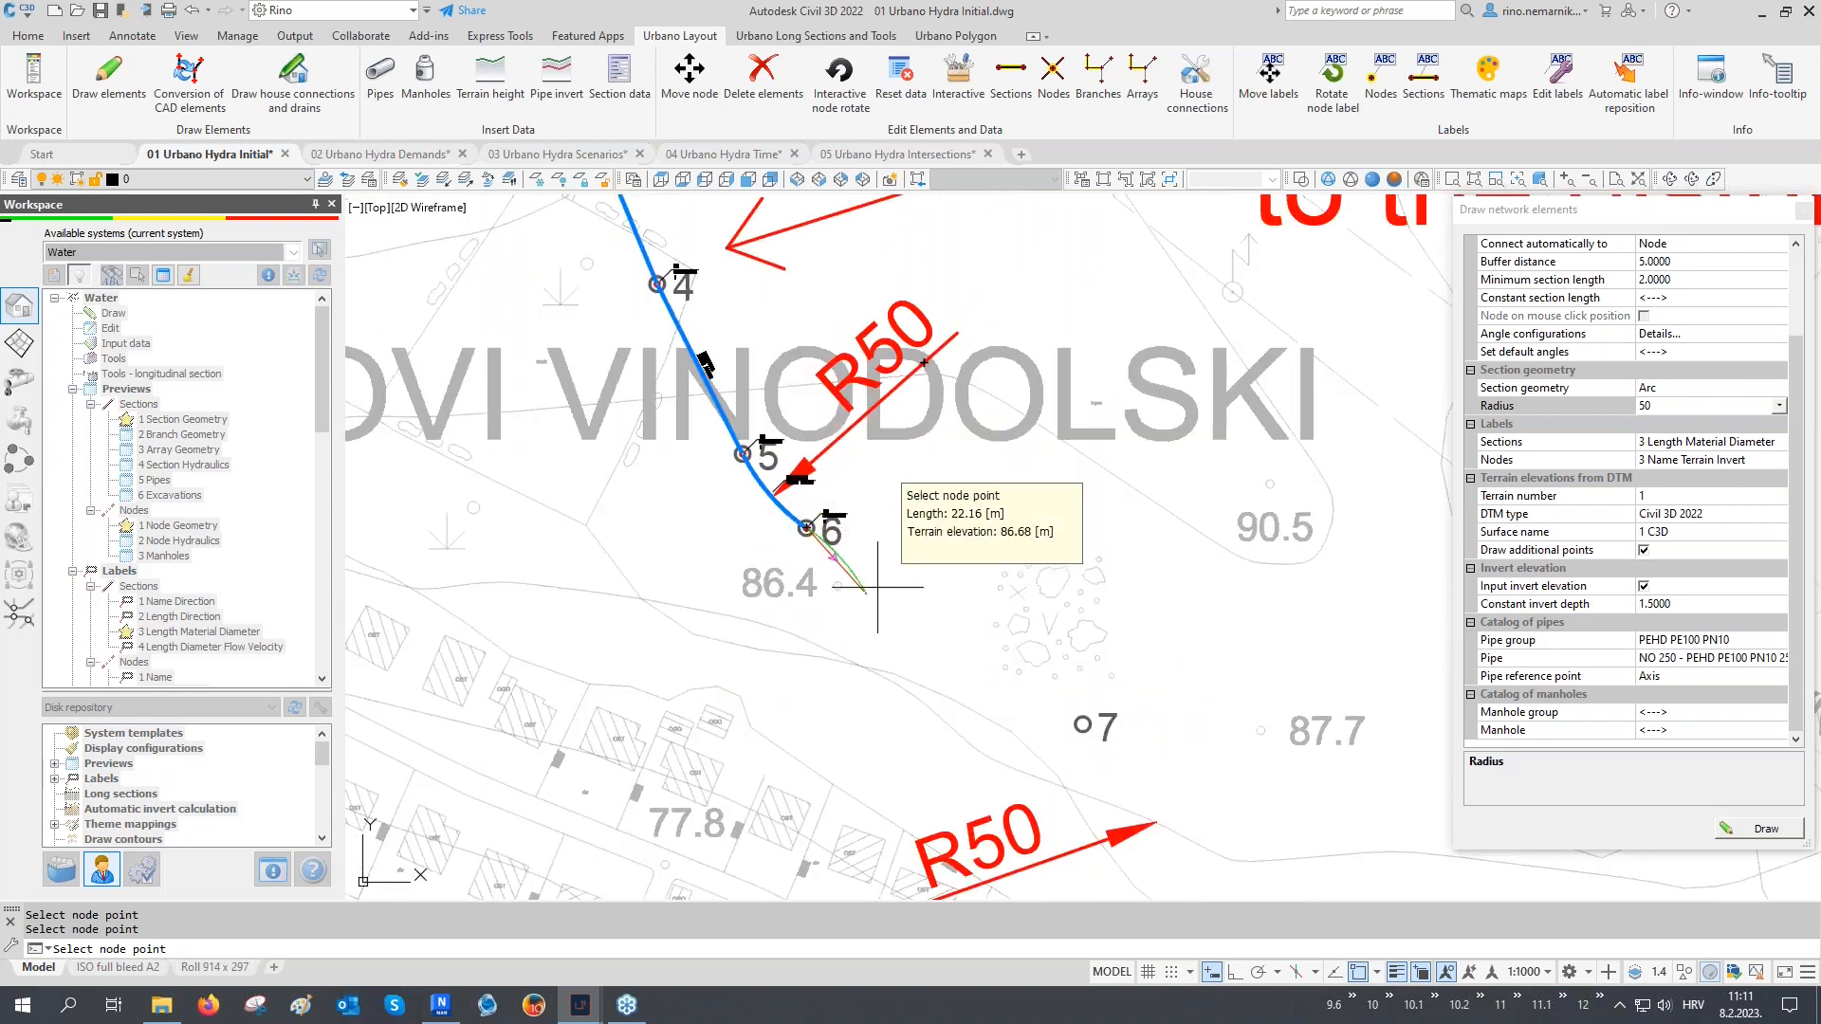
Switch the section geometry to Line and draw the section from node 6 to point 7
middle_drag(877, 587, 773, 560)
click(1669, 388)
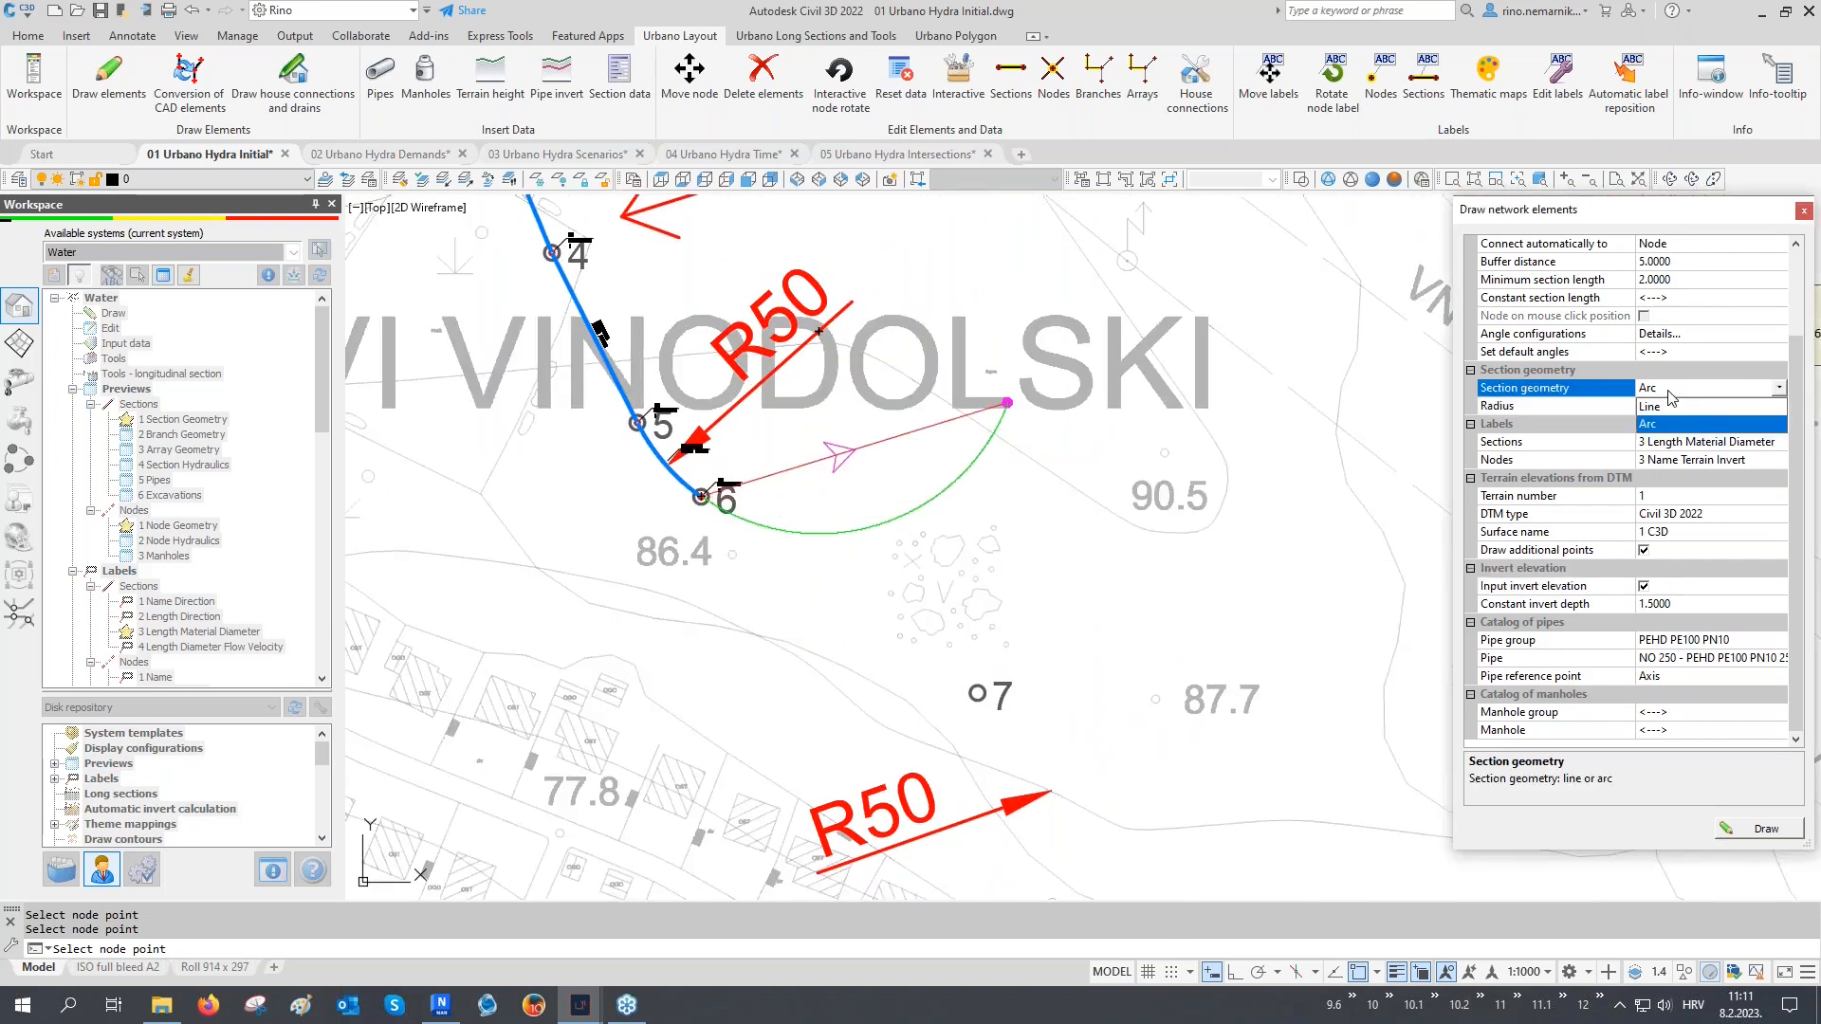
click(1669, 410)
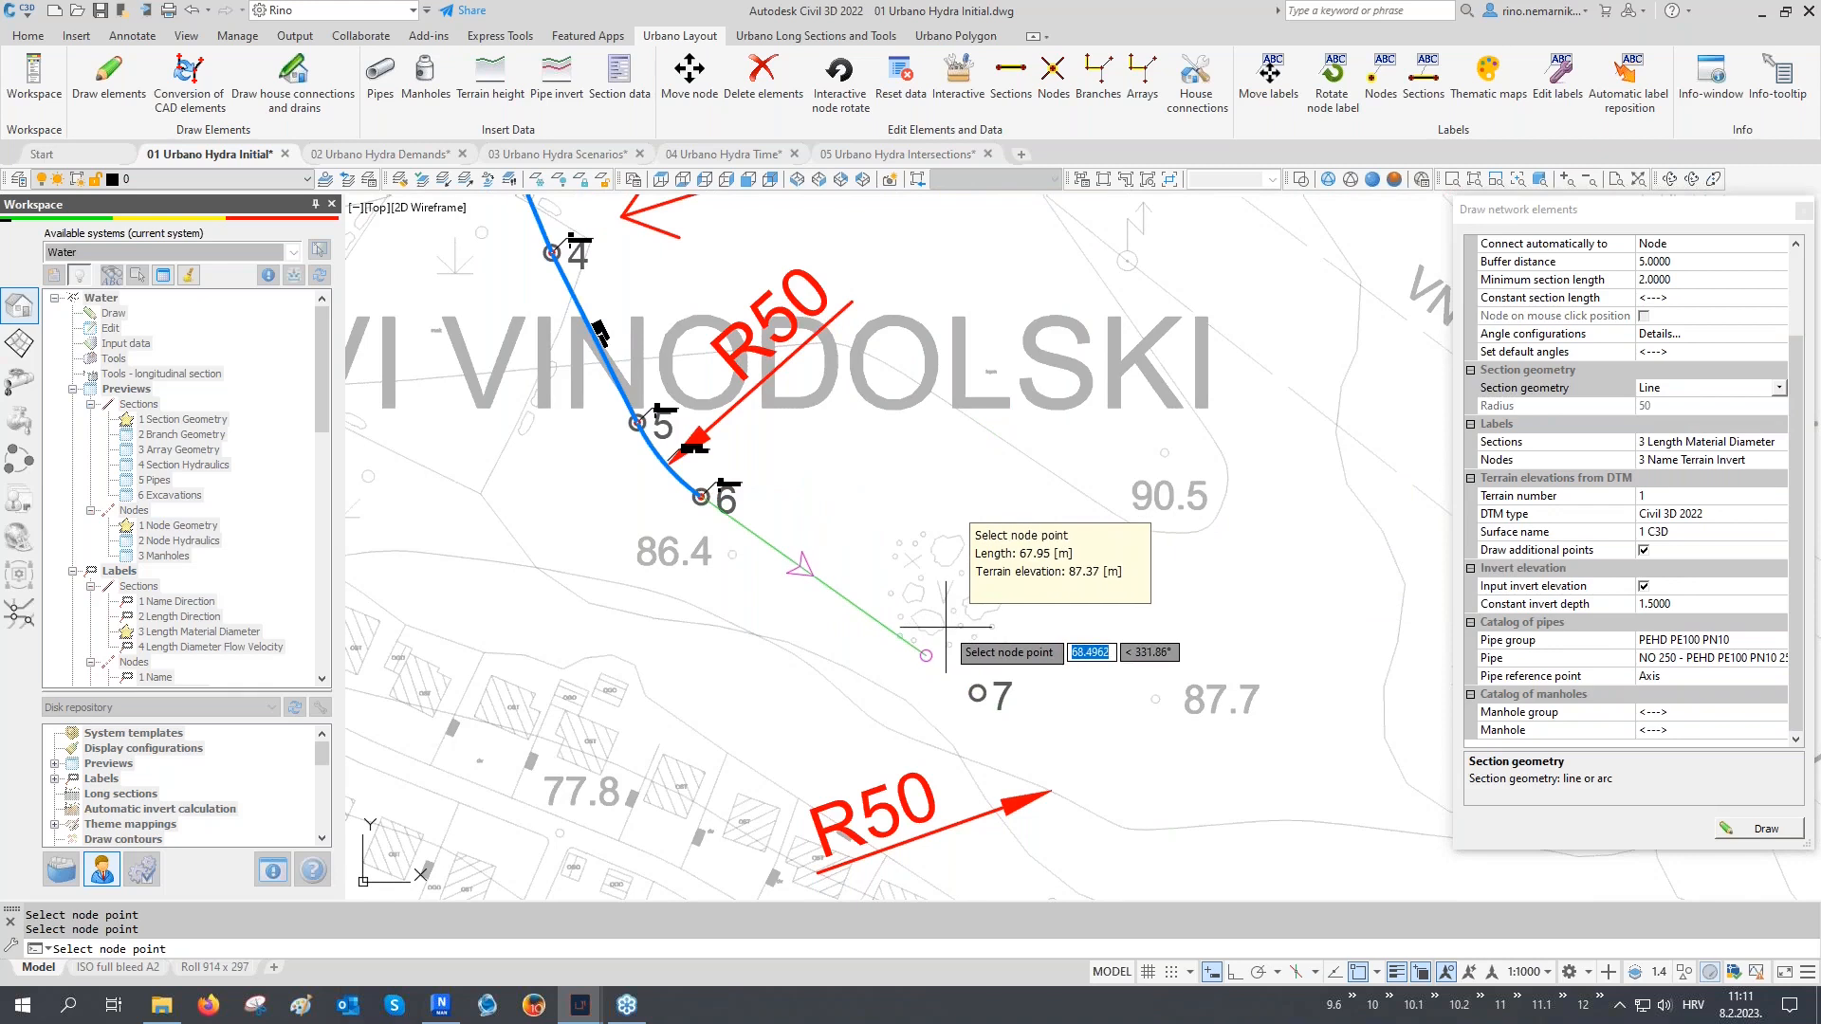
scroll(946, 619, up, 2)
click(995, 732)
middle_drag(1077, 776, 986, 561)
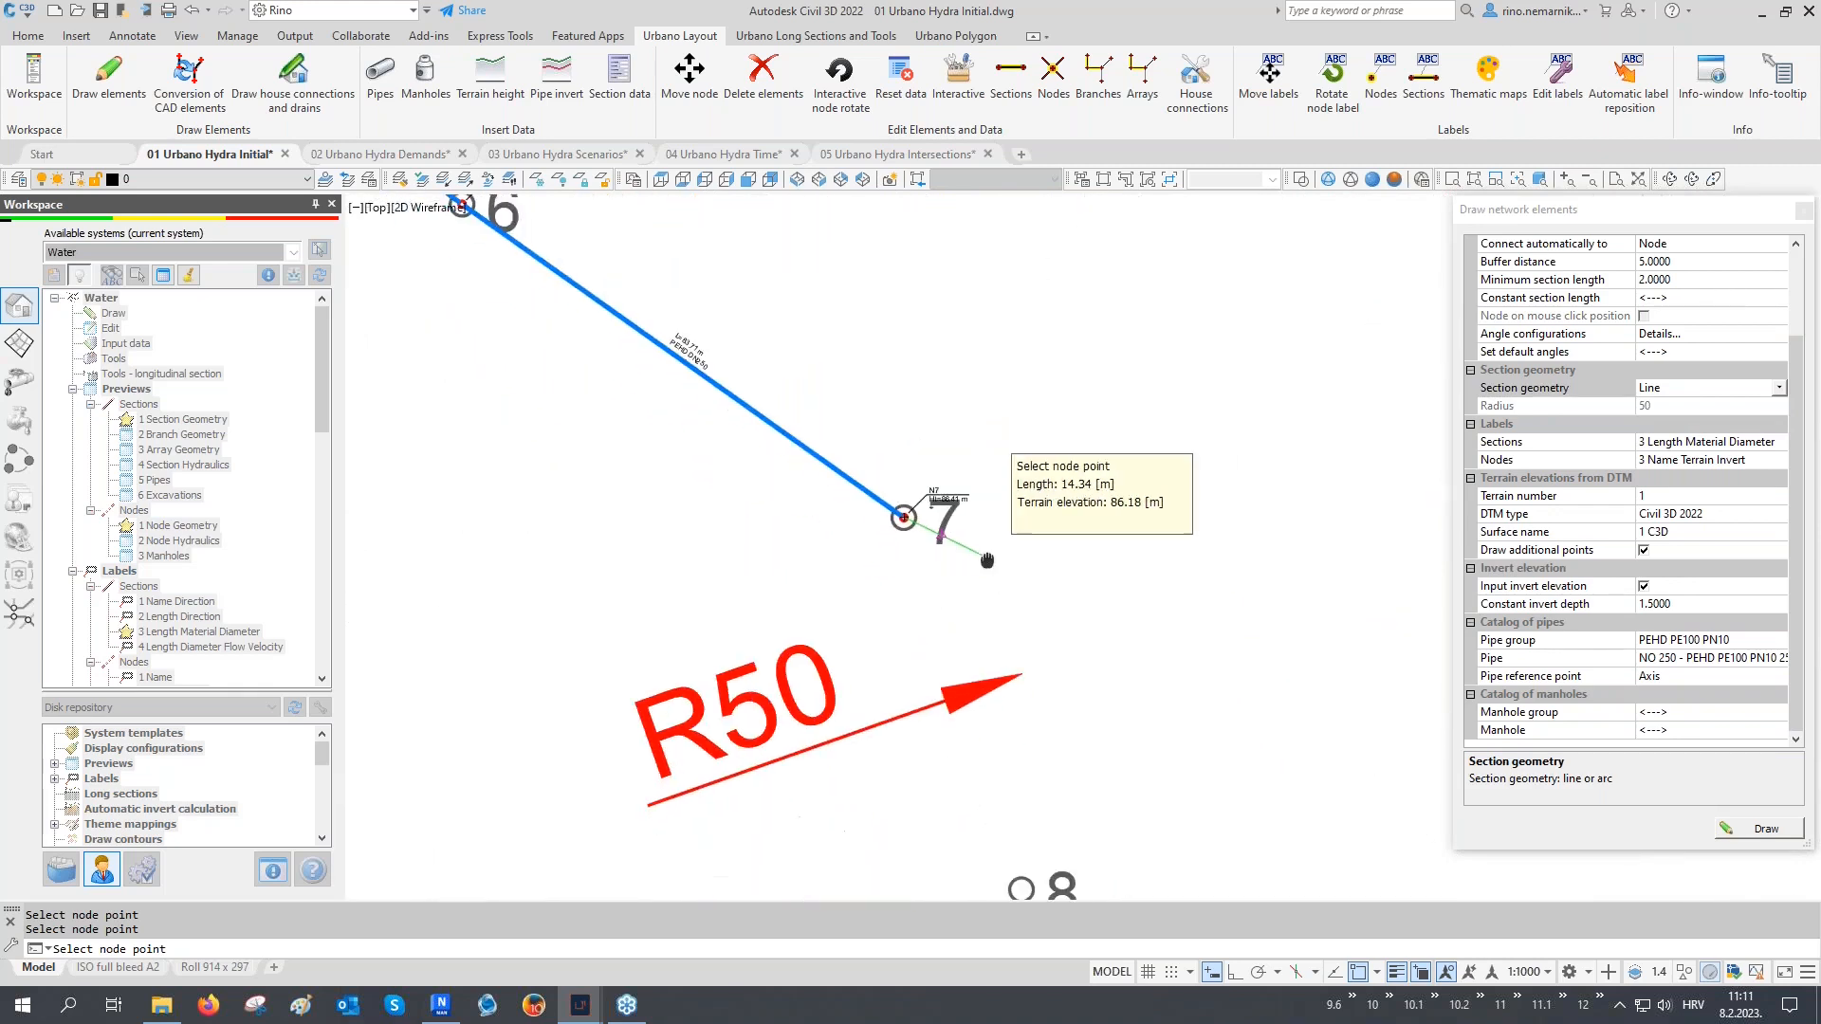
Switch the section geometry to Arc and draw the radius 50 section from node 7 to point 8
click(1669, 393)
click(1666, 426)
middle_drag(1106, 674, 1100, 532)
click(1015, 747)
mouse_move(1008, 743)
middle_down()
mouse_move(1008, 459)
mouse_move(995, 470)
middle_up()
Return the section geometry to Line and draw the section from node 8 to point 9
click(1669, 392)
click(1666, 410)
click(905, 721)
middle_drag(906, 723, 1001, 529)
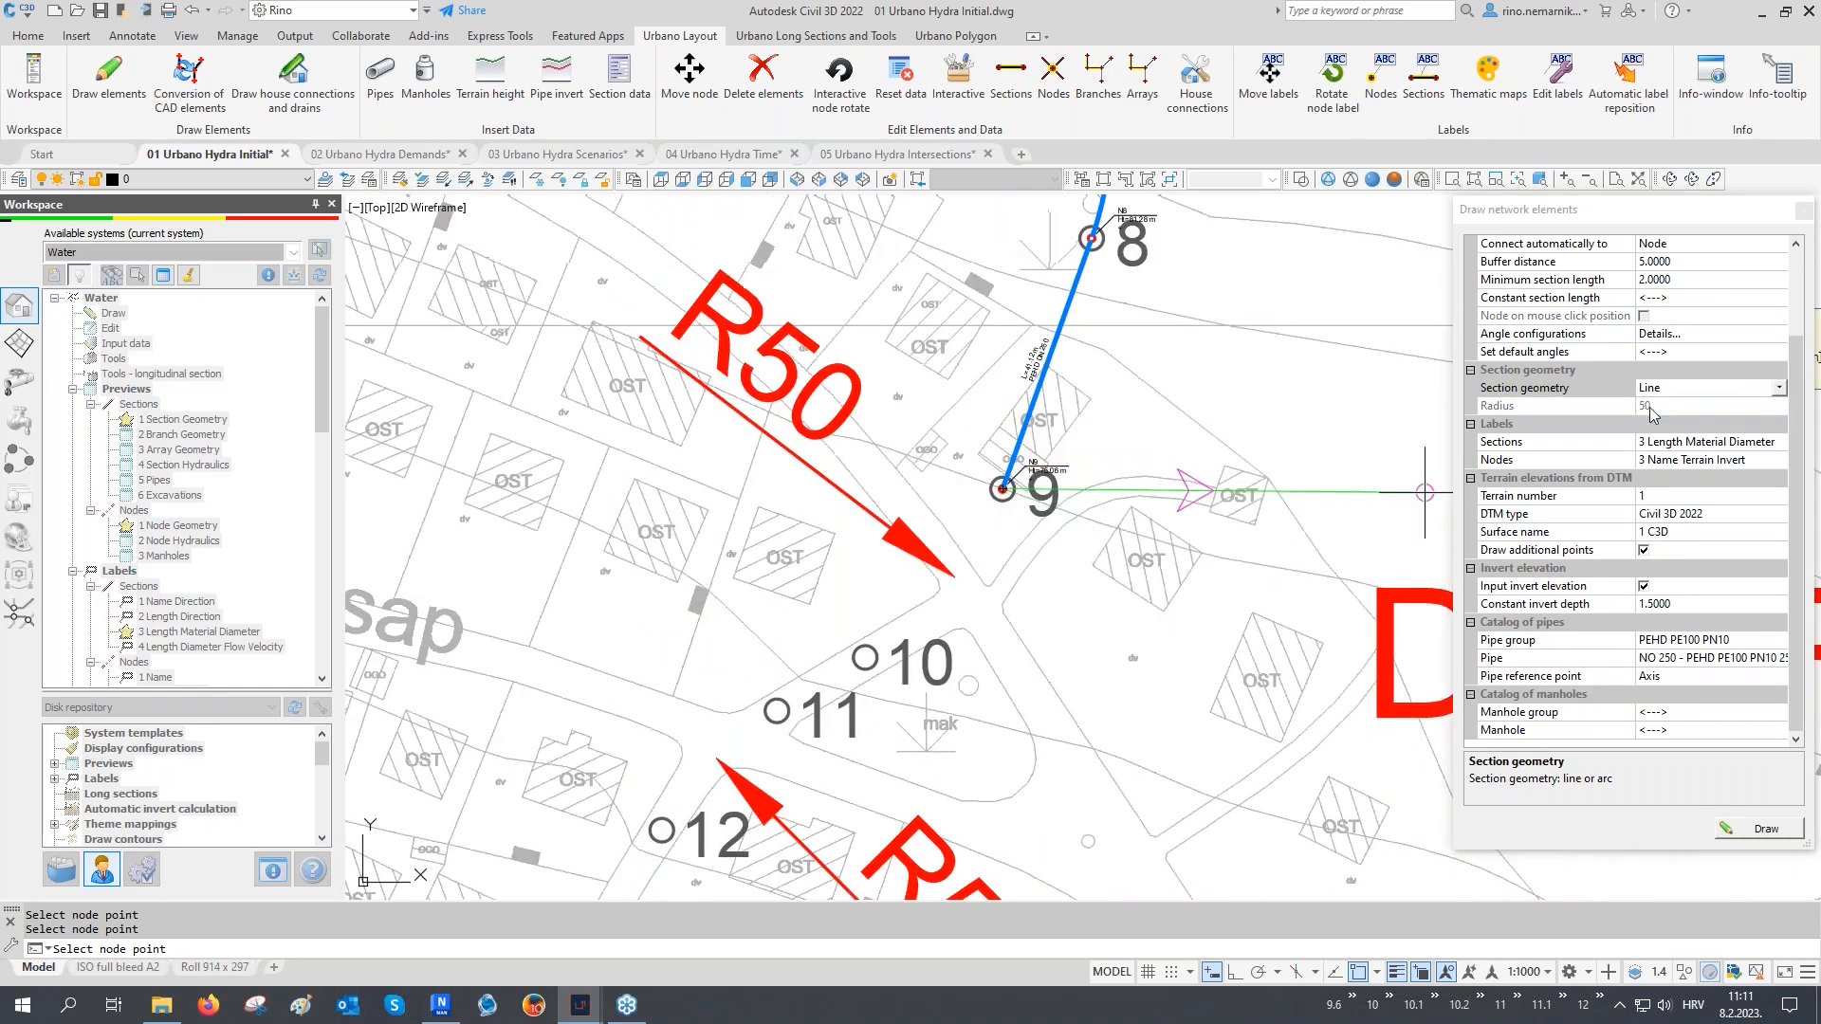
Set the section geometry to Arc and draw the radius 50 section from node 9 to point 10
click(1669, 388)
click(1667, 427)
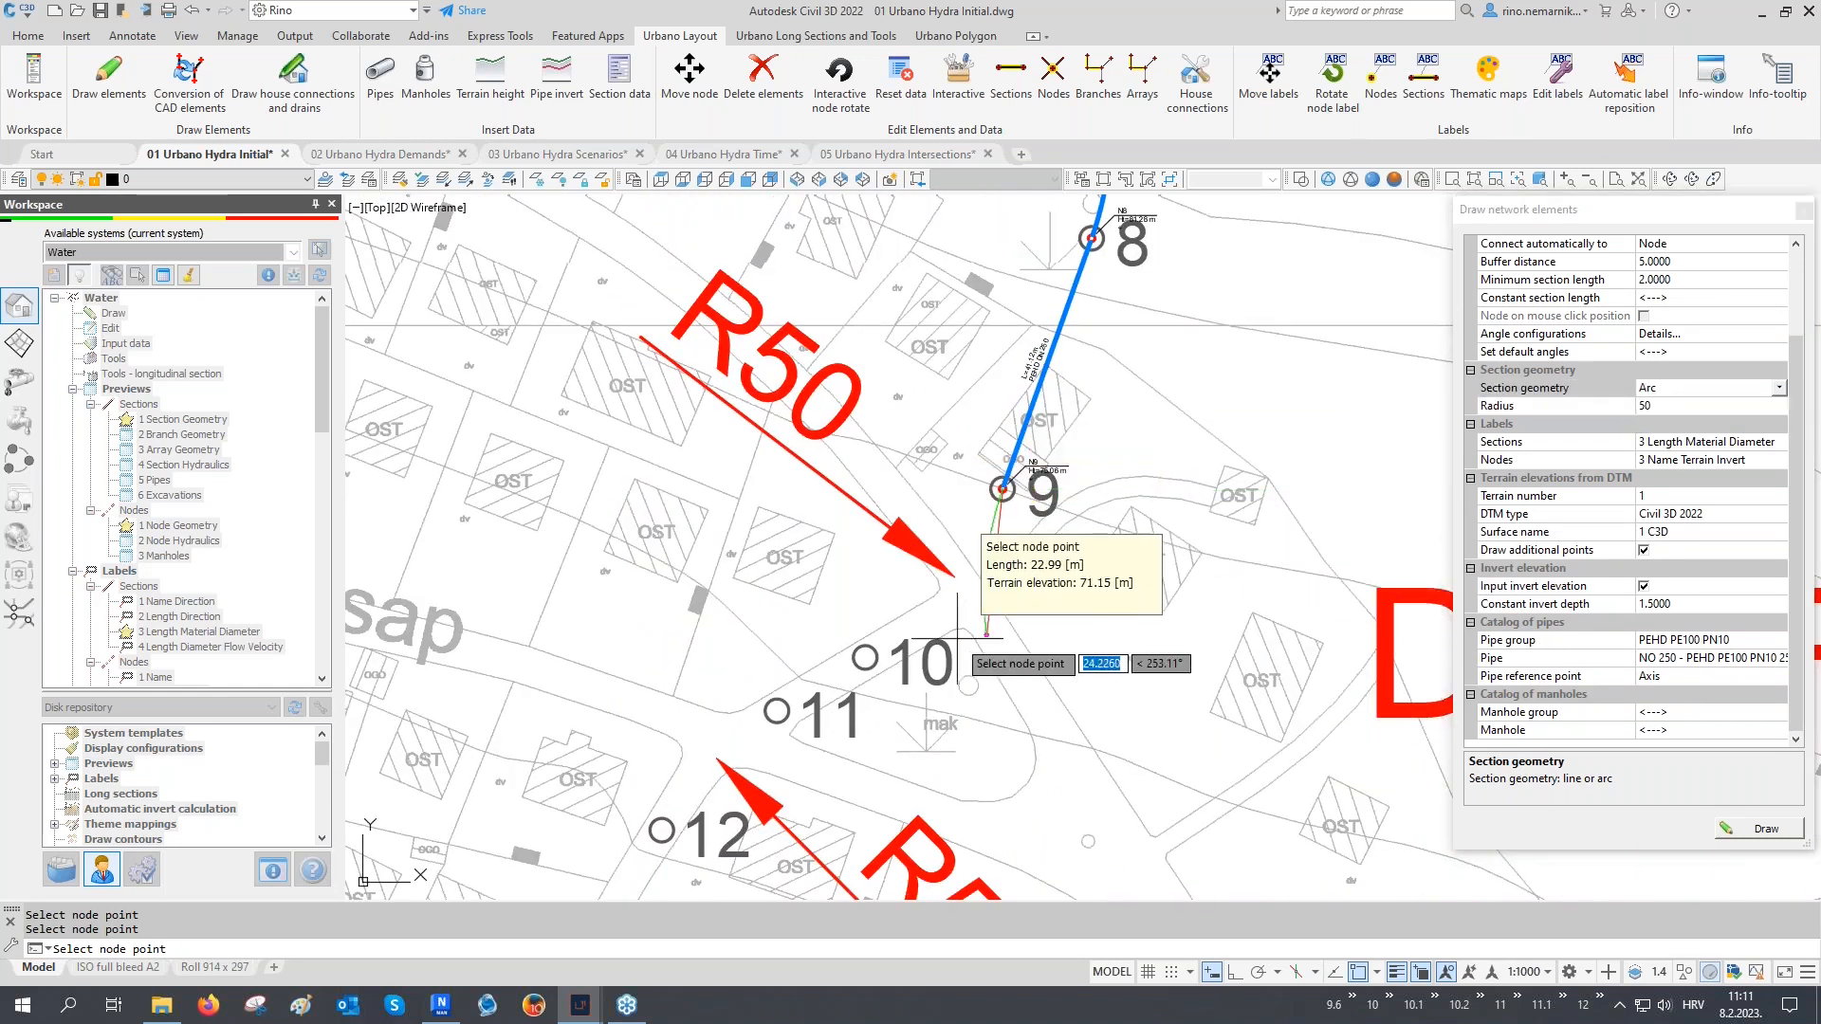
scroll(953, 588, up, 3)
click(809, 670)
mouse_move(809, 669)
middle_down()
mouse_move(999, 522)
mouse_move(1048, 522)
middle_up()
Set the section geometry to Line and draw the short section from node 10 to point 11
click(1684, 389)
click(1673, 409)
click(908, 609)
middle_drag(927, 679, 920, 514)
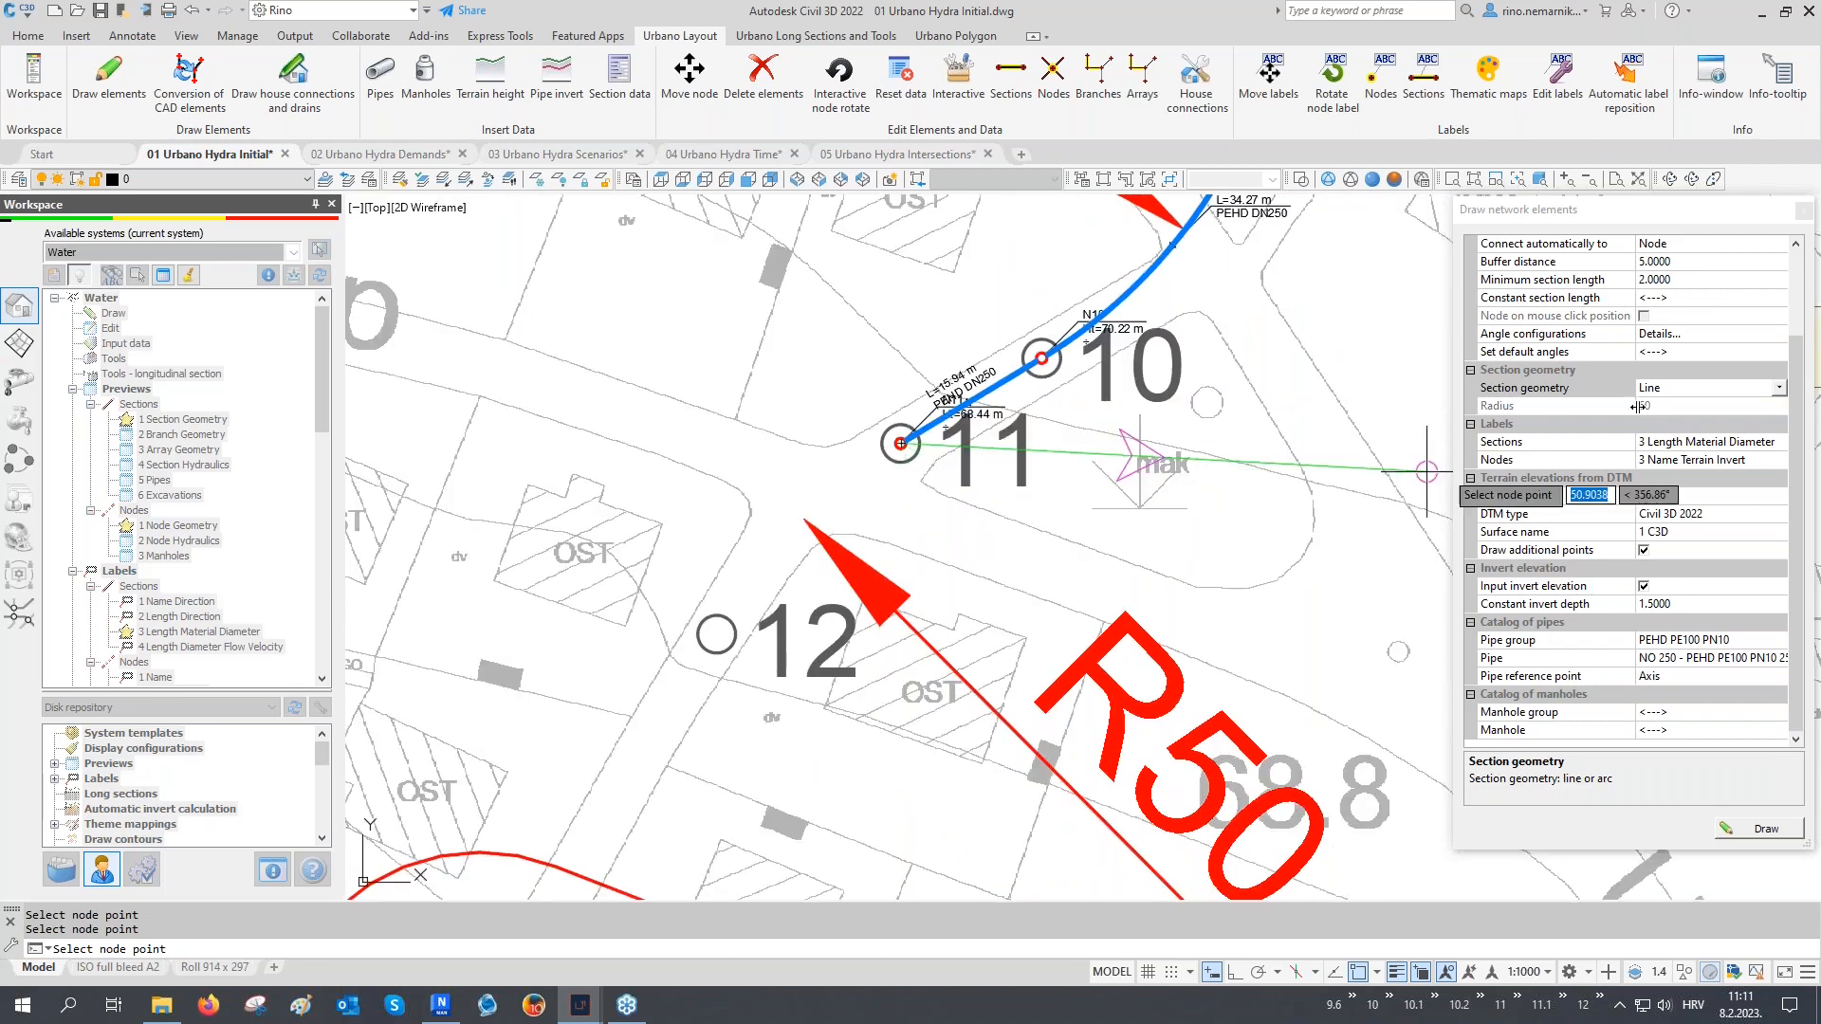
Set the section geometry to Arc and draw the radius 50 section from node 11 to point 12
click(1662, 391)
click(1654, 424)
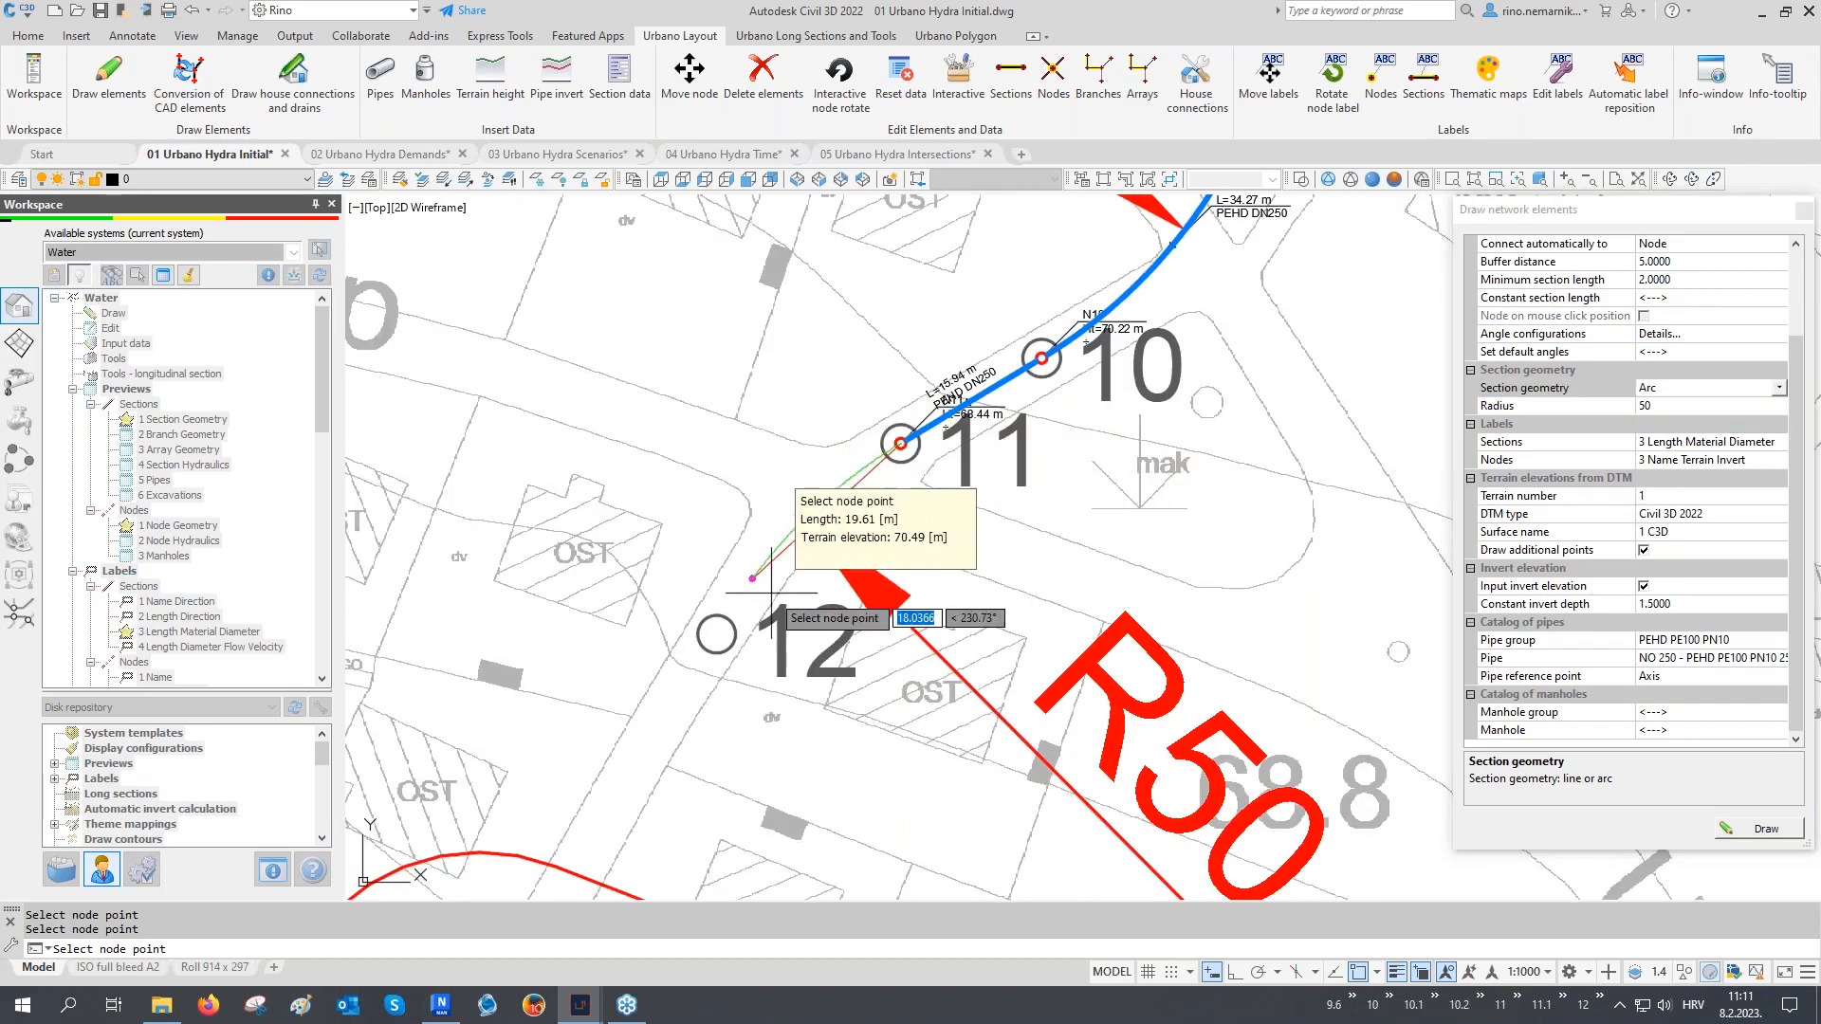
middle_drag(728, 695, 788, 466)
Draw a Line section from node 12 to point 13 at the distribution network, then finish drawing network elements
click(1669, 394)
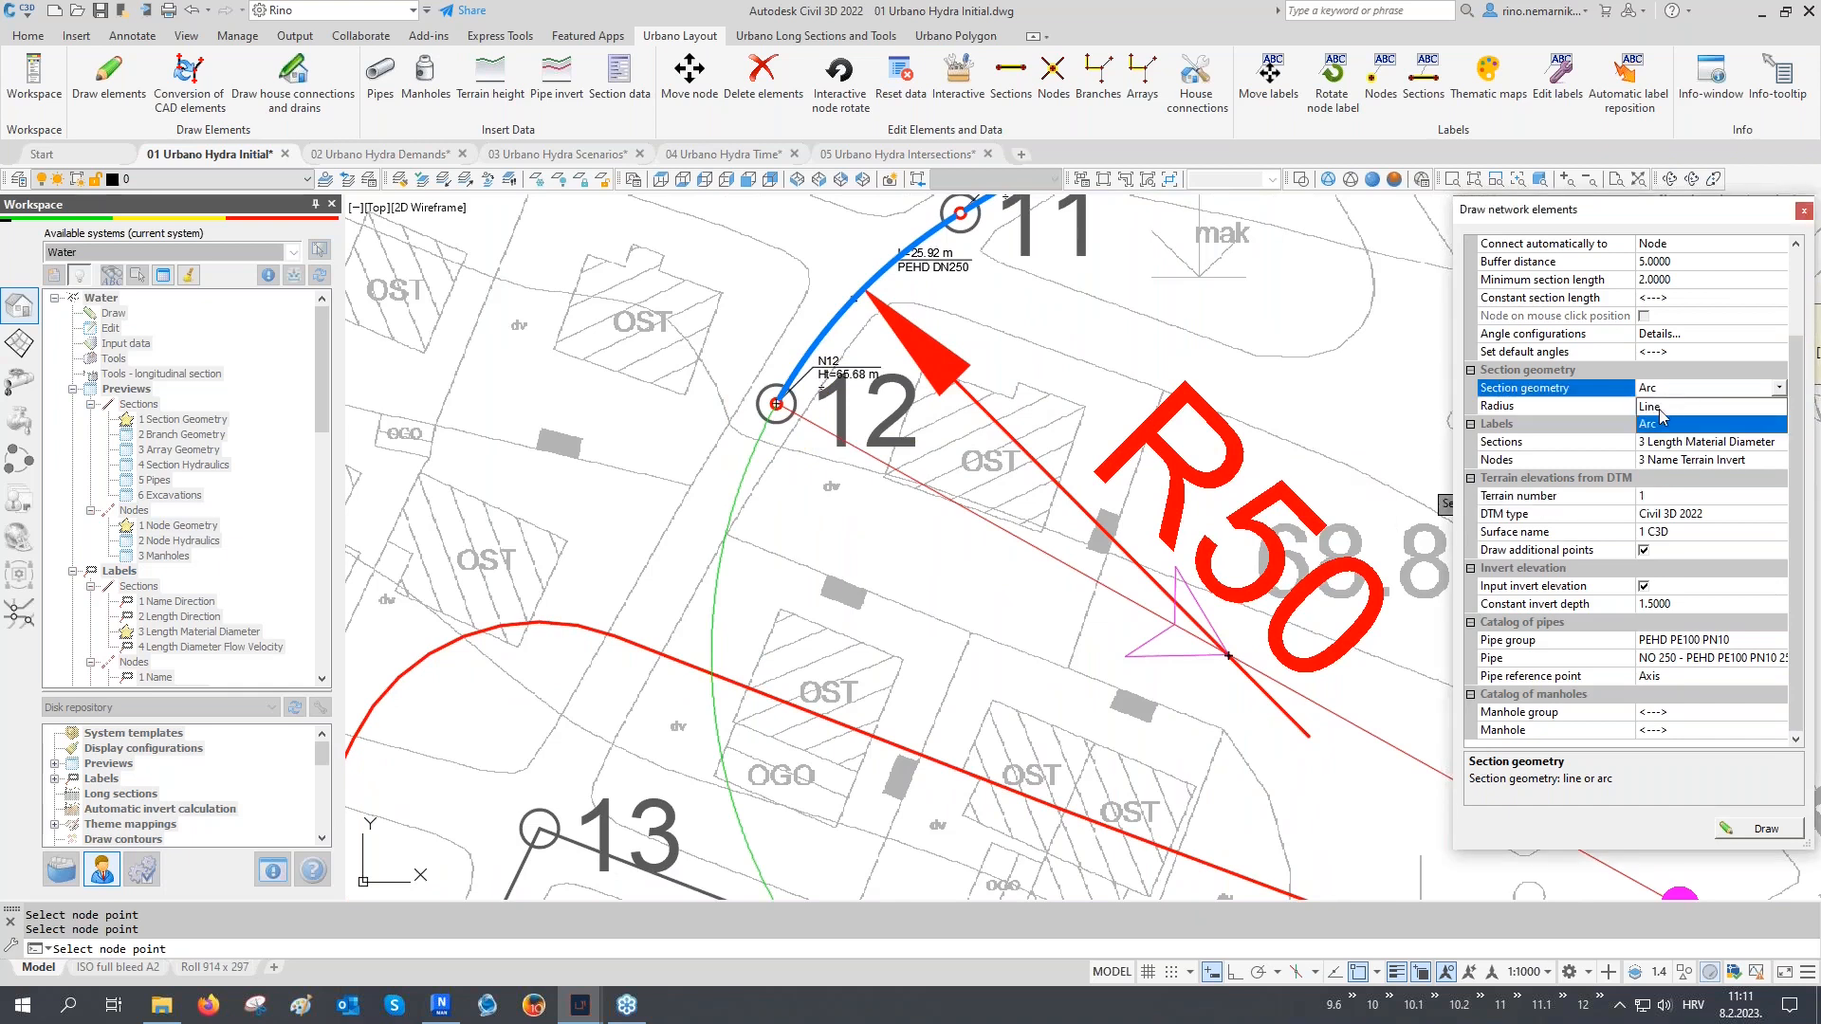
click(1655, 423)
middle_drag(760, 750, 816, 649)
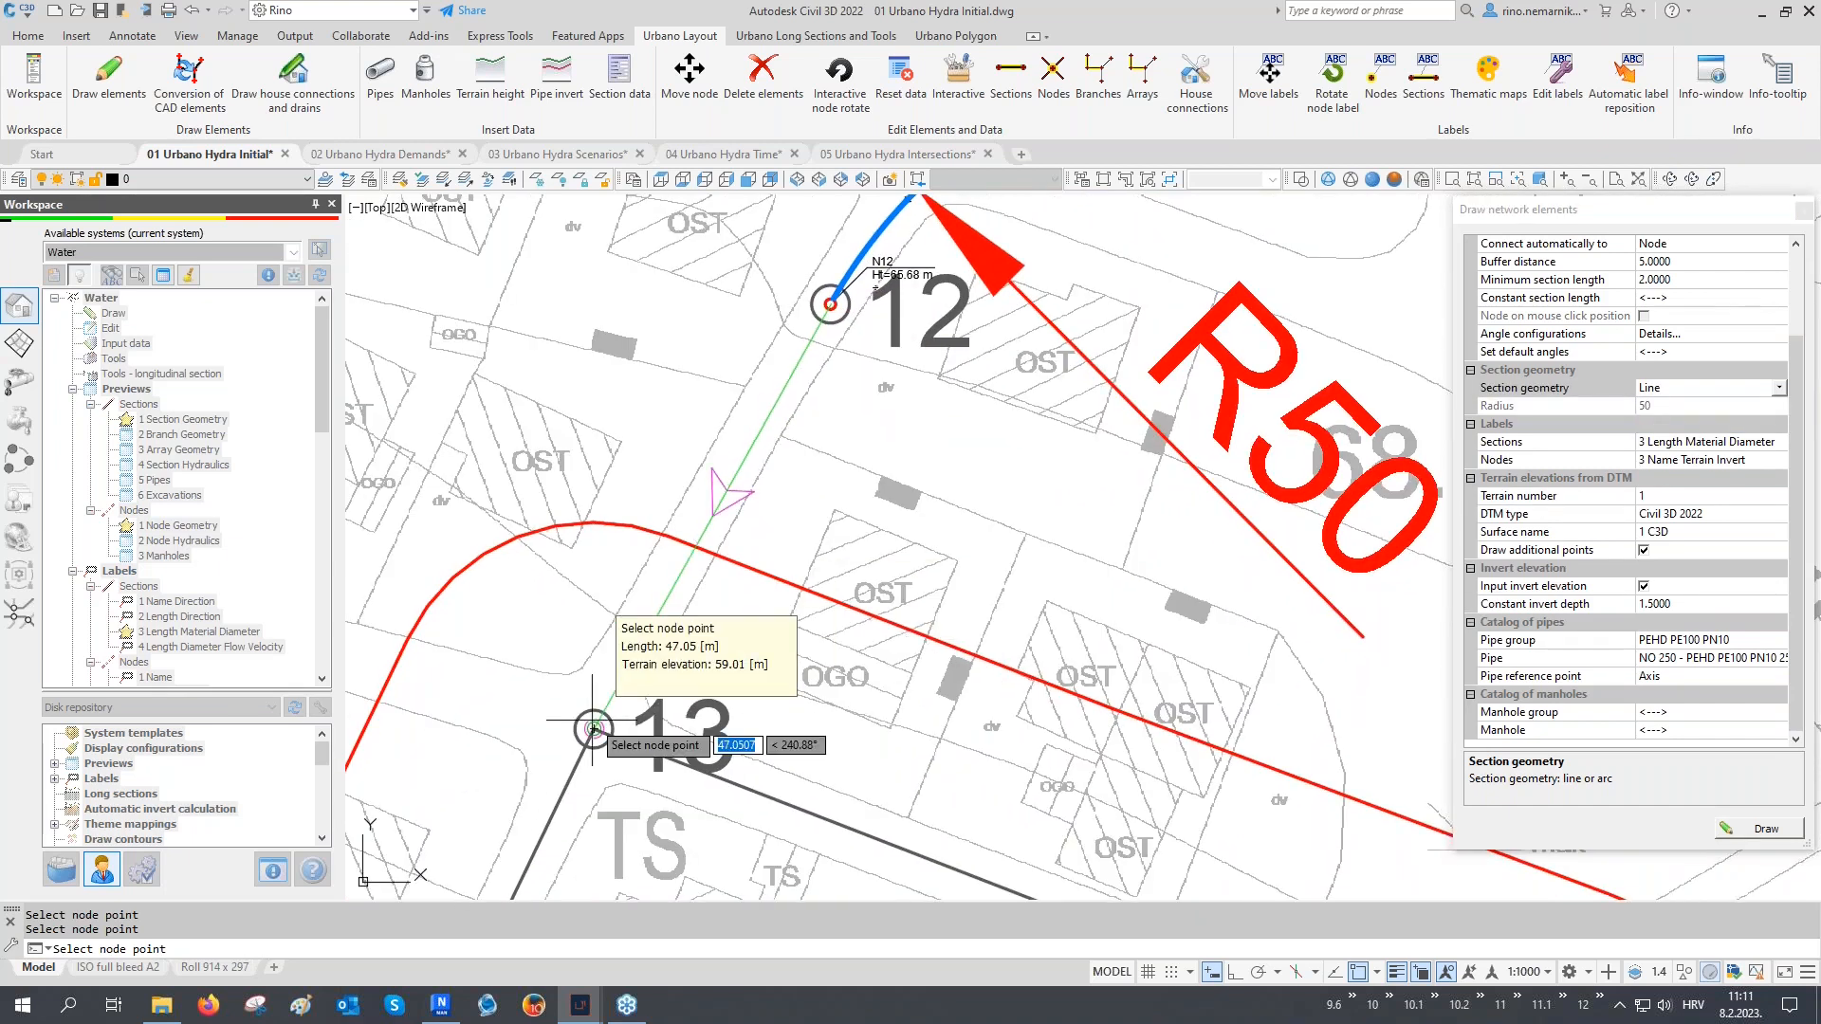
click(594, 728)
key(Escape)
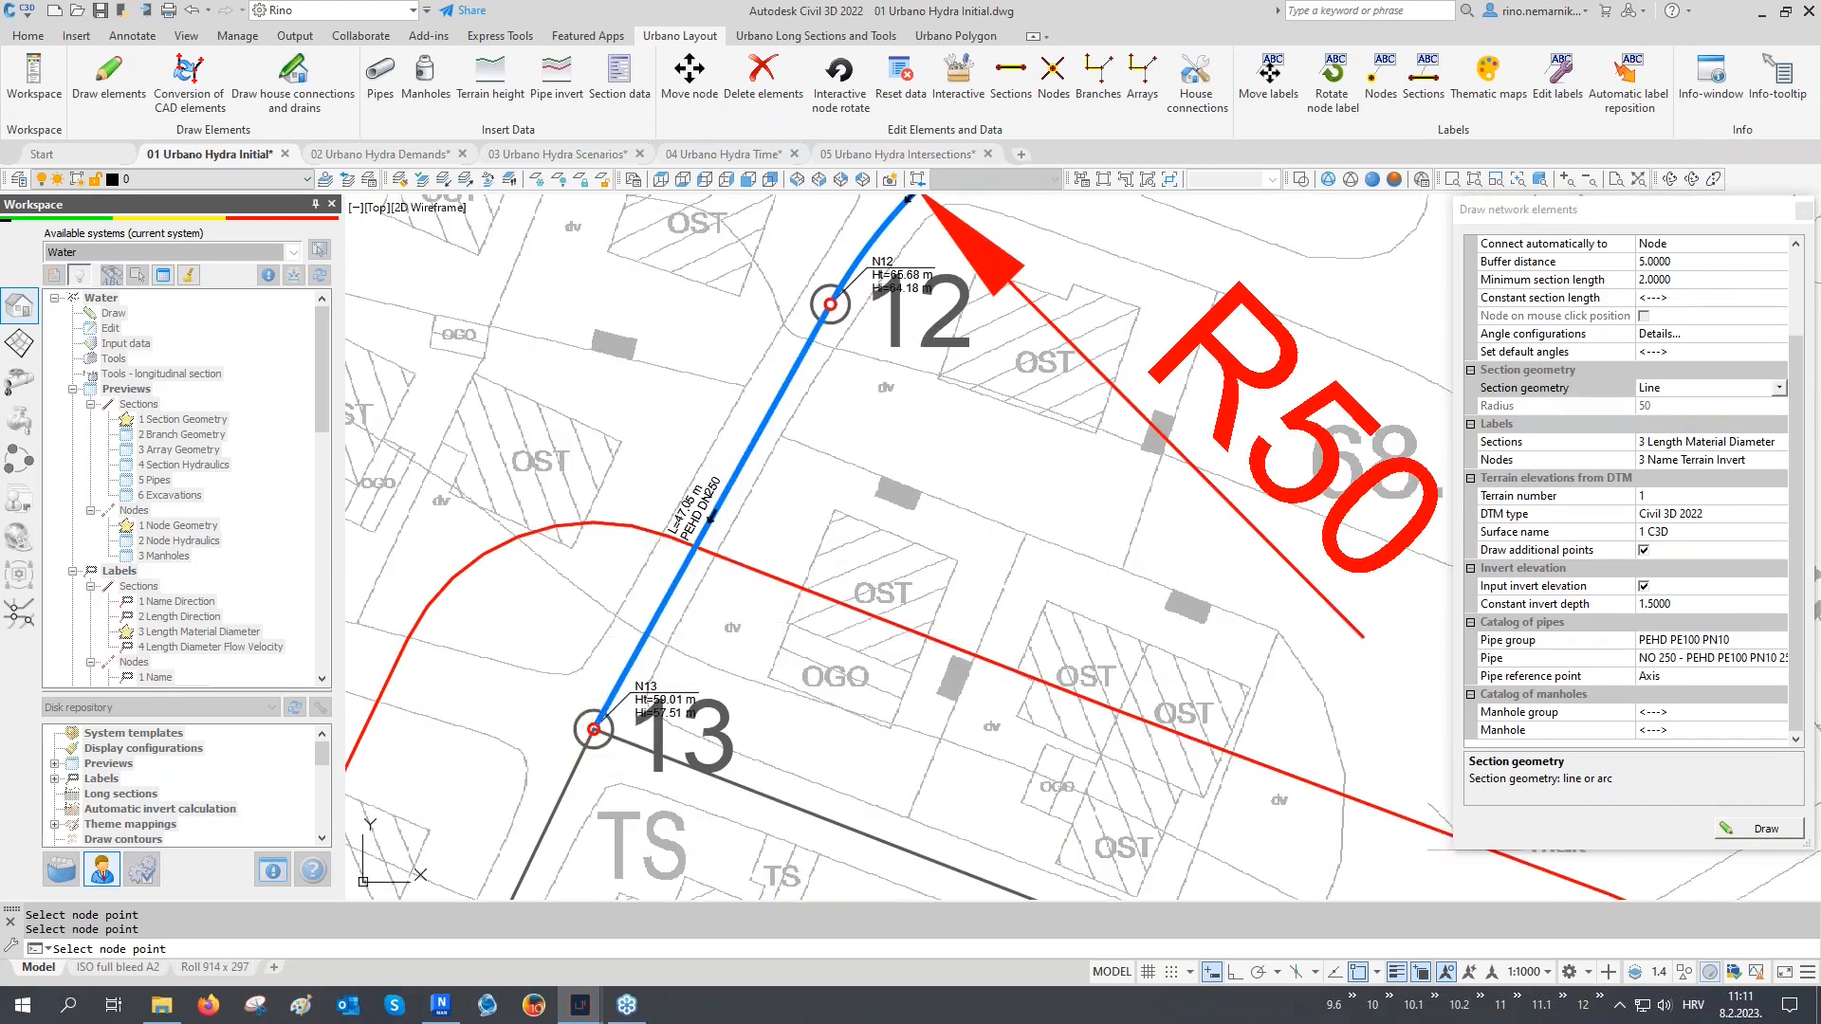
click(1805, 211)
scroll(934, 628, down, 8)
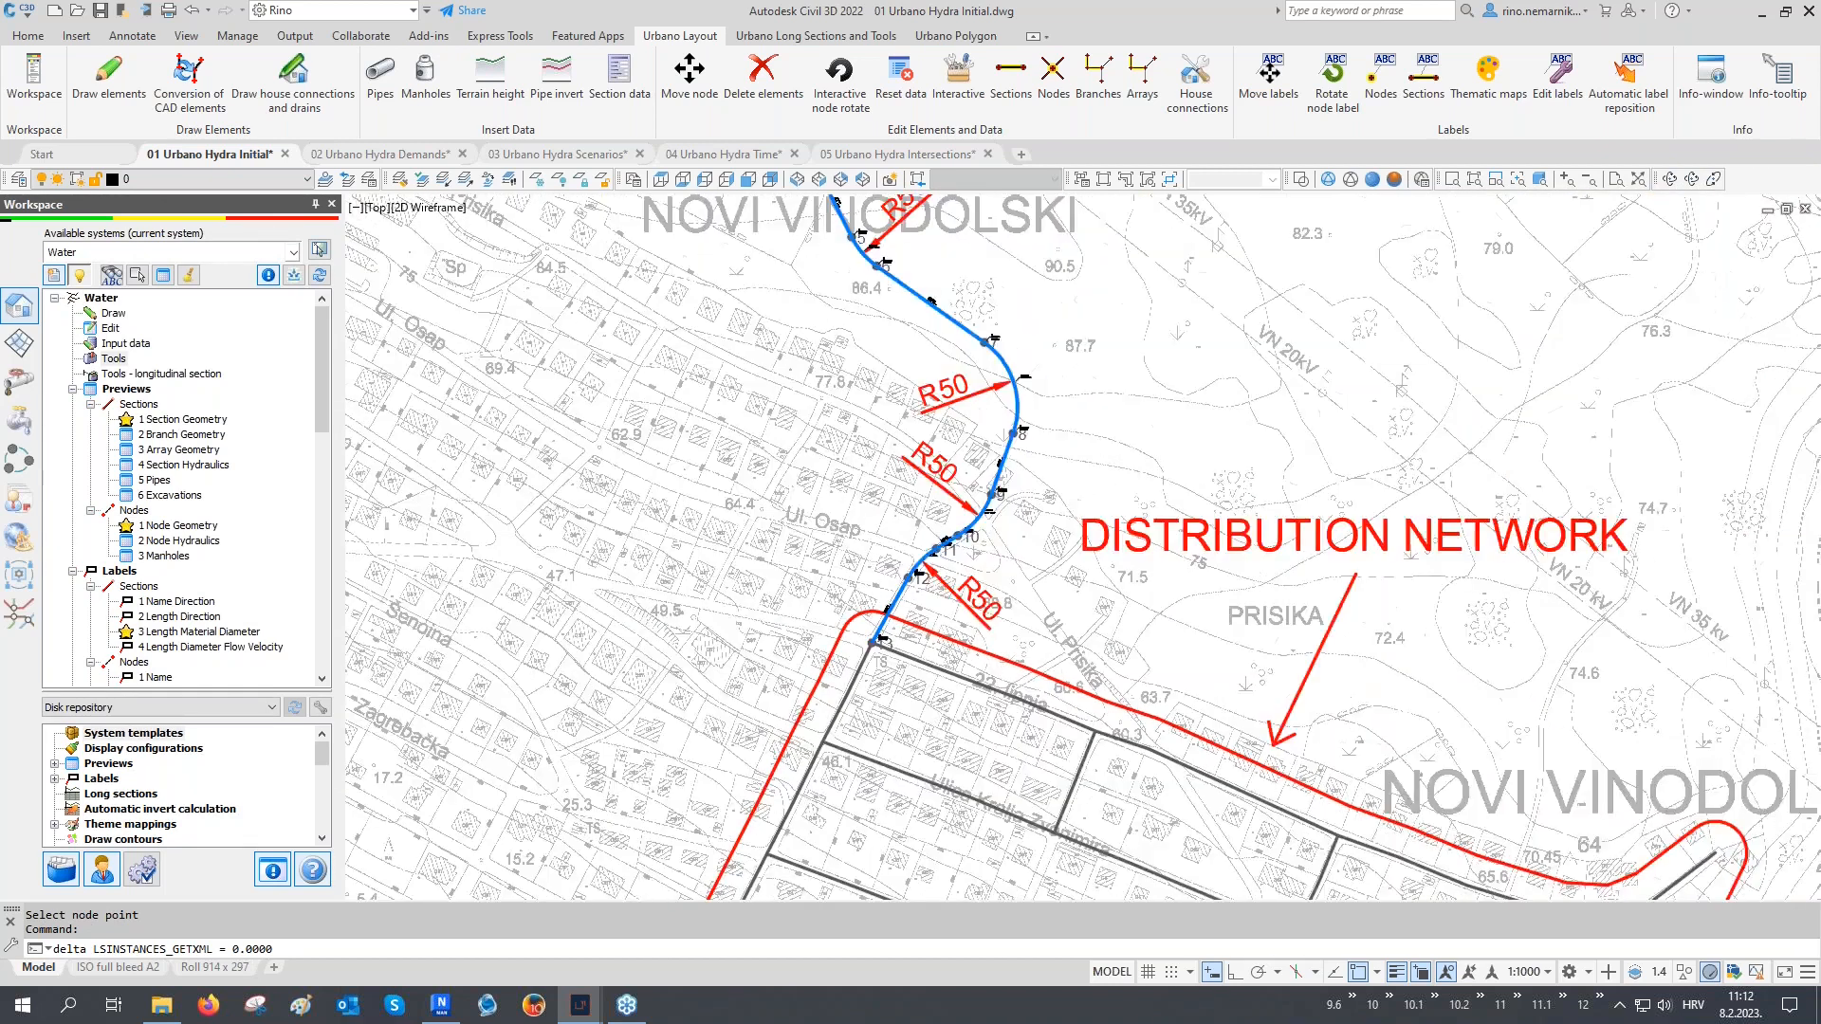
Start the conversion of CAD elements and pick 1_Distribution_network as source layer using two polylines of the distribution network
scroll(1081, 446, down, 2)
mouse_move(927, 617)
middle_down()
mouse_move(797, 504)
mouse_move(762, 410)
middle_up()
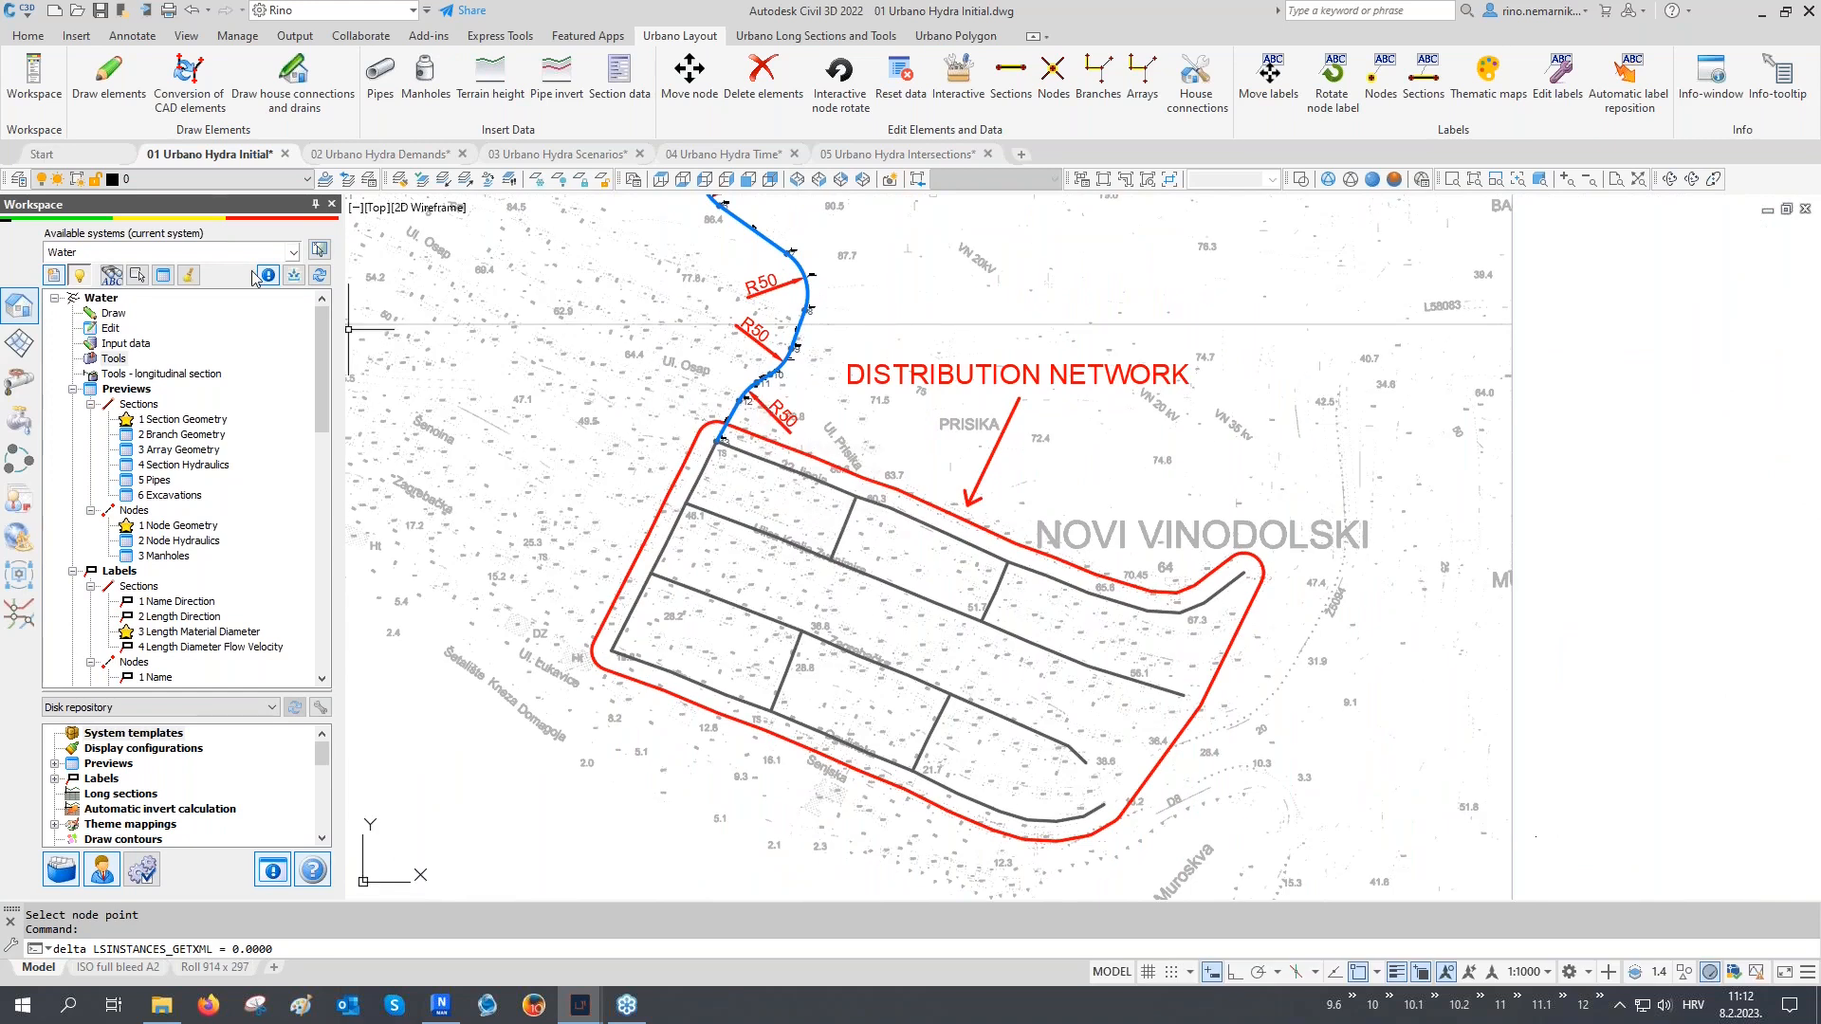
click(190, 105)
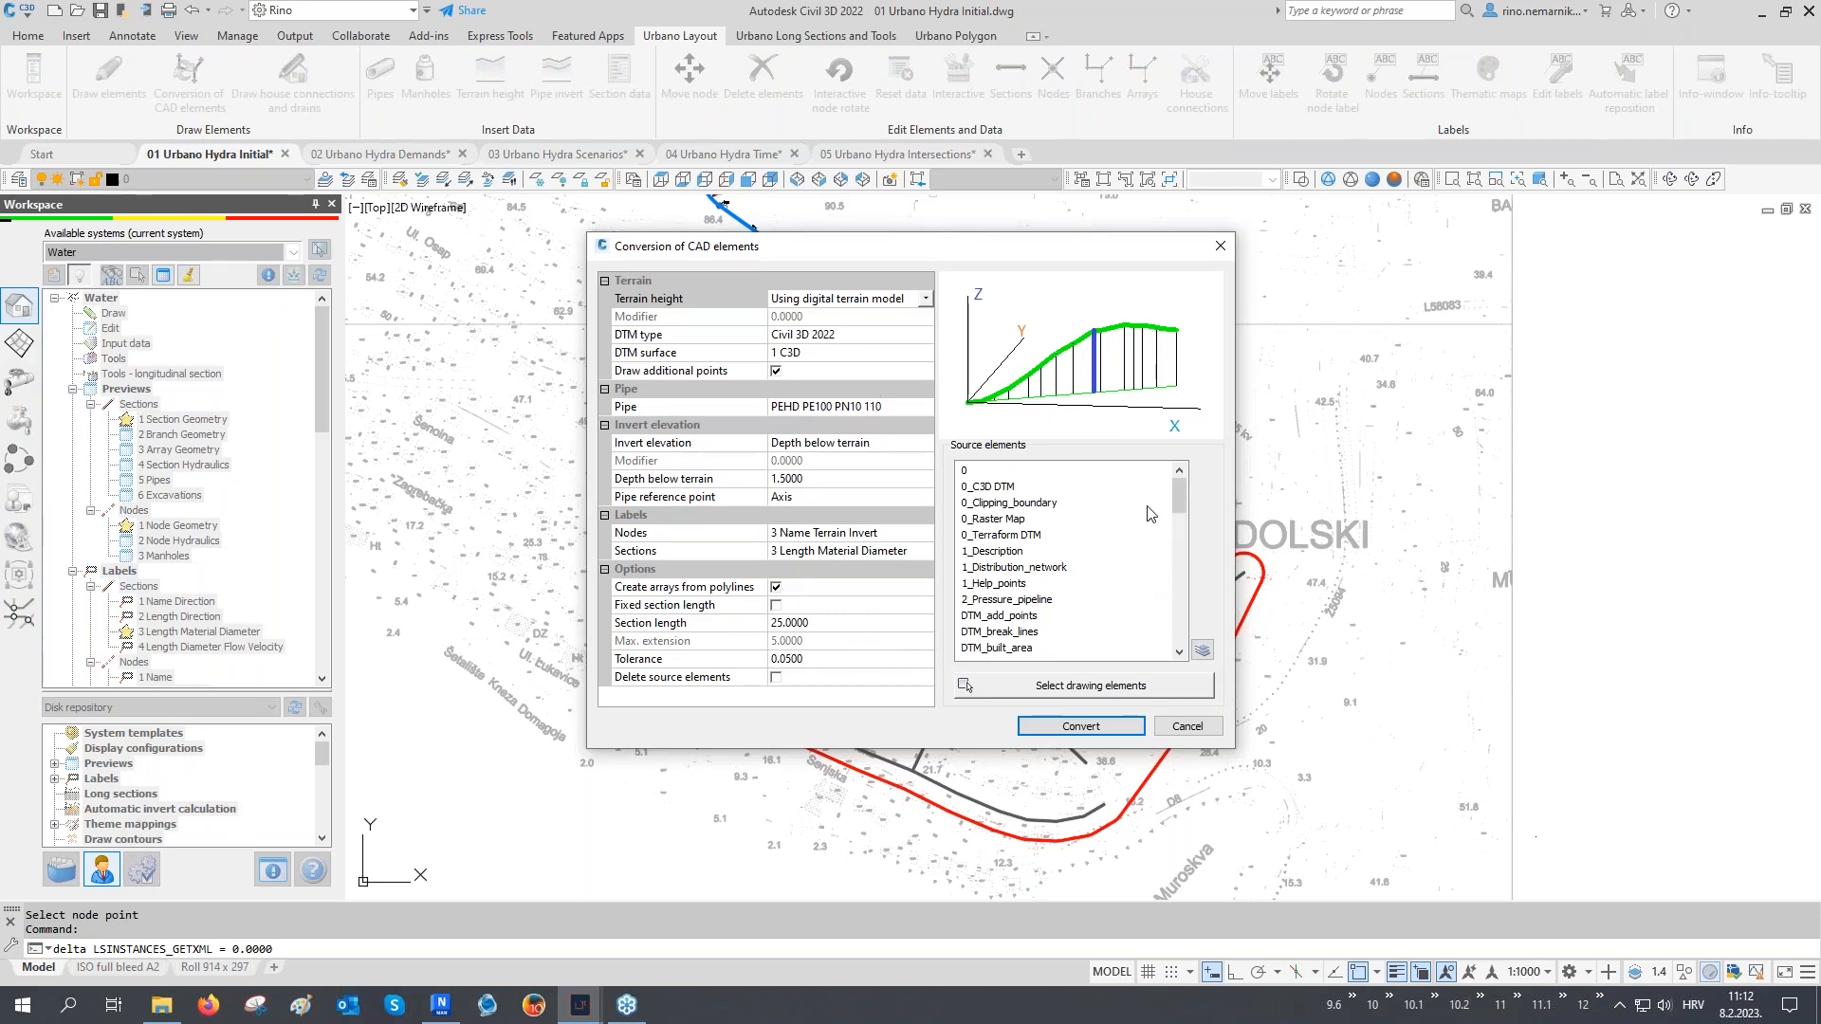
click(1201, 652)
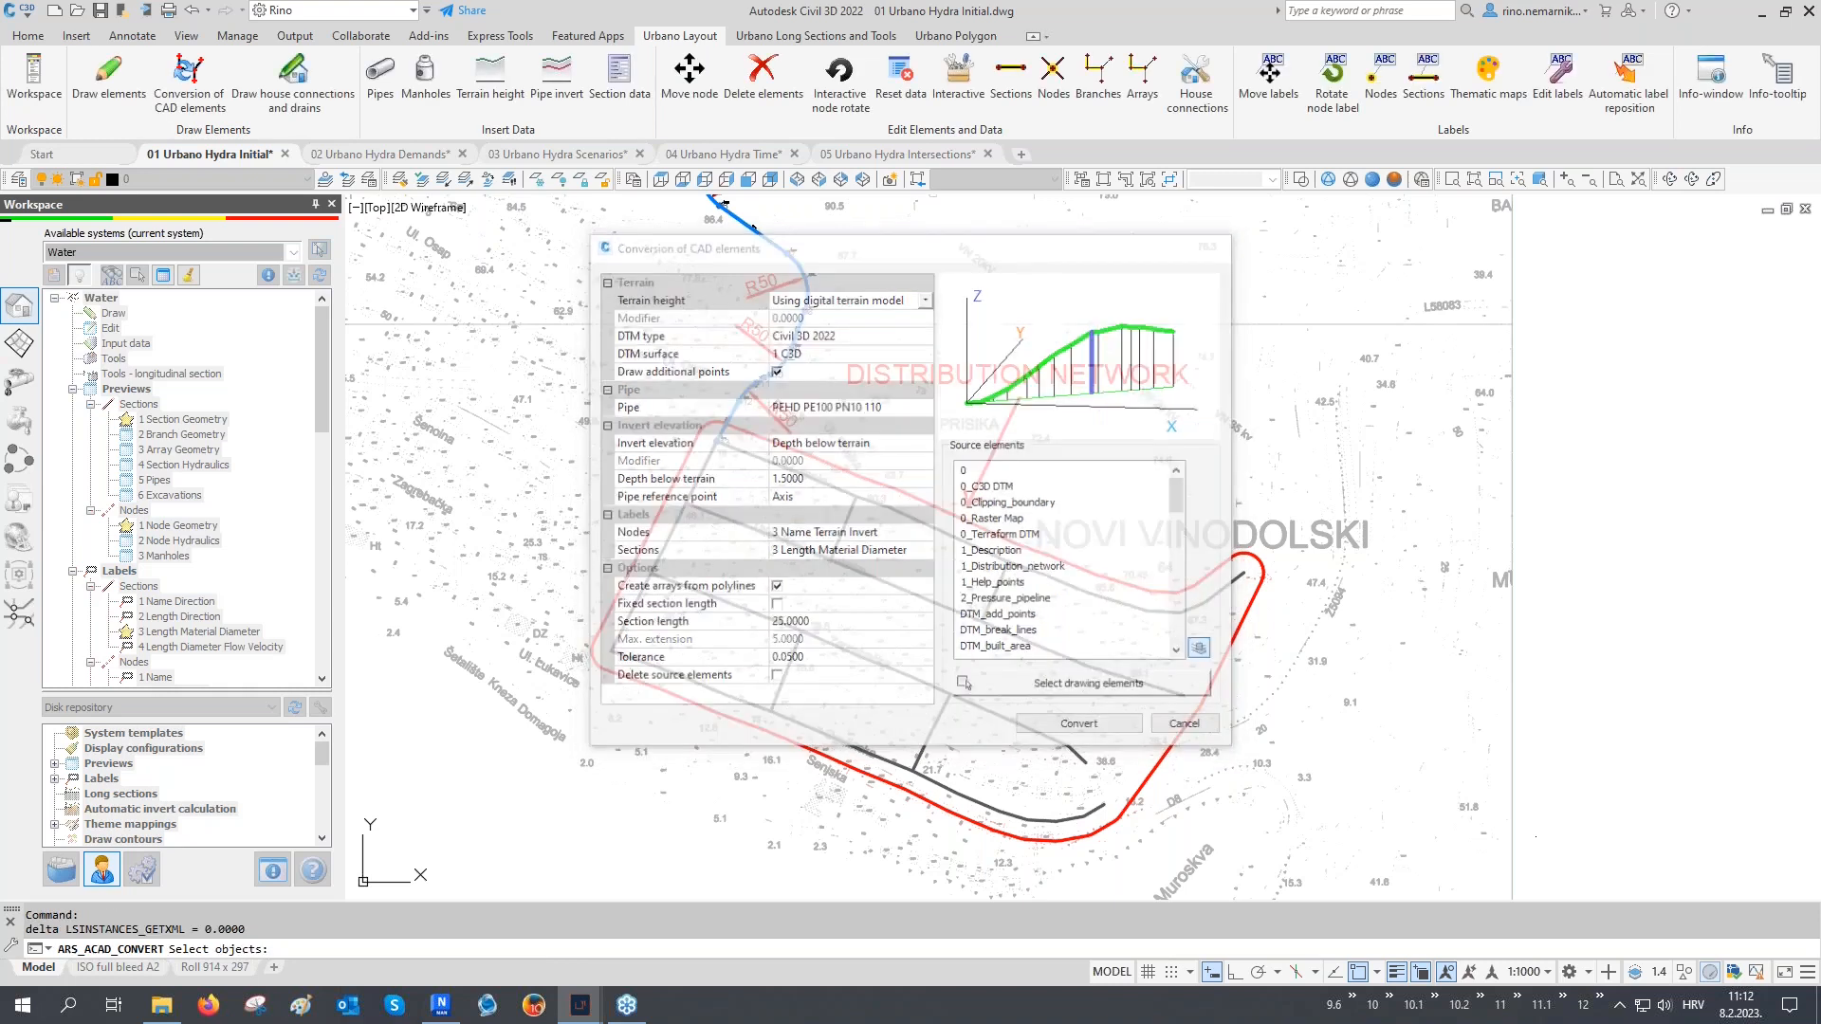
click(890, 590)
click(944, 695)
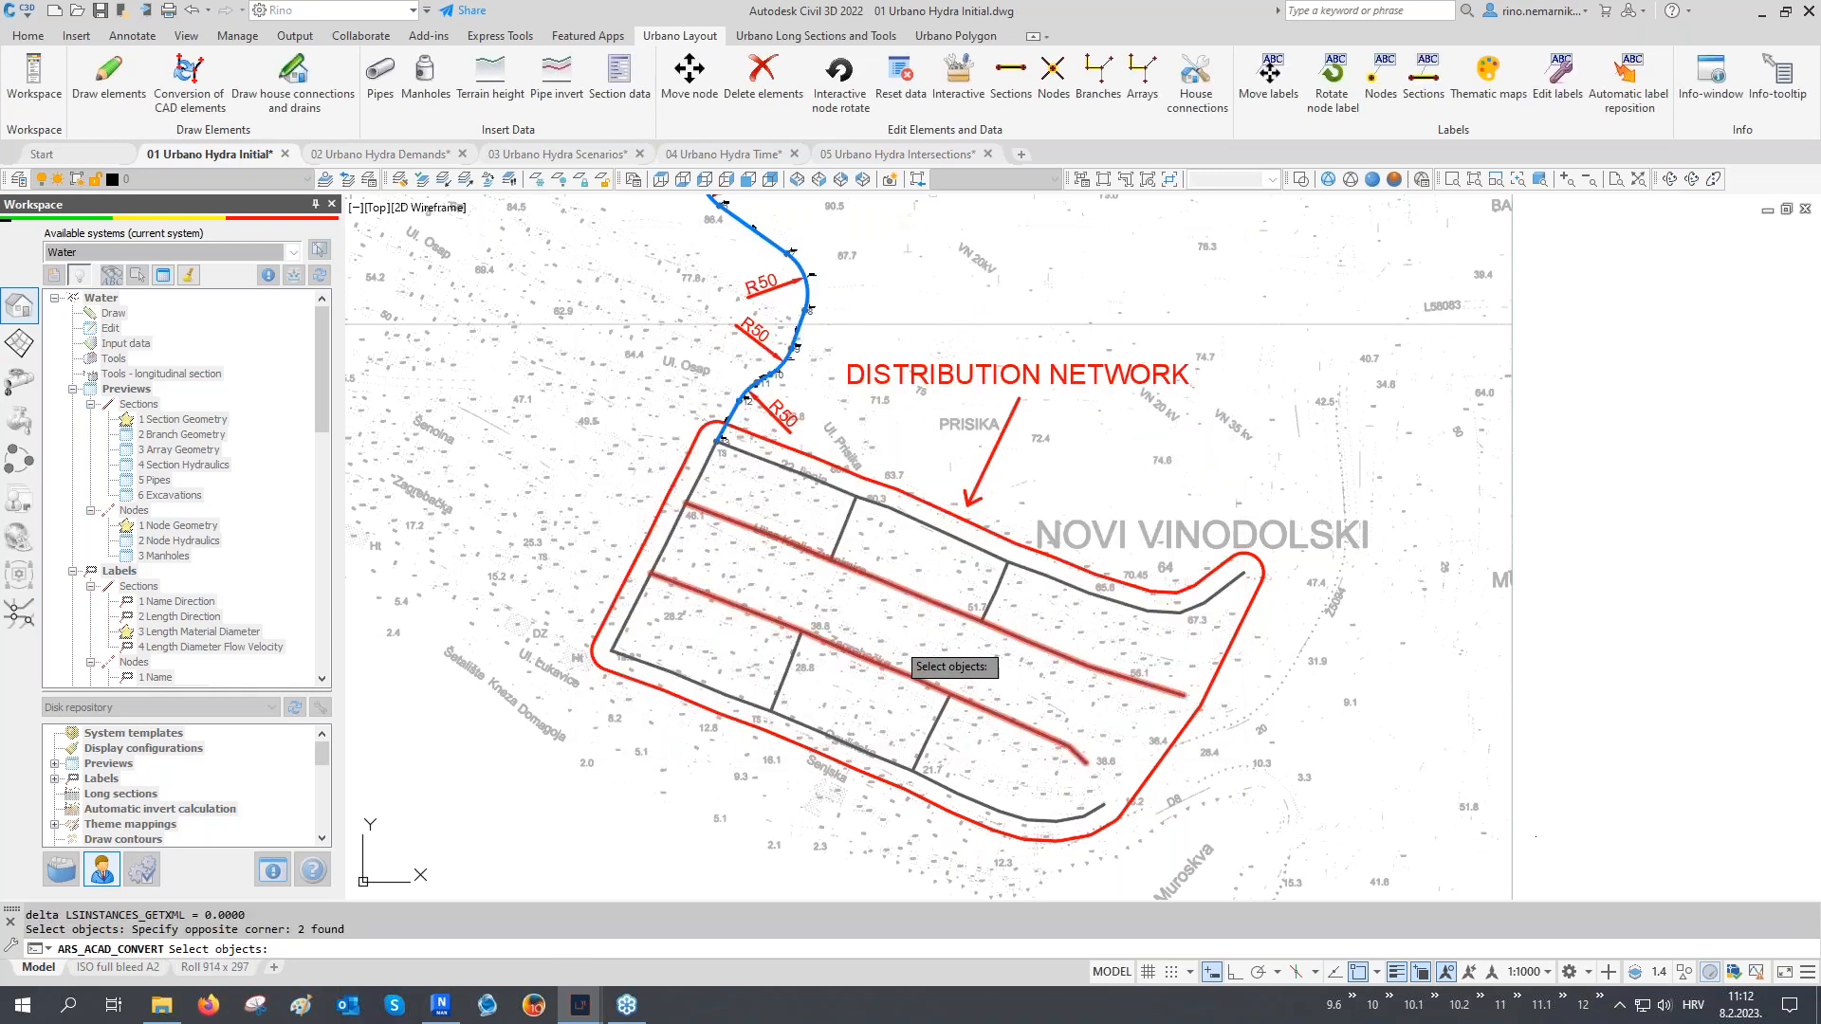
key(Return)
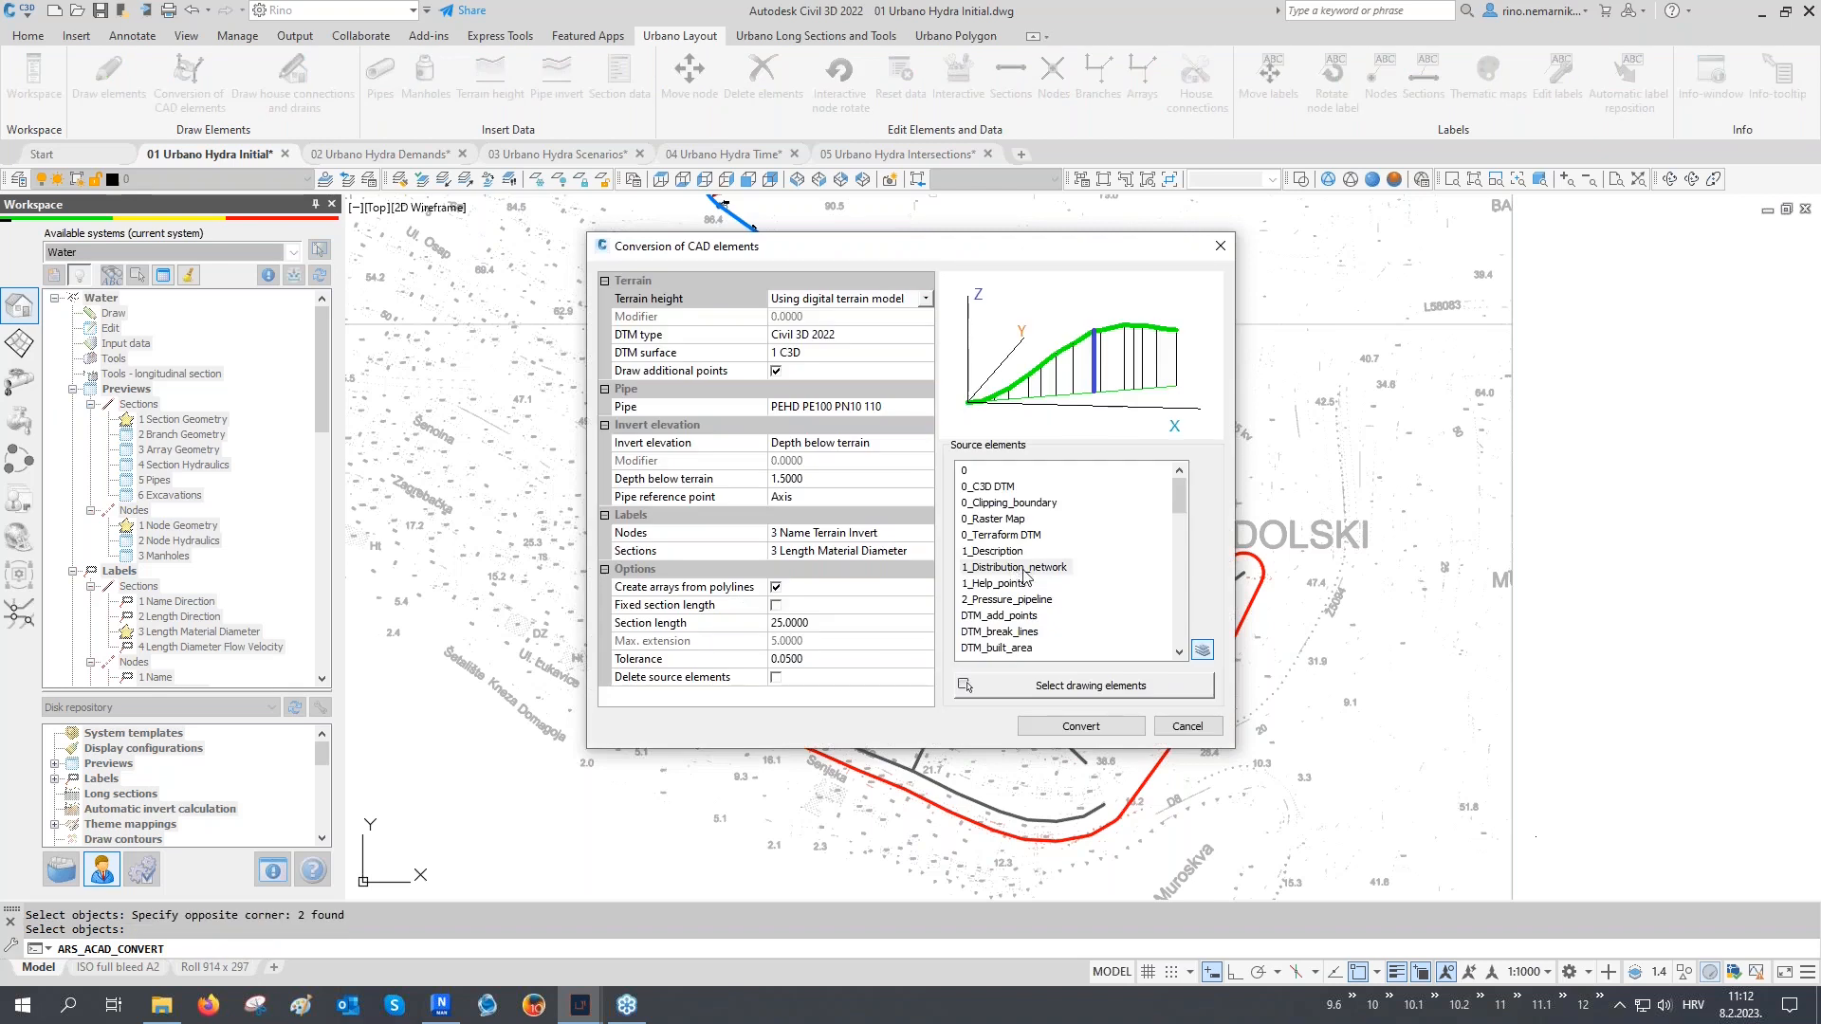
click(1022, 569)
Select all polylines of the distribution network as source elements and convert them to pipe sections
click(1051, 689)
click(1574, 269)
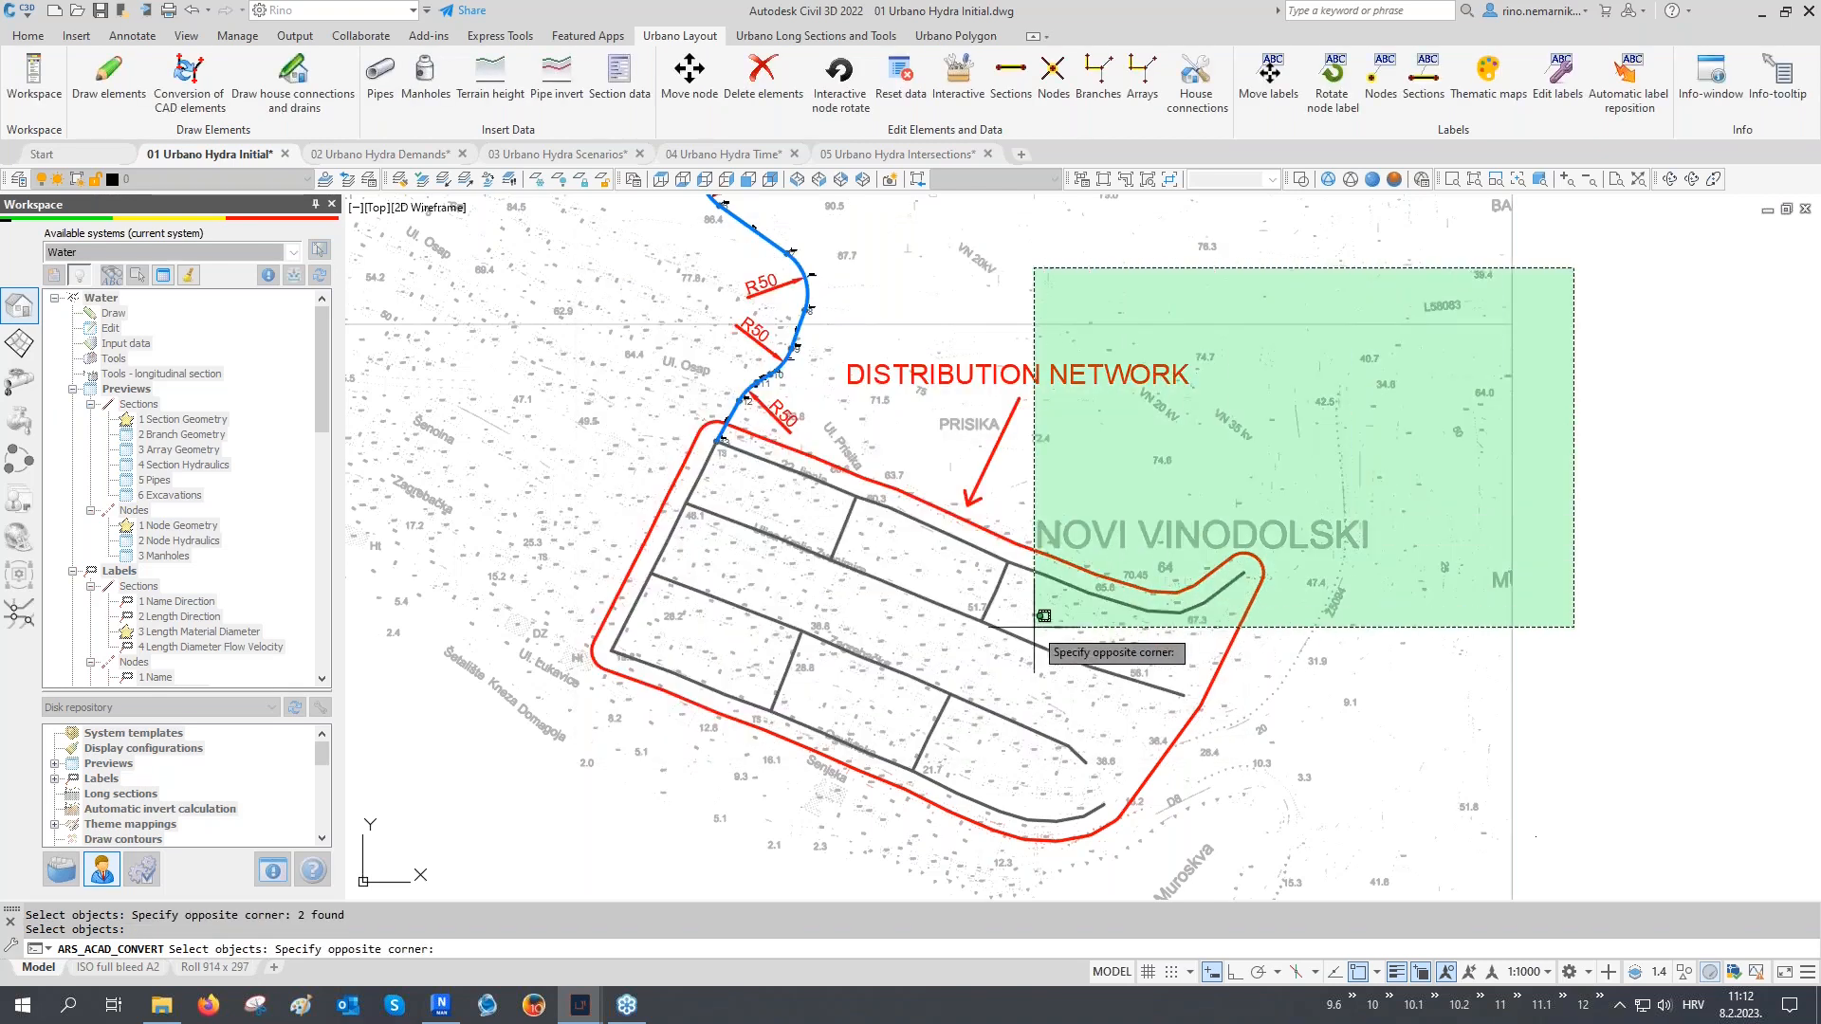
click(446, 877)
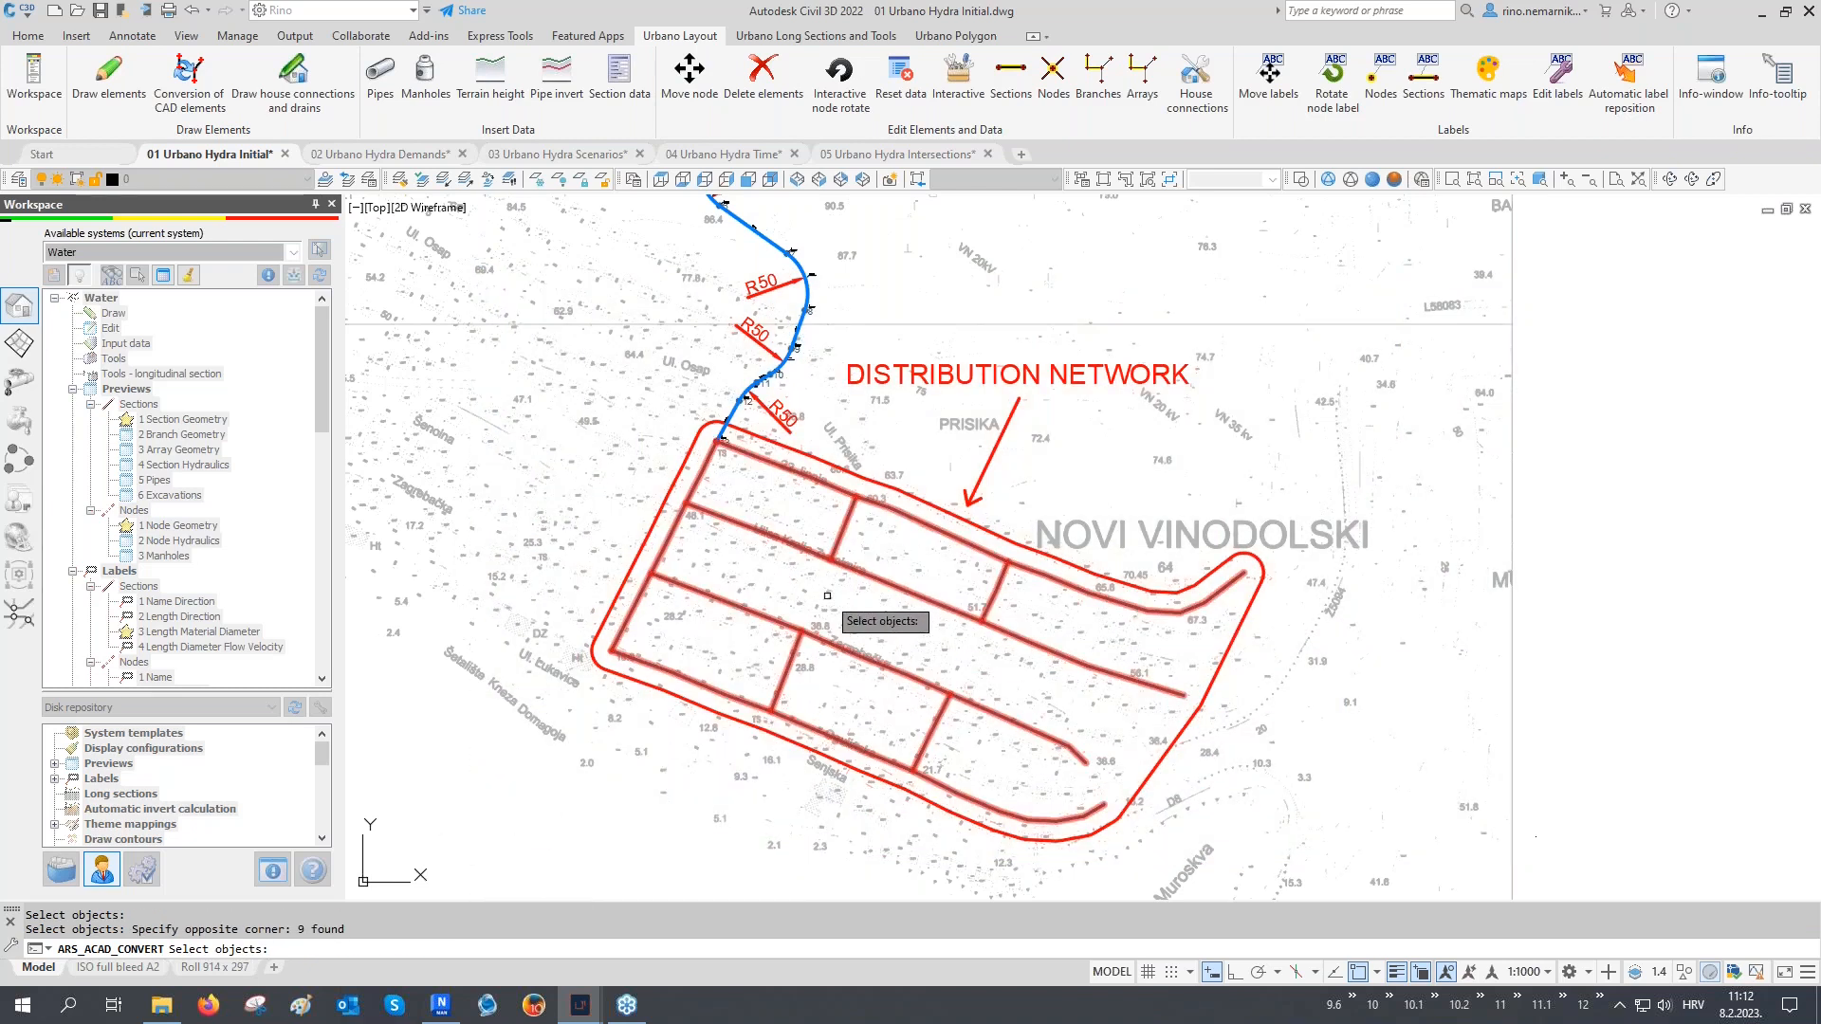
key(Return)
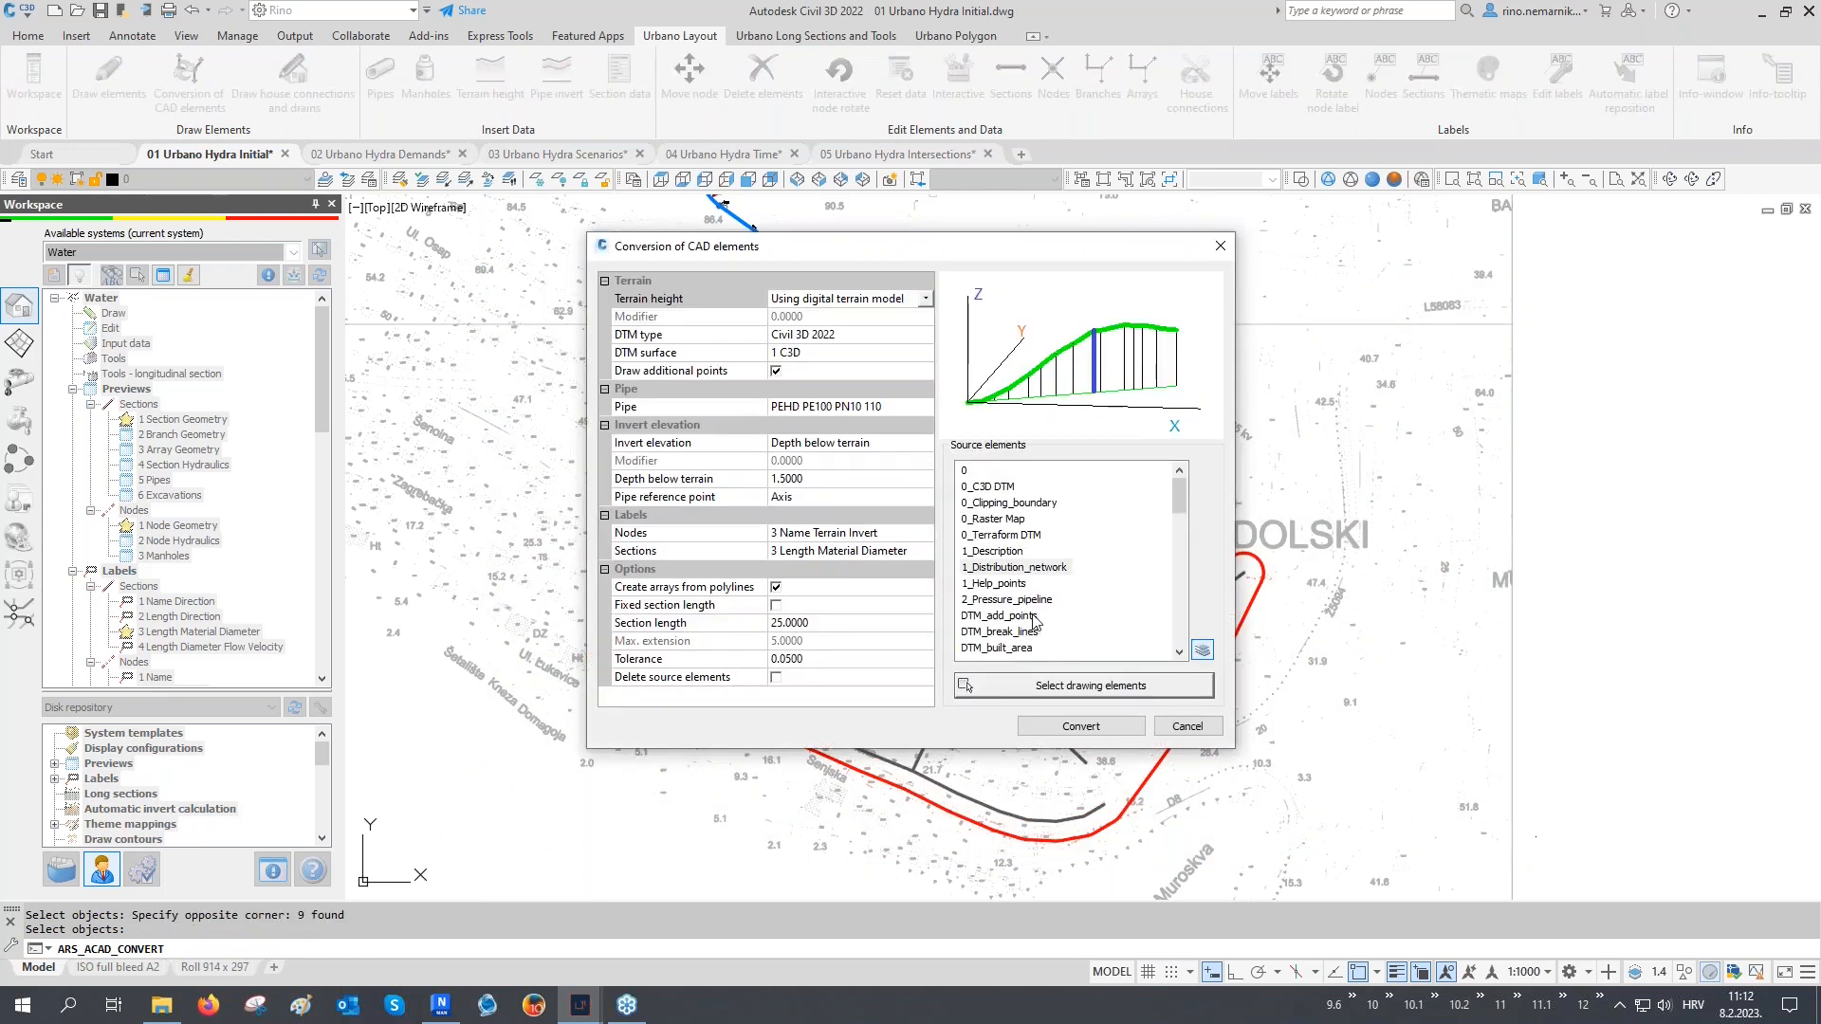
click(1068, 726)
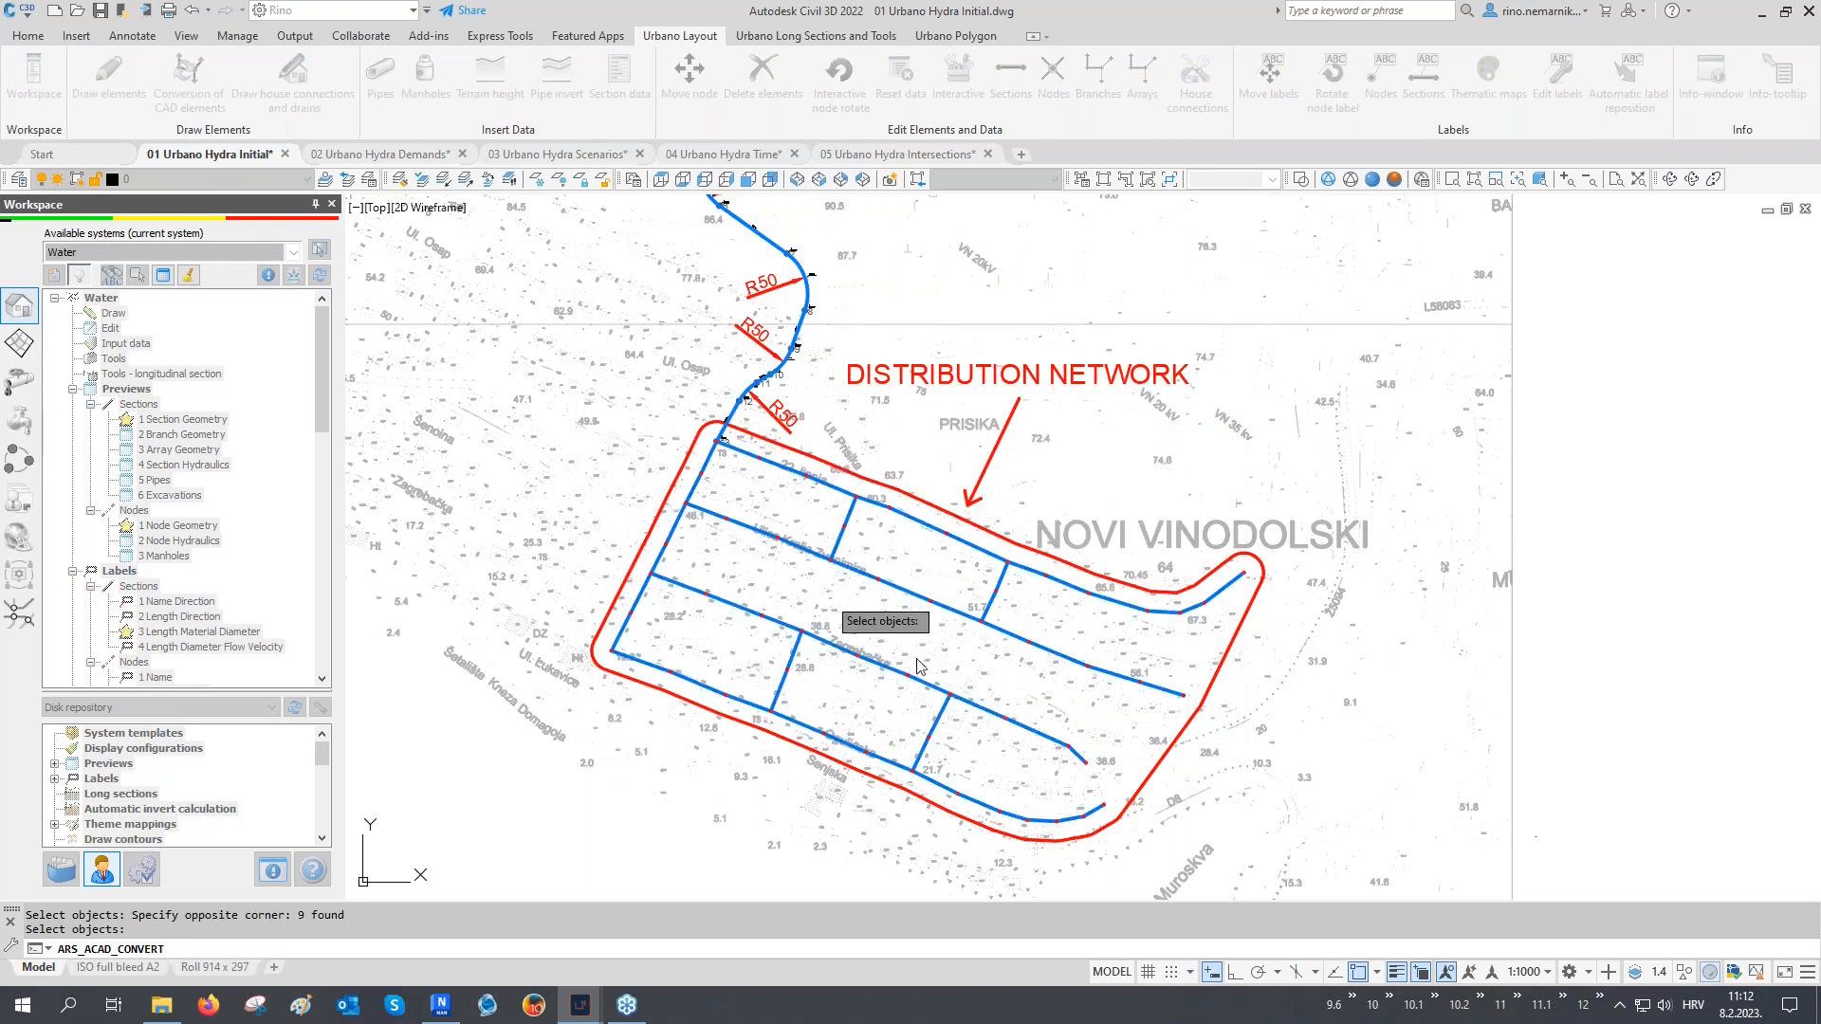
Restore the 05 Urbano layers layer state and regenerate the drawing
middle_drag(806, 512, 850, 598)
scroll(774, 531, up, 8)
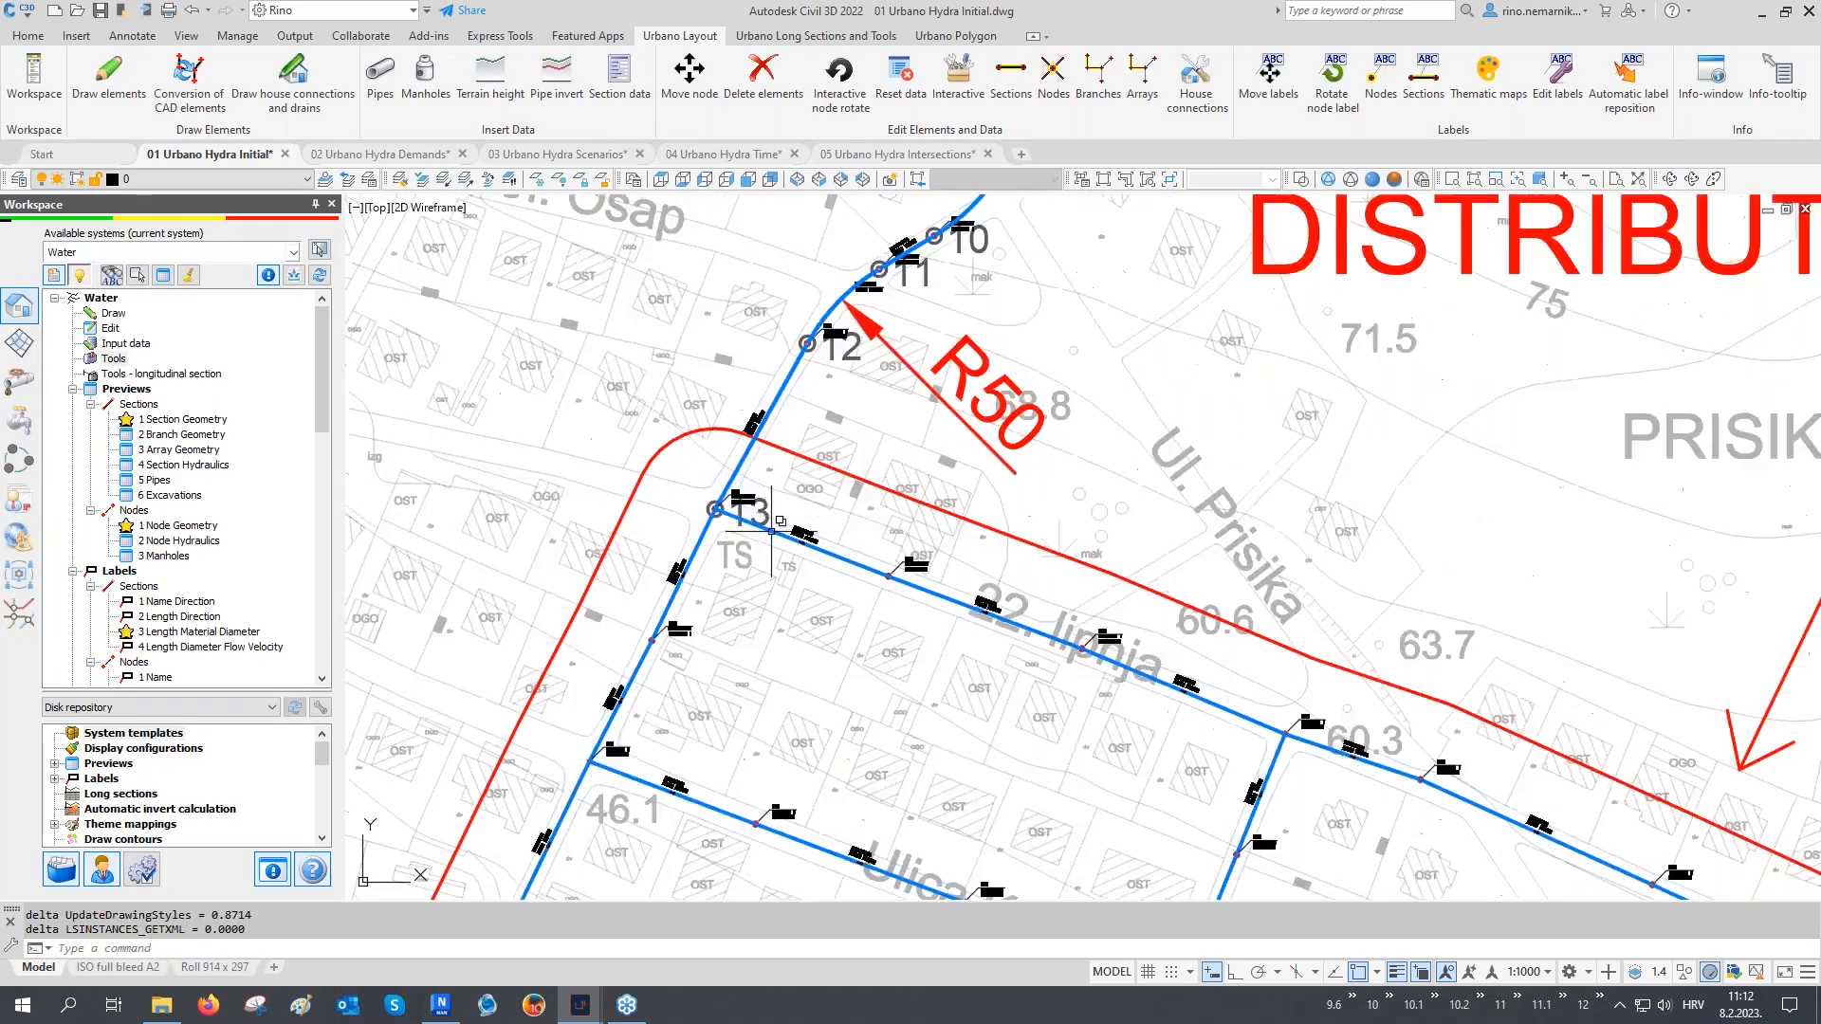
scroll(653, 518, up, 2)
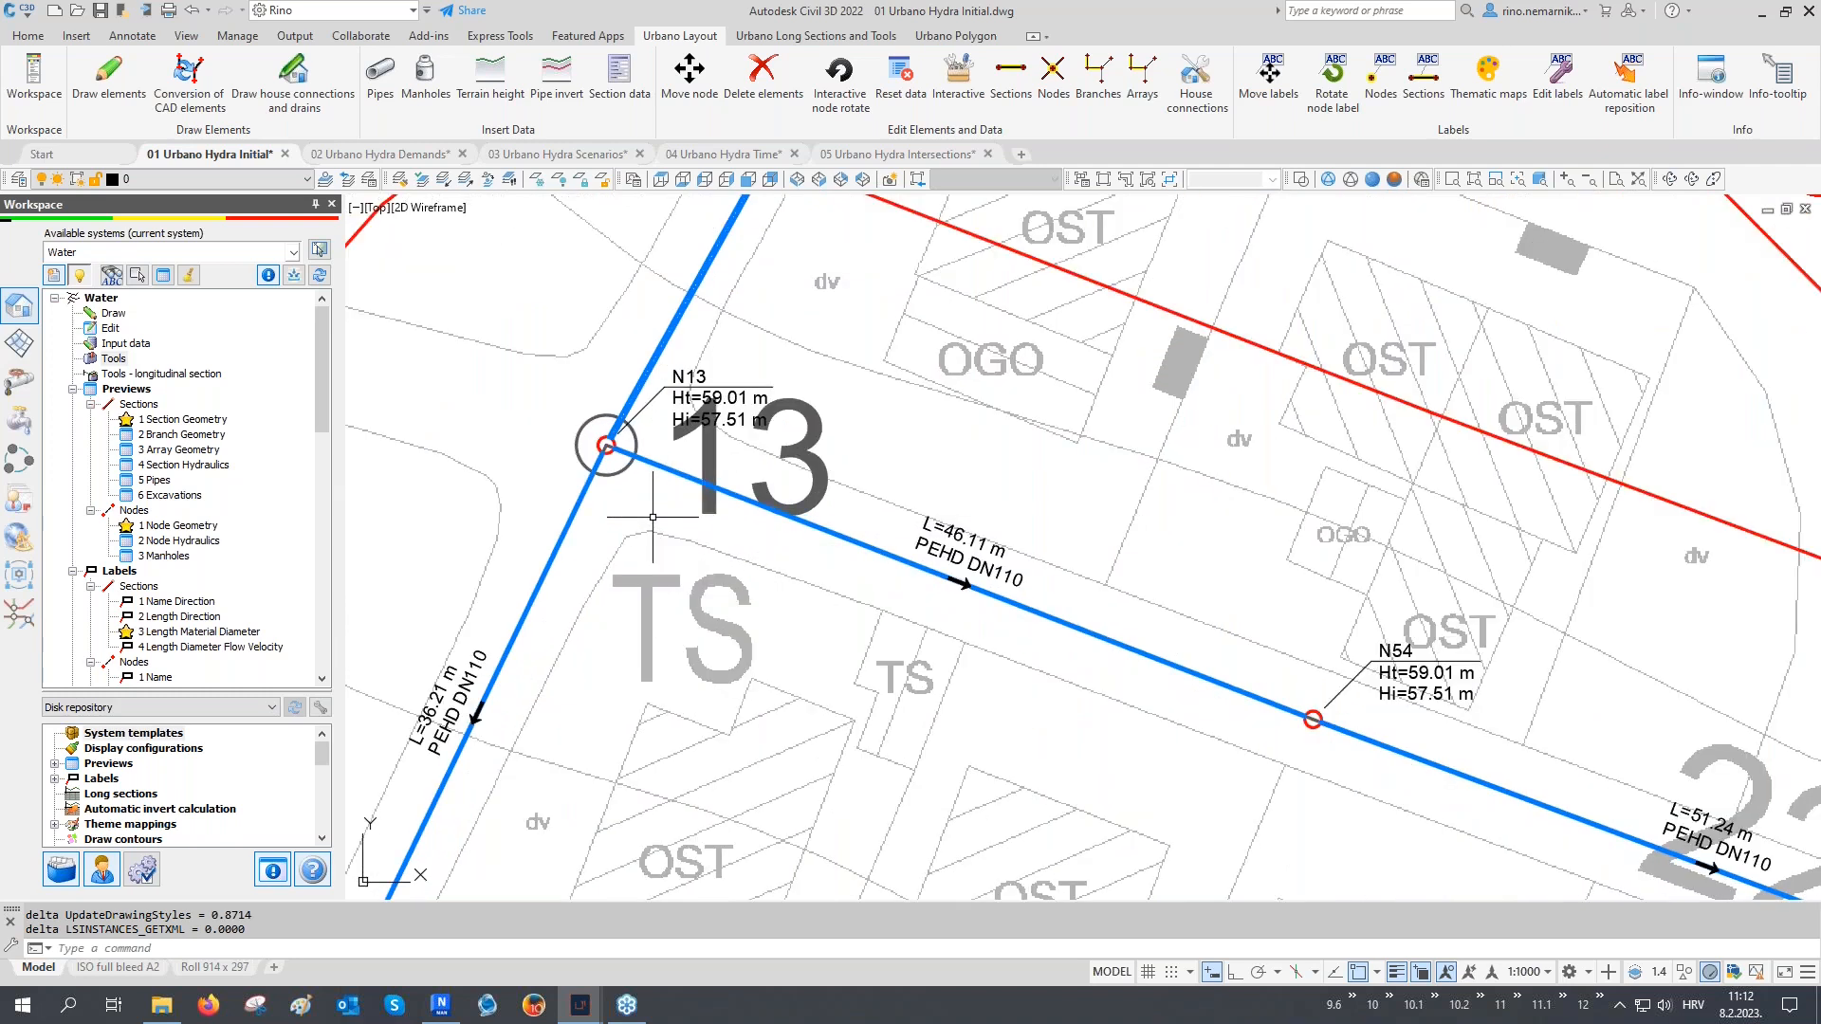
click(375, 180)
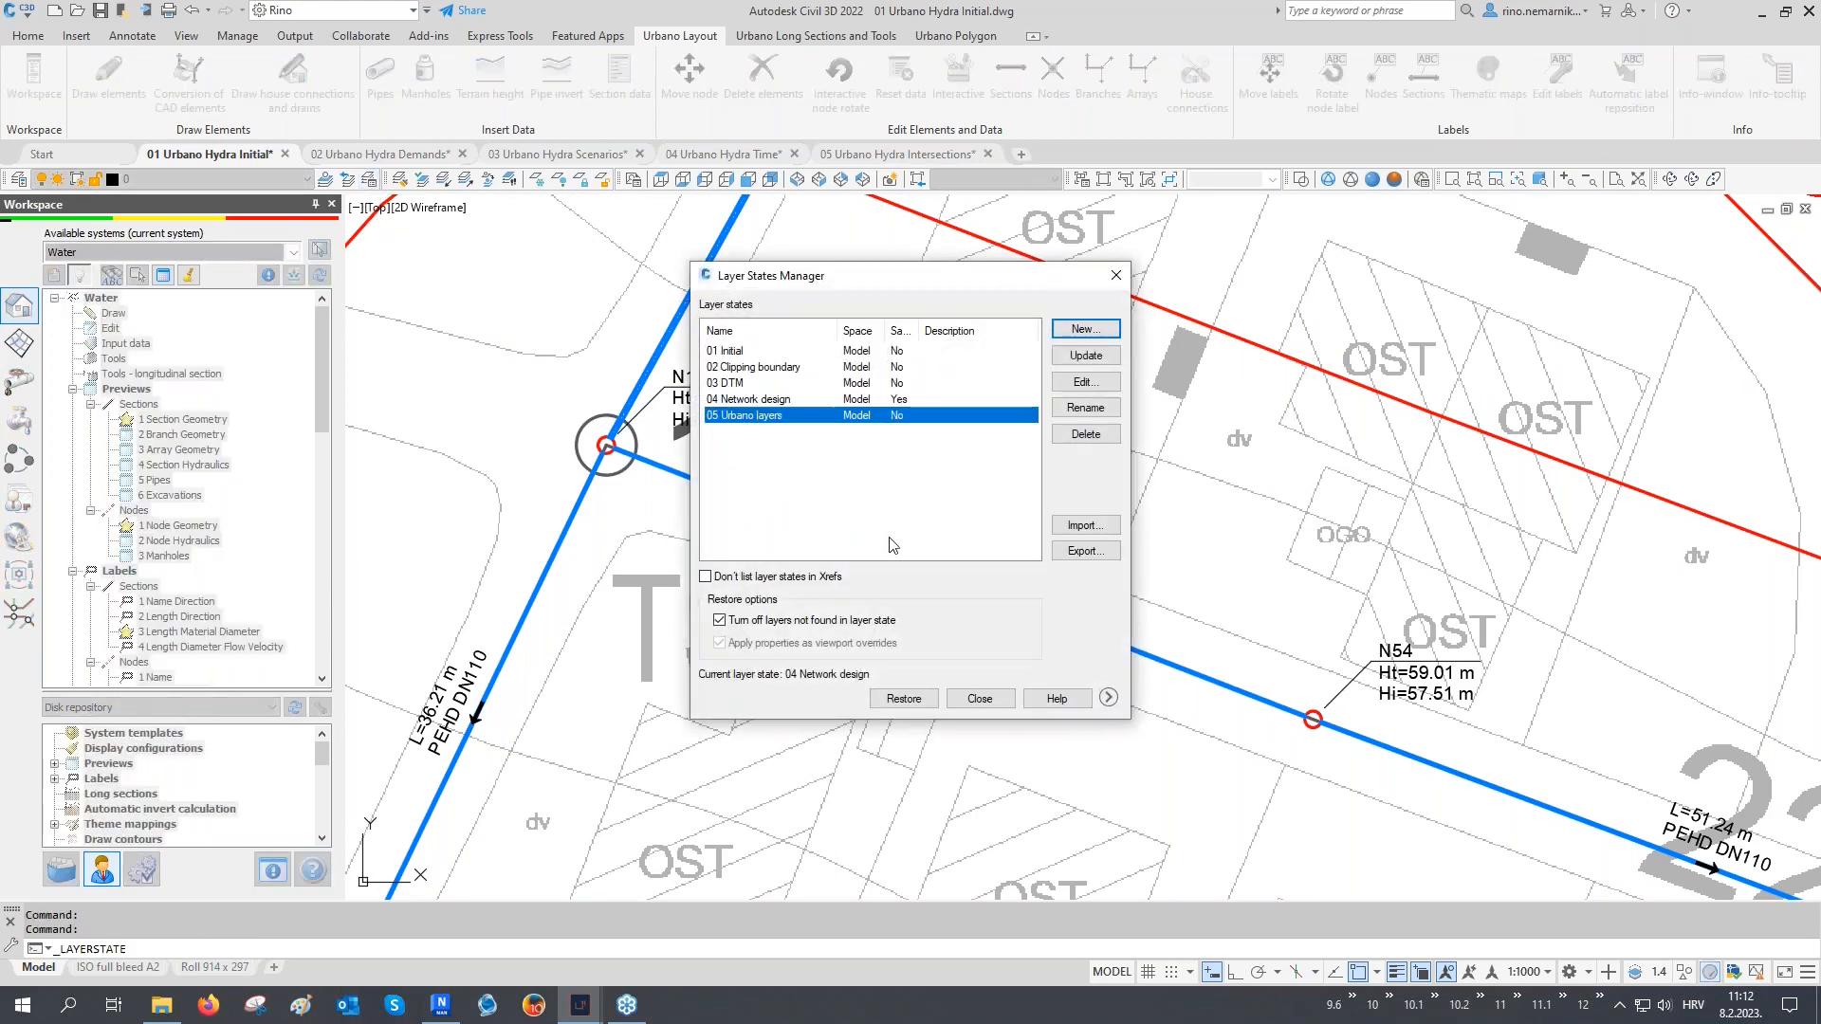
click(901, 698)
mouse_move(870, 607)
middle_down()
mouse_move(871, 514)
mouse_move(793, 577)
mouse_move(802, 597)
mouse_move(783, 584)
middle_up()
scroll(871, 514, down, 7)
text(re)
key(Return)
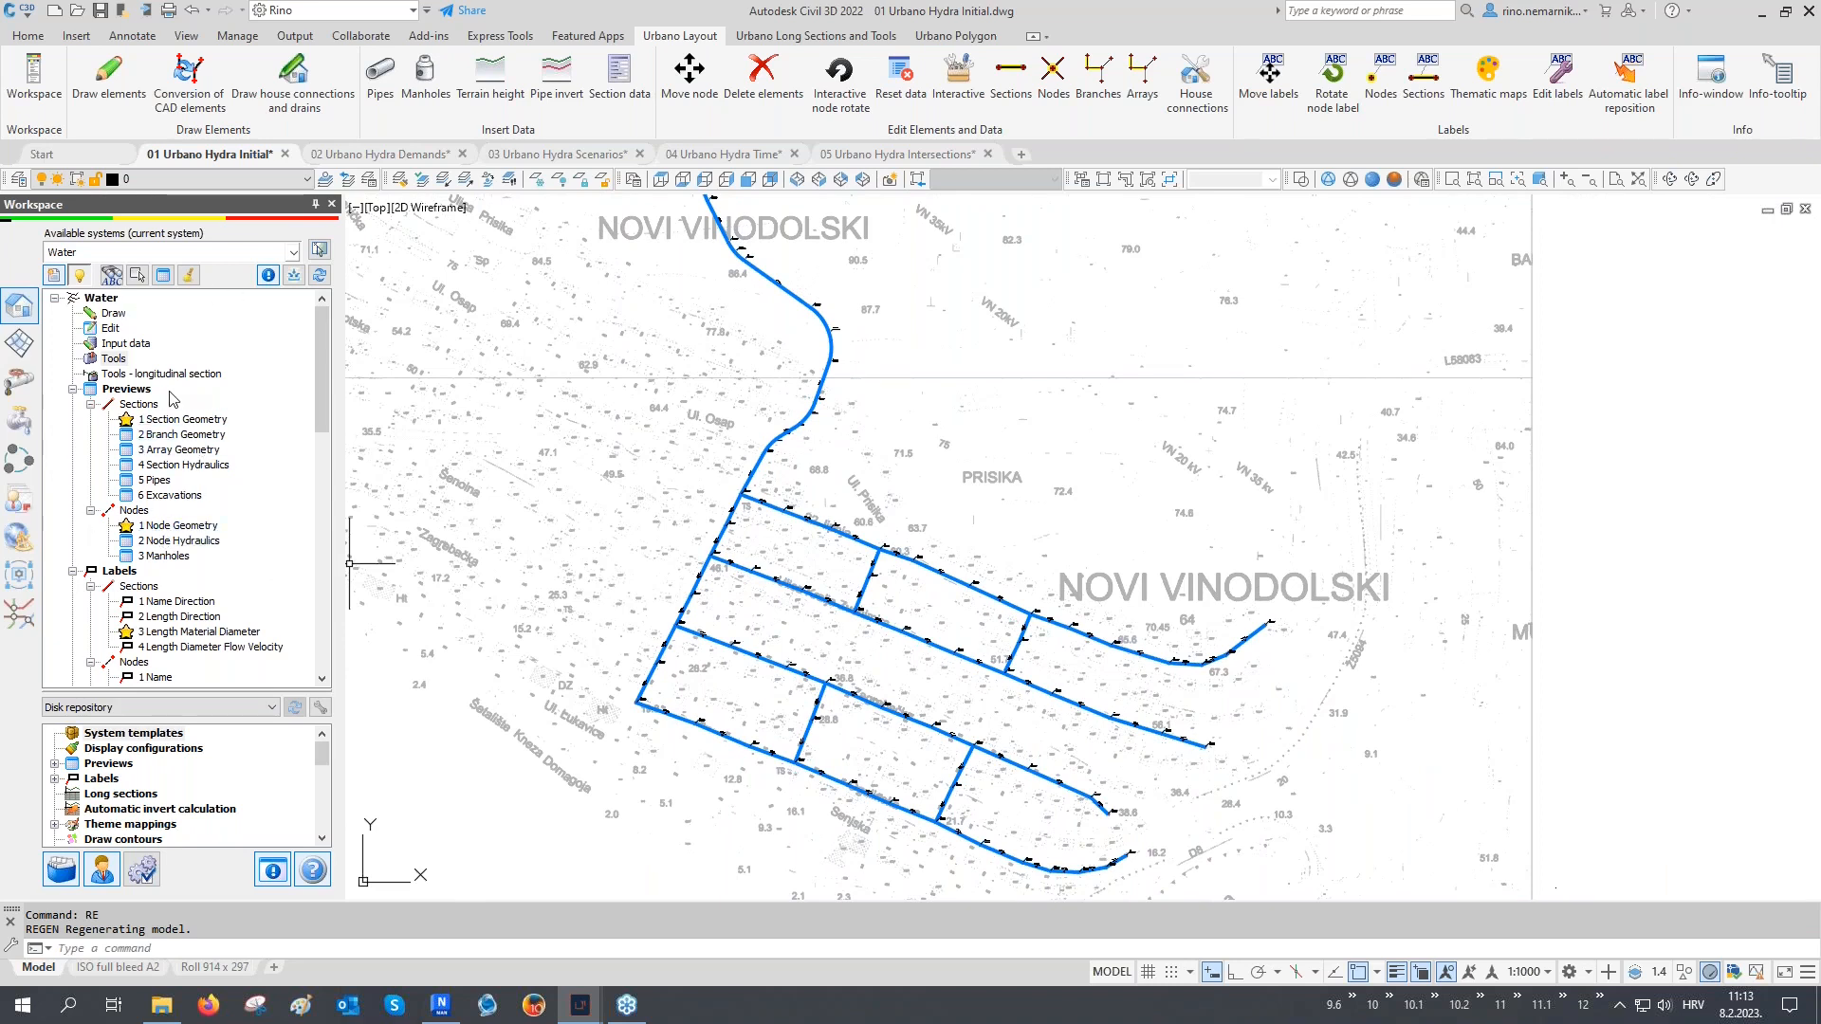
Examine the previews, labels, long sections, theme mappings and contours available for the Water system
scroll(176, 427, down, 7)
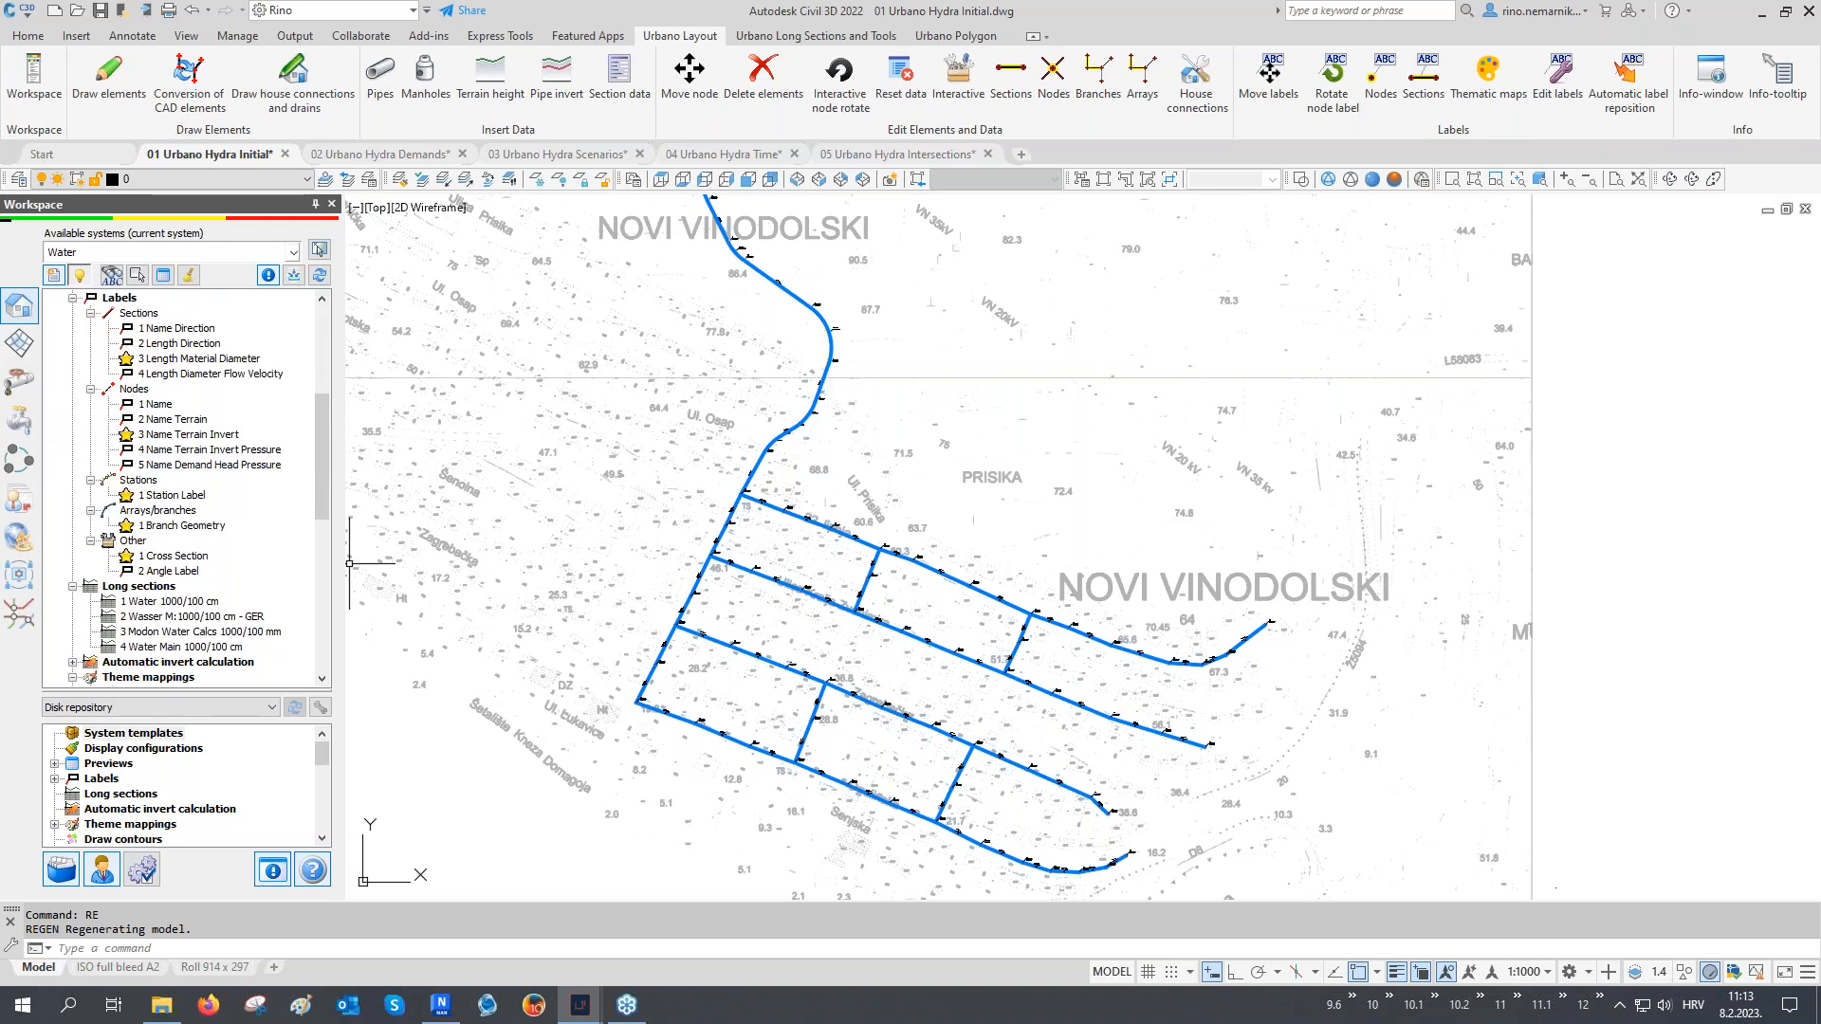
scroll(184, 484, down, 2)
scroll(185, 491, down, 4)
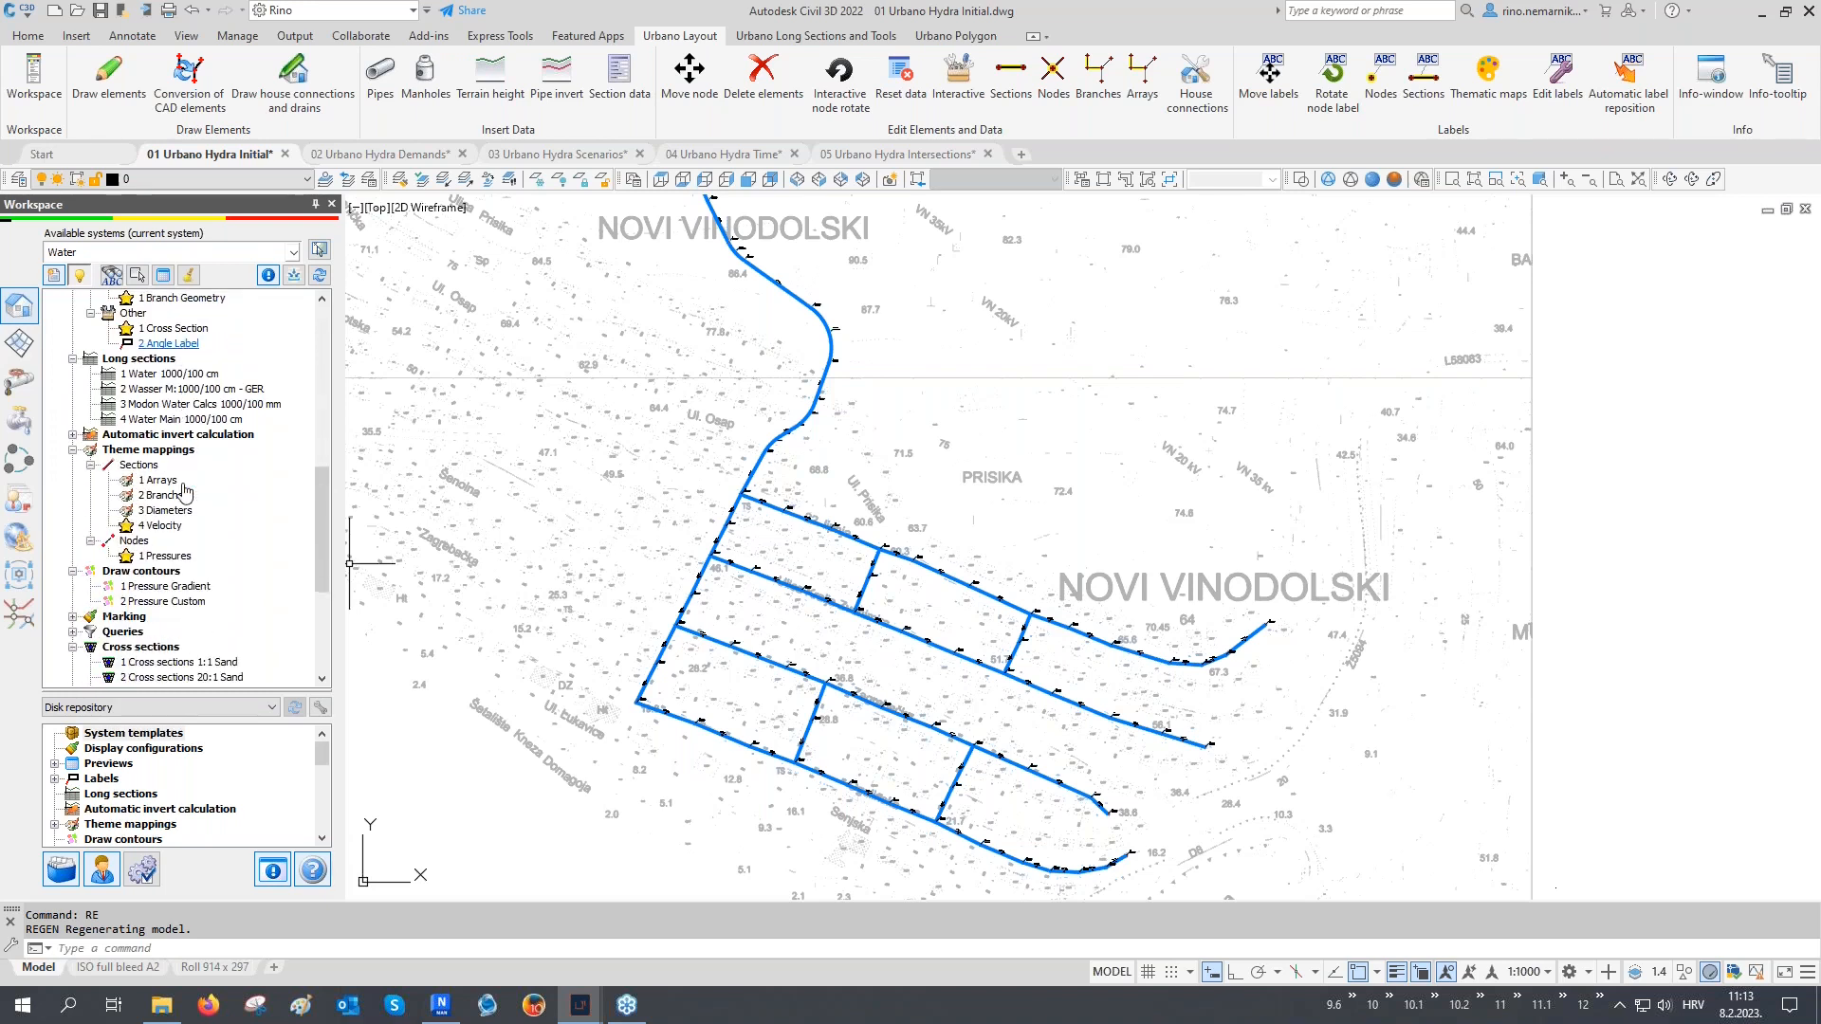
scroll(197, 538, up, 2)
scroll(197, 536, up, 1)
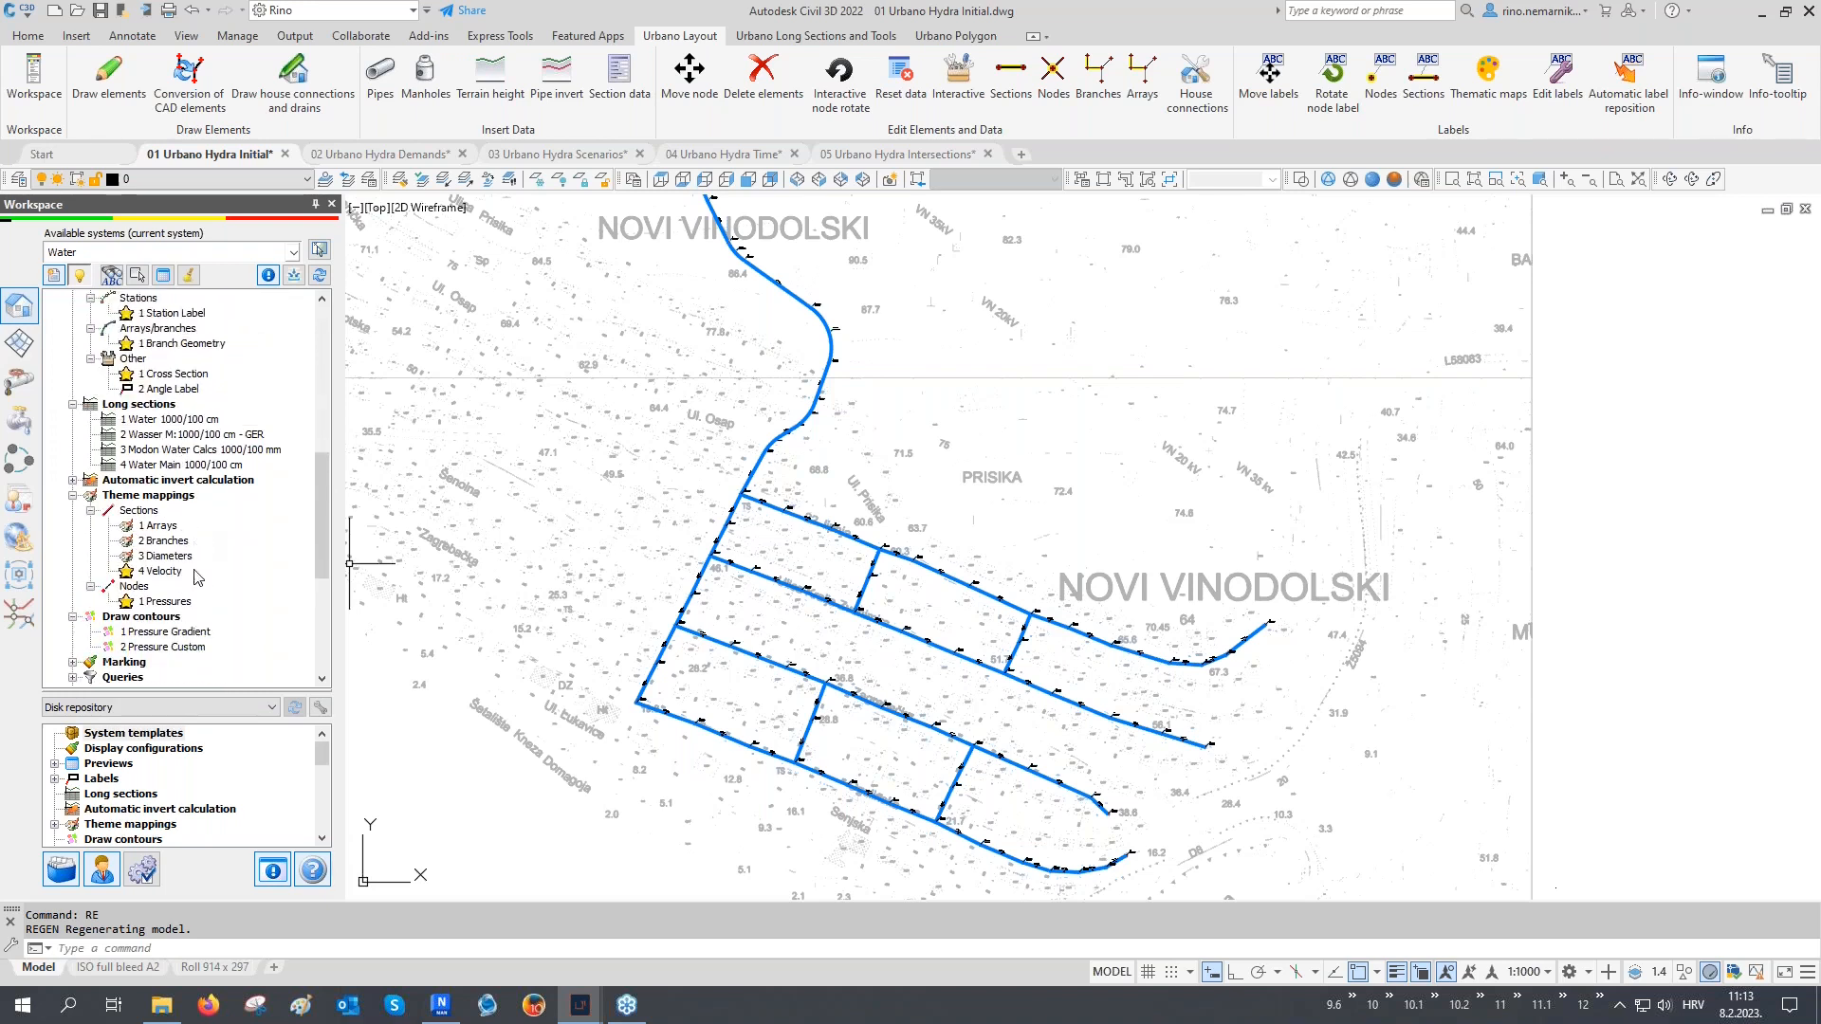
scroll(197, 578, up, 7)
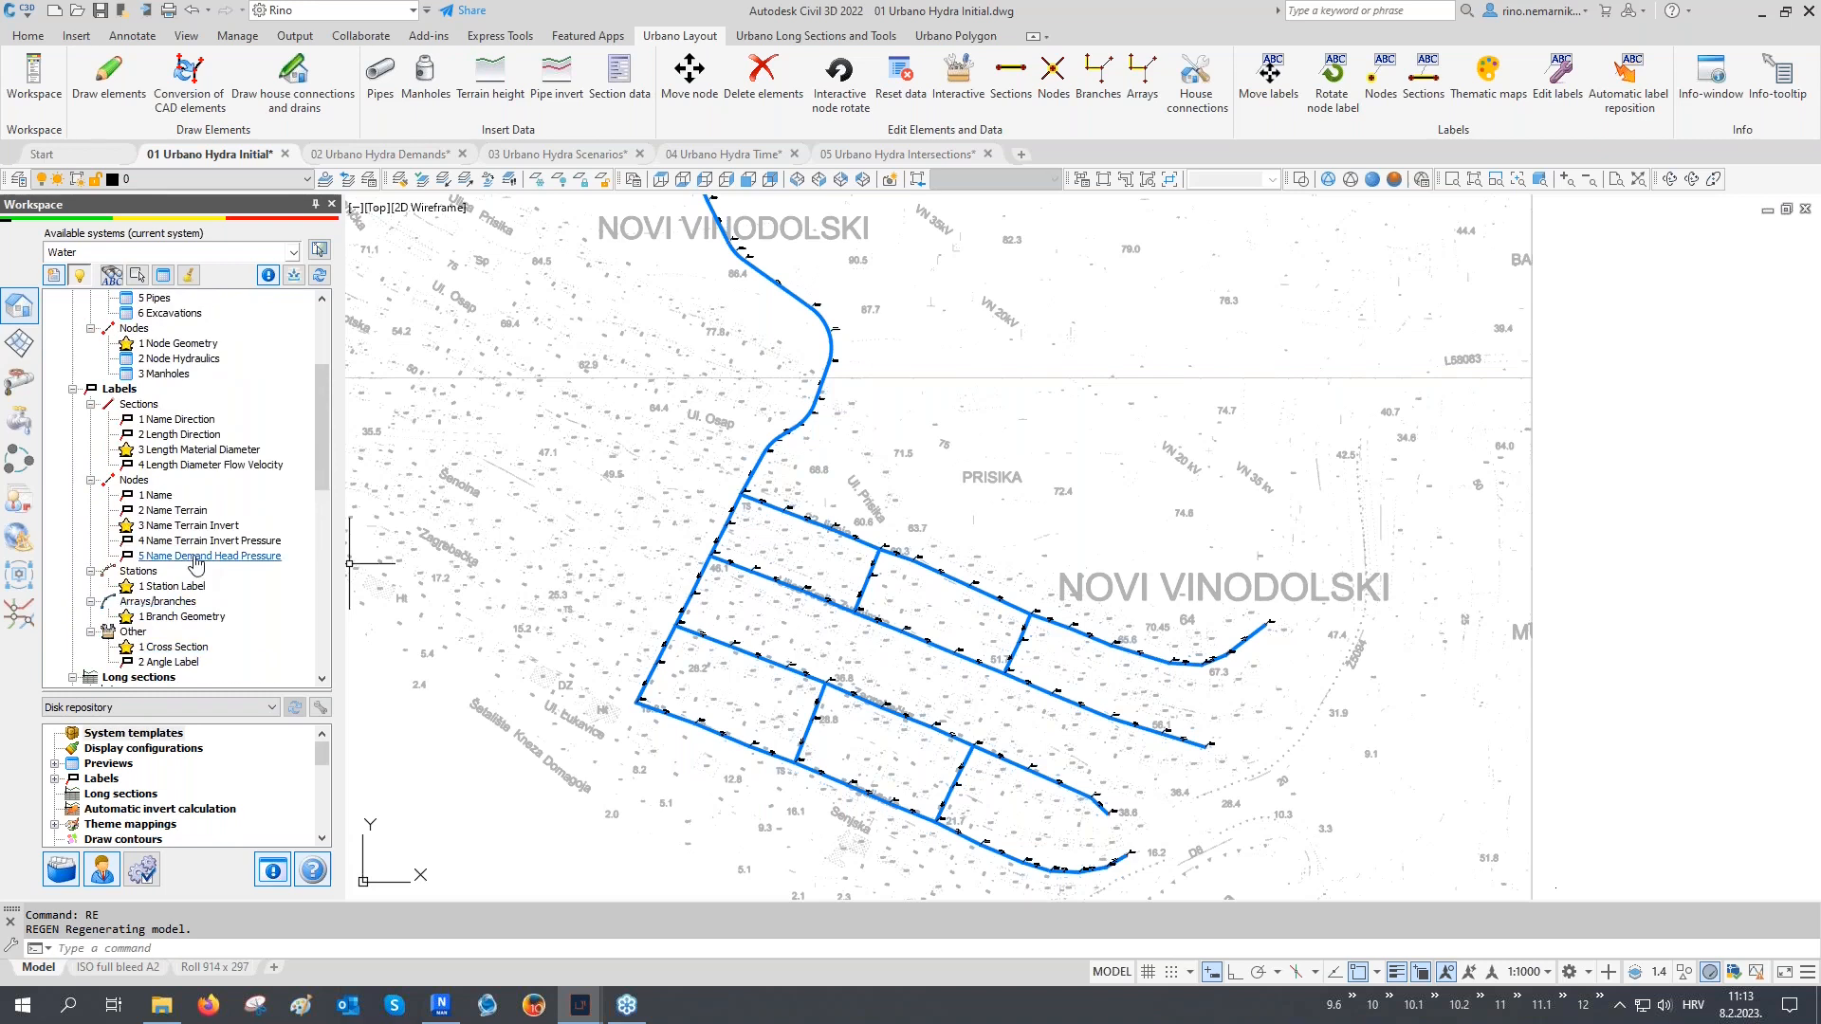
scroll(199, 555, up, 3)
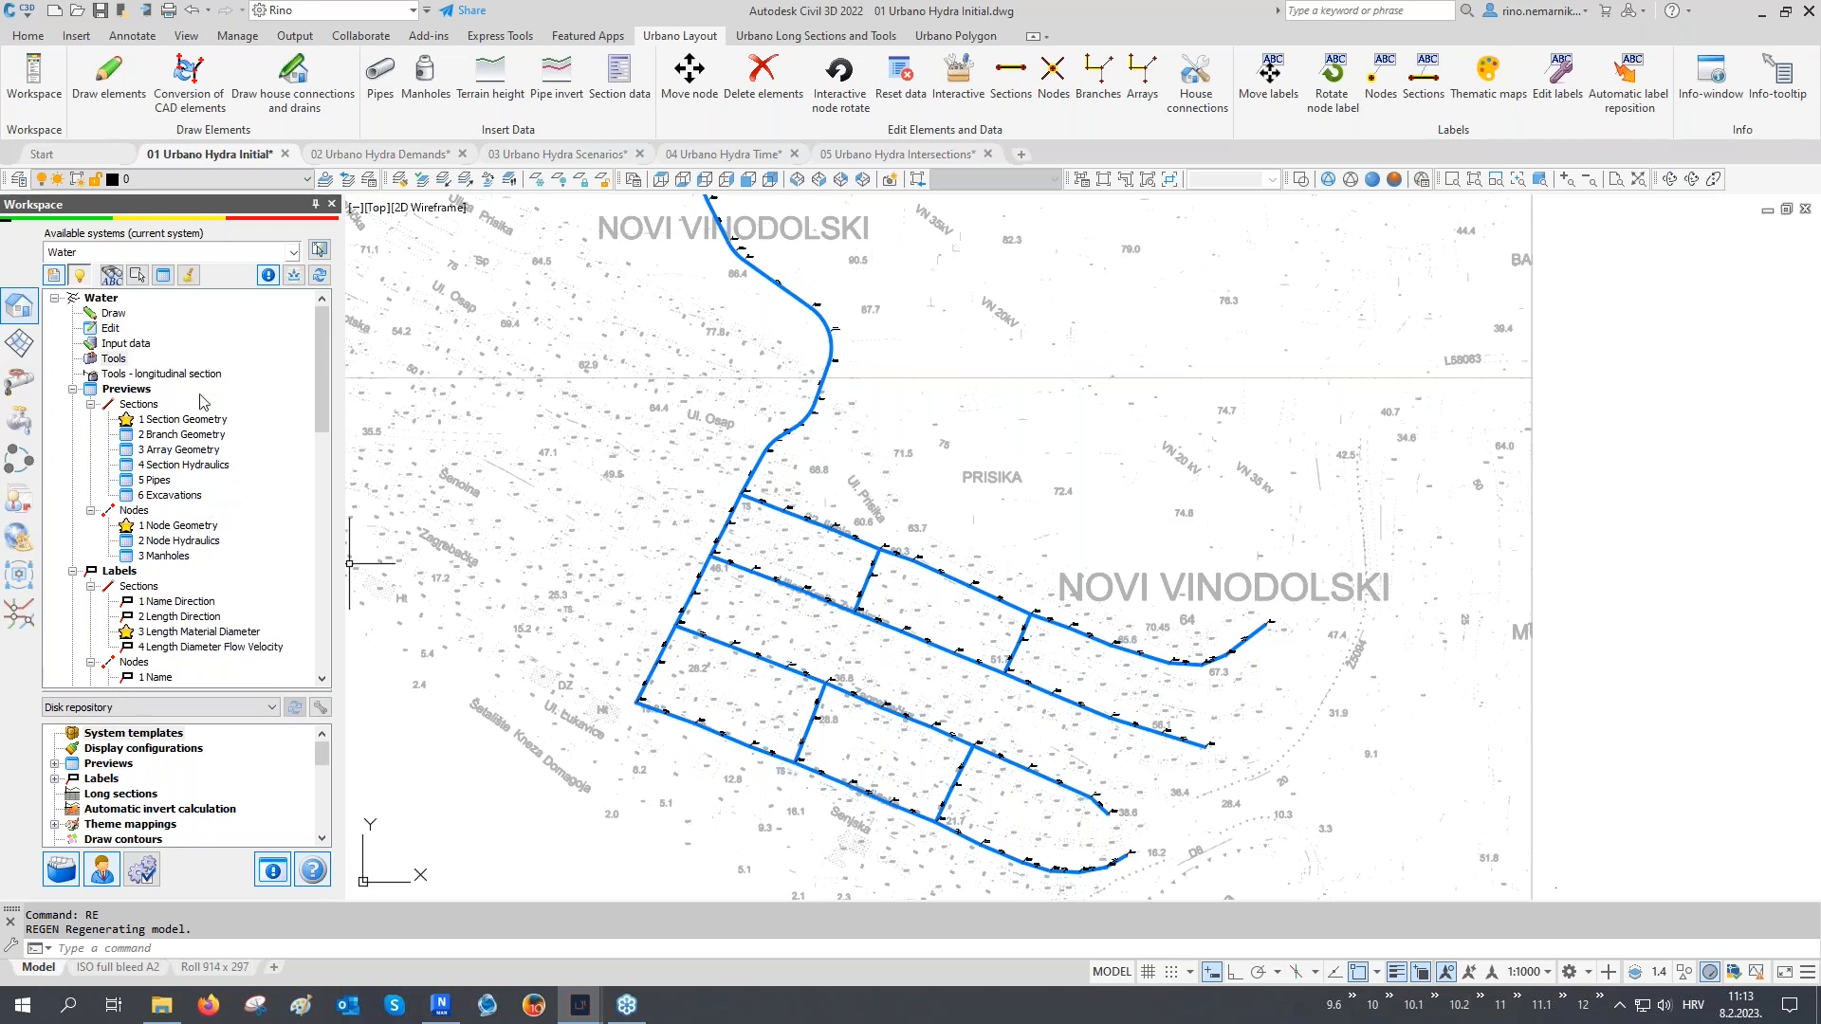
Open the preview table for the water network with the 1 Section Geometry preview
click(163, 275)
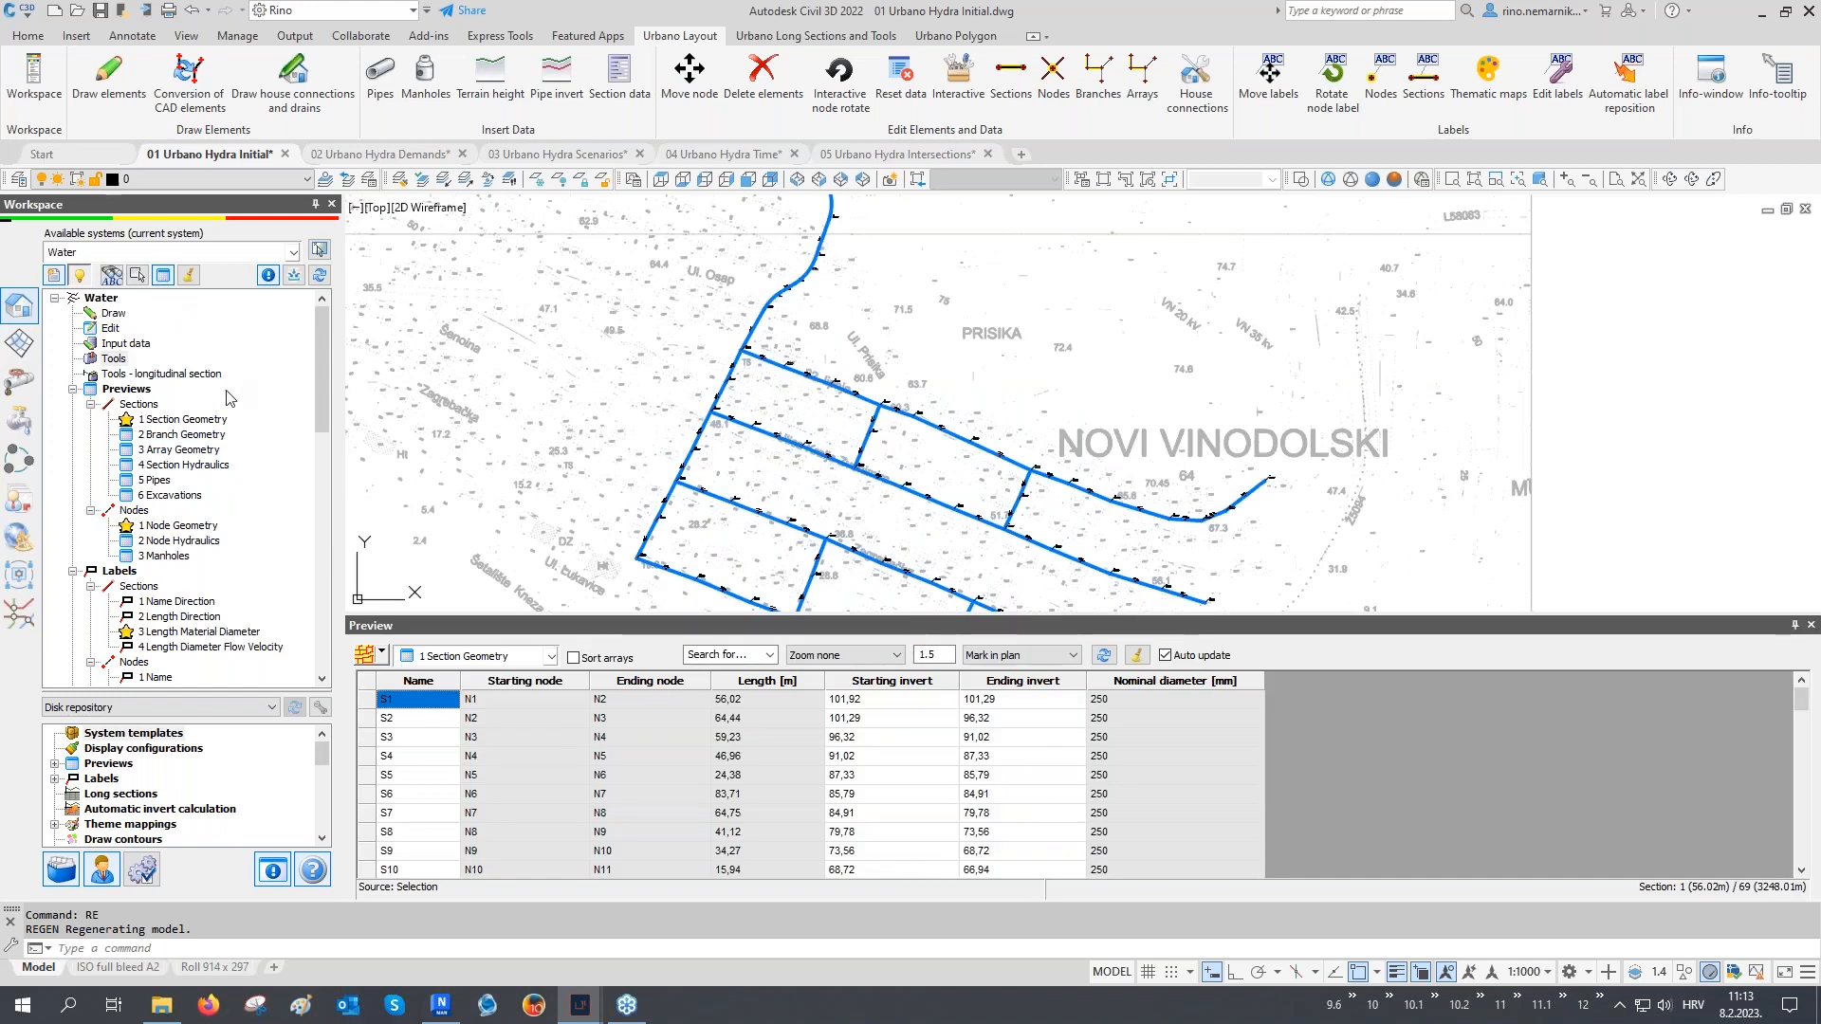
click(469, 656)
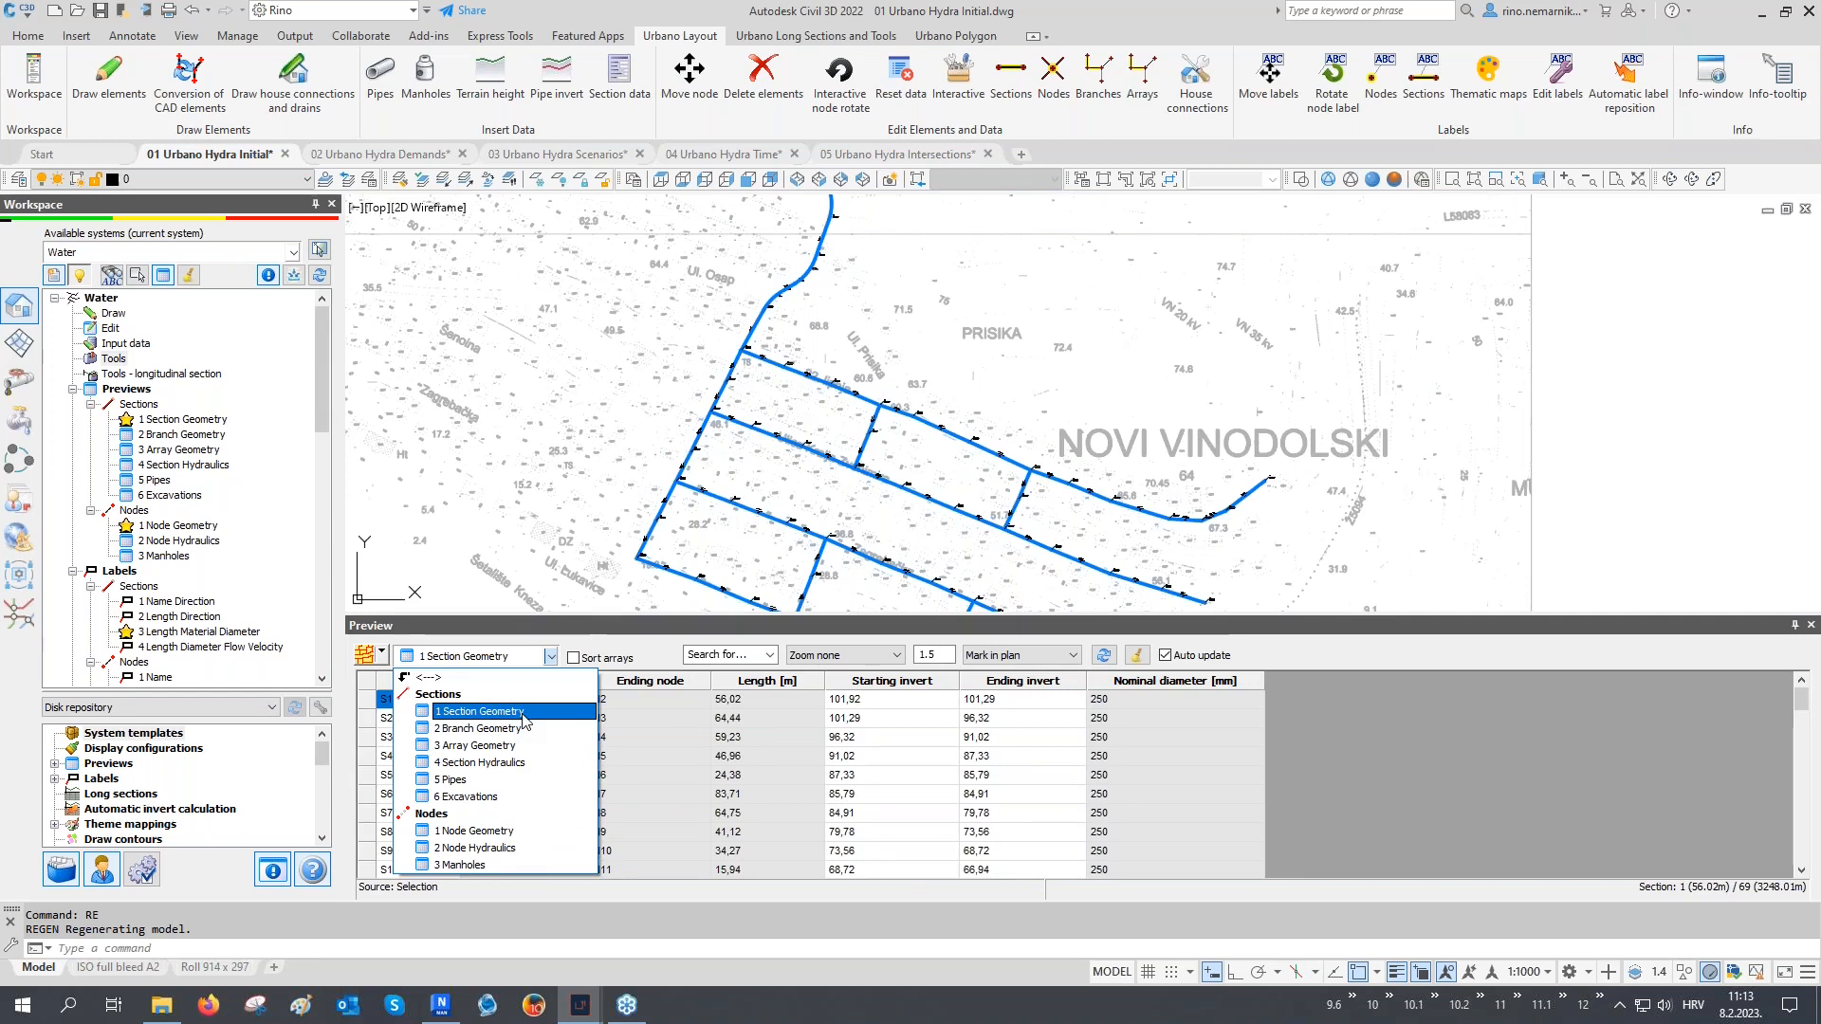
click(524, 718)
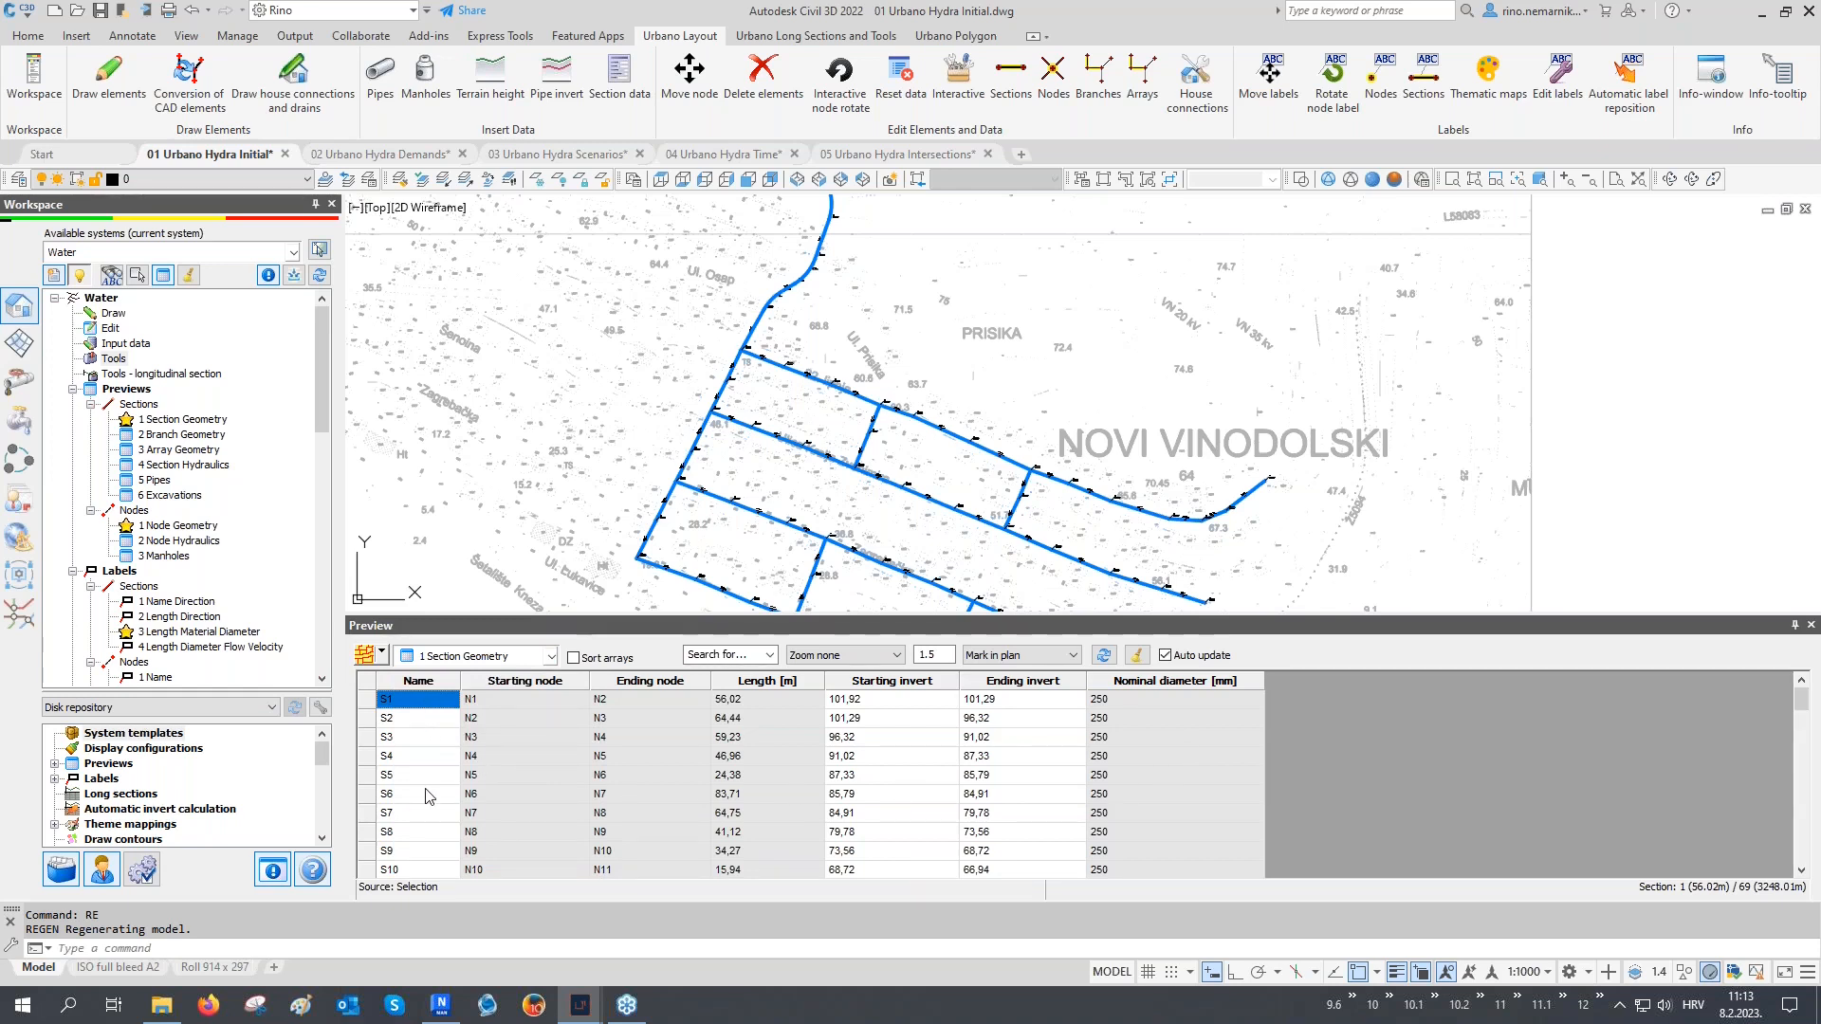
Turn object snap off, load sections S52, S53 and S54 into the preview by section selection, and mark all three in the plan
click(382, 654)
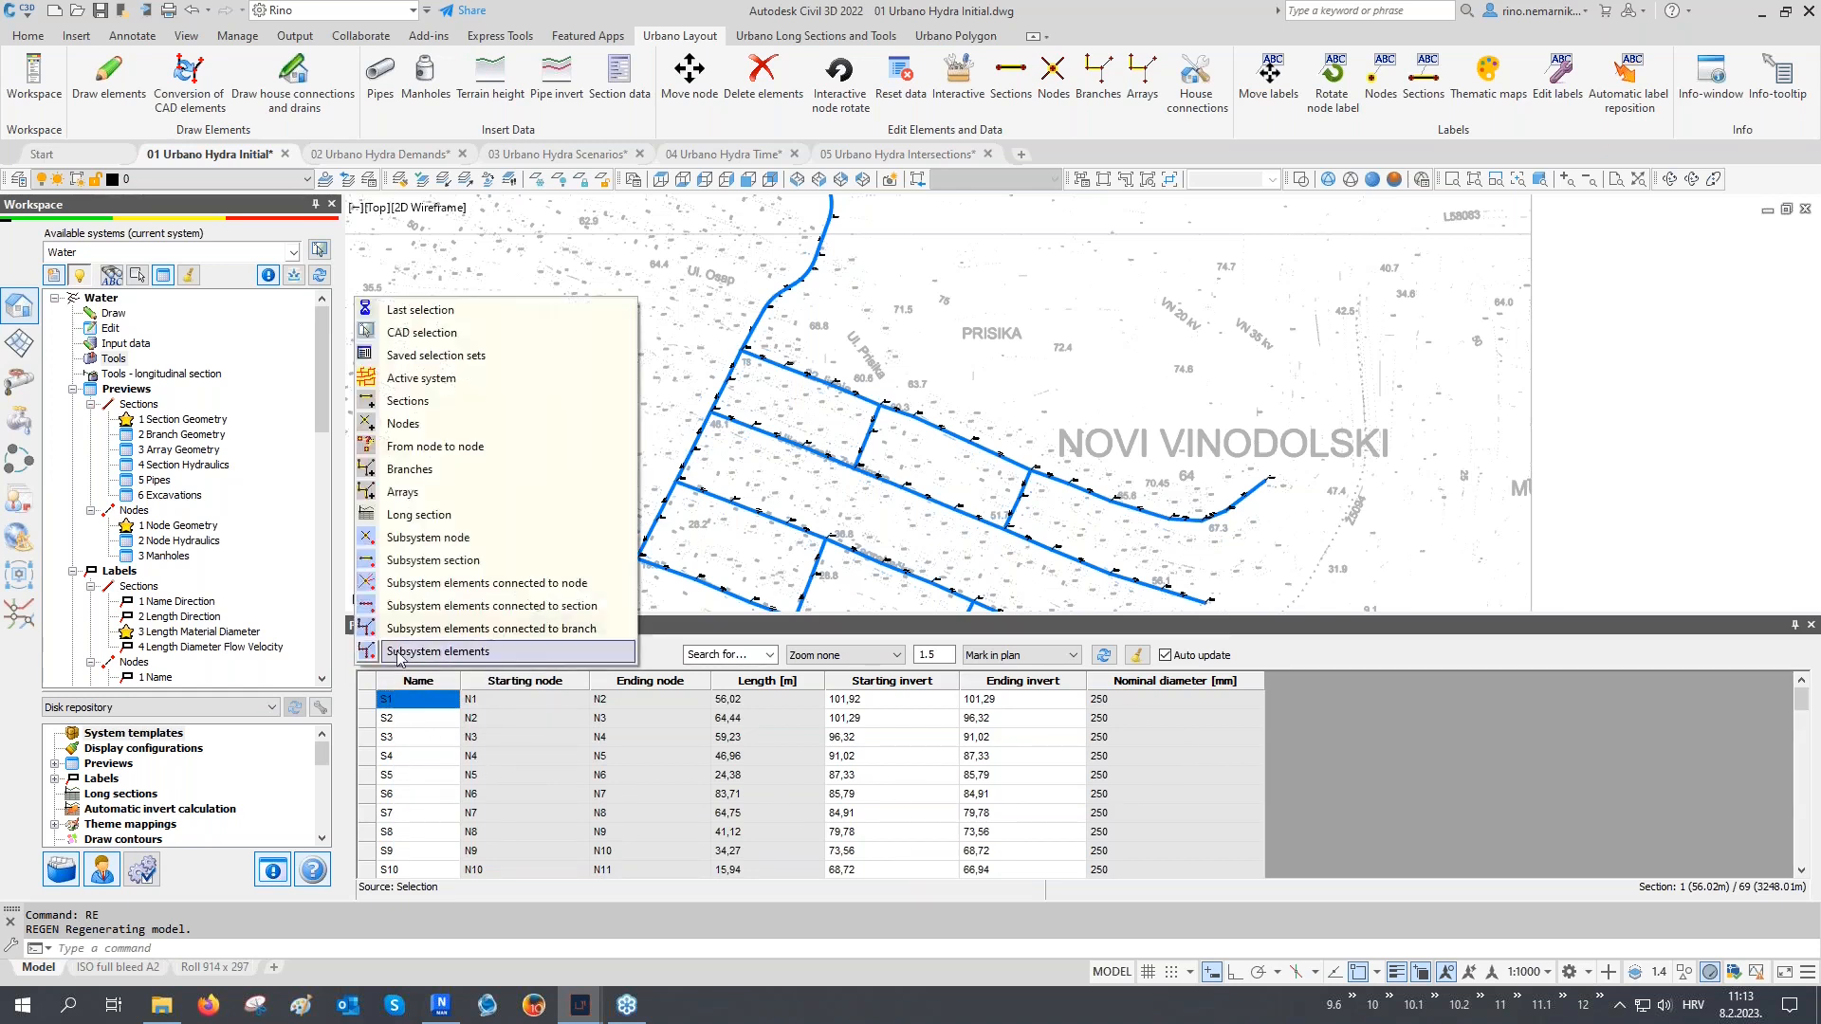
click(472, 401)
scroll(764, 356, up, 4)
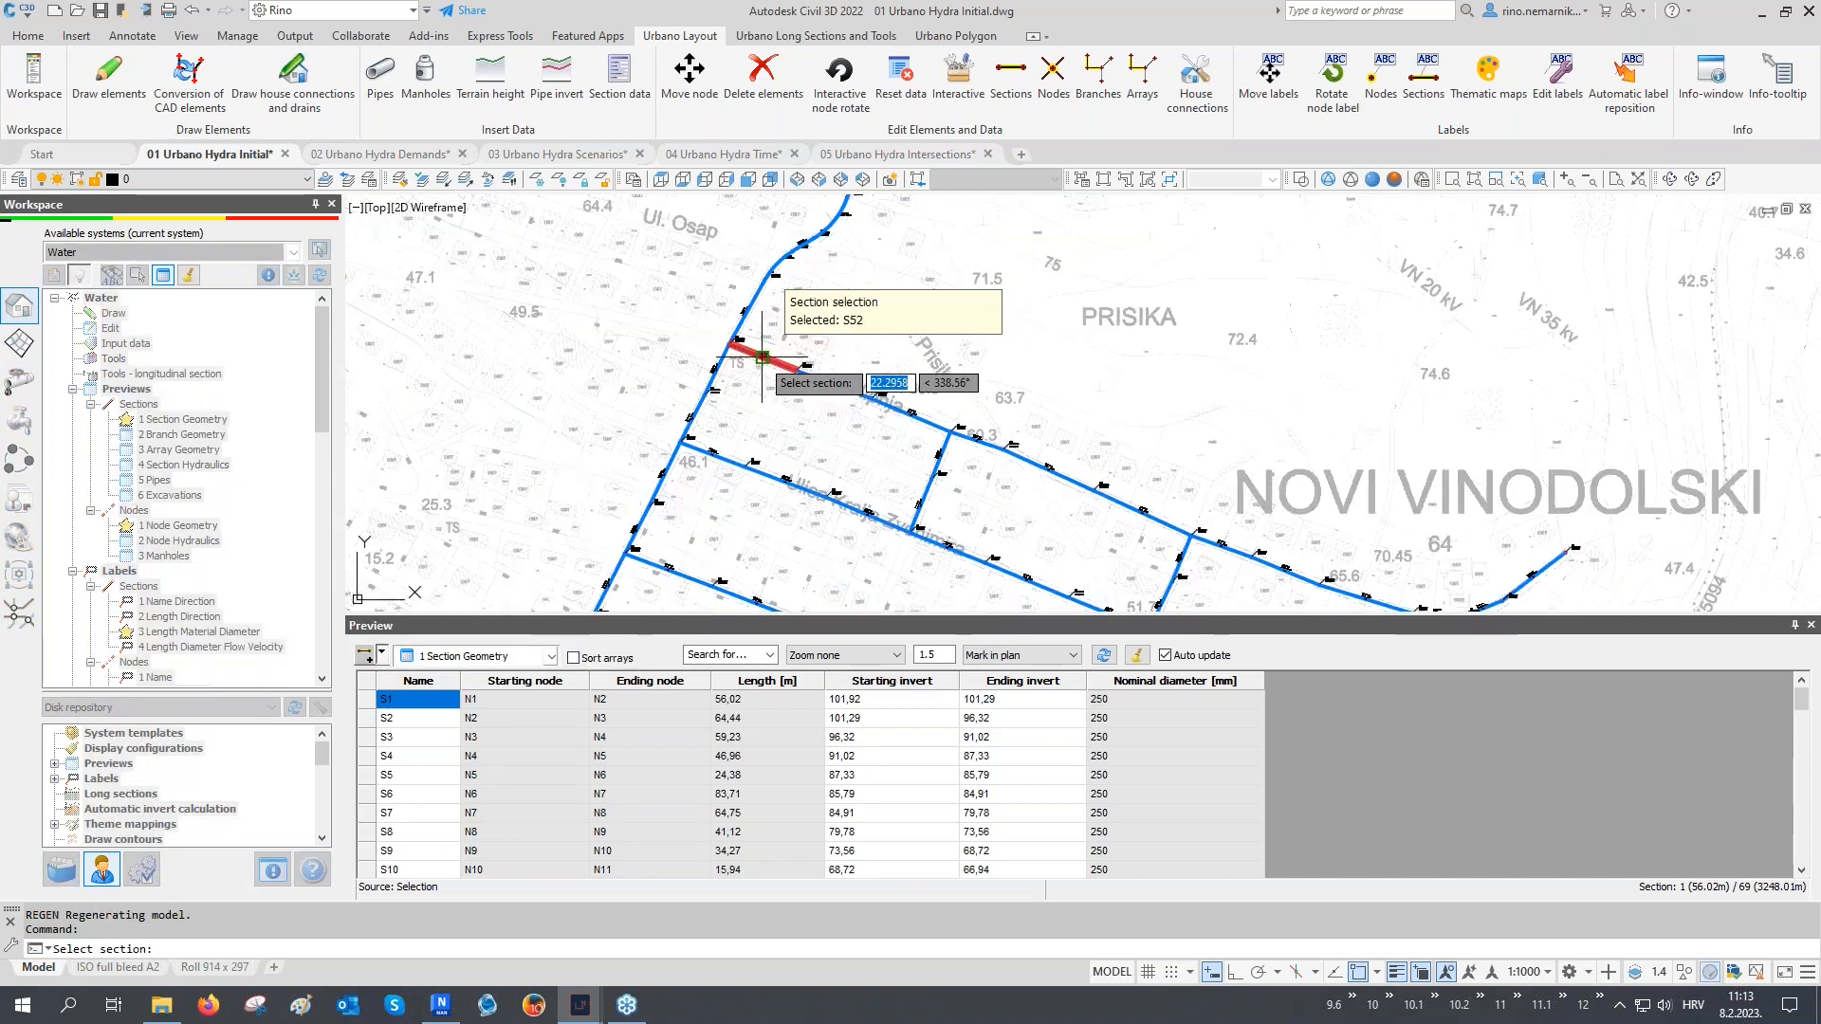
key(F3)
click(872, 396)
click(970, 447)
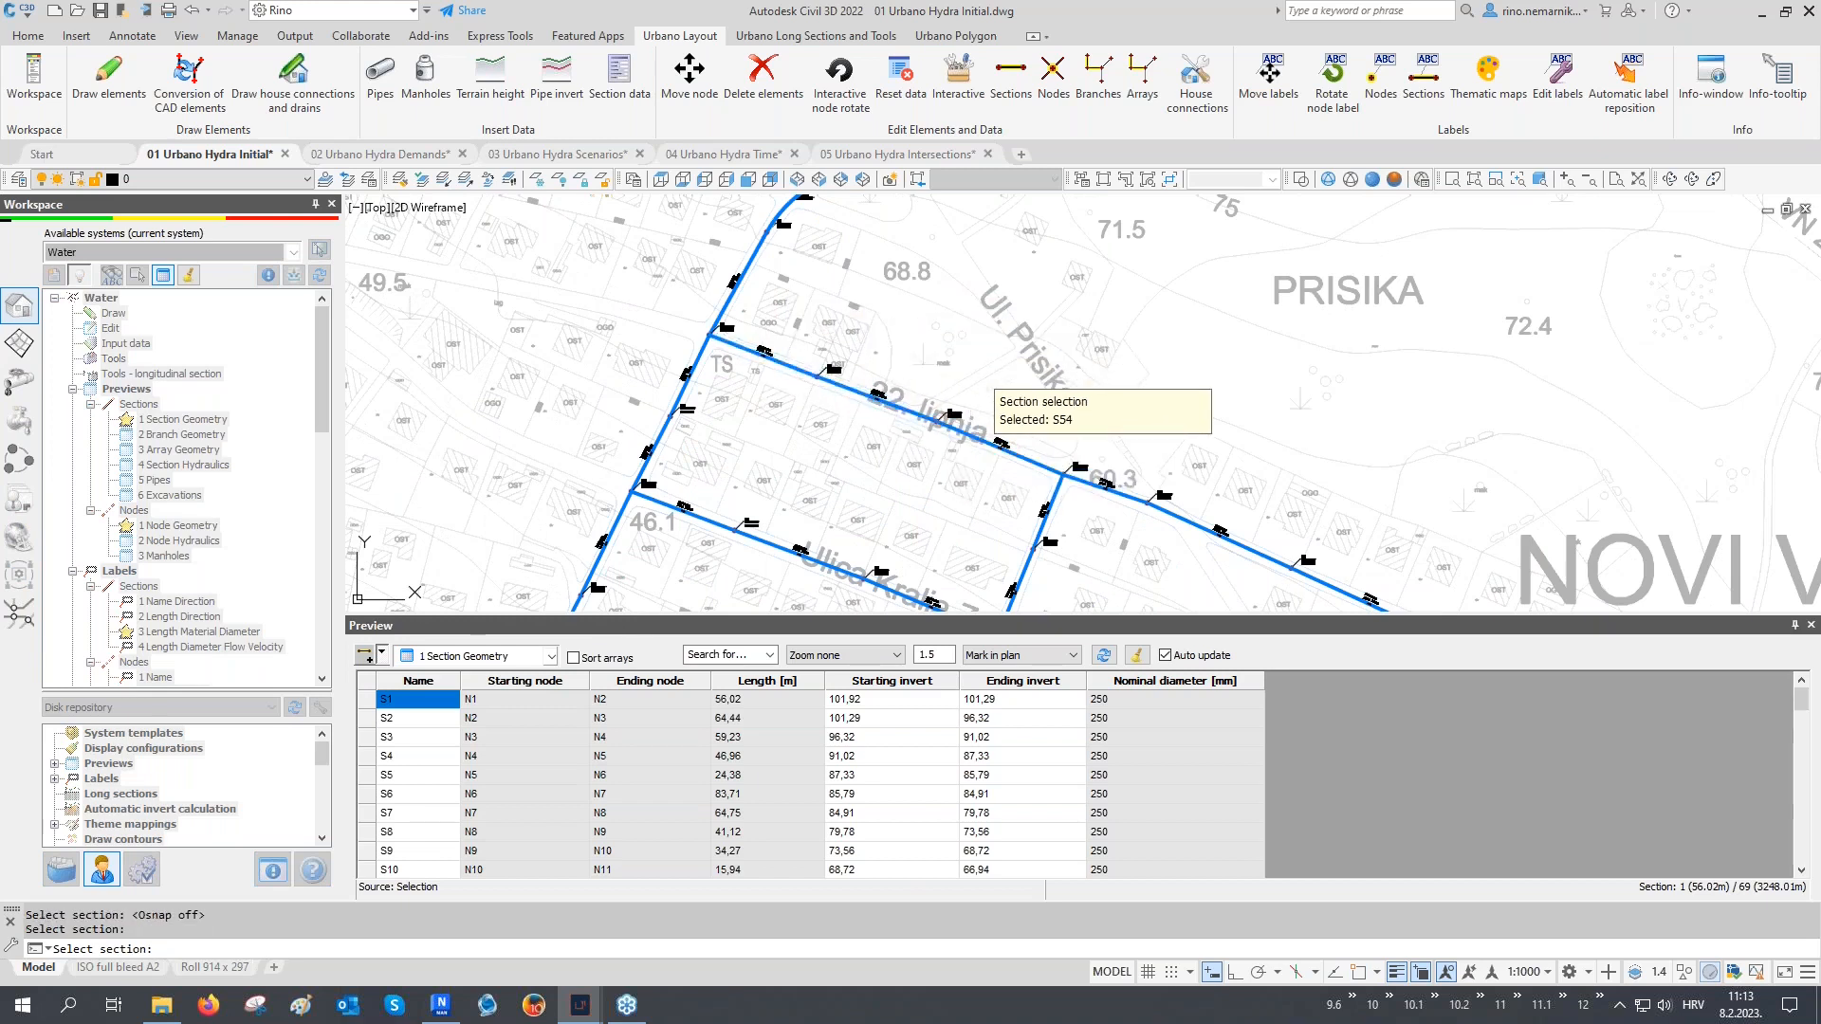
right_click(970, 448)
drag(423, 707, 426, 746)
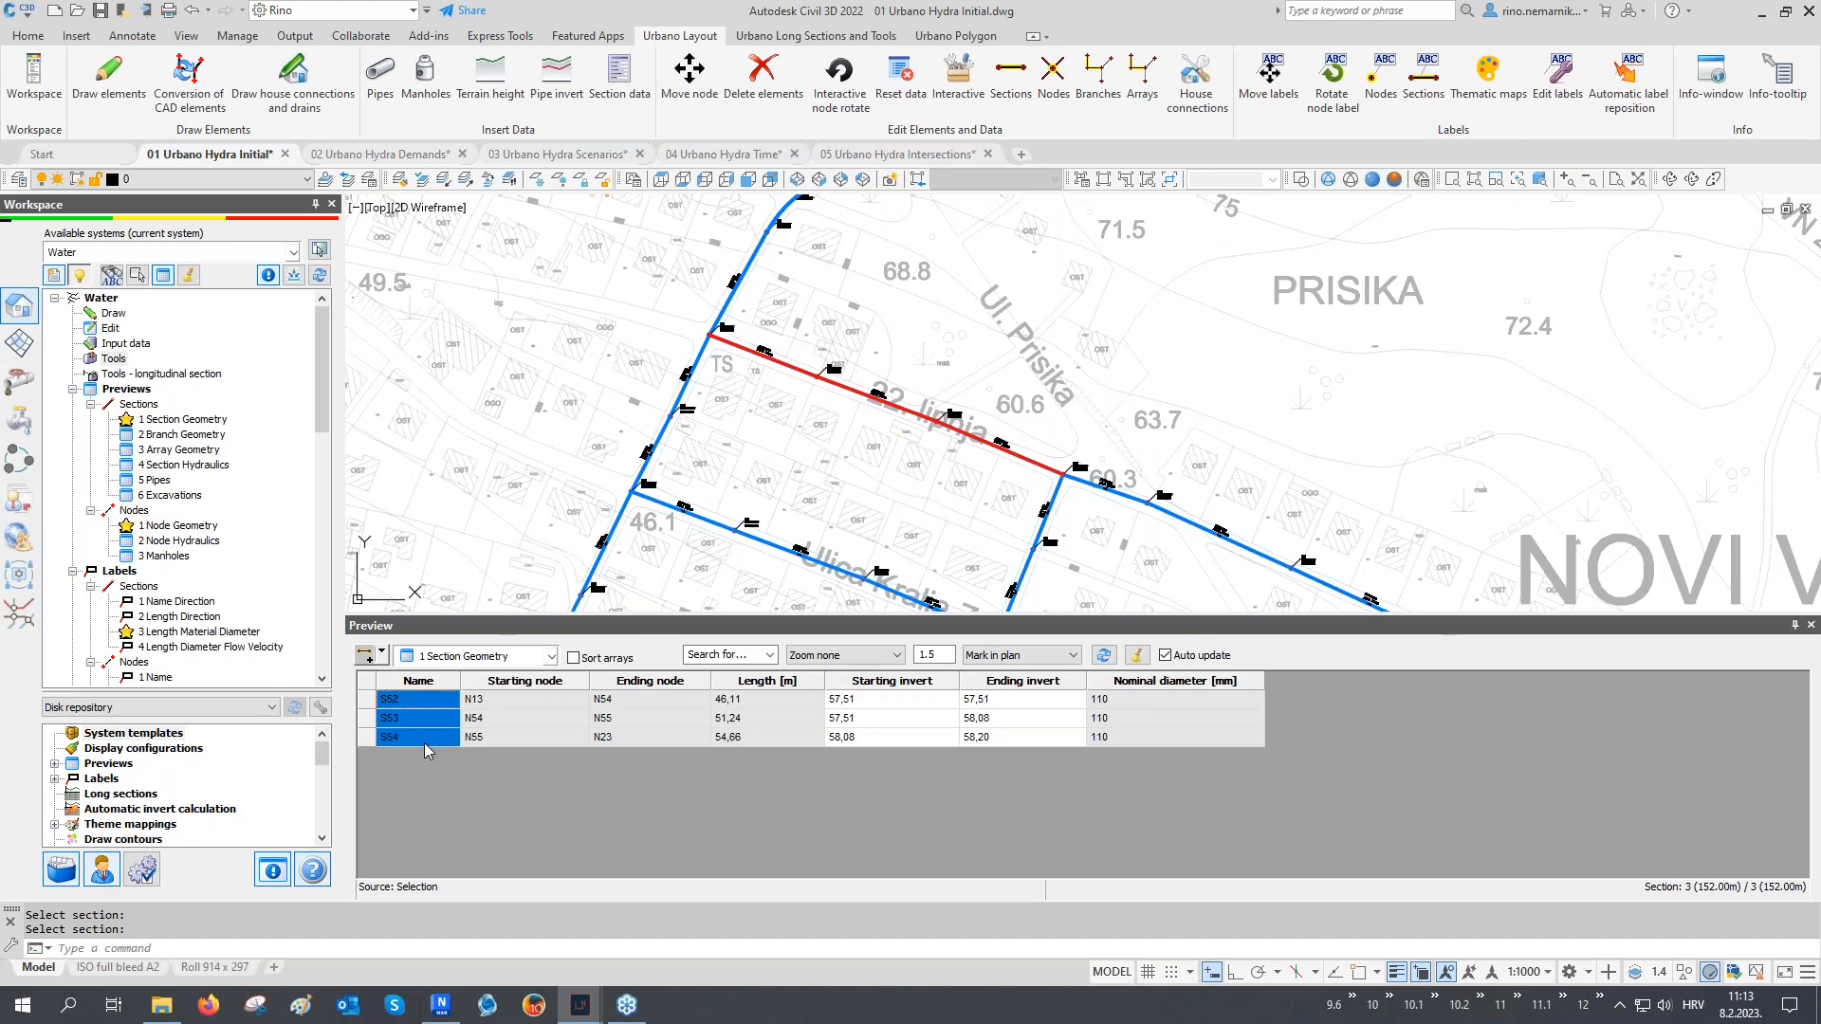
Load the three branches of the uppermost distribution line into the preview by branch selection and mark all their sections in the plan
click(382, 663)
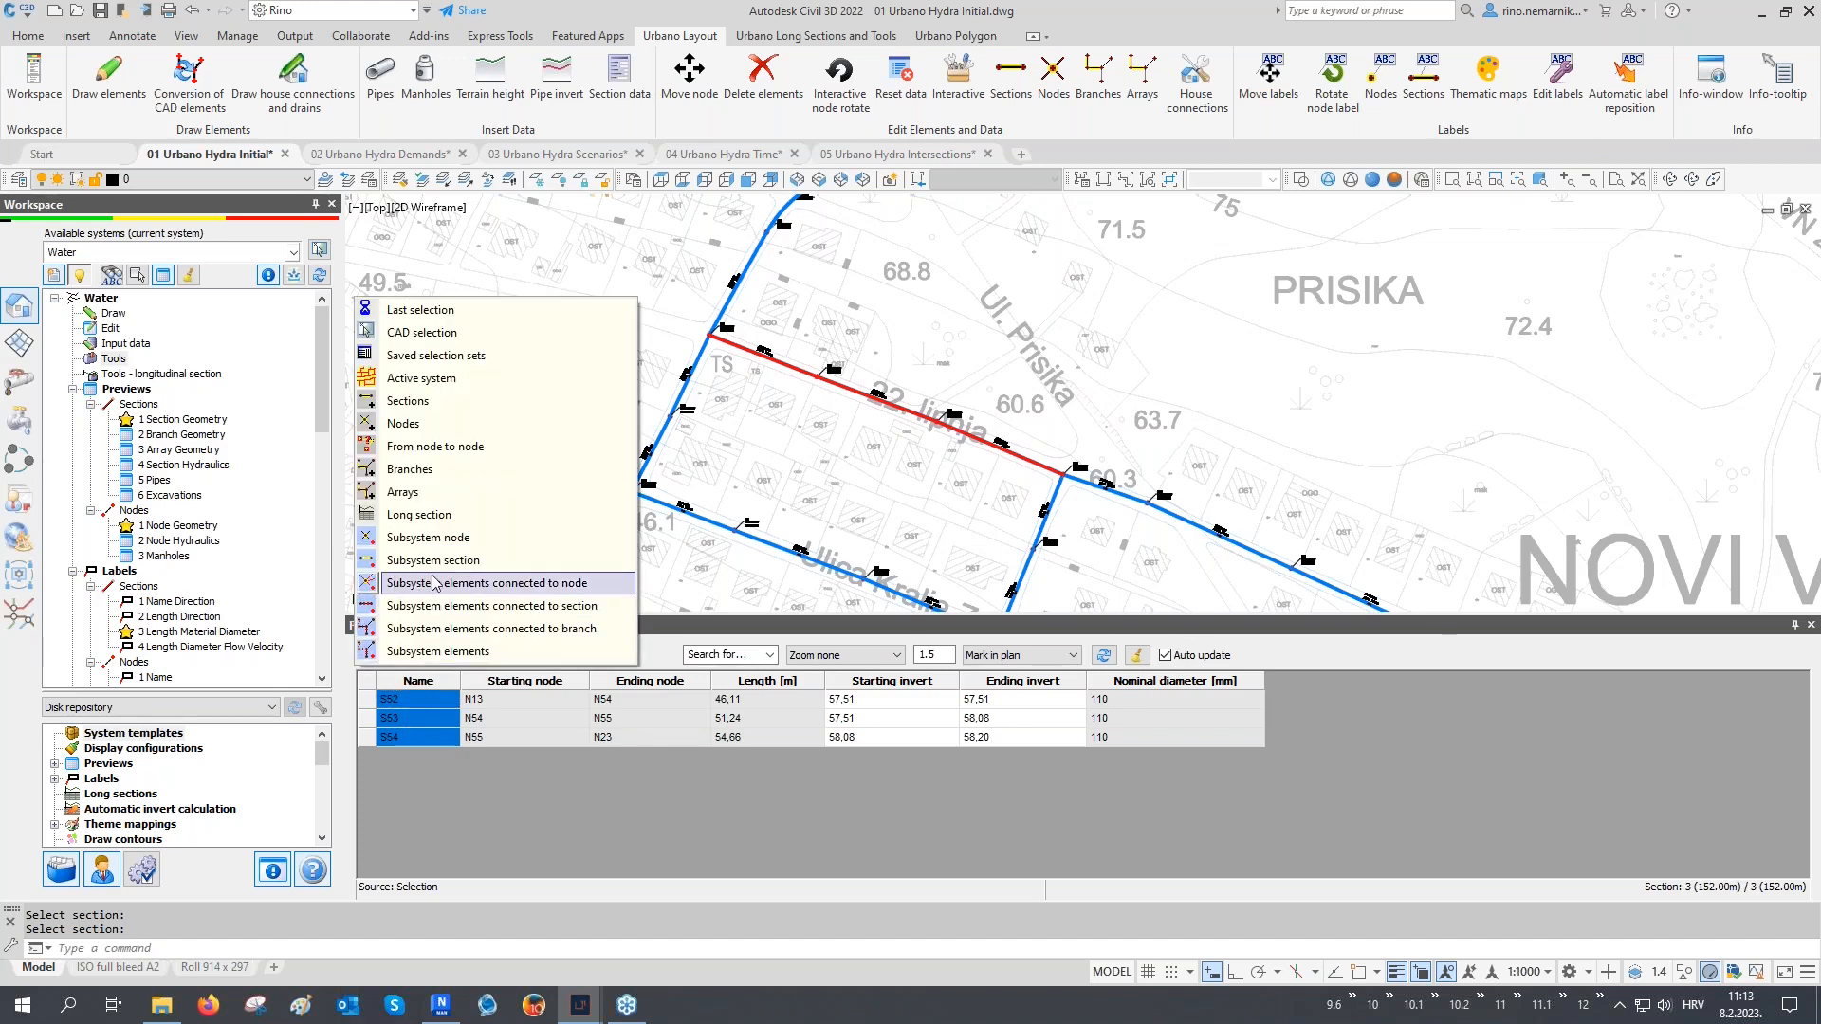
click(445, 470)
scroll(446, 474, down, 2)
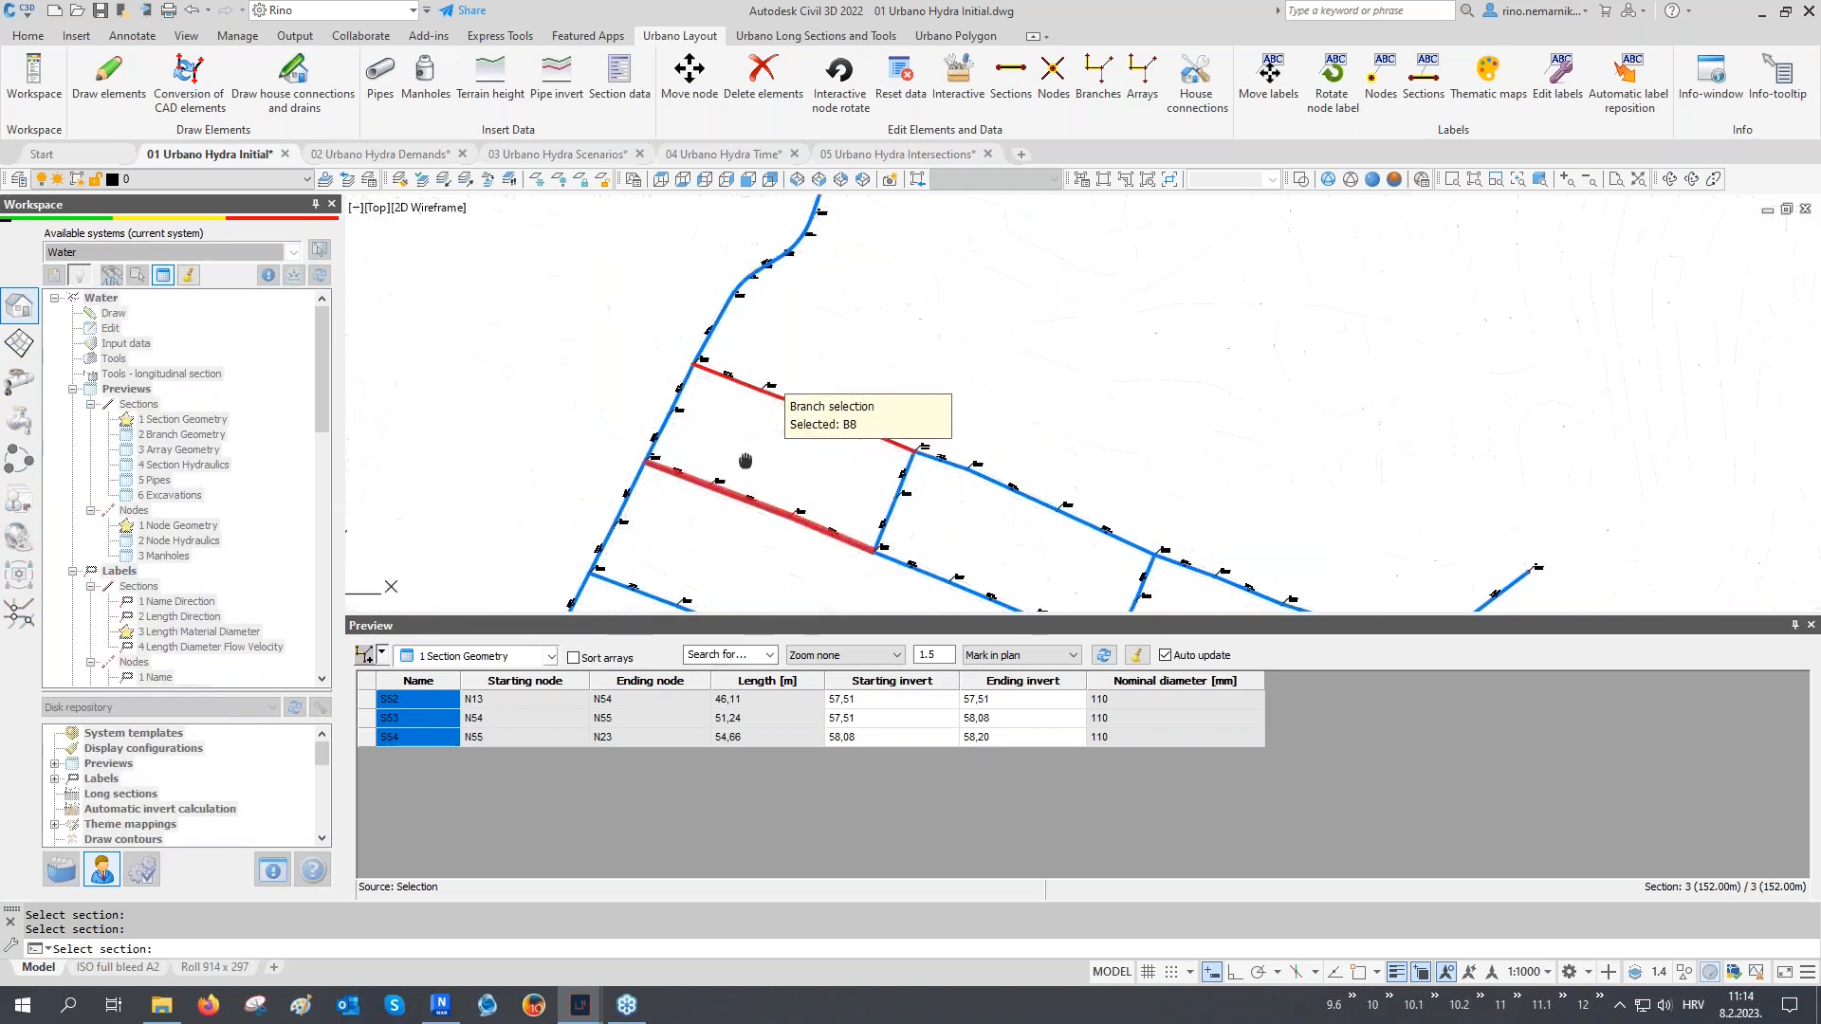
middle_drag(721, 455, 606, 418)
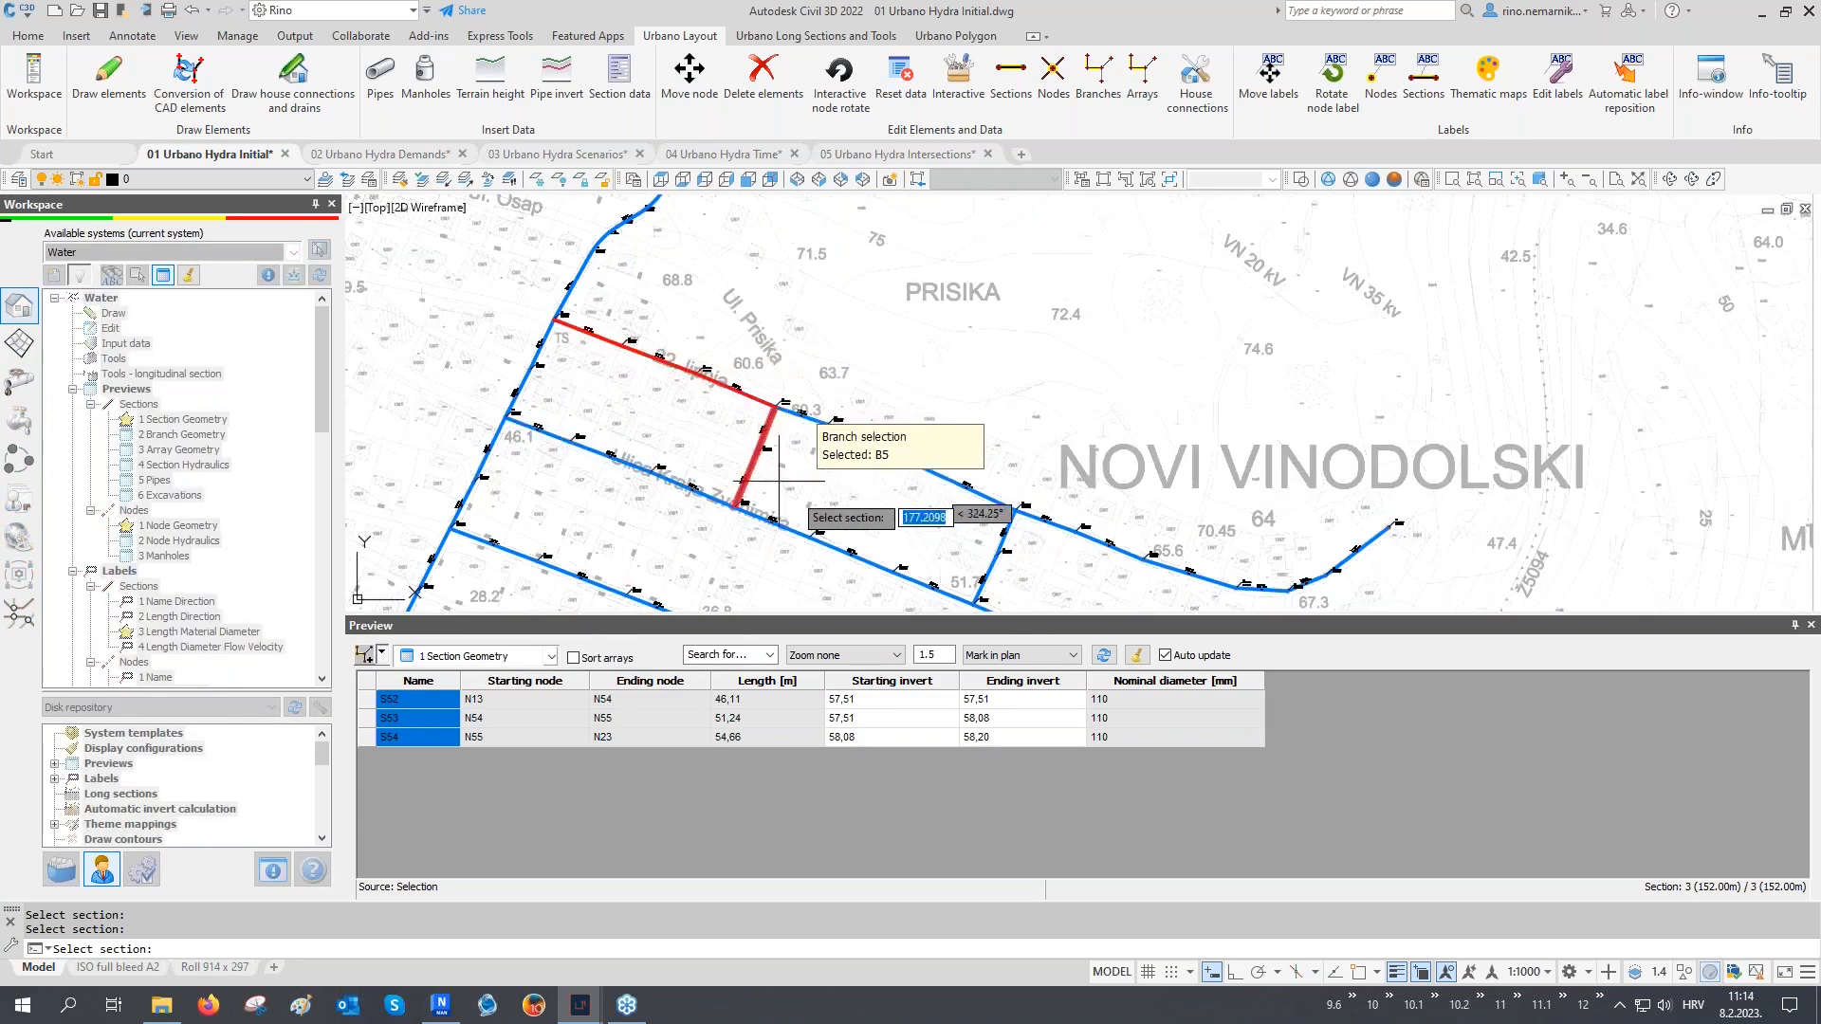
middle_drag(843, 451, 842, 410)
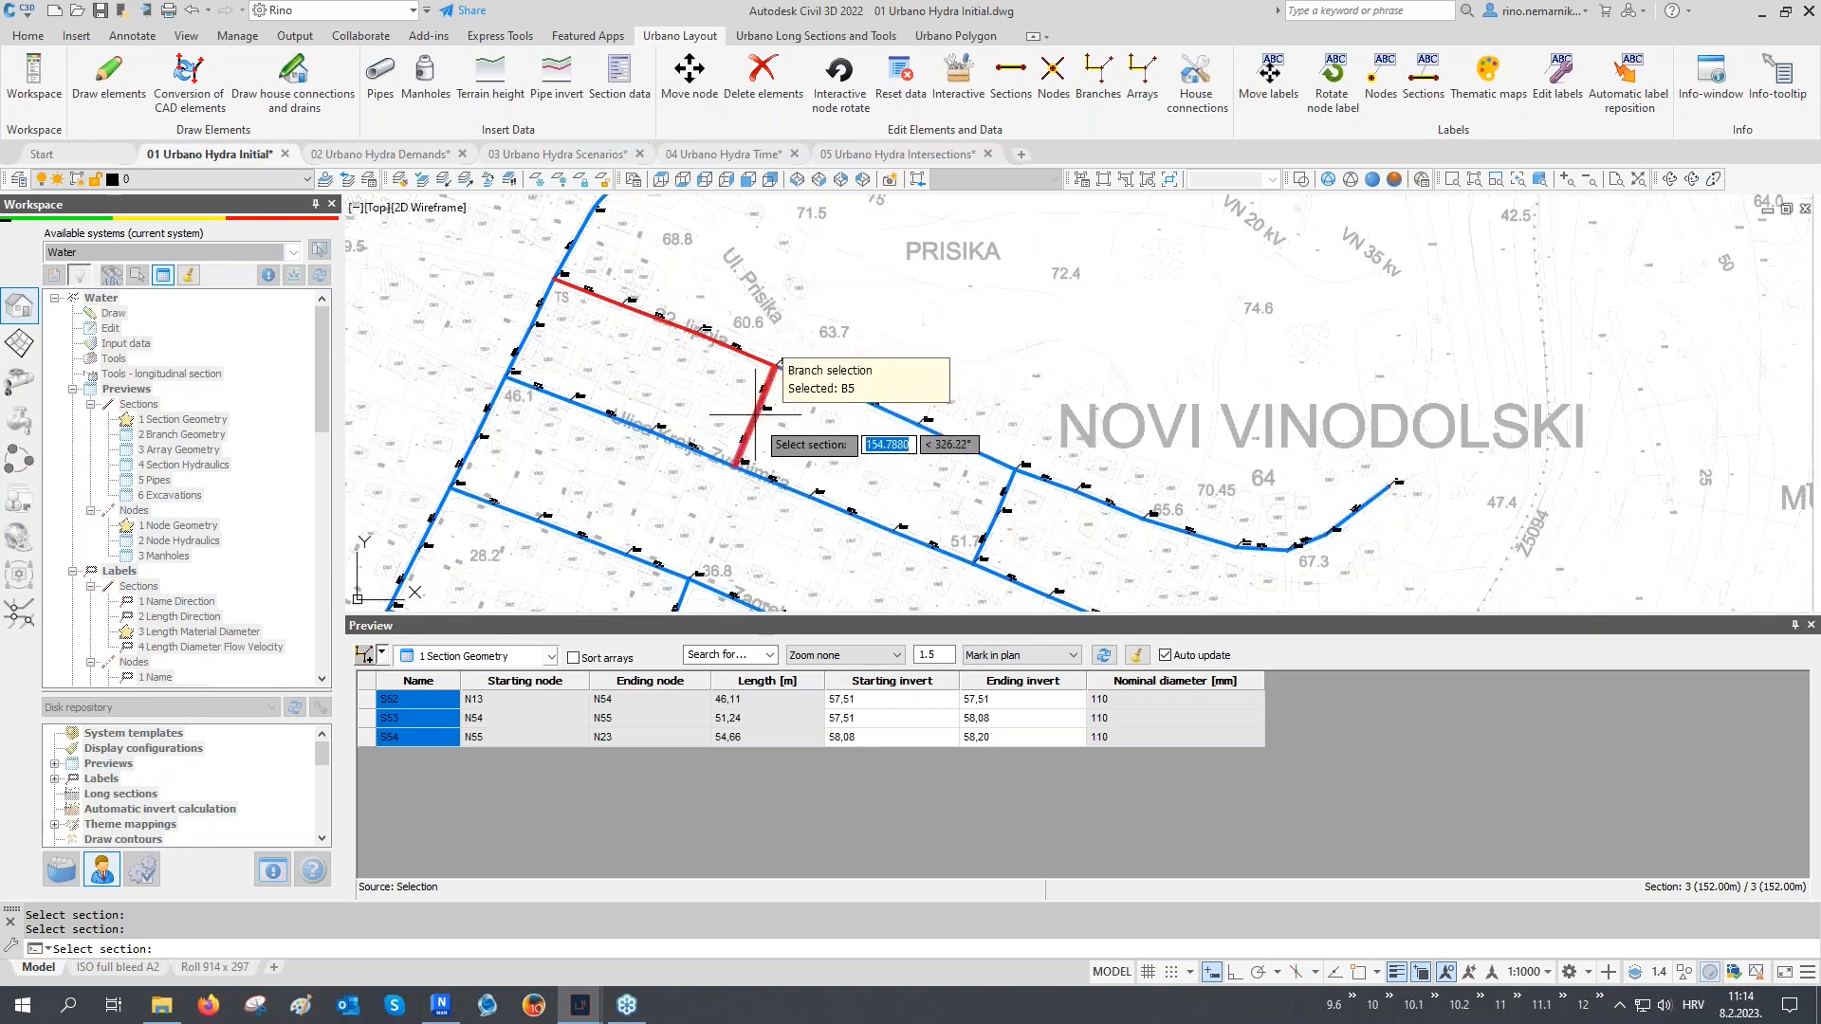
scroll(861, 431, down, 2)
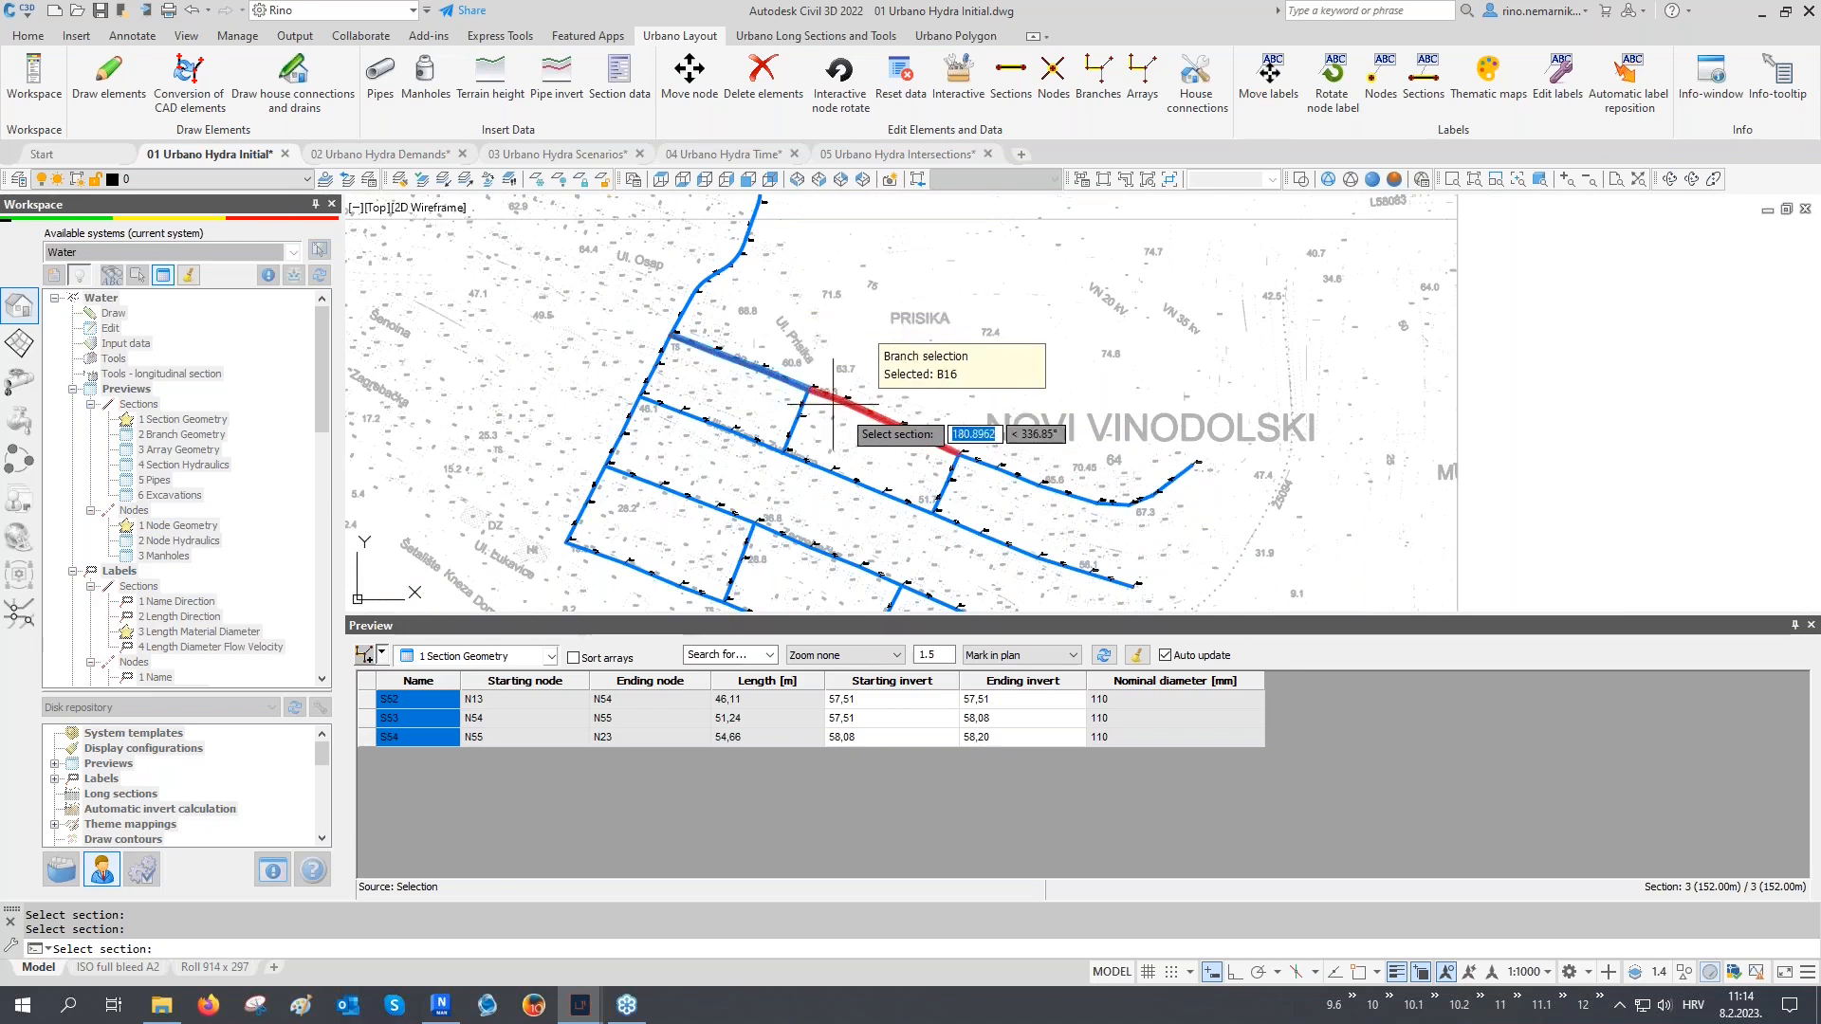
click(1003, 465)
drag(434, 704, 450, 885)
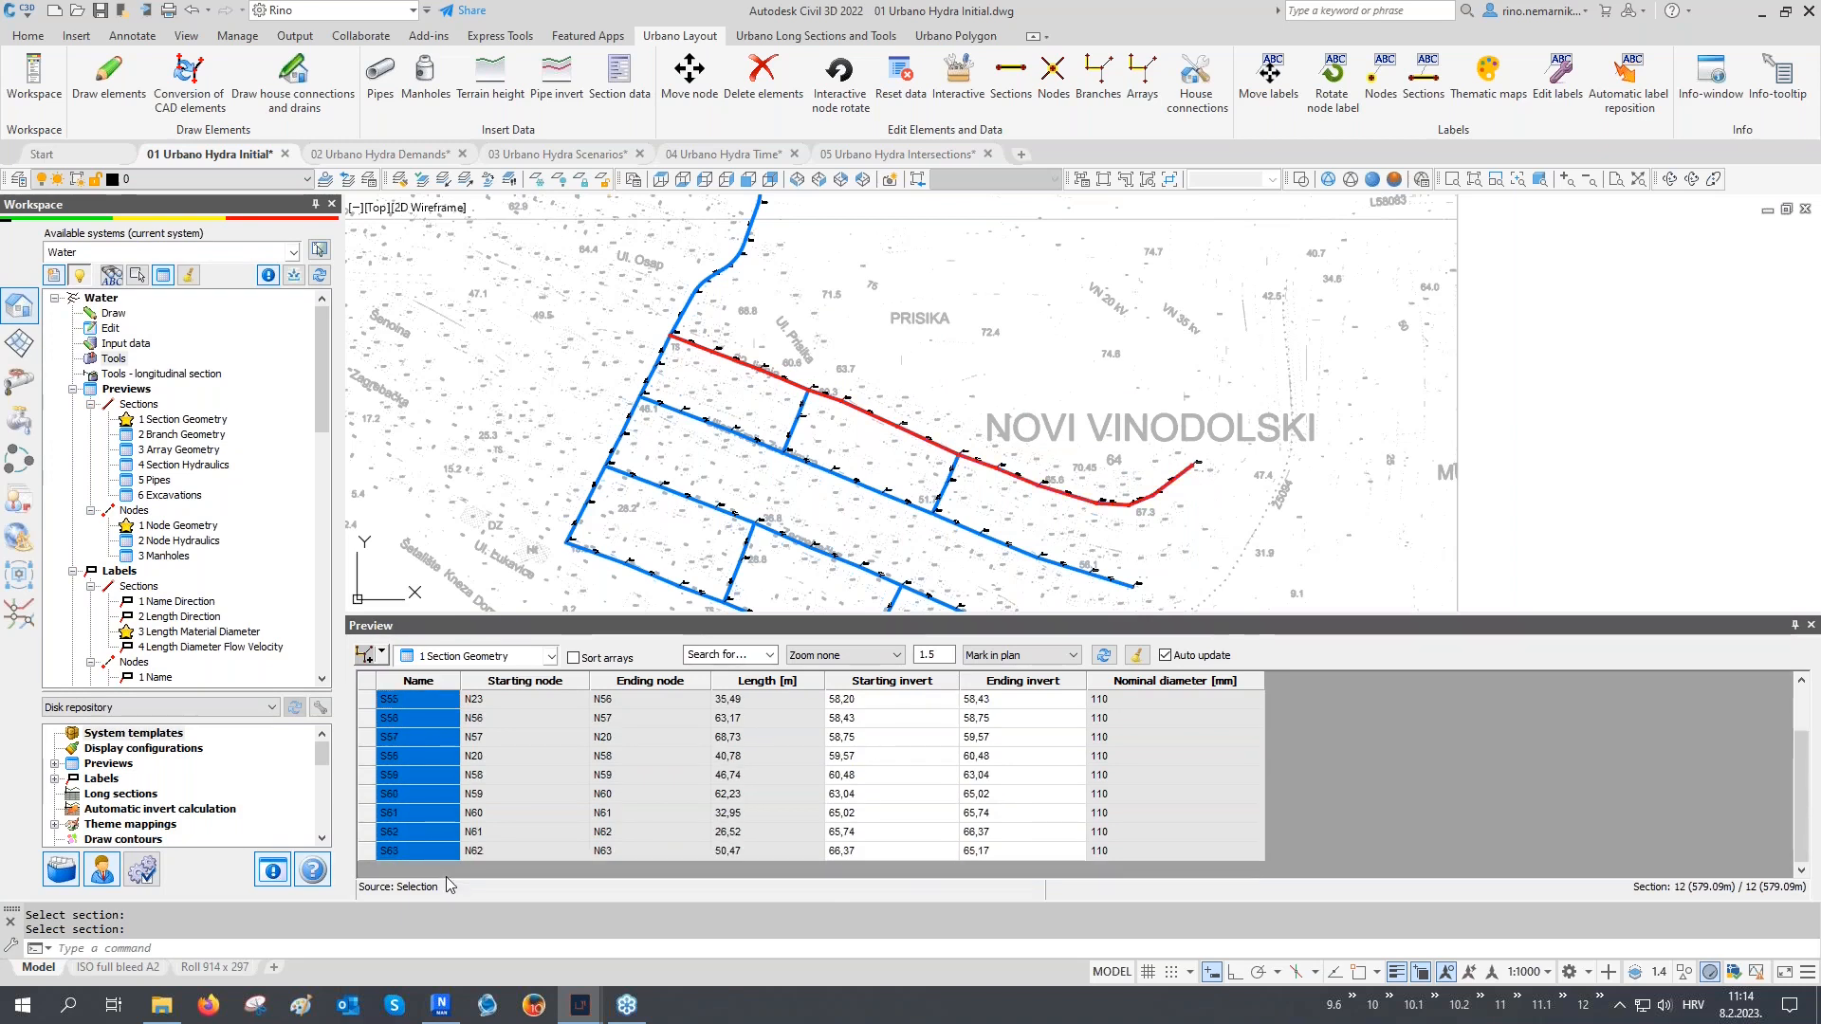
Switch the preview to 2 Branch Geometry and mark branches B9, B16 and B14 one by one in the plan
click(451, 658)
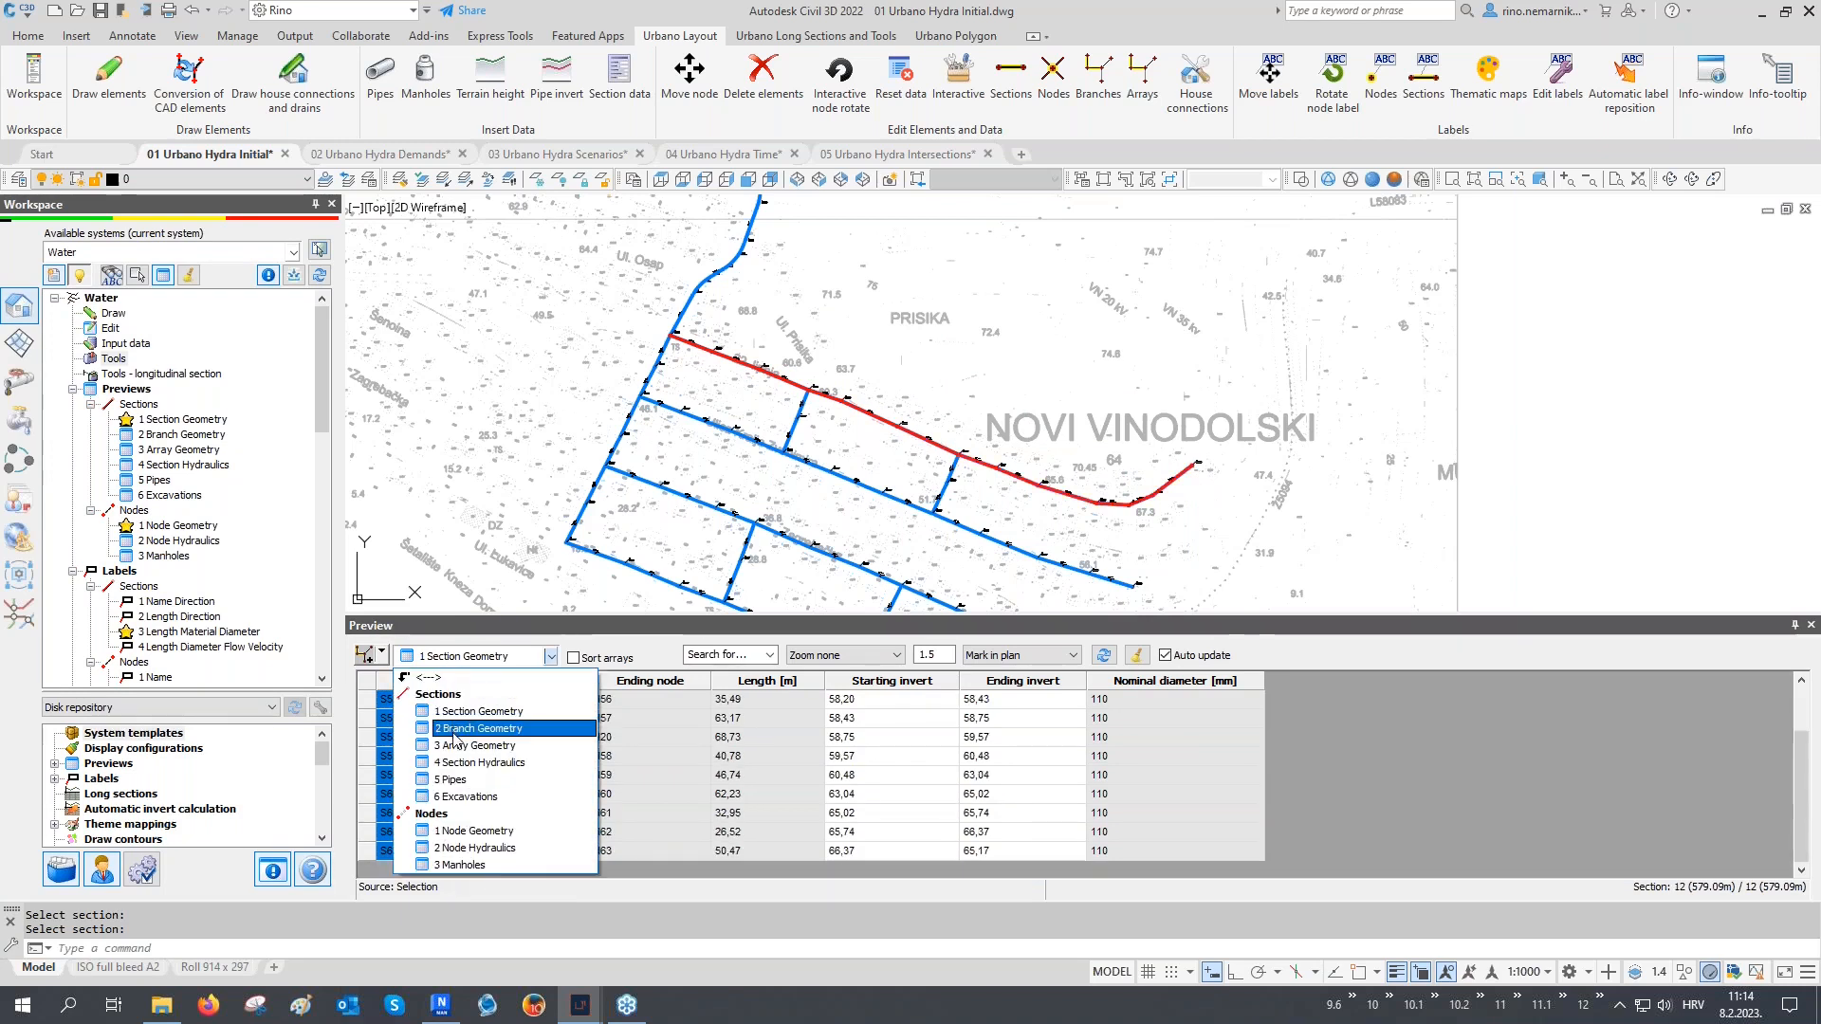
click(456, 729)
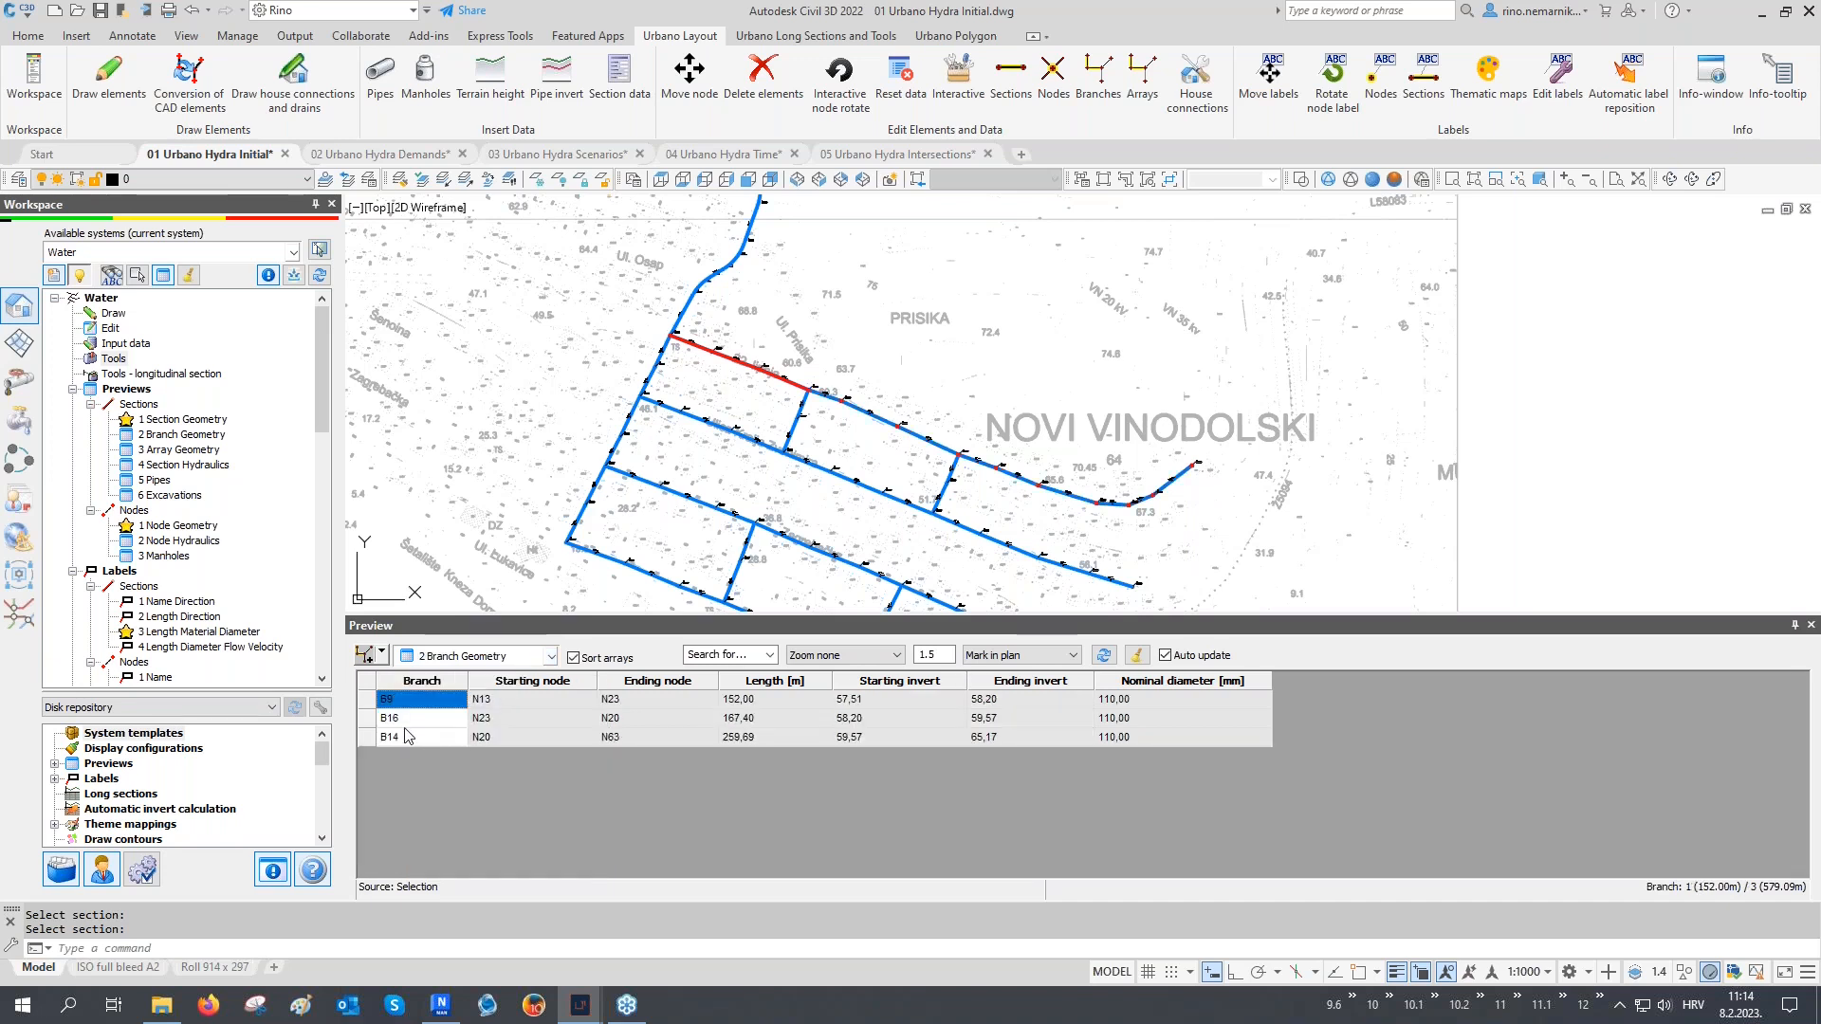
click(371, 702)
click(371, 721)
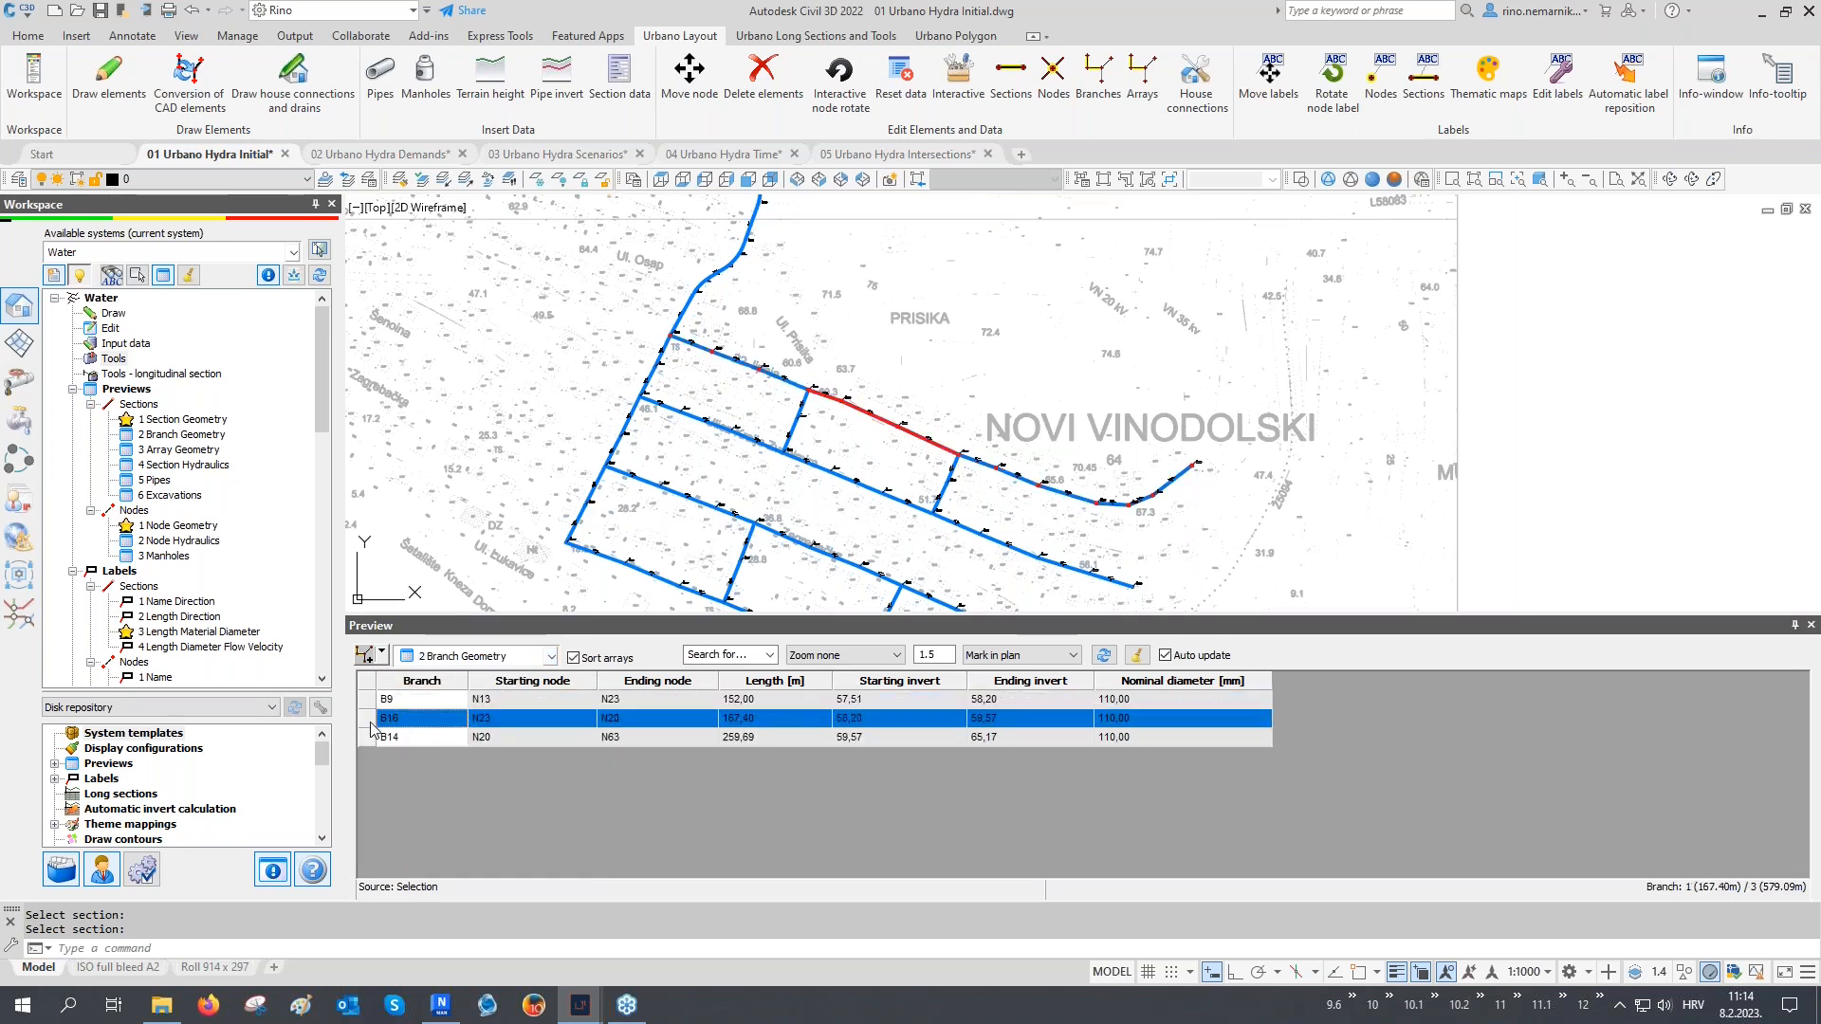
click(371, 739)
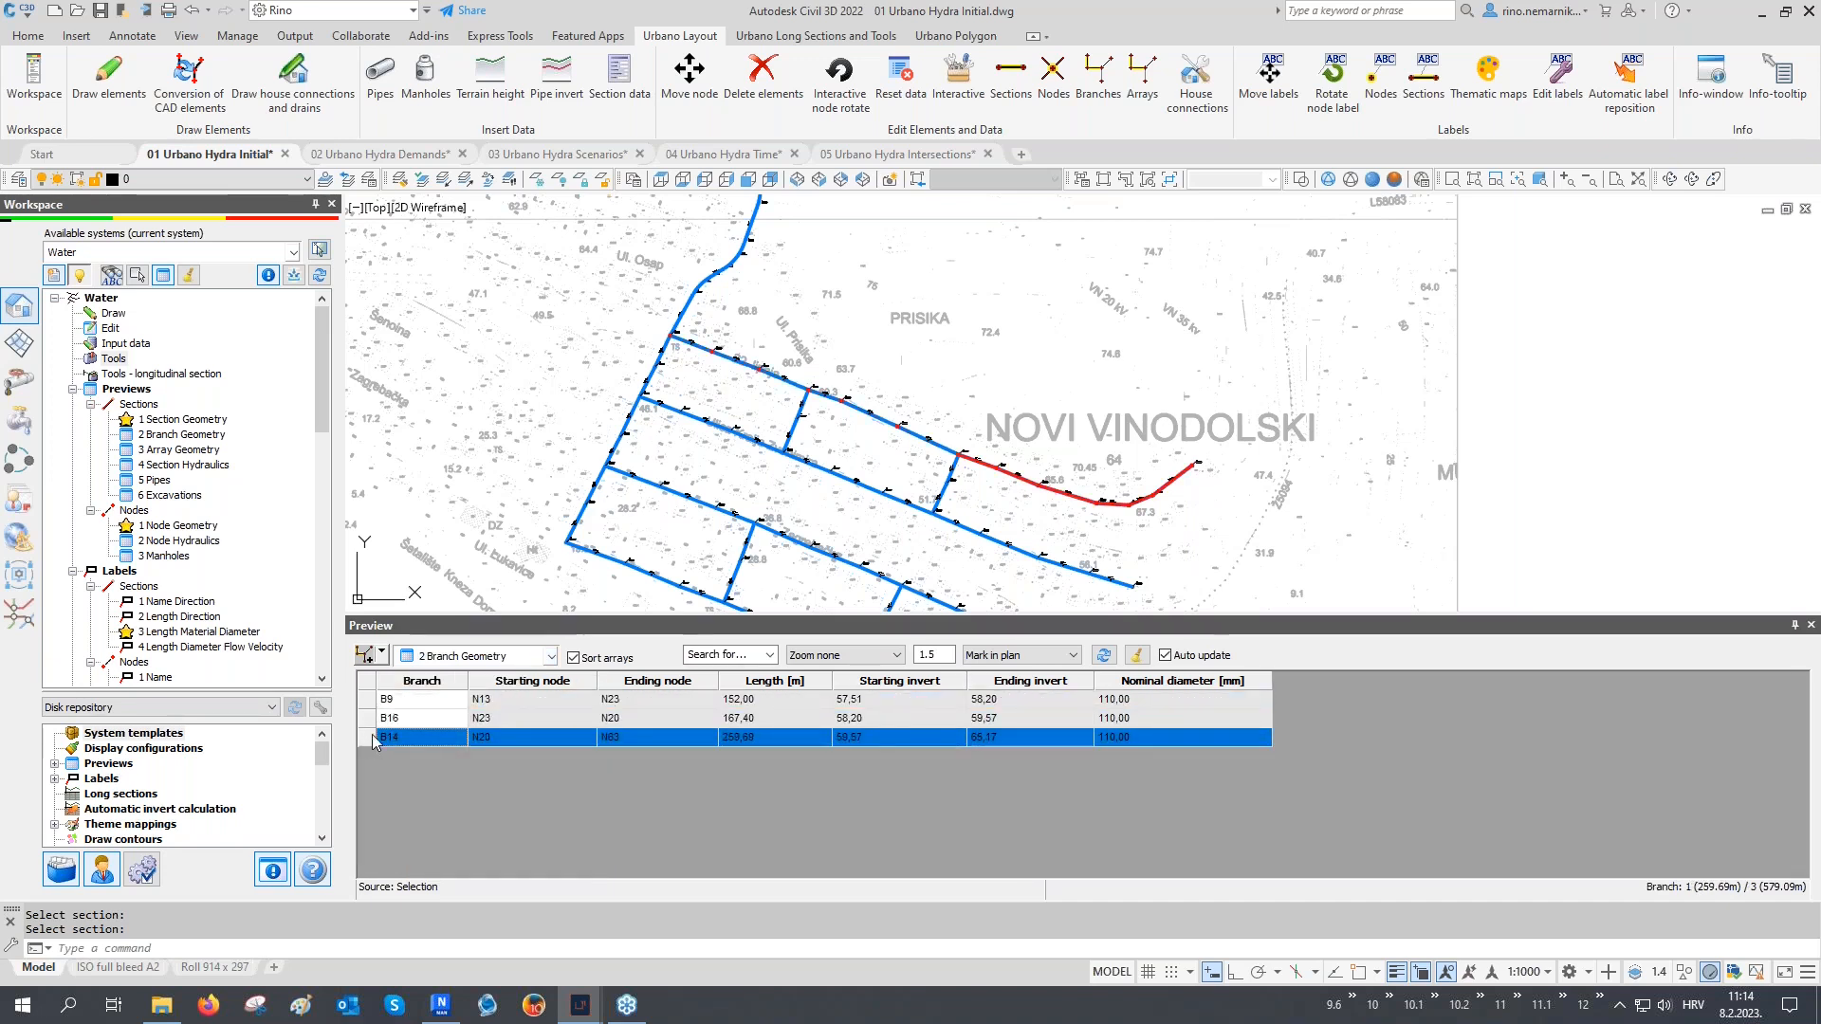
Load arrays A9 and A8 into the preview by array selection and mark all their branches in the plan
click(386, 659)
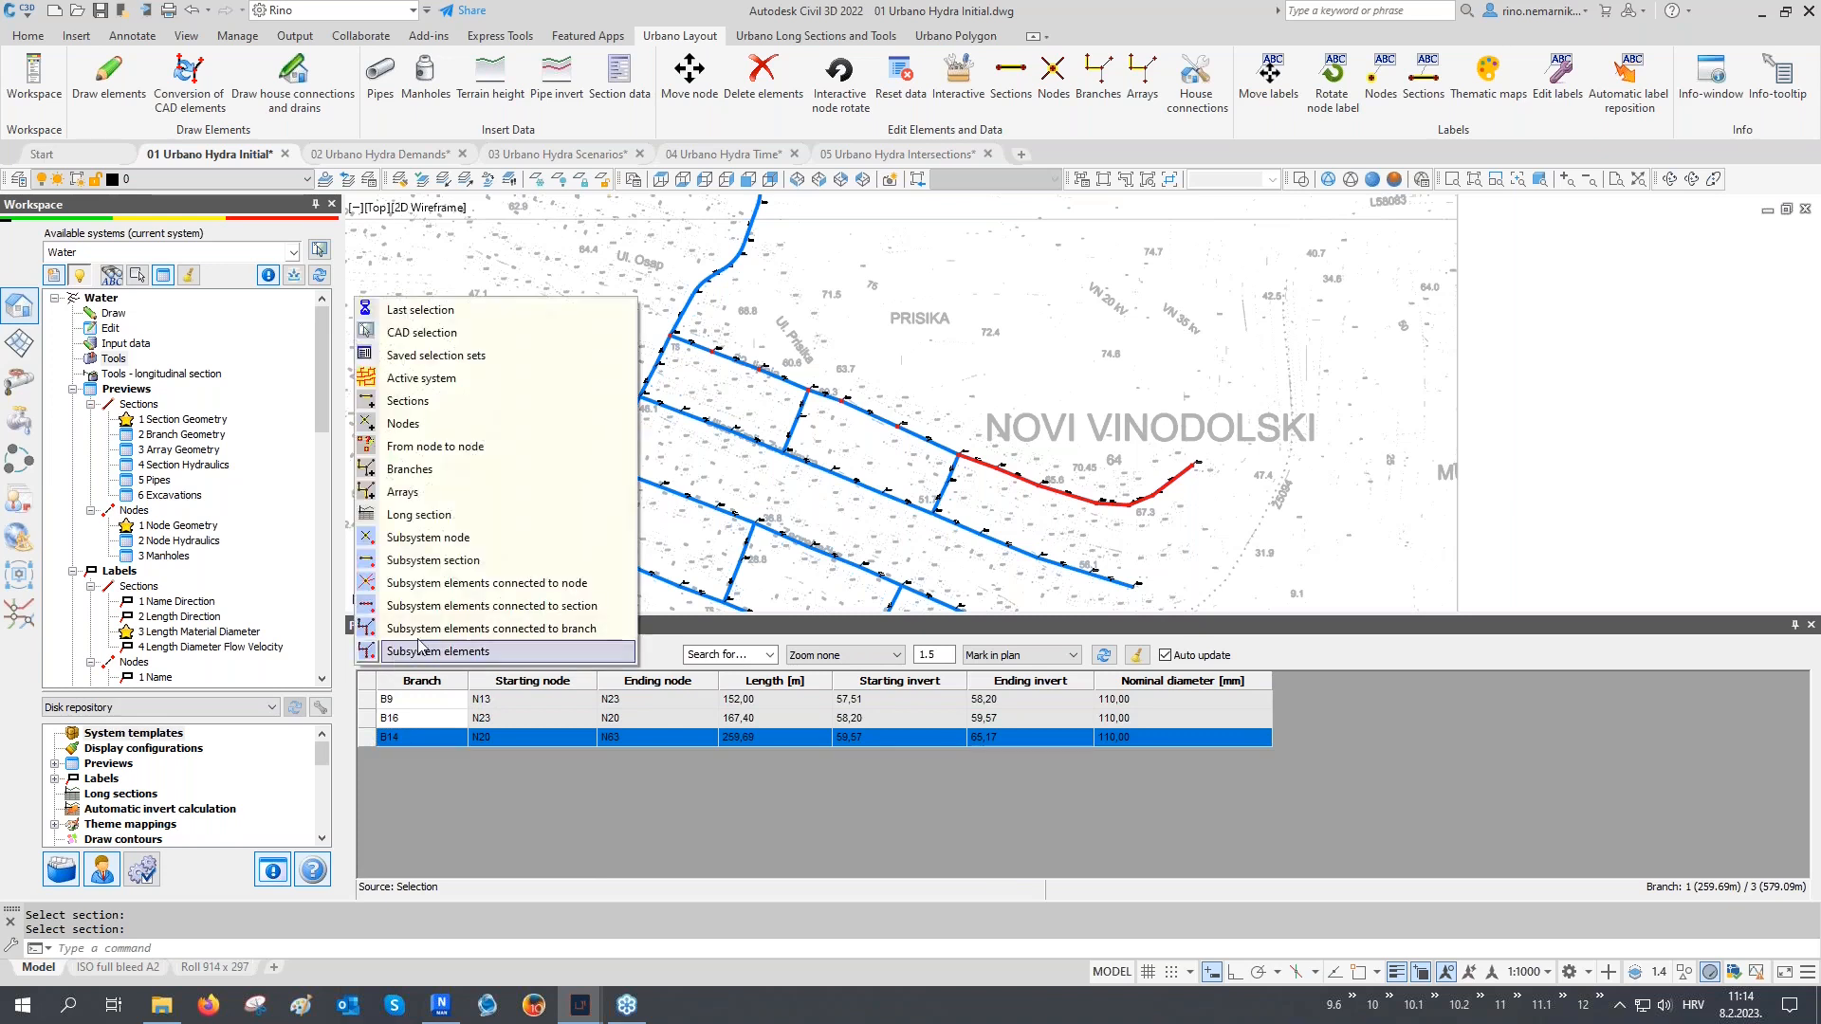
click(442, 494)
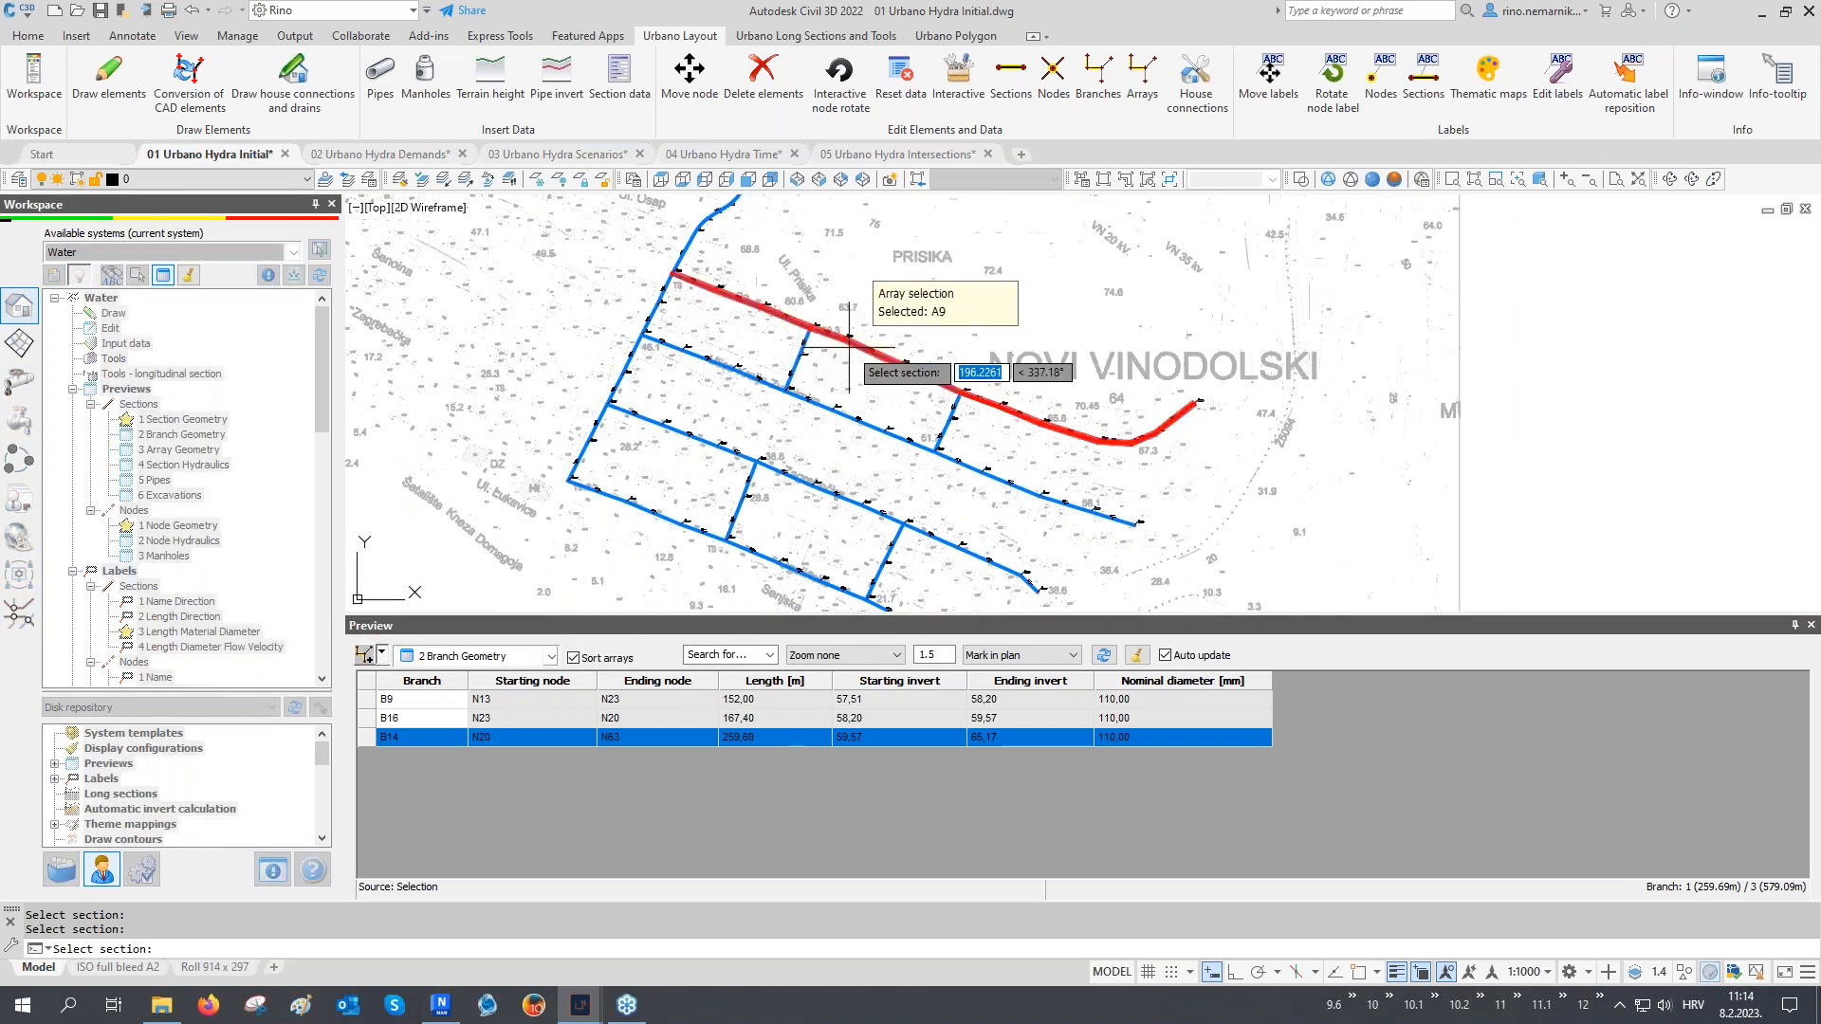
mouse_move(836, 410)
middle_down()
mouse_move(847, 357)
mouse_move(810, 503)
middle_up()
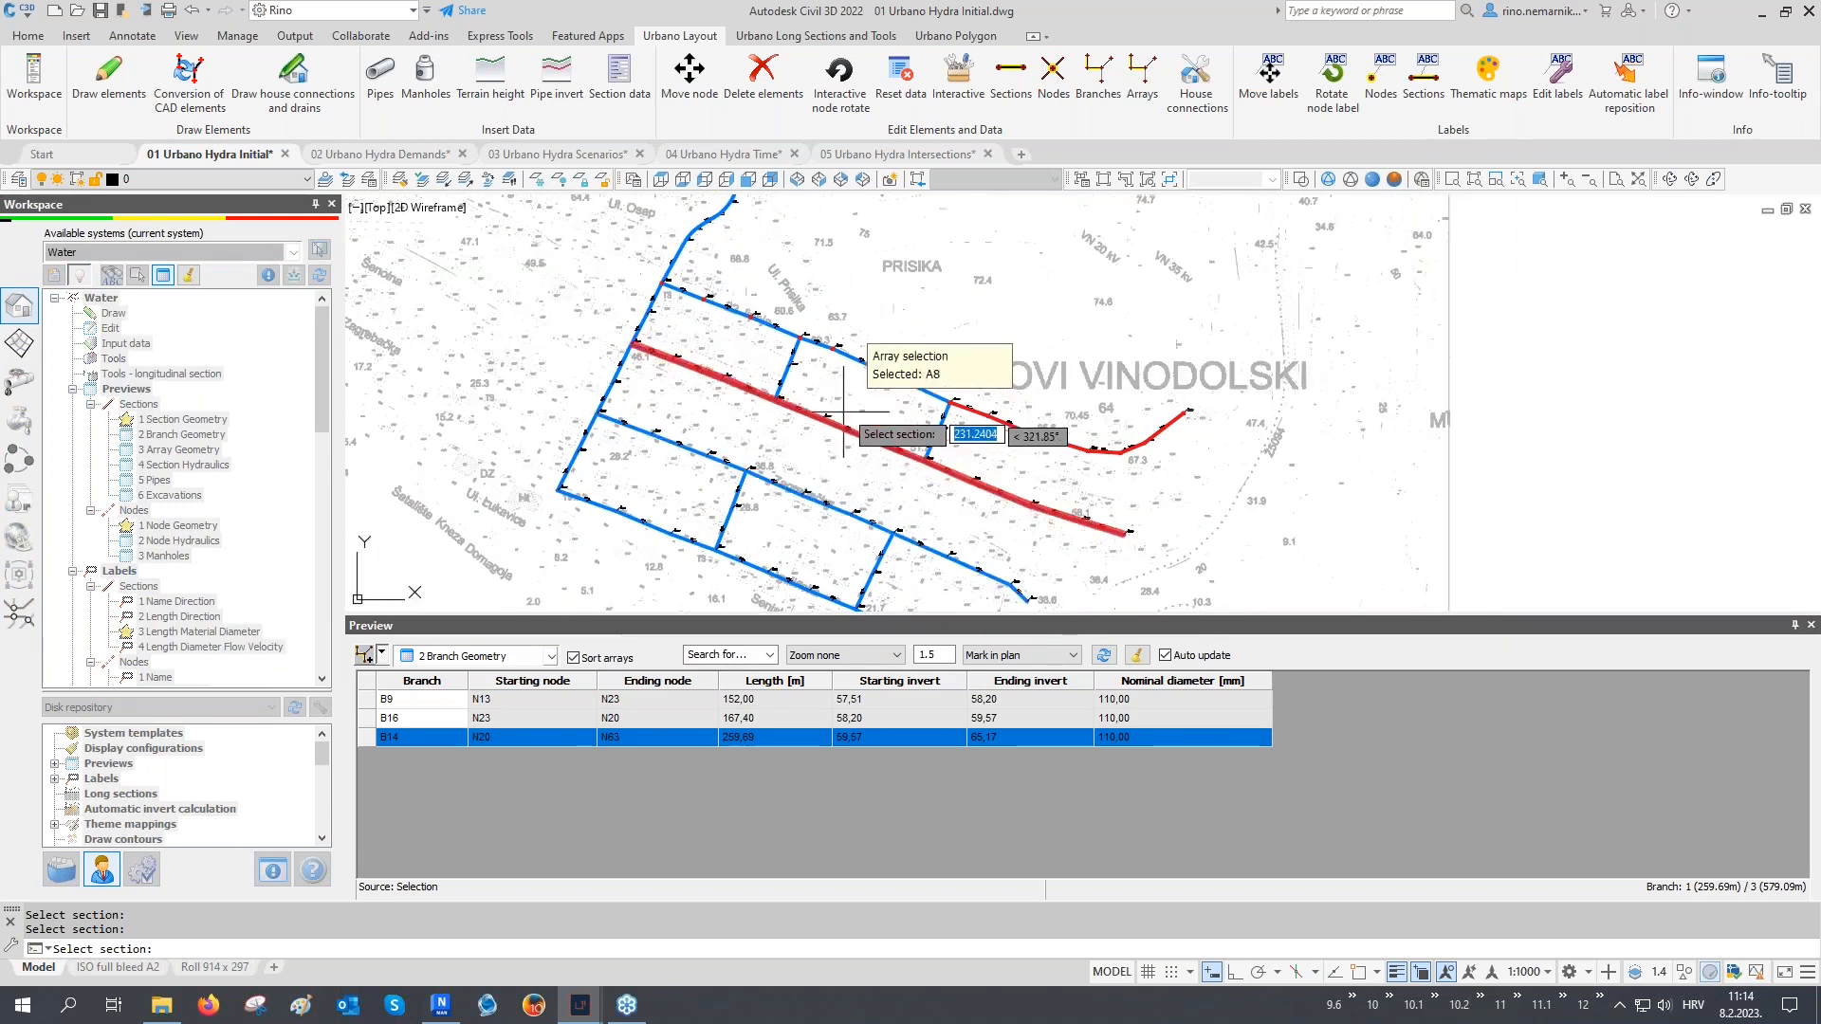
middle_drag(852, 389, 834, 524)
scroll(811, 522, down, 2)
mouse_move(766, 391)
middle_down()
mouse_move(763, 434)
mouse_move(796, 316)
middle_up()
scroll(818, 408, up, 2)
middle_drag(819, 409, 842, 353)
click(863, 371)
click(846, 426)
right_click(846, 427)
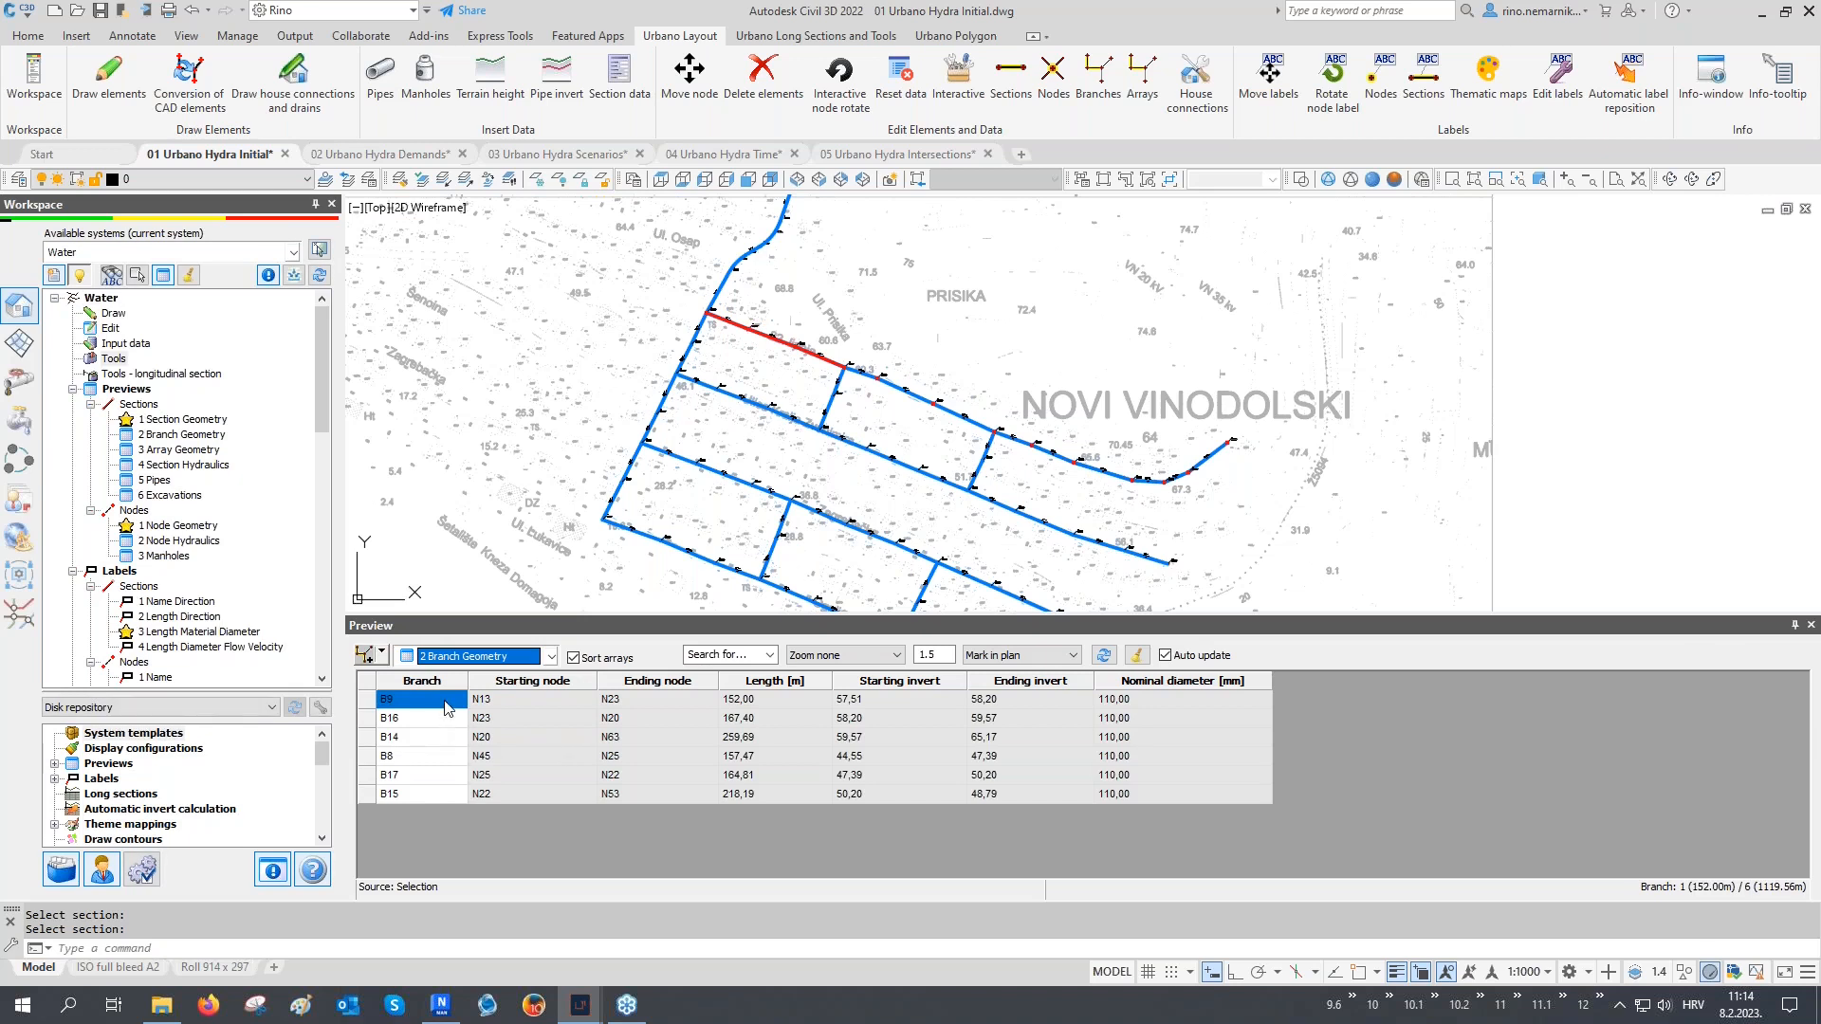
drag(446, 706, 447, 801)
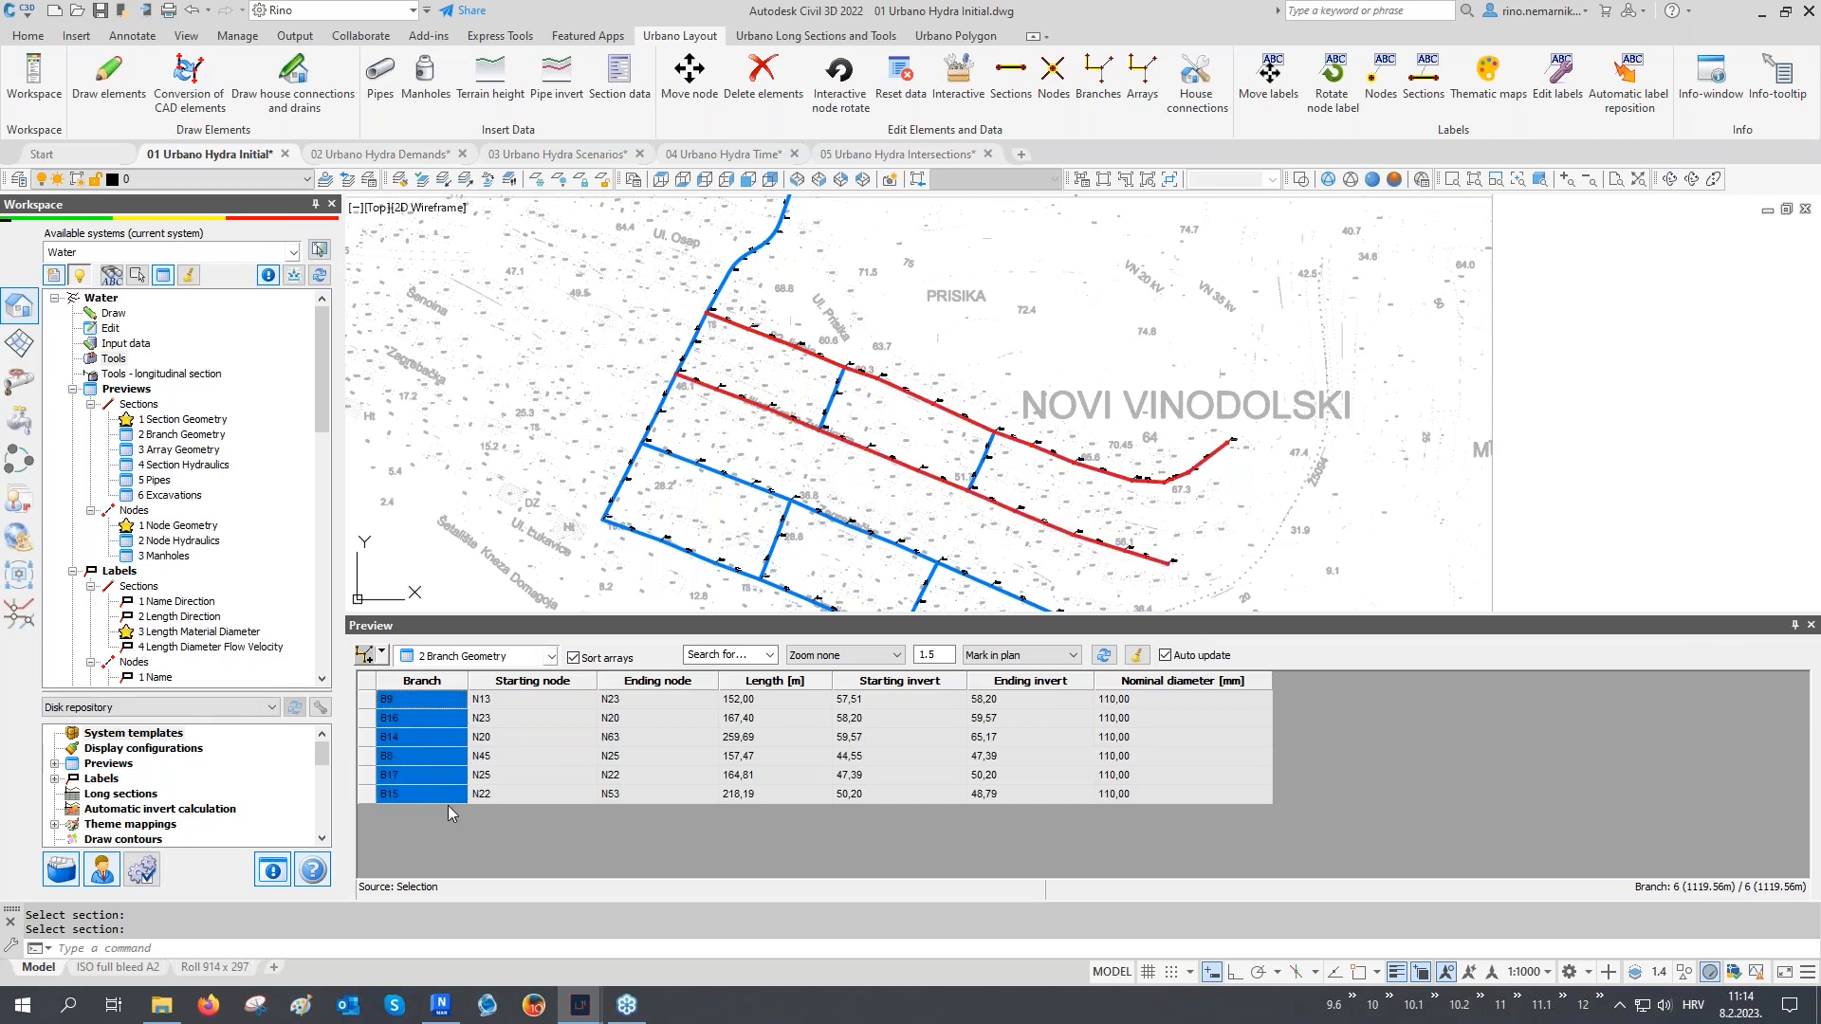
Switch the preview to 3 Array Geometry and mark array A8 in the plan
click(504, 656)
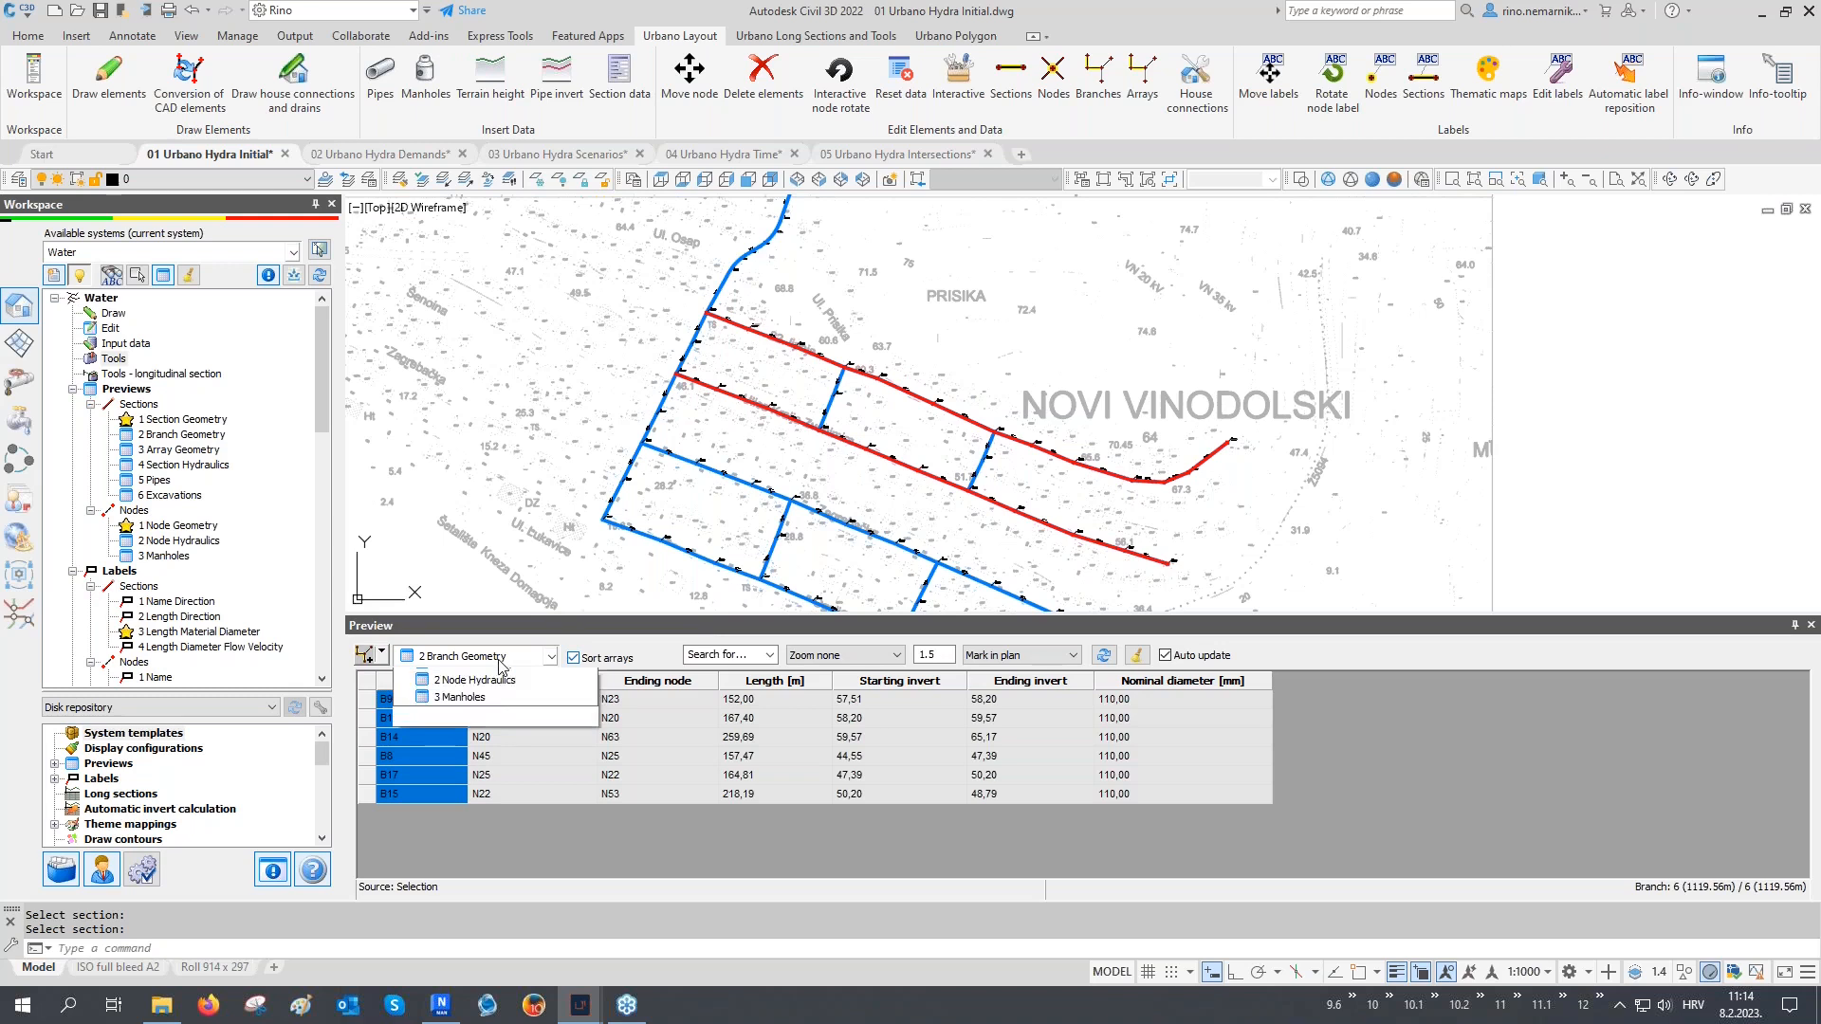
click(501, 746)
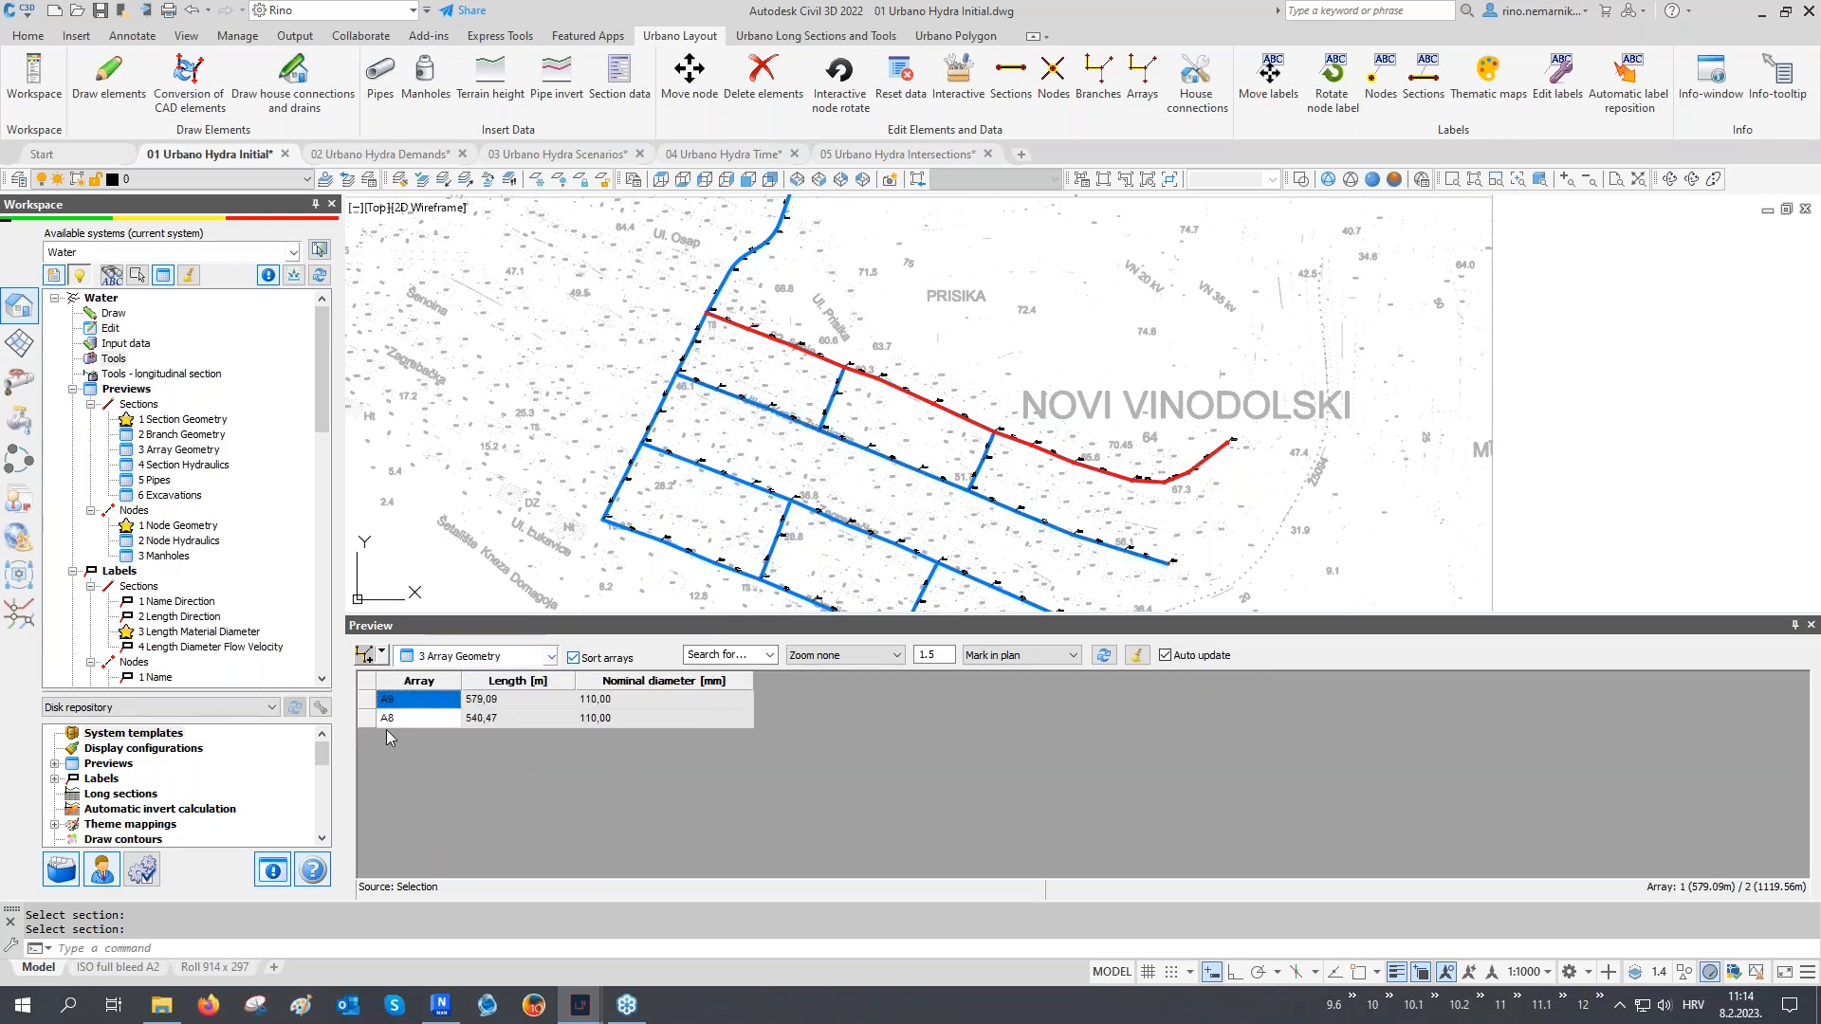
click(368, 719)
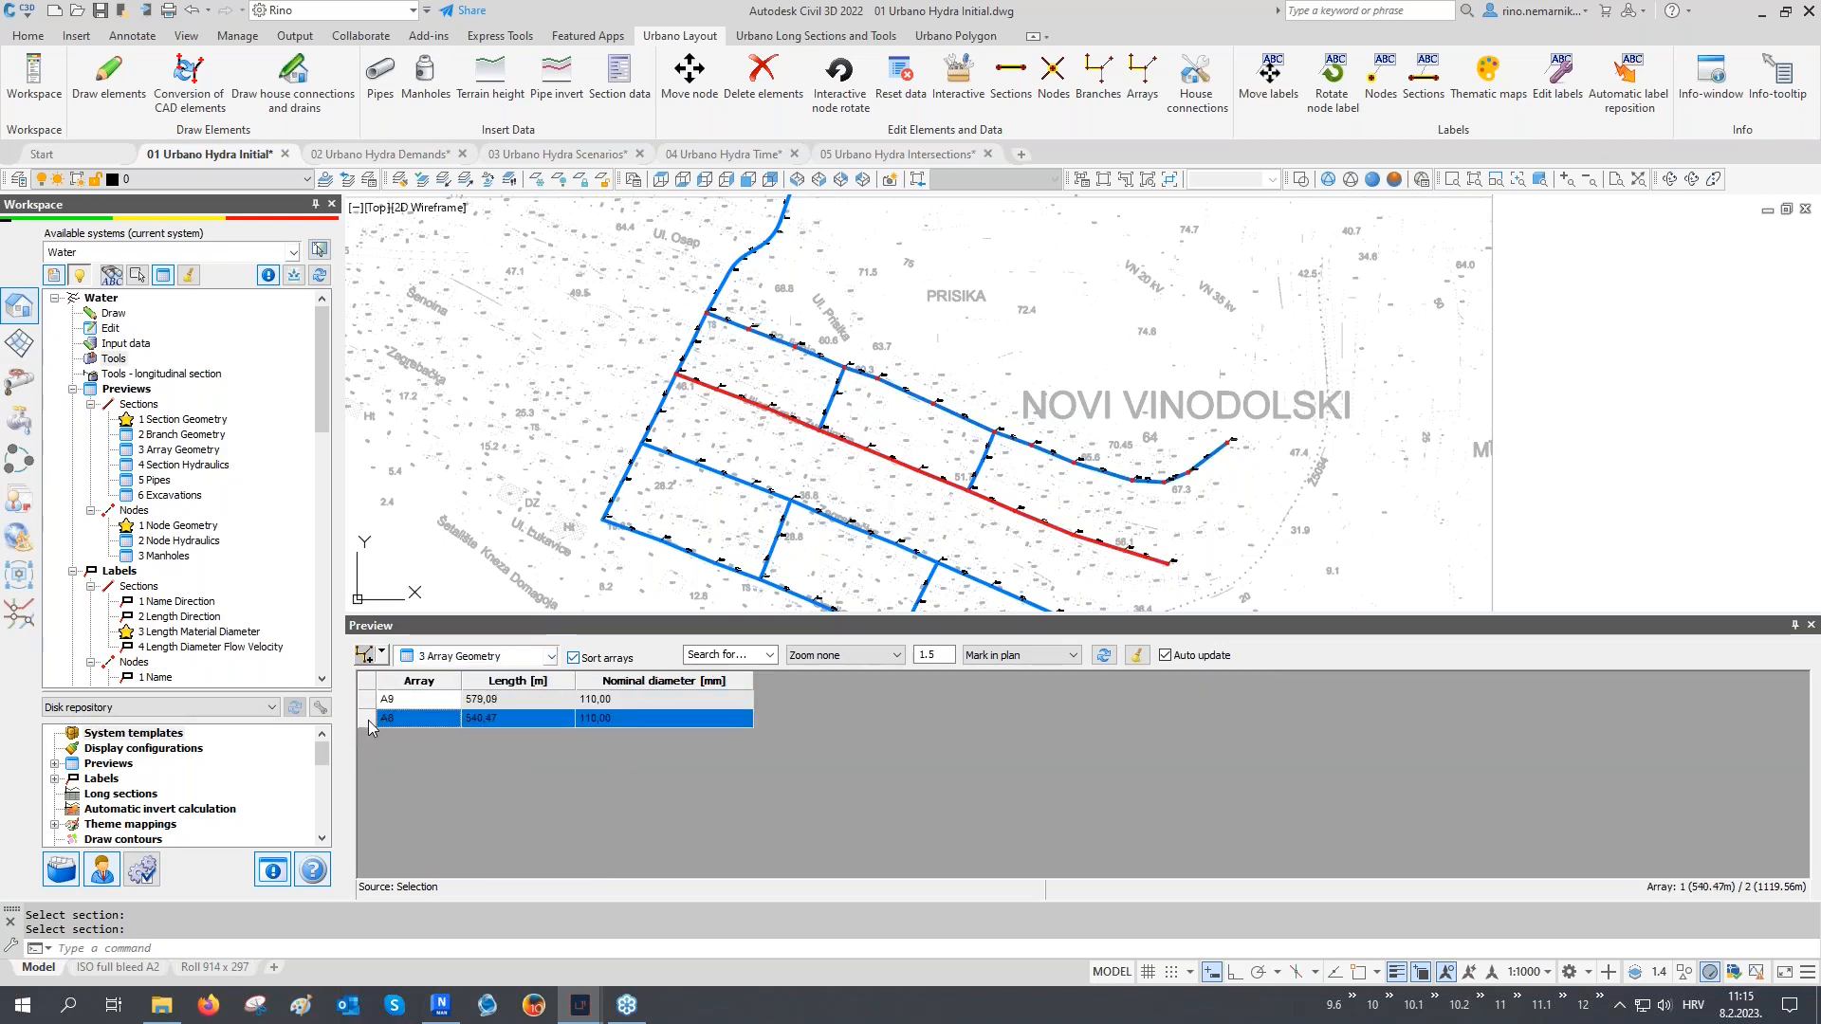
Load the tank pipeline array A1 and the connecting array A10 into the preview, then mark A10 in the plan
click(364, 655)
scroll(629, 479, down, 2)
middle_drag(628, 479, 656, 509)
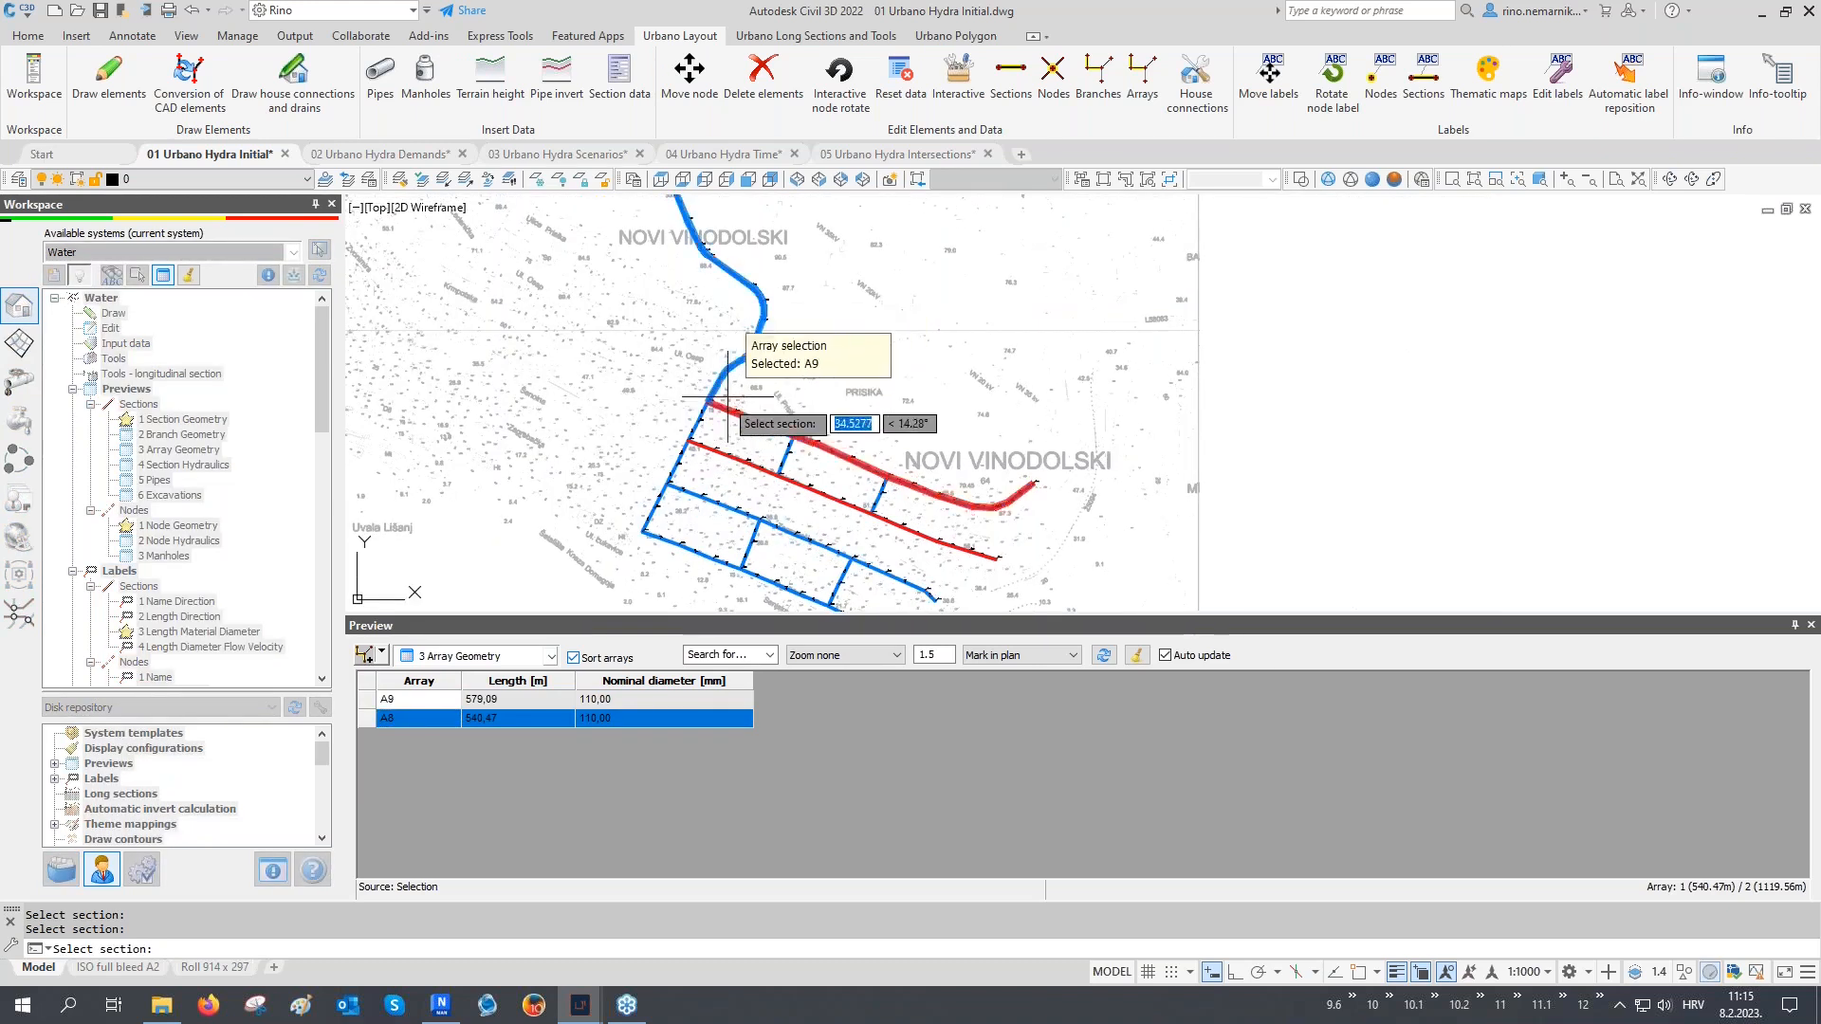
click(685, 426)
right_click(685, 427)
middle_drag(741, 429, 846, 468)
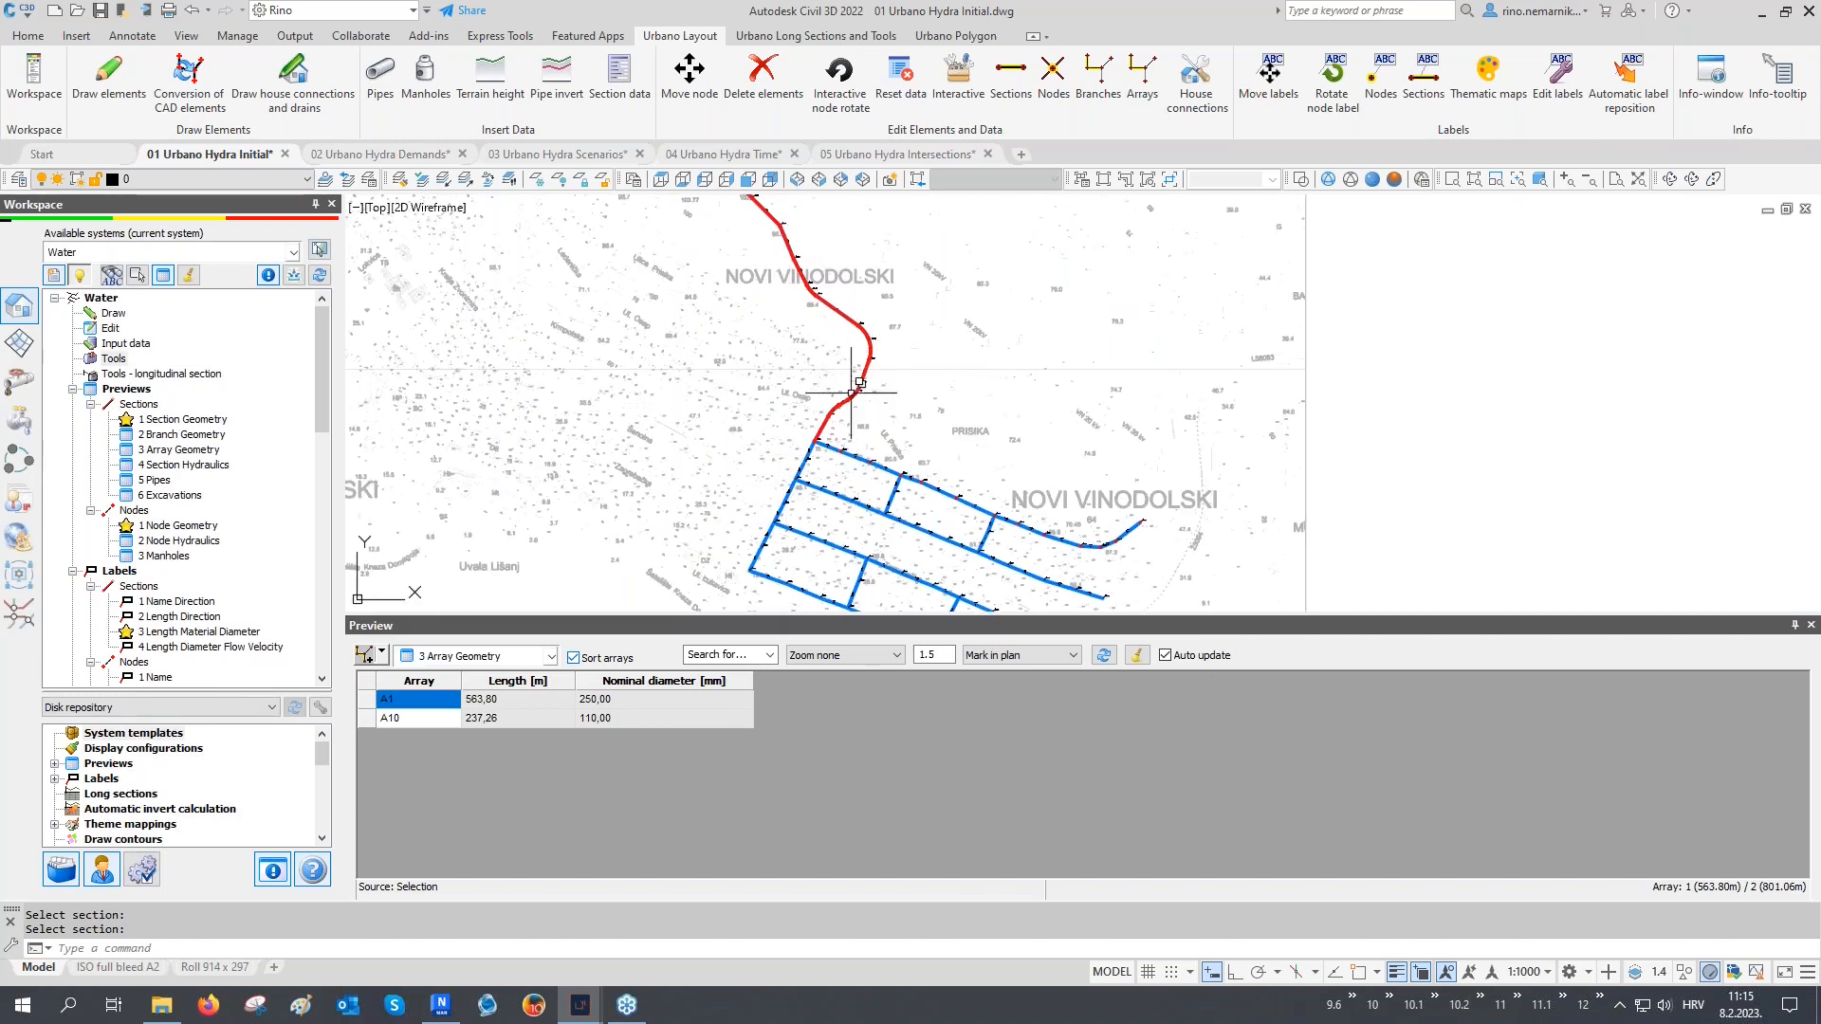
click(423, 721)
middle_drag(695, 523, 663, 498)
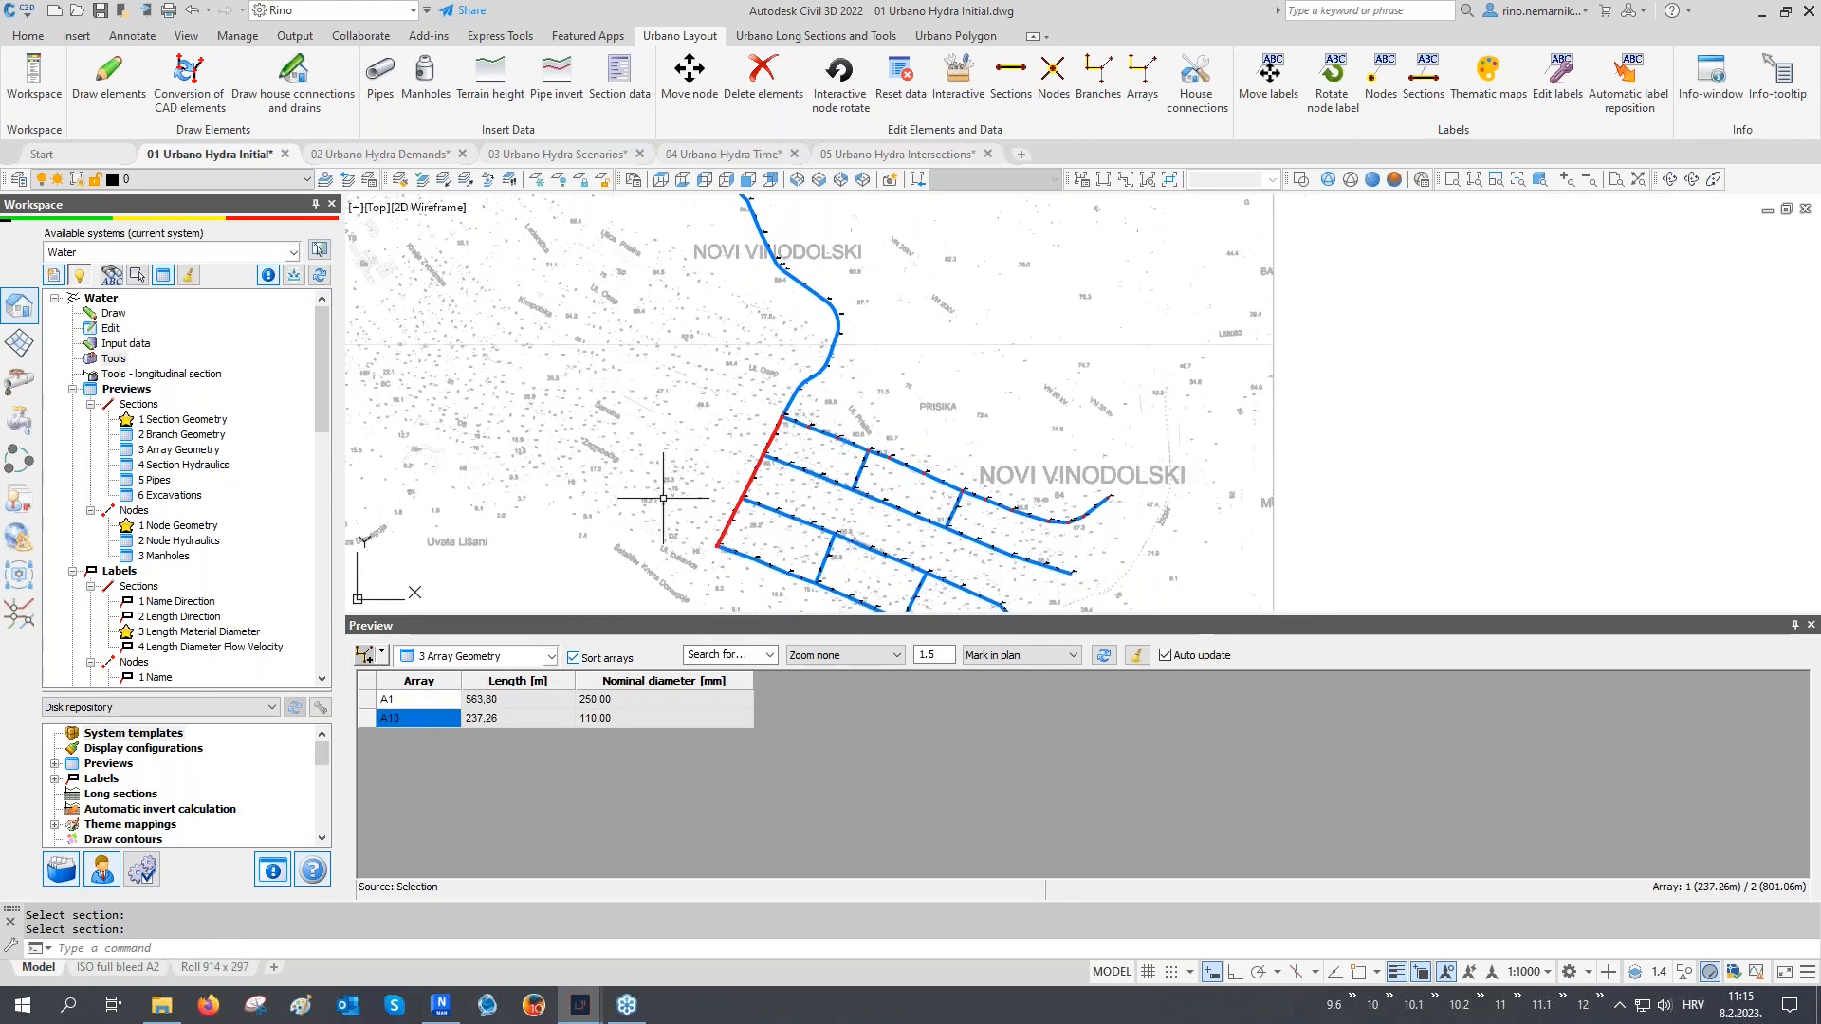
Regenerate the drawing and merge arrays A1 and A10 into a single array named A1
text(re)
key(Return)
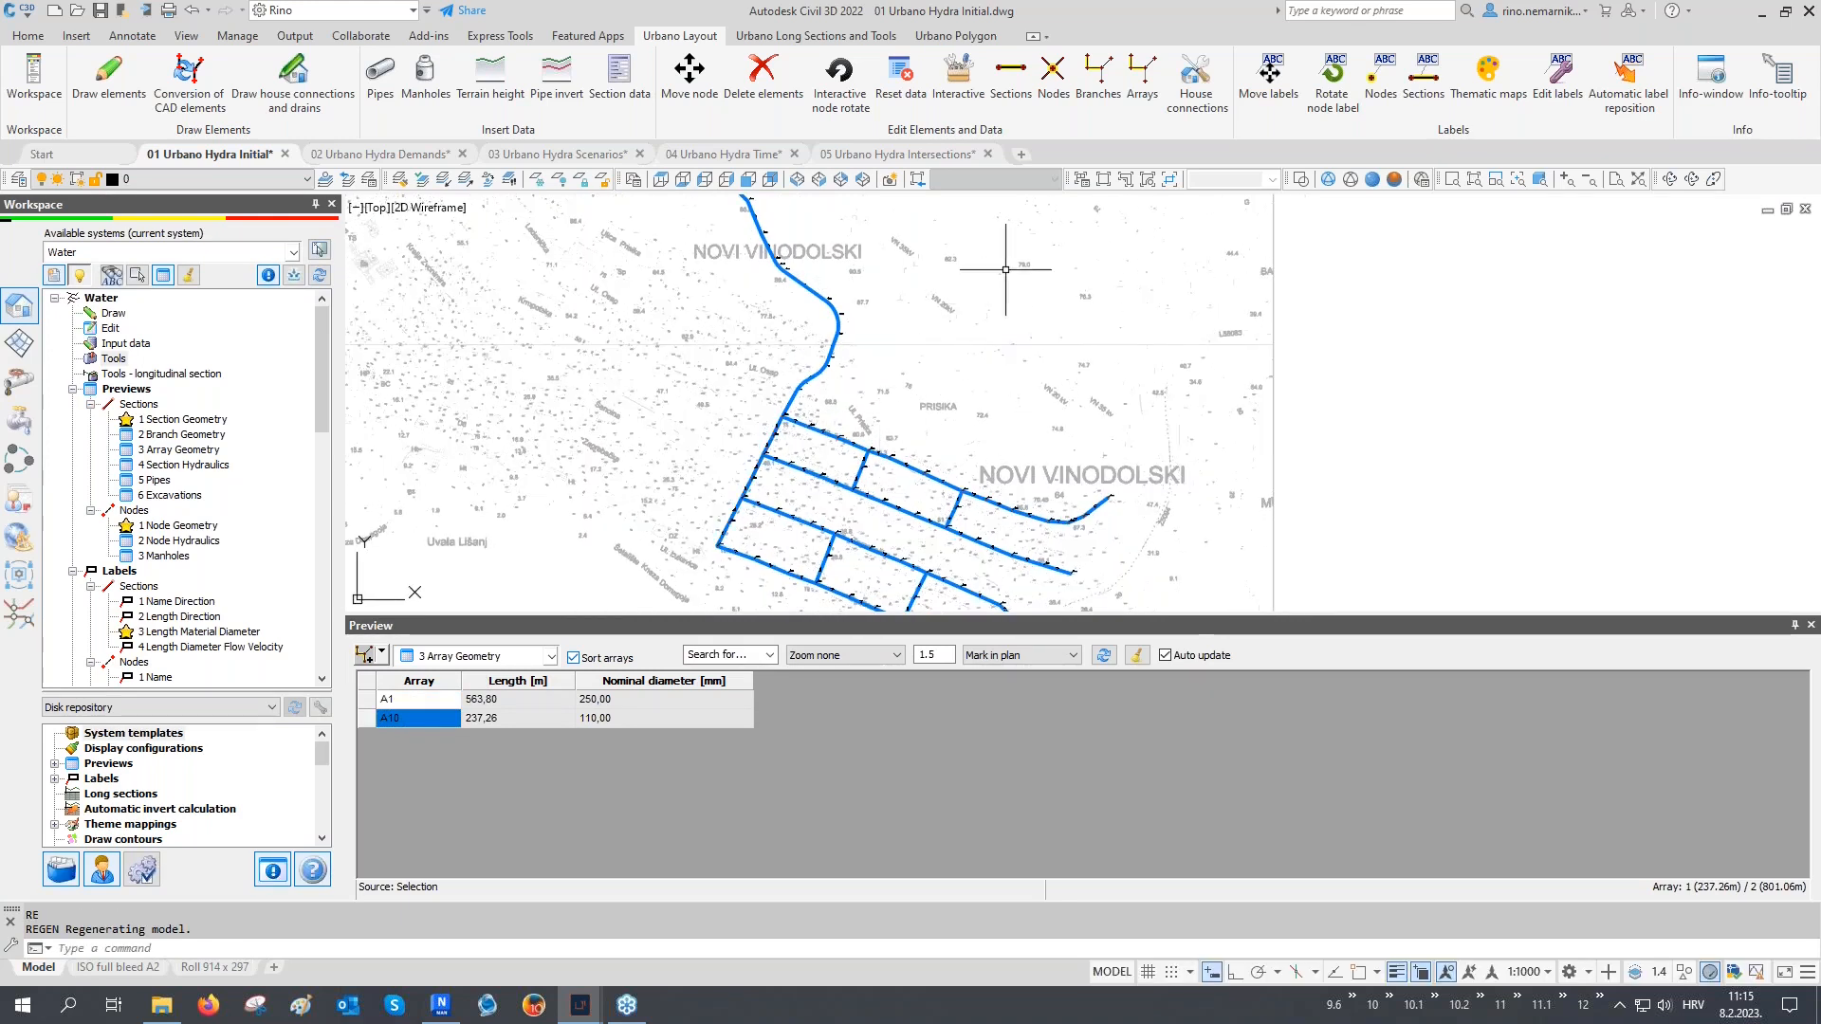
click(1142, 80)
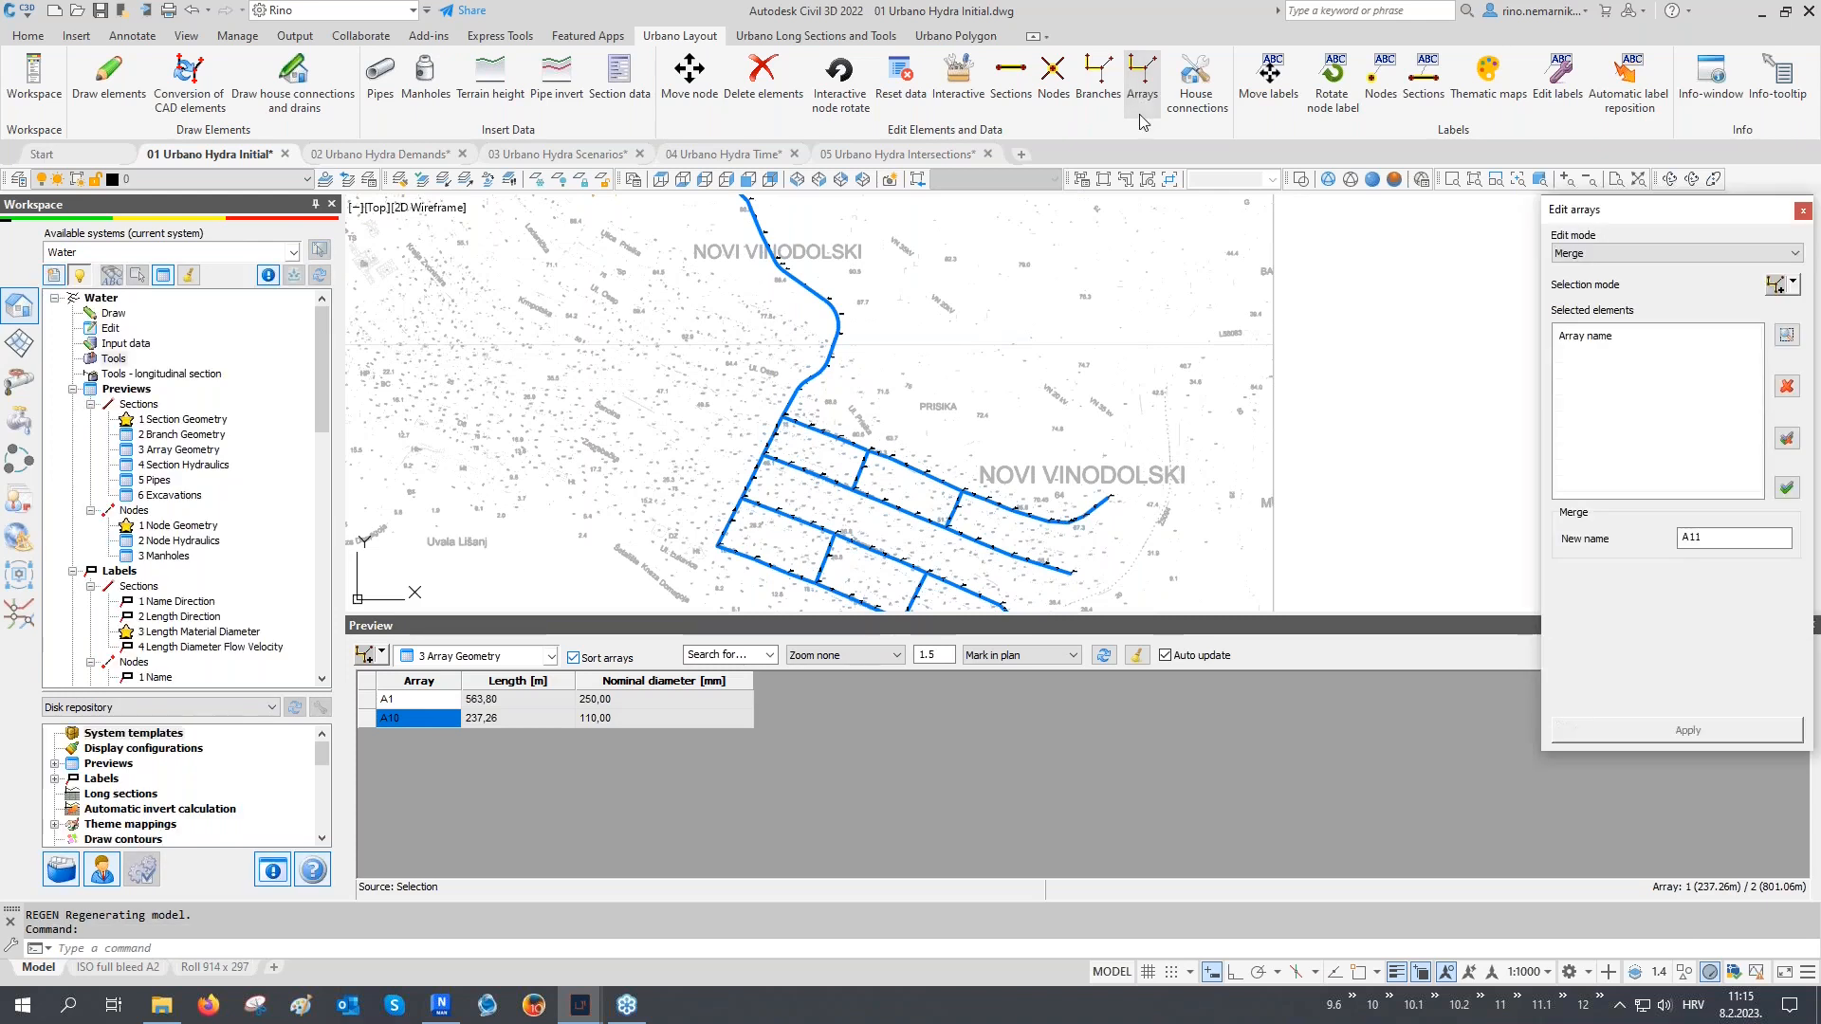
click(1776, 284)
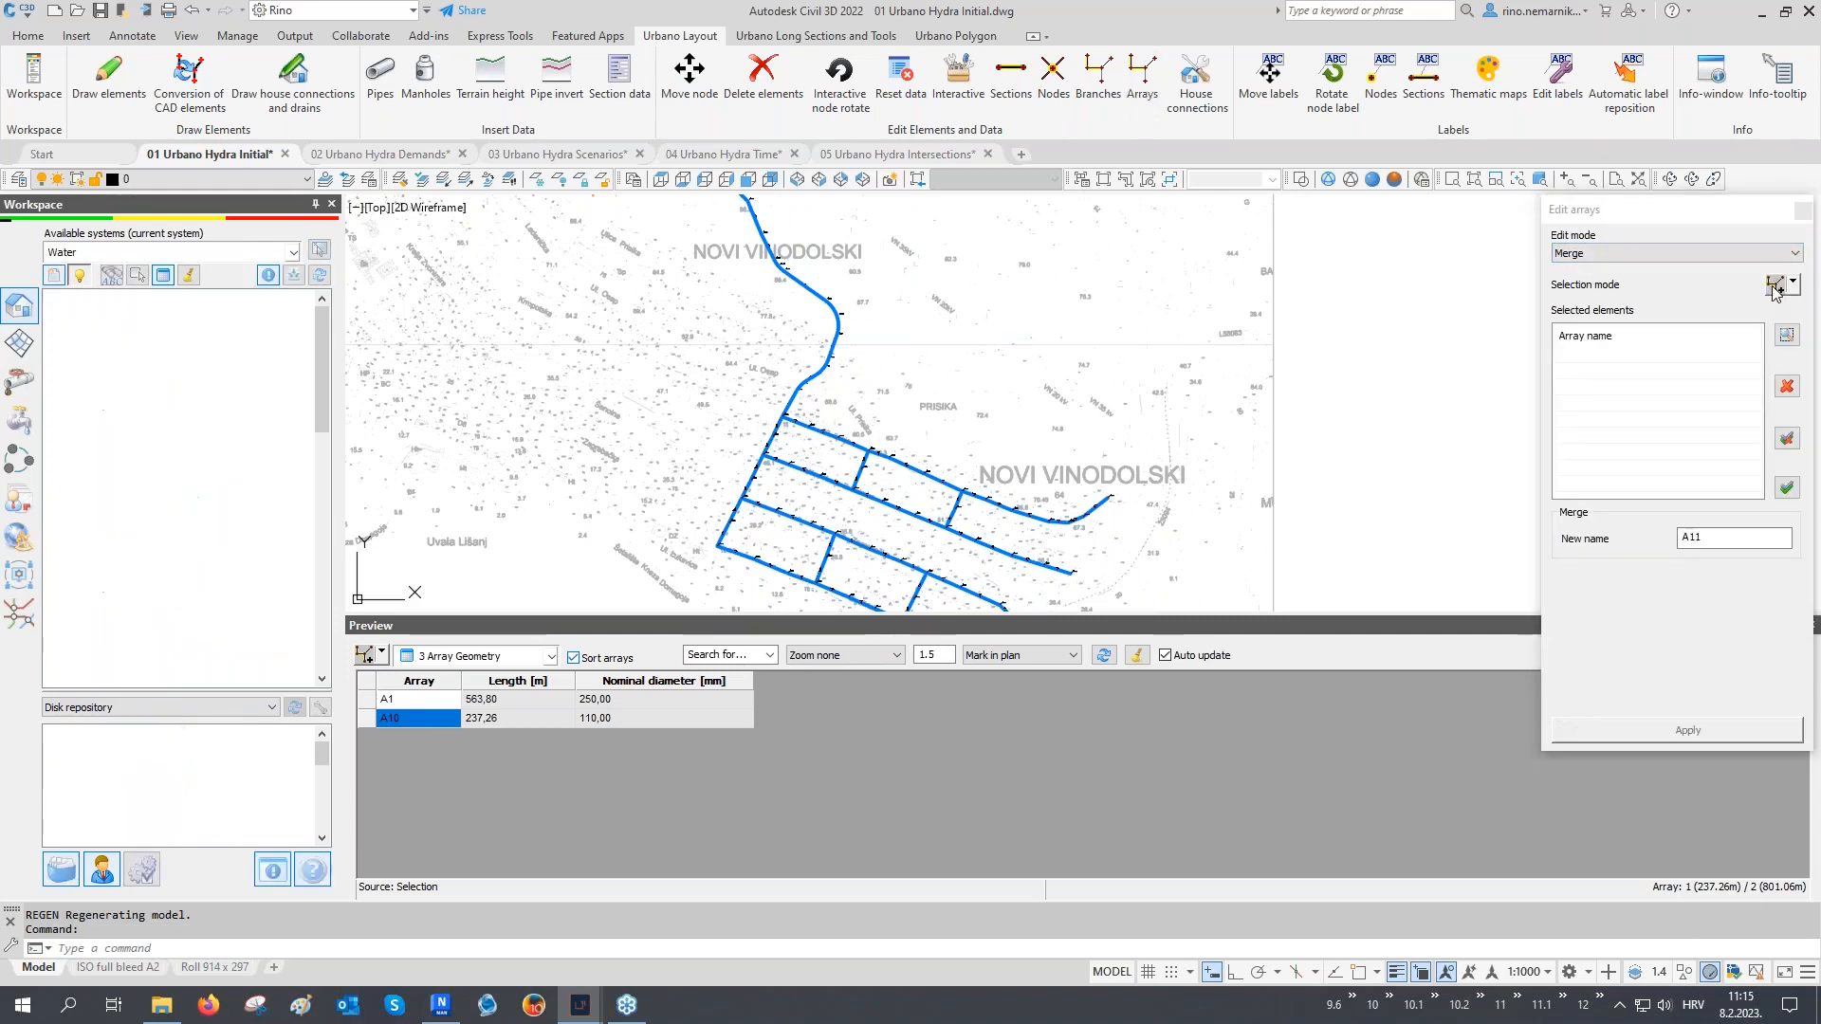
click(769, 428)
key(Return)
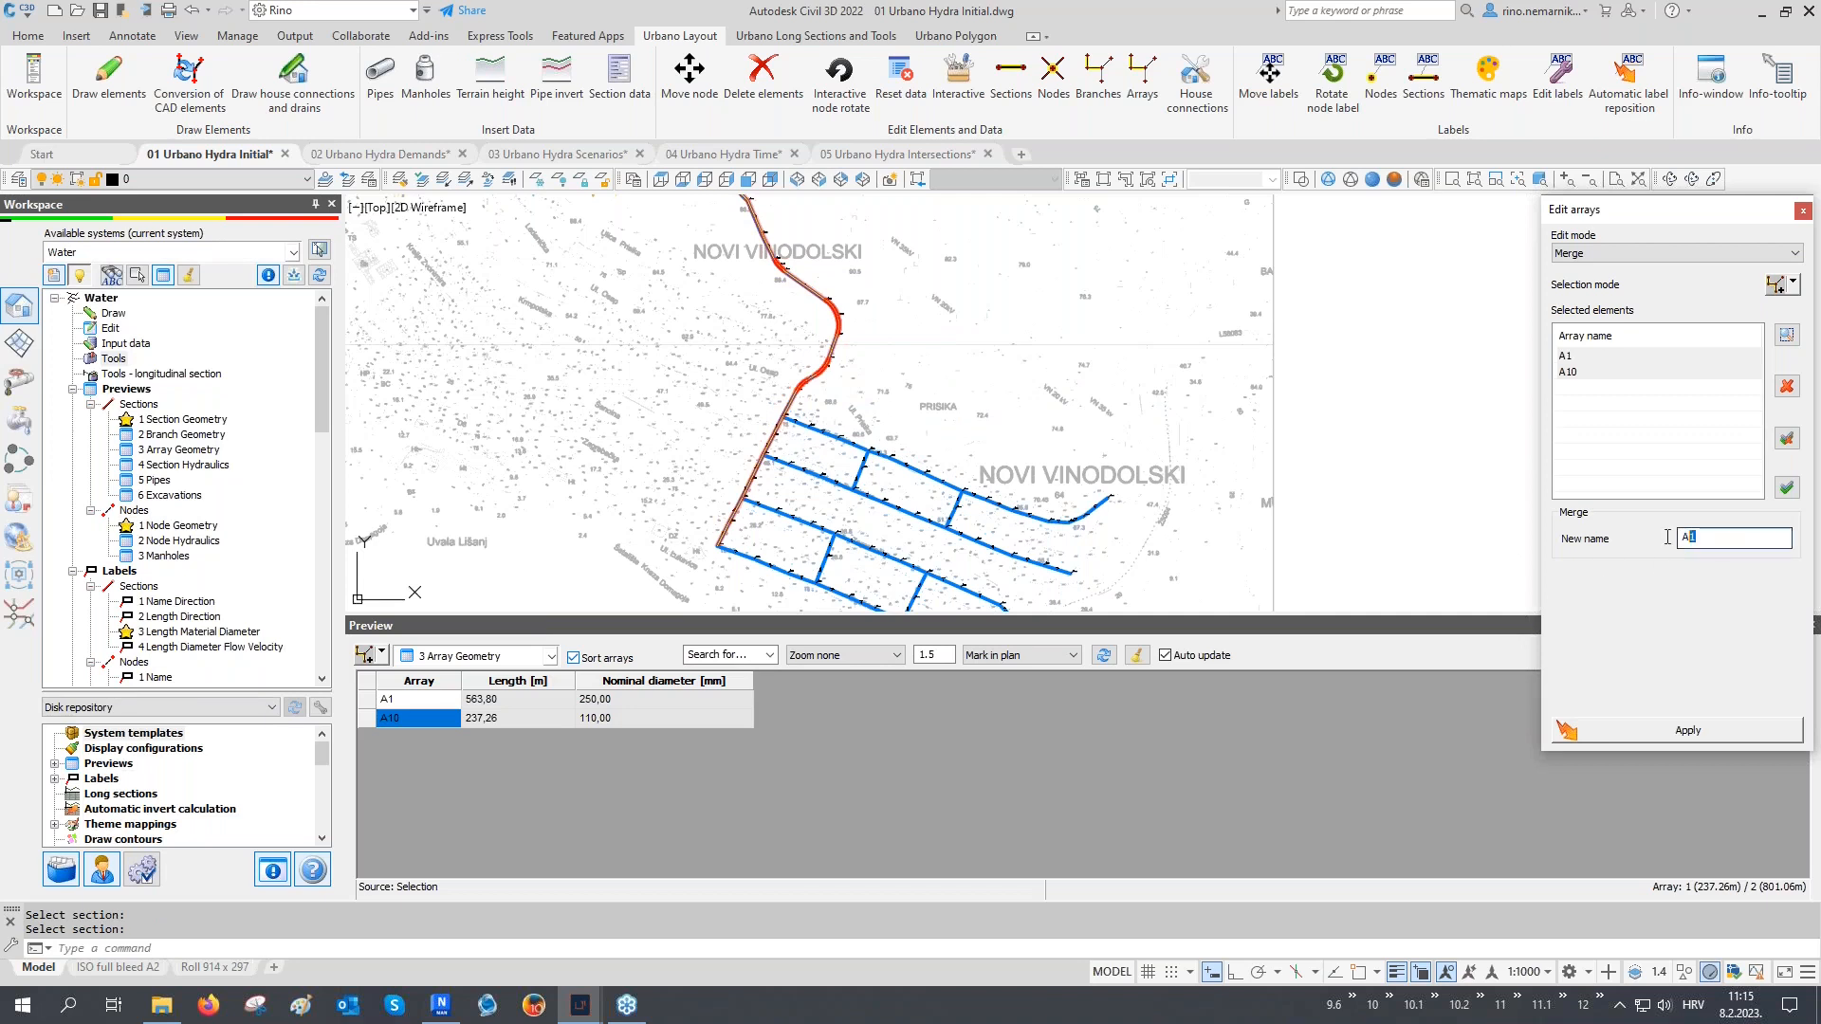
click(1679, 730)
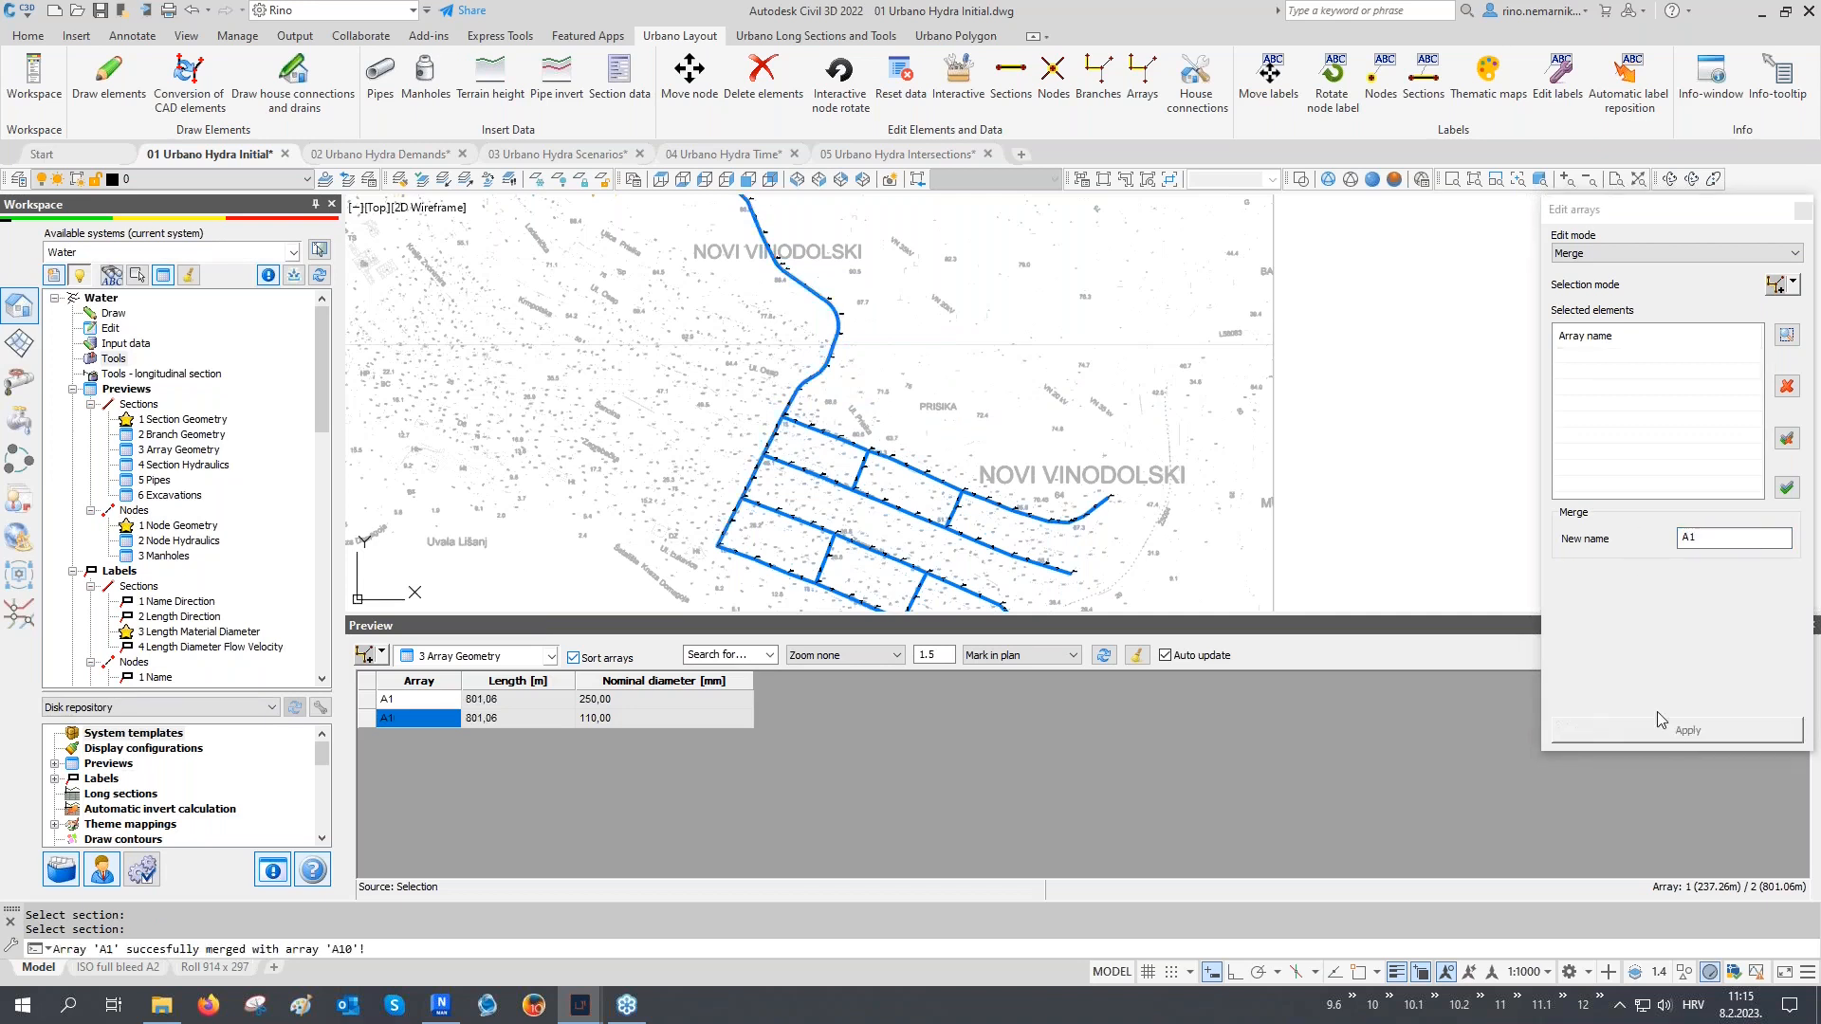
click(1802, 214)
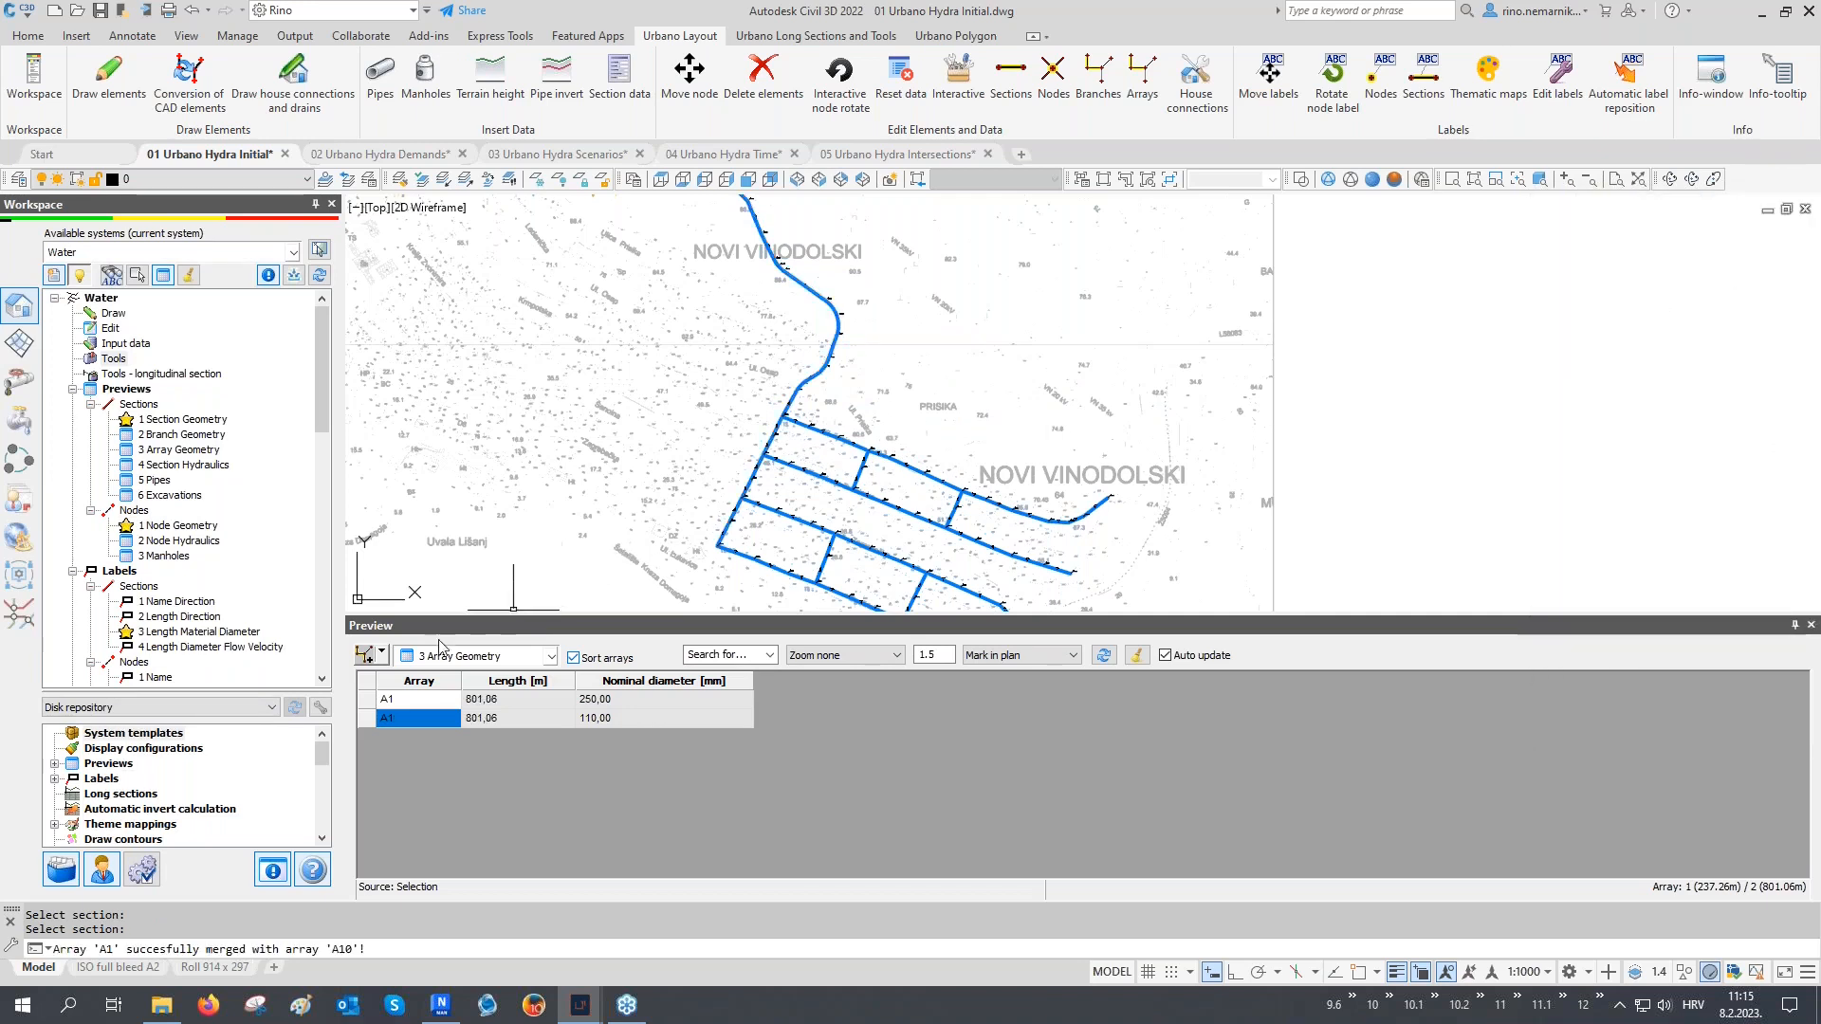
Load the merged array A1 into the array preview, followed by all arrays of the active system
click(366, 655)
click(788, 382)
middle_drag(787, 381, 724, 367)
key(Return)
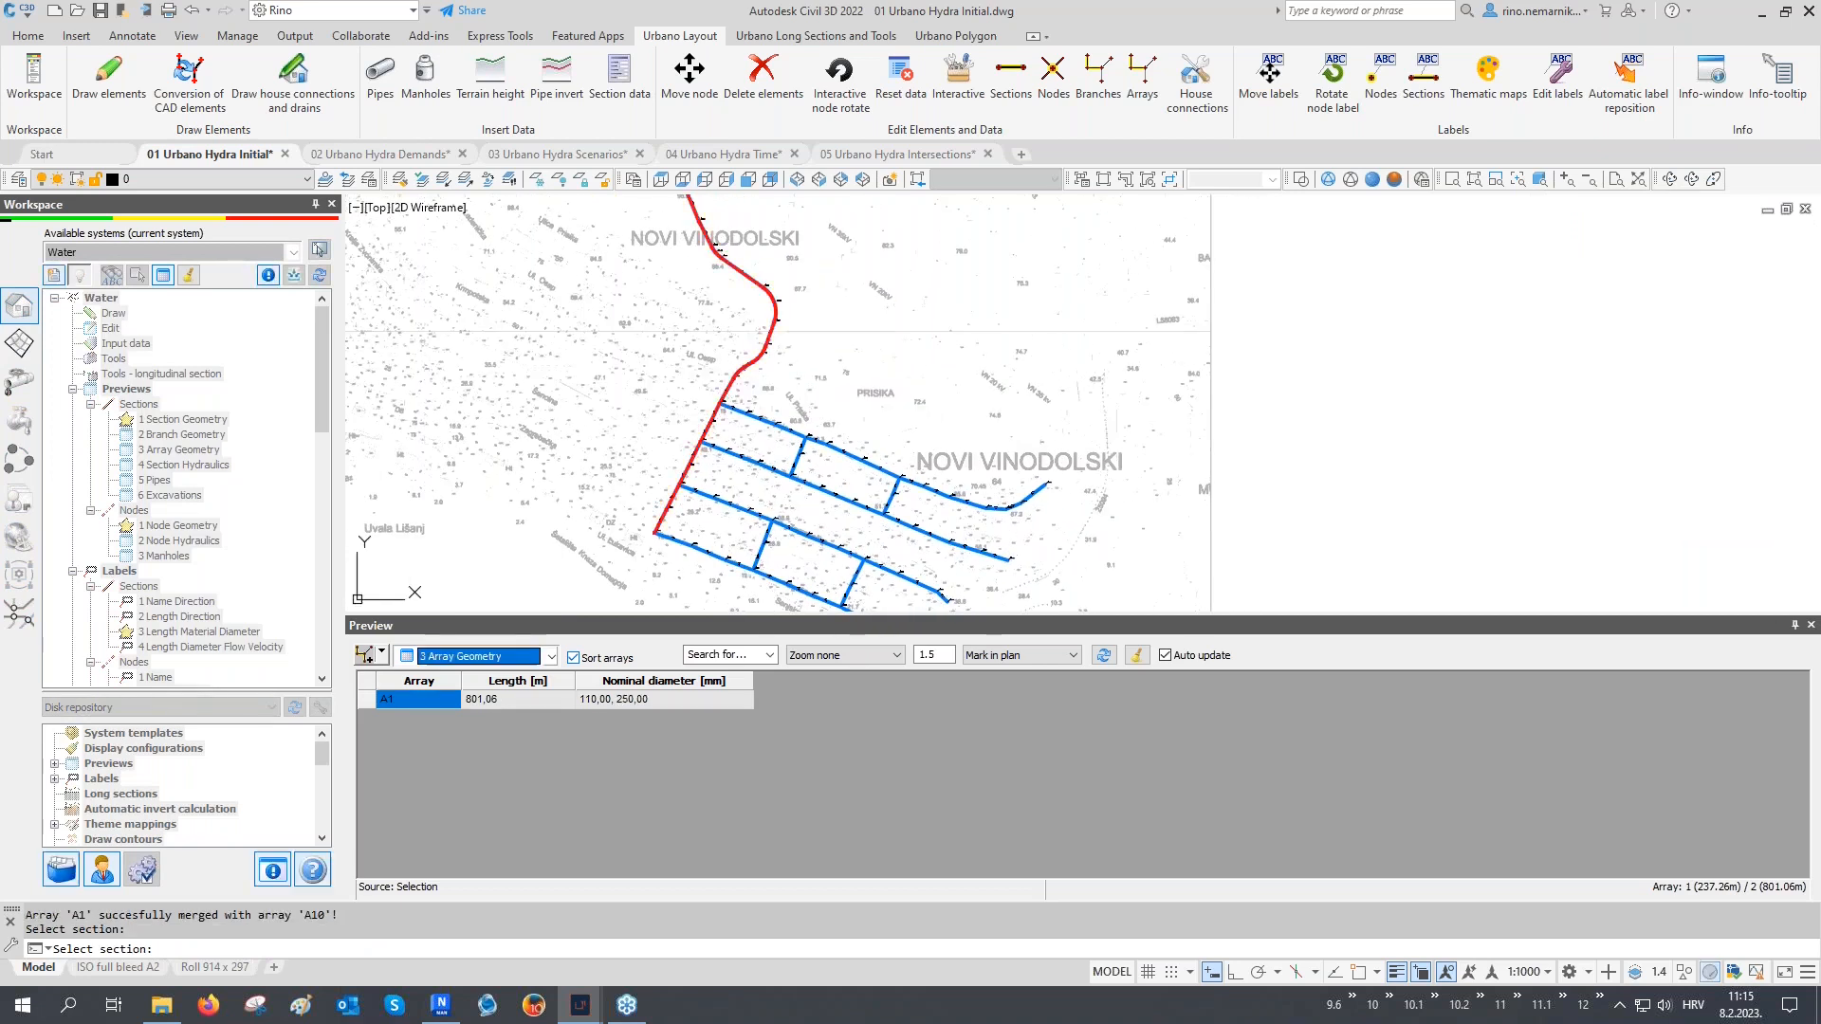
click(382, 654)
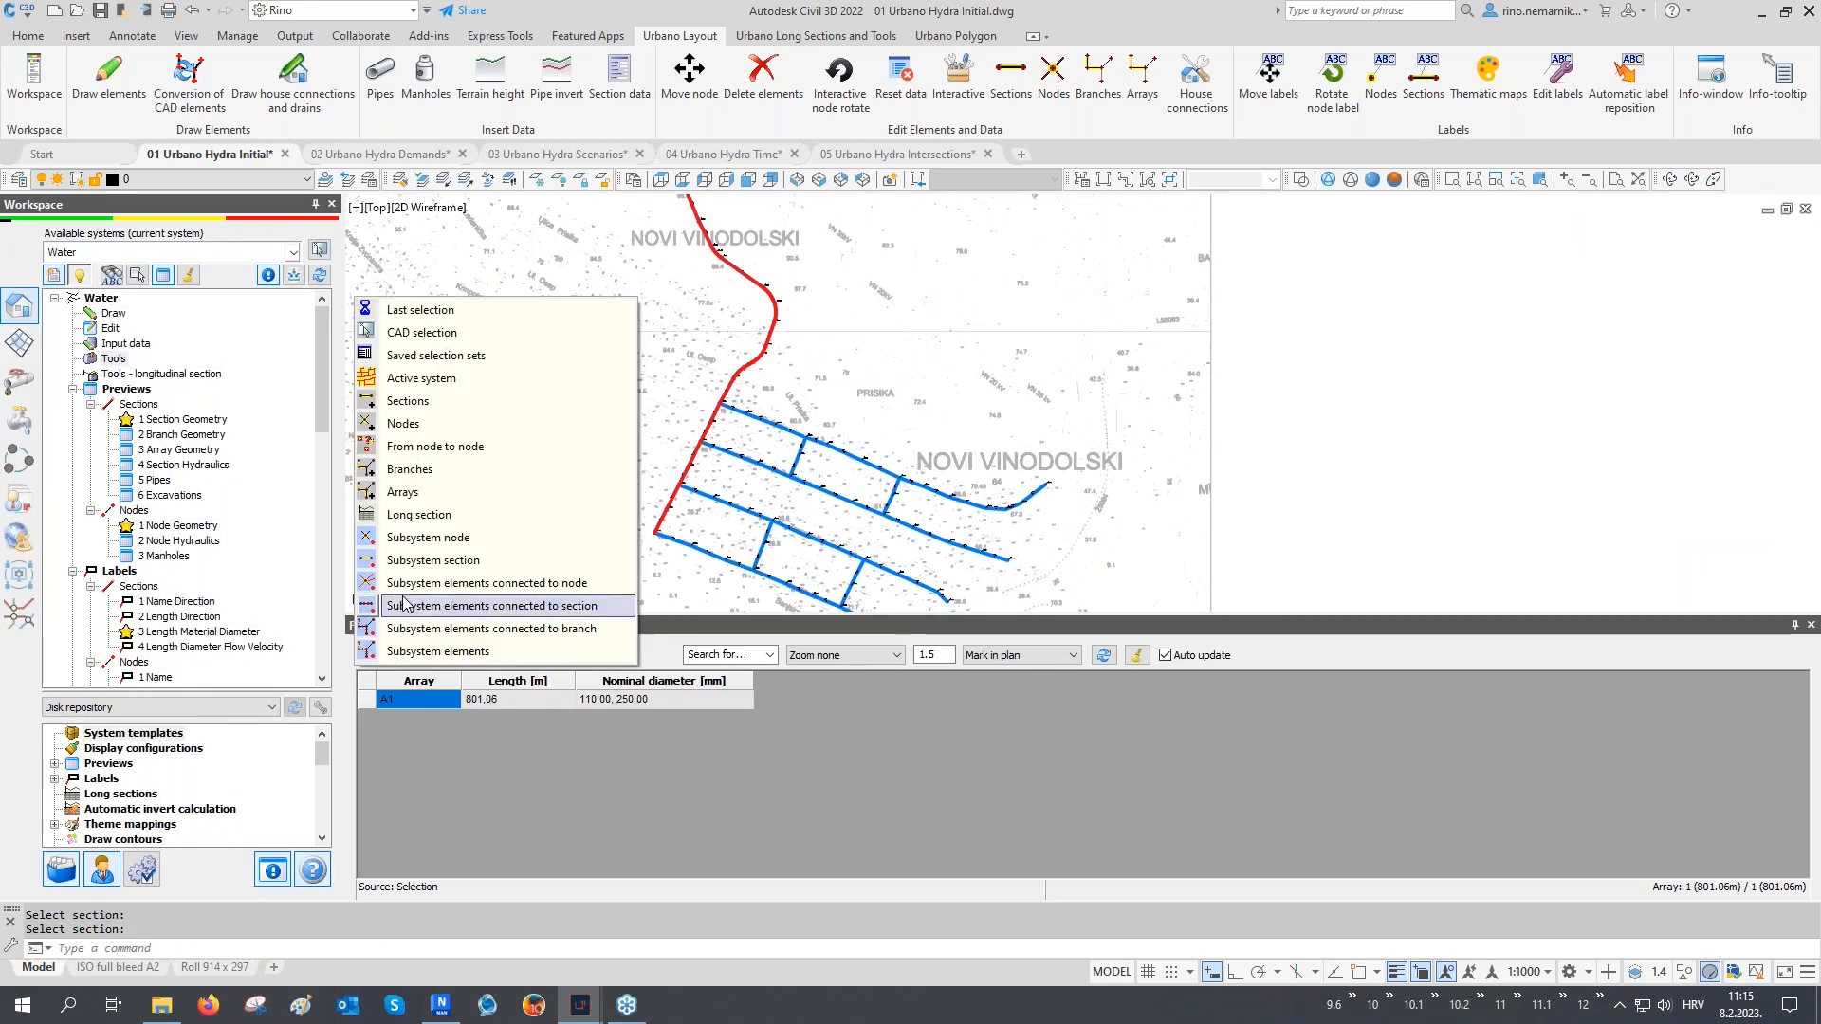
click(438, 374)
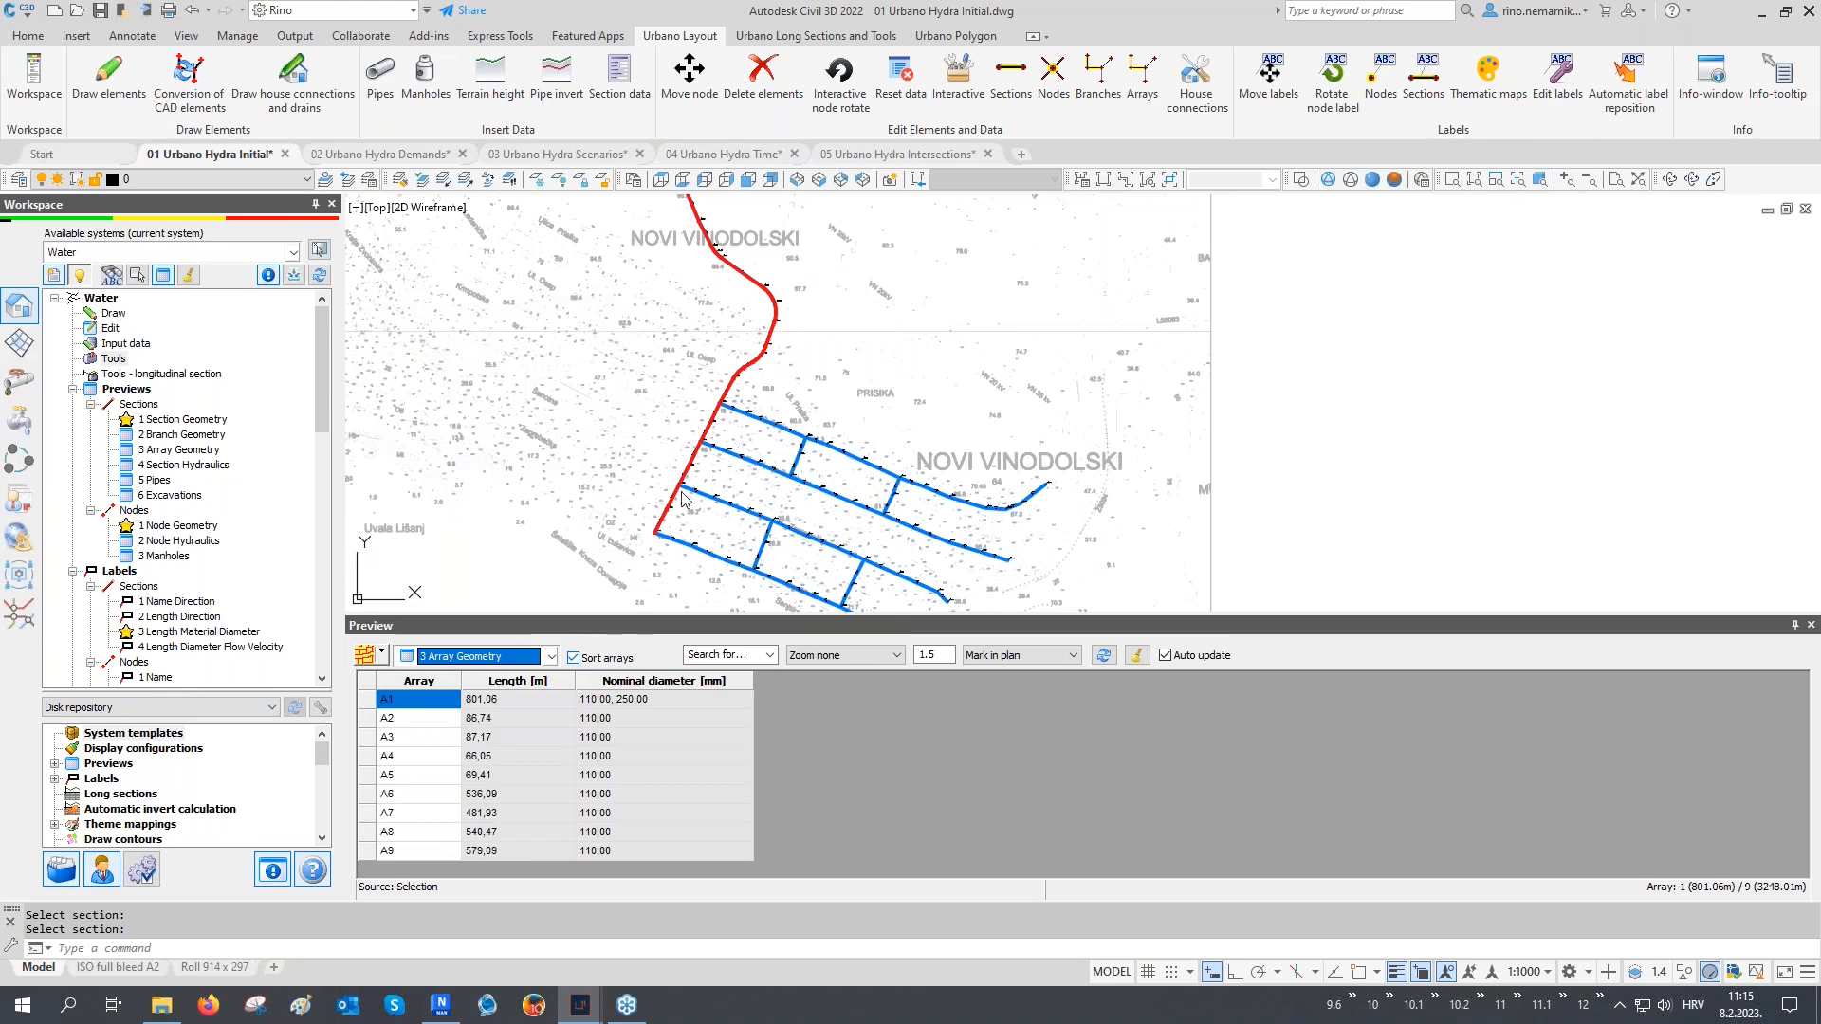
Regenerate the drawing and mark arrays A2, A3, A4 and A5 one by one in the plan
middle_drag(681, 497, 679, 453)
text(re)
key(Return)
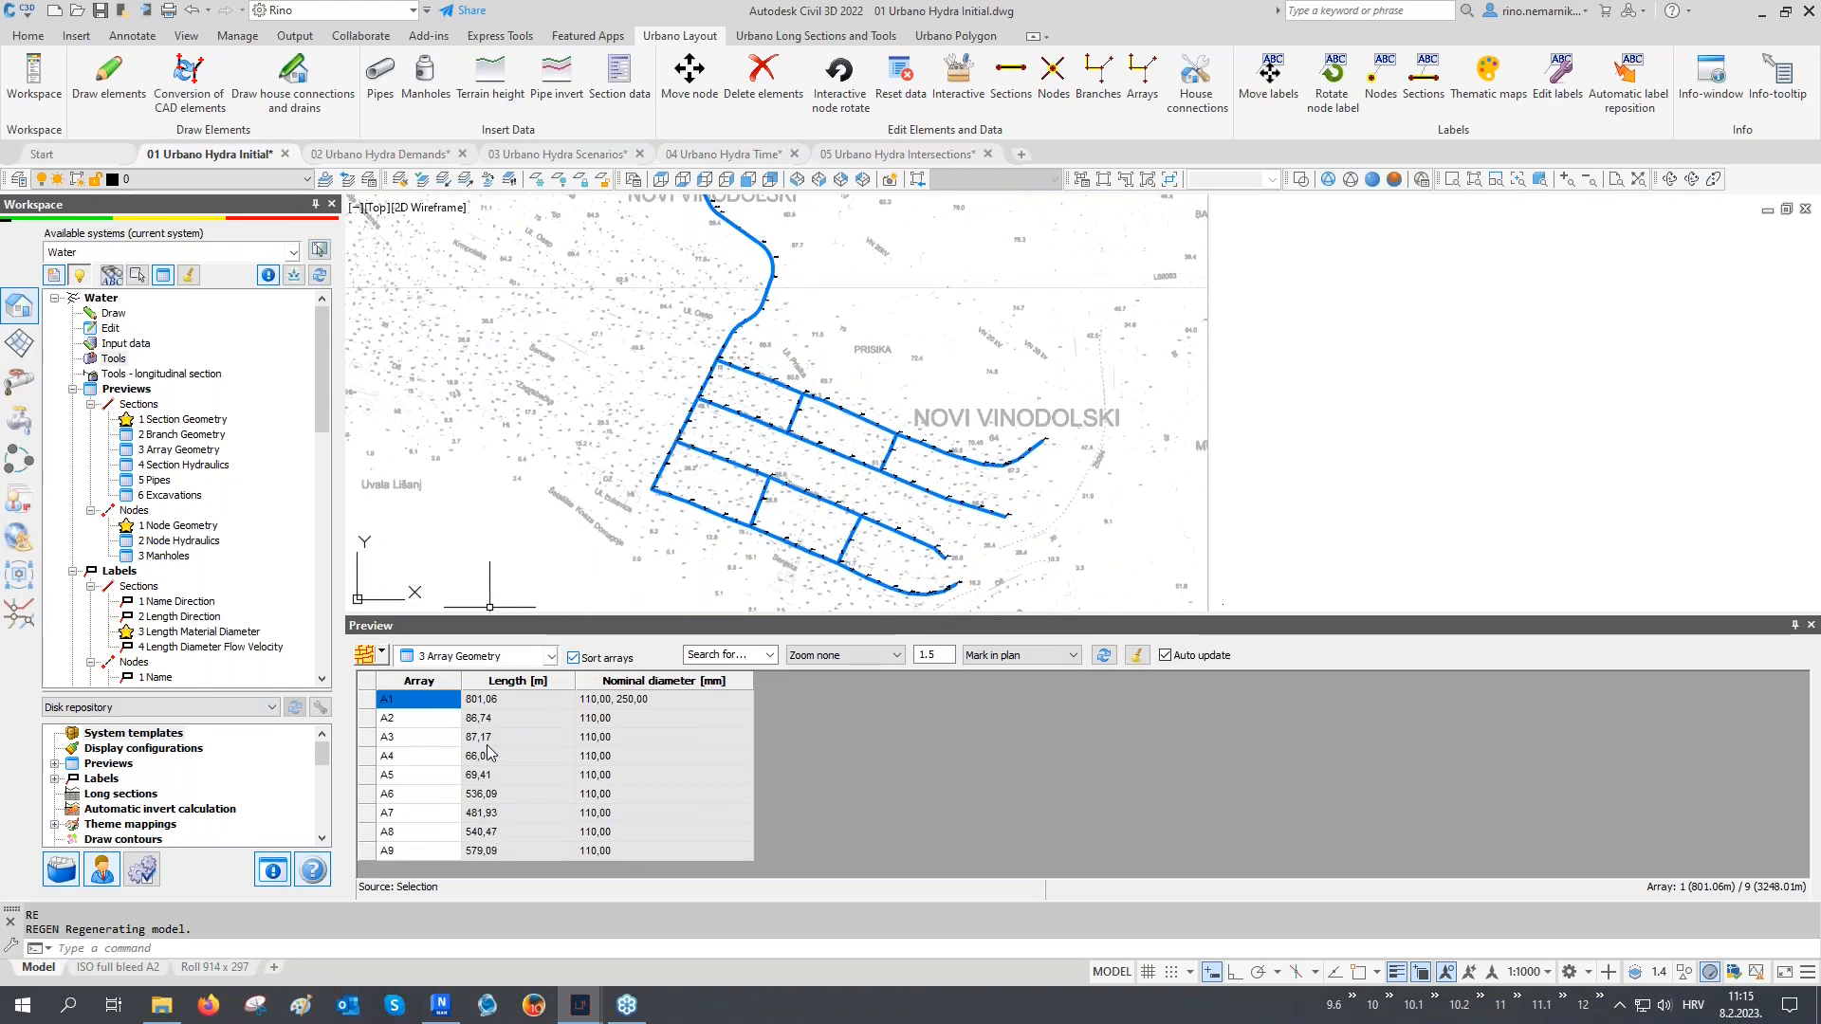
click(421, 721)
click(417, 738)
double_click(415, 756)
click(414, 774)
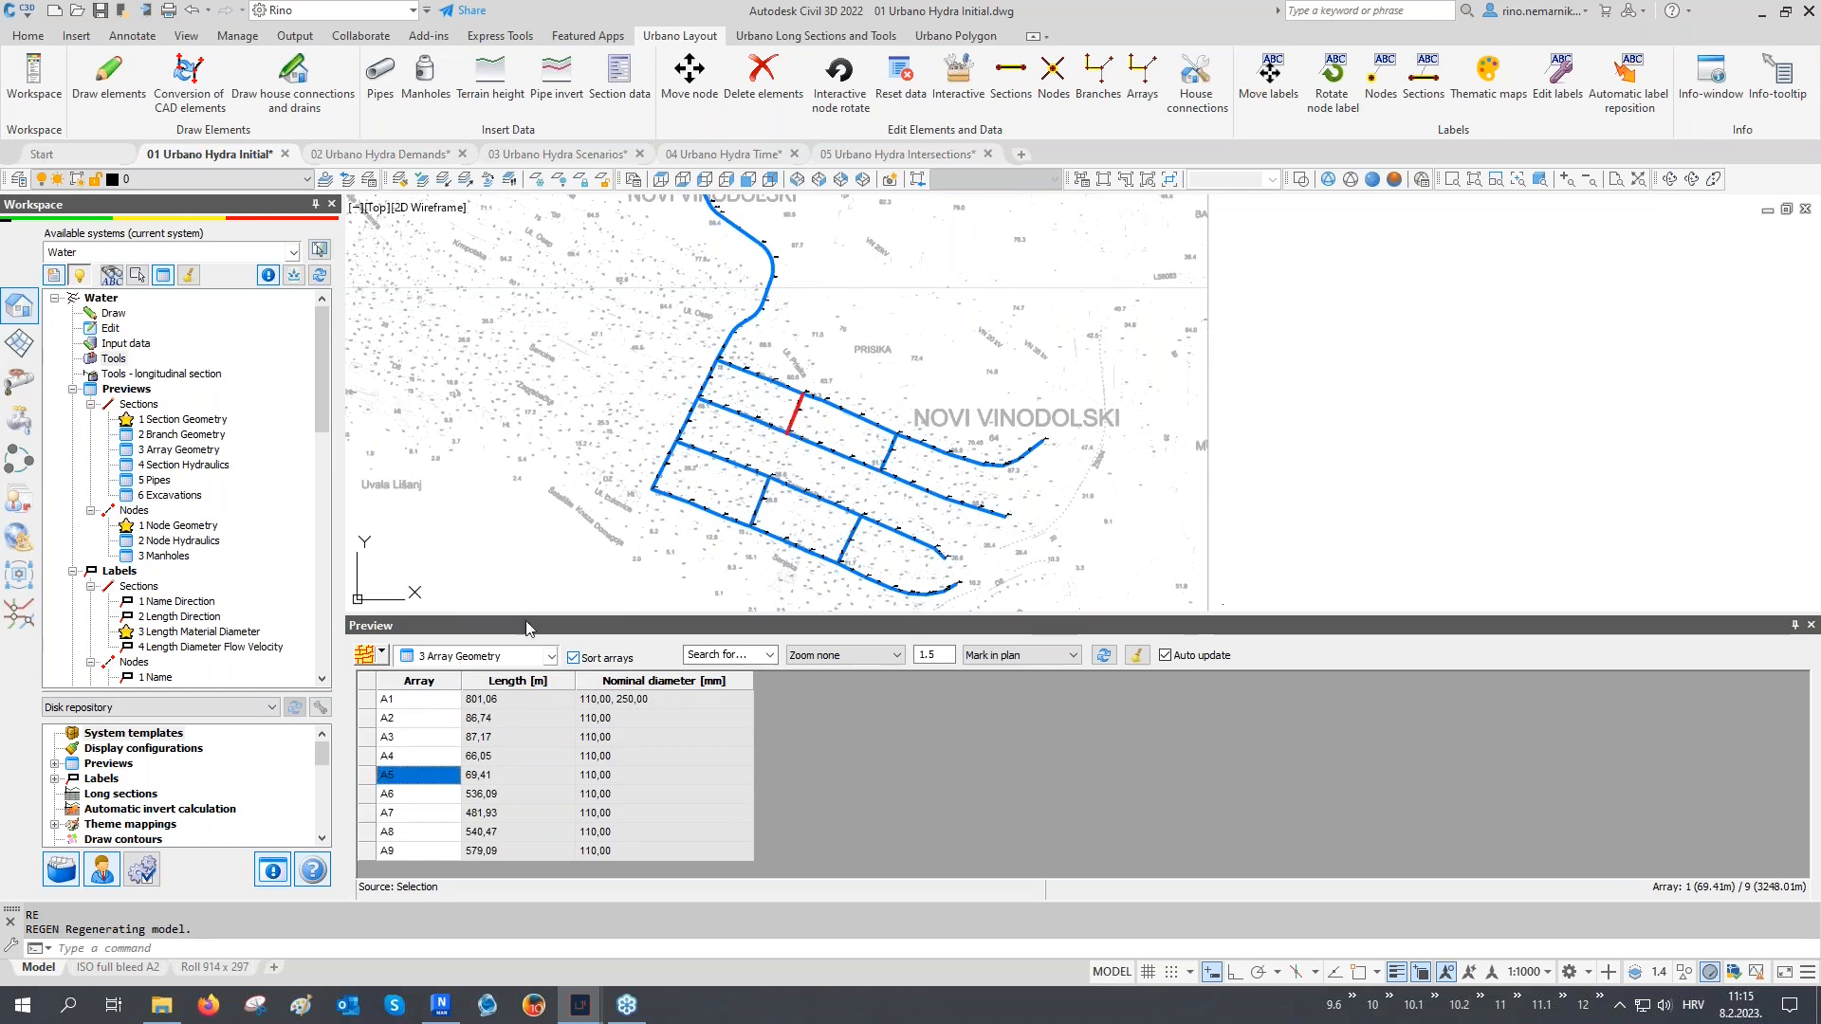
Set up renaming arrays by Rule 1 - According to arrays hierarchy, with A1 as main array and the whole active system selected for renaming
middle_drag(656, 418, 684, 458)
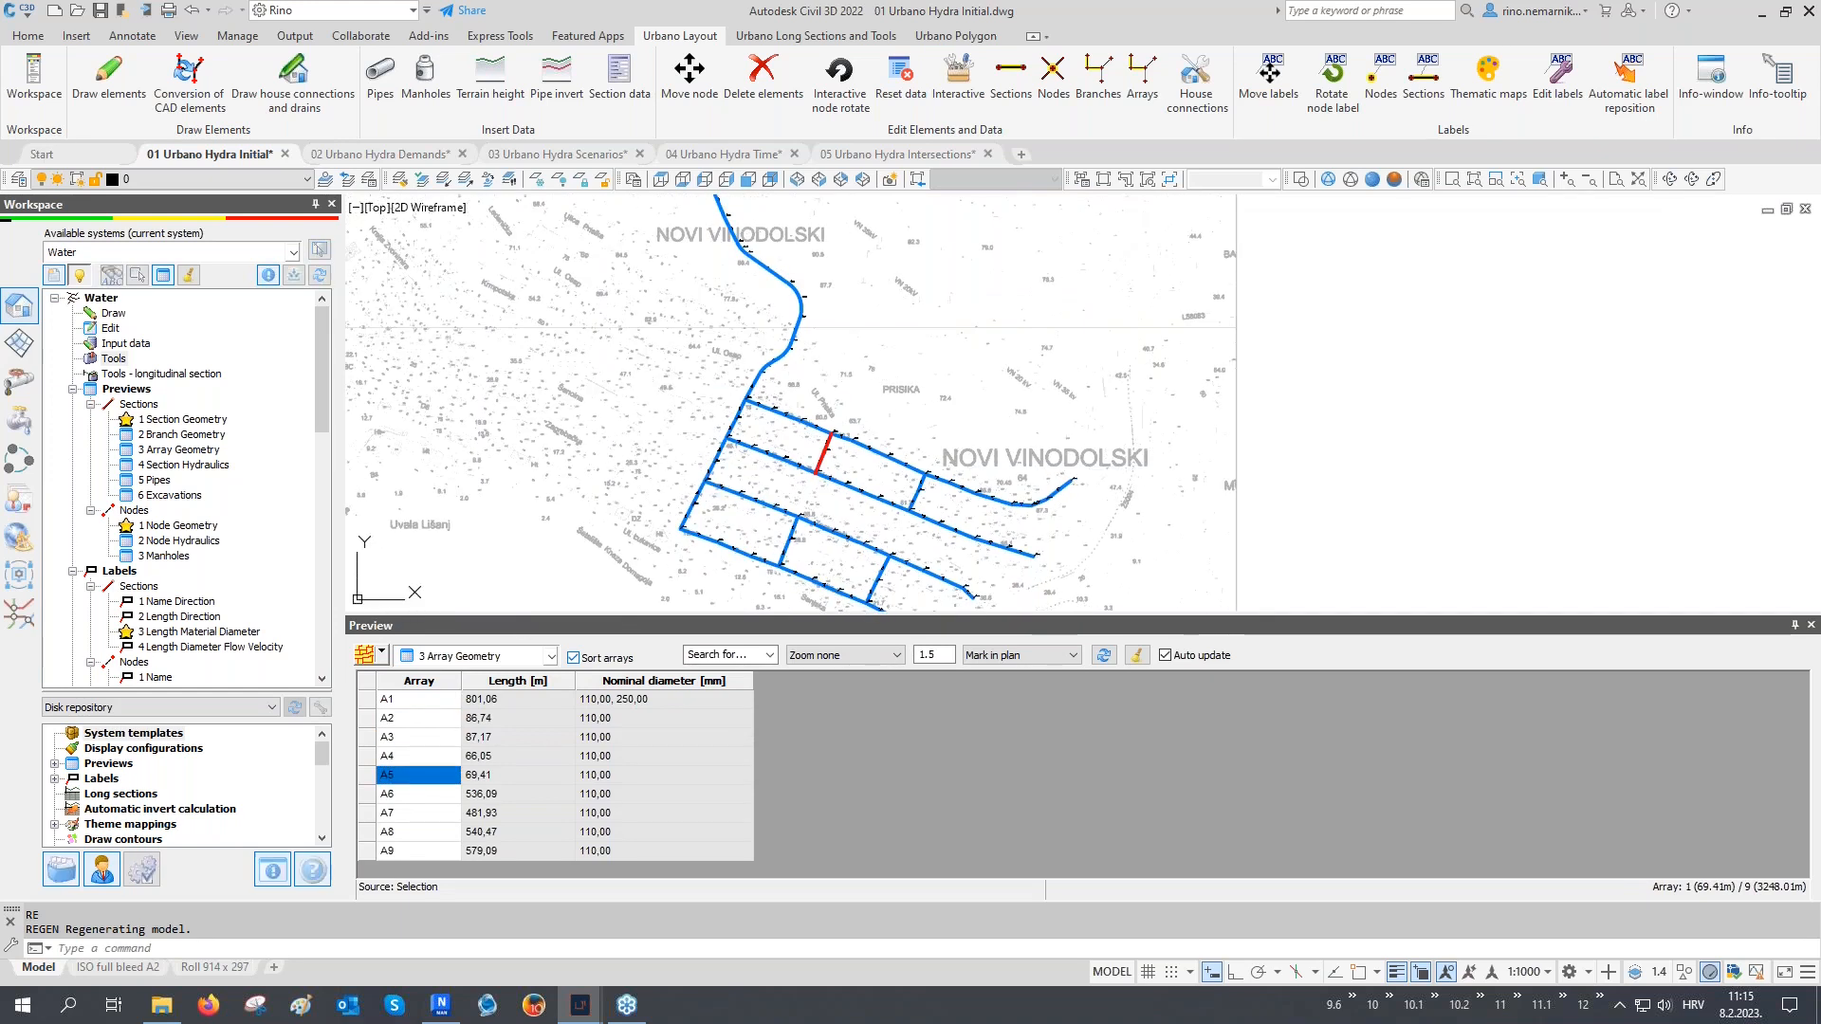
click(111, 329)
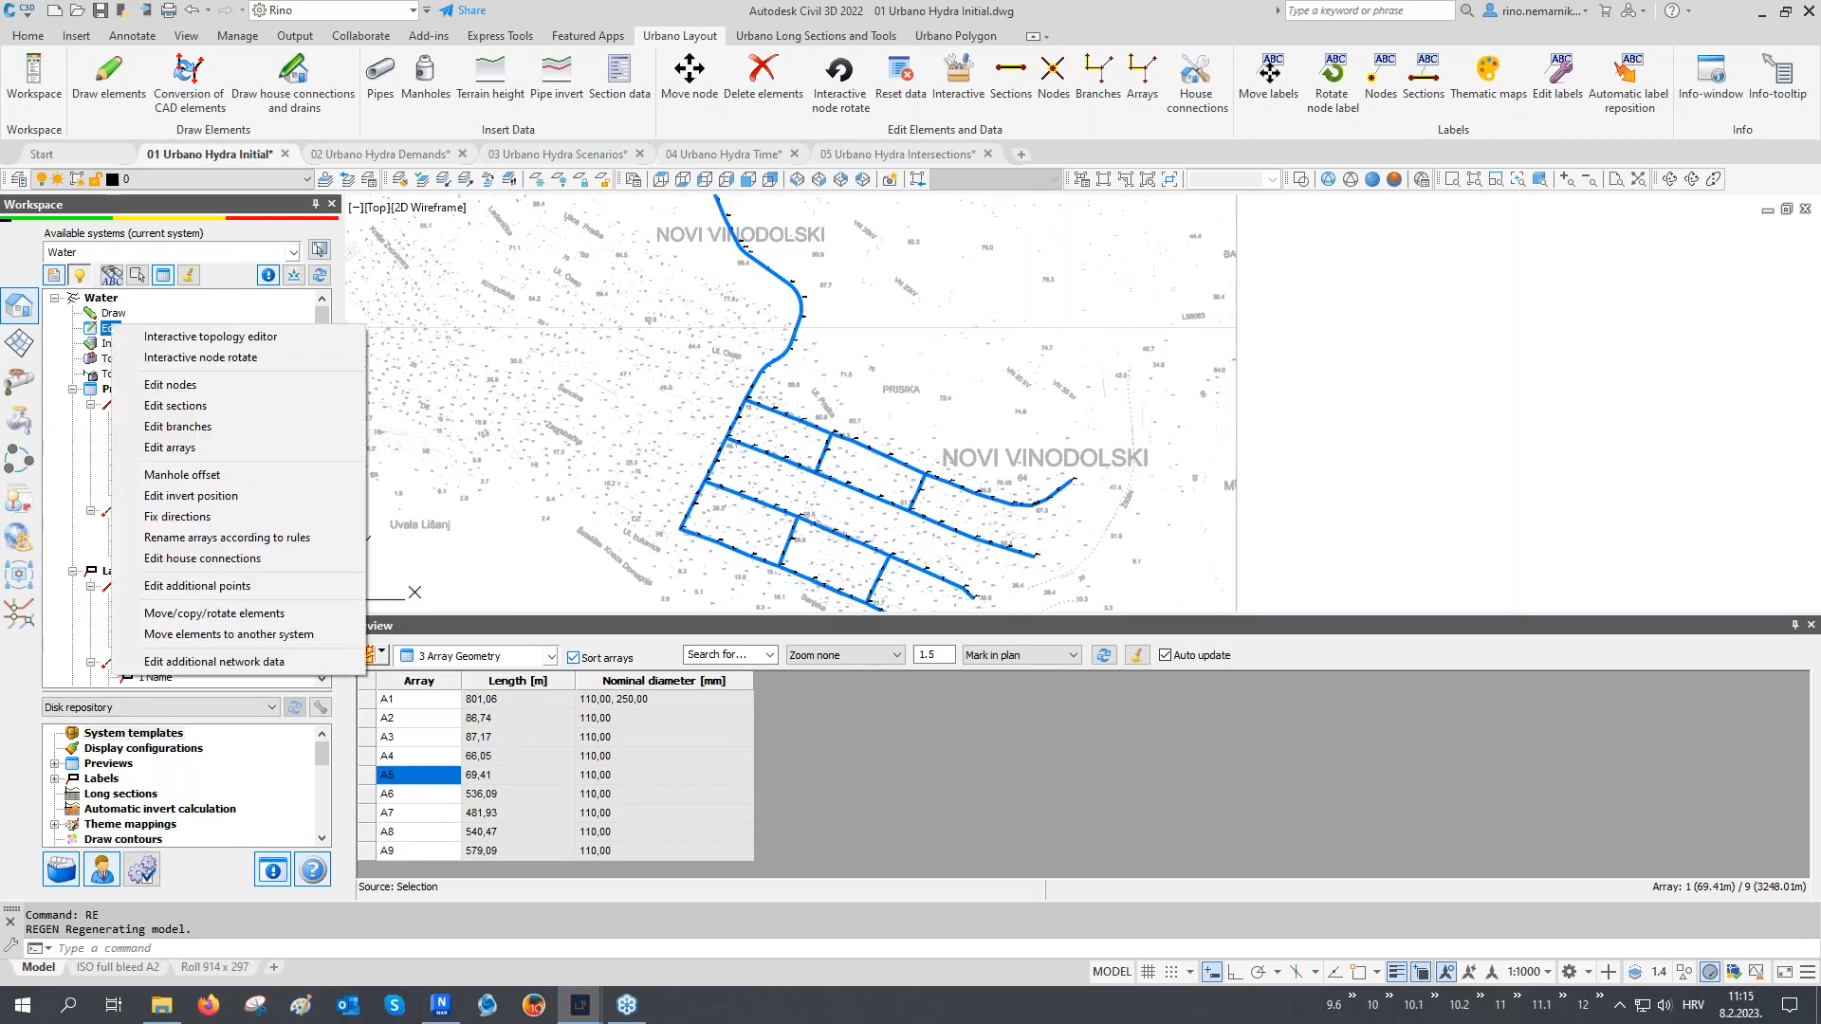
click(210, 538)
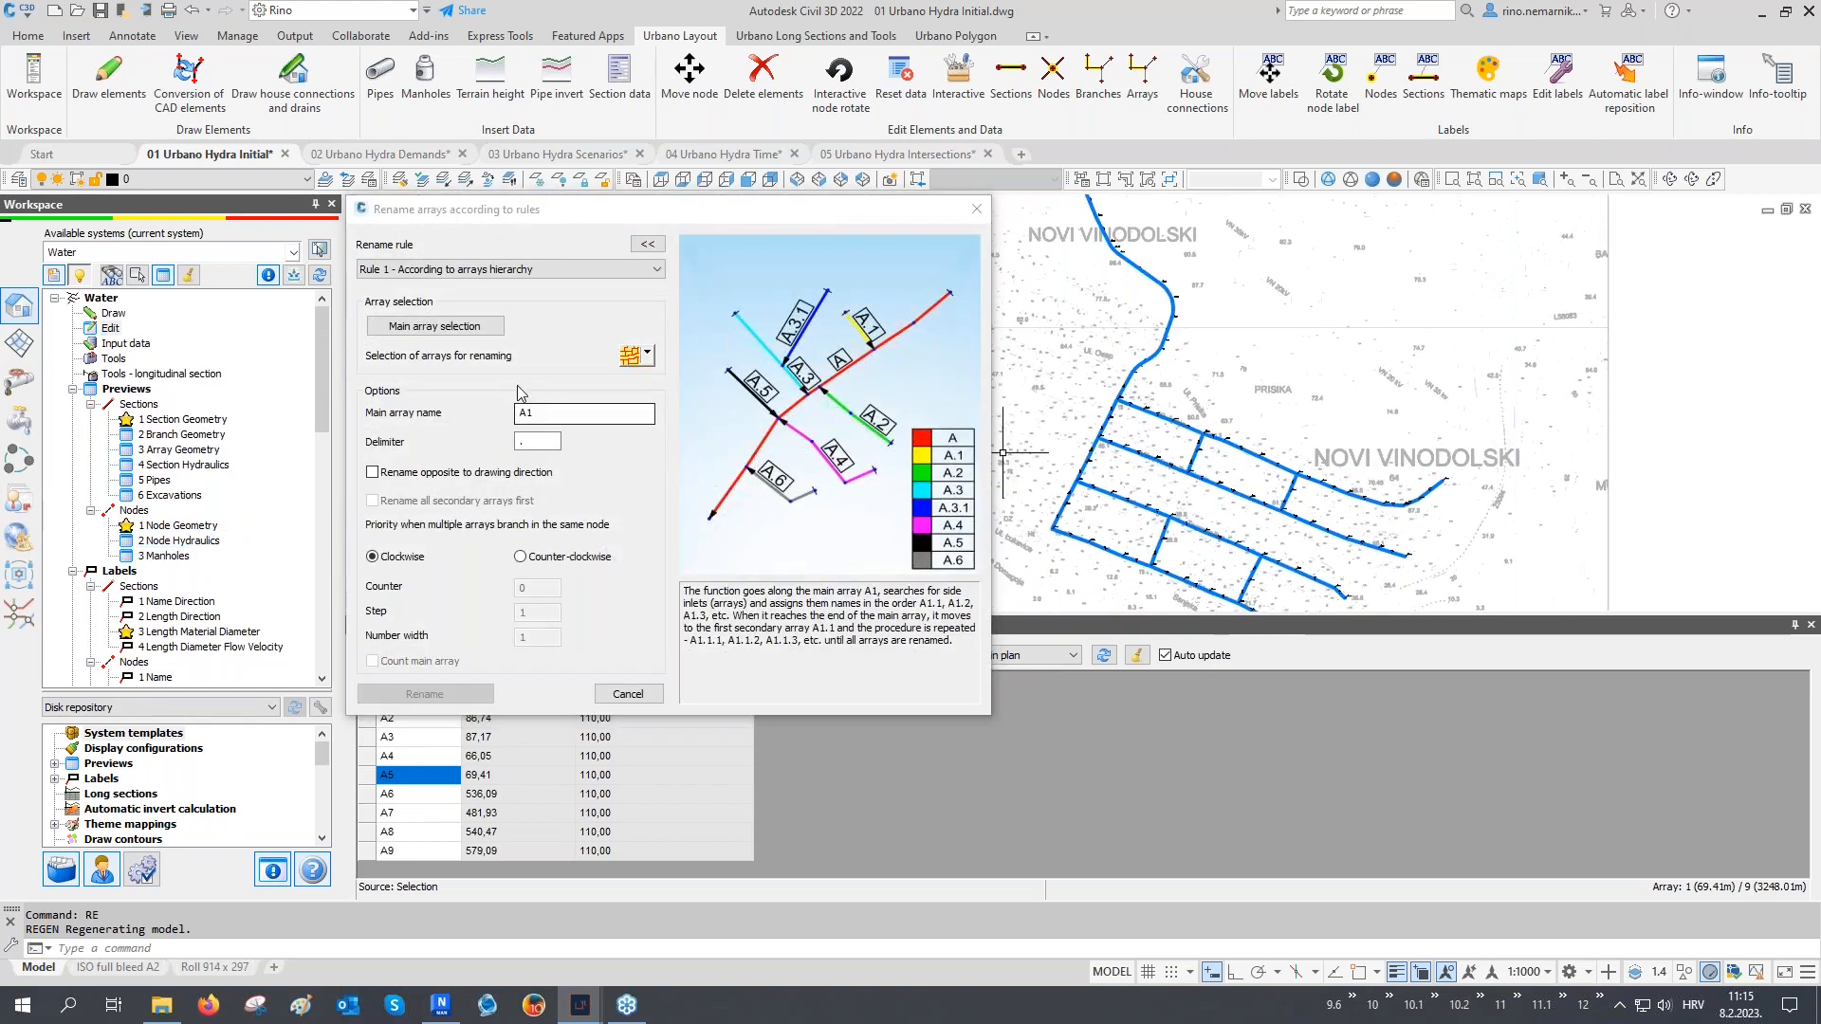
click(466, 270)
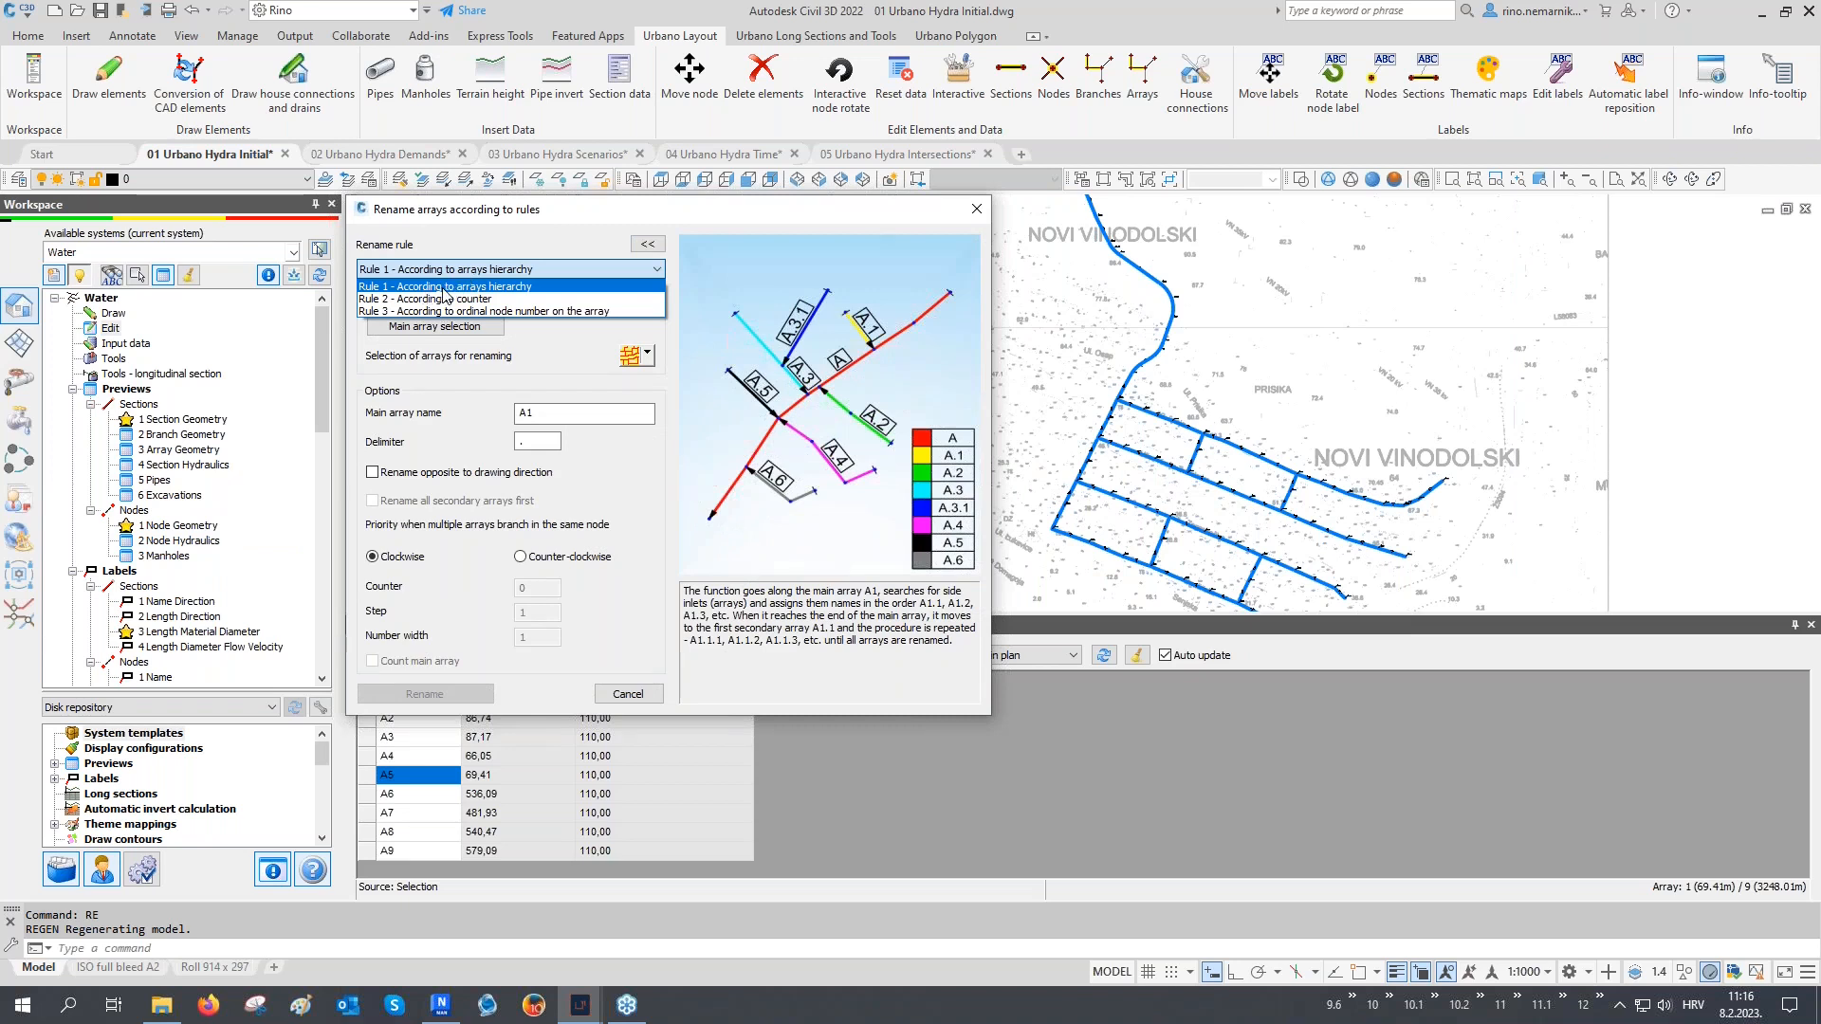
click(448, 287)
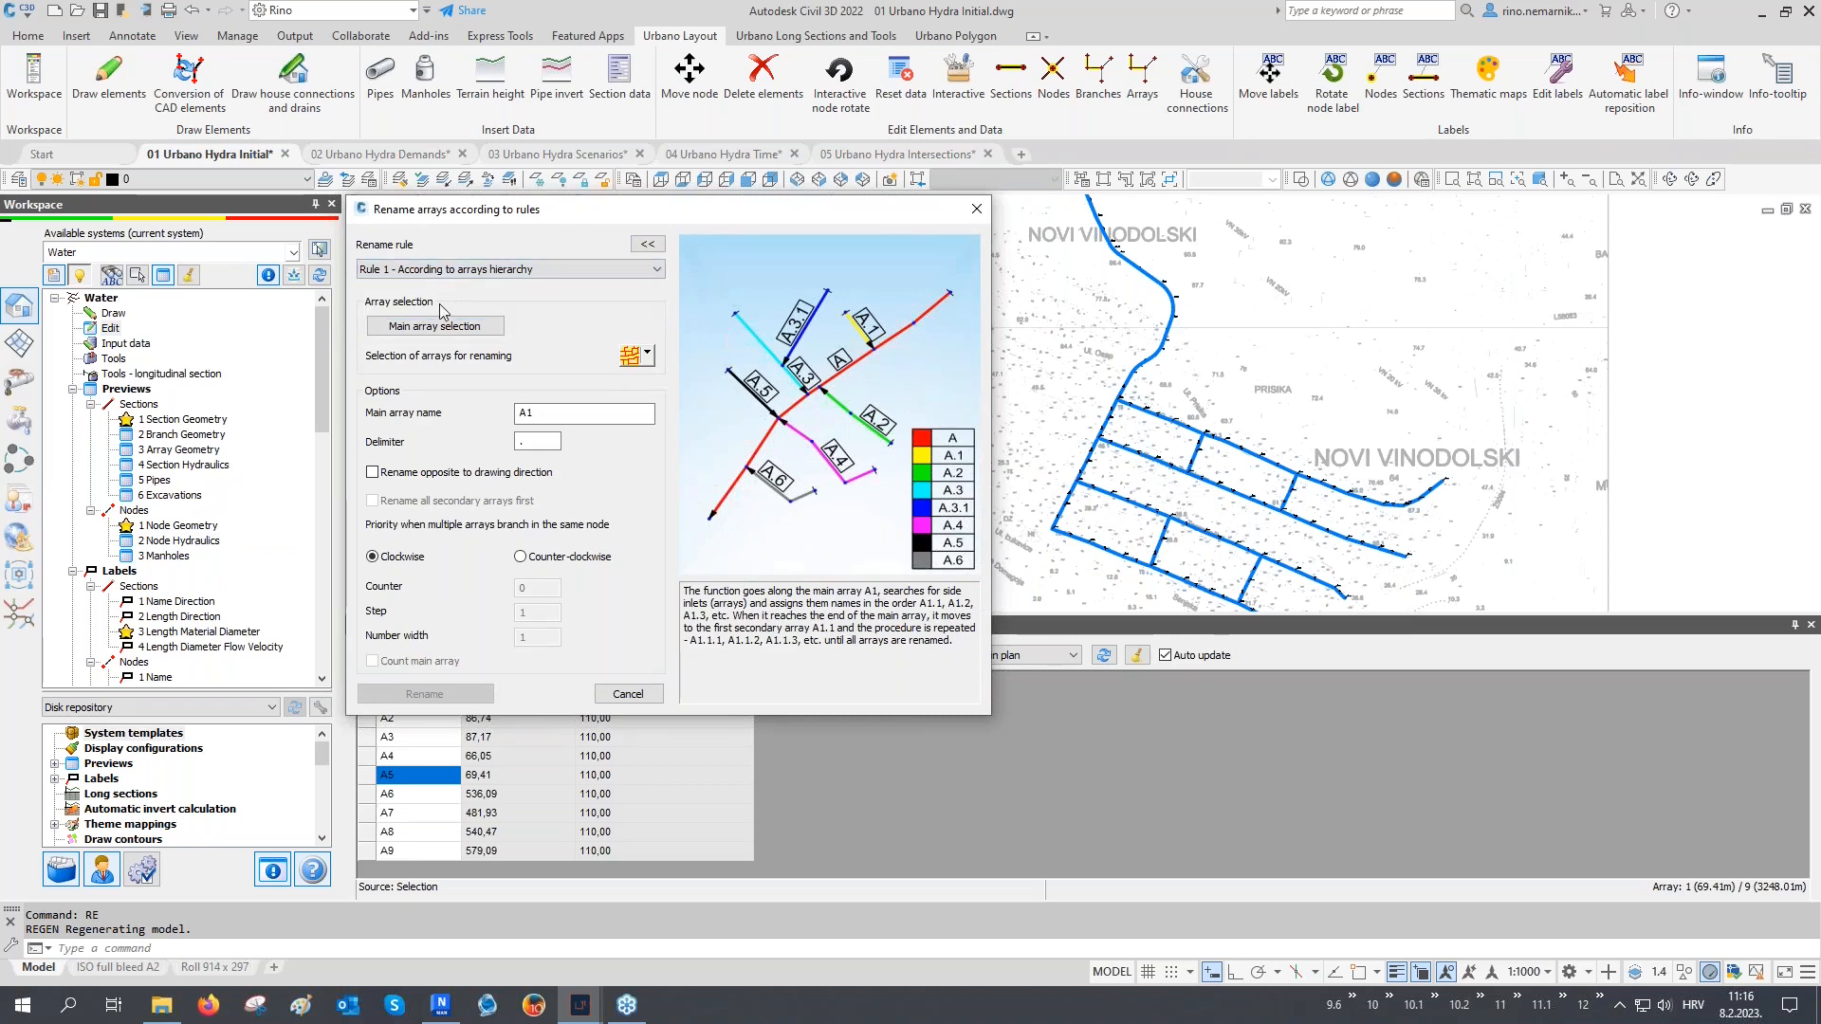
click(426, 327)
click(1142, 338)
click(630, 357)
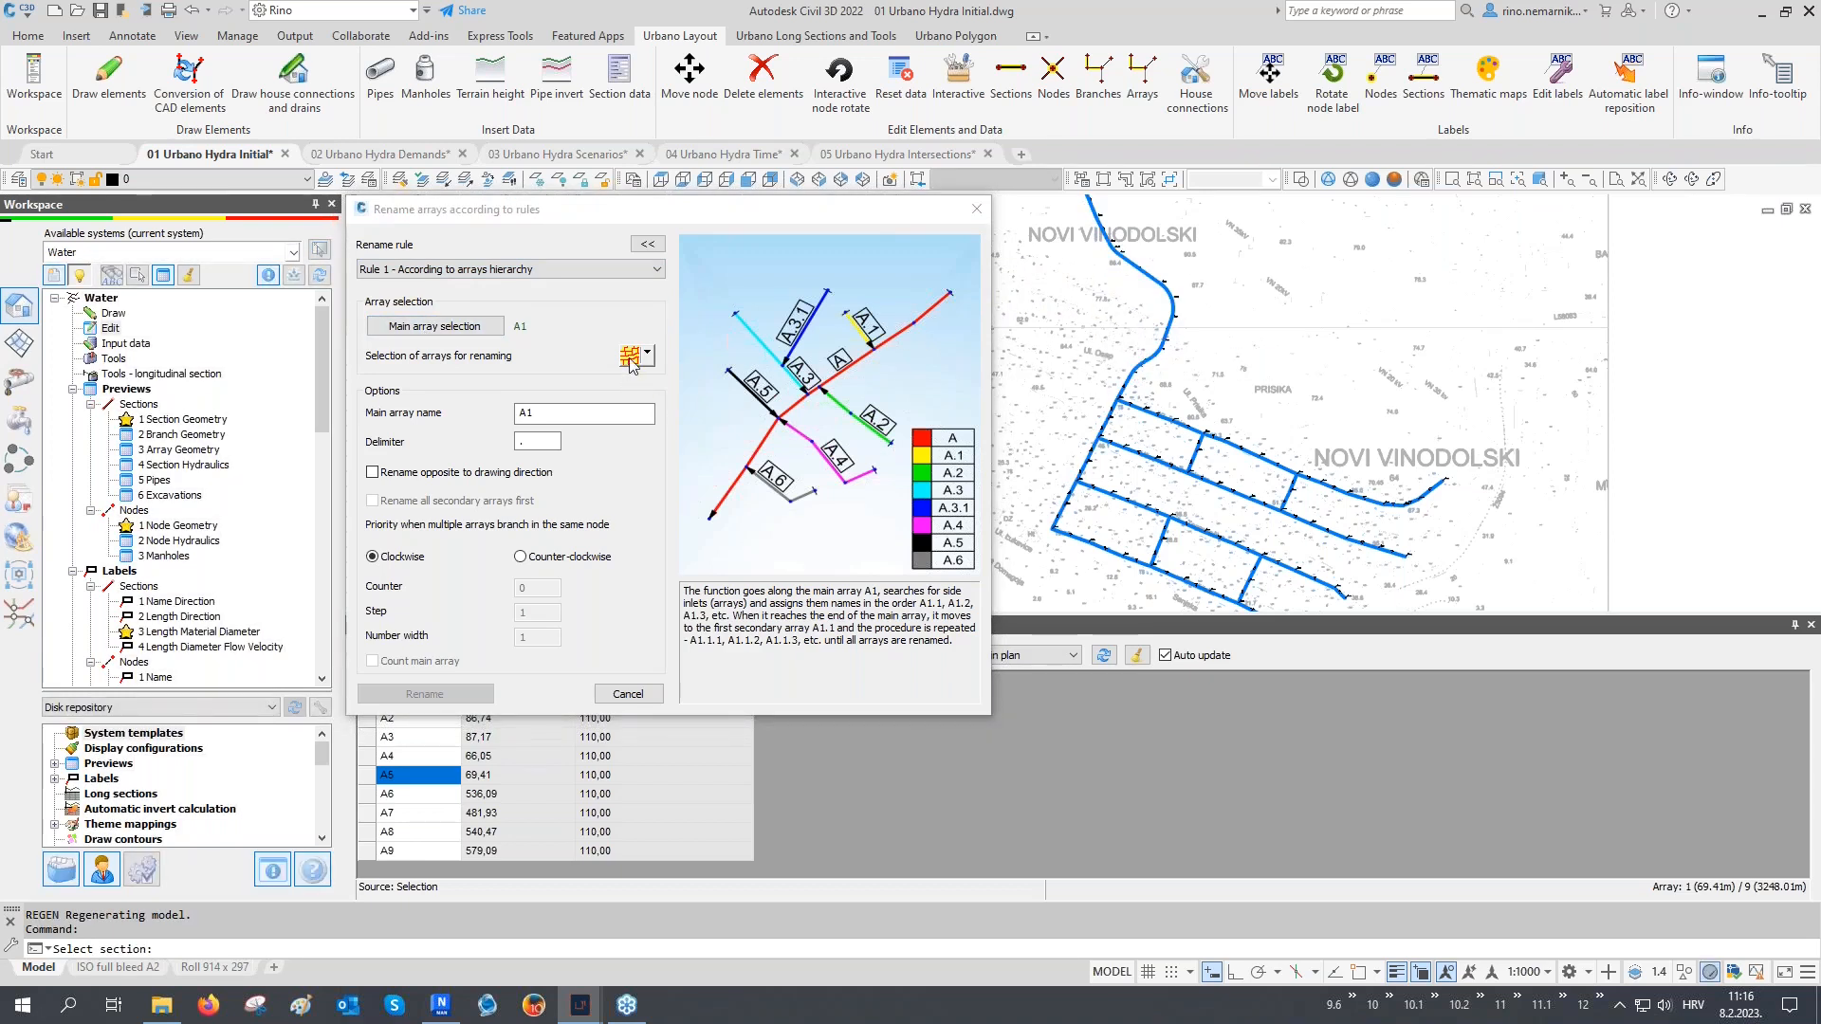
Rename the selected arrays with main array name A1 and a dot as delimiter, and close the renaming dialog
double_click(537, 415)
double_click(555, 440)
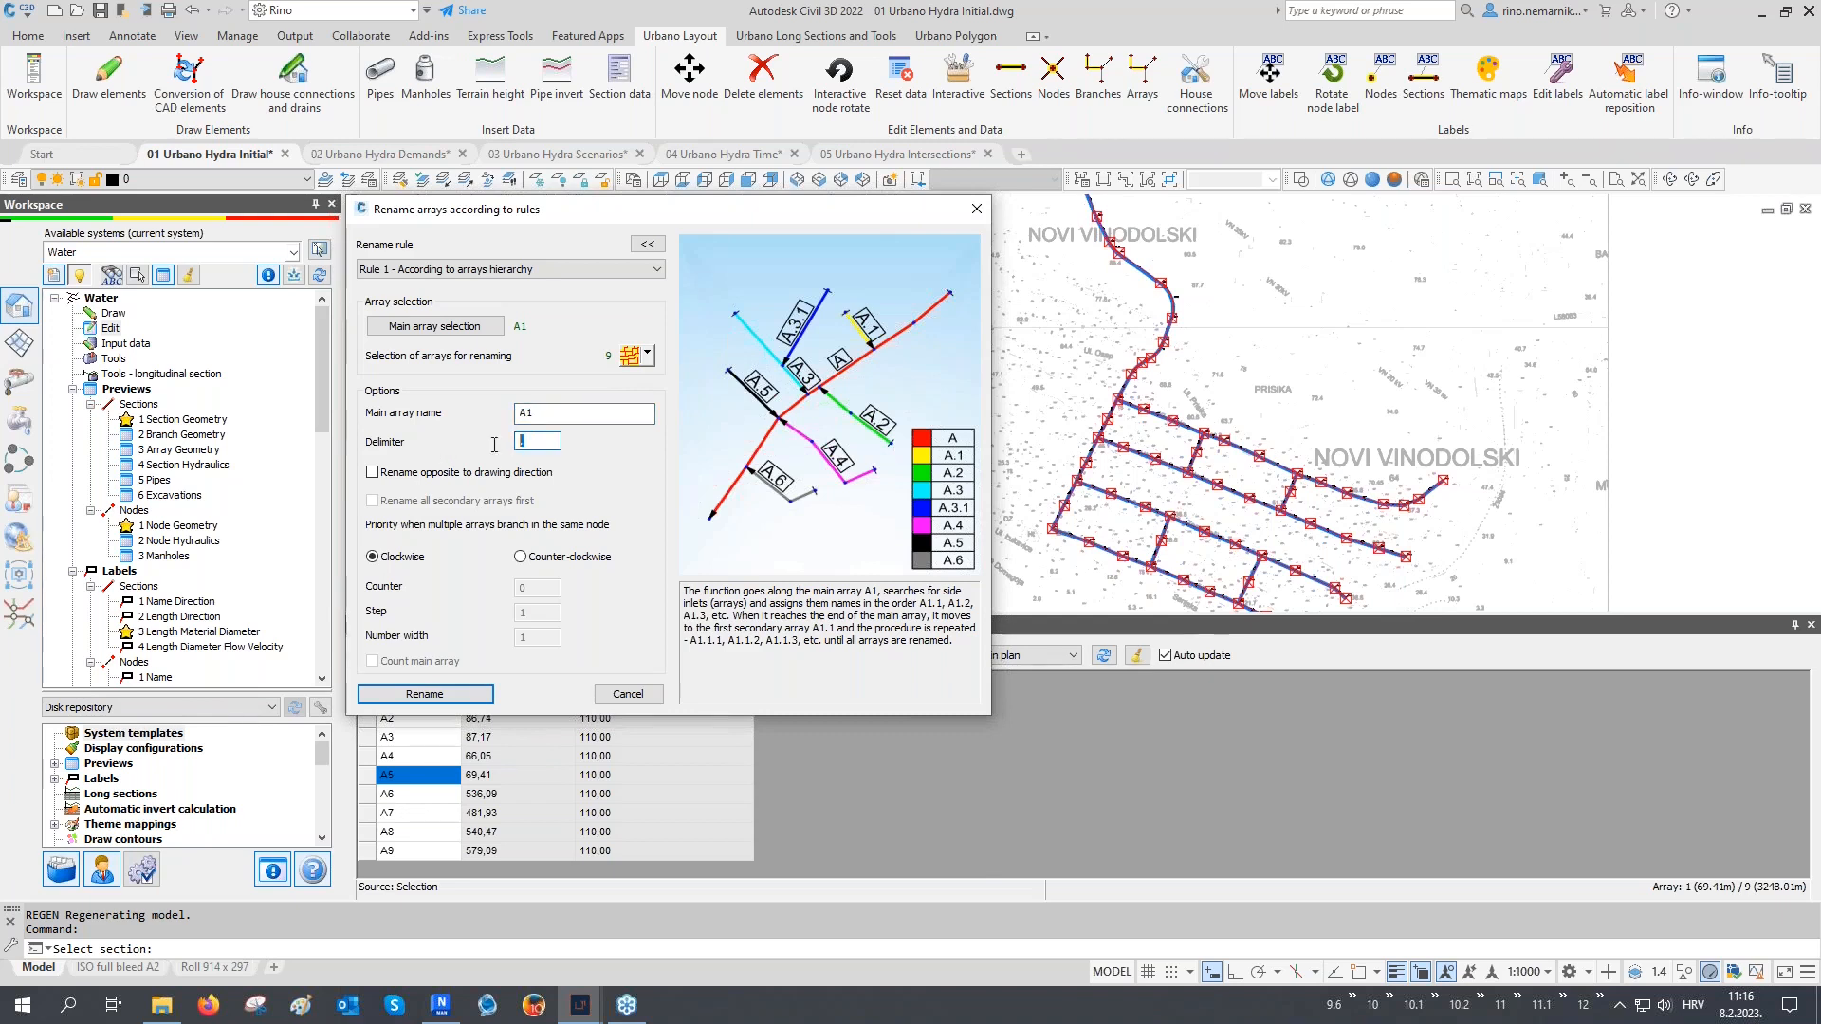
click(464, 692)
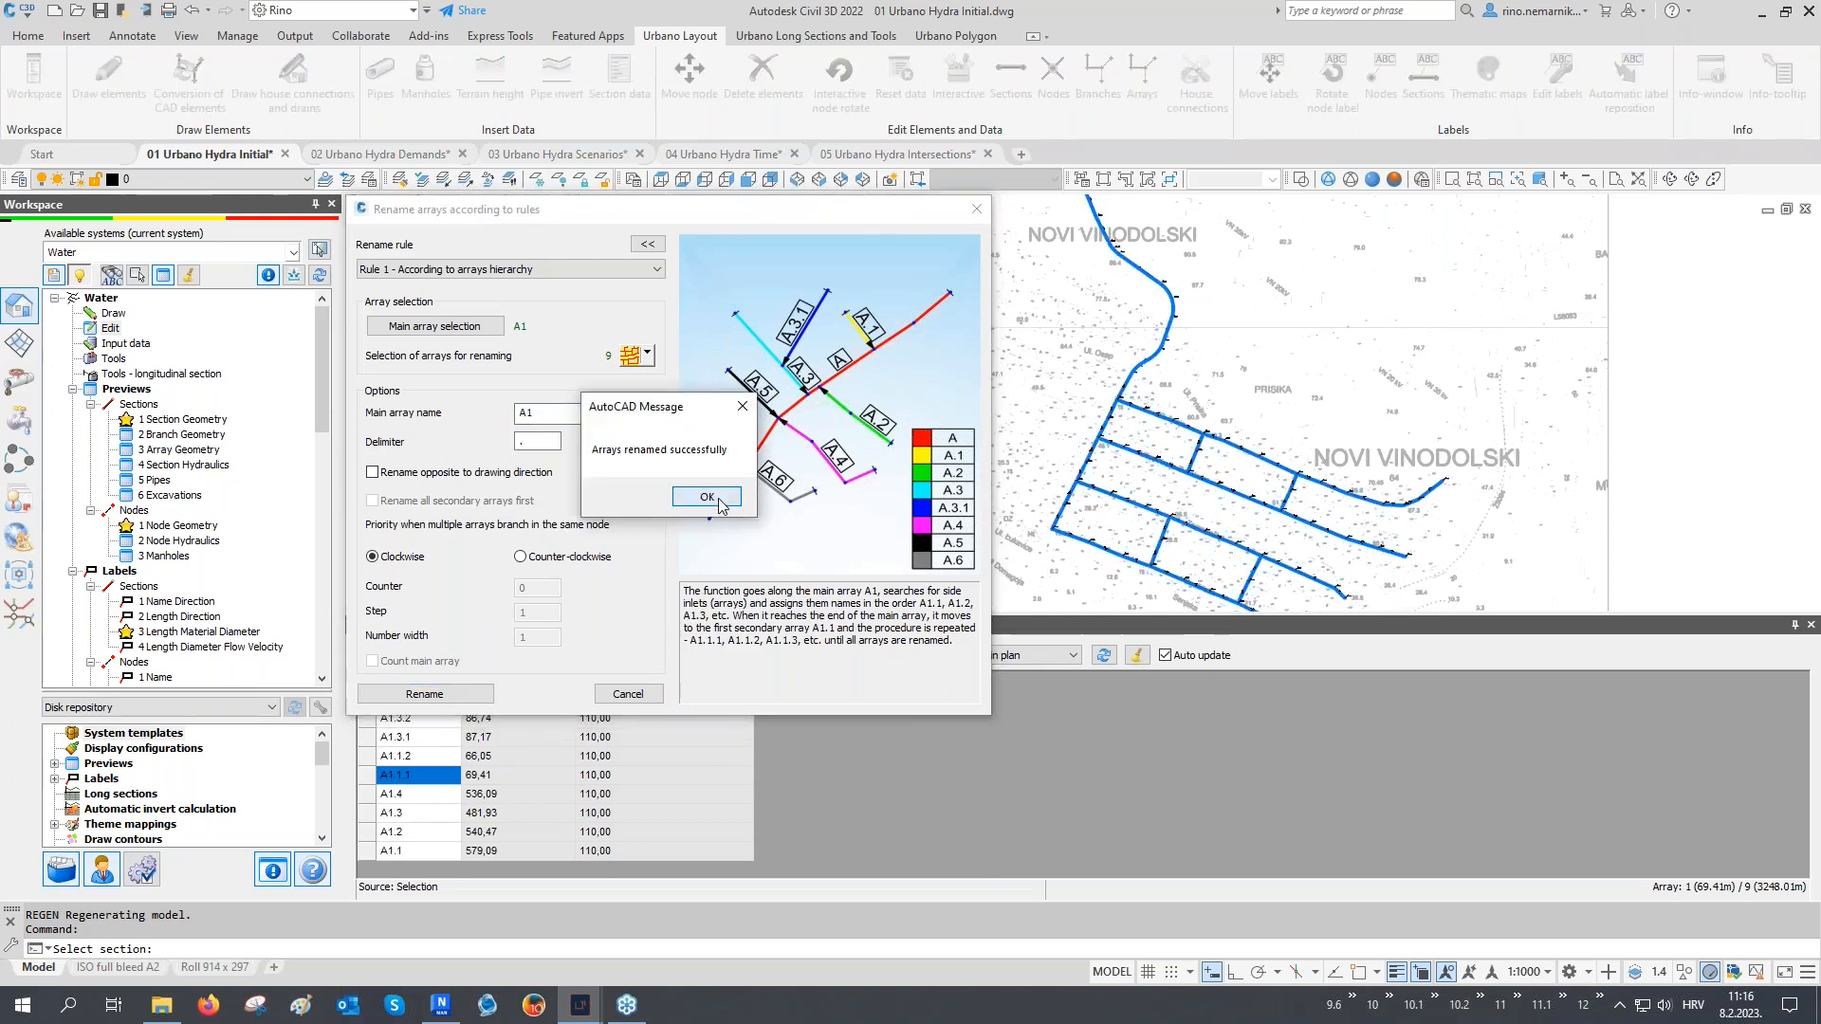
click(708, 497)
click(627, 693)
Sort the preview by array name and mark main array A1, followed by side arrays A1.1, A1.2, A1.3 and A1.4, in the plan
mouse_move(972, 425)
middle_down()
mouse_move(743, 459)
mouse_move(559, 416)
middle_up()
click(425, 681)
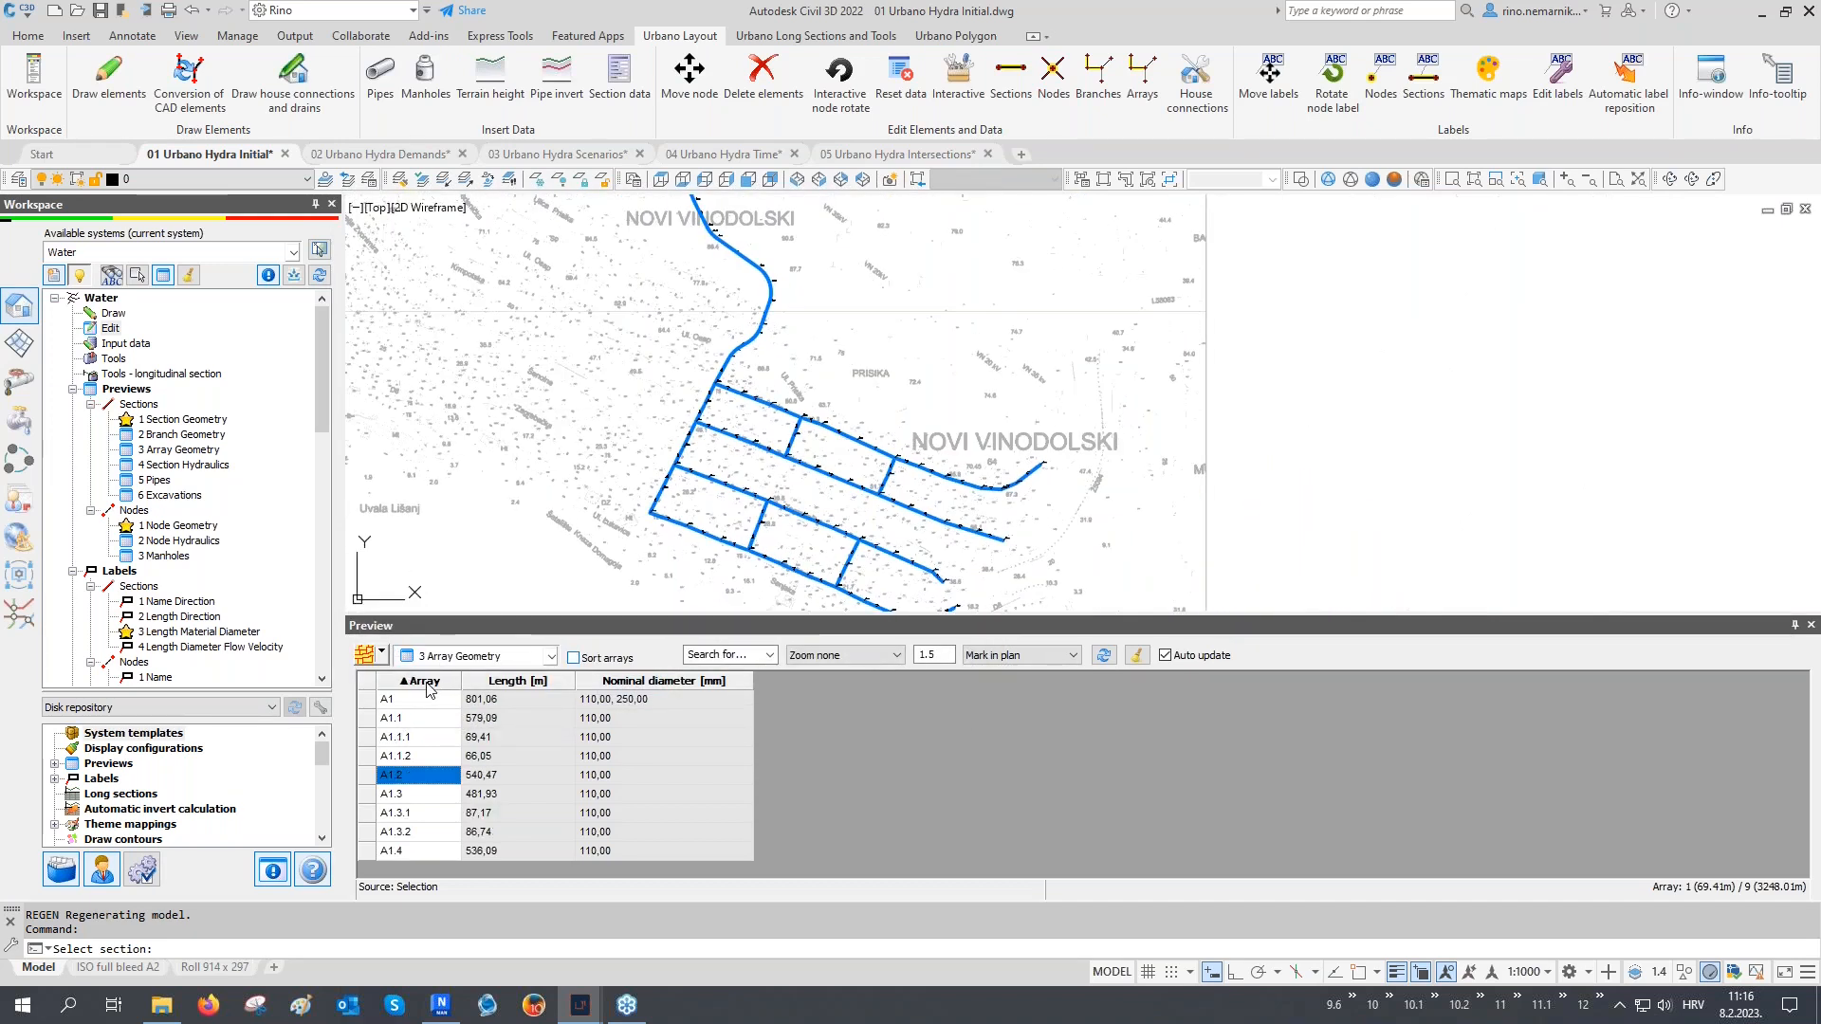
click(418, 700)
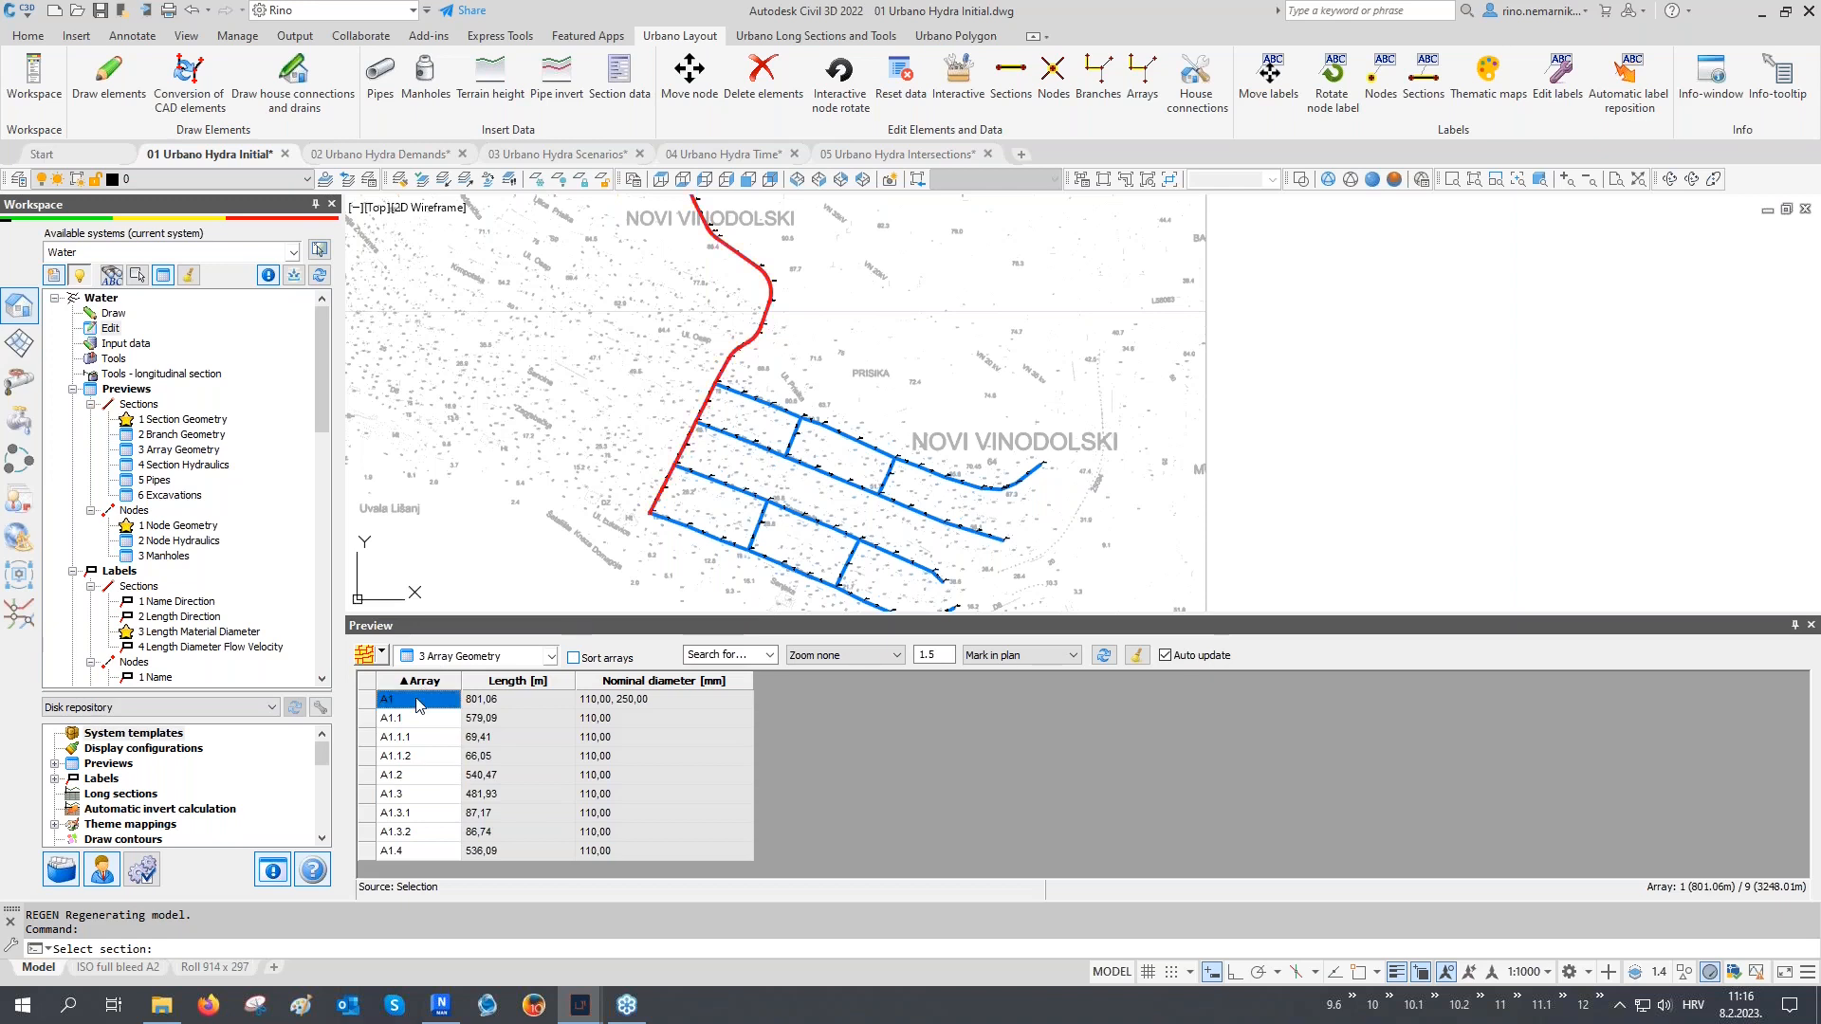
click(415, 720)
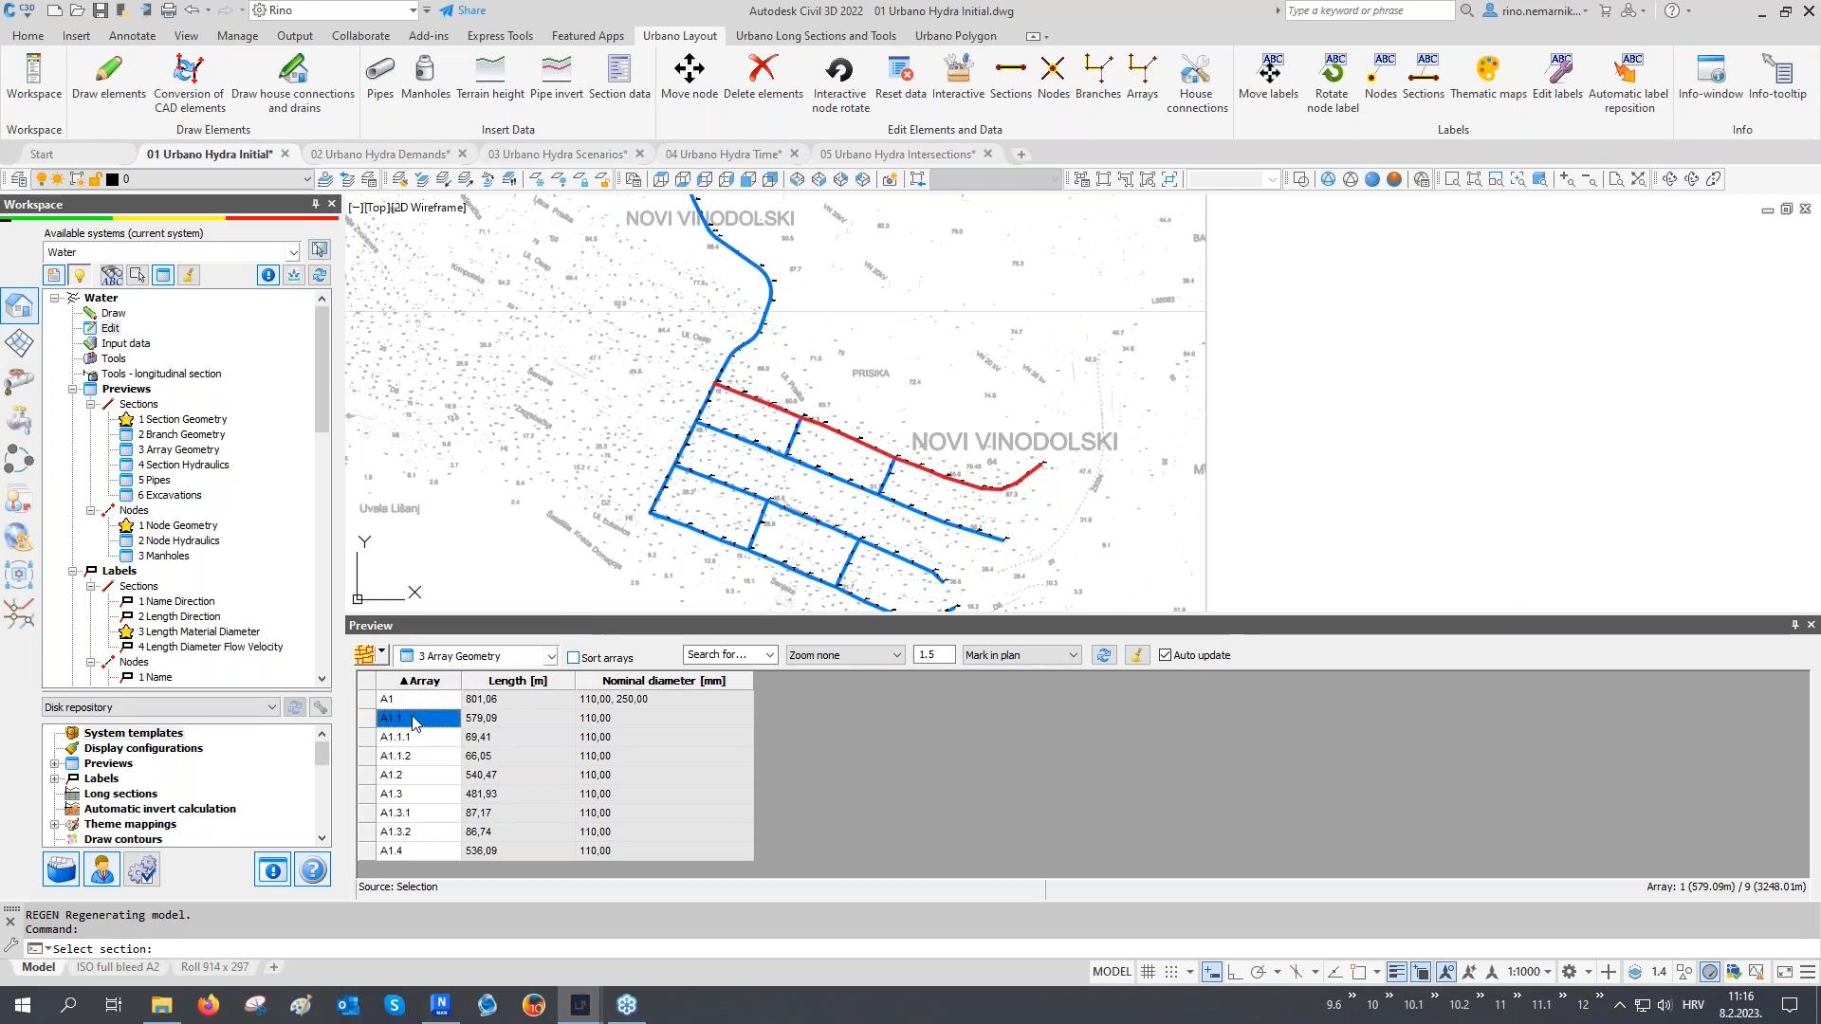
ctrl+click(413, 775)
ctrl+click(413, 794)
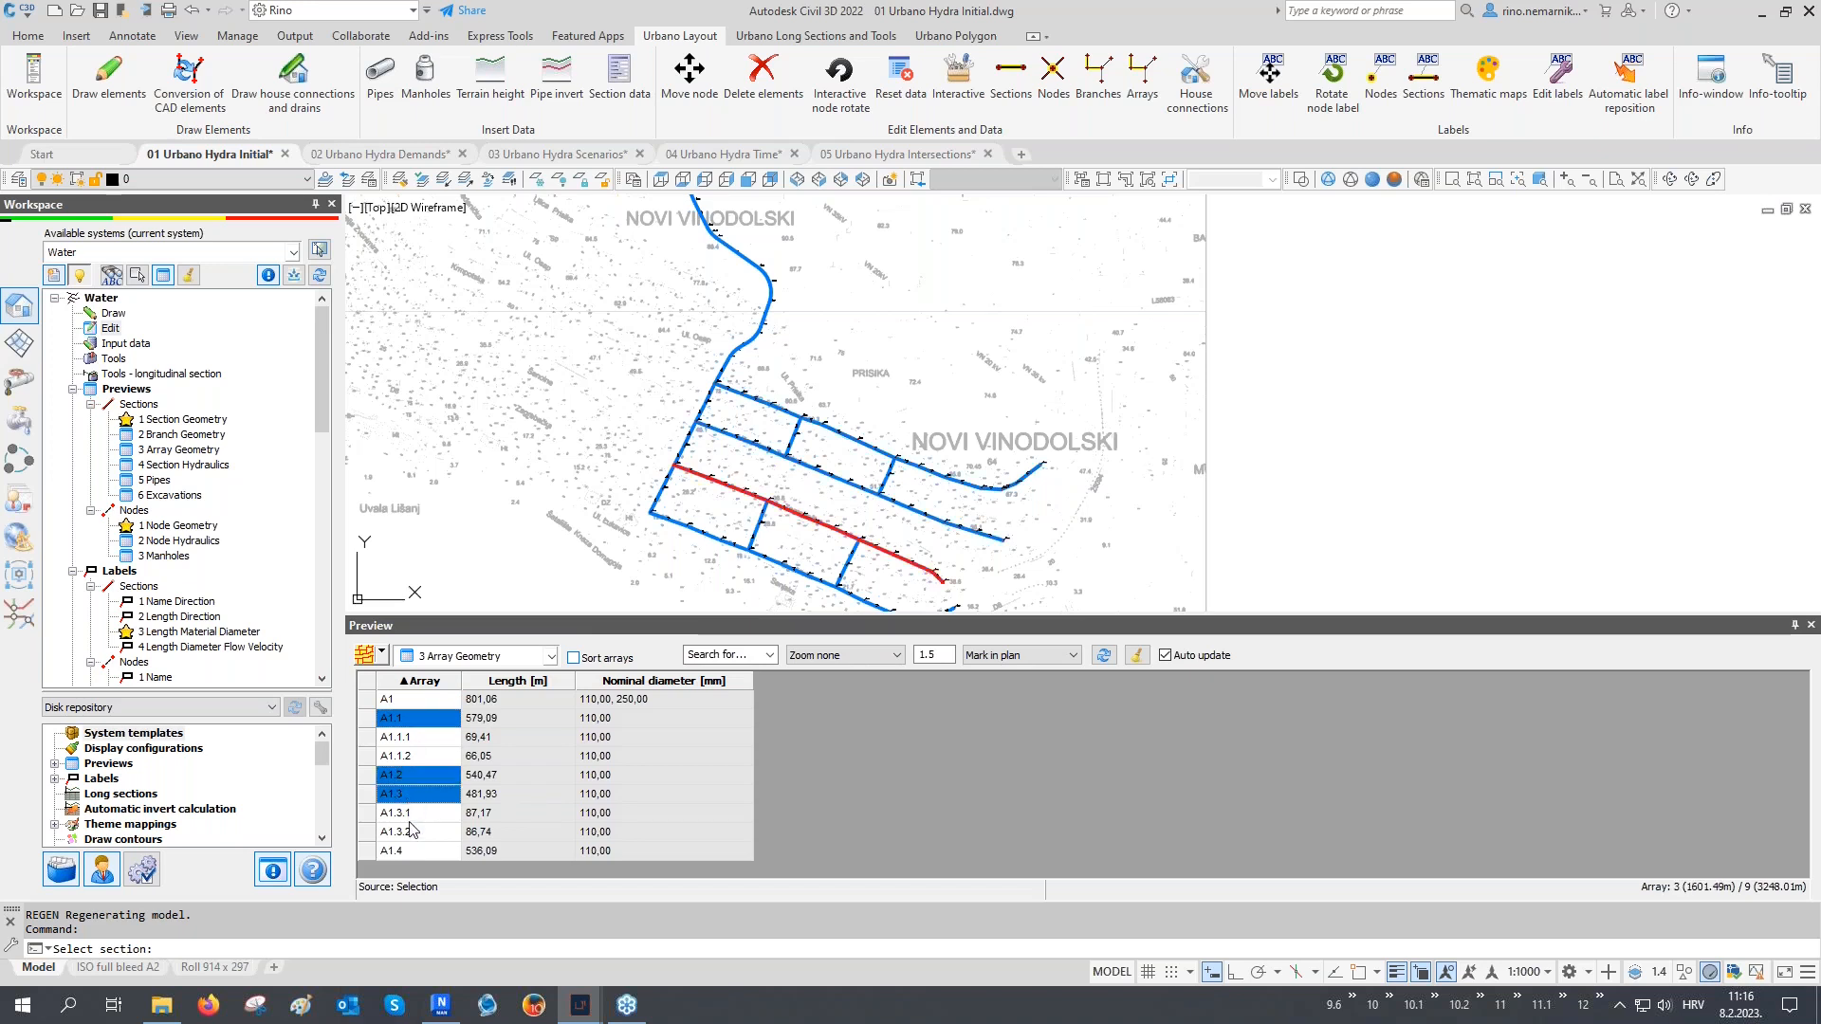
ctrl+click(410, 852)
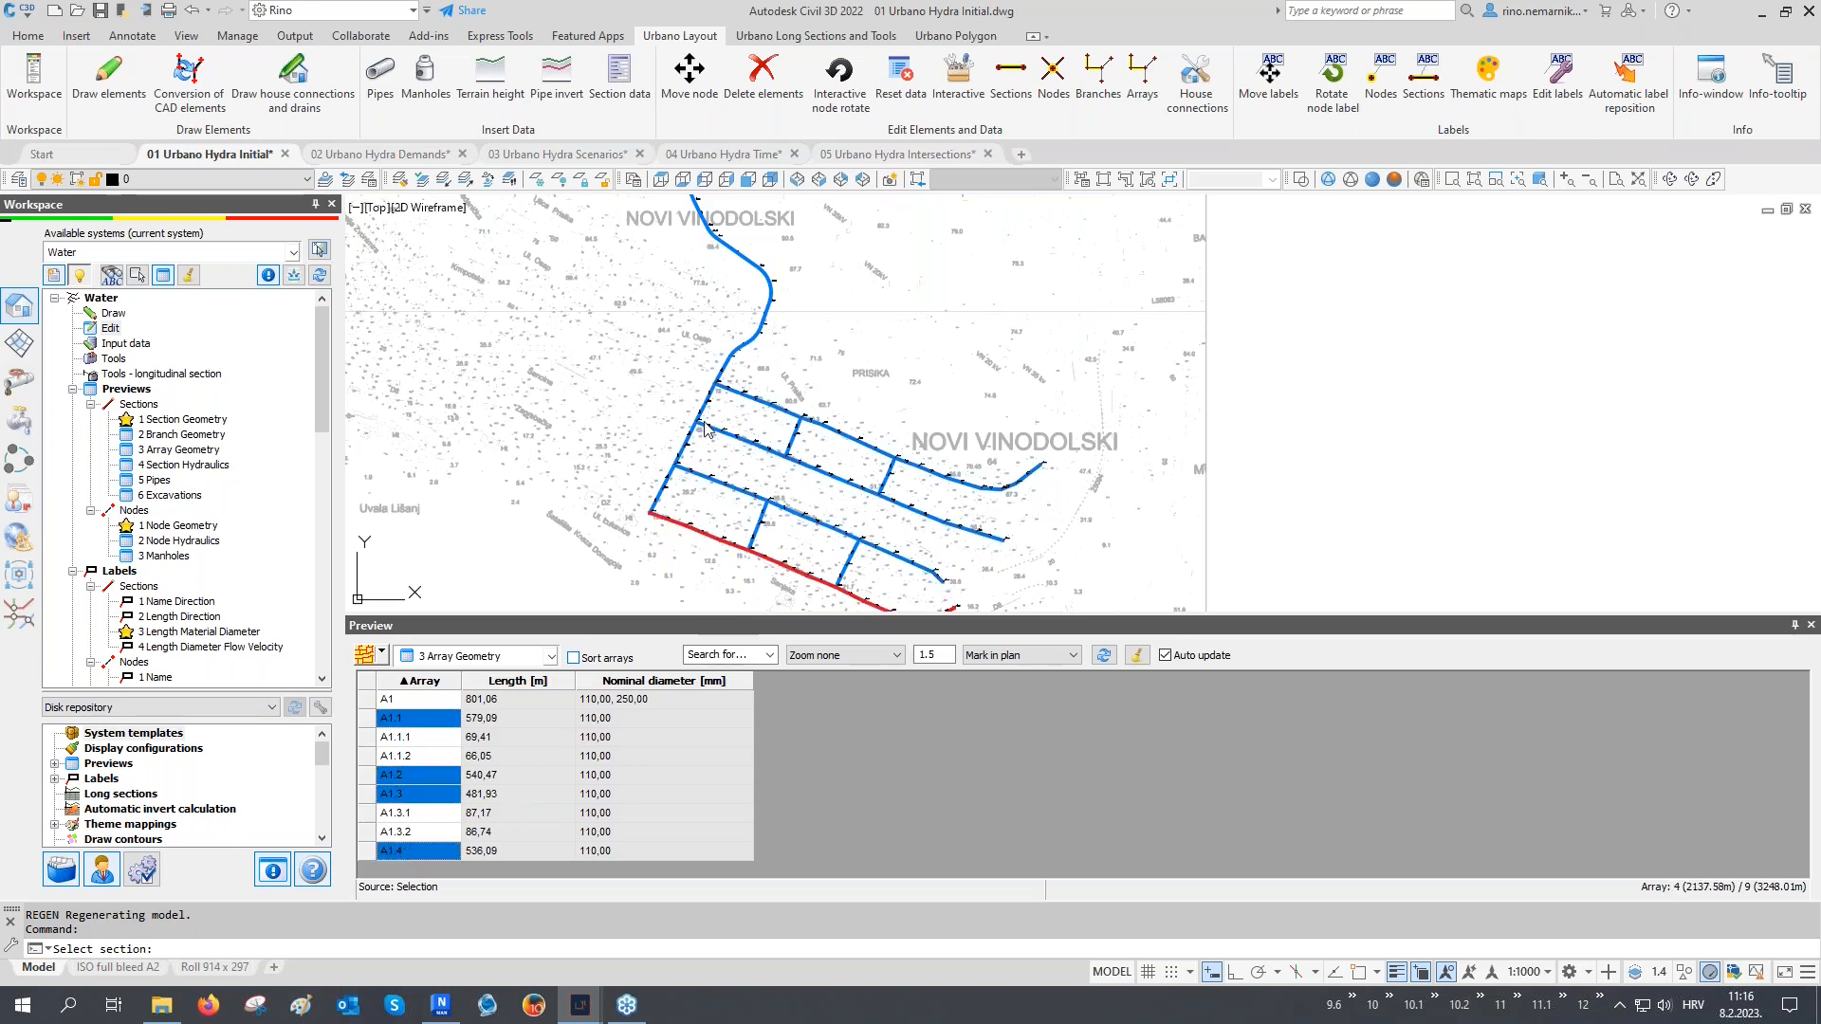
Mark arrays A1.1.1 and A1.1.2 together, followed by A1.3.1 and A1.3.2, in the plan and clear the marks by regenerating
click(411, 738)
ctrl+click(415, 757)
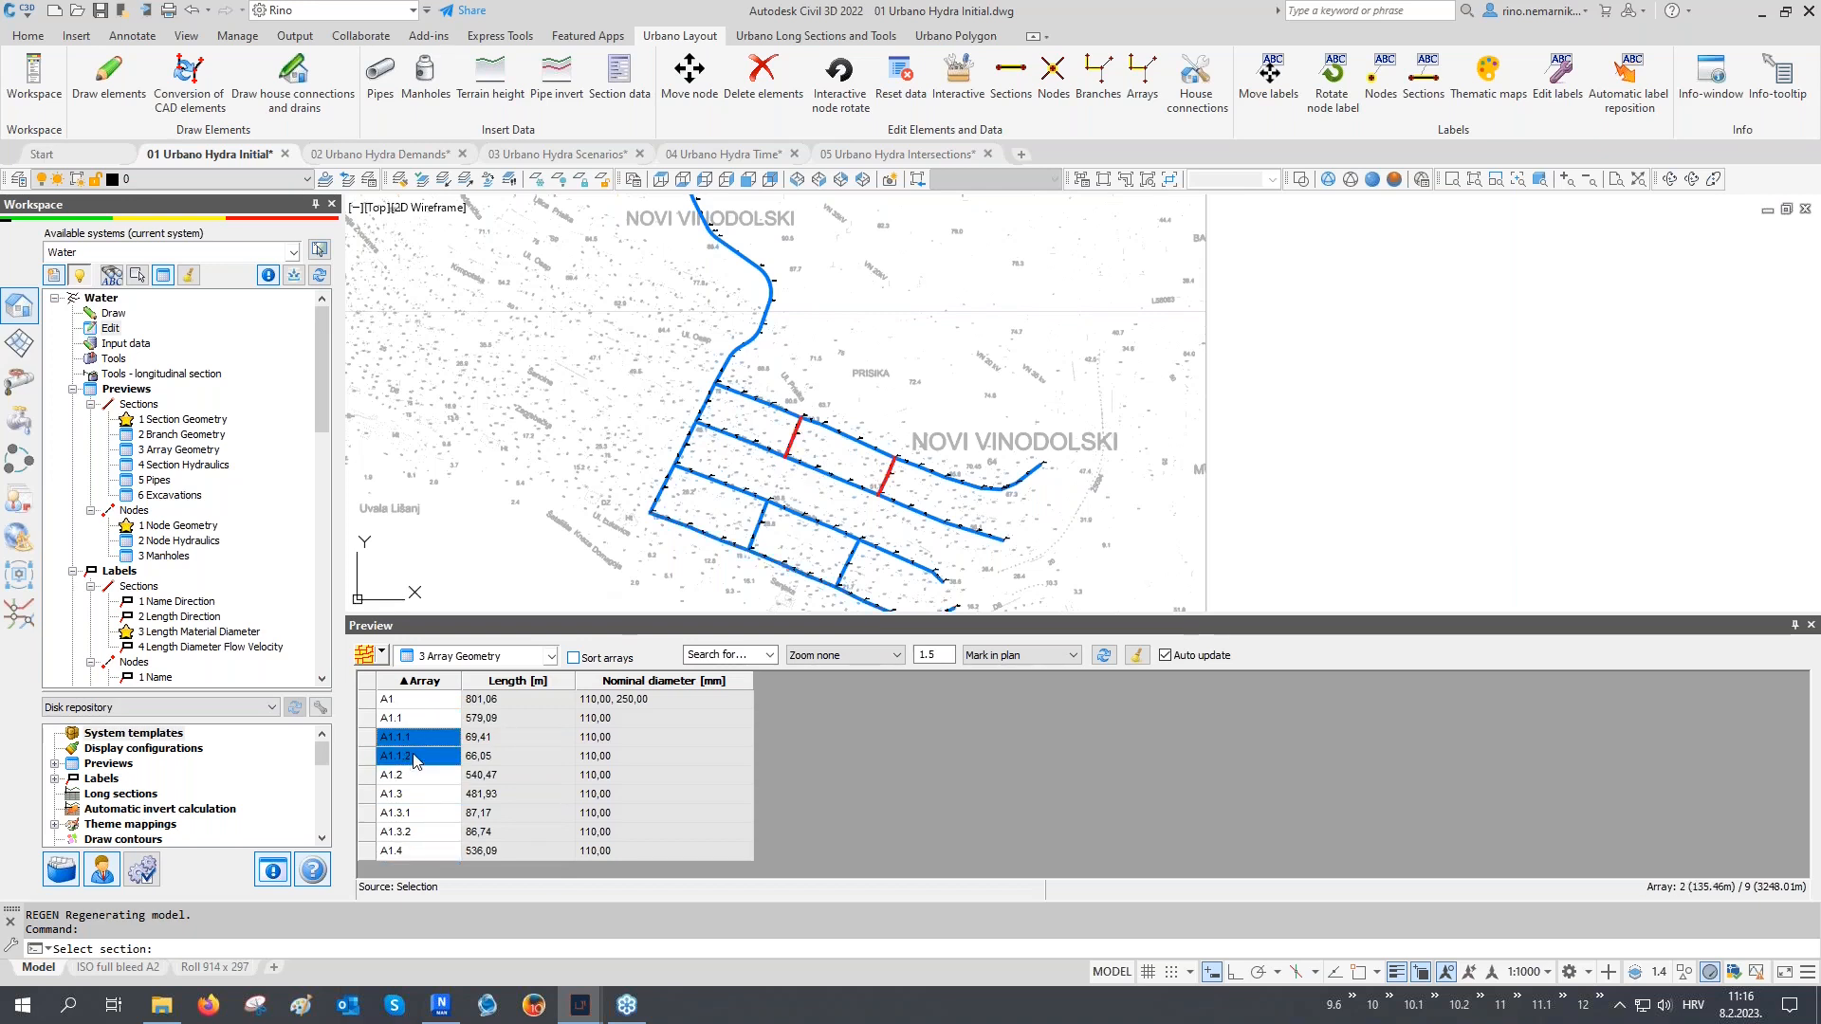
click(424, 818)
ctrl+click(424, 832)
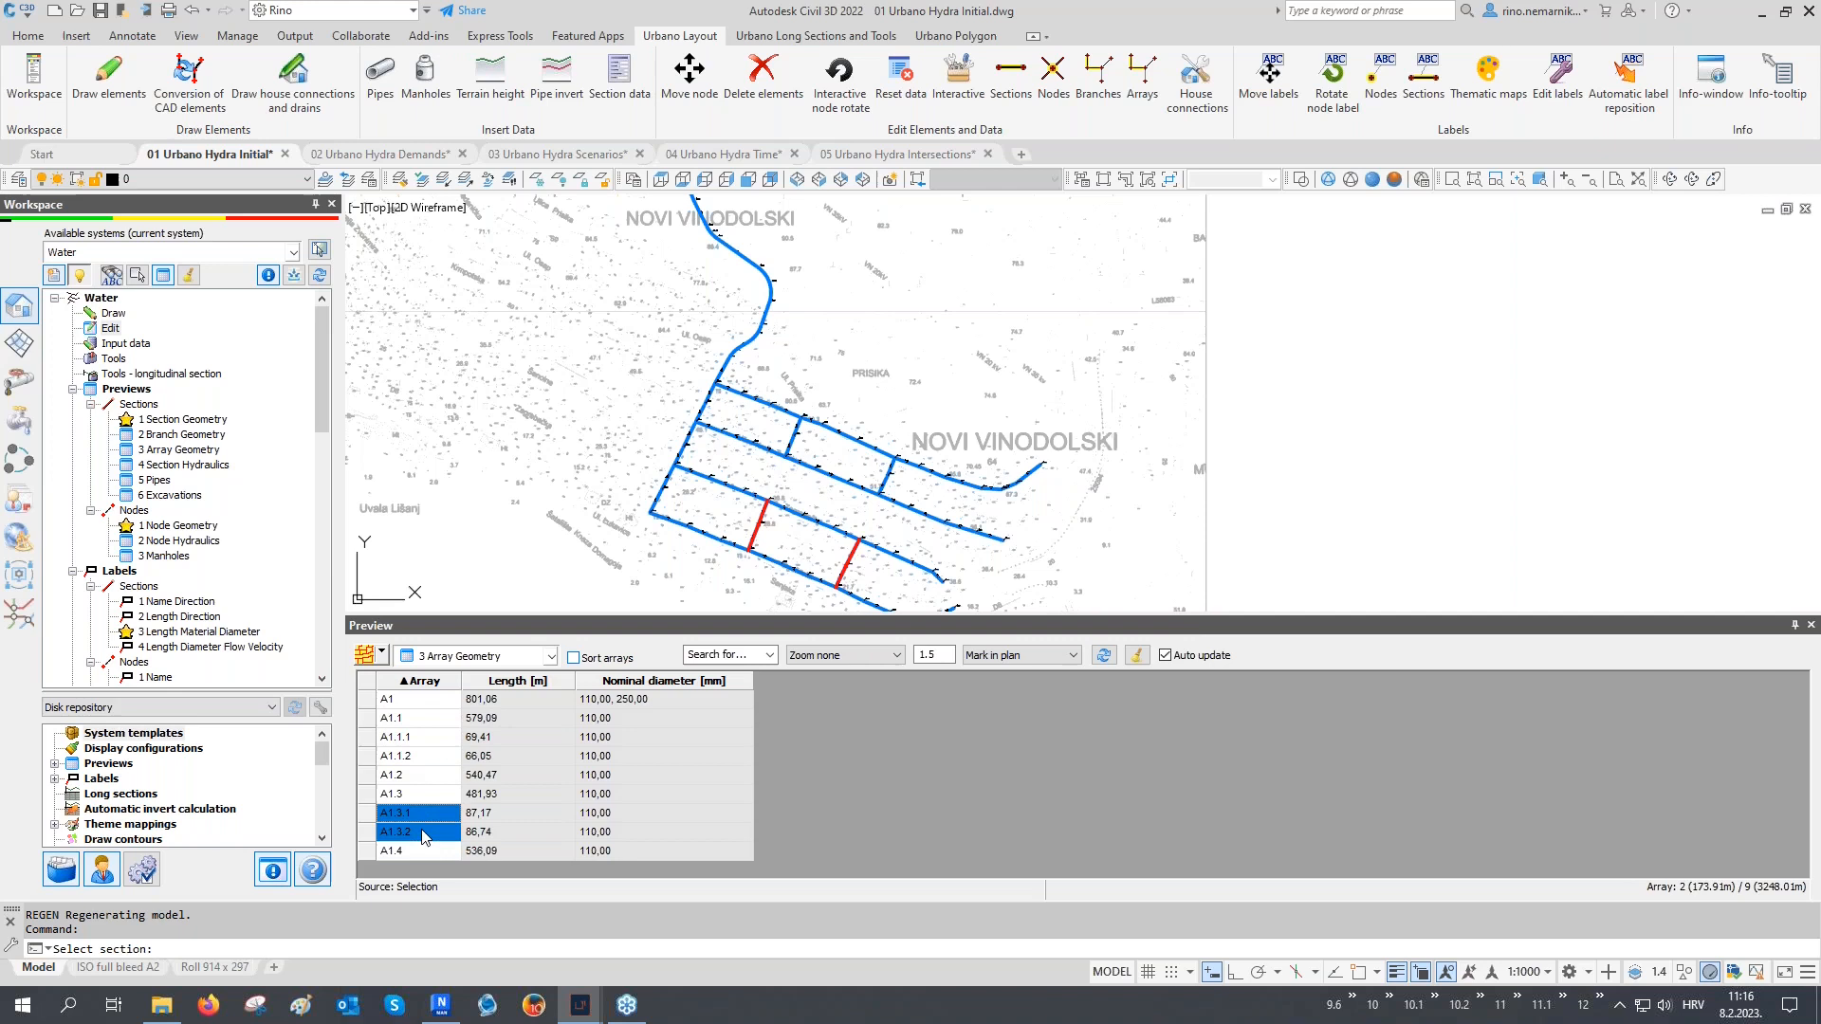
middle_drag(697, 530, 705, 488)
key(Return)
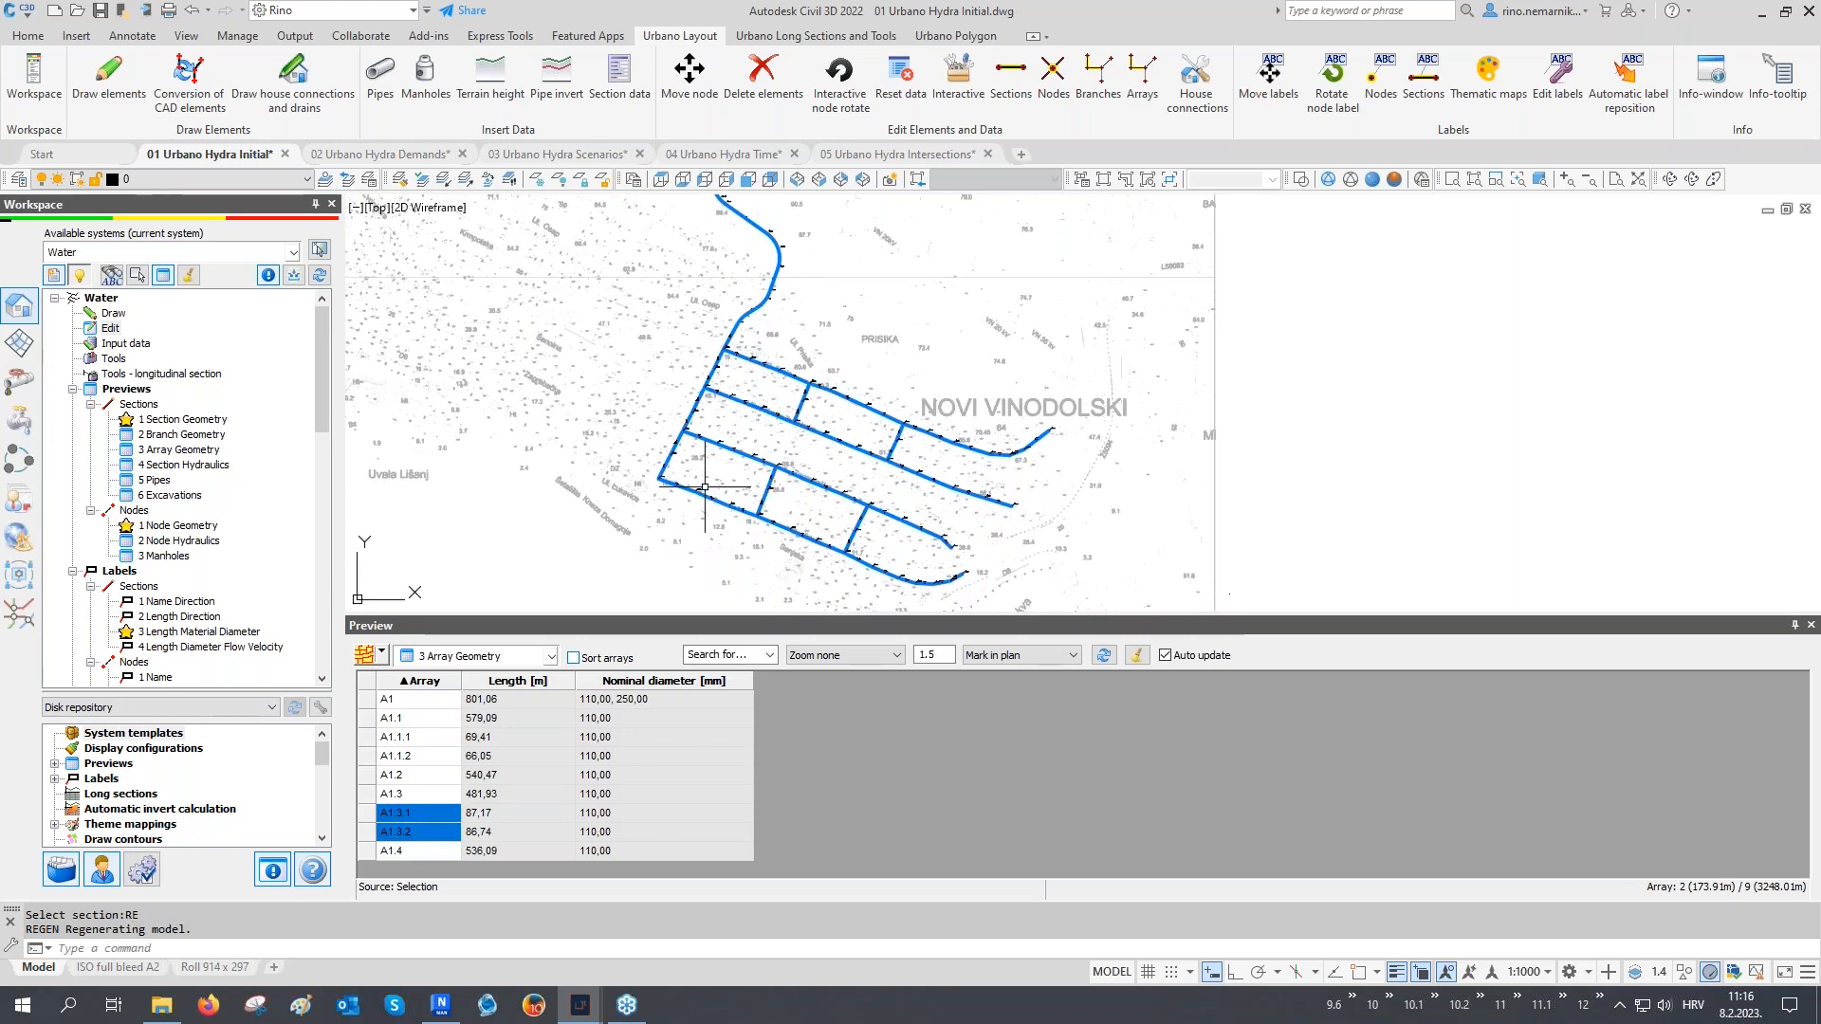
Switch the preview to 1 Node Geometry and check the label of node N1 at the start of the tank pipeline
click(484, 656)
click(501, 833)
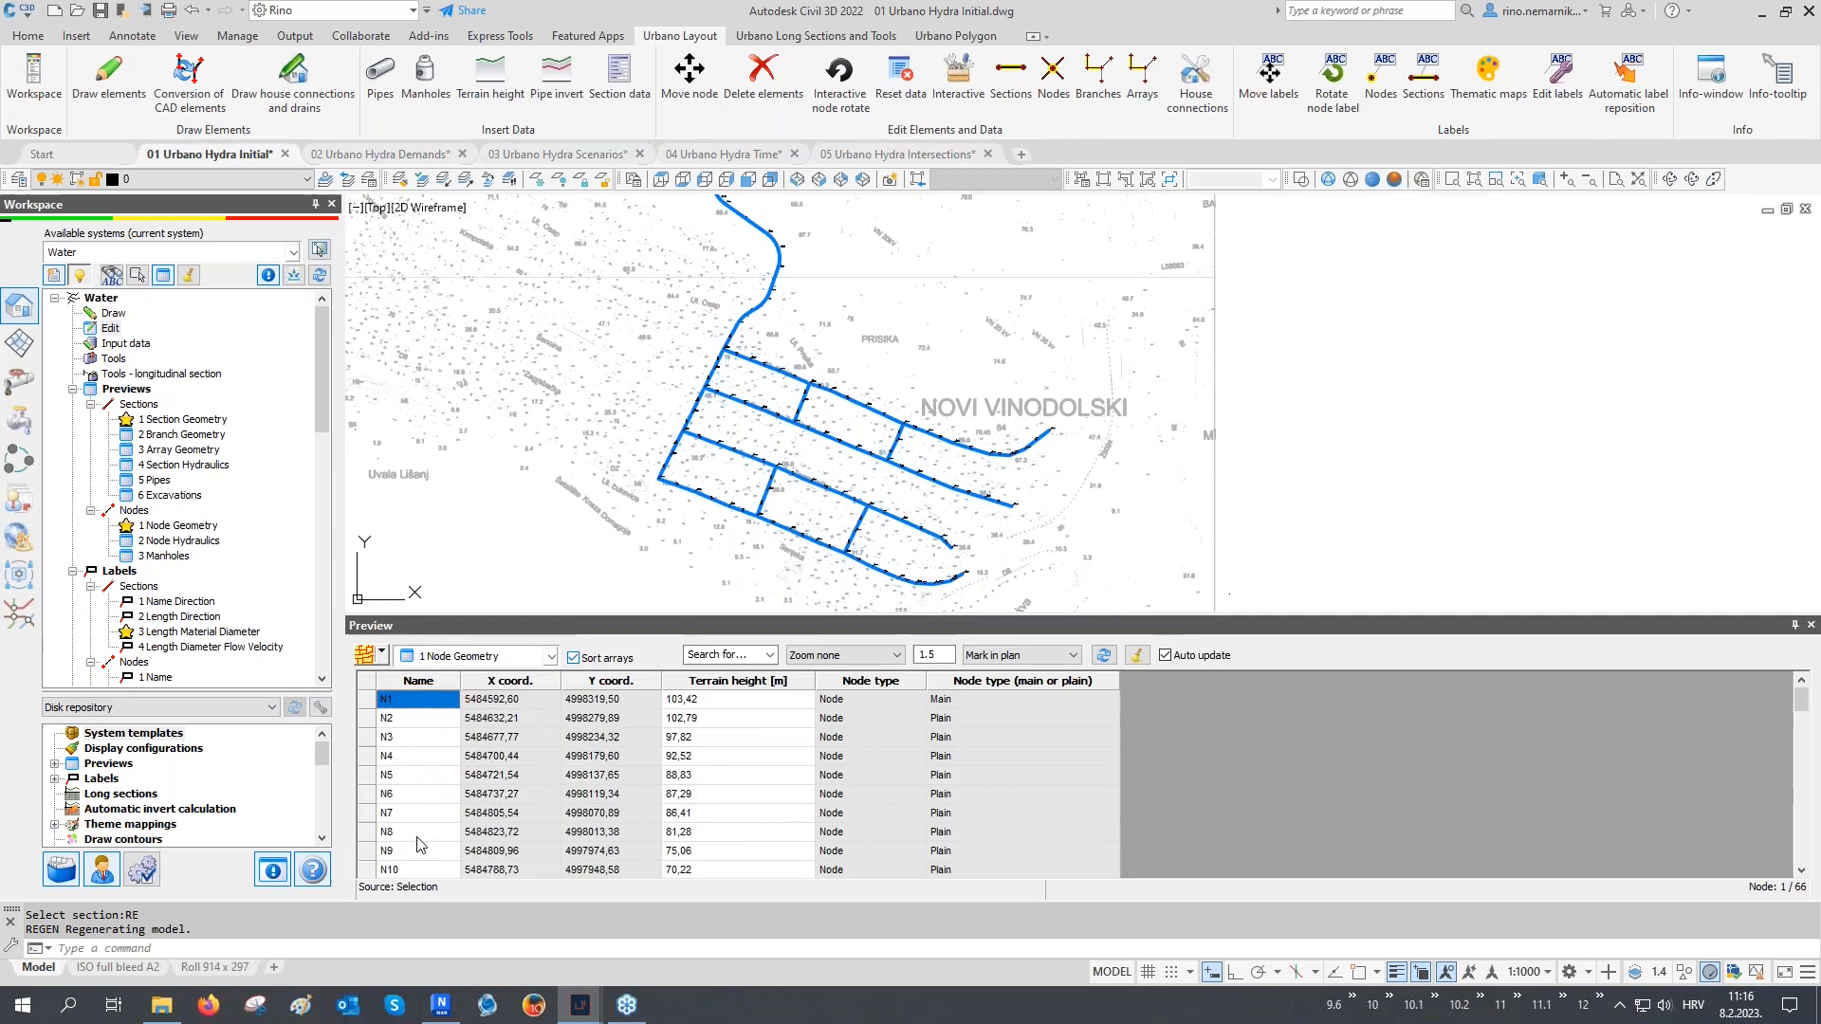
middle_drag(800, 387, 850, 494)
middle_drag(803, 355, 845, 471)
scroll(758, 309, up, 8)
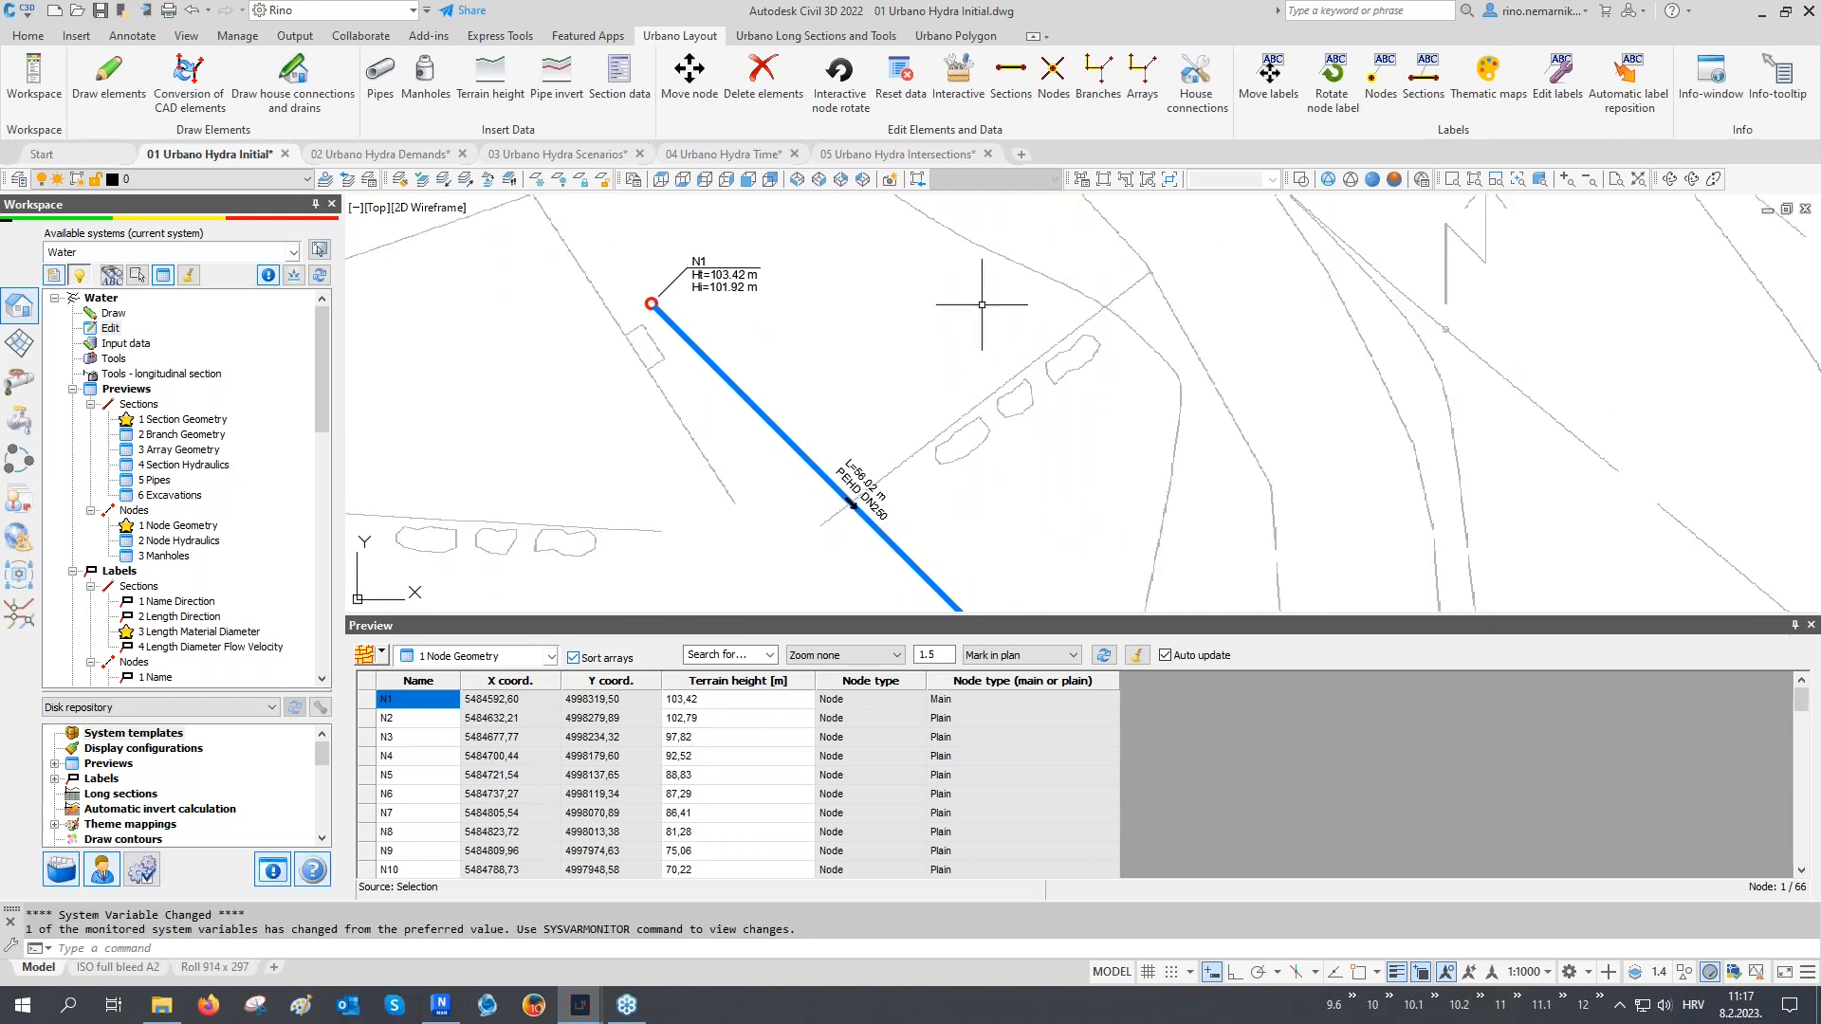
Rename all nodes by arrays using the prefix @-, counter 1 and step 1
click(1052, 76)
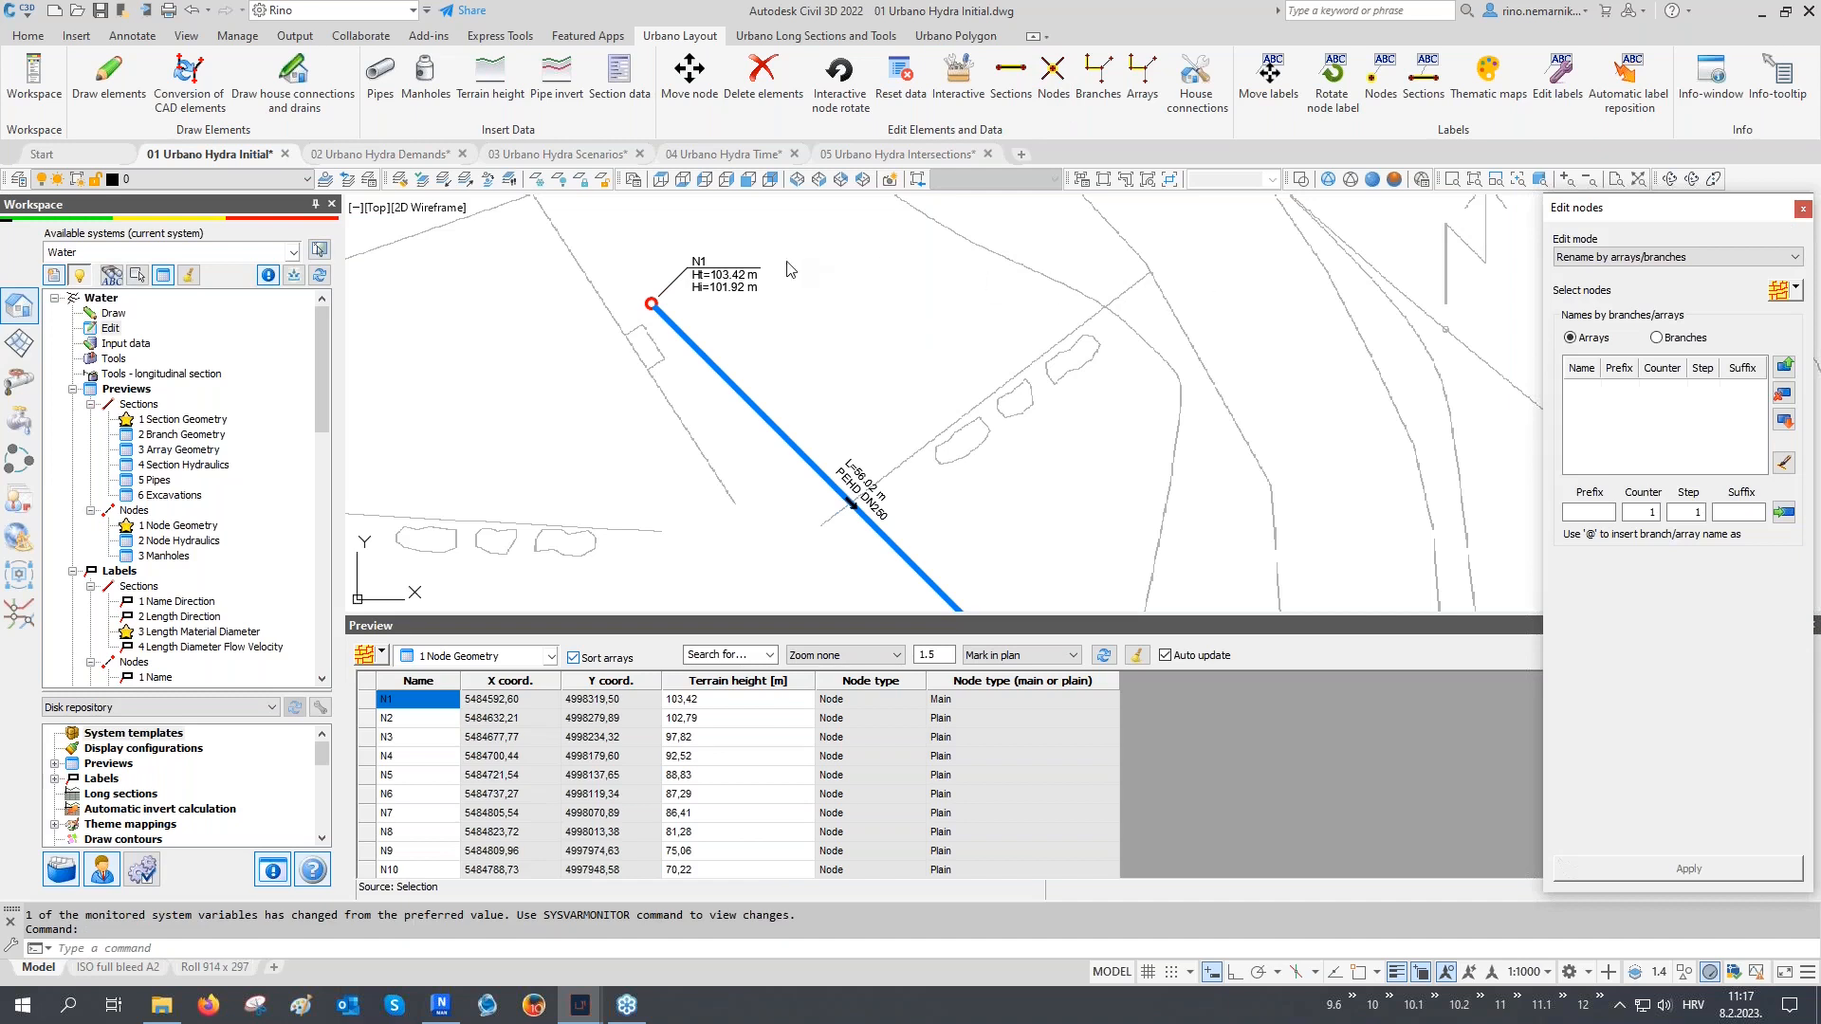
click(1780, 299)
click(1597, 512)
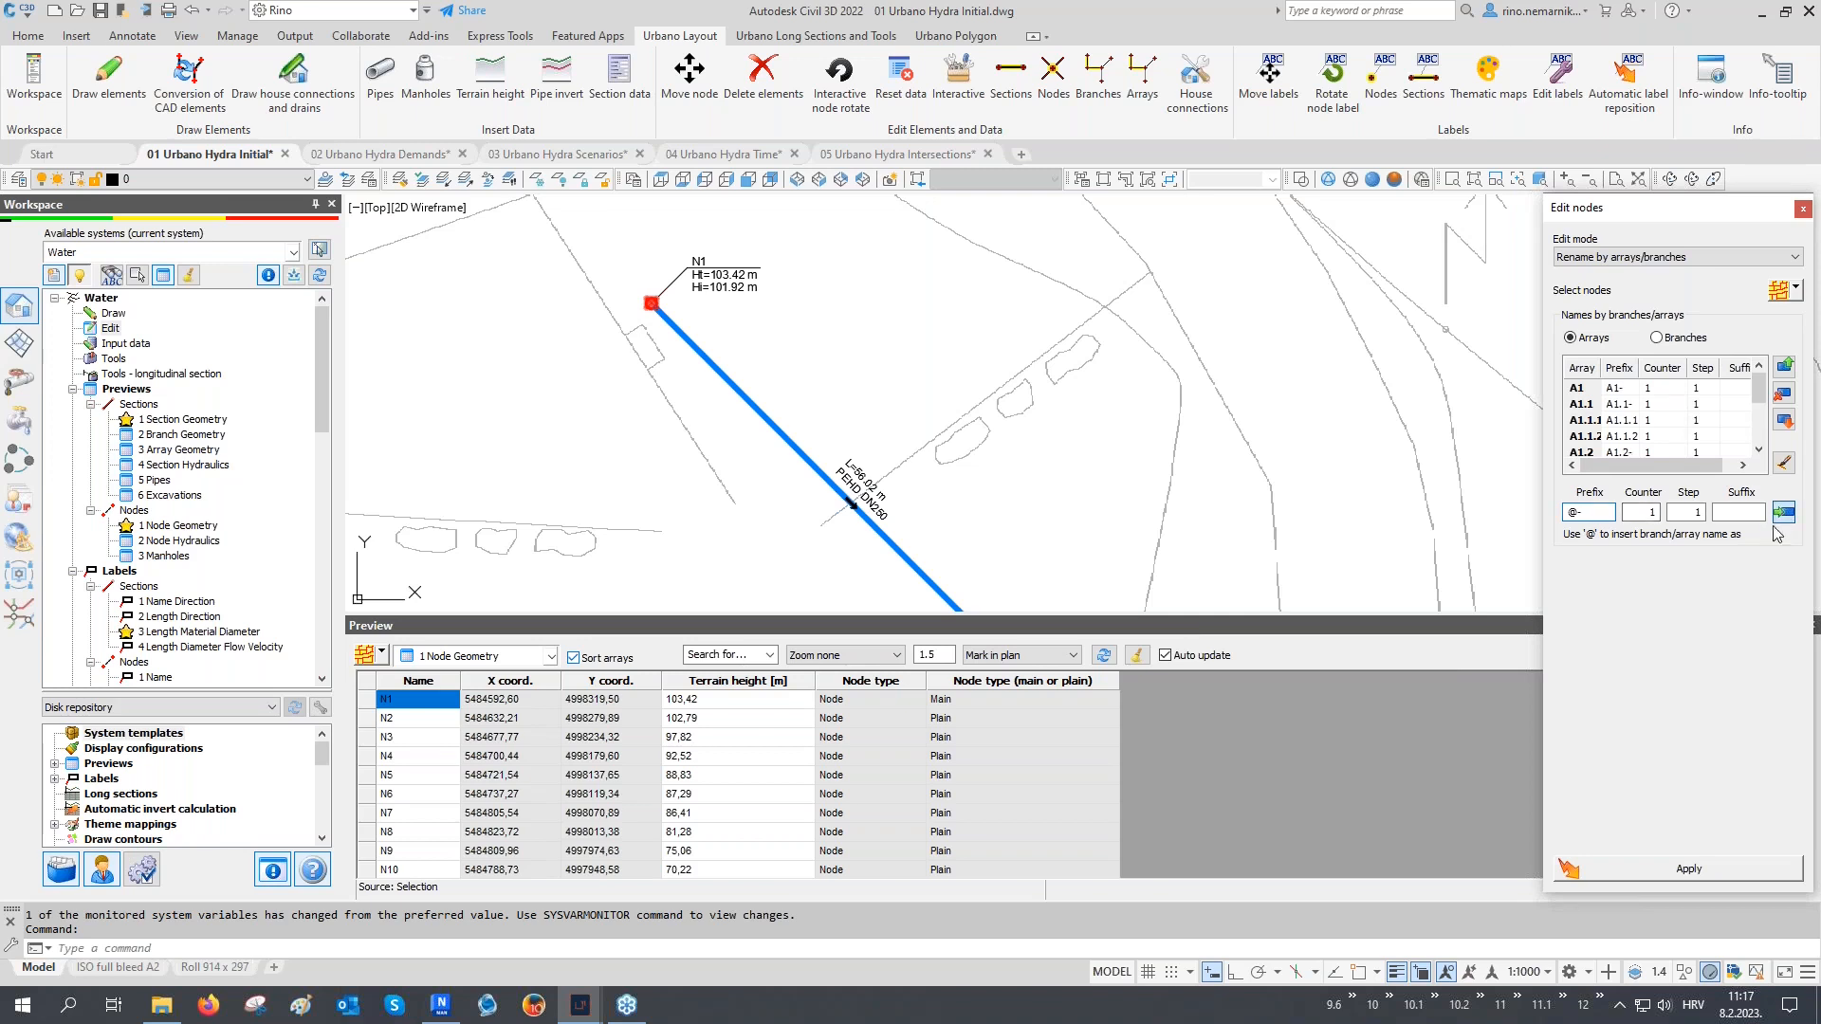
click(1674, 868)
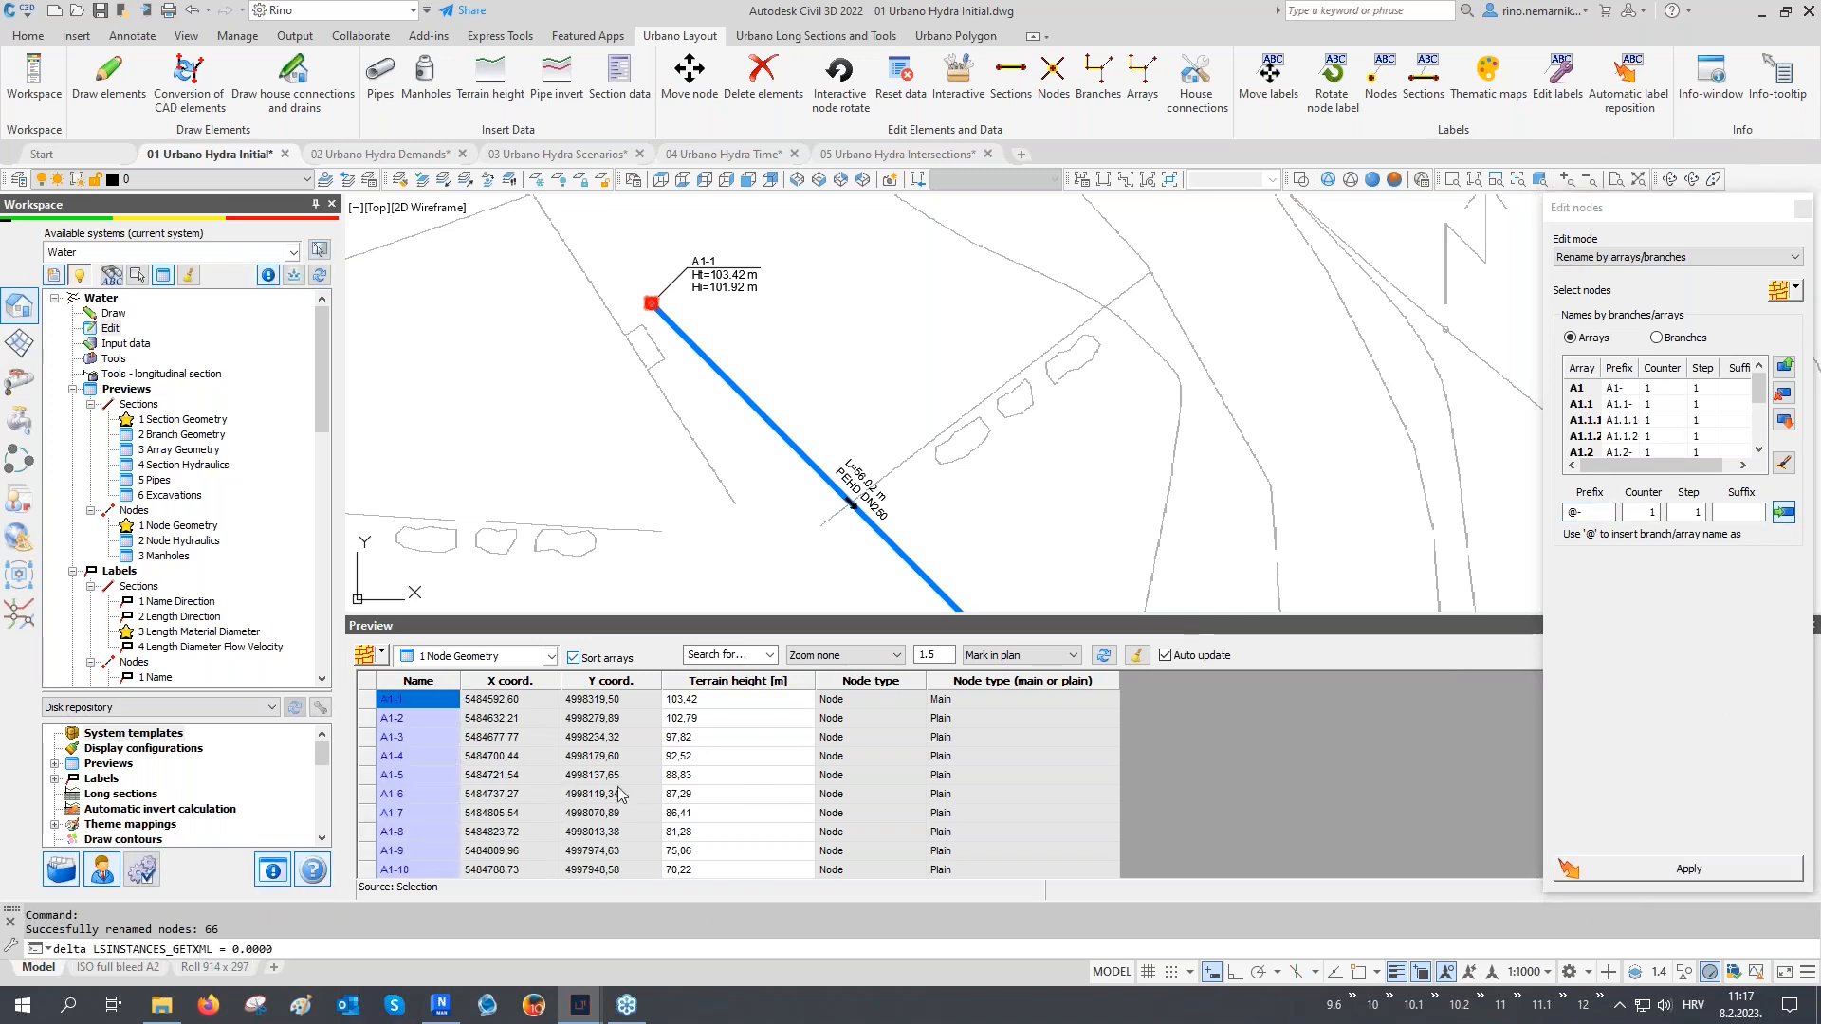
click(1805, 211)
Examine the renamed node labels along main array A1 and at the start of side array A1.1
scroll(680, 317, up, 6)
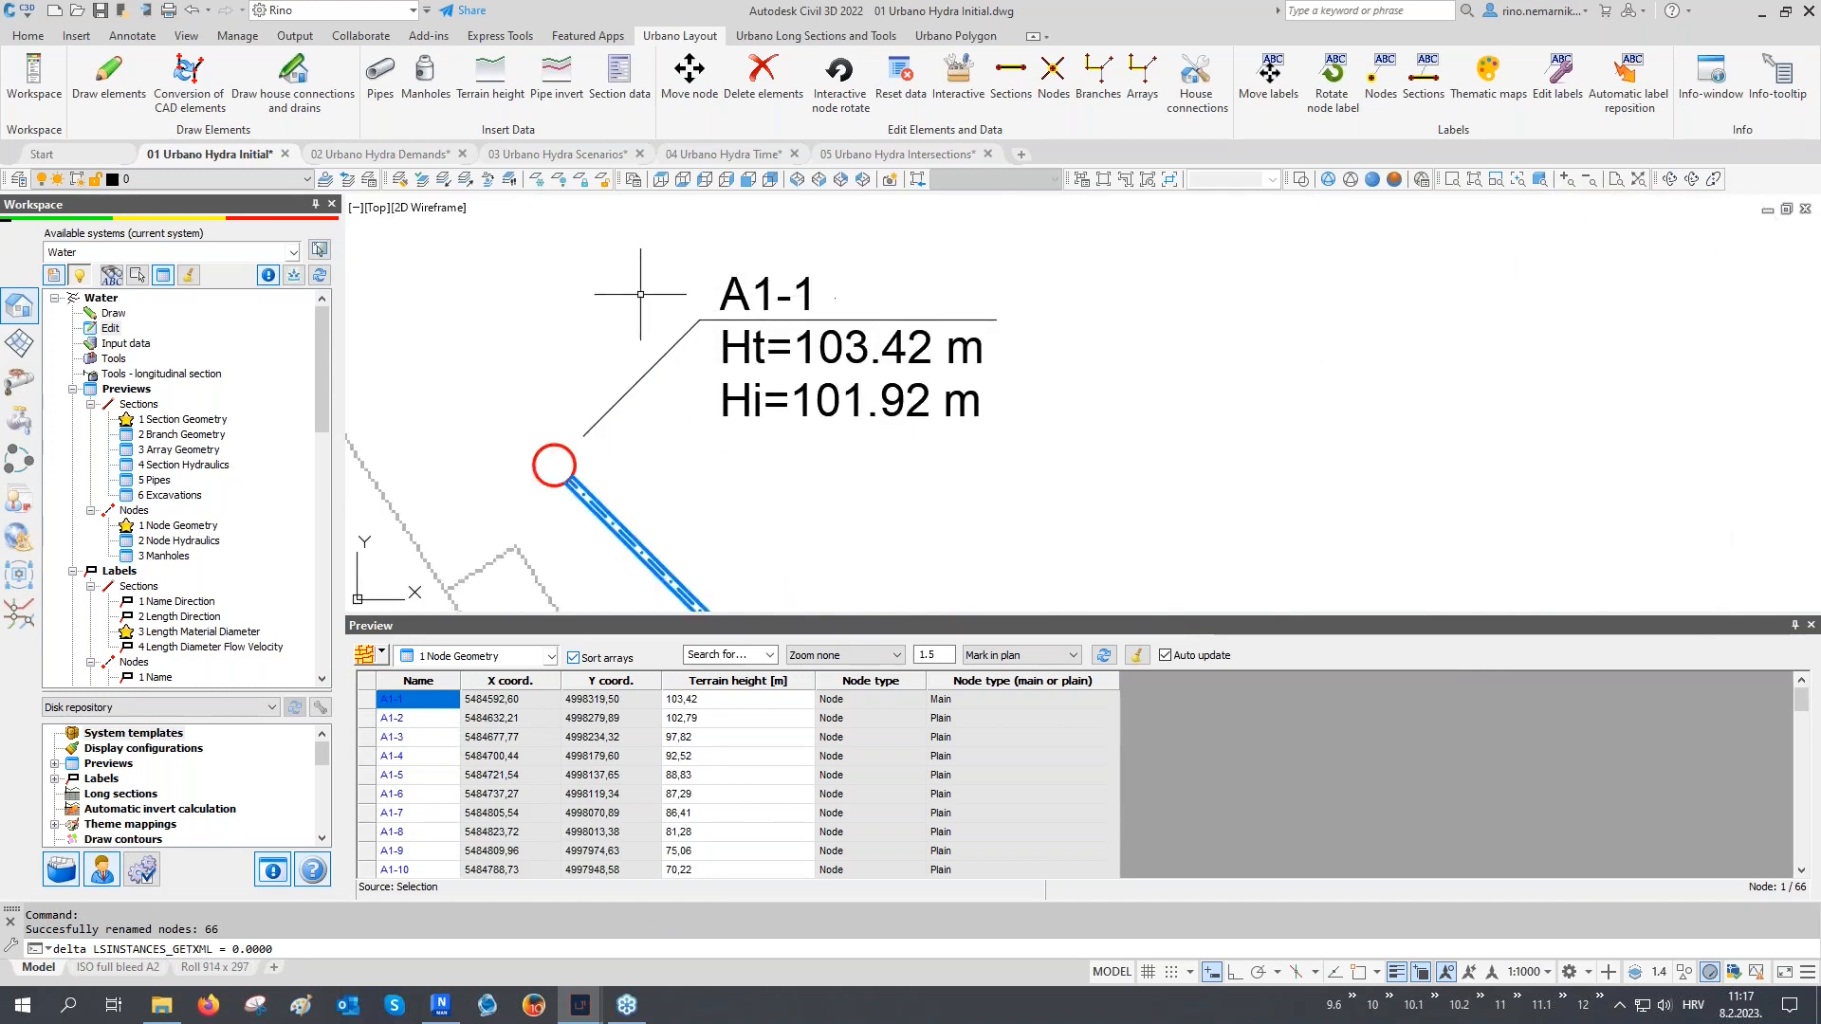
scroll(640, 294, down, 9)
scroll(785, 425, up, 7)
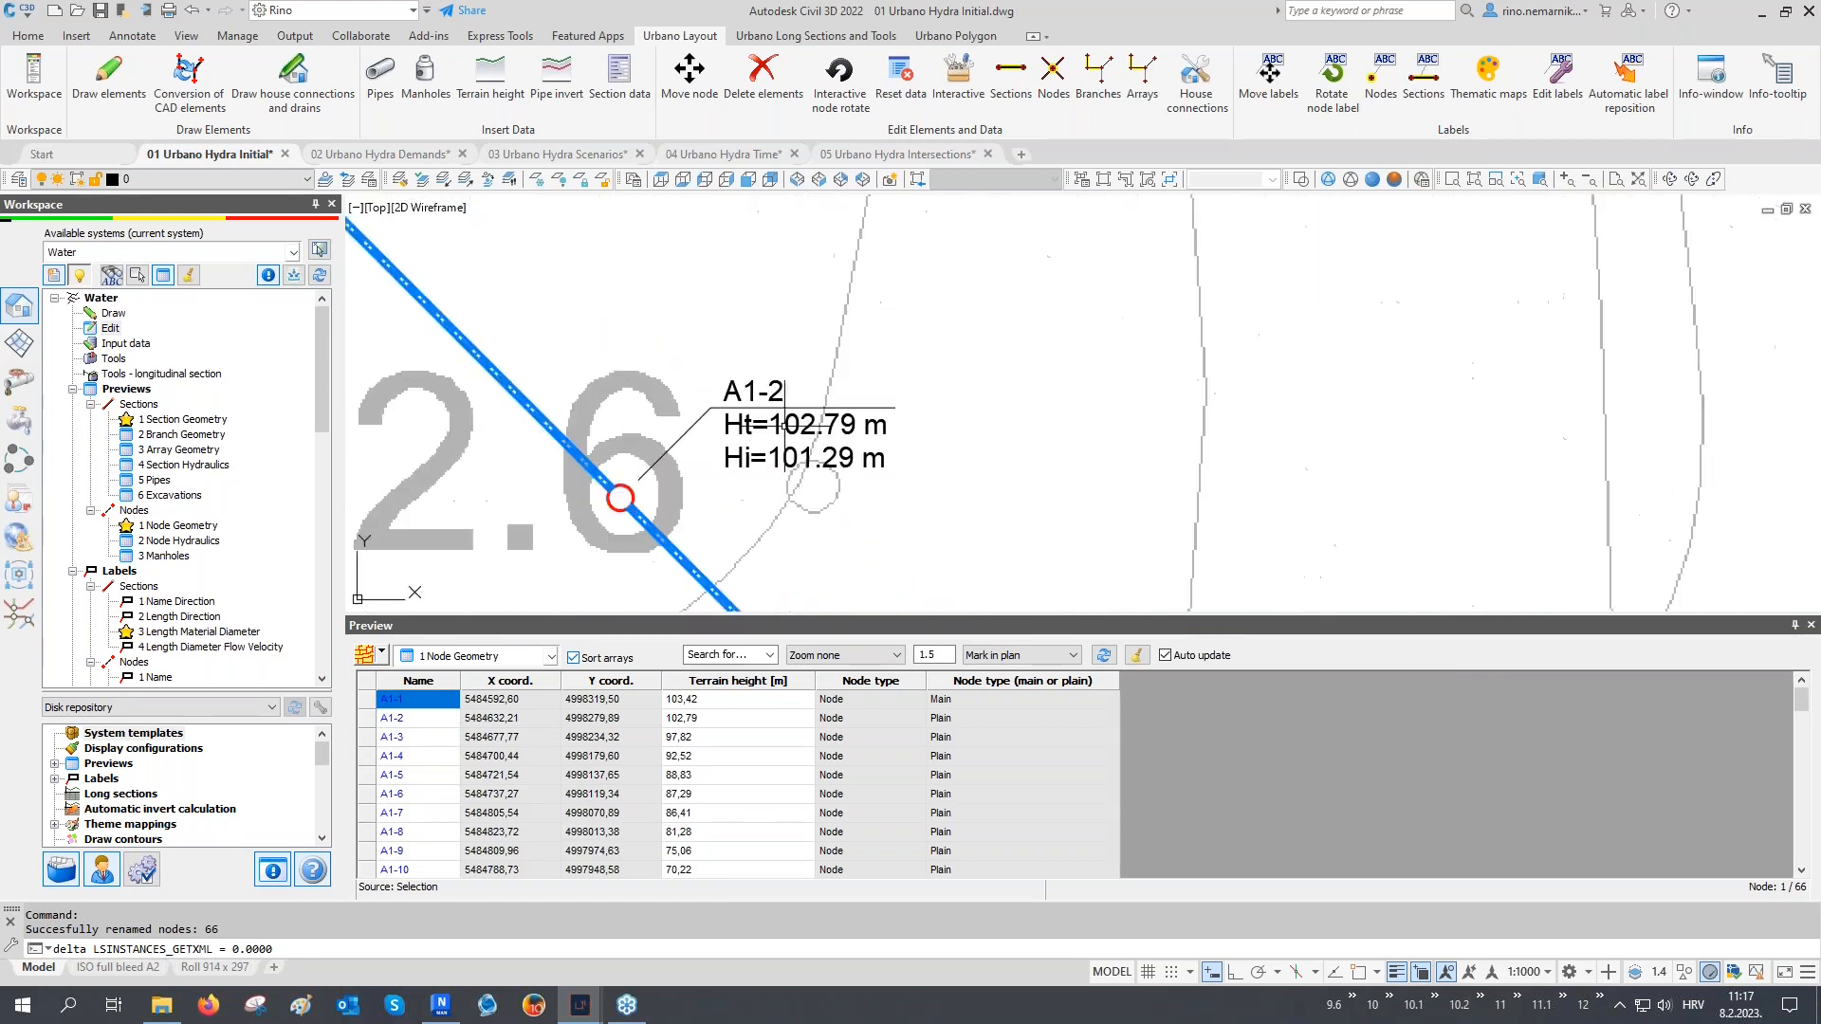
scroll(784, 407, down, 8)
scroll(812, 426, up, 7)
scroll(811, 426, up, 3)
scroll(772, 349, down, 10)
middle_drag(849, 491, 847, 481)
scroll(814, 461, up, 8)
middle_drag(813, 461, 752, 438)
scroll(930, 442, up, 2)
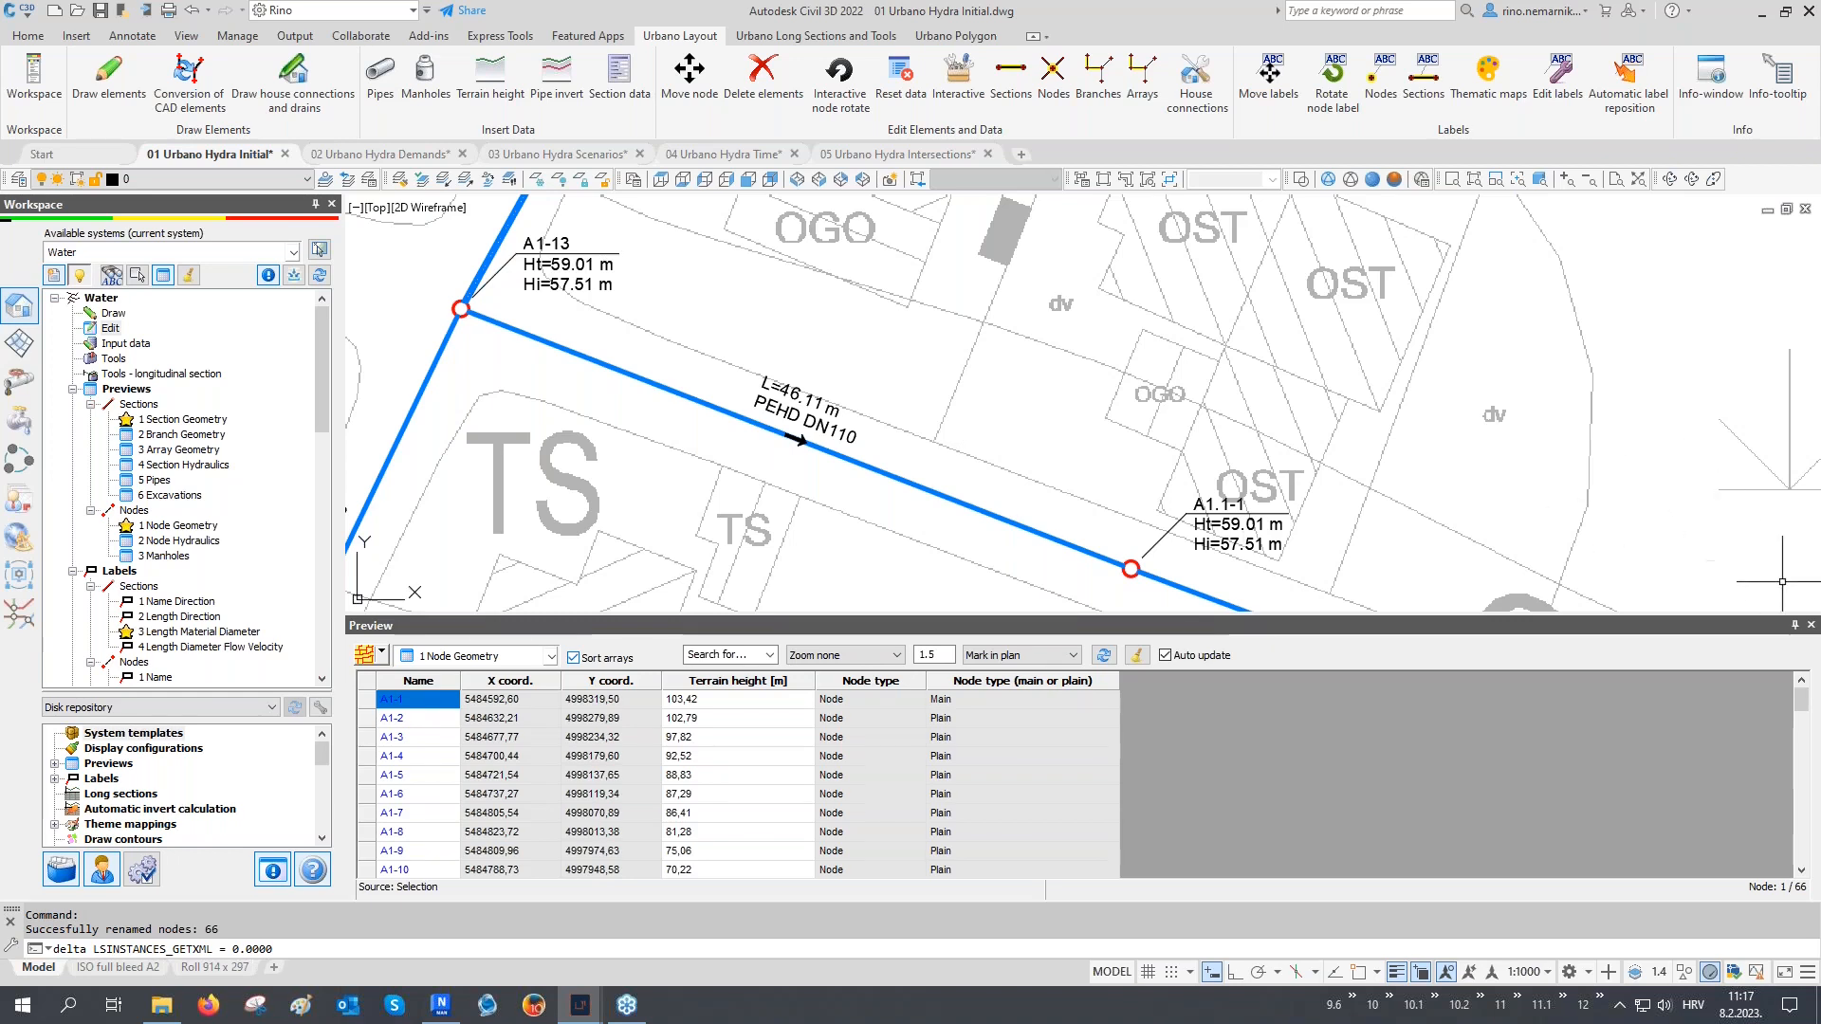
Close the node preview table and return to the whole water network in the drawing
click(1809, 627)
scroll(570, 577, down, 4)
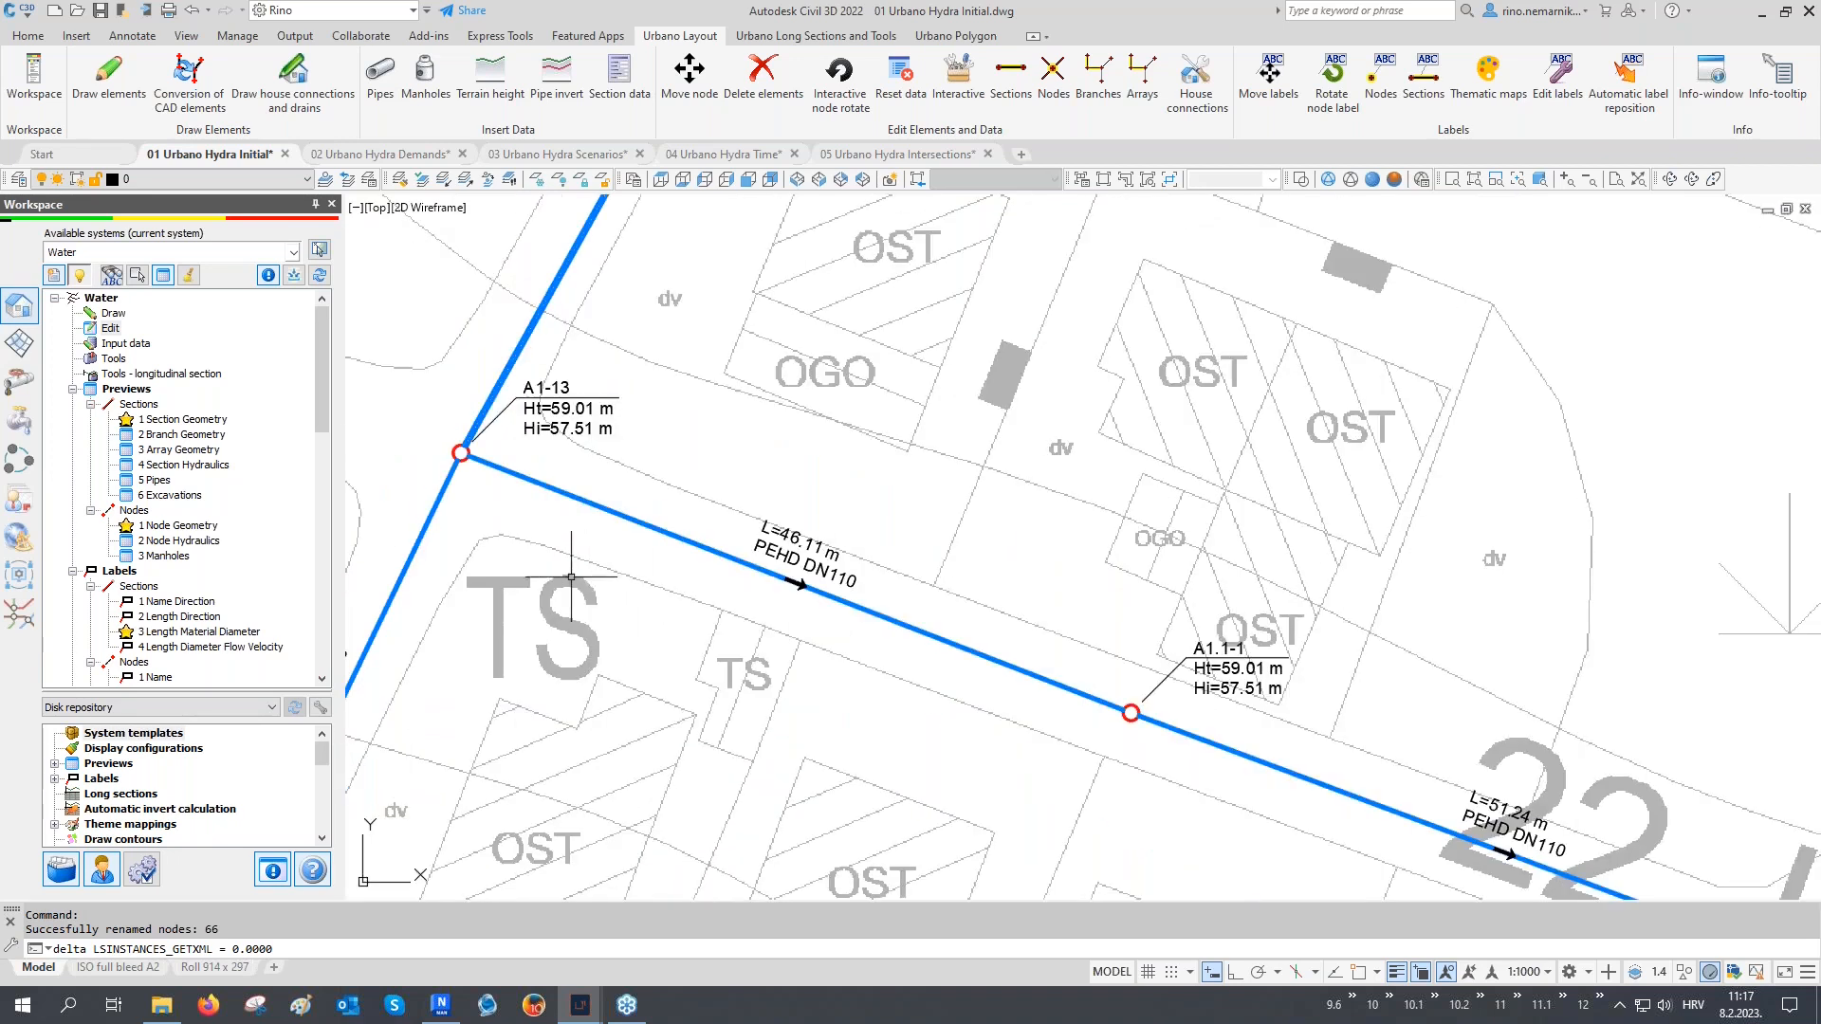
scroll(569, 577, down, 8)
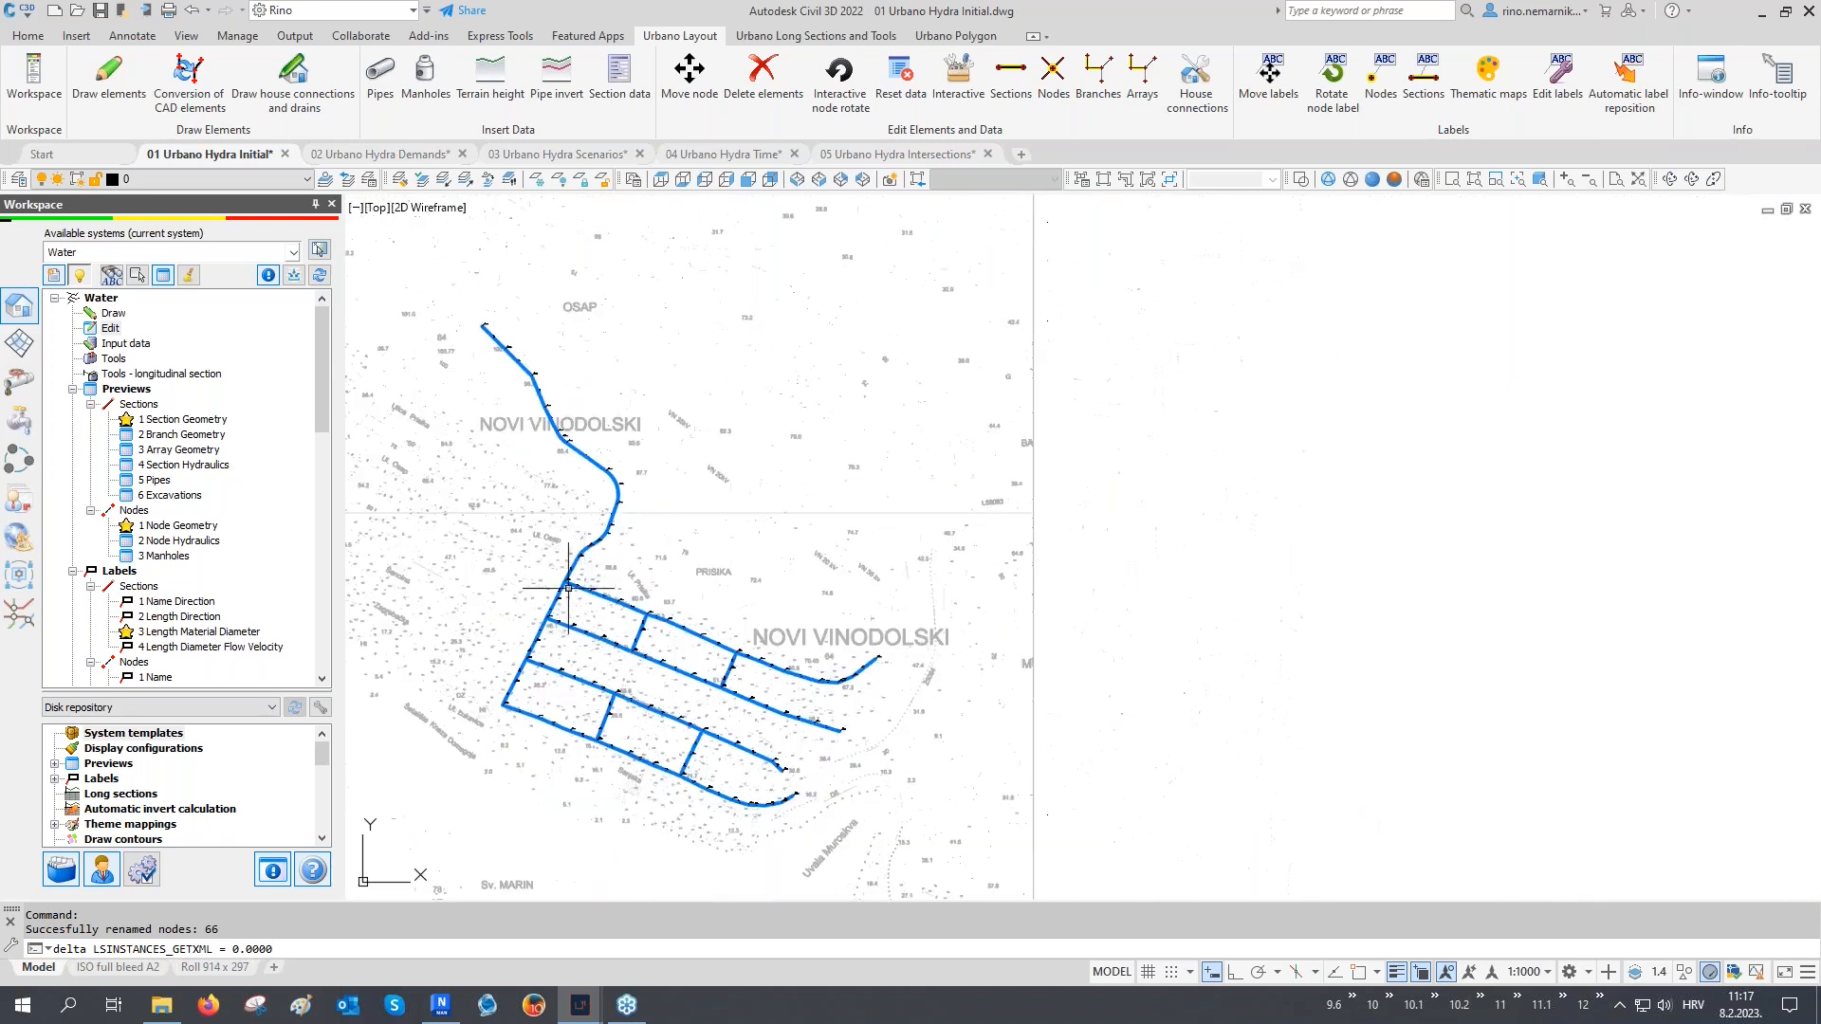
middle_drag(585, 566, 668, 553)
key(Escape)
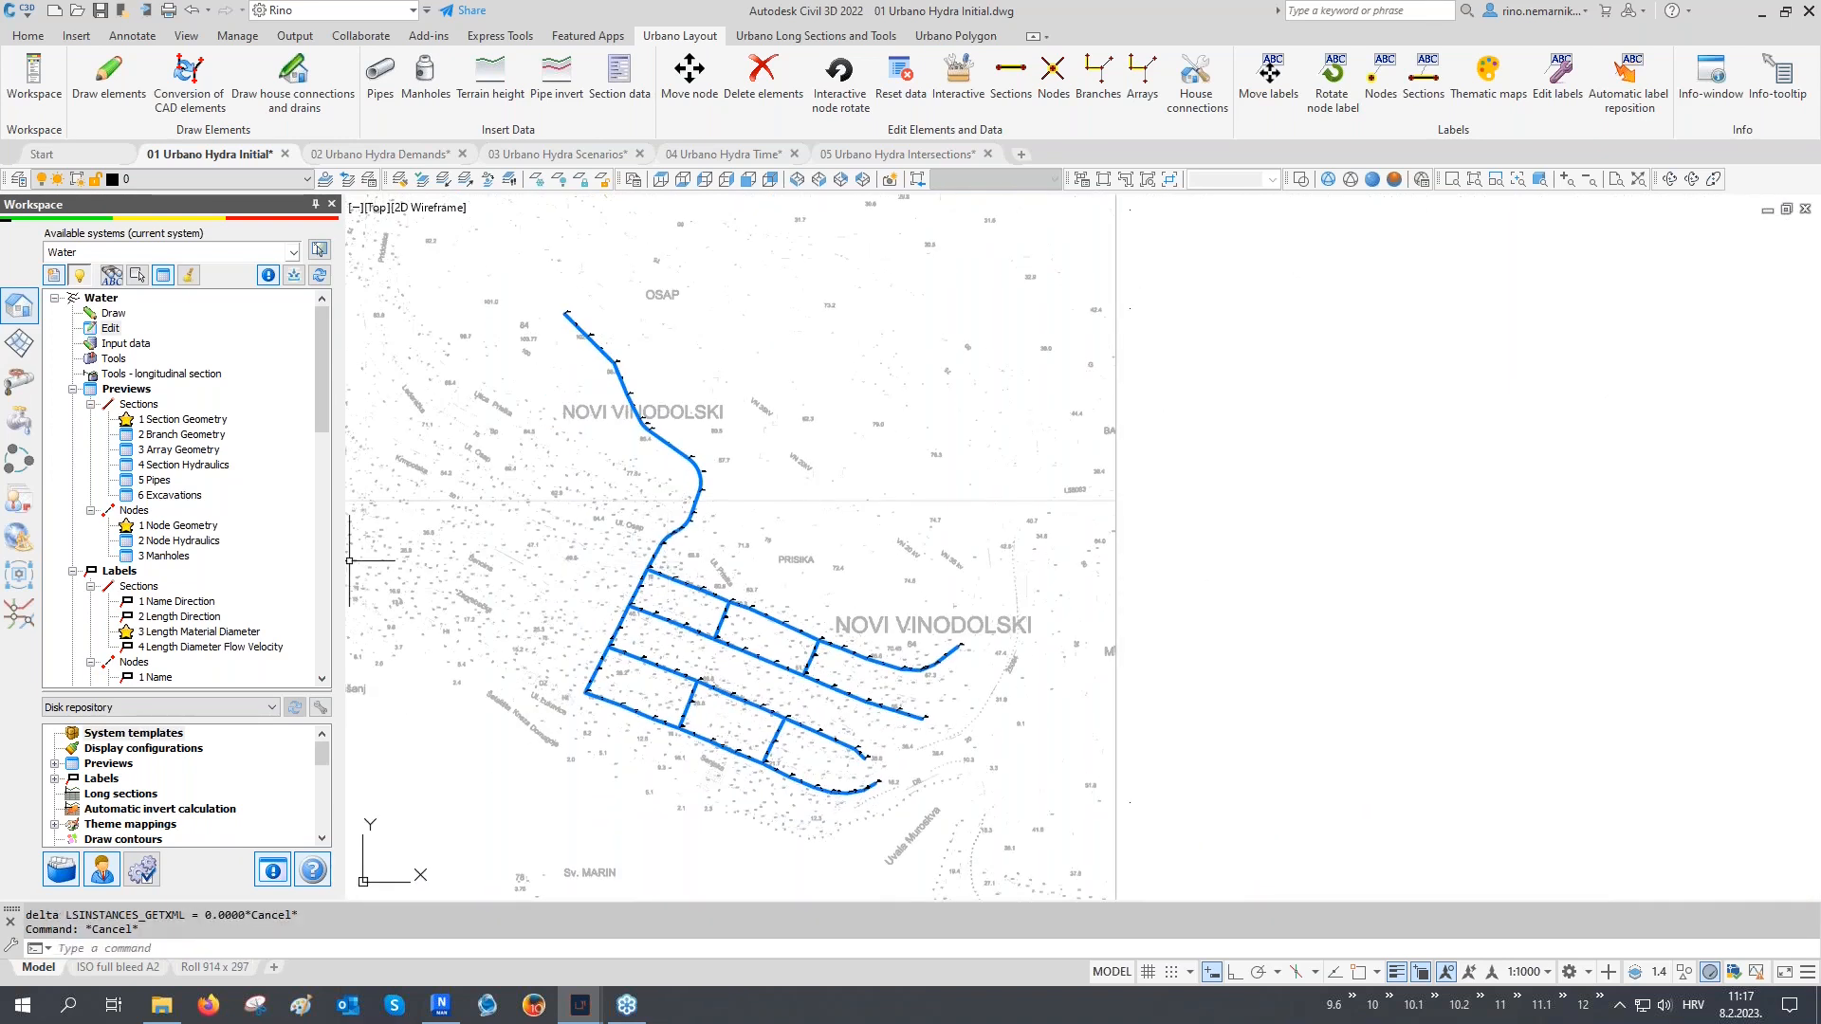
Start drawing longitudinal sections with the definition 1 Water 1000/100 cm and list all arrays of the active system
scroll(229, 497, down, 7)
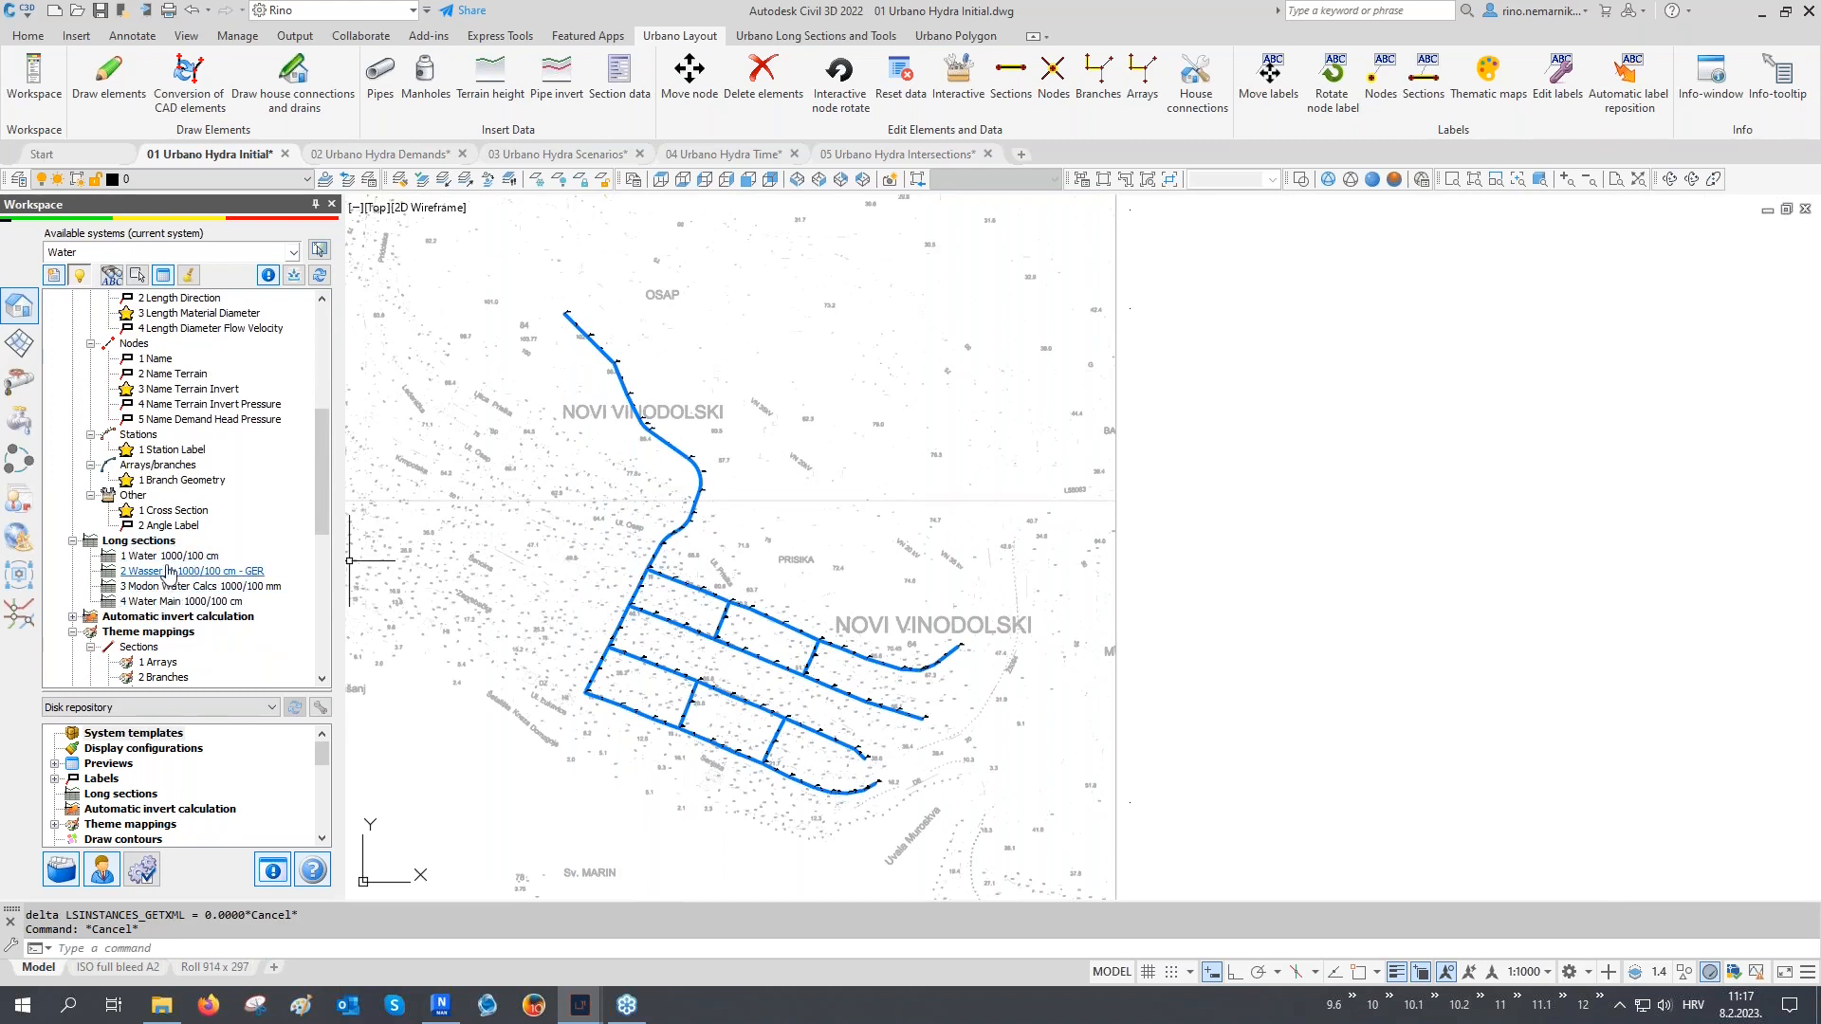
double_click(178, 556)
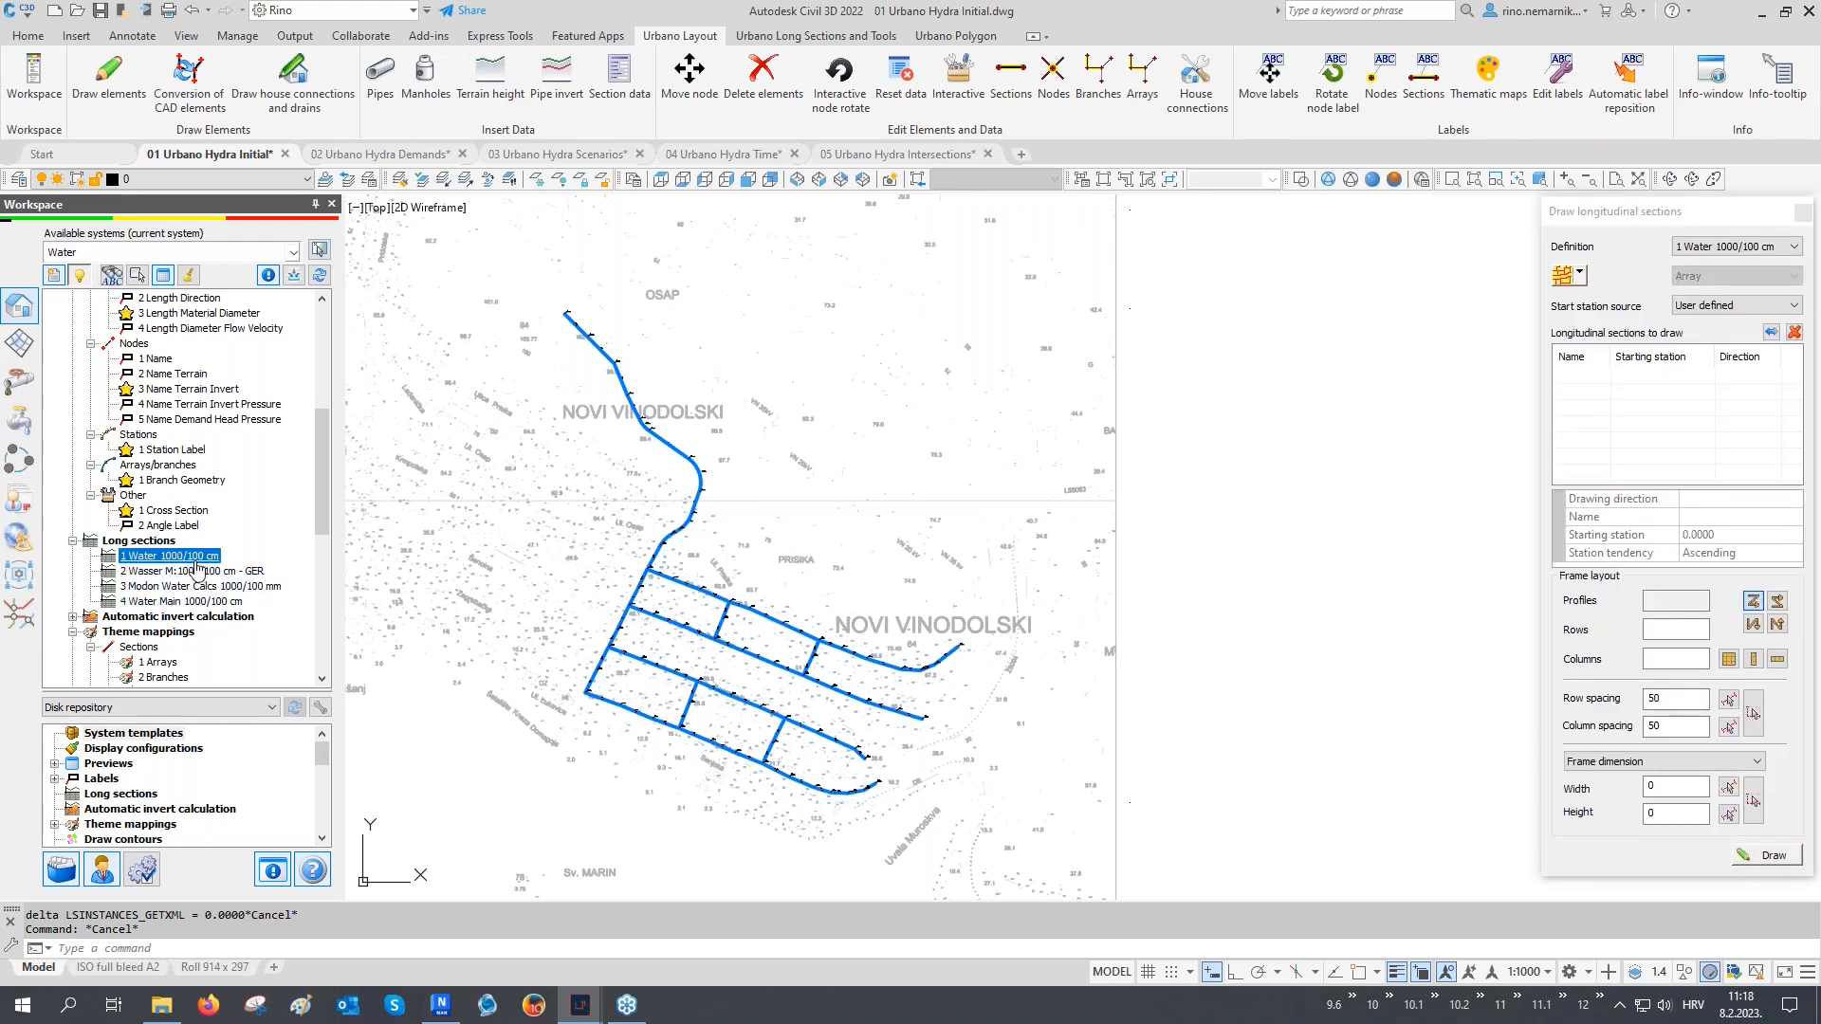
click(1560, 275)
click(1688, 276)
click(1689, 287)
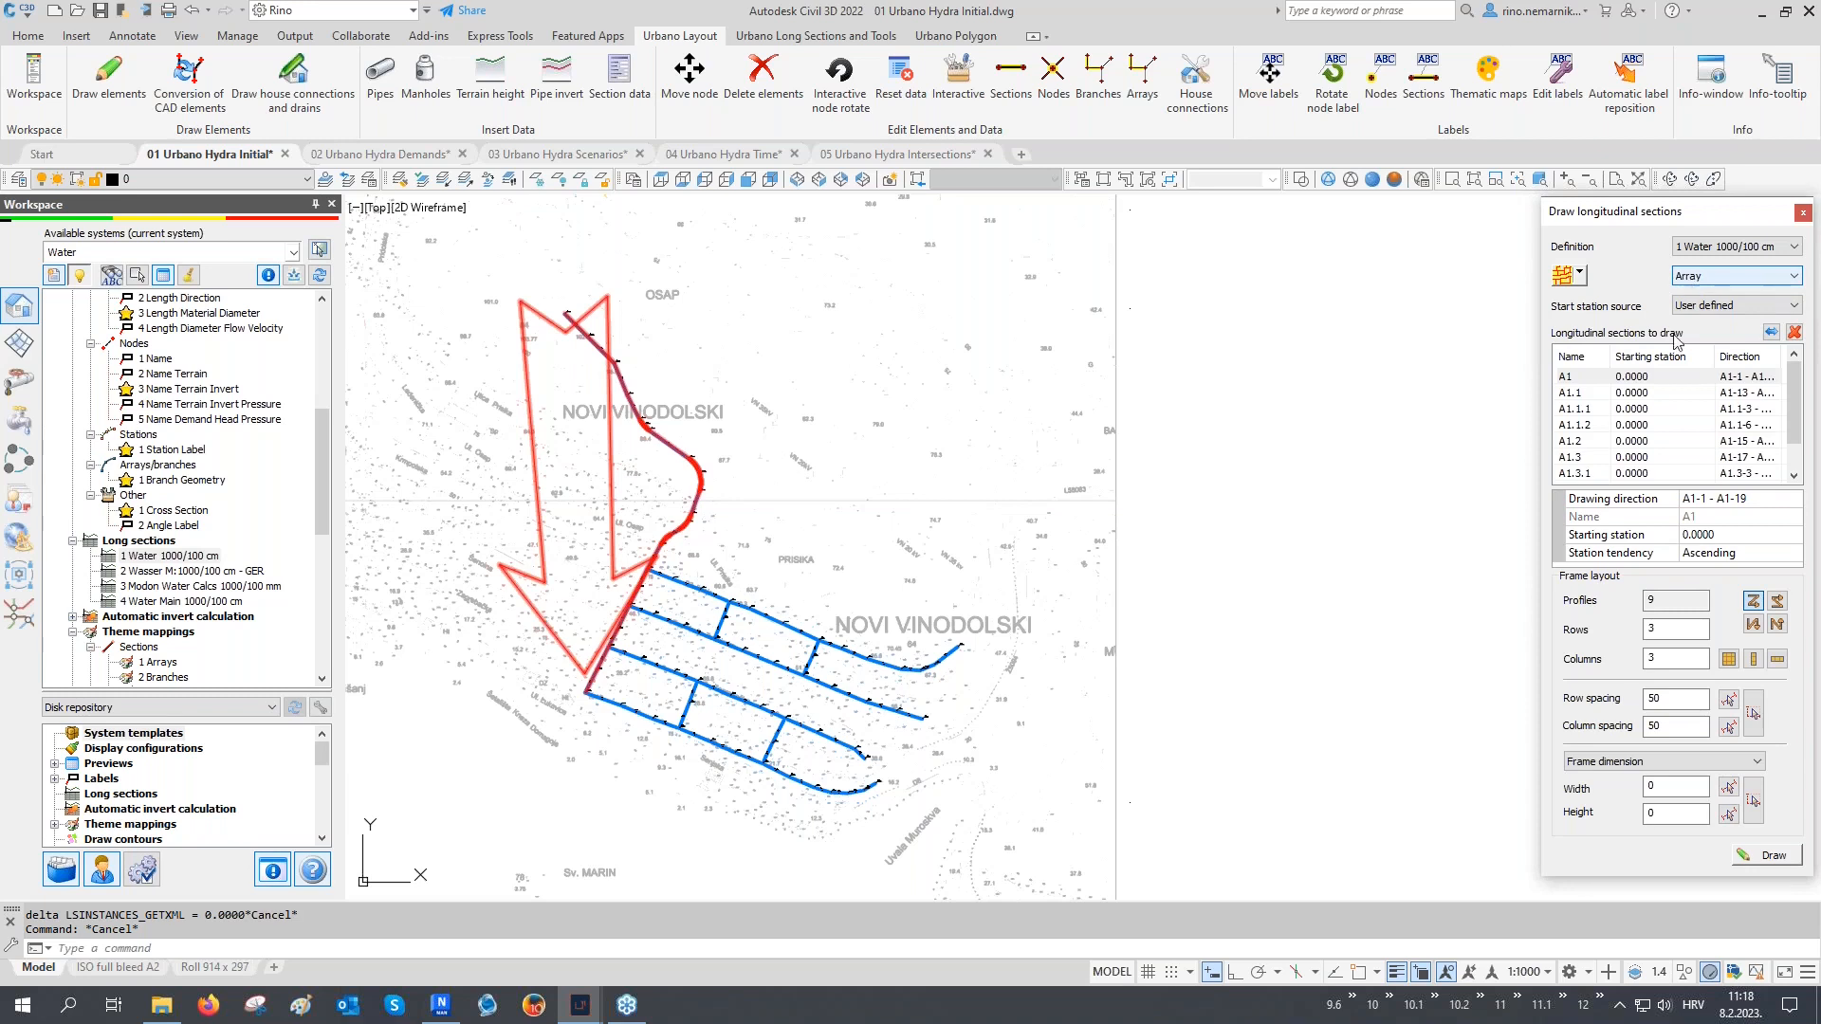
Lay out the array sections in 5 rows and 2 columns and insert them beside the site map
double_click(1676, 626)
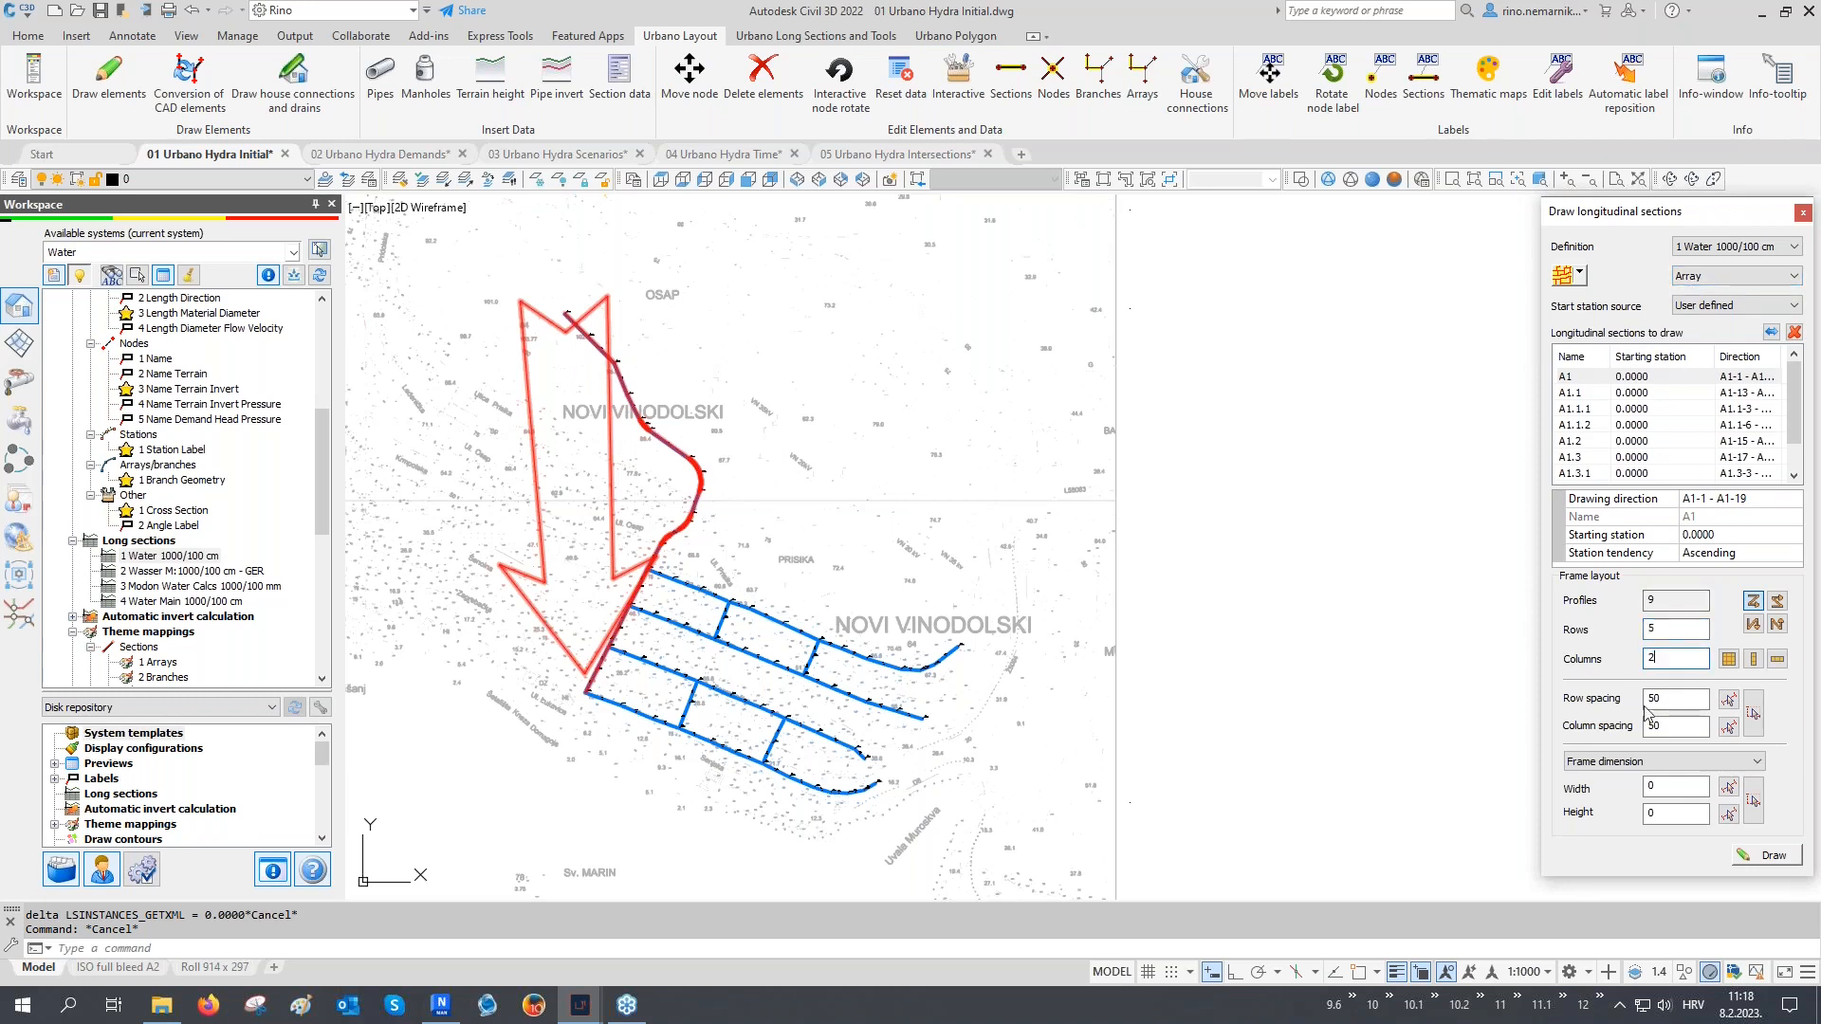
click(1762, 856)
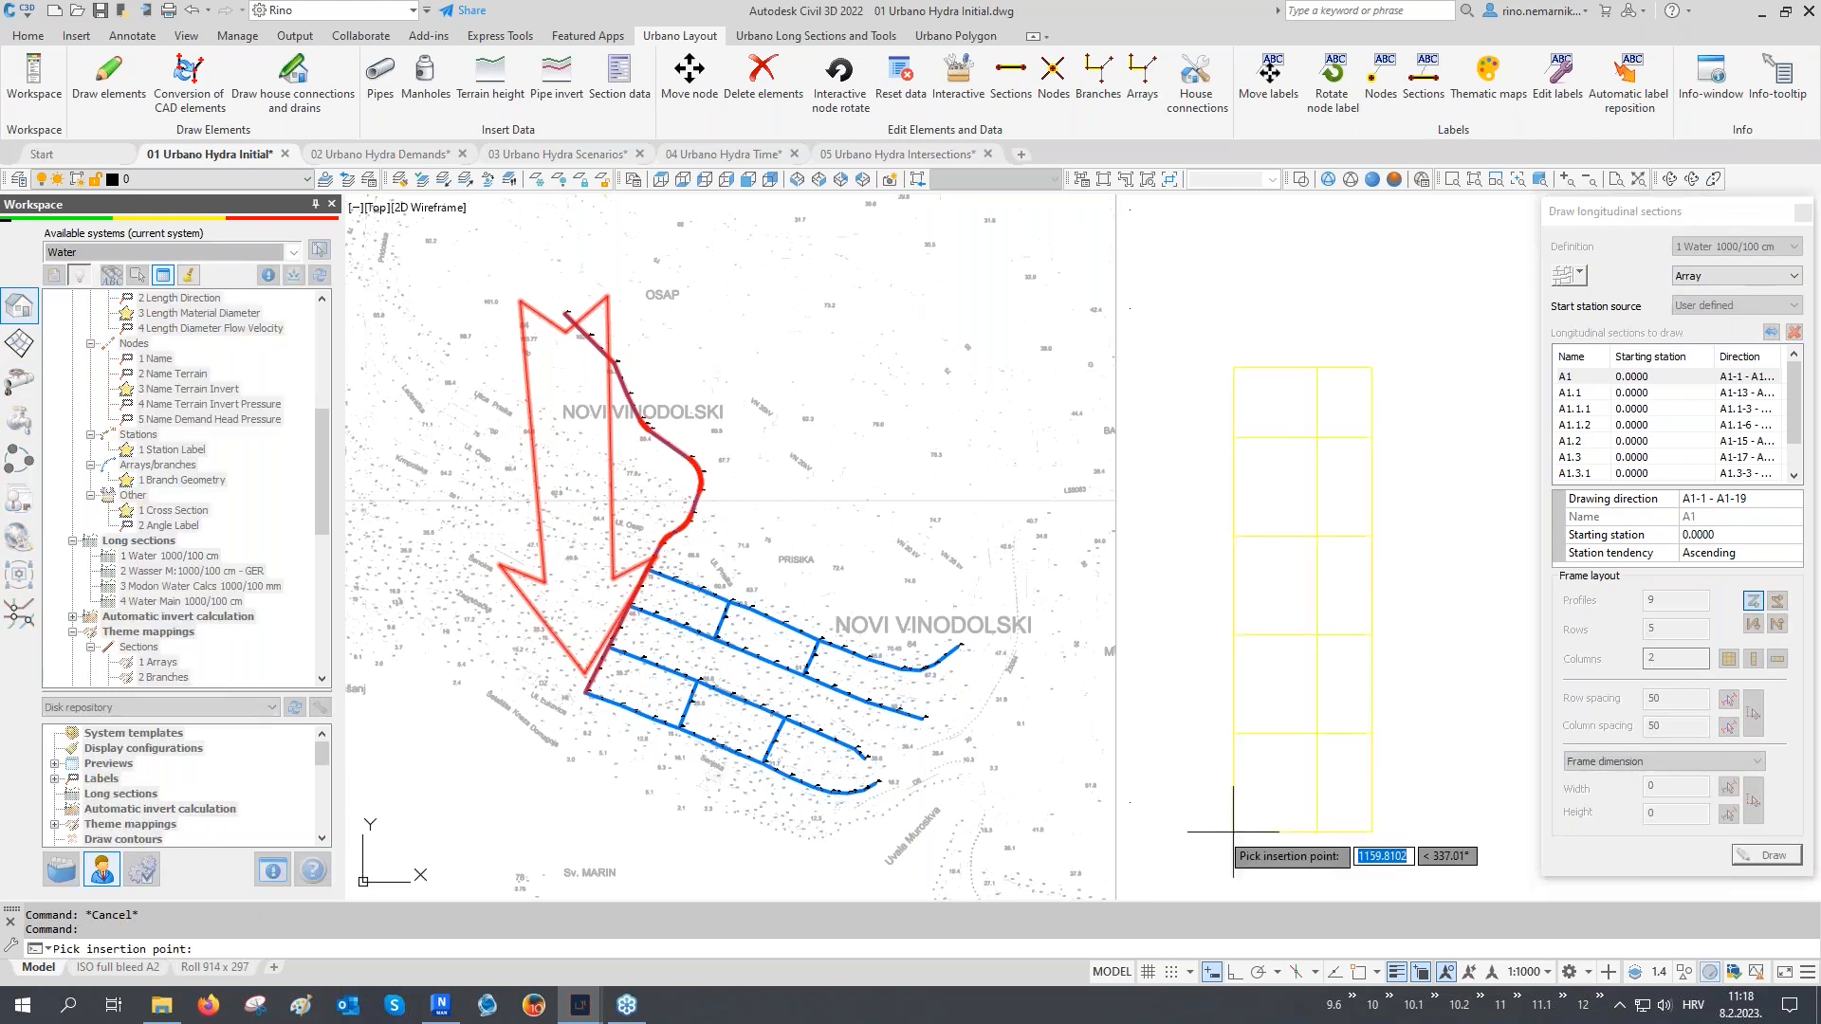
middle_drag(1232, 832, 1199, 809)
key(F3)
click(1097, 779)
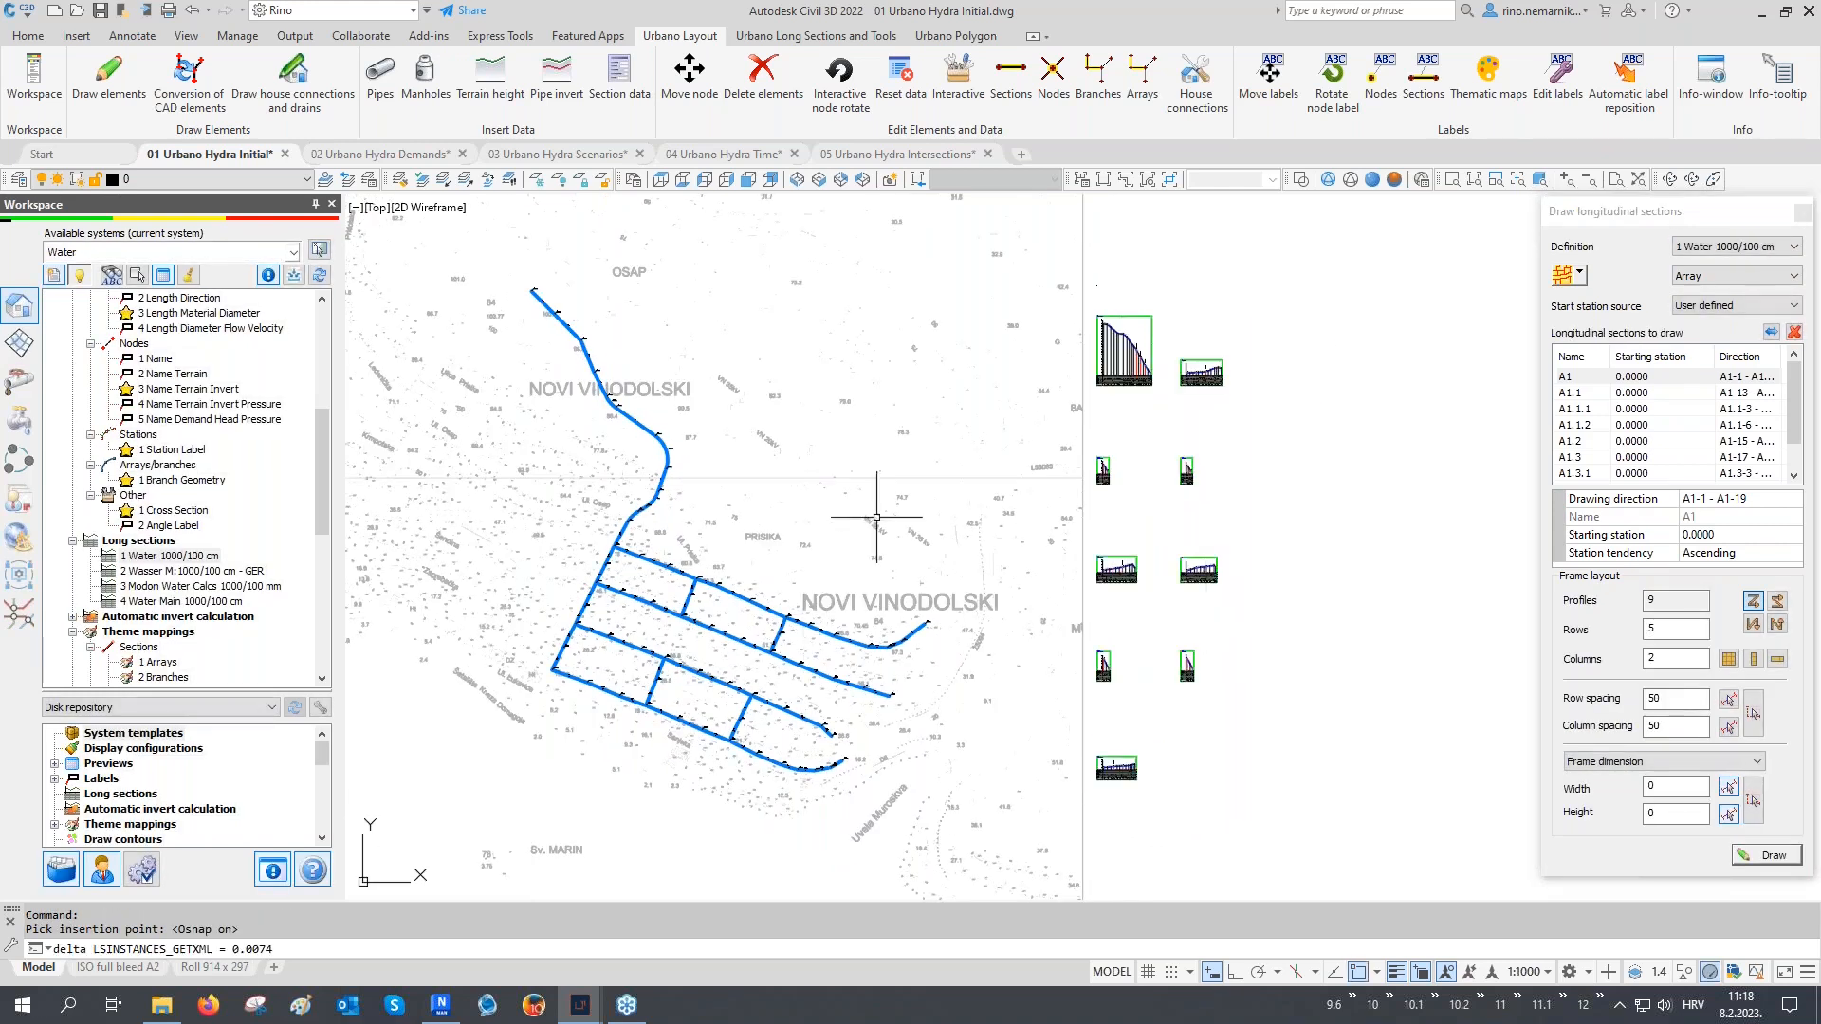
Select a node-to-node section path from tank node A1-1 through A1-19 to the end node A1.4-10
middle_drag(808, 453, 968, 461)
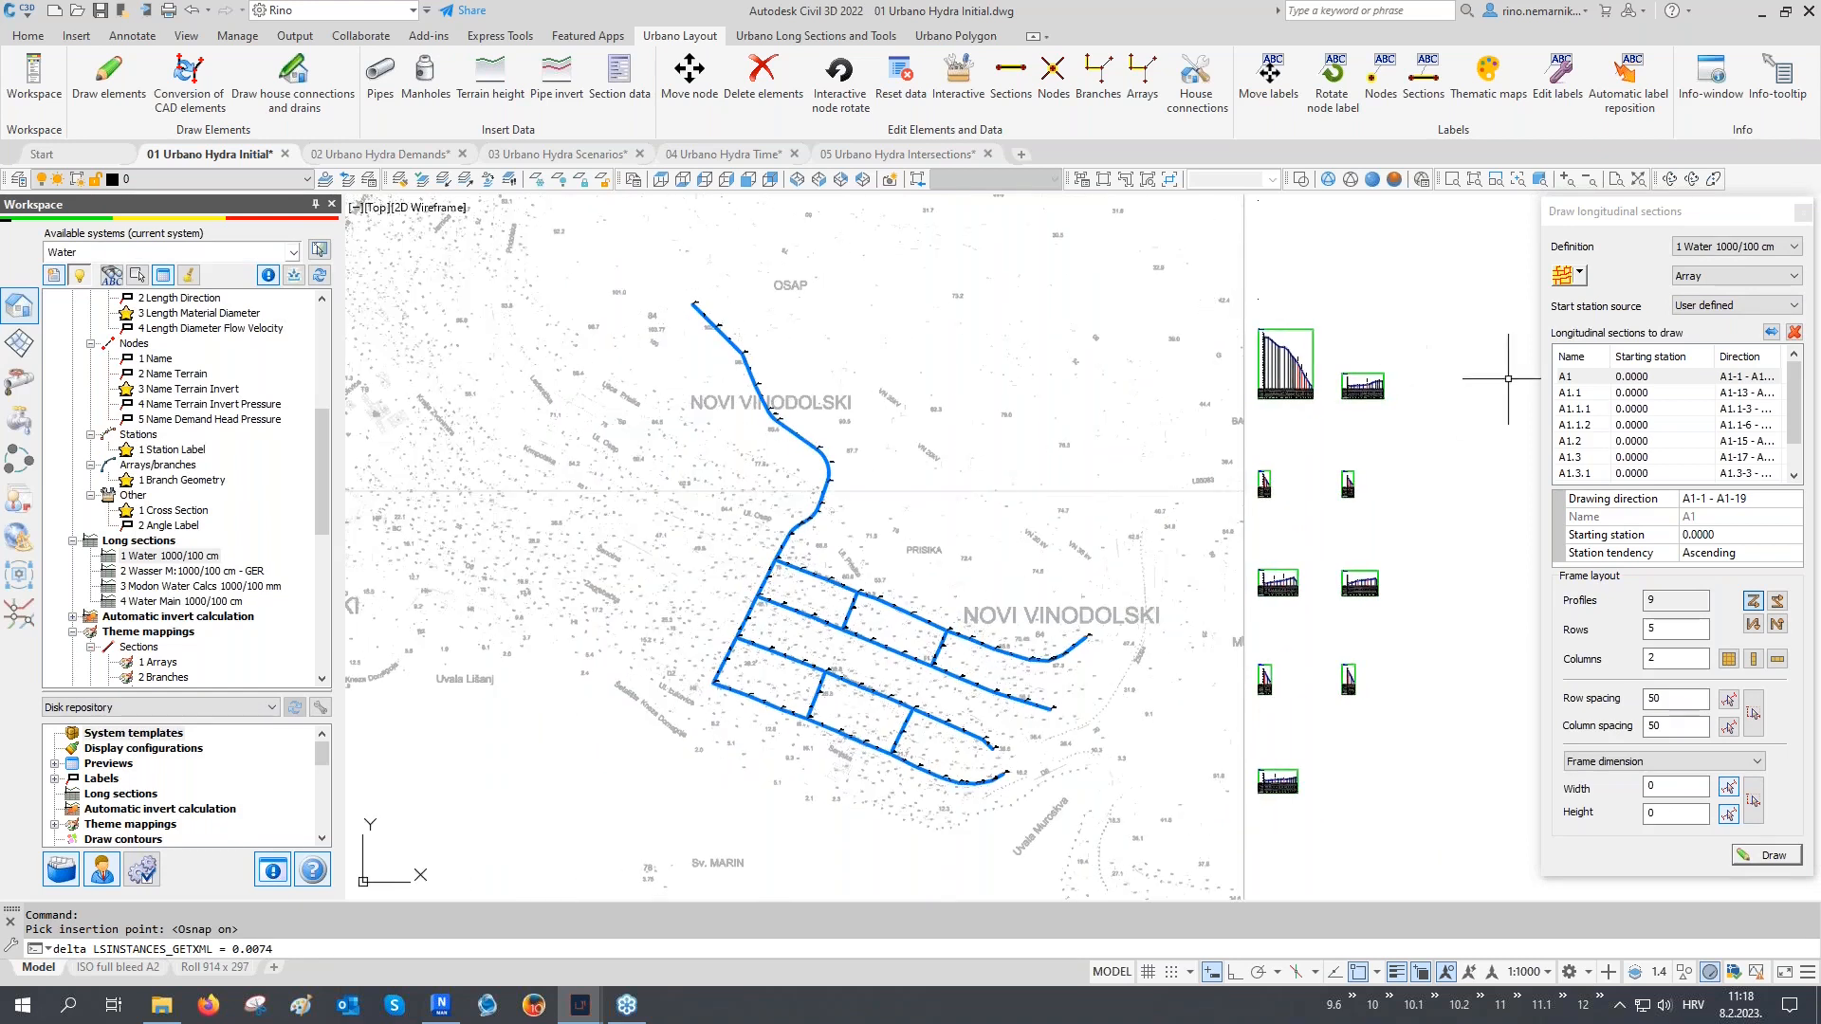
click(1580, 275)
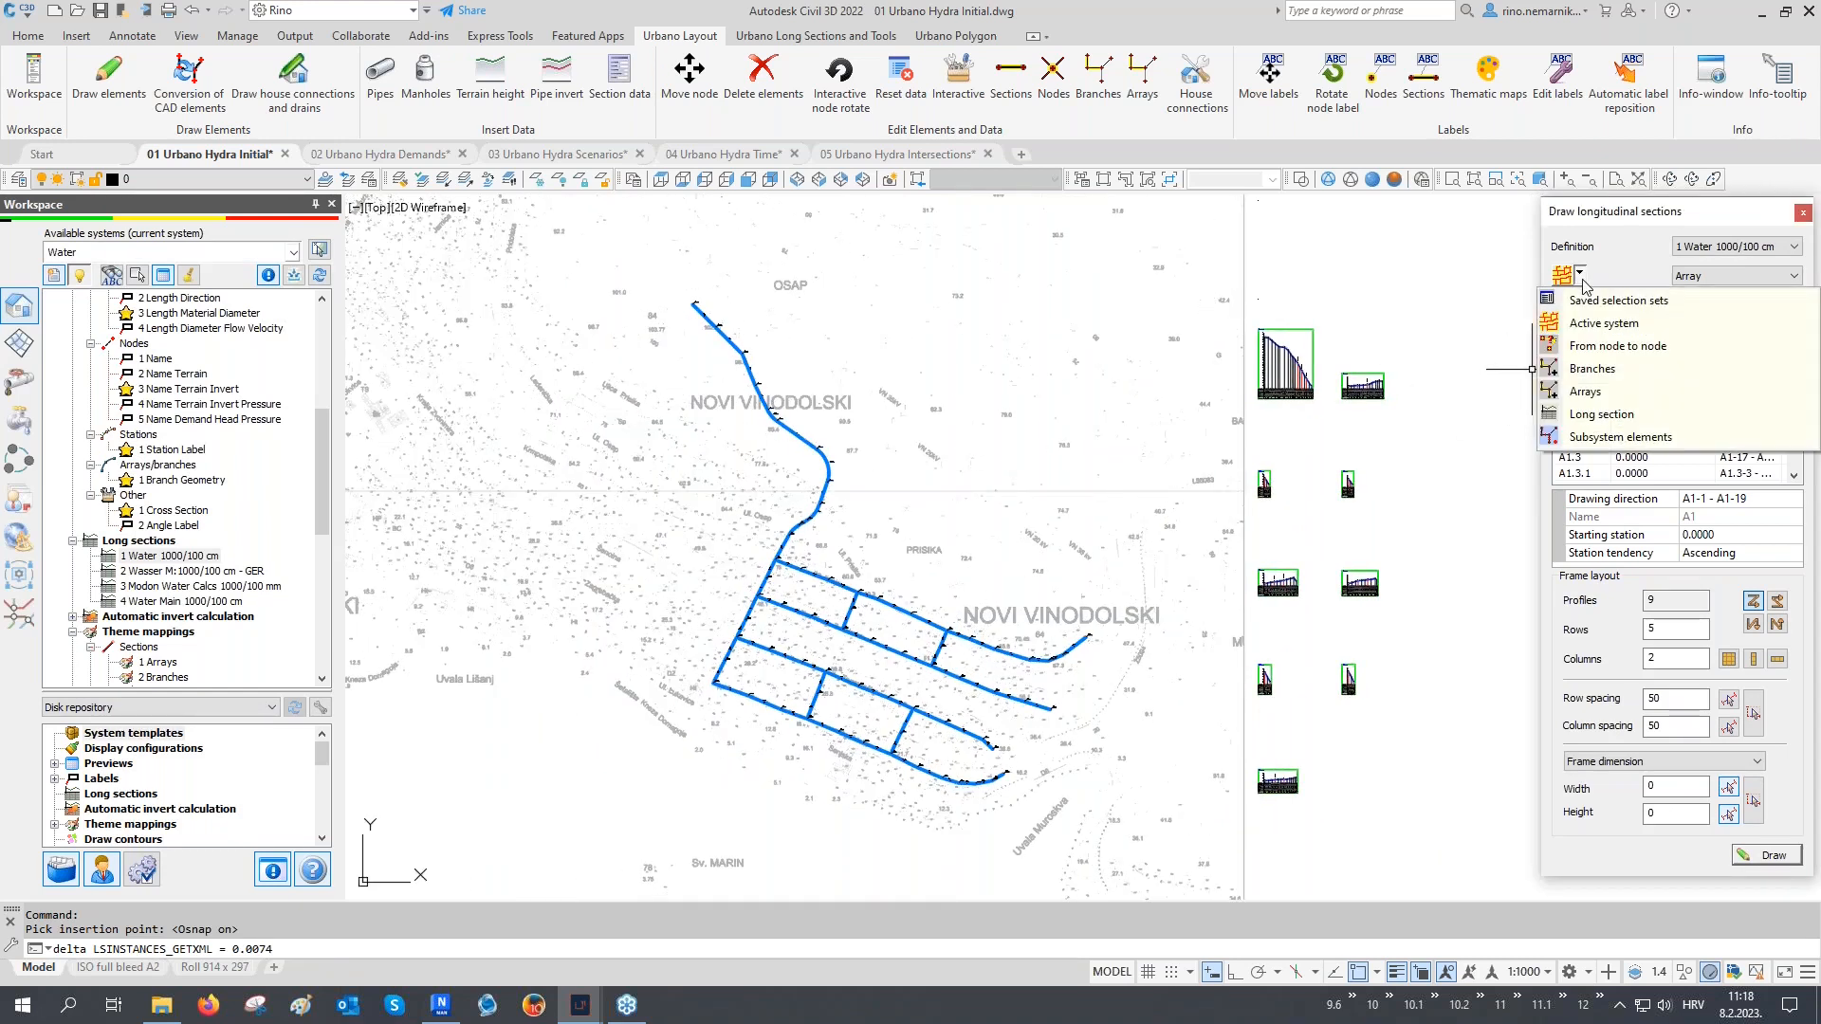
click(1601, 347)
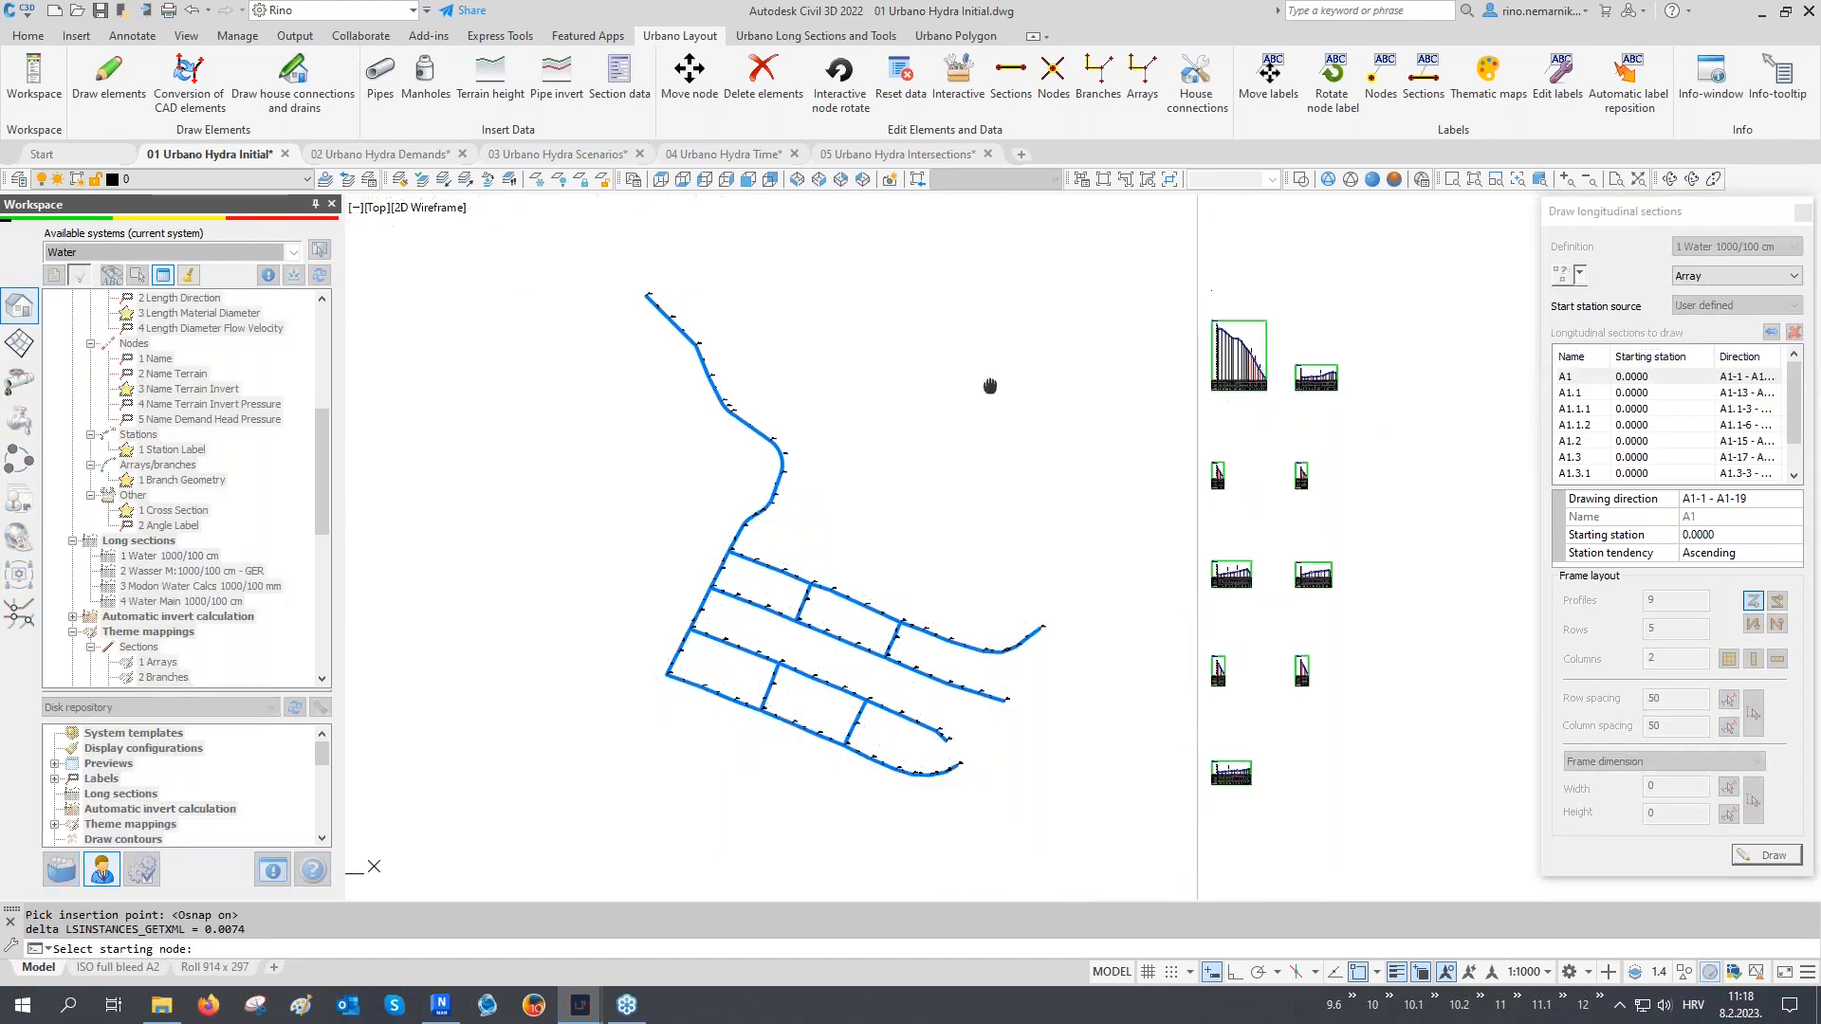
click(646, 296)
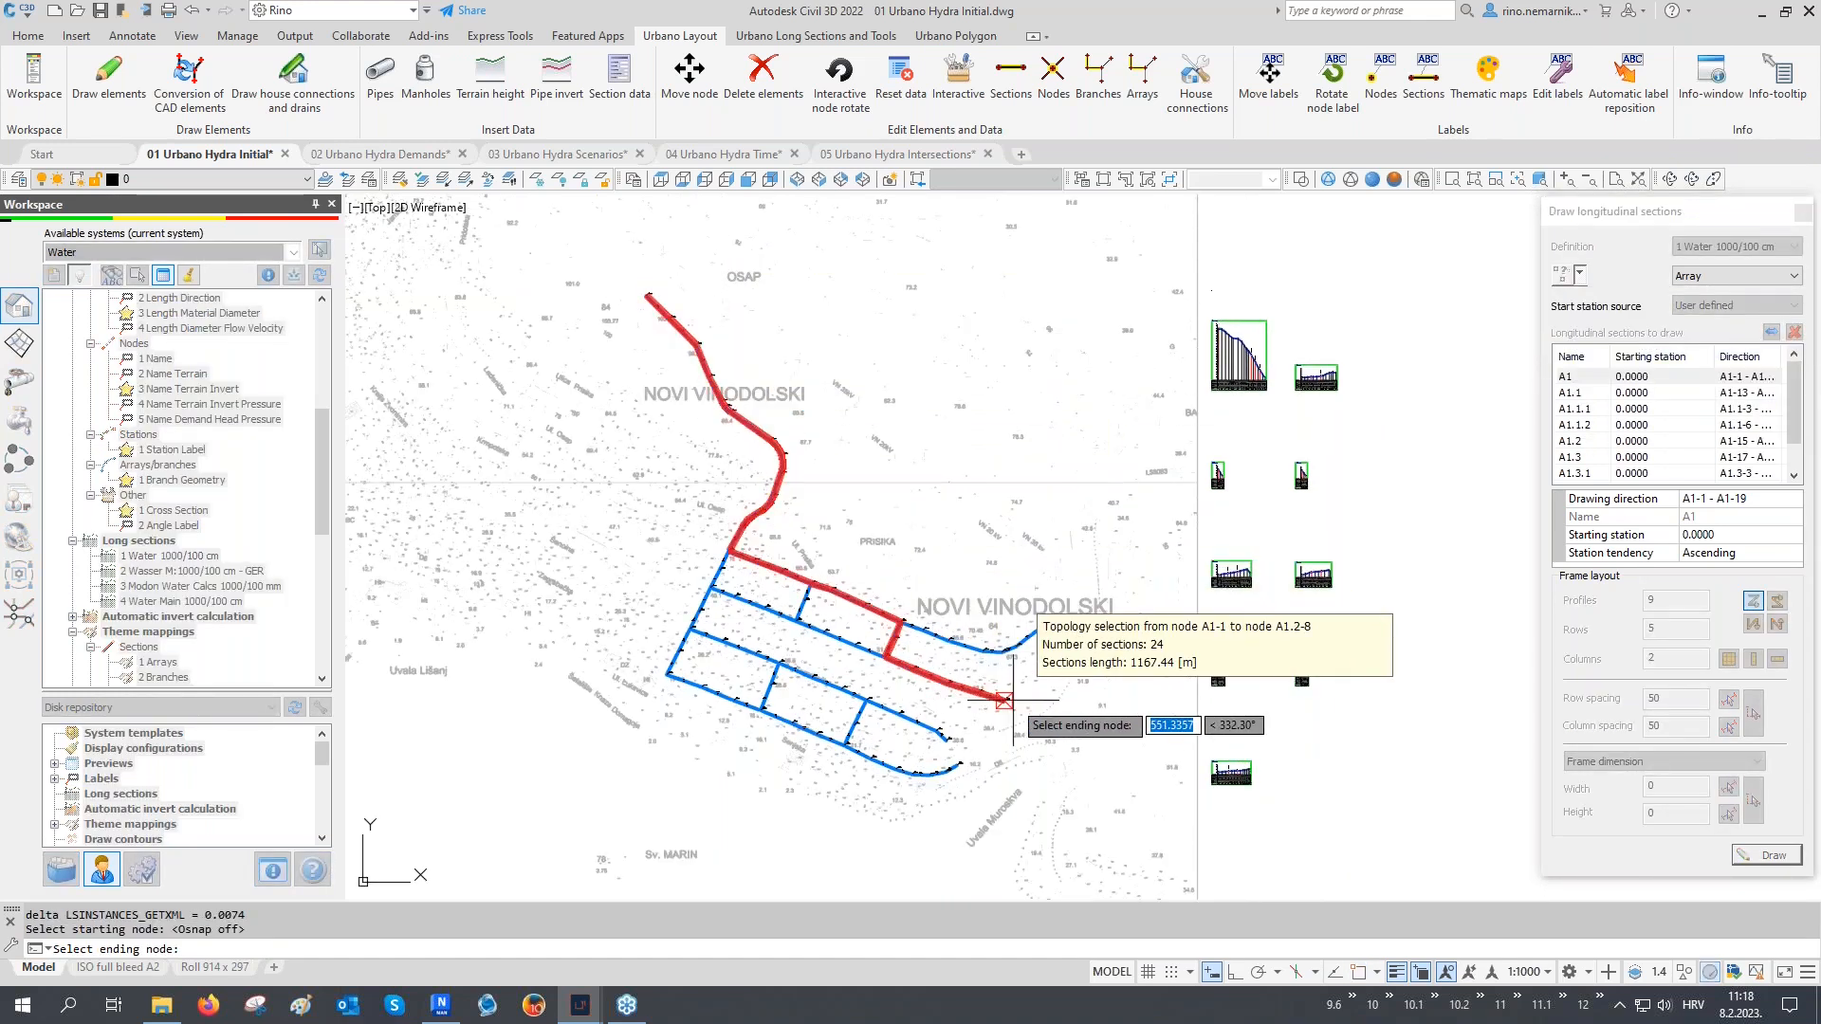
click(668, 674)
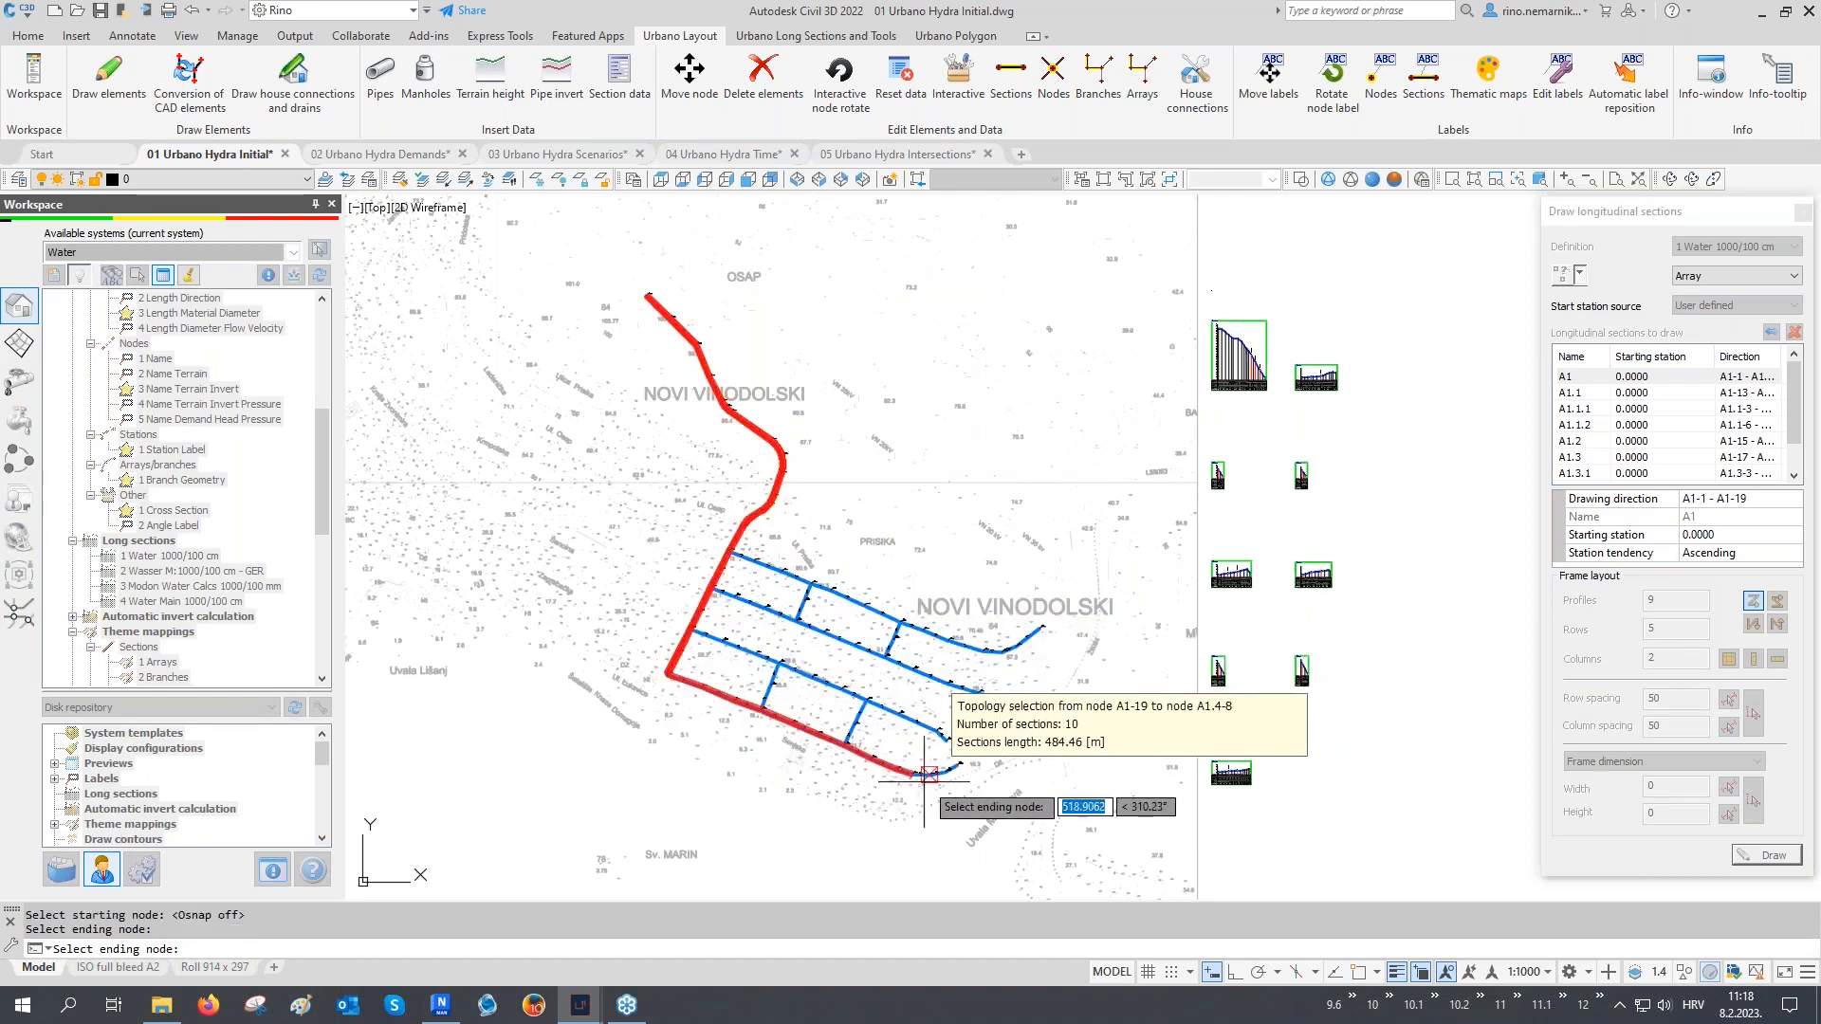
click(955, 763)
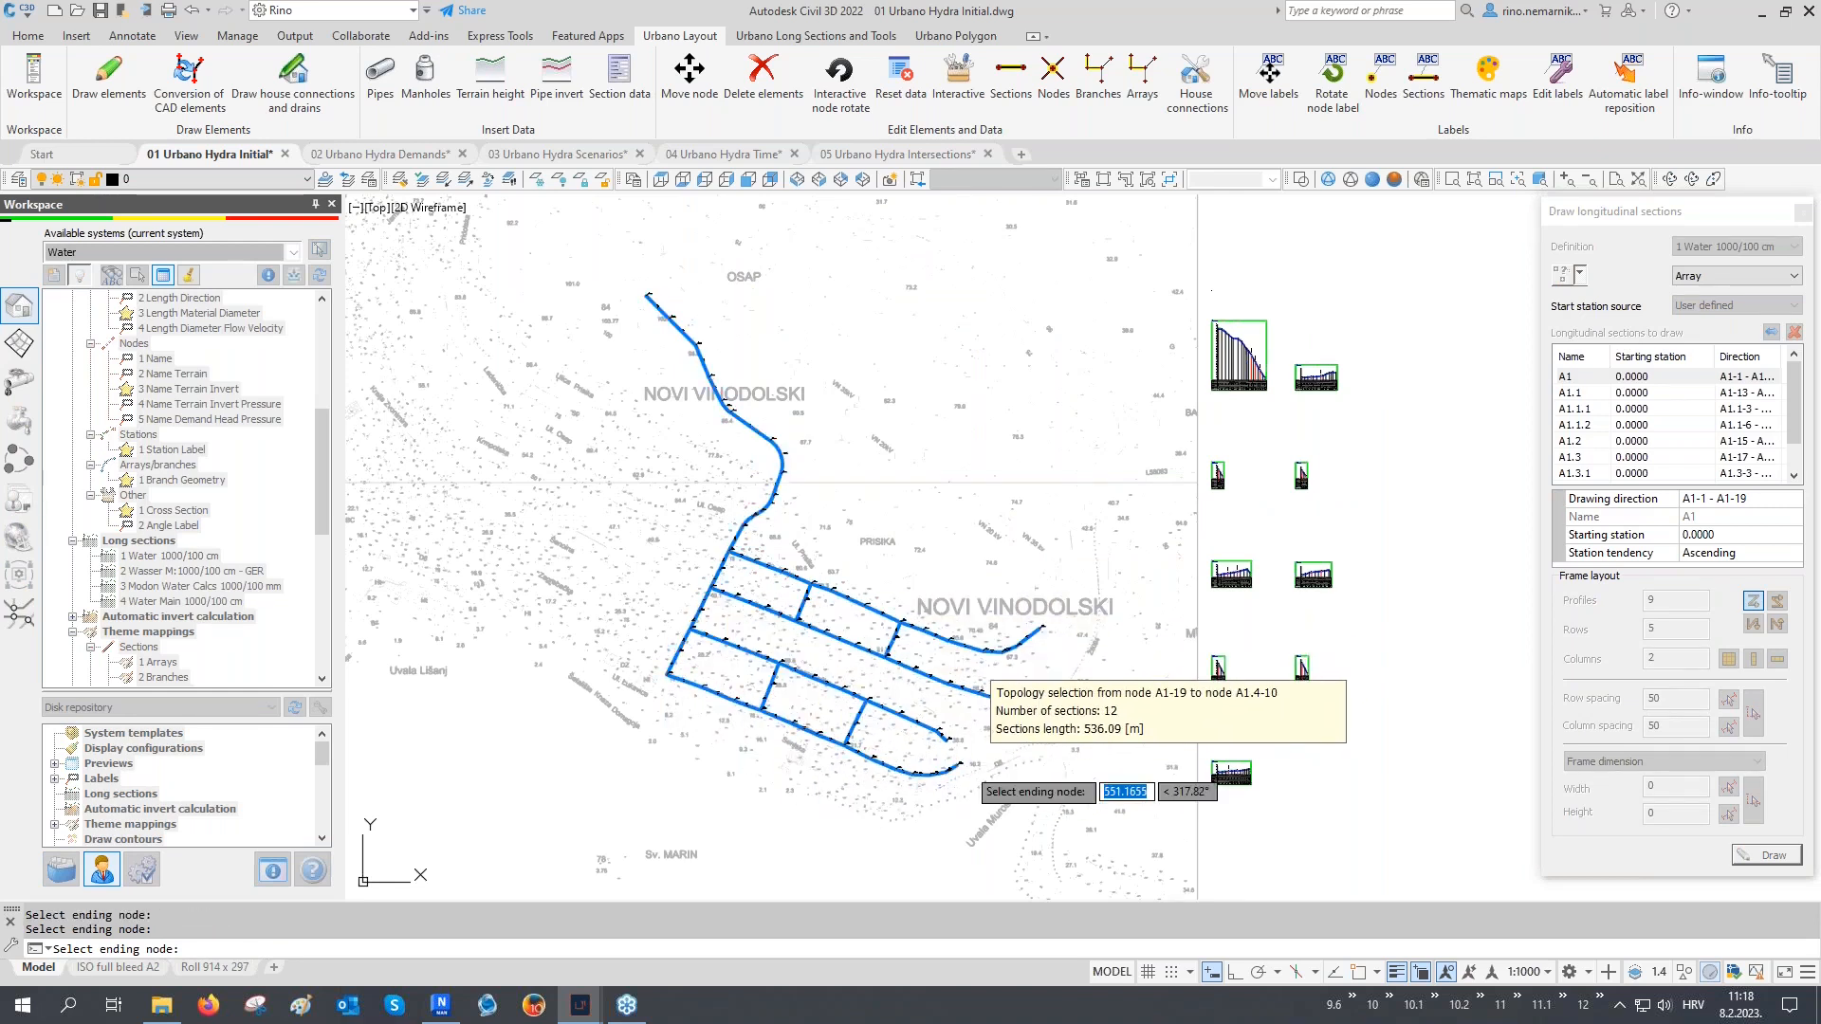
right_click(970, 771)
Draw the longitudinal section of the selected path above the array sections and finish the section drawing
click(1766, 855)
scroll(1335, 477, up, 4)
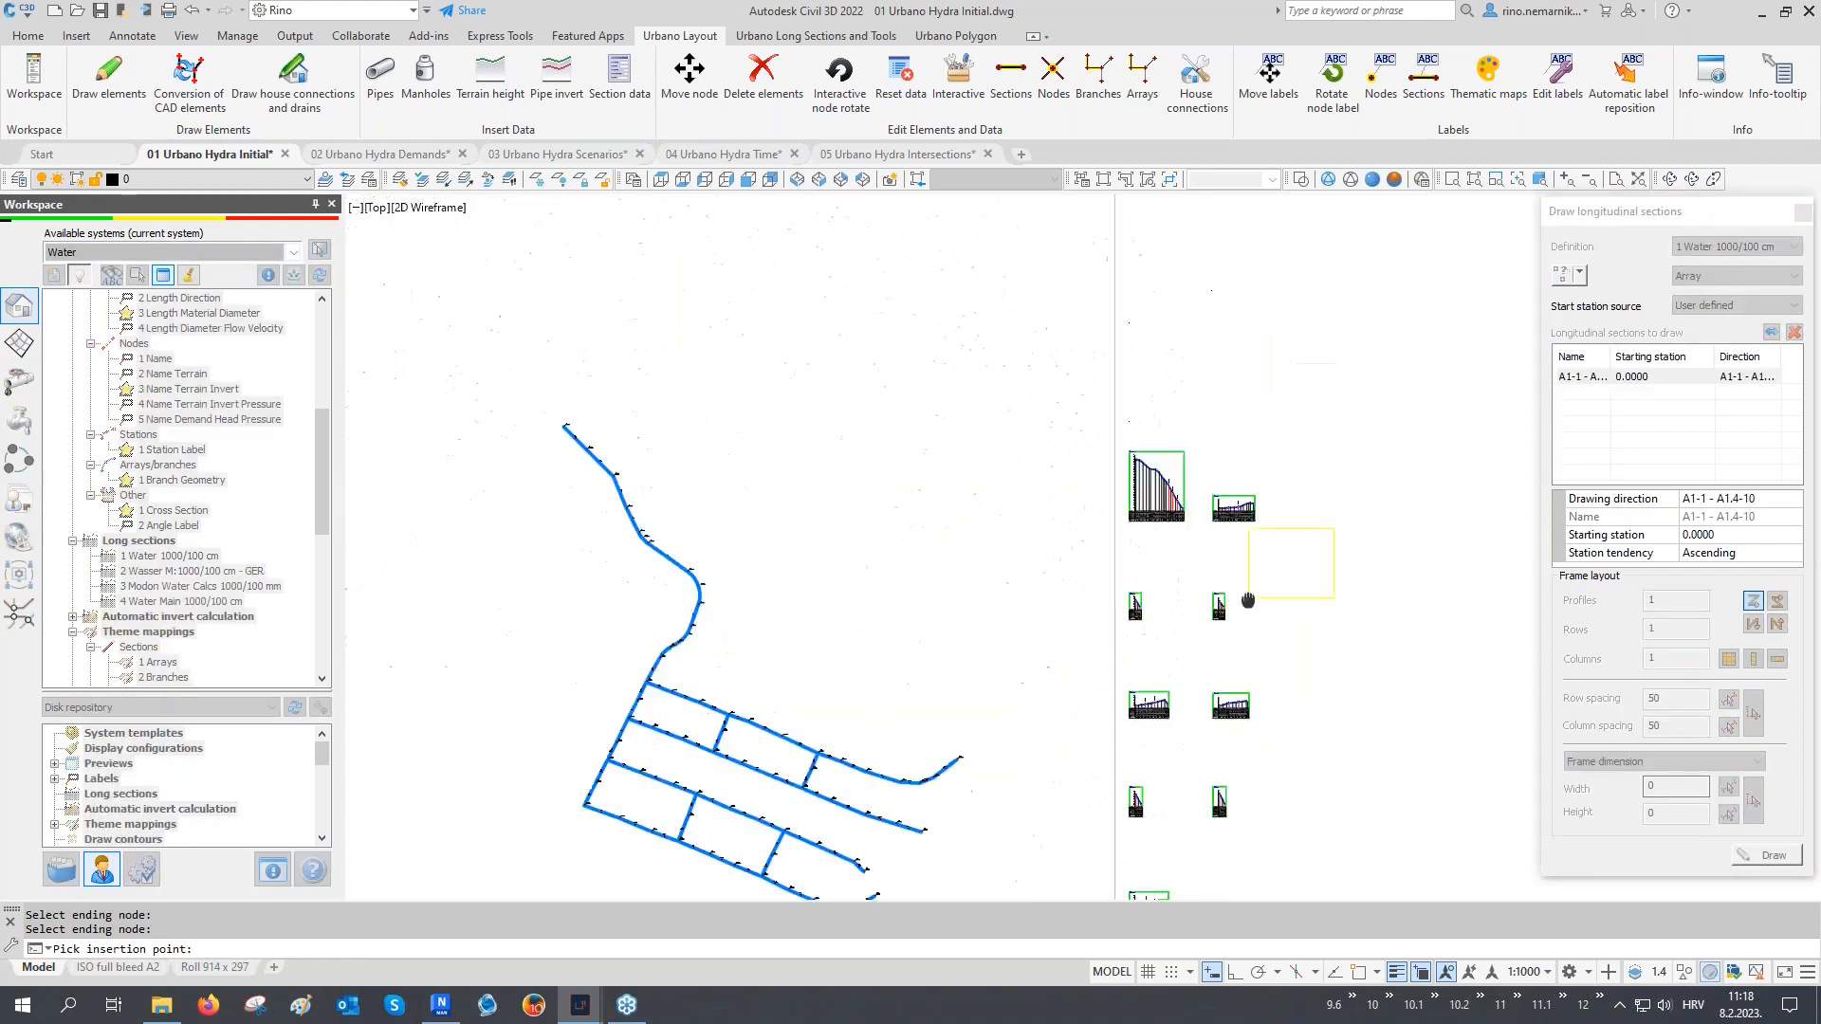
click(1043, 534)
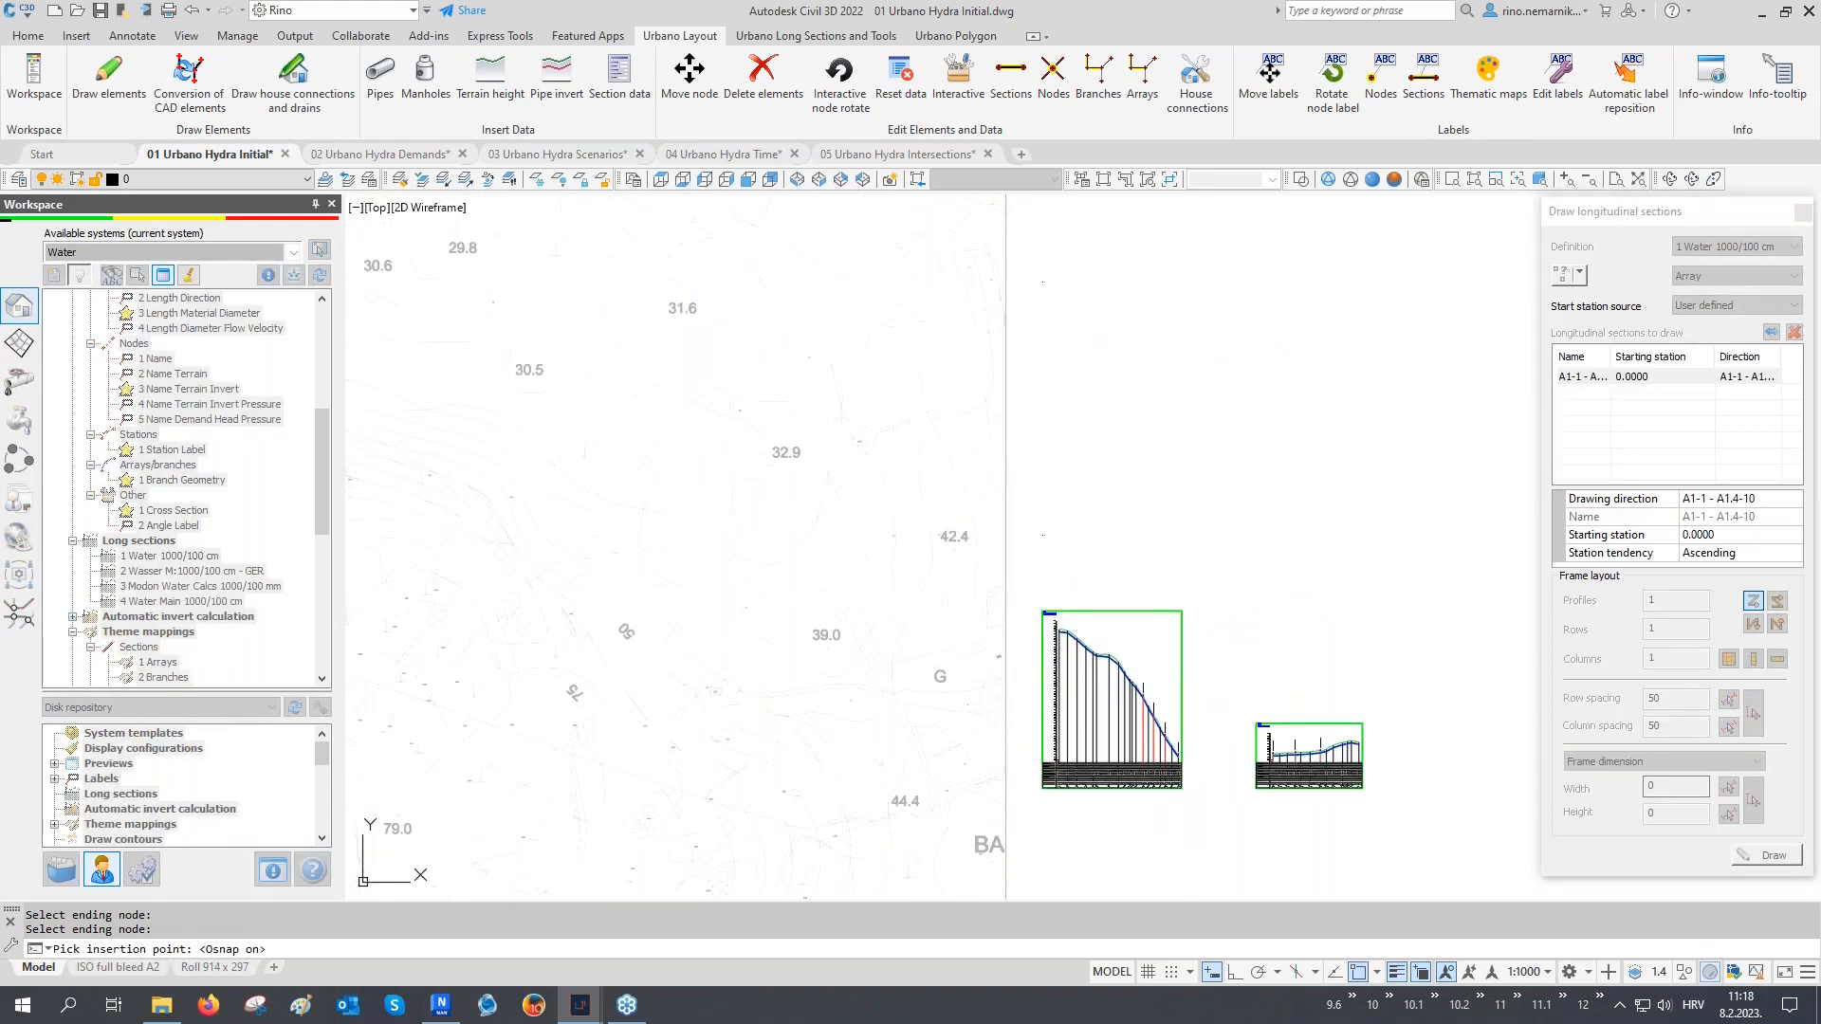
click(1801, 216)
Examine the terrain line, pipe line and branch node labels along the combined longitudinal section from start to end
middle_drag(1516, 353, 1341, 415)
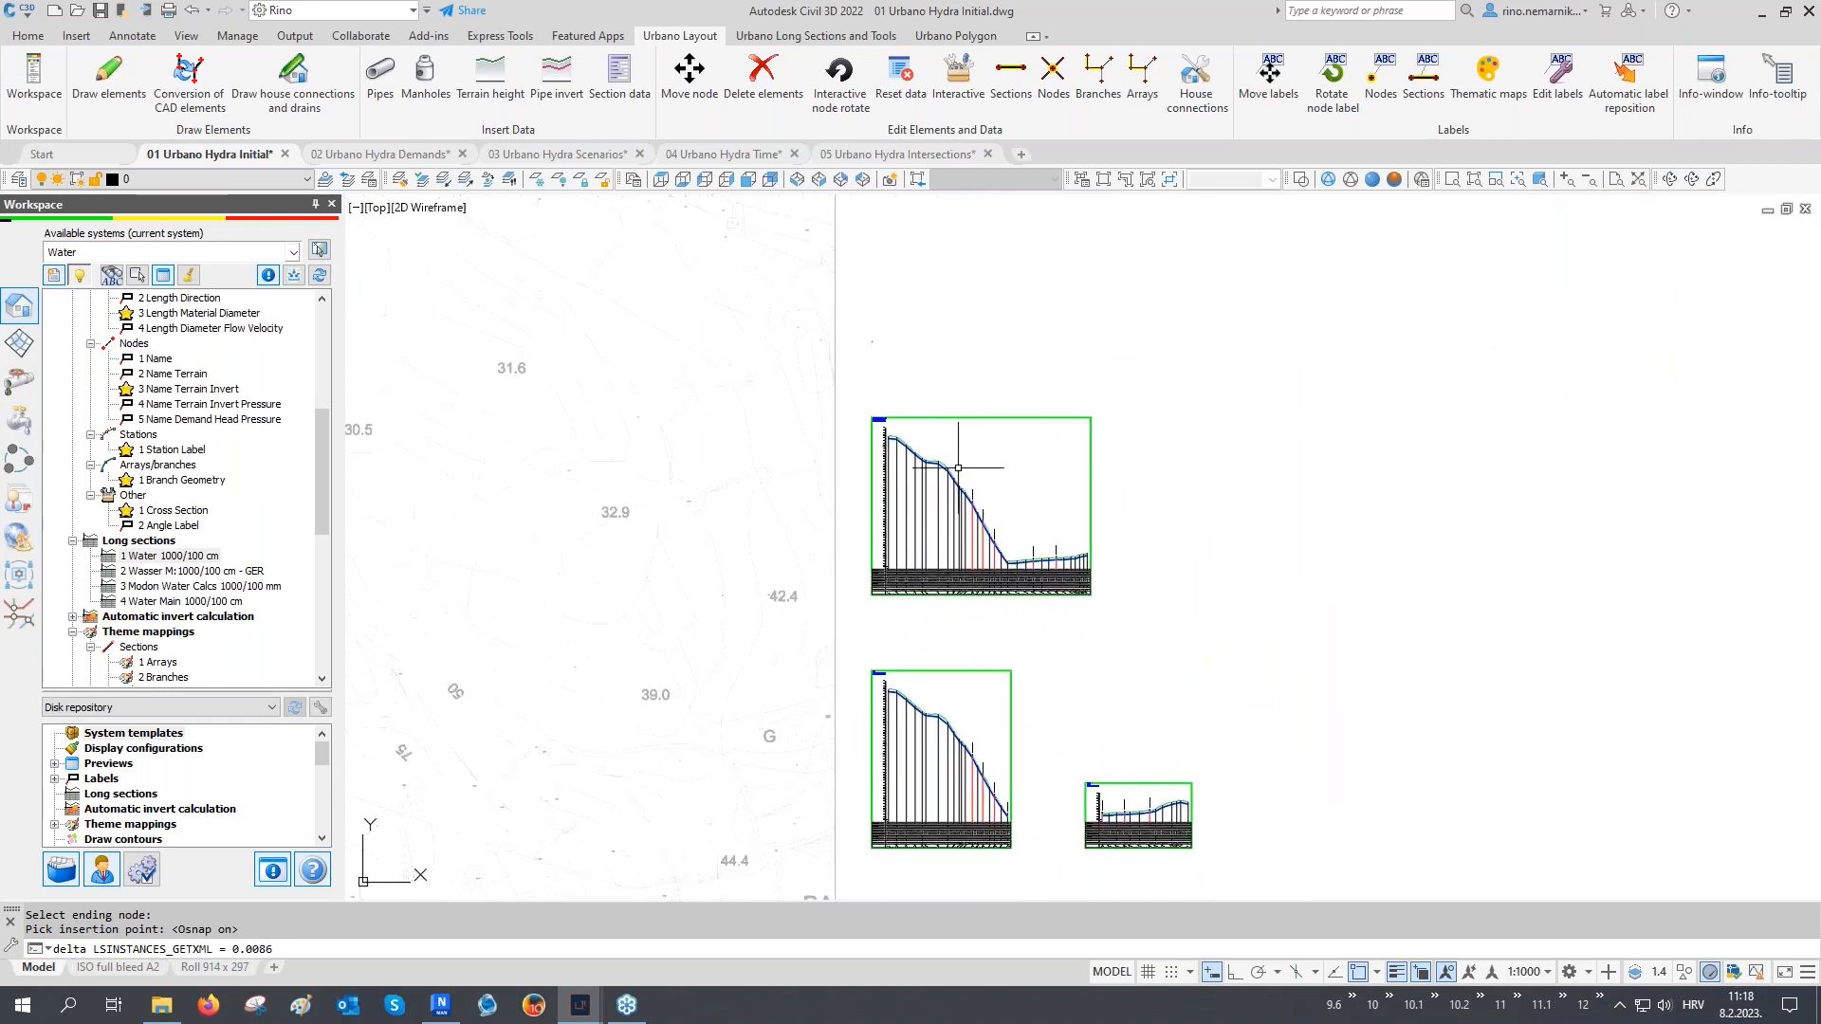
scroll(957, 467, up, 8)
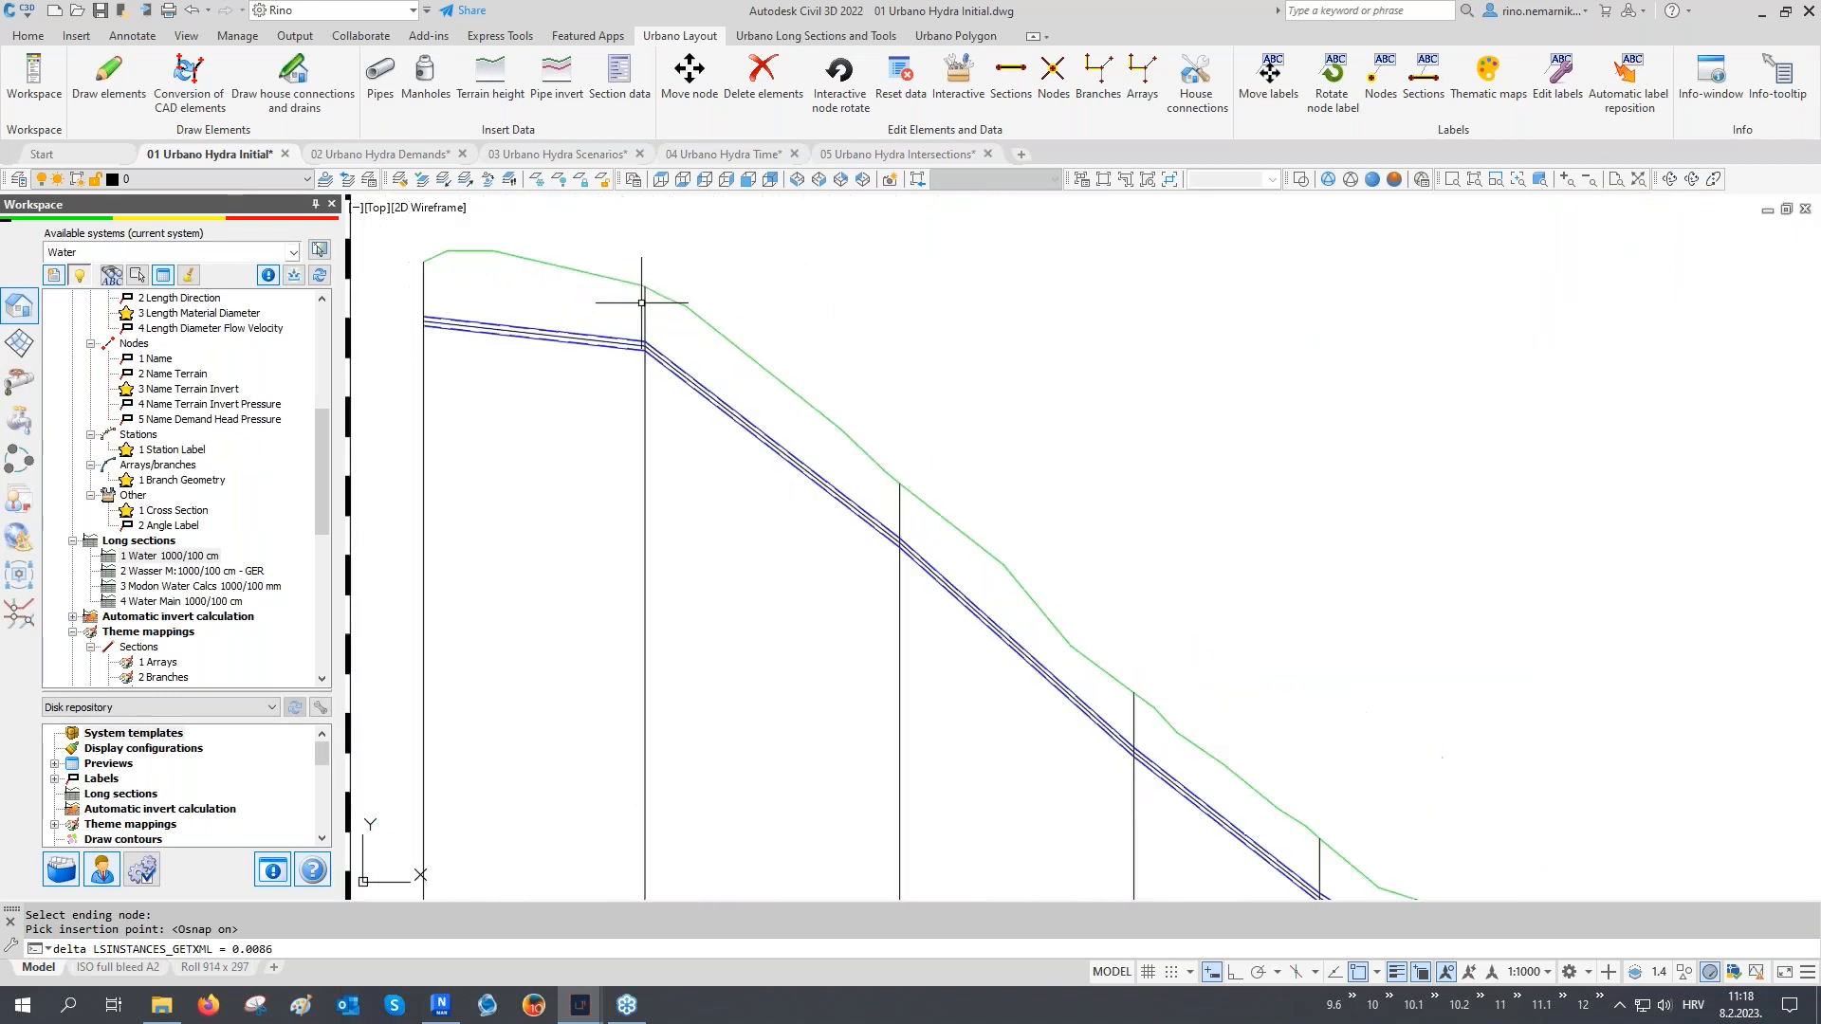
scroll(842, 508, down, 4)
mouse_move(842, 509)
middle_down()
mouse_move(885, 497)
mouse_move(959, 601)
middle_up()
scroll(772, 394, up, 2)
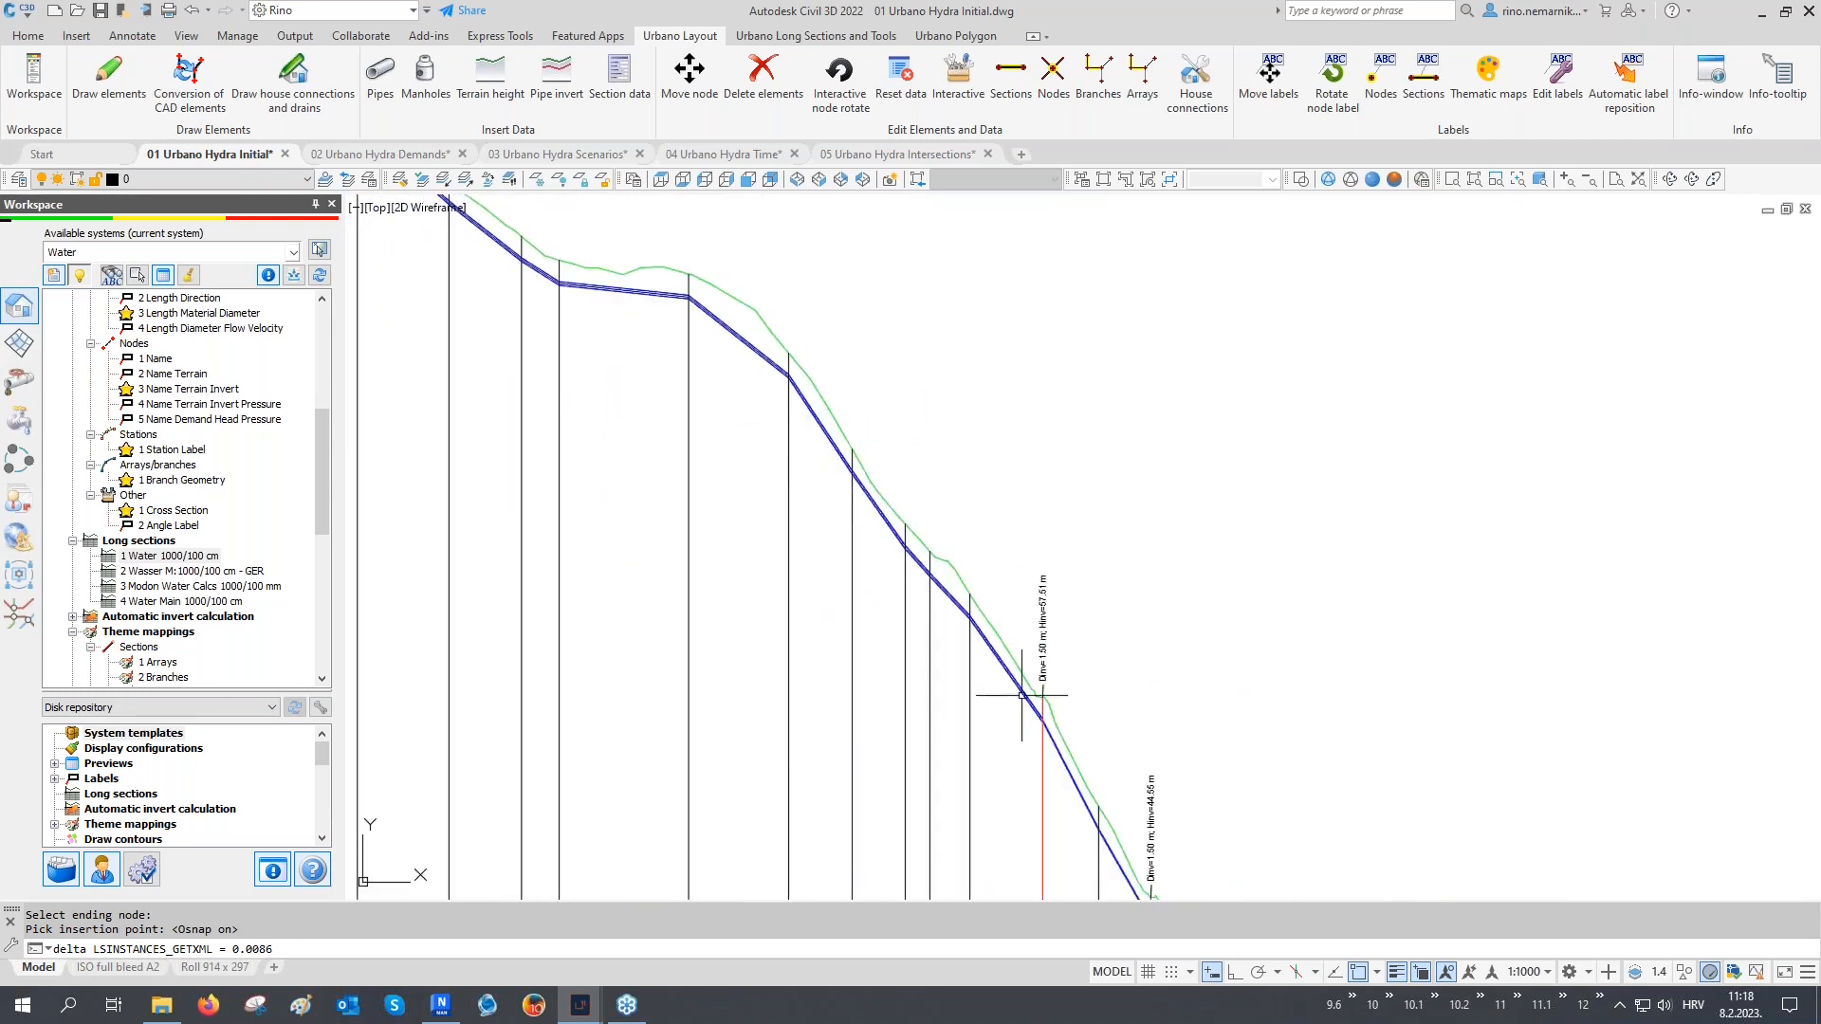
scroll(1031, 707, up, 2)
scroll(1030, 707, down, 1)
scroll(772, 467, down, 1)
scroll(756, 487, down, 1)
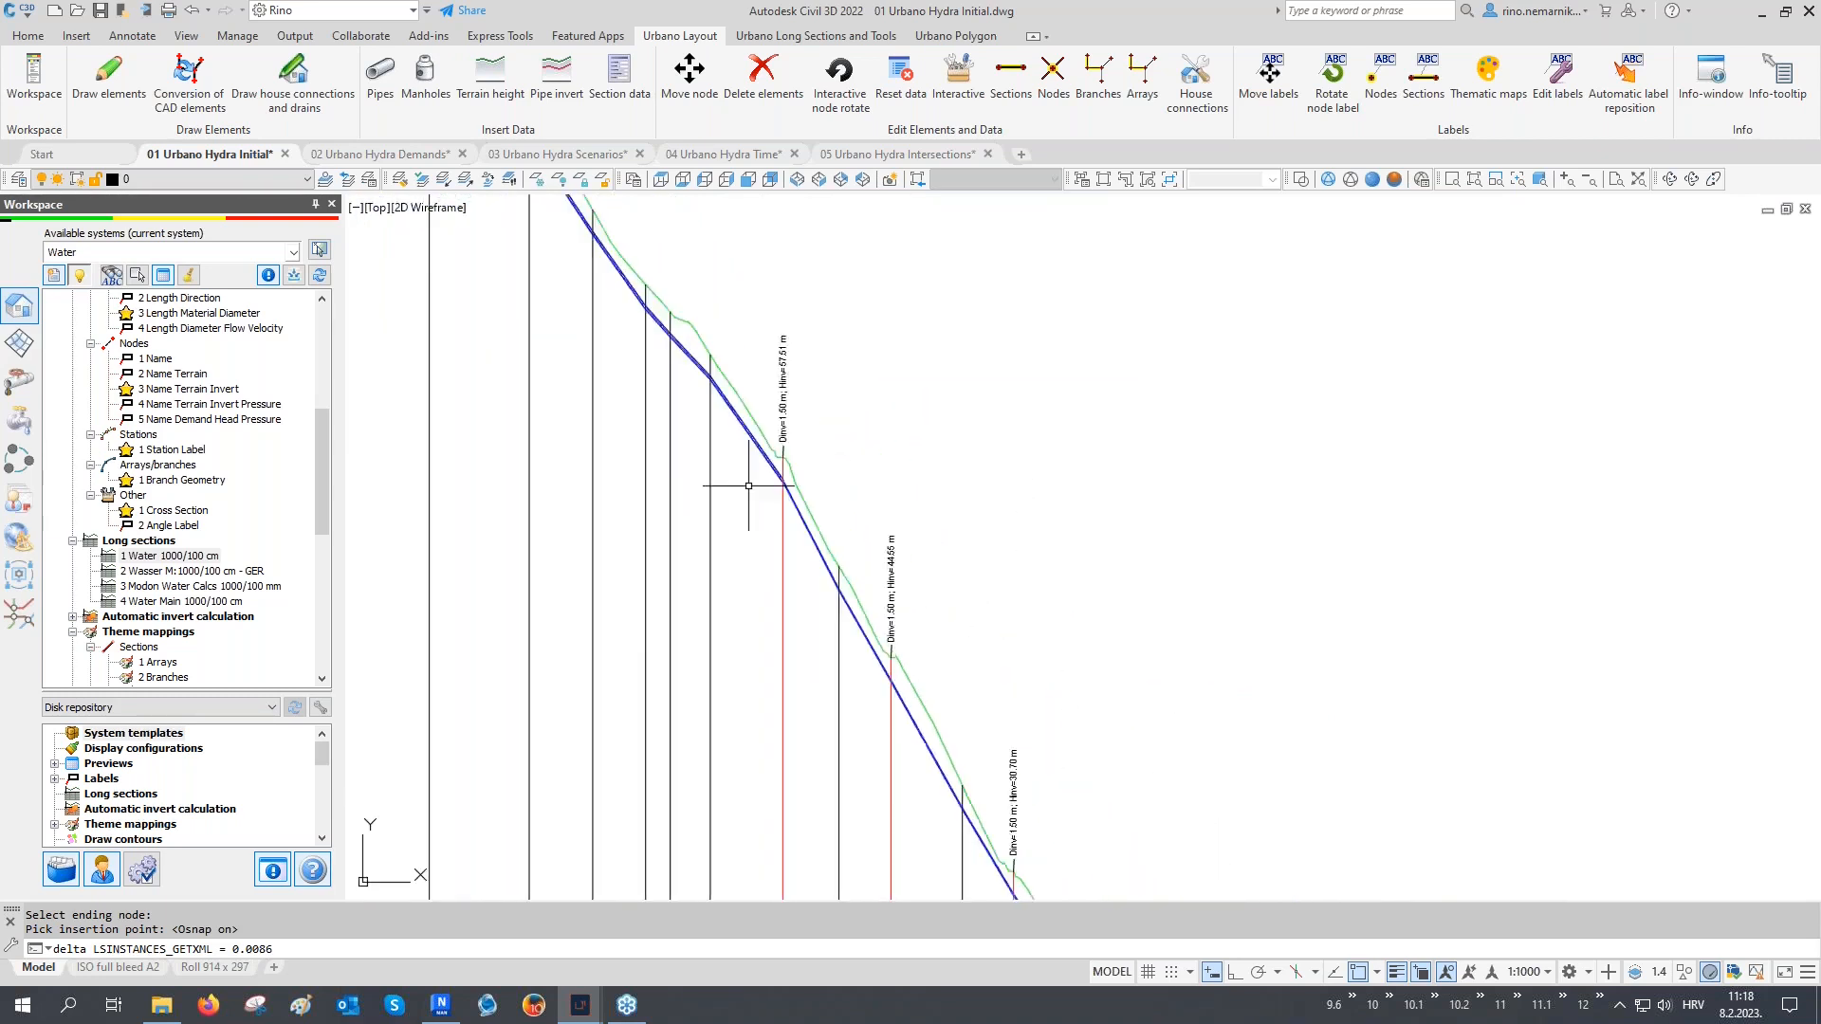
scroll(816, 561, down, 2)
scroll(1088, 716, up, 3)
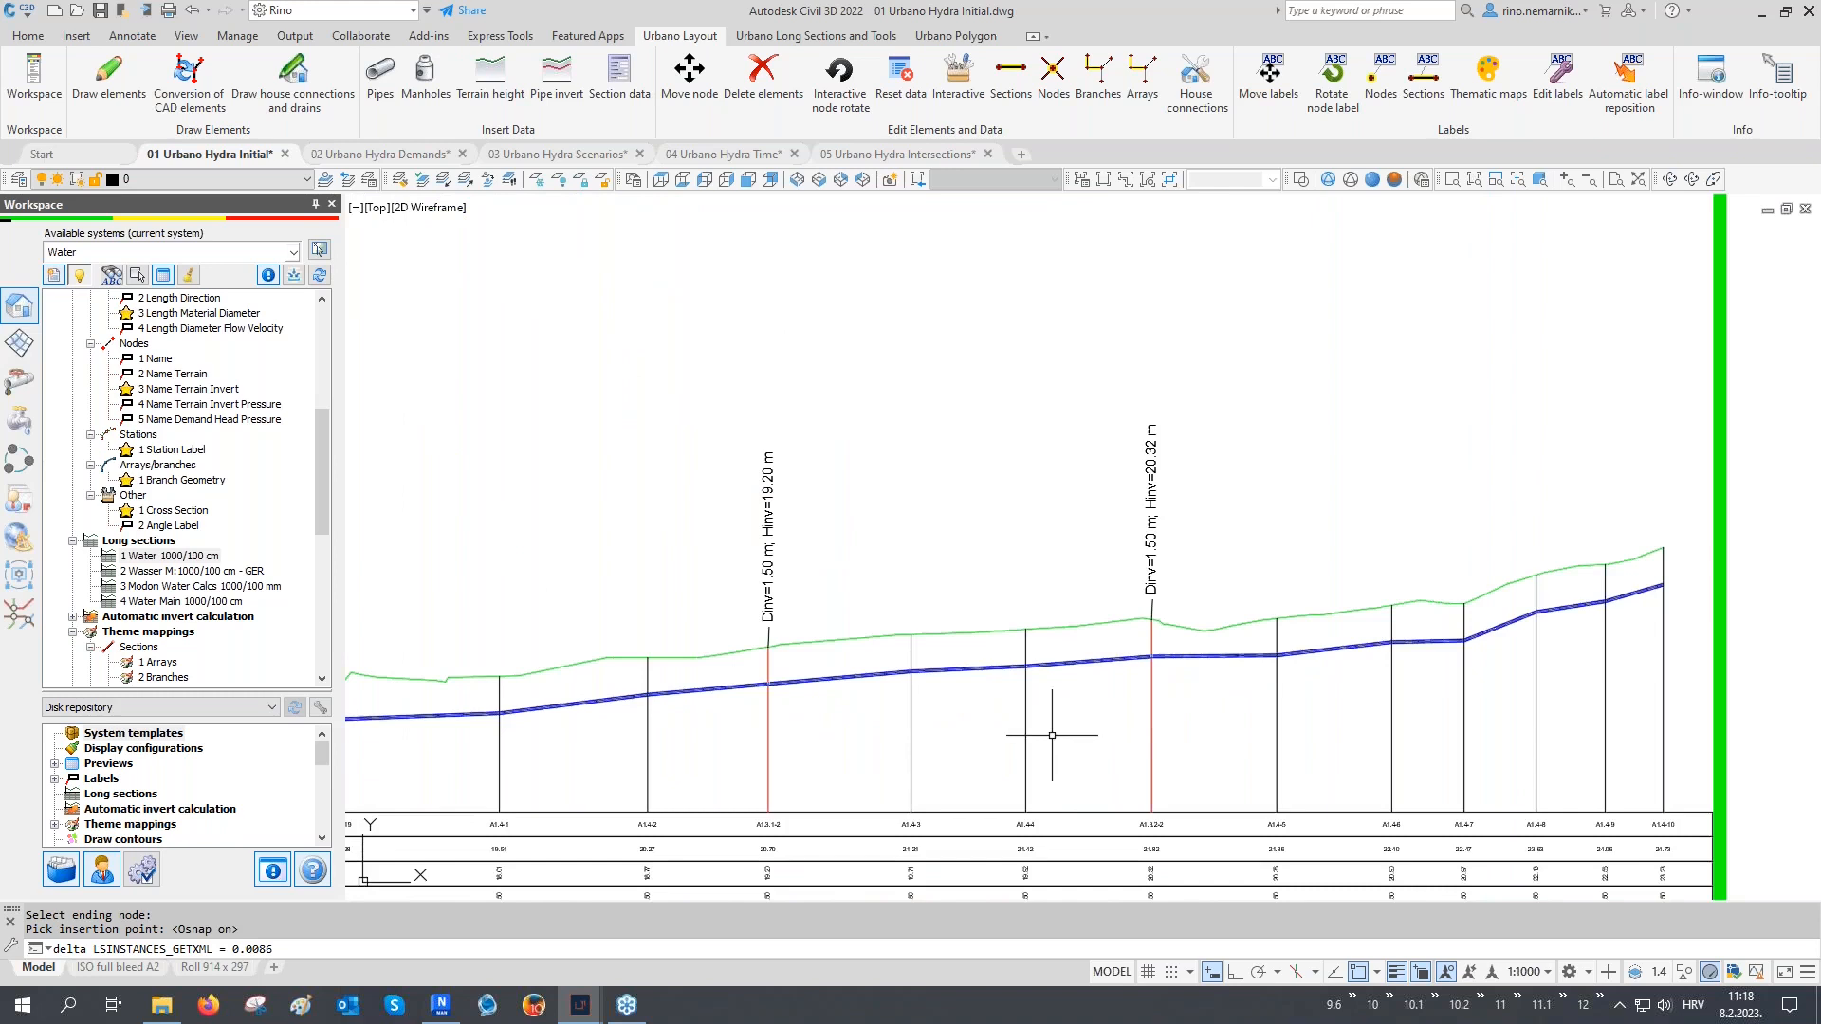
scroll(1005, 546, down, 6)
scroll(946, 622, up, 1)
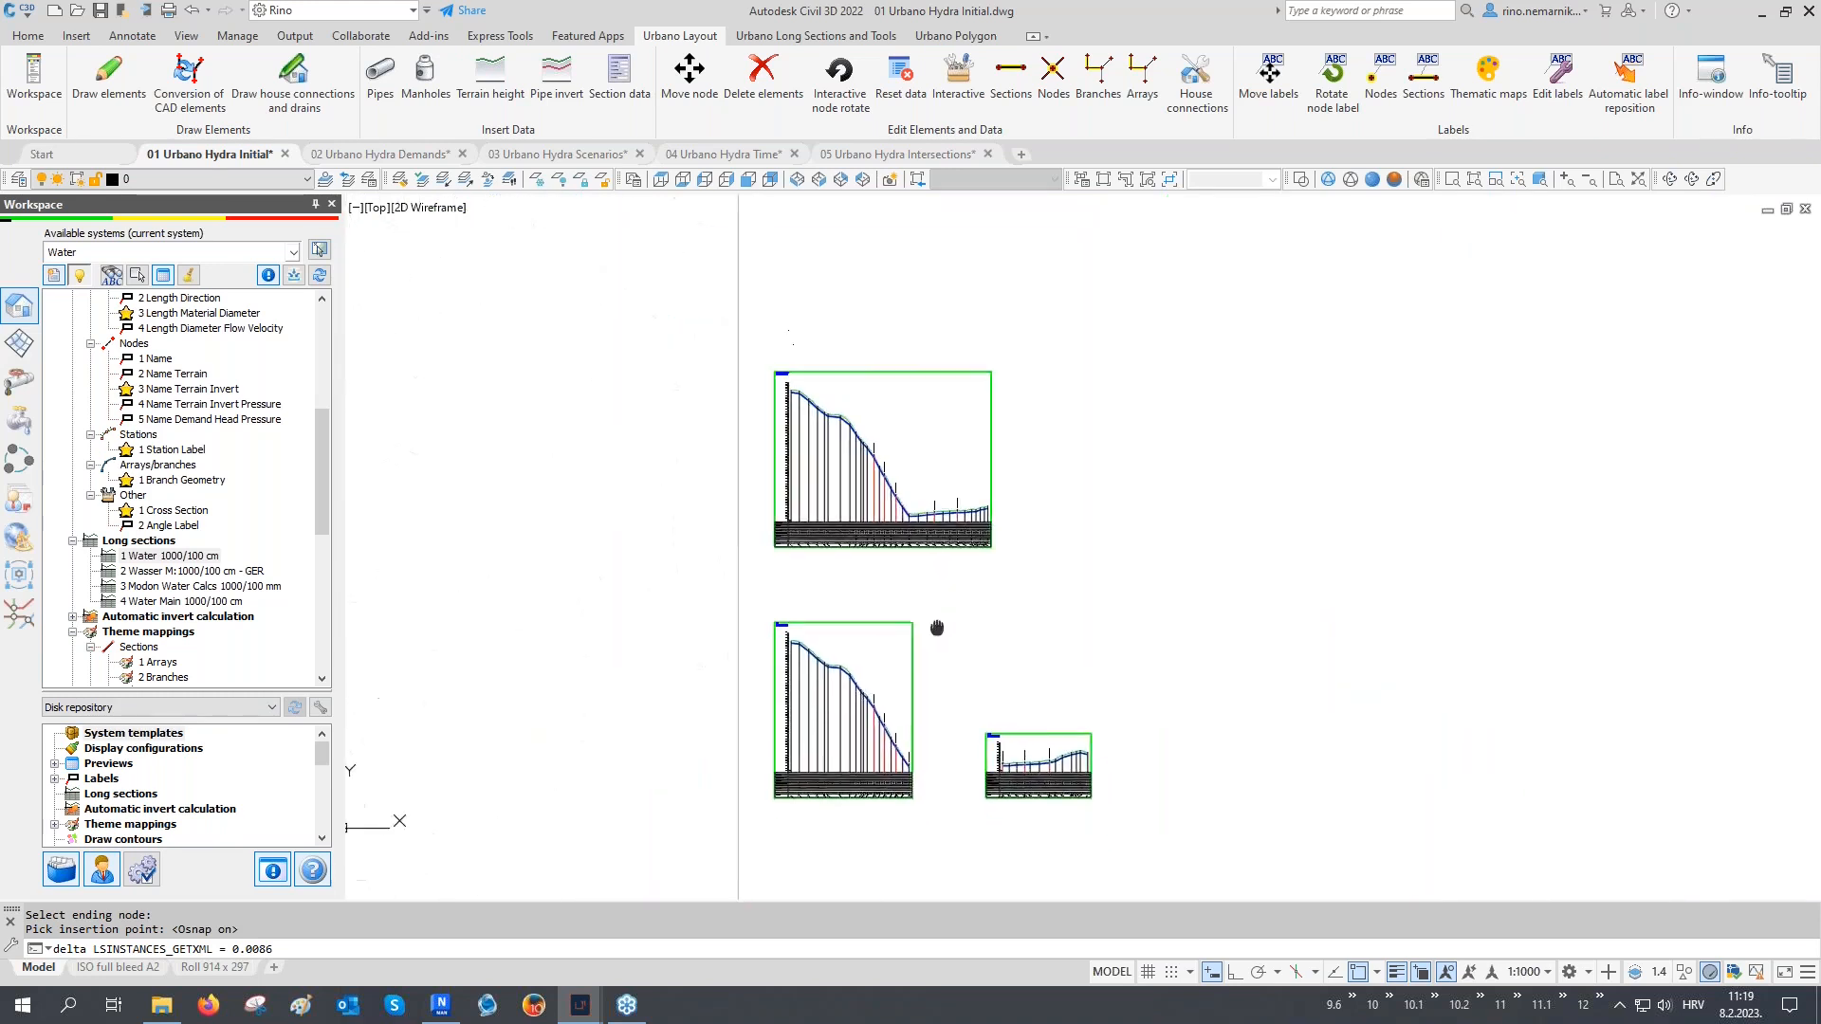
Draw terrain parallels at offsets -1.0000 and -3.0000 as auxiliary elements in all longitudinal sections
scroll(995, 674, up, 5)
middle_drag(1000, 629, 1054, 597)
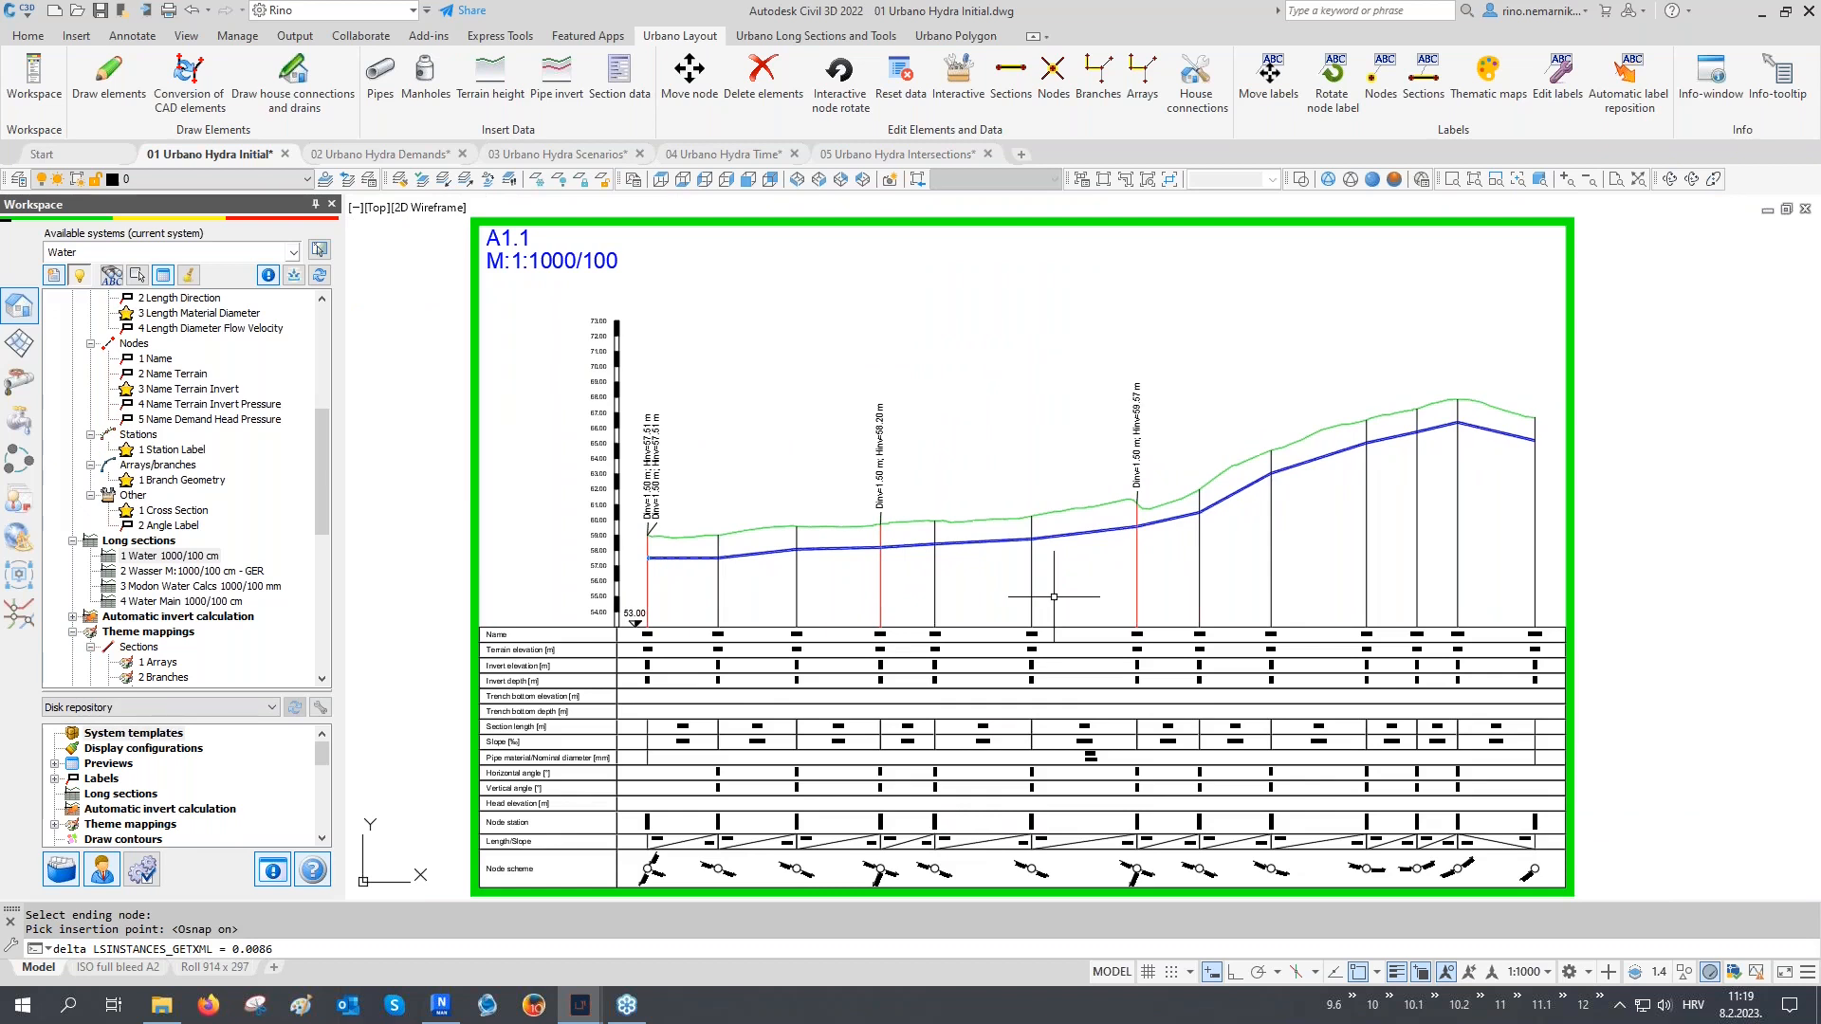
click(814, 36)
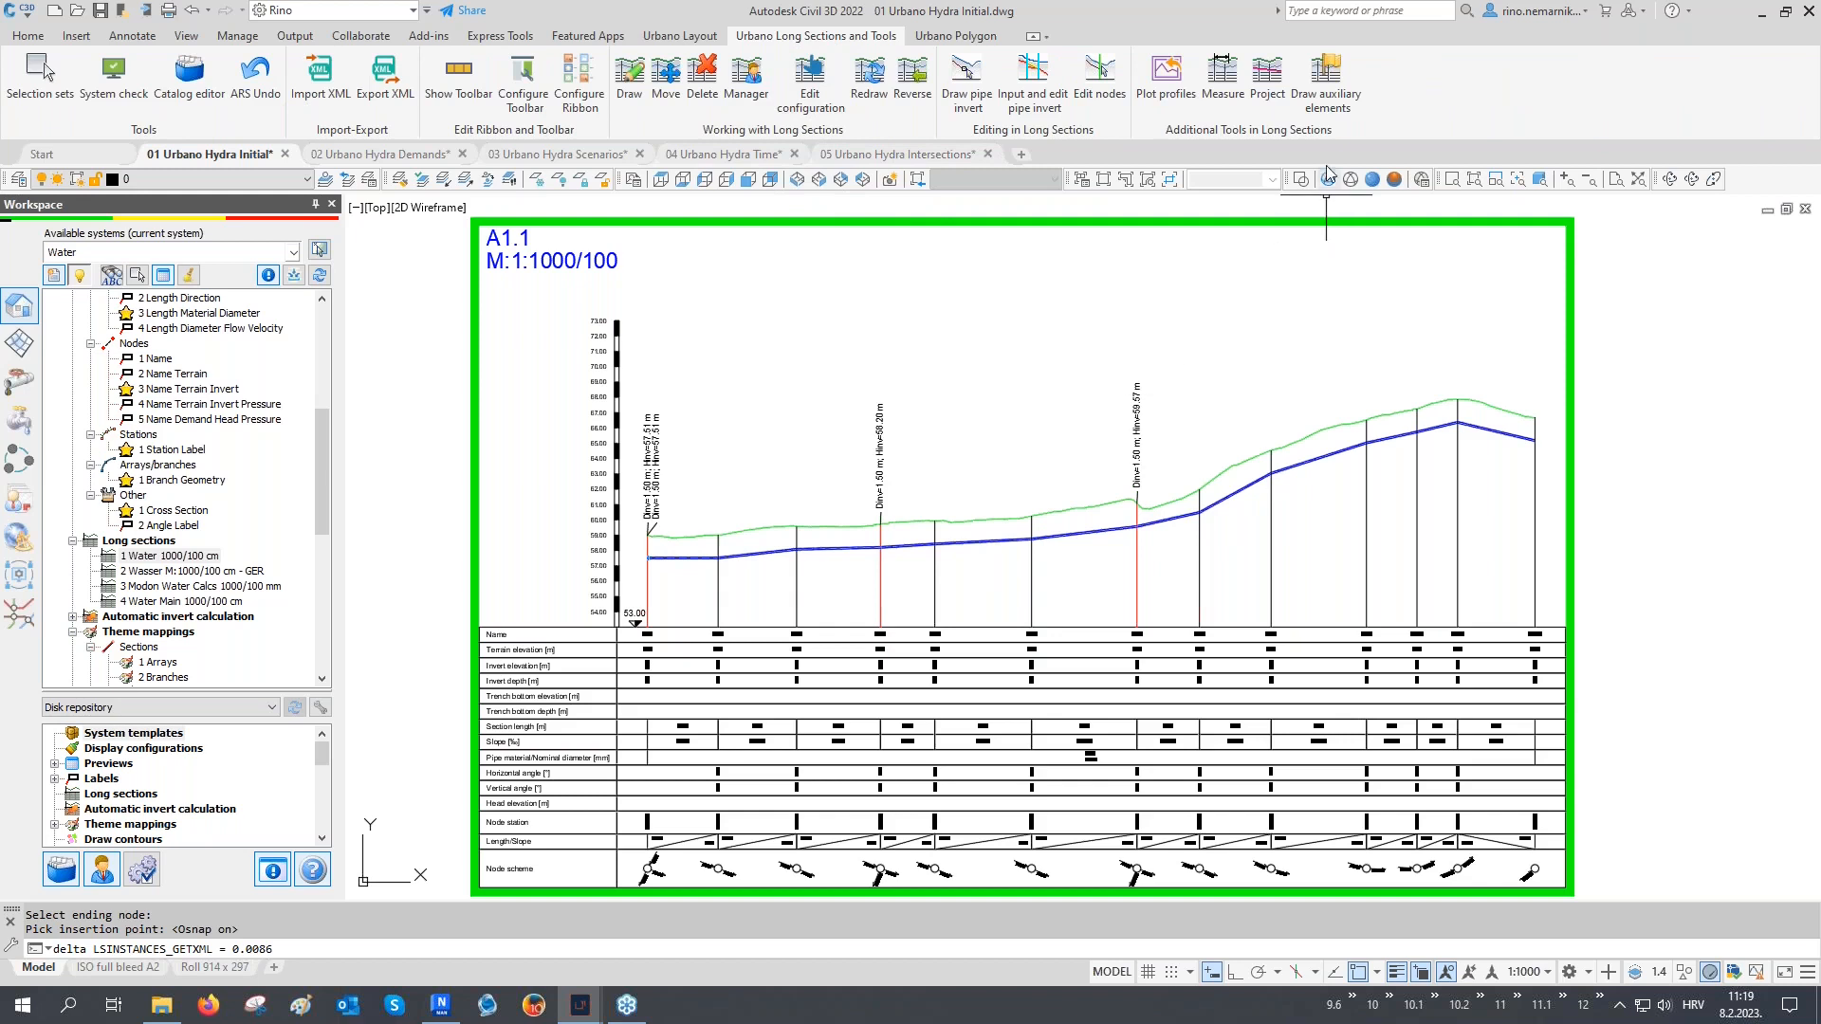
click(1334, 101)
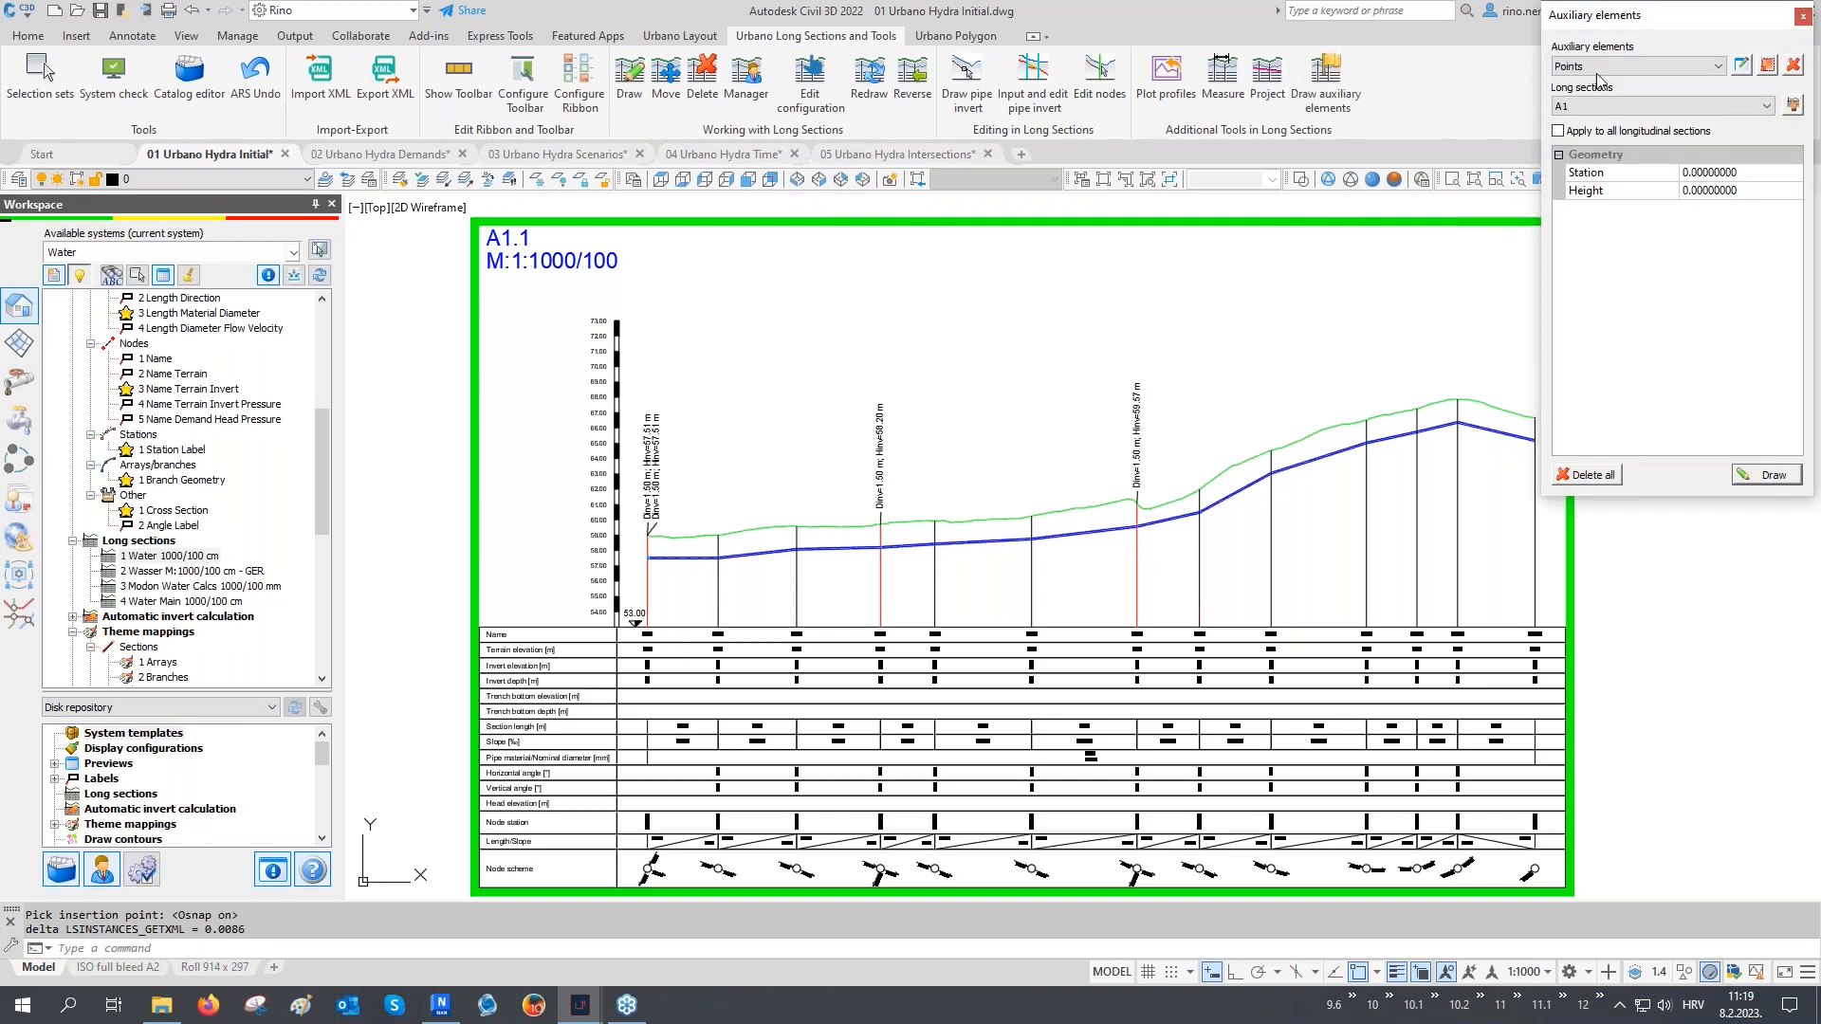
click(1599, 66)
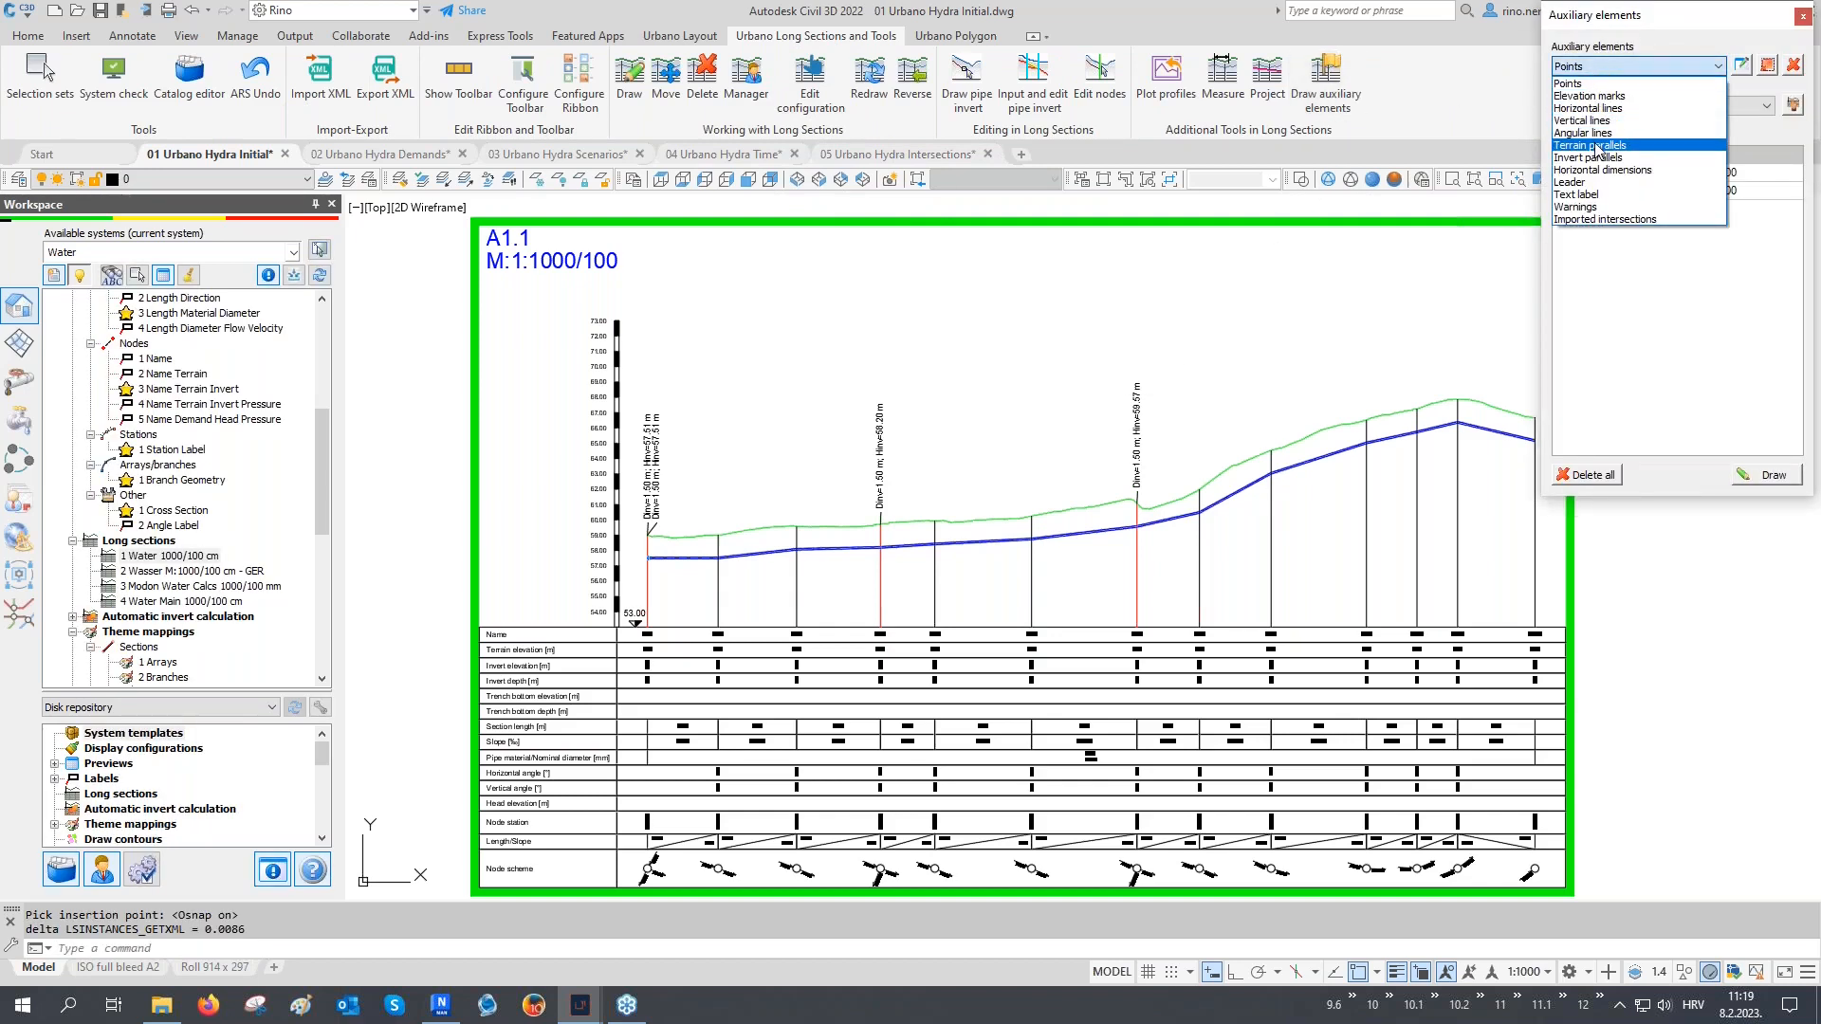
click(1599, 146)
click(1602, 136)
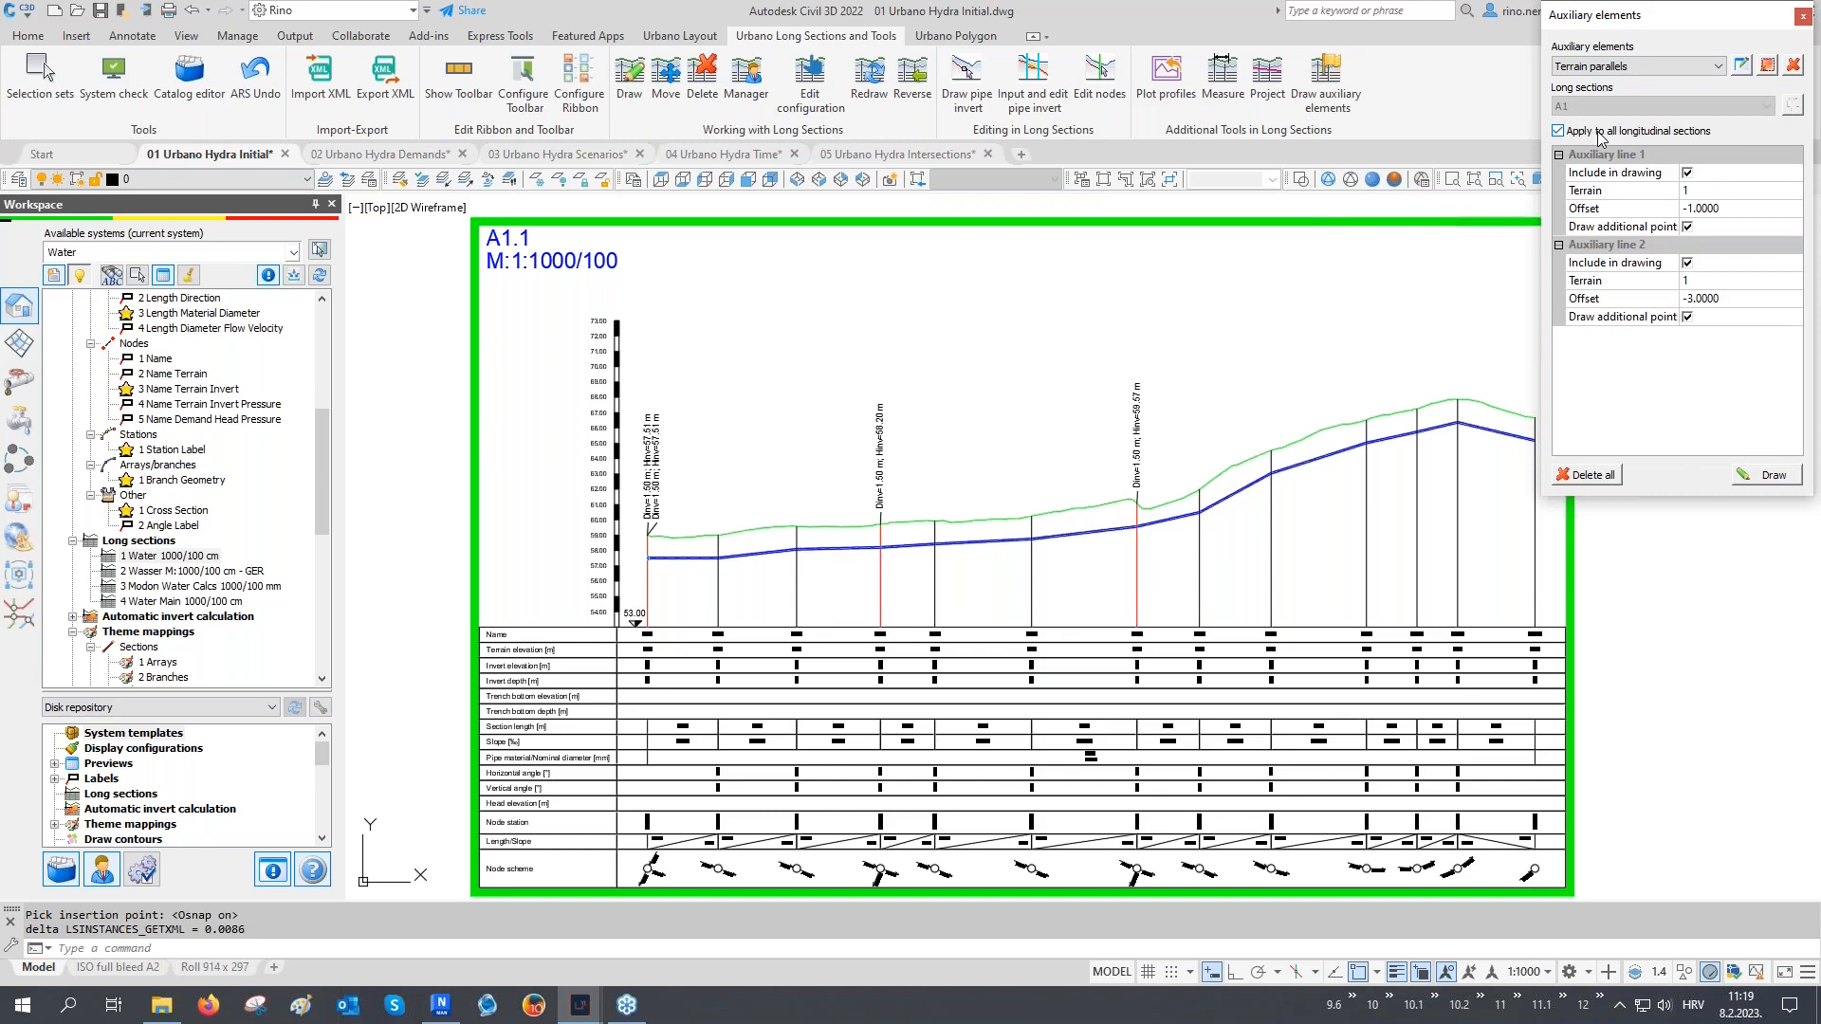
click(1625, 210)
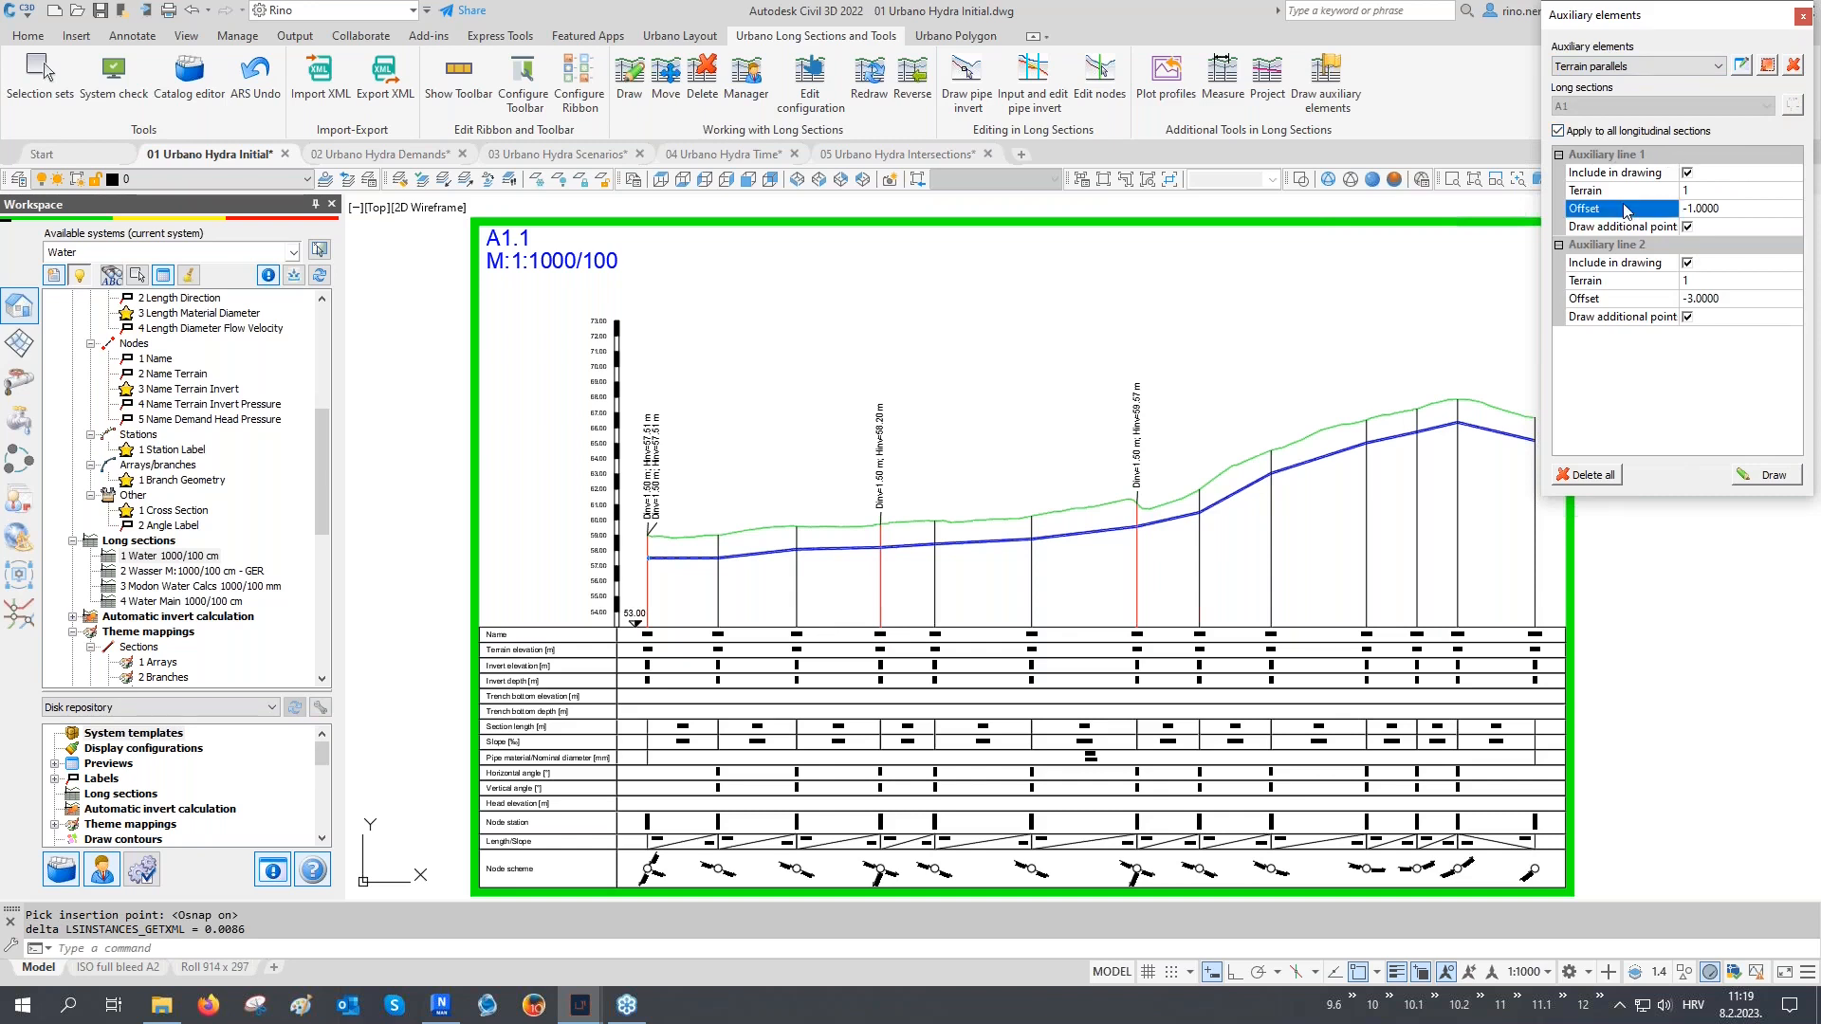
click(1619, 299)
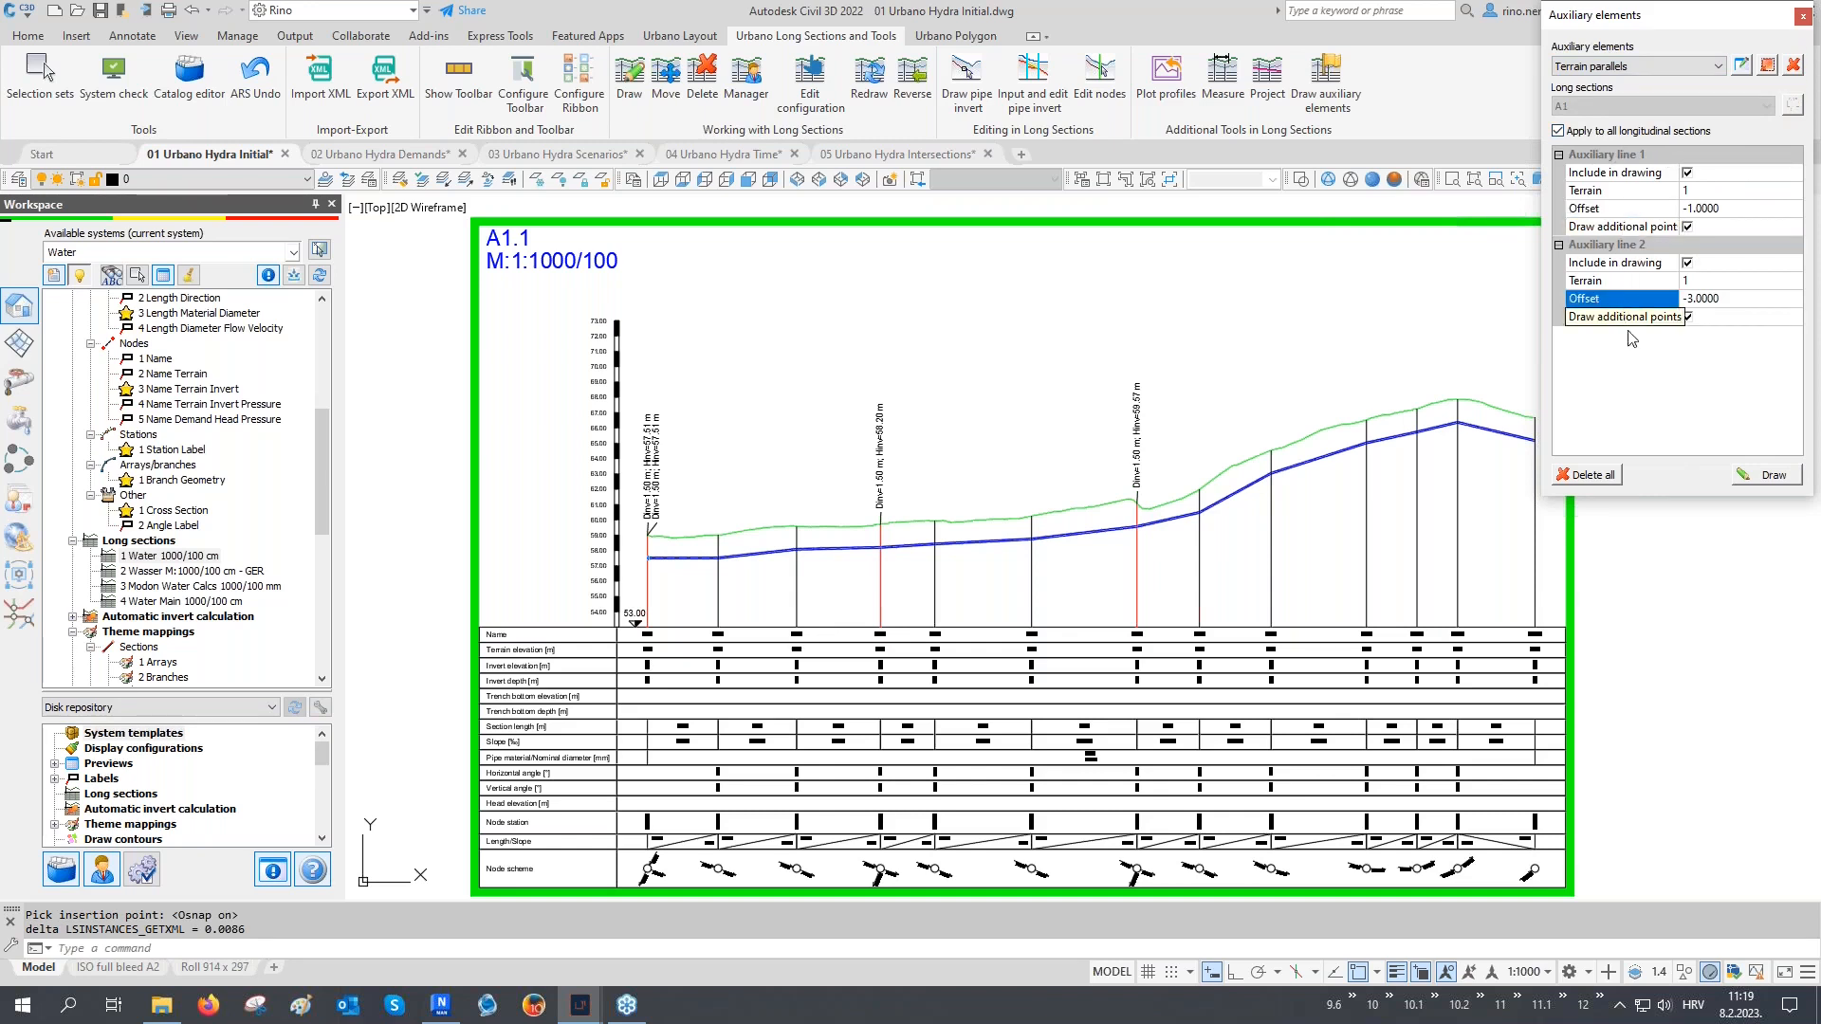
click(1766, 474)
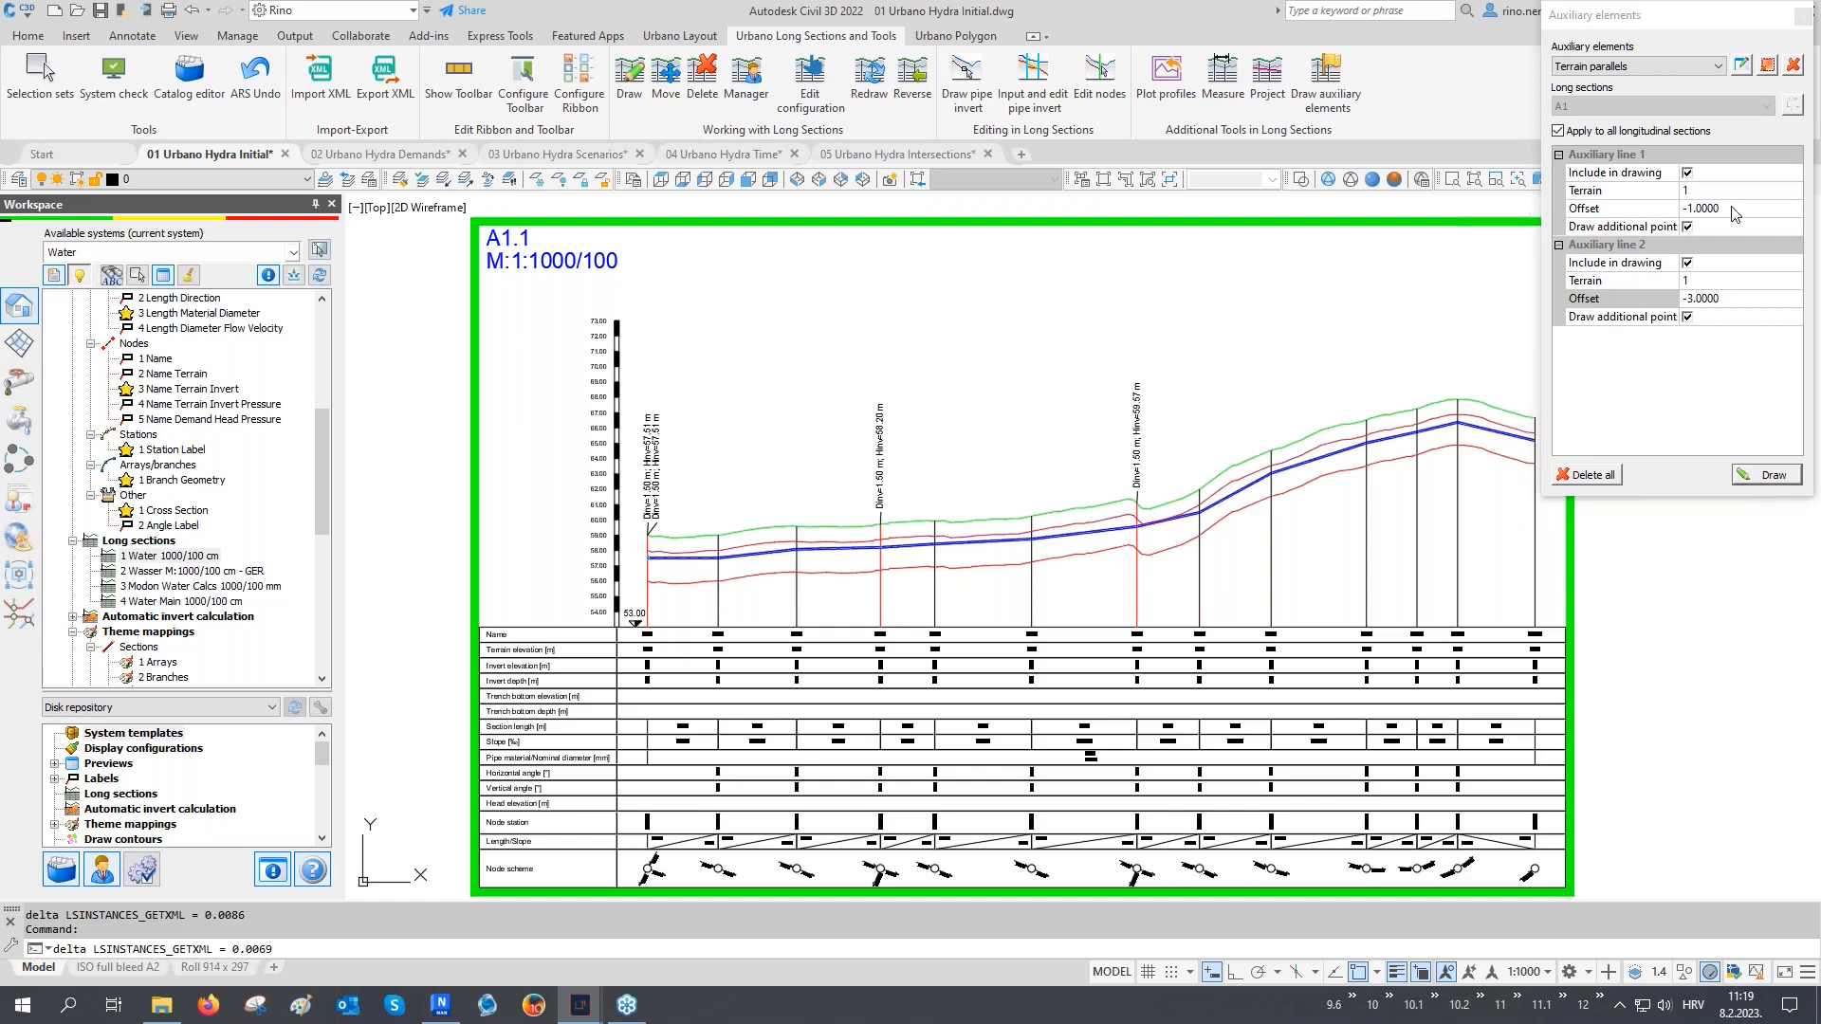
Check the pipe's position between the two terrain parallels in section A1.1 around the node with invert 59.57 m
scroll(1242, 531, up, 4)
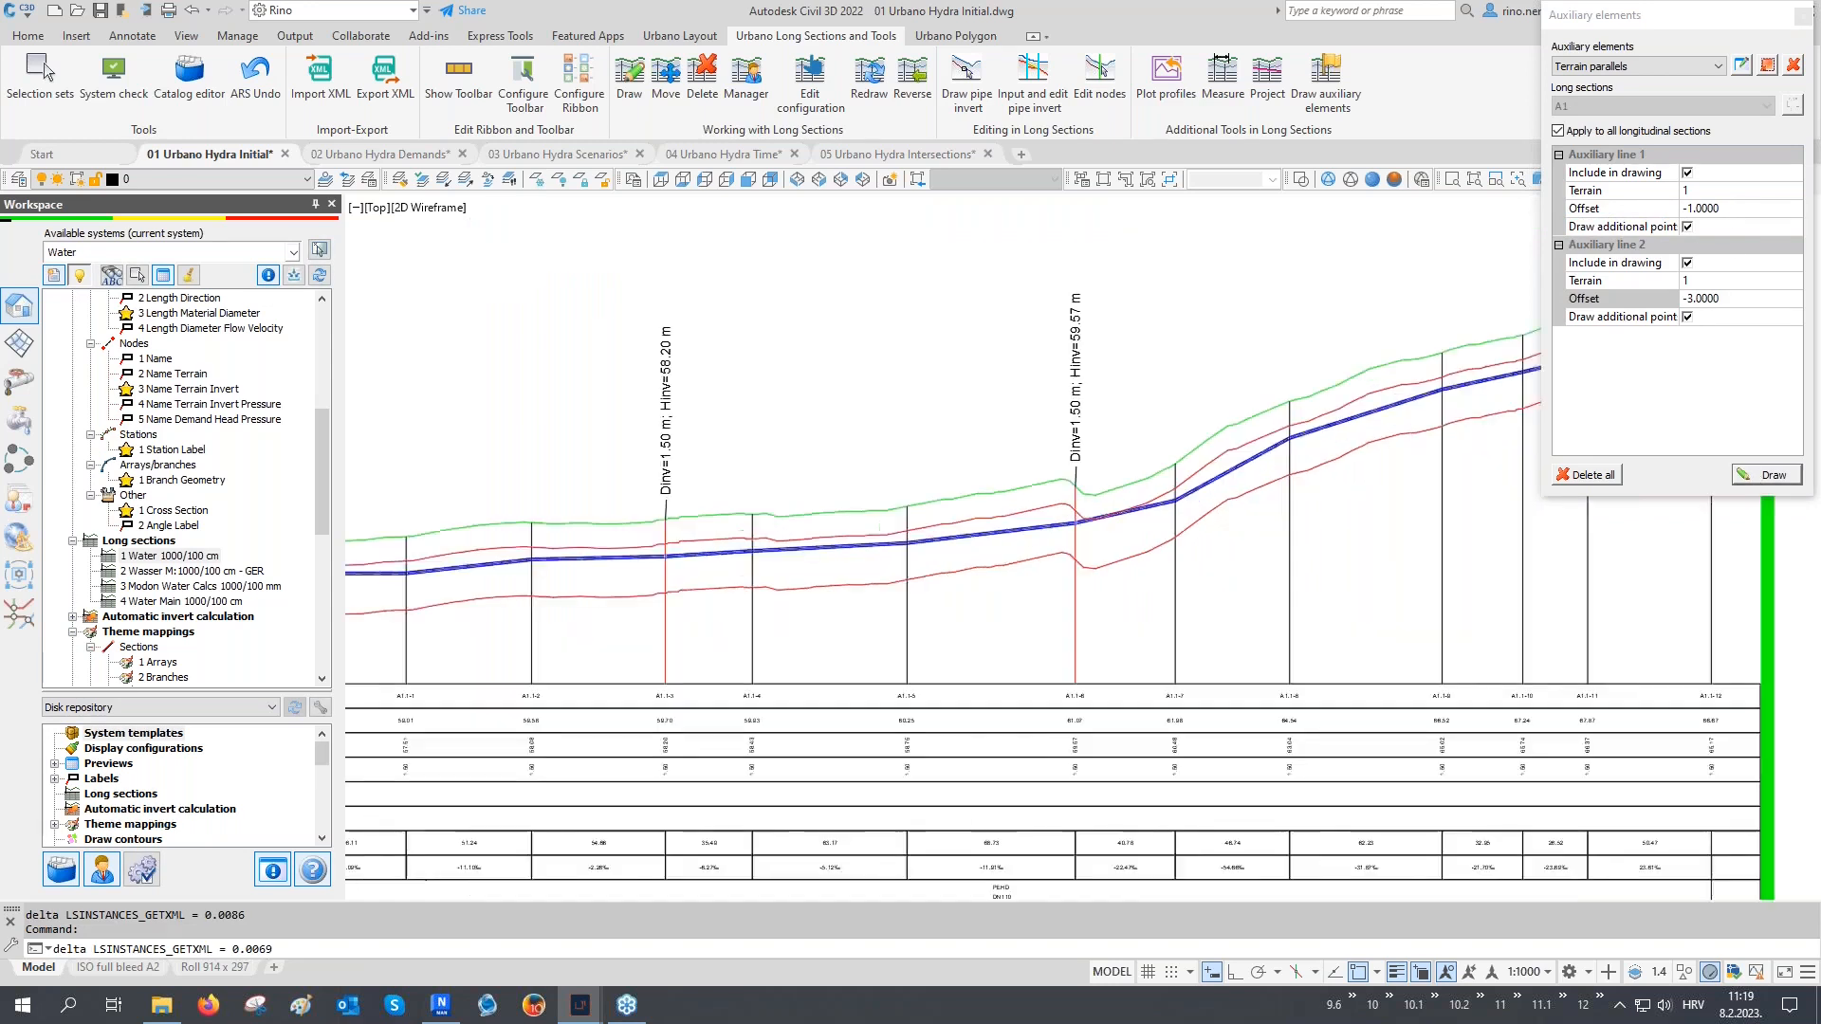
scroll(1200, 490, up, 2)
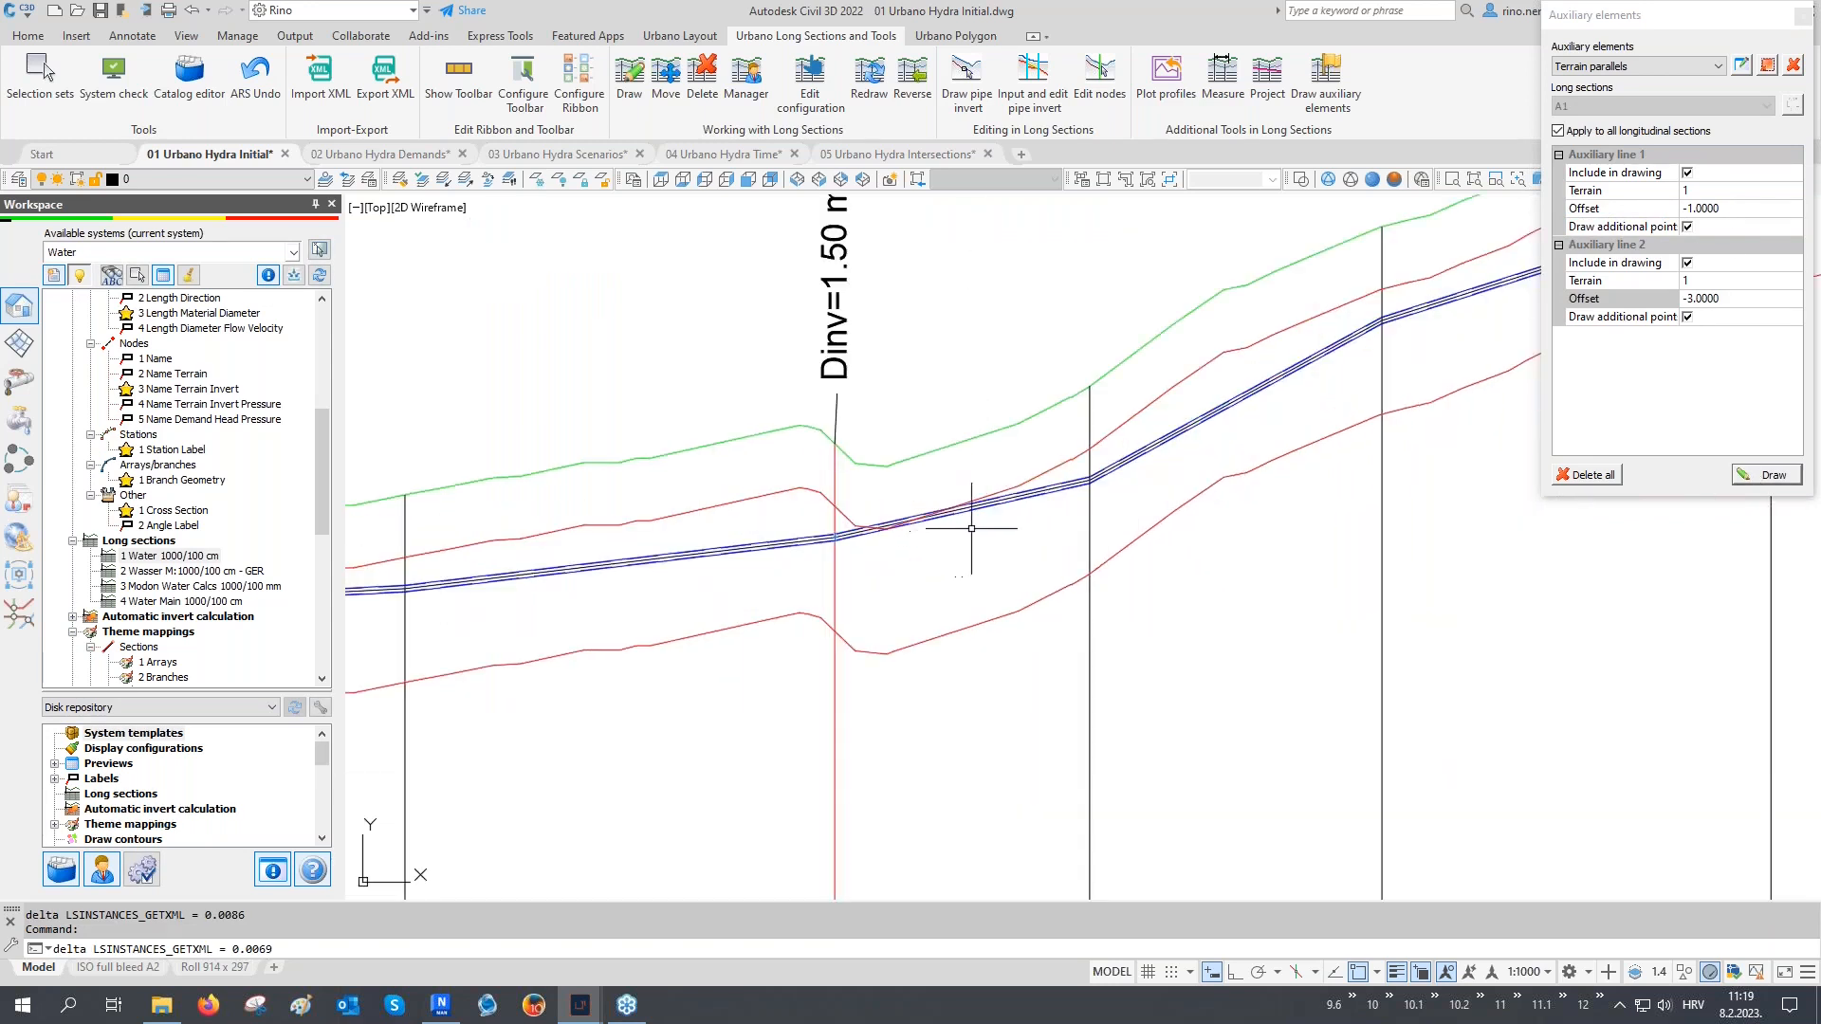
scroll(971, 528, up, 2)
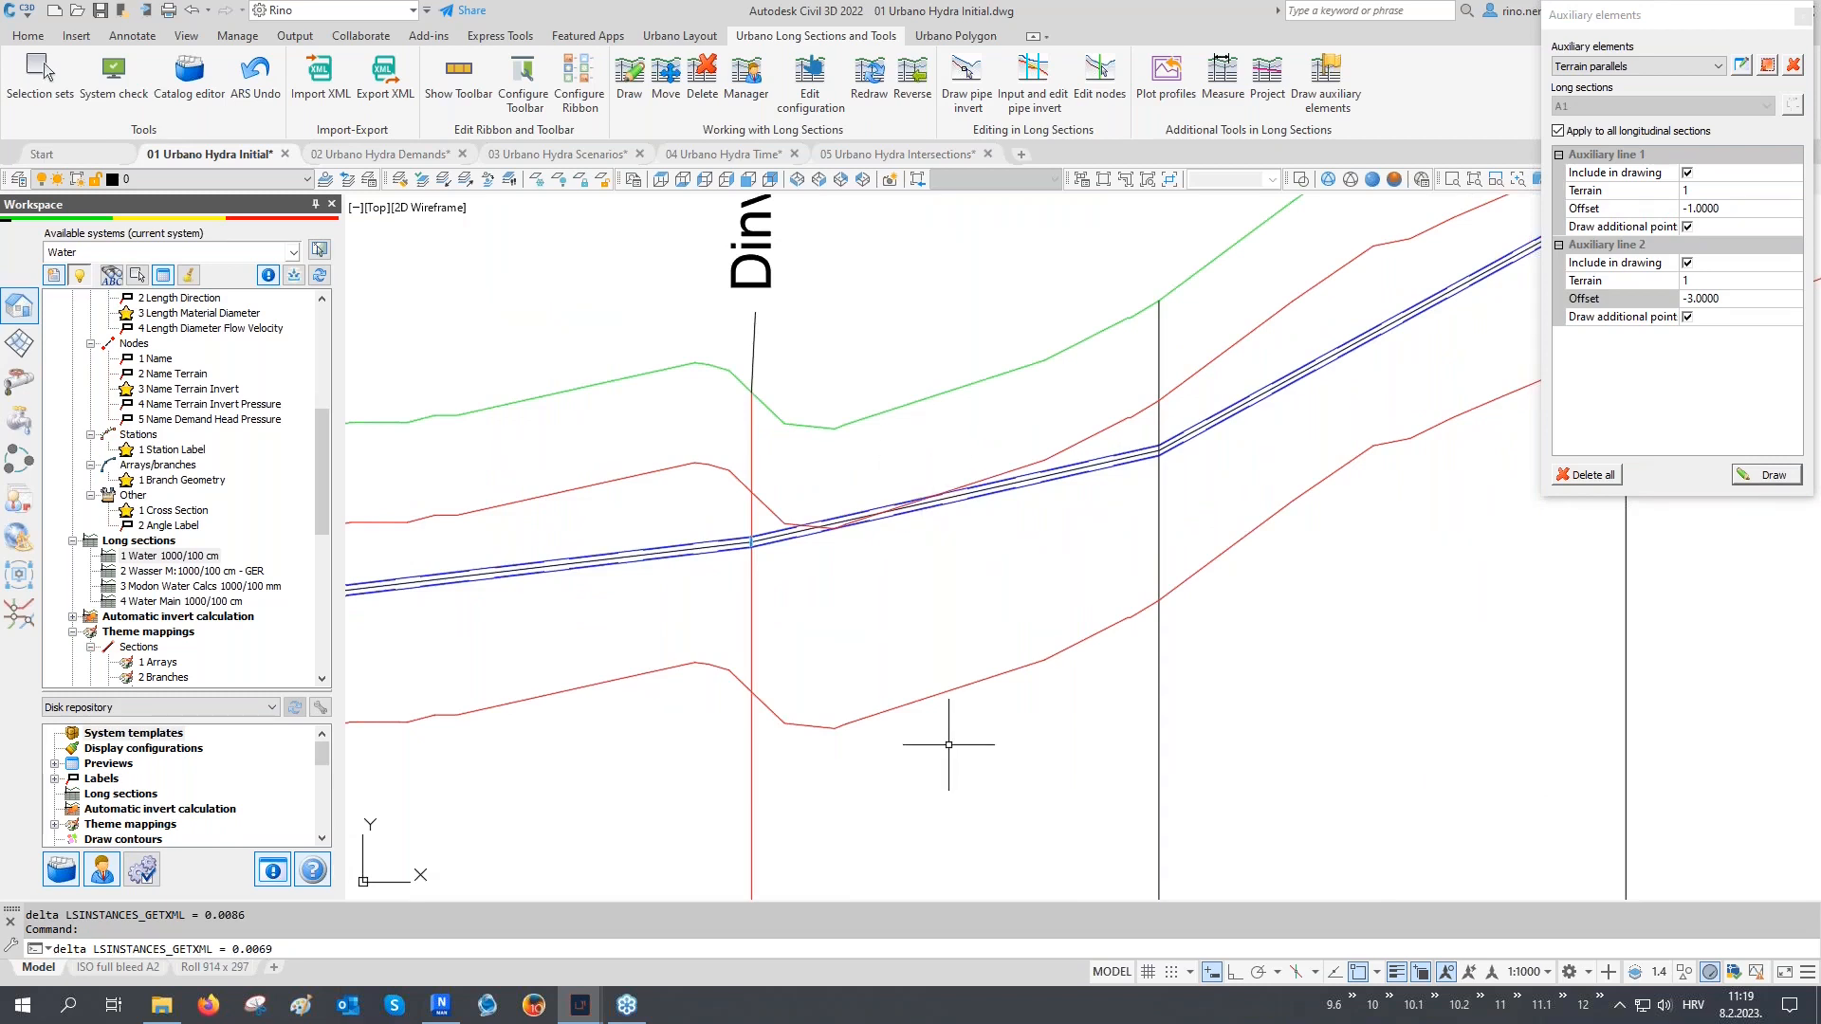
scroll(950, 744, down, 2)
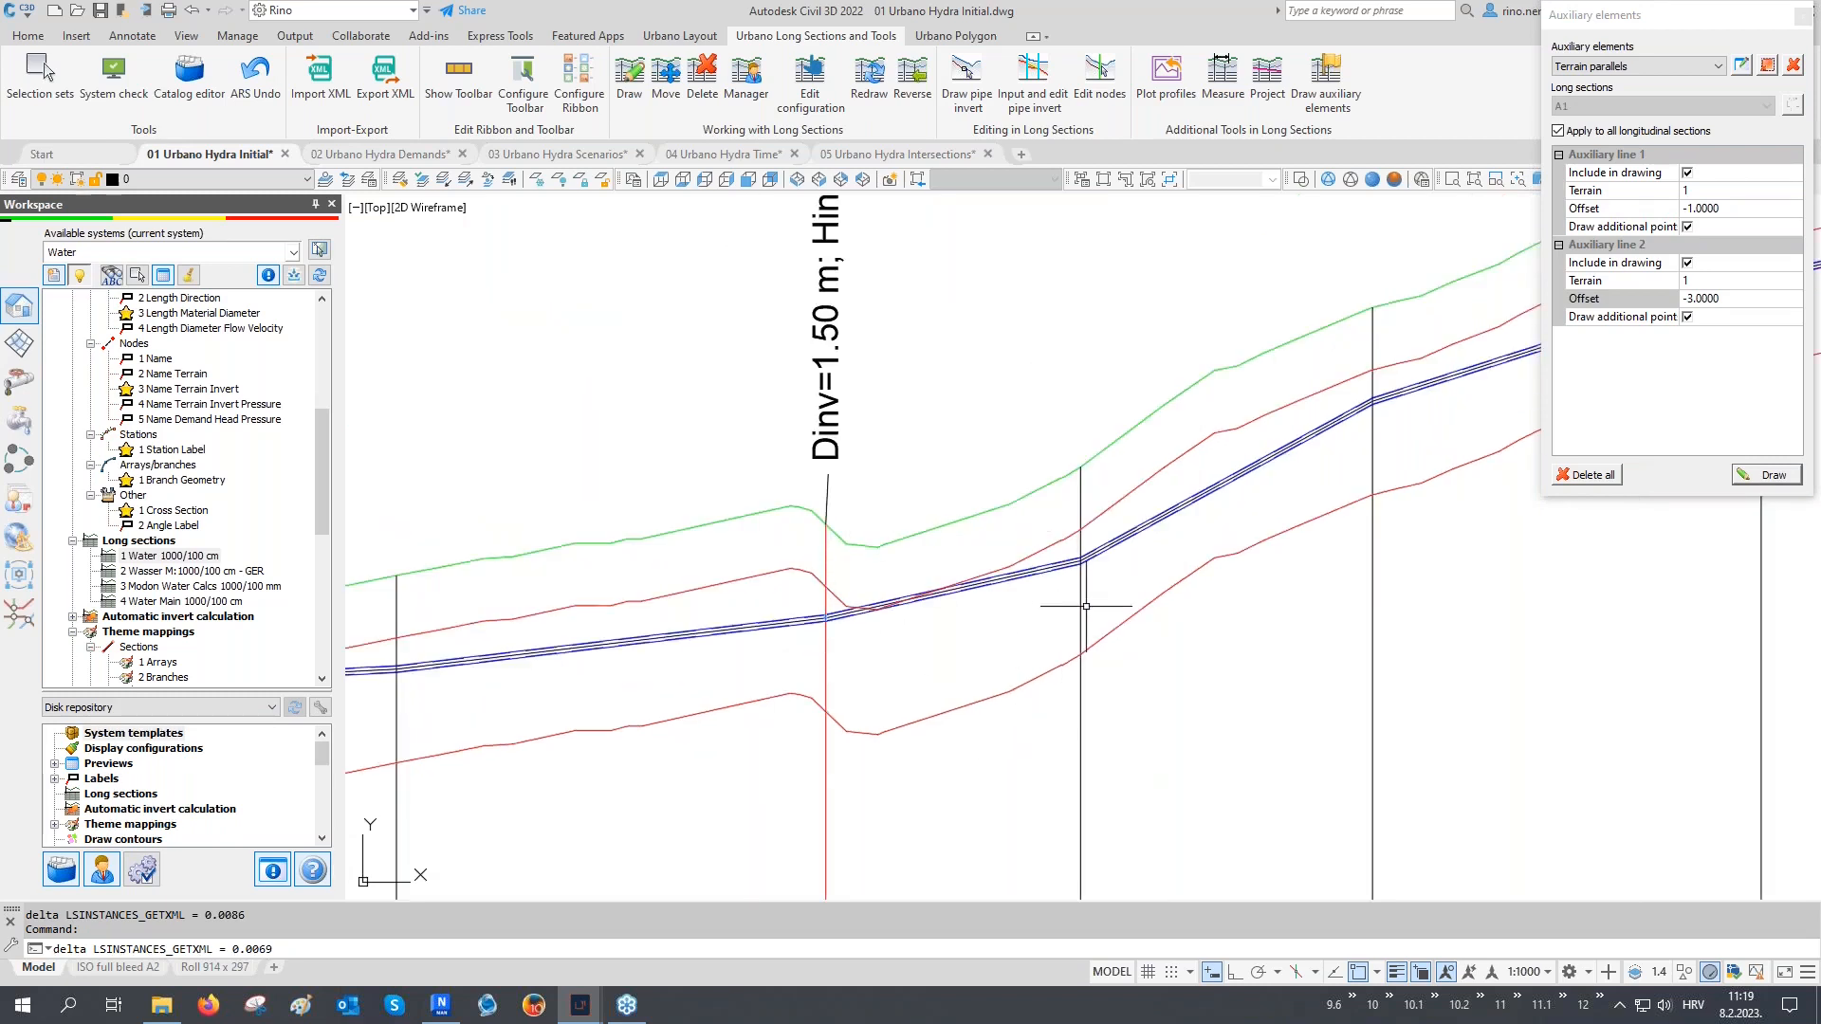
Edit the pipe invert in section A1.1 by line from node A1.1-3 to A1.1-6, setting the end depth to 2.00
scroll(951, 606, down, 4)
middle_drag(739, 647, 972, 626)
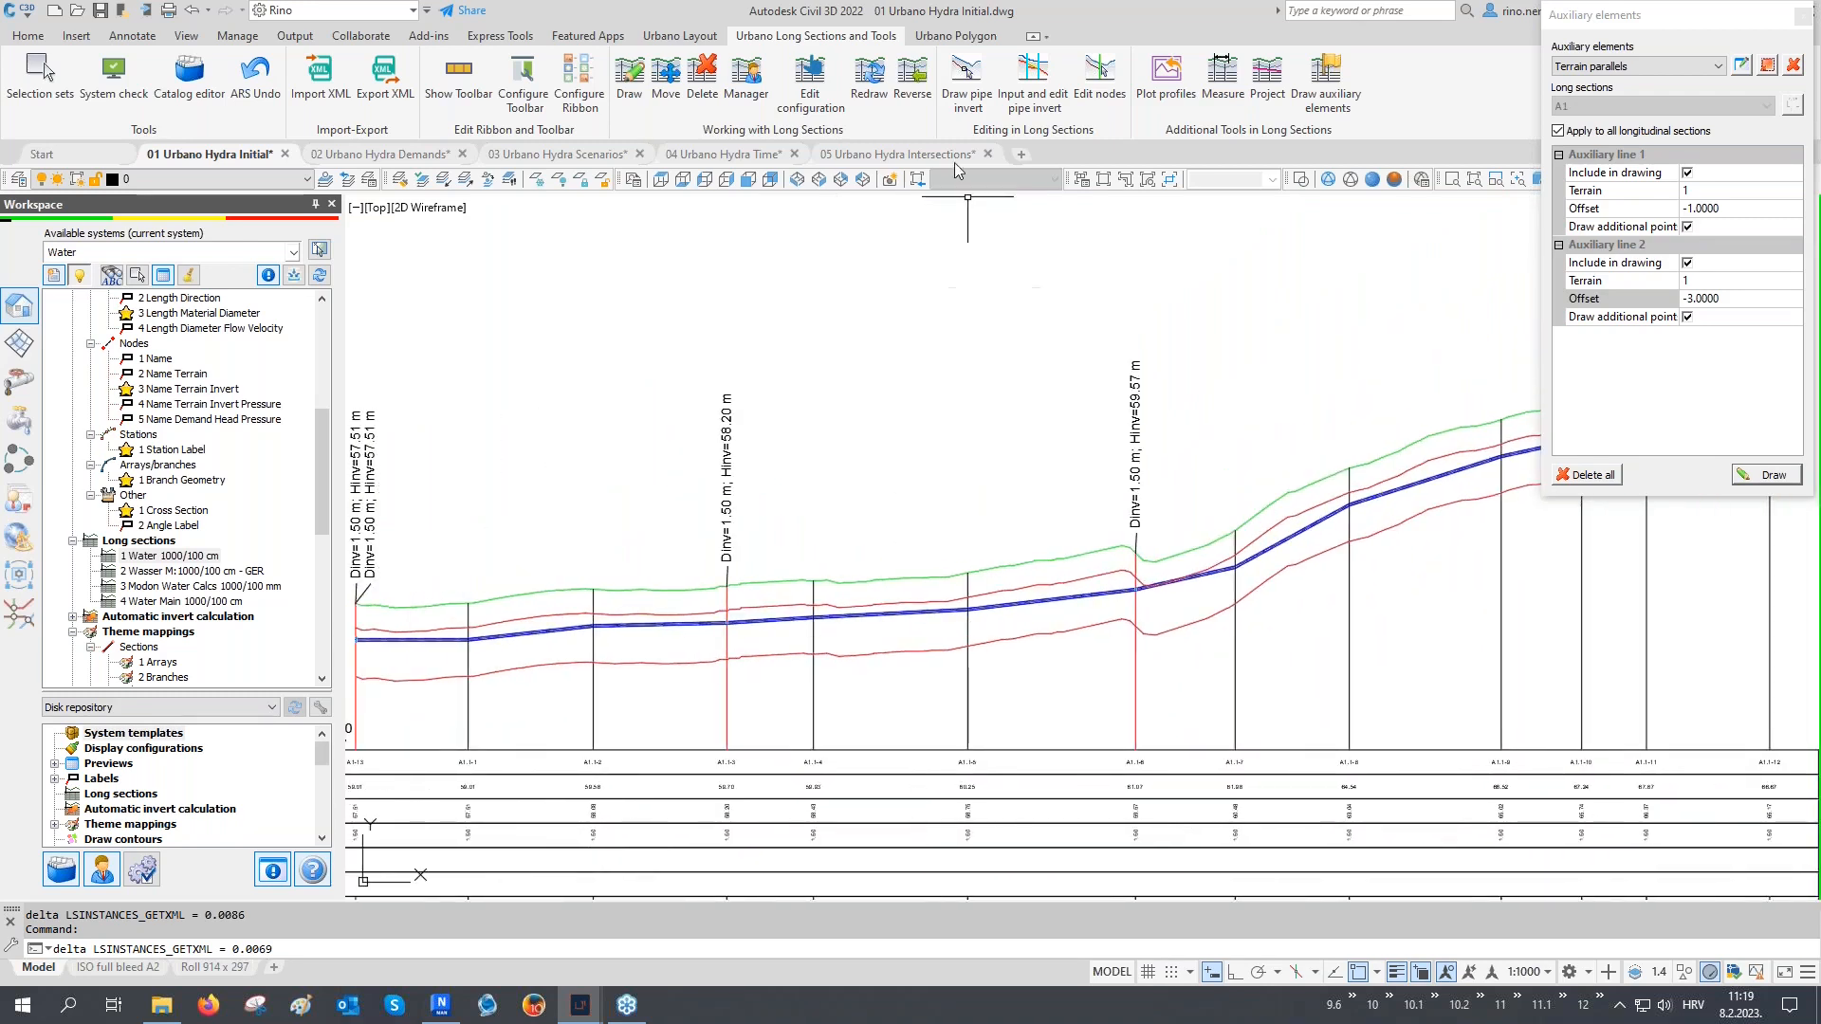
click(1029, 91)
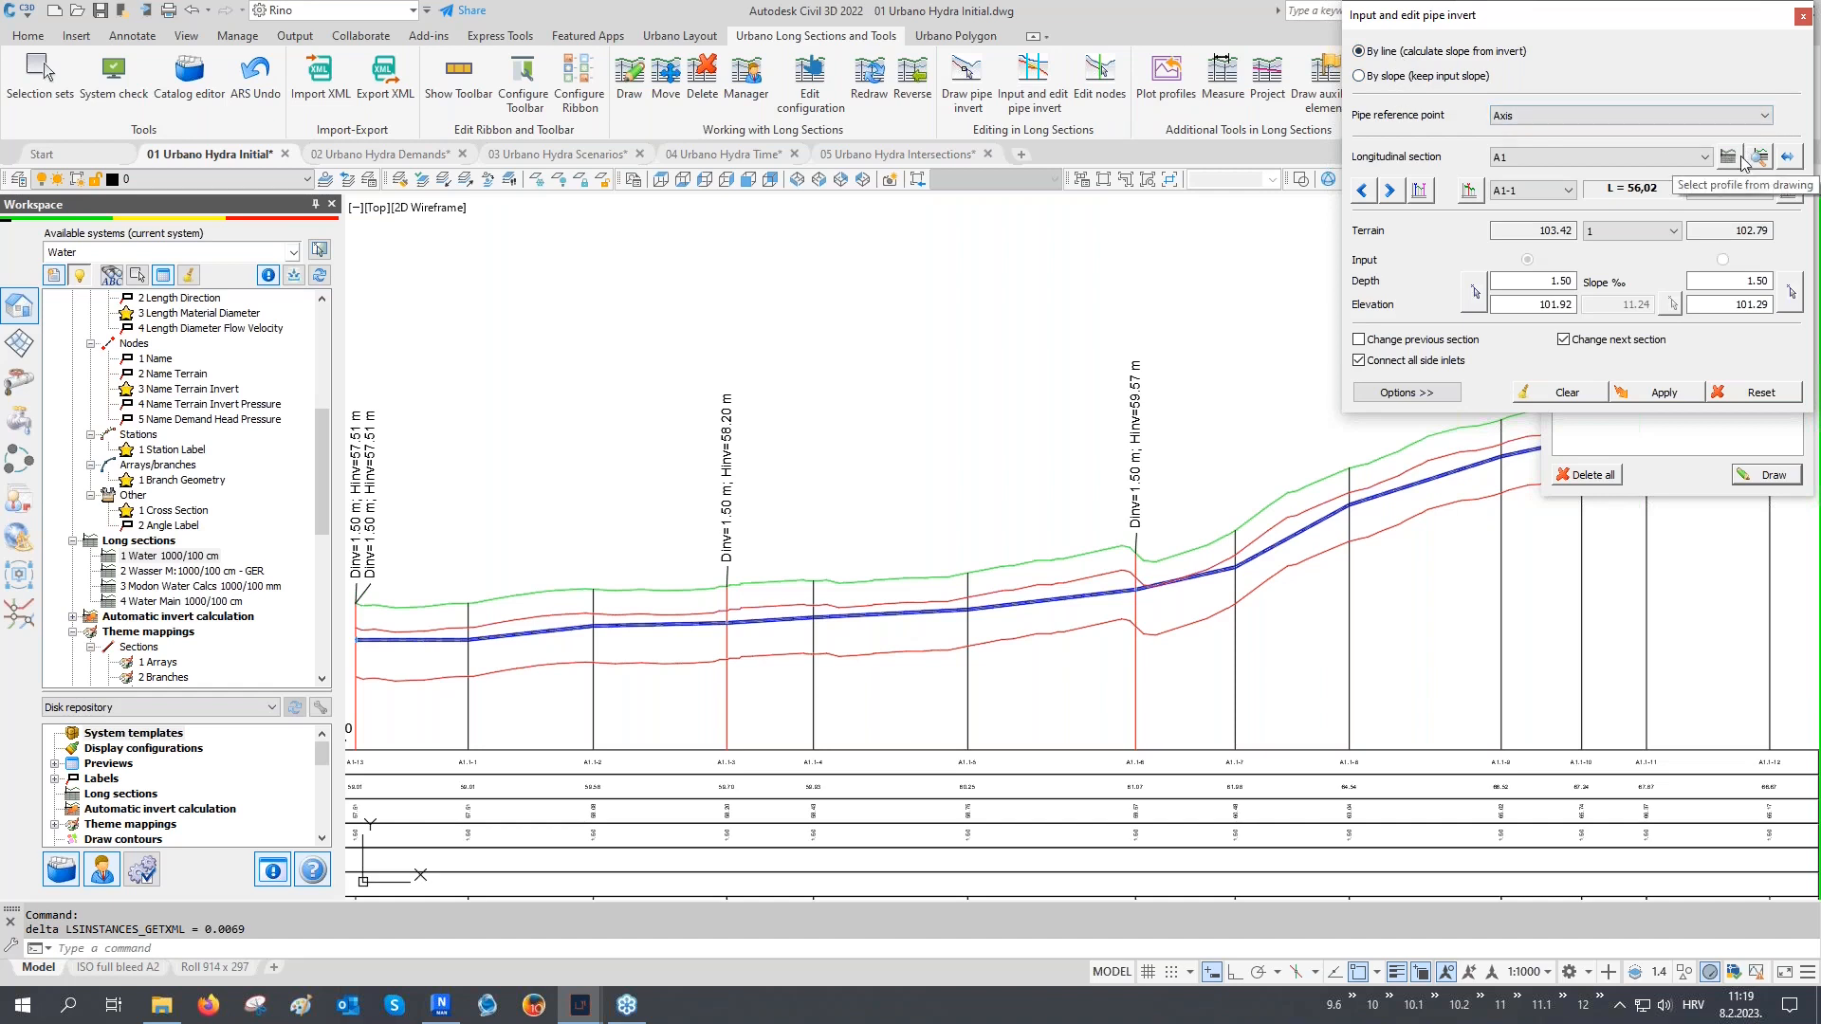
click(1786, 160)
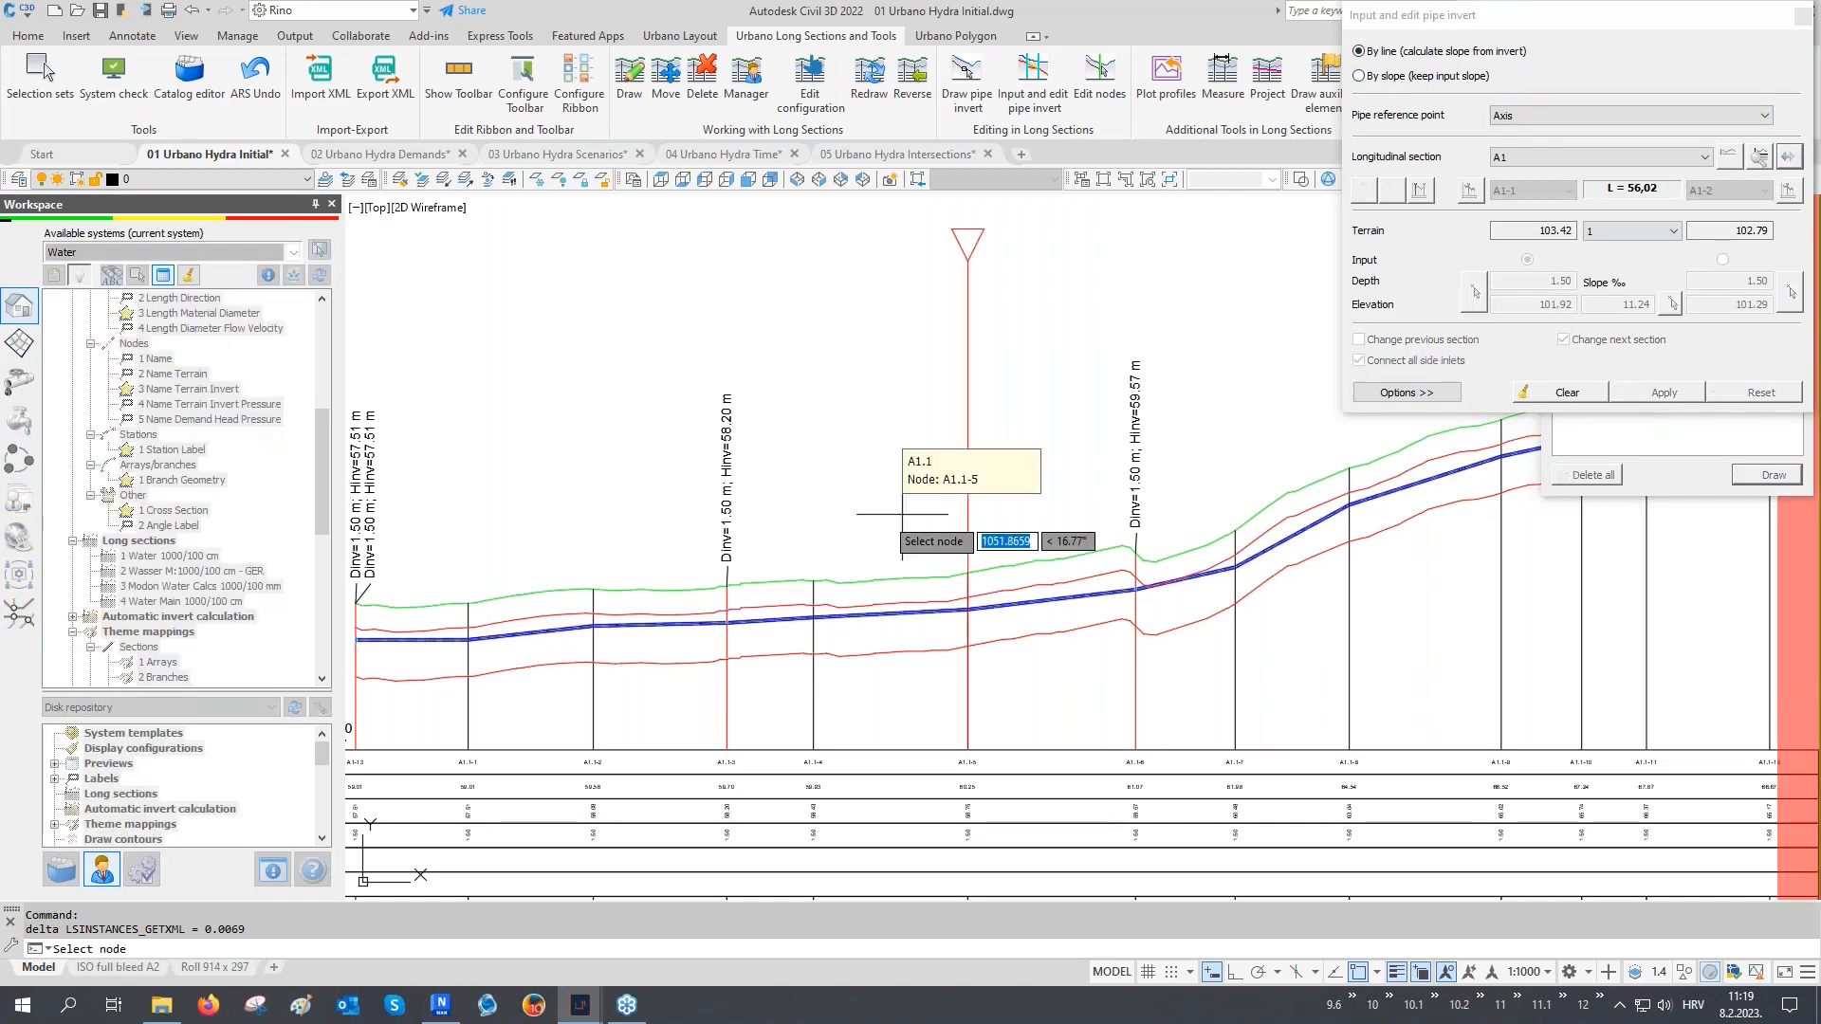
scroll(820, 520, up, 2)
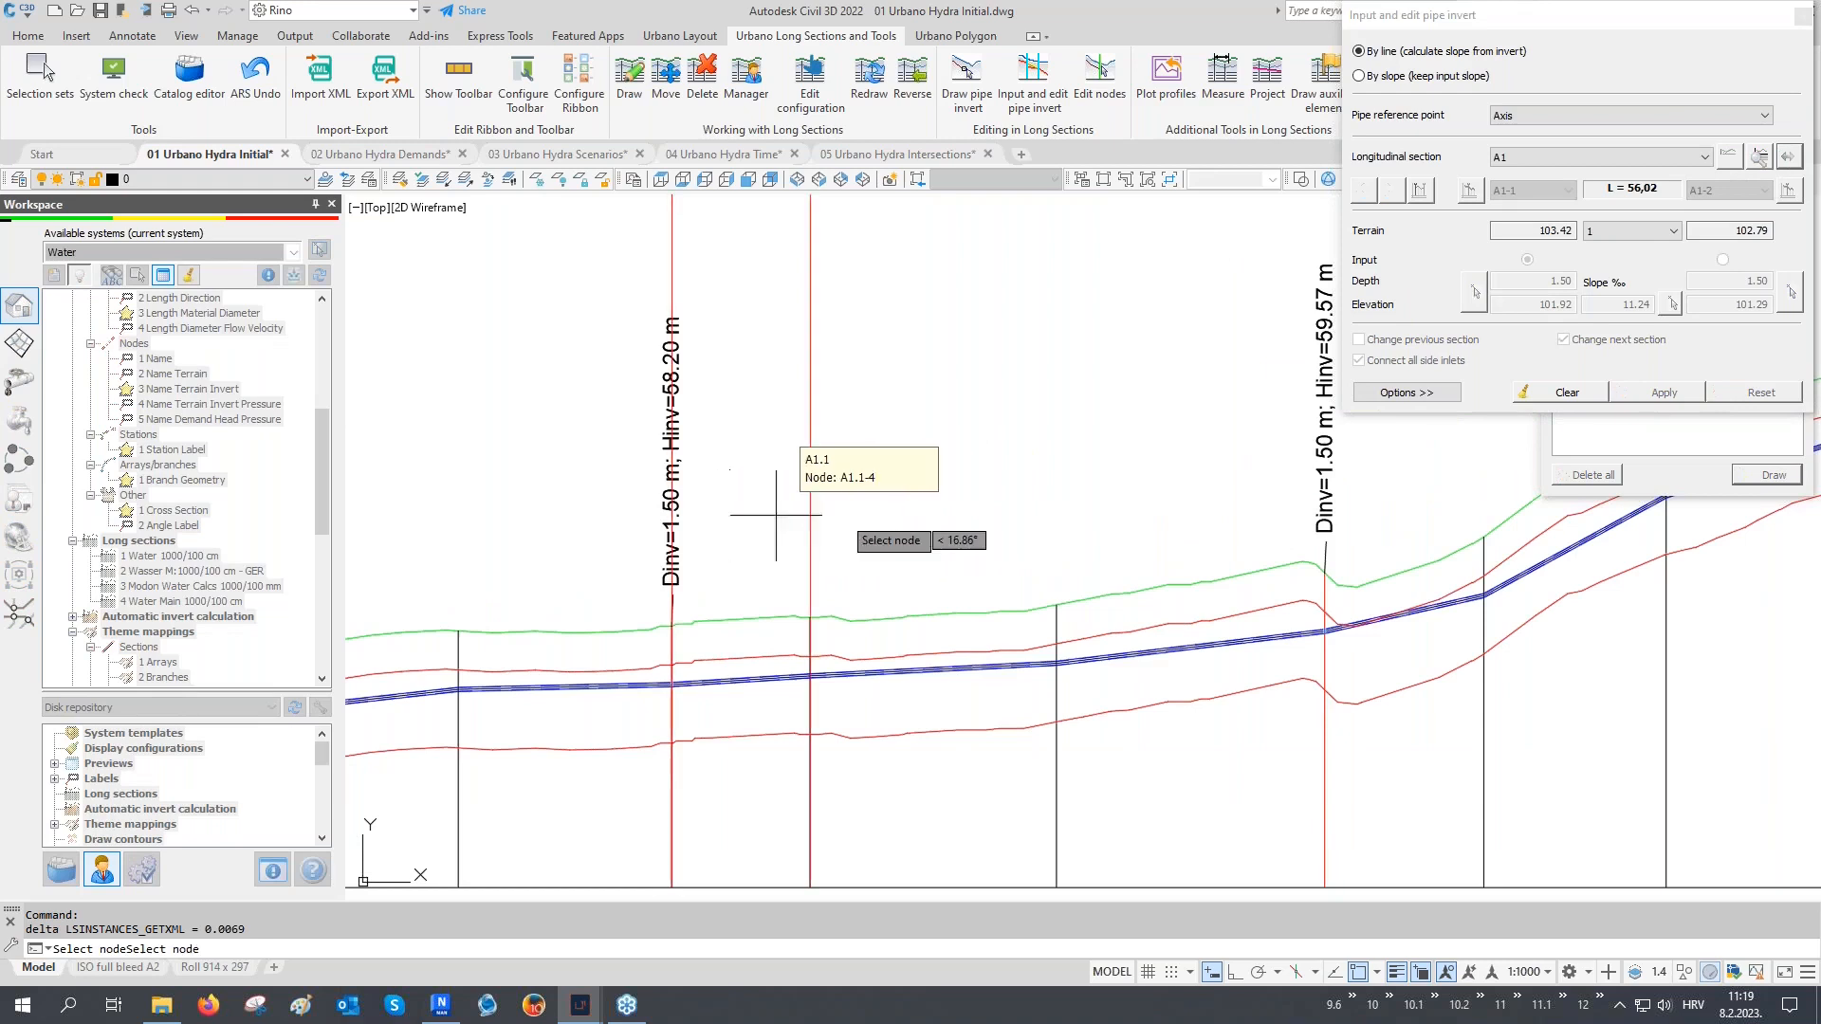
click(1262, 512)
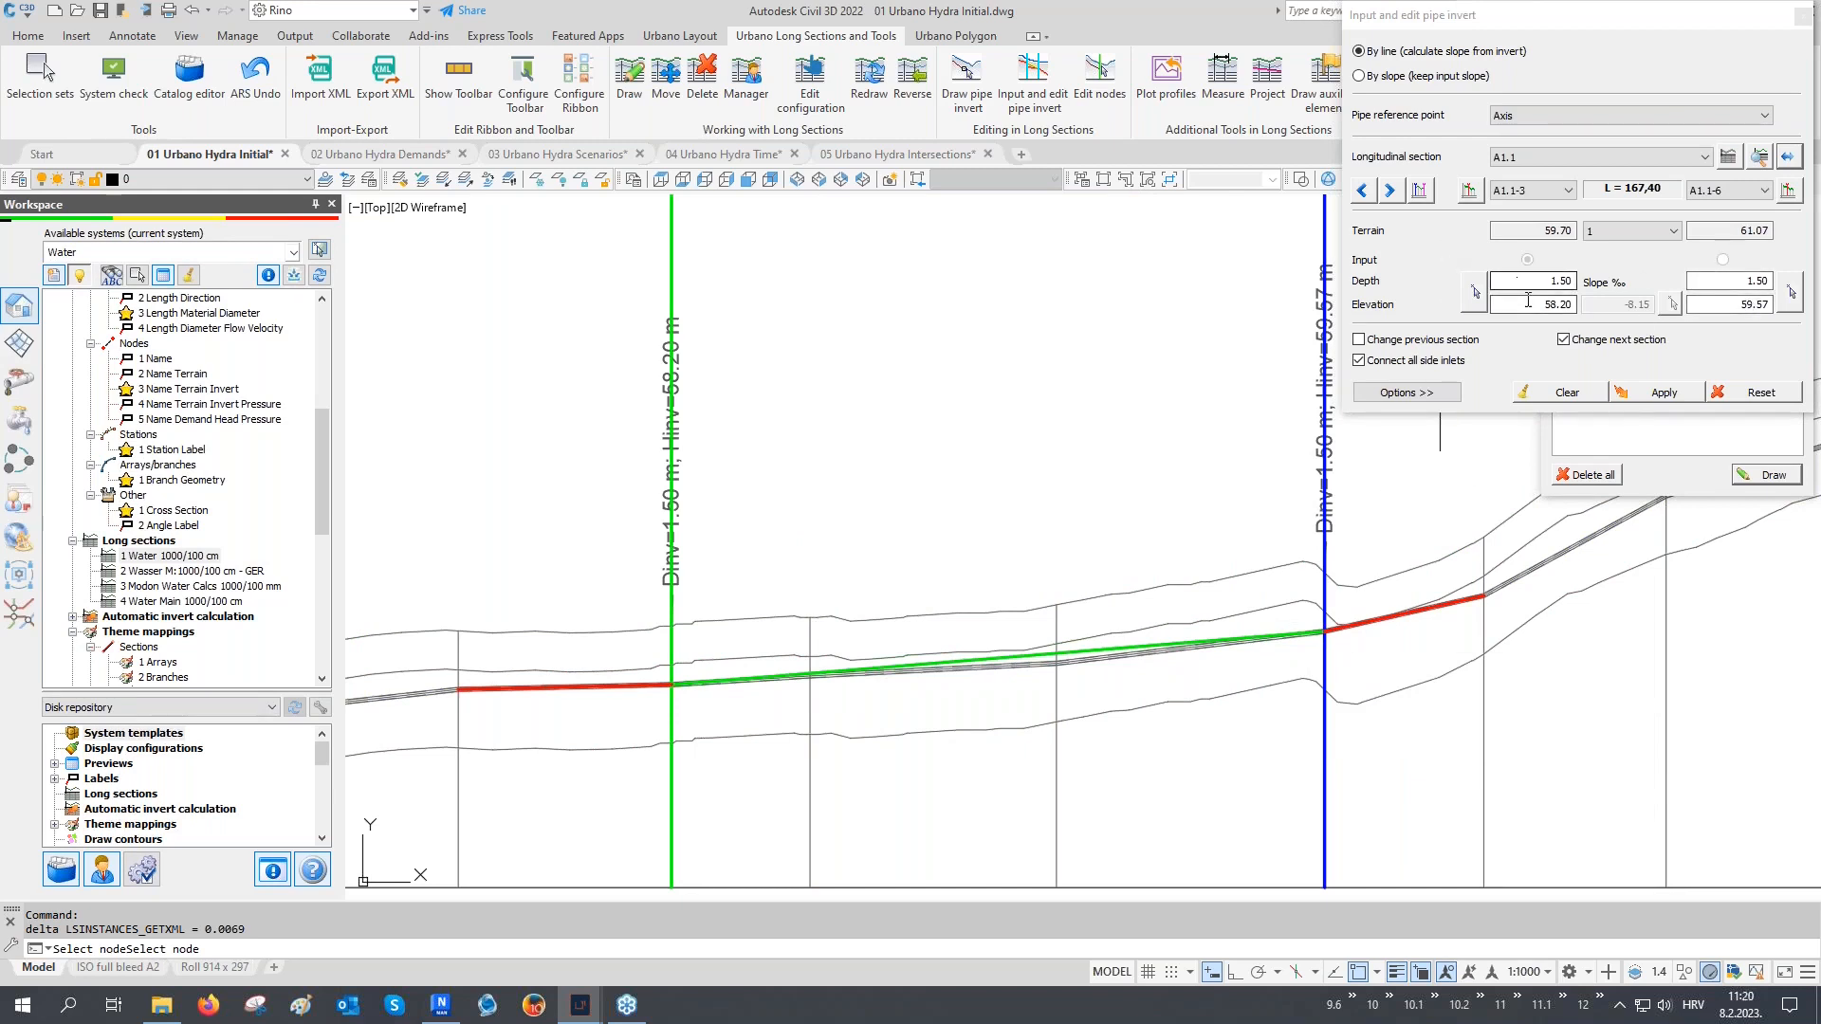
double_click(1769, 277)
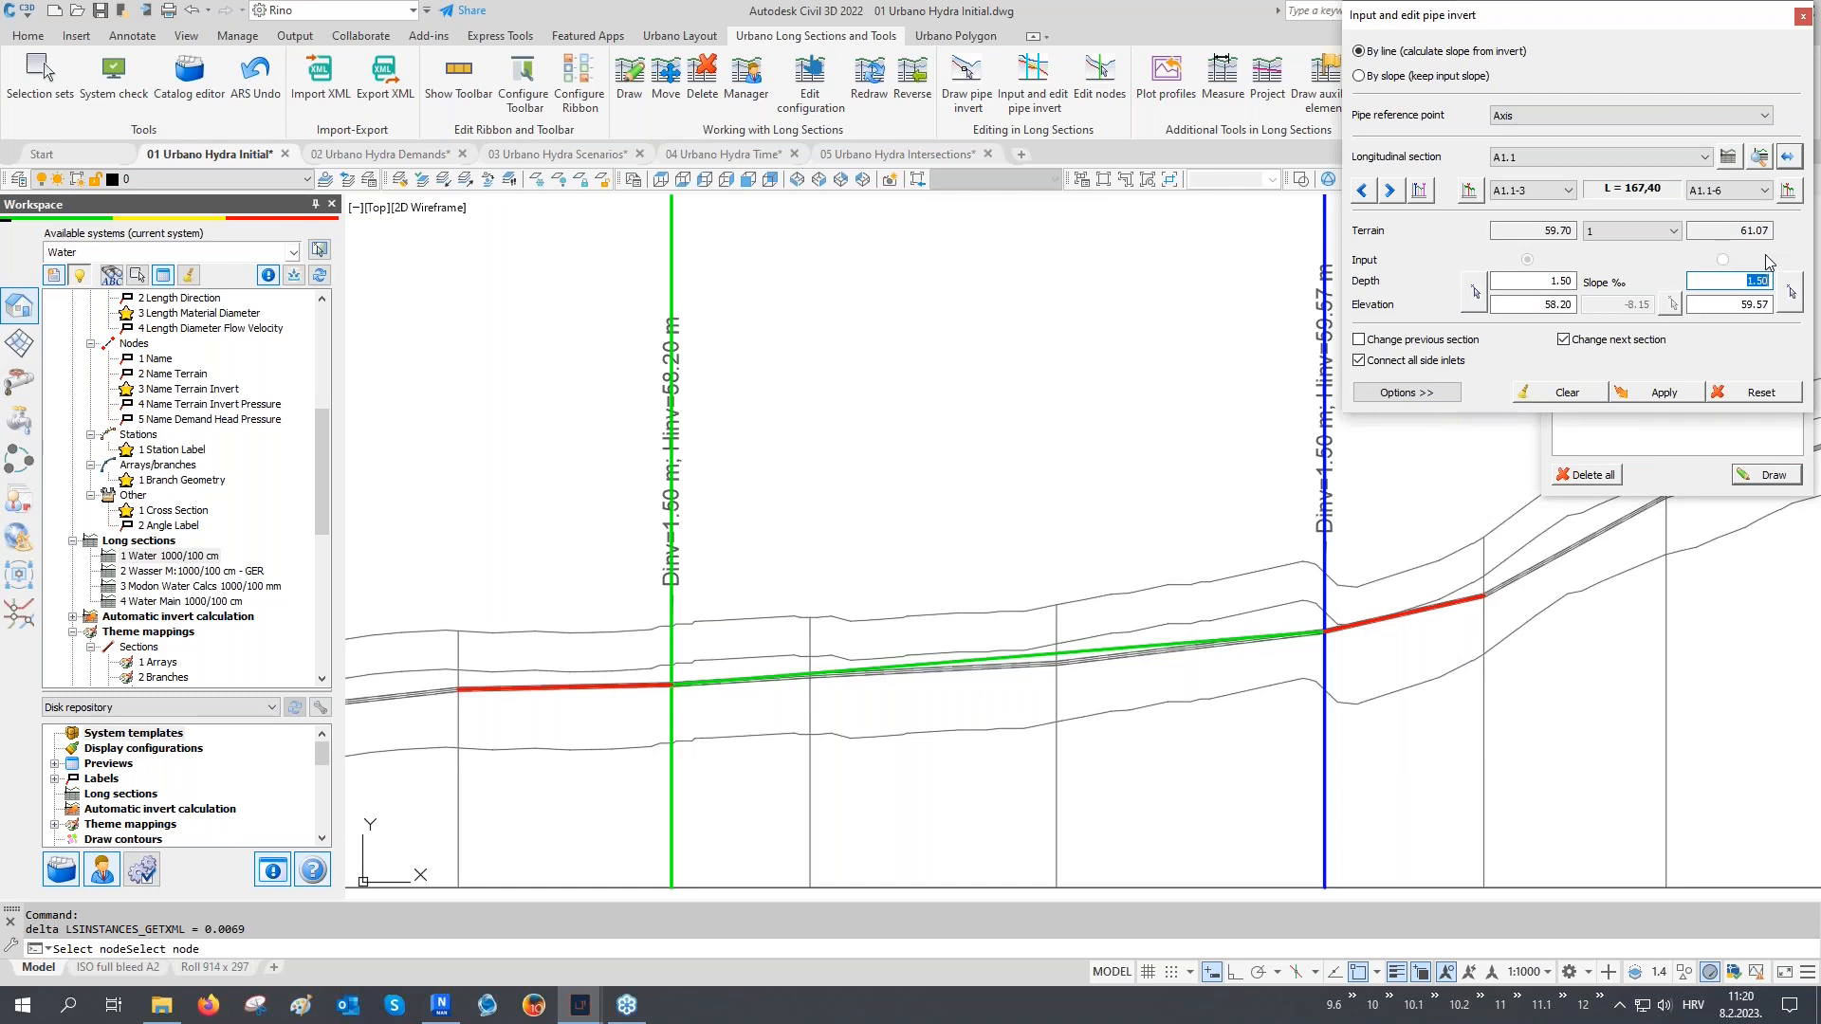
key(Return)
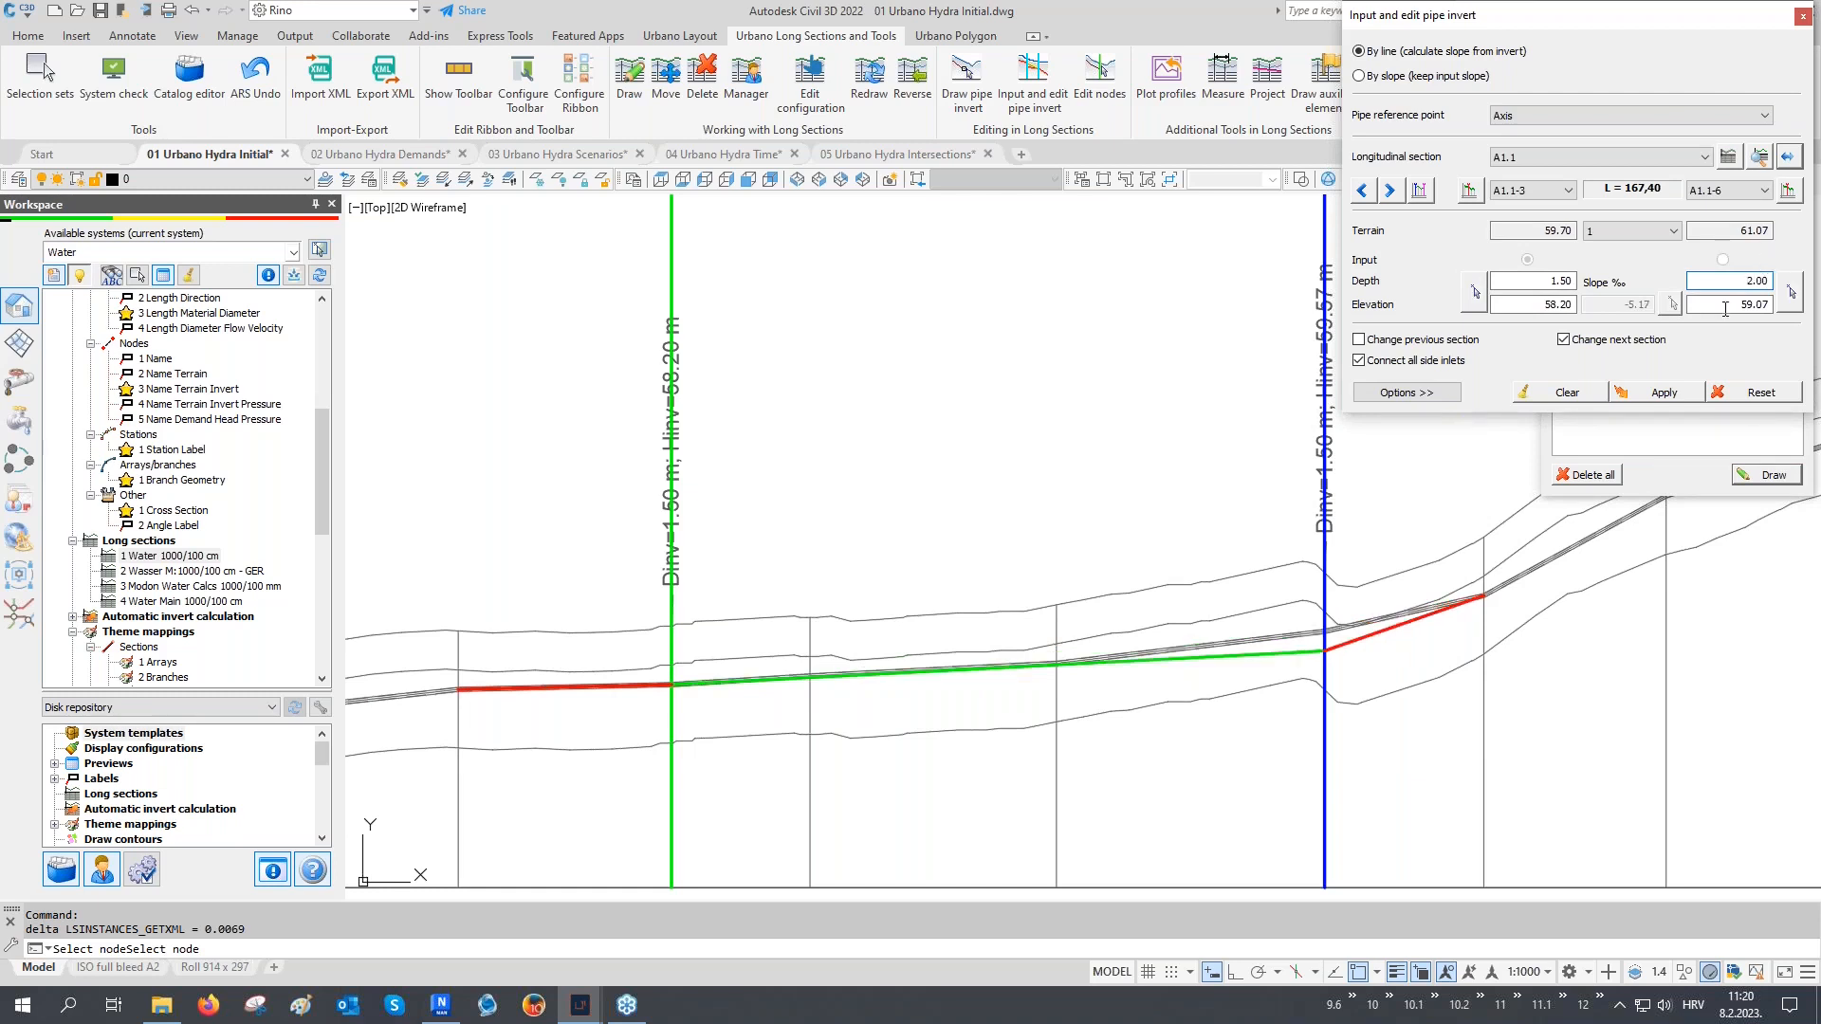
click(1688, 391)
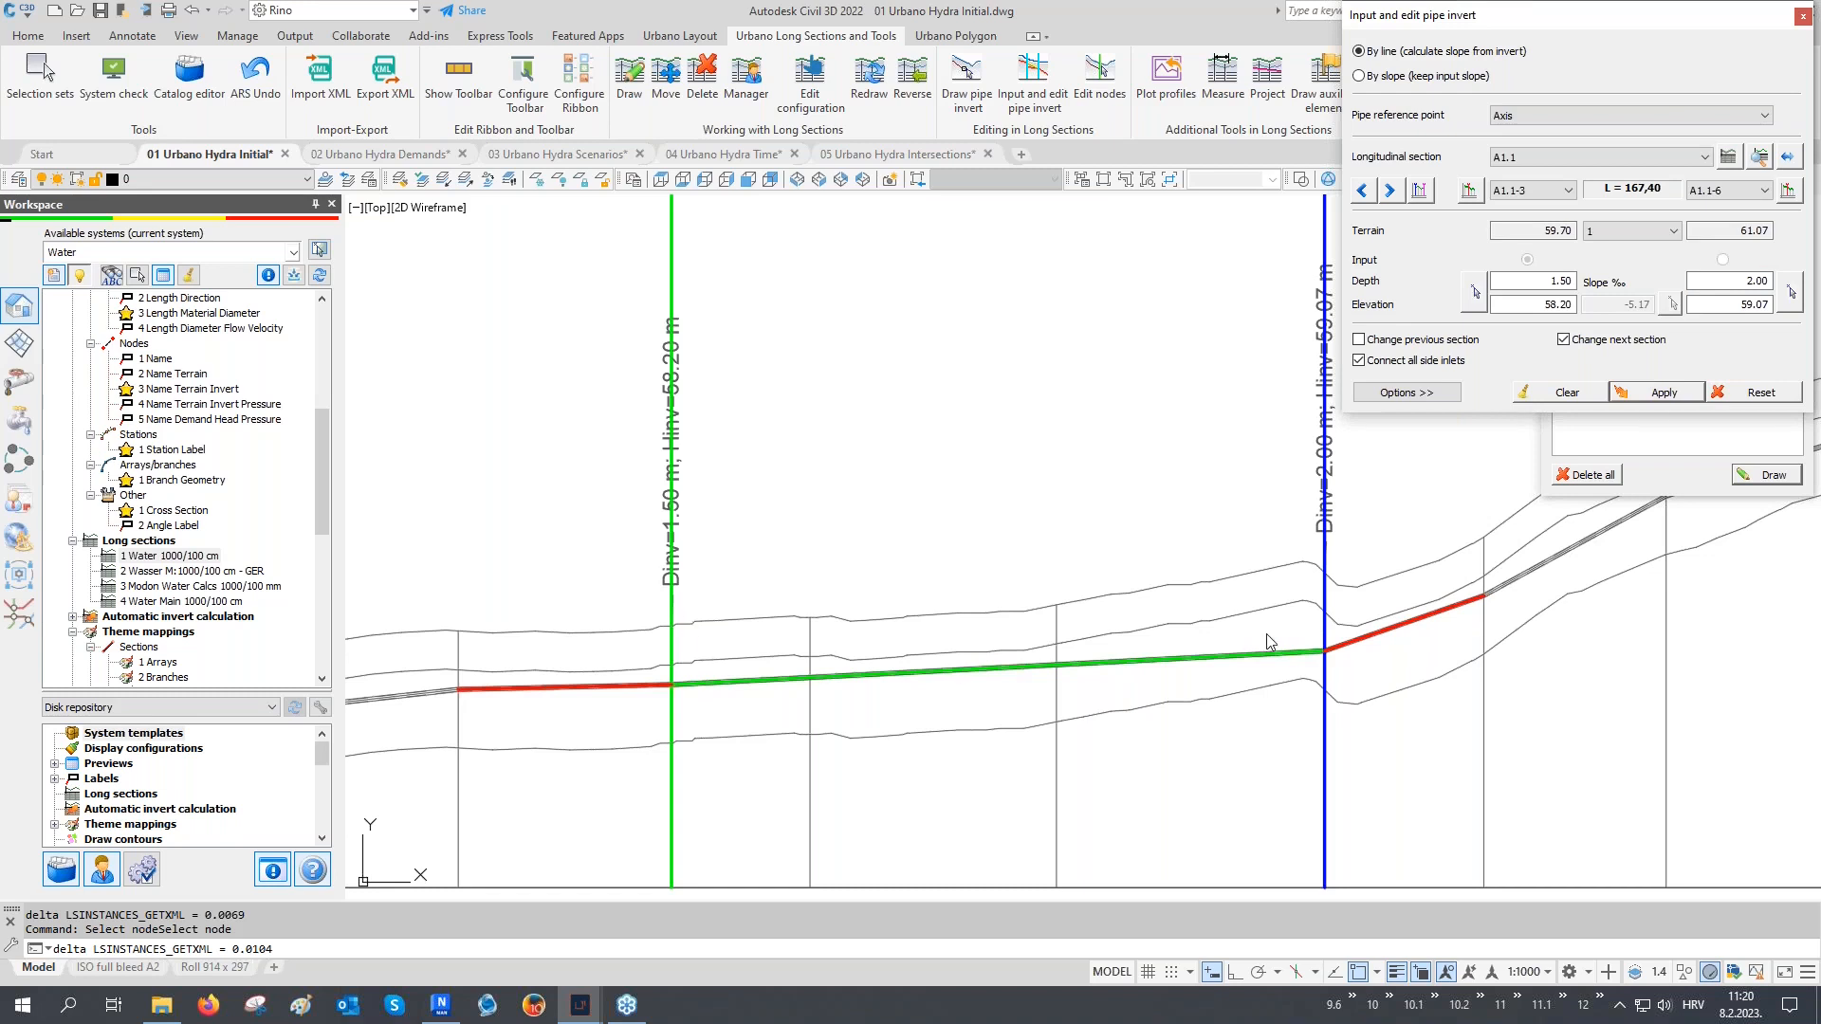
Apply a fixed slope of -5 ‰ to the pipe from A1.1-3 to A1.1-6 and check it in the section table
click(1408, 80)
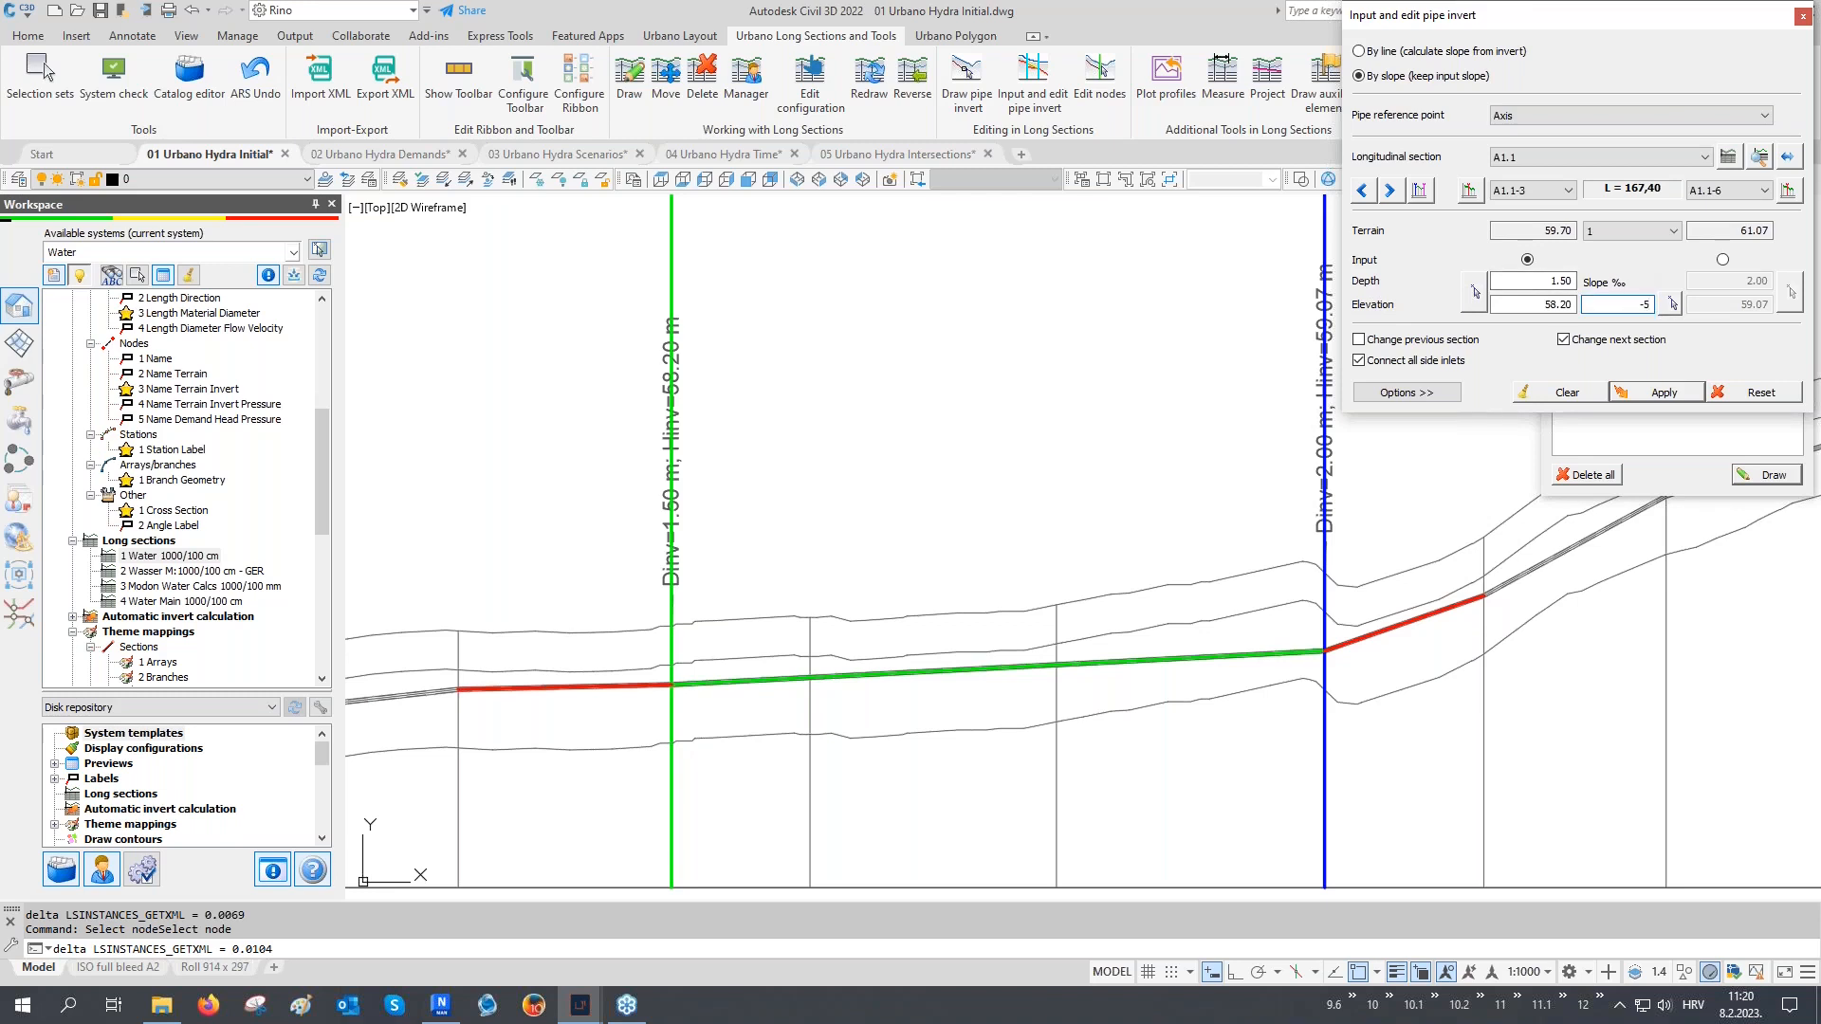
click(1653, 397)
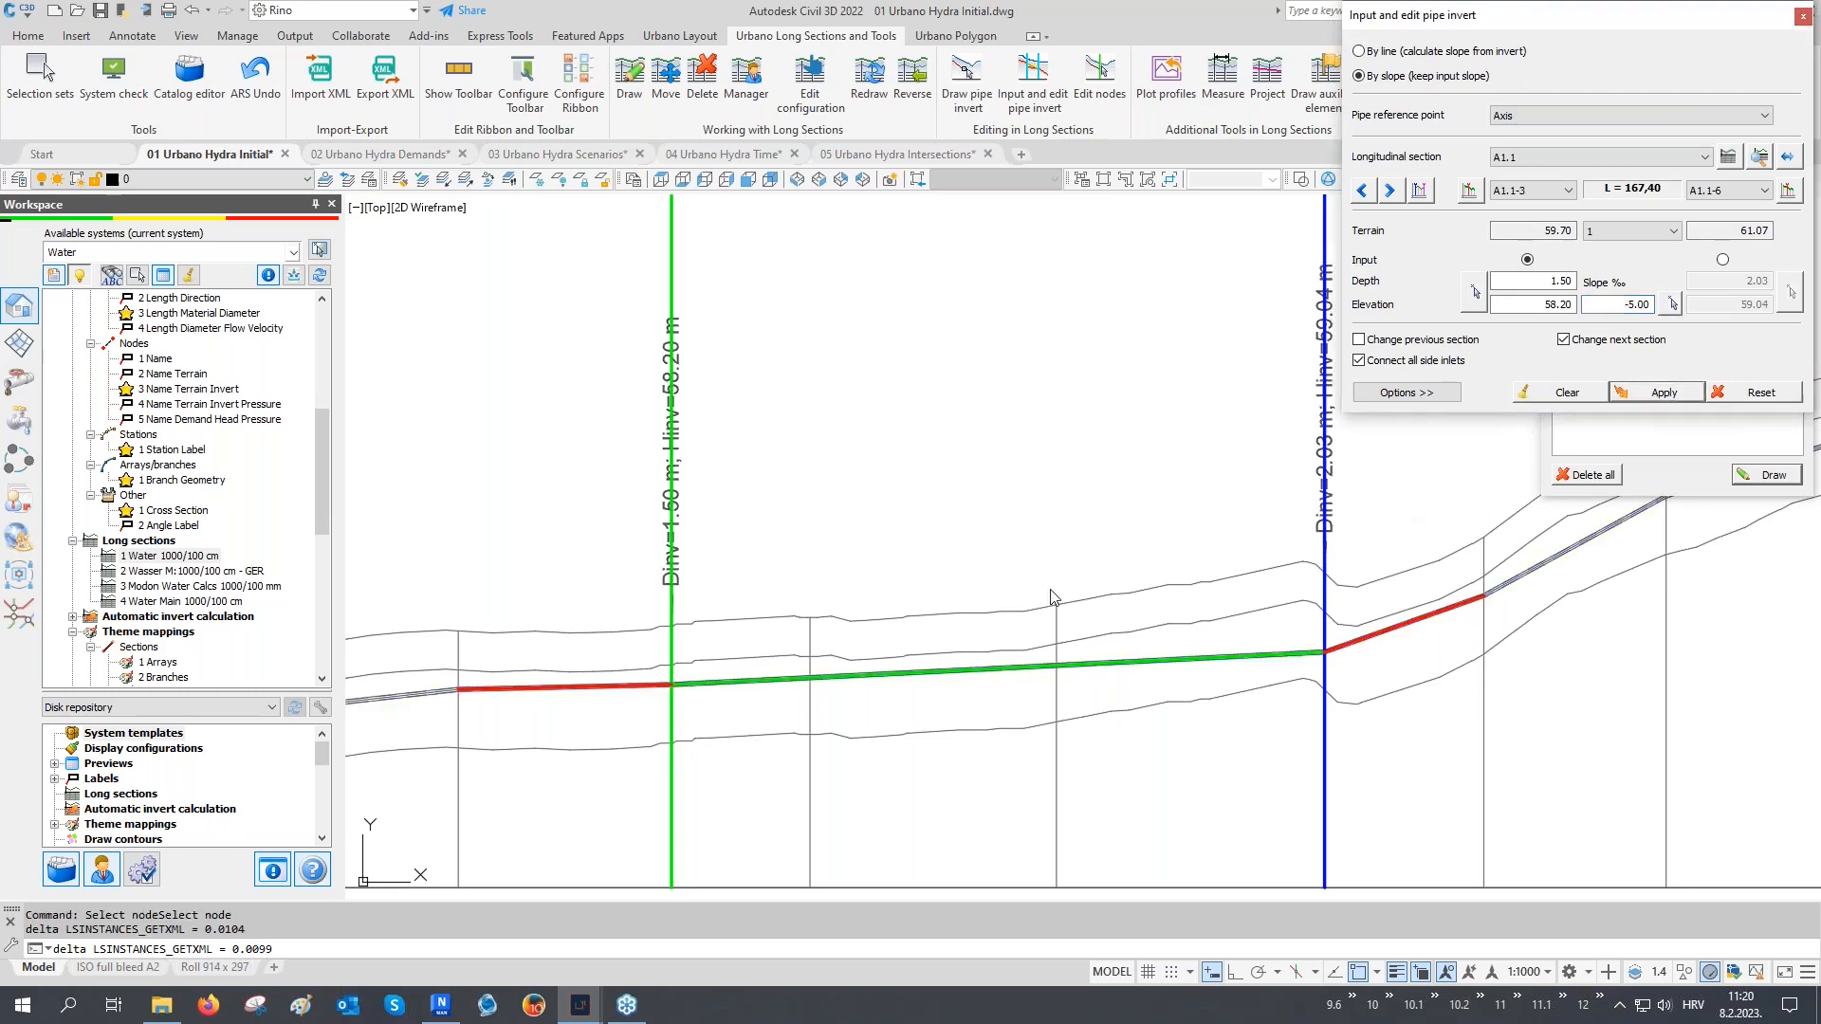
middle_drag(1019, 699, 1026, 567)
mouse_move(1015, 700)
middle_down()
mouse_move(1021, 547)
mouse_move(1002, 642)
mouse_move(1005, 535)
middle_up()
scroll(1008, 749, up, 5)
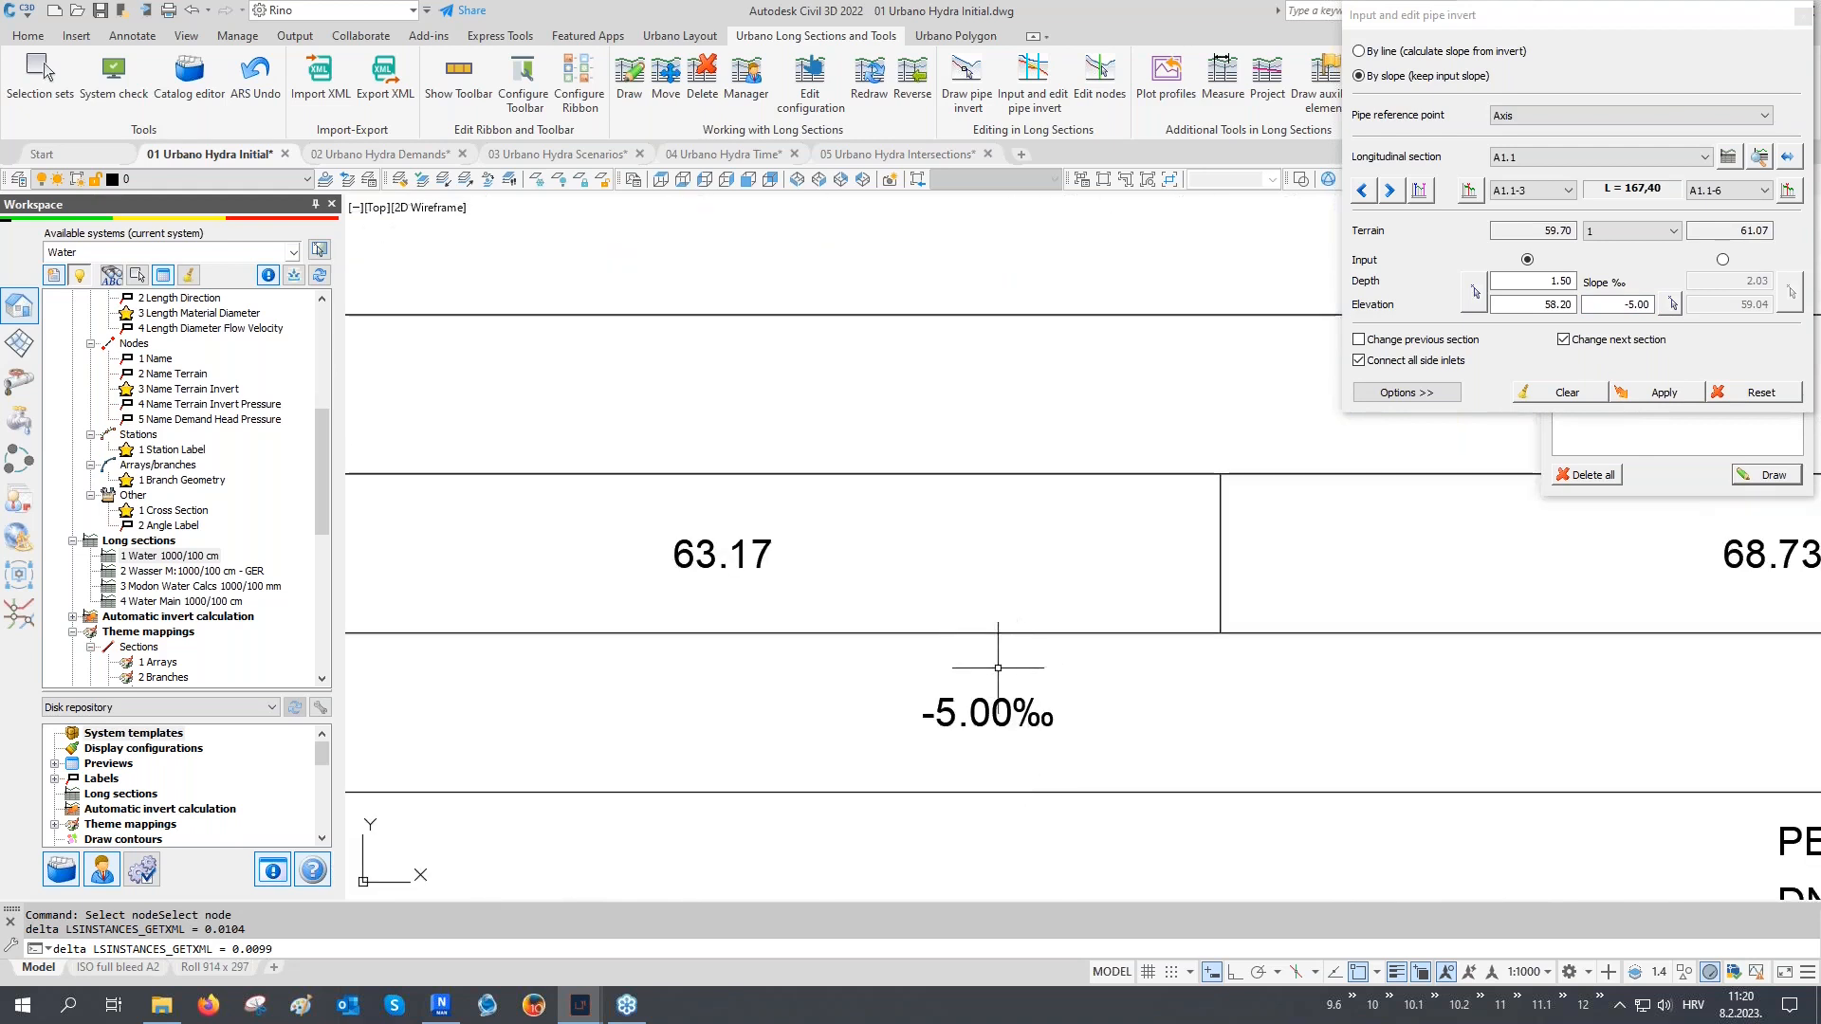
scroll(968, 759, down, 5)
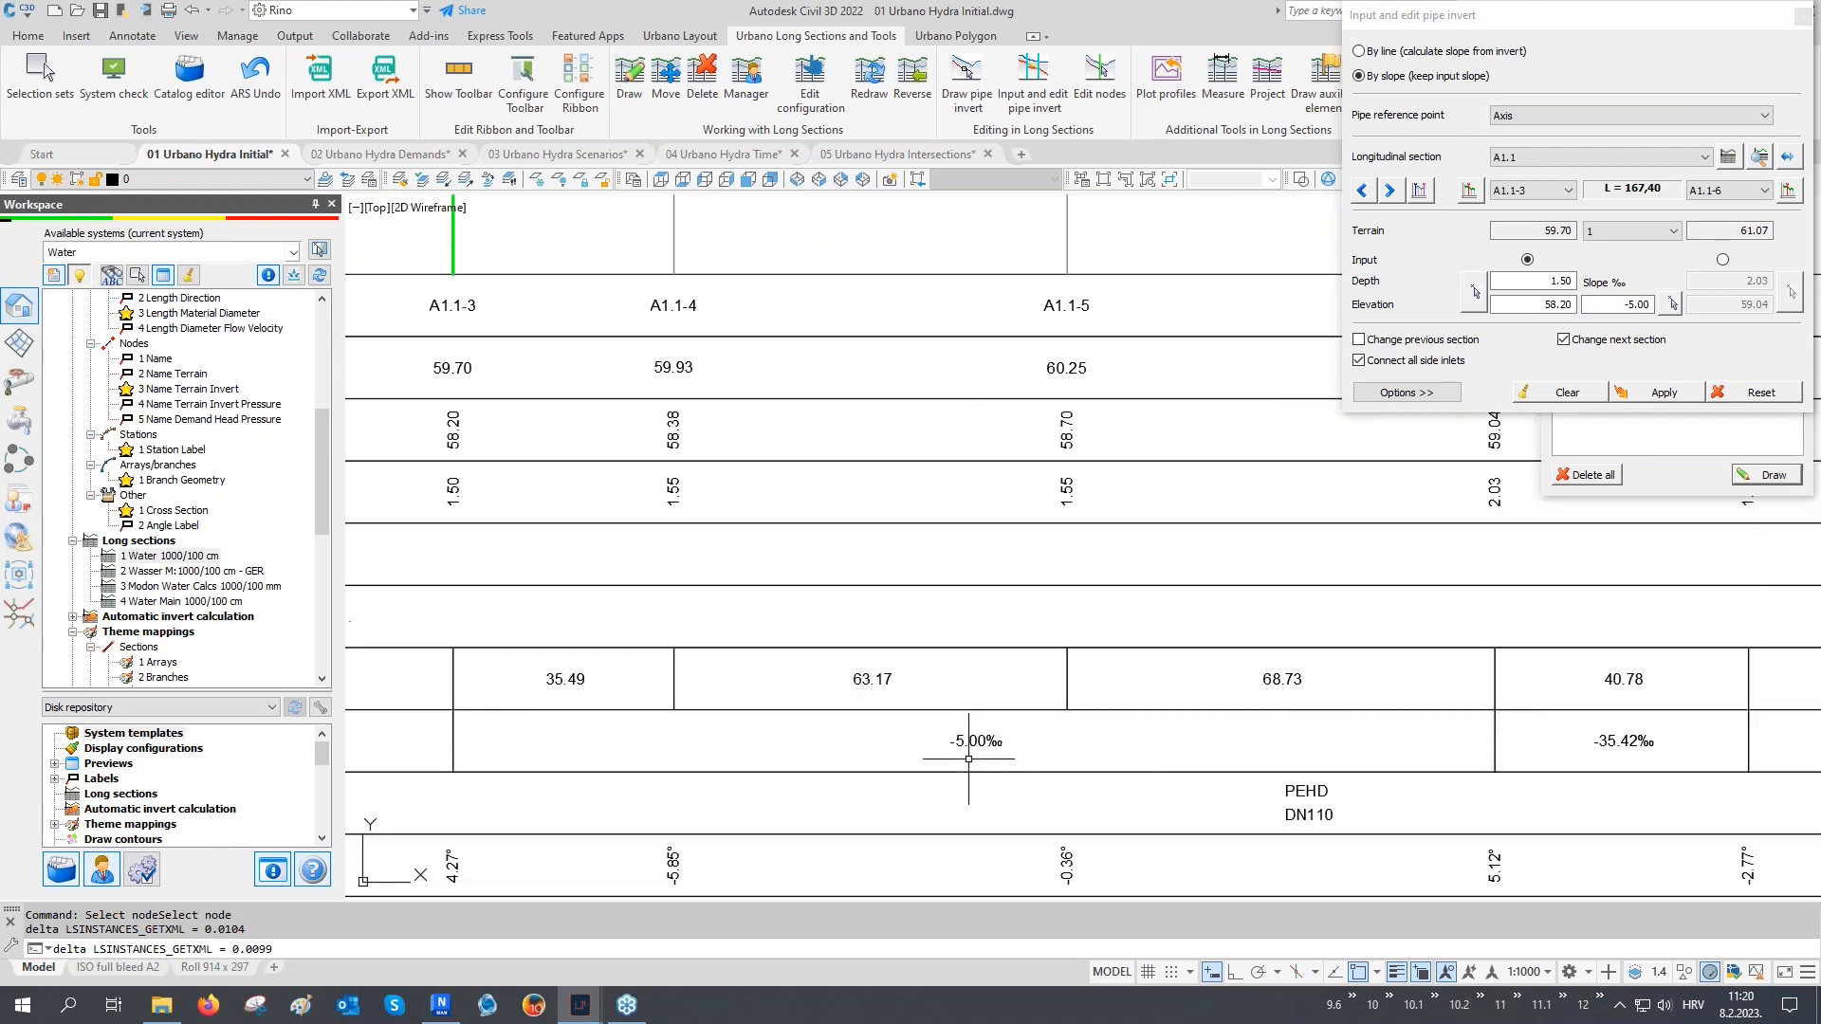
middle_drag(963, 419, 963, 688)
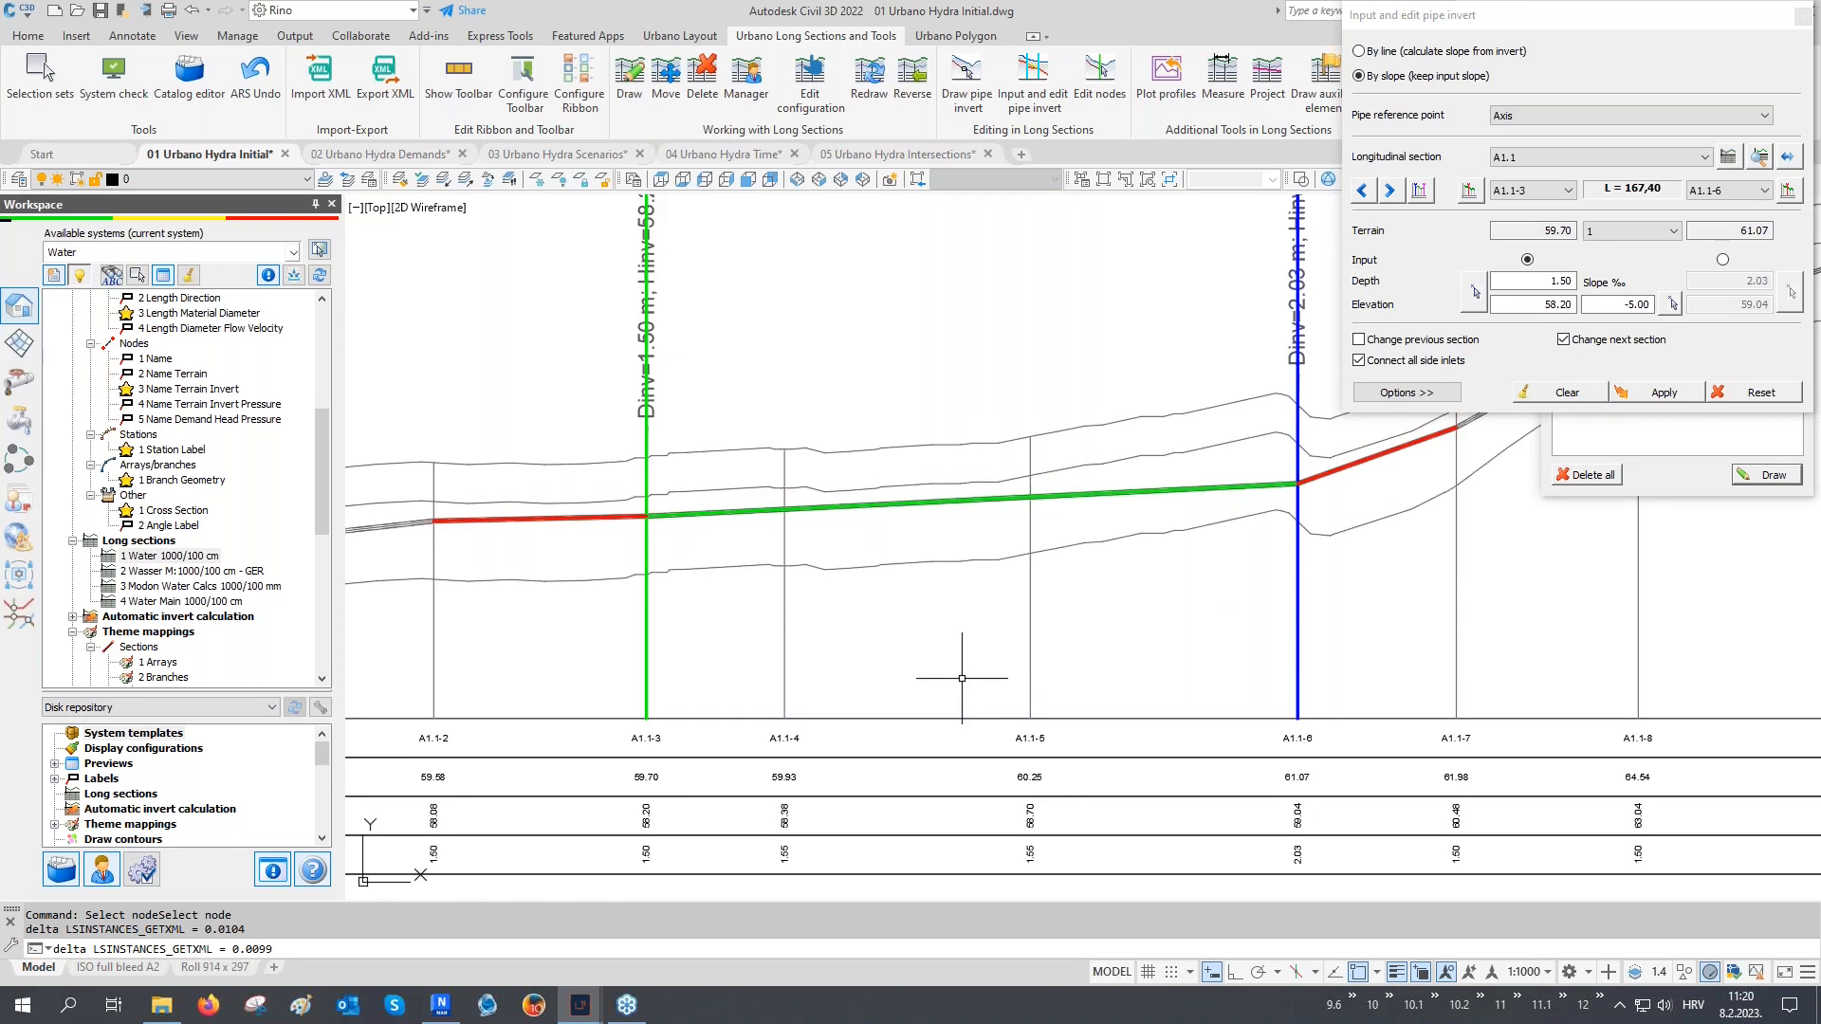
click(1803, 17)
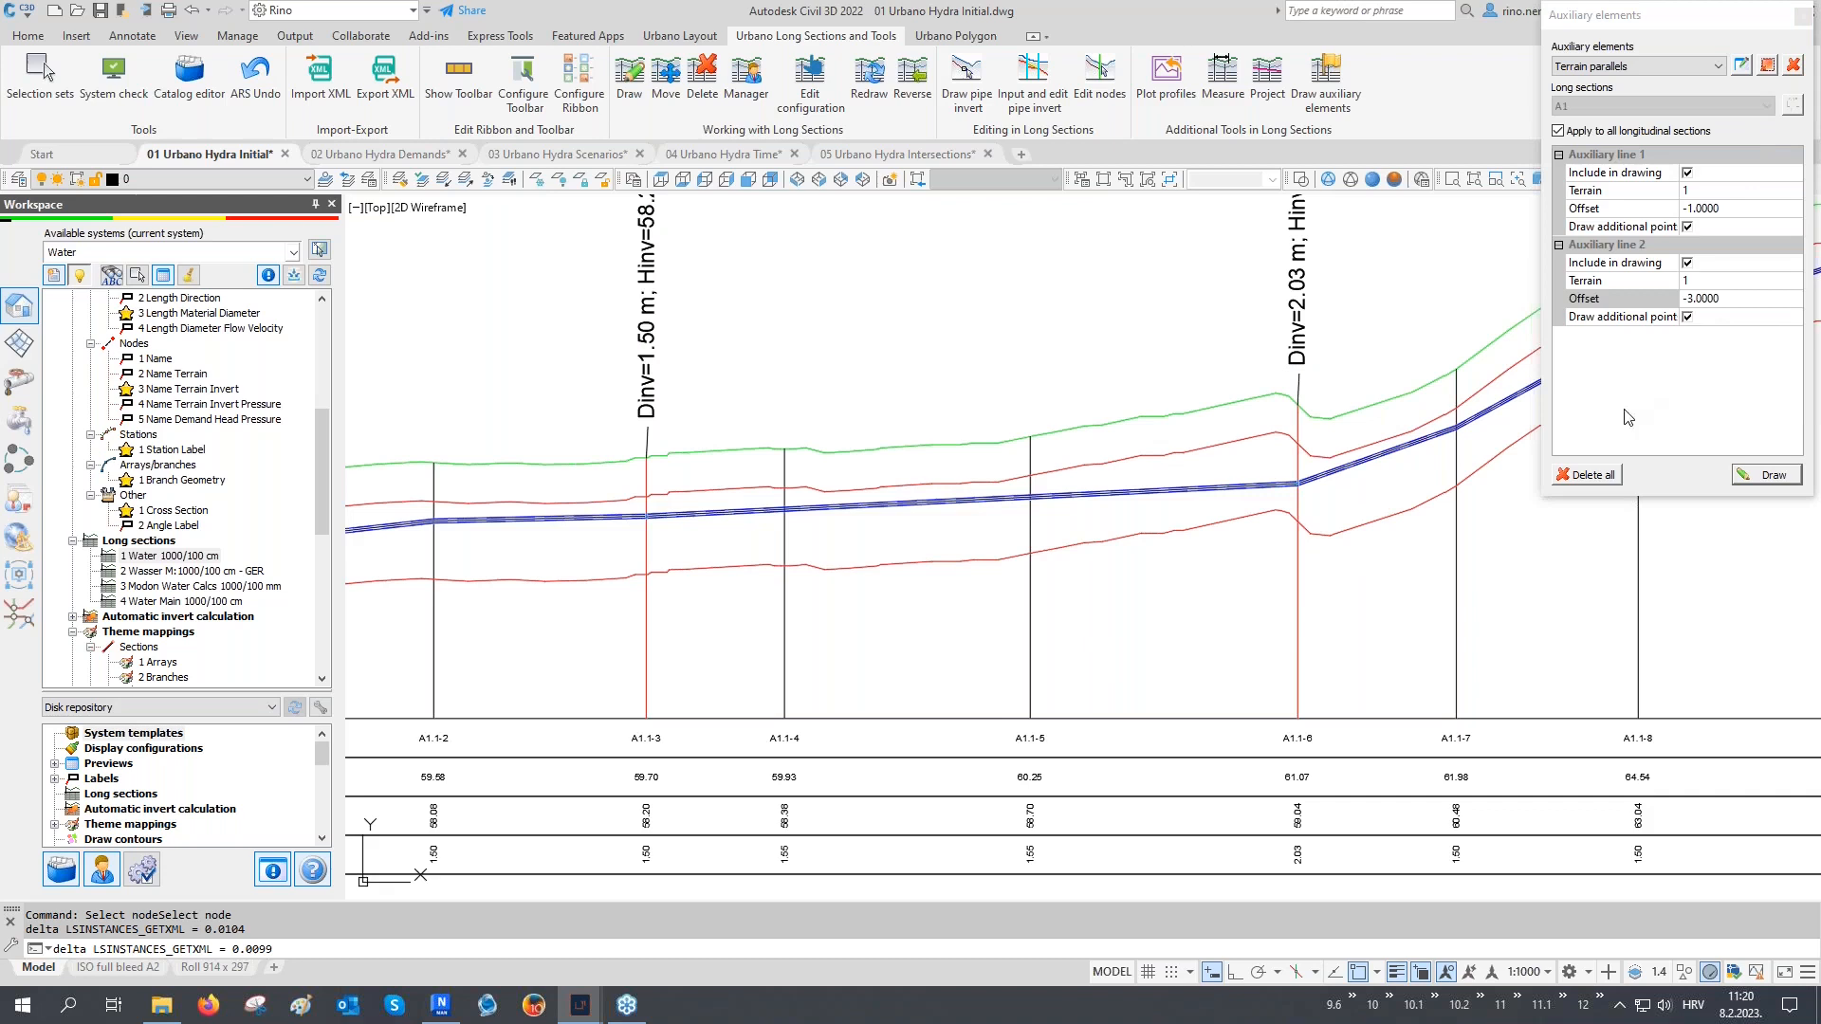
Delete all terrain parallels from the longitudinal sections and finish editing auxiliary elements
click(1598, 475)
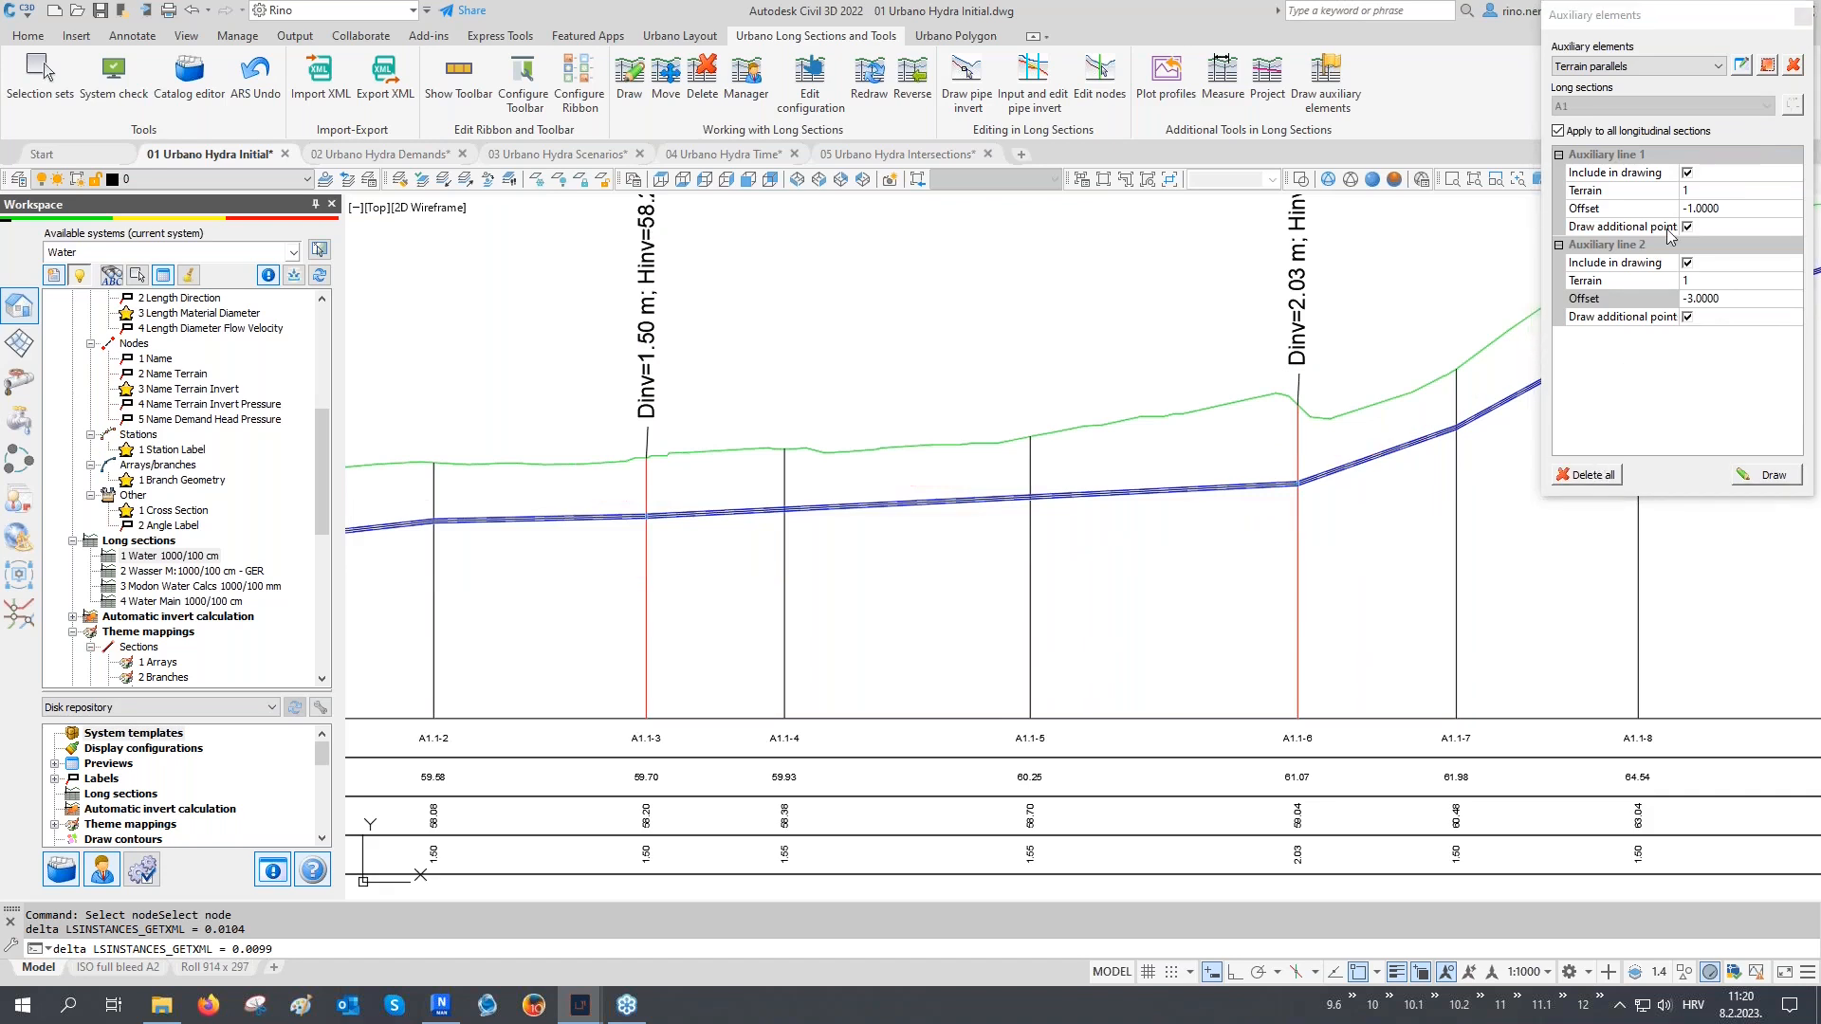
click(1801, 17)
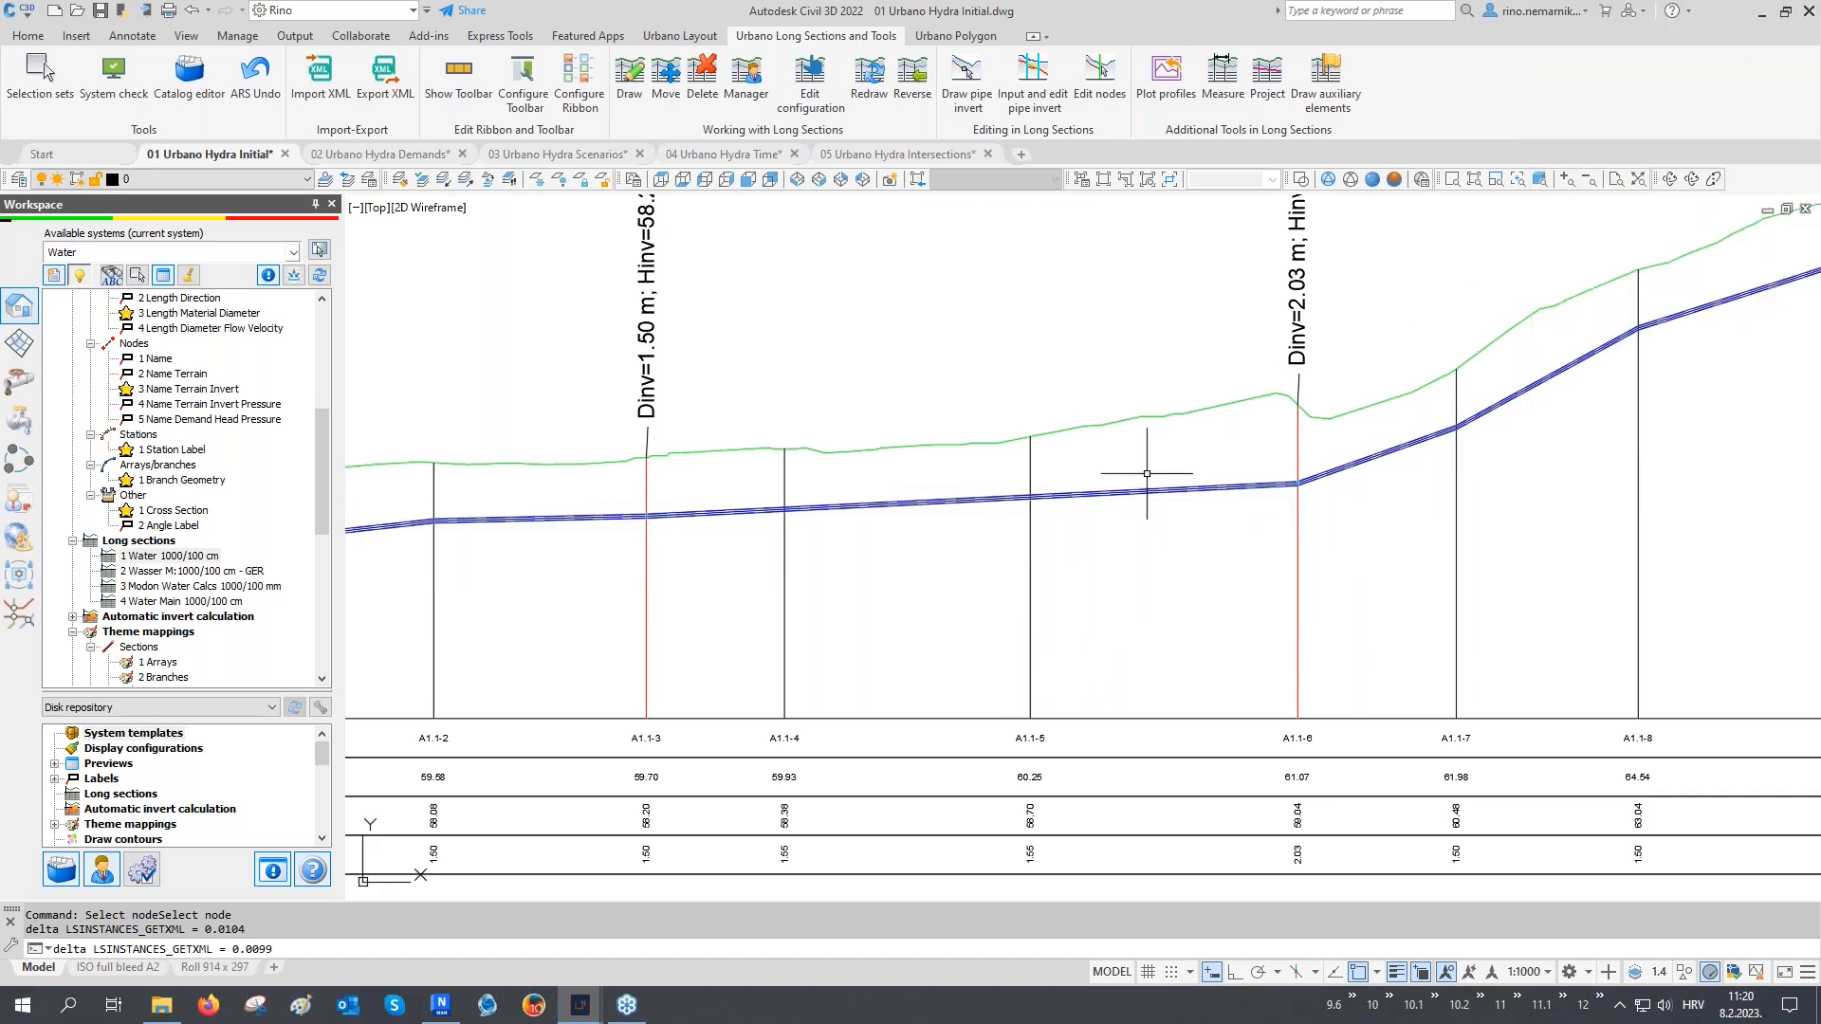
Assign air release and washout valves automatically to the network's ordinary nodes, with the Manhole option enabled
scroll(1147, 475, down, 3)
scroll(1138, 484, down, 3)
scroll(1138, 484, down, 2)
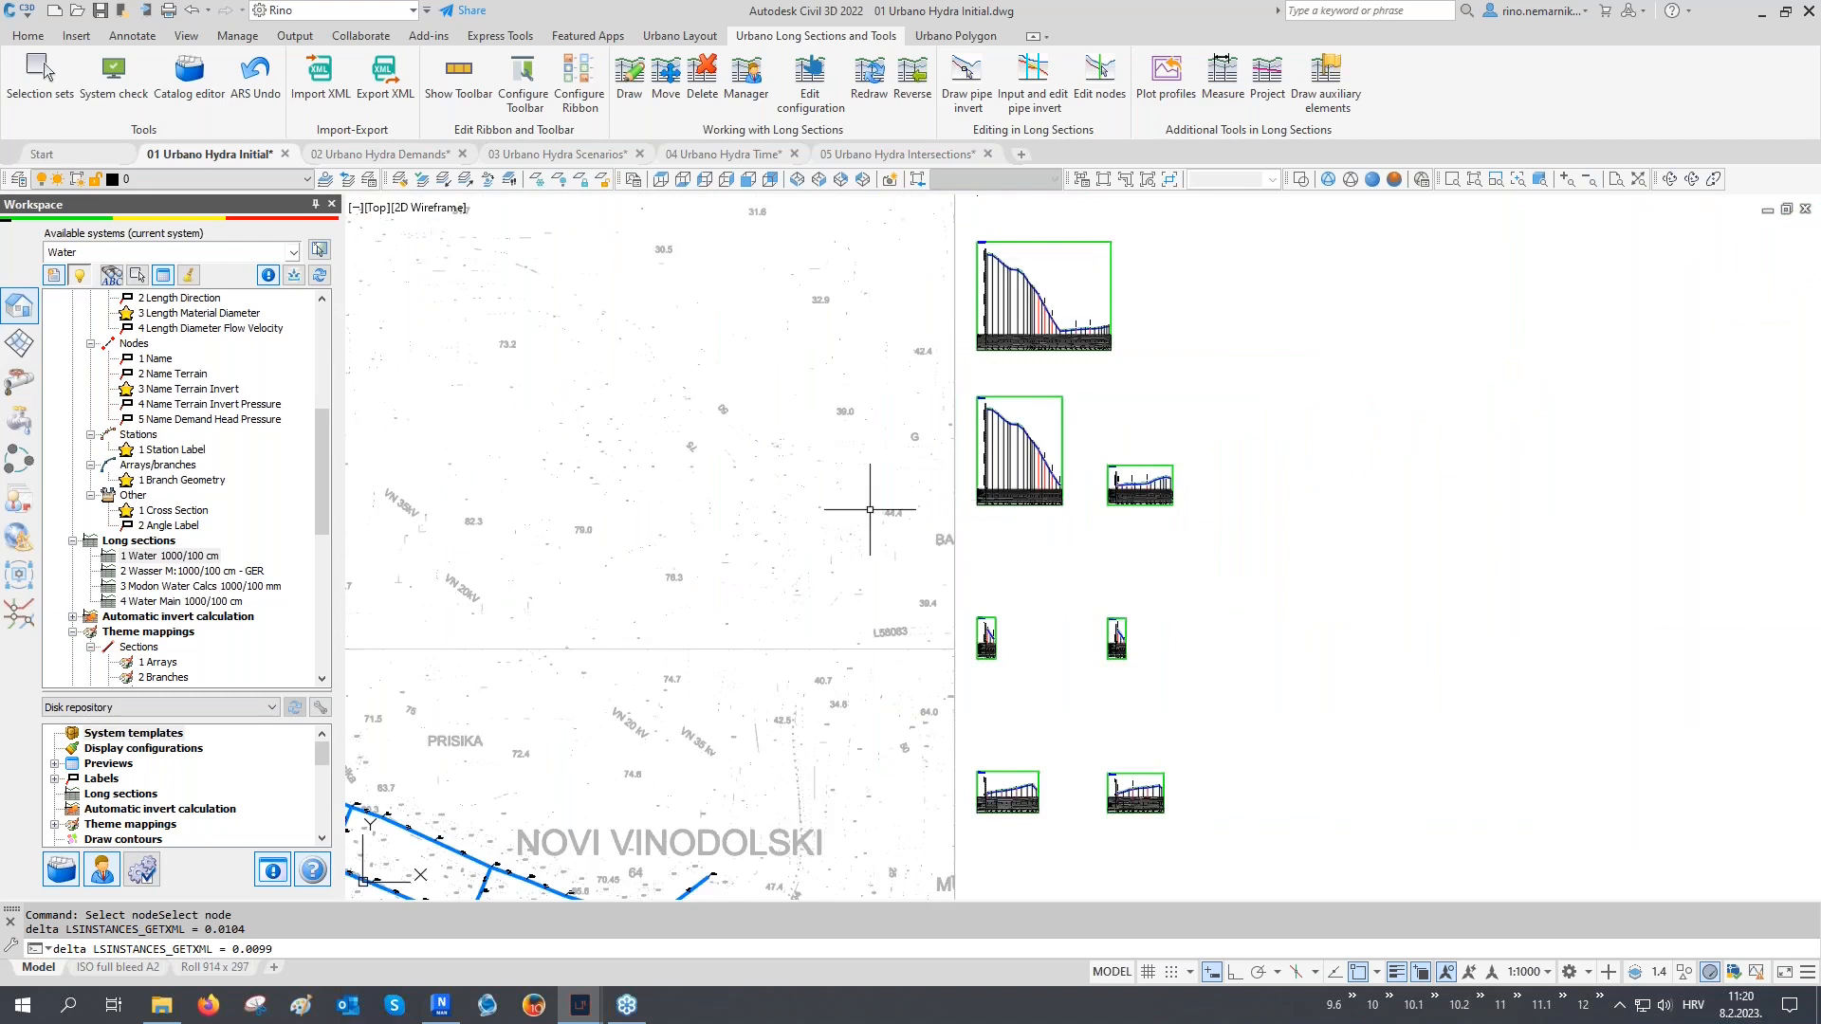
scroll(745, 541, down, 2)
middle_drag(744, 541, 962, 494)
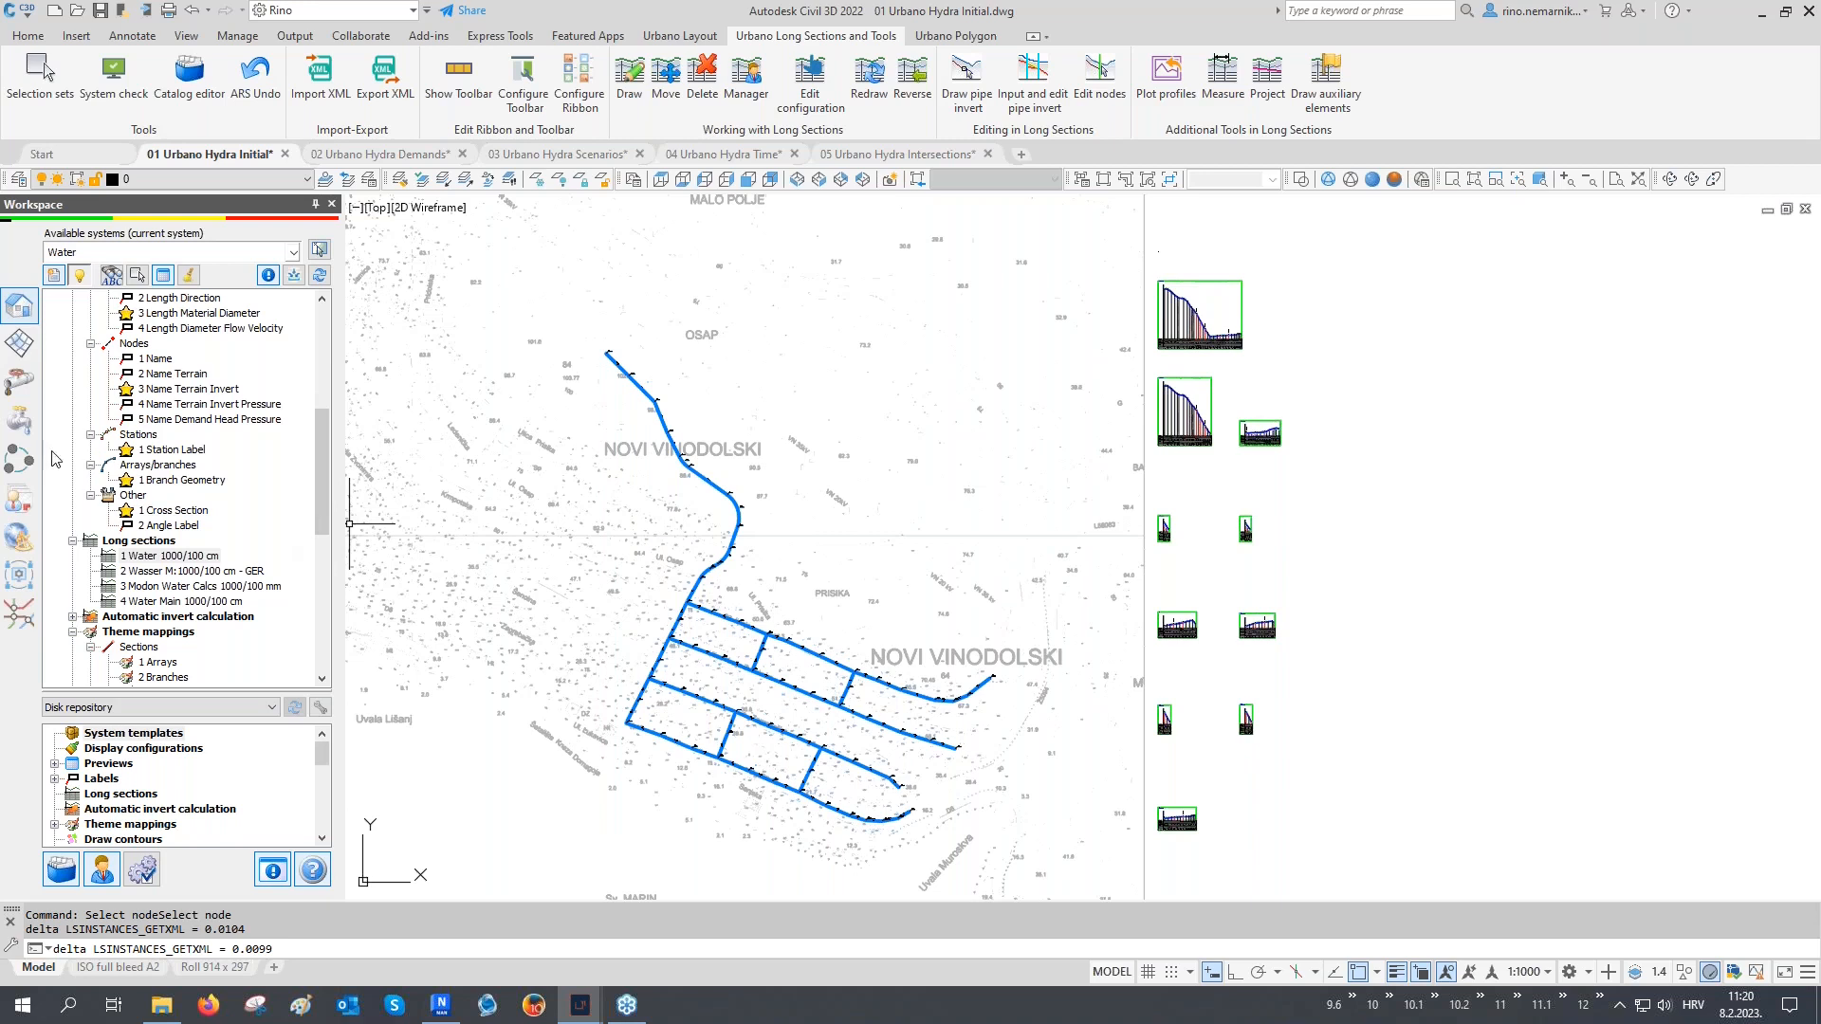
click(26, 428)
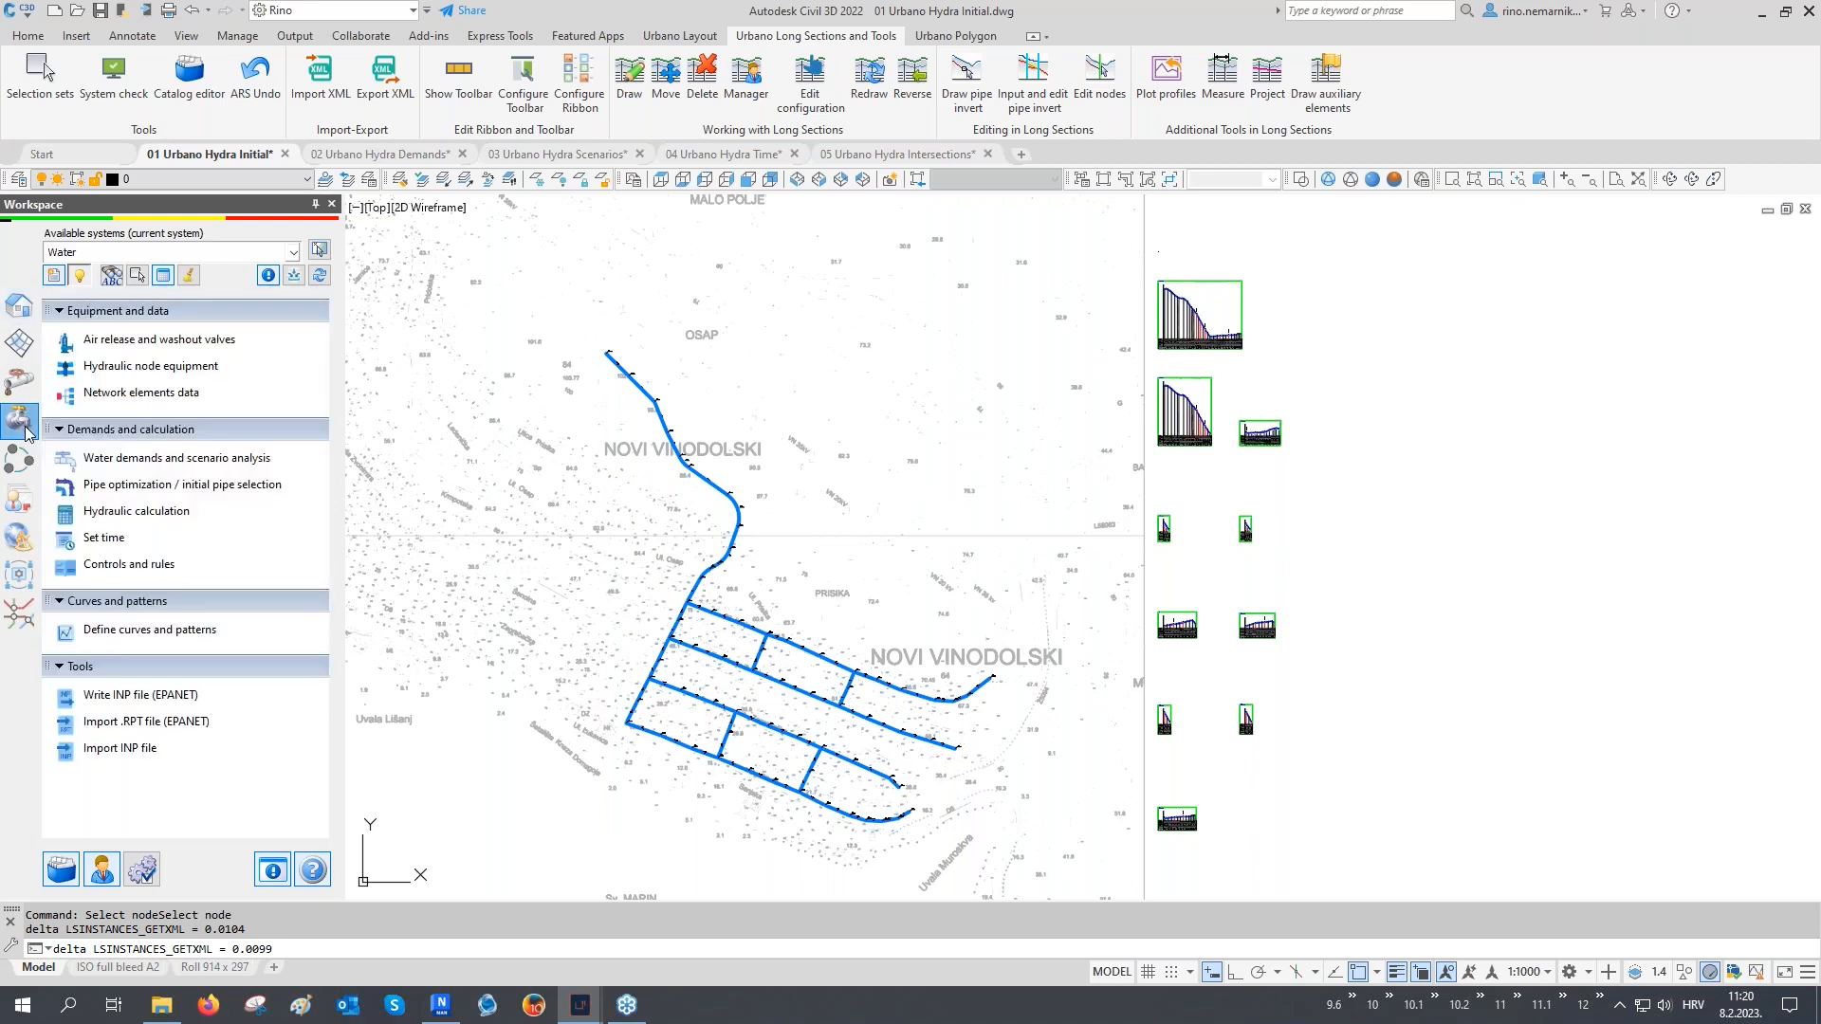
click(133, 339)
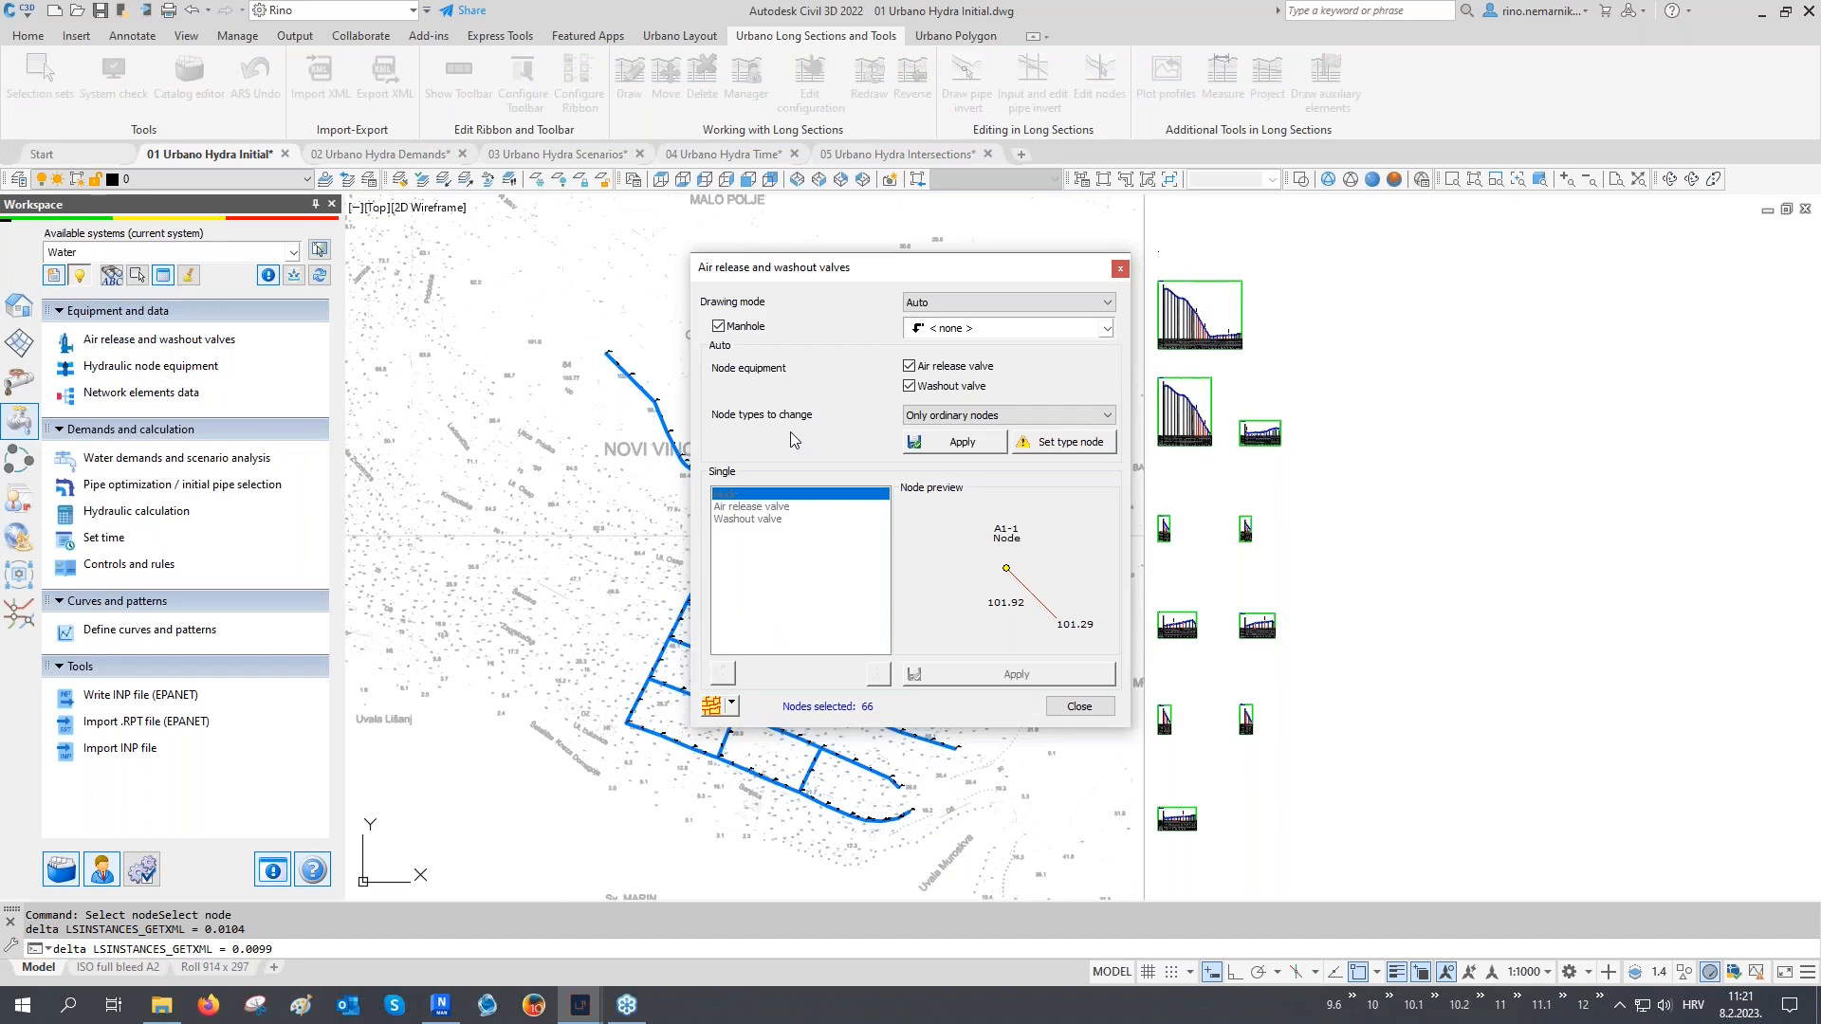
click(966, 300)
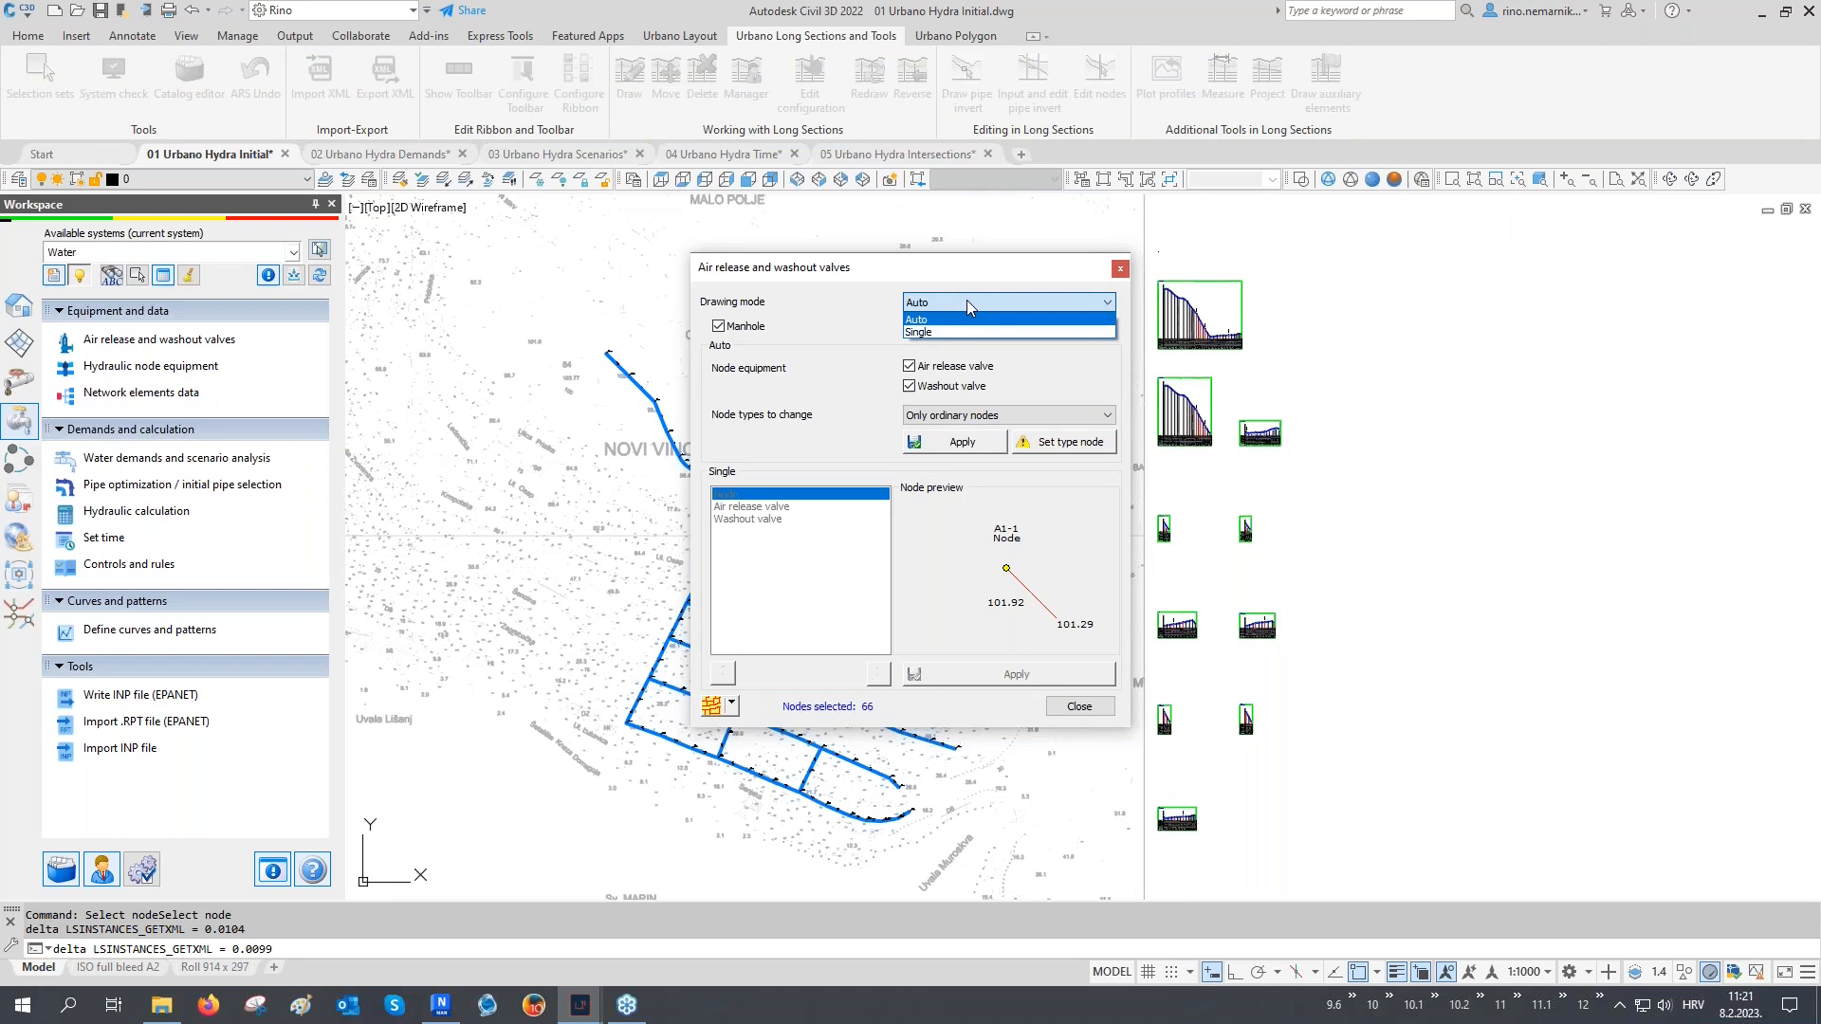
click(965, 320)
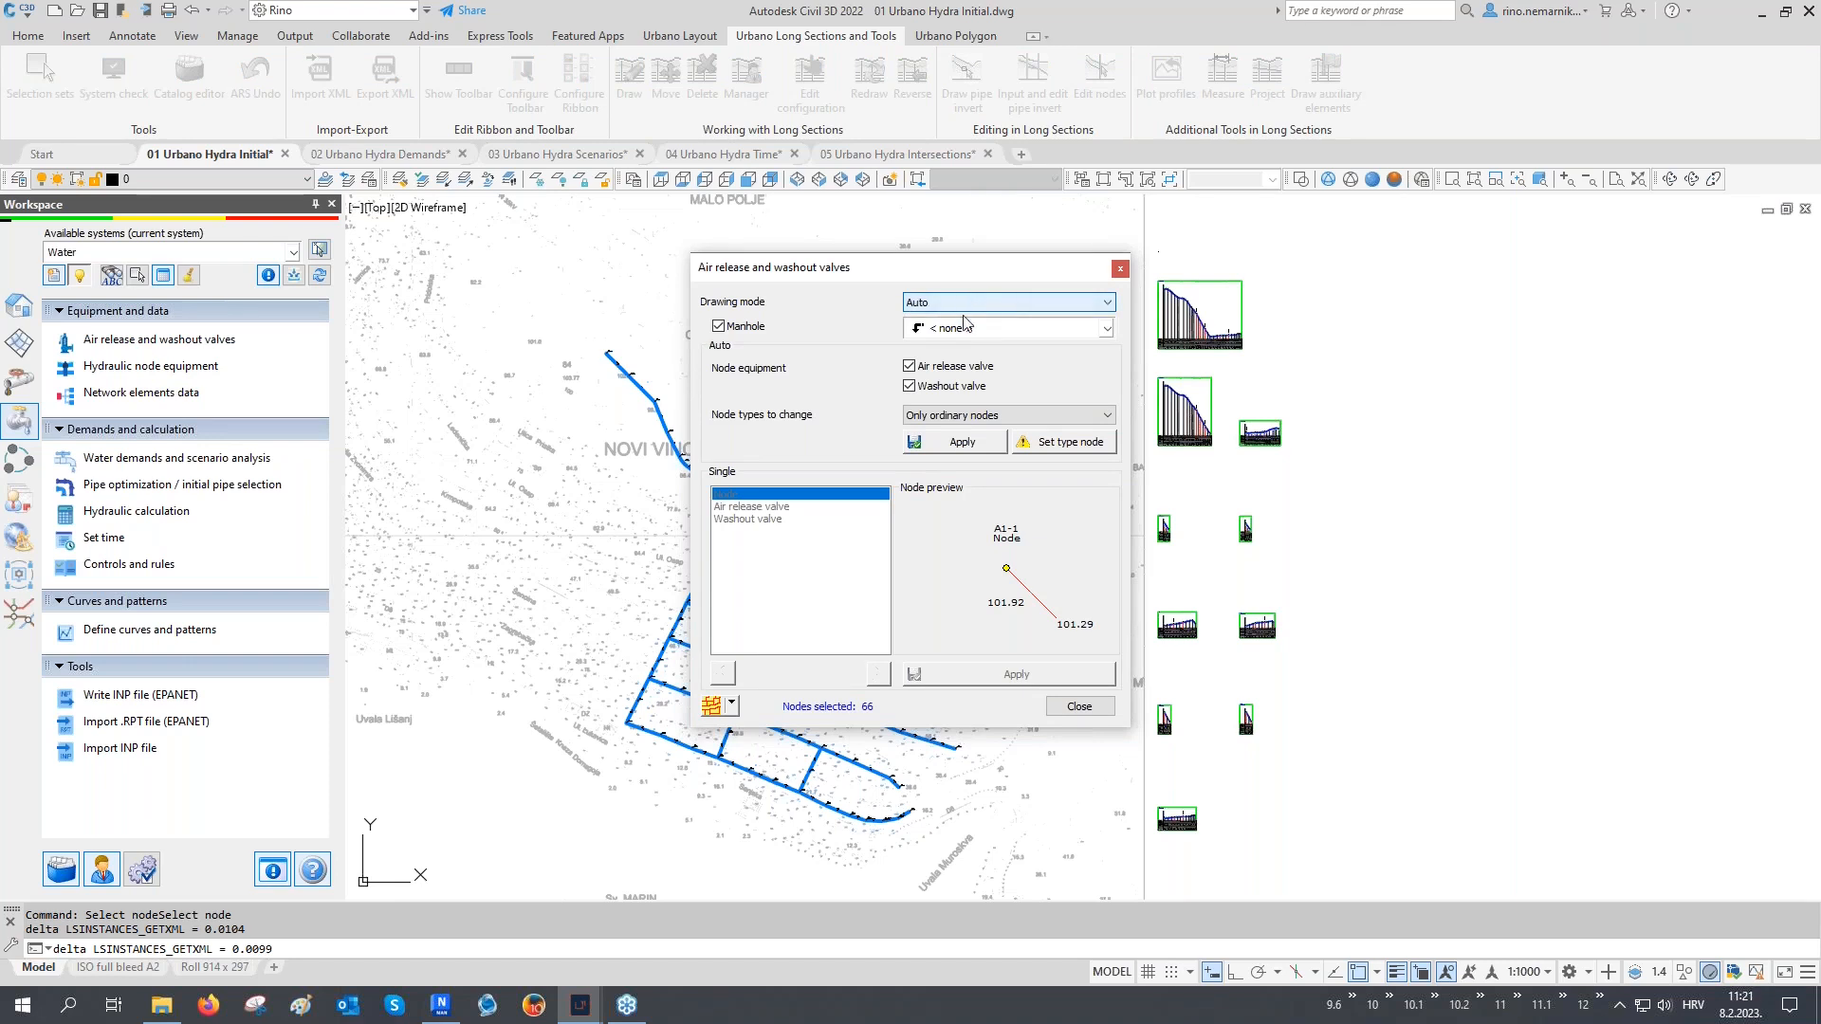
click(710, 707)
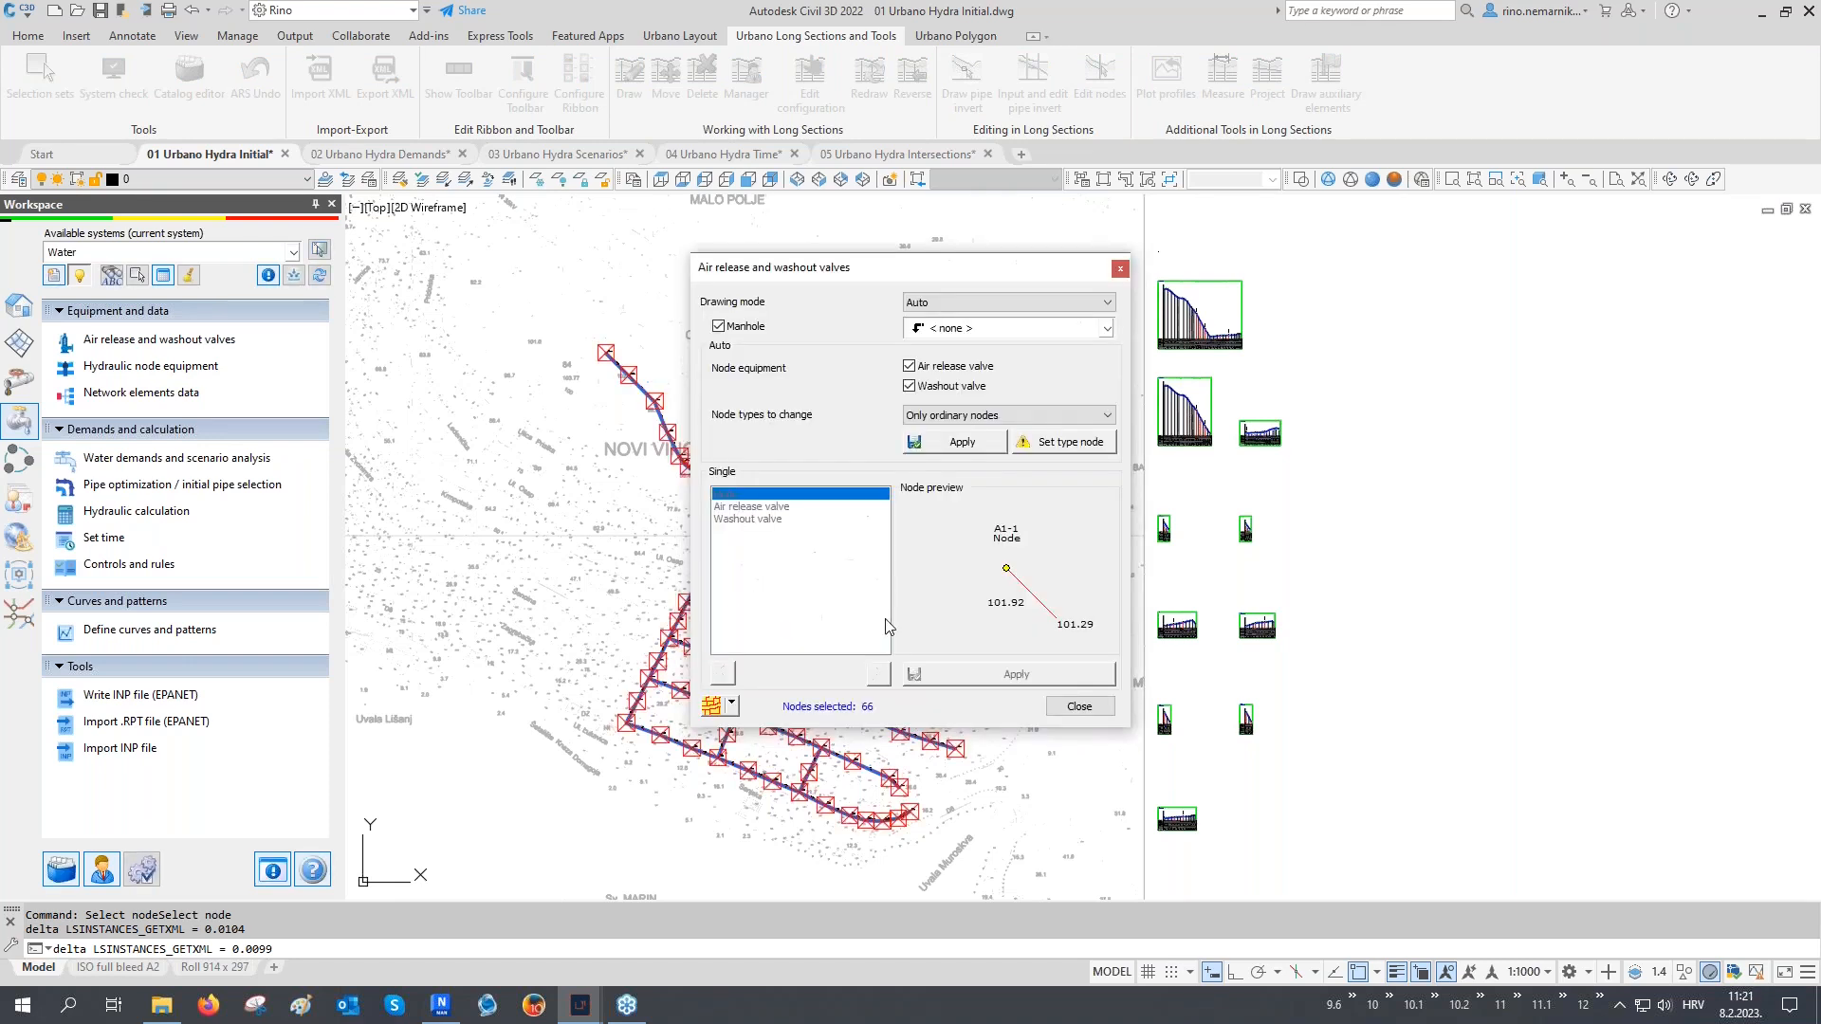
click(964, 442)
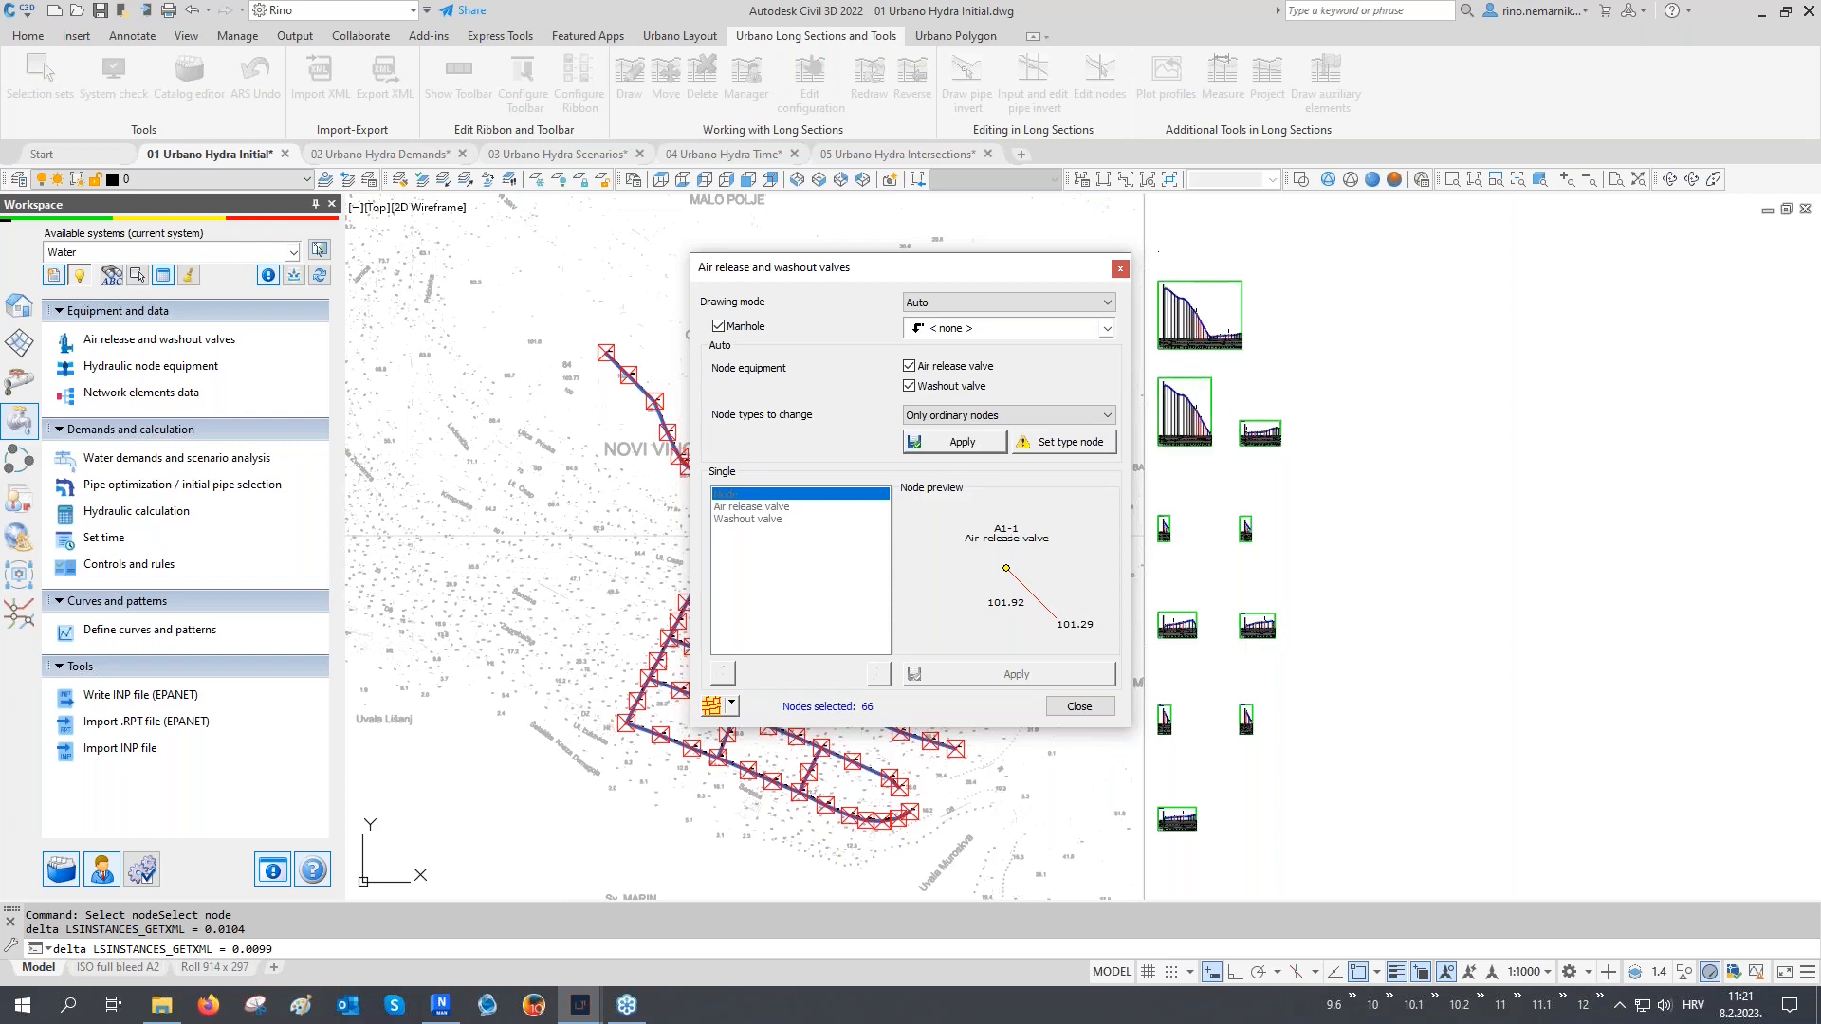
click(1079, 706)
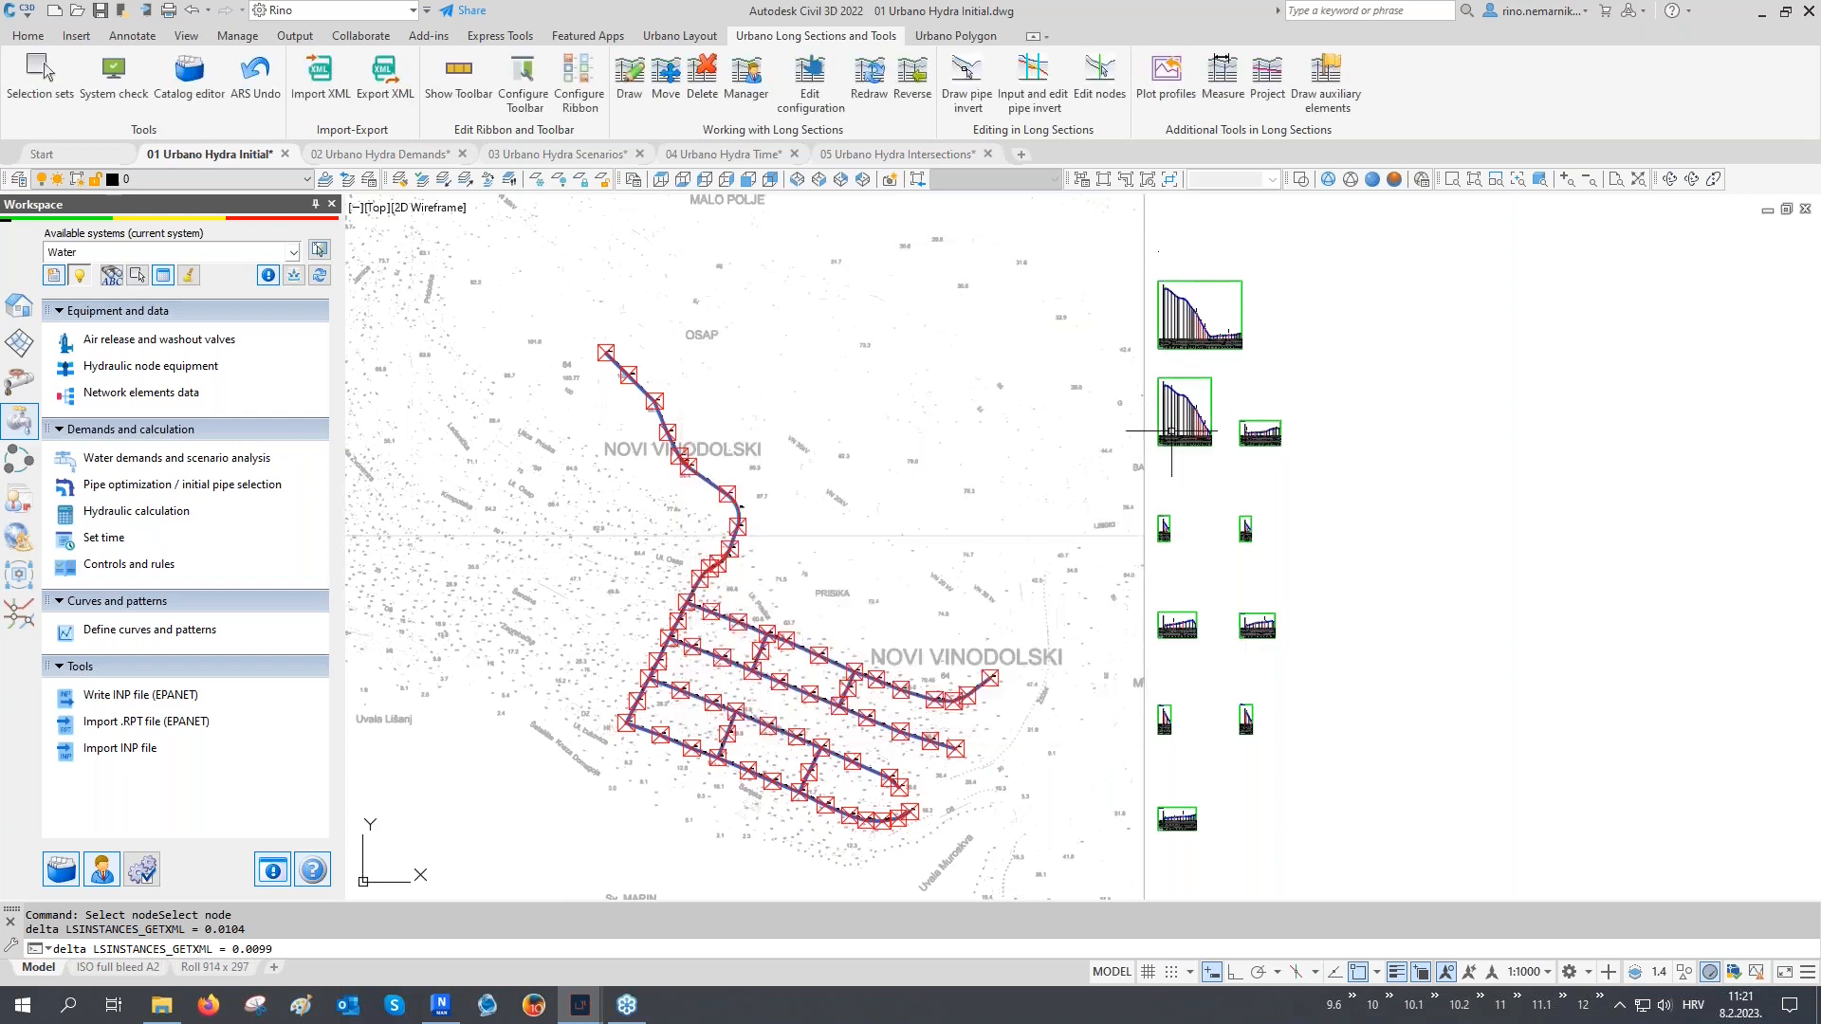
Examine the washout and air release valve symbols at the low, high and end points of several longitudinal sections
scroll(1089, 455, up, 10)
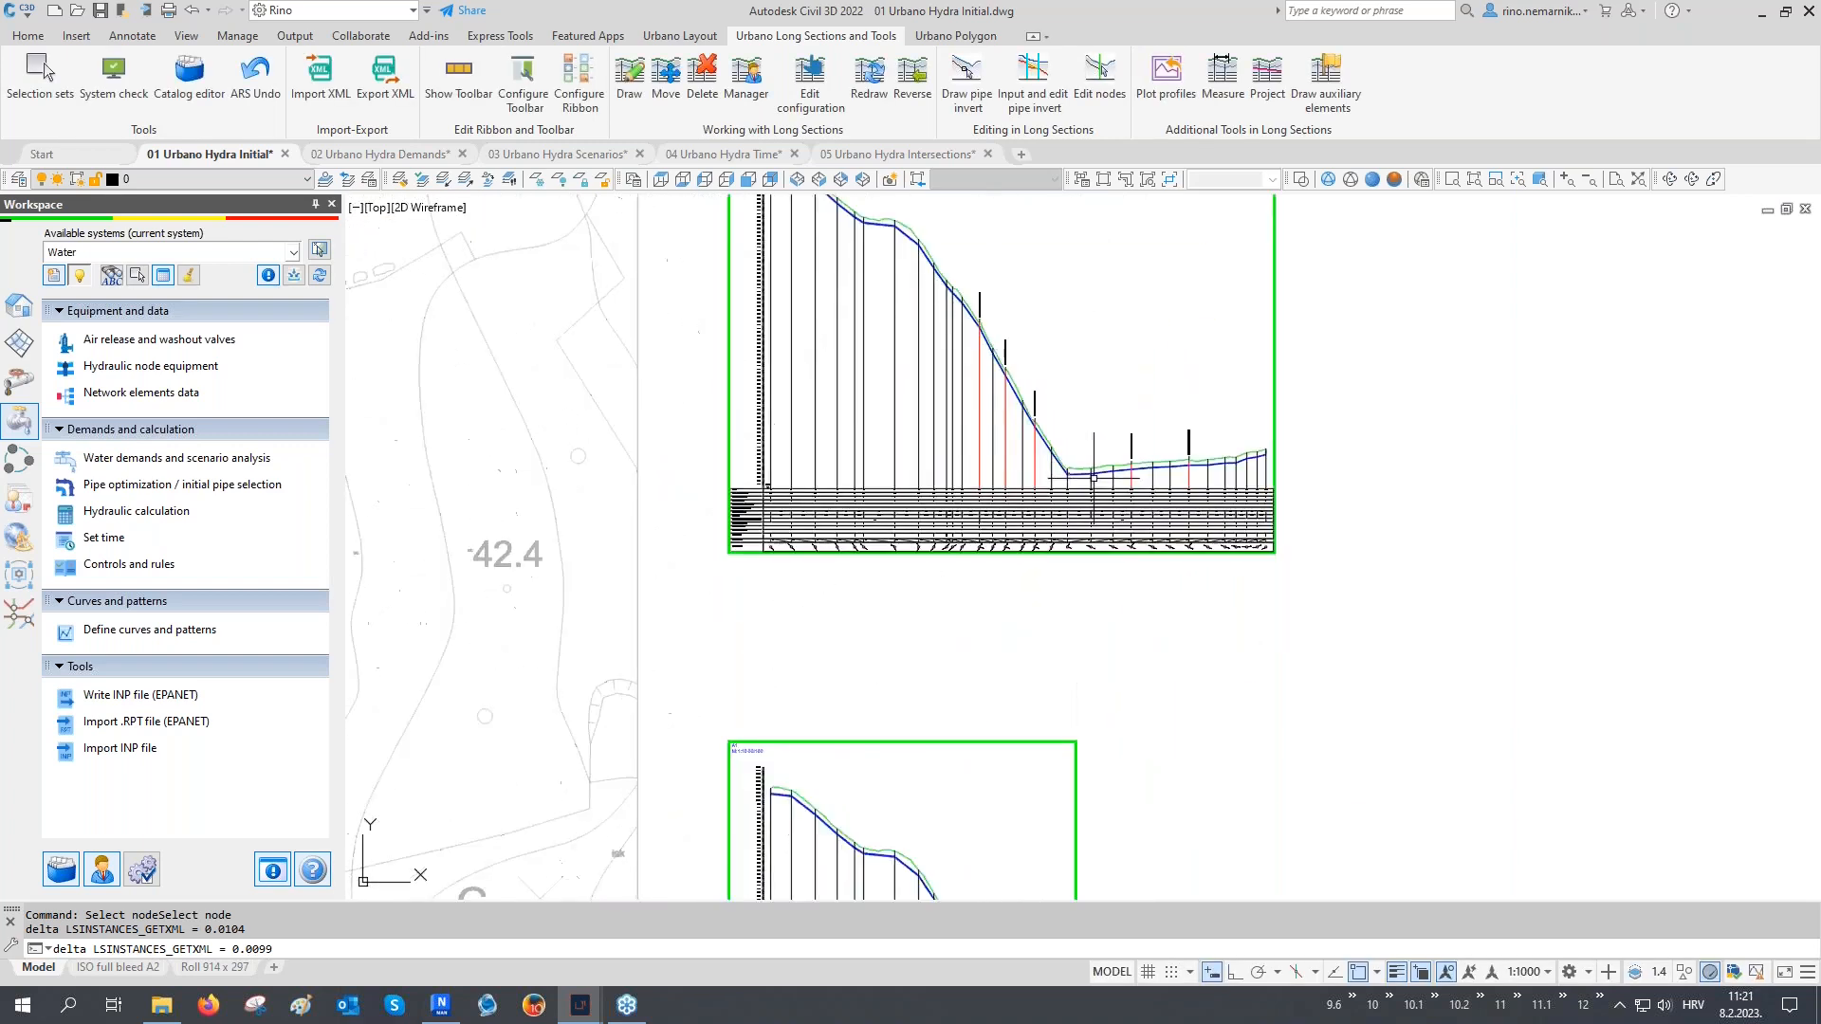
scroll(976, 439, up, 3)
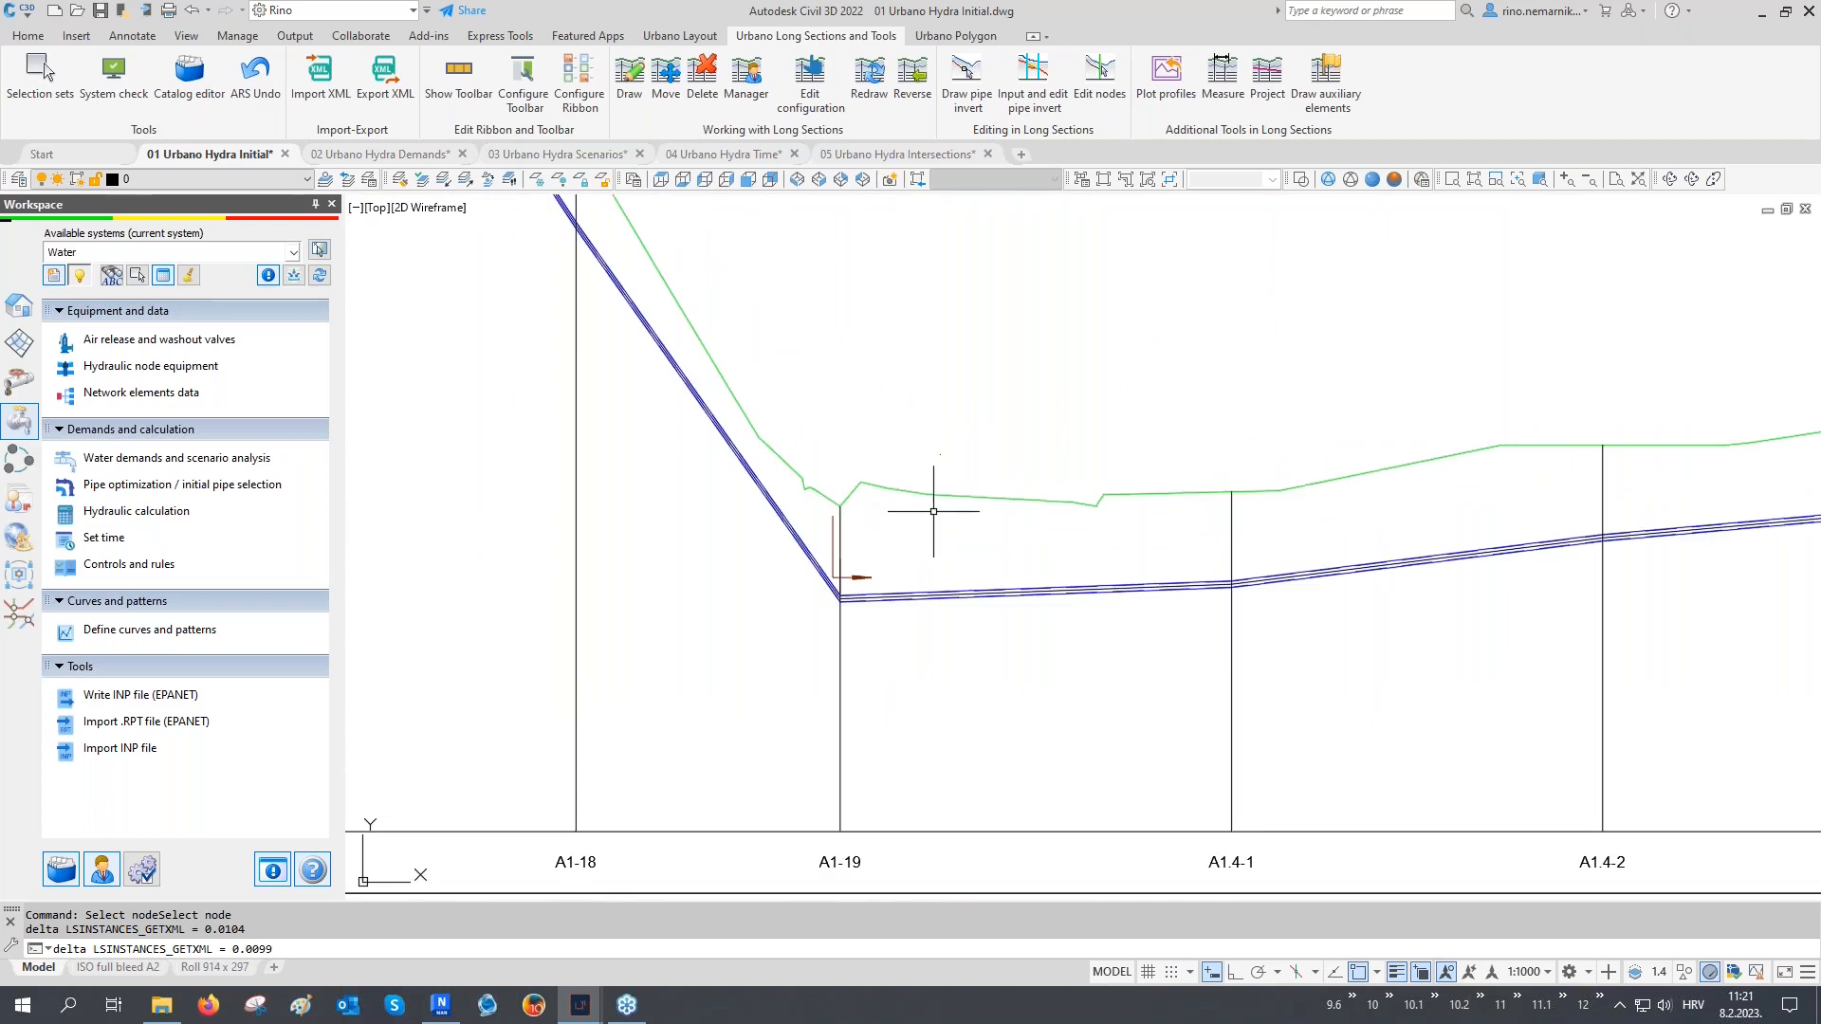
scroll(731, 569, down, 6)
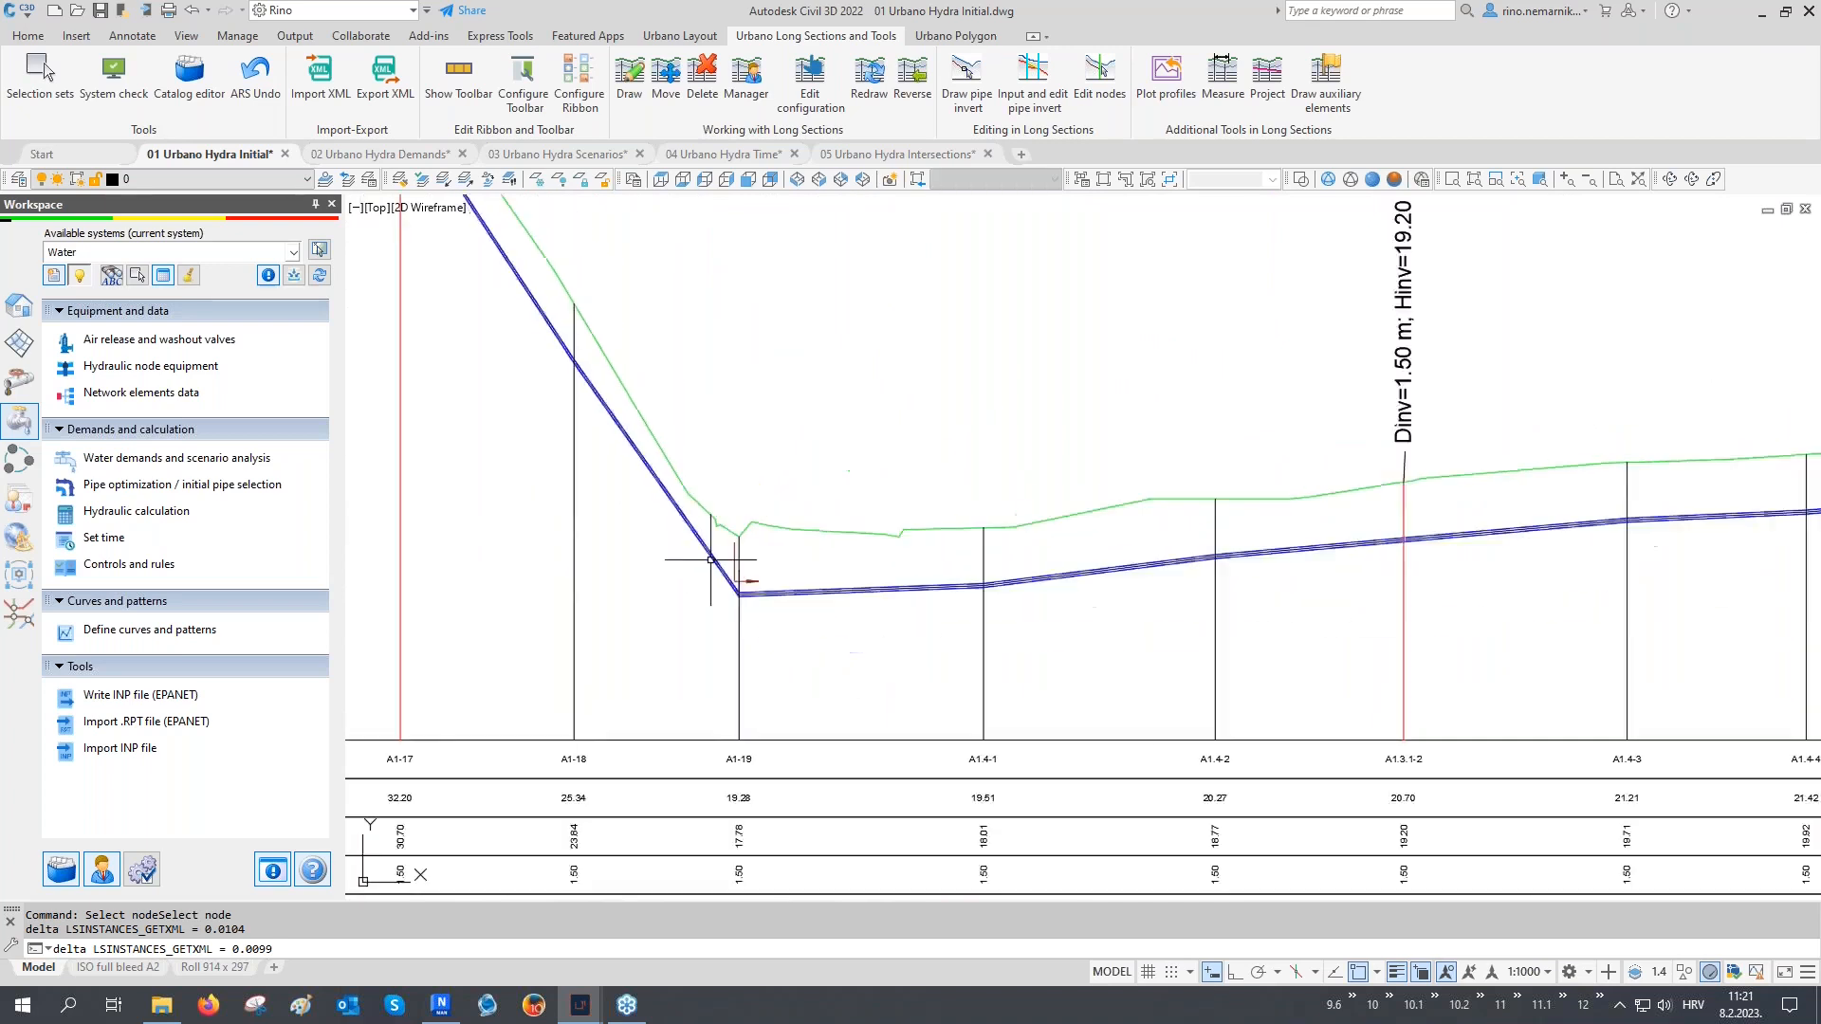
scroll(869, 425, down, 5)
scroll(990, 617, up, 6)
scroll(990, 616, up, 4)
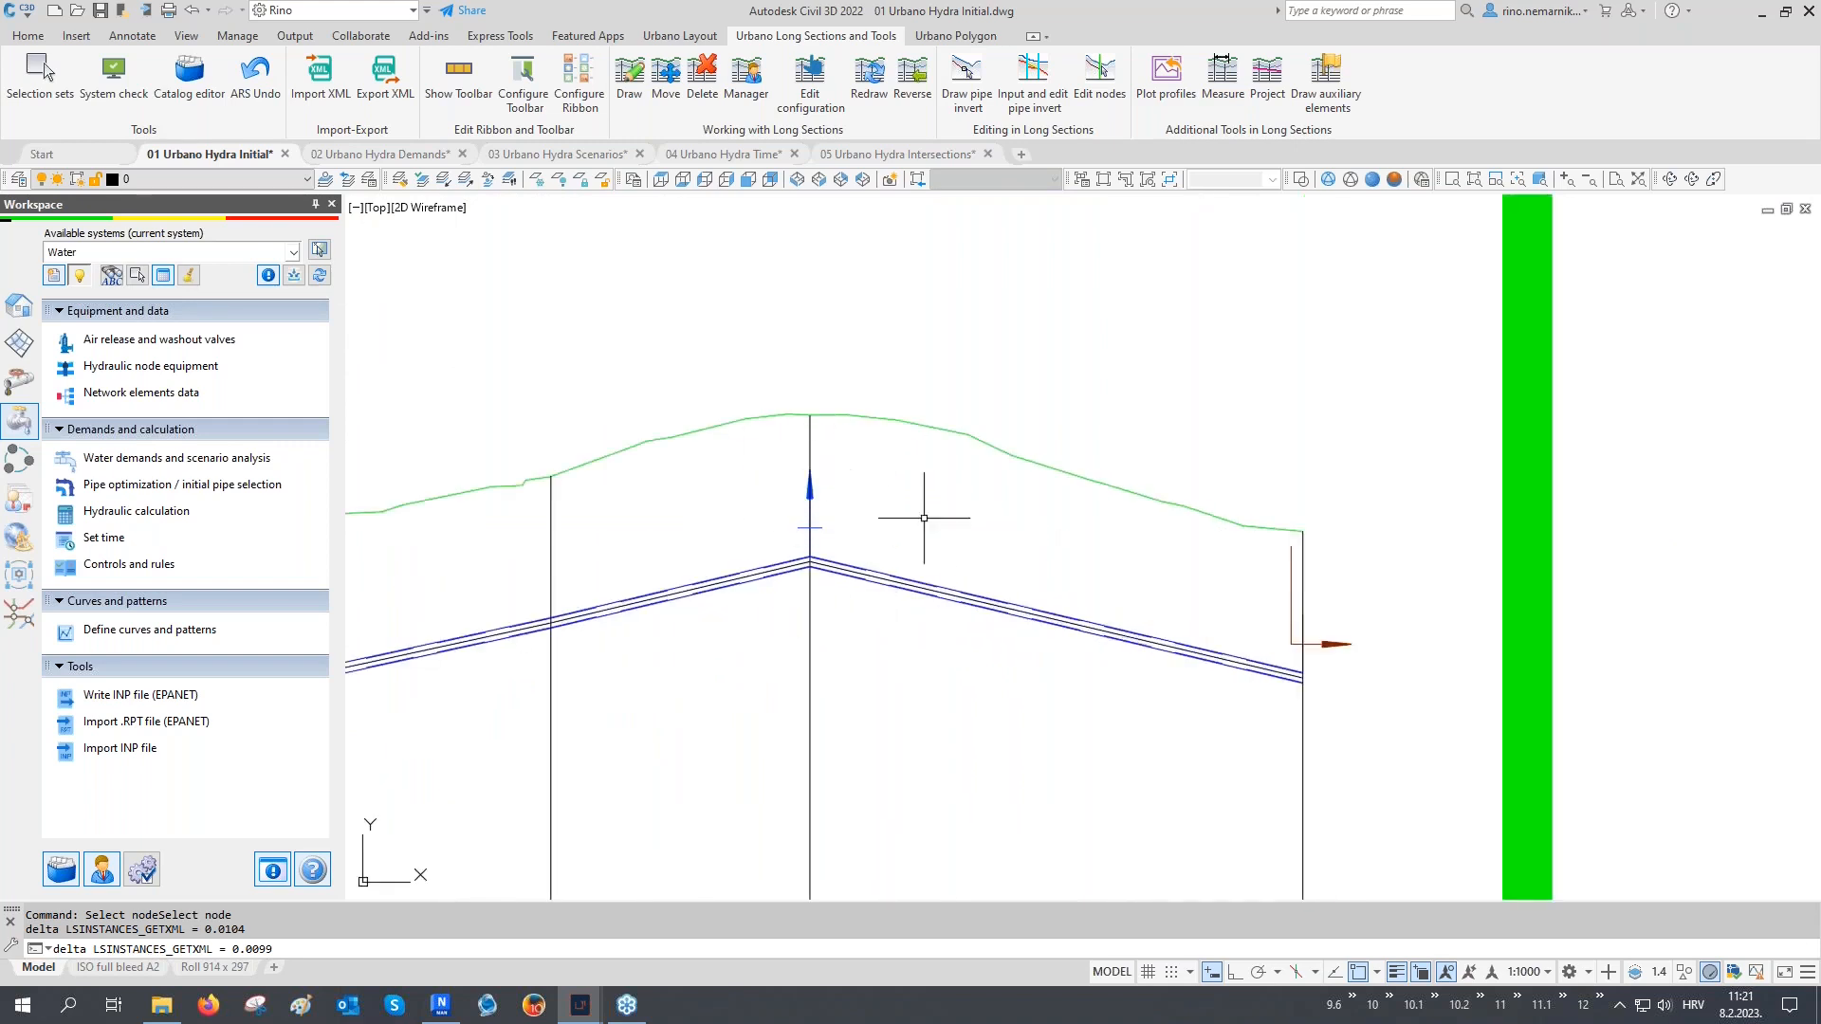
scroll(1130, 515, down, 4)
scroll(1128, 514, down, 8)
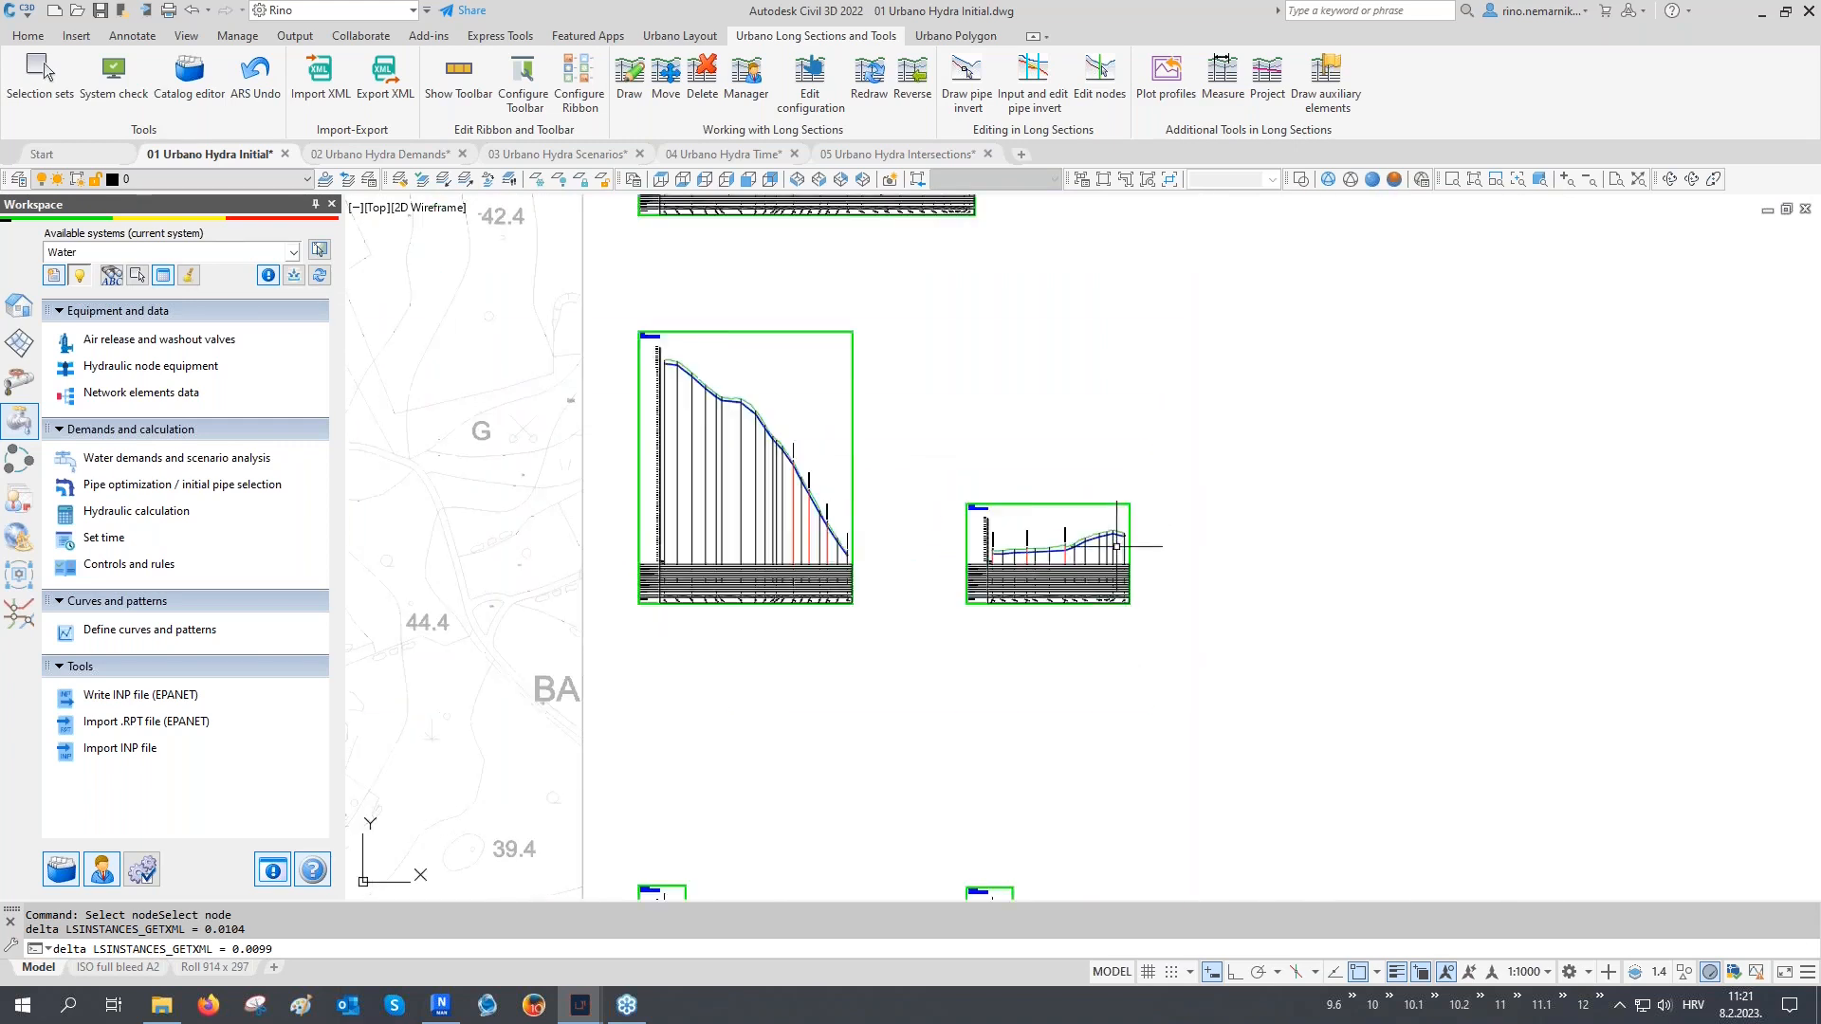
middle_drag(1136, 690, 1146, 541)
scroll(1146, 666, up, 8)
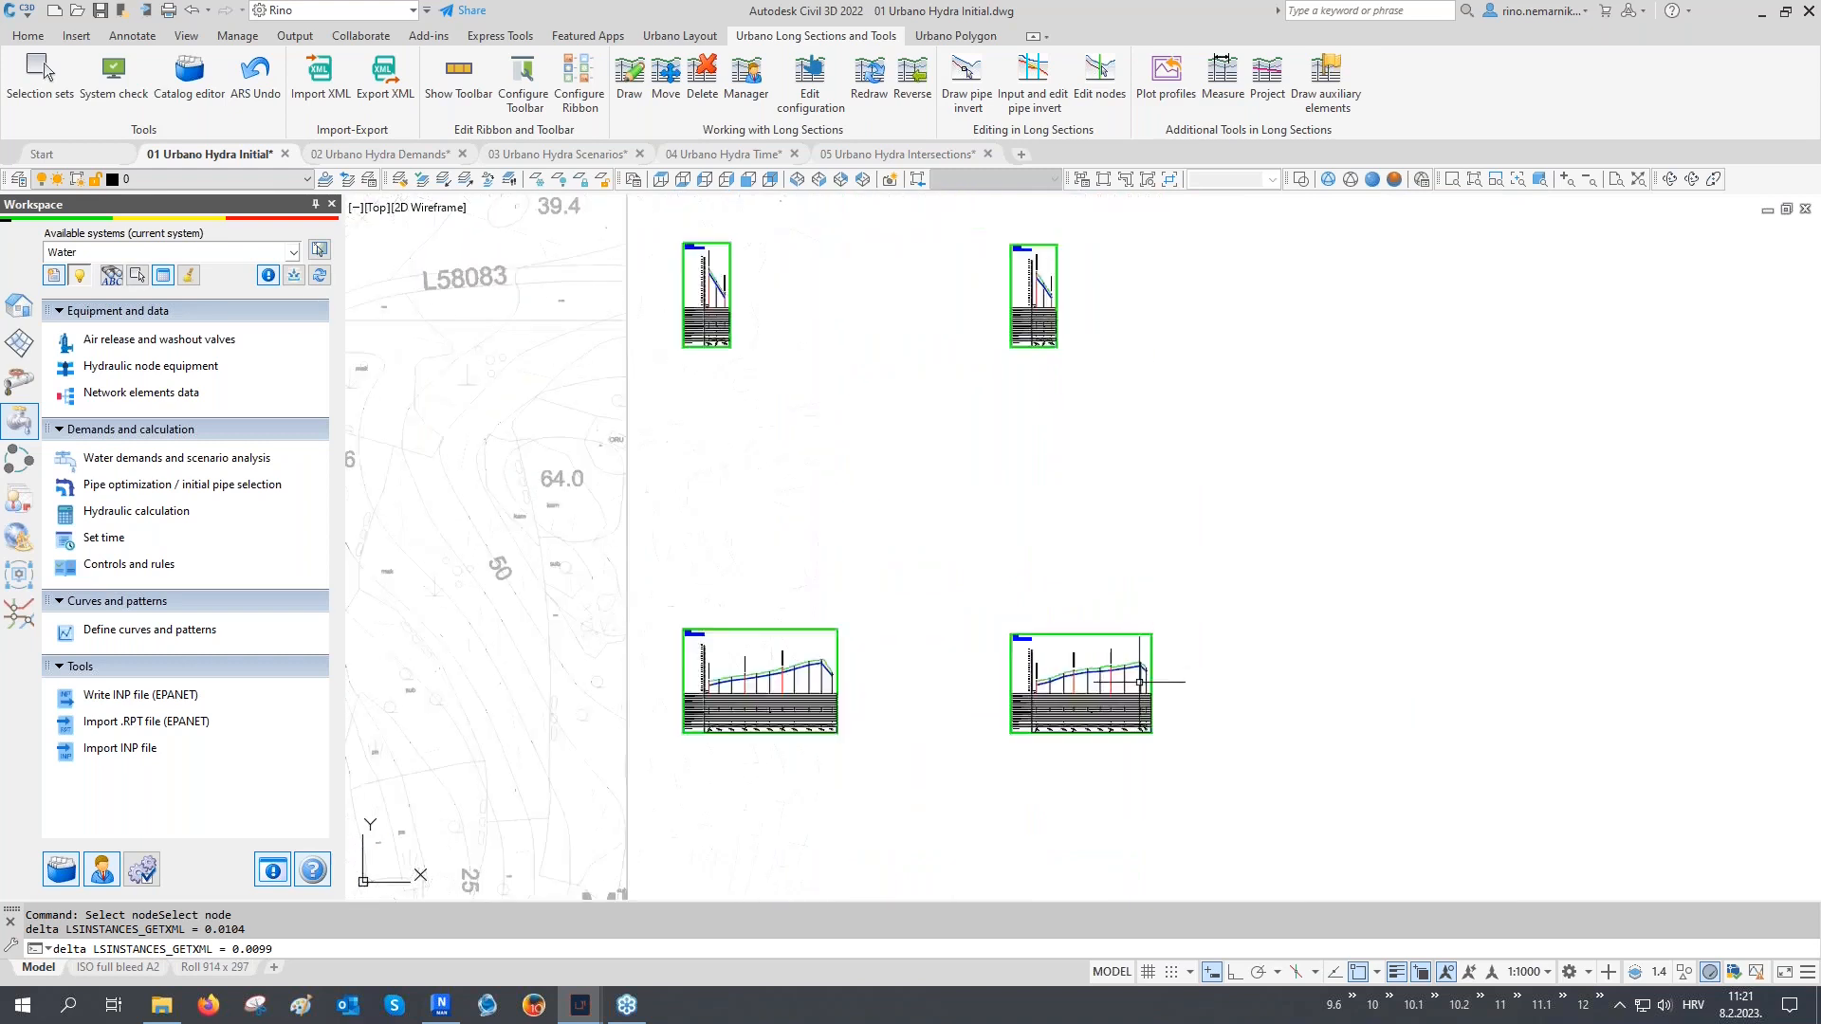
scroll(1172, 608, up, 5)
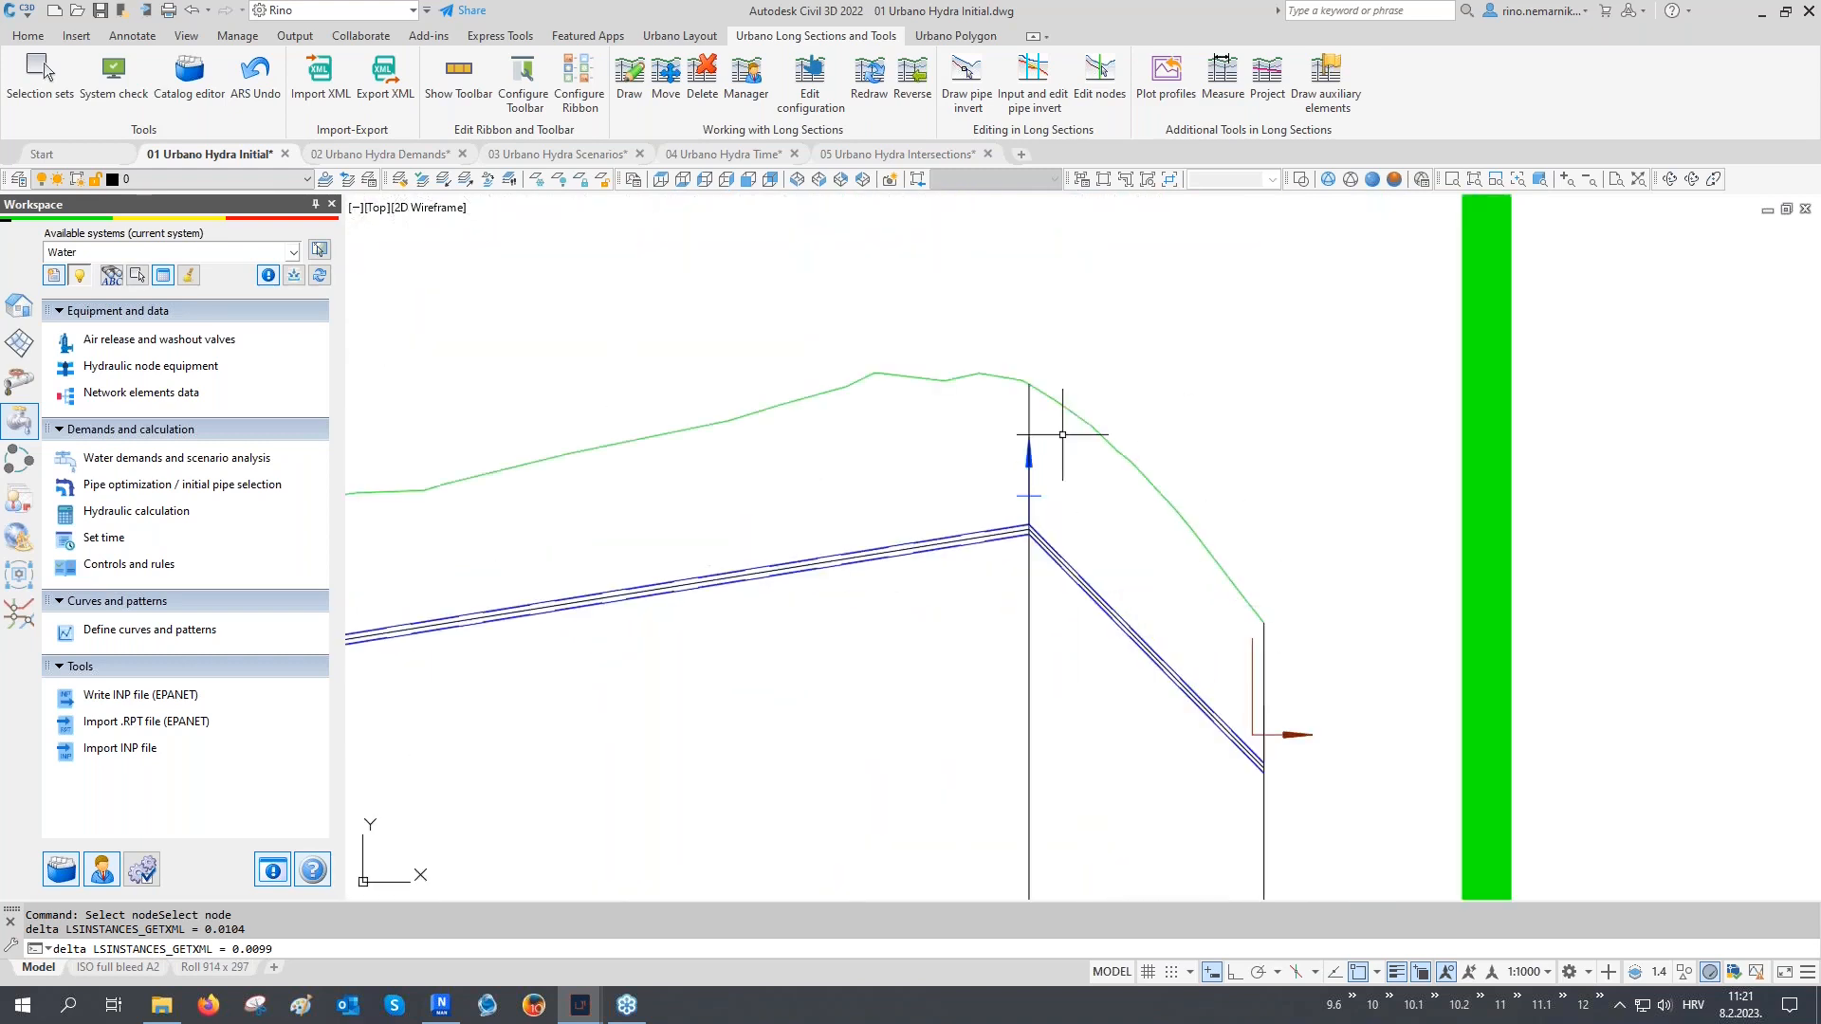
Search by picking the air release valve node near the end of section A1.3, and view its symbol and the neighbouring valve in plan
click(112, 275)
click(1789, 248)
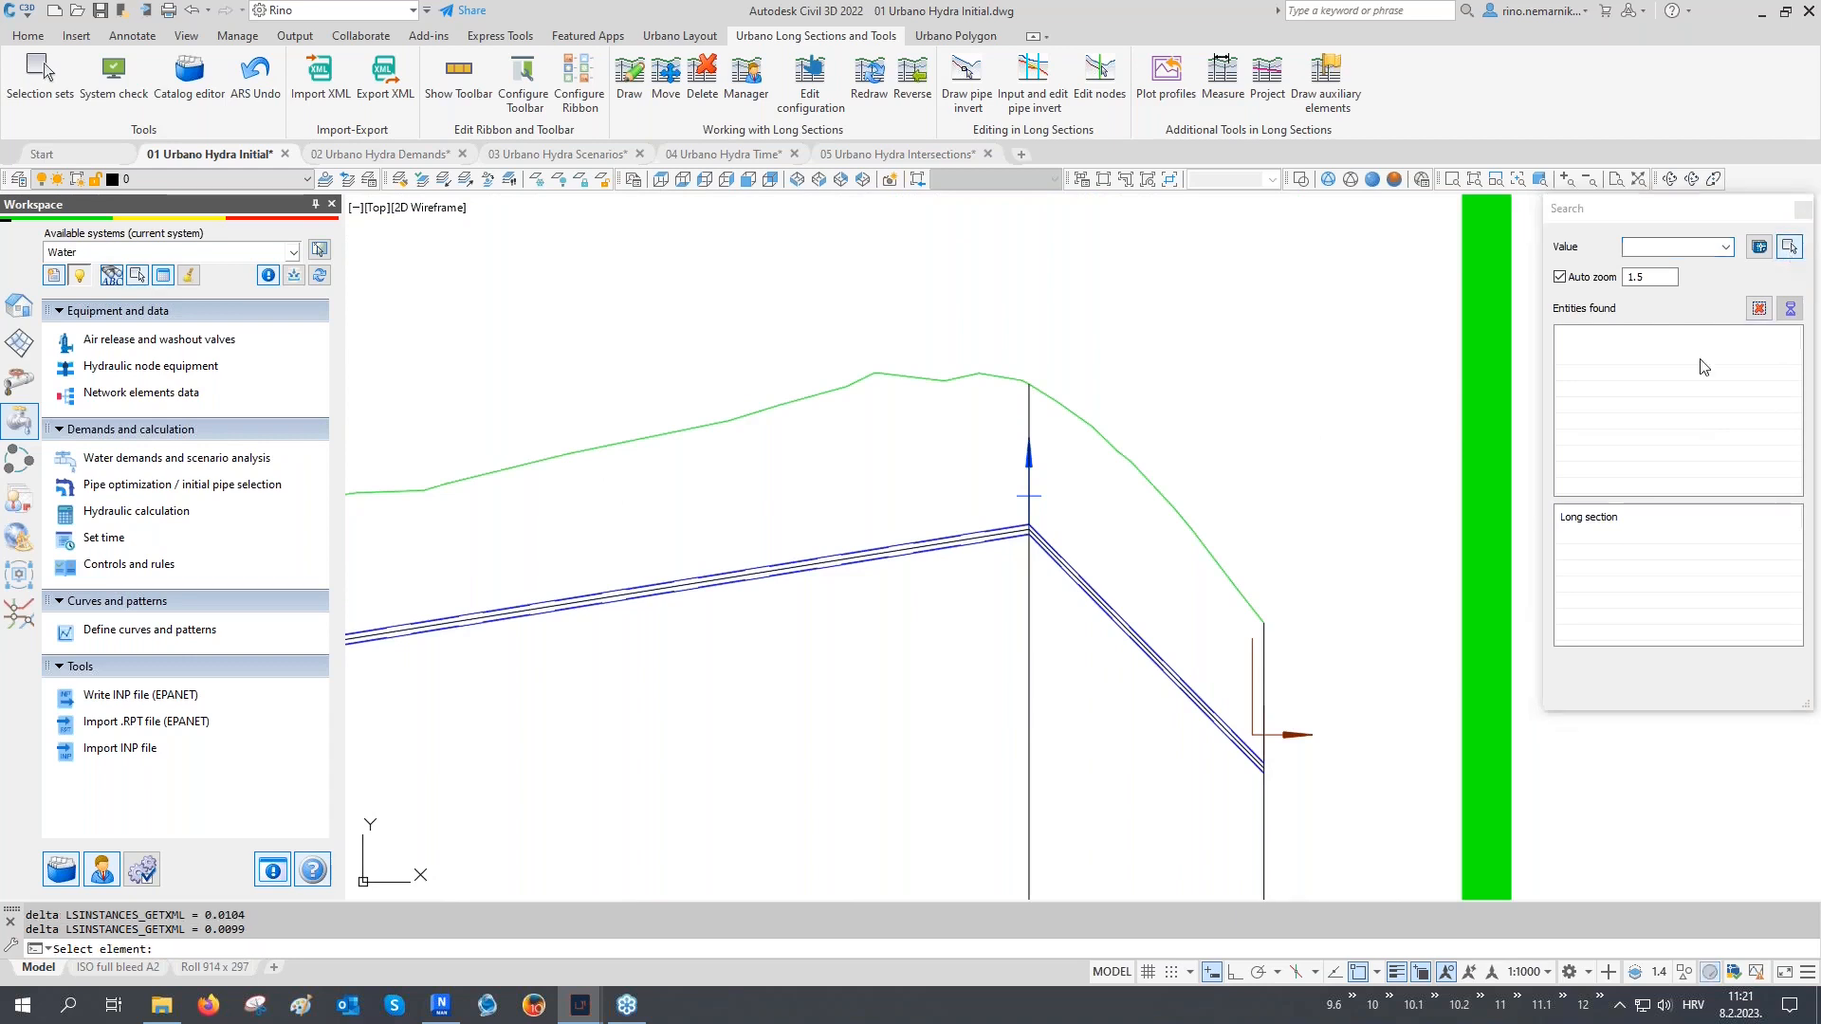
click(1029, 581)
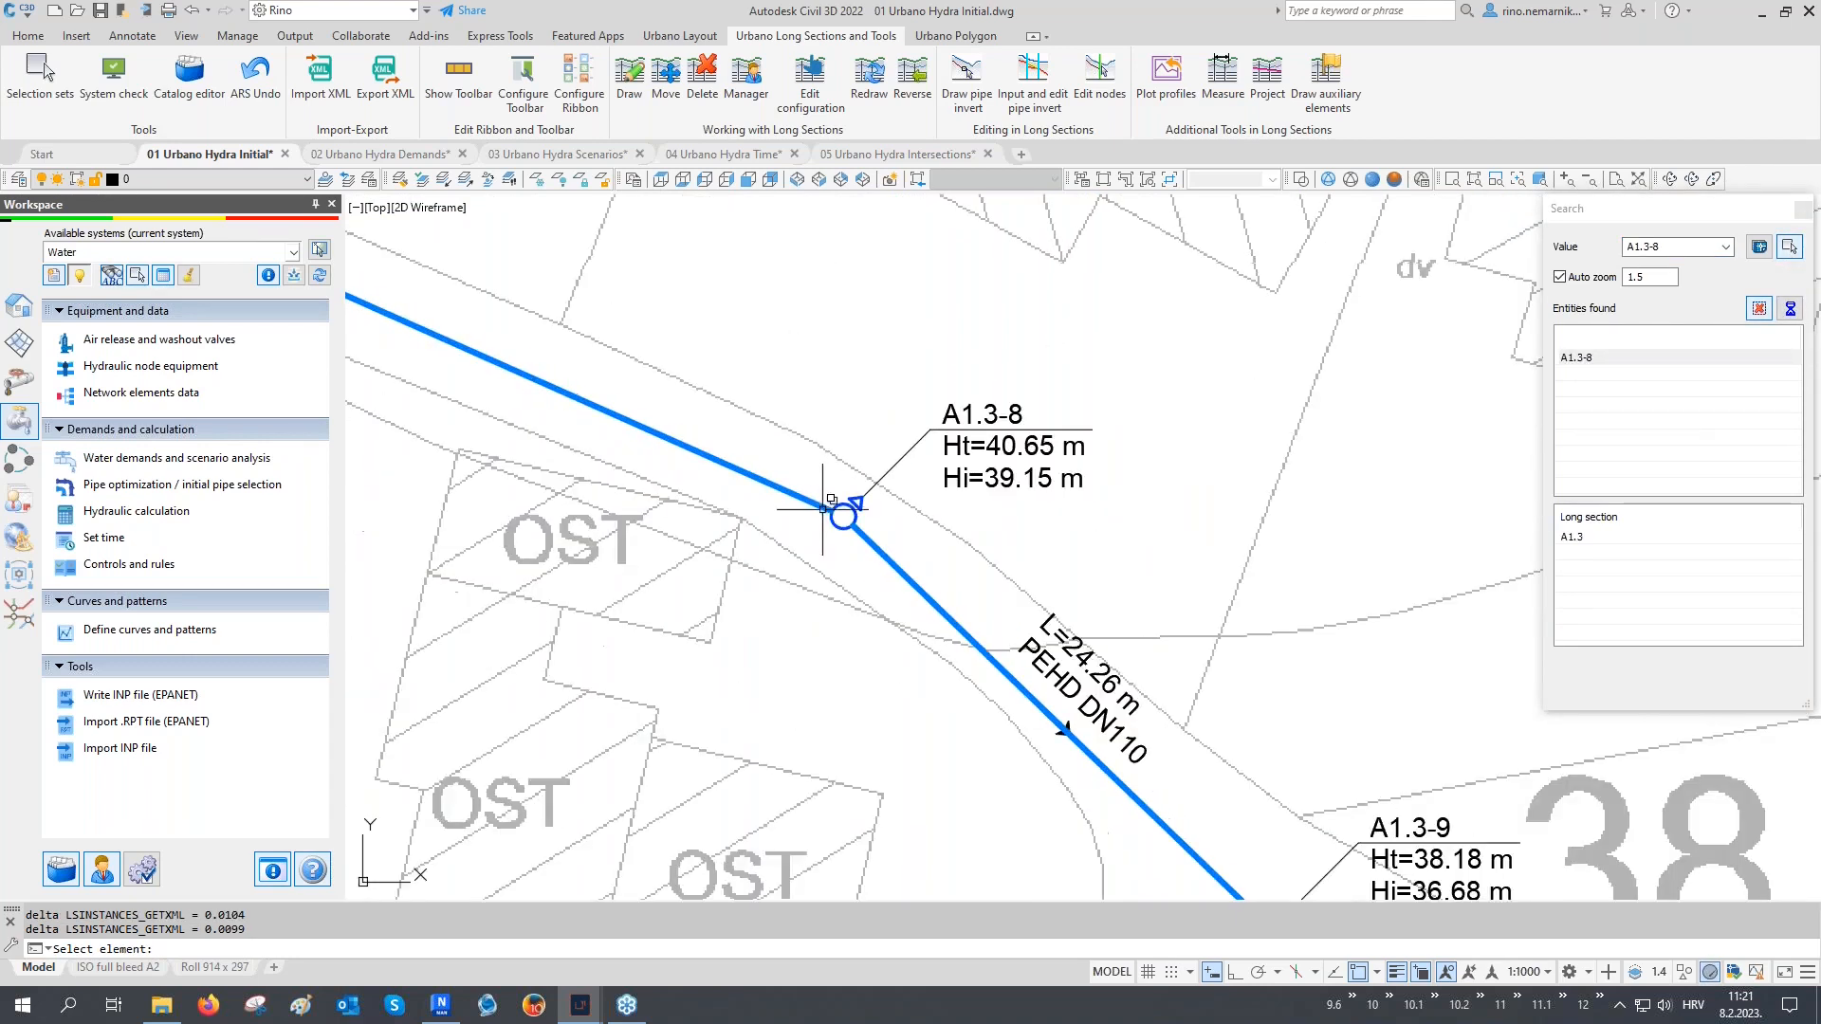
middle_drag(960, 616, 878, 512)
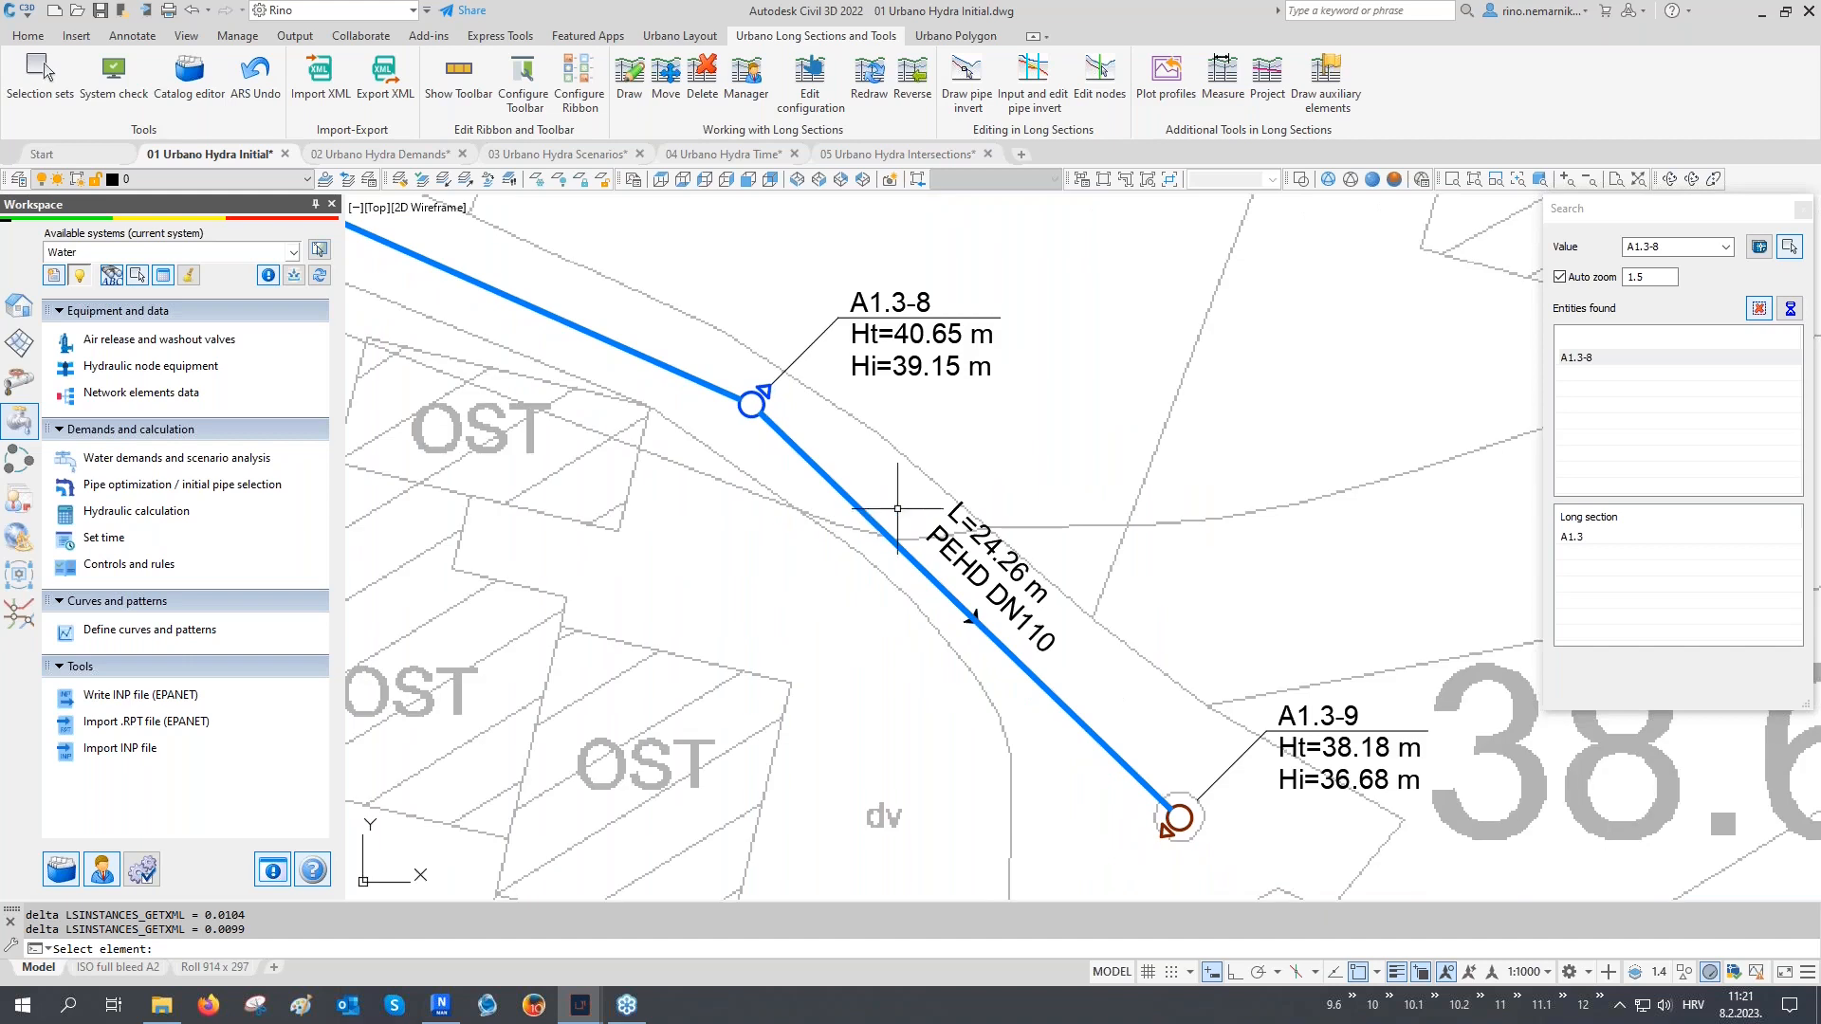
Close the node search, open the manhole settings and review the available manhole types, keeping BC 160x160
click(1803, 211)
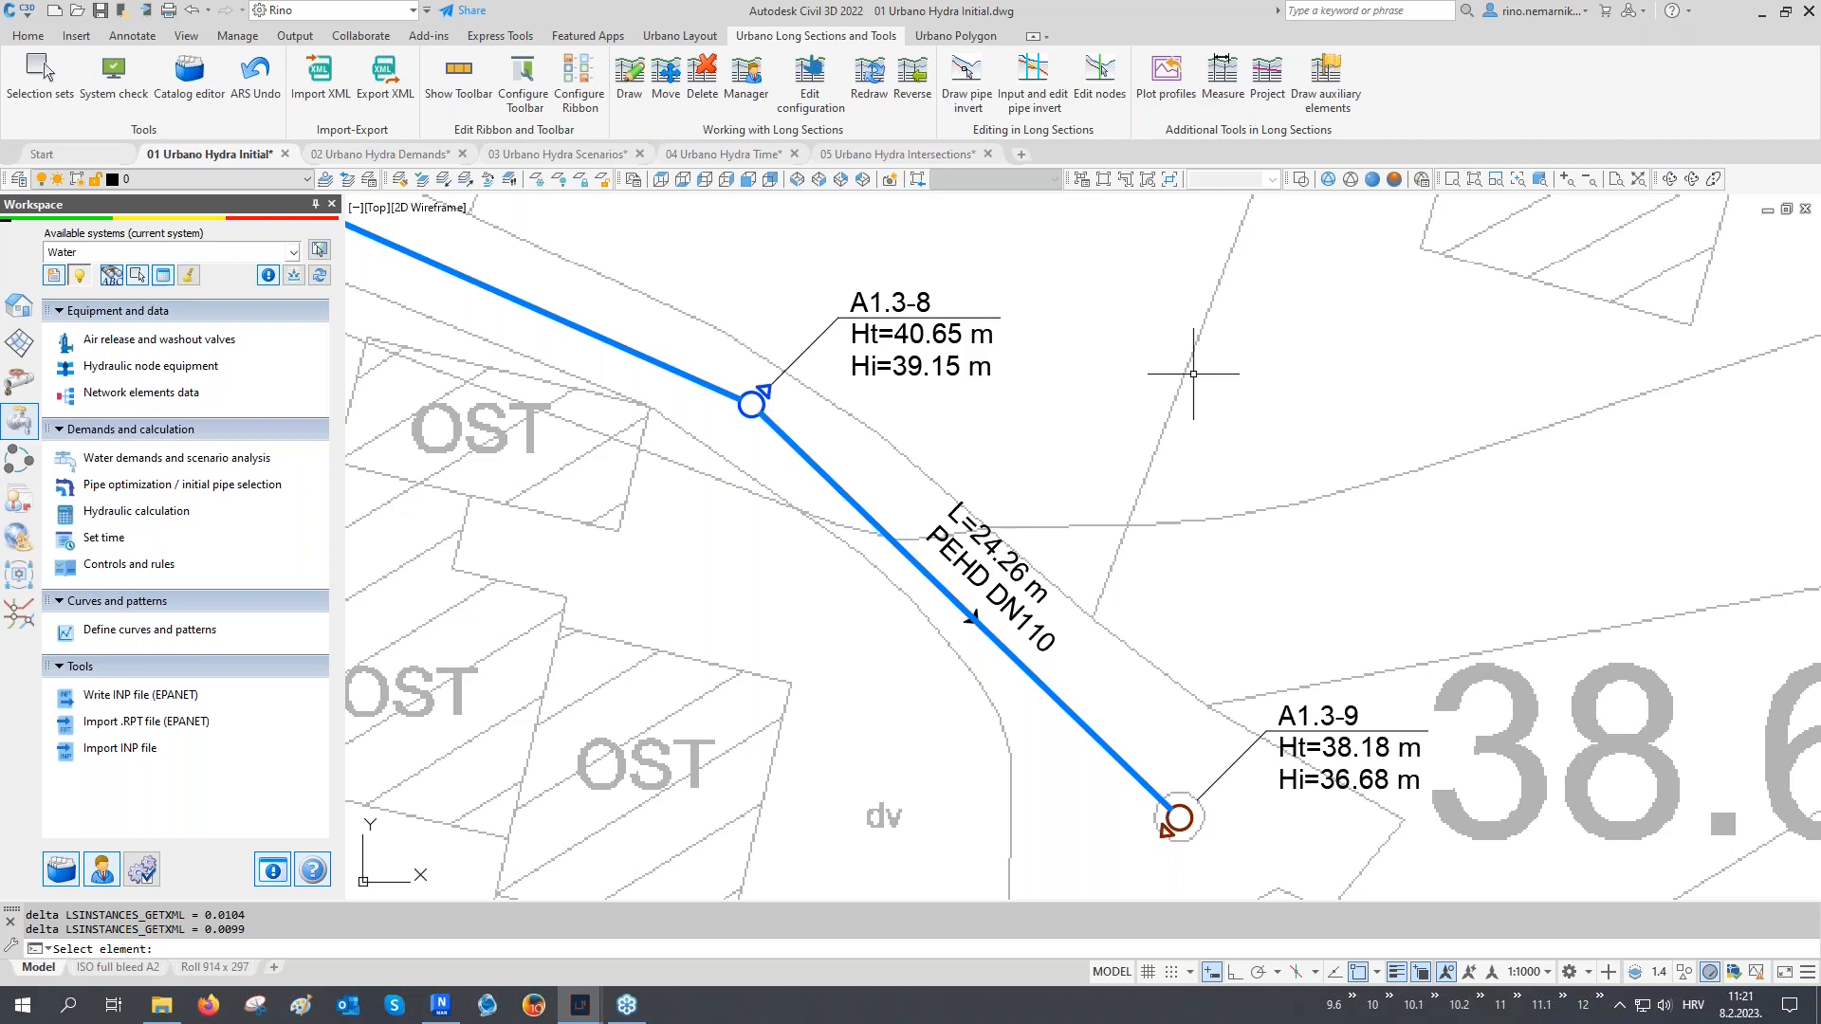
click(680, 35)
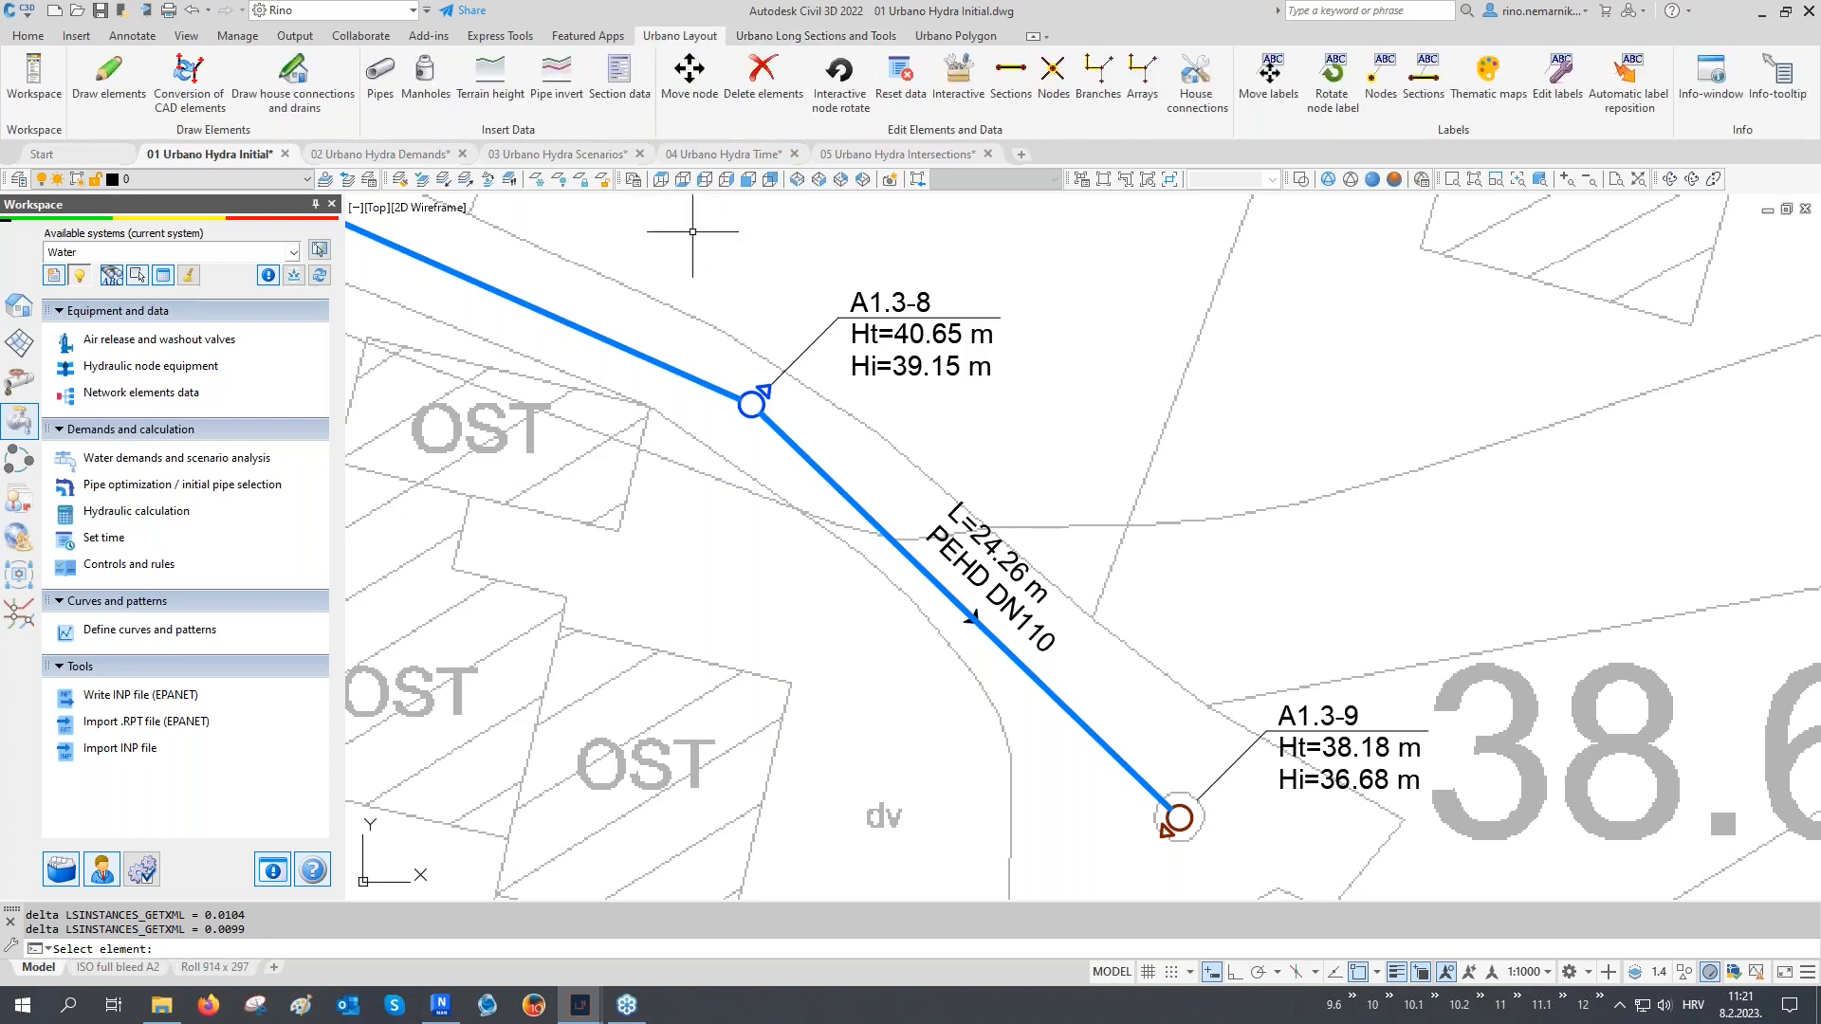
click(434, 85)
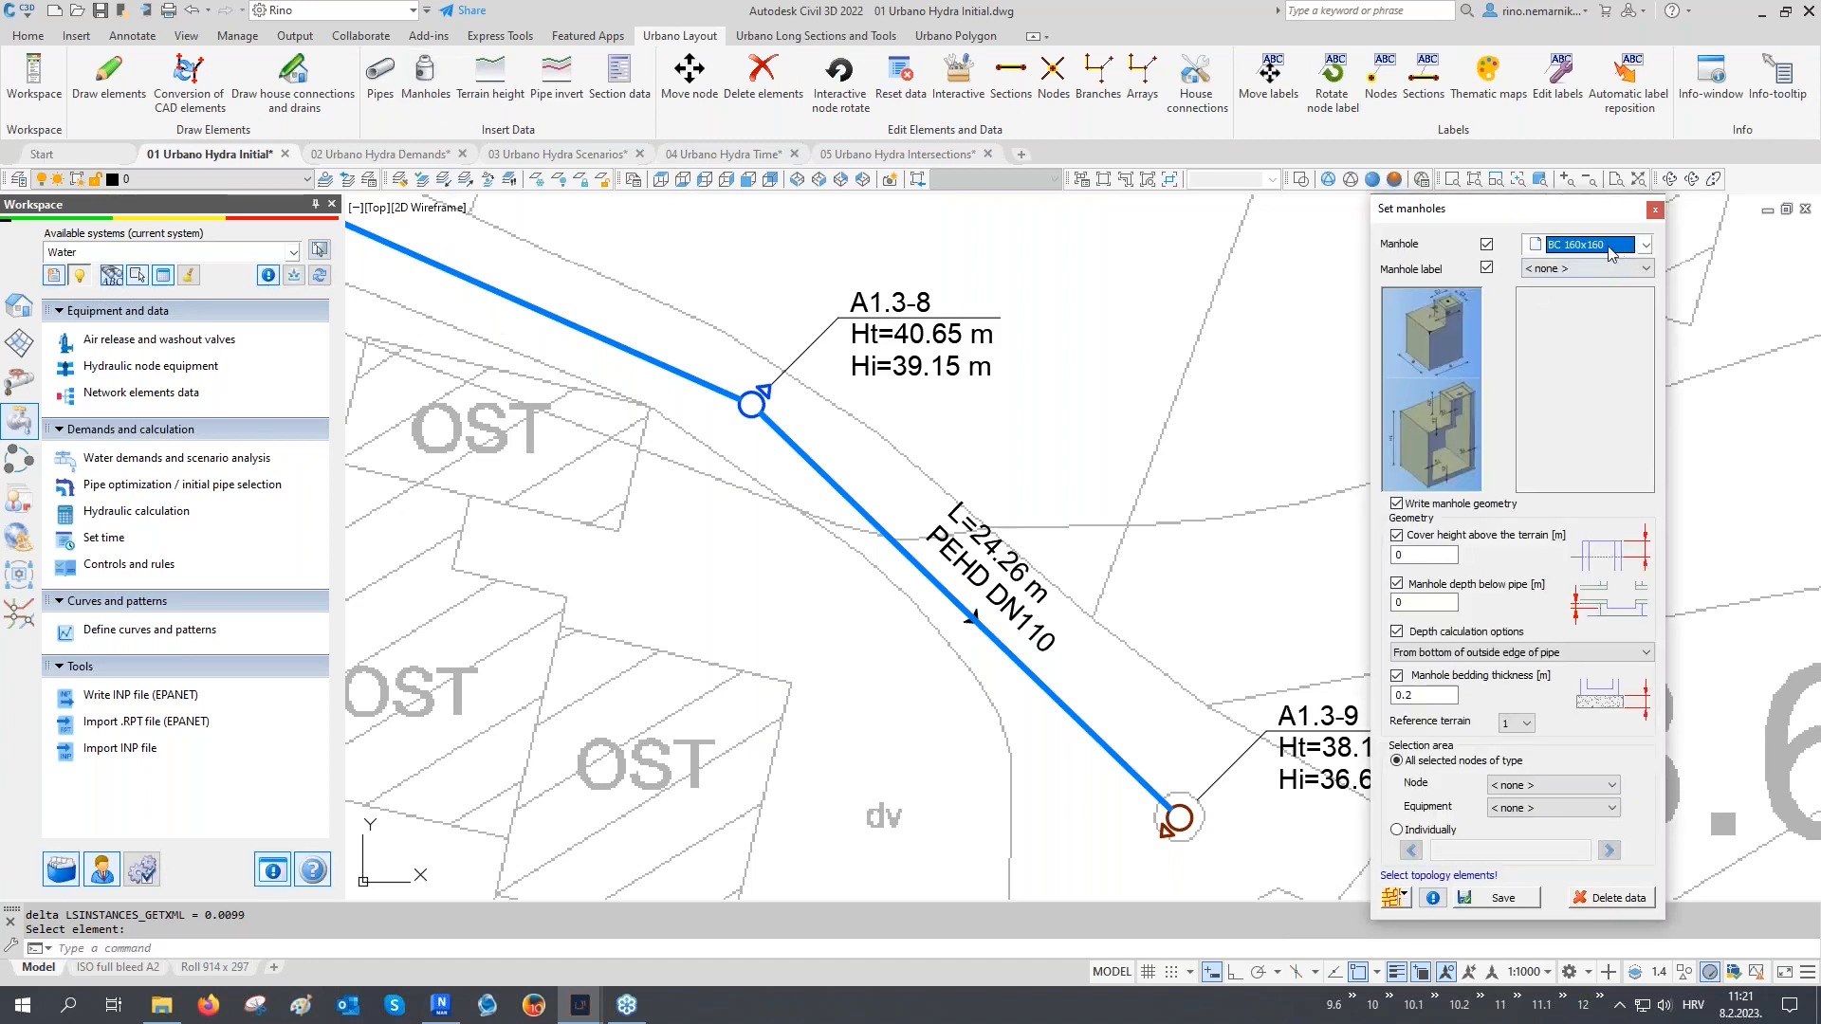
click(1616, 247)
scroll(1624, 390, up, 3)
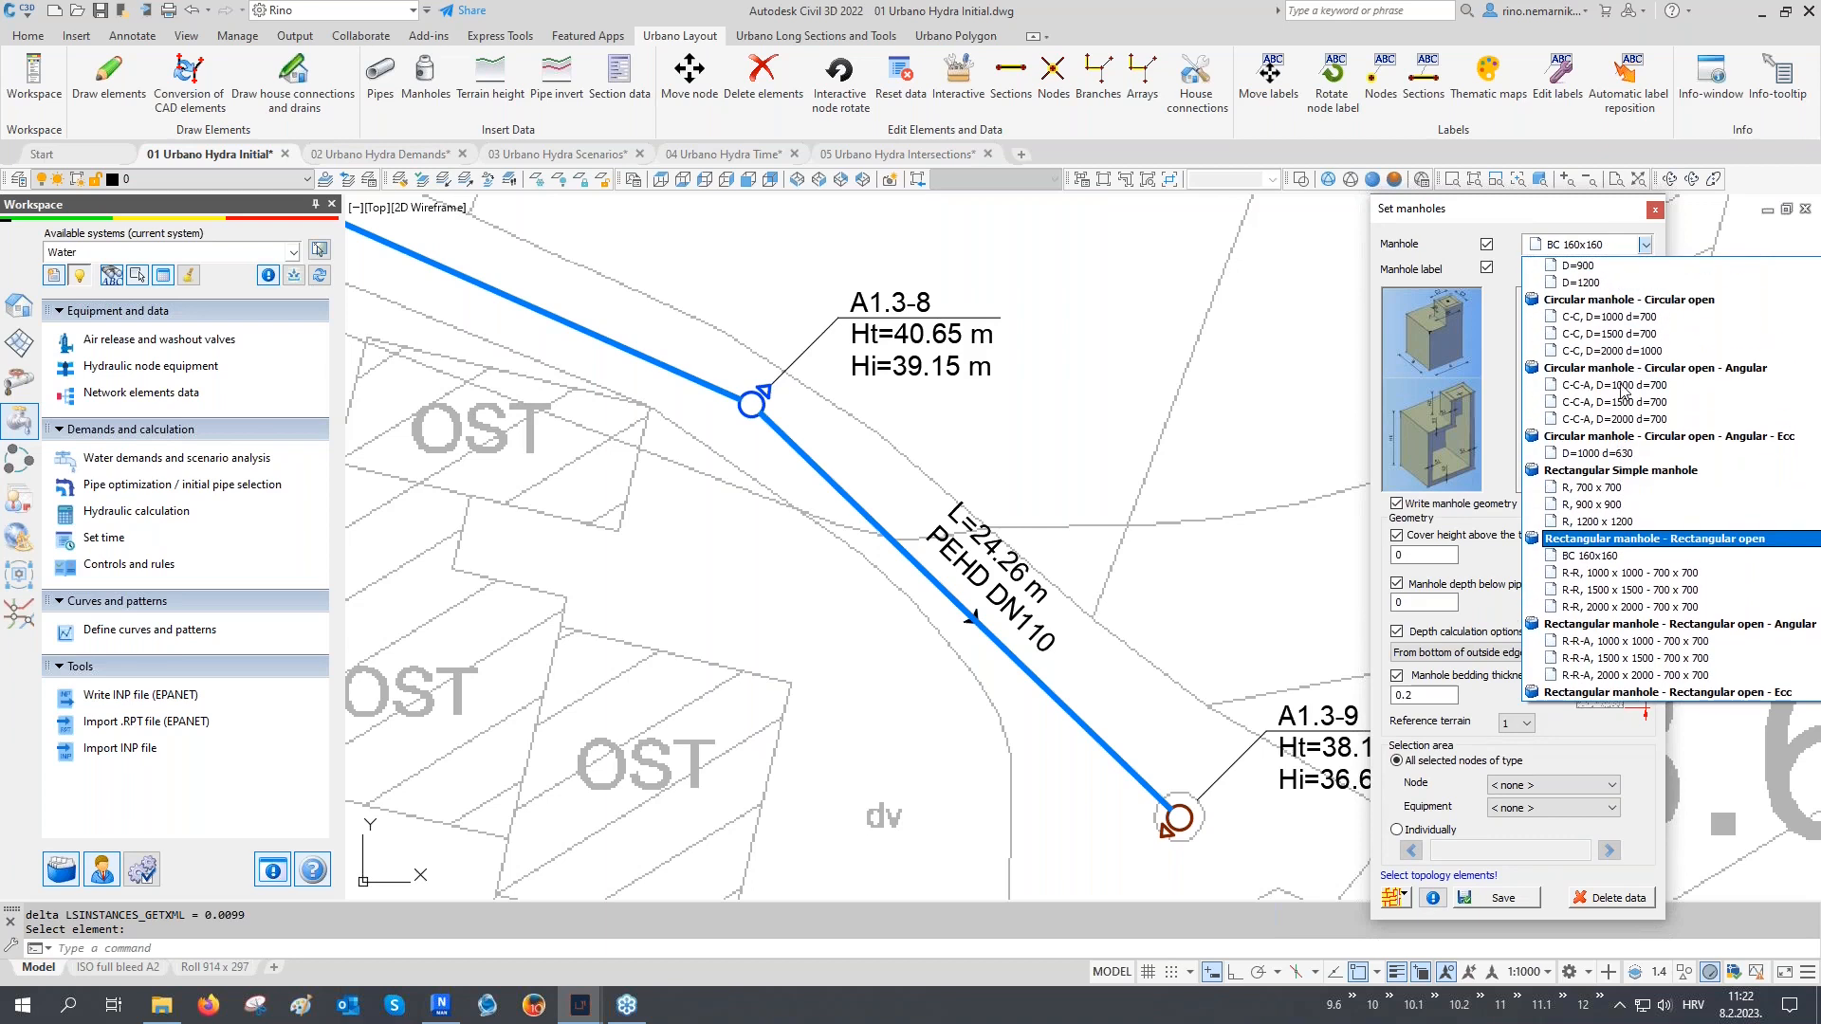
scroll(1624, 391, up, 1)
scroll(1624, 389, down, 3)
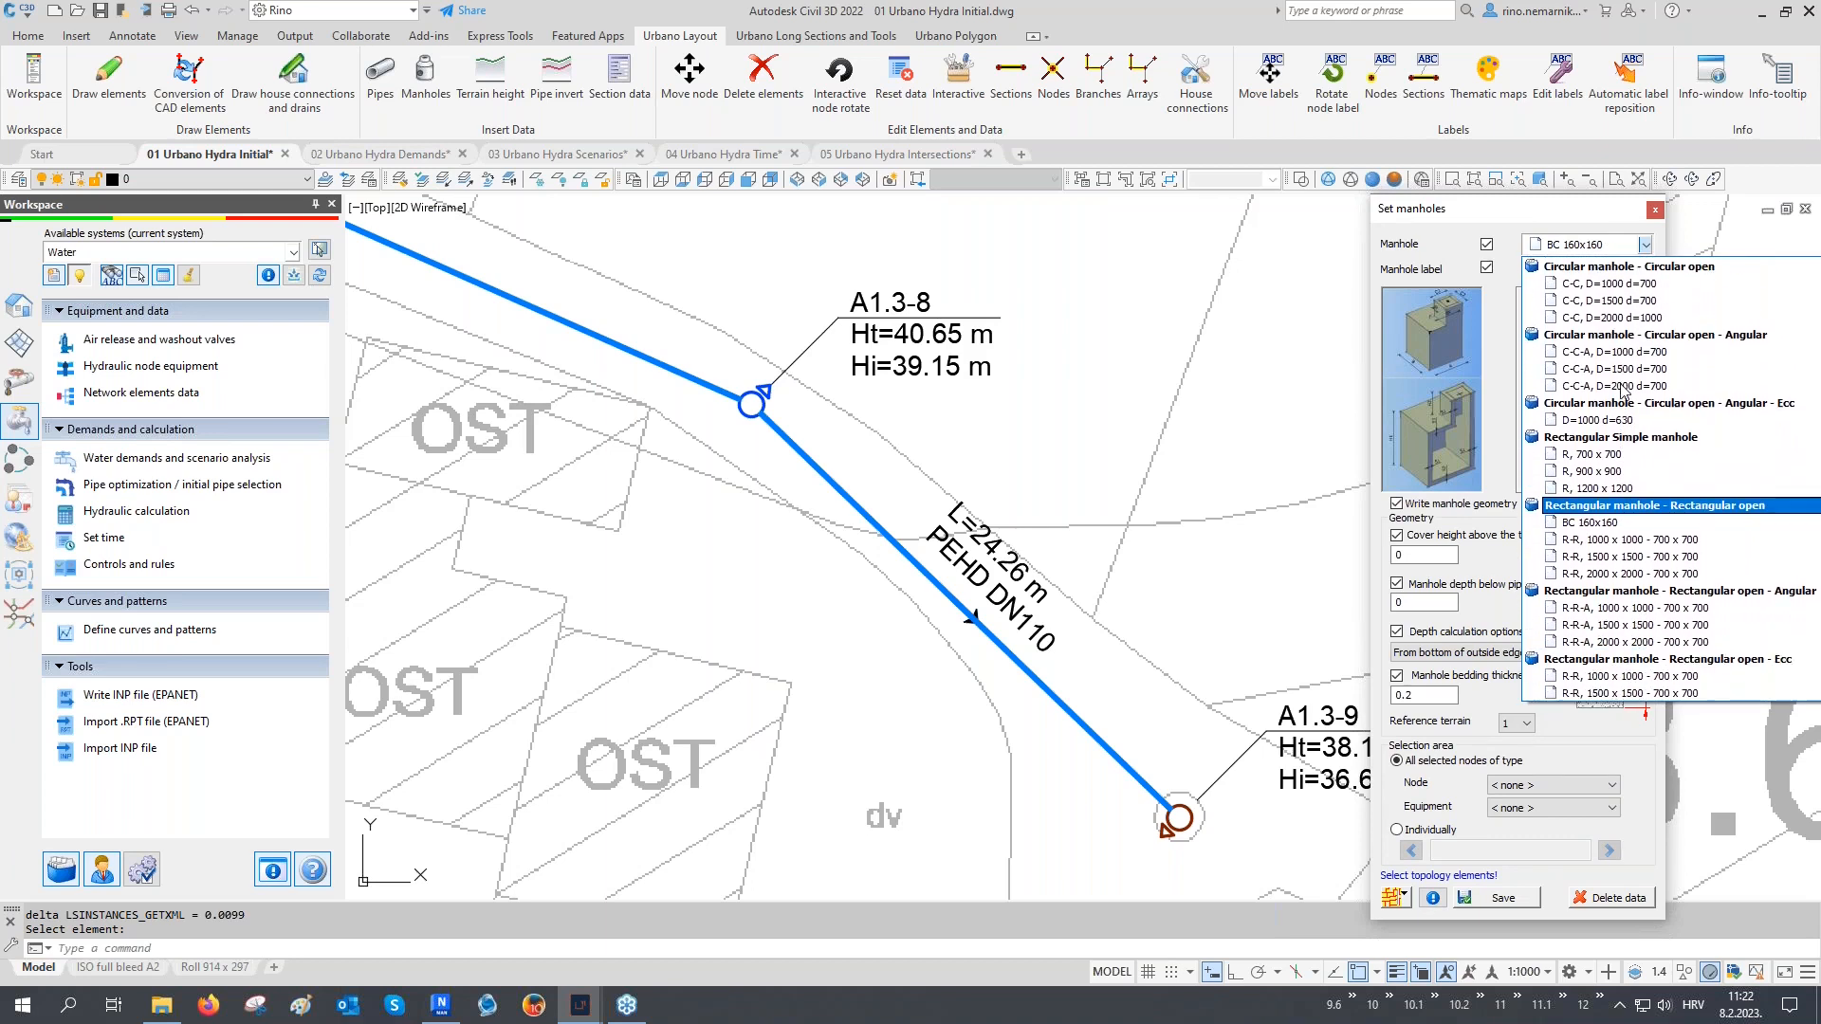
scroll(1623, 391, down, 1)
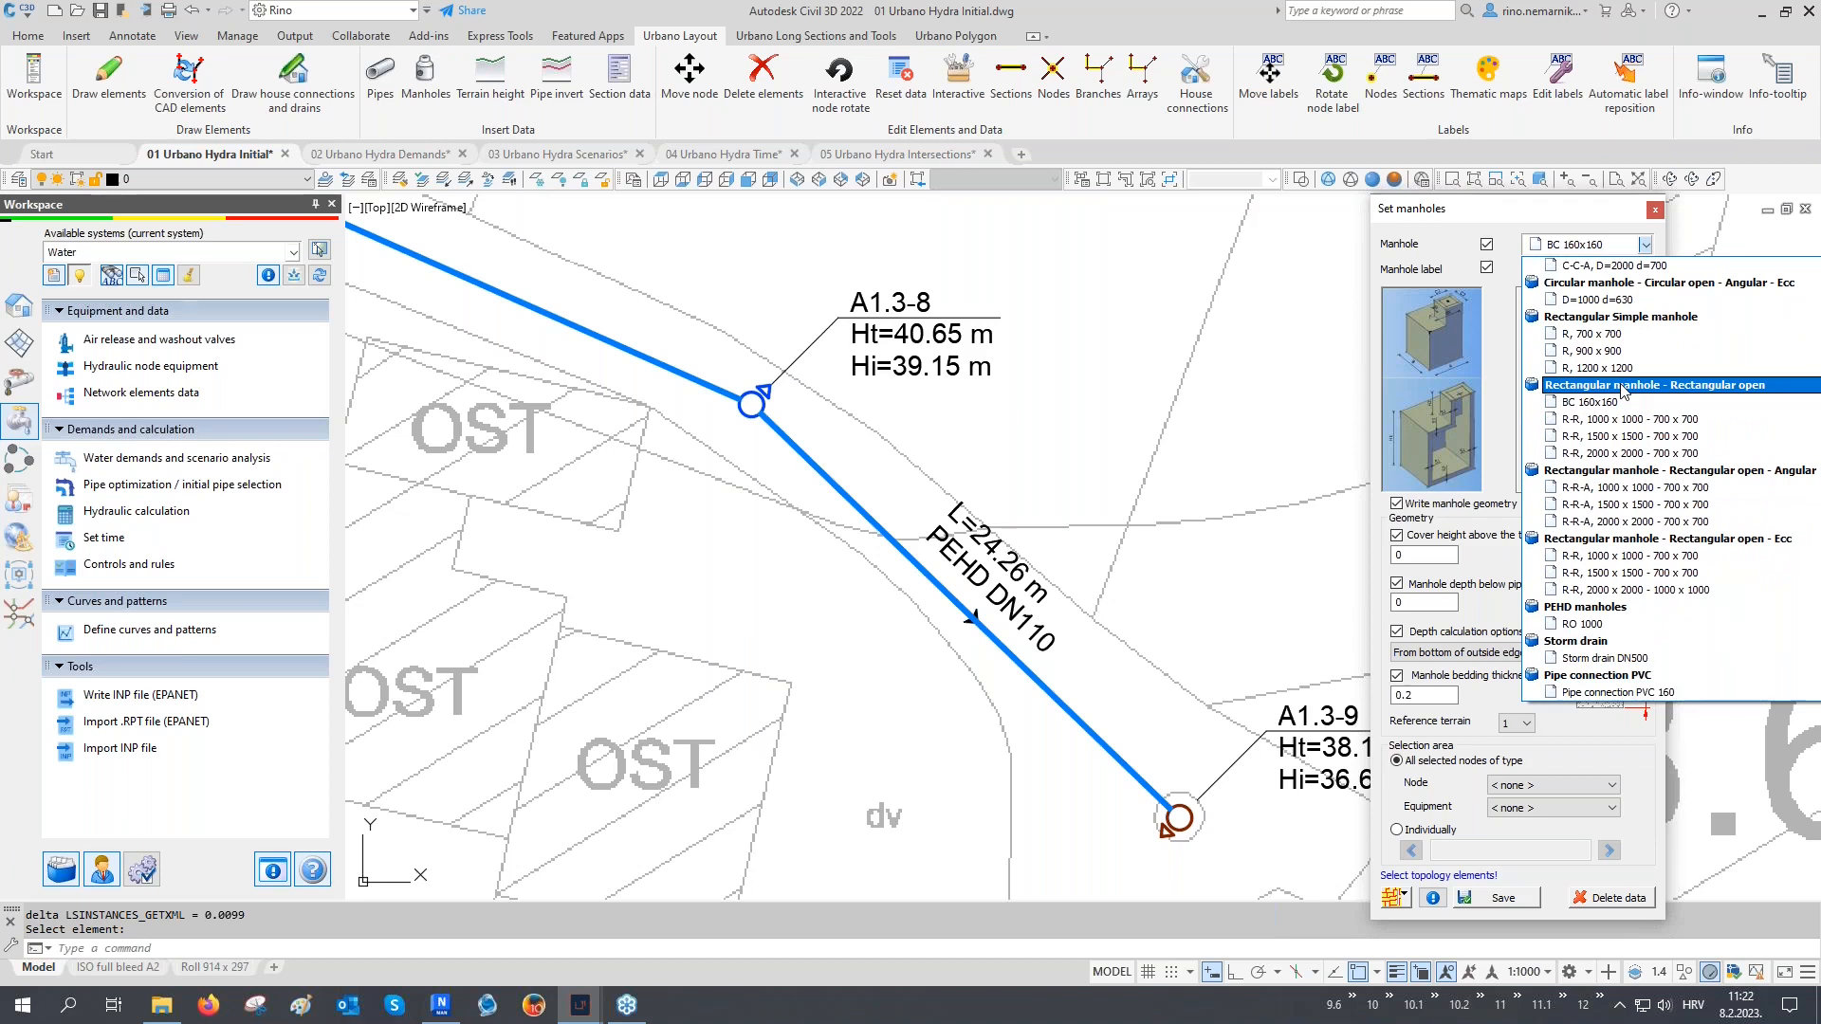
click(1584, 220)
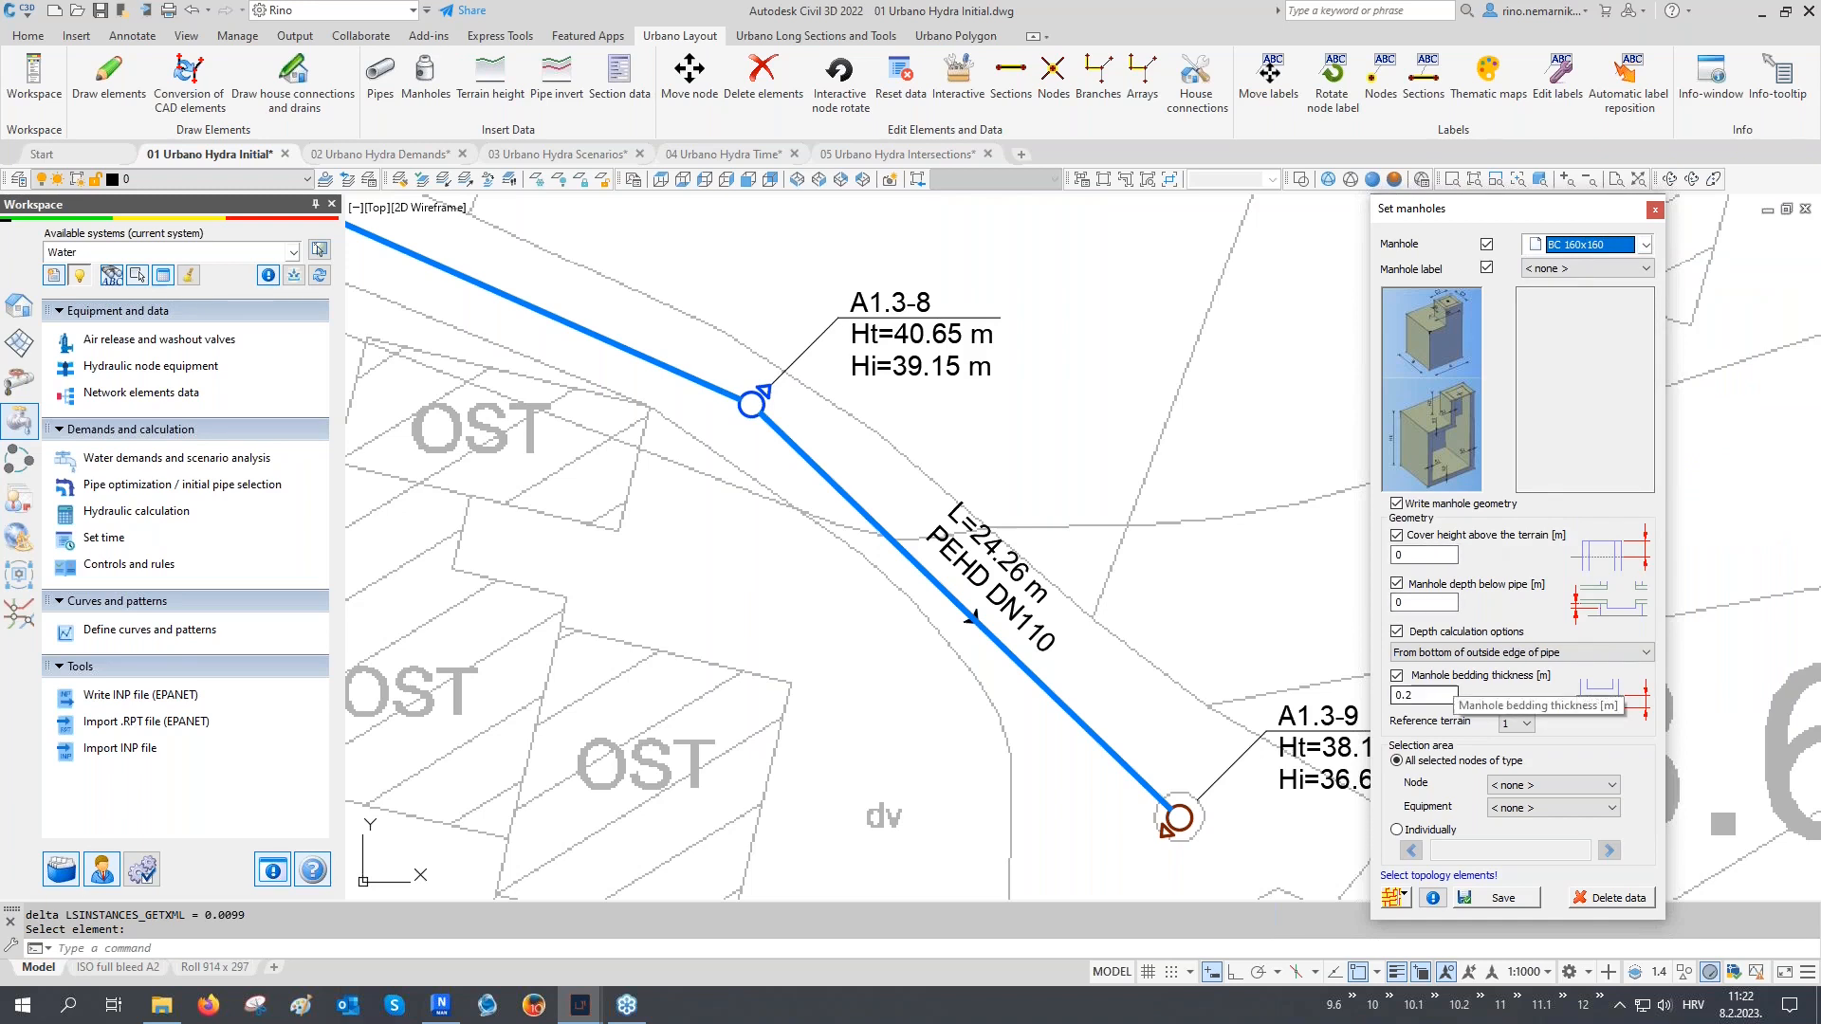
Assign the BC 160x160 manhole to all air release valve nodes of the active system
click(1391, 899)
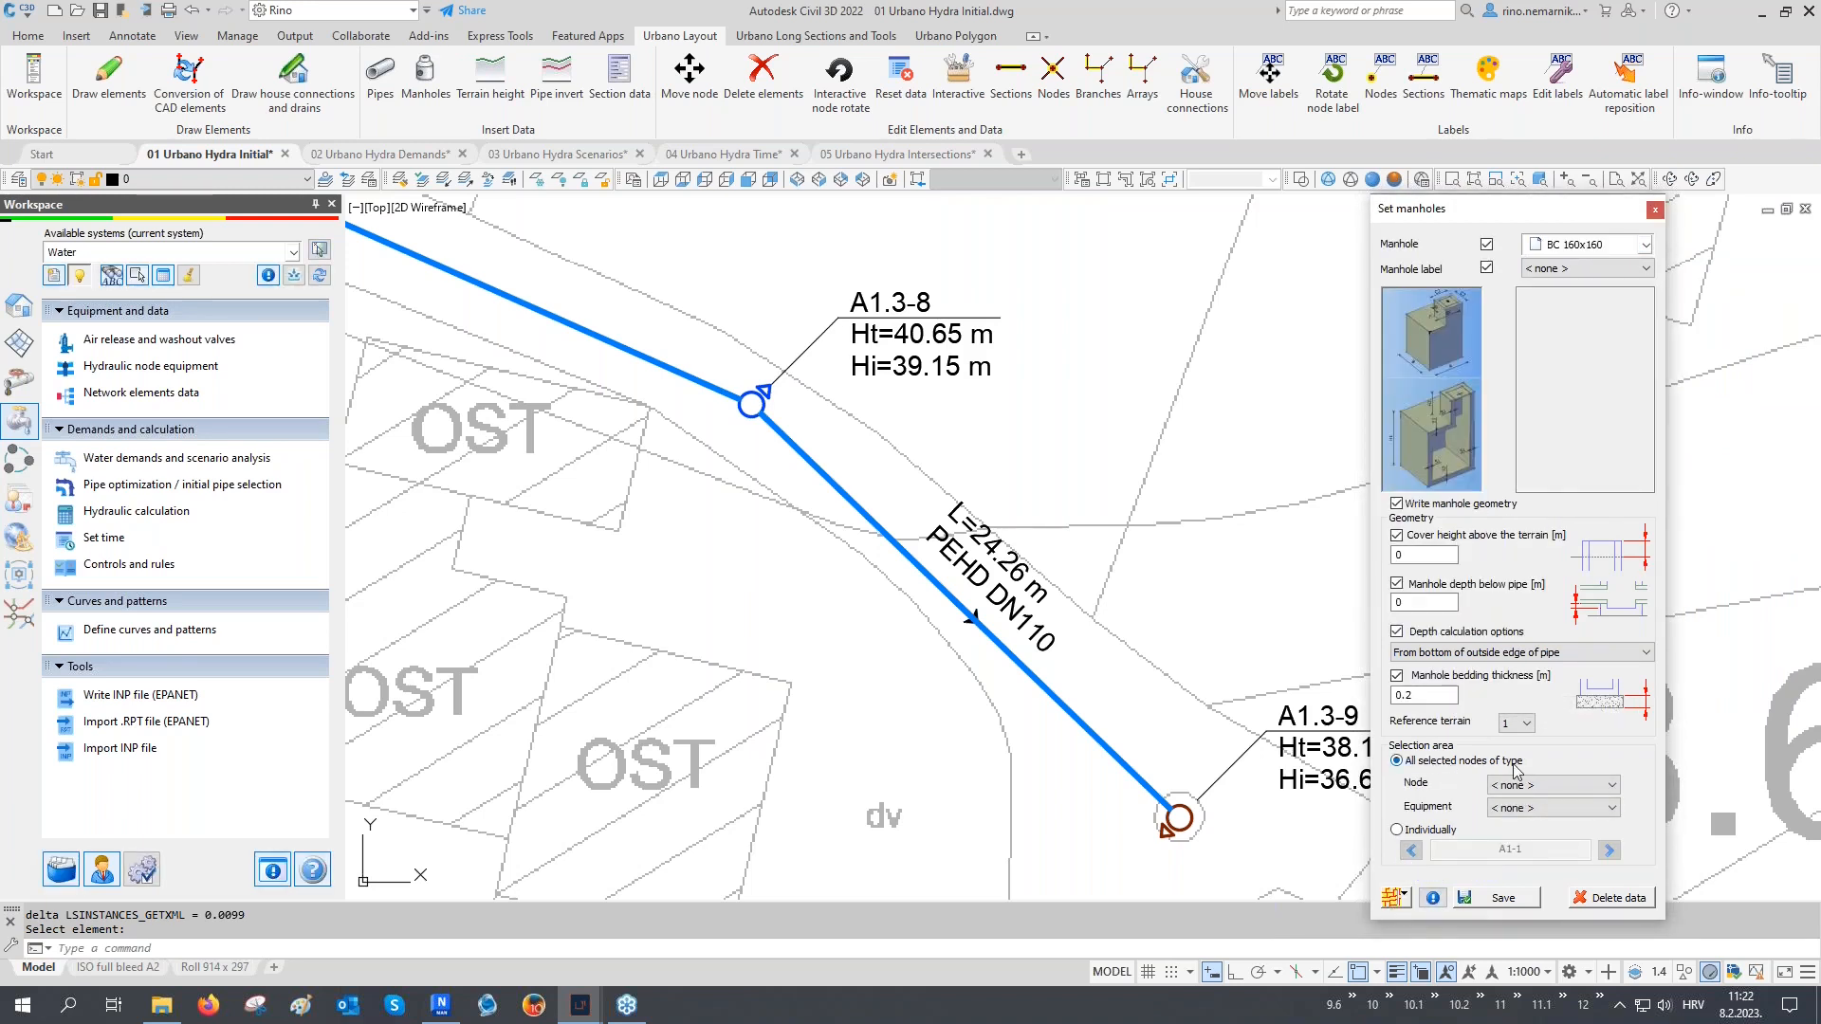
click(1517, 782)
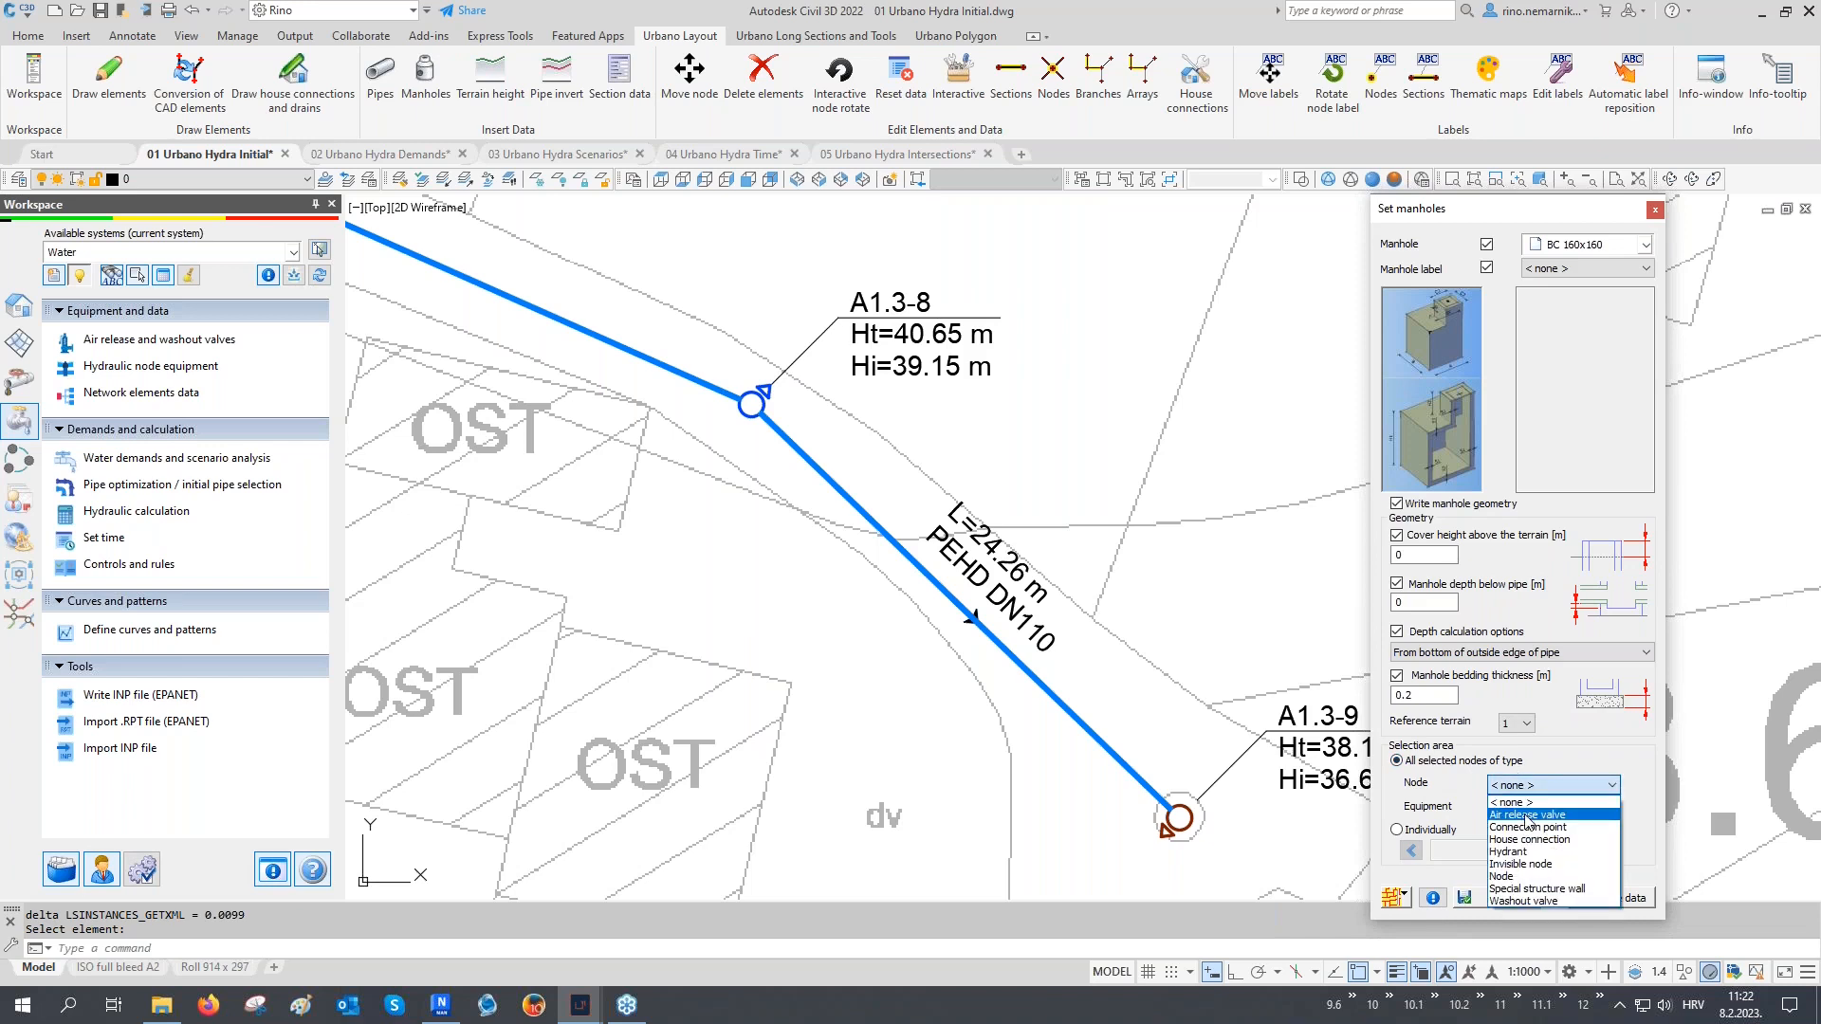
click(1524, 814)
click(1504, 898)
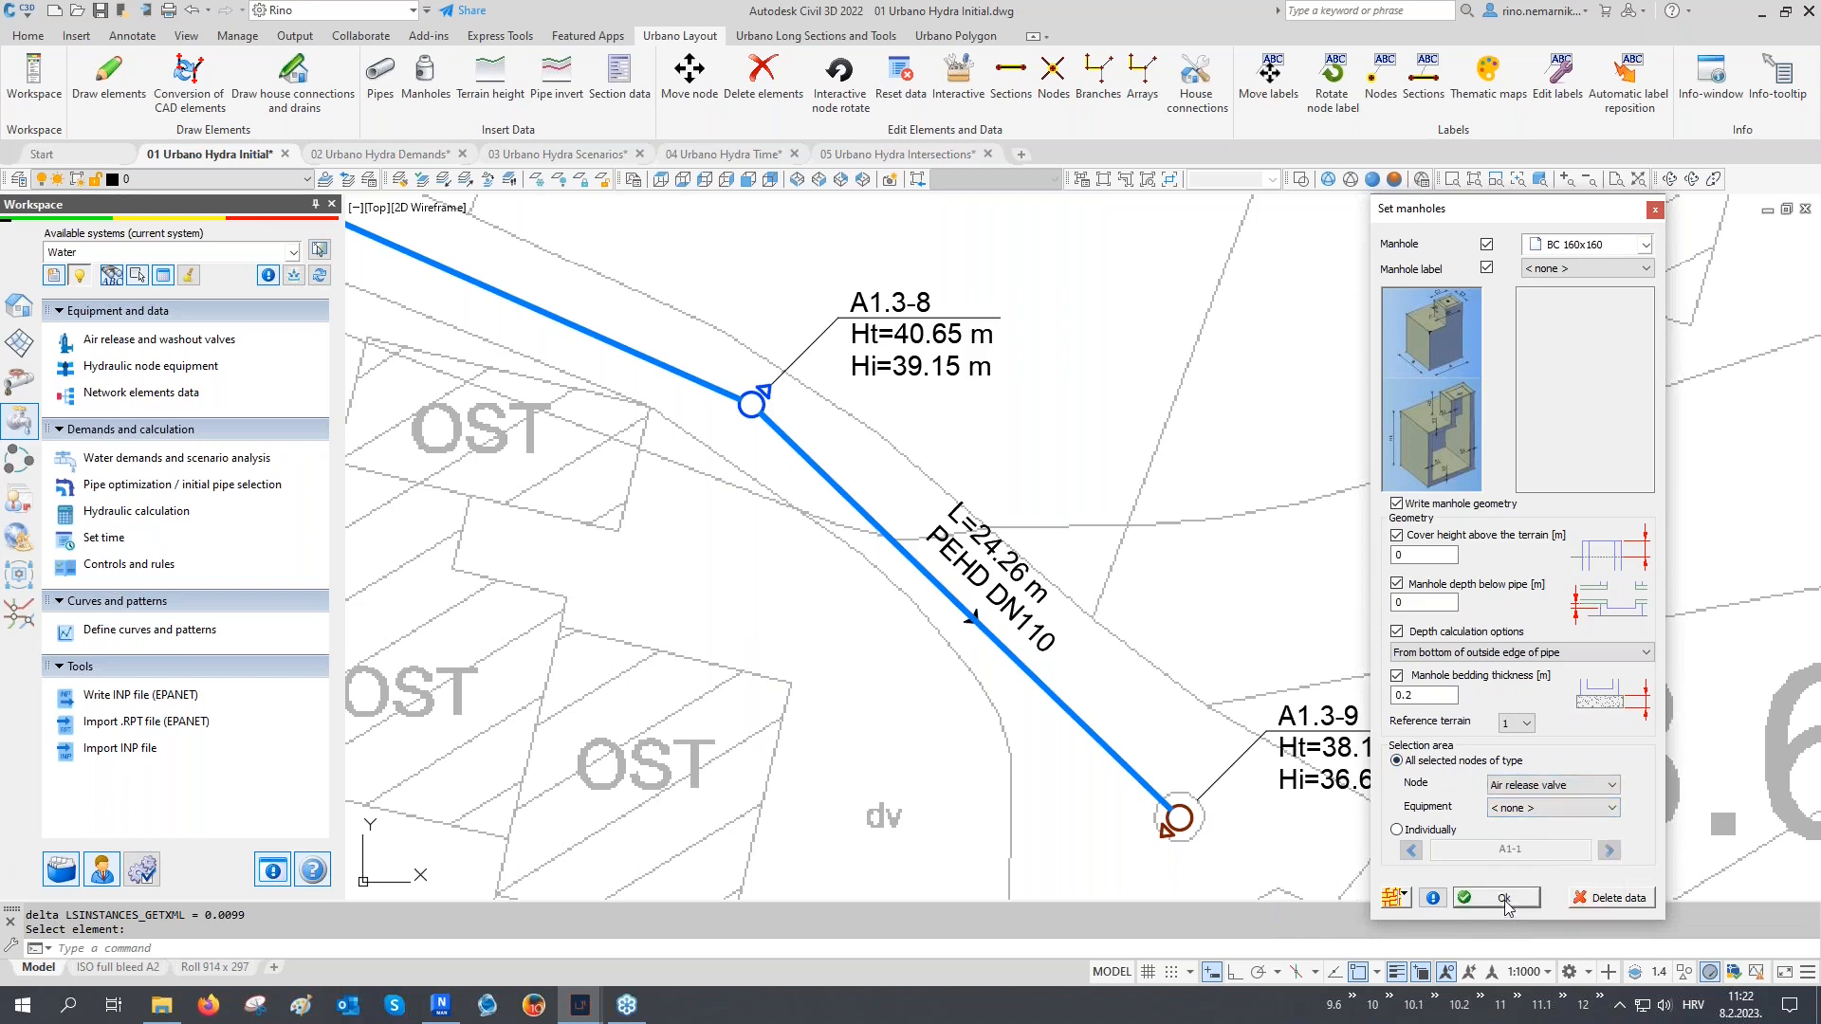
Assign the BC 160x160 manhole to all washout valve nodes of the active system
click(1523, 787)
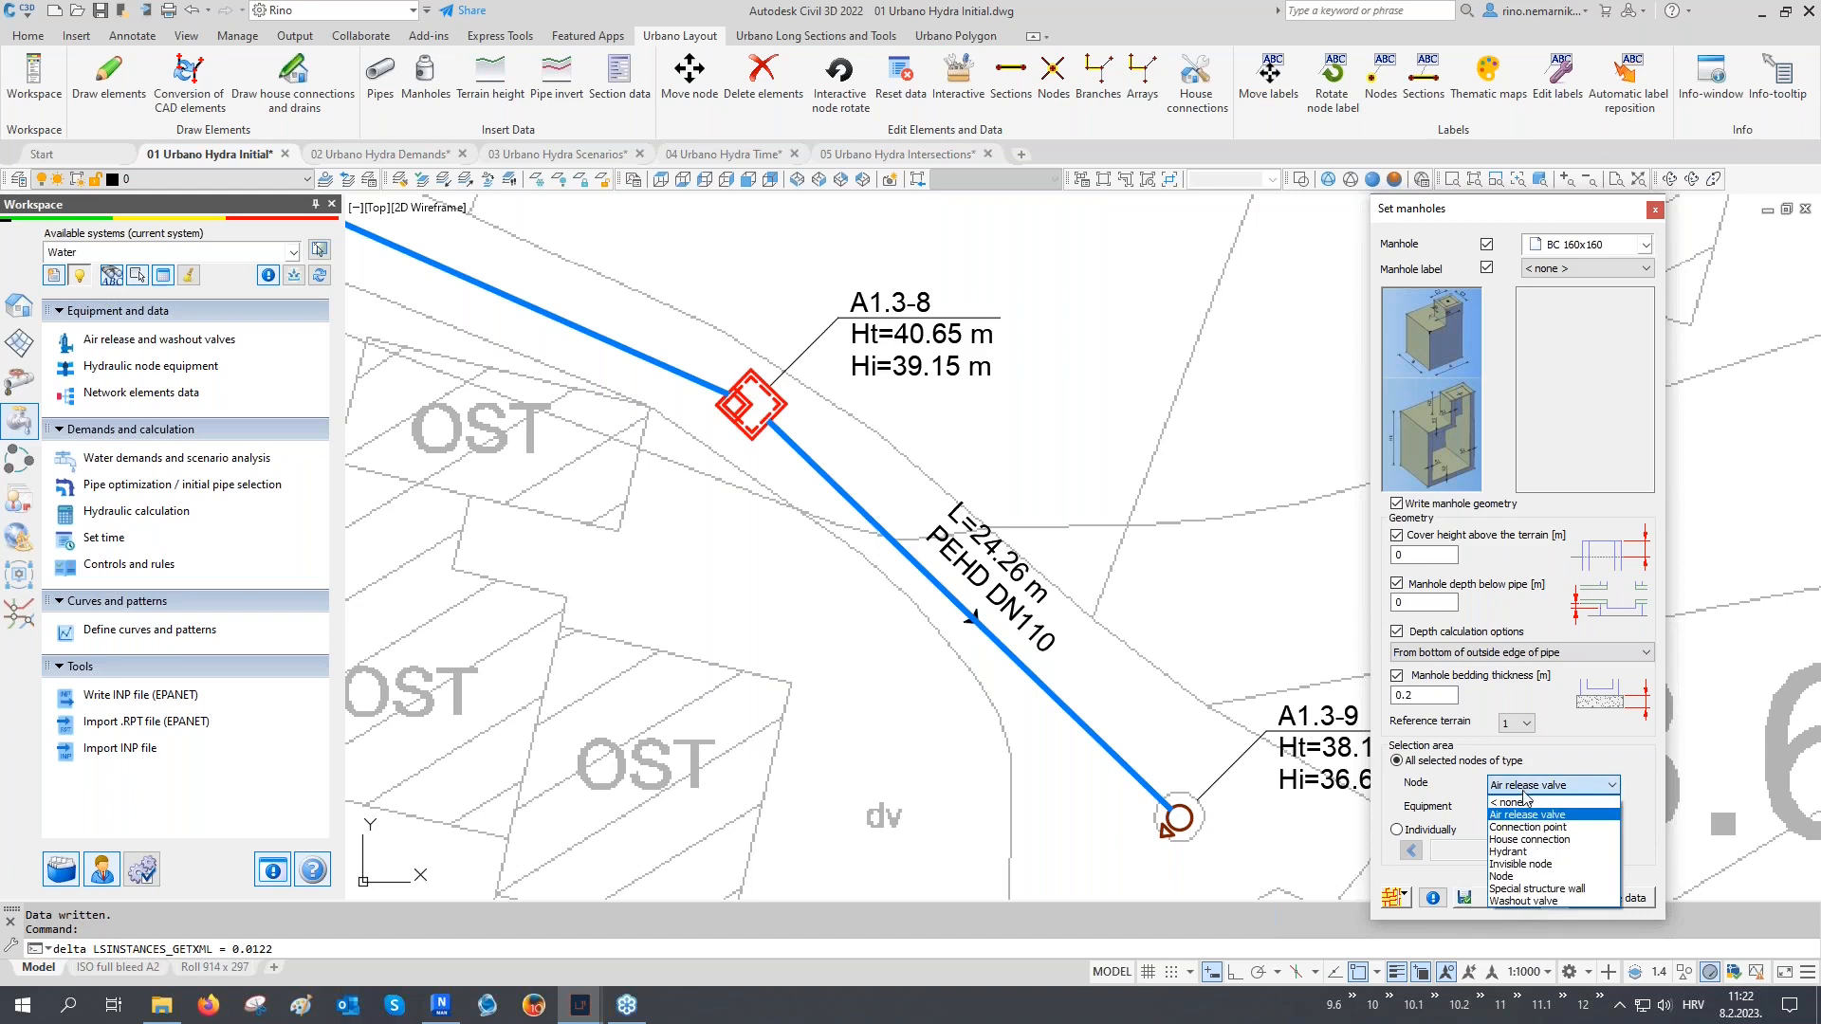
click(1518, 901)
click(1514, 894)
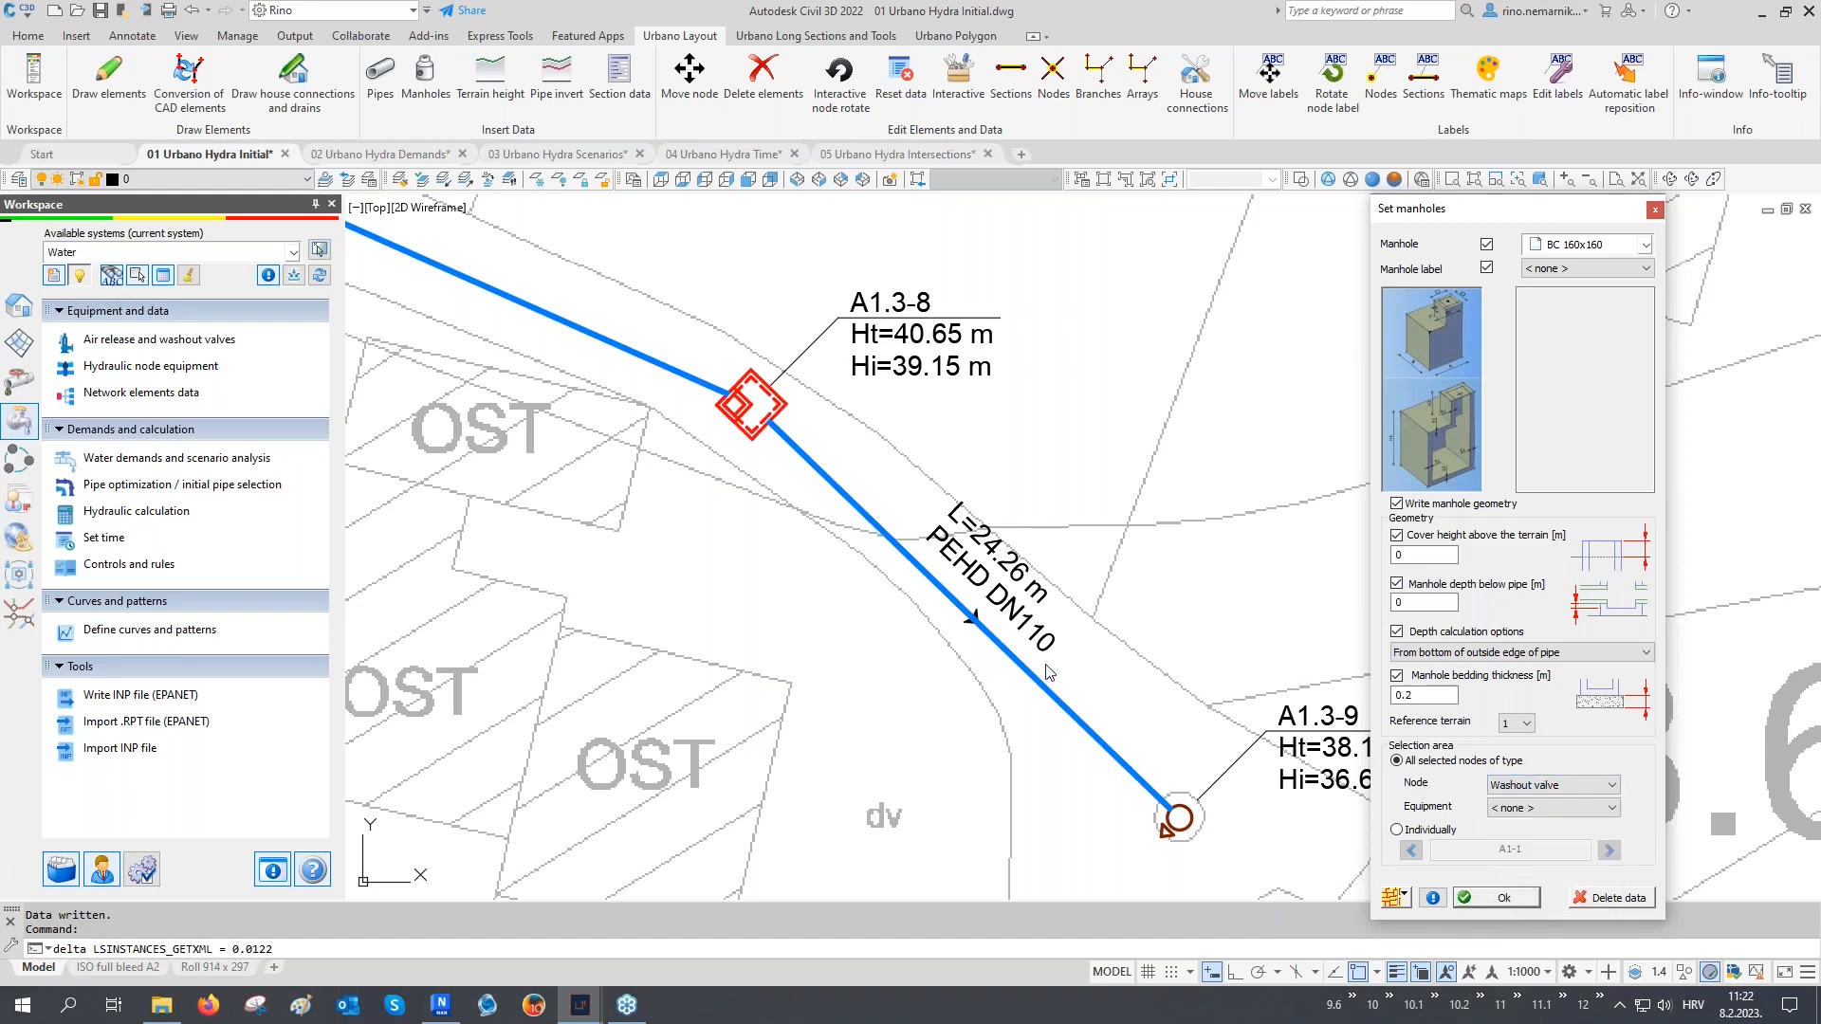
click(1044, 536)
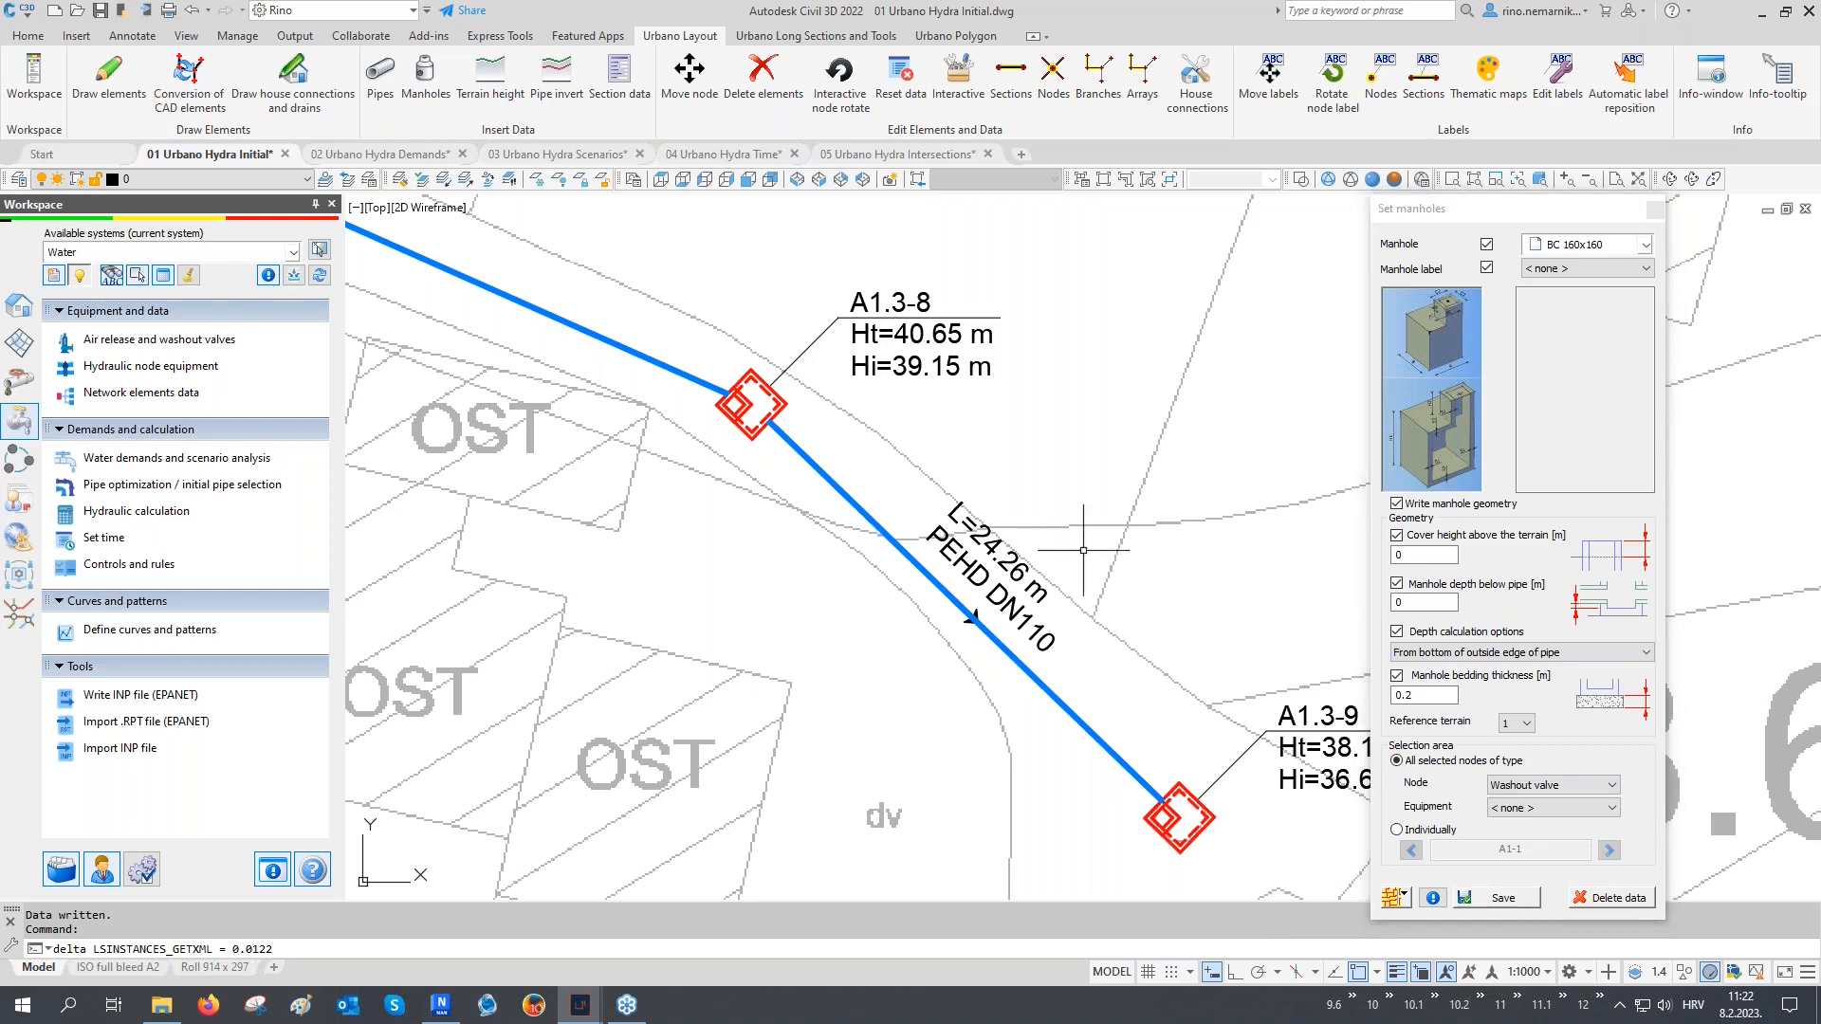
Examine the manhole symbols at nodes A1.3-9 and A1.3-8 in plan, and return to the overall network
middle_drag(1129, 583, 1014, 491)
scroll(1073, 695, up, 2)
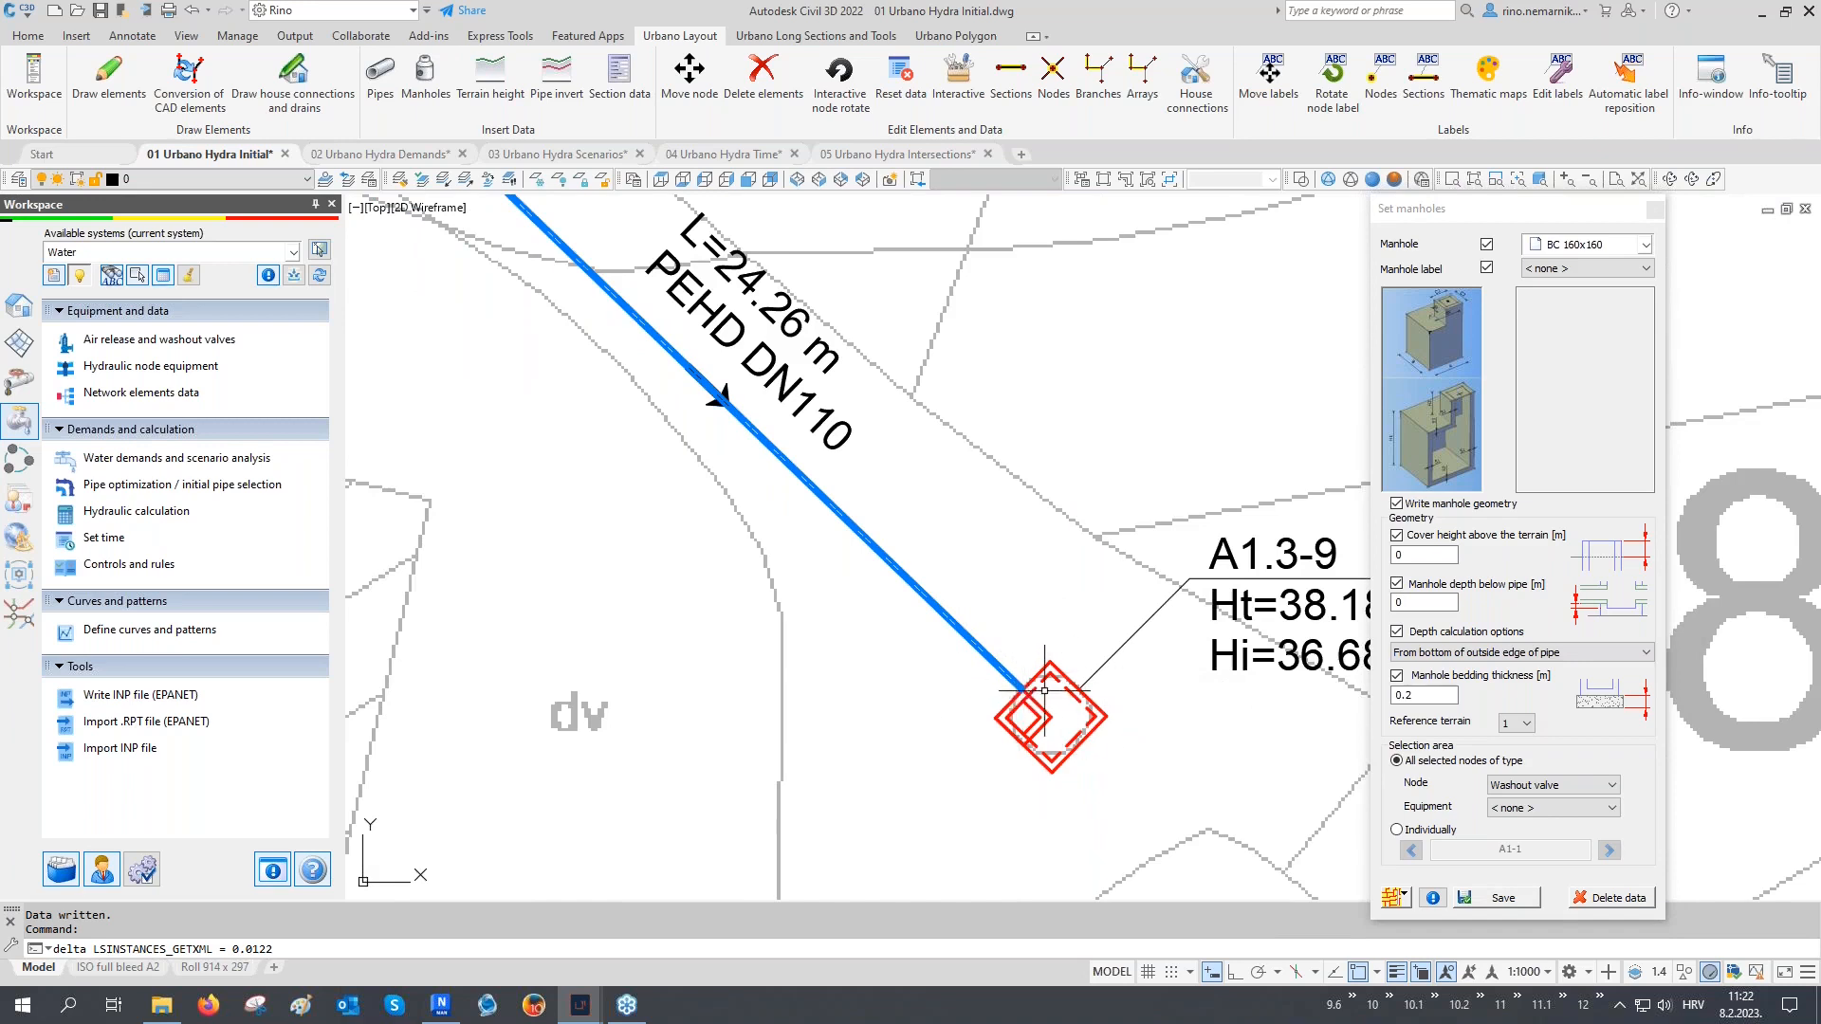
middle_drag(988, 664, 1087, 734)
scroll(1035, 649, down, 2)
middle_drag(743, 411, 918, 549)
scroll(836, 450, up, 4)
scroll(836, 450, up, 2)
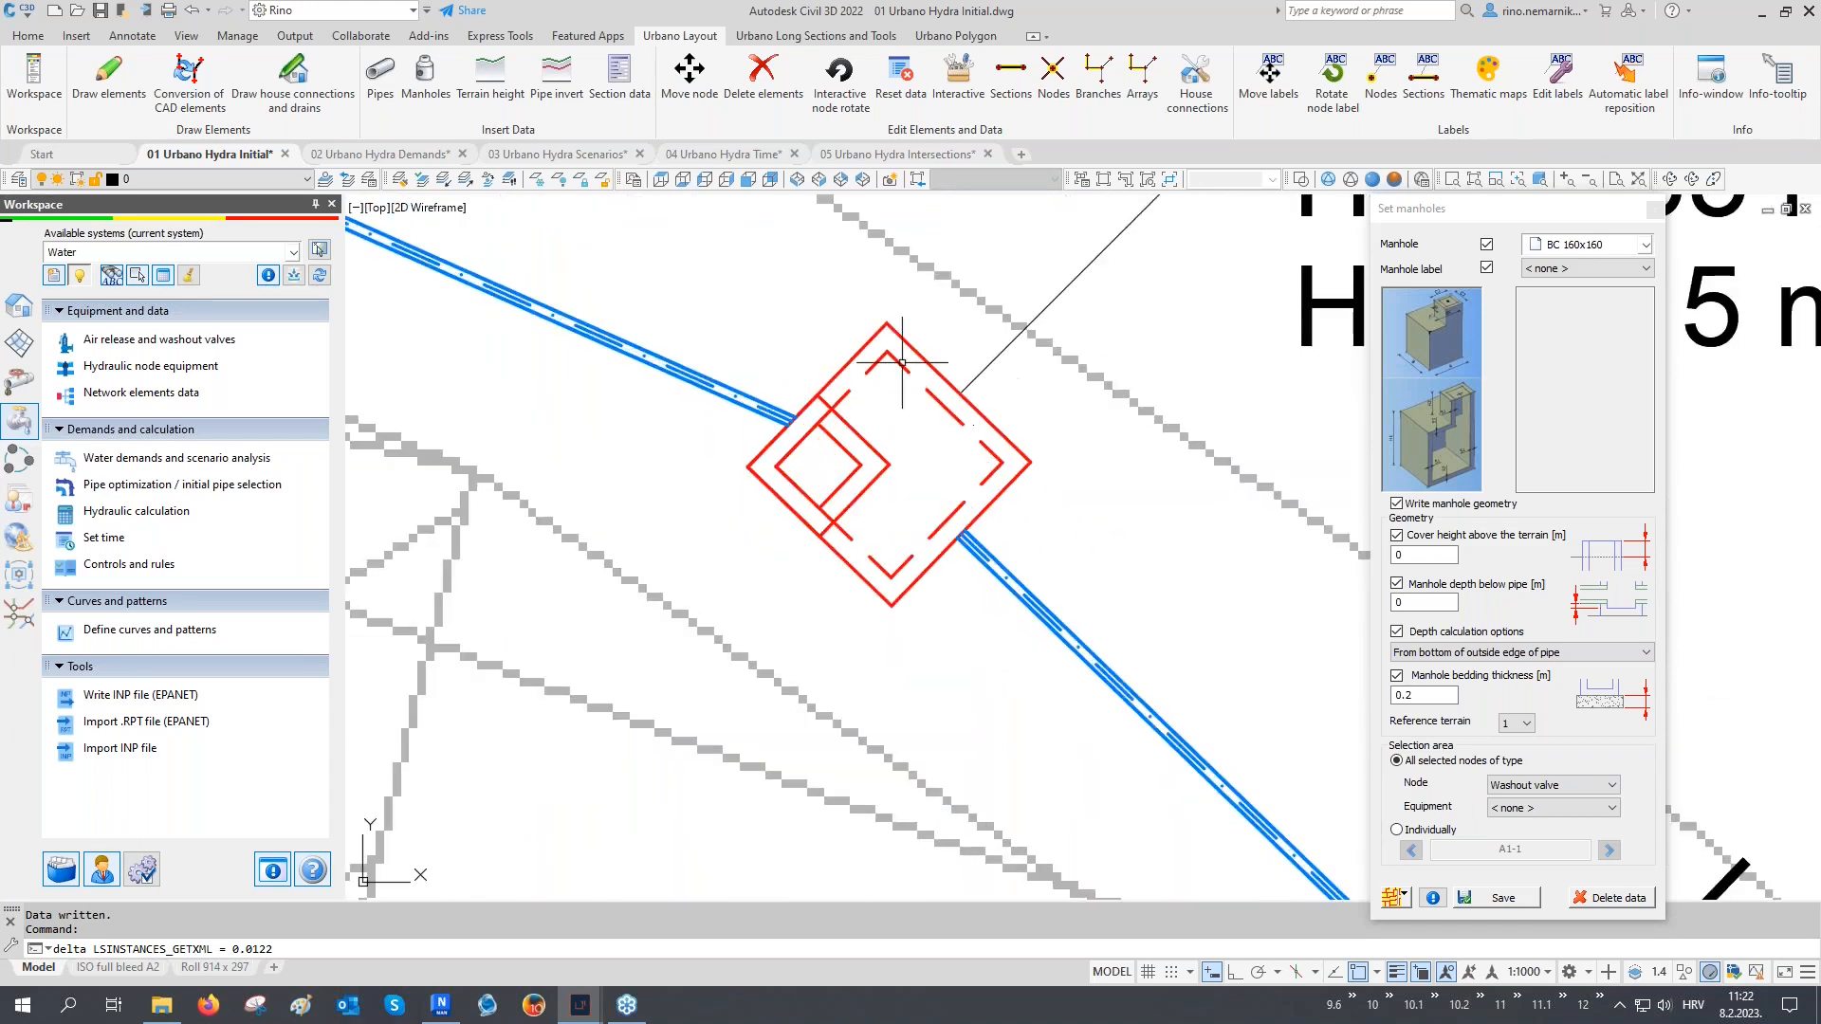
scroll(789, 440, down, 5)
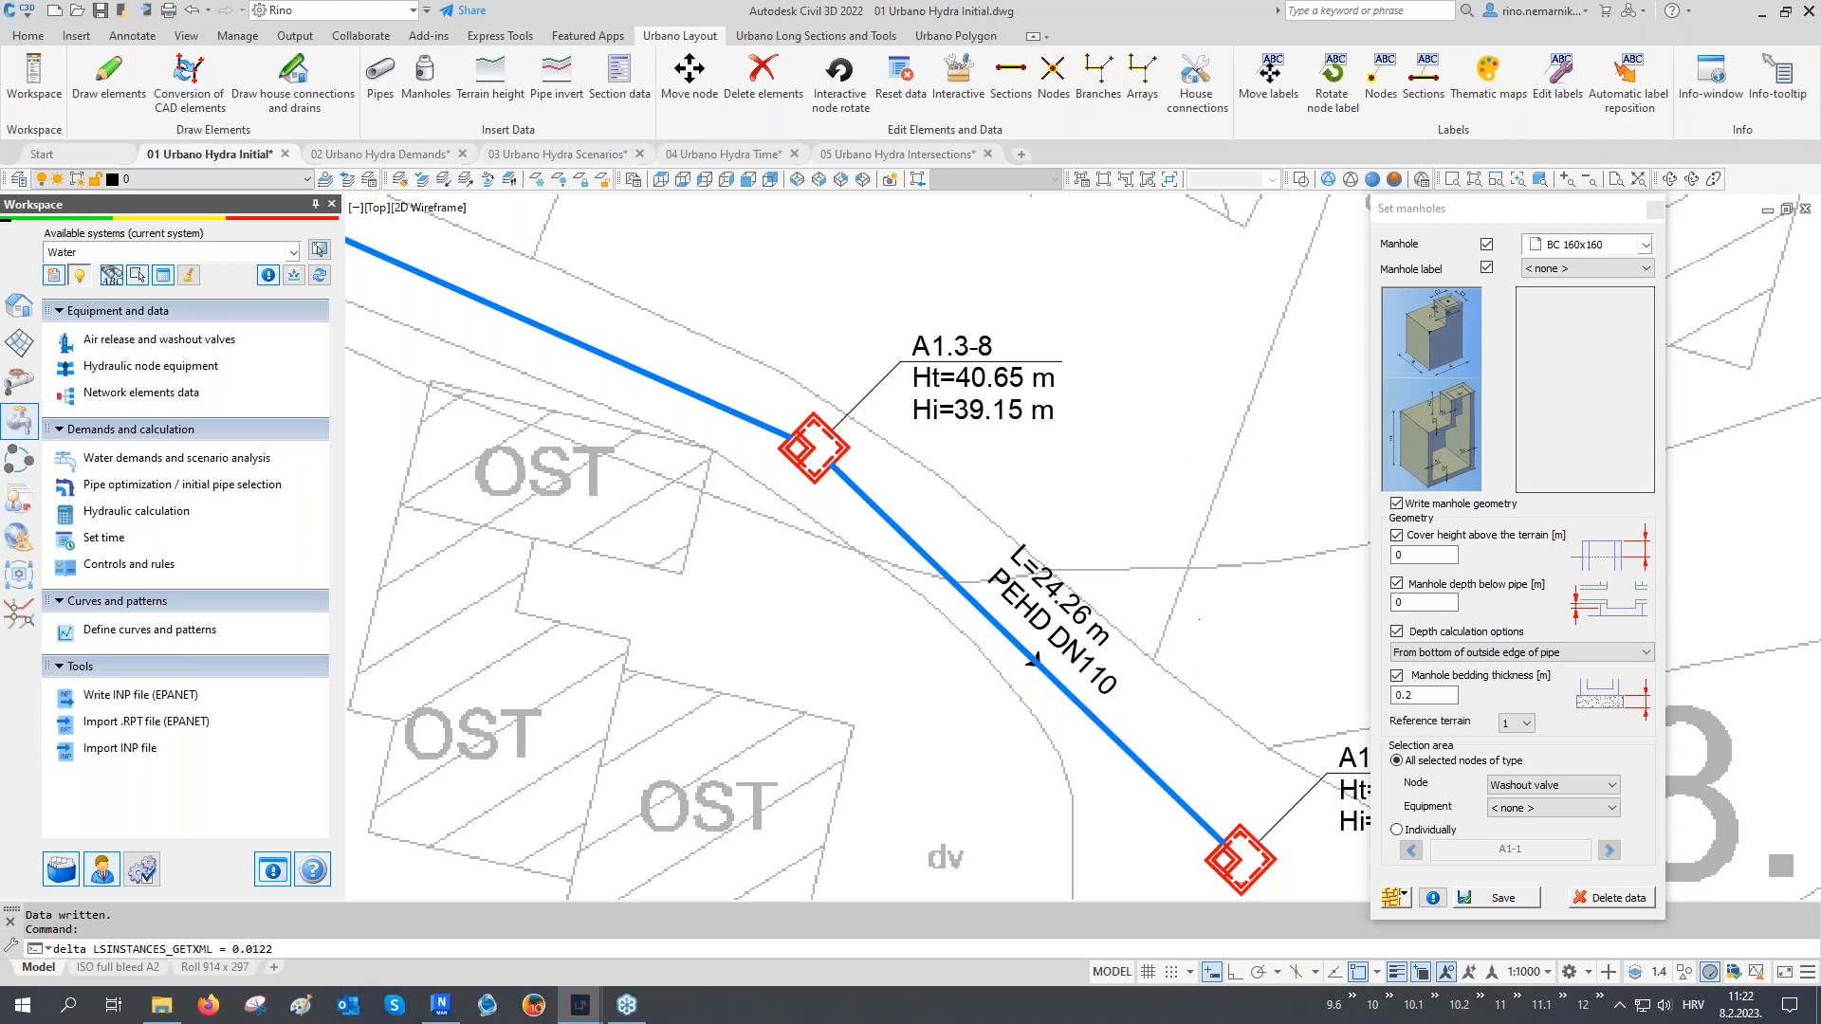
scroll(1144, 636, down, 6)
middle_drag(725, 389, 792, 518)
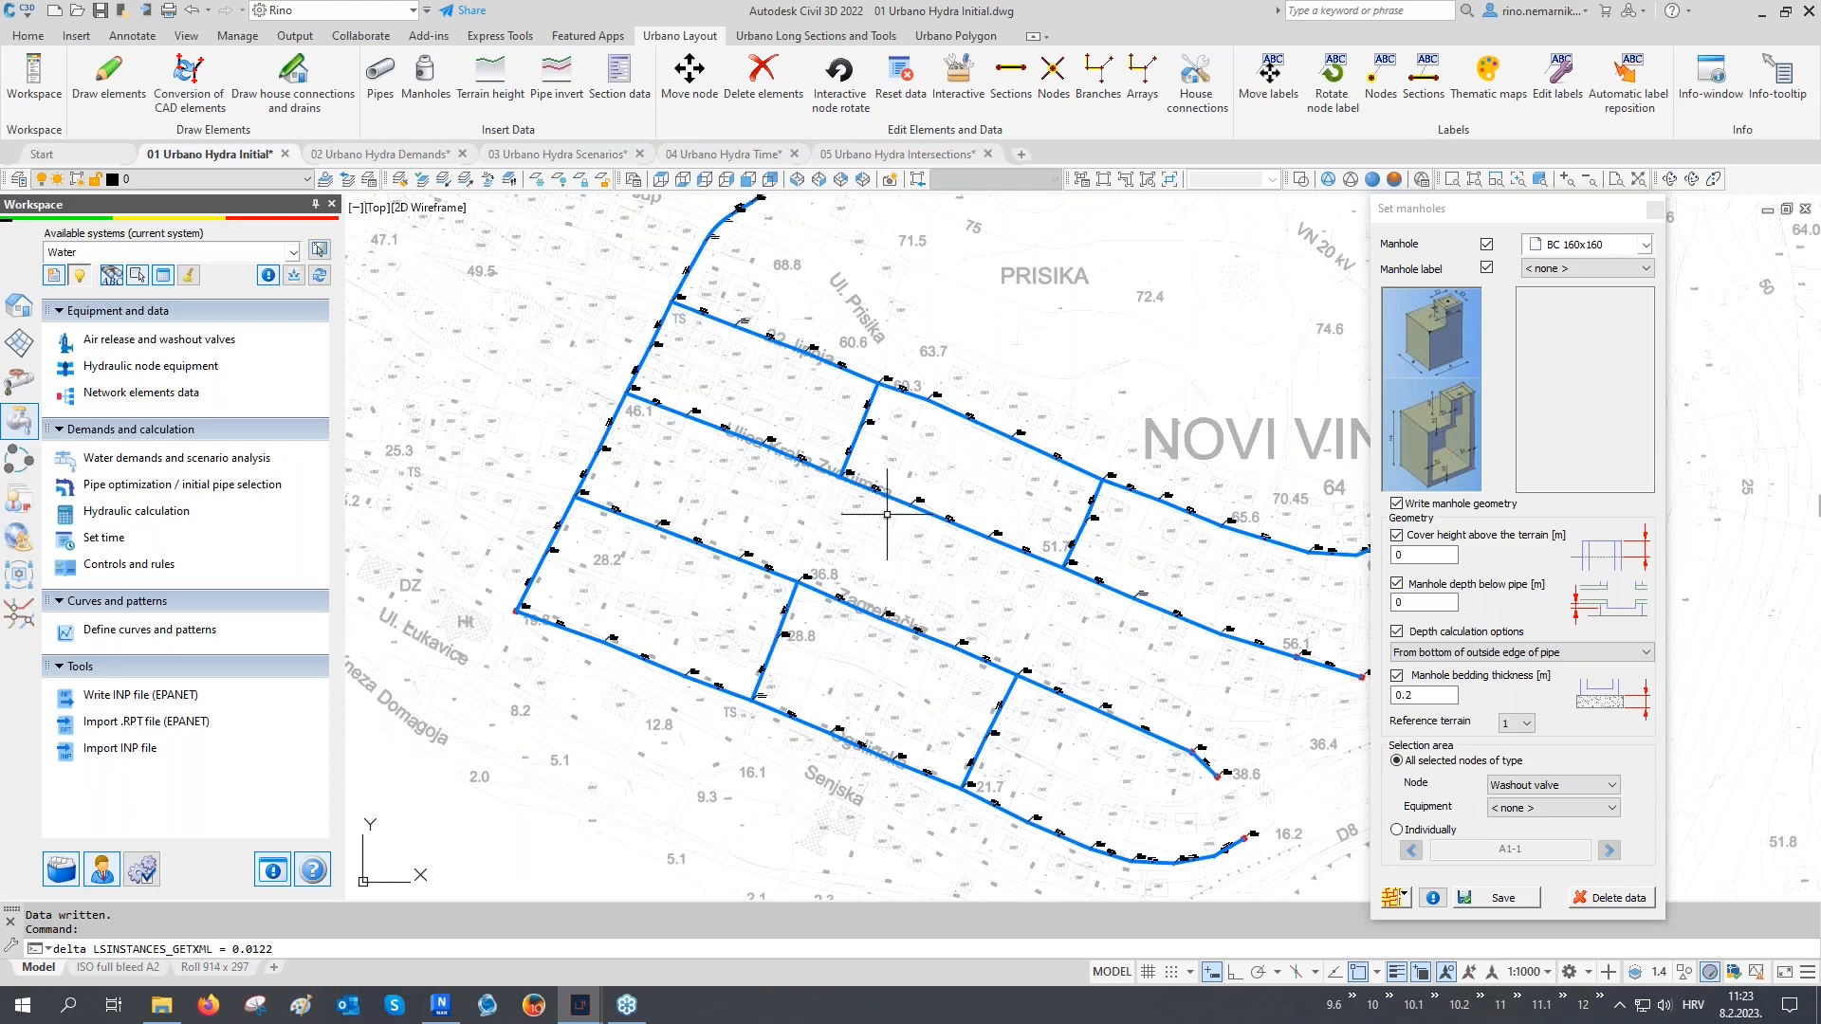
With the node type filter set to none and object snap off, assign BC 160x160 manholes to the individually picked pipe junction nodes
click(1522, 785)
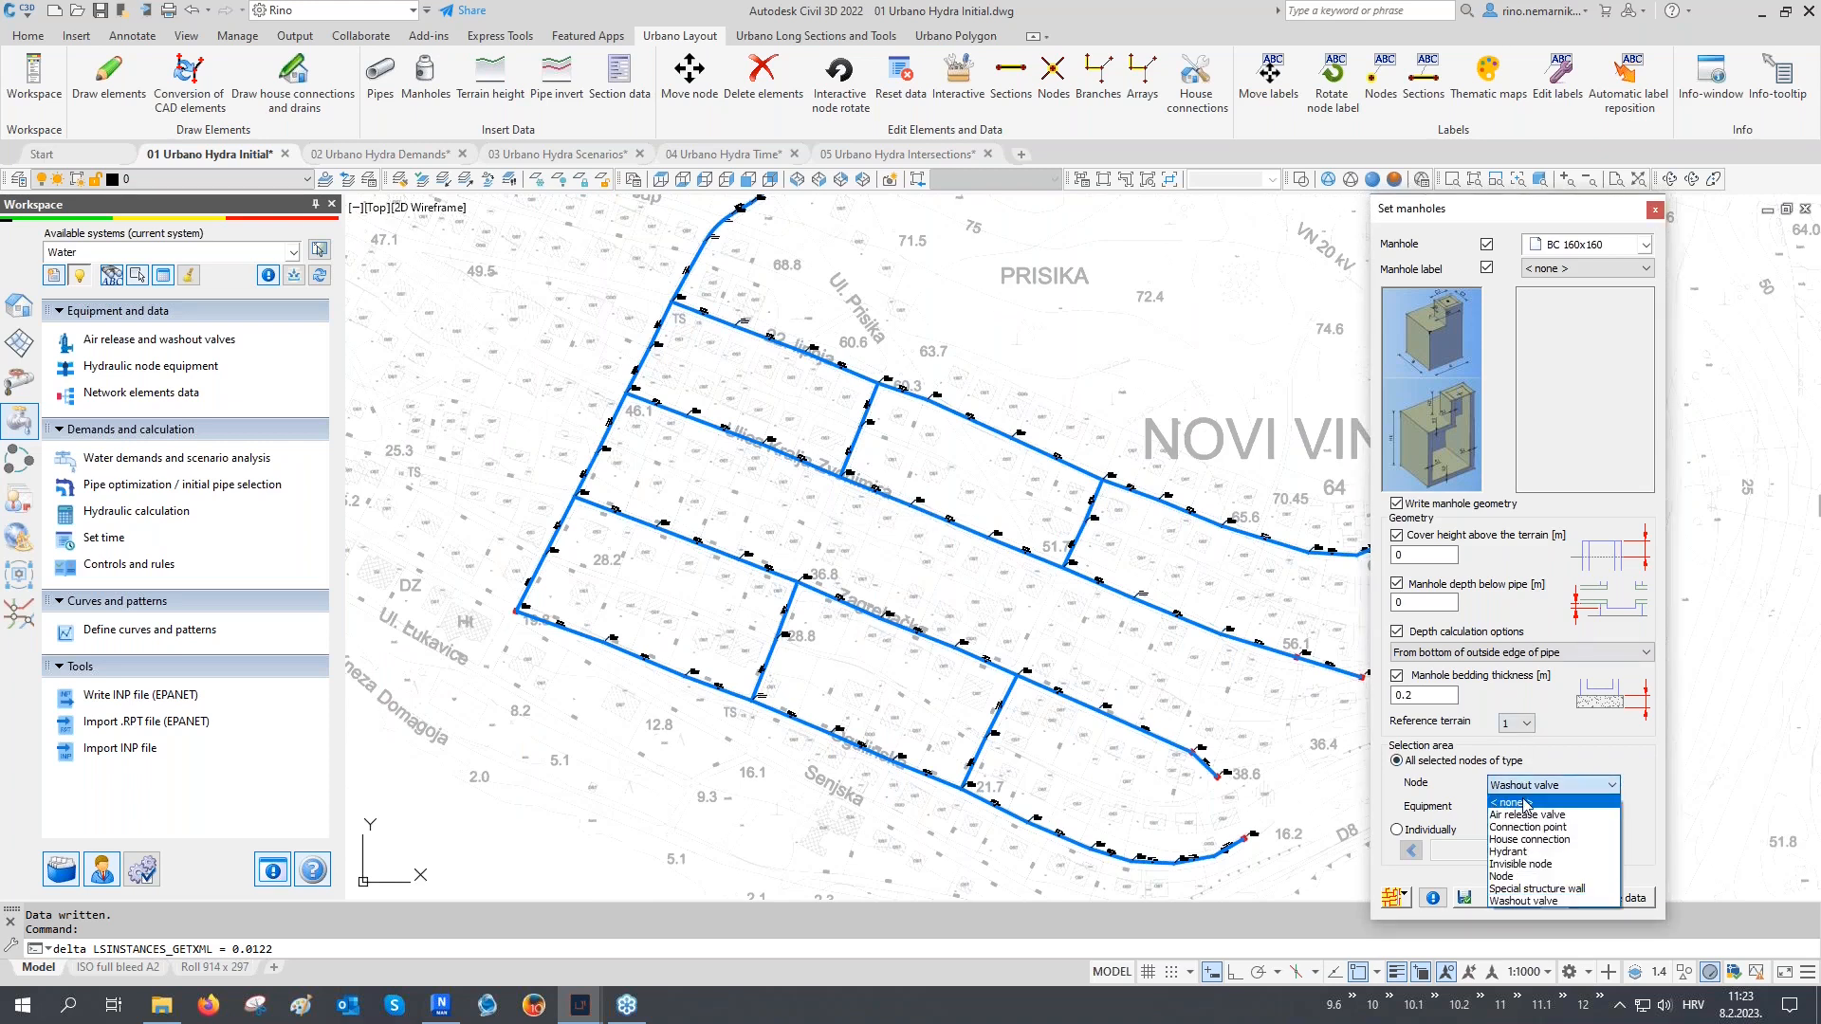
click(1517, 799)
click(1405, 898)
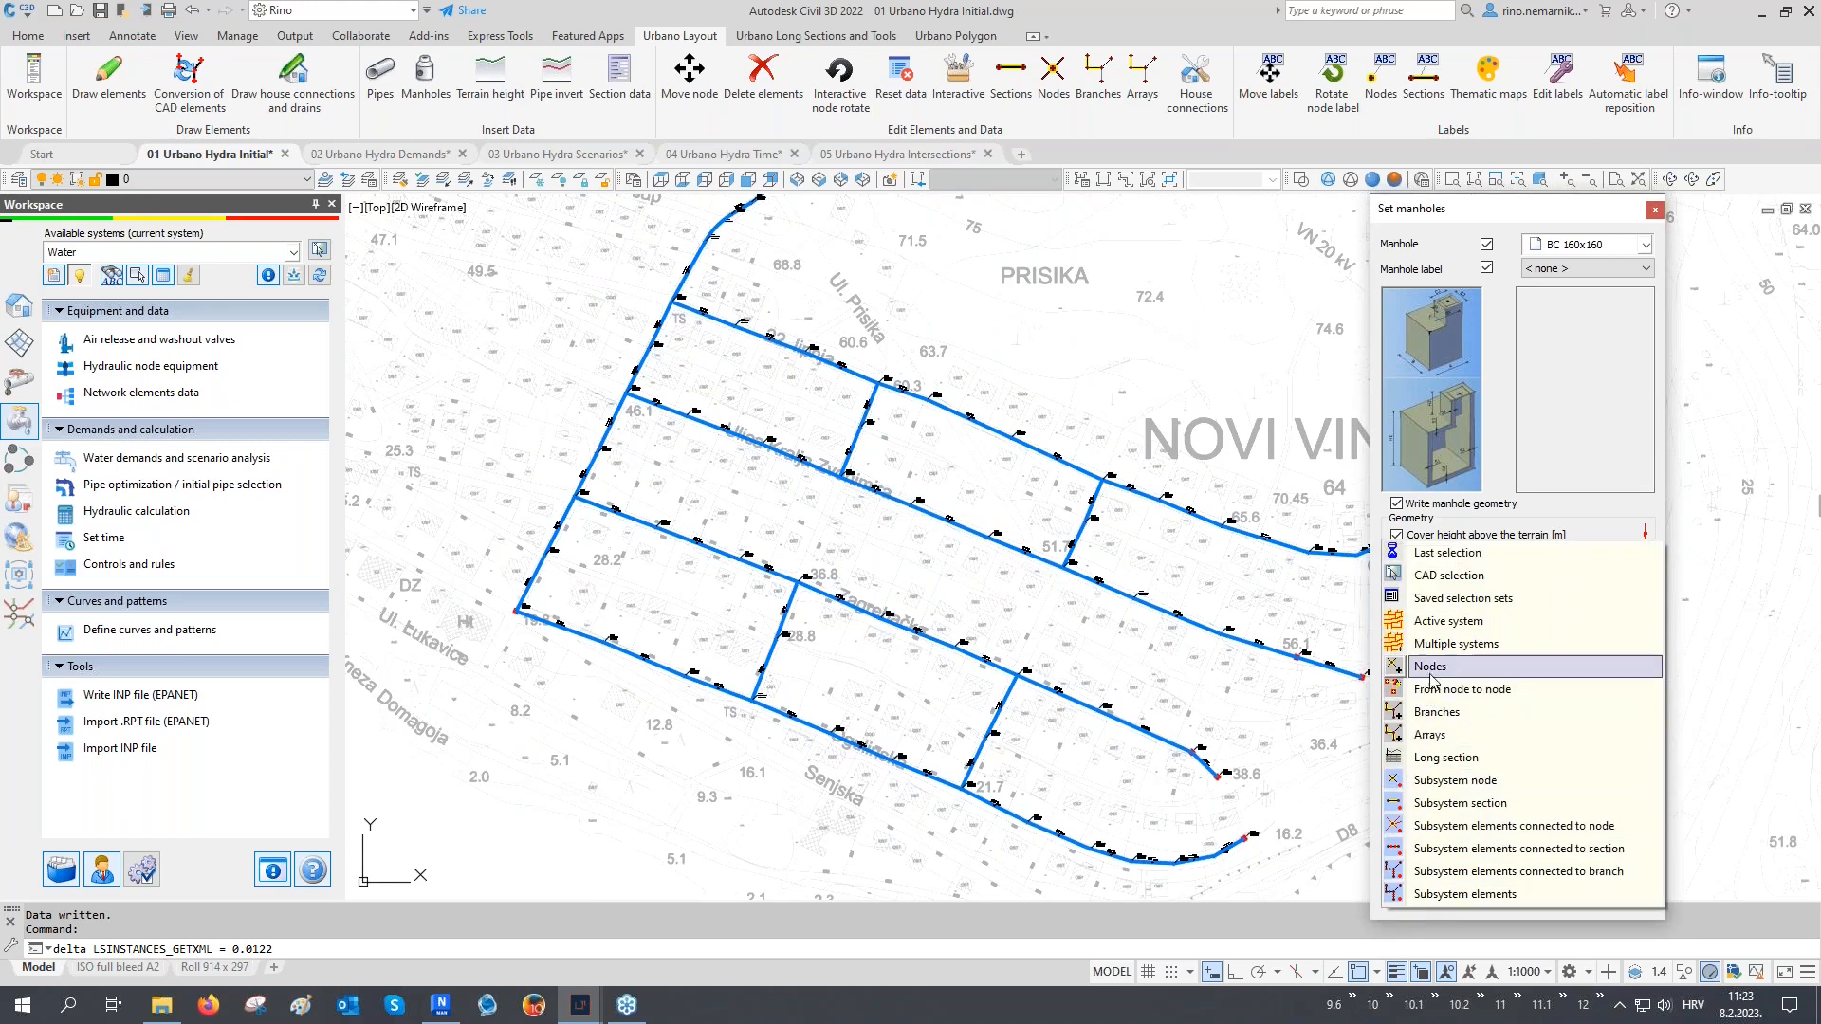
click(1430, 668)
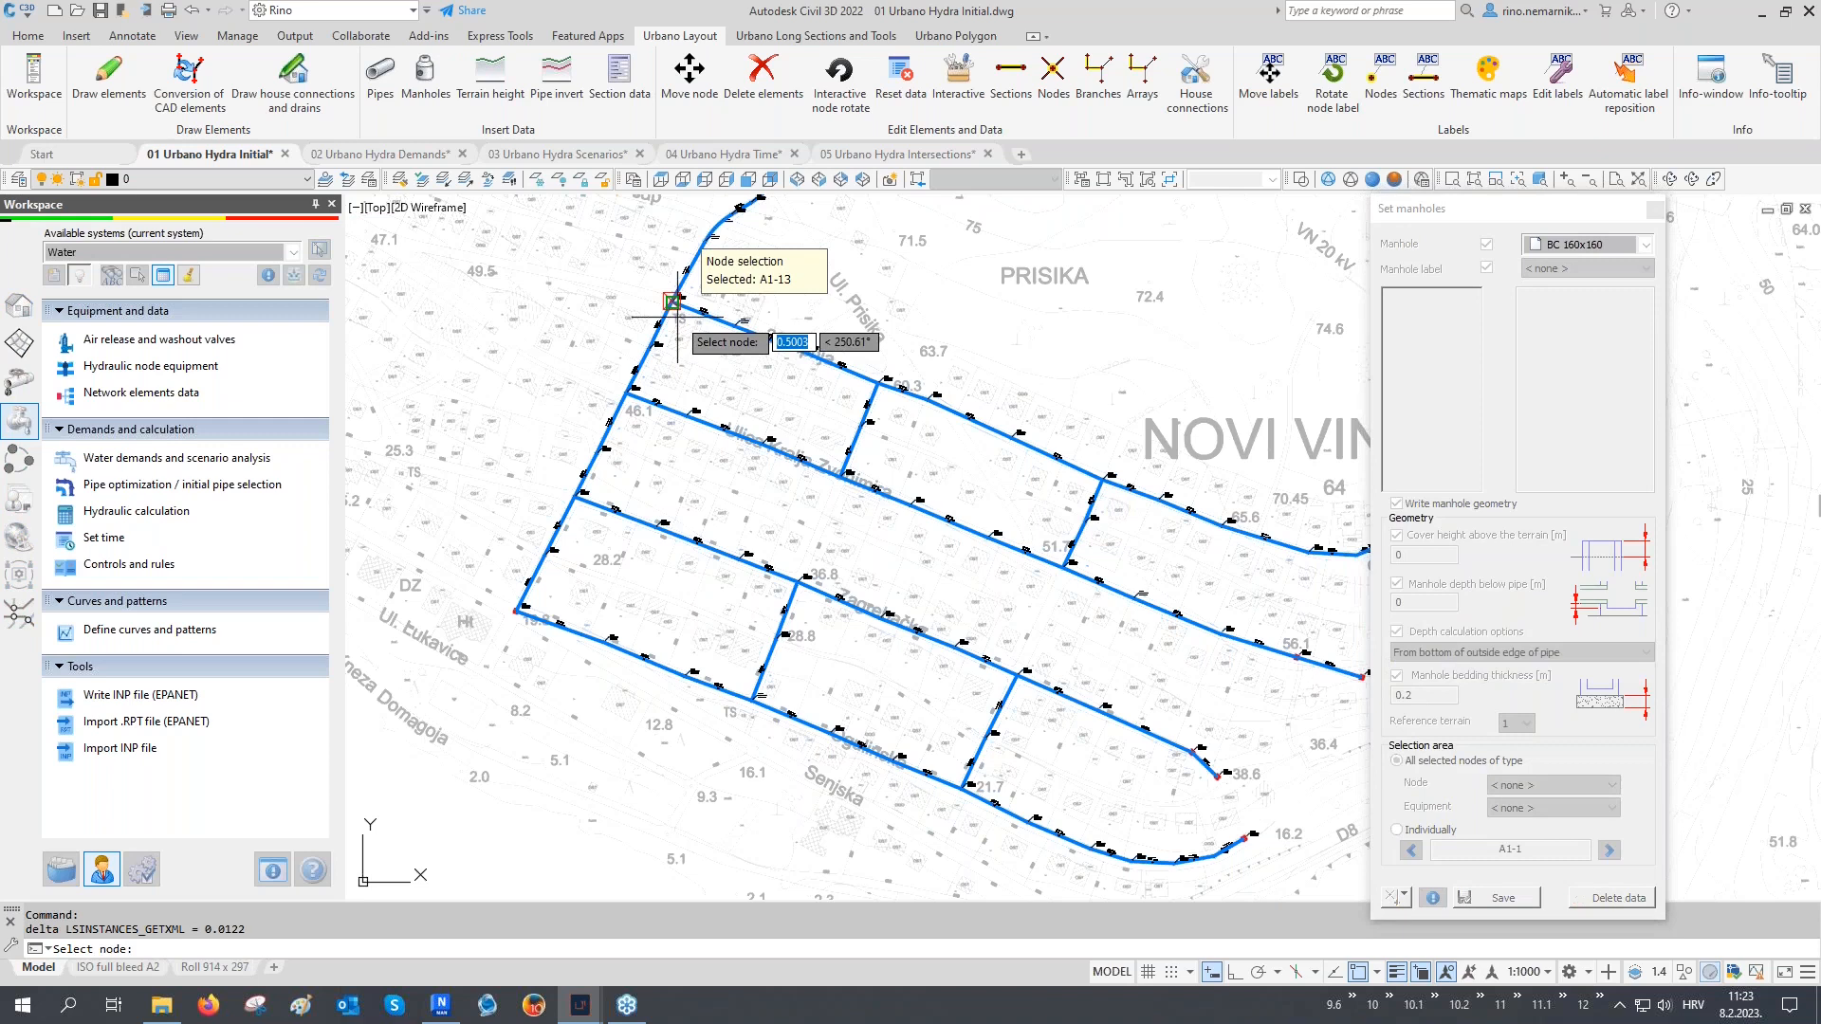
key(F3)
click(874, 381)
click(1102, 479)
click(1062, 566)
click(839, 476)
click(672, 425)
click(575, 494)
click(795, 579)
click(1018, 674)
click(958, 794)
click(731, 706)
right_click(731, 706)
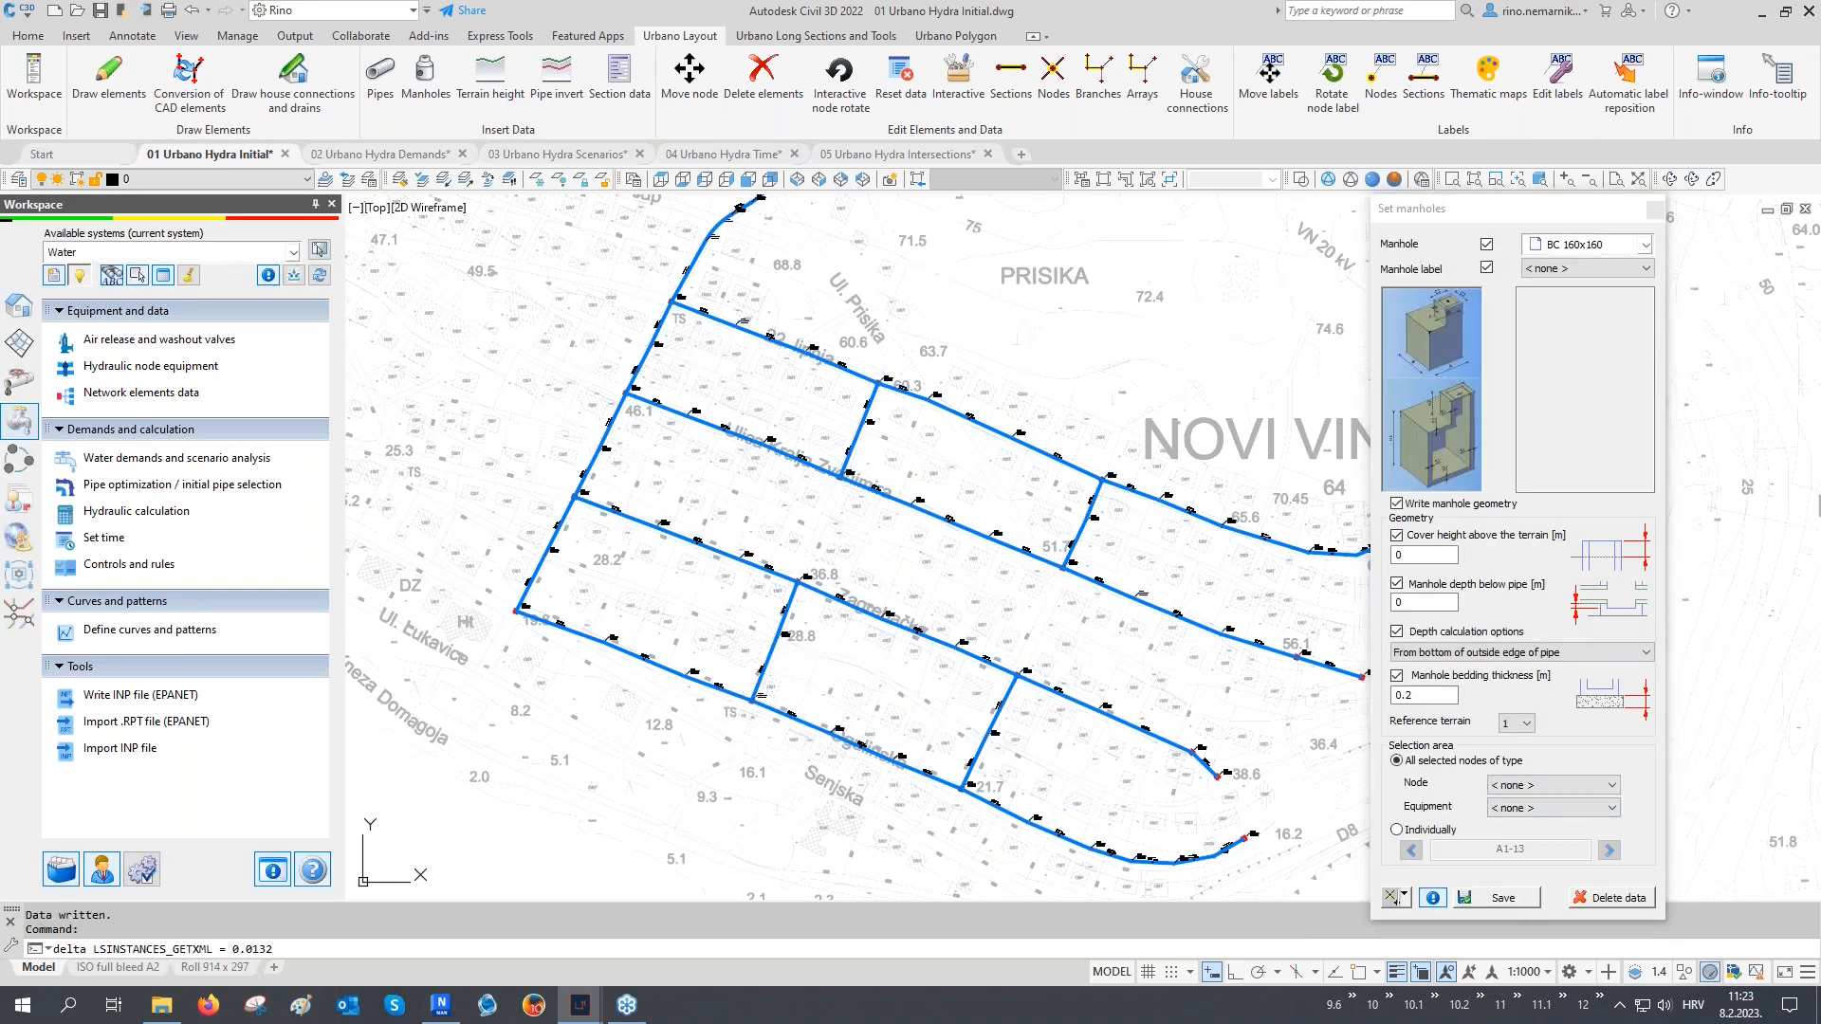
View the manhole at junction node A1-13 in plan and close the manhole settings
middle_drag(715, 354, 877, 539)
scroll(872, 531, up, 10)
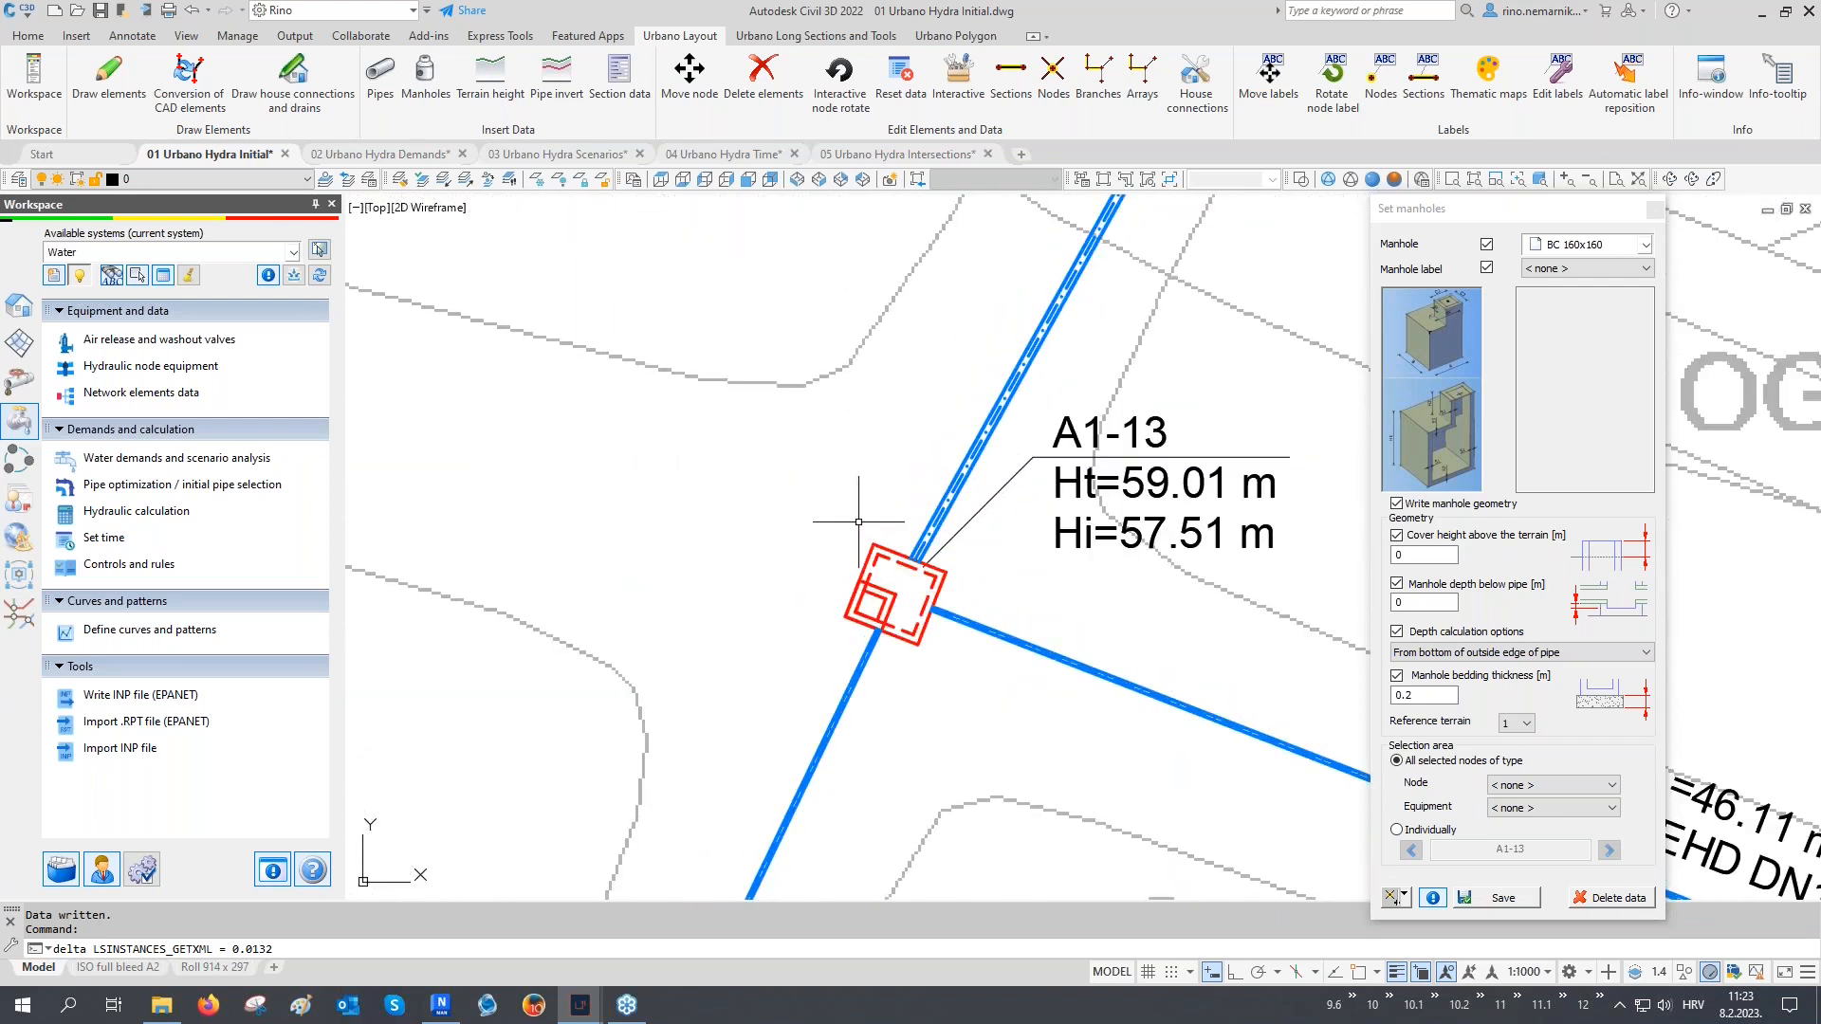
click(1652, 211)
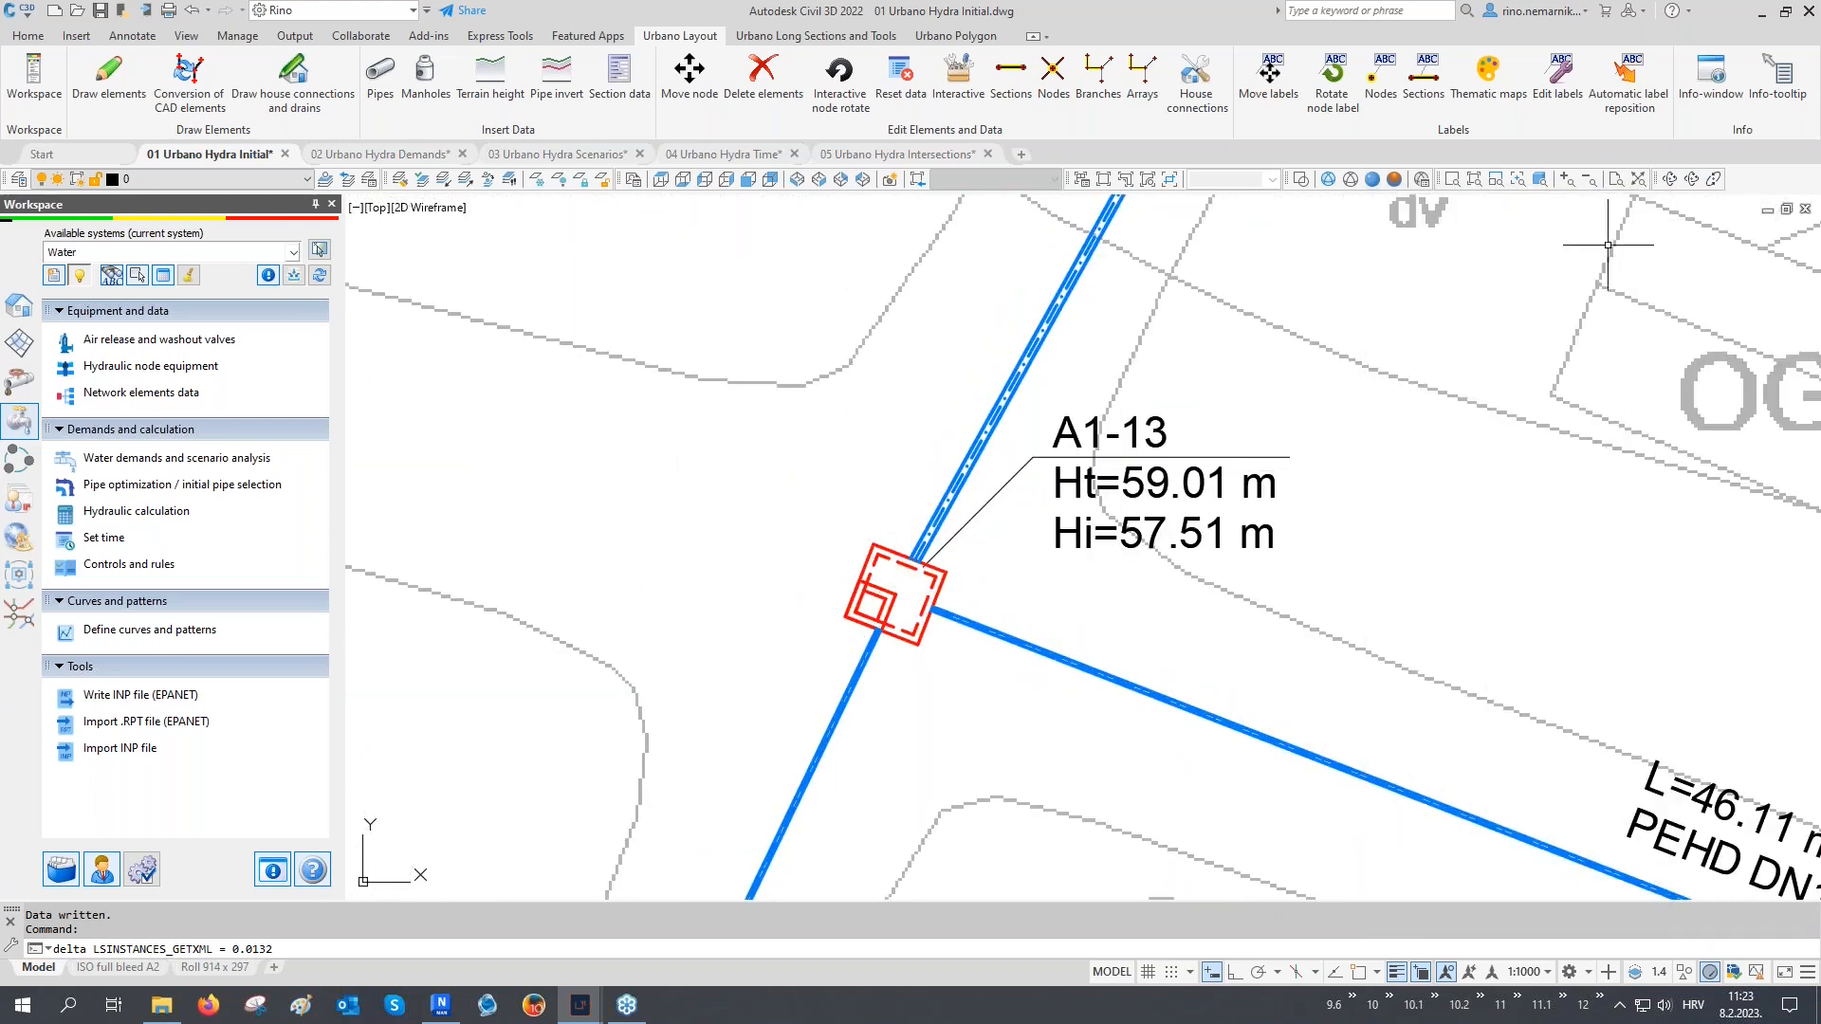
key(Escape)
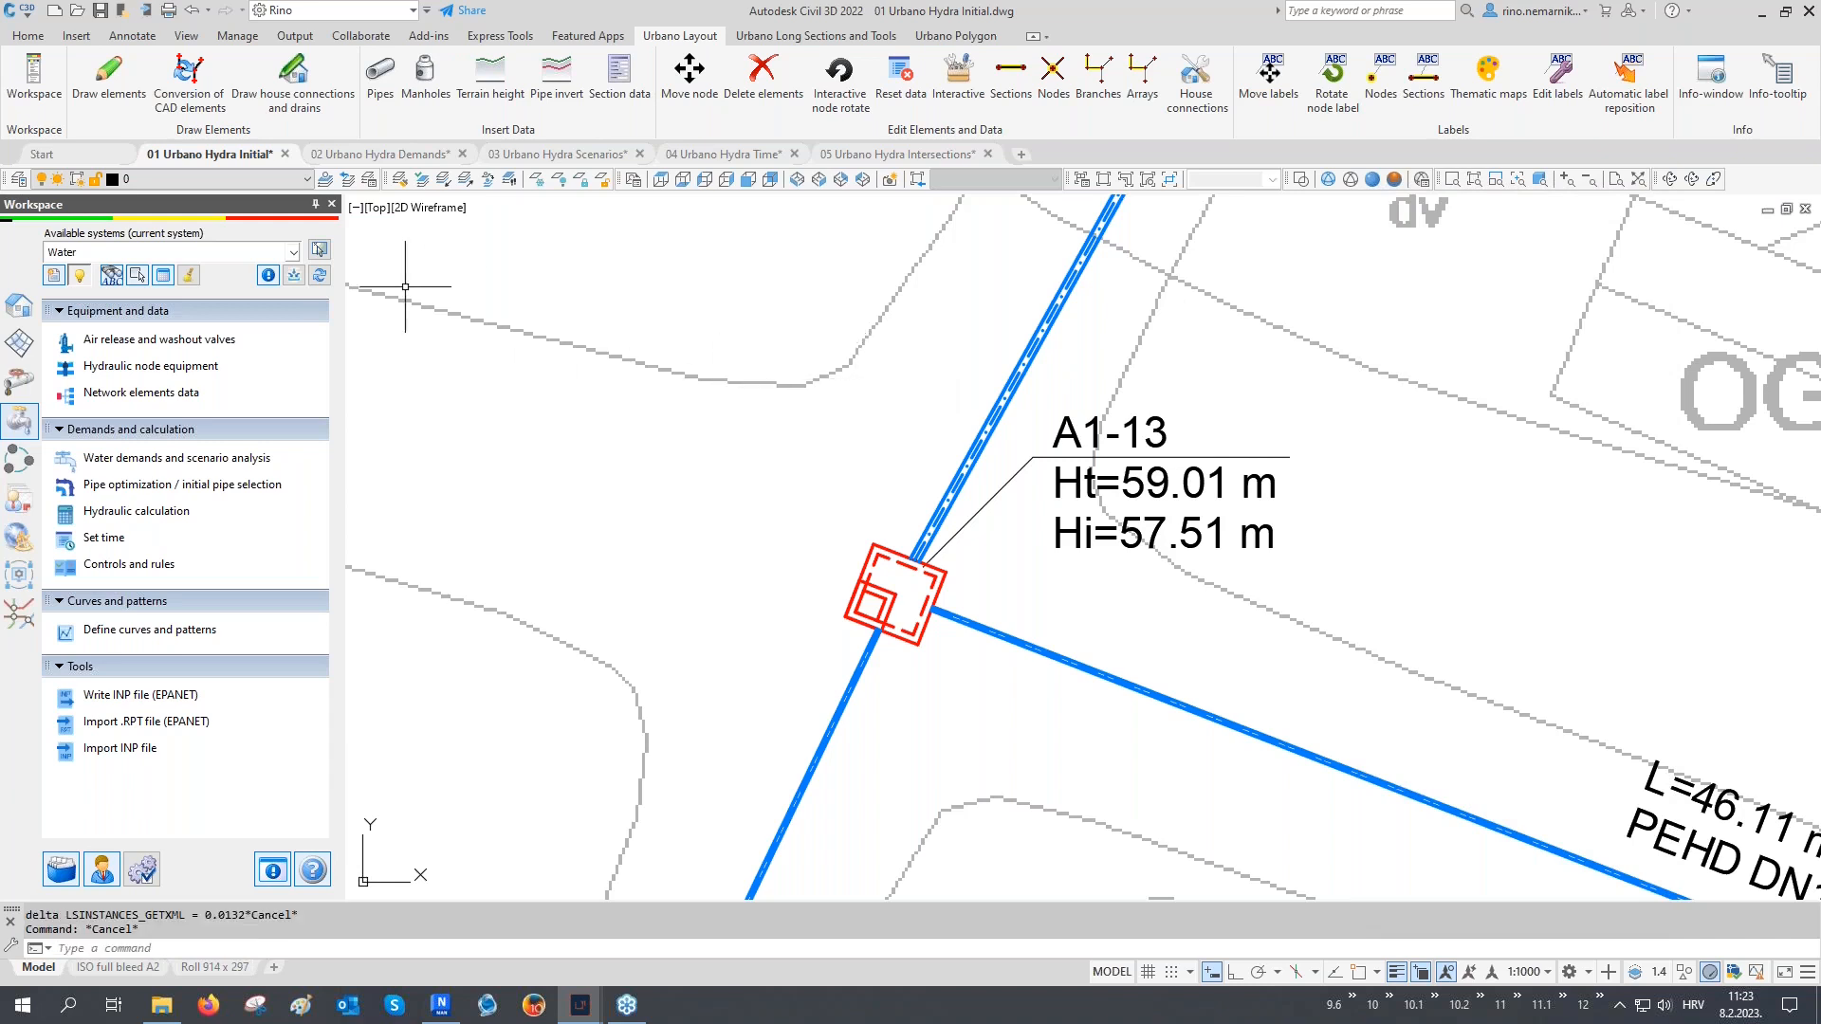
Switch to the 02 Urbano Hydra Demands drawing and bring the network's upper starting node A1-1 into close view
click(379, 153)
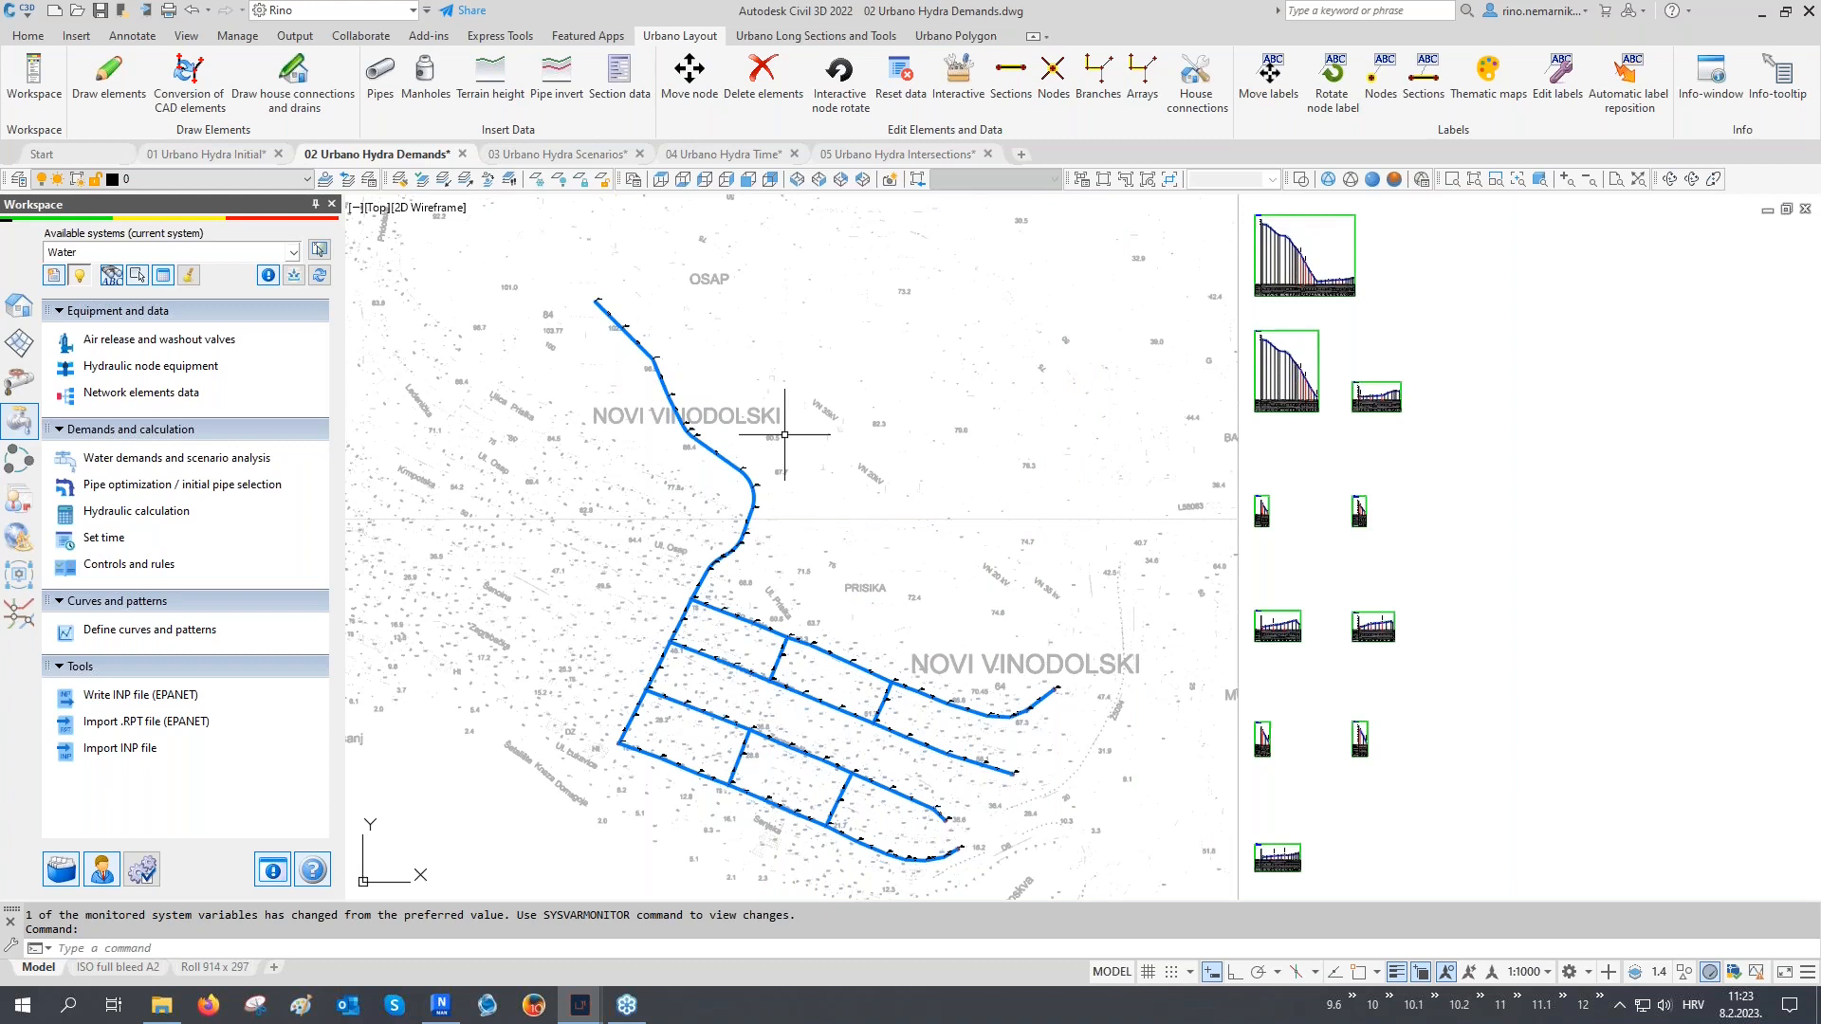
middle_drag(784, 434, 1179, 569)
scroll(982, 423, up, 4)
scroll(989, 418, up, 8)
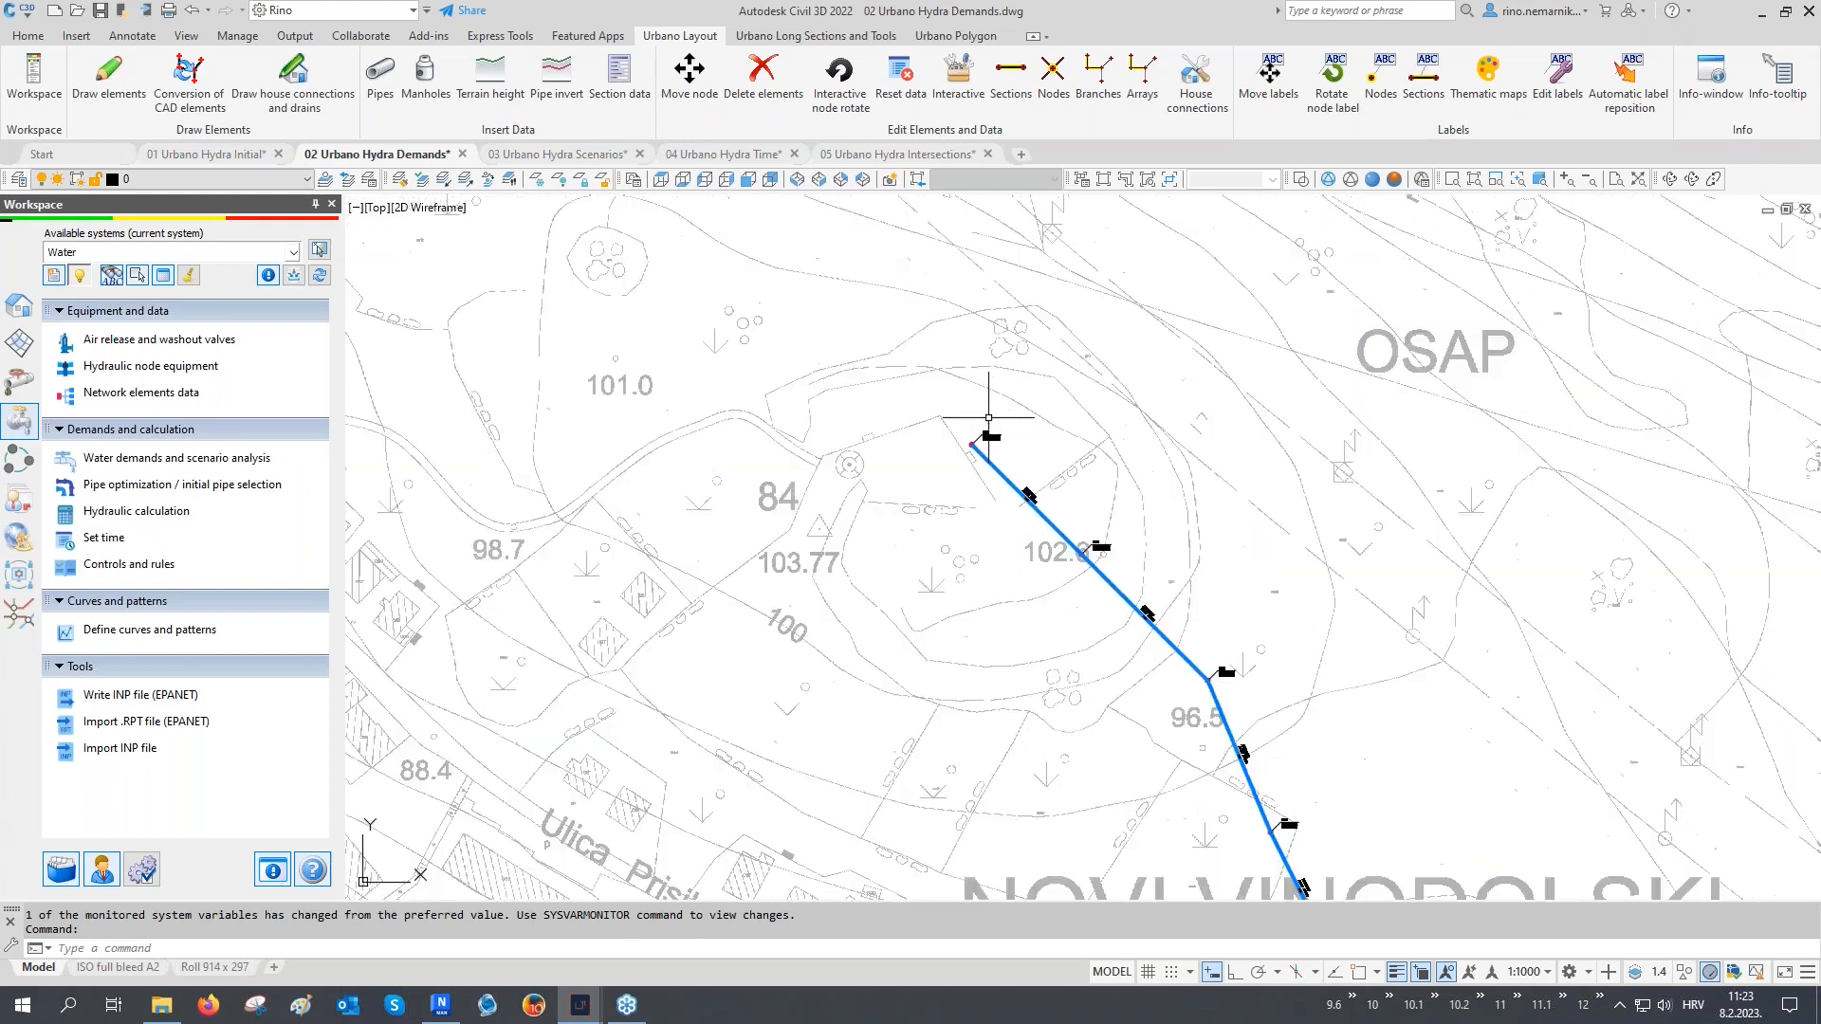
middle_drag(964, 459, 1133, 497)
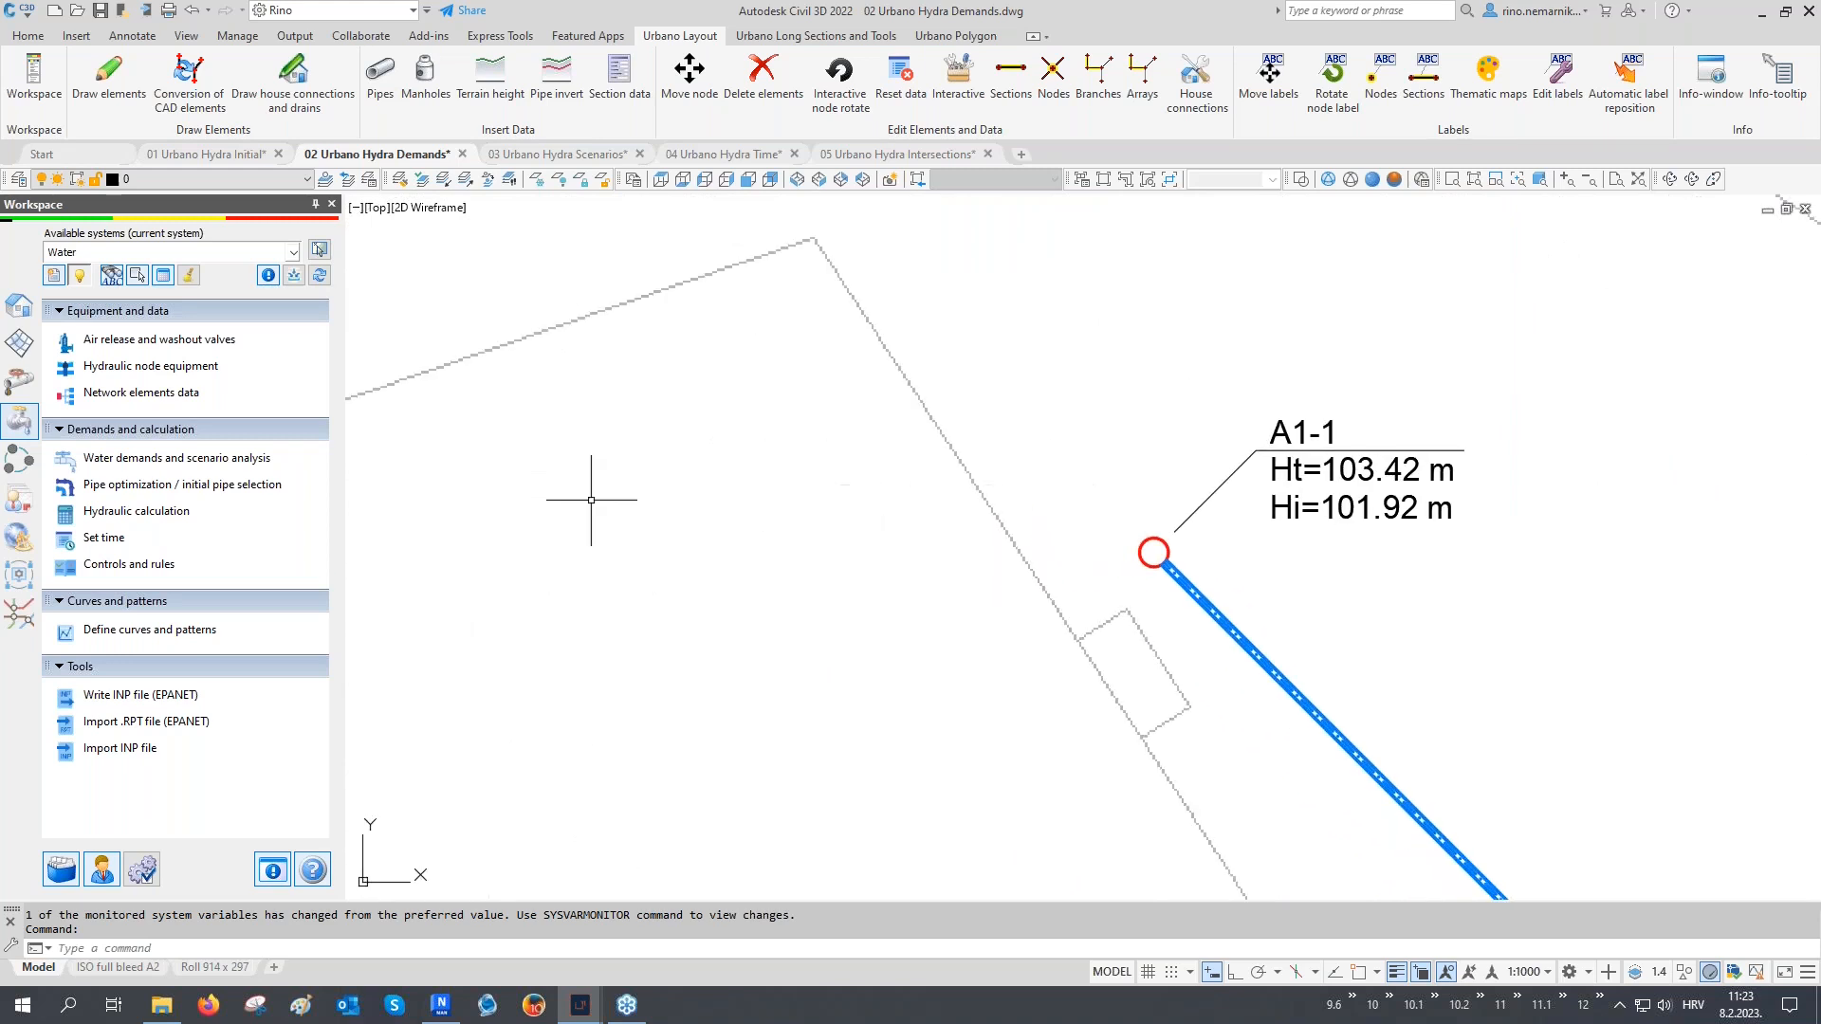
Assign Tank as the hydraulic node equipment of the individually picked node A1-1, keeping the default tank parameters
click(132, 374)
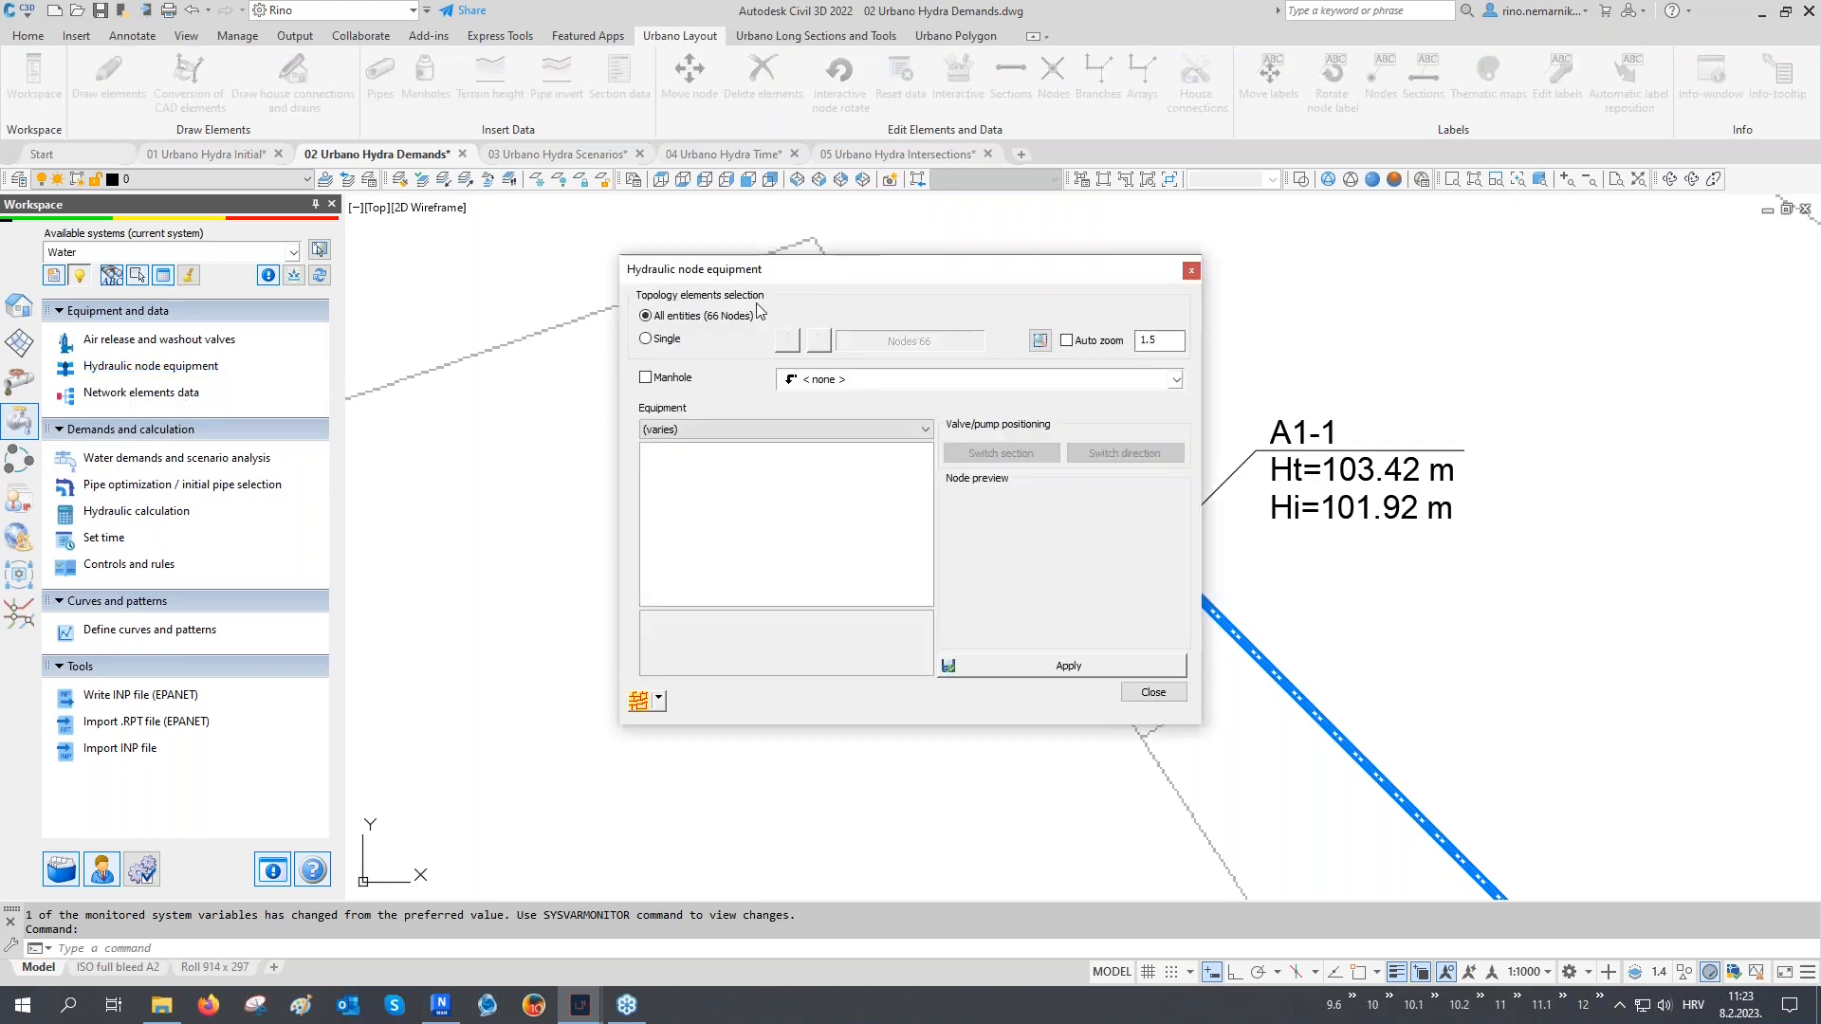
drag(752, 282, 658, 280)
click(536, 711)
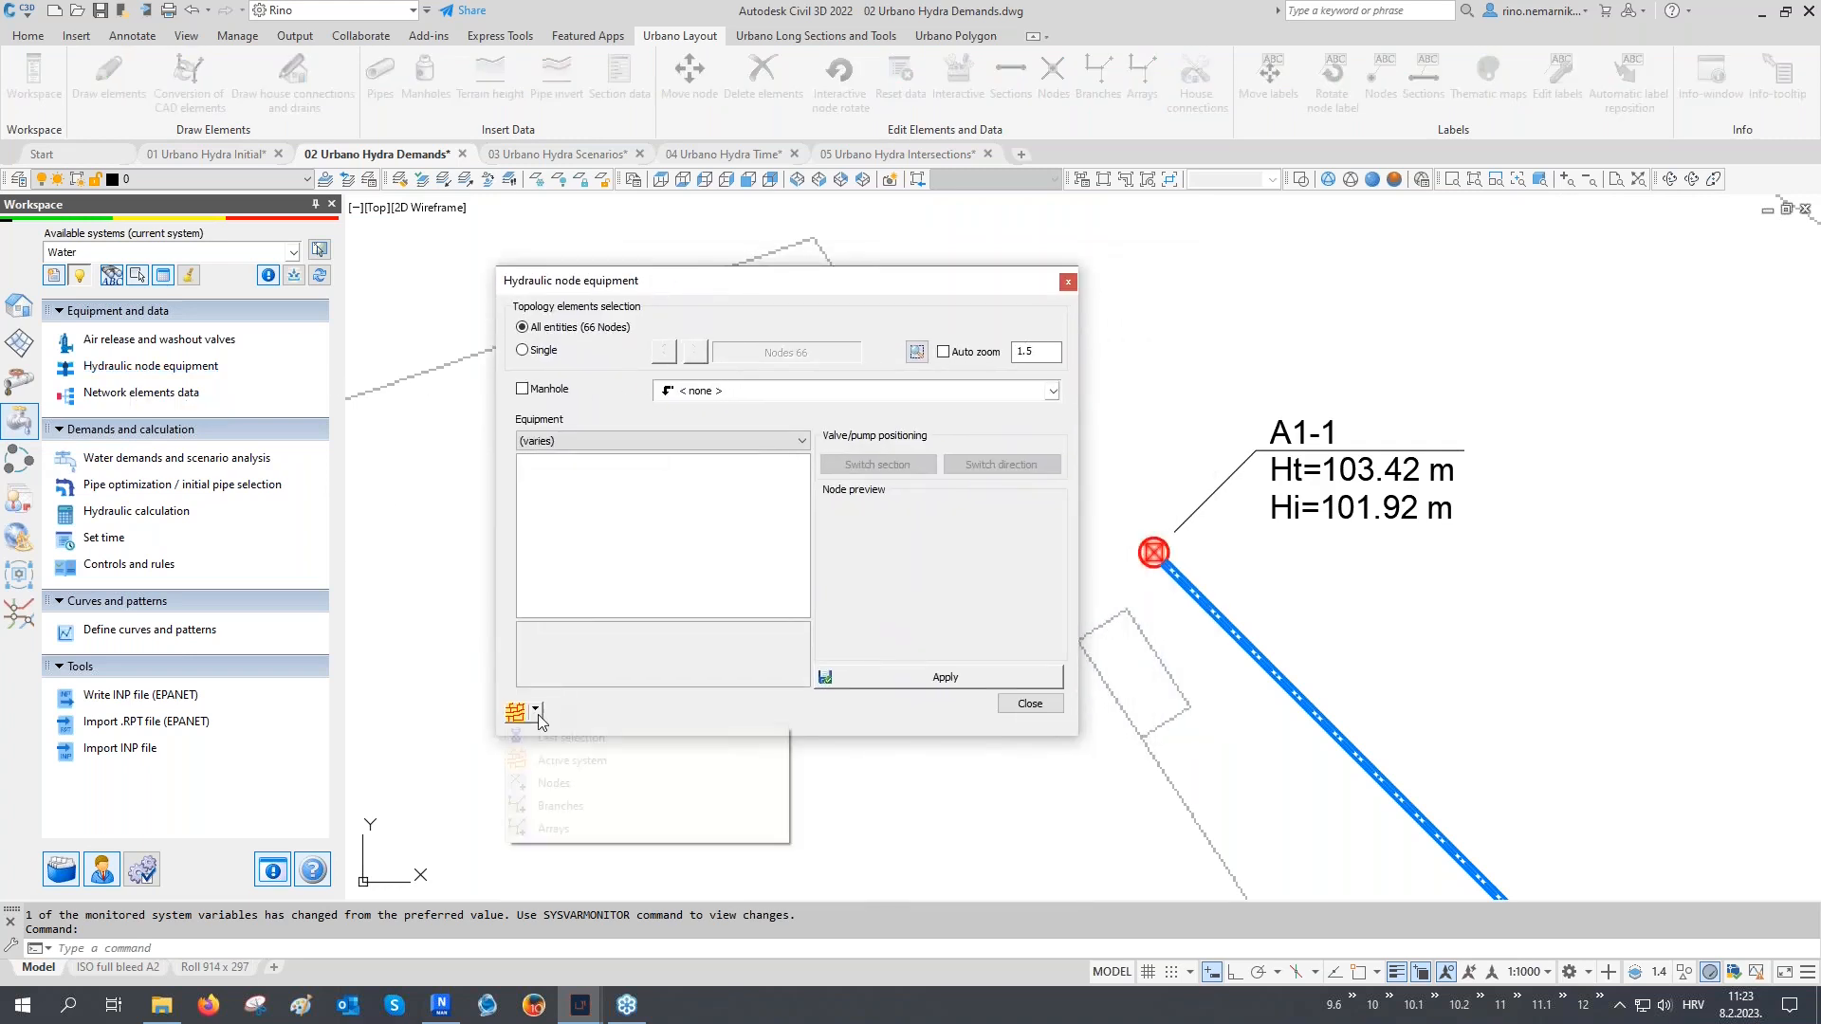
click(579, 785)
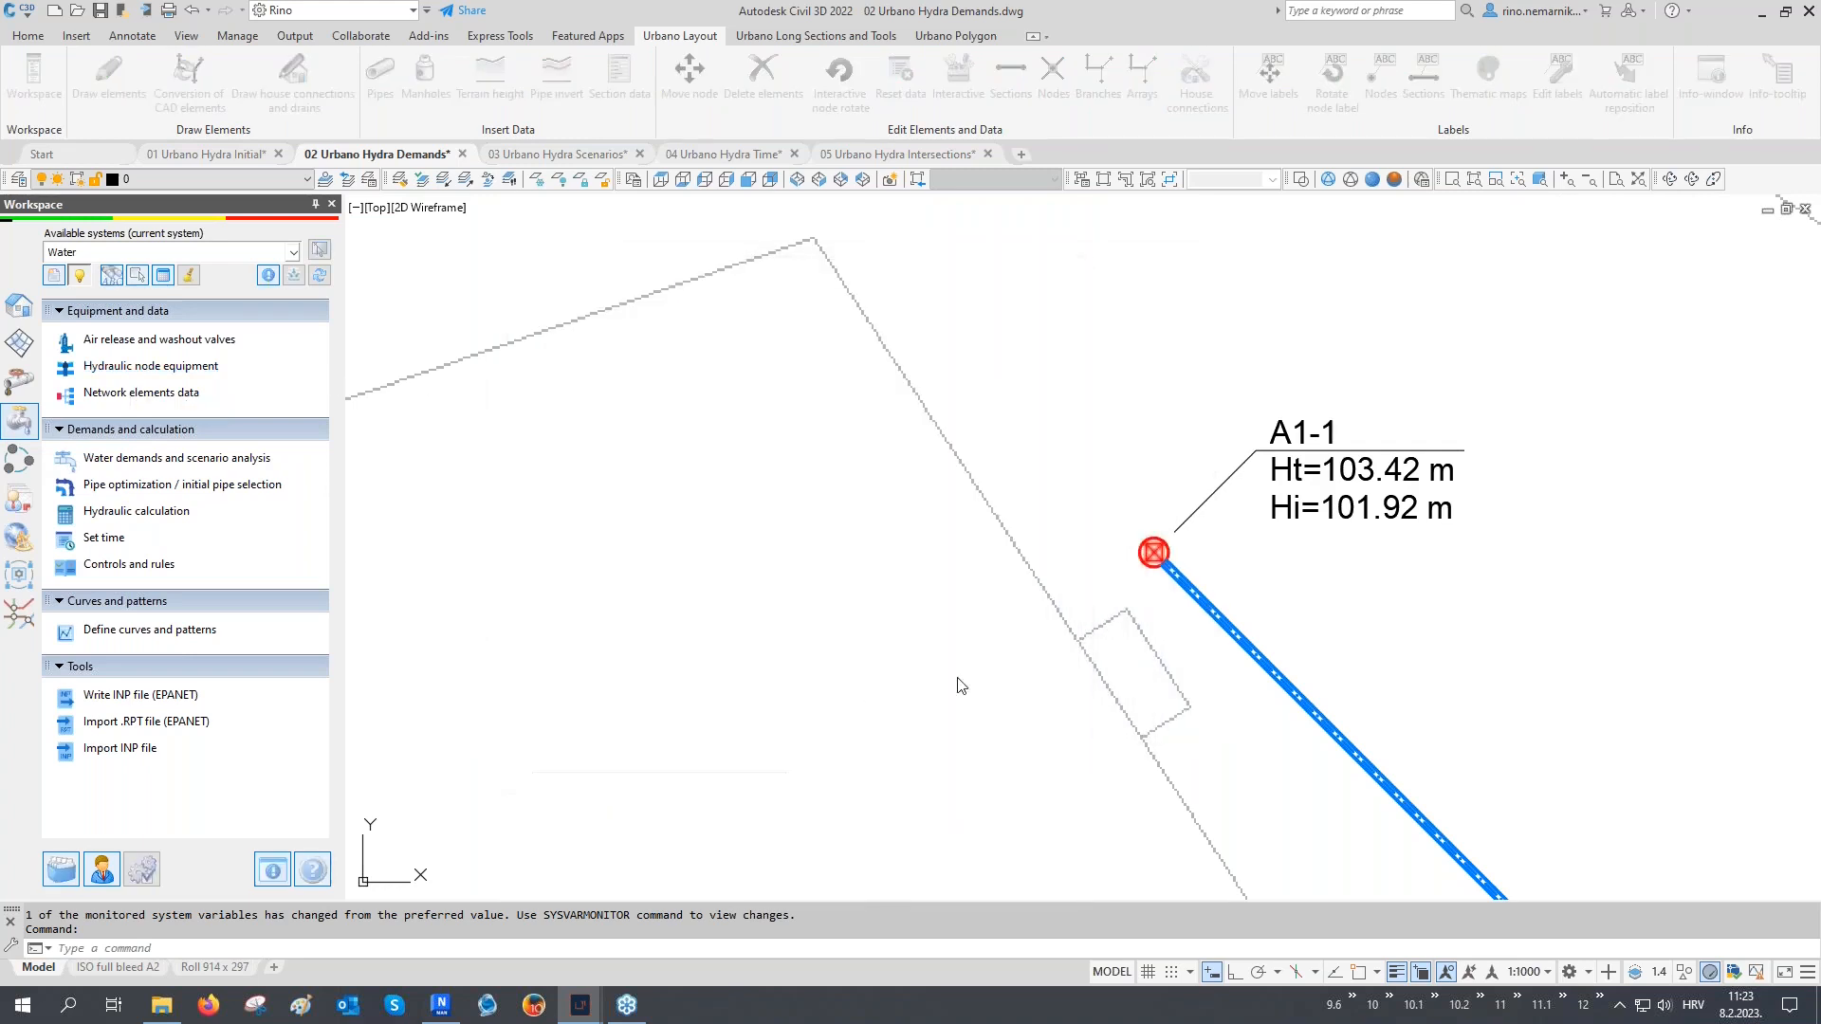
click(1150, 558)
click(563, 442)
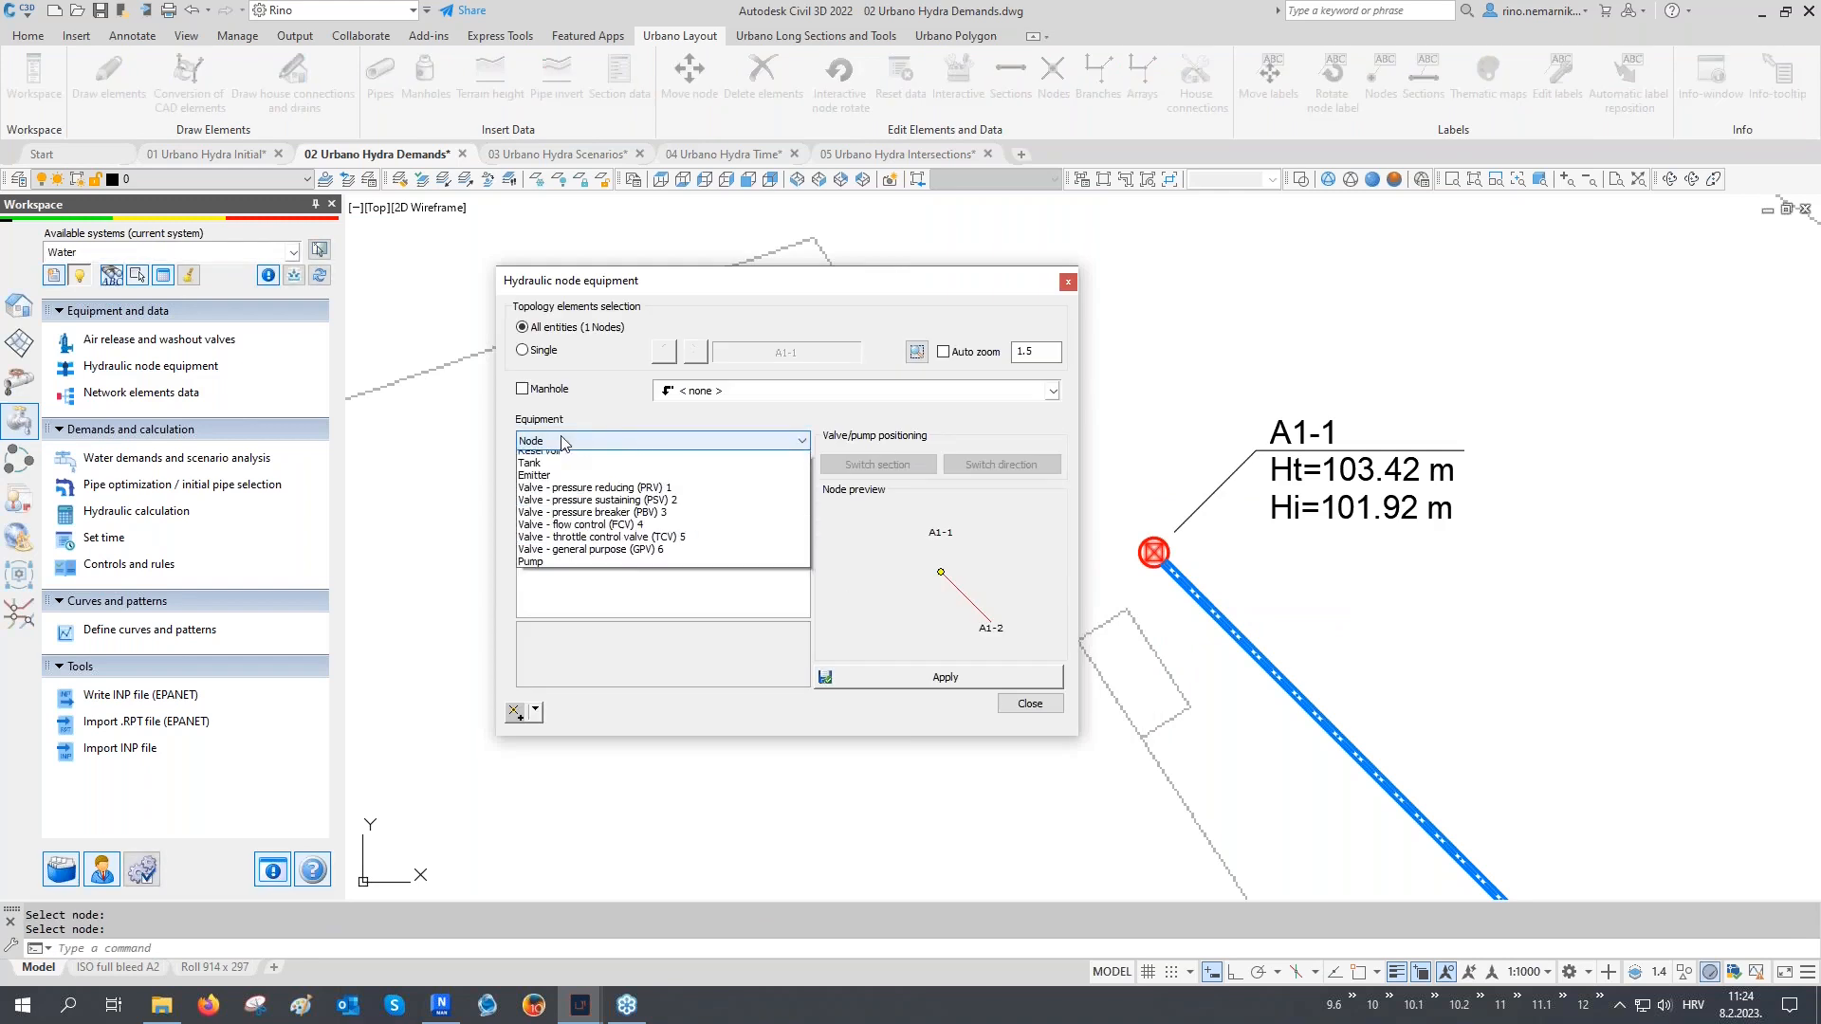
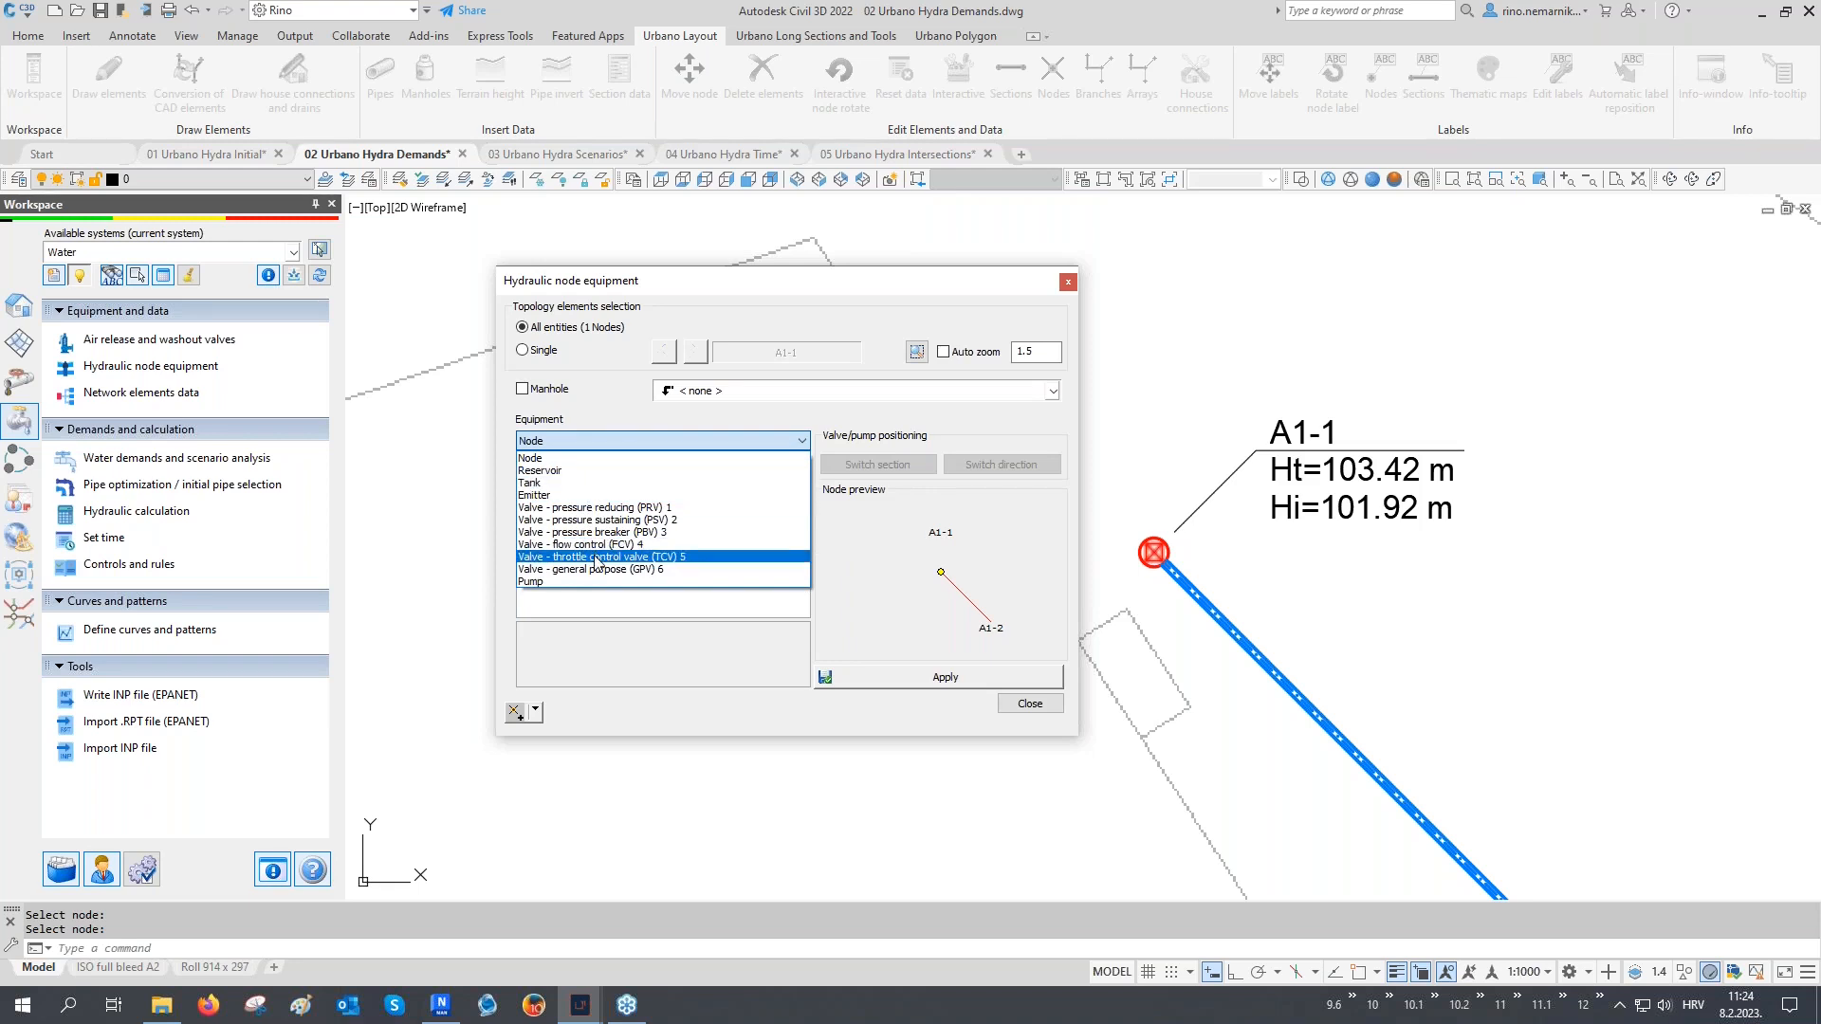
click(576, 483)
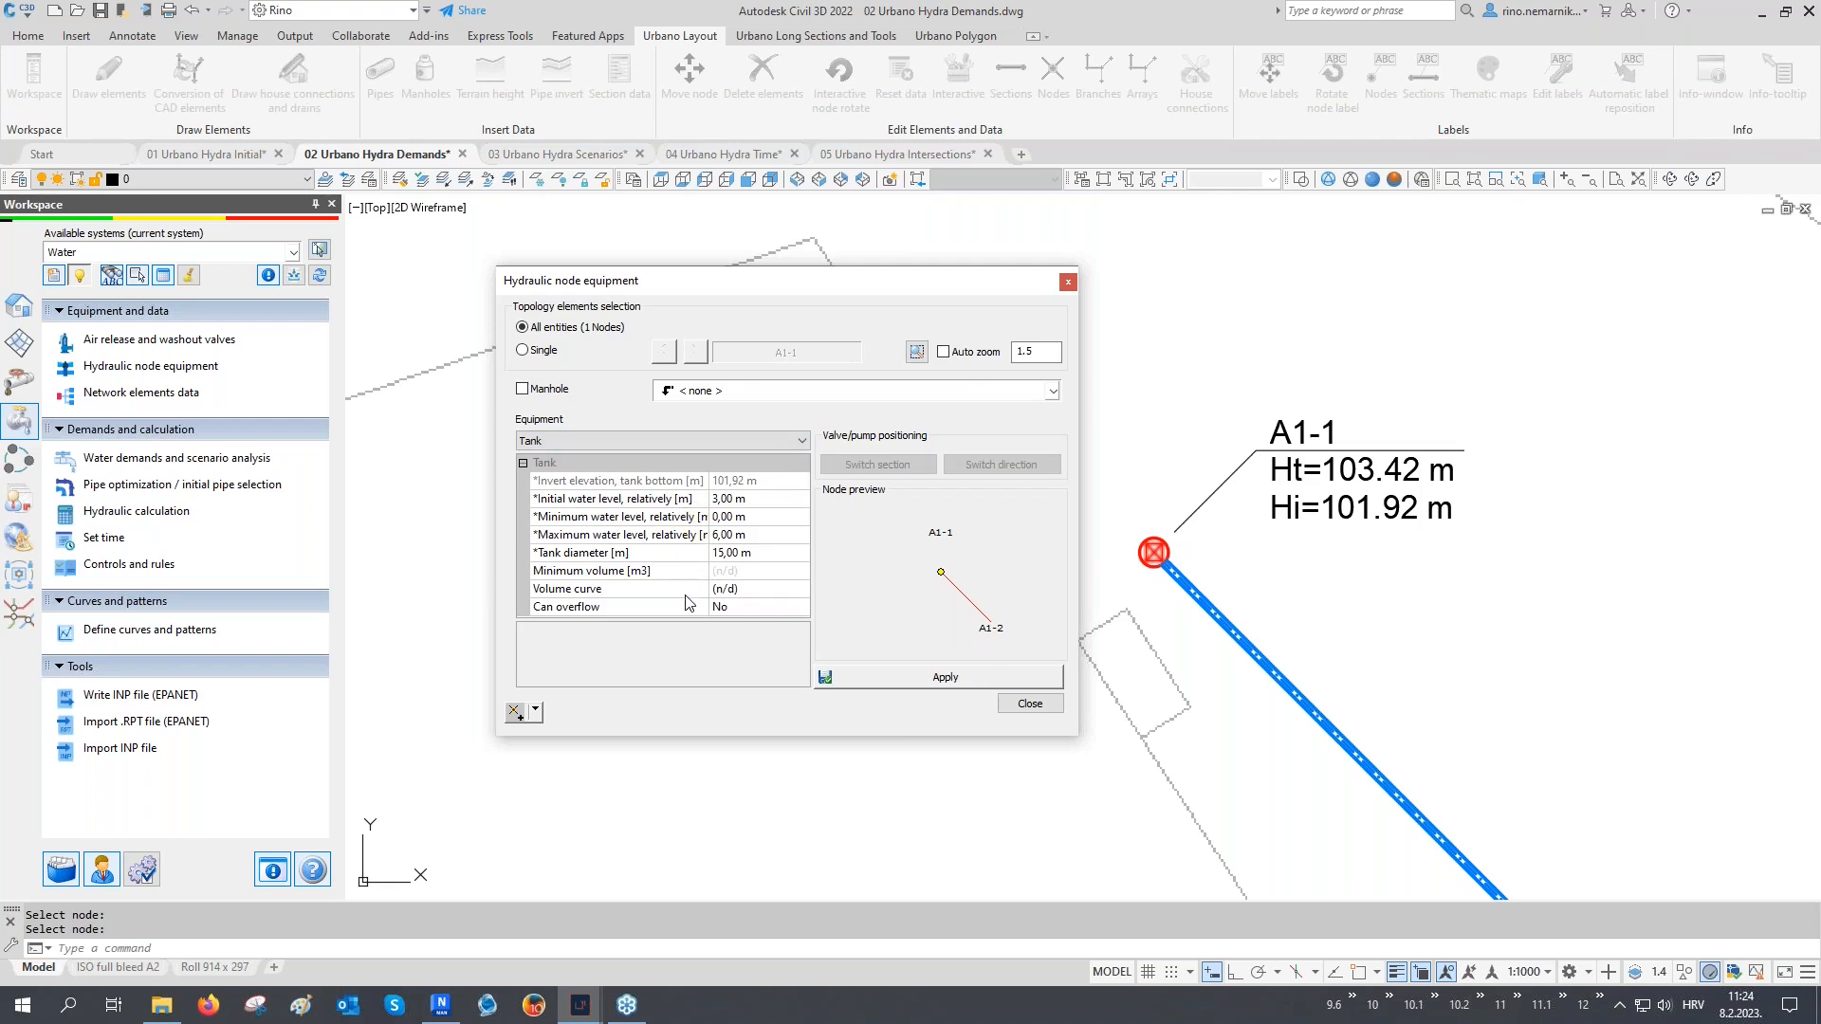
click(941, 677)
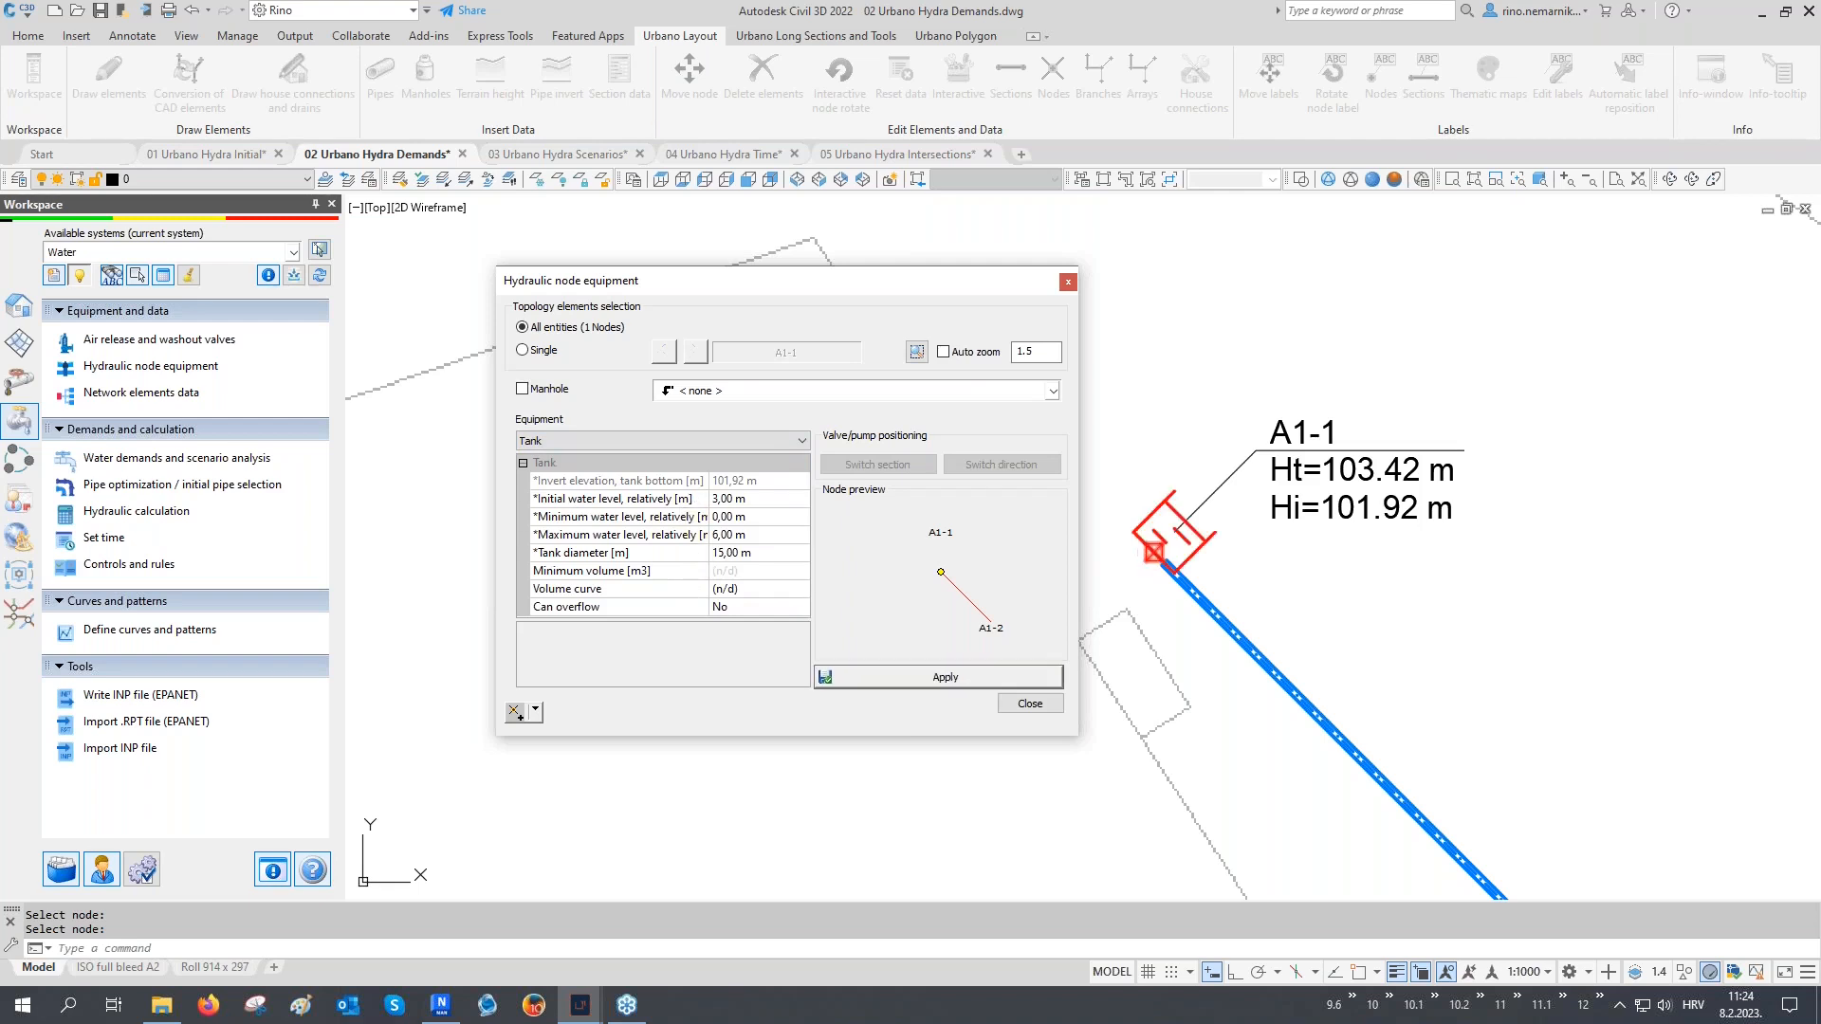
click(1022, 704)
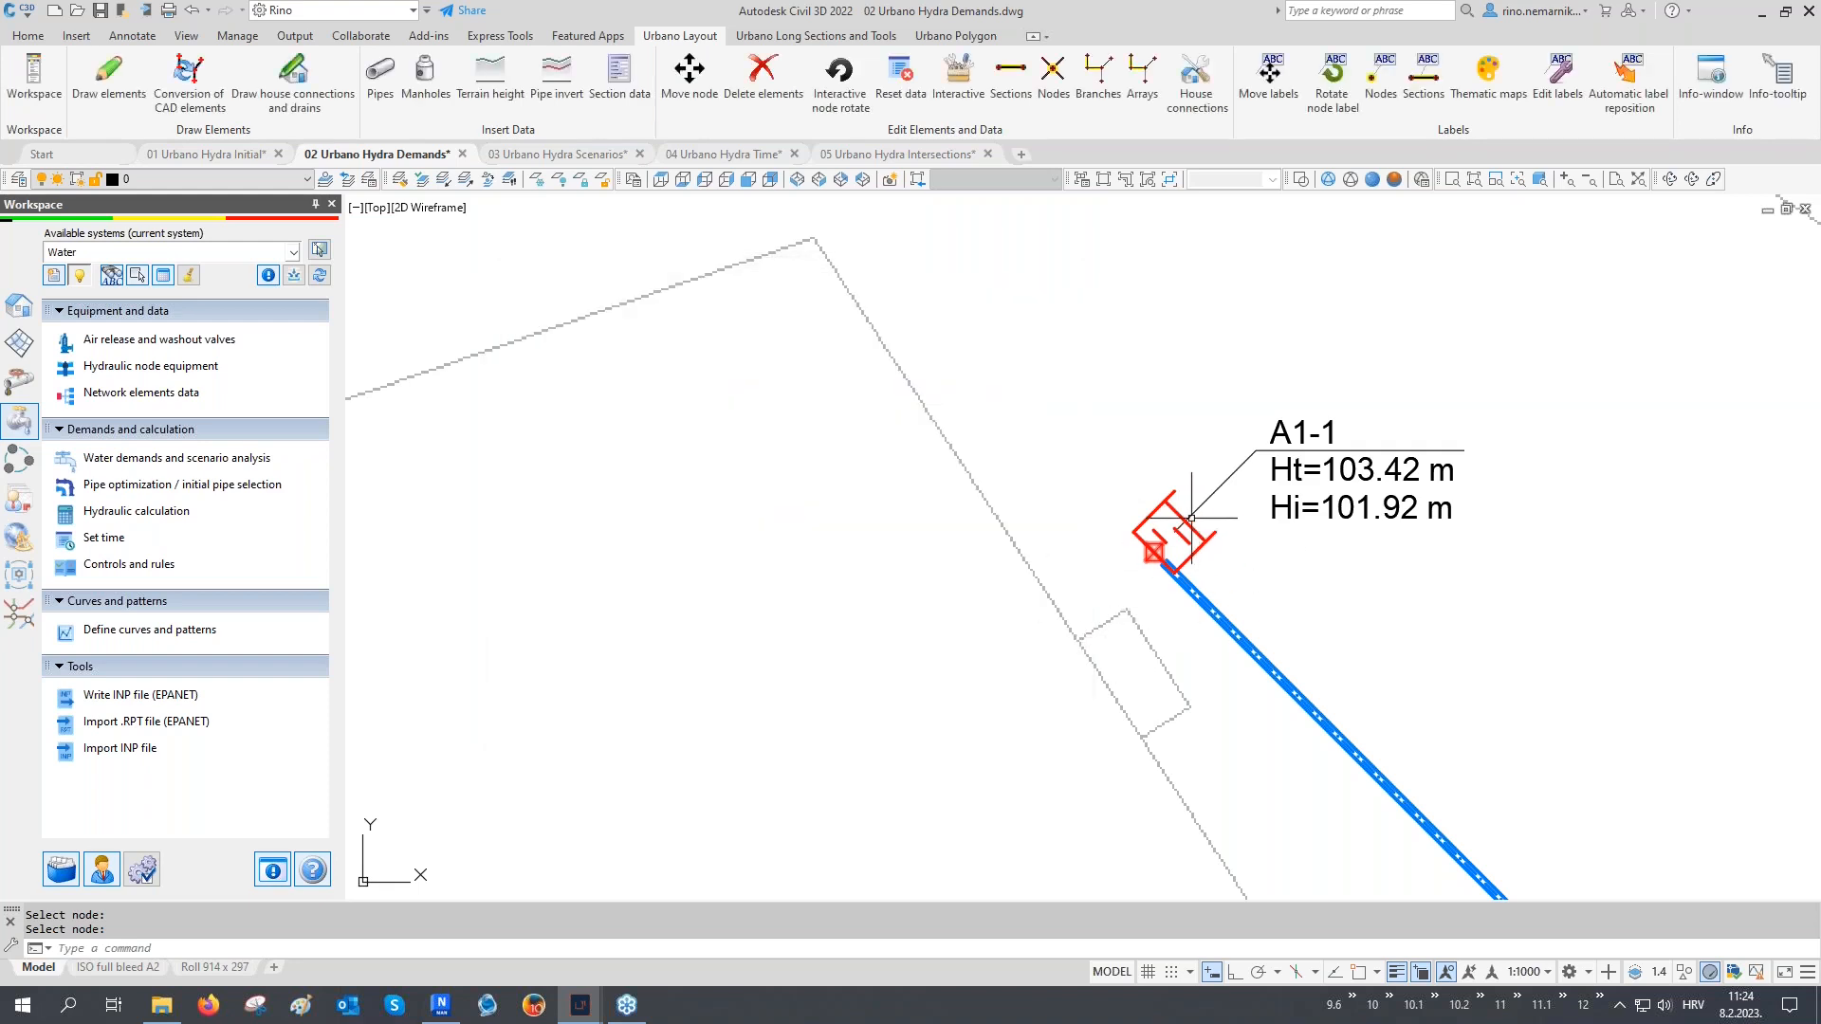
Open the water demands and scope the Population demand to the distribution network nodes with a CAD crossing-lasso selection
scroll(919, 472, down, 3)
scroll(919, 471, down, 6)
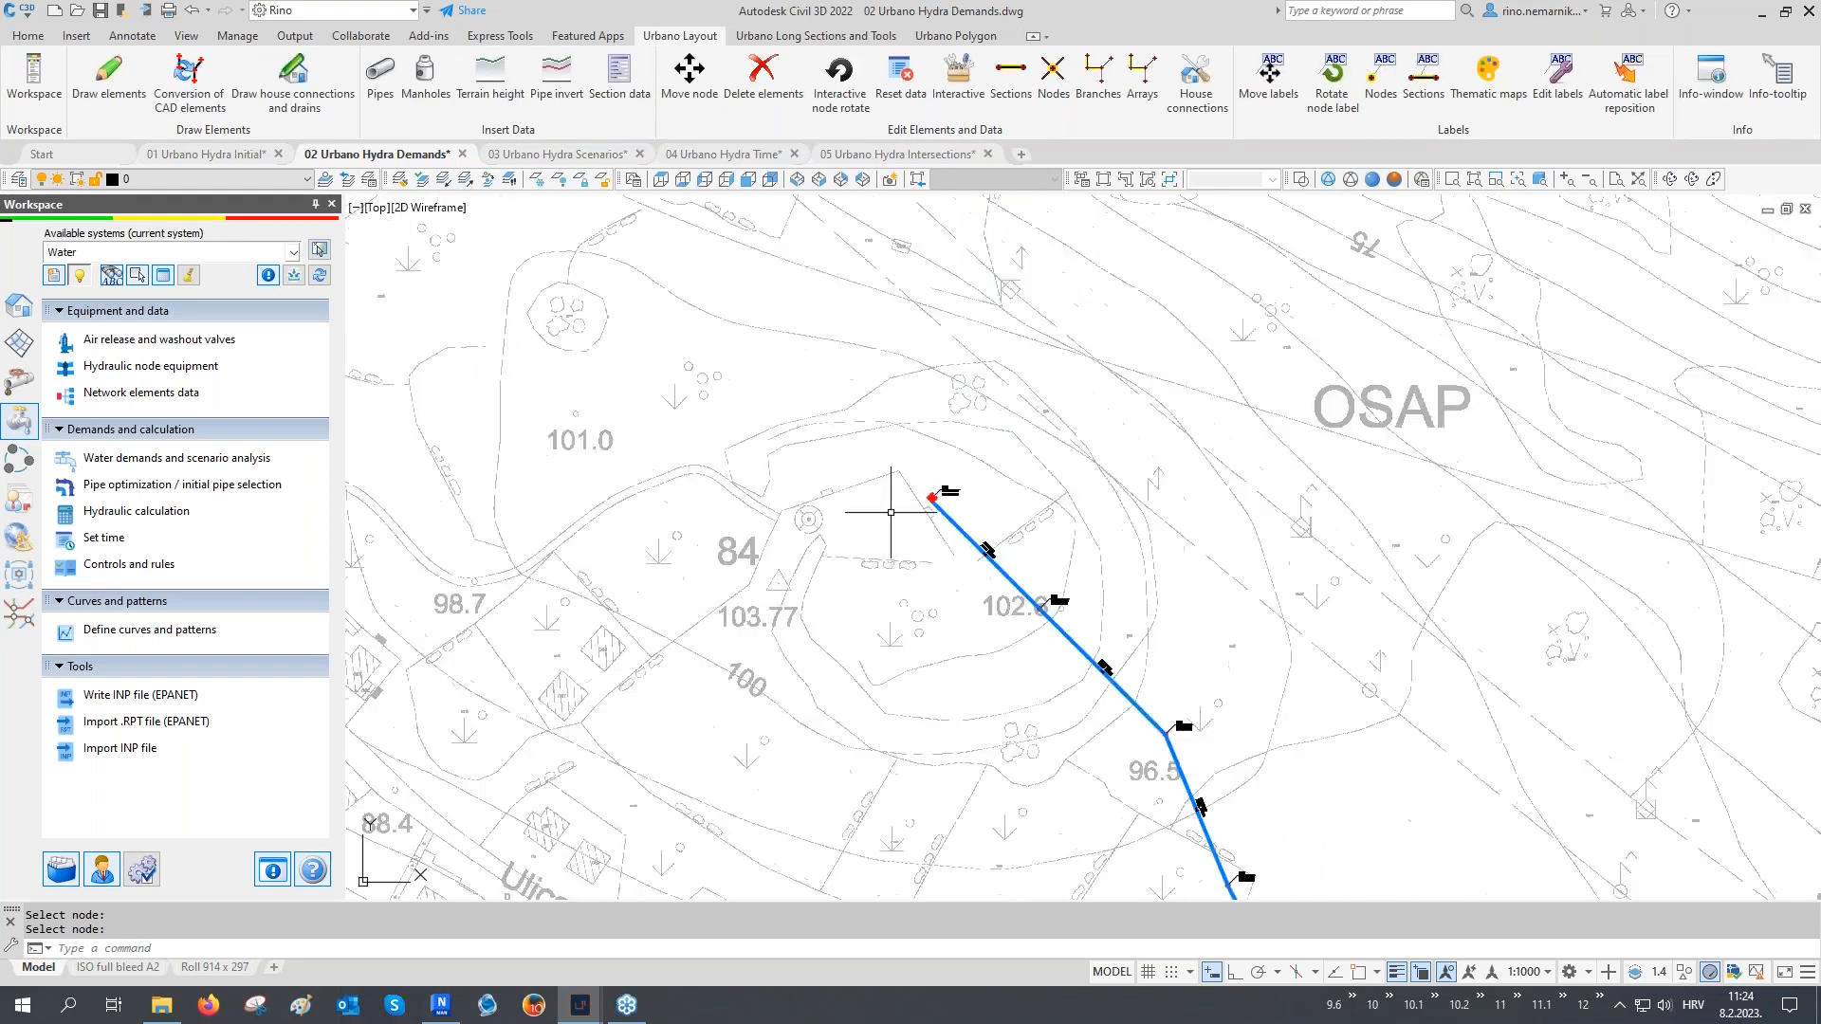
mouse_move(1004, 691)
middle_down()
mouse_move(853, 526)
mouse_move(693, 495)
mouse_move(548, 500)
middle_up()
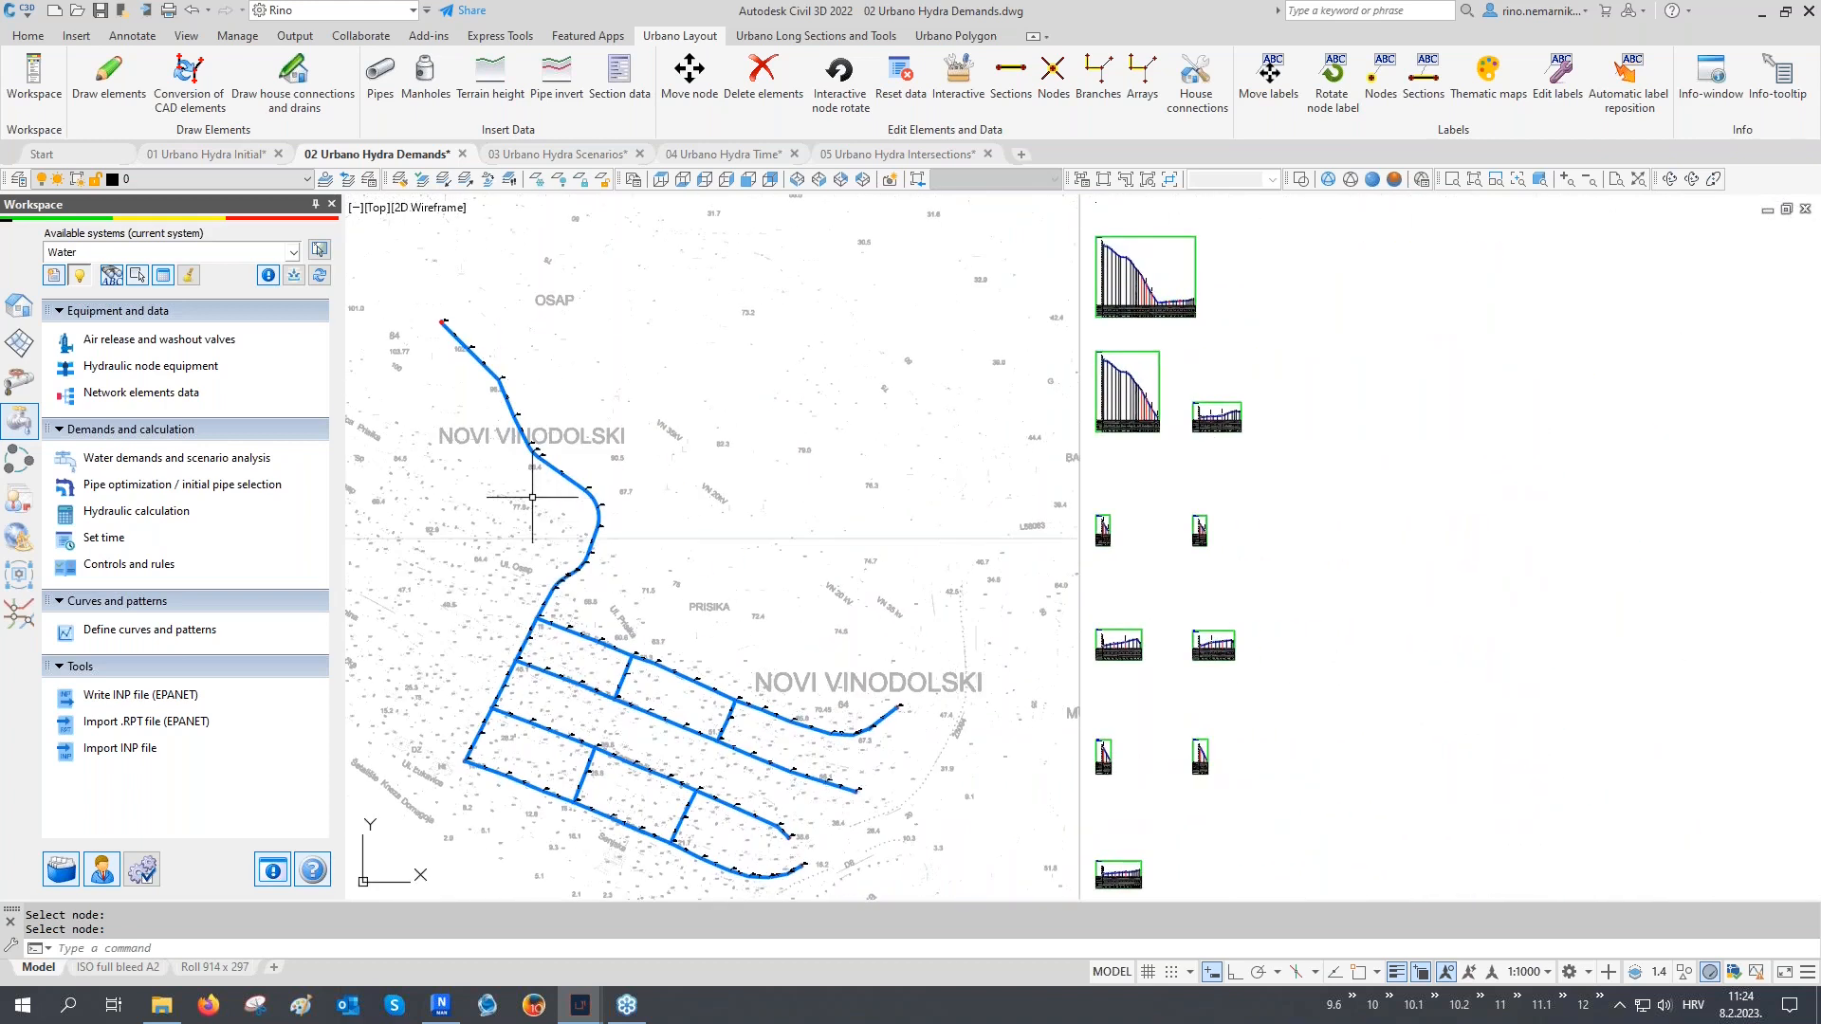
click(187, 459)
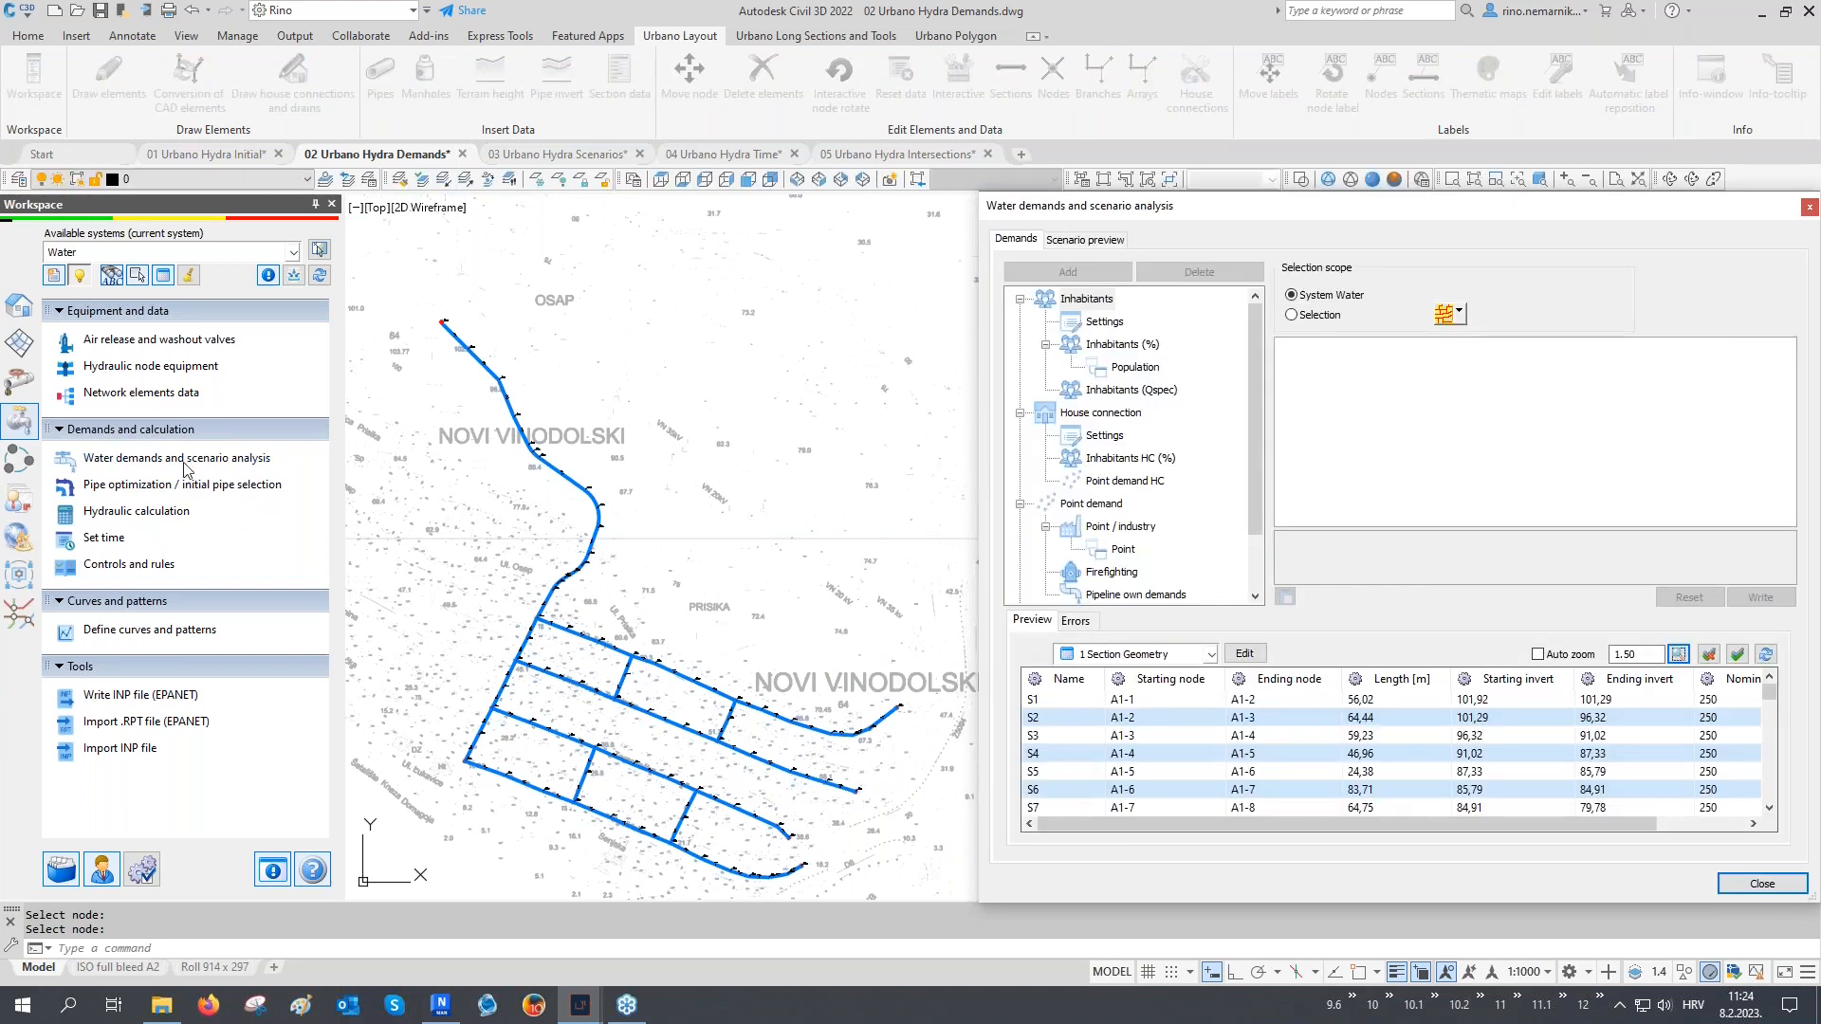
click(1135, 349)
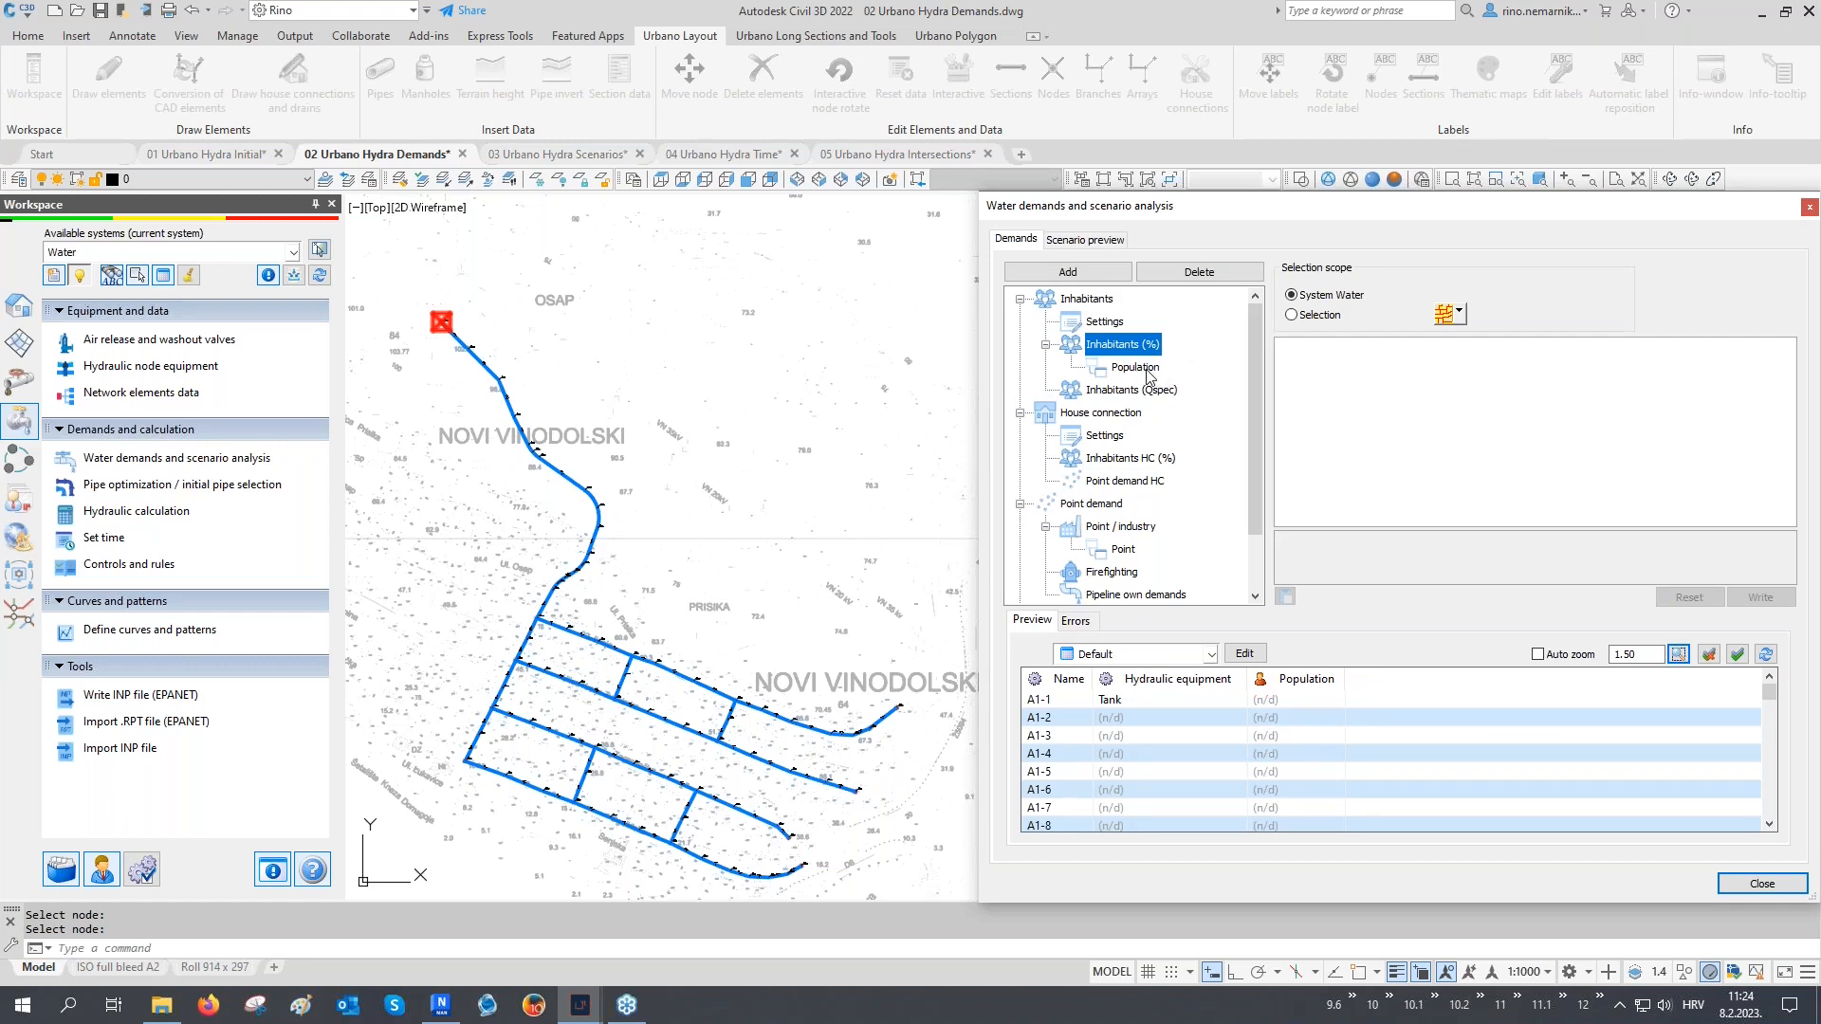
click(1134, 369)
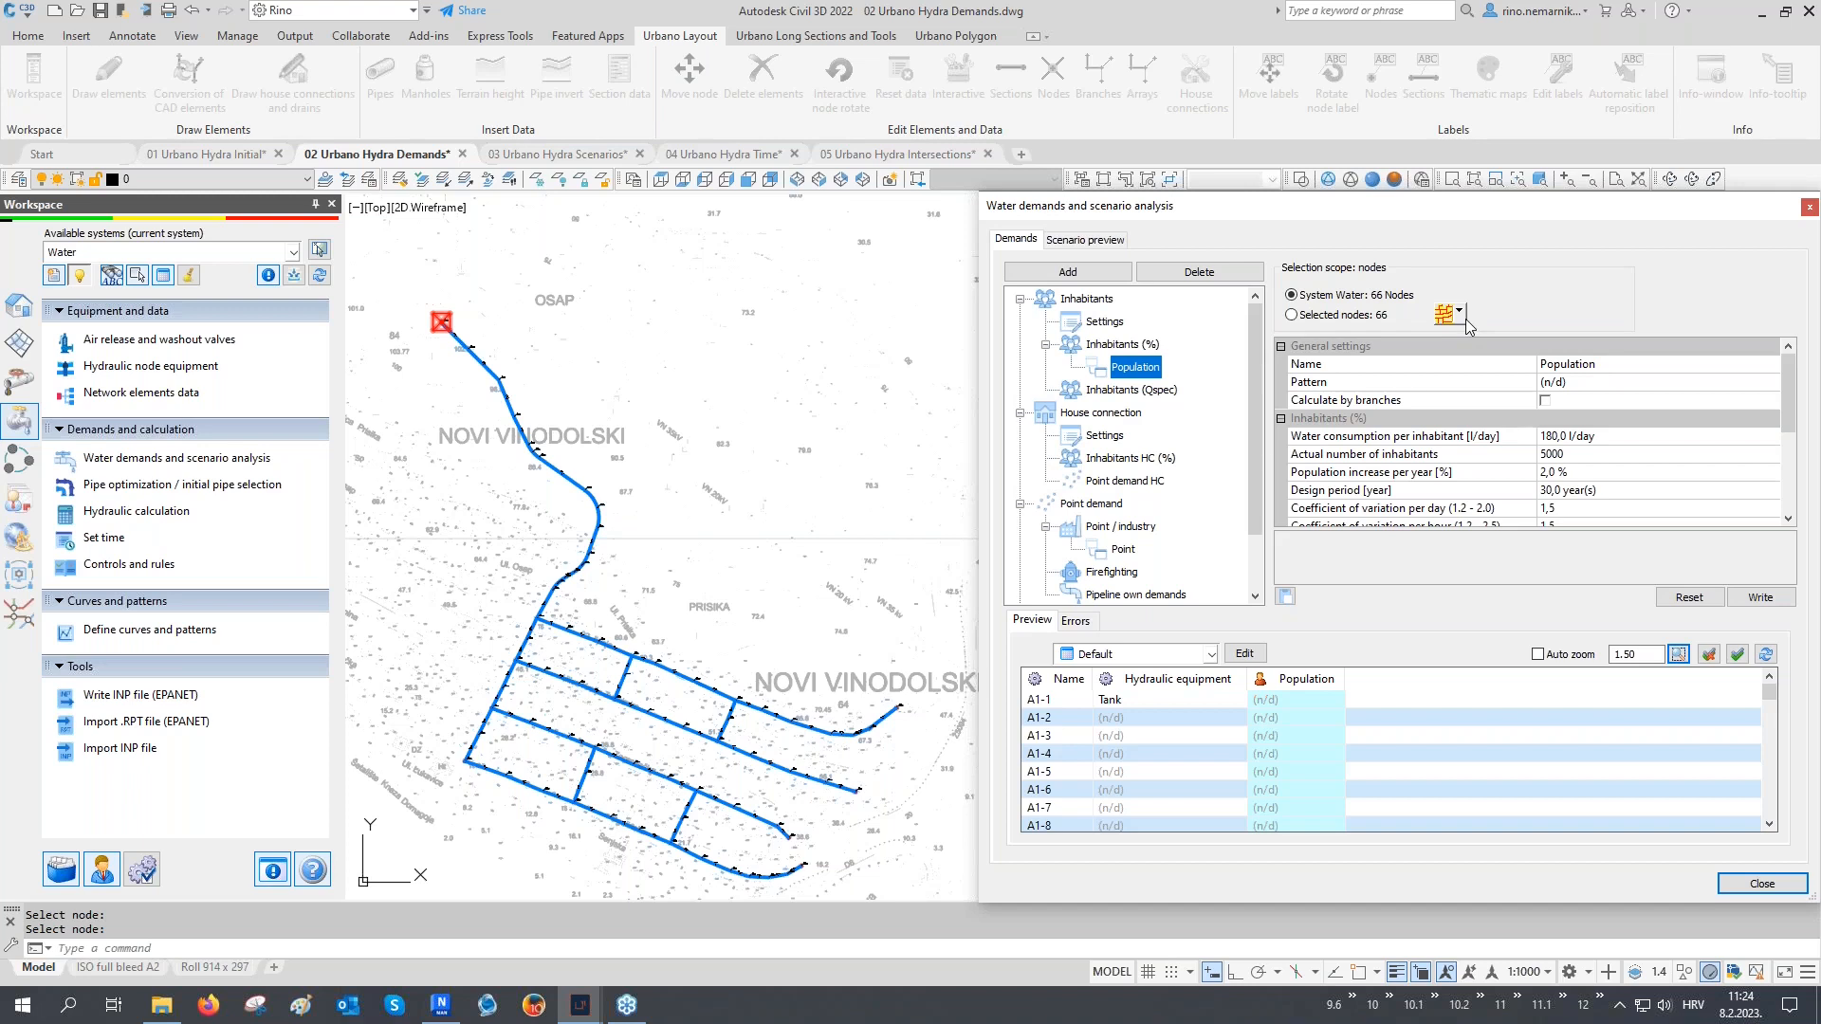
click(1461, 313)
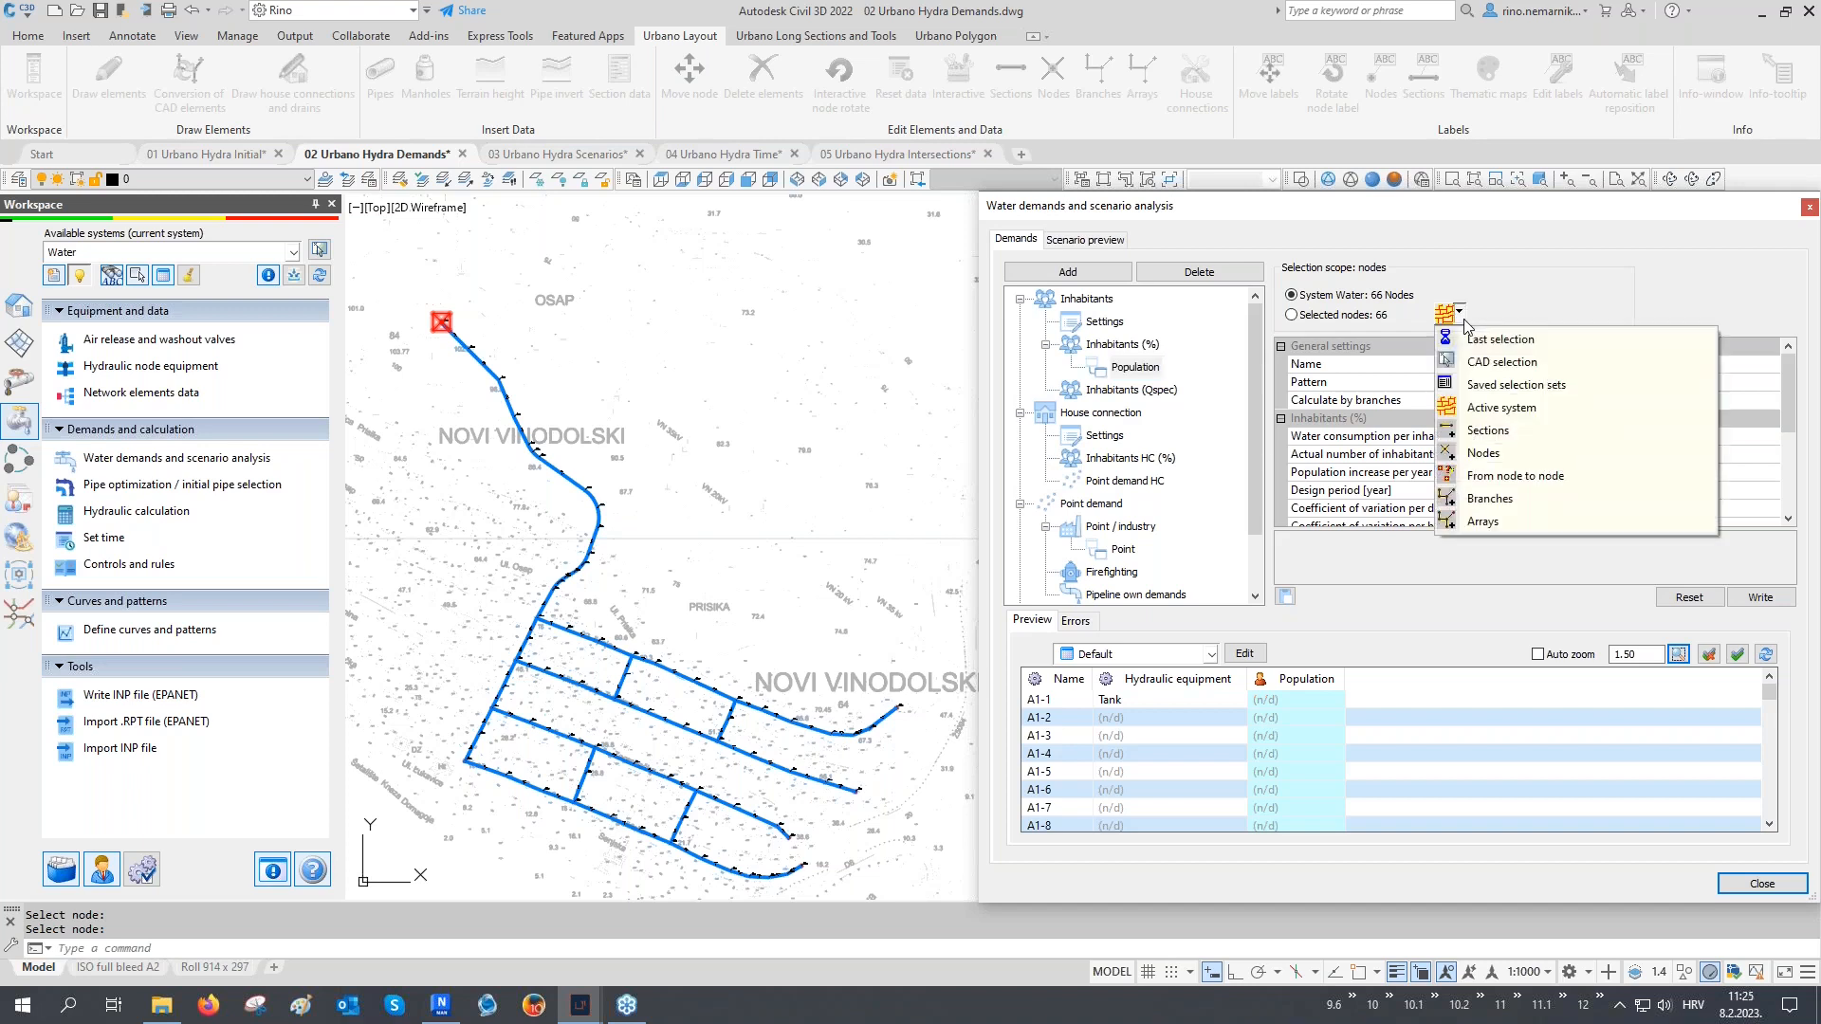
click(1501, 362)
mouse_move(562, 605)
mouse_down()
mouse_move(486, 803)
mouse_move(720, 902)
mouse_move(859, 834)
mouse_move(943, 725)
mouse_move(957, 669)
mouse_move(947, 690)
mouse_up()
key(Return)
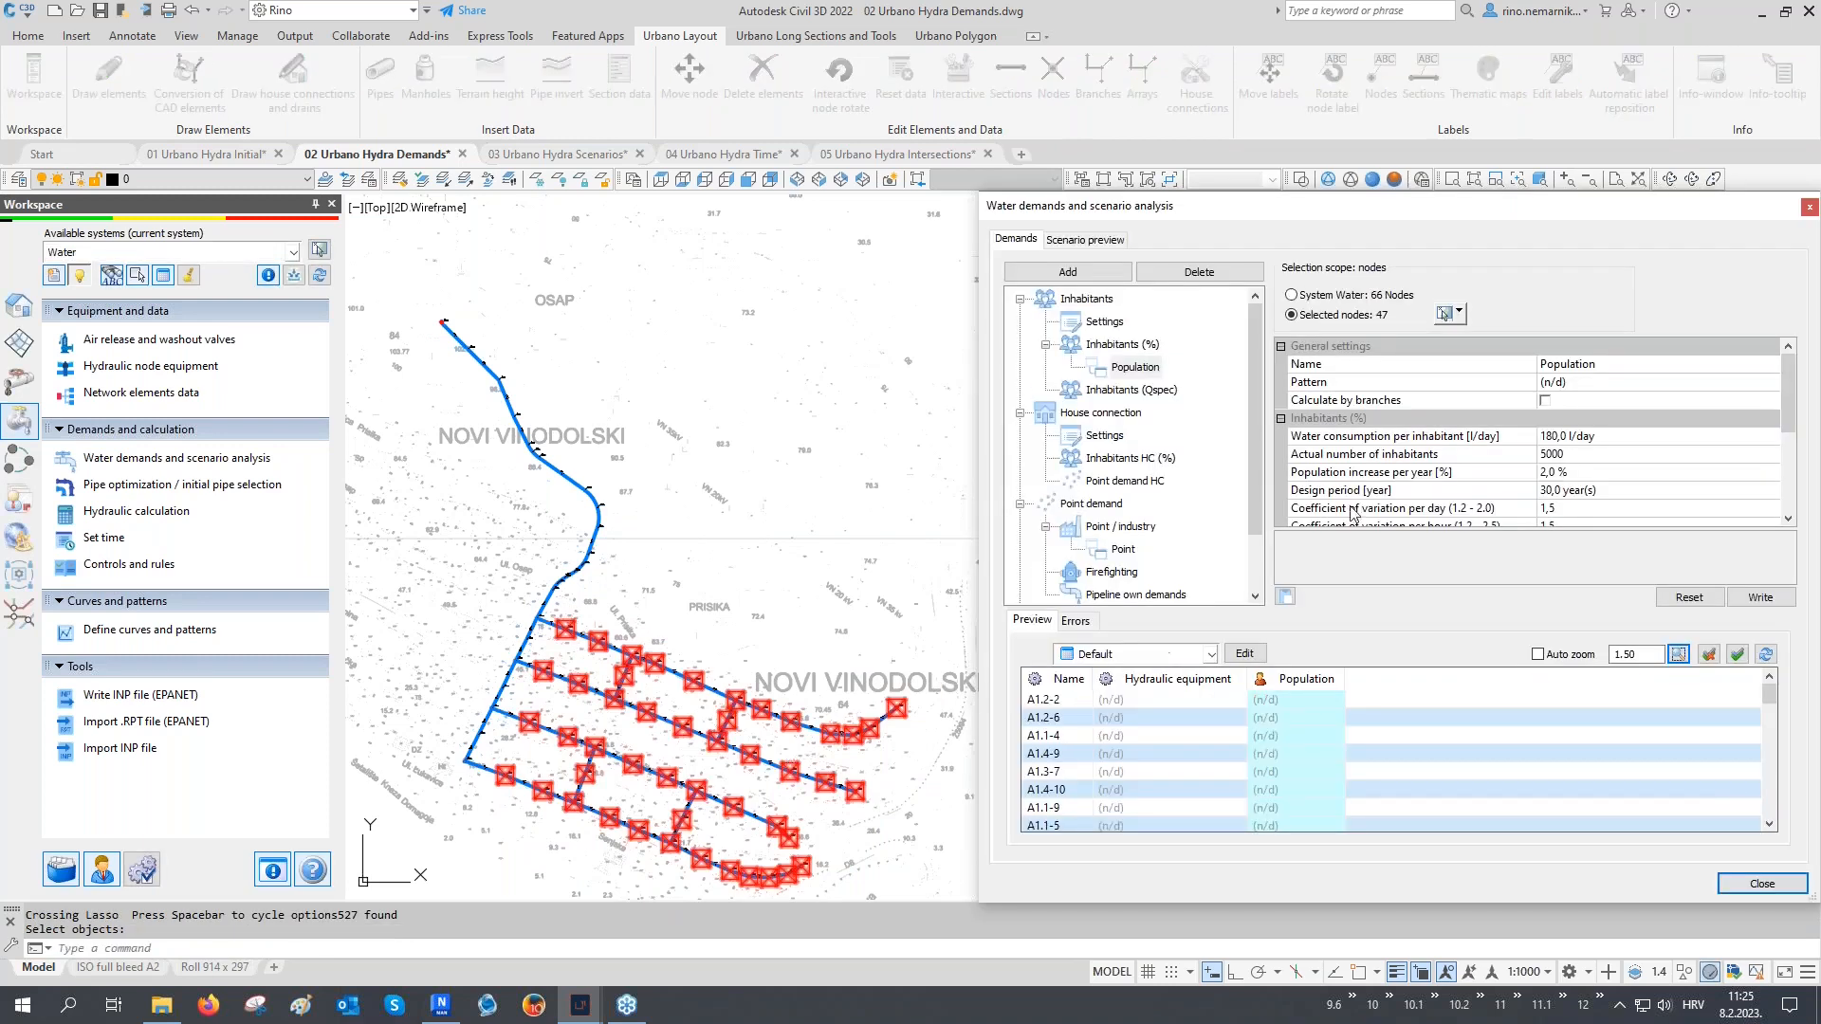
Write the Population demand to the selected nodes with 180 l/day per inhabitant and 5000 inhabitants, and sort the preview by Population
click(1366, 438)
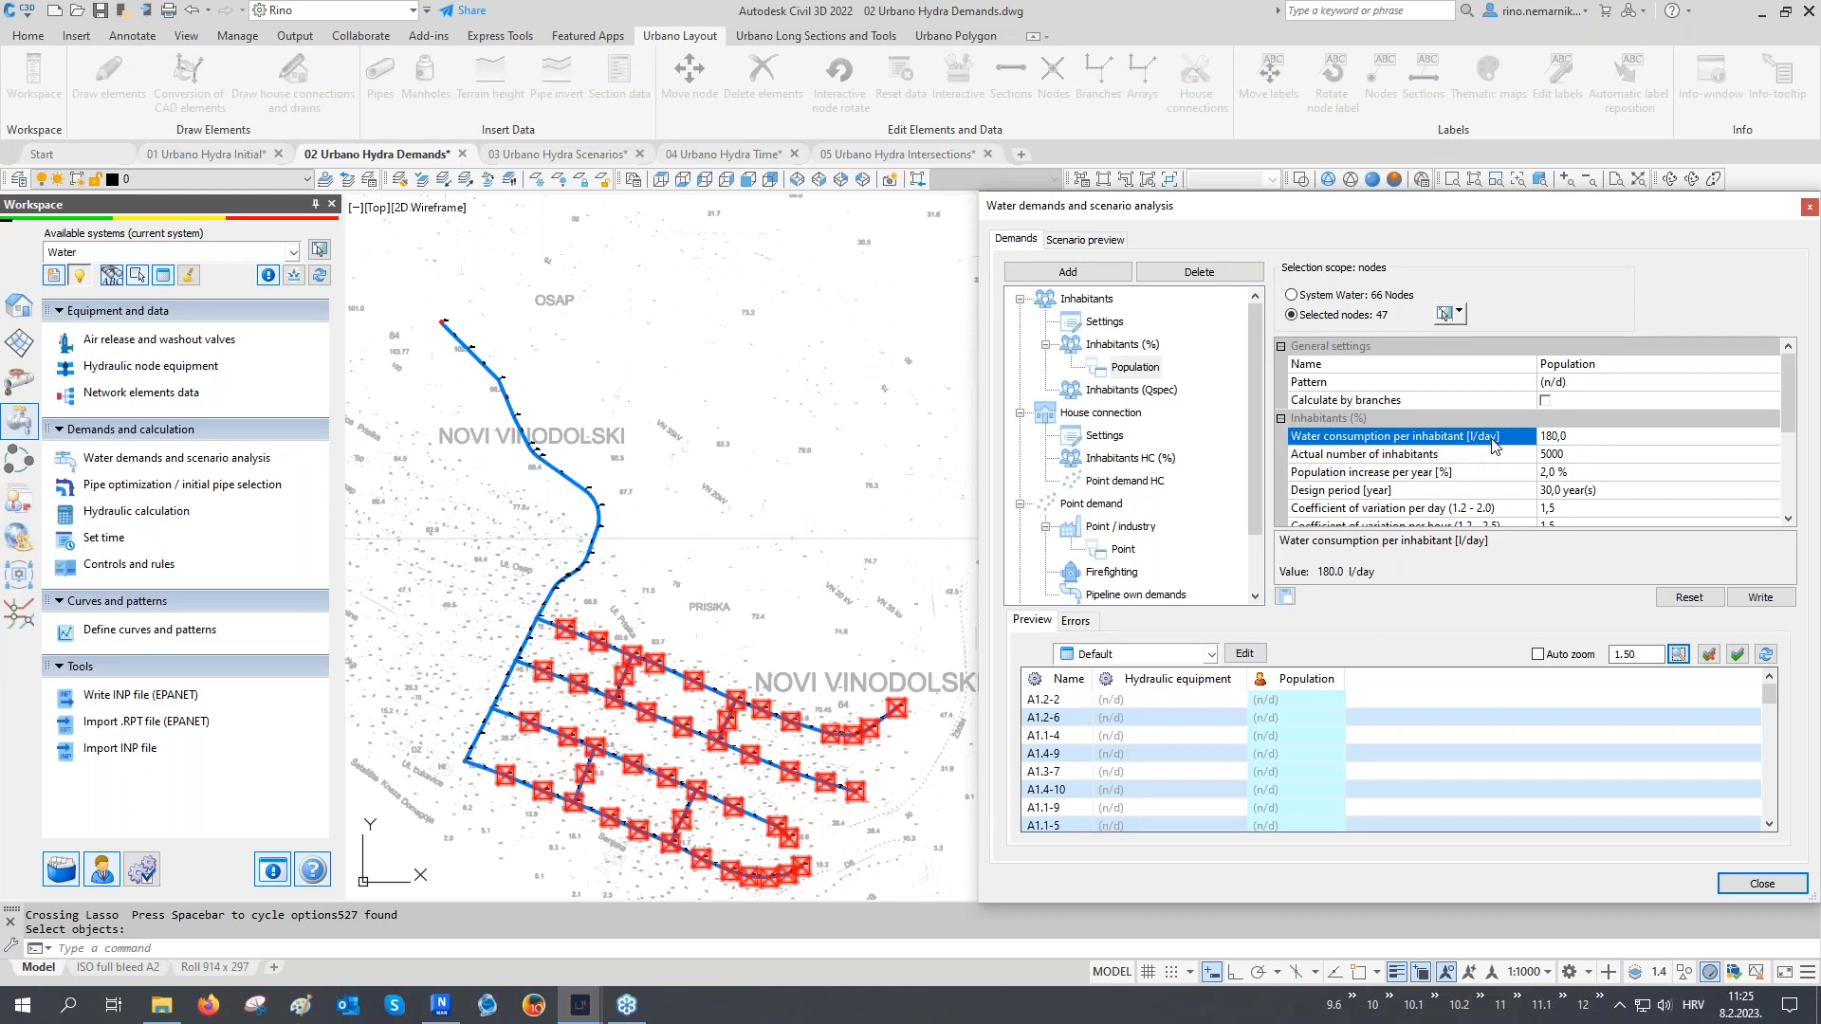
drag(1583, 435, 1512, 443)
click(1409, 456)
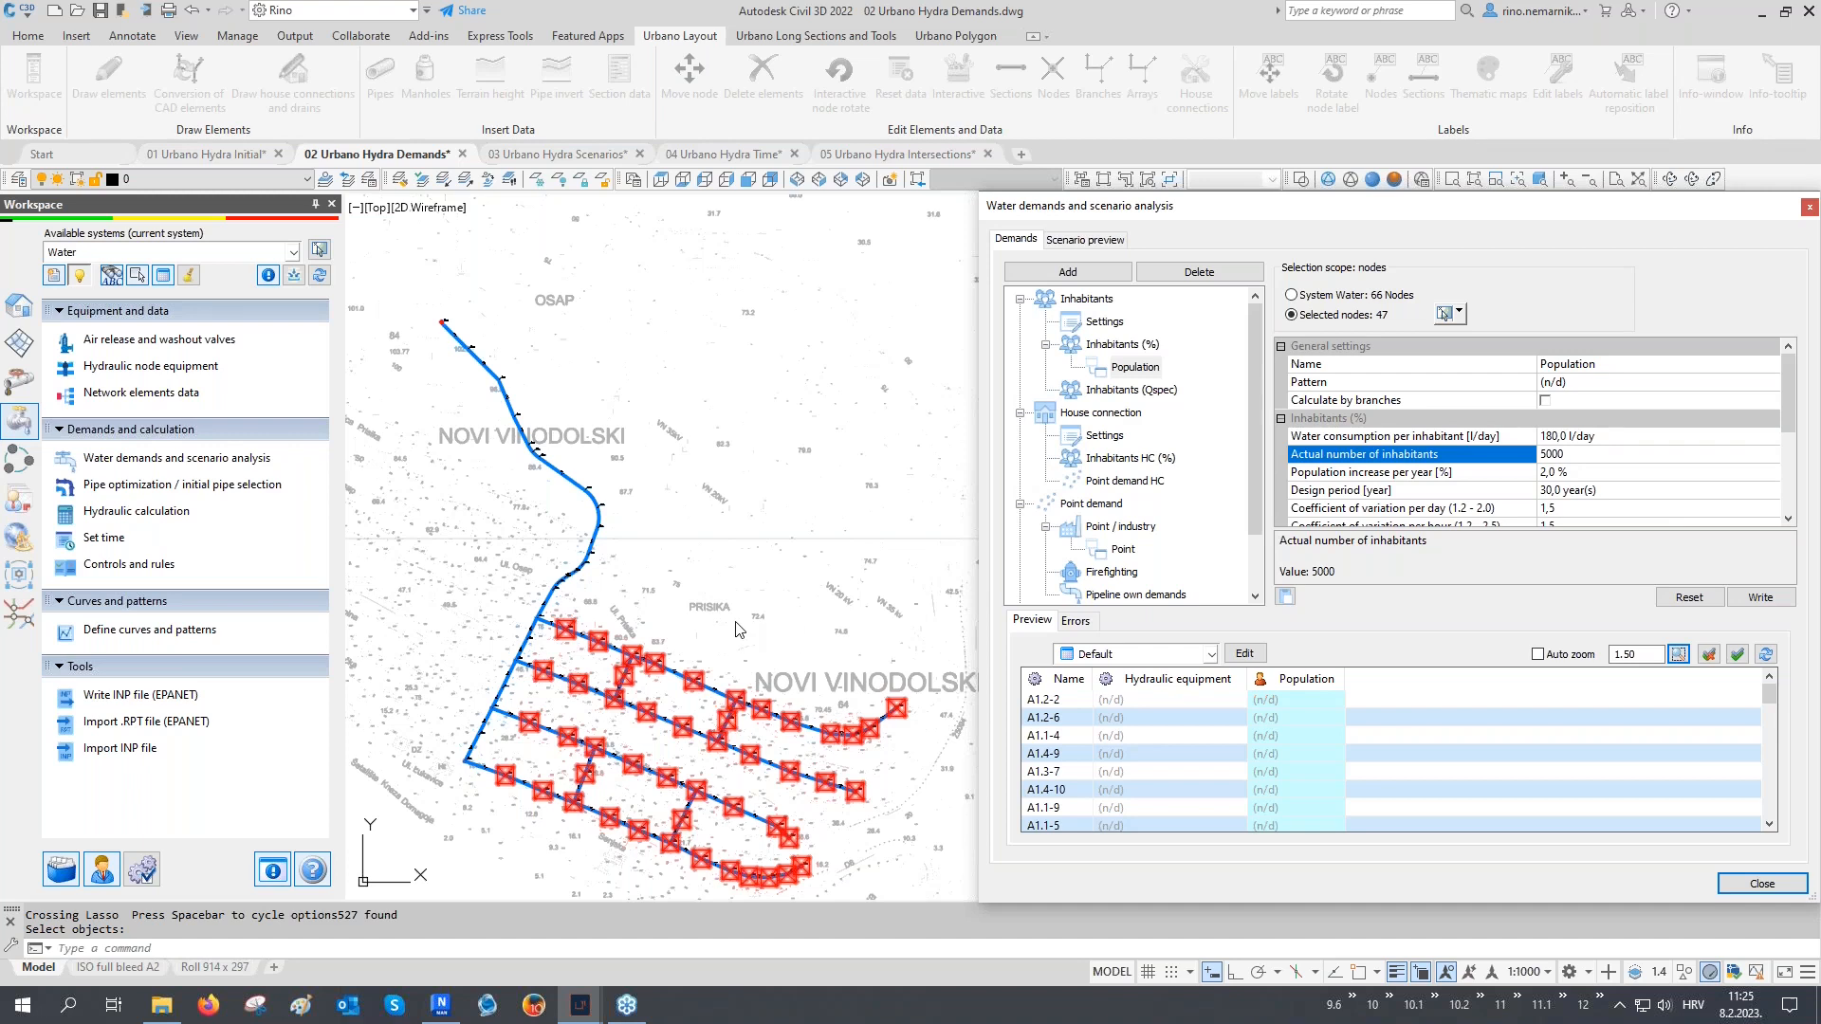
drag(1579, 456, 1538, 457)
scroll(1486, 474, down, 1)
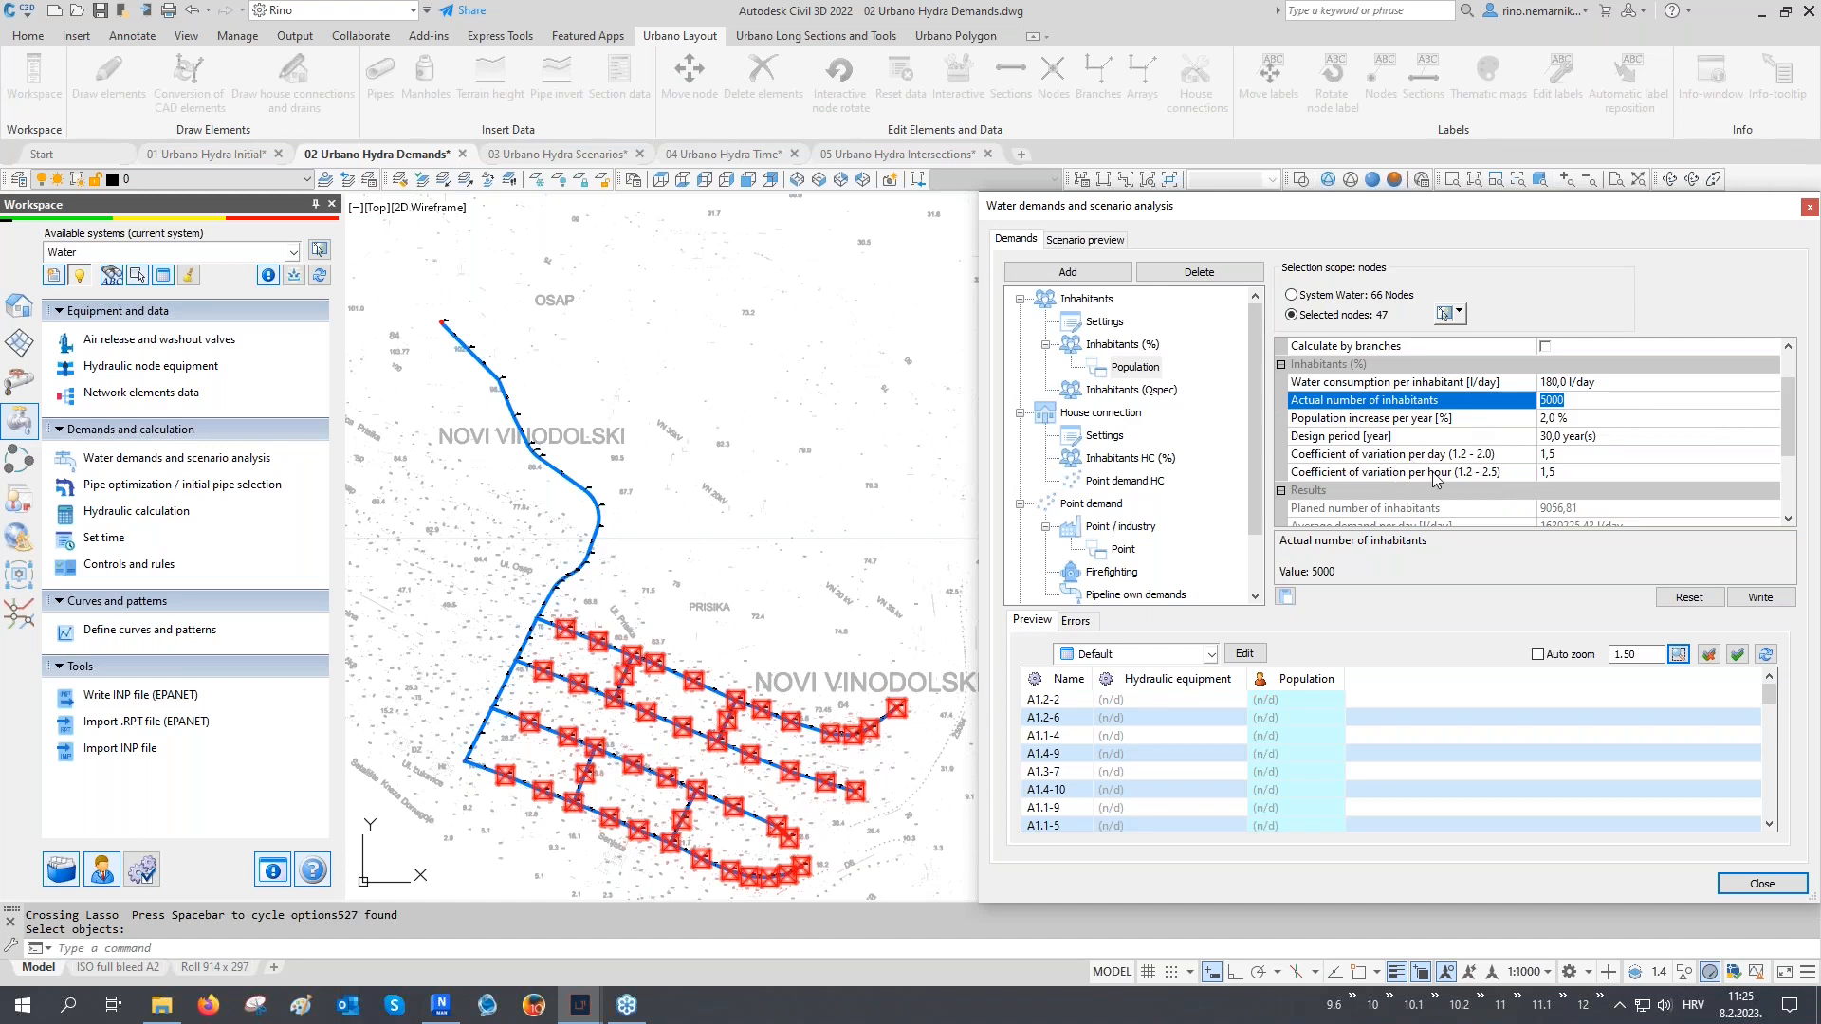
click(1759, 597)
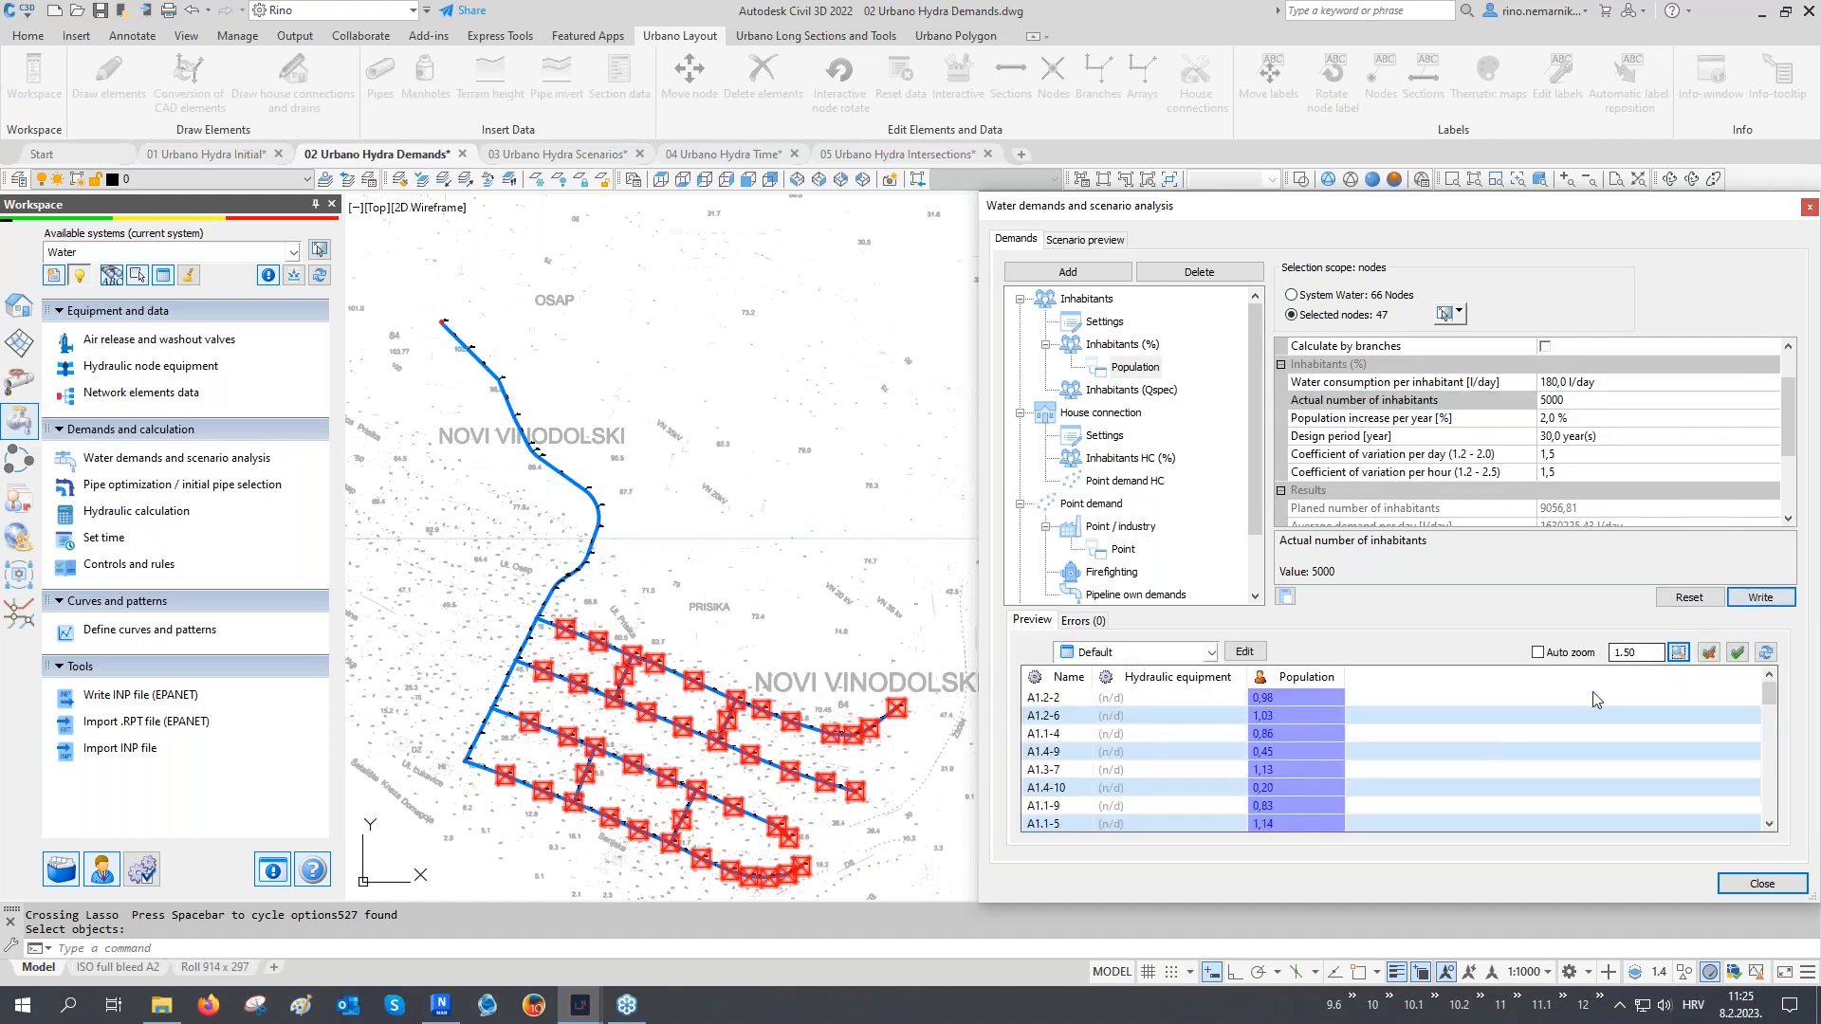
click(1325, 684)
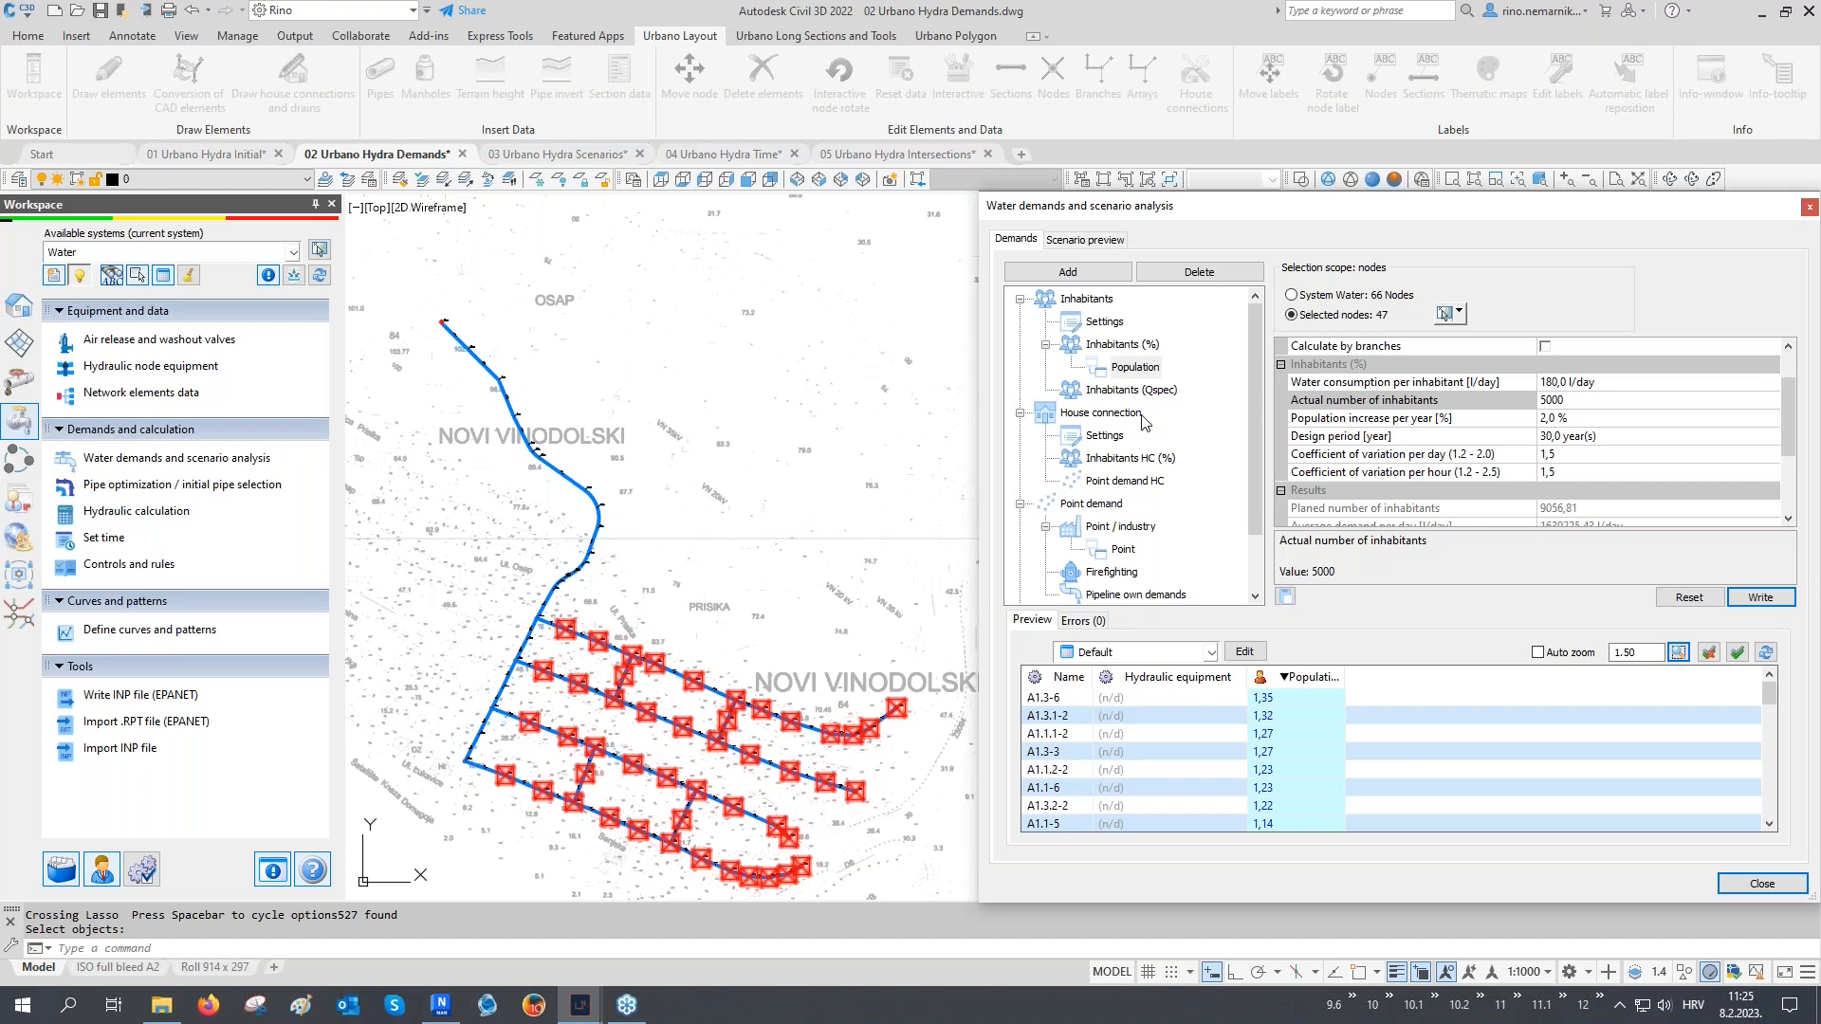
Write a Point demand of 5.00 l/s to the individually picked nodes A1.1-4, A1.2-2, A1.2-3, A1.3-4 and A1.4-4
click(1122, 550)
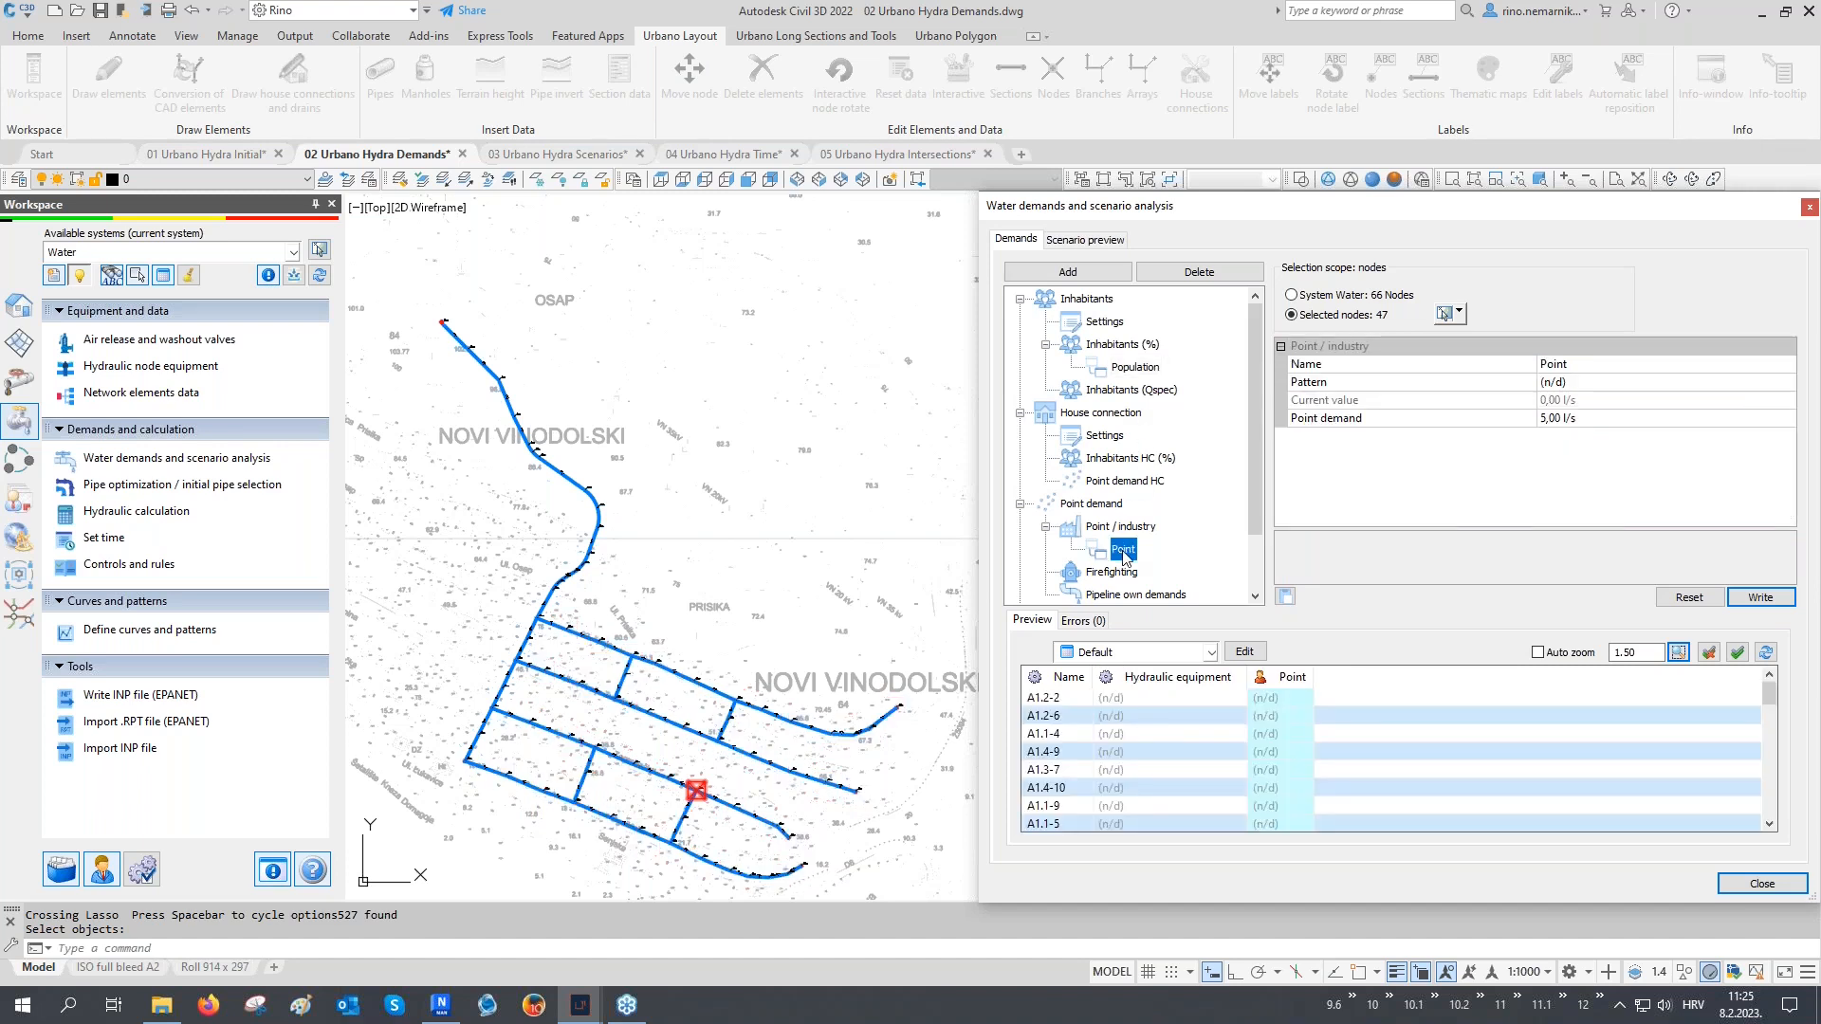
click(1460, 313)
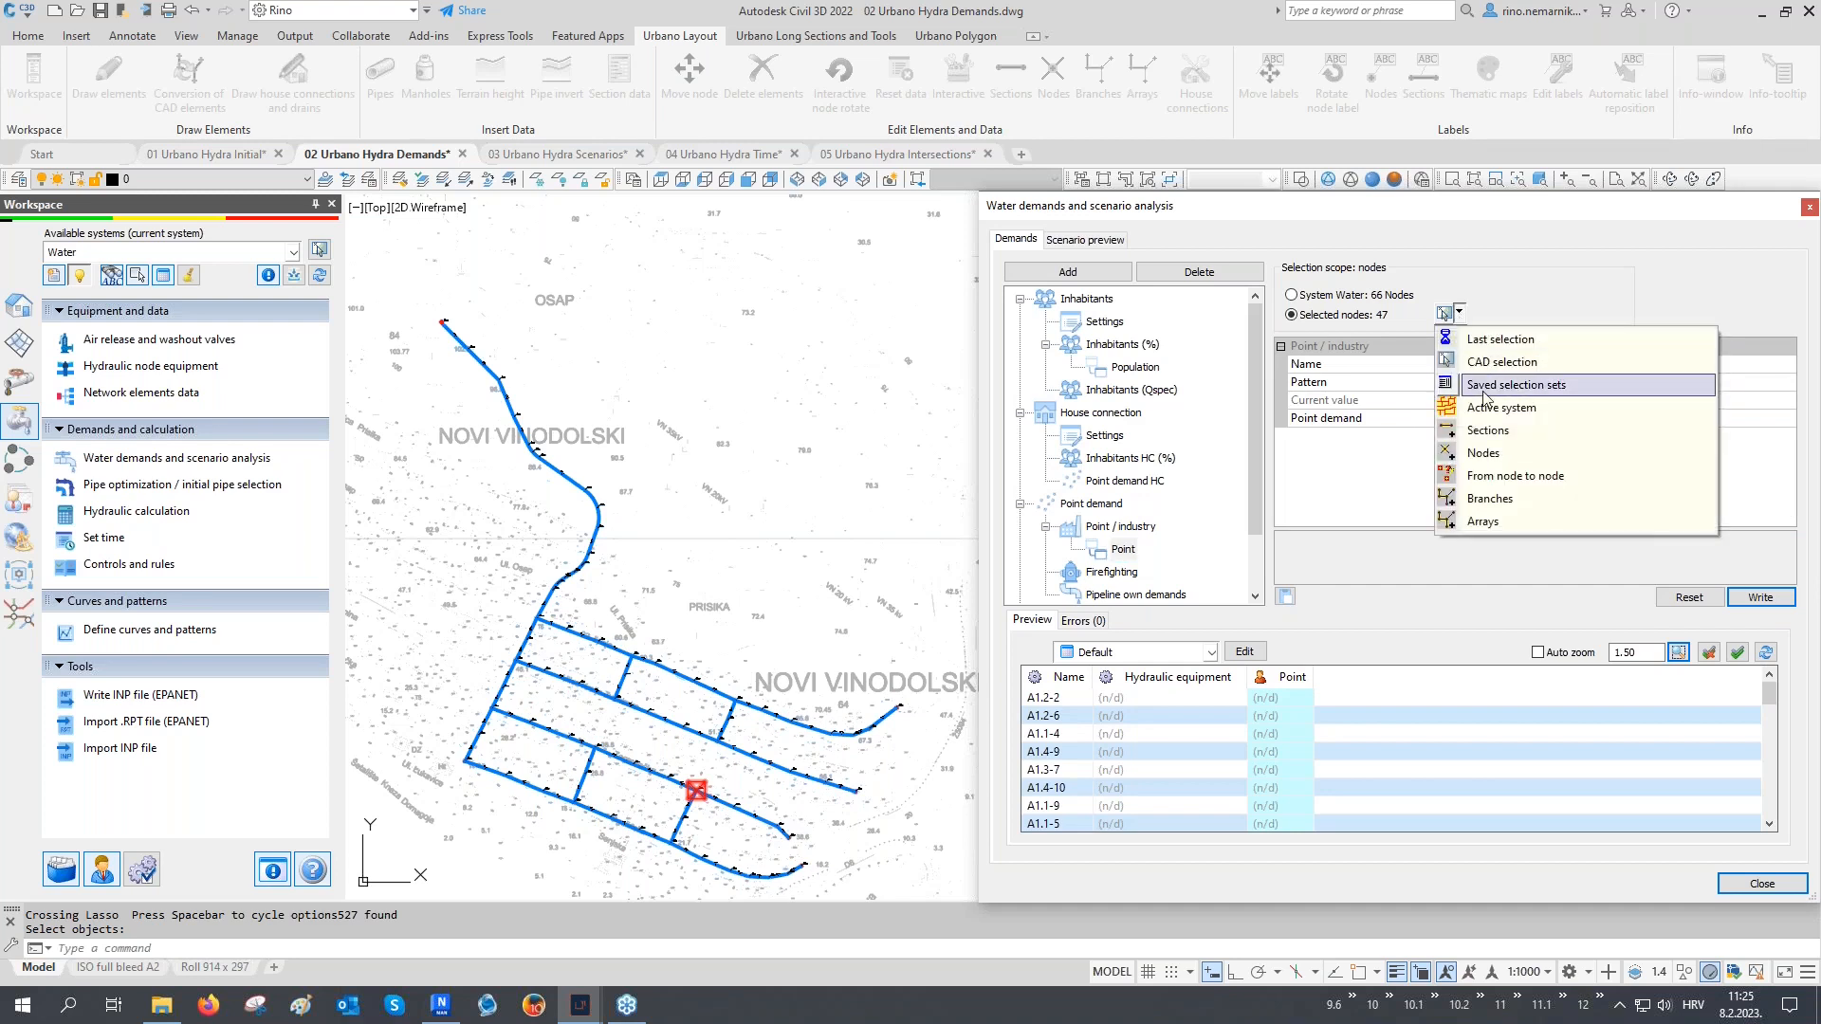
click(1485, 454)
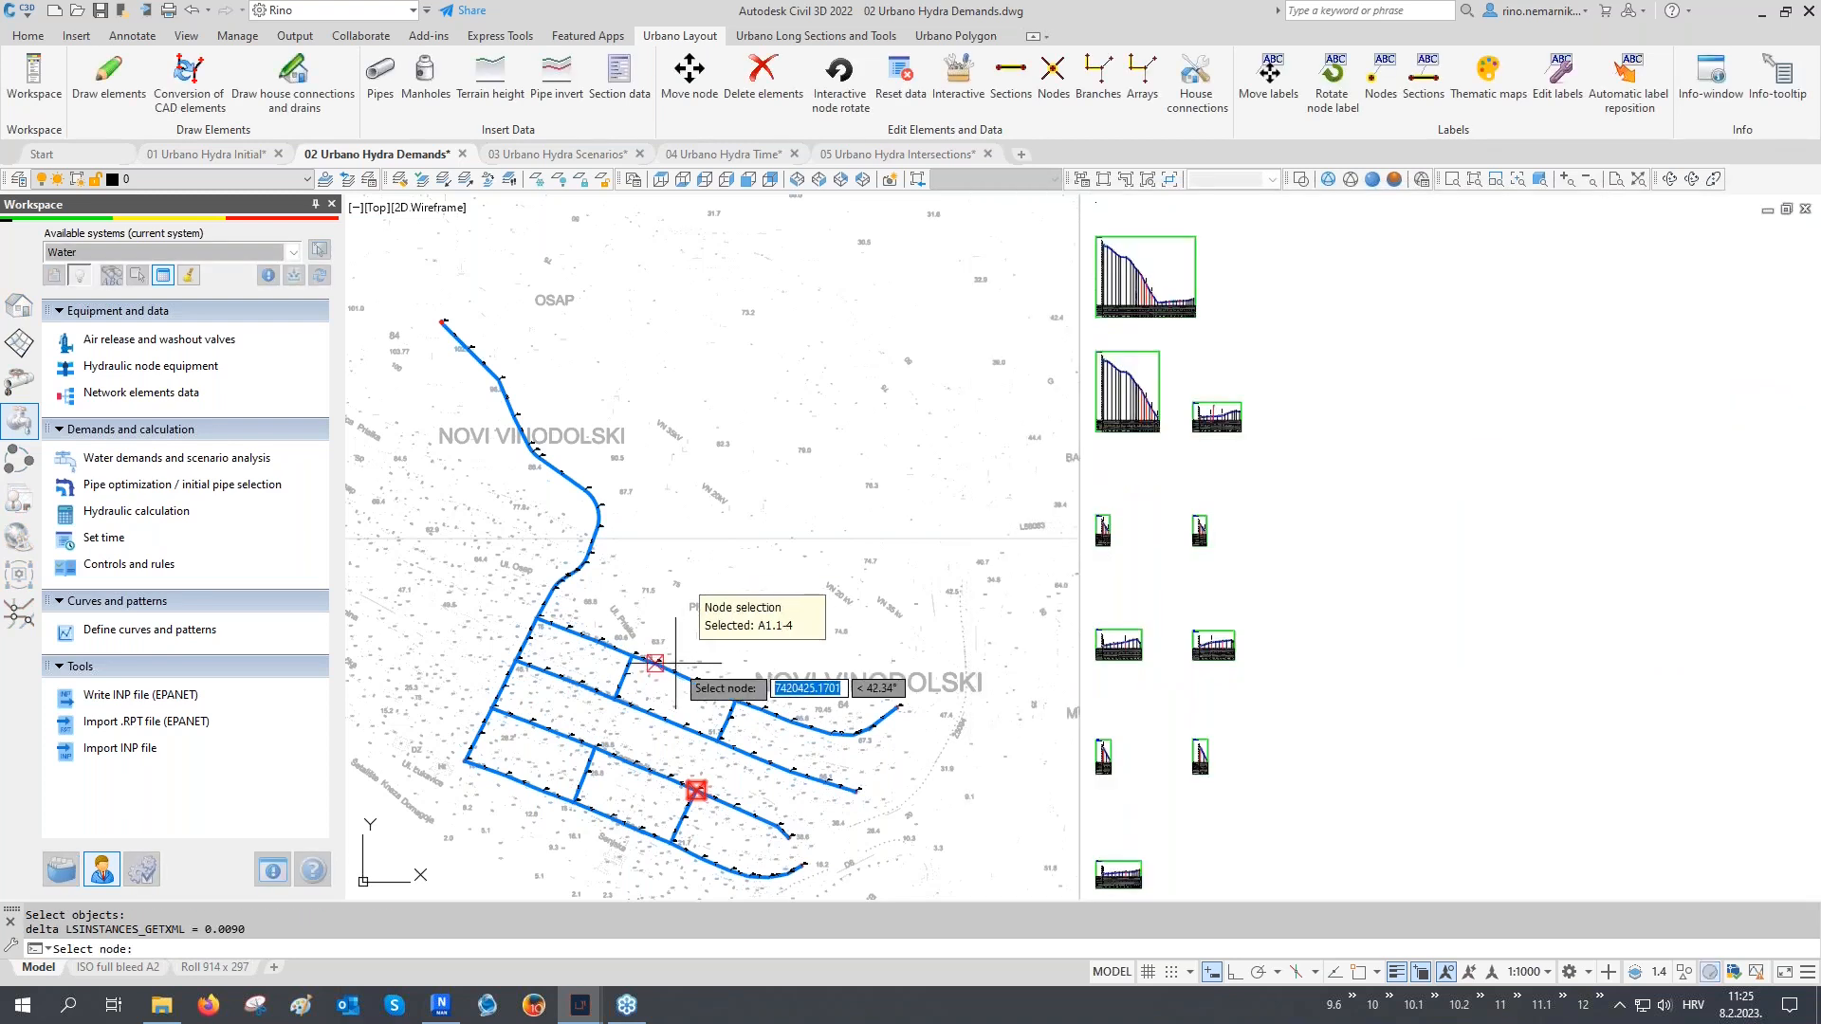
click(595, 685)
click(656, 714)
click(617, 755)
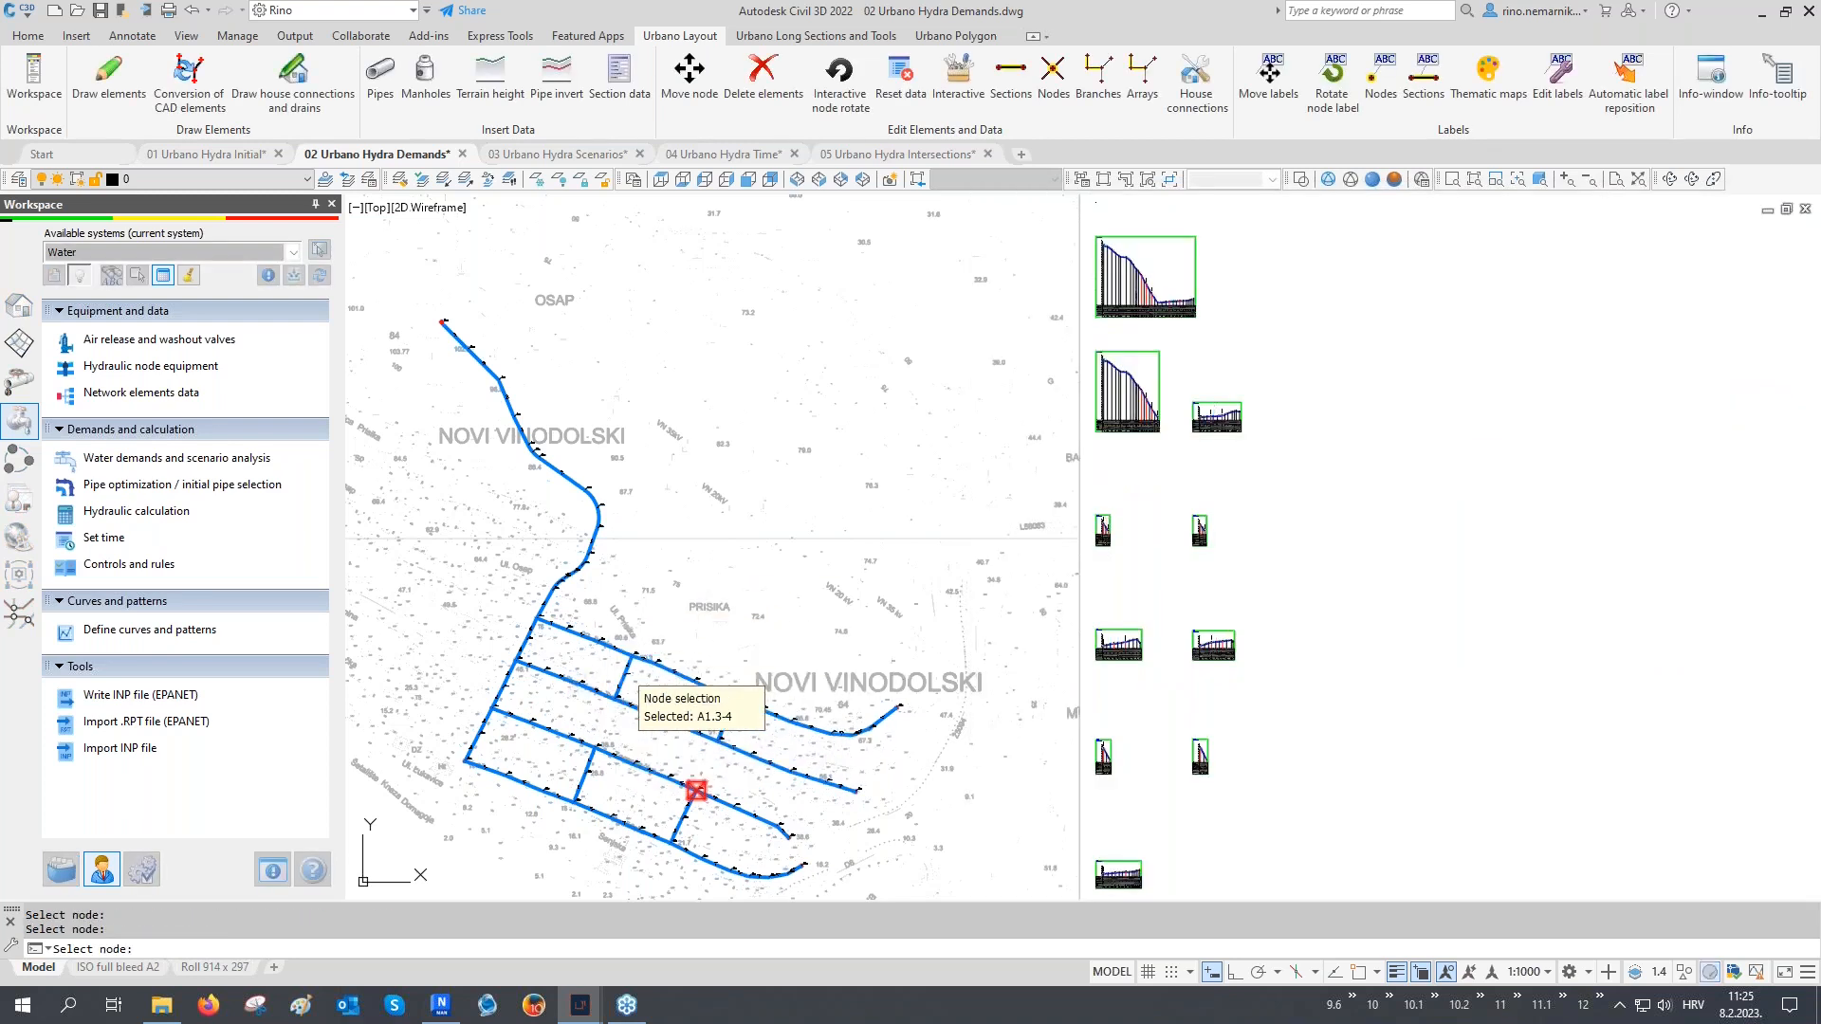
click(638, 830)
key(Return)
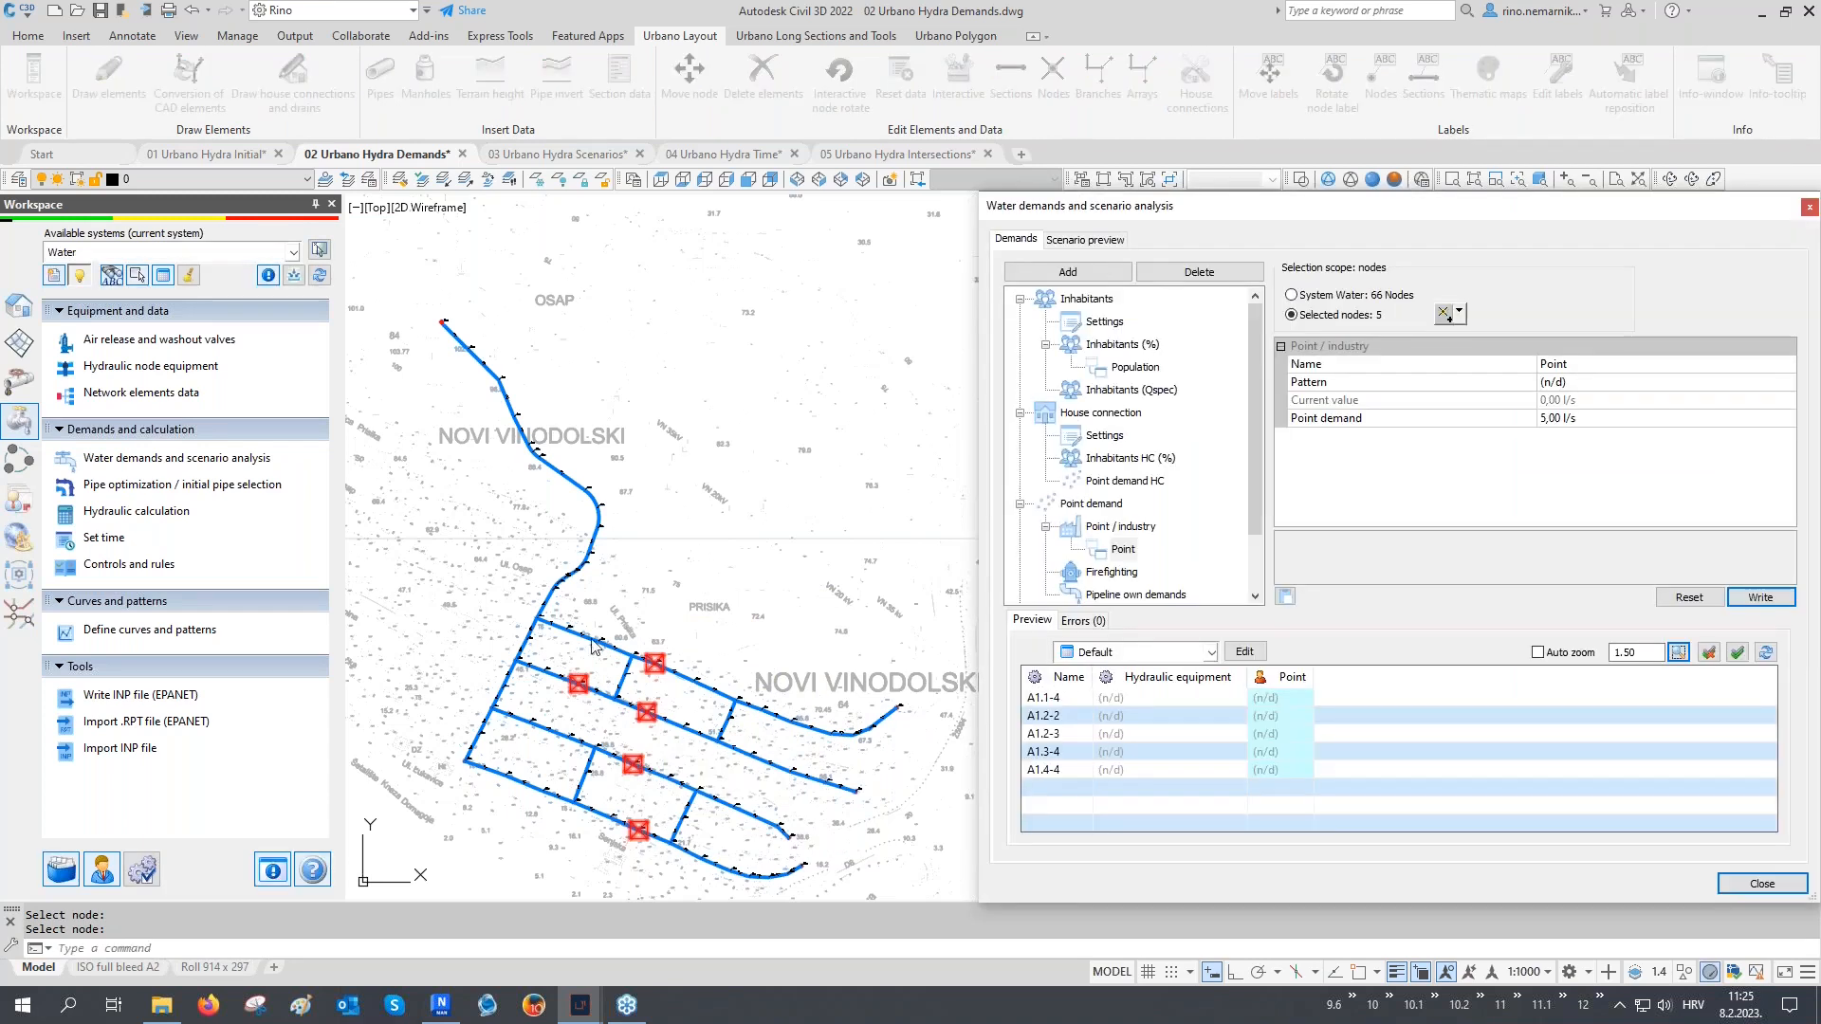
click(1523, 418)
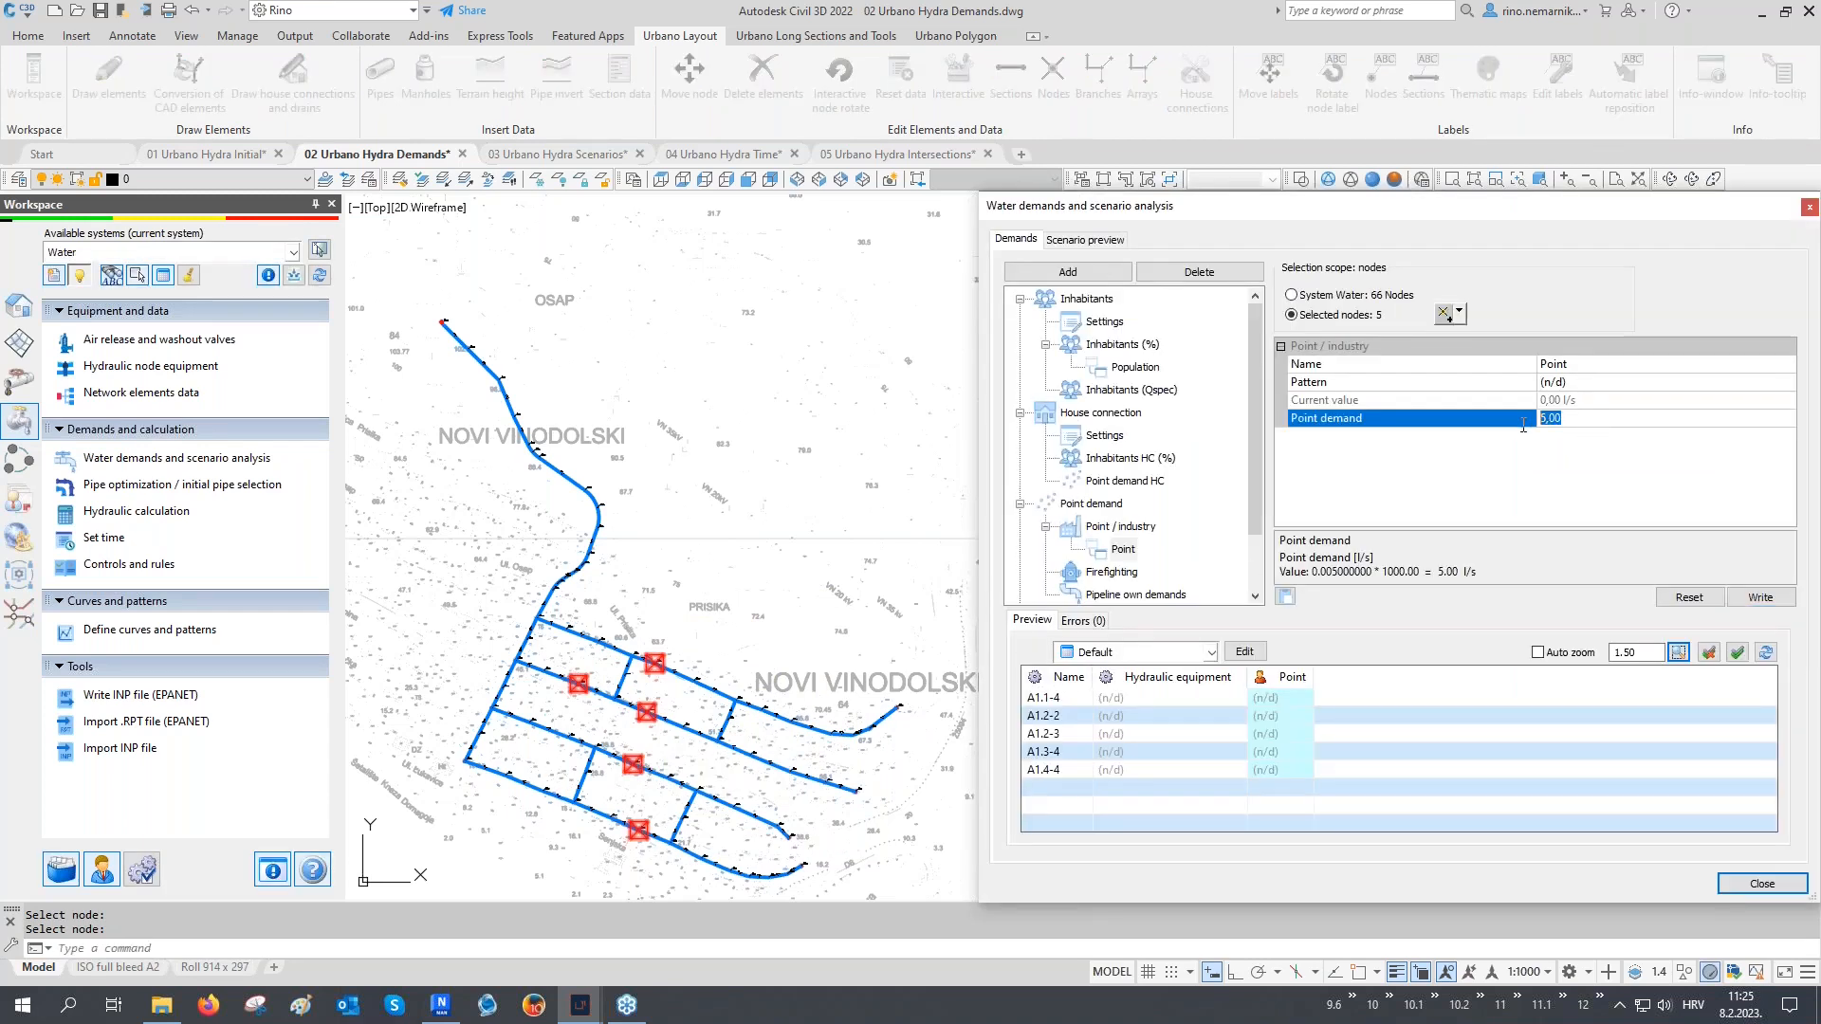
click(1760, 597)
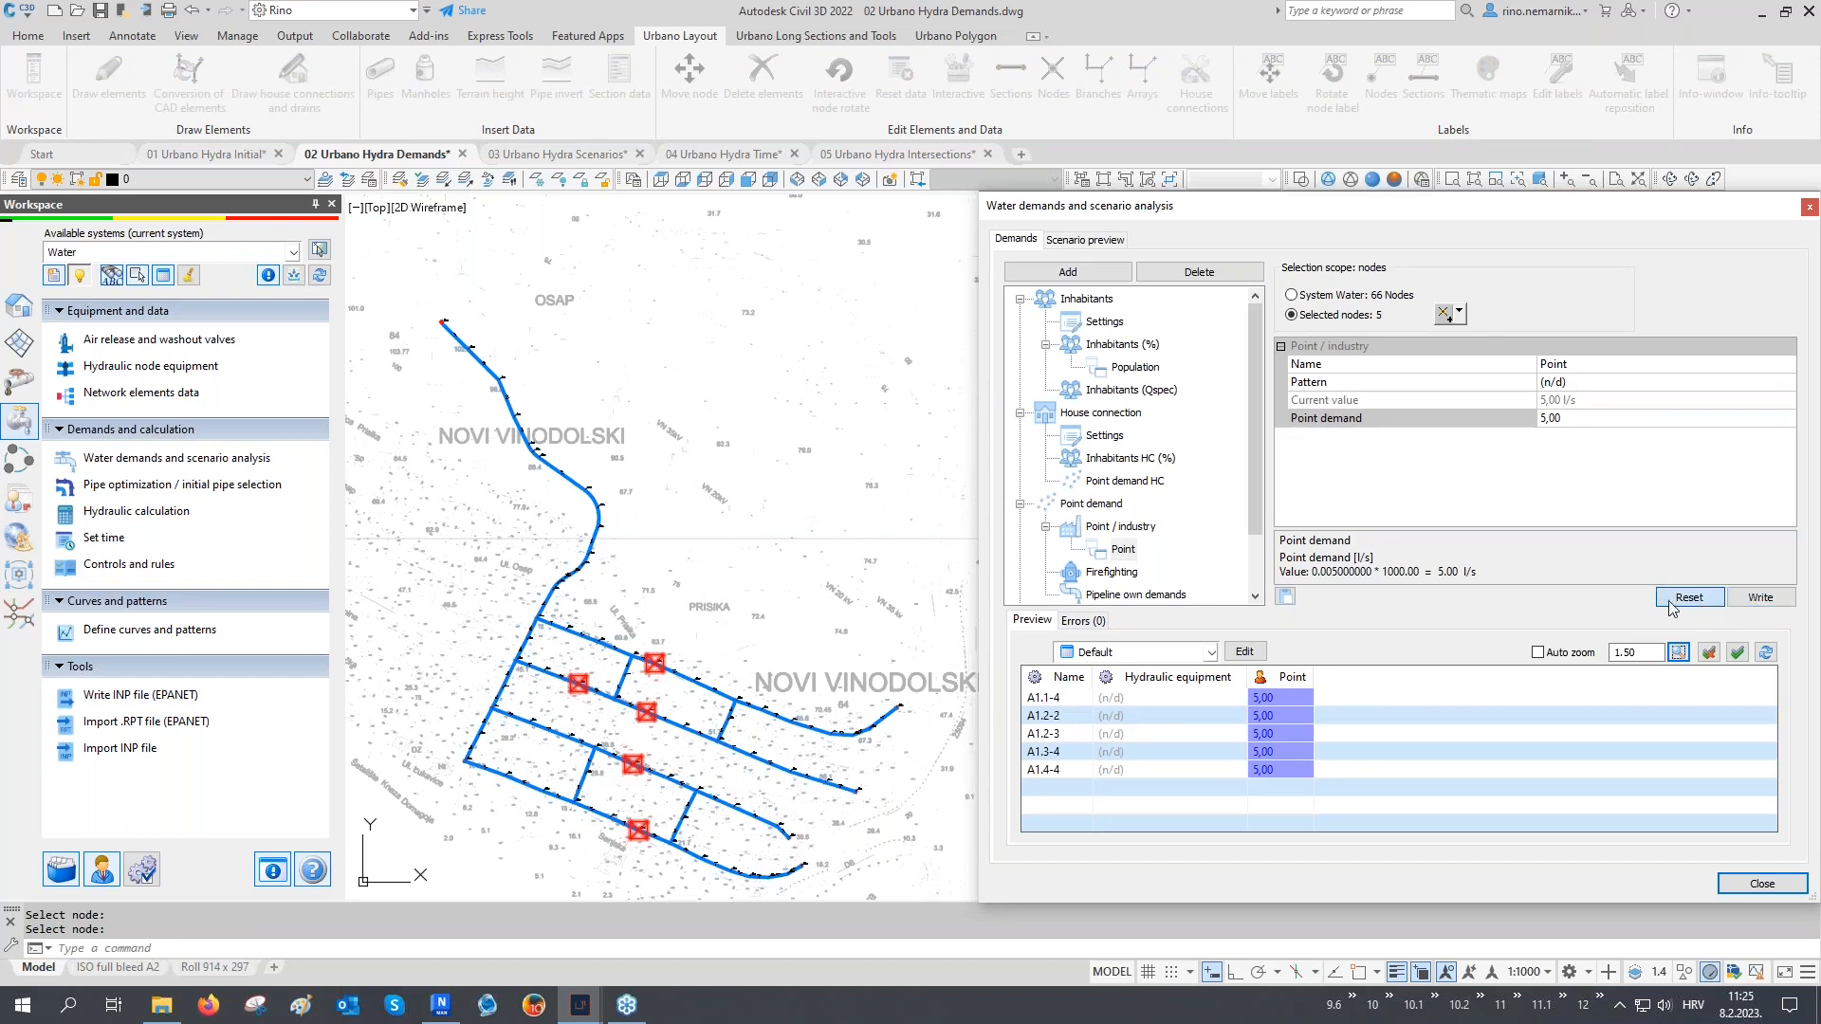
Set the five picked nodes' point demands to 1, 2, 3, 4 and 5 l/s in list order, and reset them
click(1282, 696)
text(1)
key(Return)
text(2)
key(Return)
text(3)
key(Return)
text(4)
key(Return)
text(5)
key(Return)
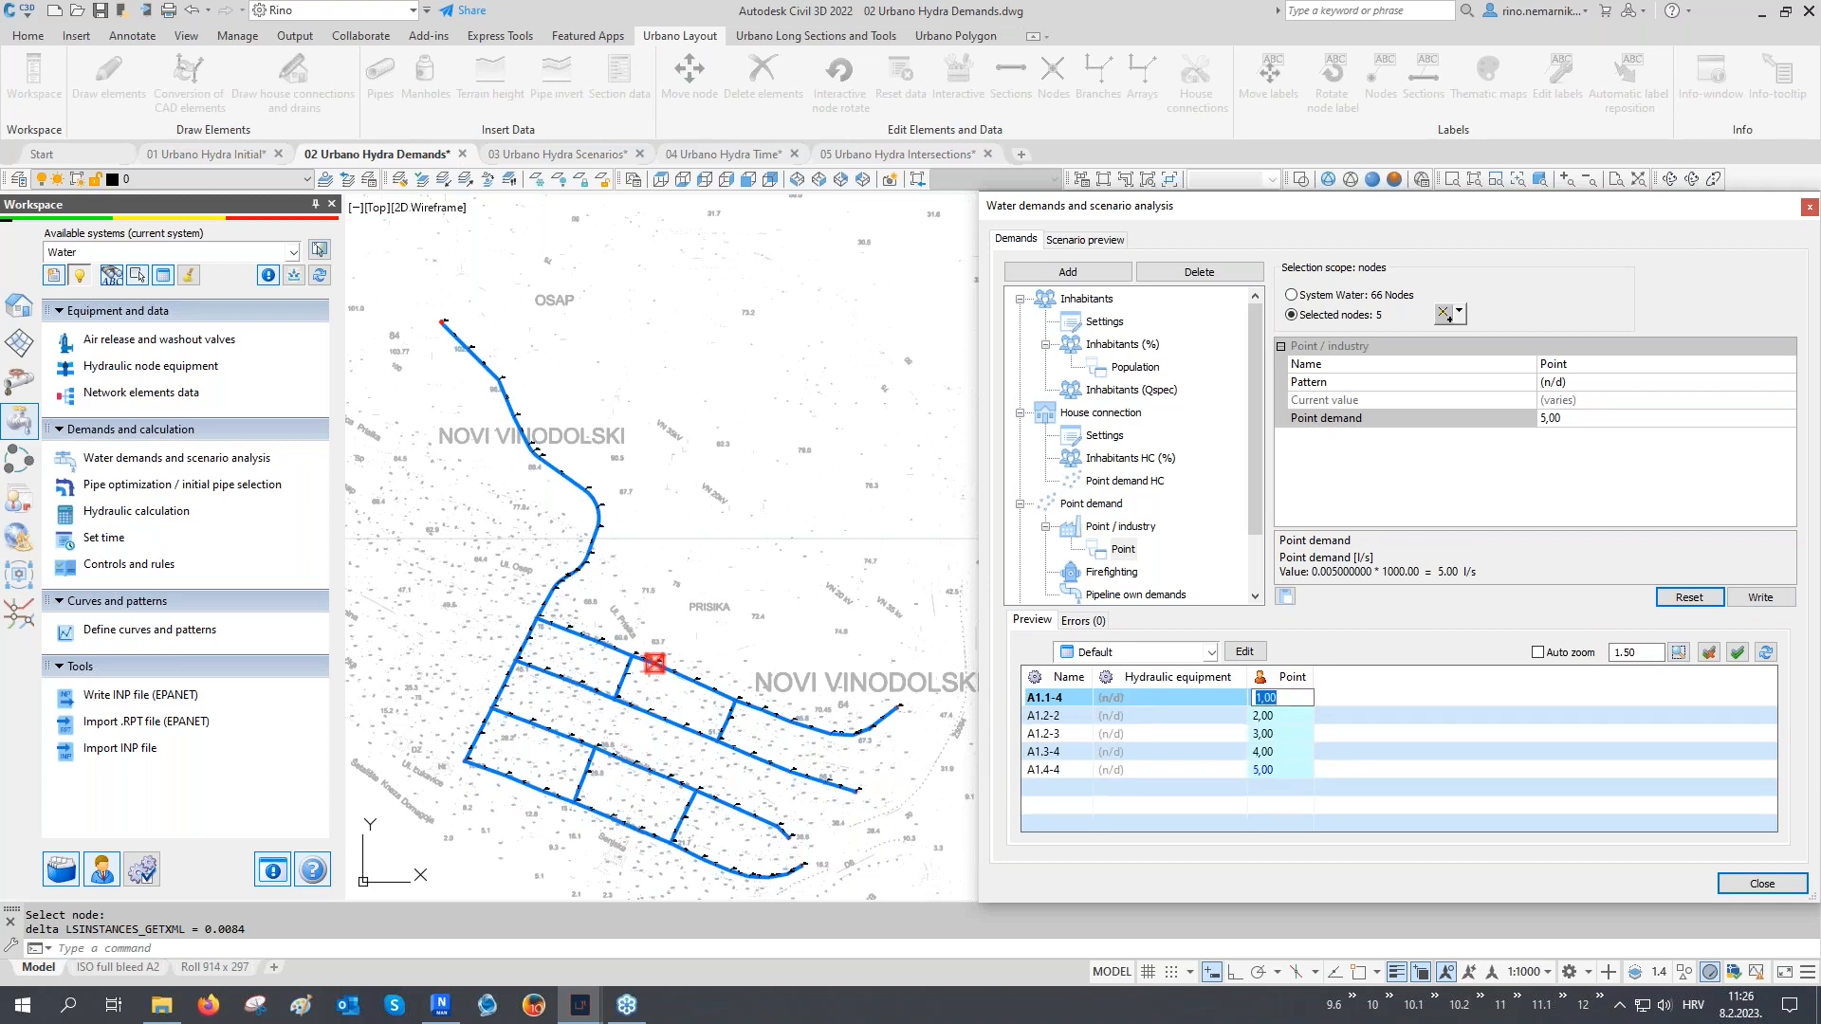
click(1689, 597)
Assign a Point demand of 6 l/s to the individually picked node A1.4-2 and close the water demands
click(1442, 314)
click(545, 786)
key(Return)
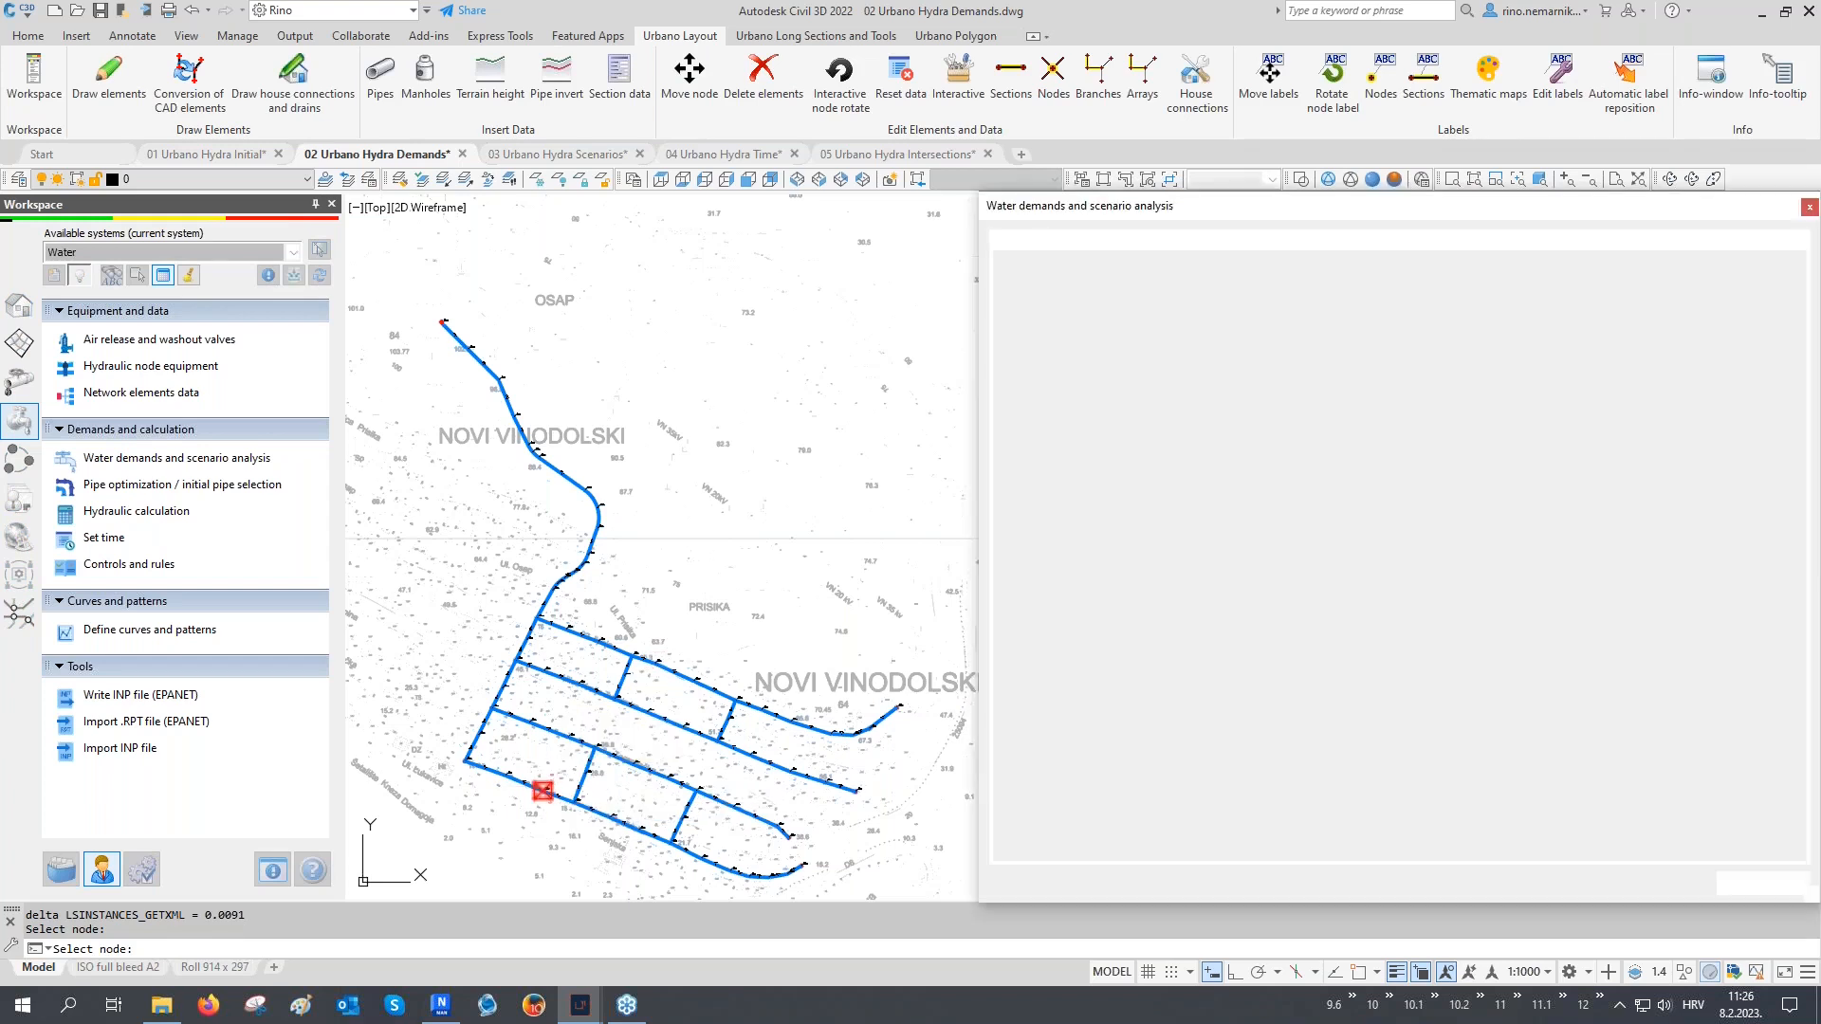
click(1288, 699)
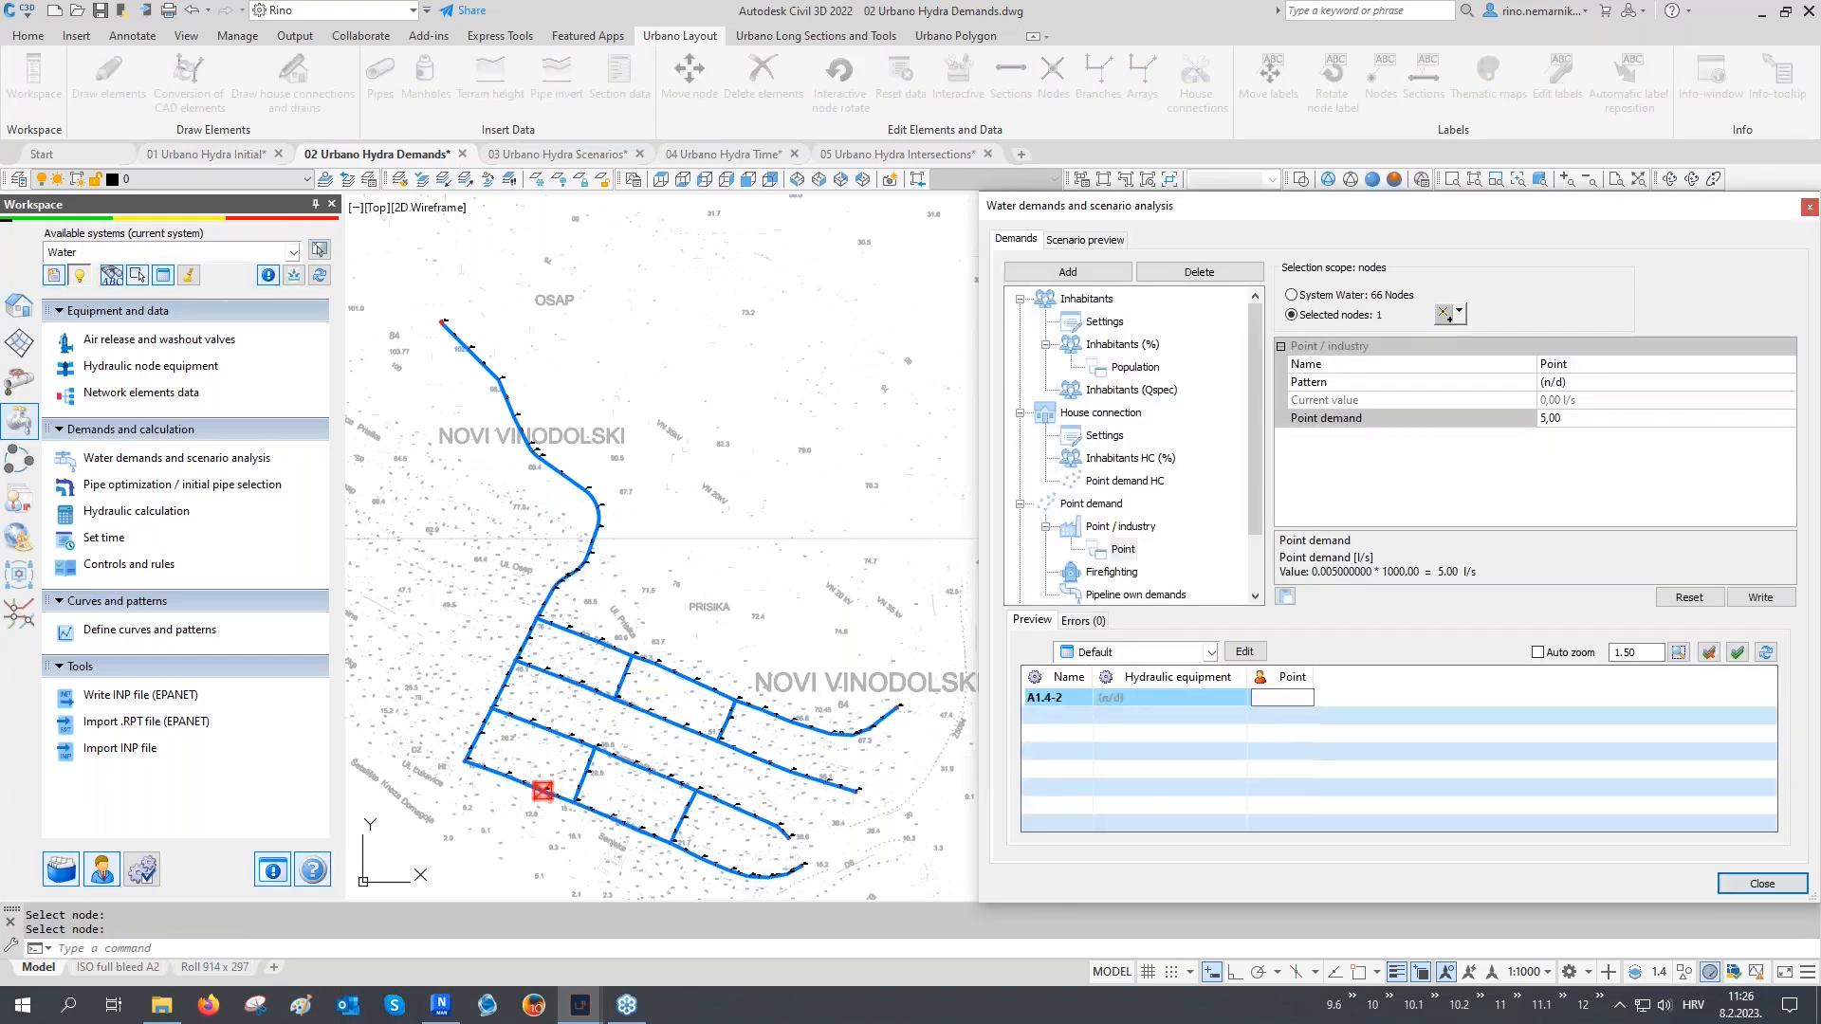
key(Return)
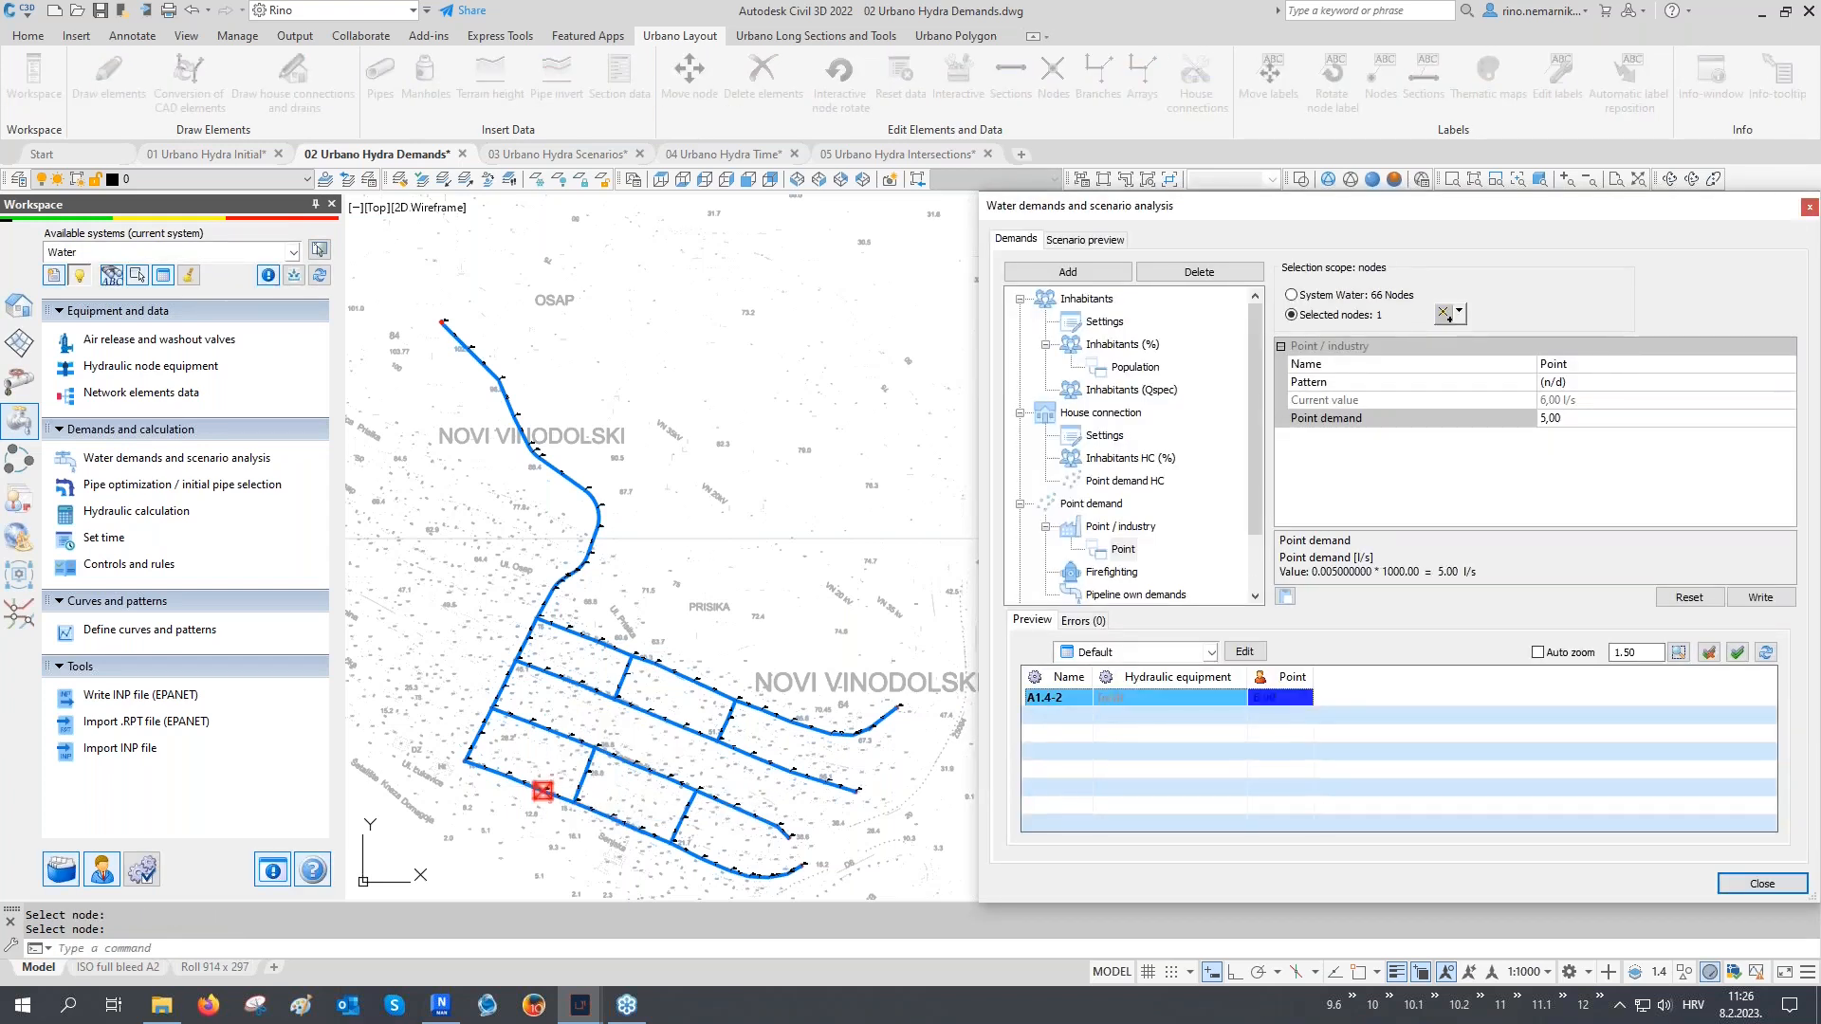
click(1293, 738)
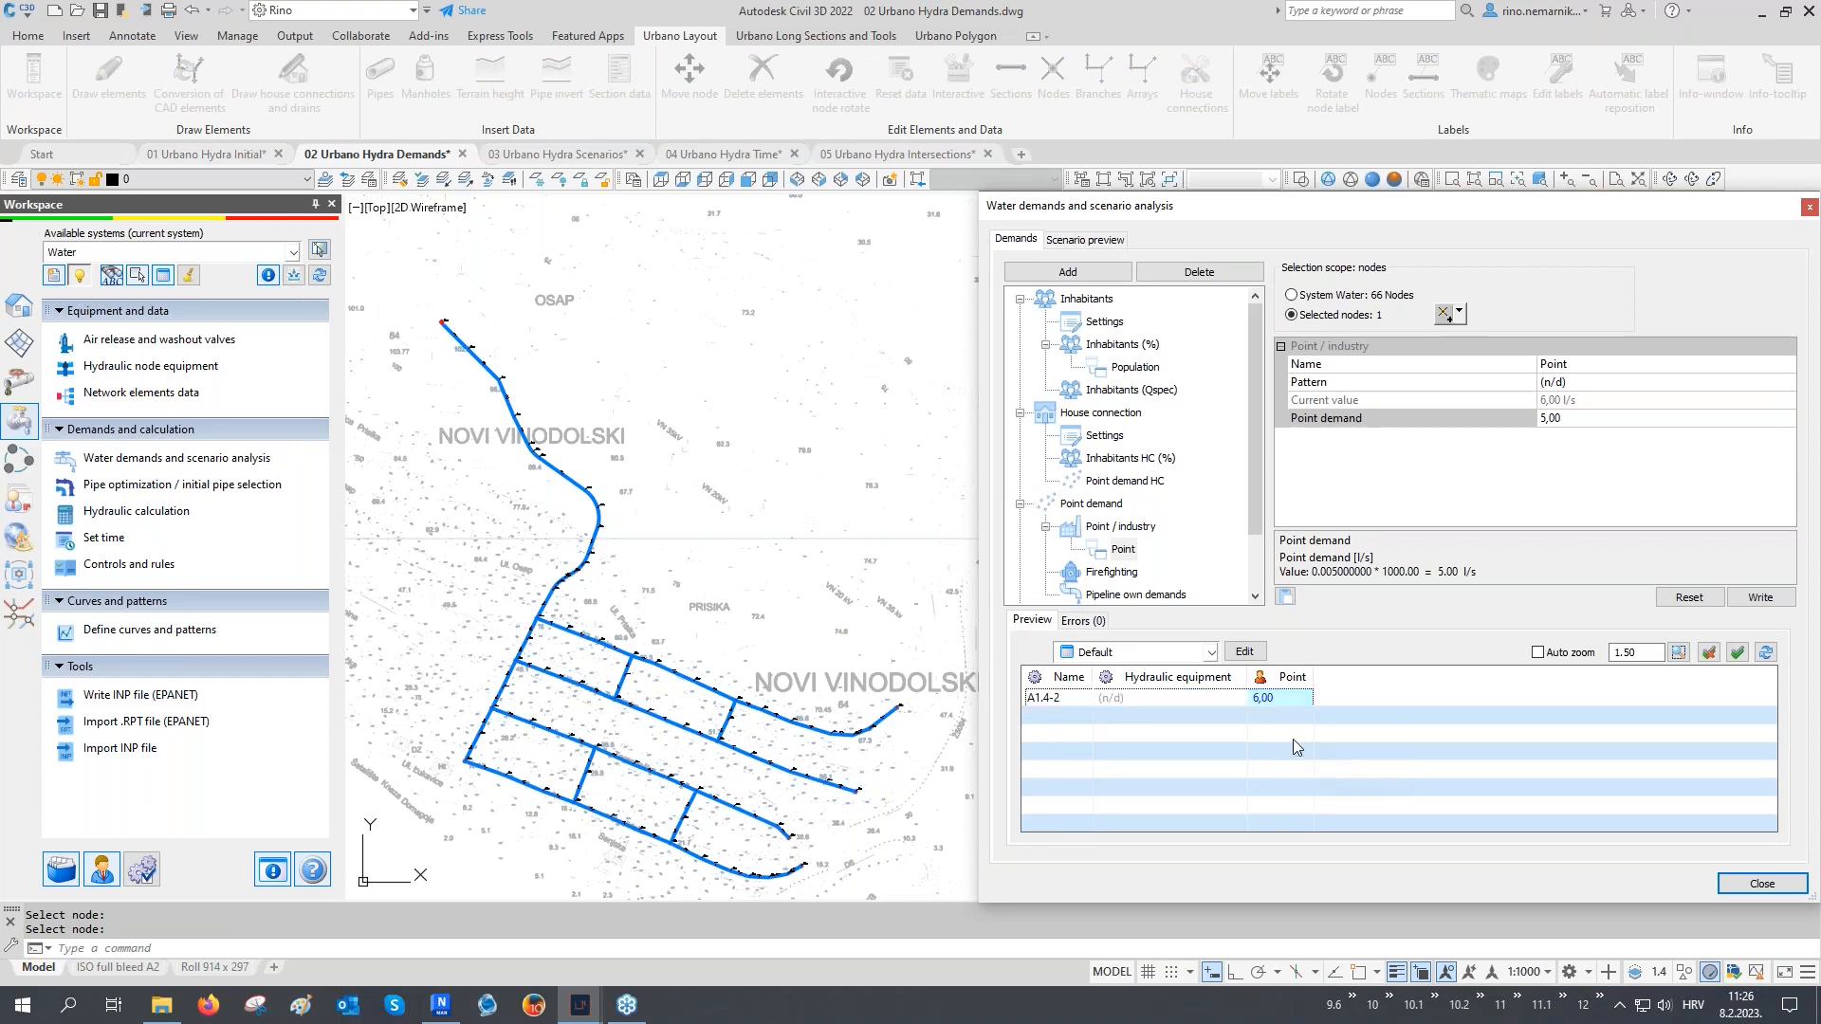
click(1762, 883)
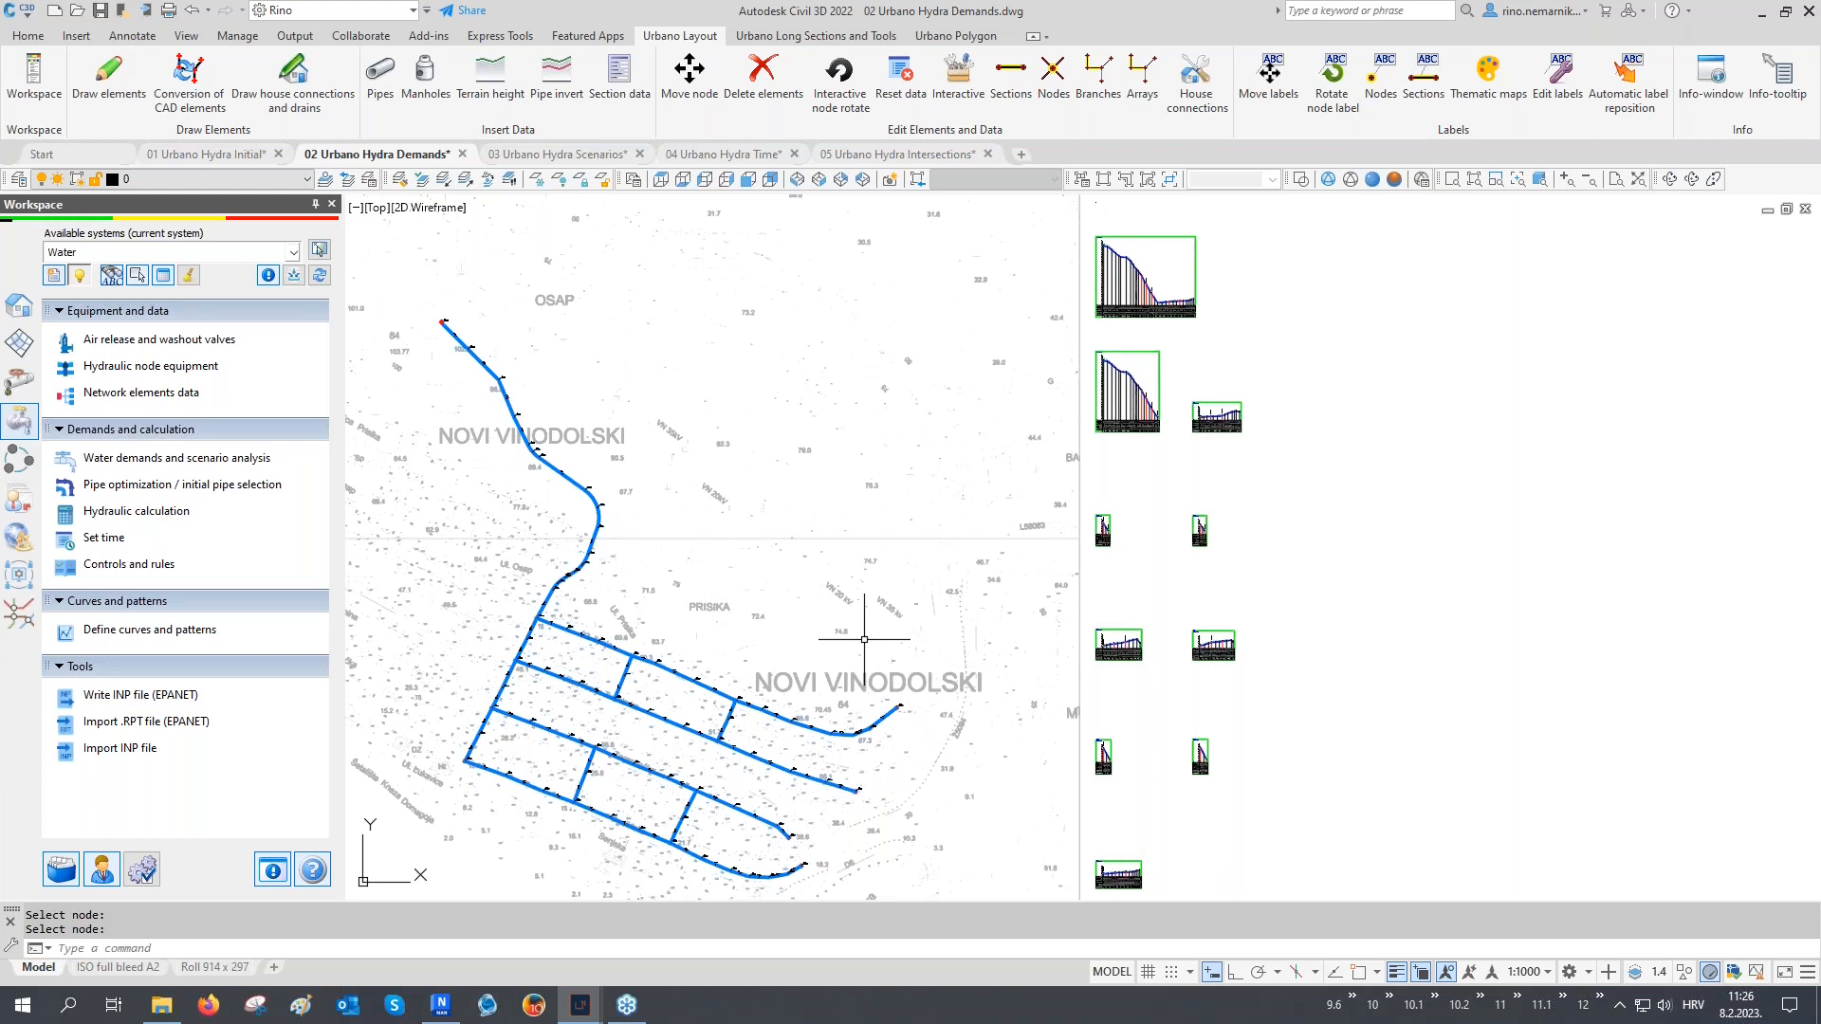
Open the pipe optimization and compare the target velocities and pipe lists of the Transport pipeline and Distribution network configurations
click(181, 488)
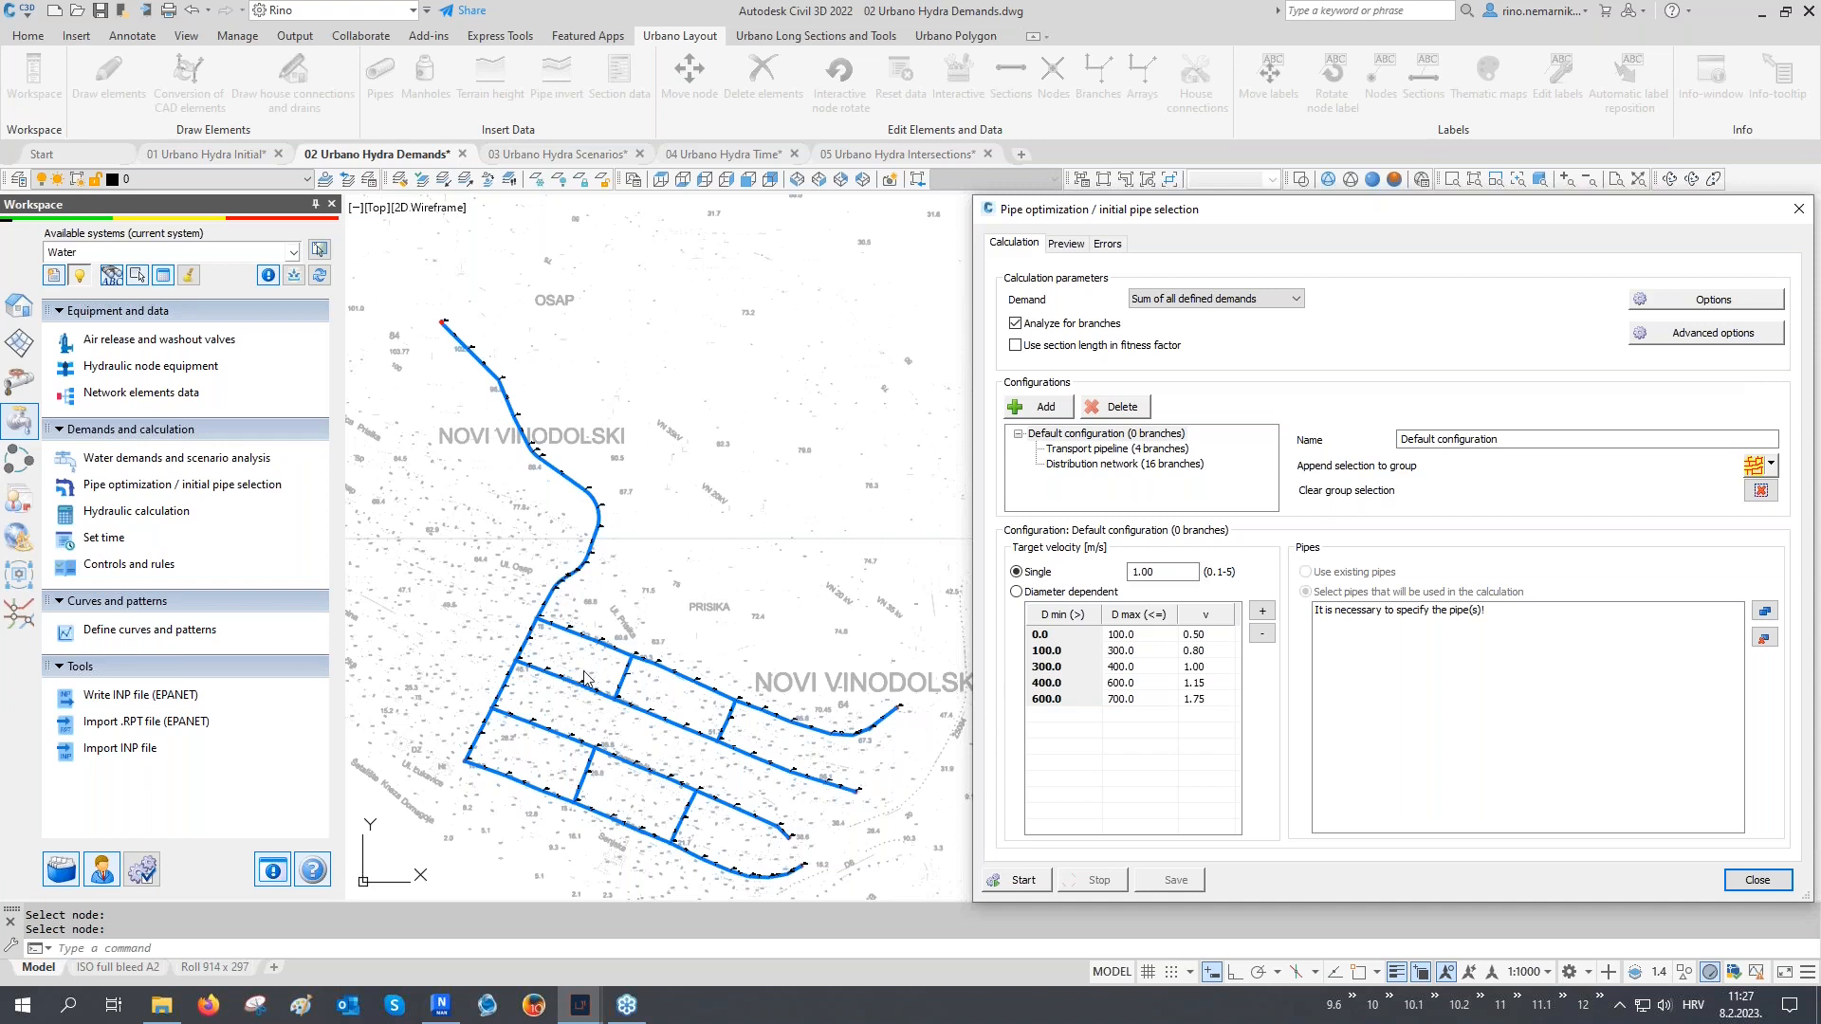
click(1093, 450)
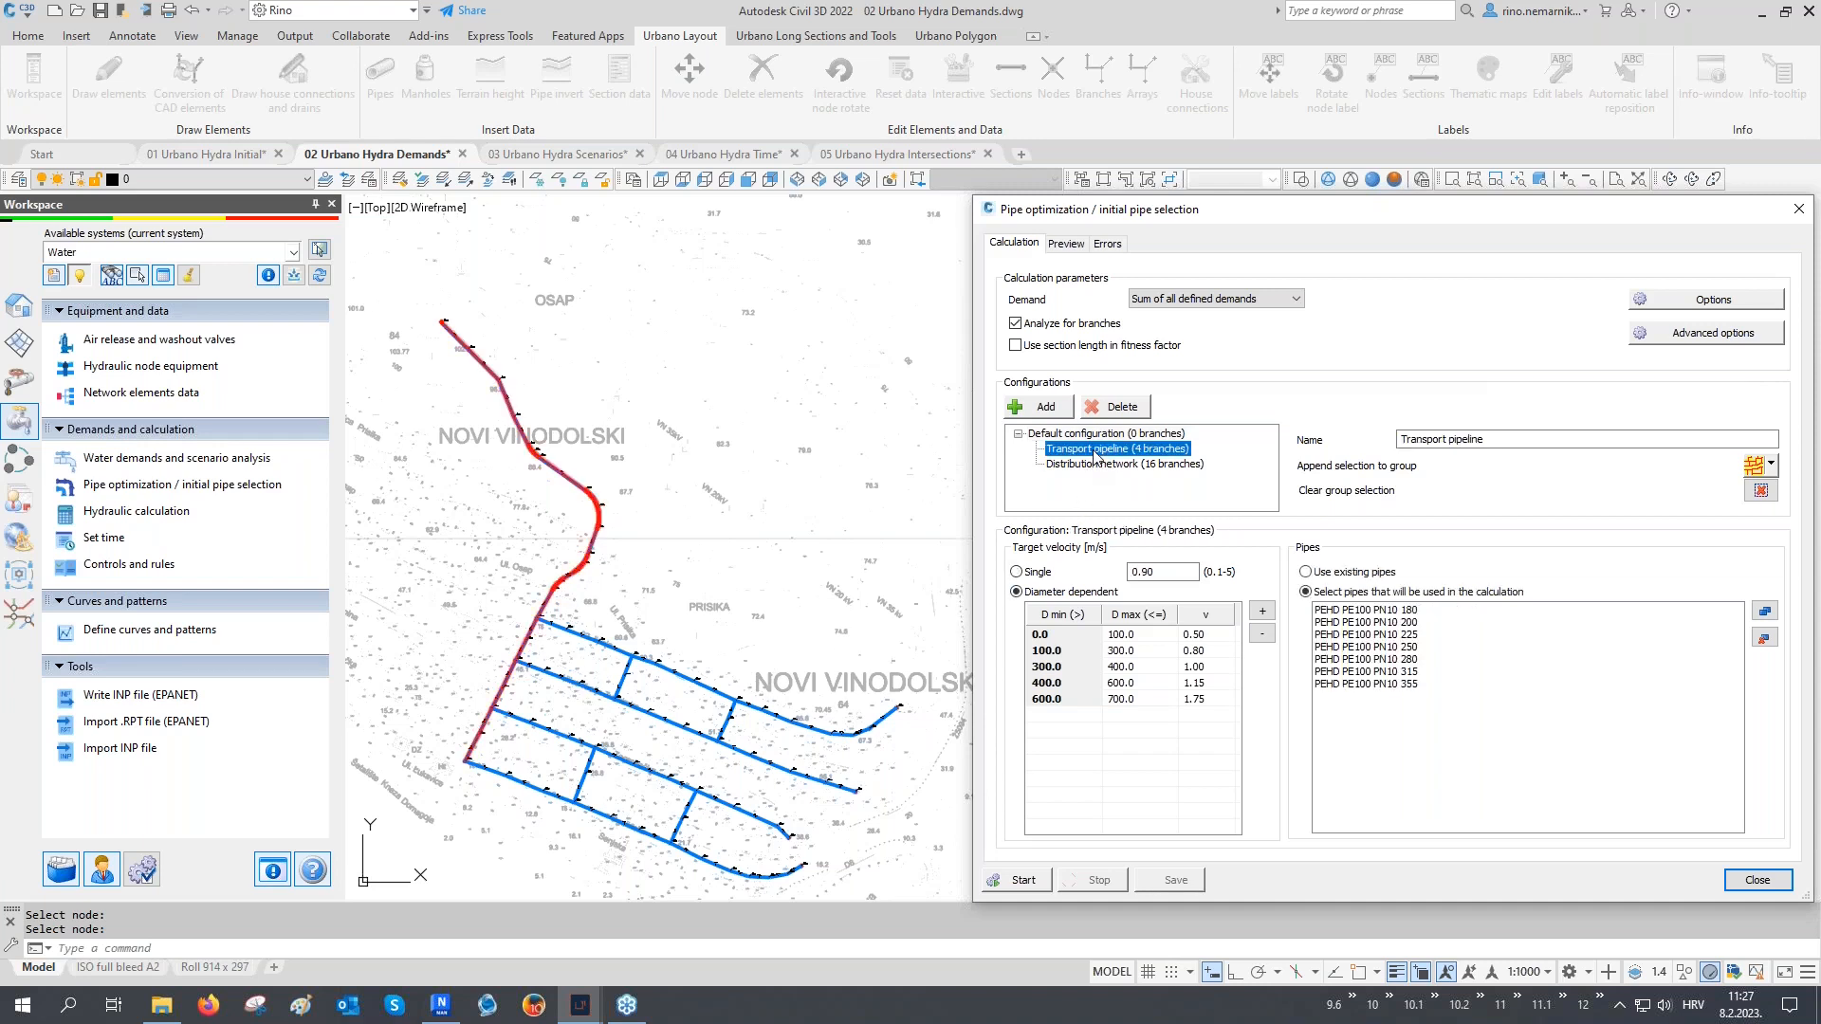
click(1097, 465)
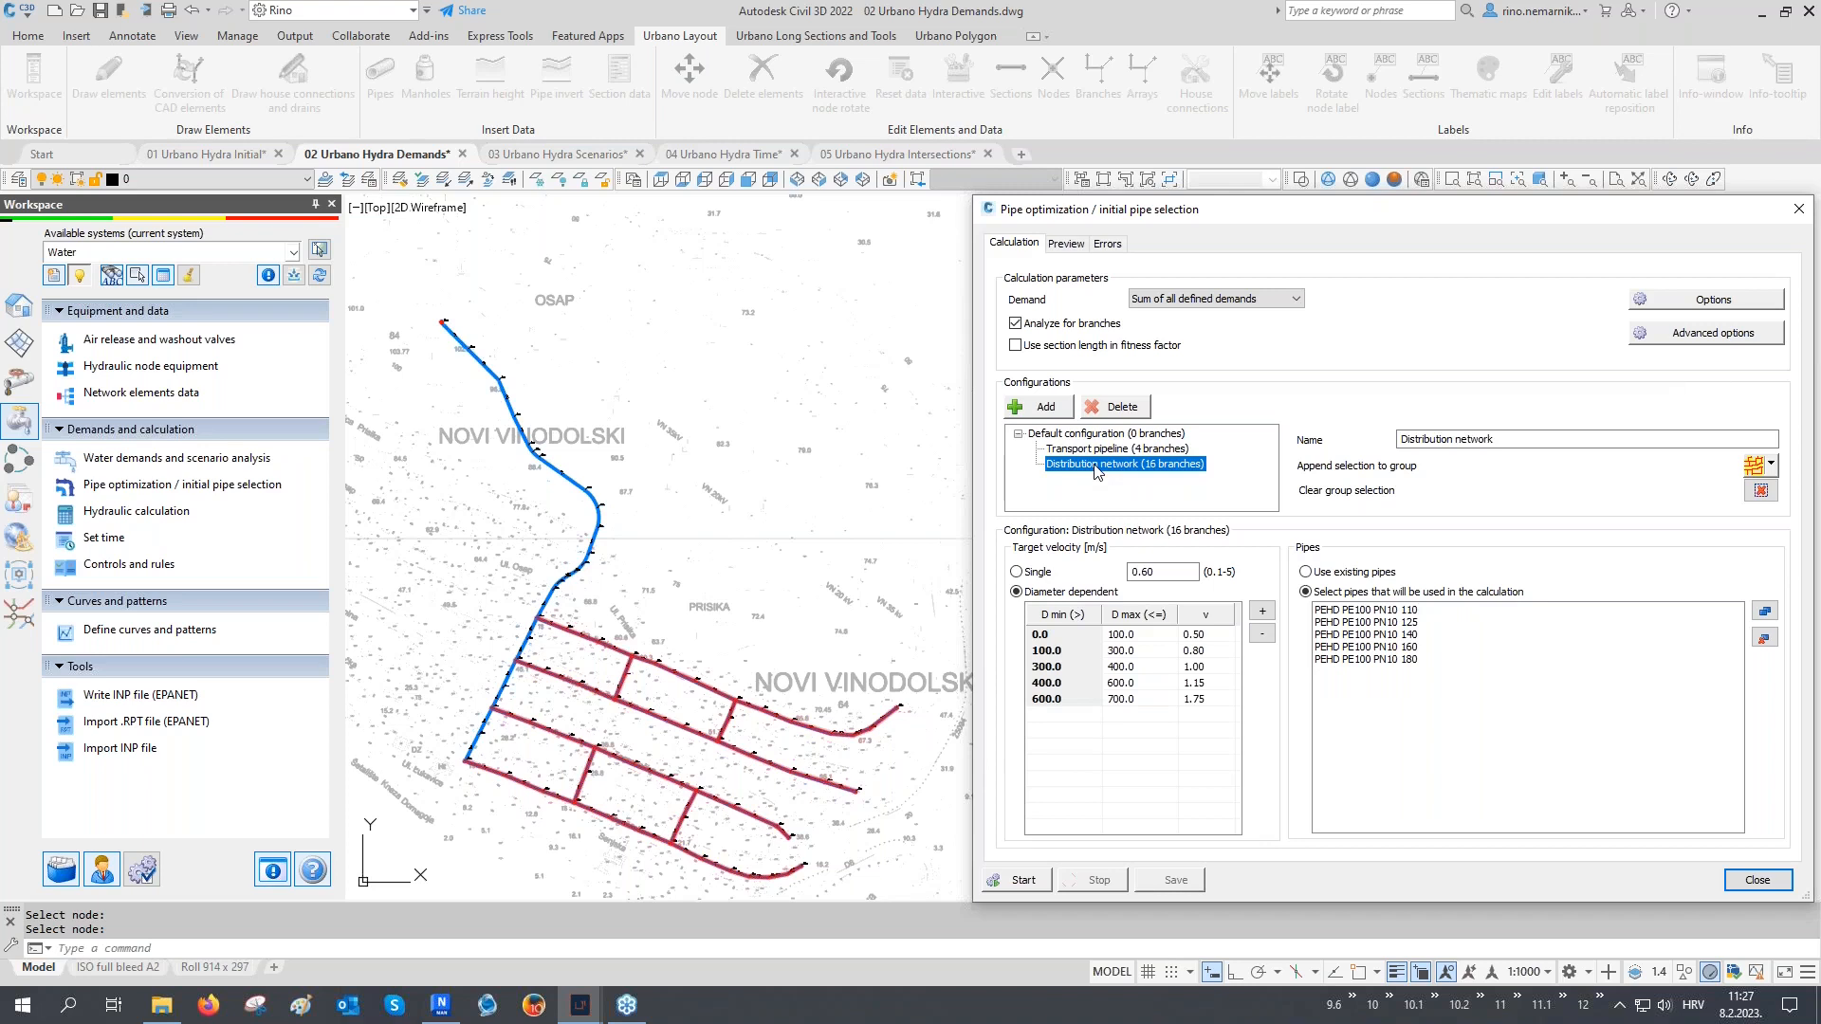
click(1102, 450)
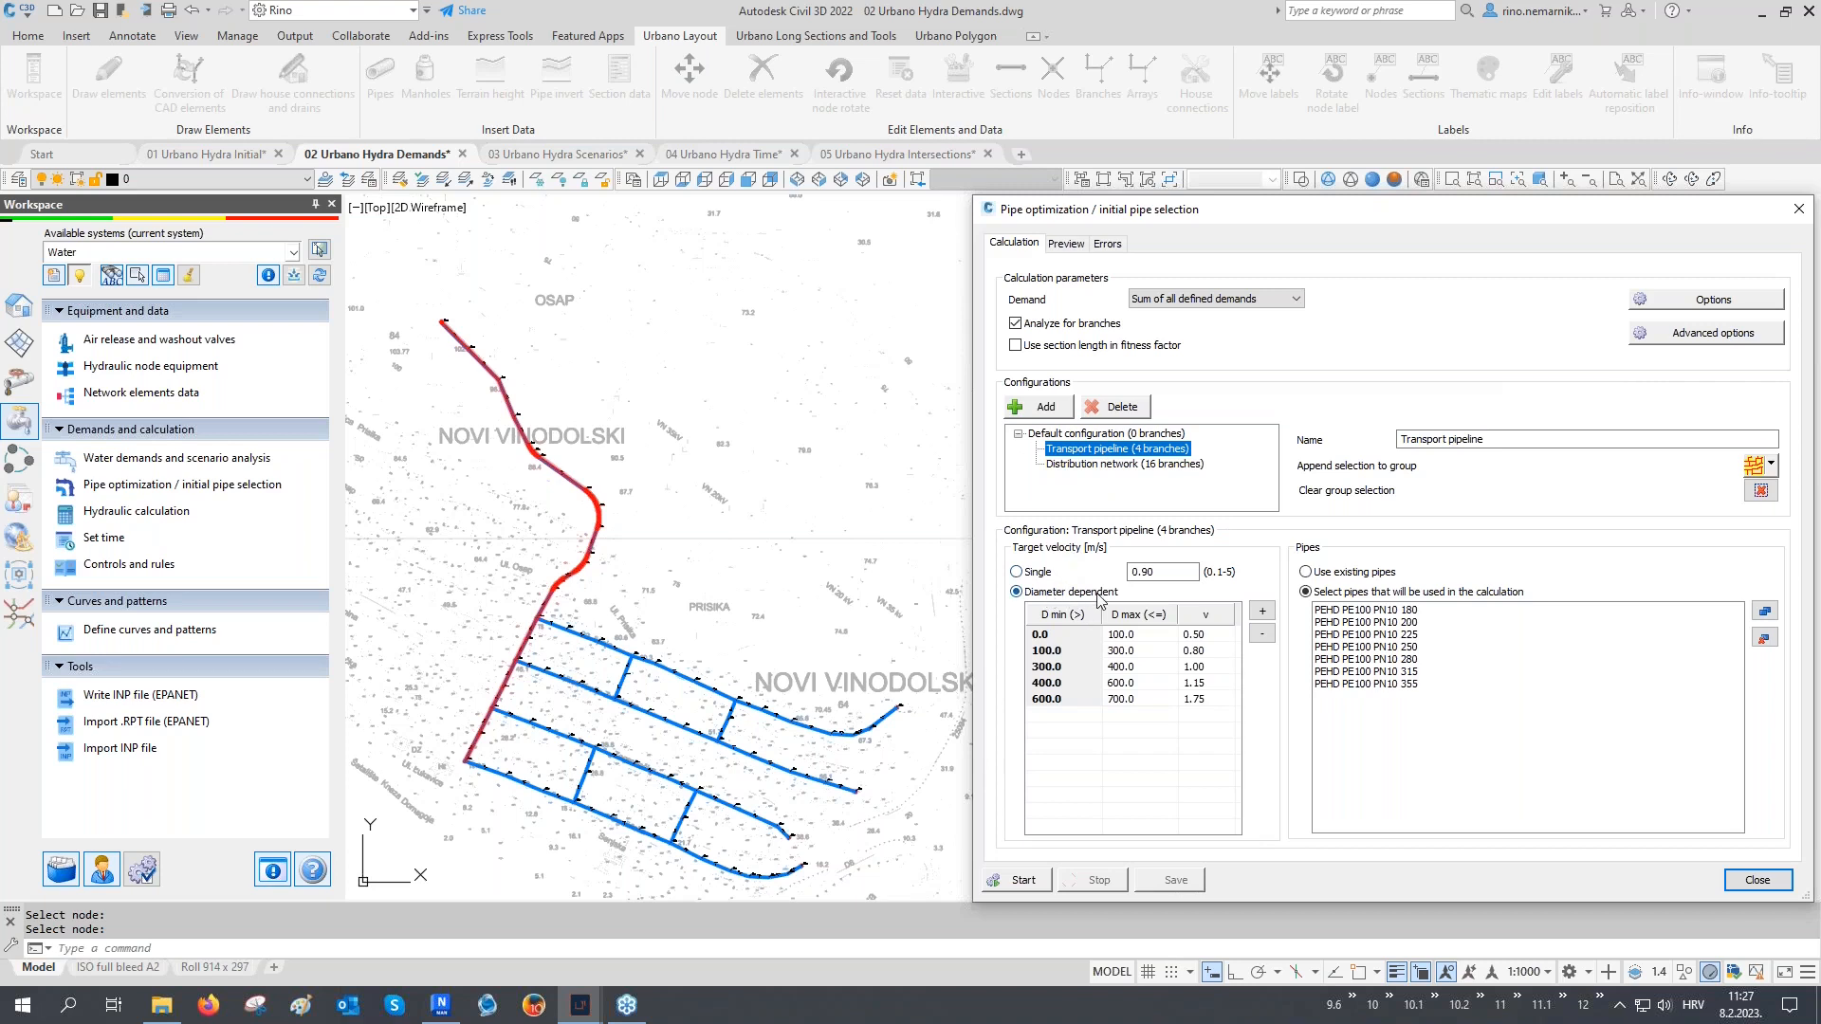
click(1115, 463)
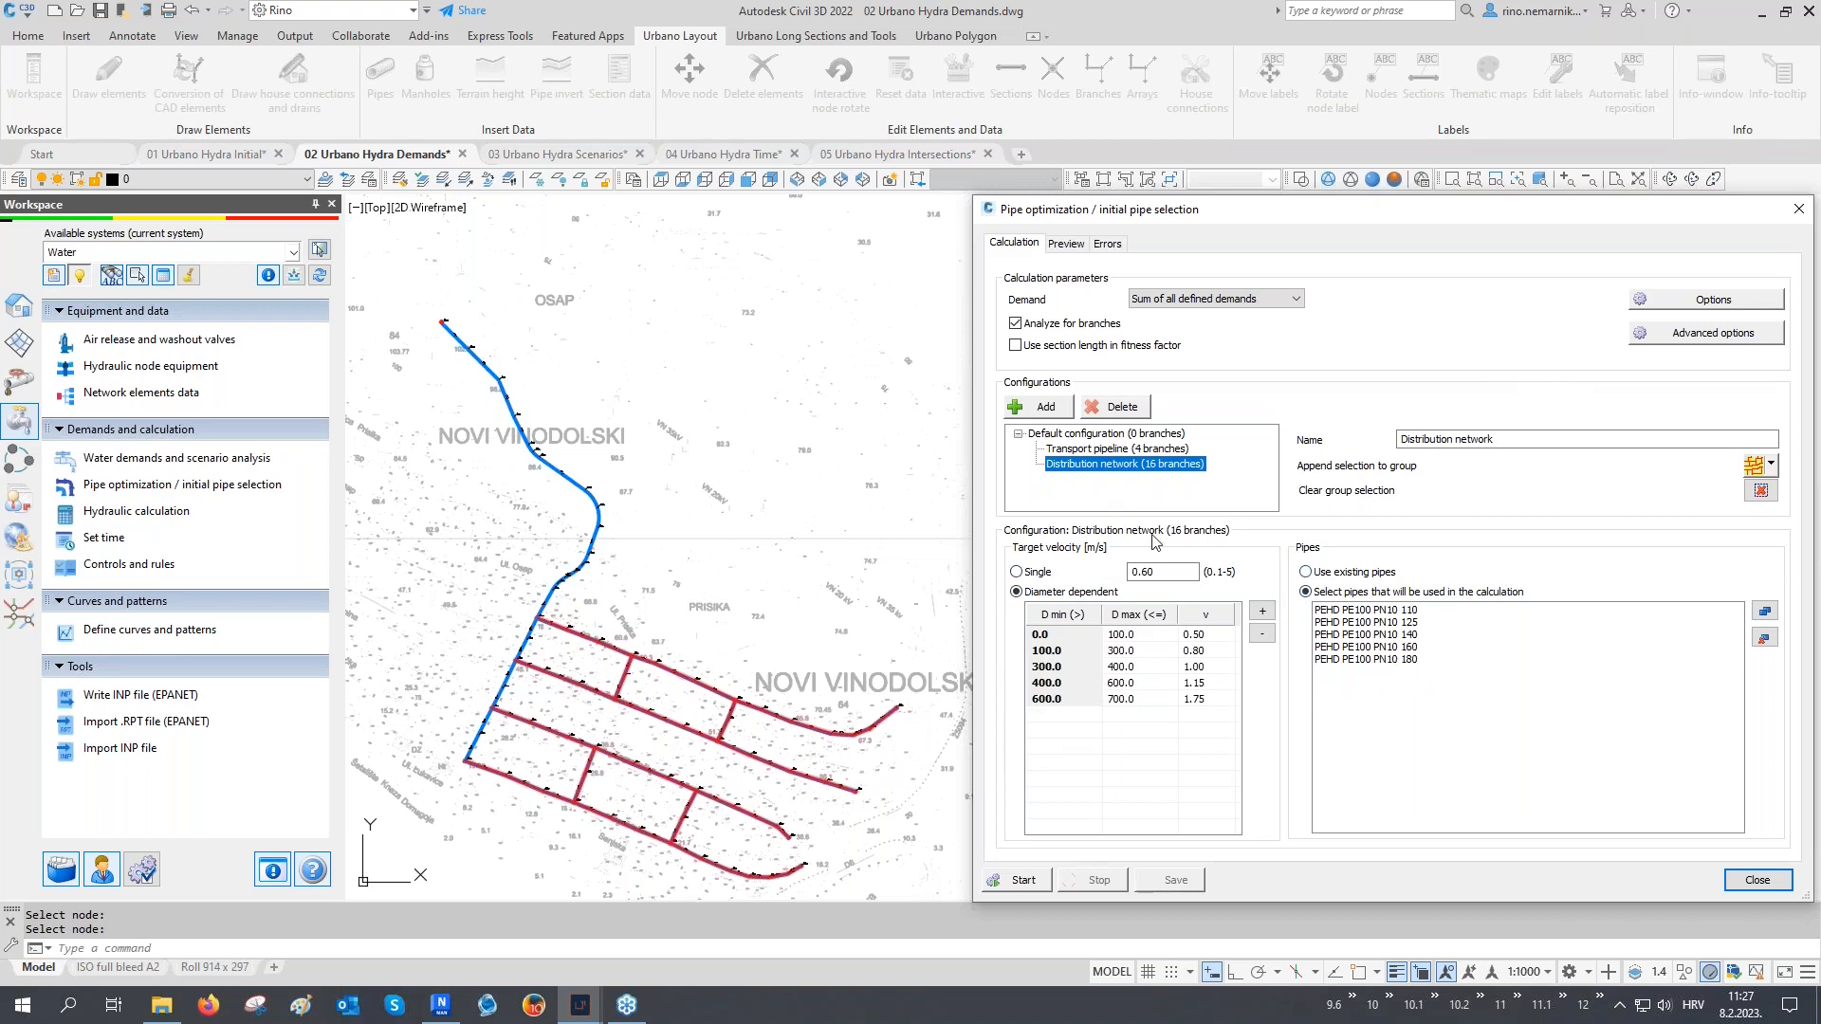
click(1134, 448)
click(1138, 464)
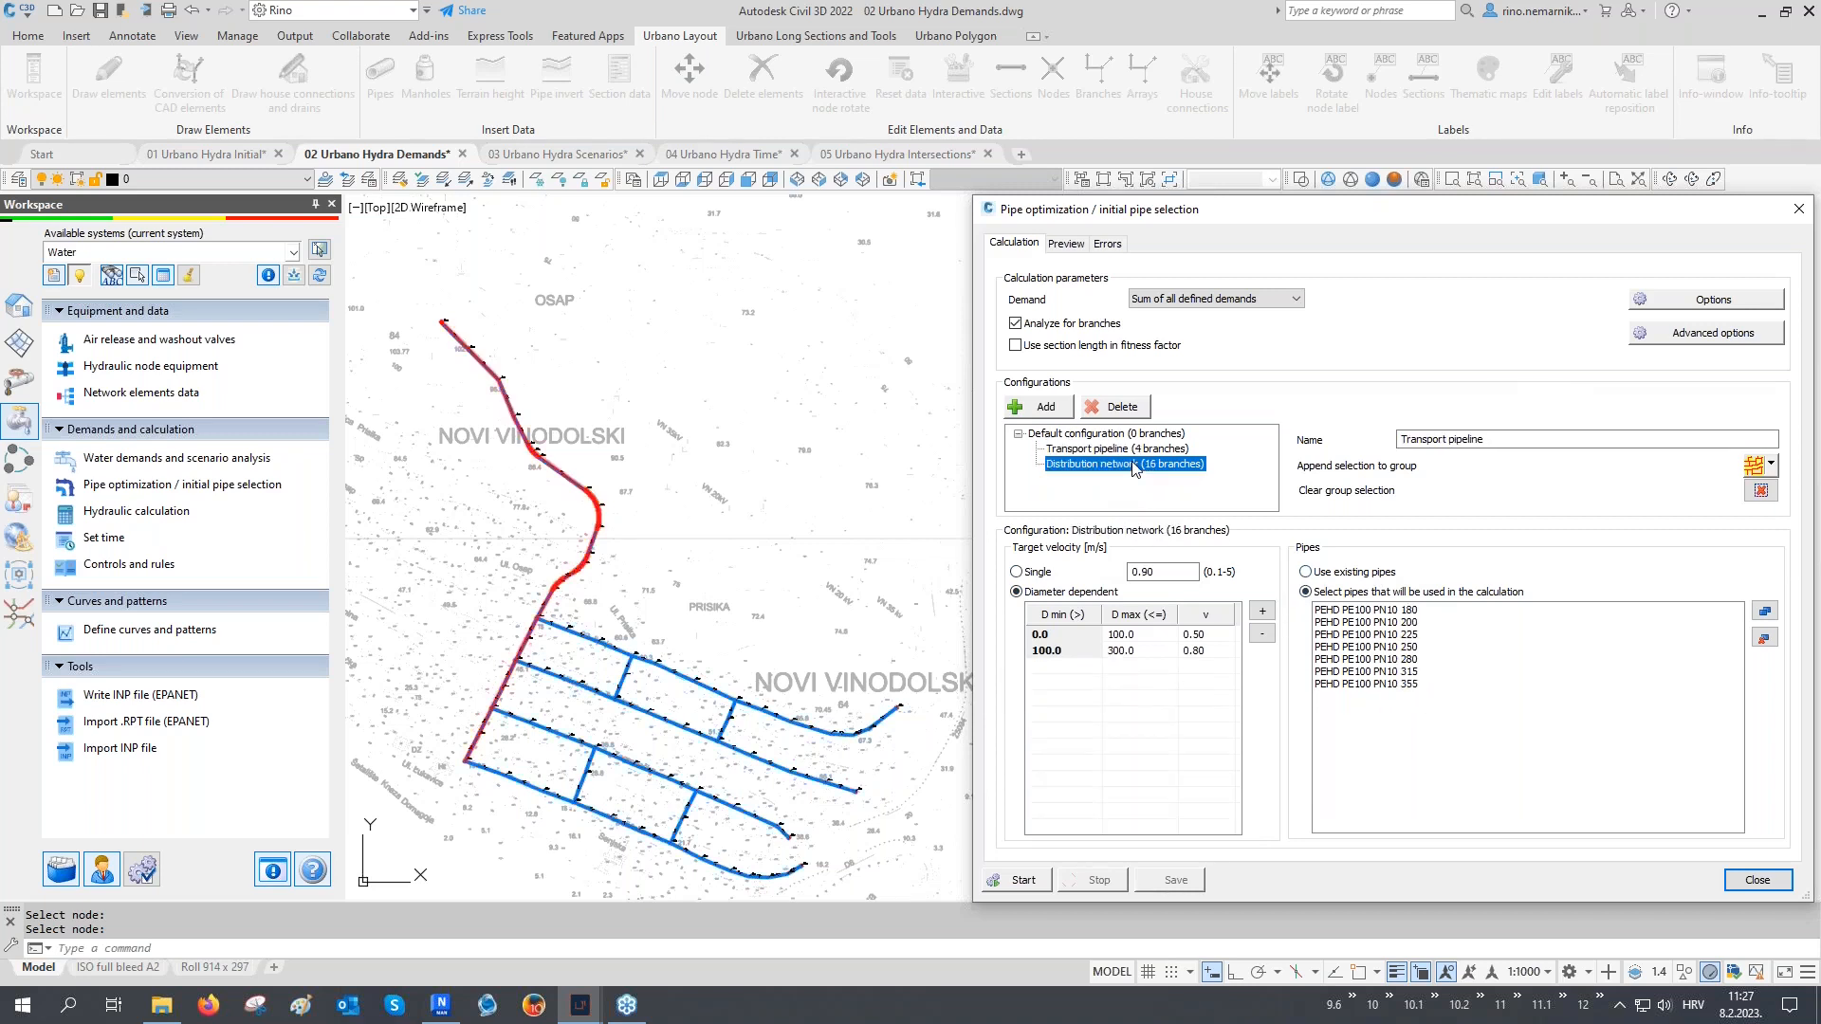
Run the pipe optimization for the sum of all defined demands and save the calculated pipes, checking the section results
click(1023, 879)
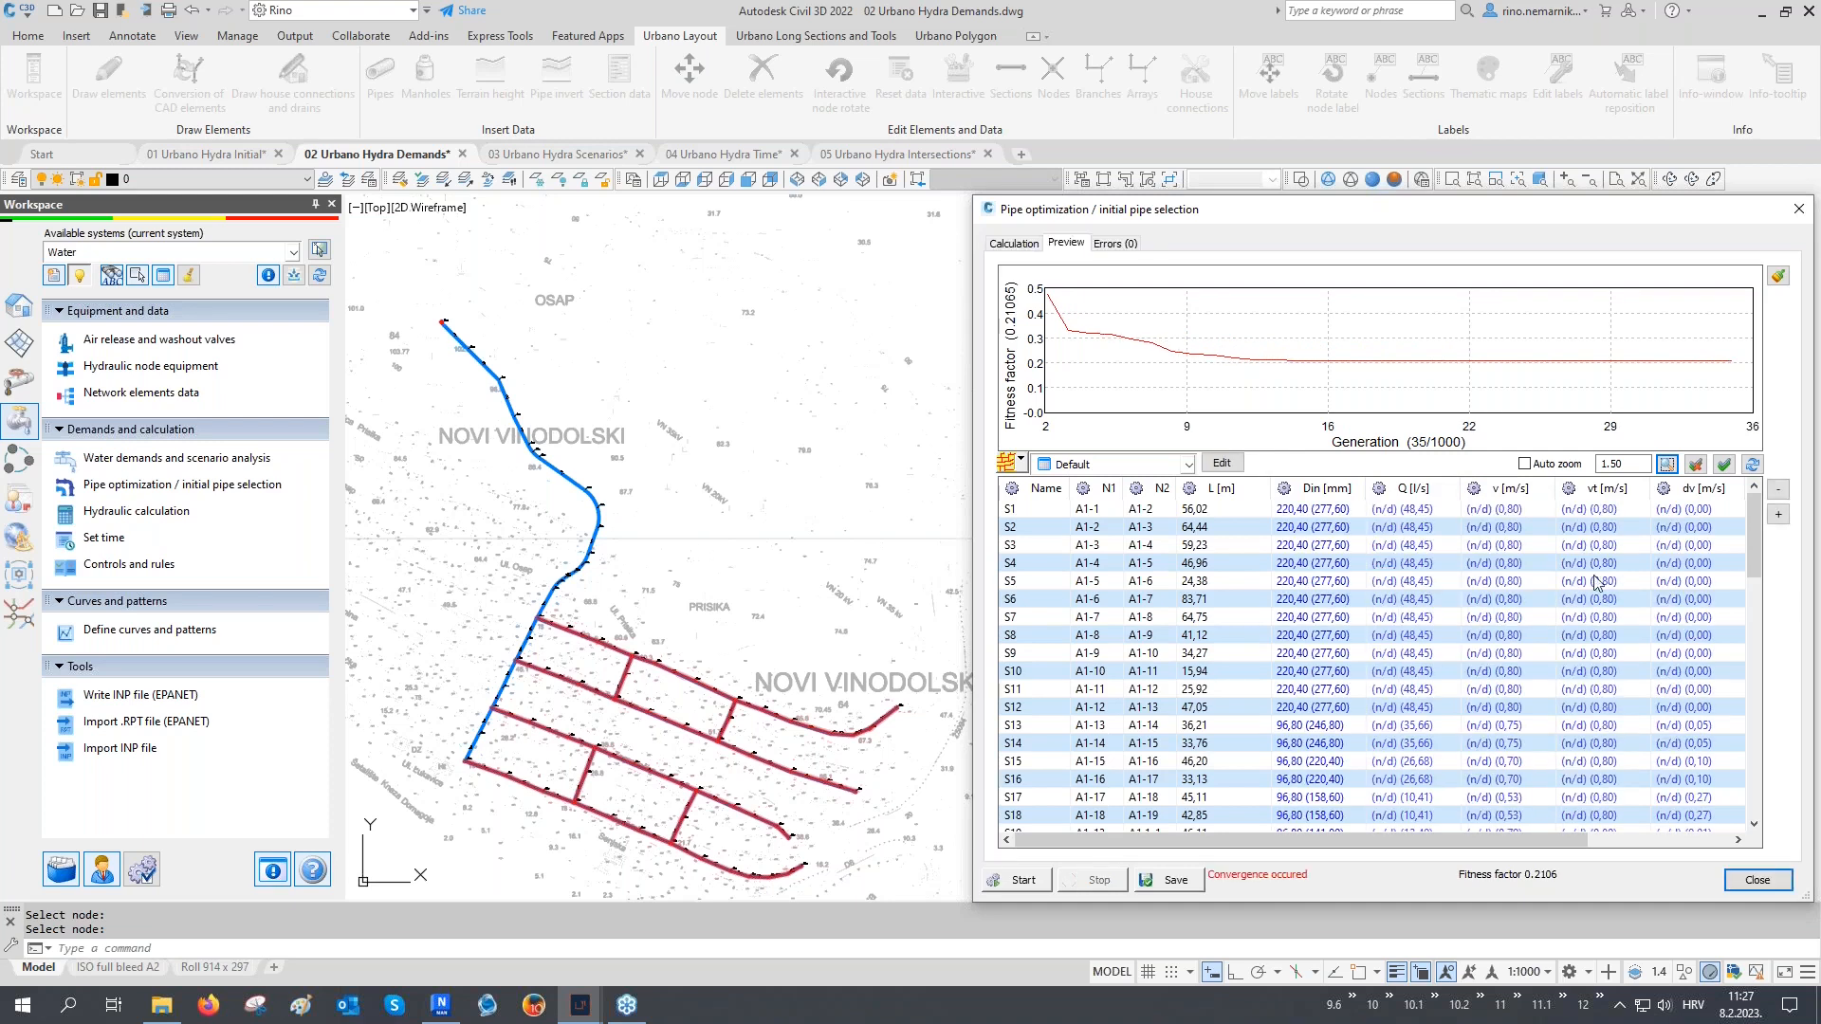
mouse_move(1610, 746)
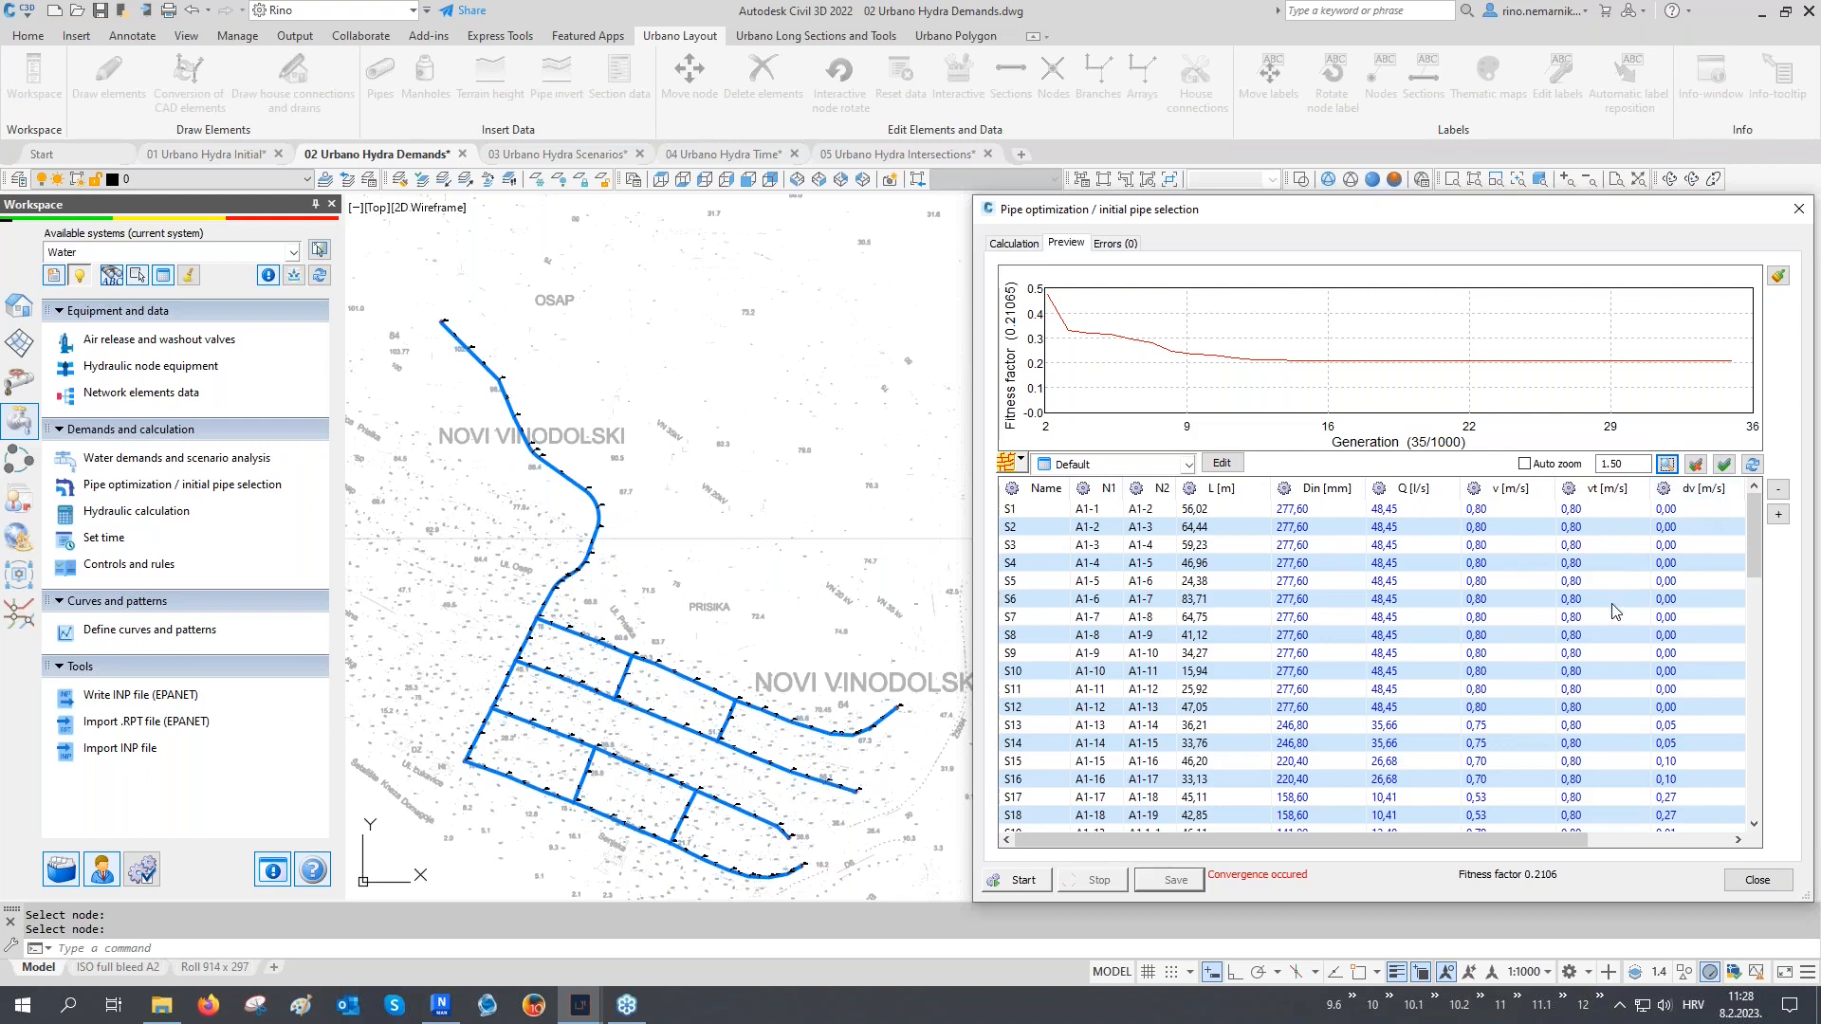
scroll(1704, 652, down, 6)
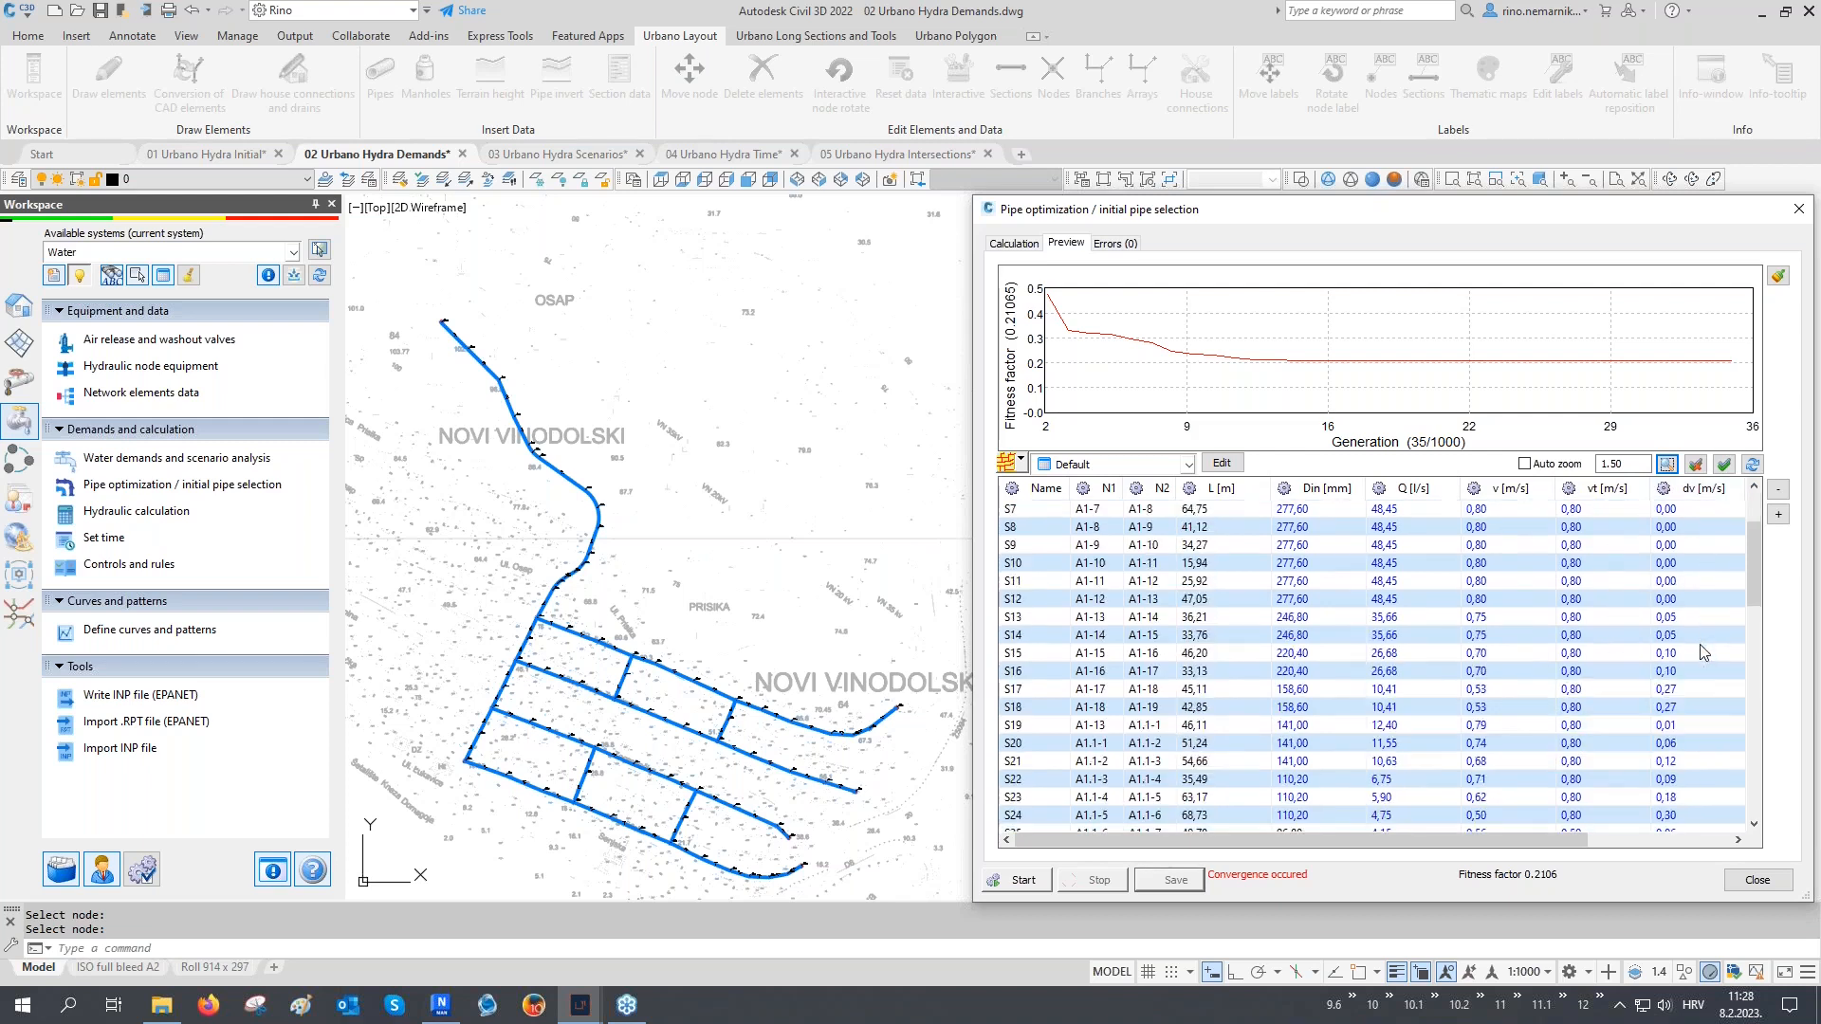
scroll(1704, 652, down, 1)
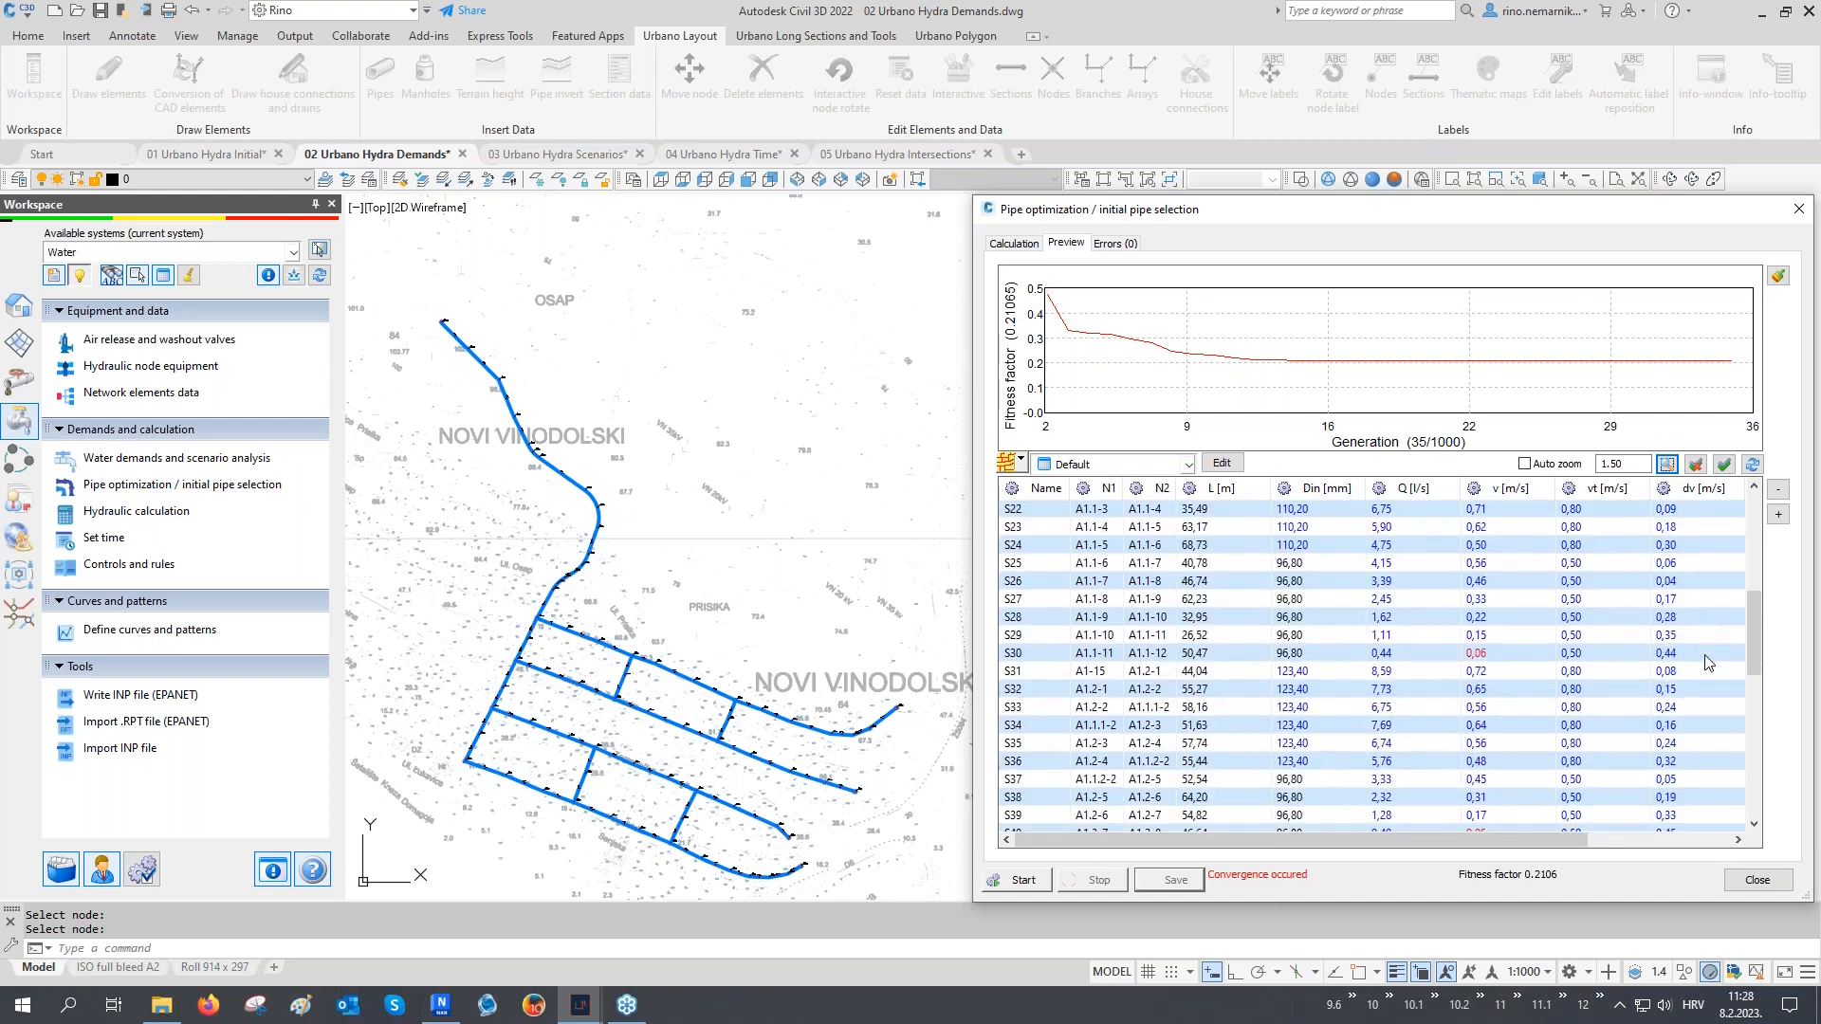
Close the pipe optimization and review the drawn long sections beside the network
click(1757, 880)
middle_drag(1309, 445, 1334, 626)
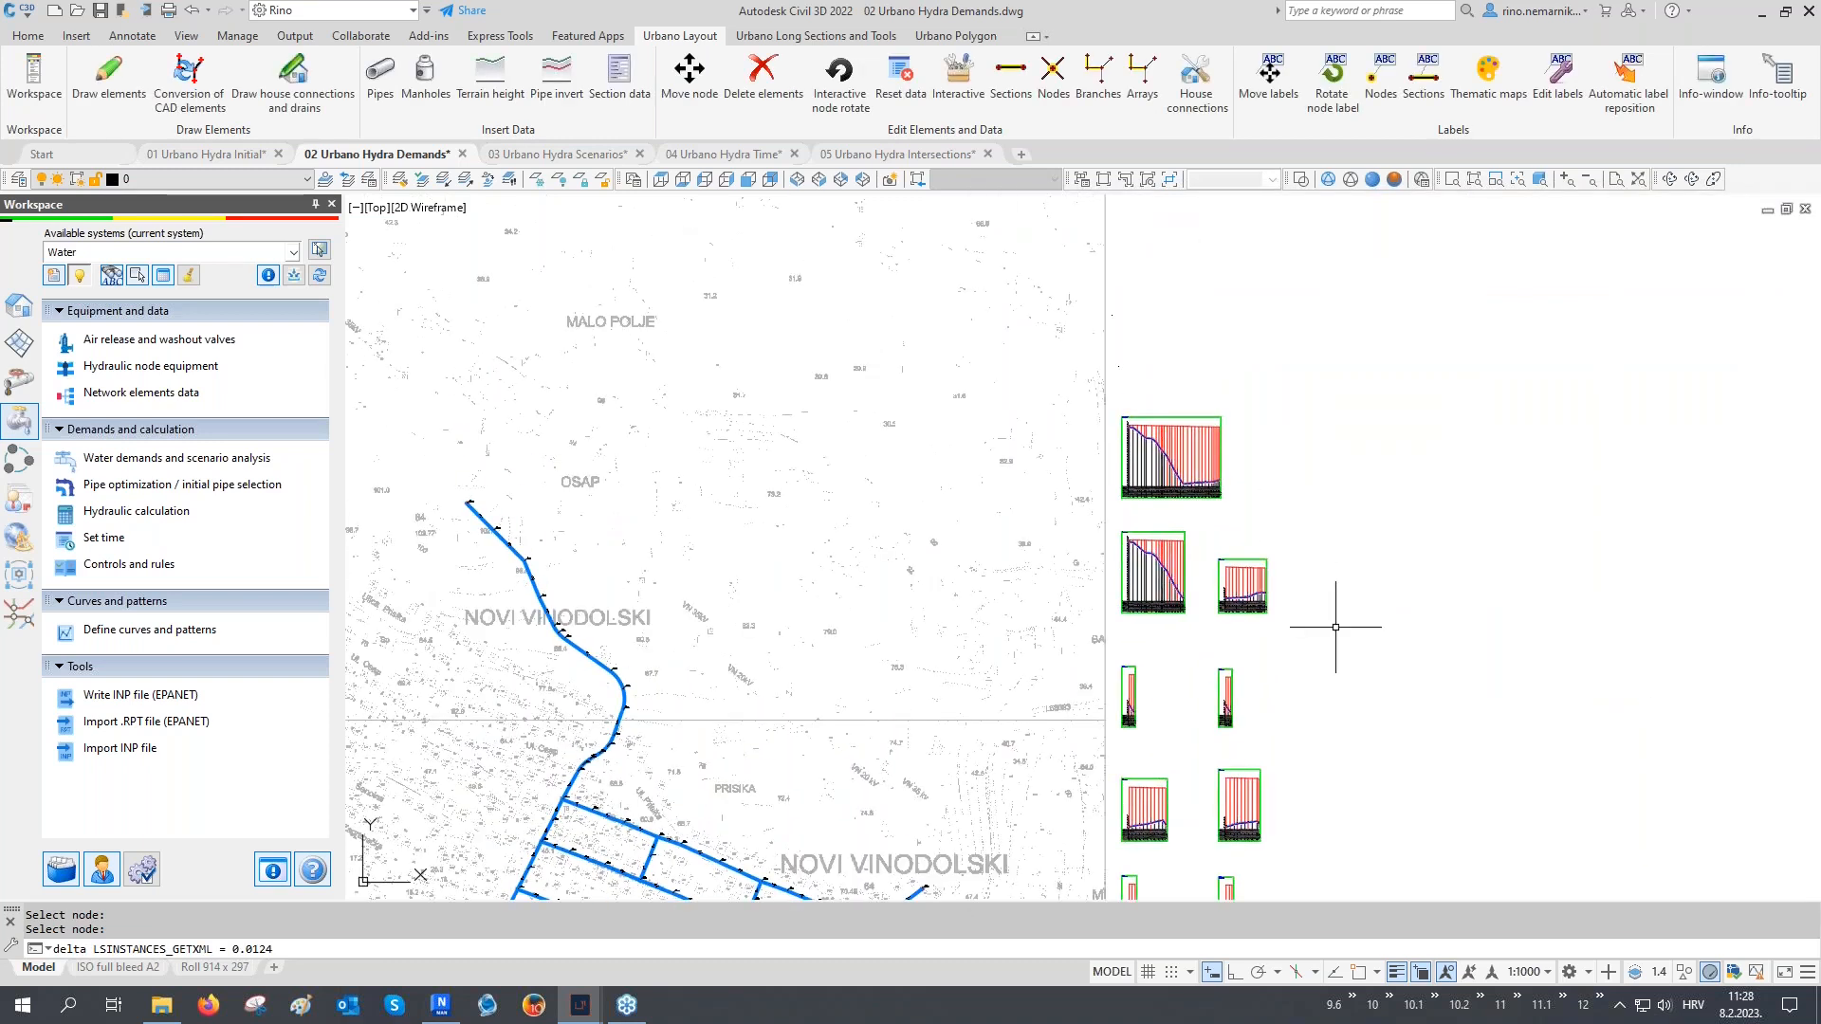
scroll(1195, 430, up, 8)
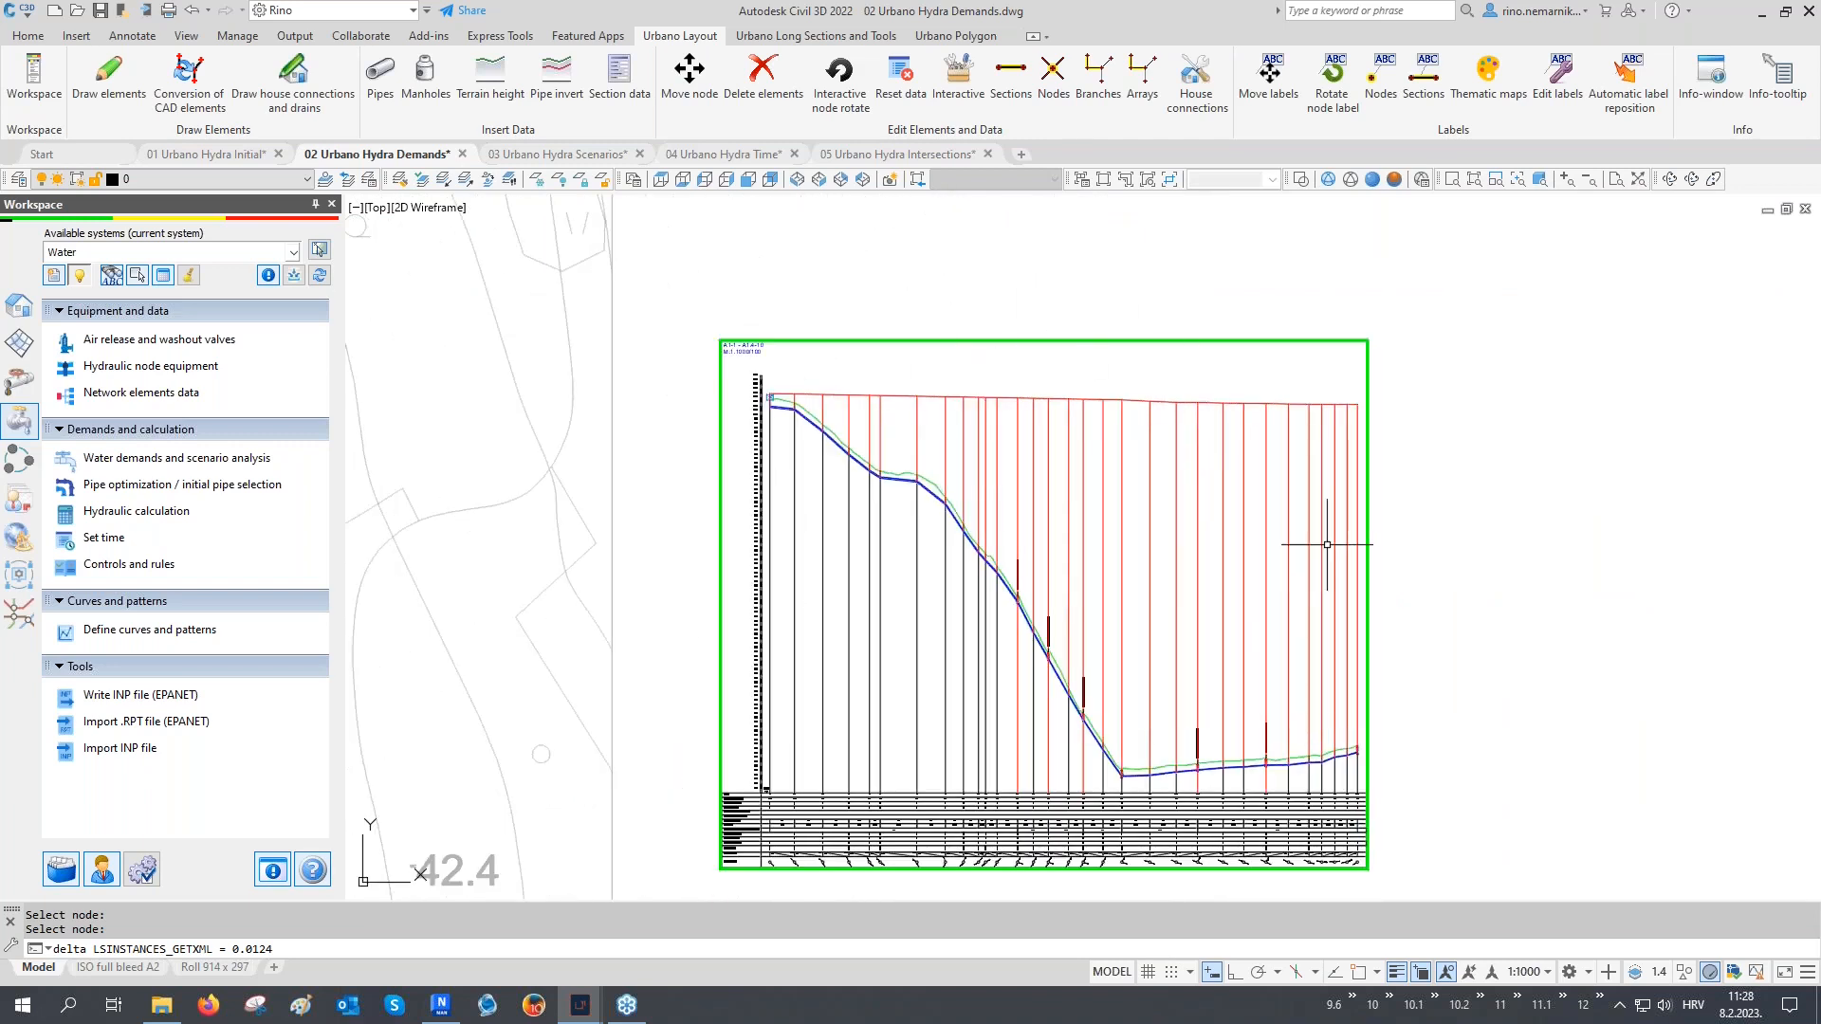
scroll(1326, 544, down, 10)
middle_drag(1150, 675, 1208, 428)
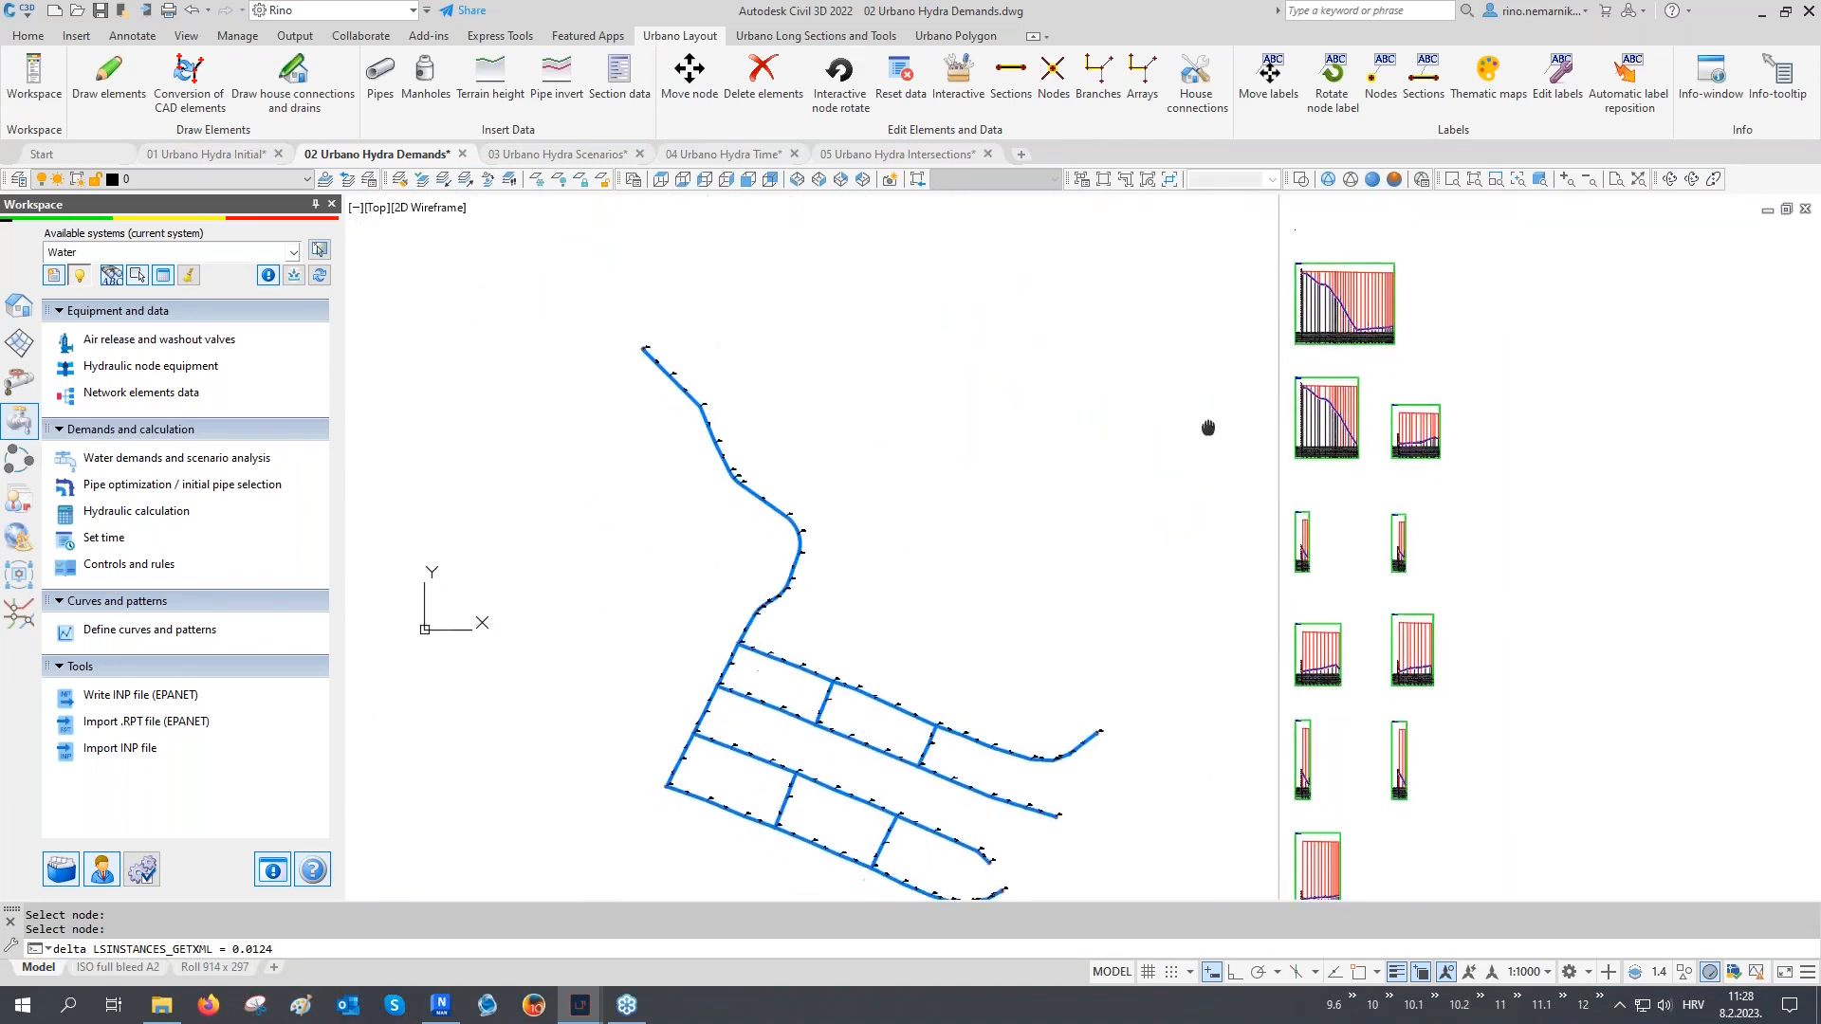
Label the nodes with demand, head and pressure, and the sections with length, diameter, flow and velocity
scroll(734, 651, up, 6)
scroll(745, 645, up, 4)
middle_drag(764, 663, 818, 548)
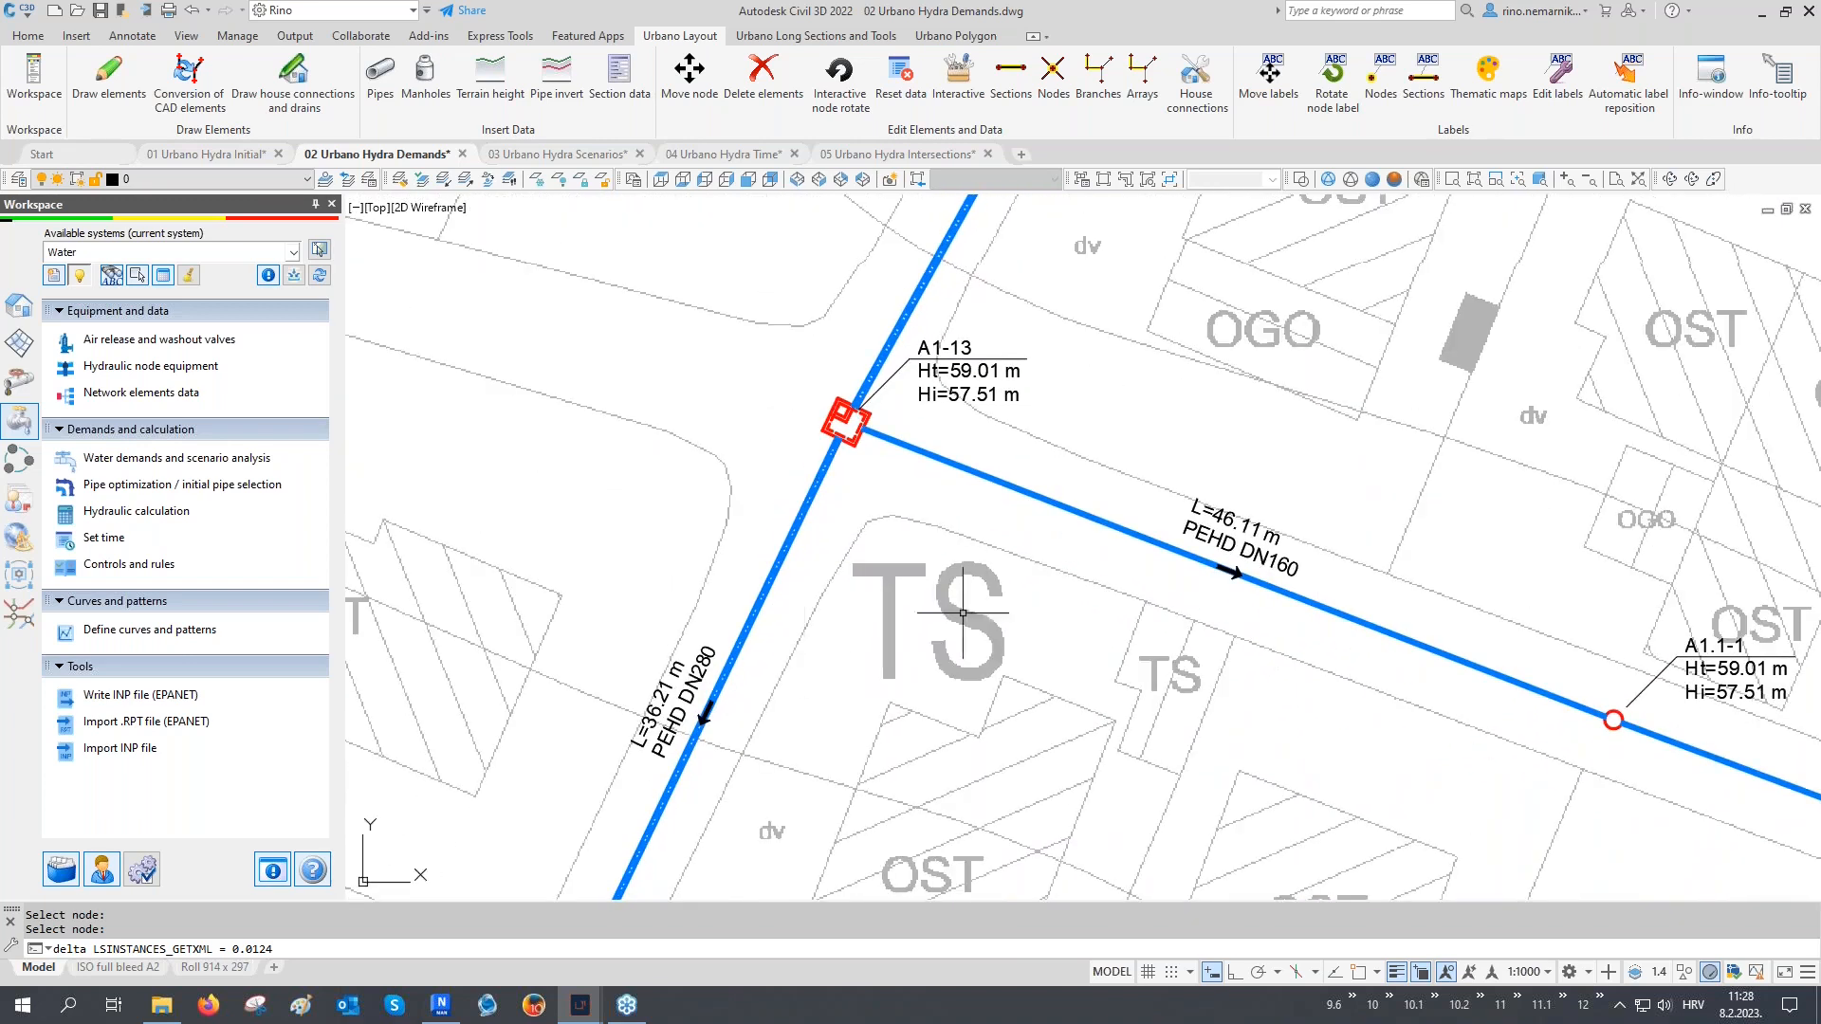
scroll(842, 631, up, 2)
middle_drag(925, 523, 889, 591)
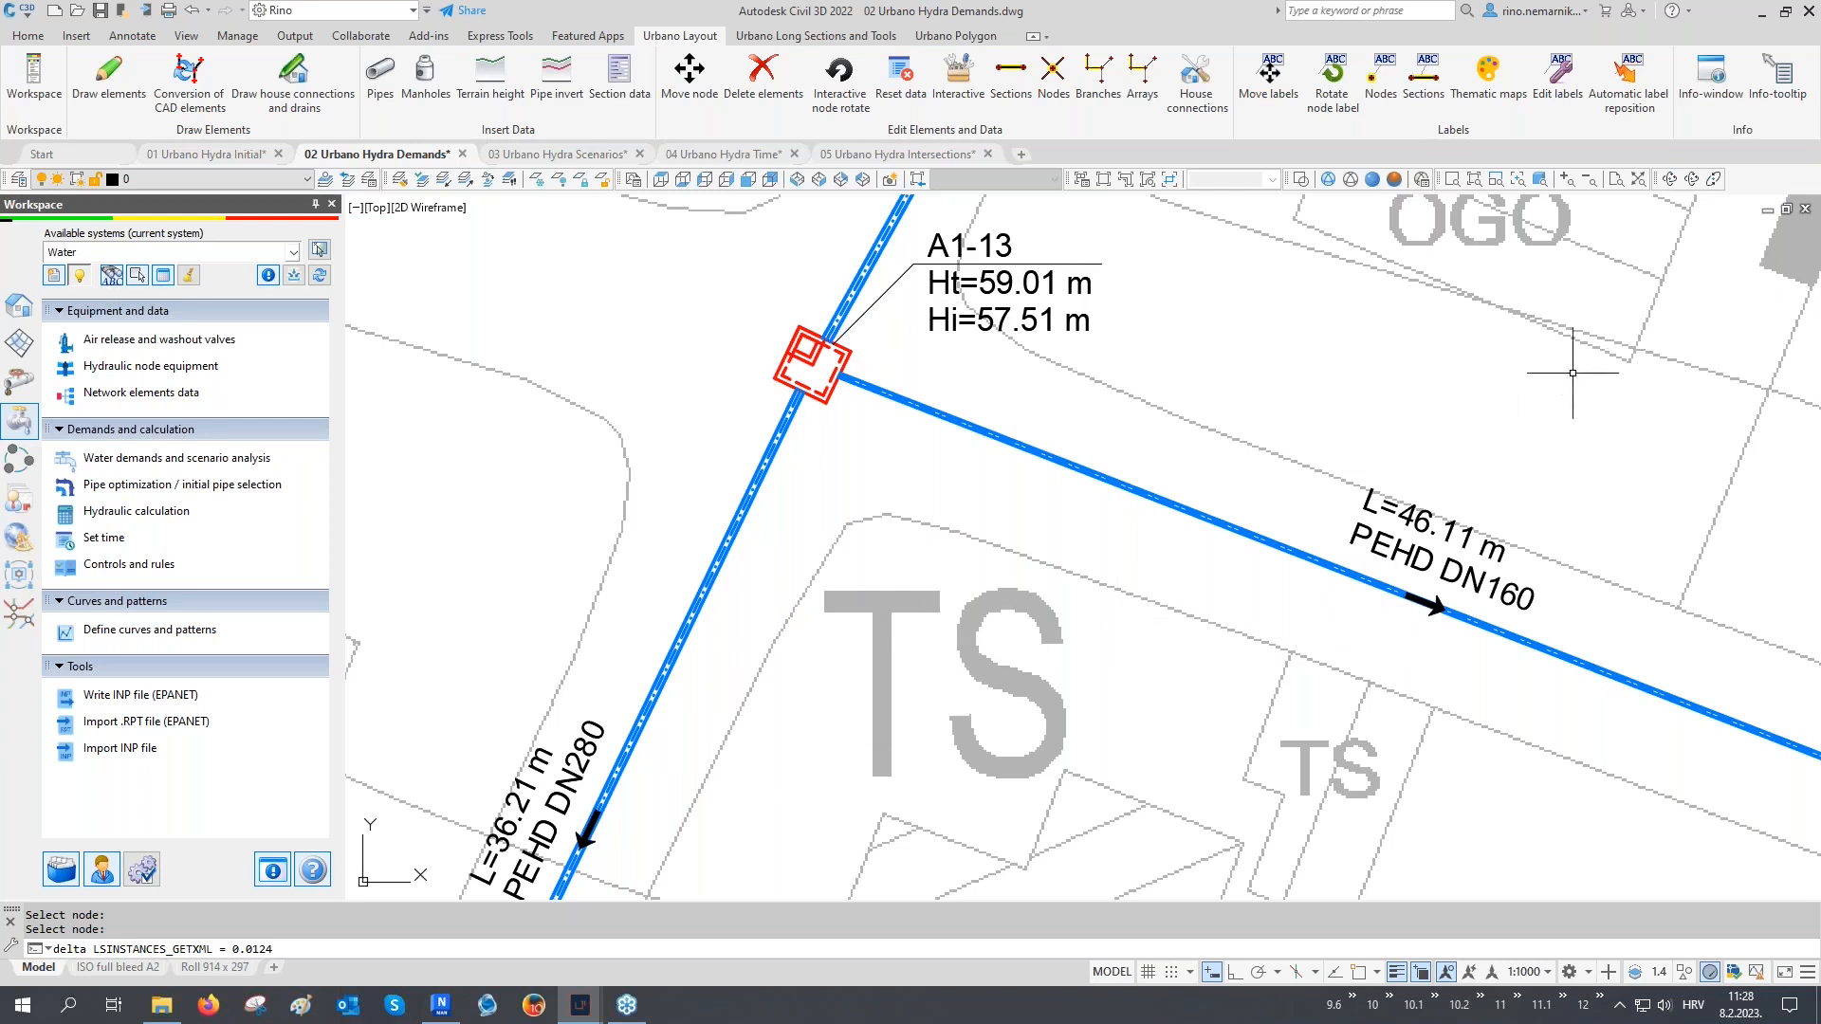
click(1382, 95)
click(1424, 93)
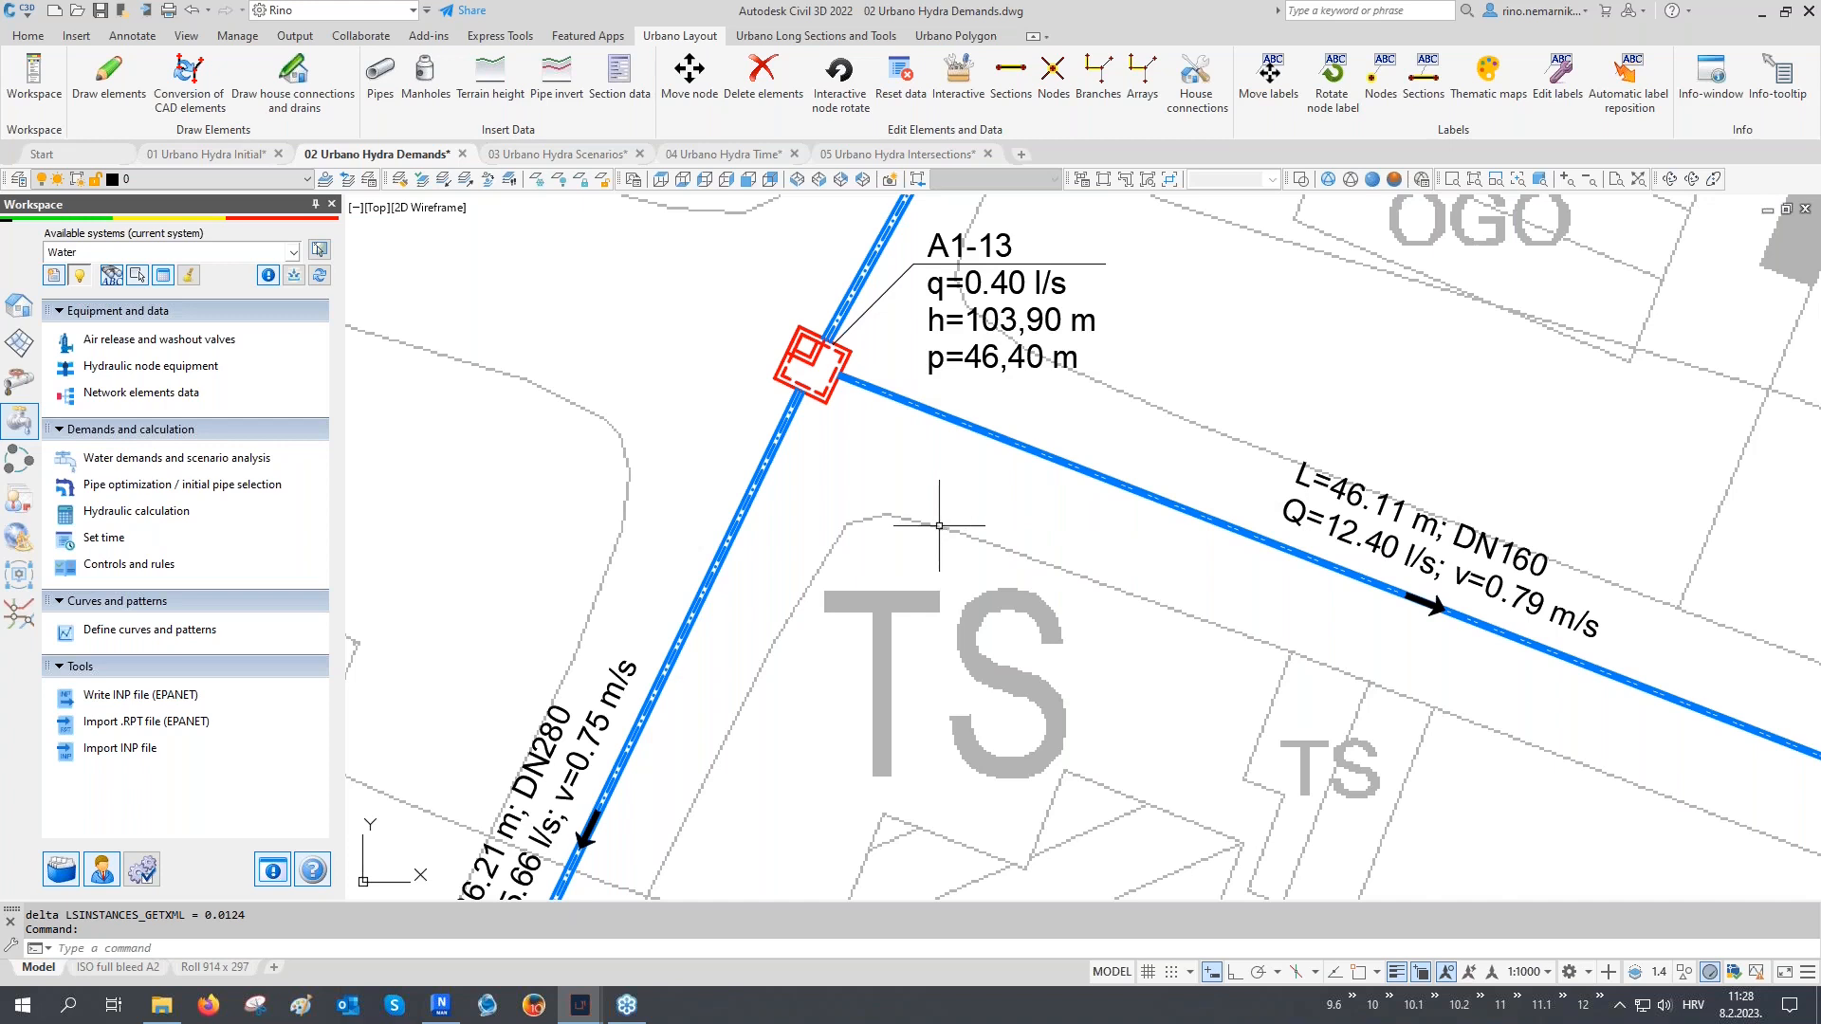
Automatically reposition the overlapping station, section, arc, node and array/branch labels along branch A1.4
scroll(941, 525, down, 10)
middle_drag(941, 524, 899, 489)
scroll(960, 602, up, 8)
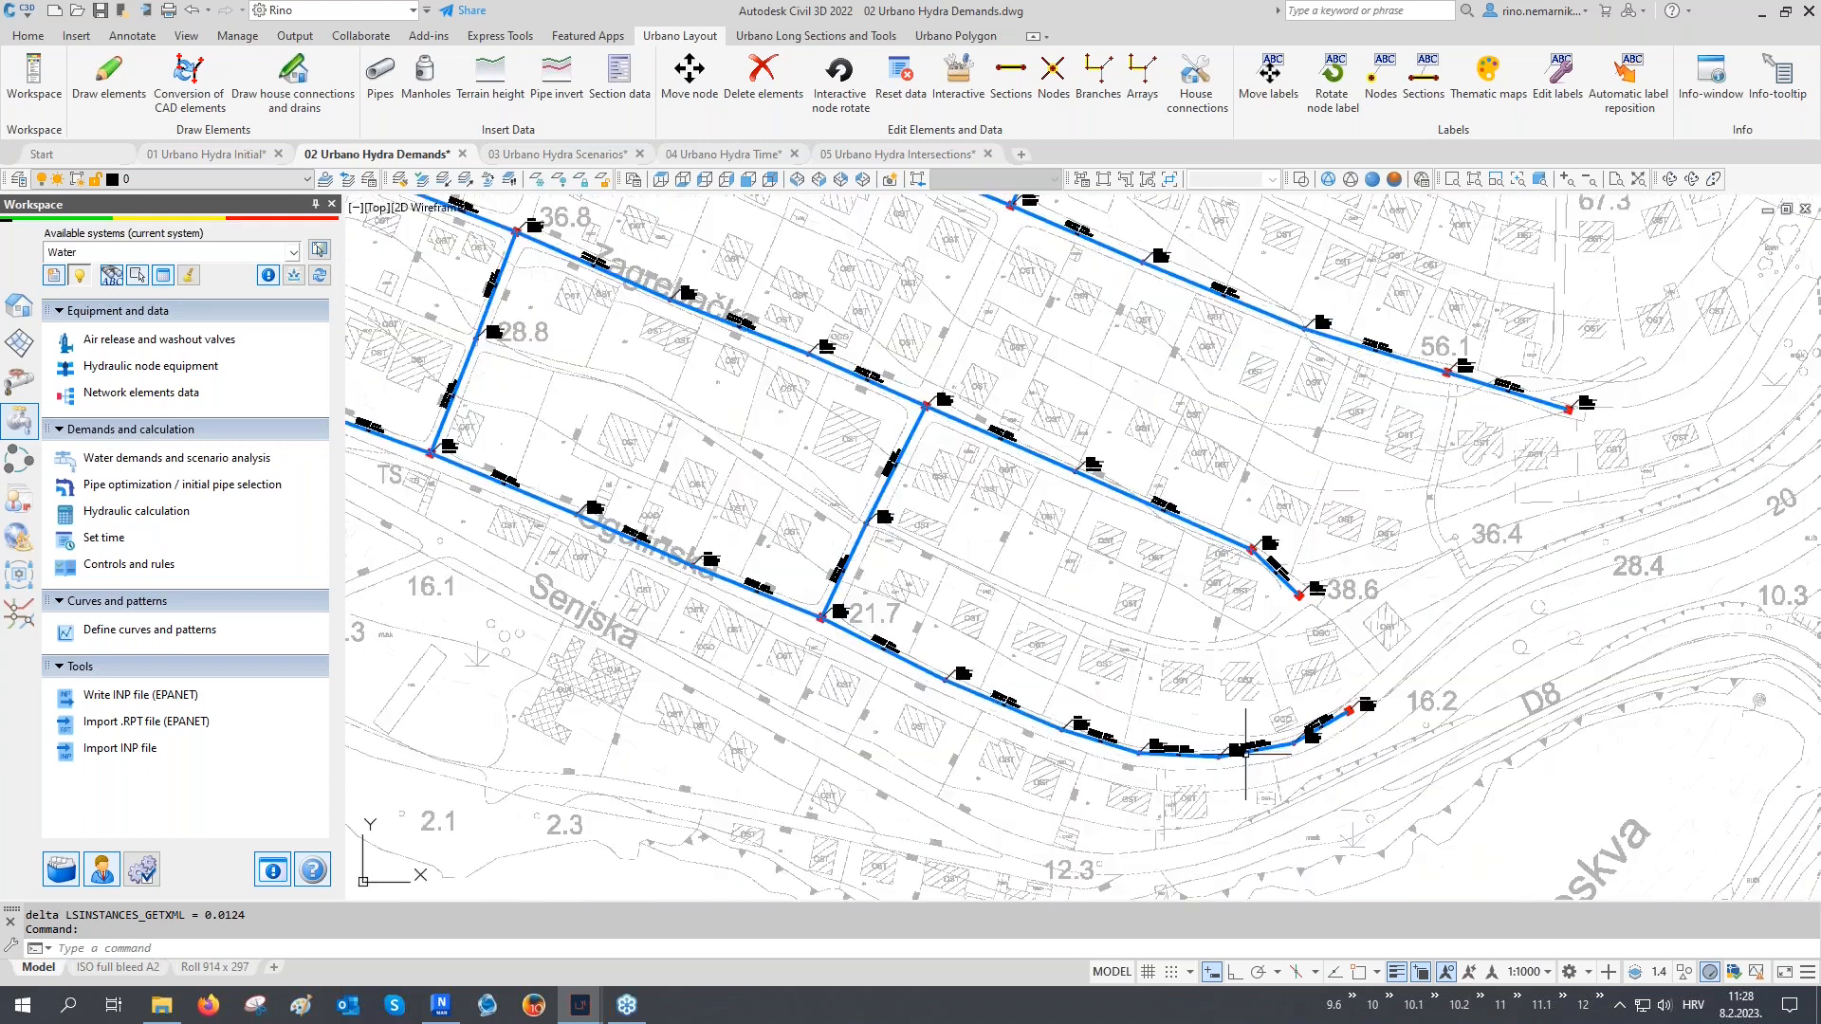
scroll(1245, 750, up, 6)
scroll(1441, 741, up, 4)
scroll(1381, 741, down, 3)
scroll(1043, 787, up, 1)
scroll(1131, 816, down, 1)
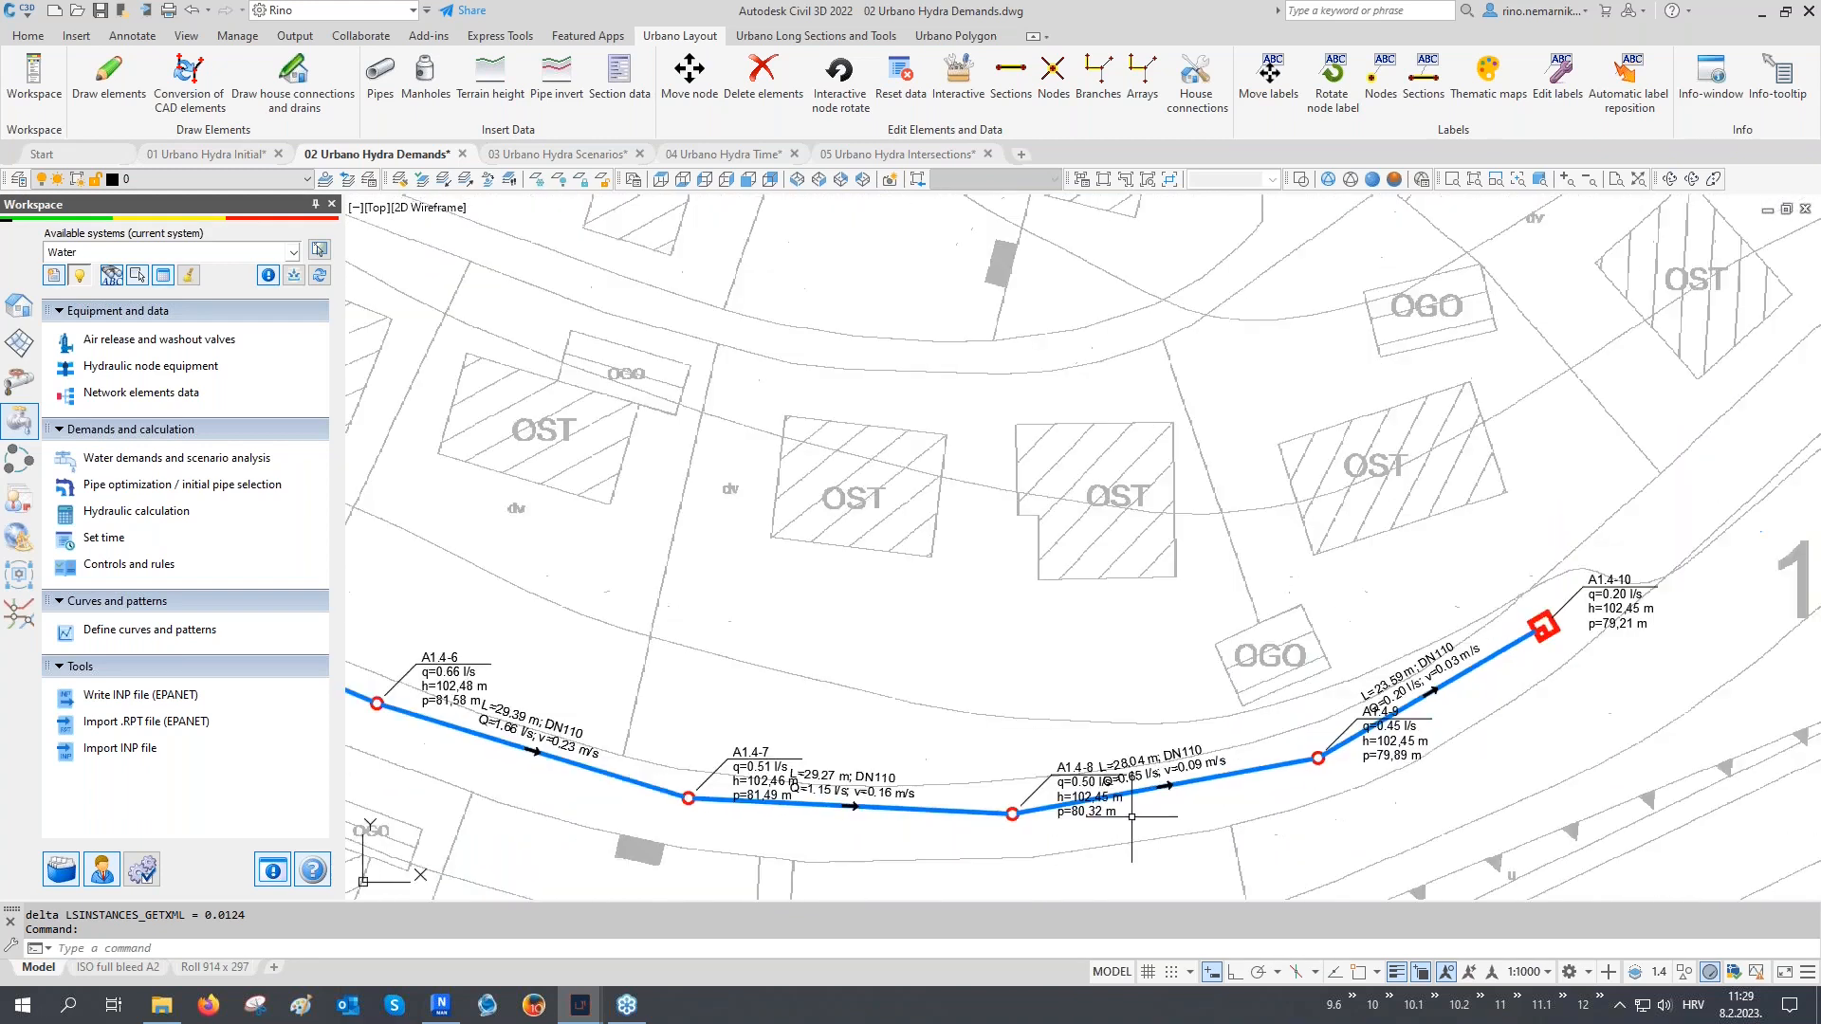
middle_drag(1015, 667, 1176, 710)
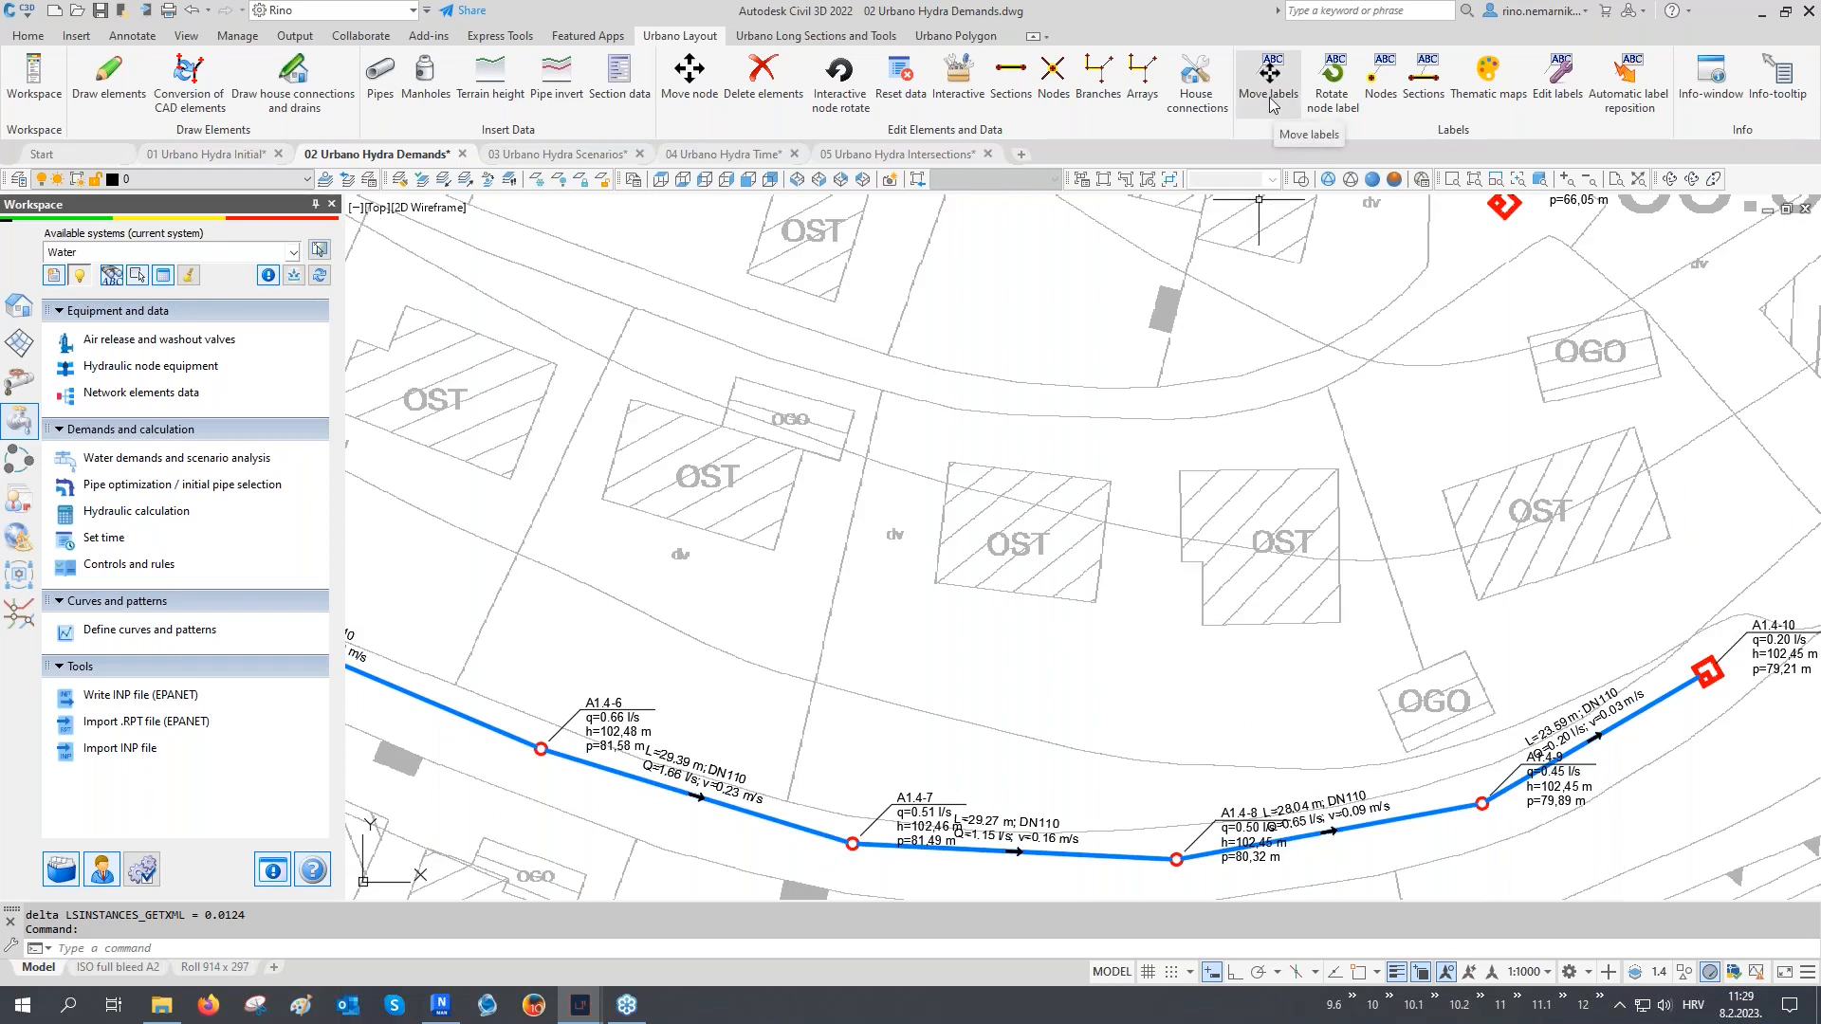
click(1616, 104)
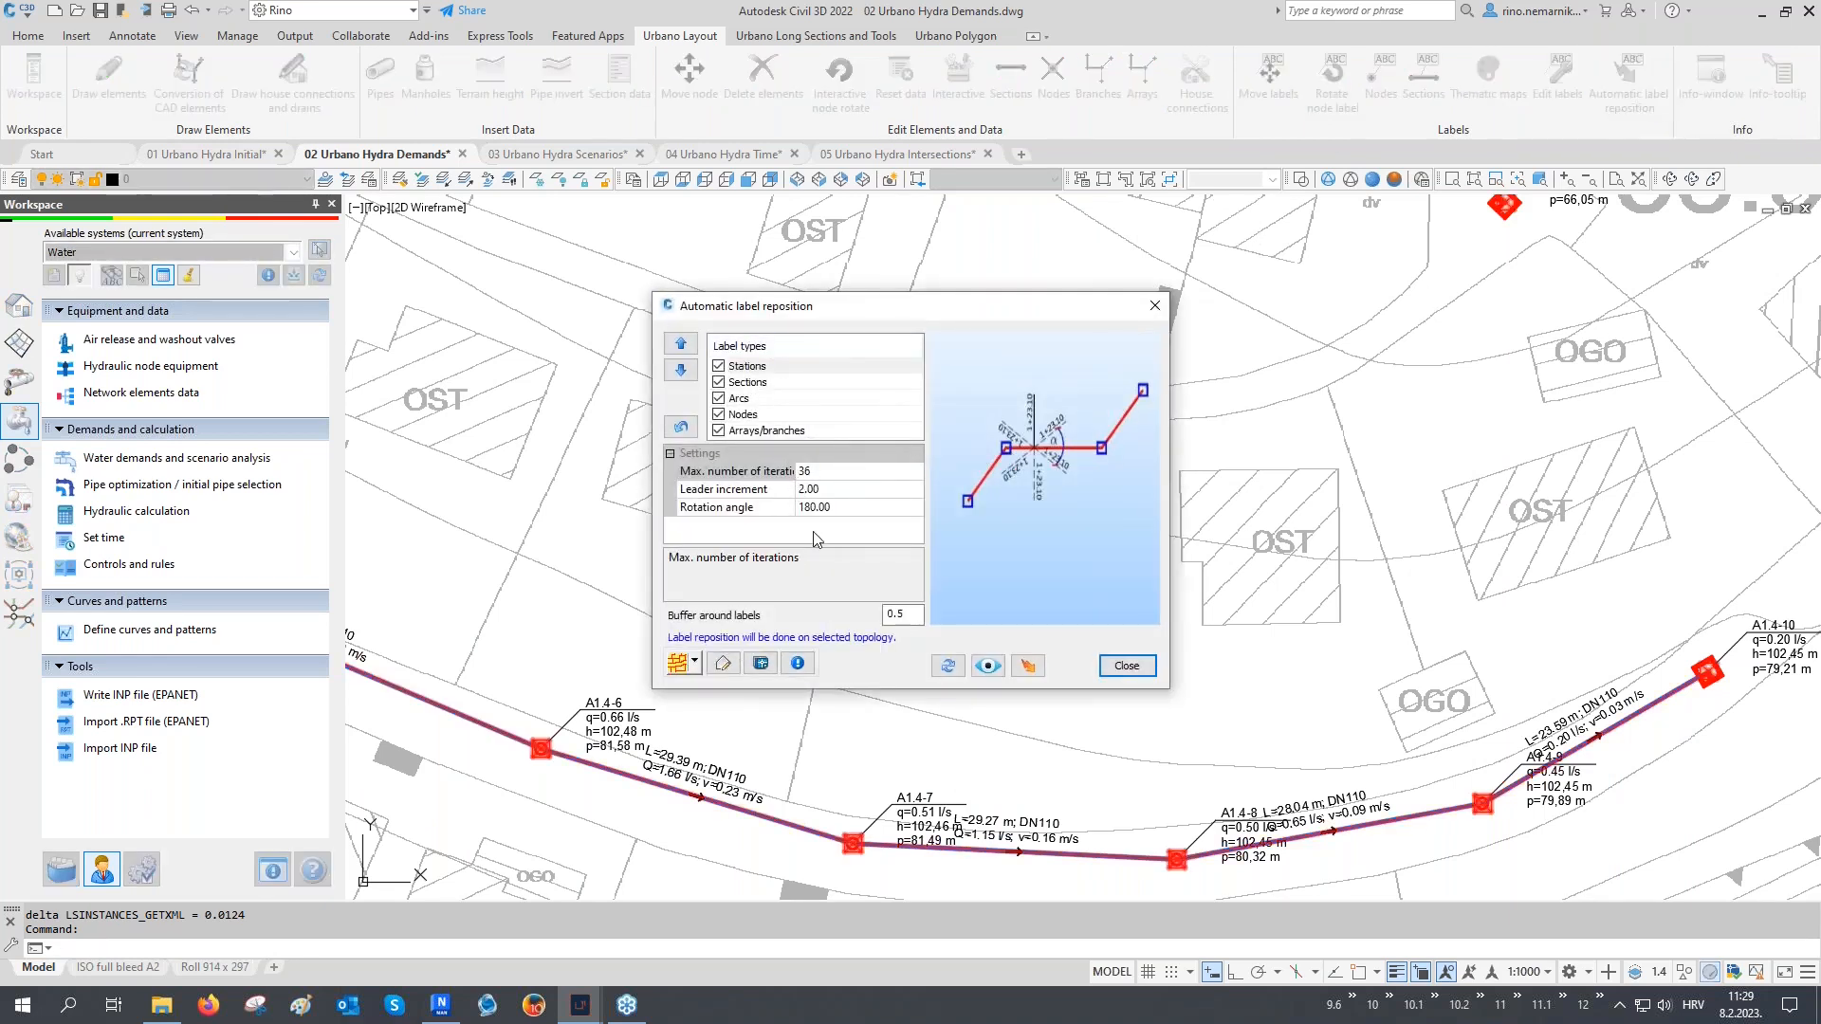
click(1026, 666)
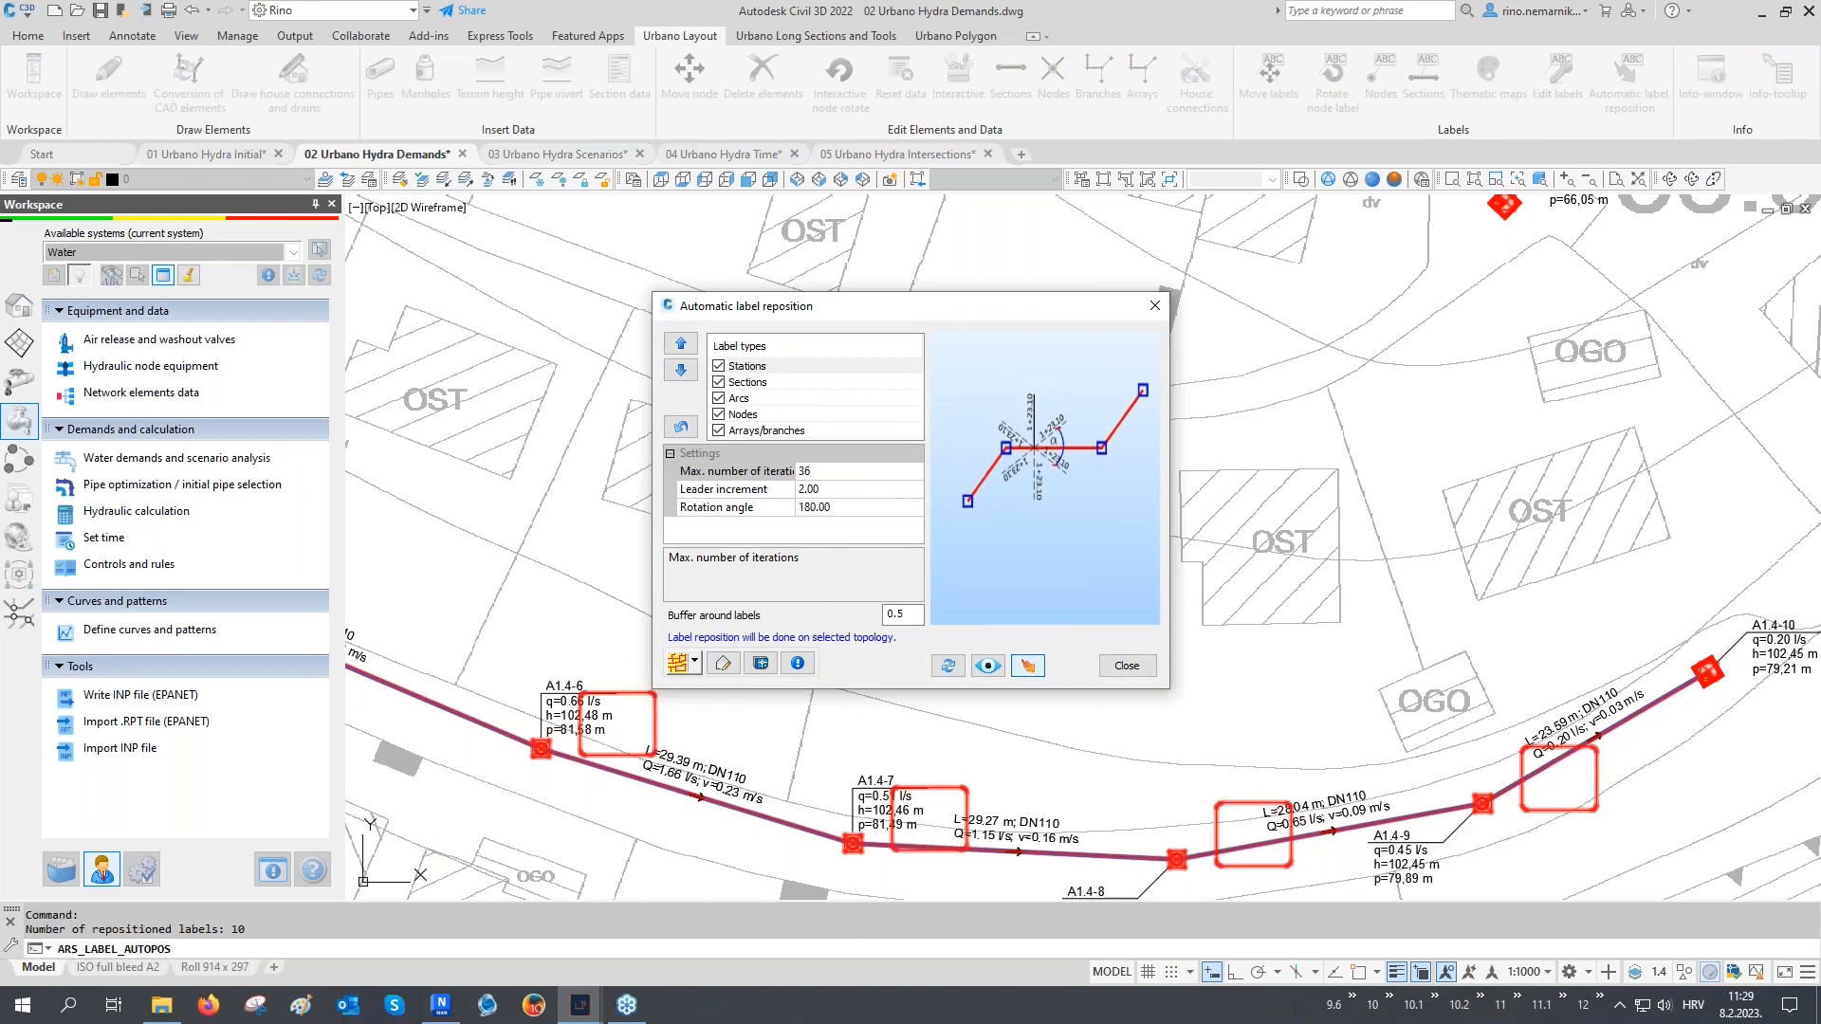
click(1122, 674)
Examine the repositioned node and section labels along branch A1.4 and the main pipeline near node A1-11
middle_drag(1143, 689, 1114, 549)
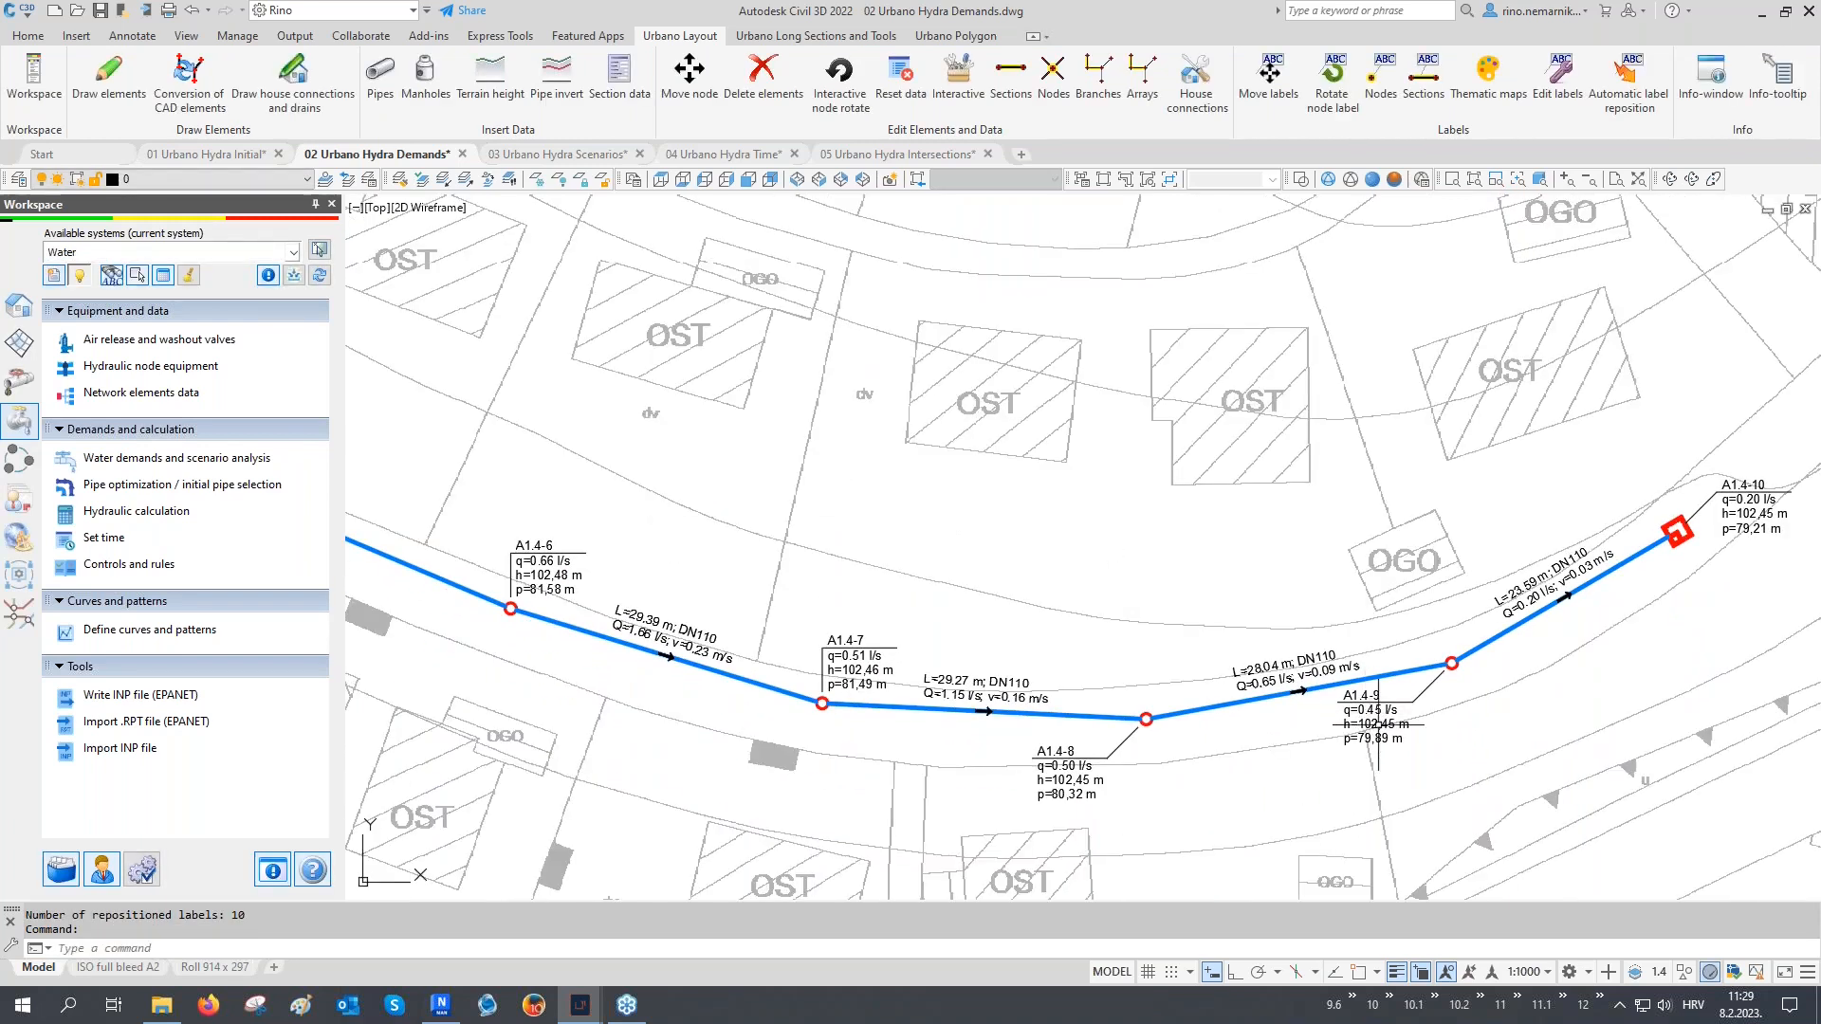
scroll(1378, 724, up, 2)
middle_drag(840, 718, 1270, 724)
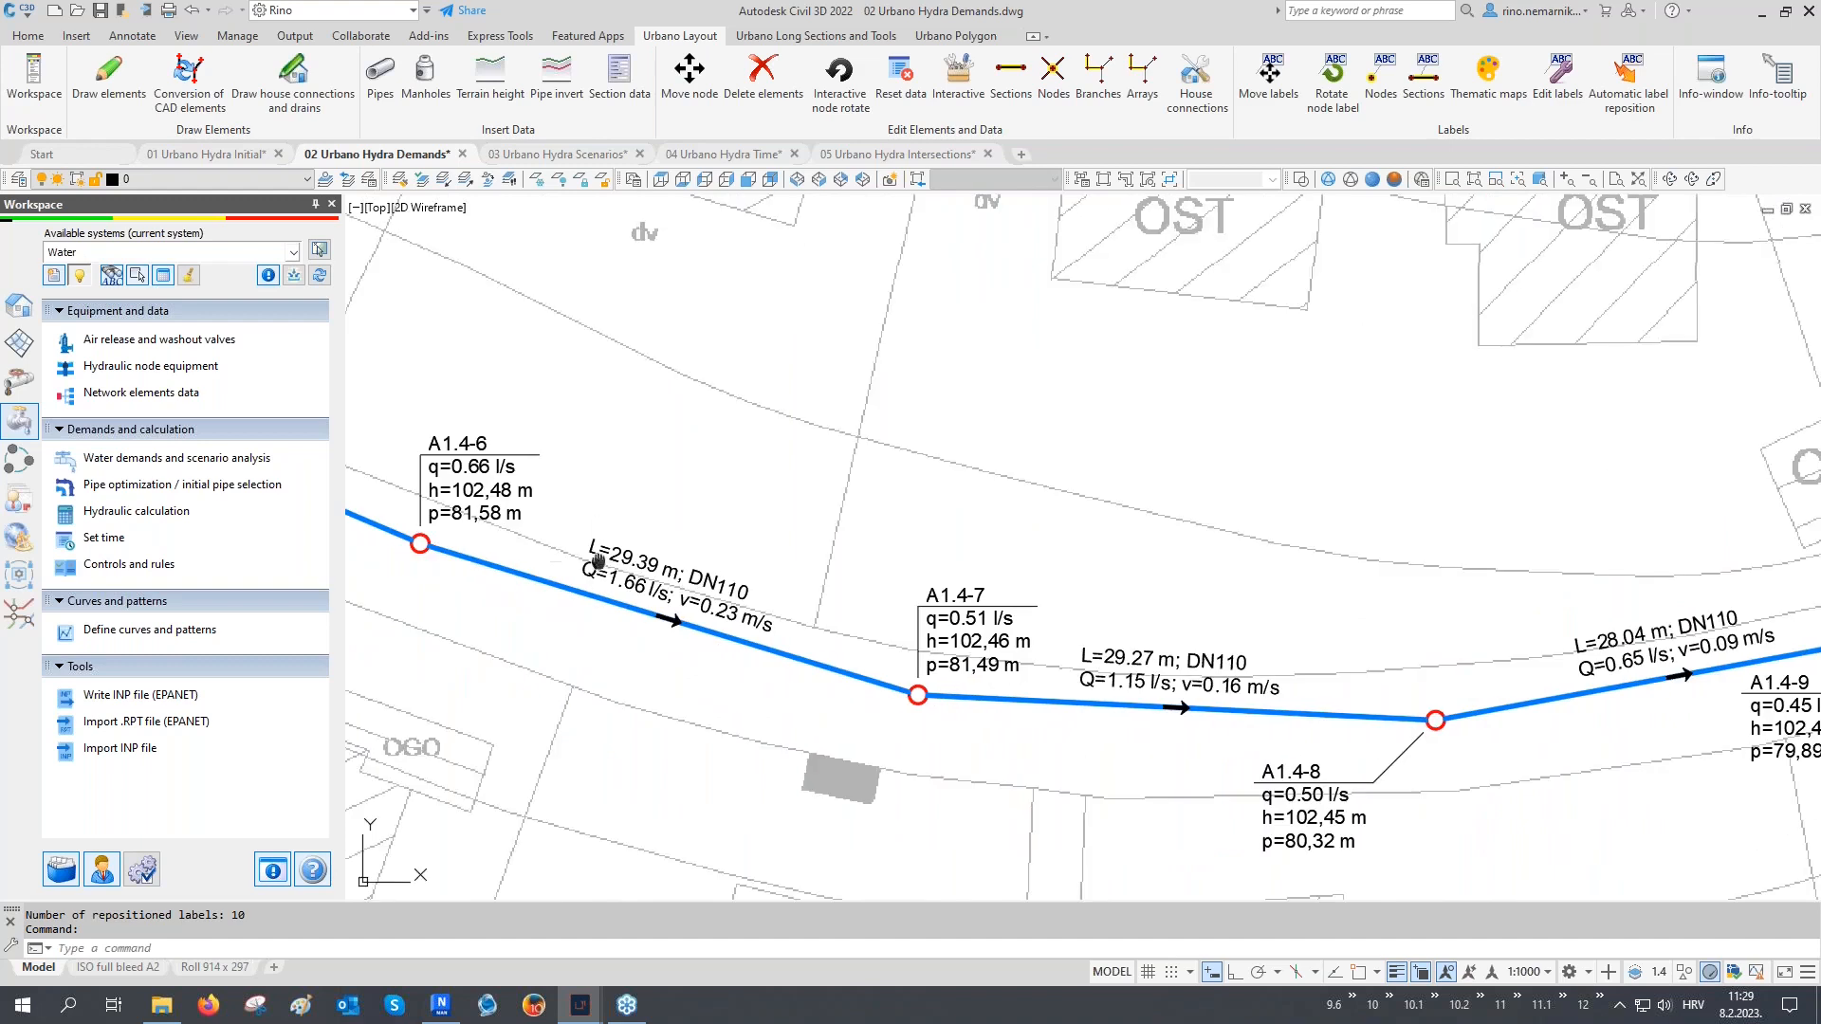
middle_drag(595, 560, 899, 639)
scroll(668, 555, down, 2)
middle_drag(669, 555, 1023, 700)
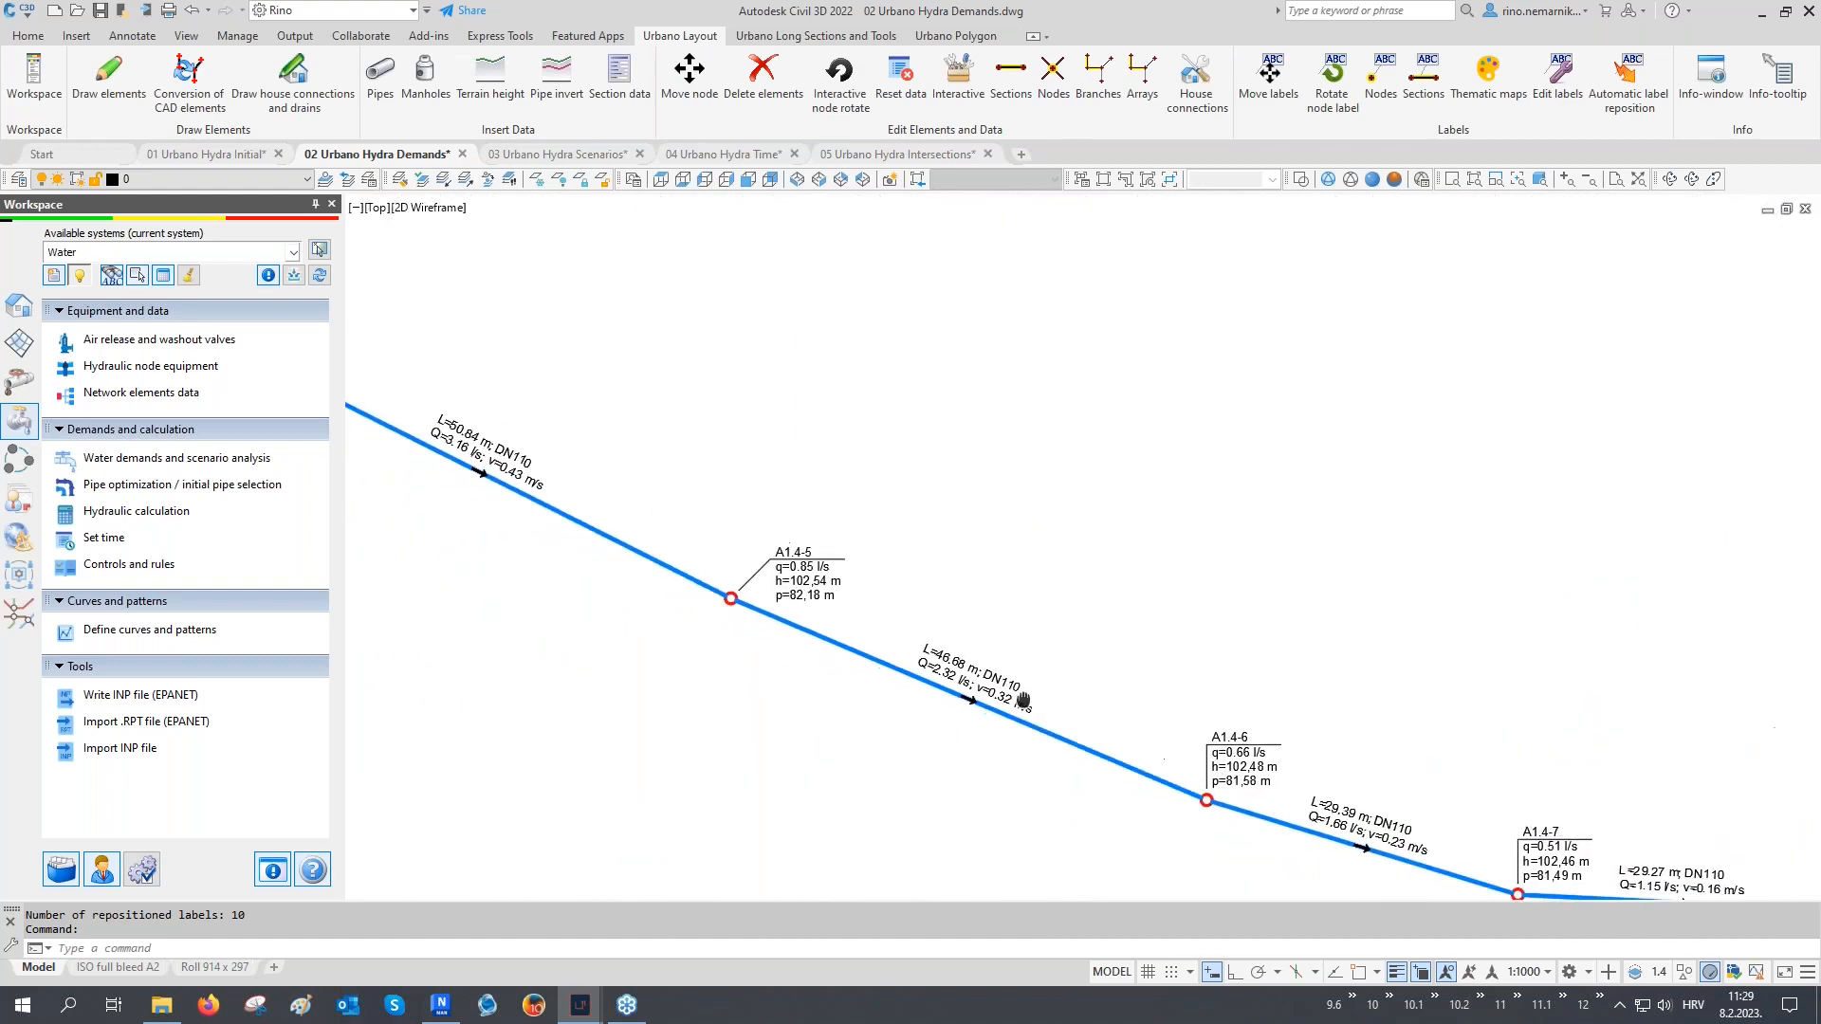
scroll(1023, 700, down, 4)
middle_drag(631, 456, 766, 682)
scroll(829, 380, up, 8)
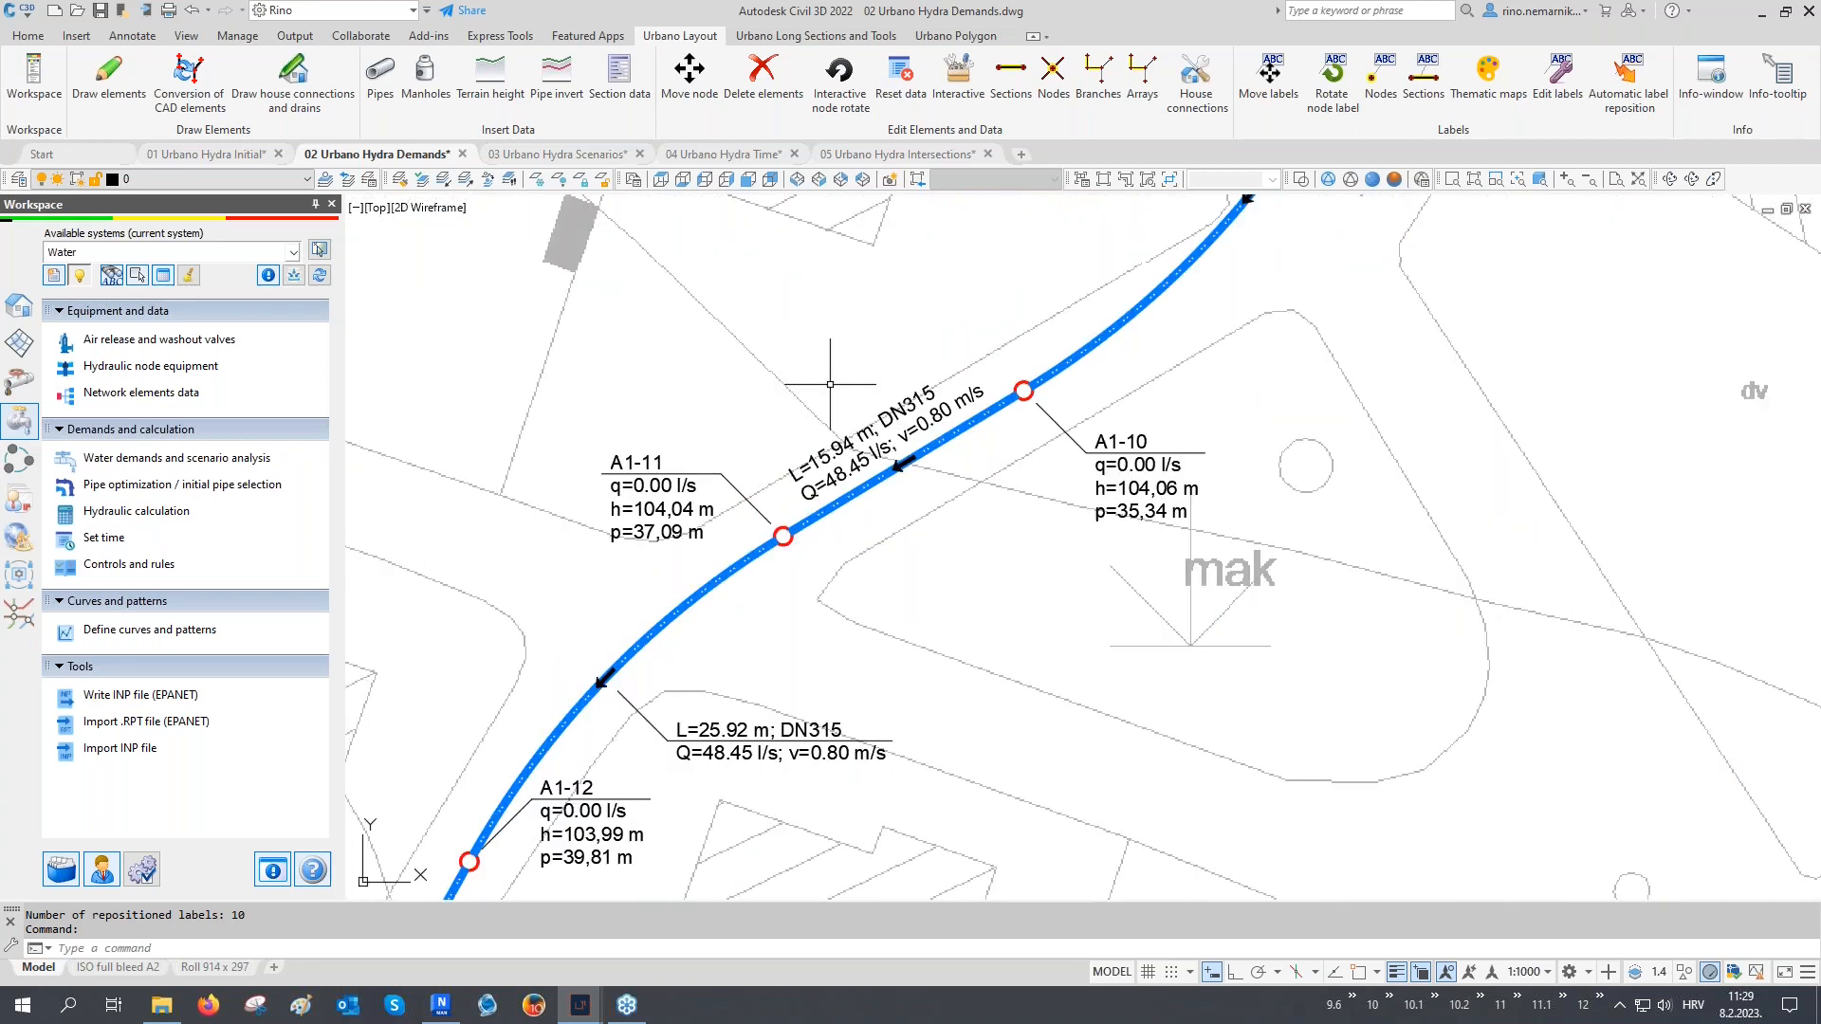
scroll(829, 384, down, 8)
middle_drag(953, 407, 875, 487)
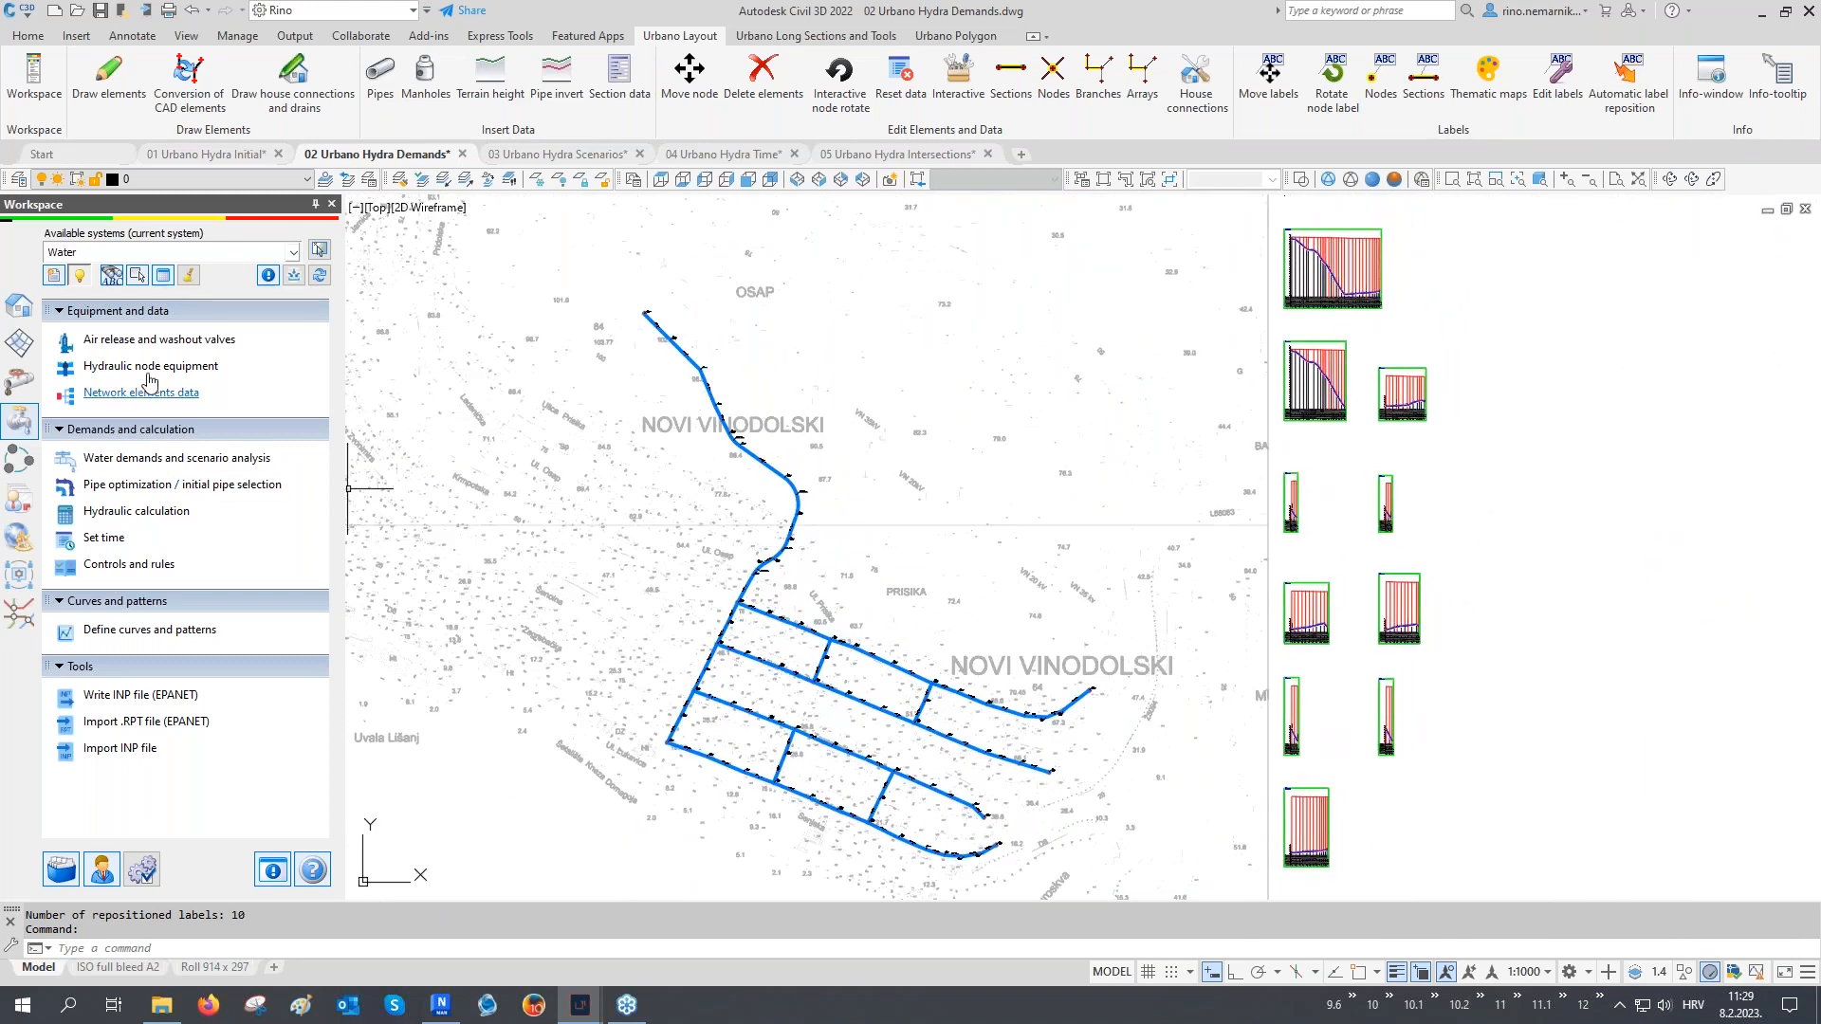
Preview the Section Hydraulics table, sort it by descending velocity and locate the fastest section in plan
click(167, 279)
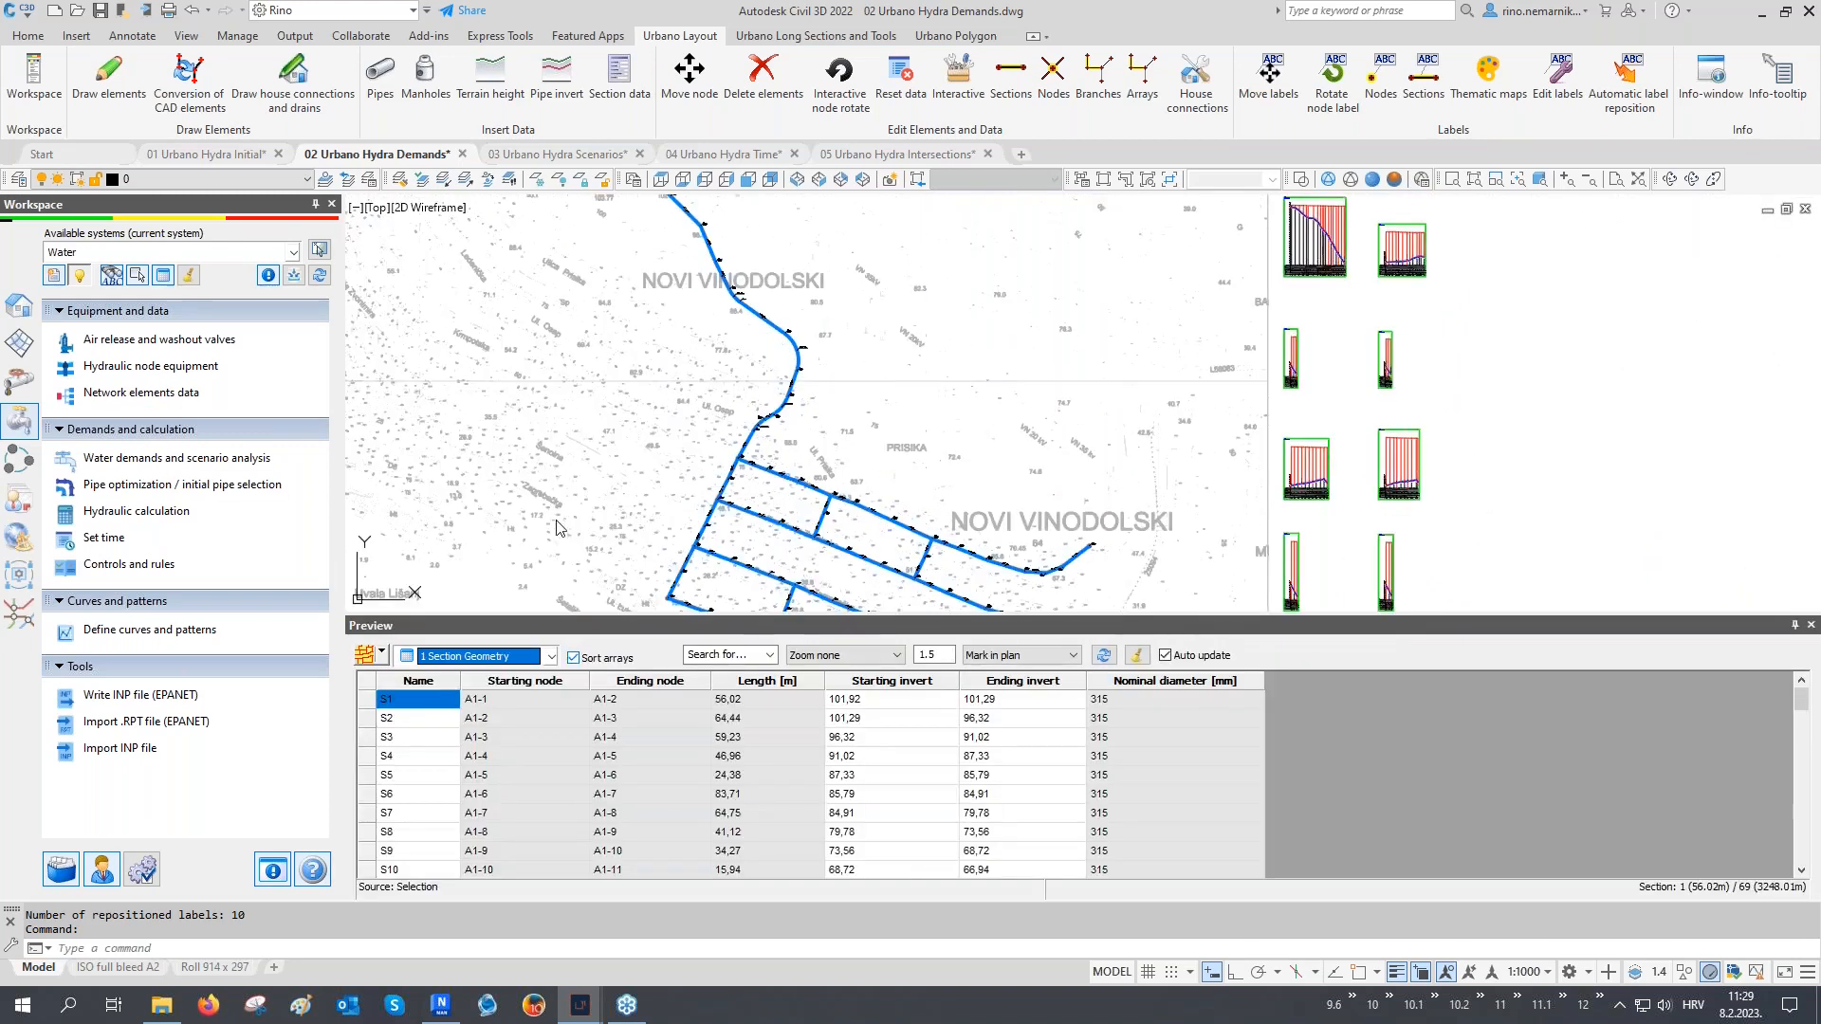
click(513, 656)
click(517, 762)
click(913, 681)
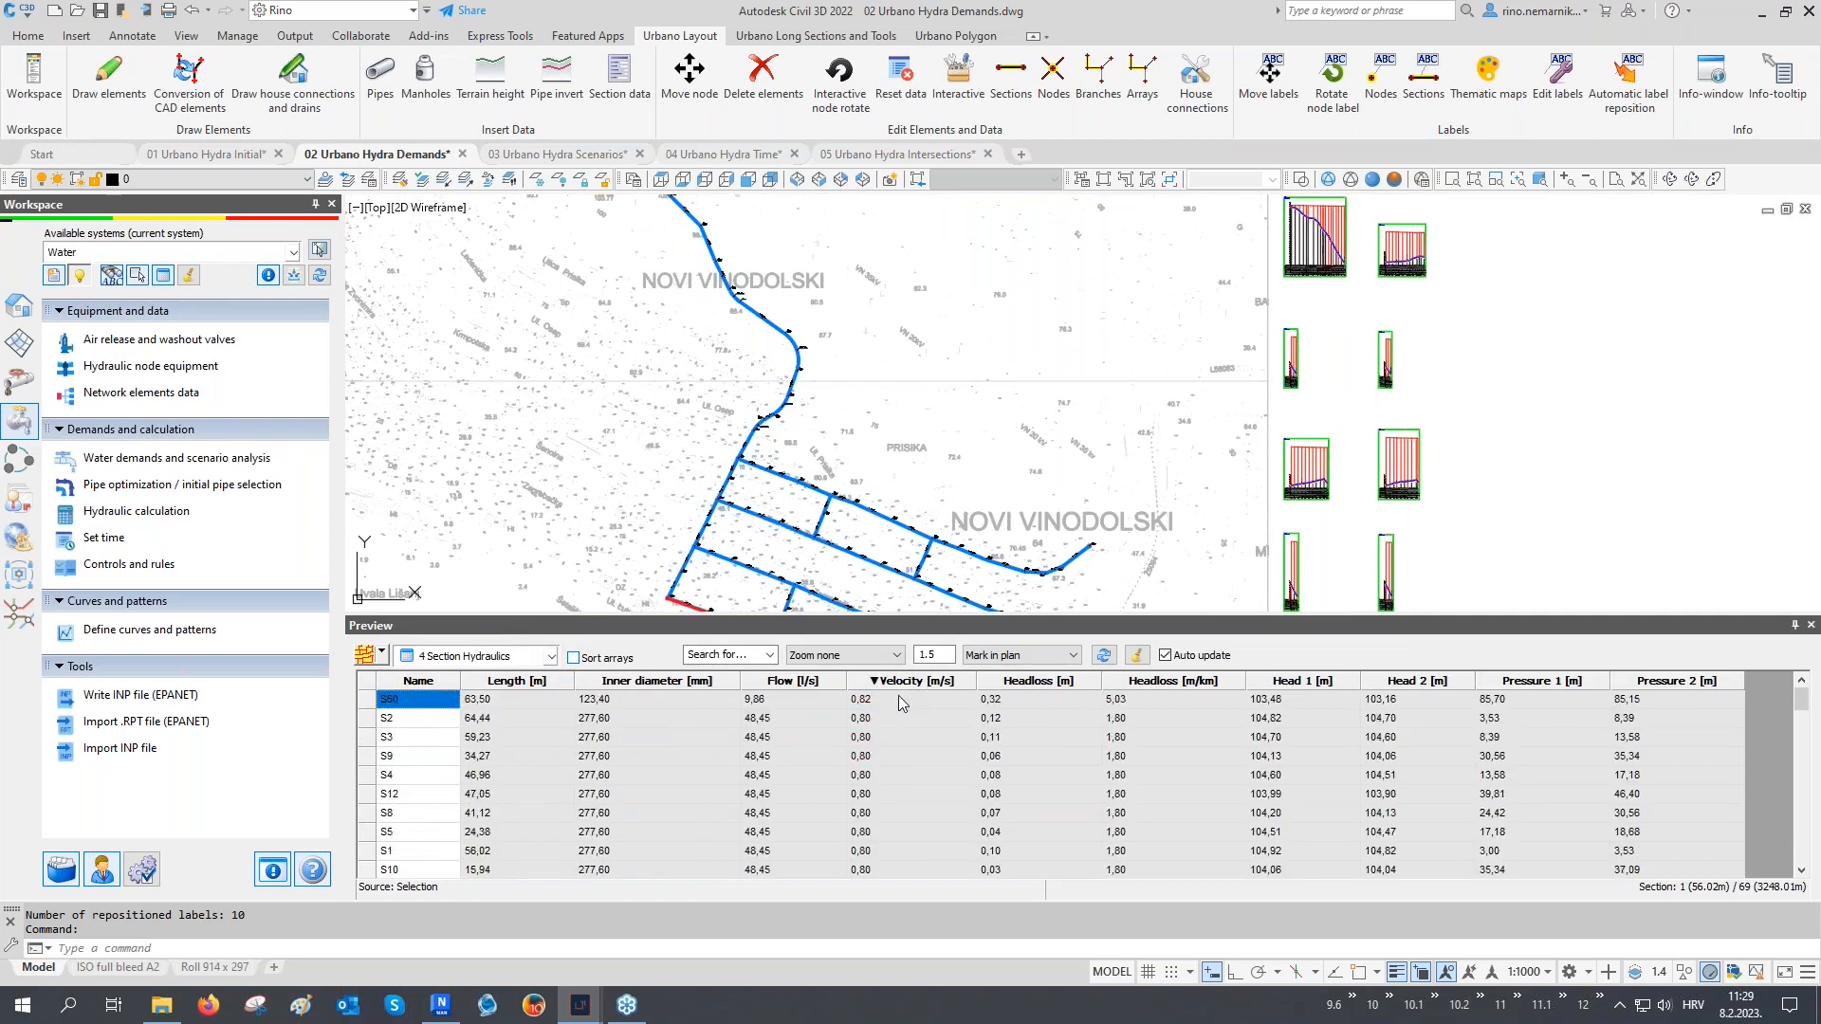
click(901, 699)
scroll(833, 569, up, 5)
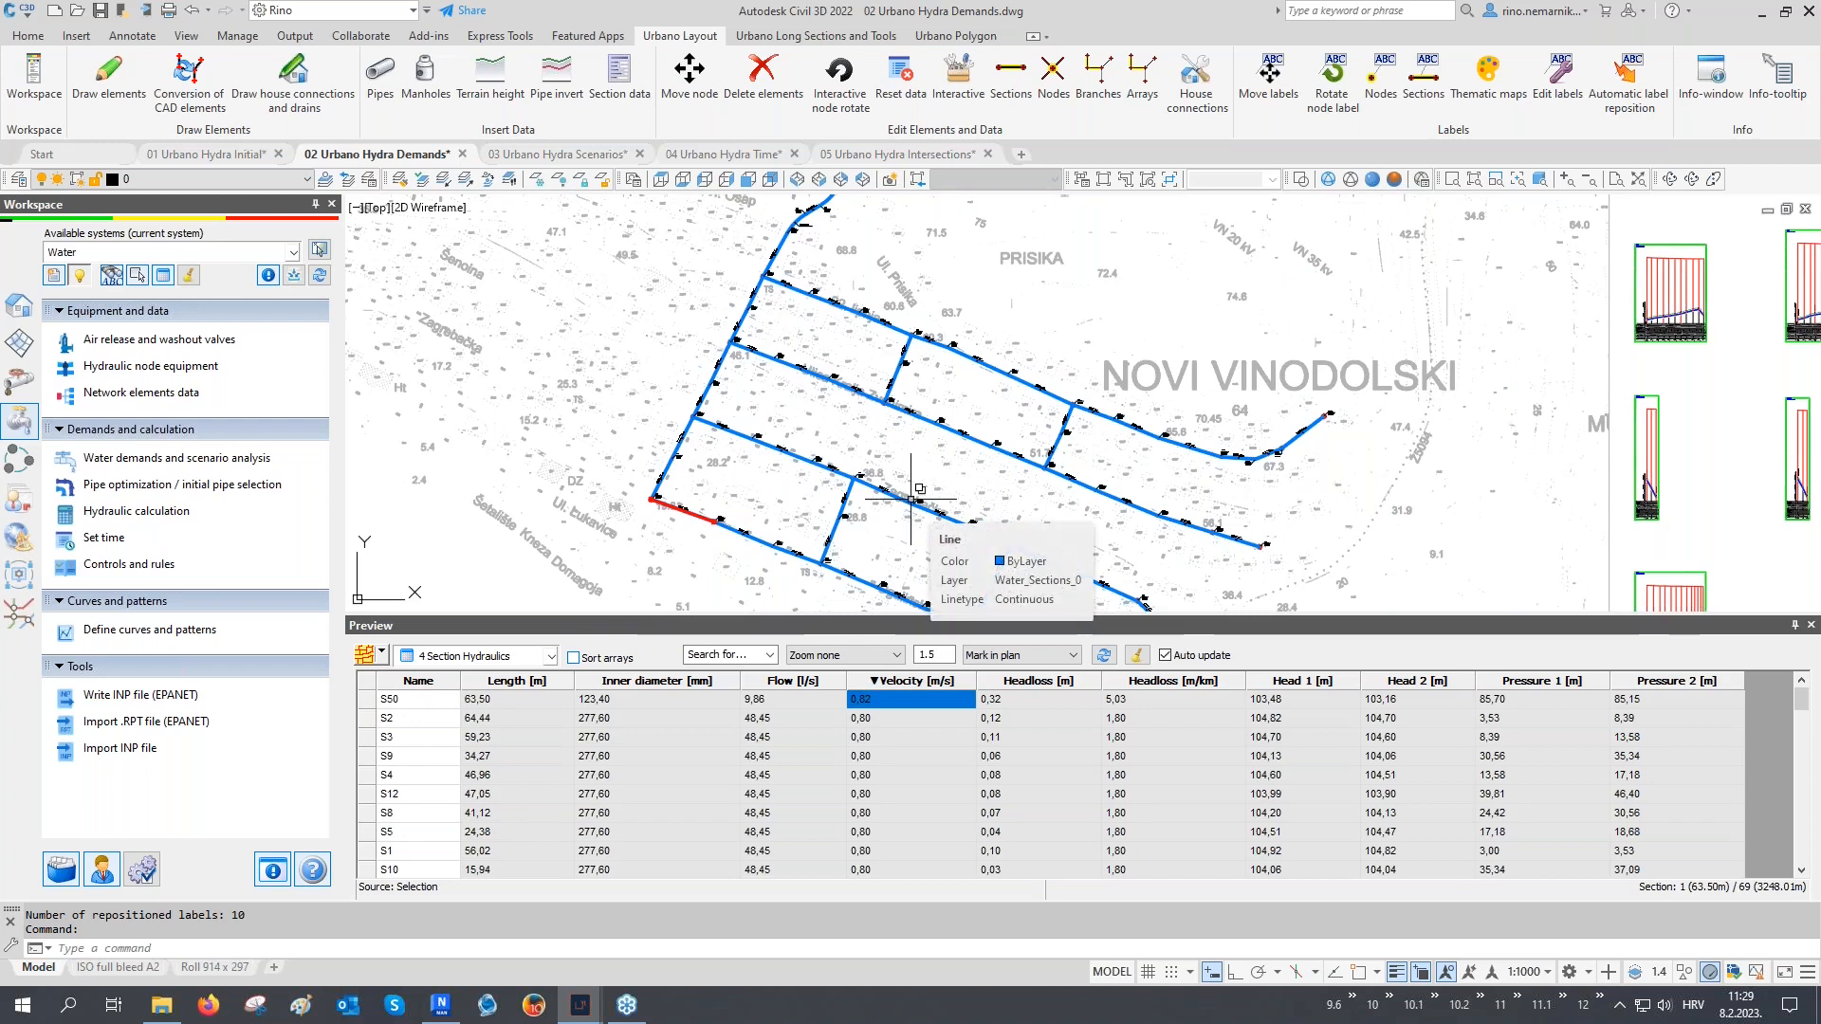
Sort the sections by ascending velocity and mark the six slowest ones in plan
click(928, 681)
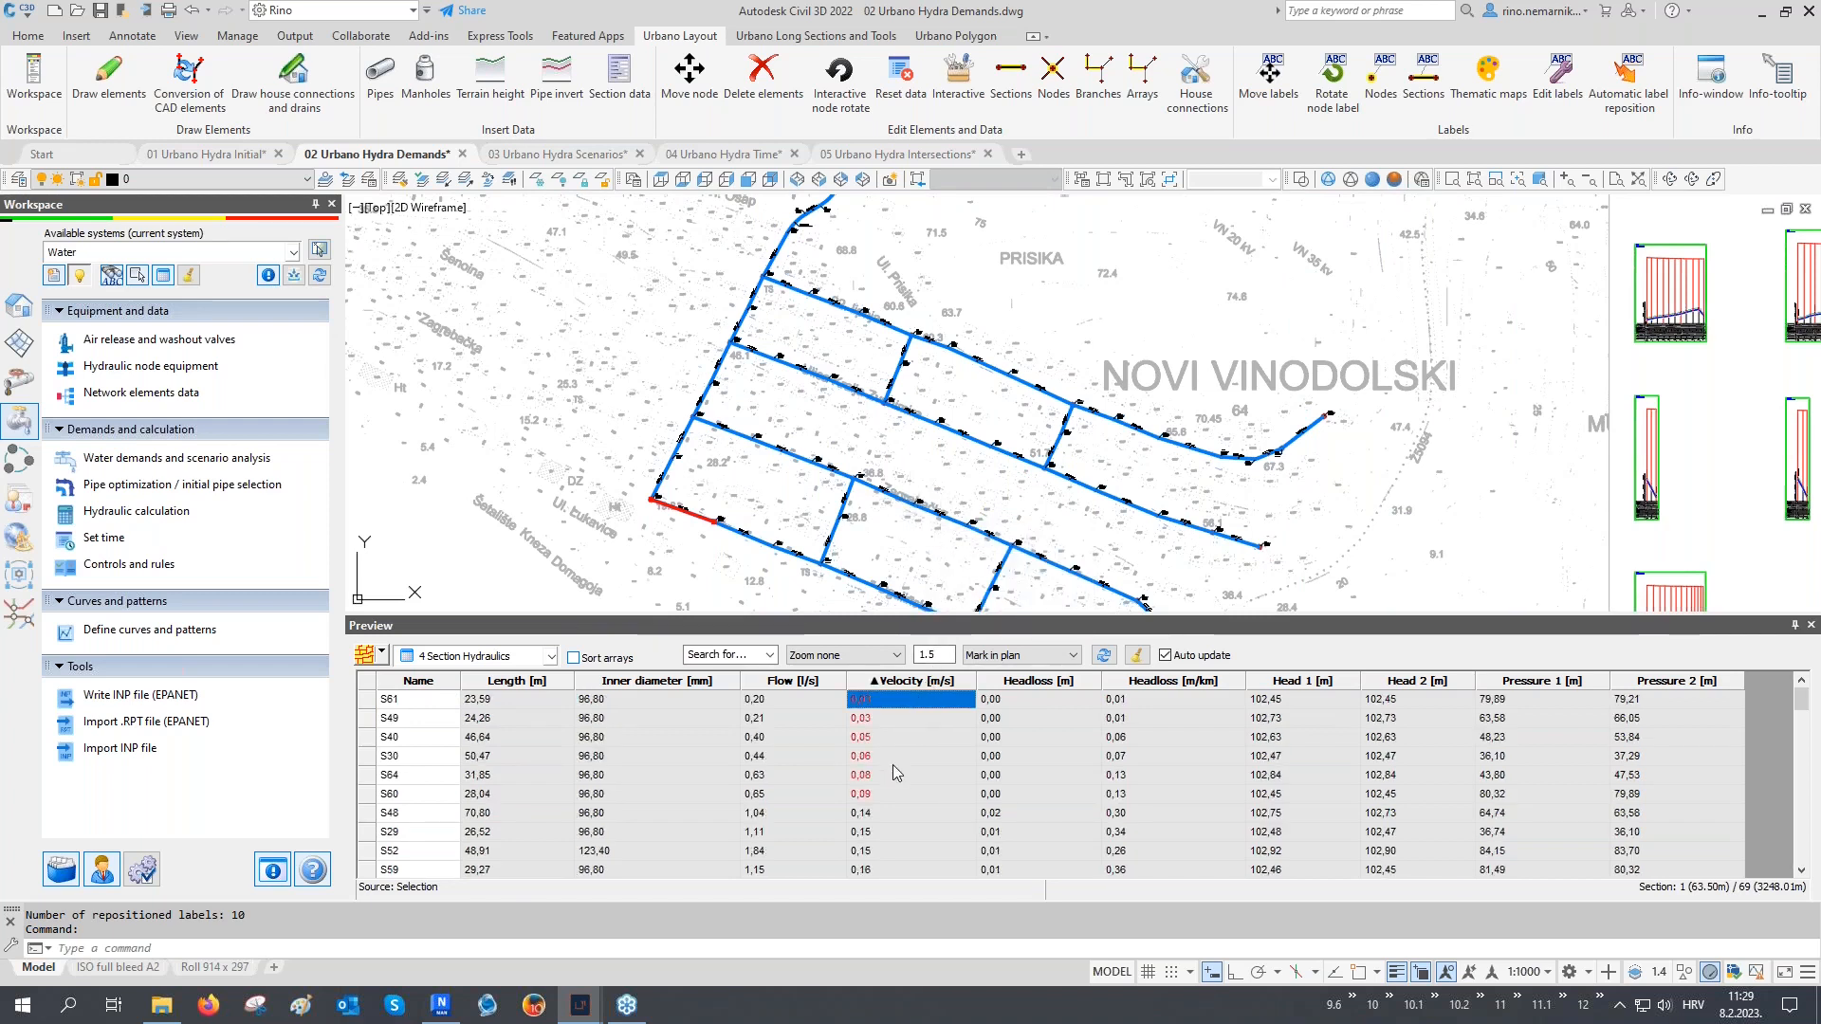
drag(890, 800, 890, 664)
middle_drag(898, 539, 741, 431)
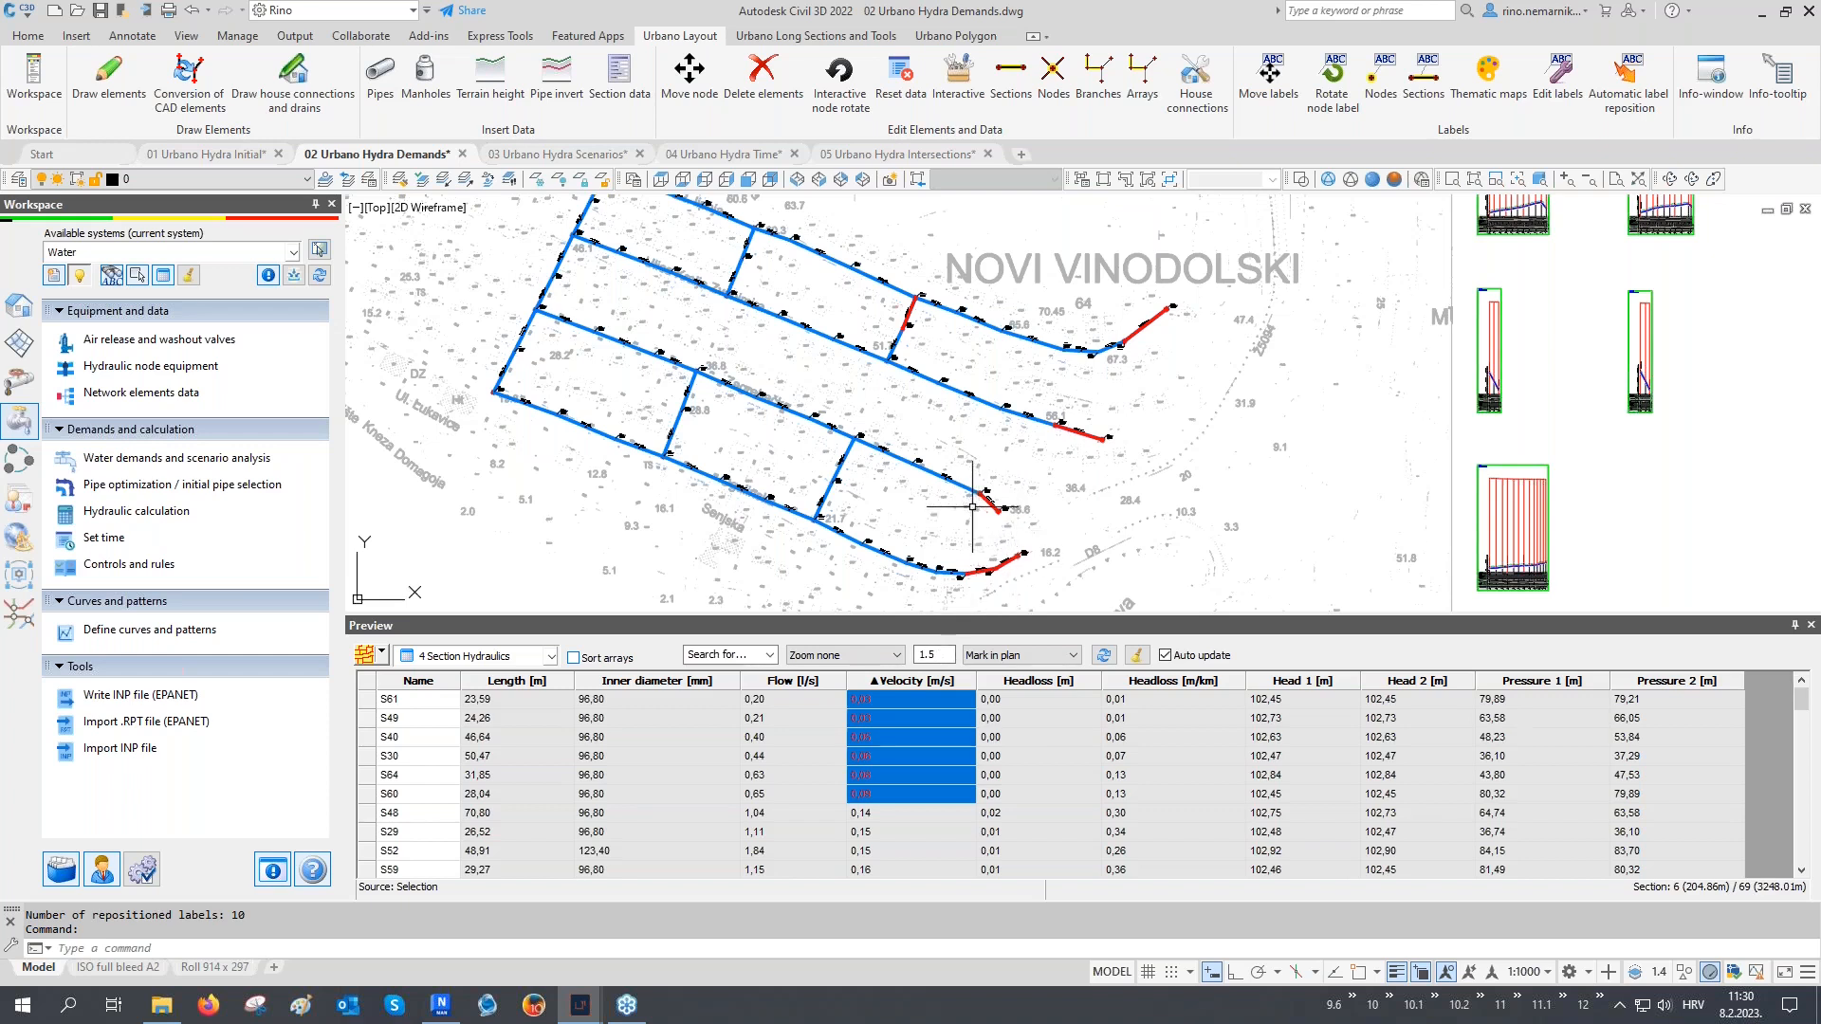
Switch the preview to Node Hydraulics and mark the lowest starting pressure nodes, A1-1 to A1-8, in plan
click(474, 655)
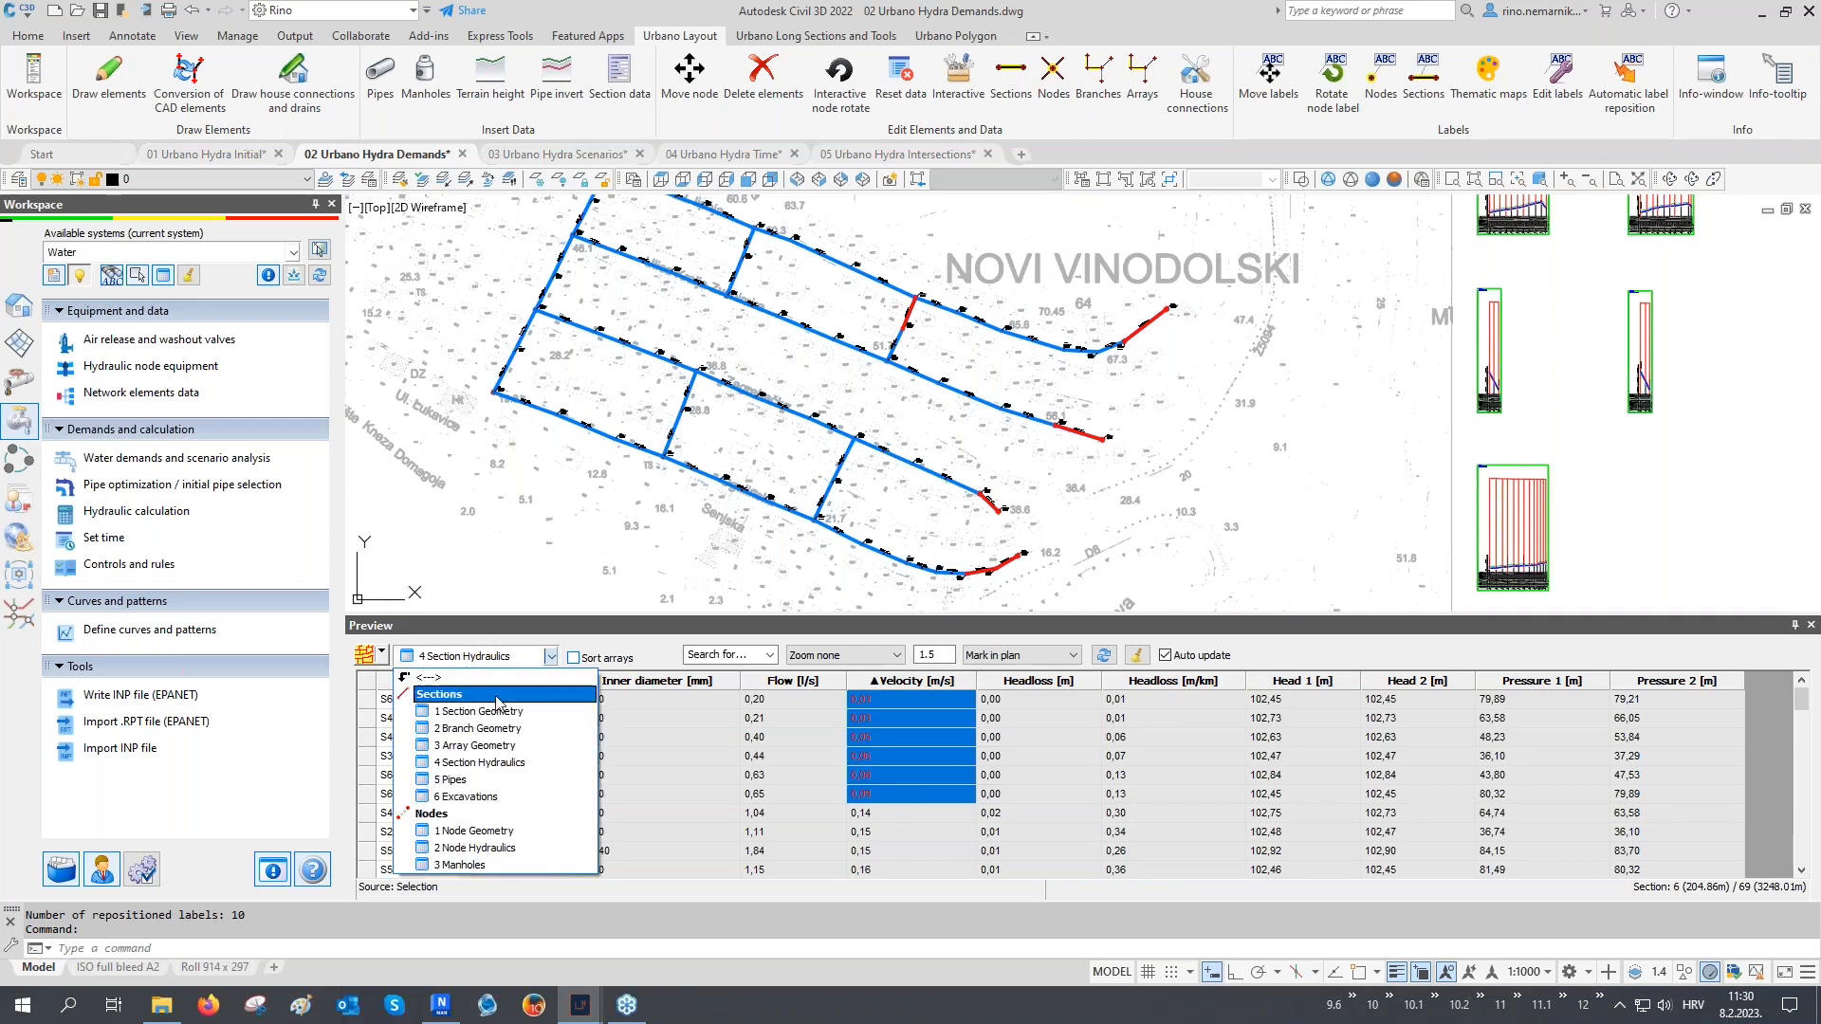
click(513, 847)
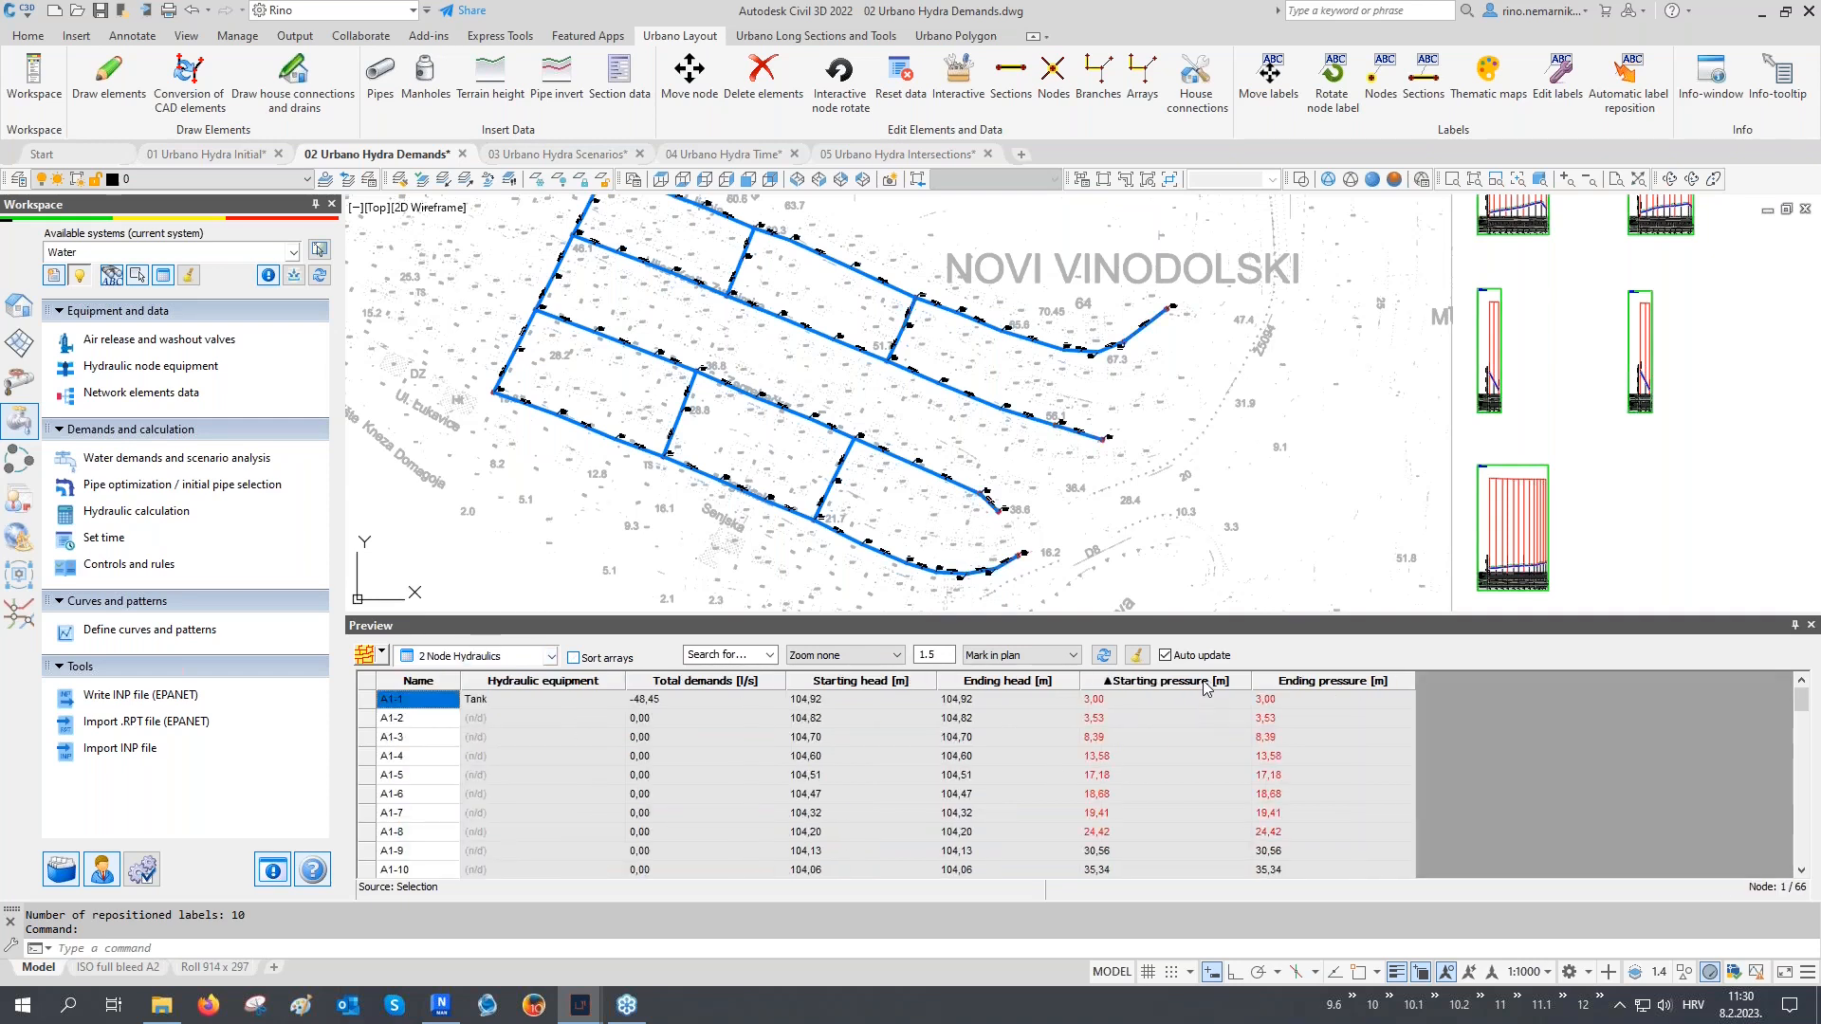
drag(1117, 835, 1124, 699)
middle_drag(954, 405, 996, 529)
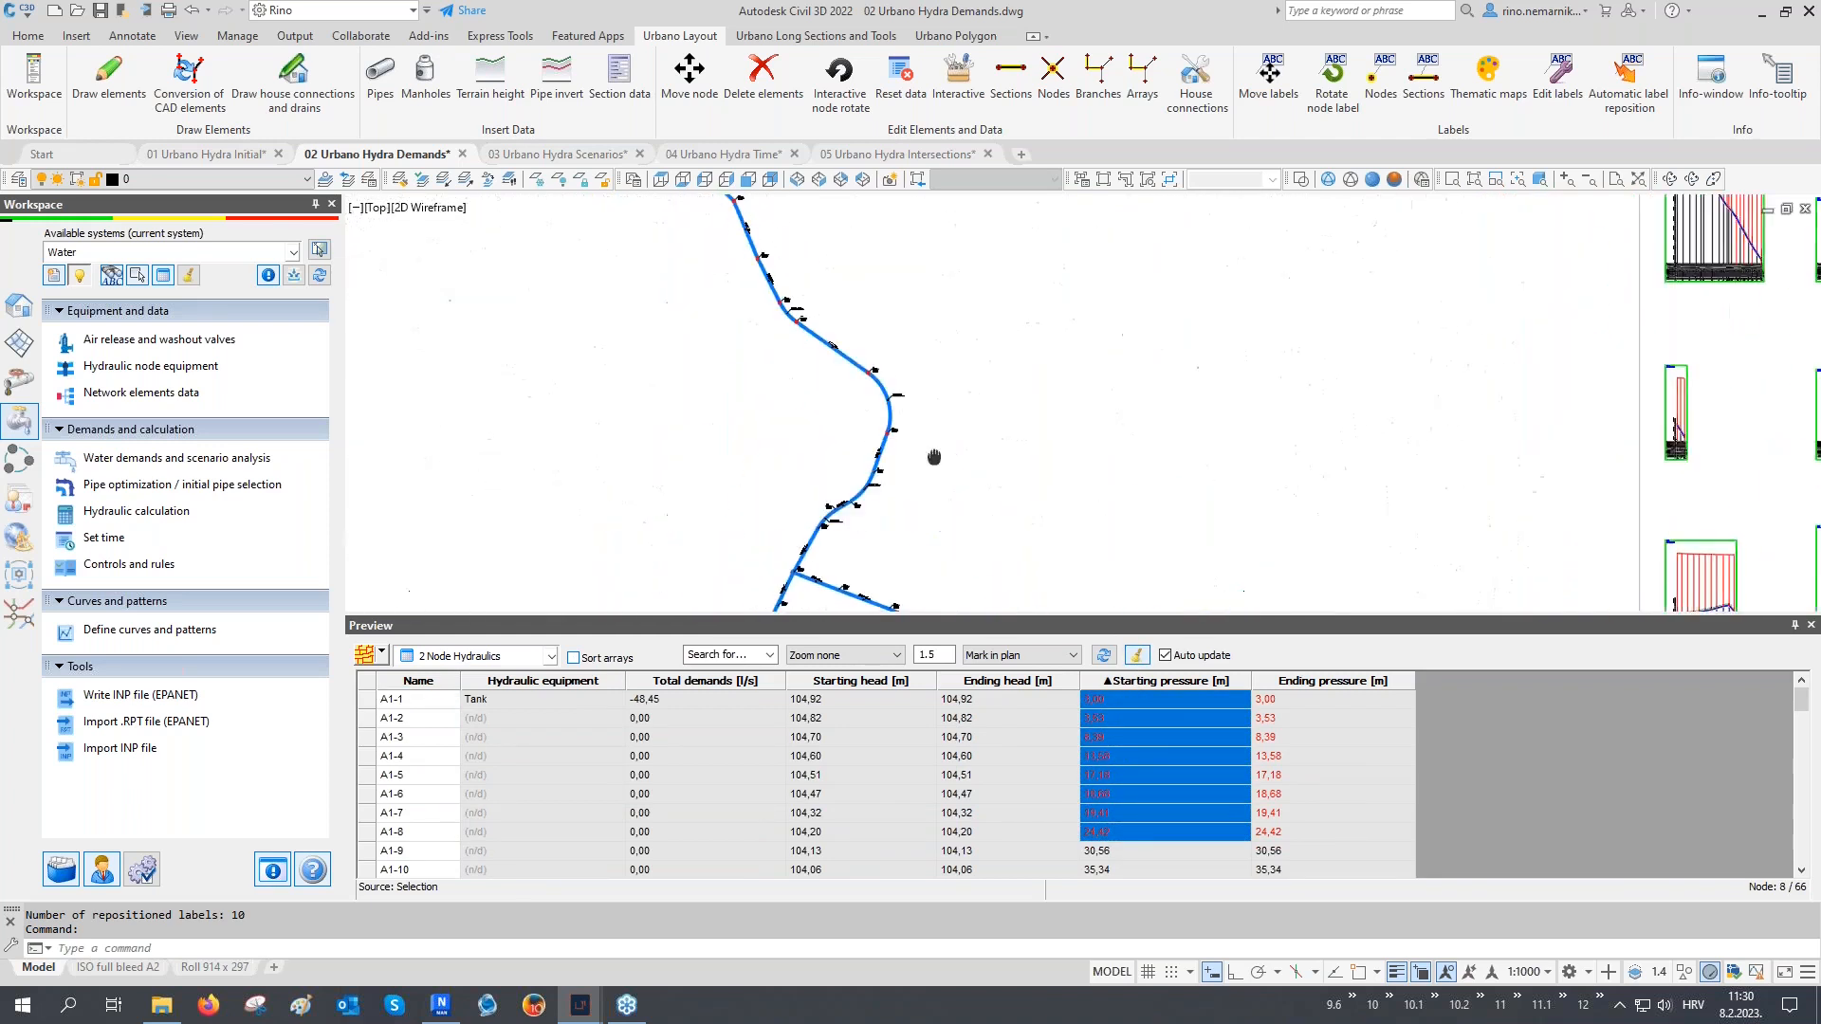
middle_drag(850, 420, 889, 488)
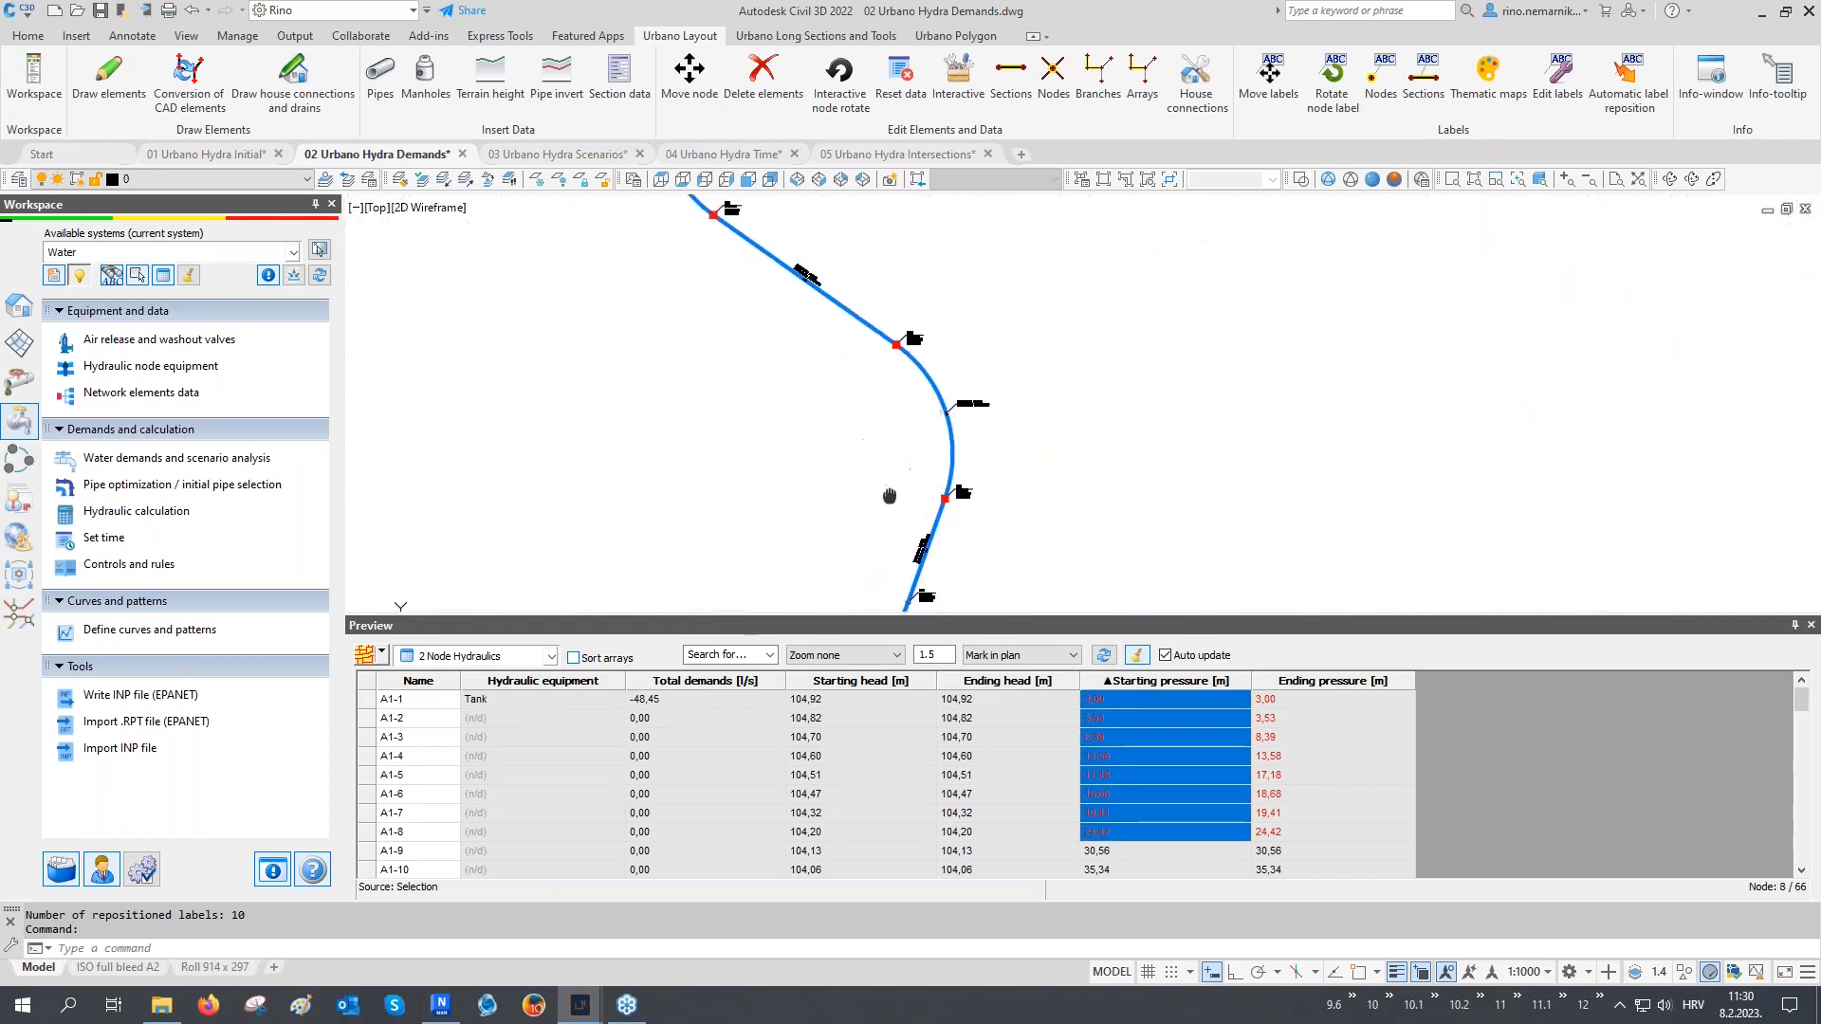
mouse_move(777, 286)
middle_down()
mouse_move(900, 471)
mouse_move(830, 447)
mouse_move(835, 465)
mouse_move(875, 423)
mouse_move(818, 310)
middle_up()
scroll(818, 318, down, 6)
middle_drag(907, 509, 856, 328)
scroll(929, 513, up, 2)
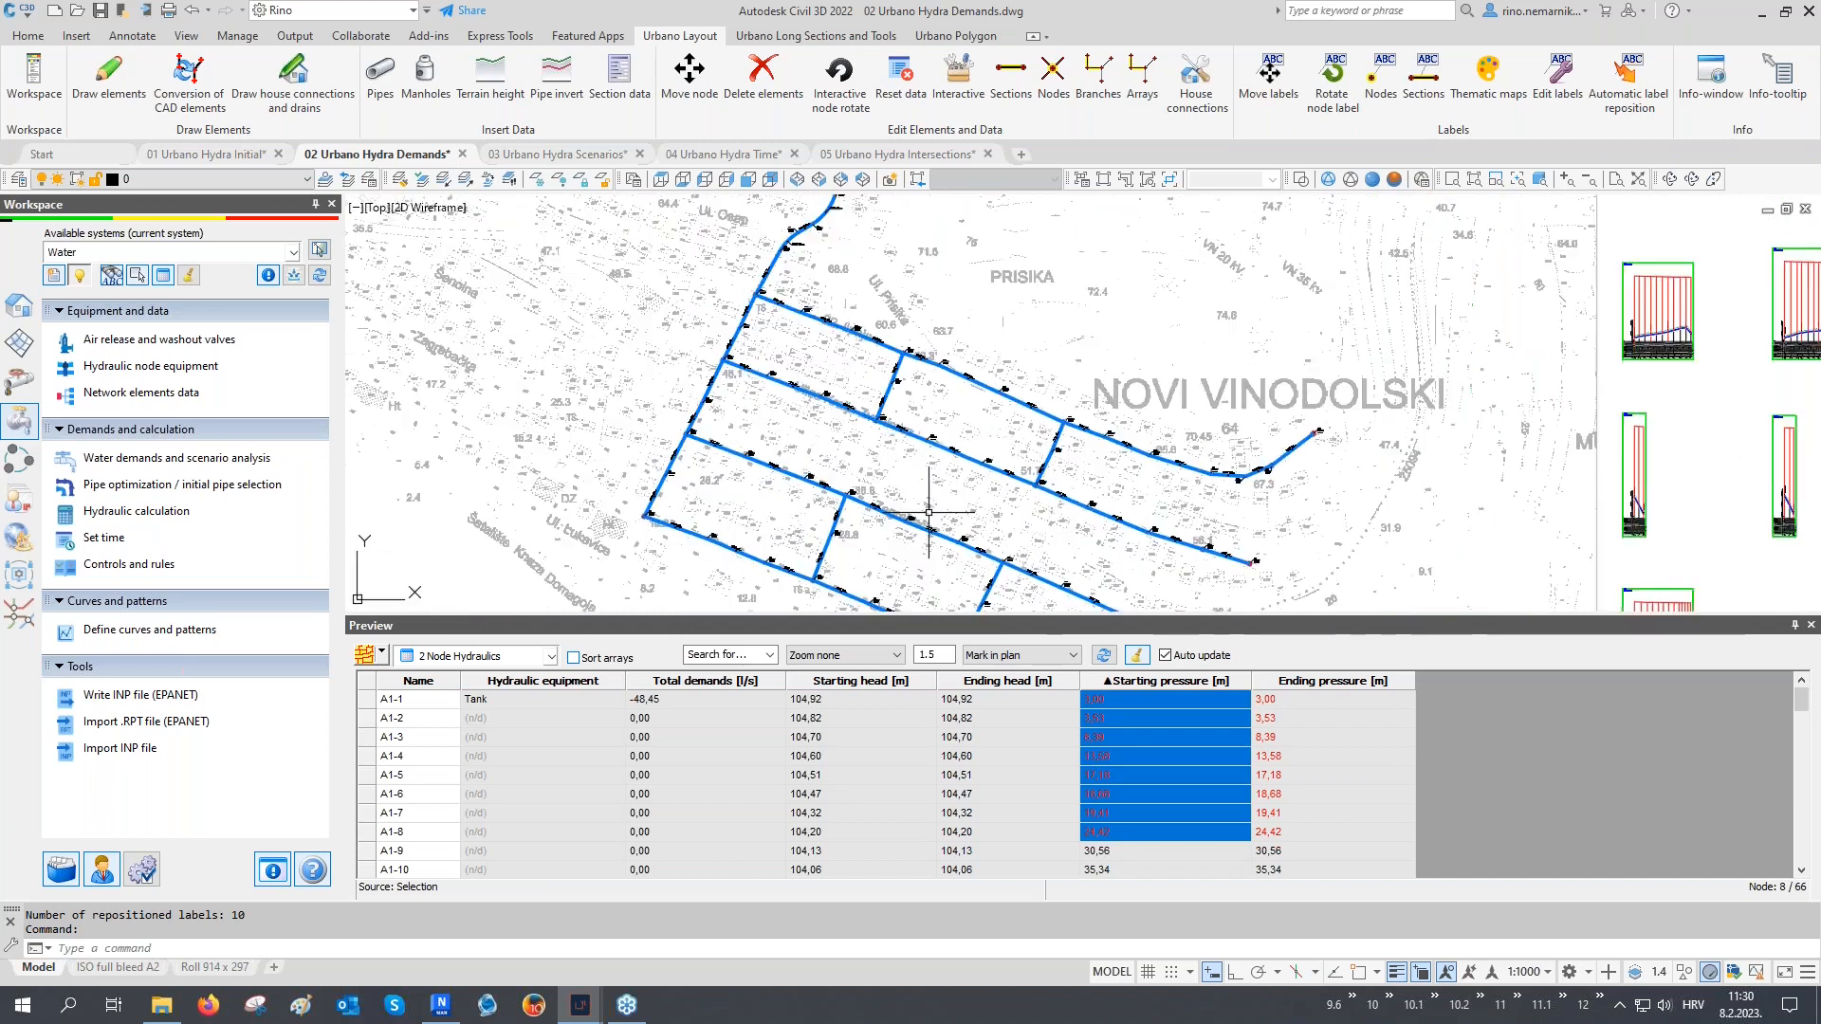
Sort the nodes by descending starting pressure and mark the highest-pressure nodes in plan
click(1152, 682)
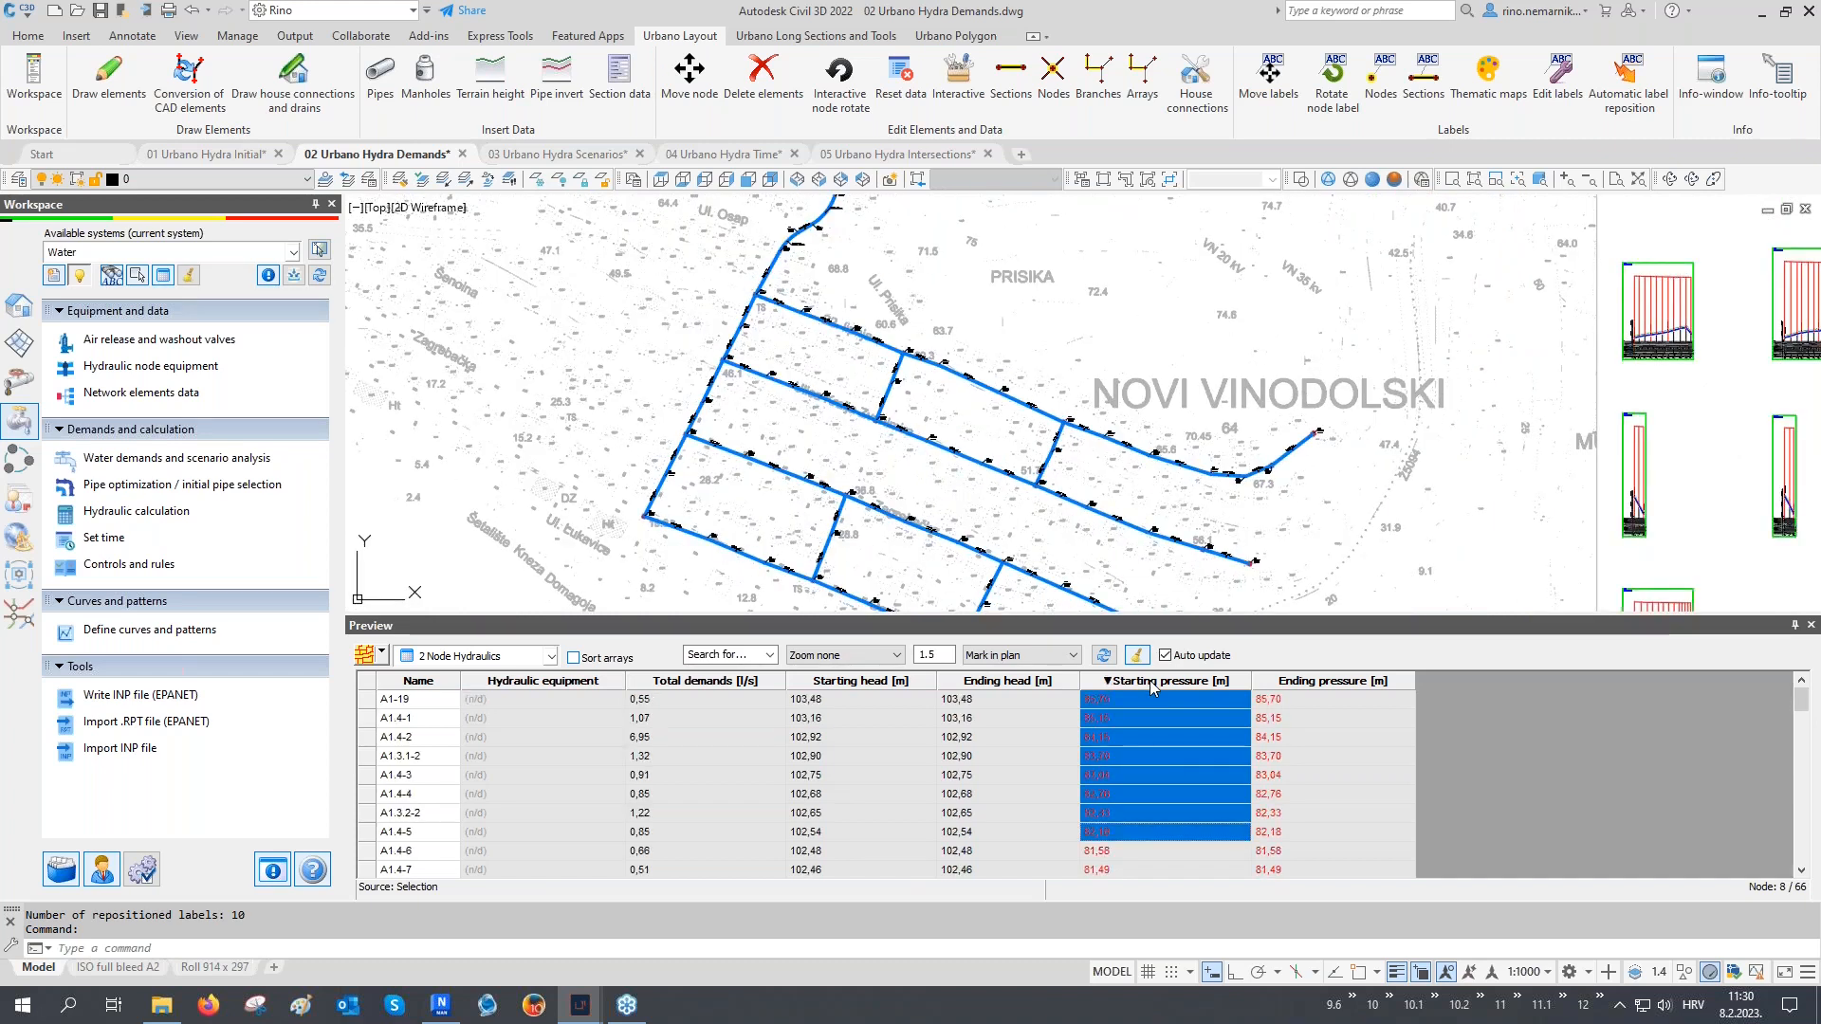
scroll(1119, 816, down, 3)
drag(1110, 846, 1133, 618)
middle_drag(1111, 579, 1080, 410)
scroll(1098, 517, up, 2)
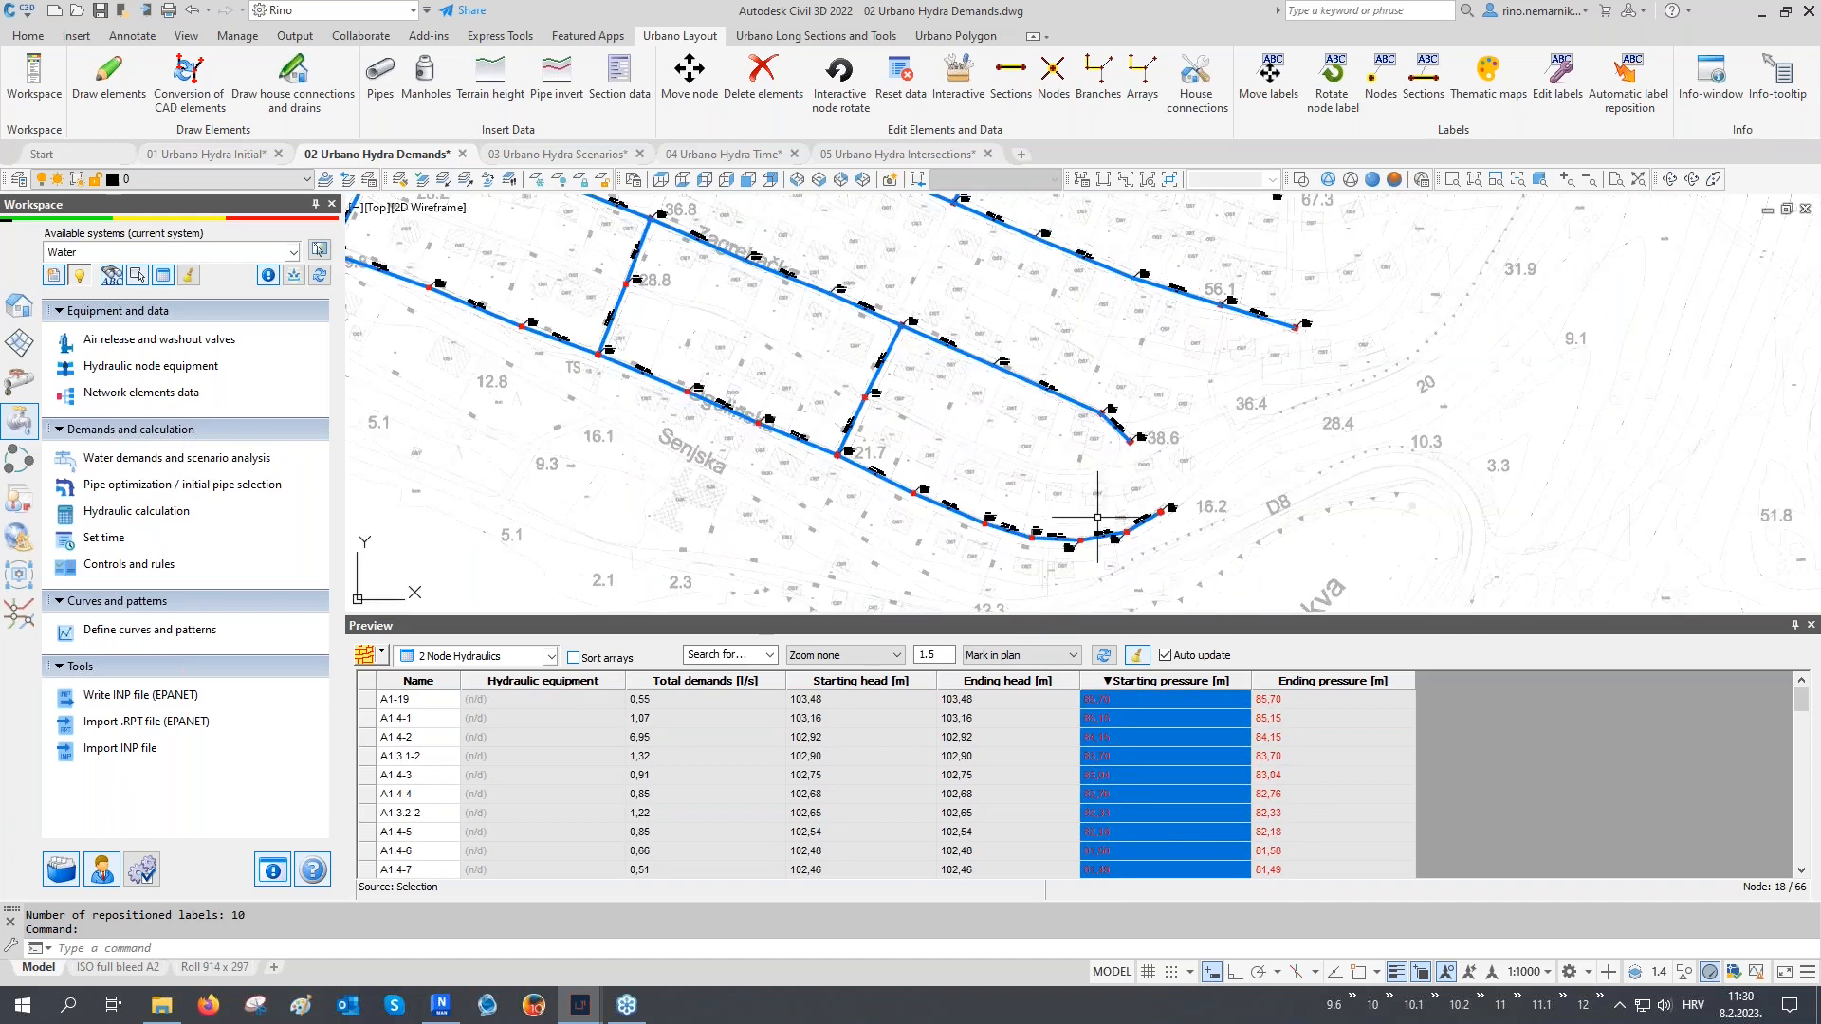
middle_drag(748, 414, 955, 459)
middle_drag(699, 308, 729, 450)
scroll(645, 314, up, 4)
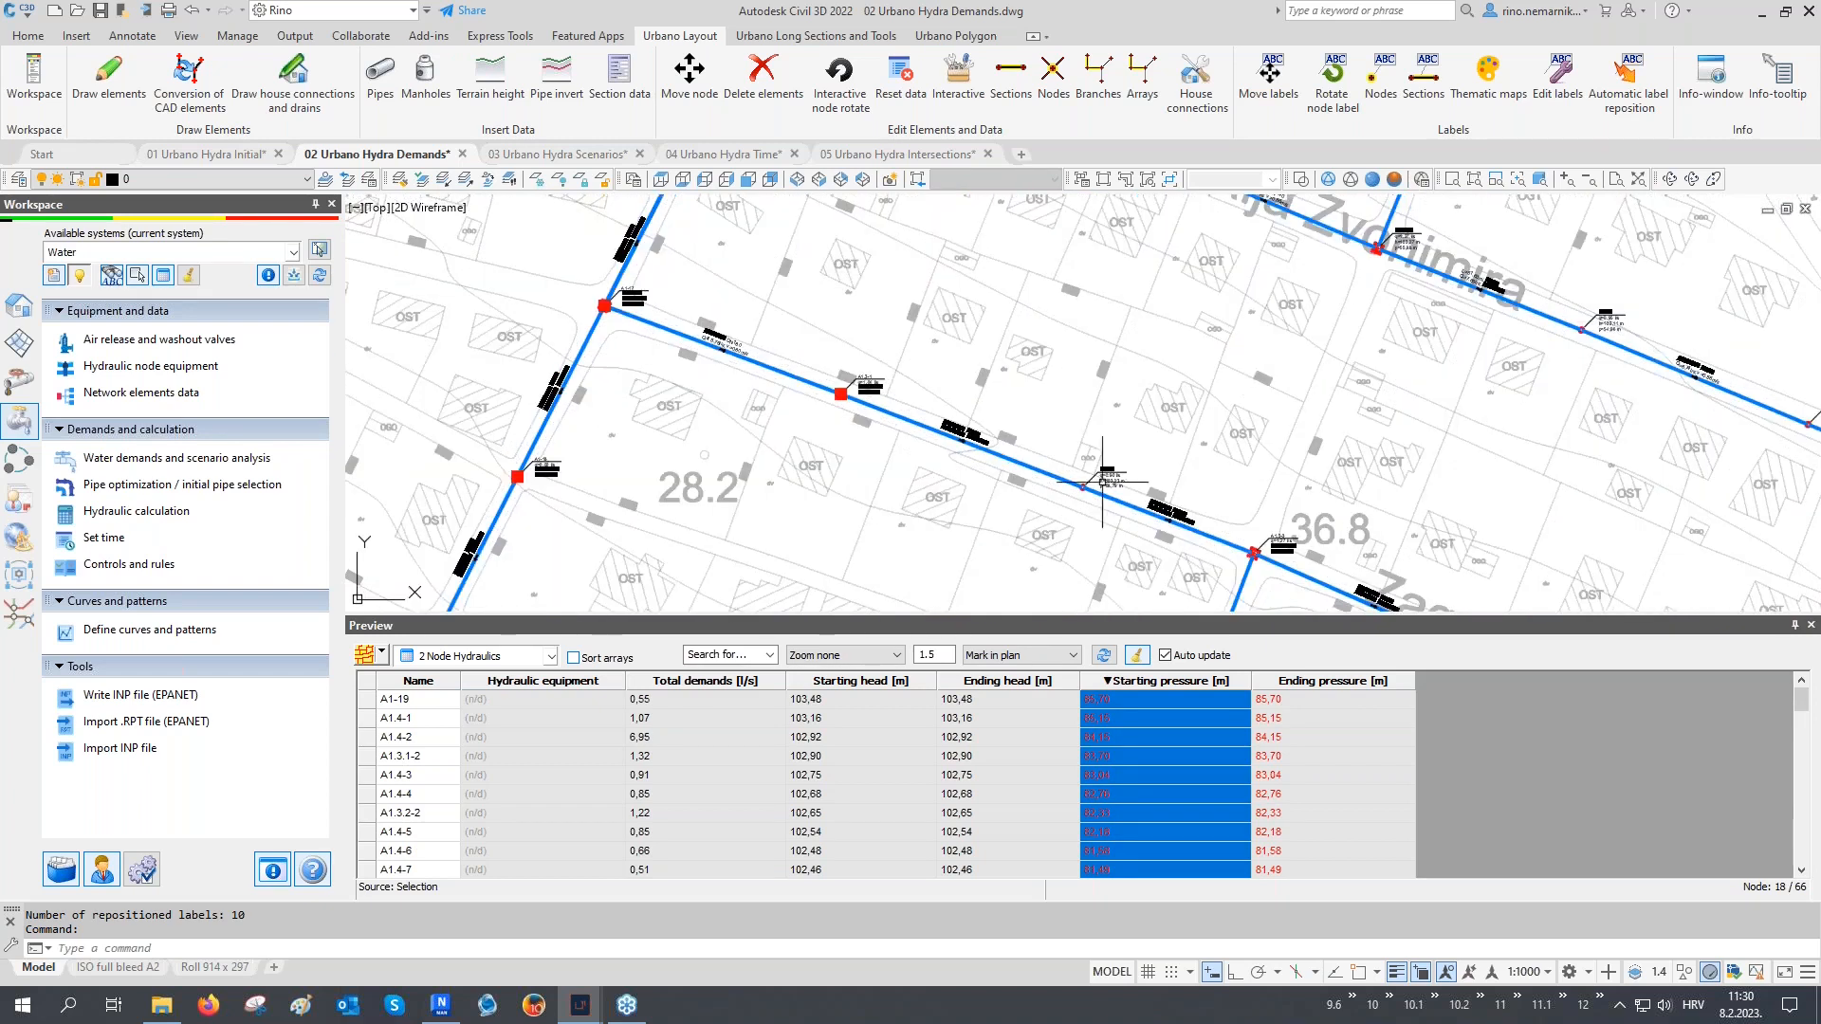
Close the table preview and regenerate the drawing with RE
click(1811, 624)
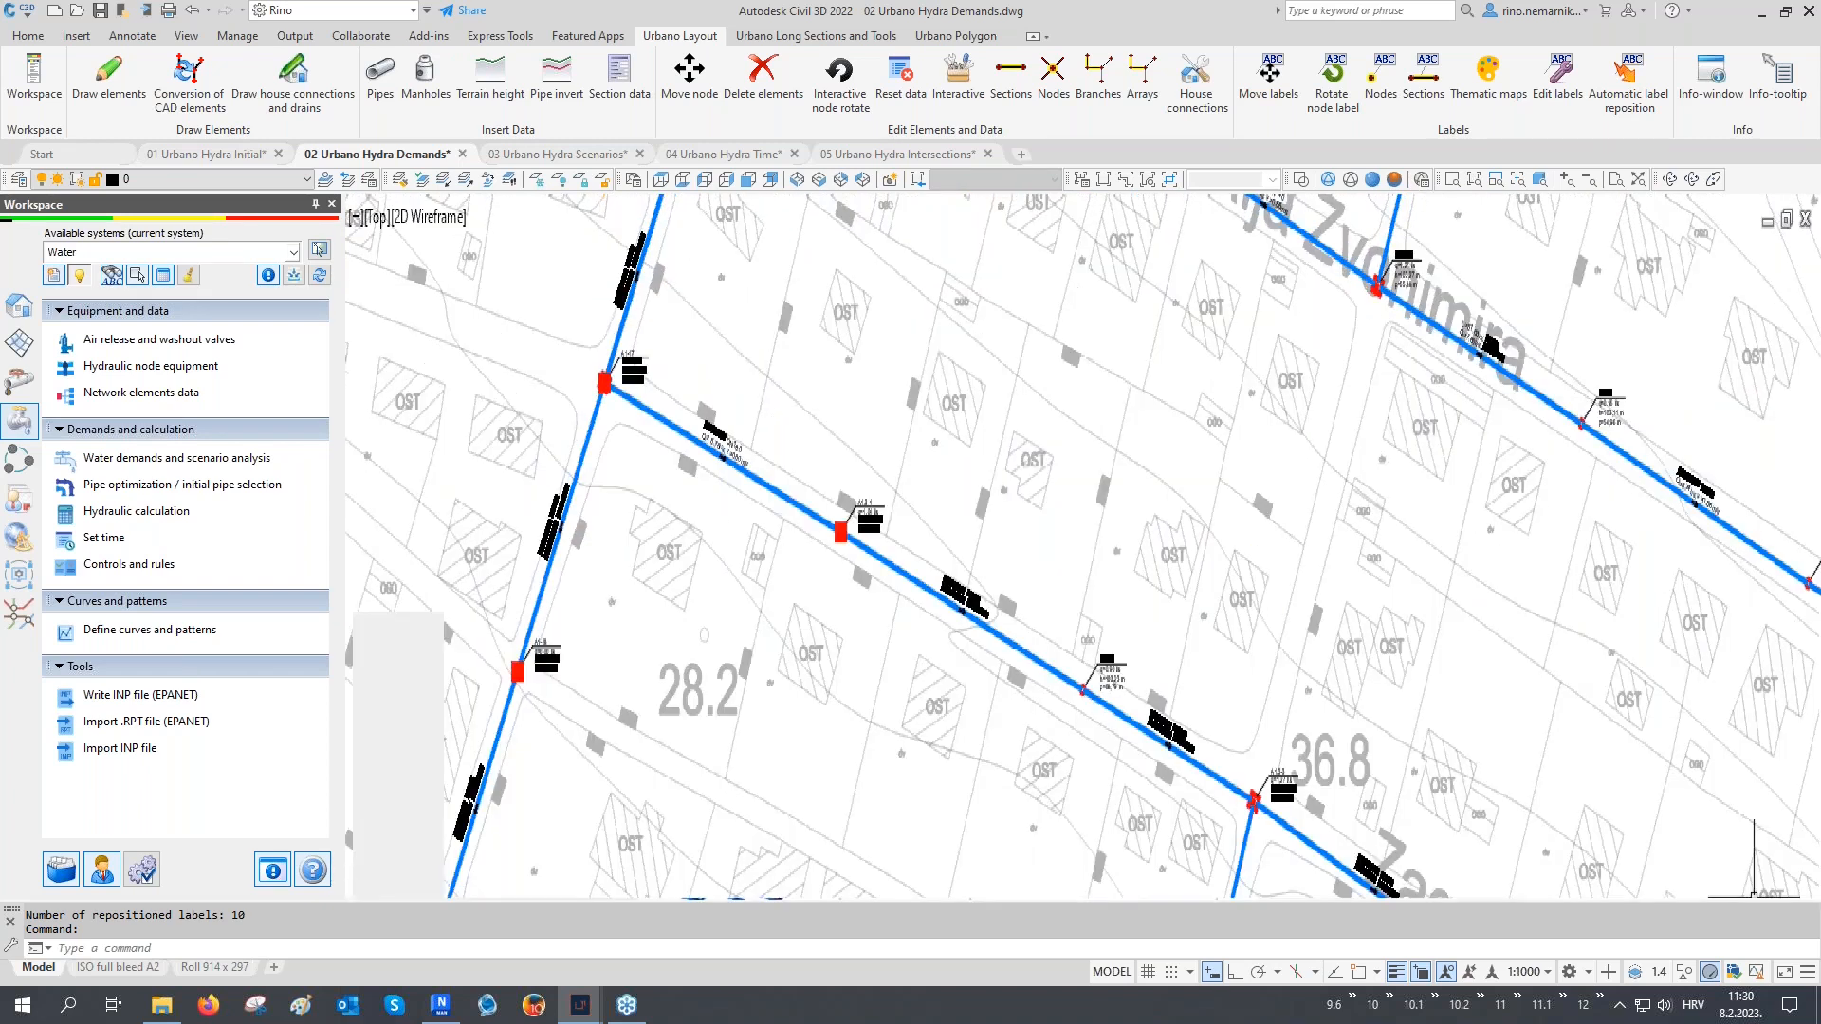
key(Return)
scroll(827, 720, down, 2)
scroll(827, 720, down, 4)
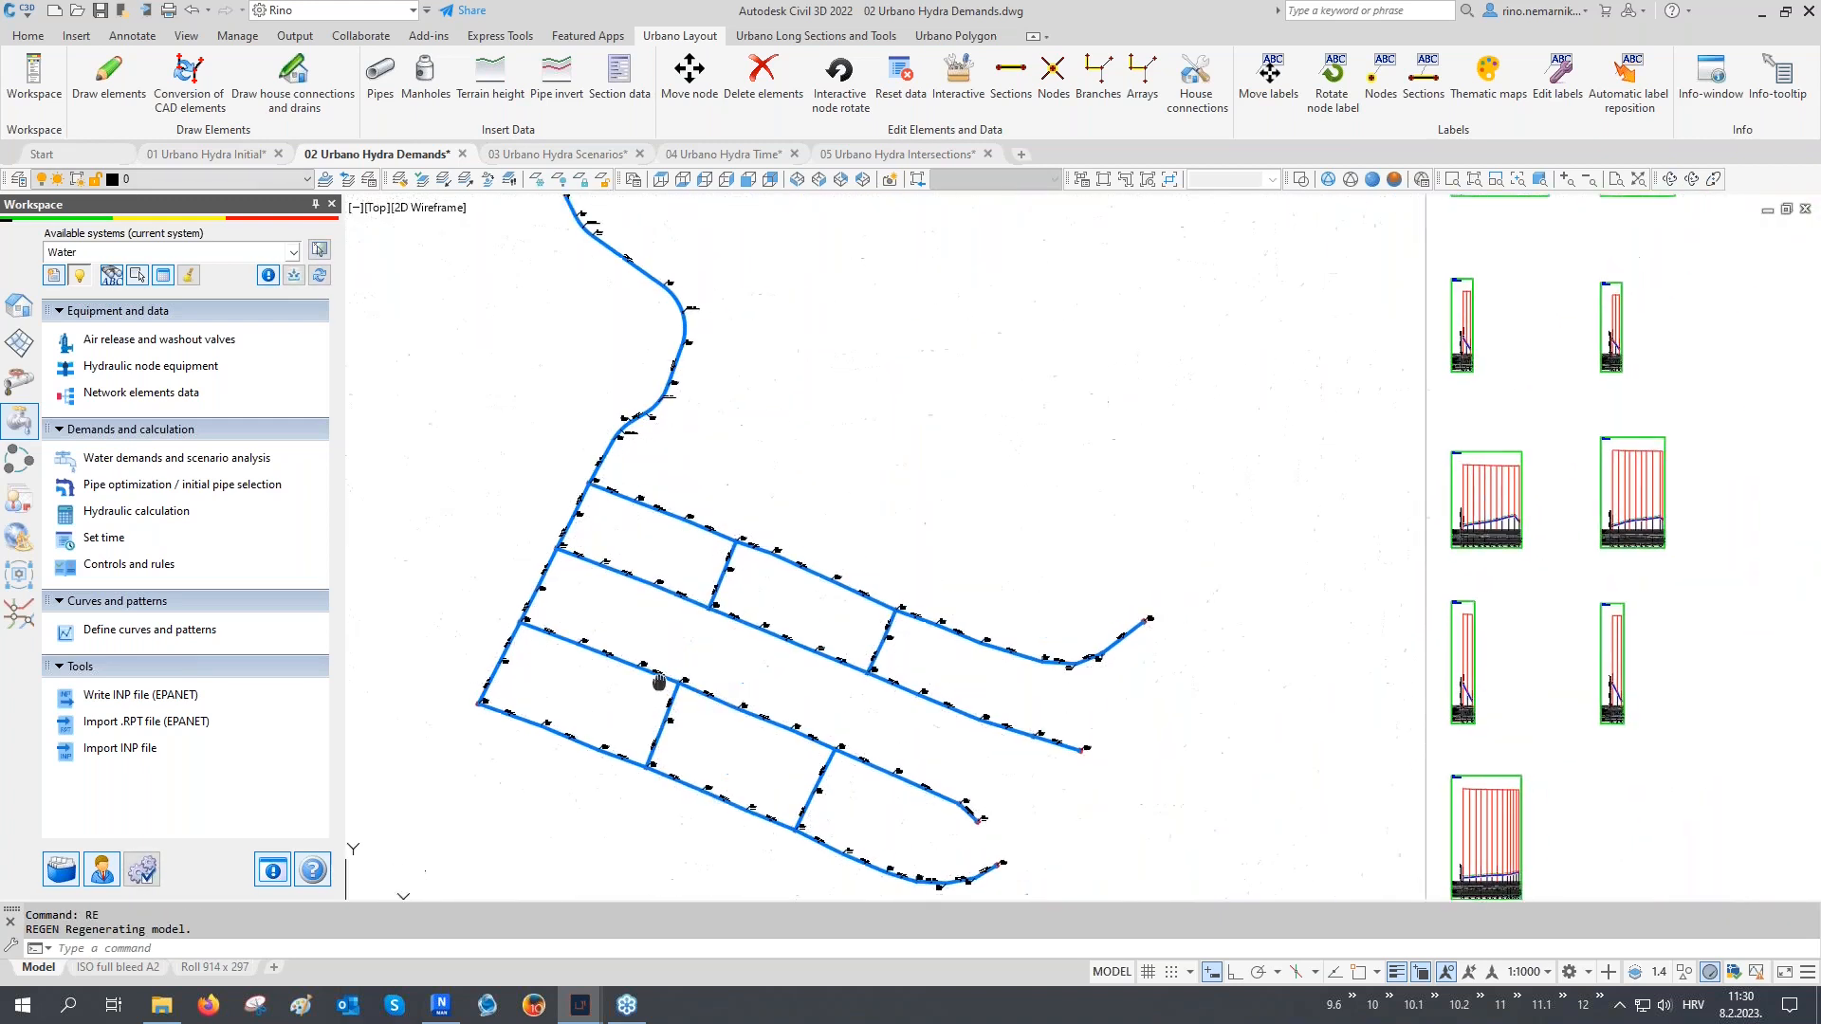
Show the Velocity theme mapping on the sections and the Pressures theme mapping on the nodes
click(19, 304)
scroll(84, 365, down, 9)
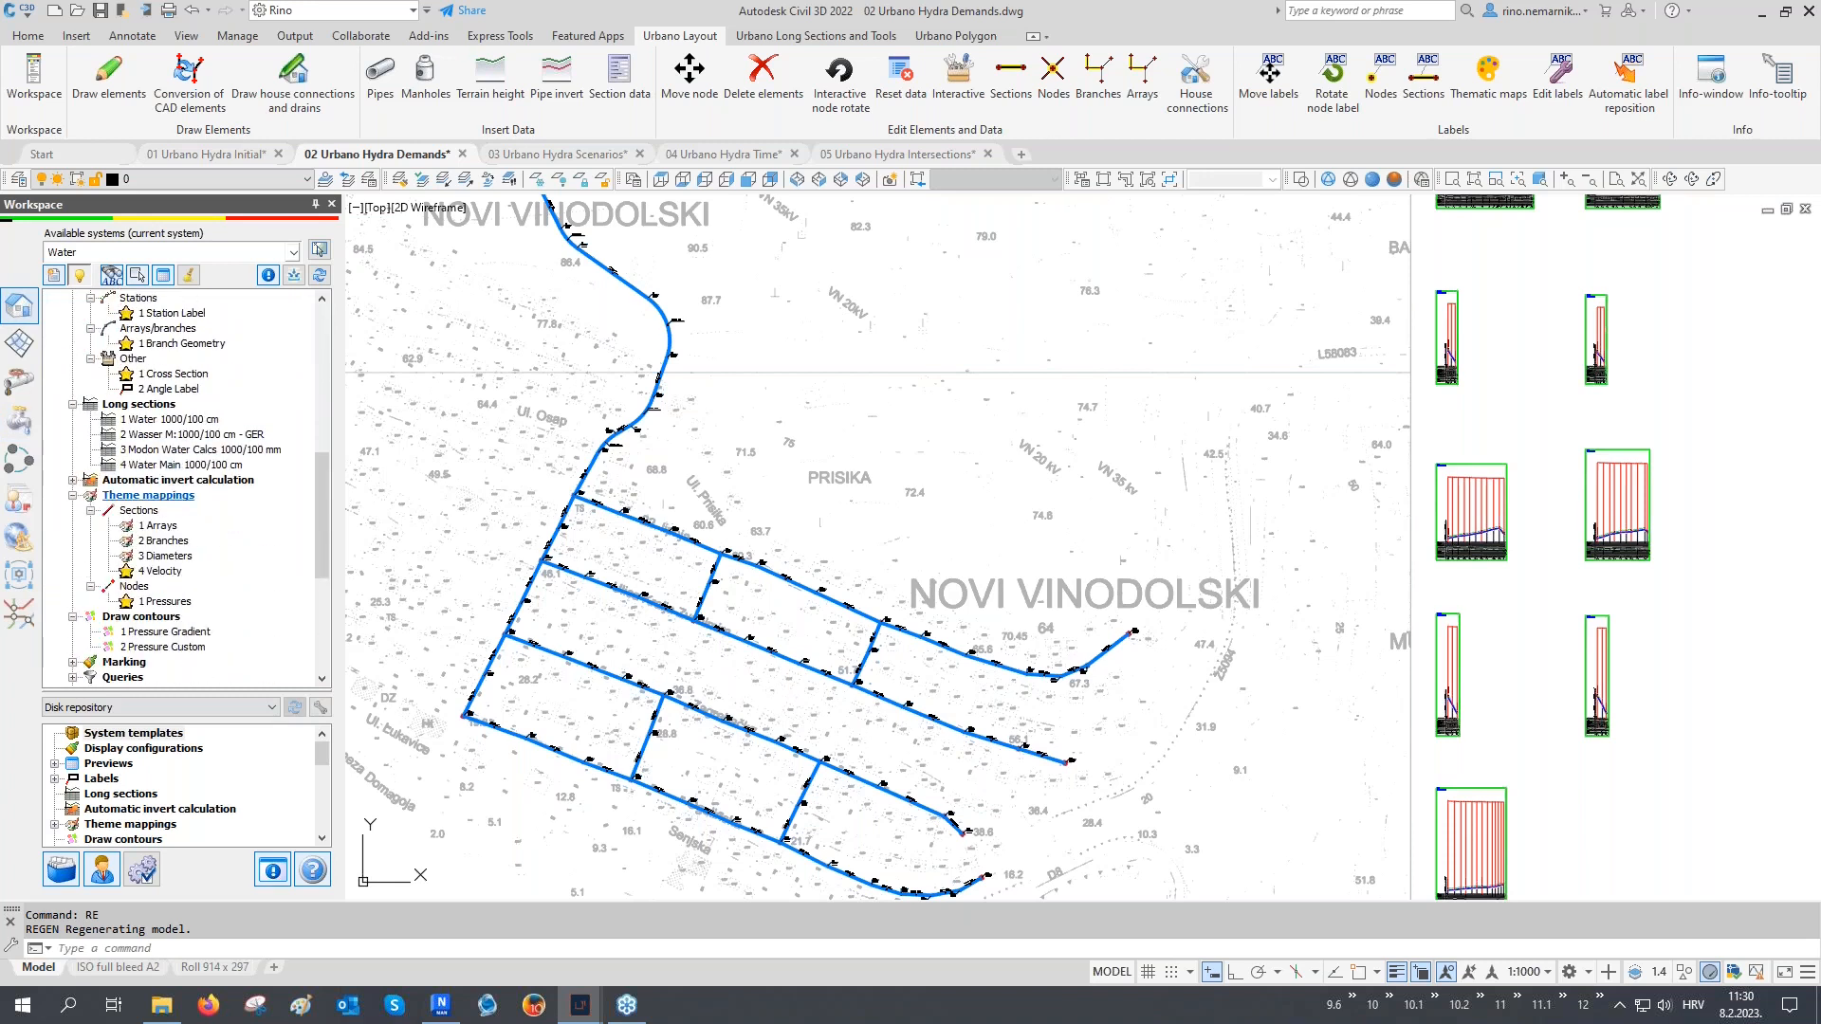
double_click(162, 573)
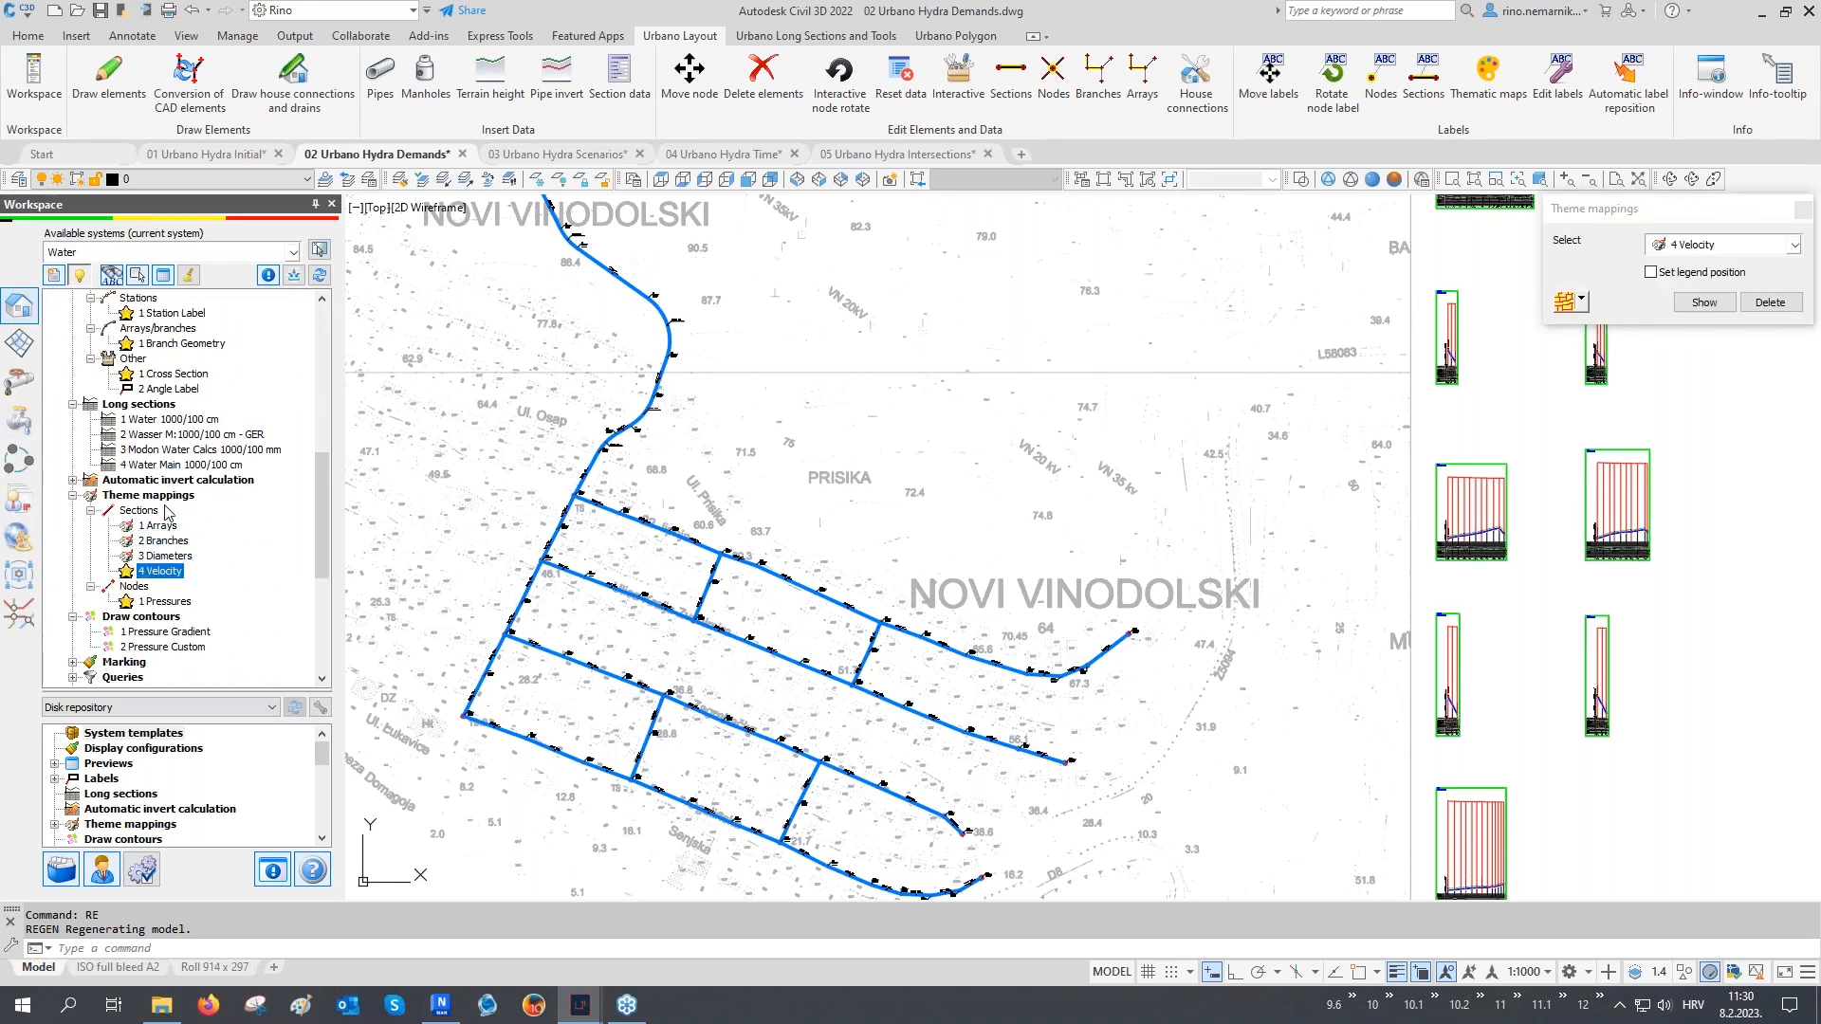
click(1564, 302)
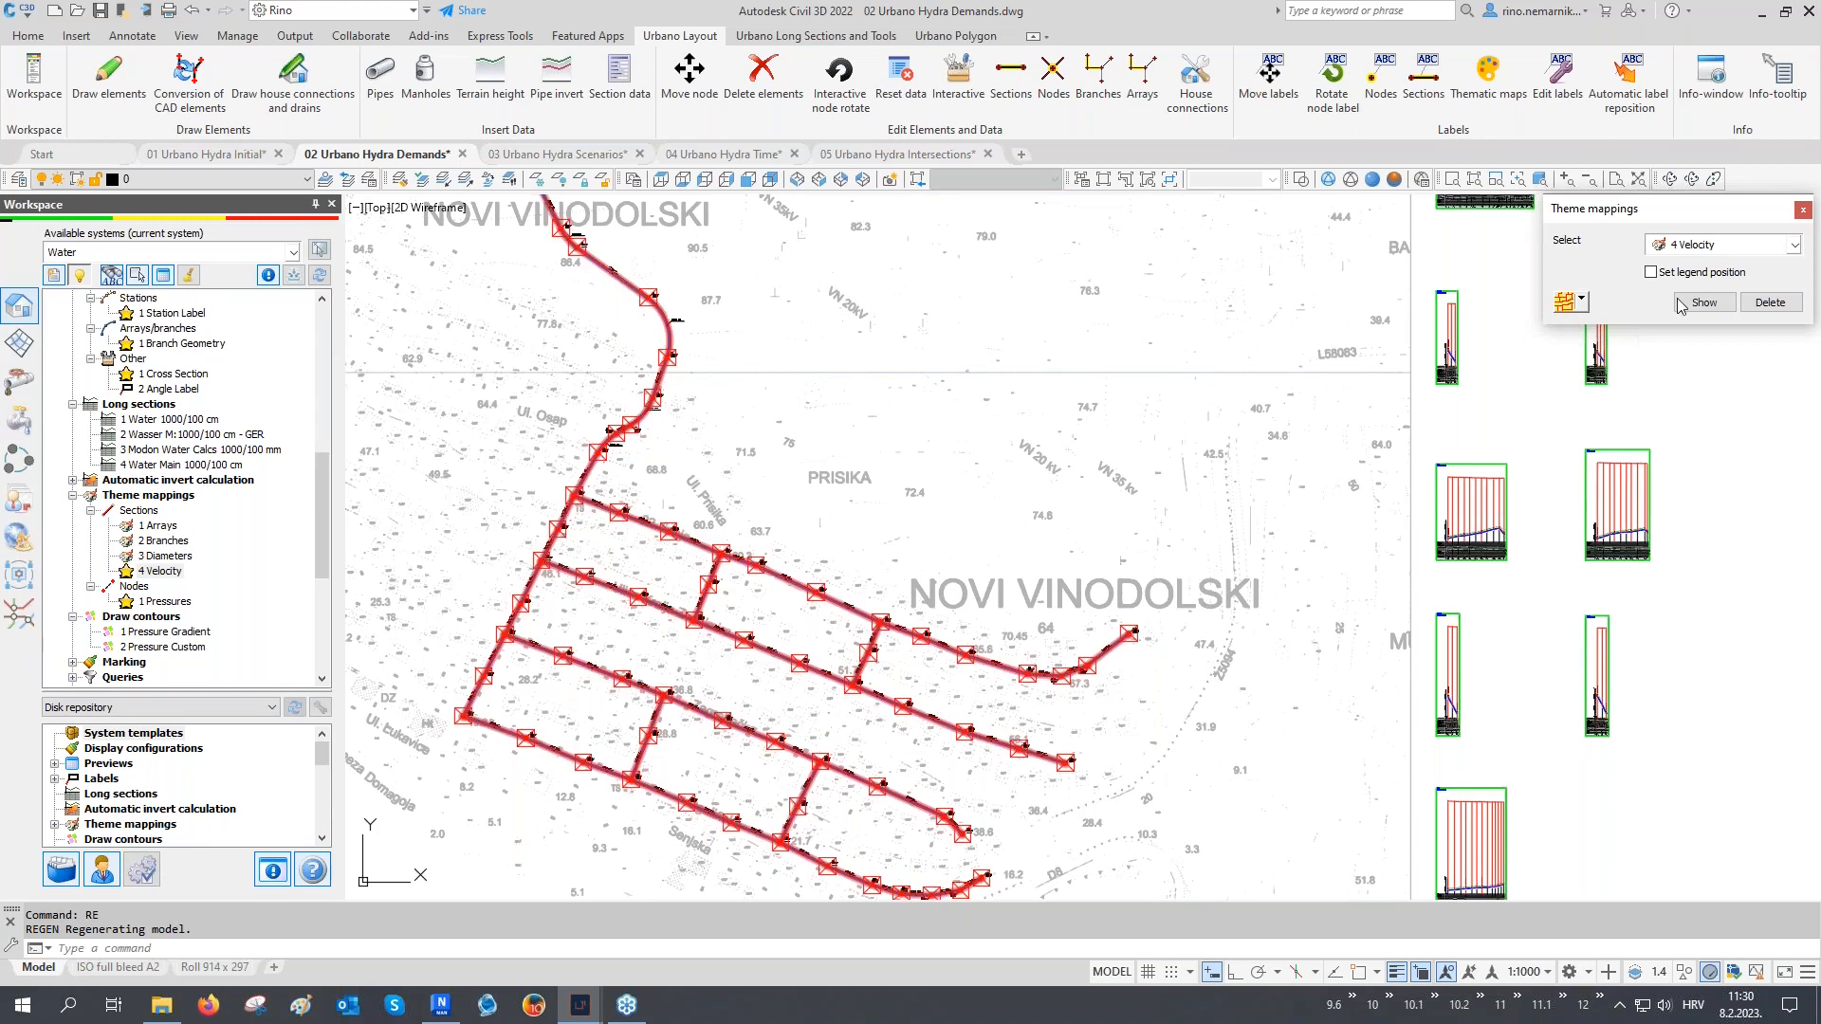
click(1701, 247)
click(1715, 385)
click(1707, 303)
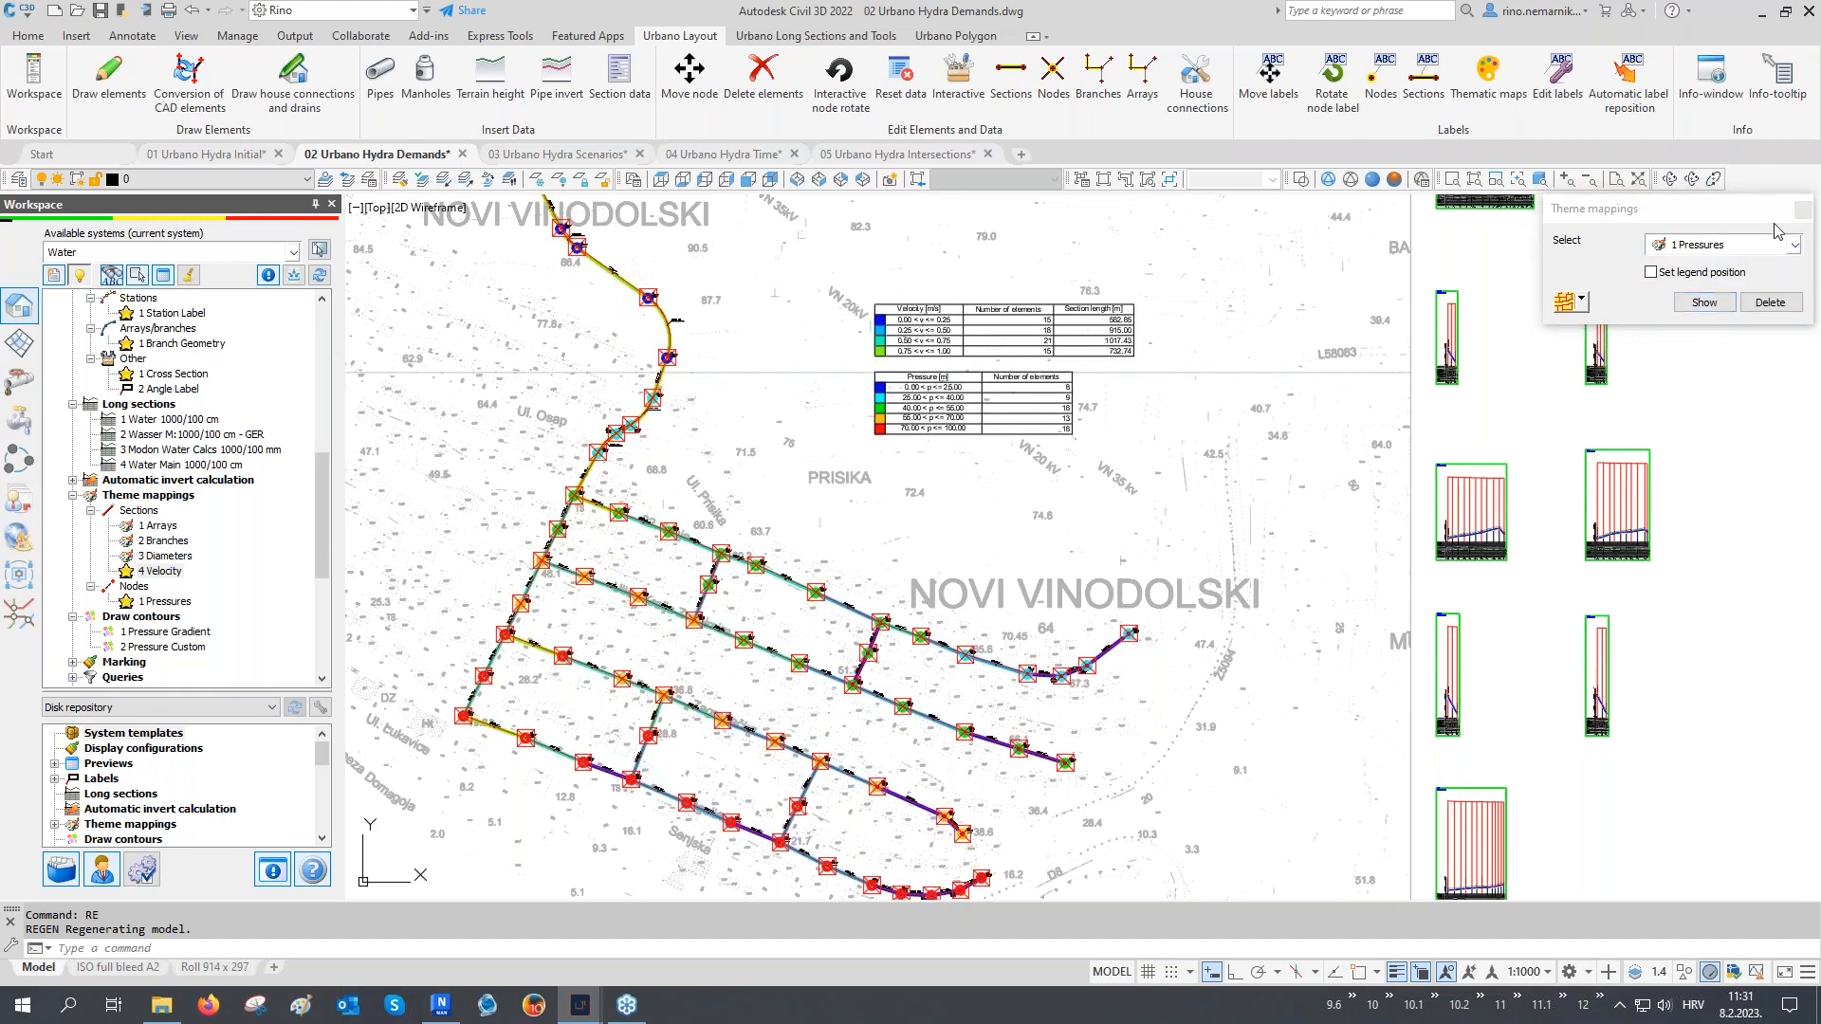
Close the theme mapping settings and draw the 1 Pressure Gradient contours over the network
click(1802, 210)
scroll(234, 514, down, 1)
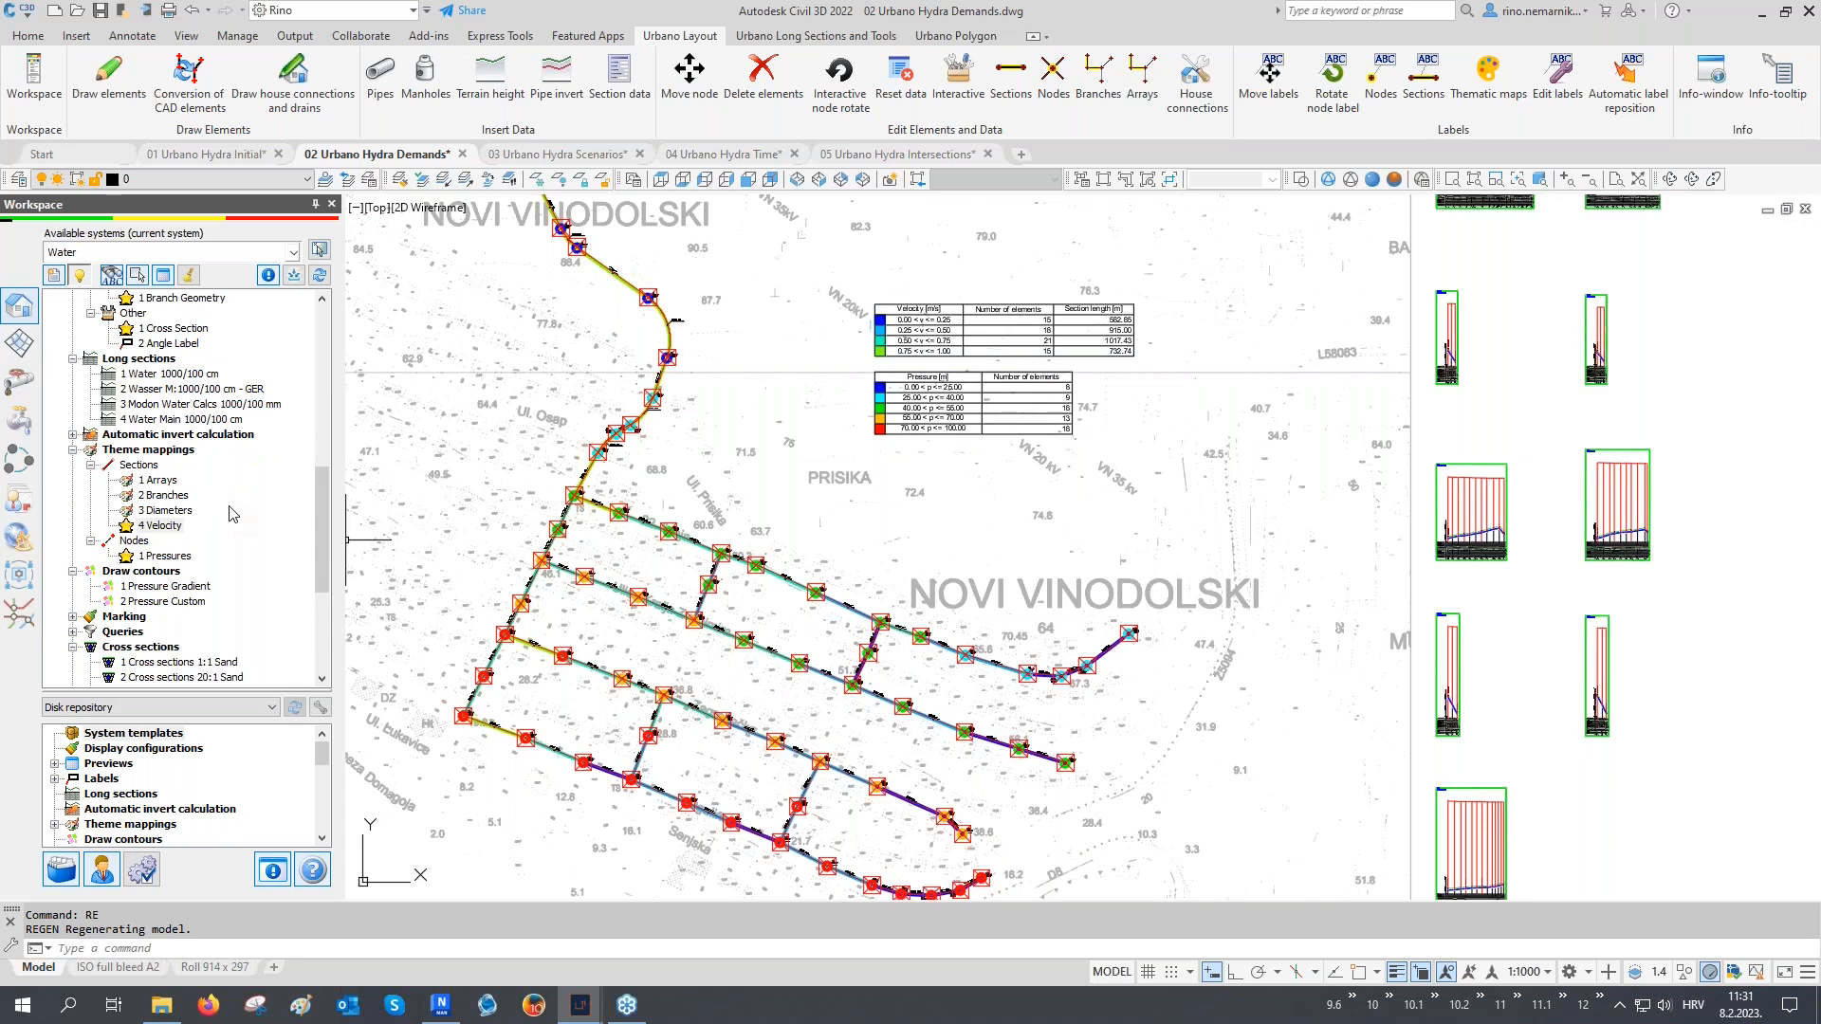
click(151, 587)
double_click(152, 588)
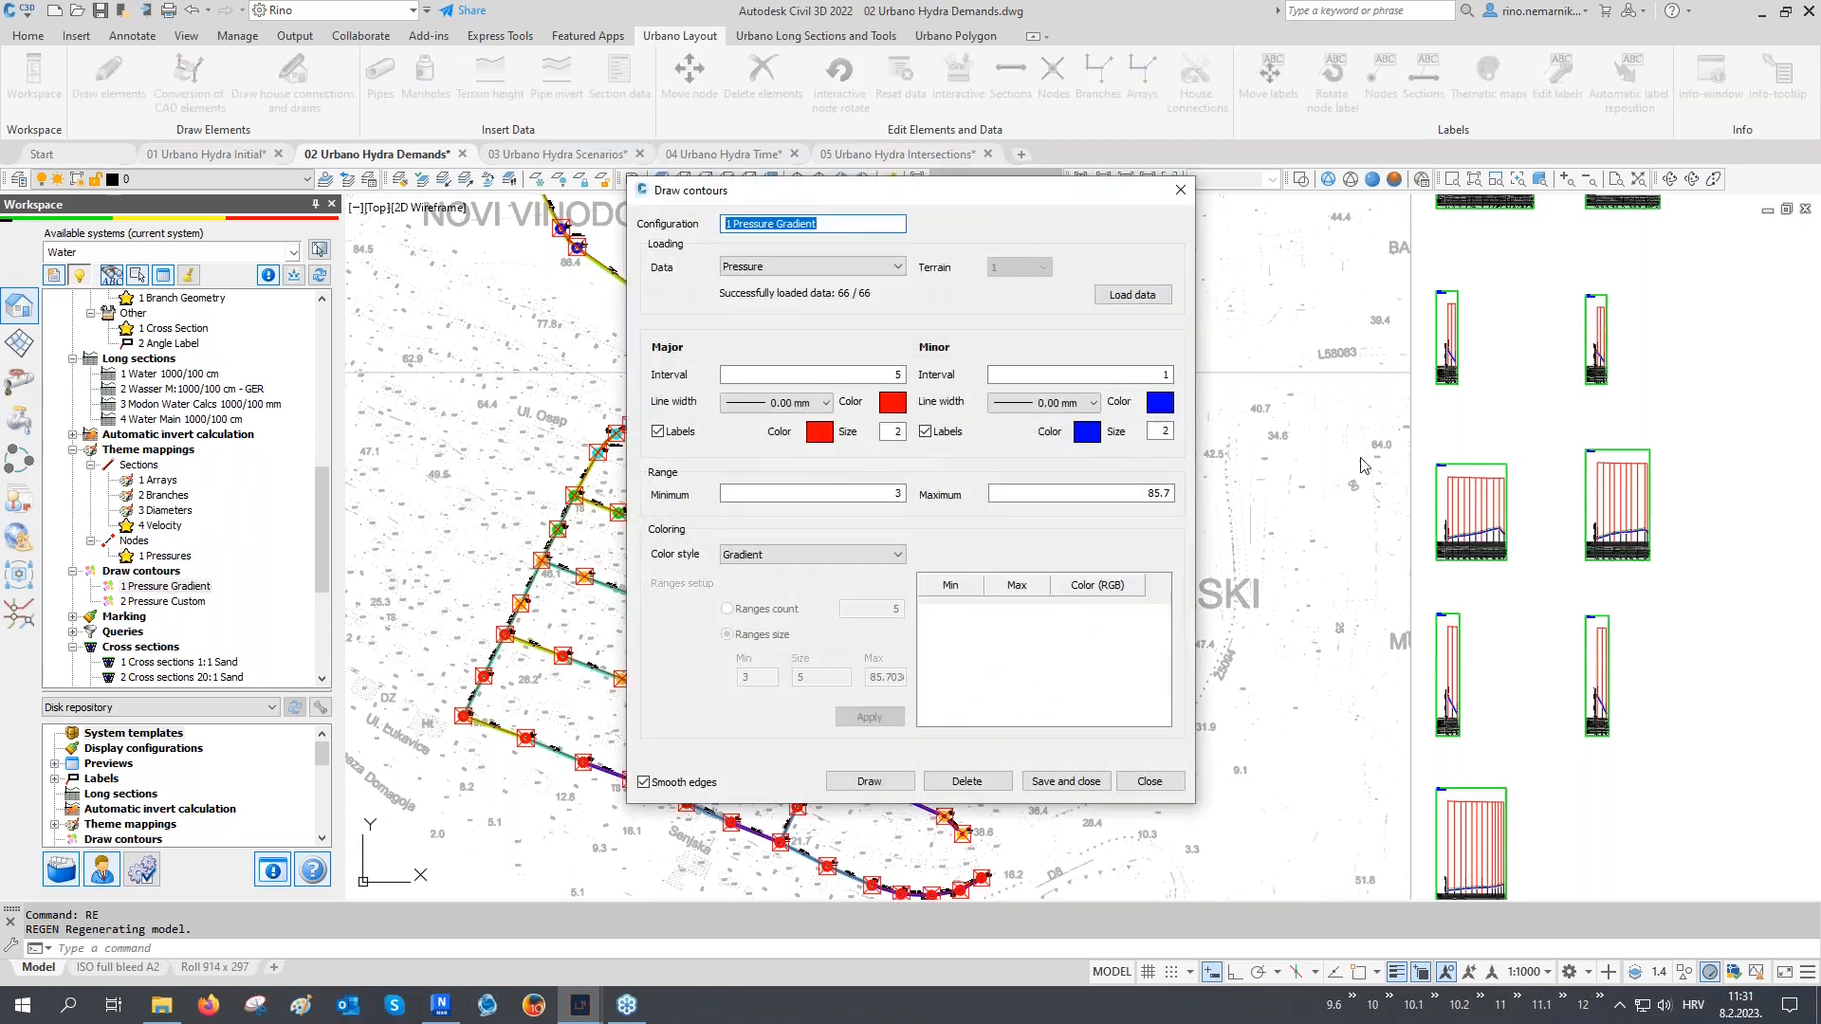
click(869, 780)
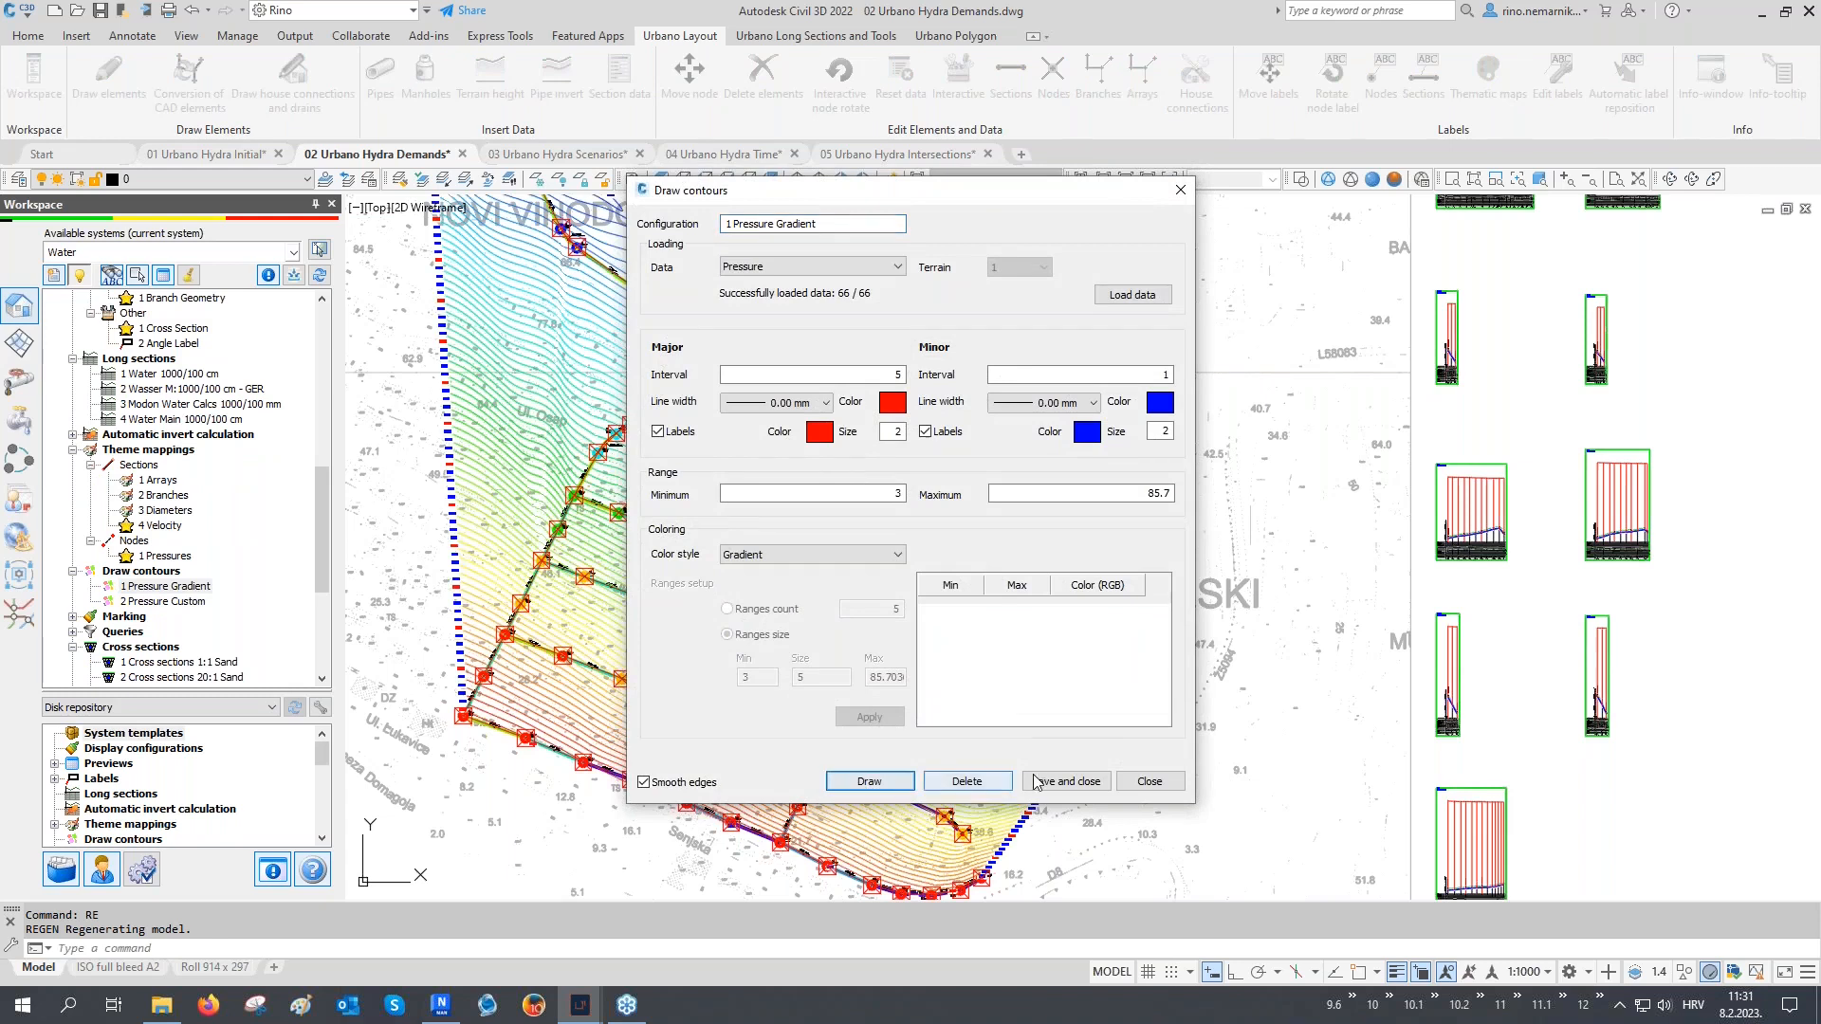
click(1147, 780)
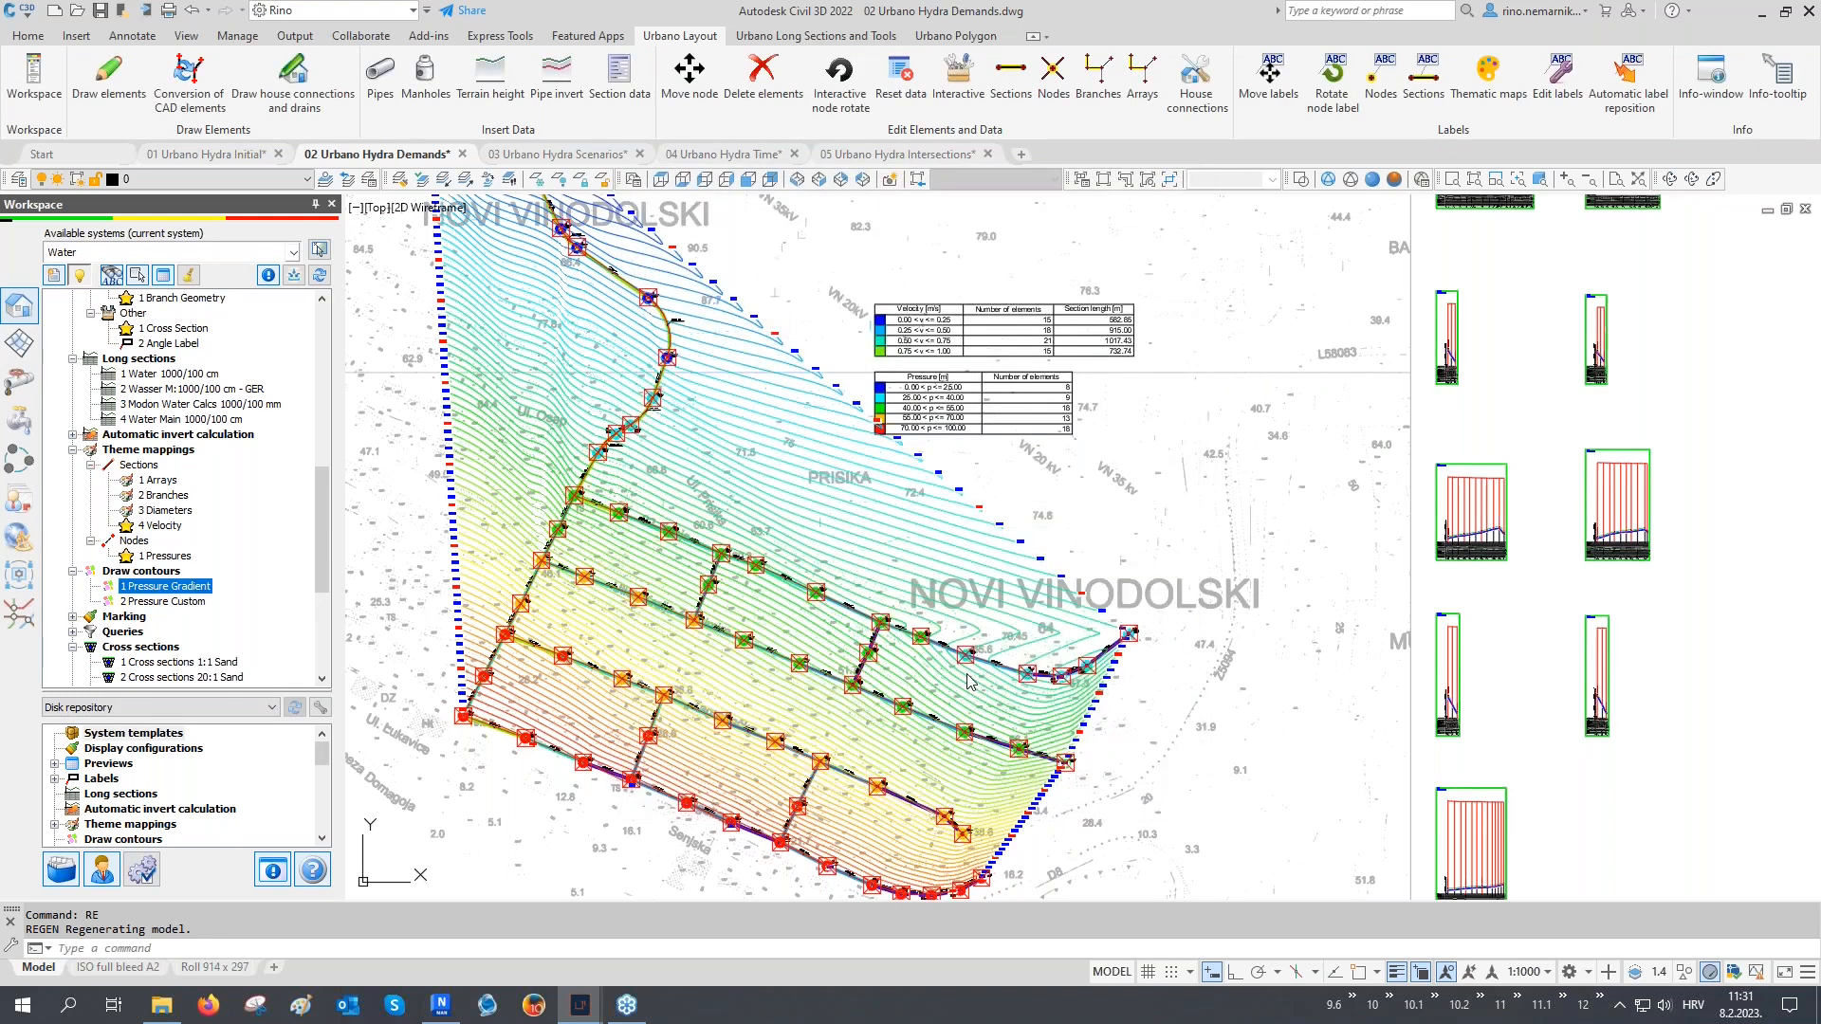
Examine the Velocity and Pressure legend tables, the pressure contours across the network and the label of node A1-16
scroll(1011, 277, up, 7)
middle_drag(1011, 277, 1017, 358)
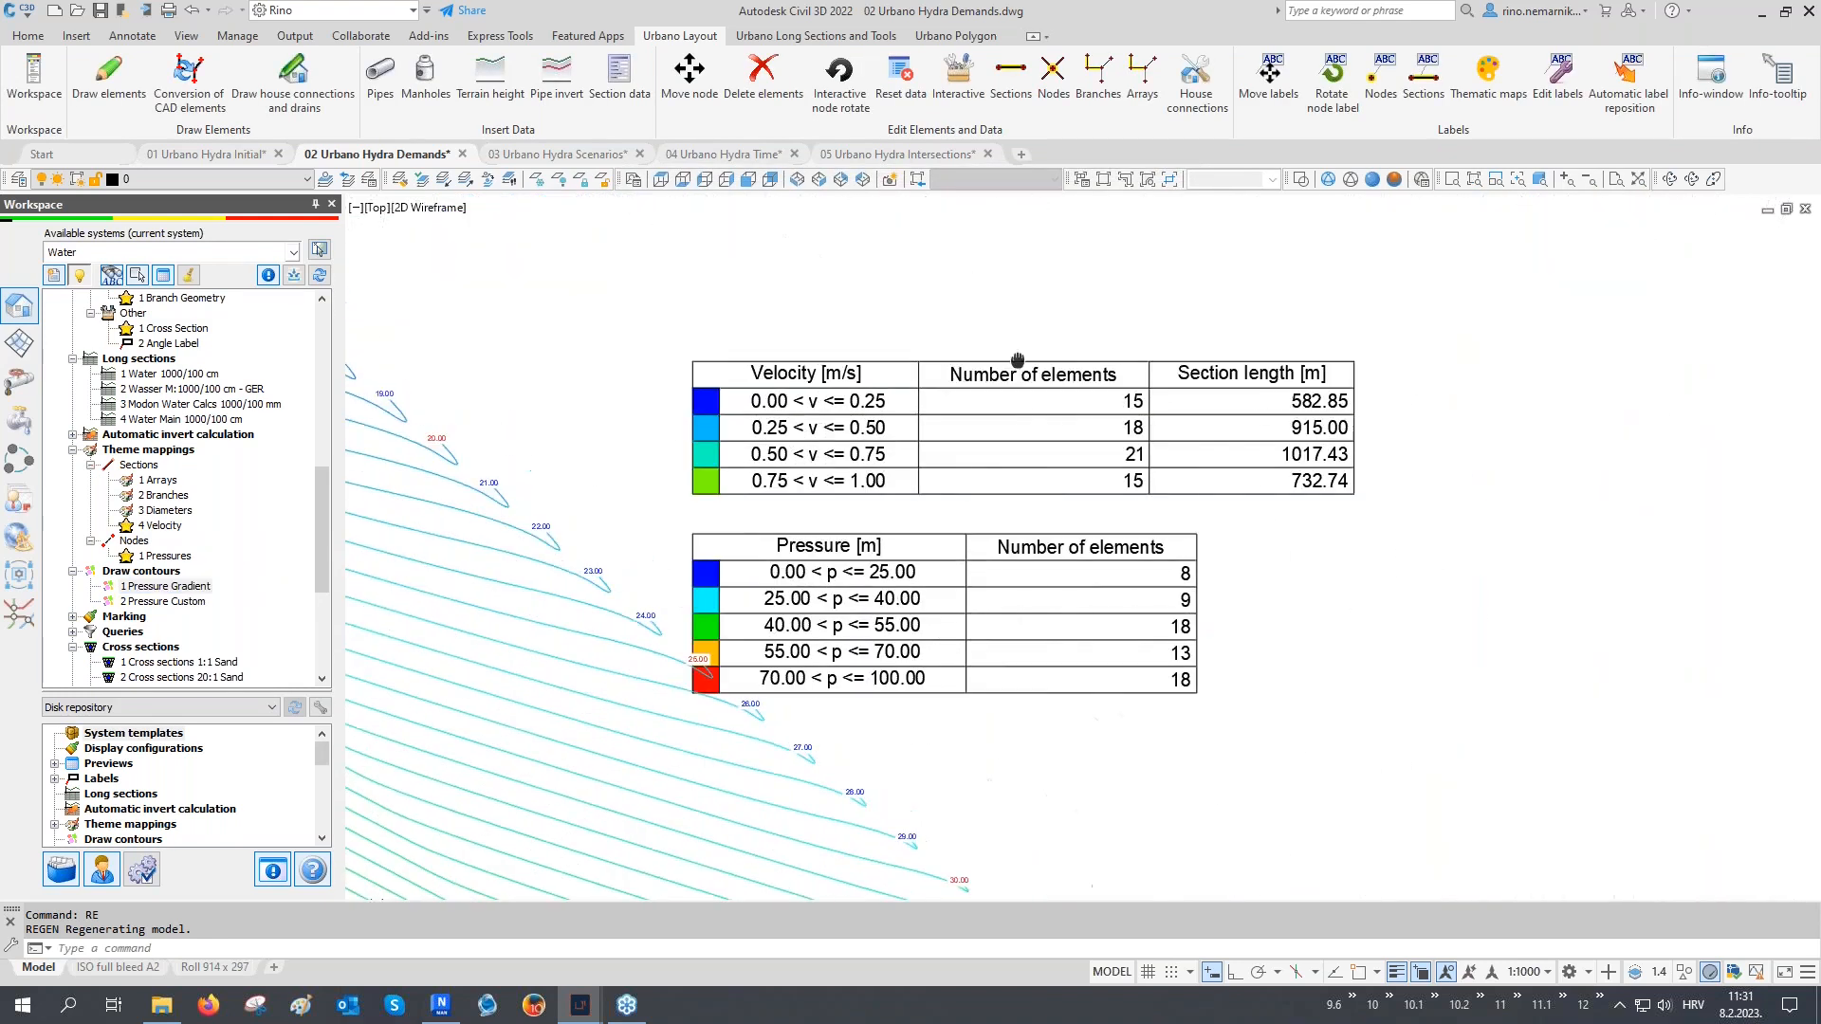
scroll(907, 413, up, 2)
scroll(907, 415, down, 2)
scroll(910, 431, down, 4)
middle_drag(663, 655, 812, 505)
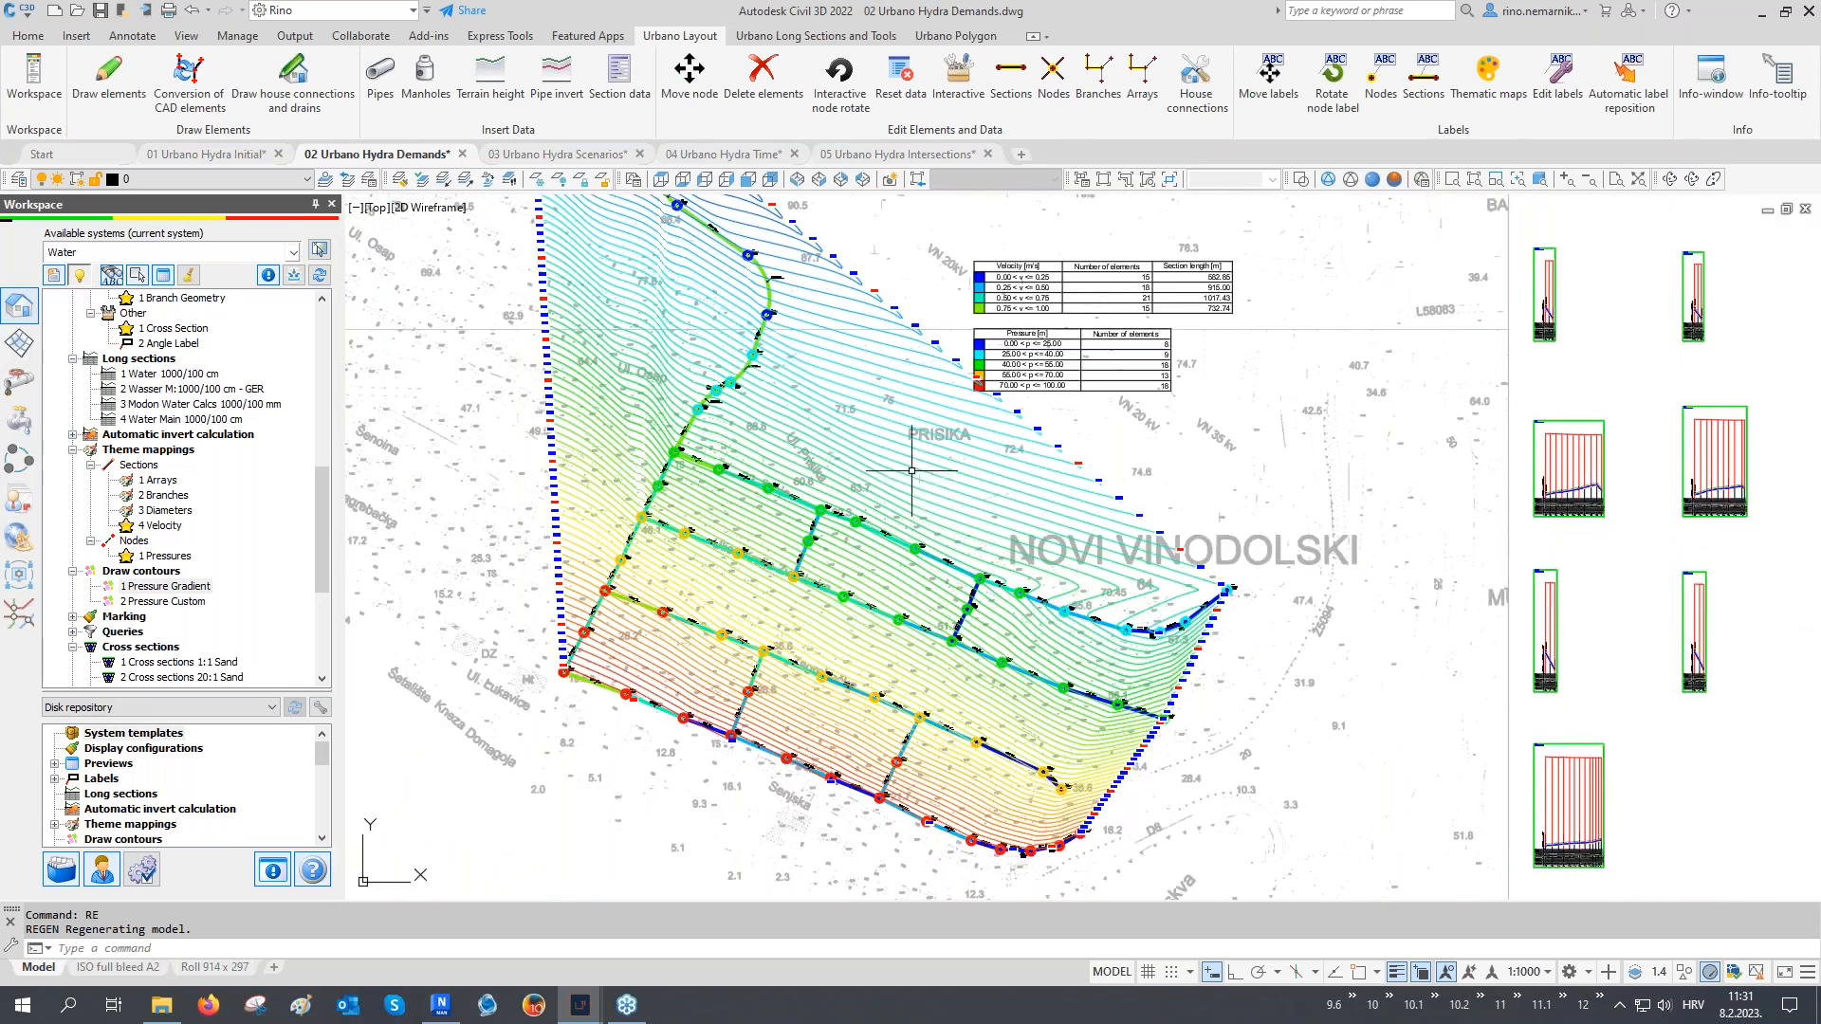
scroll(1019, 851, up, 2)
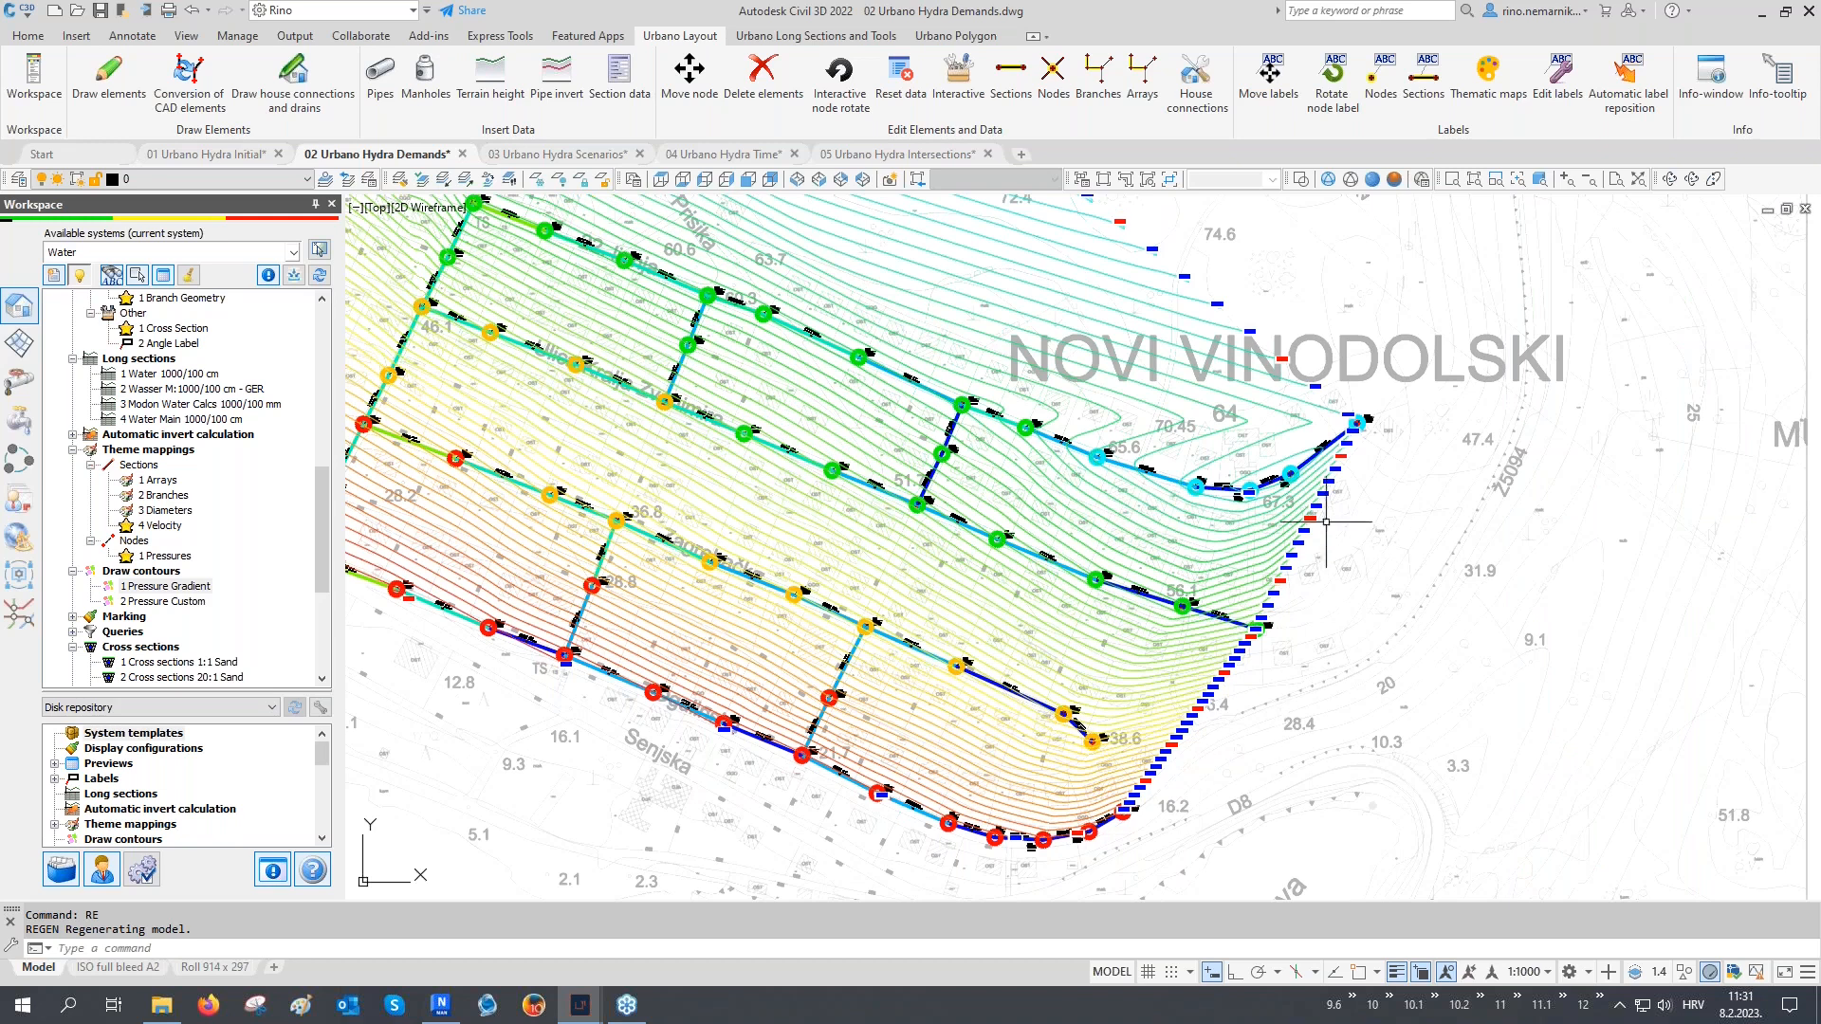
middle_drag(647, 537, 822, 524)
scroll(535, 553, up, 2)
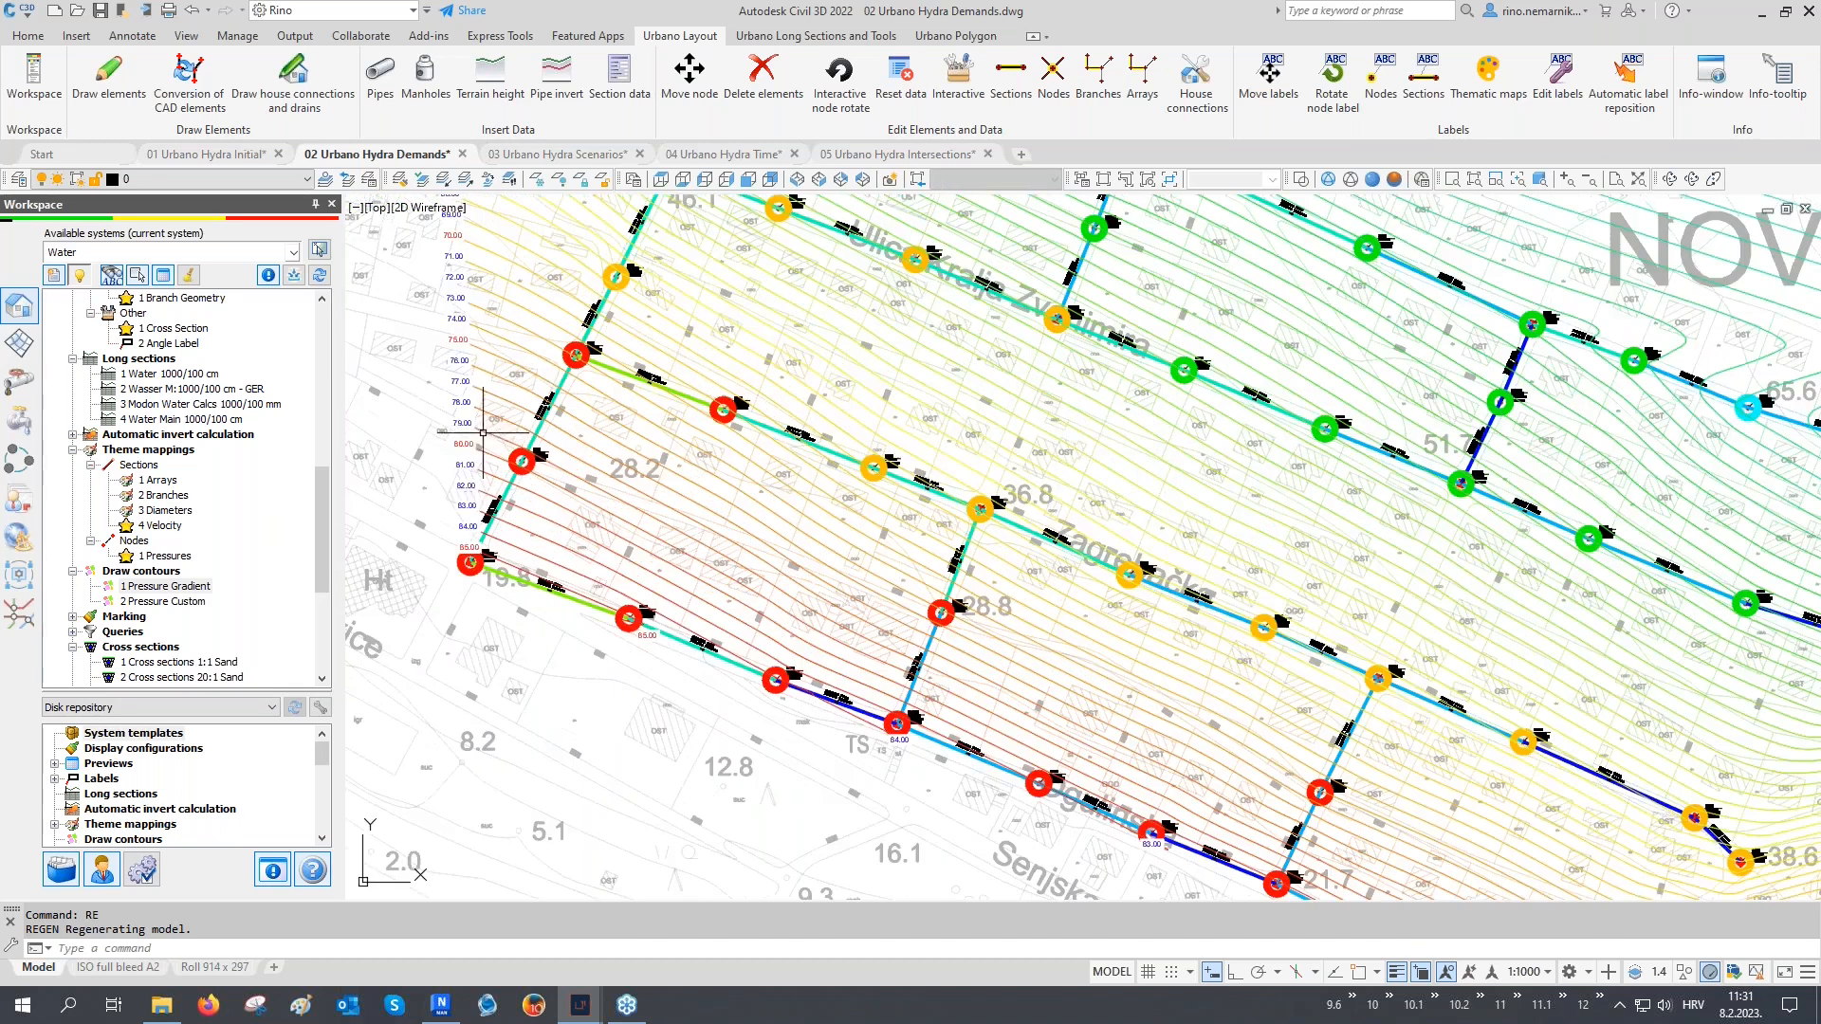
mouse_move(483, 433)
middle_down()
mouse_move(559, 553)
mouse_move(758, 559)
mouse_move(972, 630)
middle_up()
scroll(1041, 529, up, 2)
scroll(1041, 529, up, 6)
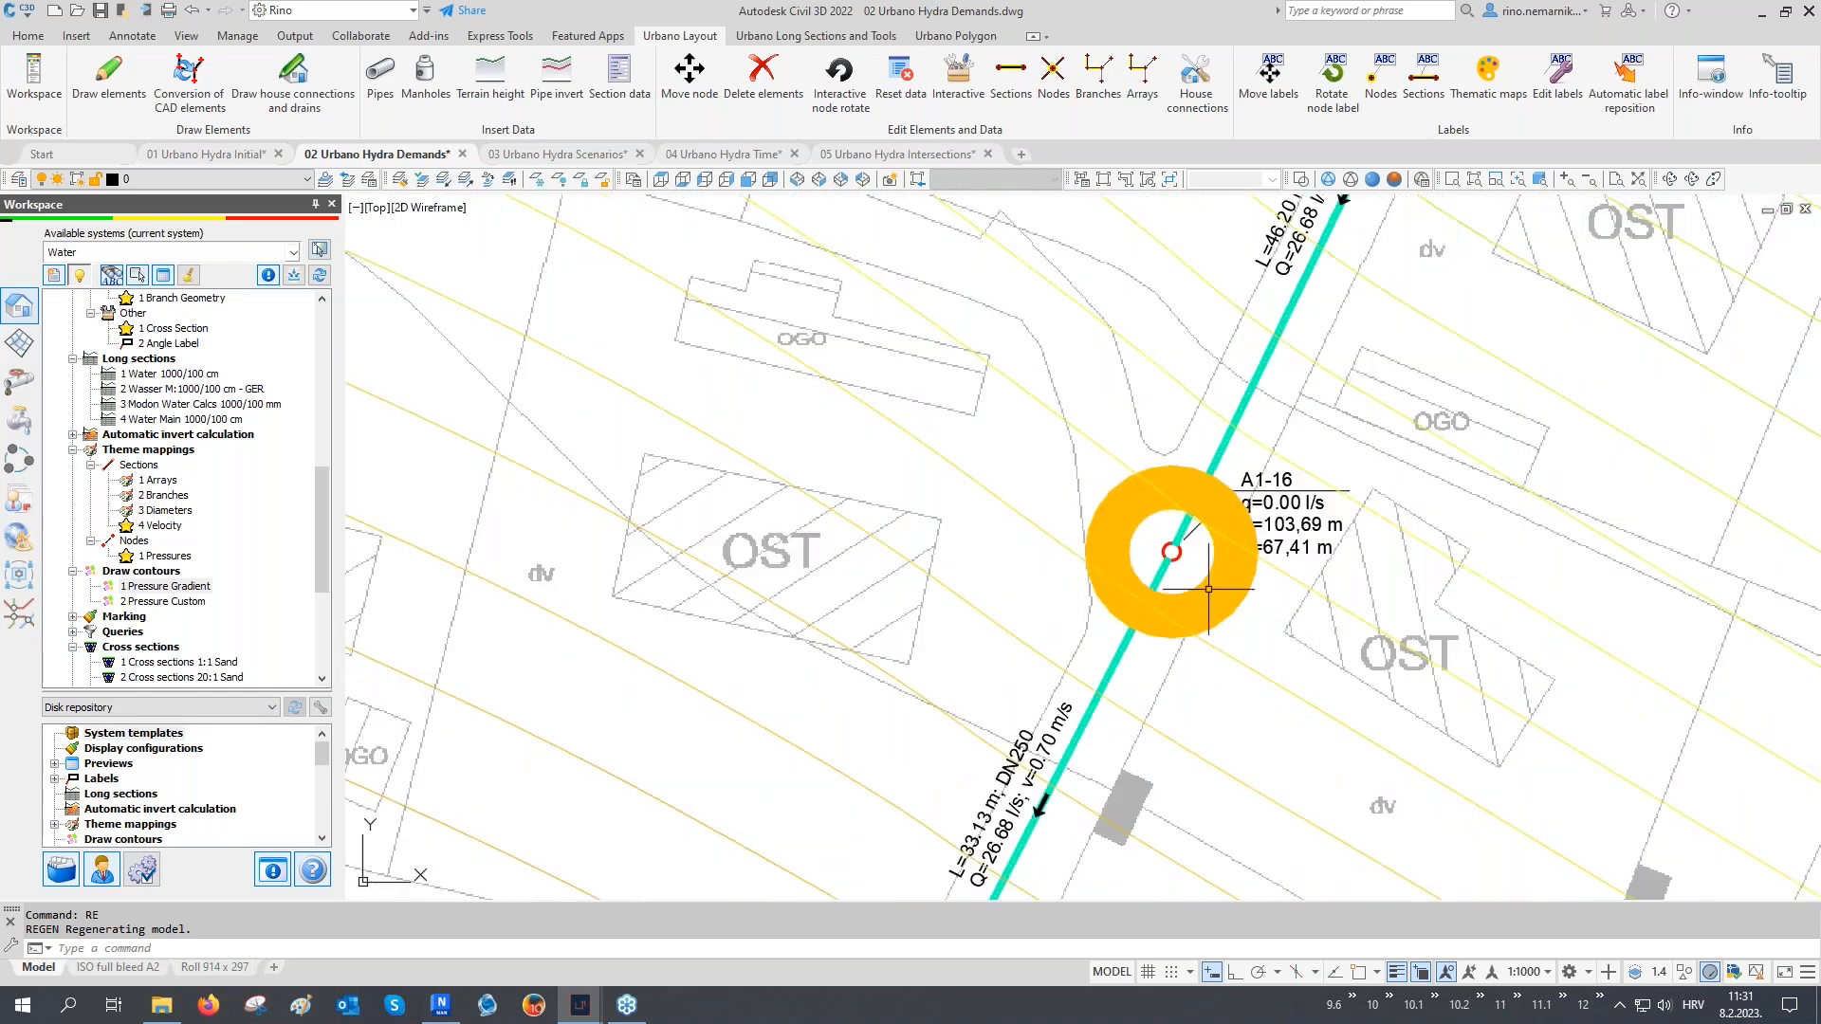
scroll(1208, 589, down, 3)
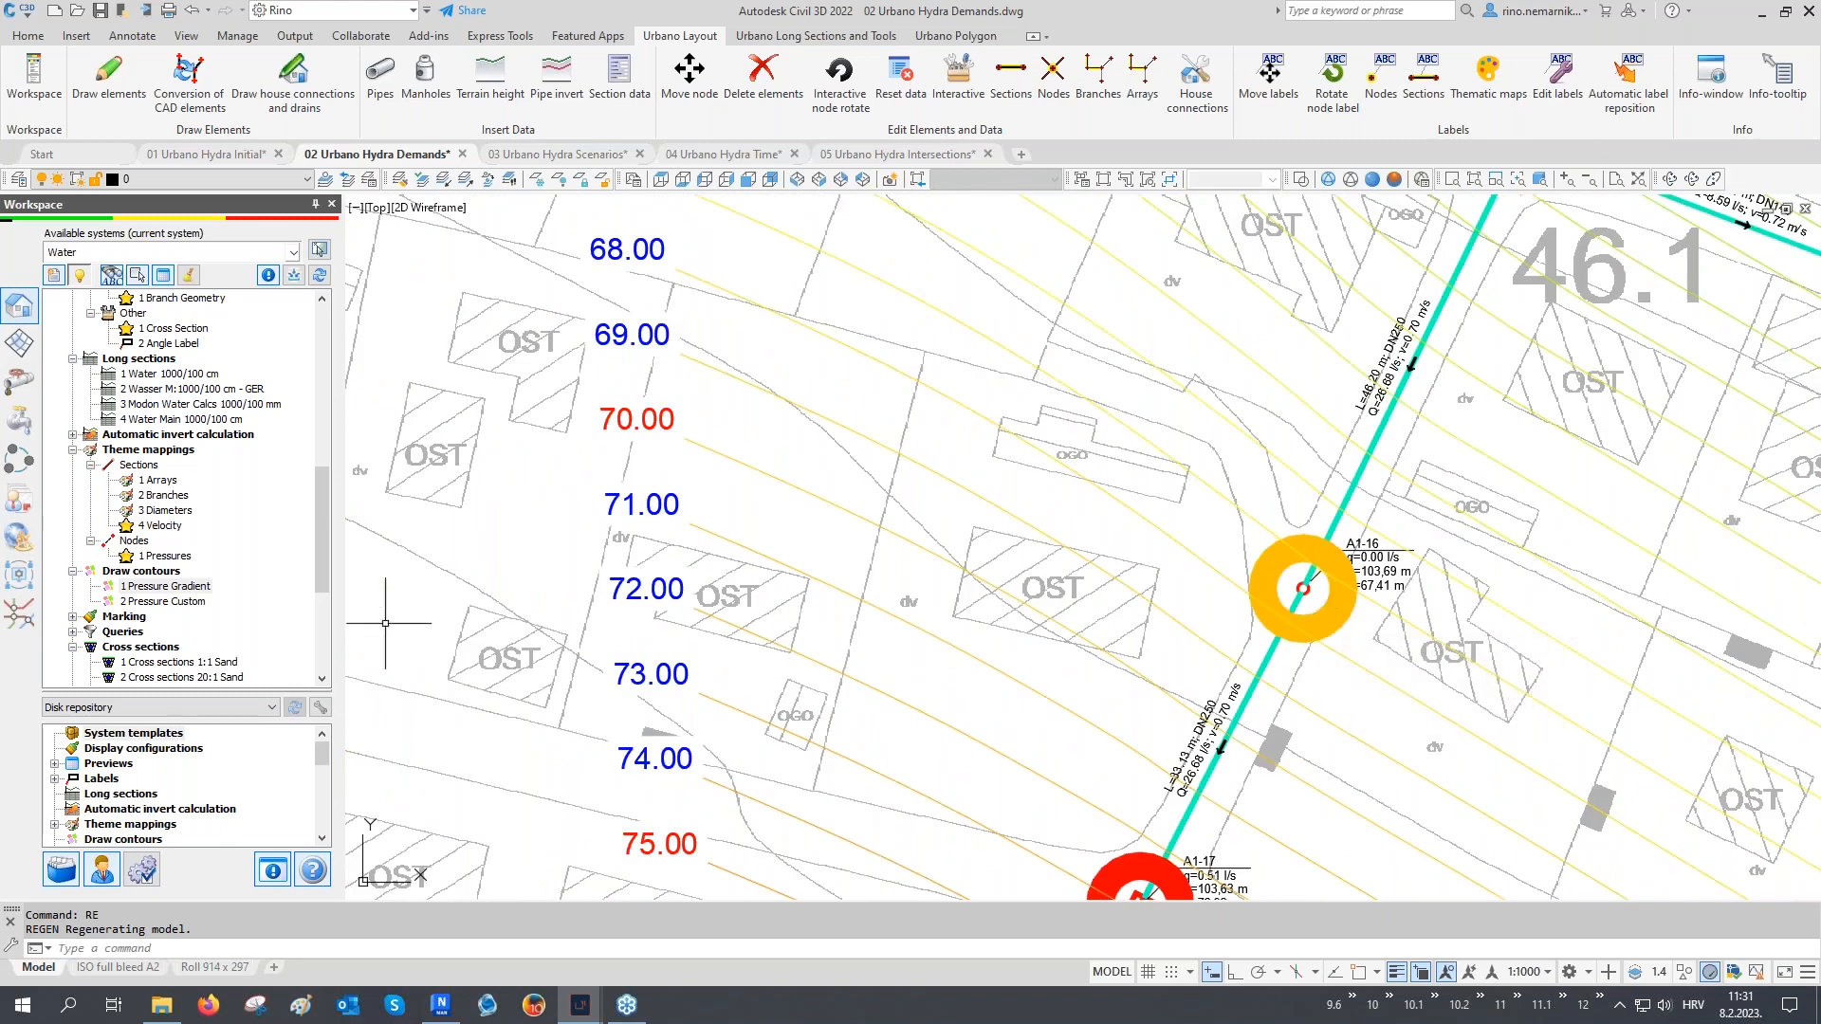
Delete all theme mappings and drawn contours from the drawing, keeping their configurations
right_click(180, 451)
click(232, 468)
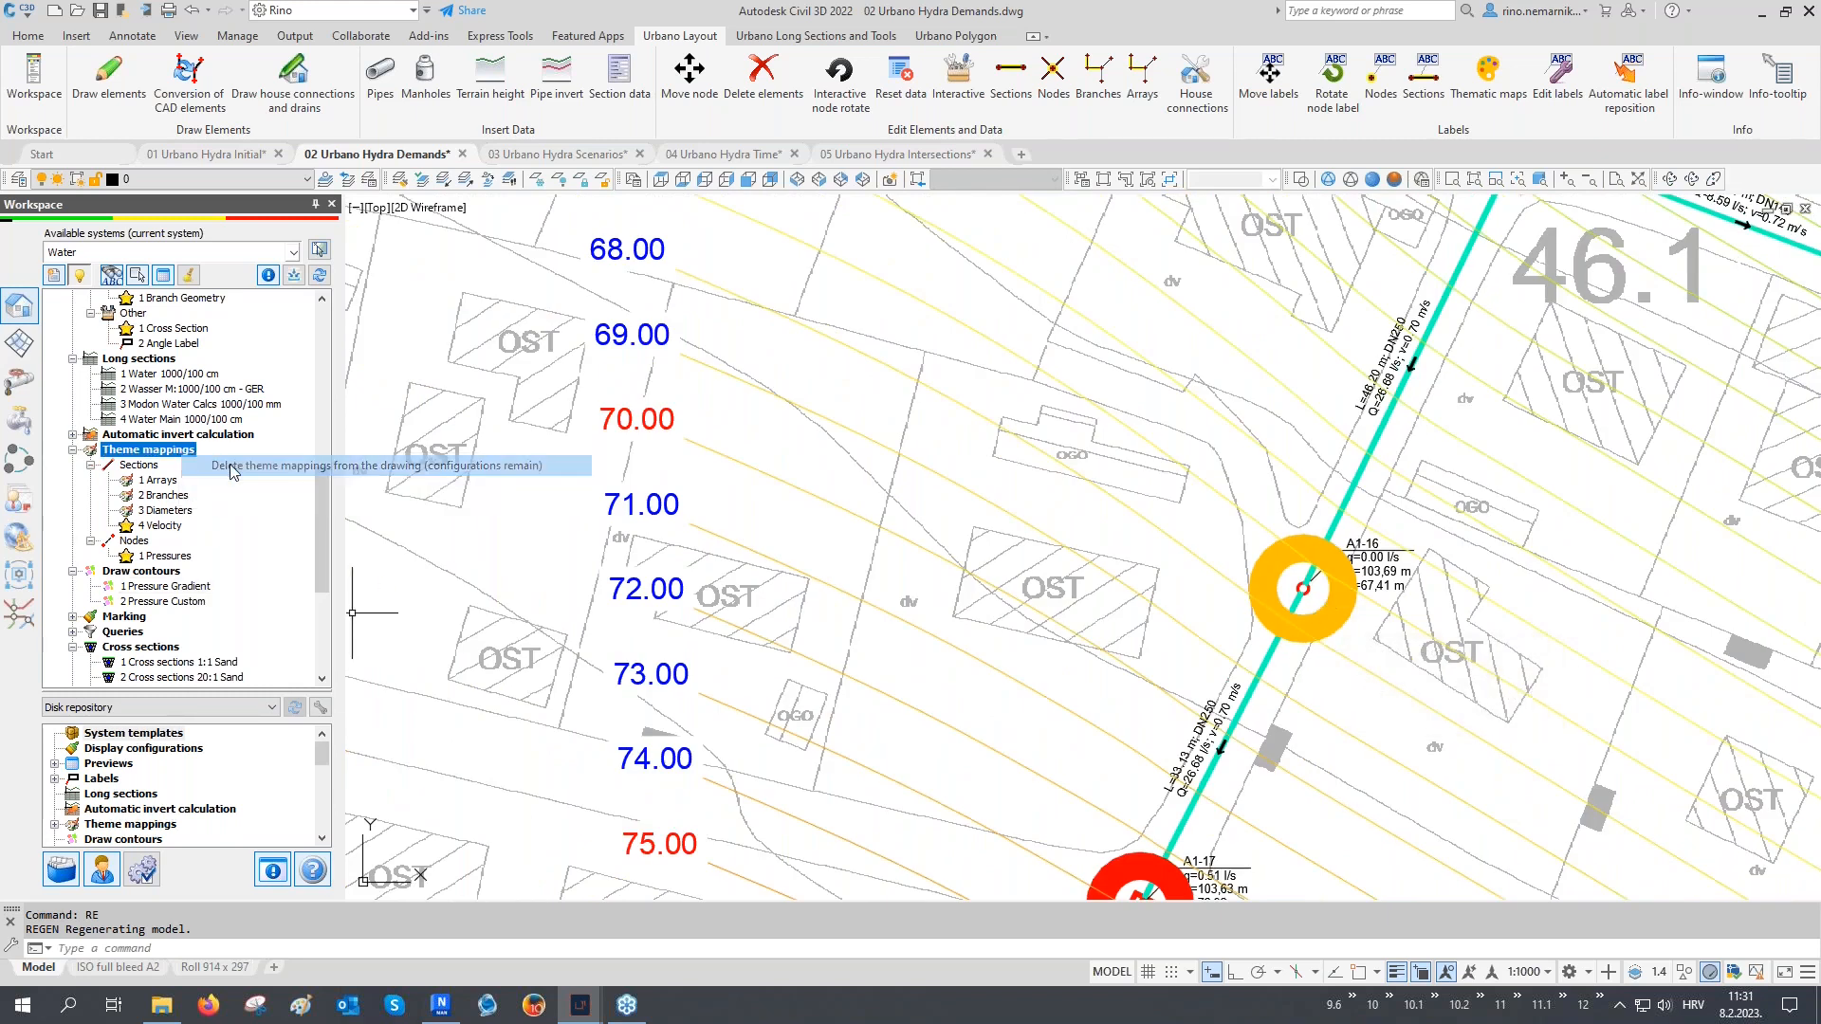
scroll(195, 483, down, 2)
right_click(167, 487)
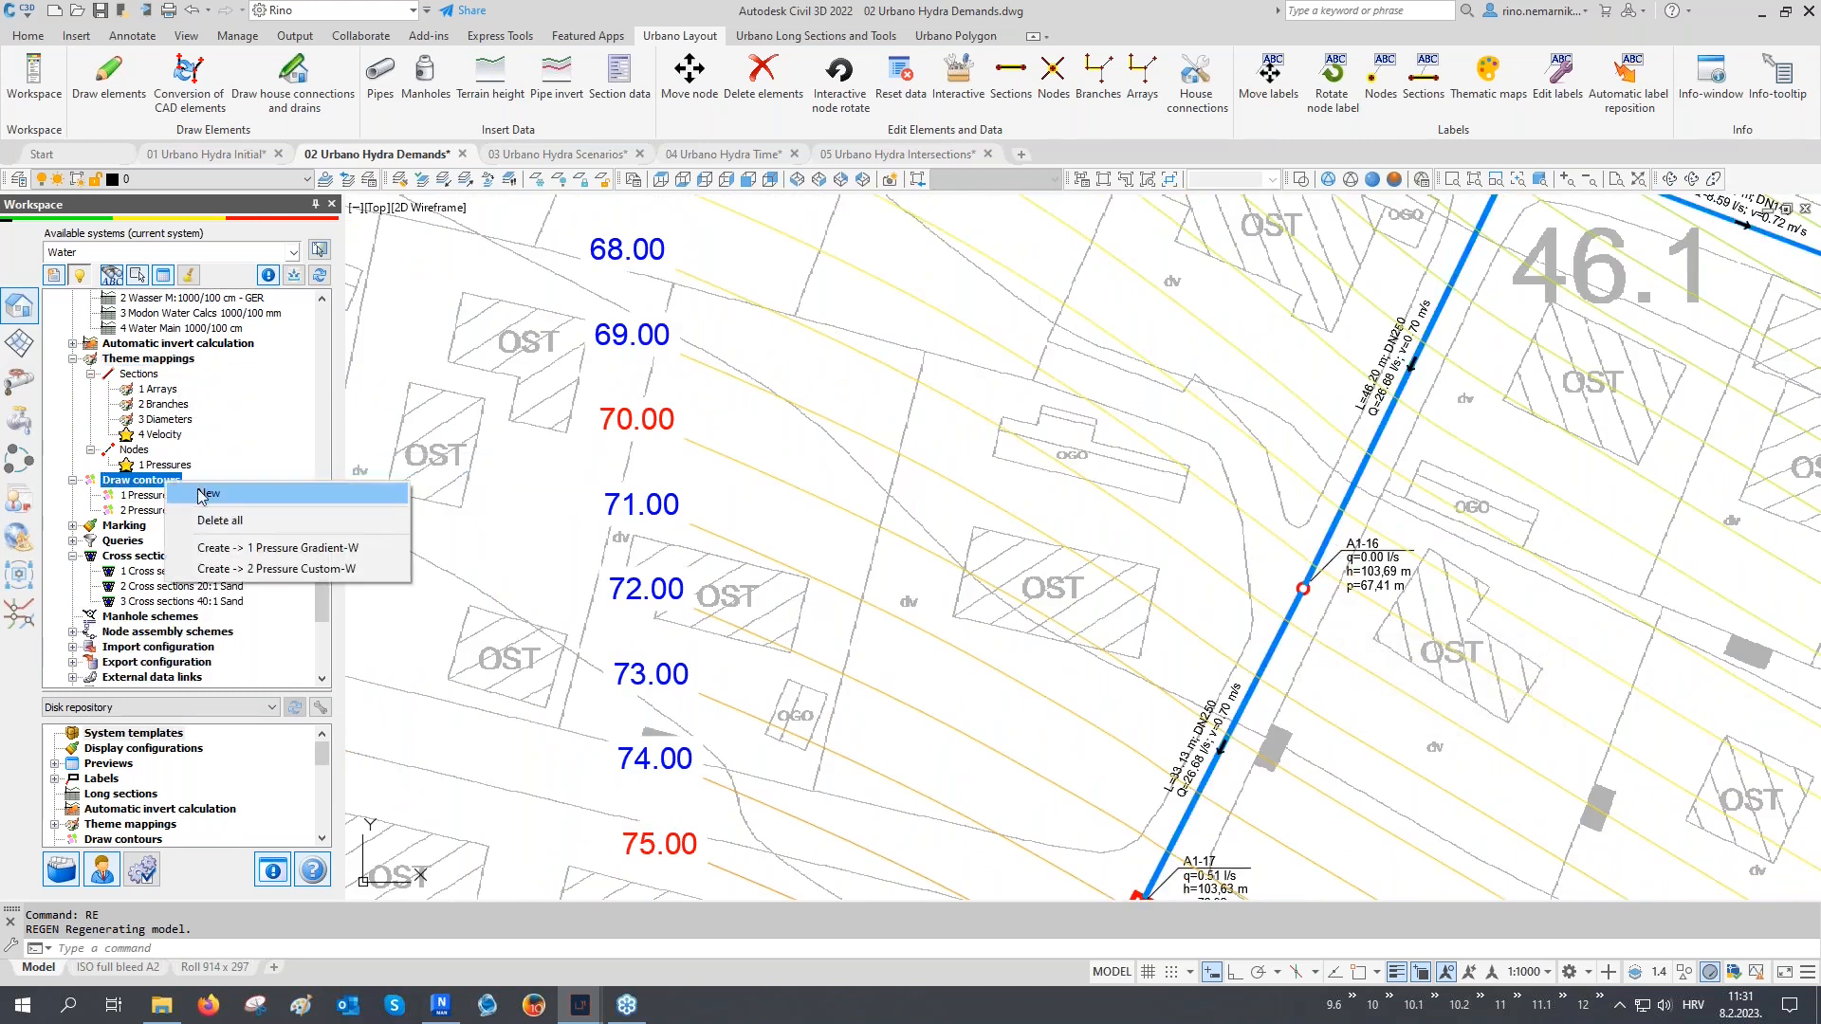
click(218, 525)
Assign the pressure reducing valve (PRV) 1 as hydraulic equipment of node A1-16 with a reduced pressure of 35 m
middle_drag(1168, 616, 1166, 636)
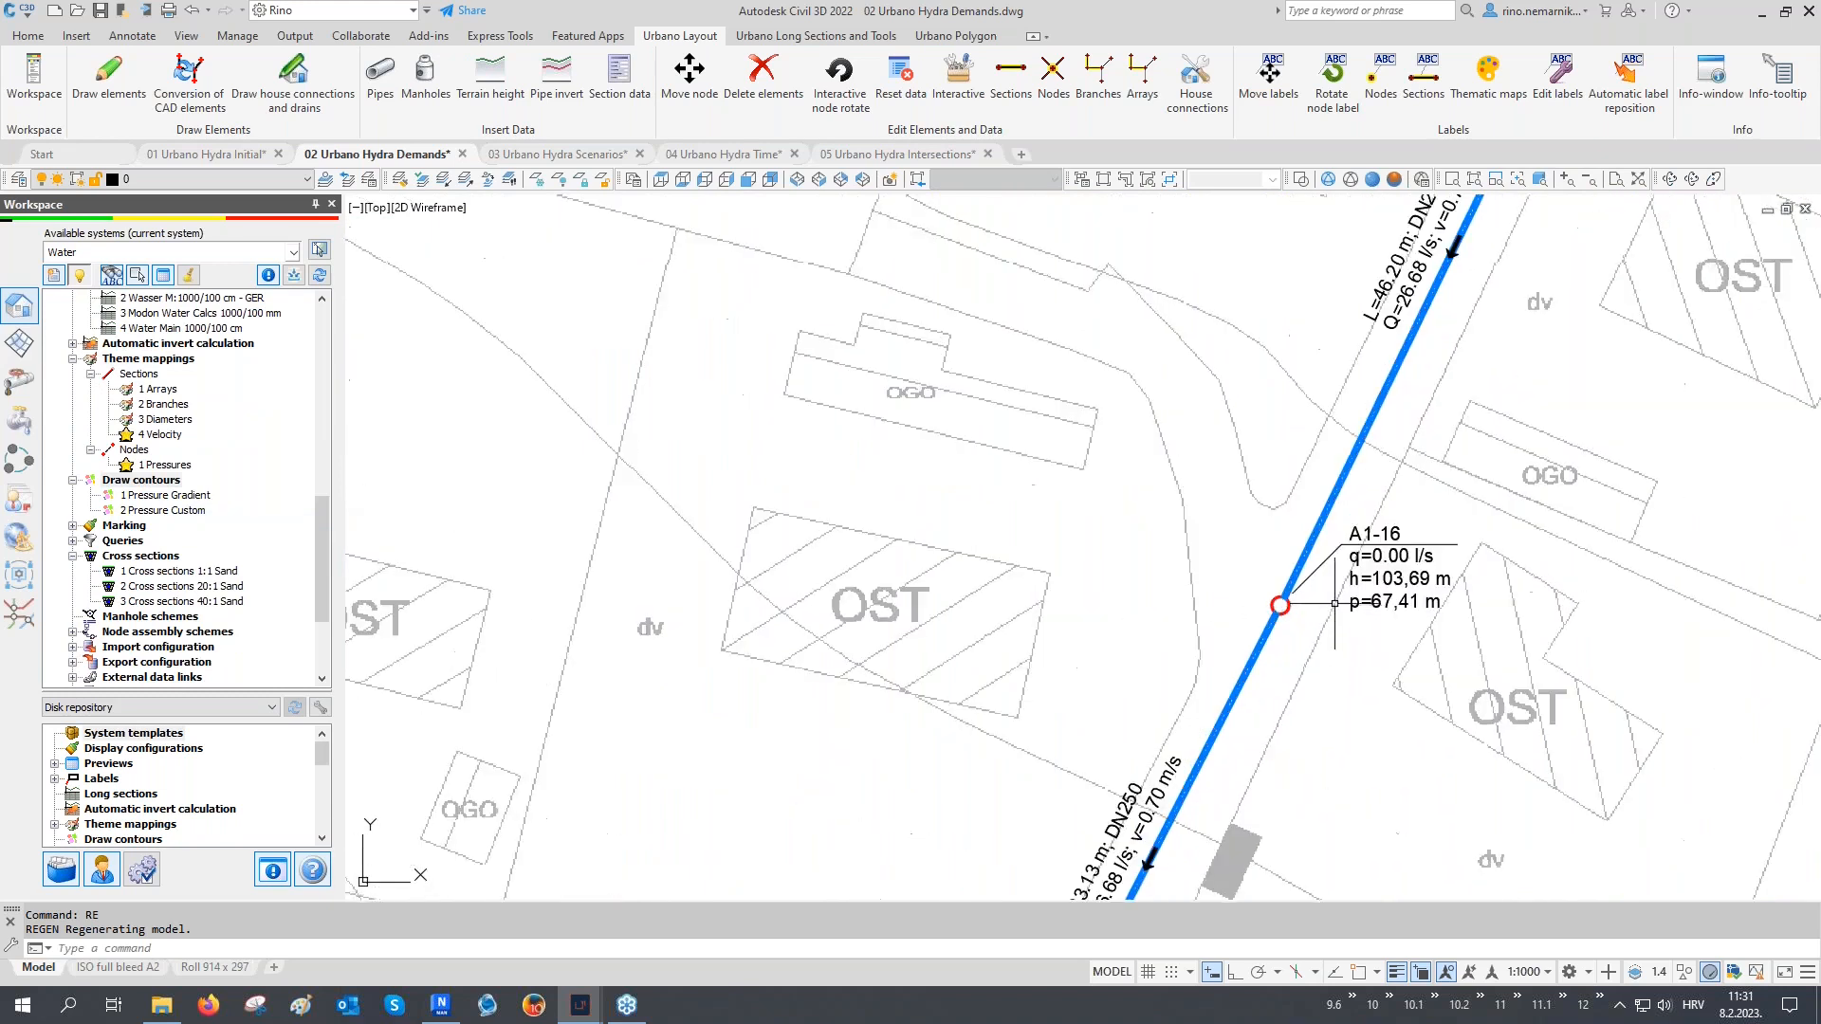
scroll(1332, 599, up, 4)
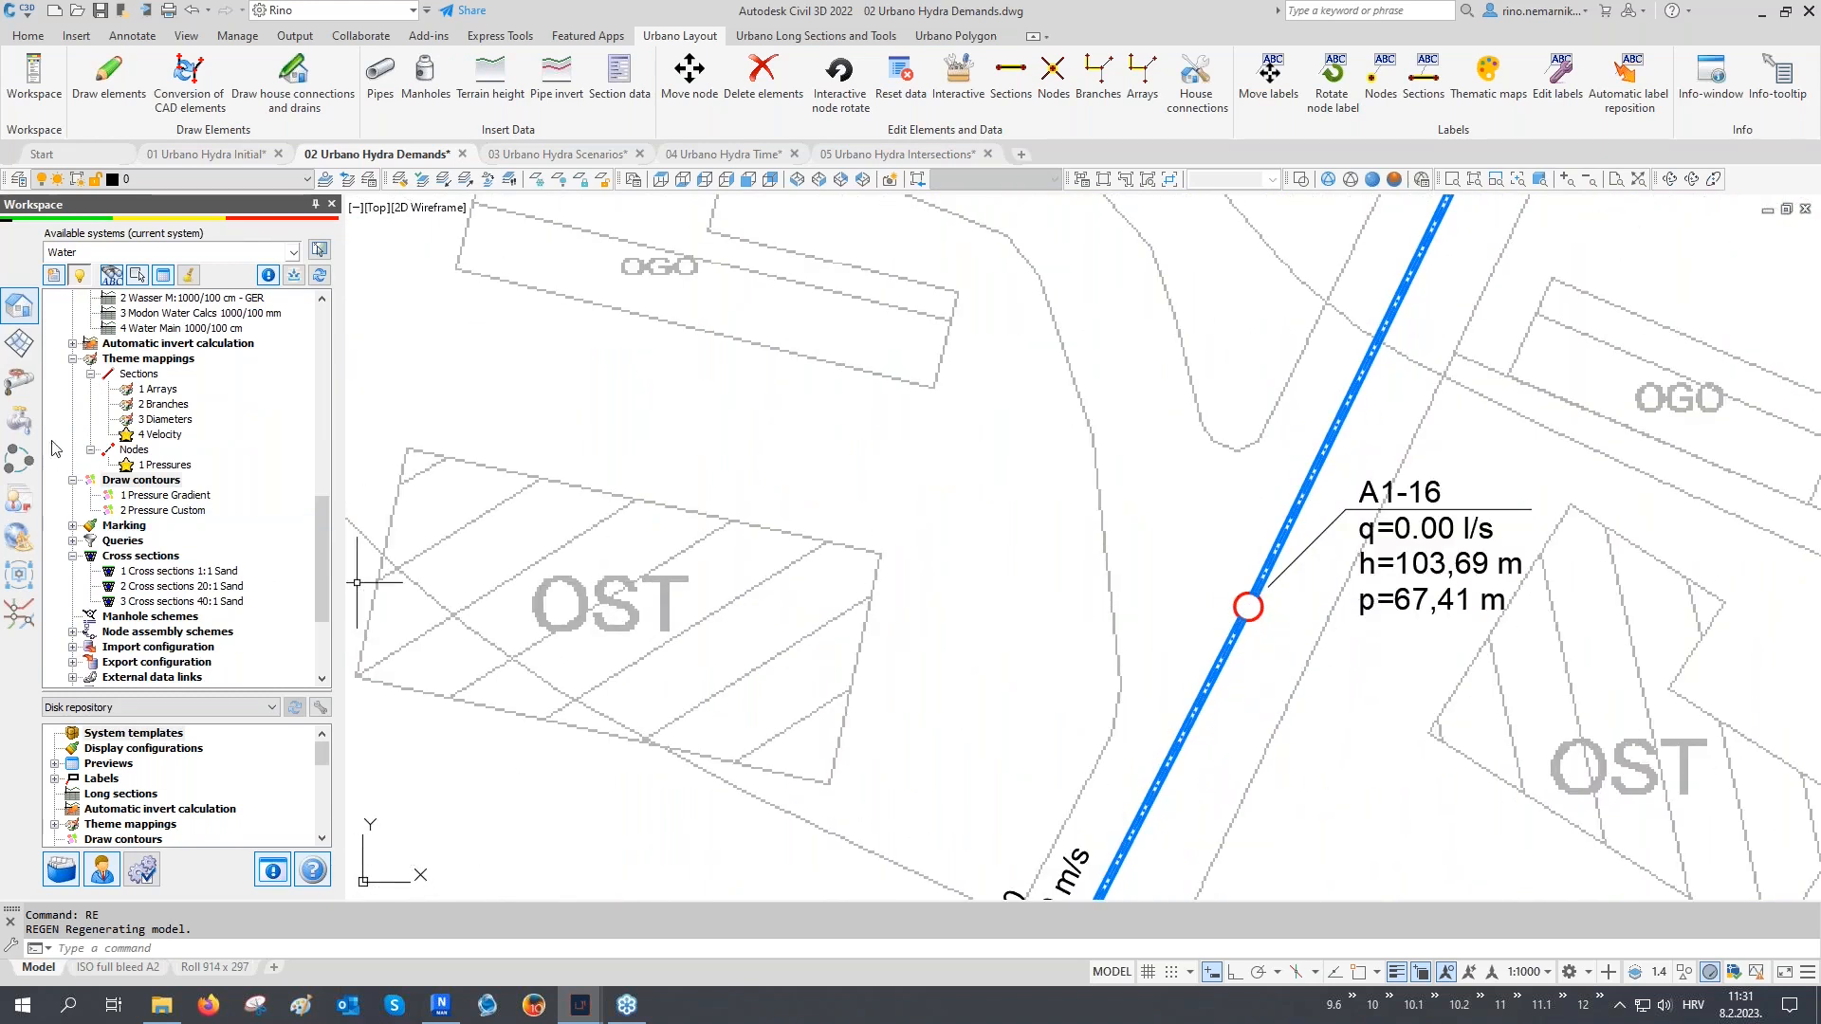
click(27, 427)
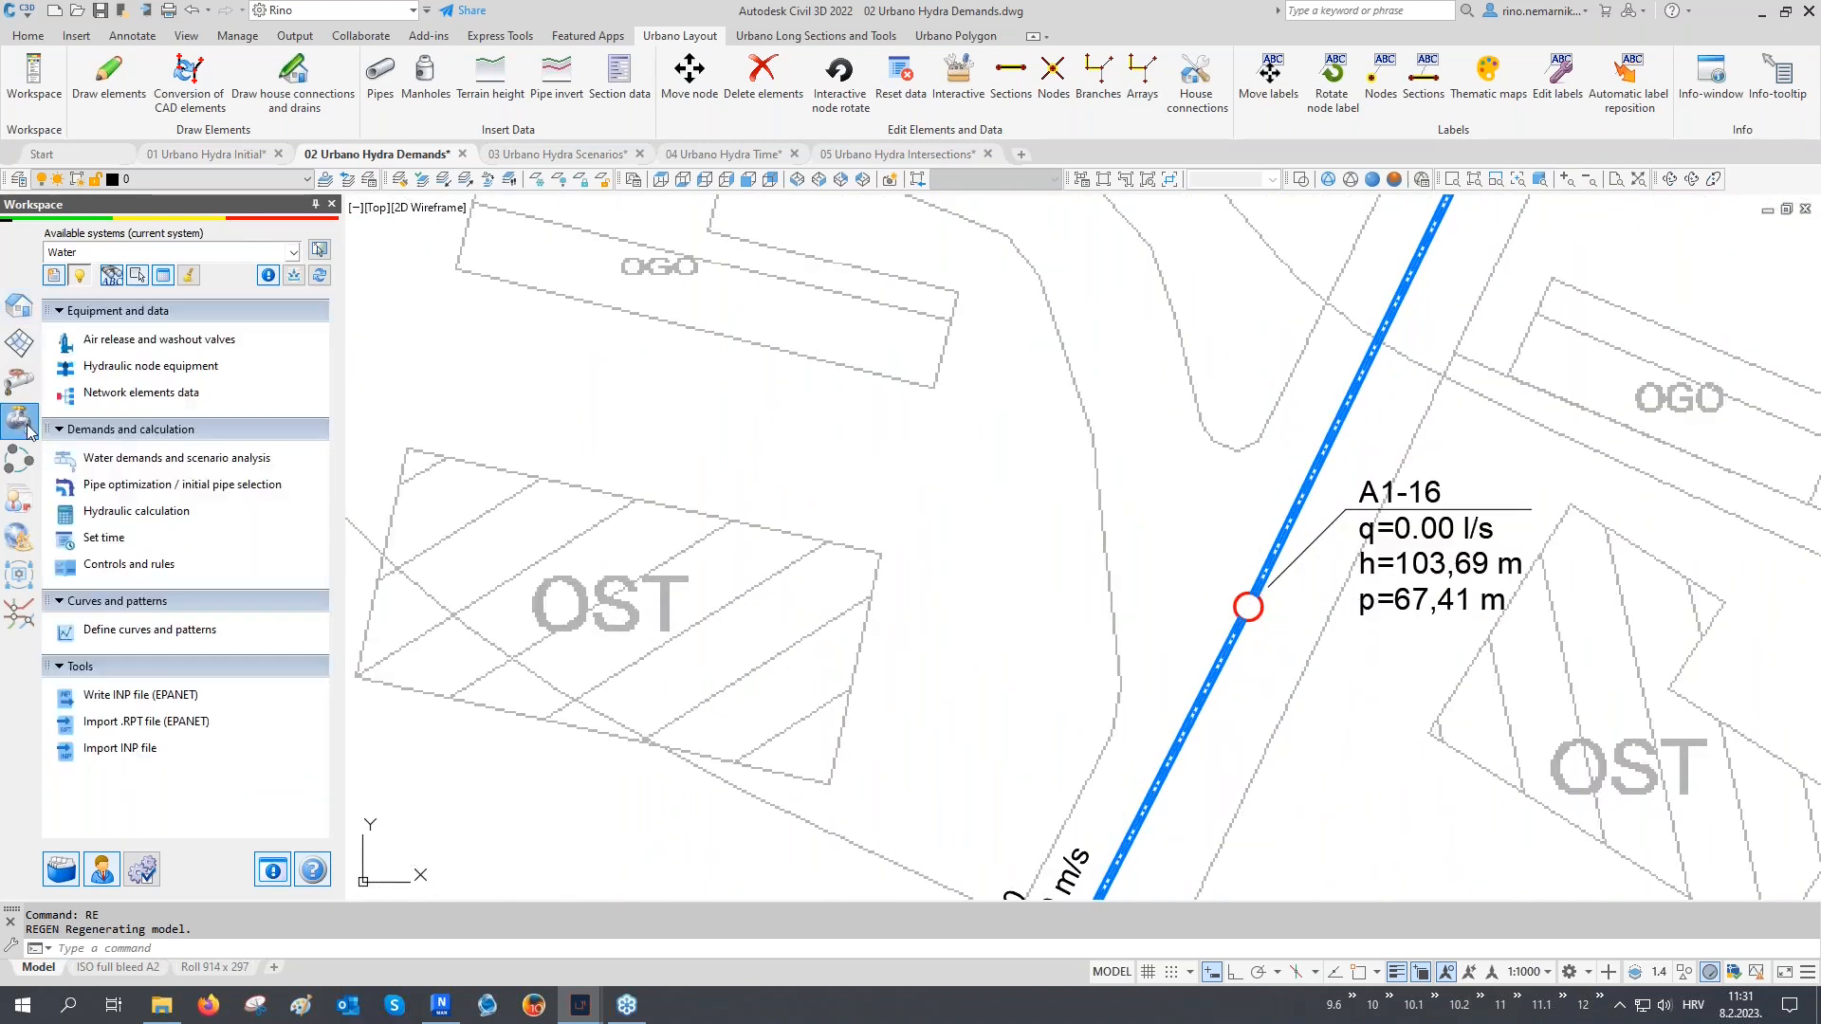
click(146, 367)
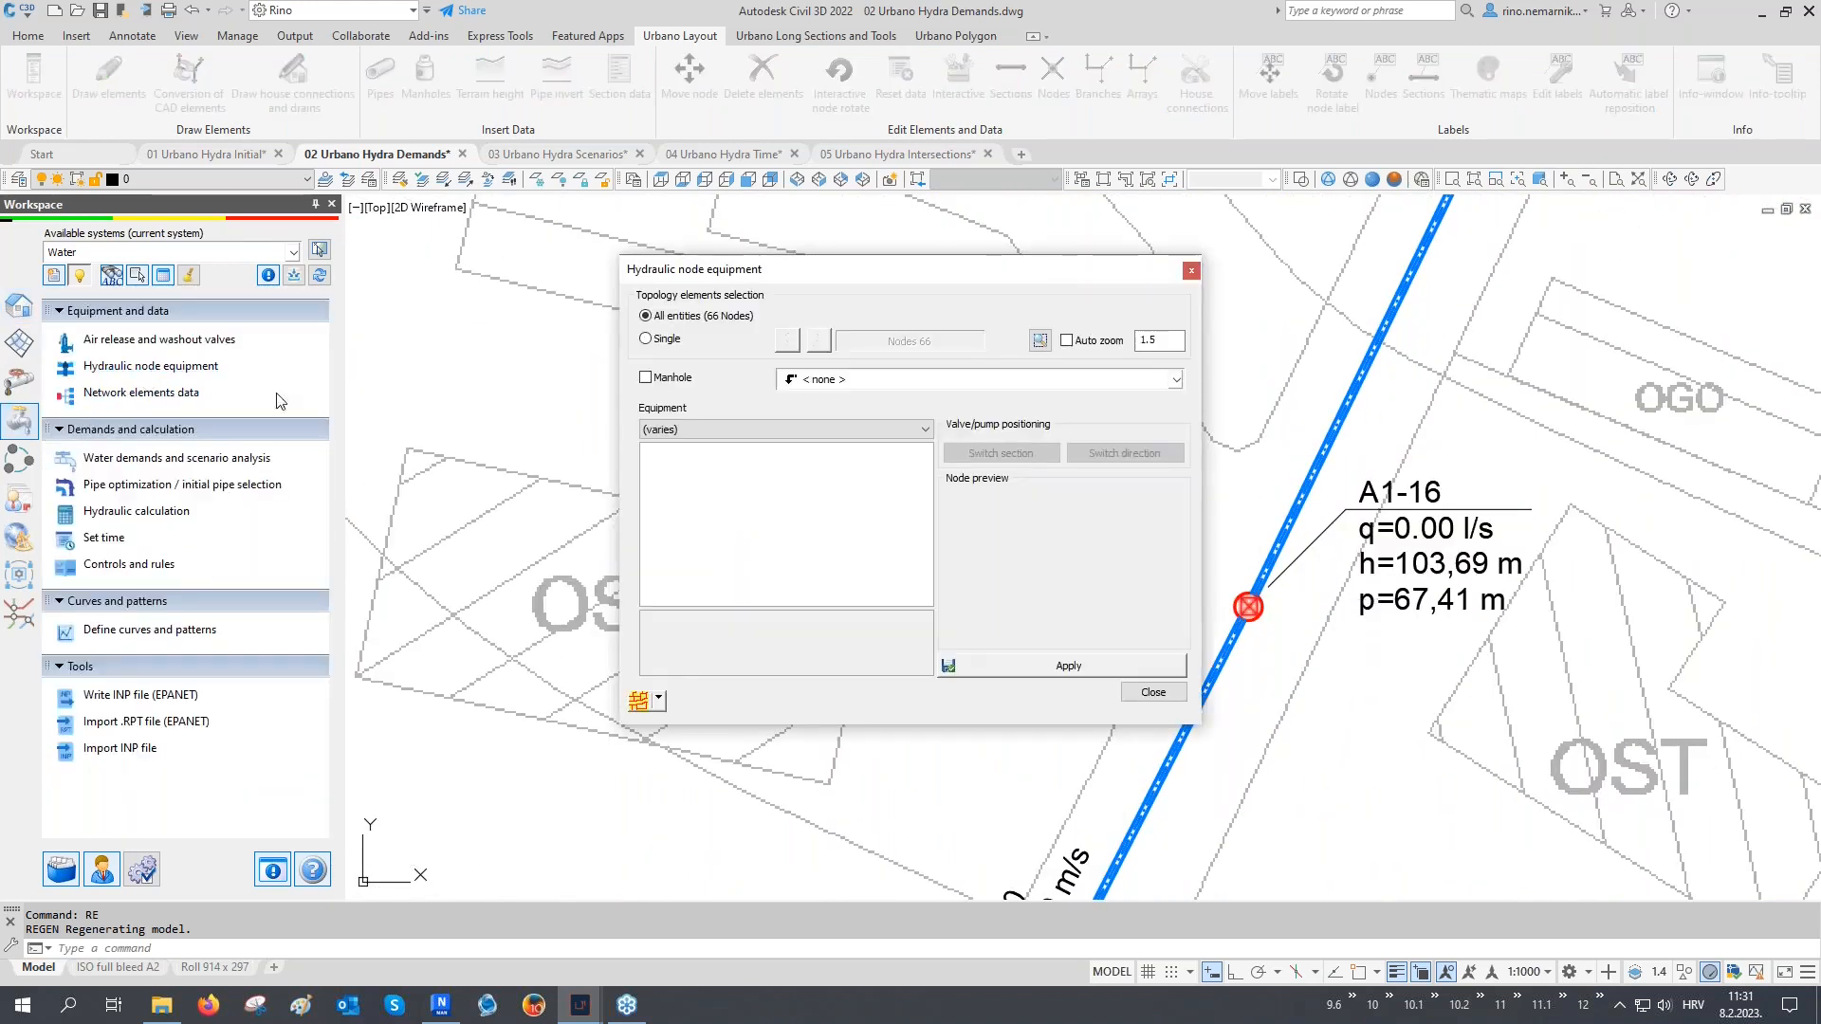
click(665, 702)
click(698, 773)
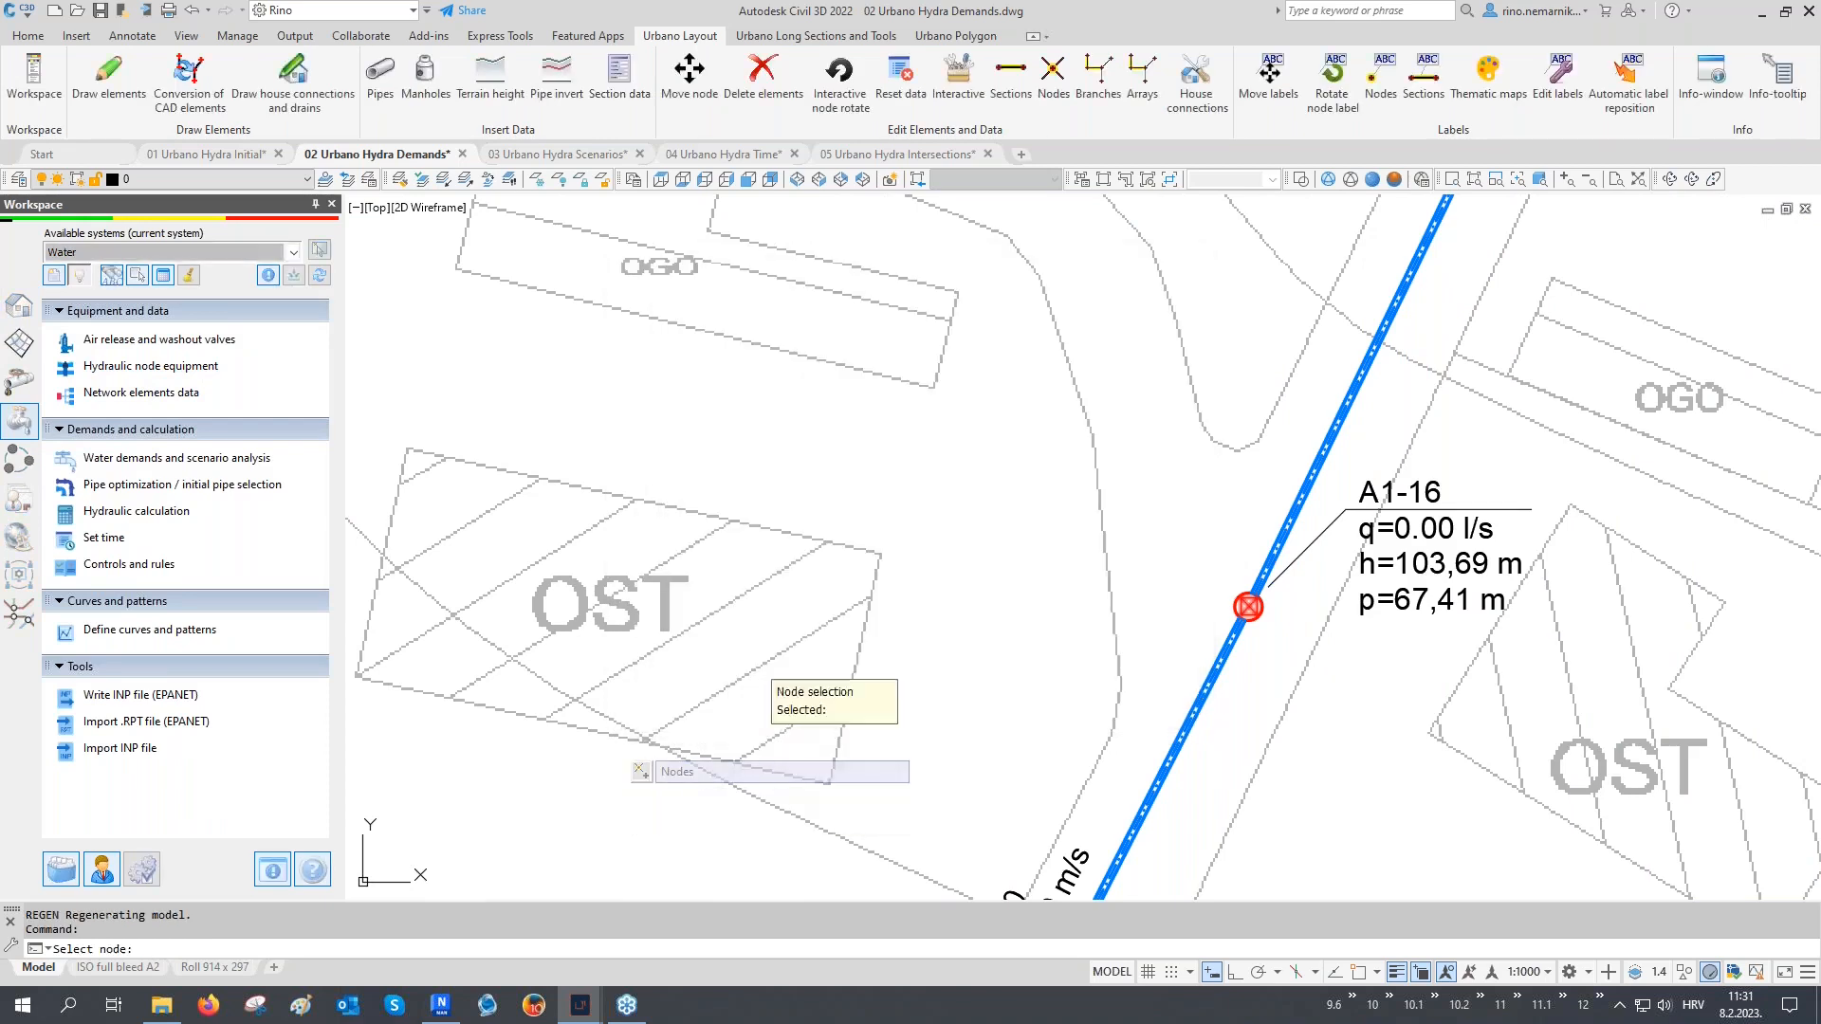
click(1204, 615)
click(708, 431)
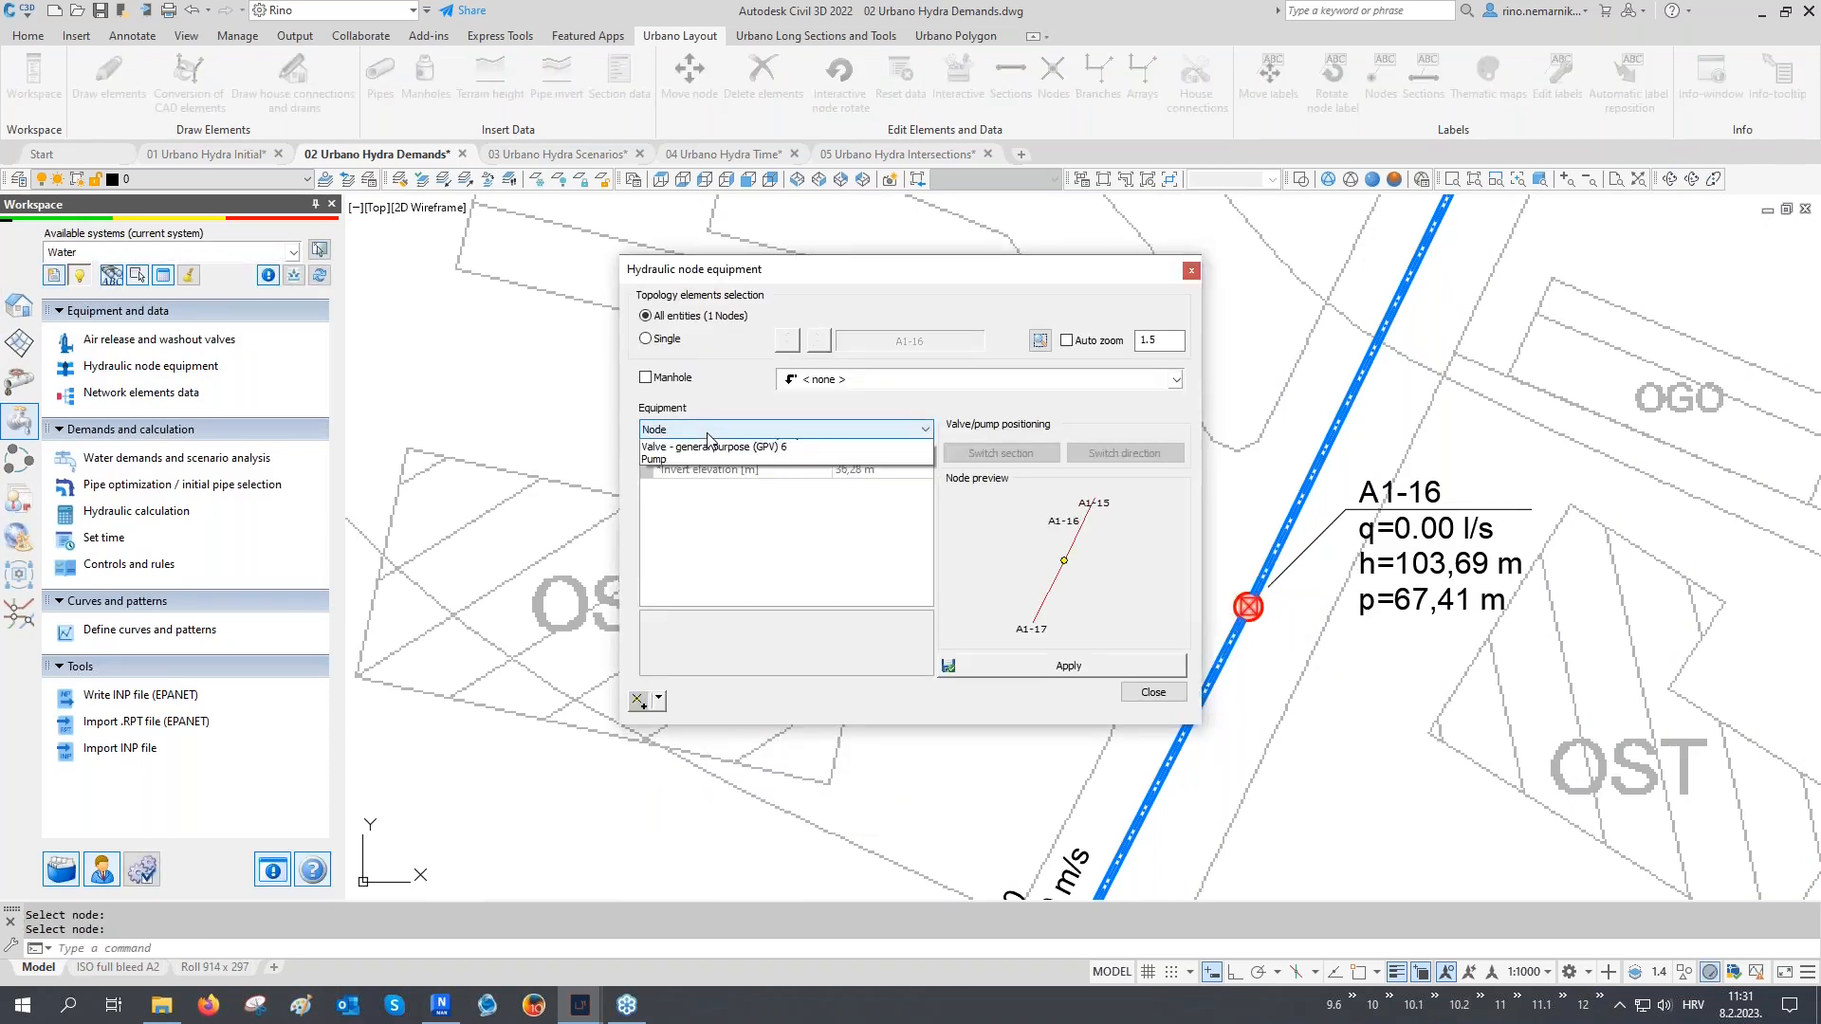
click(709, 499)
click(713, 489)
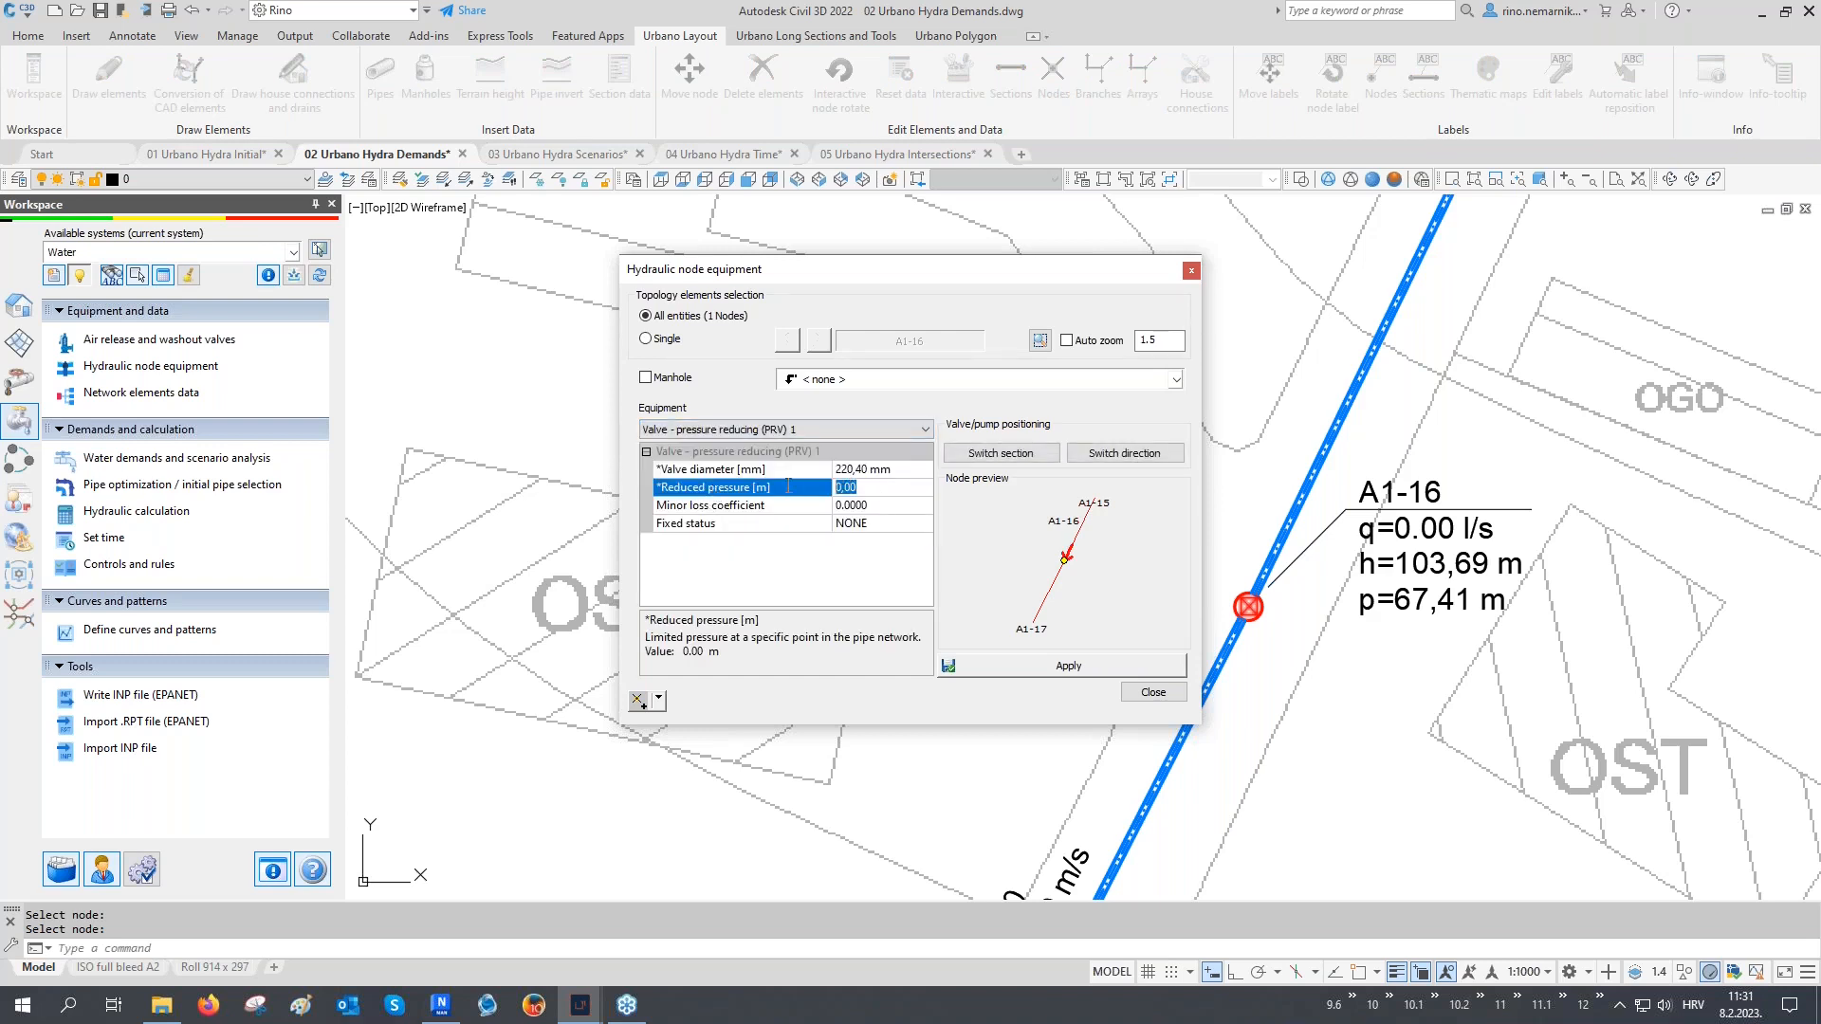
text(35)
click(1068, 667)
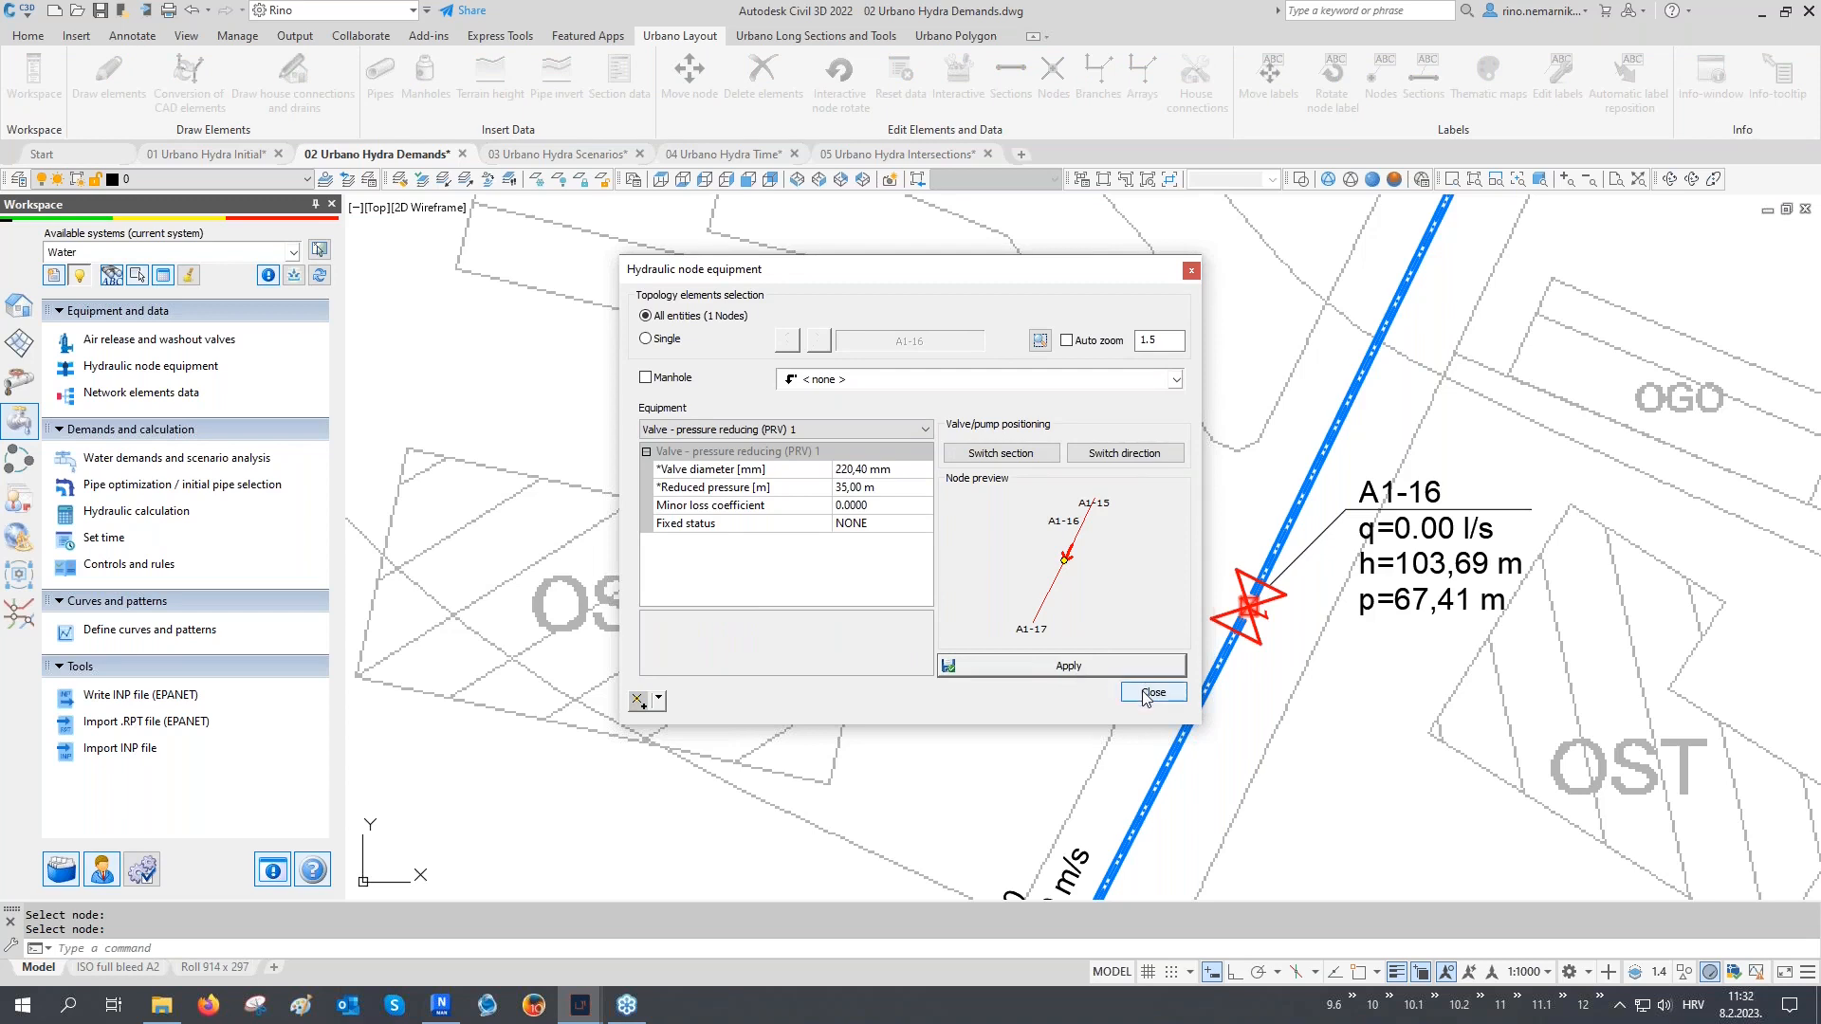
click(1153, 693)
Run the hydraulic calculation with the valve in place and save the results to the network
scroll(1299, 611, up, 2)
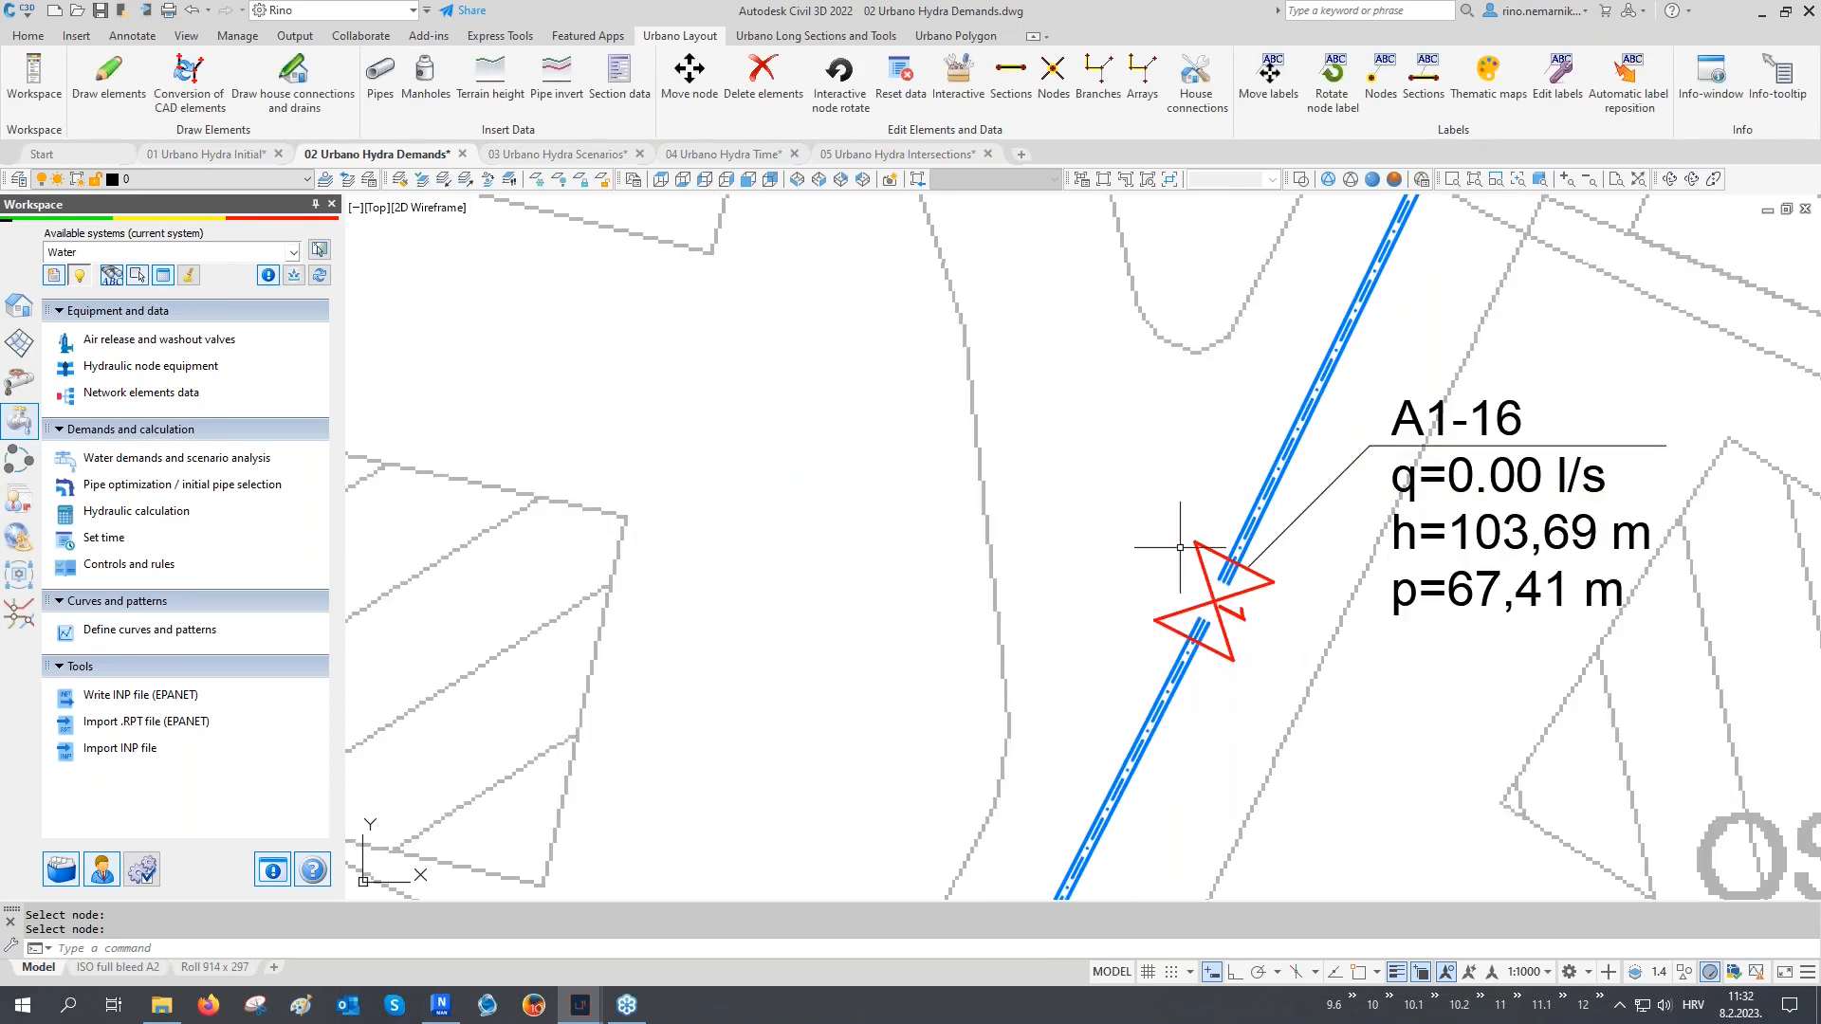
scroll(1209, 616, down, 2)
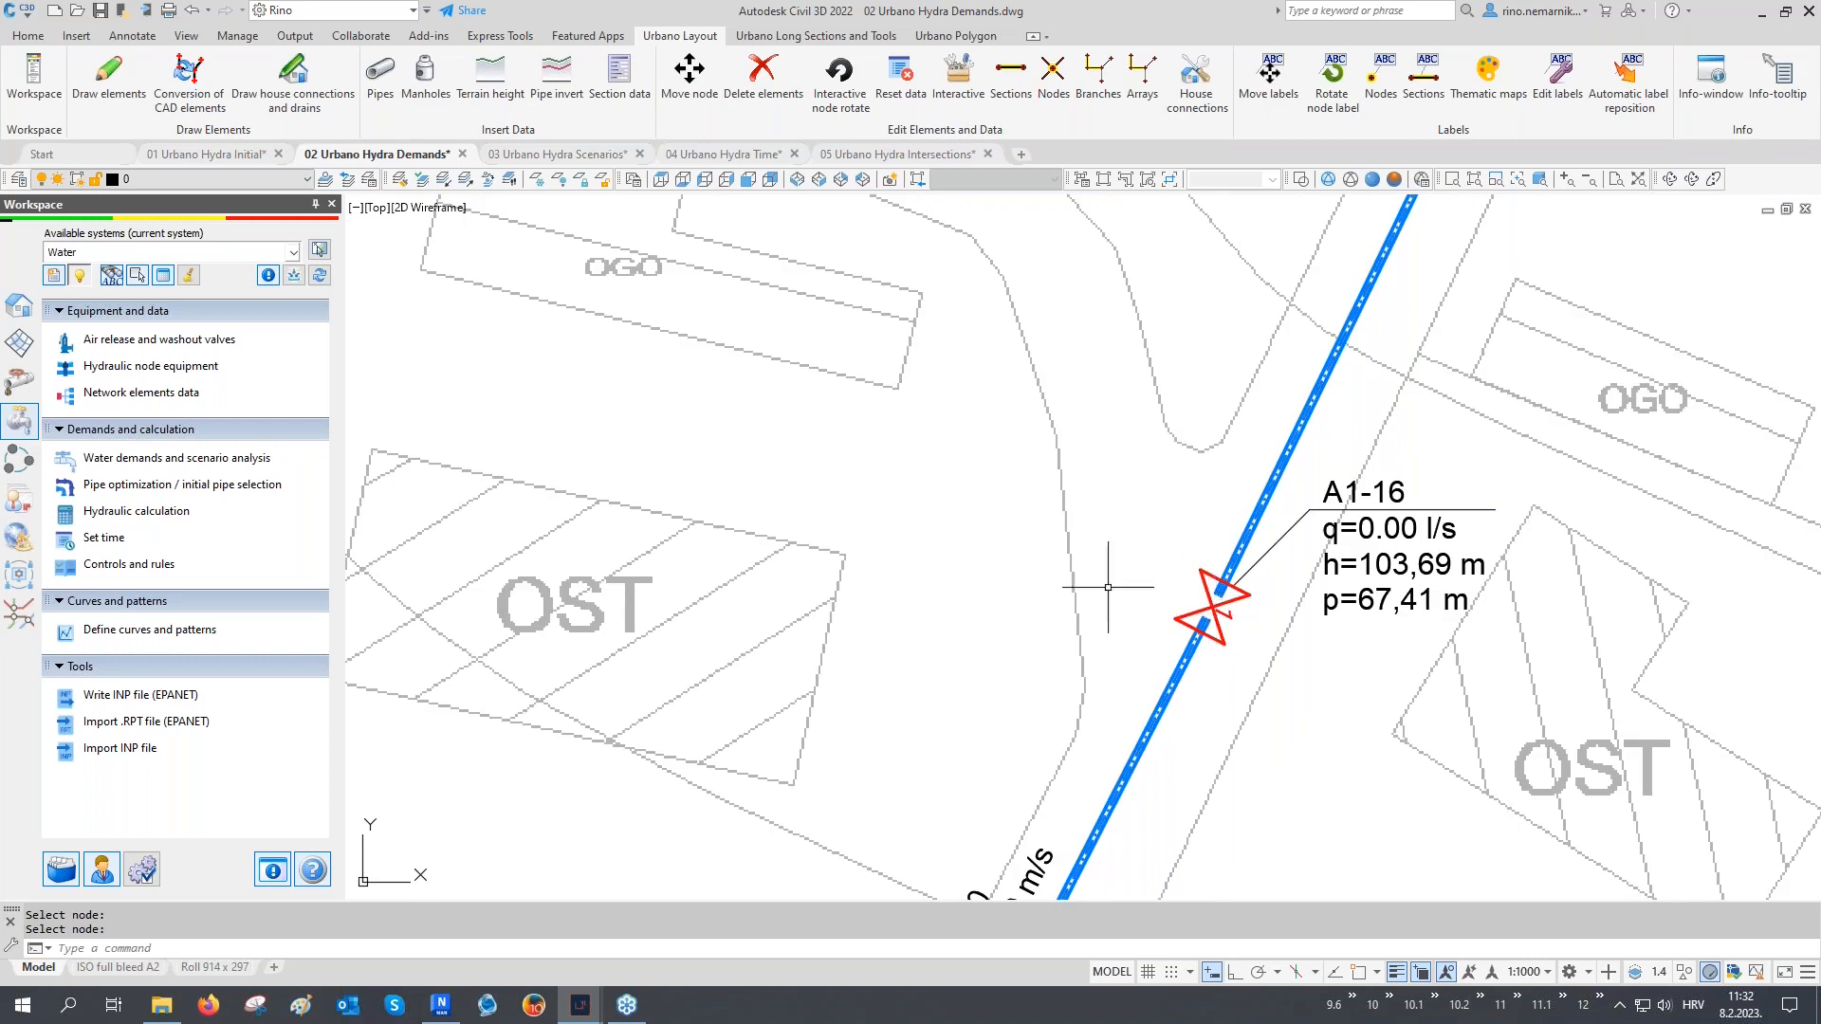
click(167, 512)
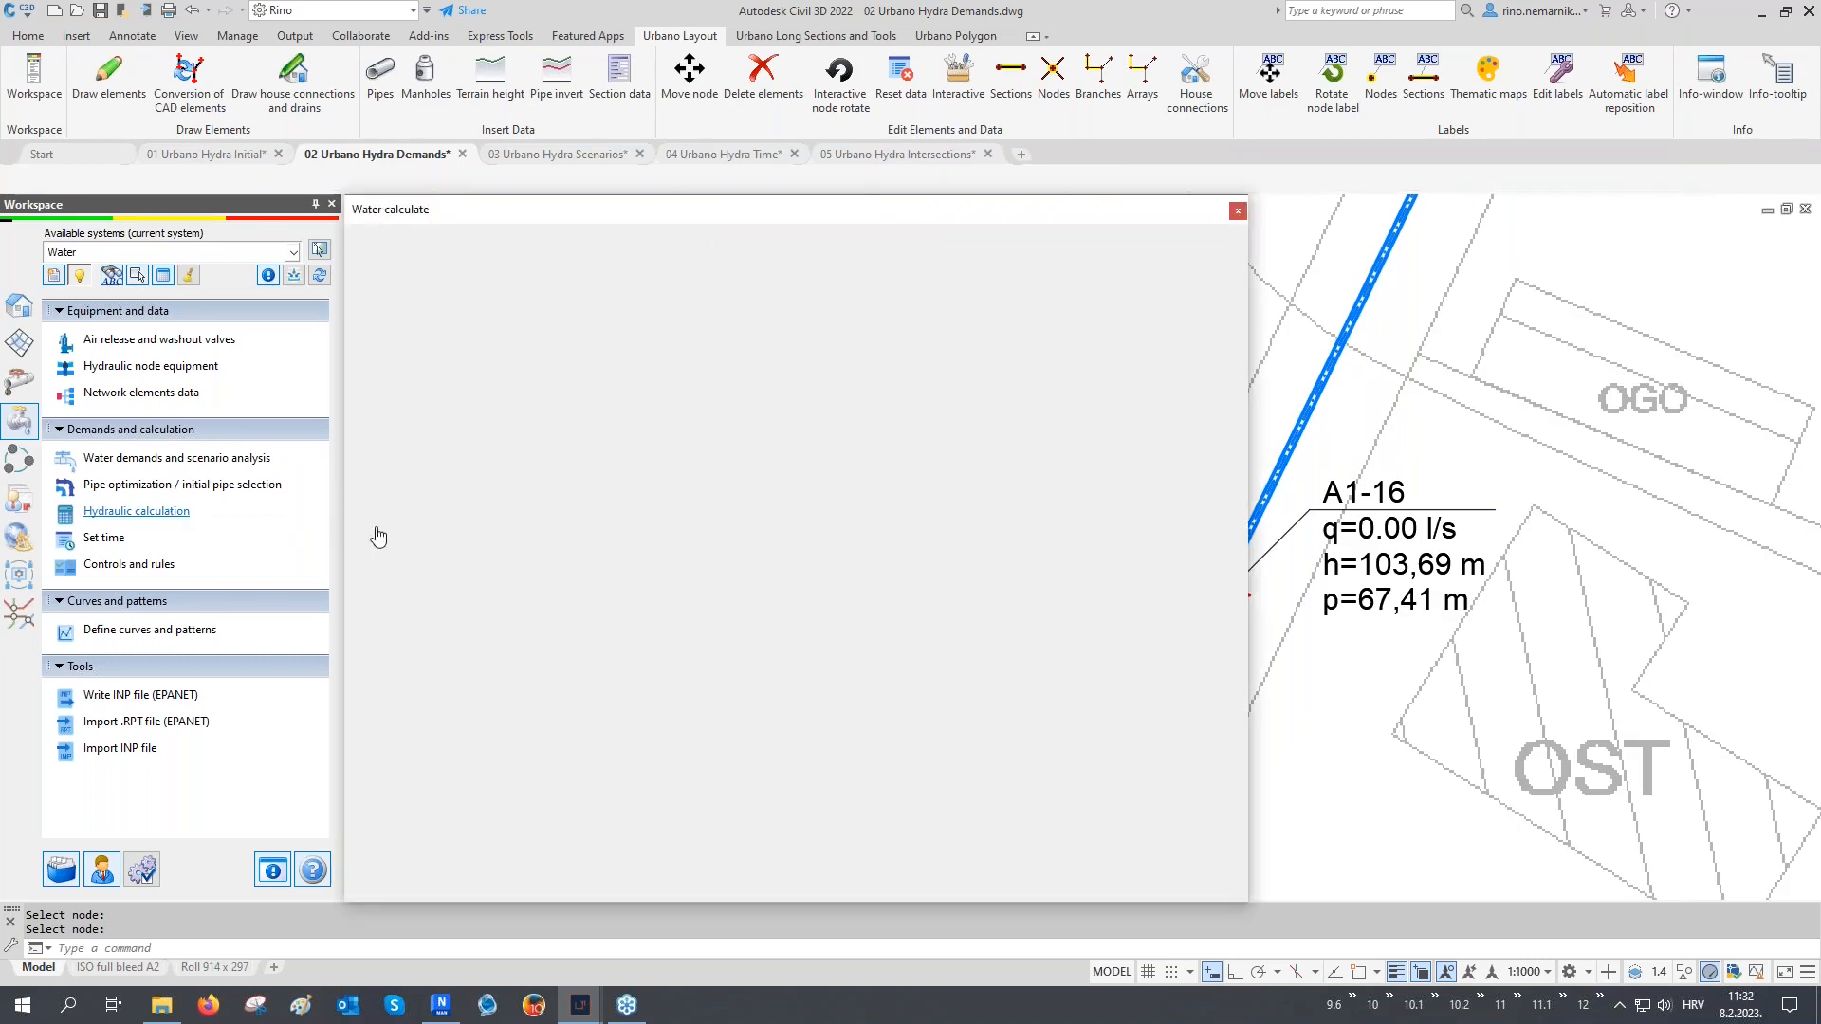
click(737, 279)
click(821, 280)
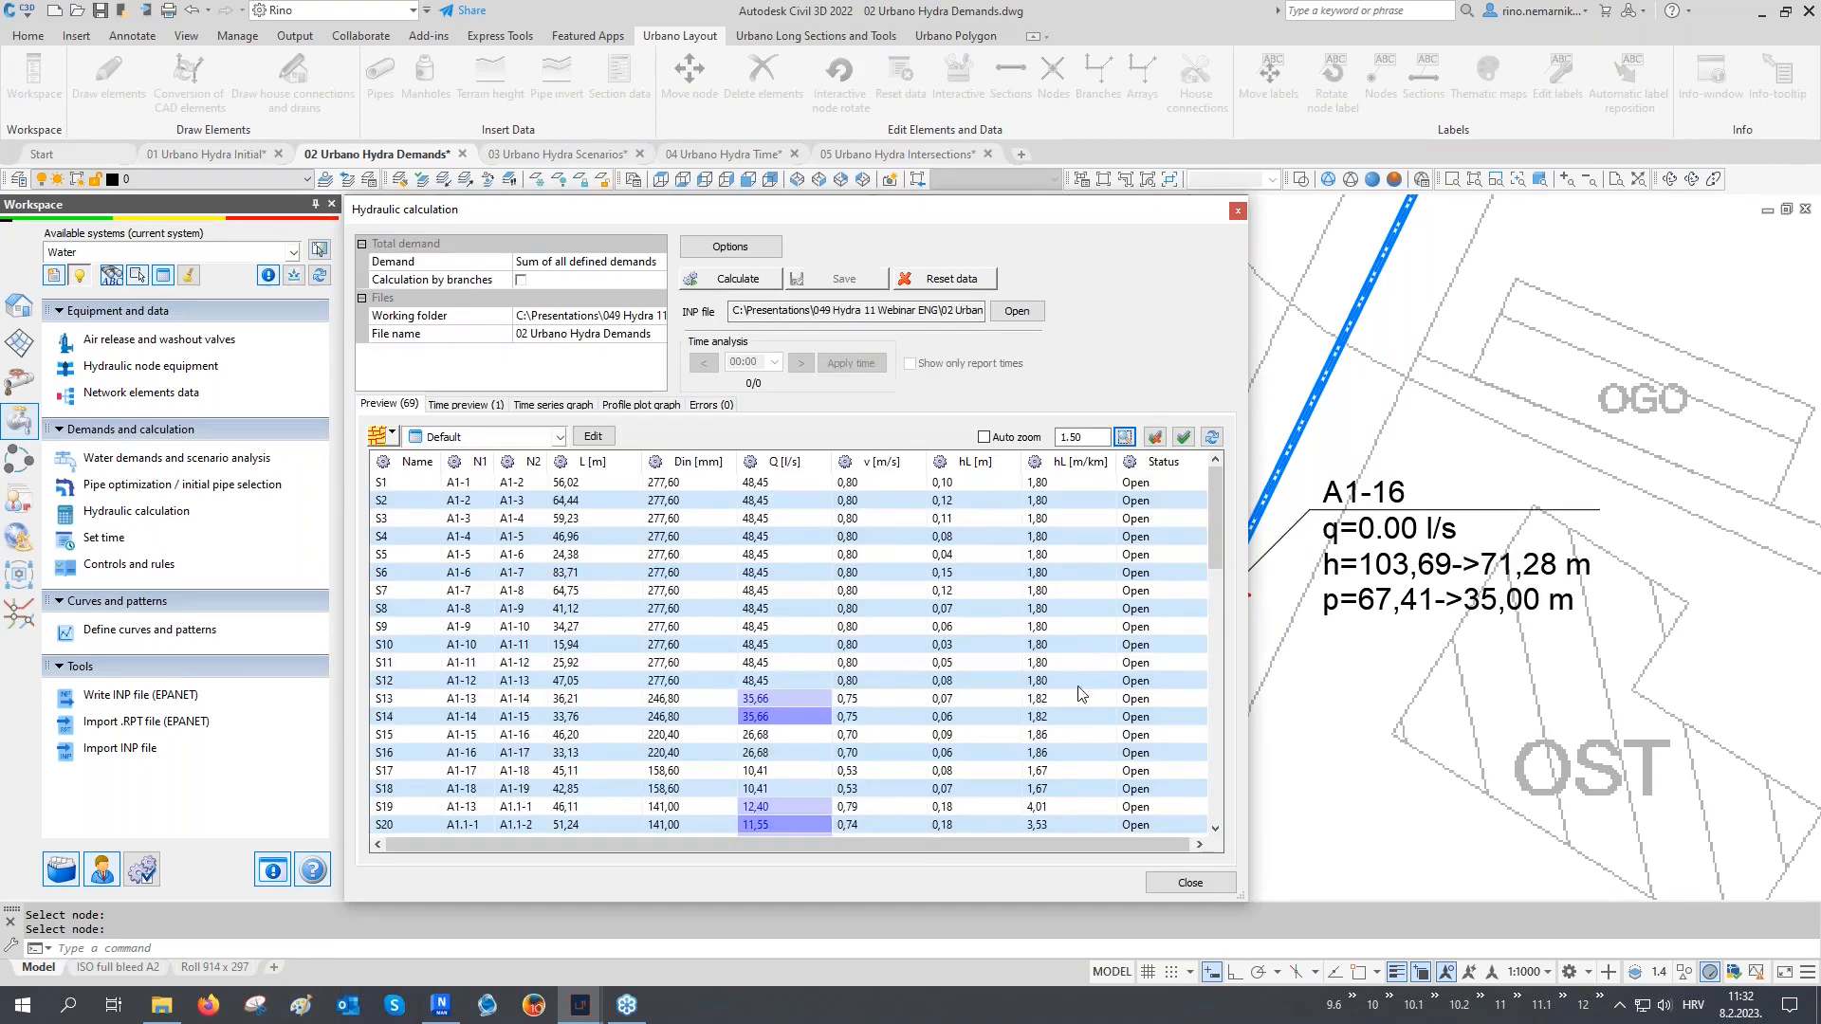
click(1203, 878)
Examine the A1-16 label in plan, then the pressure line and PRV1 symbol in the main A1-1 long section
scroll(1581, 563, up, 2)
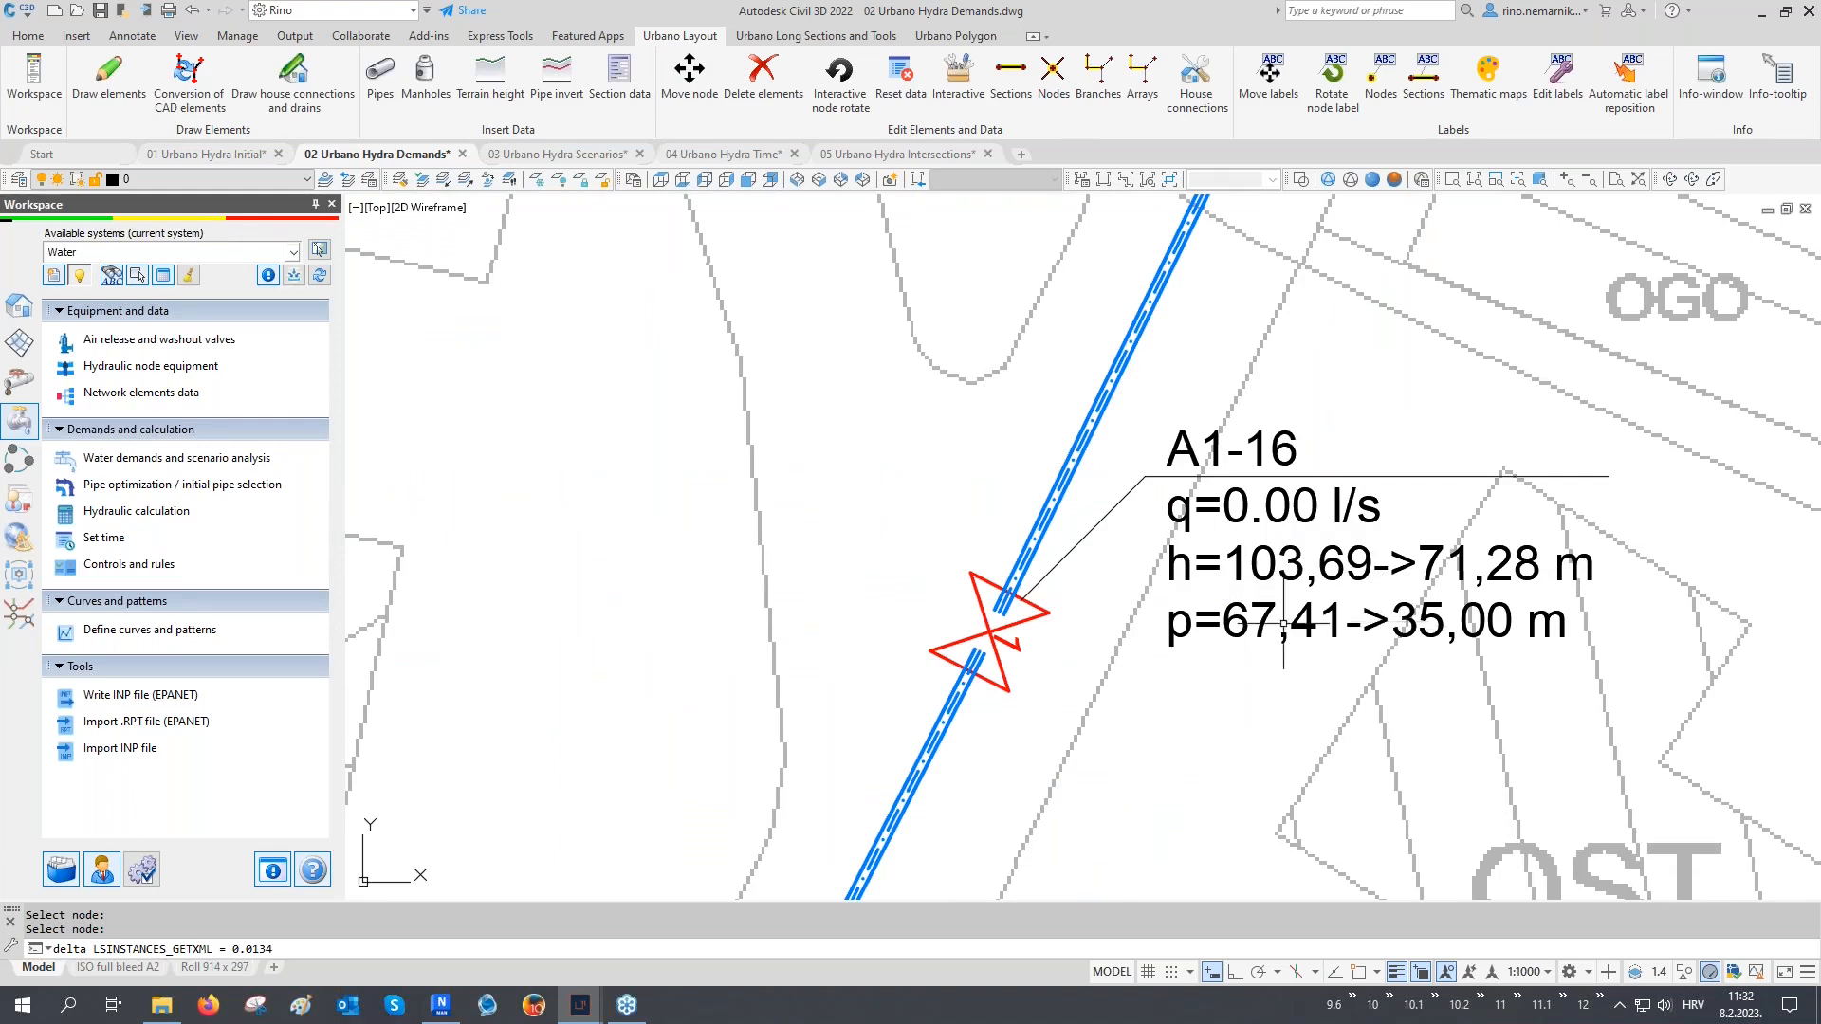
scroll(929, 627, down, 3)
scroll(948, 628, down, 6)
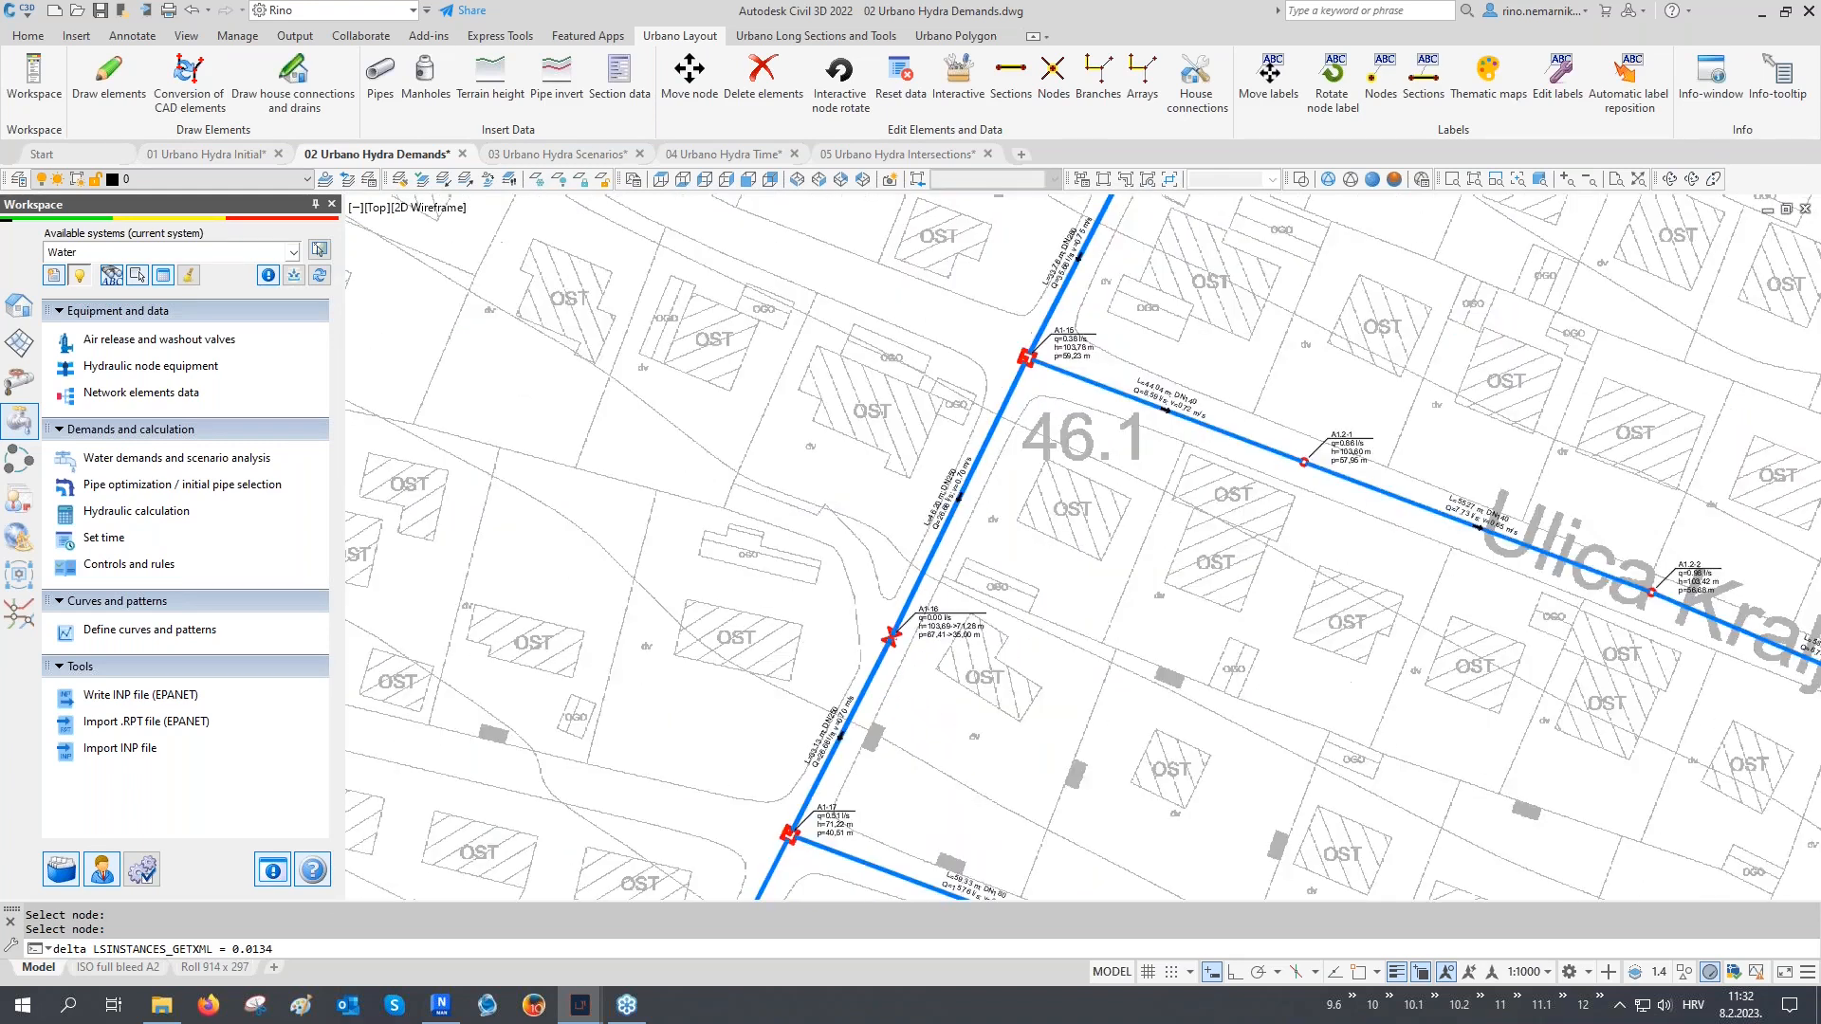
scroll(1103, 468, up, 6)
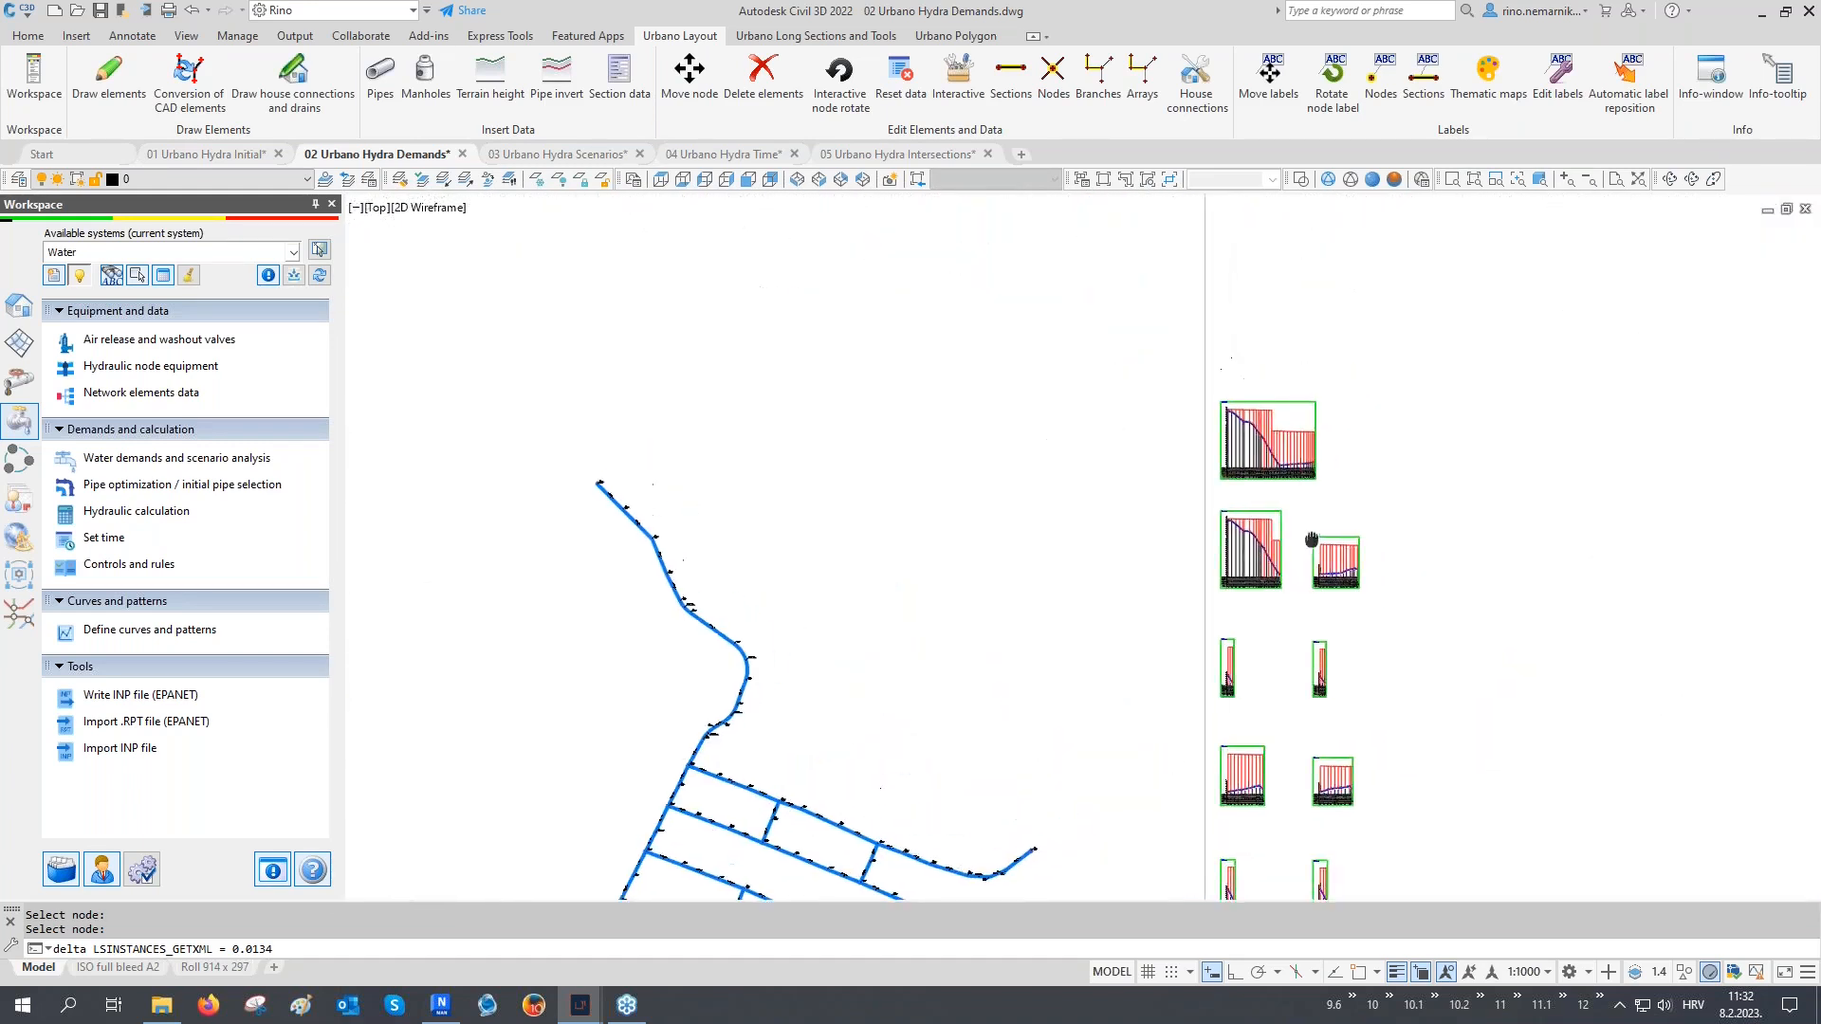
scroll(1103, 468, up, 2)
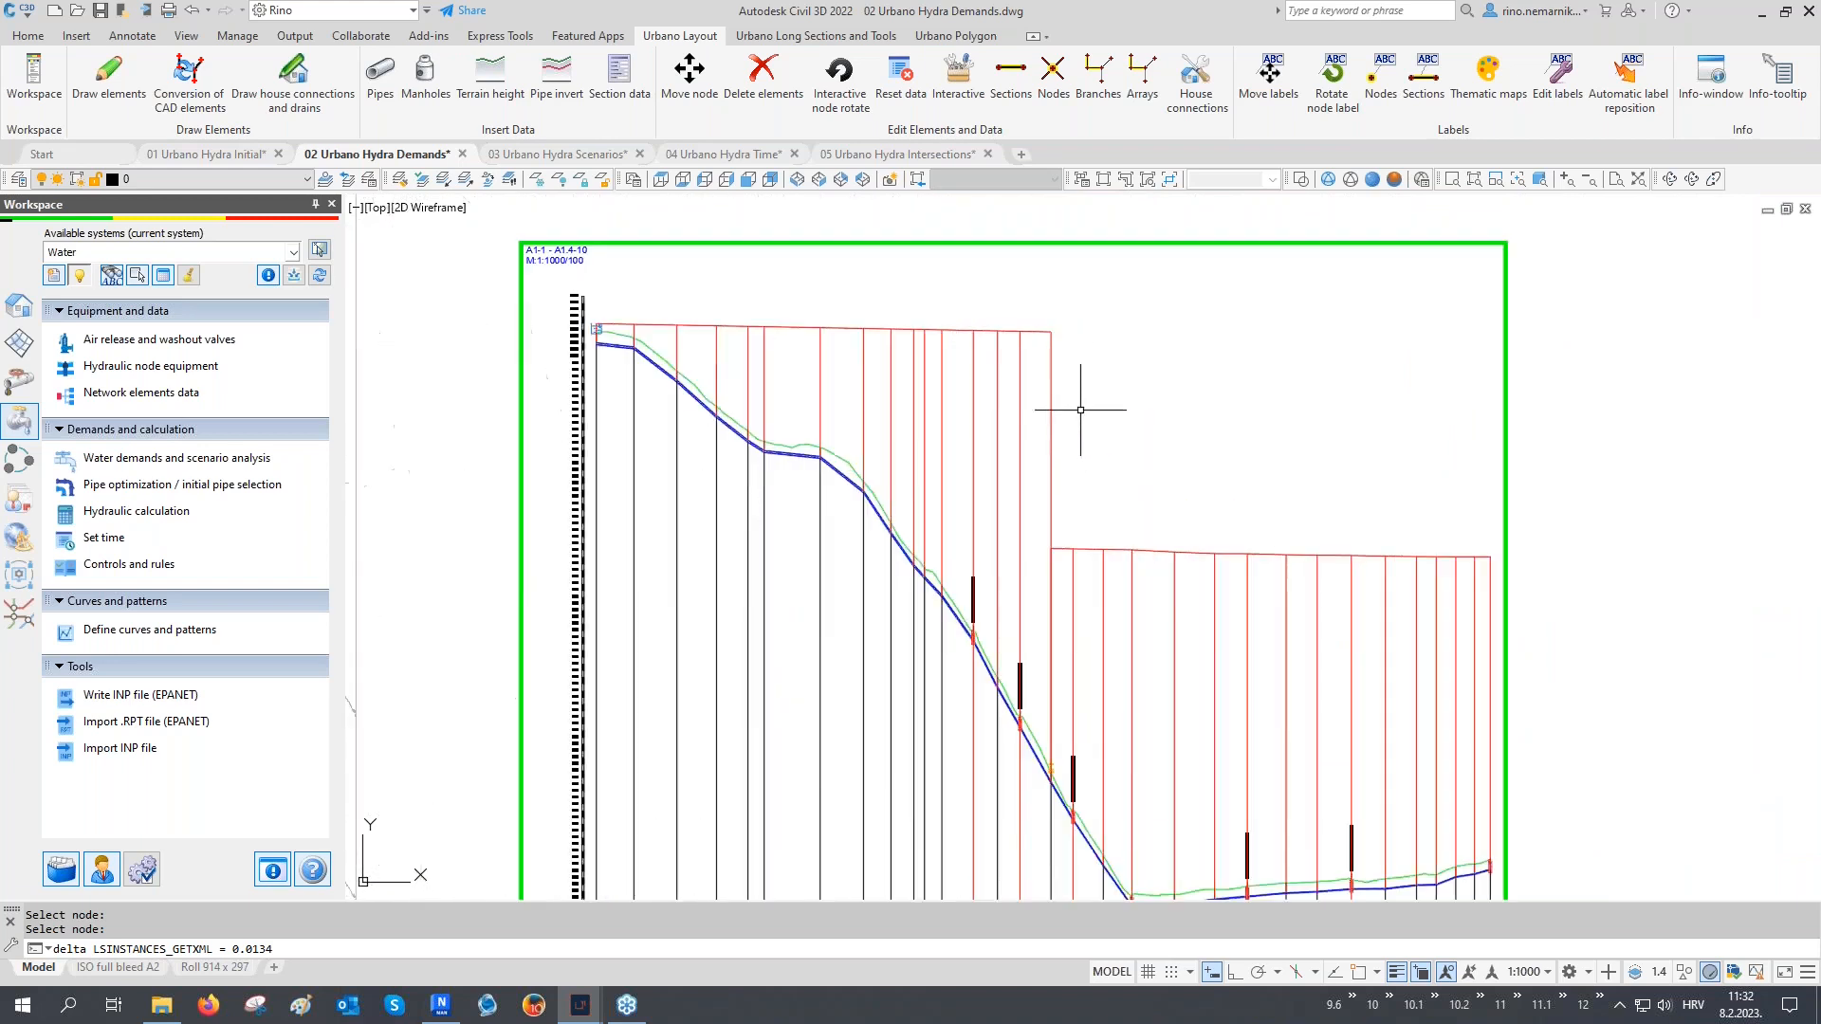
middle_drag(1062, 518, 1061, 525)
scroll(1049, 508, down, 1)
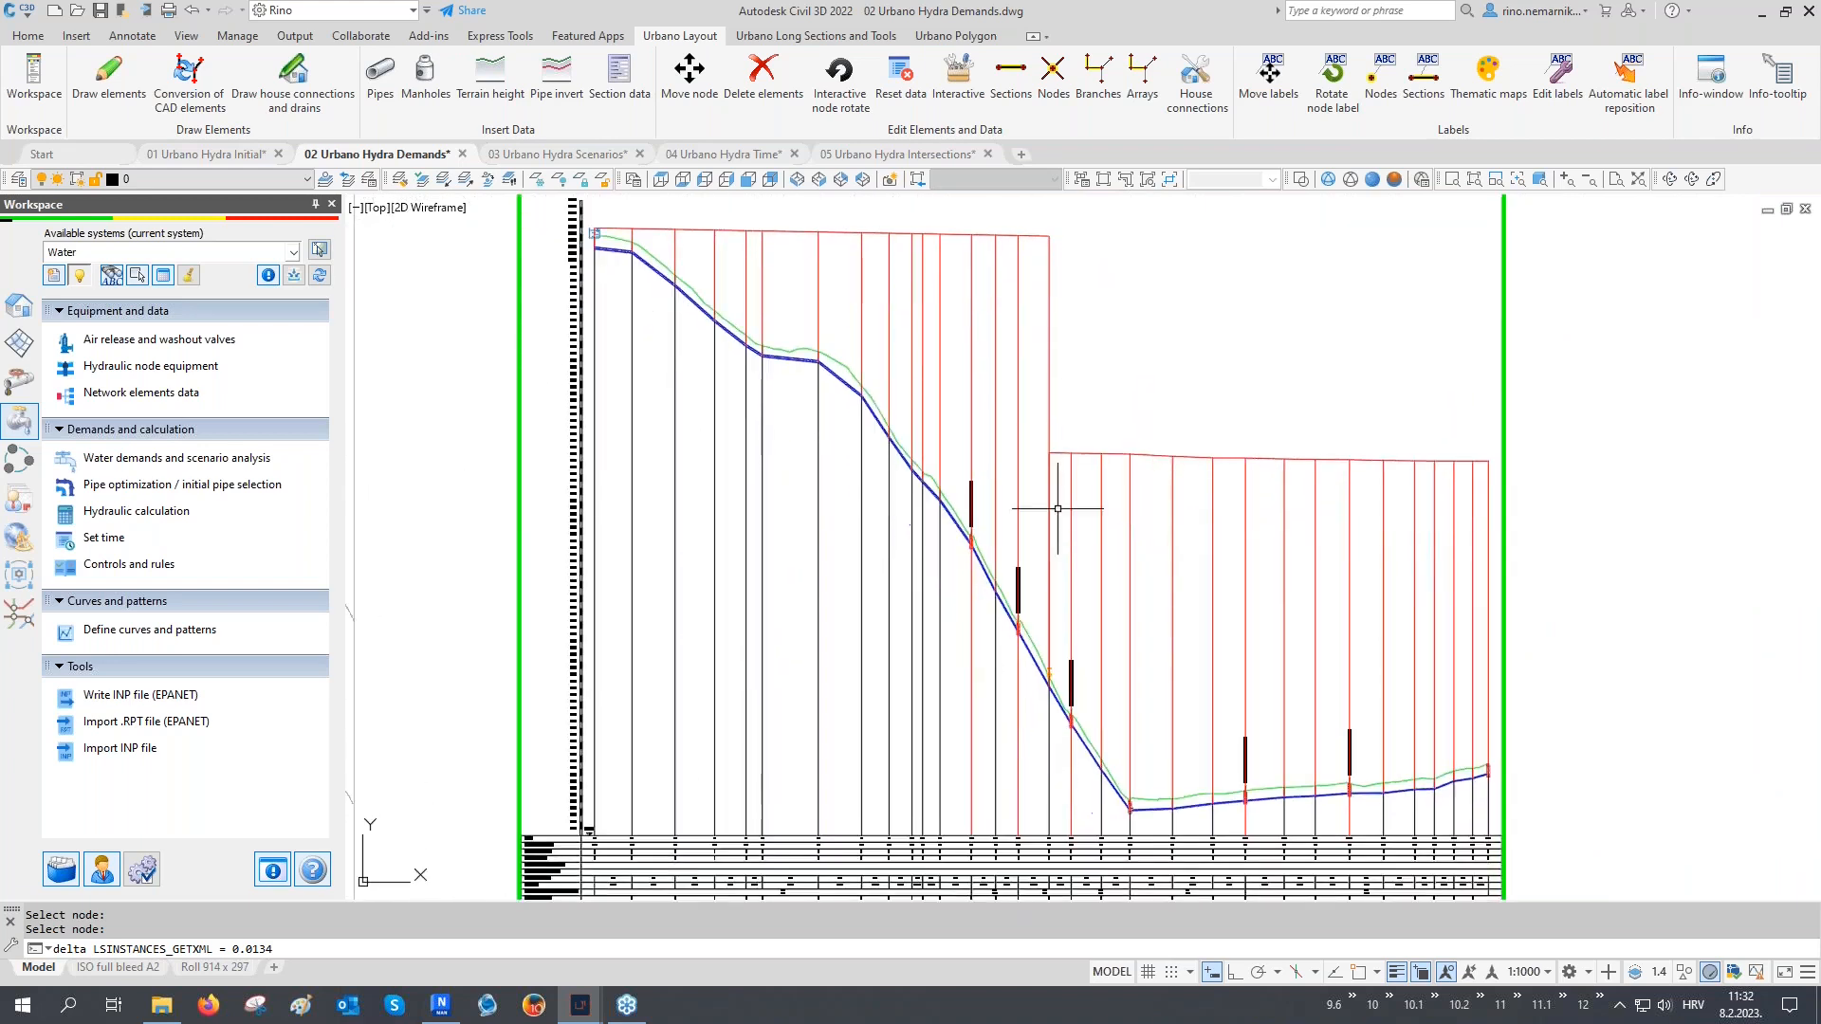
scroll(1049, 682, up, 5)
scroll(1033, 649, up, 3)
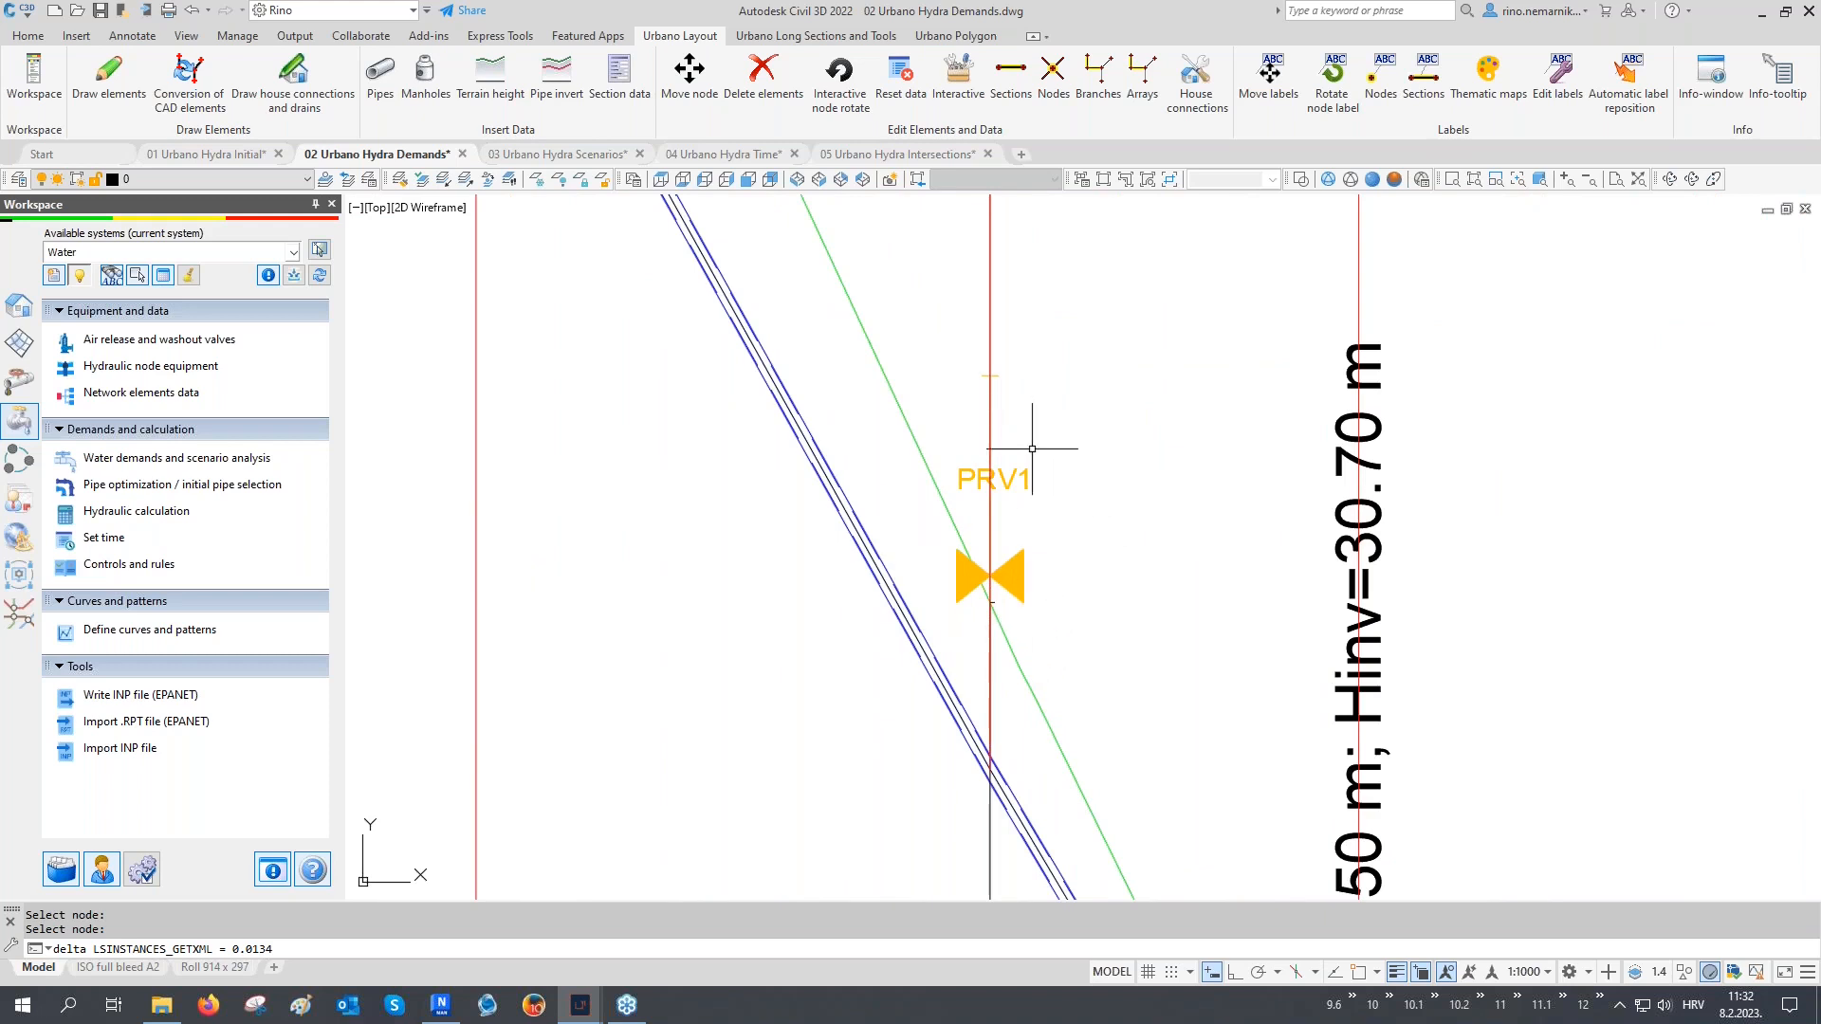
scroll(995, 607, down, 8)
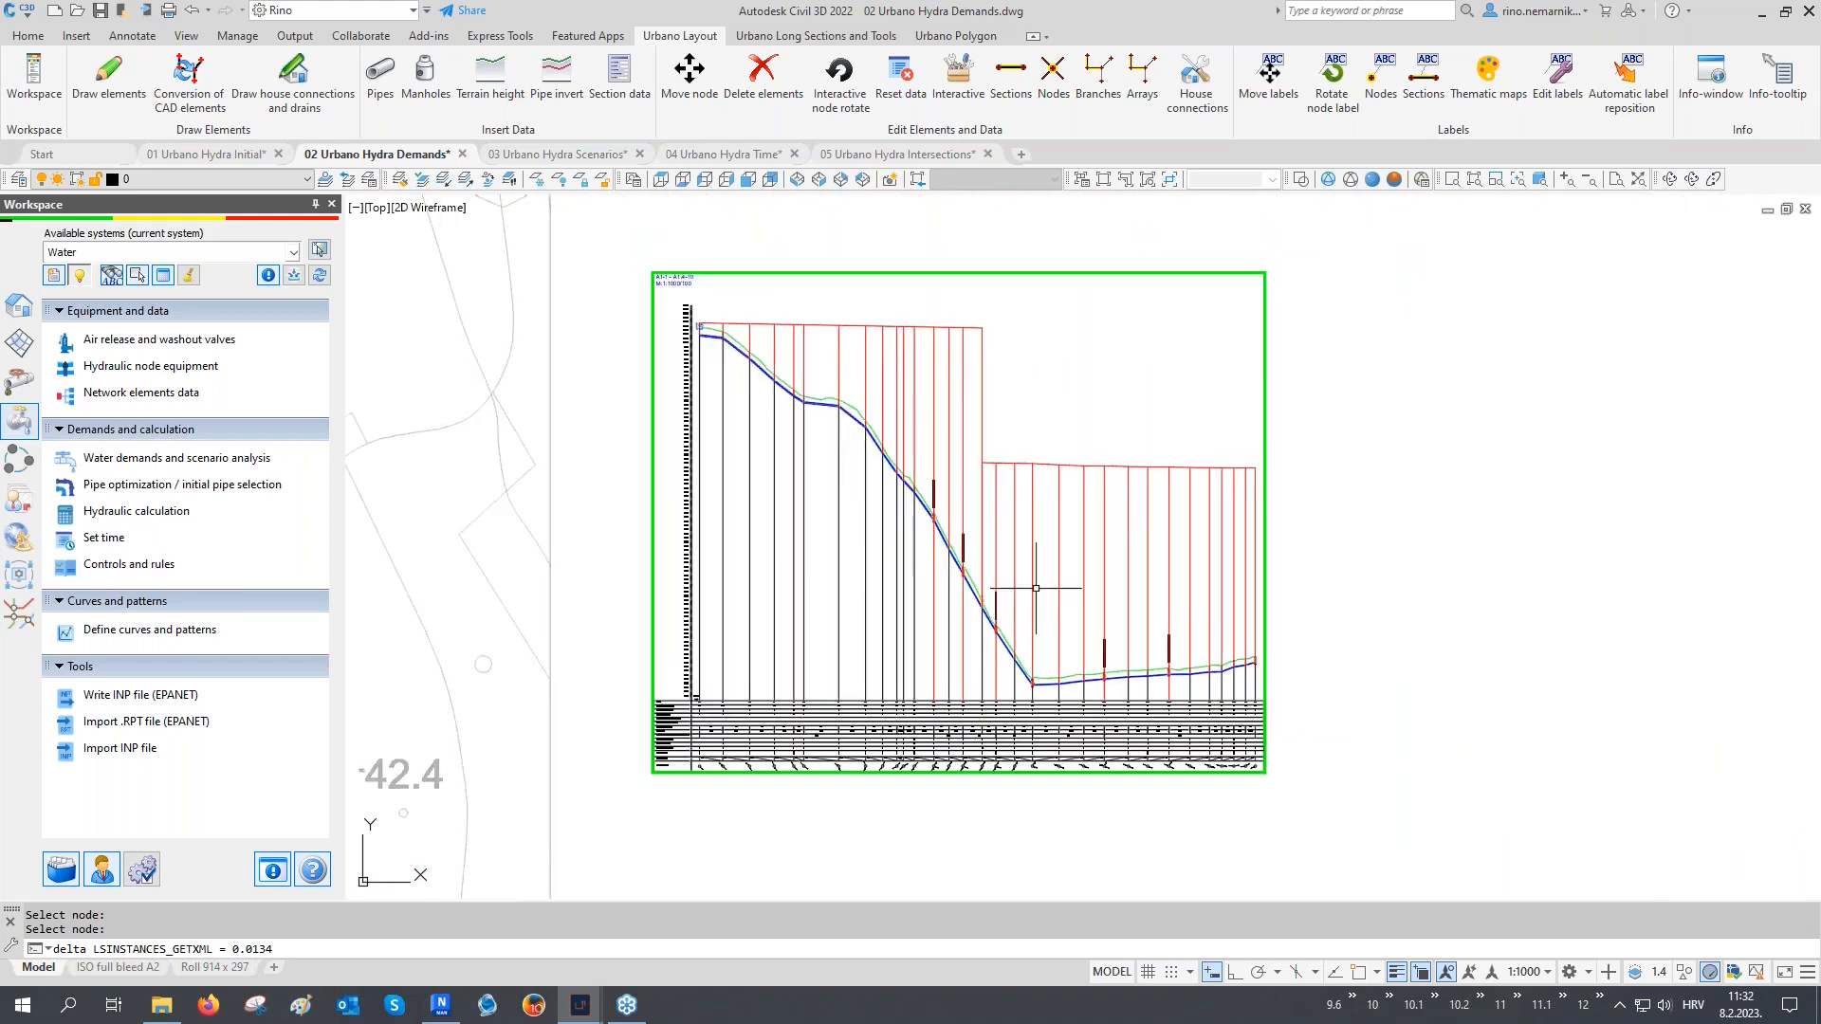
middle_drag(1021, 464, 1024, 525)
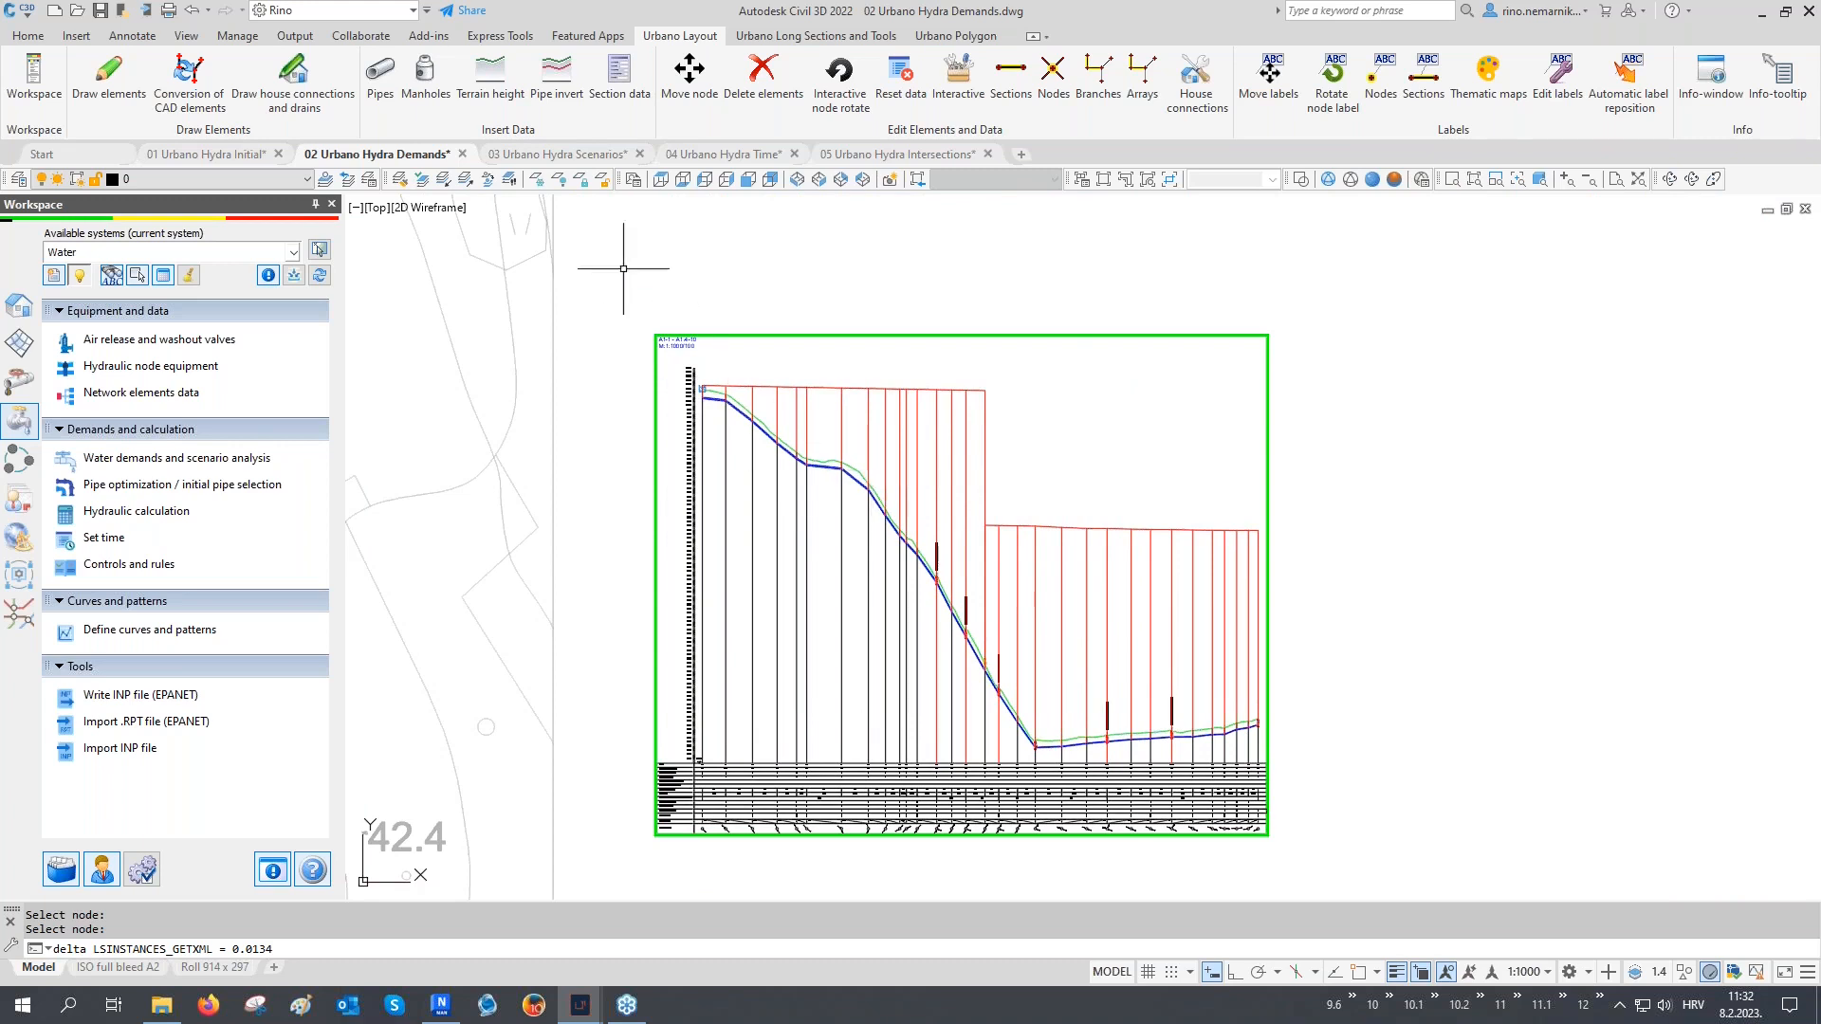
Switch to the 03 Urbano Hydra Scenarios drawing, open the Tourists water demand and sort its nodes by descending Tourists demand
click(572, 156)
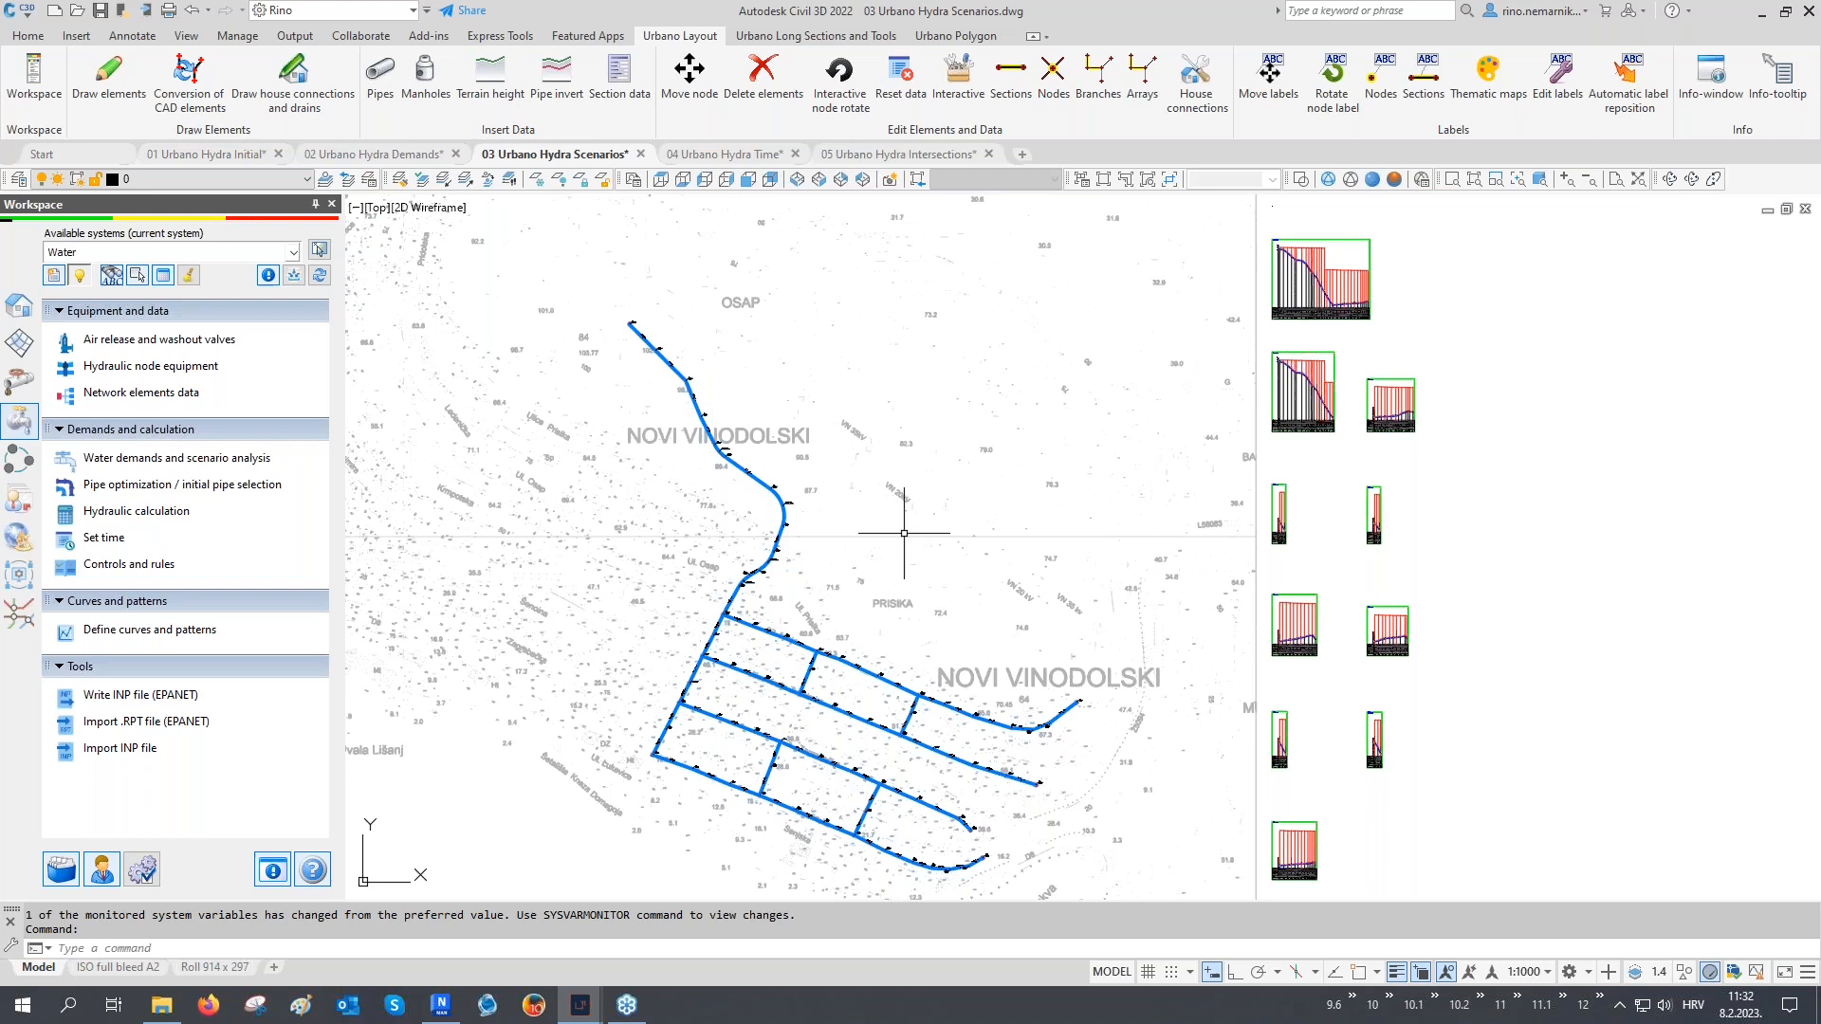
middle_drag(904, 533, 664, 516)
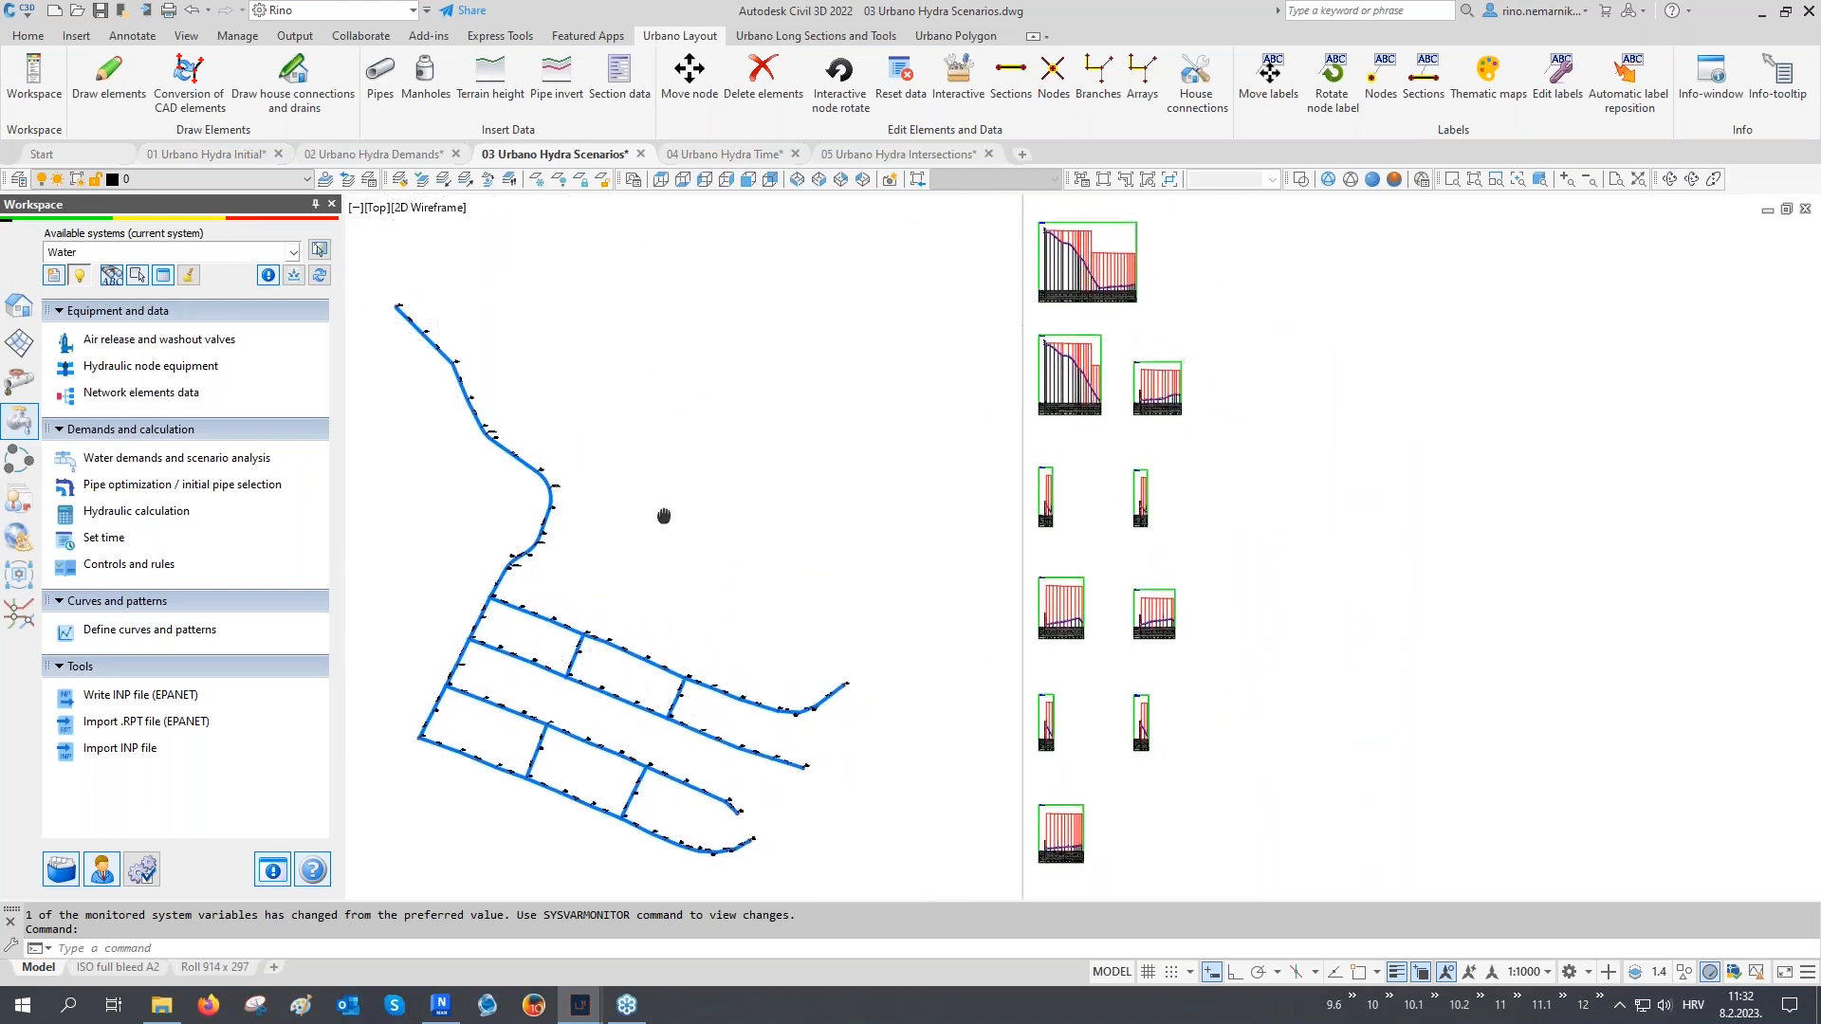
click(167, 459)
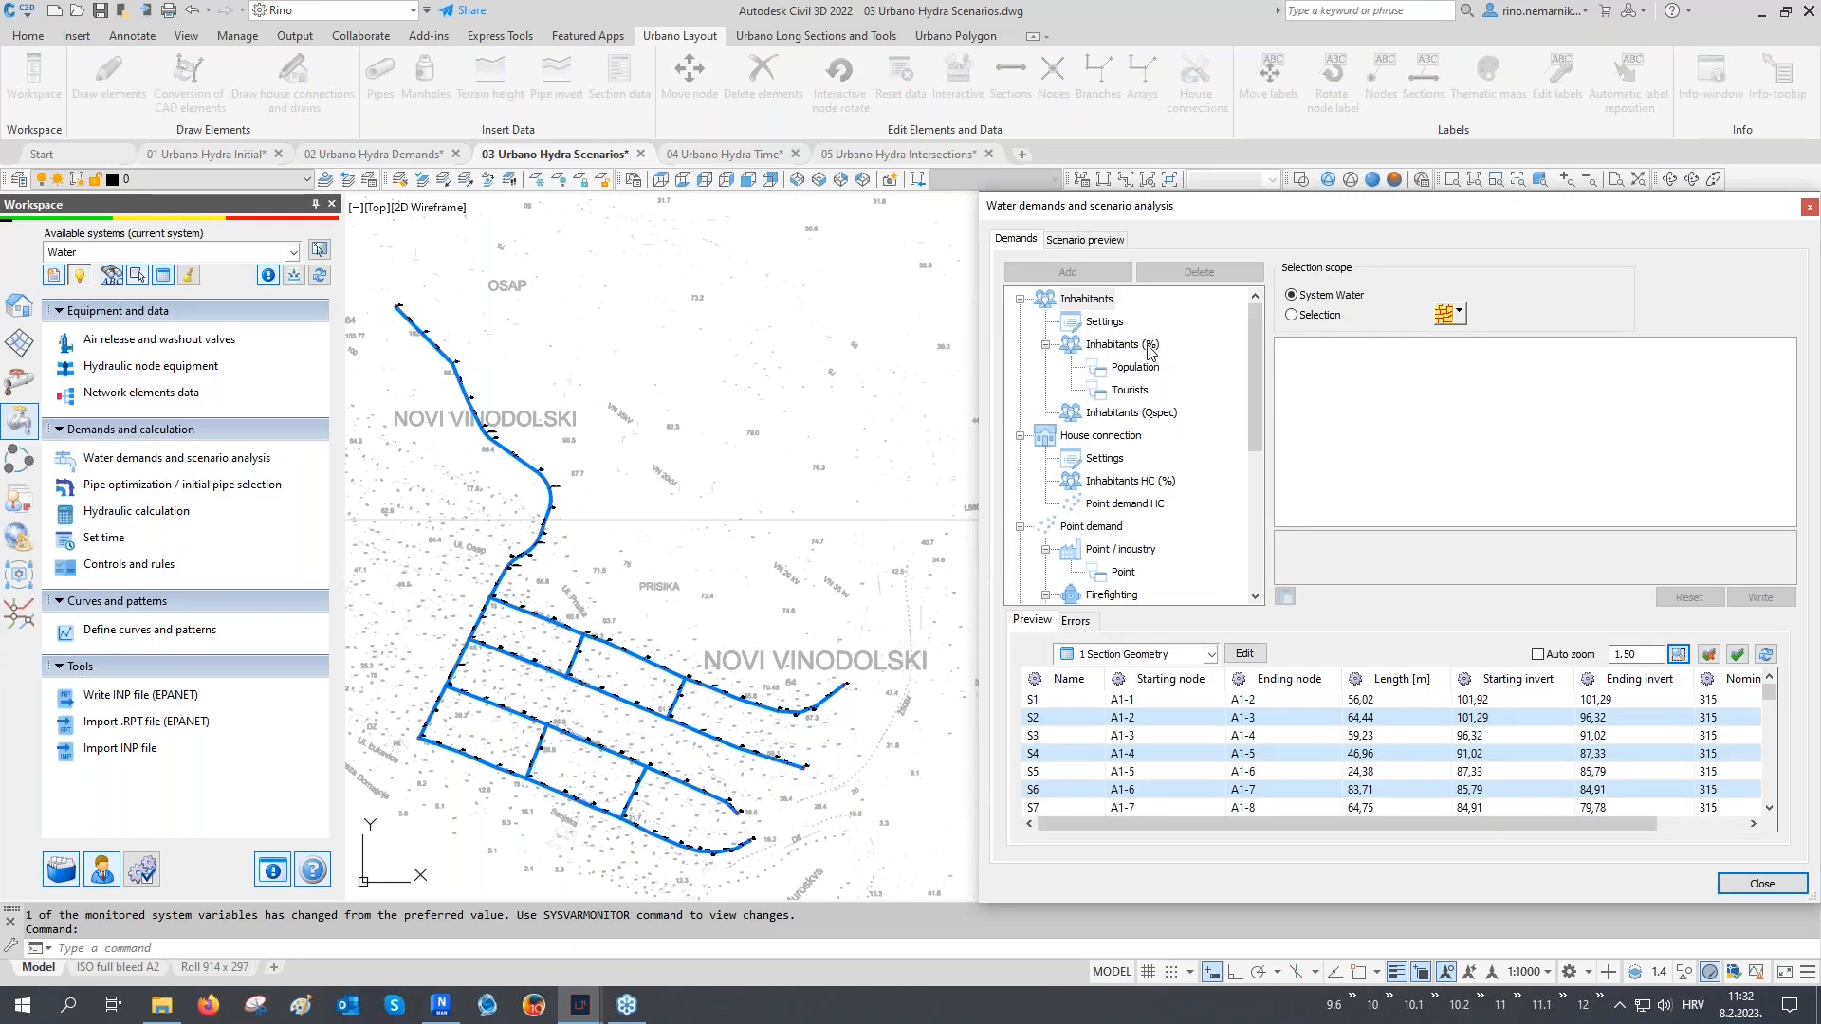
click(1132, 390)
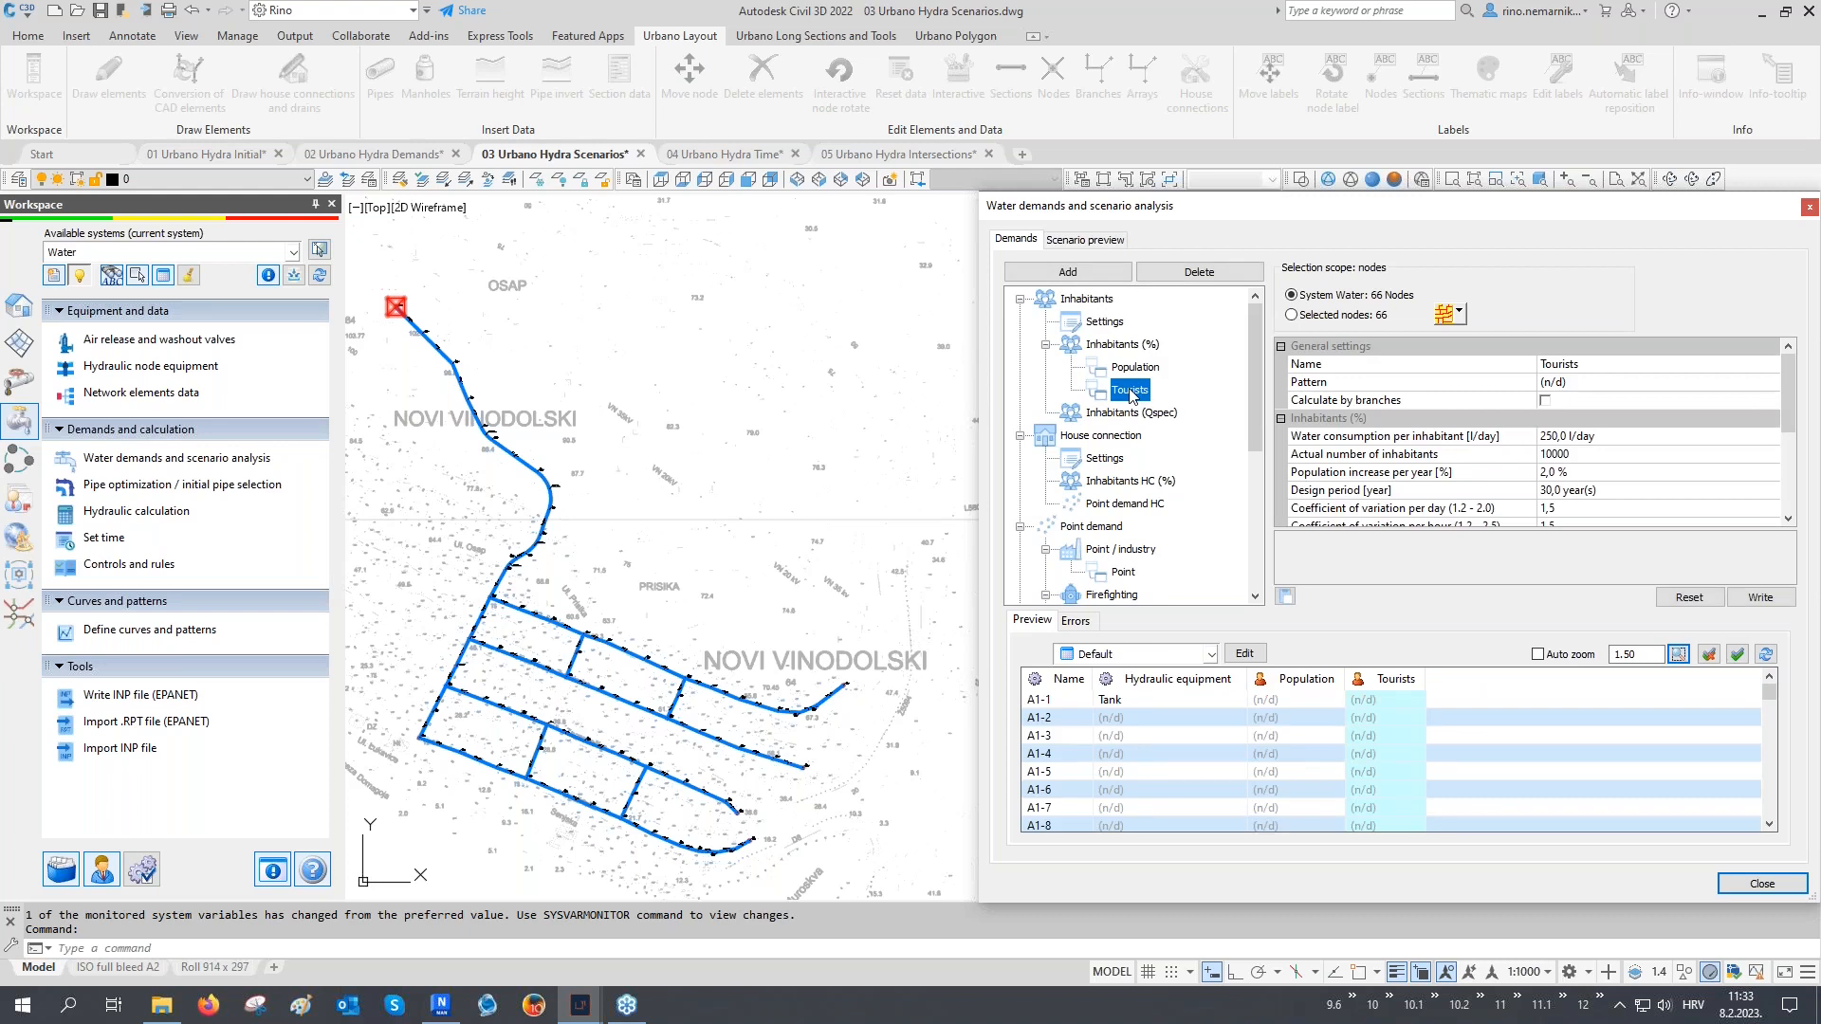
click(1389, 679)
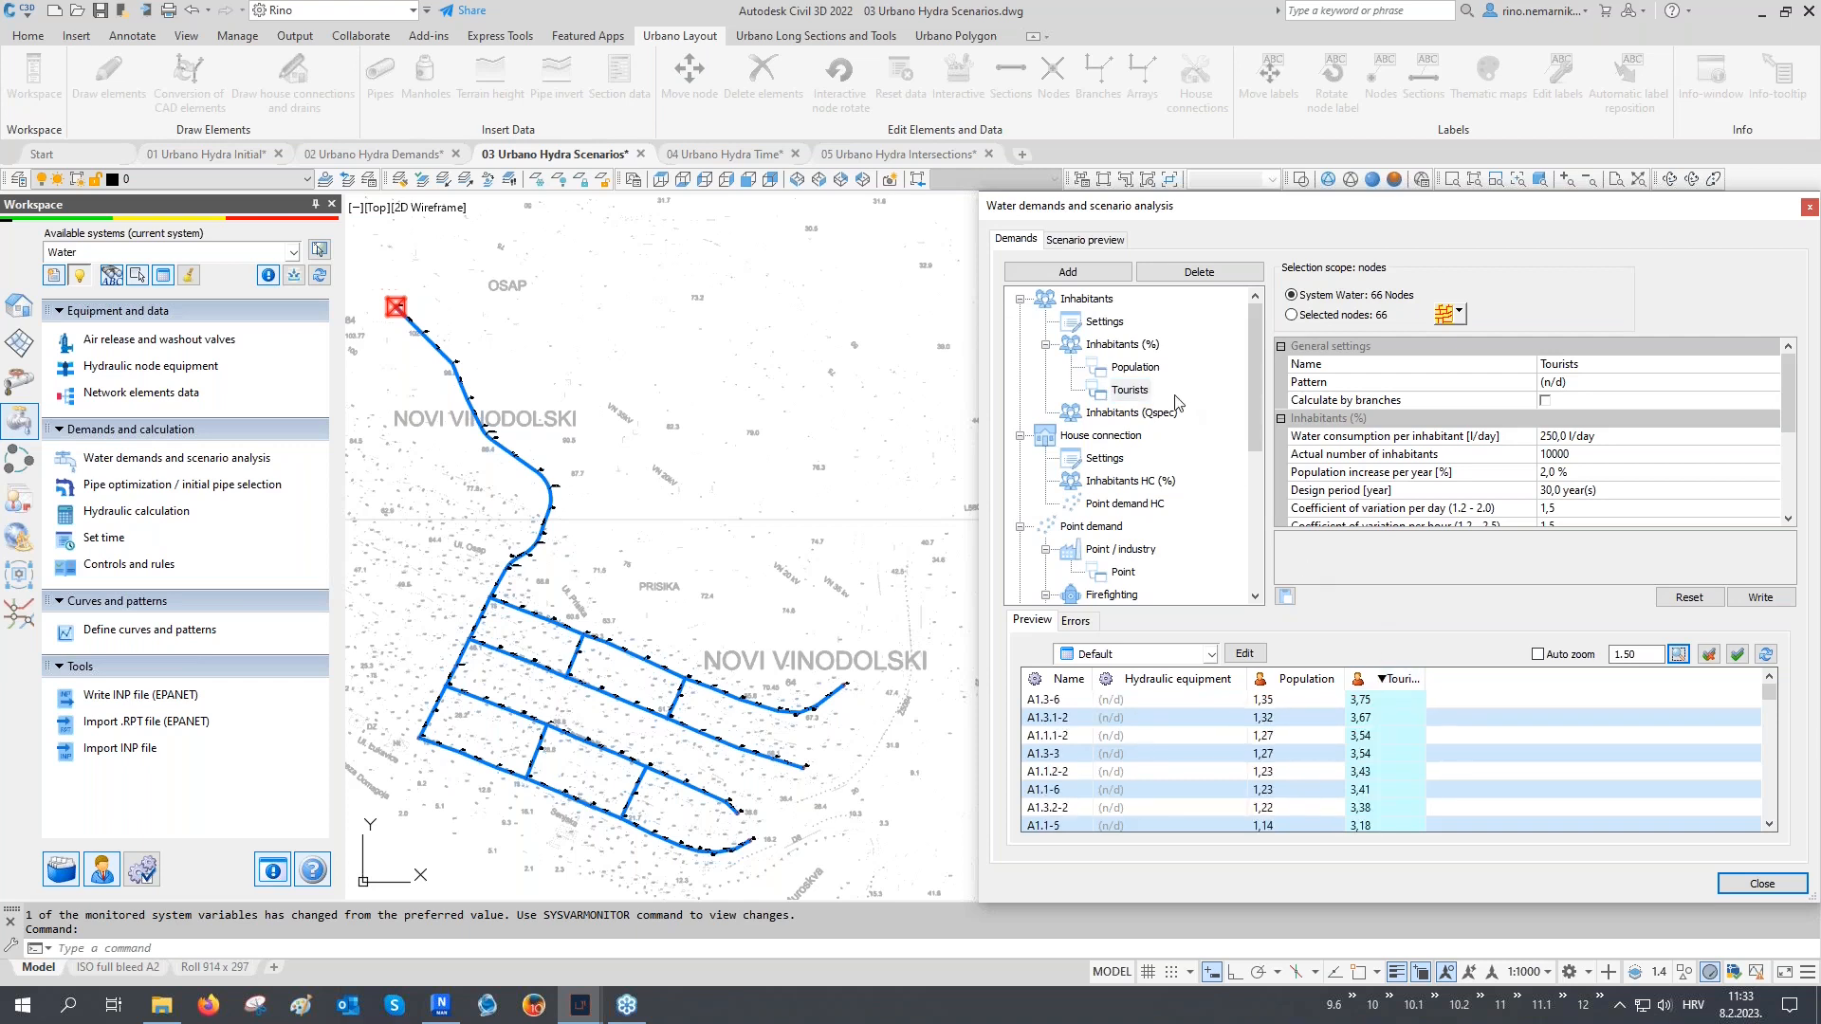
Check the Tourists demand's water consumption per inhabitant and actual number of inhabitants
click(1395, 438)
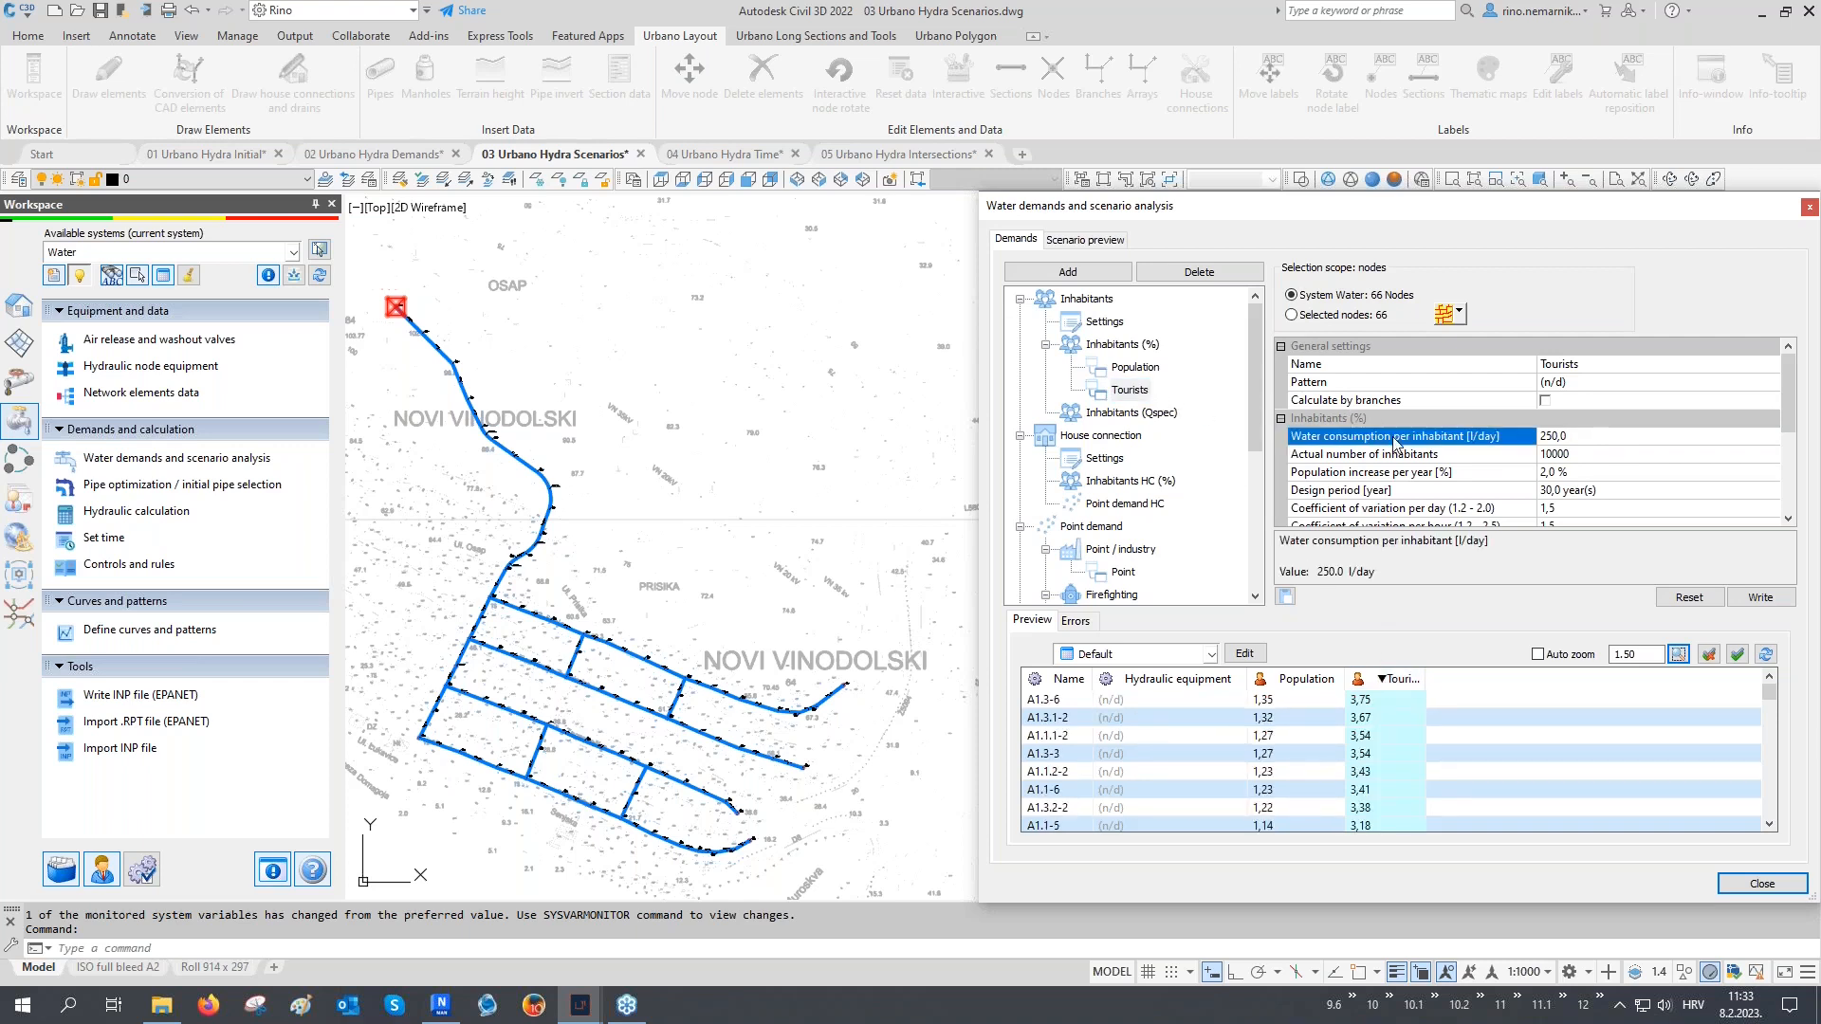
click(1482, 459)
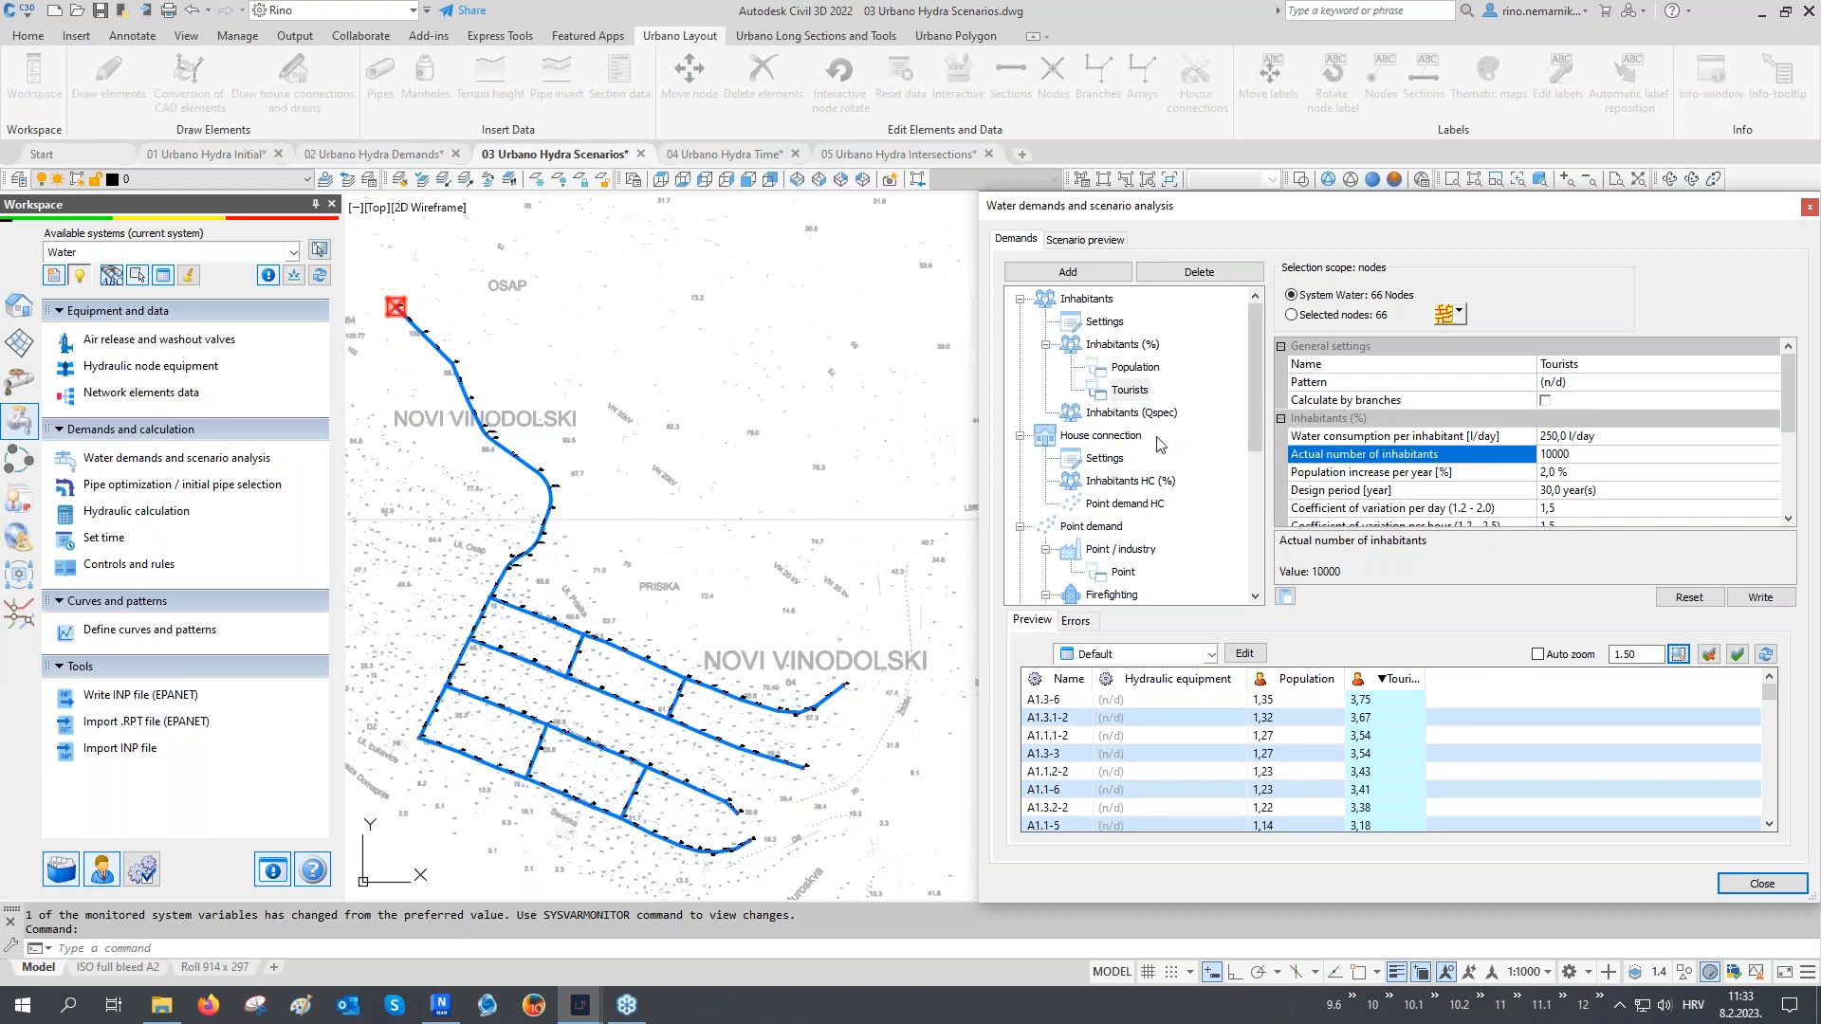
Limit the selection scope to the four end nodes of the lower network branches, picked in the drawing
scroll(1159, 444, down, 3)
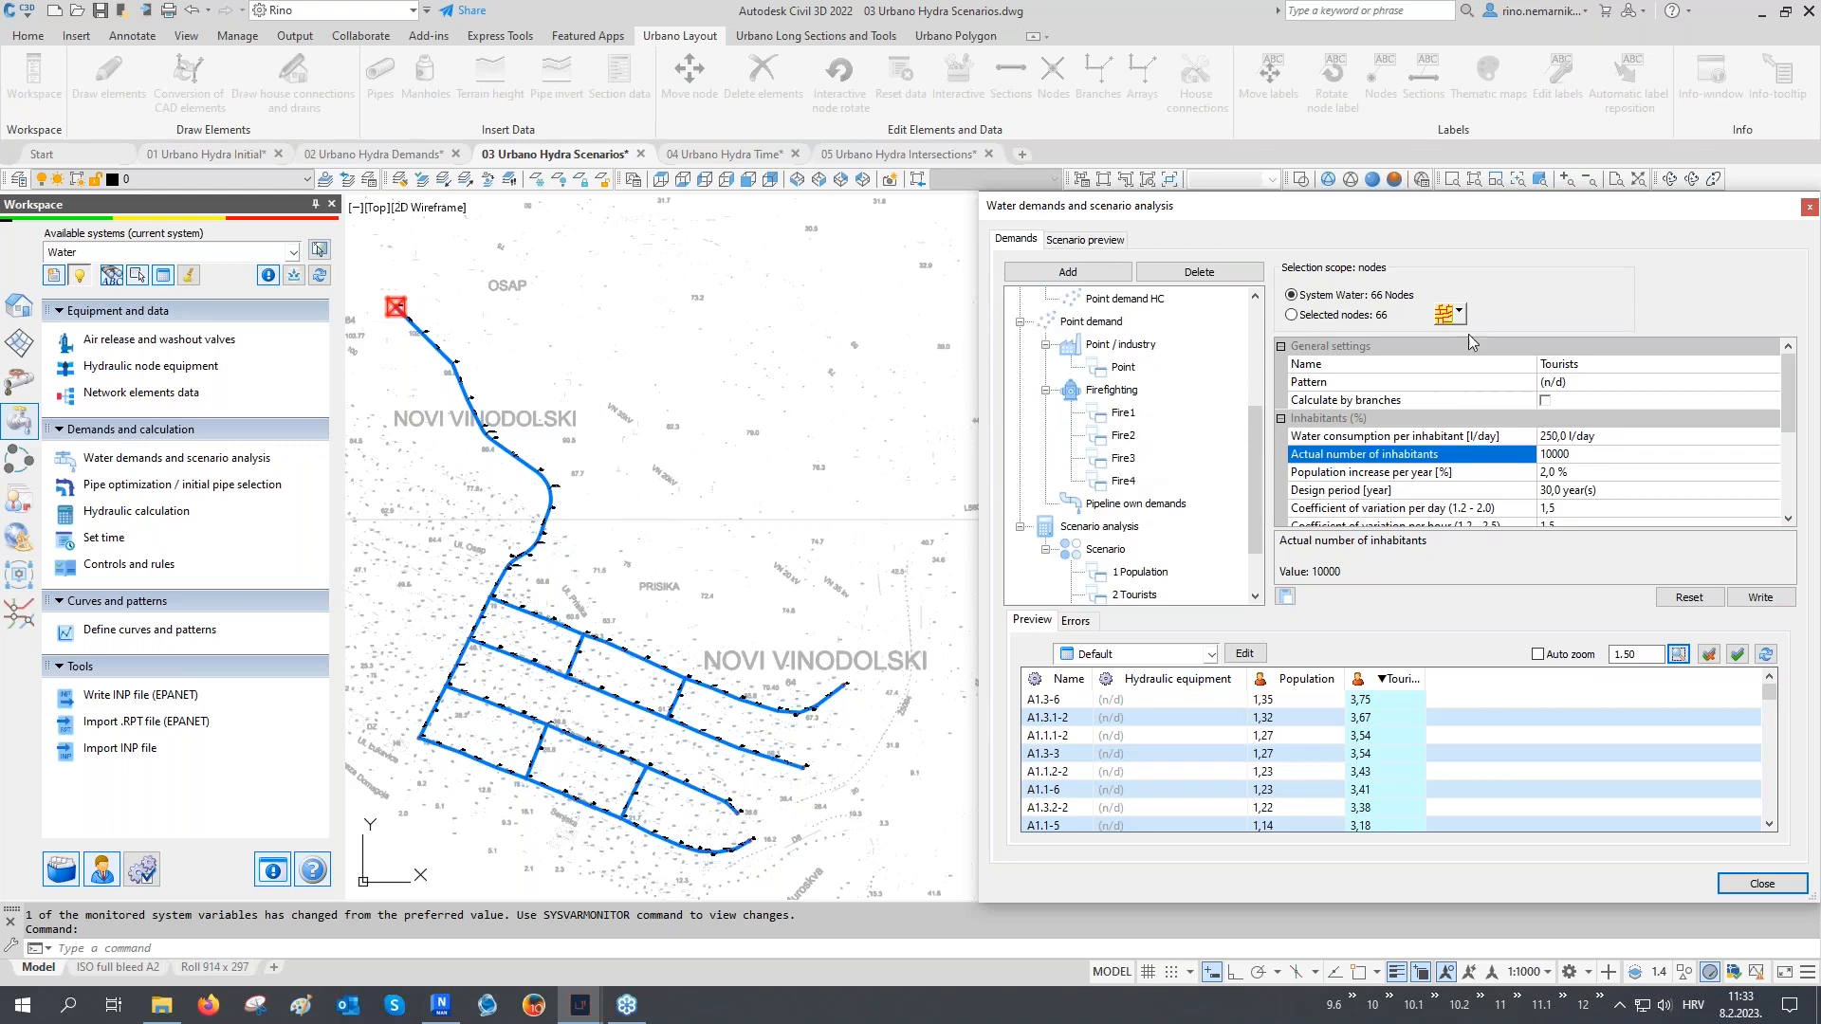
click(1458, 312)
click(1518, 456)
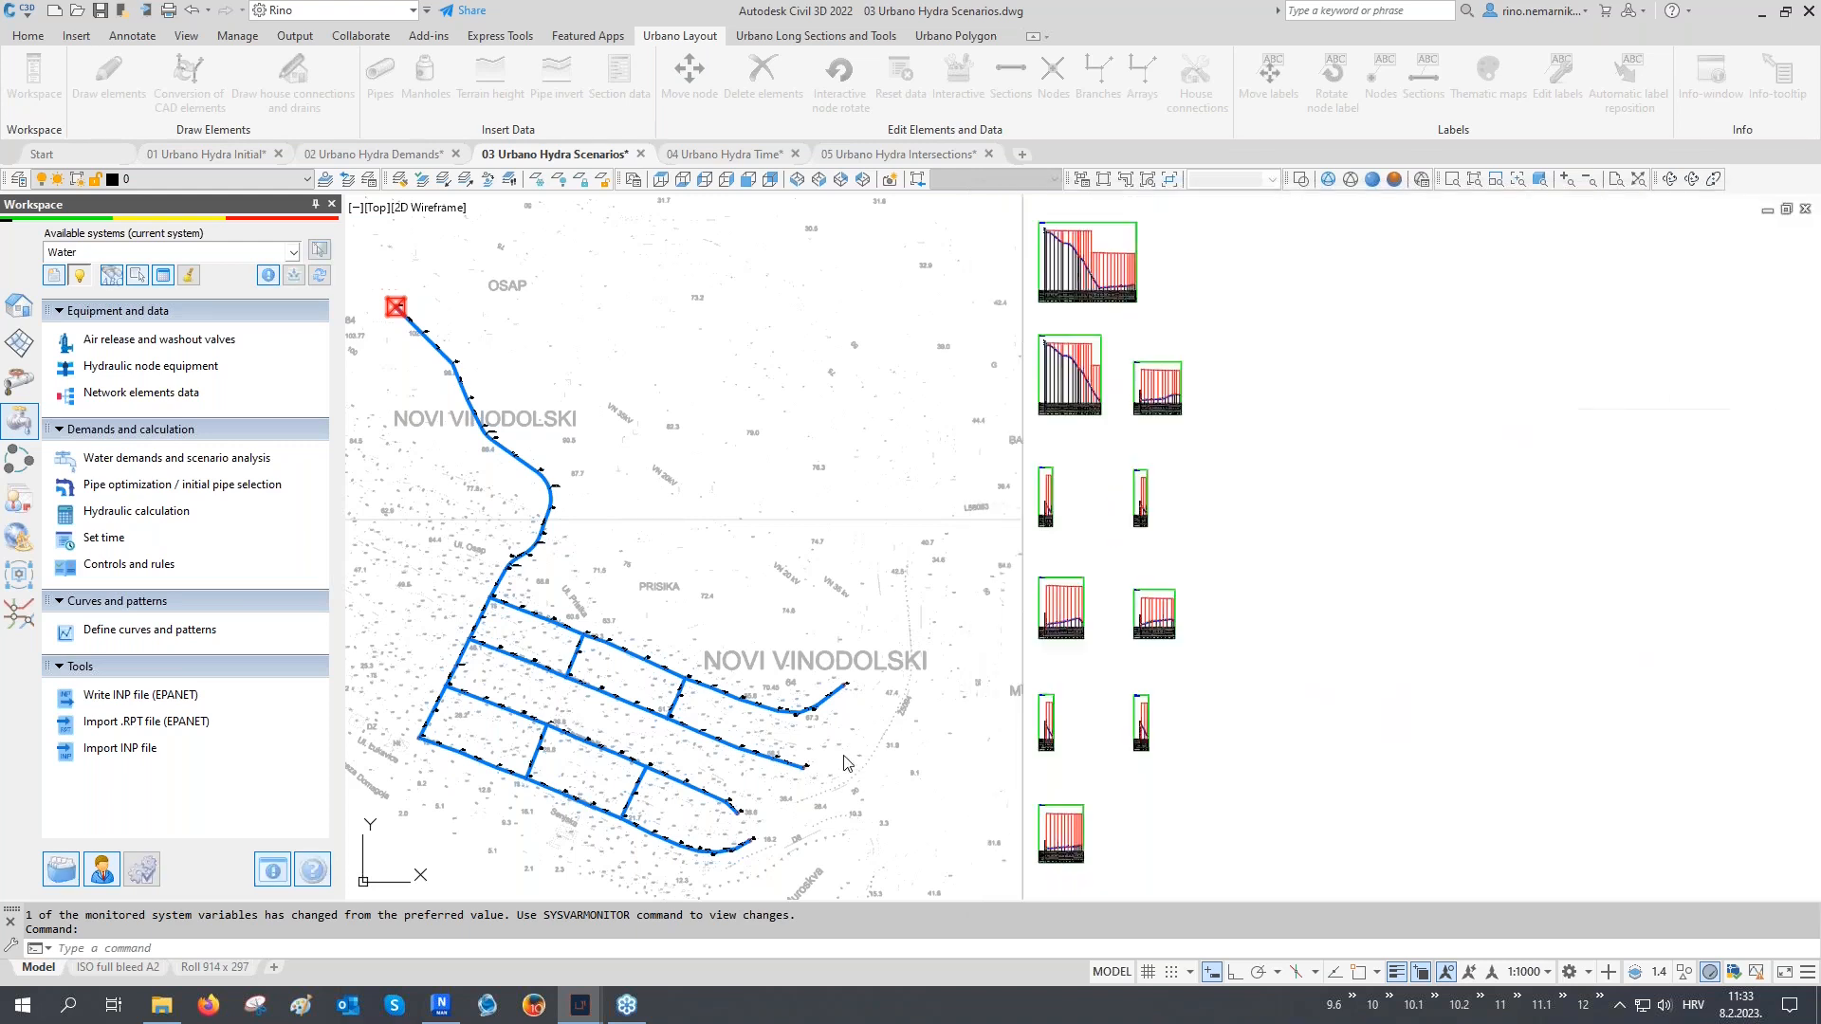
click(753, 838)
click(740, 812)
click(804, 769)
click(842, 685)
key(Return)
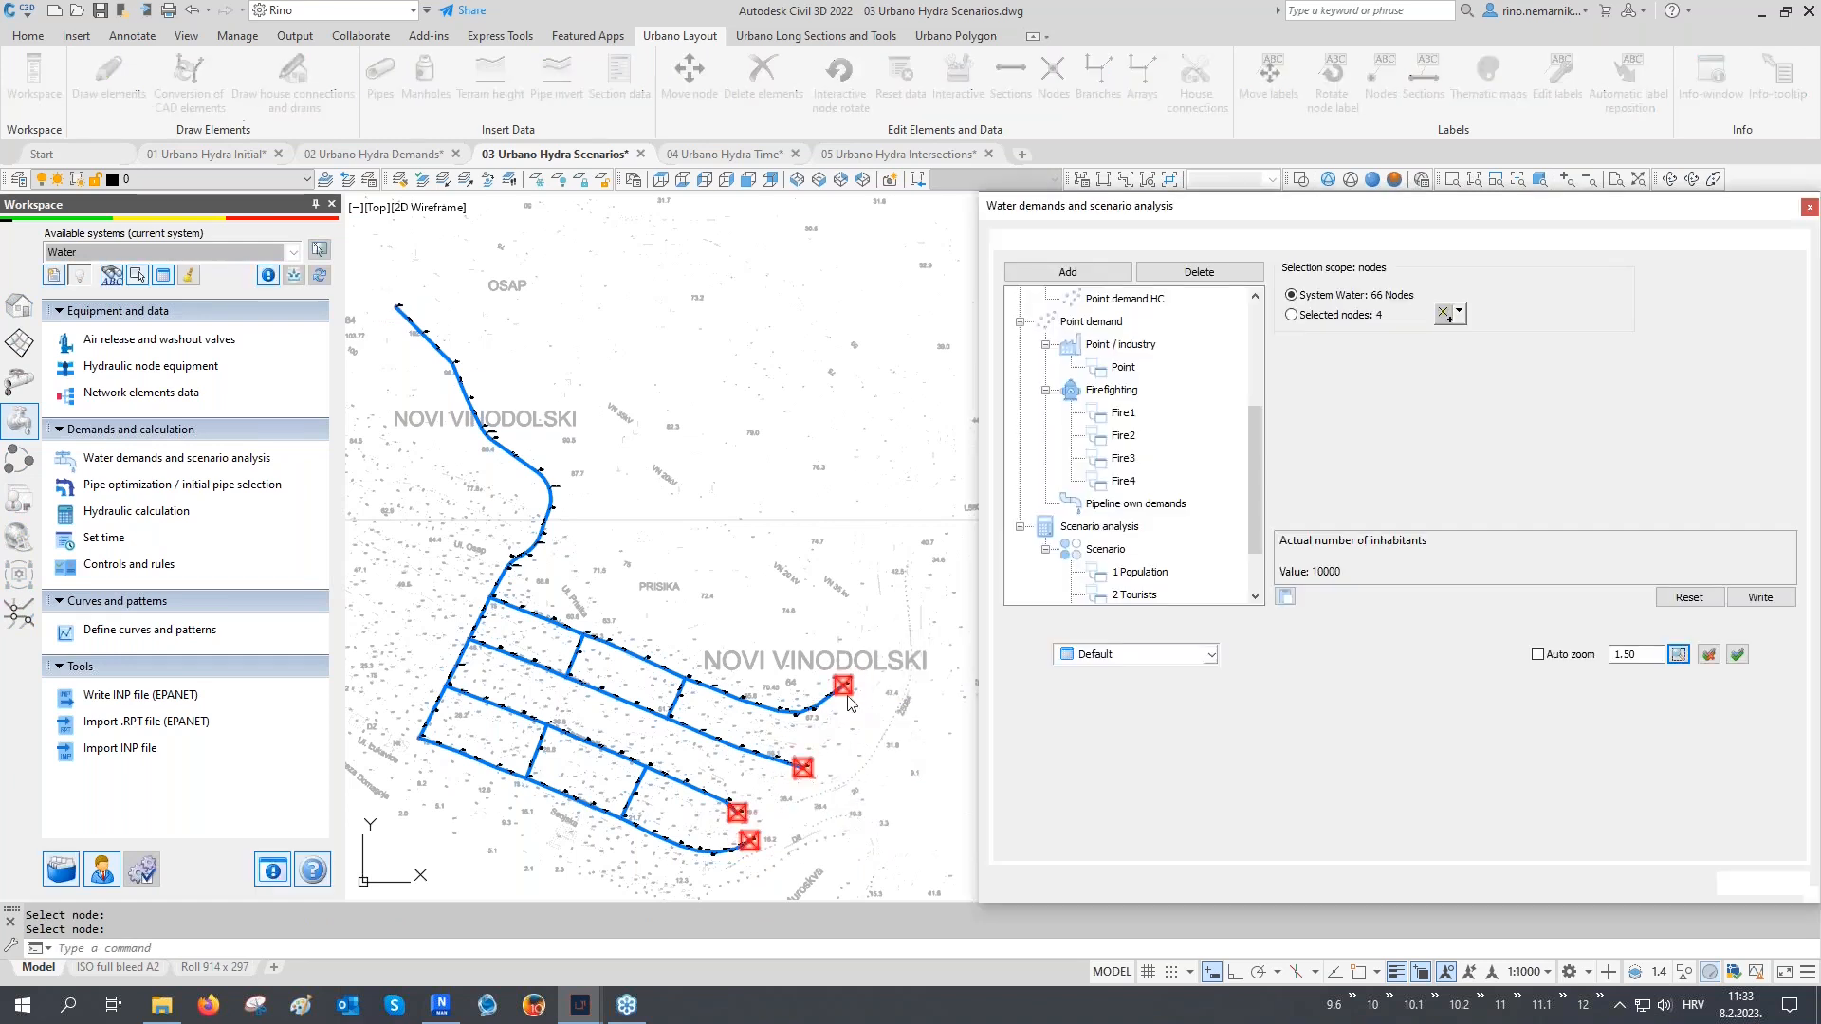
Review the Fire1 to Fire4 firefighting demands and locate the nodes they are assigned to
click(1112, 390)
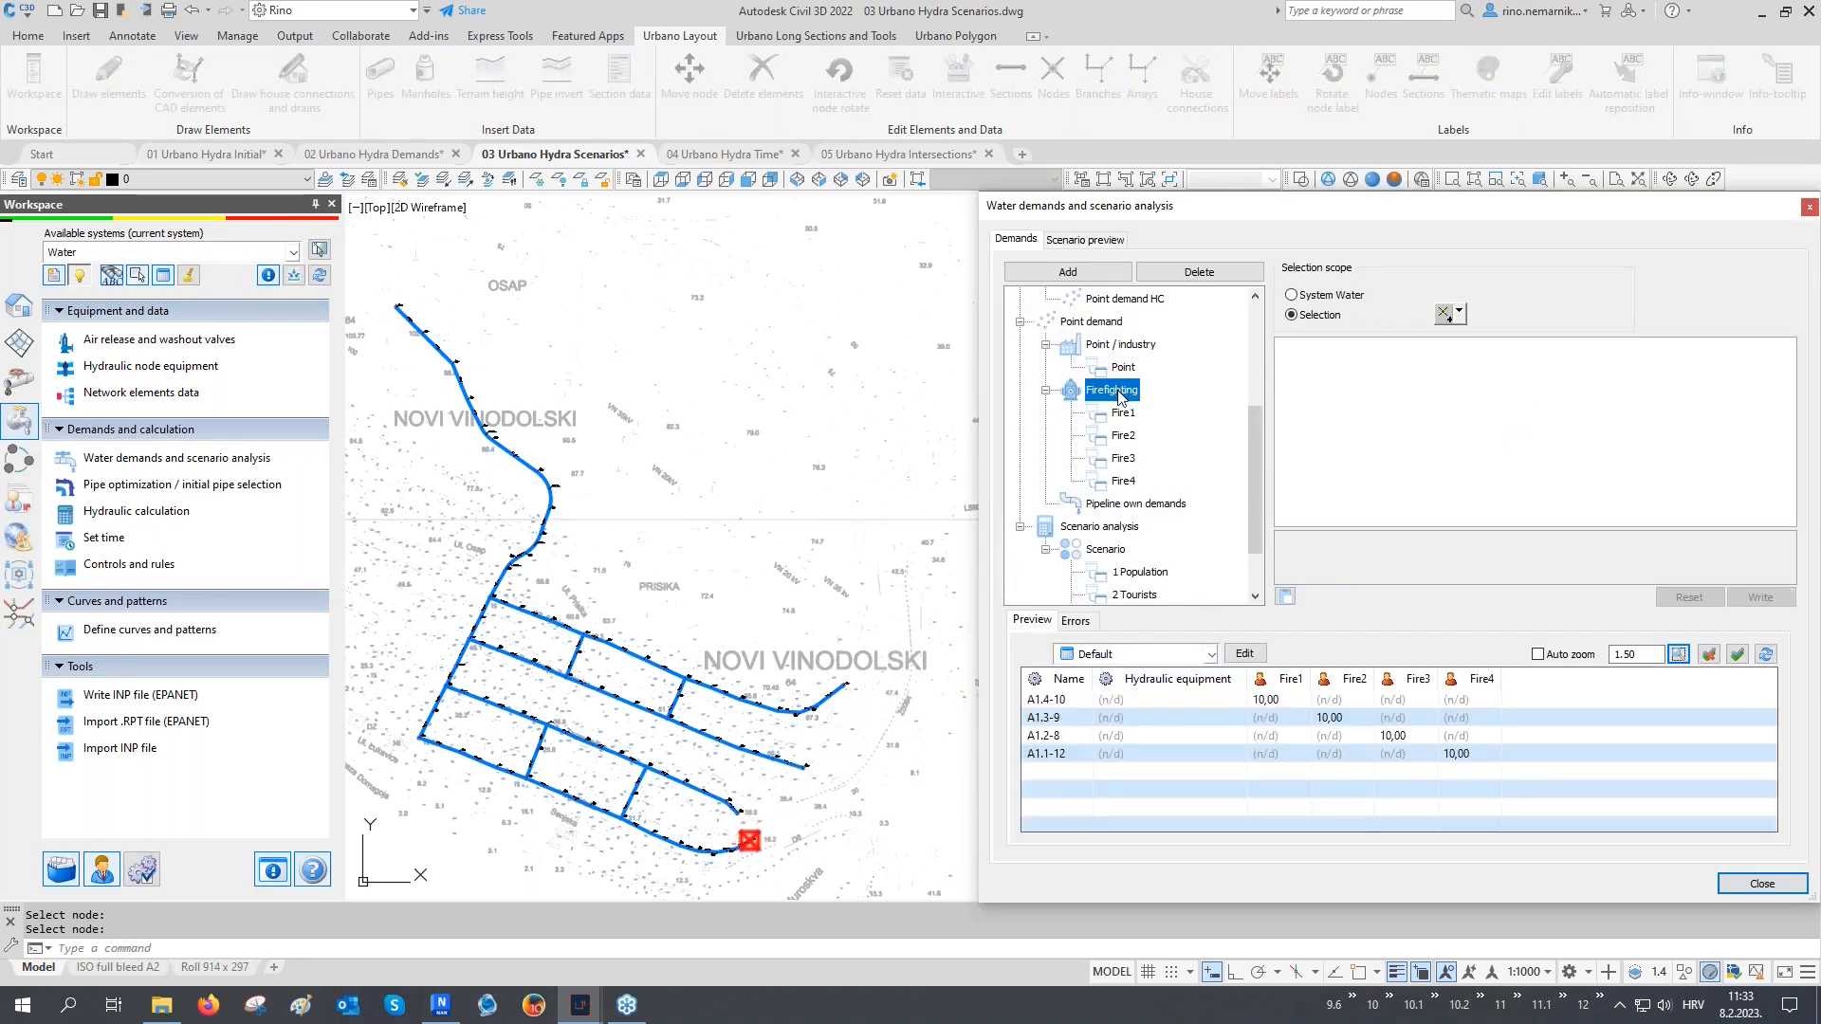
click(1123, 413)
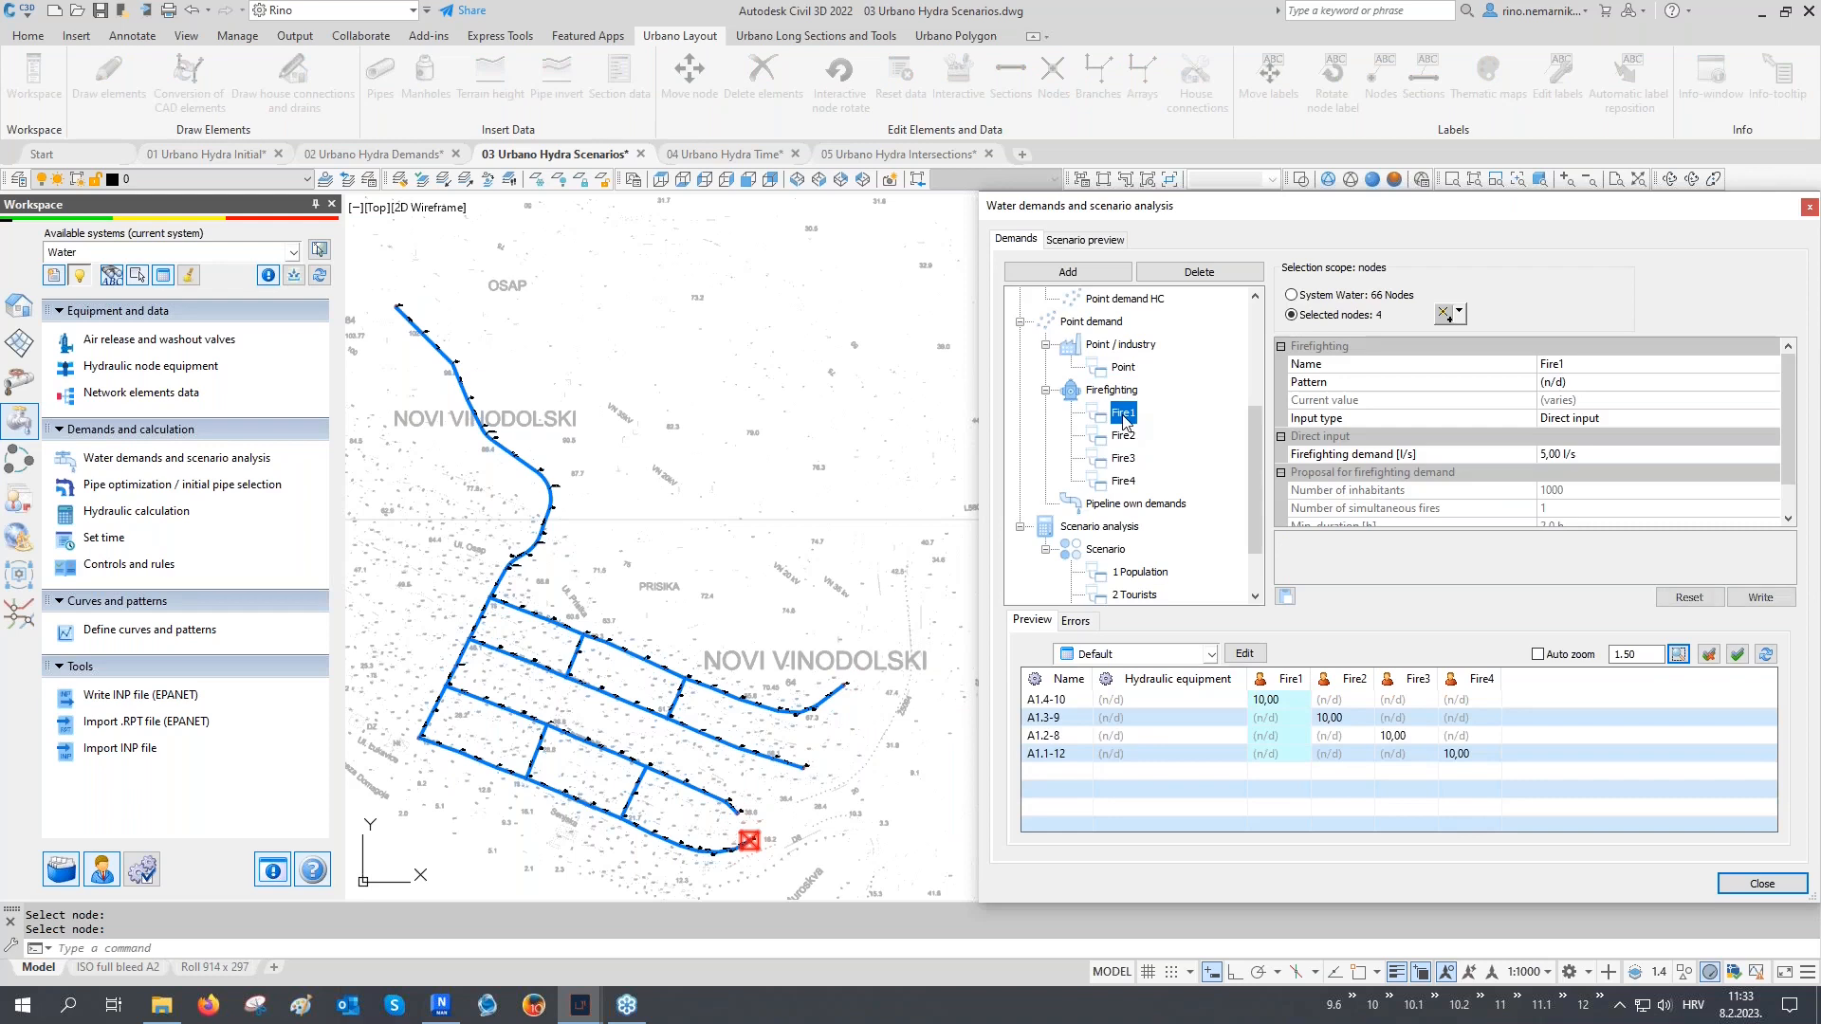
click(1278, 704)
click(1311, 721)
click(1390, 738)
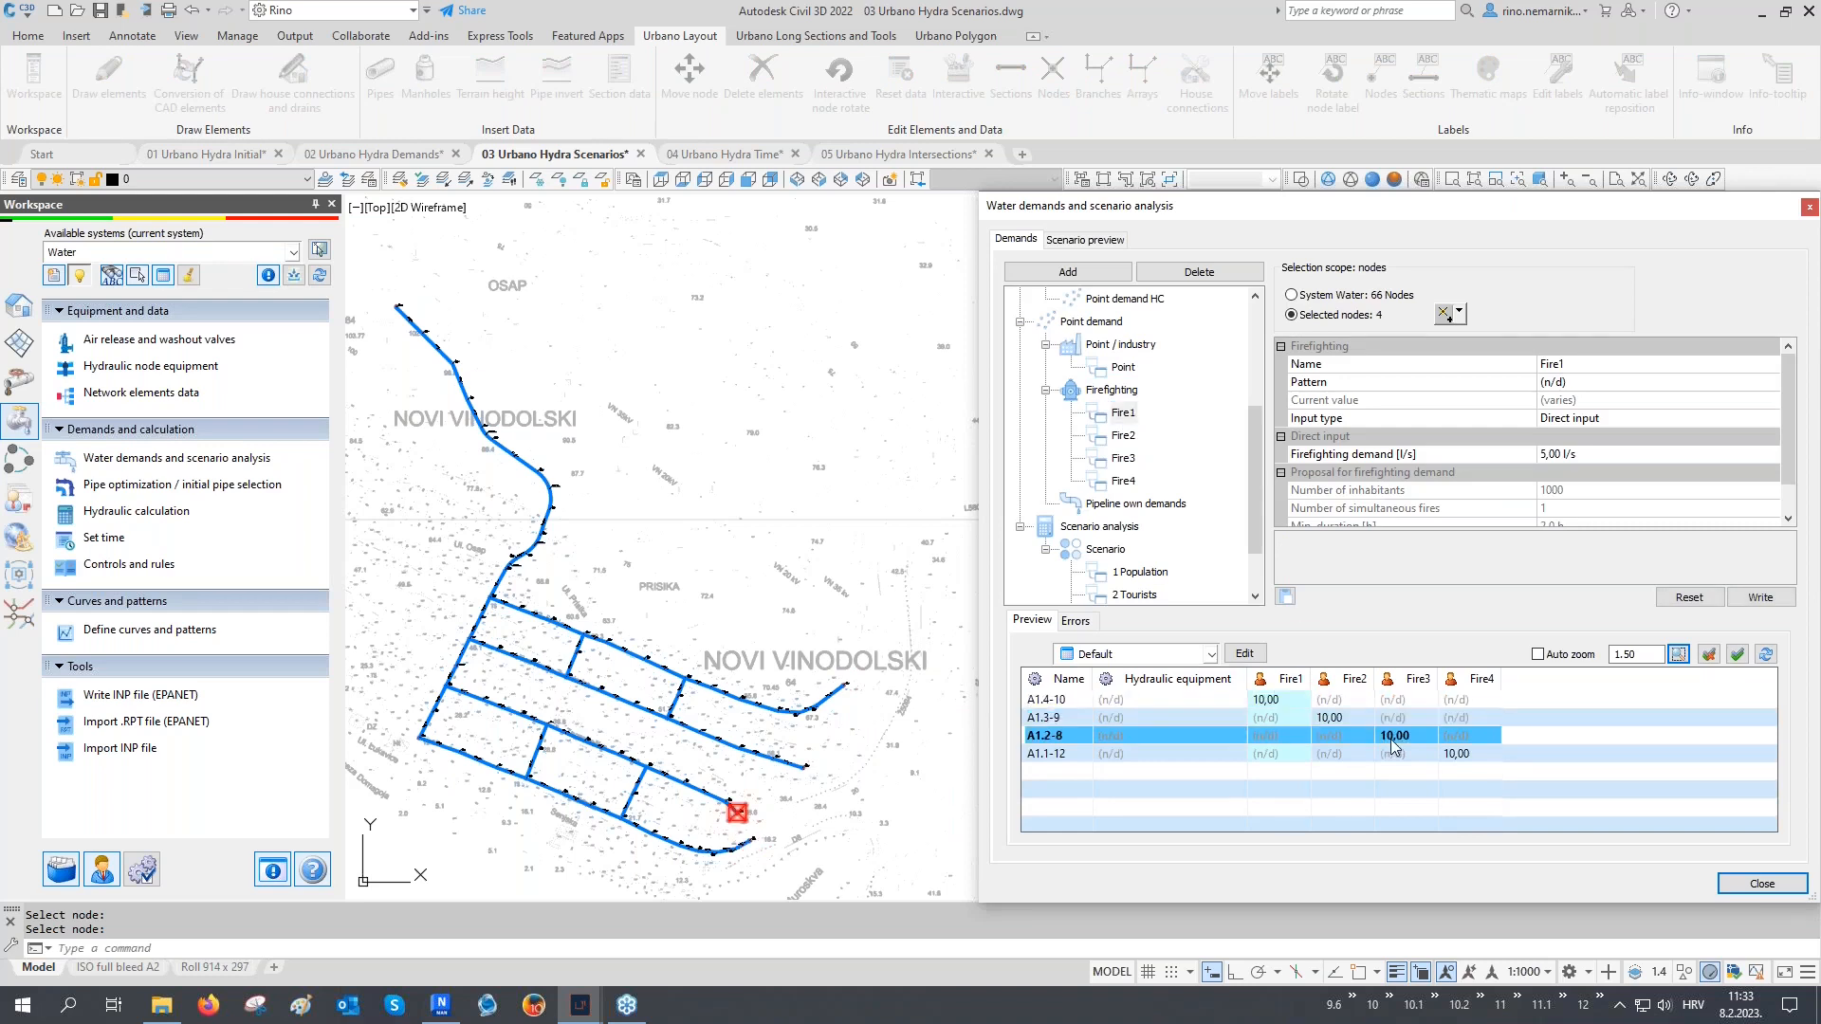
click(1453, 755)
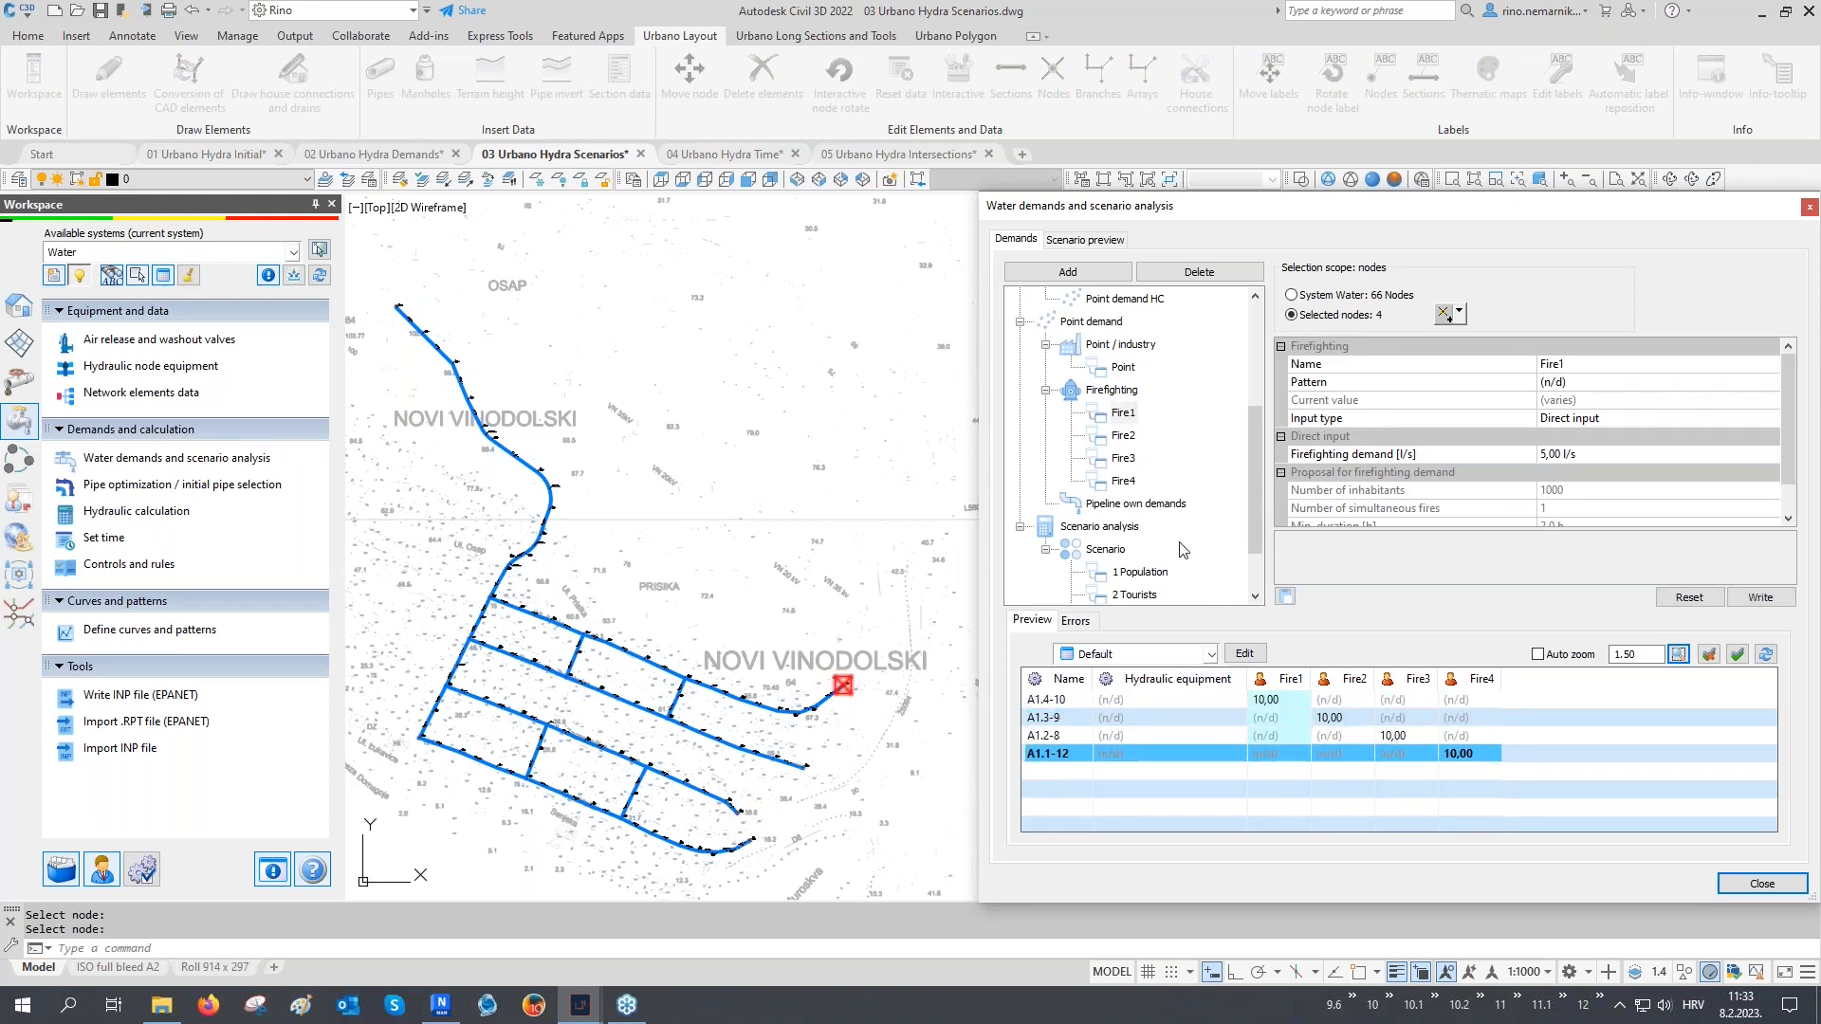
Compare which demands the scenarios 1 Population, 2 Tourists and 3 One fire w/o tourists include at the selected nodes
scroll(1192, 414, up, 1)
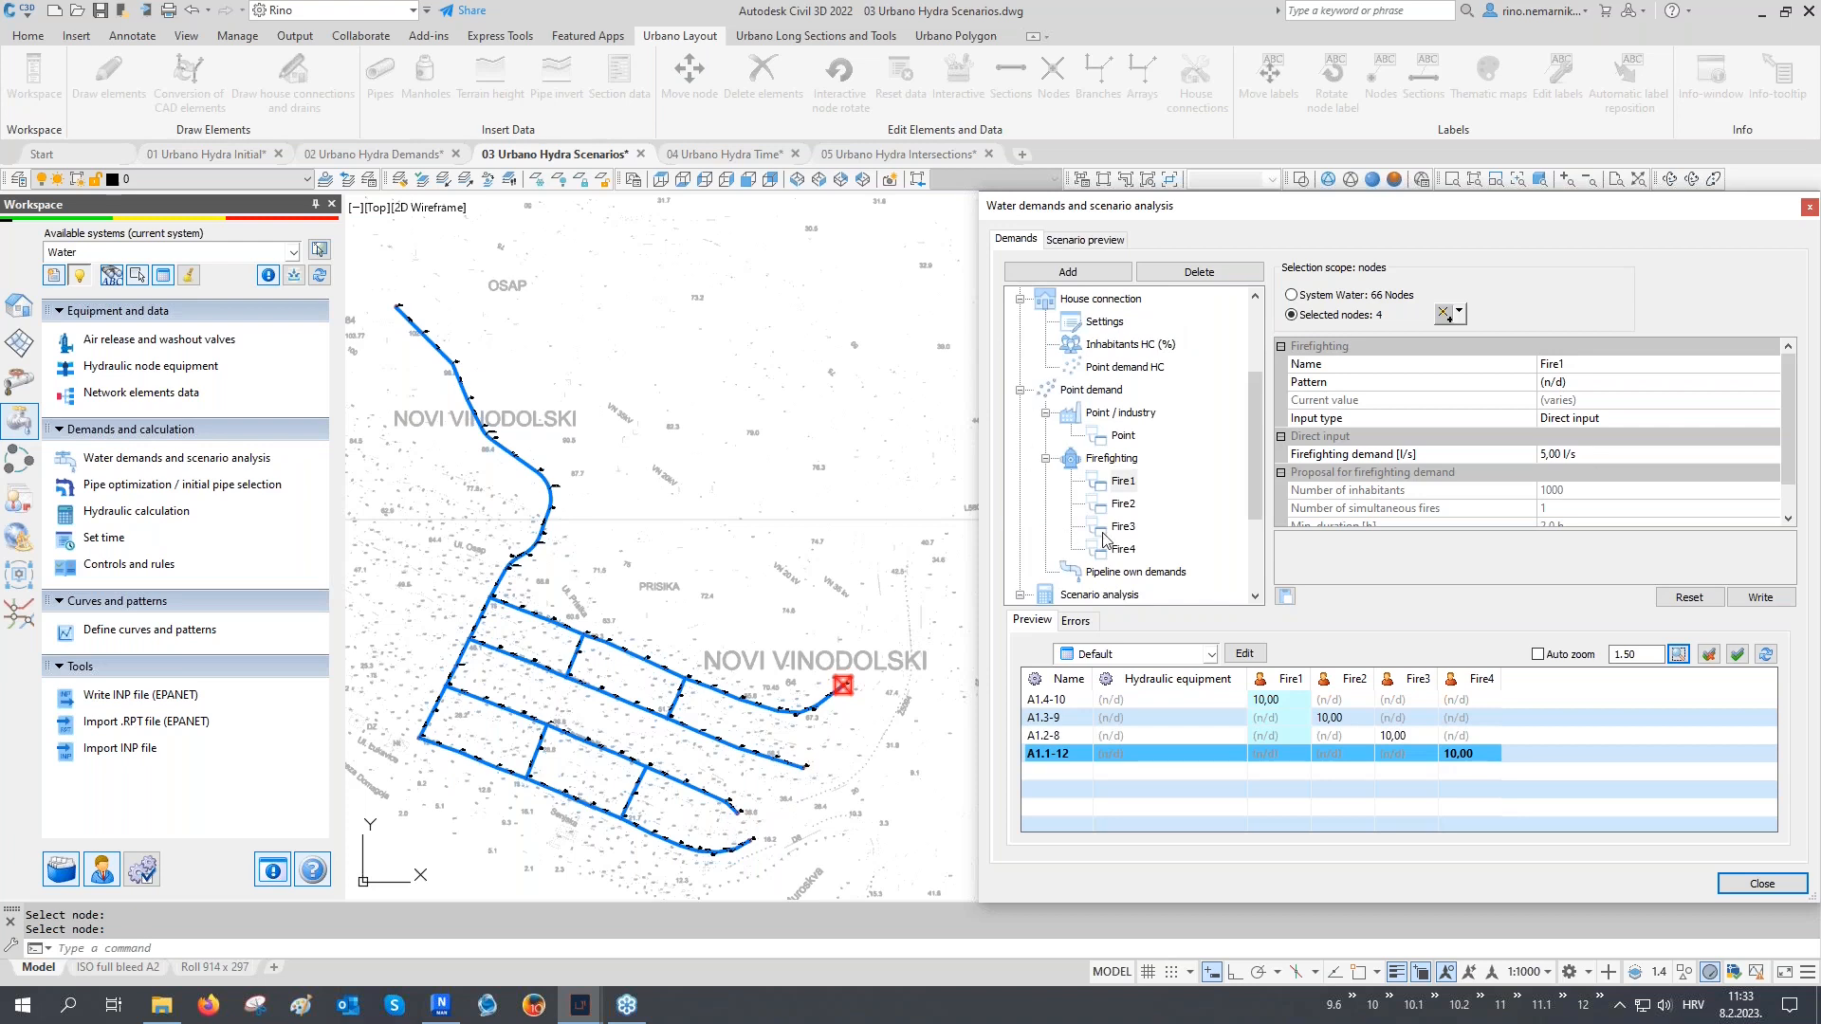
scroll(1202, 365, down, 2)
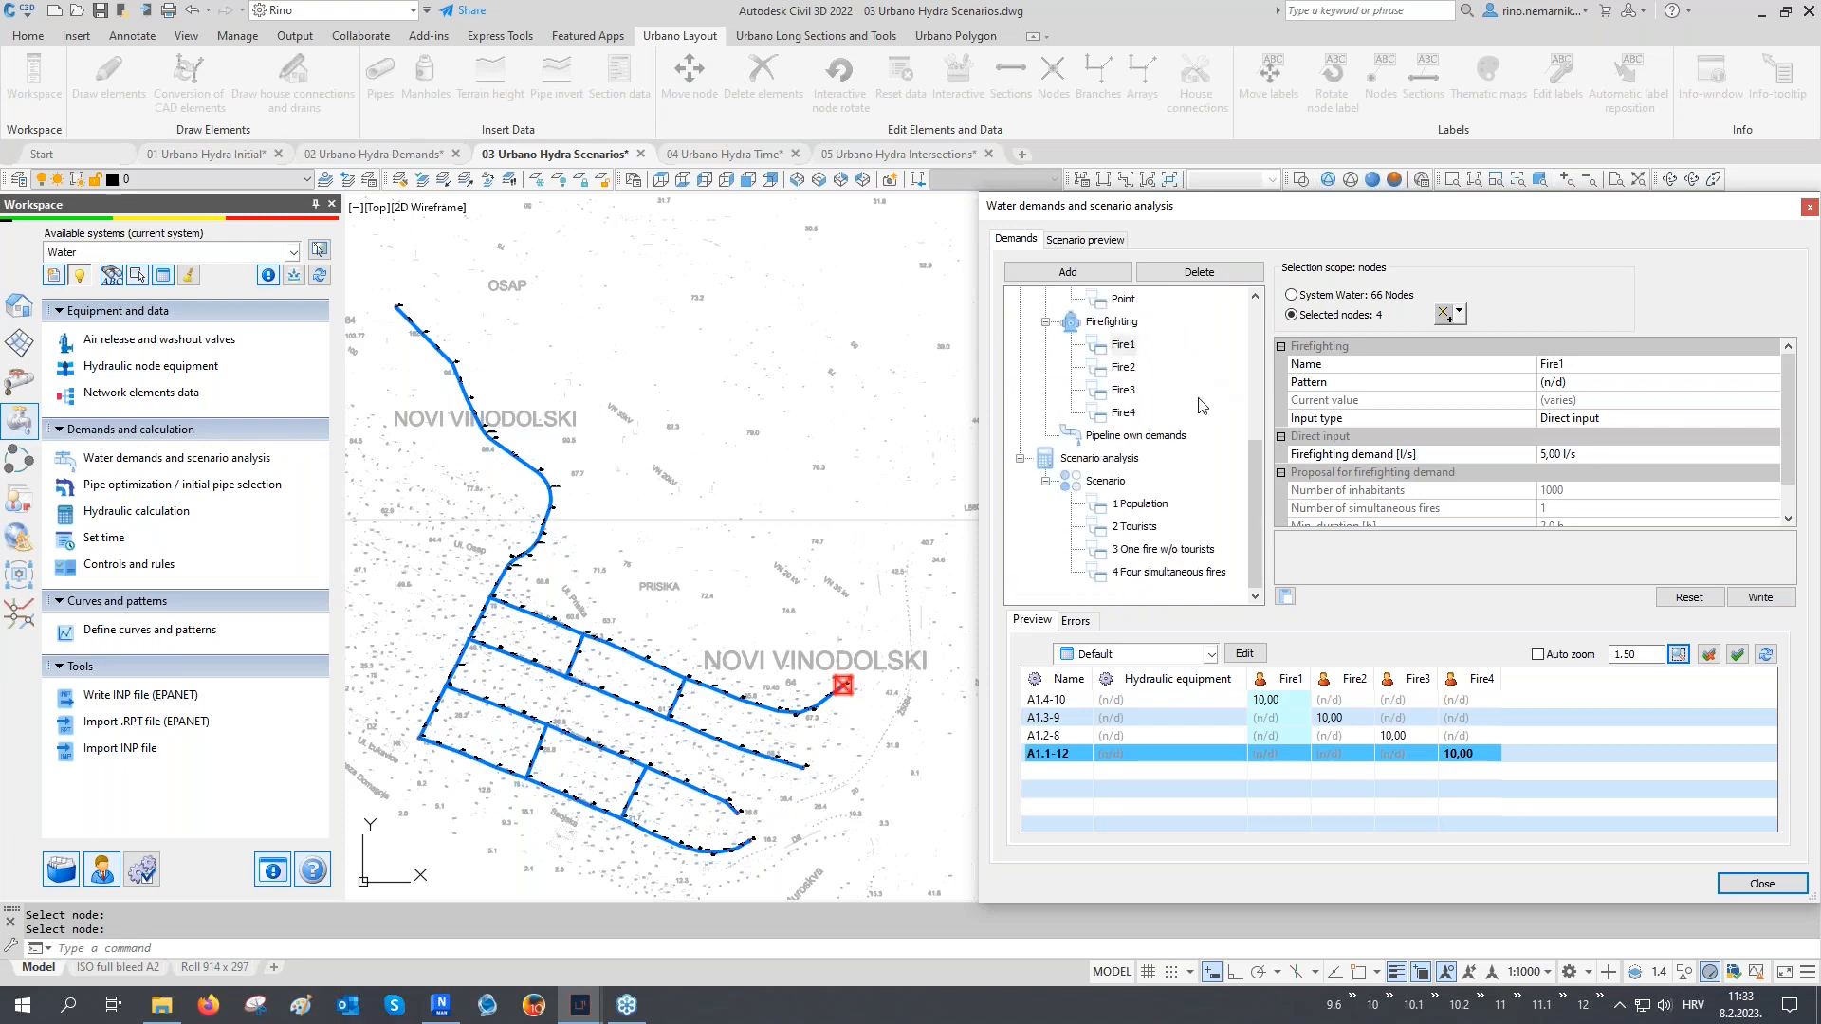
click(1139, 504)
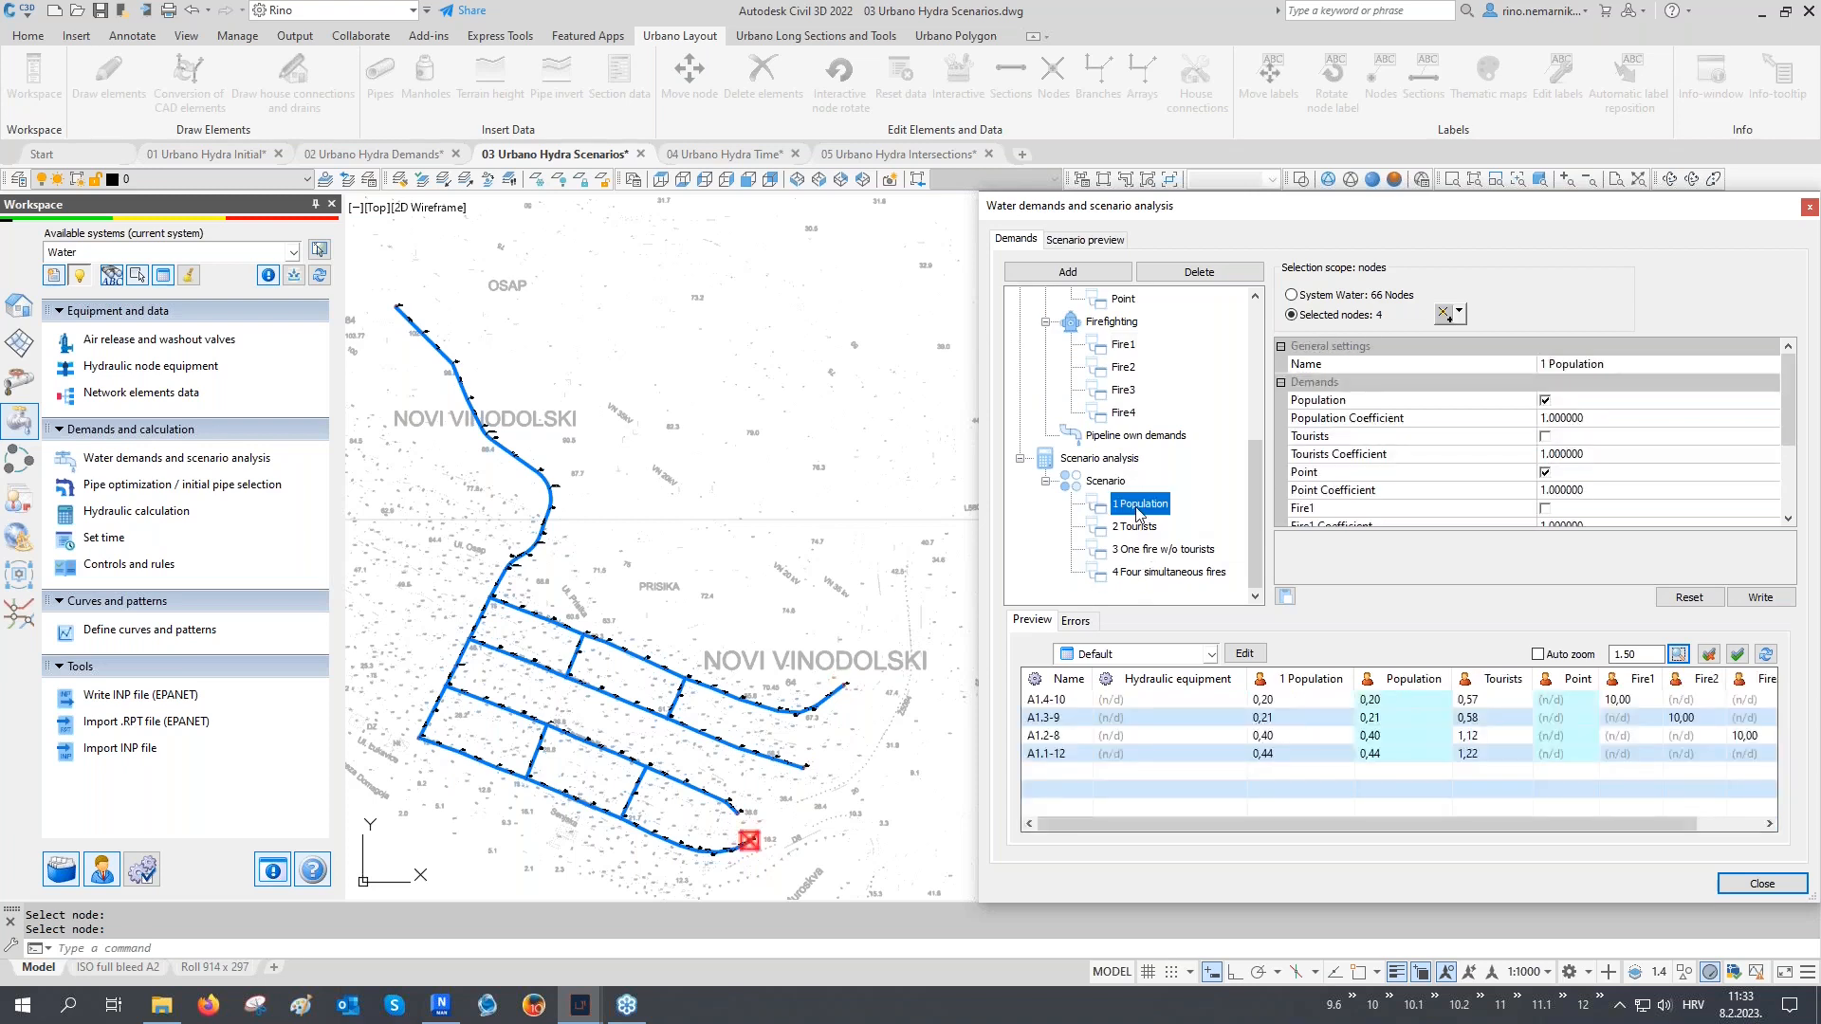
scroll(1158, 431, up, 2)
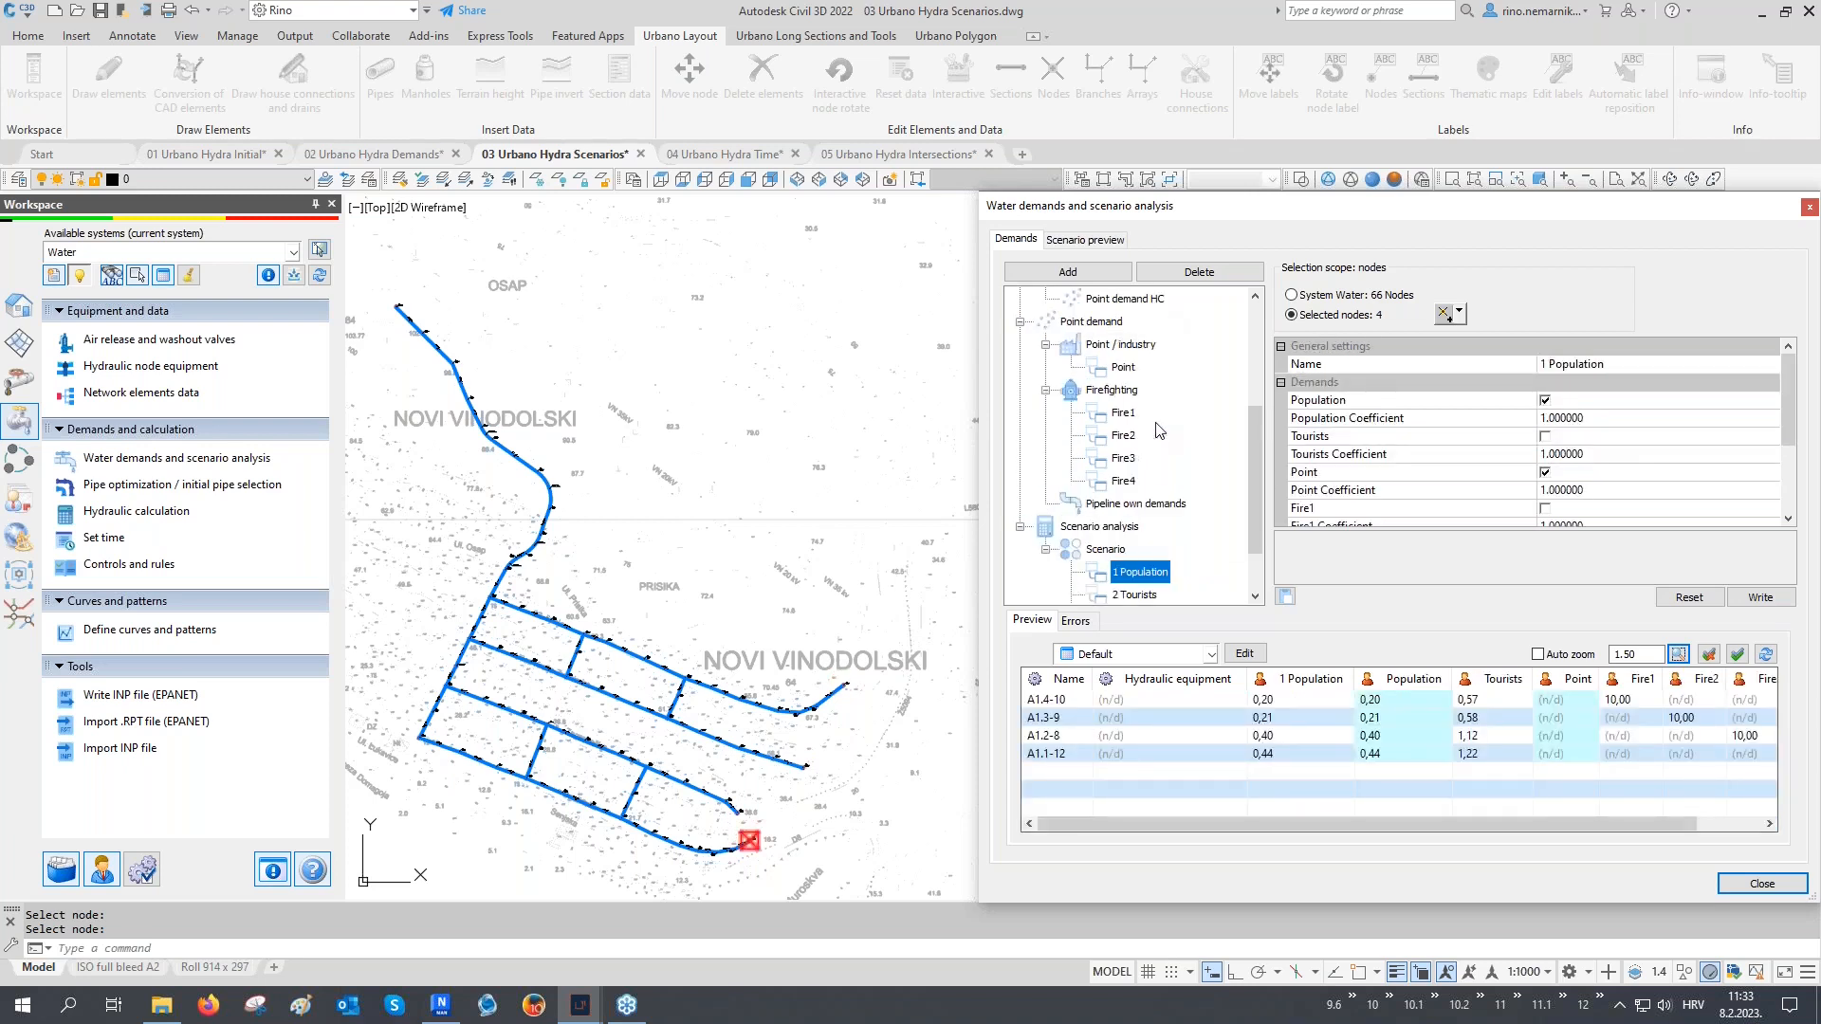
scroll(1164, 421, down, 2)
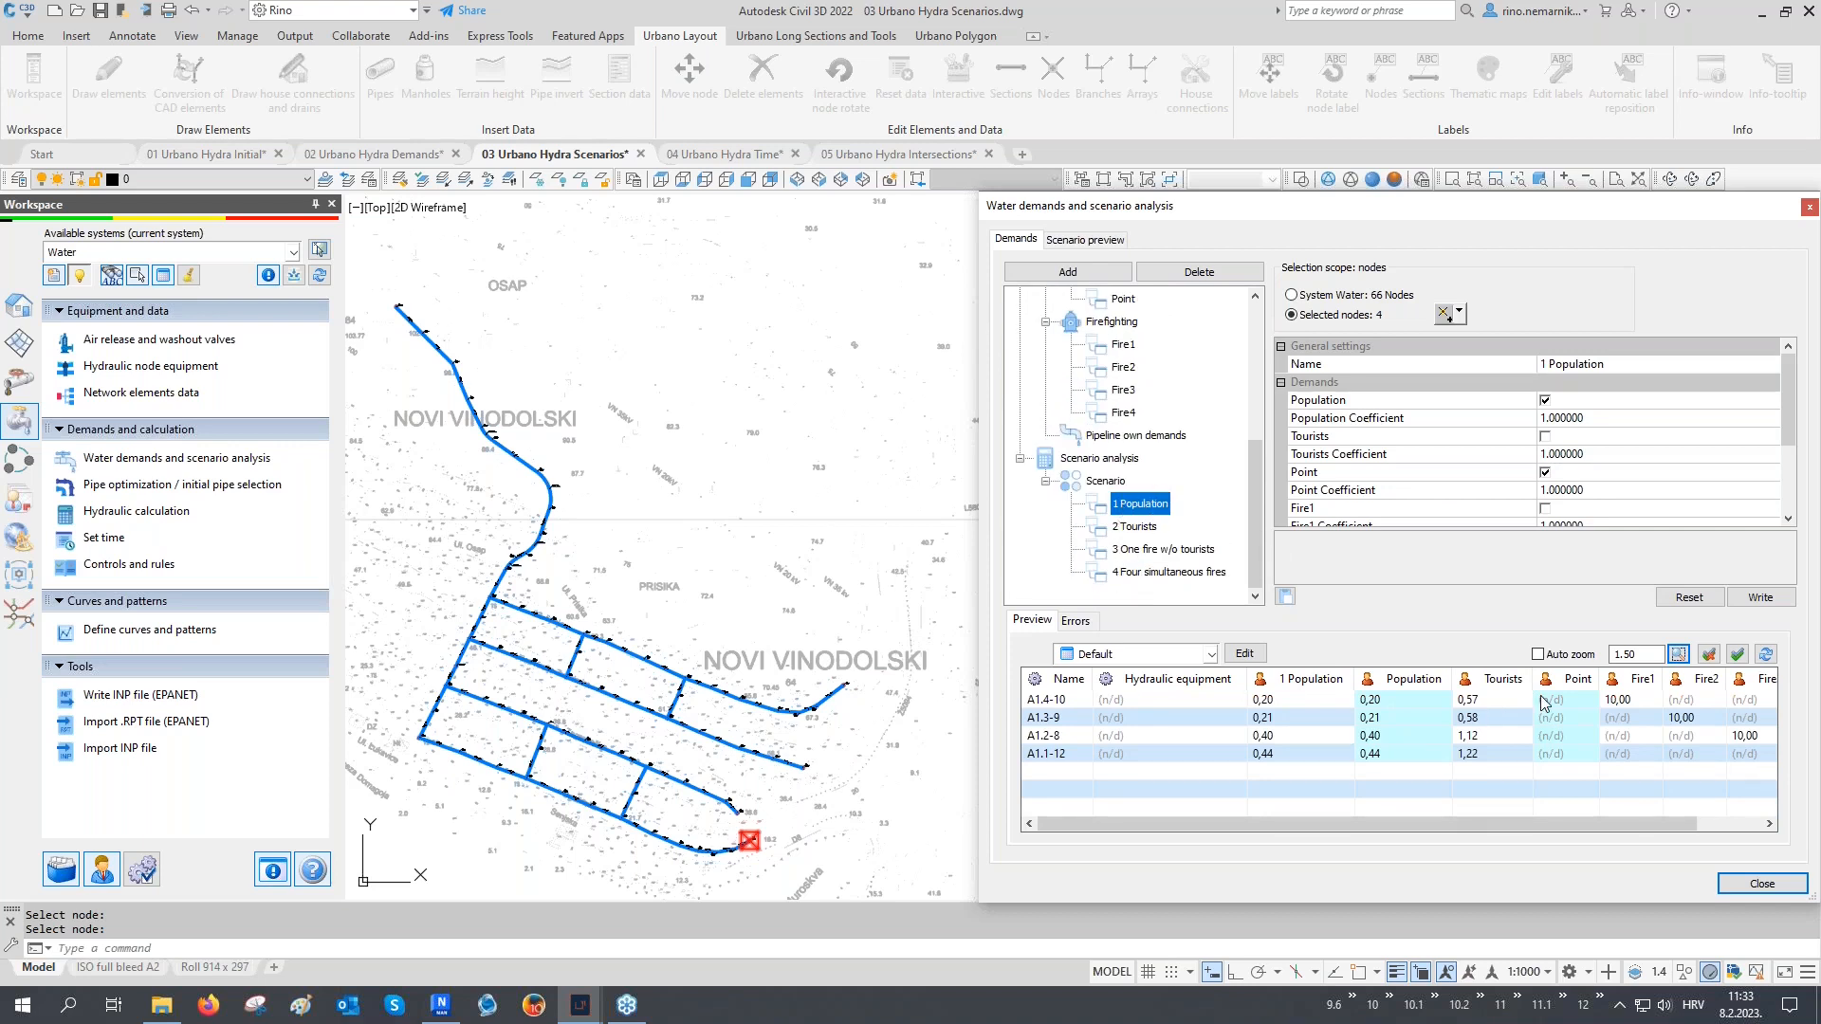
click(1136, 529)
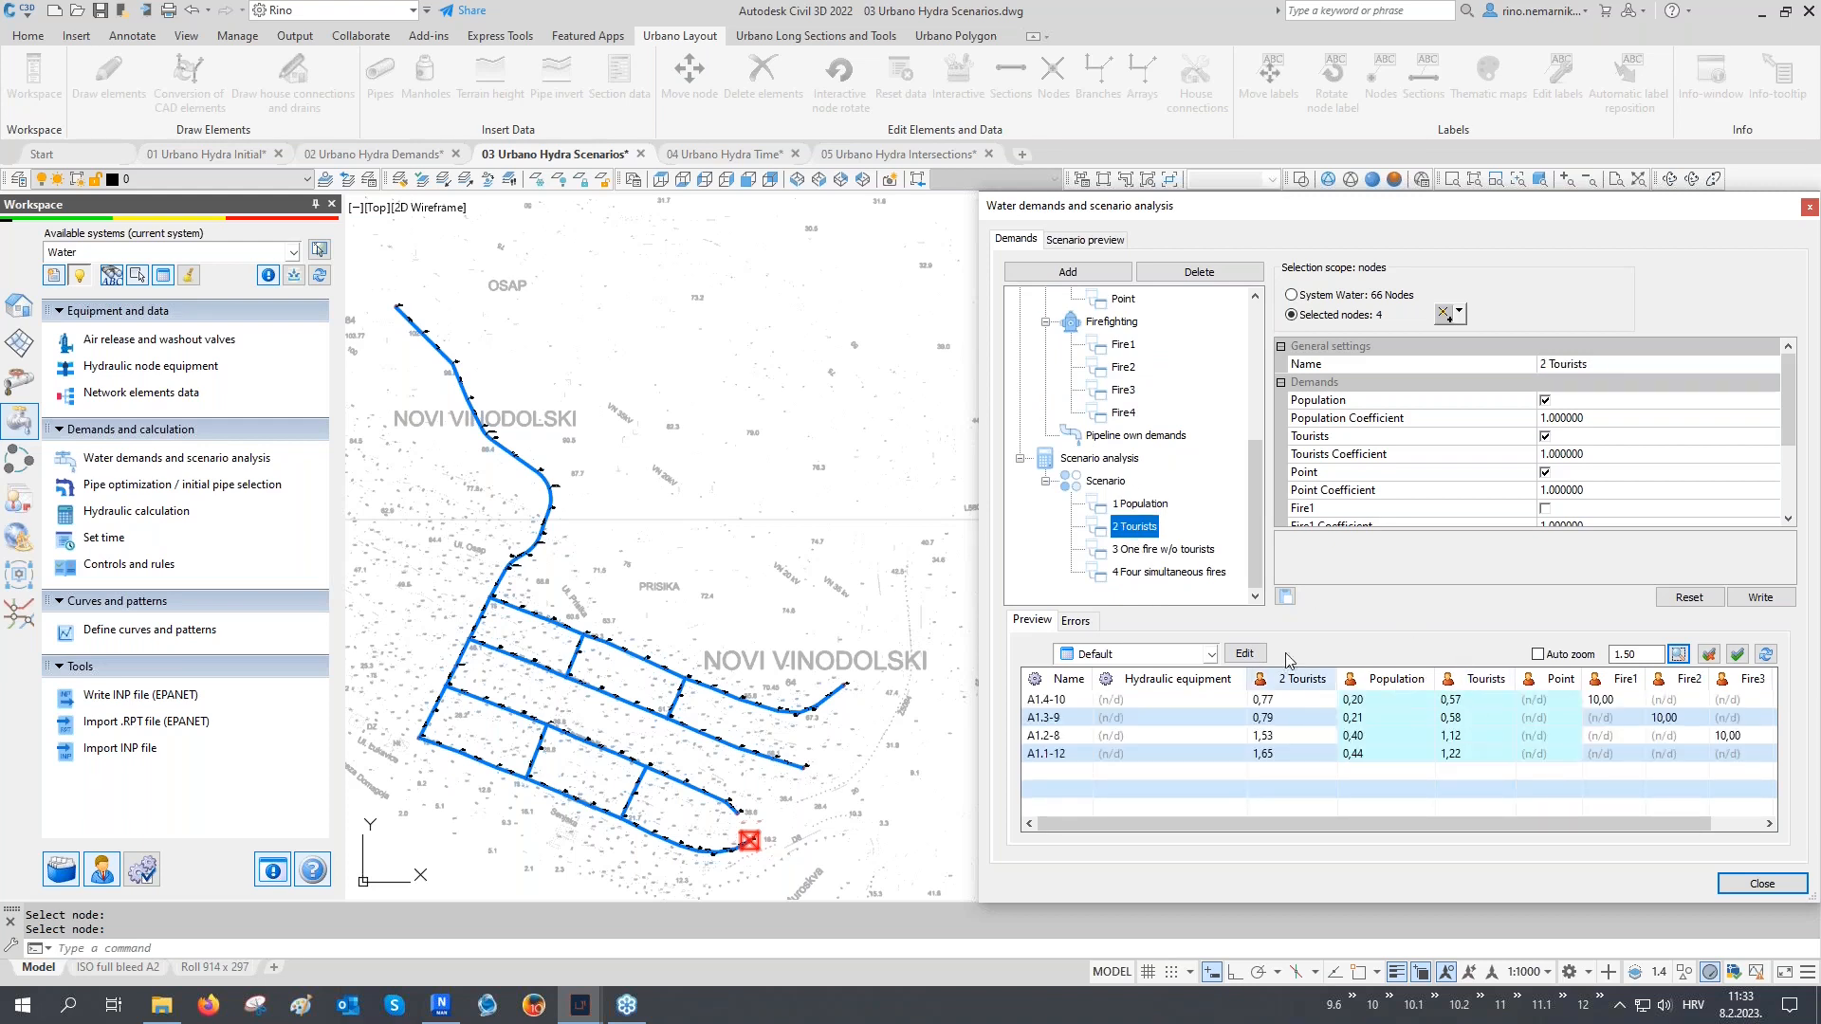
click(1163, 550)
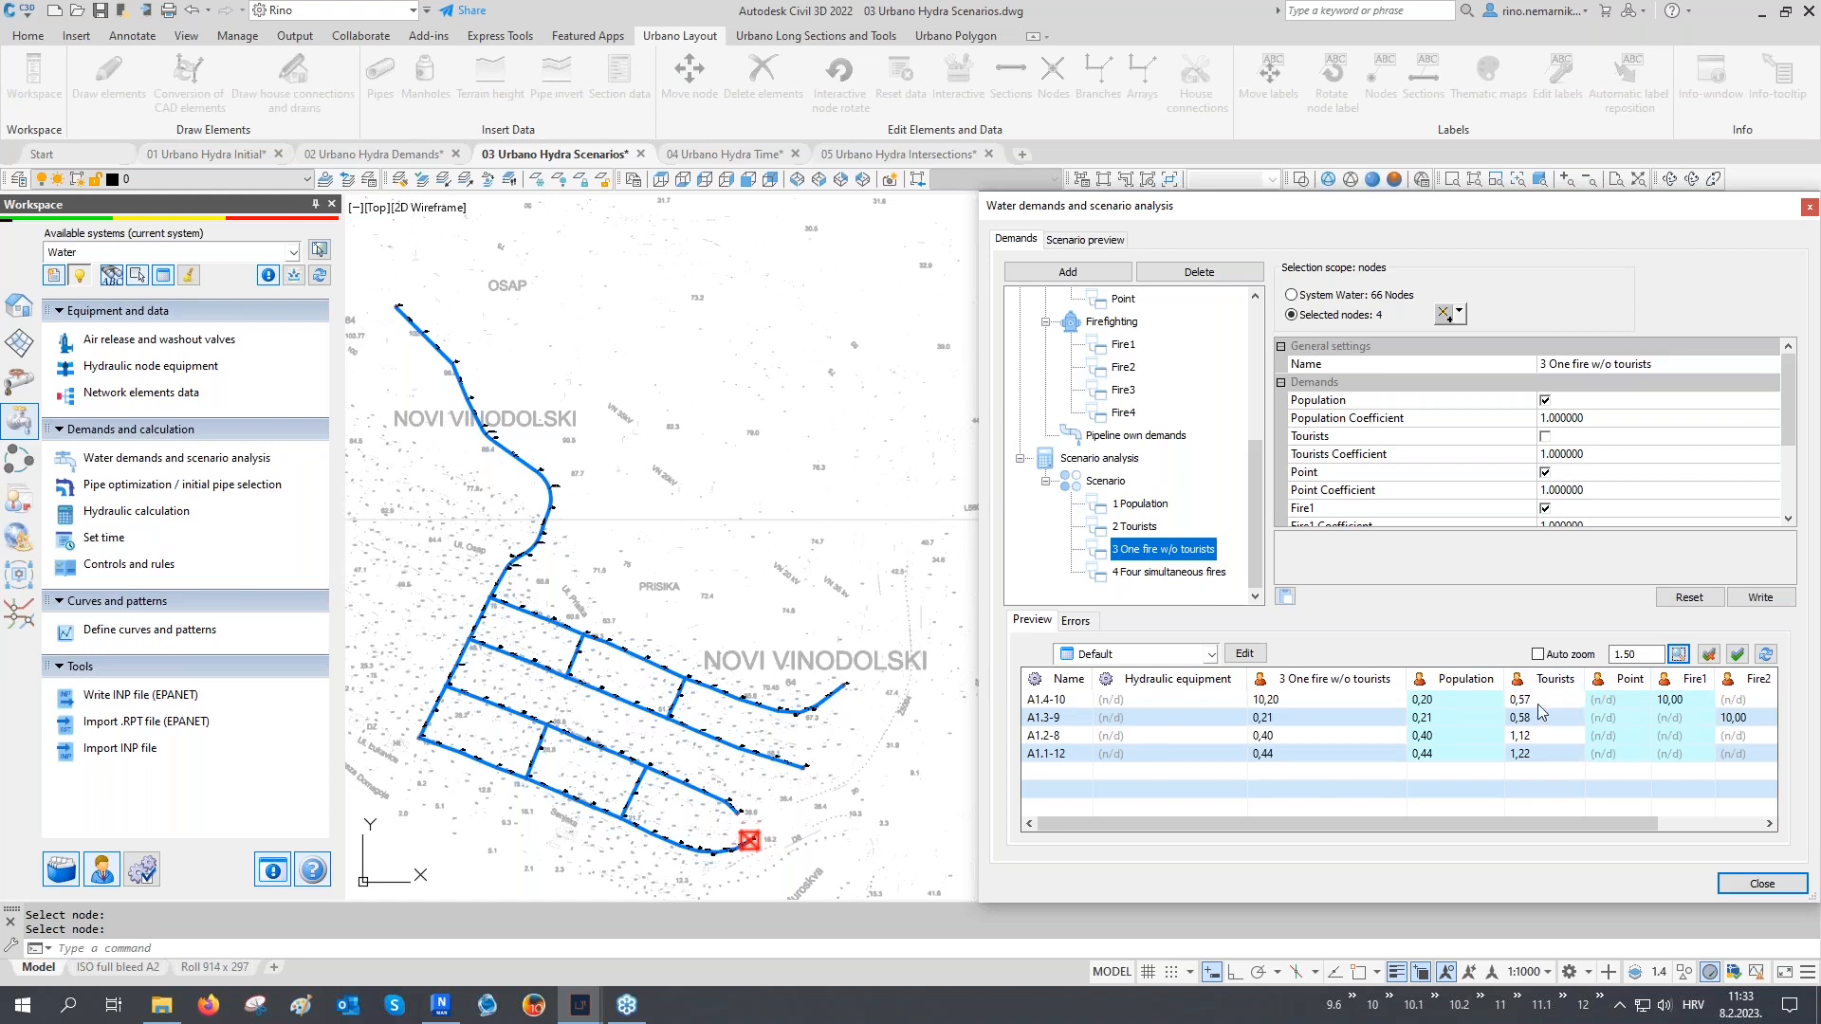
Examine the included demands, their coefficients and the node values of the scenario 4 Four simultaneous fires
click(1185, 576)
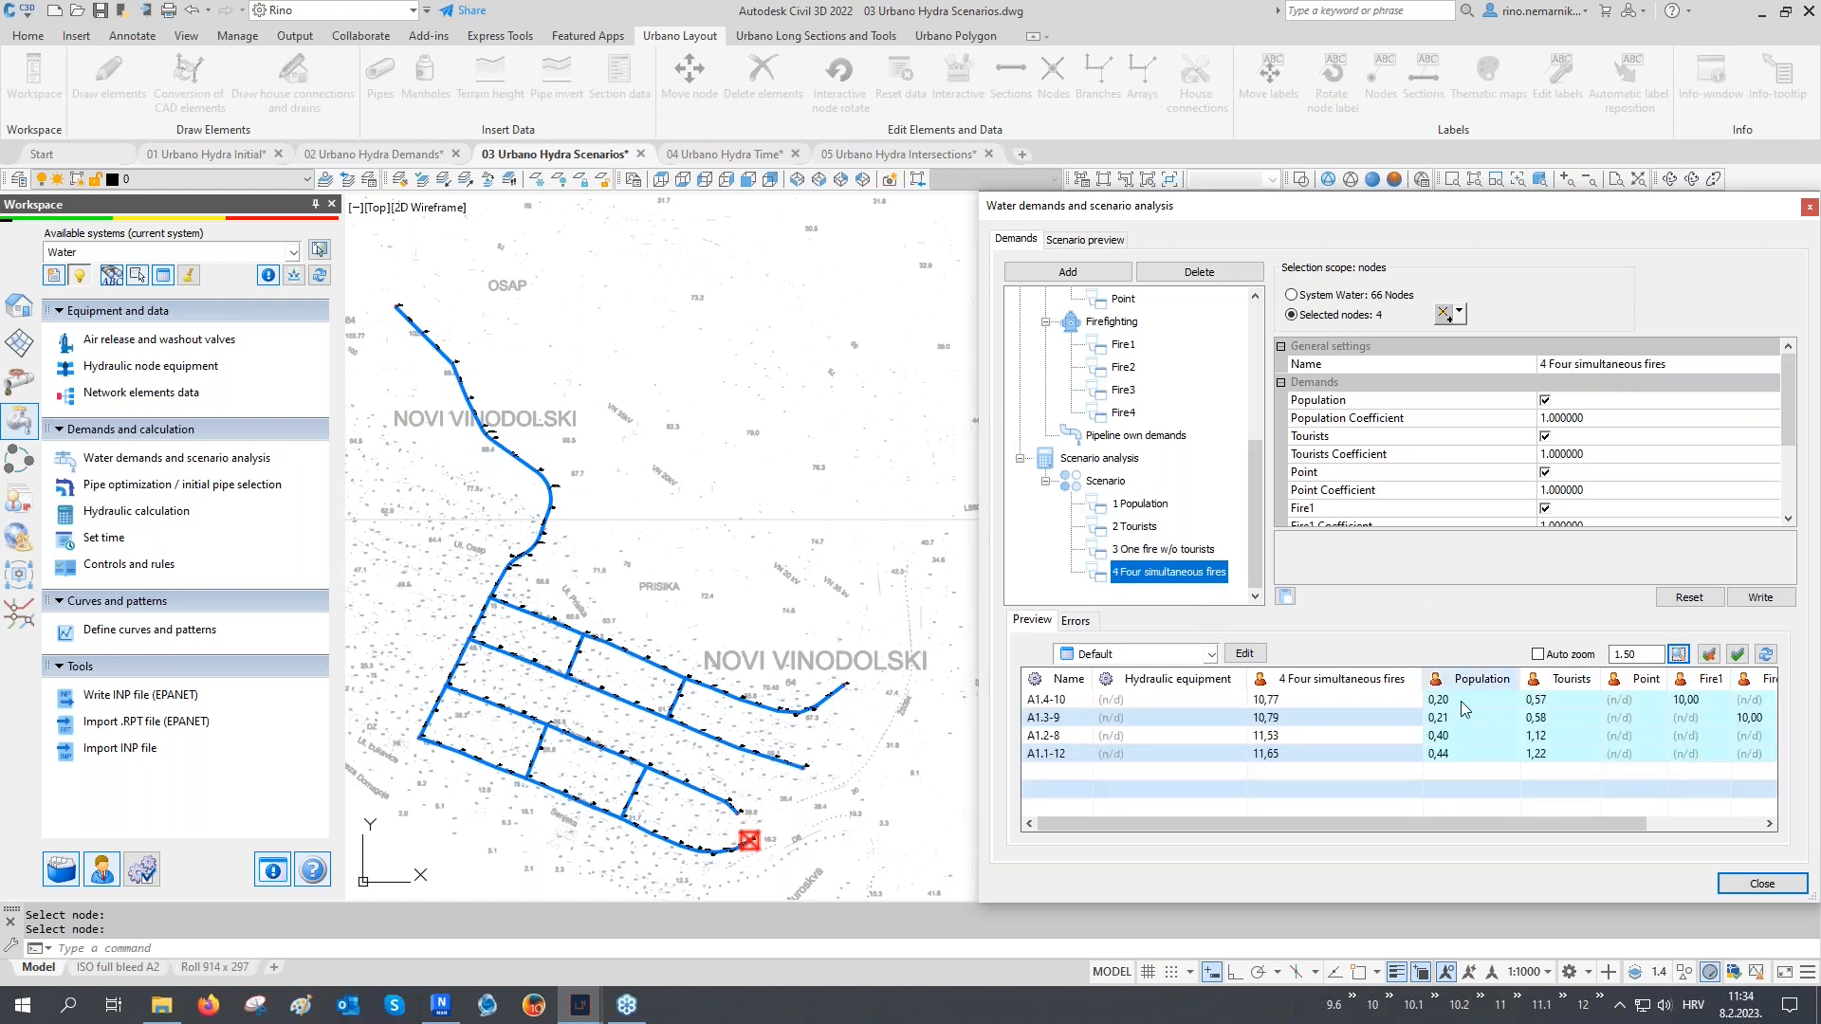
drag(1430, 823, 1565, 834)
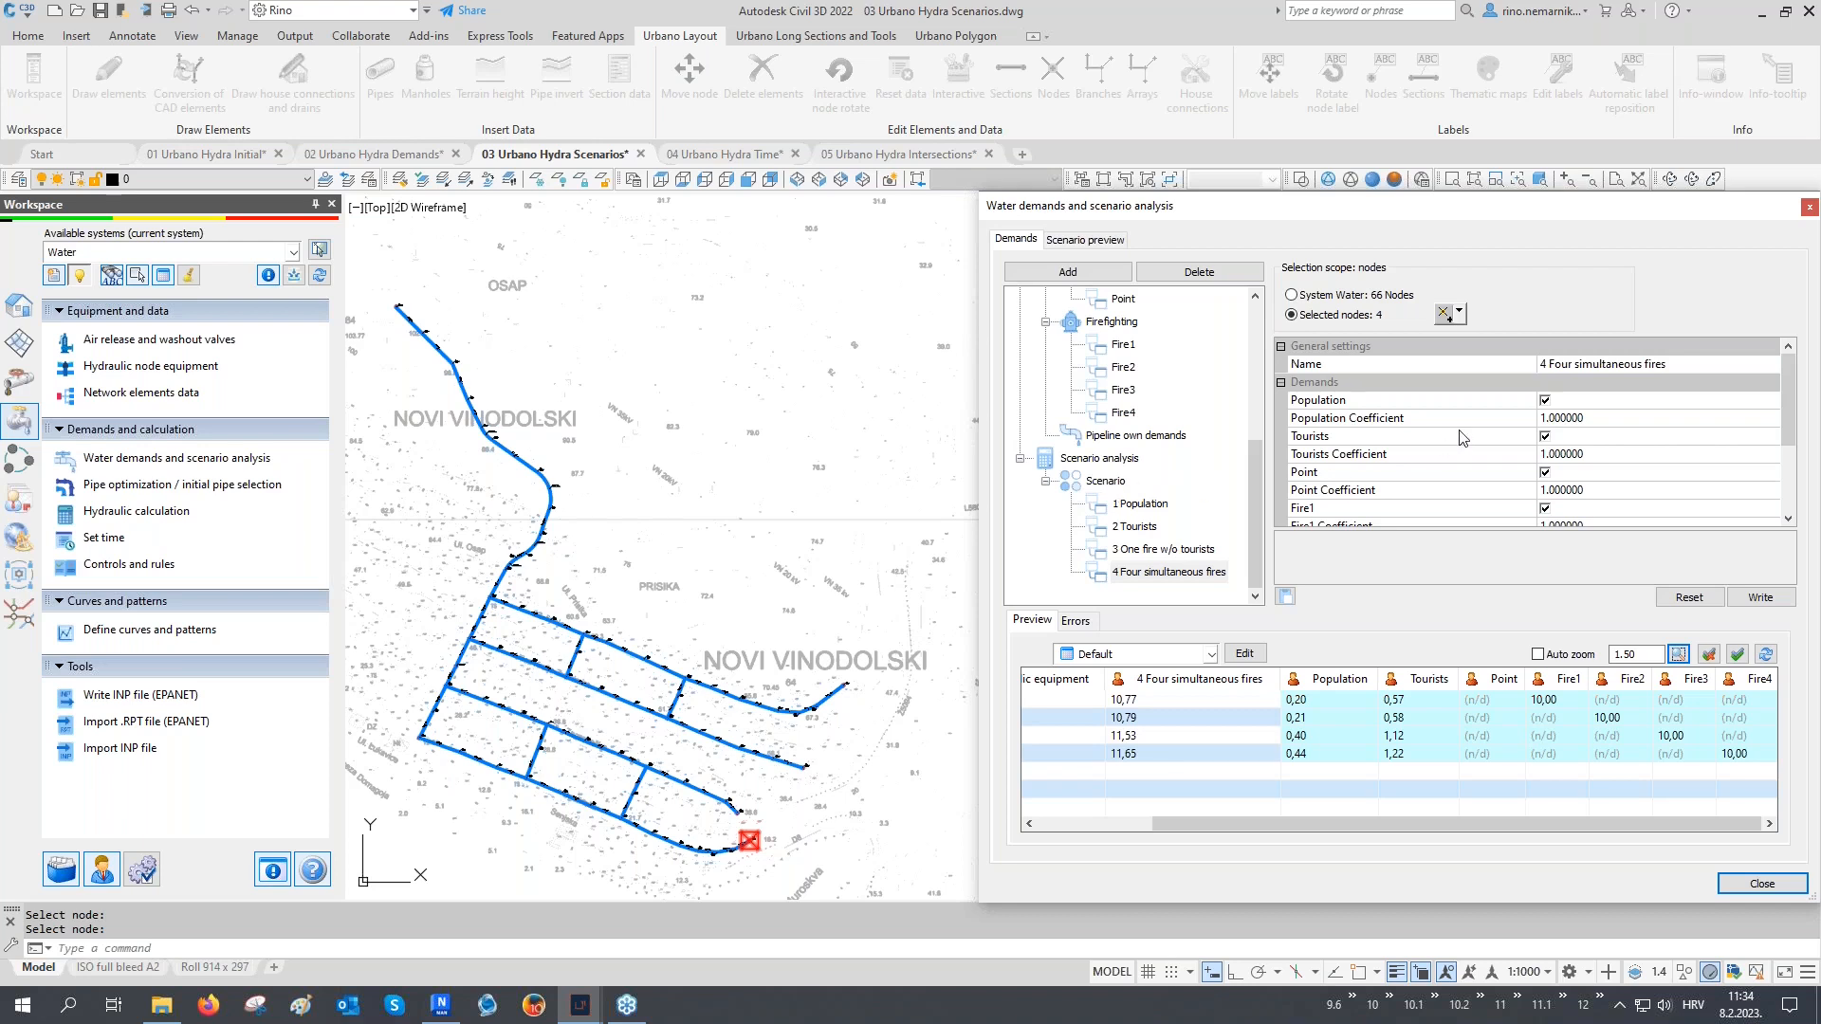
scroll(1460, 437, down, 5)
scroll(1475, 427, up, 5)
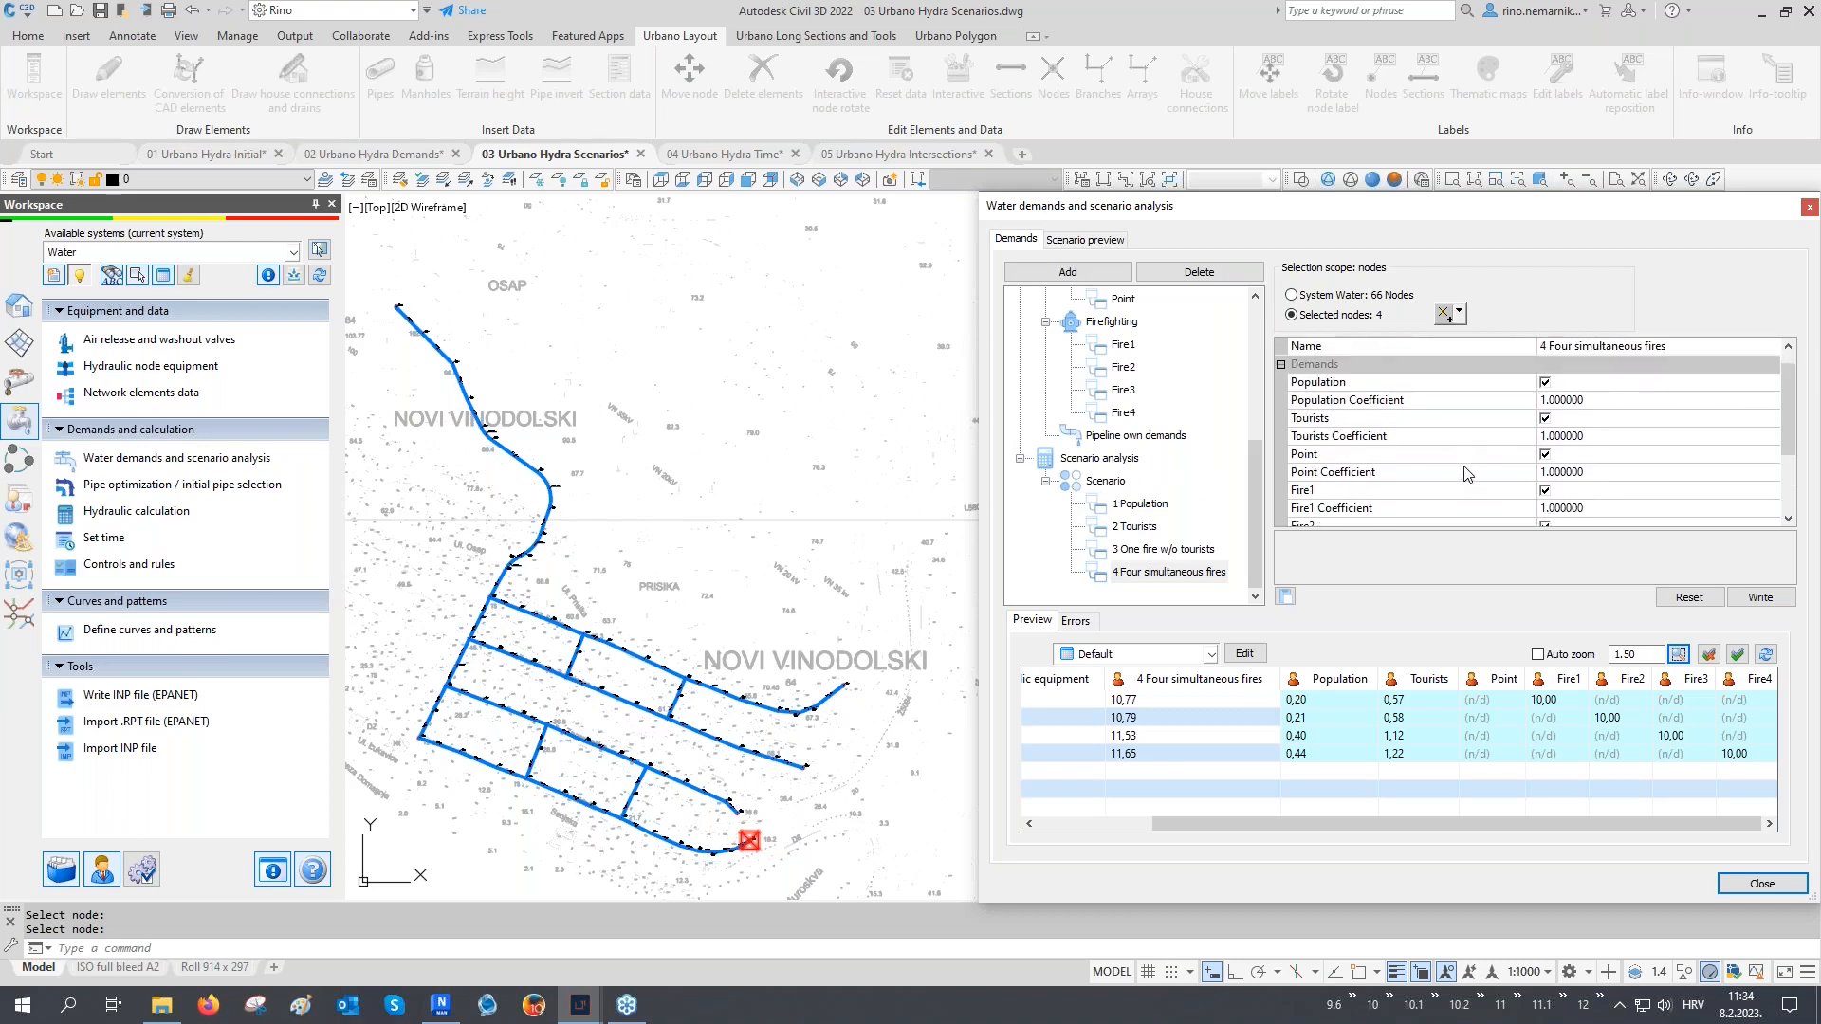
scroll(1481, 419, down, 2)
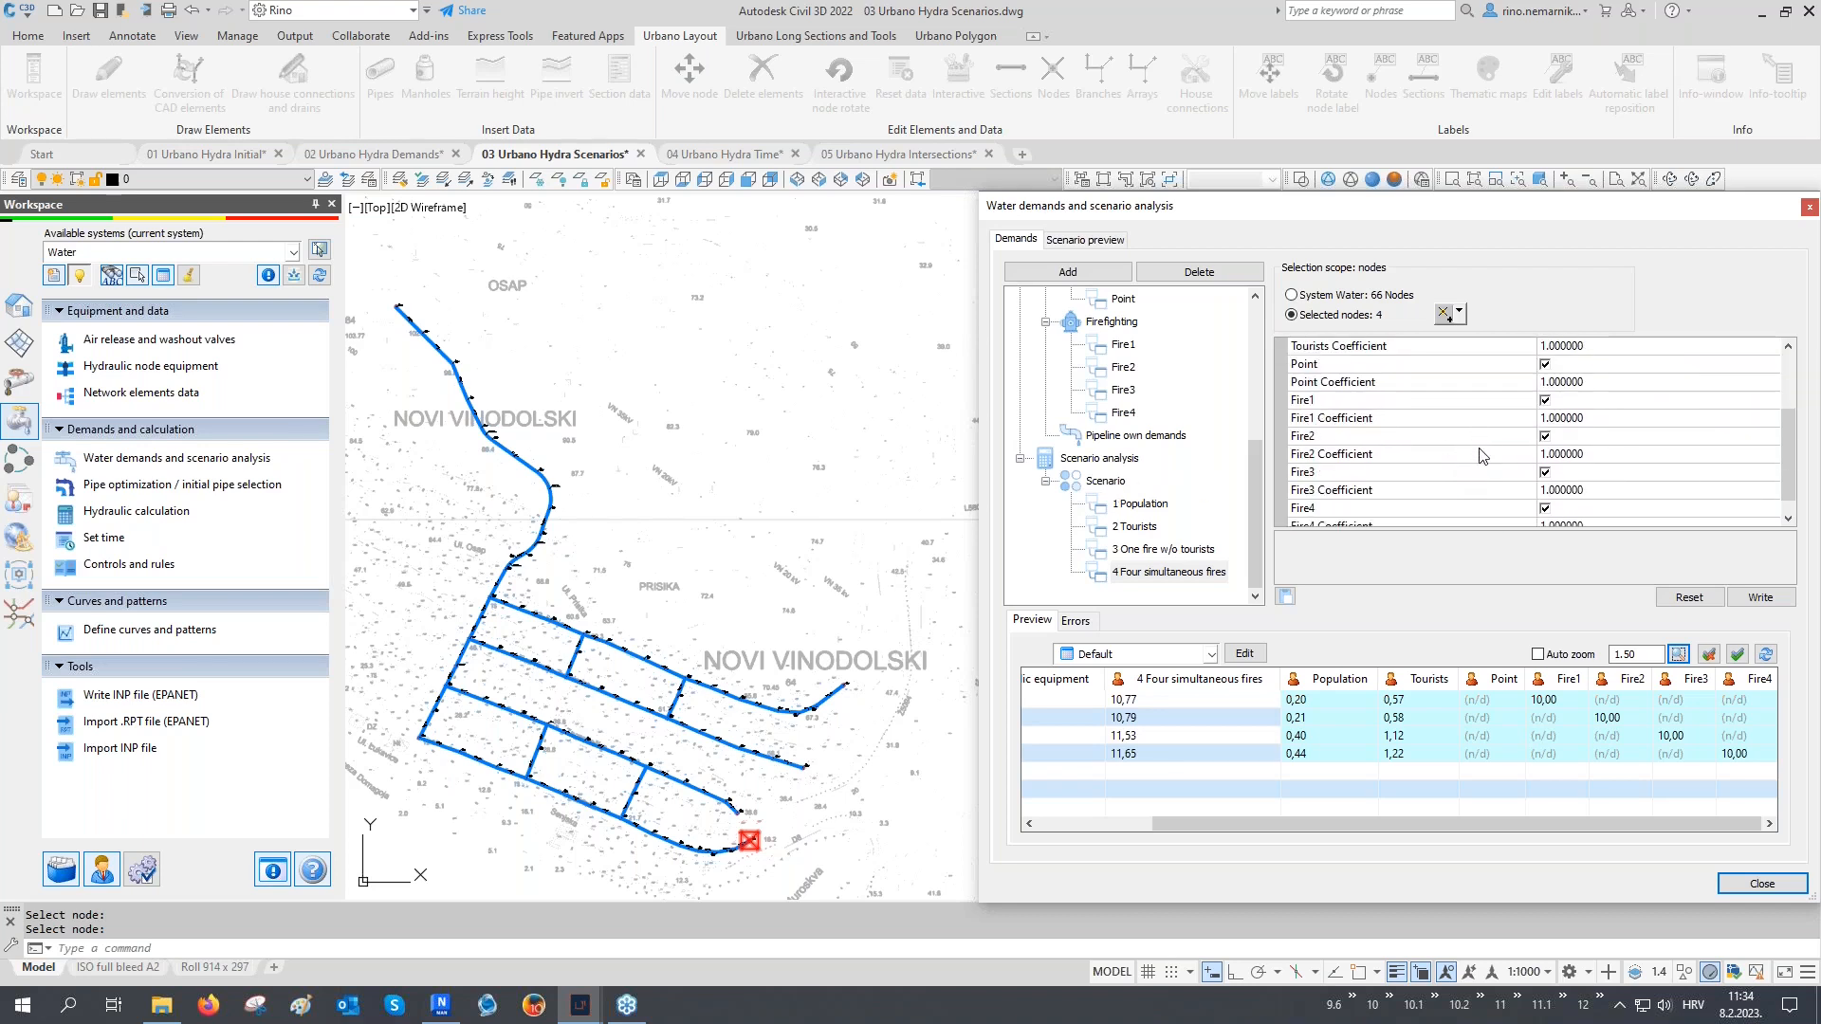
Turn on 1 Population, 2 Tourists, 3 One fire w/o tourists and 4 Four simultaneous fires in the scenario preview
click(1096, 245)
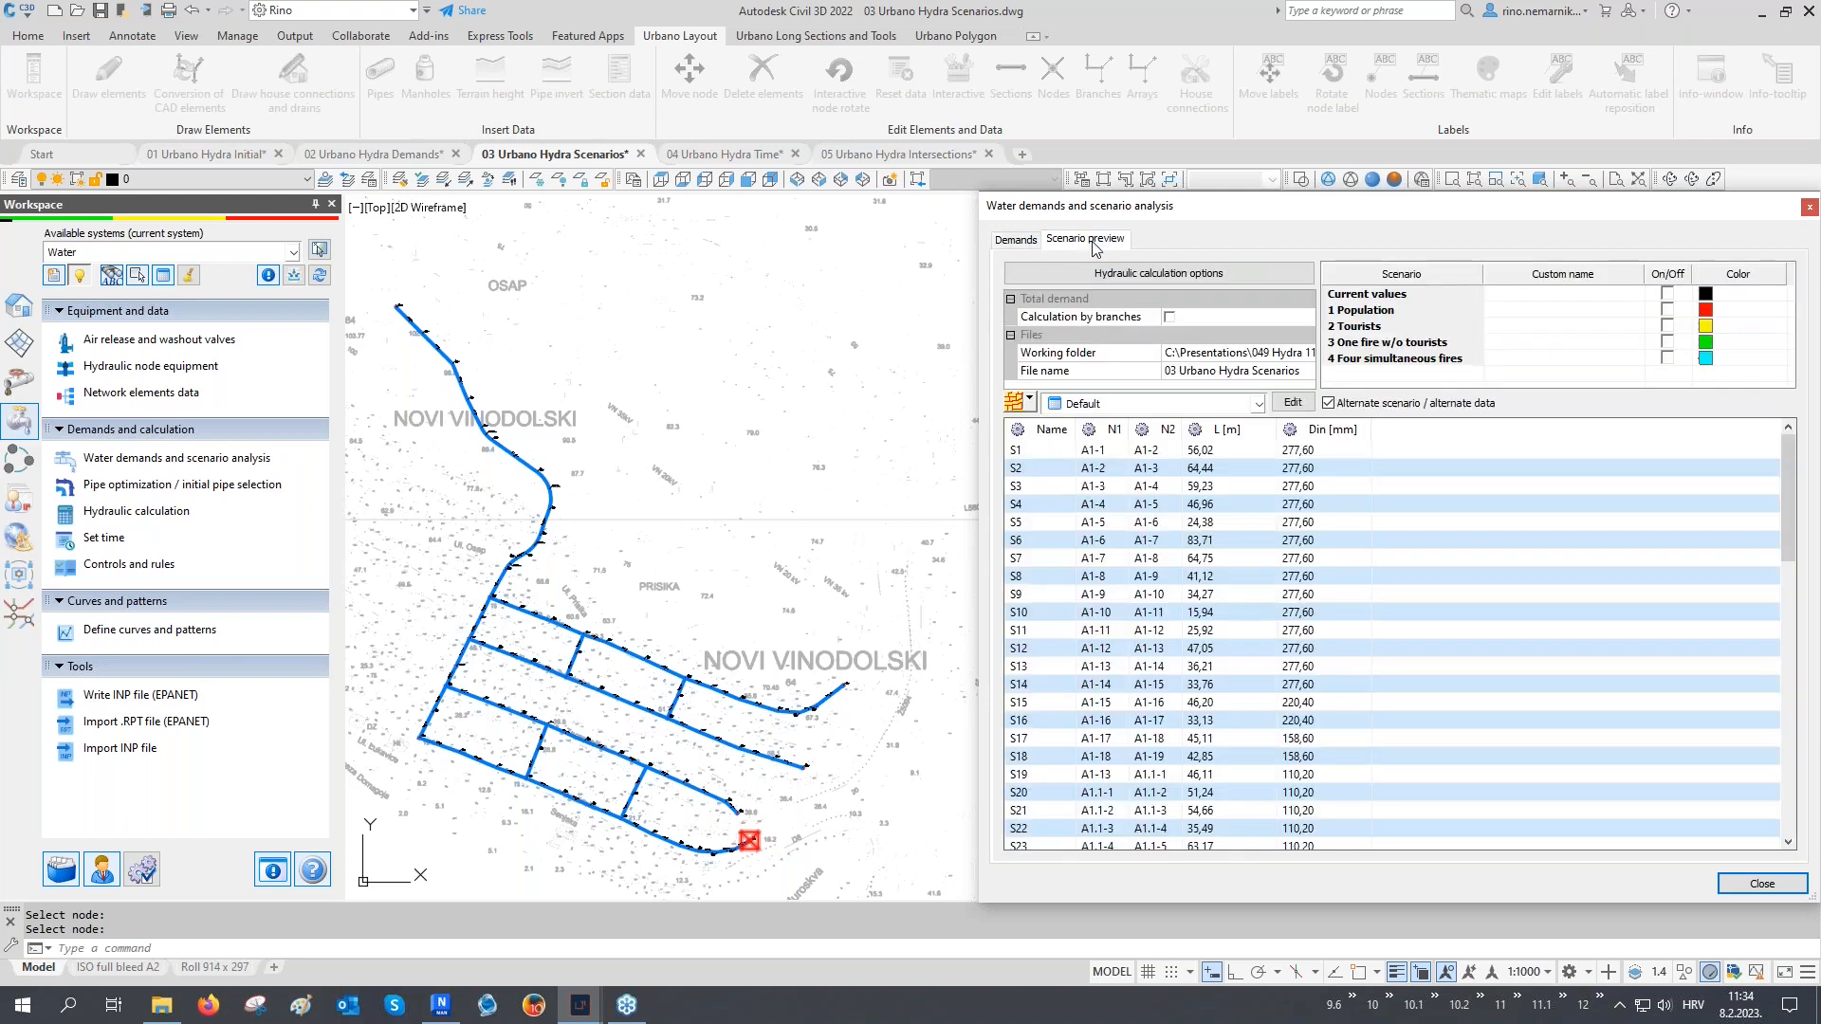
click(1667, 309)
click(1667, 325)
click(1667, 341)
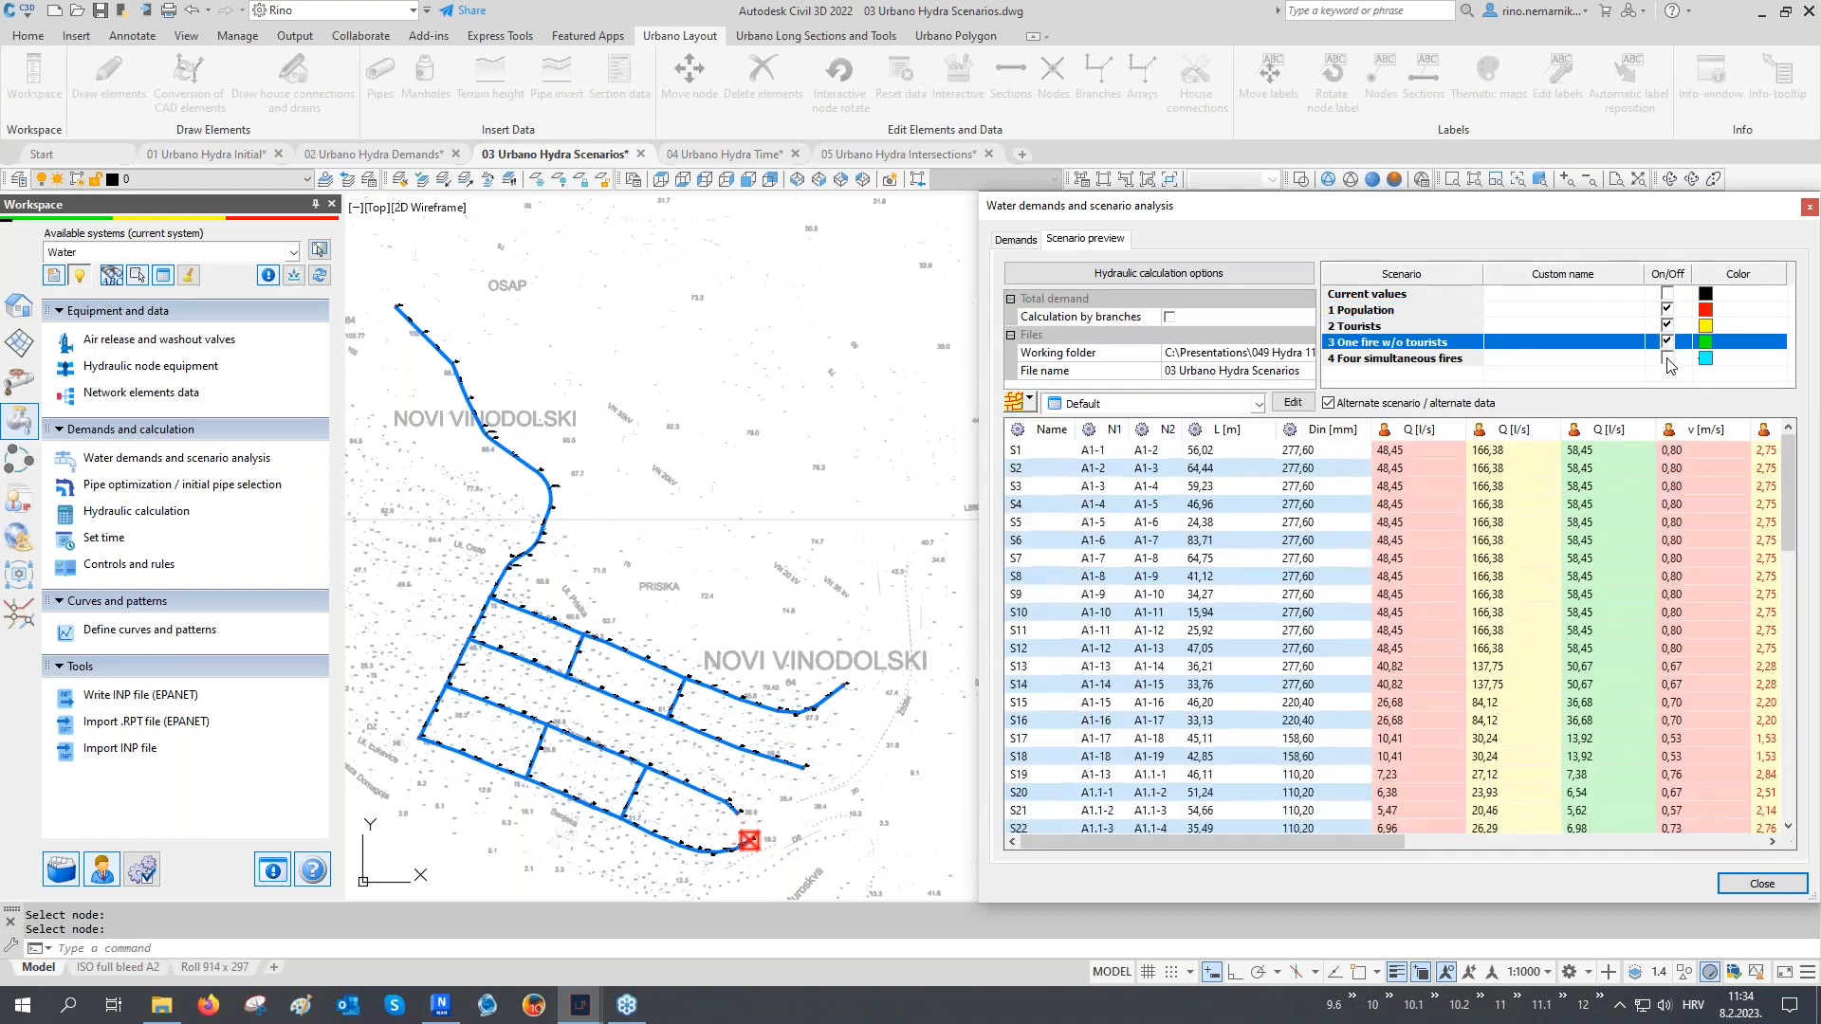
click(1667, 357)
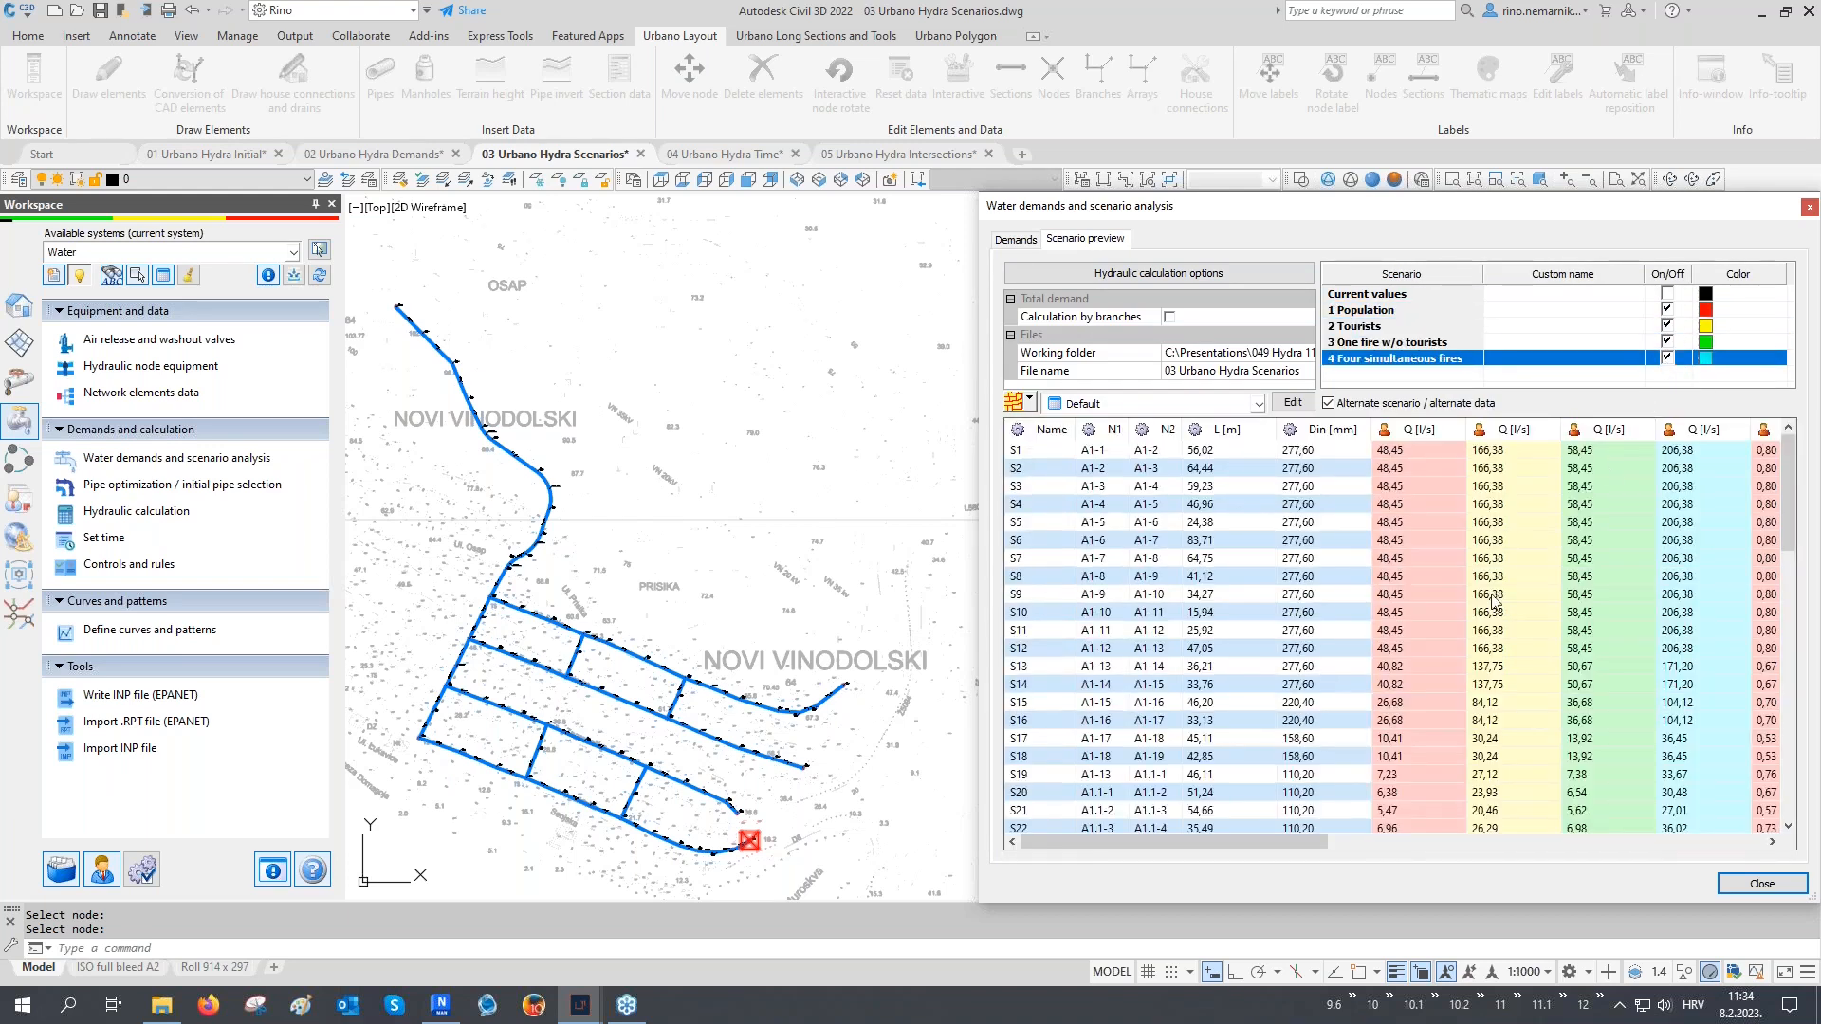
Compare the section results across the scenarios with alternating data turned off and back on, and close the water demand analysis
drag(1221, 840, 1324, 860)
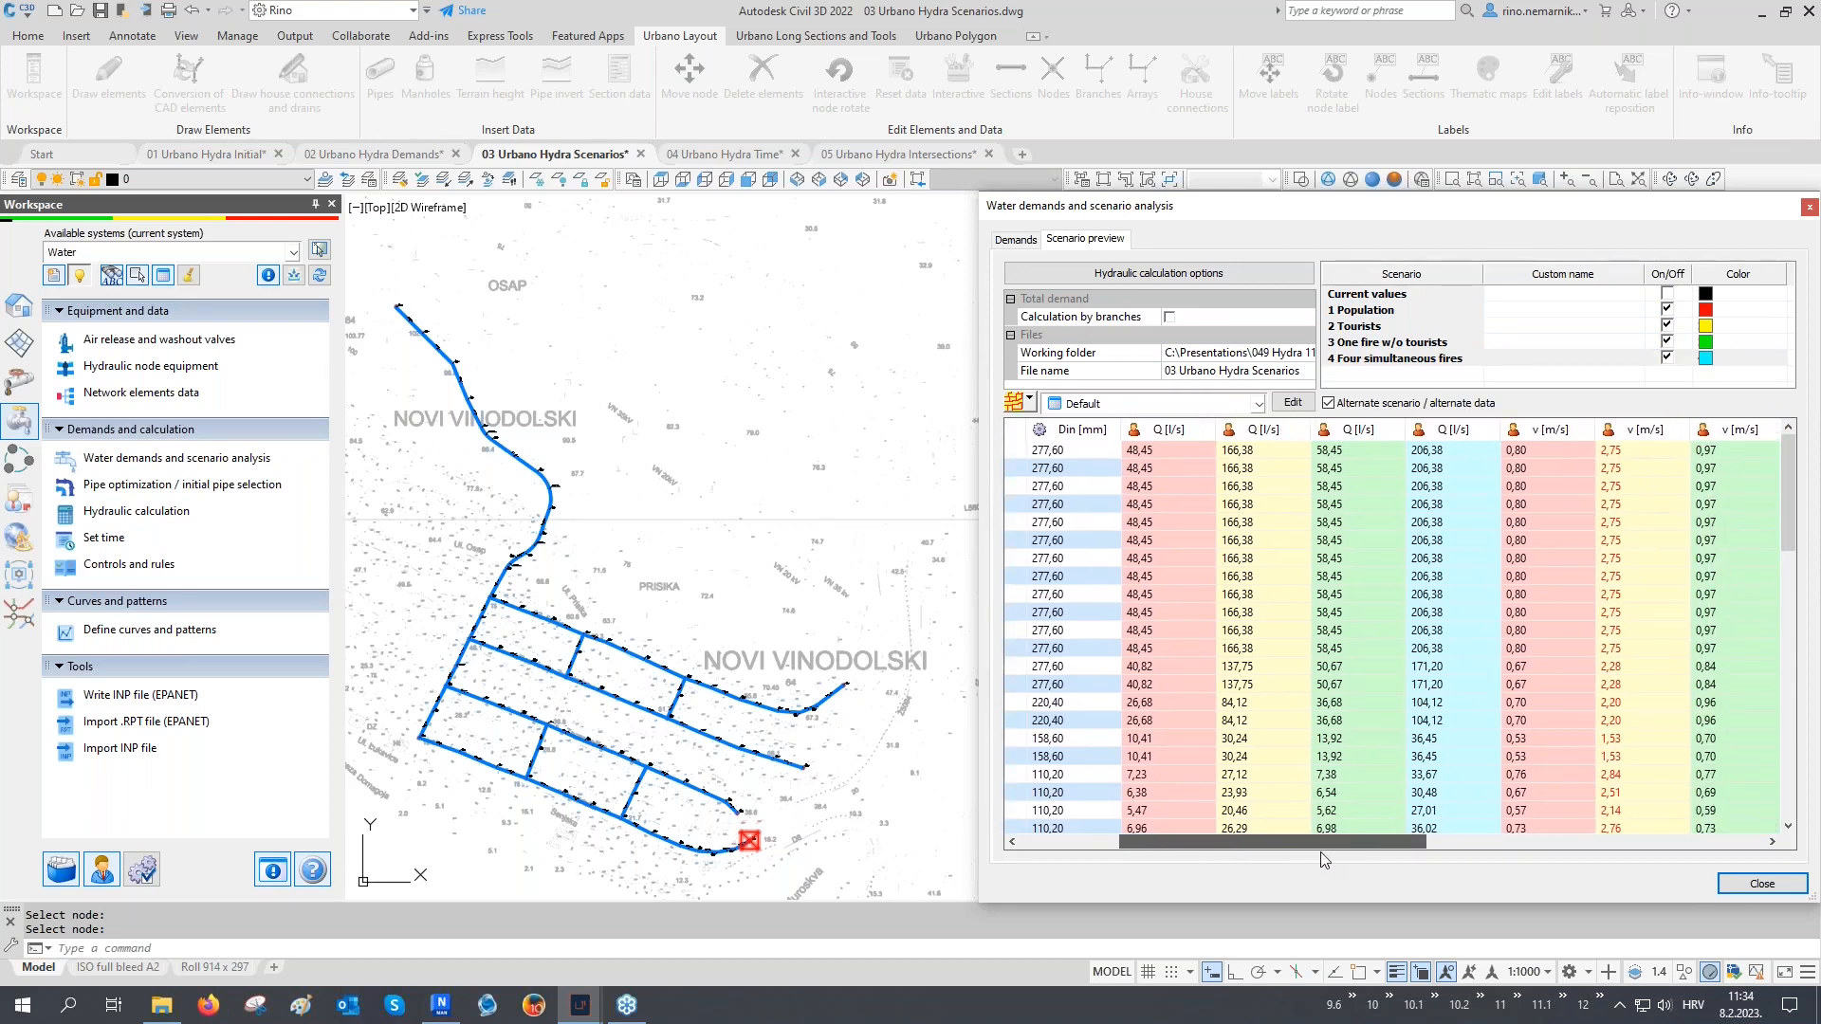
mouse_move(1325, 860)
mouse_down()
mouse_move(1492, 880)
mouse_move(1337, 907)
mouse_move(1334, 891)
mouse_up()
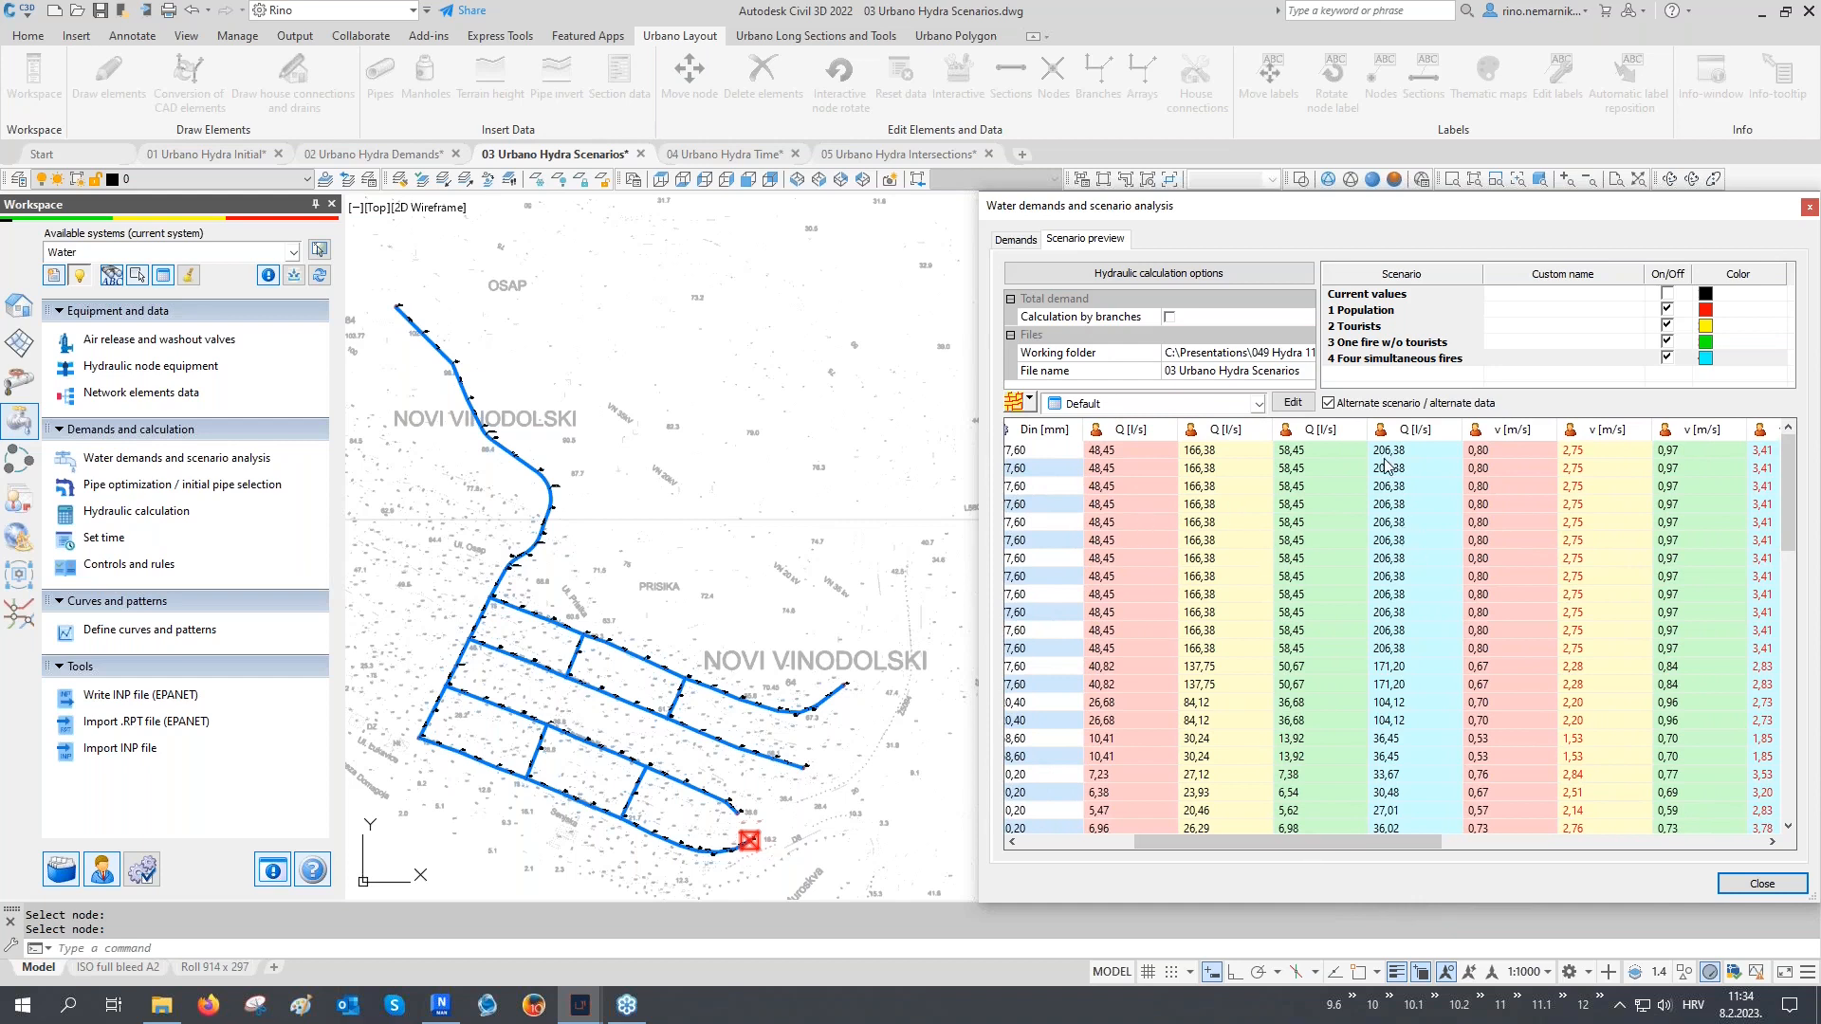
click(1382, 405)
drag(1270, 843, 1419, 852)
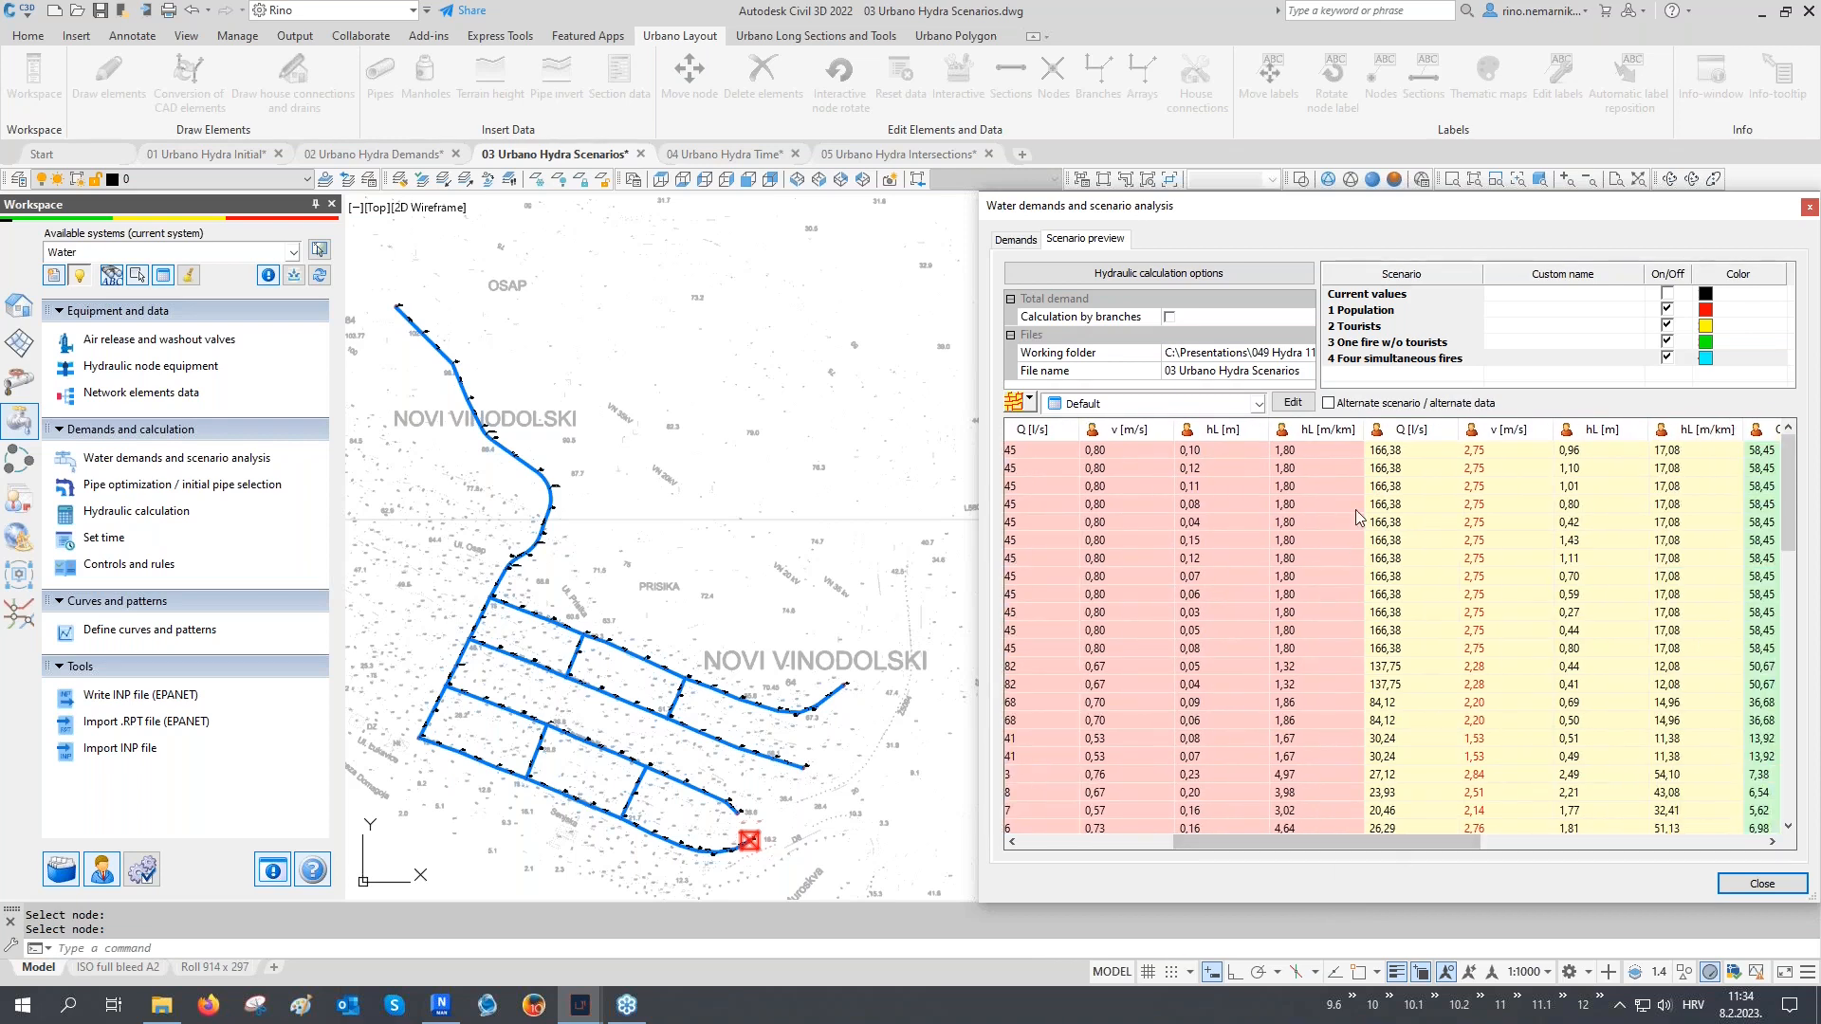
click(1374, 406)
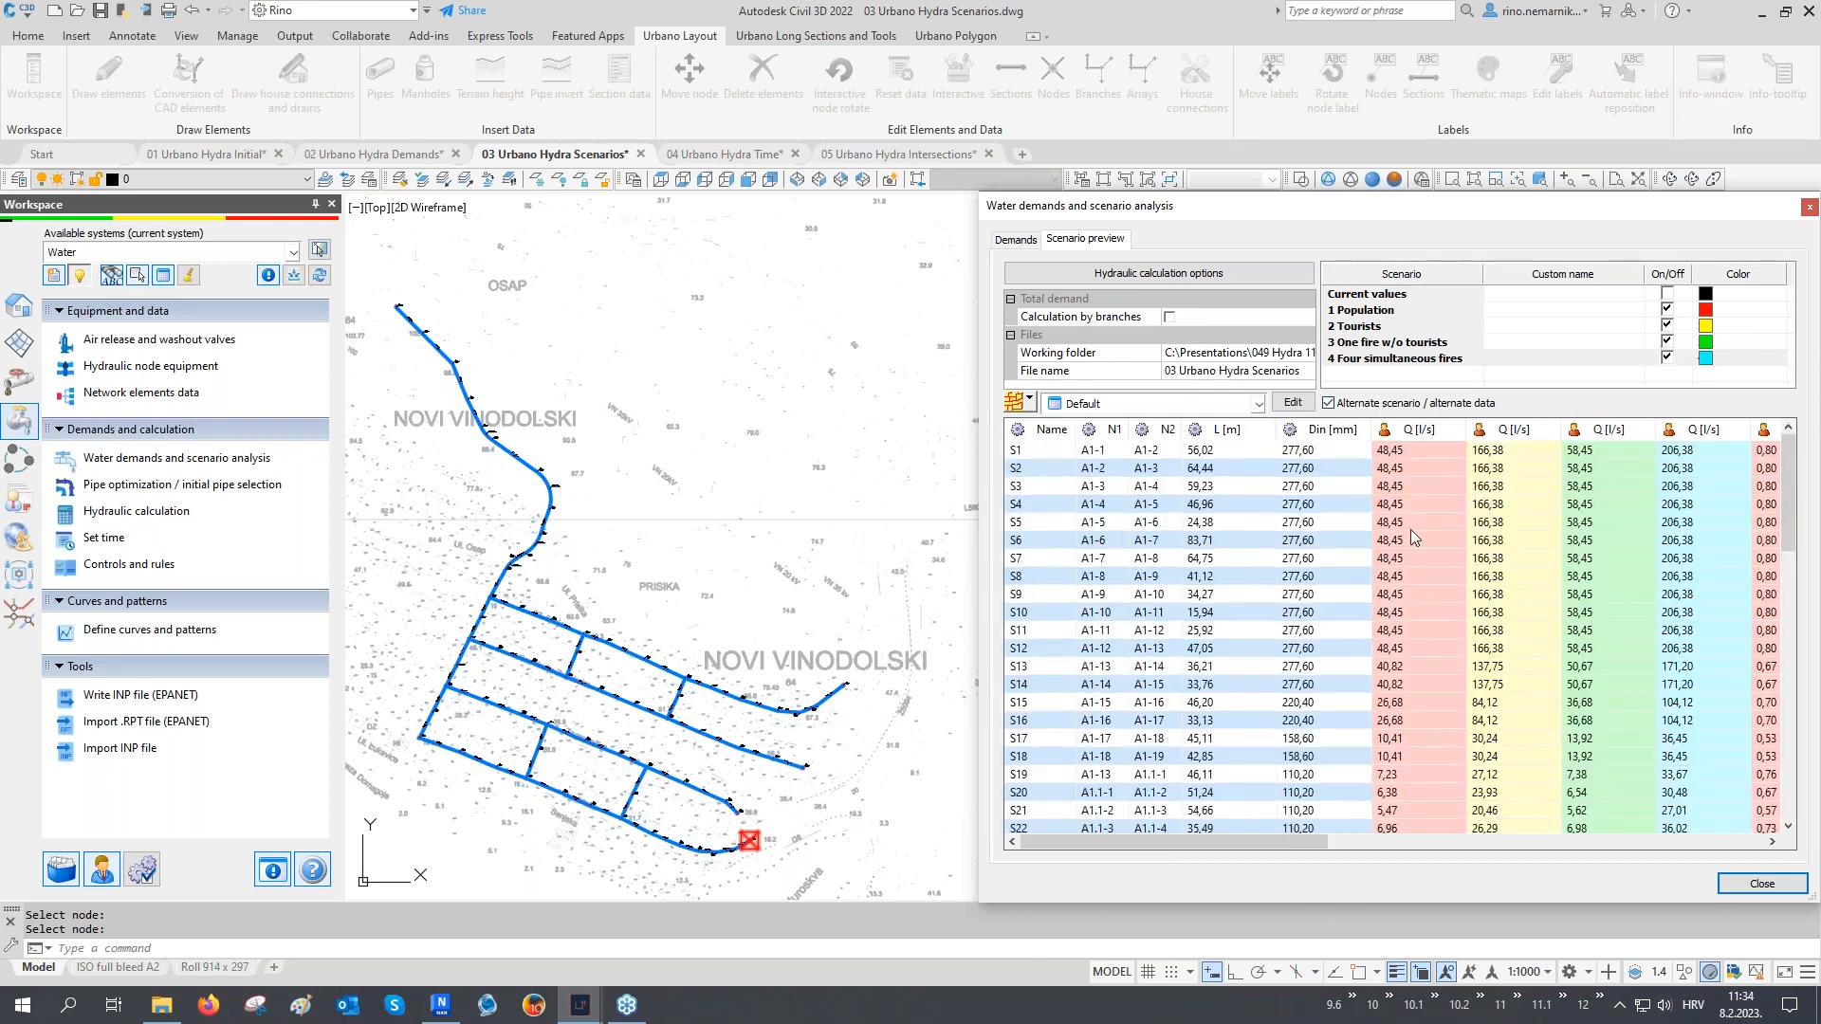
click(1762, 883)
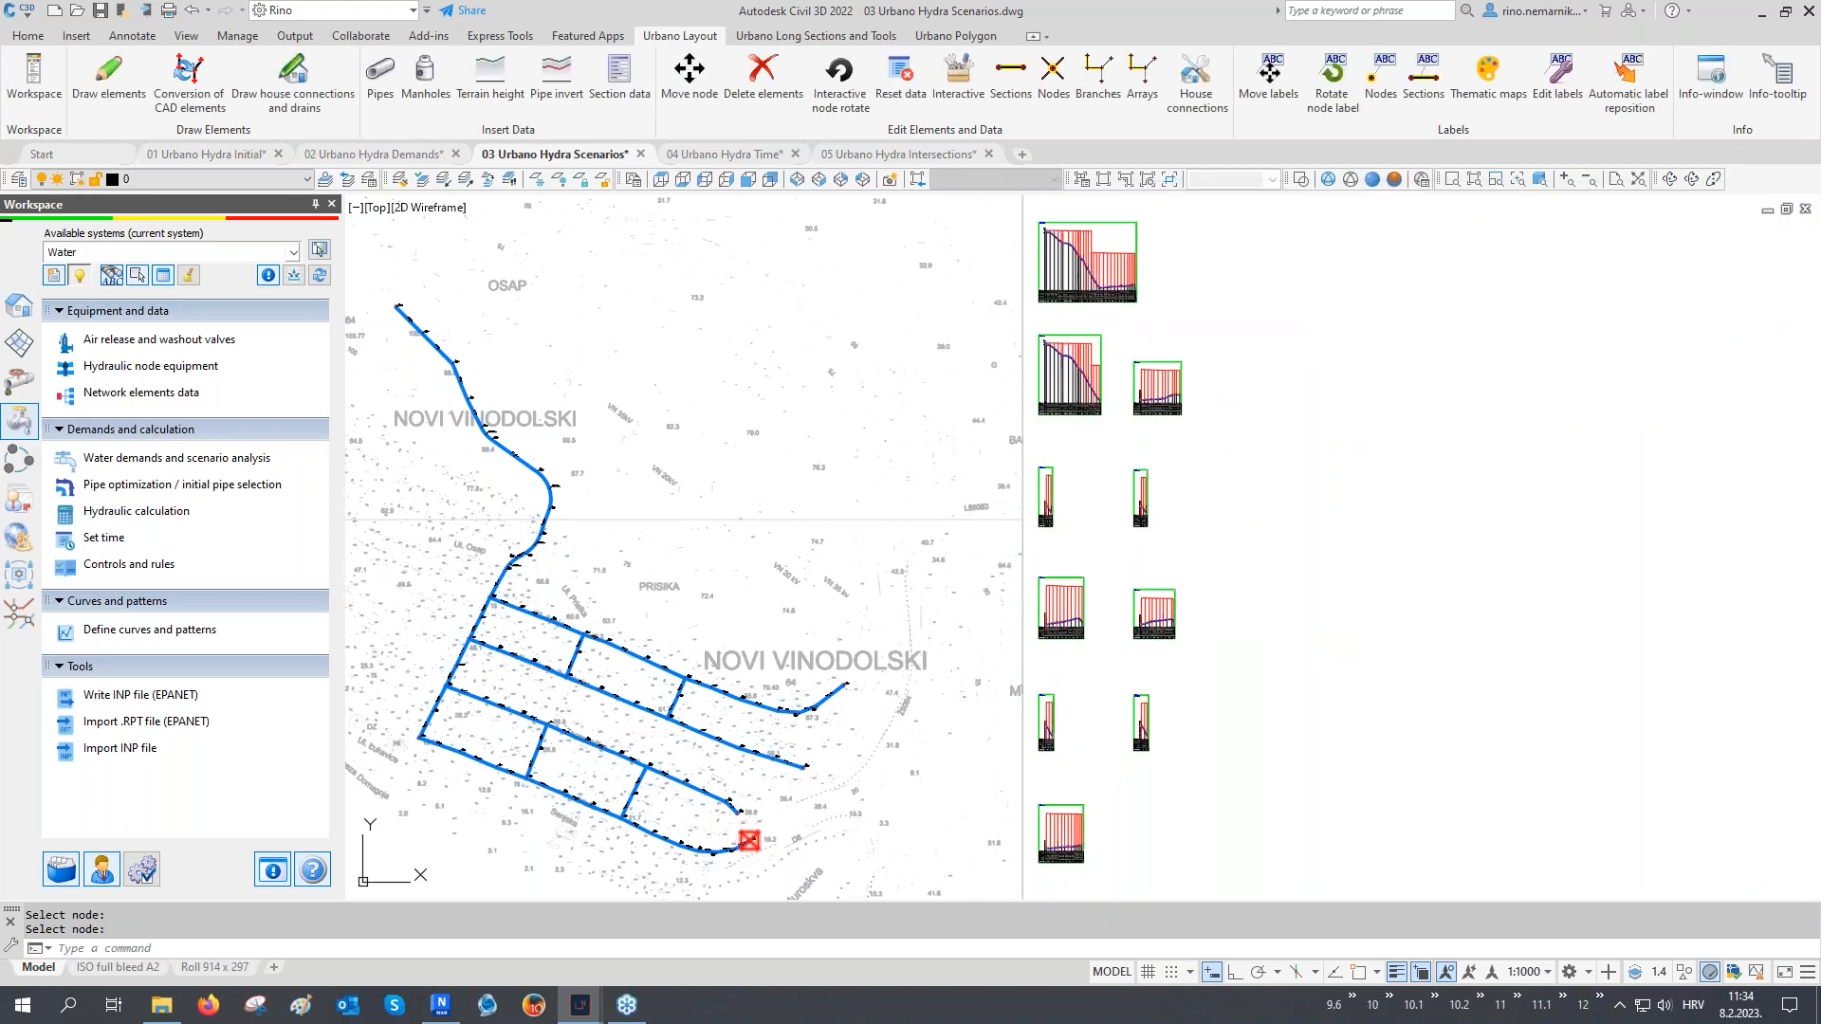
Calculate and save the network hydraulics for the demand 4 Four simultaneous fires, and open the calculation's list of errors
mouse_move(754, 548)
middle_down()
mouse_move(1401, 567)
mouse_move(1378, 569)
middle_up()
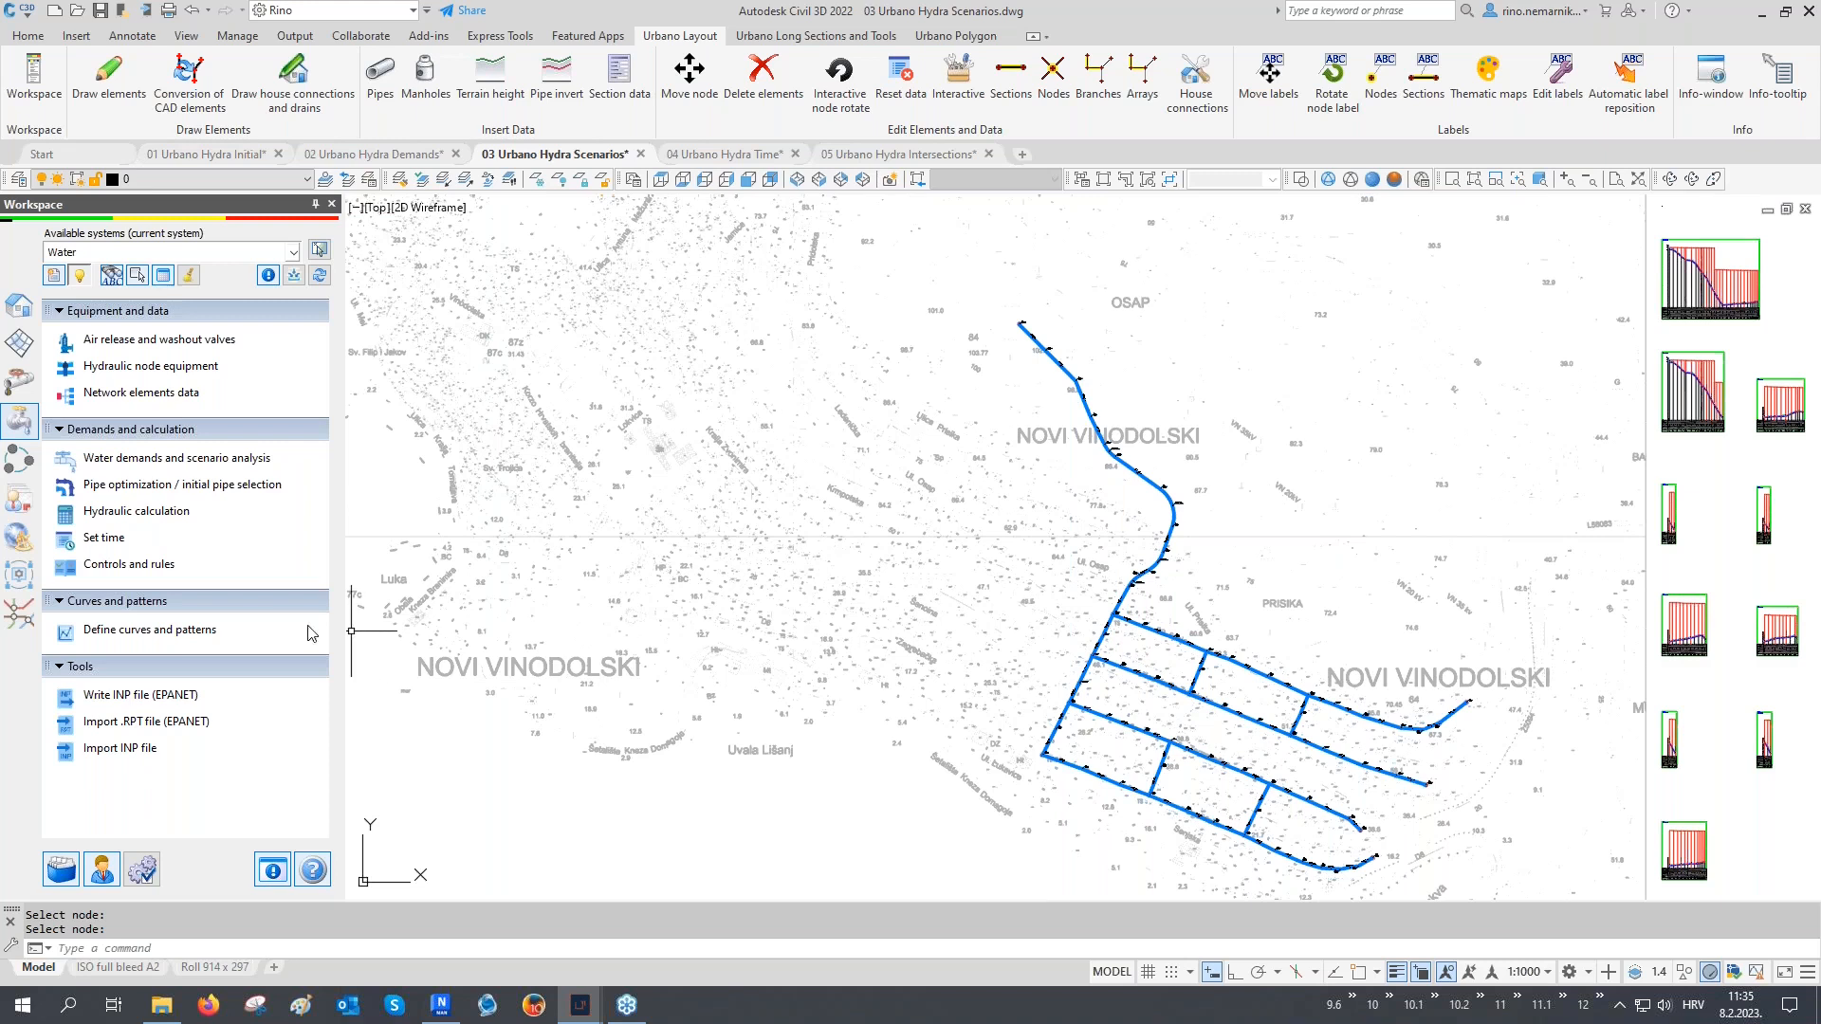
click(157, 512)
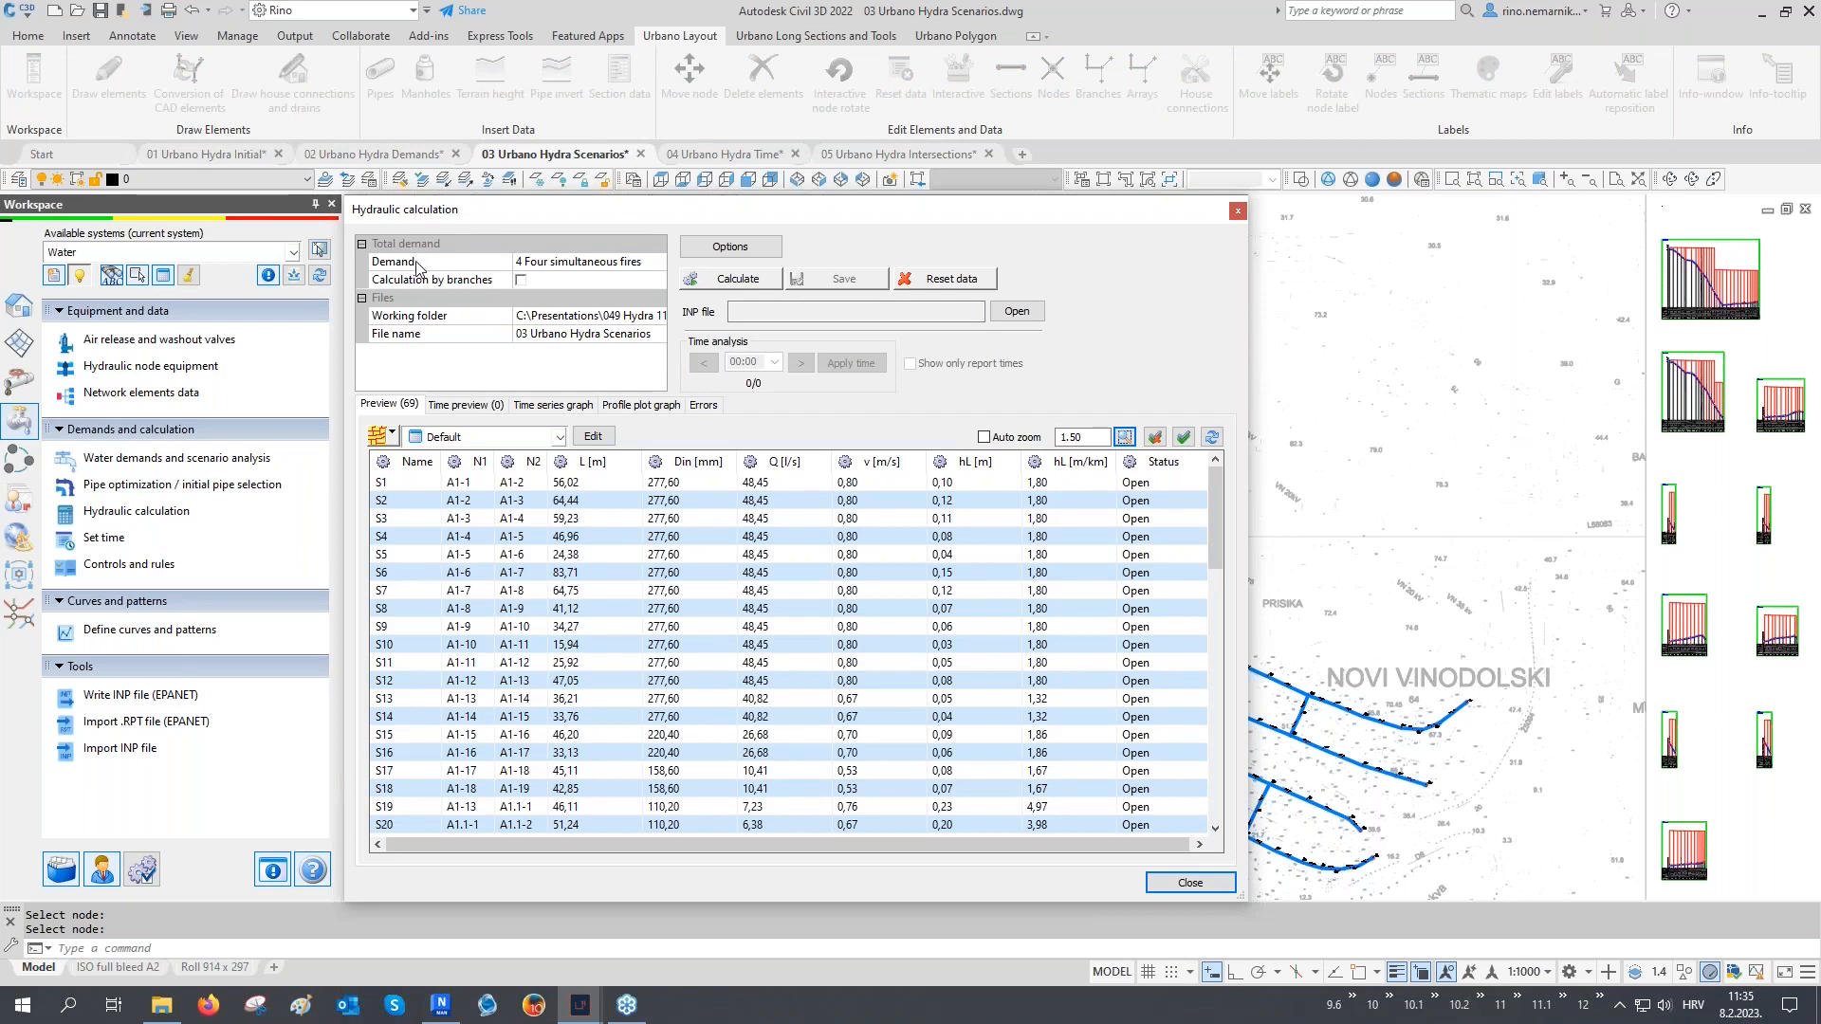
click(547, 263)
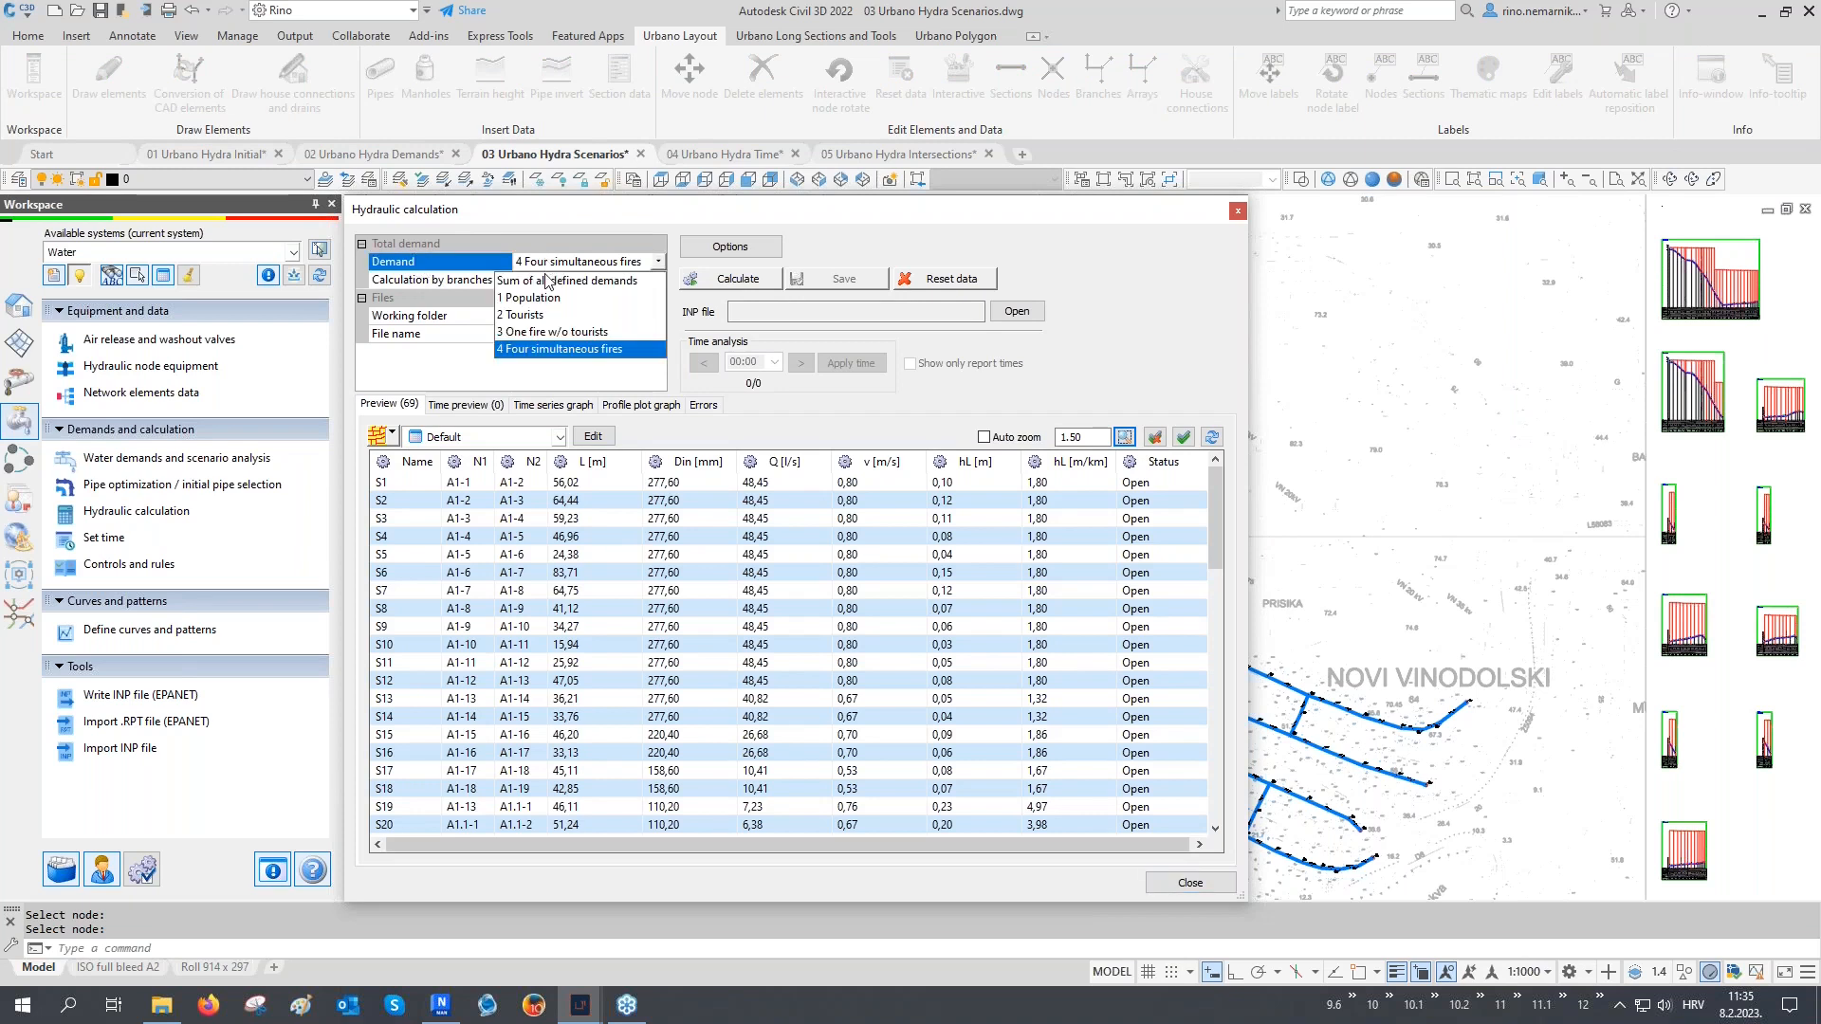
click(538, 349)
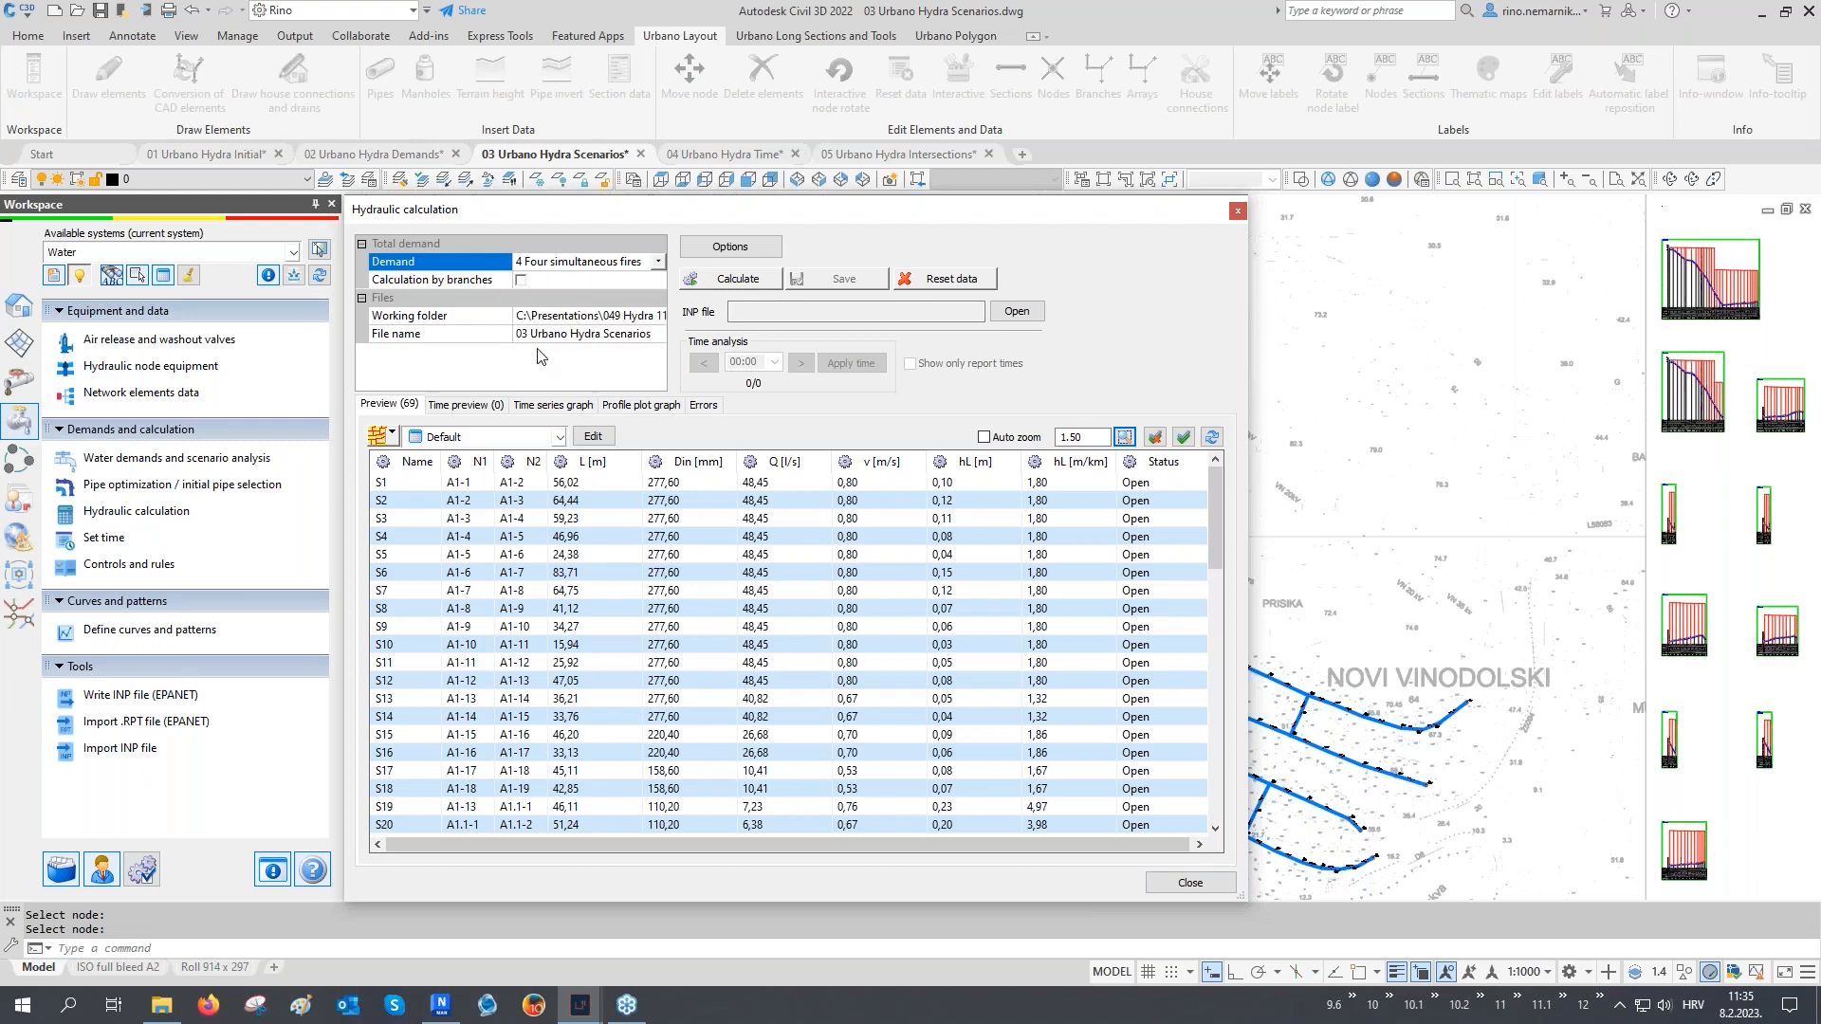
click(732, 281)
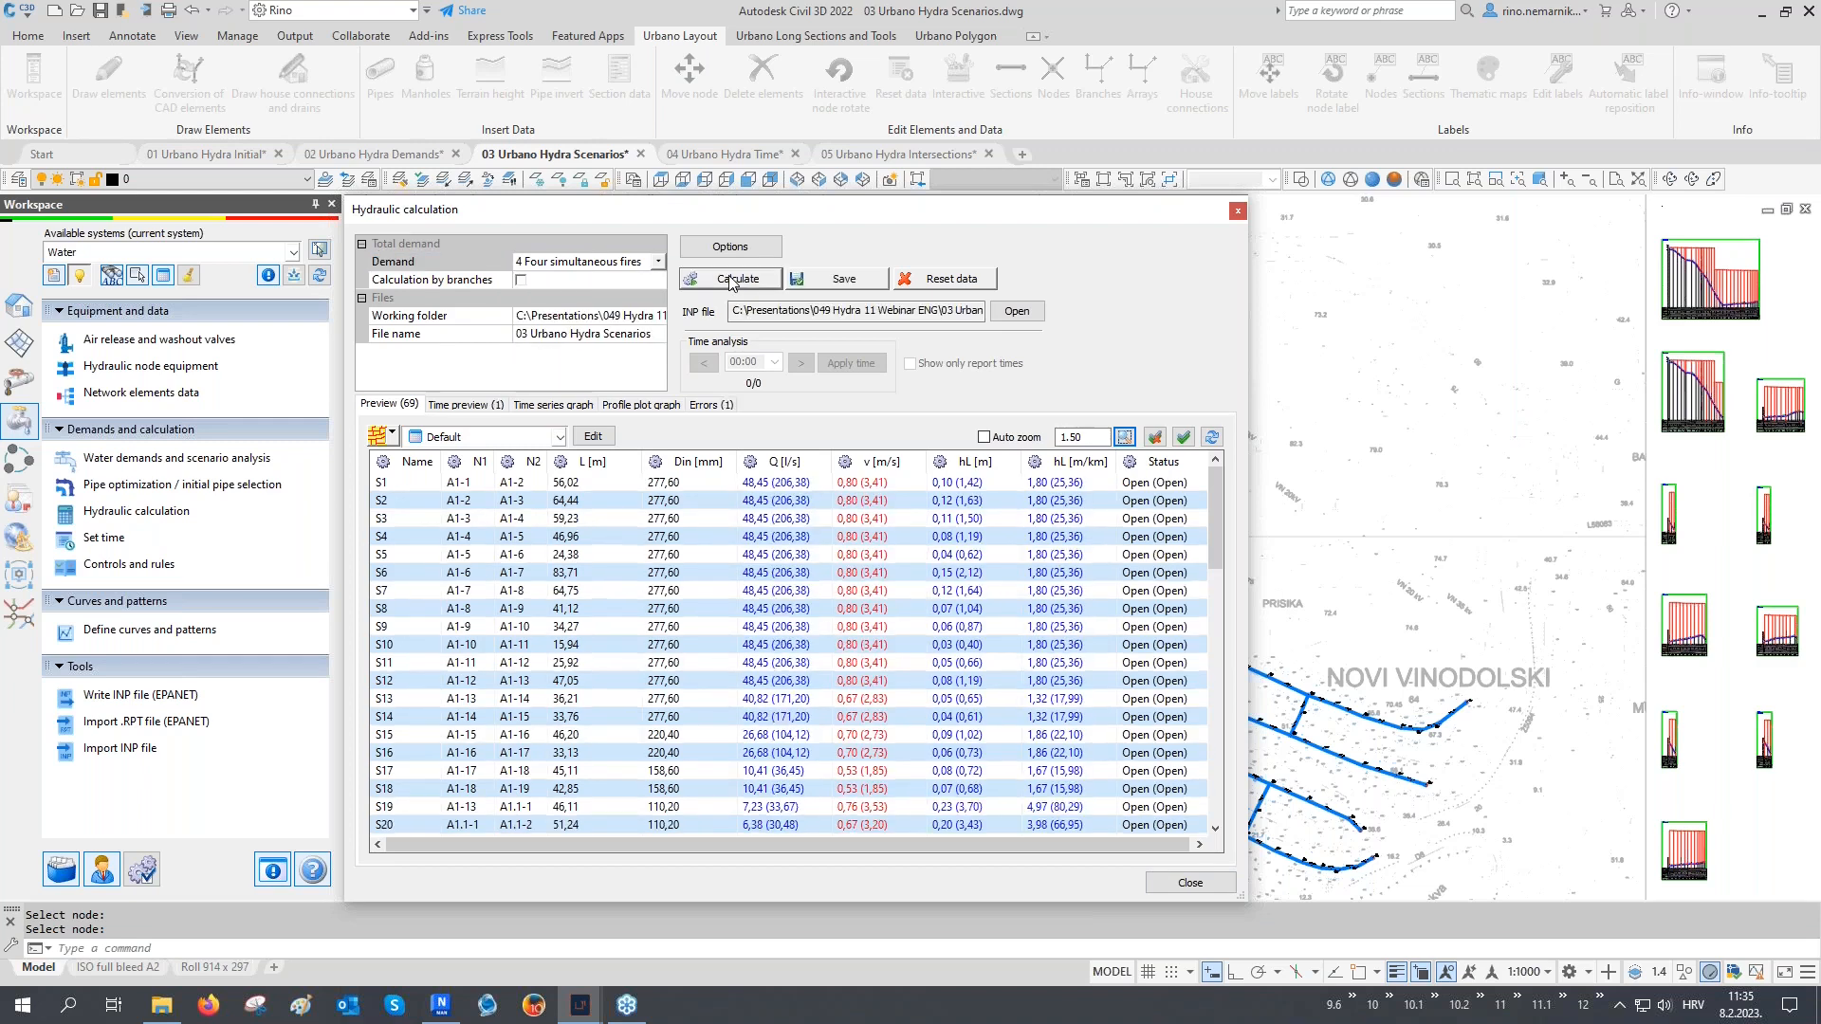
click(821, 279)
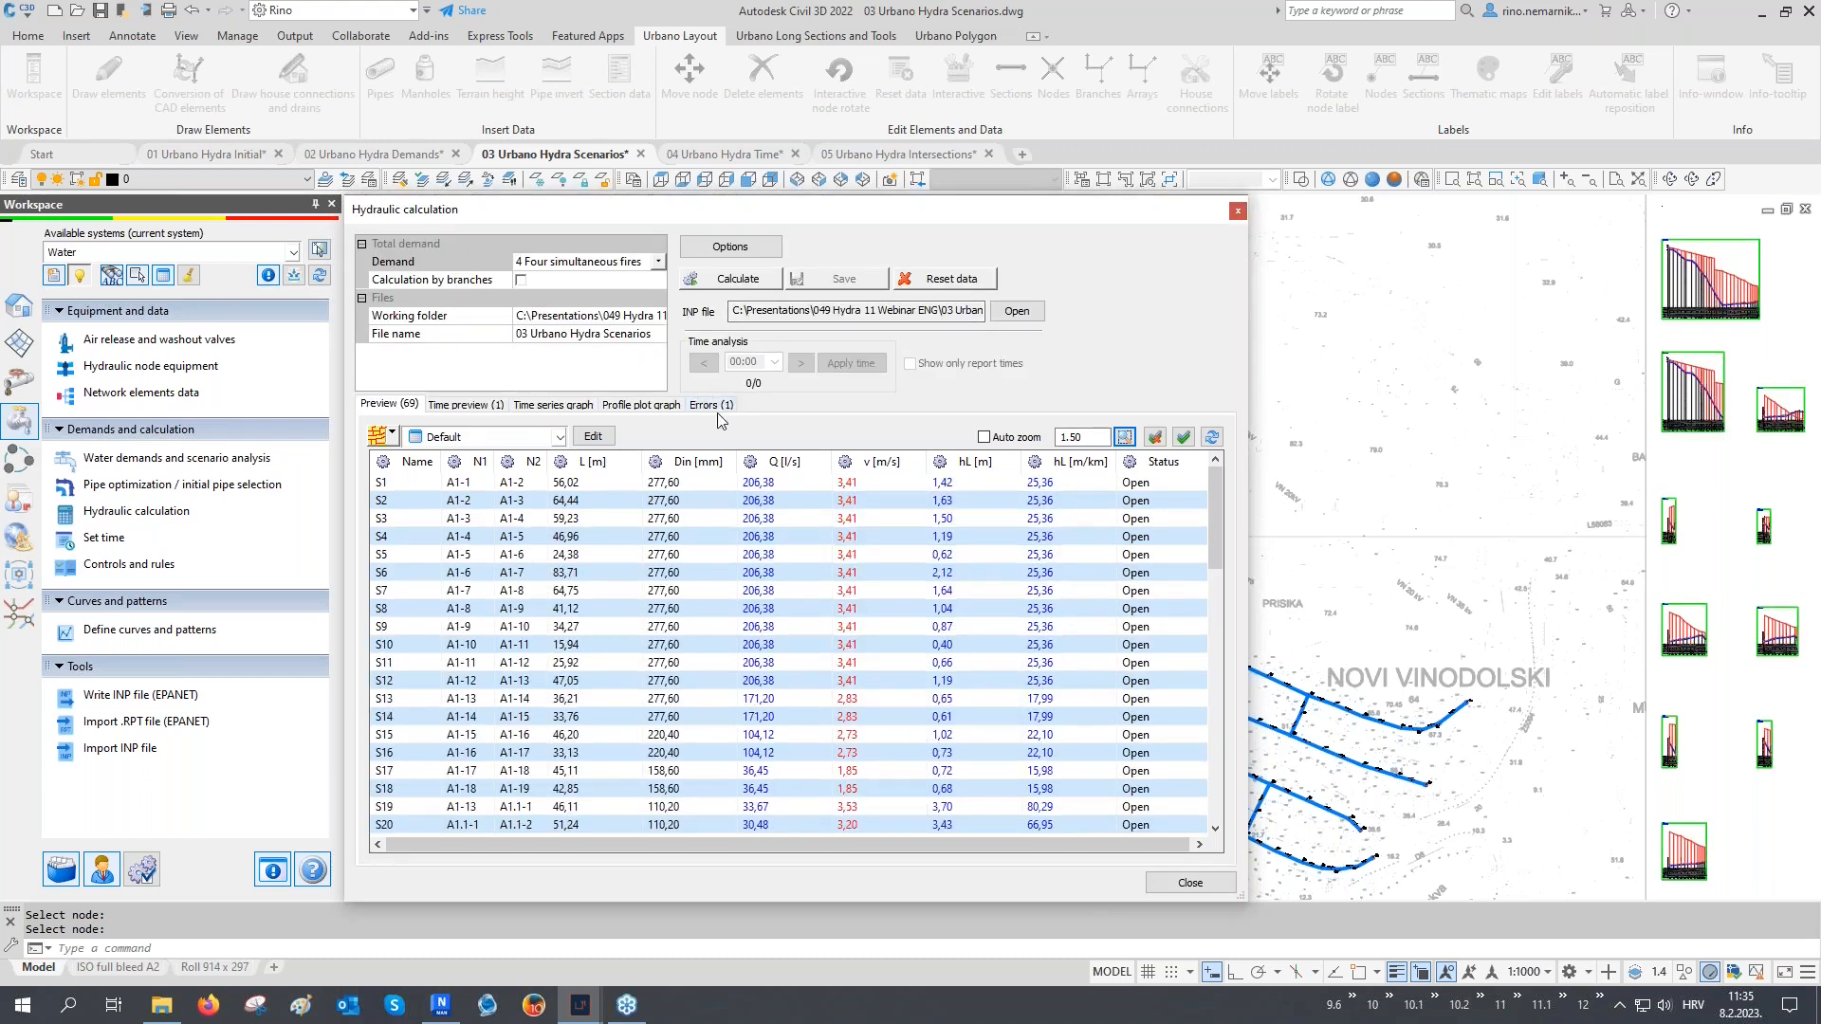
click(714, 405)
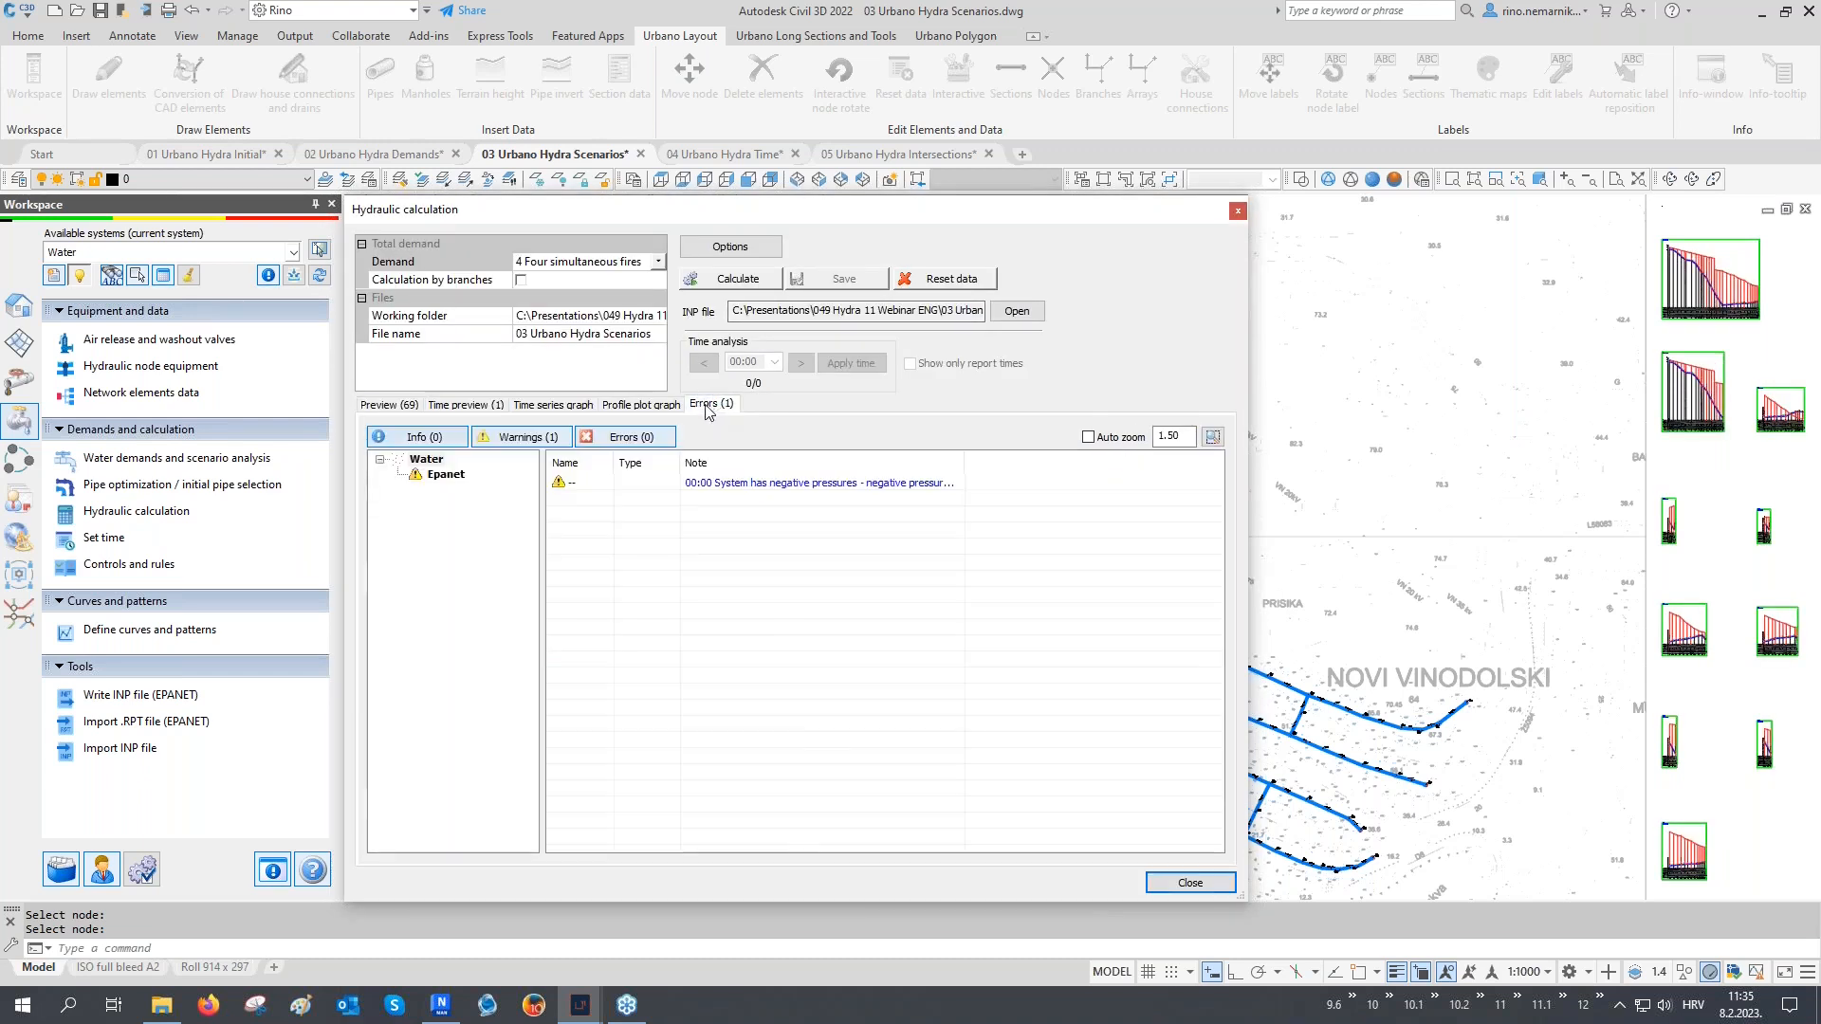
Locate the nodes of the negative-pressure warning in the drawing and widen the Note column to read its full text
click(733, 482)
drag(966, 463, 1225, 576)
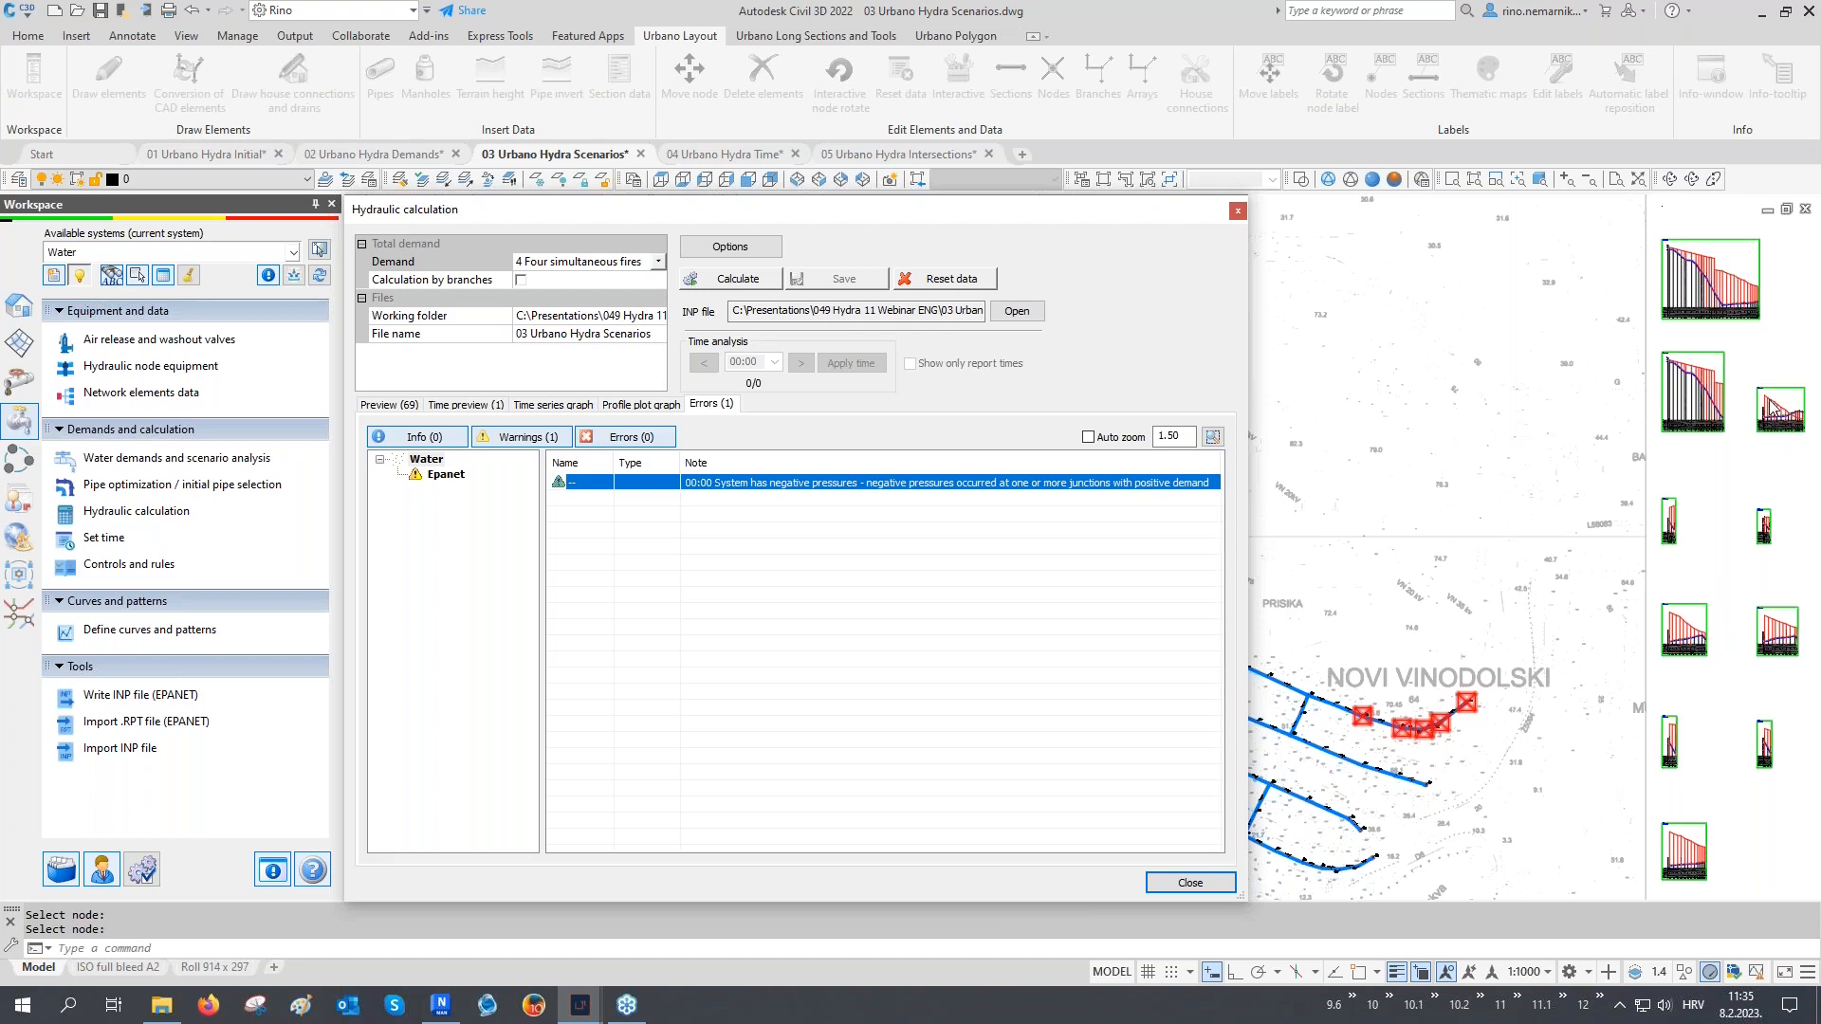
Limit the hydraulic results preview to the longitudinal section A1.1 picked in the drawing
click(388, 404)
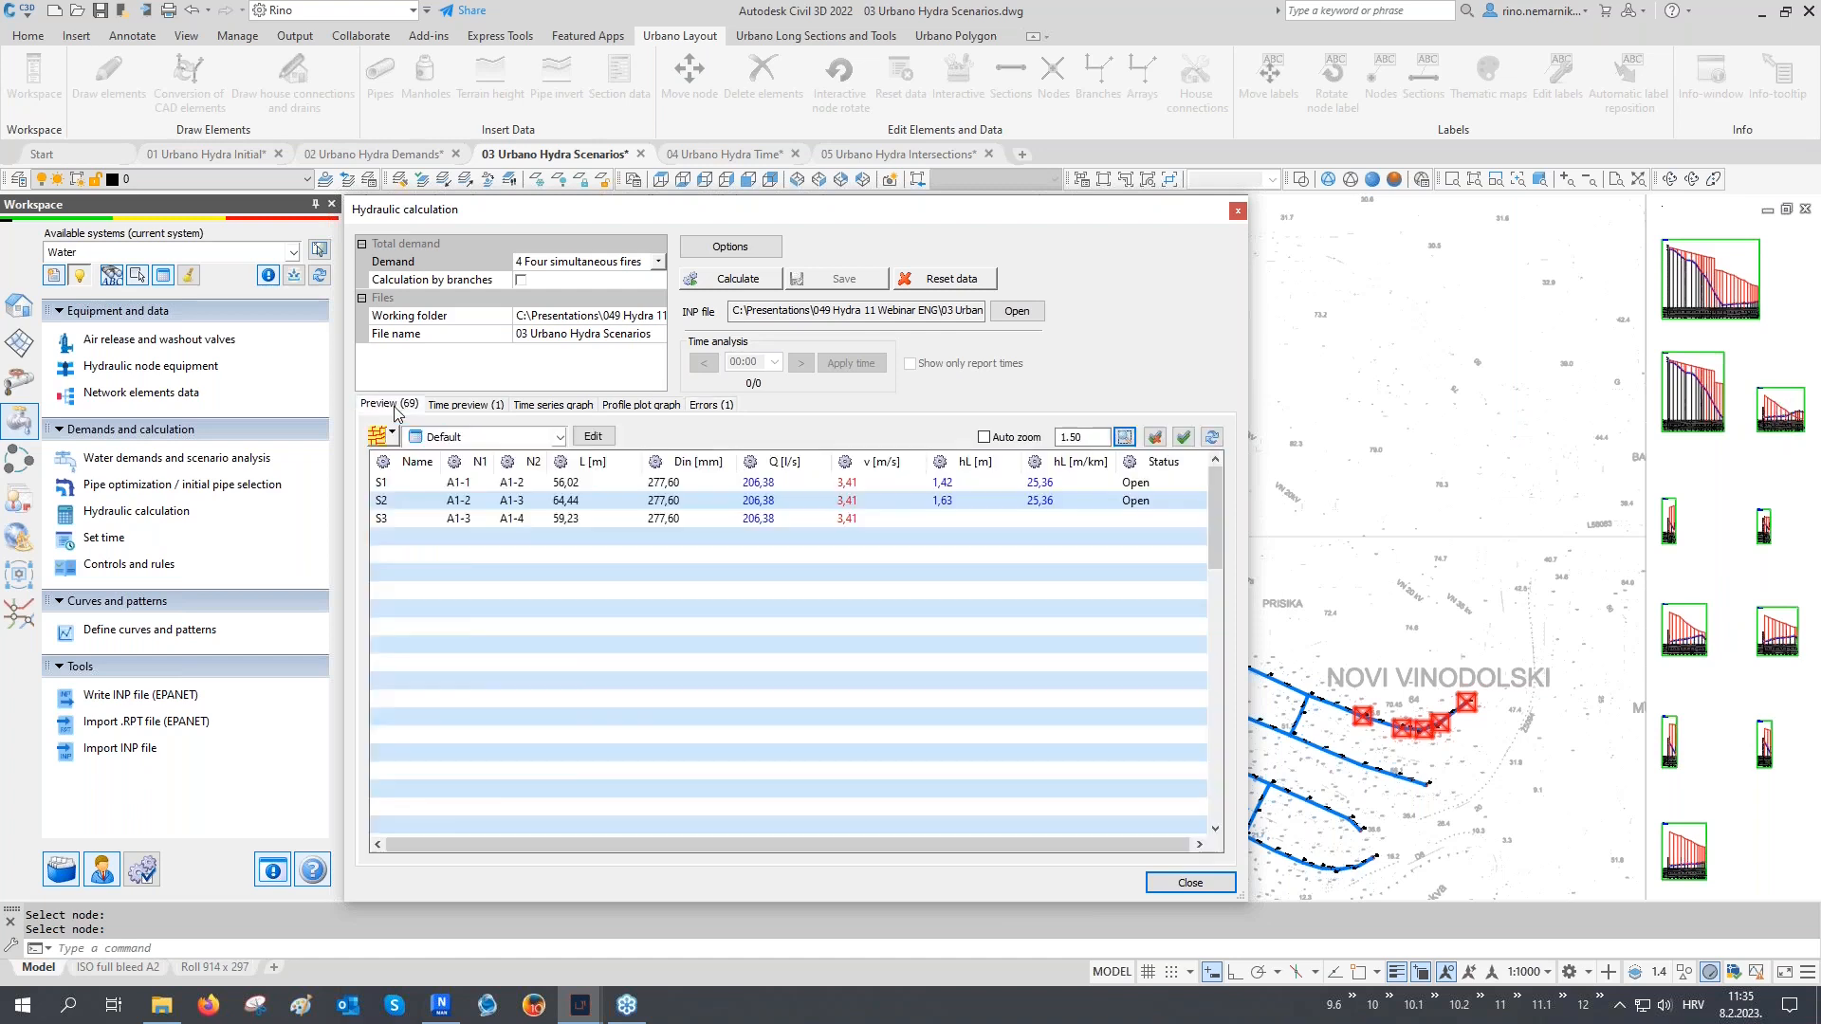
click(391, 436)
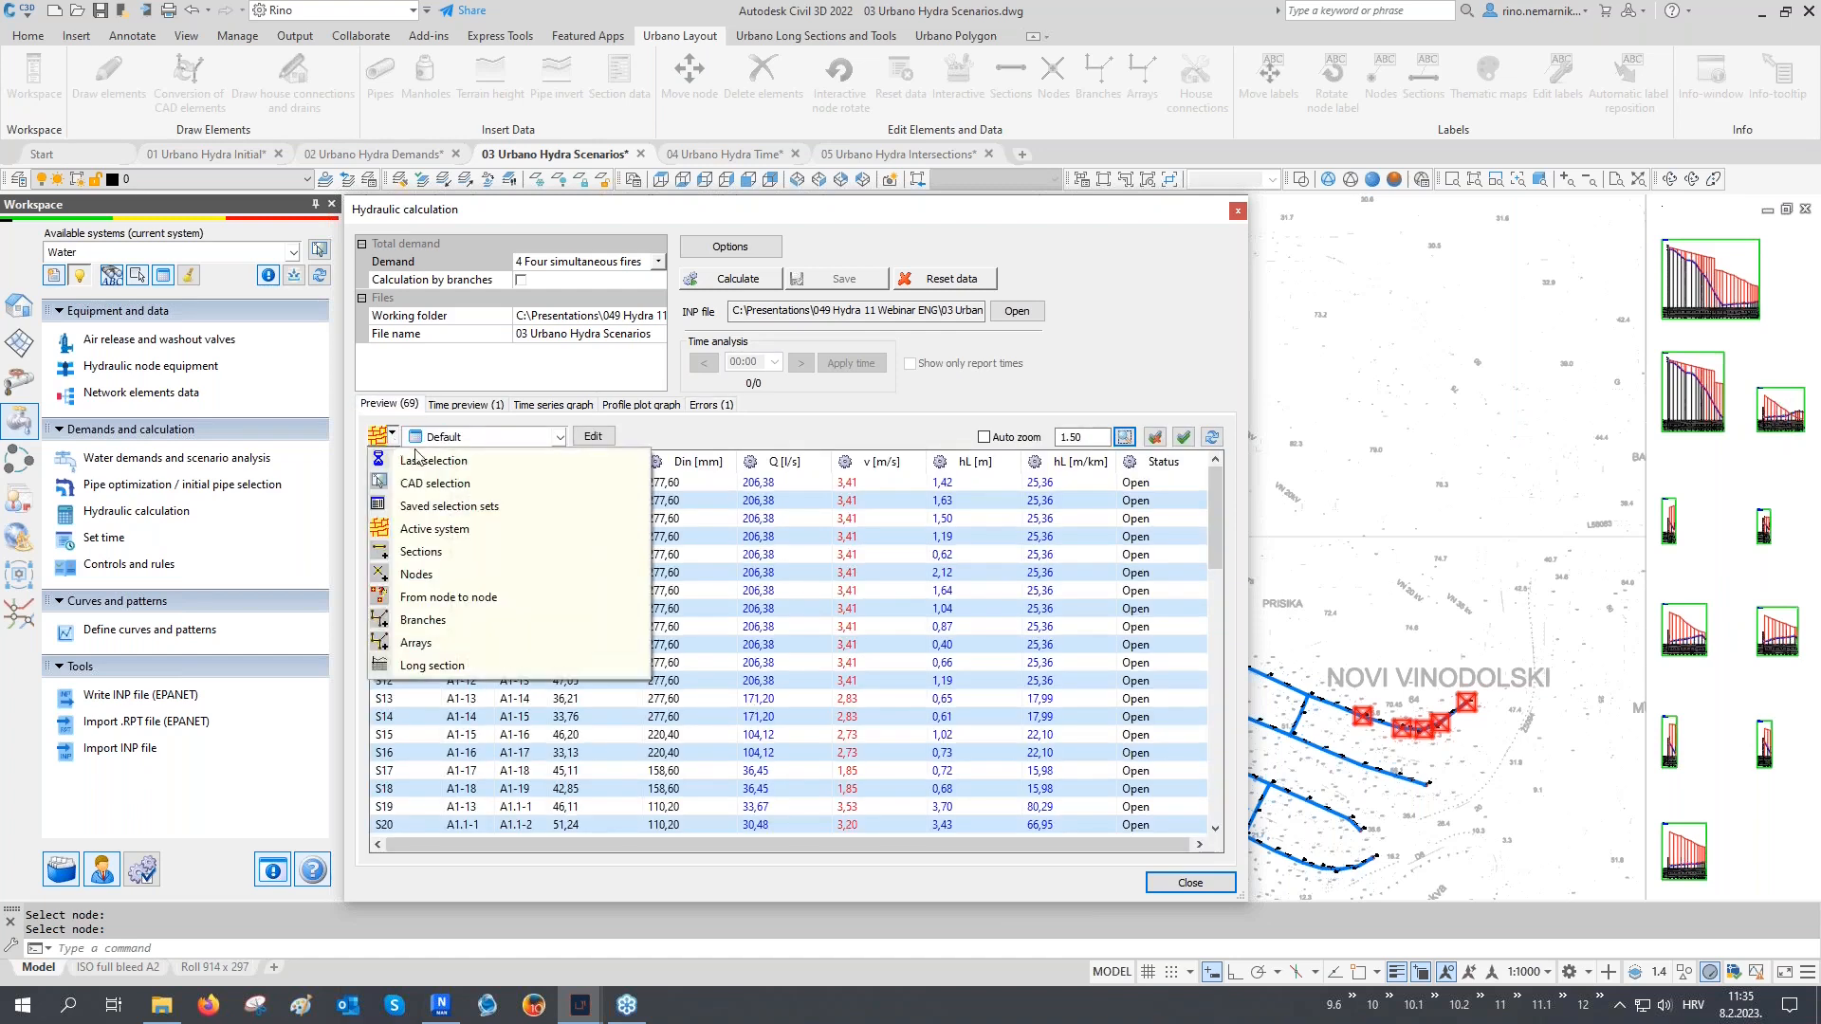
click(460, 675)
middle_drag(1697, 465, 1501, 602)
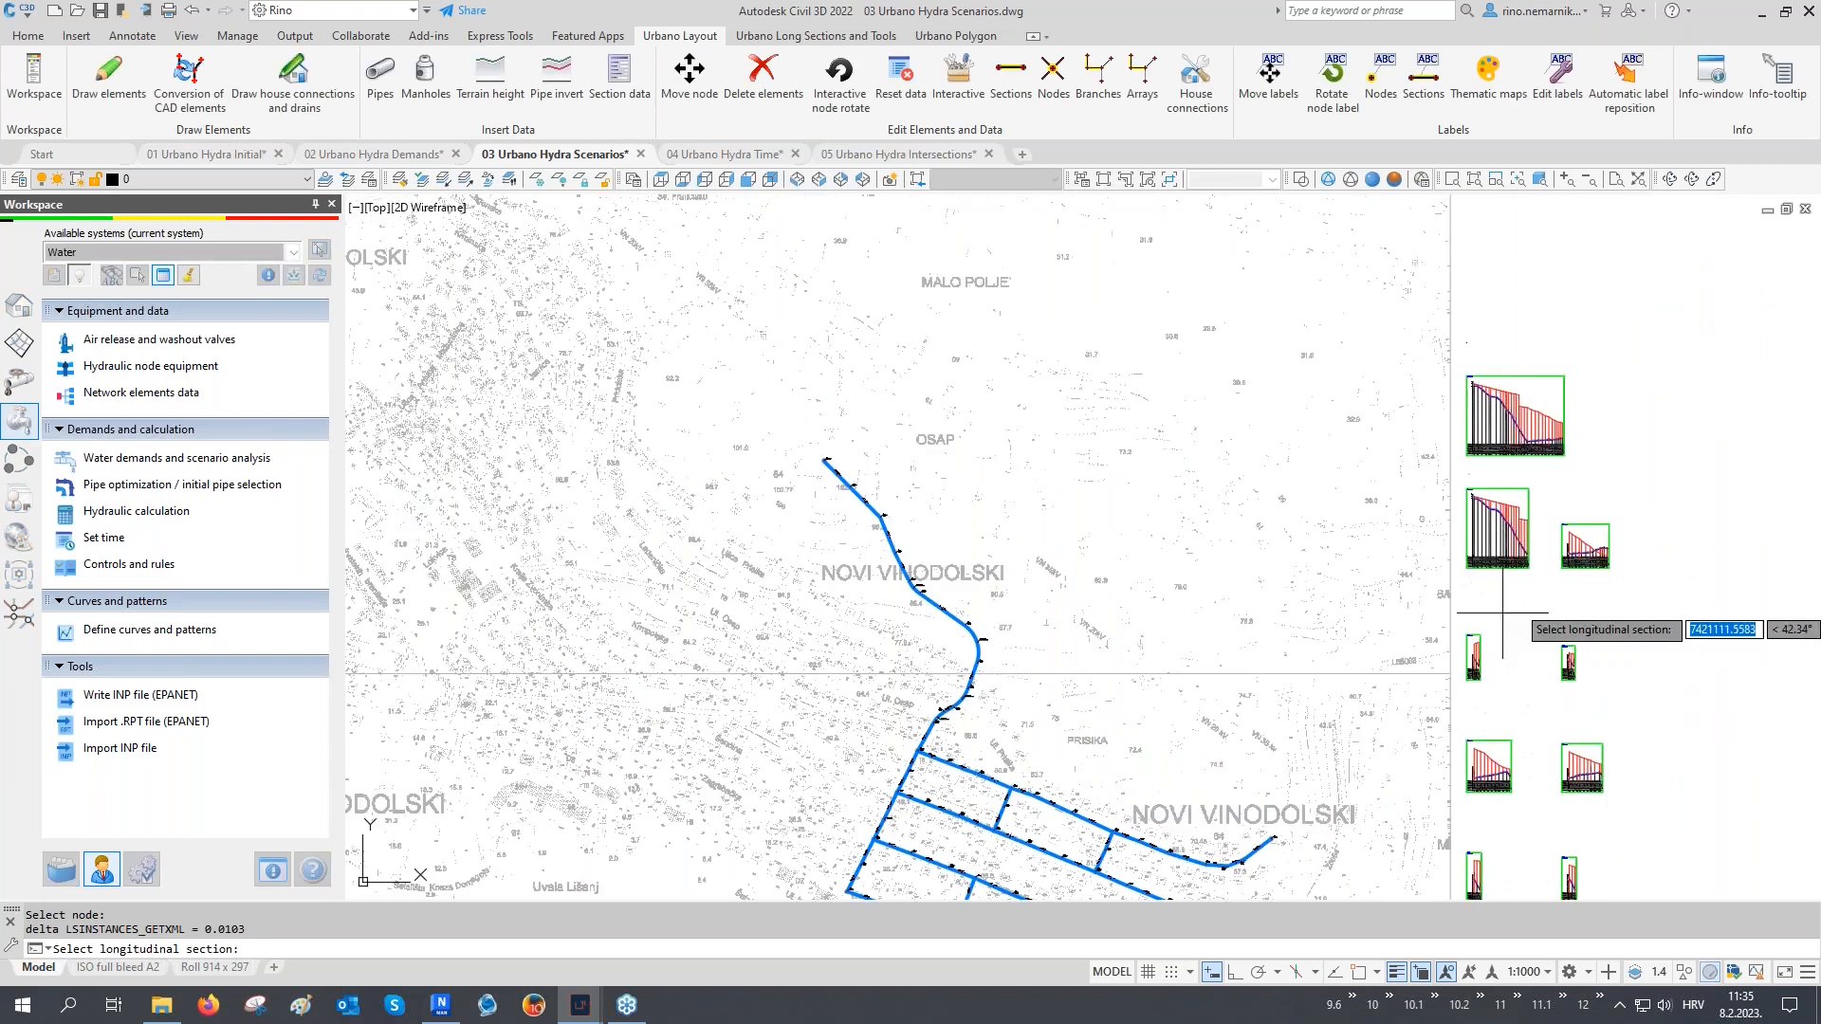
scroll(1588, 541, up, 2)
scroll(1589, 541, up, 10)
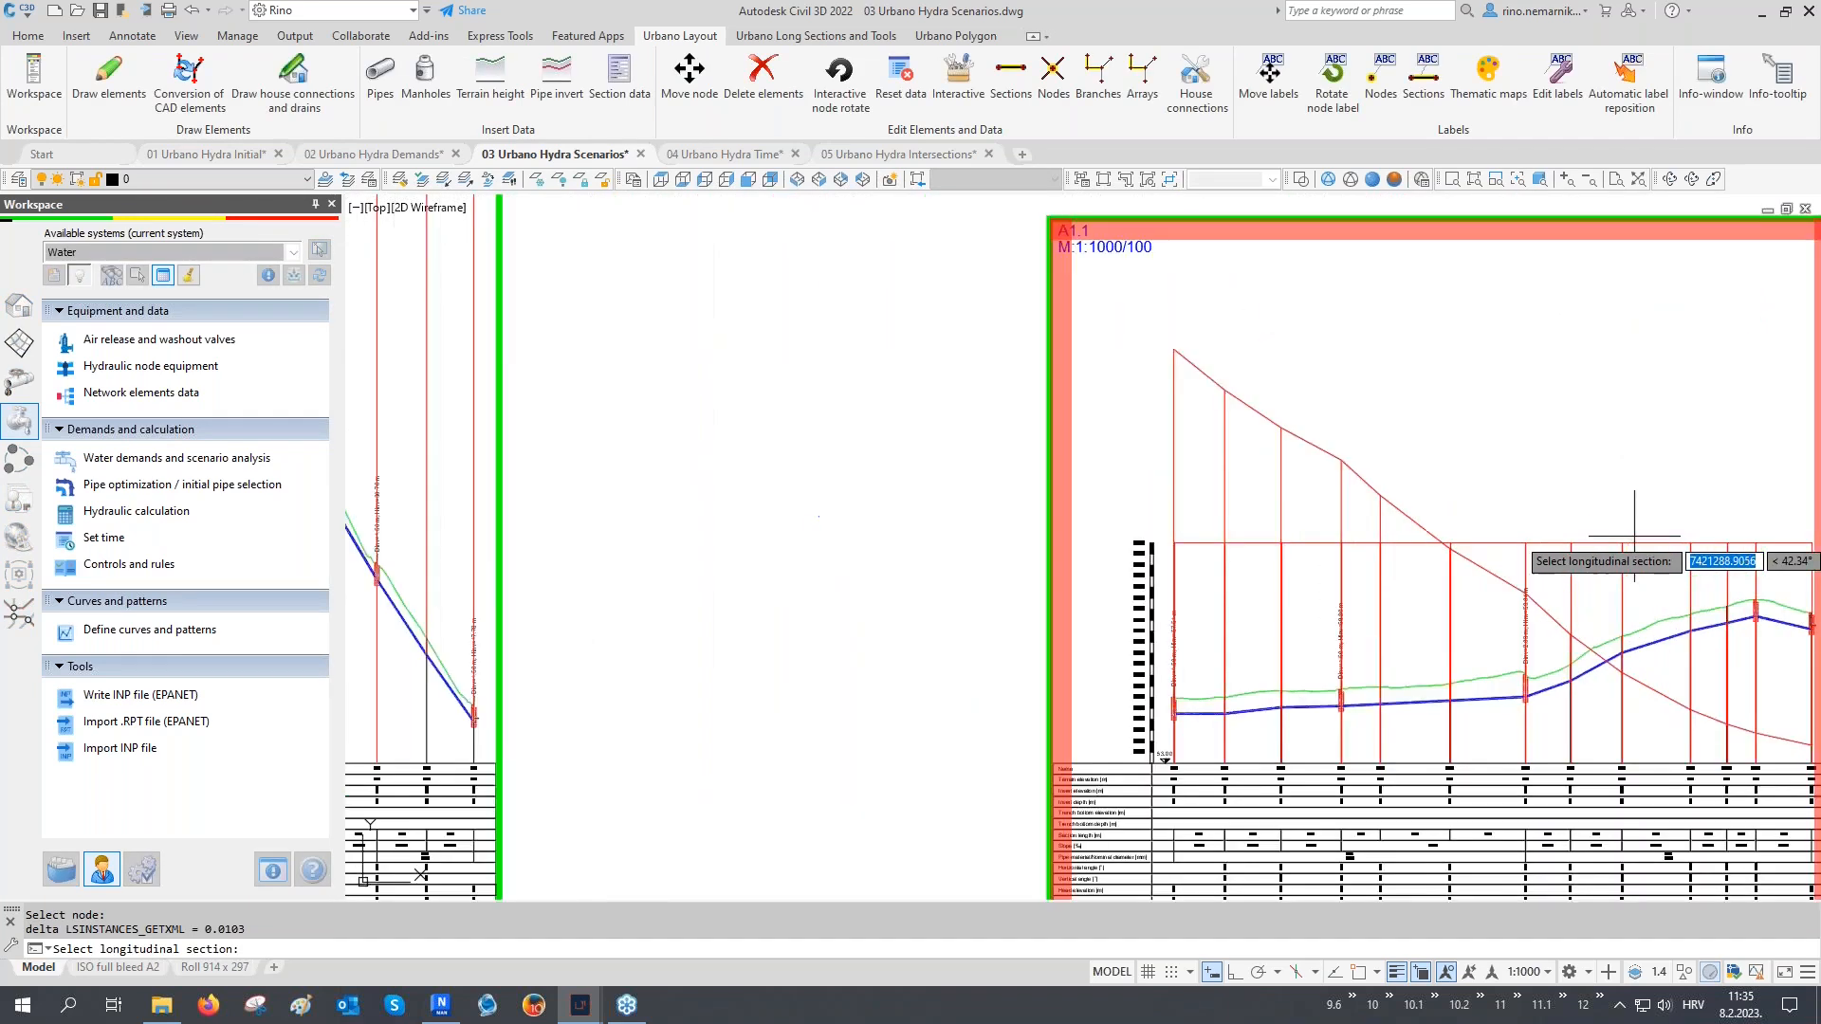
click(1601, 468)
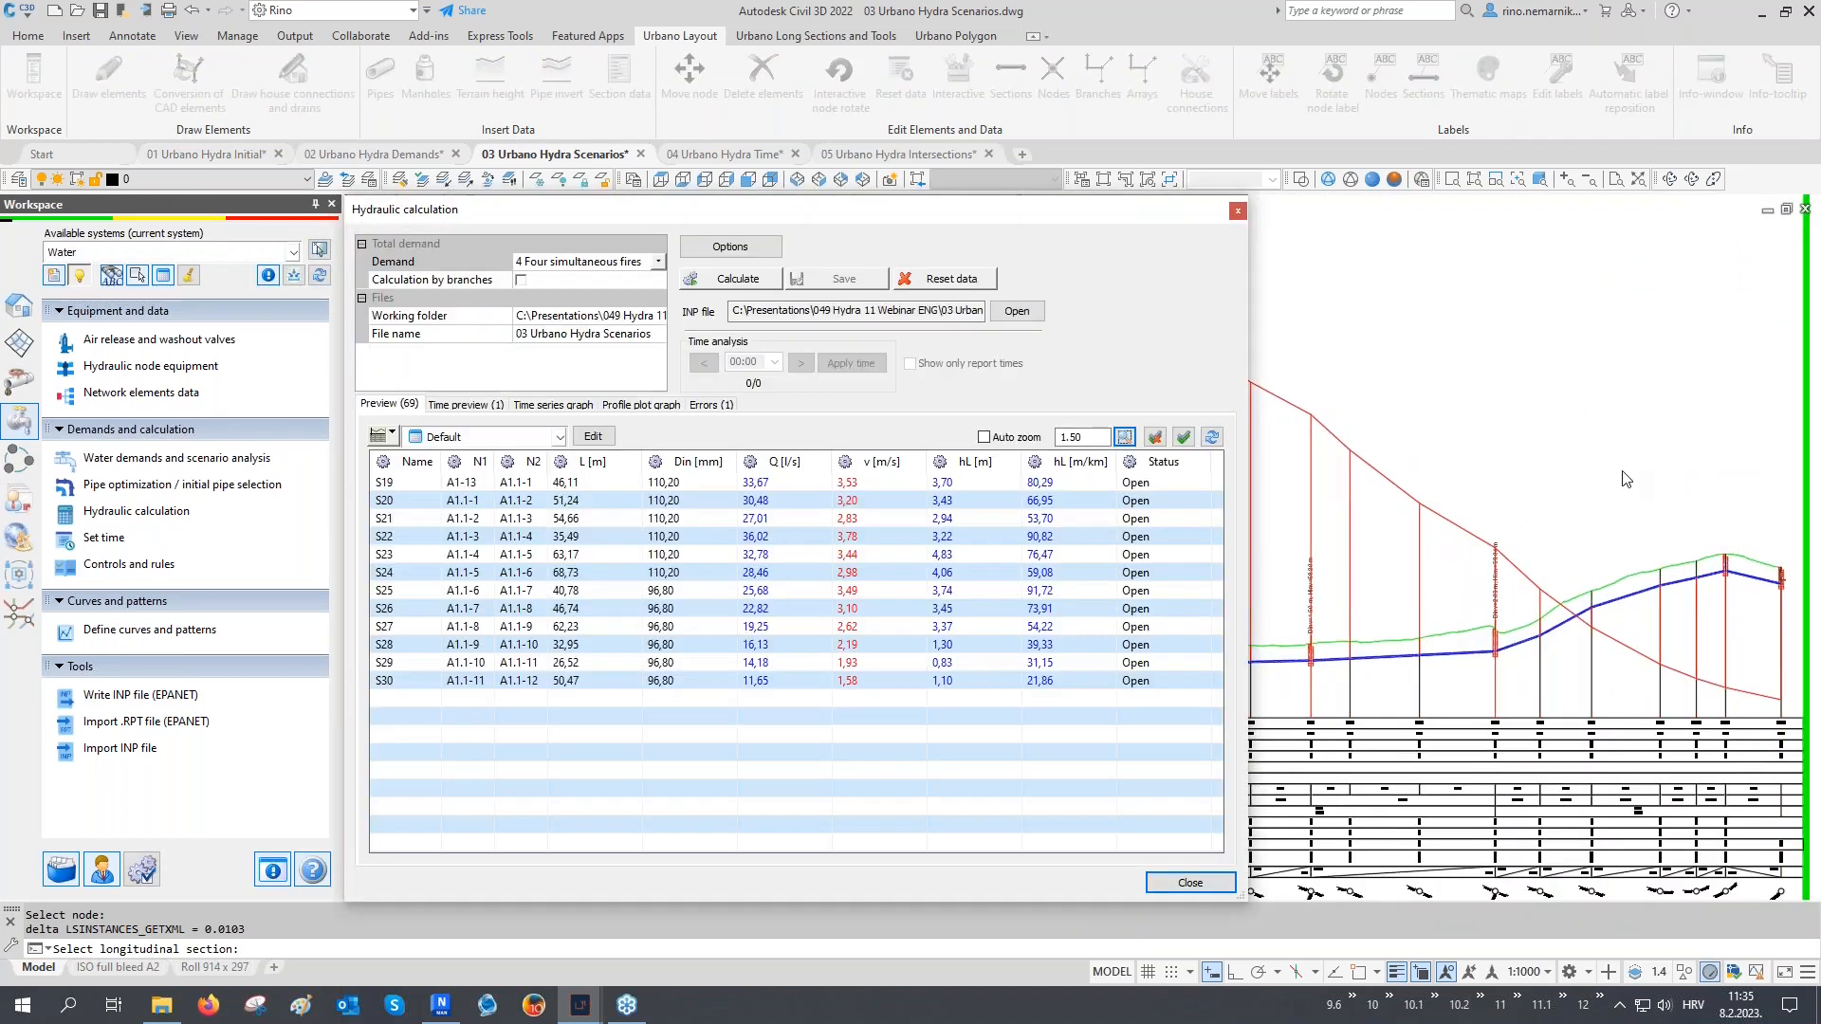
Show the Default node results for the longitudinal section and examine the pressures at nodes A1.1-8 to A1.1-12
click(465, 437)
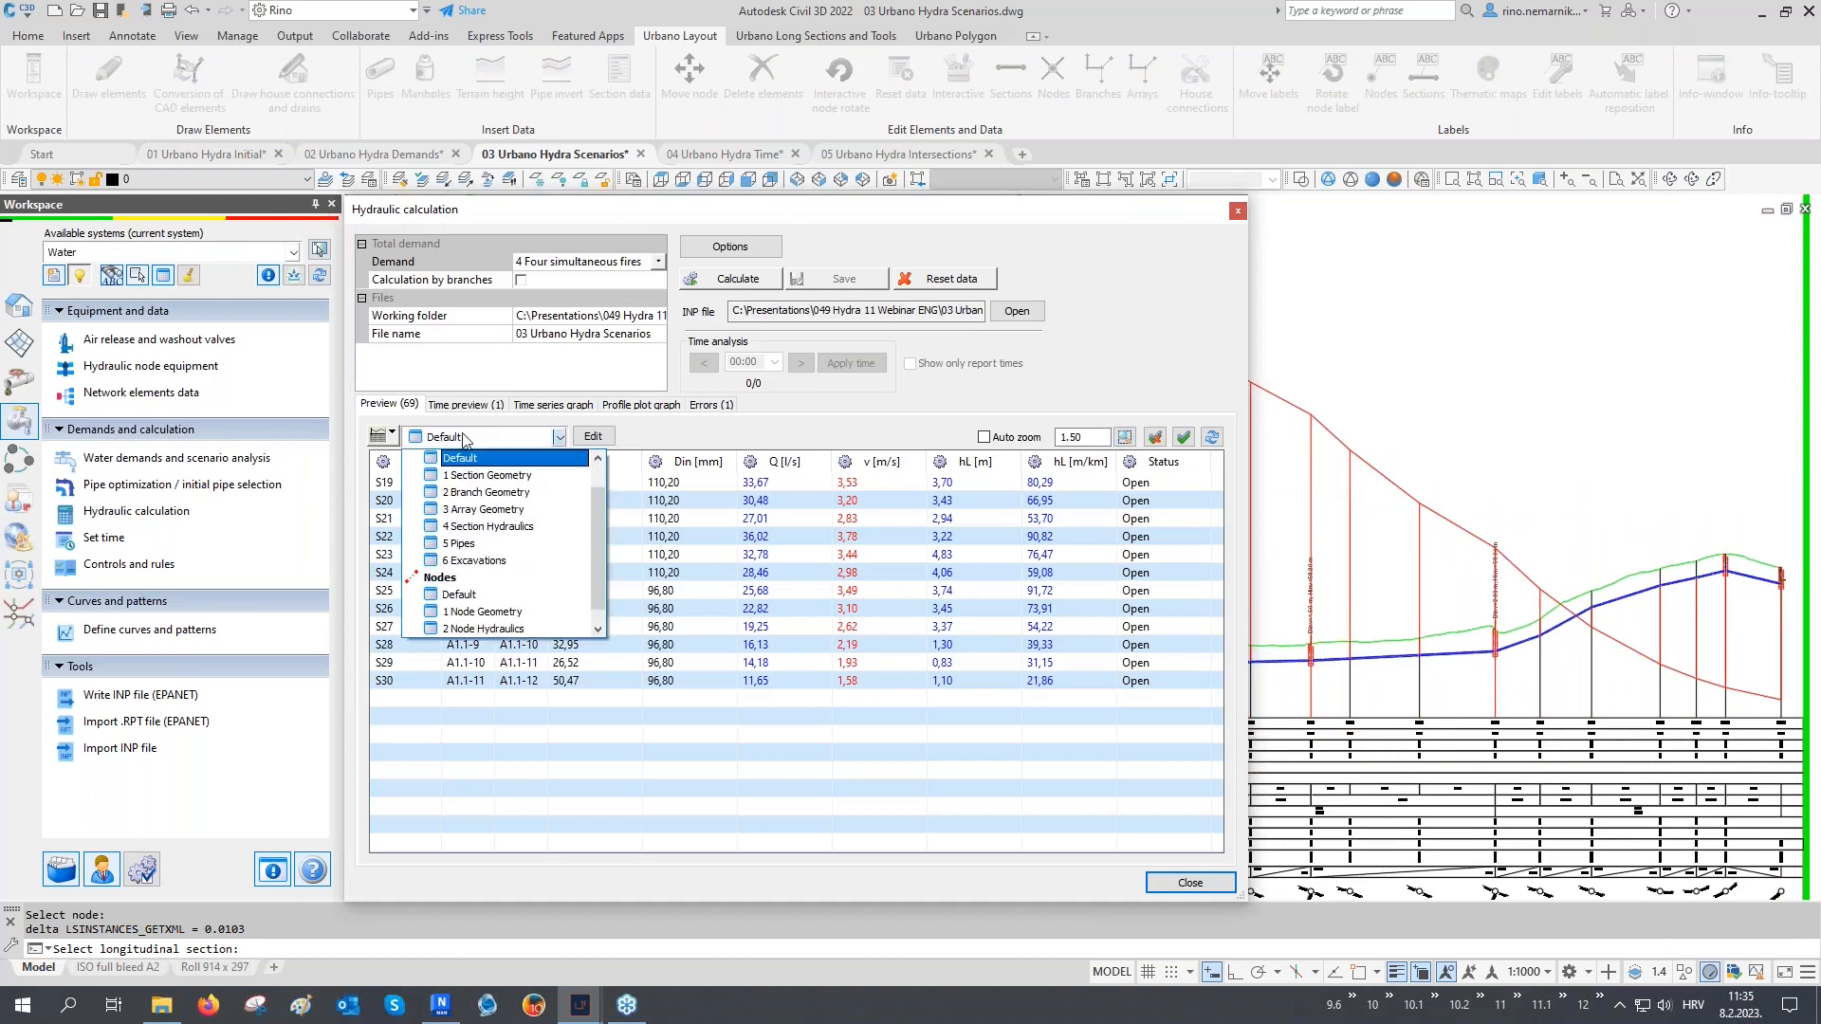
click(477, 595)
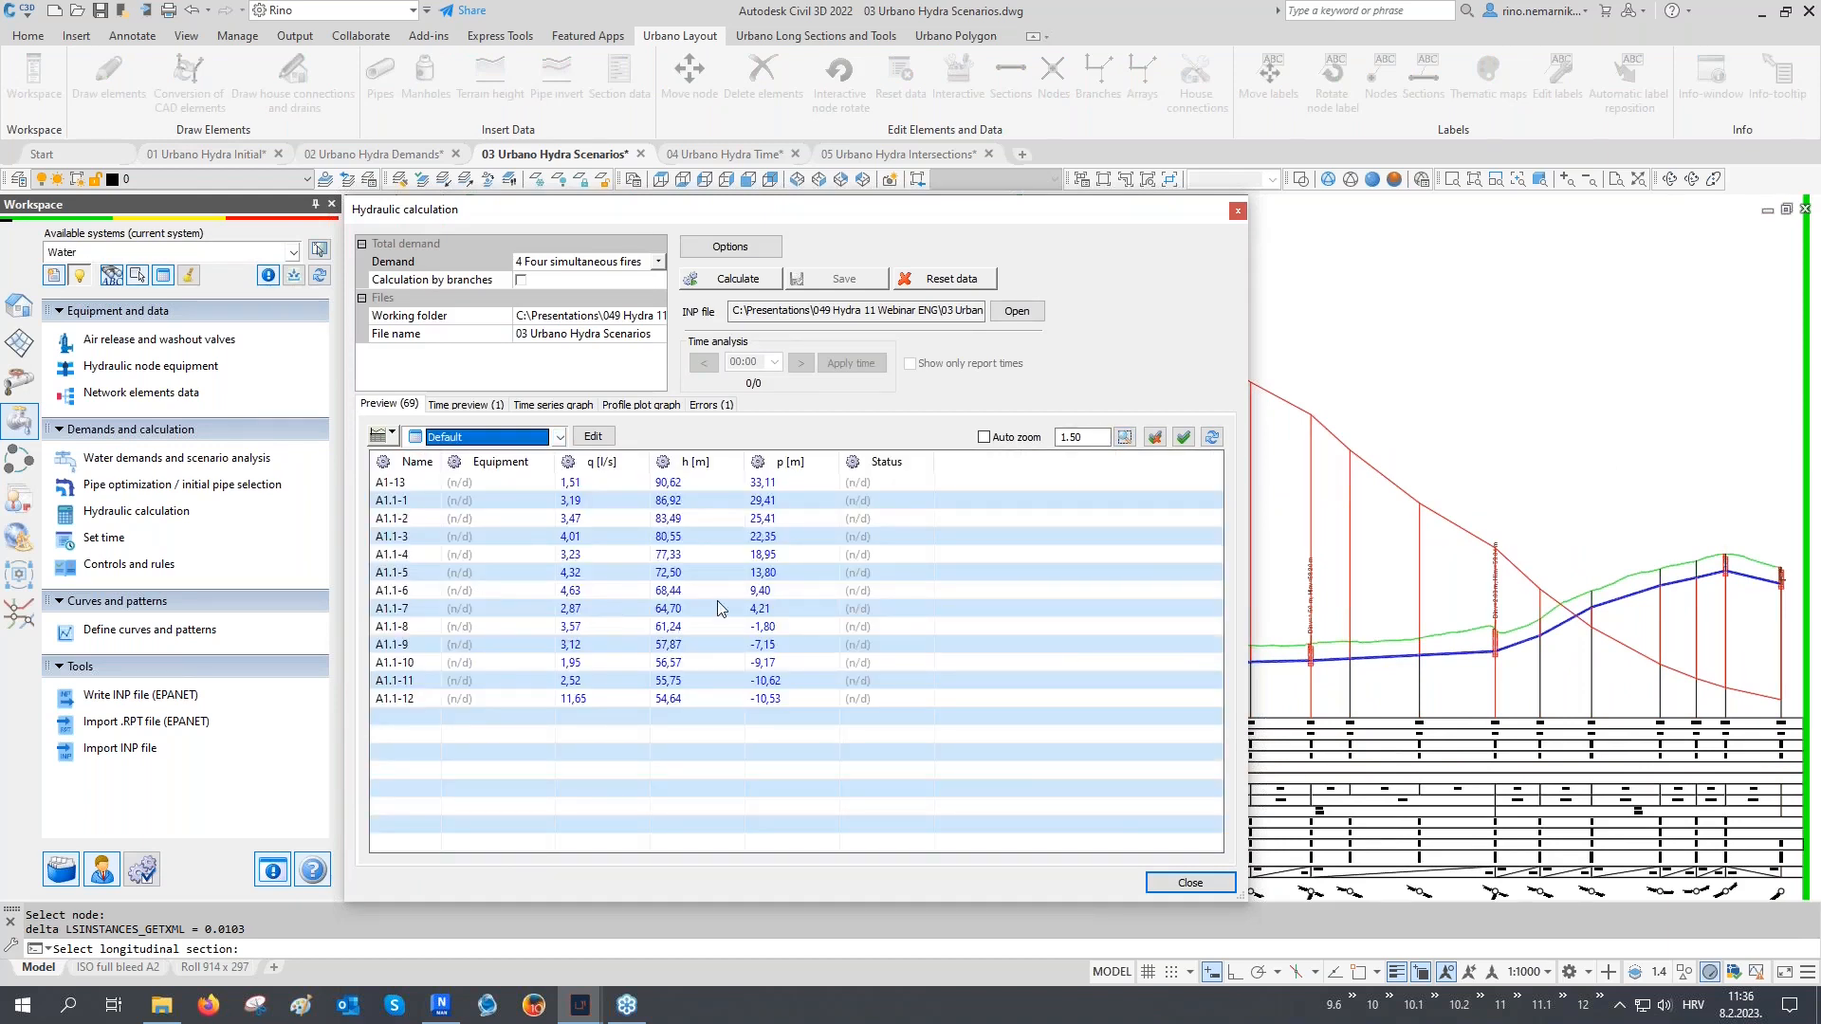
click(774, 626)
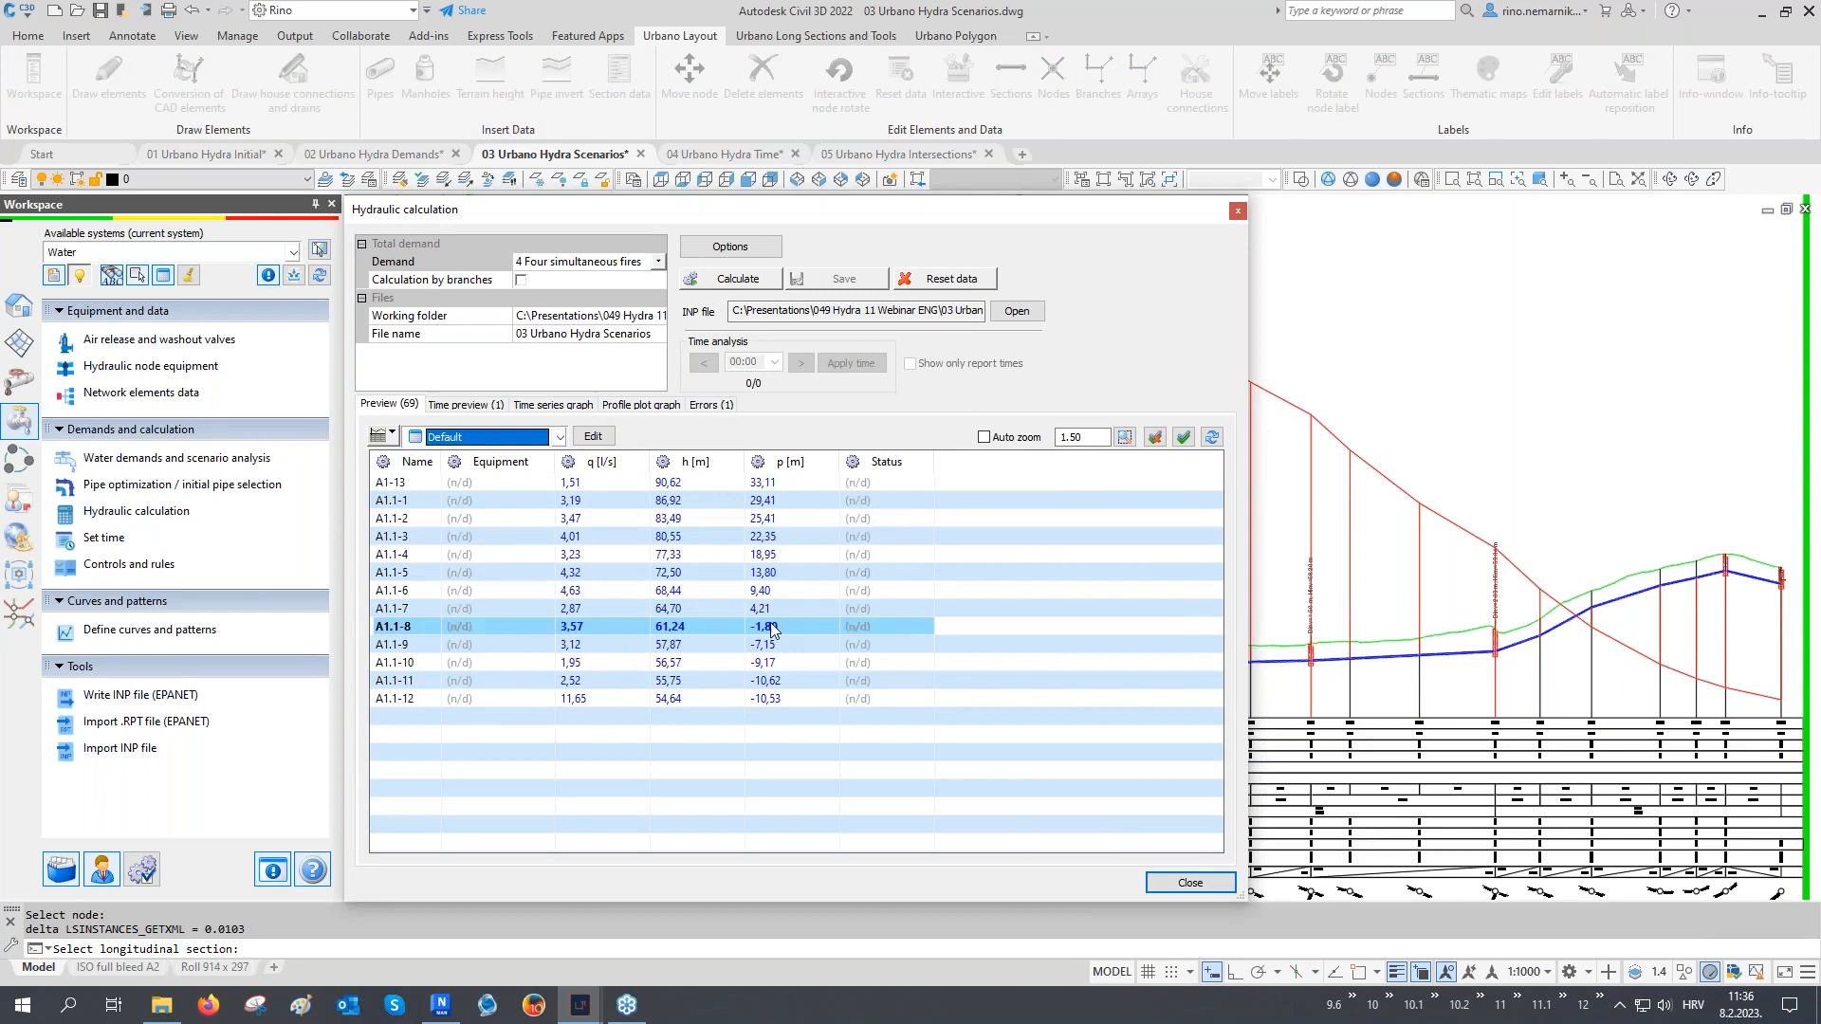
shift+click(775, 698)
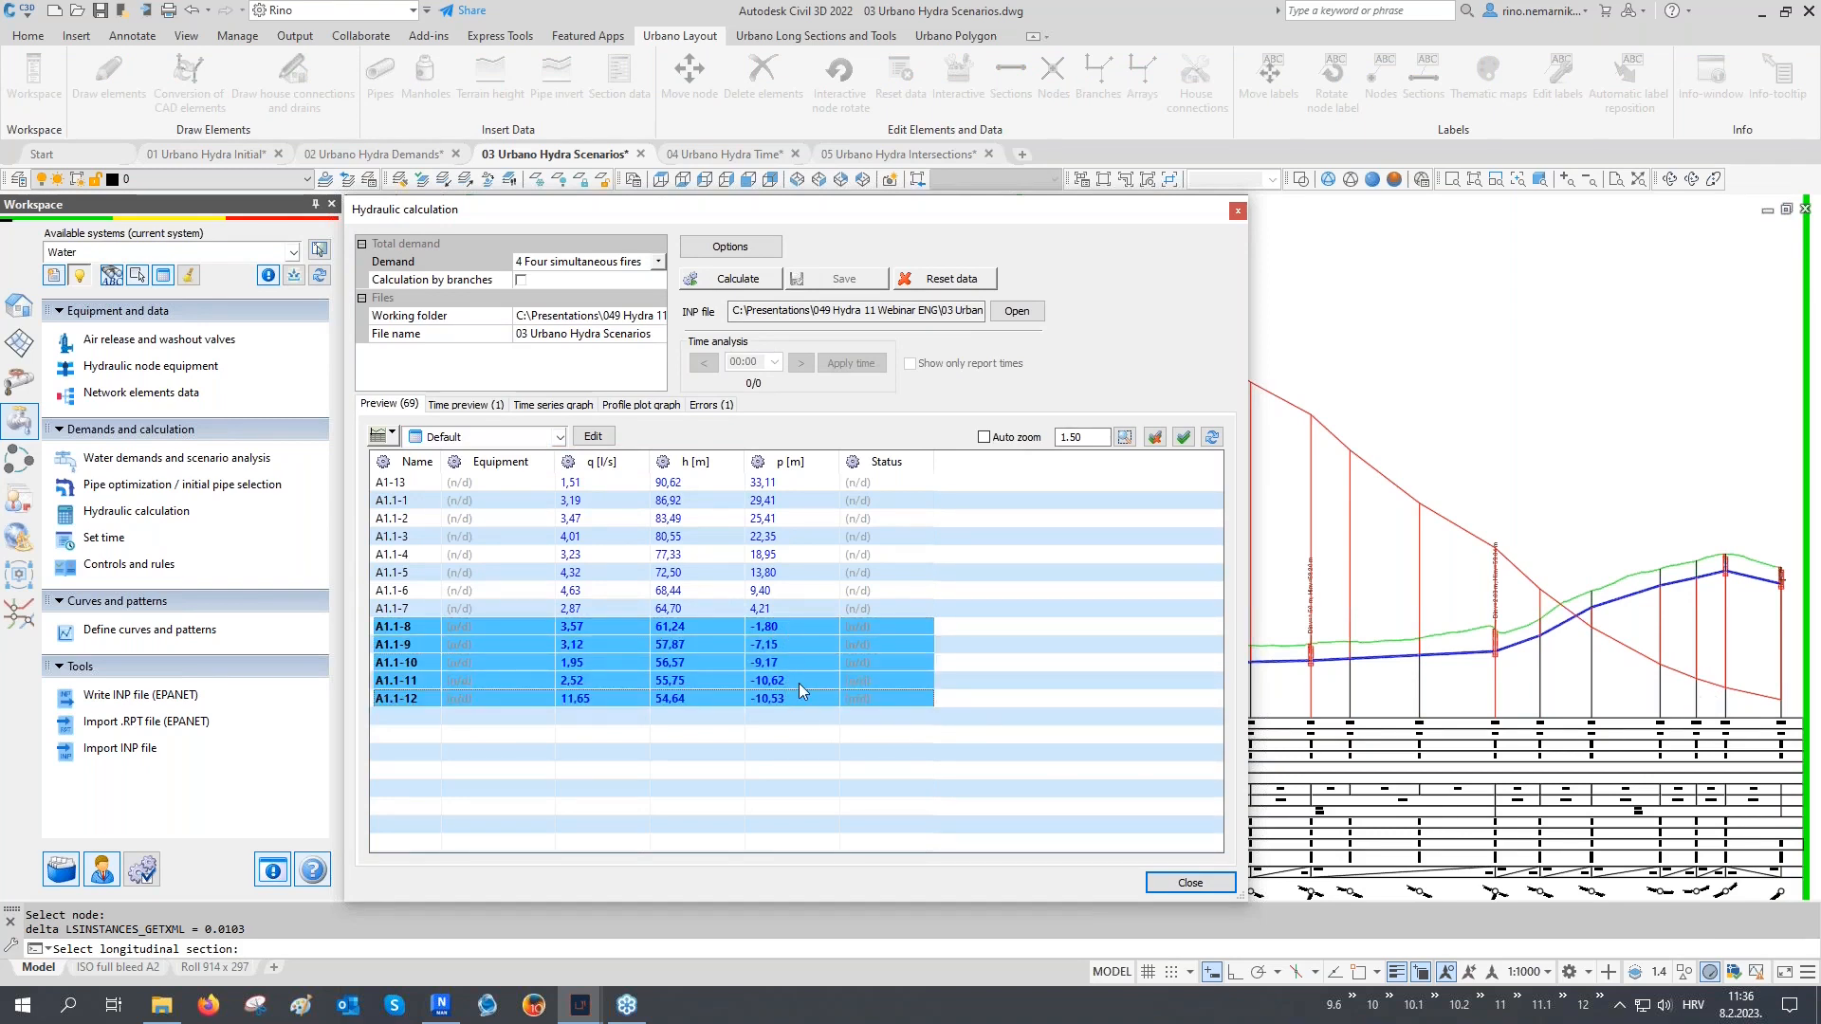
mouse_move(798, 685)
Set the demand model to PDA in the hydraulic calculation options
click(745, 253)
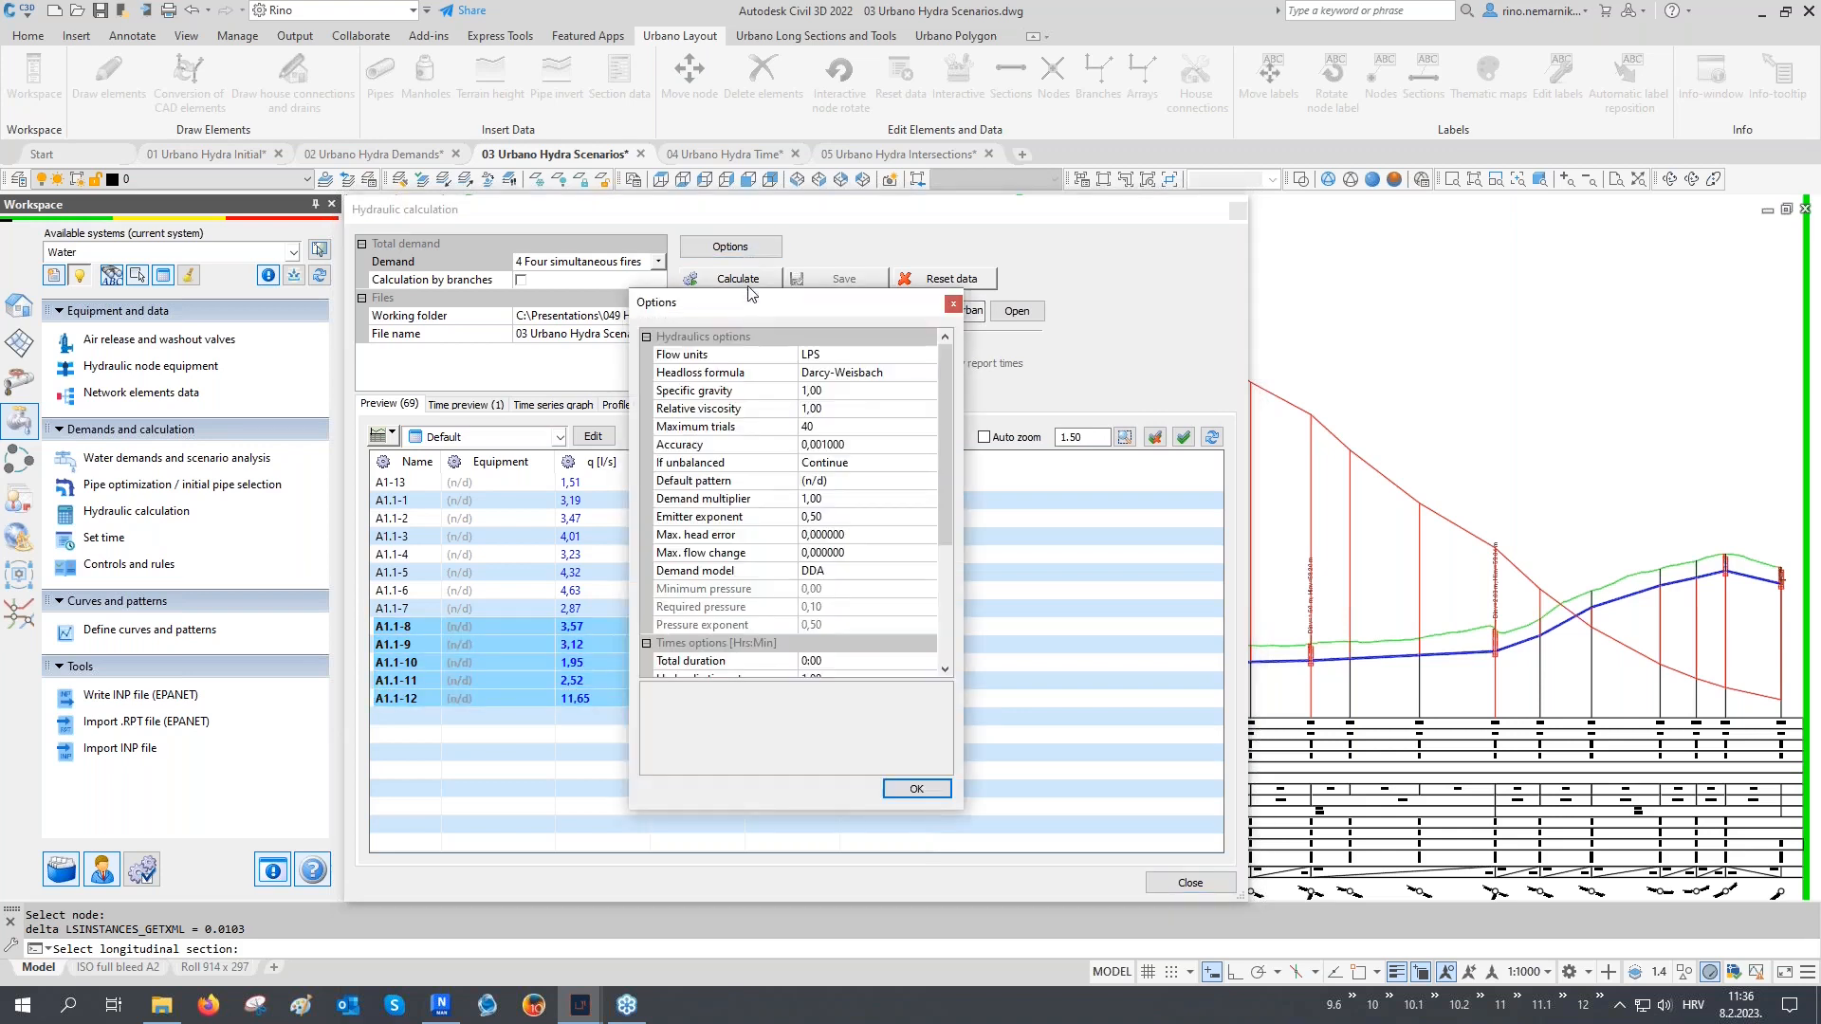
click(707, 572)
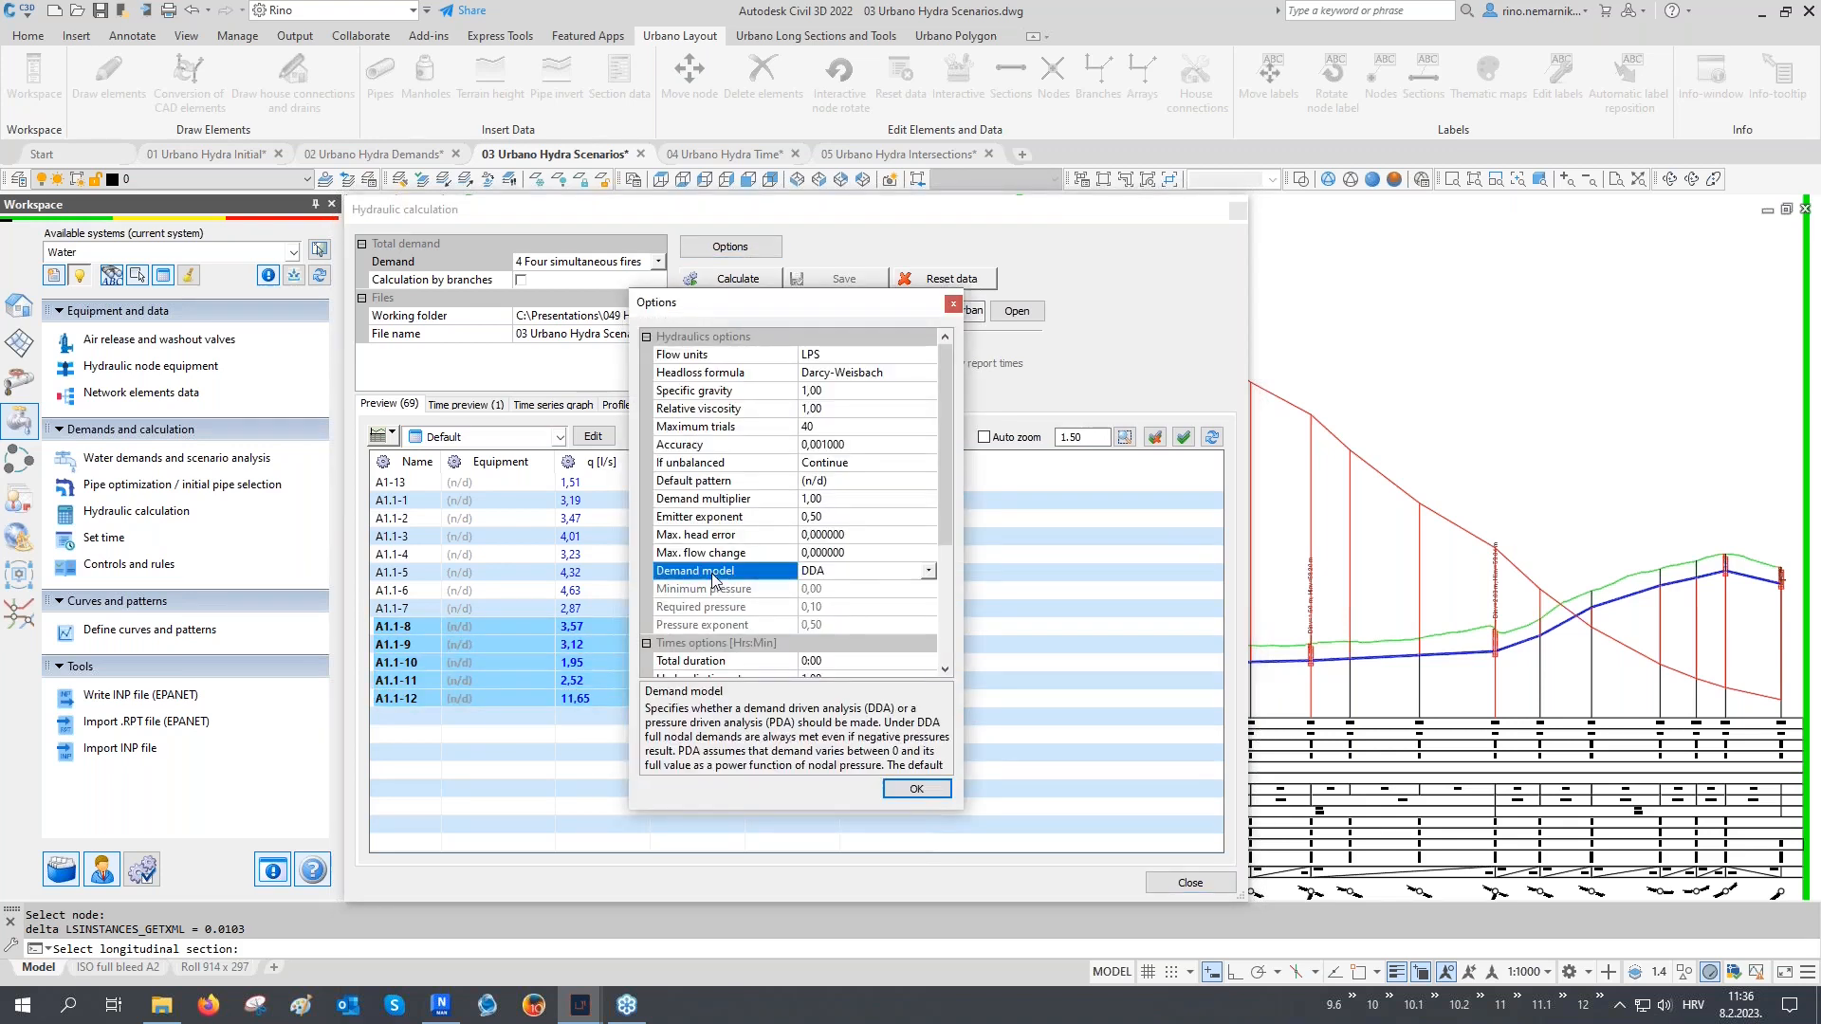
click(848, 573)
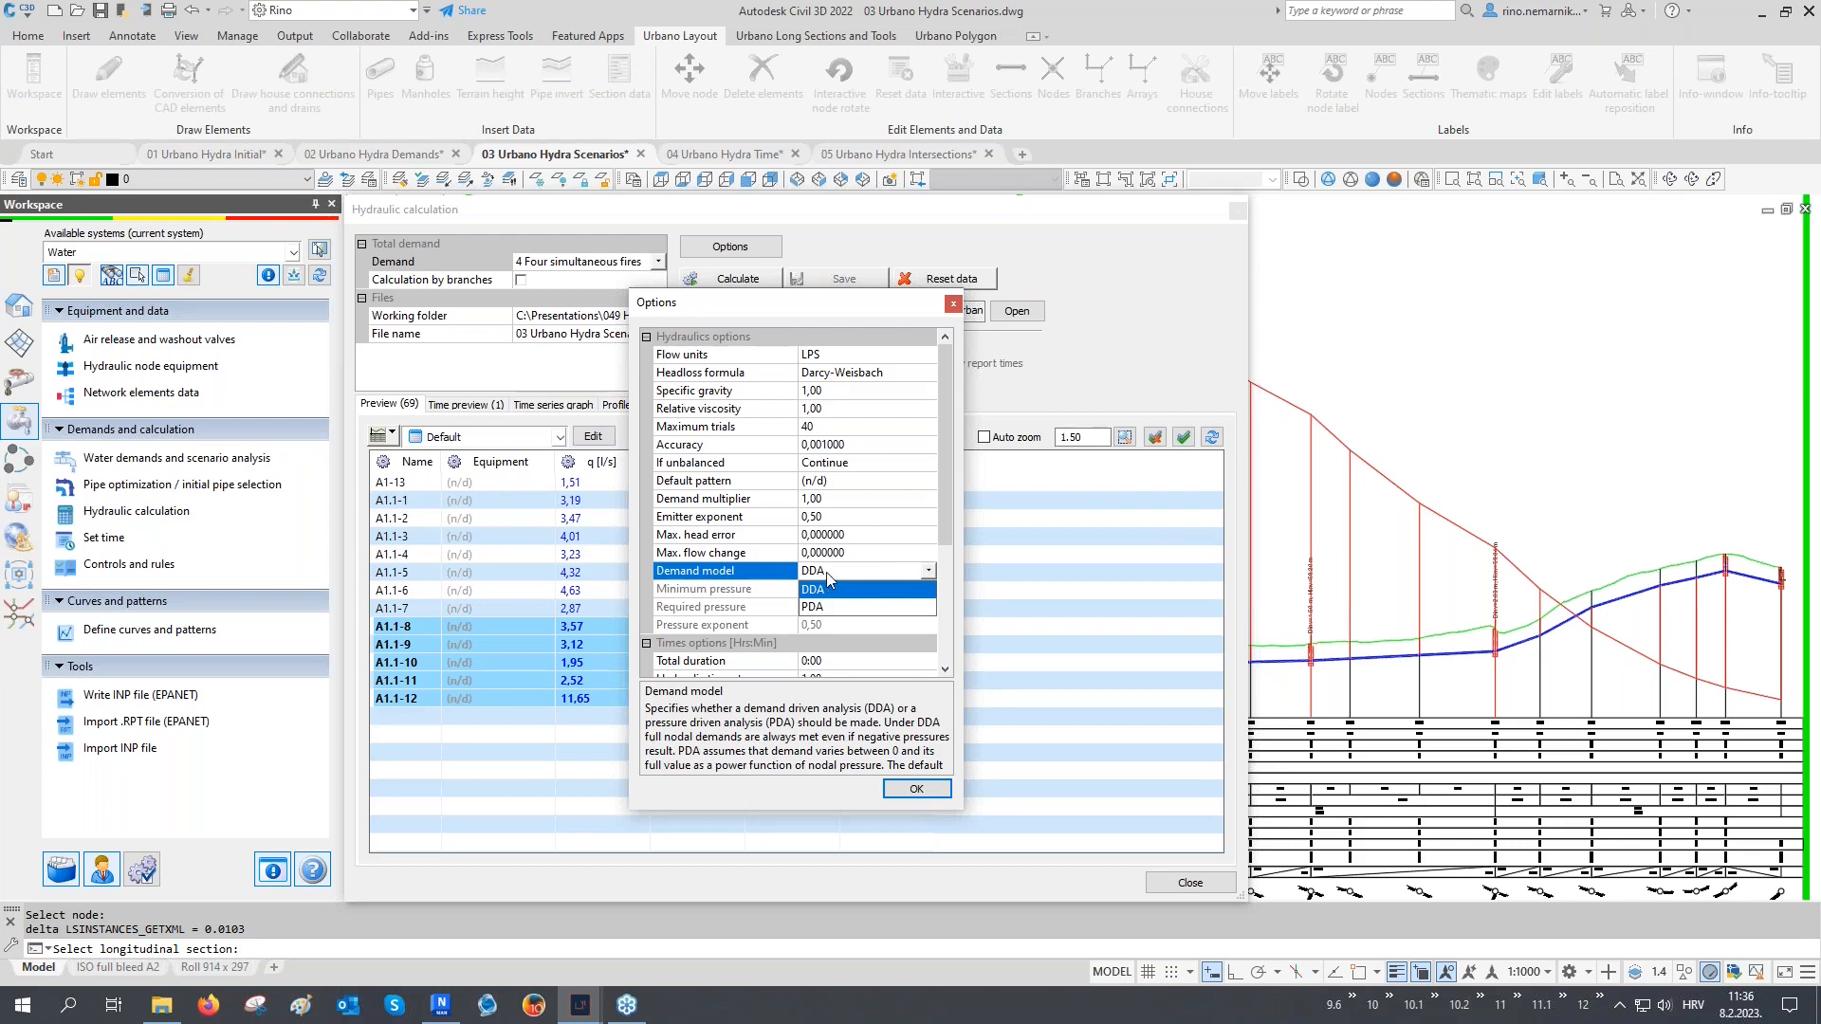
click(827, 572)
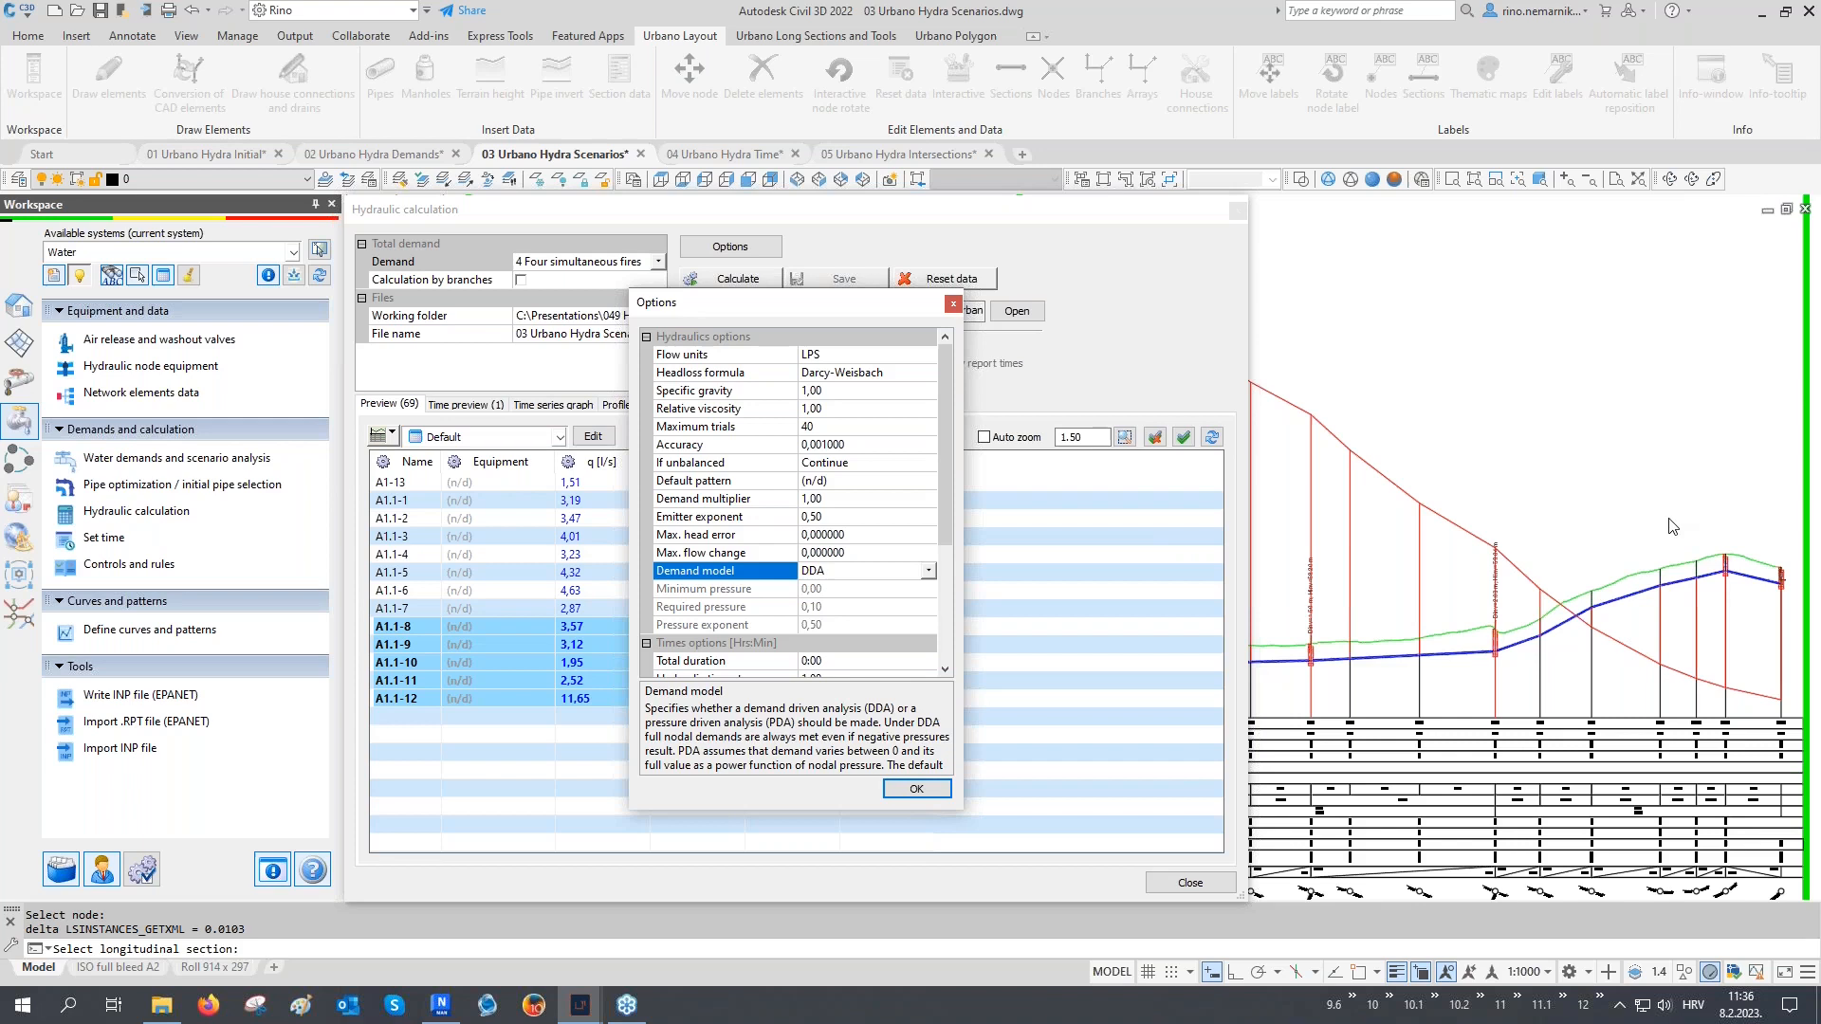
click(863, 572)
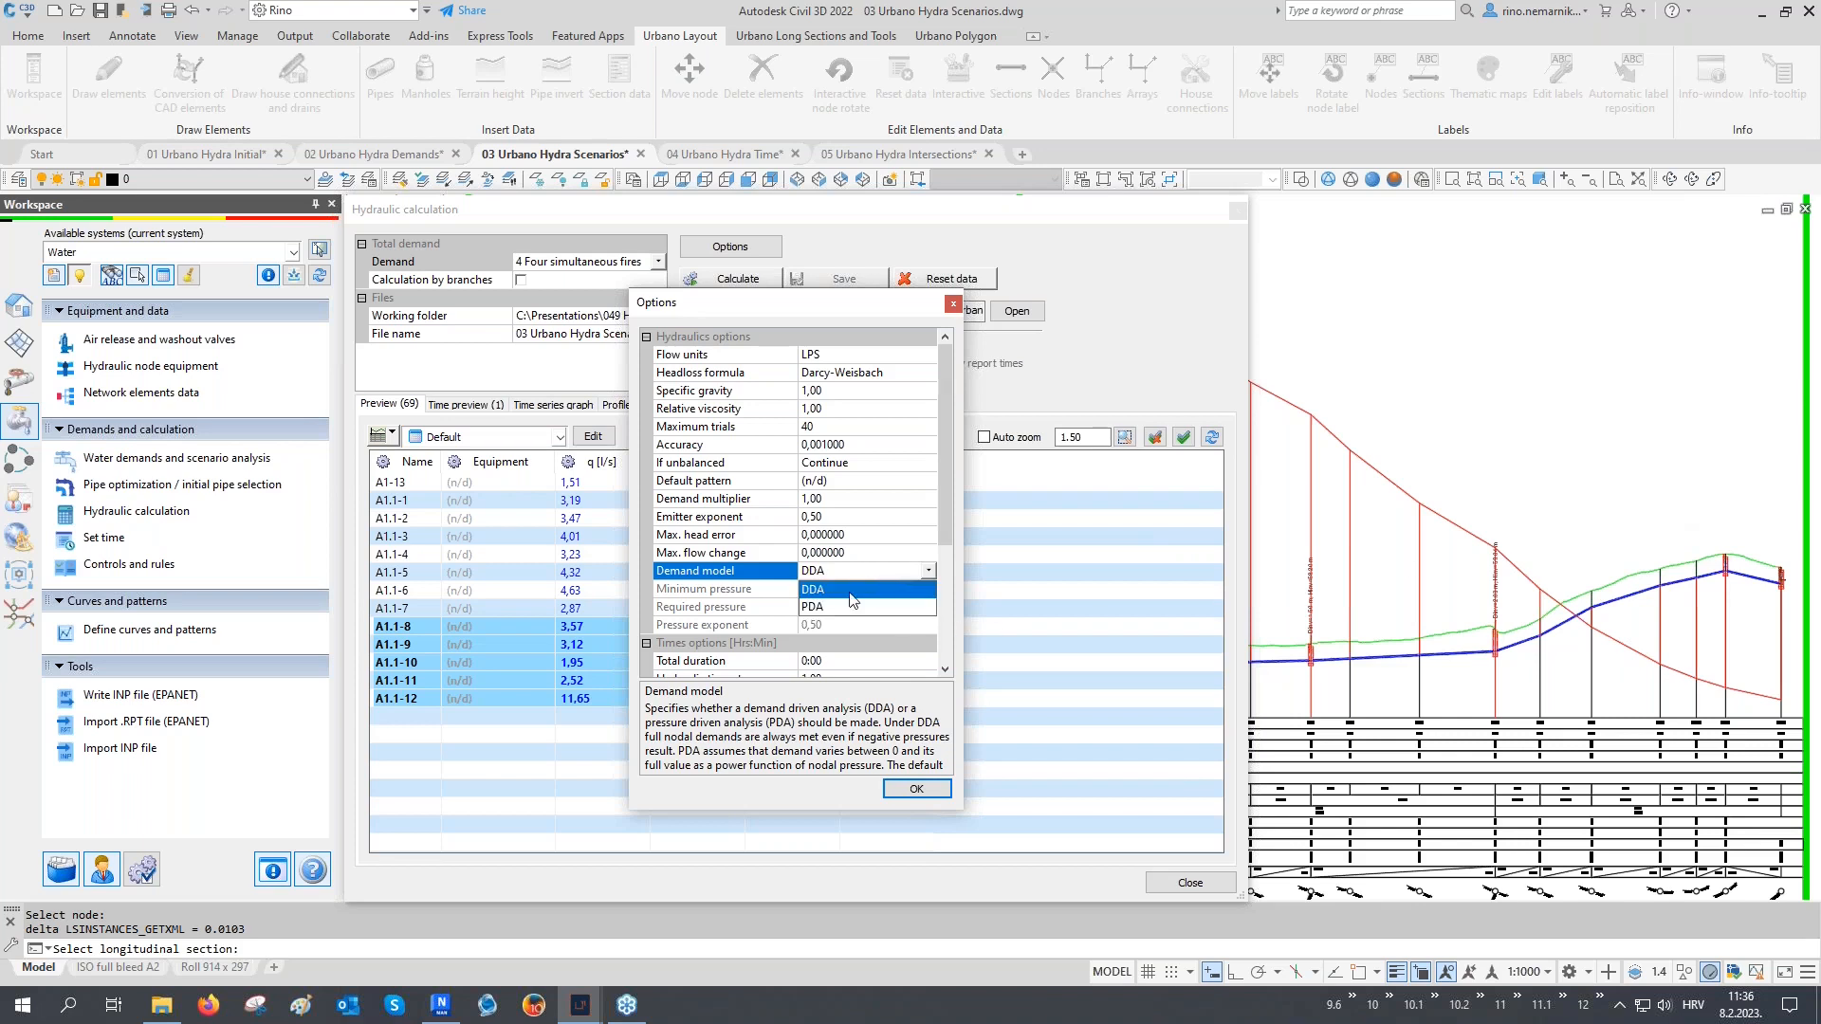
click(843, 608)
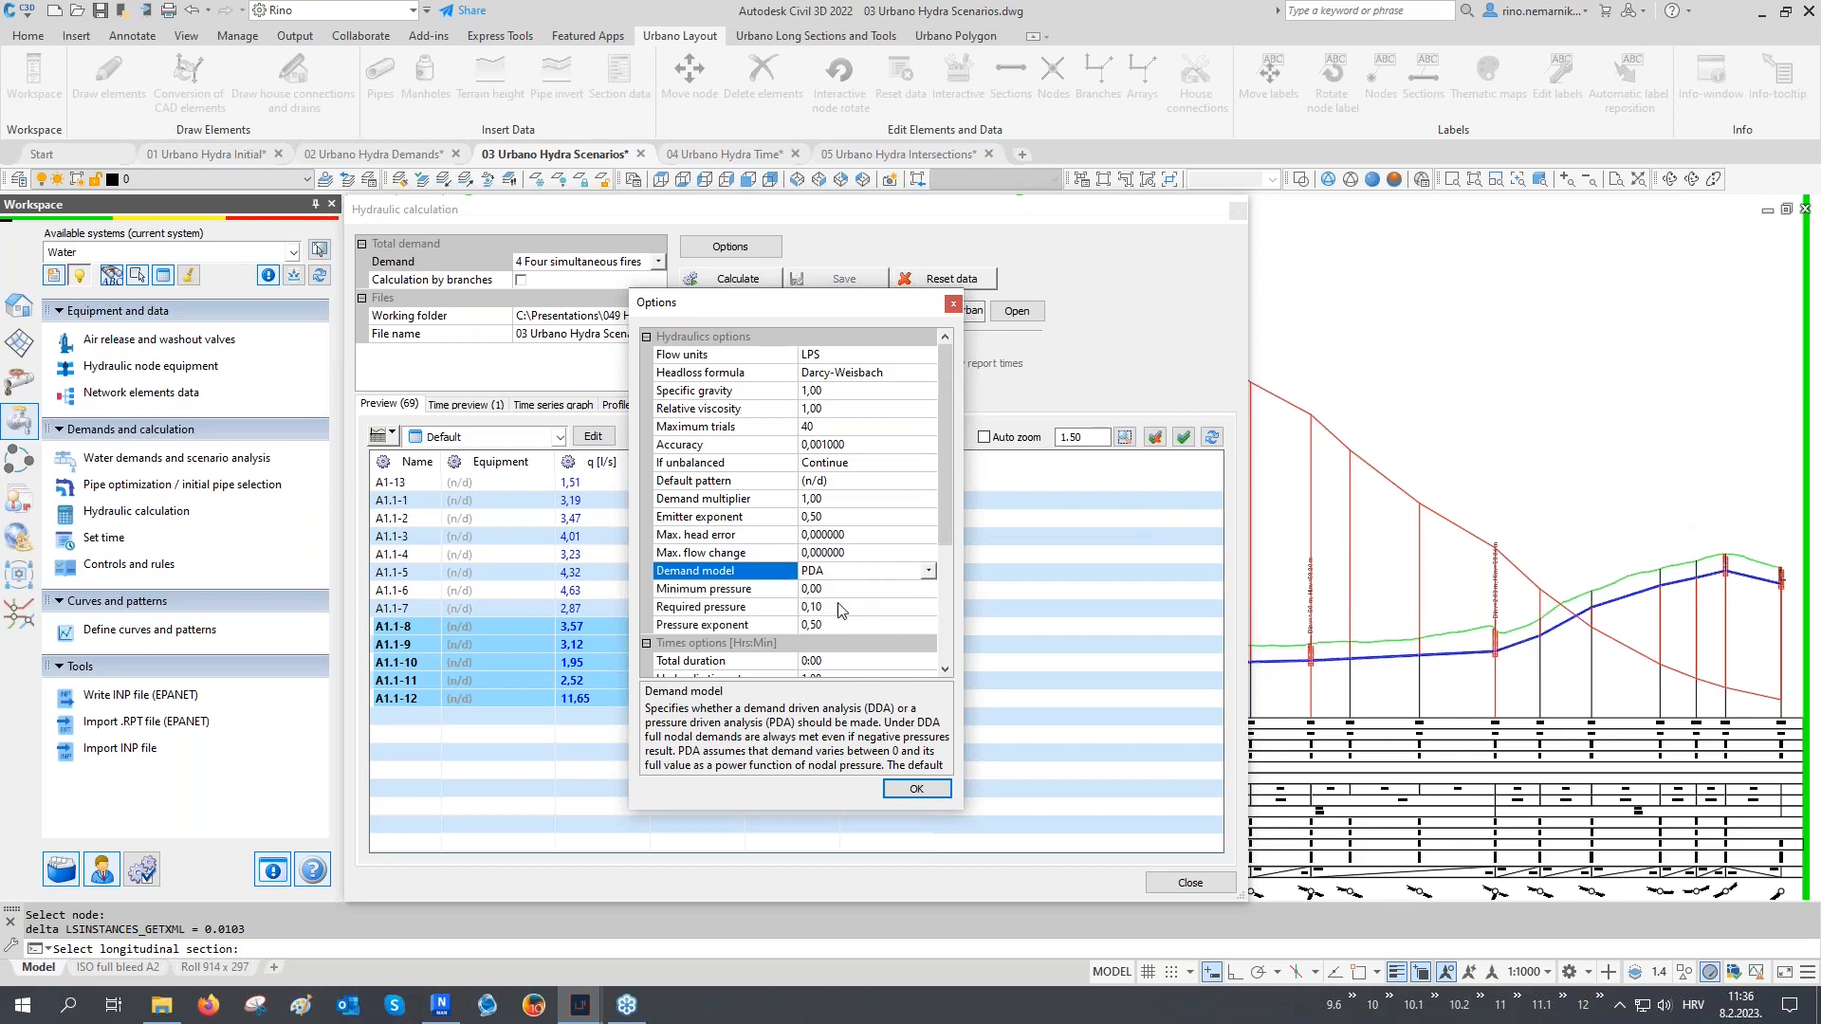
Set the minimum pressure to 1 and the required pressure to 25, and accept the calculation options
click(756, 593)
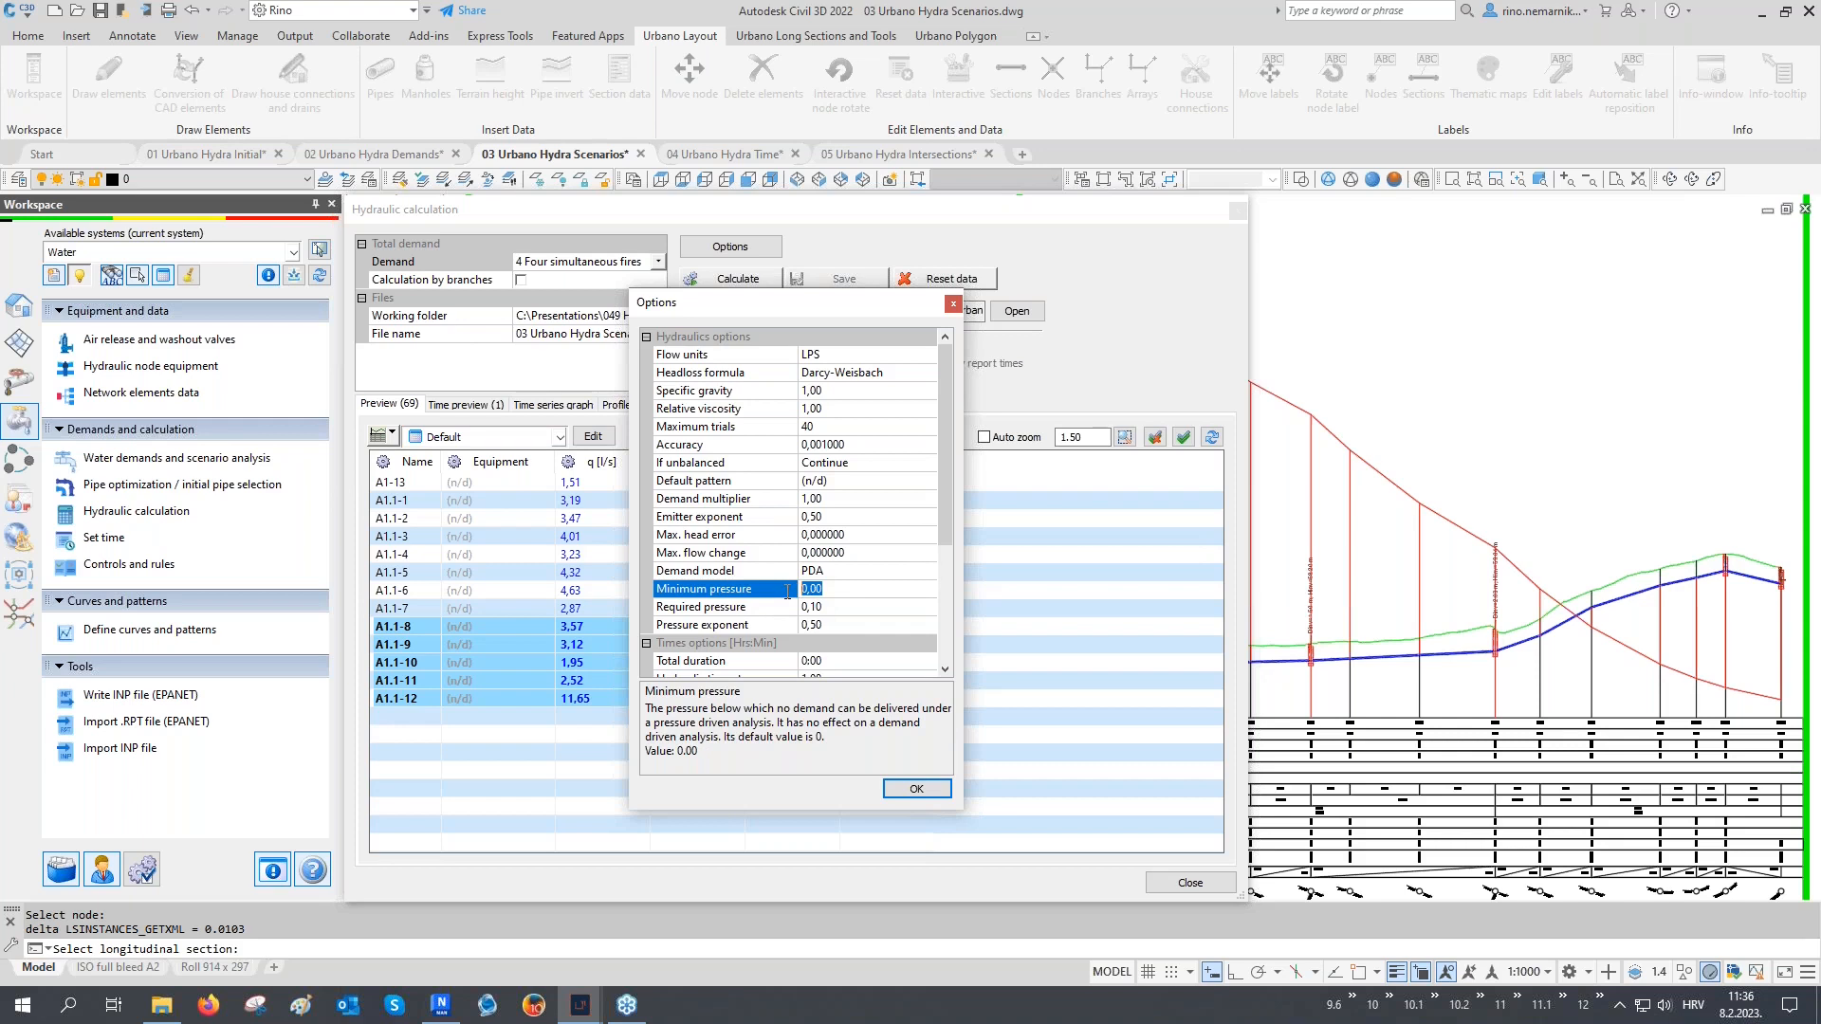
text(1)
click(763, 608)
click(747, 607)
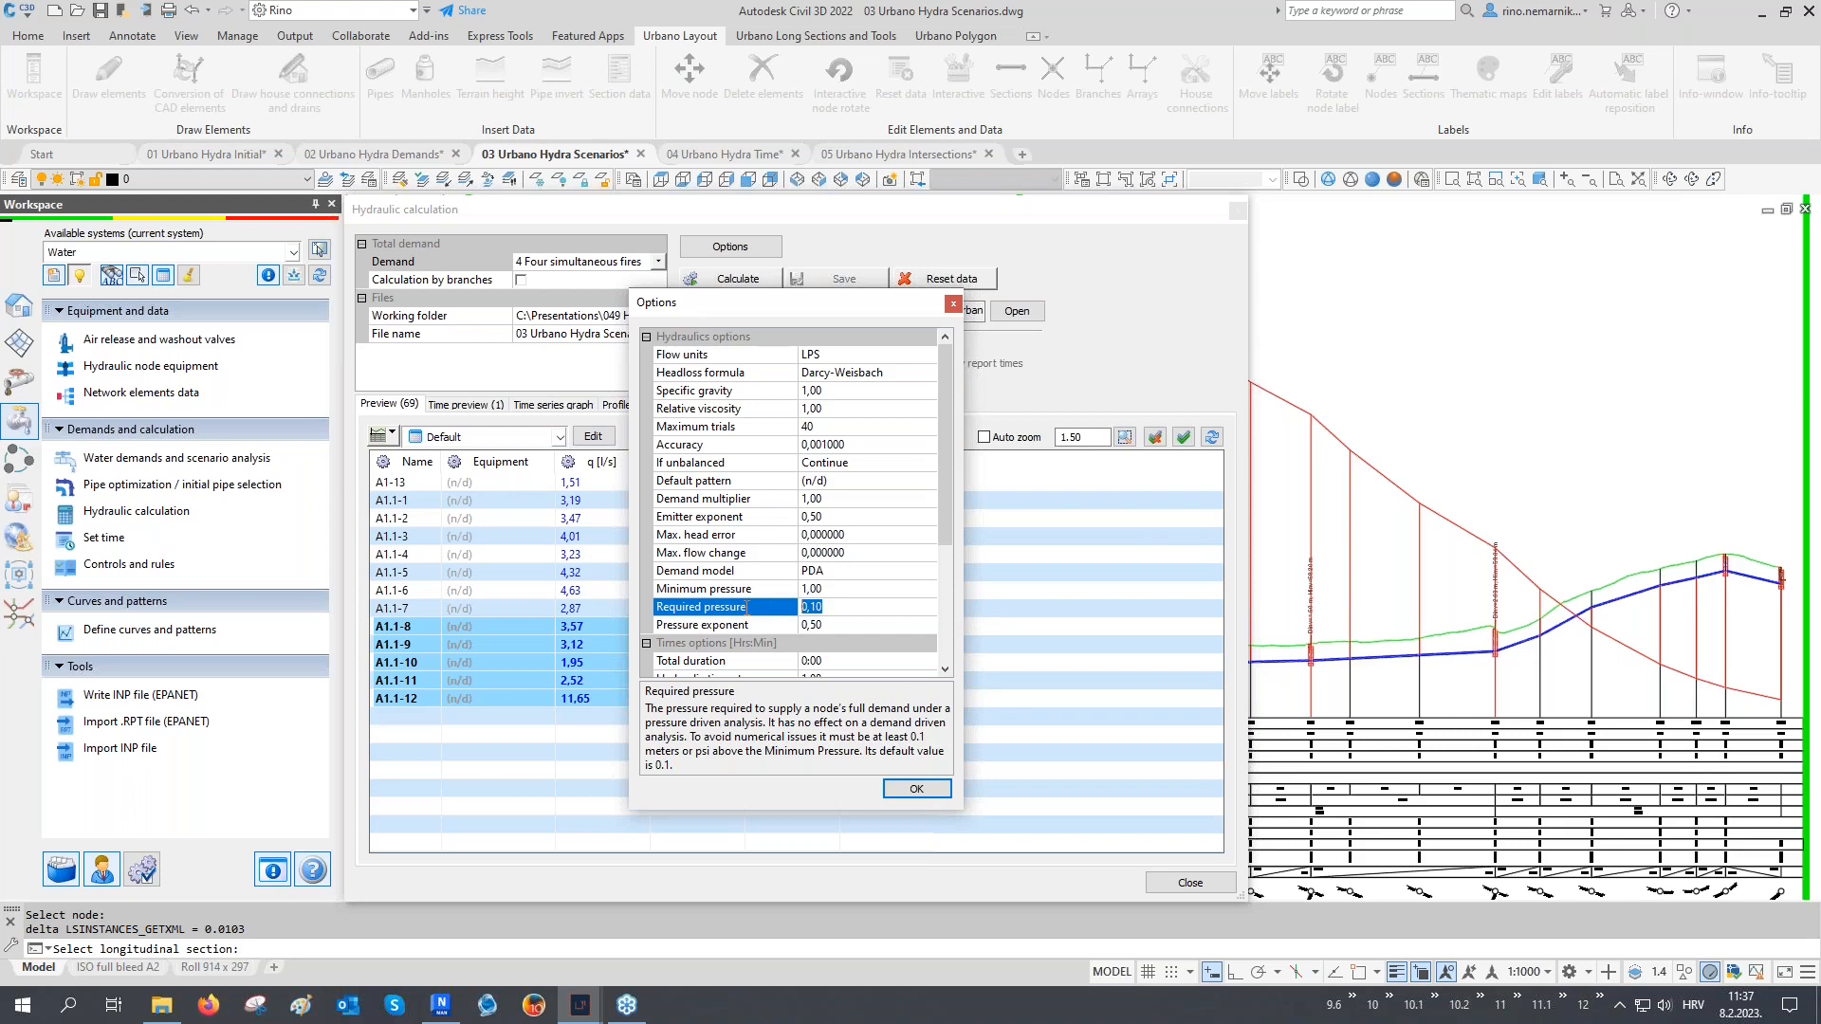
text(25,)
key(Return)
click(916, 788)
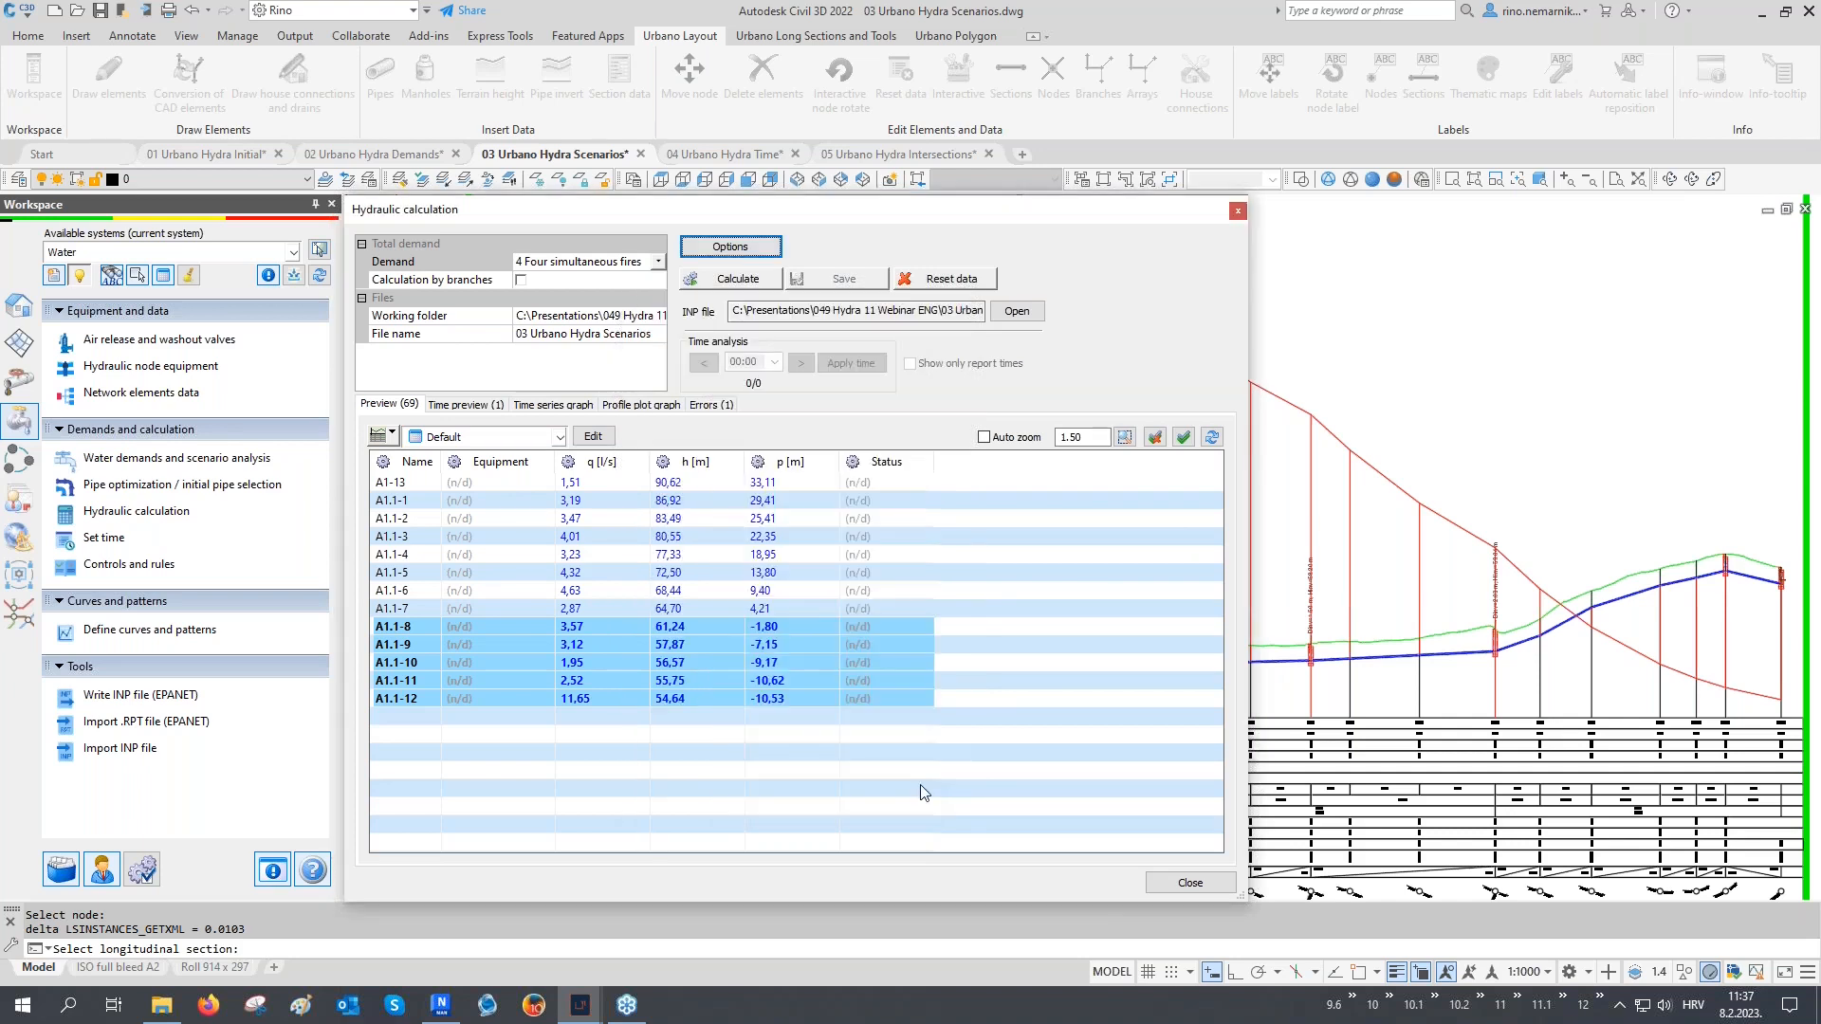
Recalculate the hydraulics and compare the new and previous demands for nodes A1-13 to A1.1-3 and A1.1-4 to A1.1-12
click(753, 279)
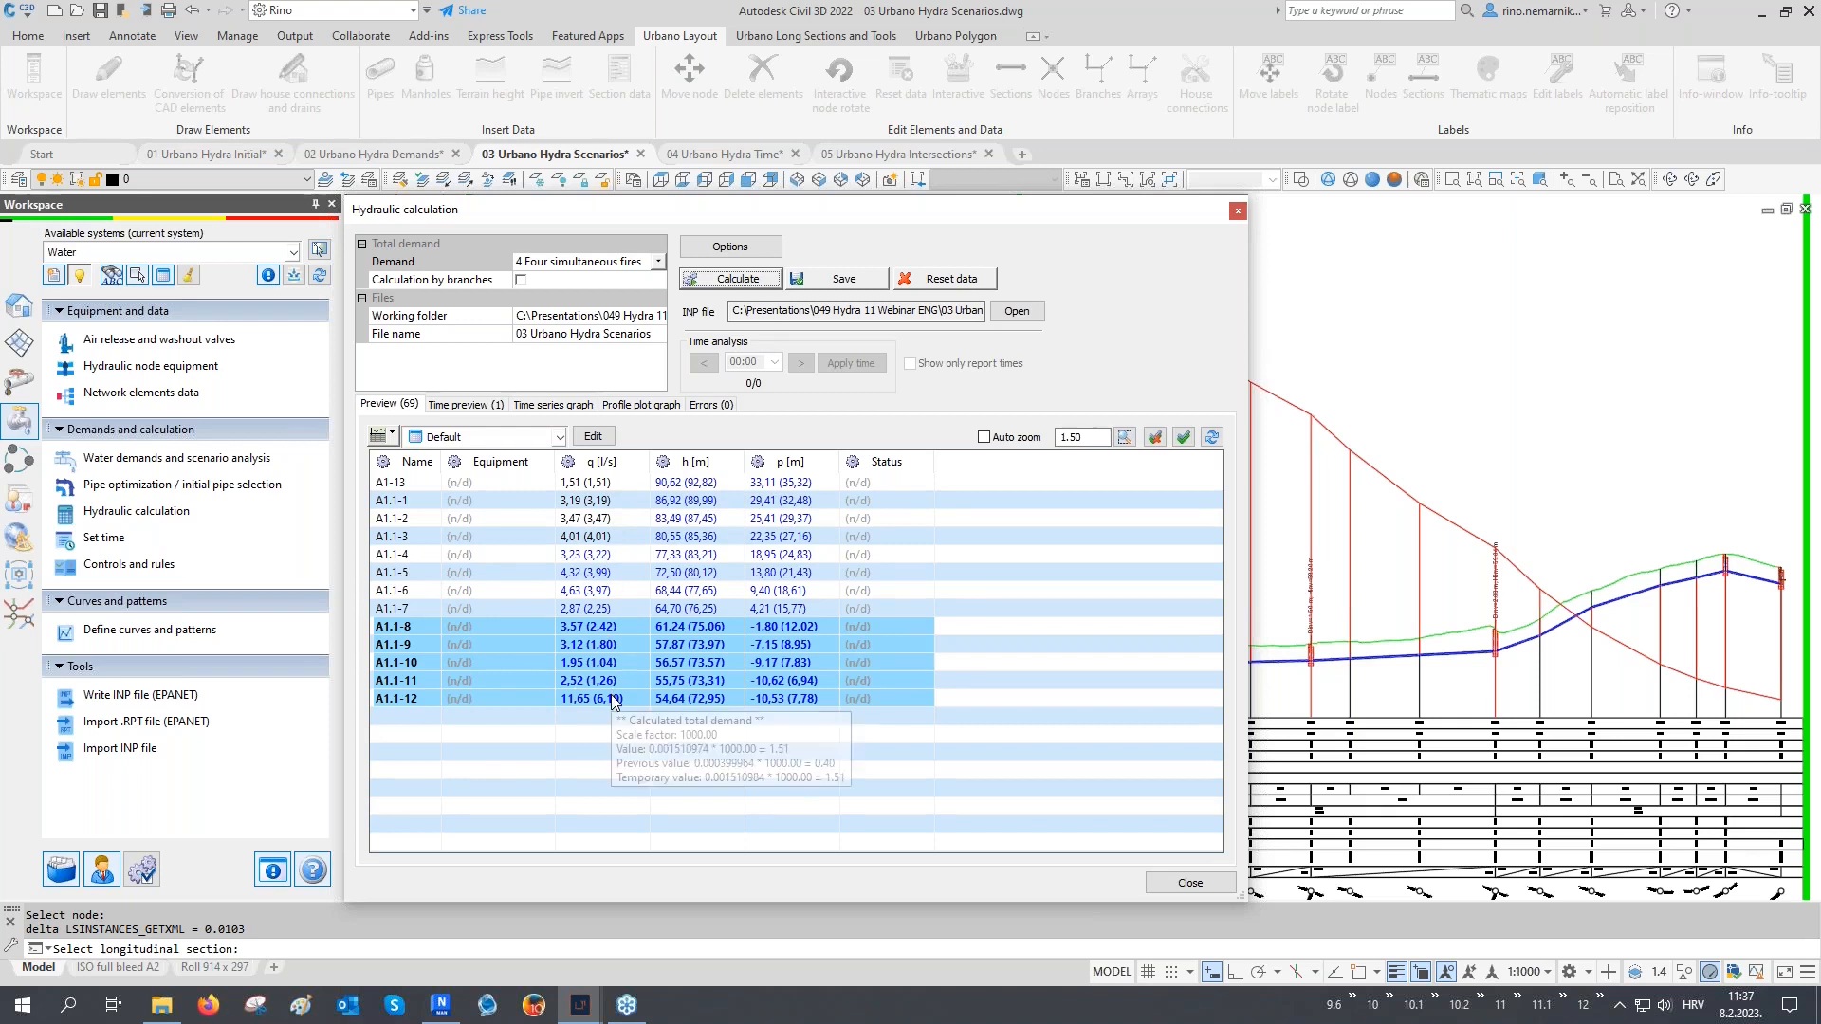
click(608, 486)
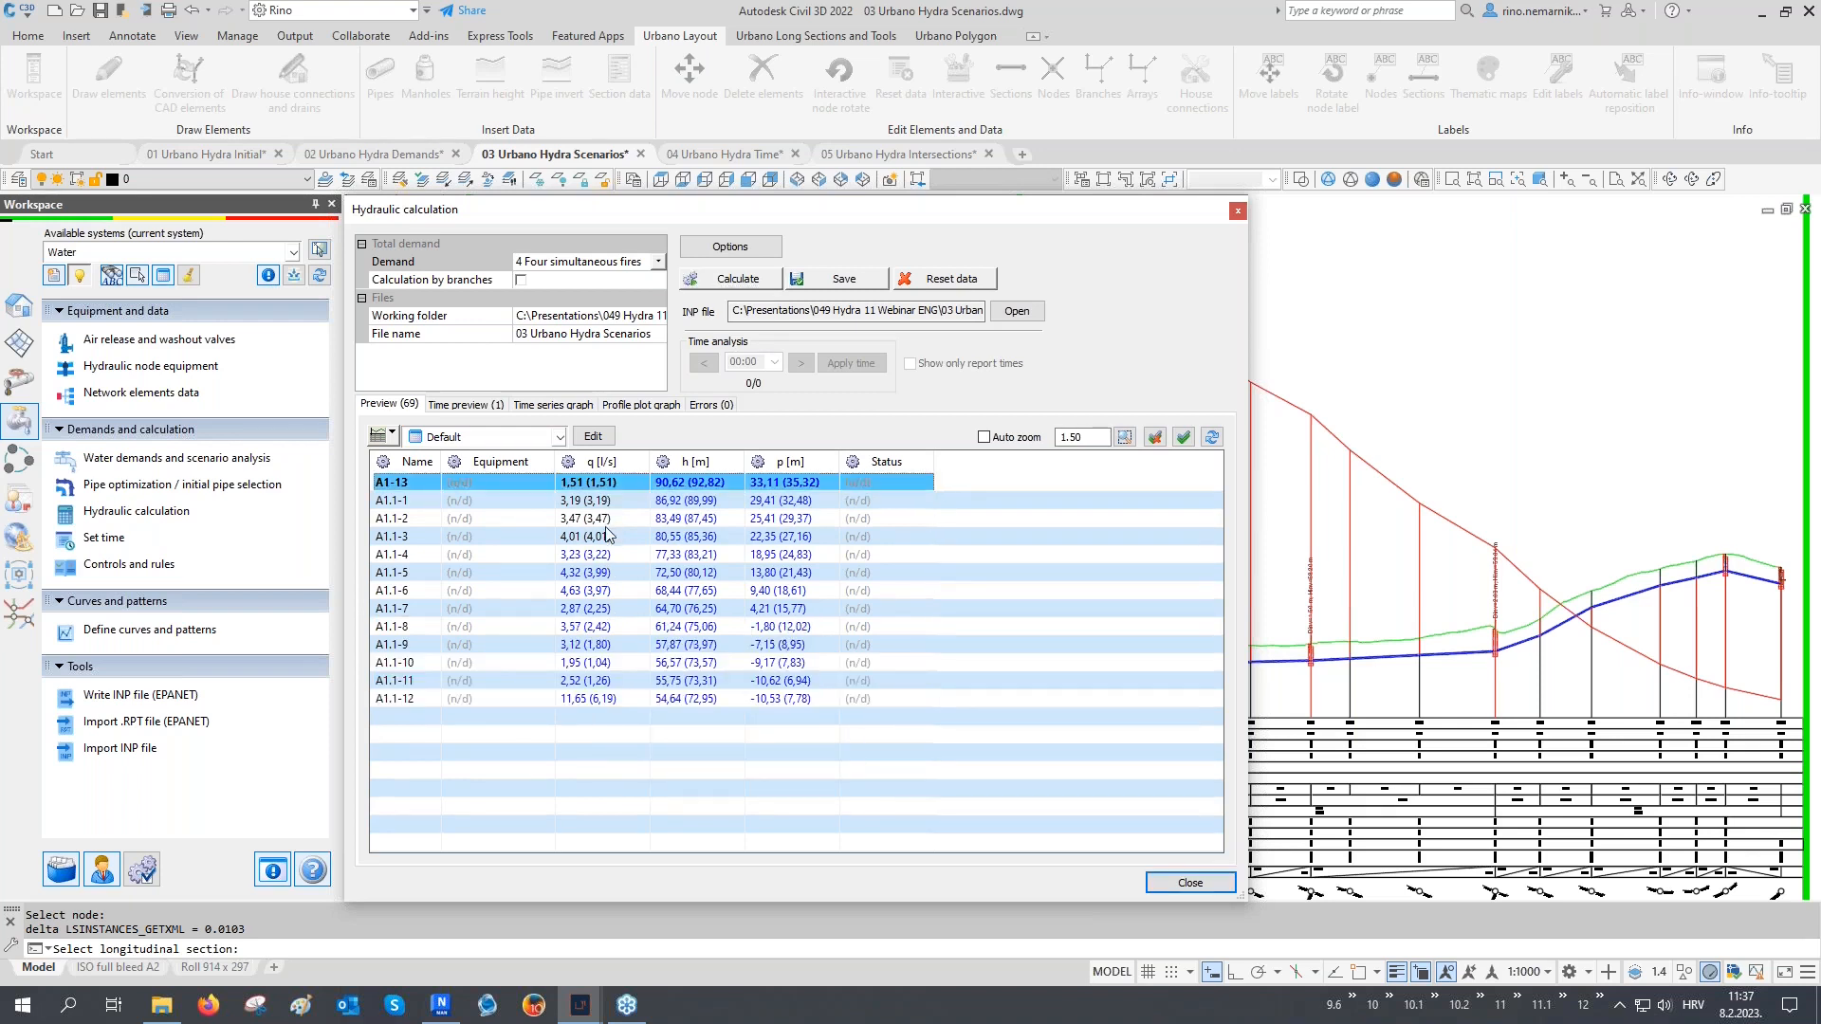
shift+click(608, 535)
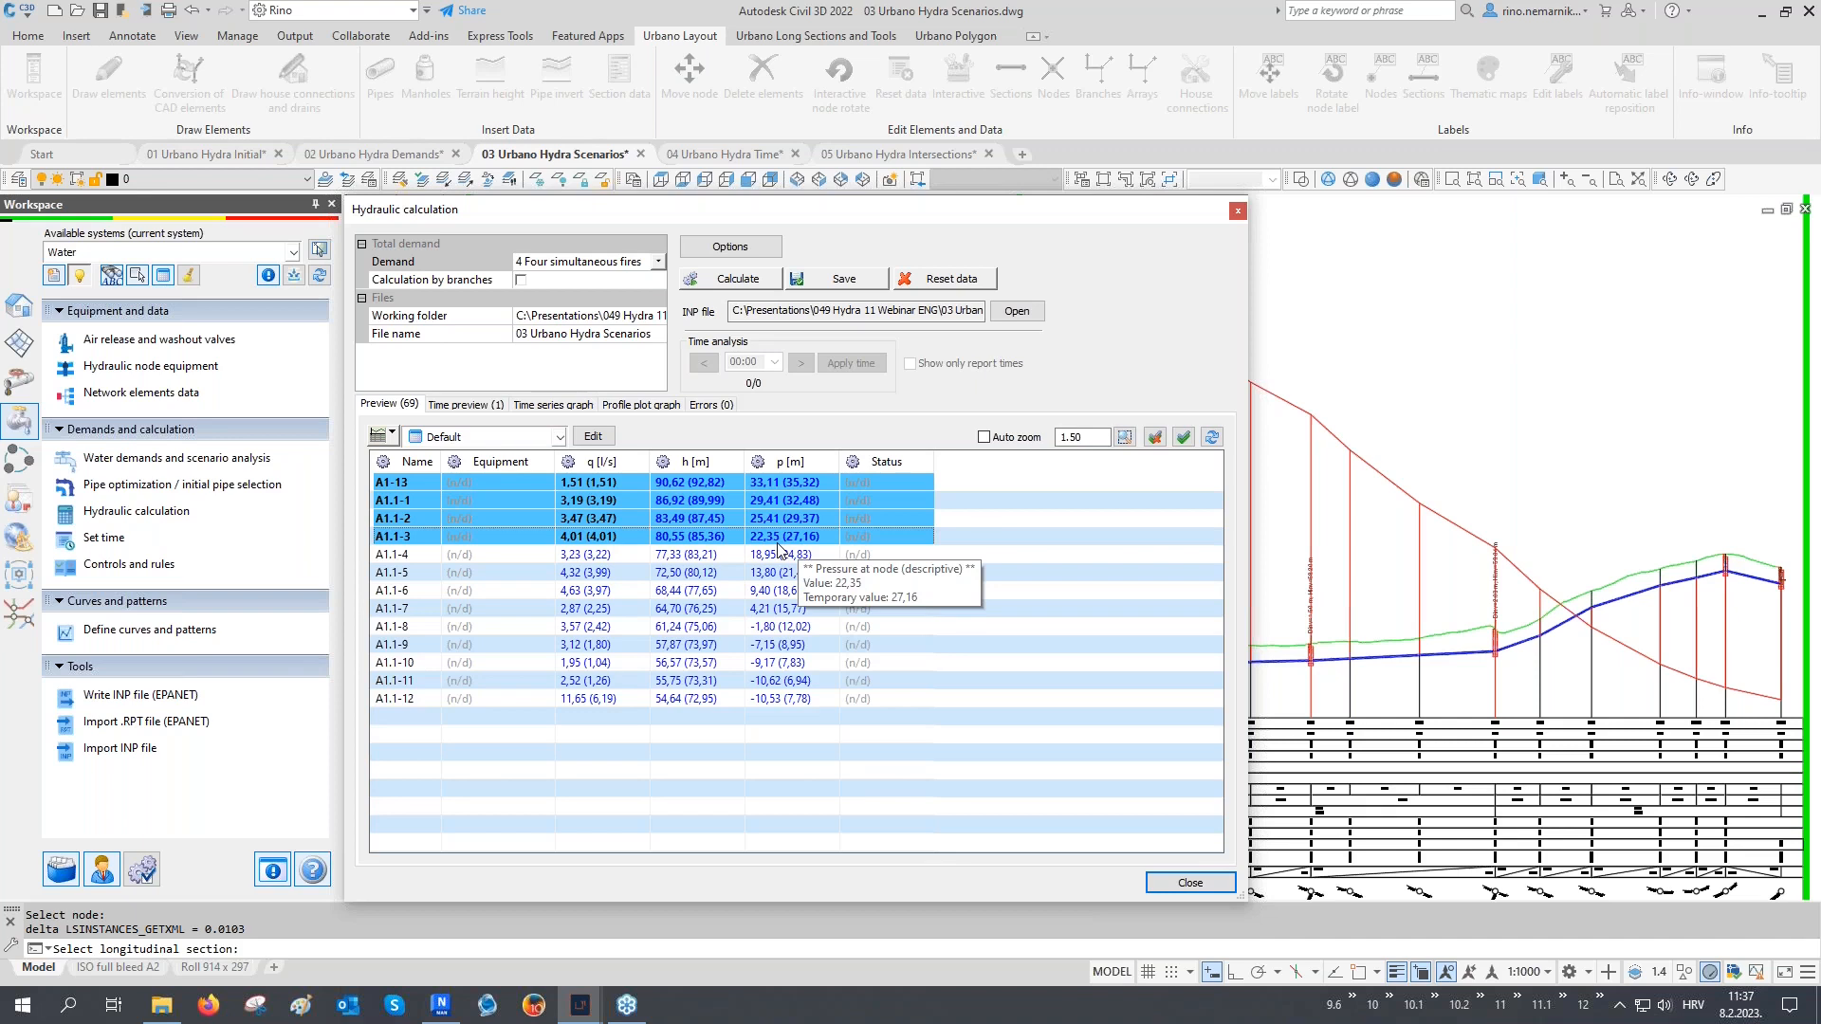
click(626, 558)
shift+click(615, 699)
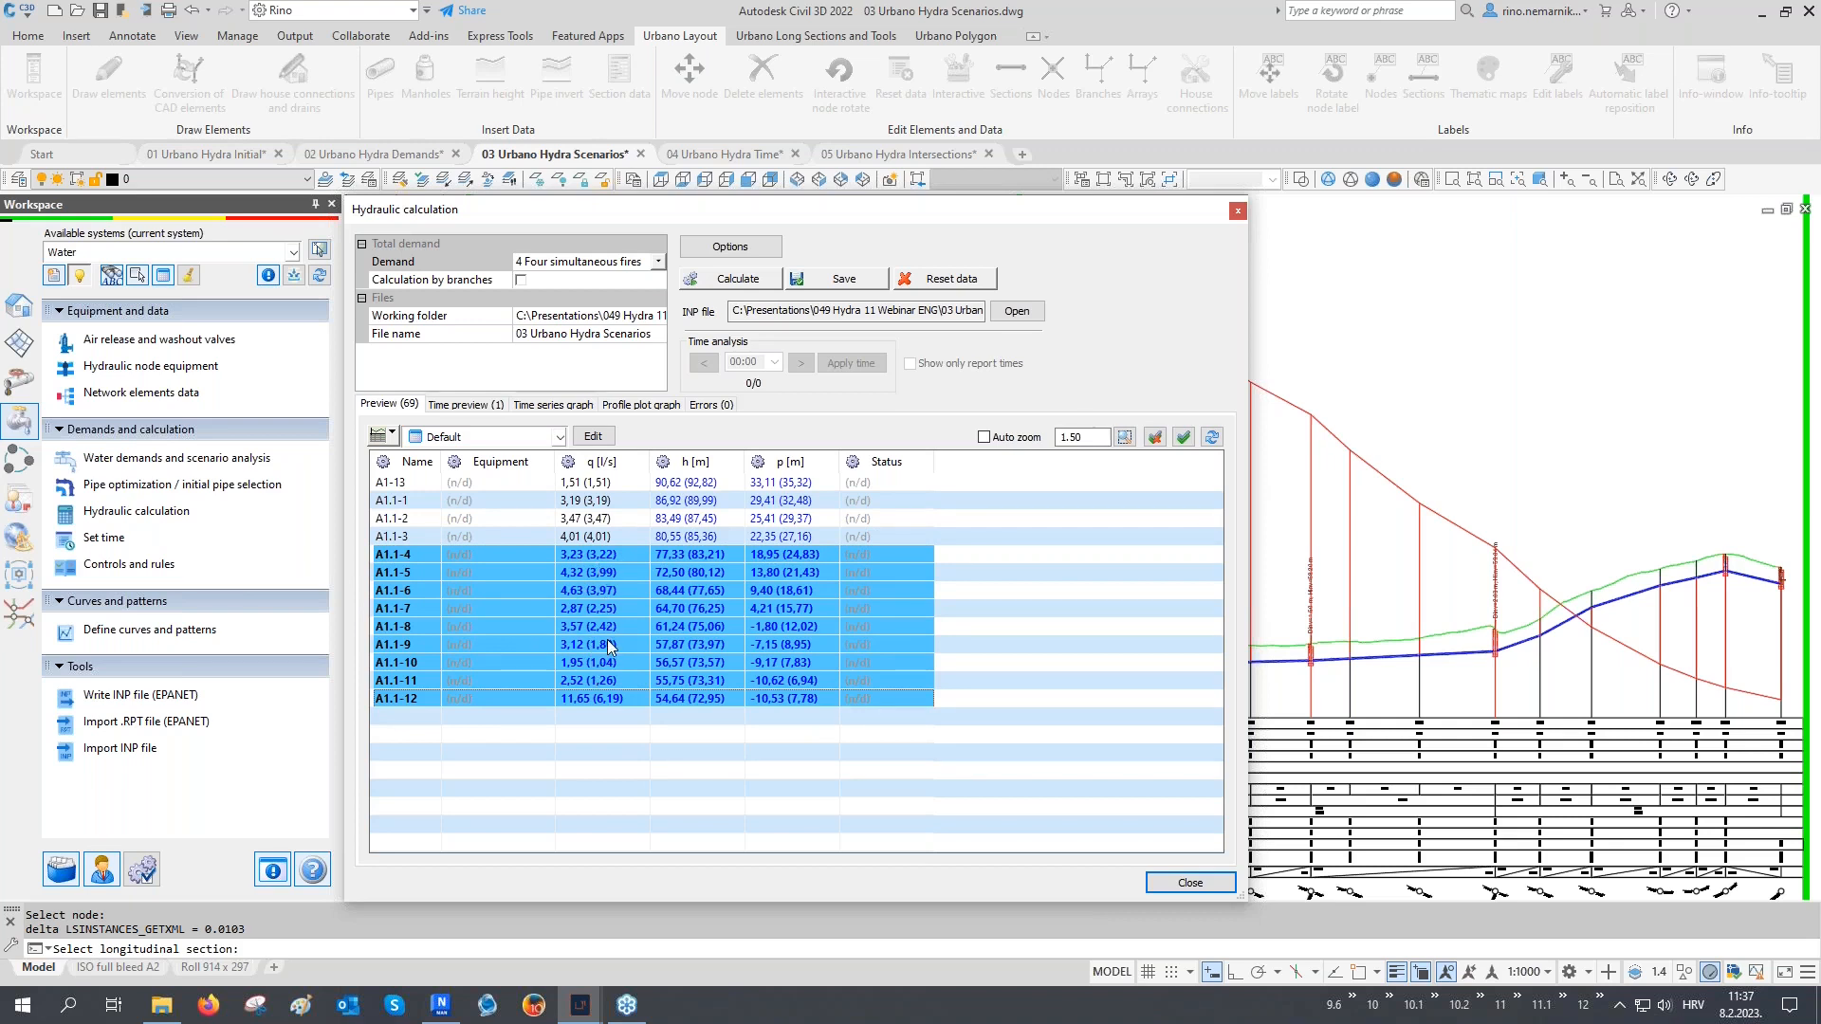
Save the pressure driven results, check the pressures at nodes A1.1-4 to A1.1-12, and close the hydraulic calculation
click(853, 281)
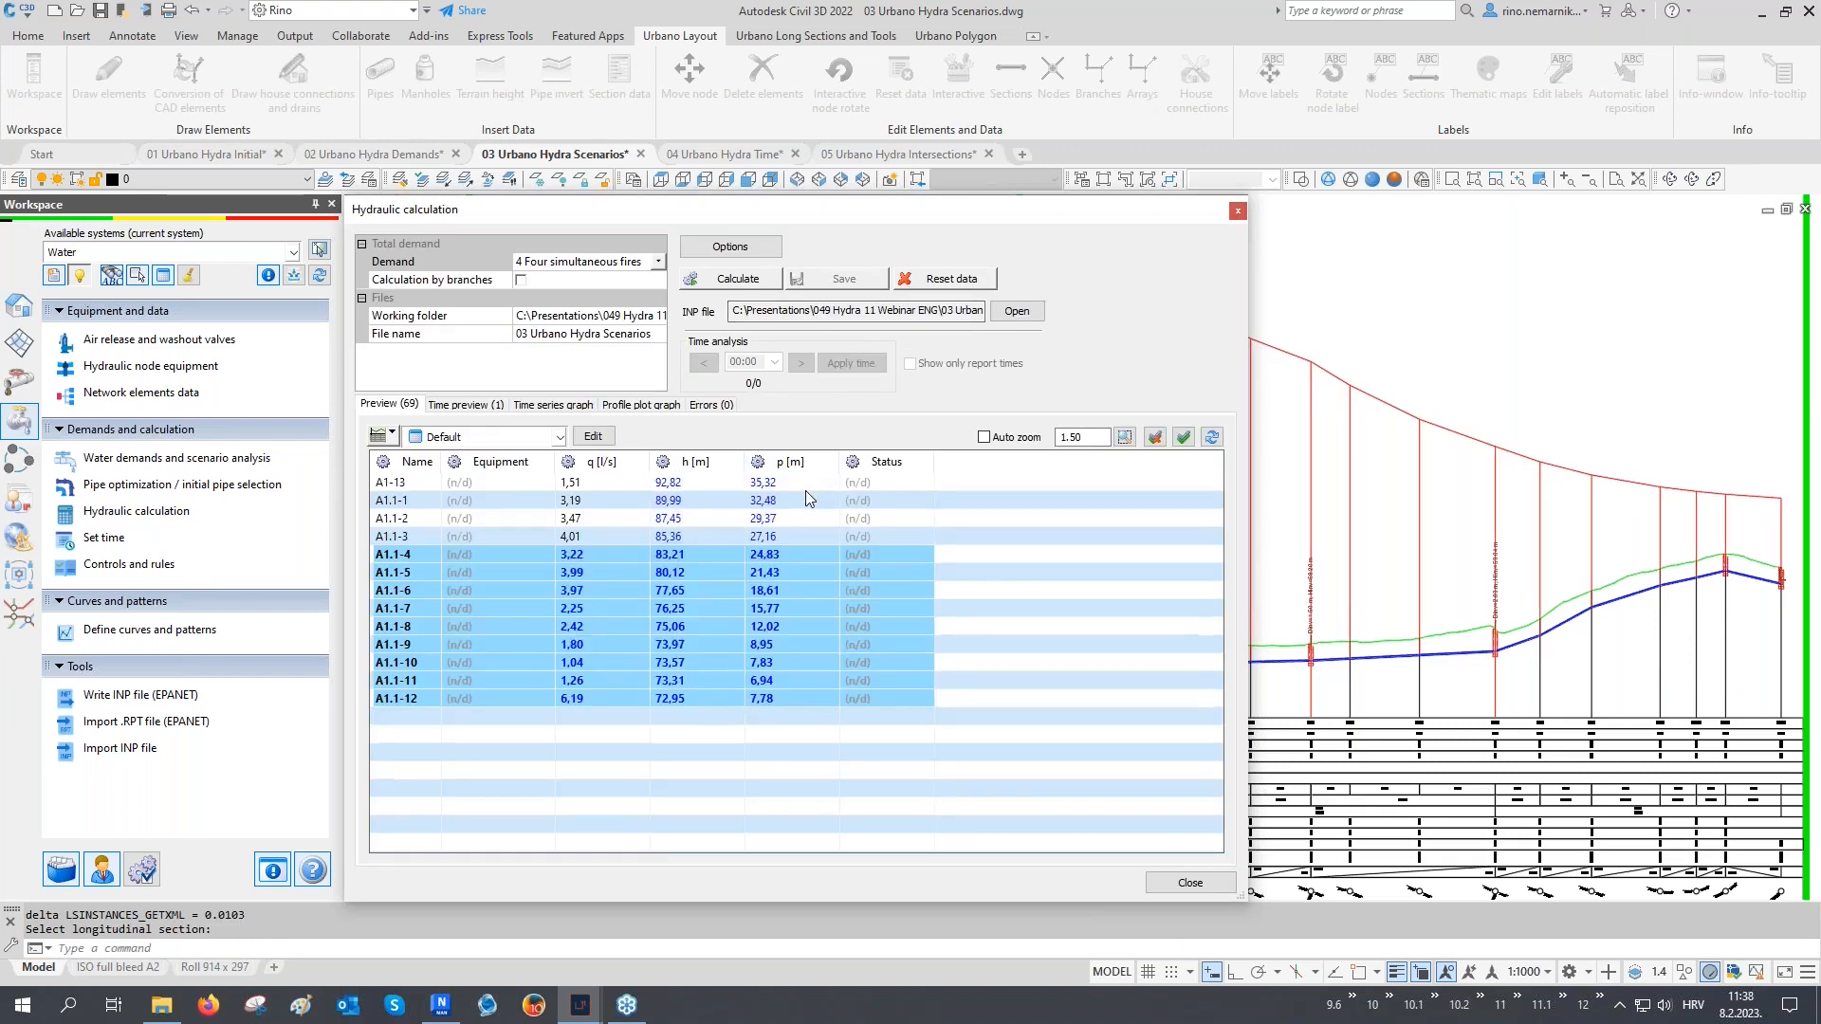
click(770, 556)
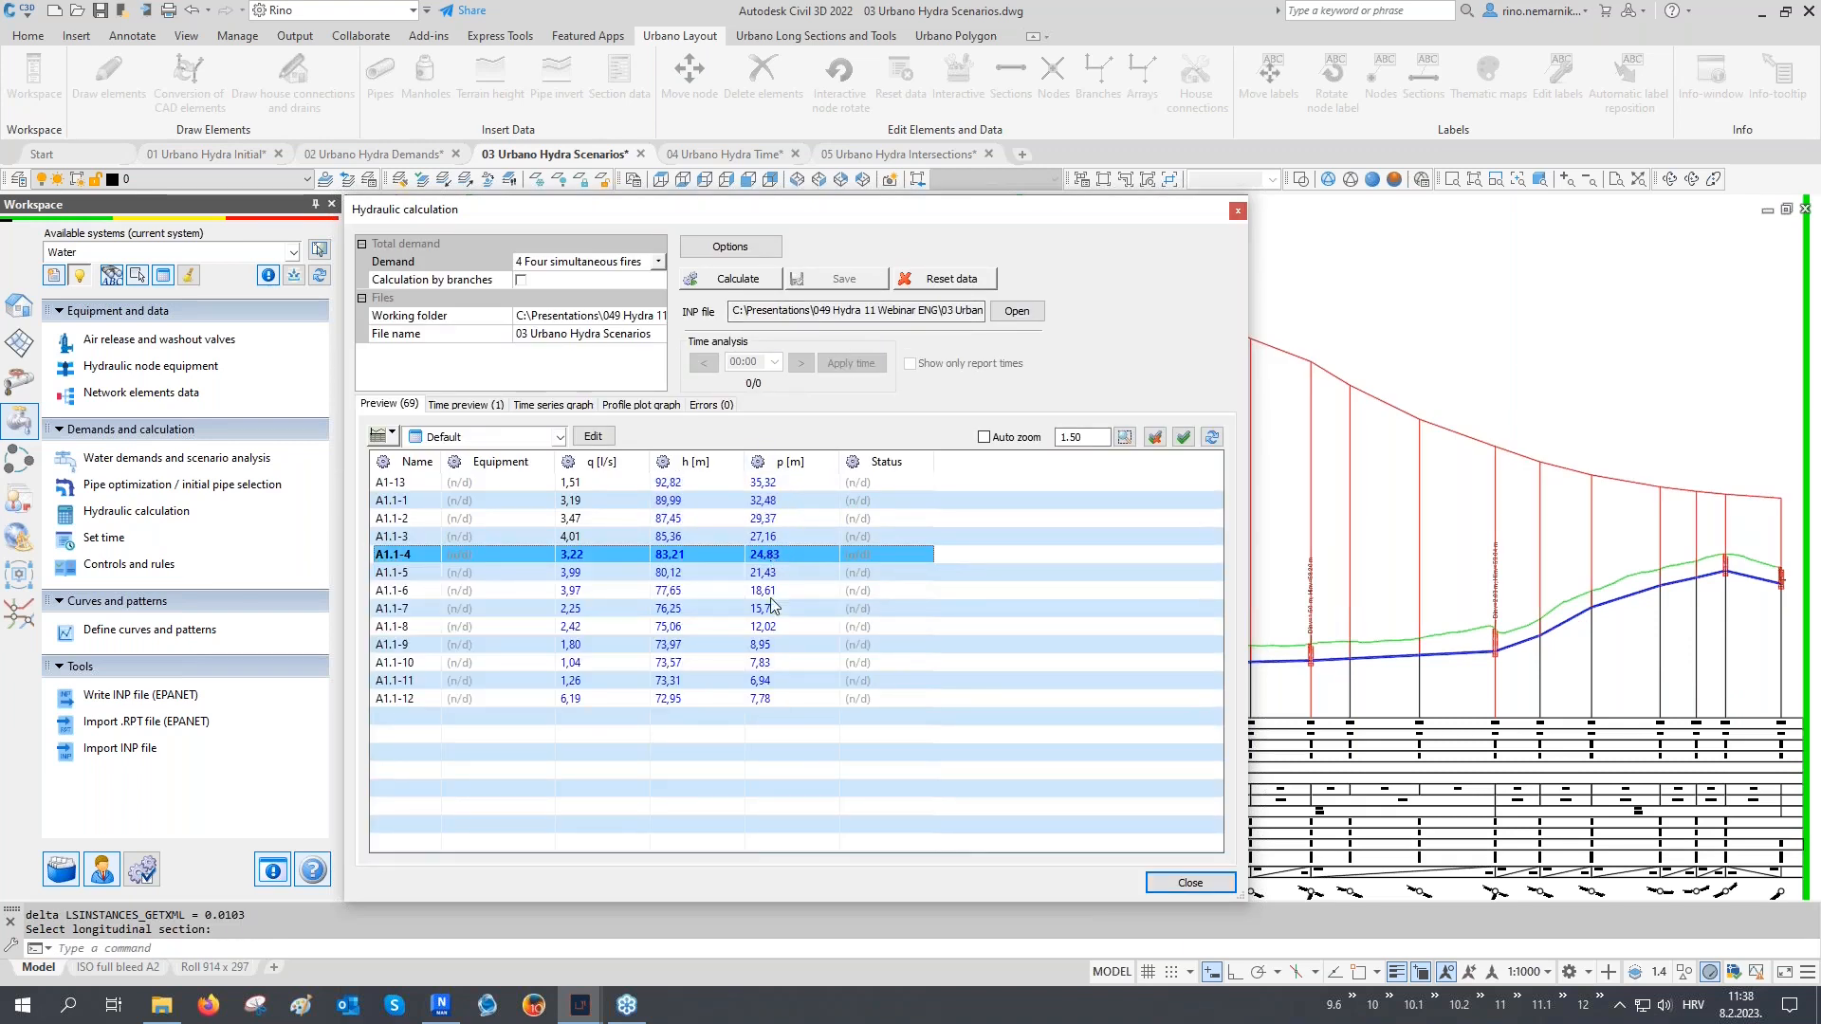
shift+click(766, 700)
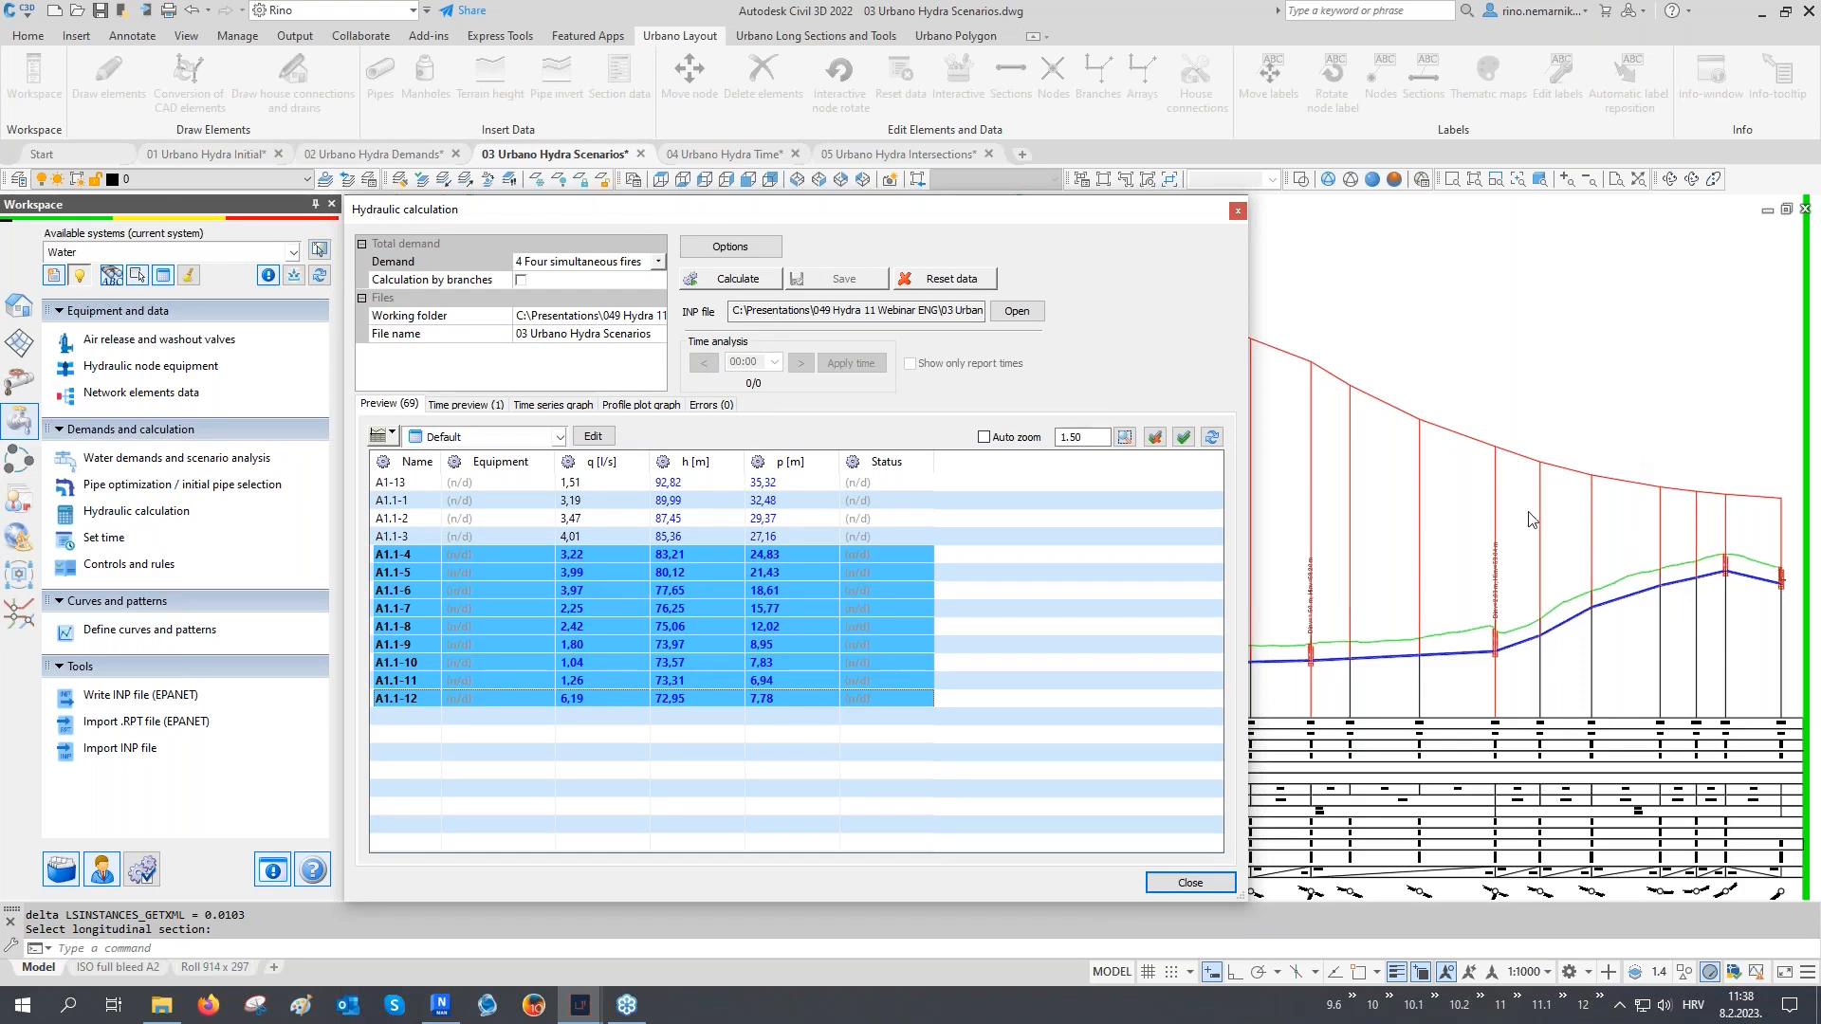
click(1191, 882)
Switch to the drawing 04 Urbano Hydra Time
scroll(1189, 671, down, 6)
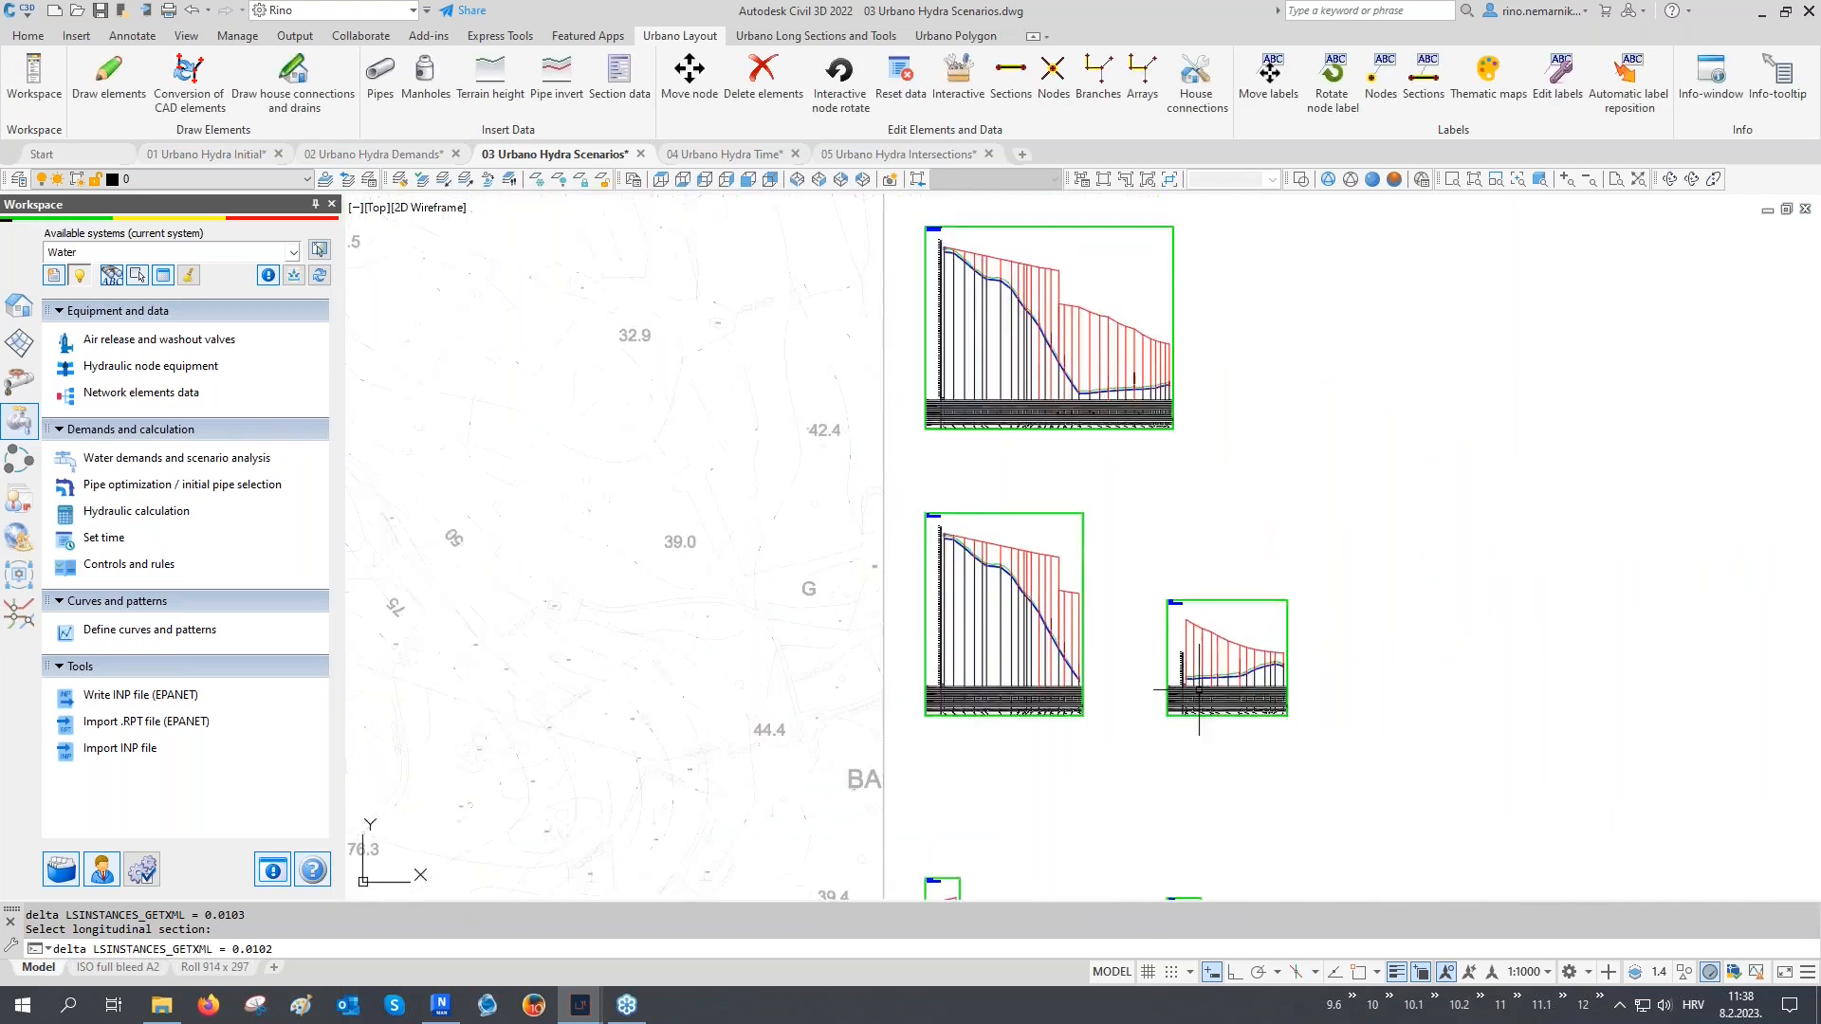
middle_drag(943, 740, 967, 479)
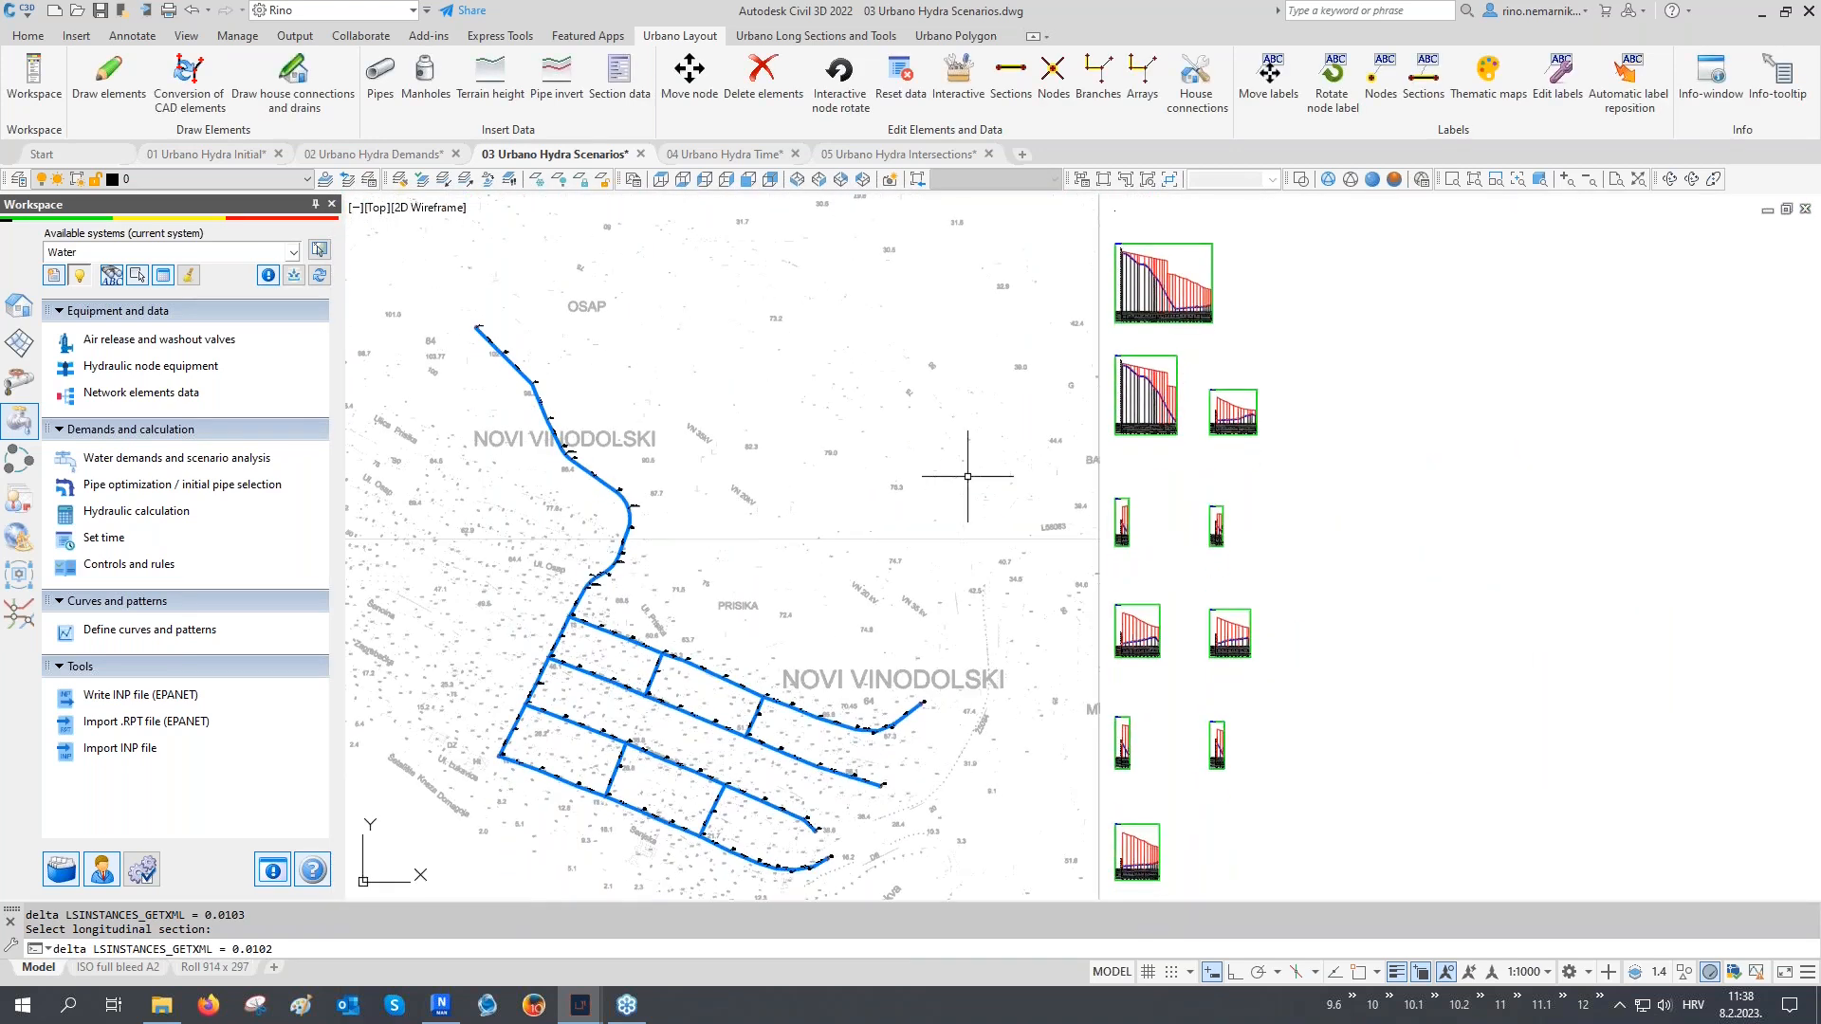
click(730, 154)
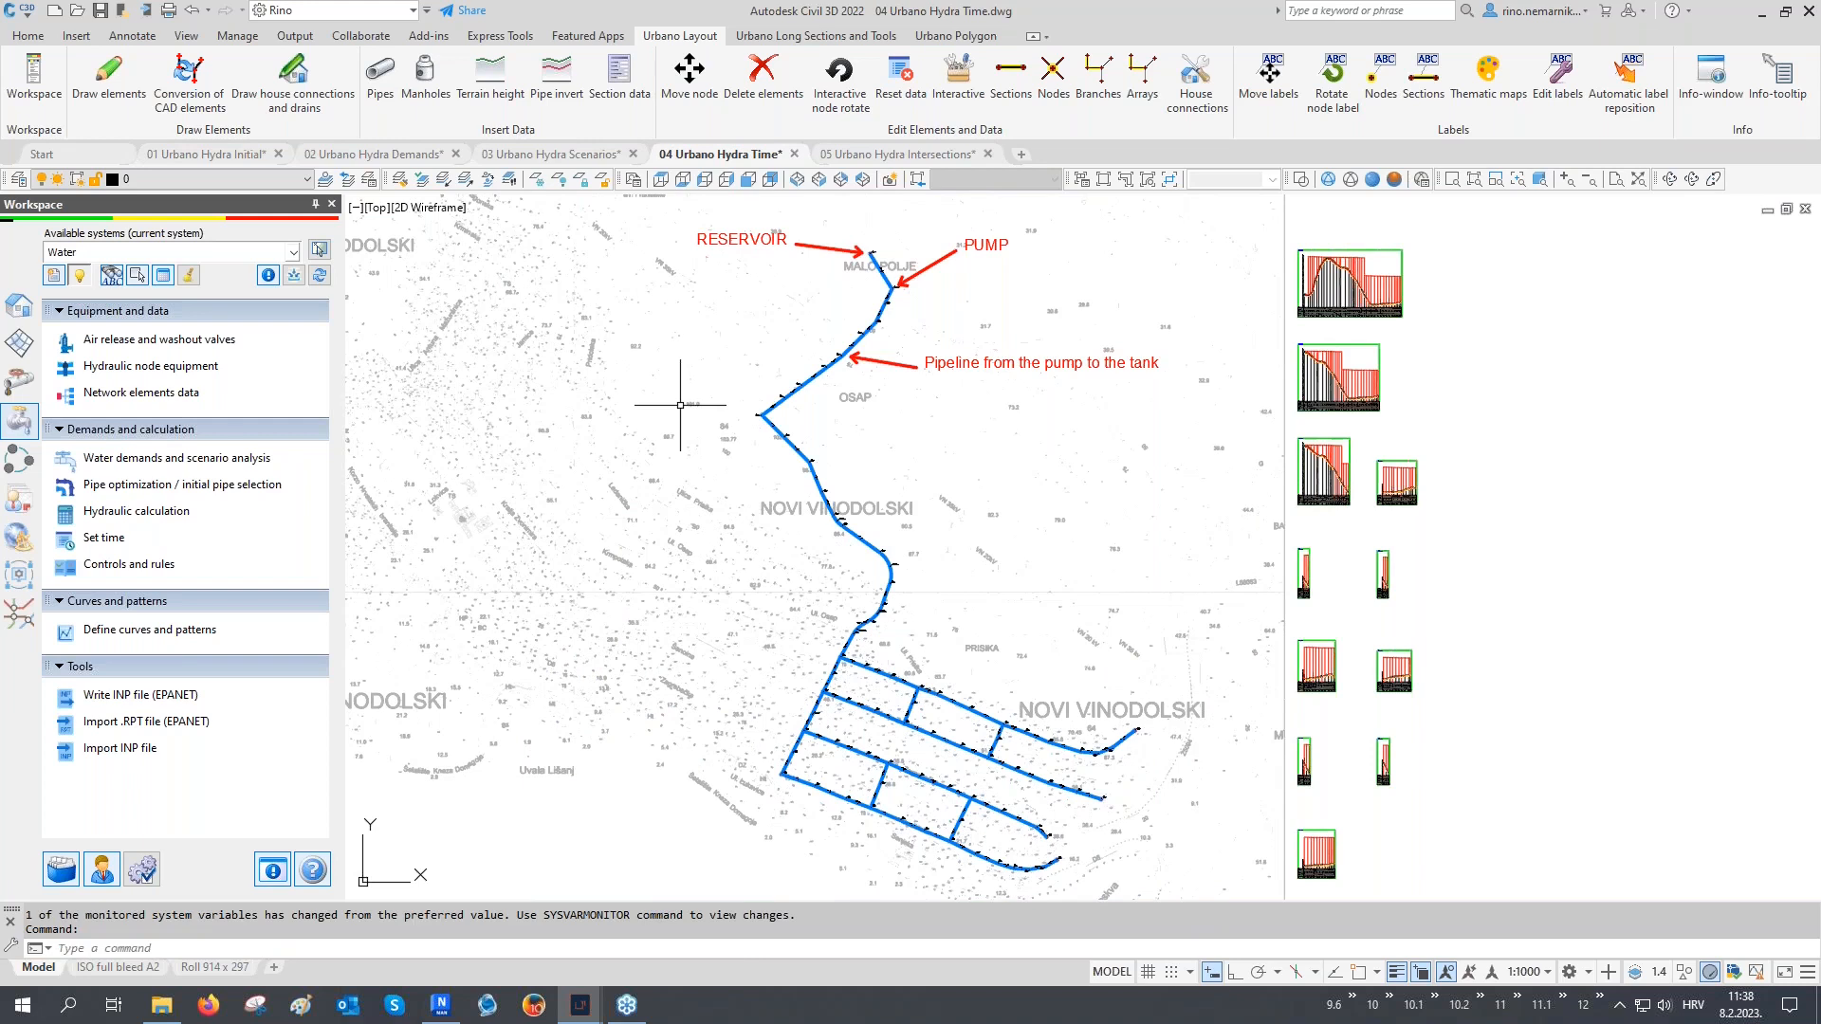
Examine the reservoir P1-1, the pump P1-2 and the pipeline from the pump to the tank
scroll(765, 383, up, 4)
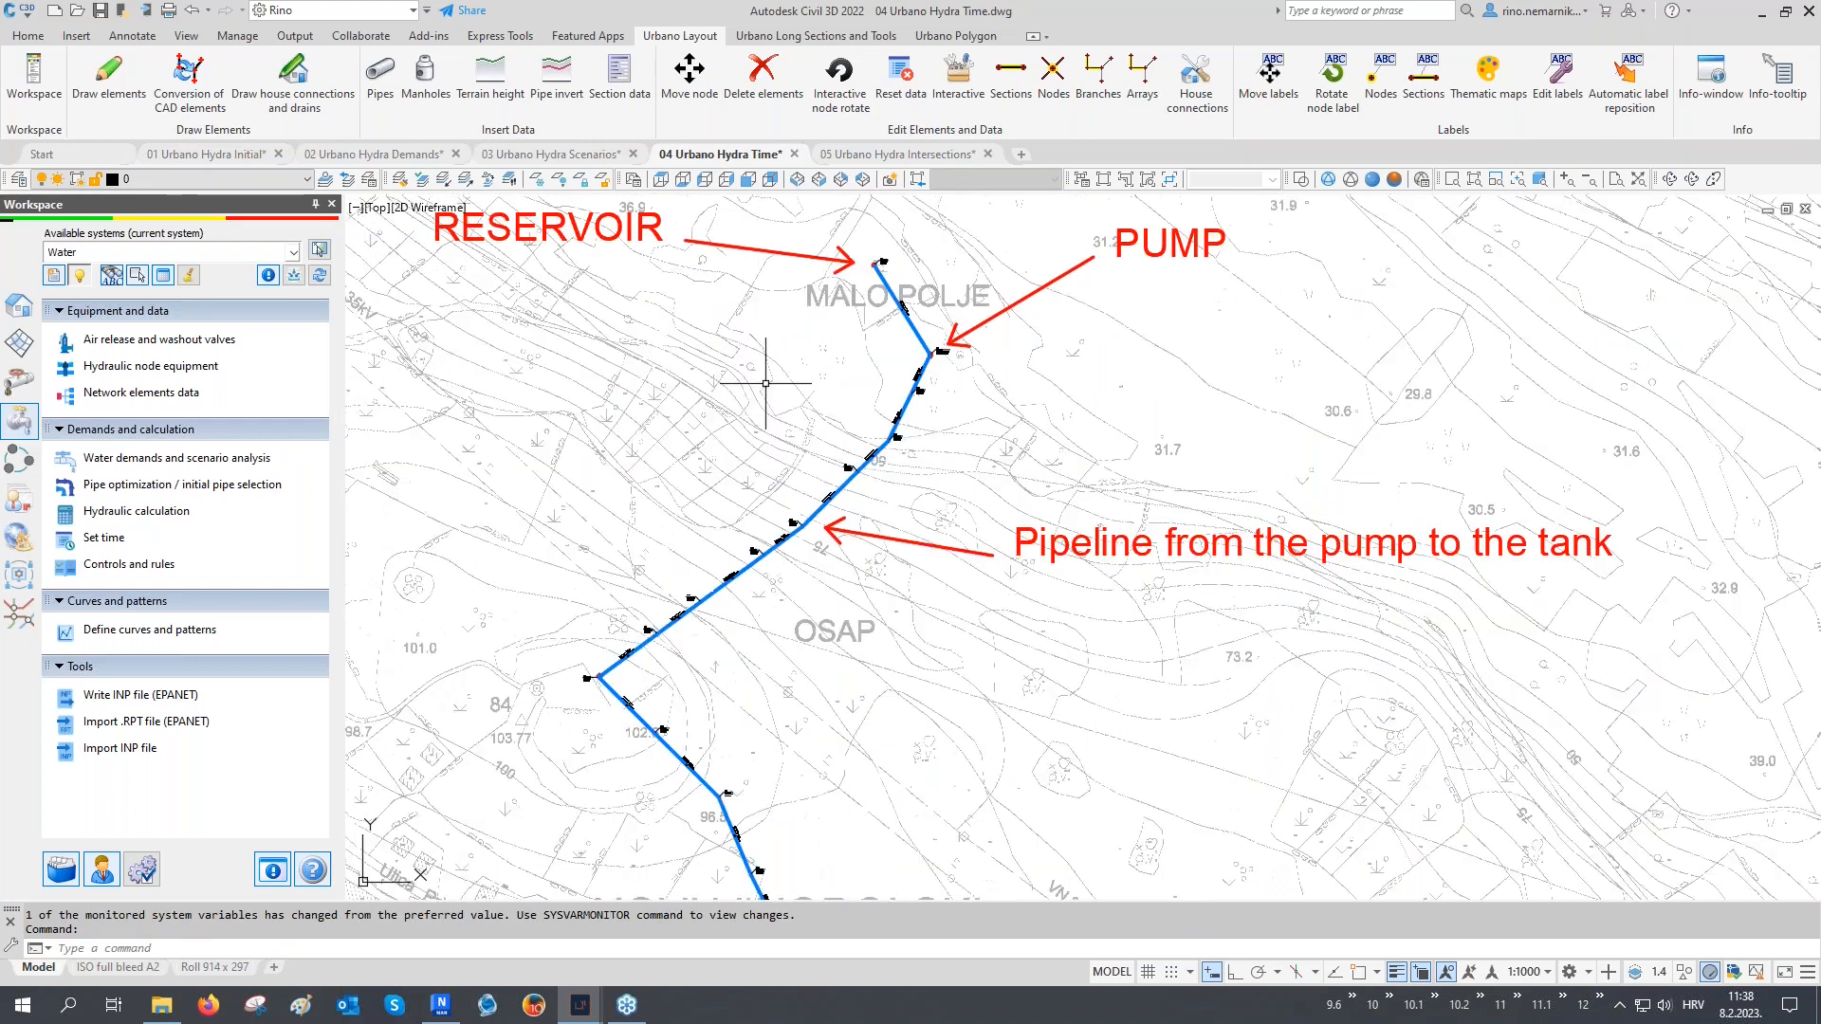
scroll(927, 400, up, 3)
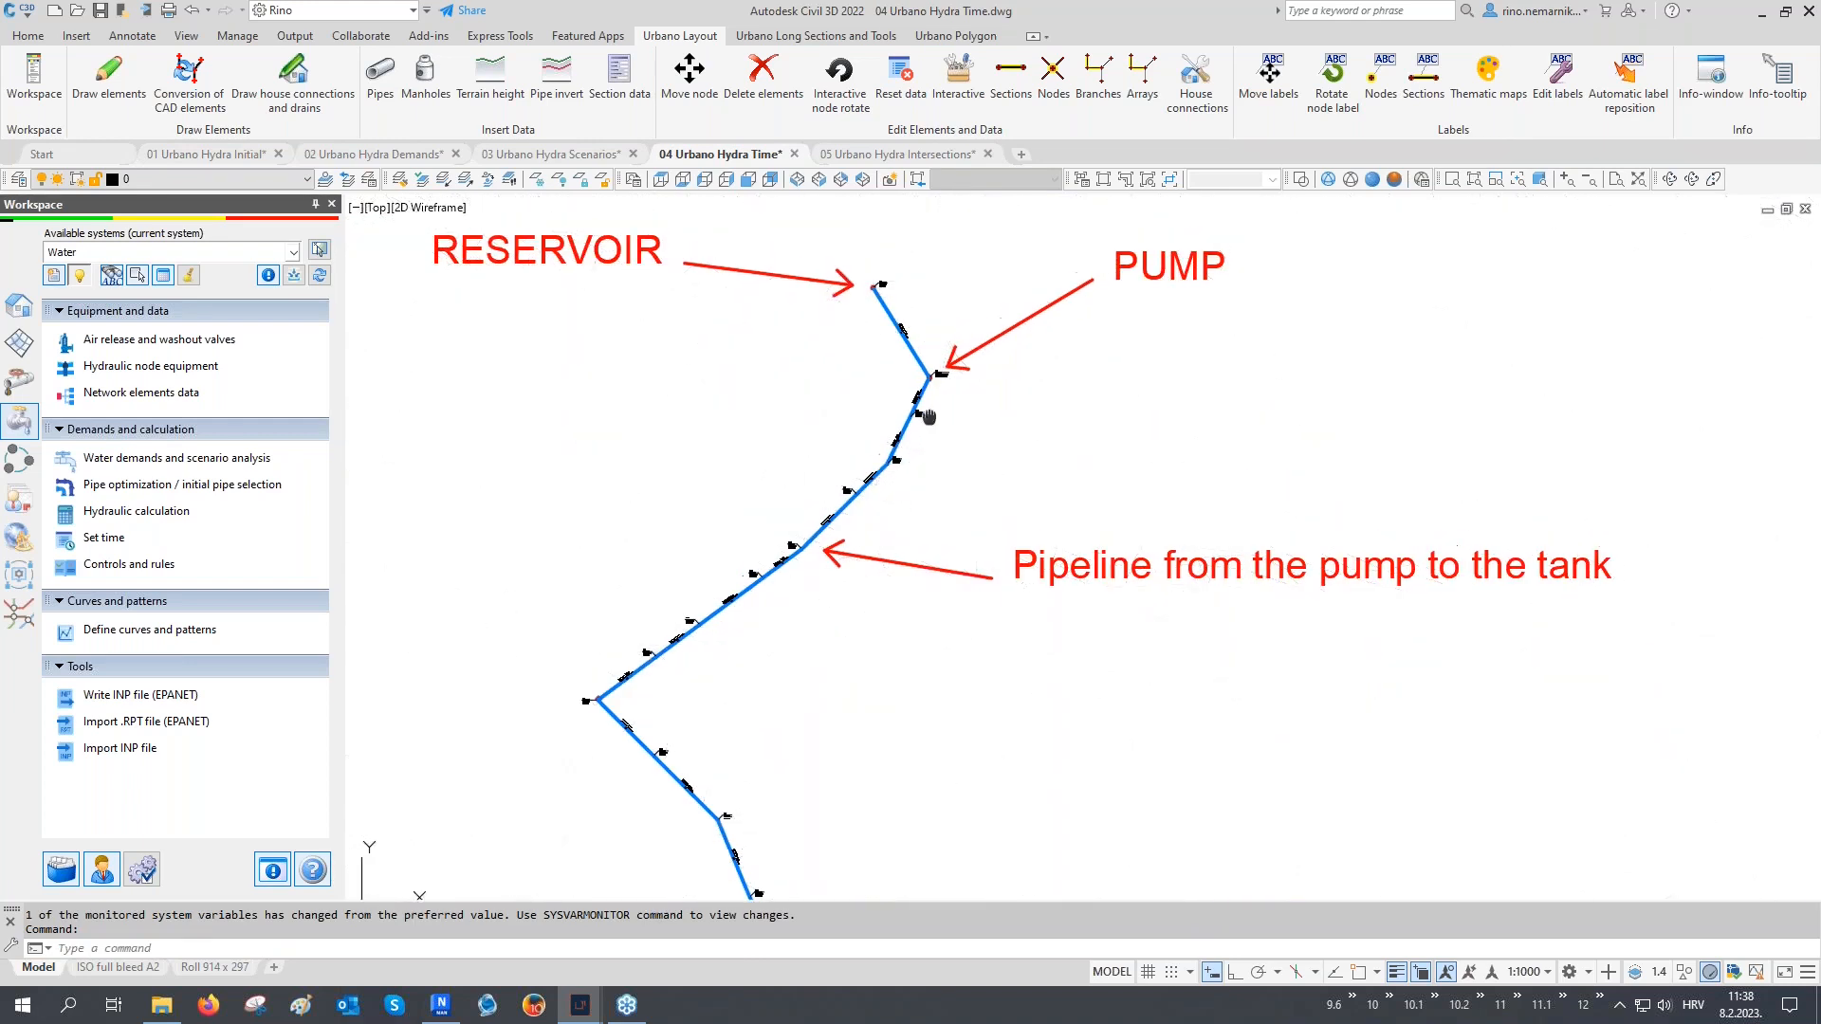
scroll(854, 382, up, 5)
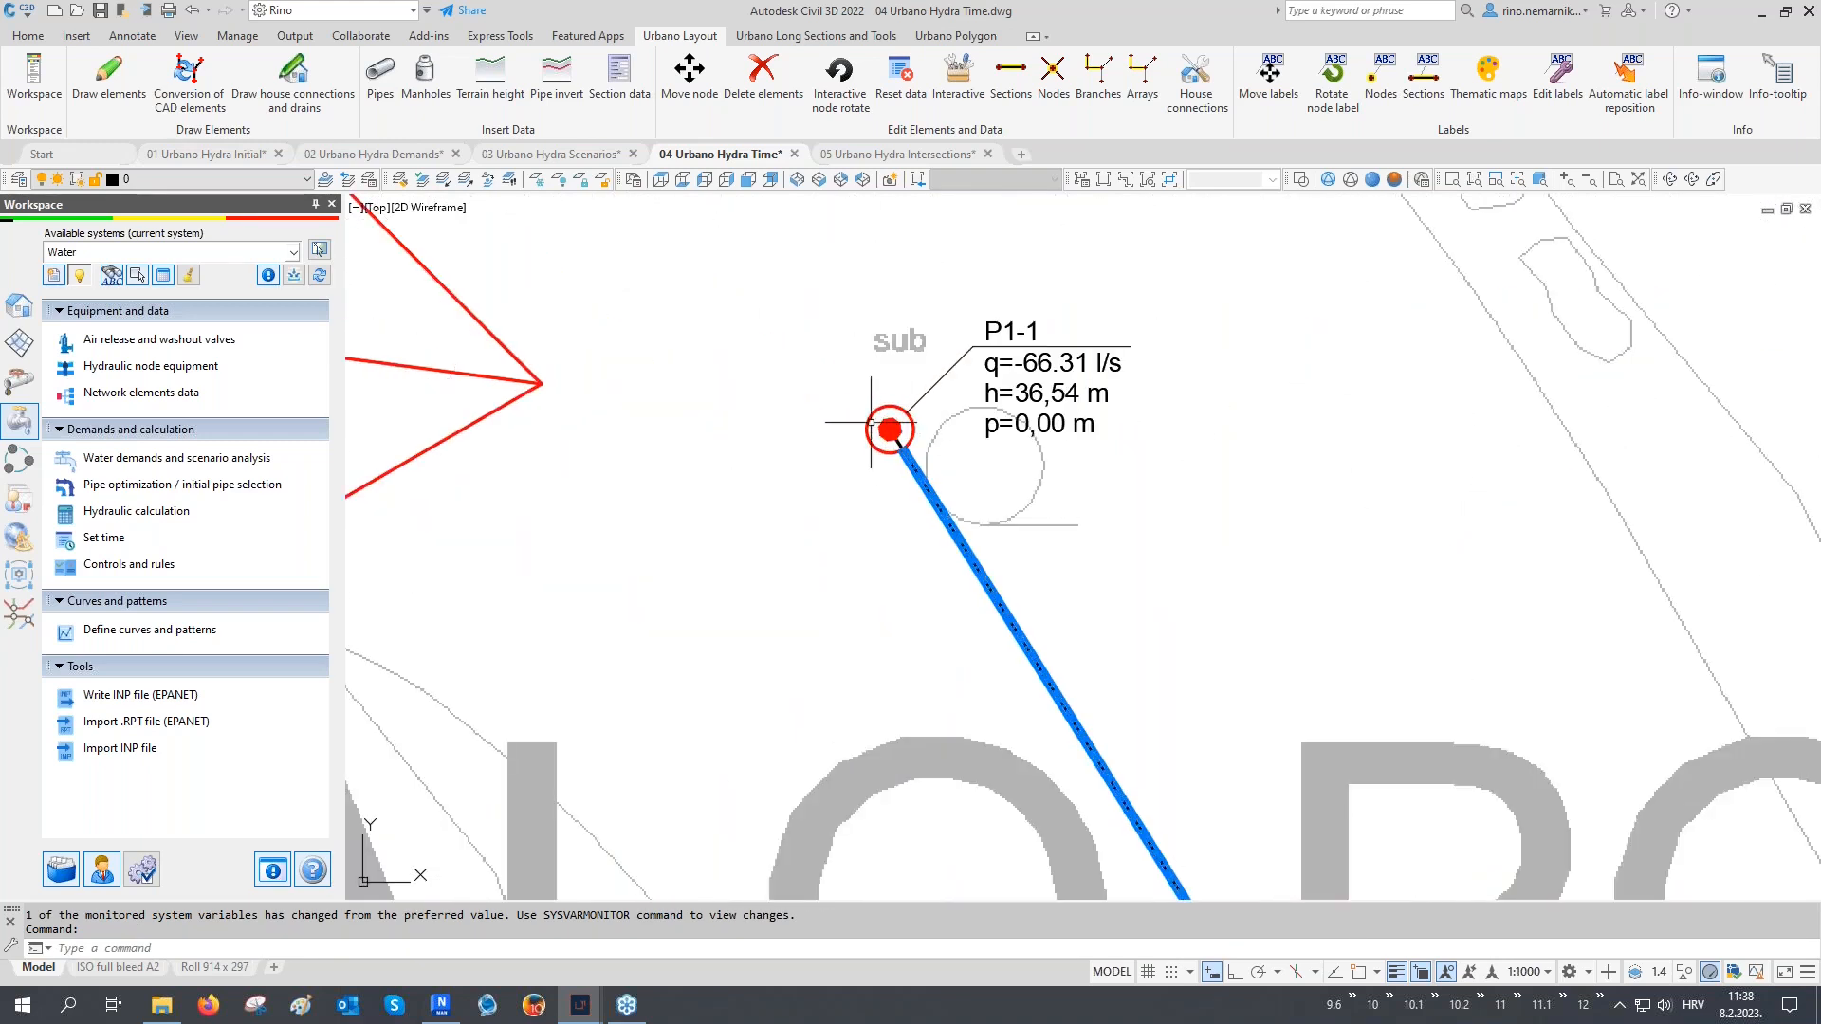
scroll(831, 357, down, 5)
middle_drag(937, 578, 854, 494)
scroll(925, 616, up, 5)
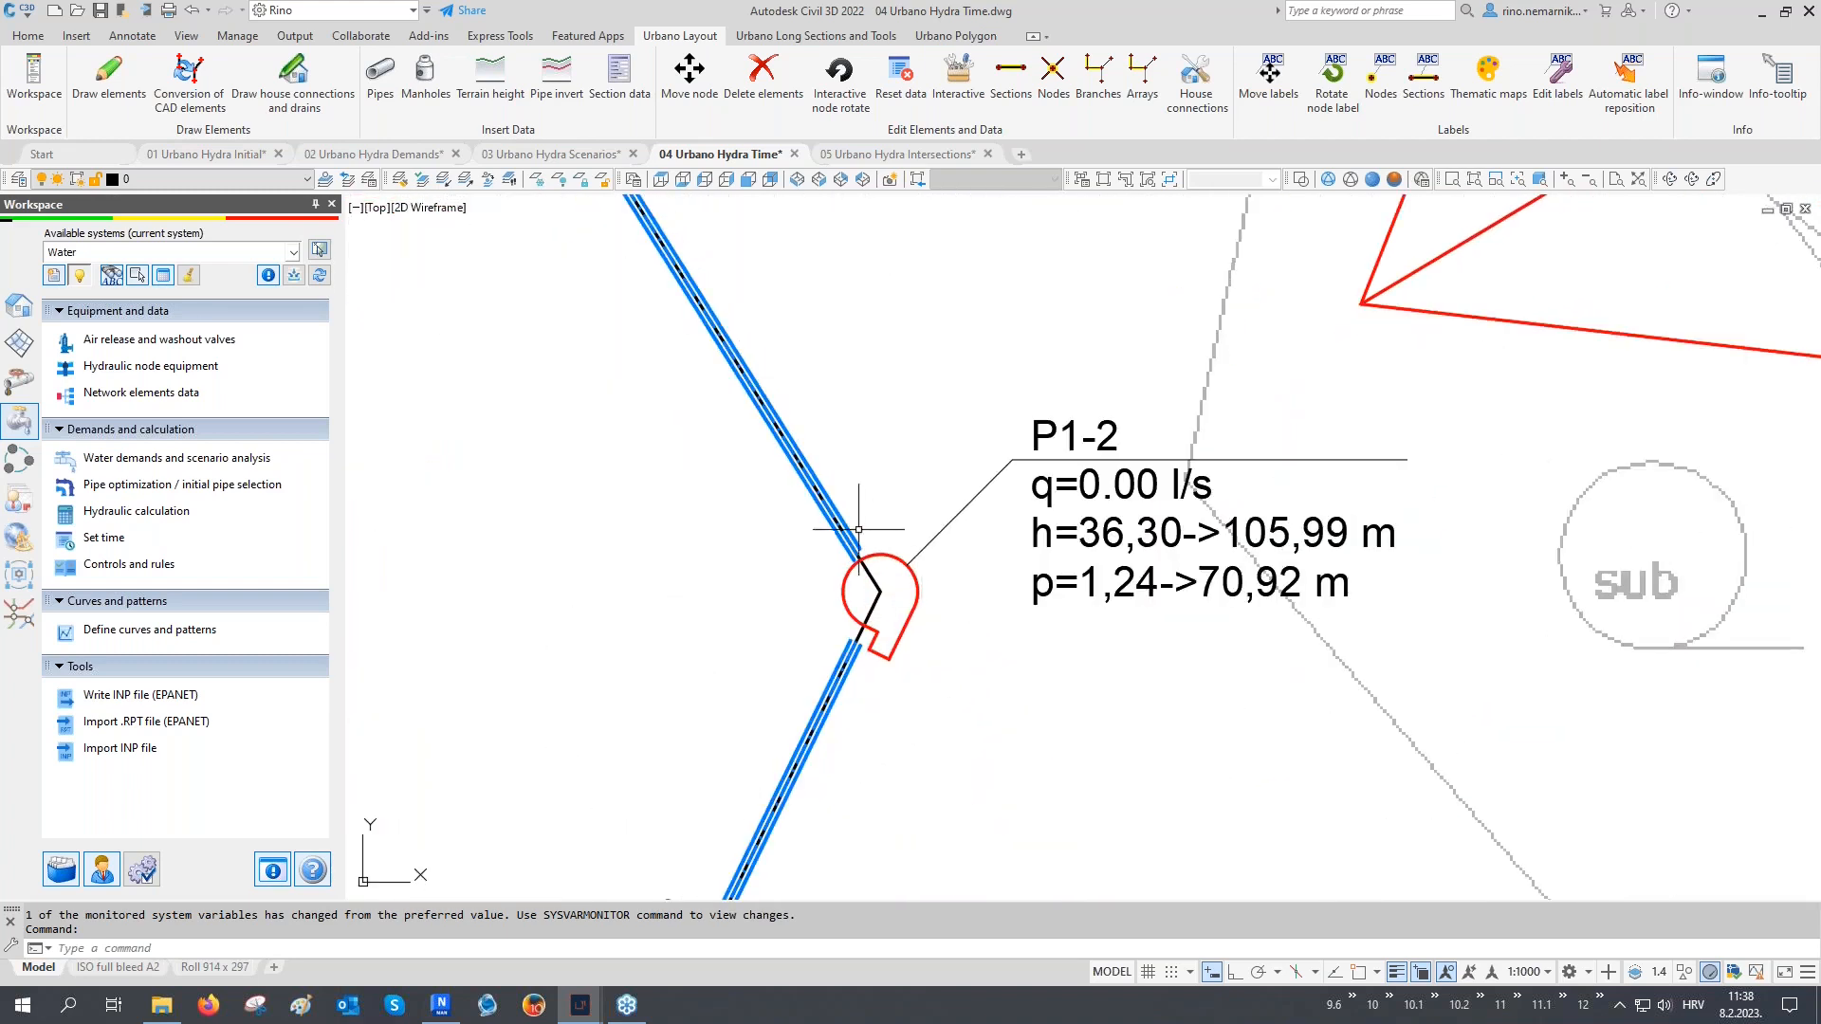
scroll(868, 569, down, 8)
scroll(841, 526, down, 6)
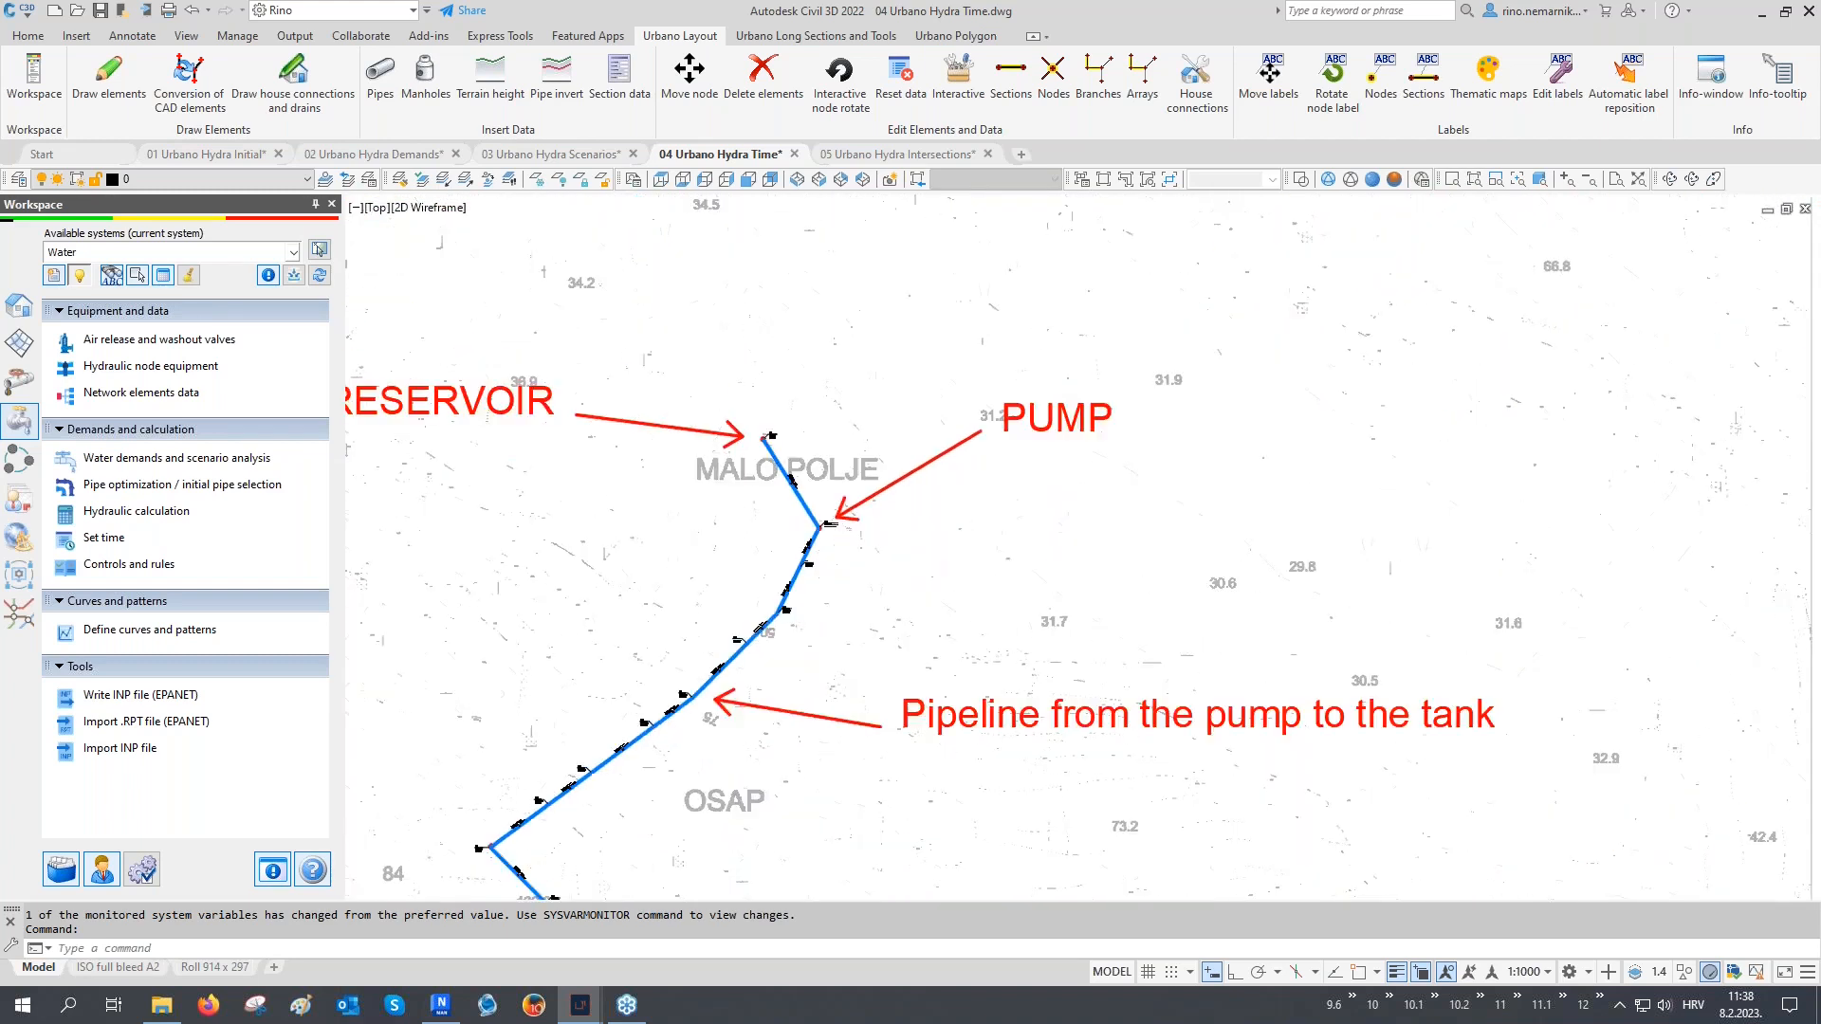
mouse_move(913, 659)
middle_down()
mouse_move(756, 553)
mouse_move(715, 569)
middle_up()
Examine the demand patterns assigned to Population and Fire1 in the water demands and scenario analysis
click(173, 469)
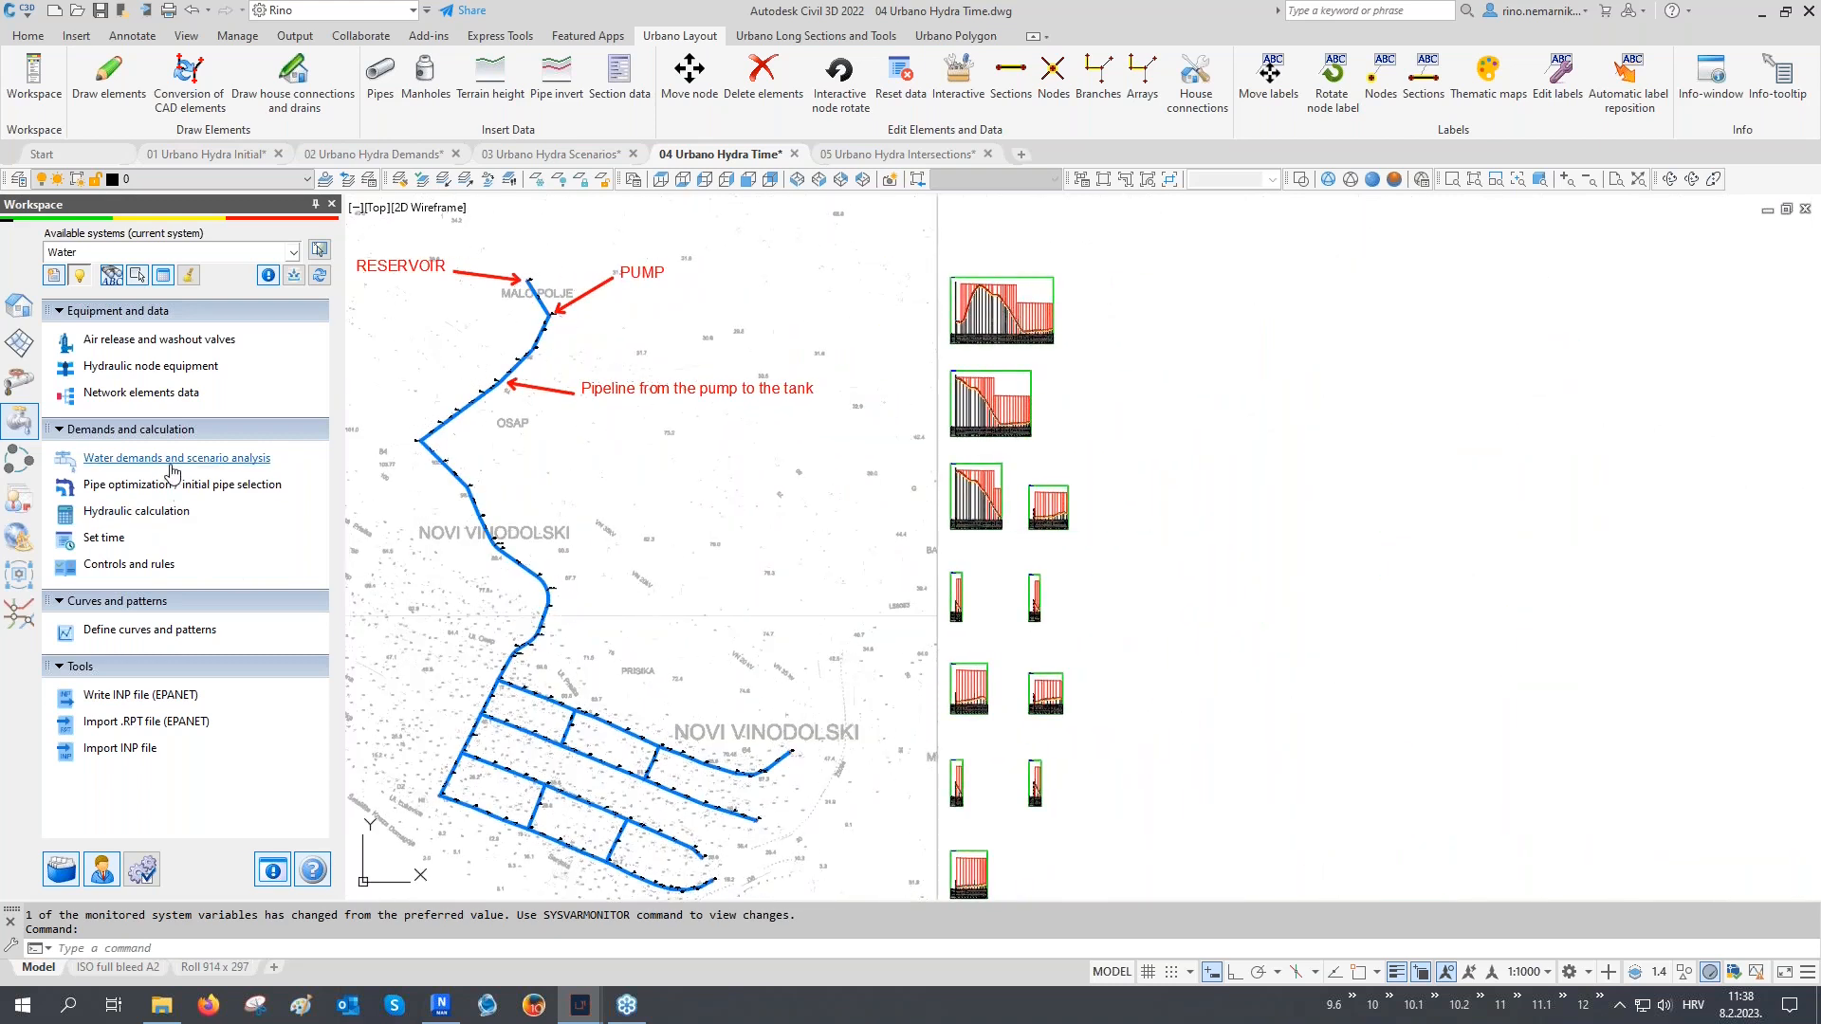
click(1140, 369)
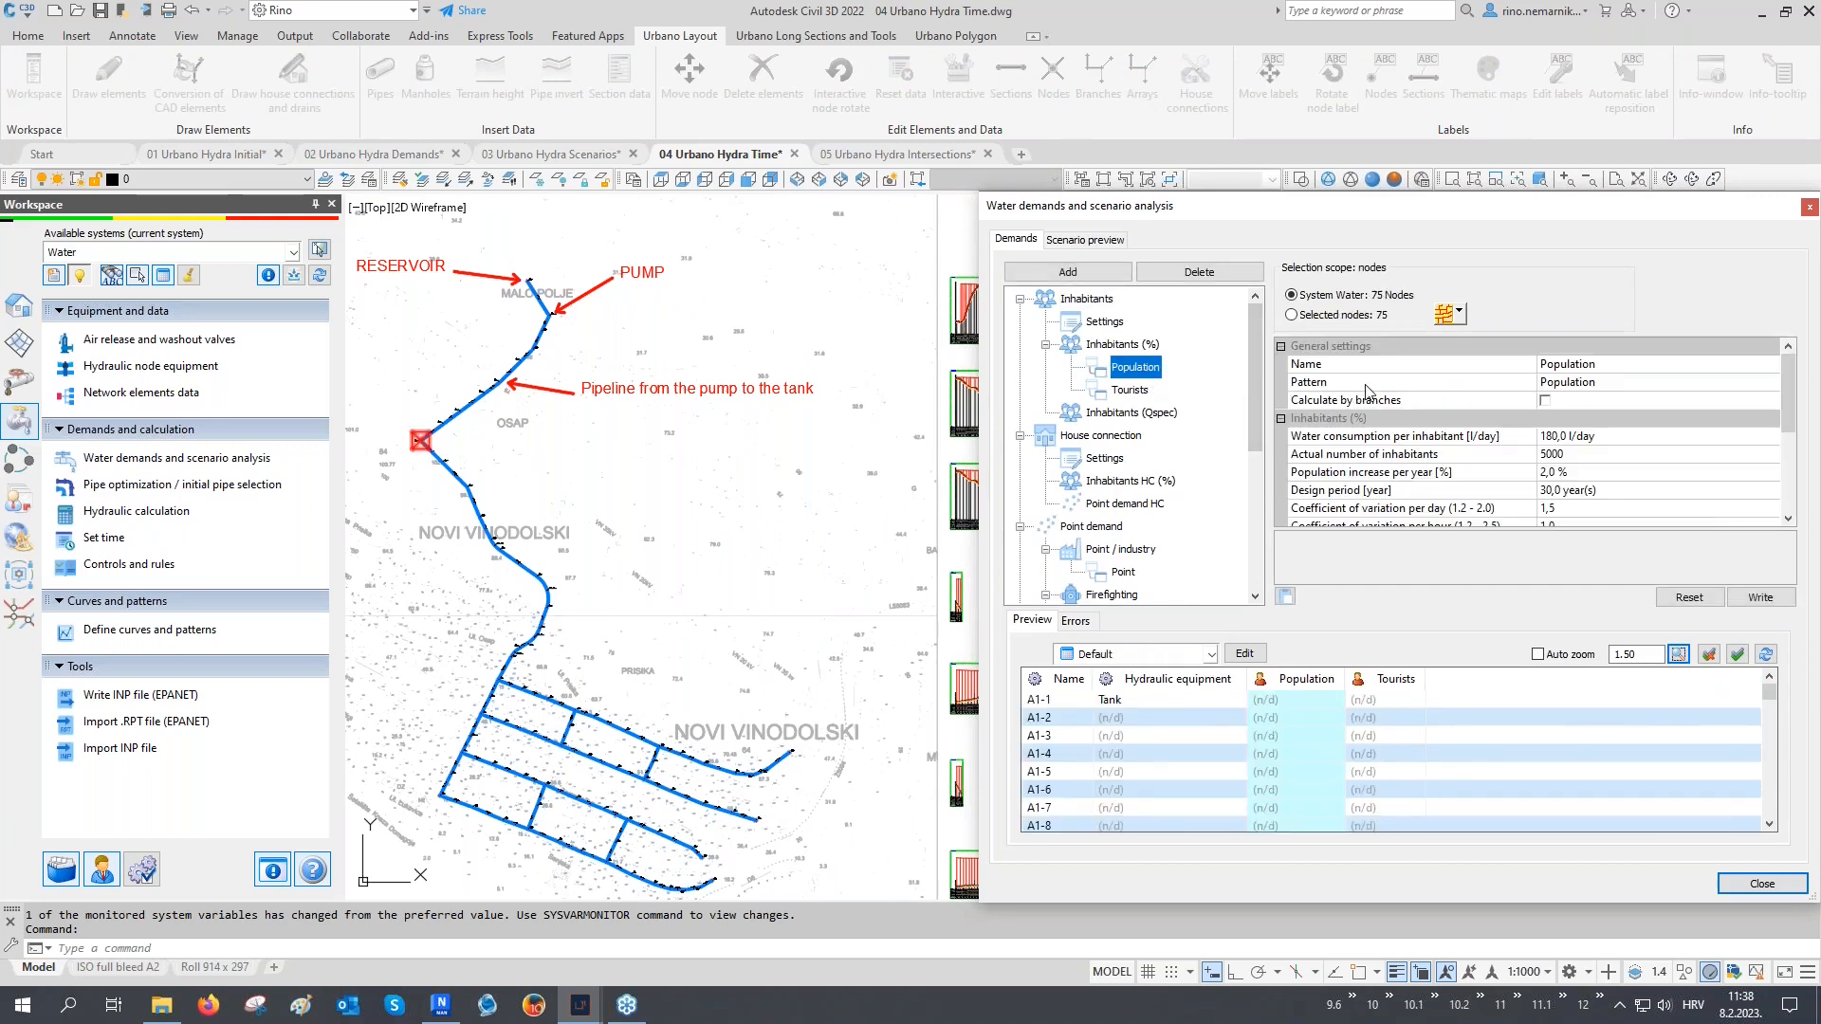
click(1371, 392)
scroll(1162, 343, down, 2)
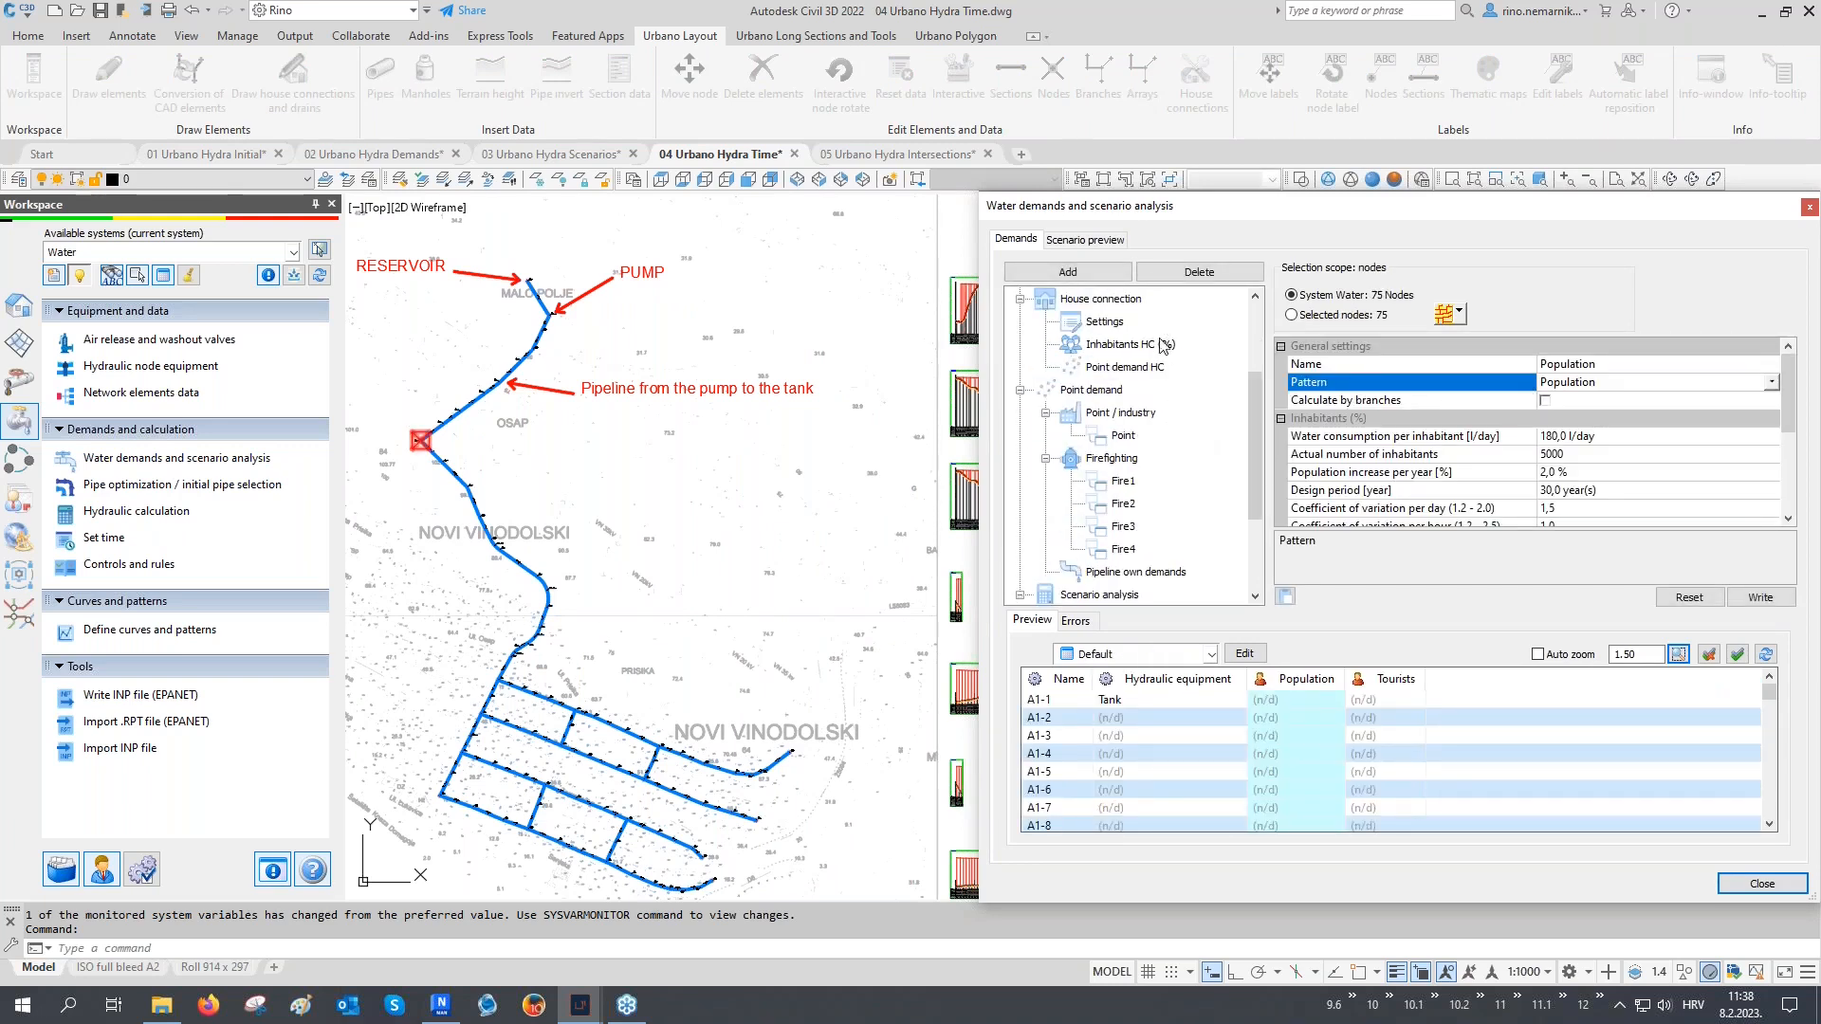
click(1123, 481)
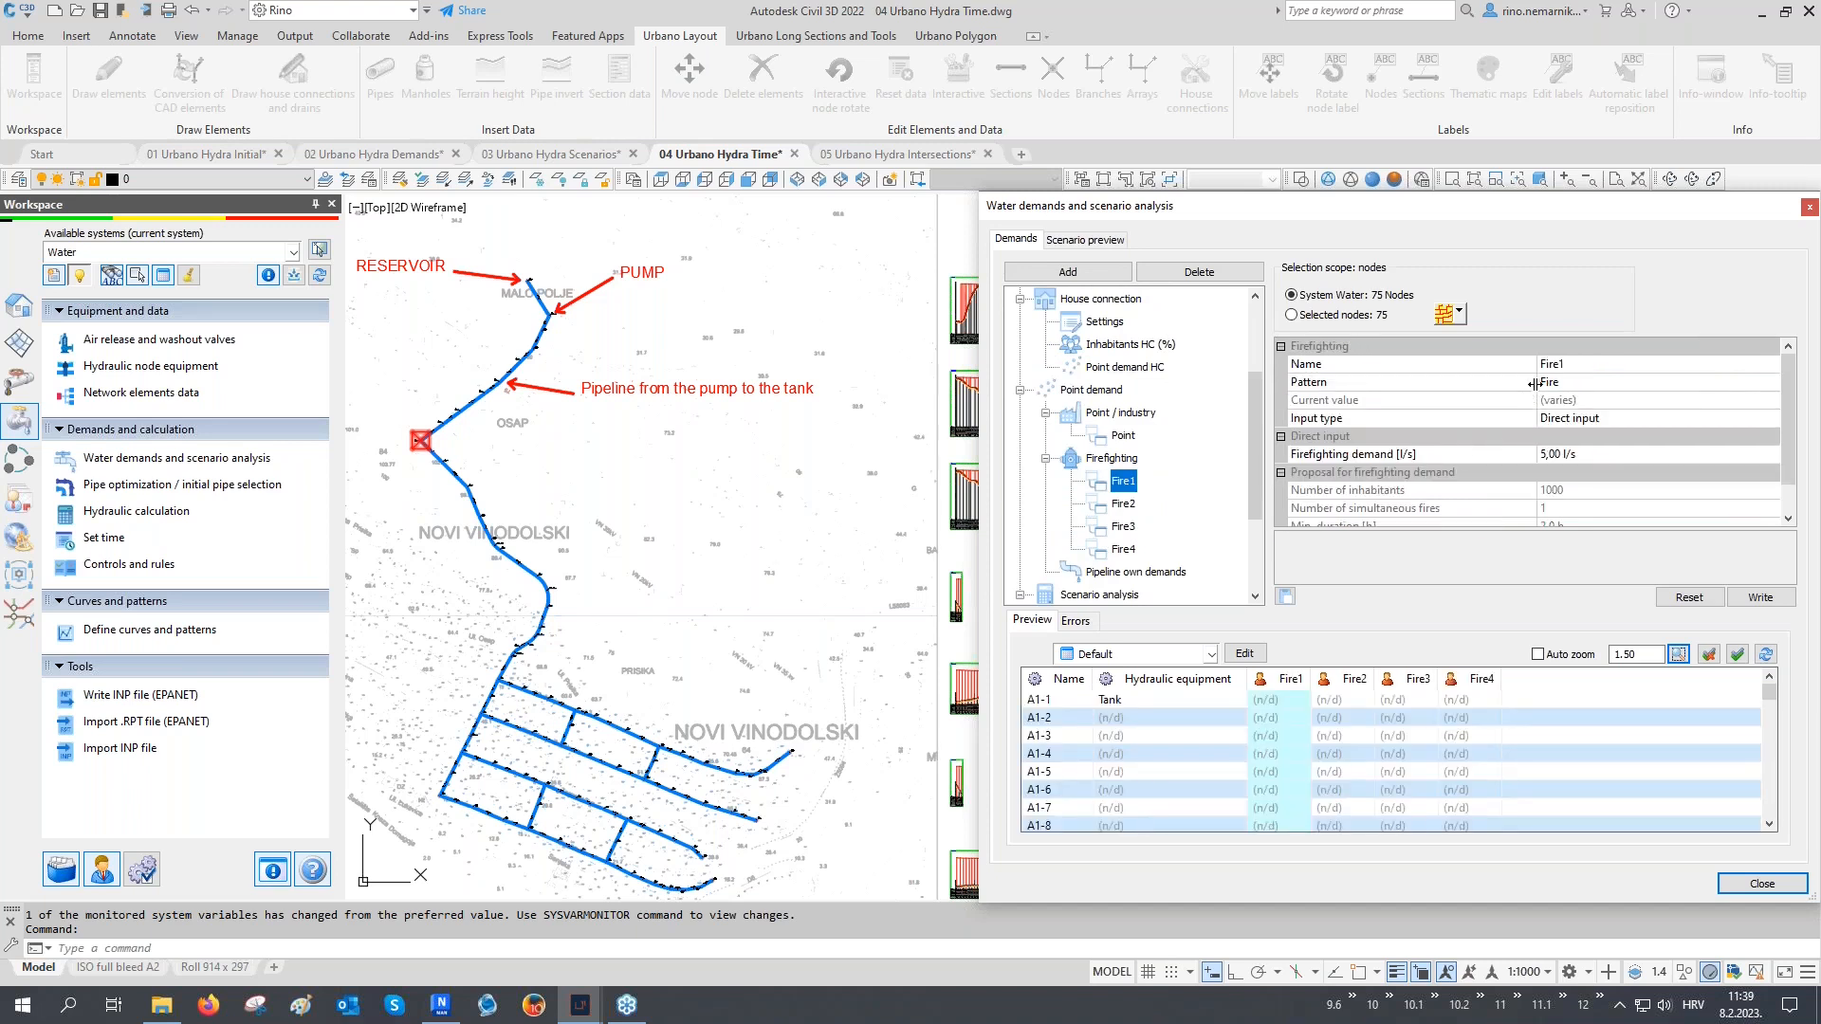
click(1810, 208)
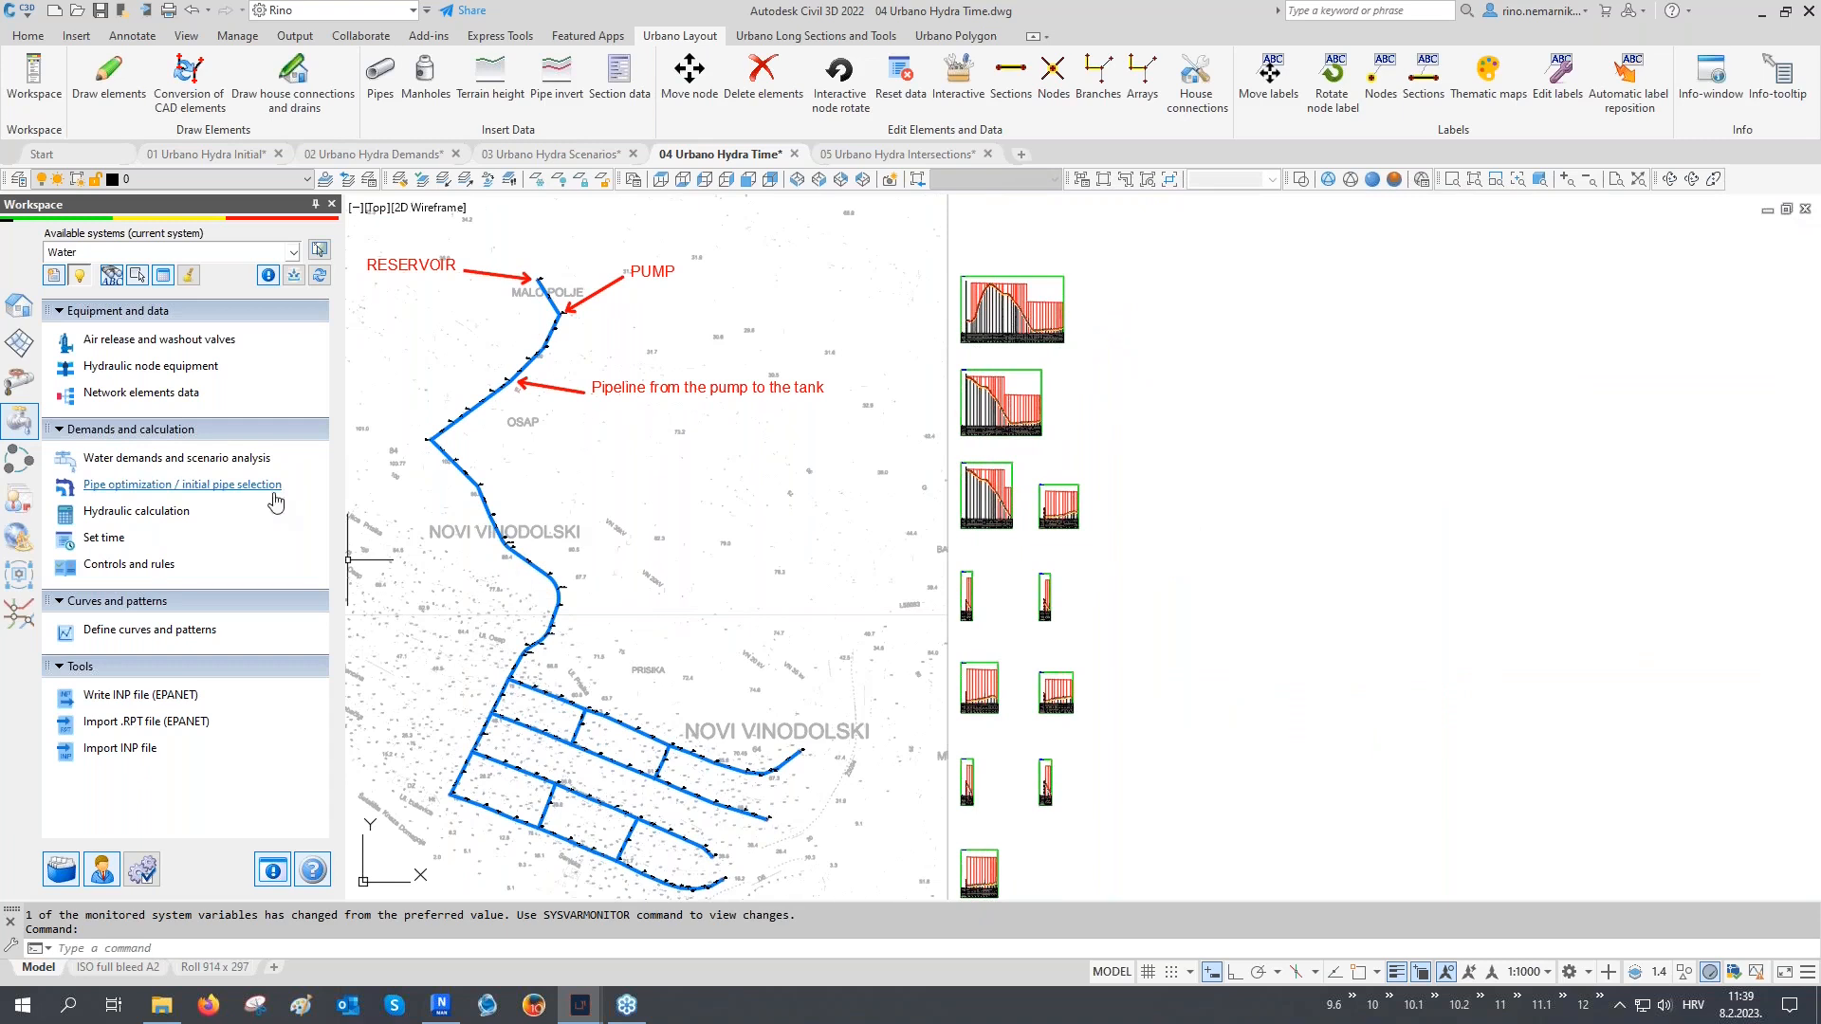
Review the conditions and actions of the pump control rules PMP_OFF and PMP_ON
click(132, 567)
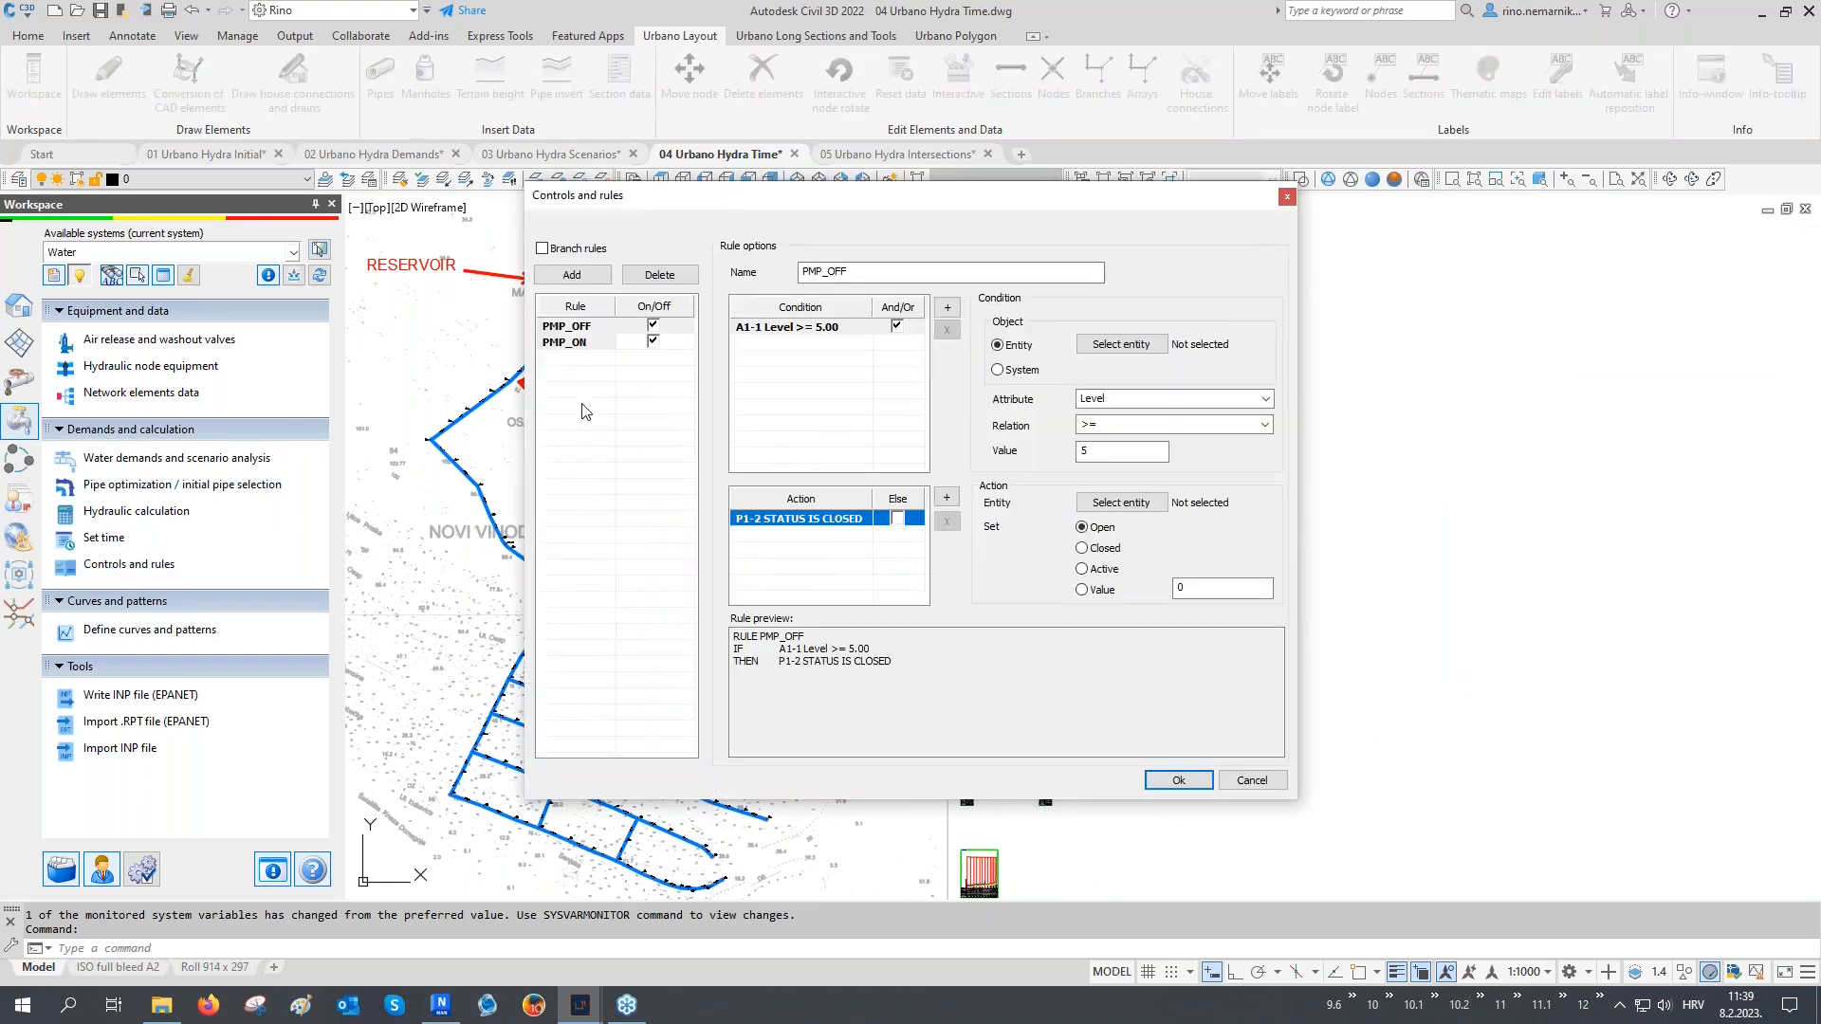
click(596, 329)
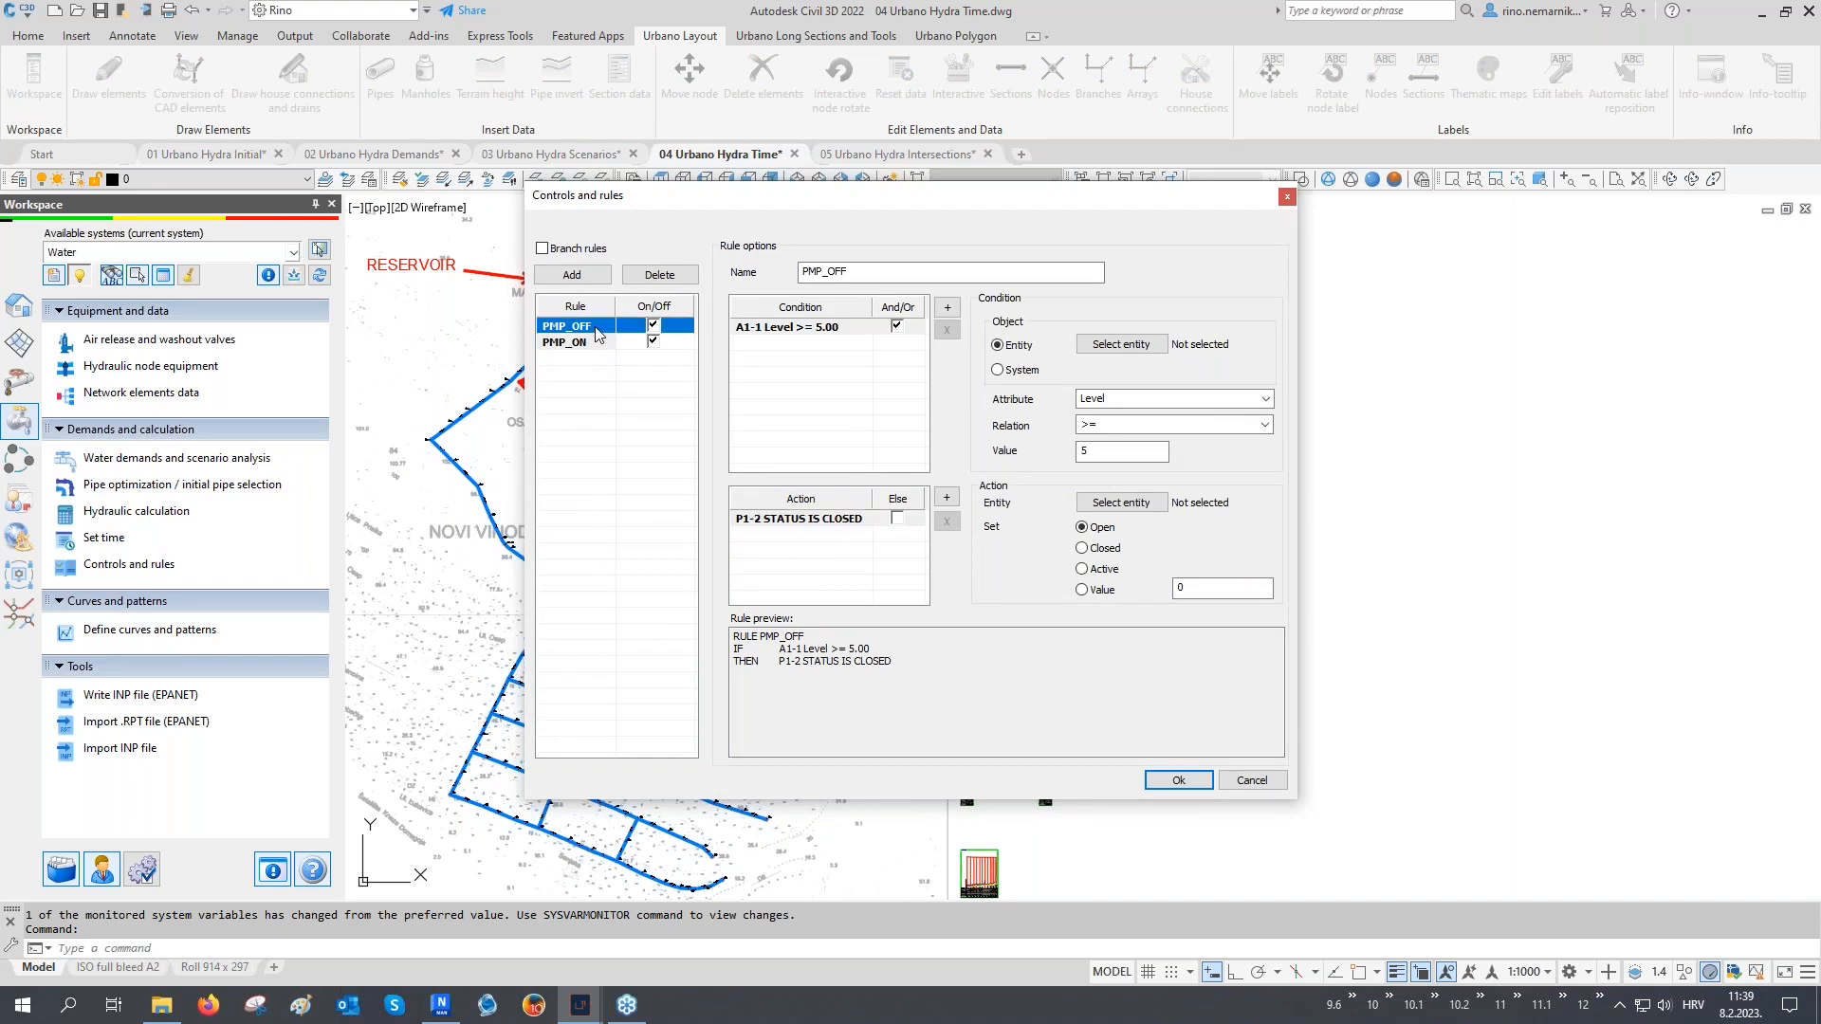
click(586, 345)
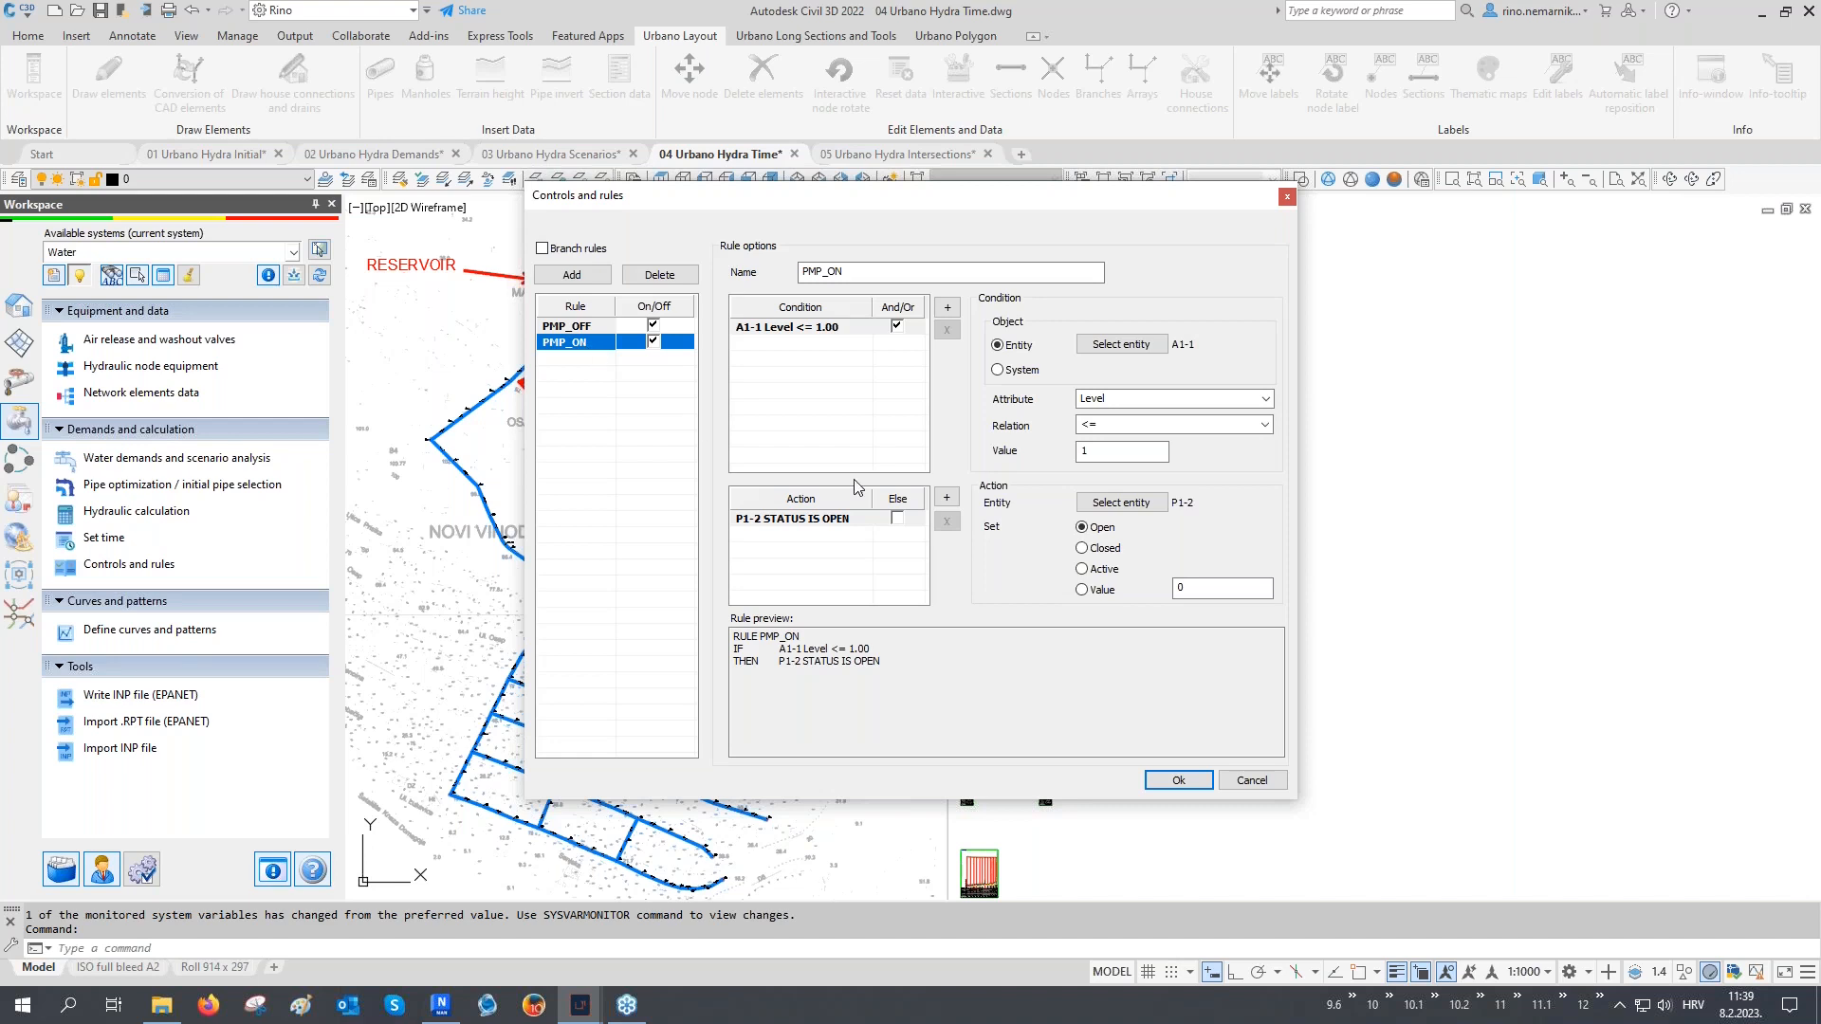
drag(738, 649, 872, 646)
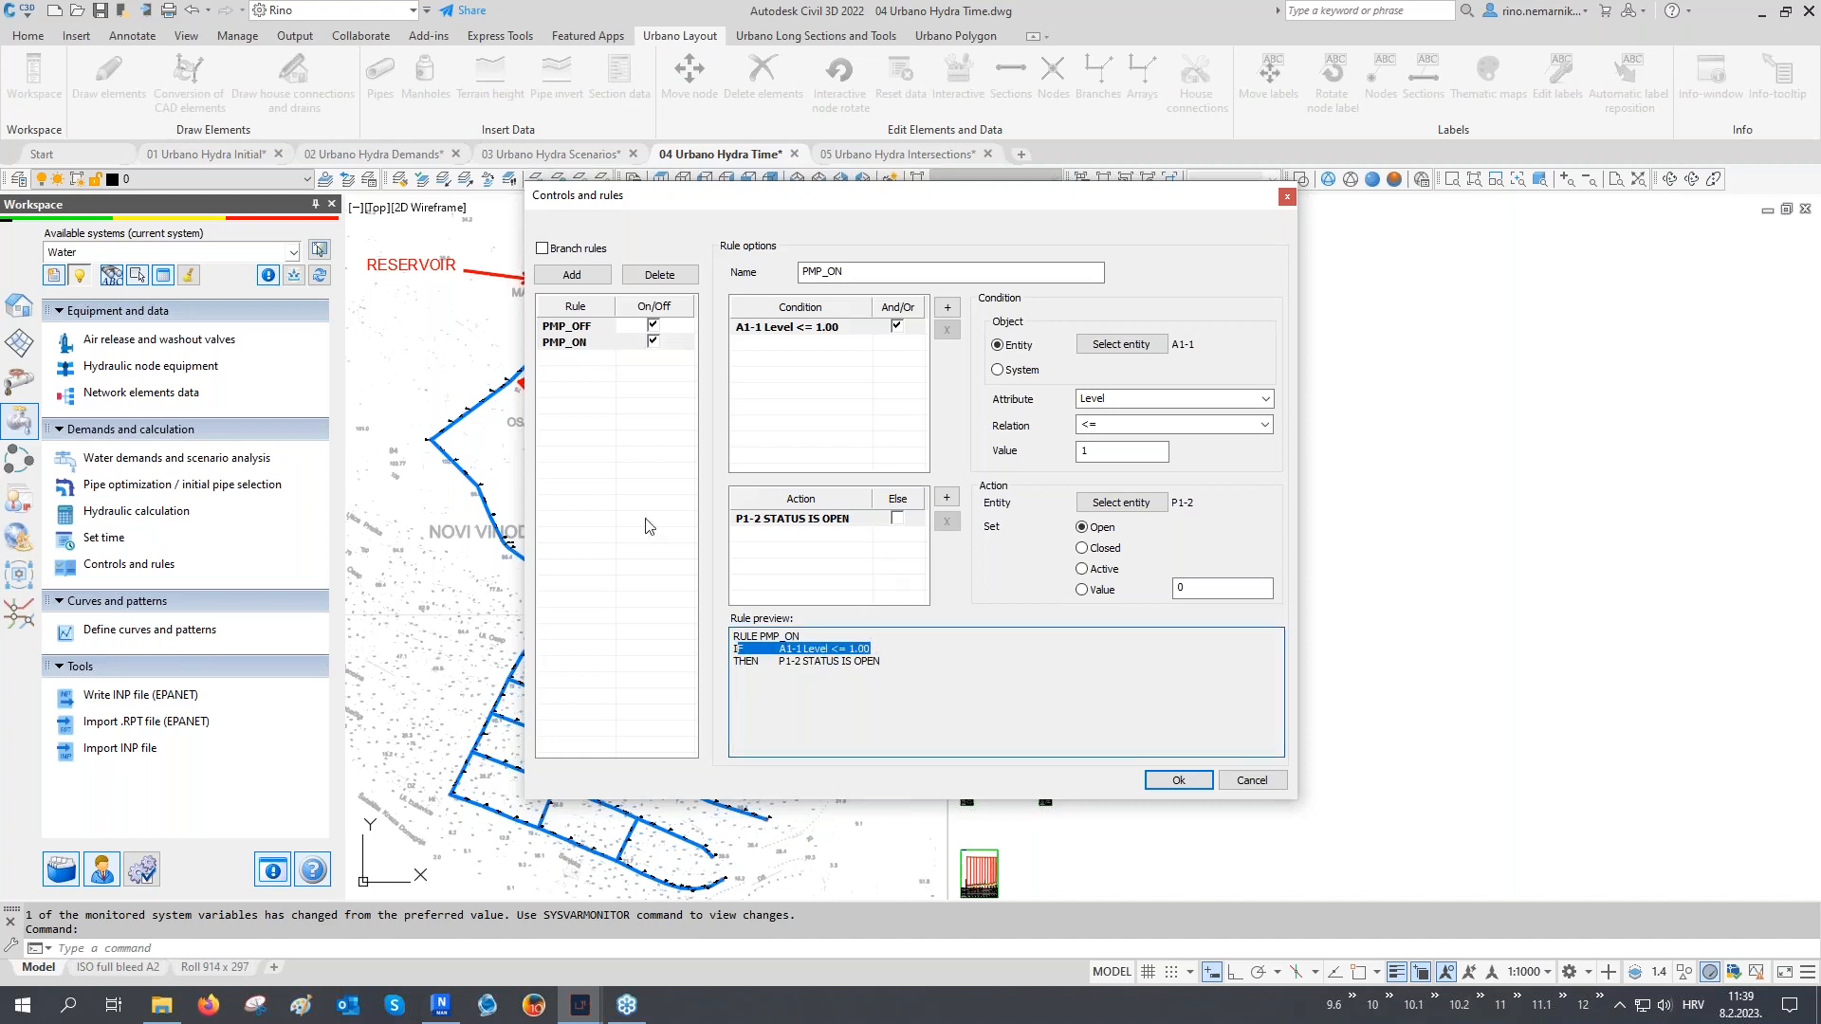
click(1178, 780)
Open the hydraulic calculation and choose the demand scenario 3 One fire w/o tourists
middle_drag(795, 610, 1358, 608)
click(167, 512)
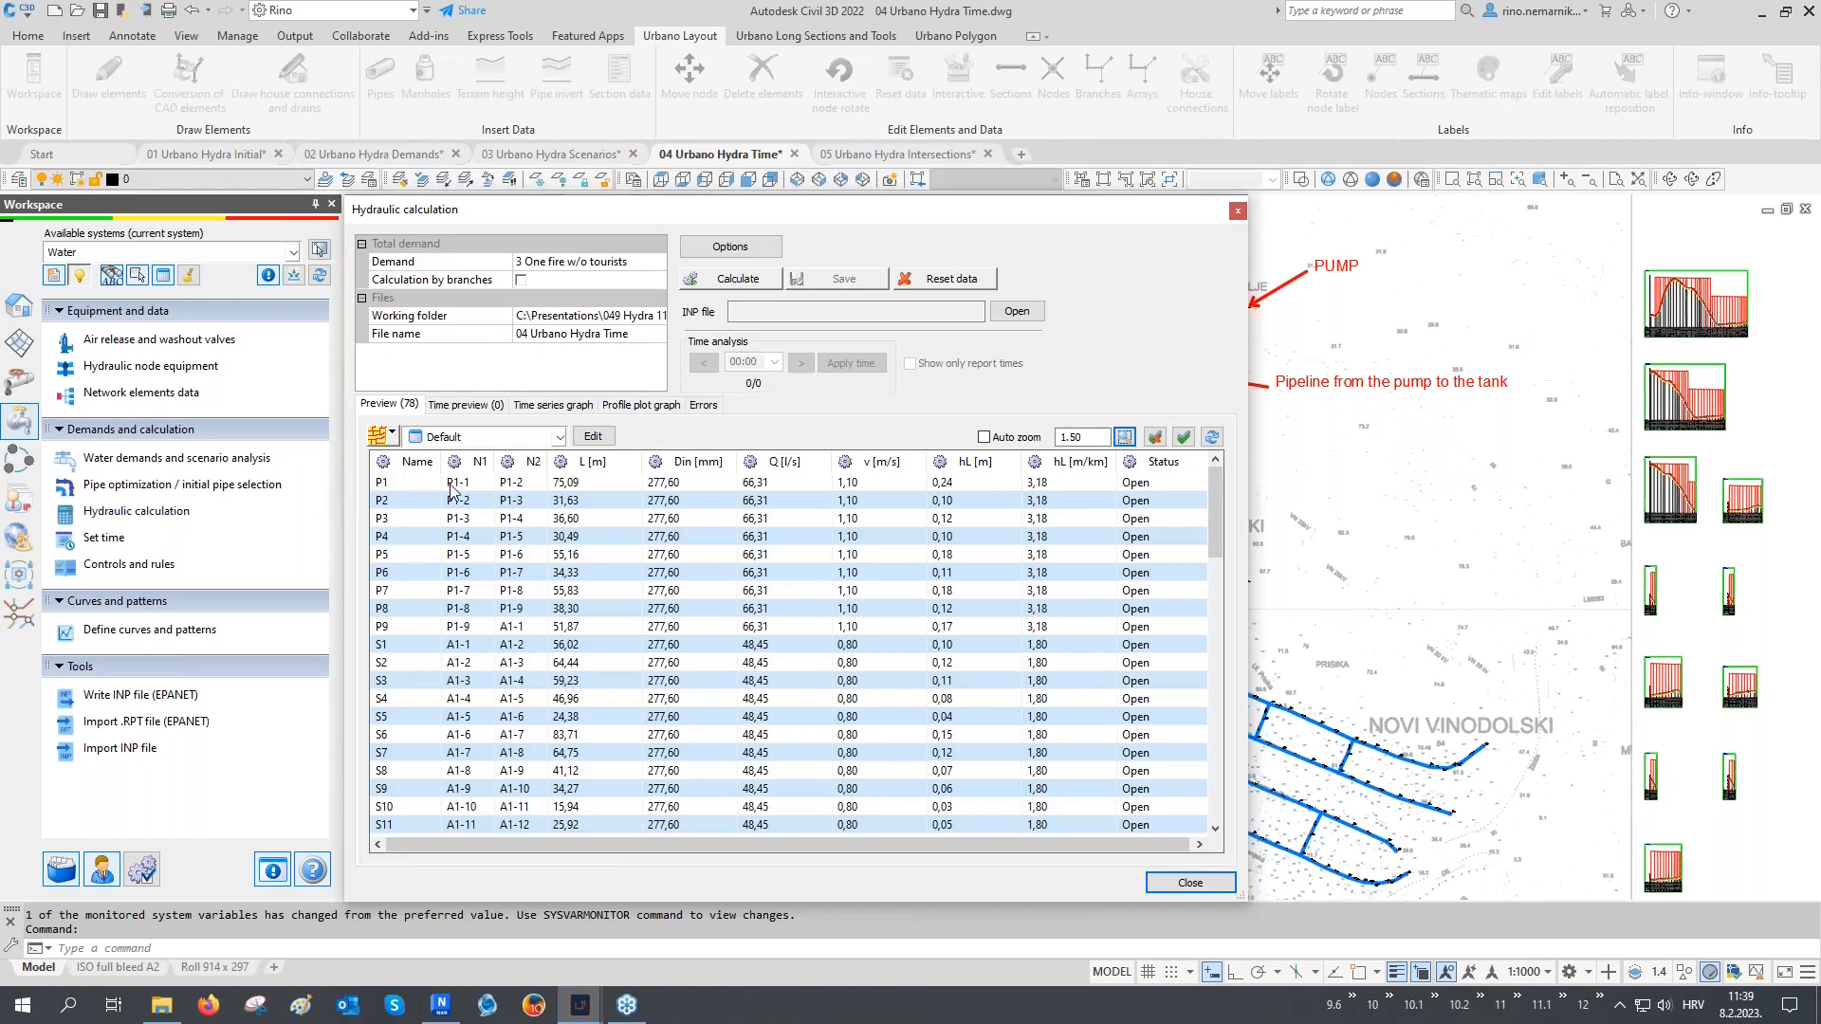
click(460, 268)
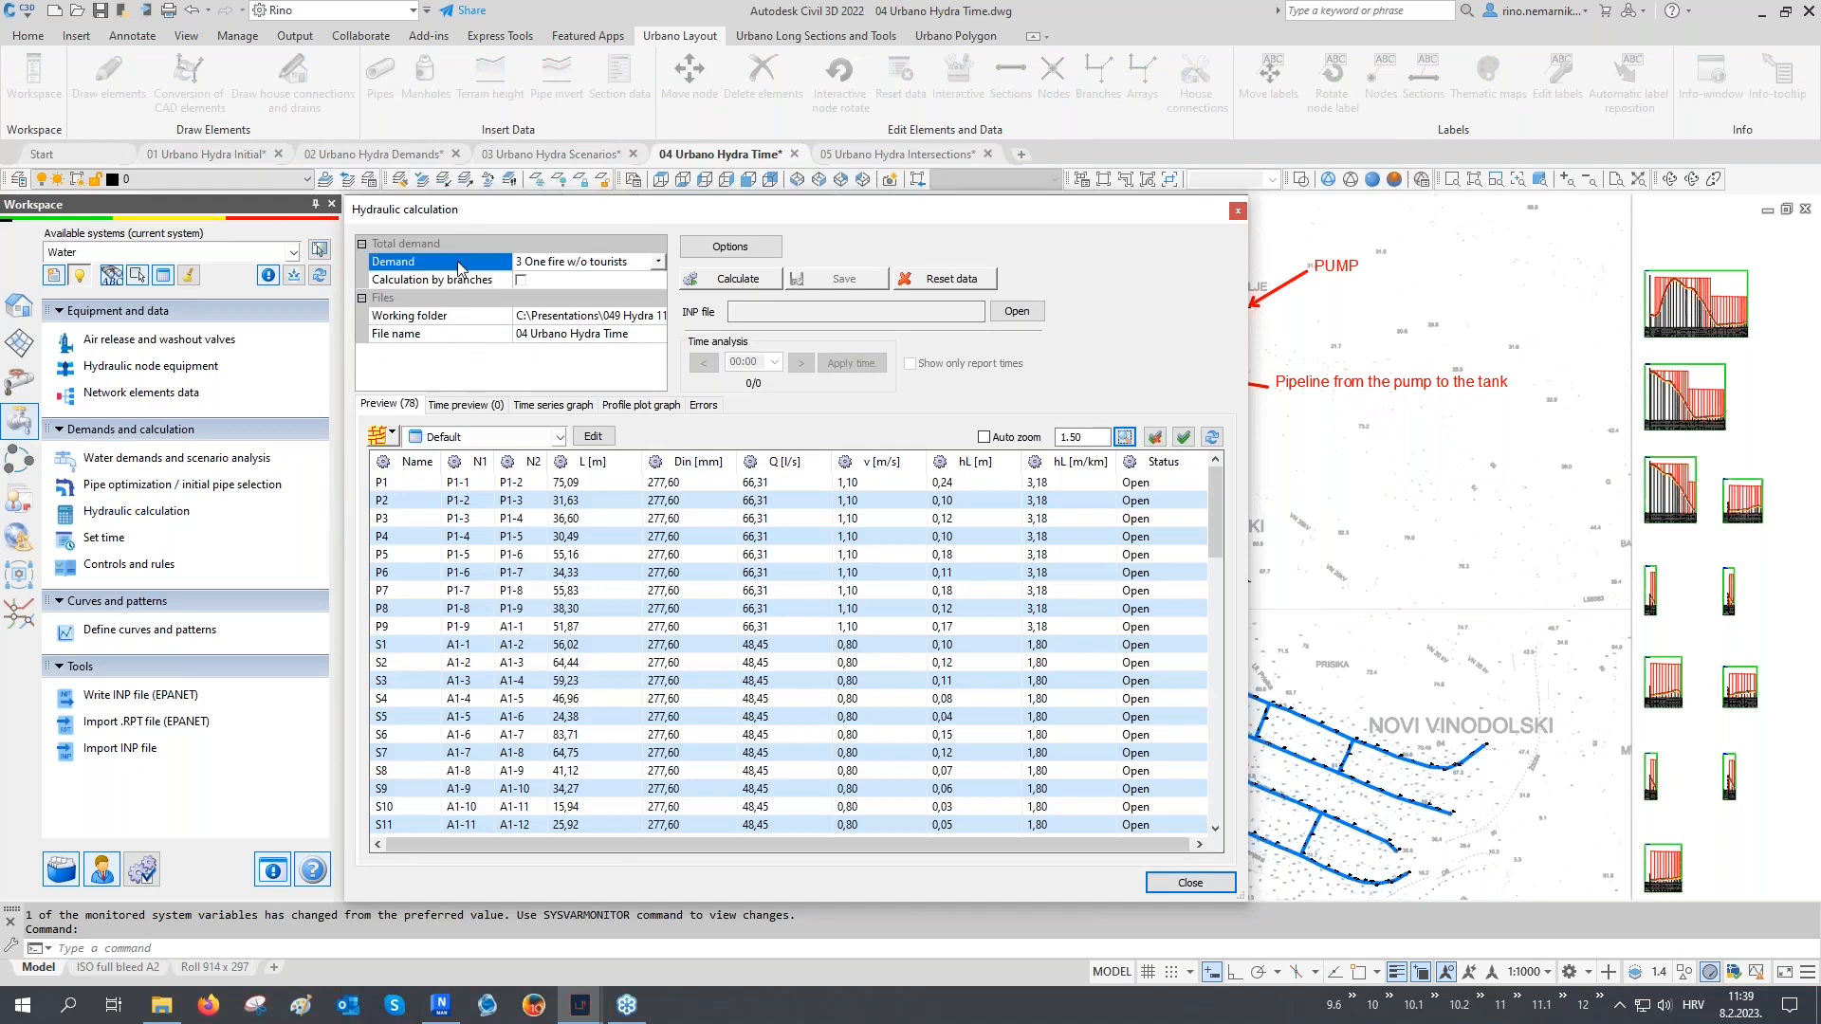
click(550, 266)
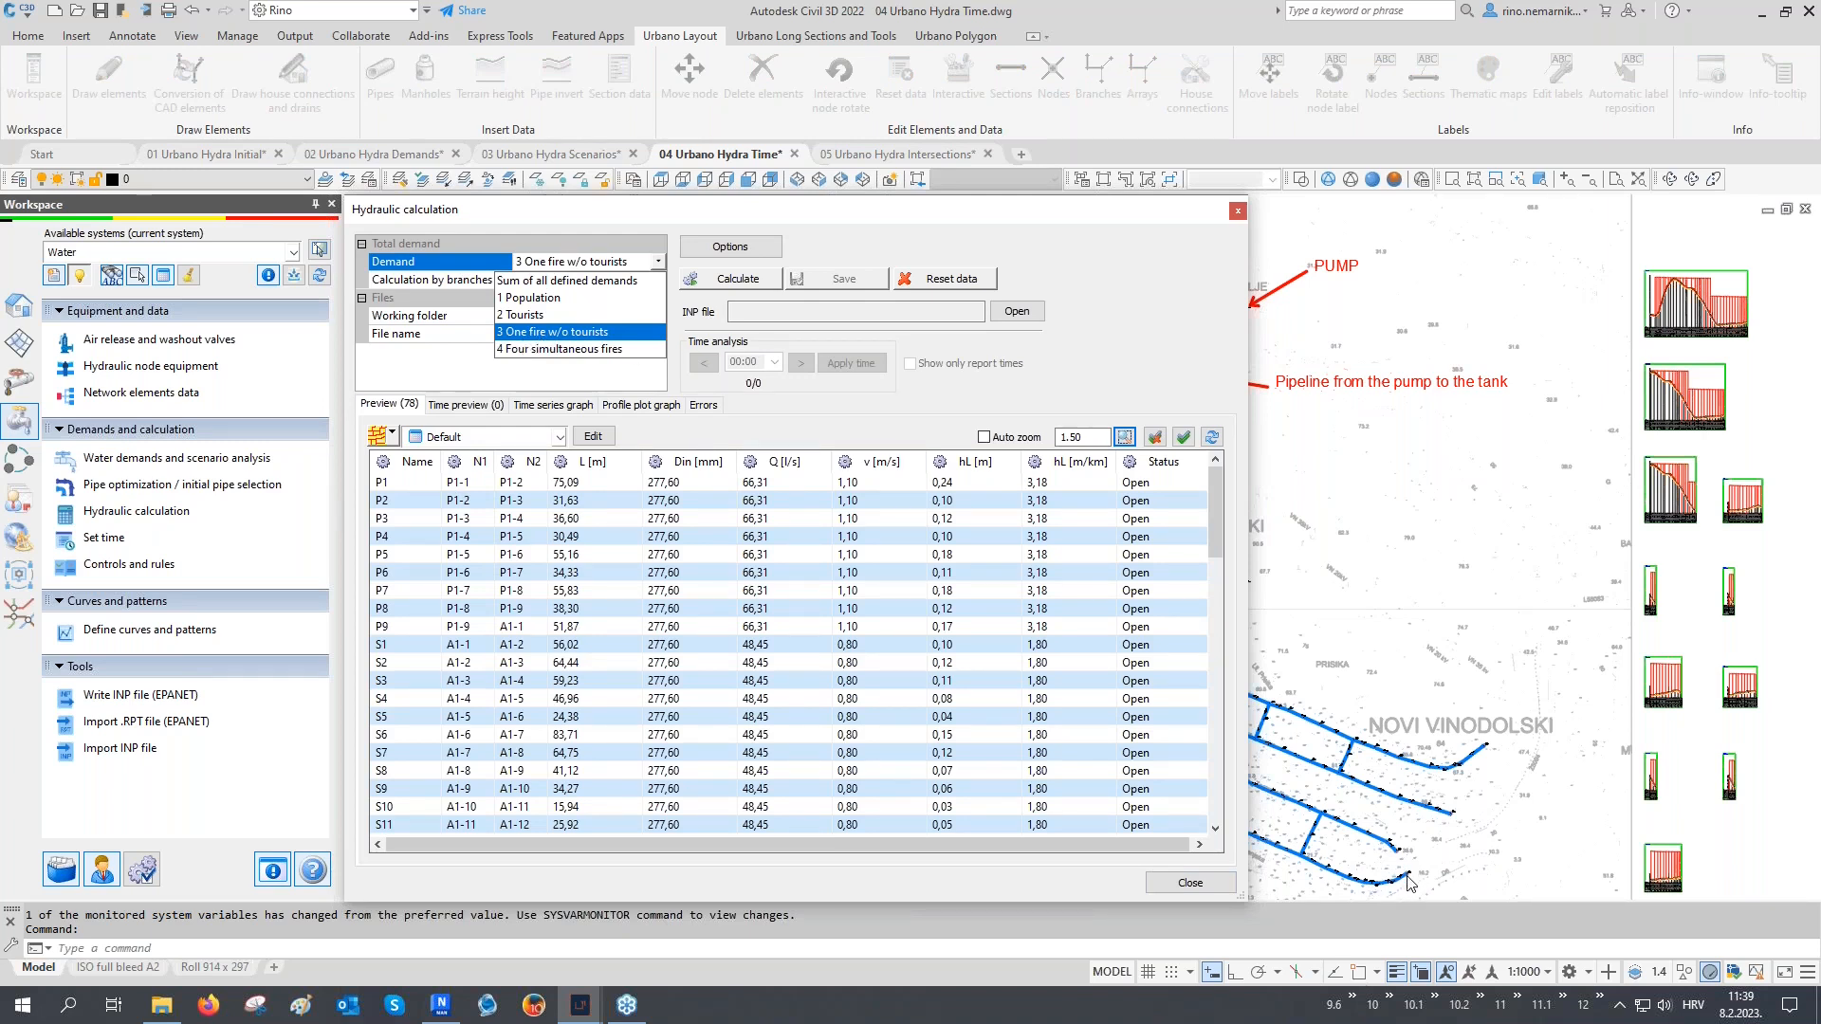
click(617, 333)
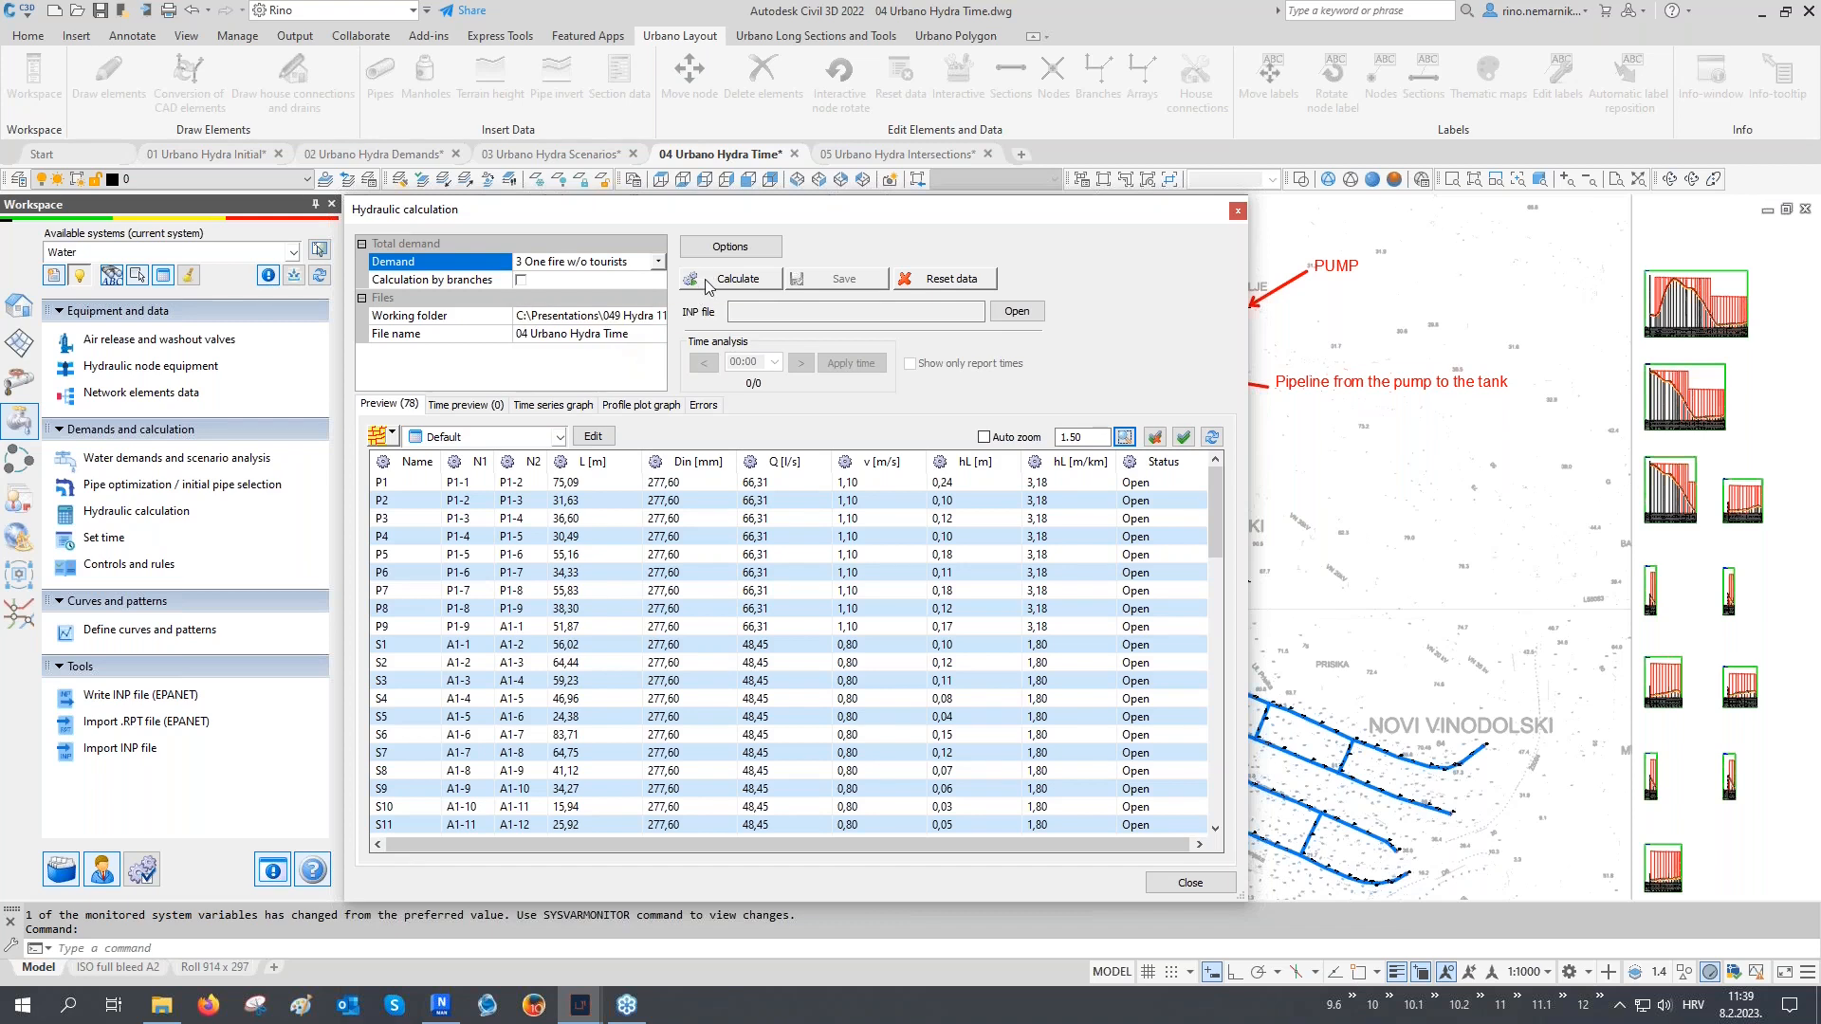
Check the total duration among the time settings in the hydraulic calculation options
click(730, 247)
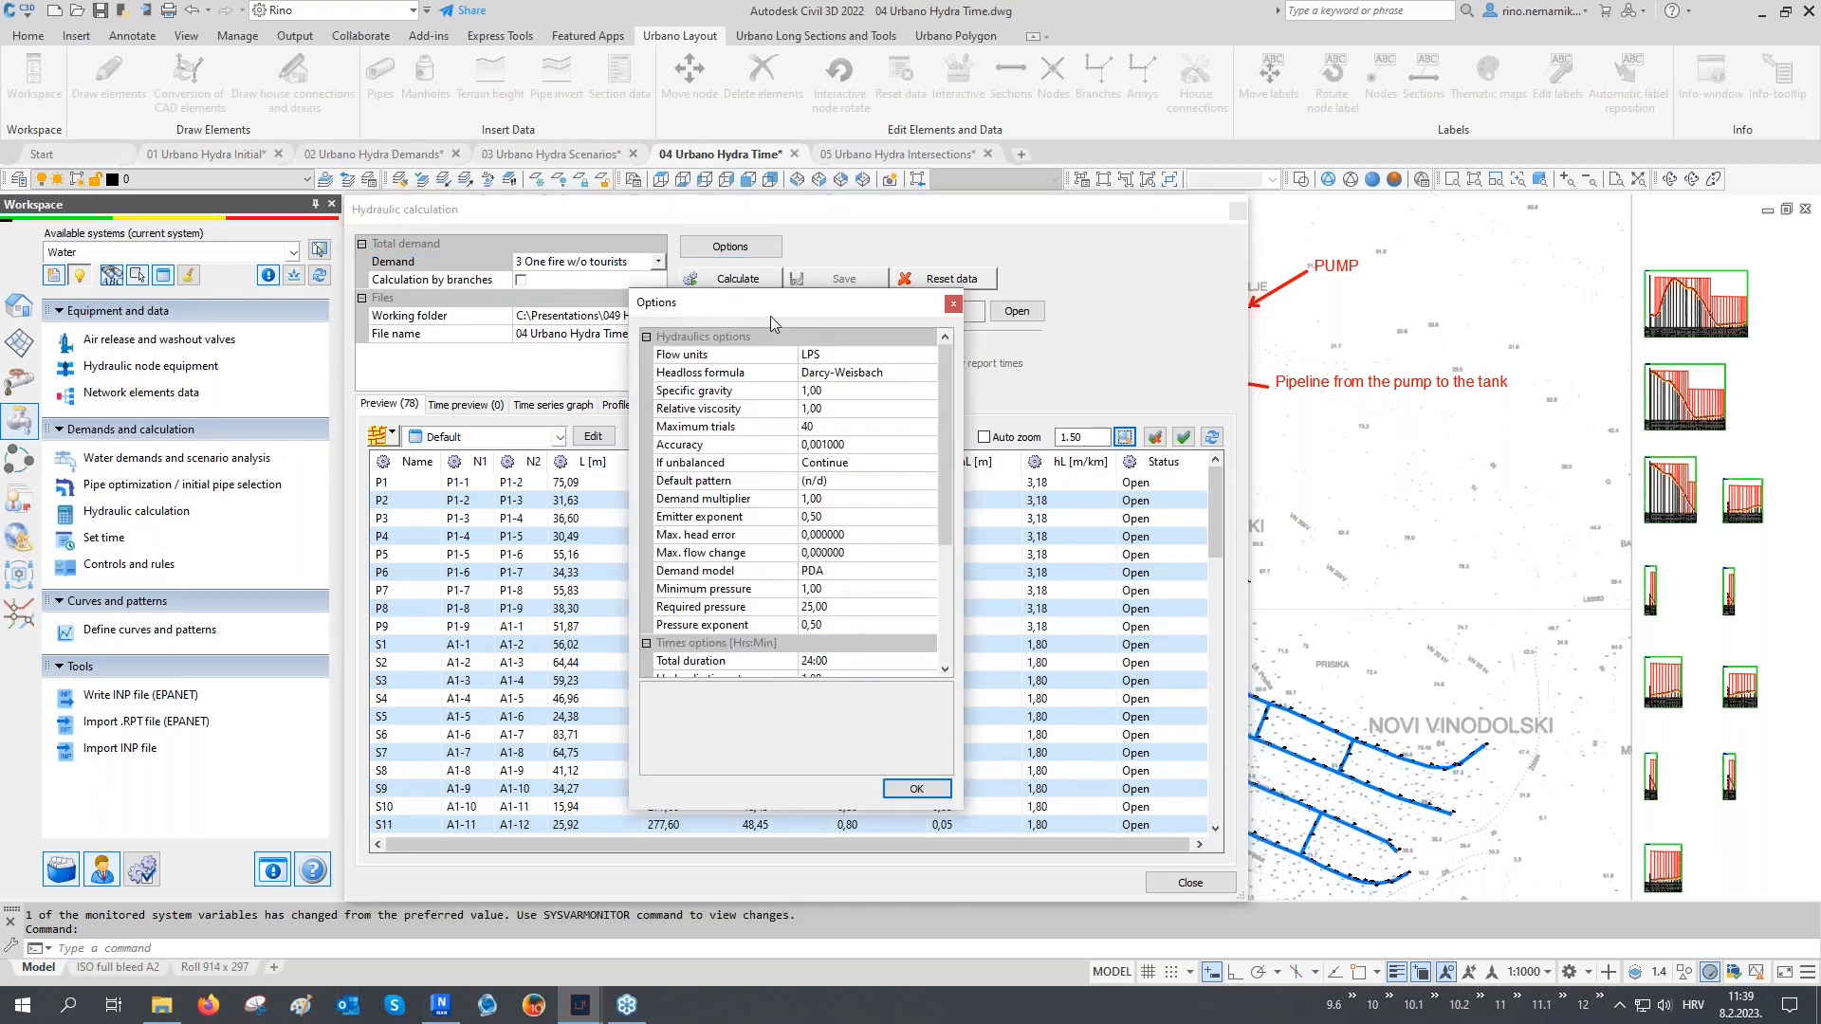
scroll(763, 487, down, 1)
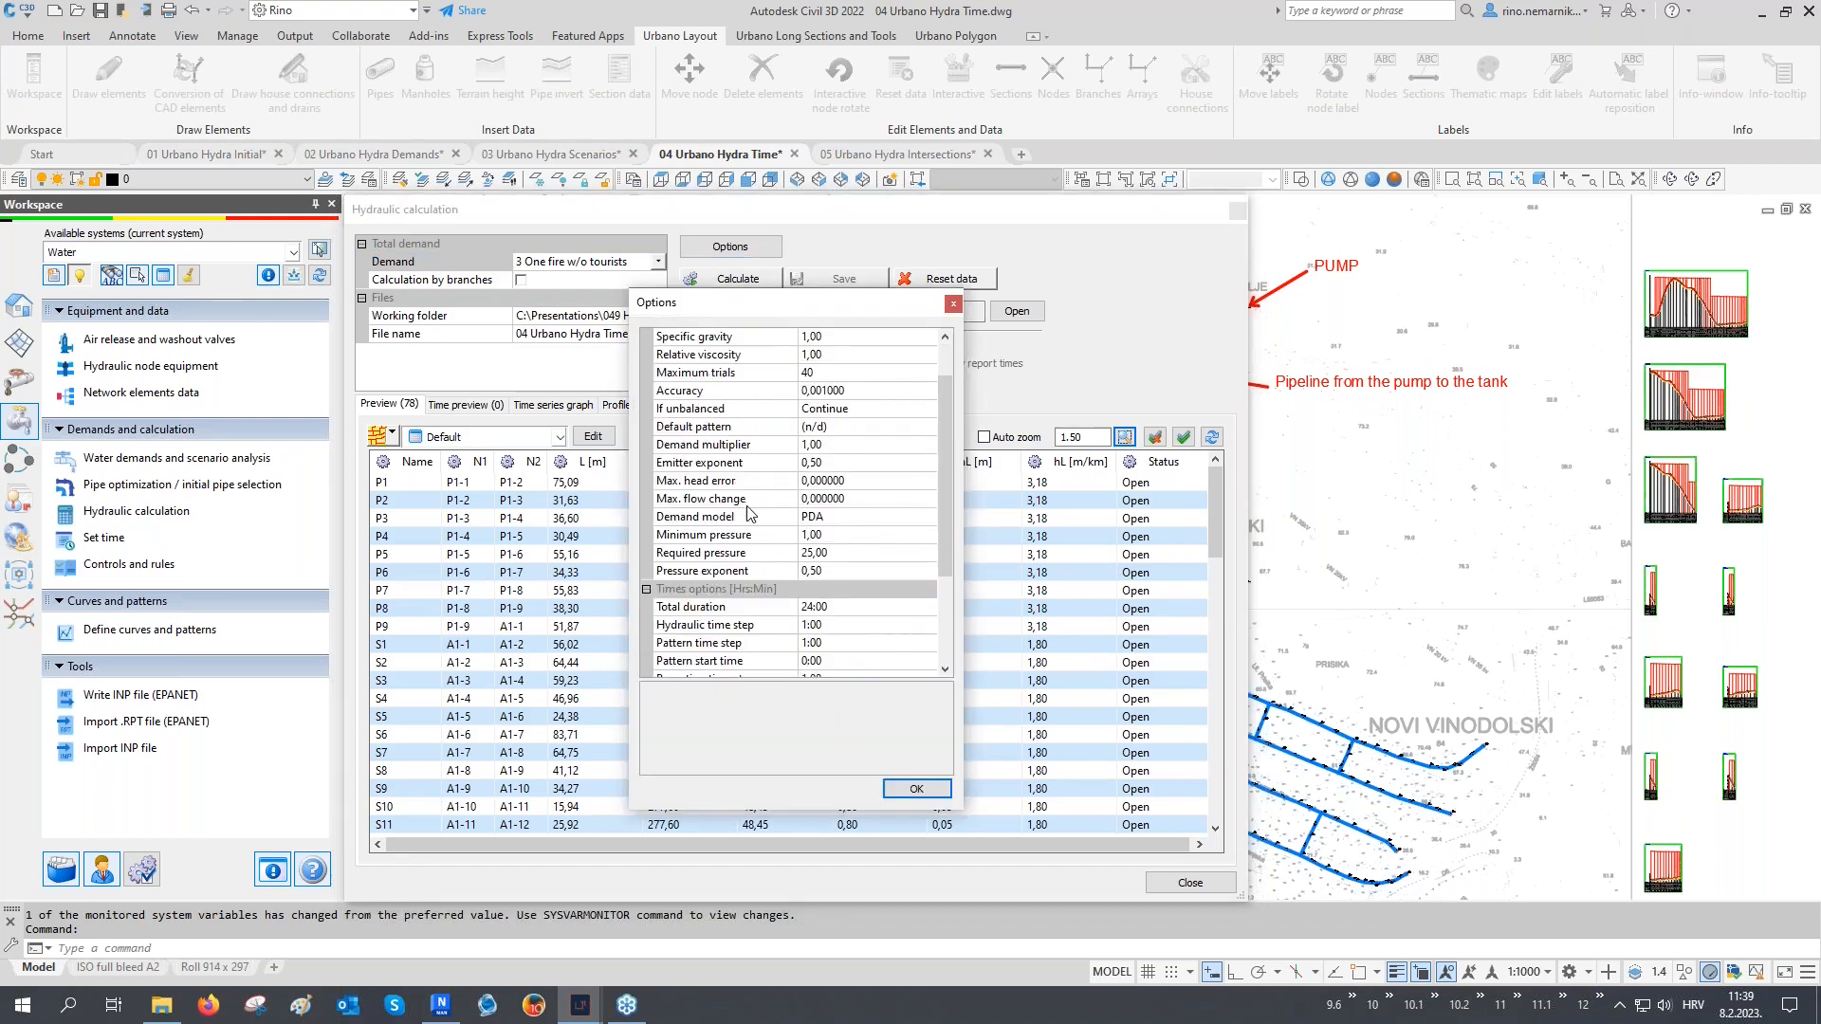
click(711, 608)
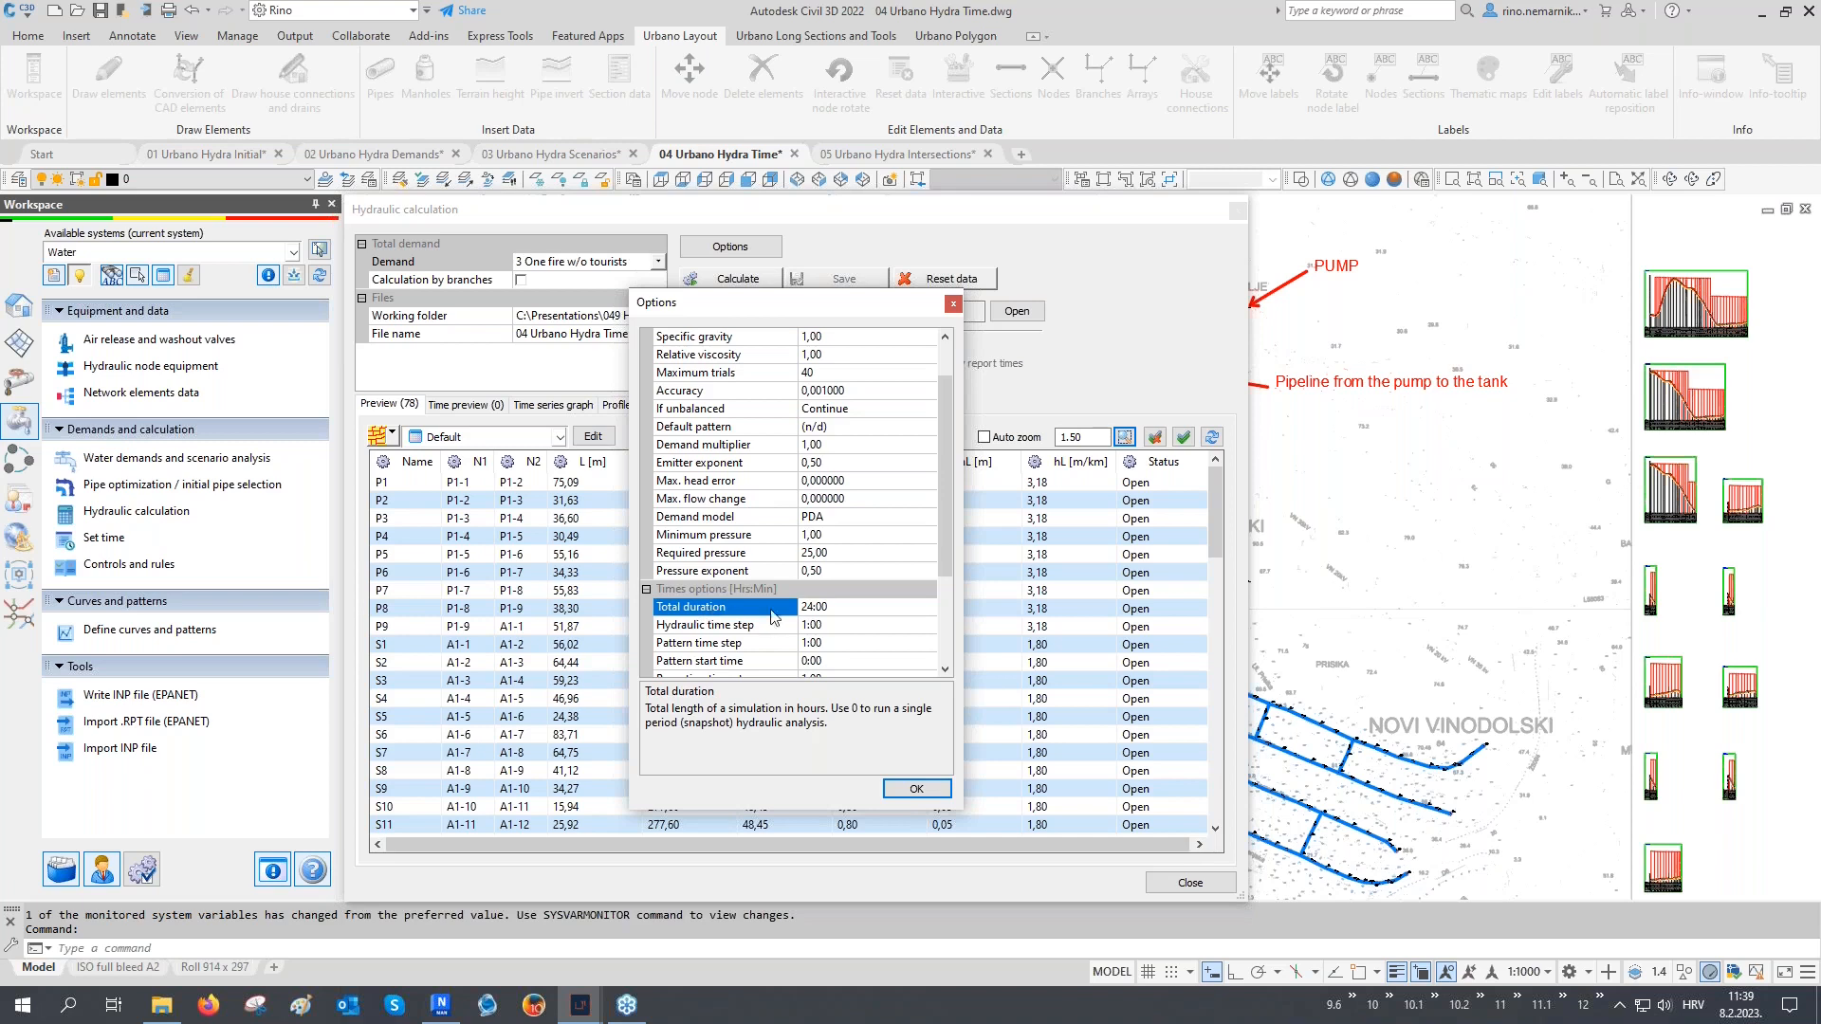
drag(838, 608, 797, 616)
click(914, 789)
Run the hydraulic calculation for the fire scenario and save the results
click(746, 281)
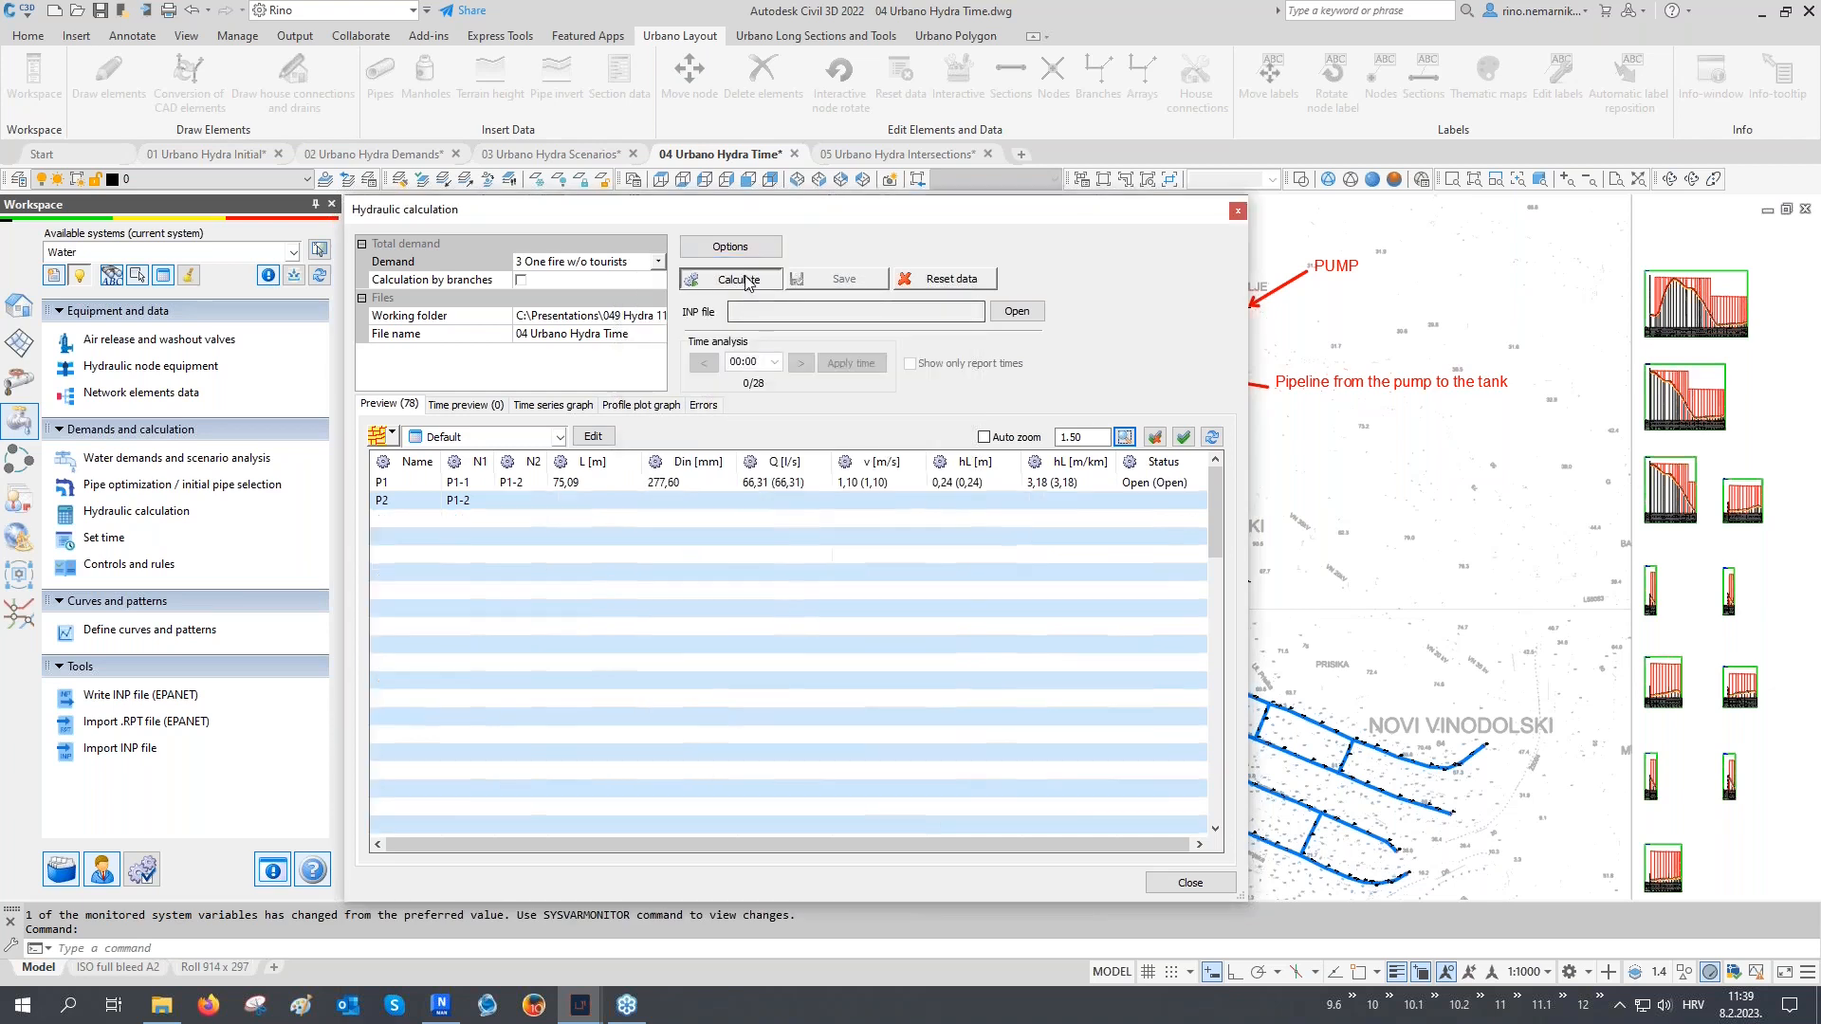
click(835, 280)
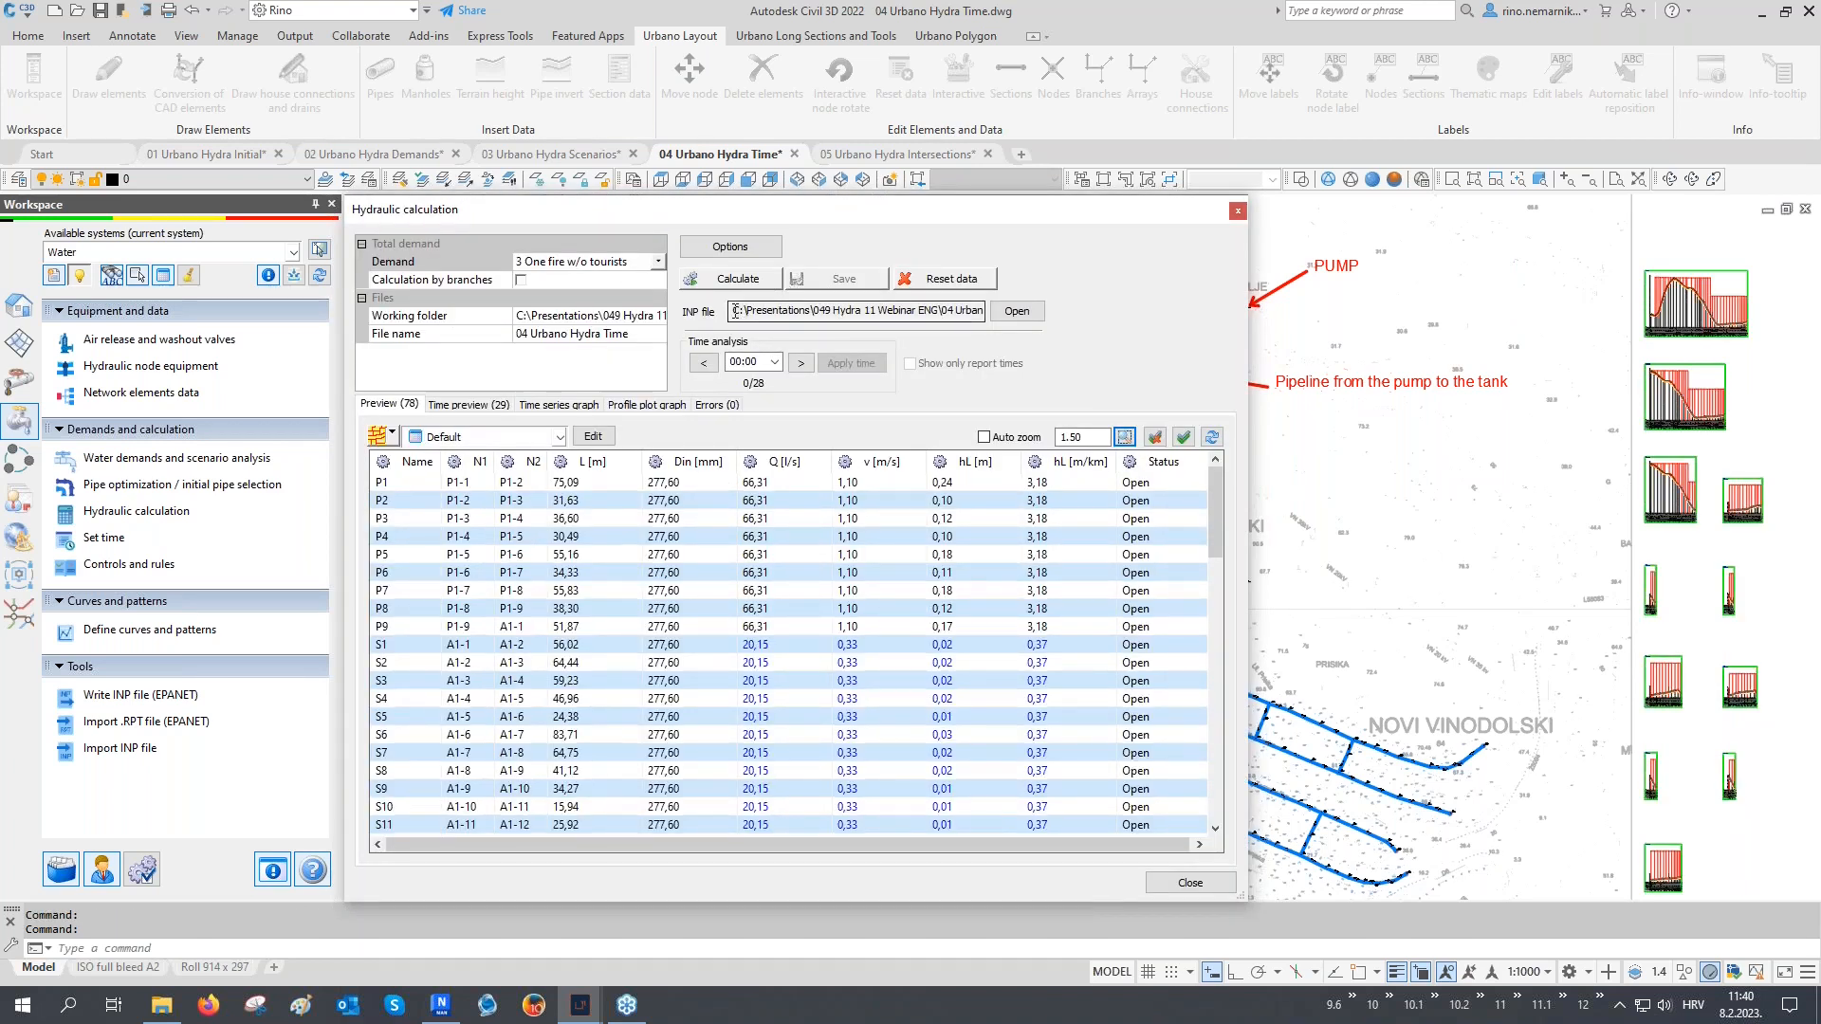
Open the generated 04 Urbano Hydra Time.inp file in EPANET to view the network, and close EPANET
drag(736, 311, 1009, 314)
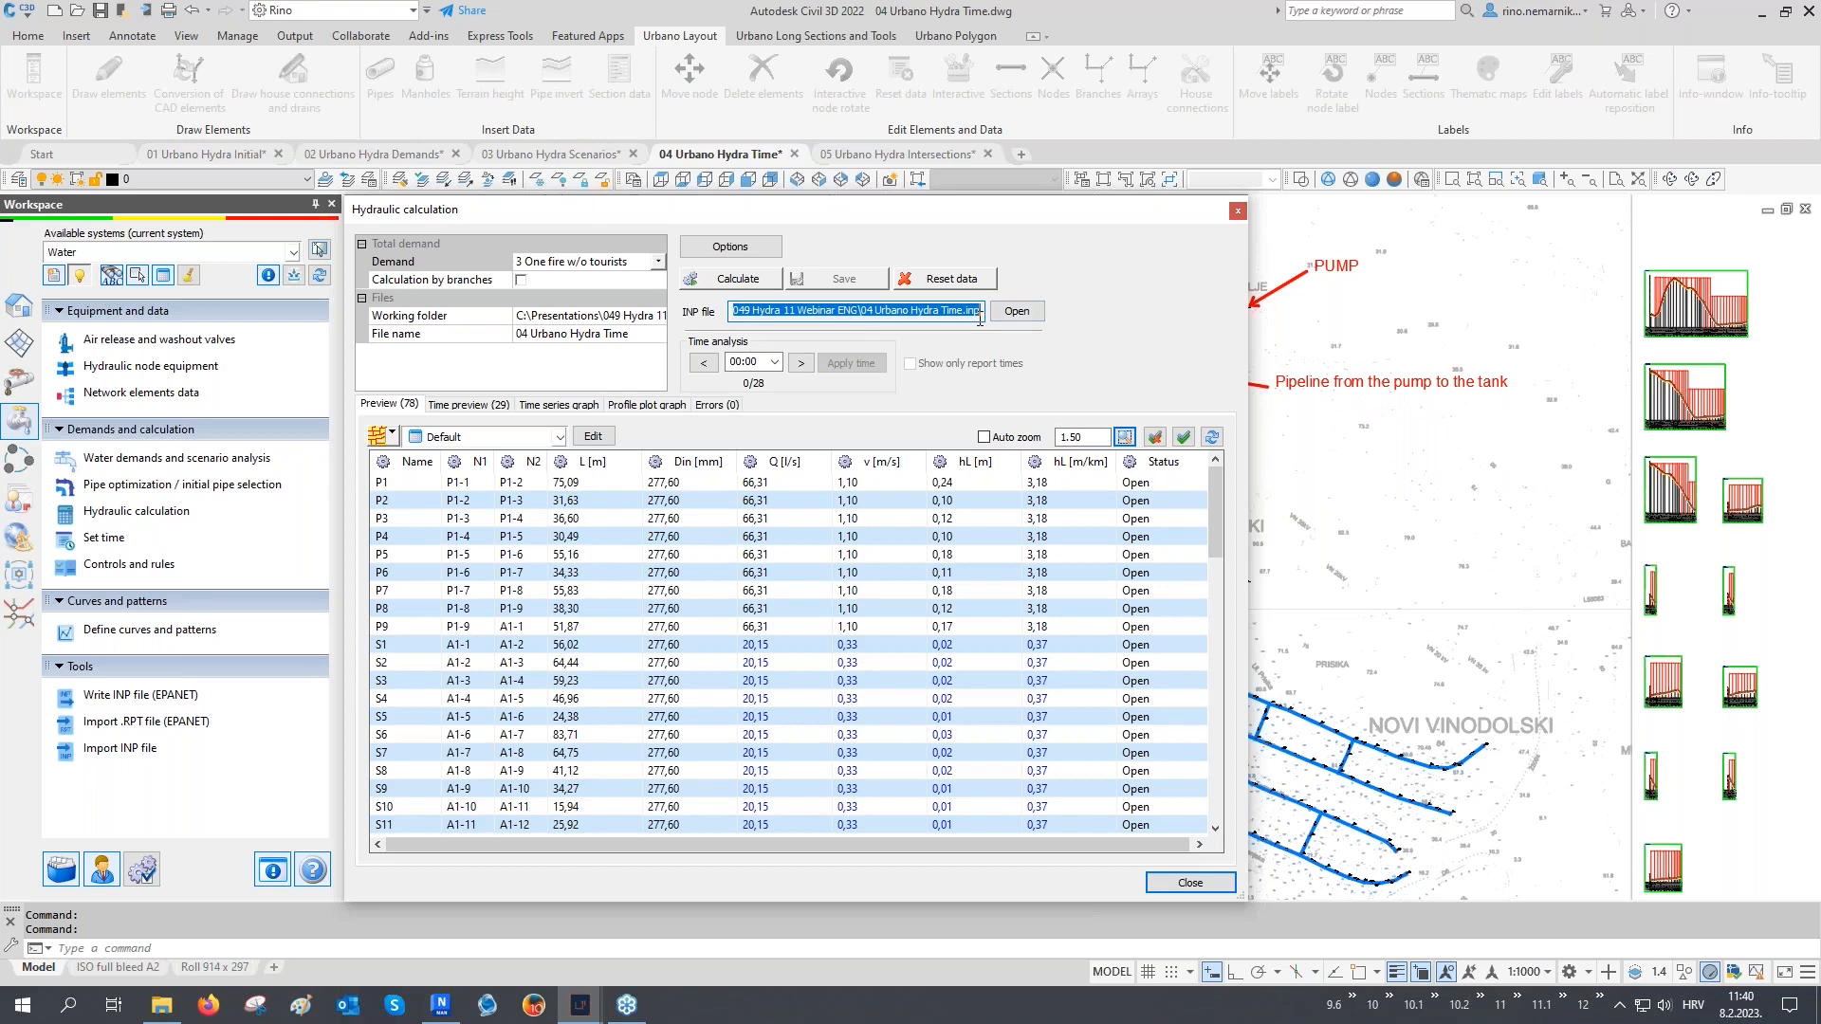
click(1016, 311)
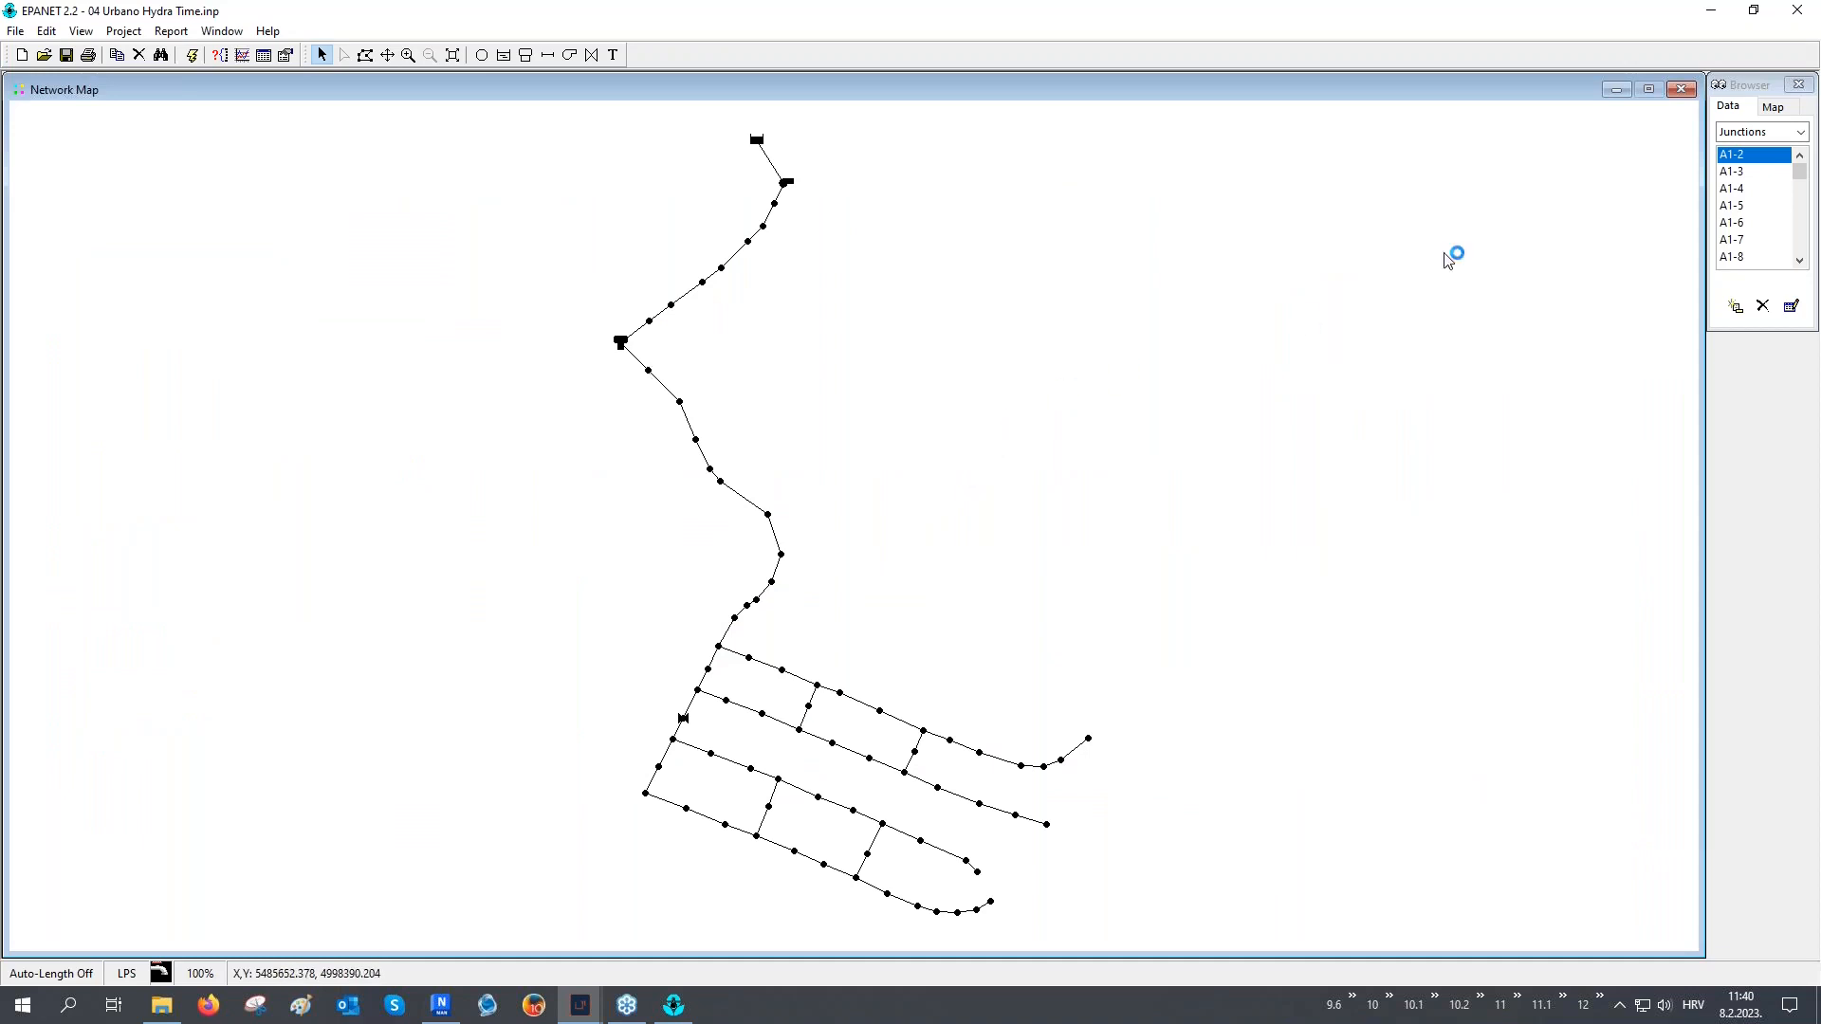
click(1796, 10)
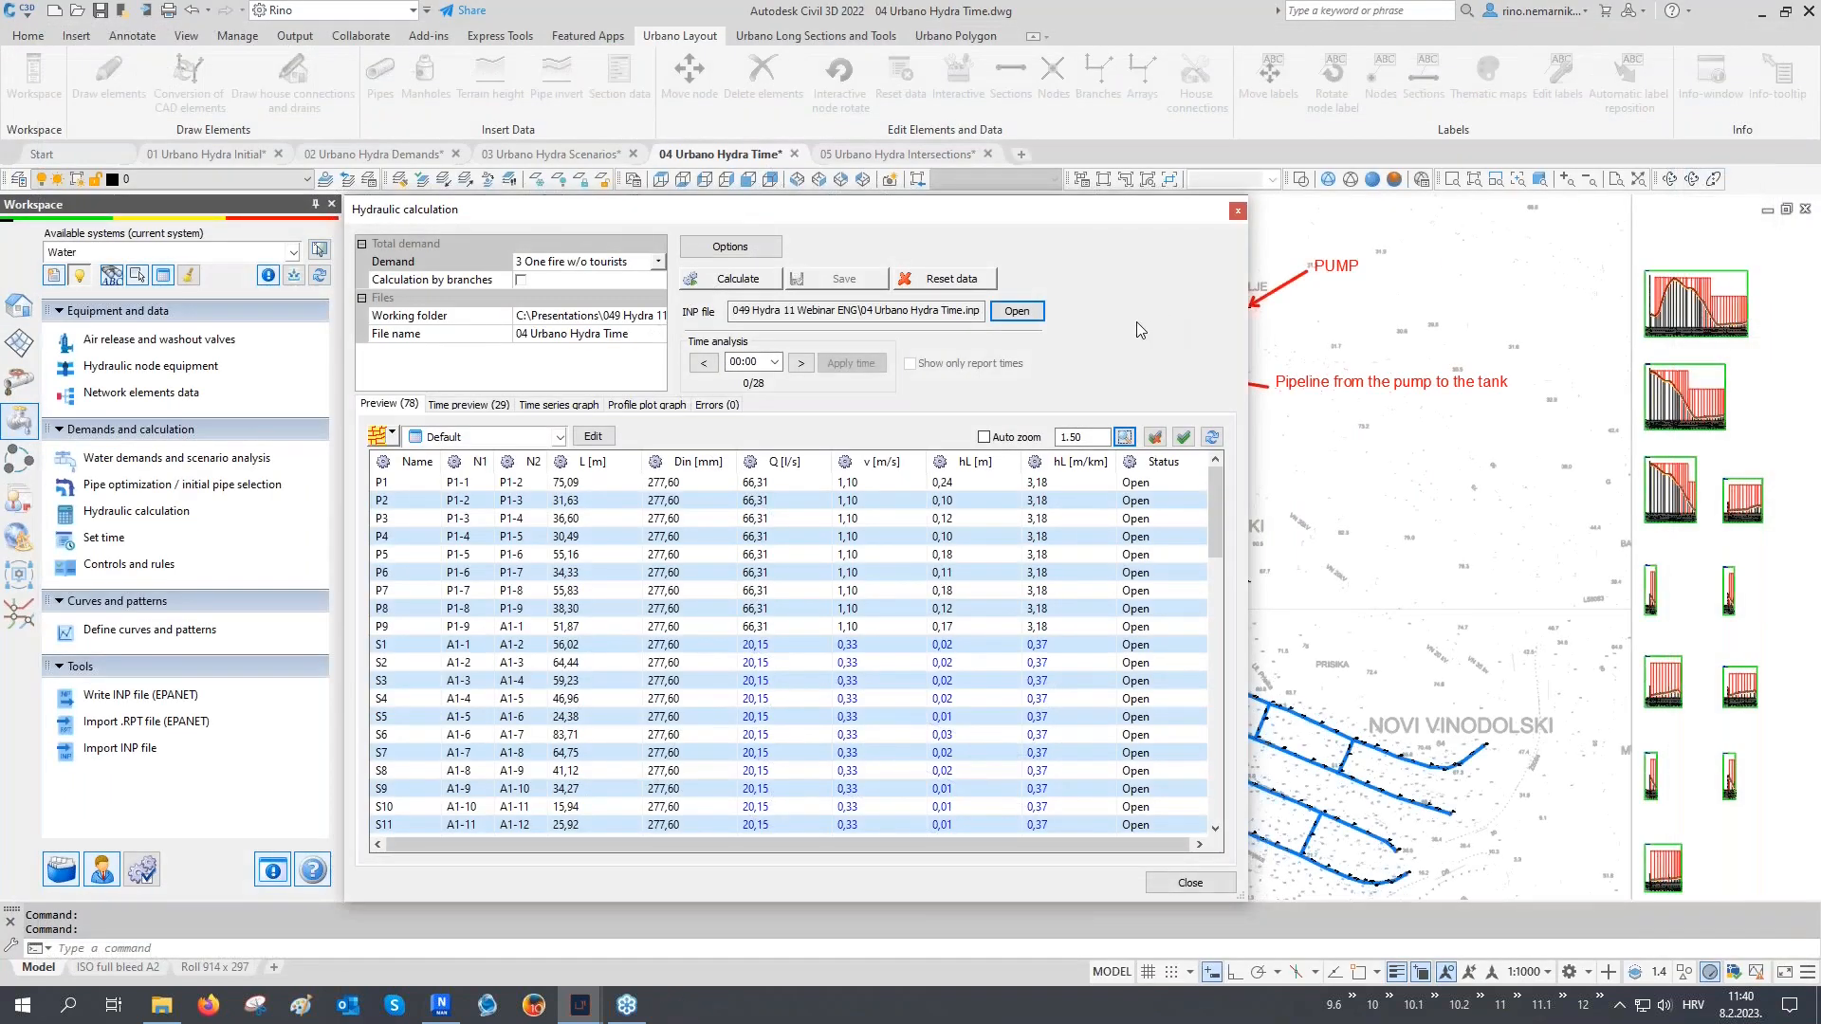
Look through the available analysis times and advance the section results to 02:00
click(774, 362)
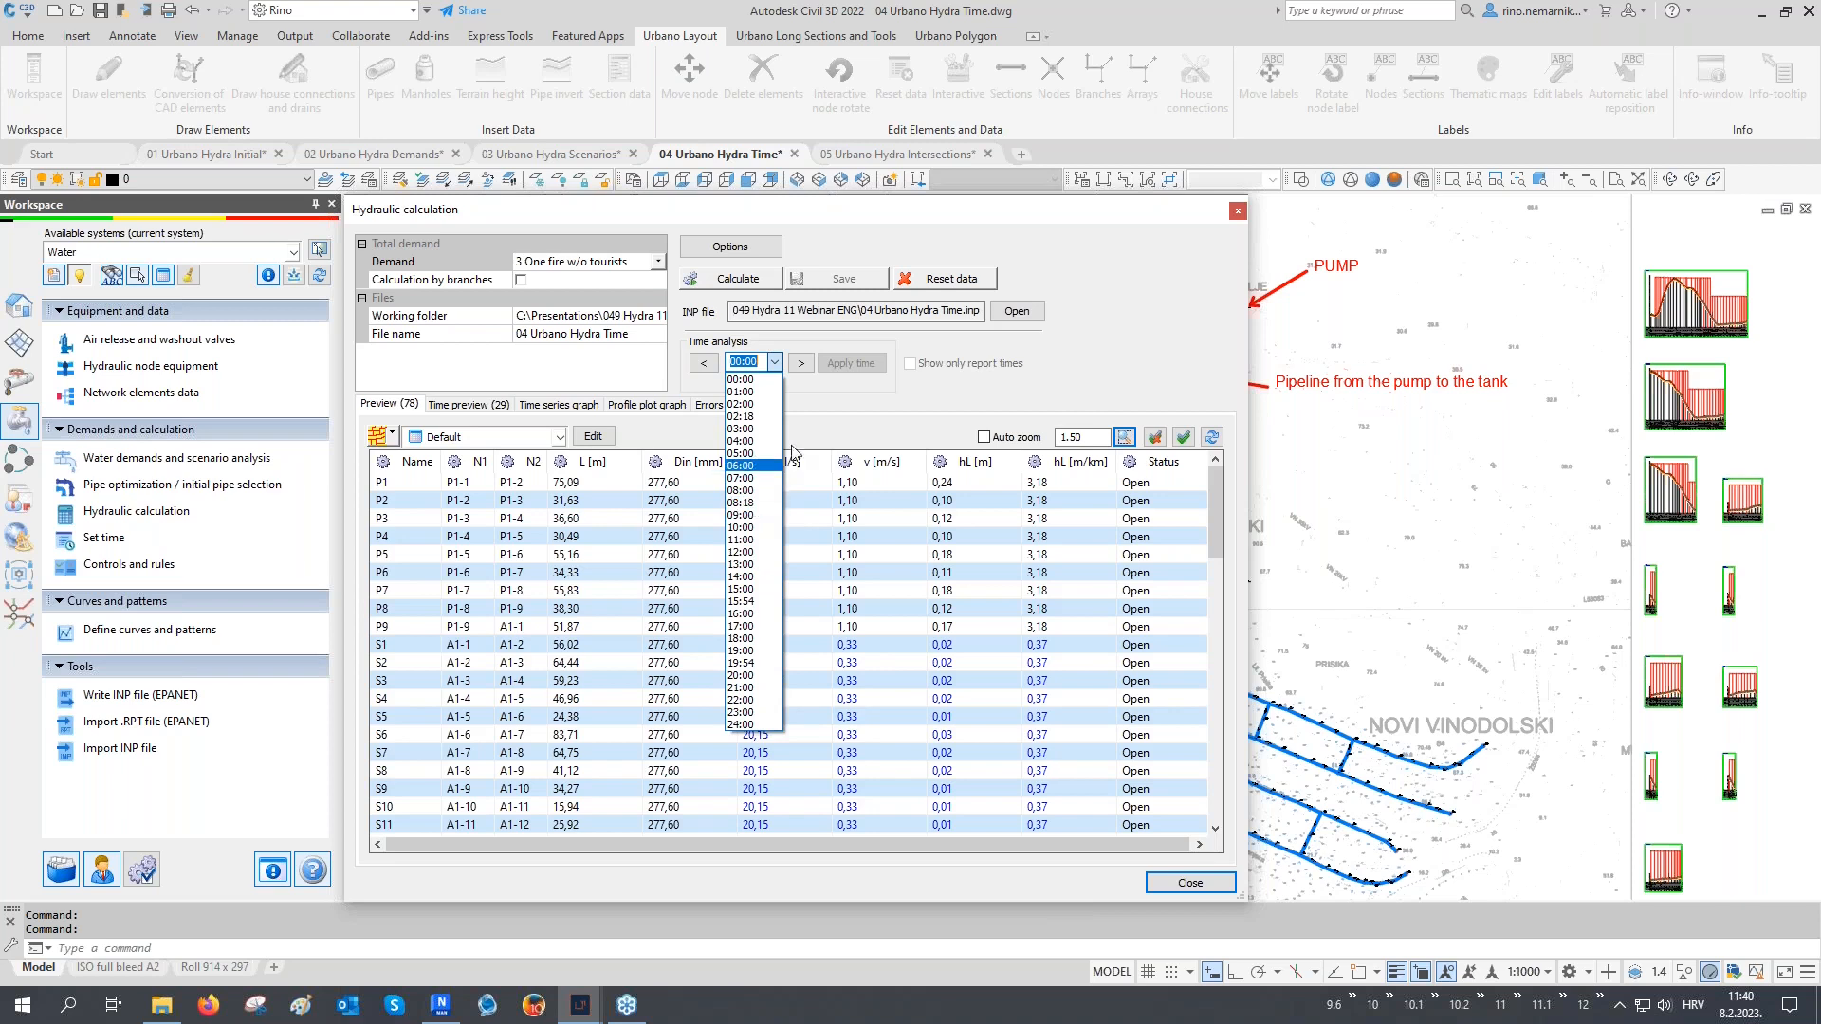
click(826, 397)
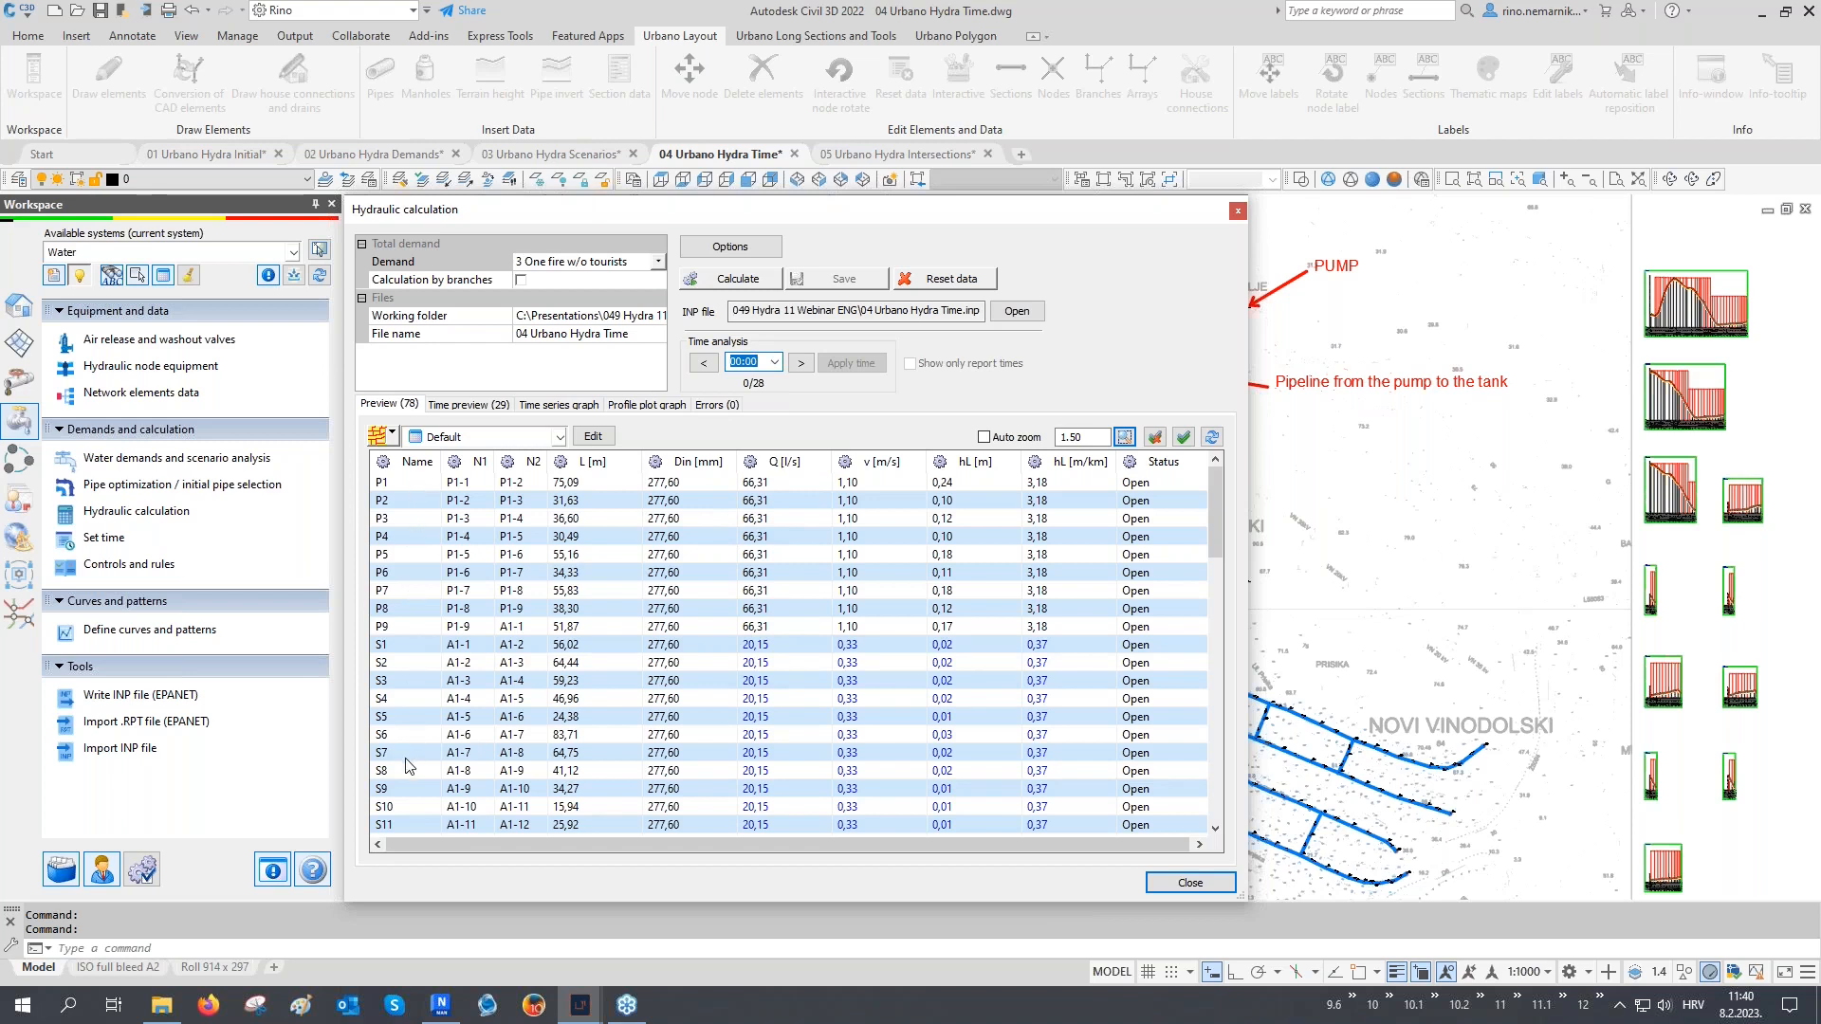
click(802, 364)
click(801, 364)
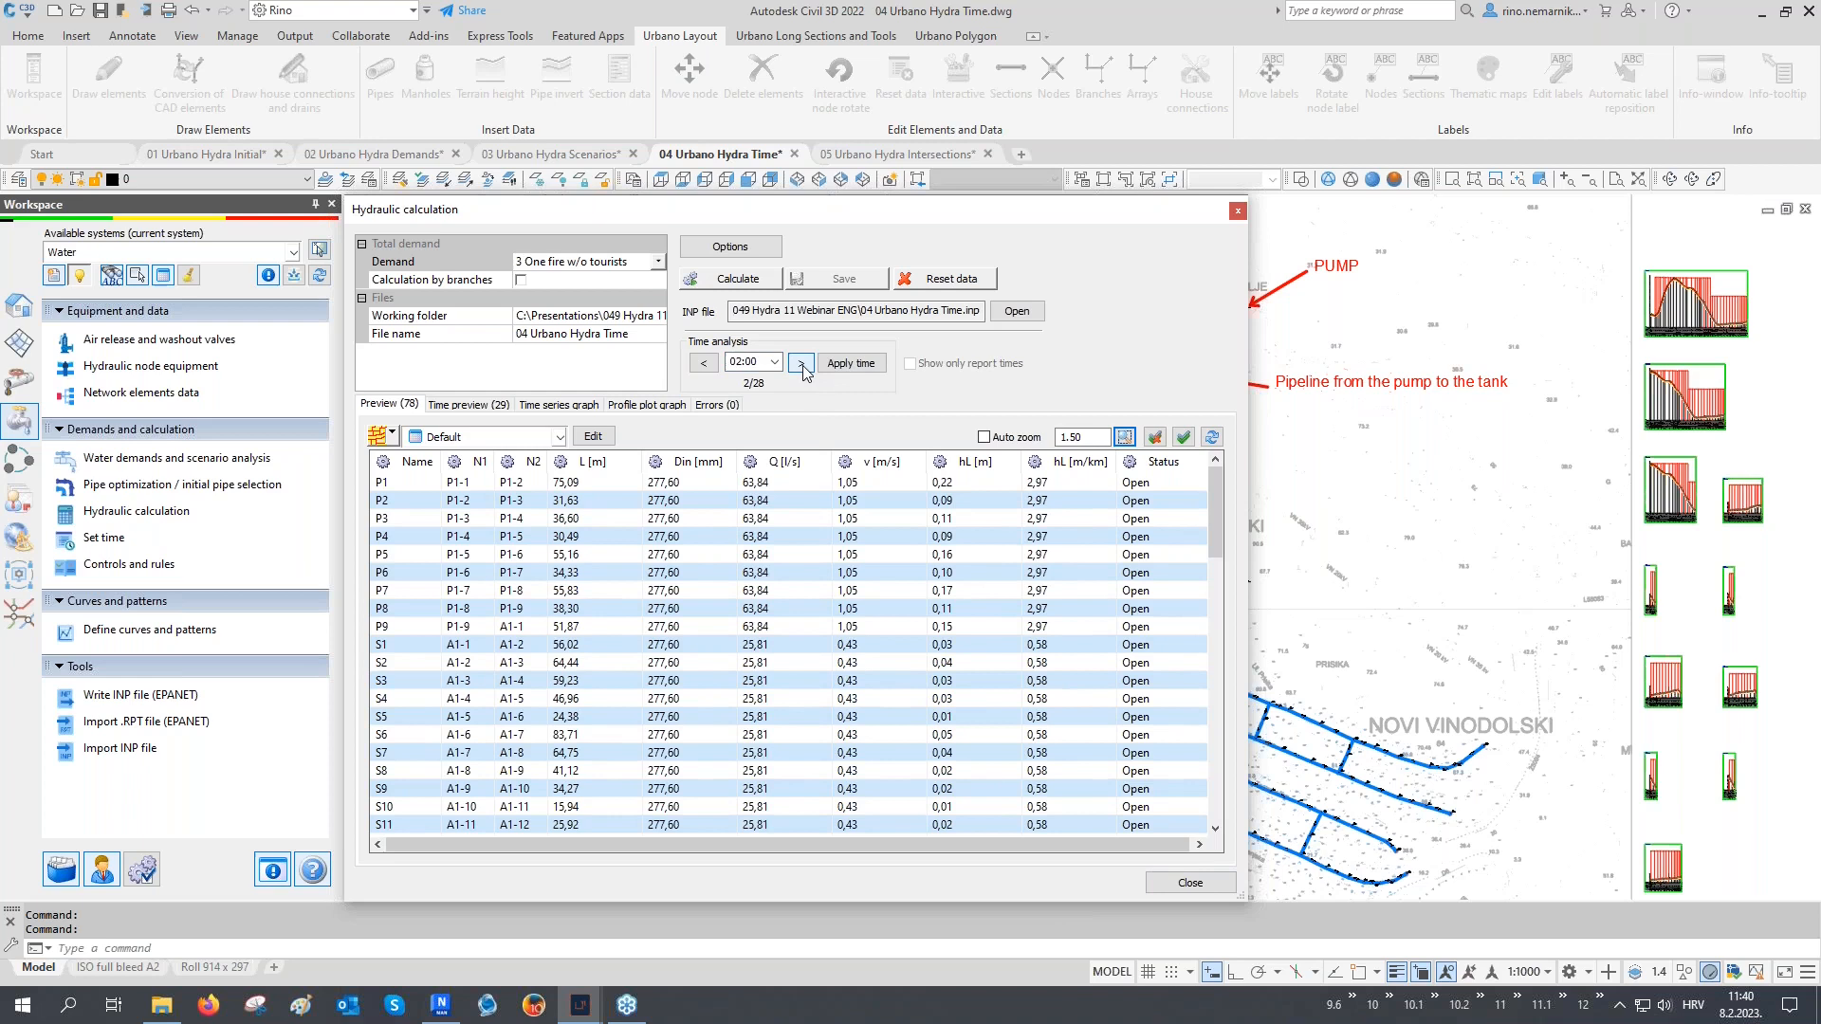
Show the time preview for the section between nodes A1.4-9 and A1.4-10 at the network's southeastern end
click(474, 405)
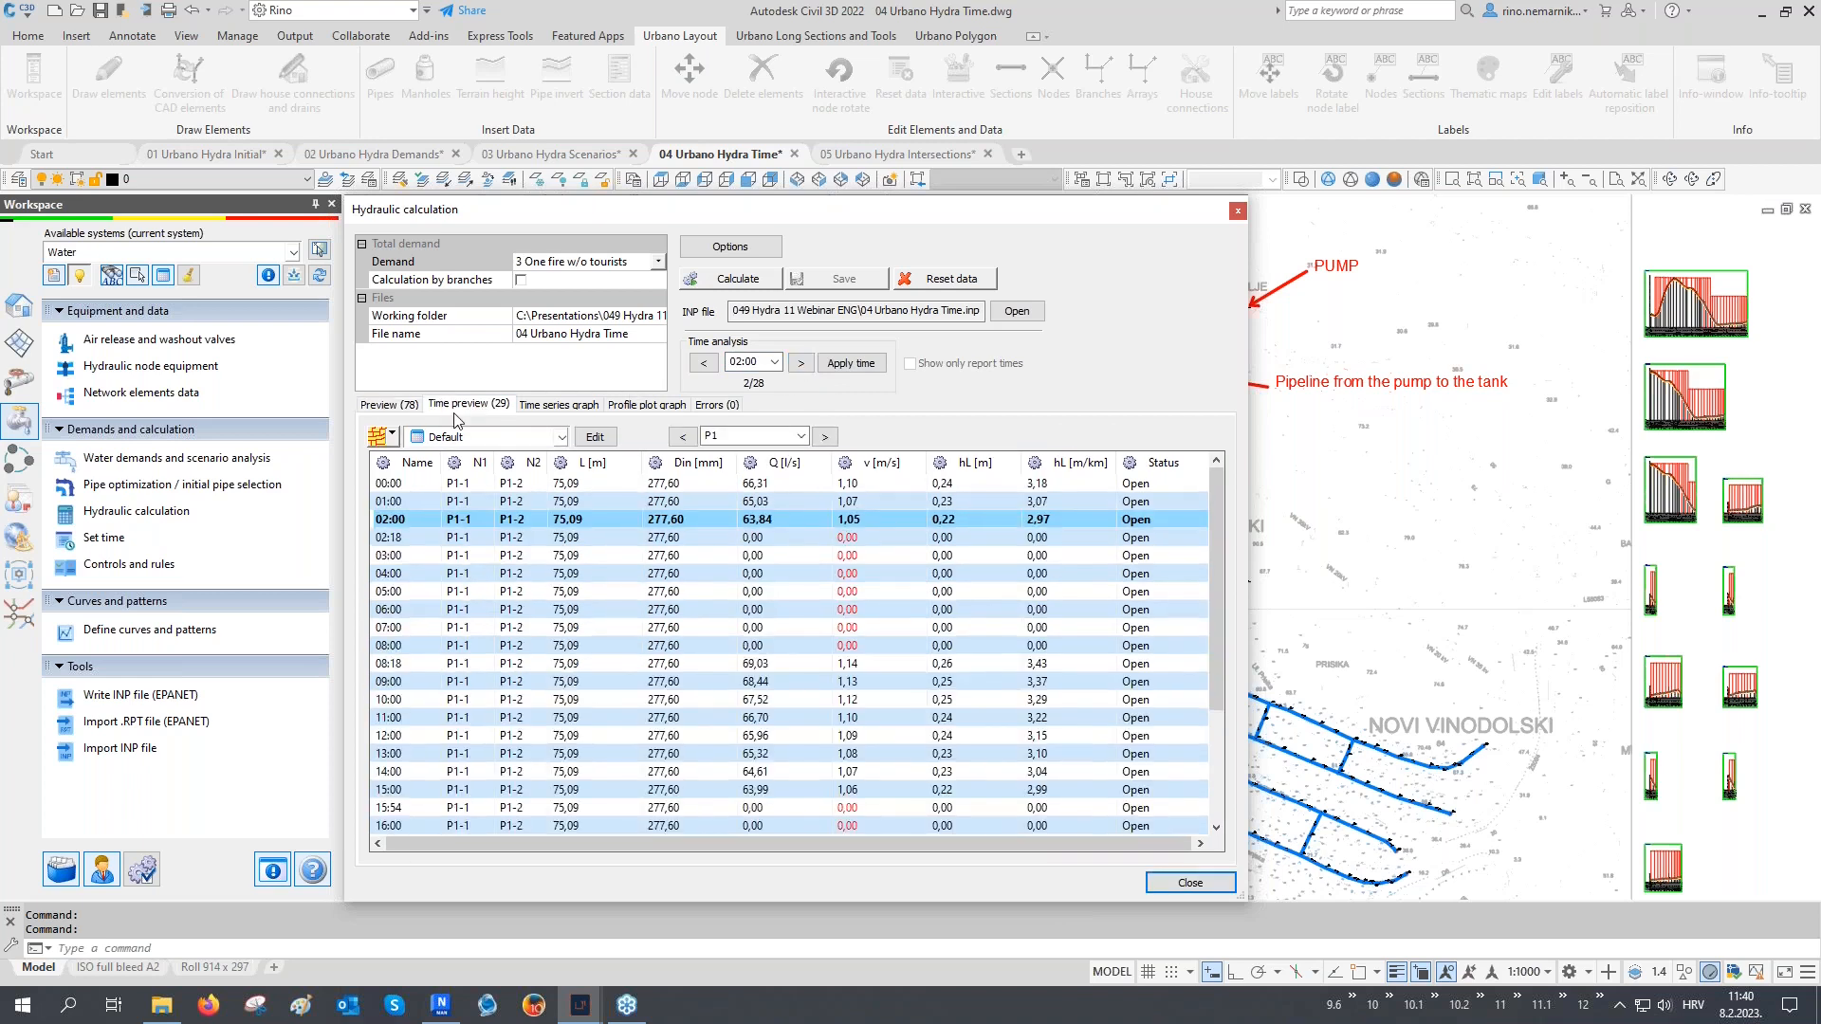
click(392, 435)
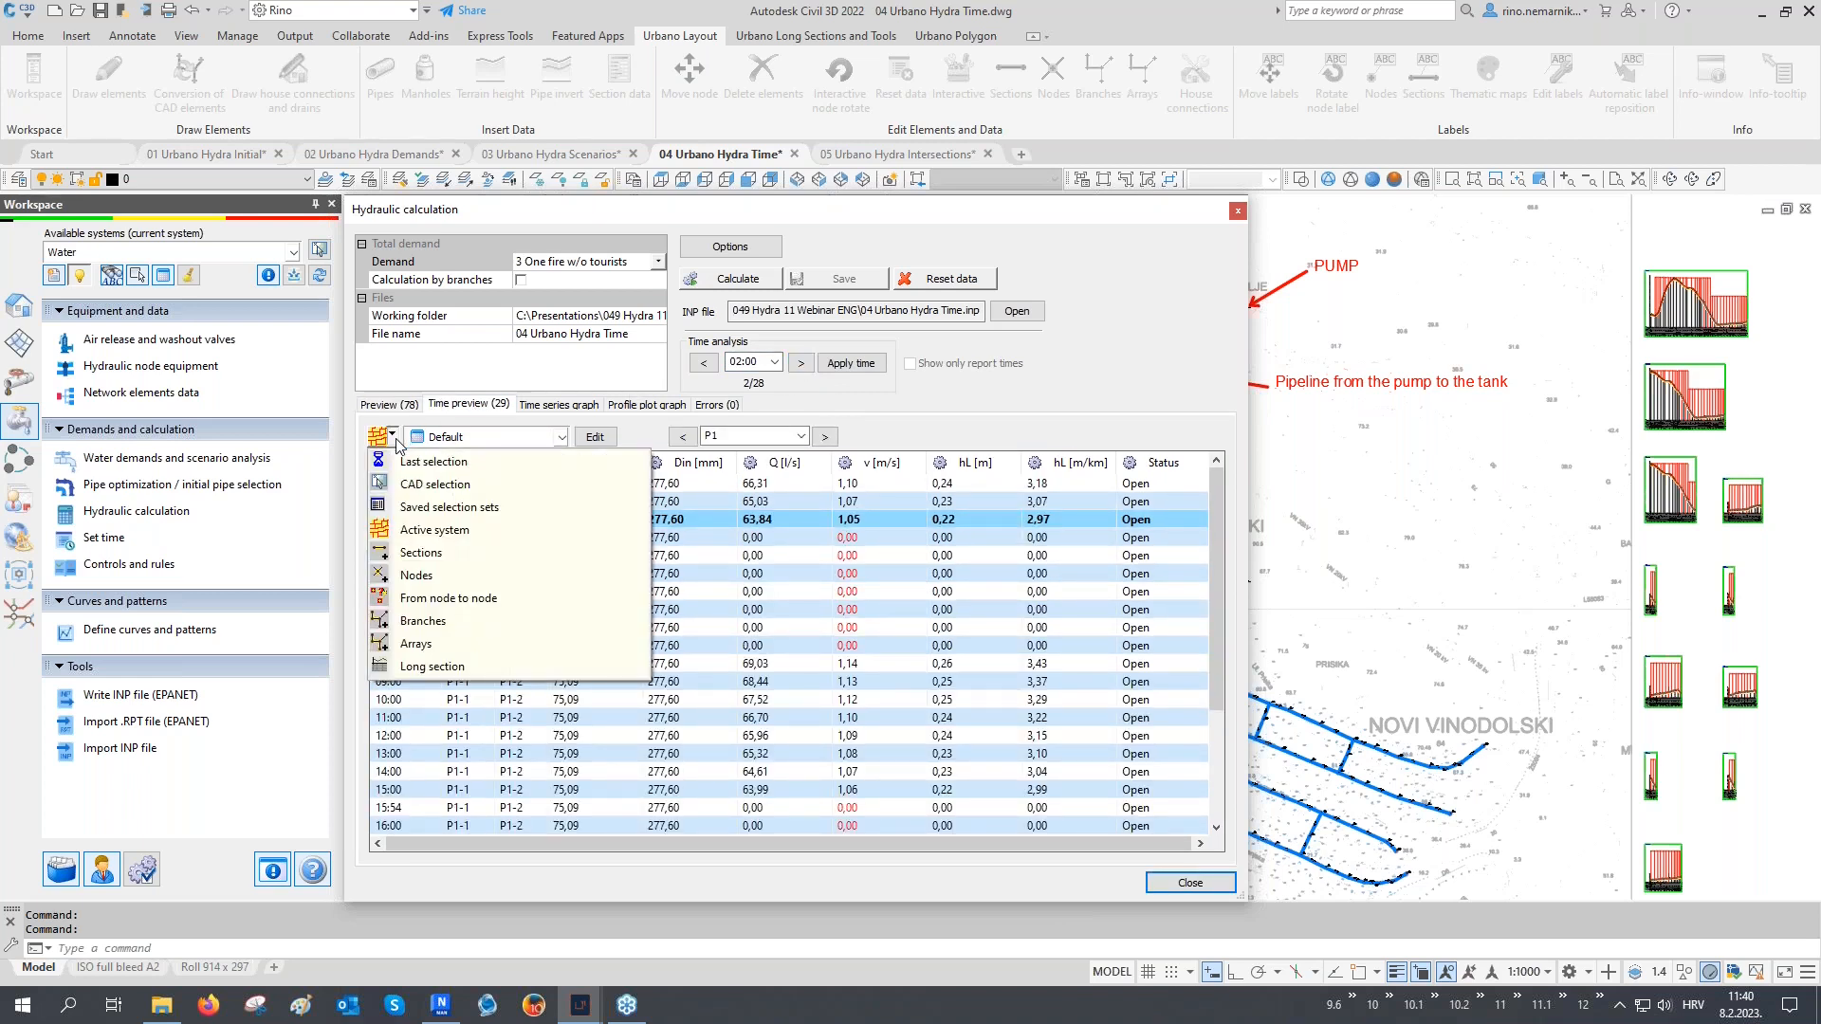
click(420, 552)
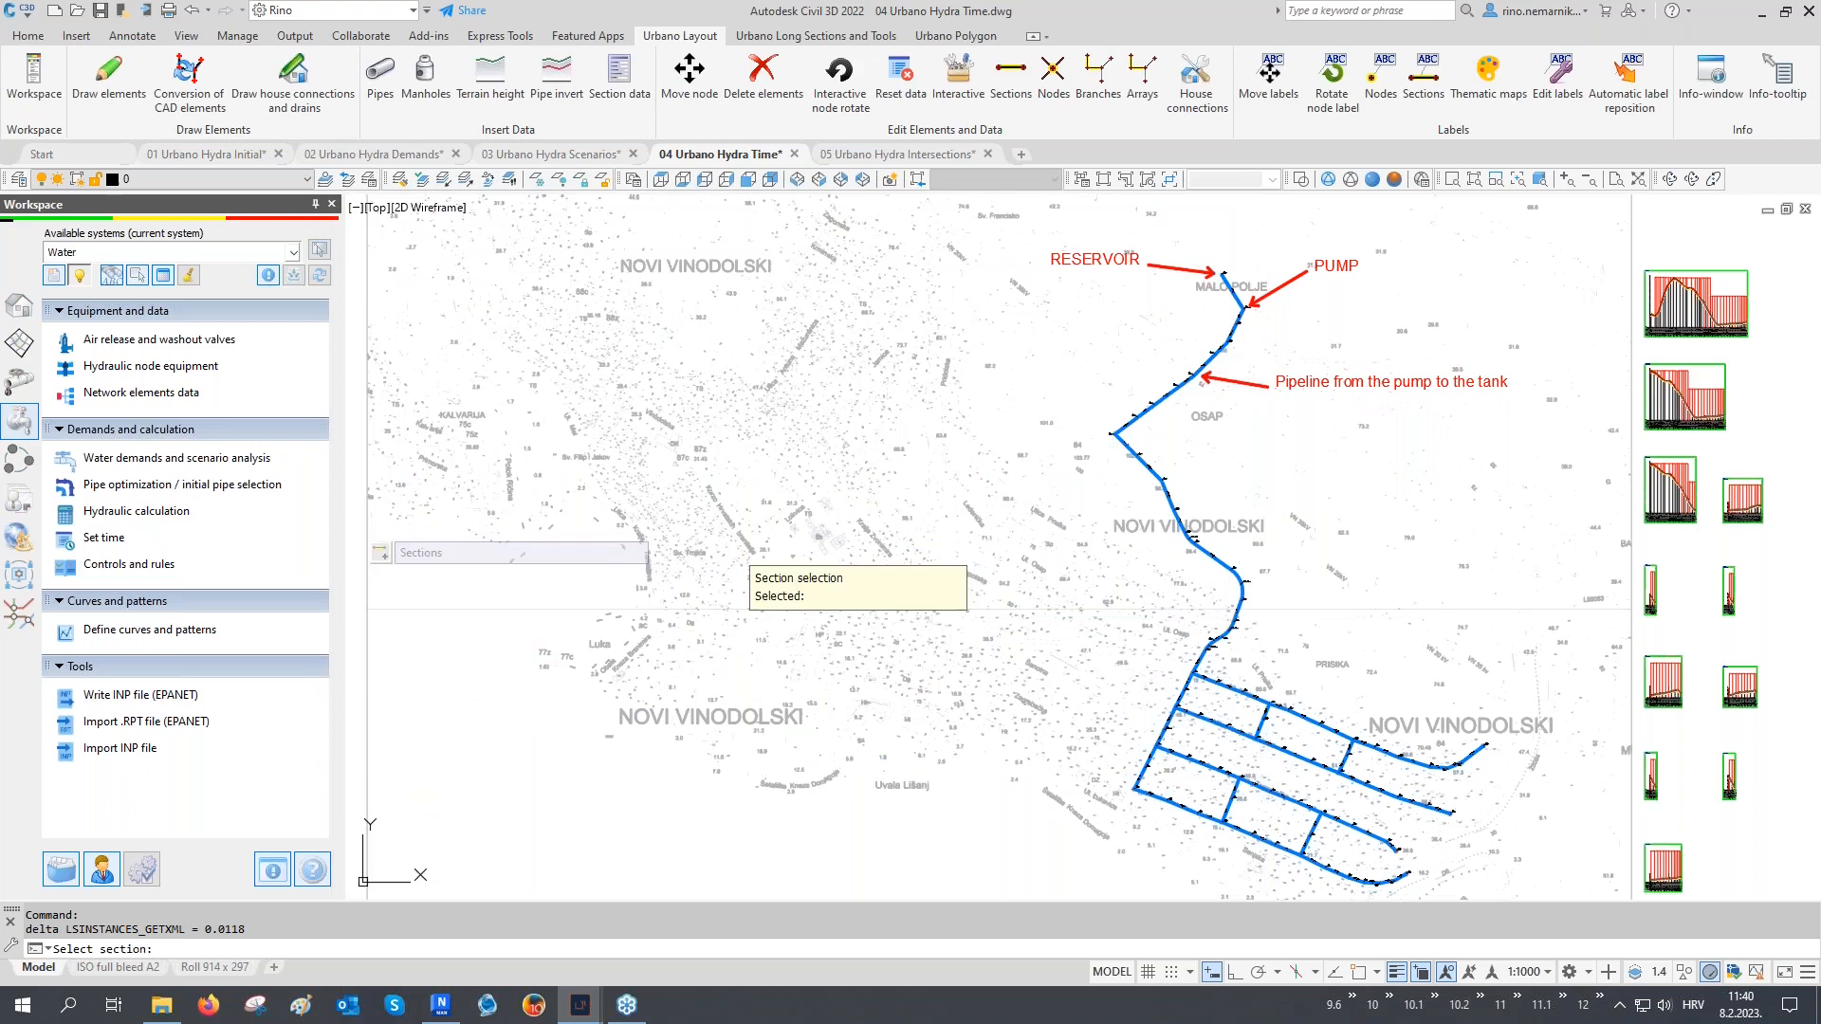
click(1409, 873)
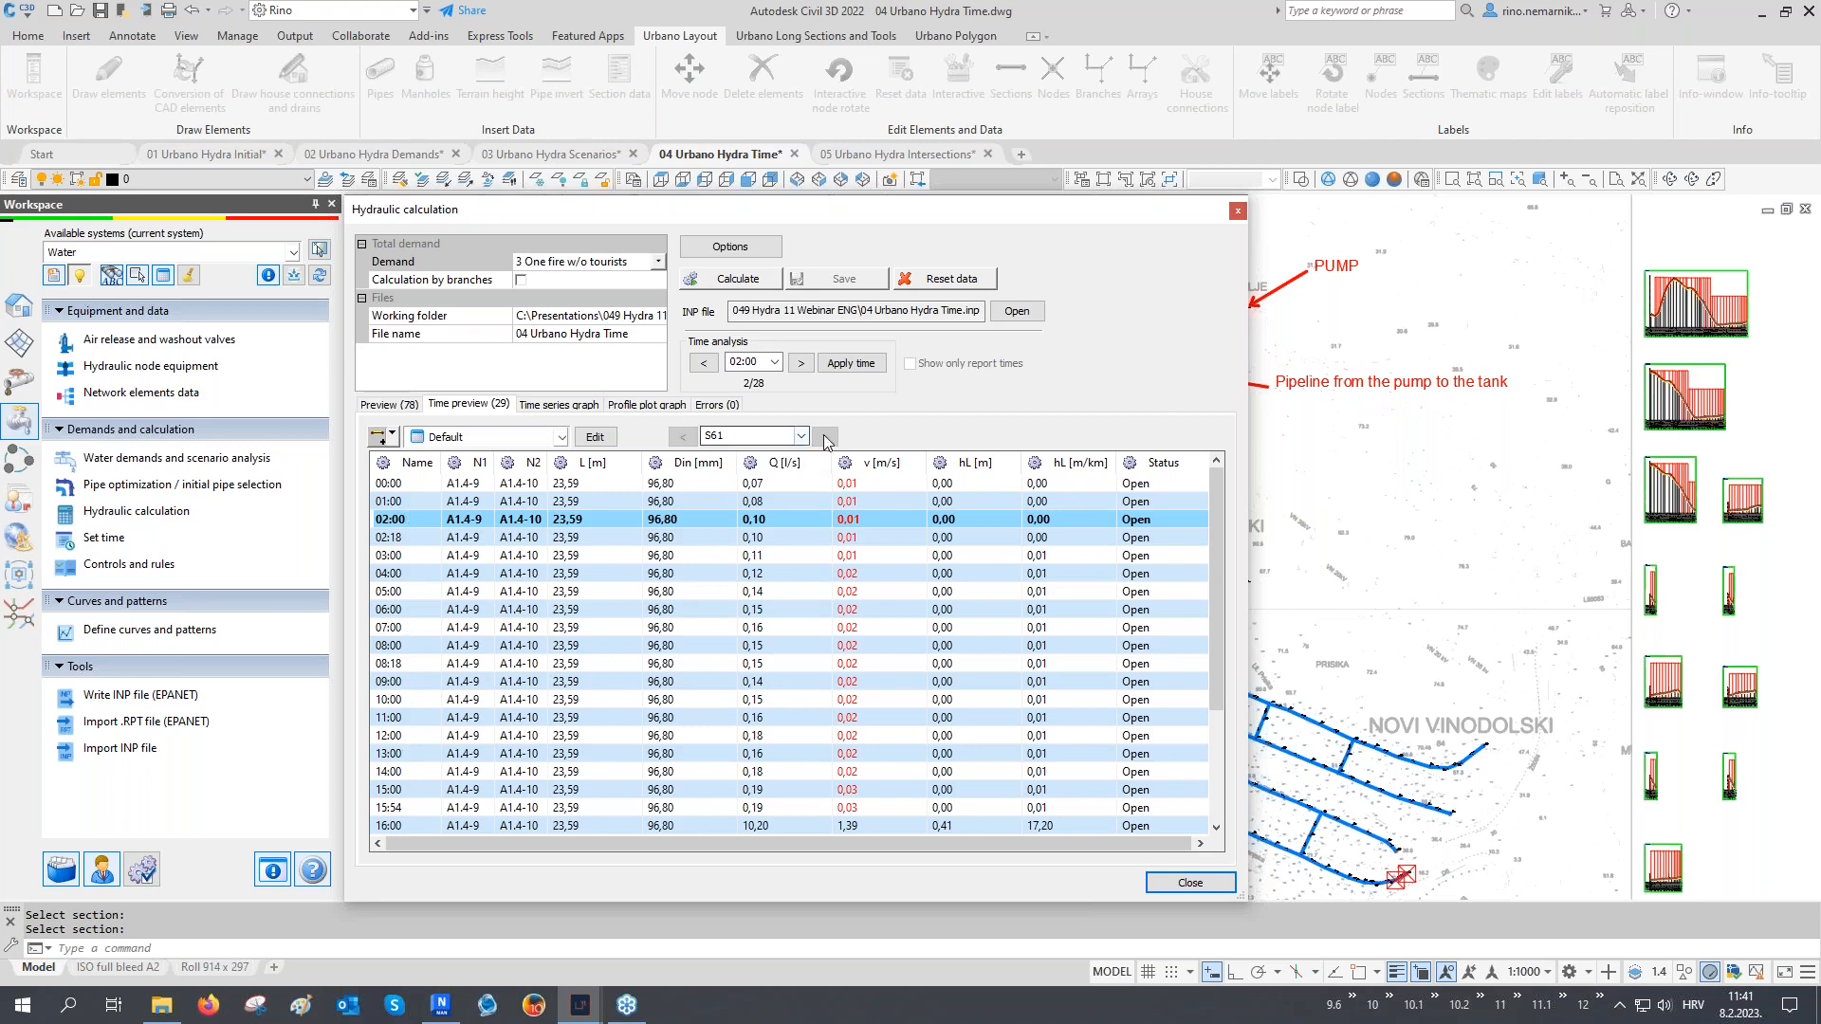
Set the analysis time to 16:00, compare the section's 16:00 and 17:00 results, and apply the time
click(801, 363)
click(801, 363)
click(801, 363)
click(801, 363)
click(802, 363)
click(801, 363)
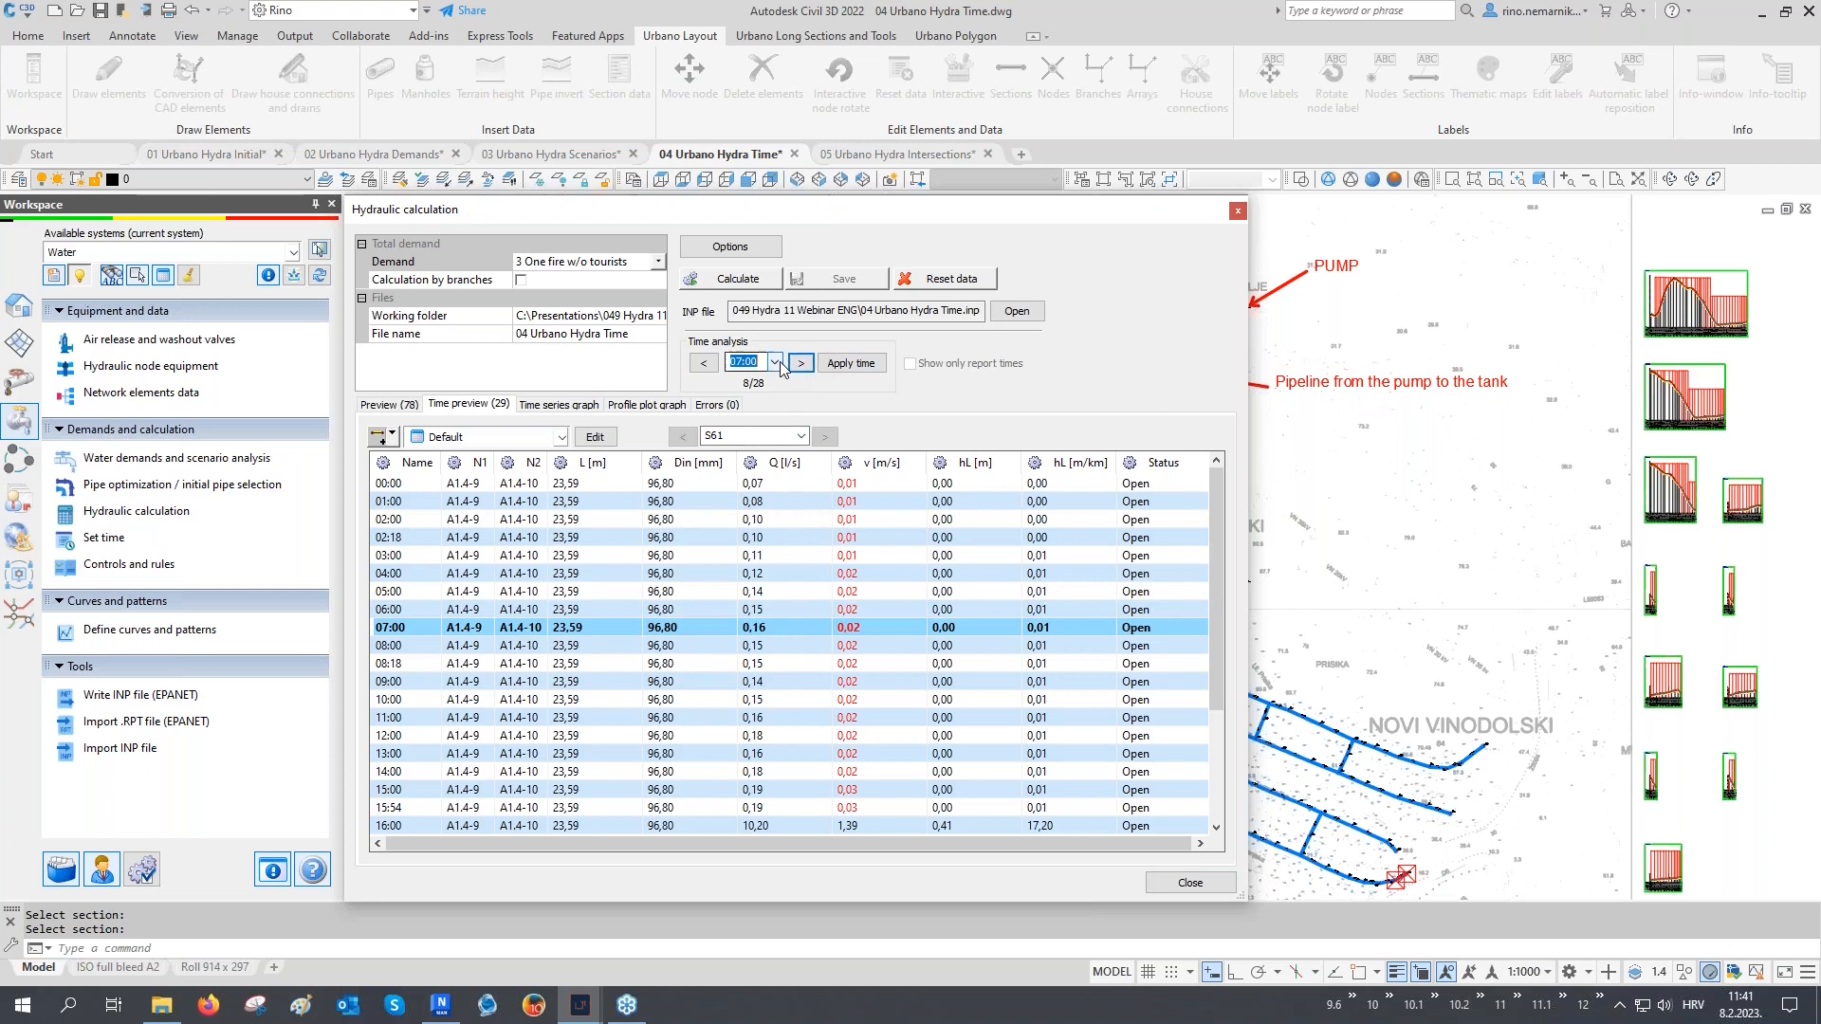
click(776, 362)
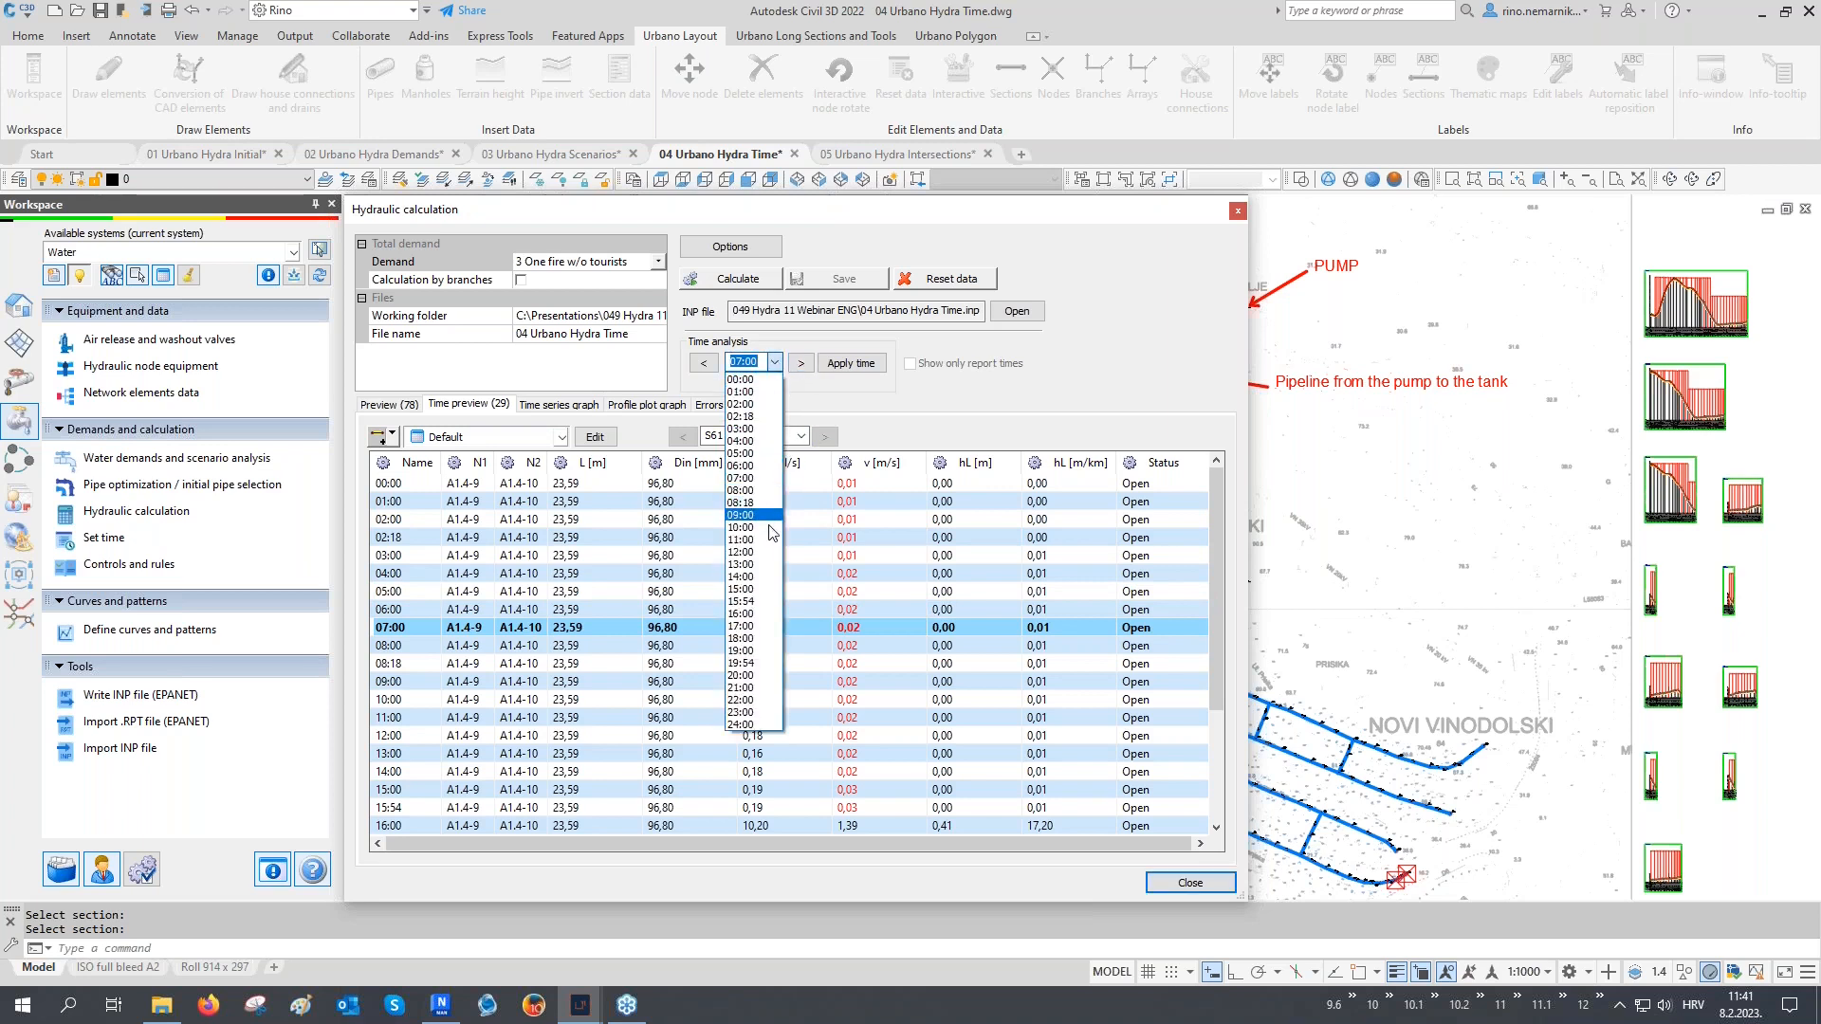
click(759, 616)
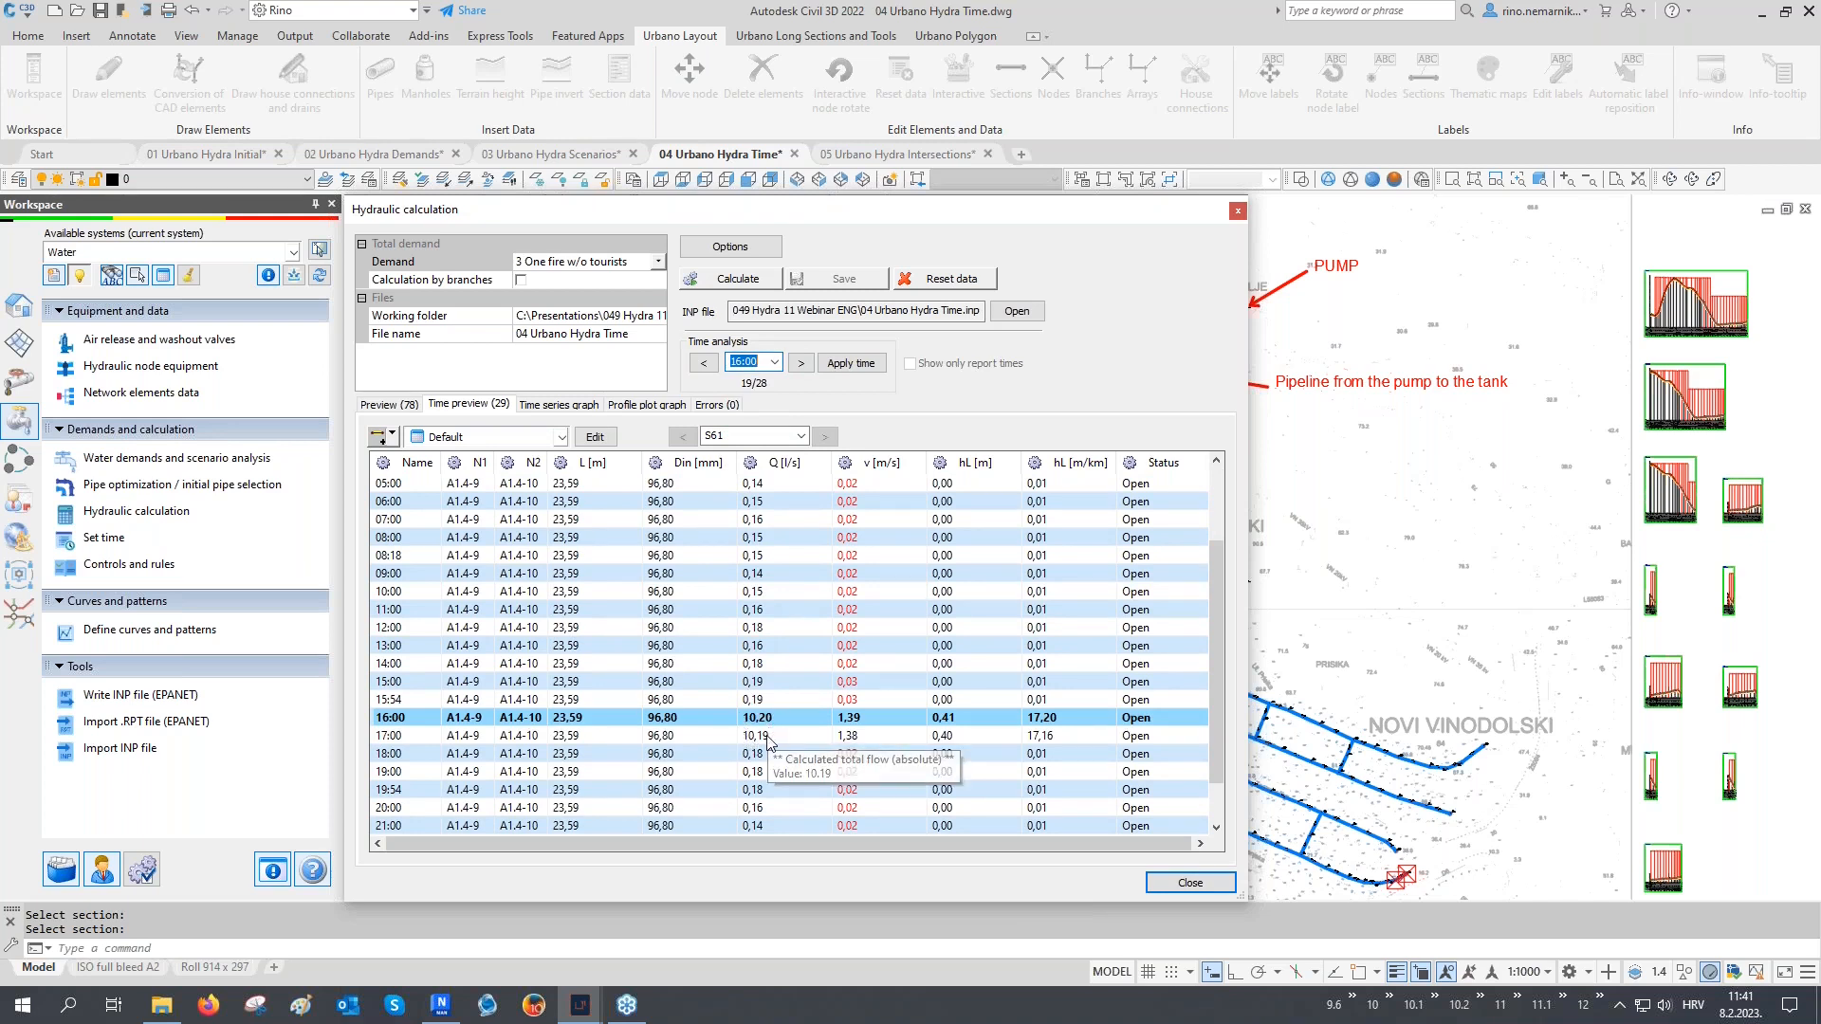
shift+click(770, 736)
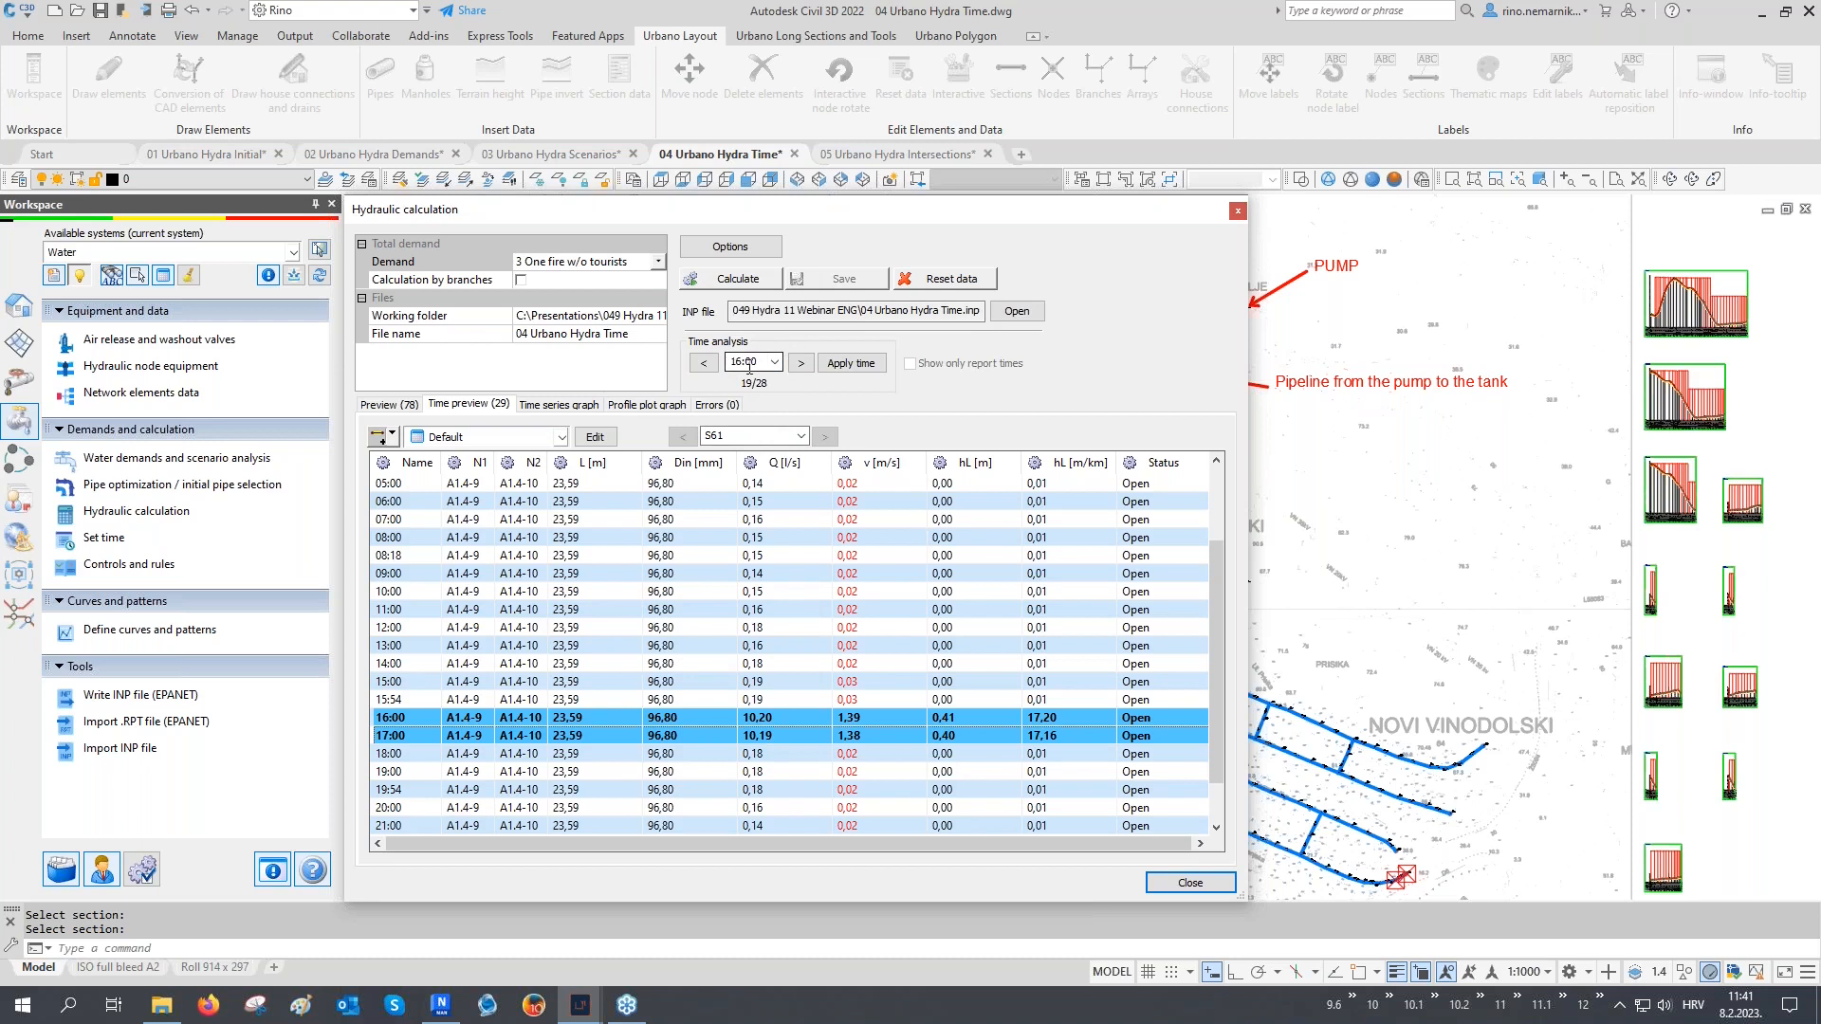
click(841, 362)
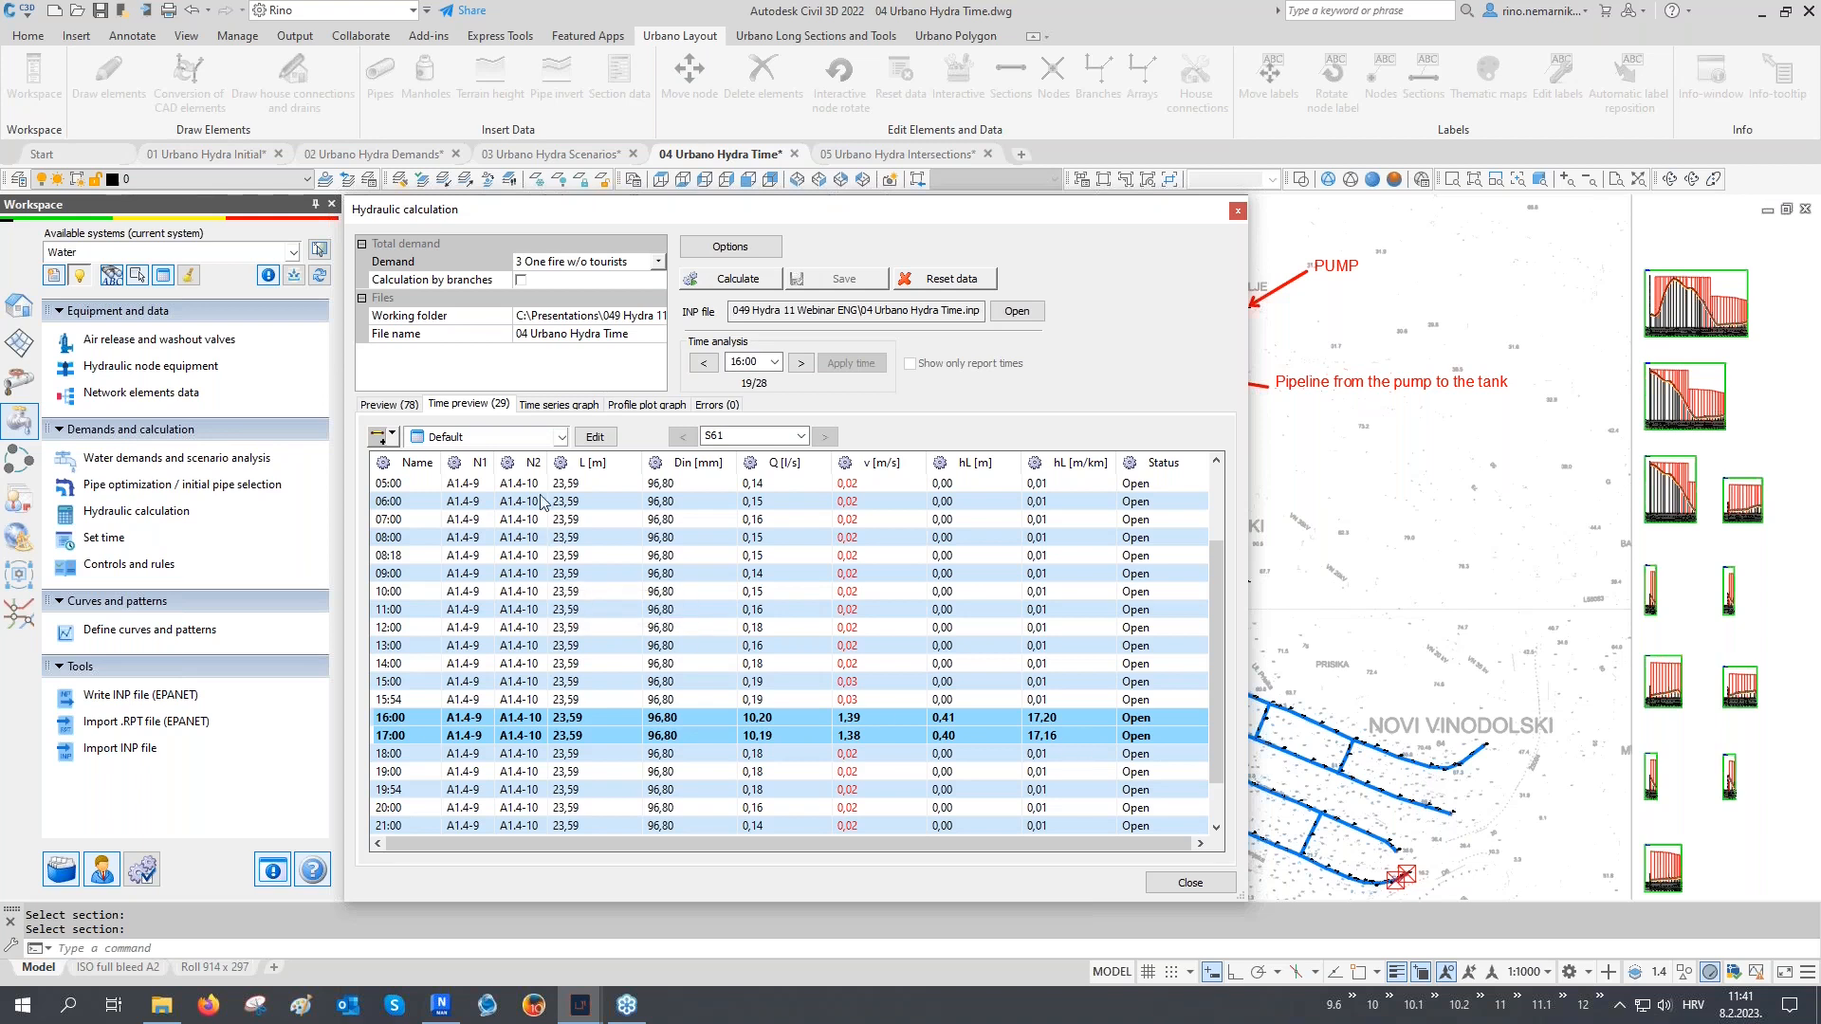
Show the time series graph of ending pressure for tank node A1-1 at the end of the pump pipeline
click(566, 410)
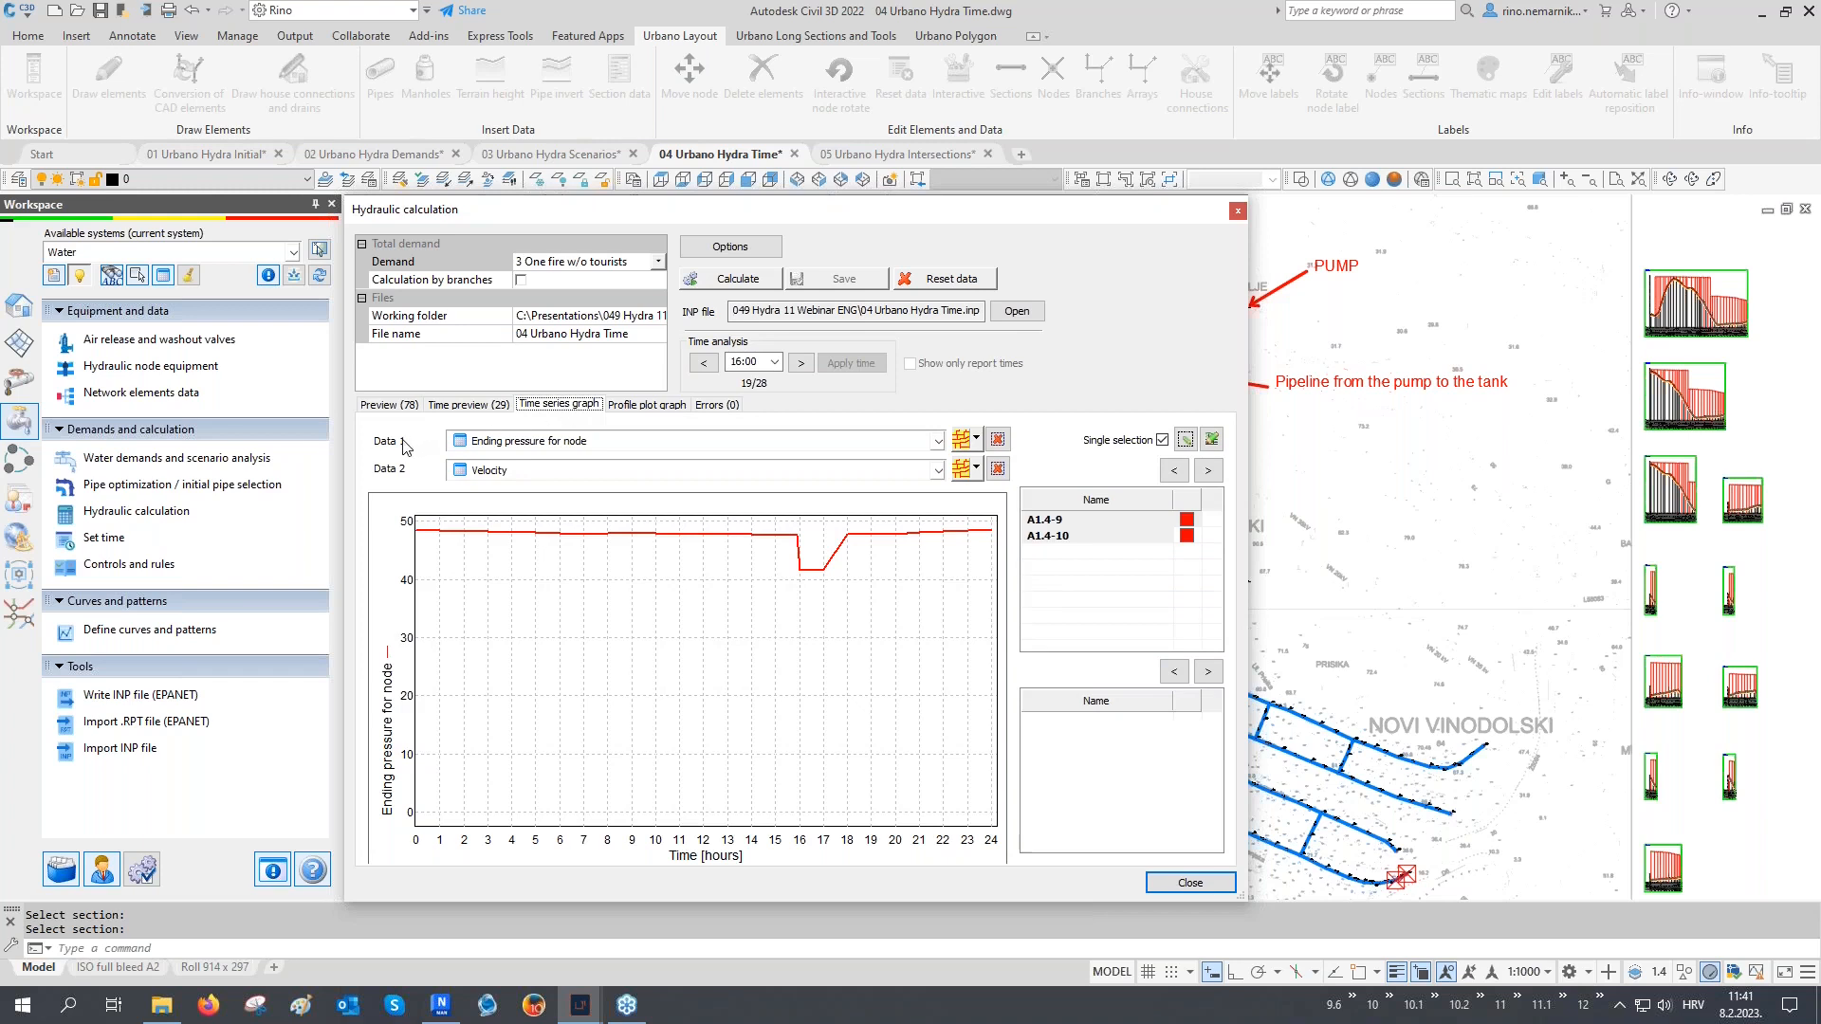
click(538, 444)
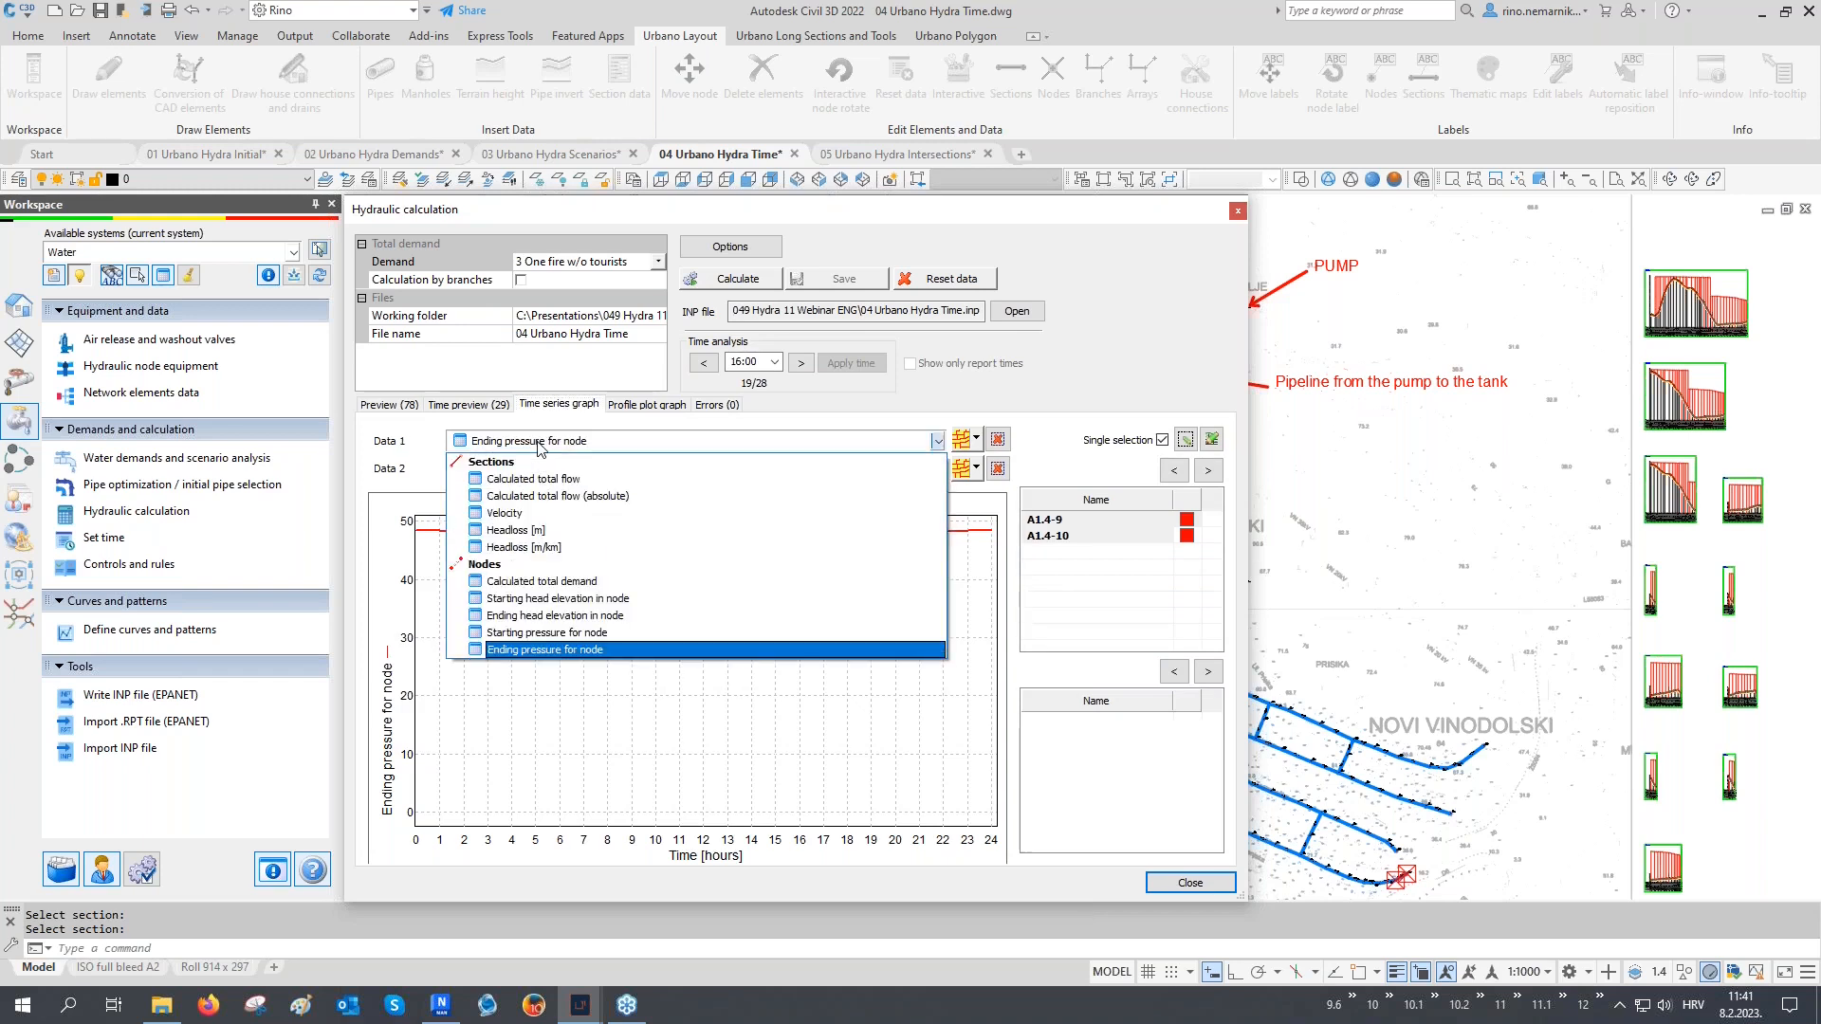
click(538, 442)
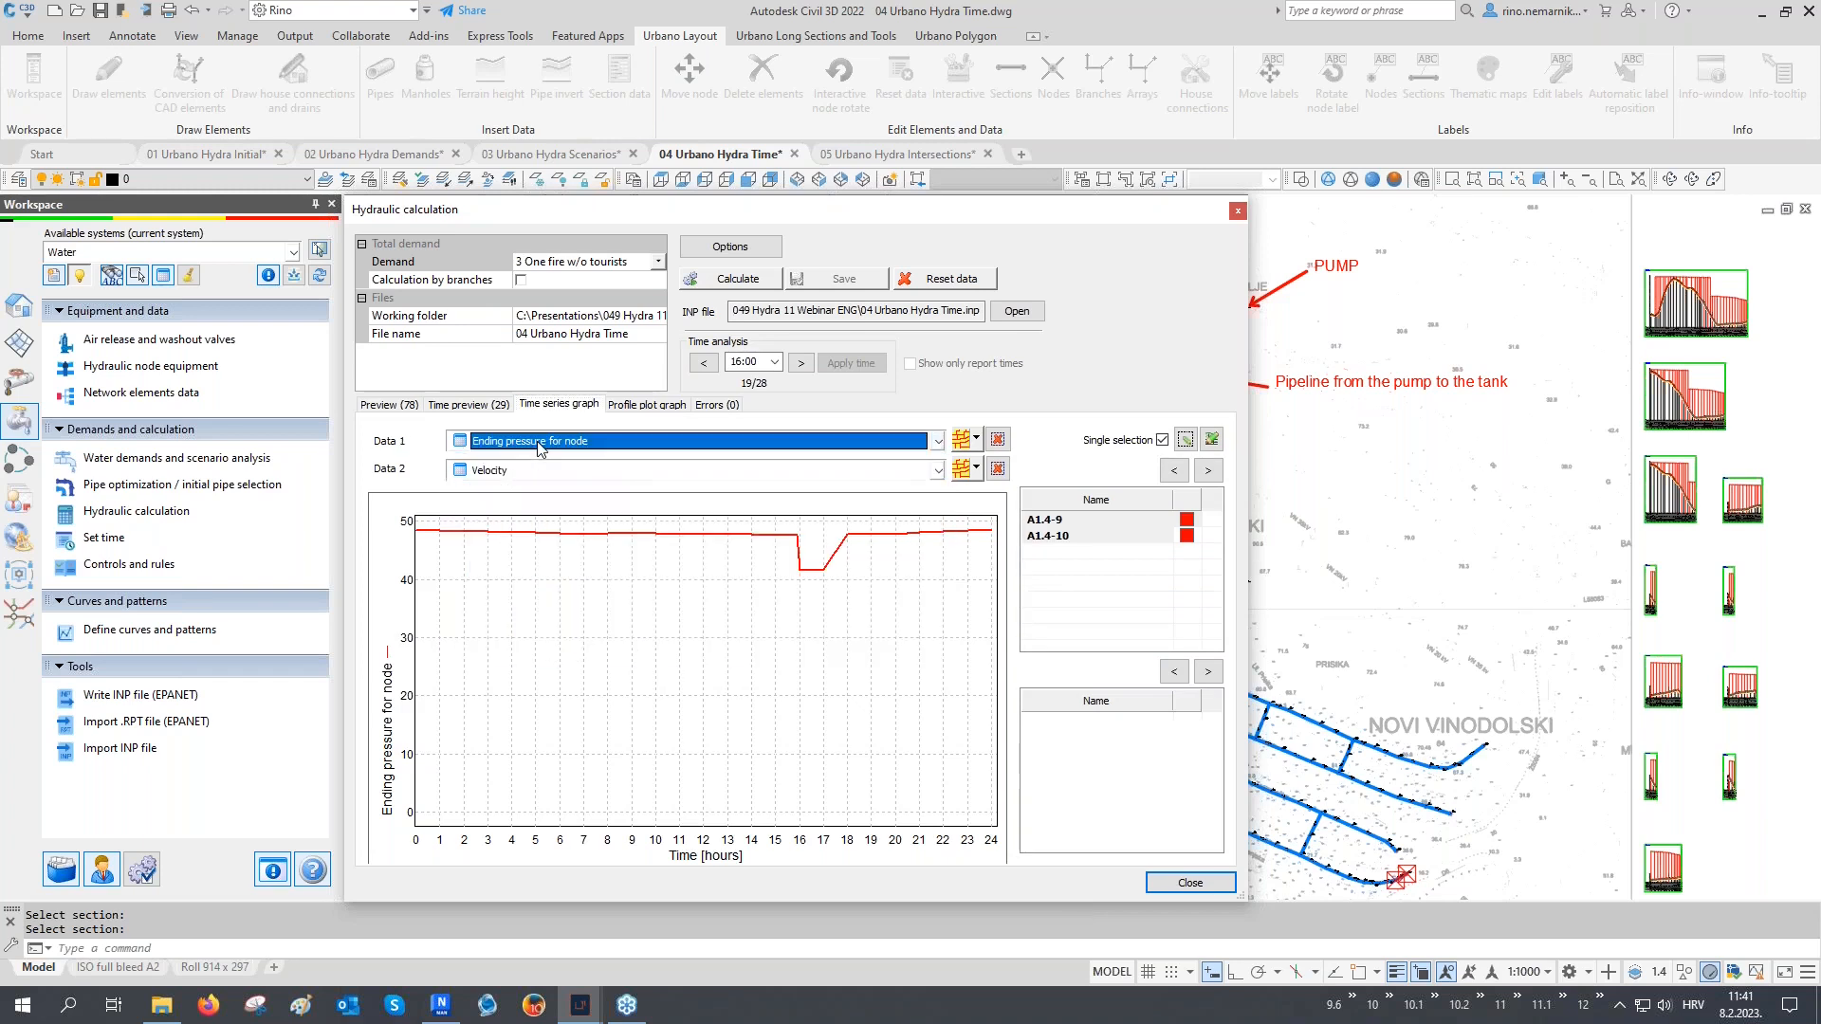
click(978, 441)
click(1014, 559)
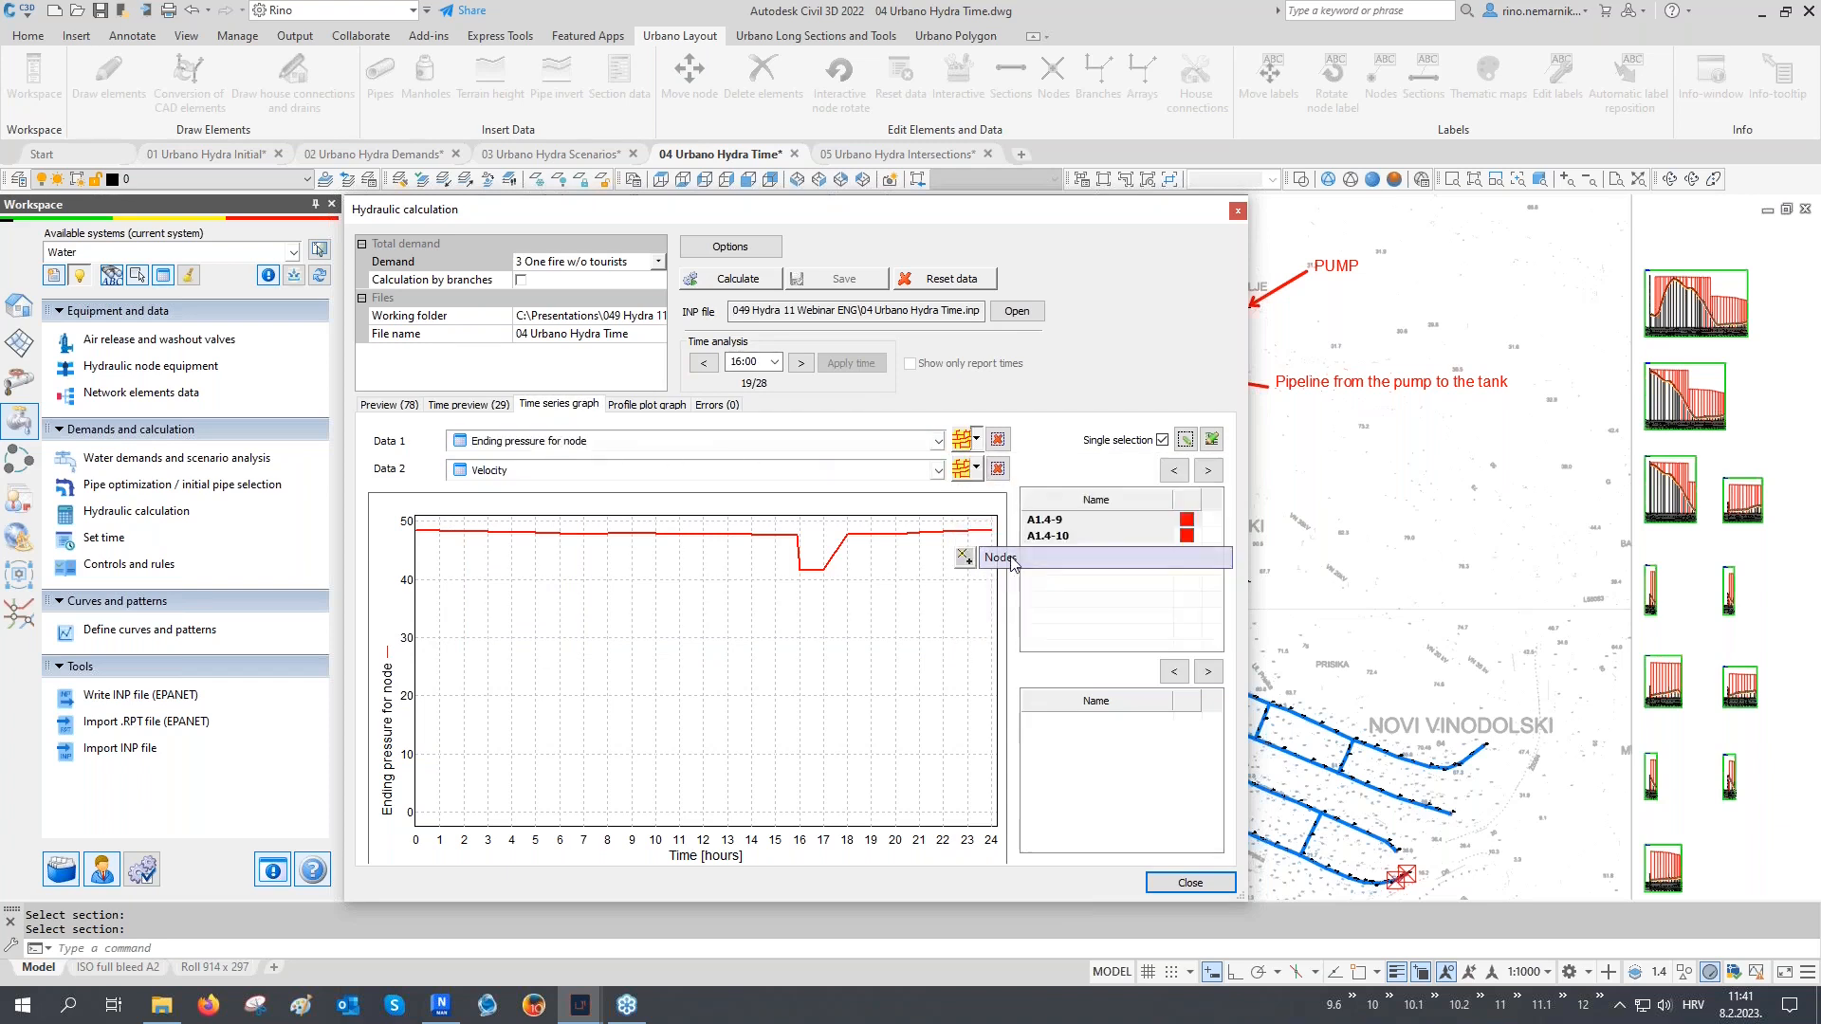
click(1218, 359)
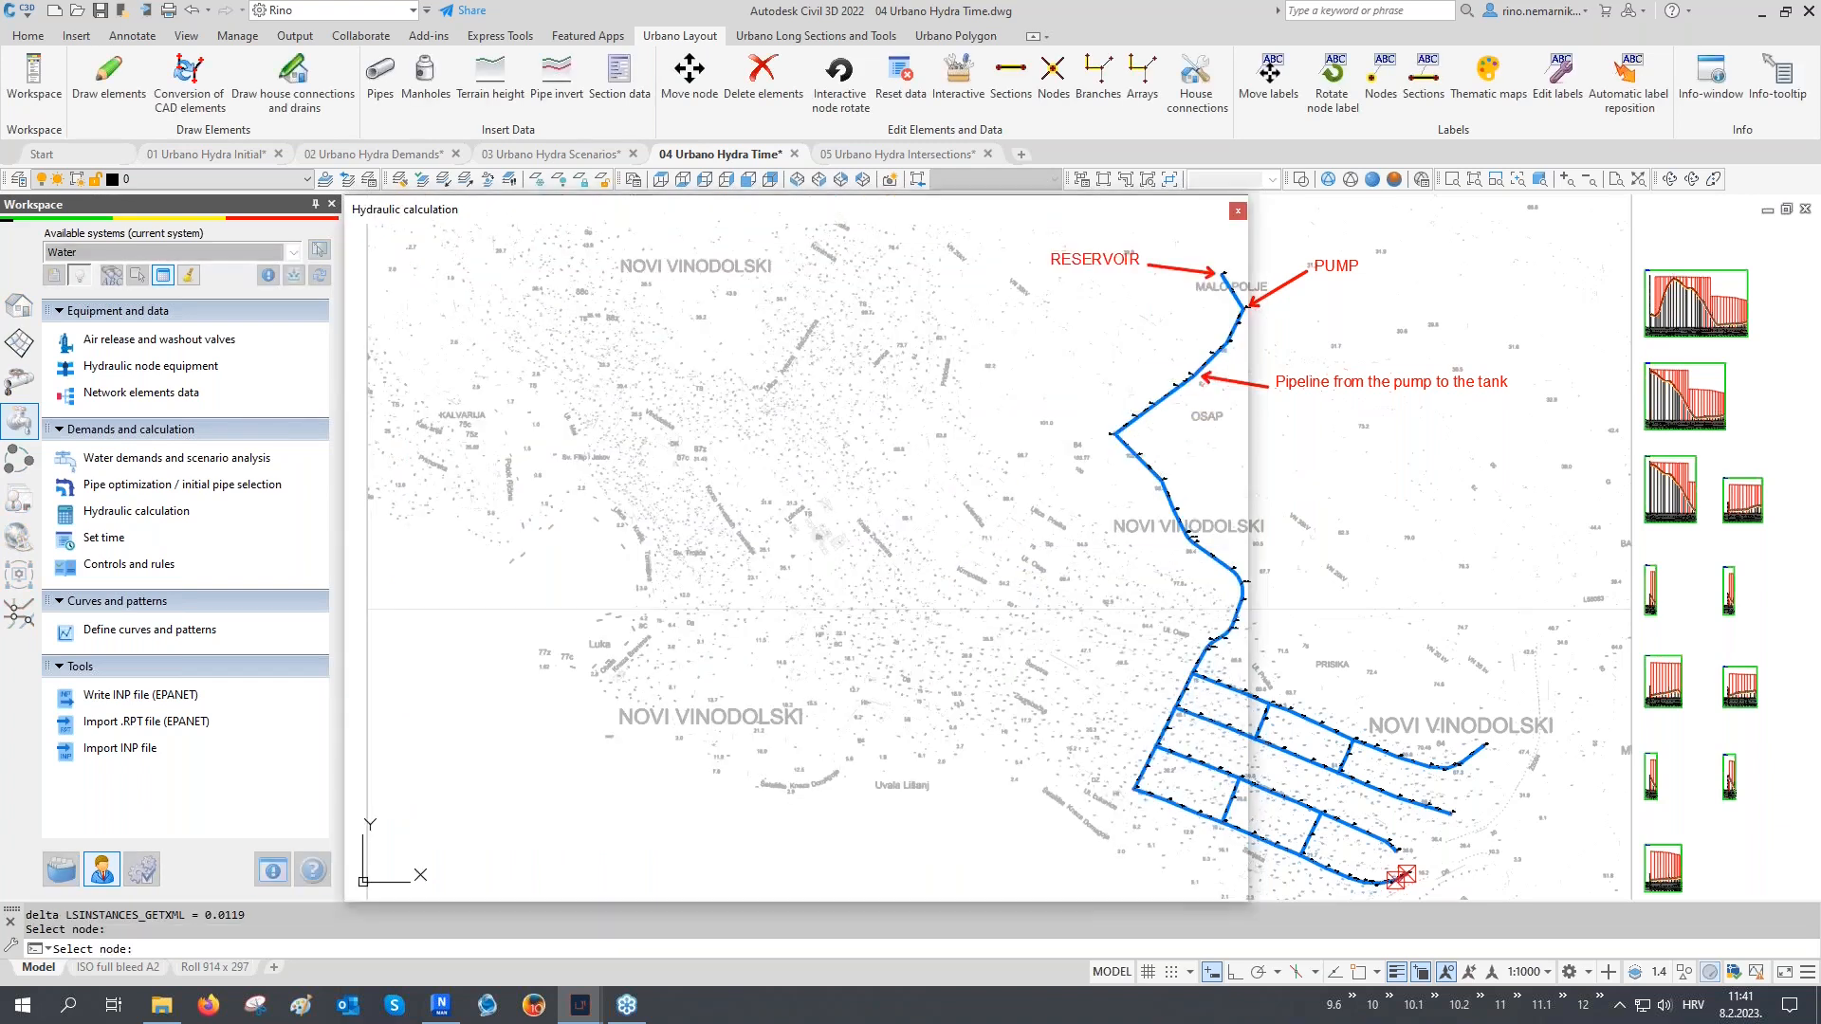
Add the velocity of section P2 beside the pump to the graph, inspect the A1-1 pressure curve, and close the hydraulic calculation
click(510, 470)
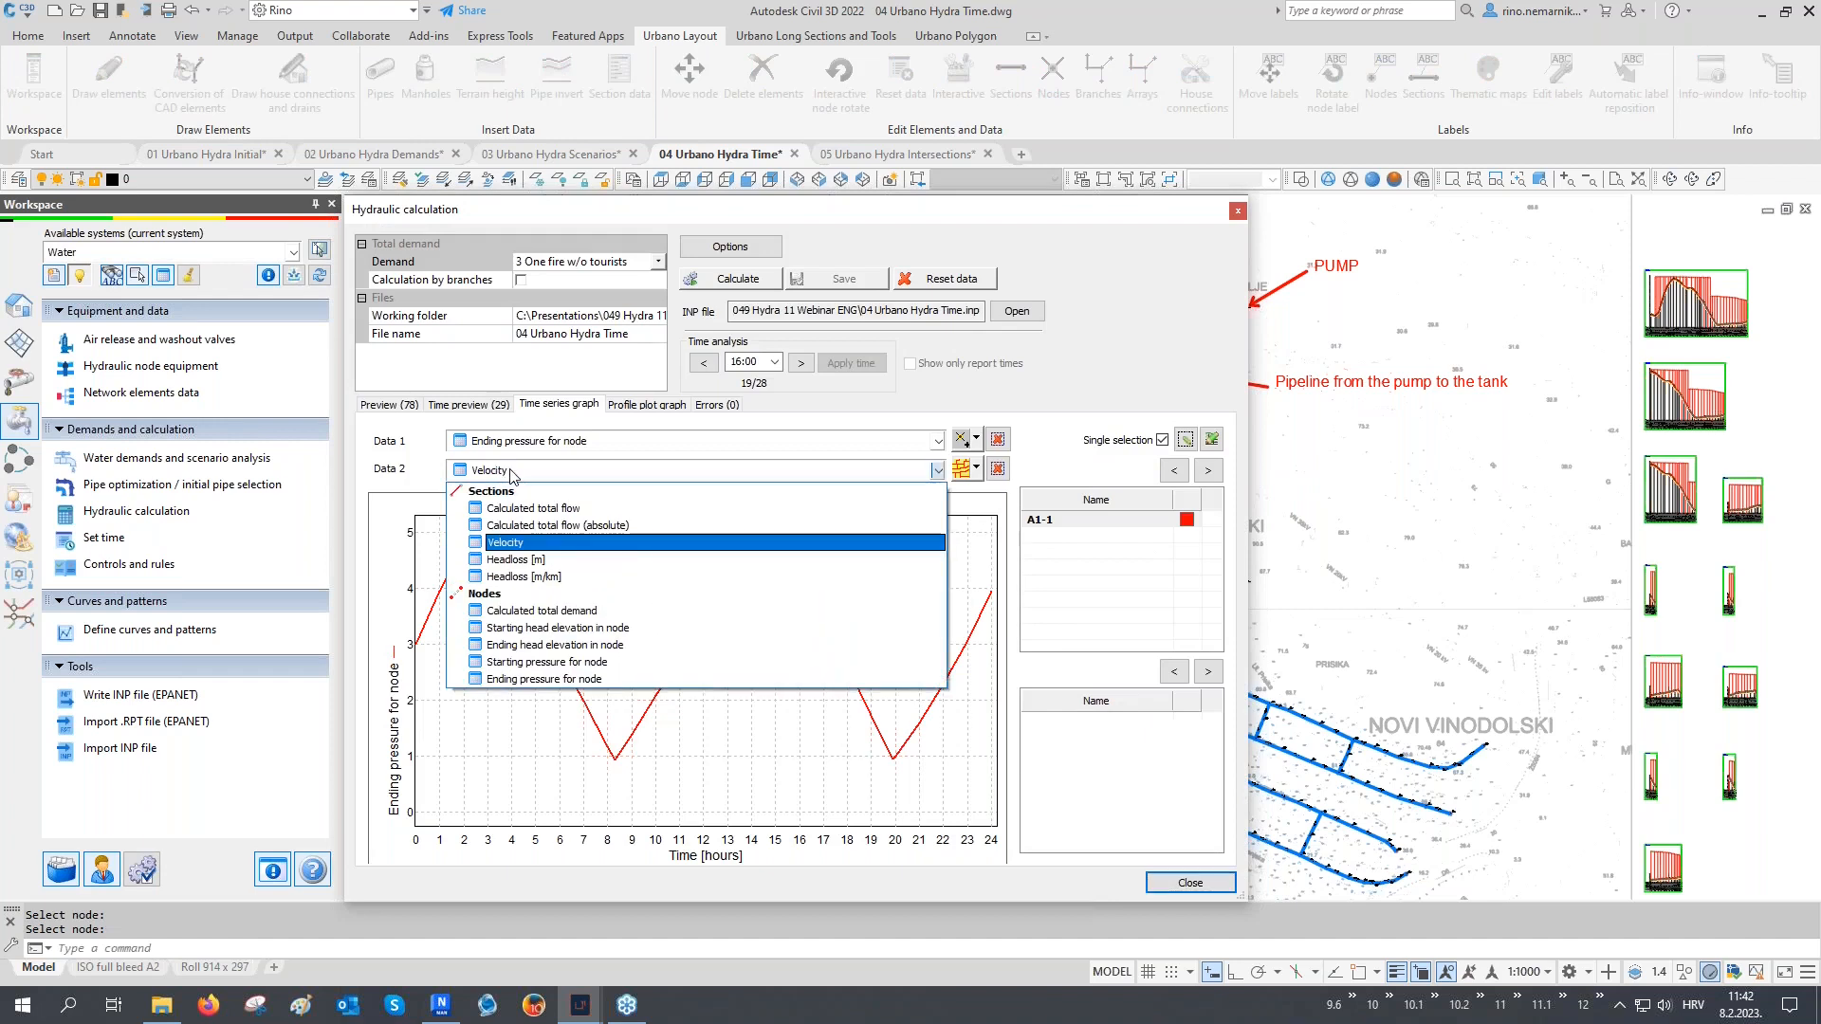
click(511, 471)
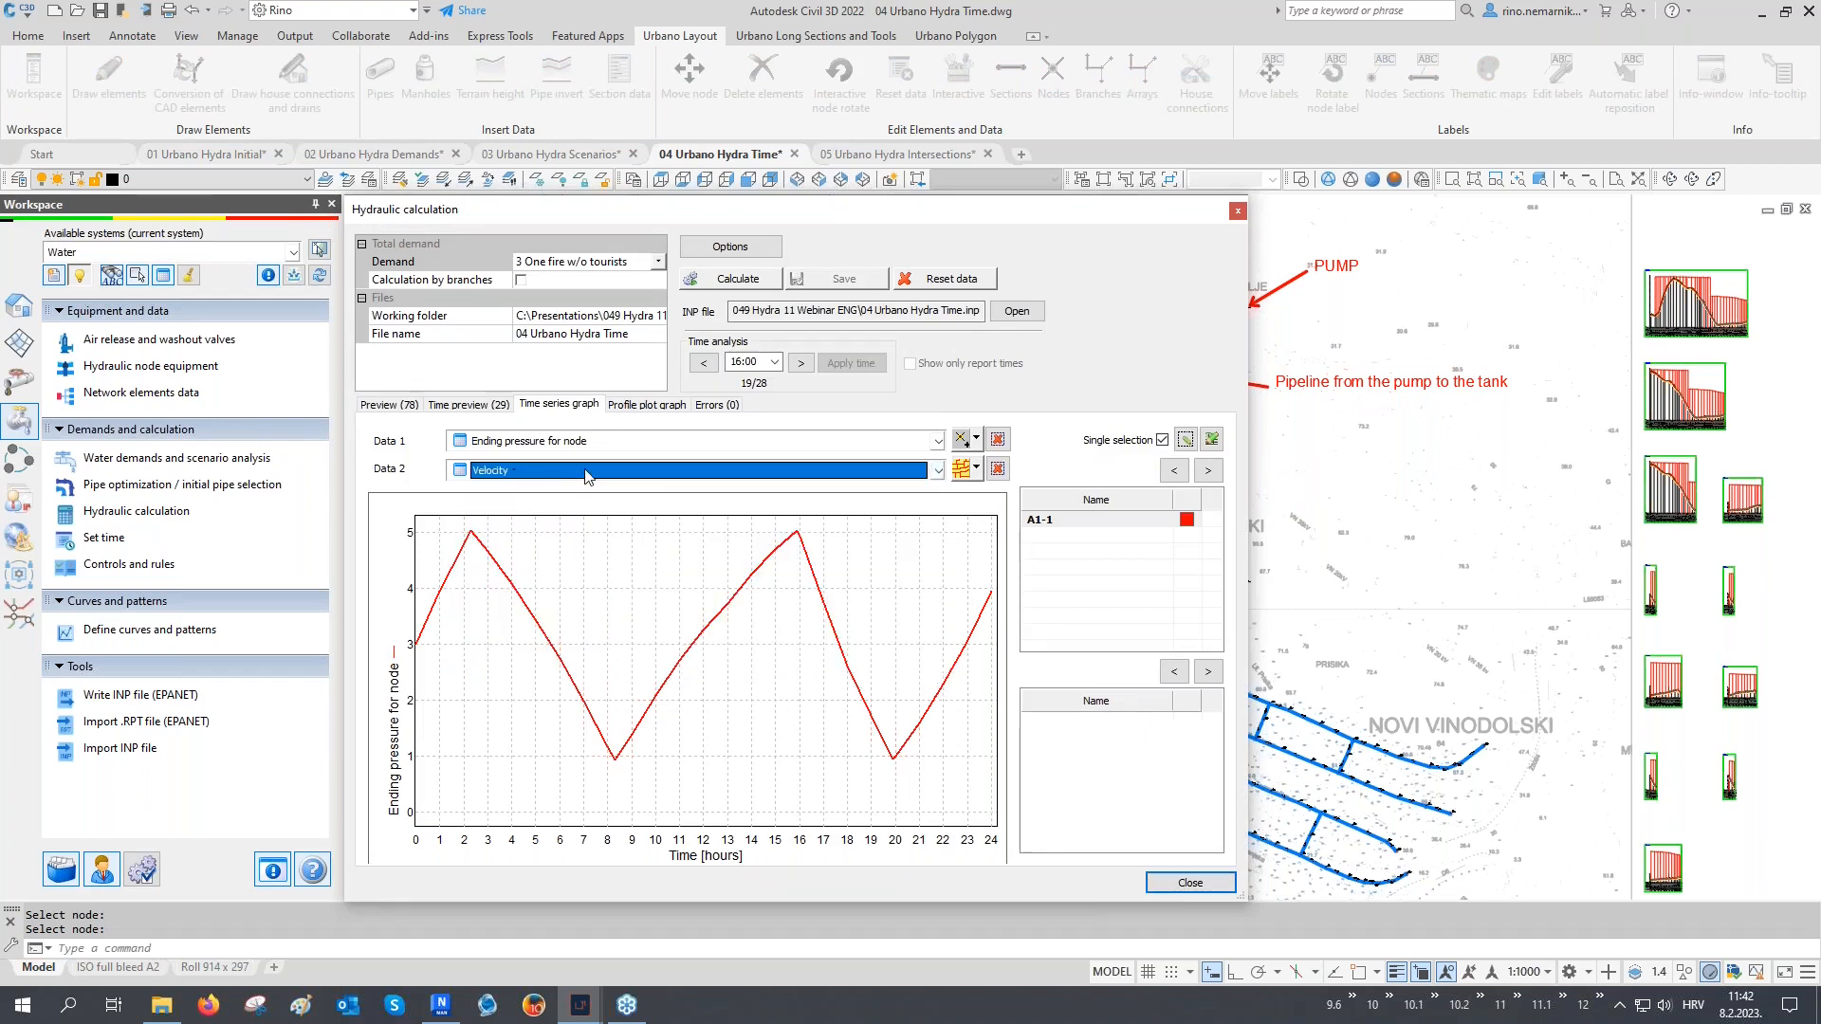
click(976, 468)
click(1014, 588)
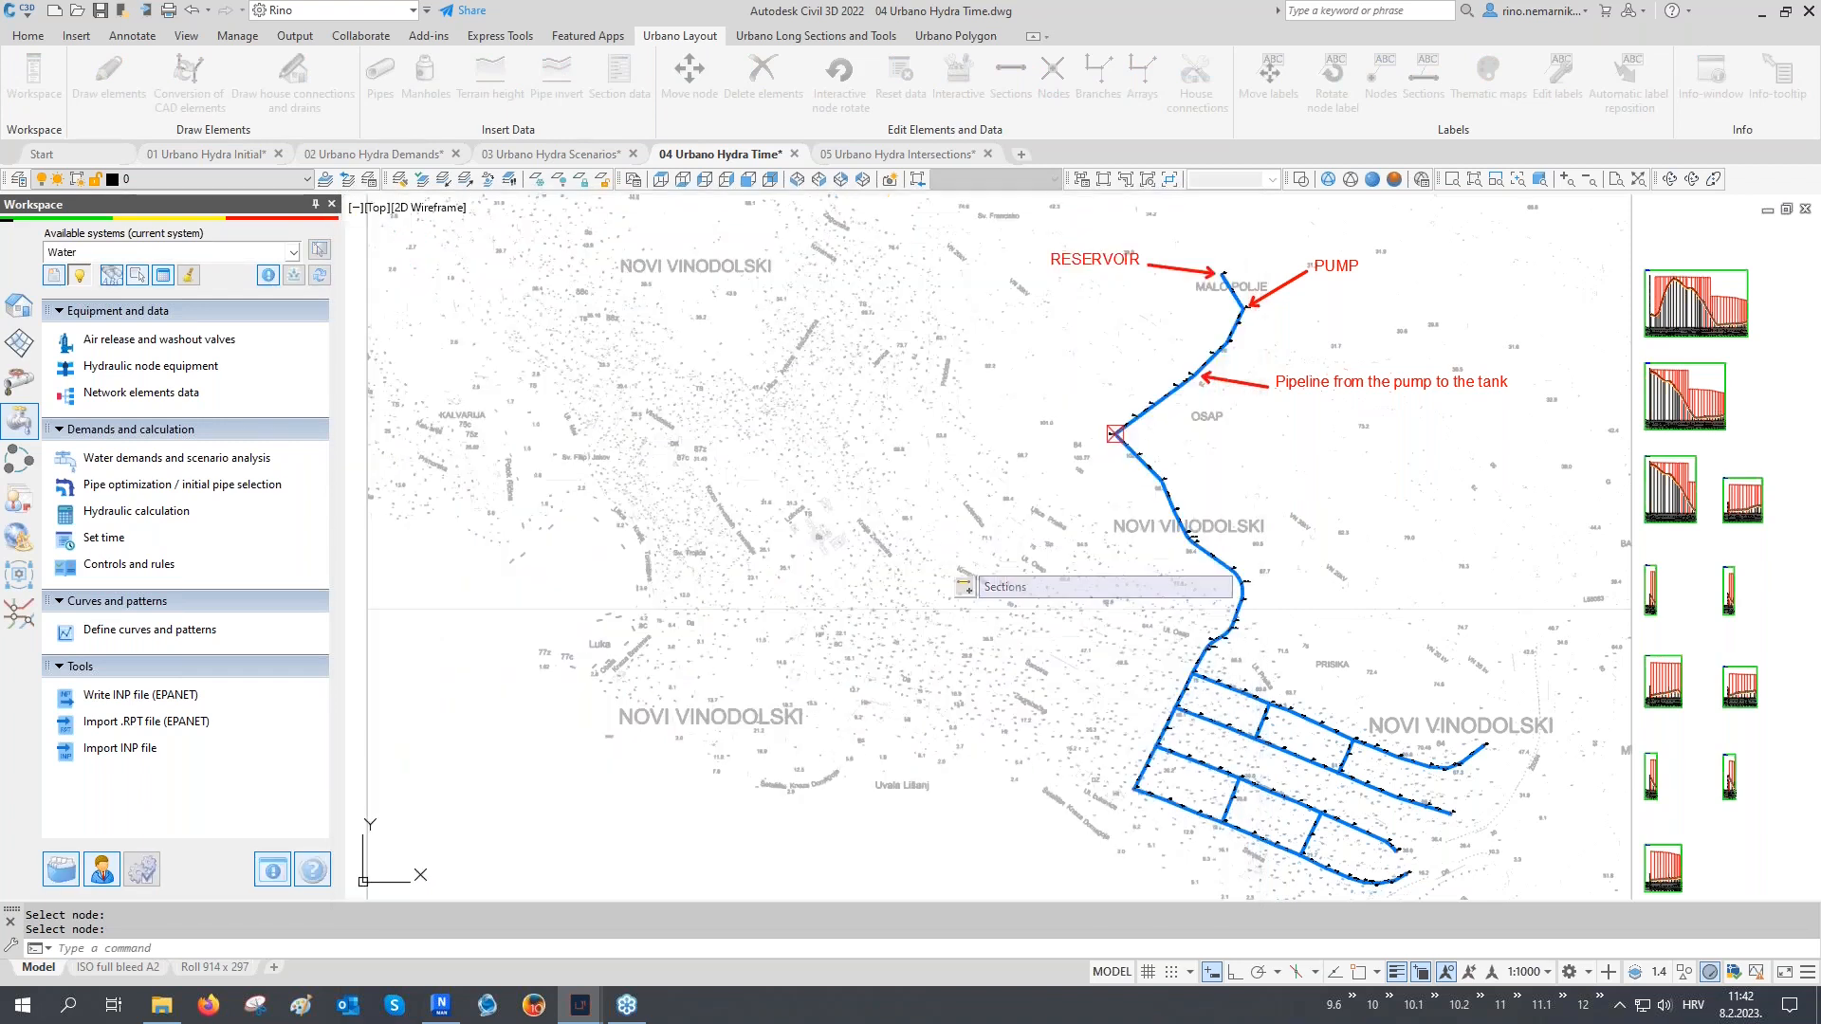
click(1240, 318)
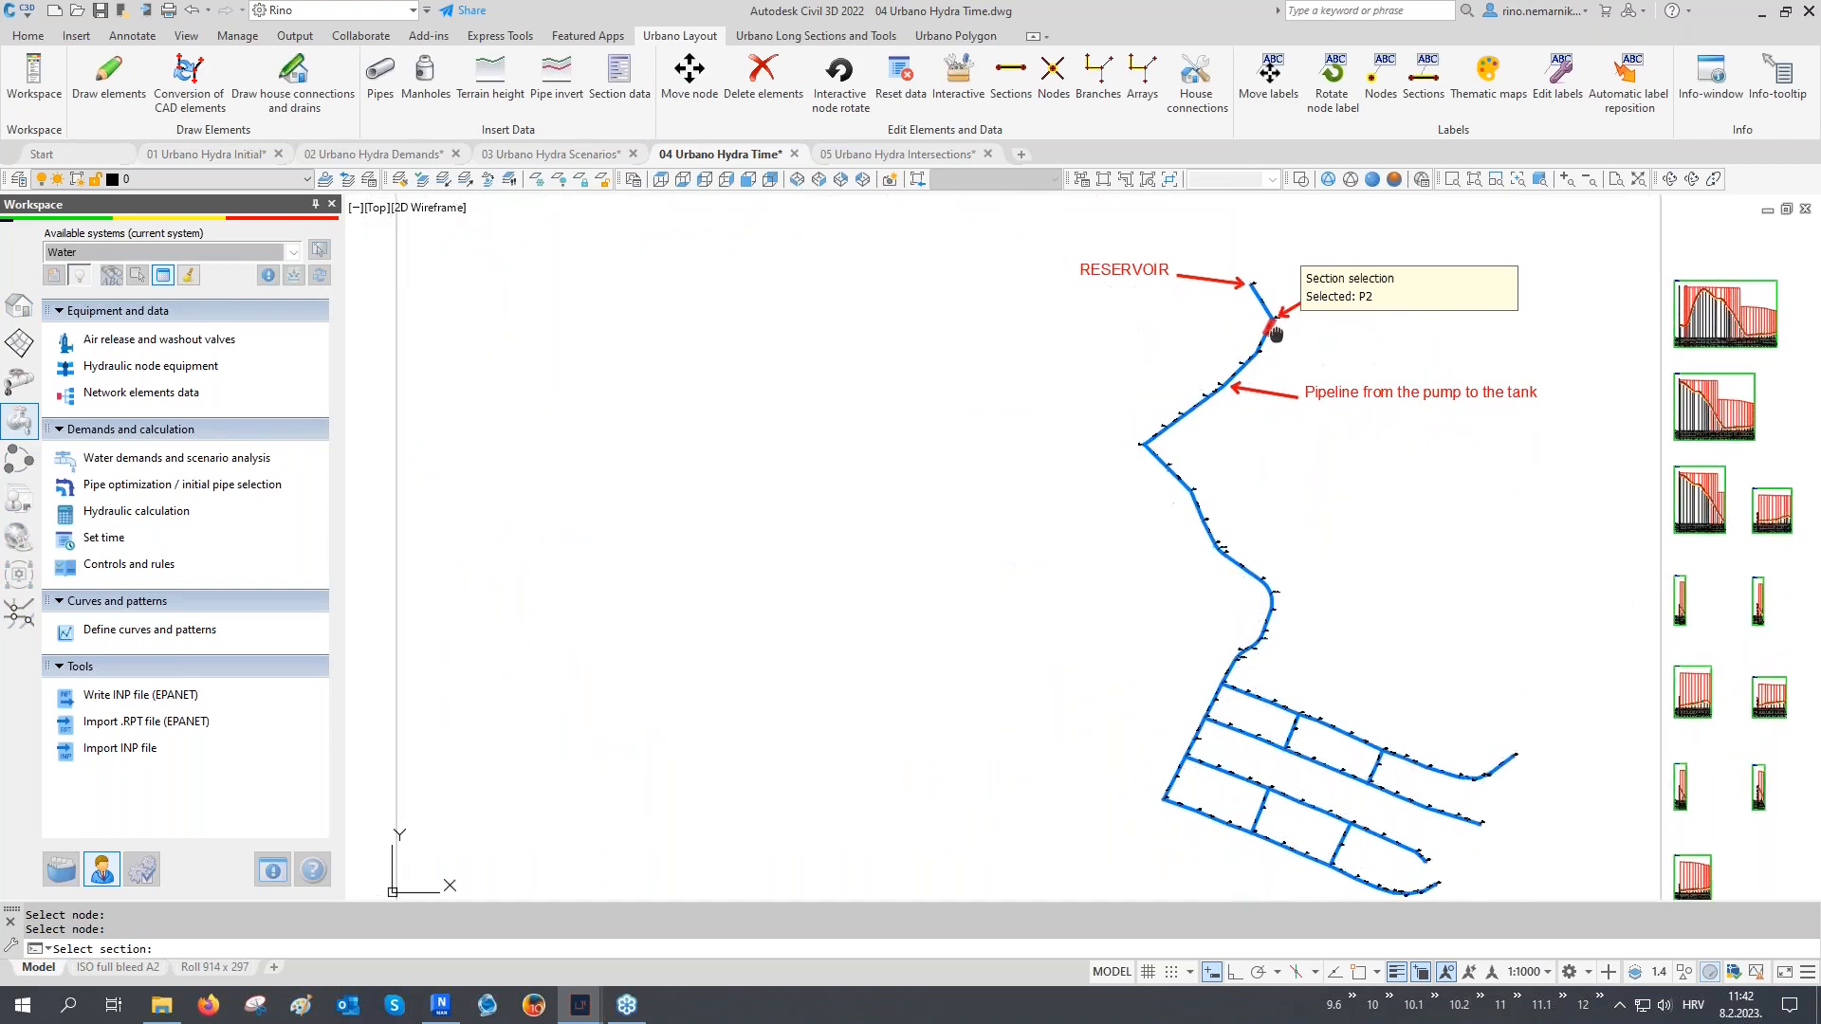
key(Return)
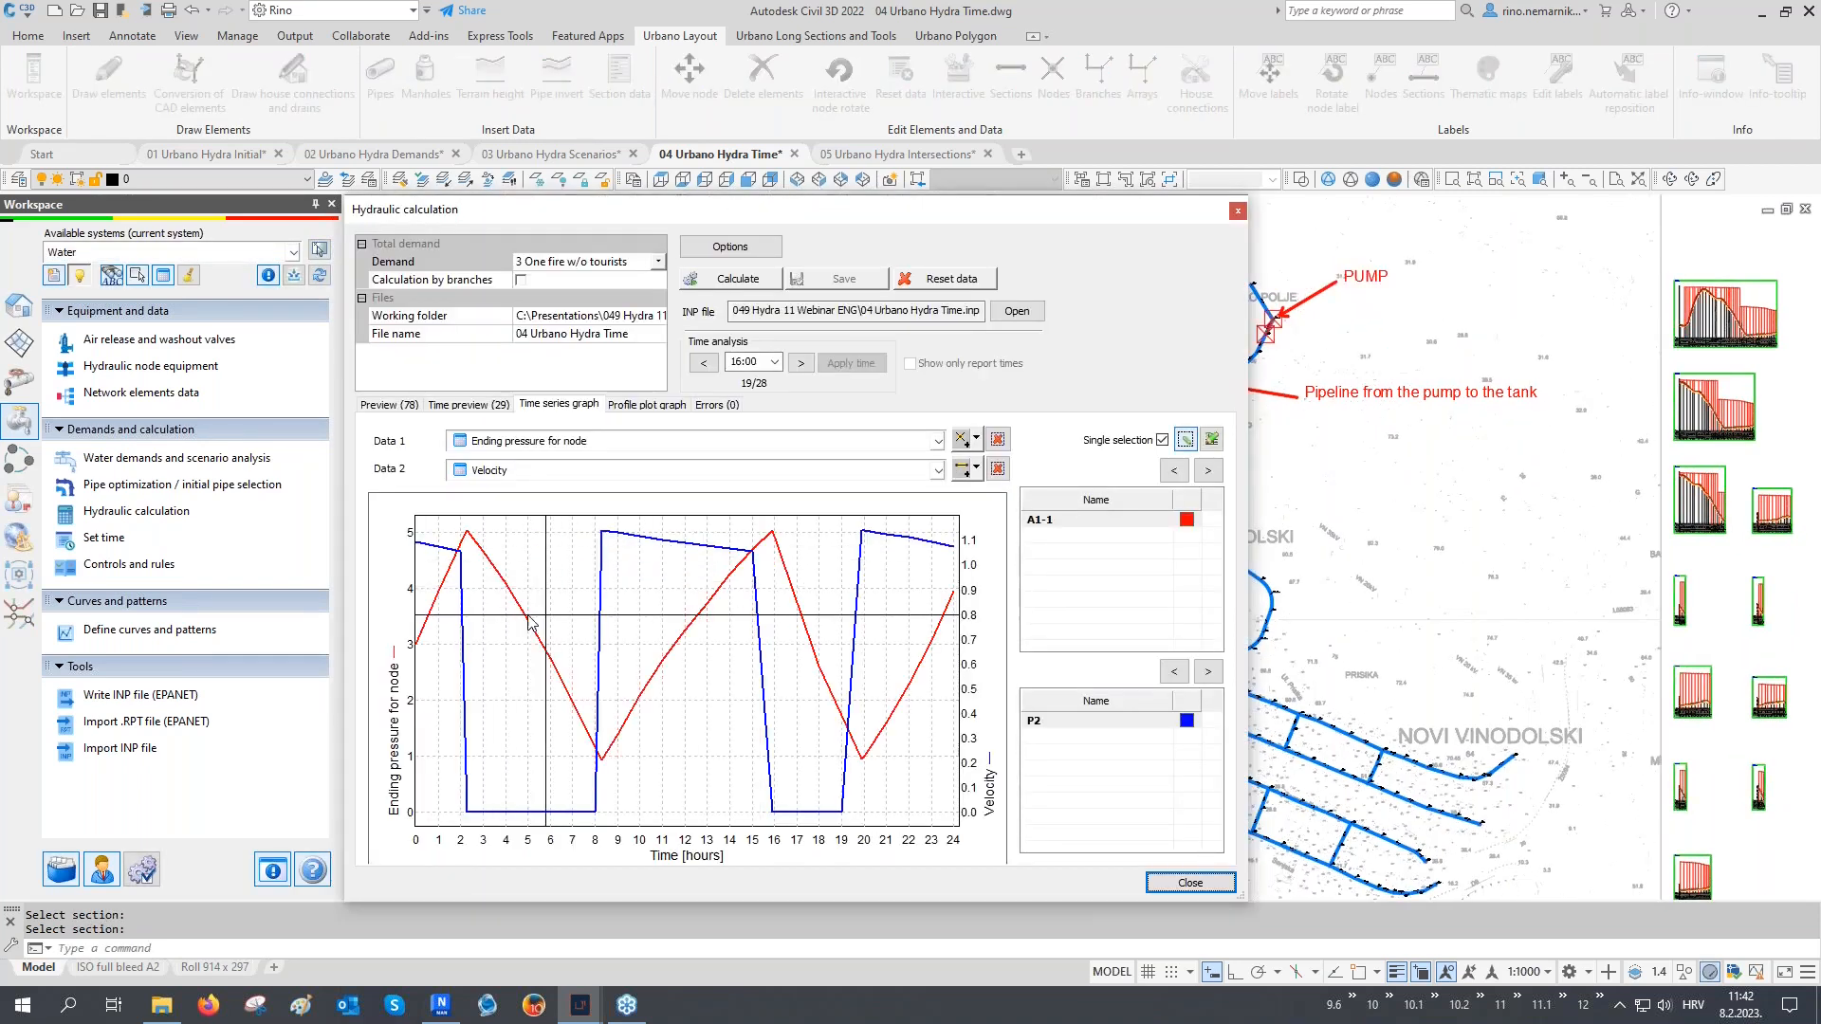
mouse_move(446, 590)
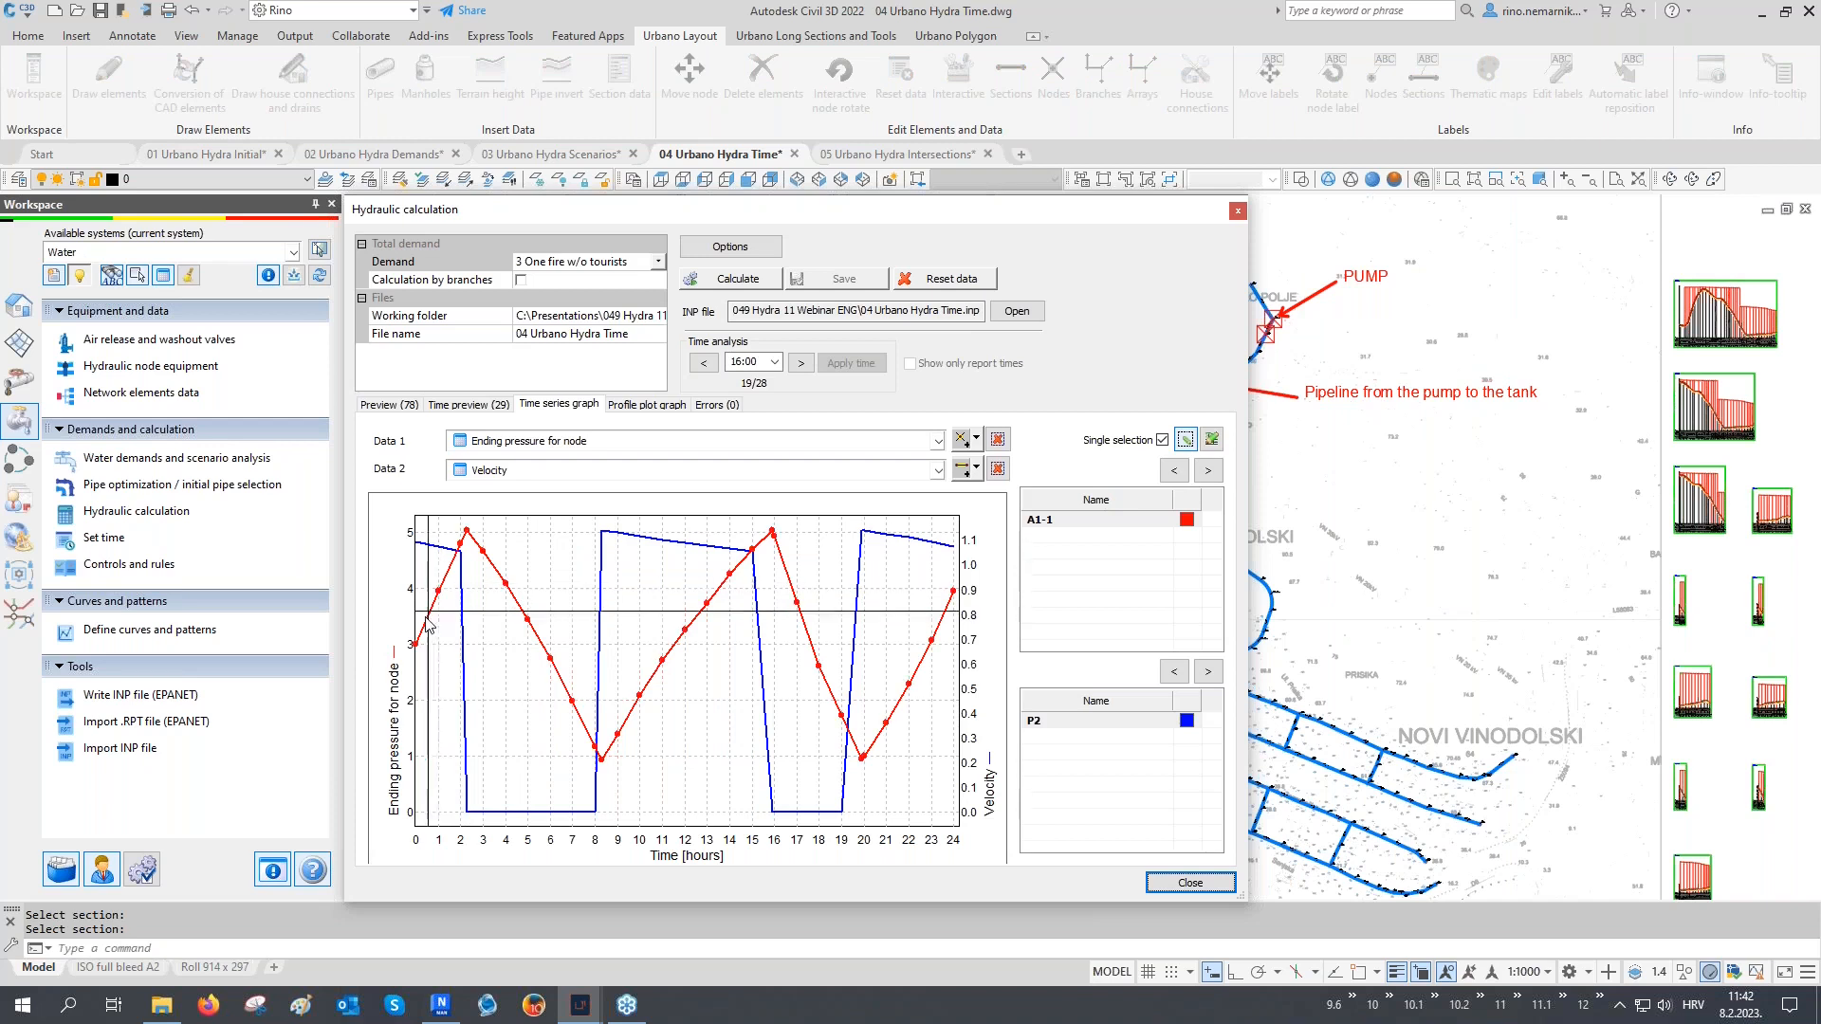
mouse_move(467, 534)
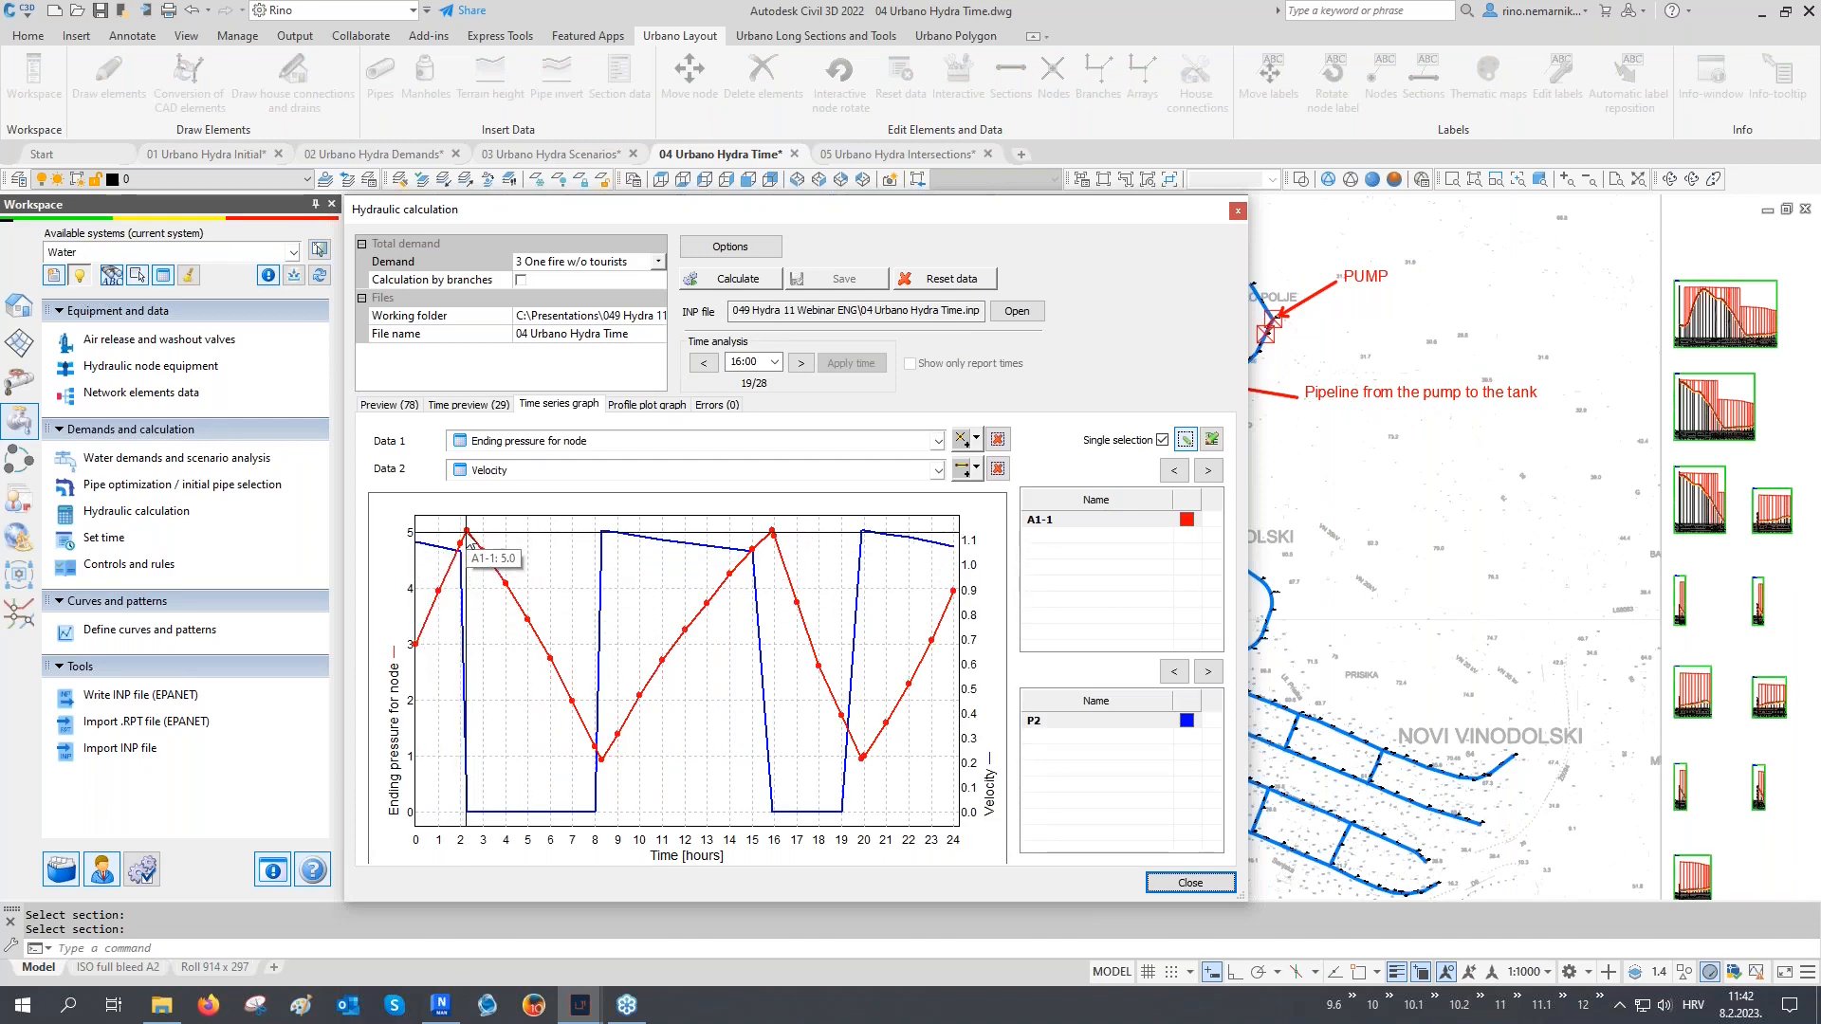
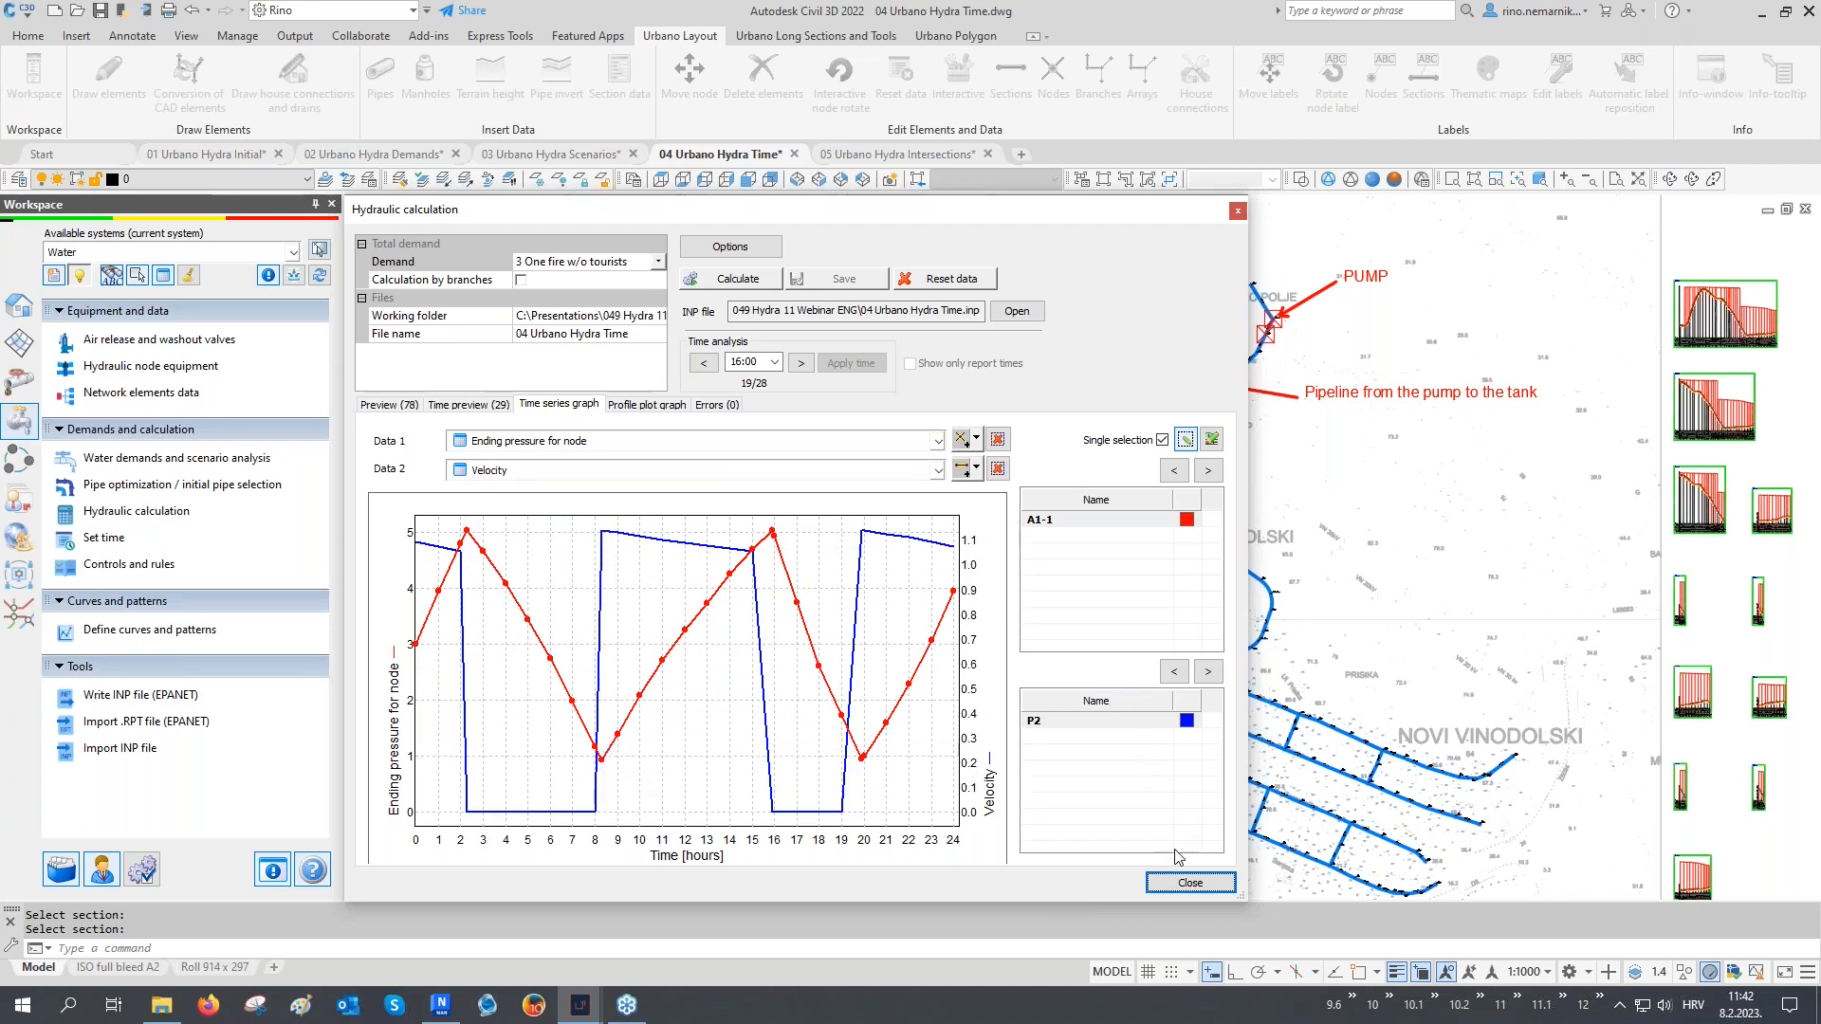
click(1189, 882)
Restore the layer state 05 Urbano layers
middle_drag(1173, 712, 712, 650)
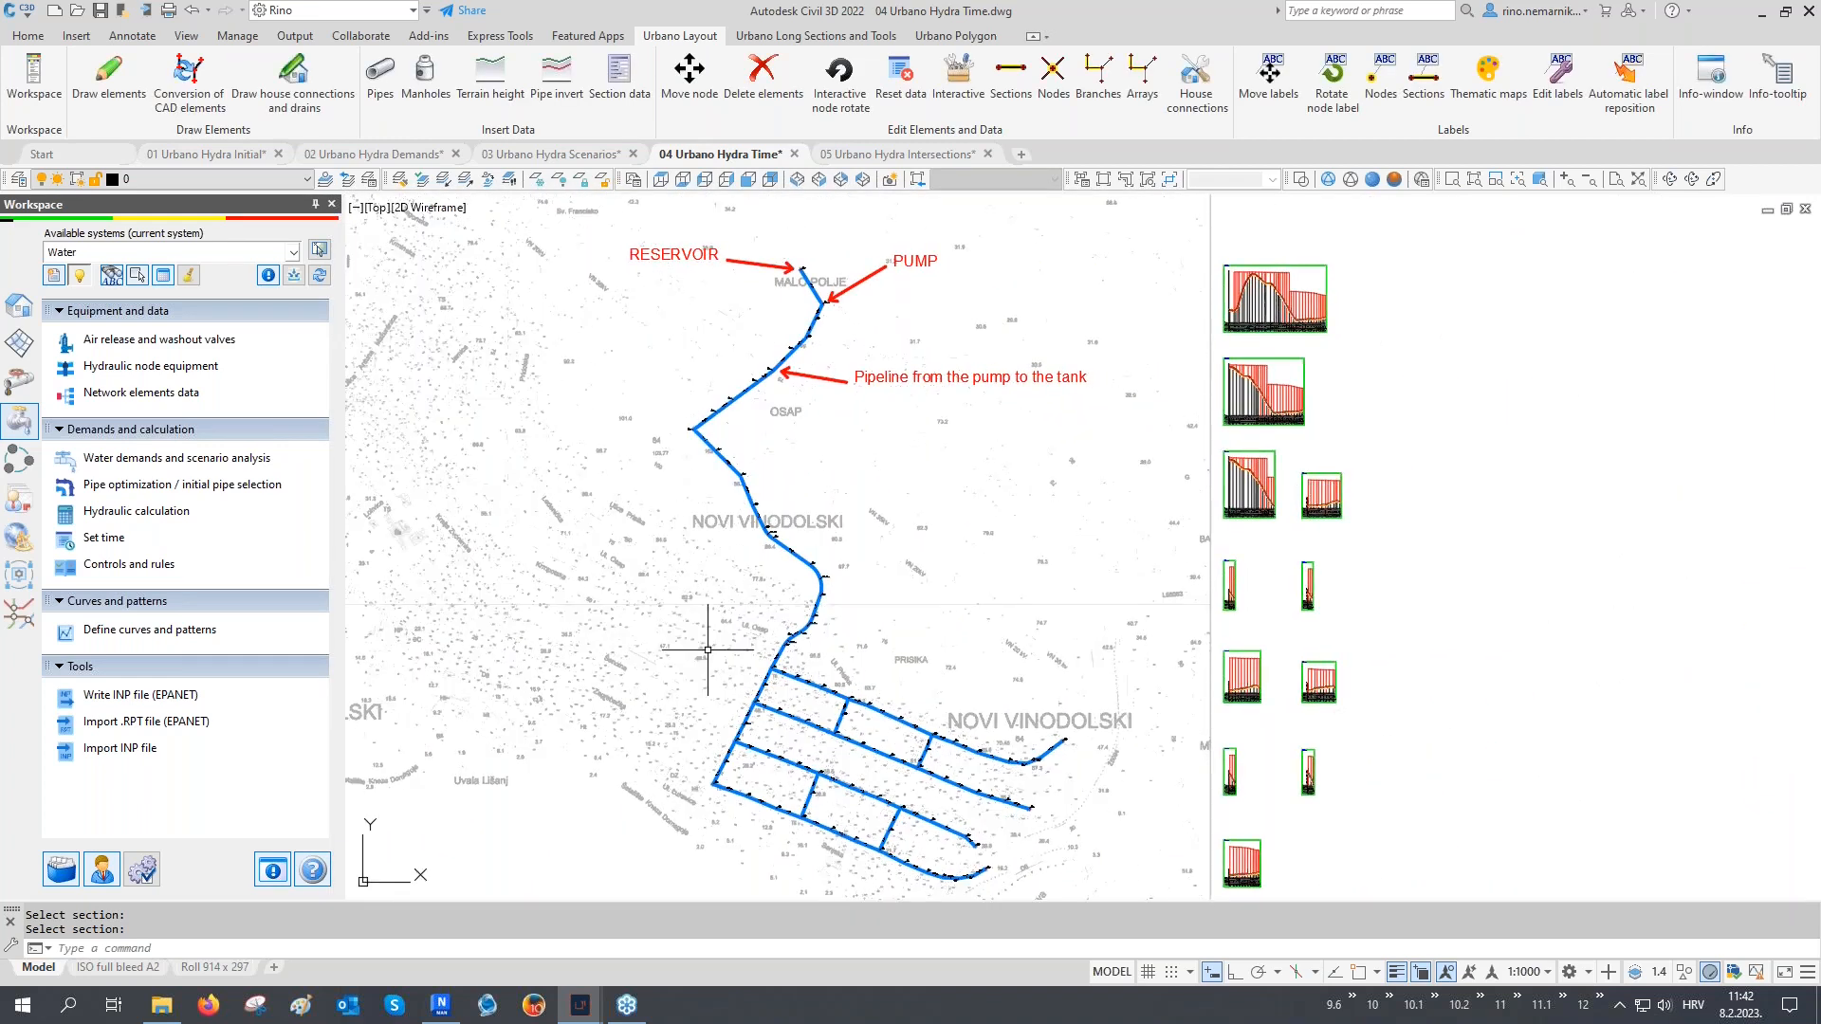
click(371, 183)
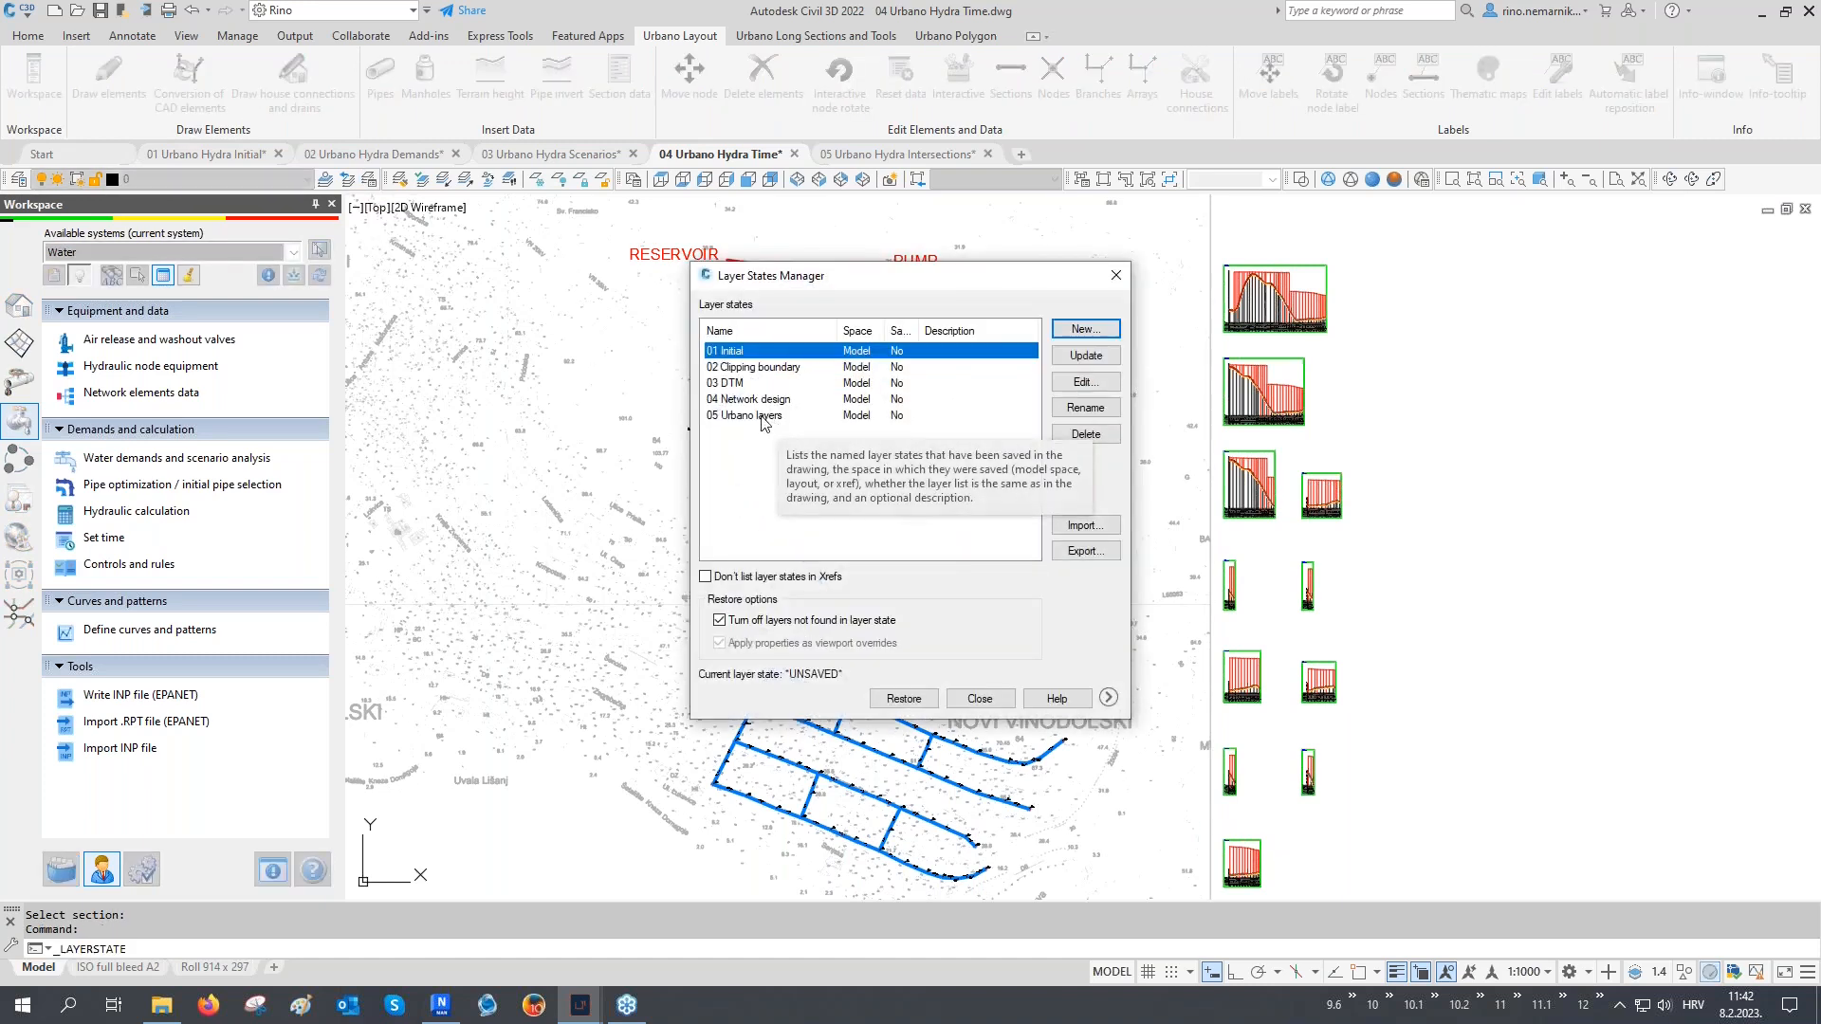
click(765, 418)
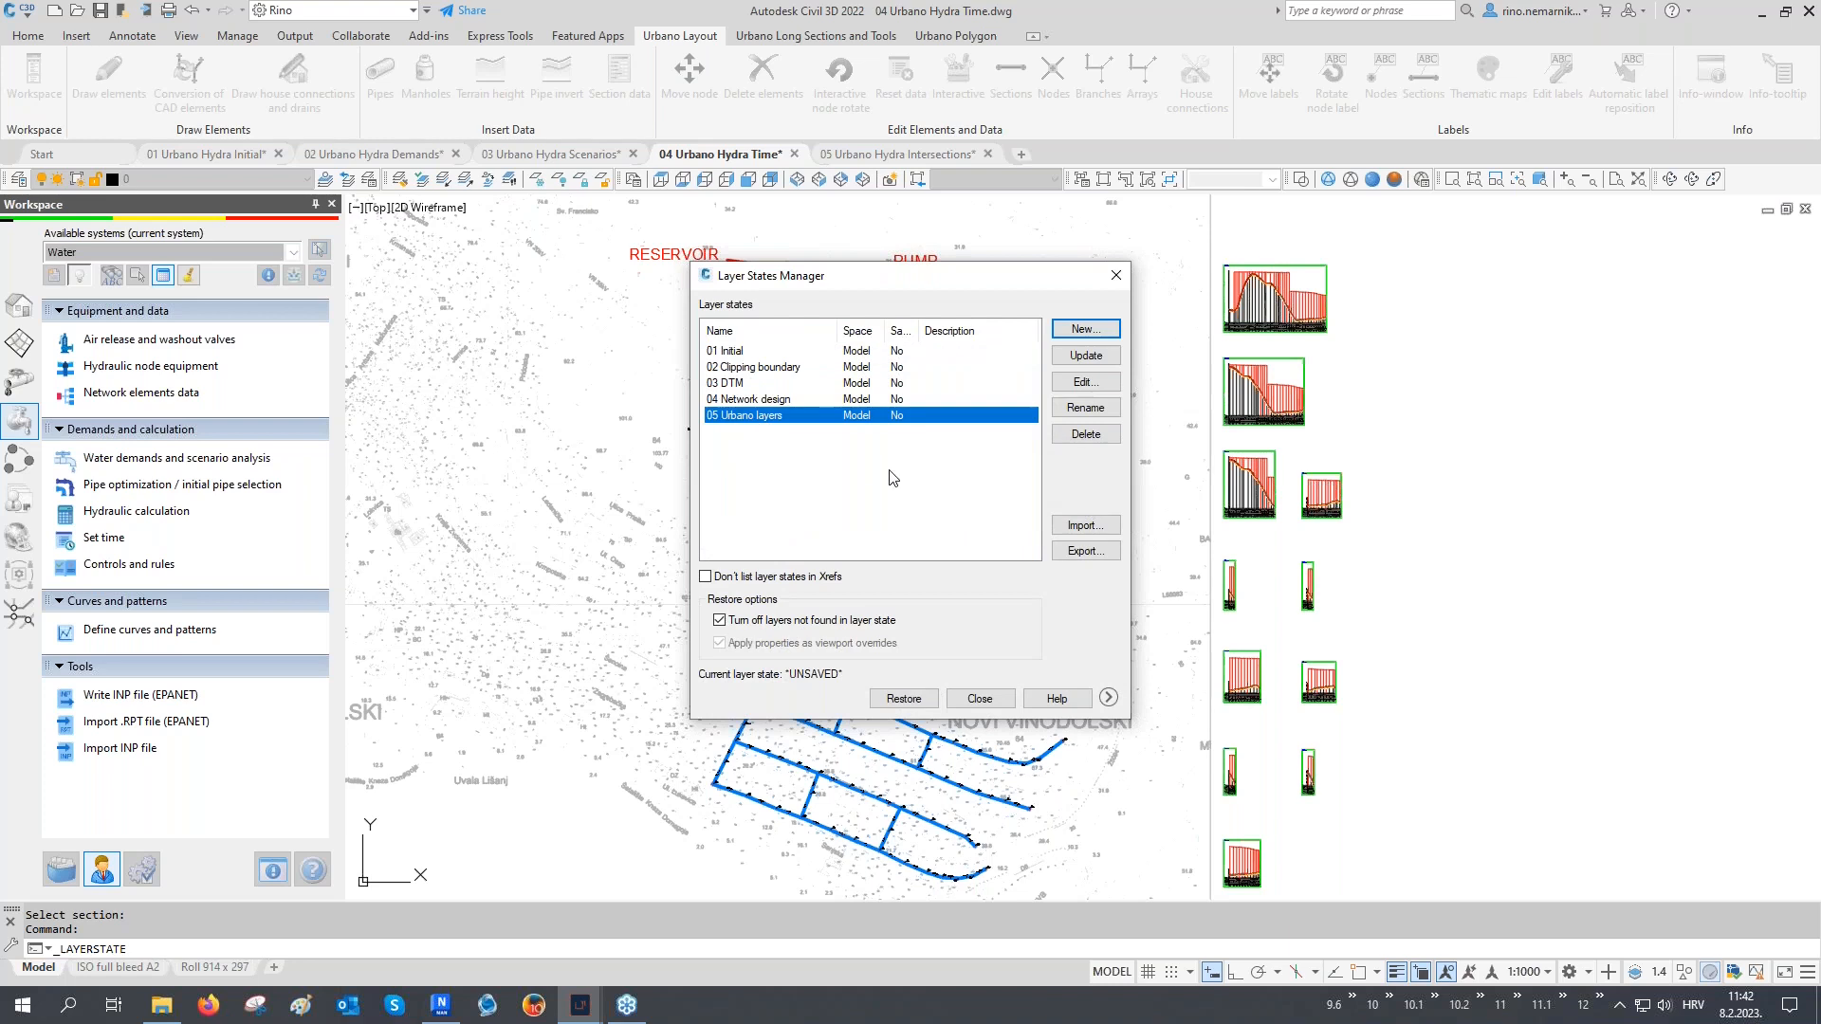
click(904, 699)
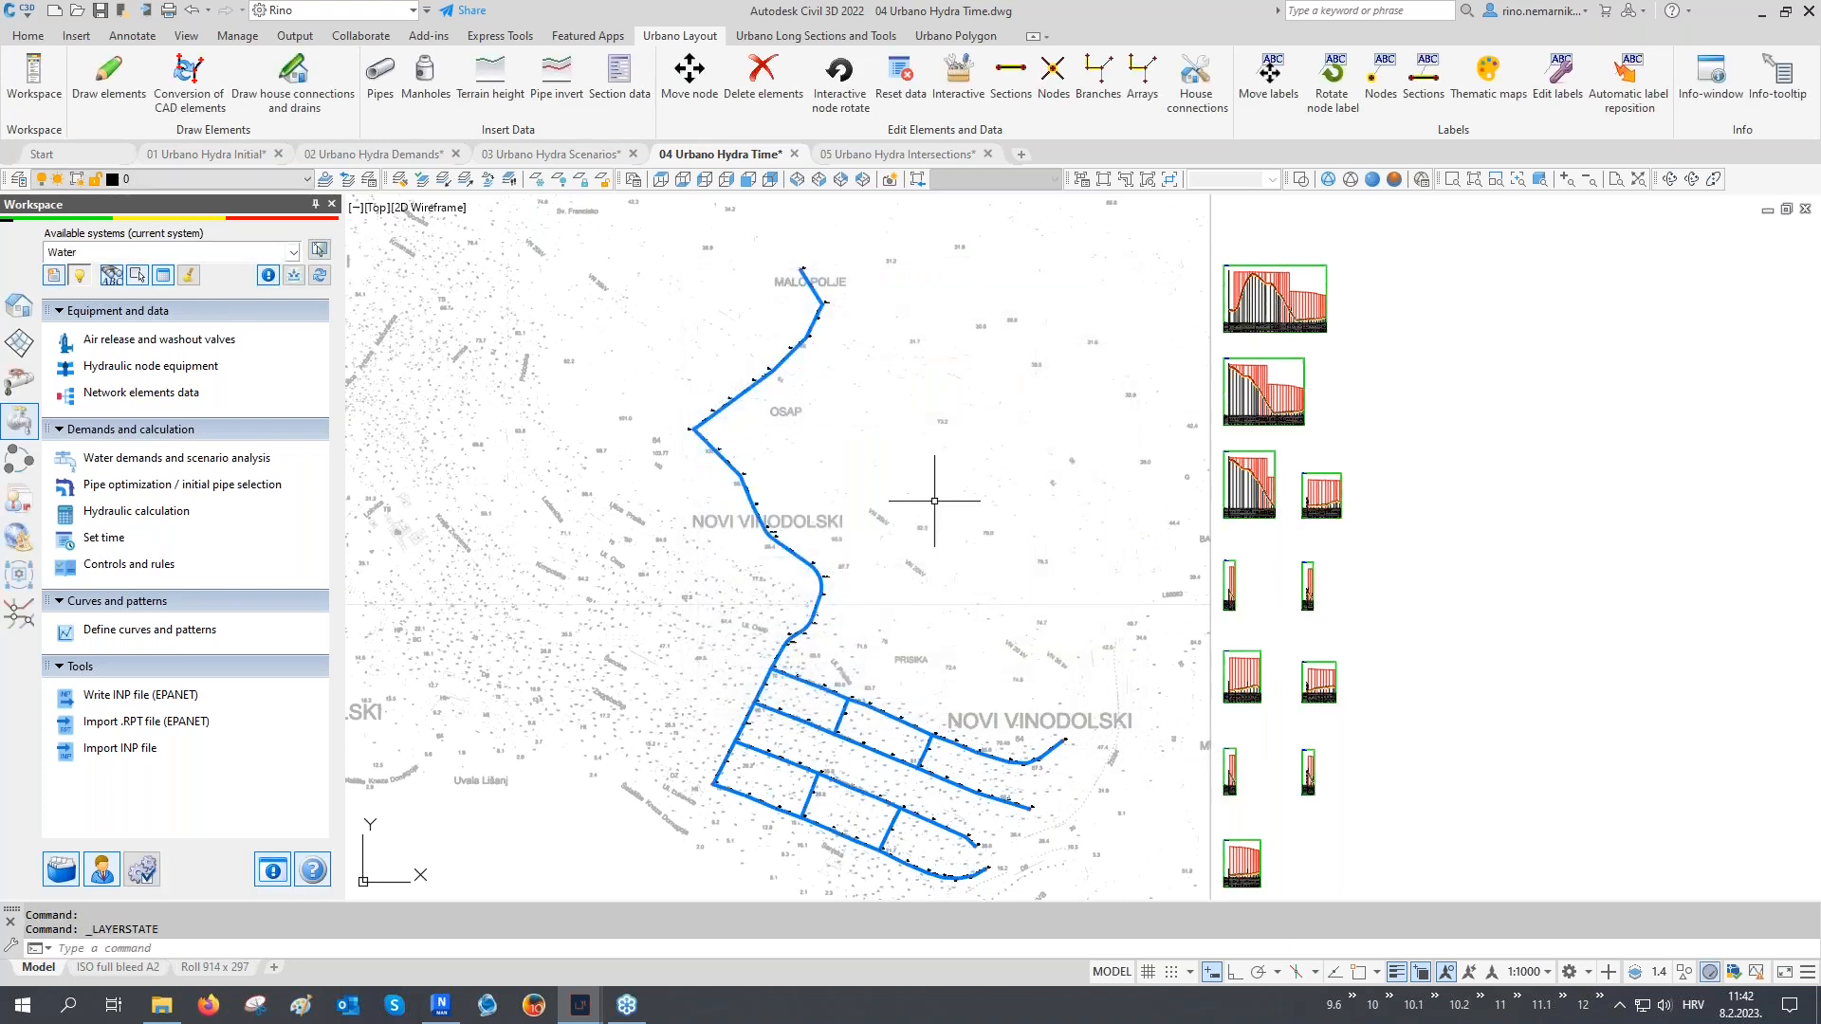
Examine the trench and surface layers along the topmost long section, including where the surface type changes
middle_drag(934, 501, 777, 590)
scroll(1114, 380, up, 10)
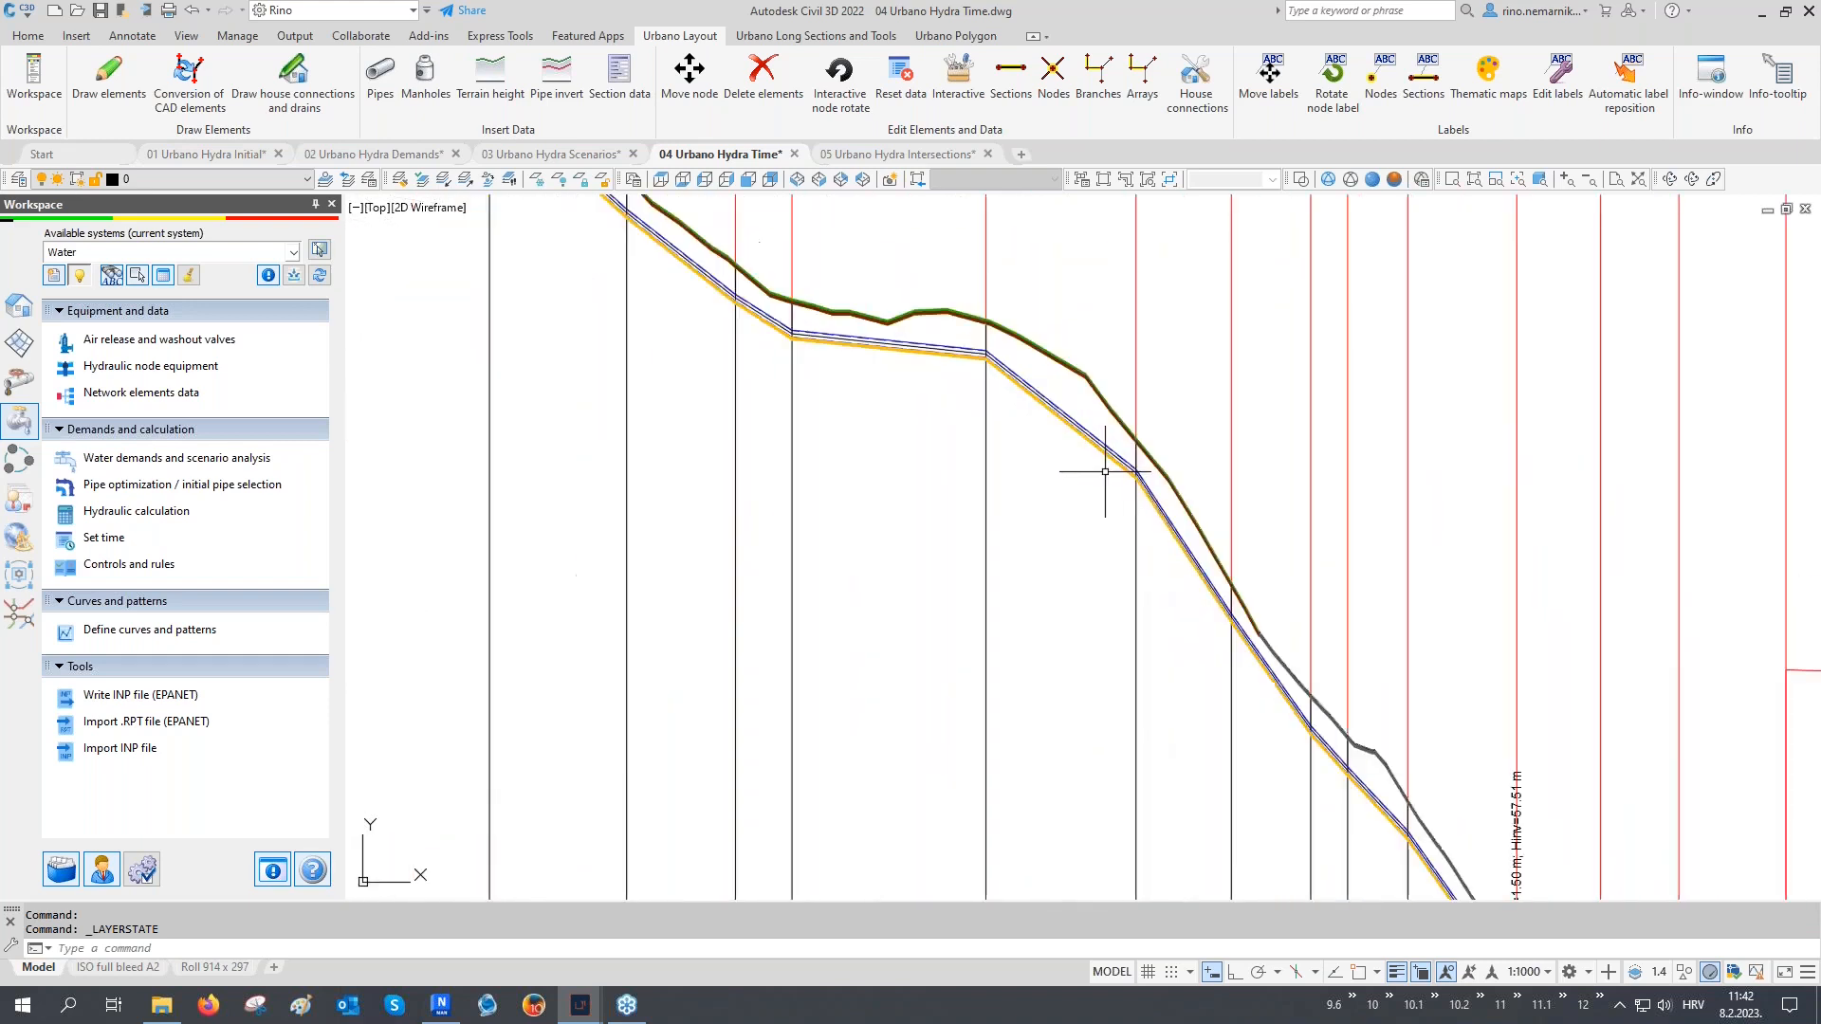
scroll(1122, 480, down, 2)
scroll(1009, 480, up, 5)
scroll(1109, 635, up, 2)
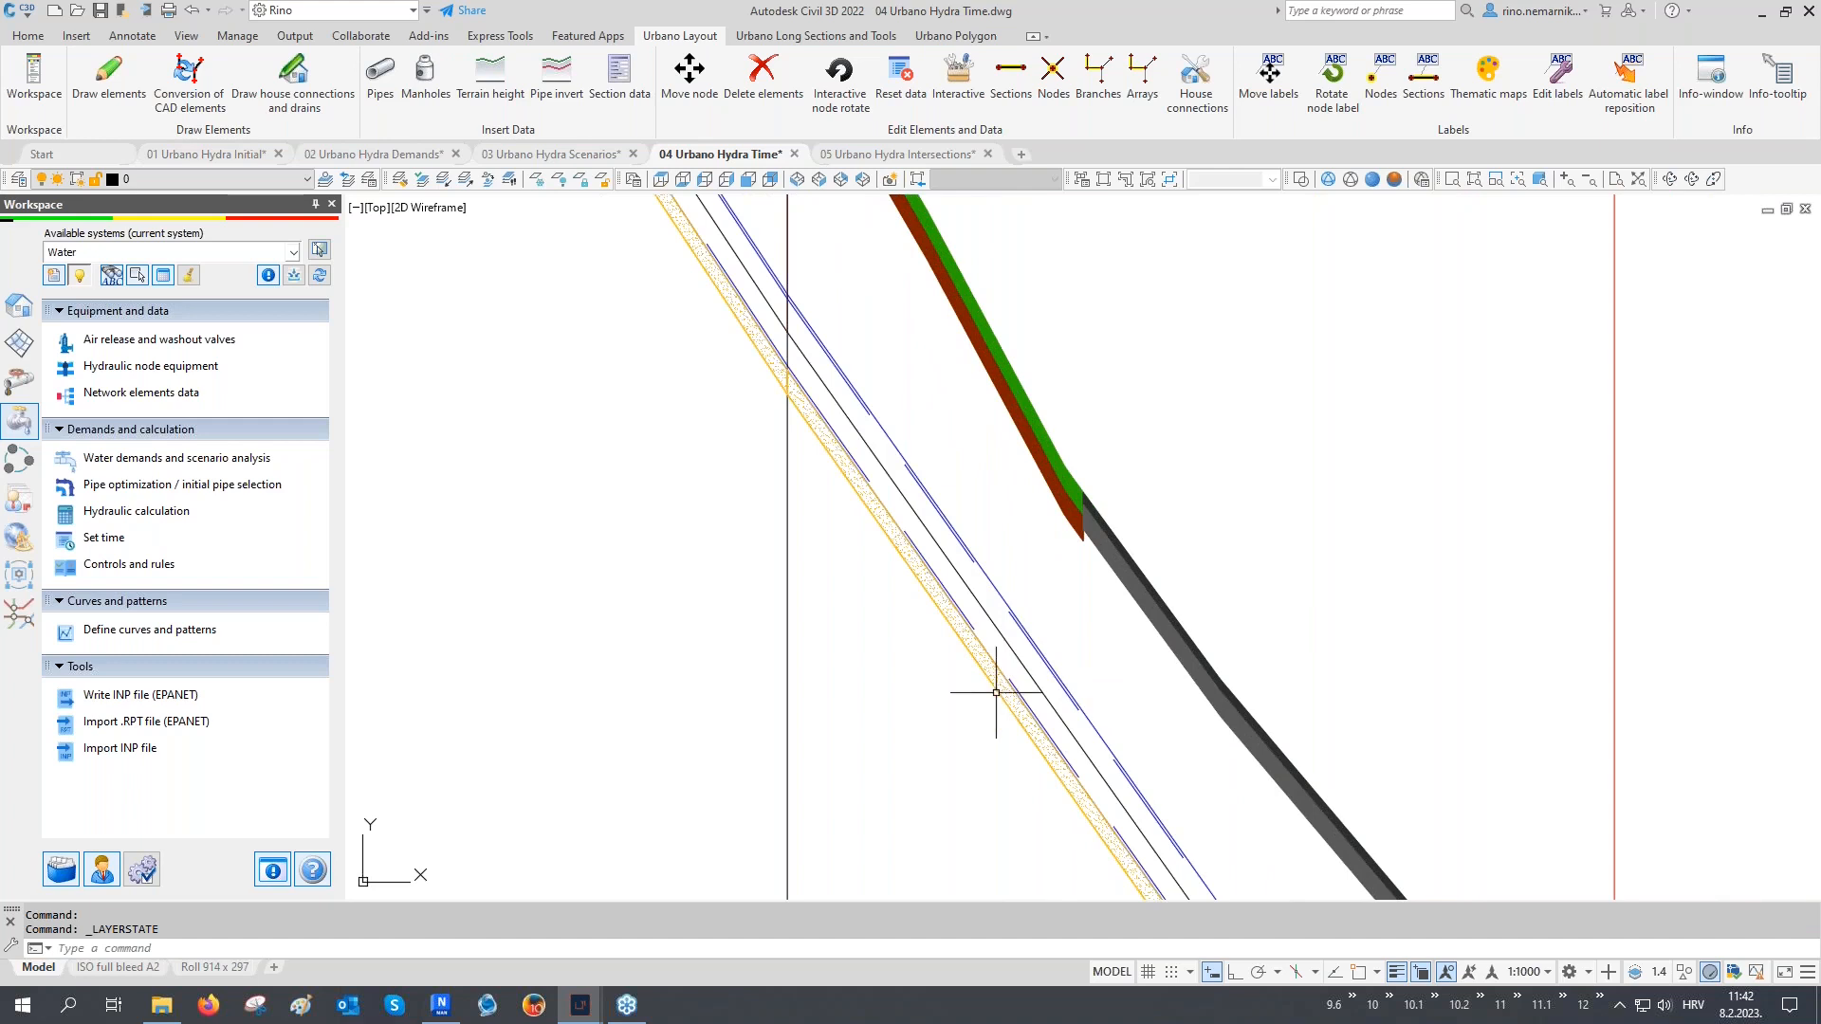
middle_drag(1031, 687, 1007, 647)
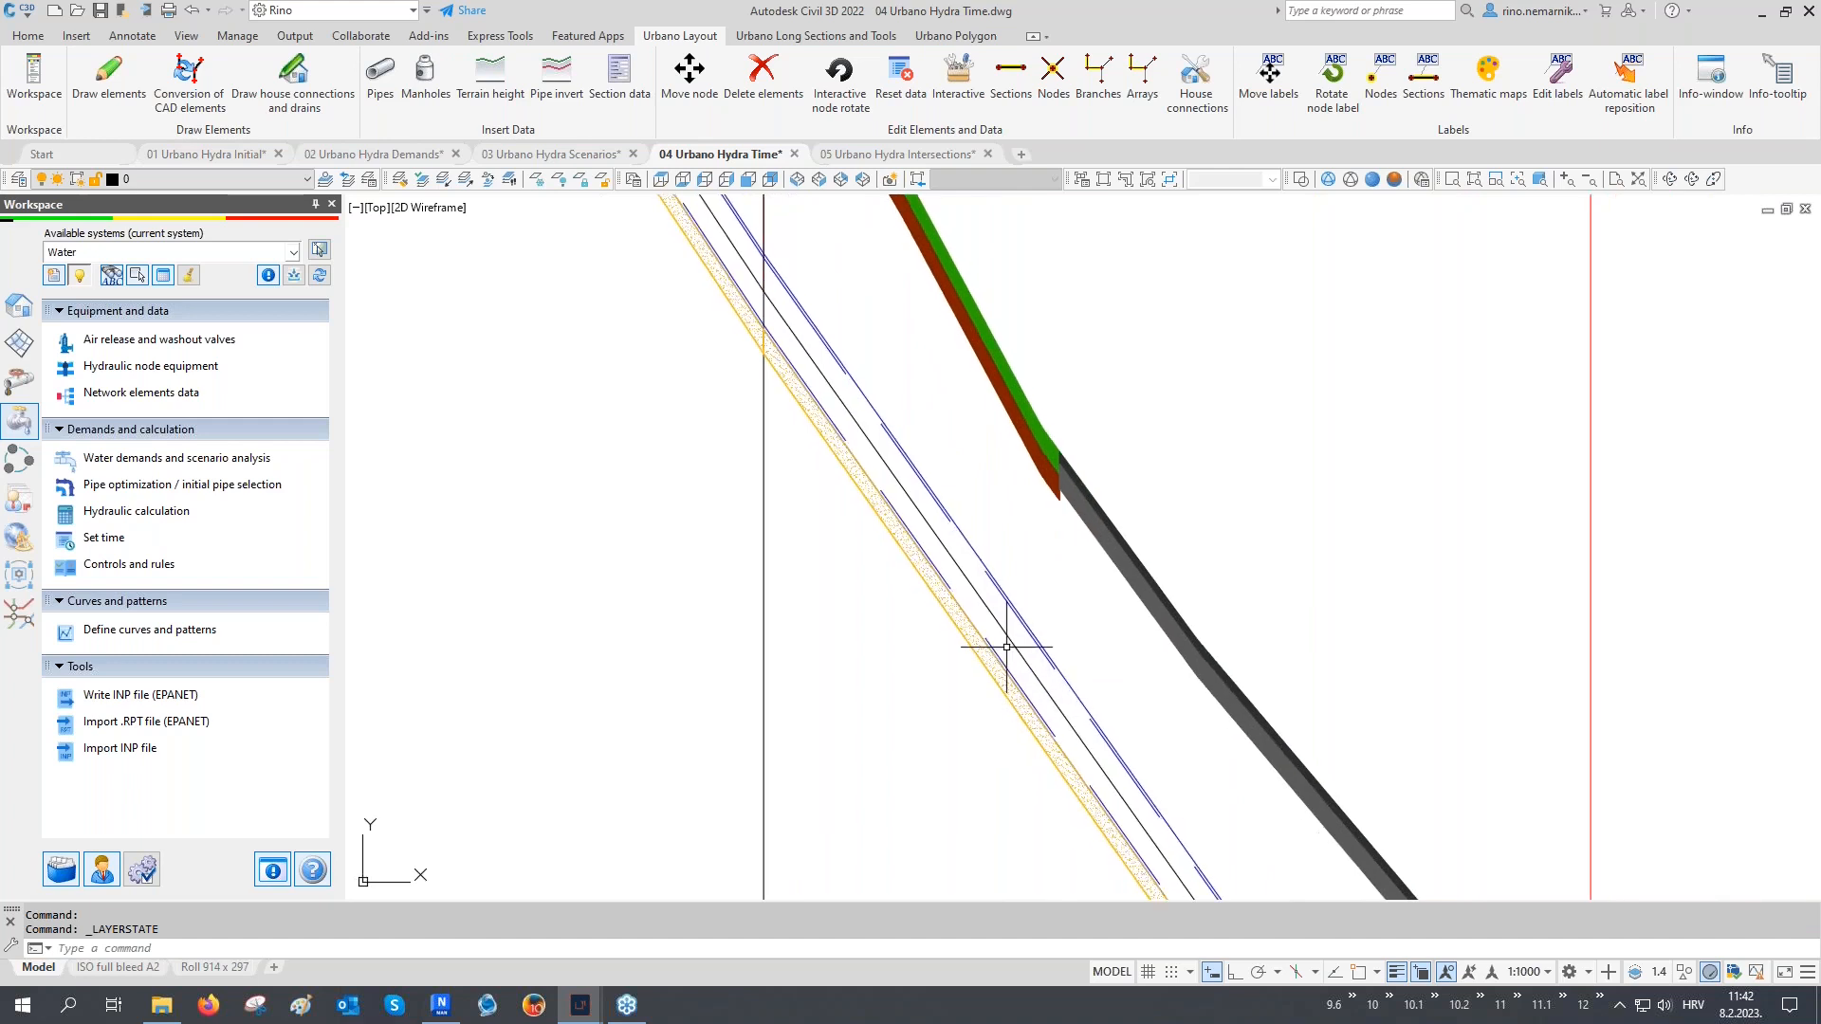
scroll(1006, 647, up, 2)
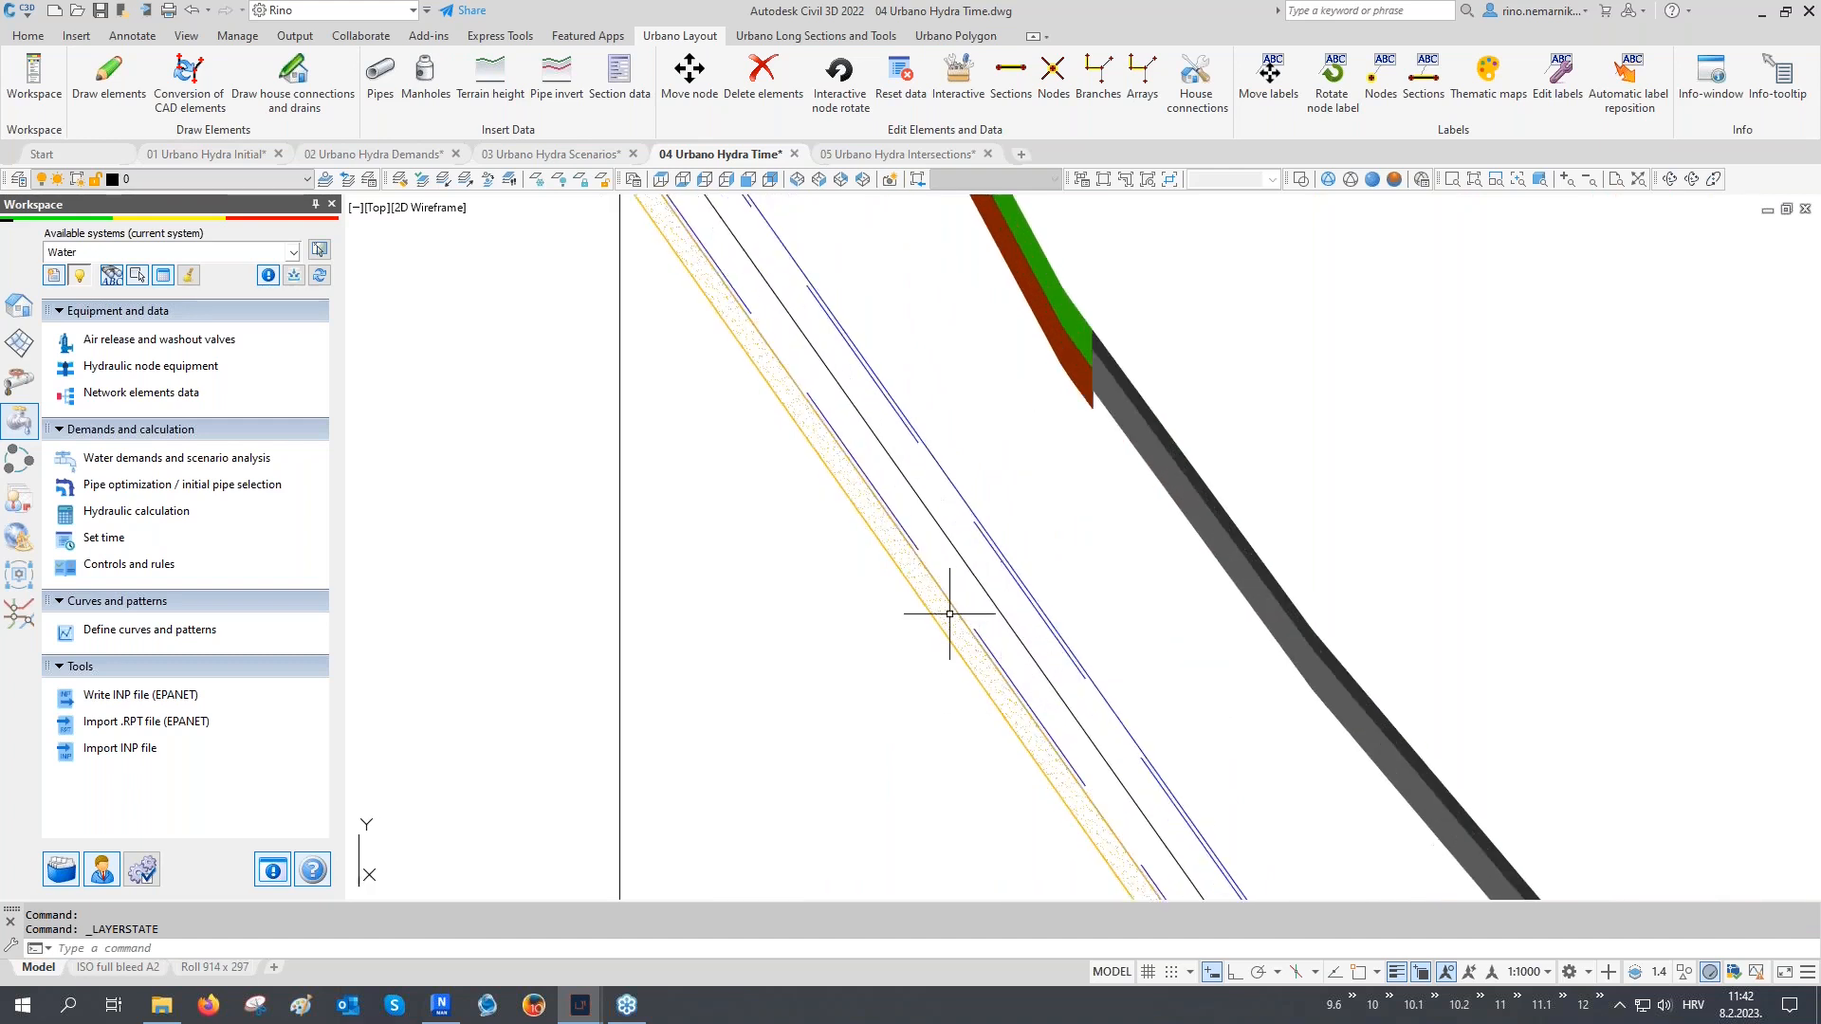
middle_drag(1086, 468, 1066, 538)
middle_drag(1111, 424, 1070, 551)
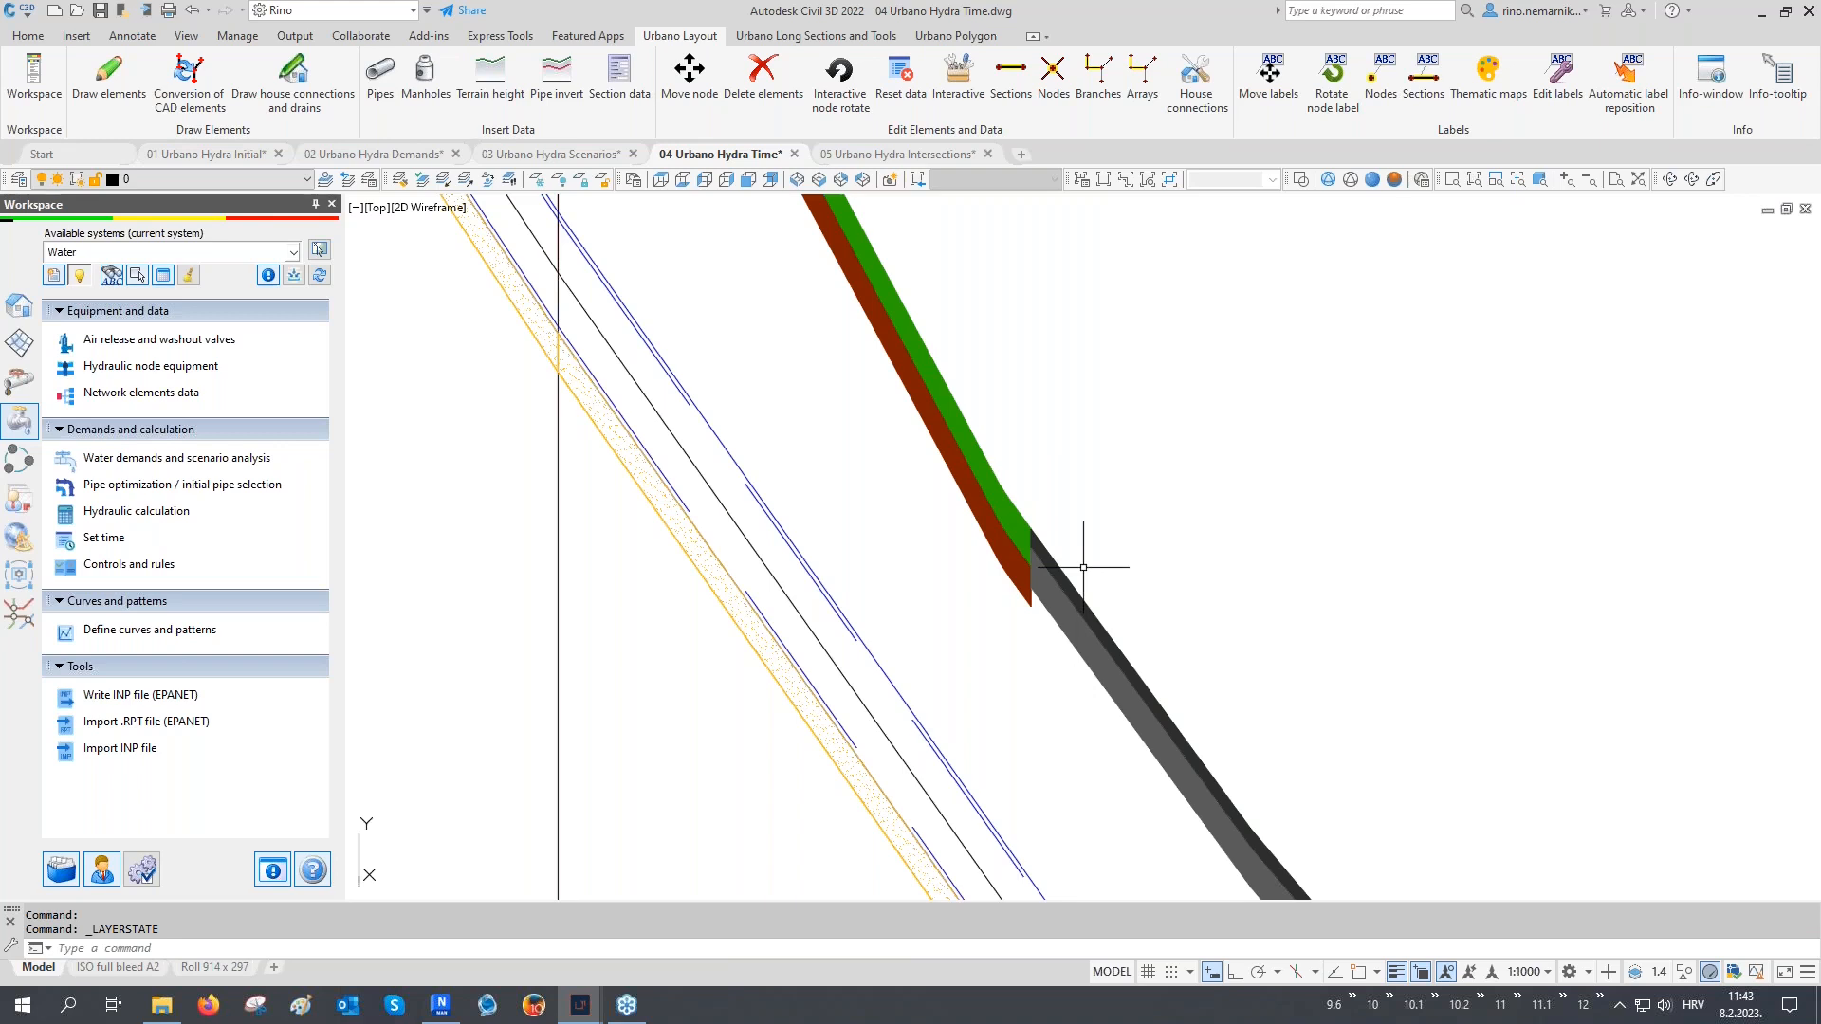
scroll(1003, 446, down, 5)
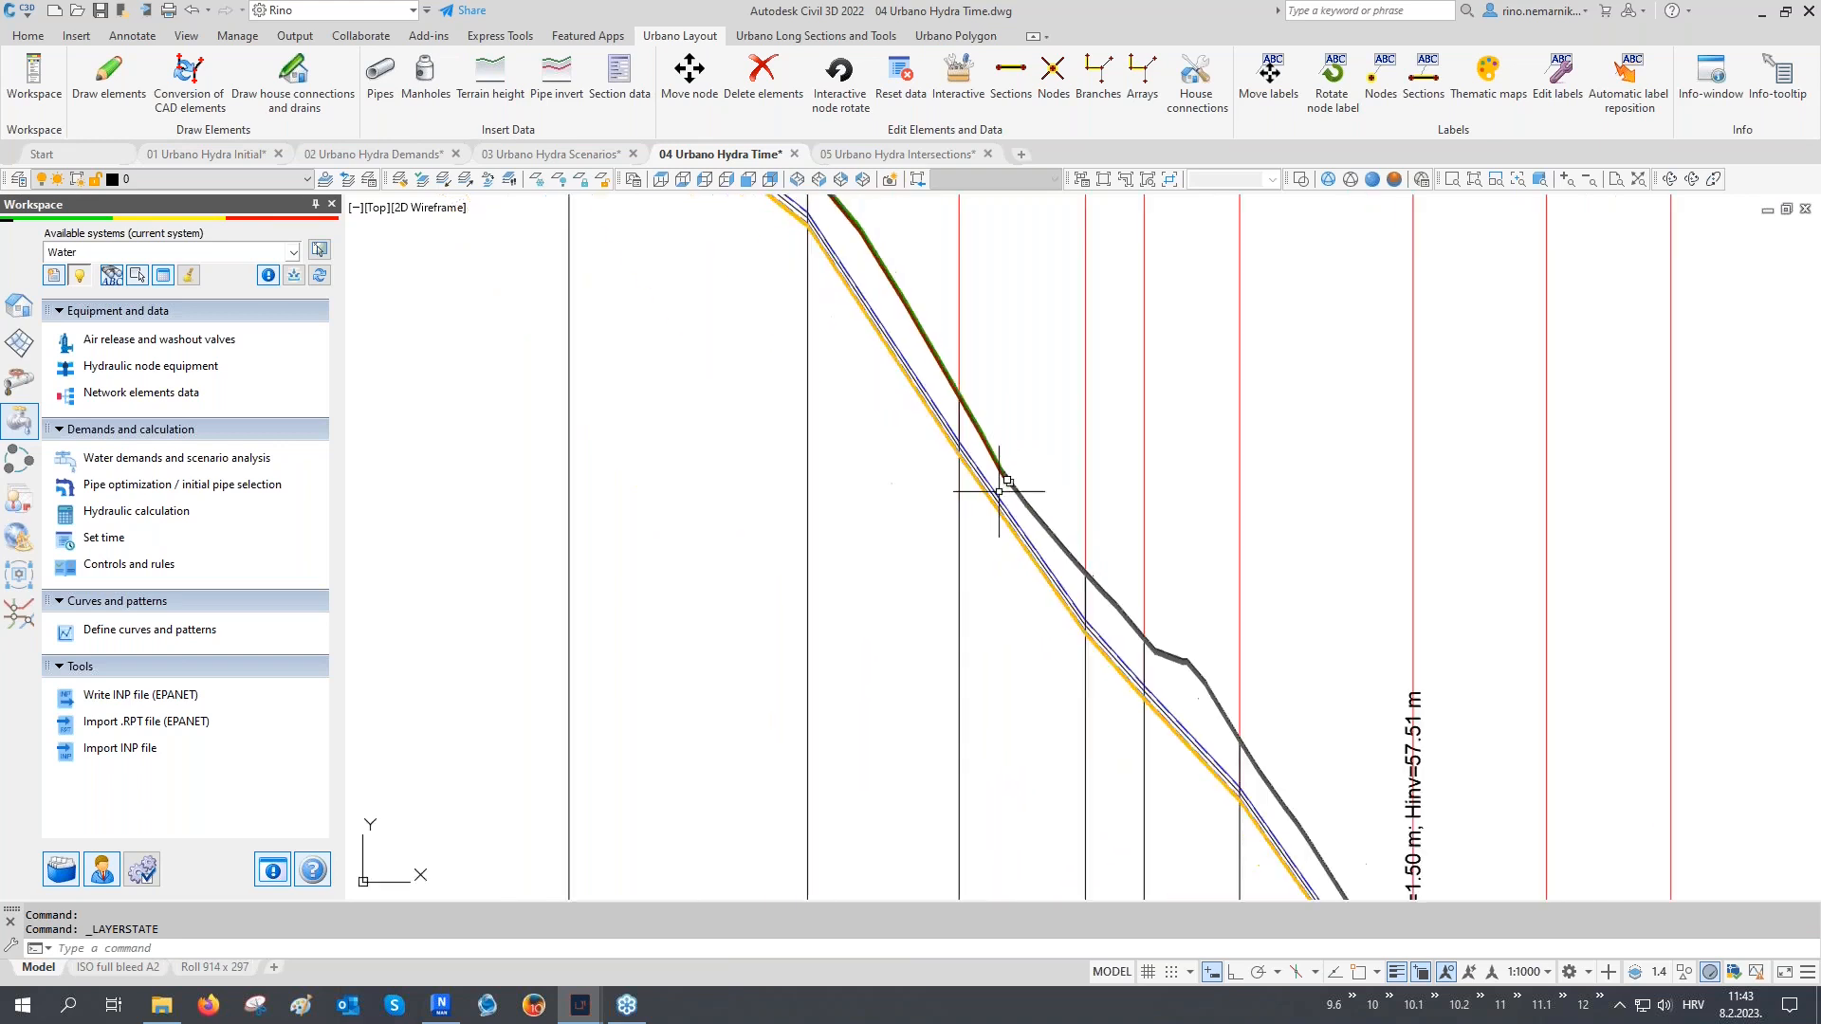
scroll(1097, 508, down, 10)
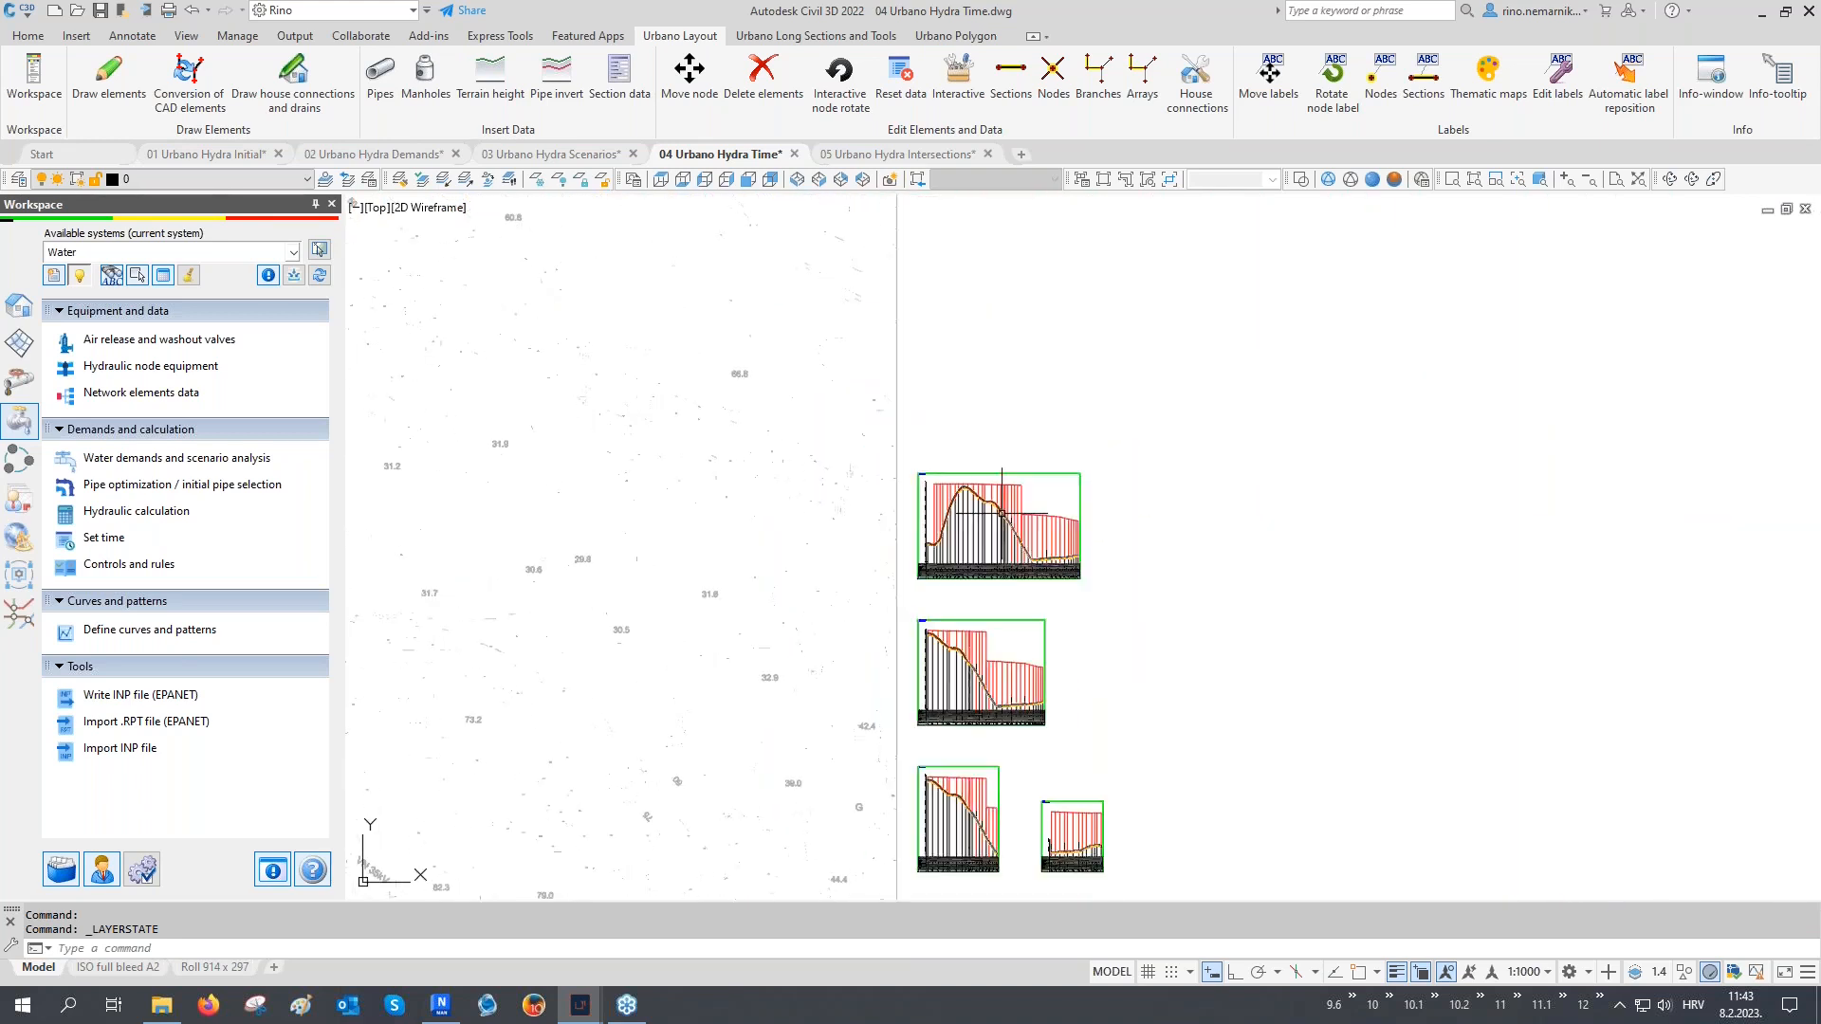
middle_drag(802, 724, 849, 496)
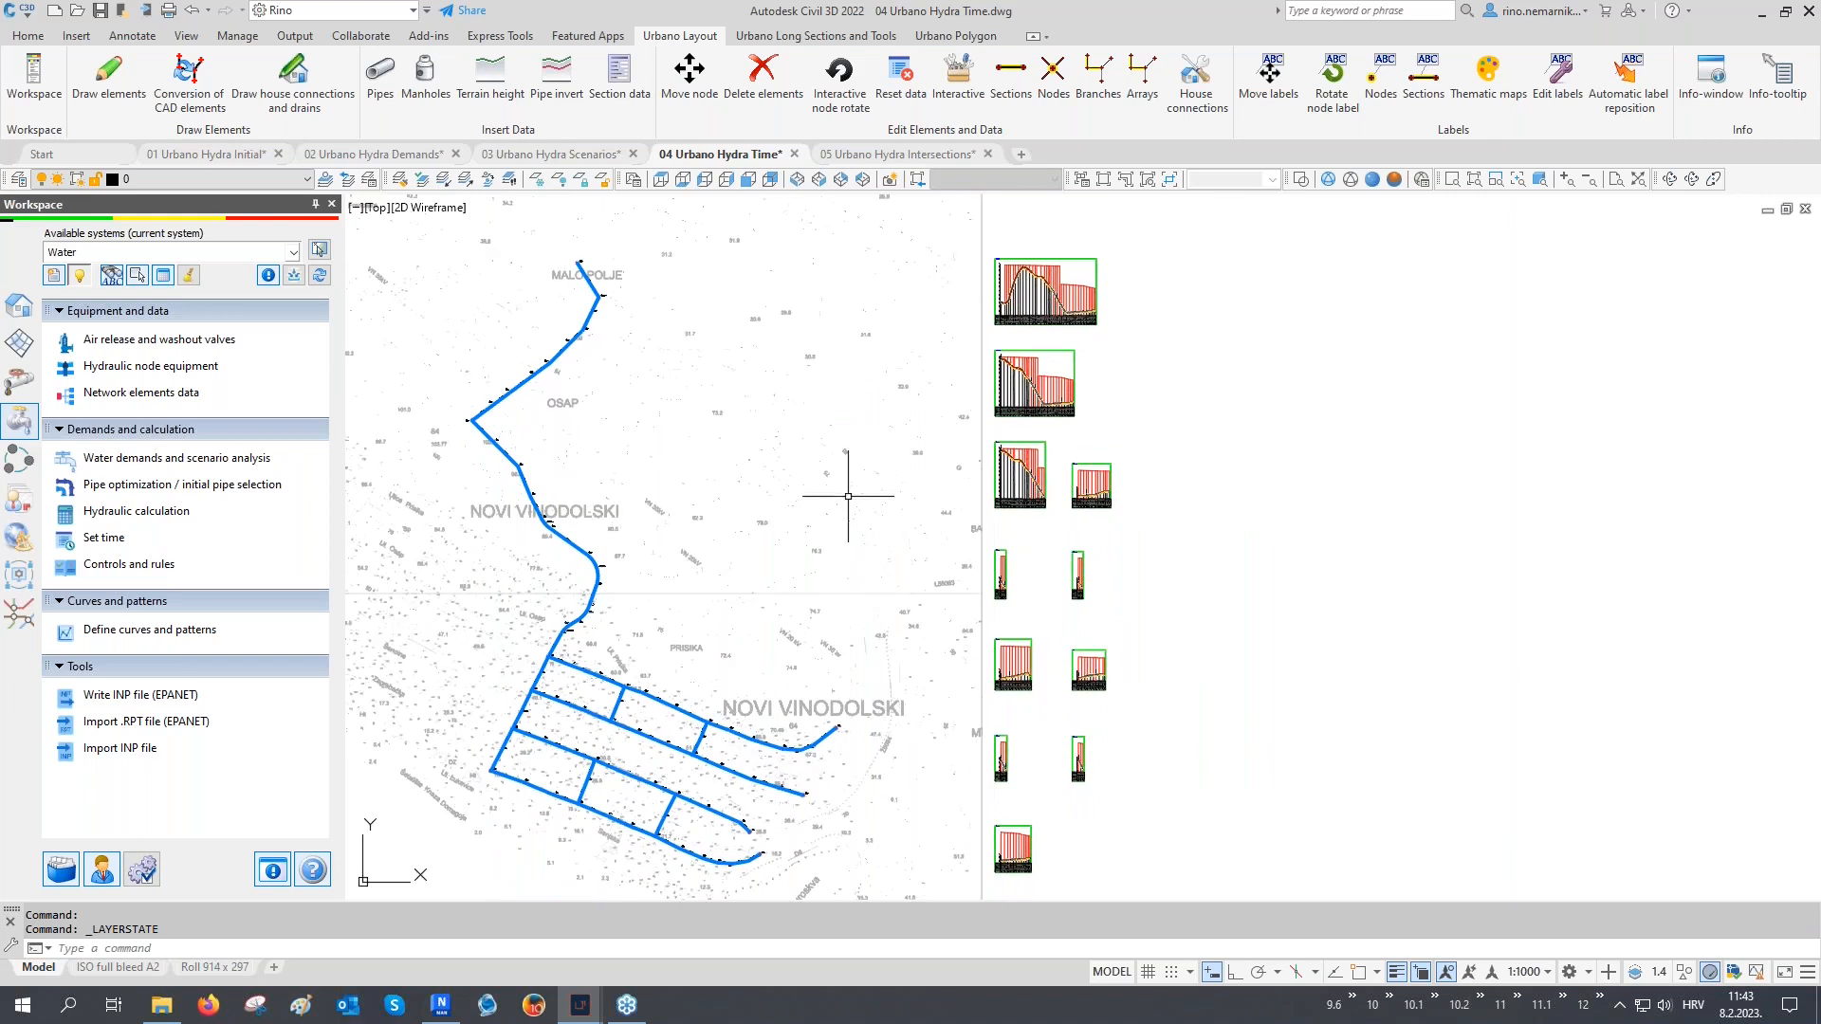
Start drawing cross sections with the 2 Cross sections 20:1 Sand definition and select the array from the tank to the network's southeastern end
click(19, 305)
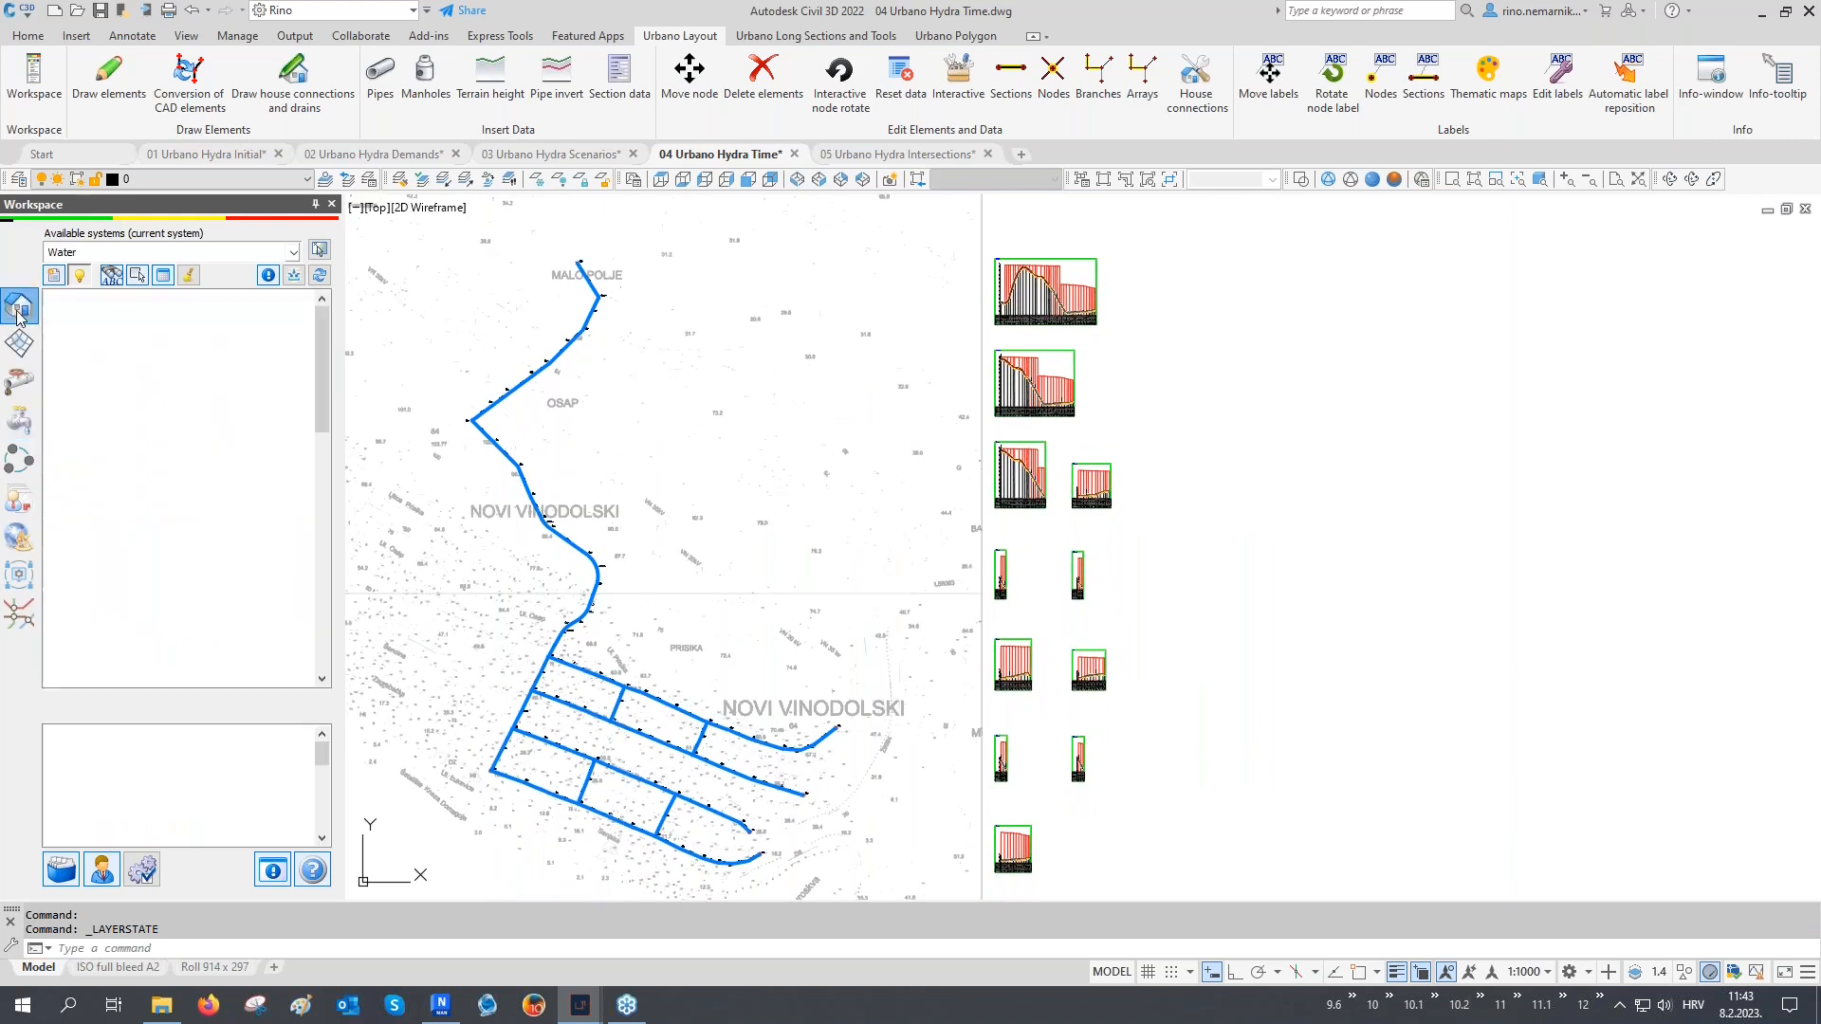
scroll(228, 446, down, 8)
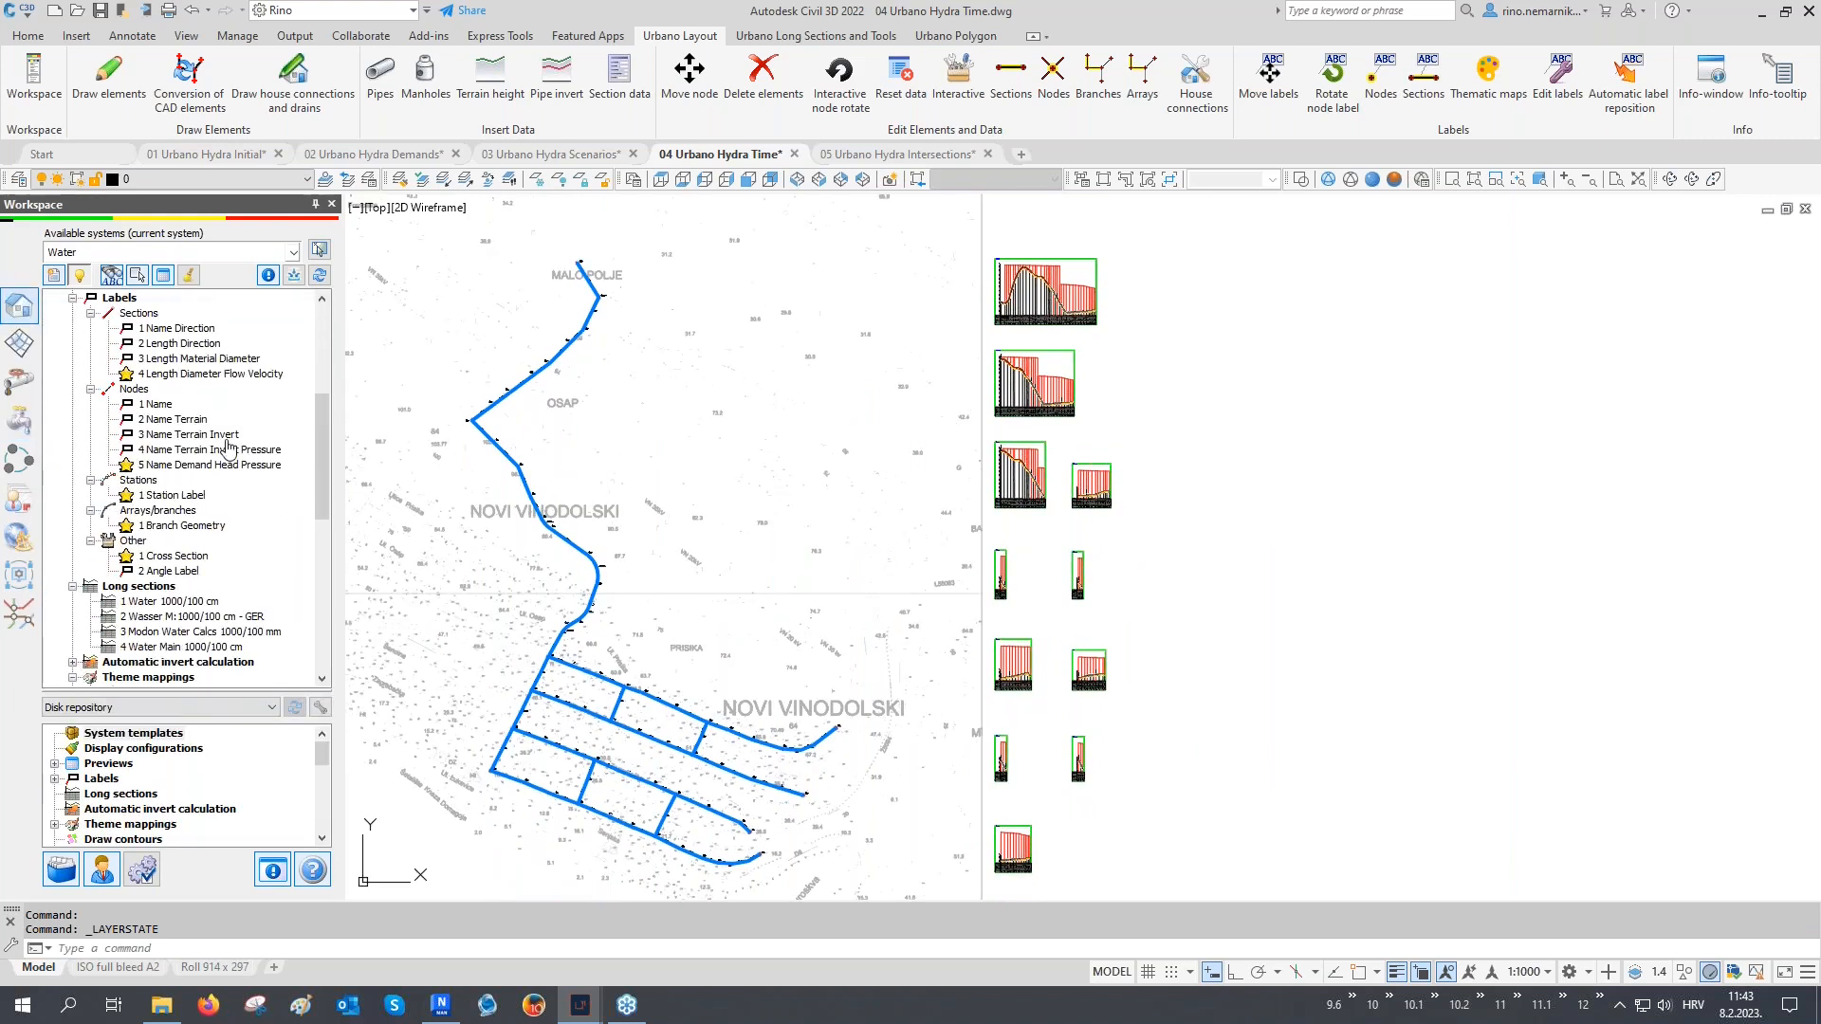
scroll(224, 484, down, 1)
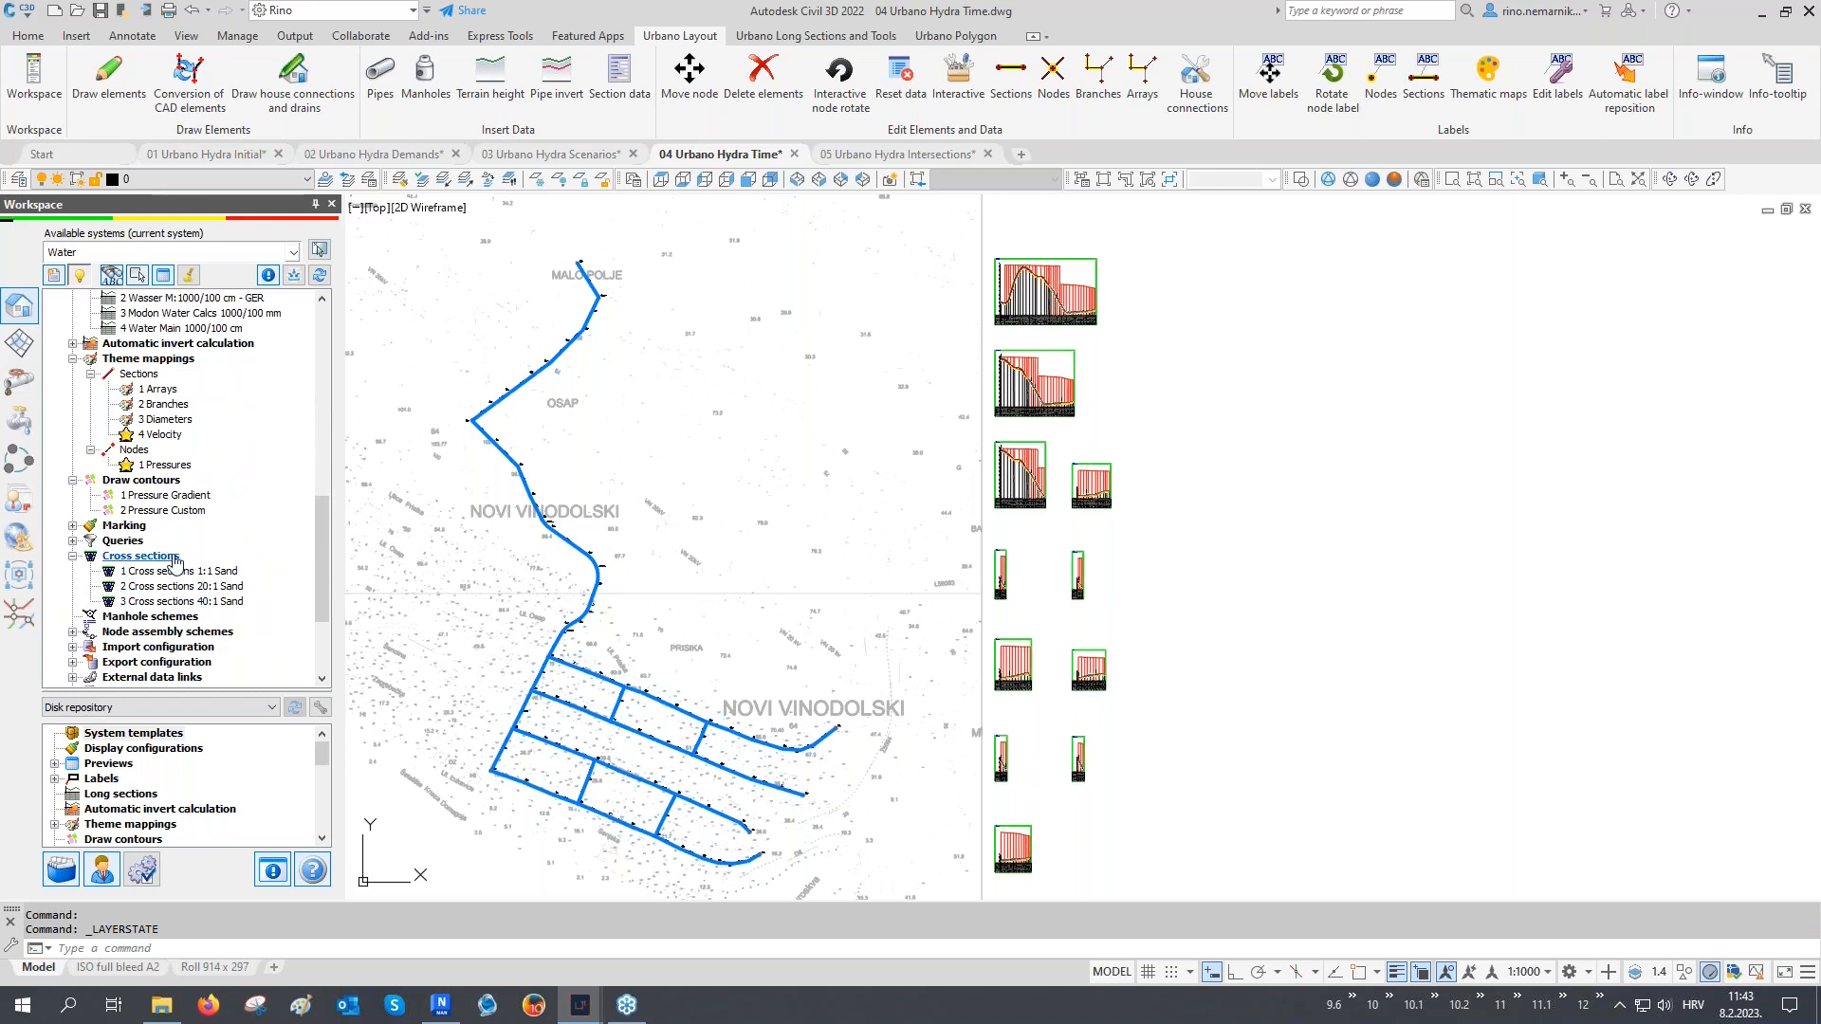
double_click(172, 588)
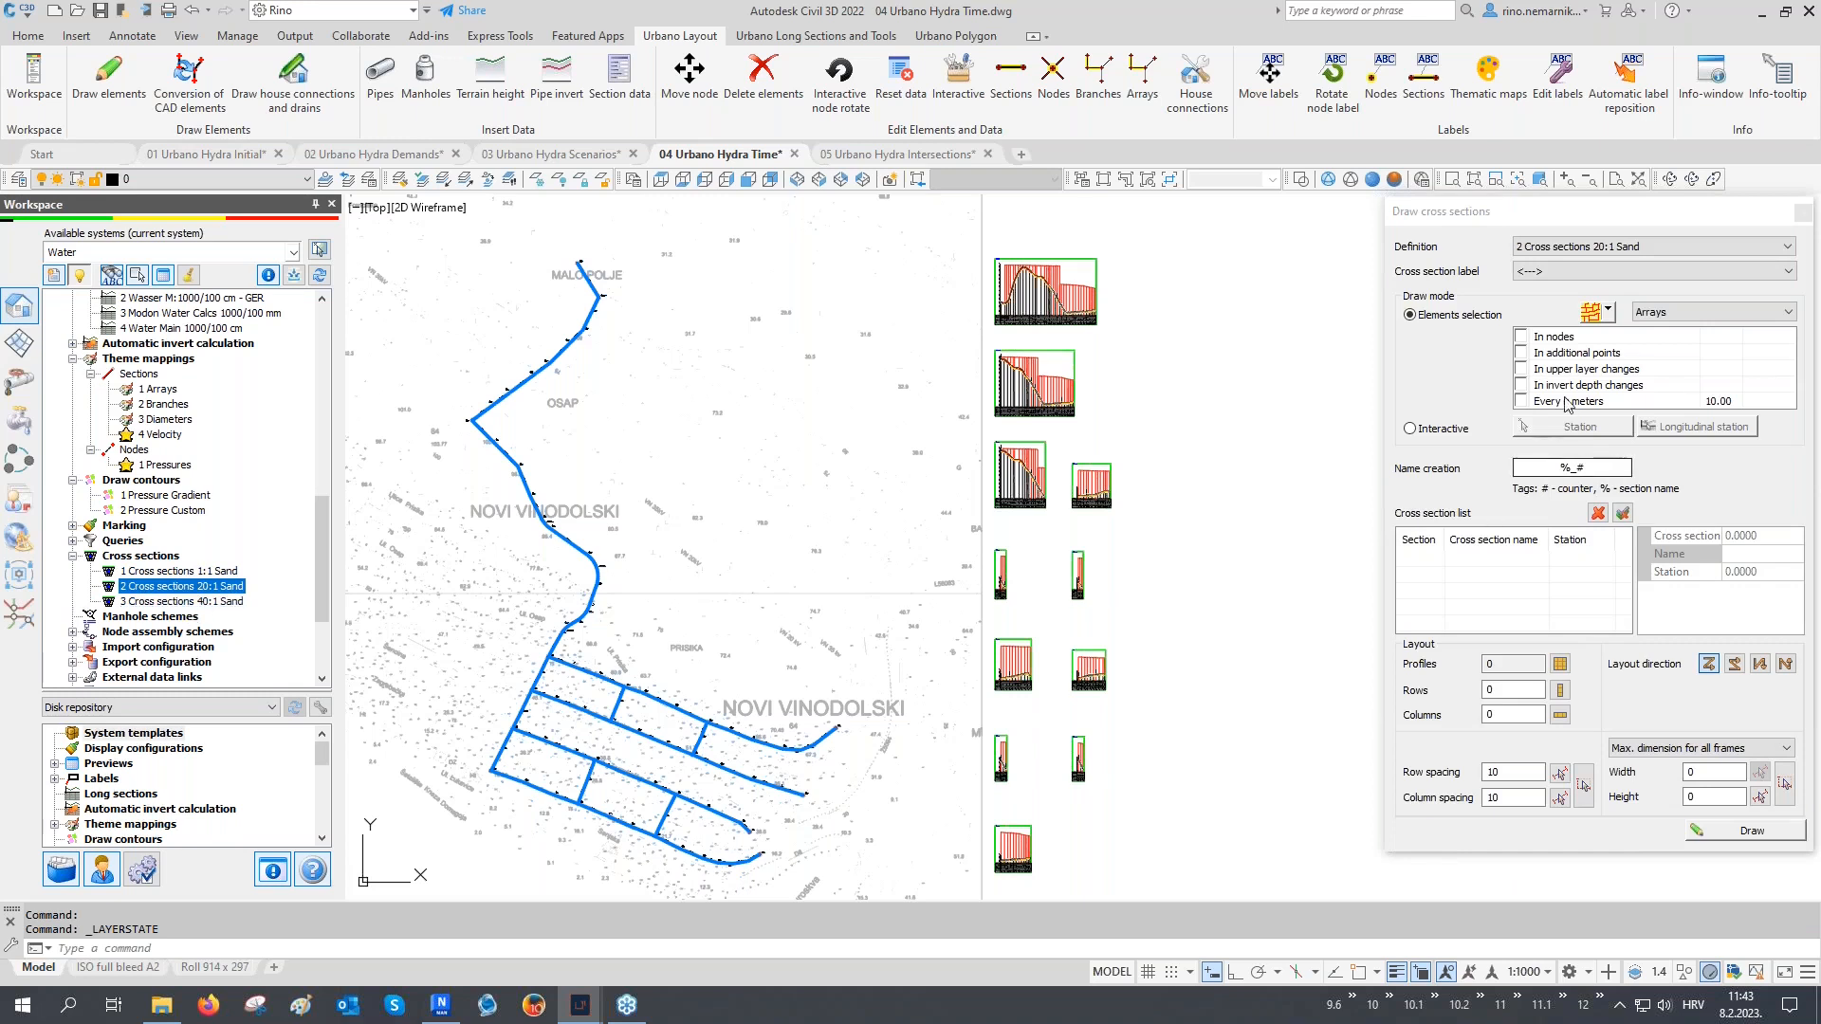
click(1610, 312)
click(1605, 410)
click(543, 779)
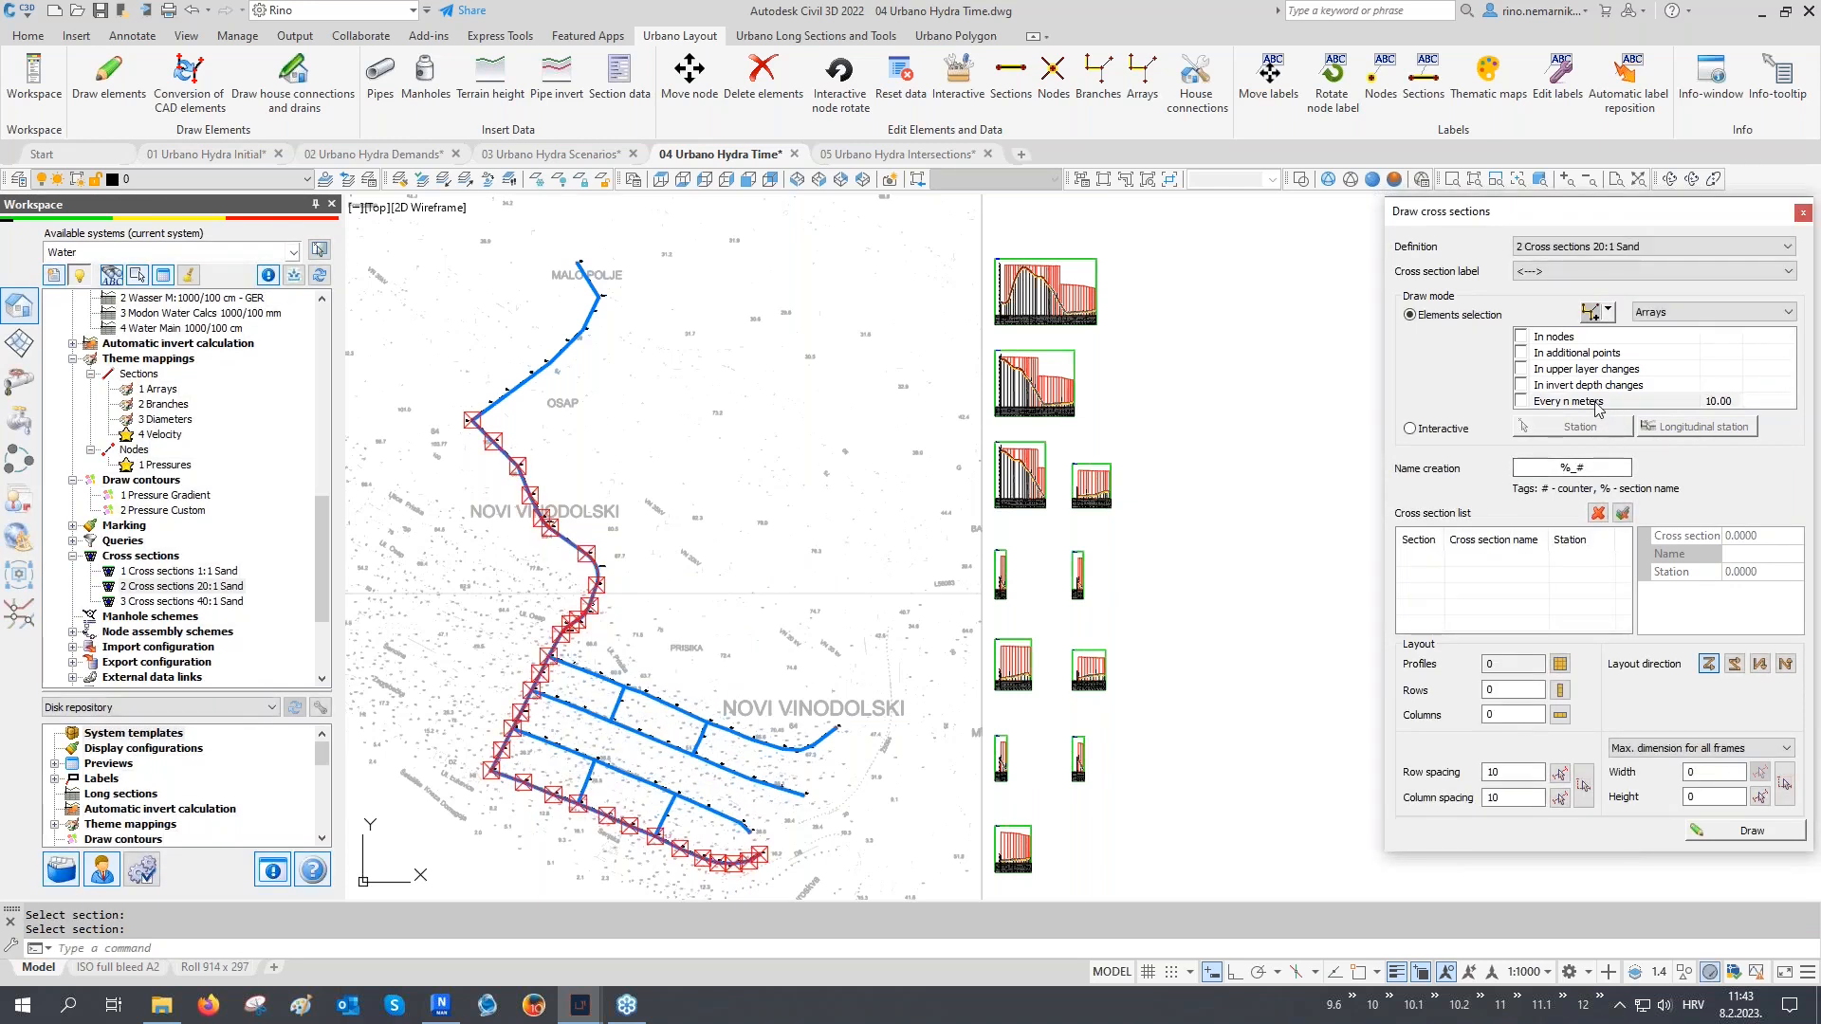
Draw cross sections every 25 m along the selected array, place them beside the long sections, and close the cross section dialog
click(1596, 403)
click(1531, 403)
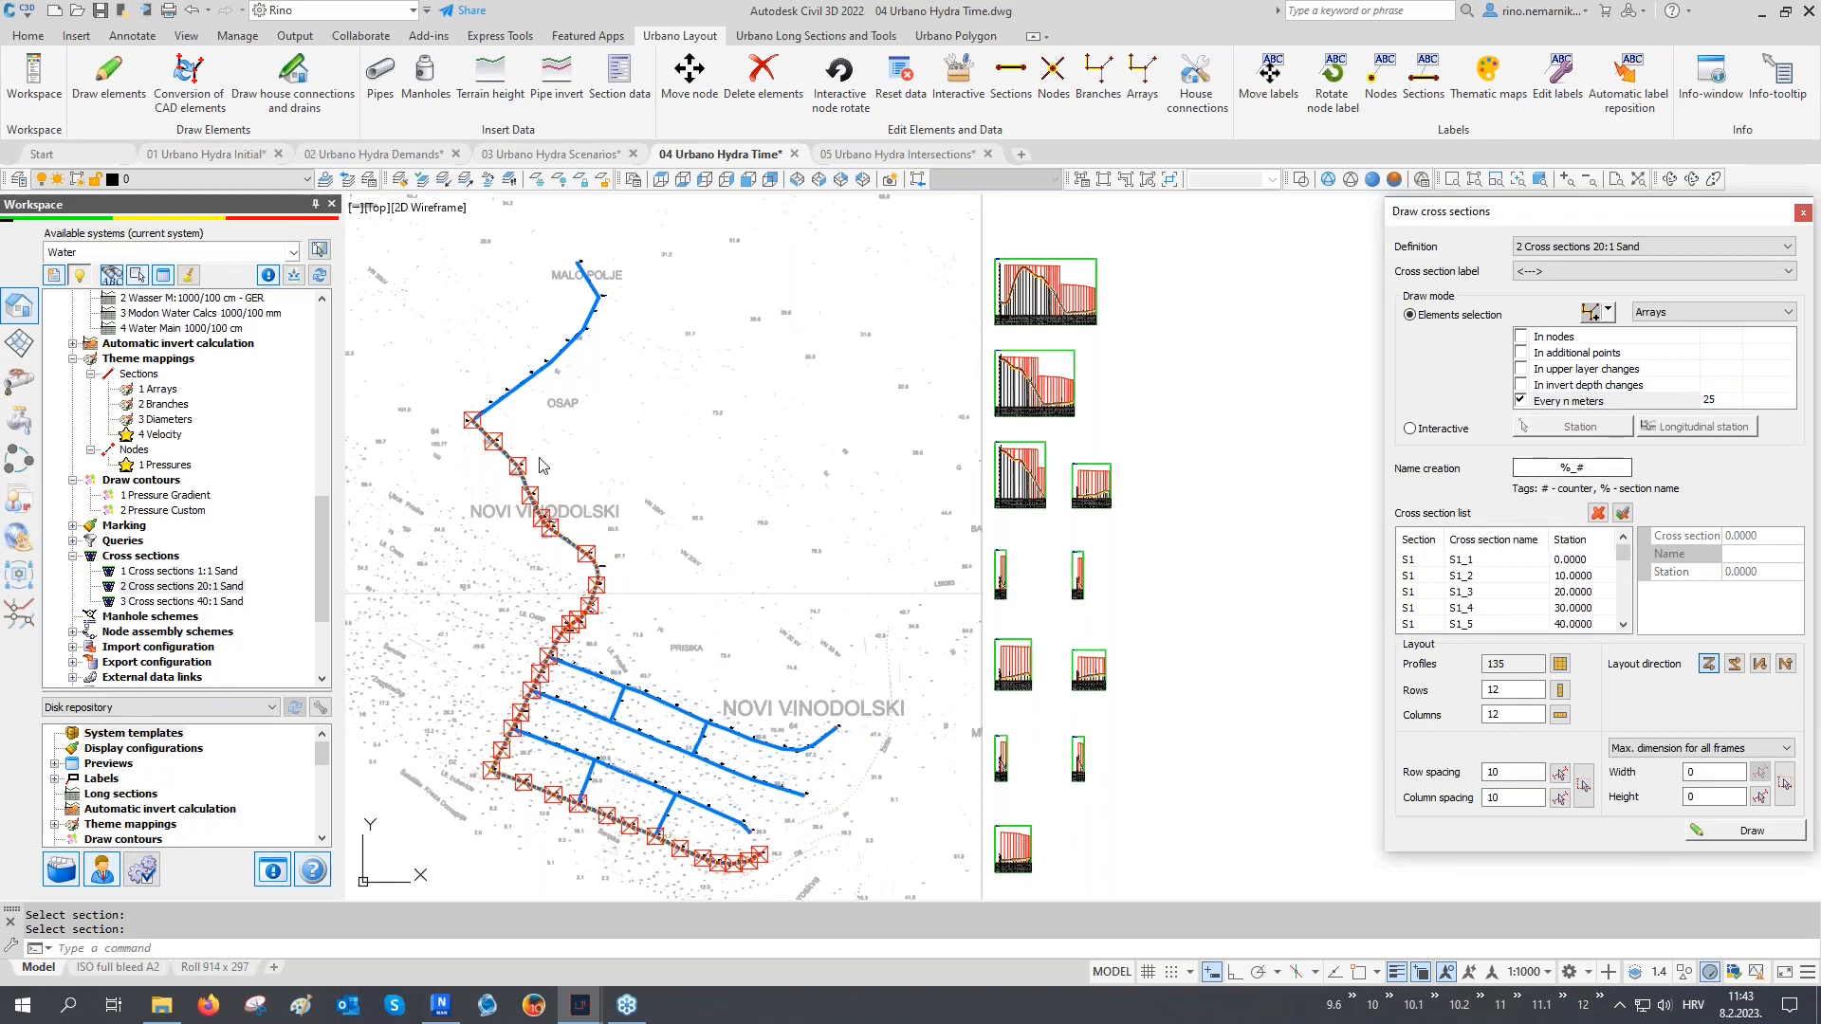
click(1752, 832)
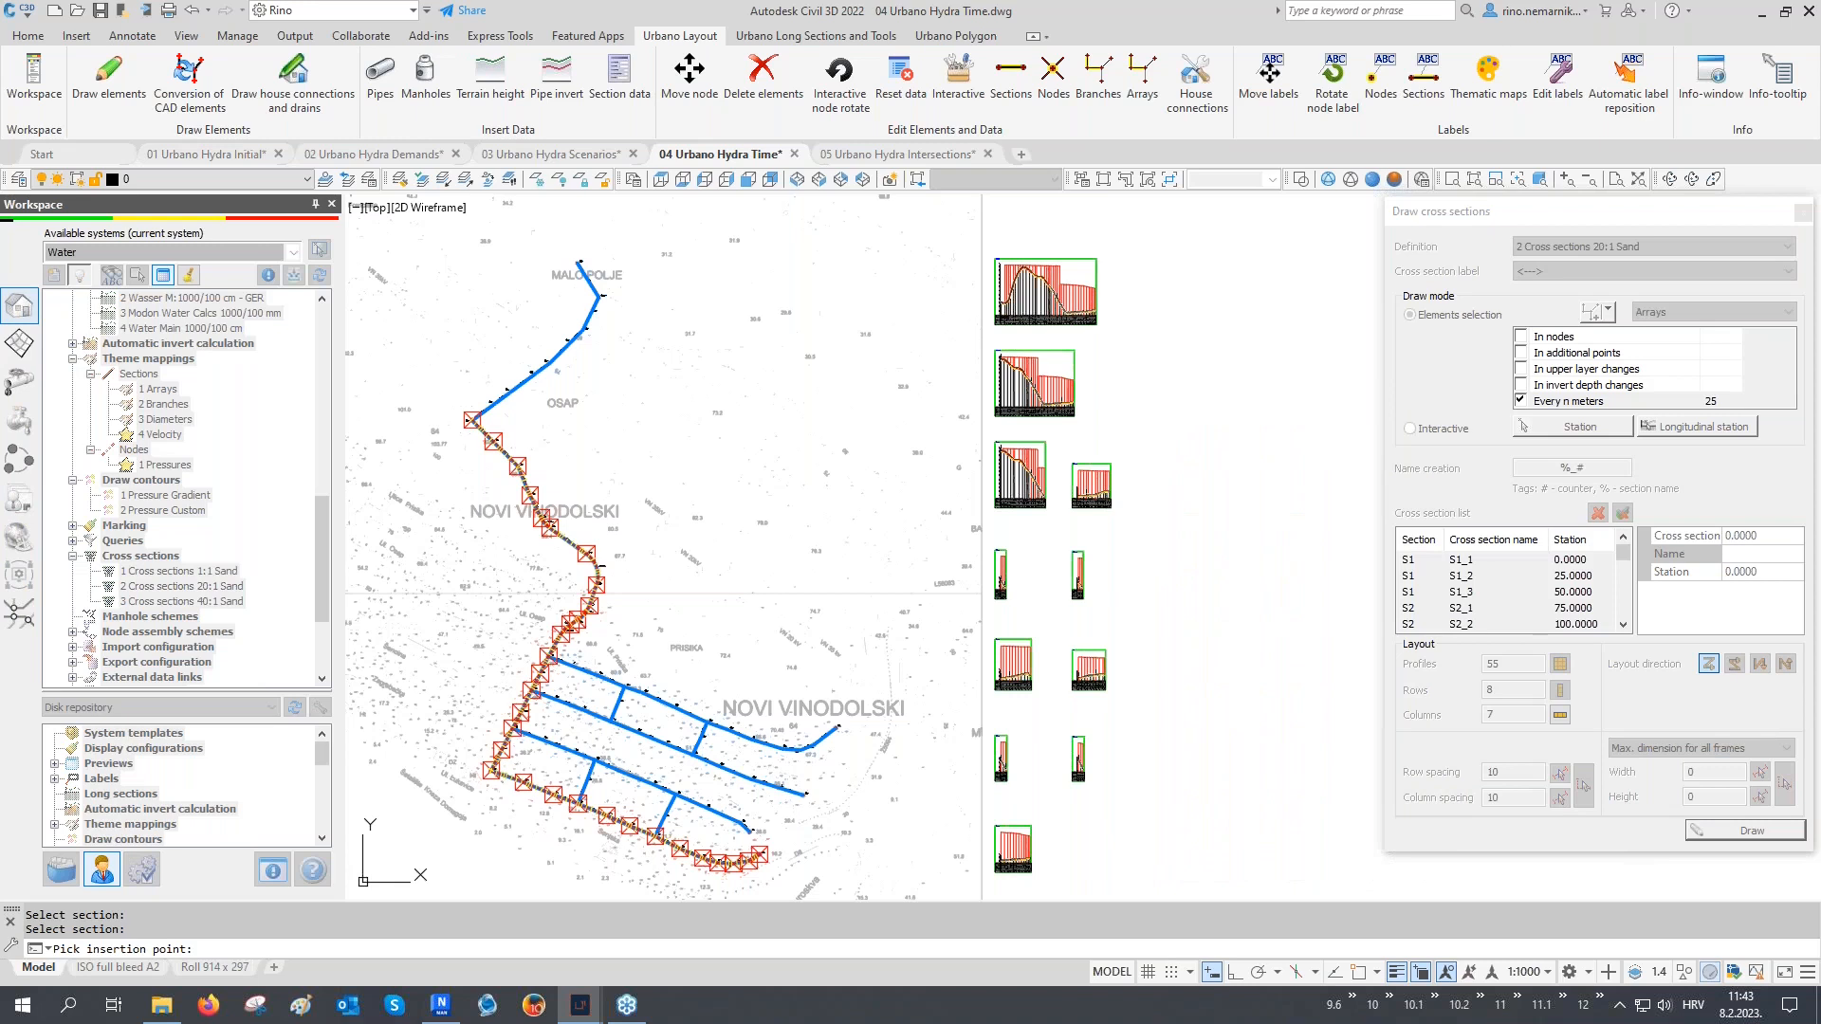
click(1152, 841)
drag(1500, 659, 1474, 661)
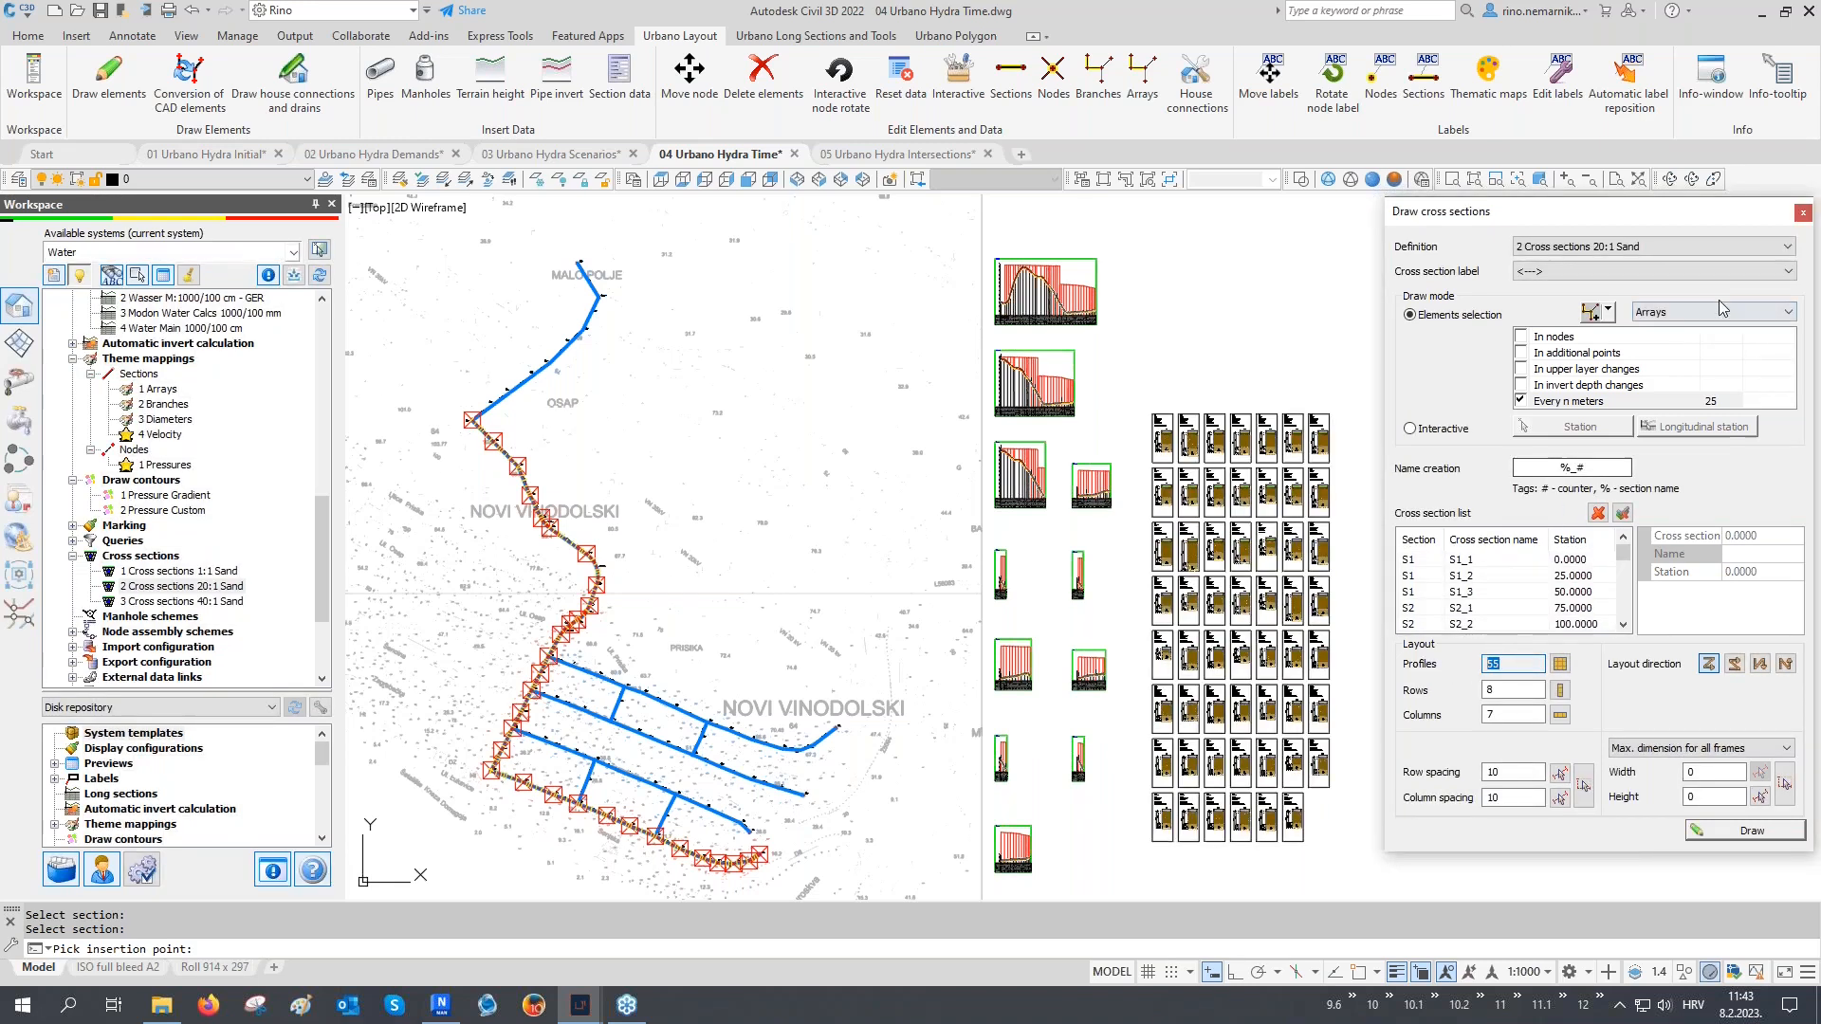
click(1802, 212)
Inspect the drawn trench cross sections around S2_2 and S3_1, including their surface layers, backfill and pipe bedding
middle_drag(1490, 417, 1459, 467)
scroll(1252, 481, up, 8)
scroll(1354, 491, up, 4)
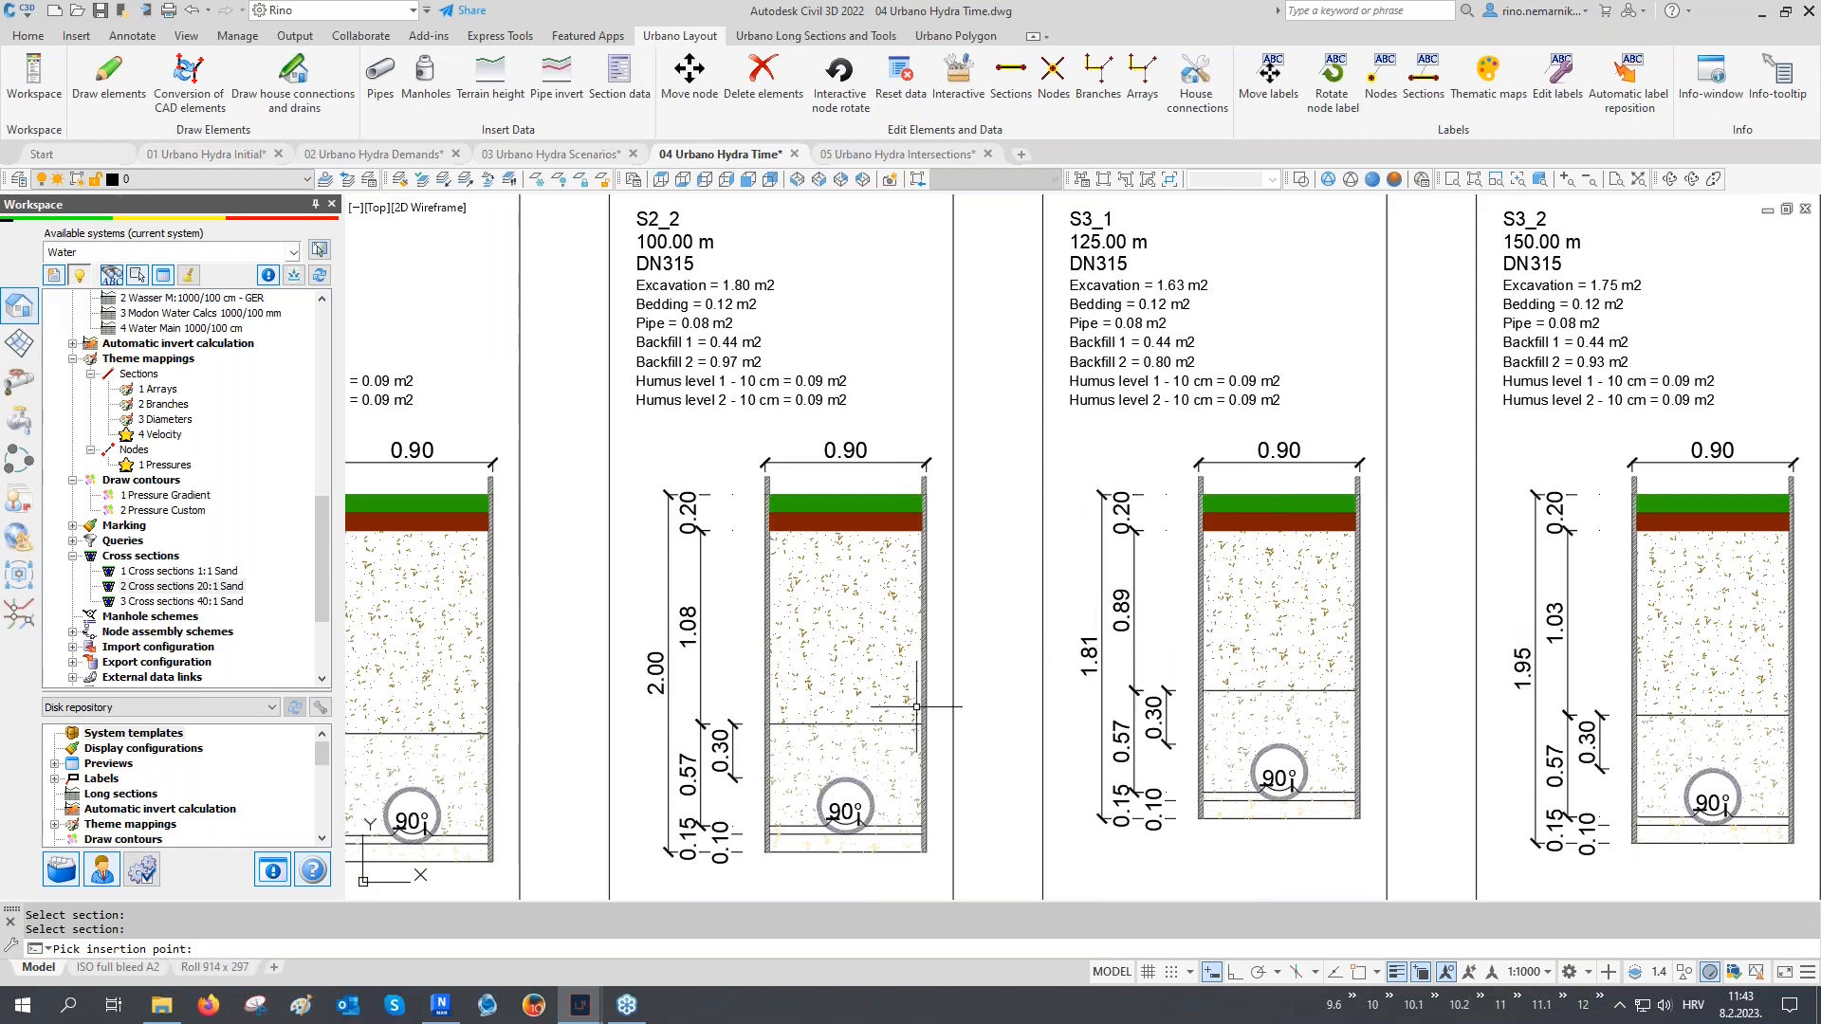
scroll(787, 801, up, 2)
mouse_move(797, 782)
middle_down()
mouse_move(780, 762)
mouse_move(782, 606)
middle_up()
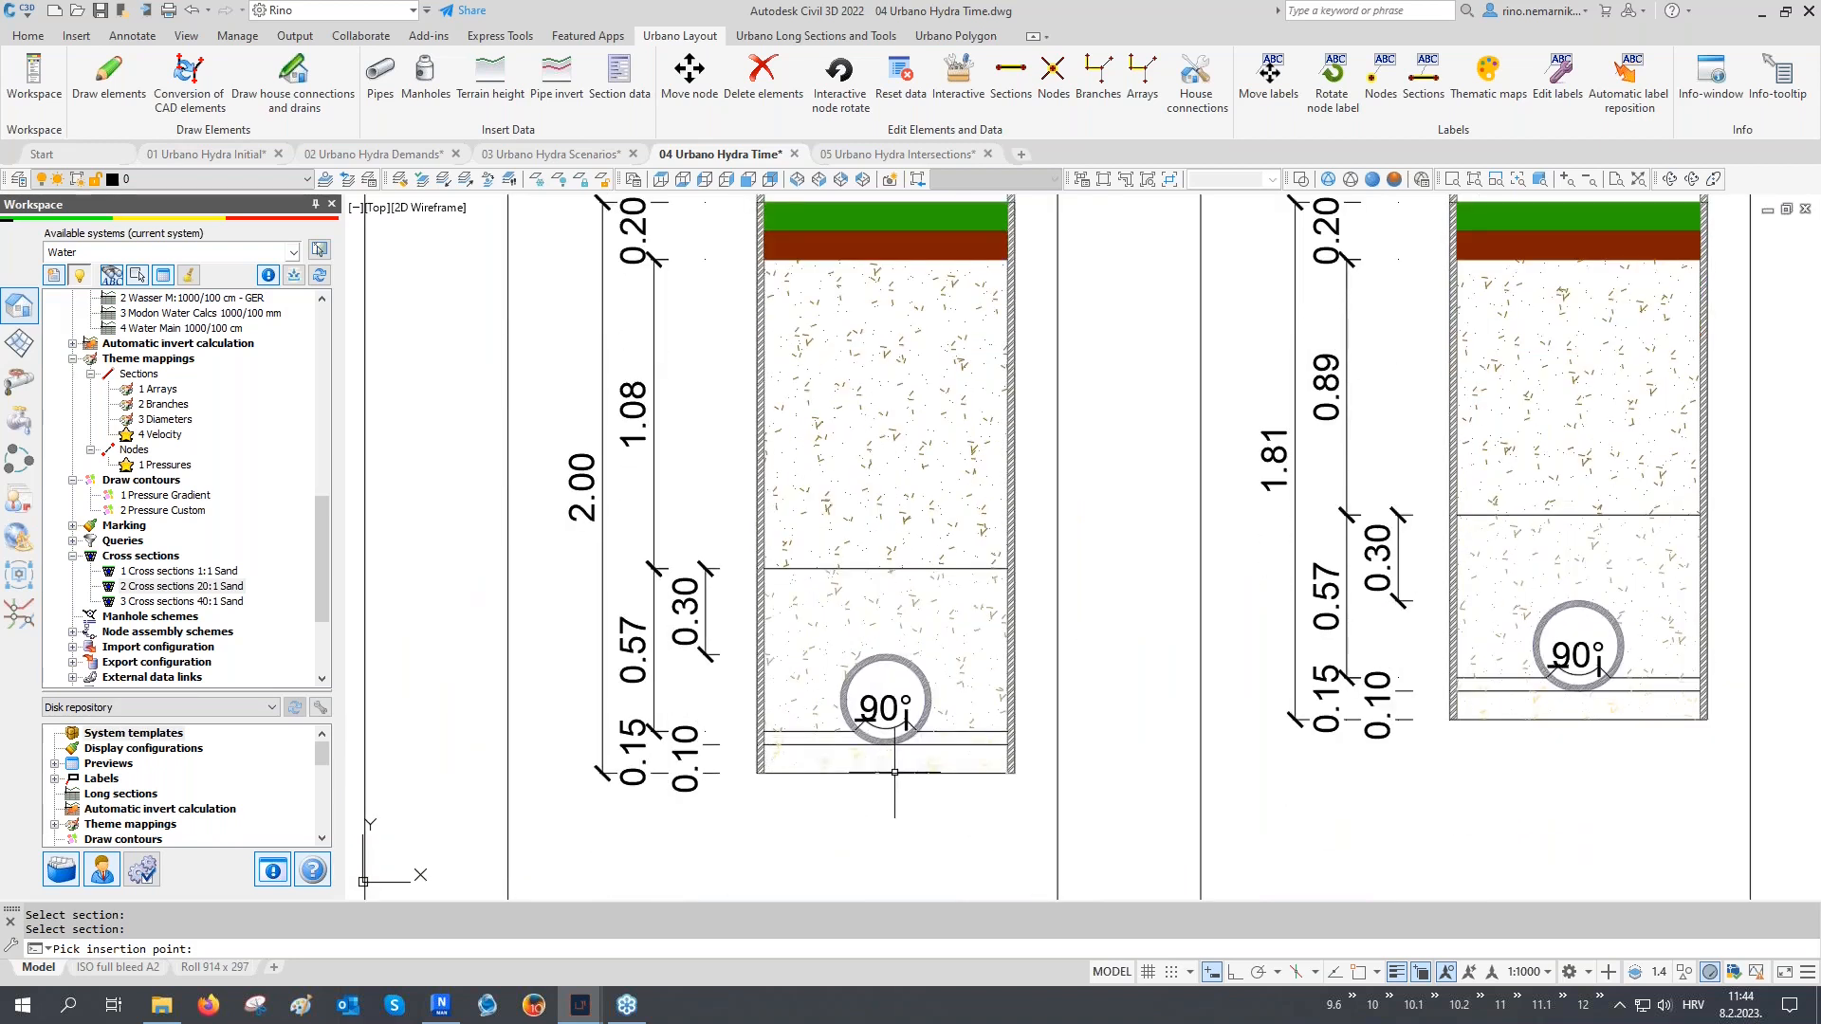
Inspect the cross sections around S9_1 and S10_1, including their surface layers and excavation, bedding and backfill areas
scroll(907, 804, down, 5)
middle_drag(908, 781, 937, 607)
middle_drag(958, 808, 975, 595)
middle_drag(982, 780, 986, 595)
scroll(987, 758, up, 4)
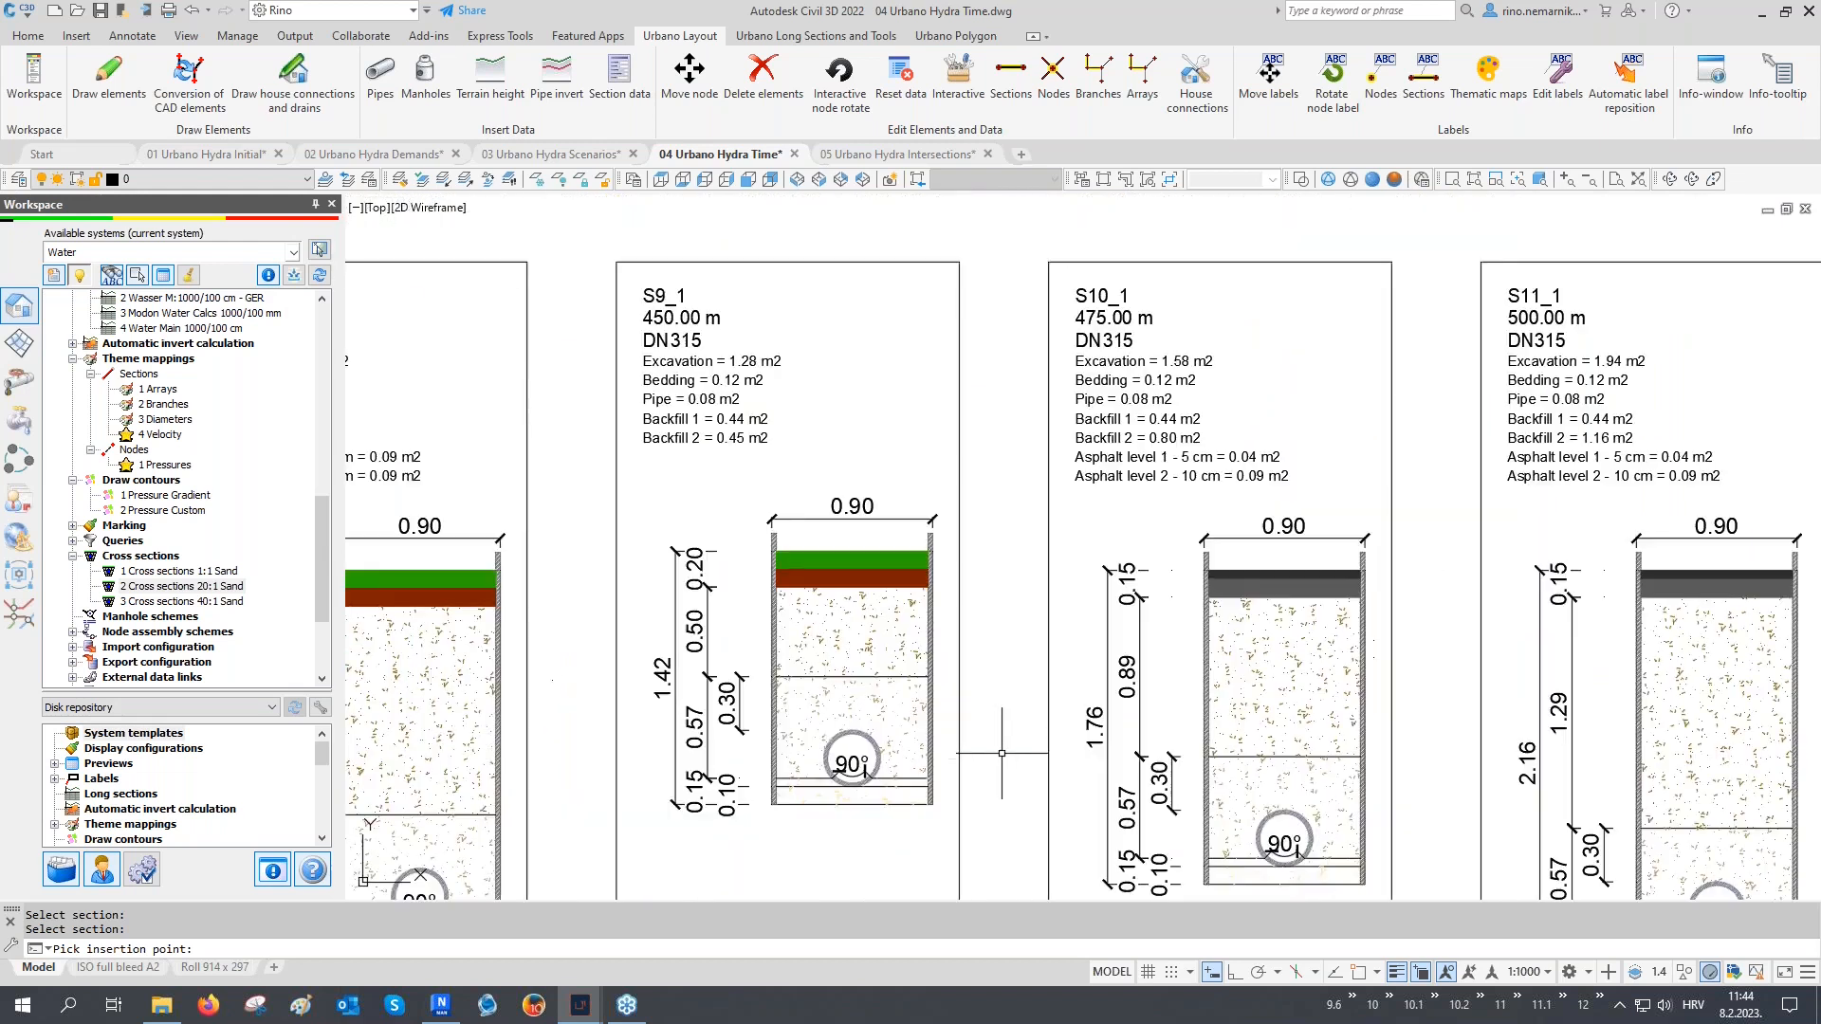
middle_drag(996, 732, 999, 705)
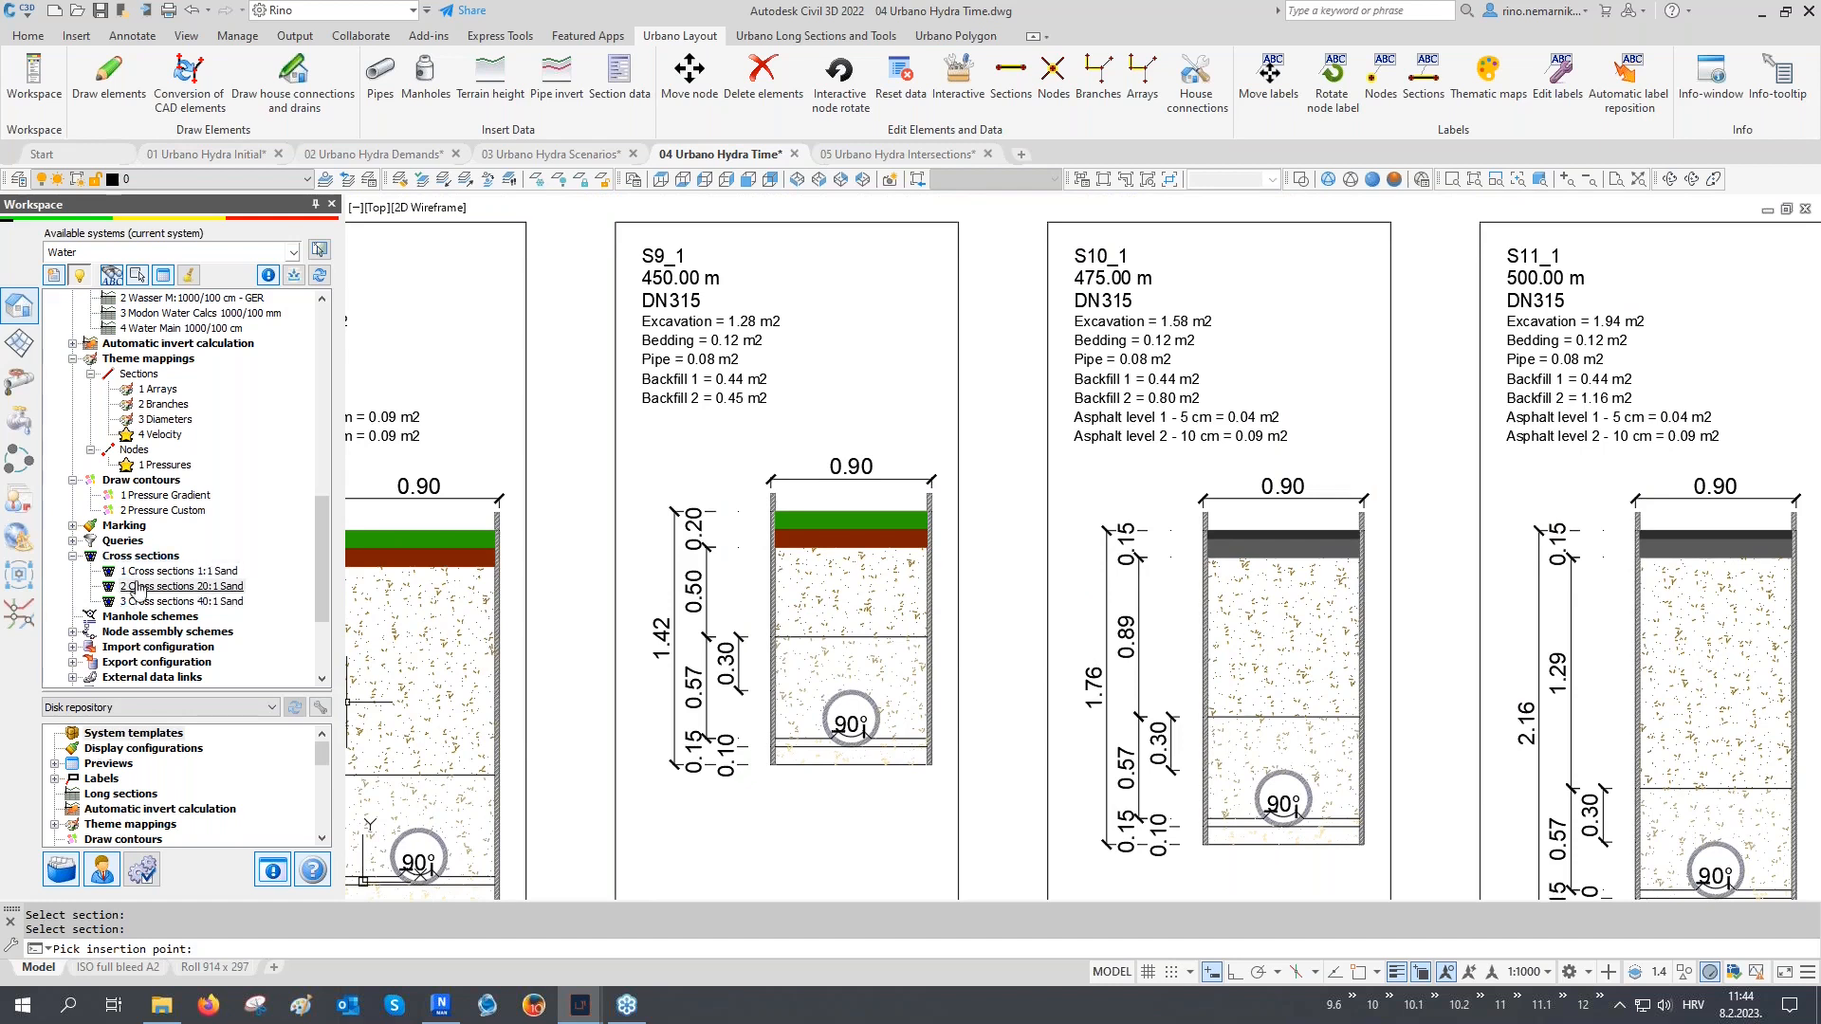
middle_drag(692, 441, 699, 487)
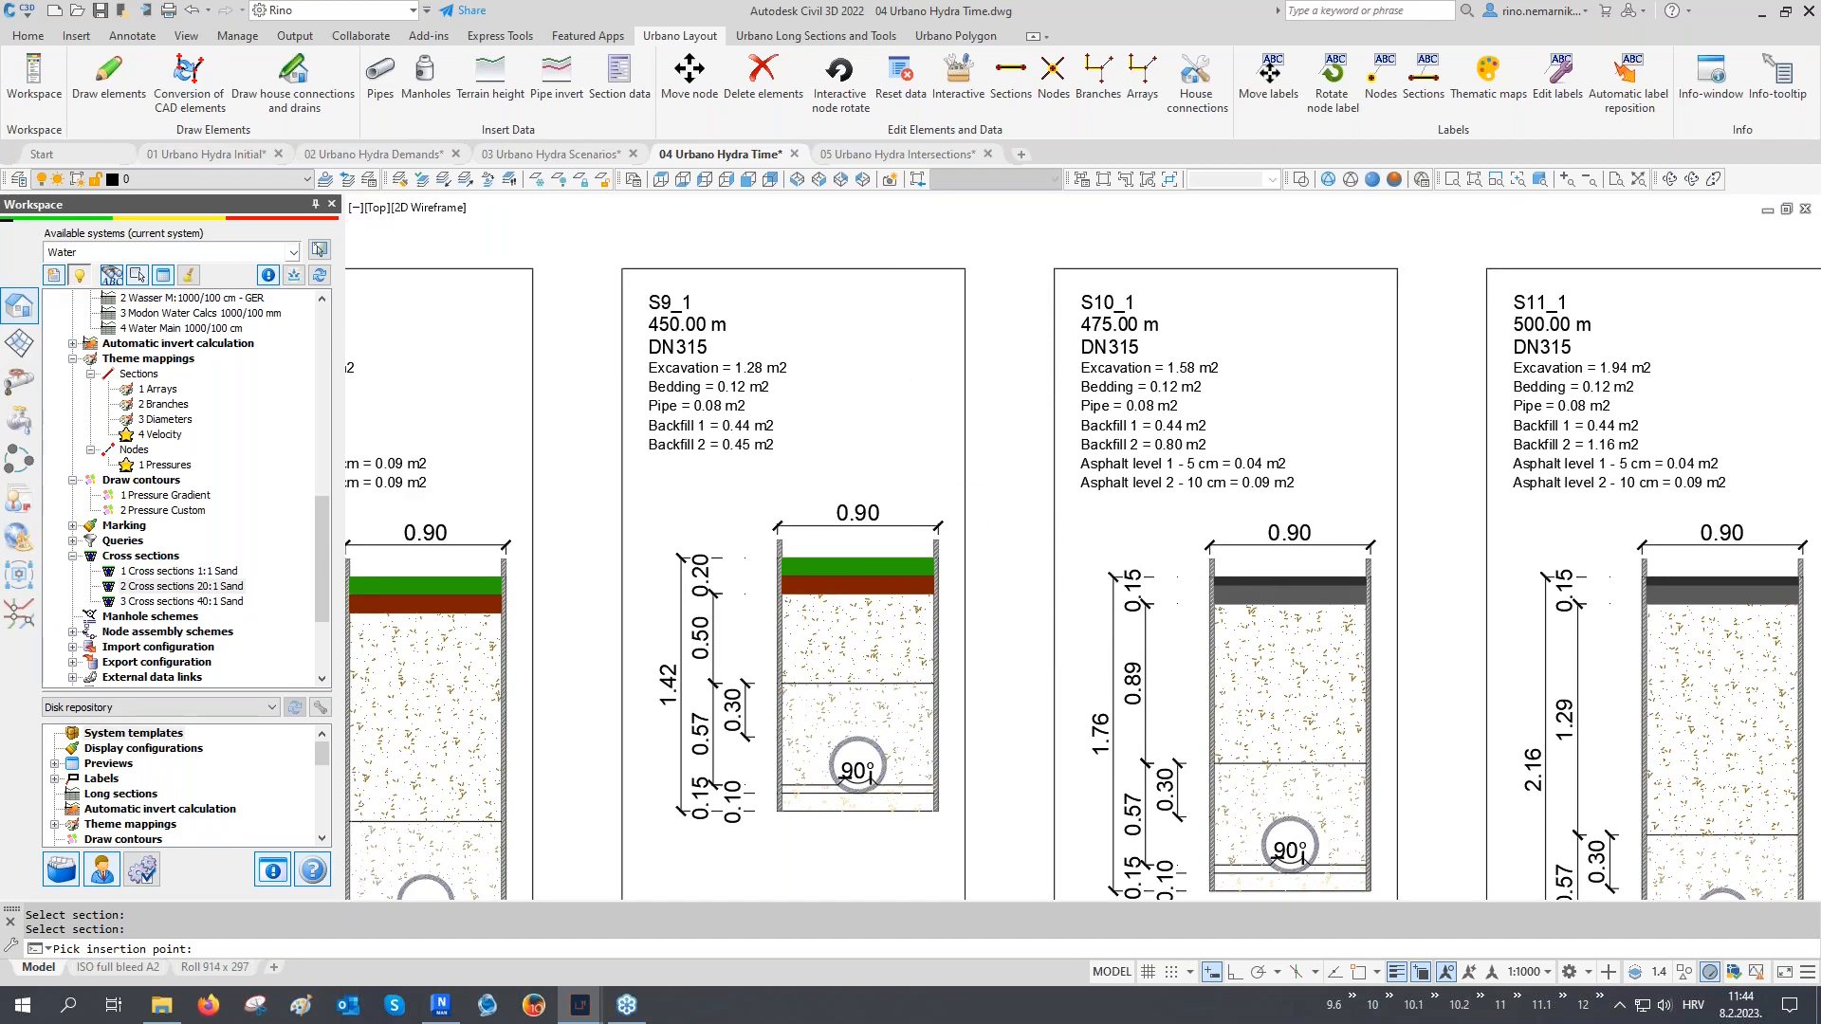
scroll(912, 310, up, 2)
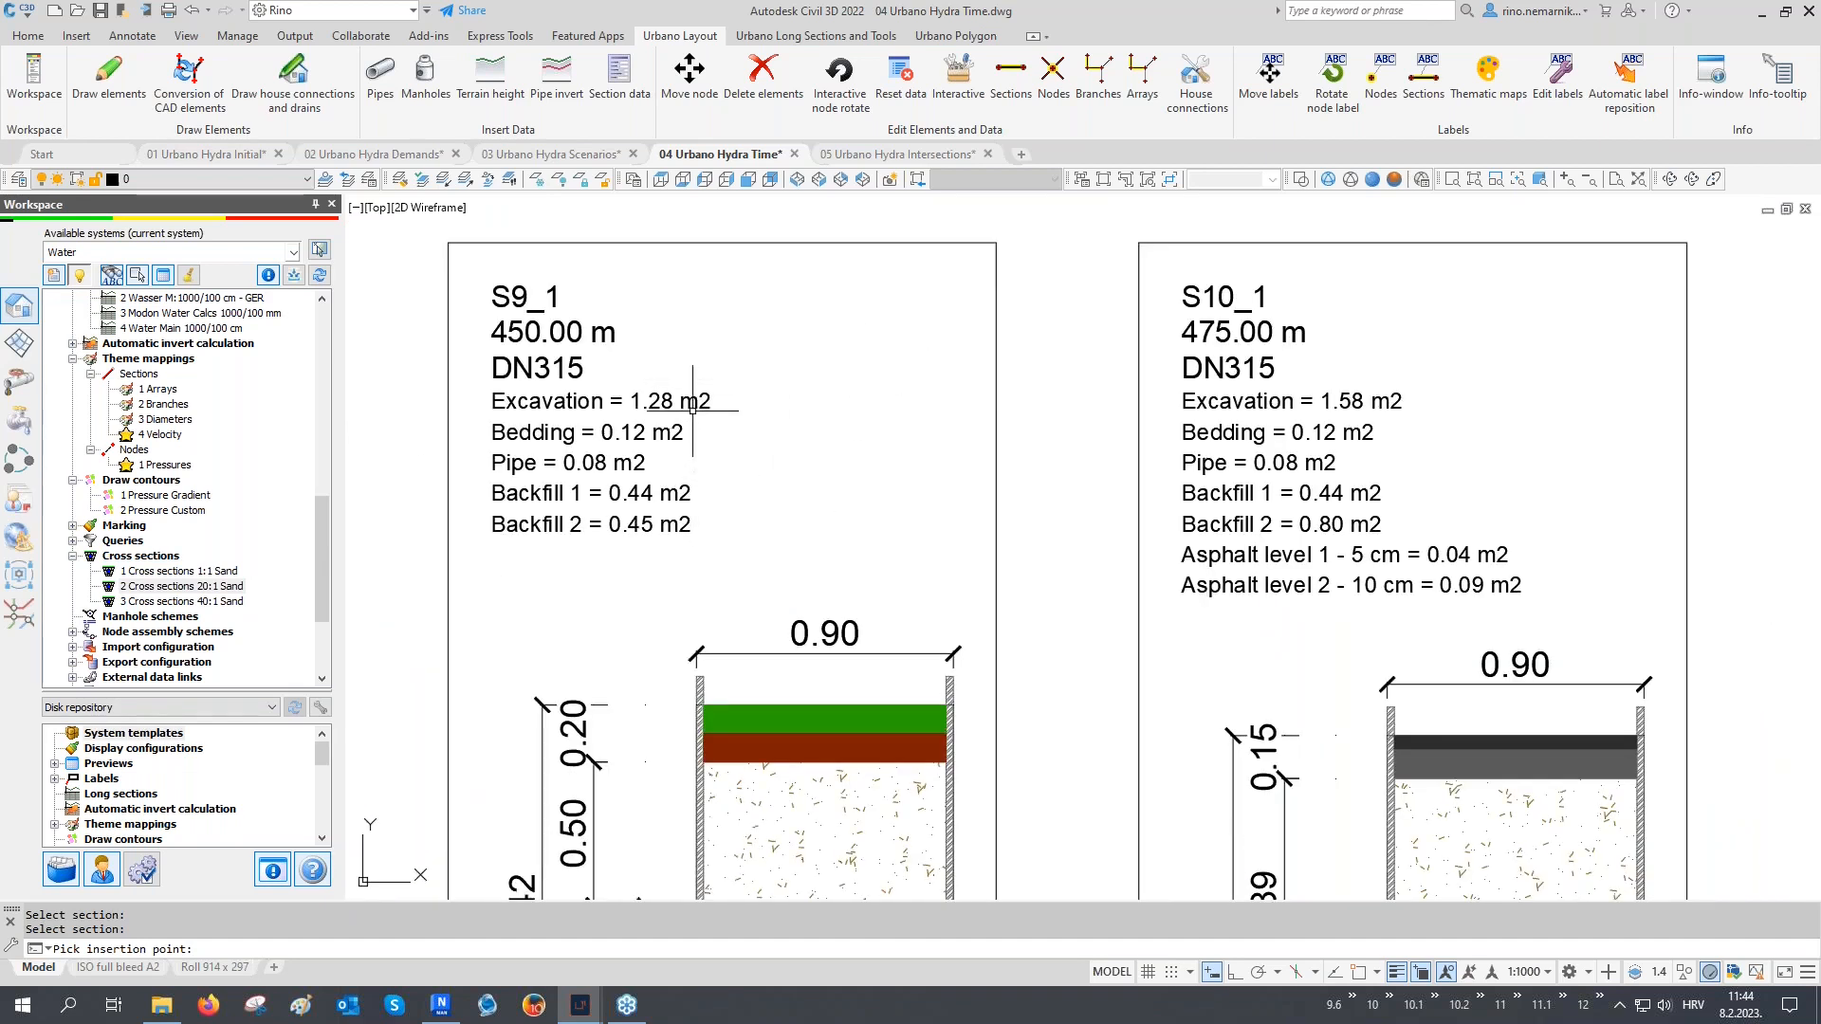
middle_drag(692, 537, 698, 449)
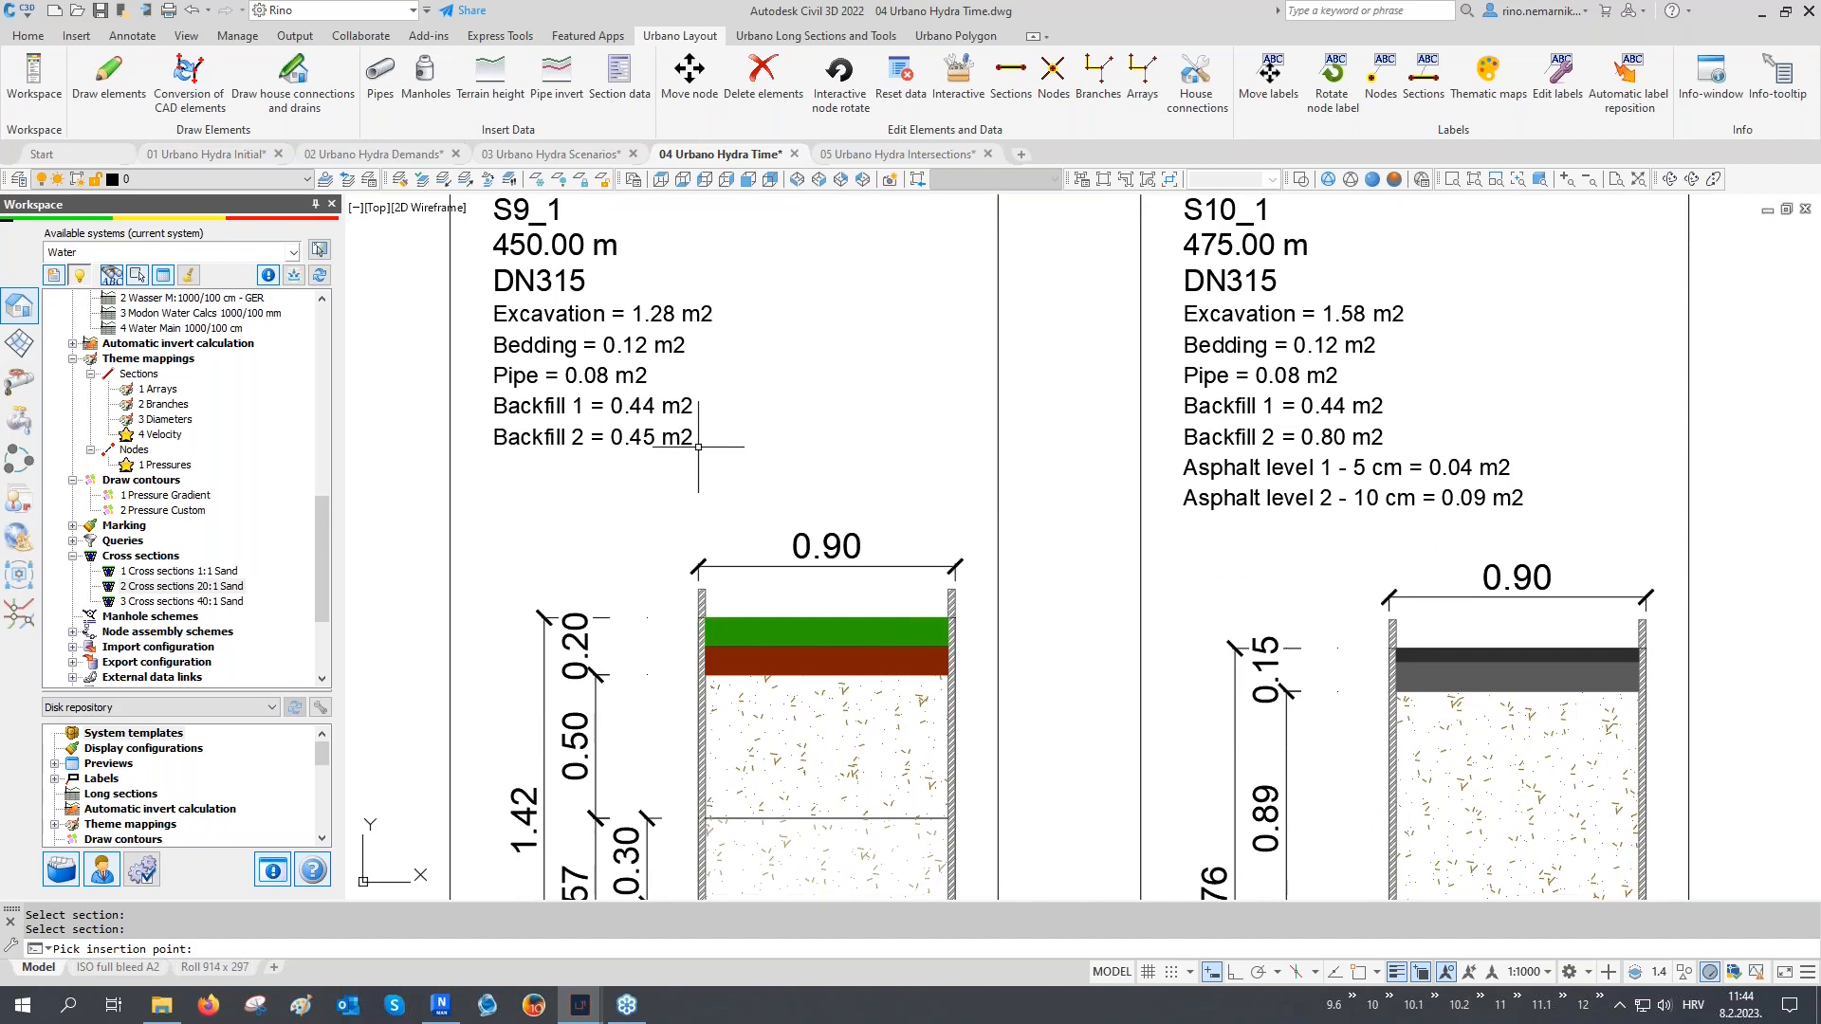
Save the 1 Excavation report for the water network, grouped by array, and open the resulting spreadsheet in Excel
scroll(698, 447, down, 10)
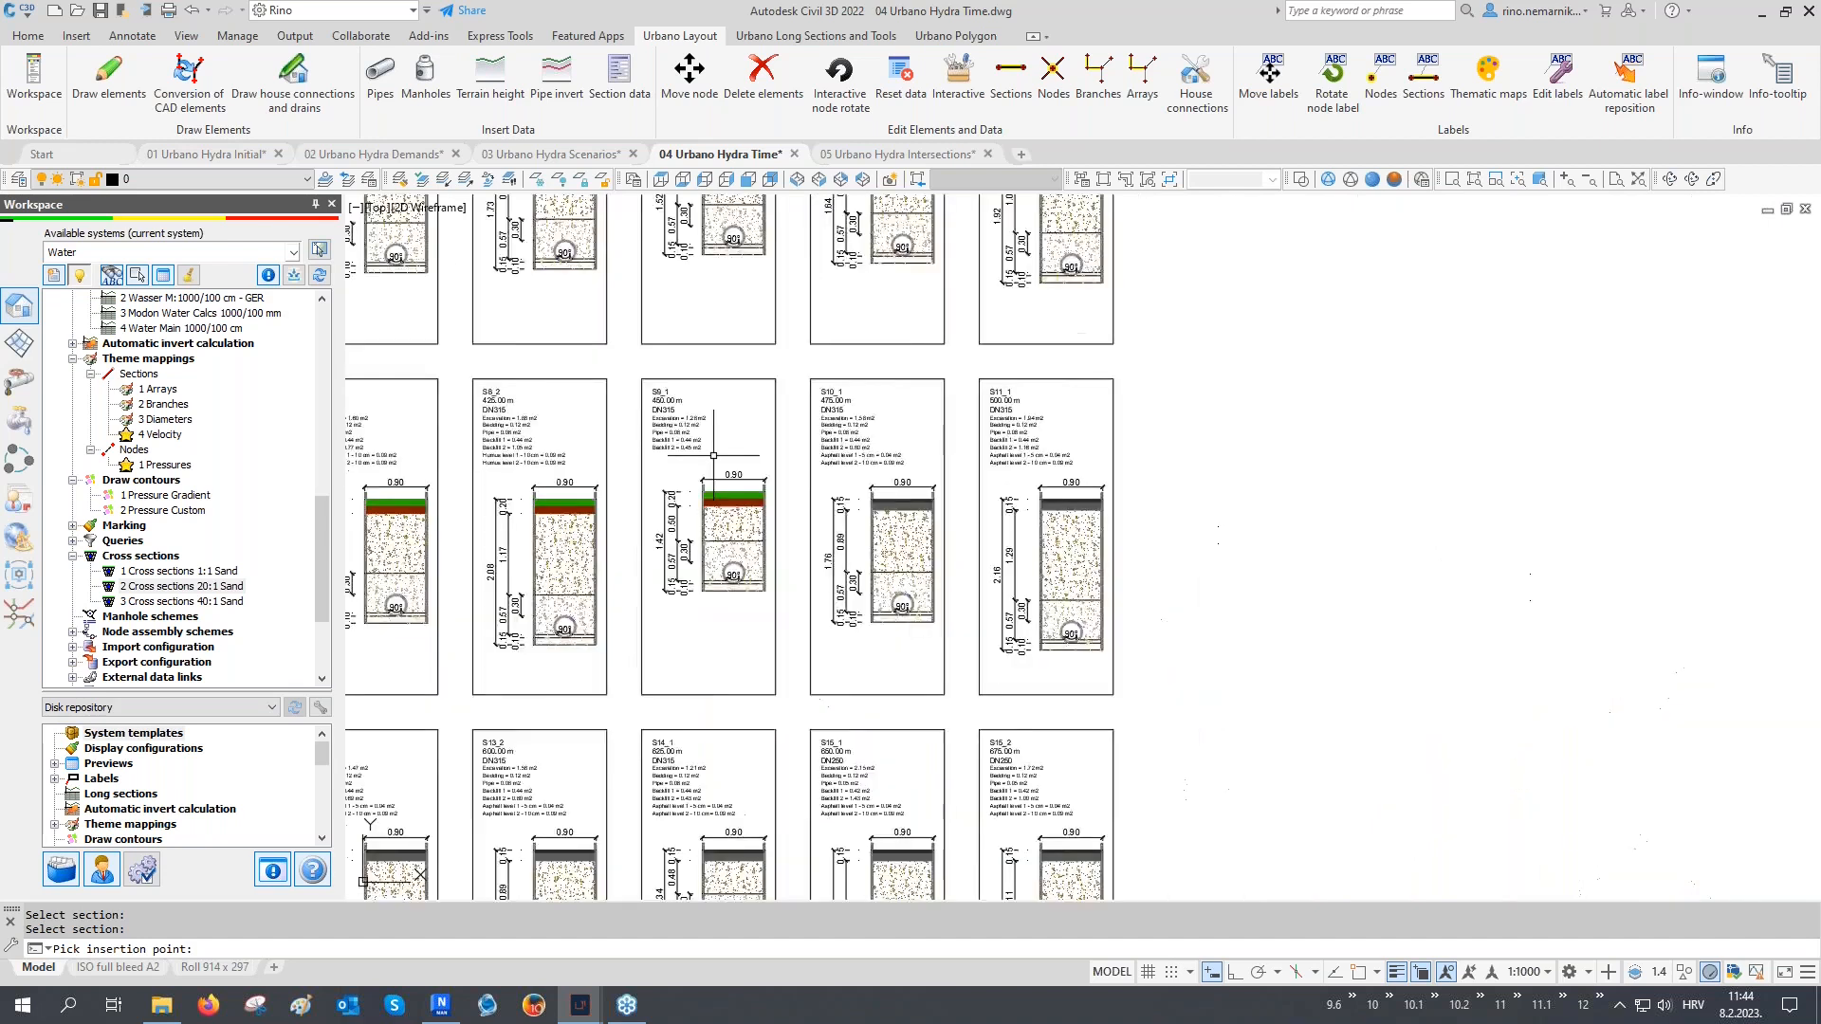
scroll(831, 511, down, 4)
middle_drag(595, 569, 1100, 608)
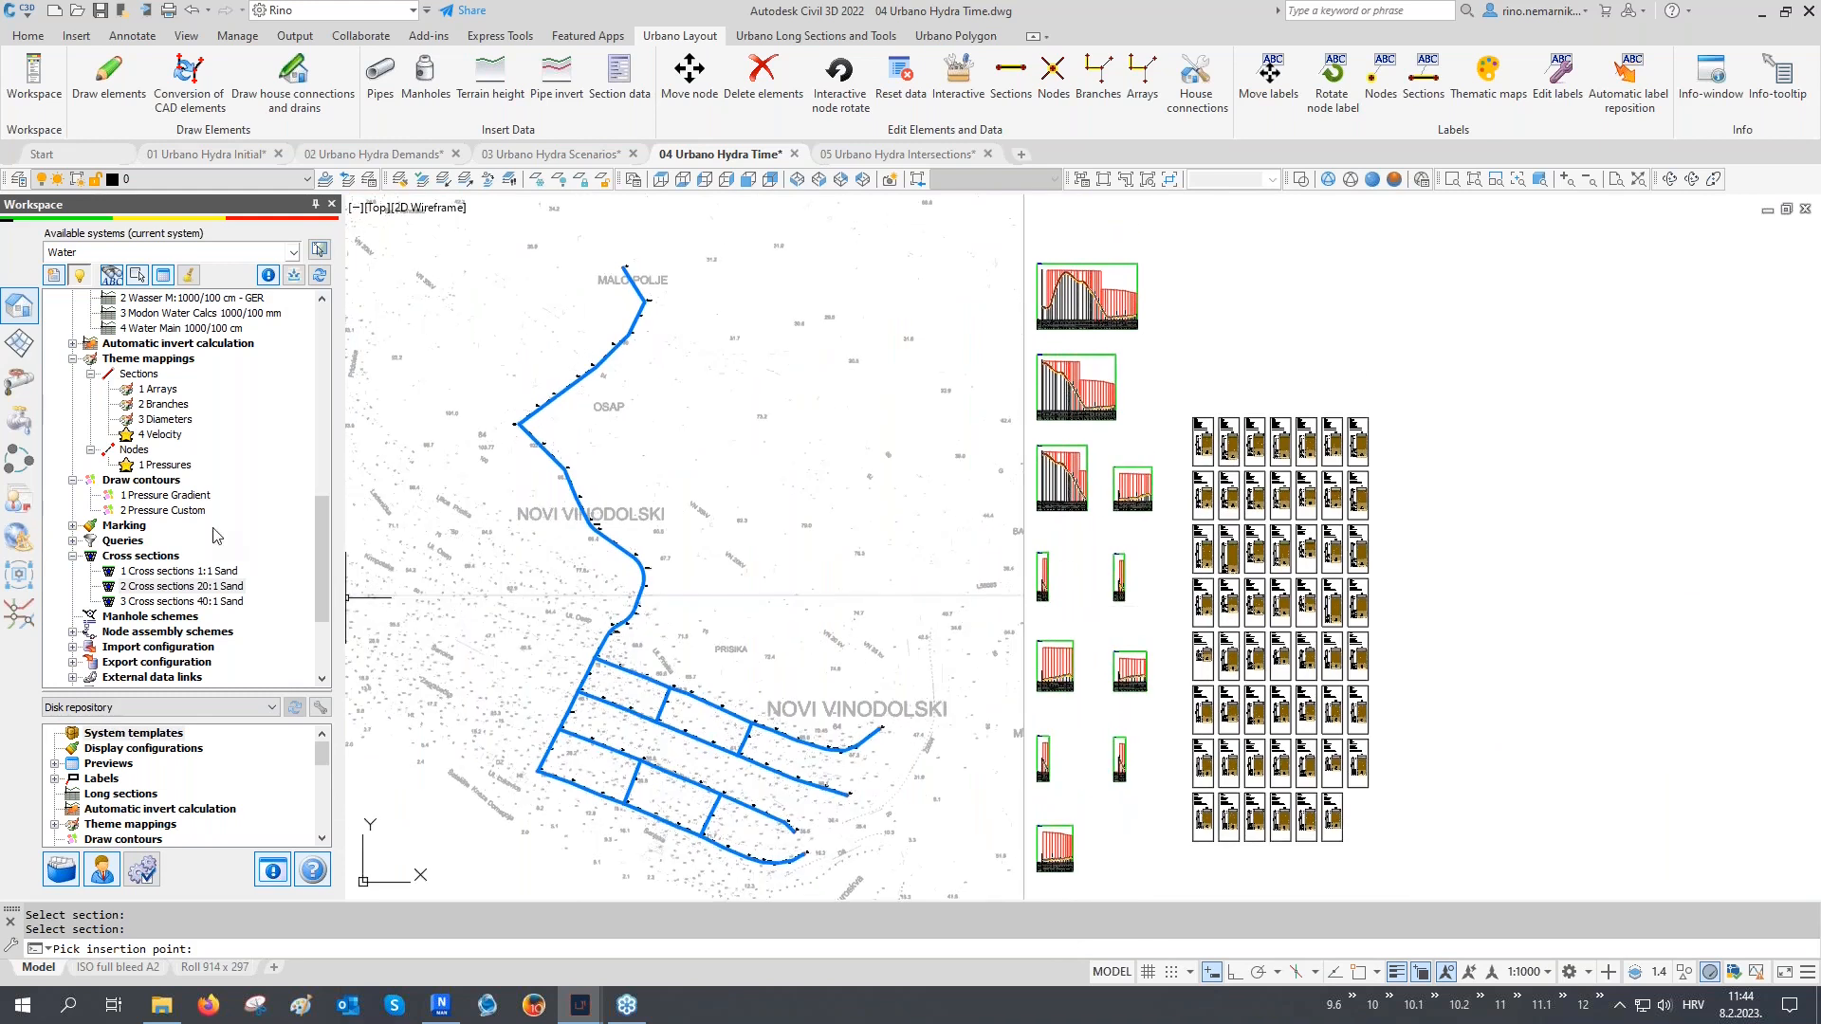
scroll(216, 535, down, 3)
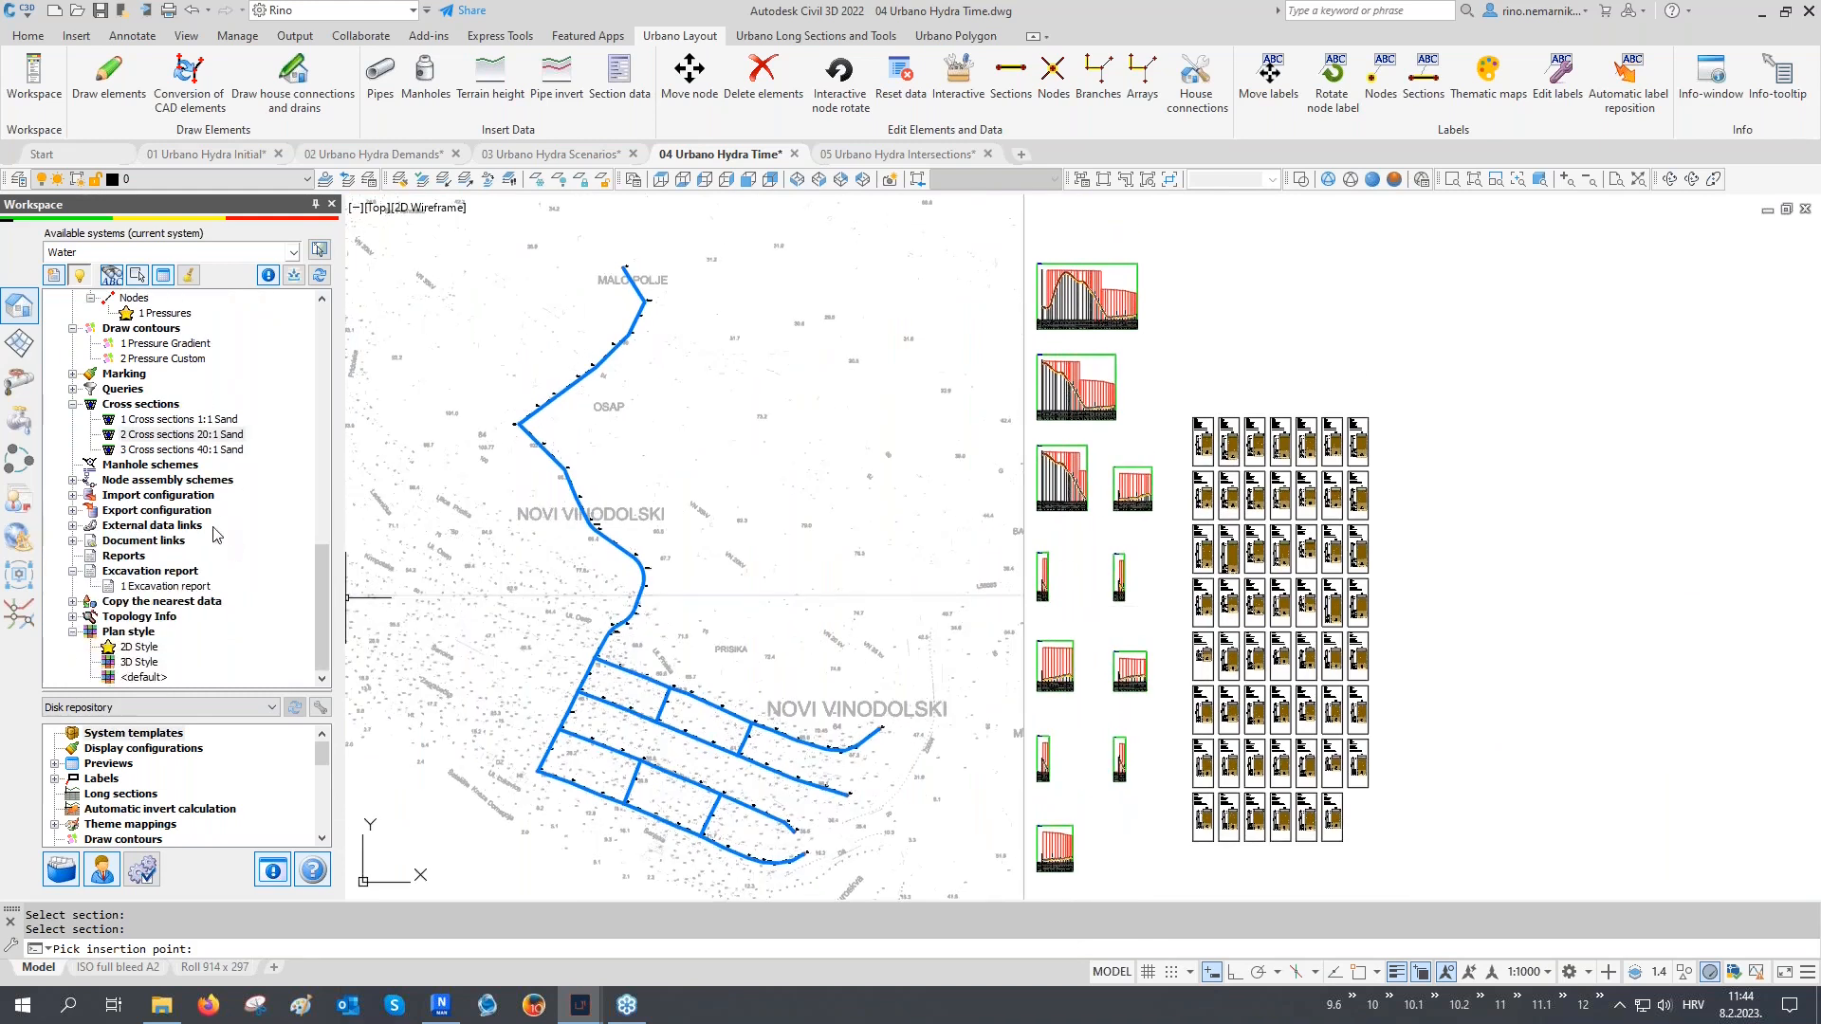
double_click(167, 587)
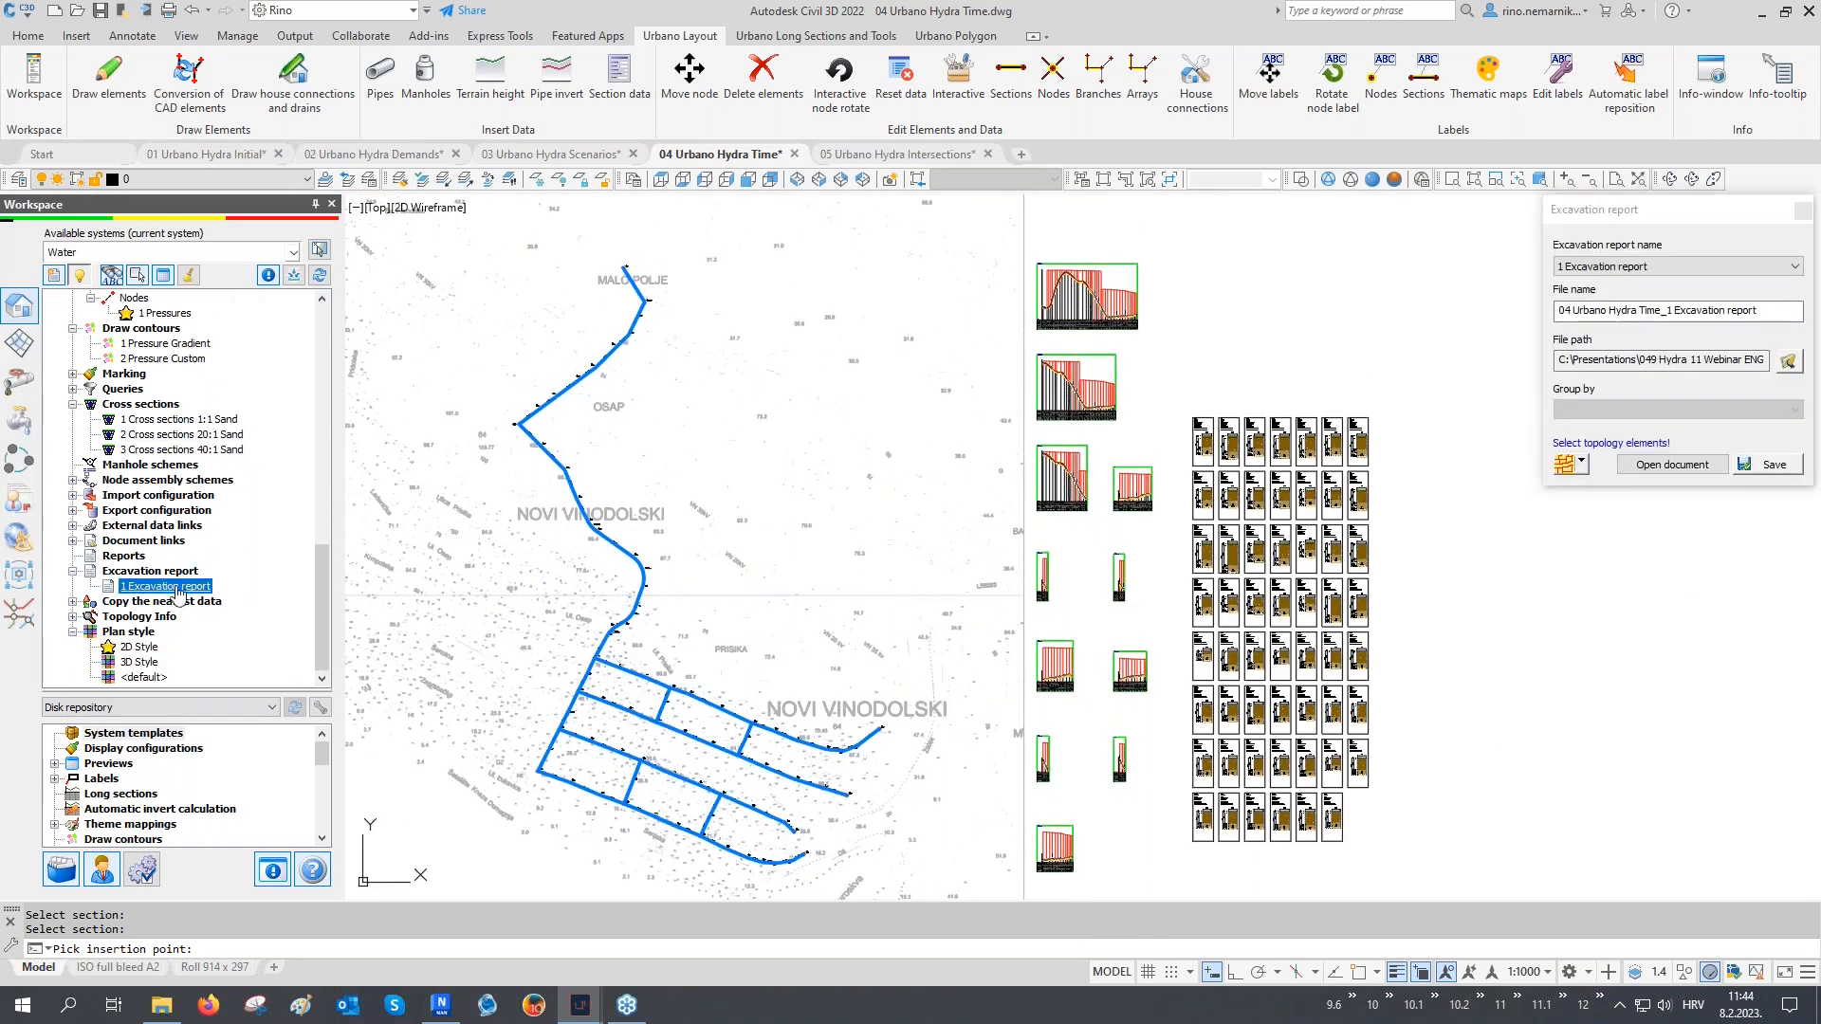
click(1562, 467)
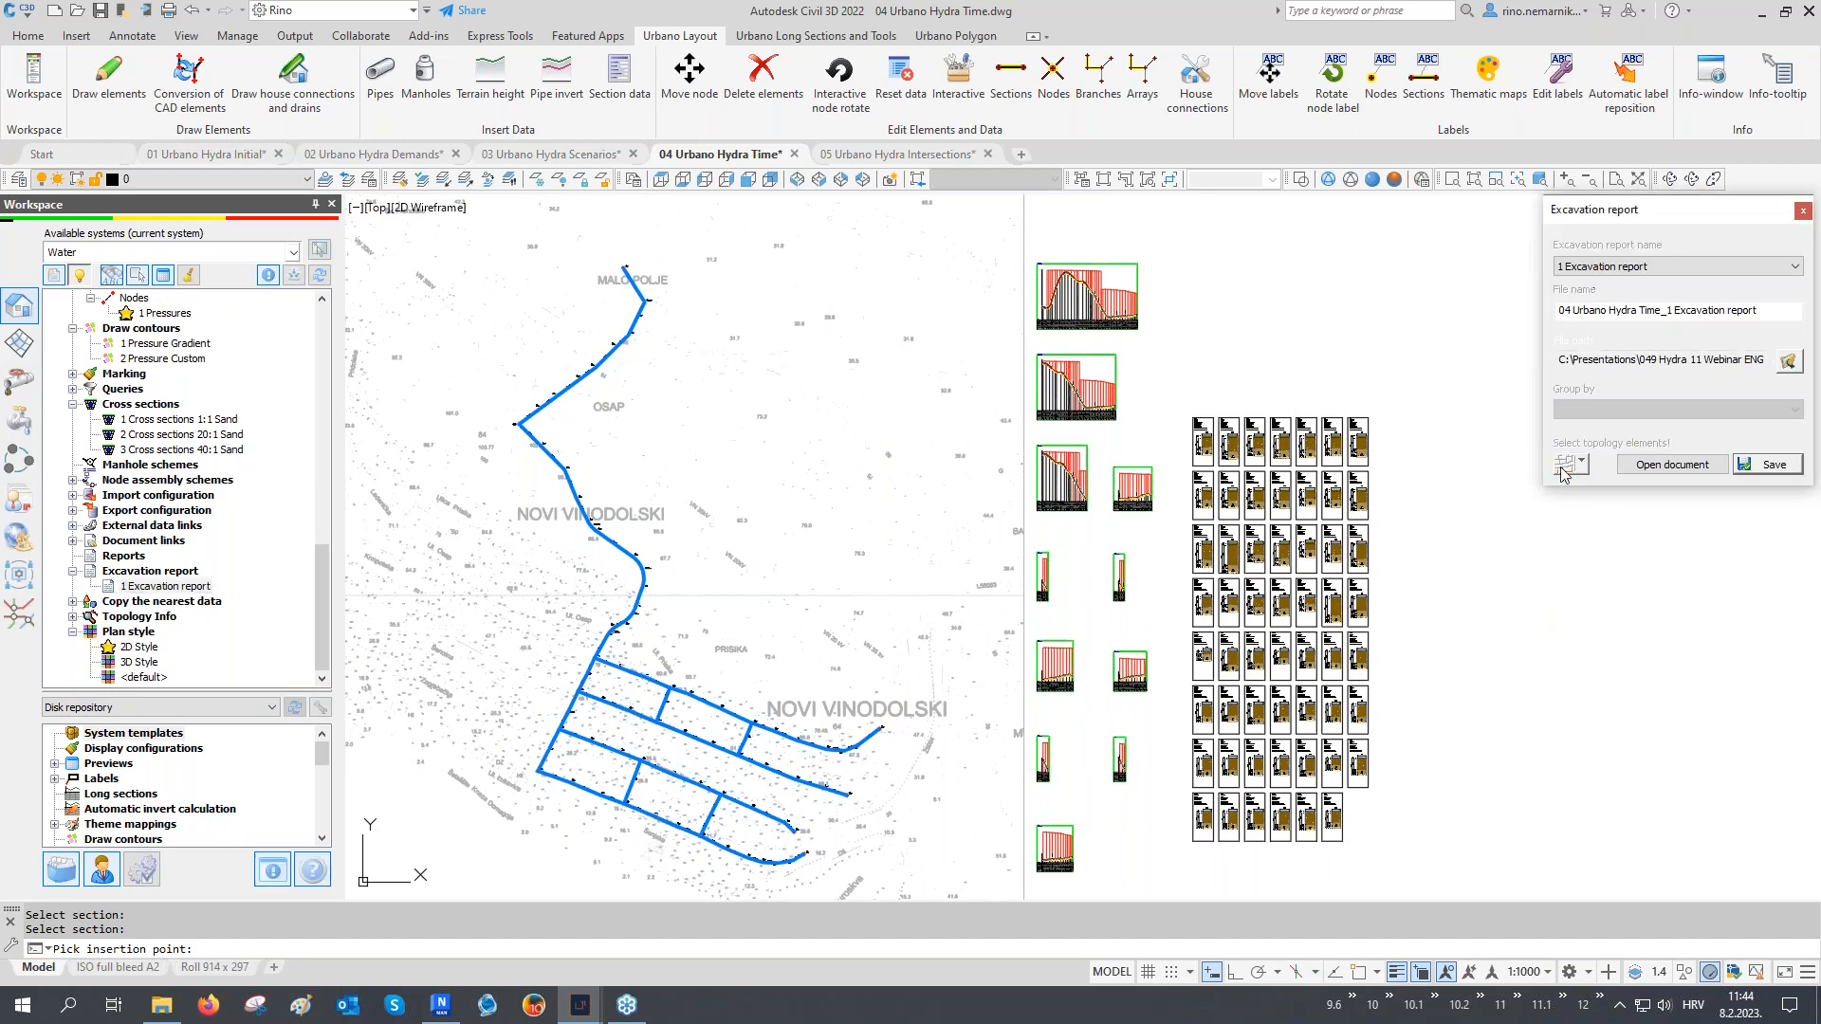
click(1766, 464)
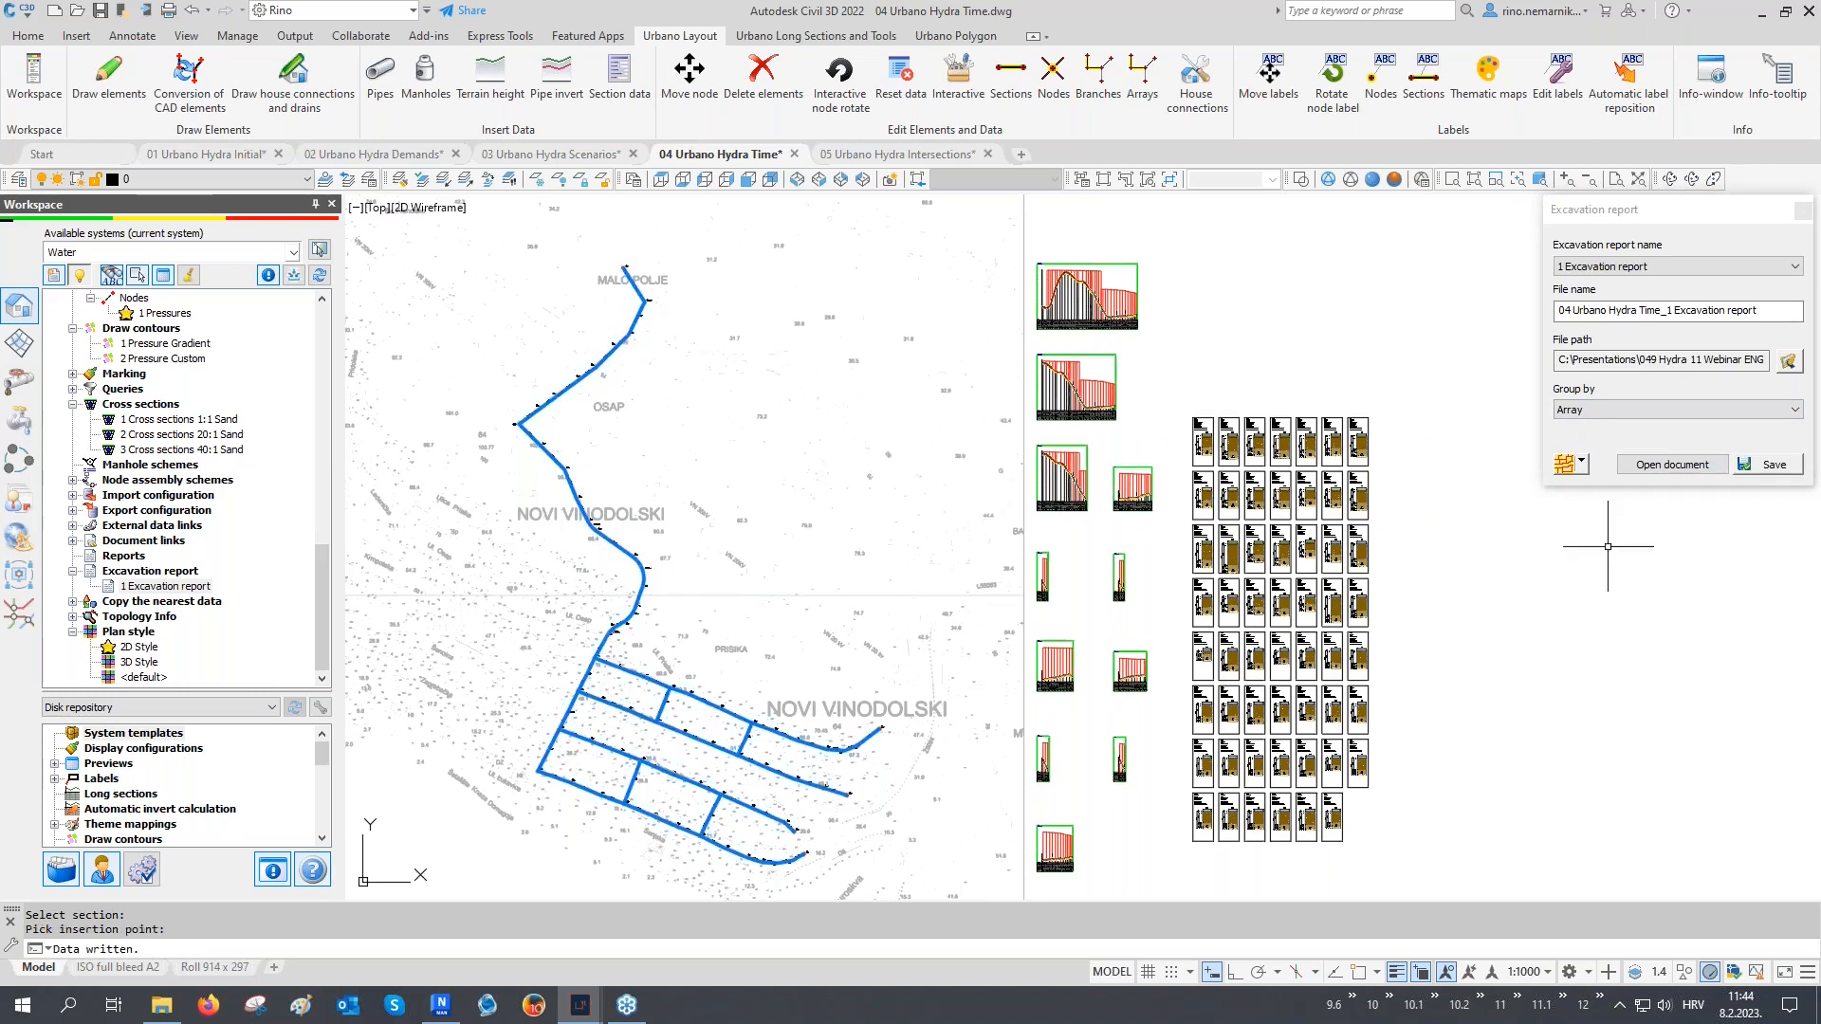
click(1672, 465)
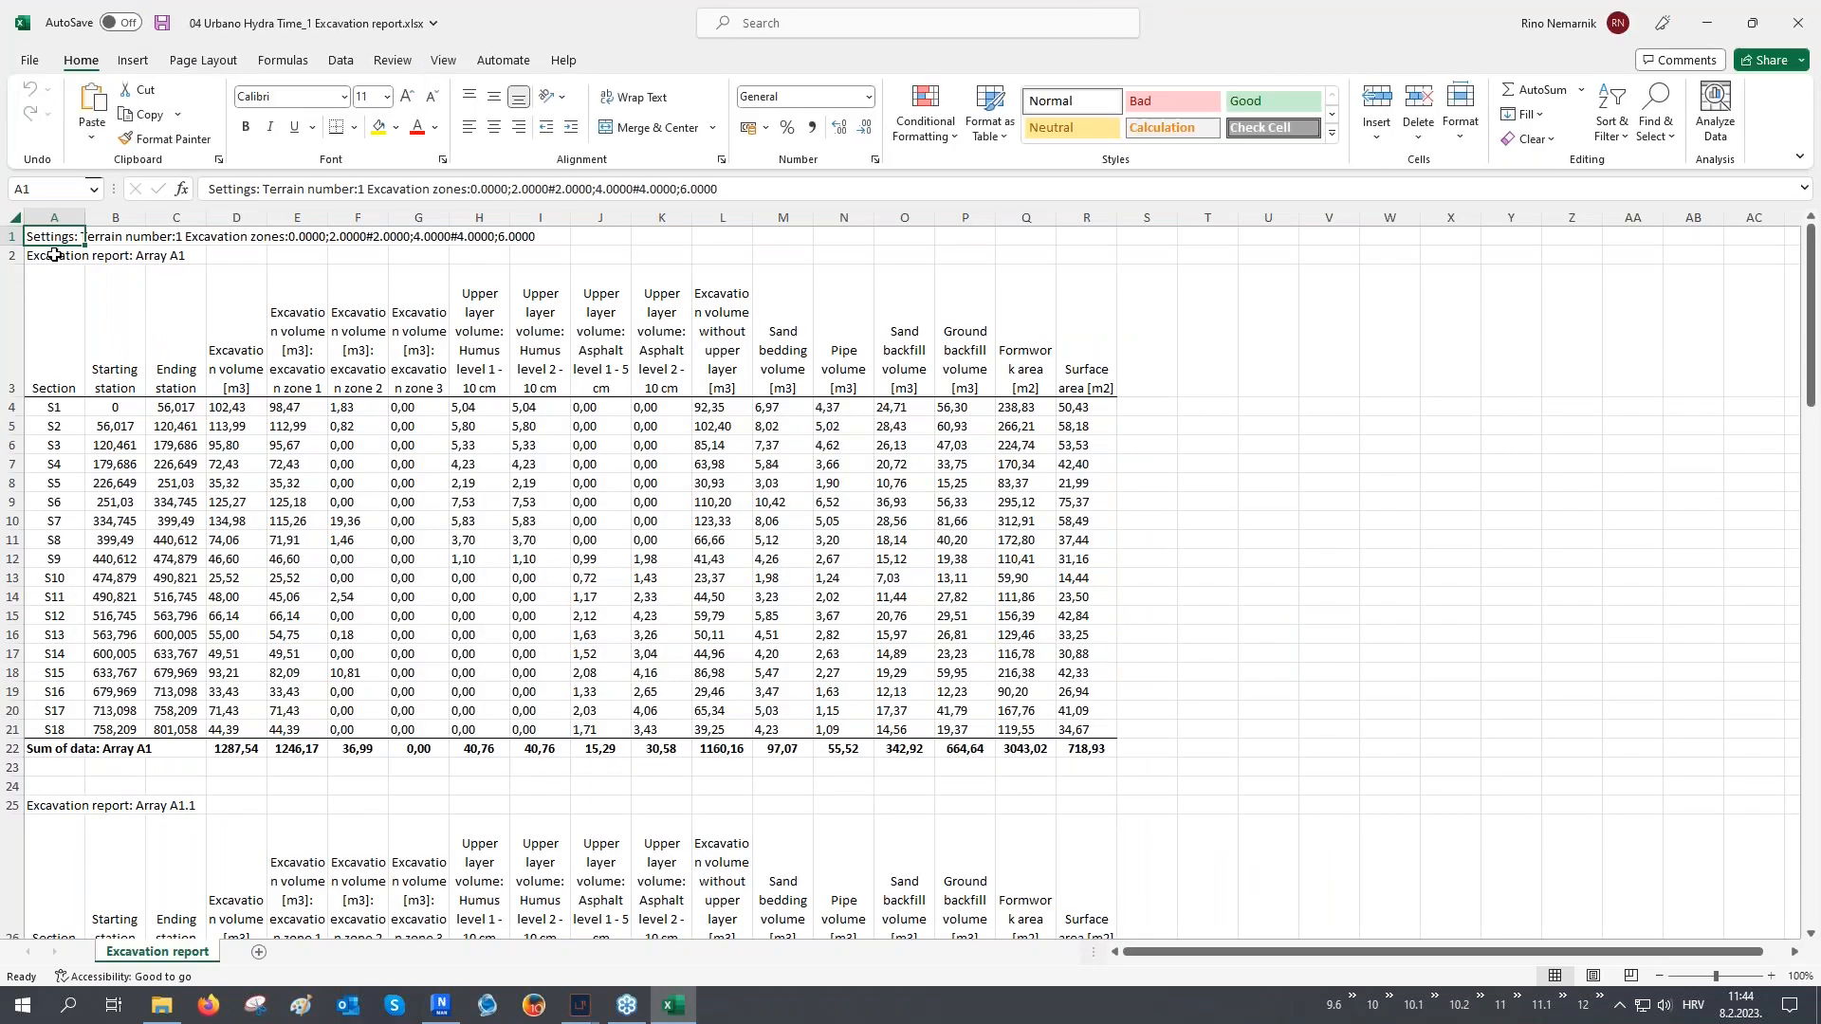
Examine the Array A1 report columns: sections, stations, excavation zones, humus and asphalt layers, bedding, pipe and backfill volumes, formwork and surface area
click(55, 216)
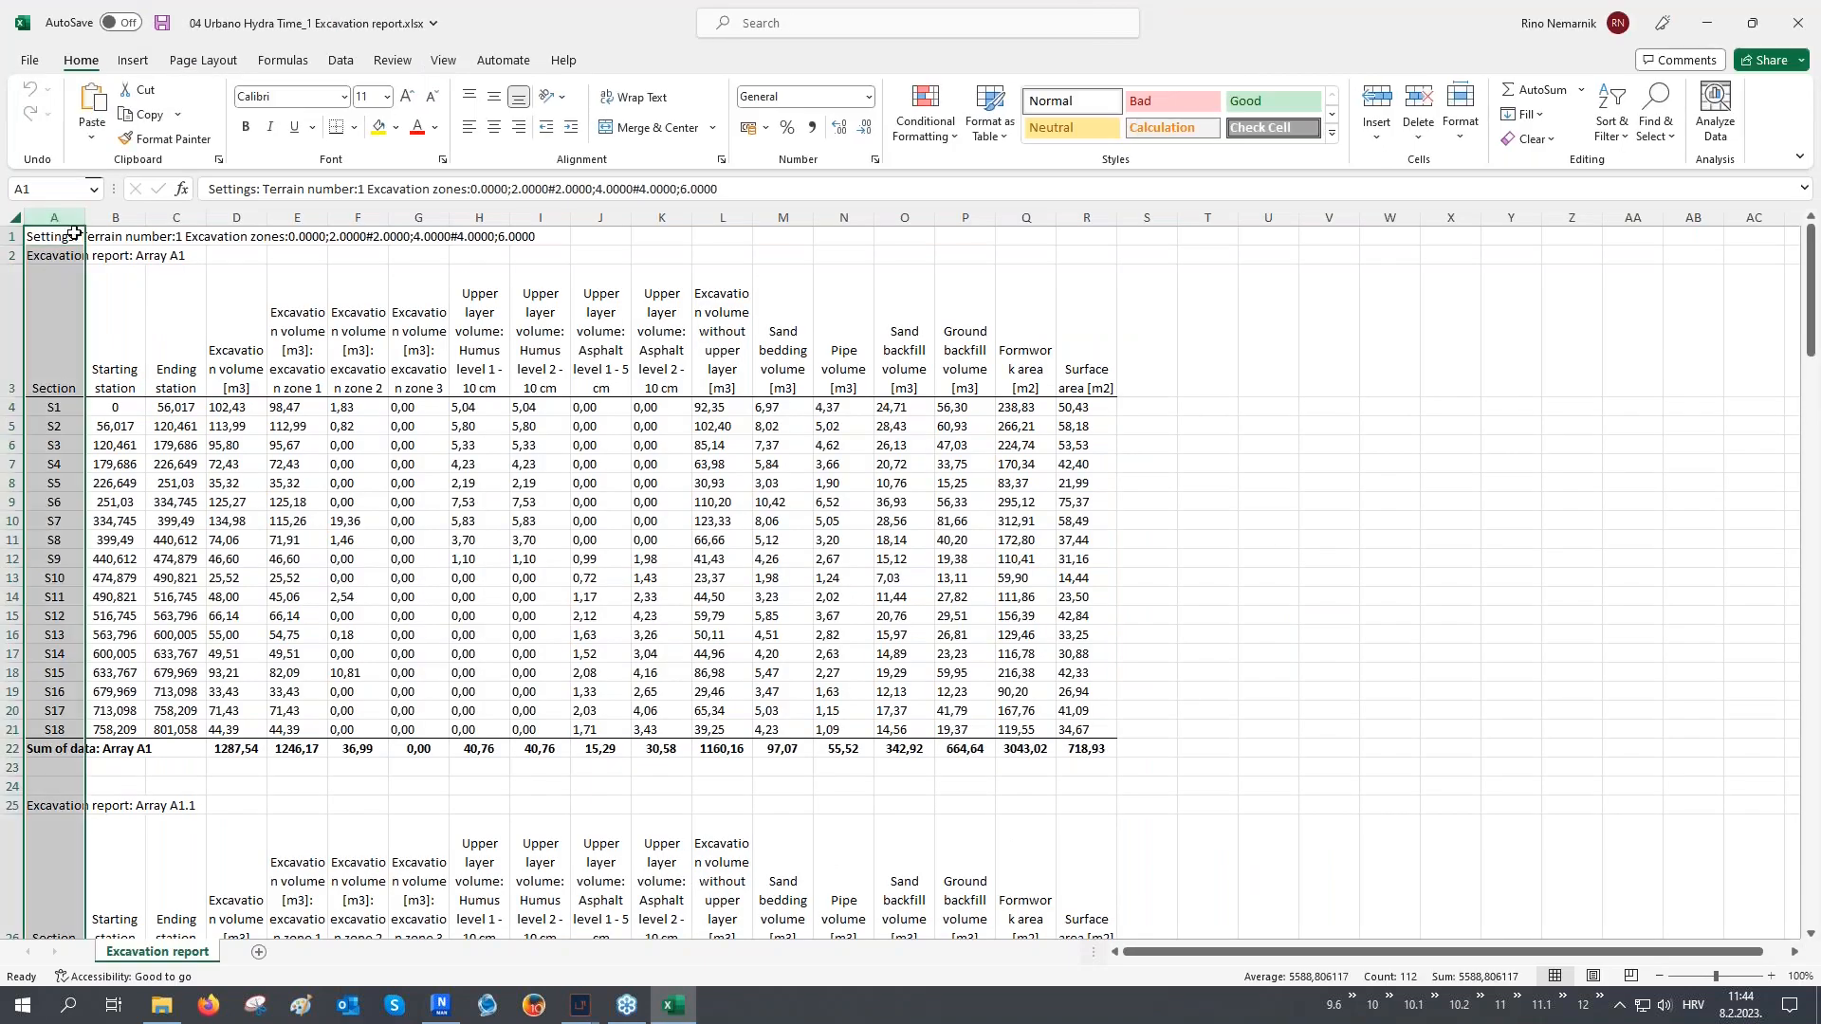
click(128, 218)
drag(140, 225, 173, 224)
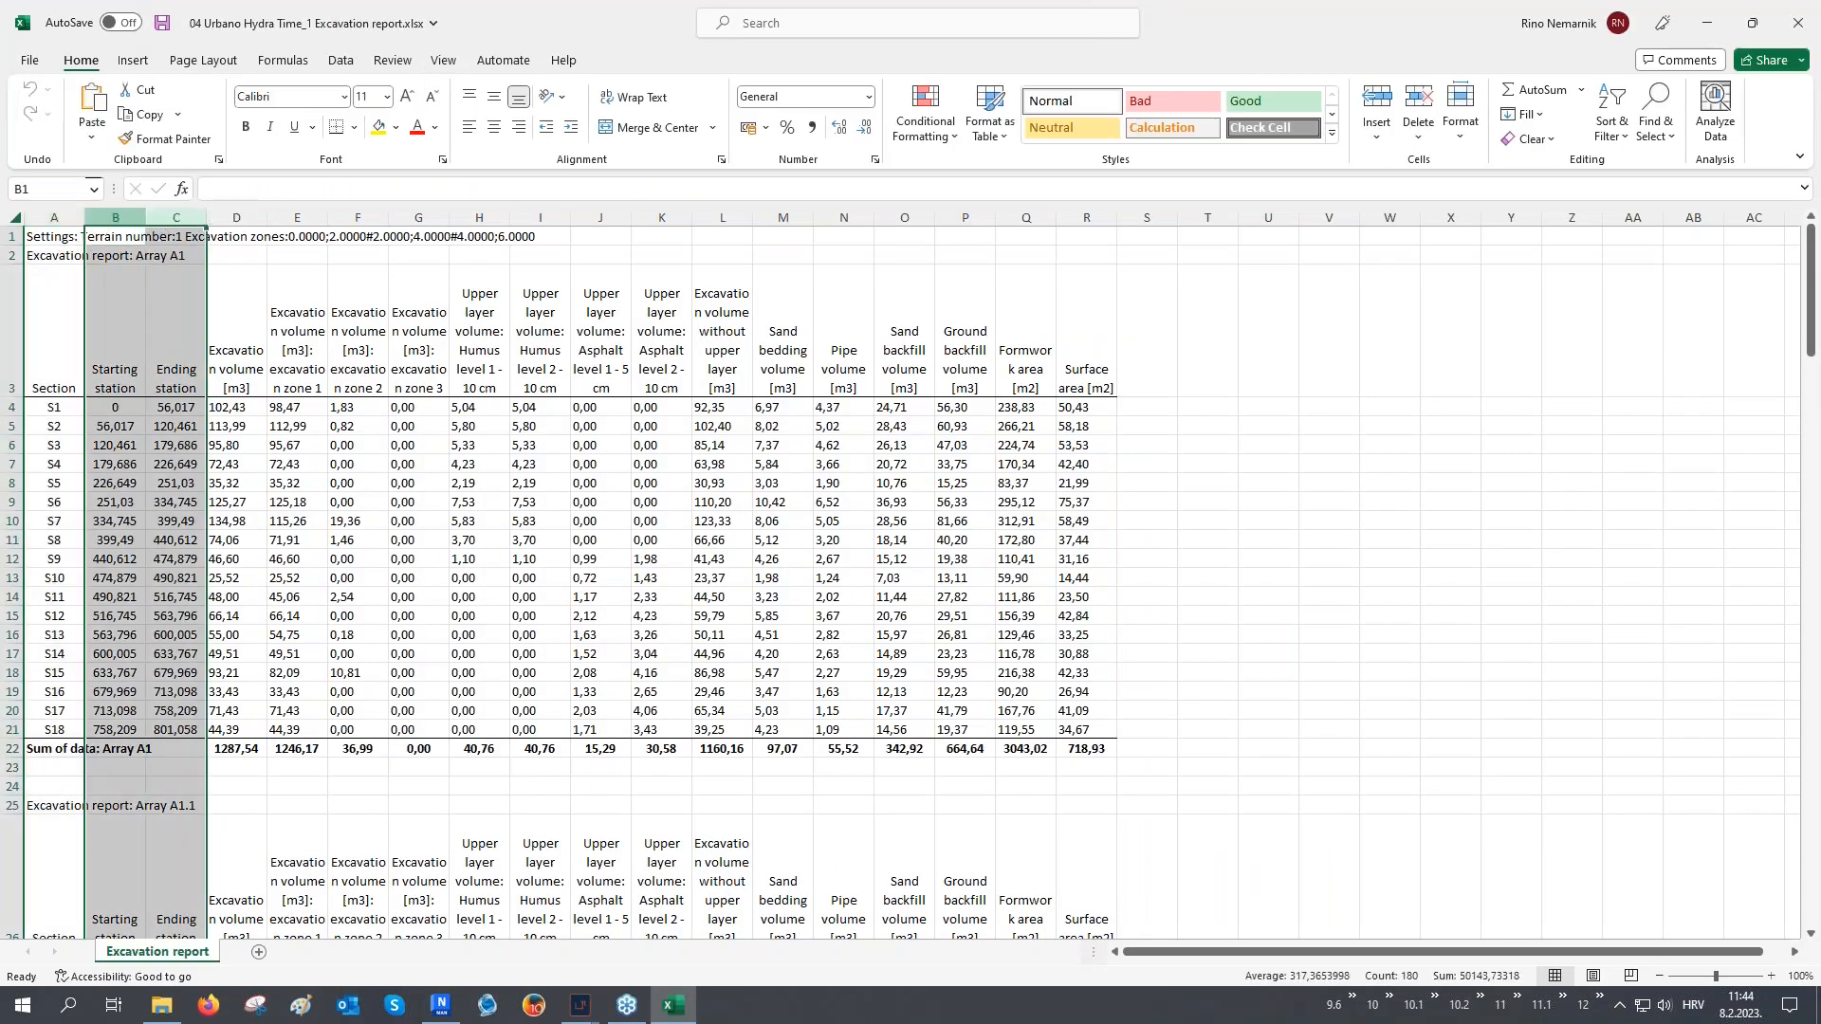
click(233, 216)
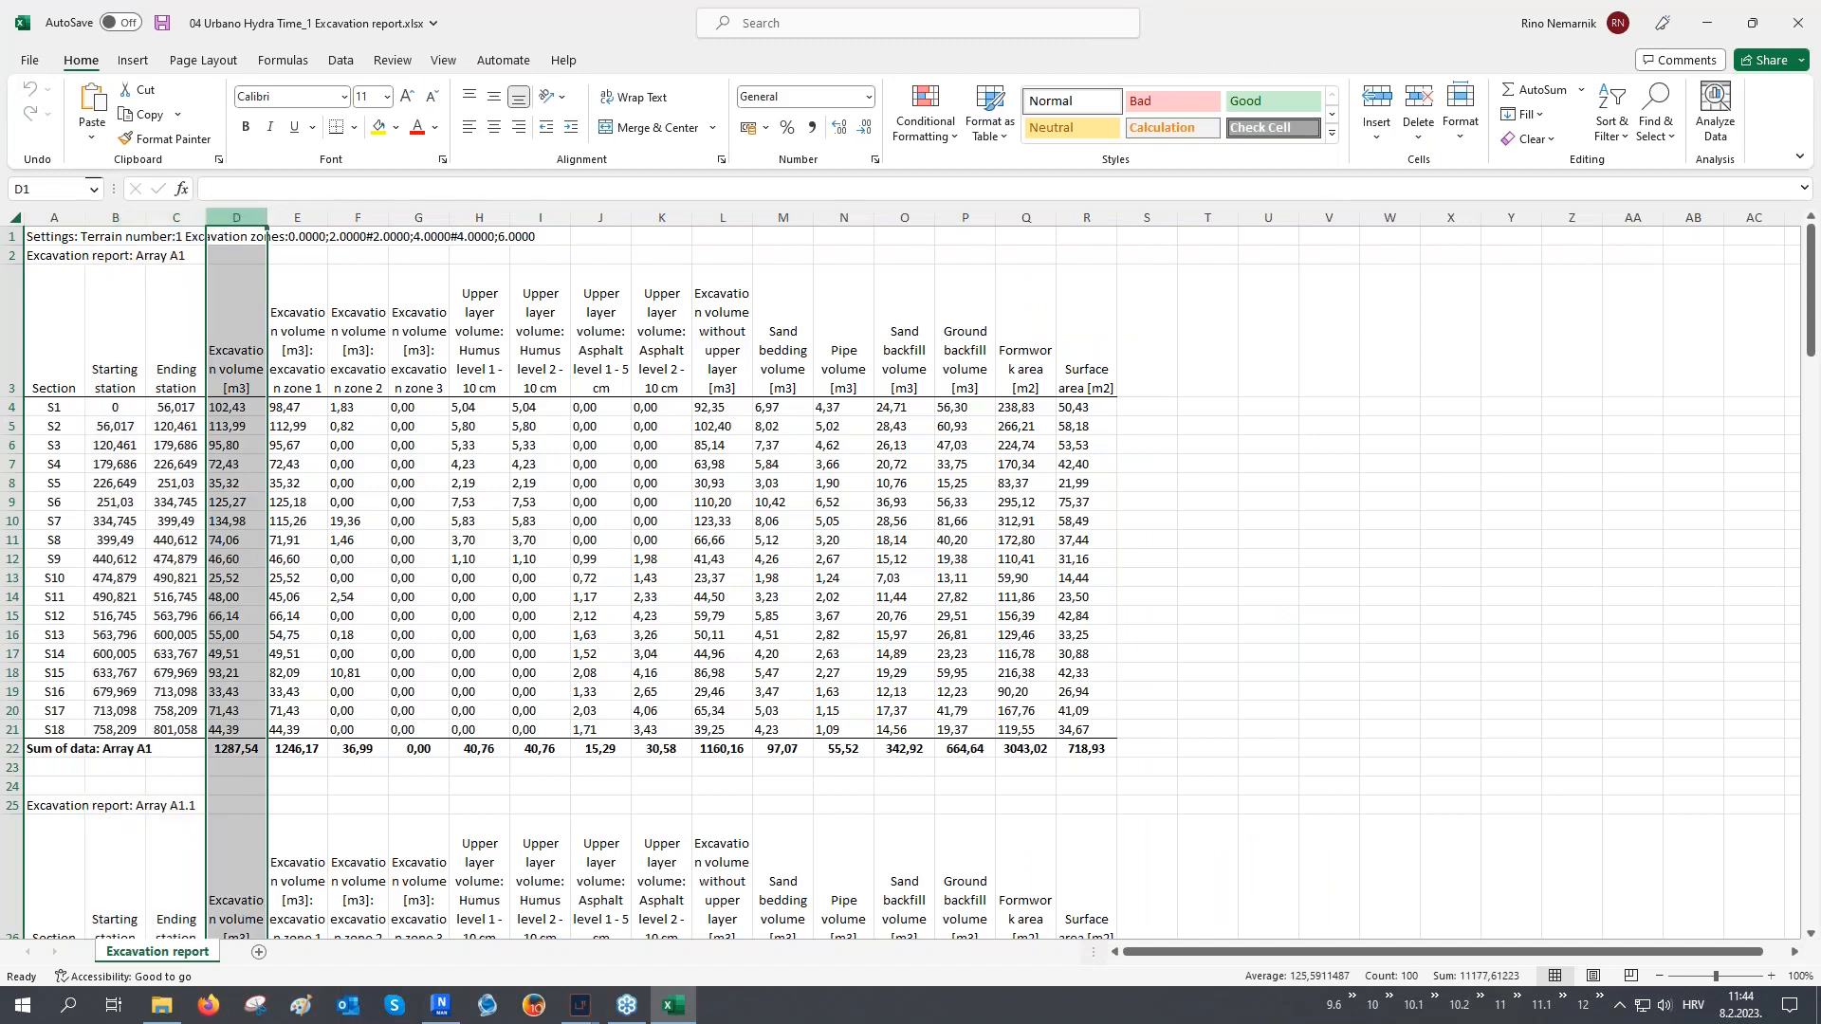
click(299, 217)
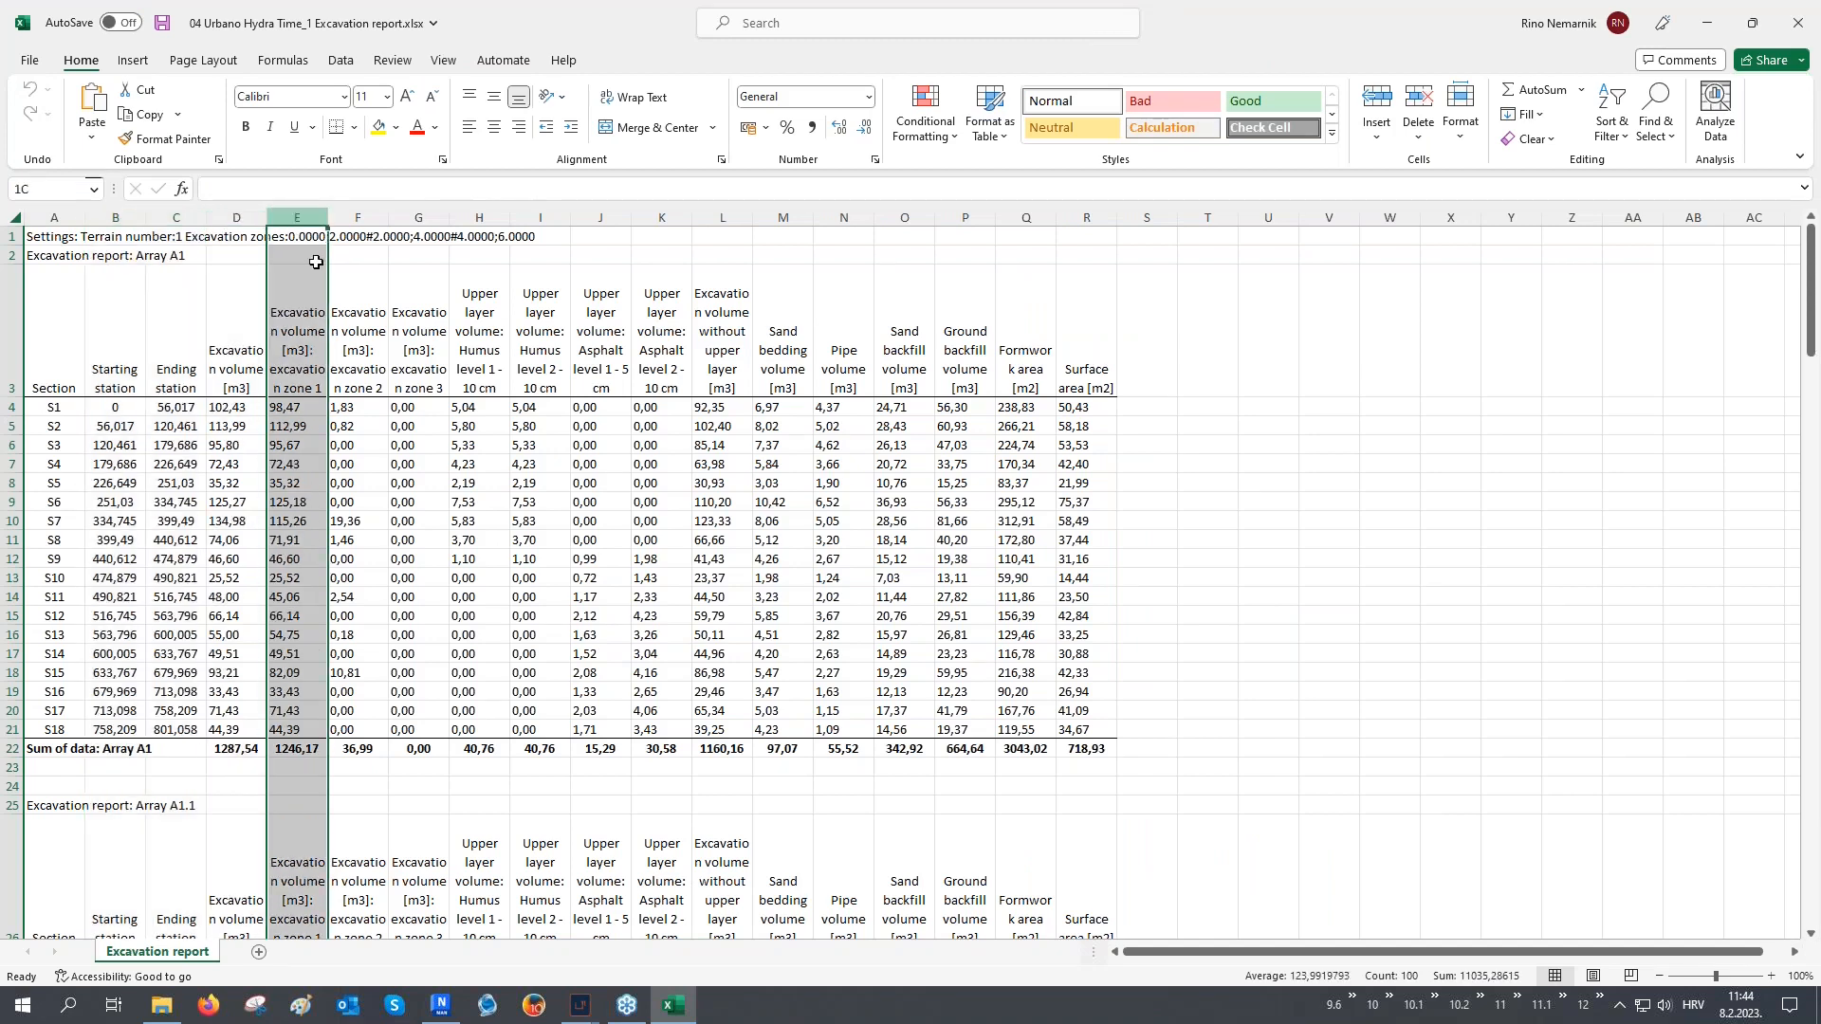
drag(327, 286, 436, 325)
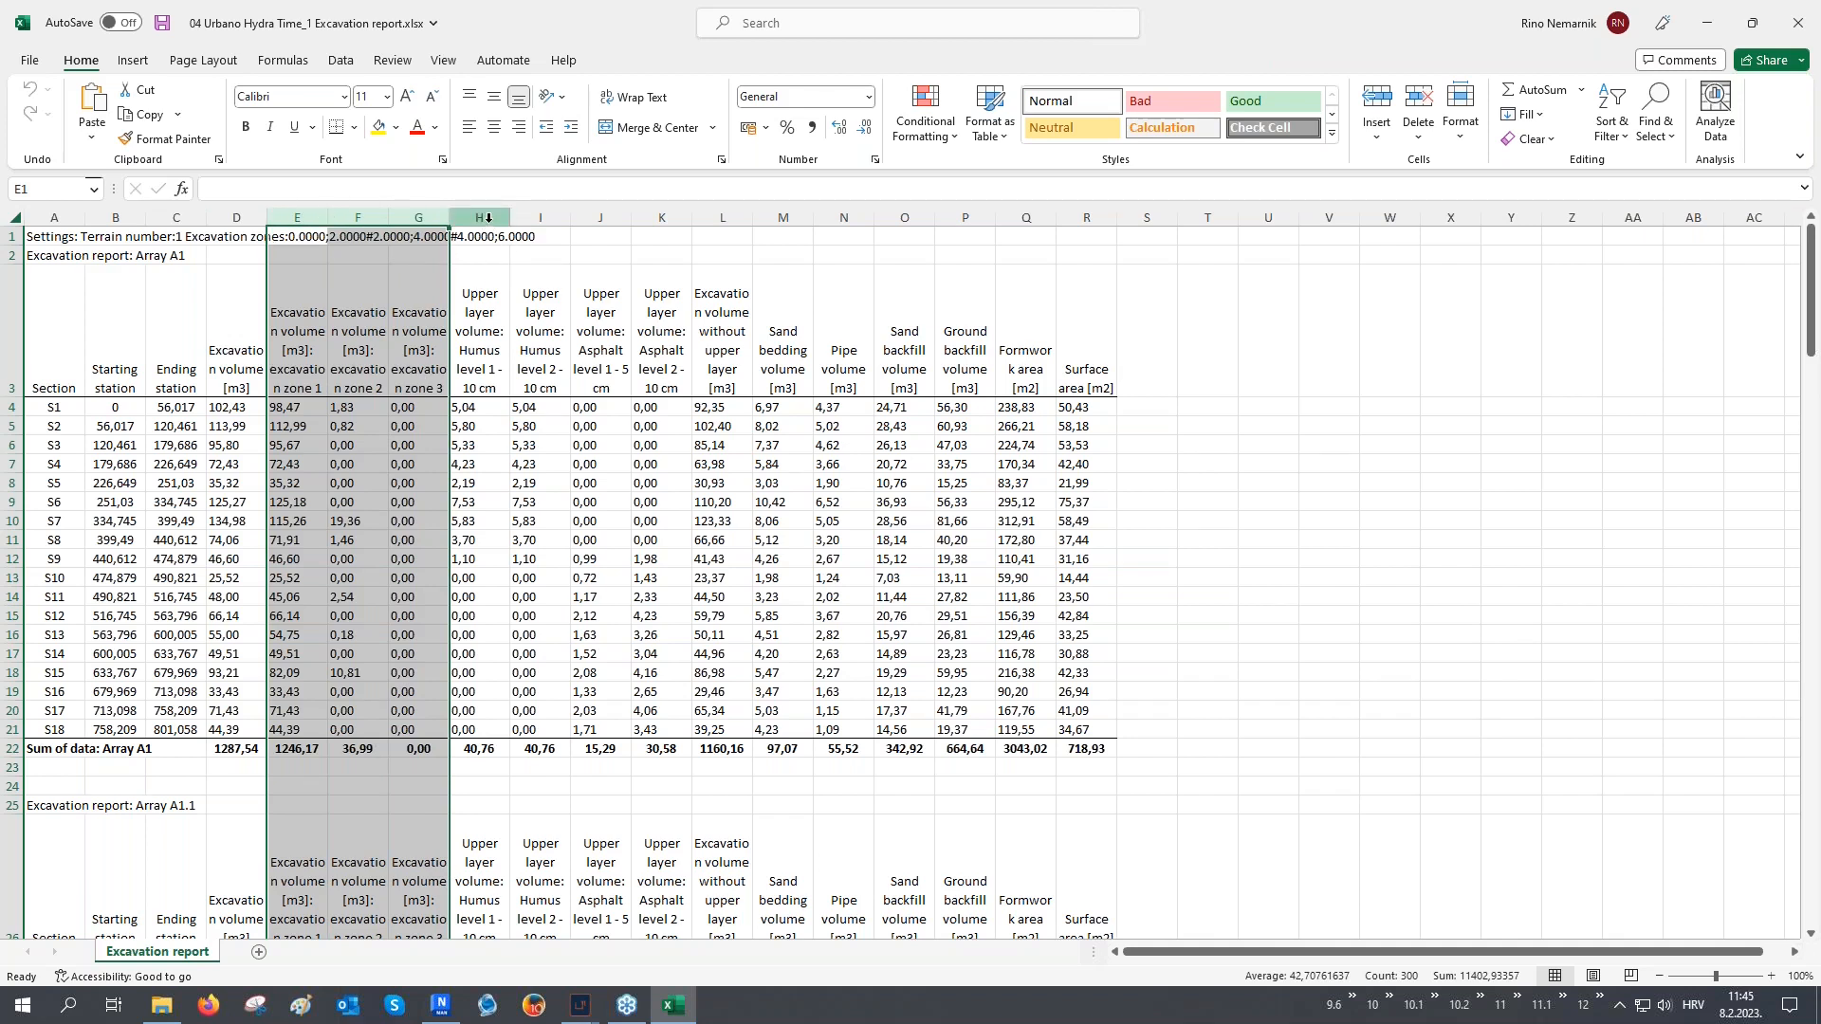
drag(488, 218, 509, 236)
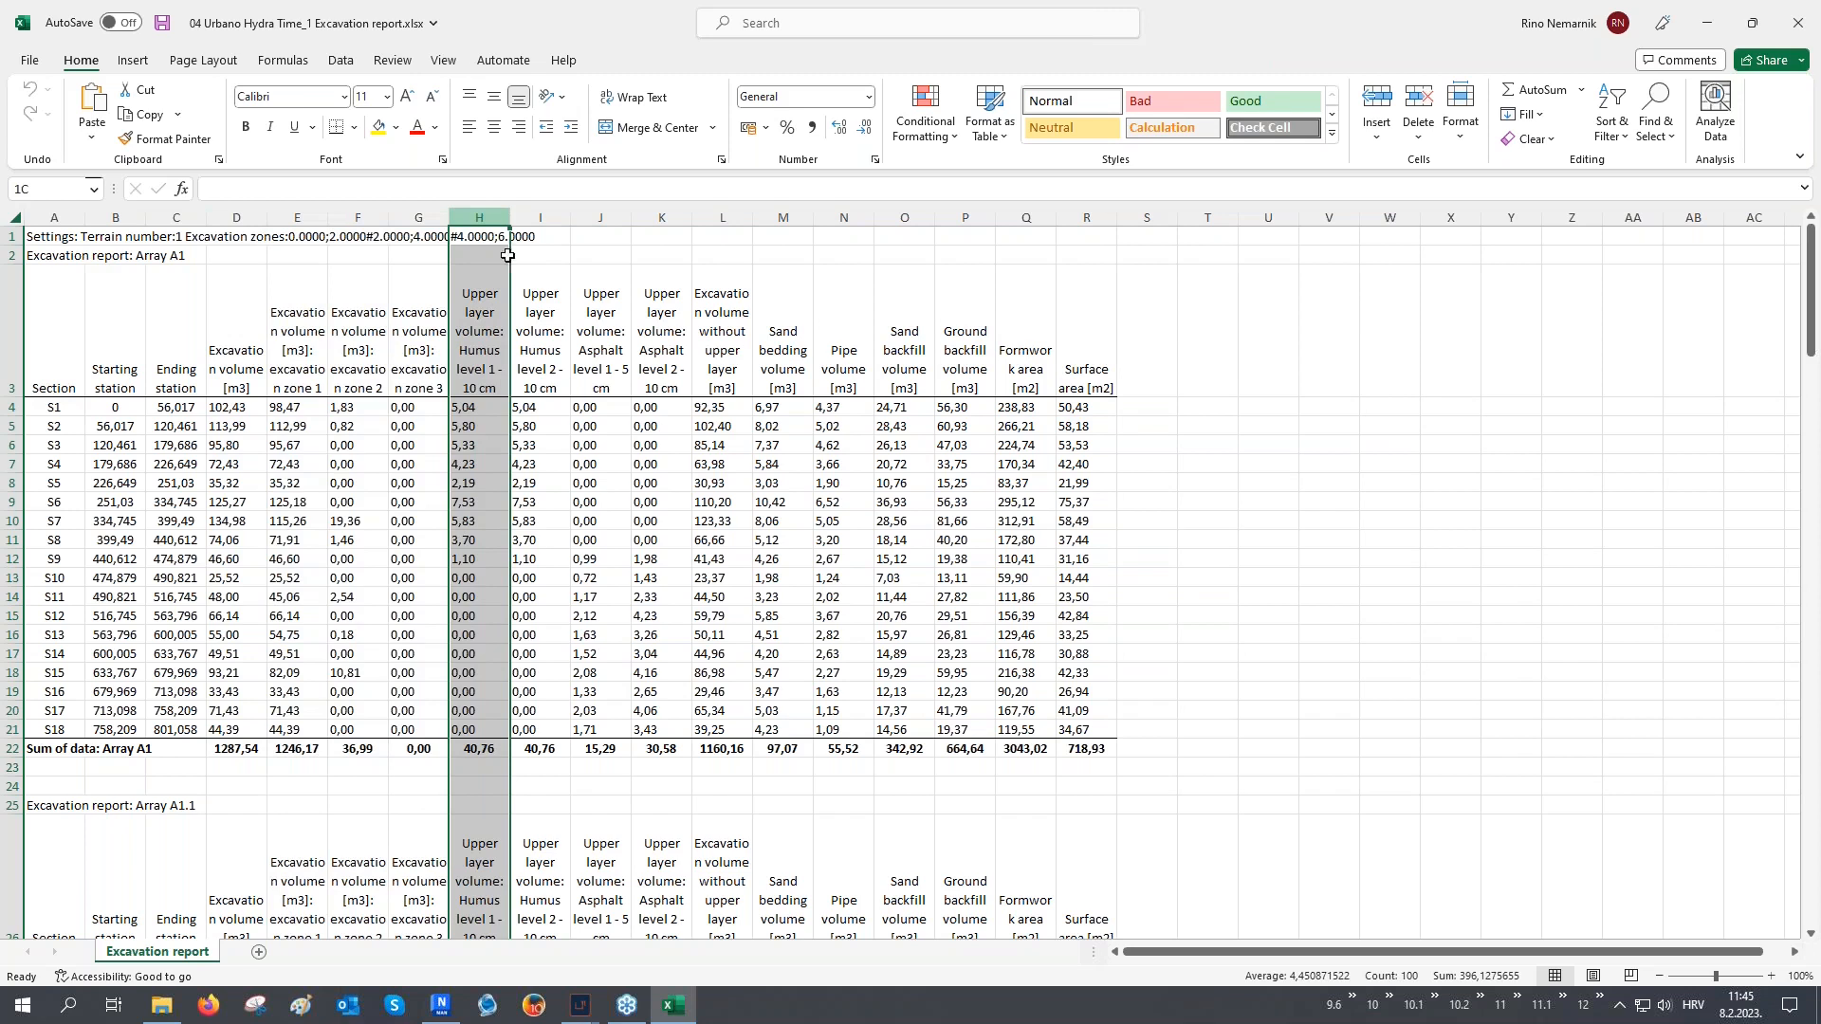
drag(520, 277, 711, 400)
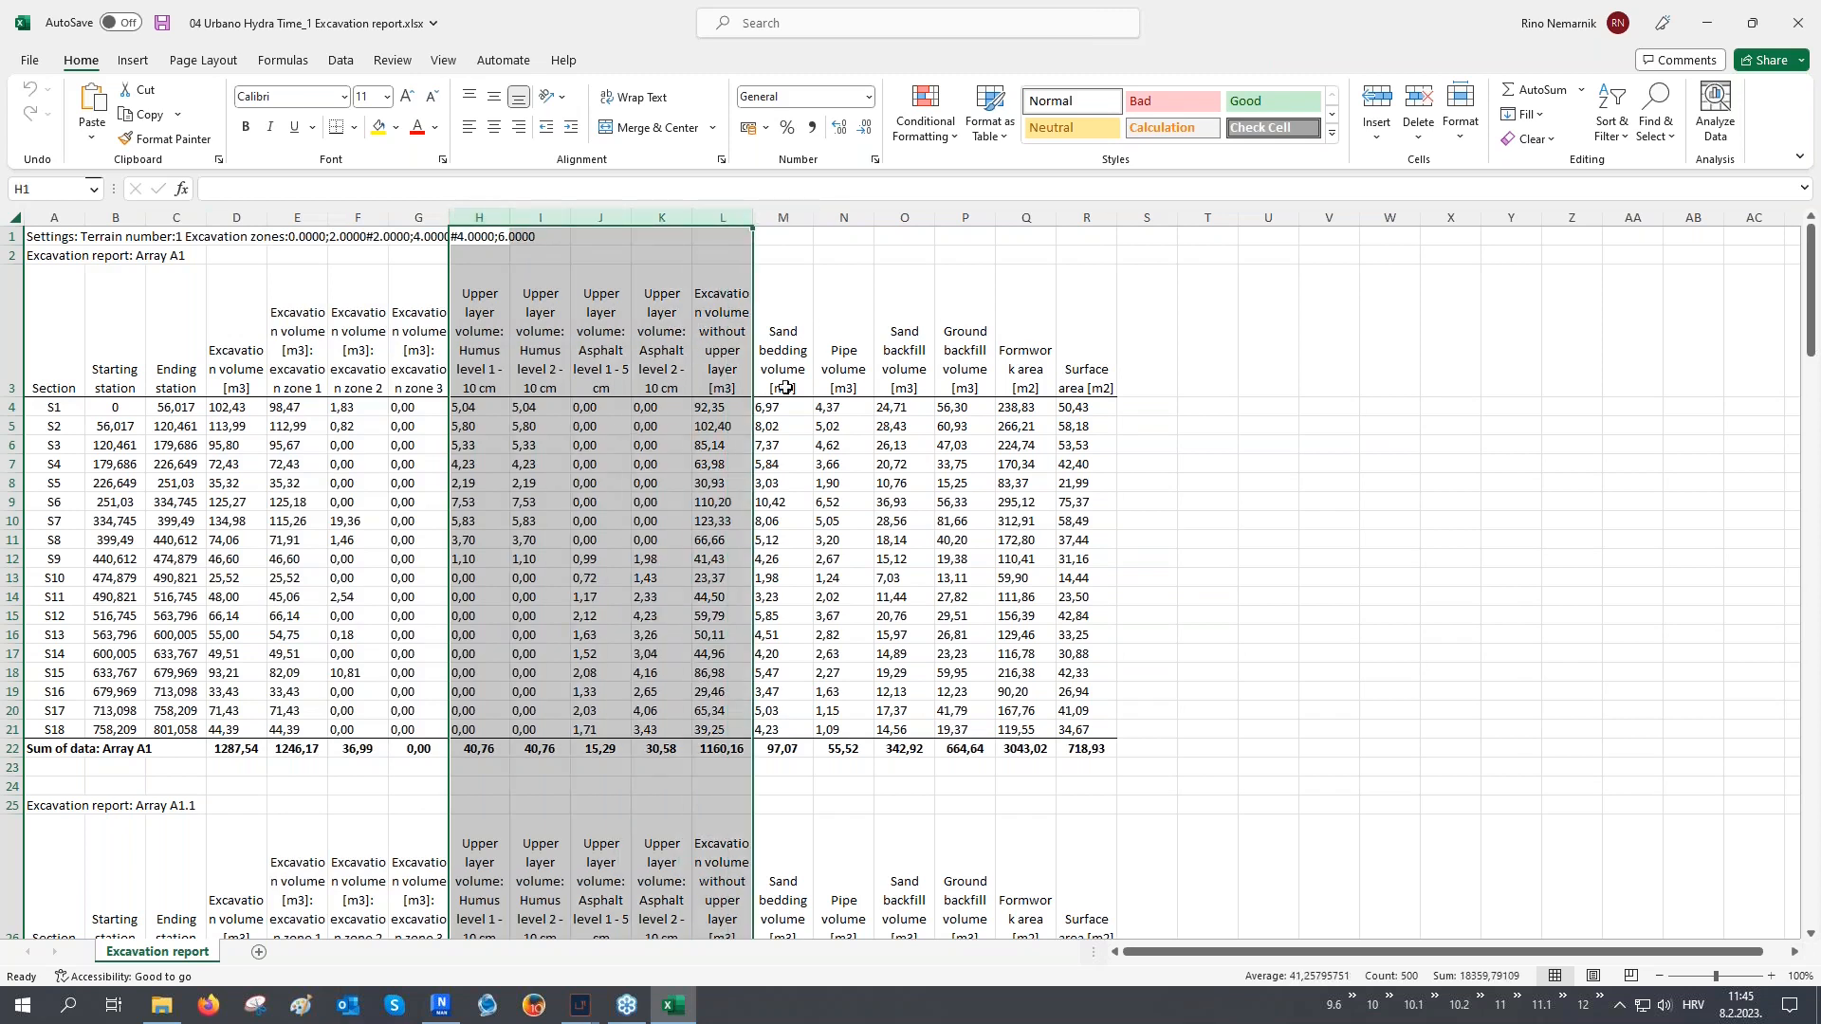
click(783, 217)
drag(811, 221, 1056, 294)
drag(1066, 297, 1066, 296)
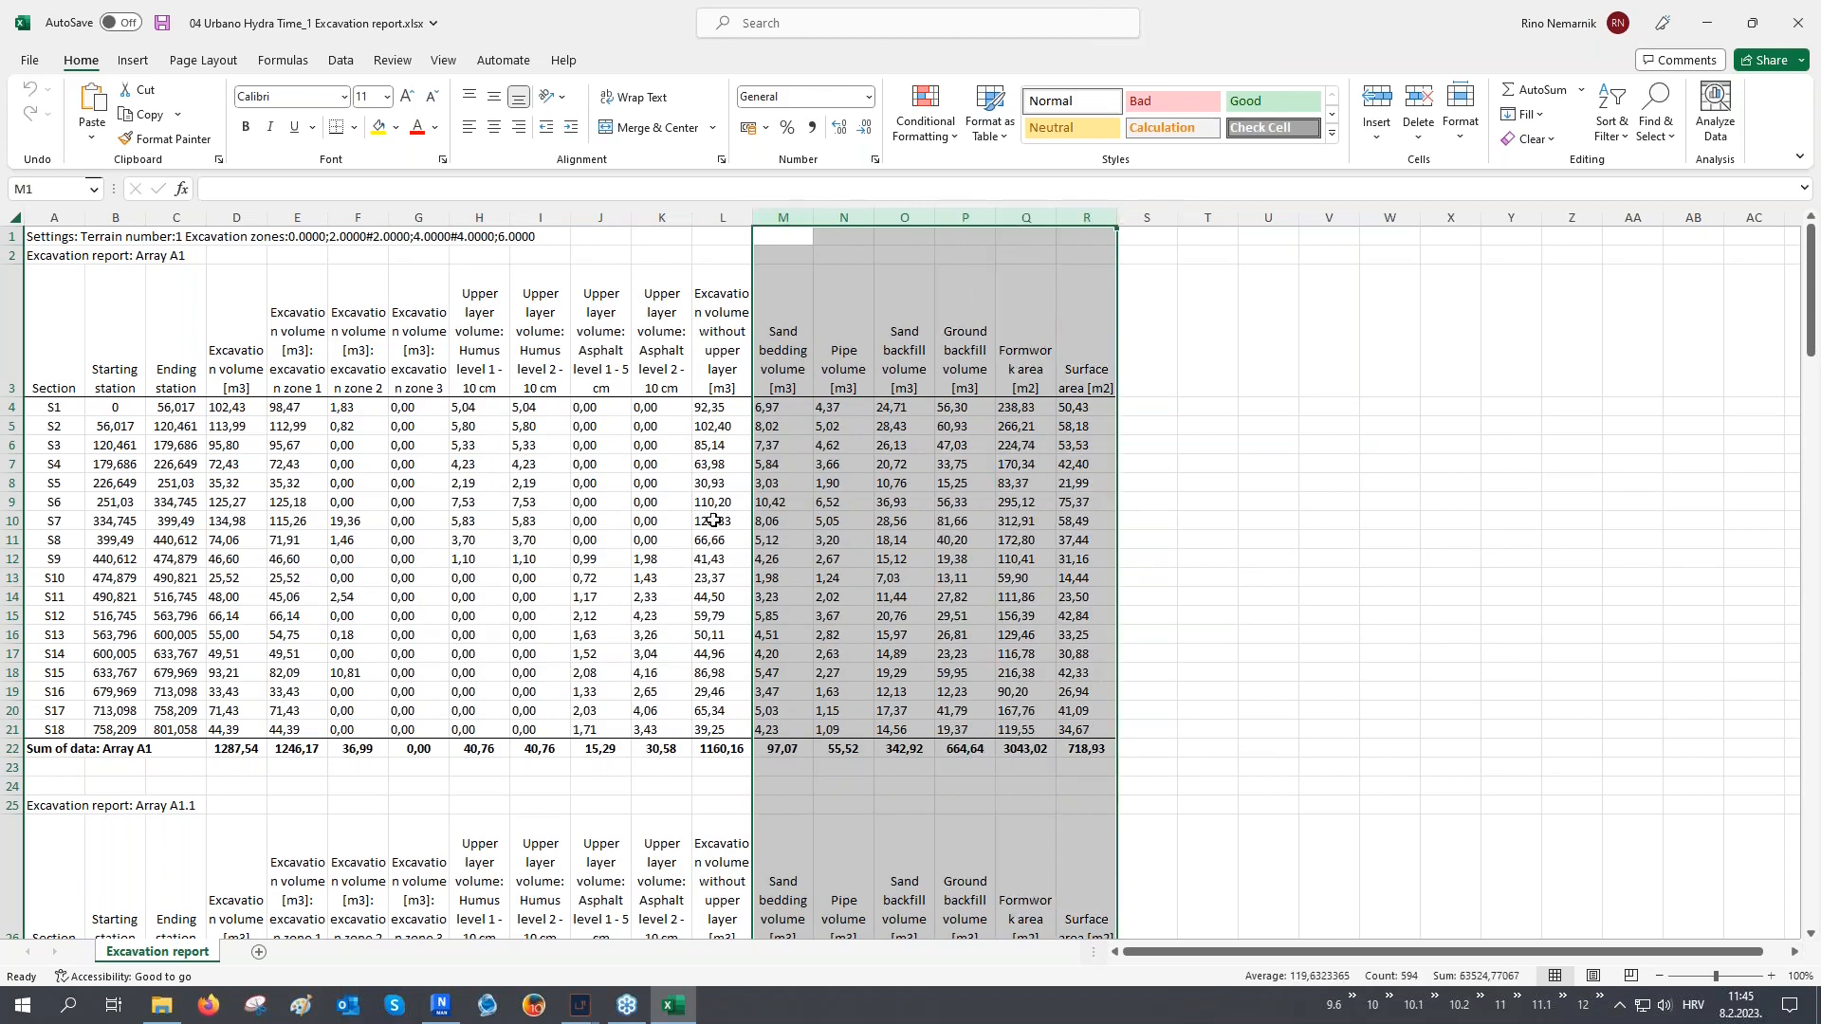
Review the summary row of Array A1, the remaining array tables, and the enlarged sum of data for the active system
click(13, 749)
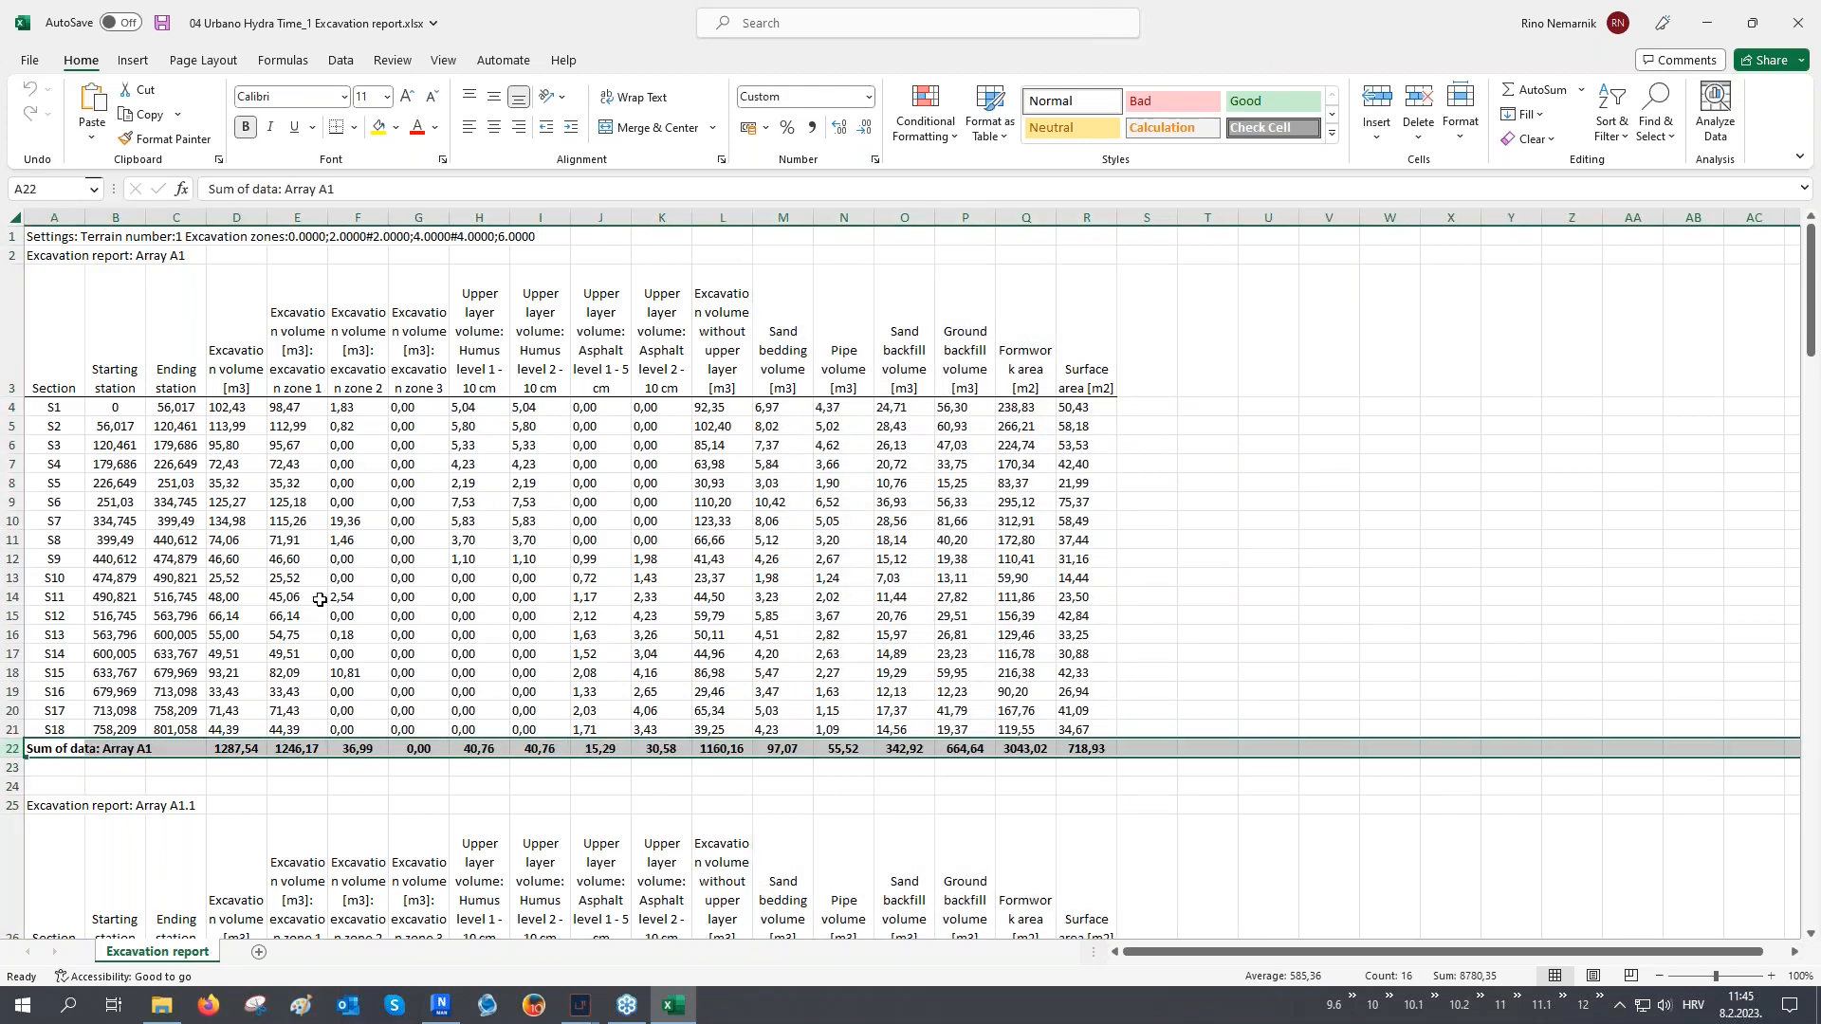
scroll(319, 600, down, 6)
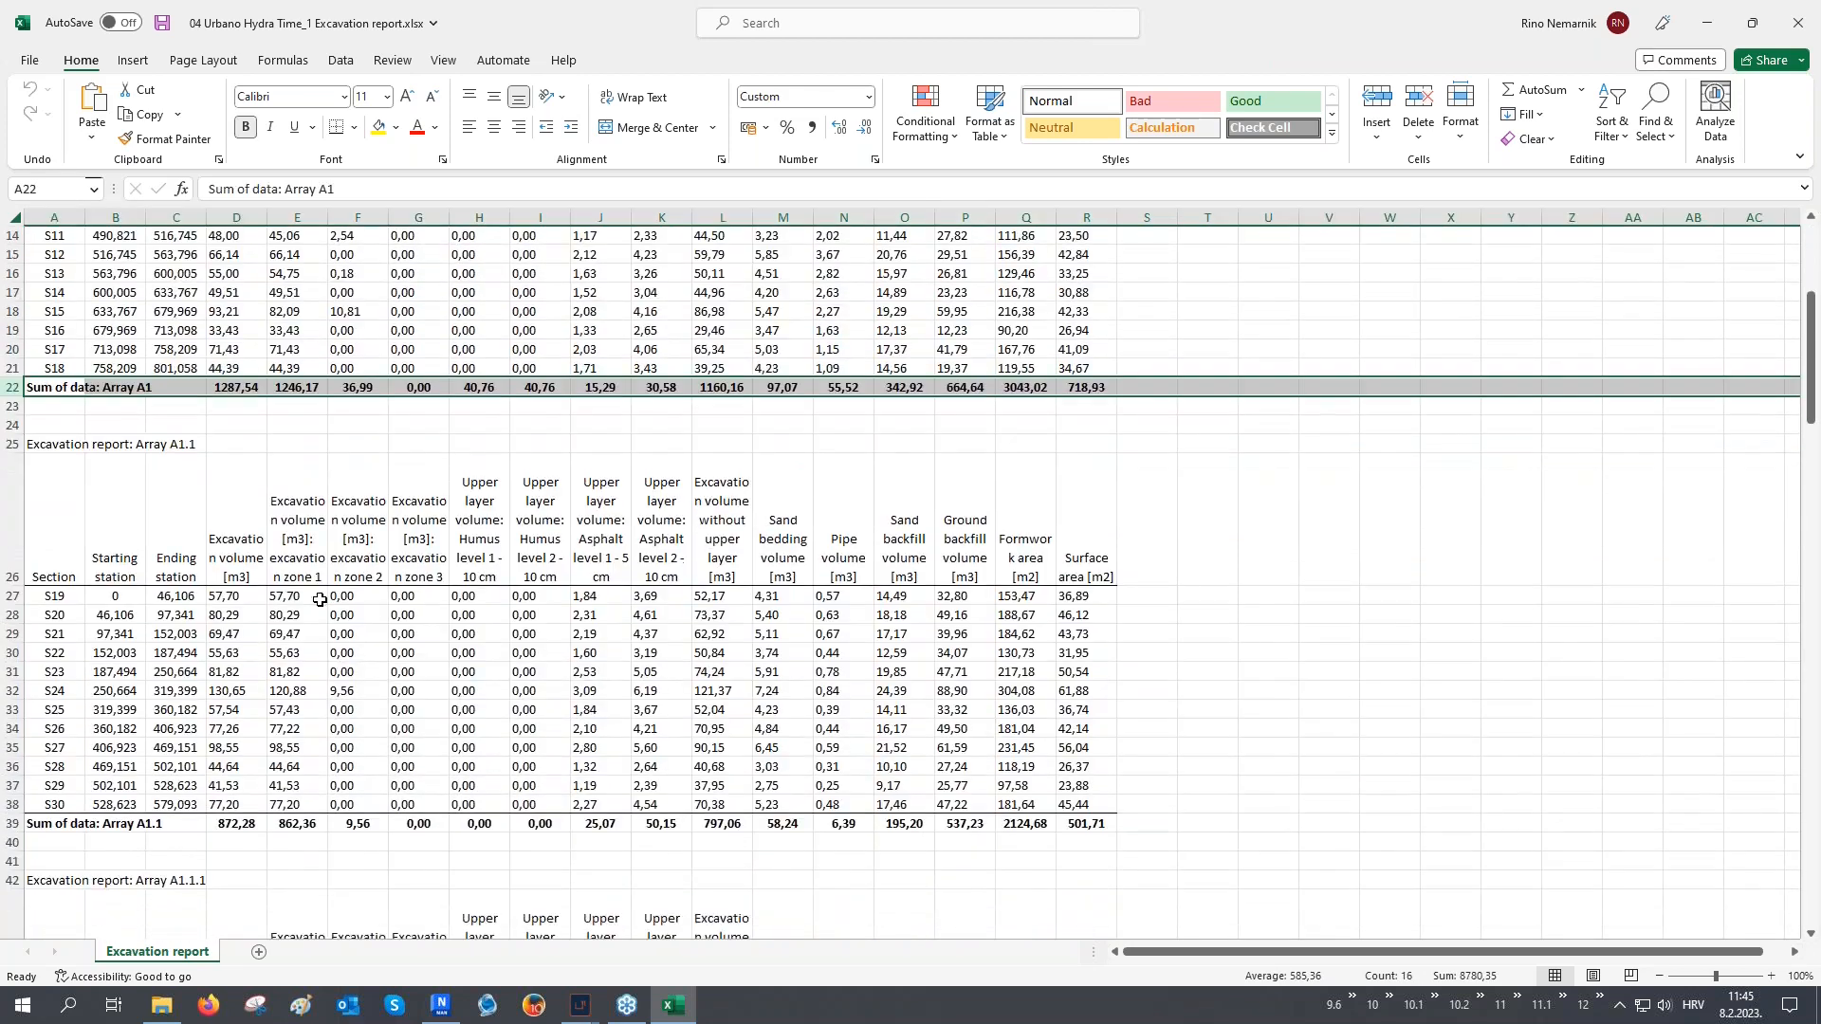
scroll(319, 600, down, 11)
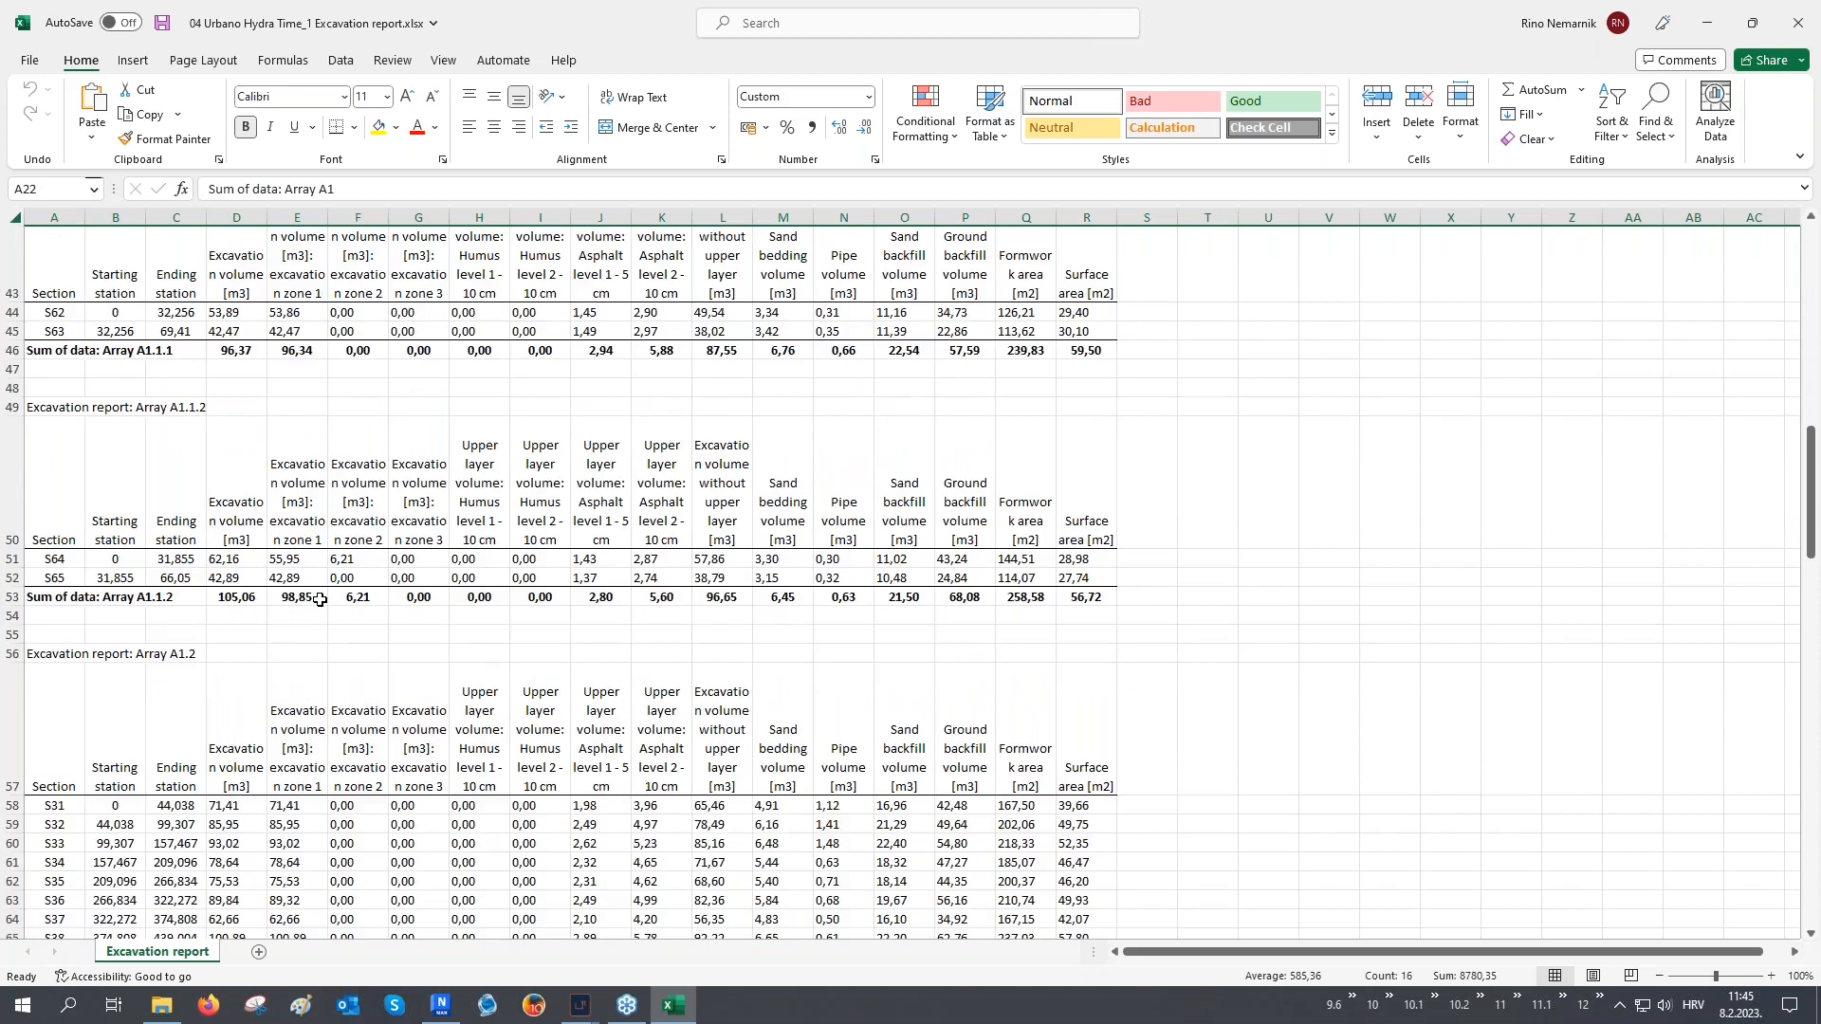
scroll(320, 599, down, 11)
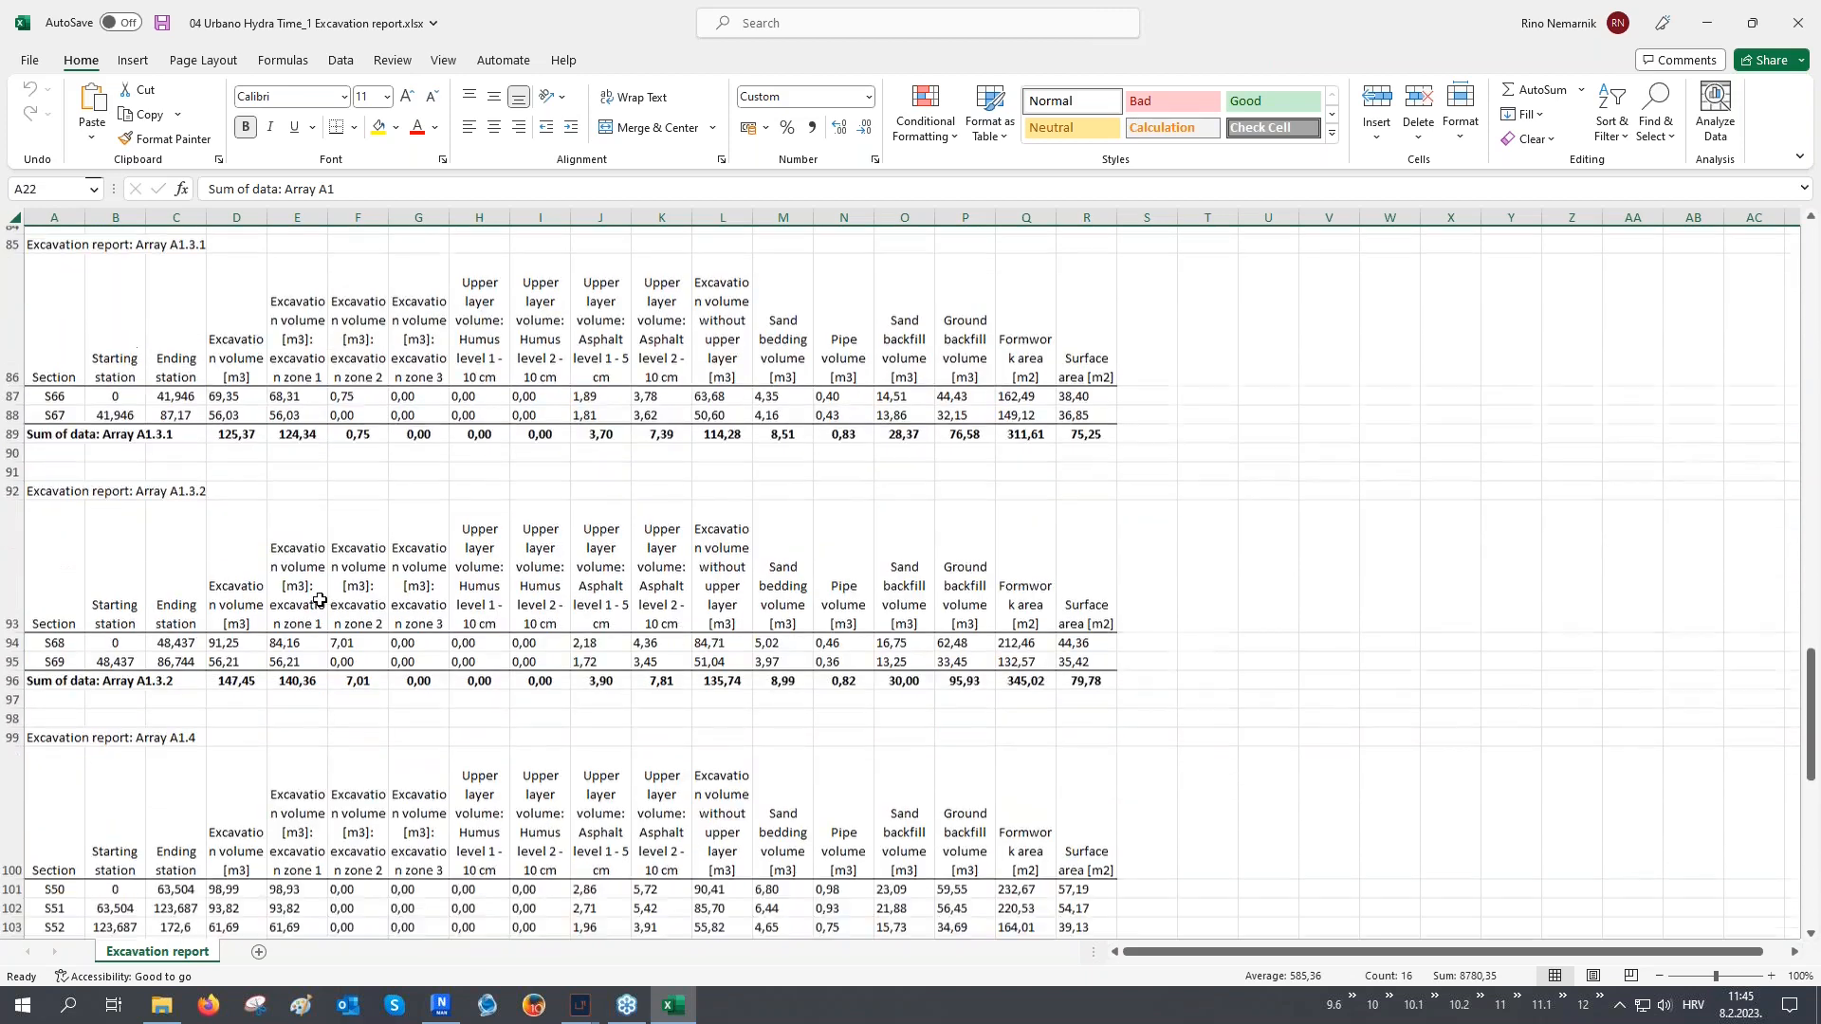
scroll(319, 599, down, 7)
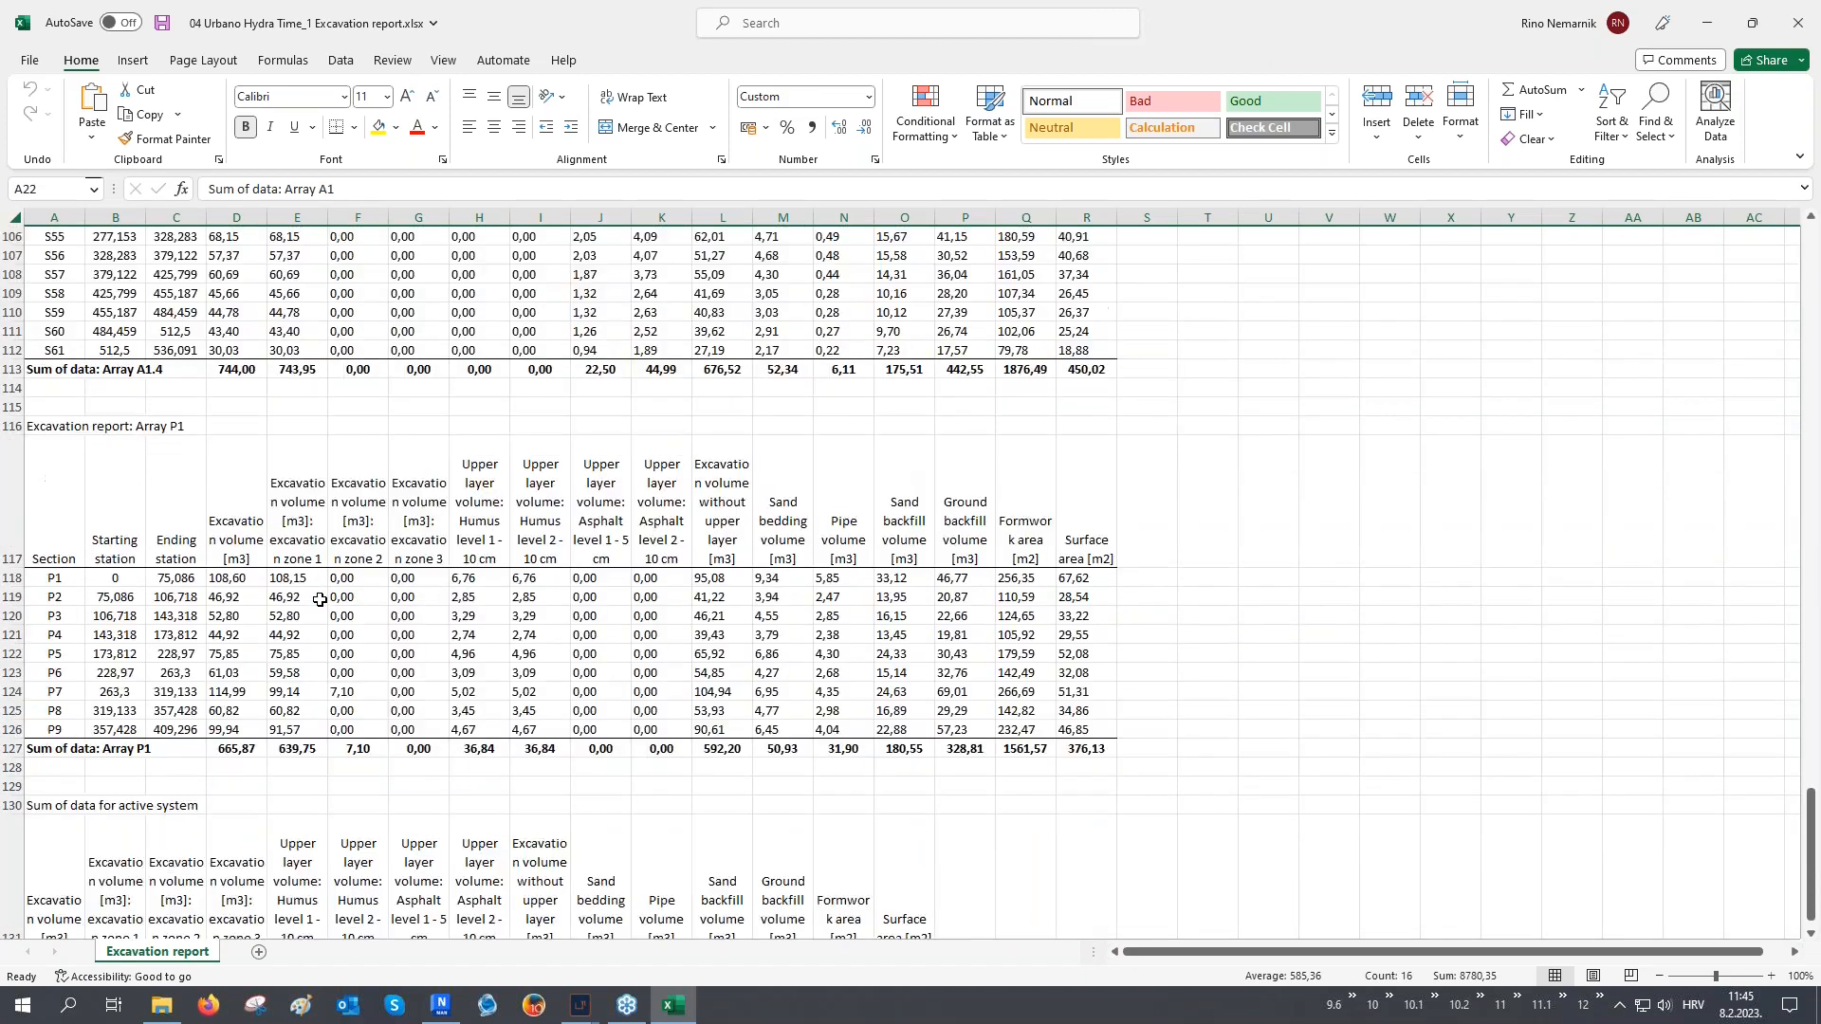
scroll(319, 600, down, 3)
drag(57, 580, 897, 787)
ctrl+scroll(61, 759, up, 3)
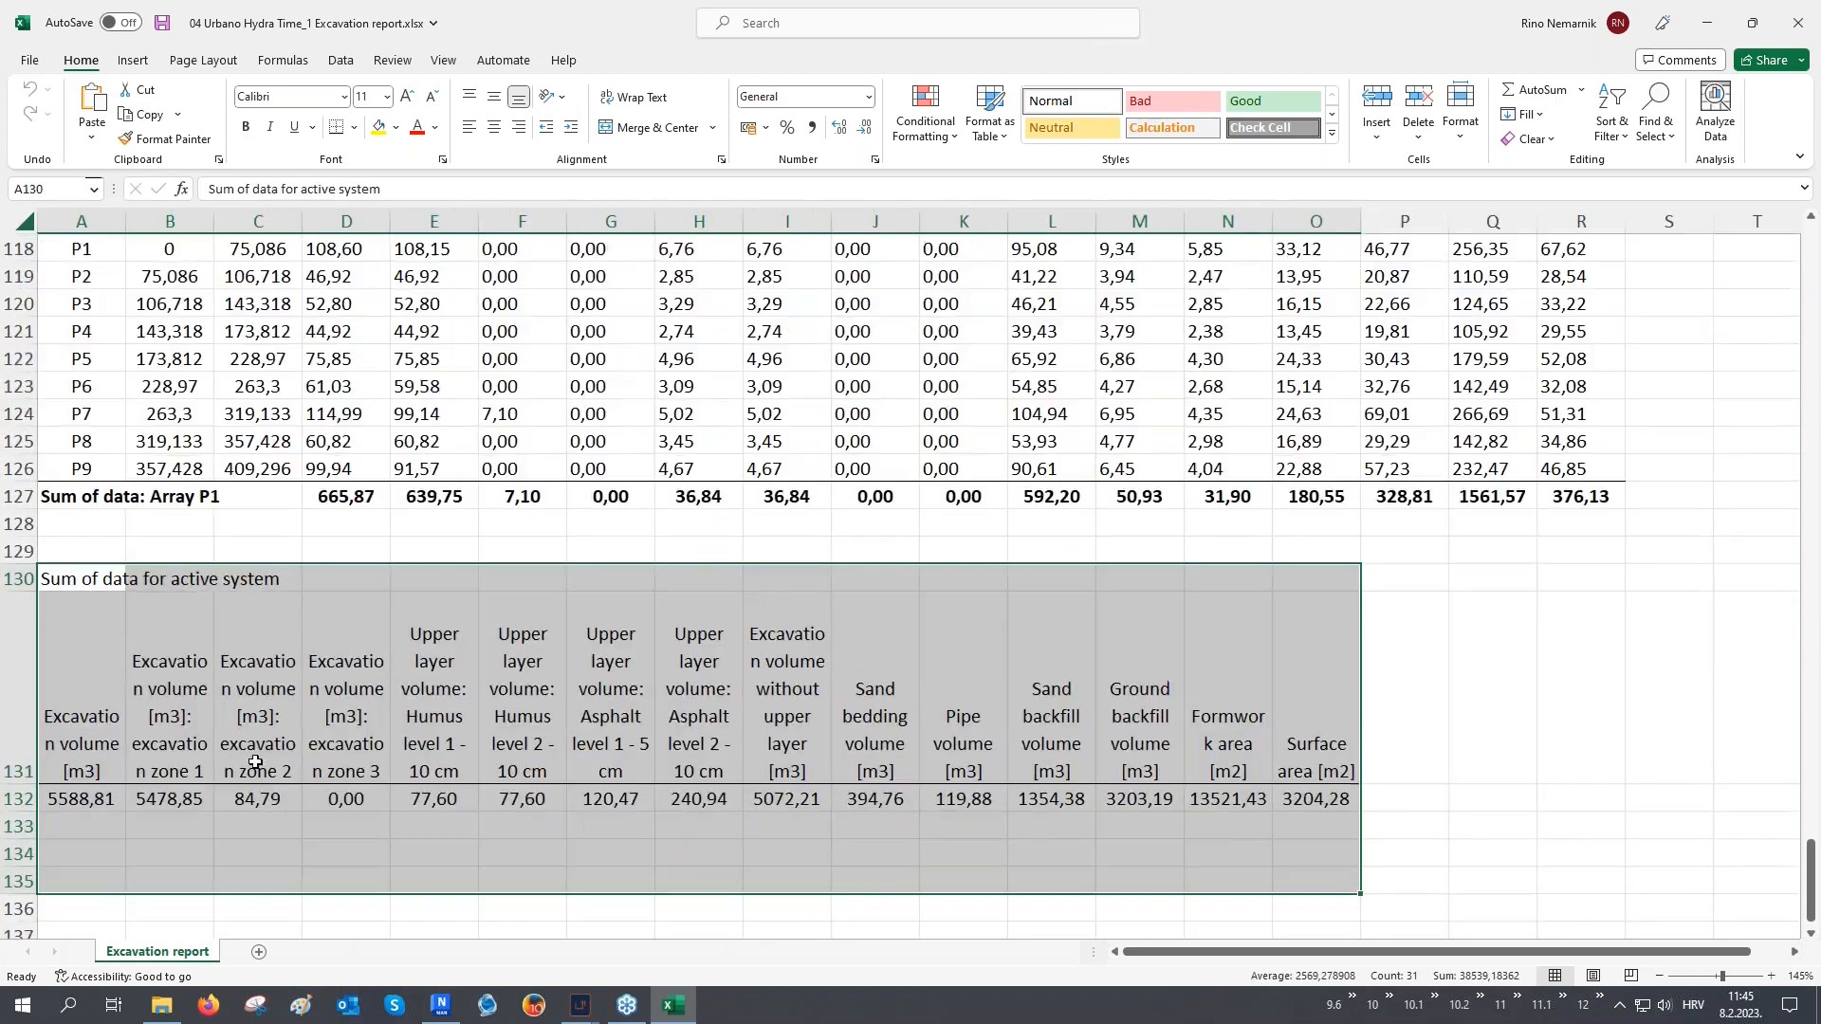
Save and close the excavation report workbook, return to Civil 3D, and close the Excavation report dialog
key(ctrl+s)
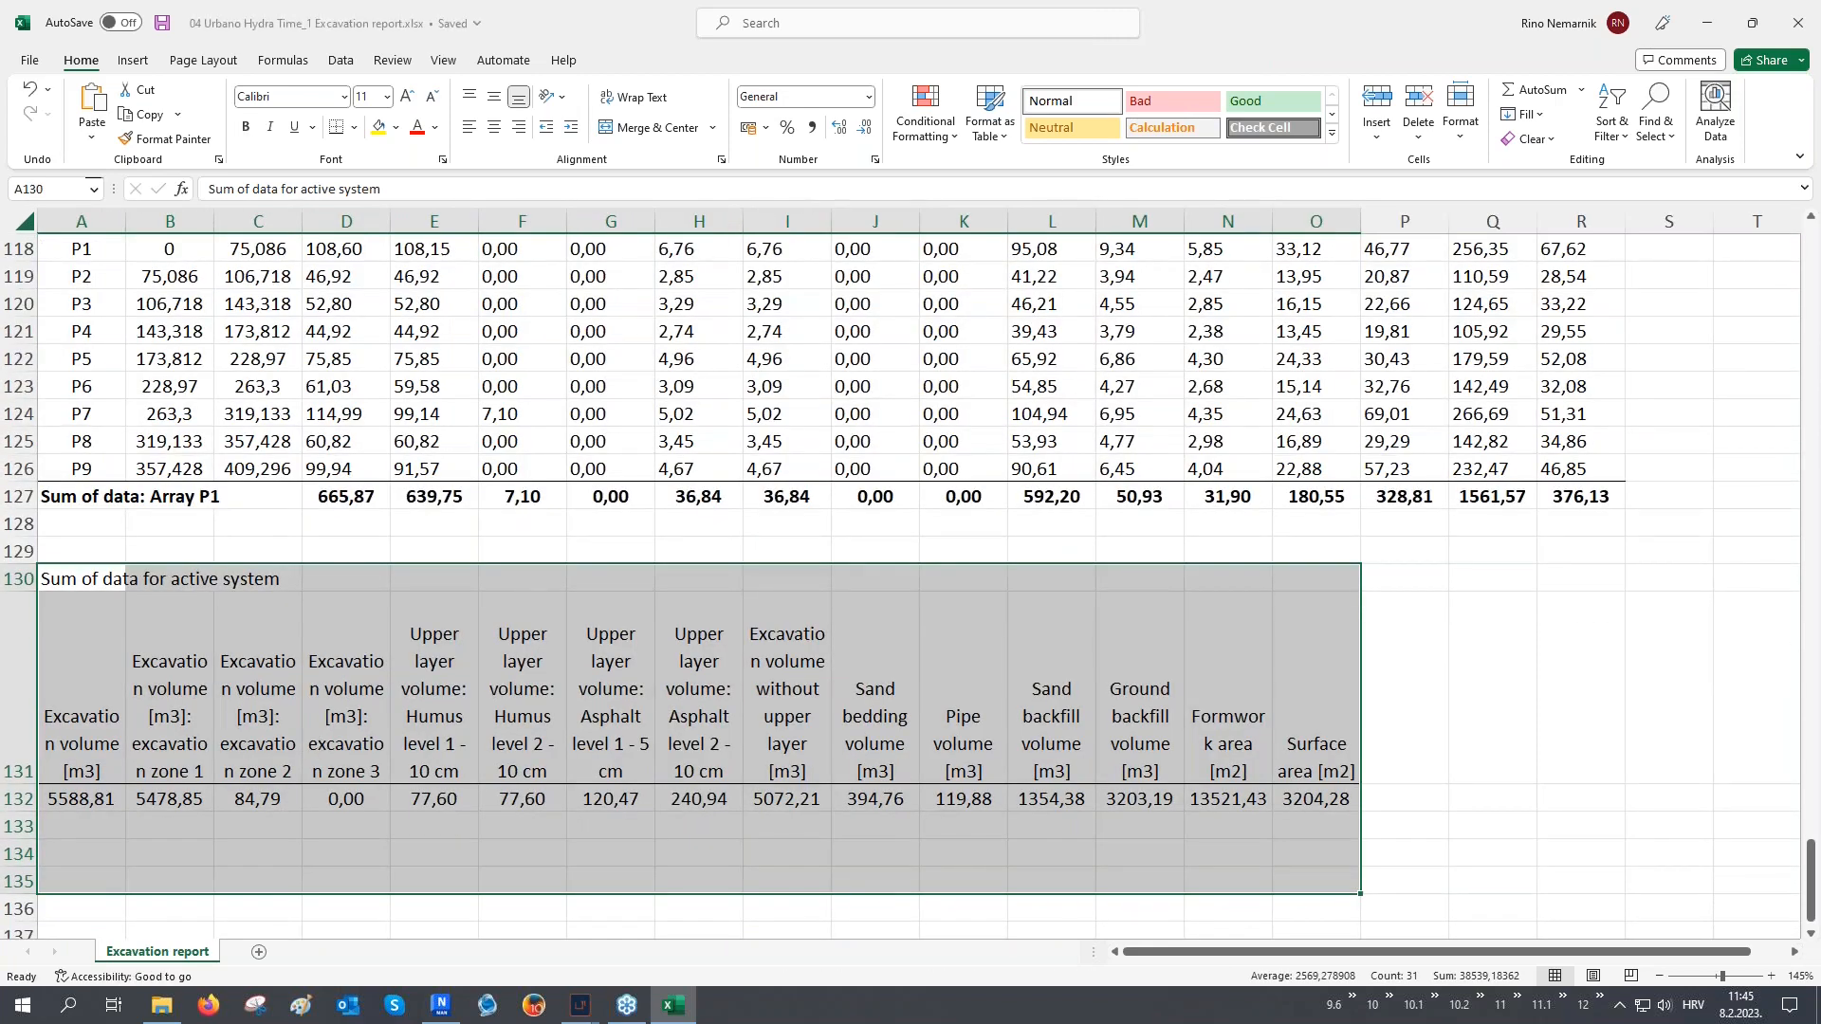
click(1798, 23)
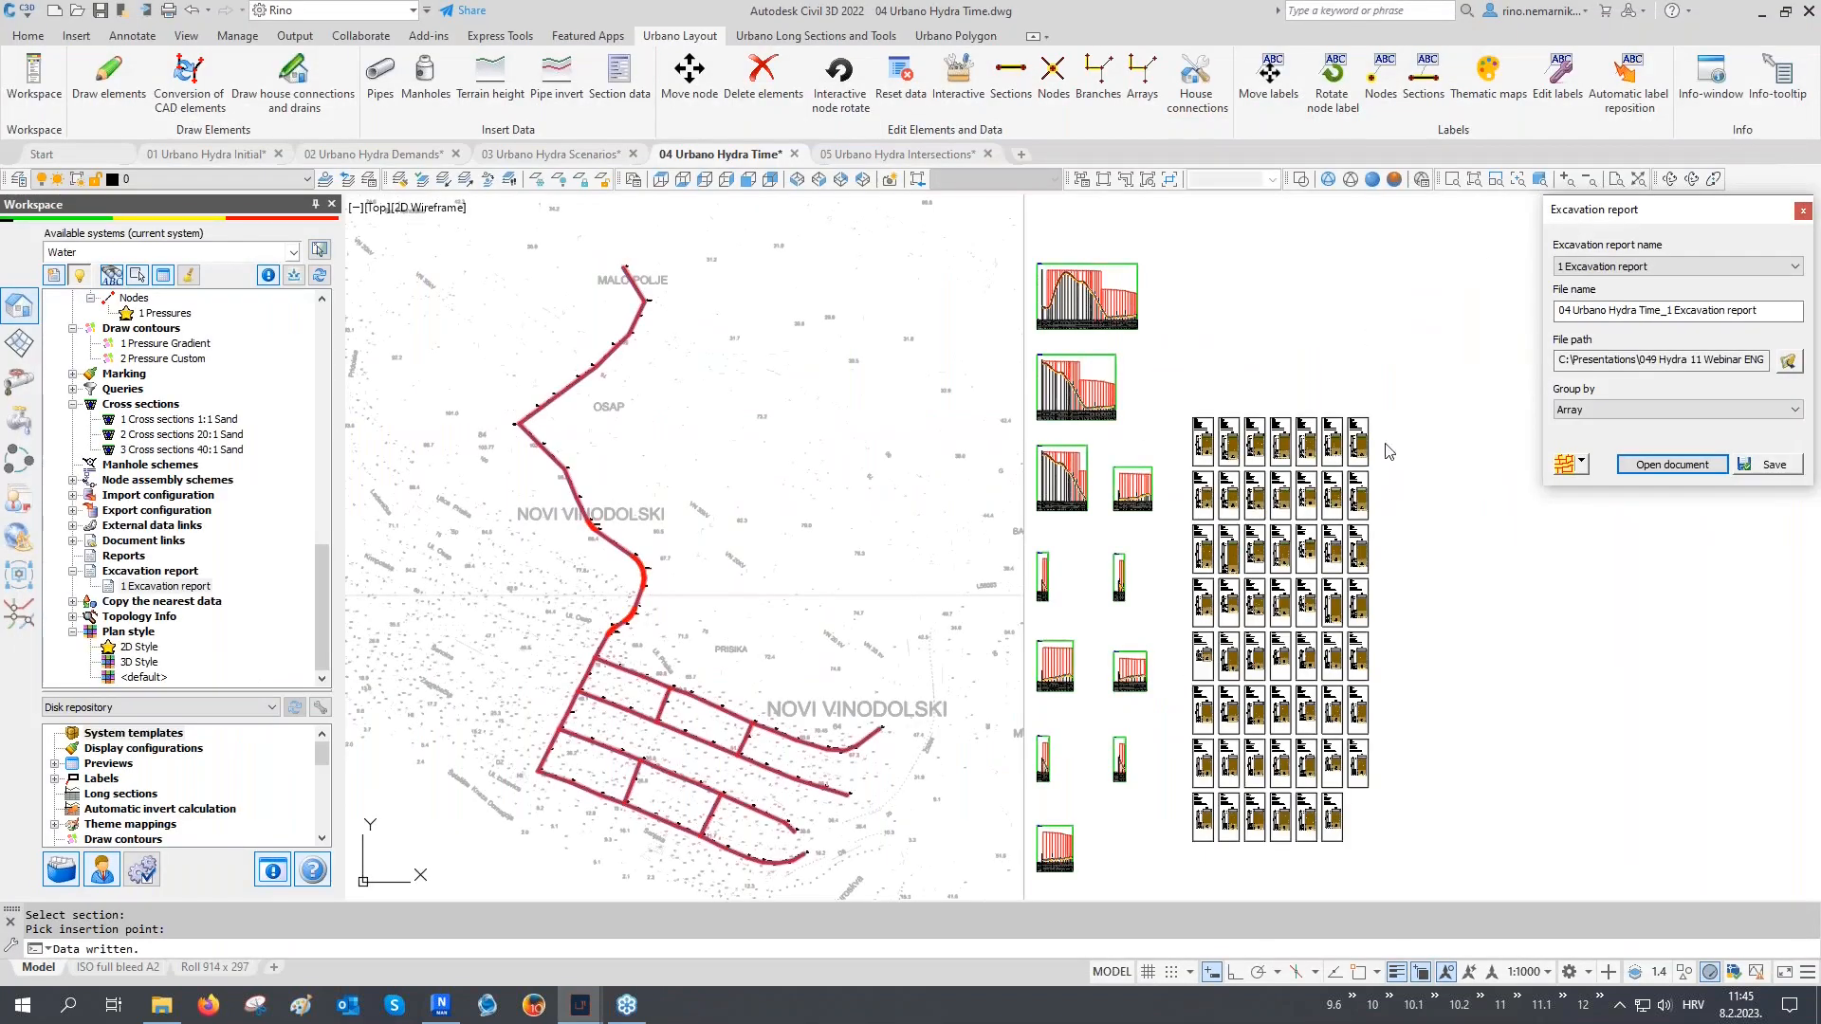
click(1803, 211)
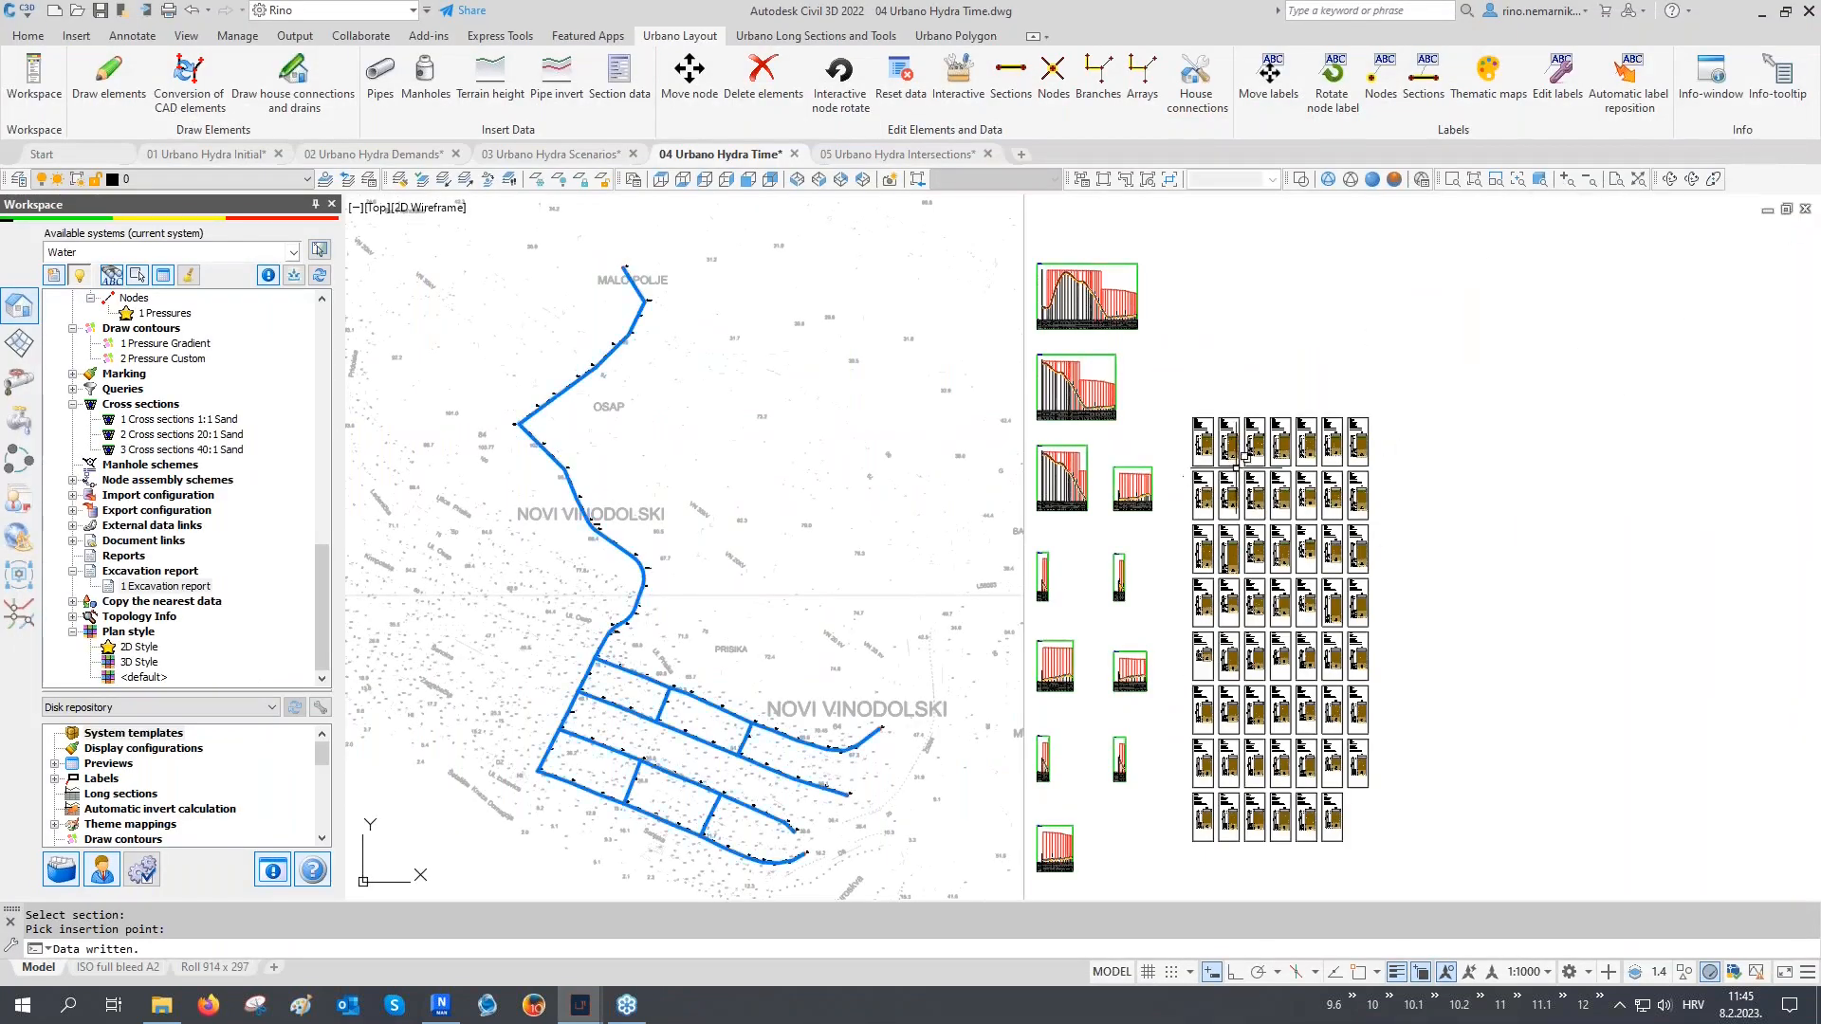
Open Plot schemes and cross sections for the water system and select all drawn cross sections for plotting
scroll(1233, 462, up, 5)
middle_drag(1282, 462, 1370, 420)
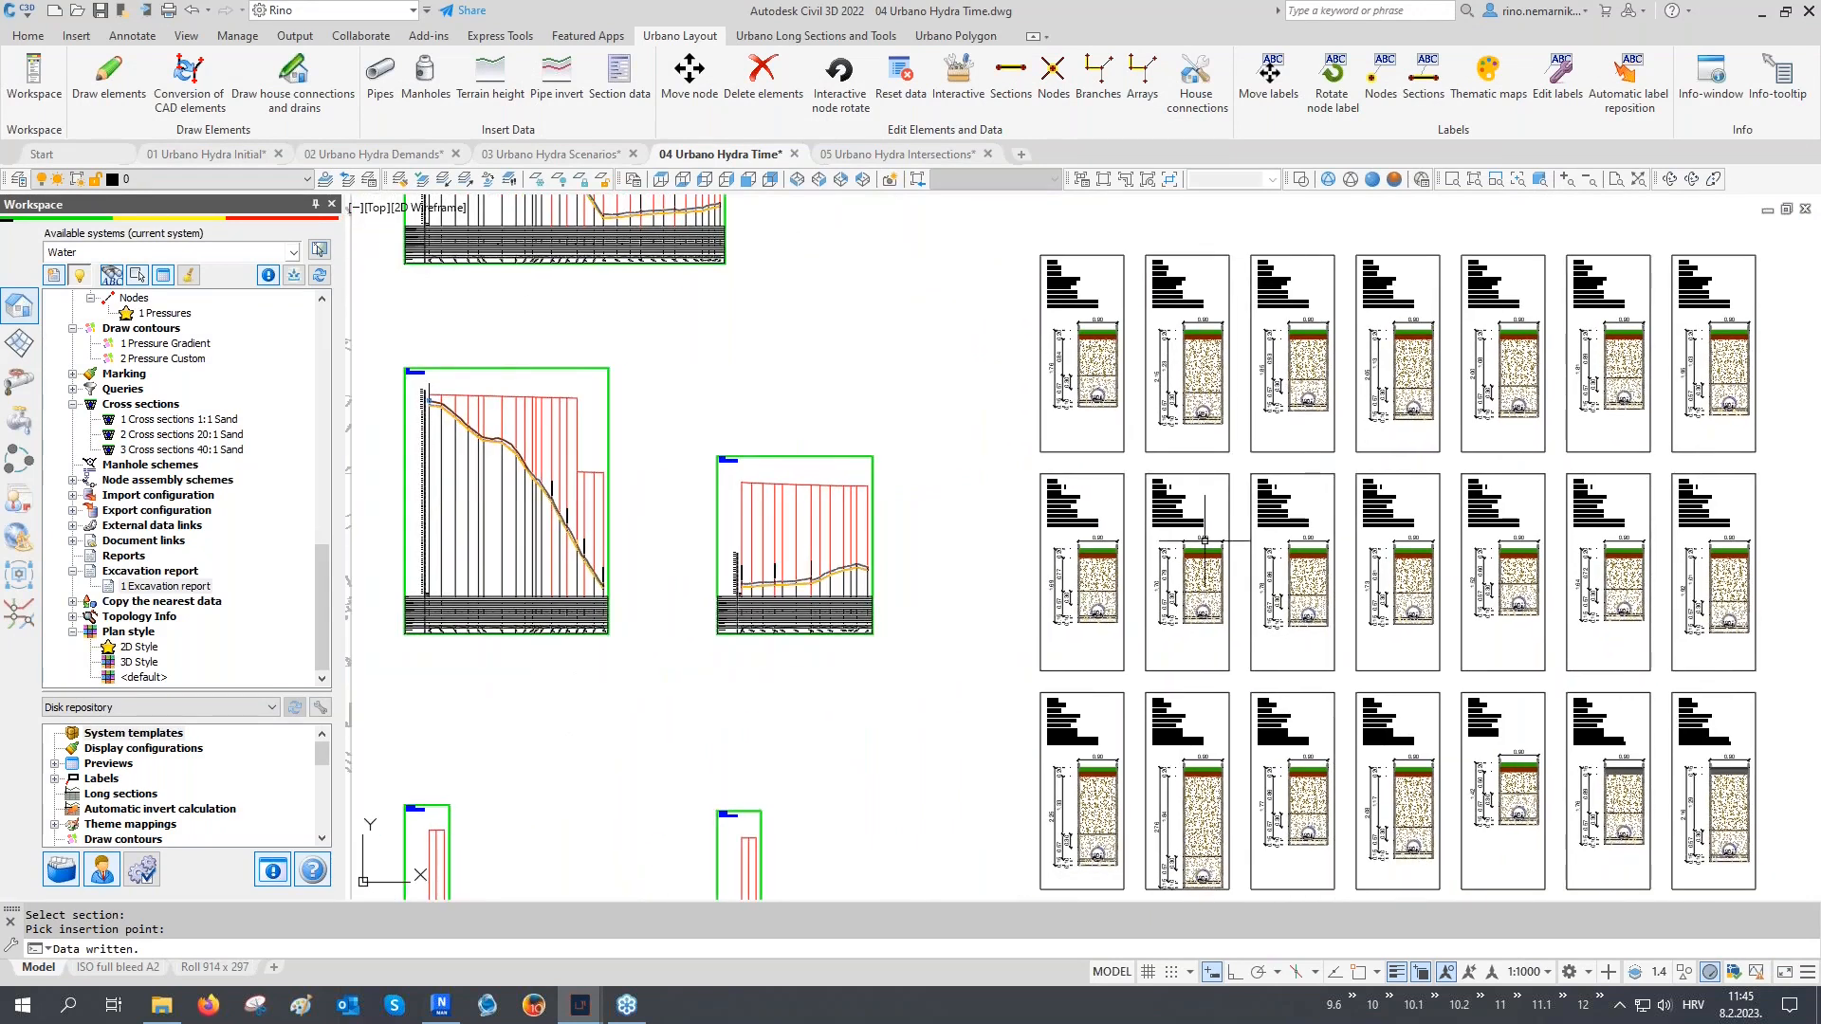
scroll(244, 525, up, 5)
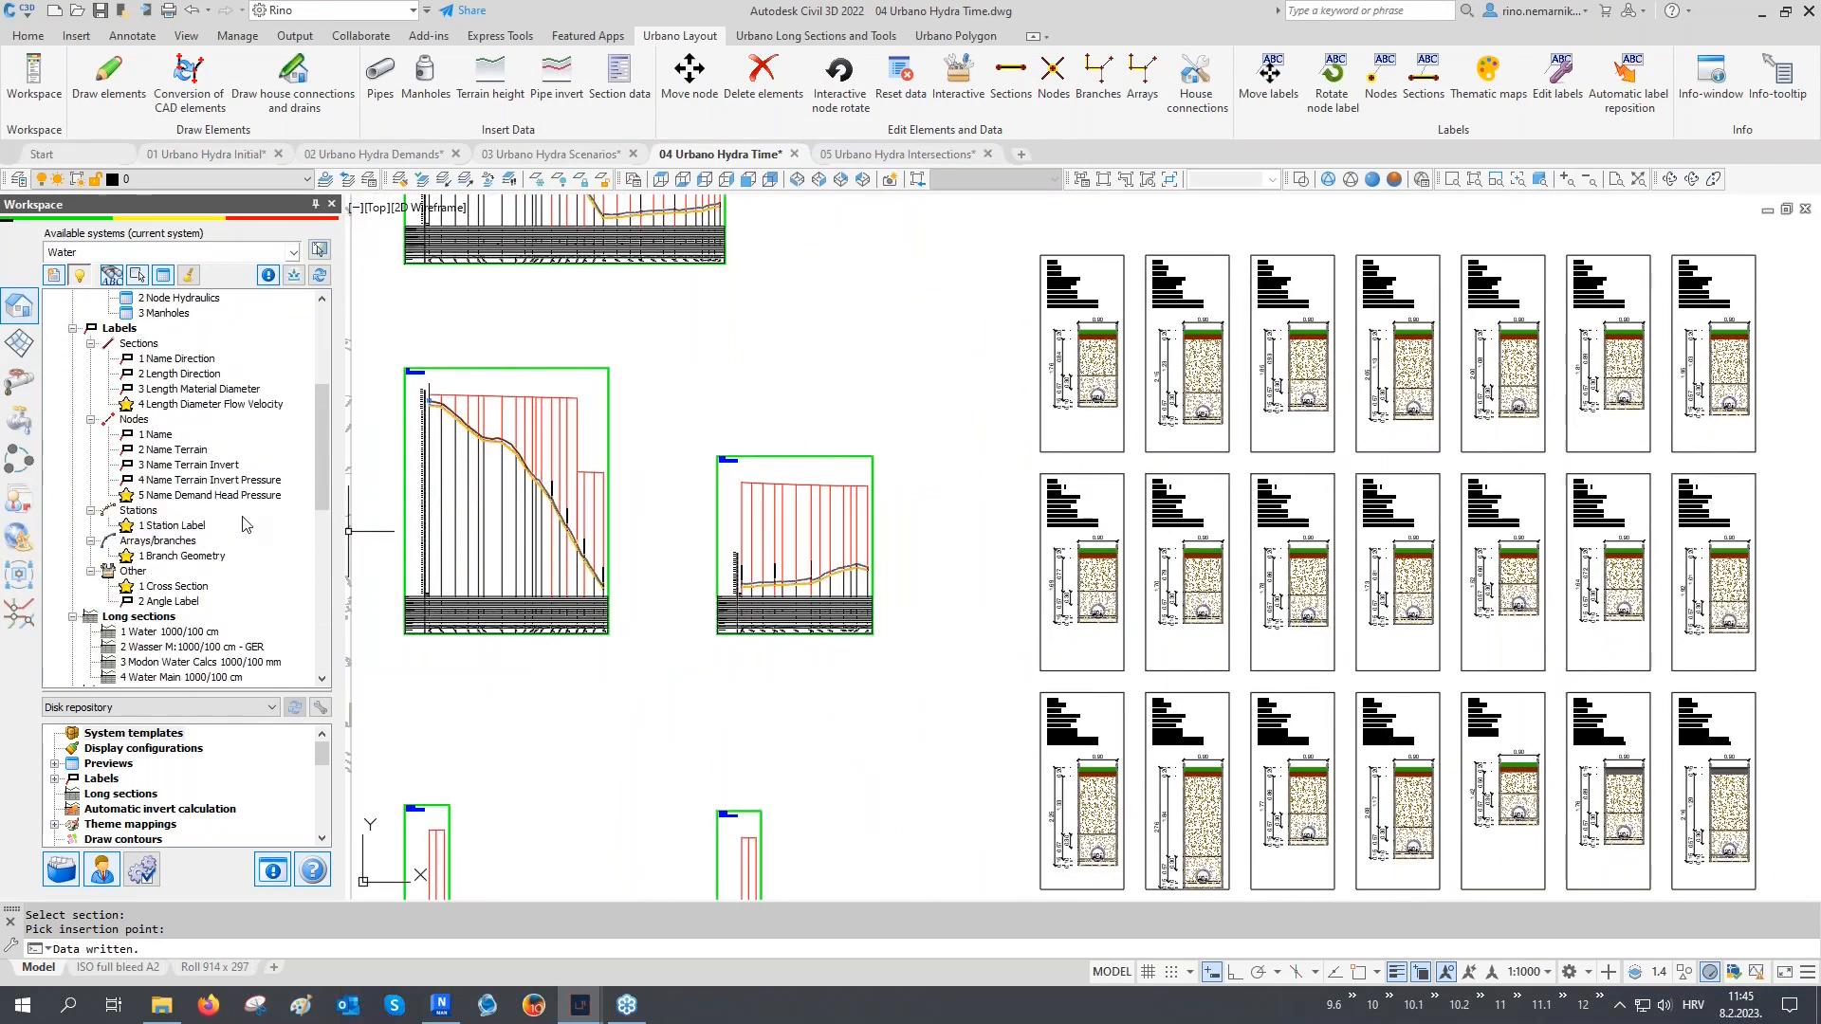
scroll(244, 524, up, 5)
scroll(244, 524, up, 1)
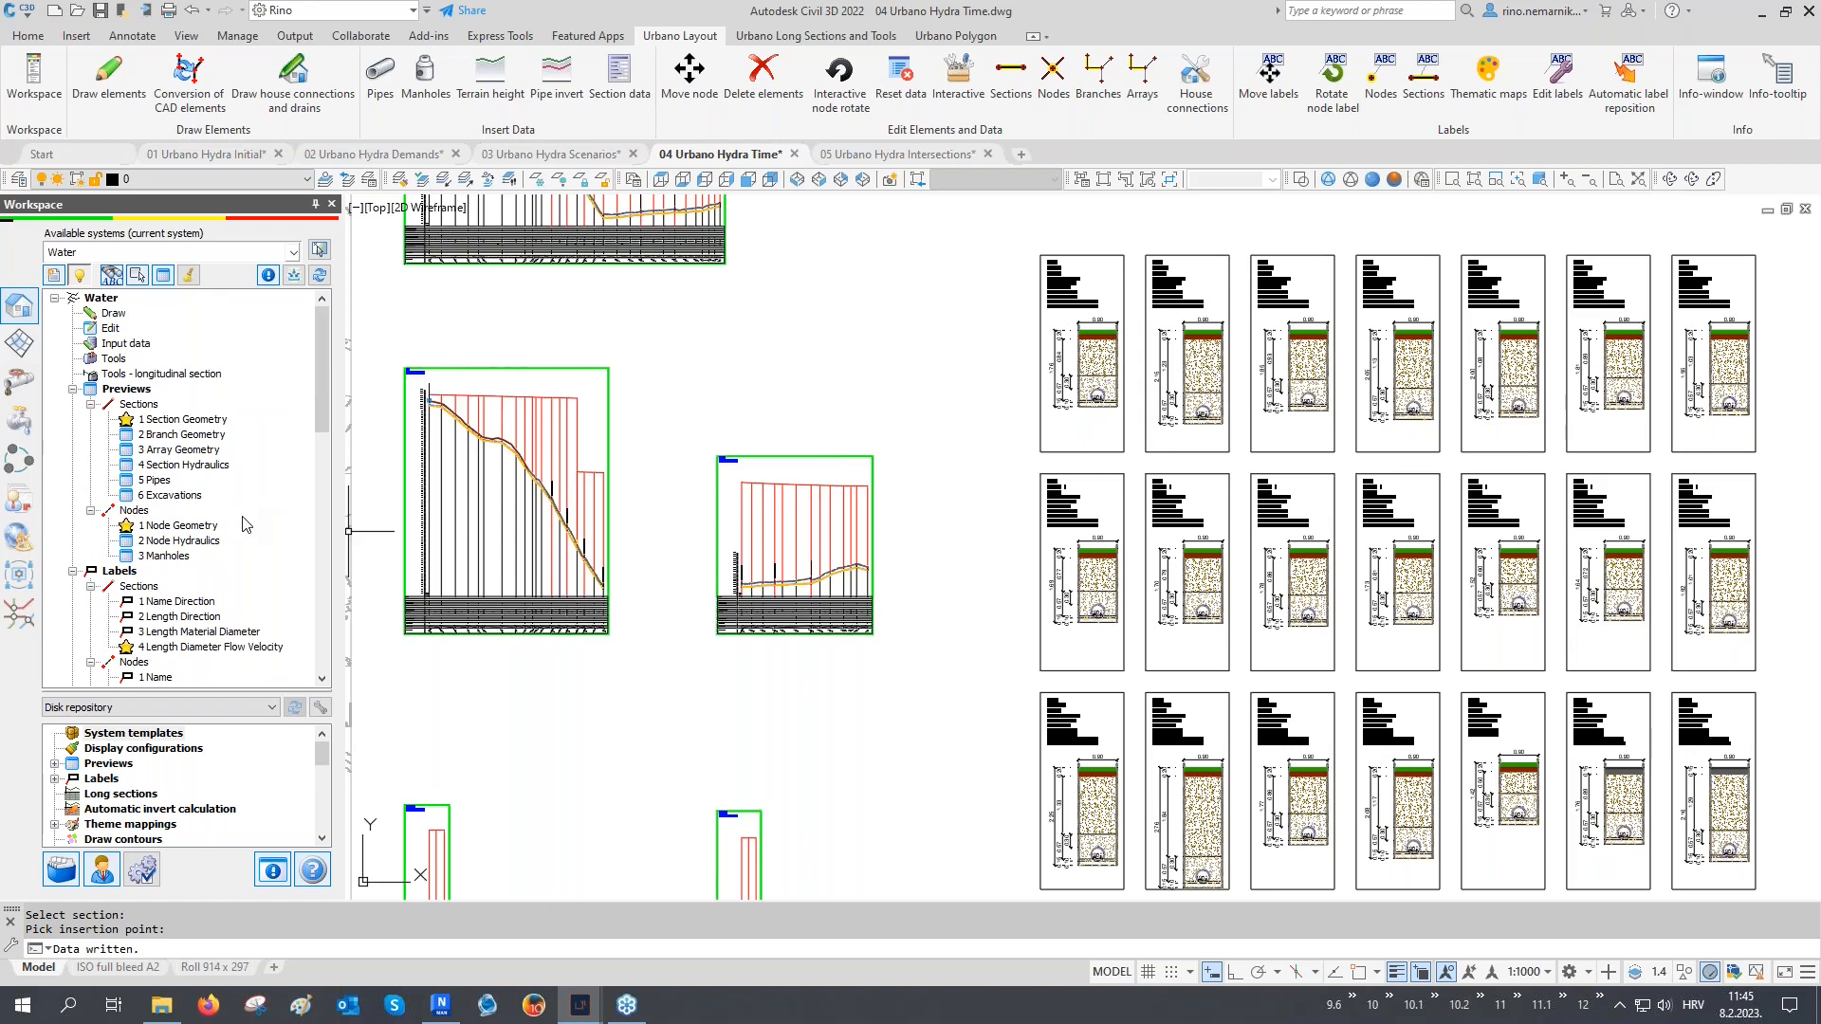
right_click(119, 358)
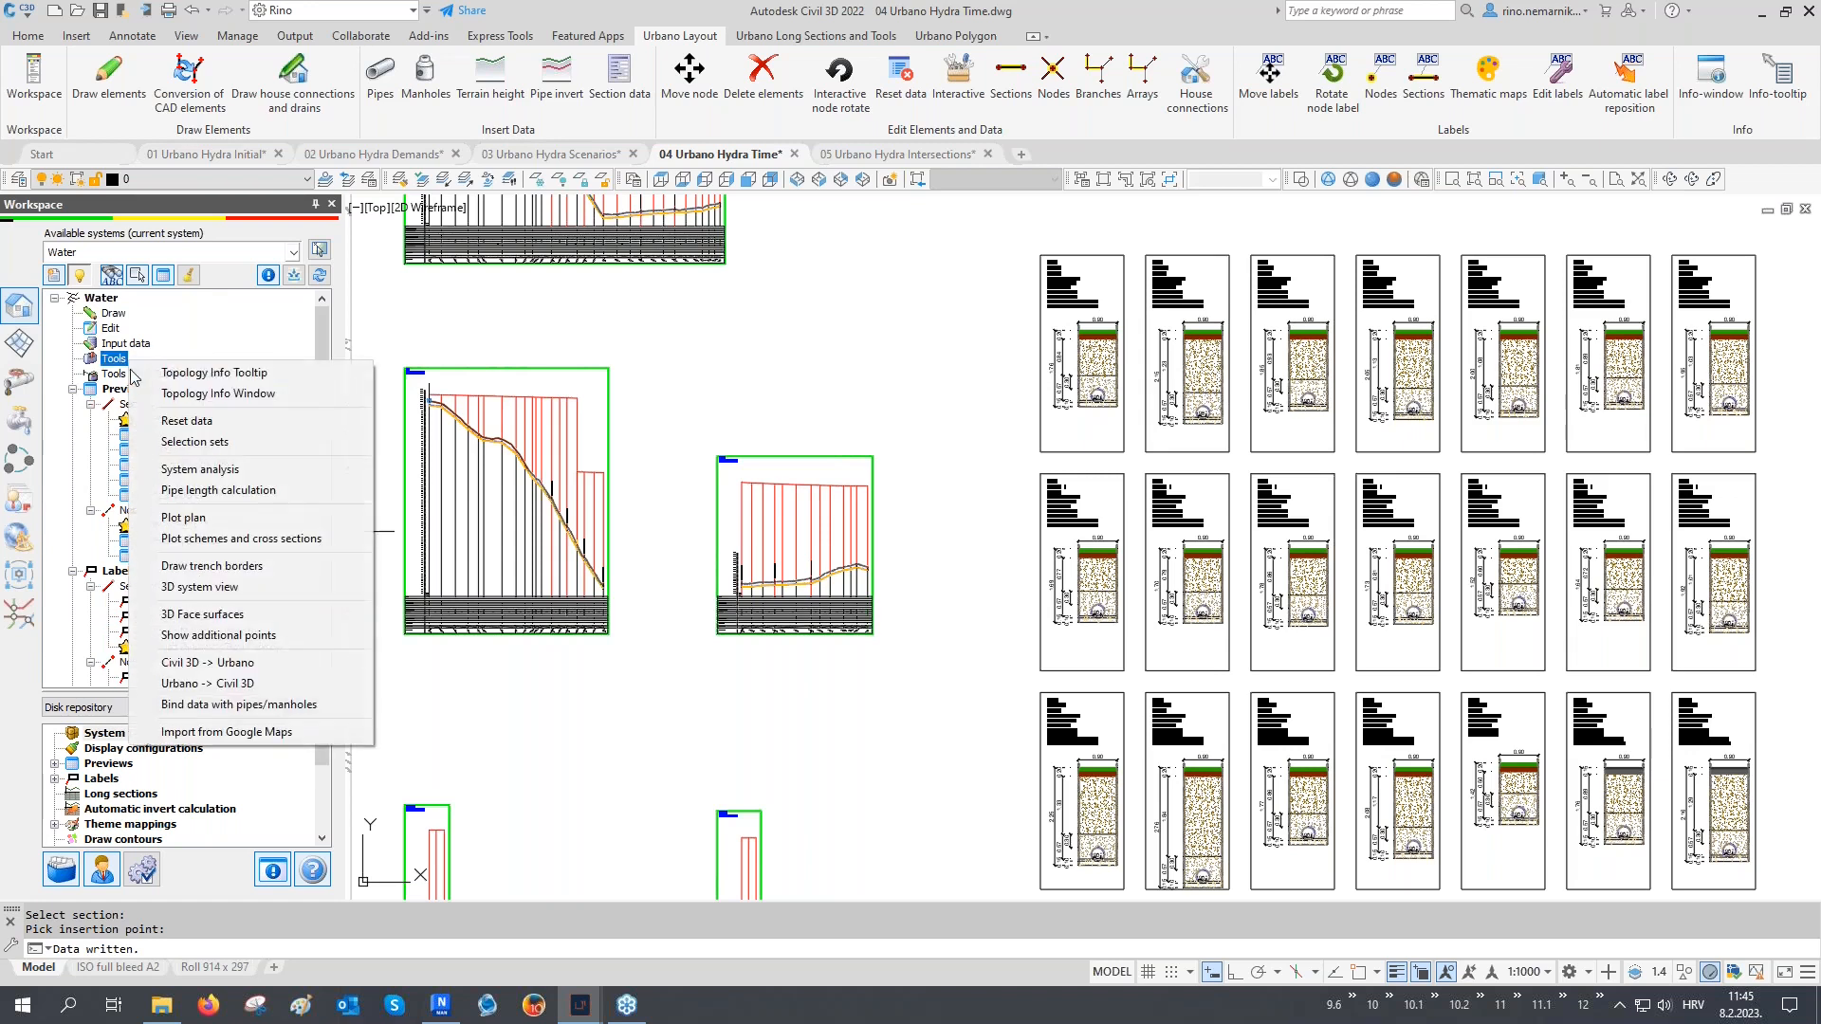
click(245, 537)
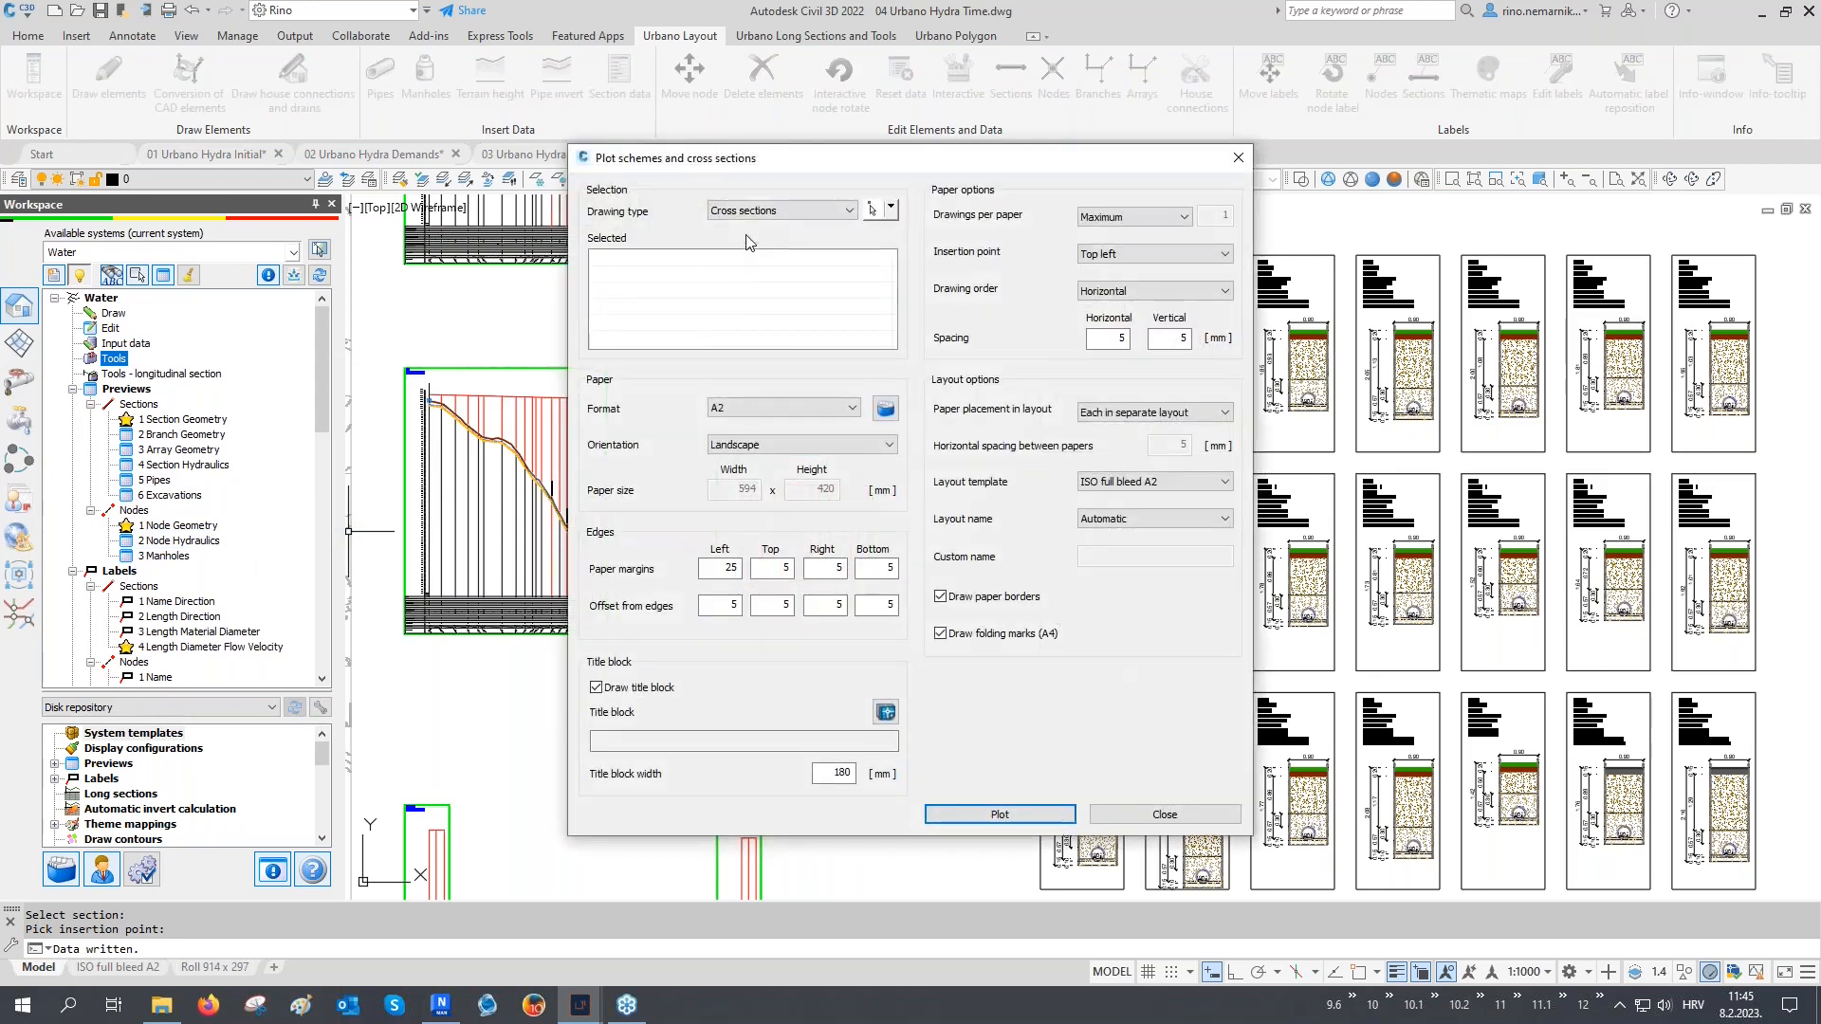
click(891, 207)
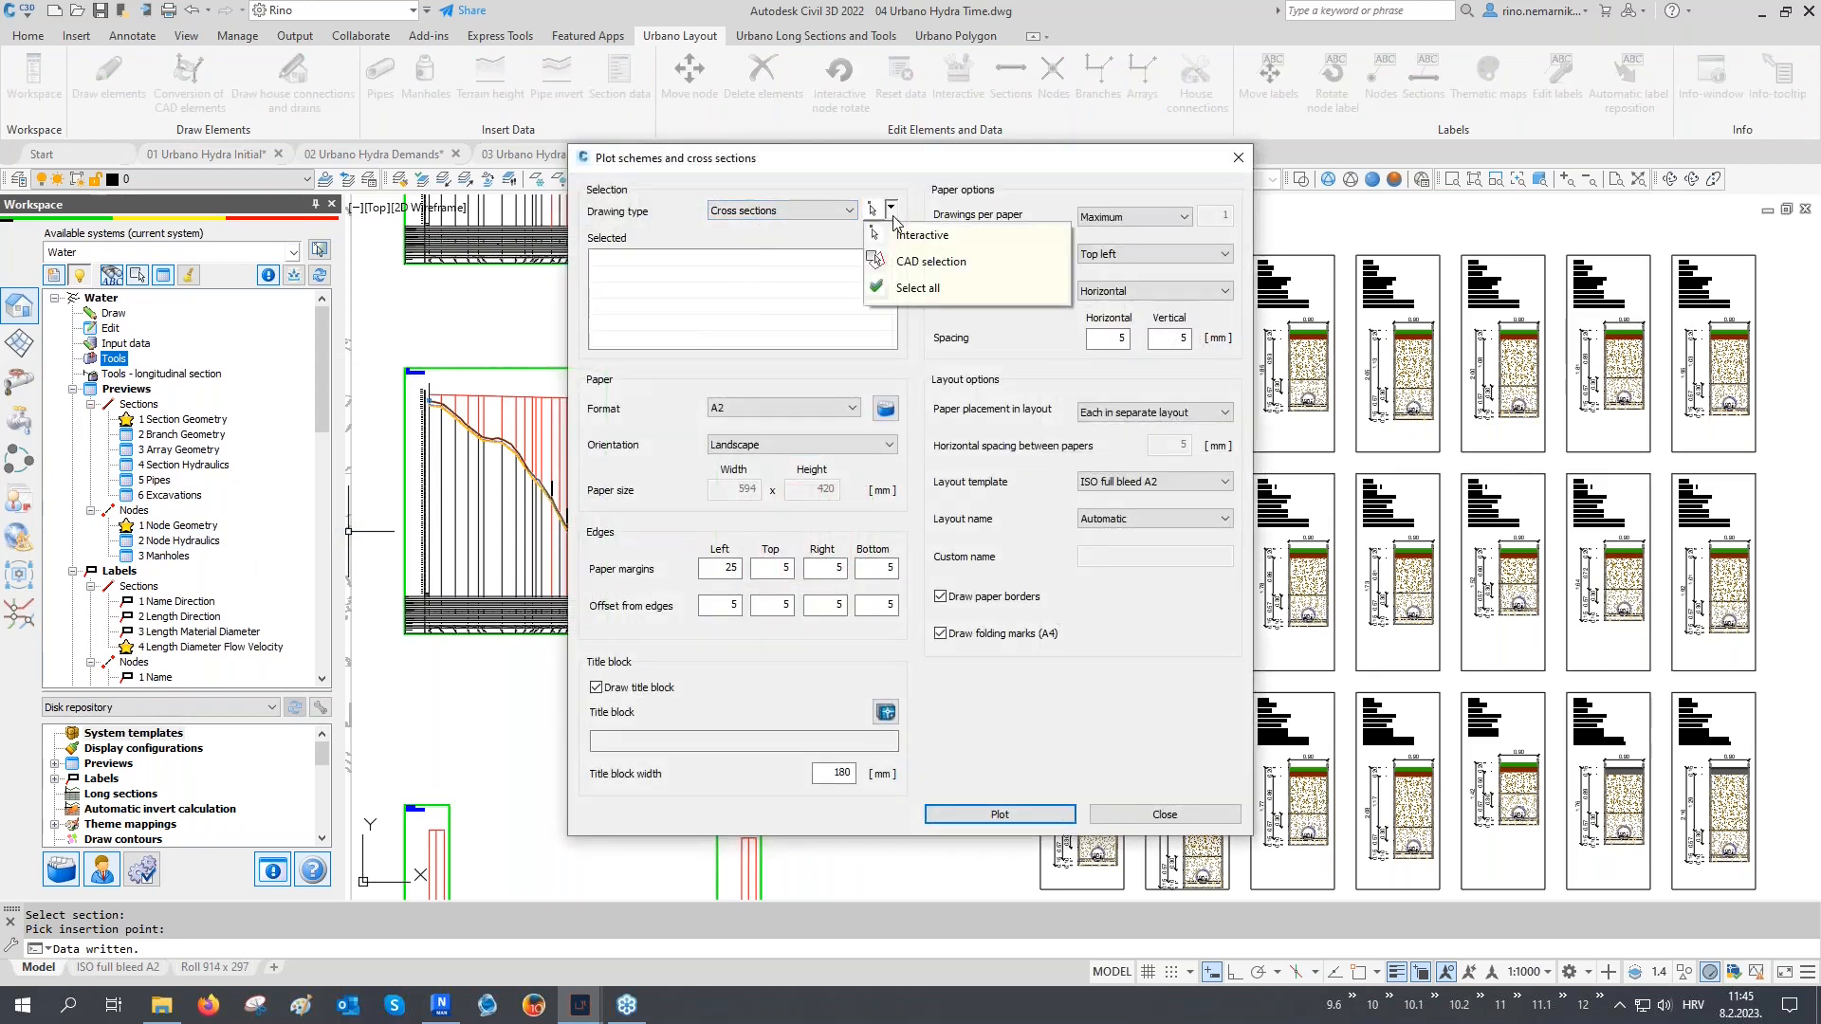
click(908, 291)
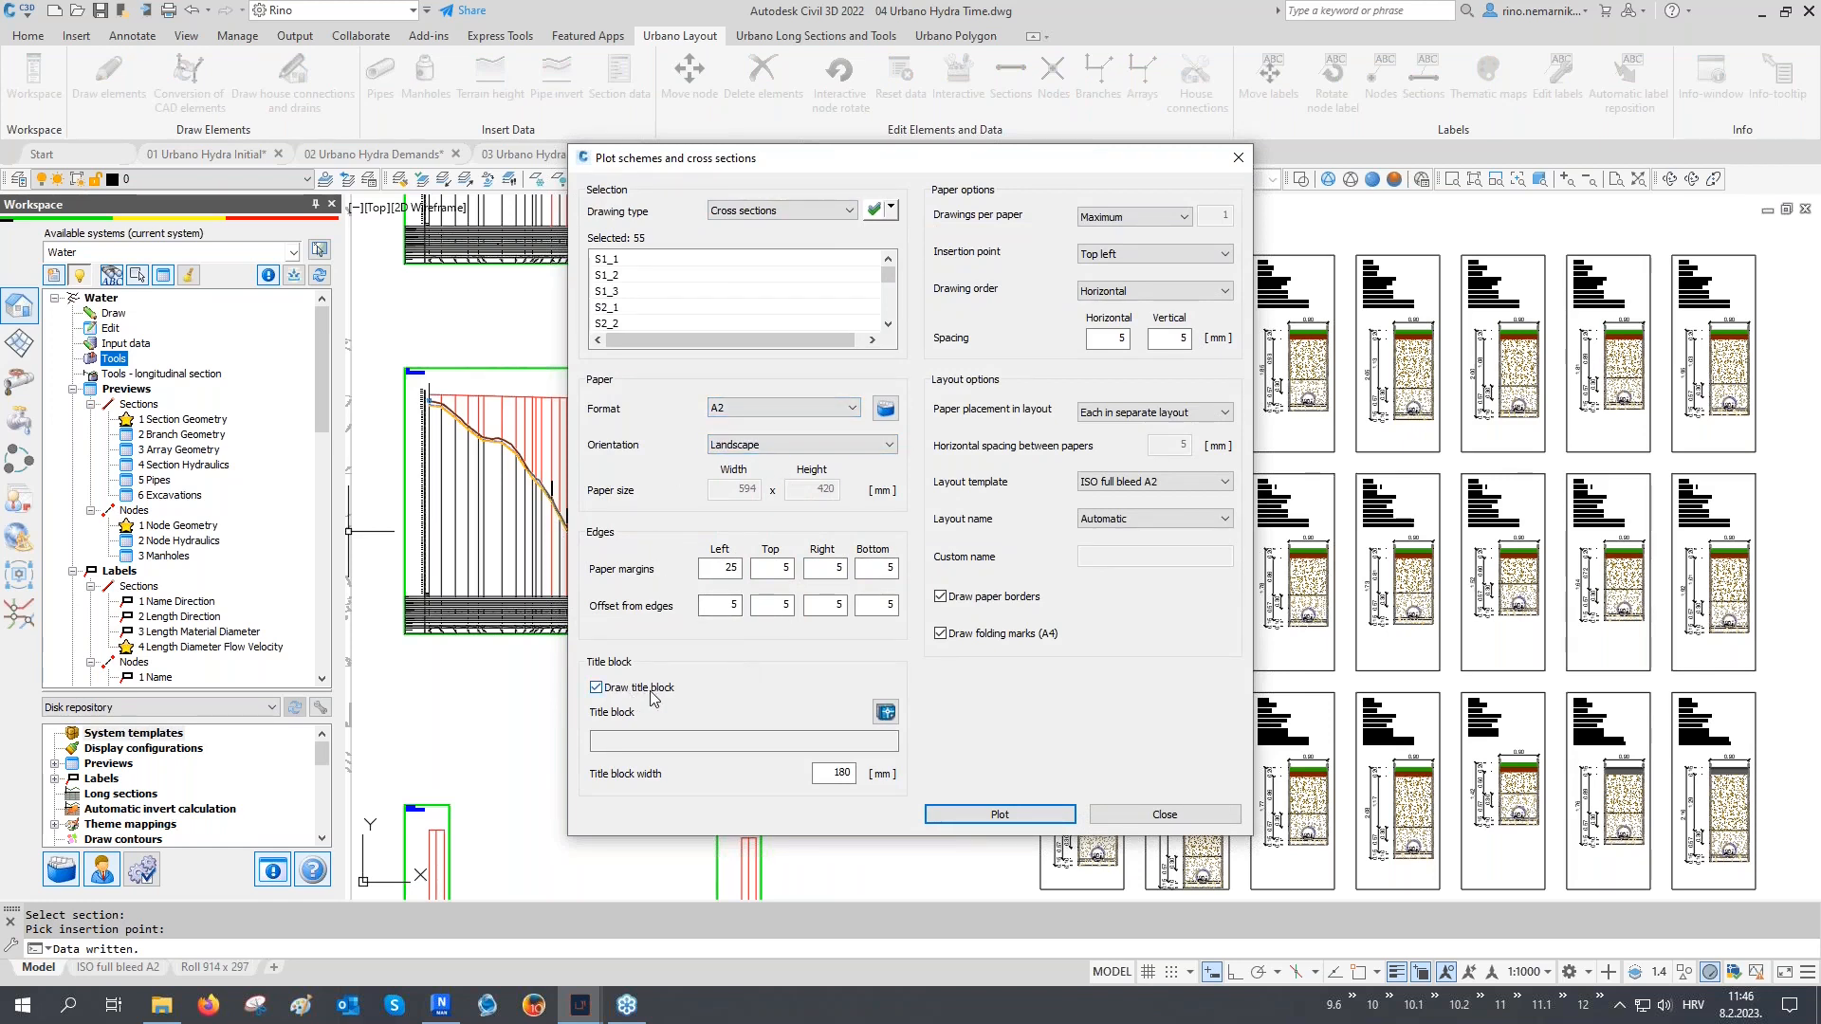
Plot the selected cross sections on A2 landscape papers with maximum drawings per paper, each in a separate layout, and close the plotting dialog
drag(817, 772, 870, 776)
click(1128, 218)
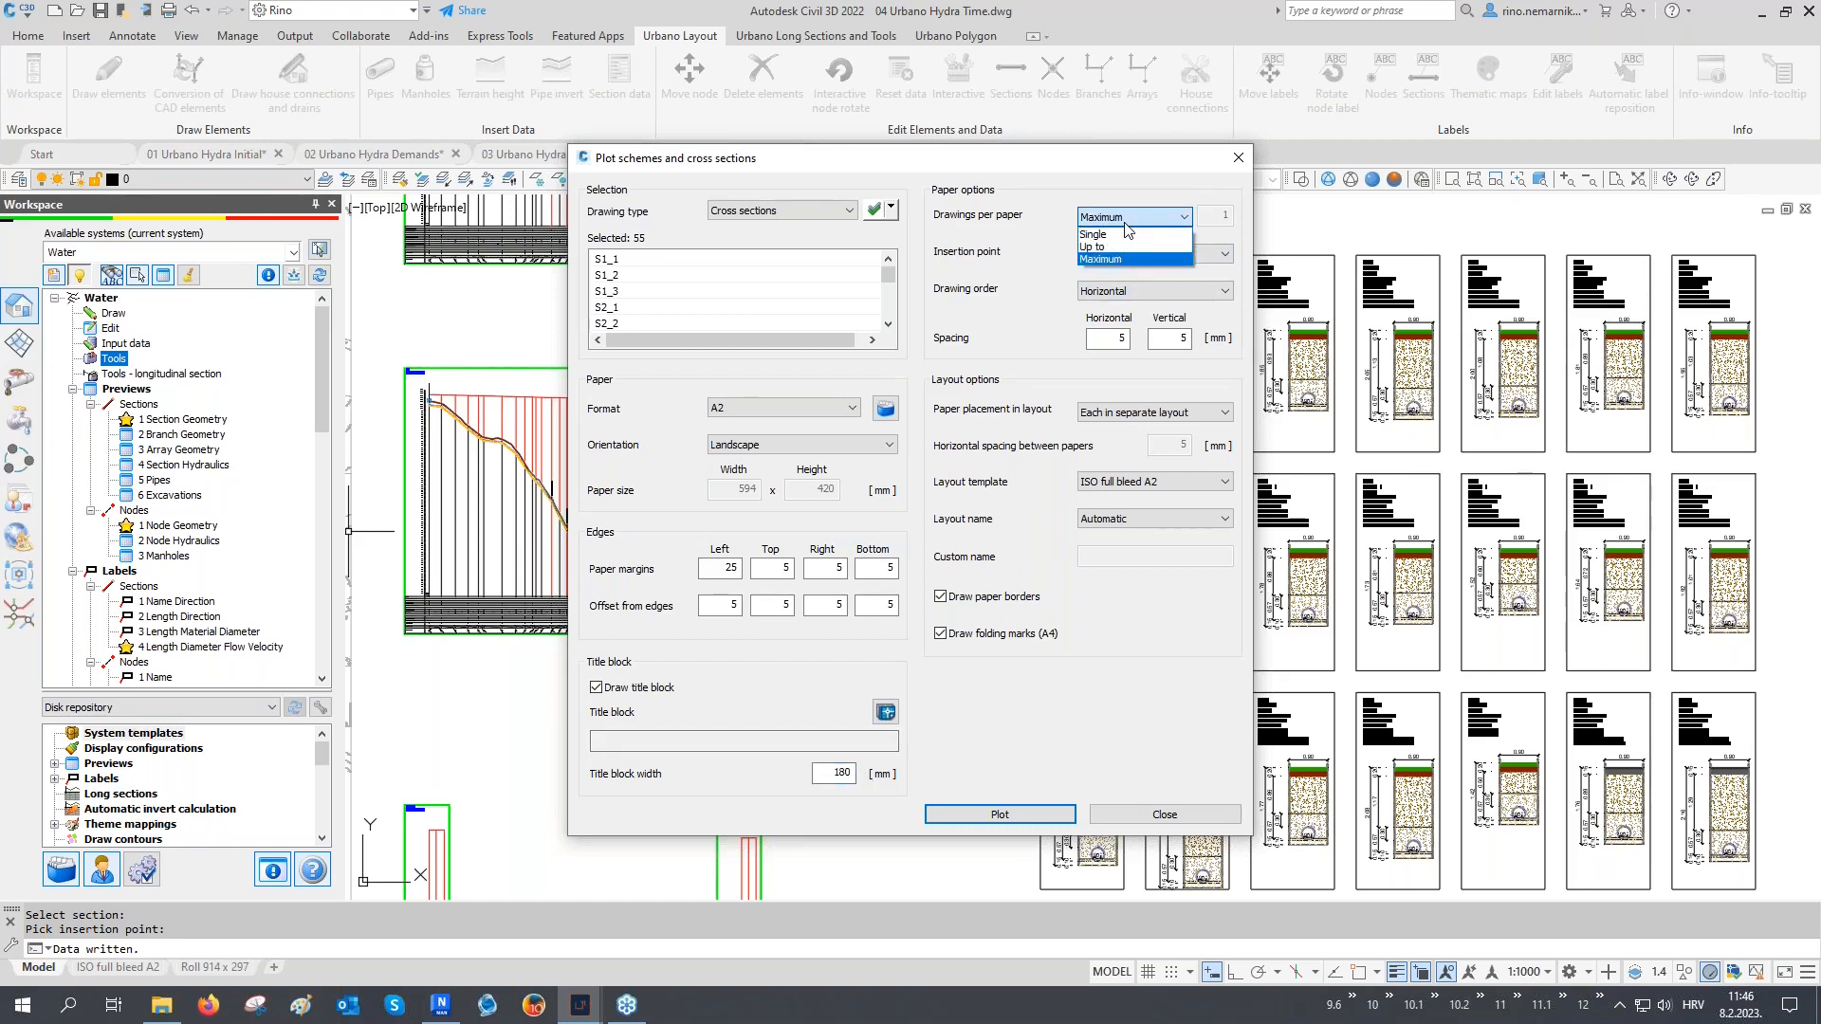
click(1125, 222)
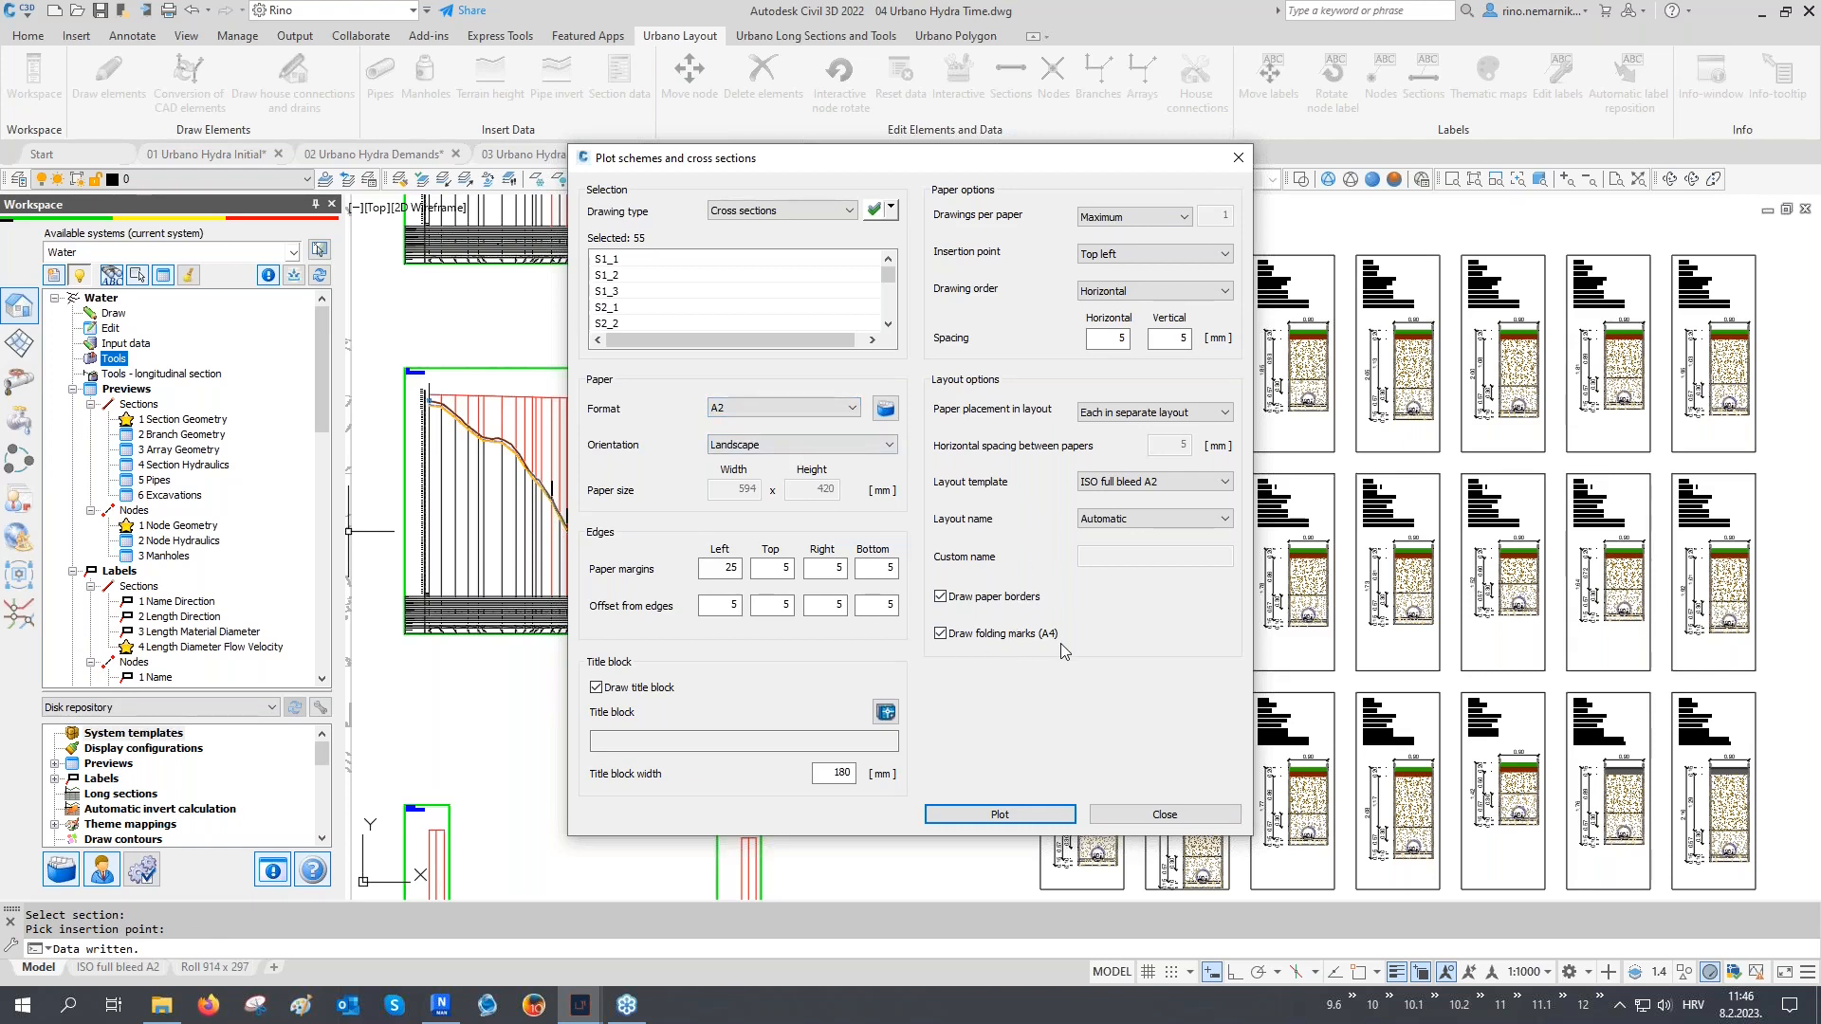
click(1002, 815)
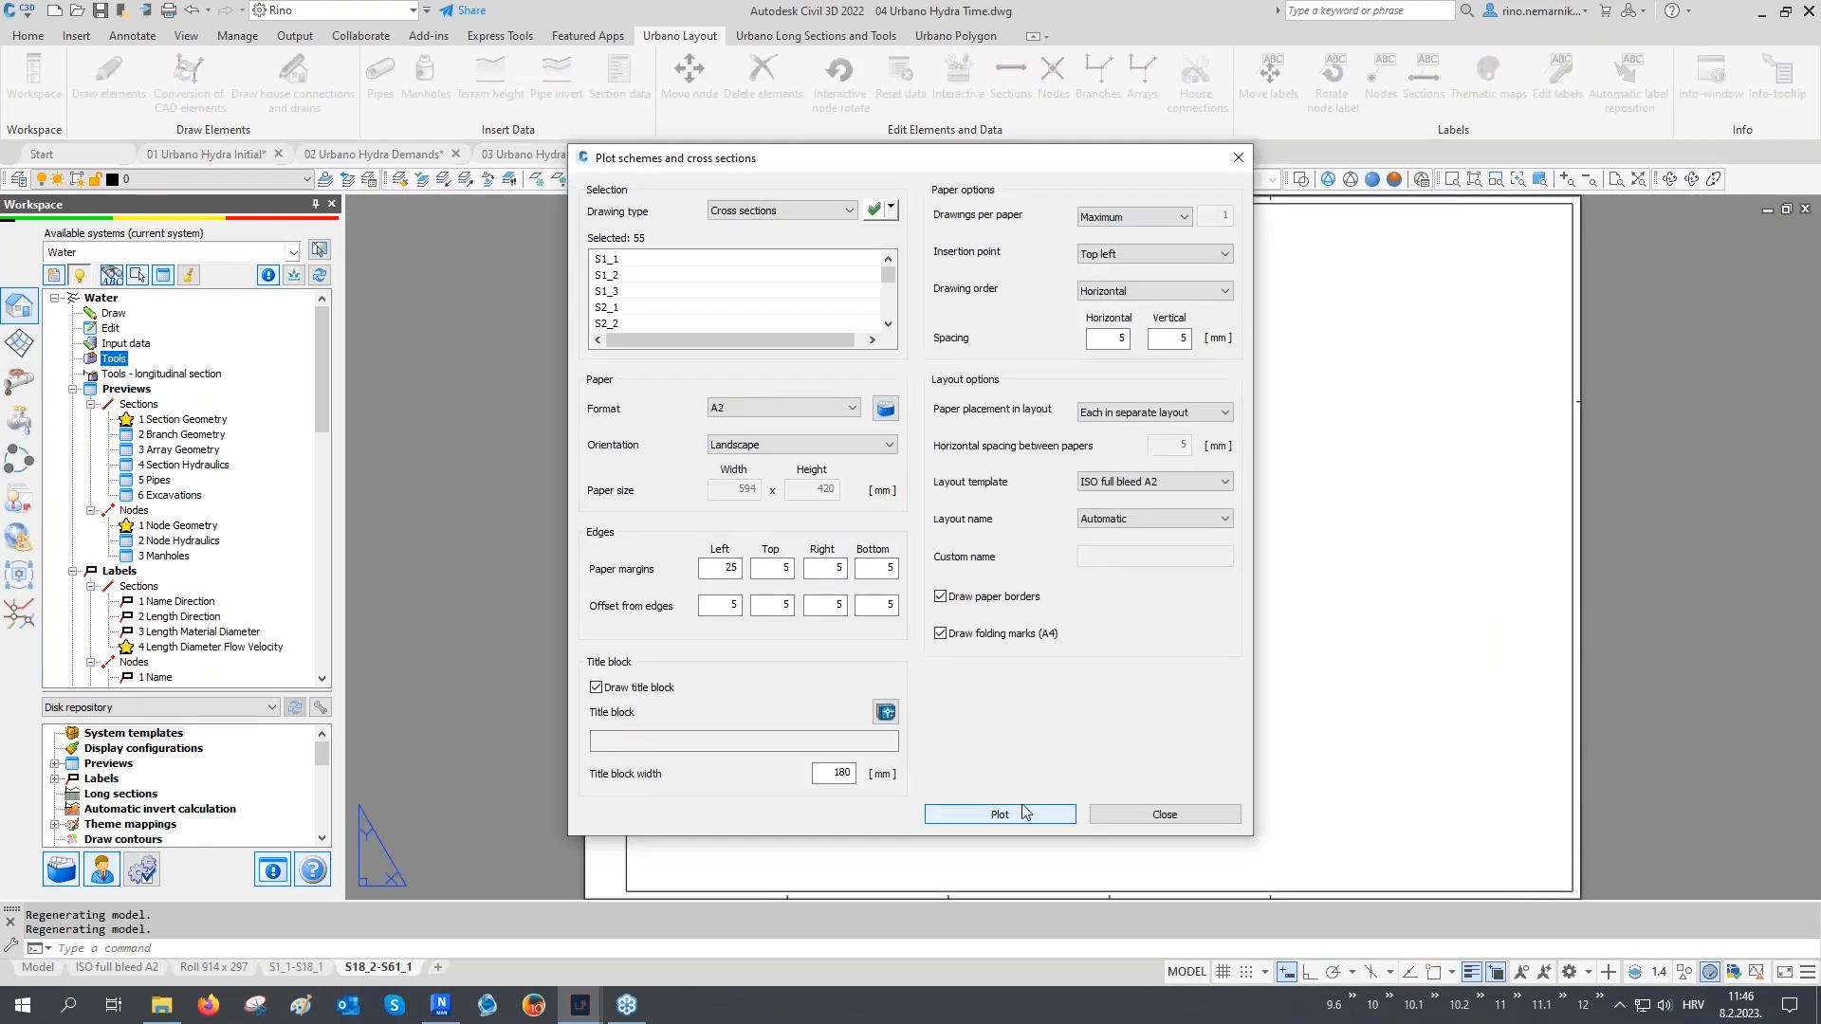
click(1154, 807)
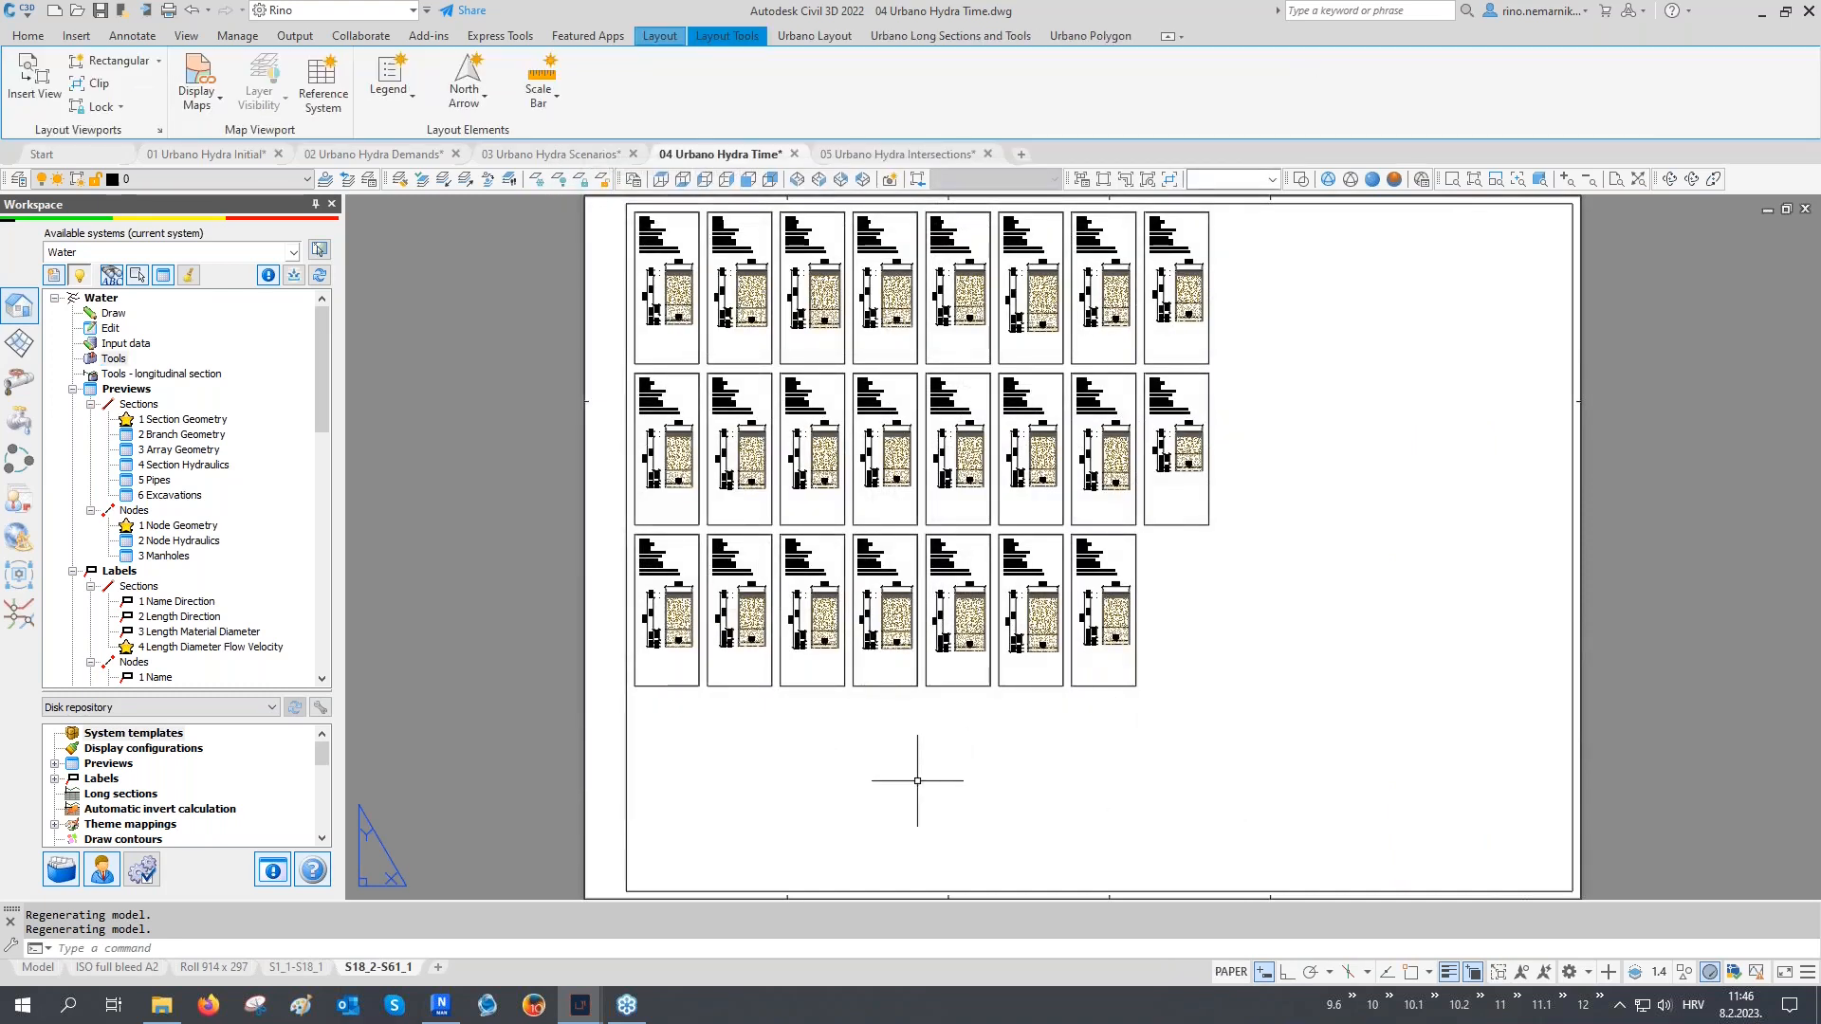
Examine the plotted trench cross sections on layouts S1_1-S18_1 and S18_2-S61_1
click(297, 969)
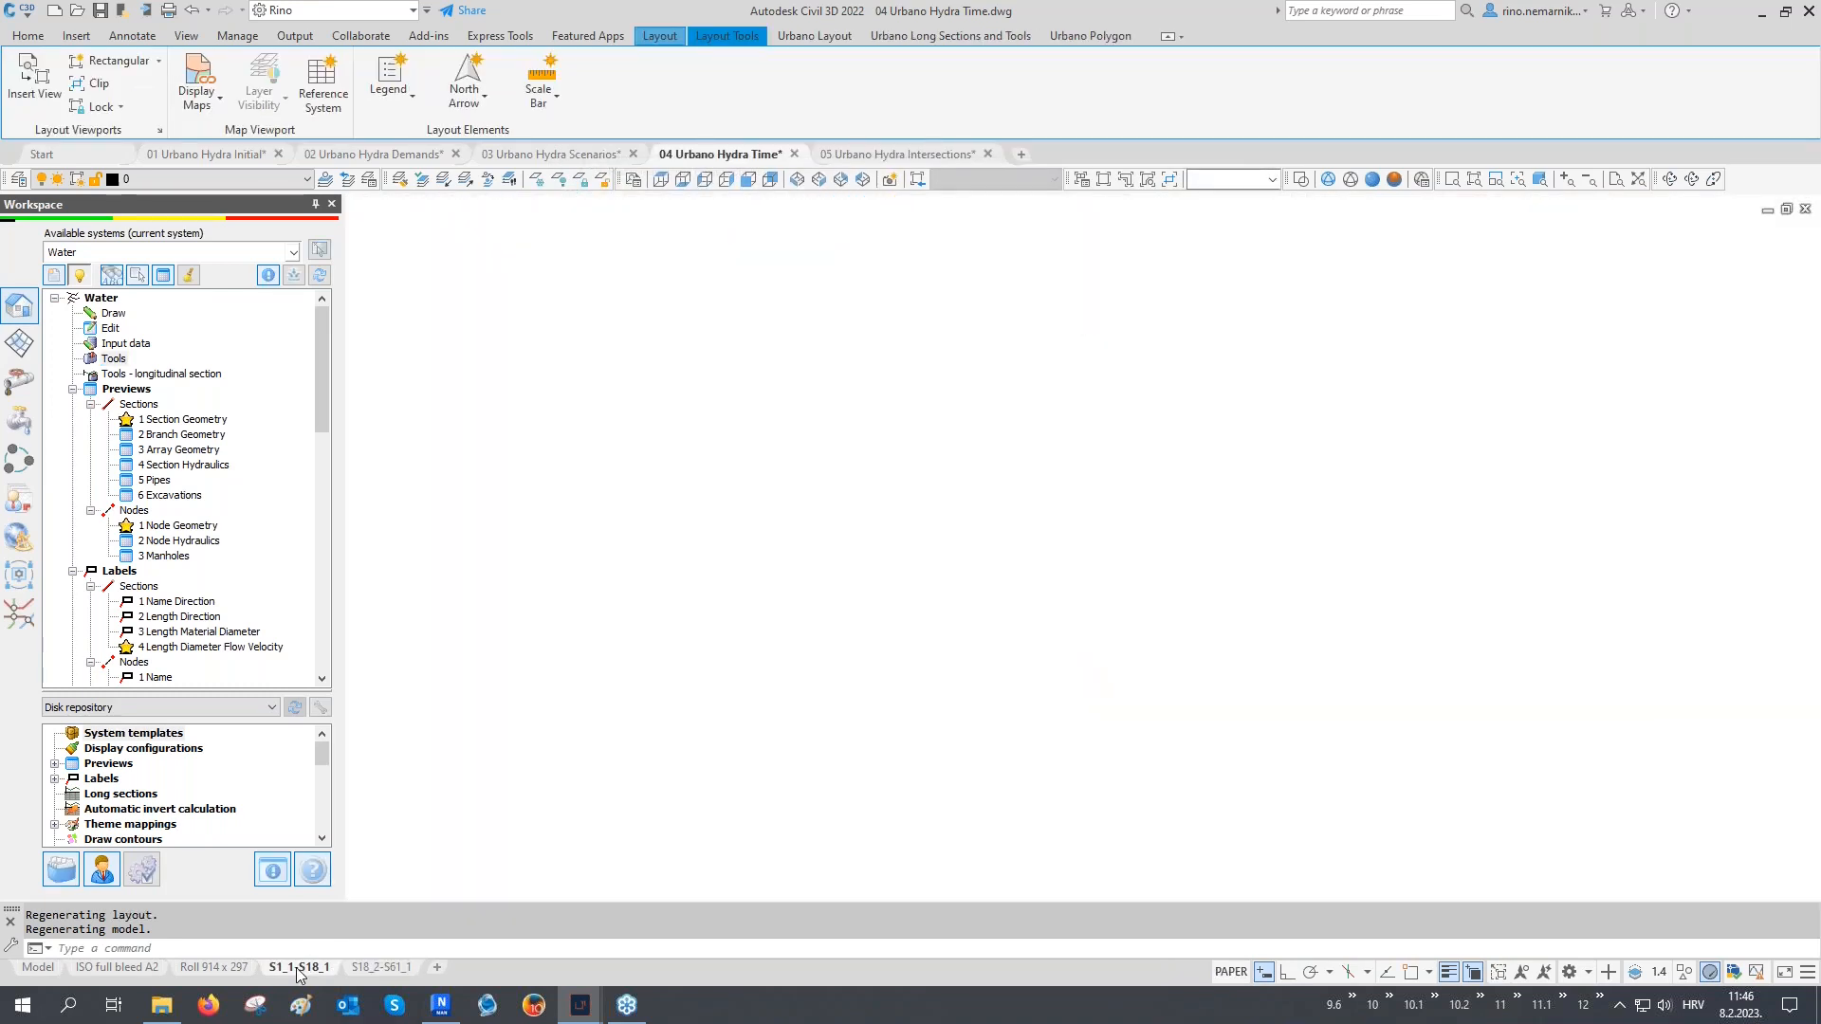
scroll(690, 344, up, 2)
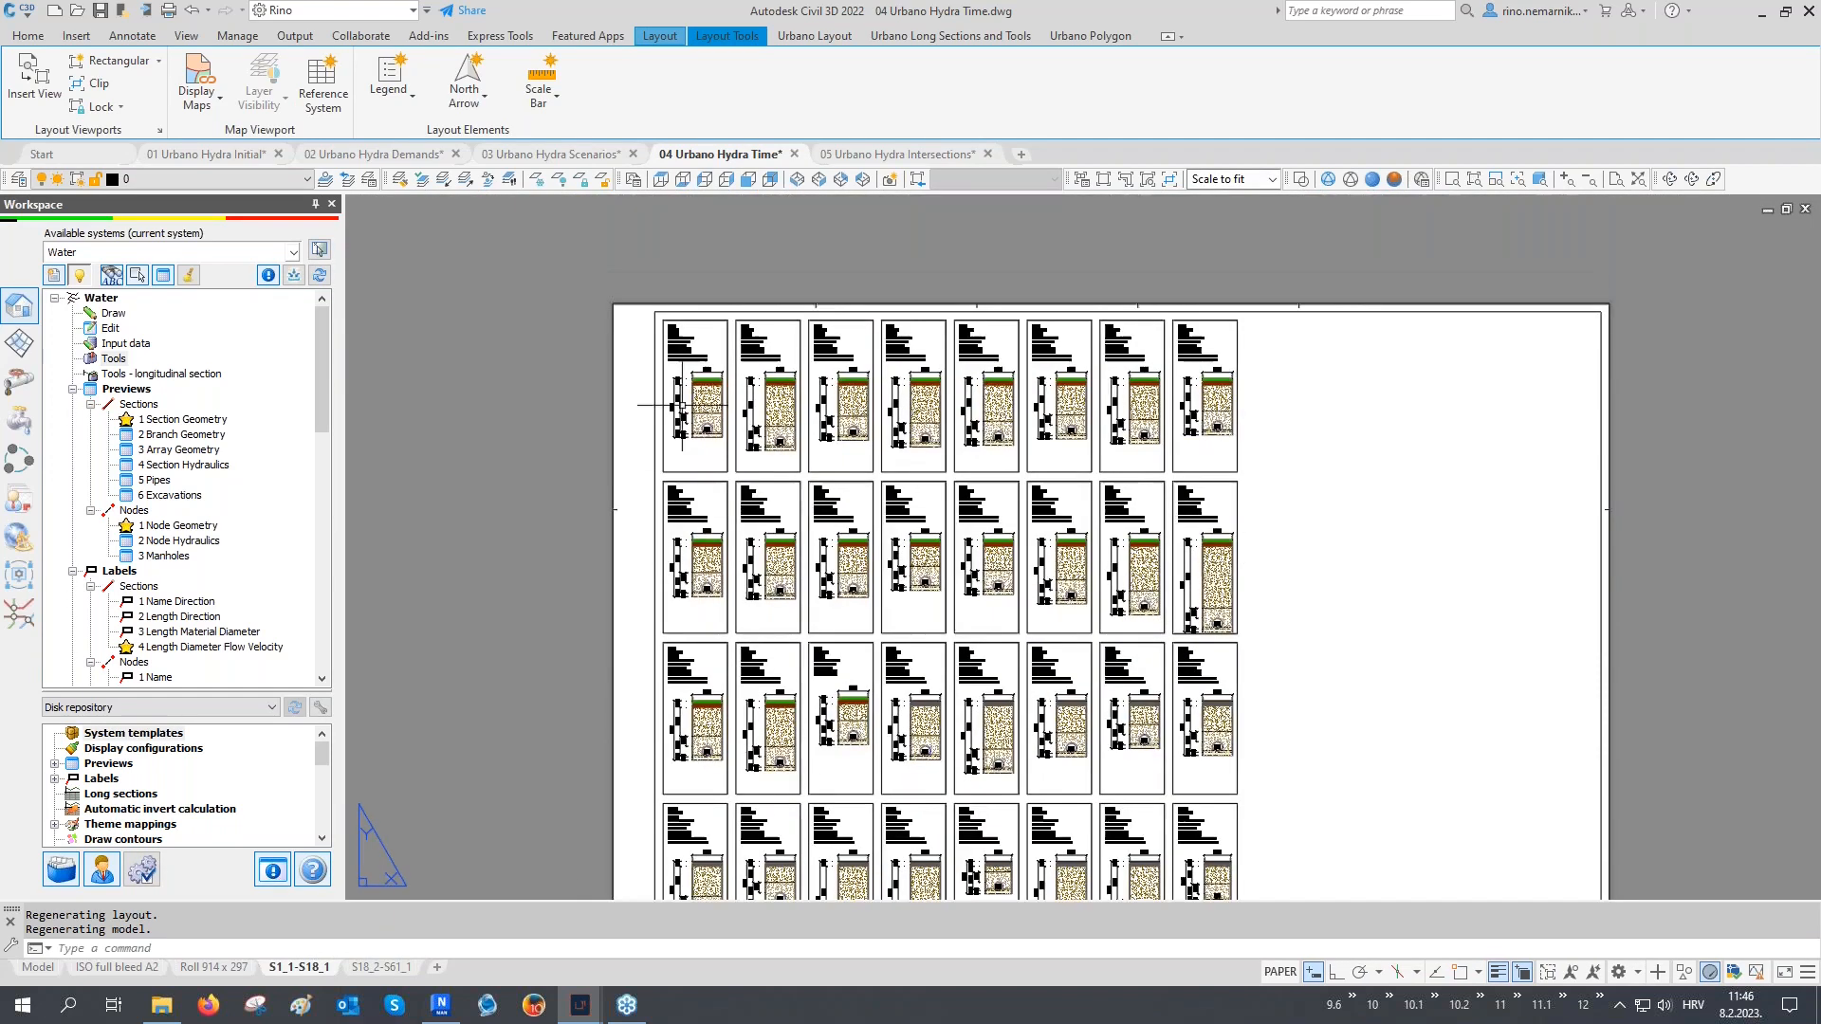
scroll(689, 344, up, 1)
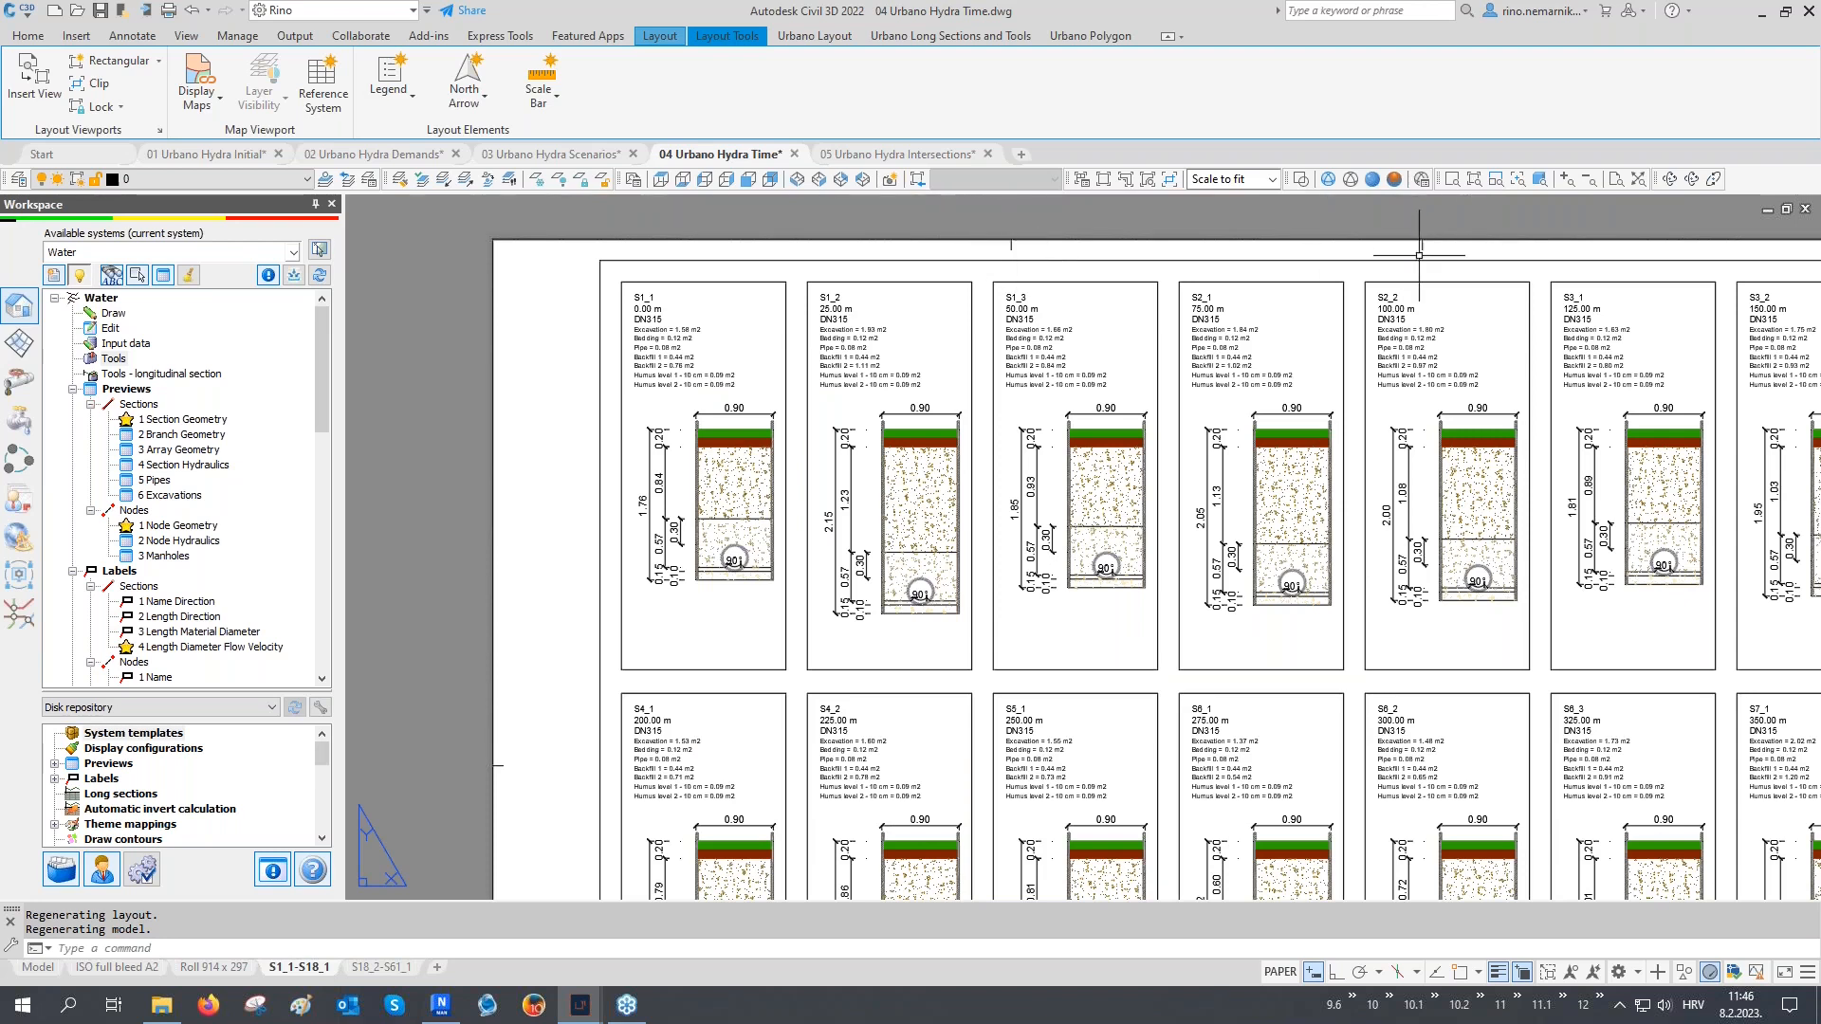
scroll(721, 394, down, 2)
middle_drag(824, 557, 679, 370)
scroll(692, 436, down, 2)
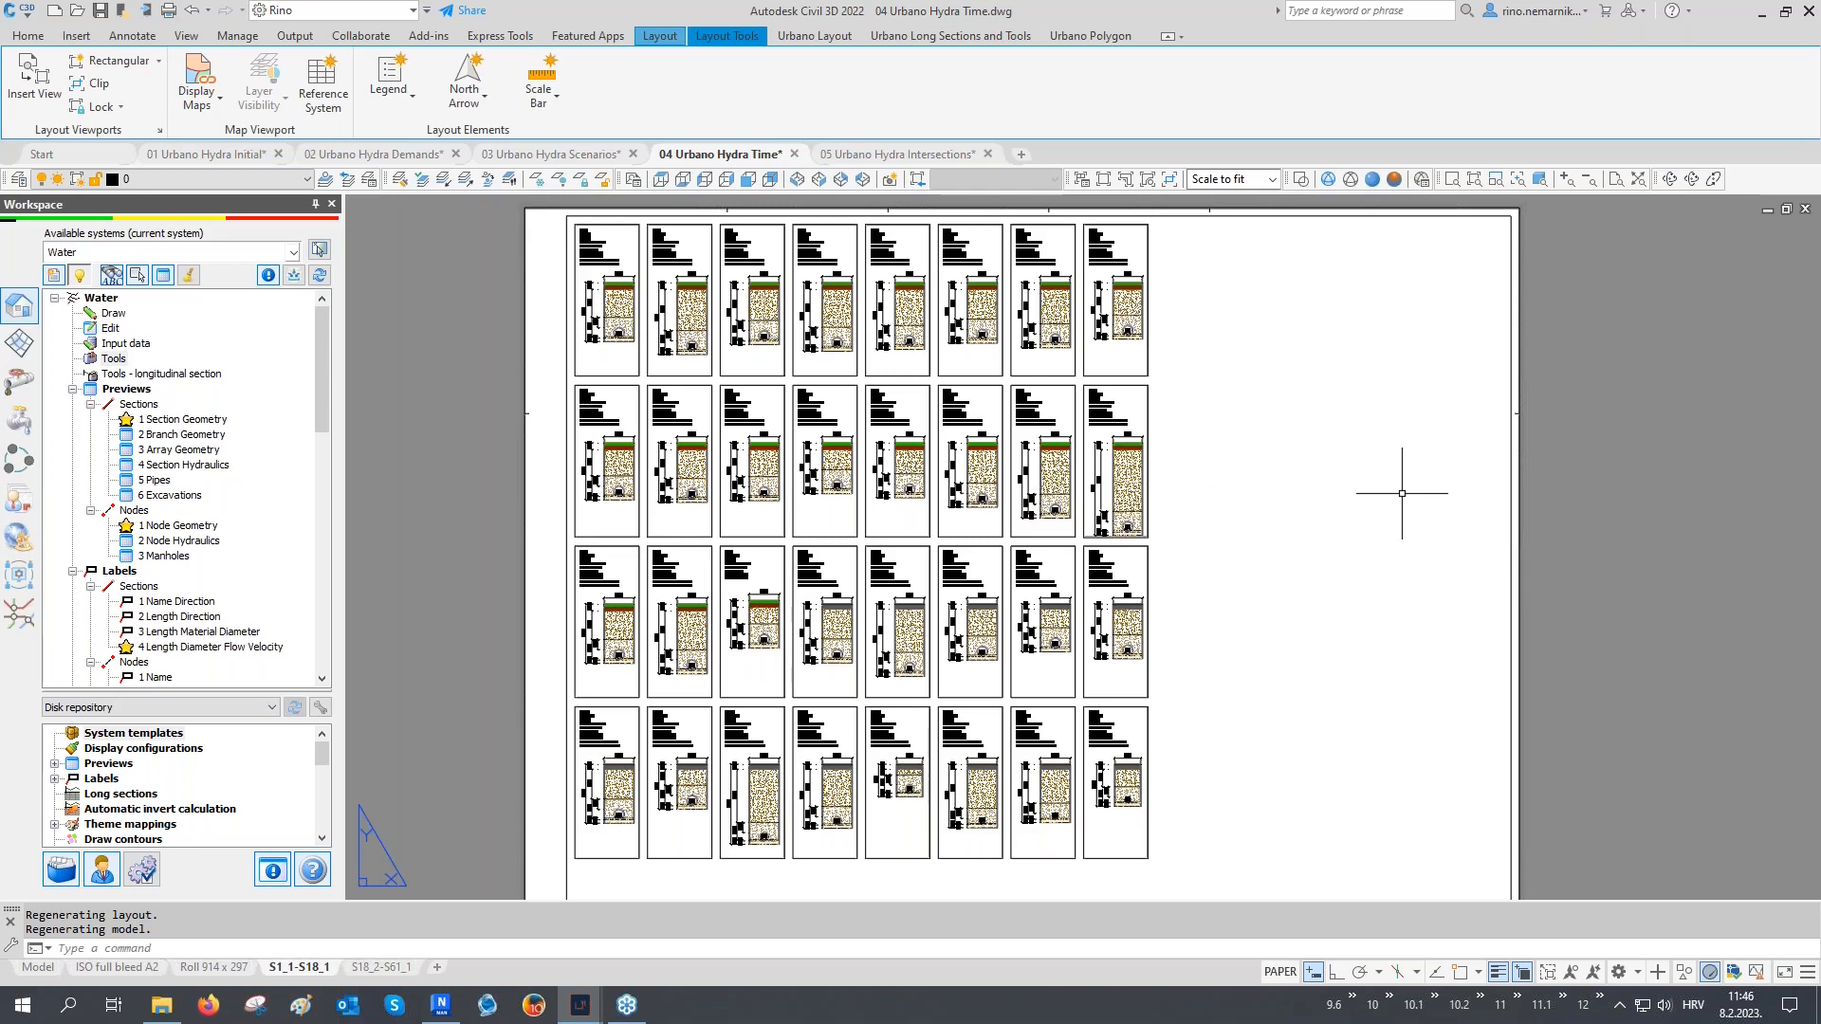
click(377, 966)
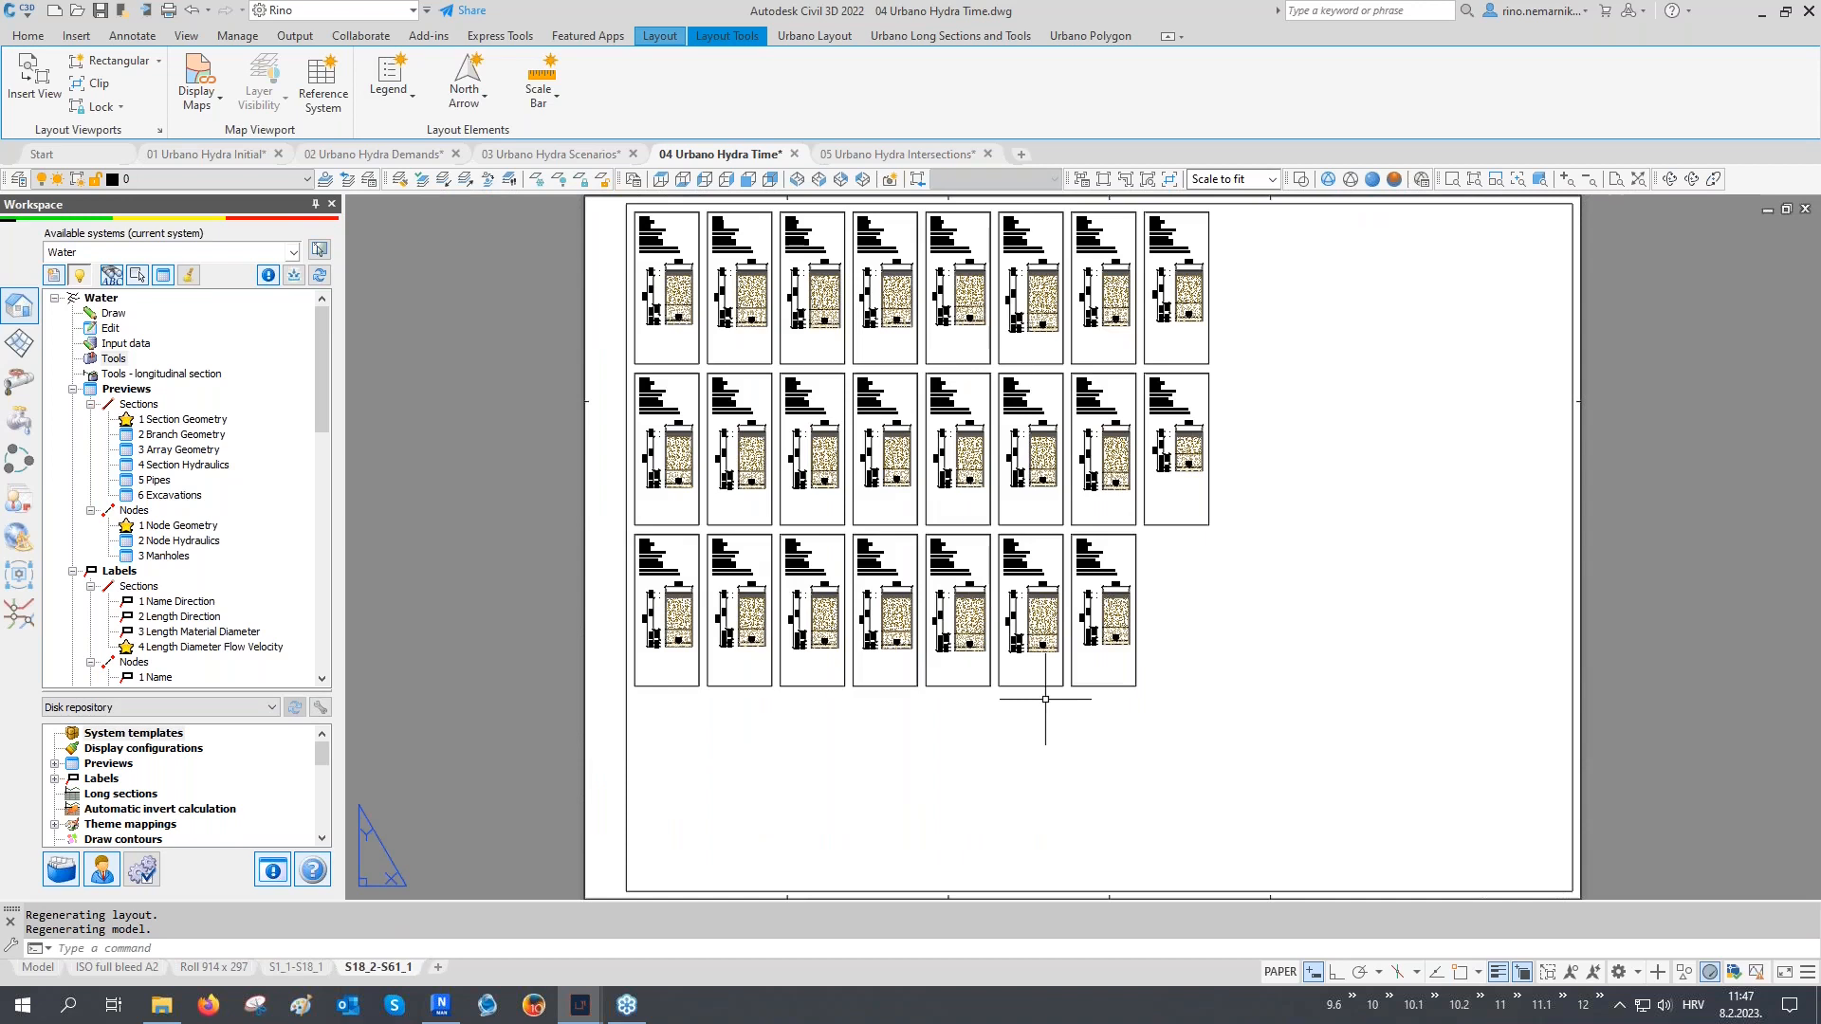
Return to model space and open the 1 Water 1000/100 cm profile configuration of the long section with the highest terrain peak
click(38, 969)
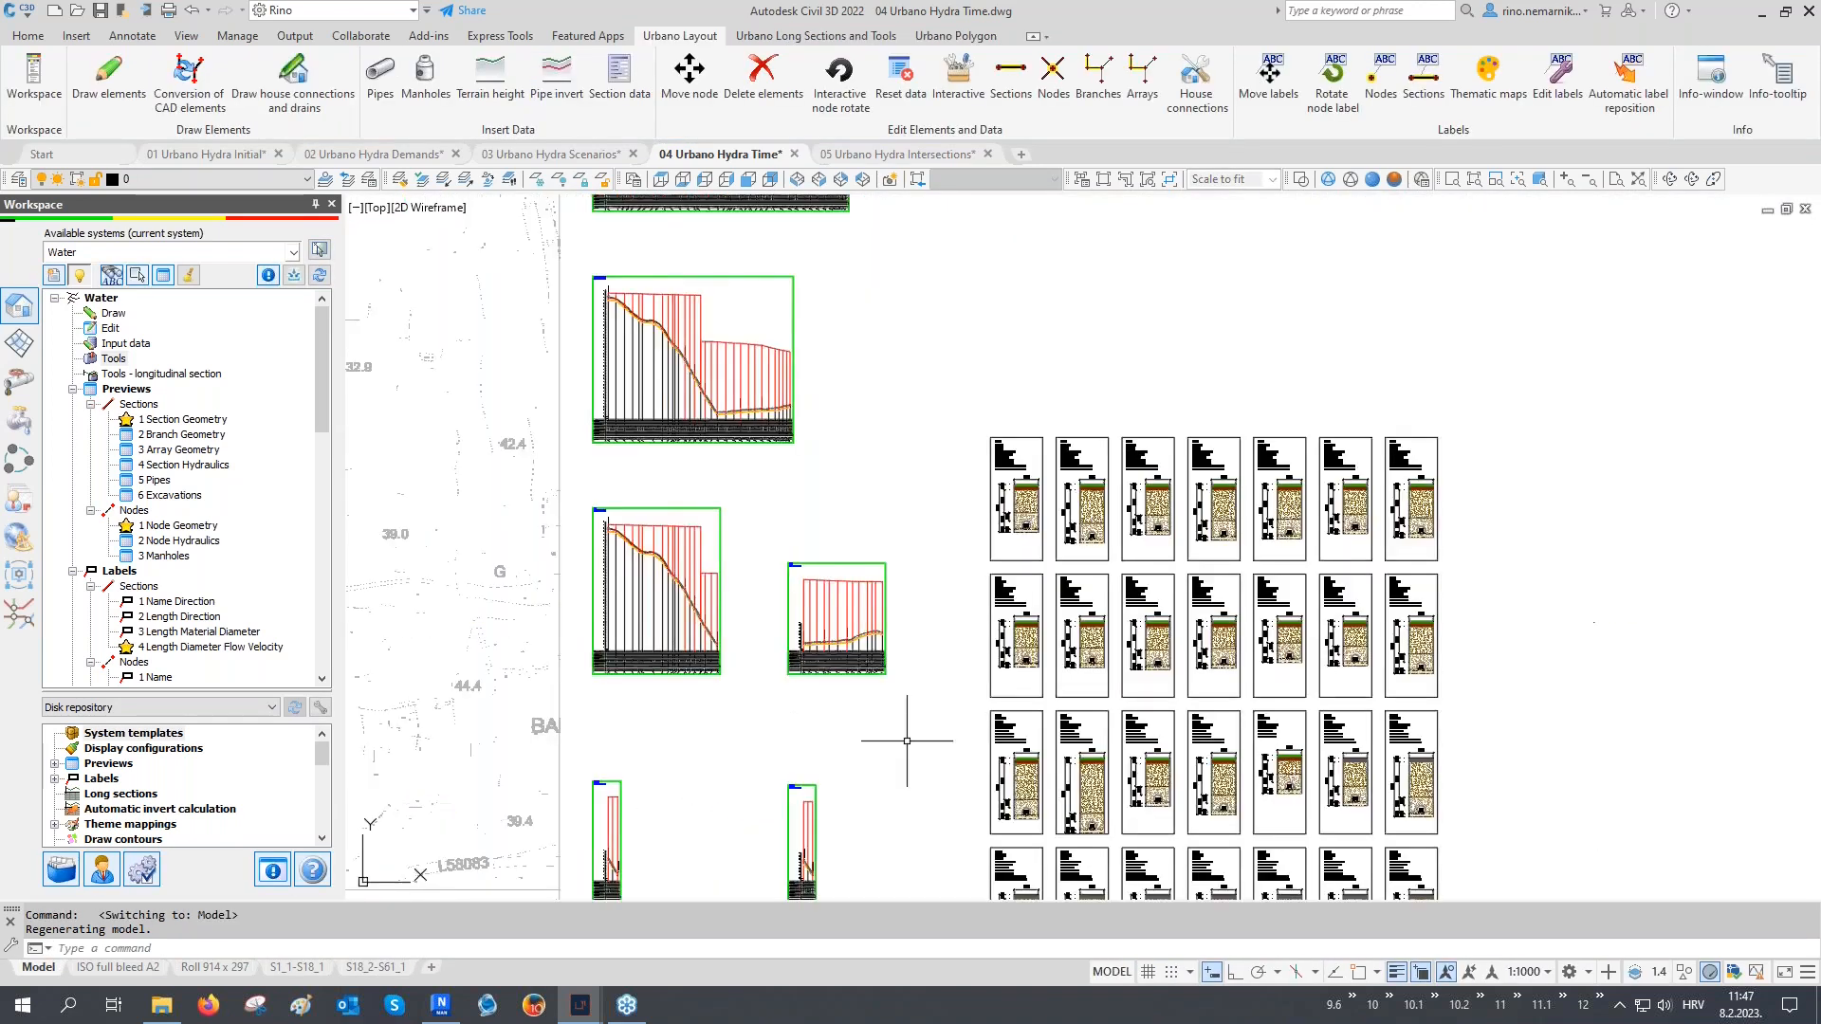
mouse_move(726, 536)
middle_down()
mouse_move(951, 654)
mouse_move(1034, 781)
middle_up()
middle_drag(1034, 510, 1072, 631)
scroll(1046, 482, up, 6)
middle_drag(1047, 489, 1046, 512)
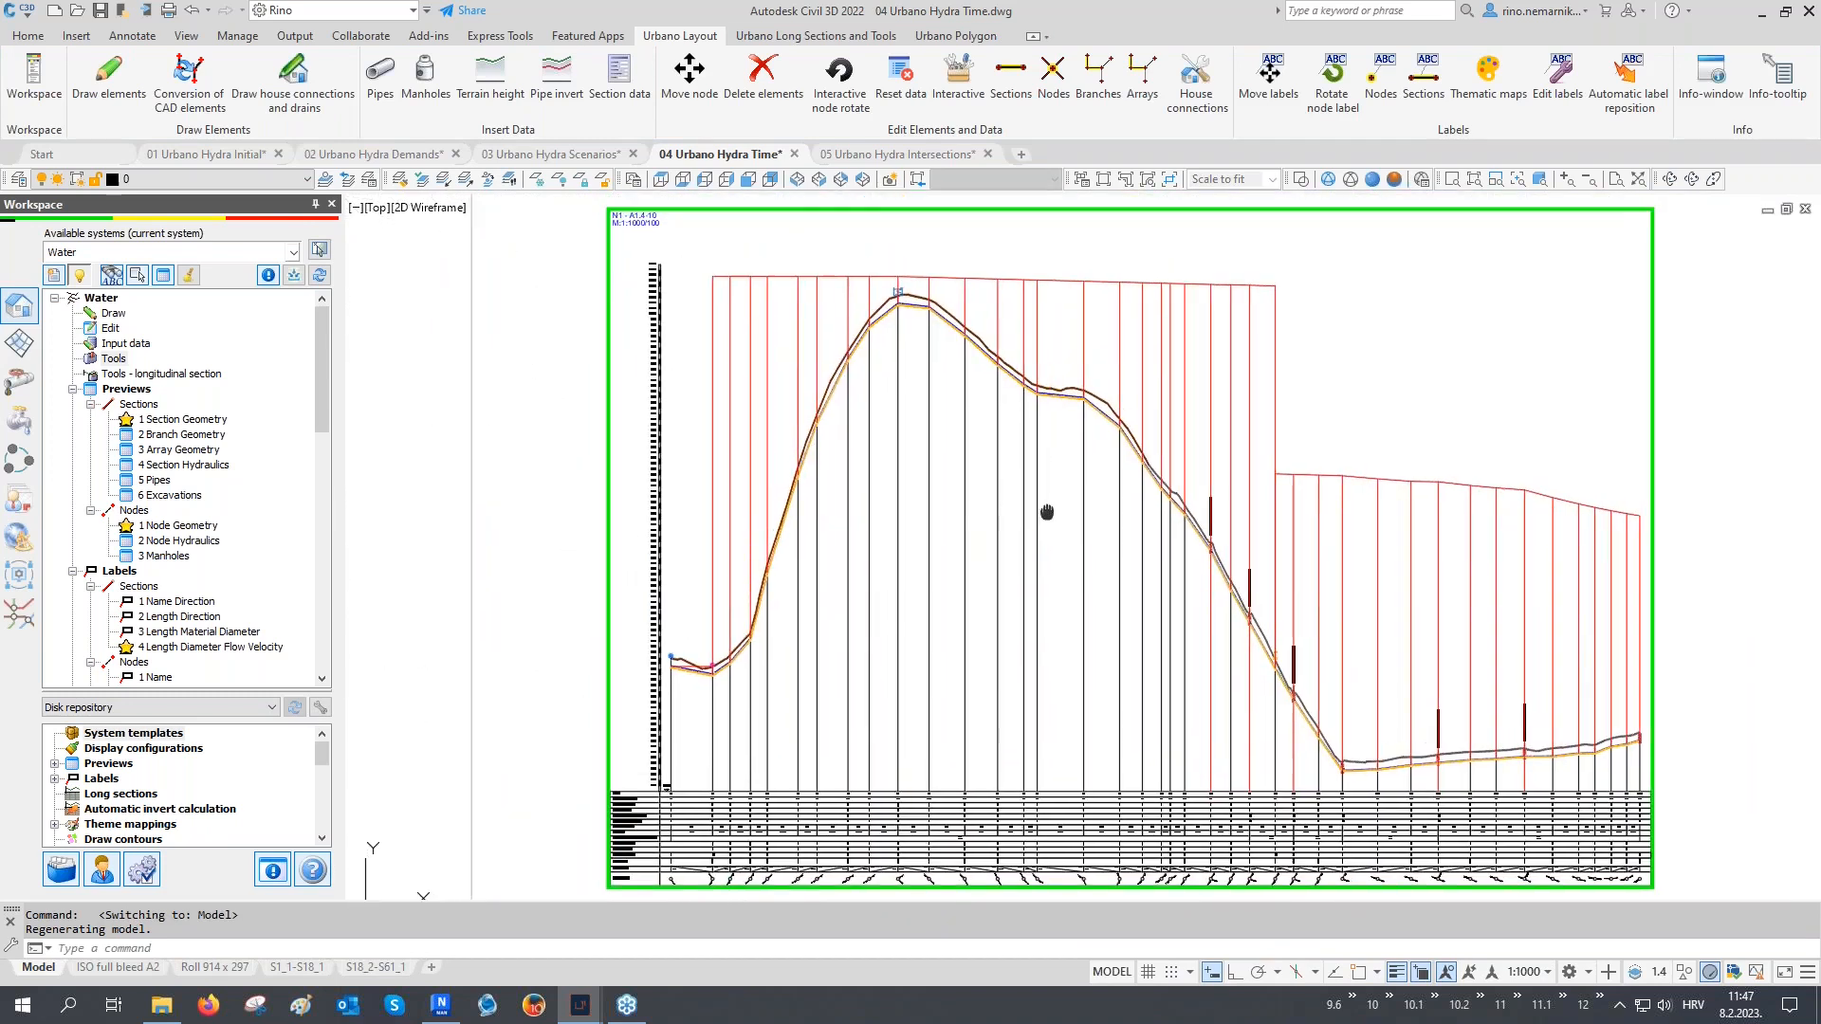
click(831, 41)
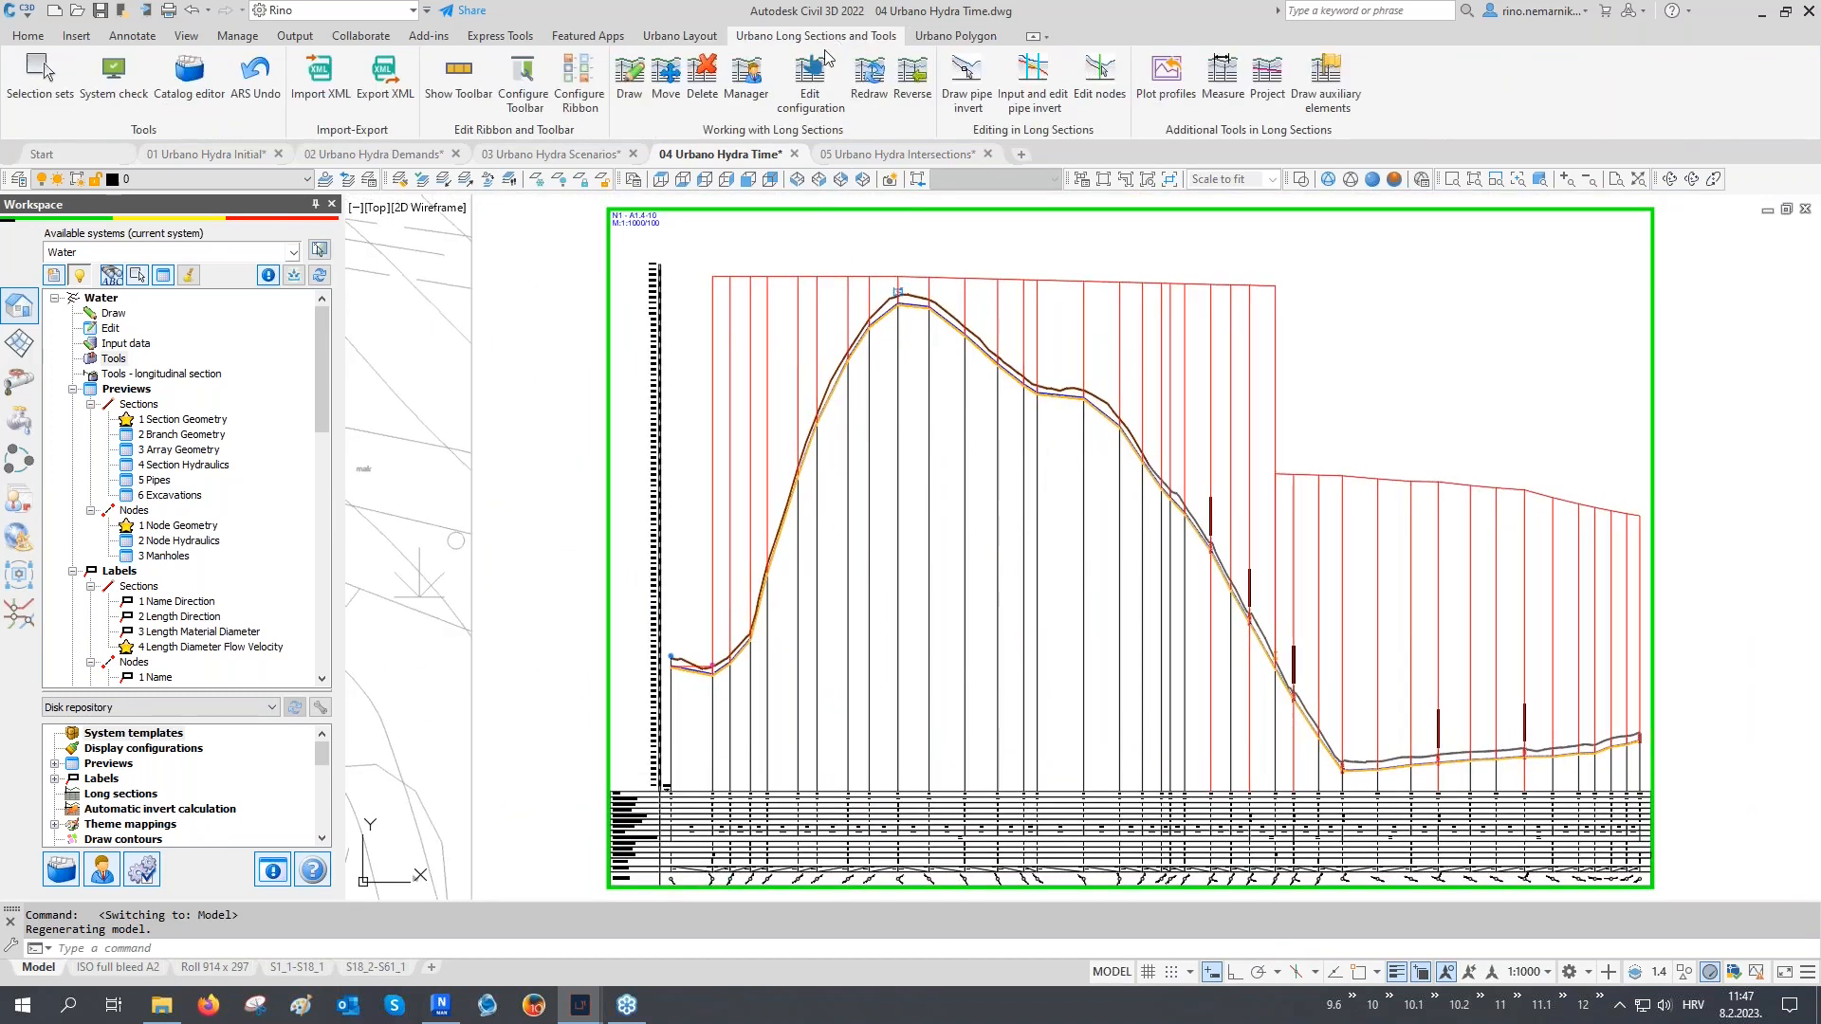
click(811, 92)
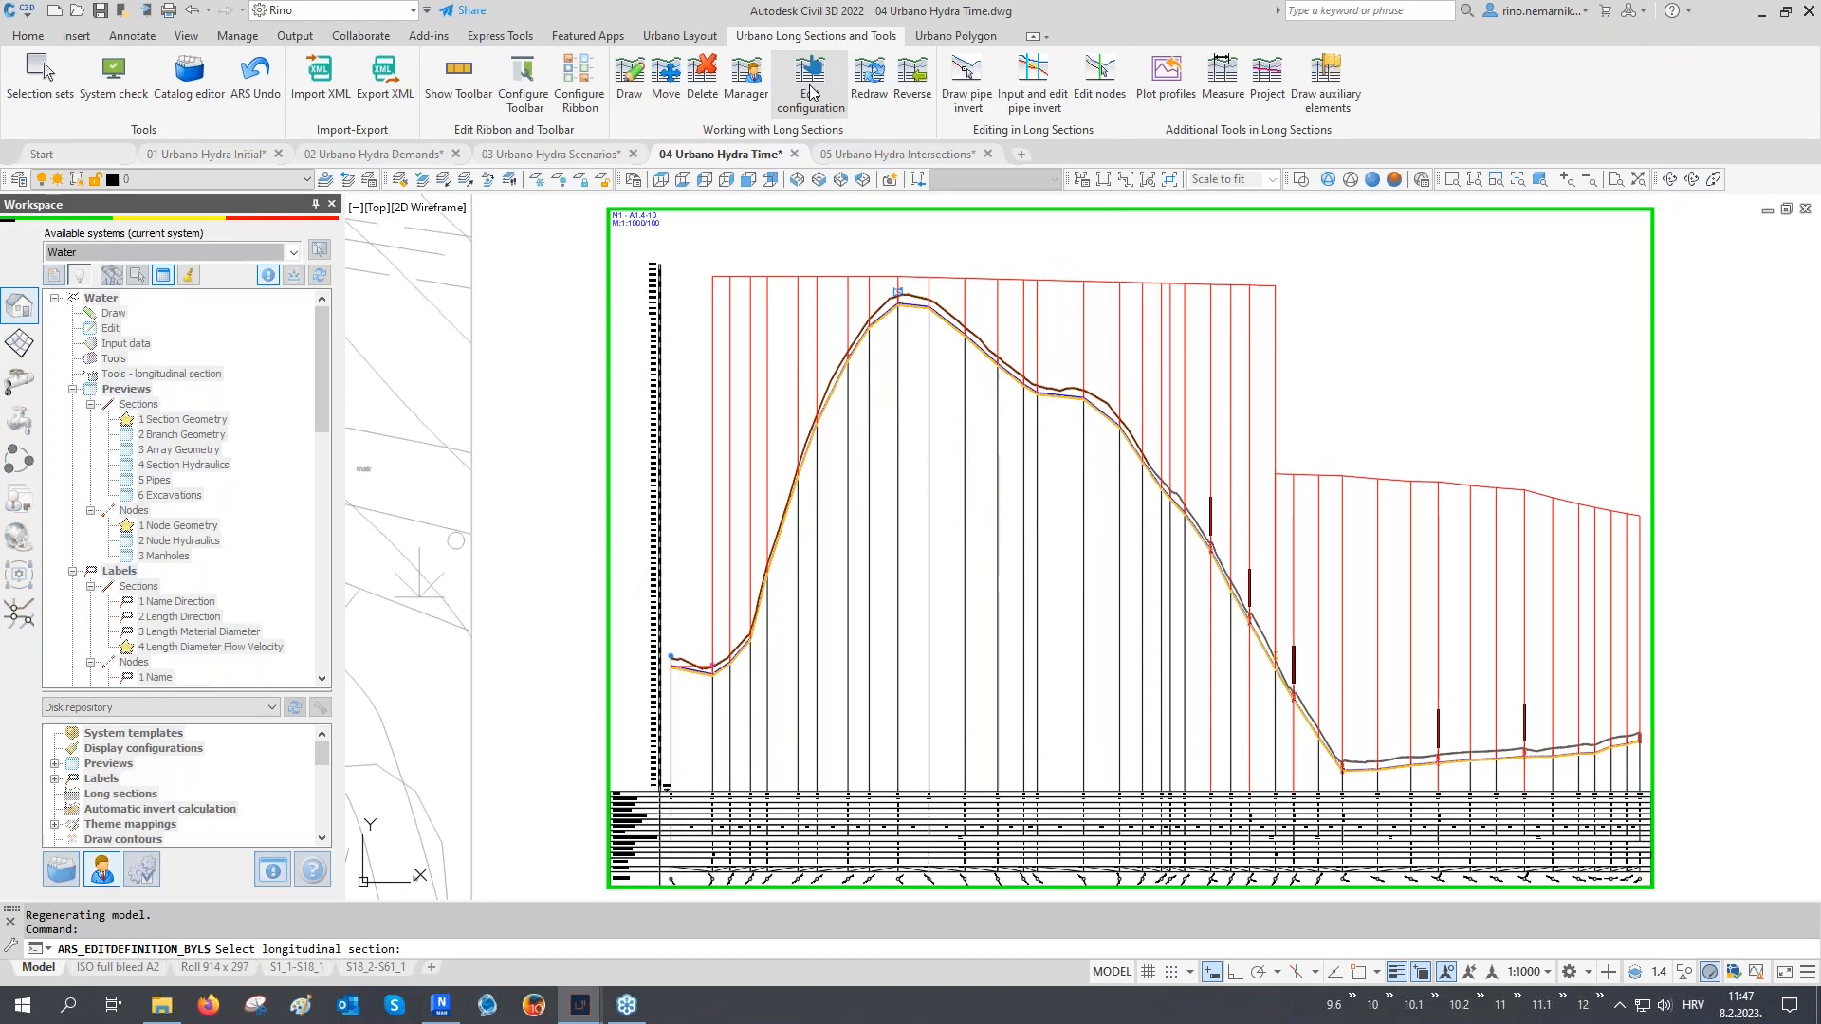
click(847, 209)
drag(847, 130, 417, 166)
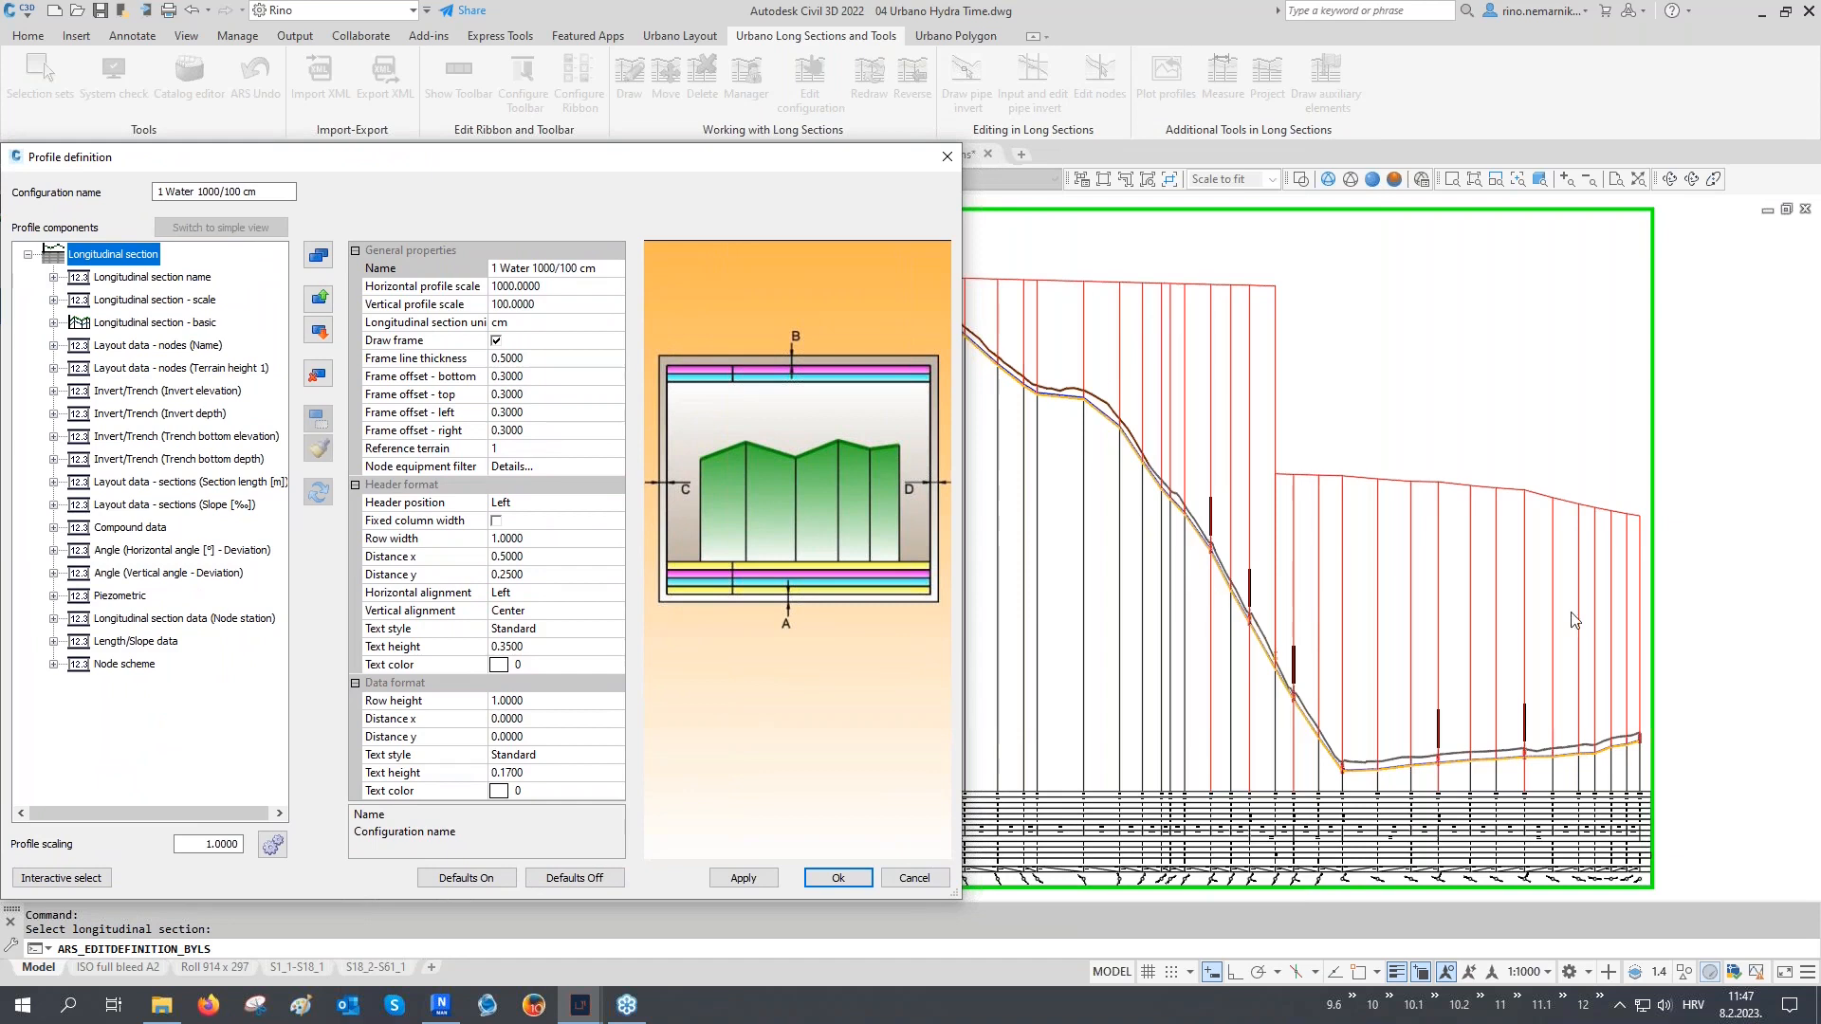
Pick the piezometric line in the long section, enable drawing of its values, and apply the change
click(60, 877)
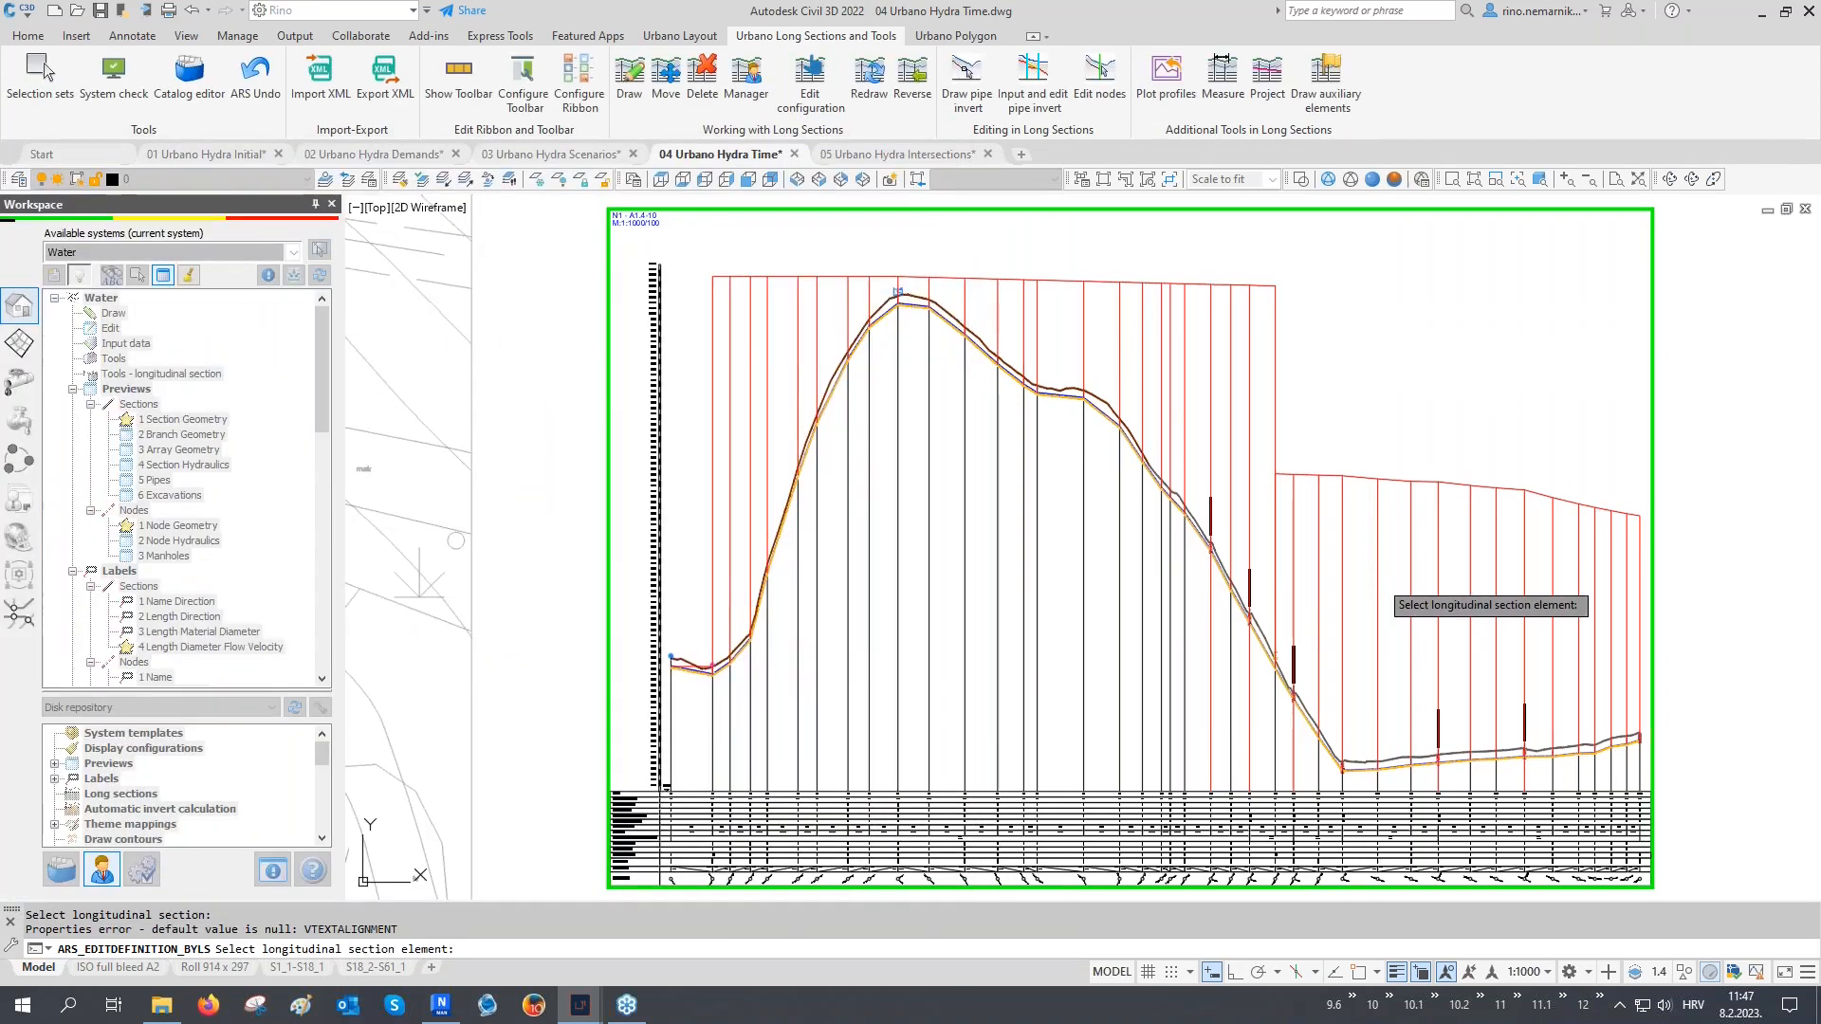
click(645, 599)
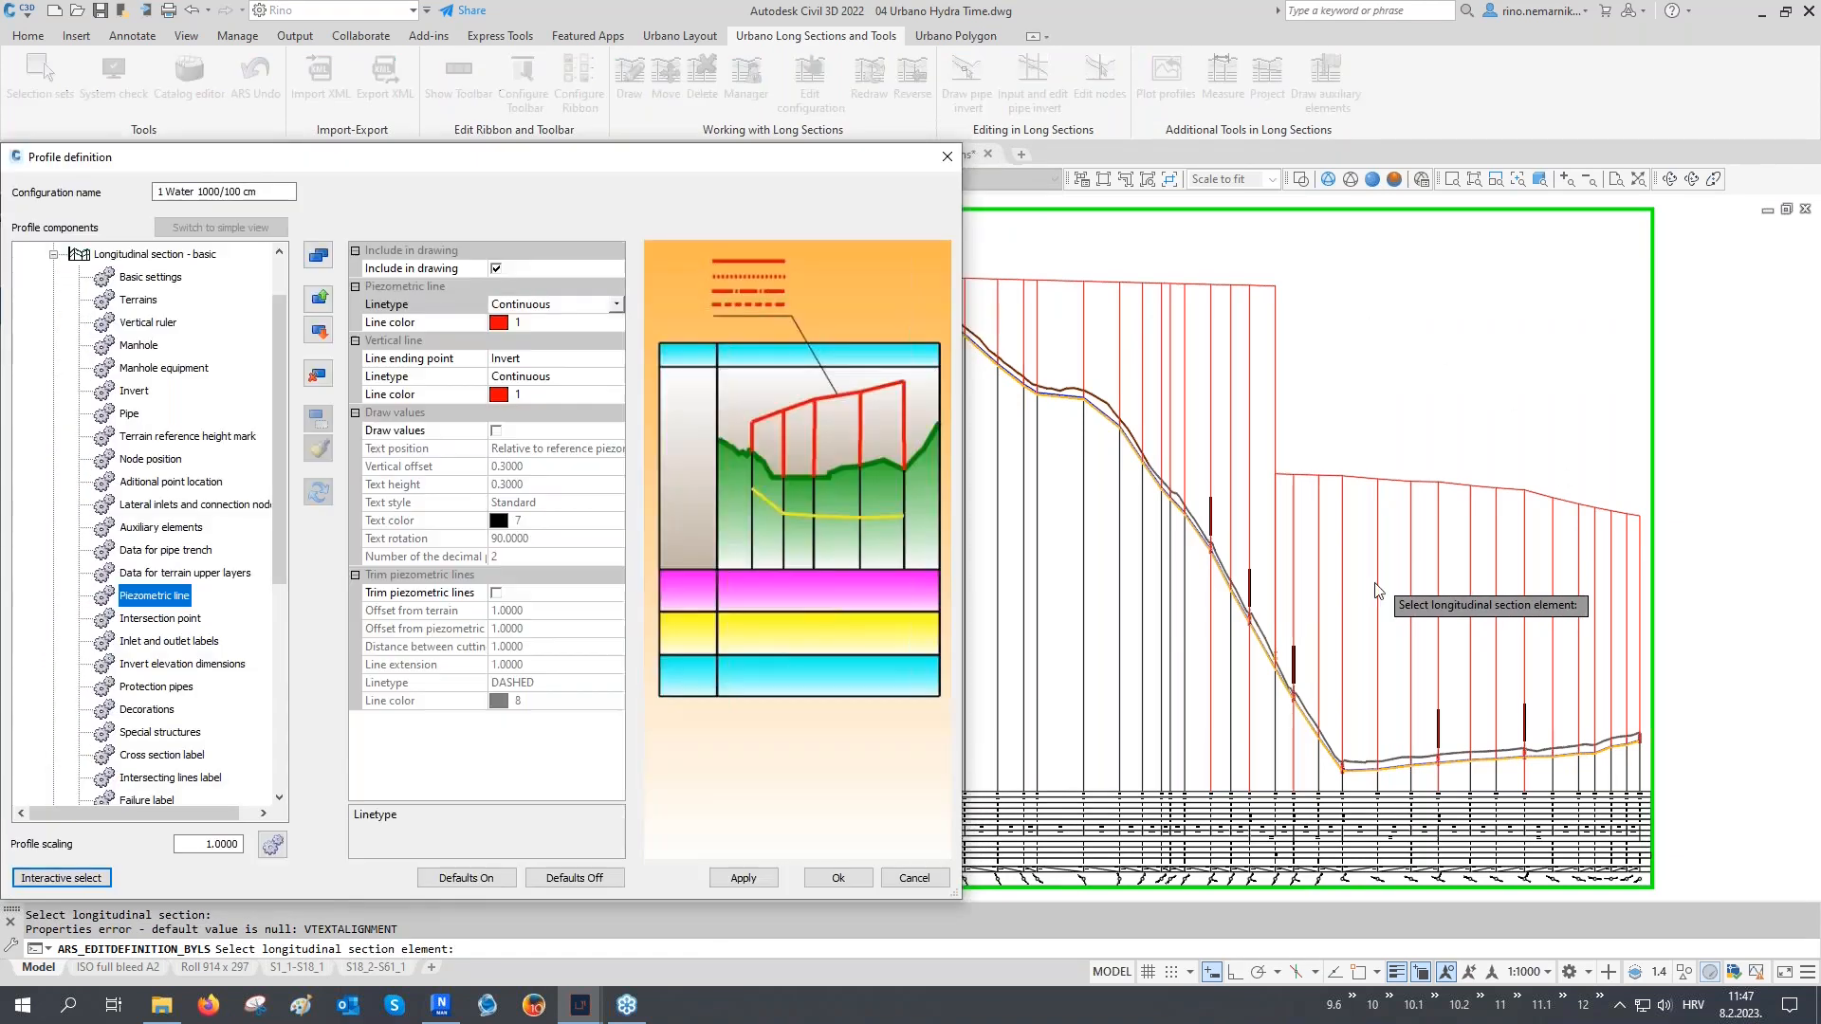
click(429, 432)
click(496, 431)
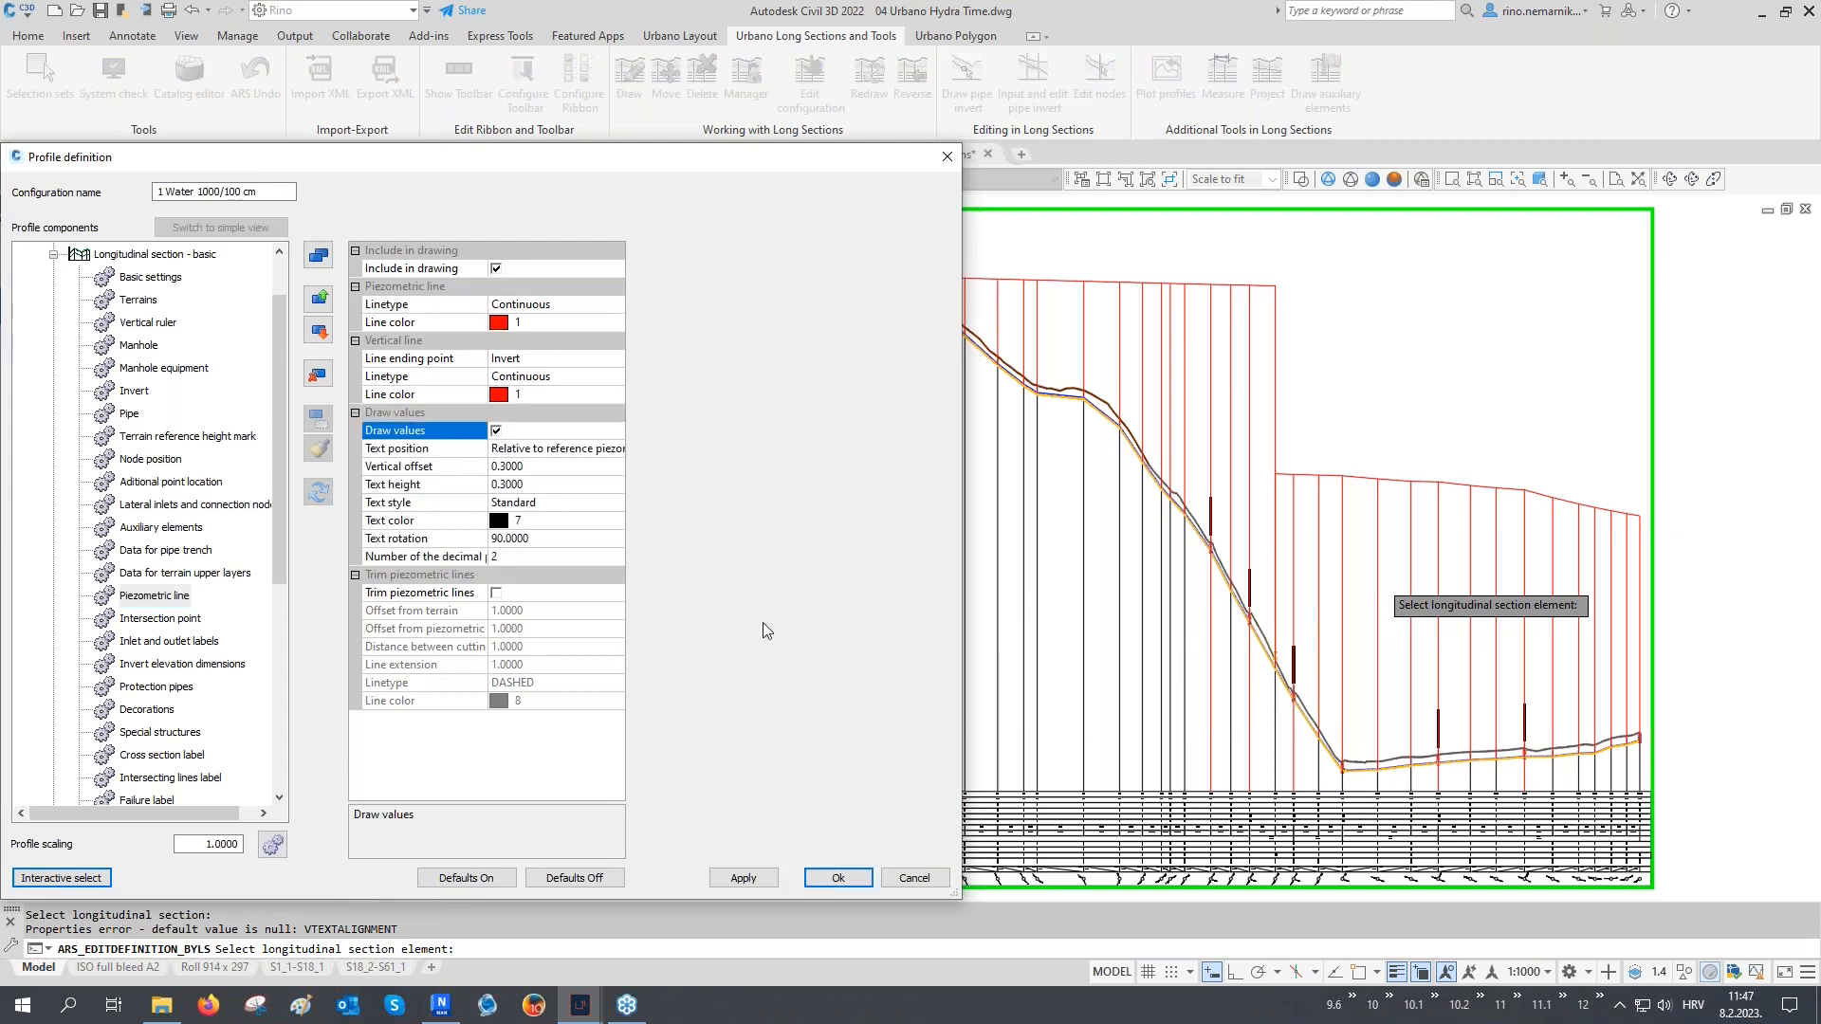
click(743, 878)
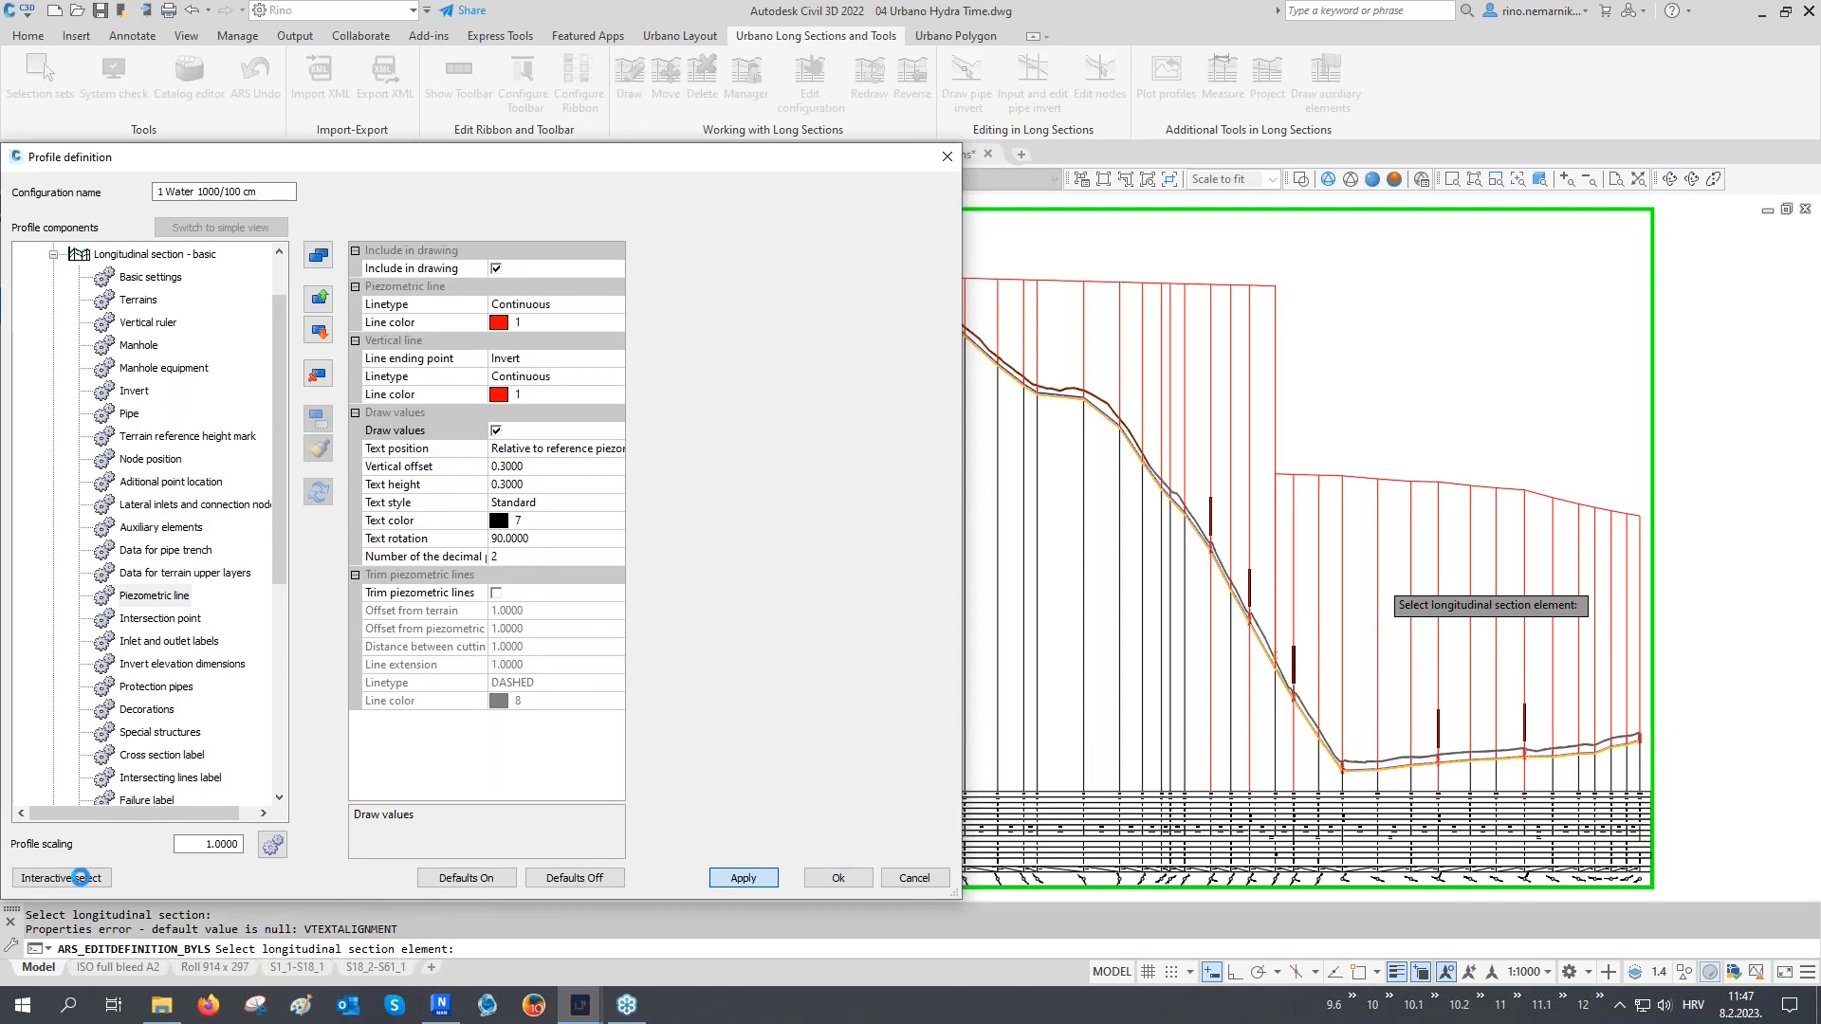
Check the piezometric values, pick the piezometric line in long section A1.1, enable Trim piezometric lines, and apply the change
click(81, 877)
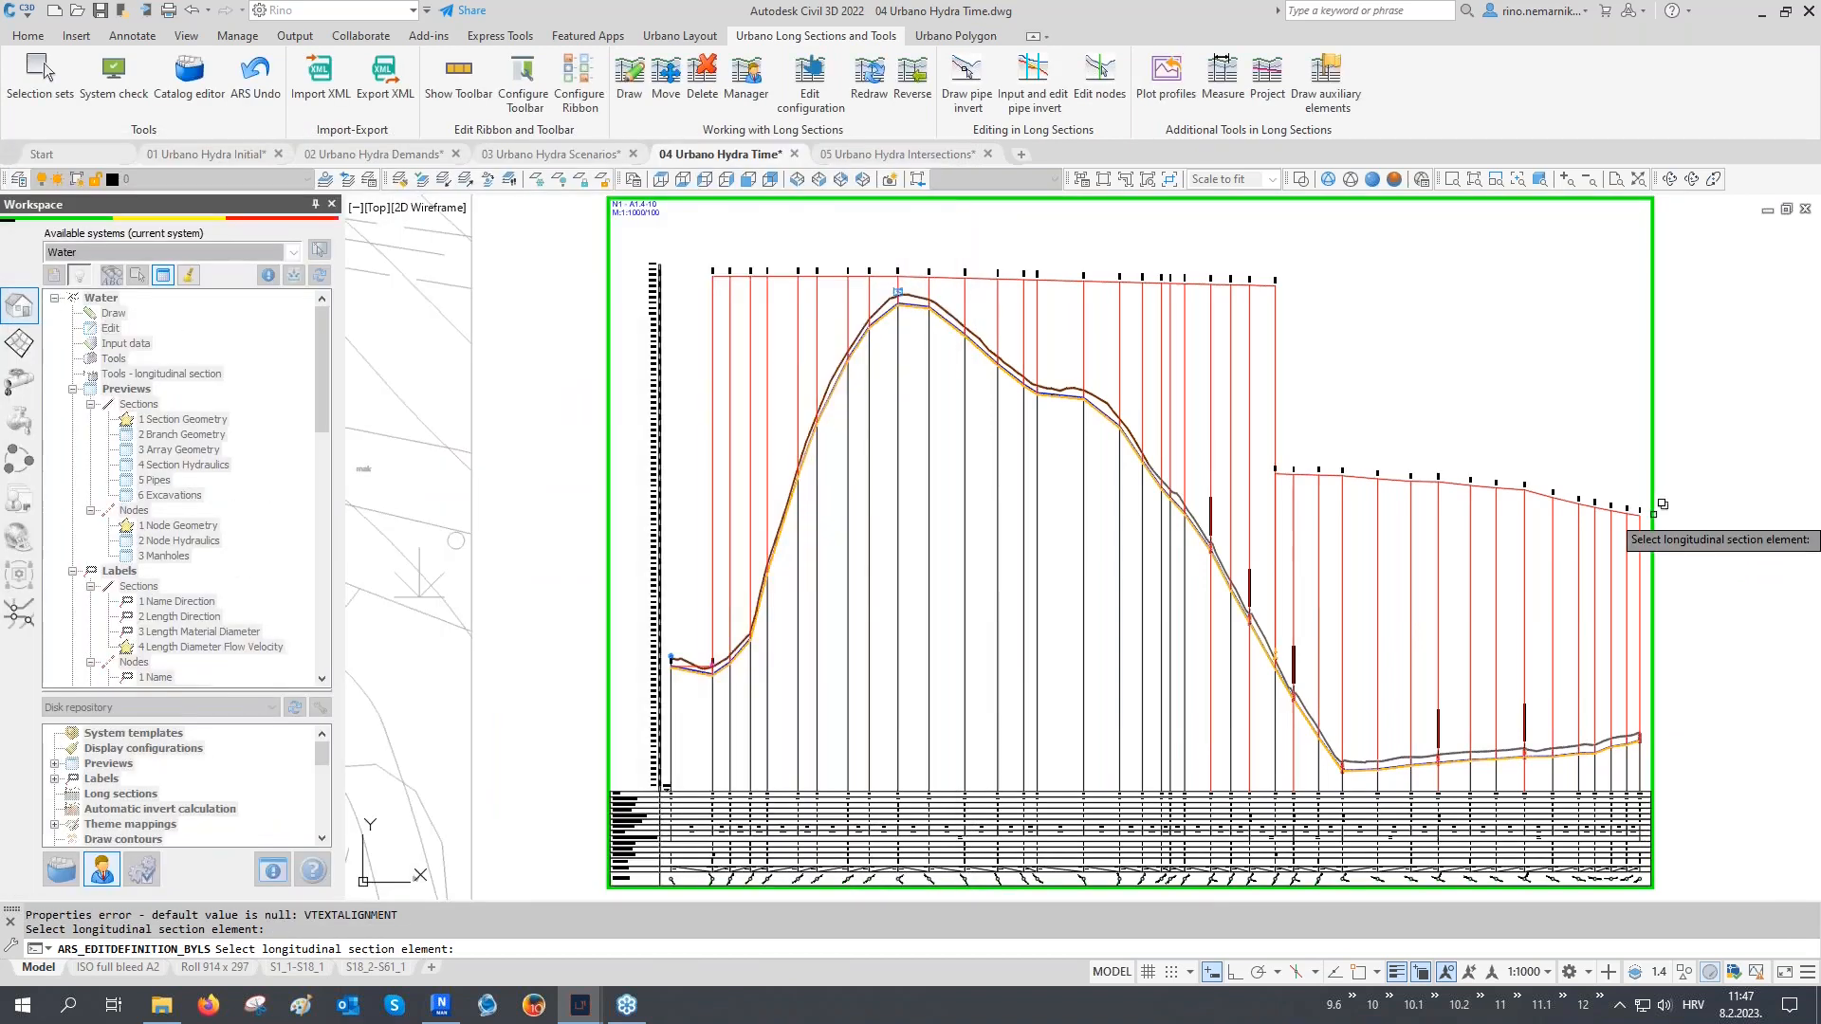
scroll(1662, 505, up, 5)
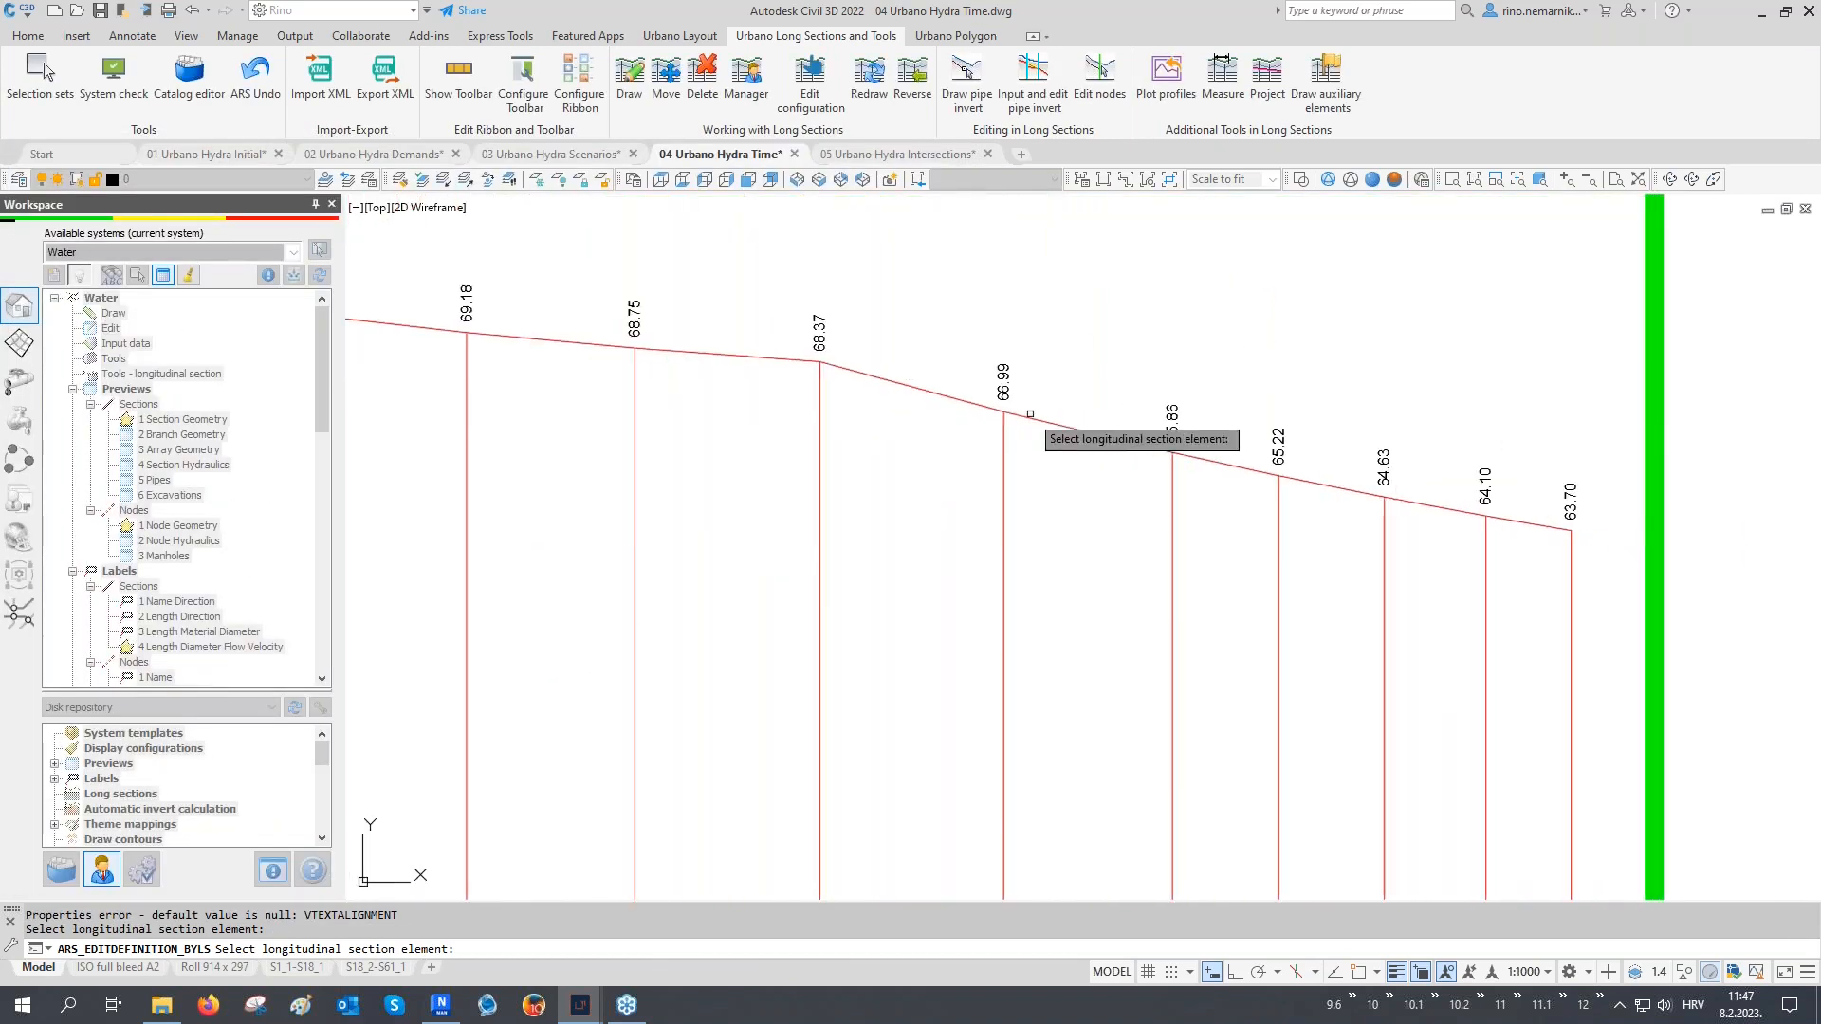
scroll(1030, 414, down, 8)
scroll(992, 628, up, 6)
scroll(874, 547, down, 10)
scroll(1082, 770, up, 8)
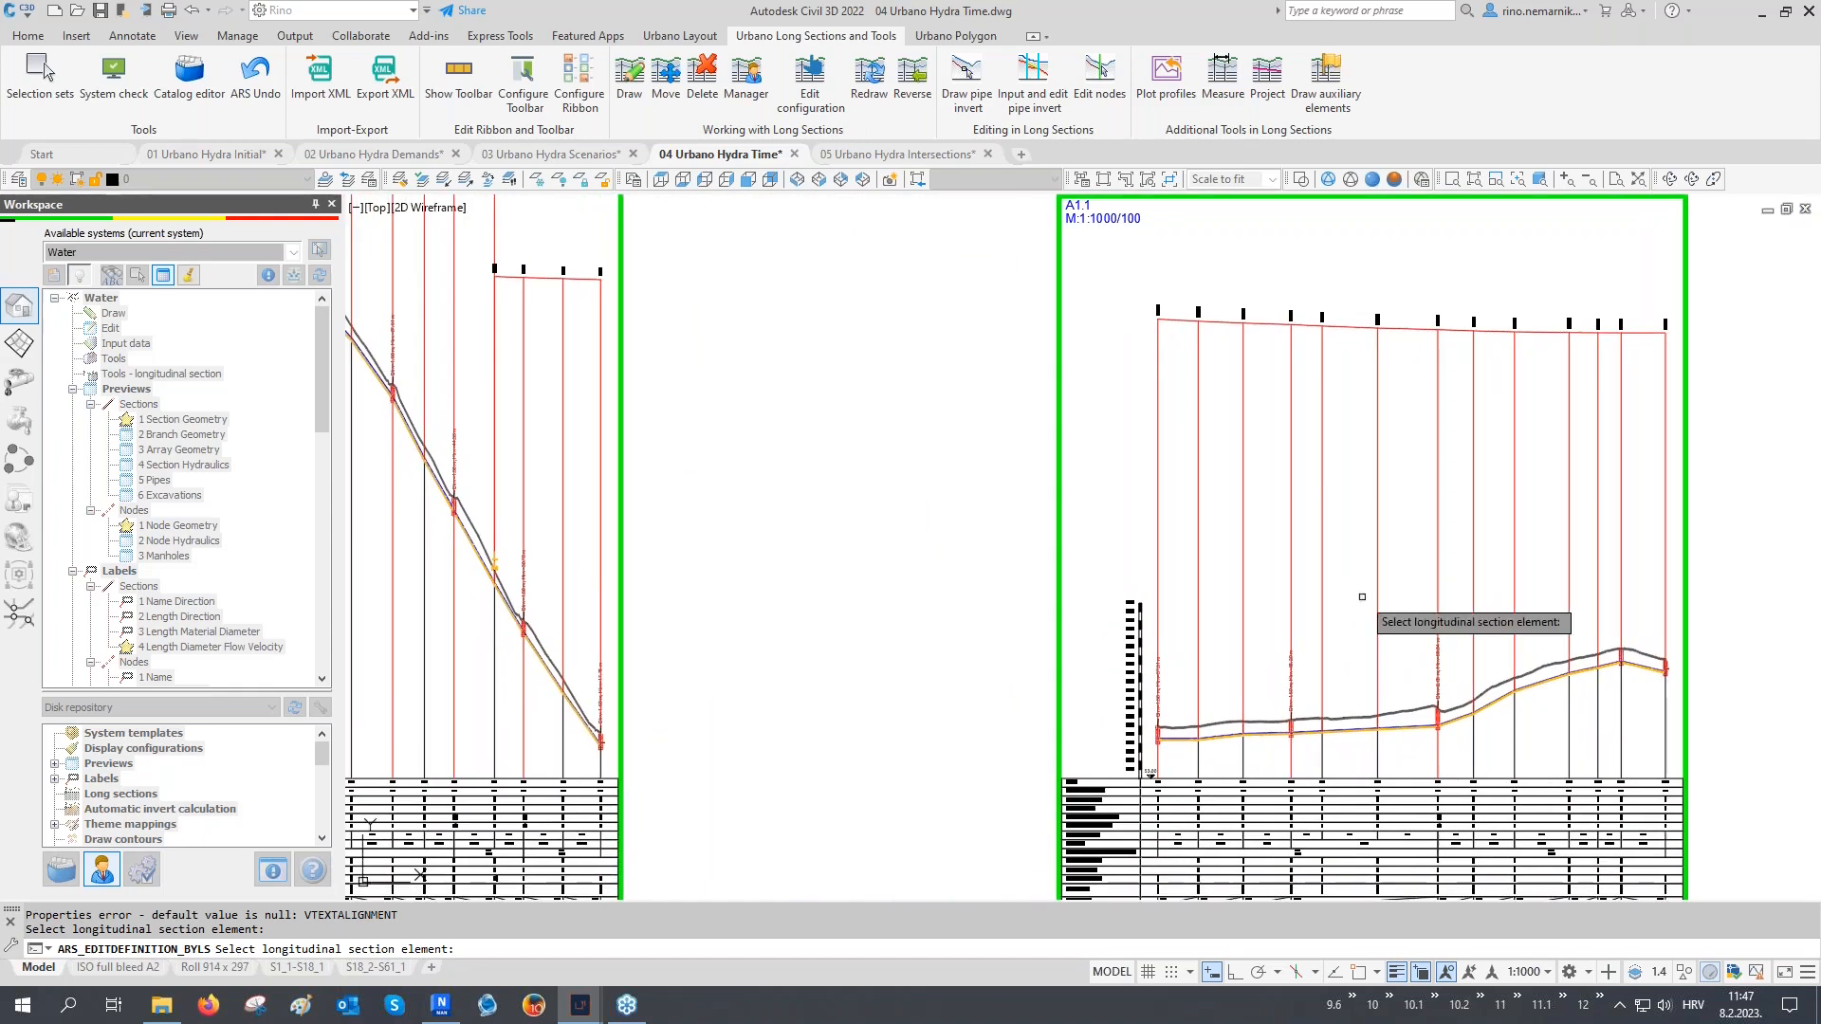
click(1373, 580)
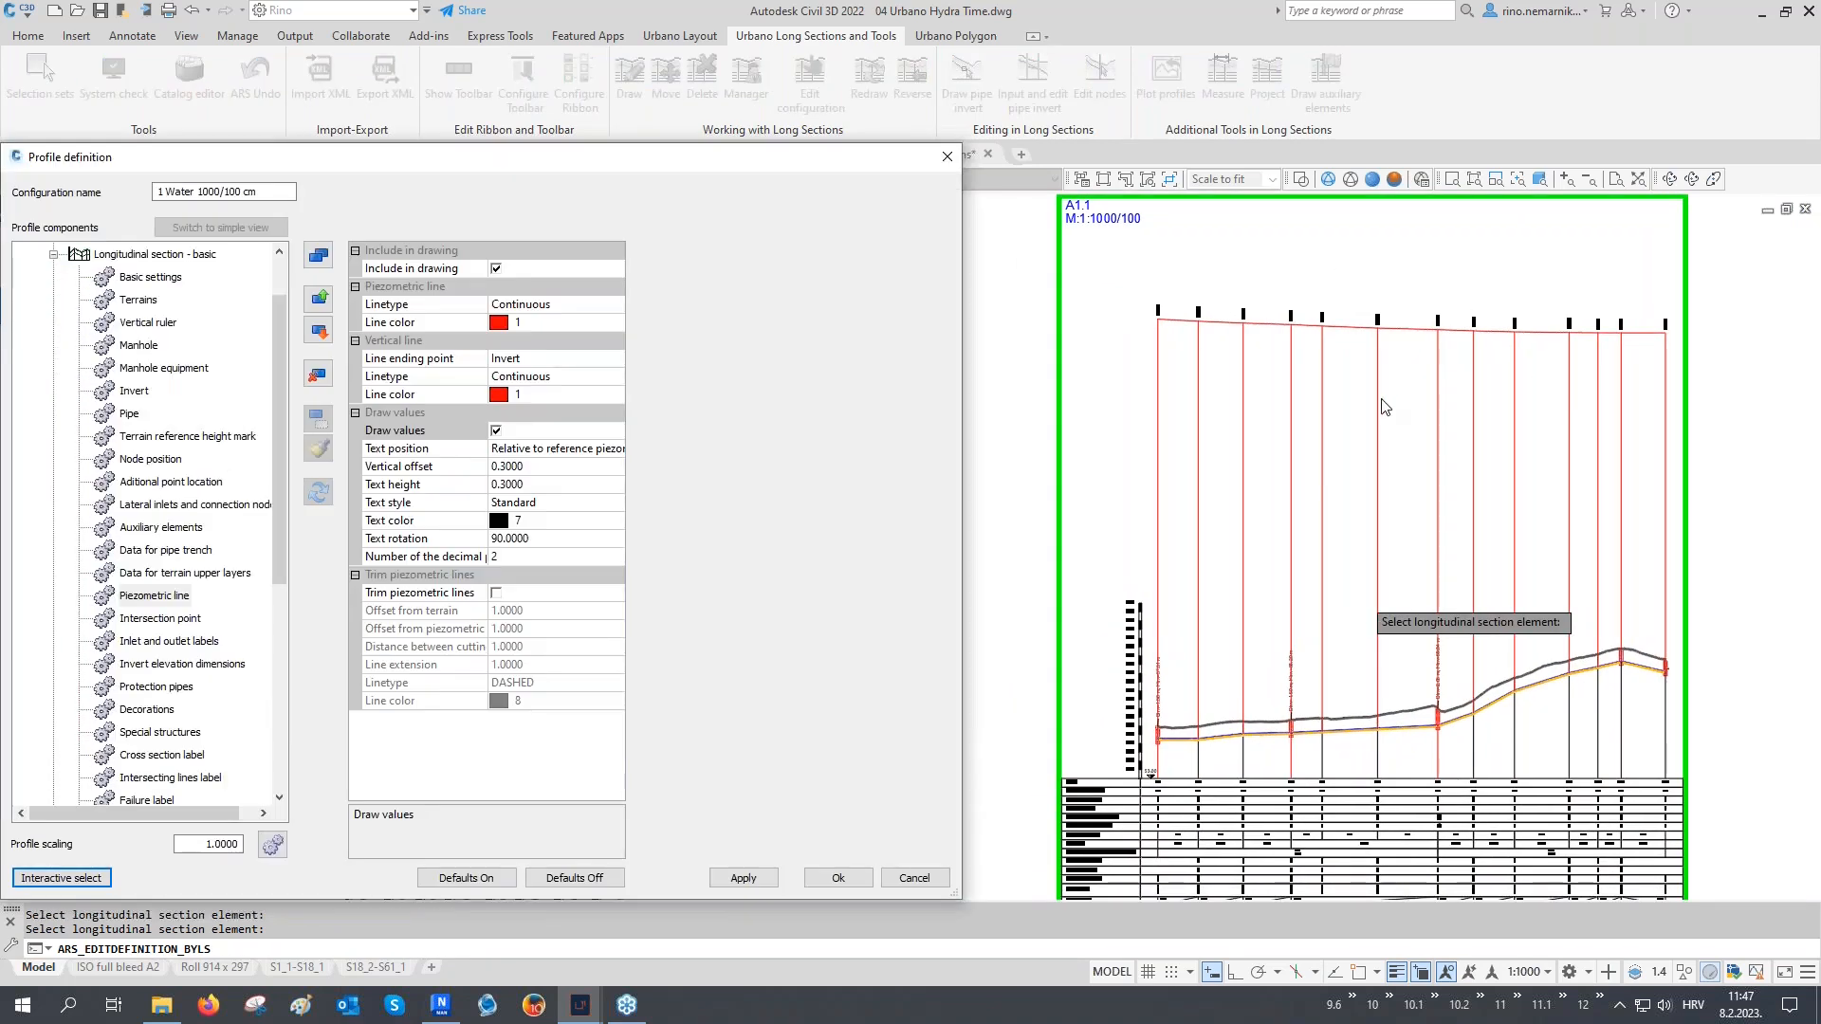
click(432, 595)
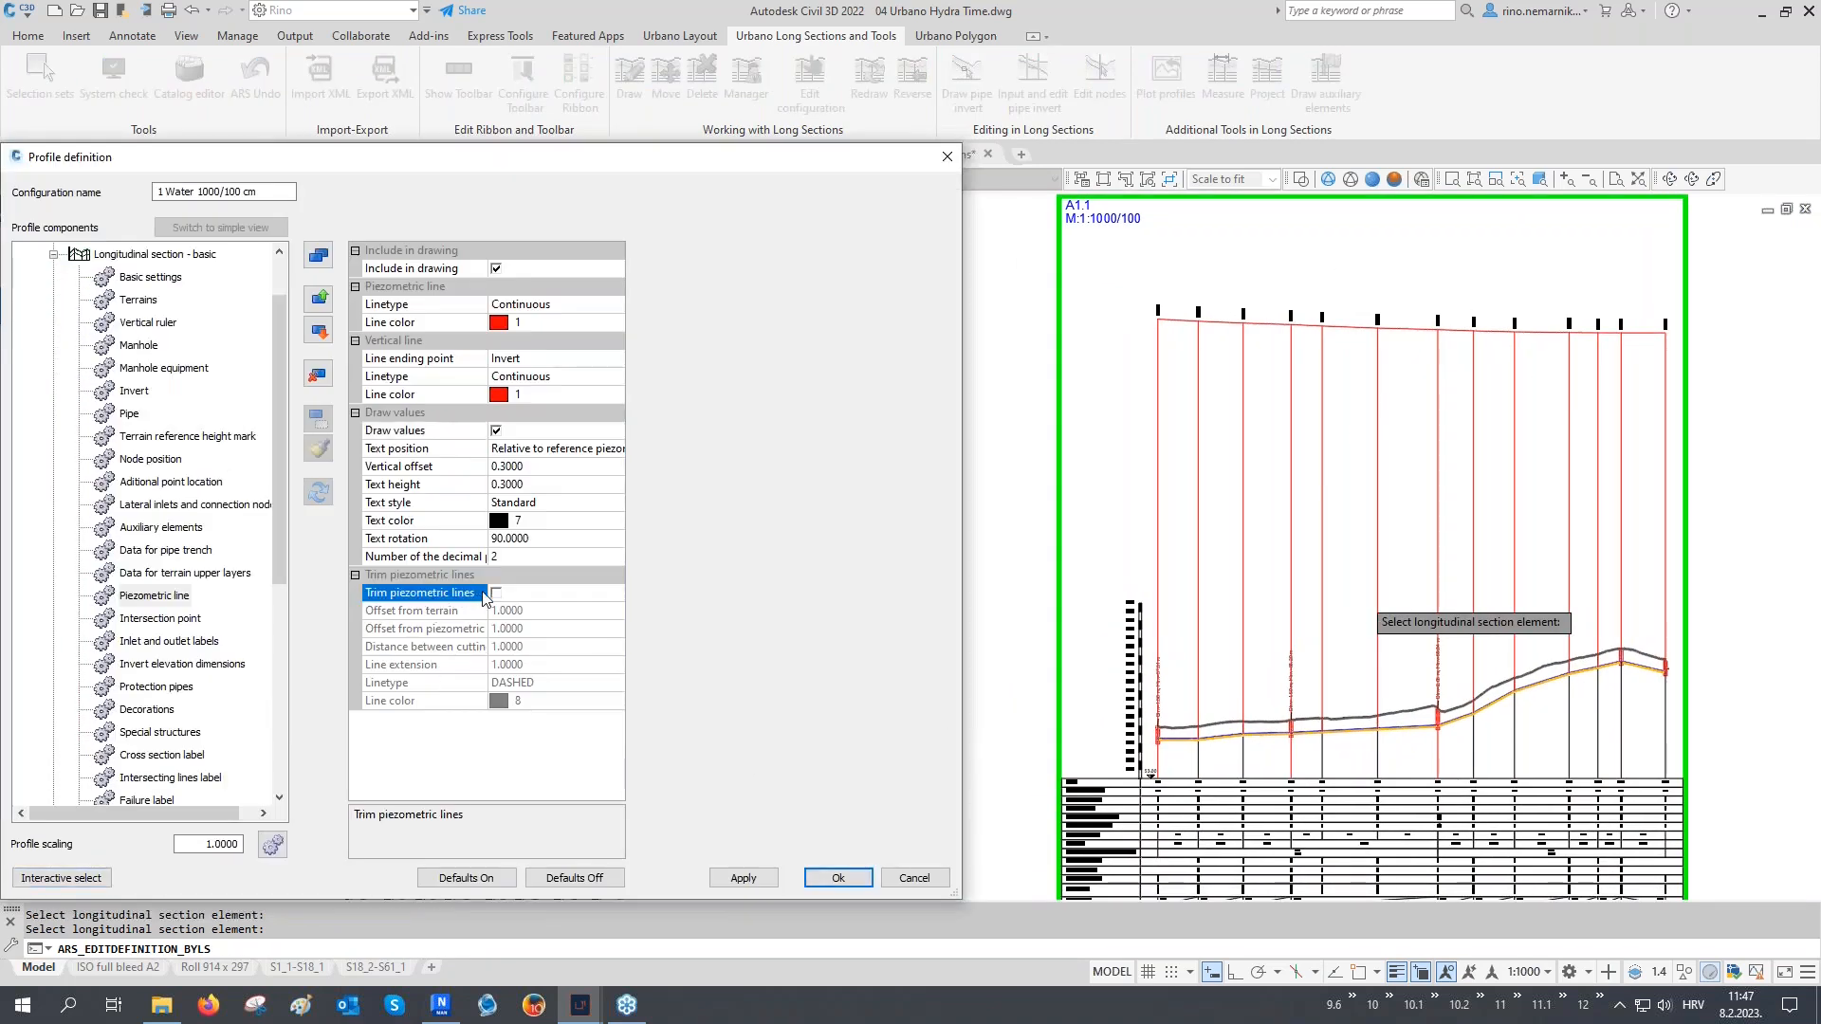
click(496, 594)
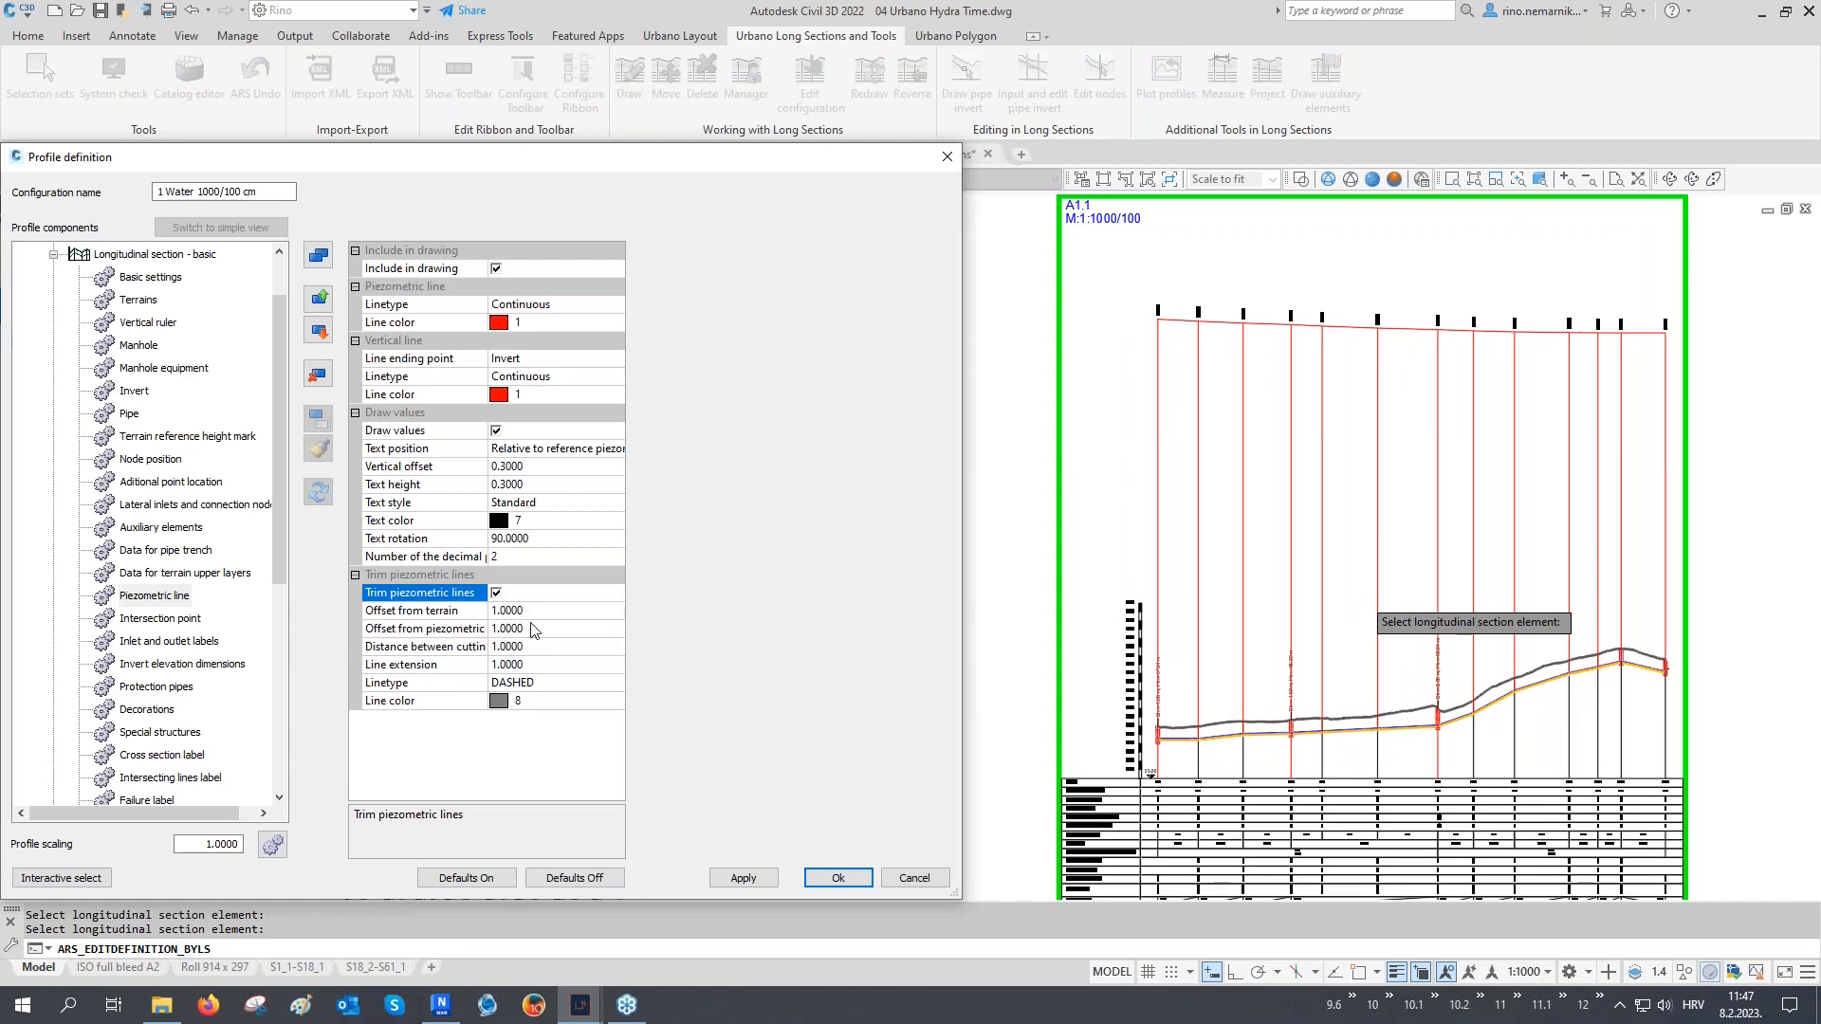
click(743, 876)
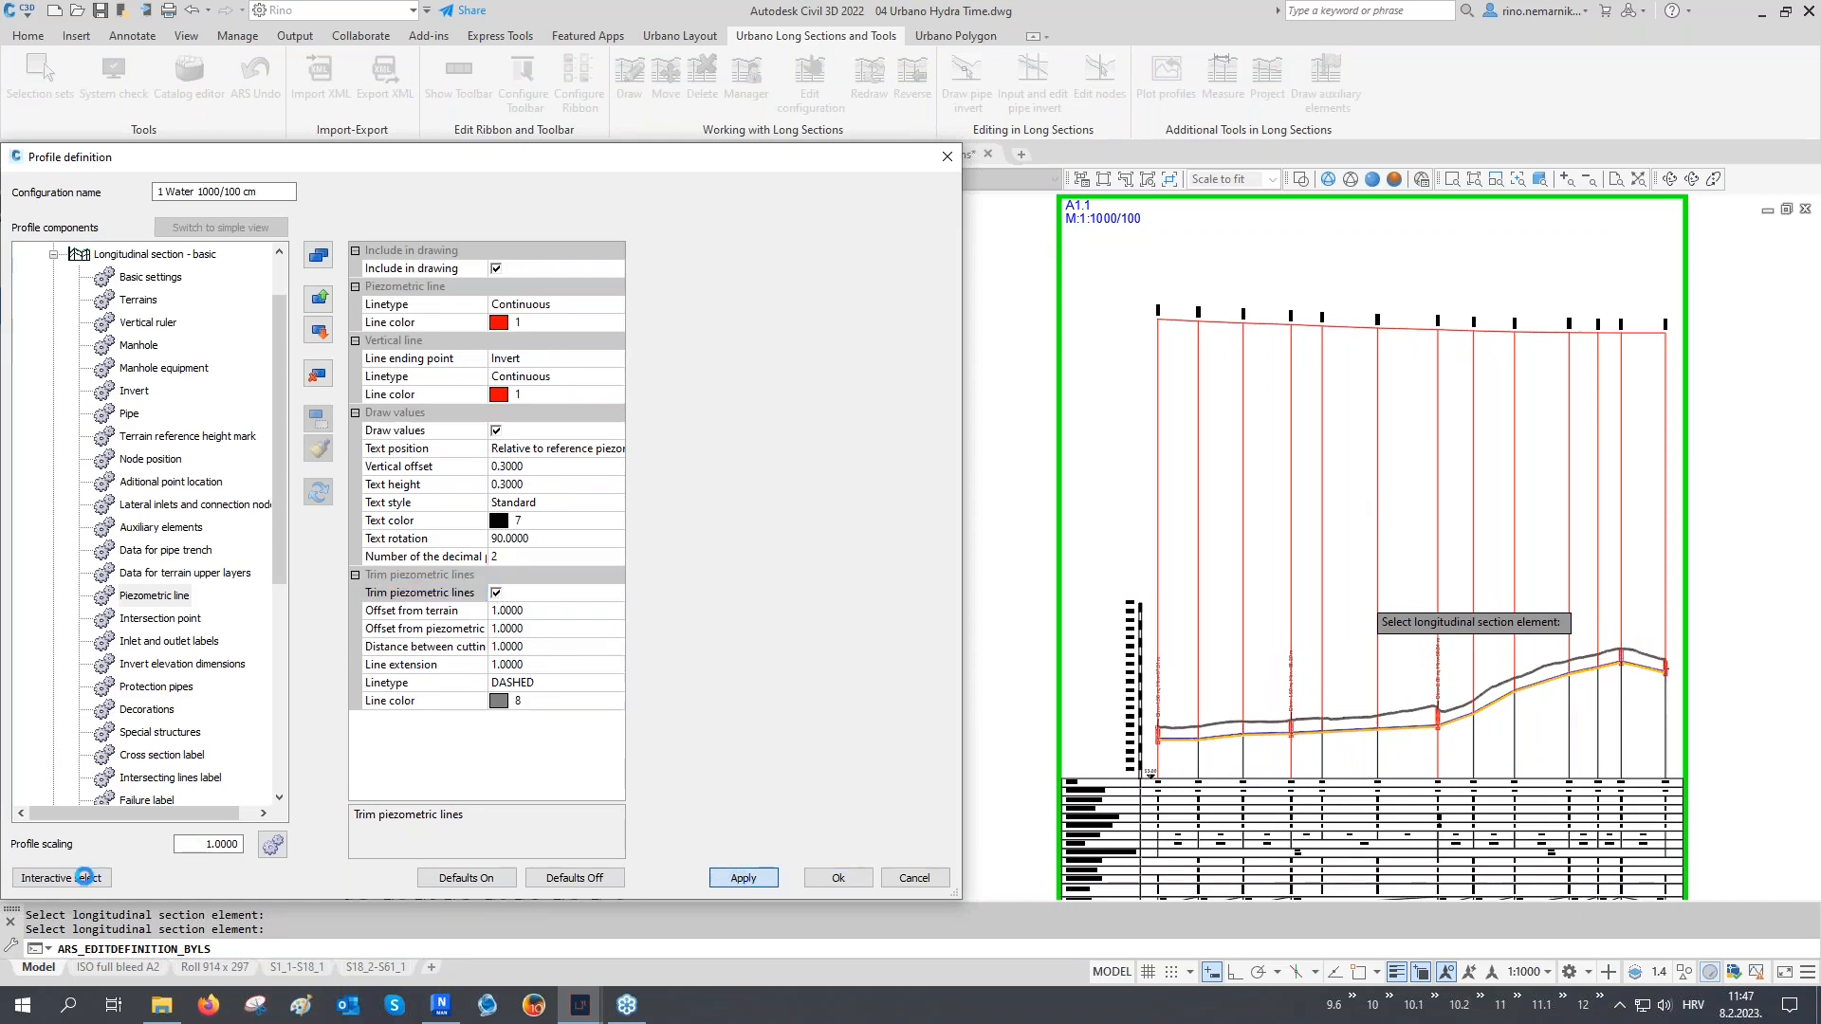
Examine the trimmed piezometric lines in long section A1.1 and compare them with the A1 long section
click(83, 877)
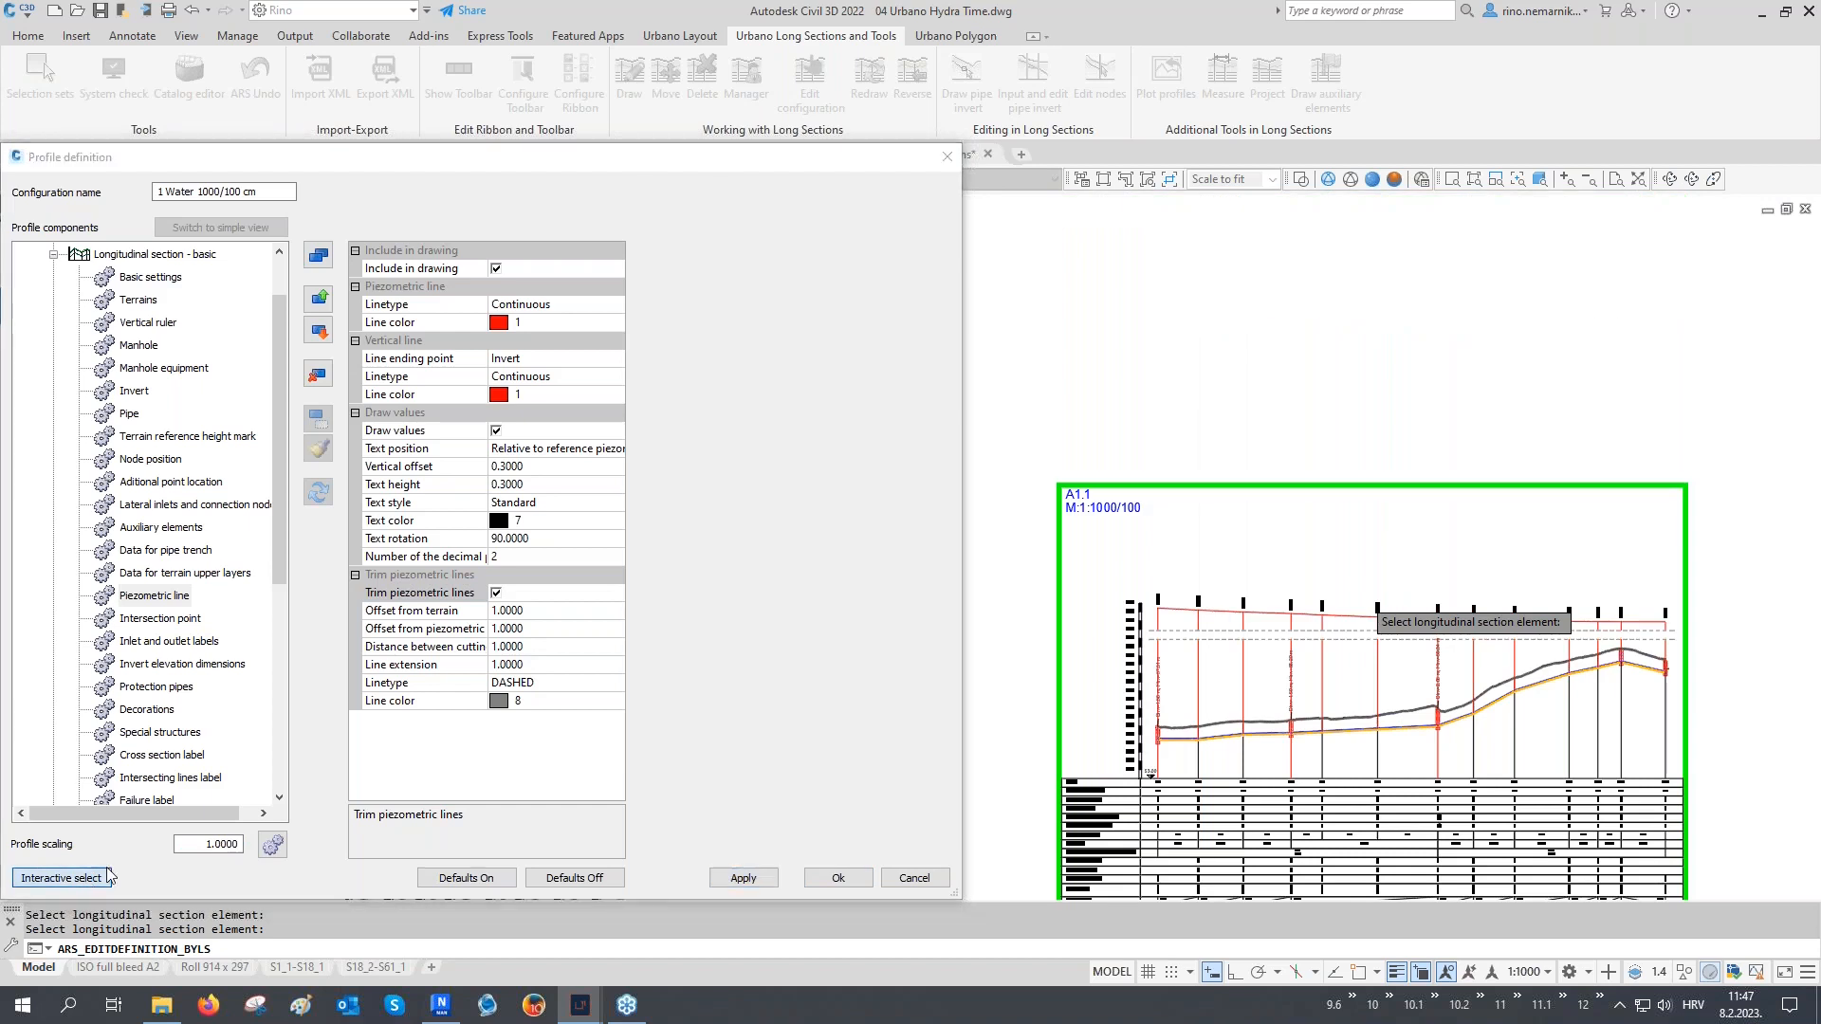
scroll(1660, 702, up, 2)
middle_drag(1593, 722, 1569, 540)
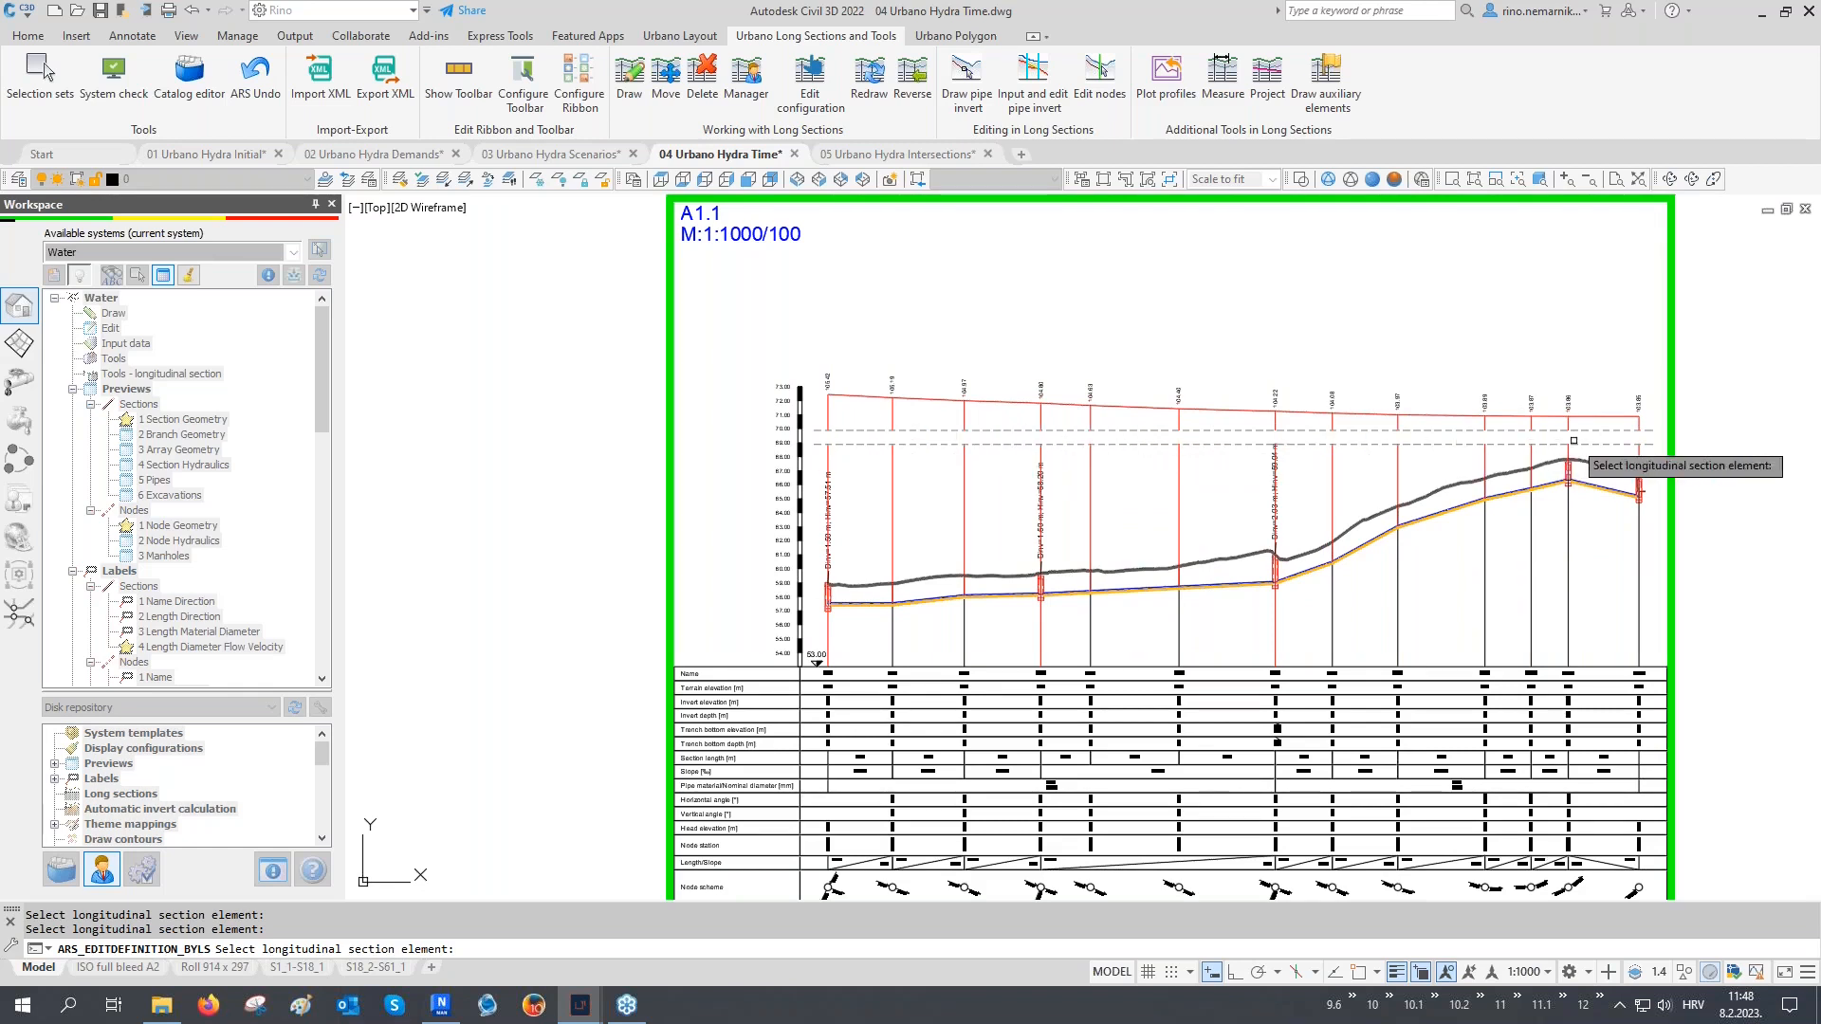
scroll(1513, 609, down, 4)
middle_drag(708, 354, 924, 501)
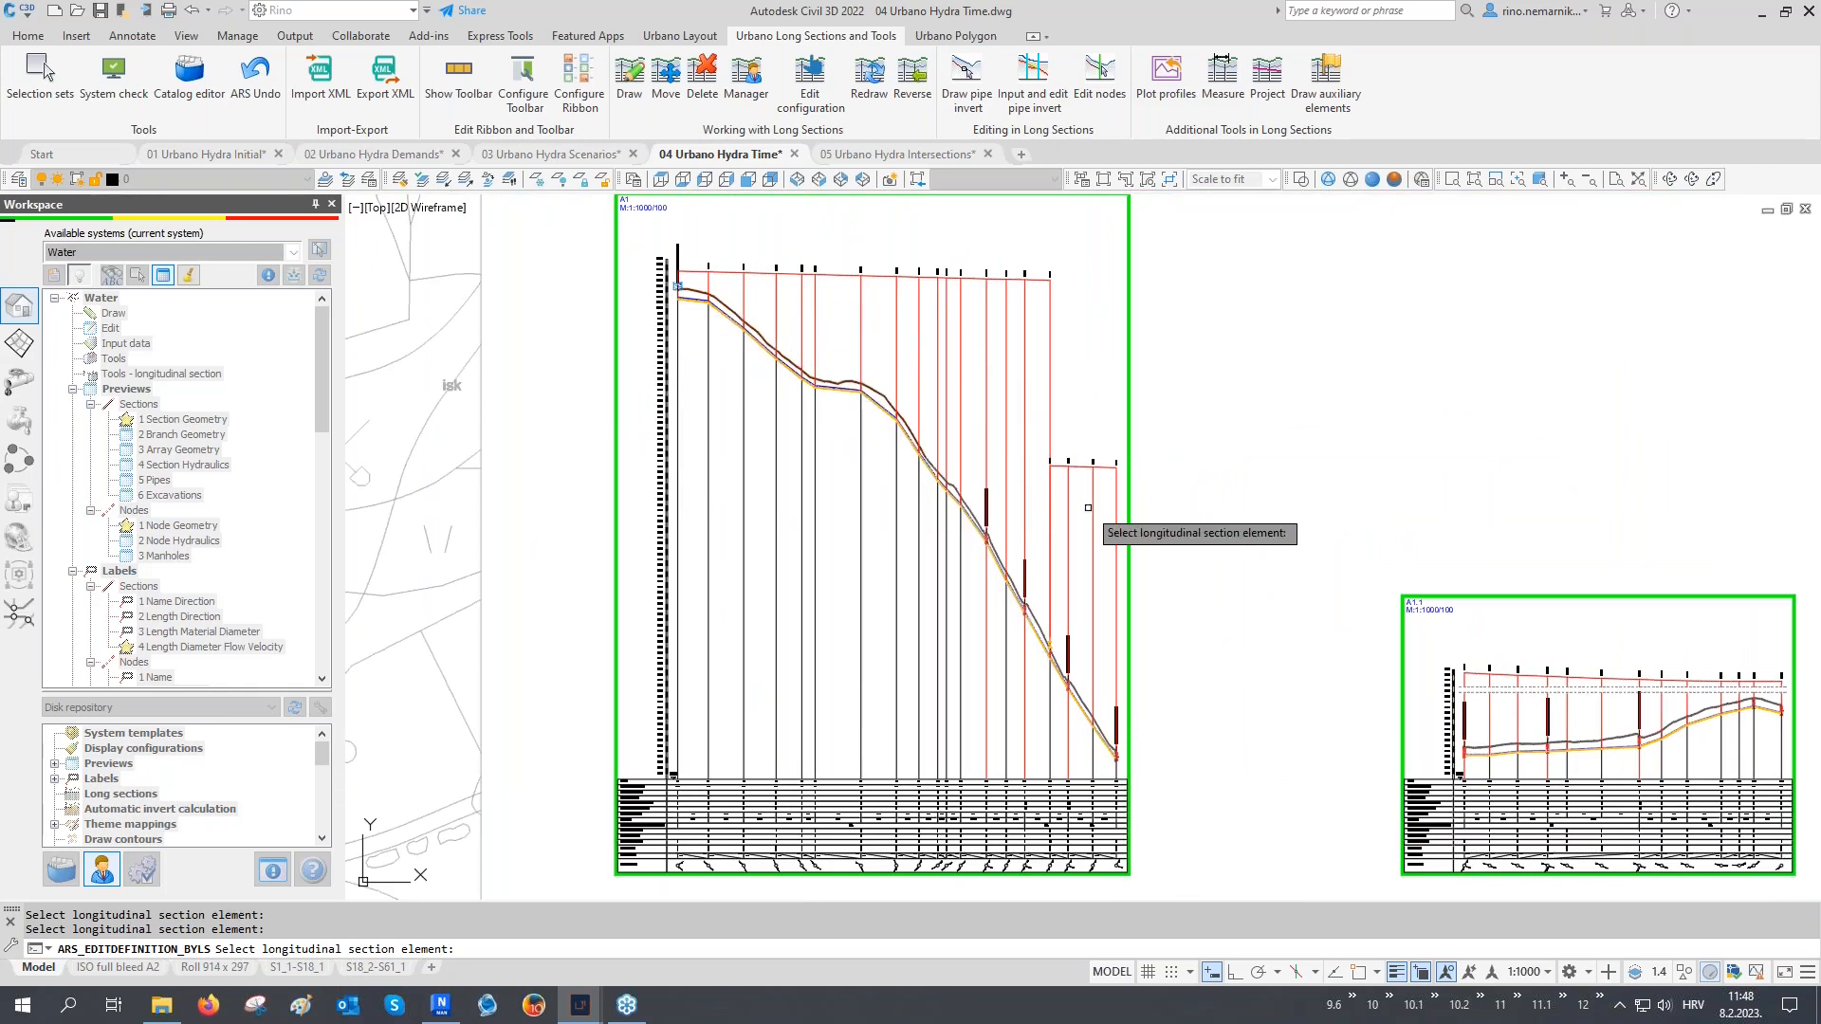
Pick an element in long section A1.1, include the grid in the profile drawing, and apply the change
middle_drag(1202, 562, 906, 450)
scroll(1316, 655, up, 2)
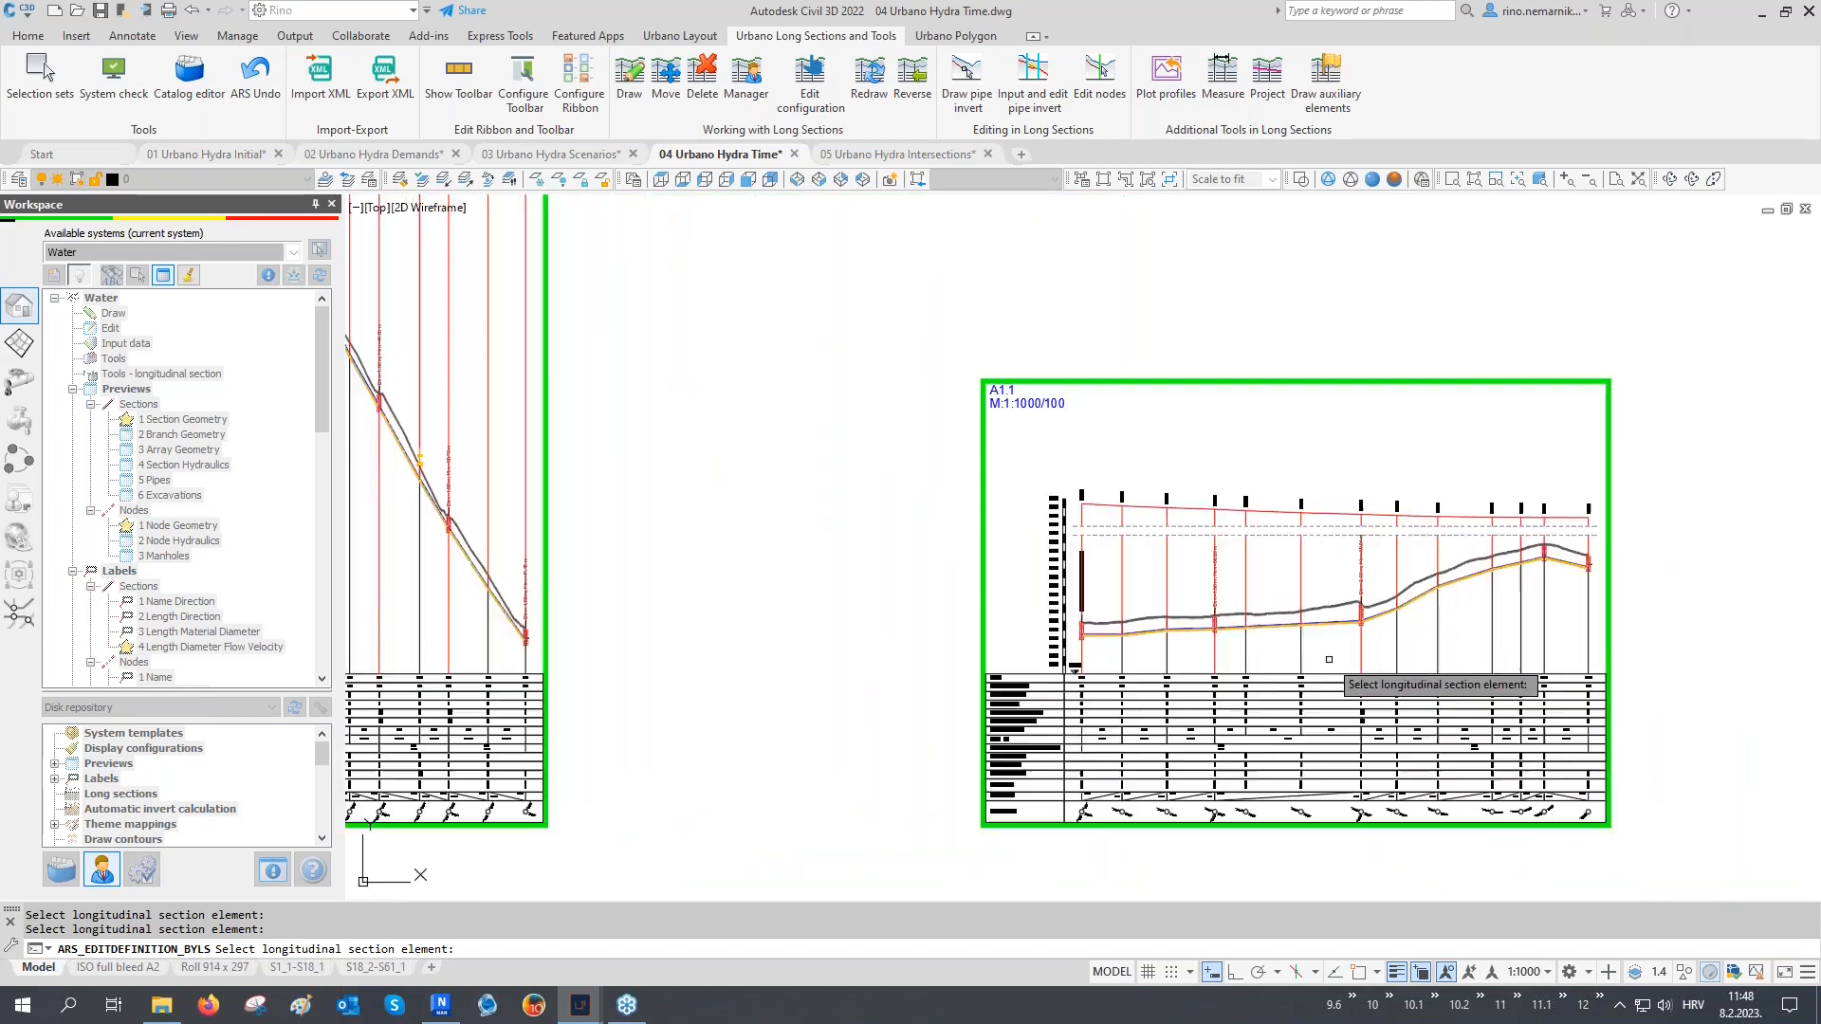
scroll(1348, 655, up, 4)
middle_drag(1349, 651, 1239, 655)
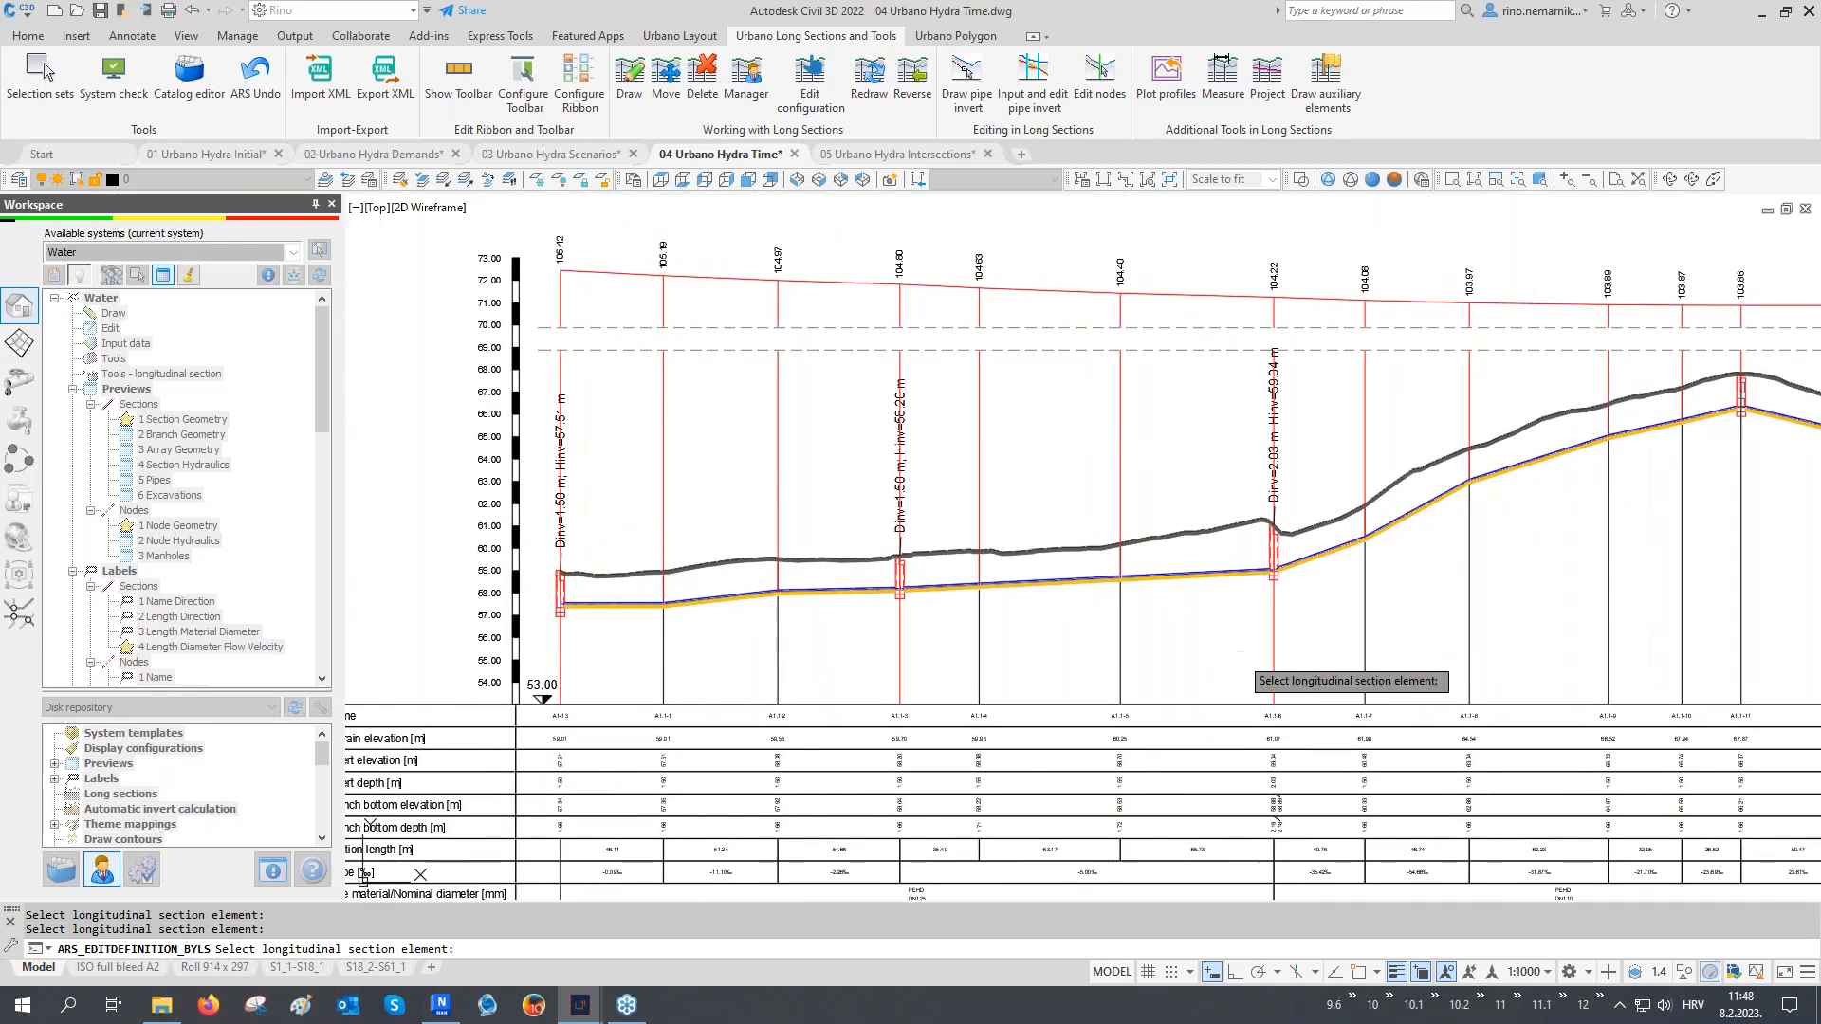
click(1239, 655)
scroll(204, 562, down, 2)
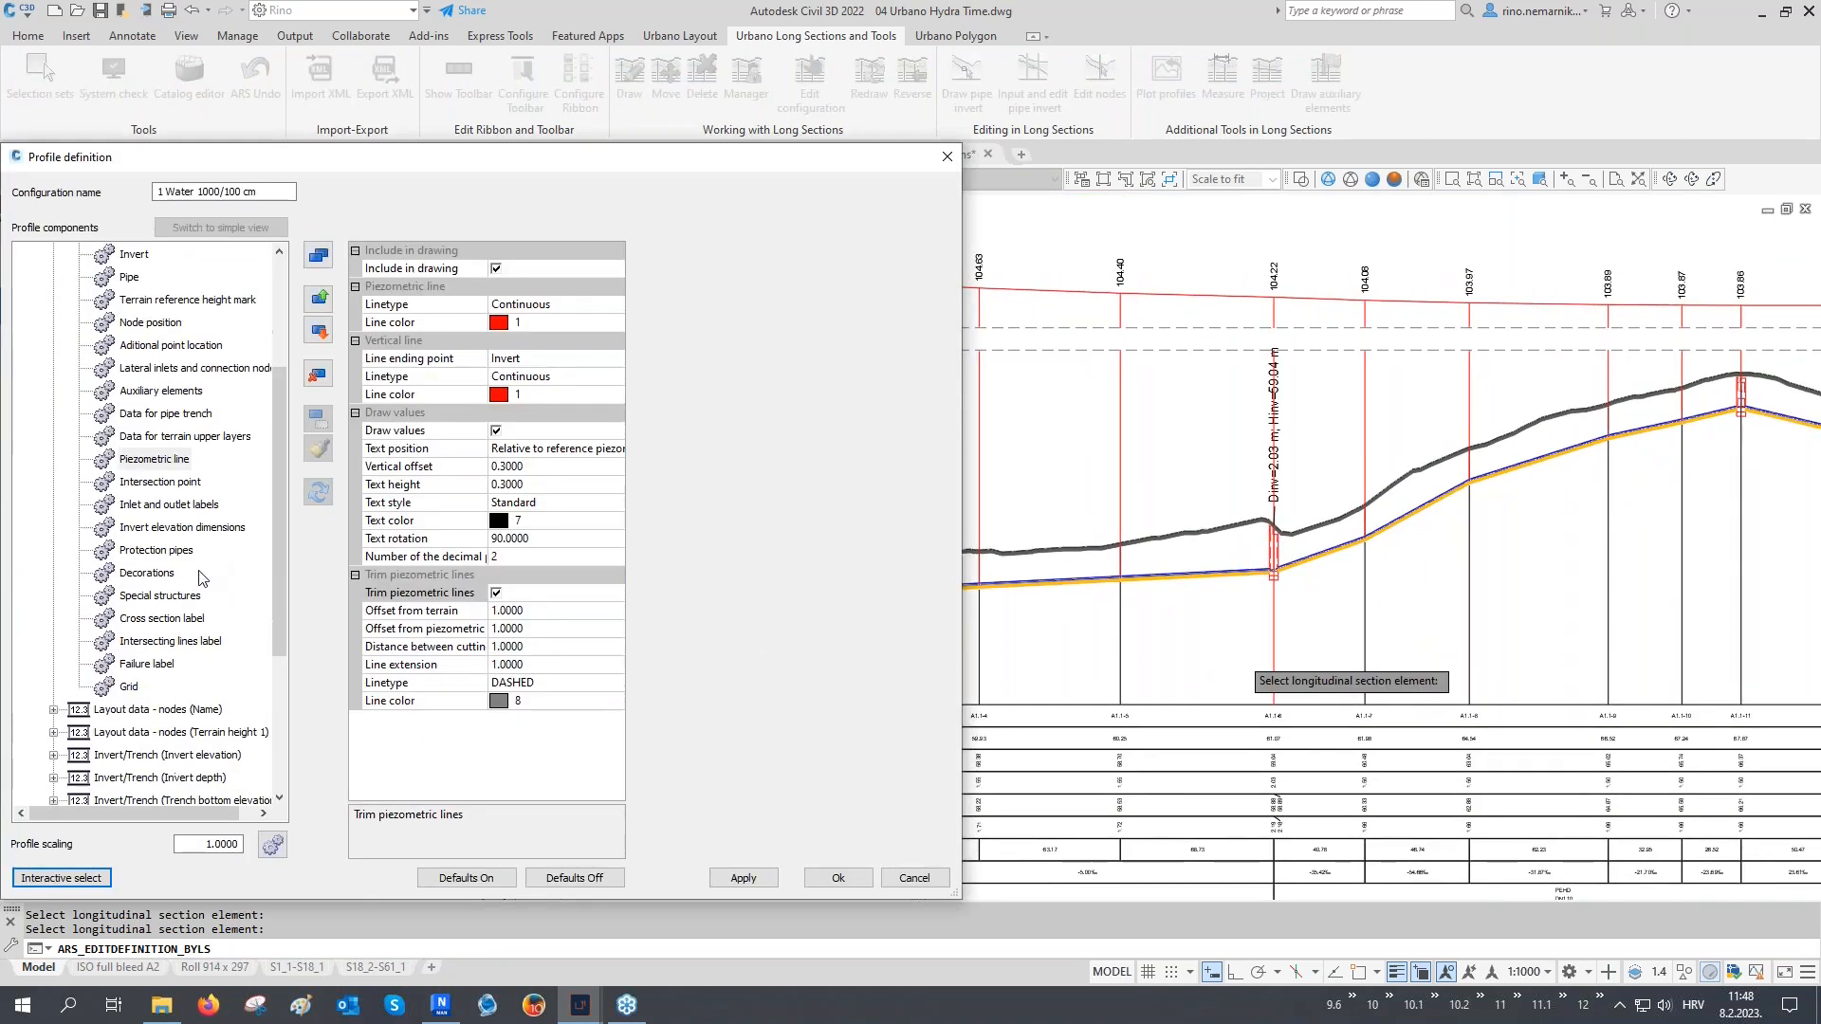
click(132, 688)
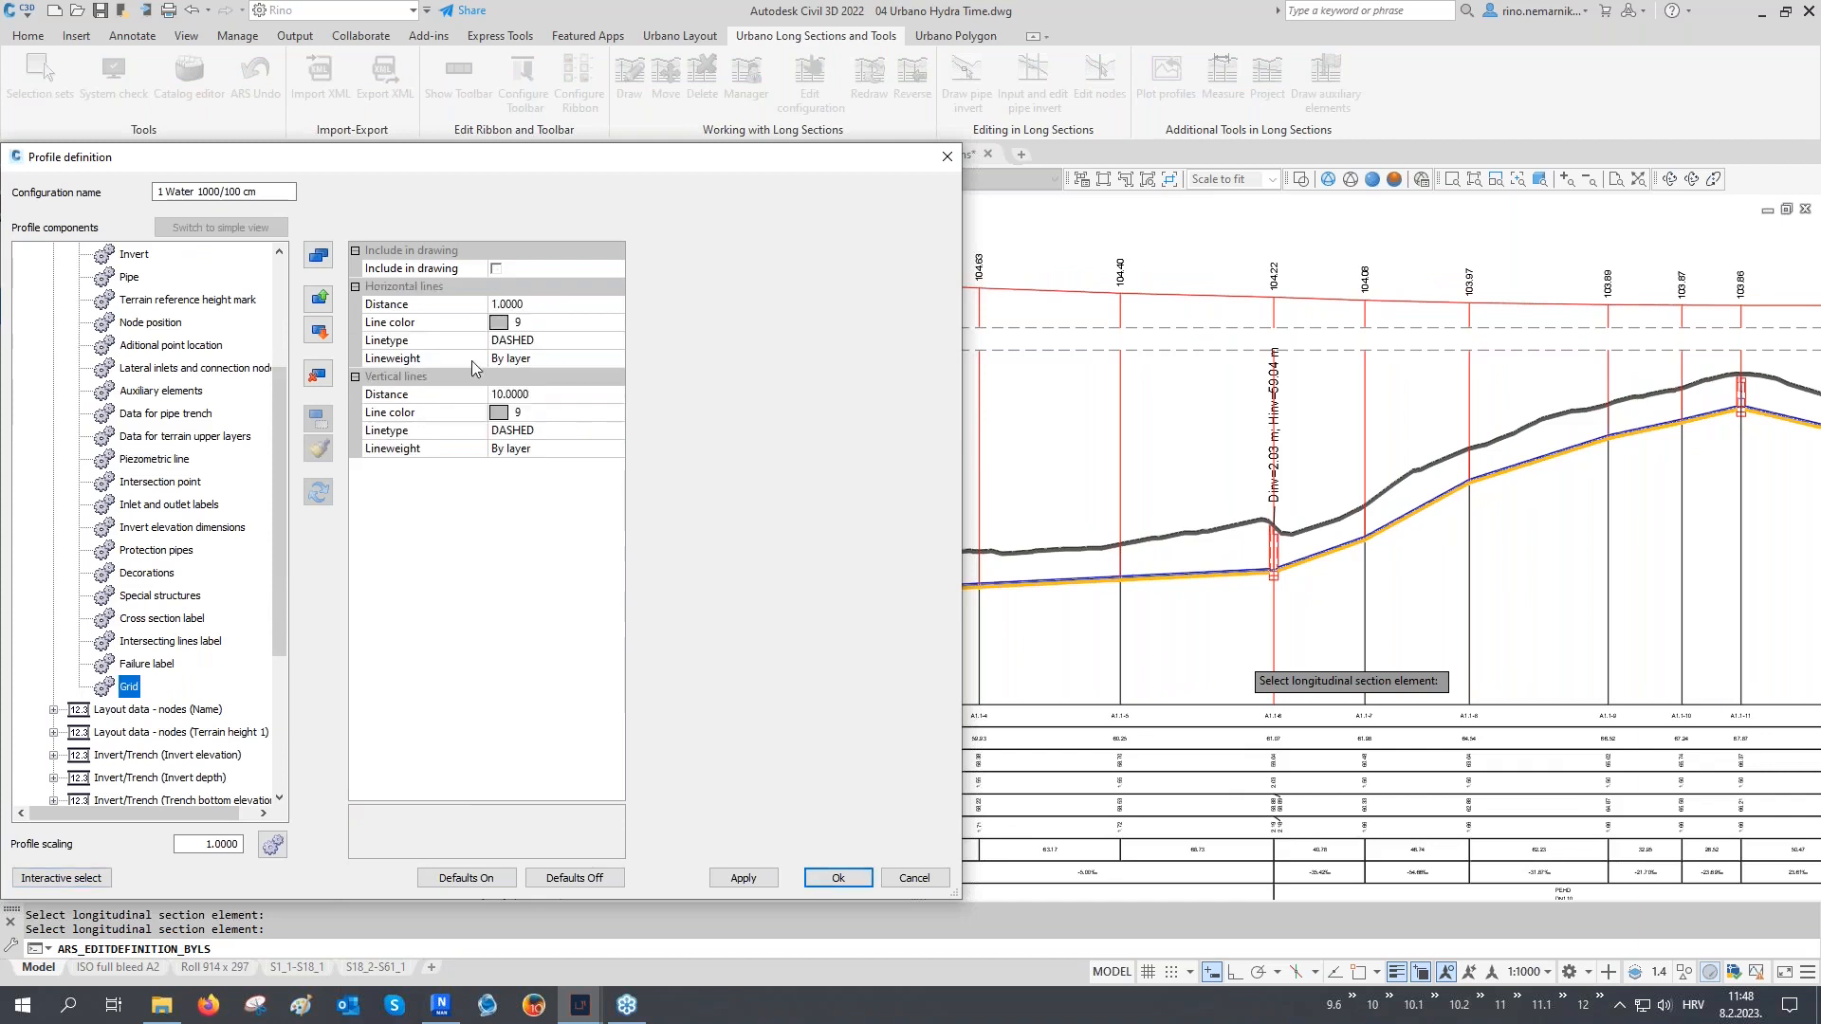
click(496, 270)
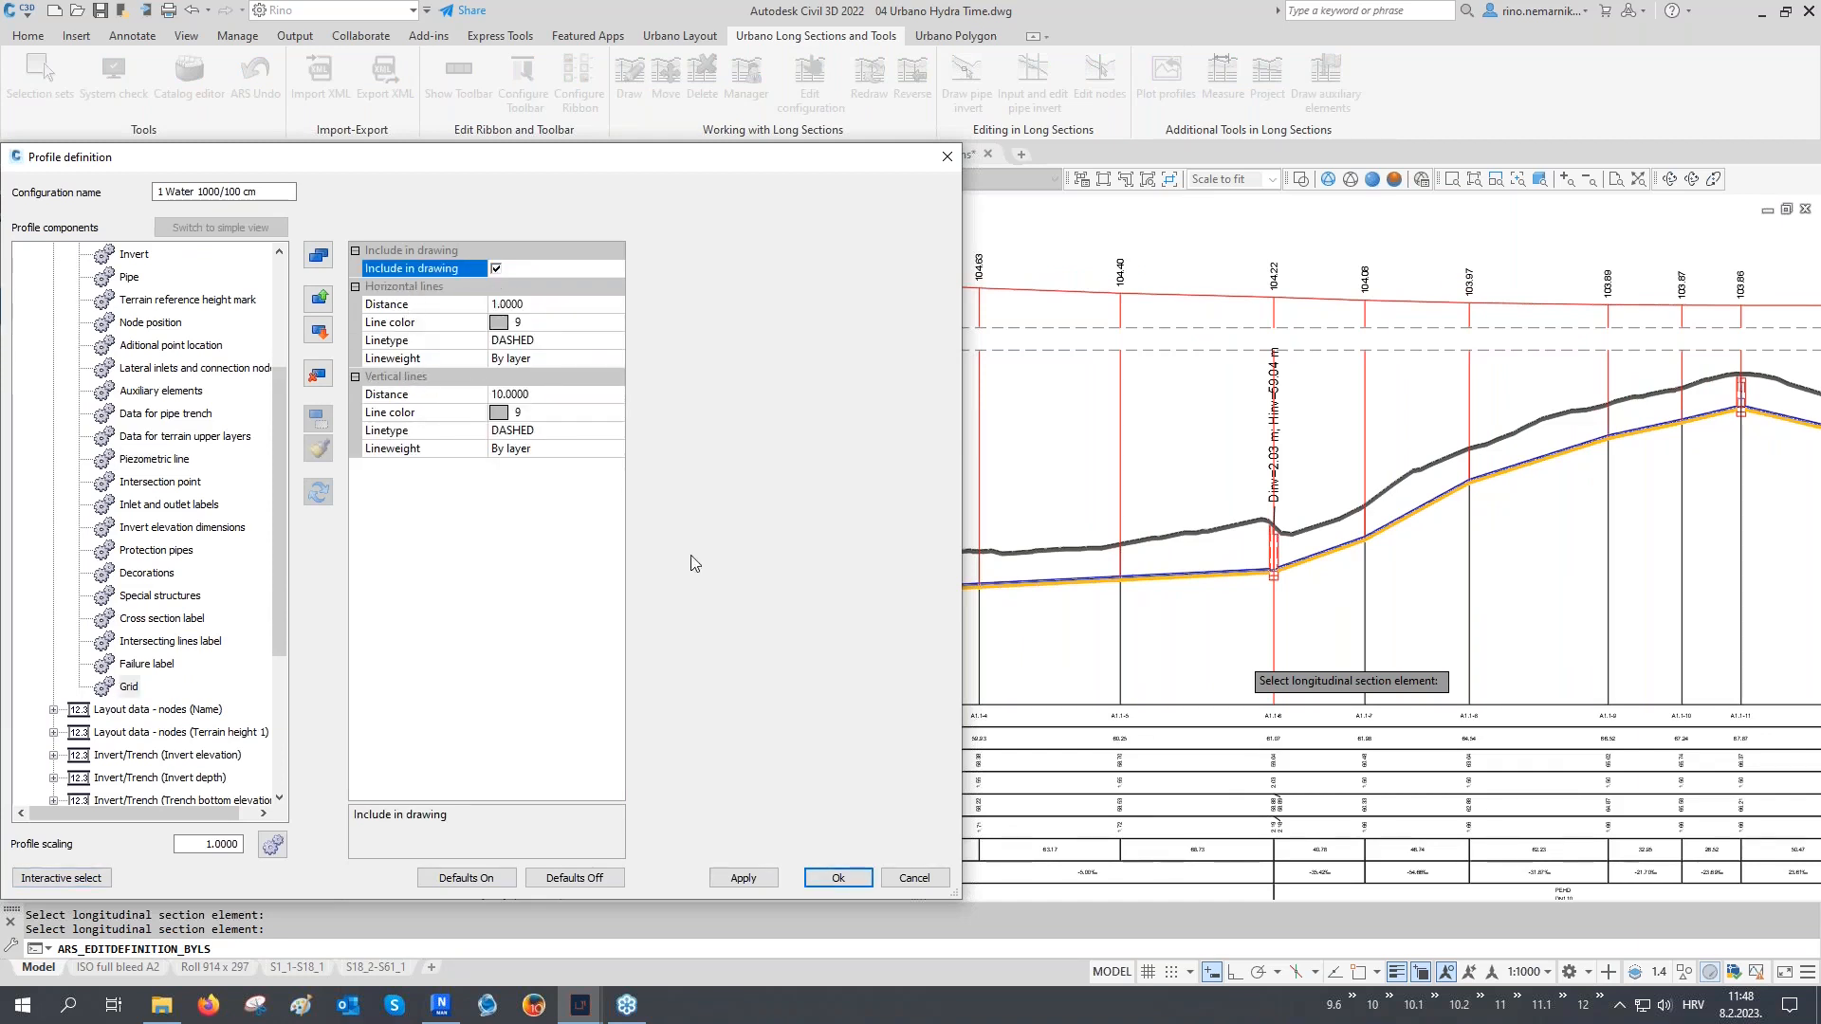
click(743, 877)
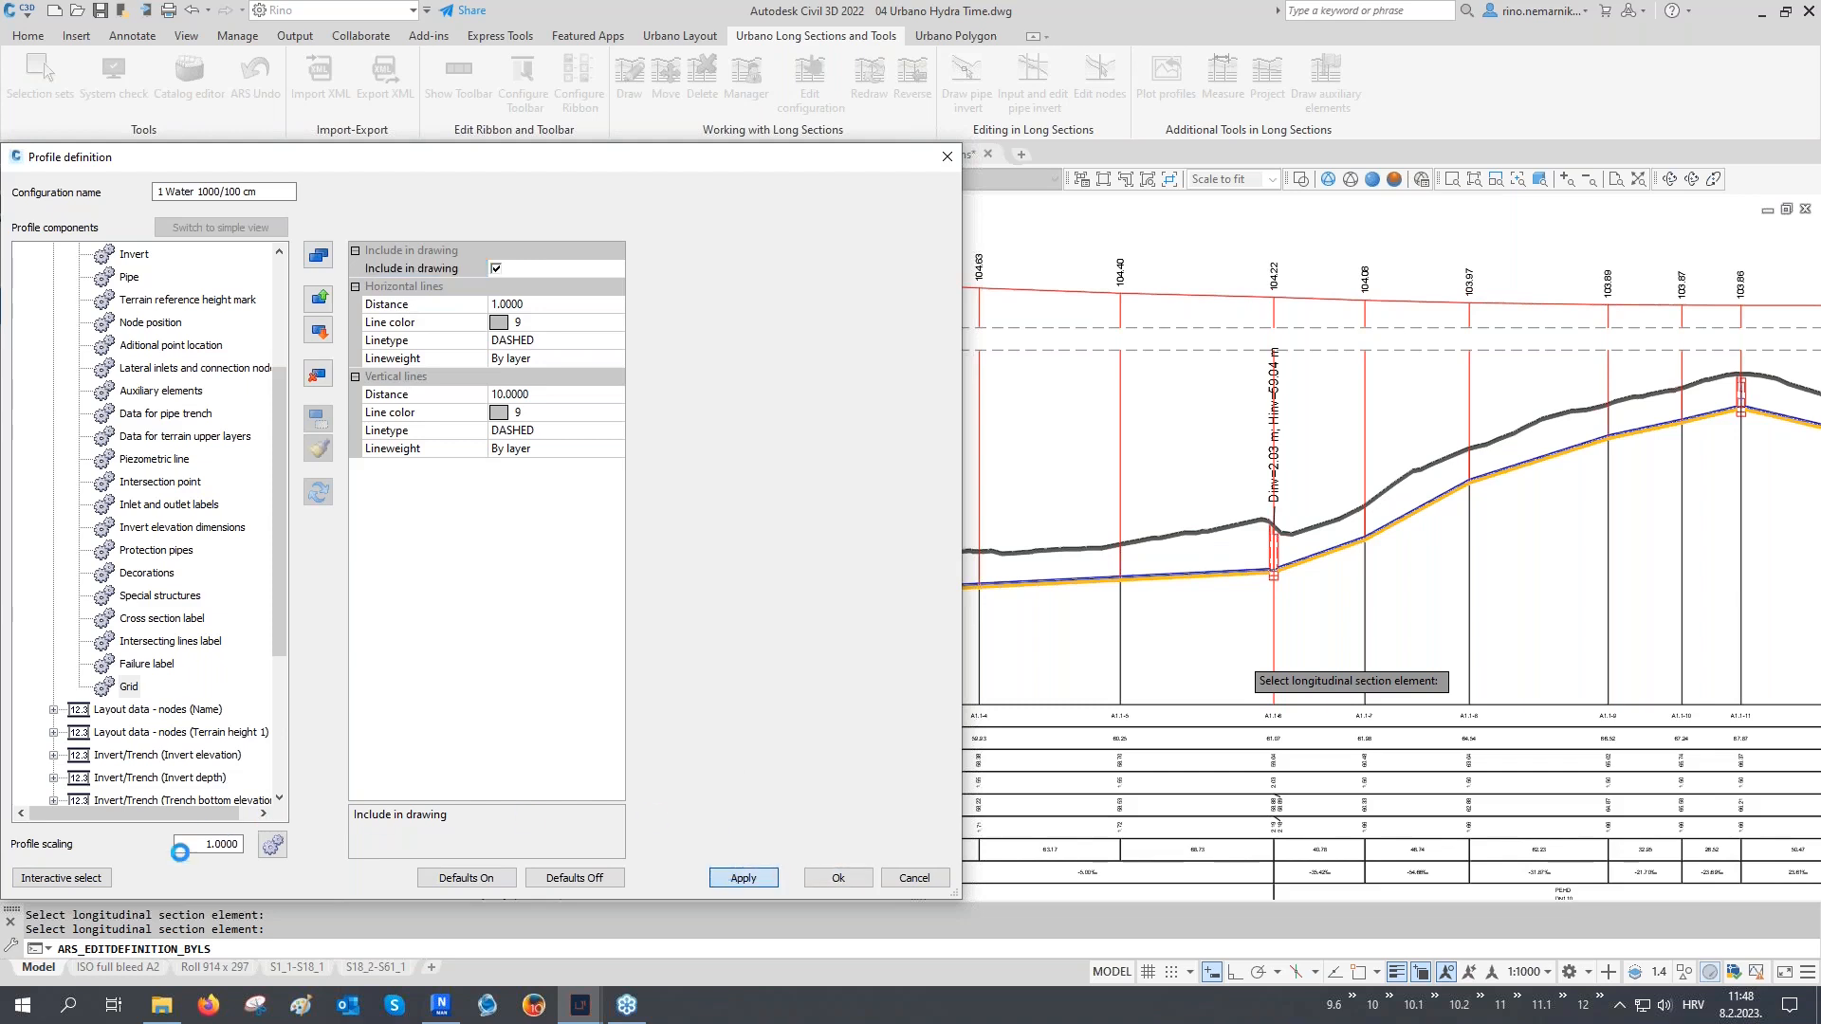
Check the grid in the long sections and pick the invert elevation value under node A1-15 for editing
click(90, 878)
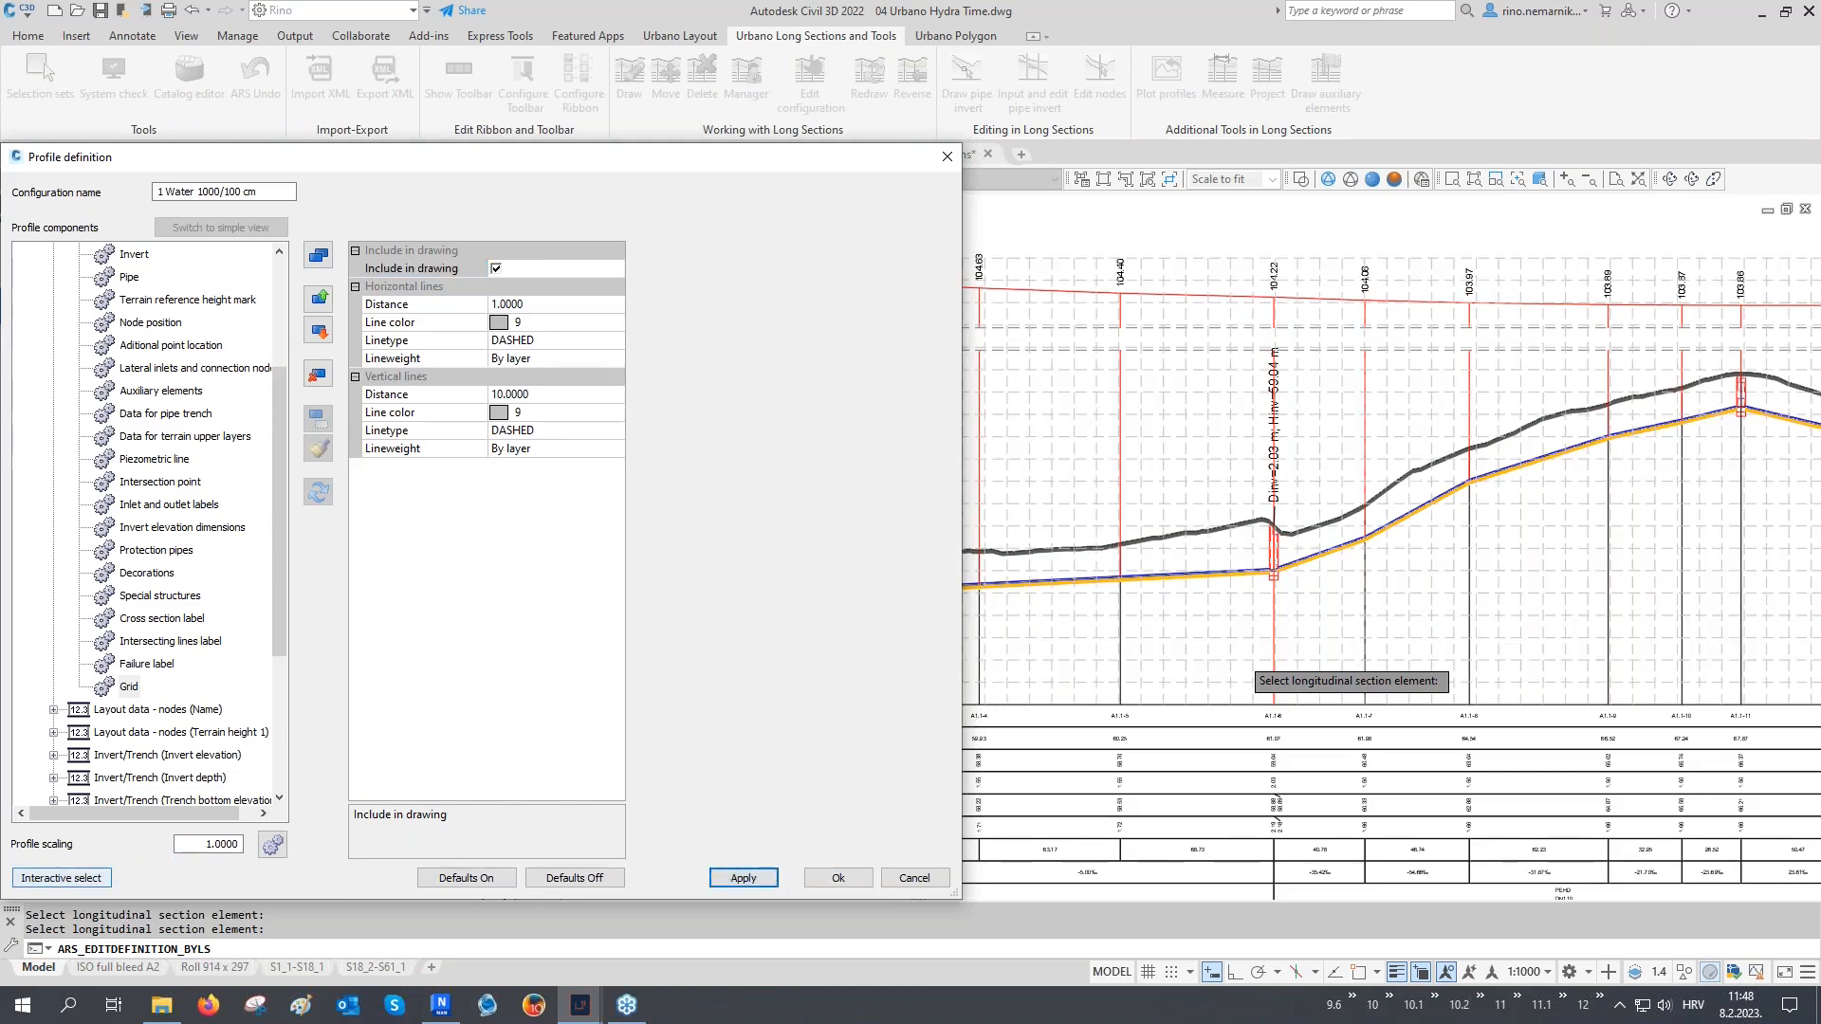
scroll(1233, 542, down, 6)
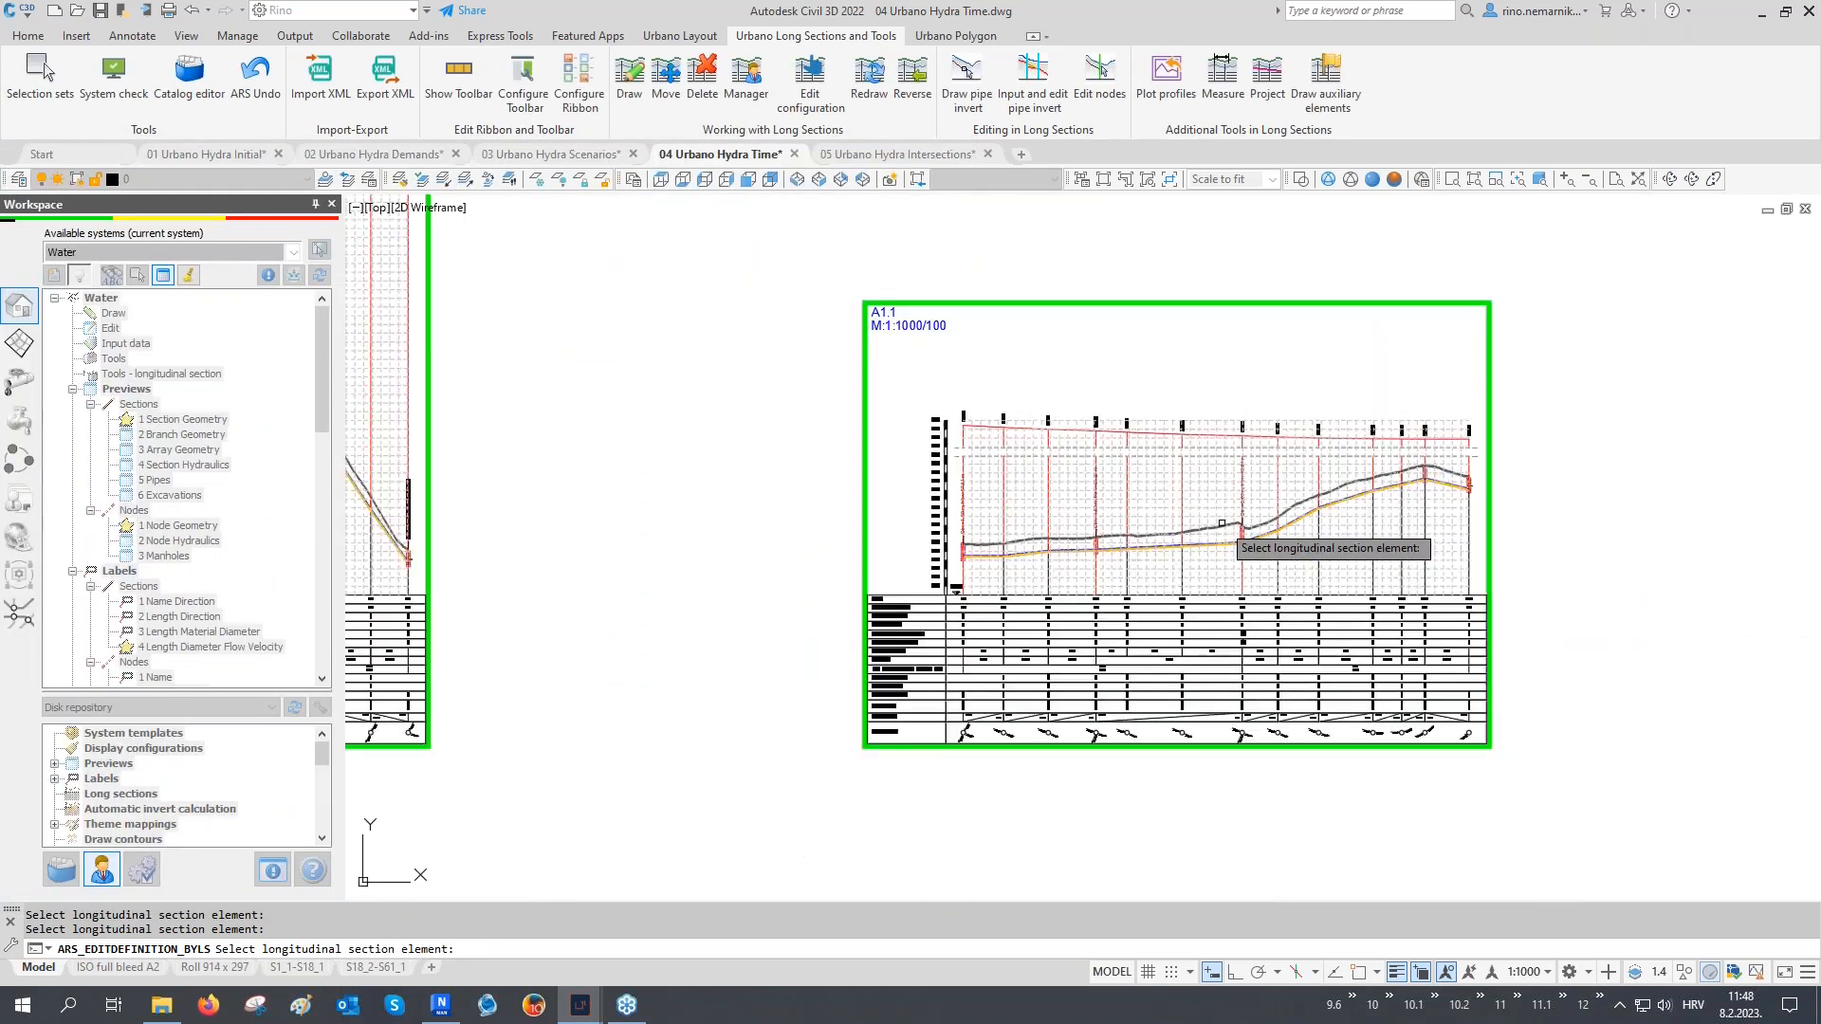
scroll(1176, 523, up, 2)
scroll(1224, 560, up, 3)
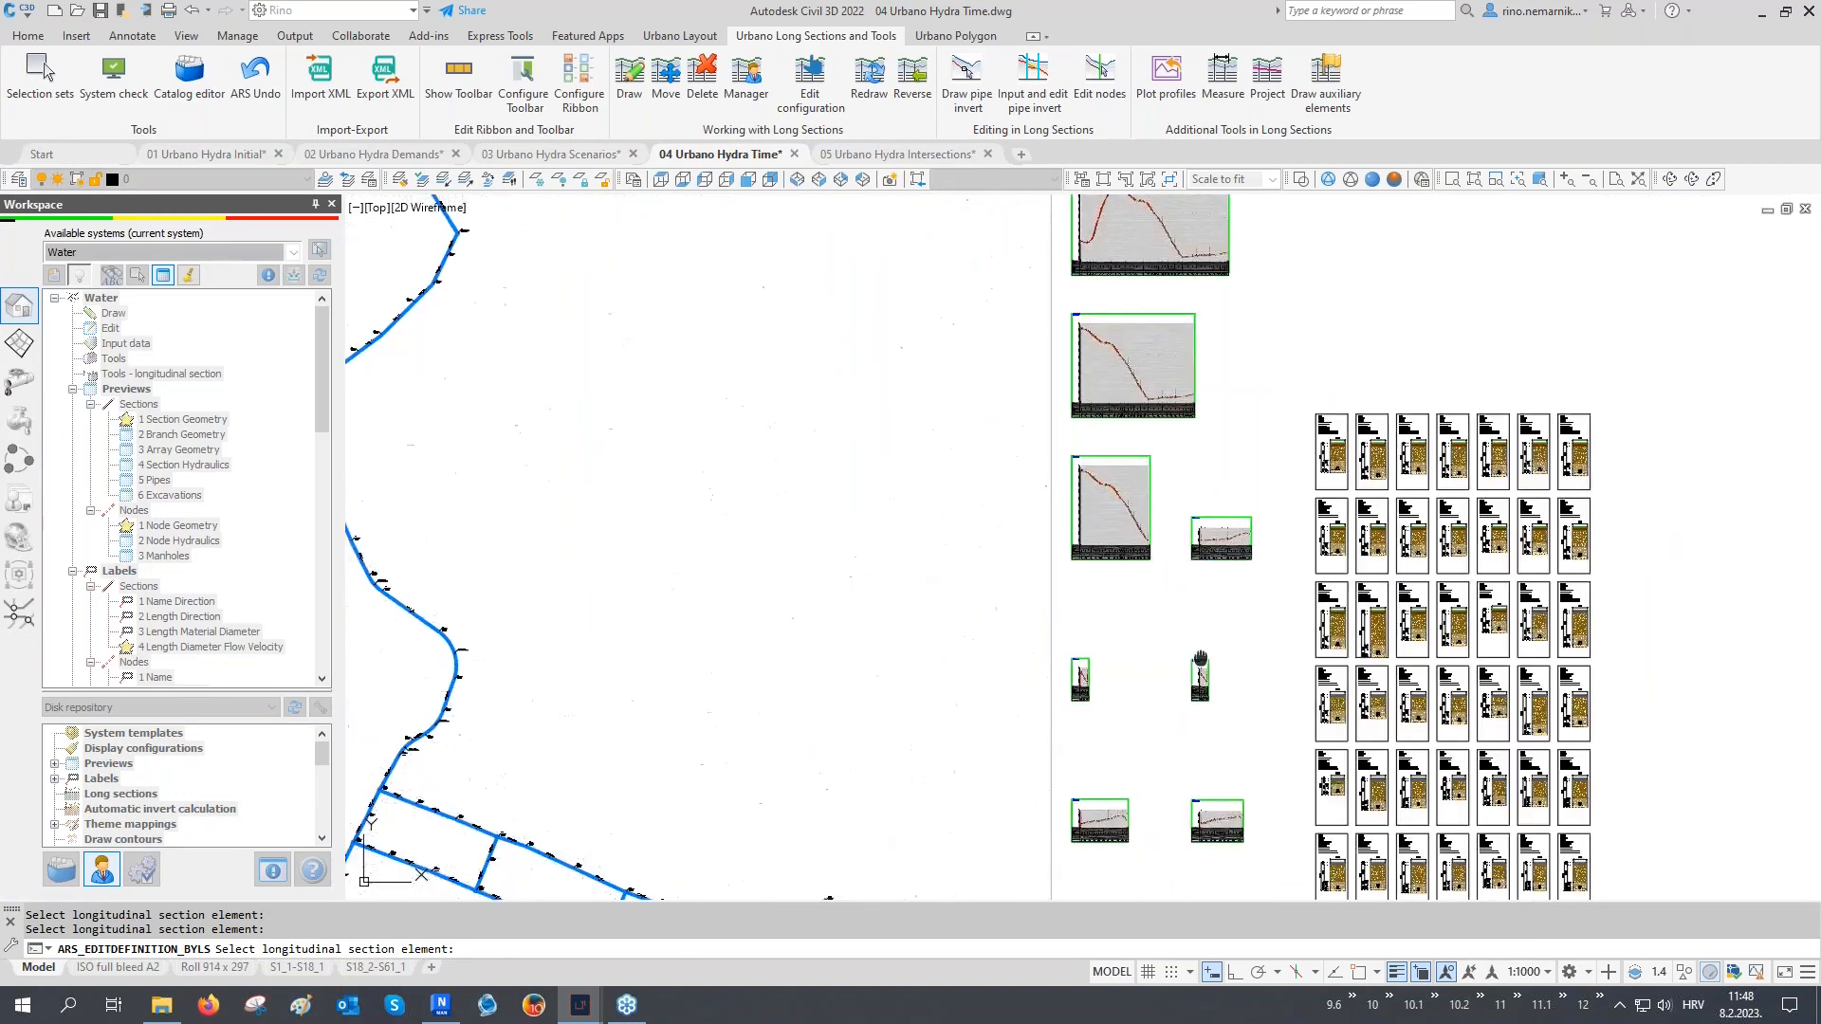
scroll(1195, 611, up, 5)
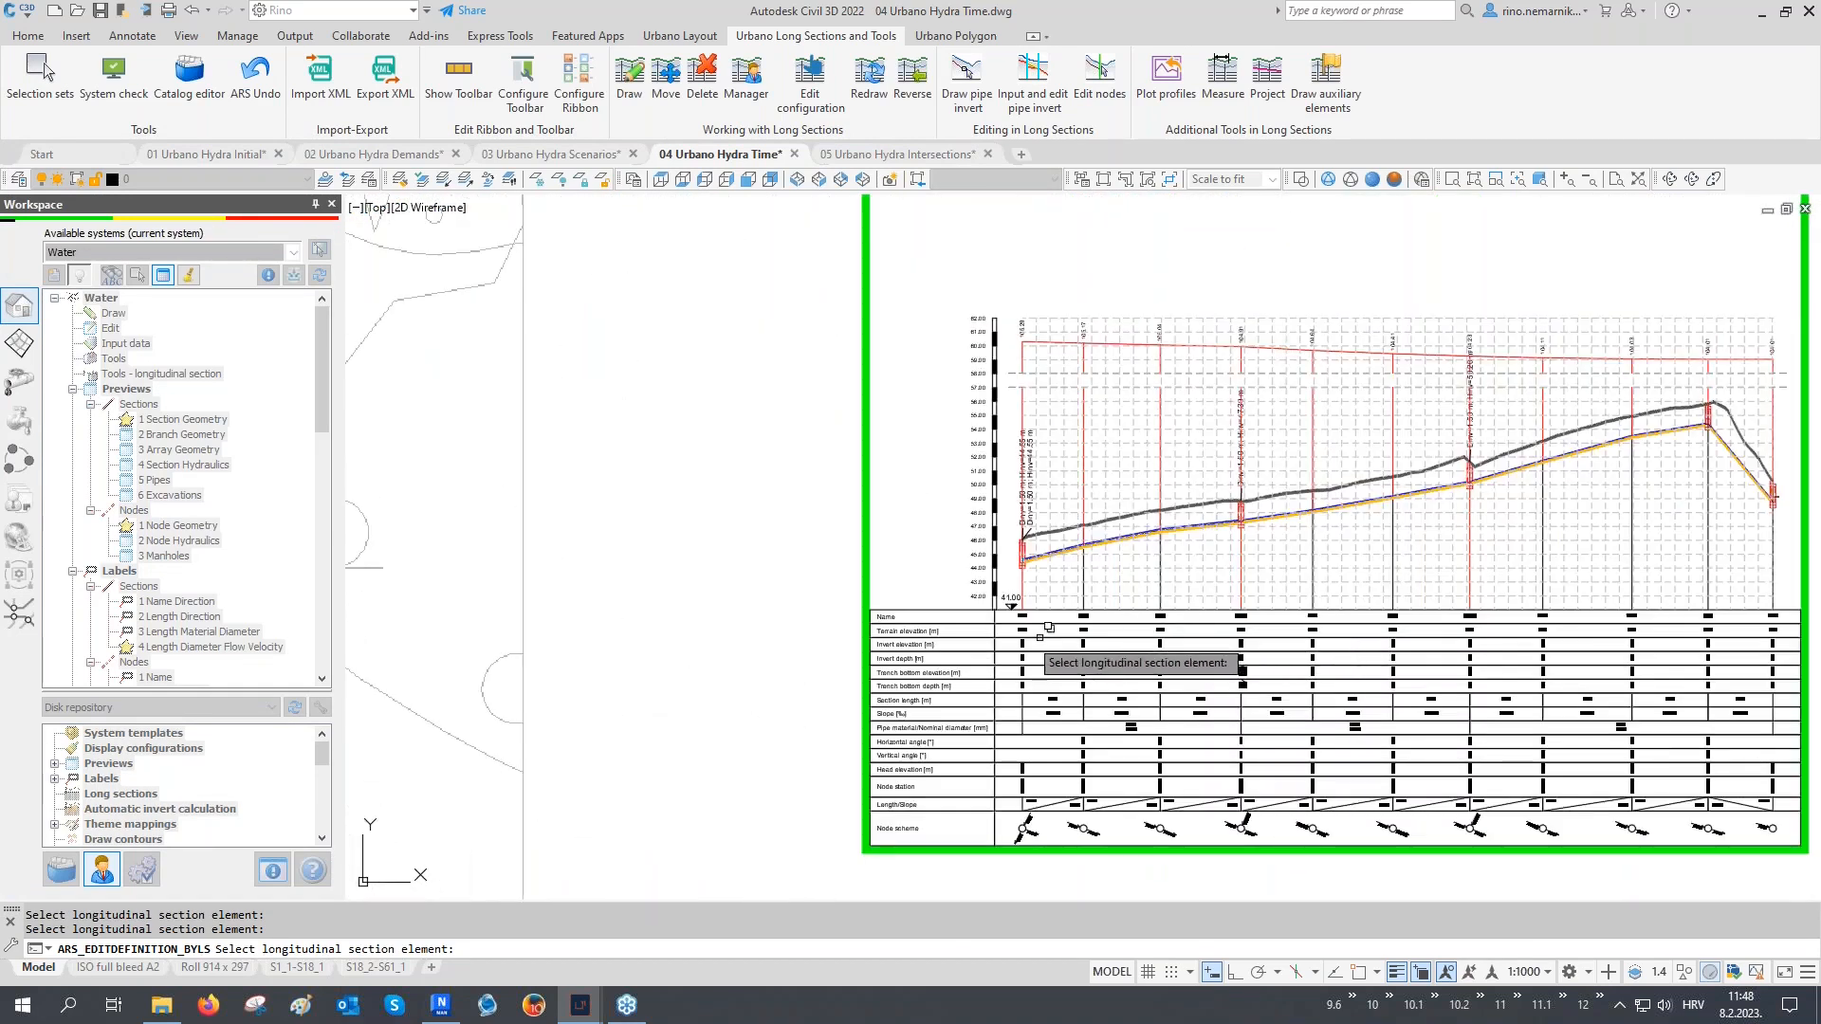
scroll(965, 626, up, 6)
middle_drag(965, 626, 1220, 617)
scroll(1229, 521, up, 2)
middle_drag(1229, 520, 1315, 508)
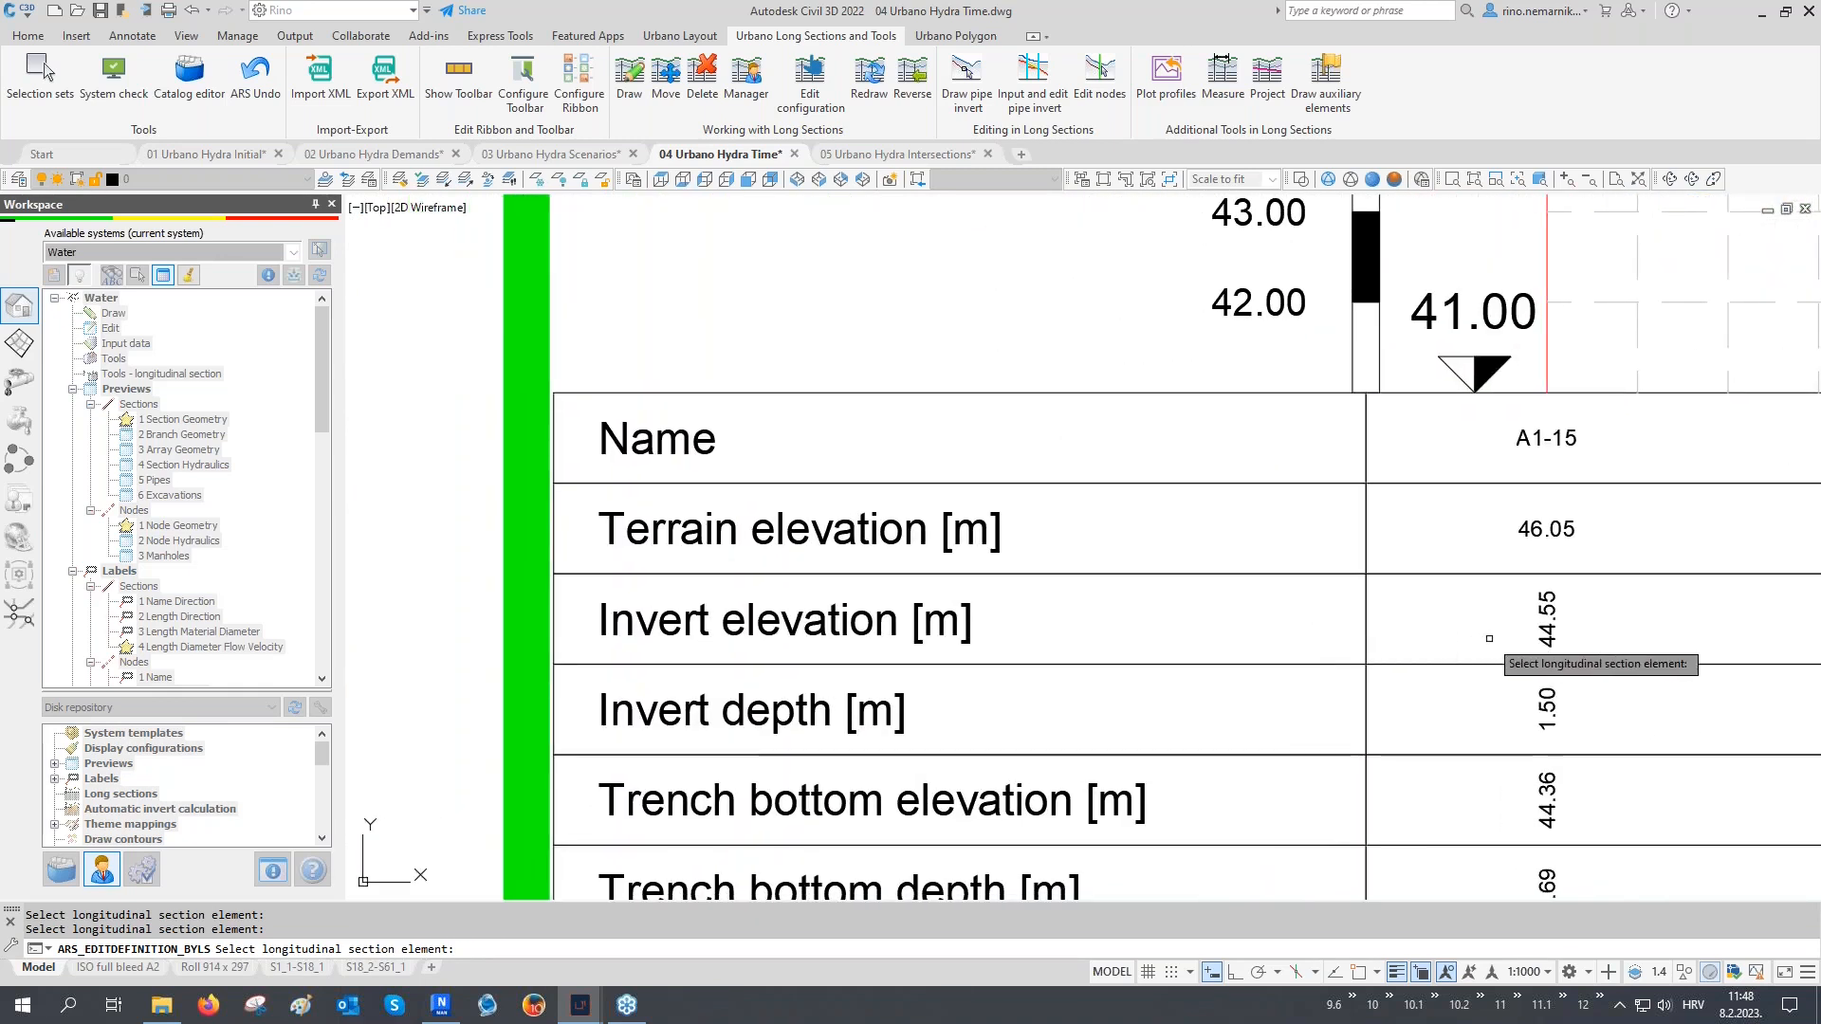
click(1553, 612)
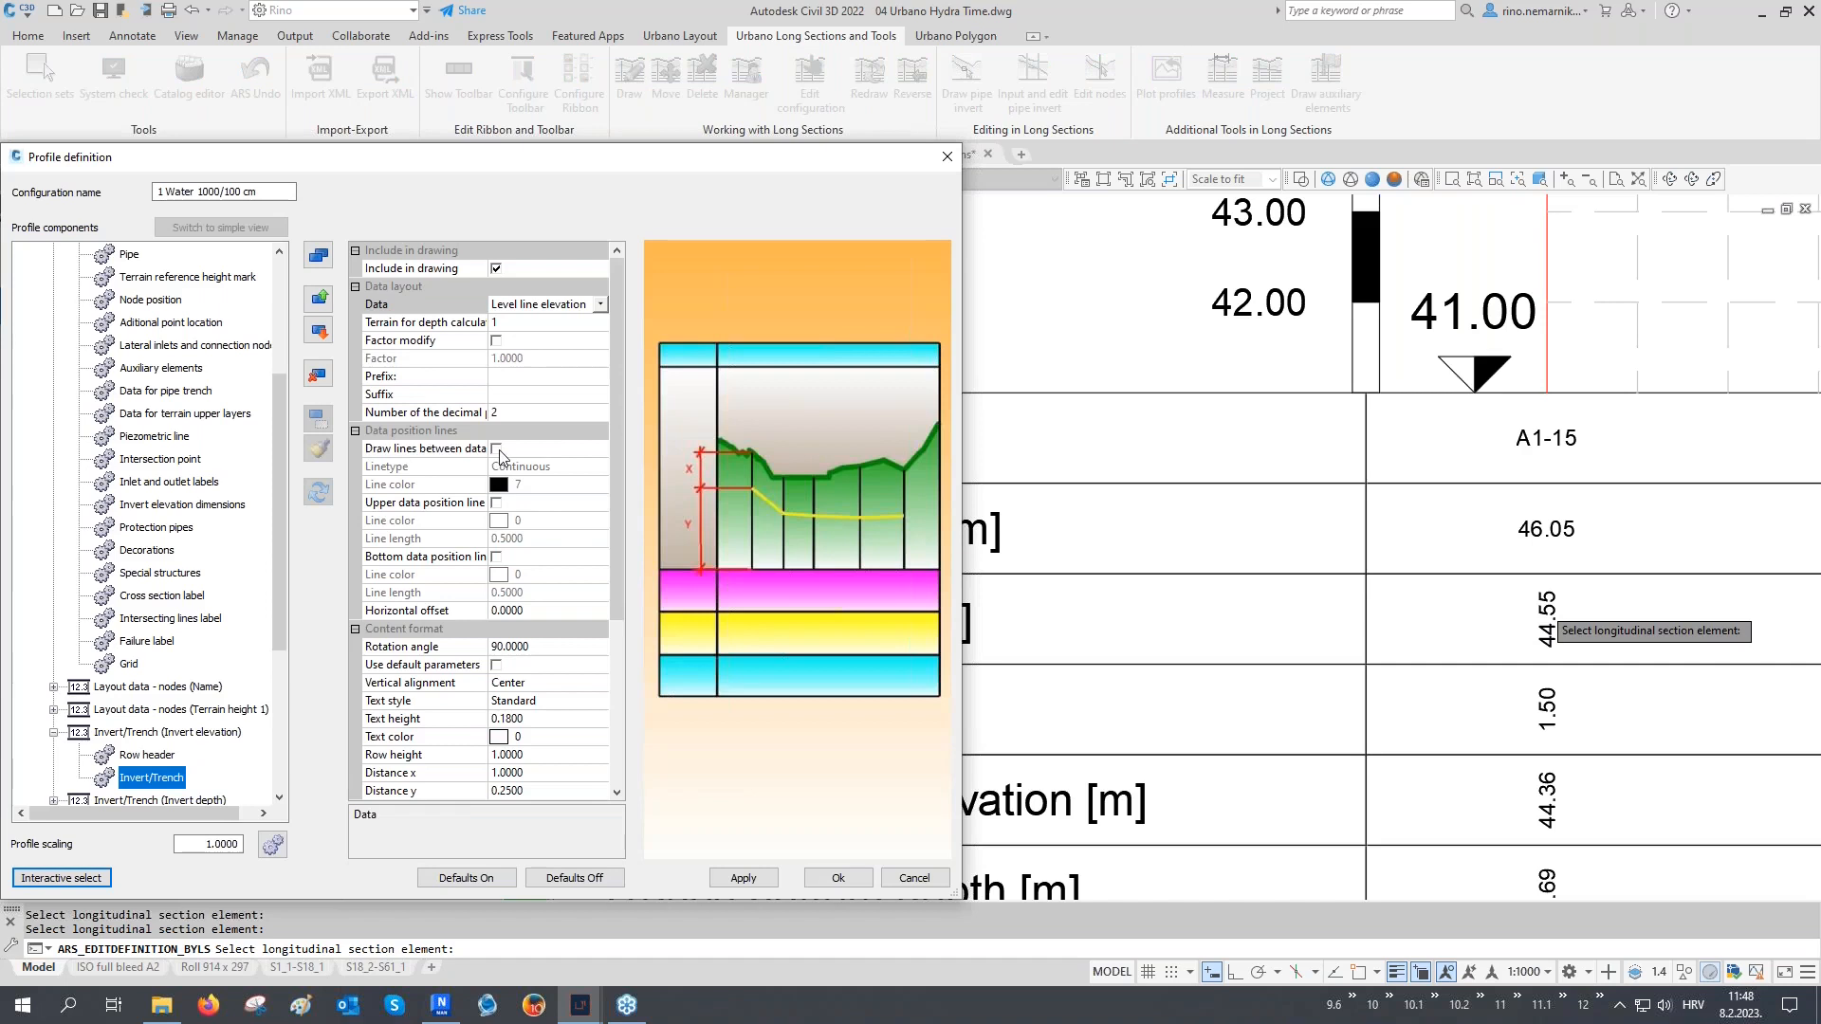
Enable lines between data for the invert elevation row, set its horizontal offset to -0.15, and apply and accept the profile definition
click(496, 449)
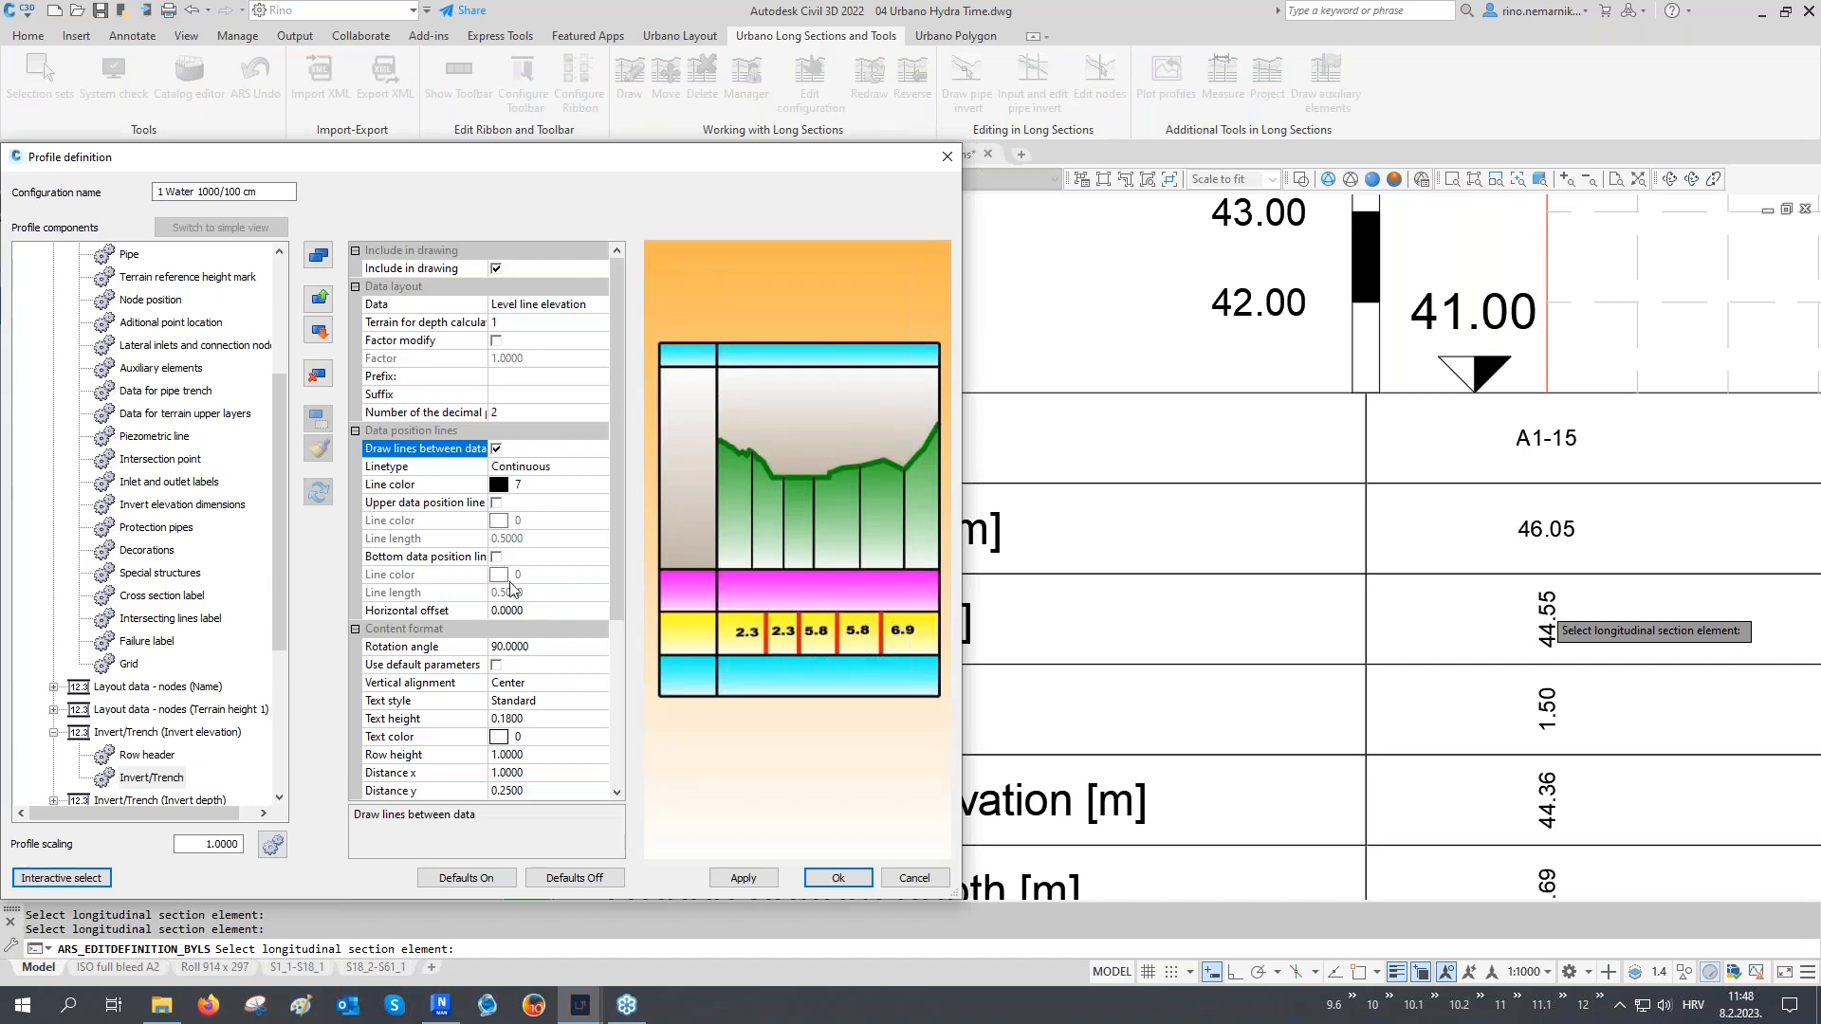
click(464, 609)
text(-0.15)
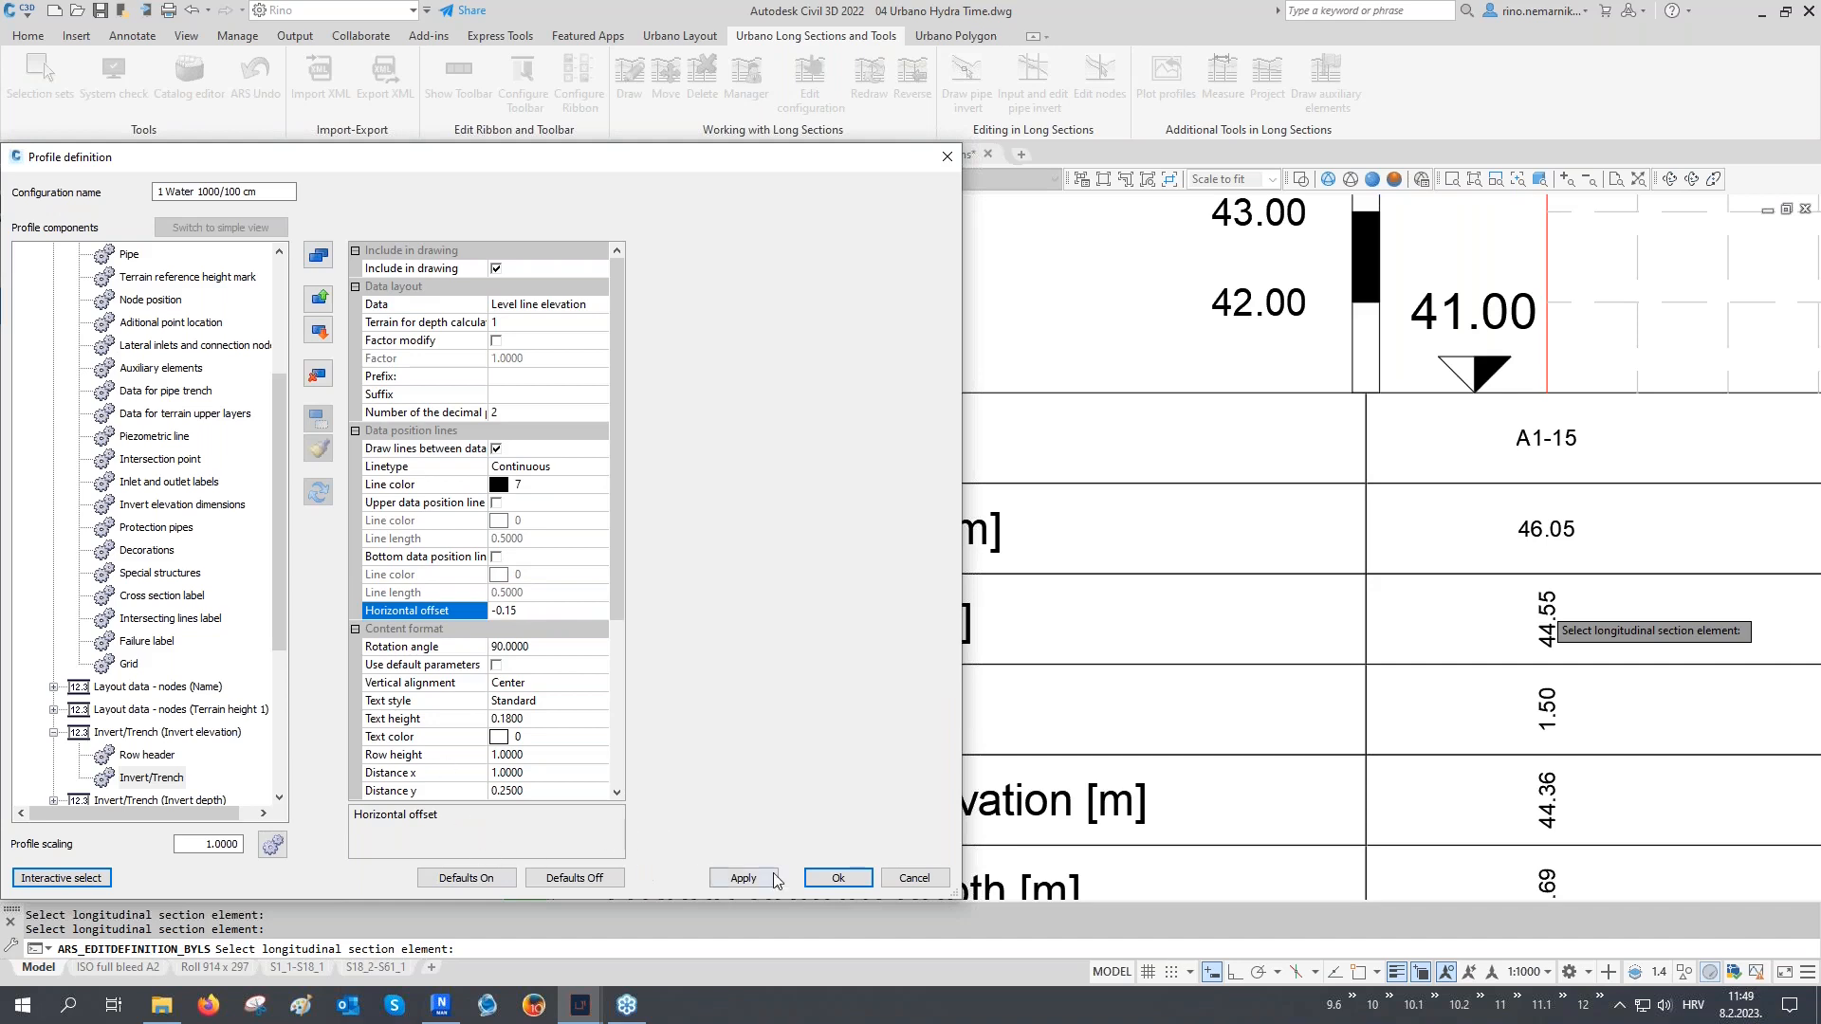
click(745, 878)
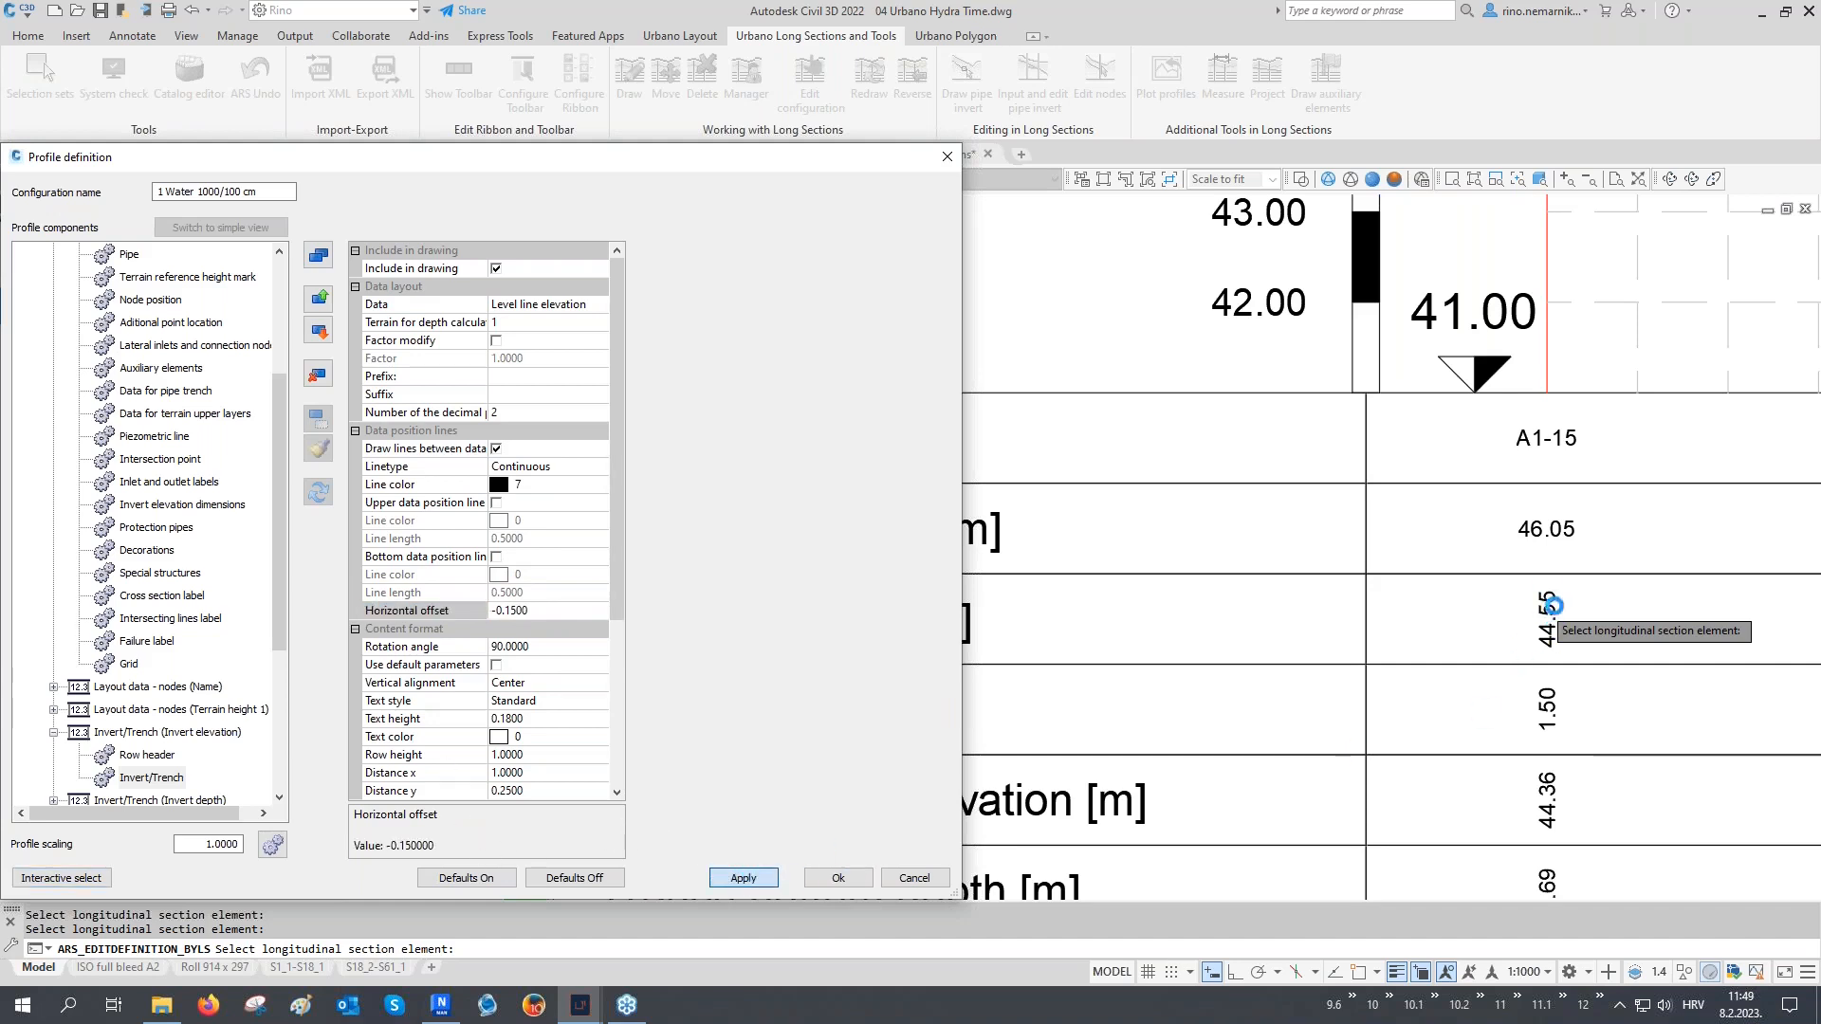
click(846, 876)
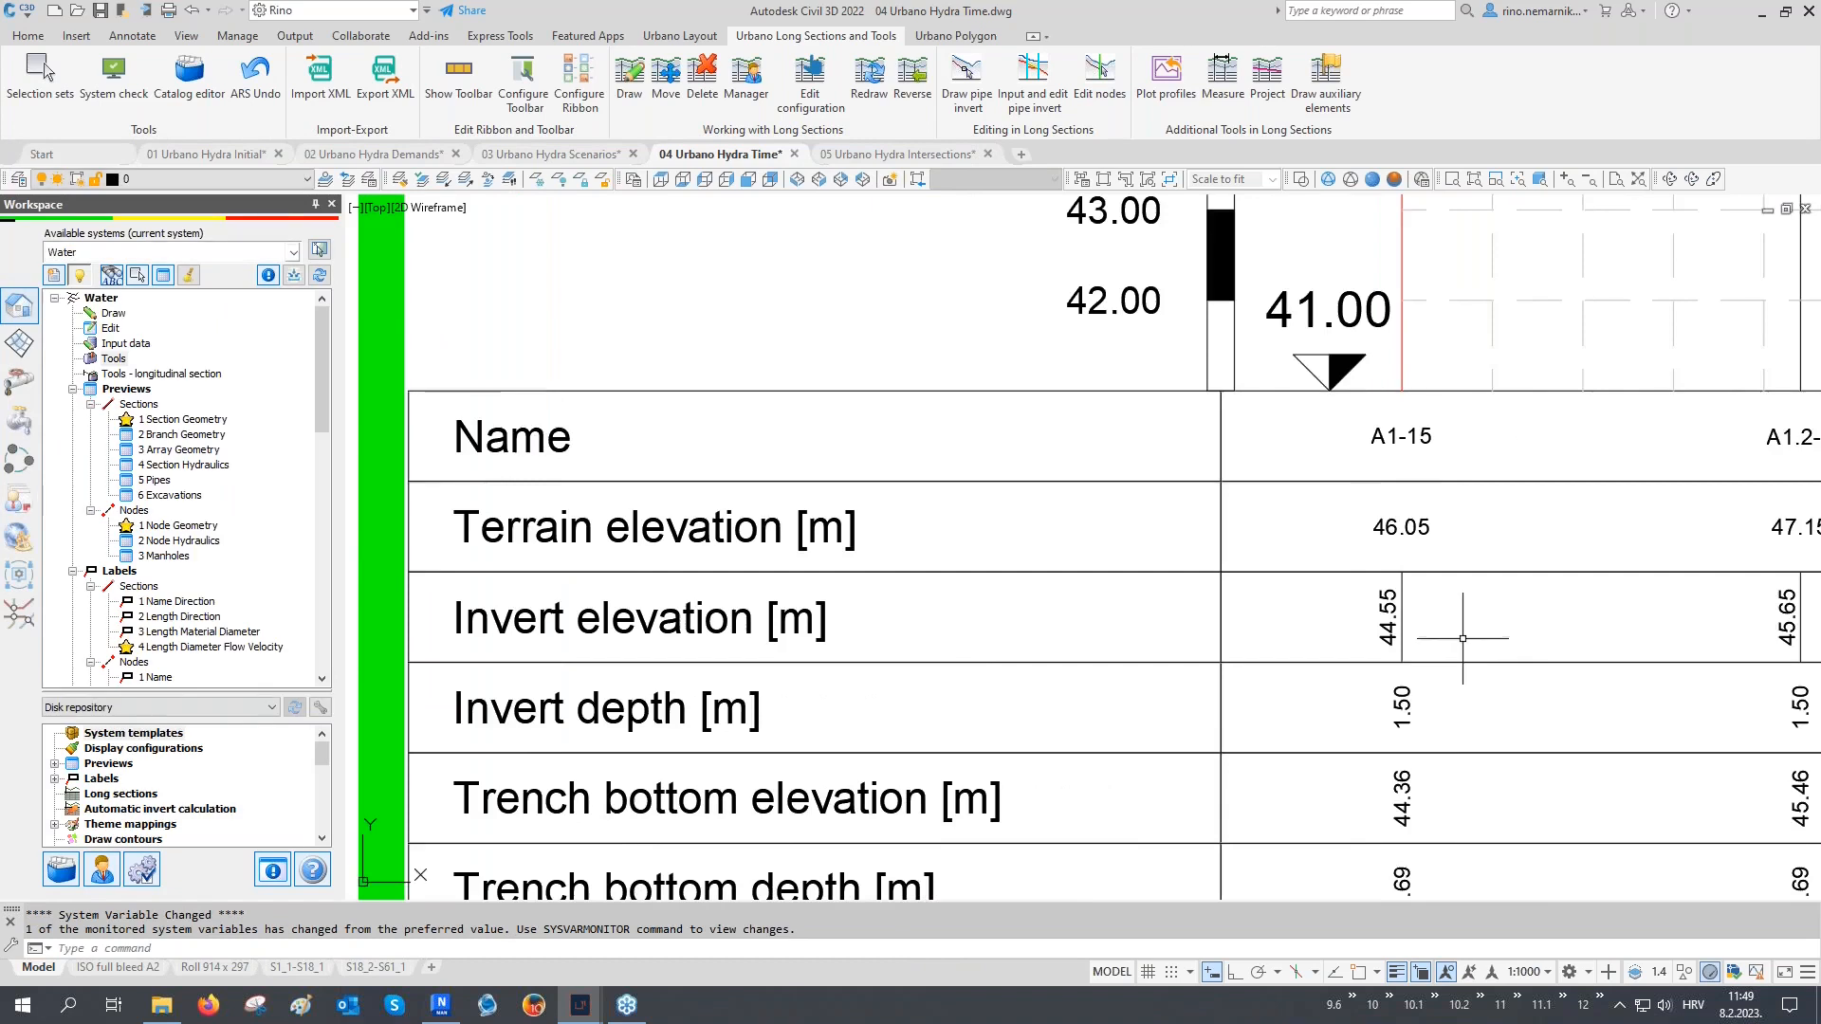
Examine the lines beside the invert elevation values, the overall drawing, and the available long section configurations
scroll(1441, 659, up, 2)
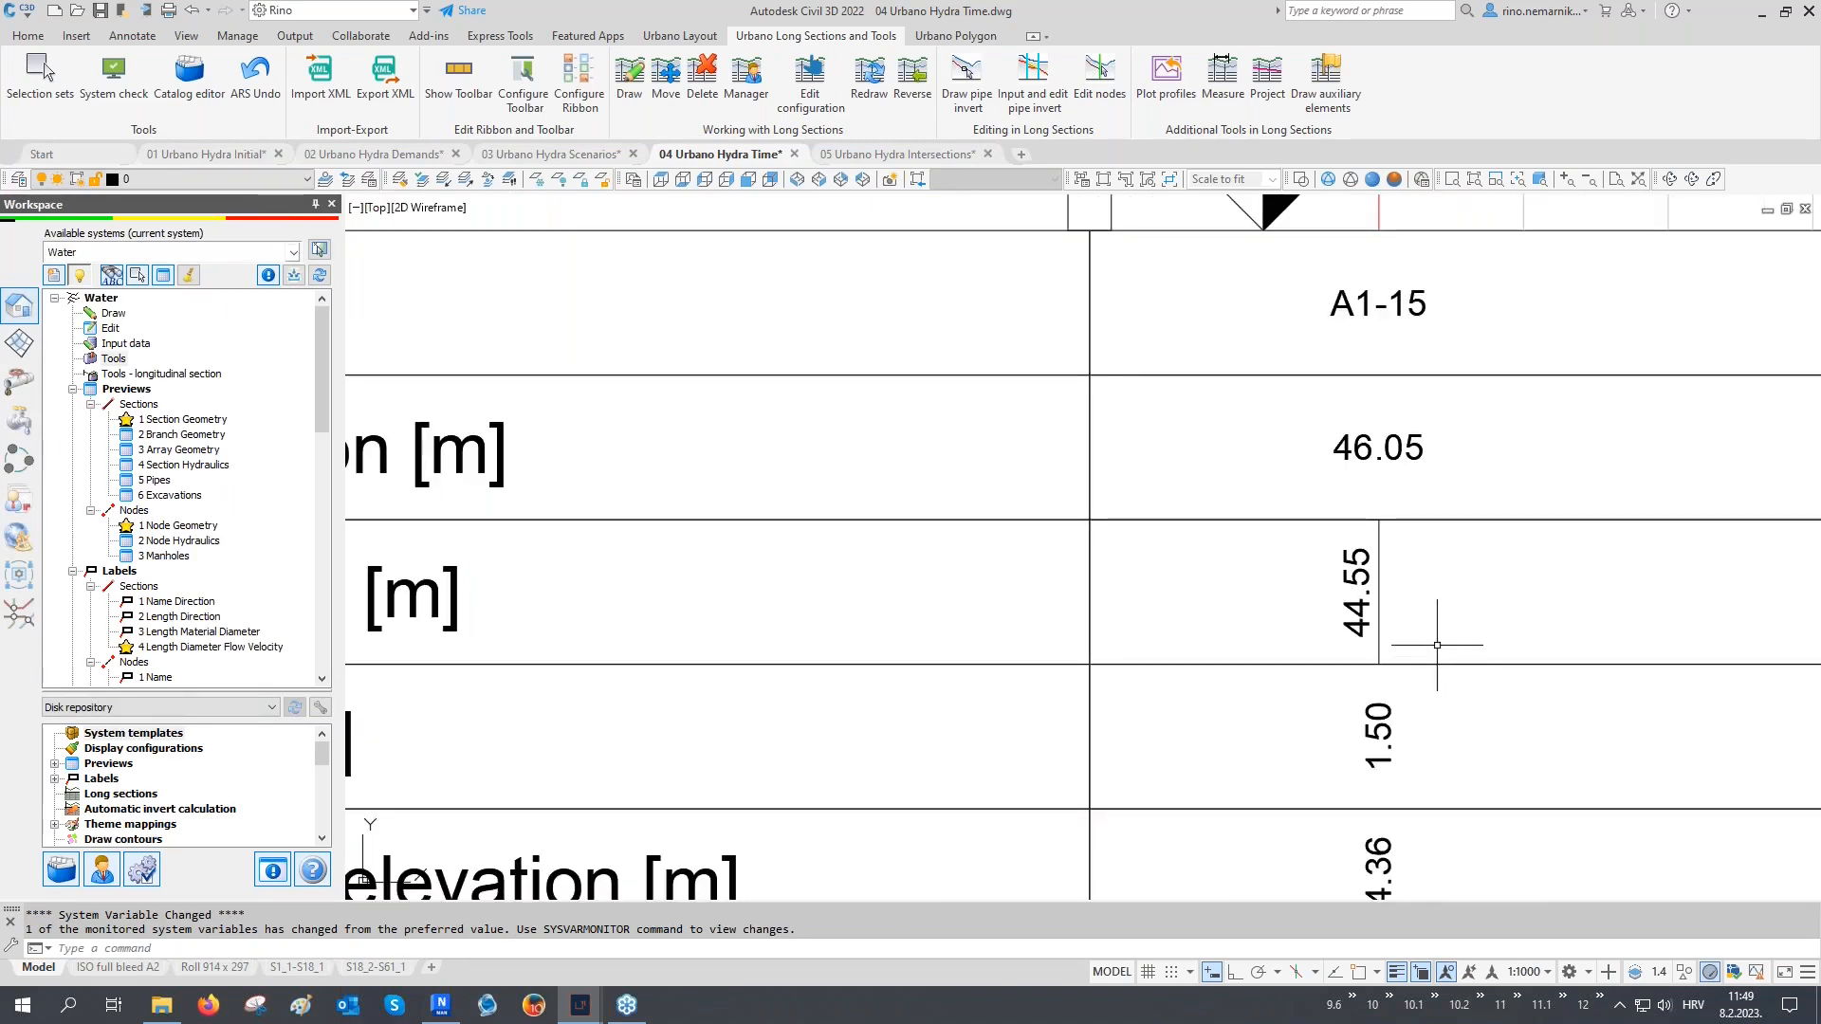
scroll(1435, 645, down, 10)
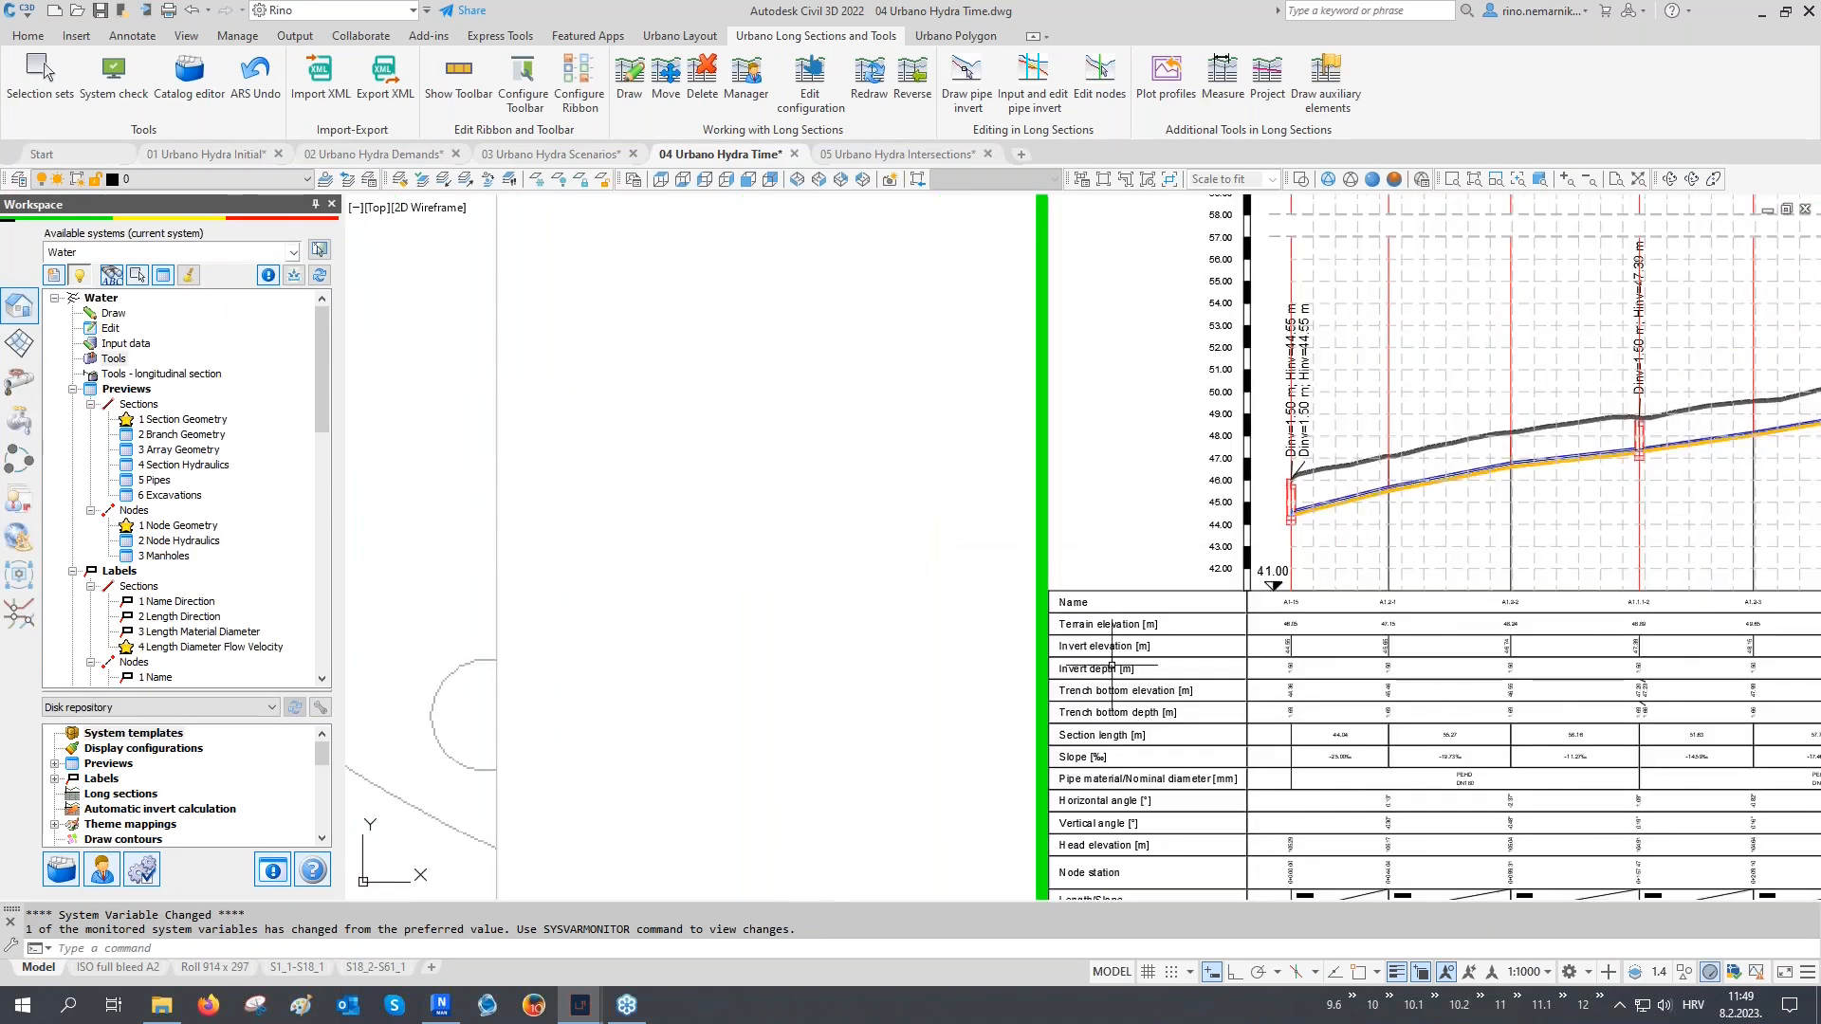
scroll(1135, 593, down, 6)
middle_drag(703, 635, 835, 639)
scroll(178, 557, down, 6)
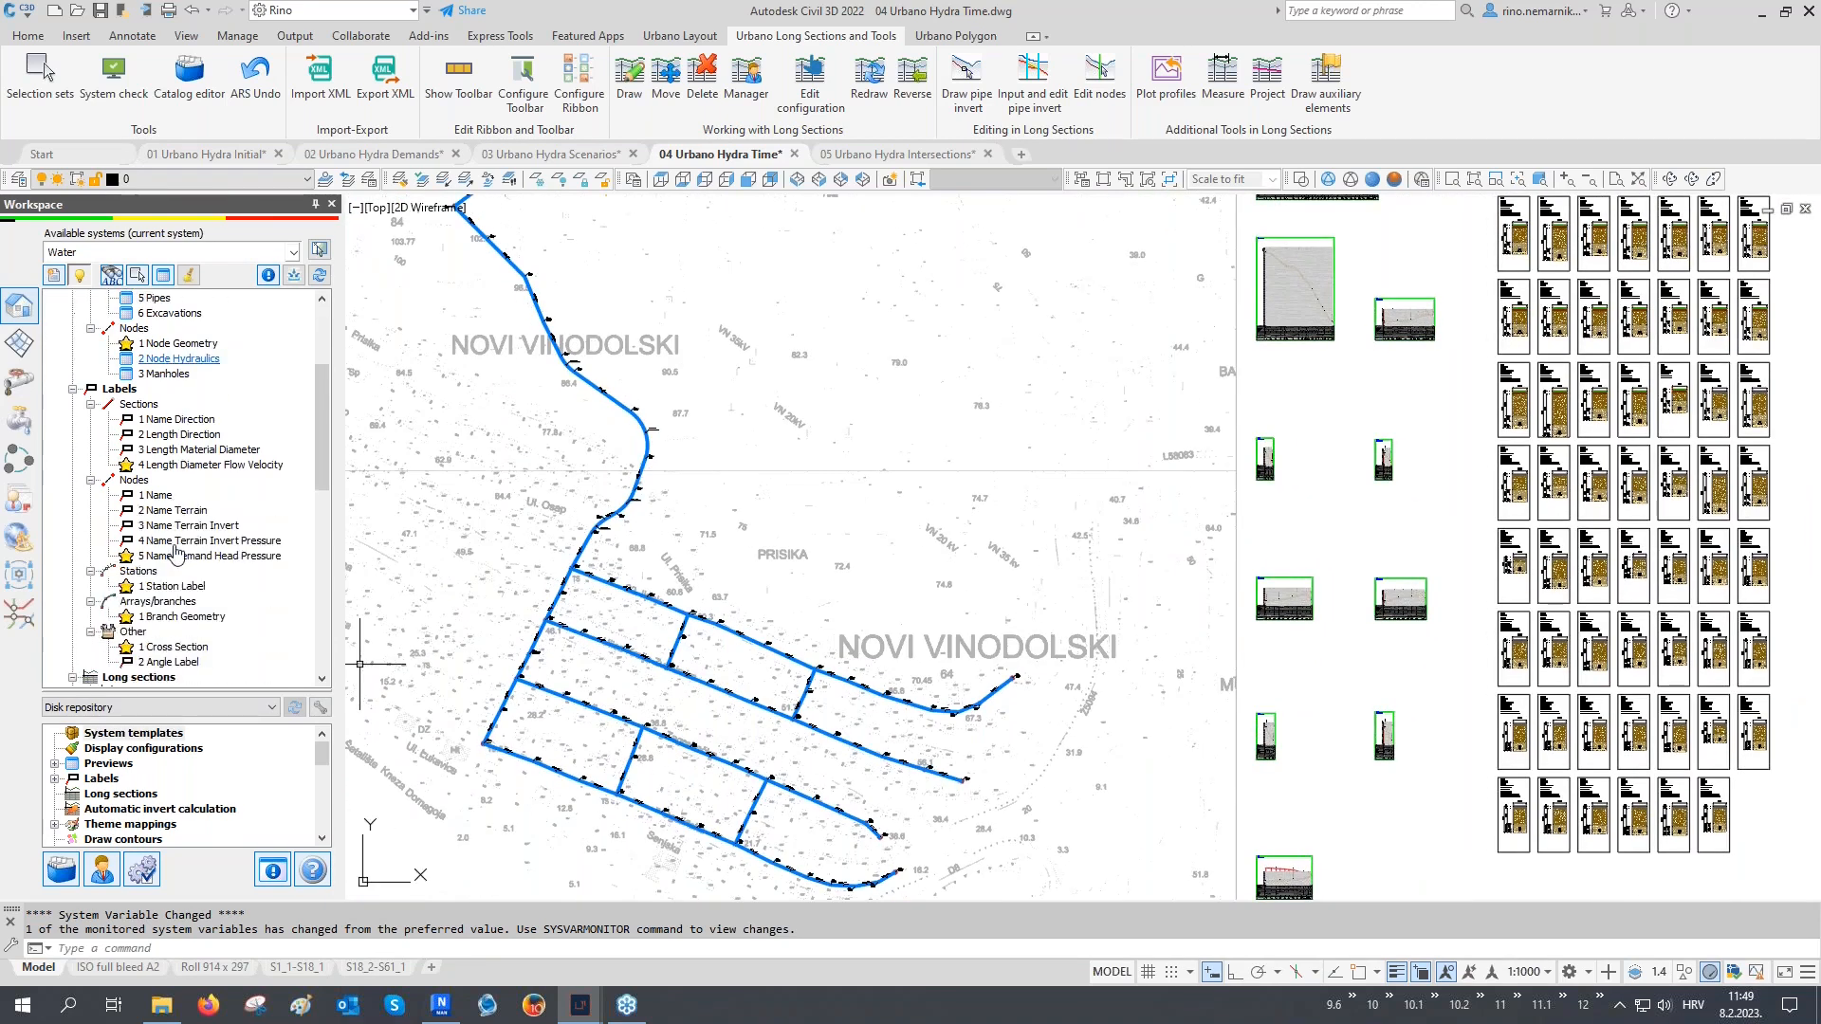
scroll(210, 446, down, 1)
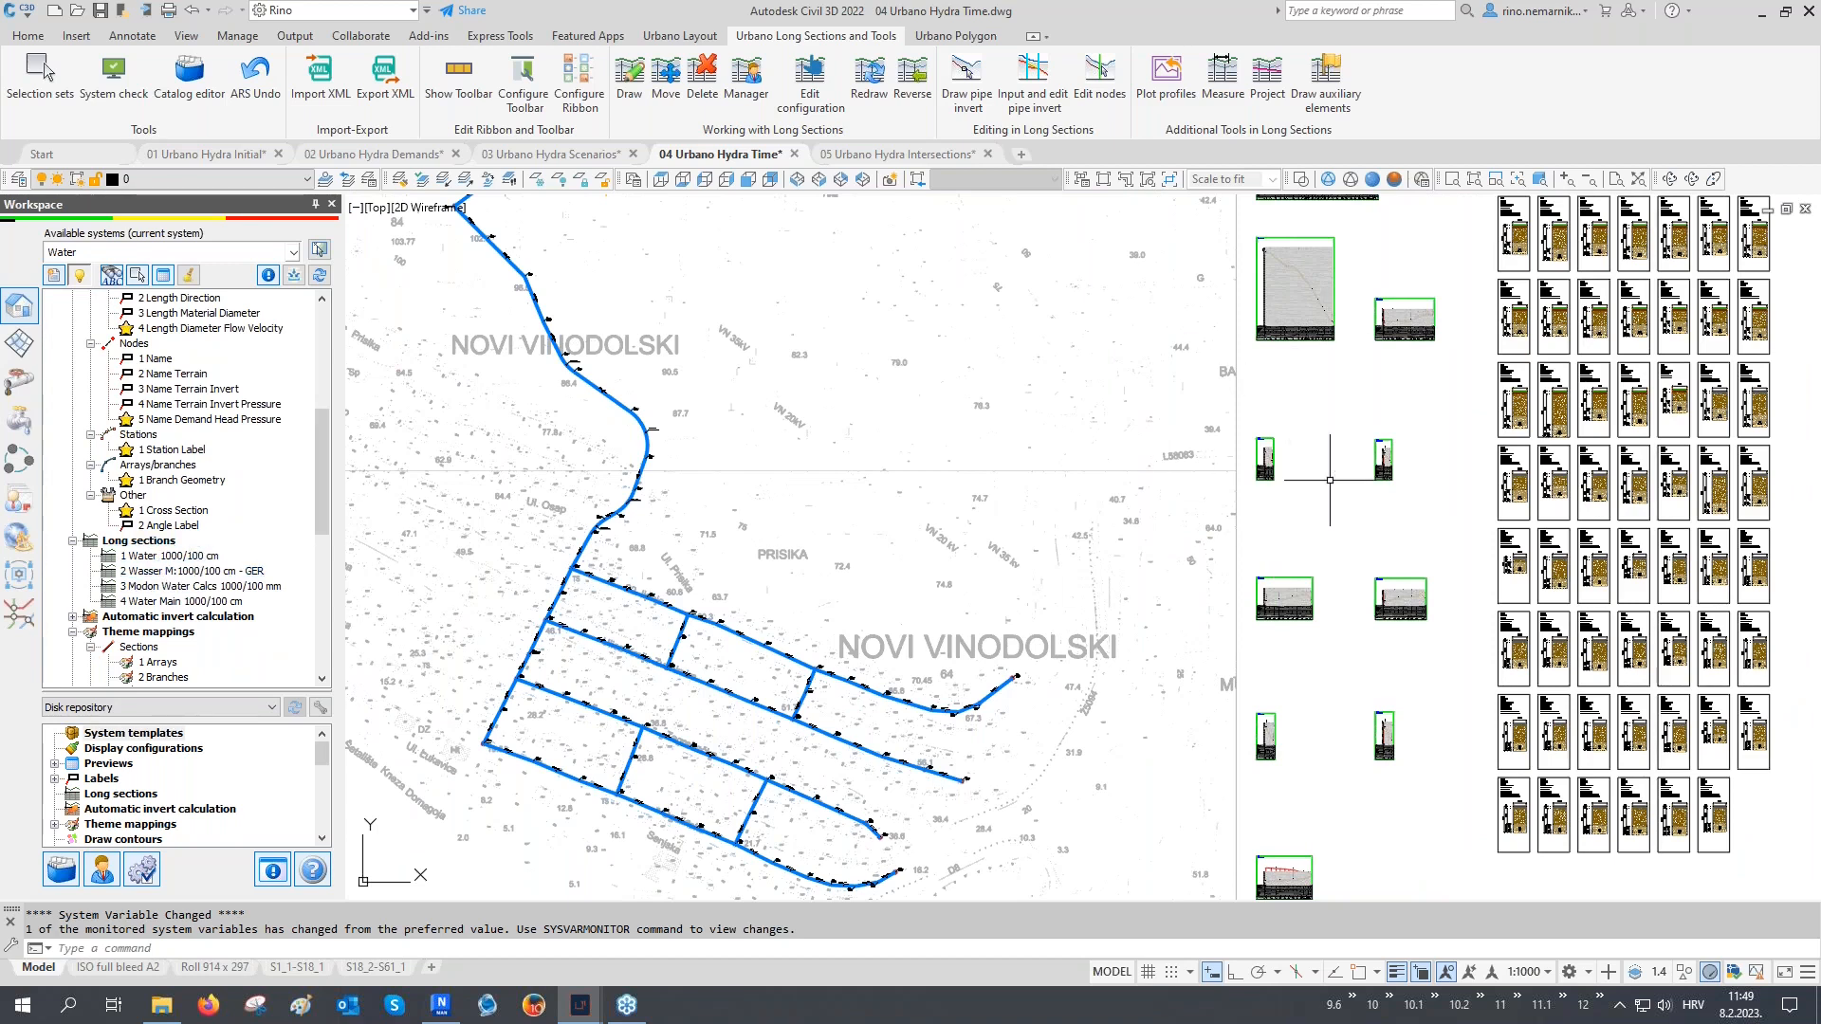
scroll(884, 760, down, 2)
middle_drag(970, 618, 725, 618)
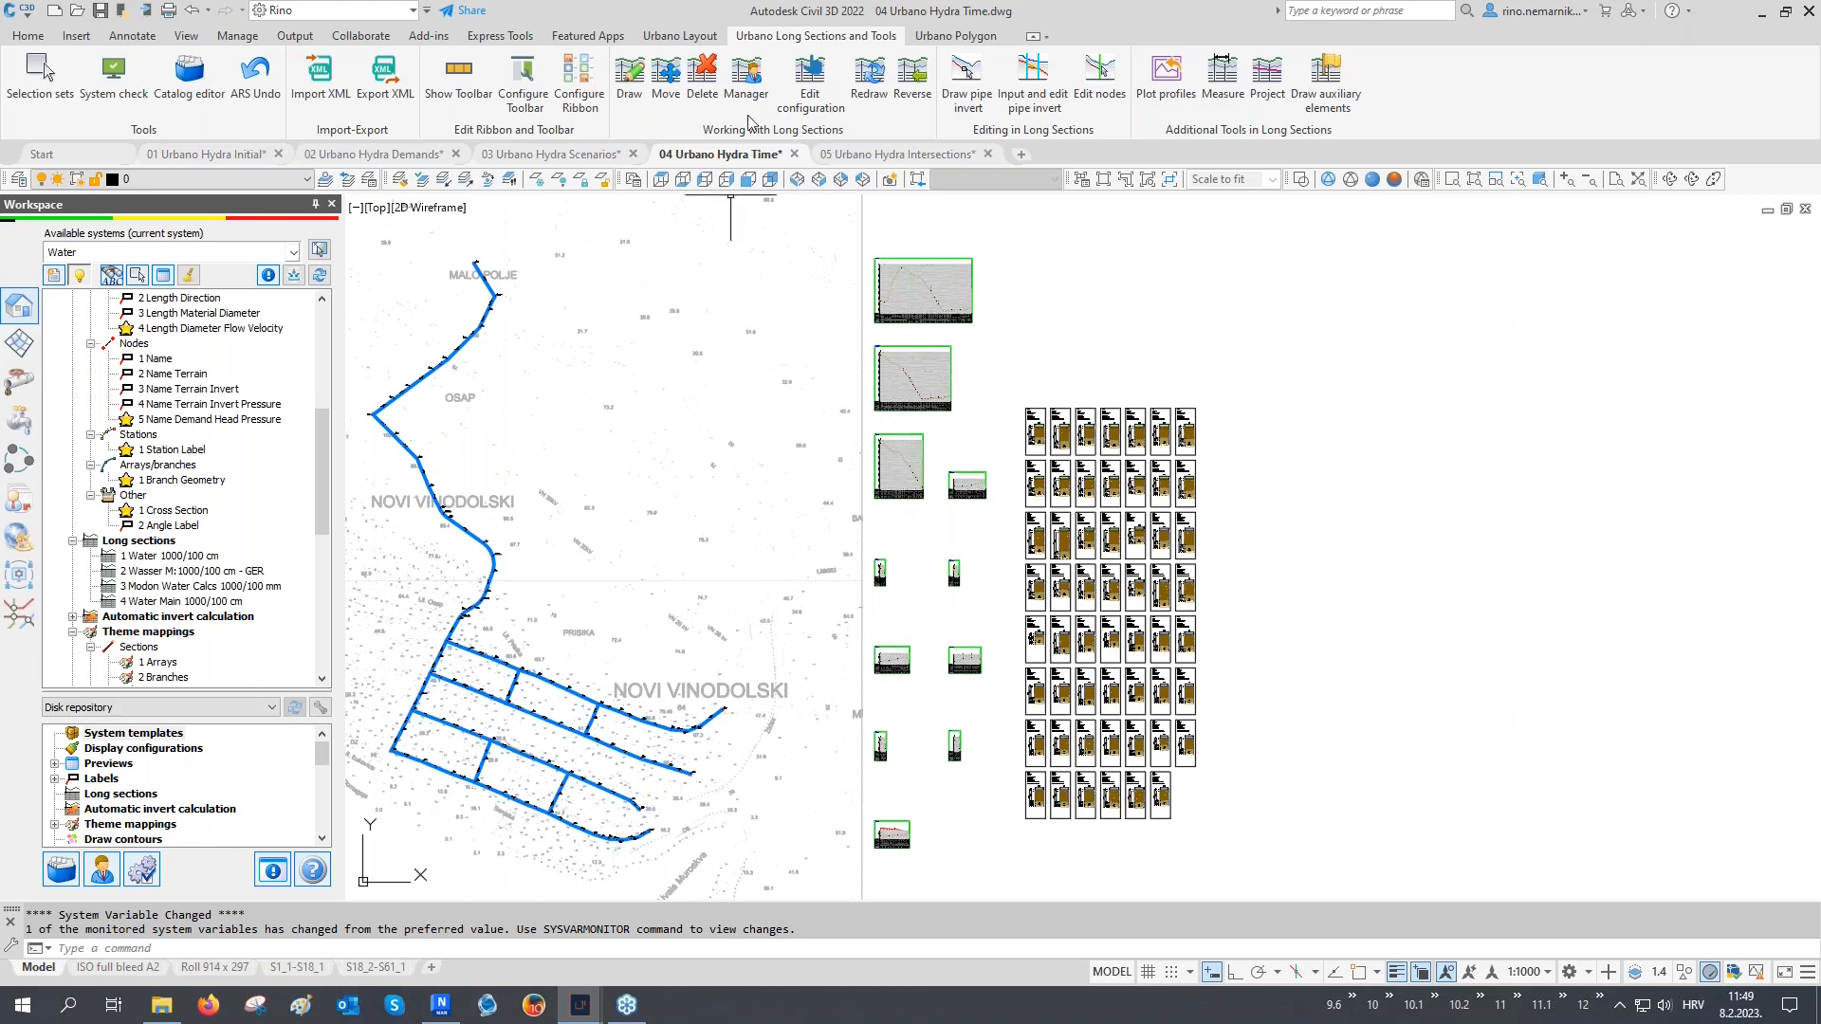
Switch the profile definition of all long sections to 4 Water Main 1000/100 cm in the Longitudinal section manager
click(745, 76)
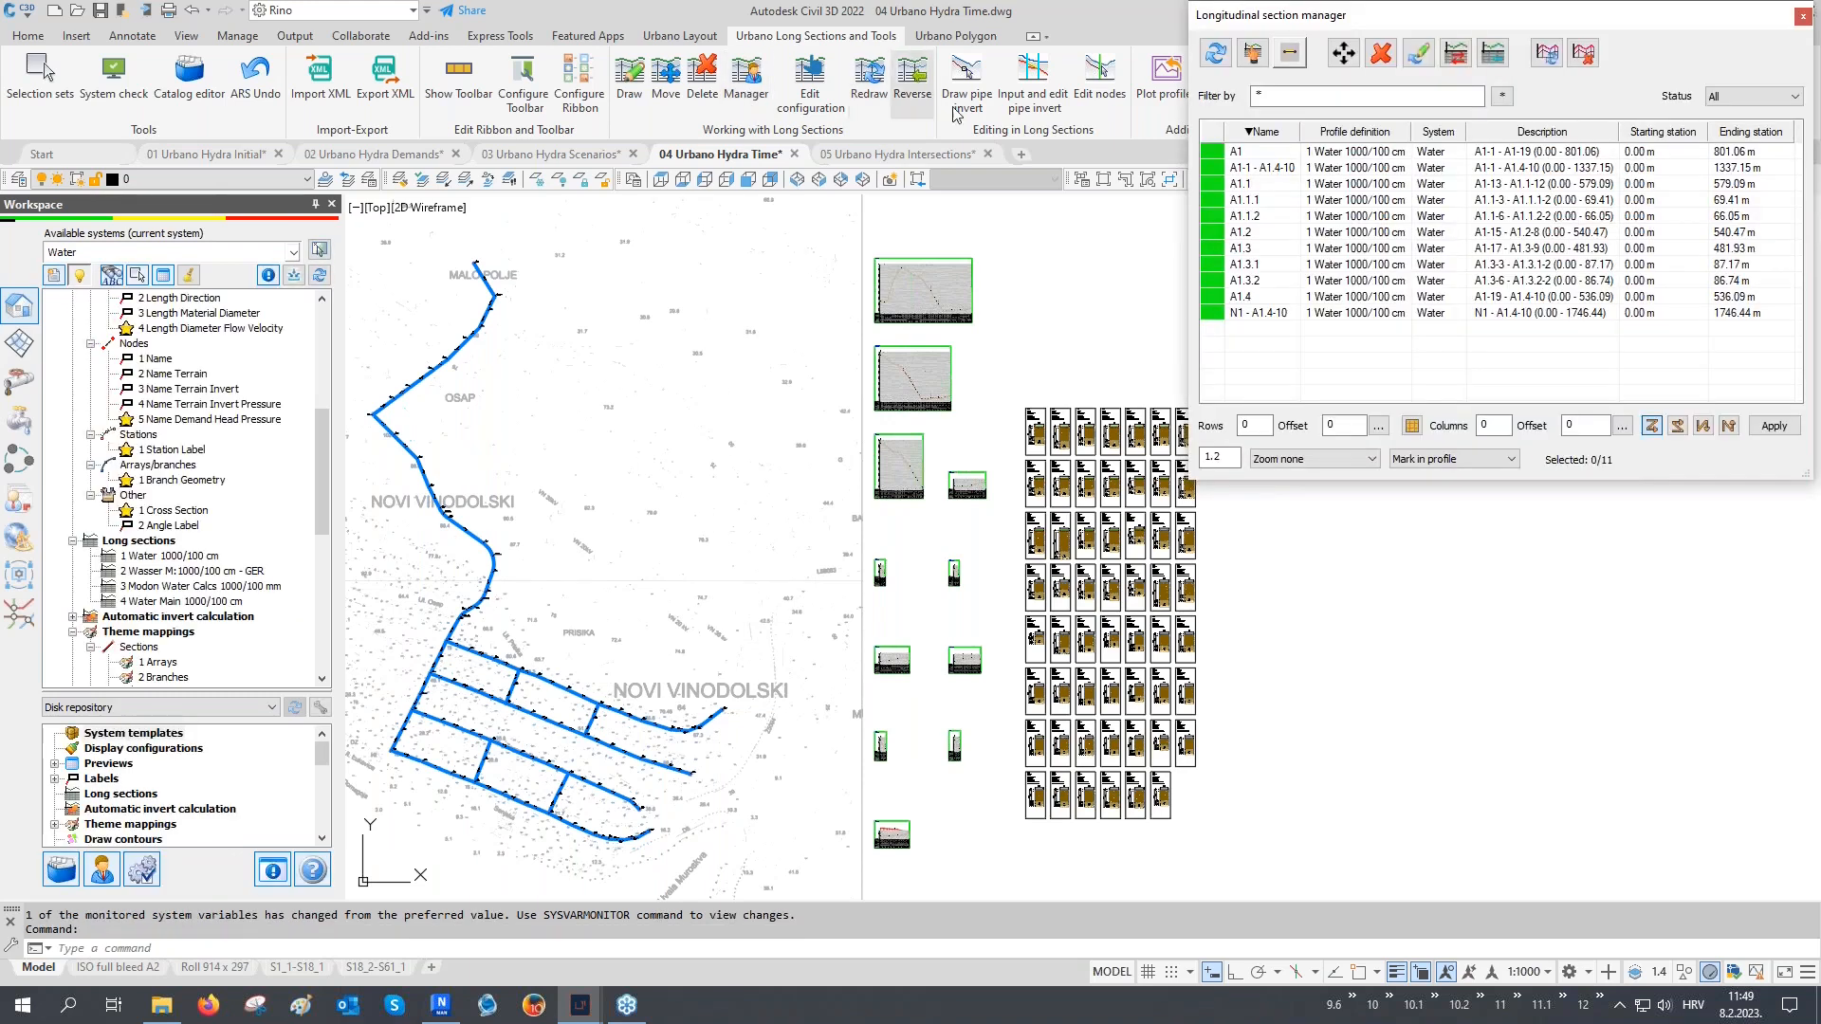
click(1428, 201)
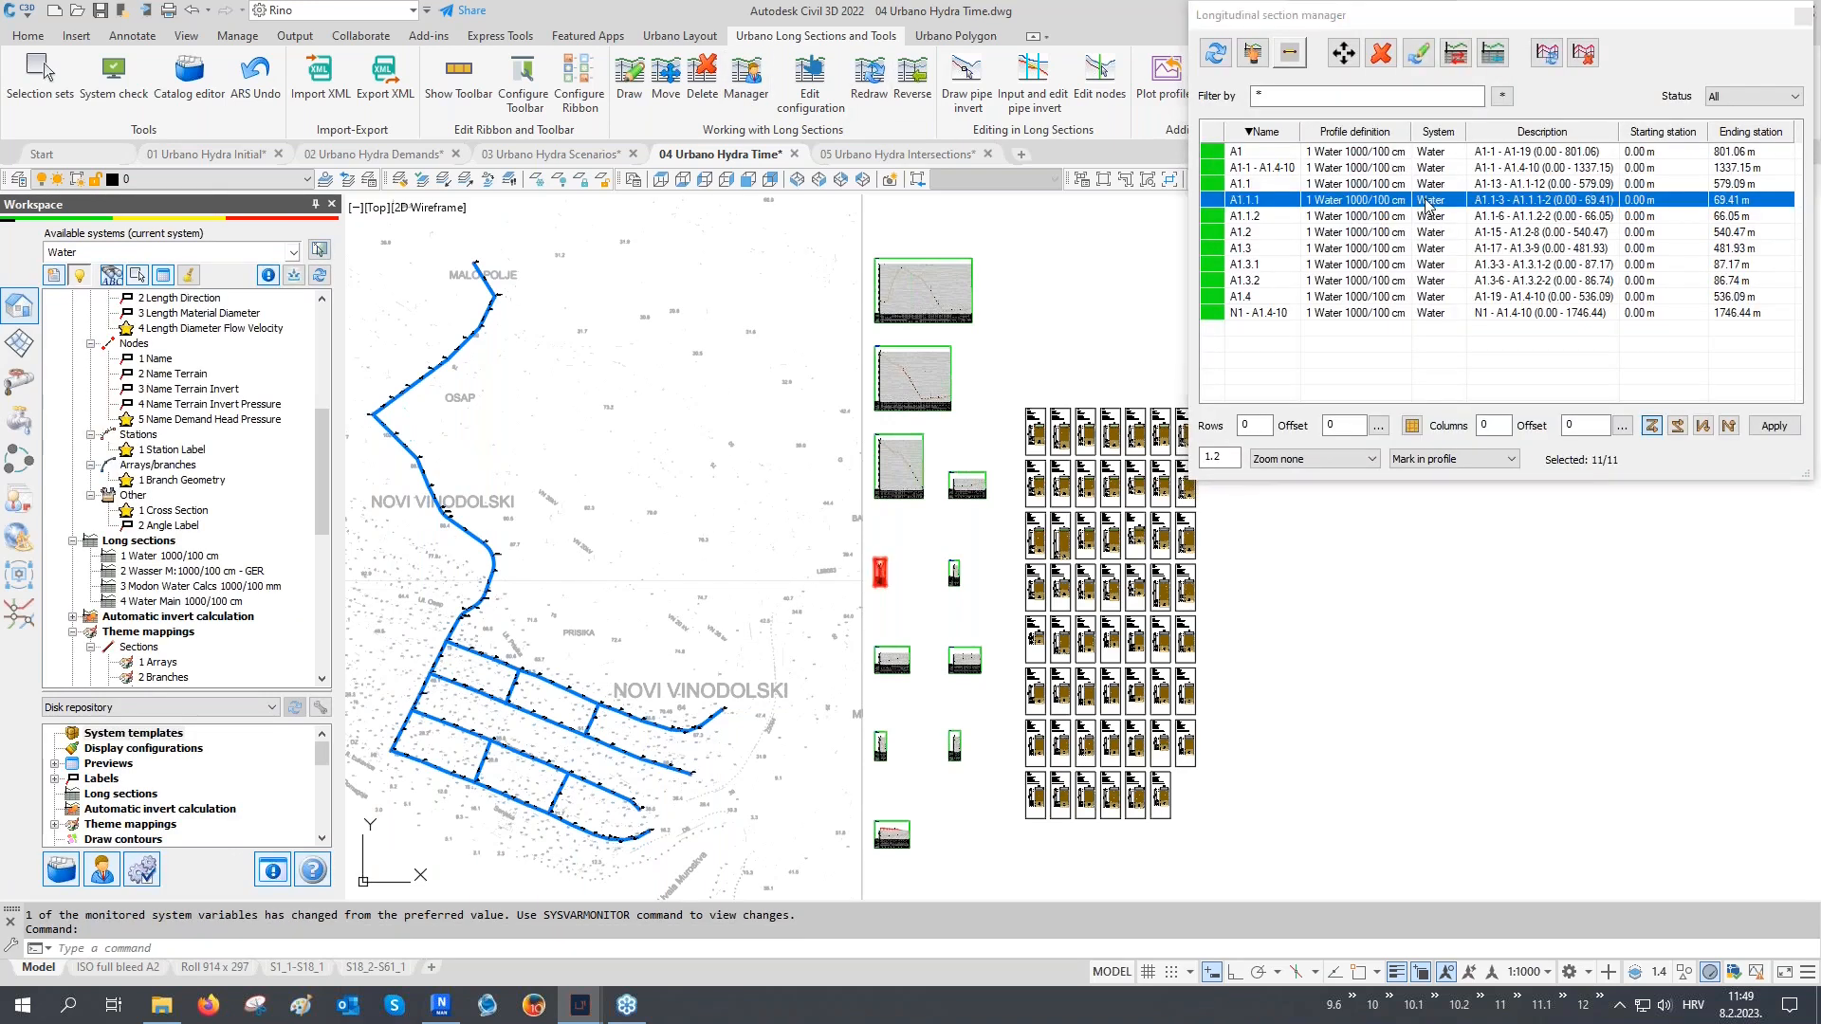
key(ctrl+a)
click(1455, 54)
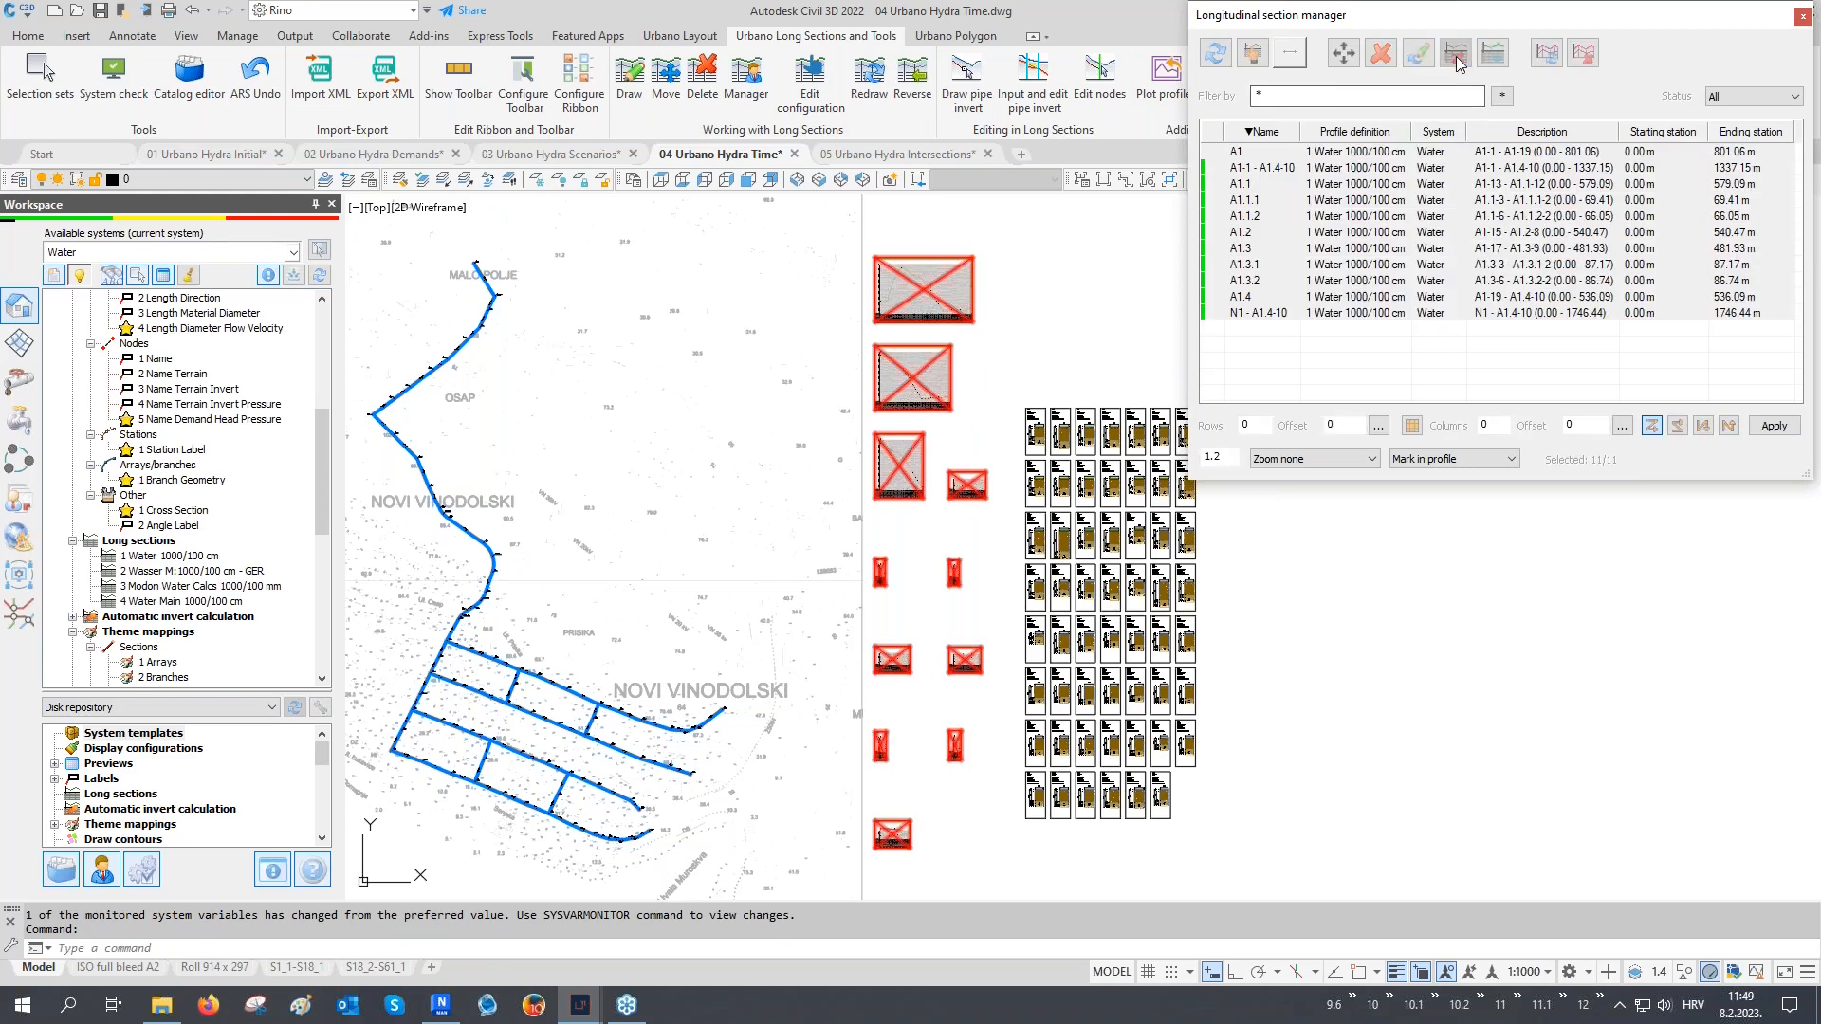
click(1422, 220)
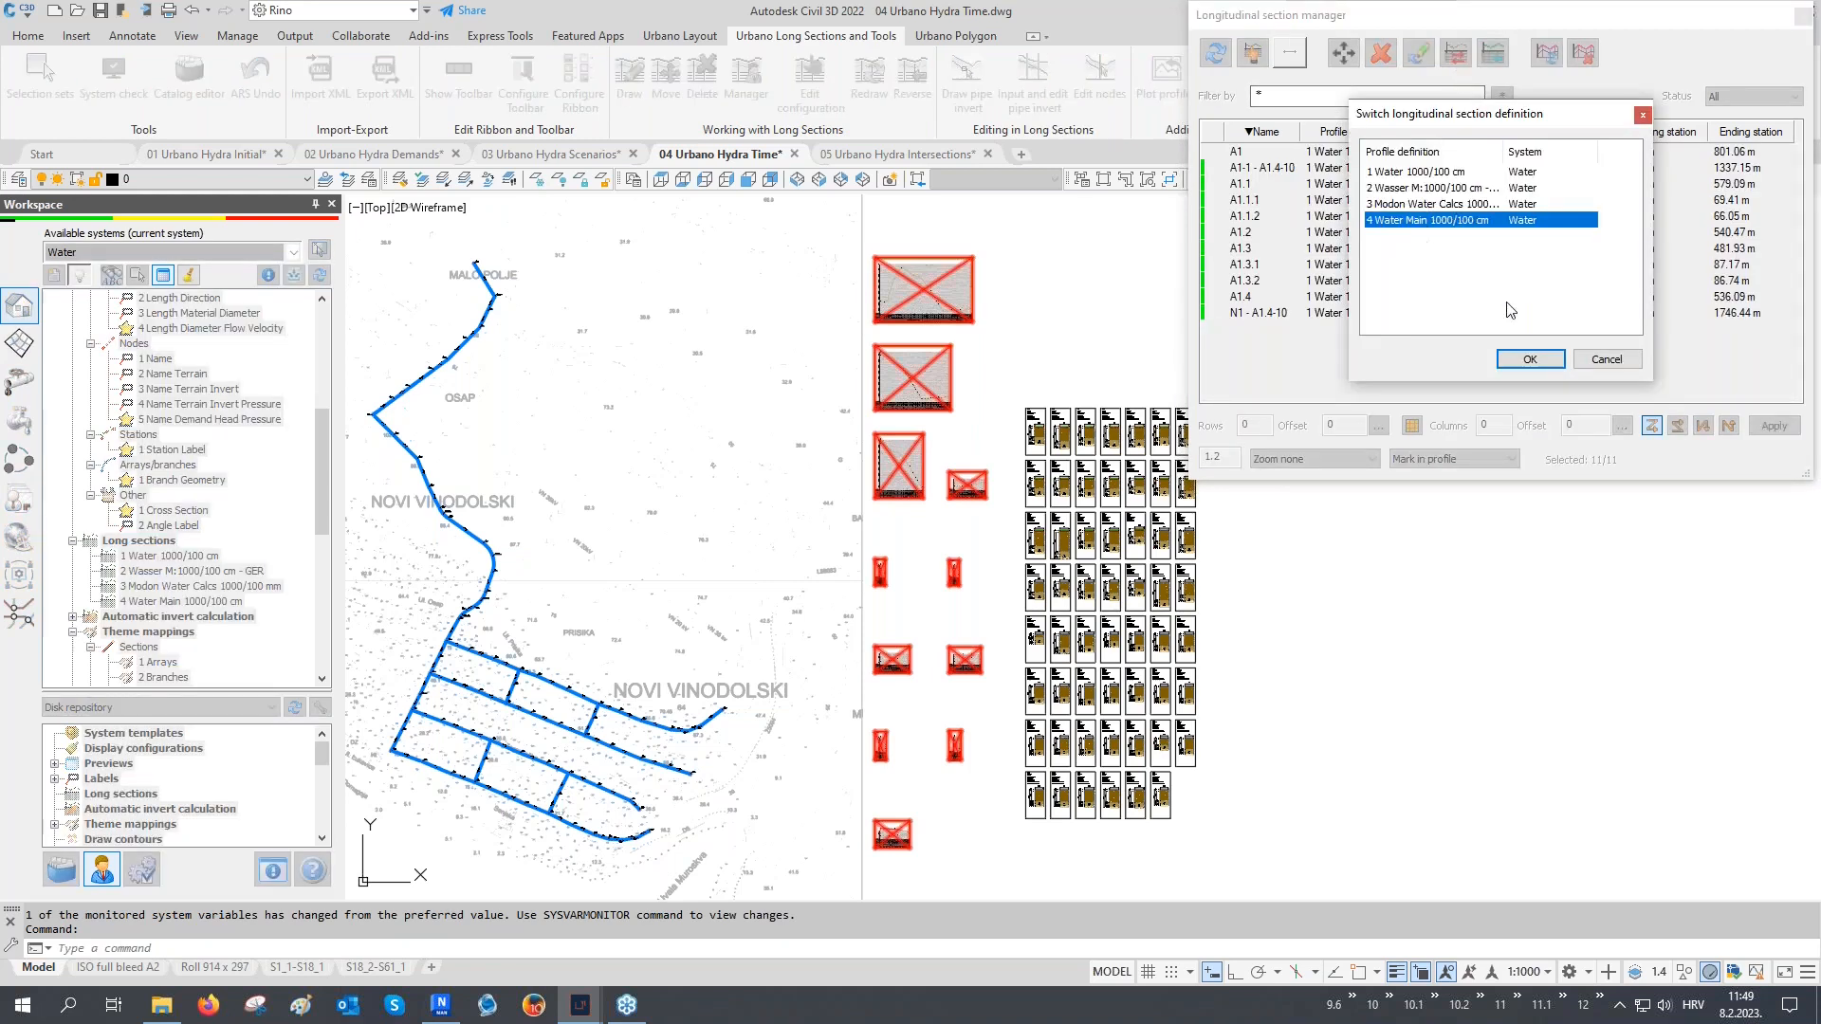
click(1530, 358)
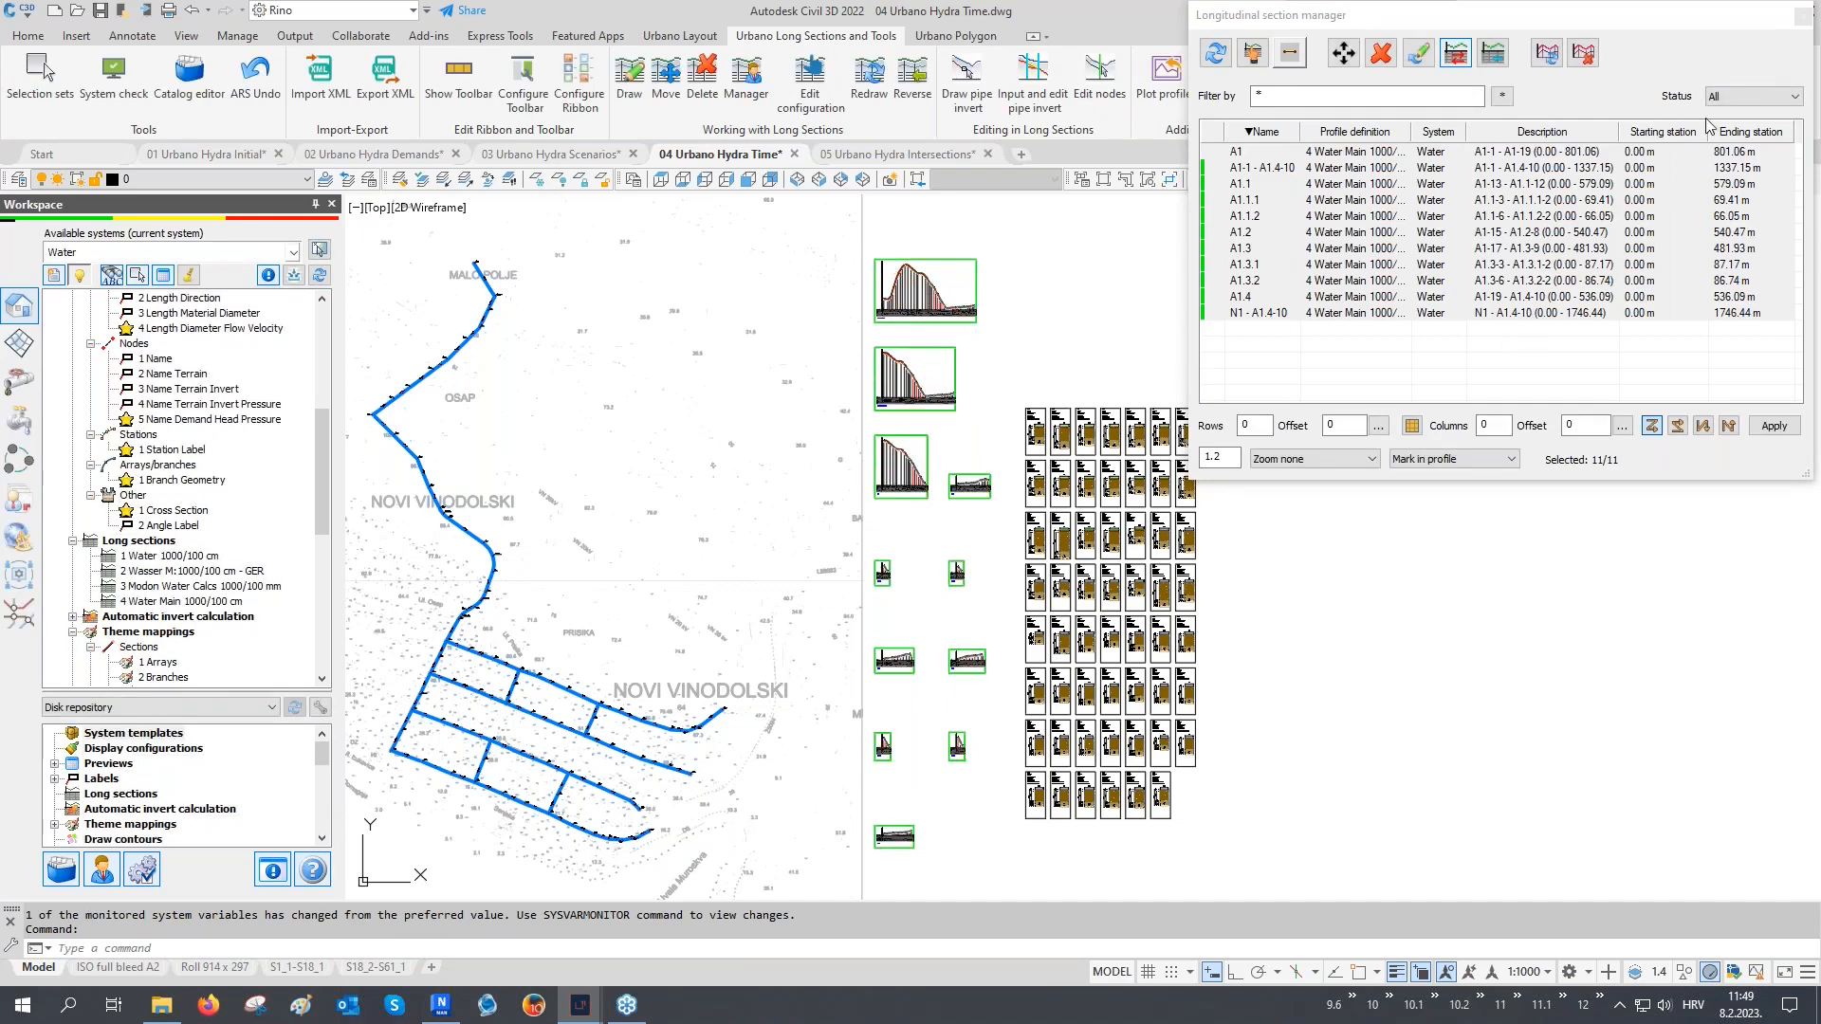
click(1804, 19)
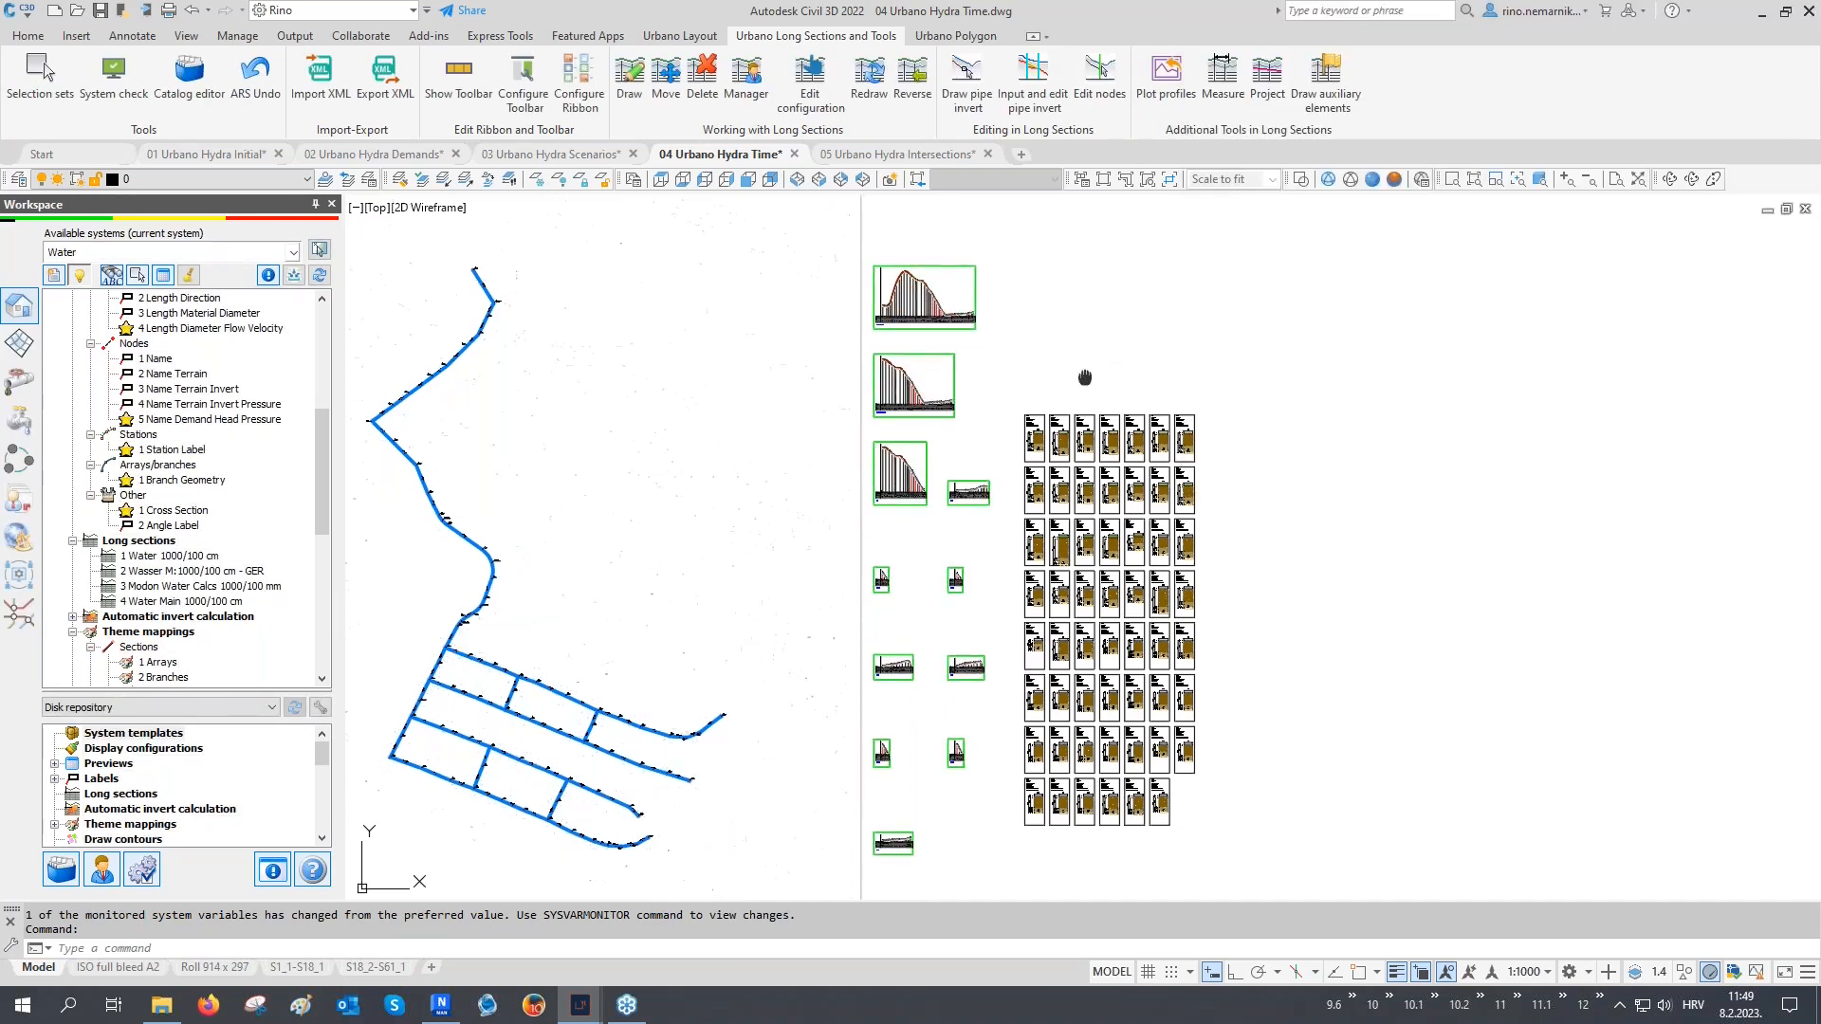
Examine the data table, terrain line and pipe drawing of long section N1 - A1.4-10 in its new configuration
scroll(1150, 638, up, 3)
scroll(972, 485, up, 8)
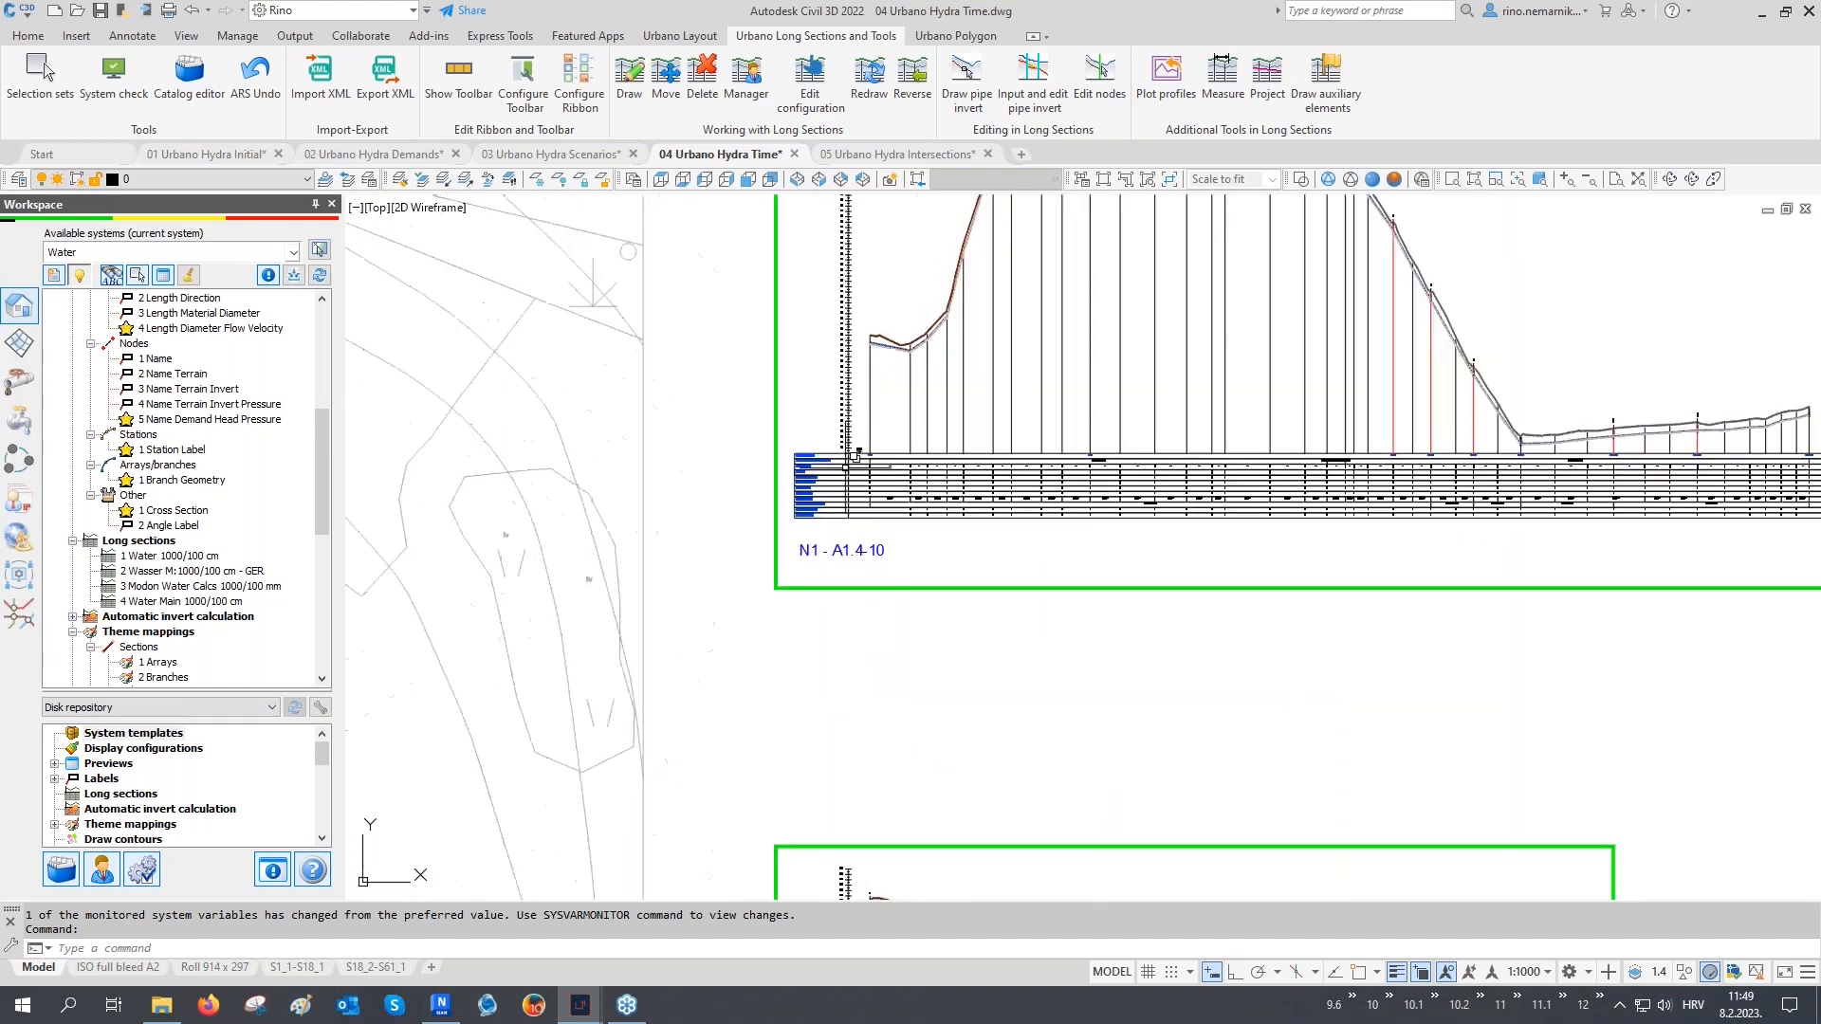
scroll(795, 465, up, 2)
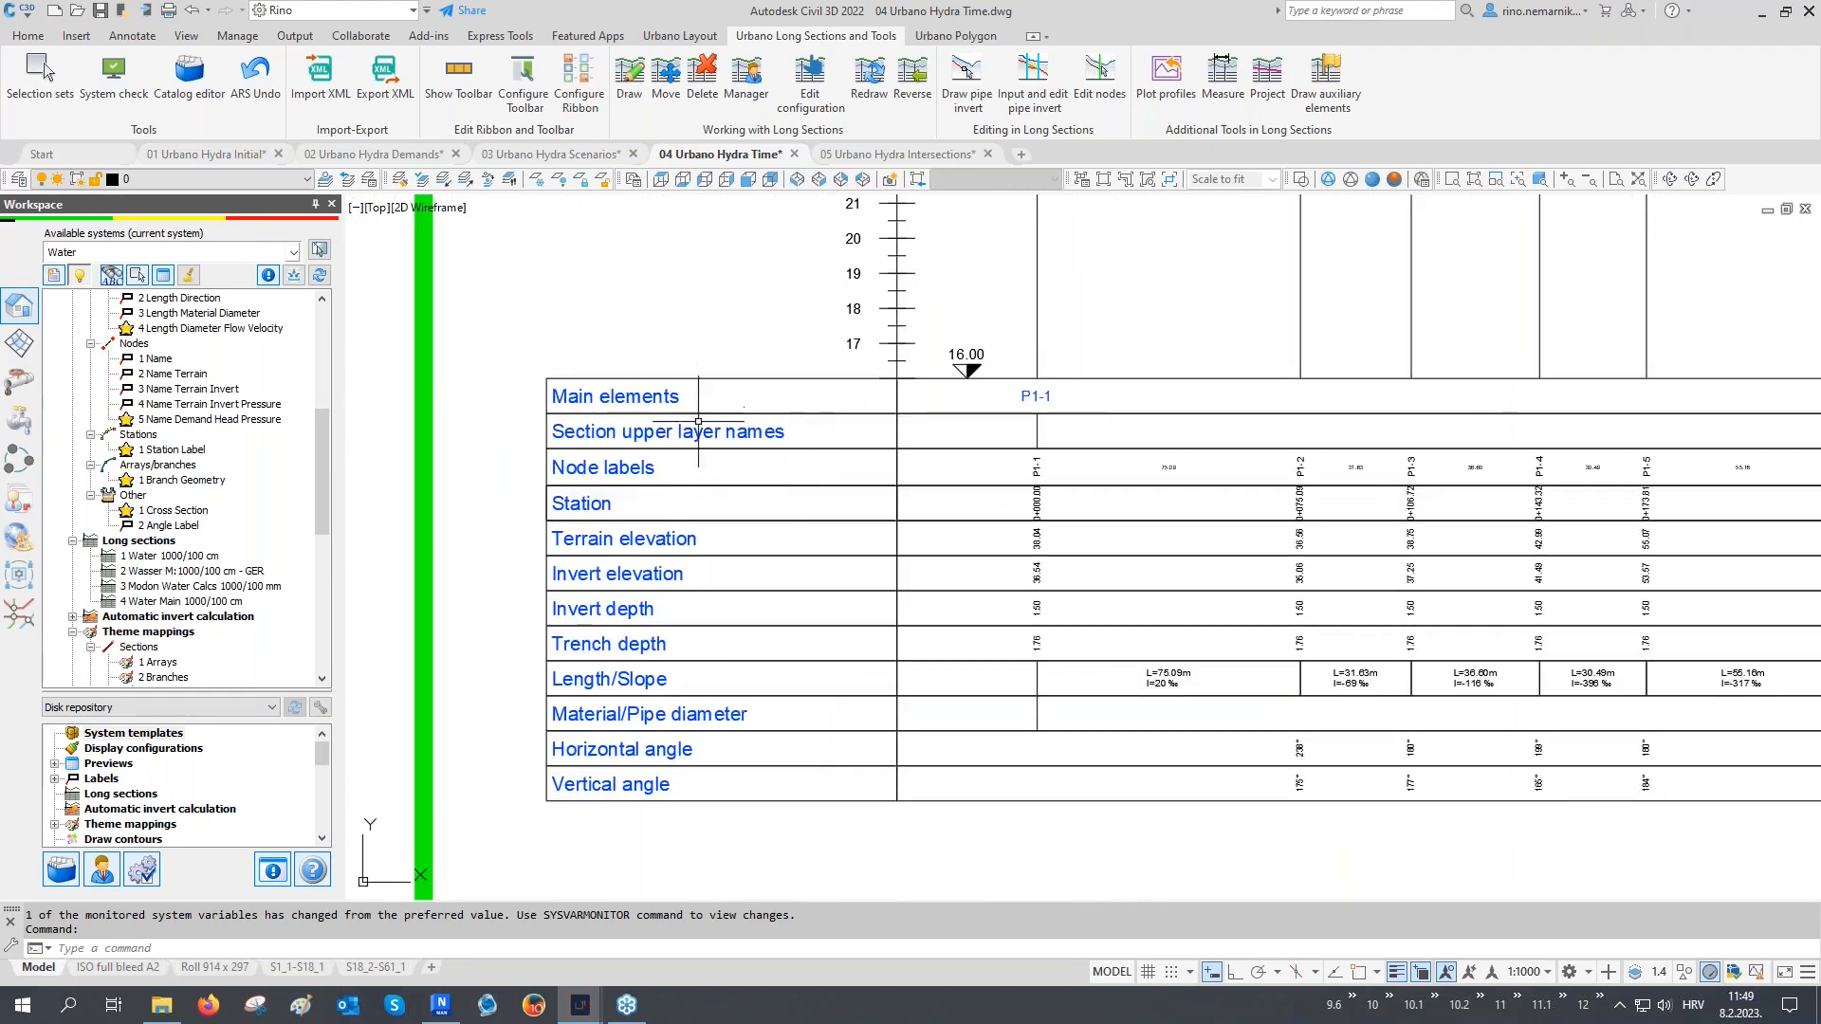
scroll(1097, 508, up, 2)
scroll(1097, 745, down, 5)
scroll(1090, 516, up, 3)
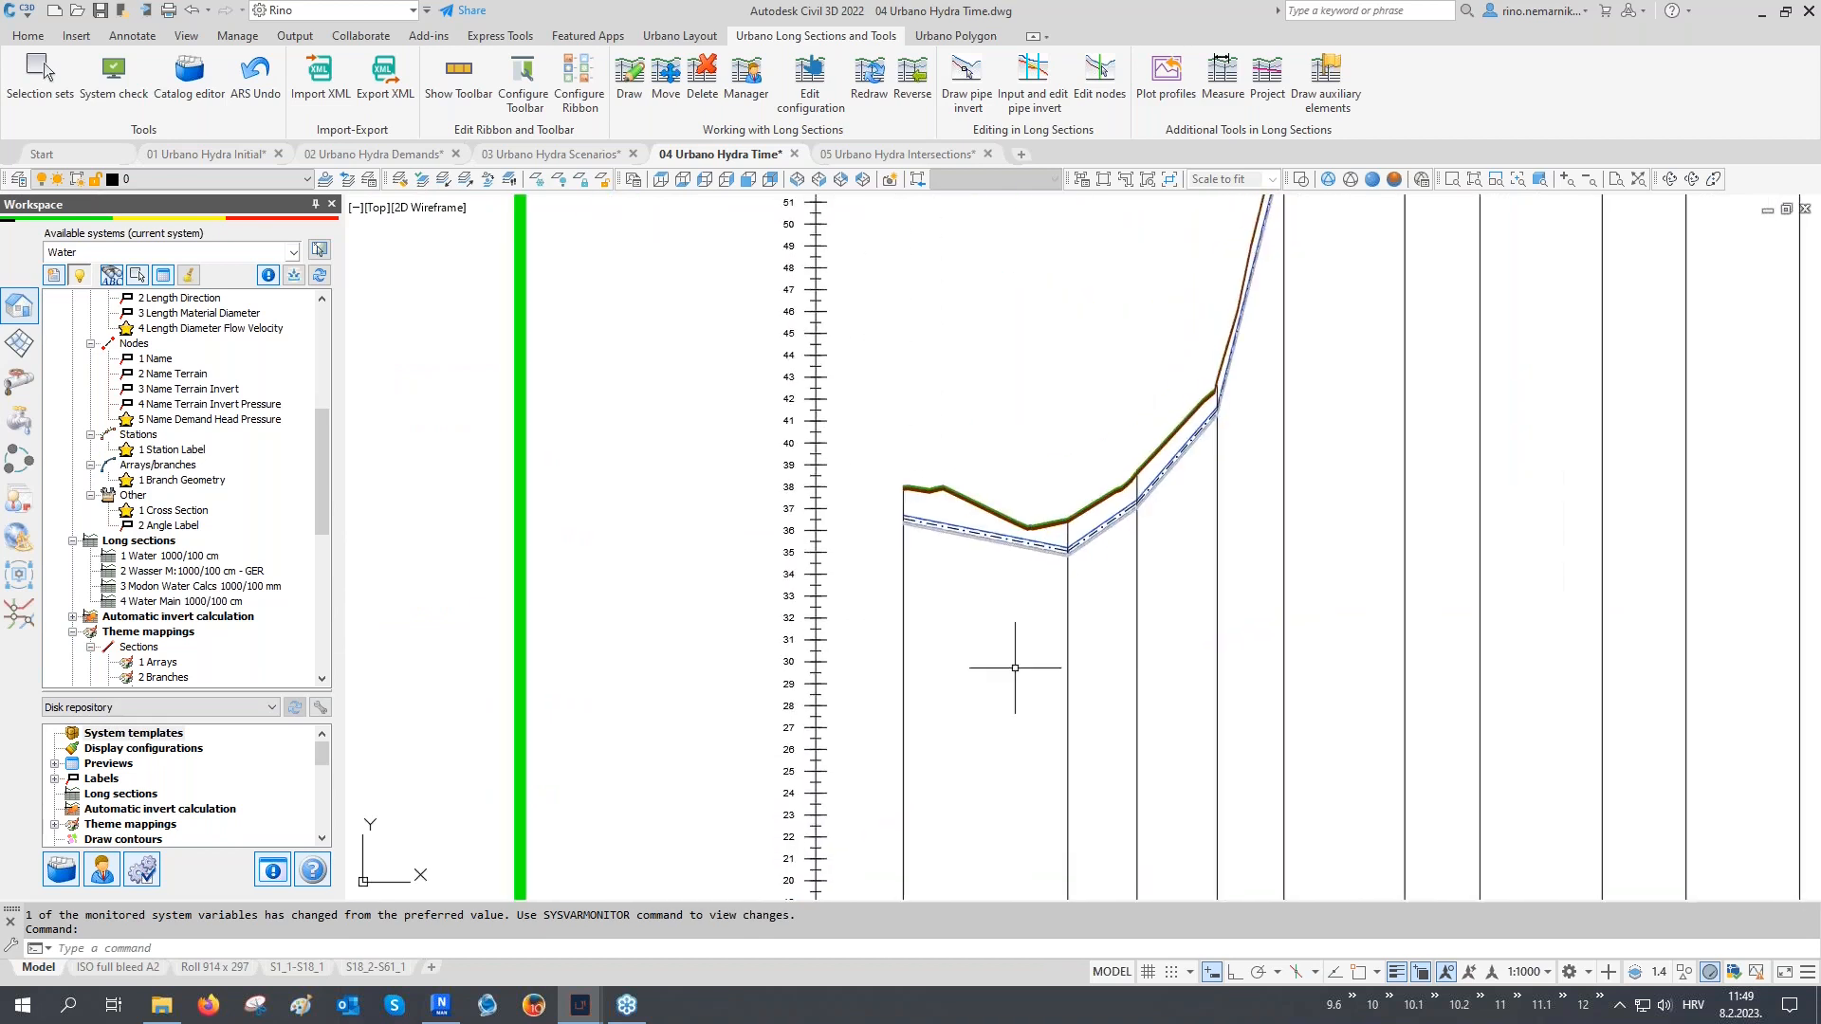
scroll(1047, 487, up, 2)
scroll(1047, 488, down, 1)
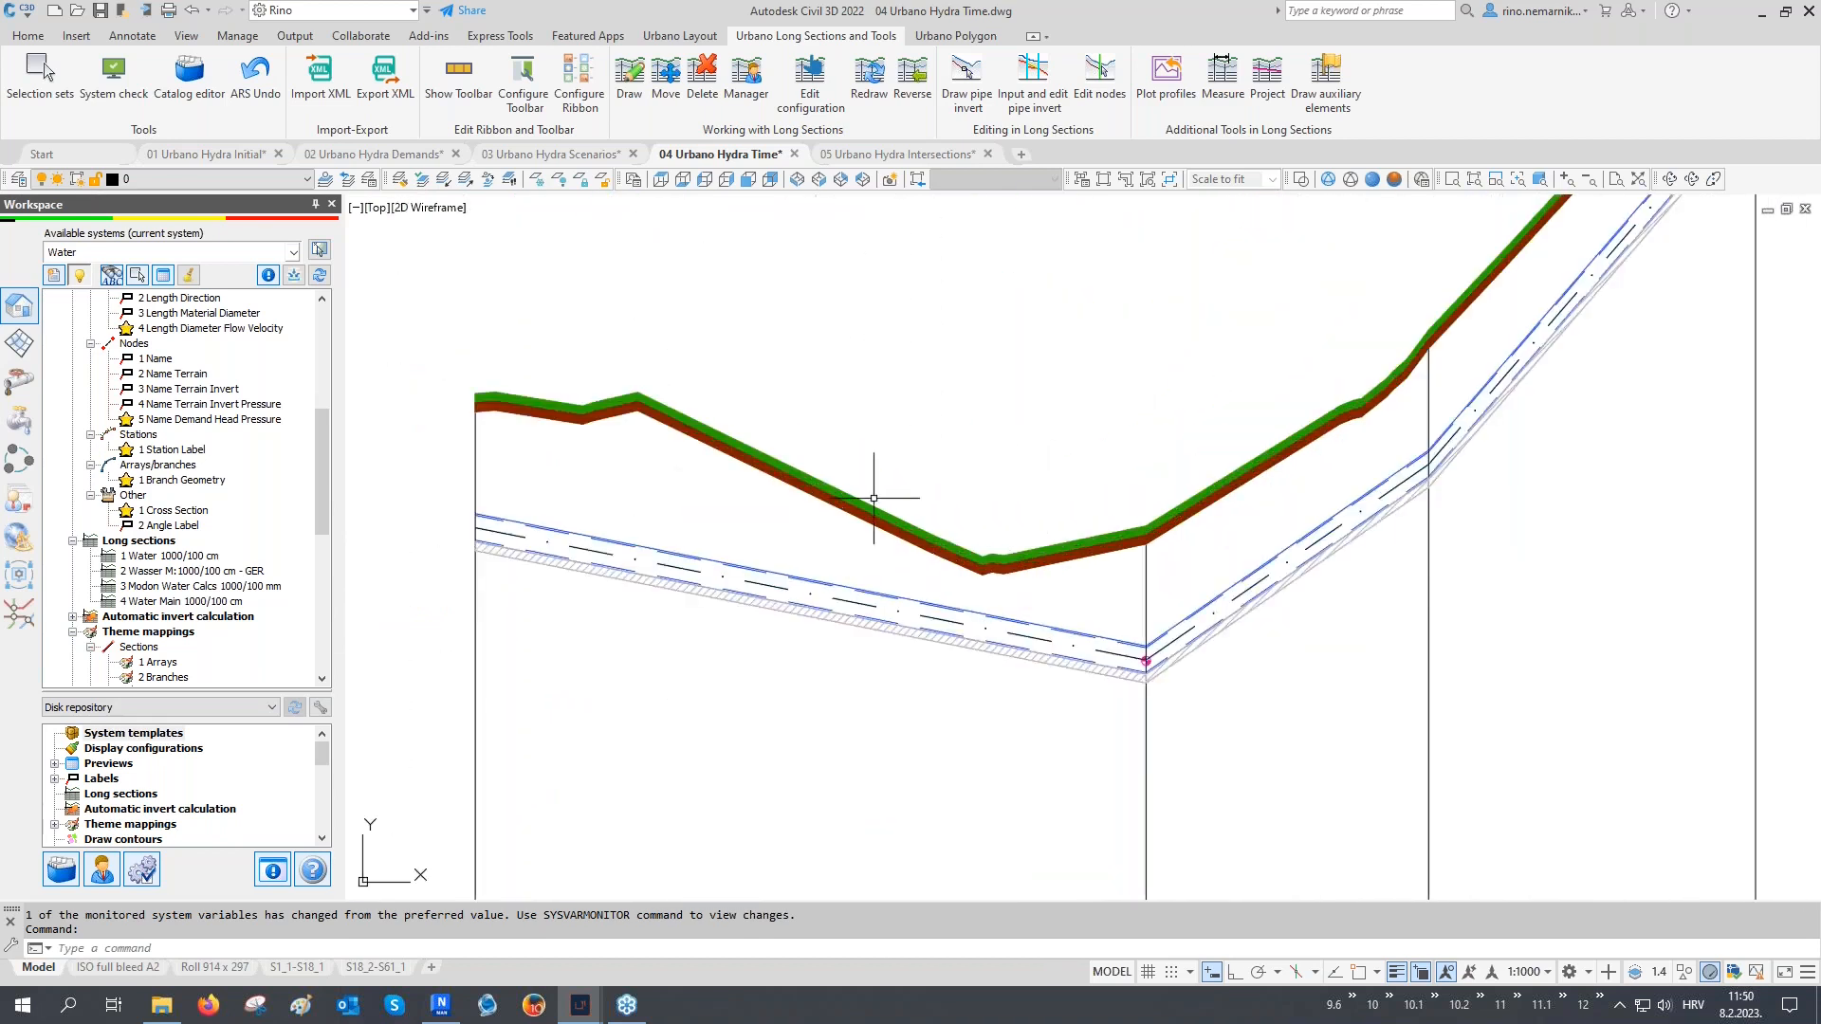
scroll(834, 512, down, 3)
scroll(970, 540, down, 6)
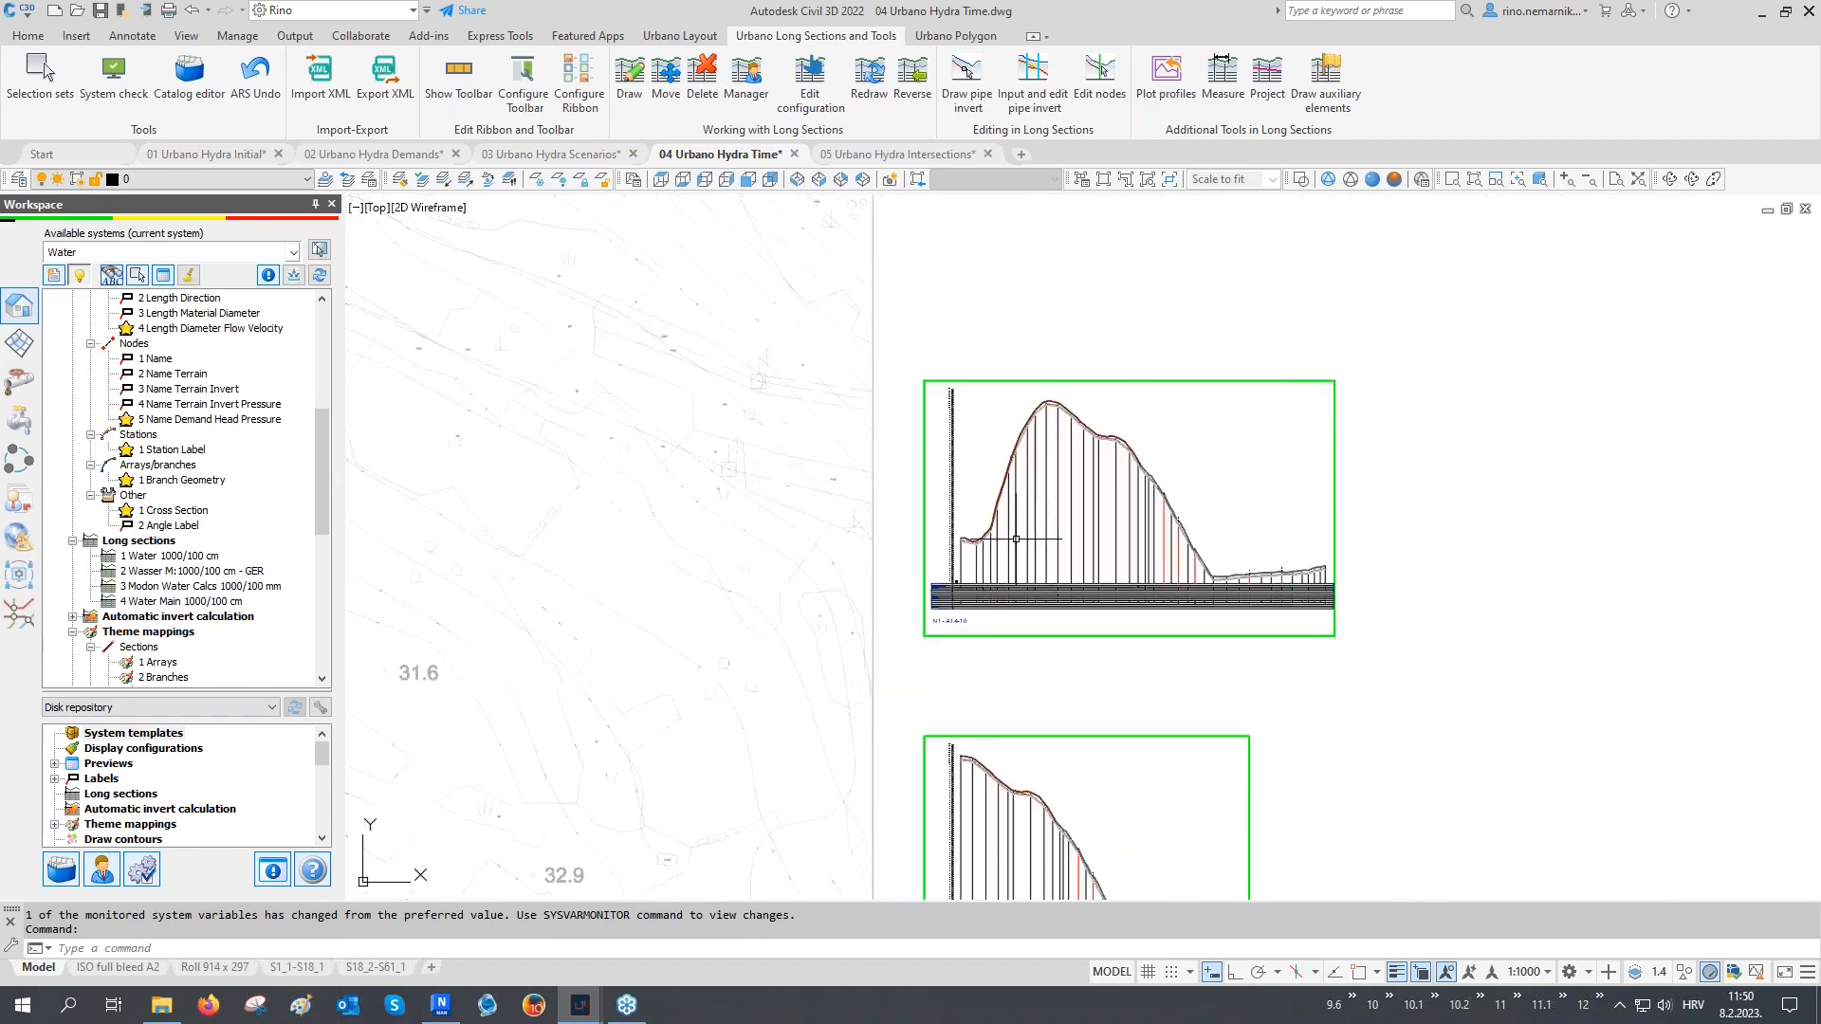
Open the profile plotting settings and include all long sections in the plot selection
mouse_move(939, 616)
middle_down()
mouse_move(938, 690)
mouse_move(961, 503)
mouse_move(867, 499)
middle_up()
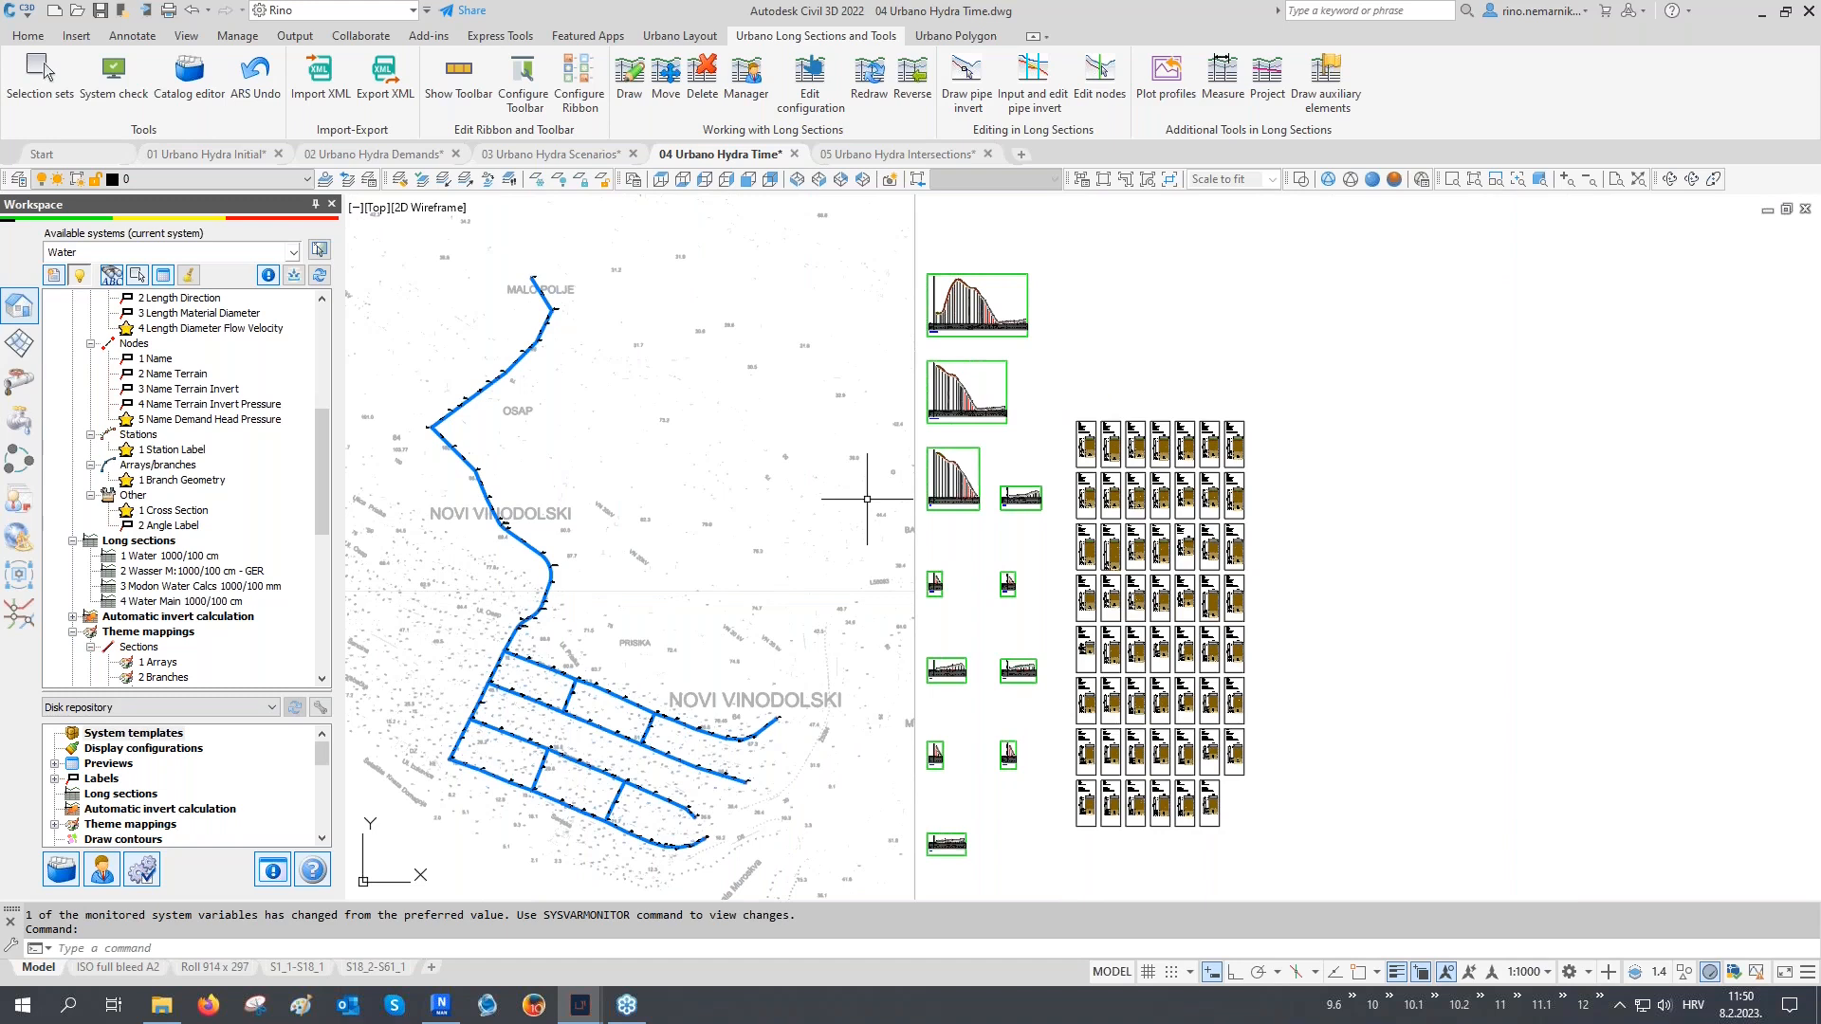
middle_drag(866, 499, 1336, 492)
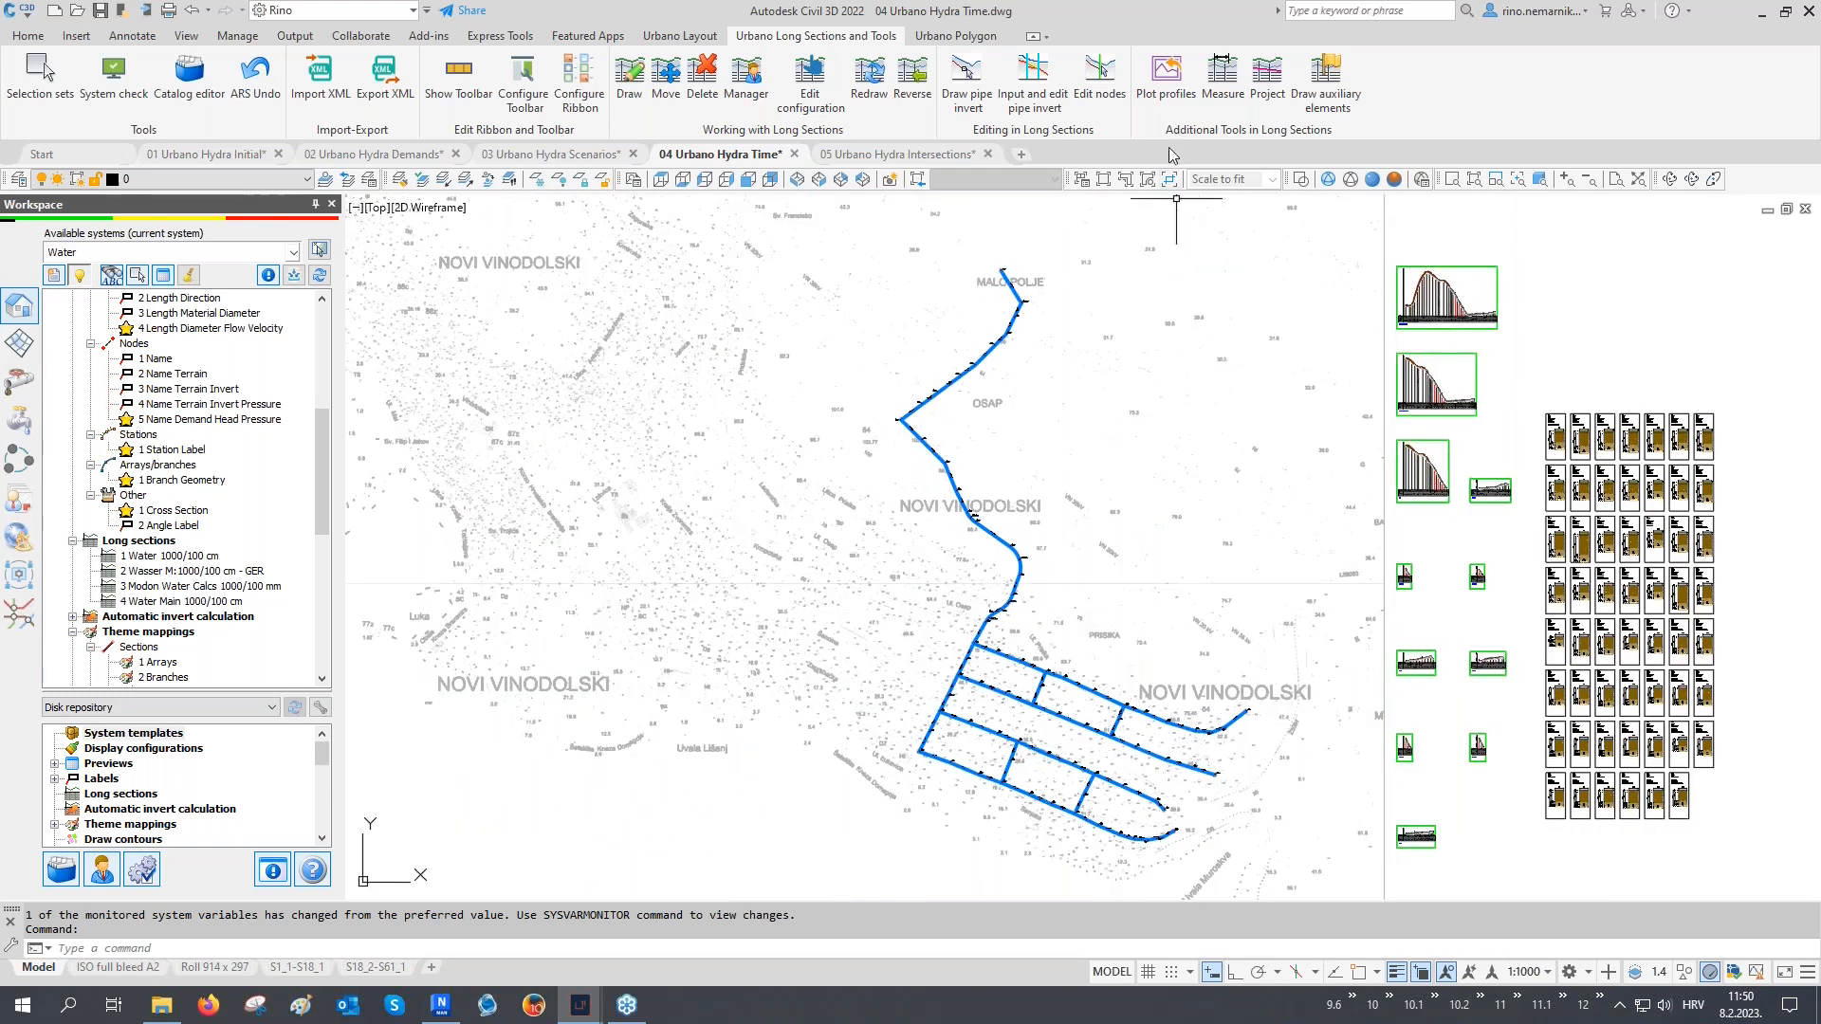
click(1165, 76)
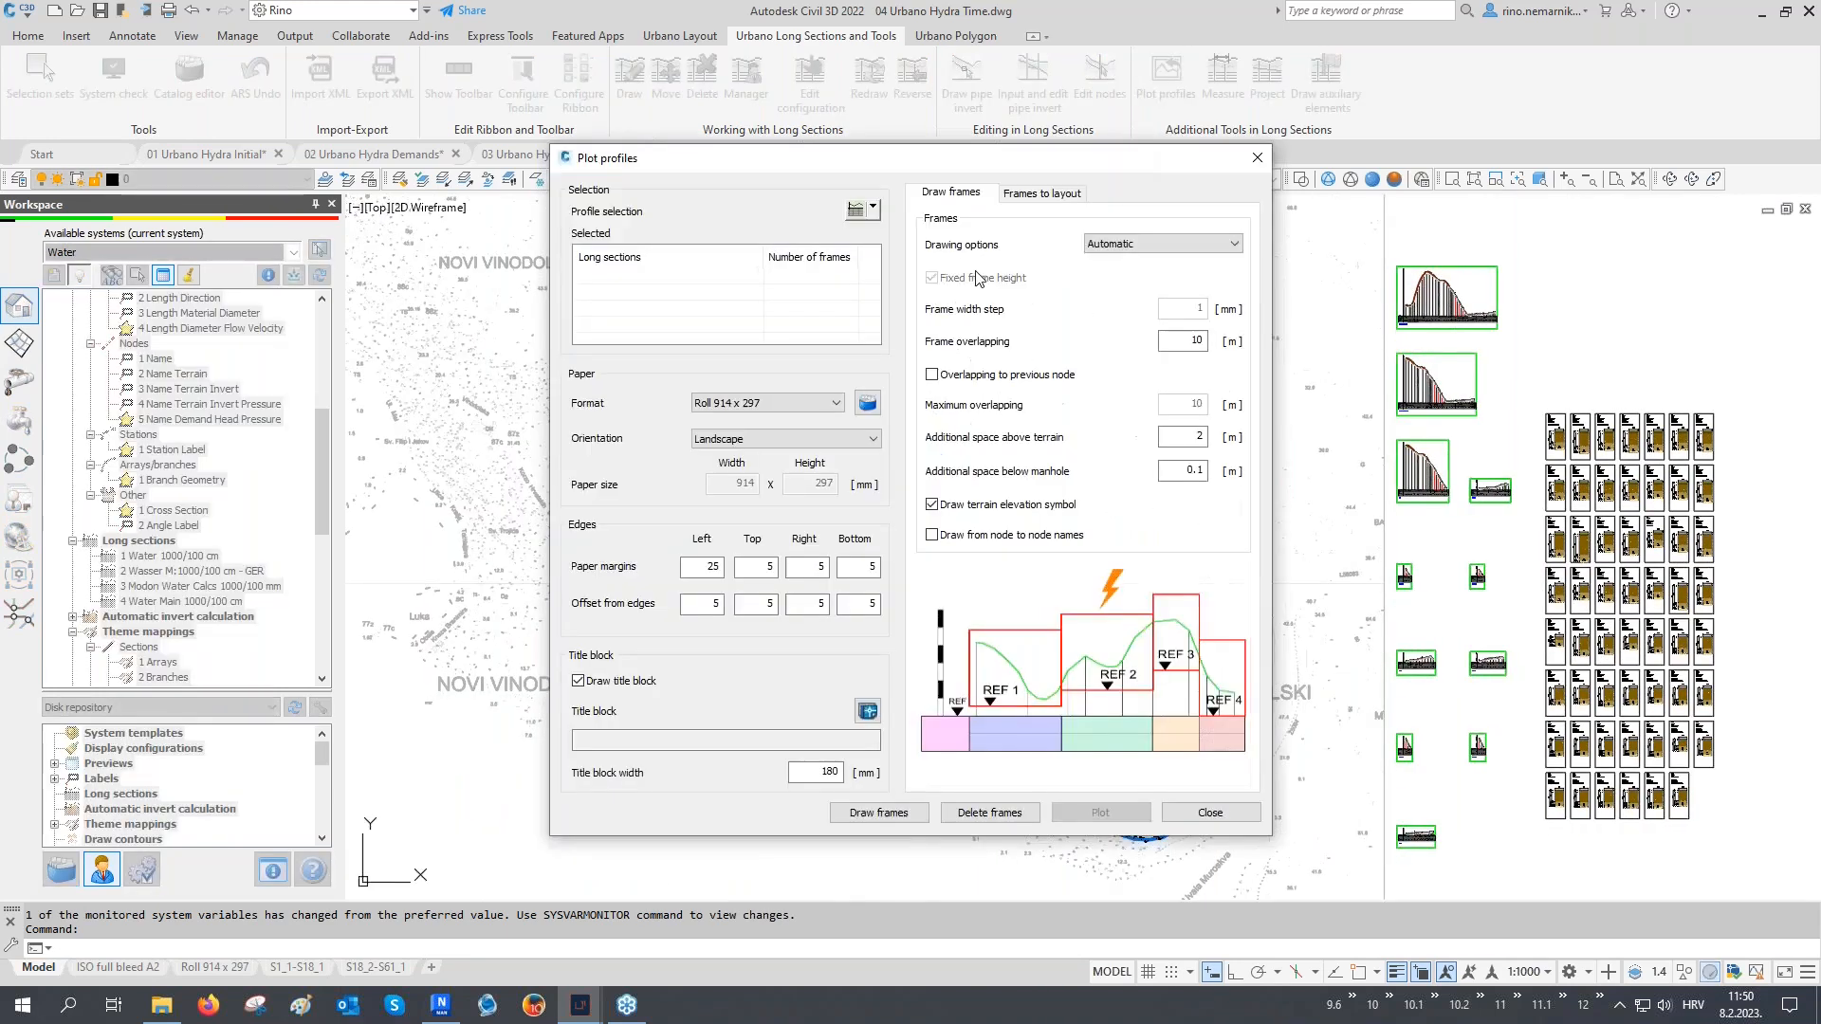
click(874, 213)
click(890, 268)
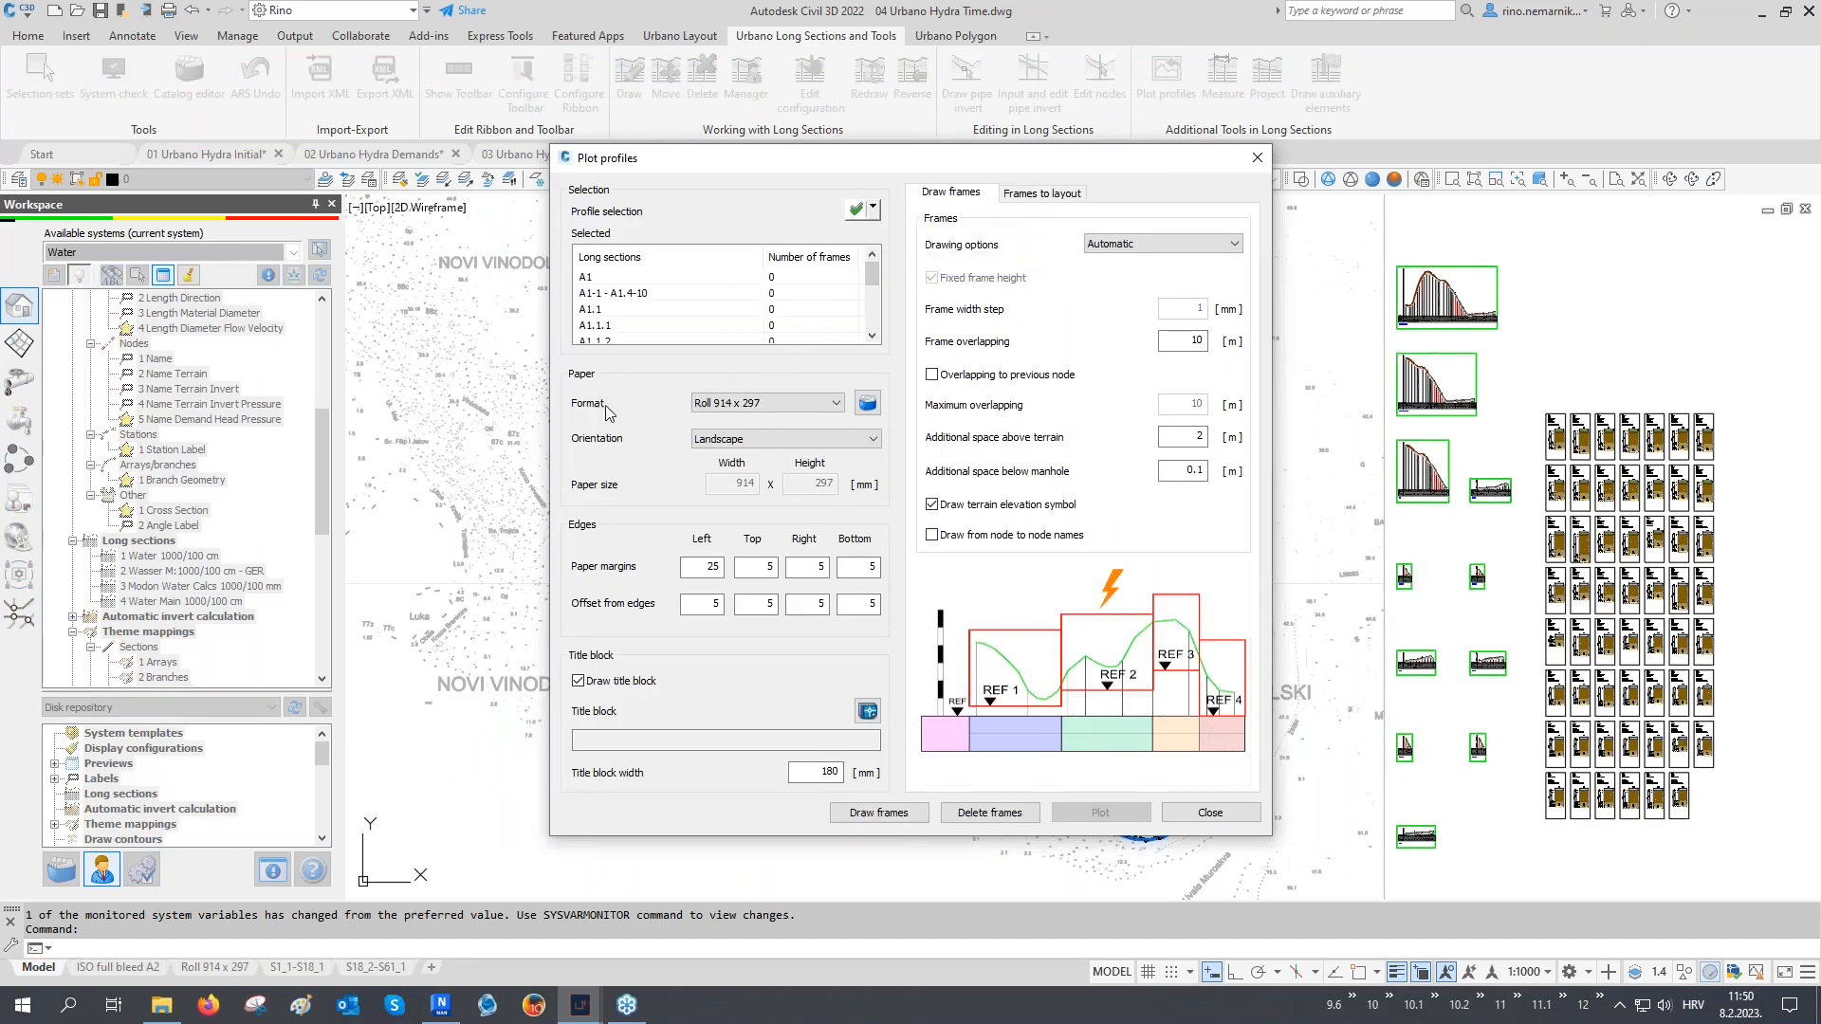
Draw automatic plot frames for the selected long sections on landscape Roll 914 x 297 paper with a 180 mm wide title block
click(766, 406)
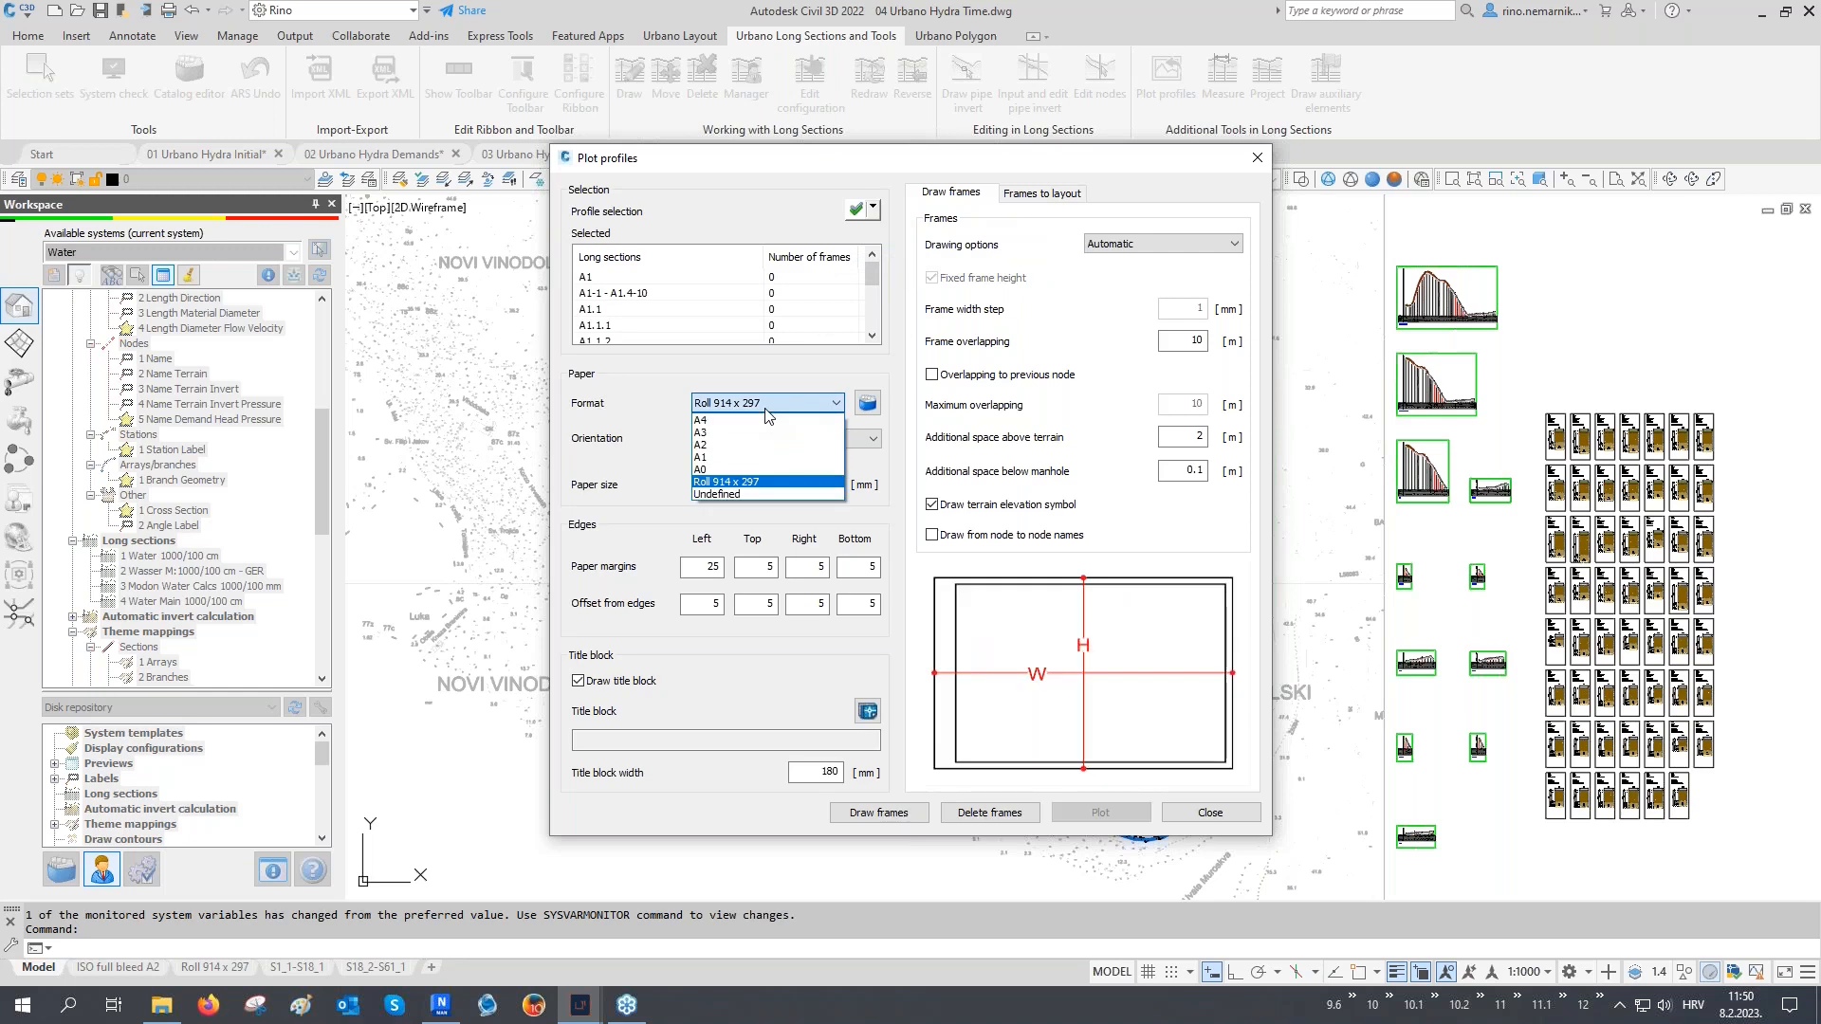
click(766, 407)
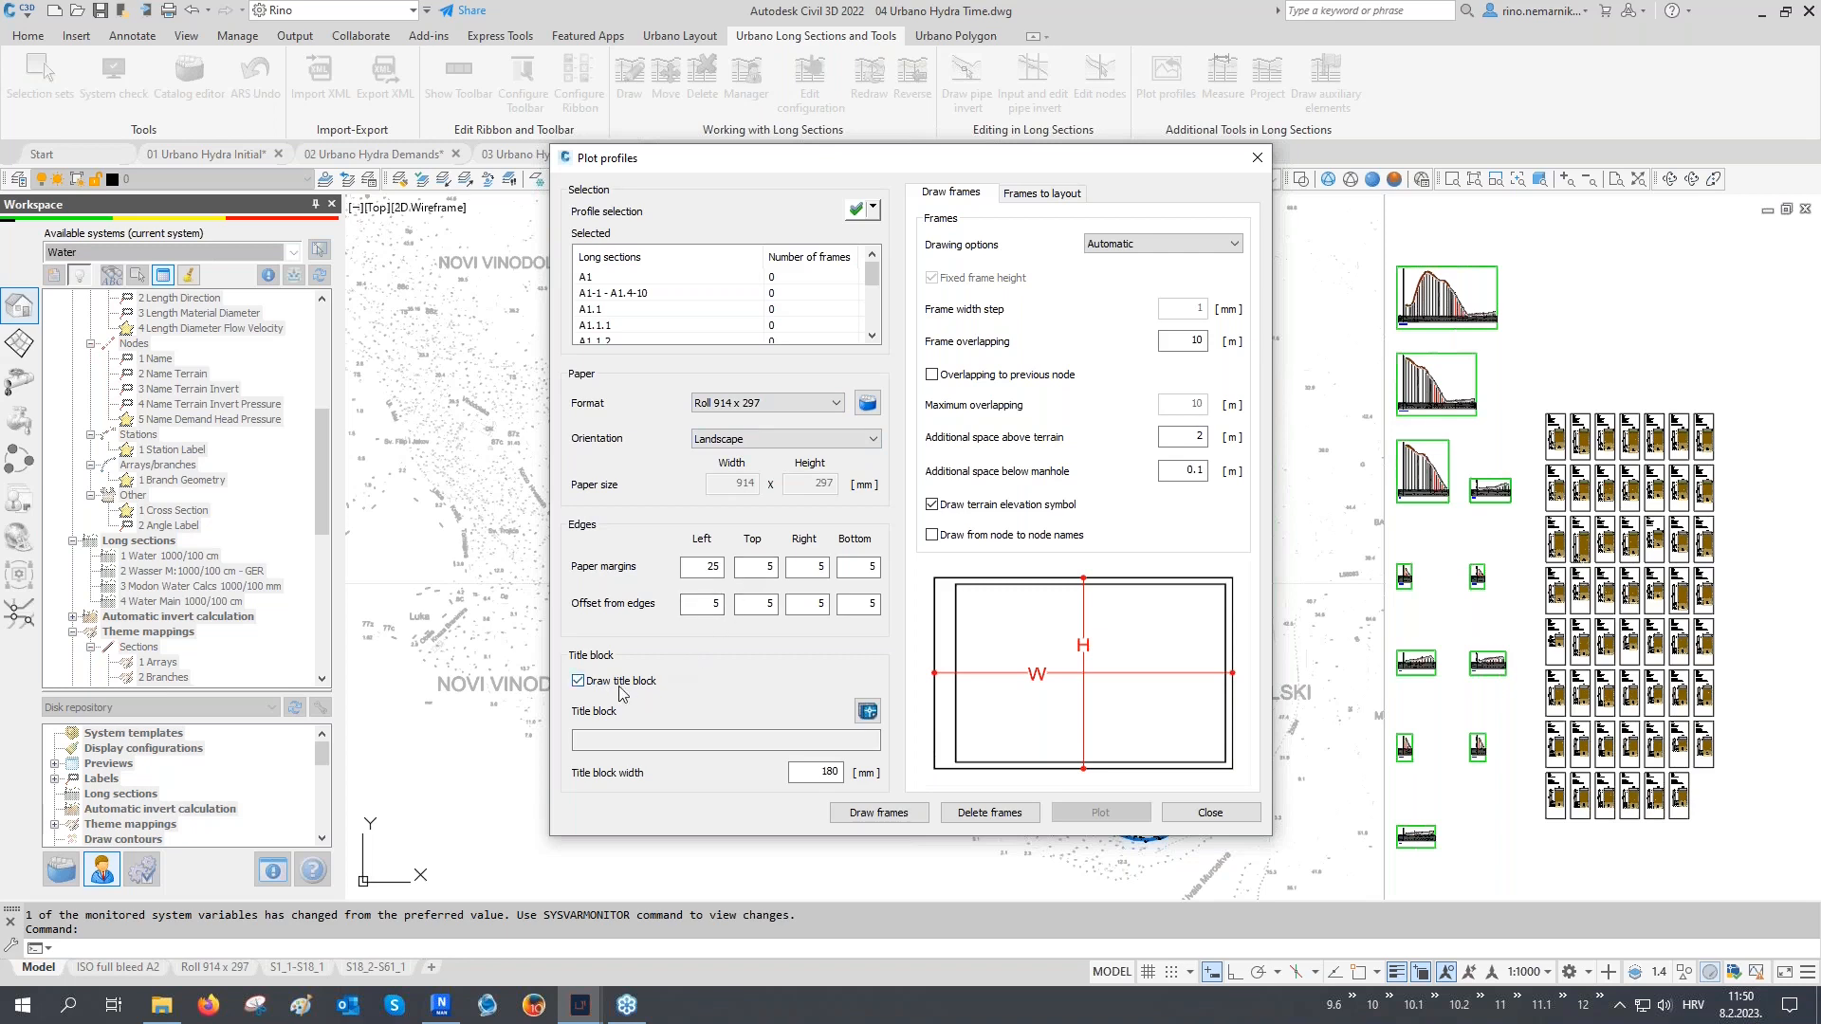
click(824, 772)
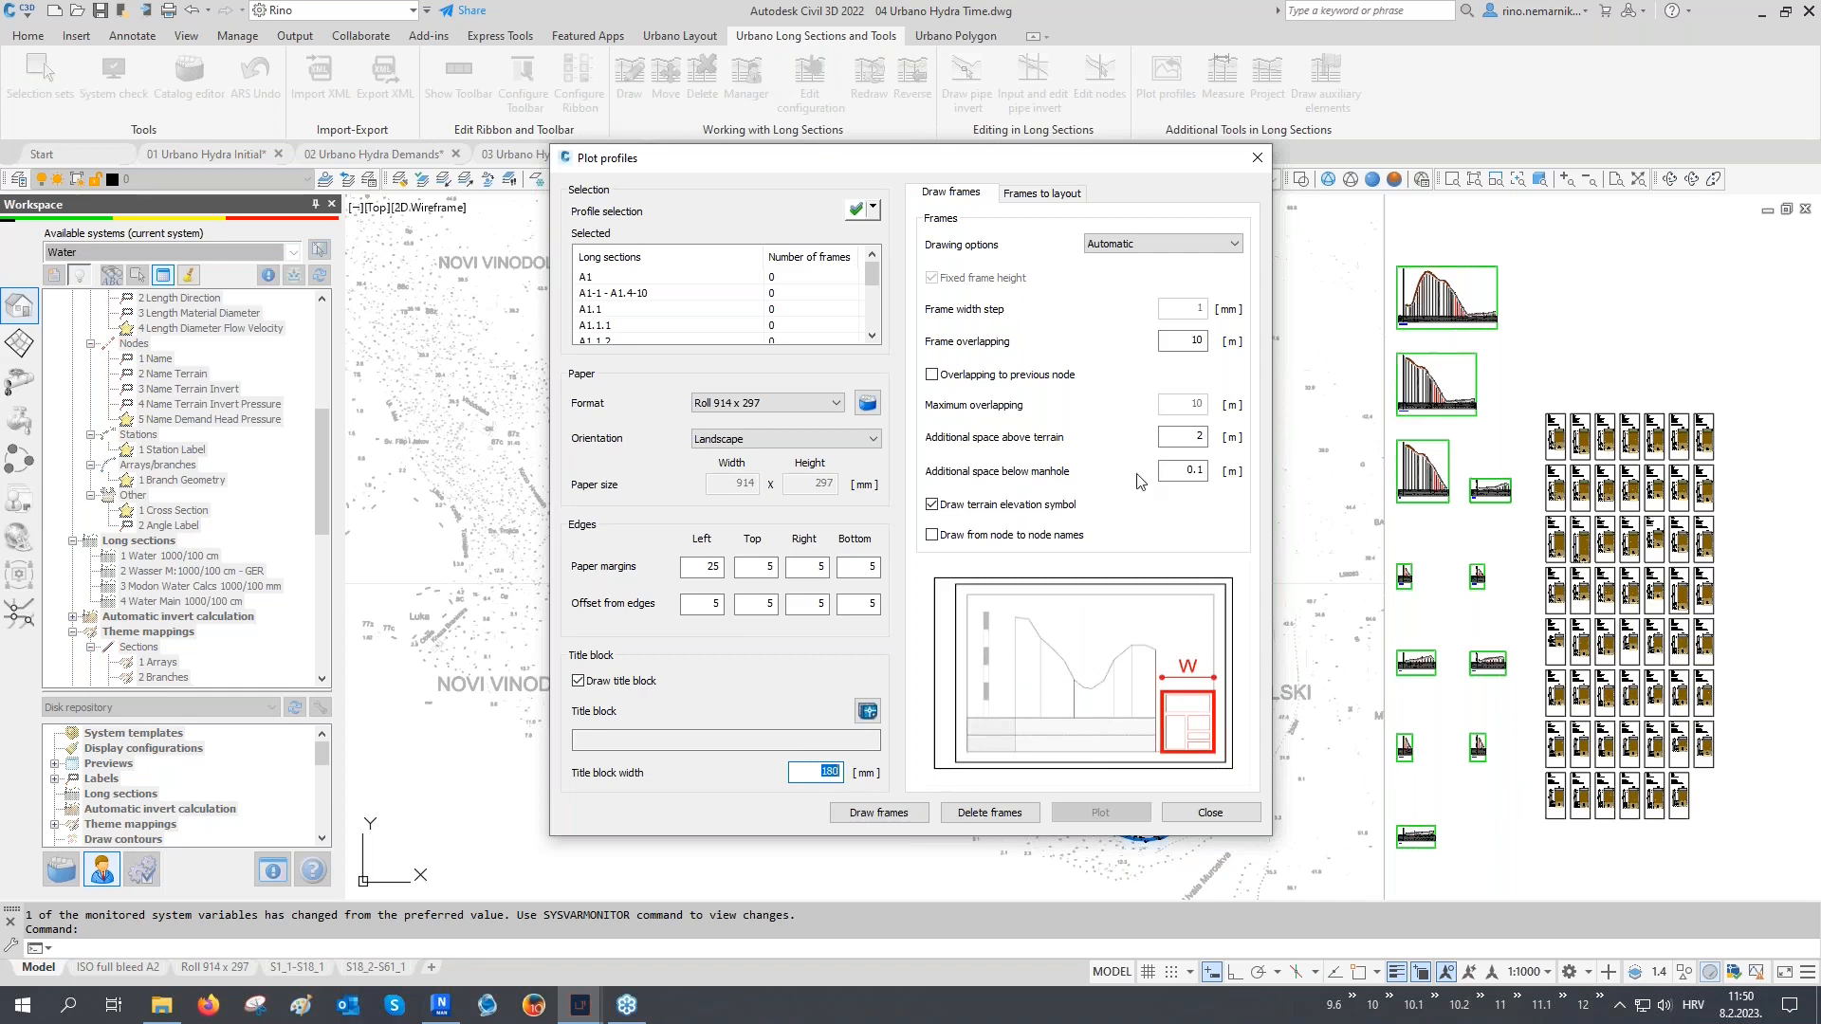
click(992, 813)
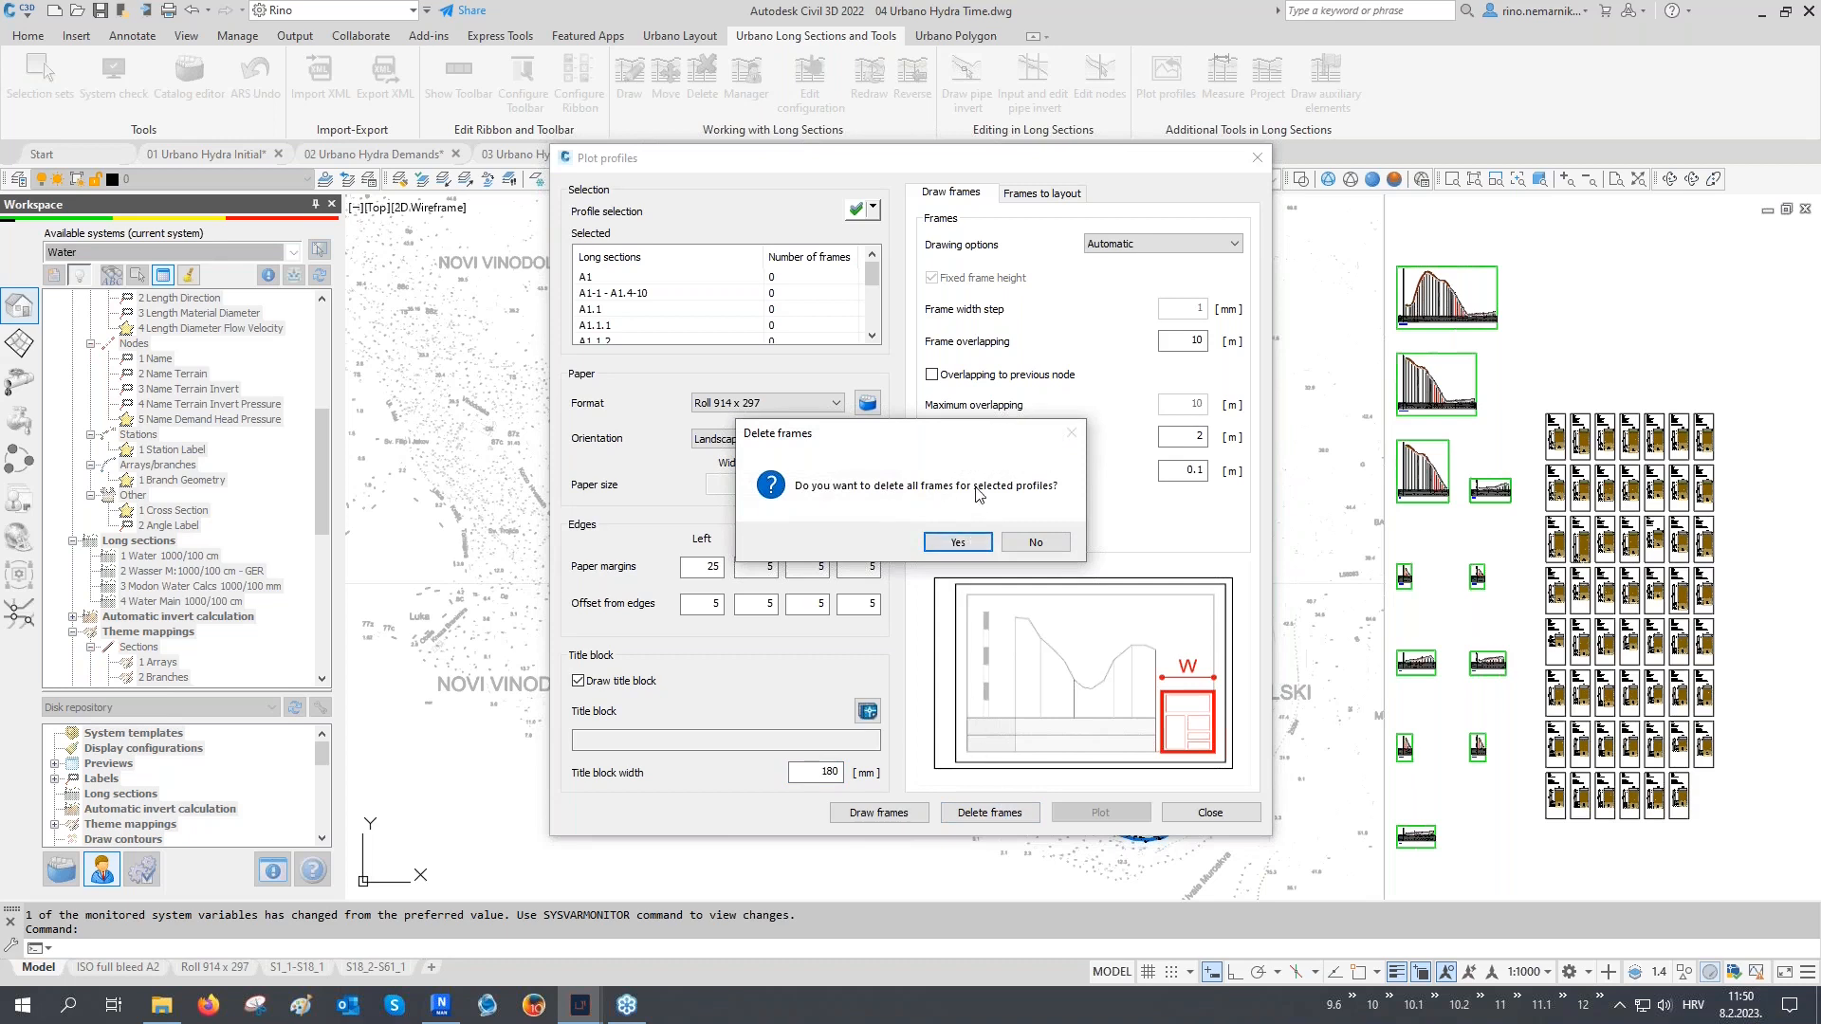
click(1035, 542)
click(879, 812)
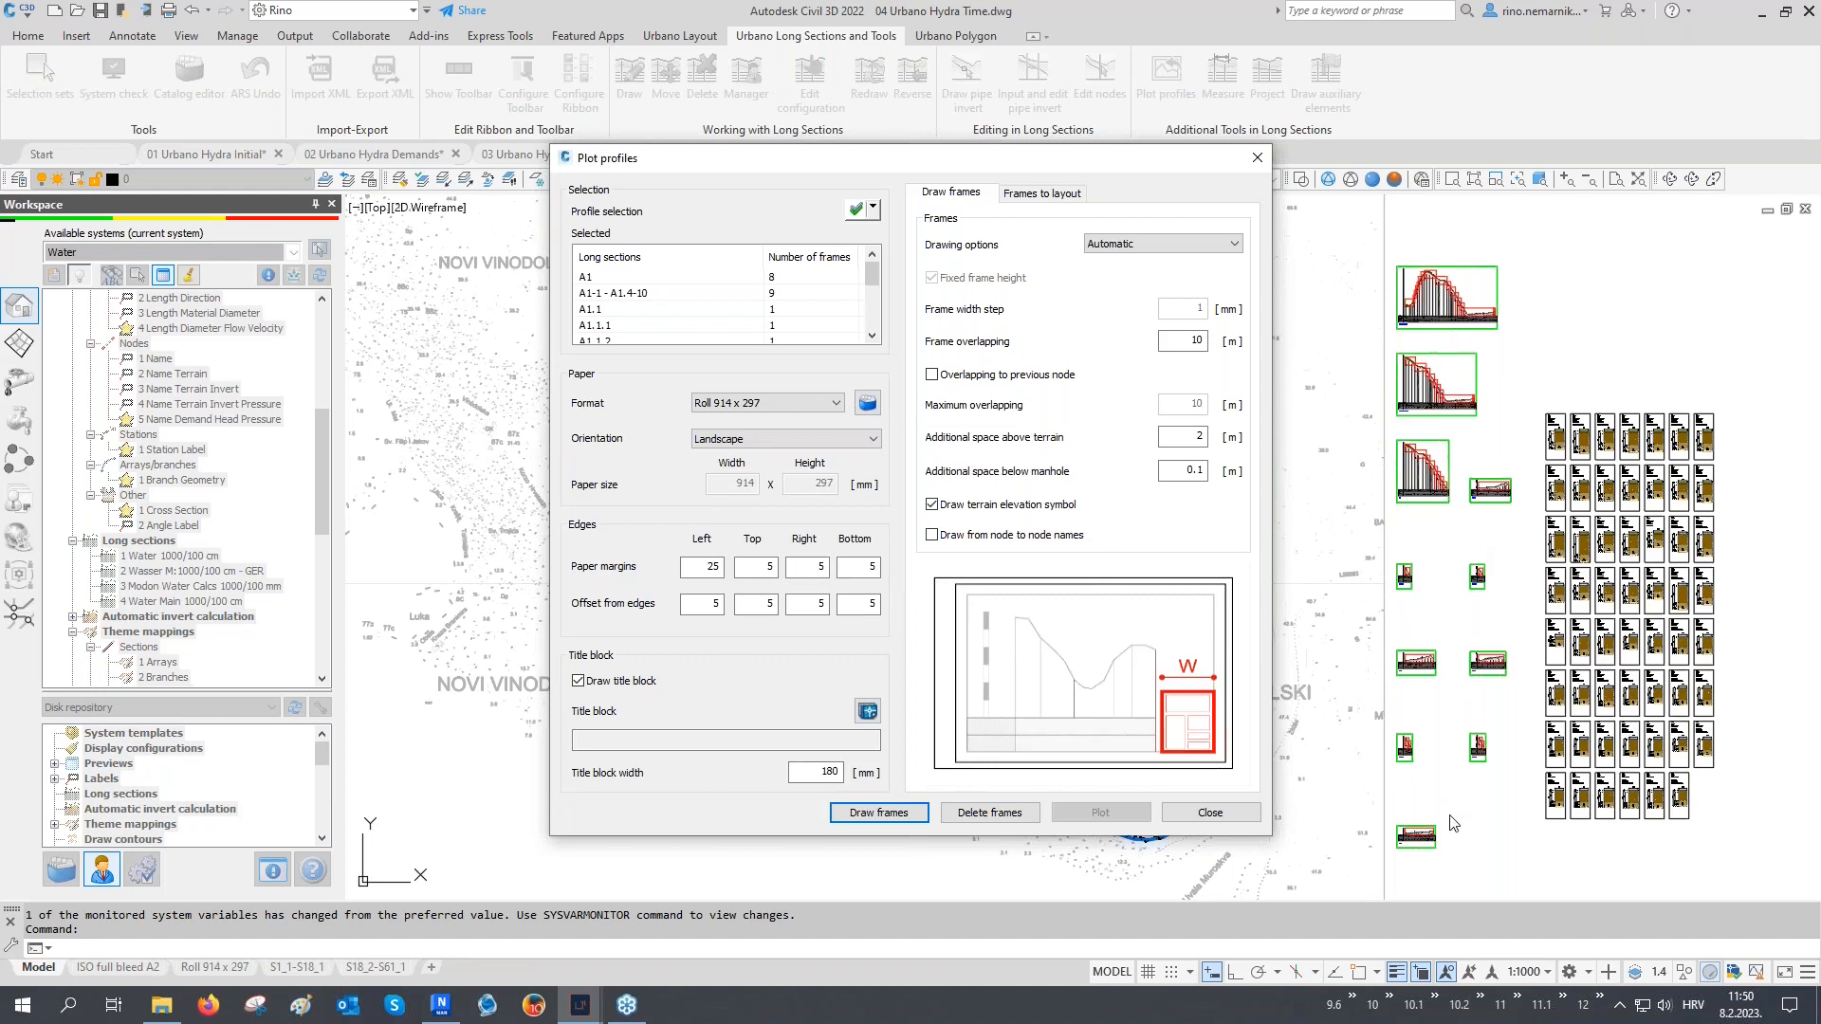
Pick long sections A1, A1.1, A1.2, A1.3 and A1.4 in the drawing and plot their frames to separate layouts named by profile
click(1064, 196)
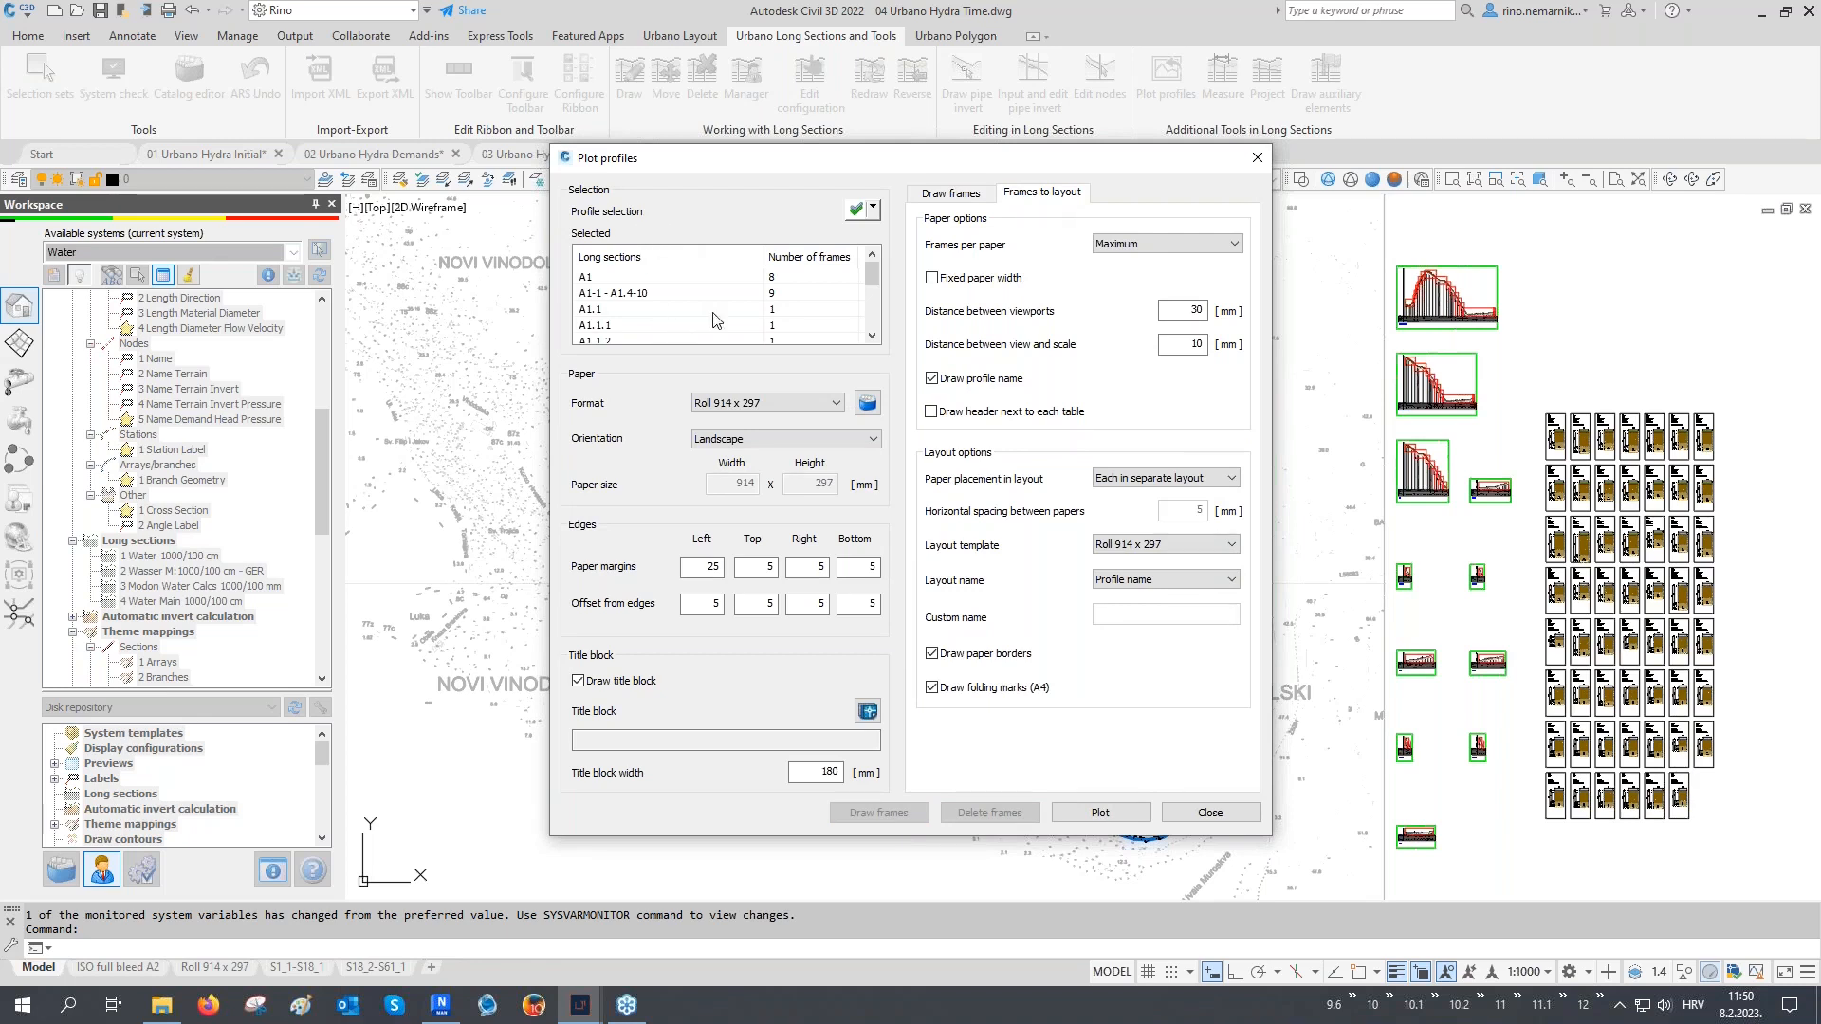
click(873, 209)
click(906, 243)
click(1498, 495)
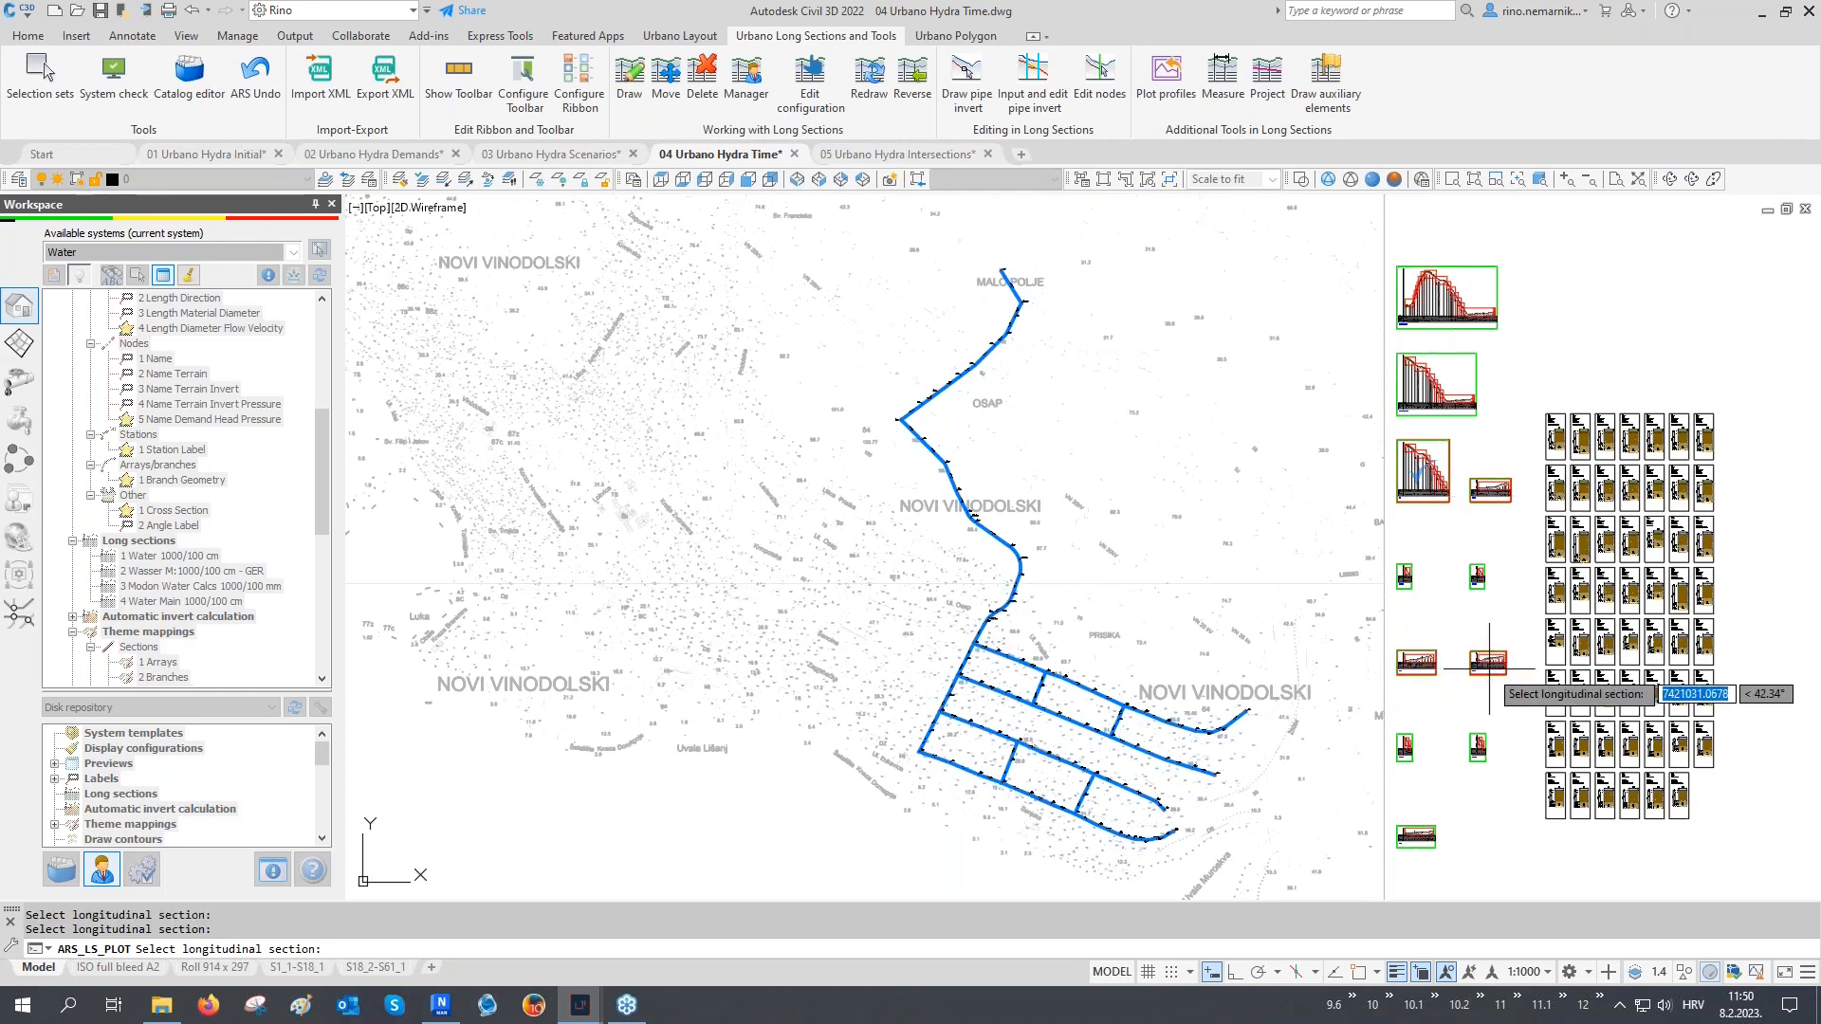
click(1416, 840)
key(Return)
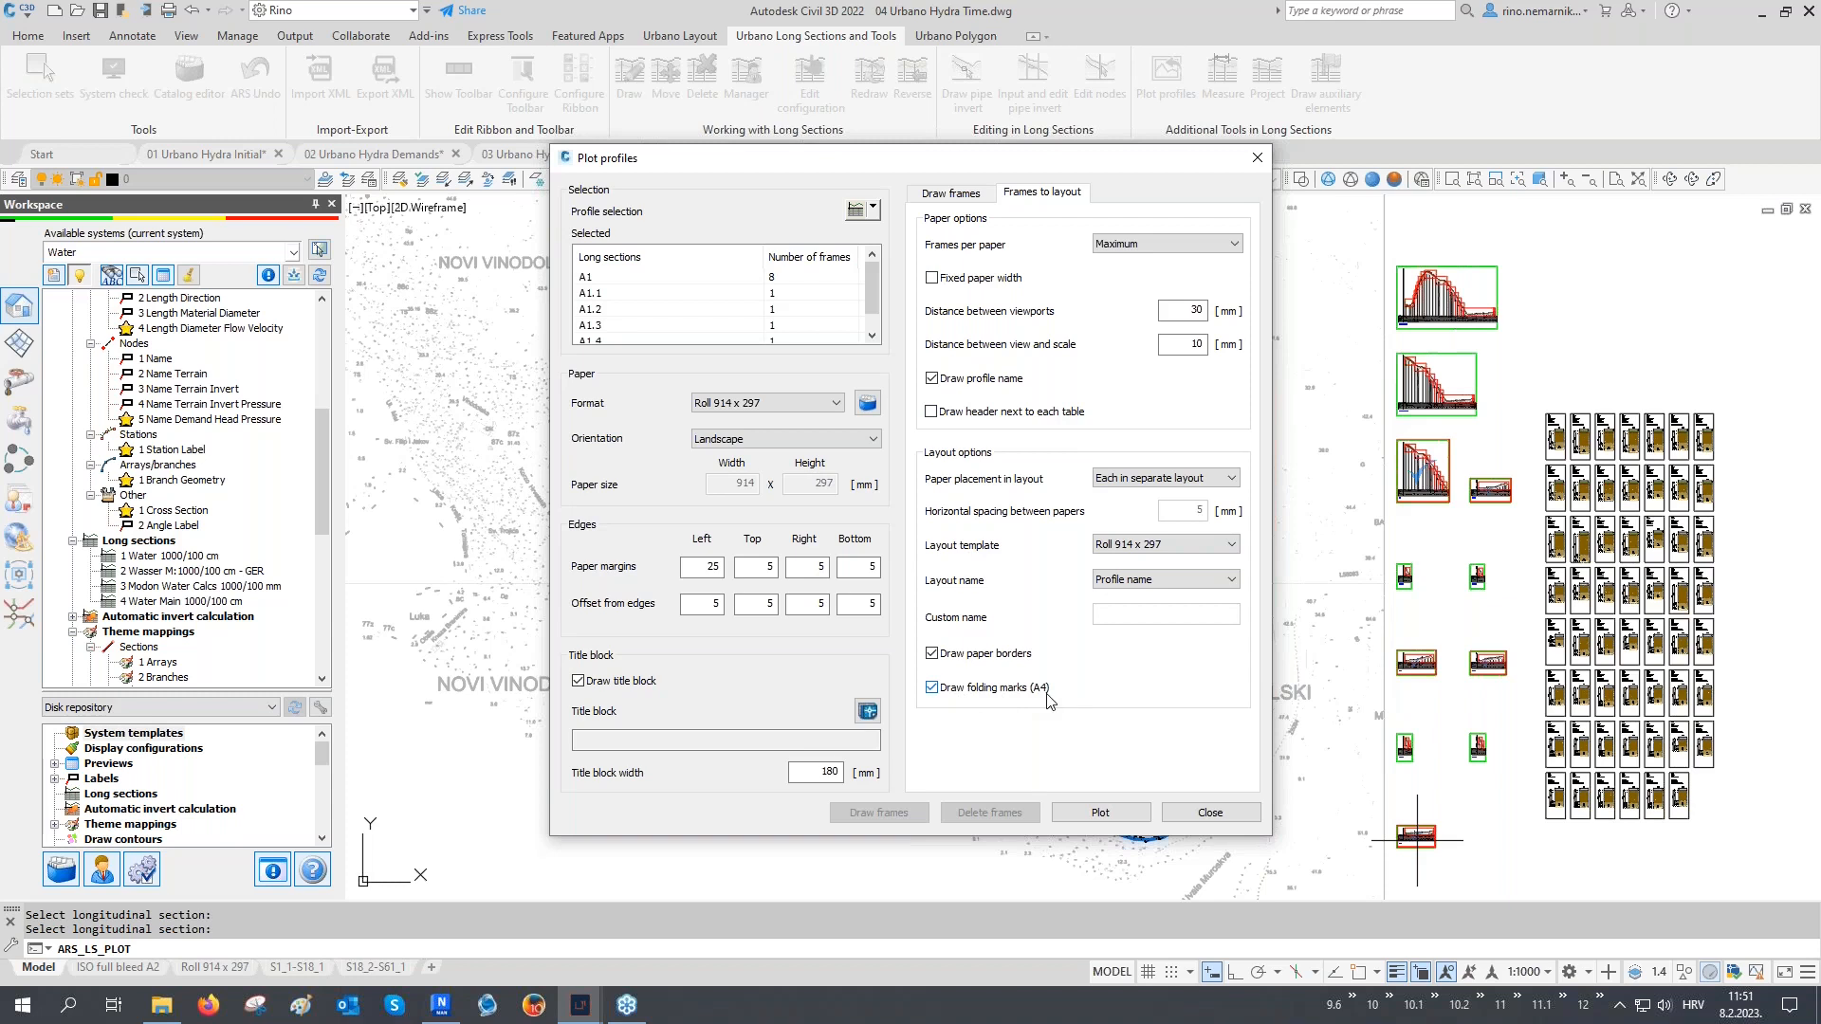
click(1102, 814)
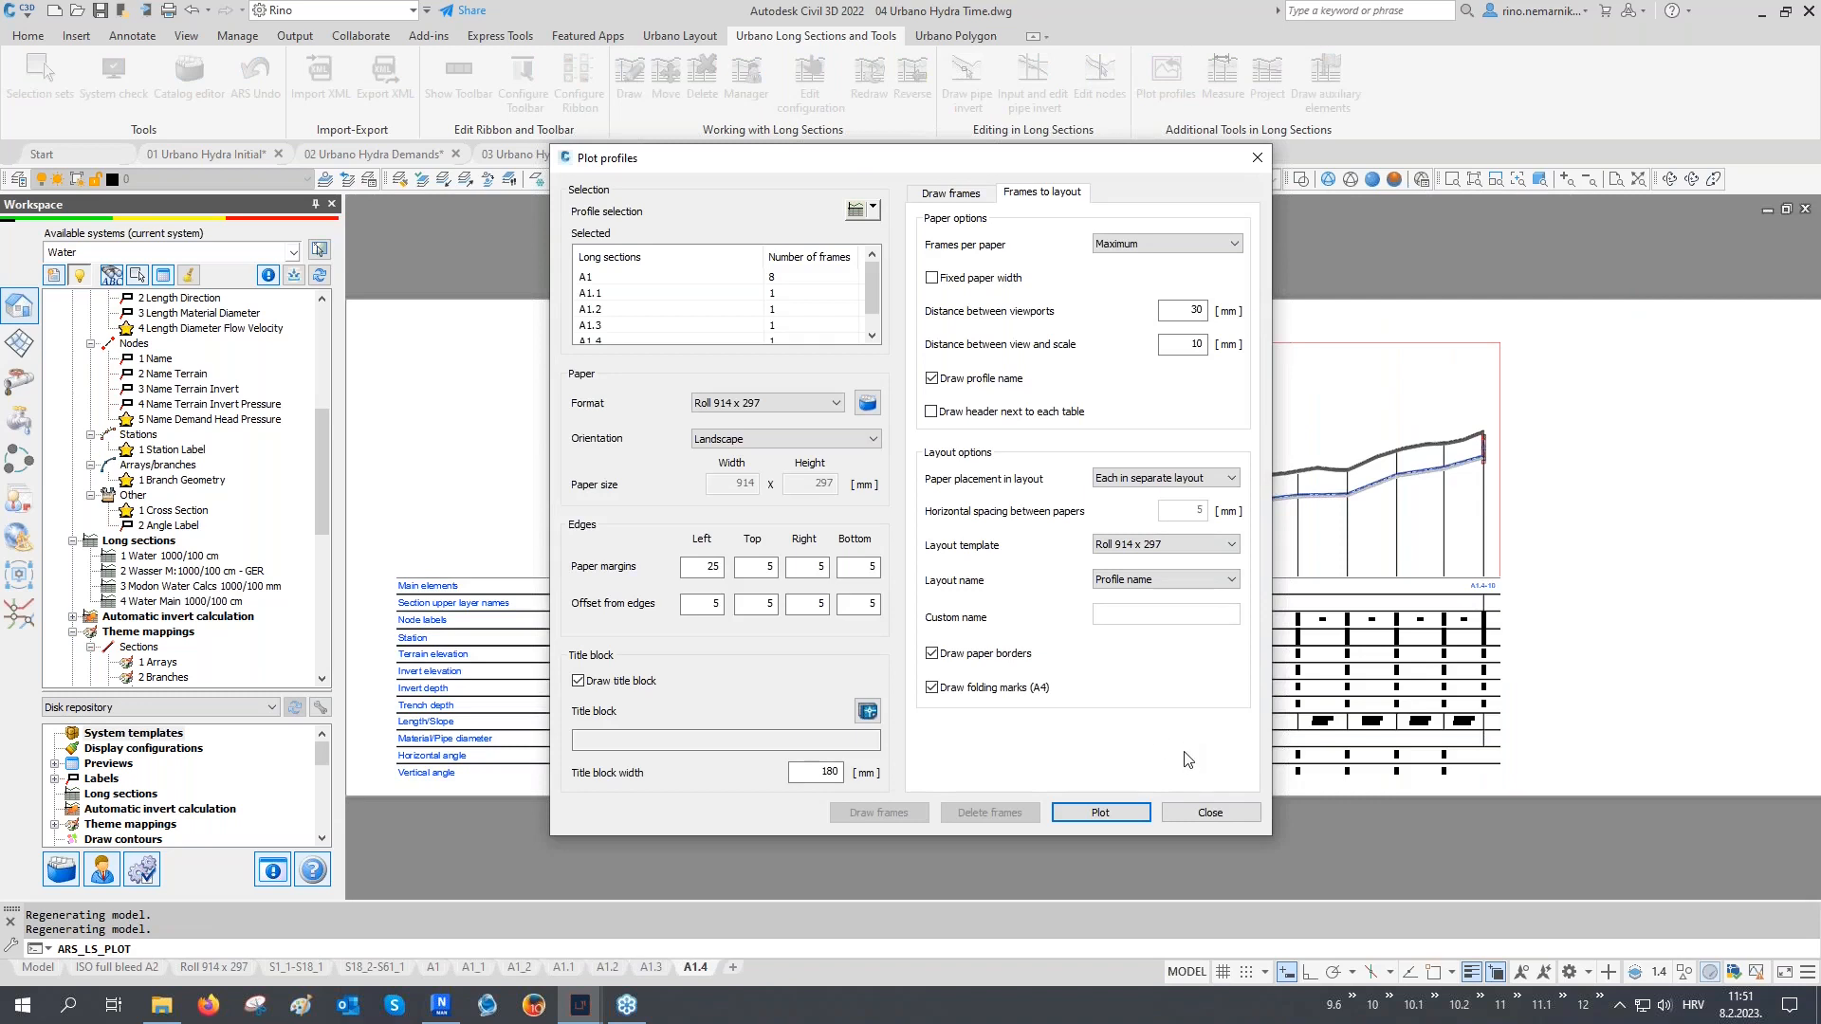
click(1206, 814)
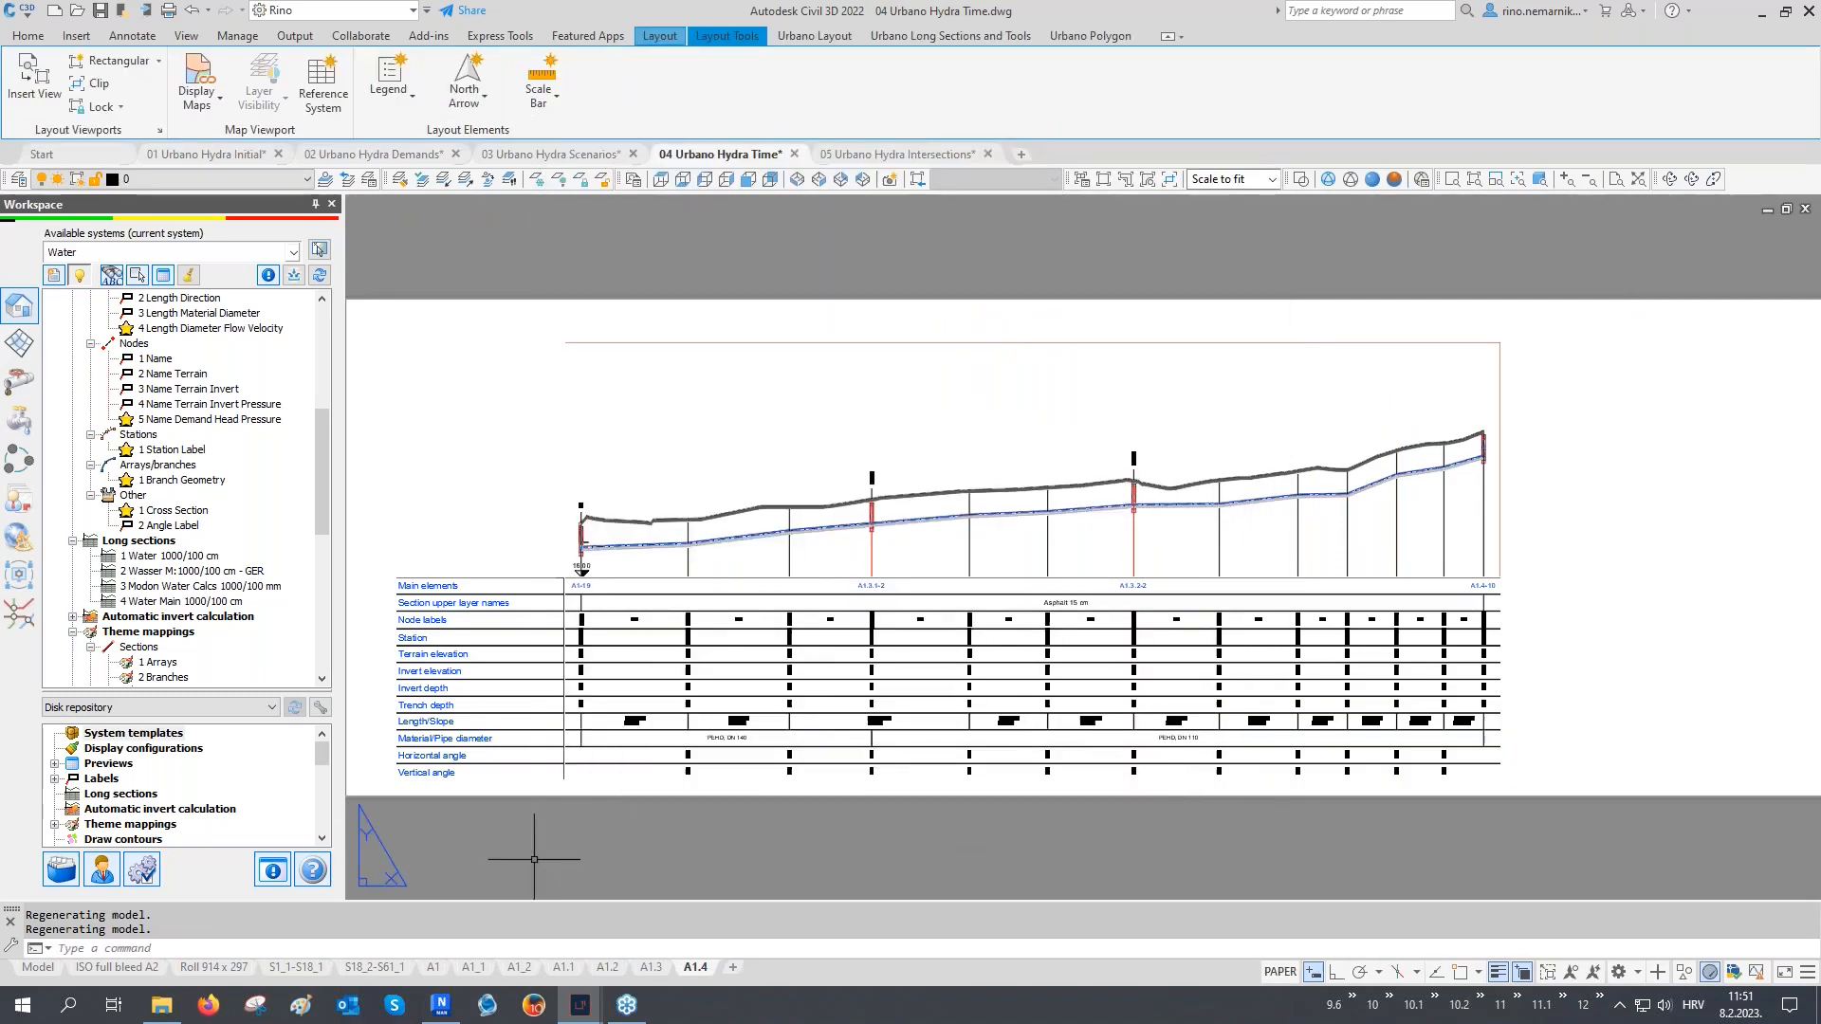
Examine the plotted long section layouts from A1 through A1.4, and return to model space
click(433, 968)
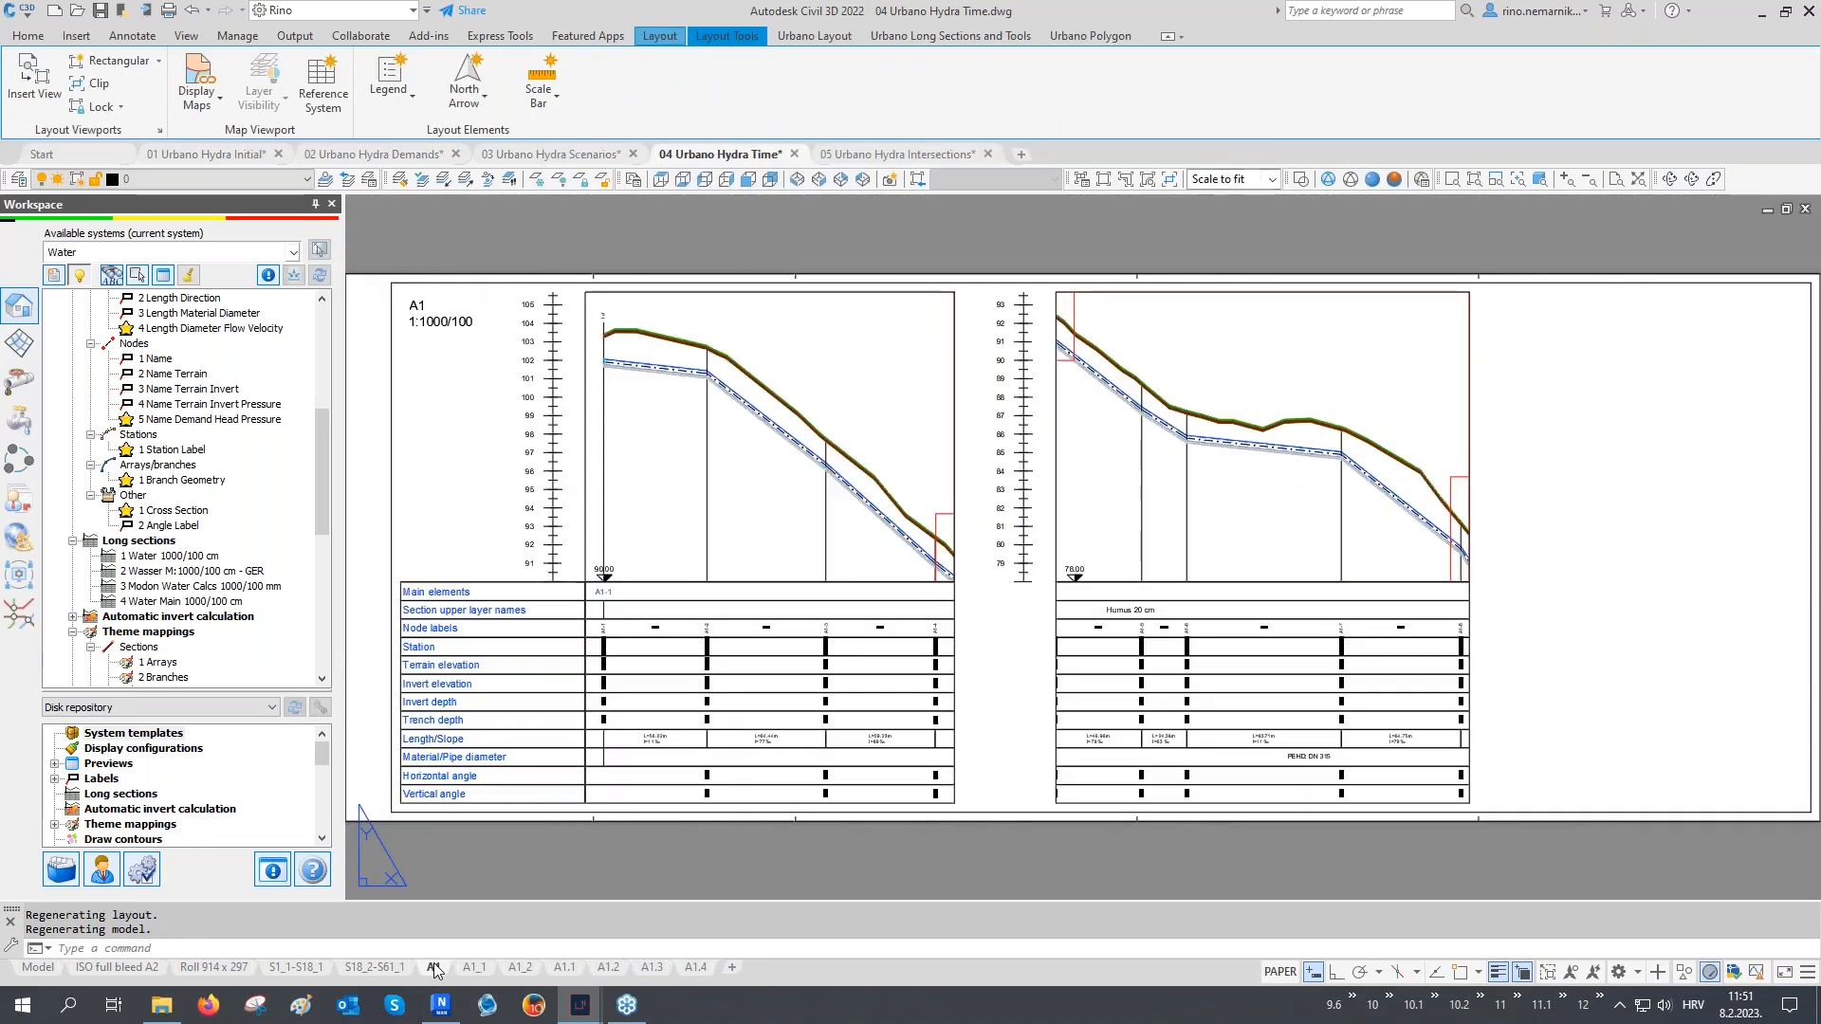
click(467, 967)
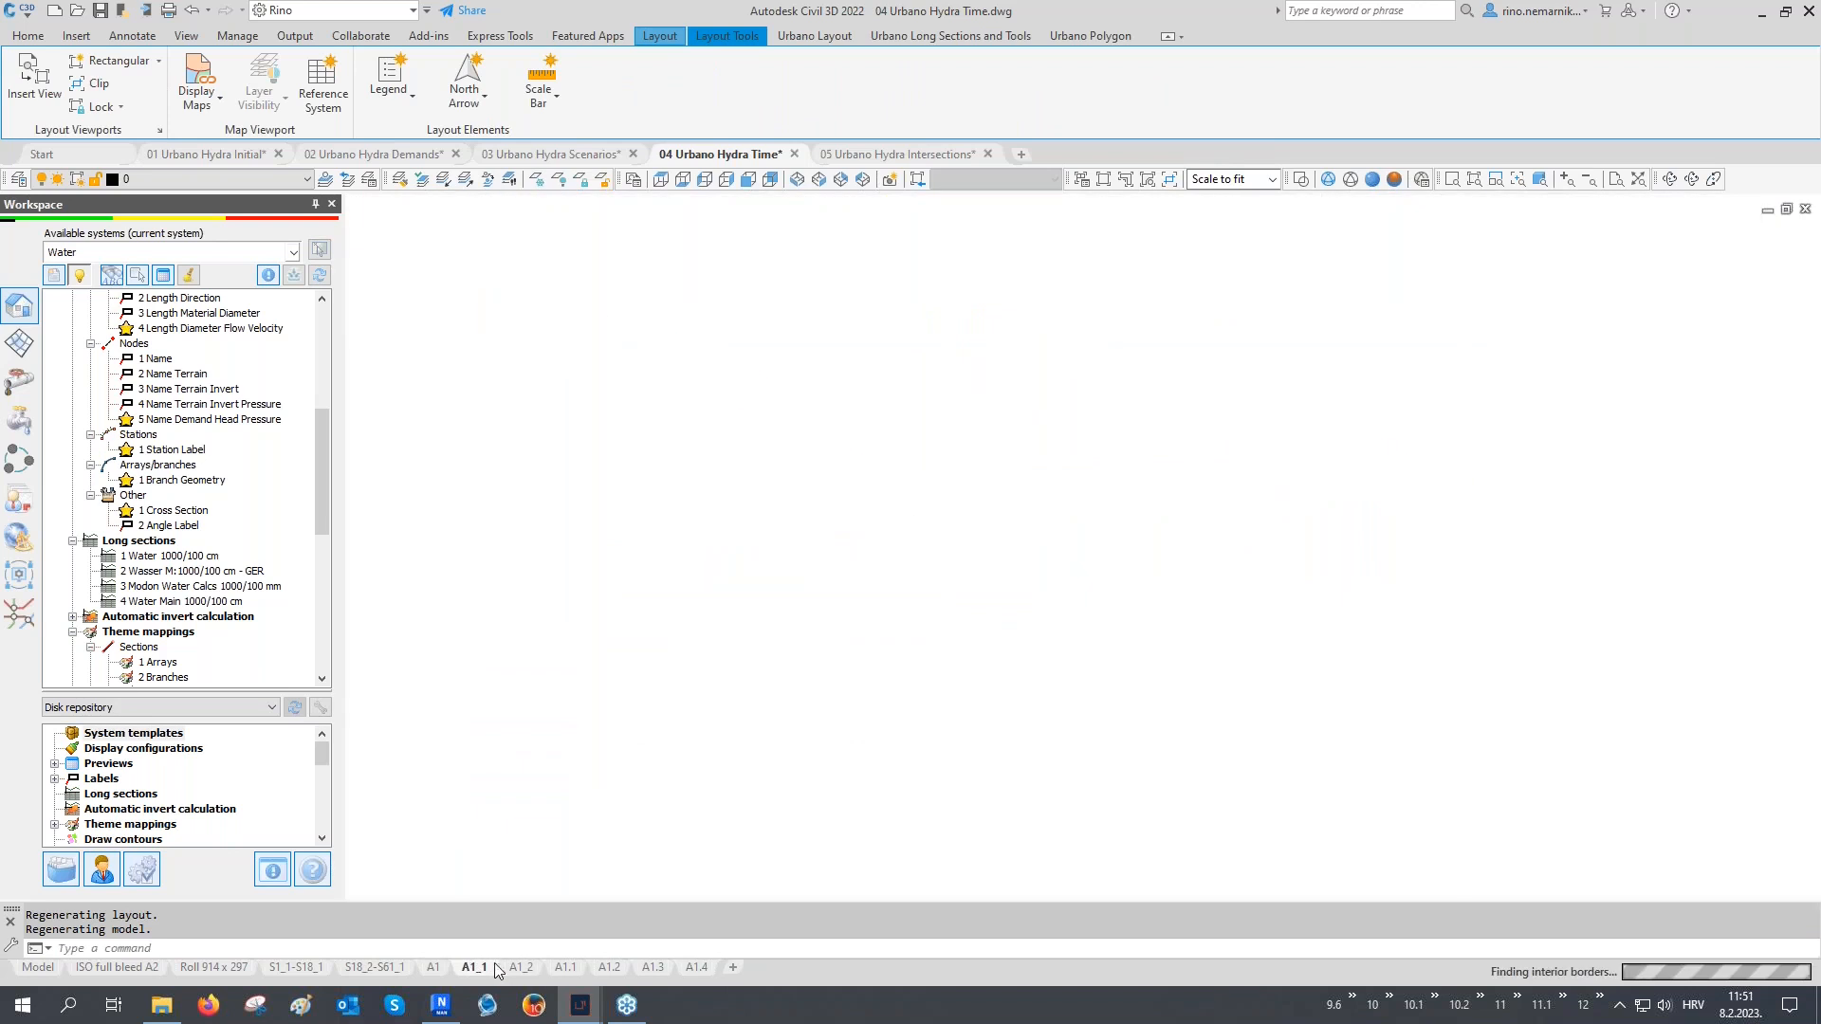
click(521, 968)
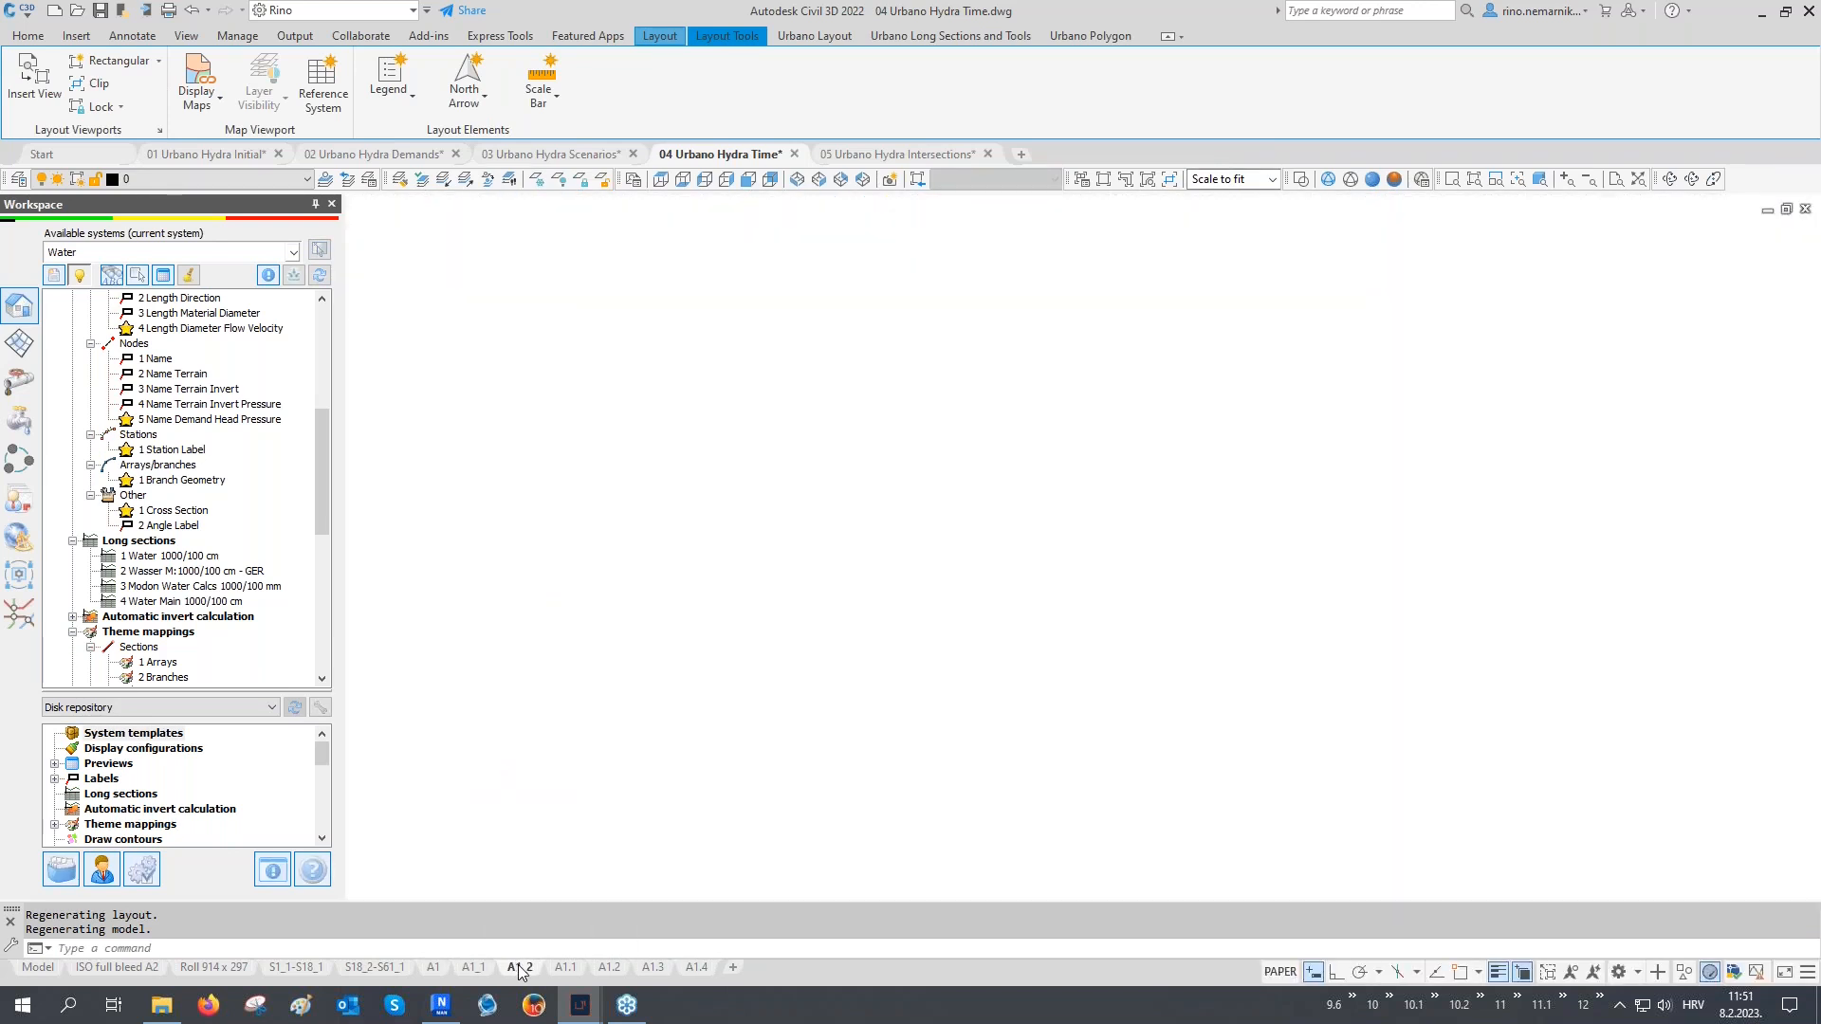
click(566, 967)
click(610, 969)
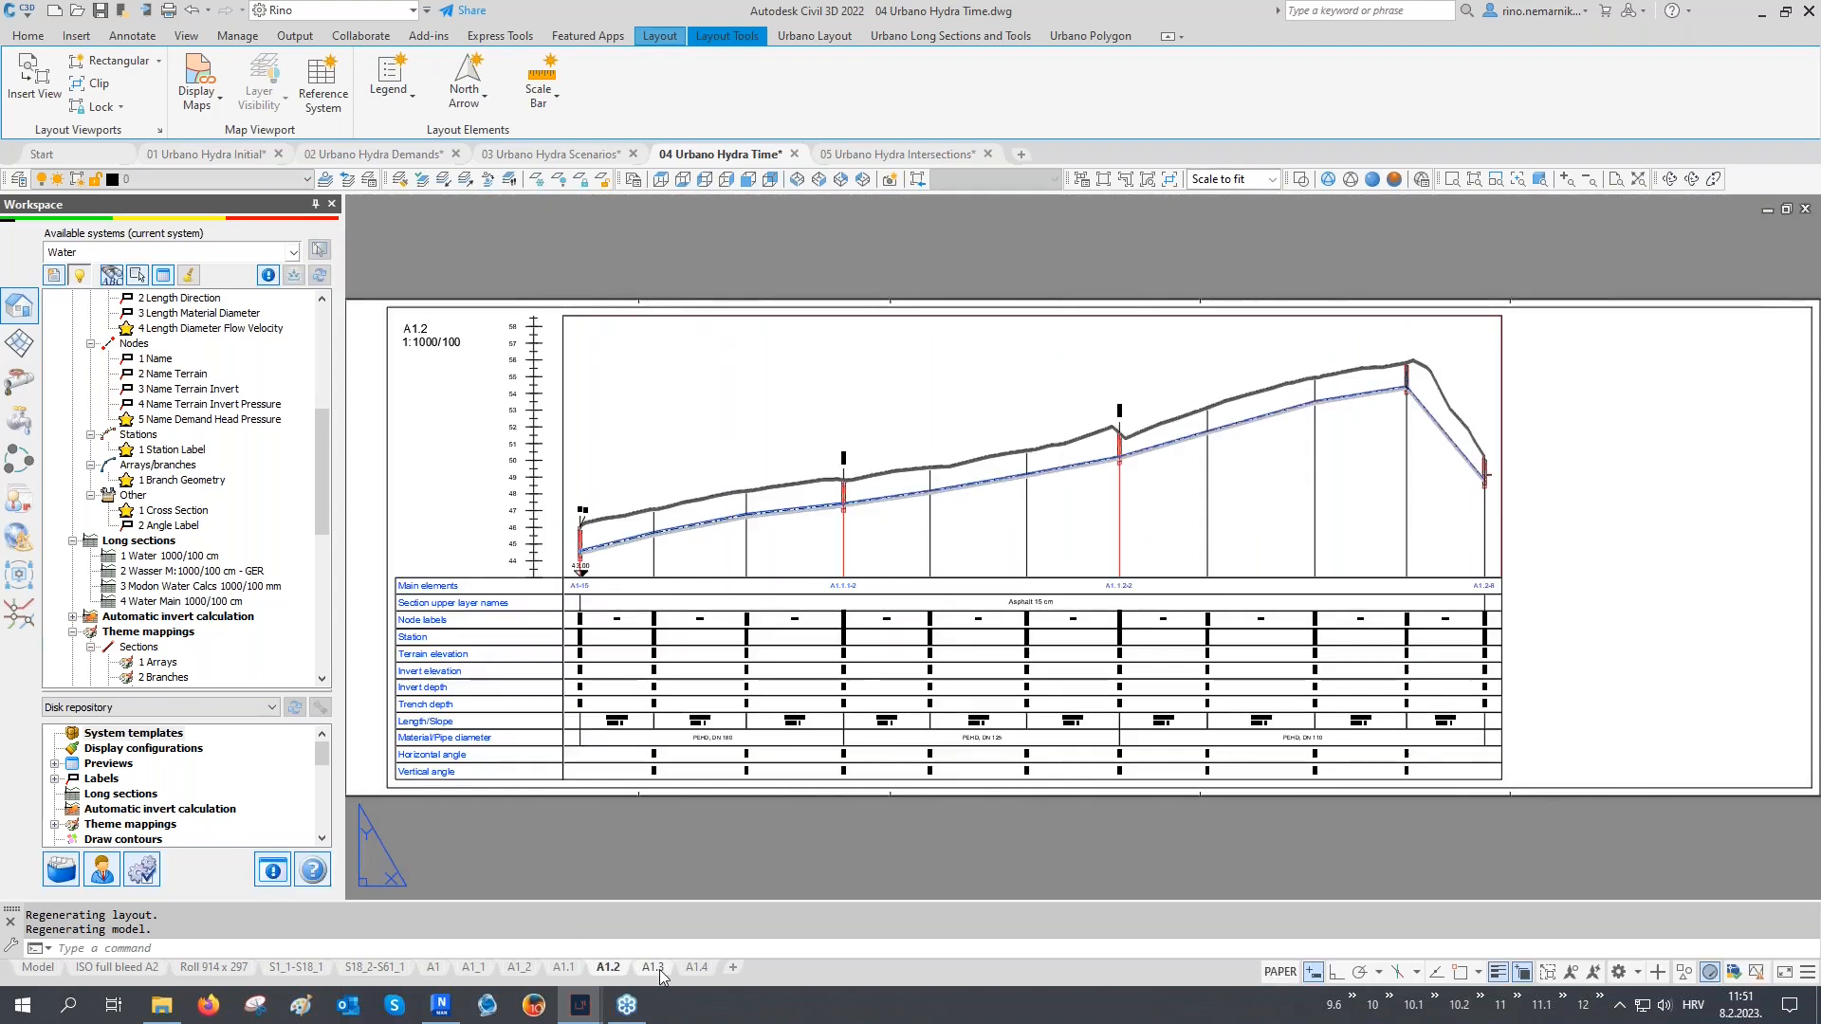
click(656, 968)
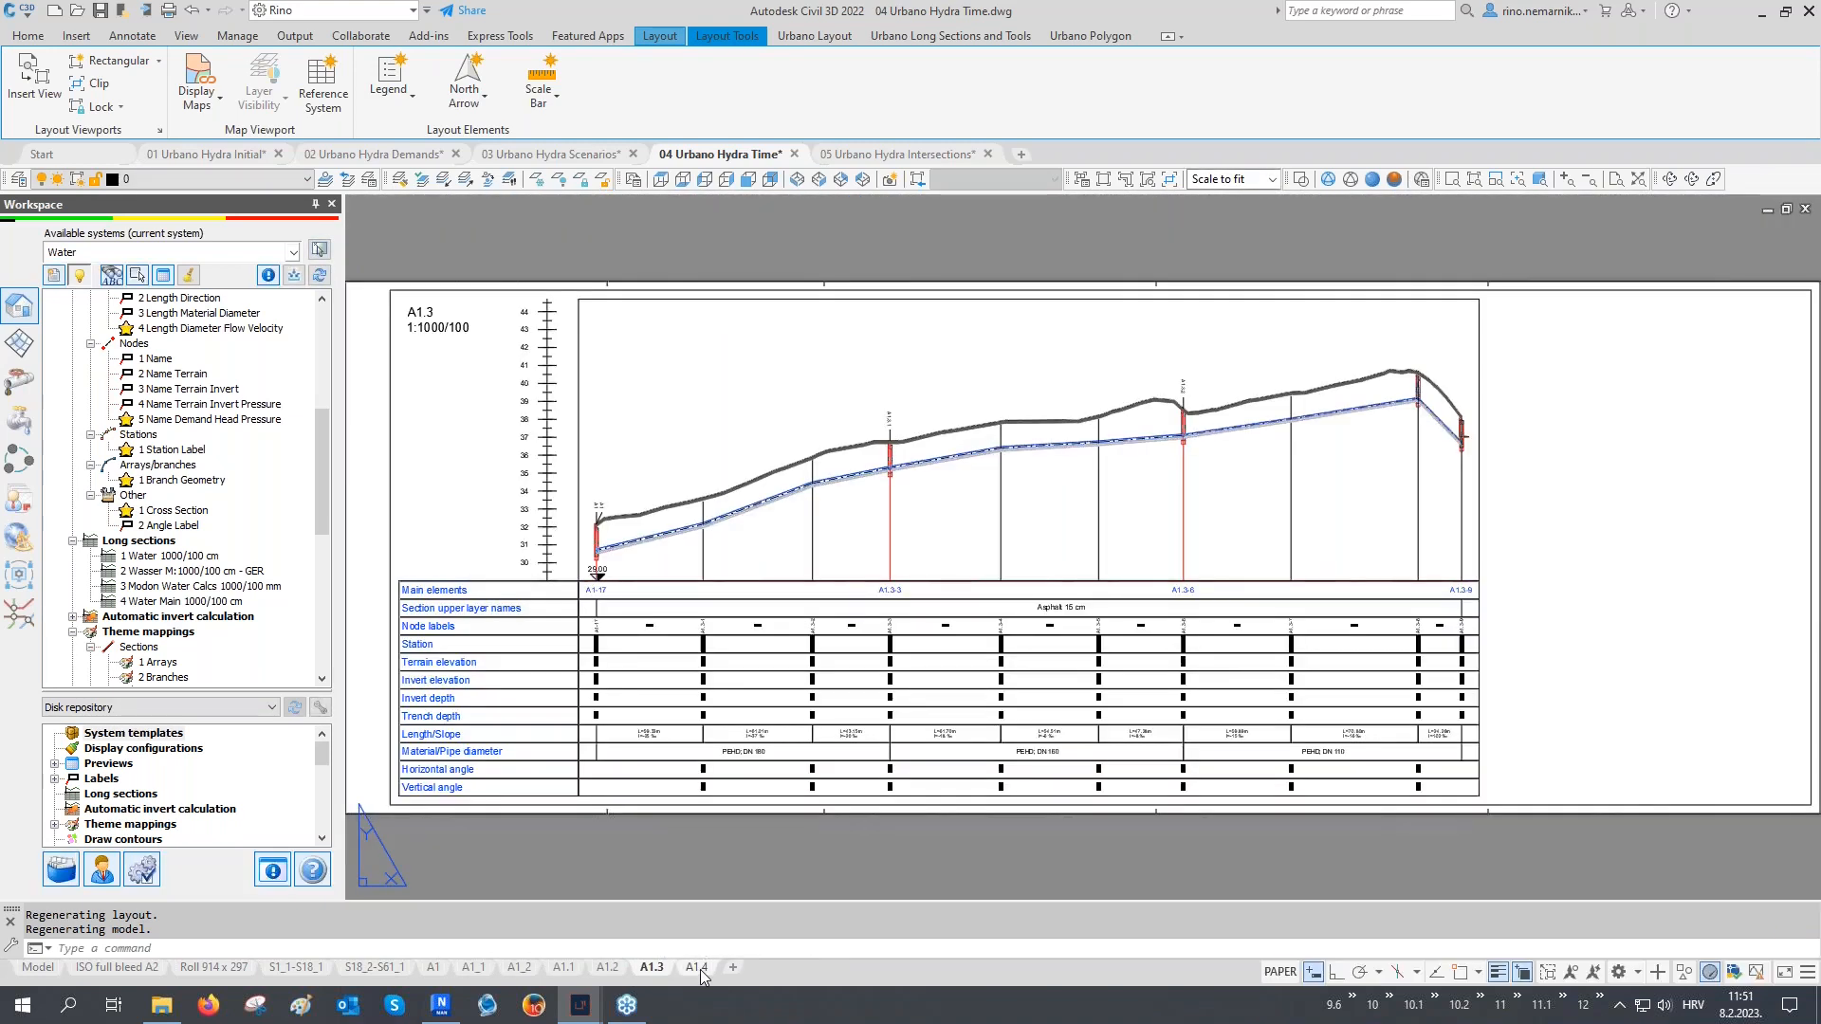
click(697, 968)
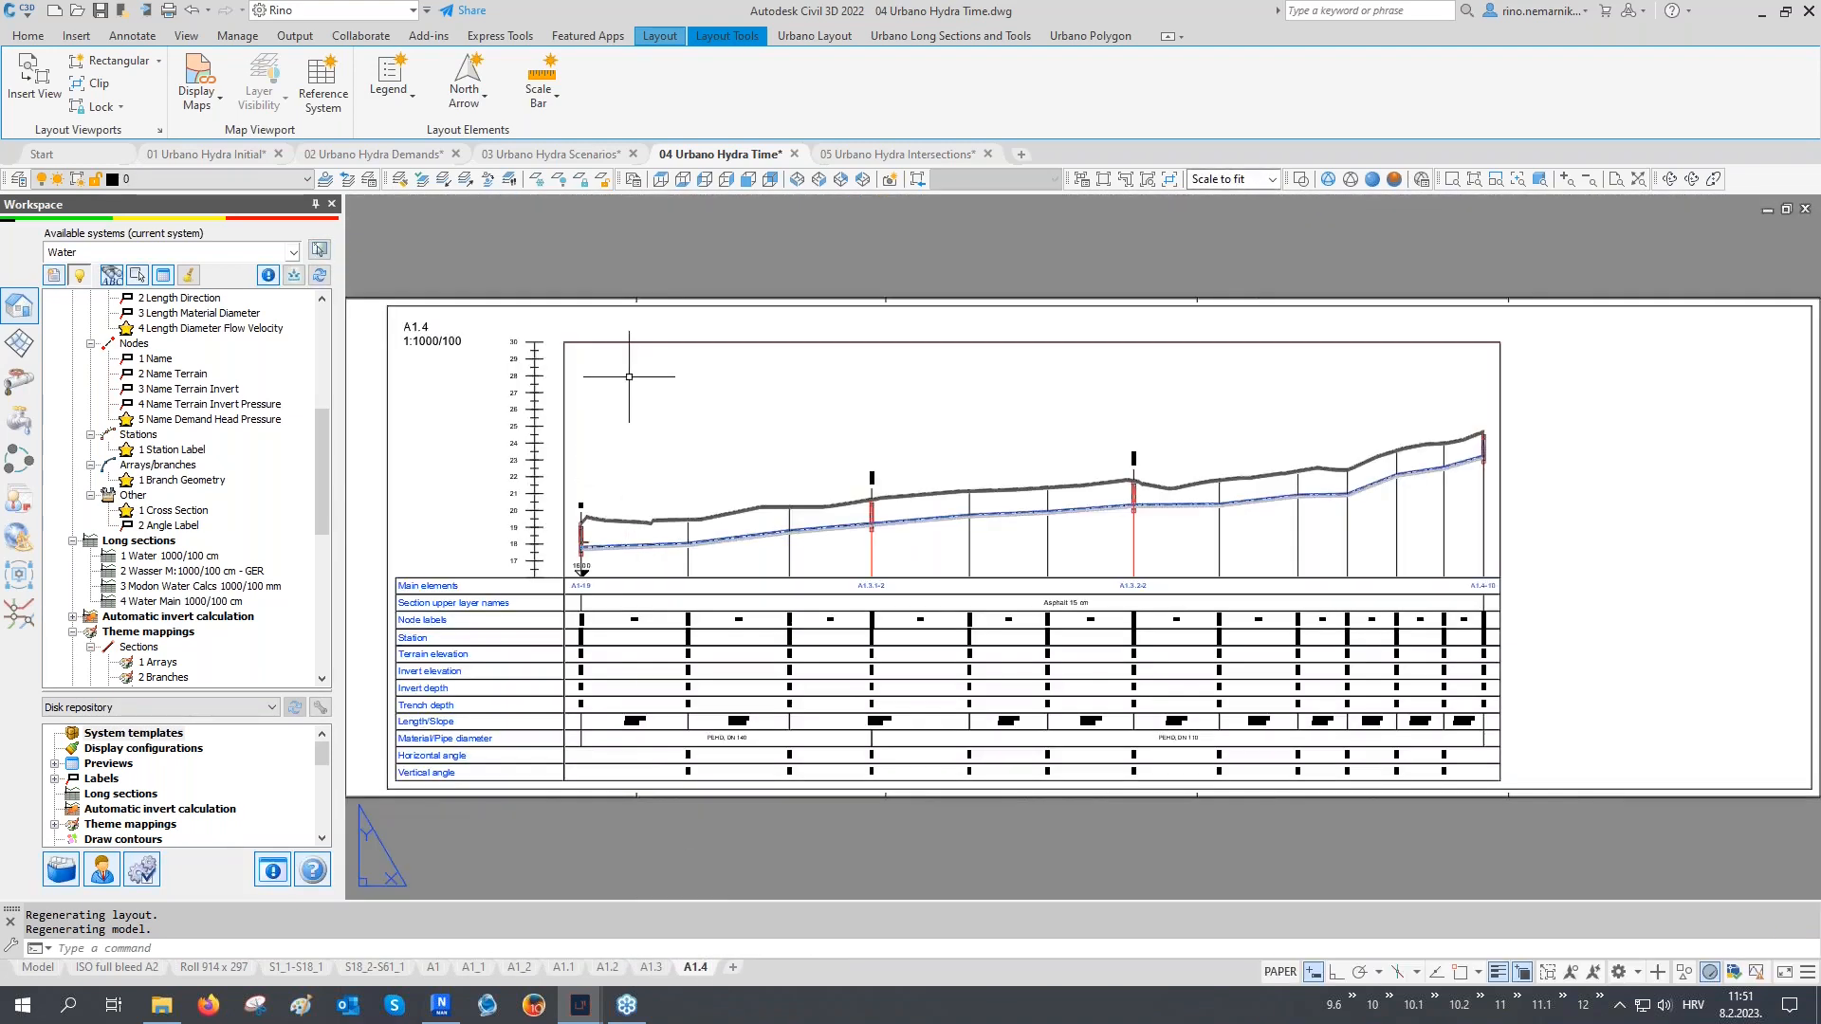
scroll(629, 285, up, 4)
scroll(629, 276, down, 4)
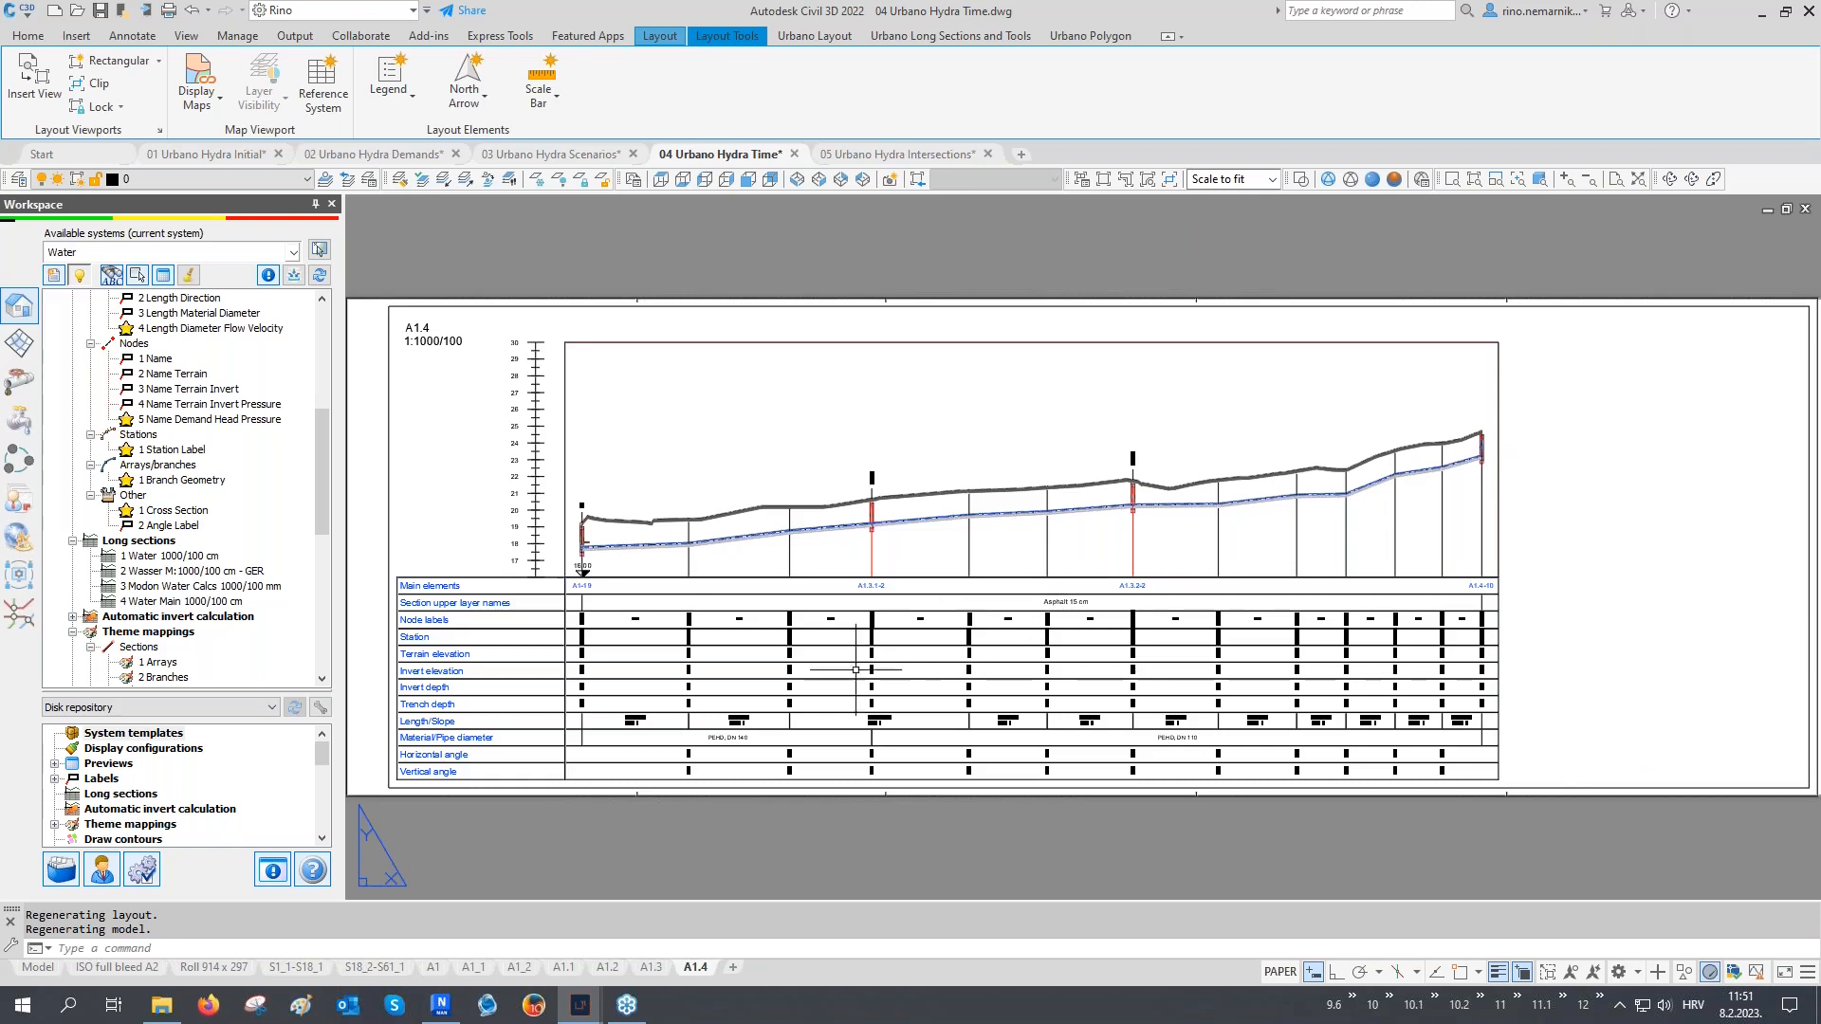
click(36, 967)
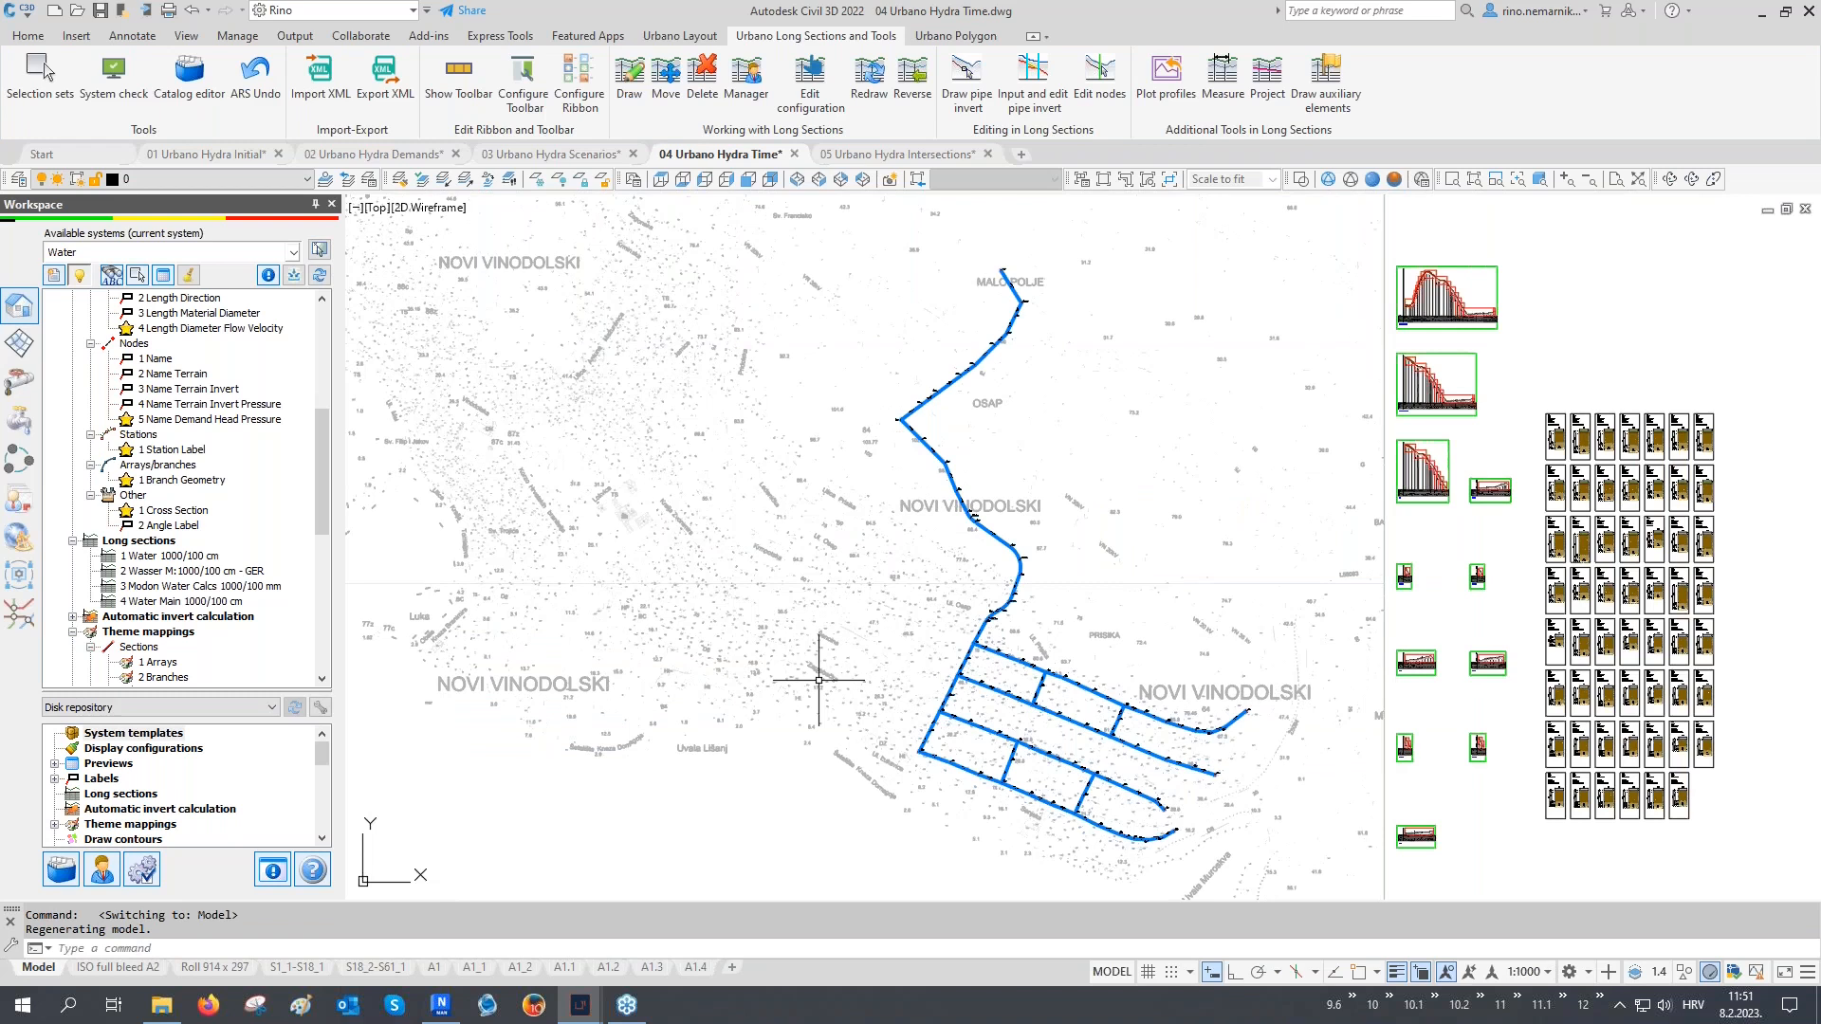
Switch to the drawing 05 Urbano Hydra Intersections and examine the water pipe crossing labels in the long sections below the network
click(922, 154)
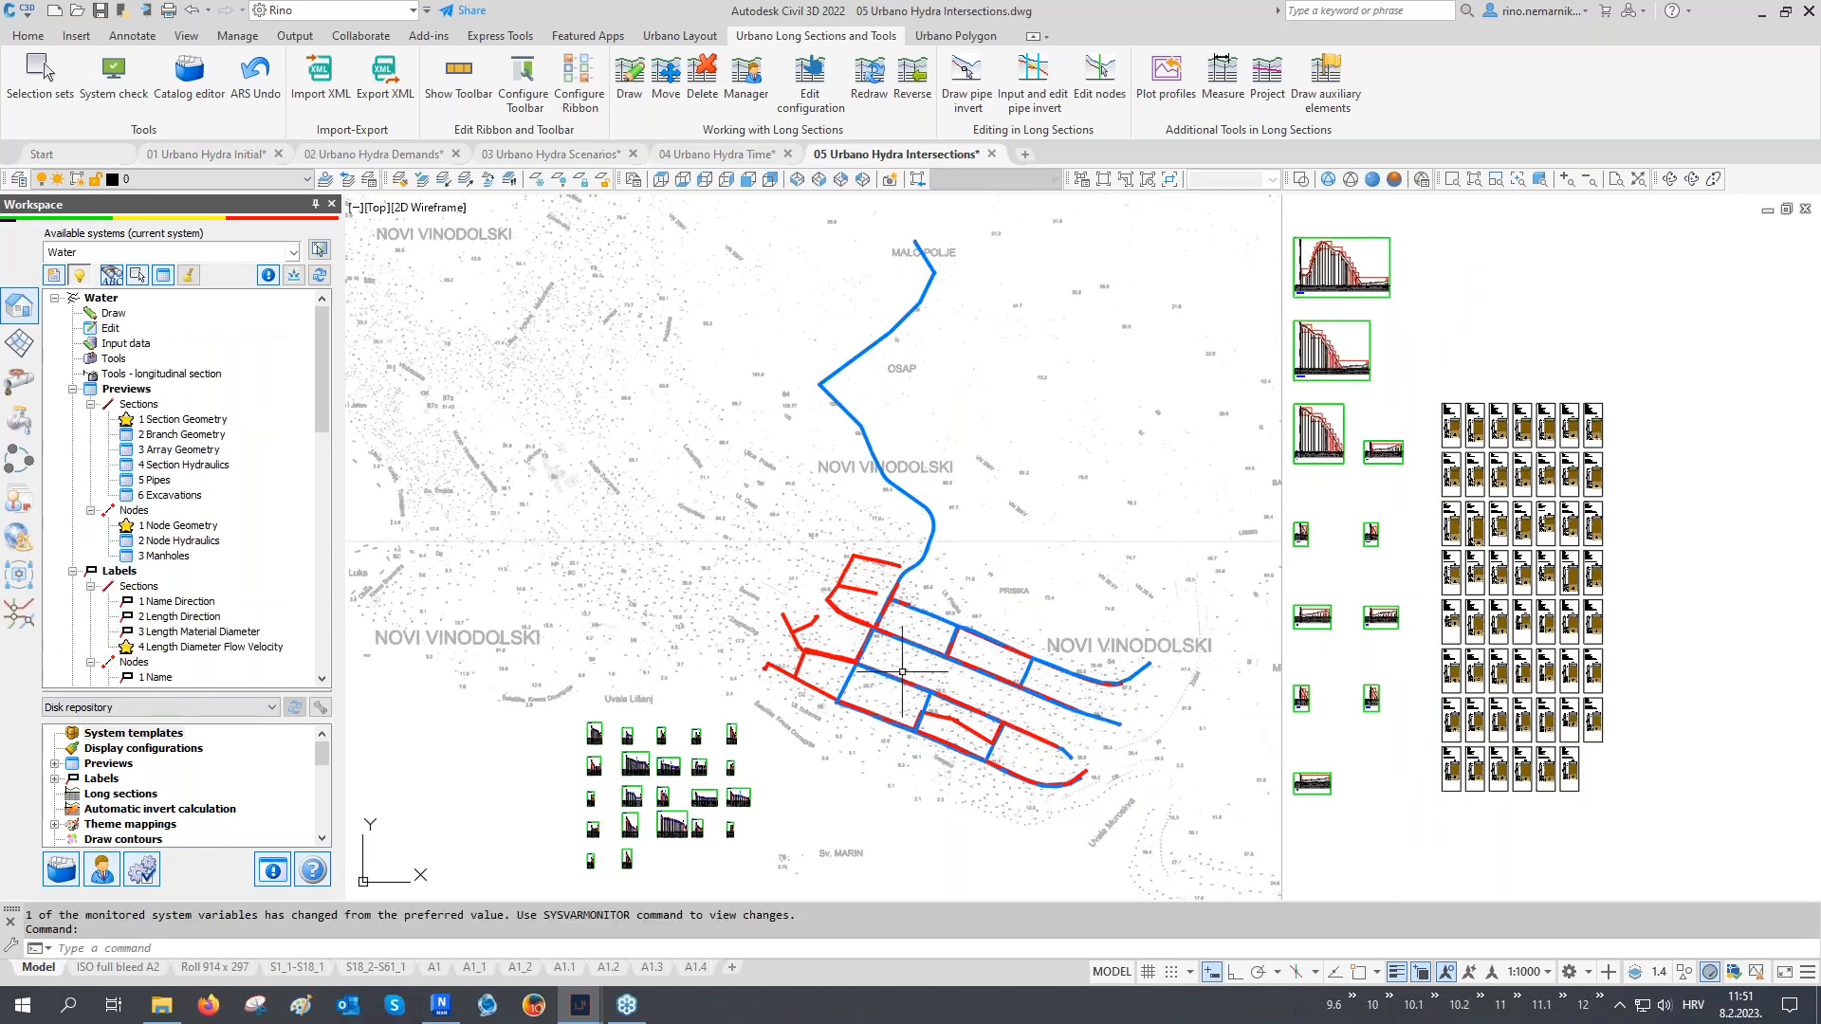
scroll(902, 671, up, 2)
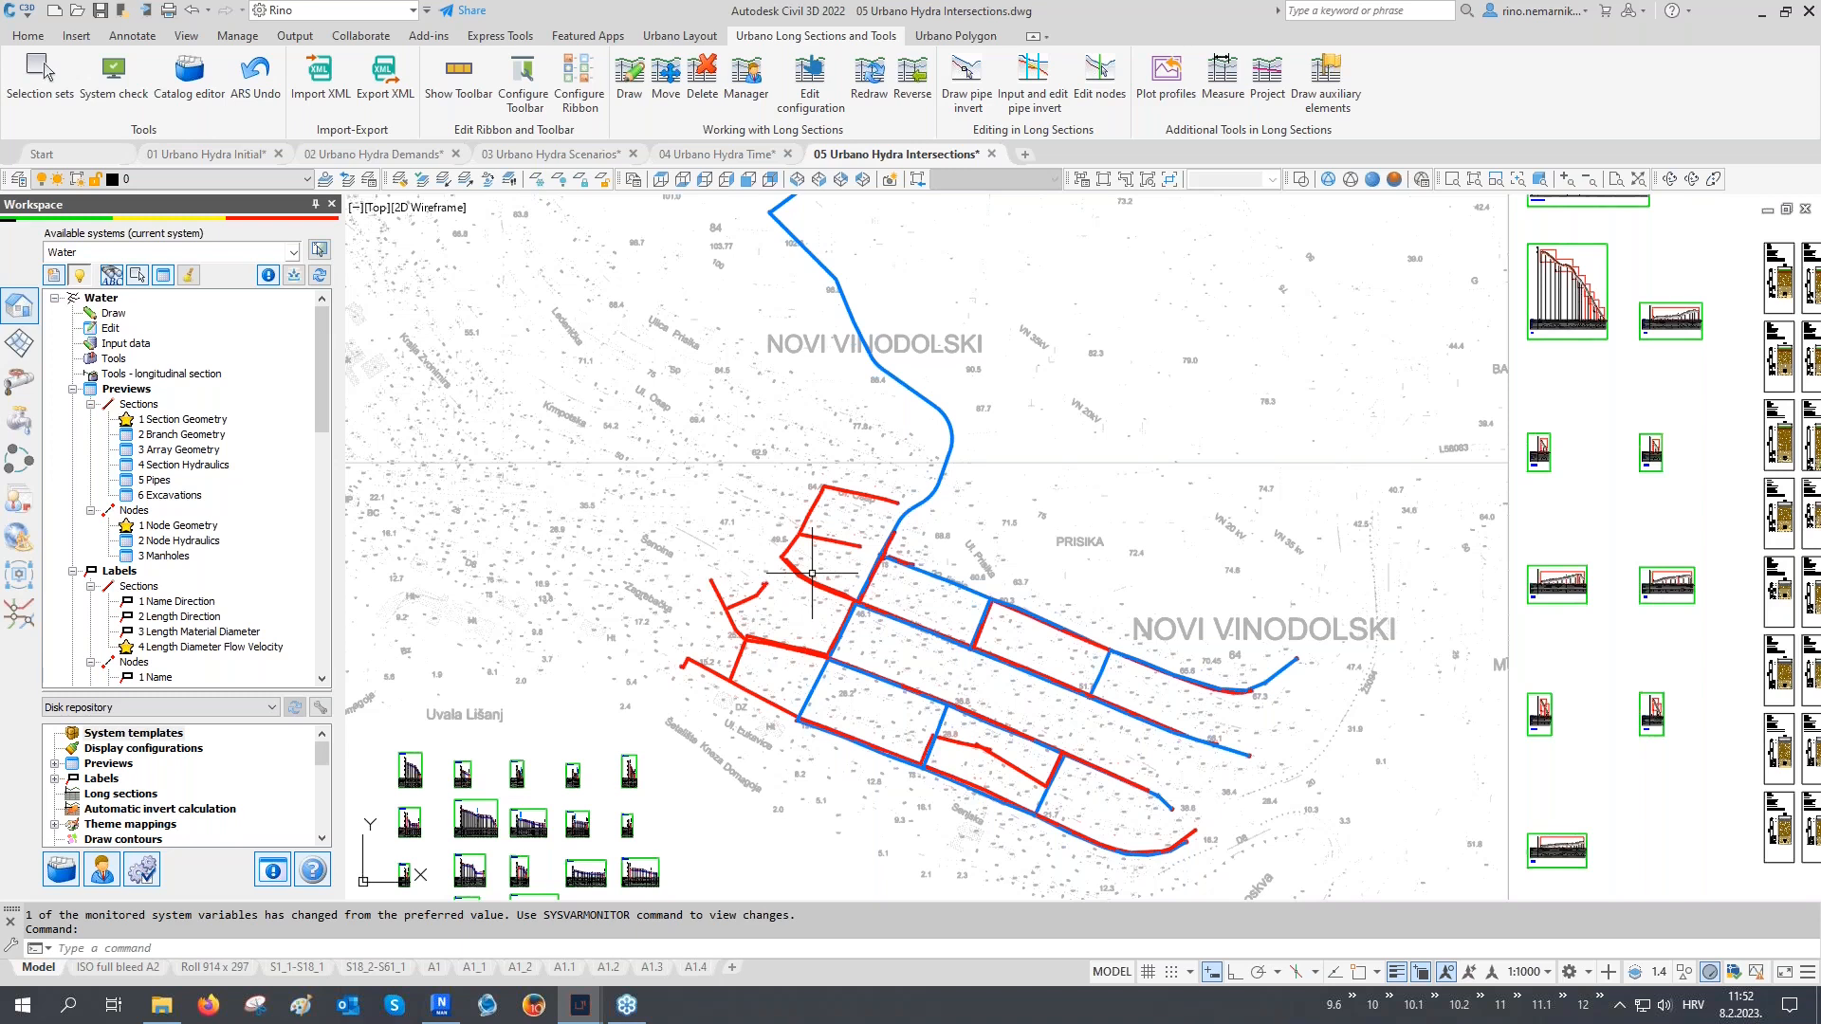
middle_drag(812, 573, 887, 444)
middle_drag(753, 583, 807, 545)
scroll(642, 651, up, 5)
scroll(642, 650, up, 8)
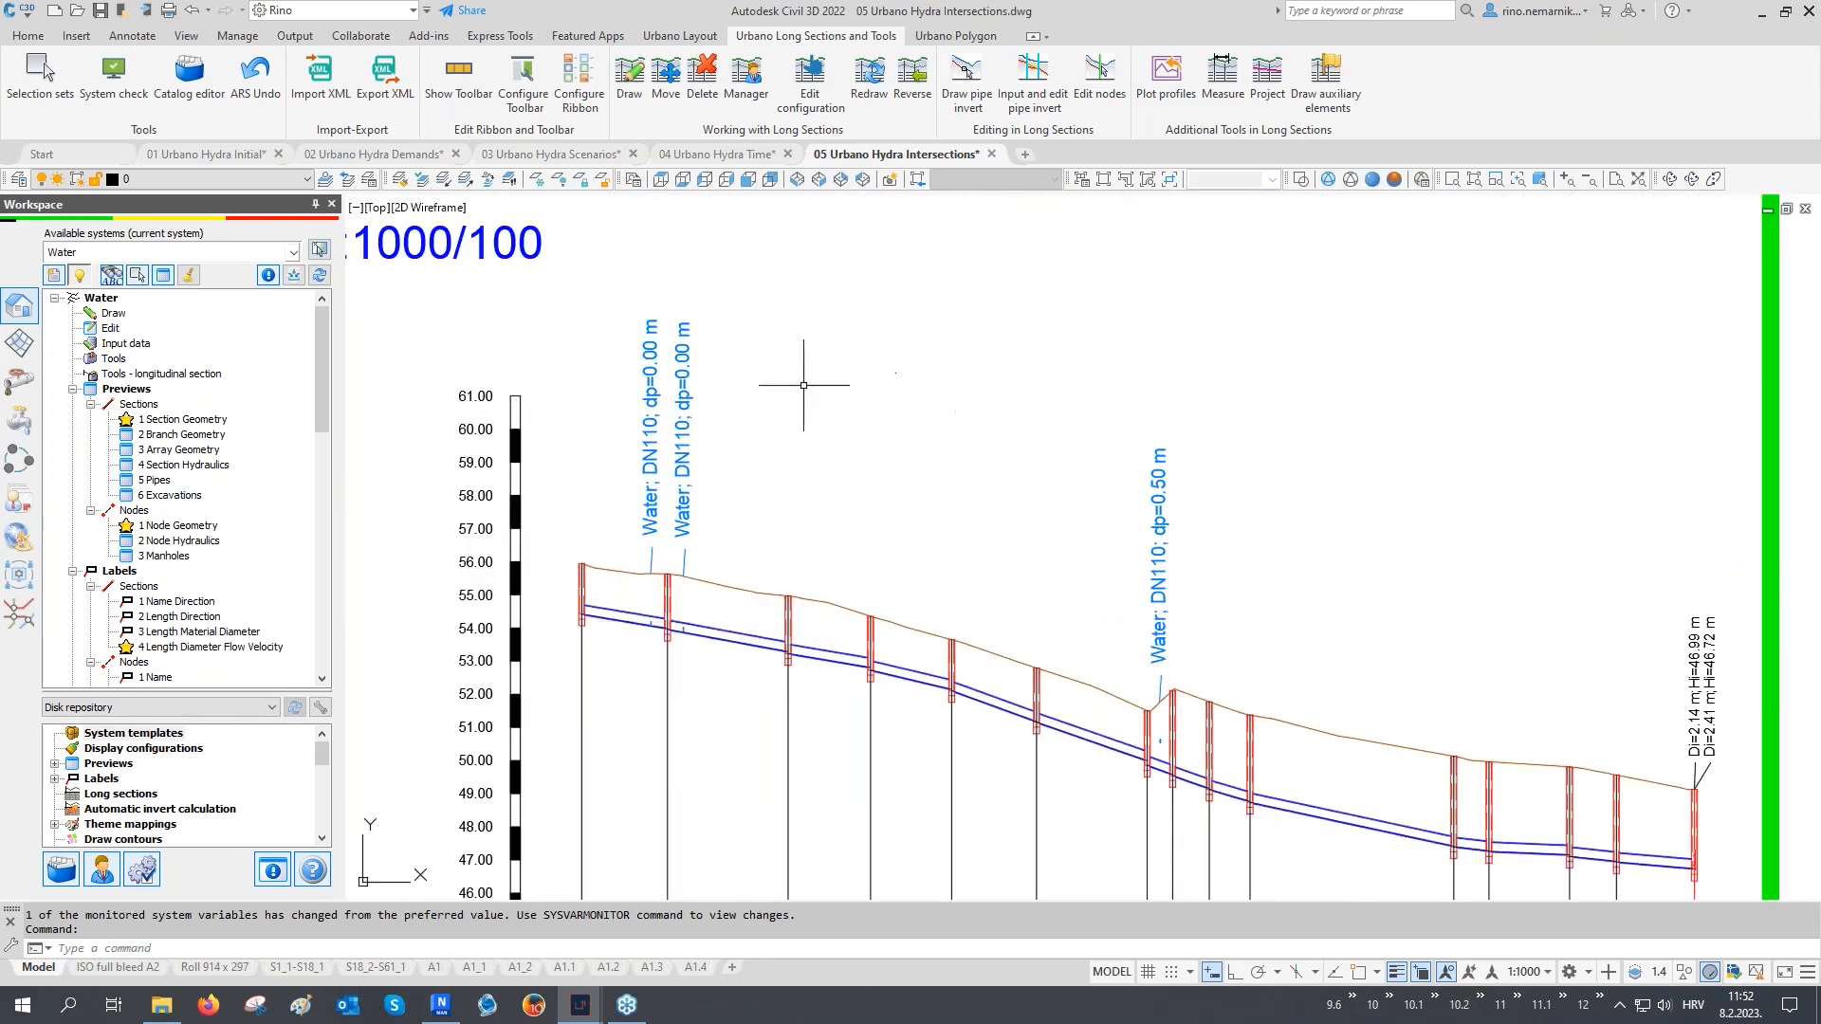
scroll(780, 378, down, 8)
mouse_move(797, 378)
middle_down()
mouse_move(768, 476)
mouse_move(728, 405)
middle_up()
scroll(1145, 722, up, 6)
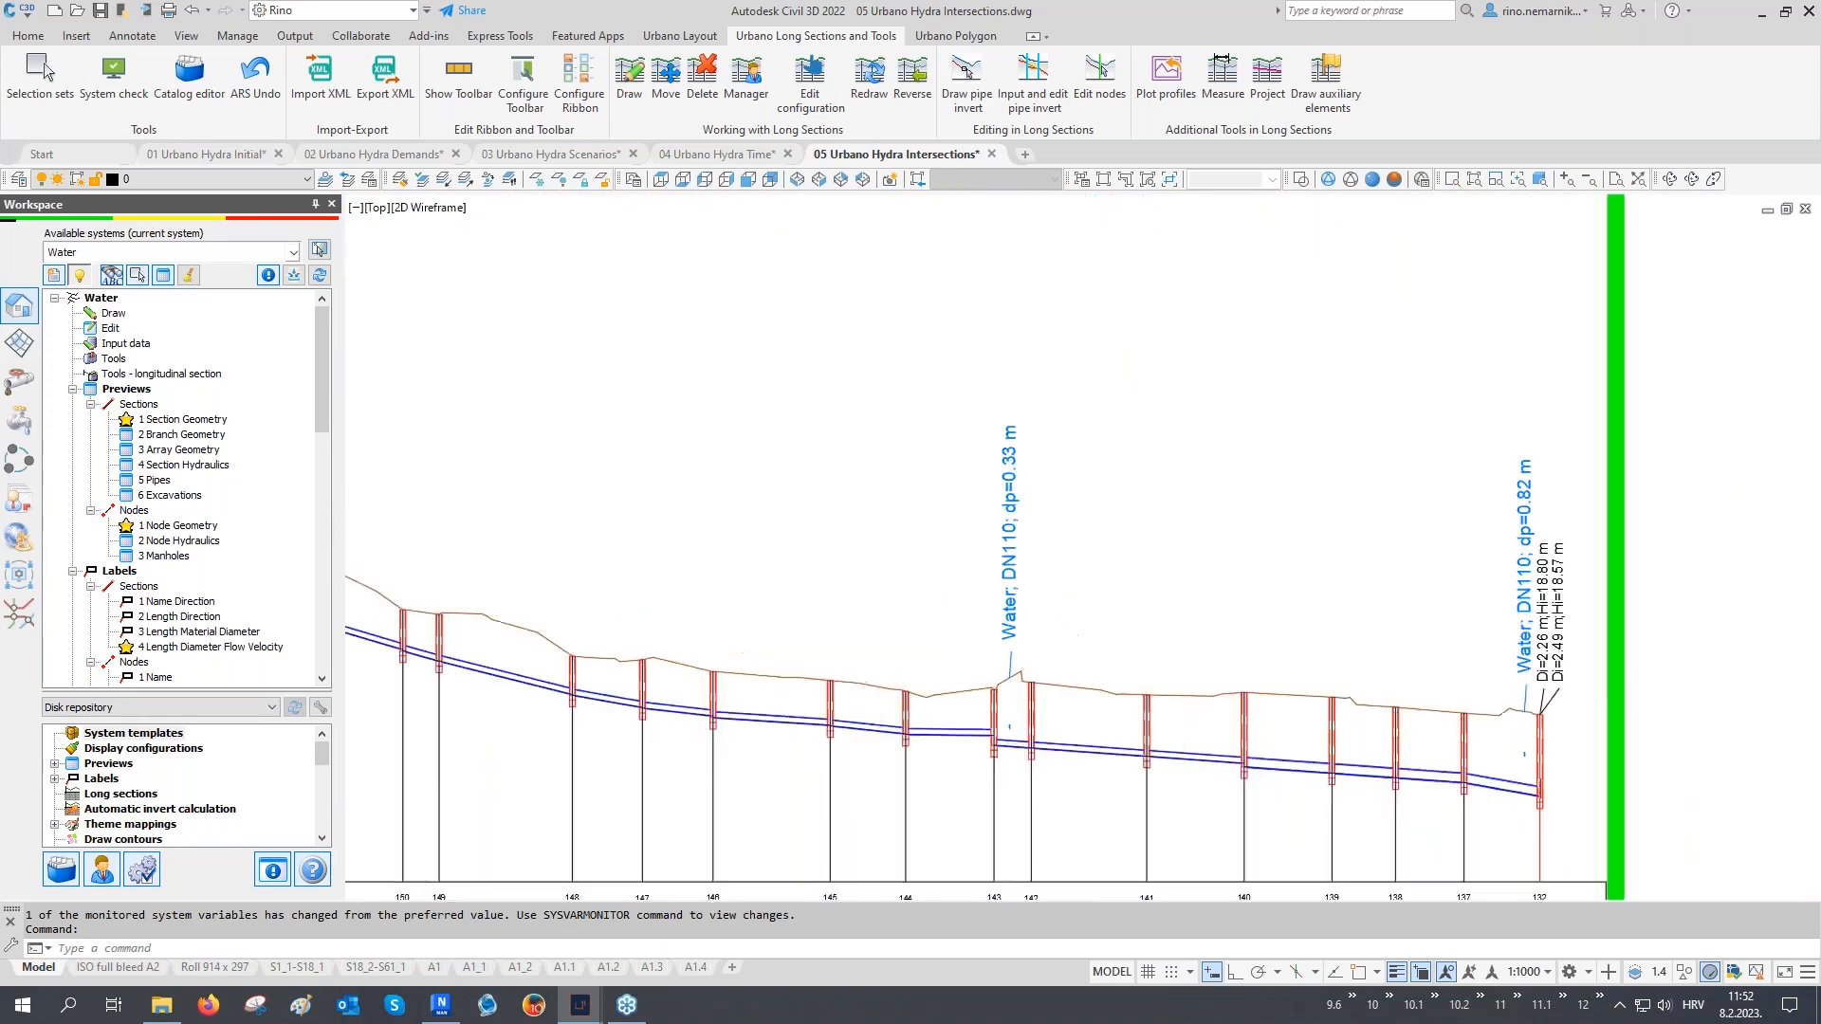
scroll(780, 607, down, 8)
scroll(785, 627, down, 6)
Enable automatic labeling in the intersection settings with the label definition 02 Intersection data
middle_drag(1113, 424, 779, 628)
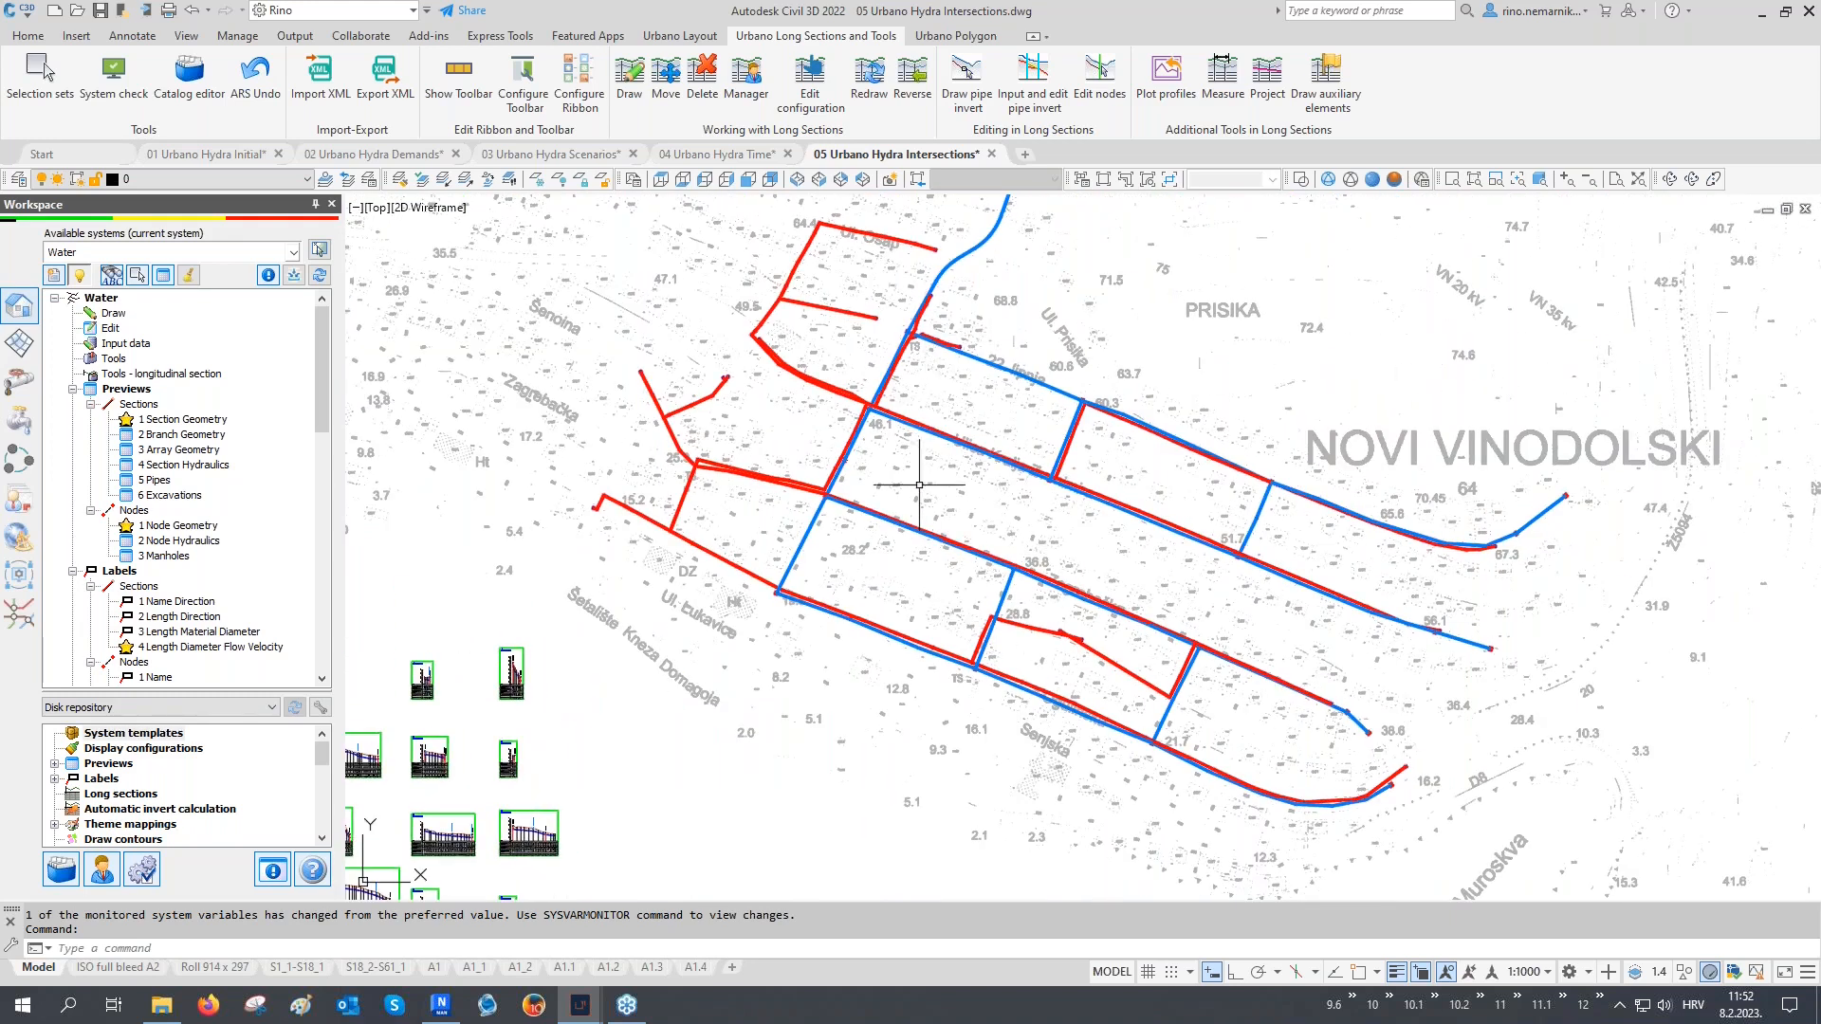
middle_drag(926, 417, 928, 518)
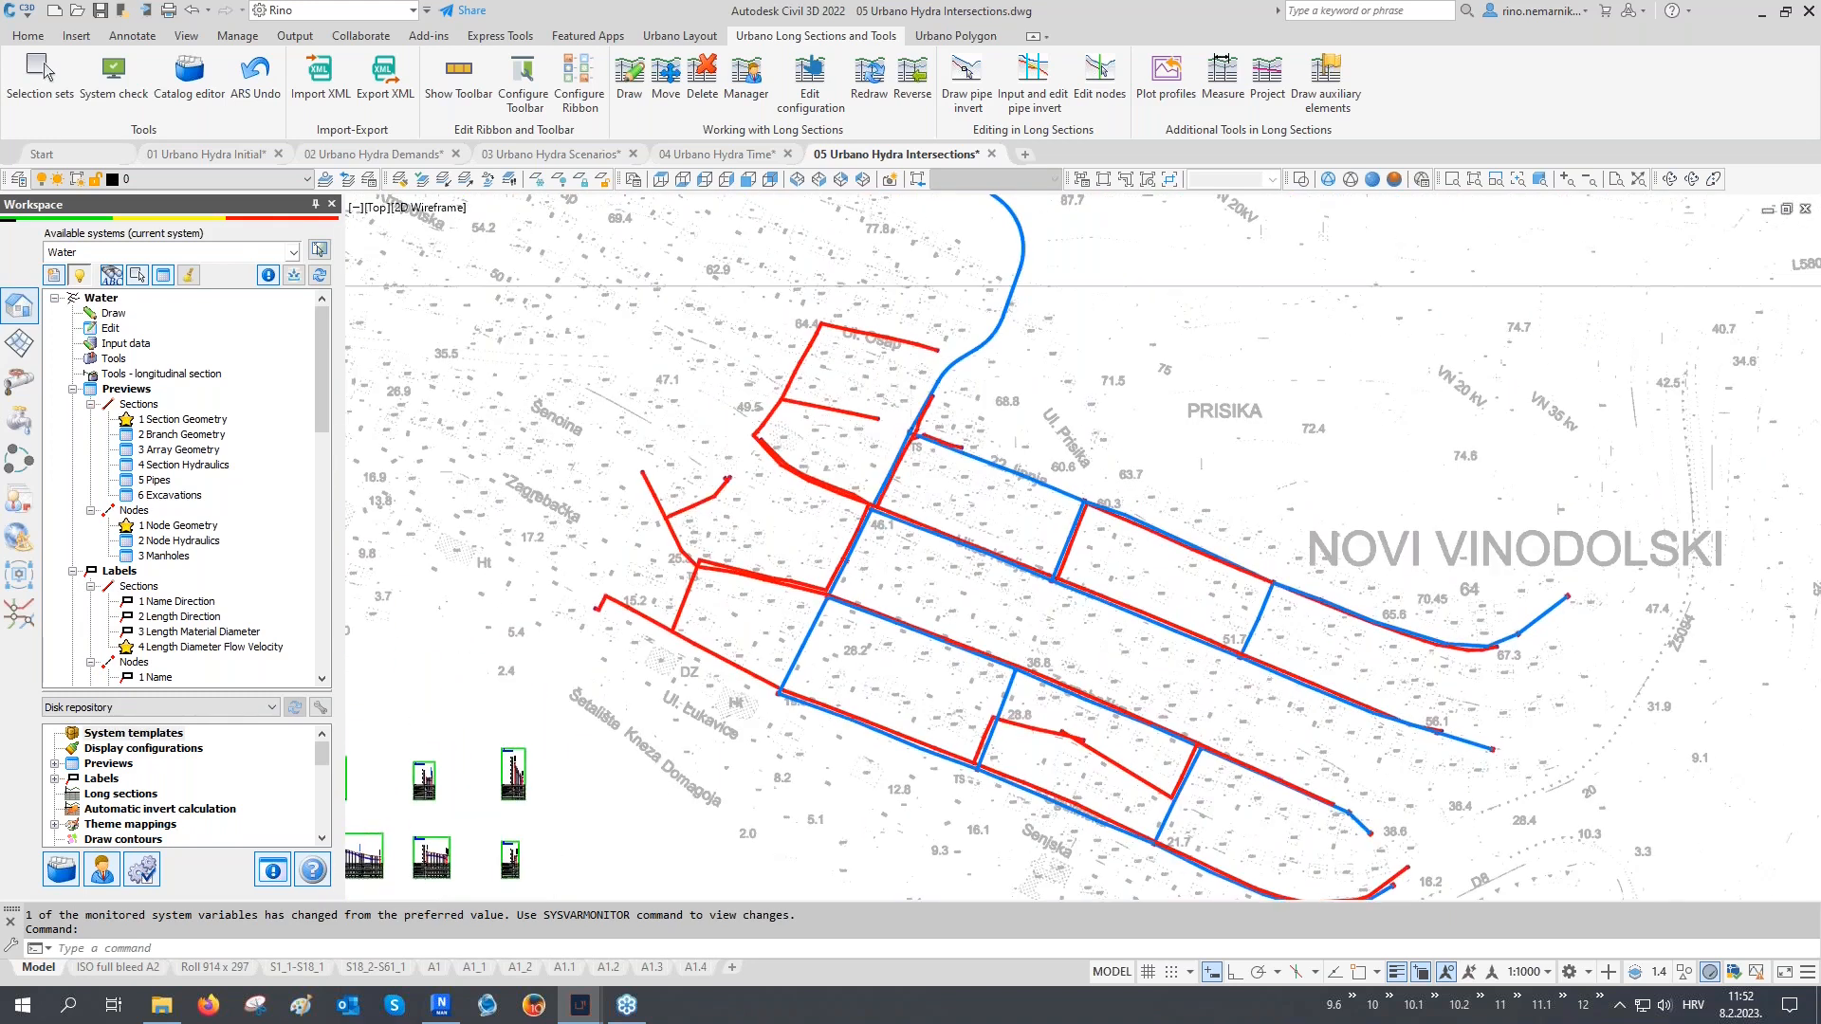
scroll(922, 412, up, 10)
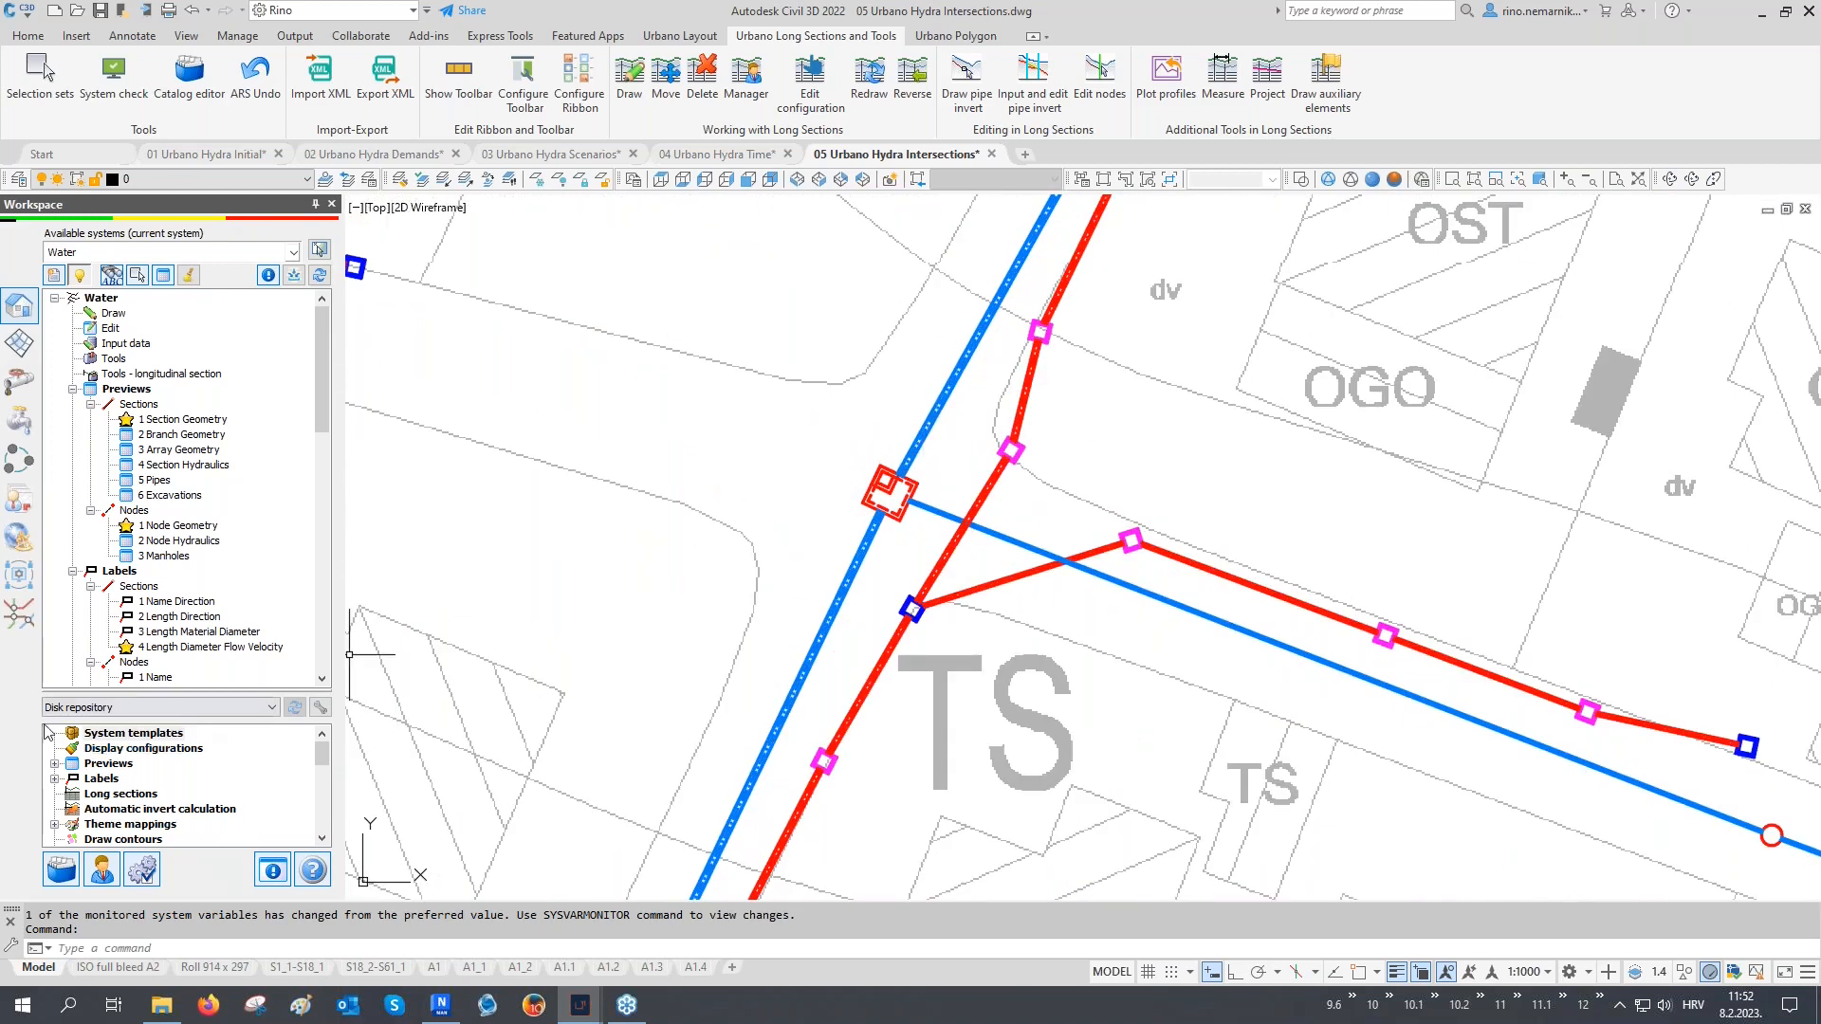
click(20, 616)
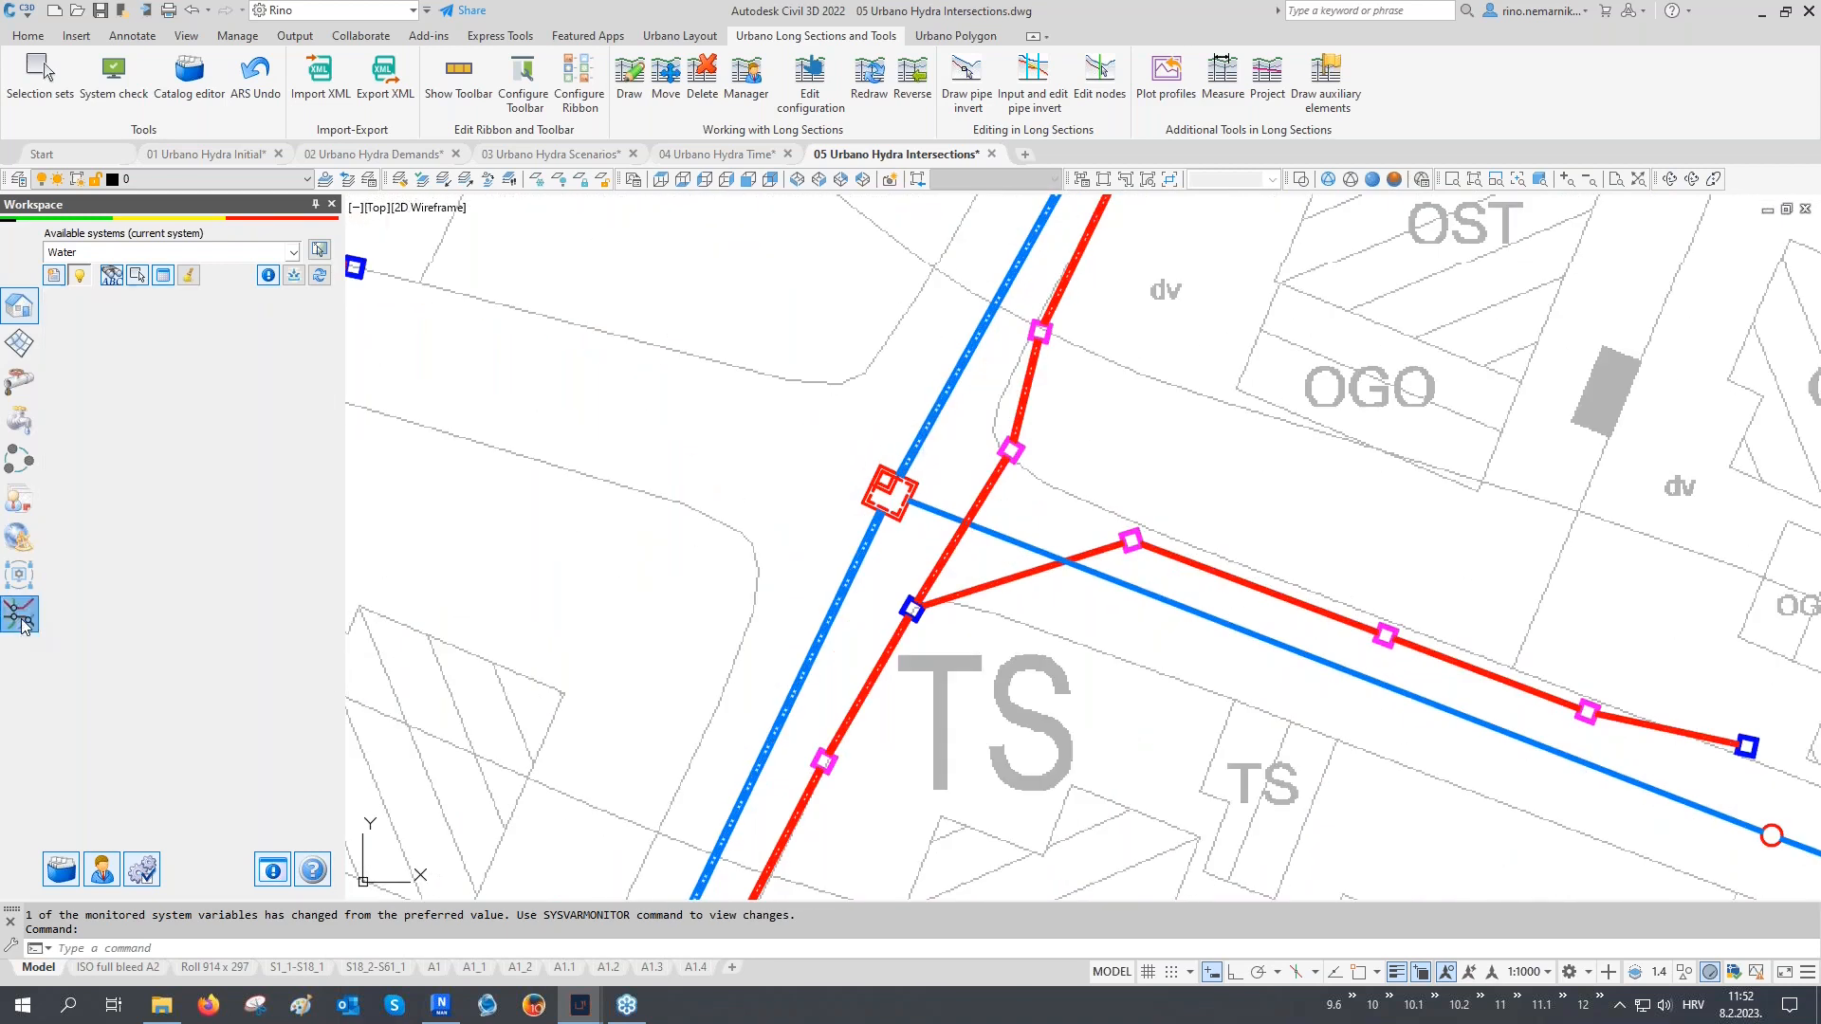
click(138, 442)
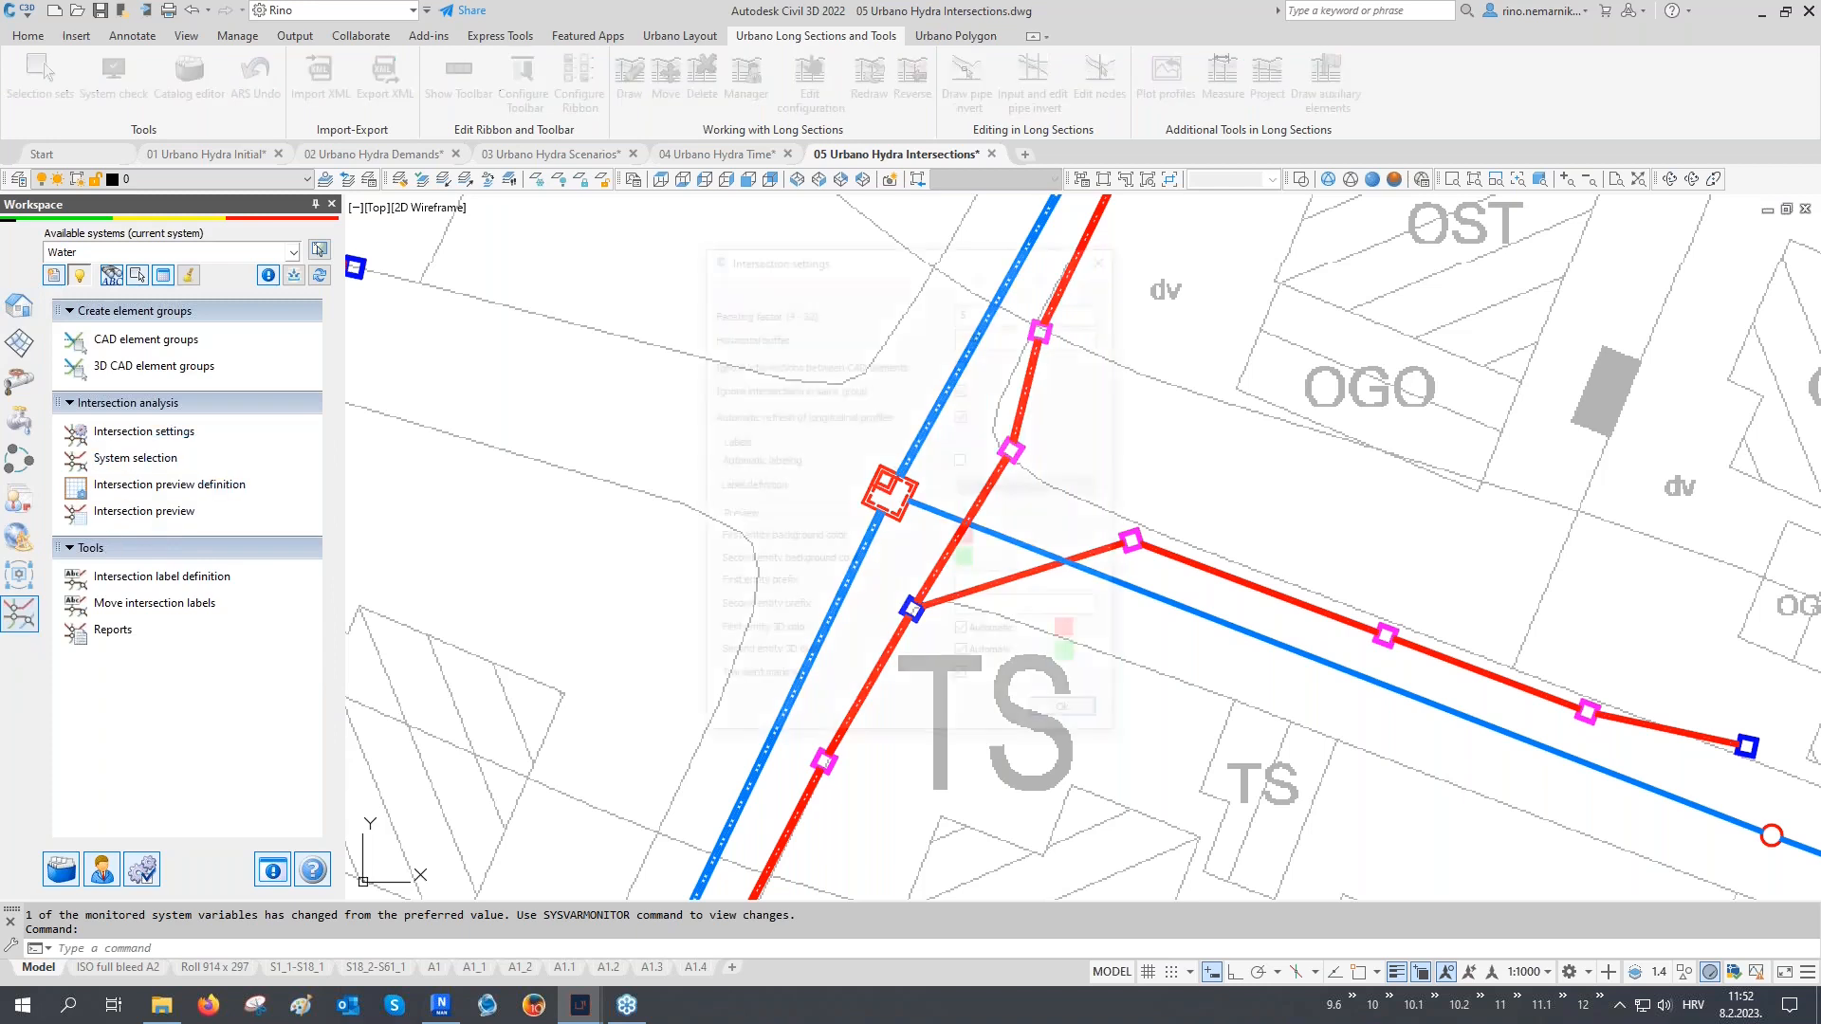
click(735, 464)
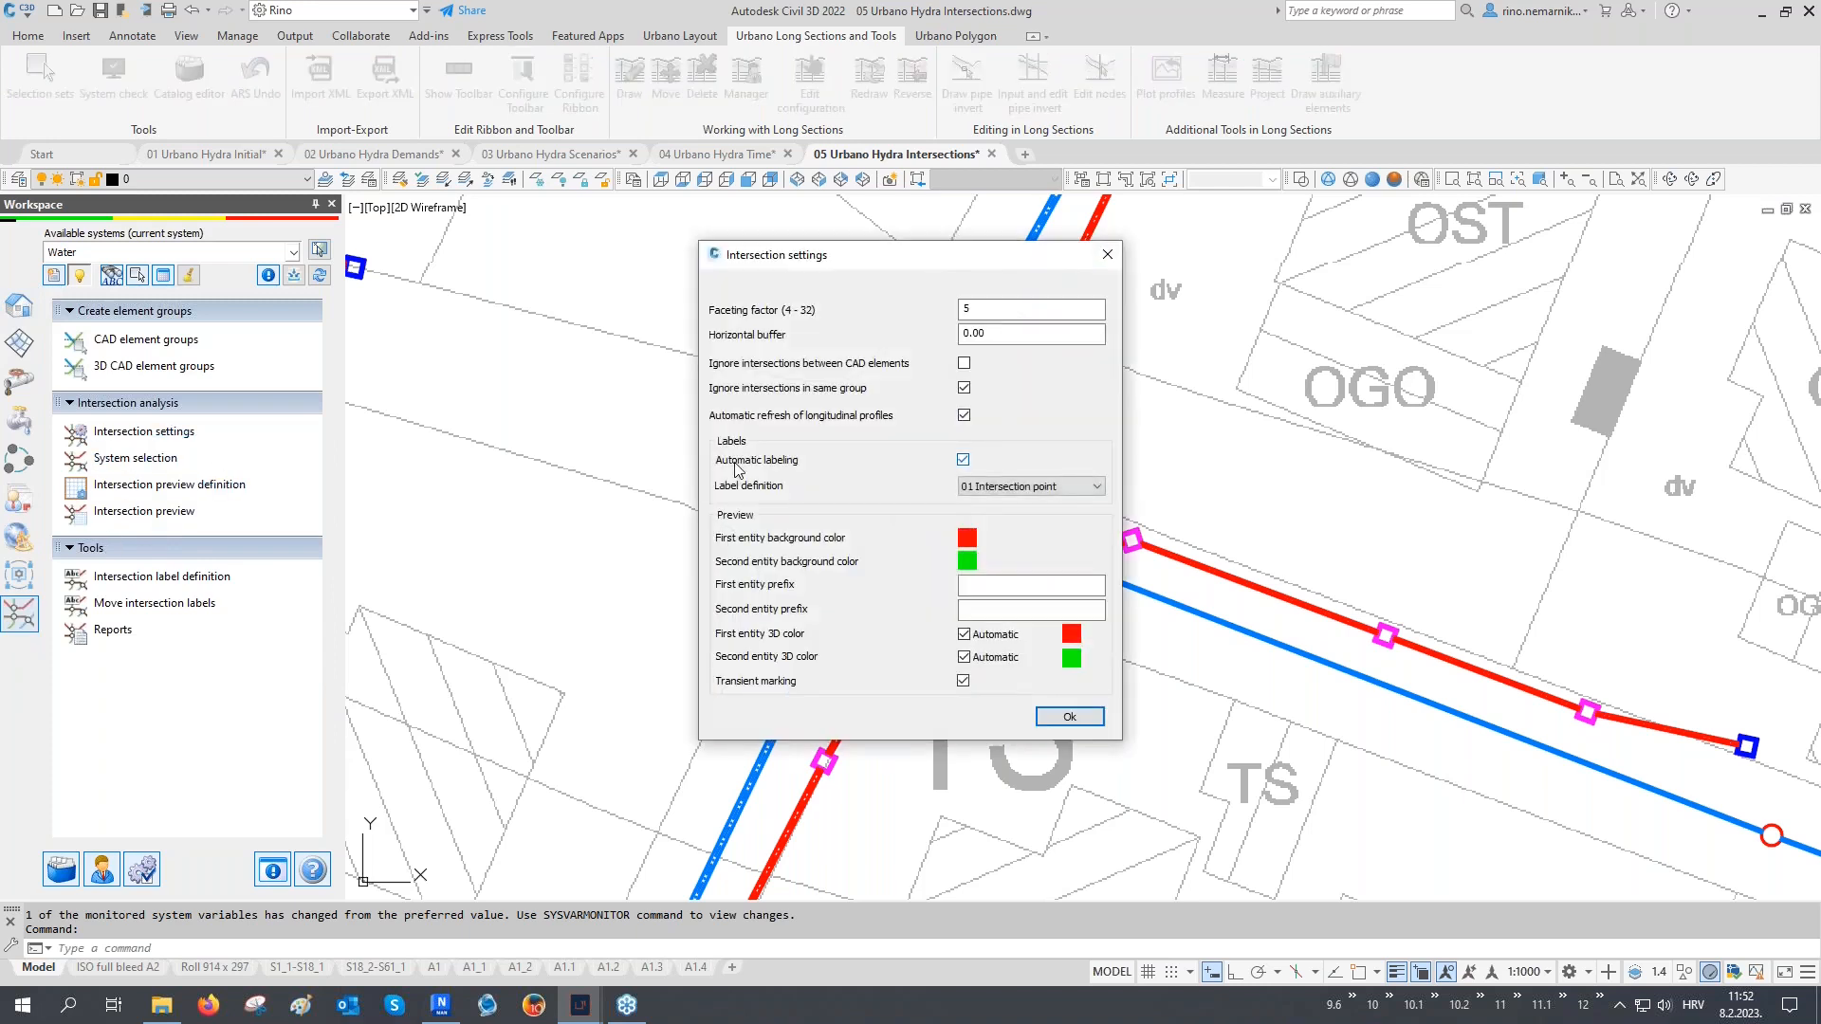
click(1000, 488)
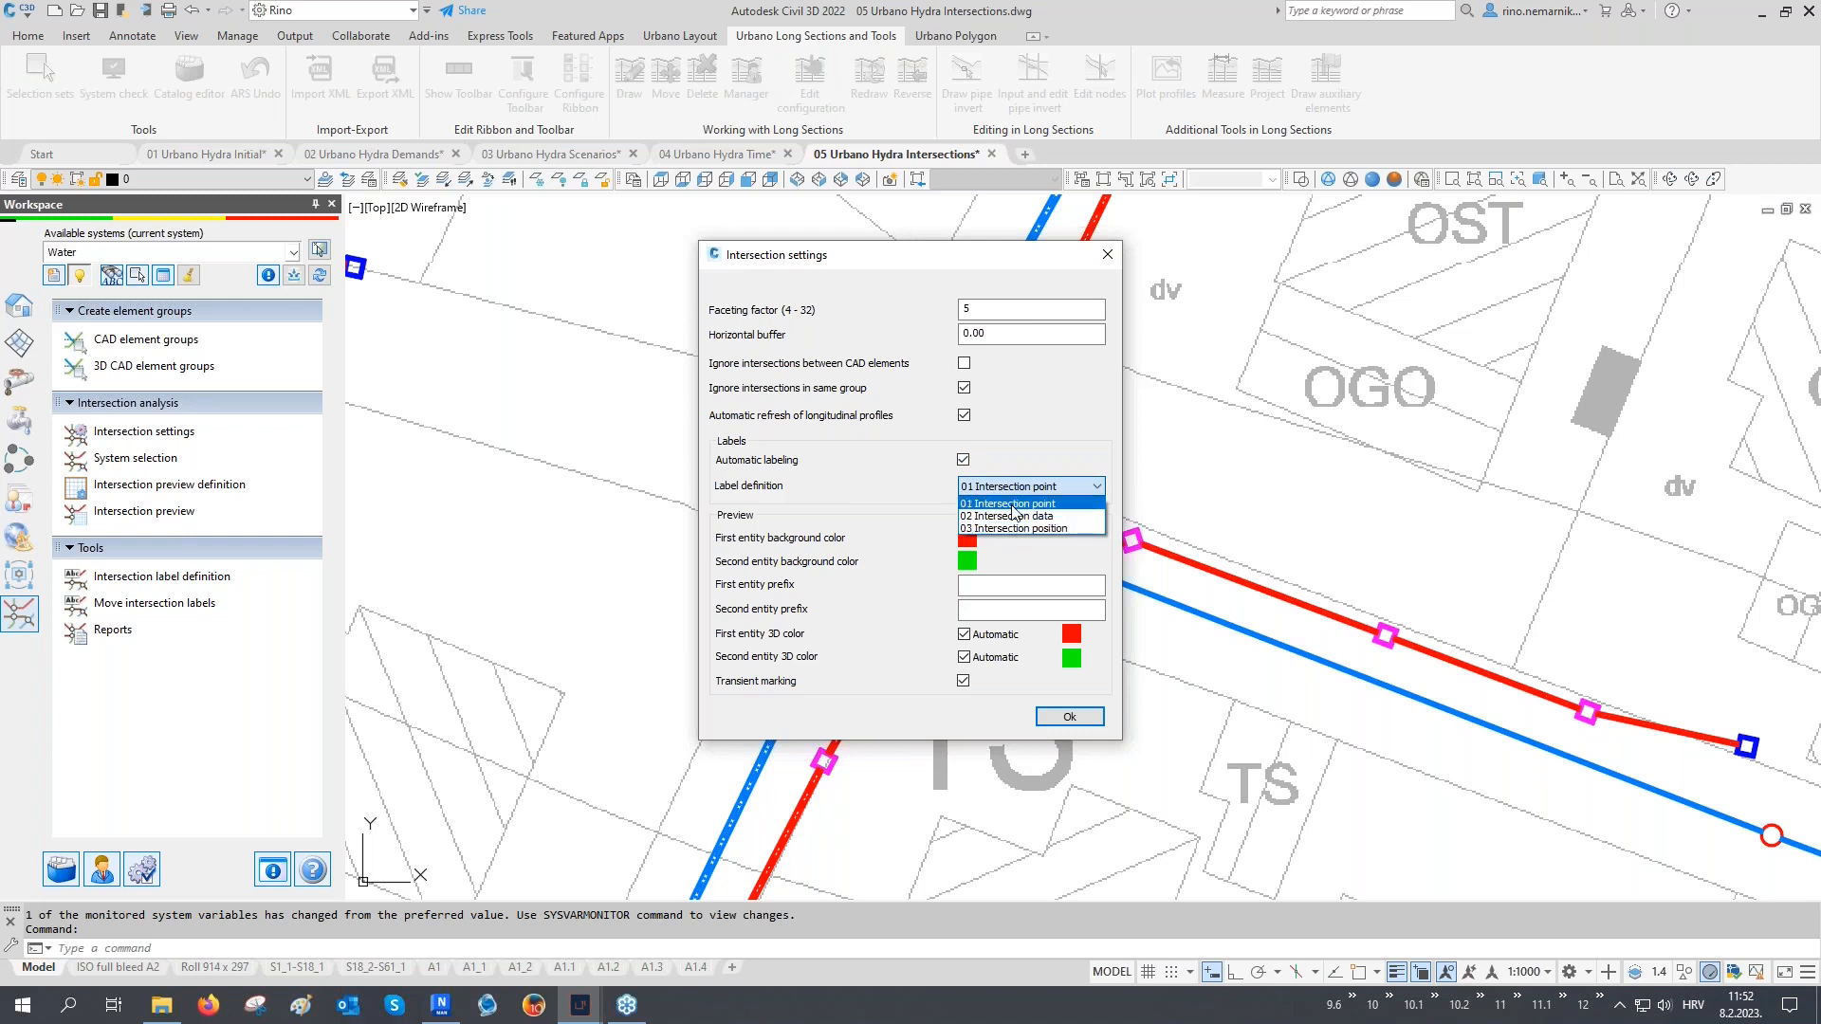
click(1014, 516)
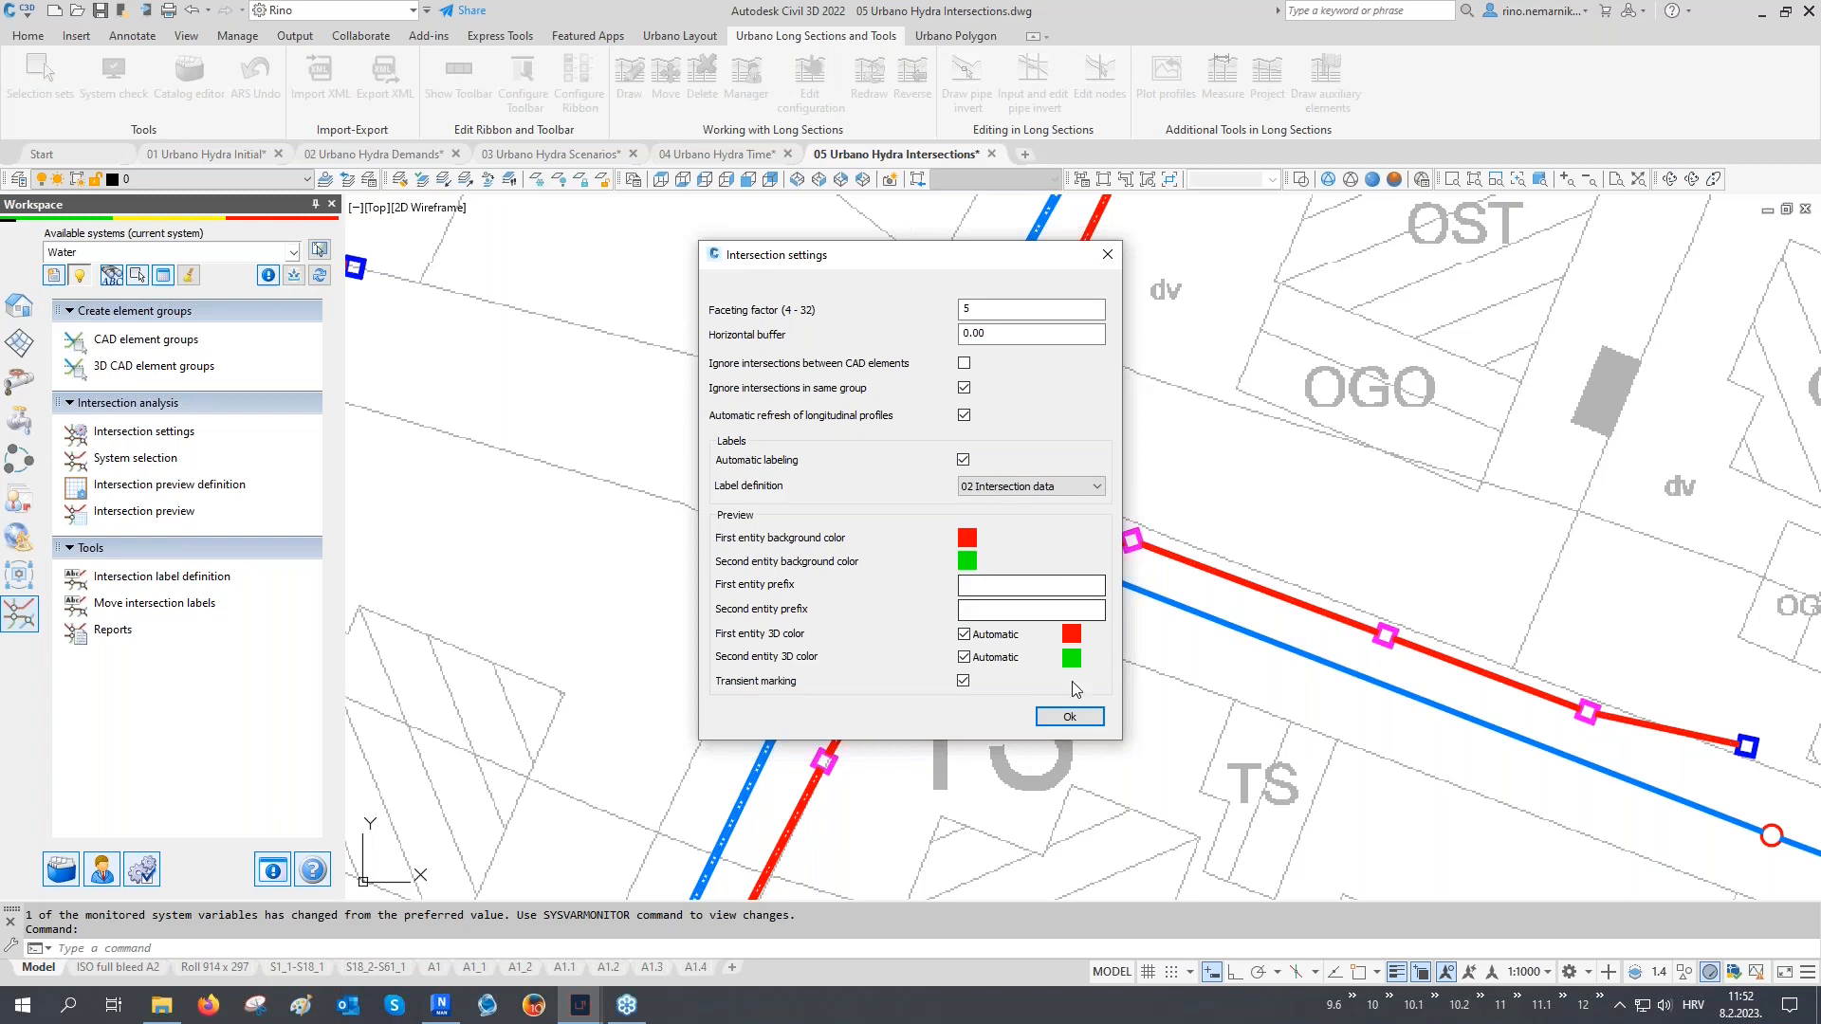
click(1069, 717)
scroll(802, 531, up, 5)
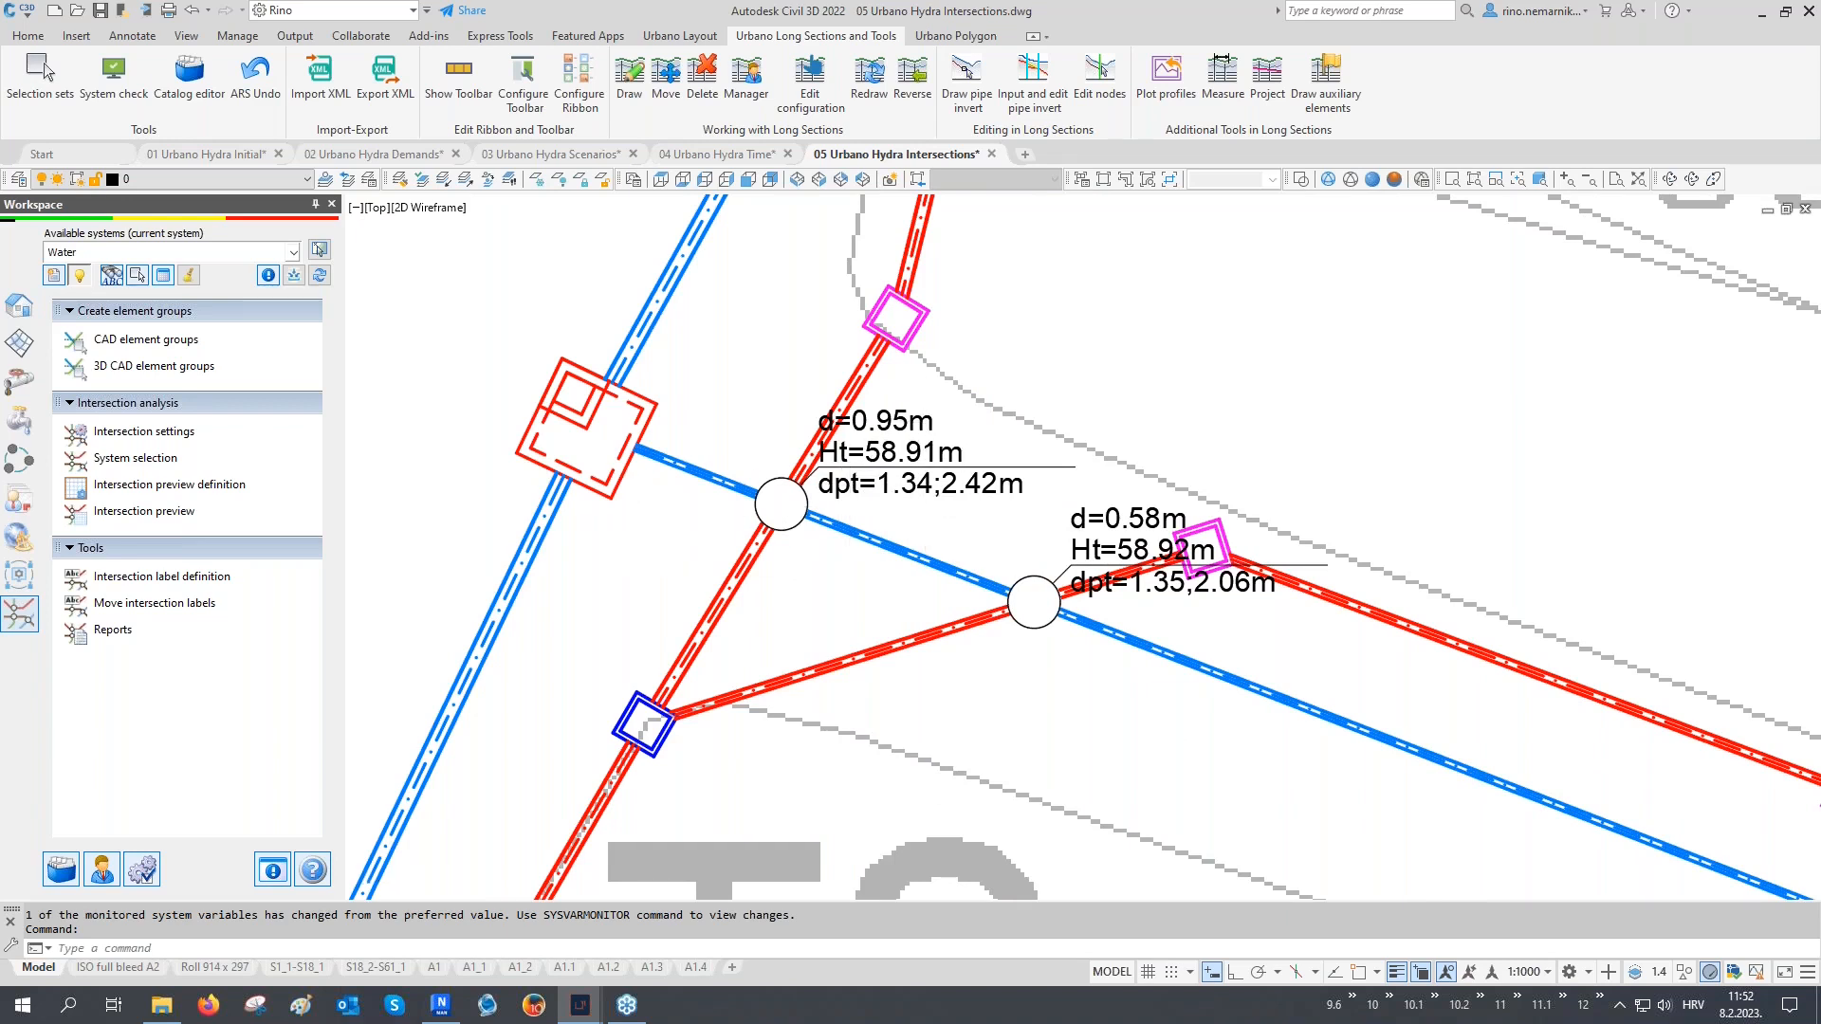
Move the three overlapping intersection labels at water manhole A1.1-6 apart, placing them northwest, northeast and east of it
scroll(629, 518, down, 4)
scroll(629, 518, down, 4)
middle_drag(1010, 661, 798, 473)
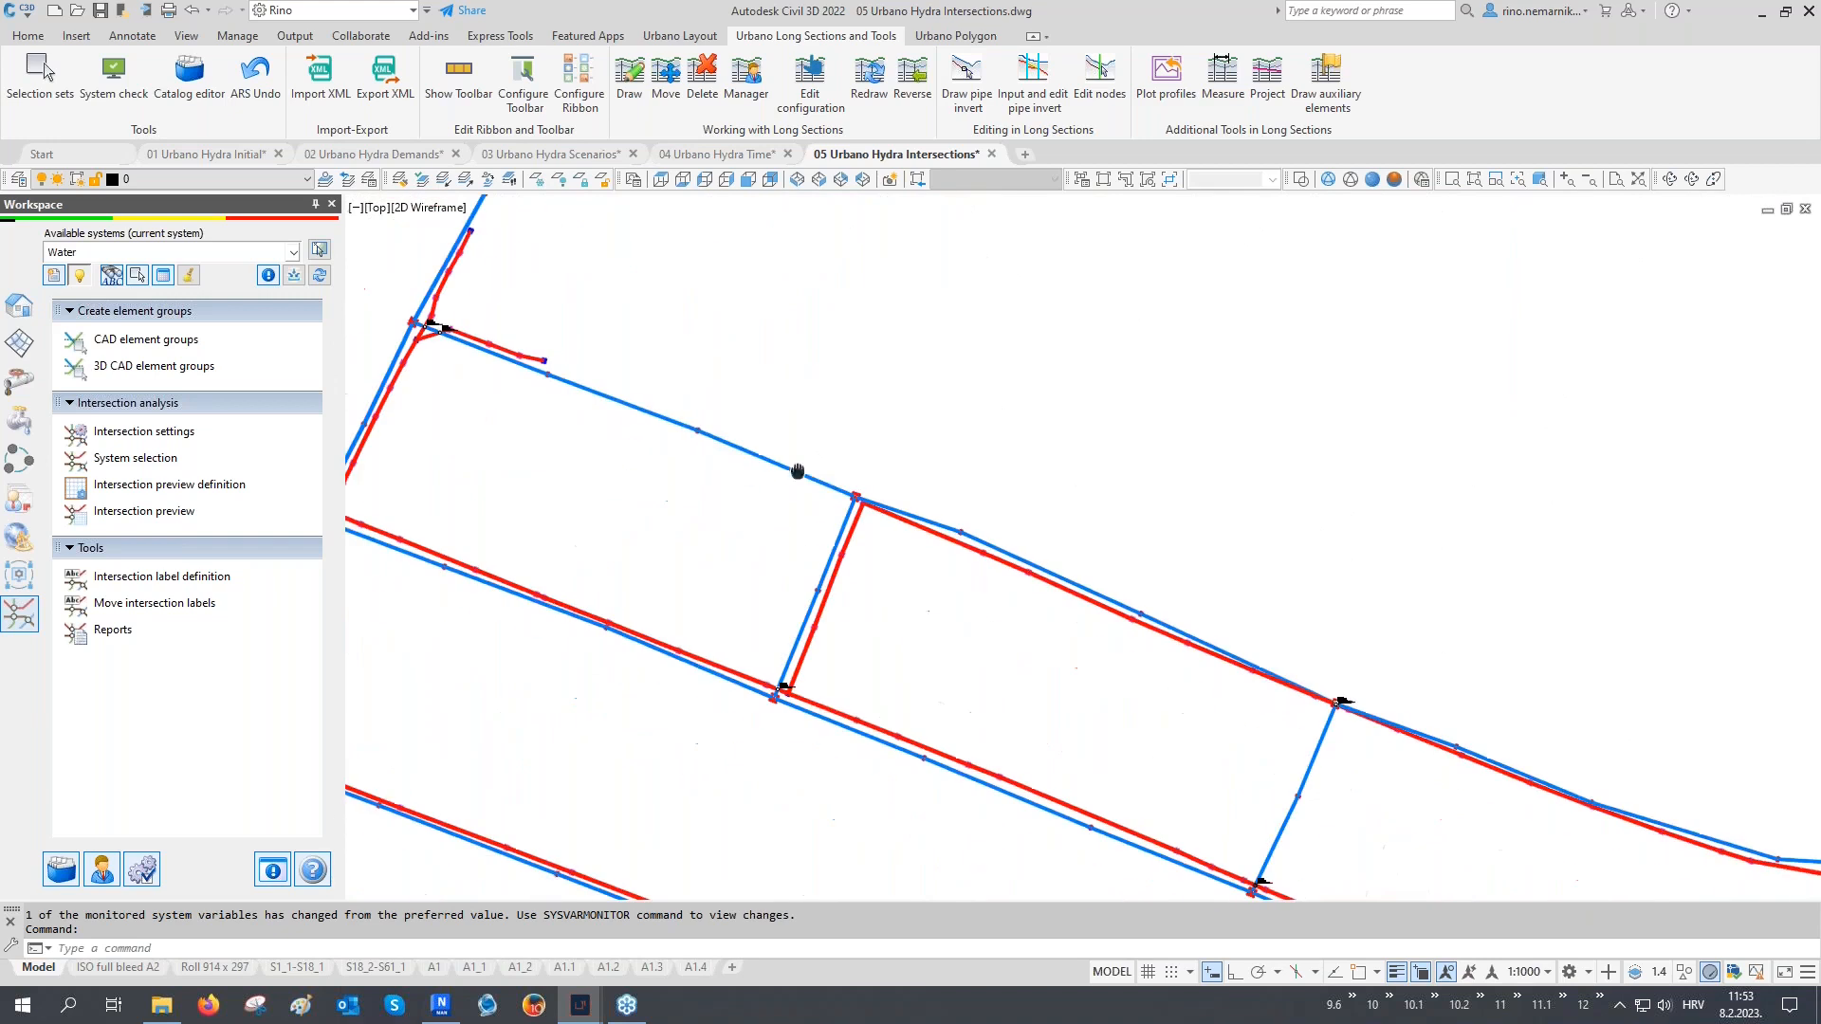
scroll(1328, 707, up, 8)
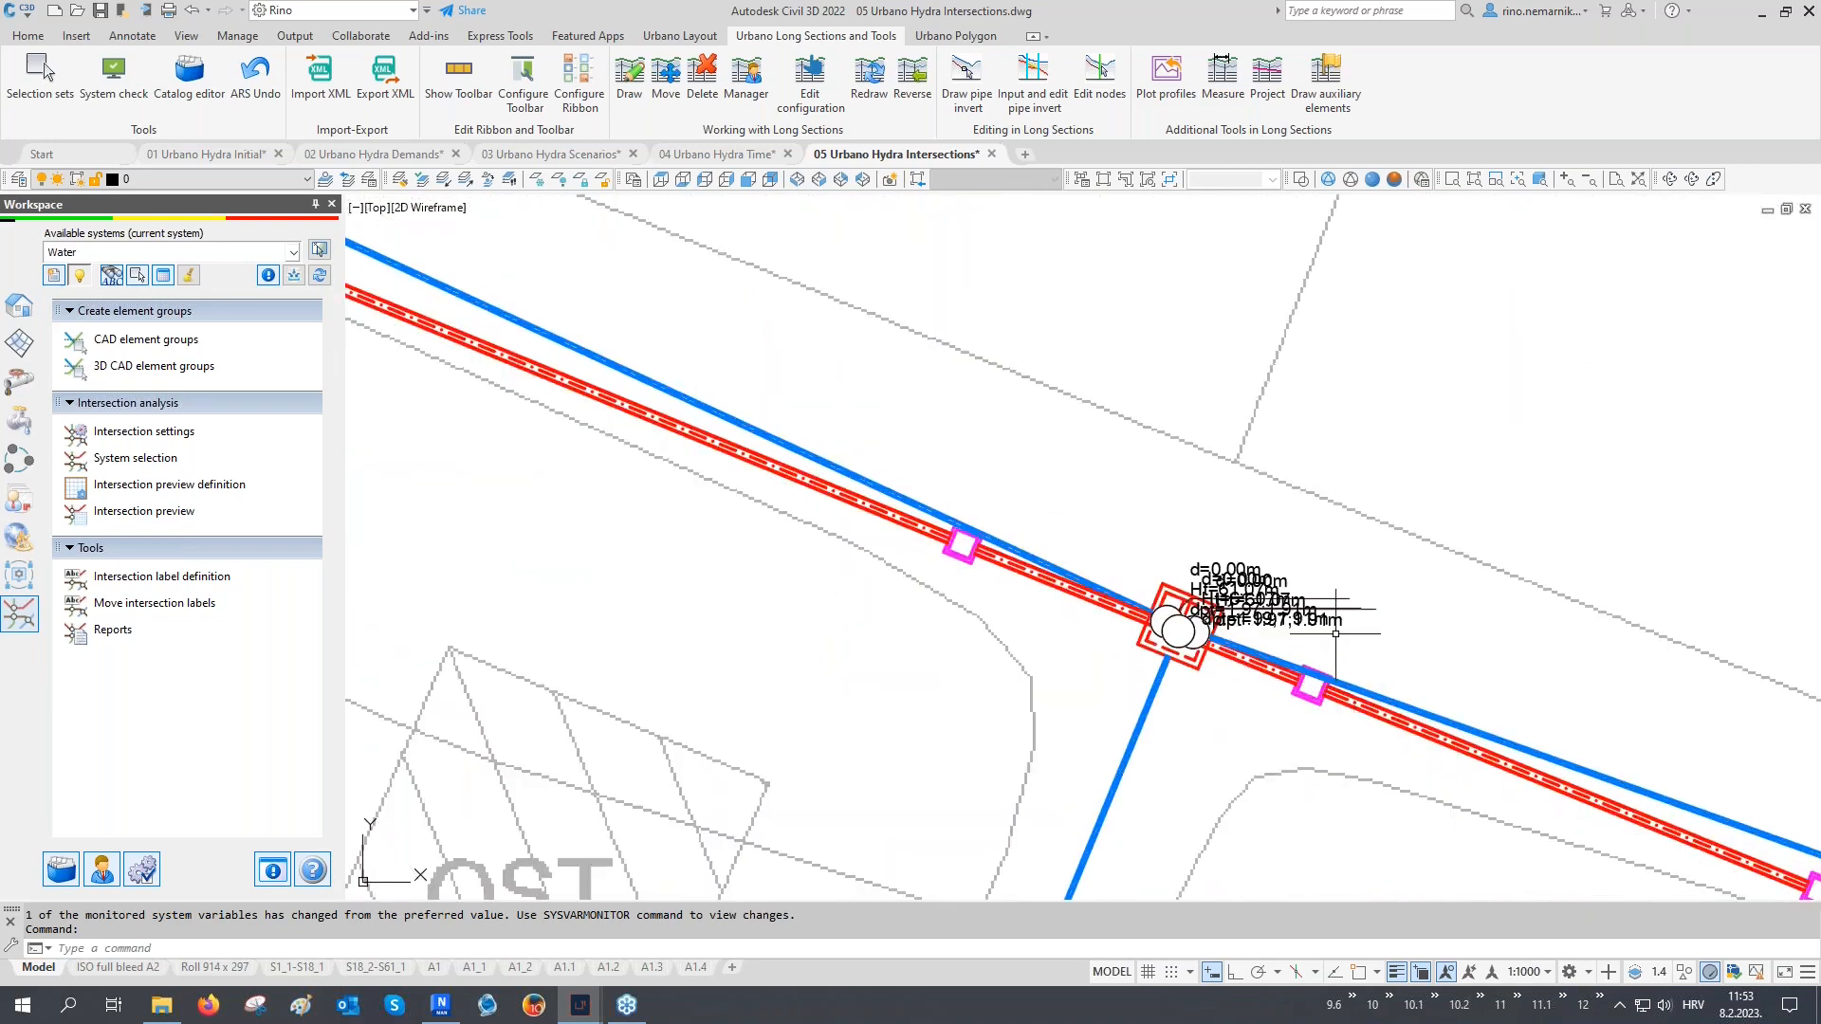
scroll(1335, 632, up, 3)
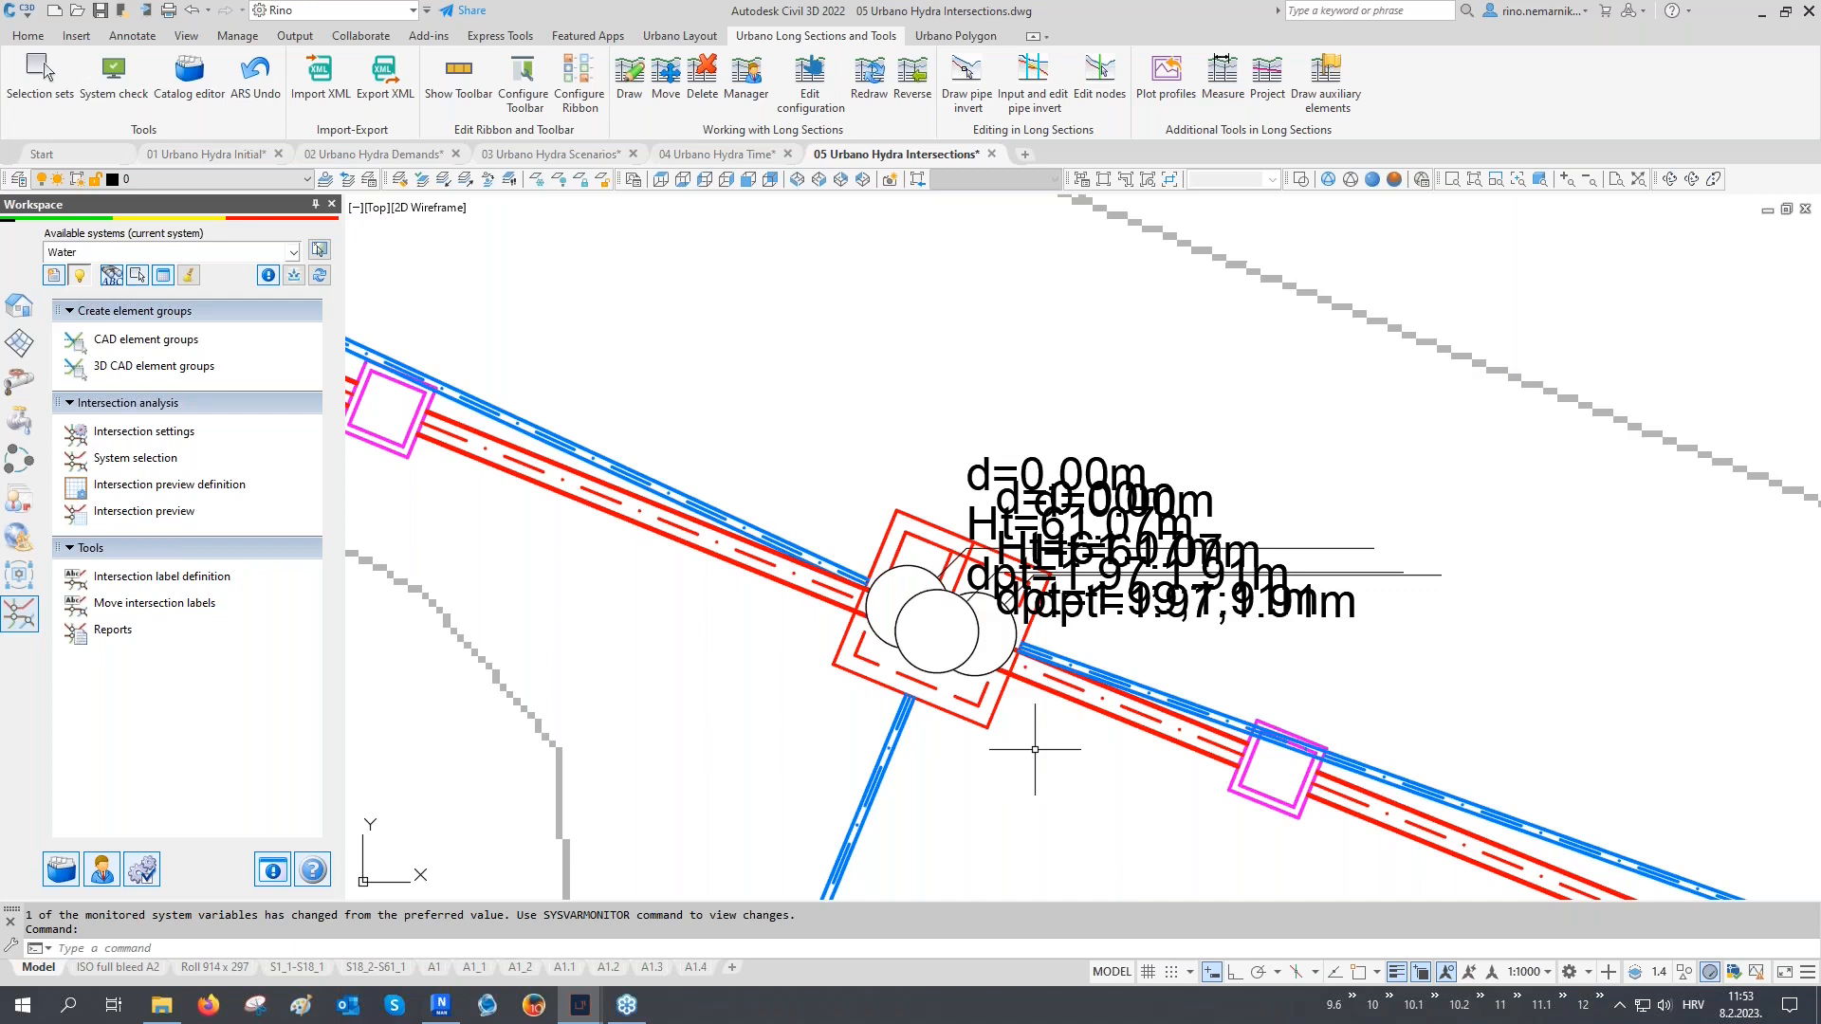
scroll(1035, 749, down, 2)
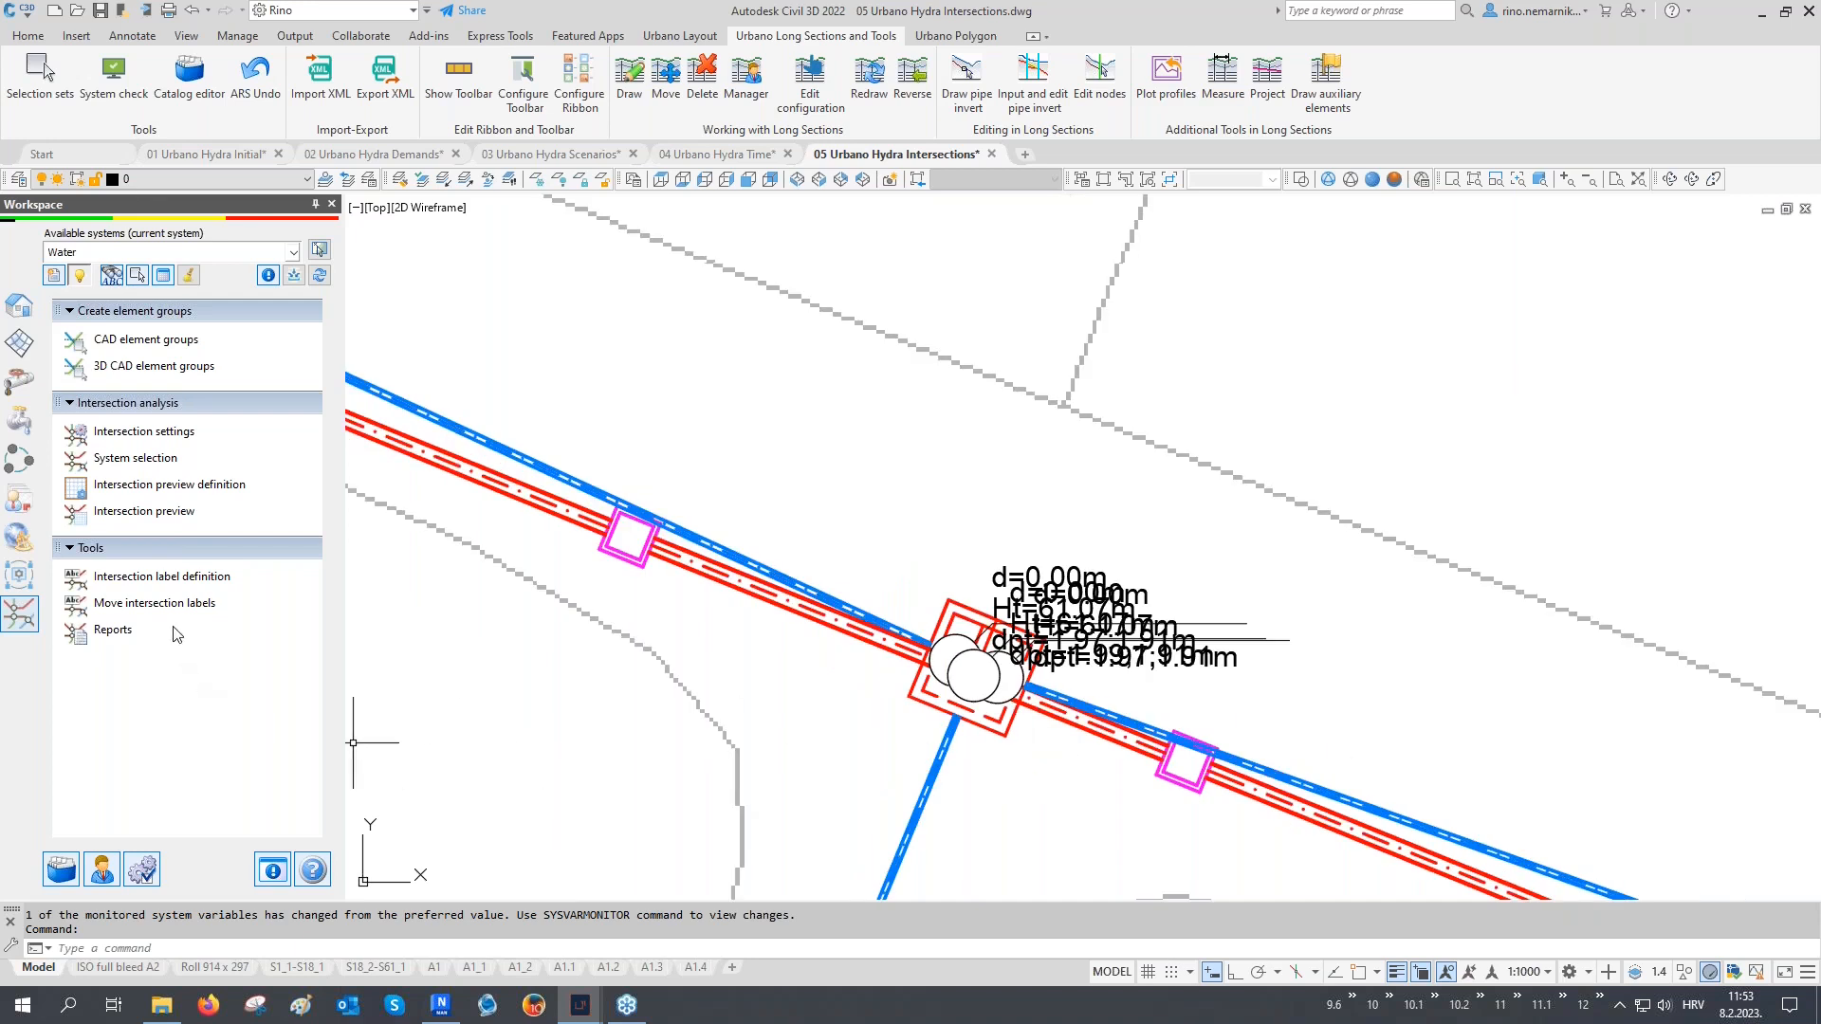
click(152, 603)
click(961, 612)
click(814, 437)
click(975, 589)
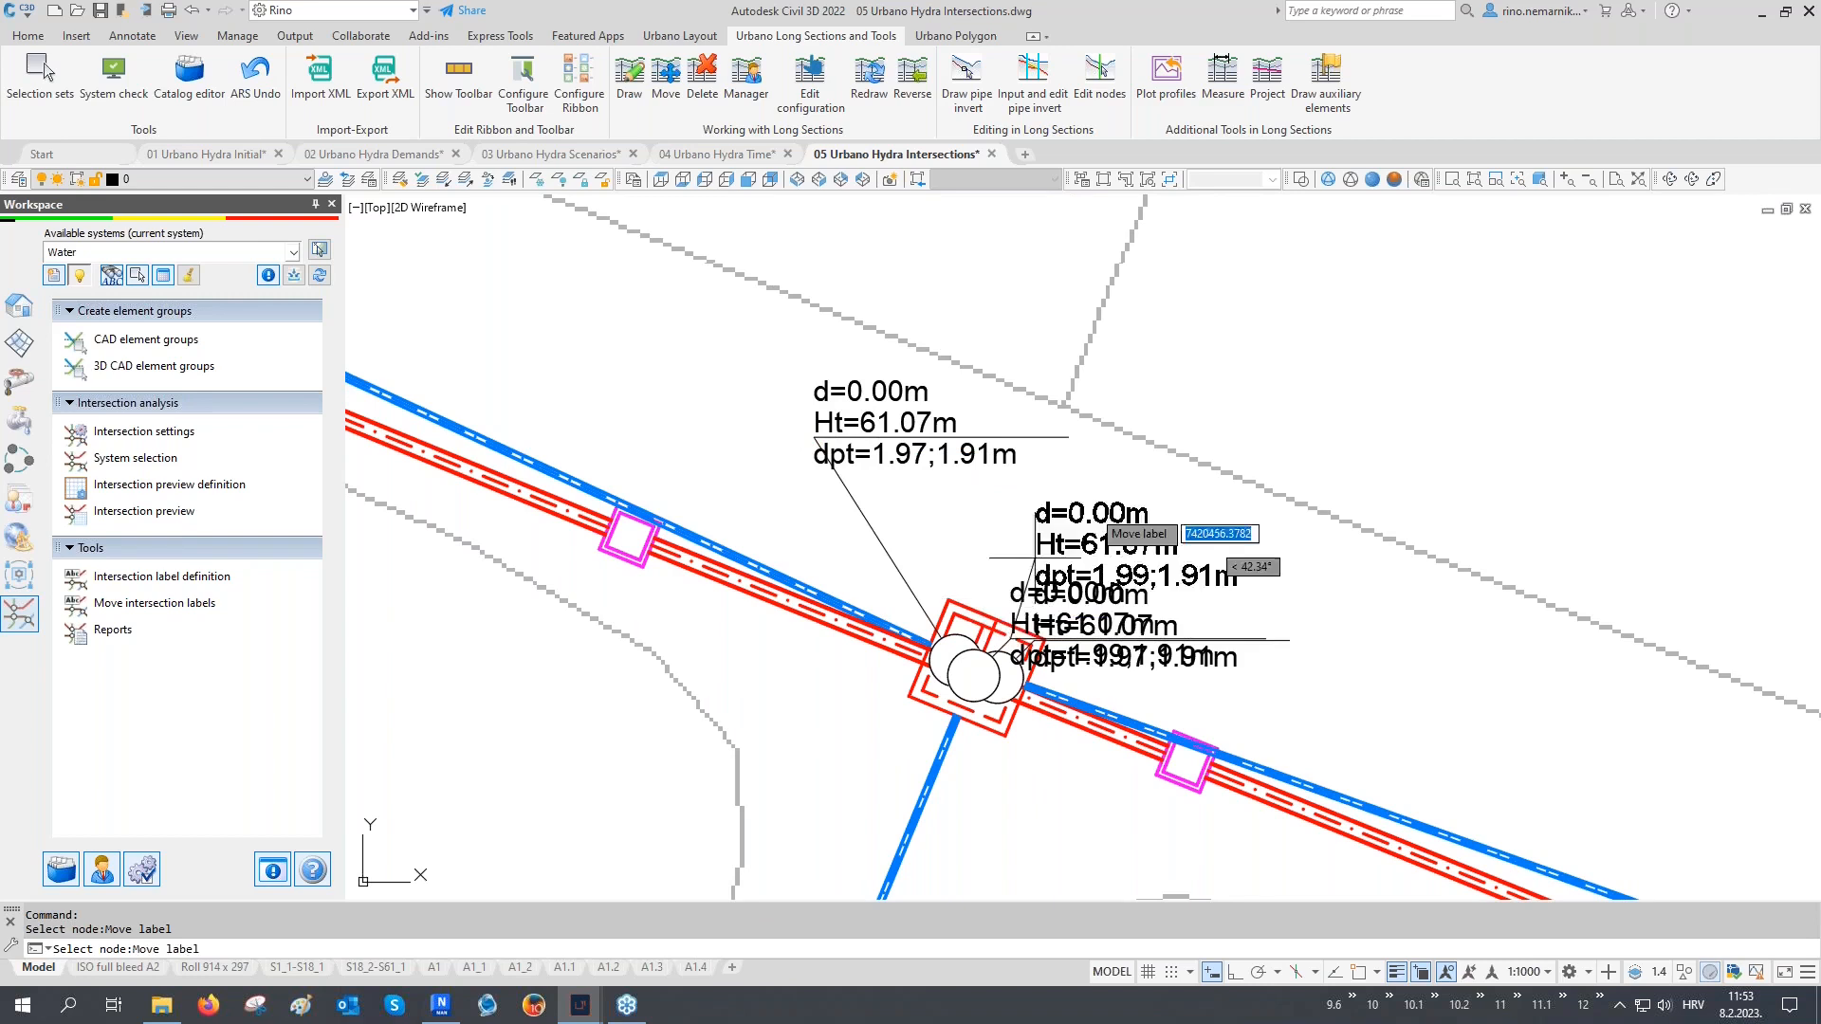
click(1185, 392)
click(1153, 621)
click(1325, 595)
key(Return)
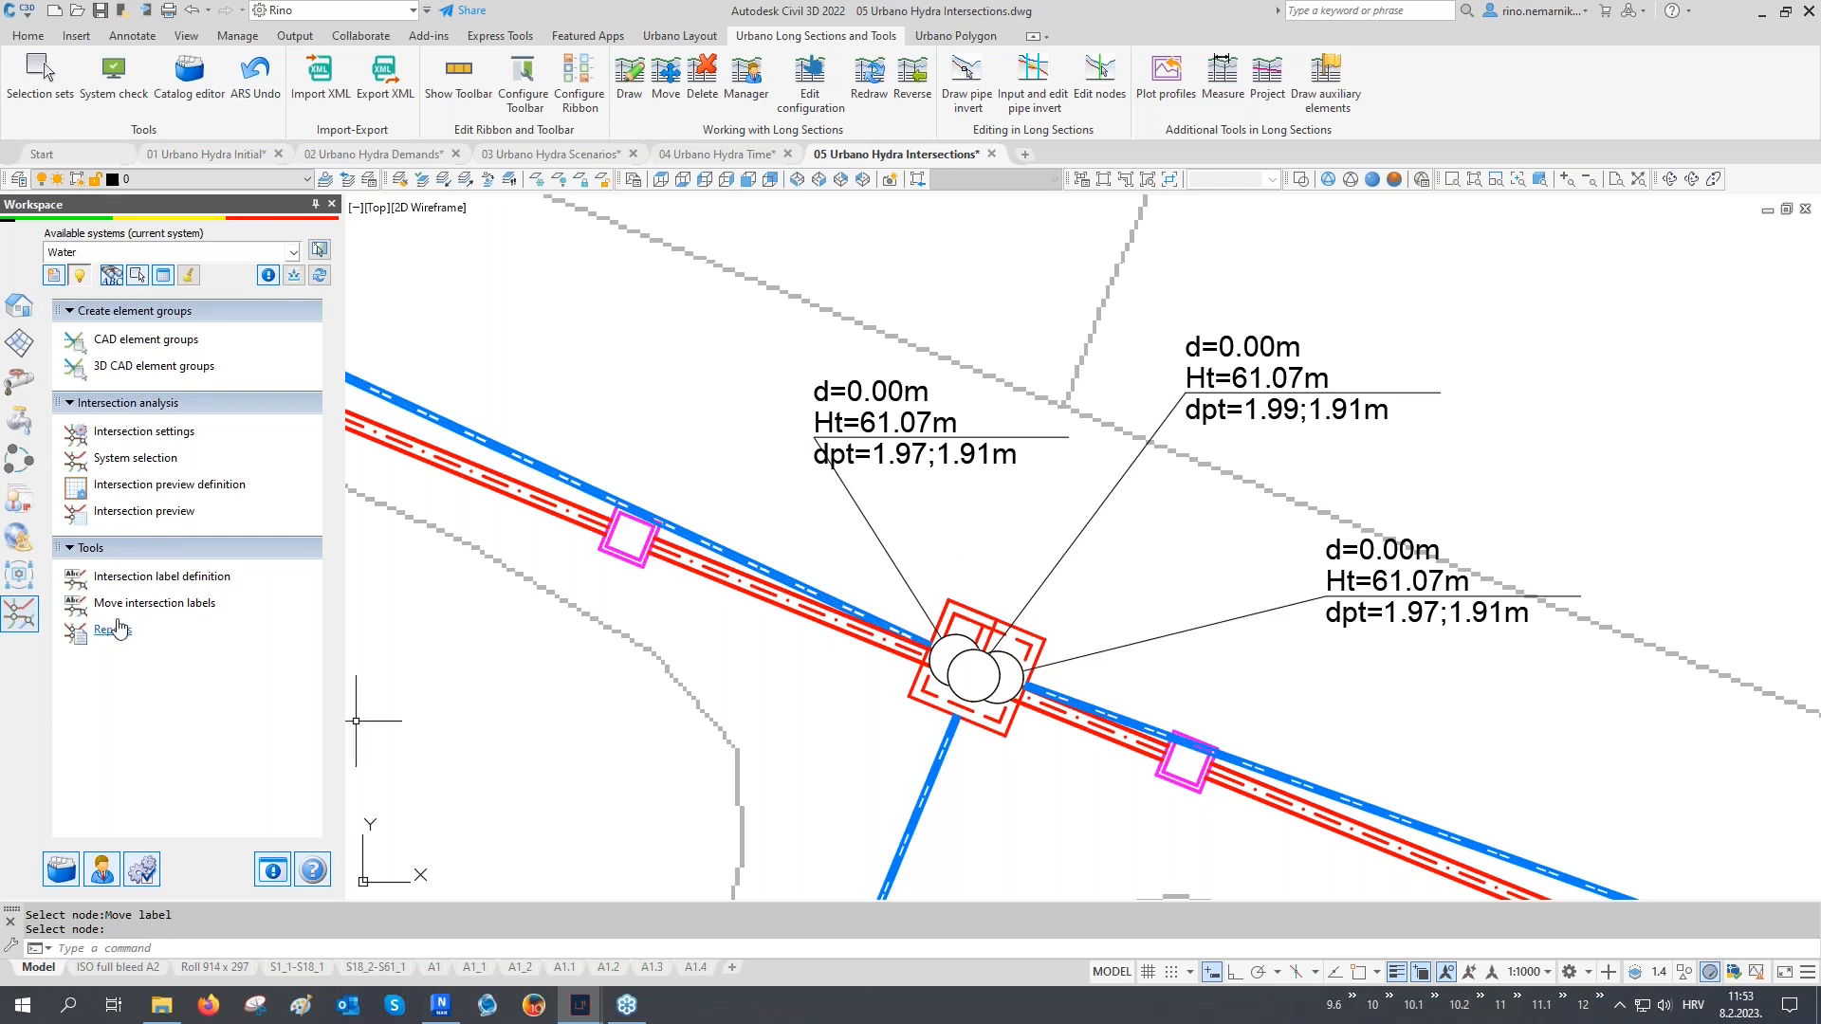
Open the intersection preview and examine the water and sewage pipe crossings one by one, from S14 to the first S39 entry
click(121, 513)
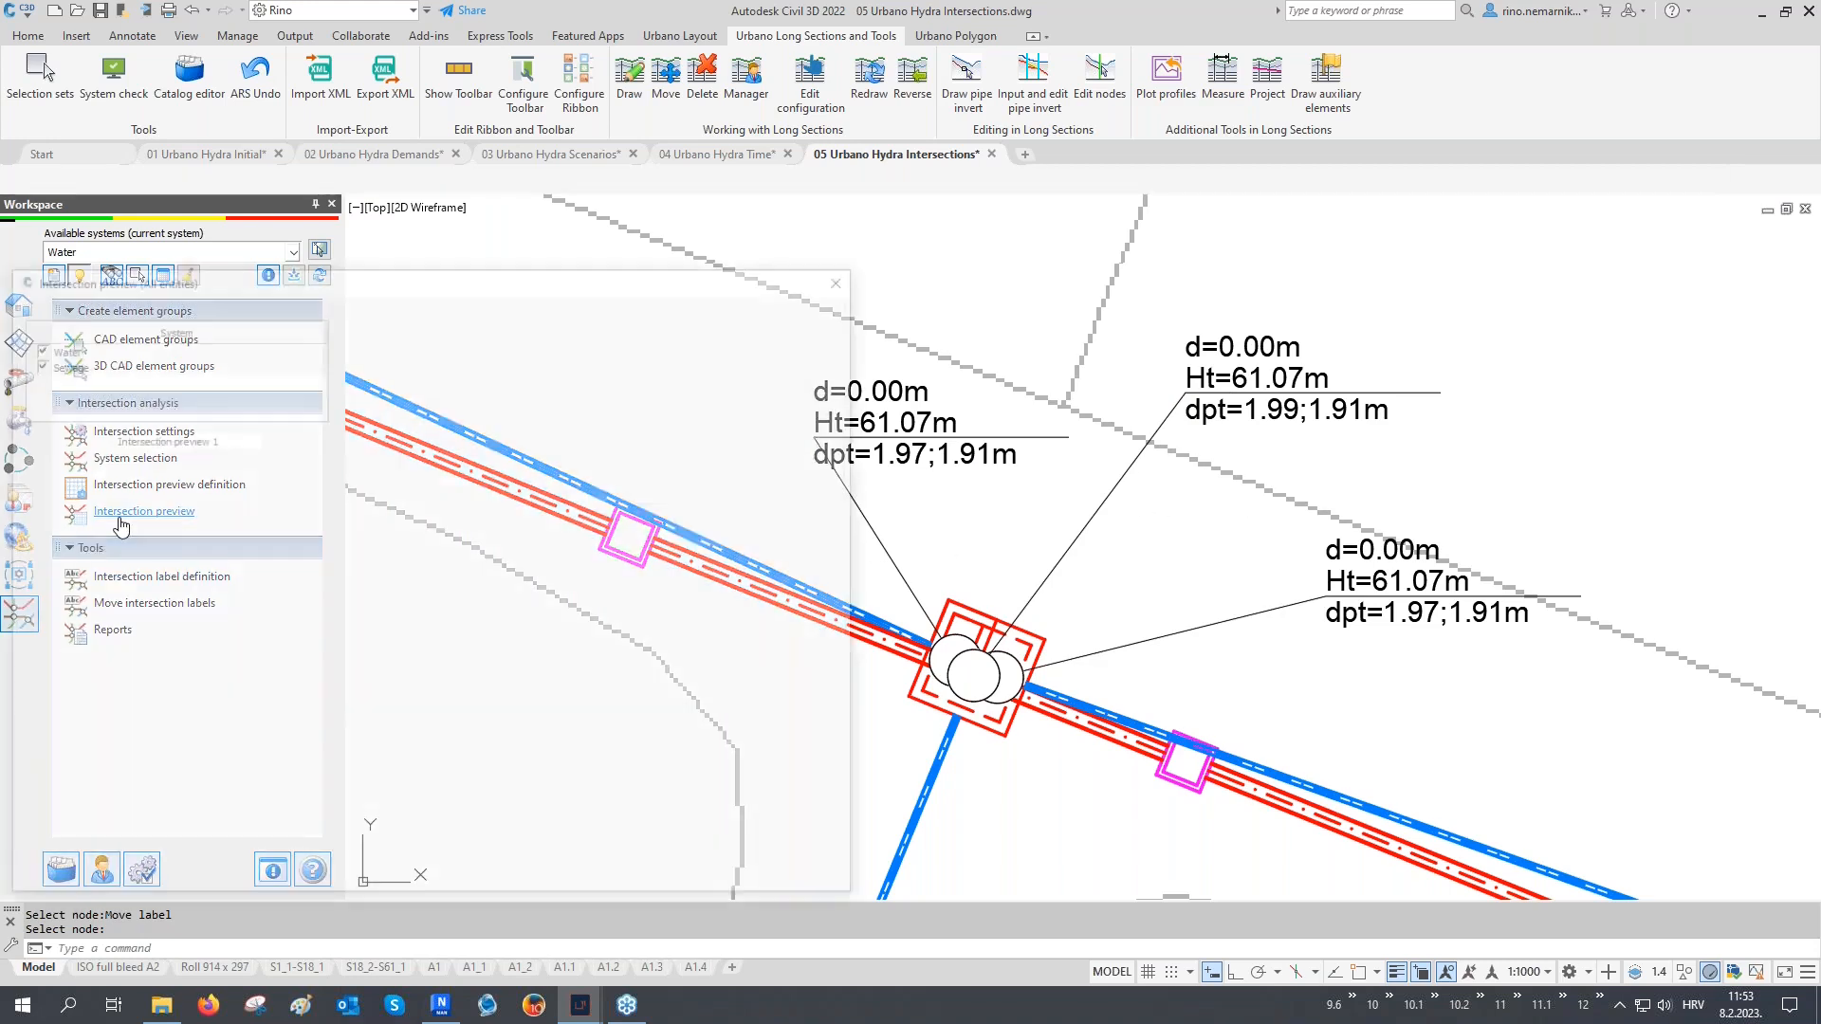
click(78, 517)
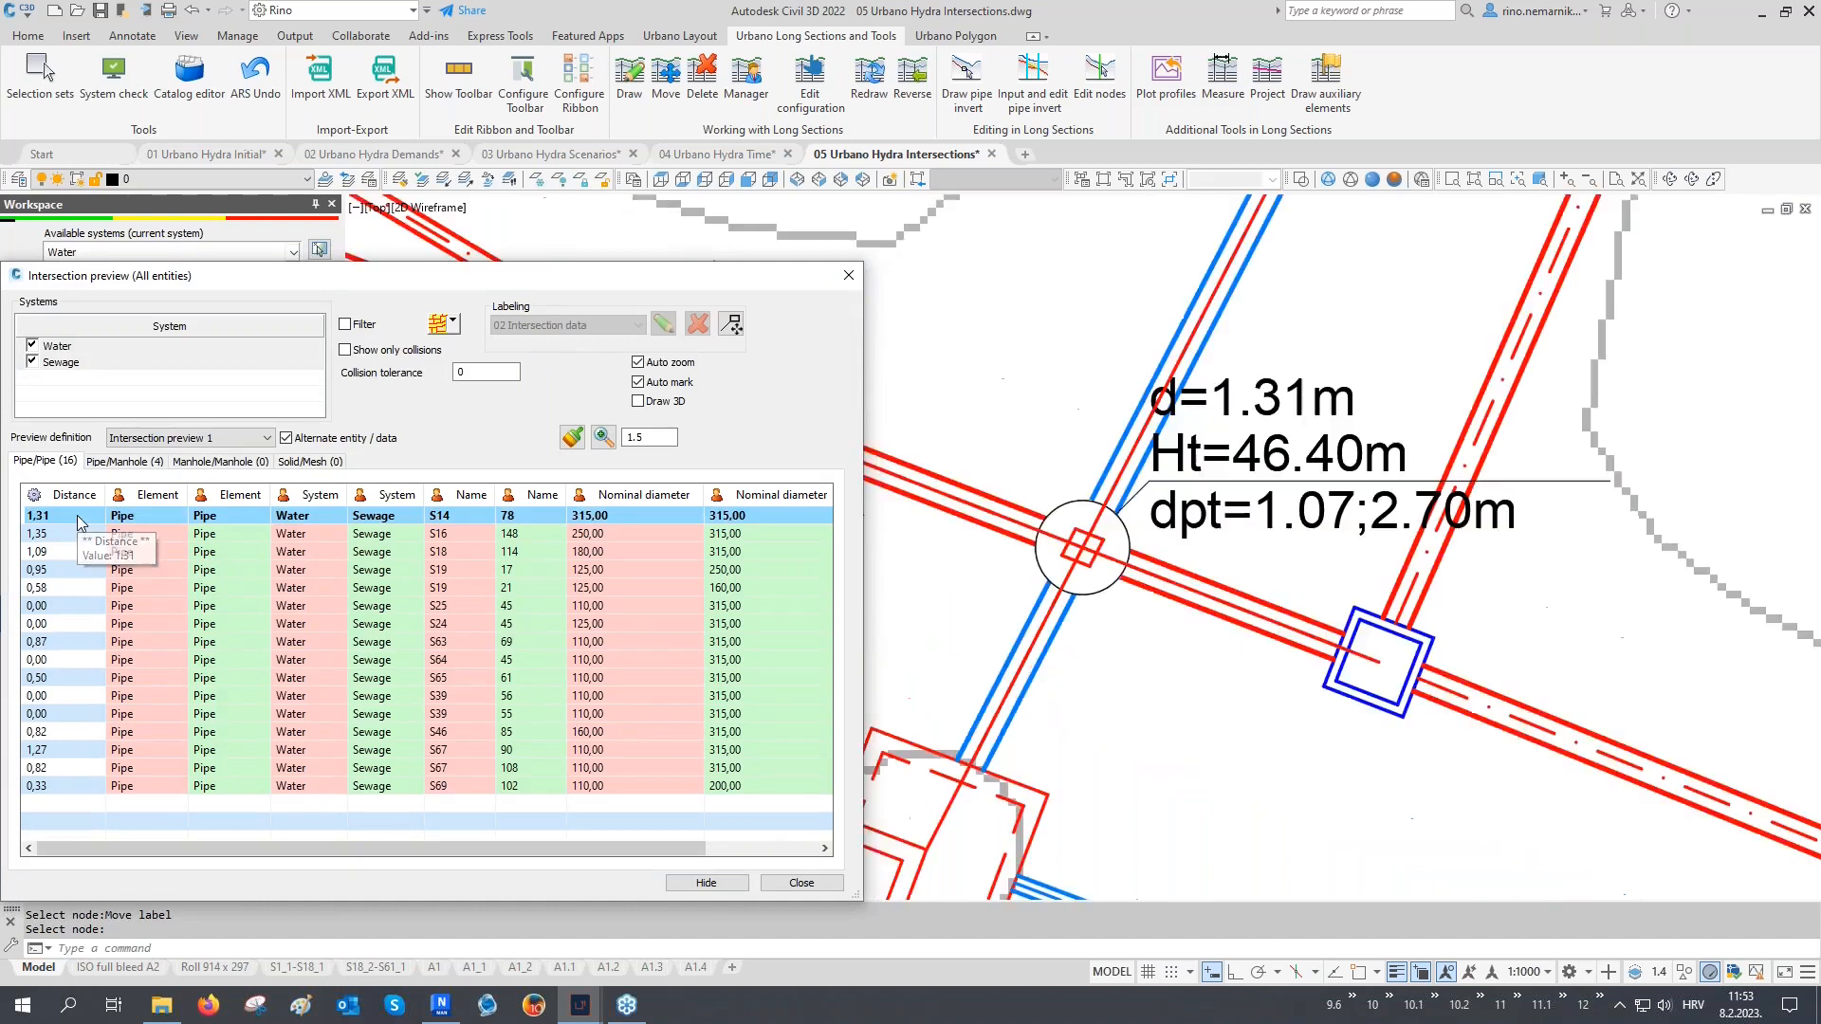
key(Down)
key(Down)
key(Down)
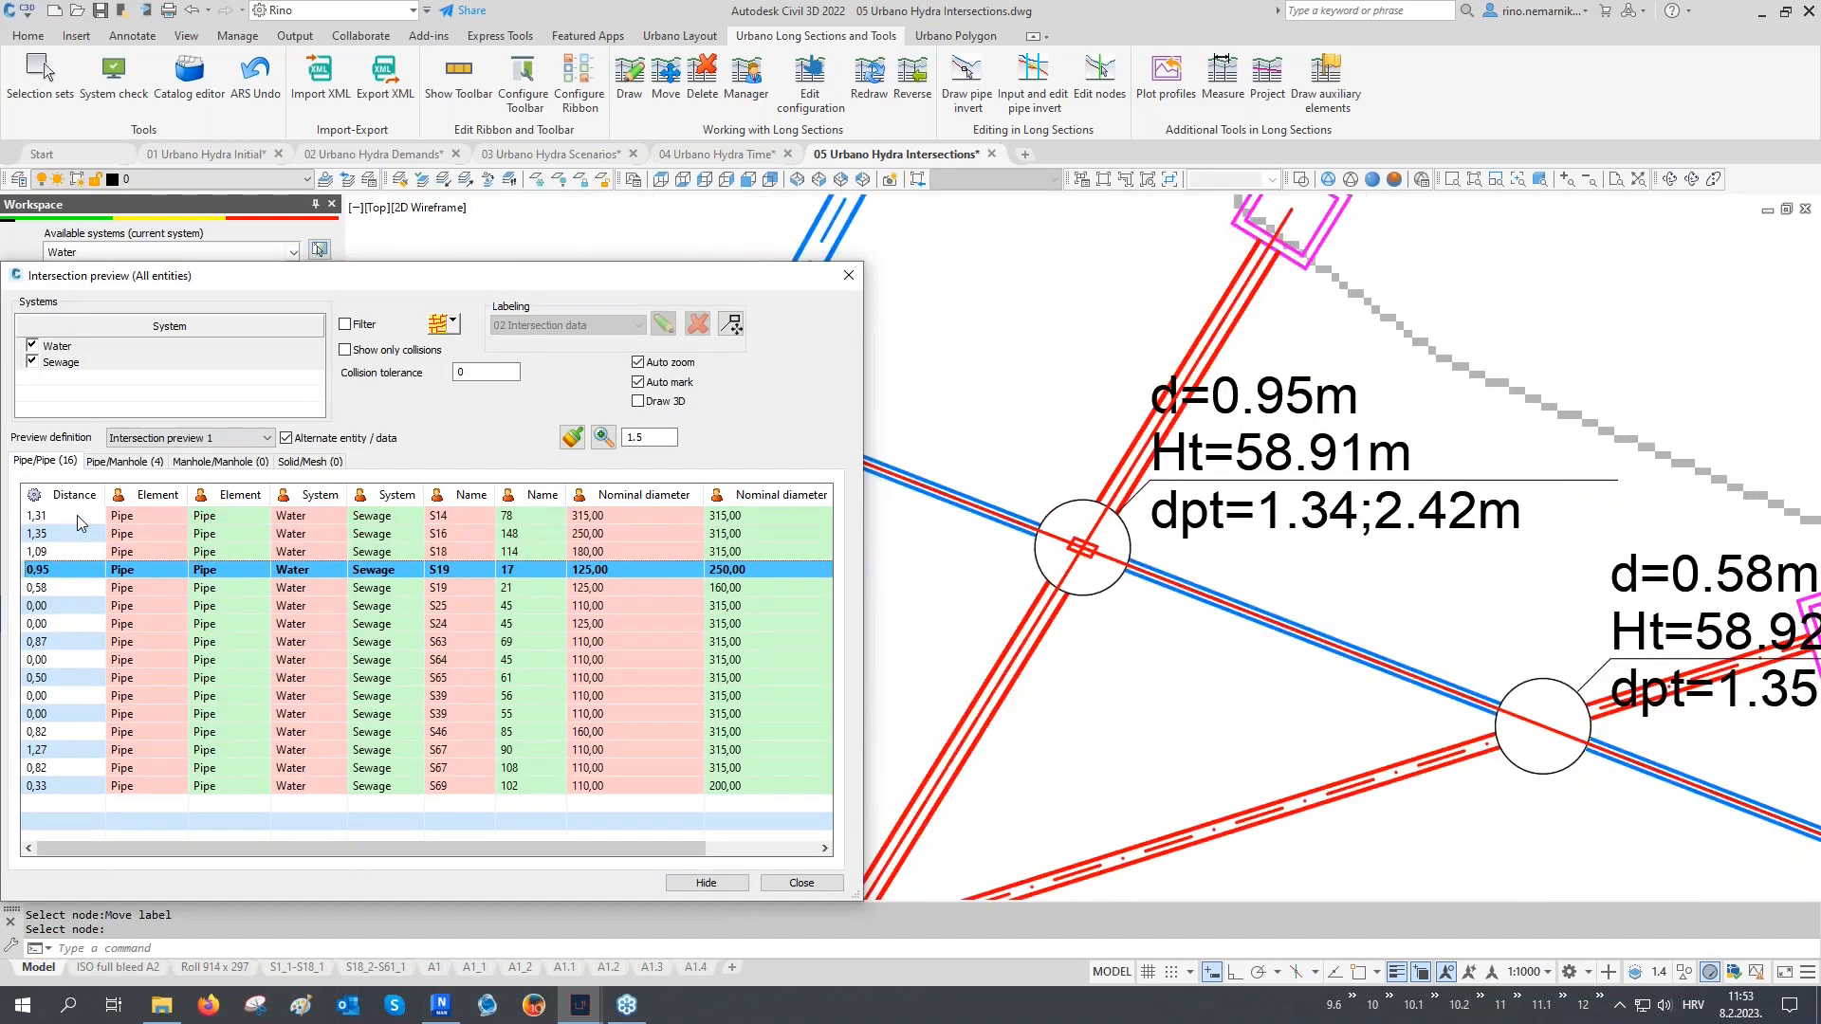
key(Down)
key(Down)
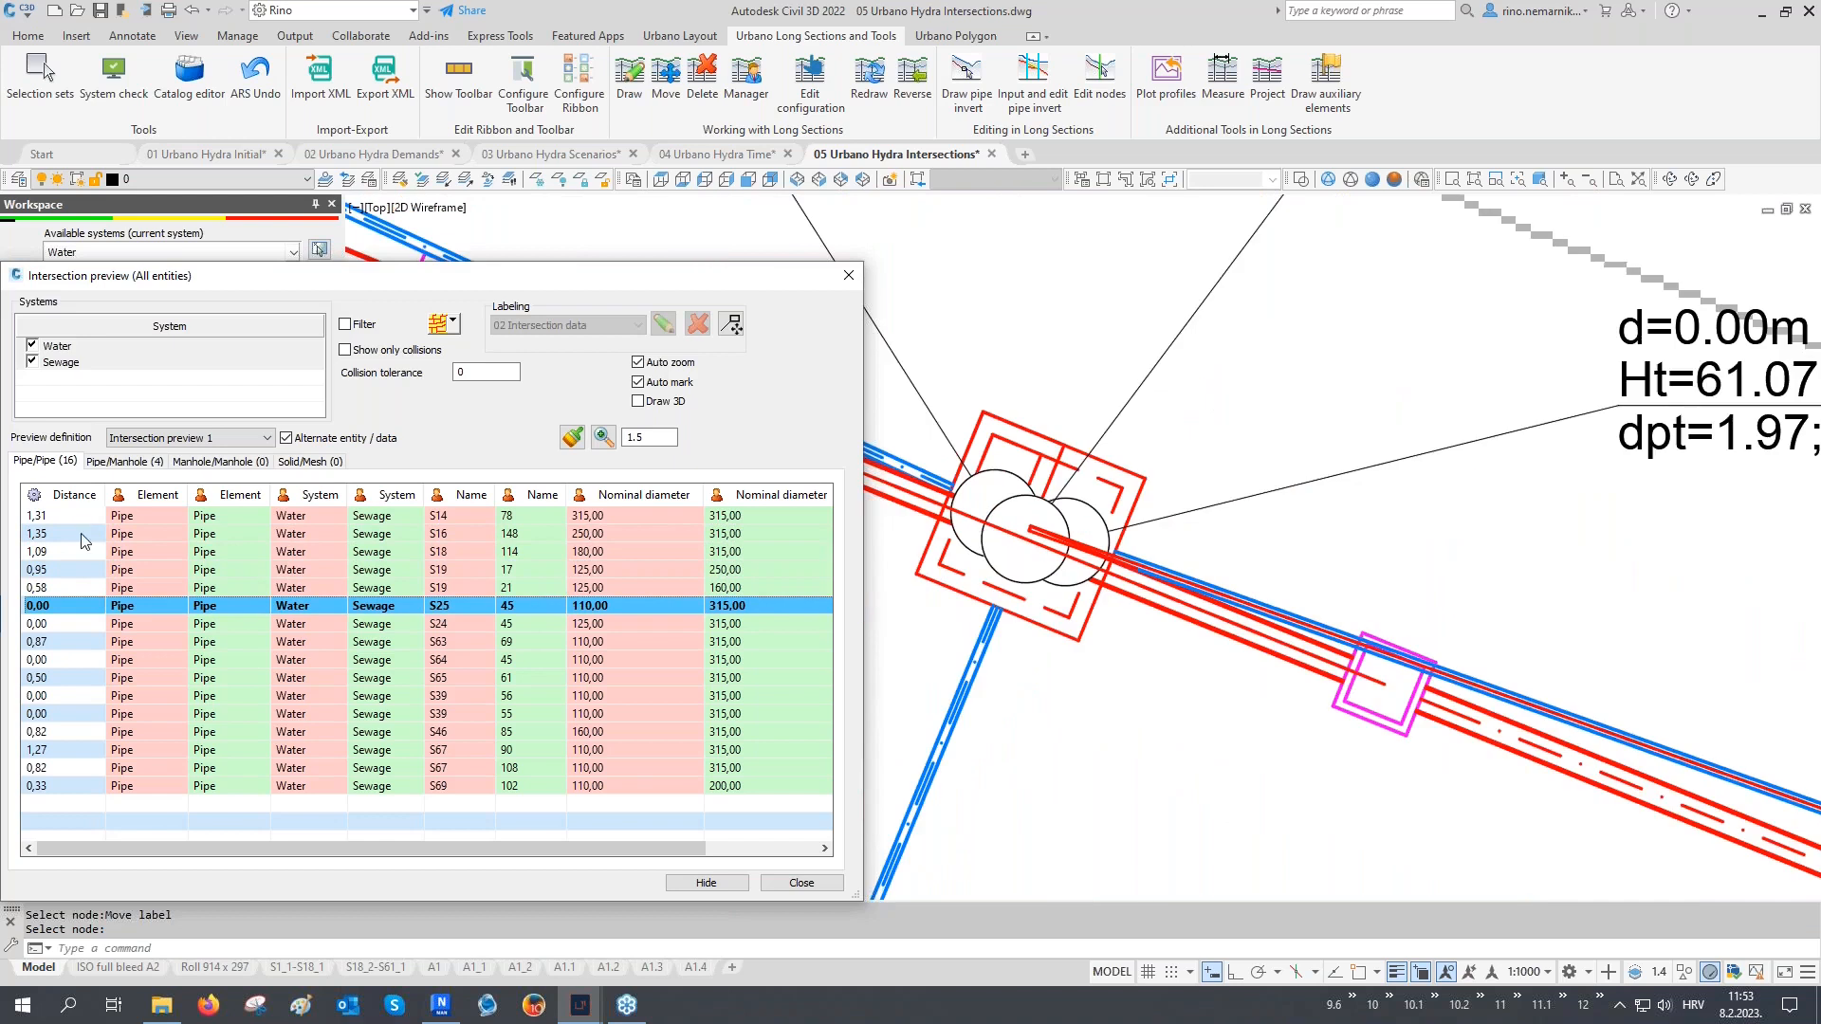
key(Down)
key(Down)
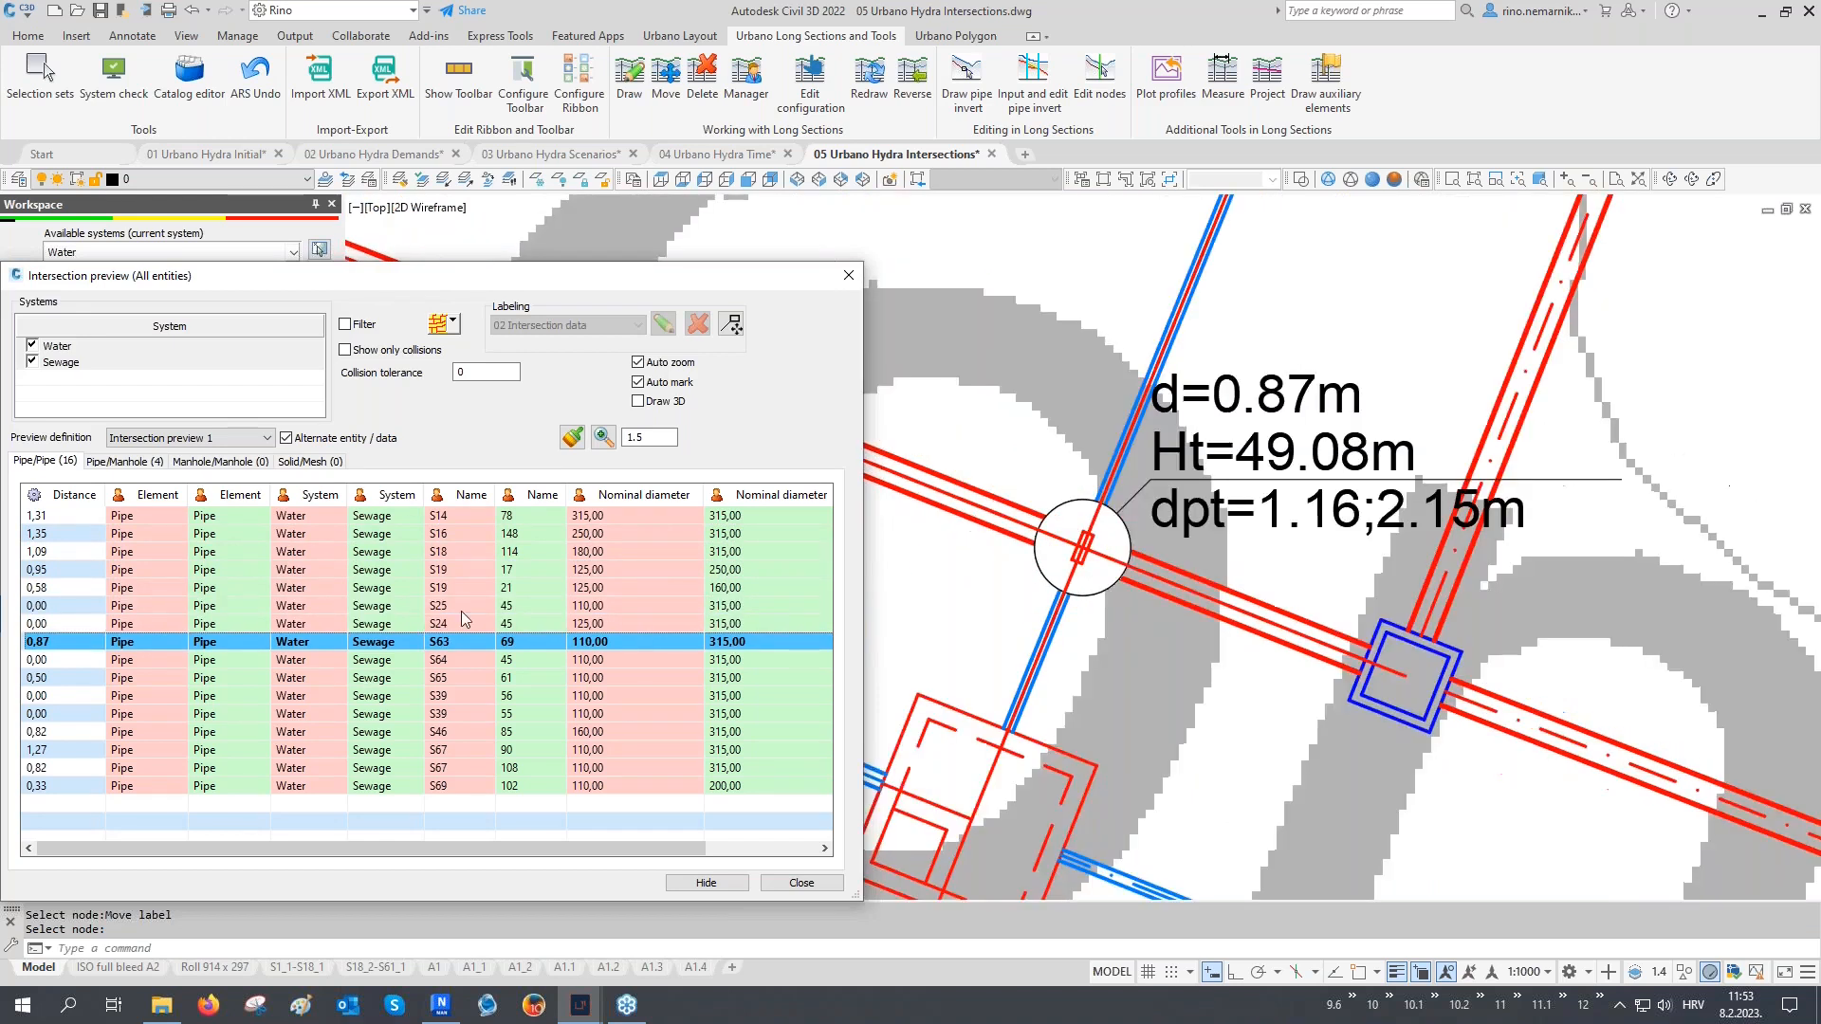
key(Down)
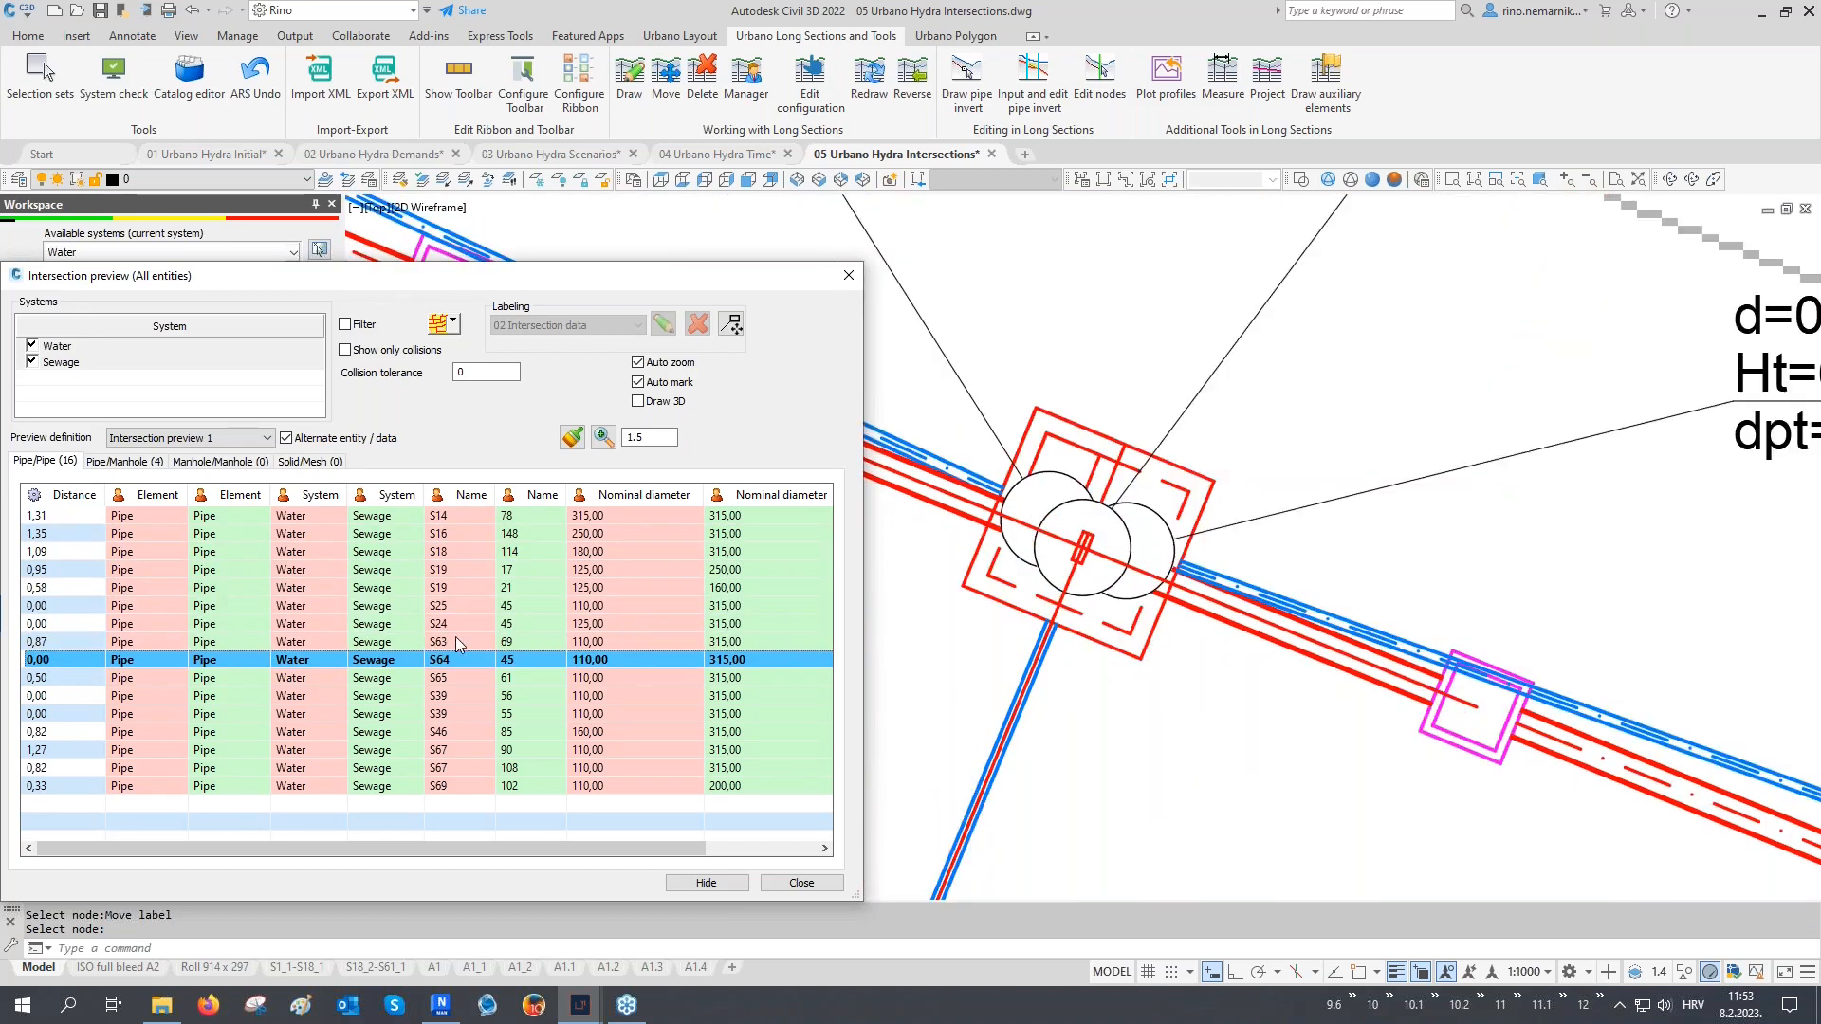
key(Down)
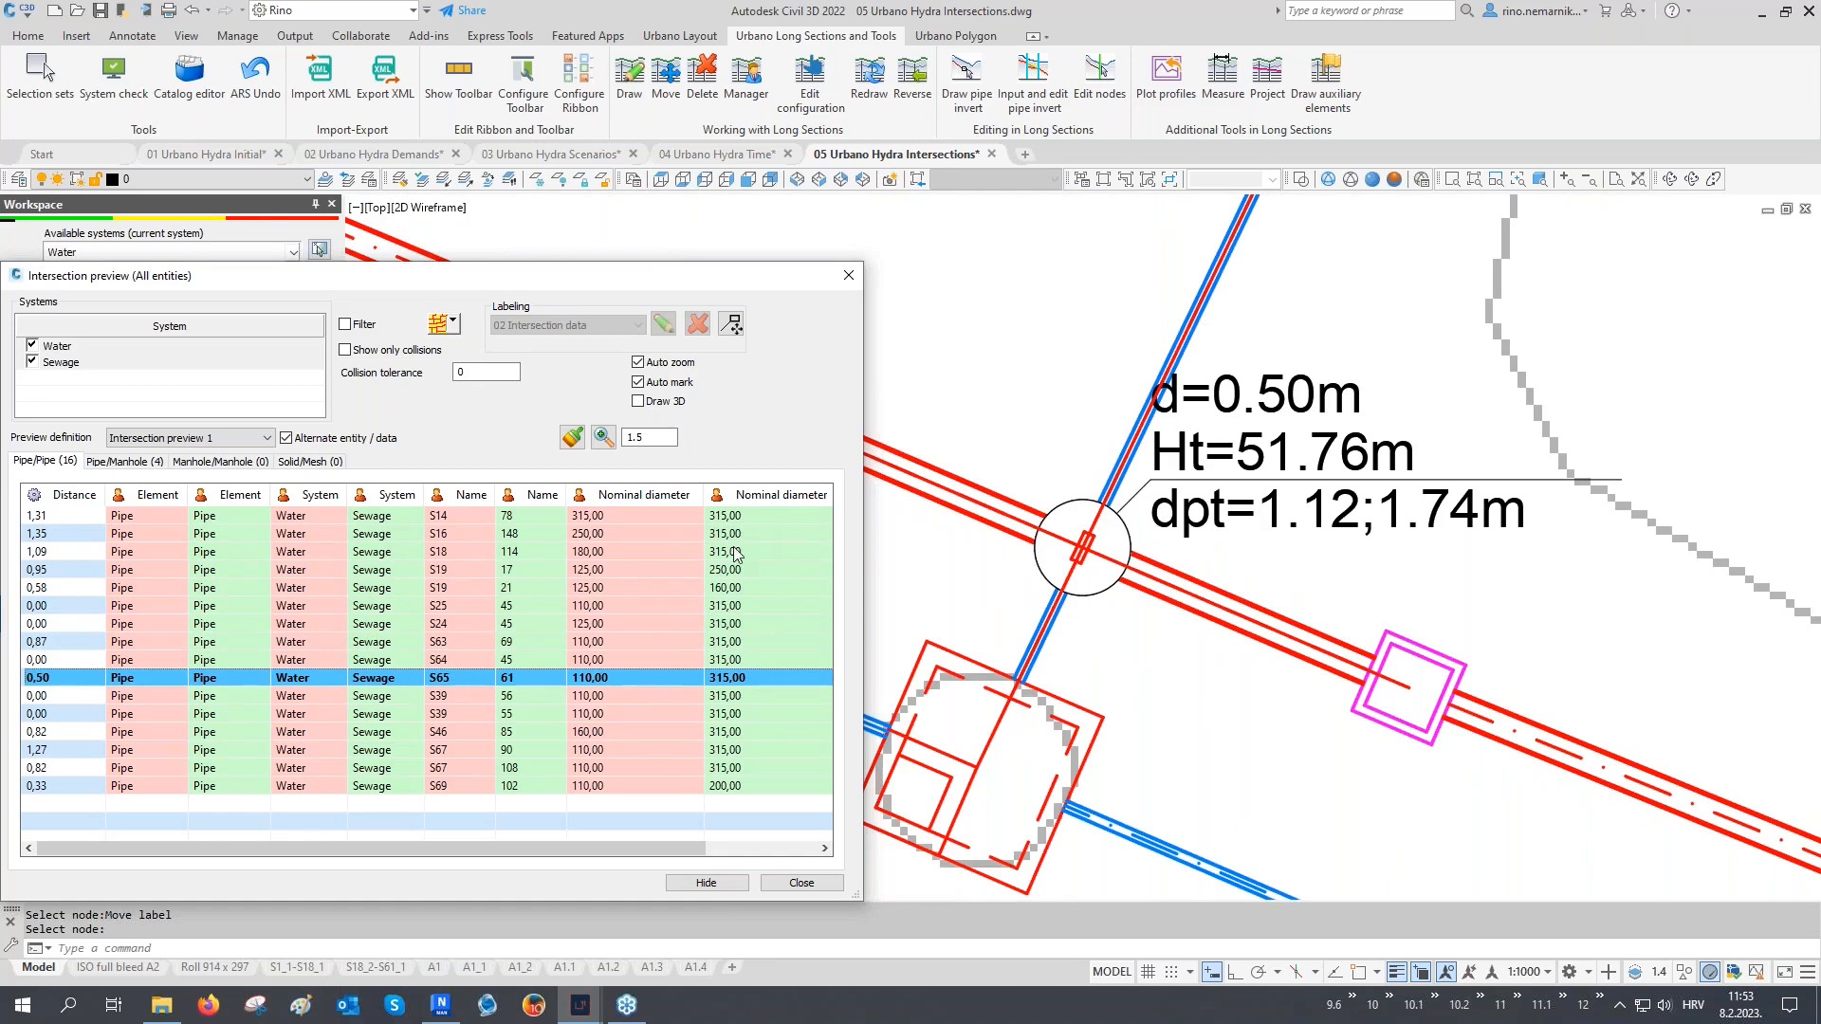
key(Down)
Check the relative position of the listed pipe crossings and inspect the collisions of water pipes S25 and S24
drag(664, 848, 774, 859)
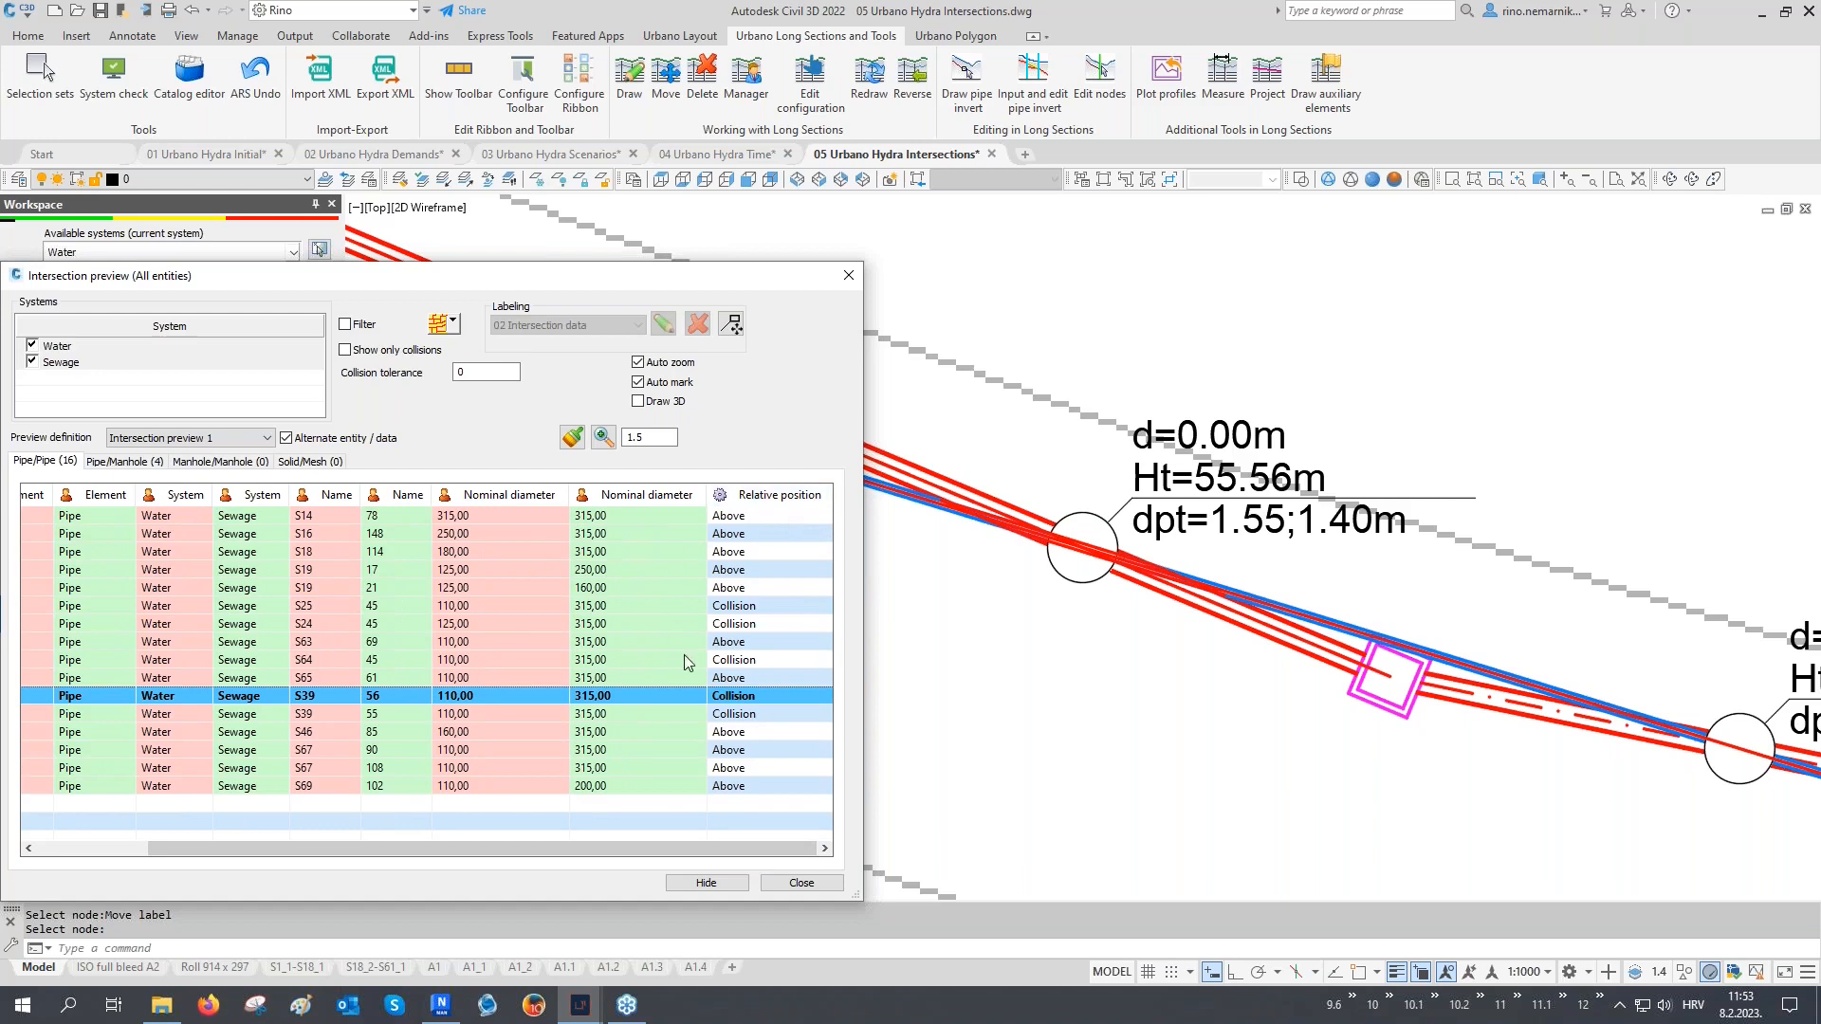
click(752, 608)
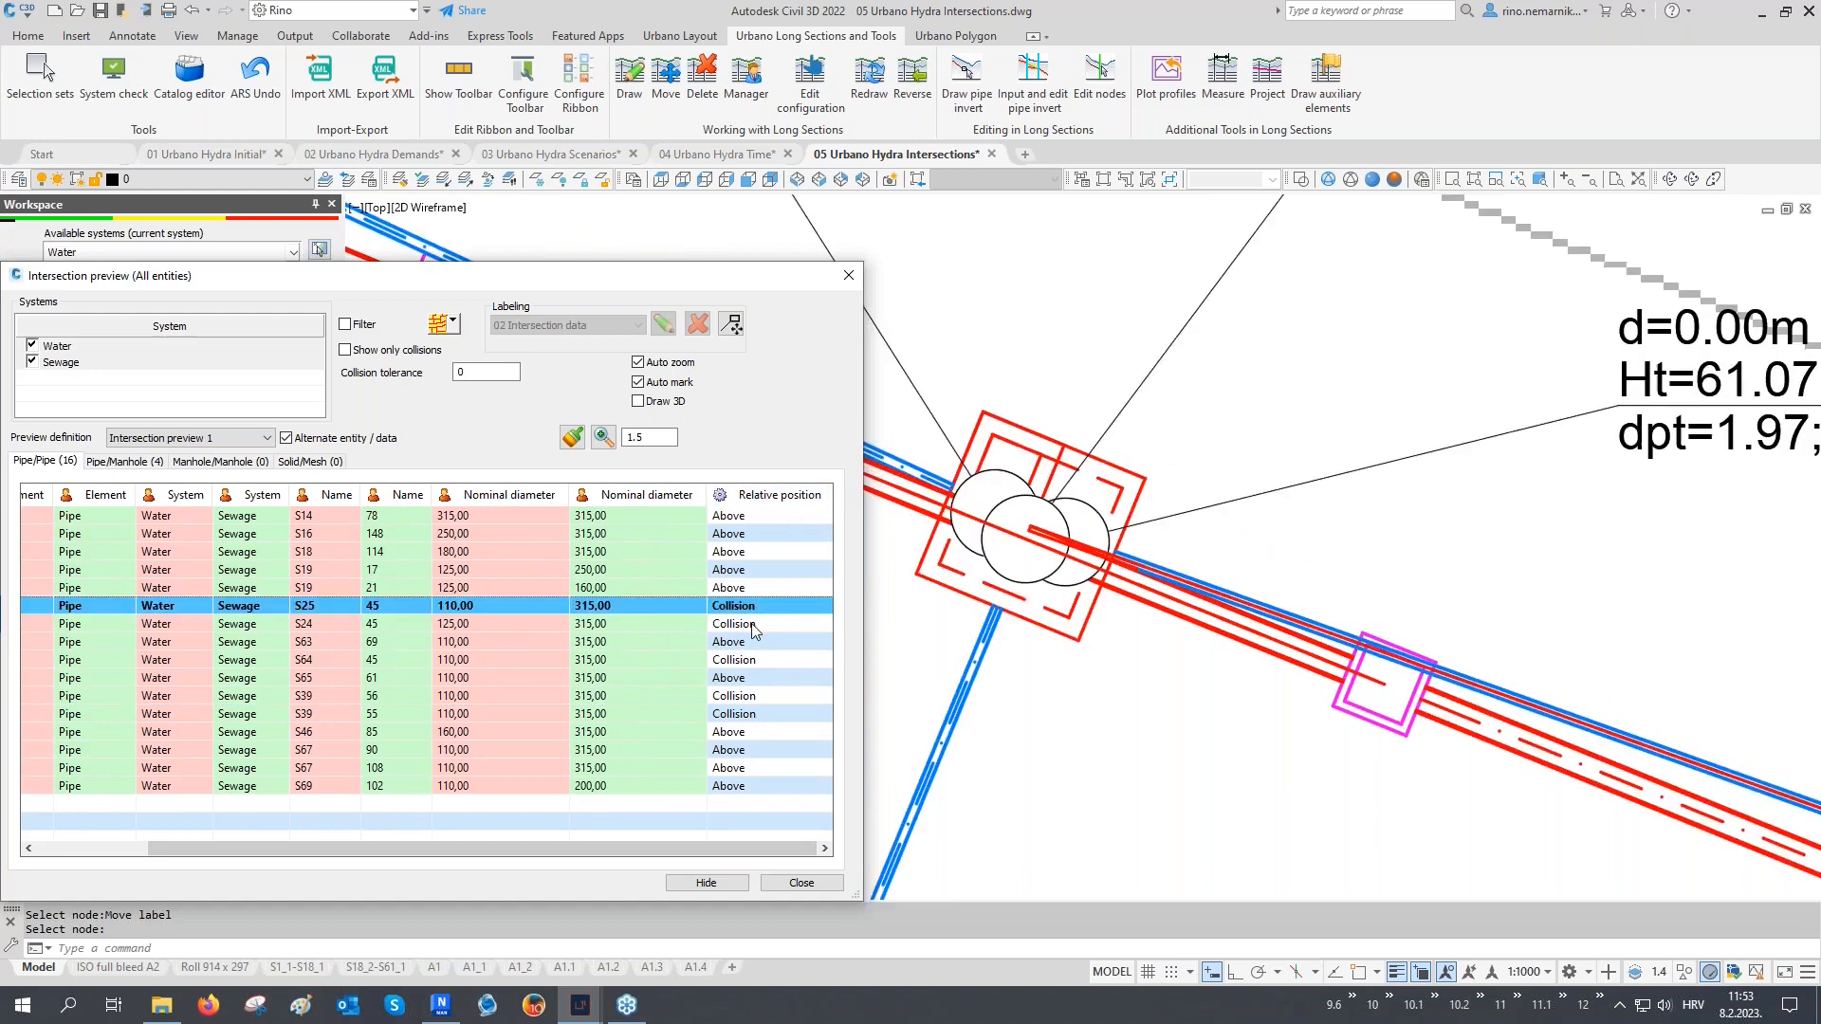
click(752, 625)
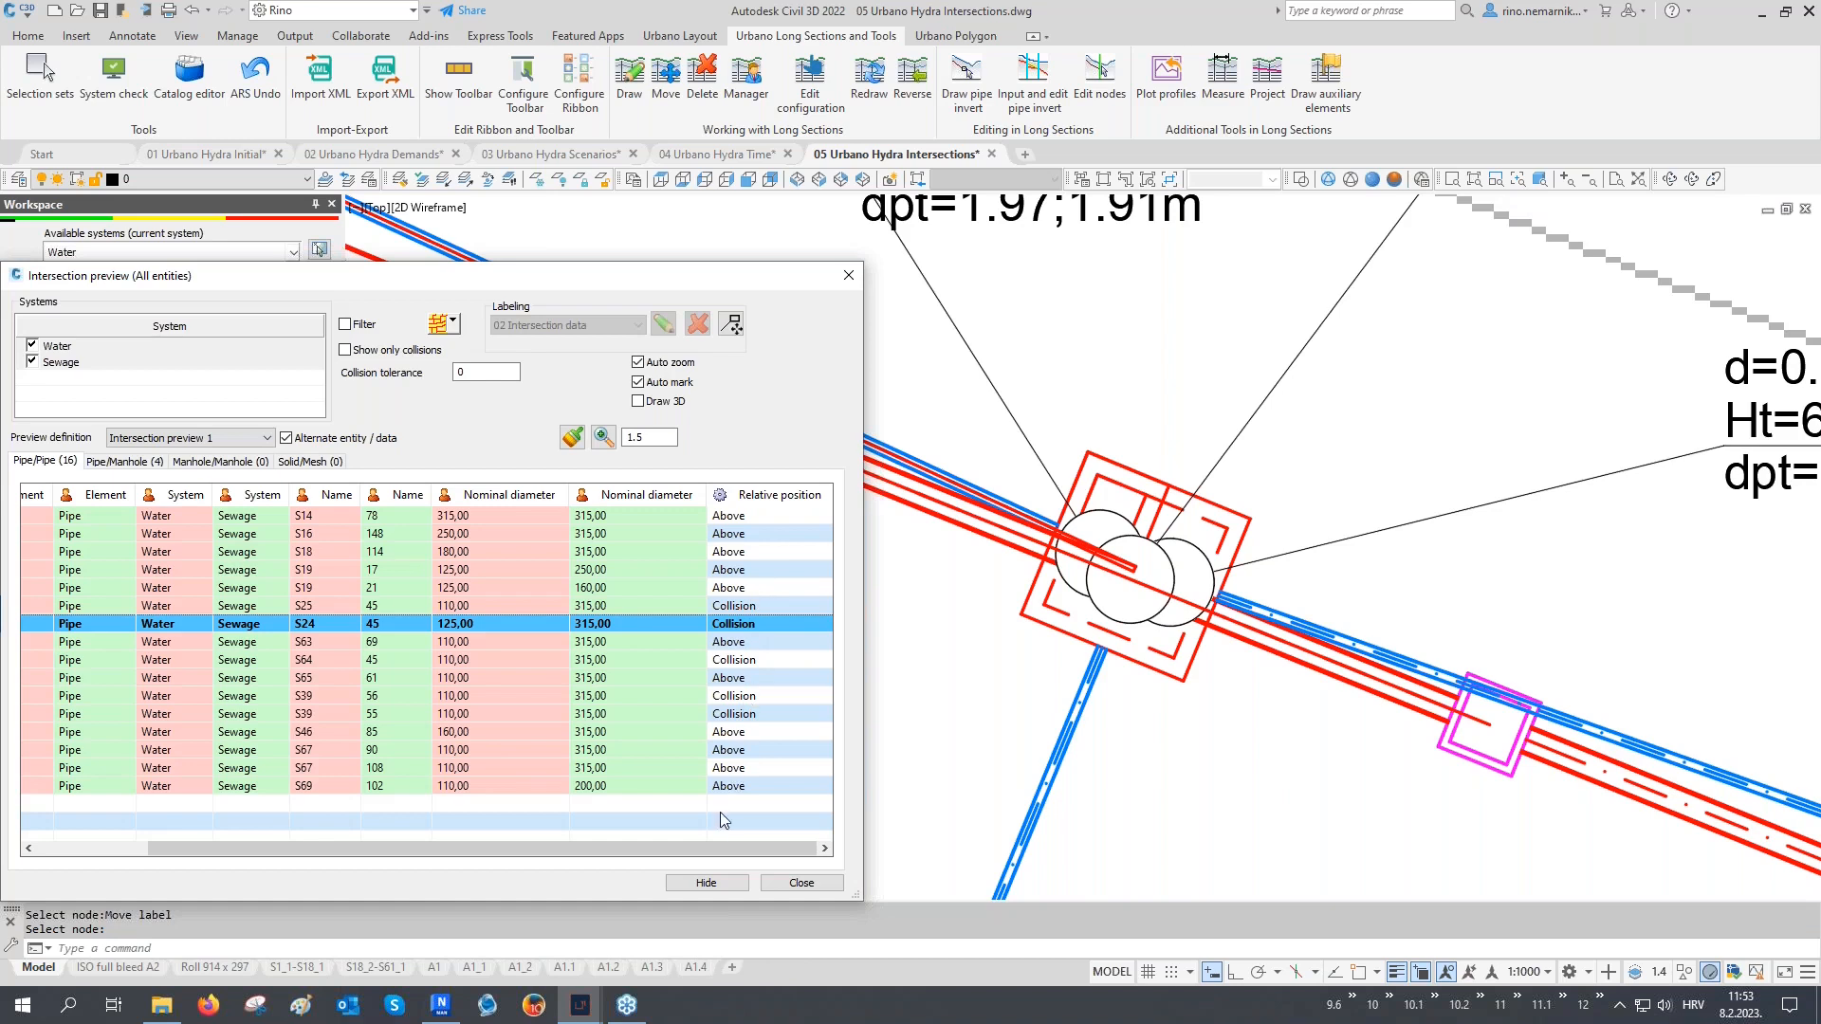
drag(712, 851, 541, 853)
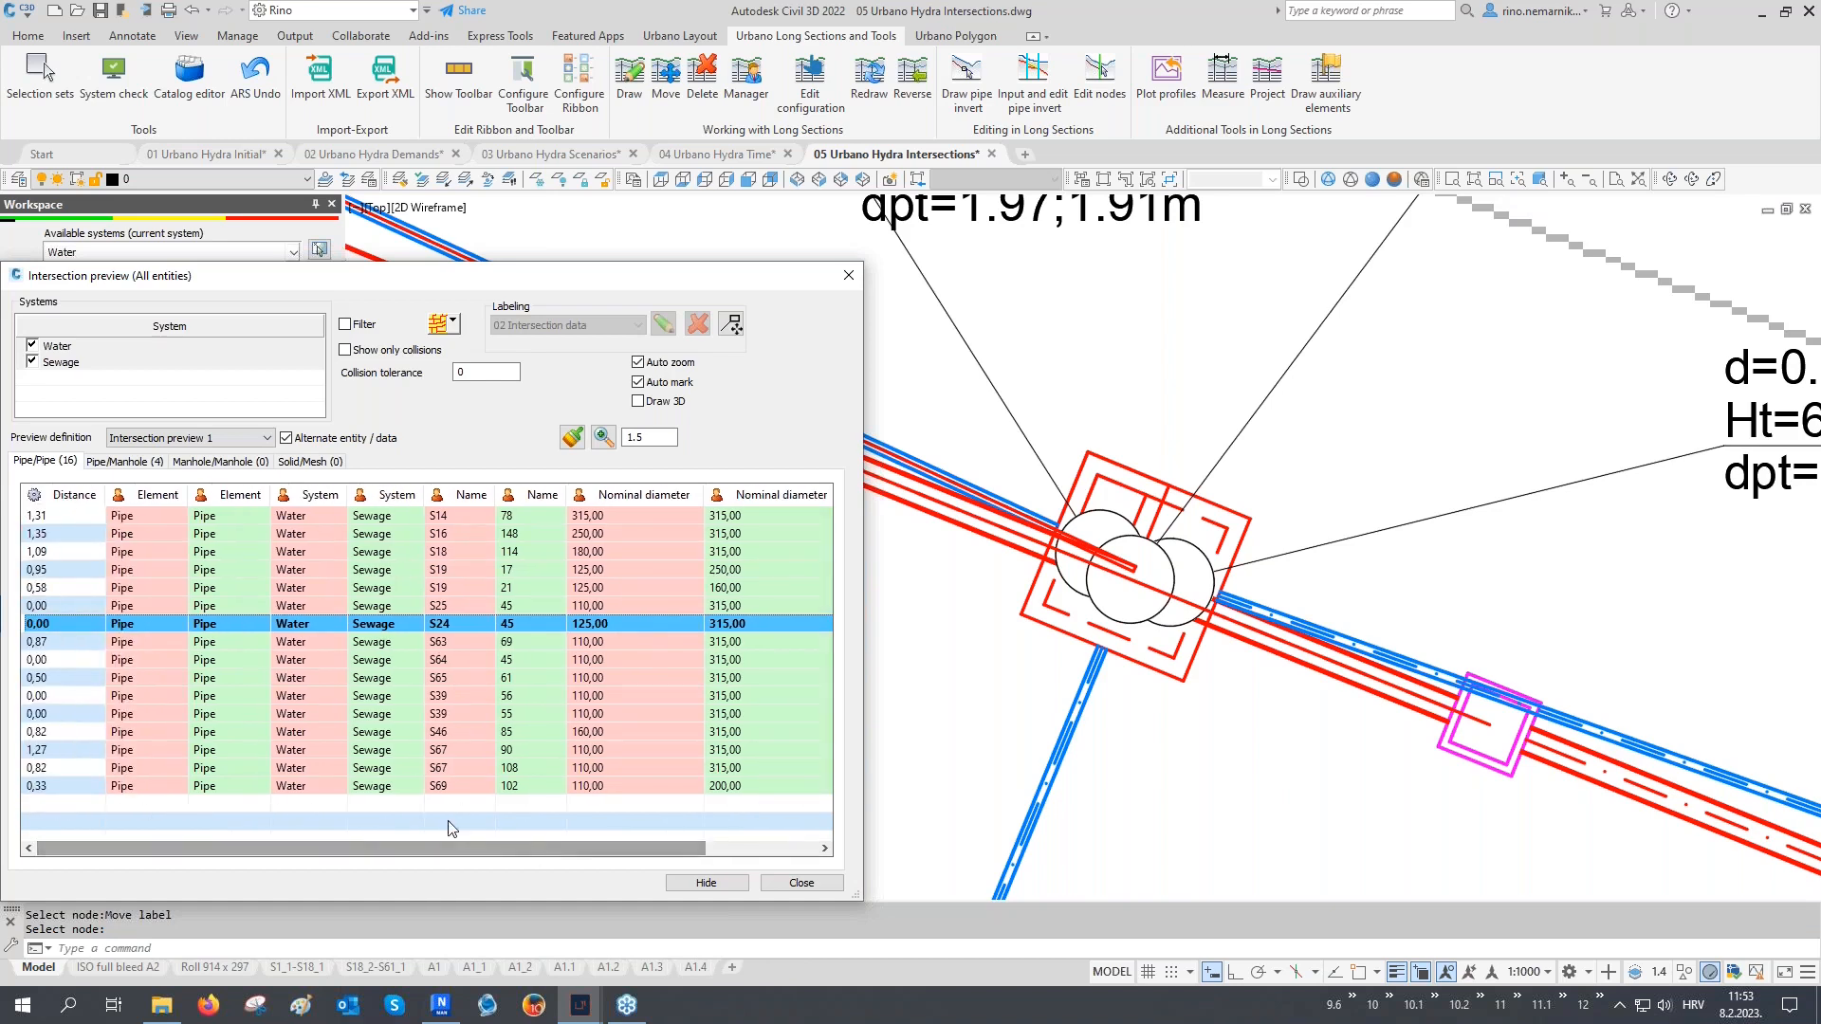
Sort the pipe/pipe intersections by ascending distance and inspect the zero-distance crossings, all together and then S24 alone
click(69, 495)
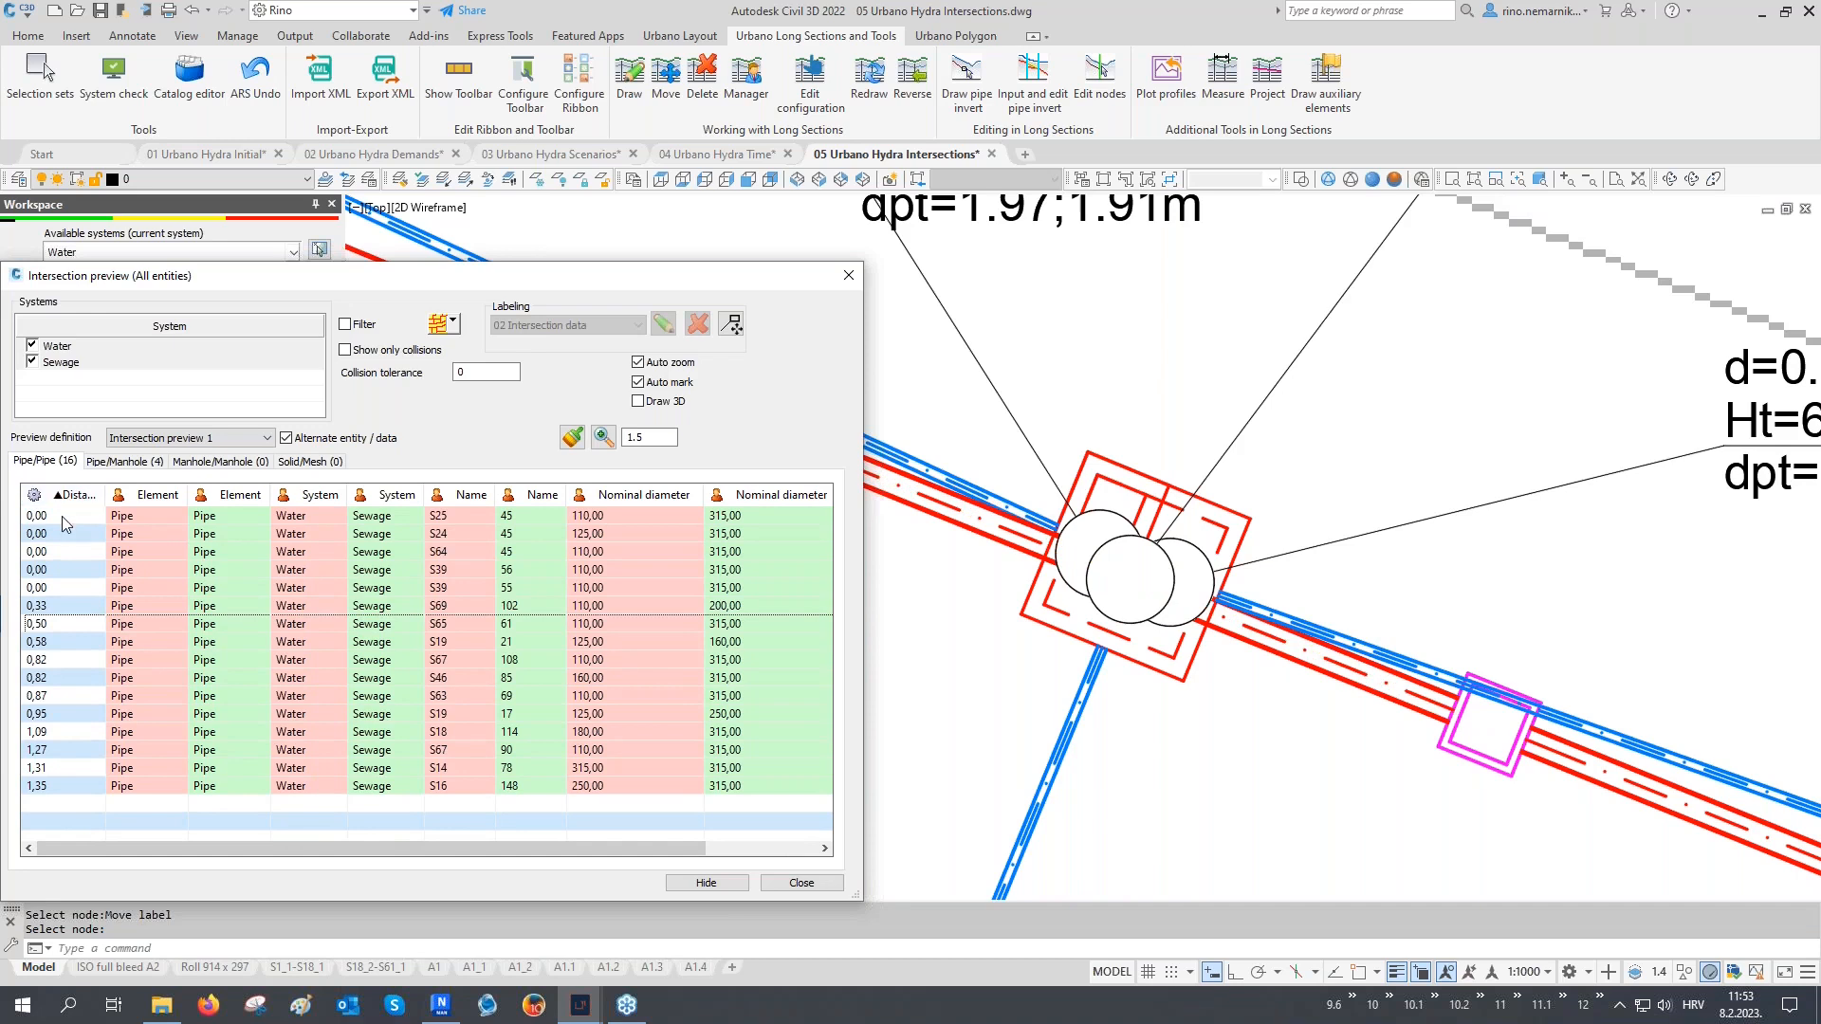
click(61, 516)
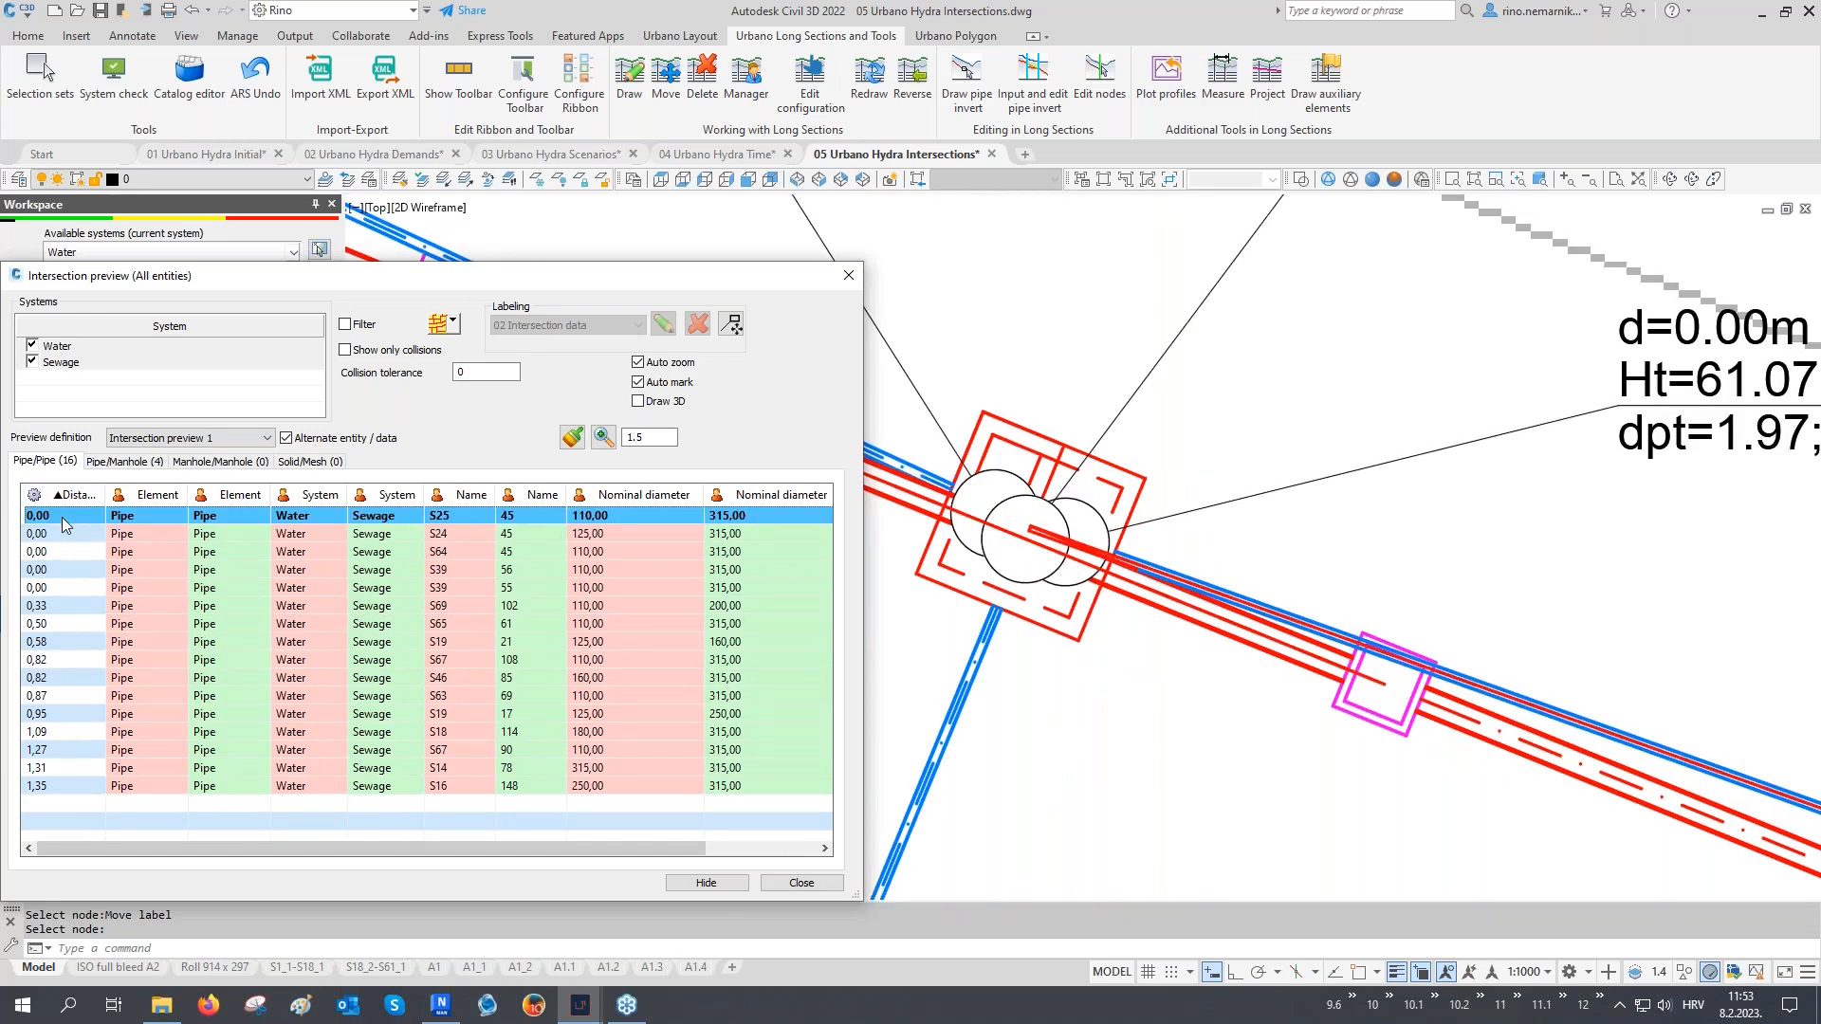
shift+click(61, 587)
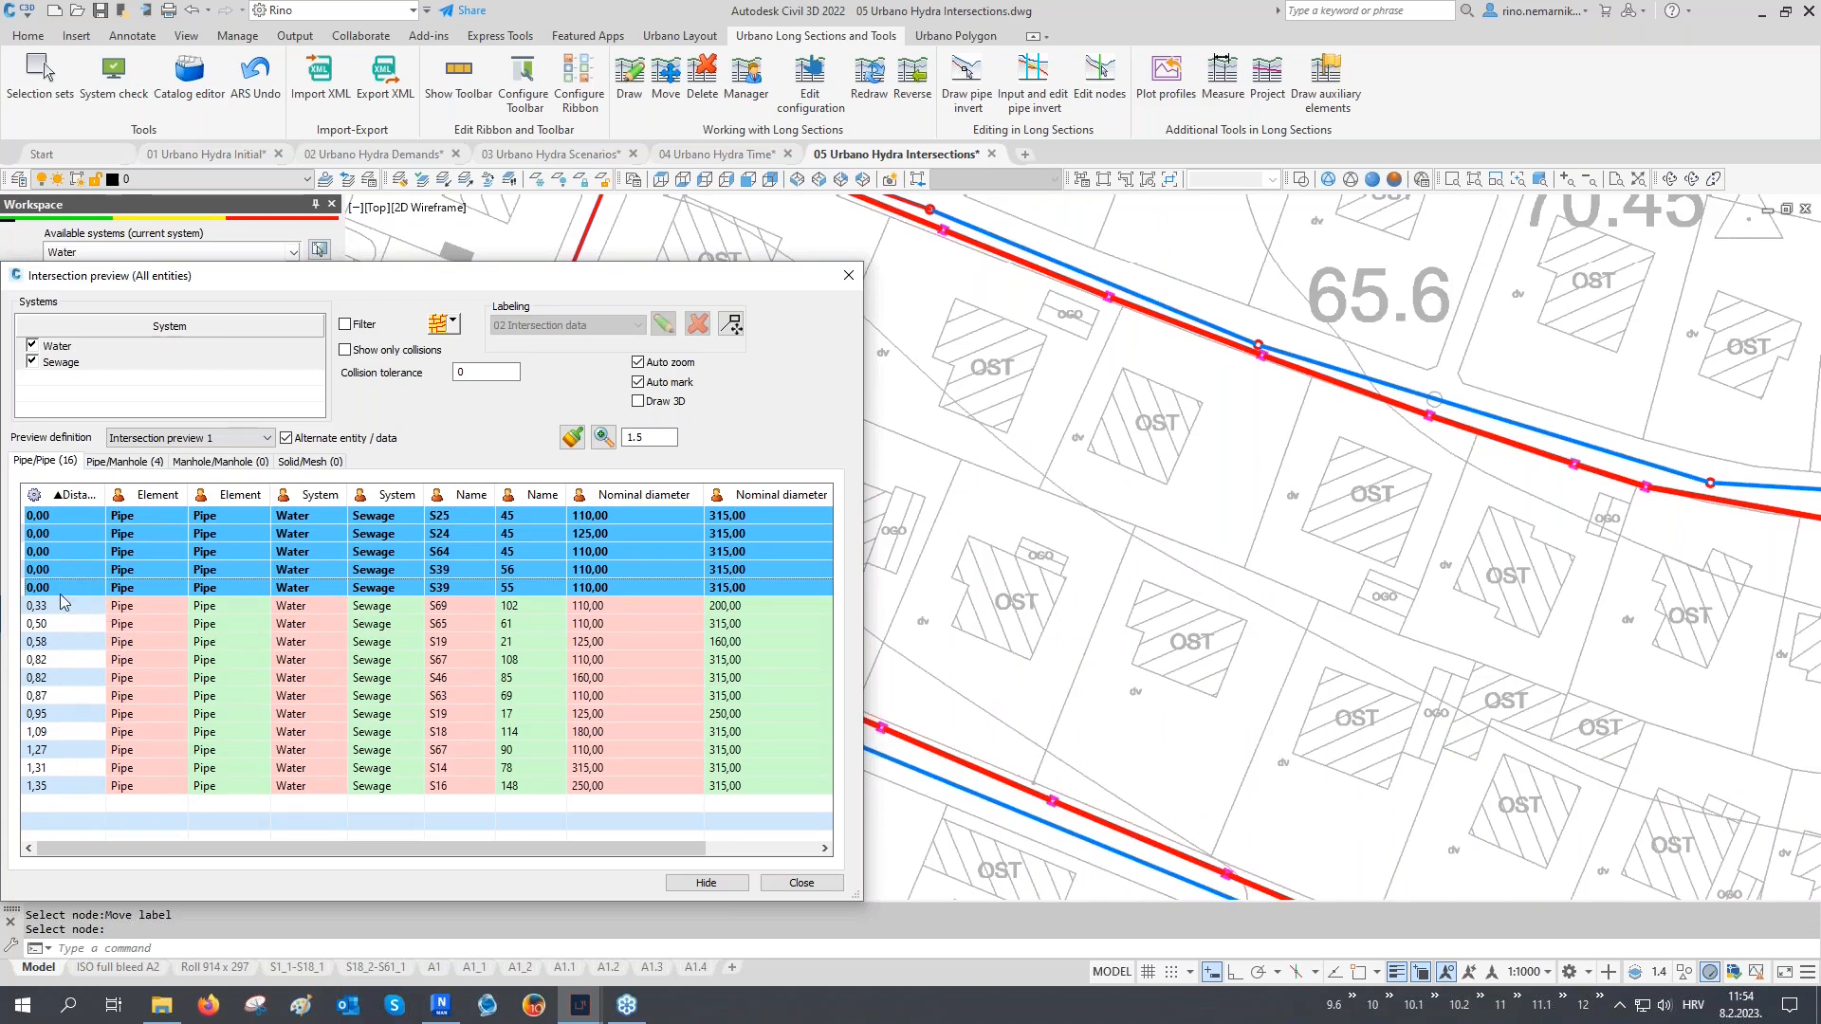
click(60, 533)
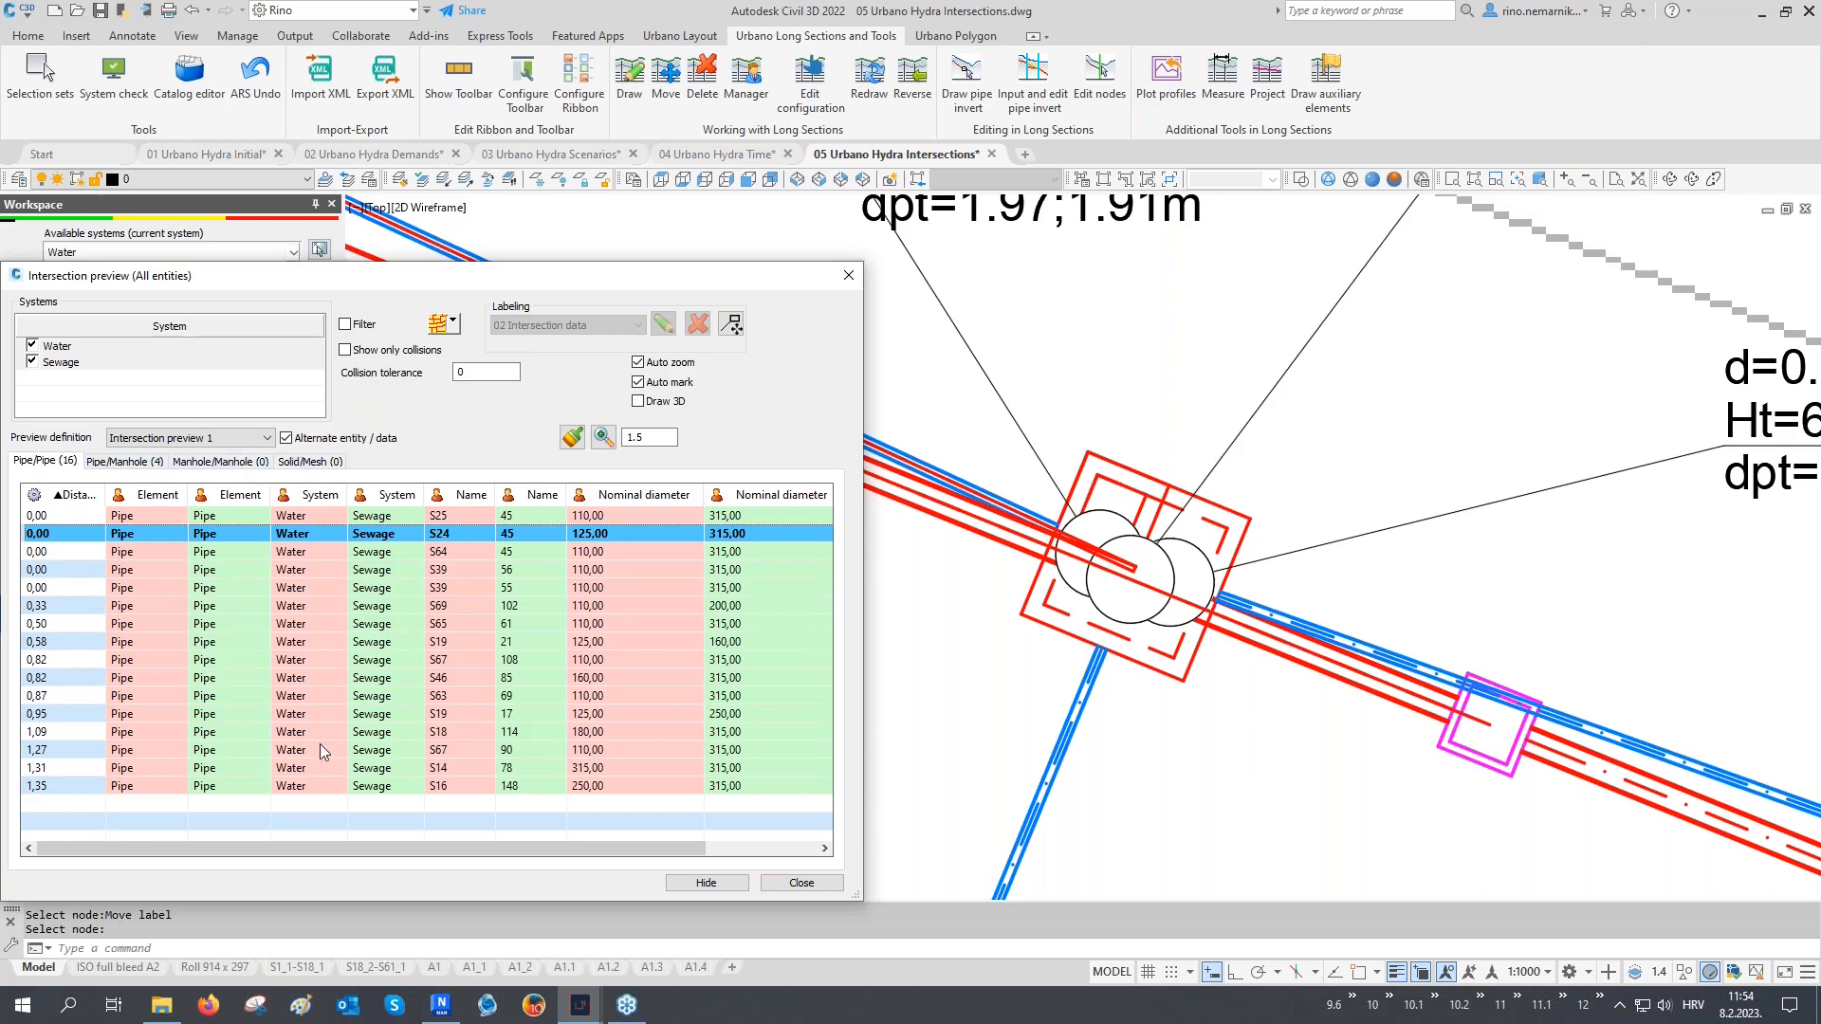
Limit the intersection preview to collisions only and review the pipe/manhole and manhole/manhole collisions
click(375, 353)
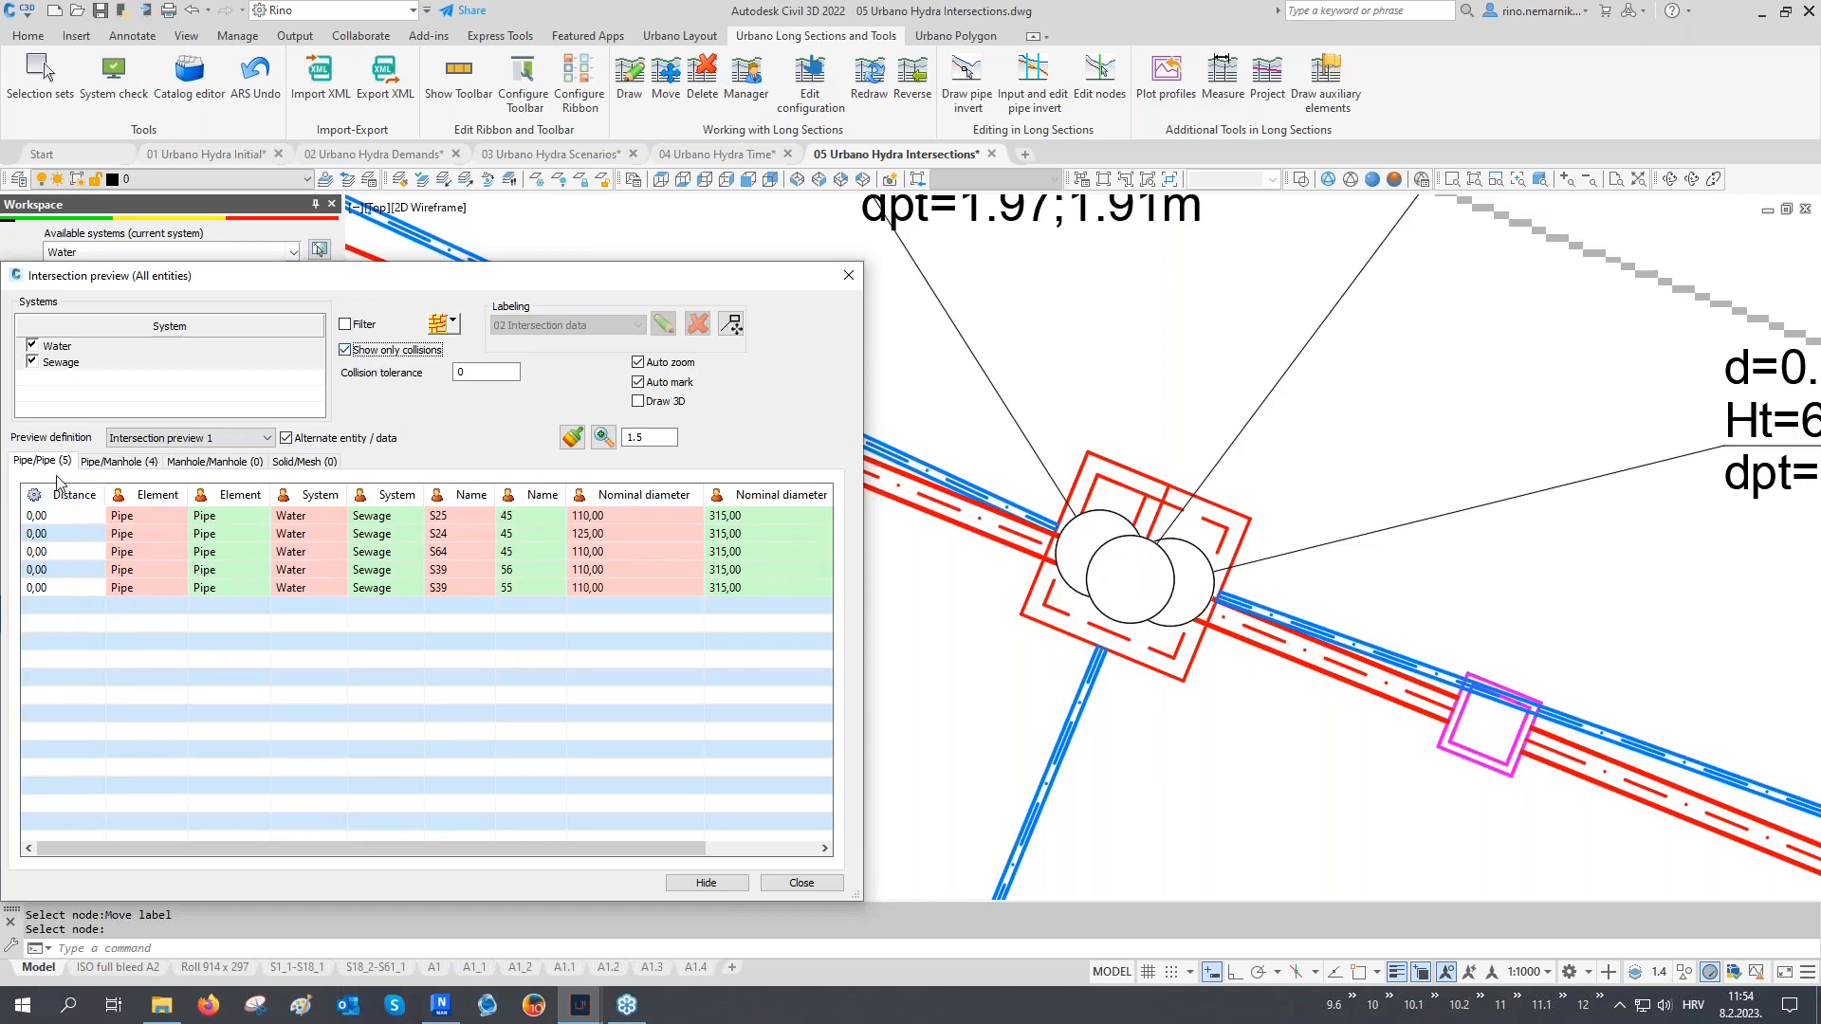
click(98, 464)
click(62, 515)
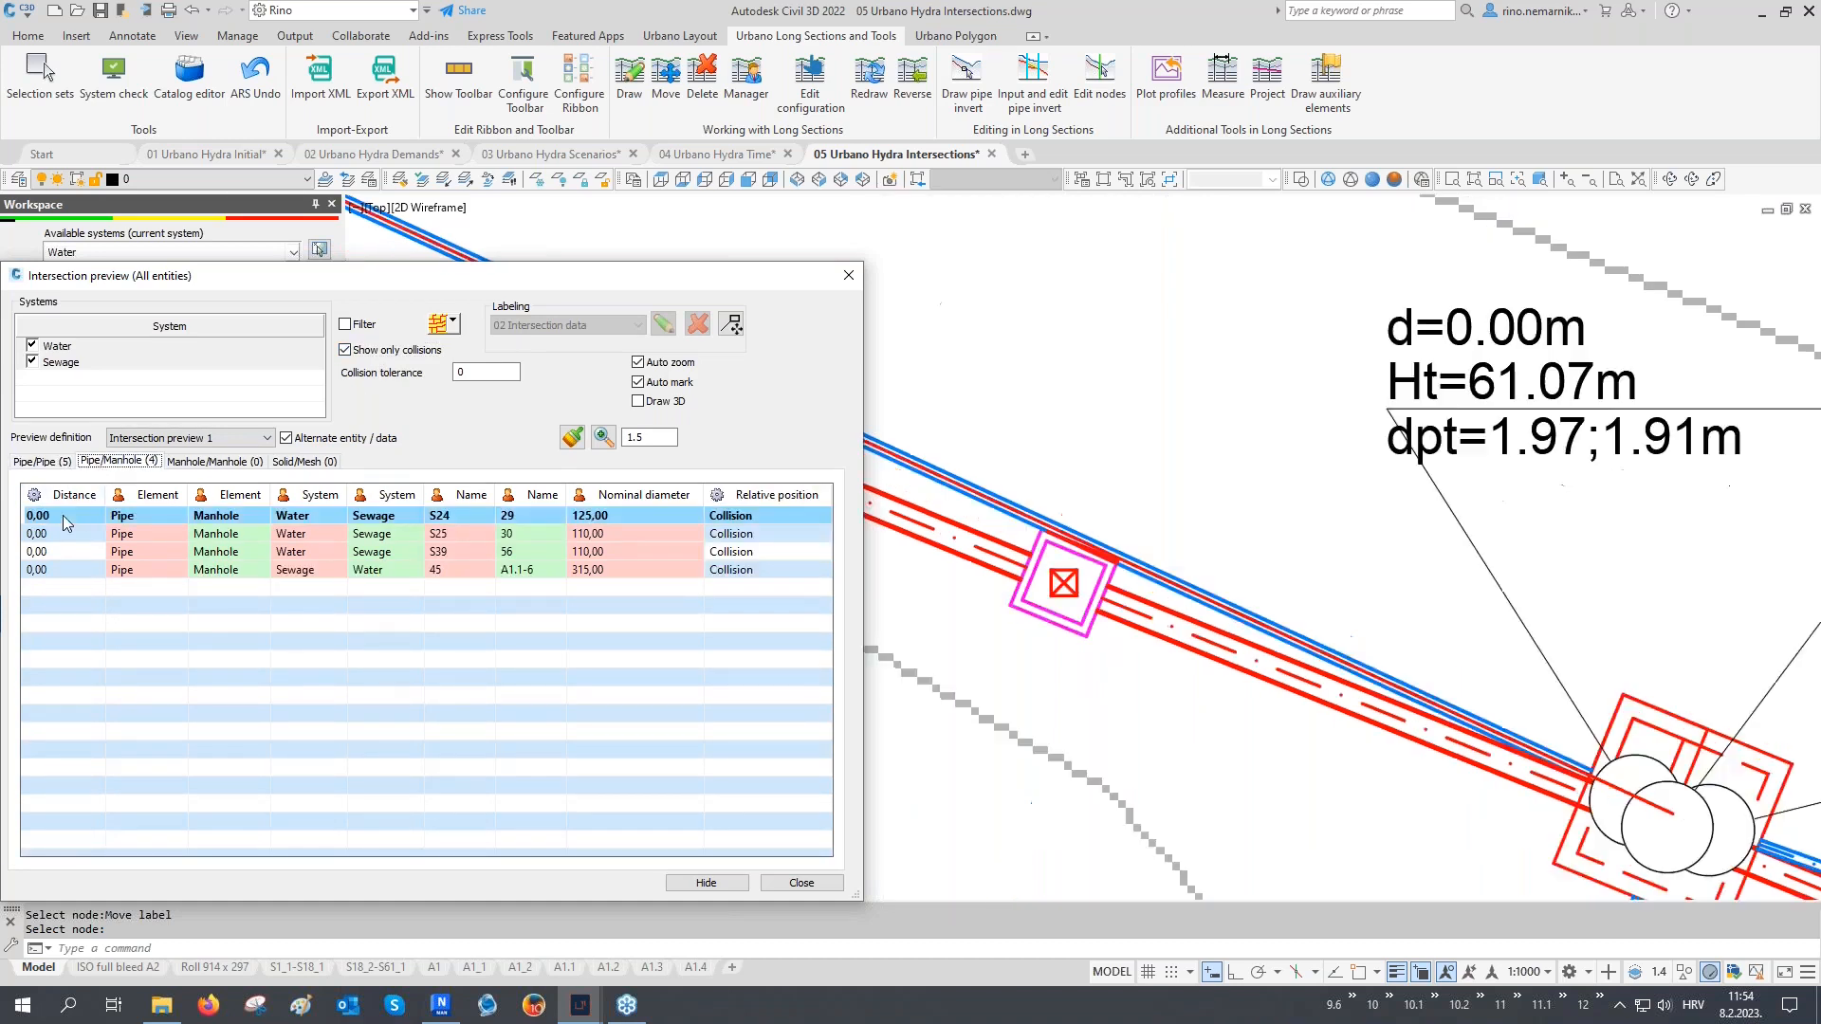
click(63, 534)
click(61, 551)
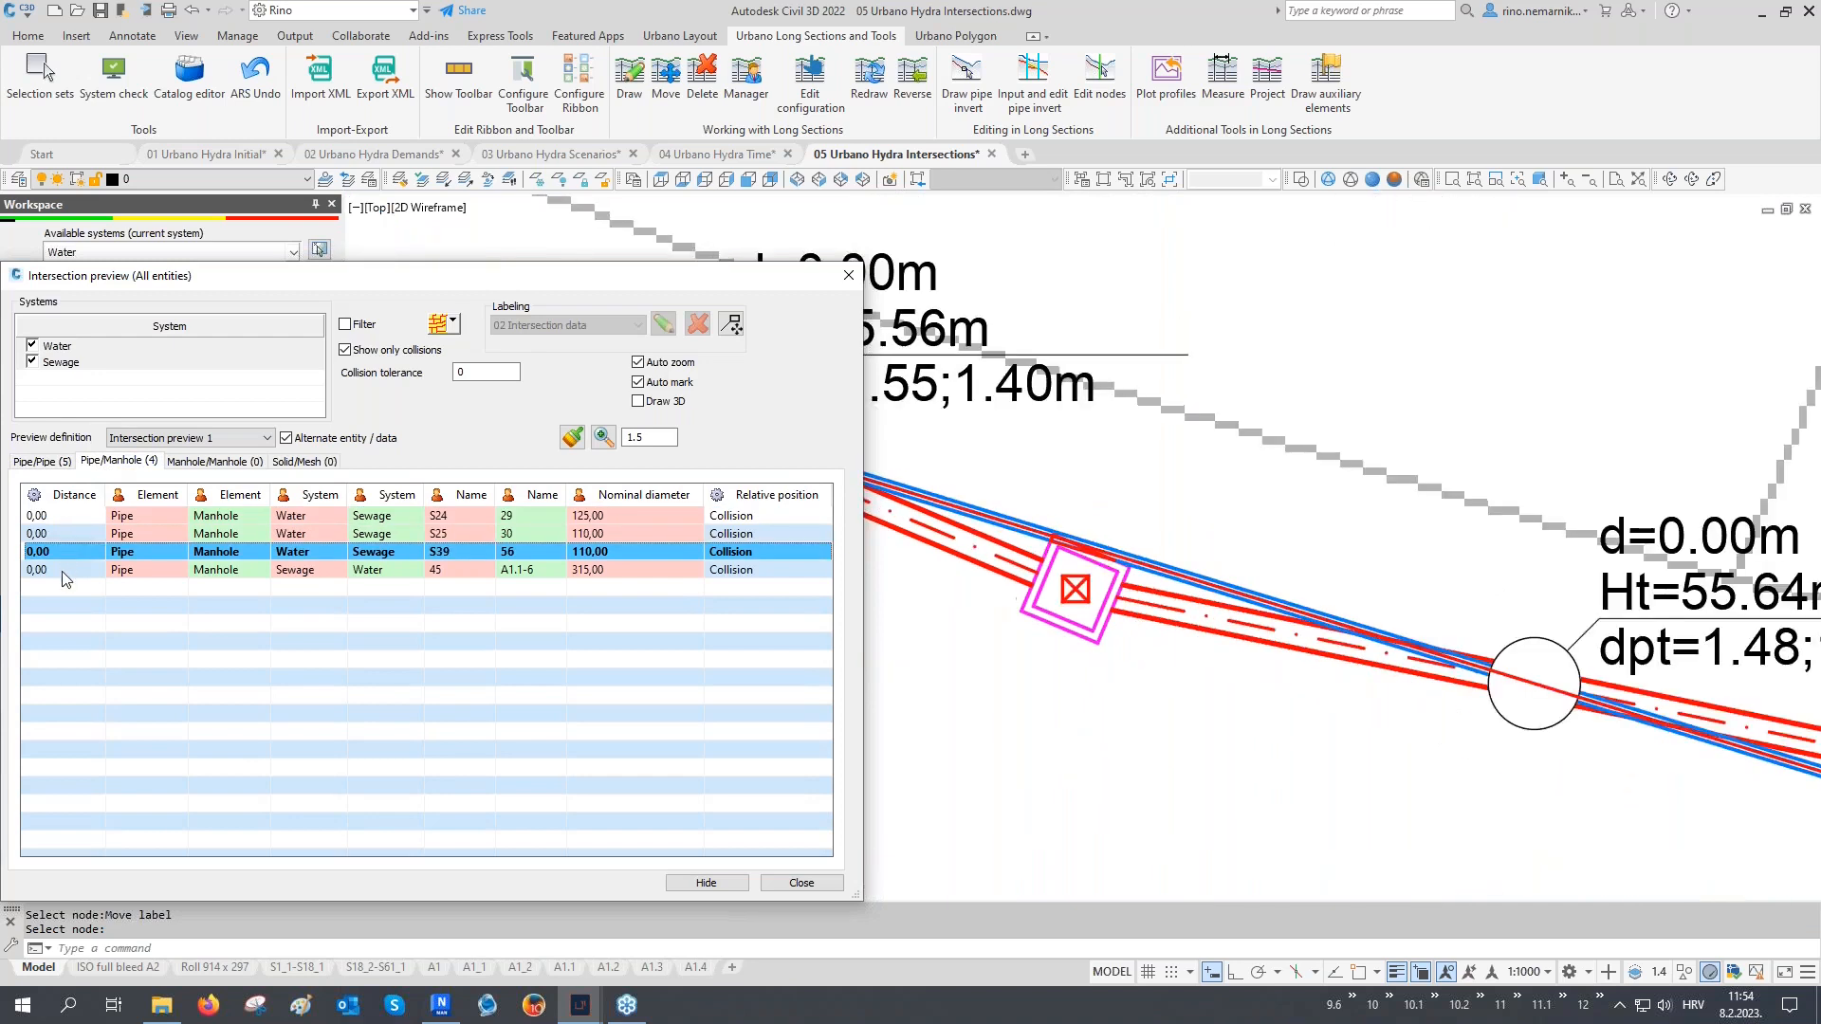
click(64, 569)
click(208, 462)
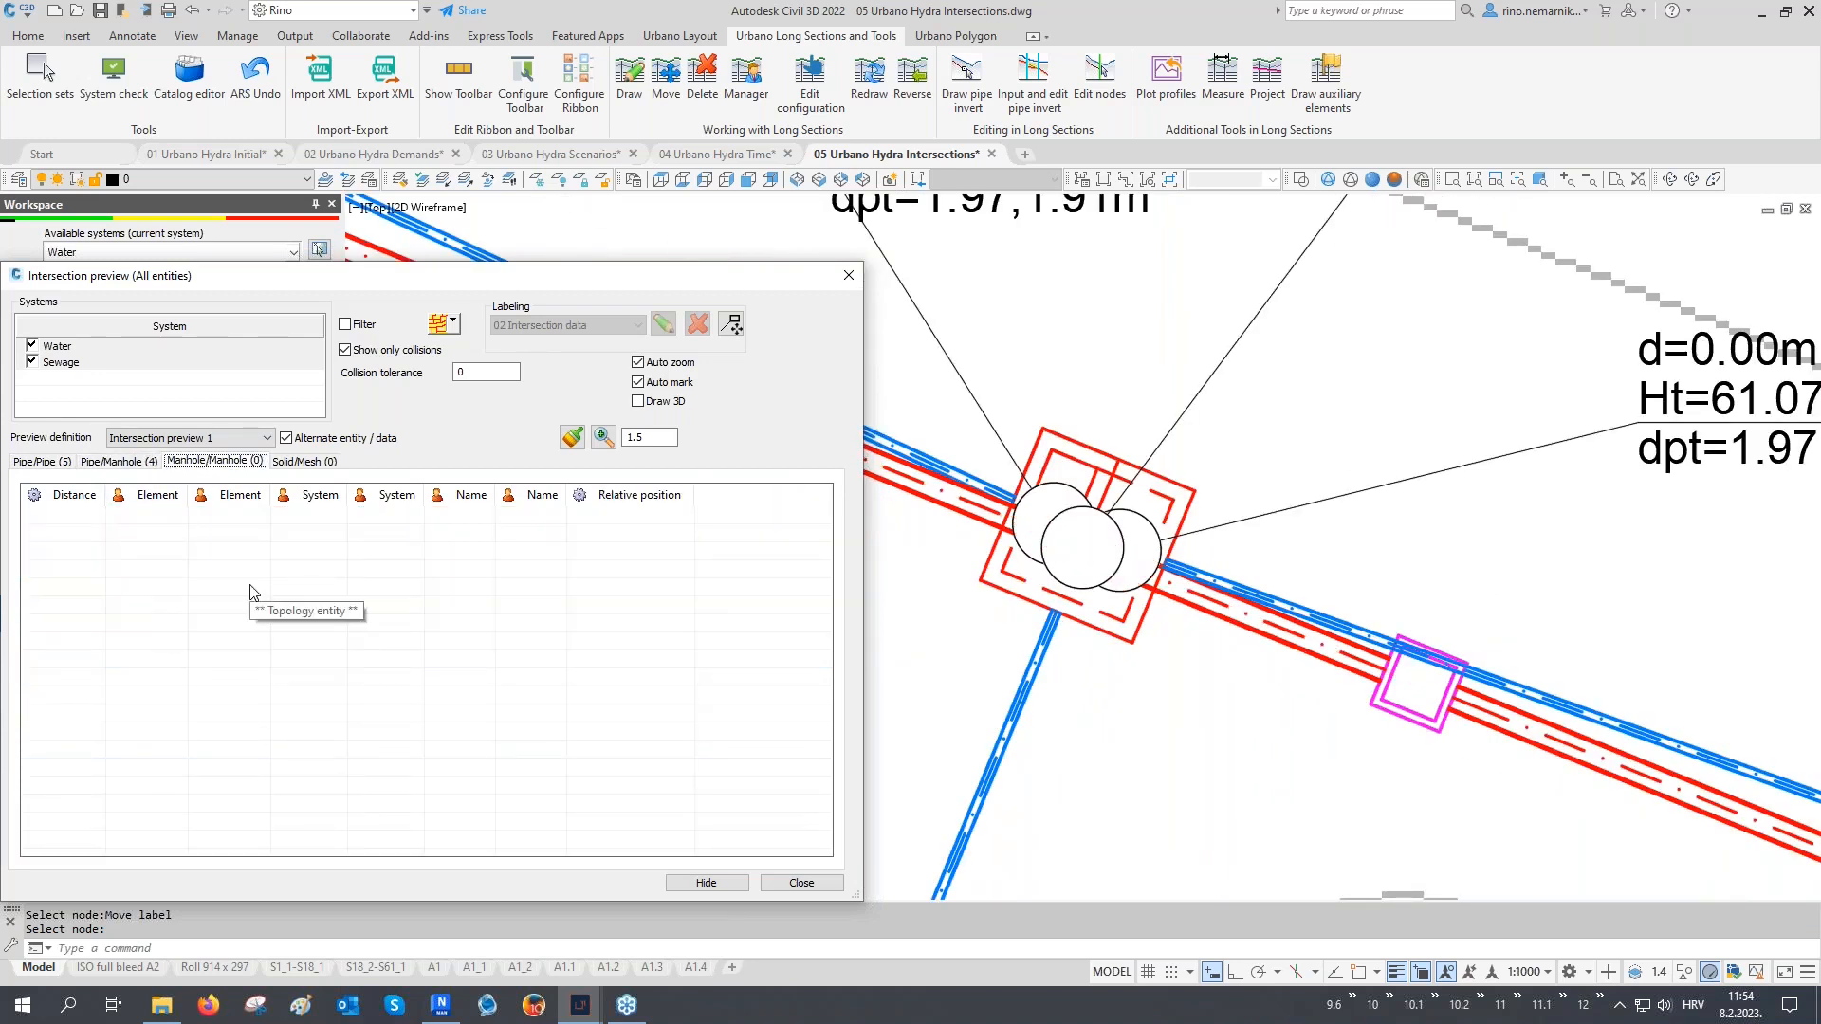
click(142, 463)
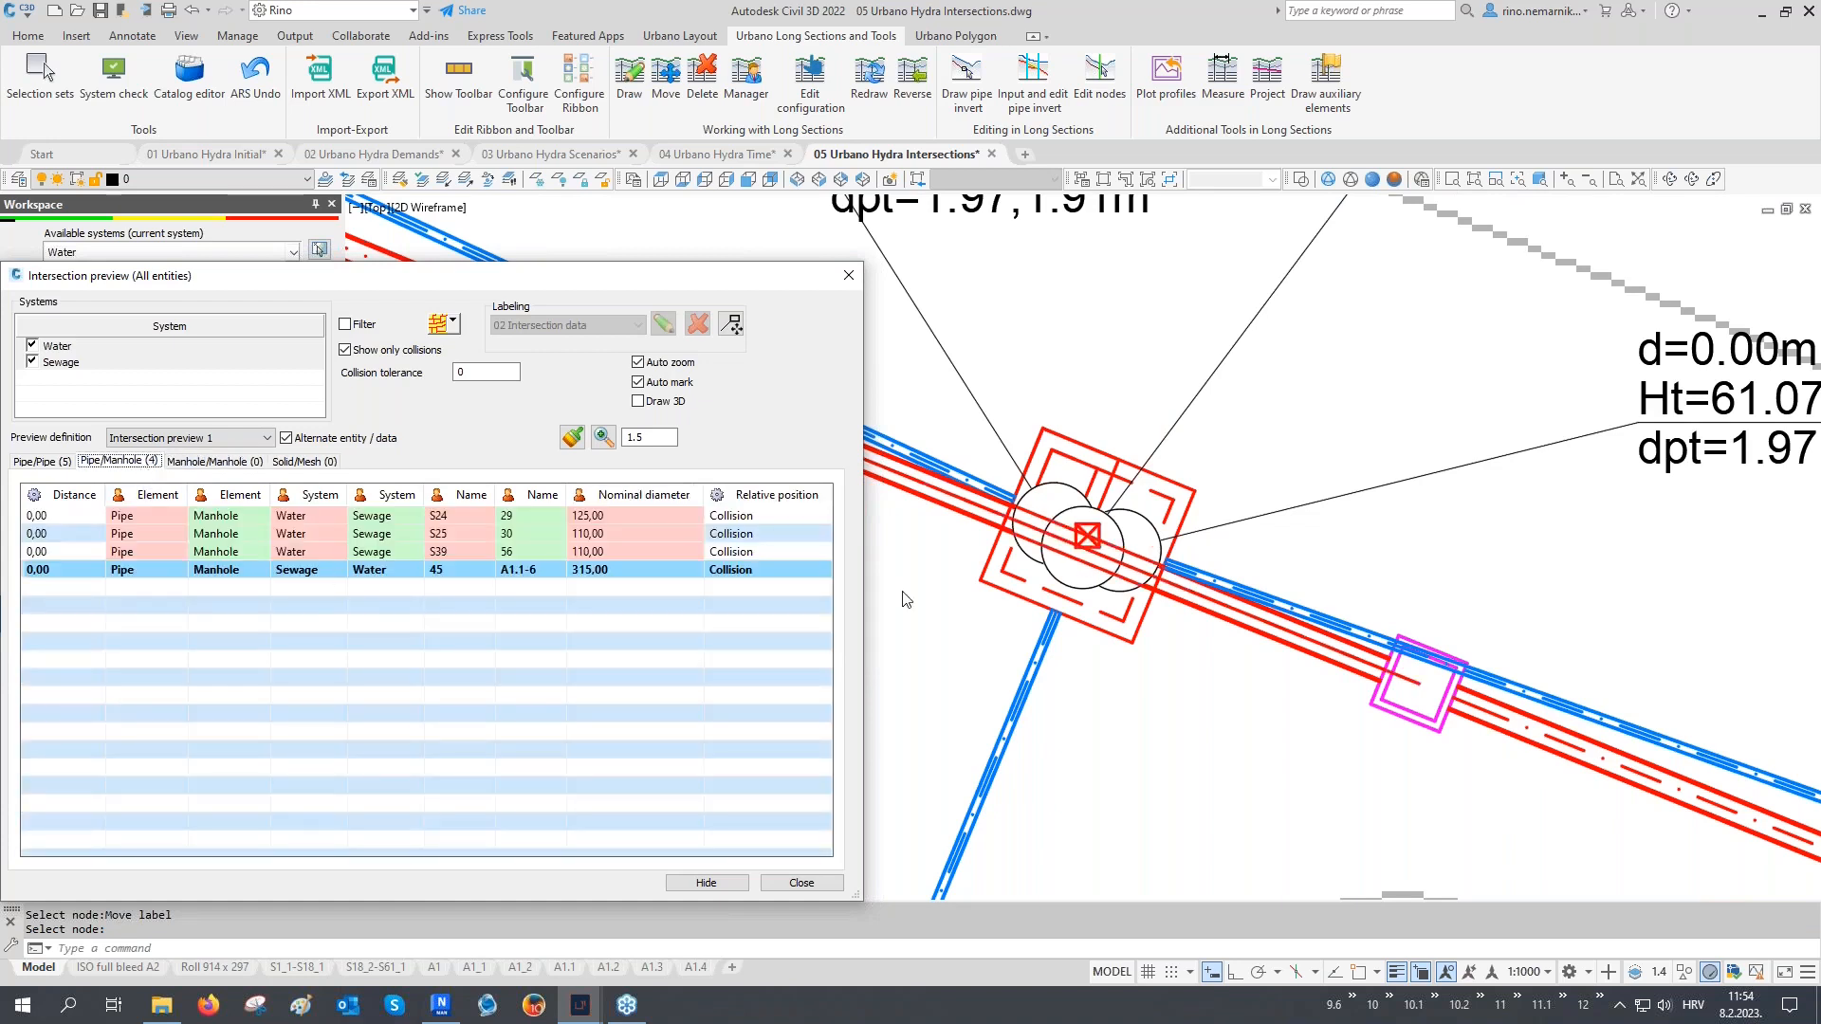
Move water node A1.1-6 to the northeast, clear of the sewage pipe
scroll(1250, 706, down, 1)
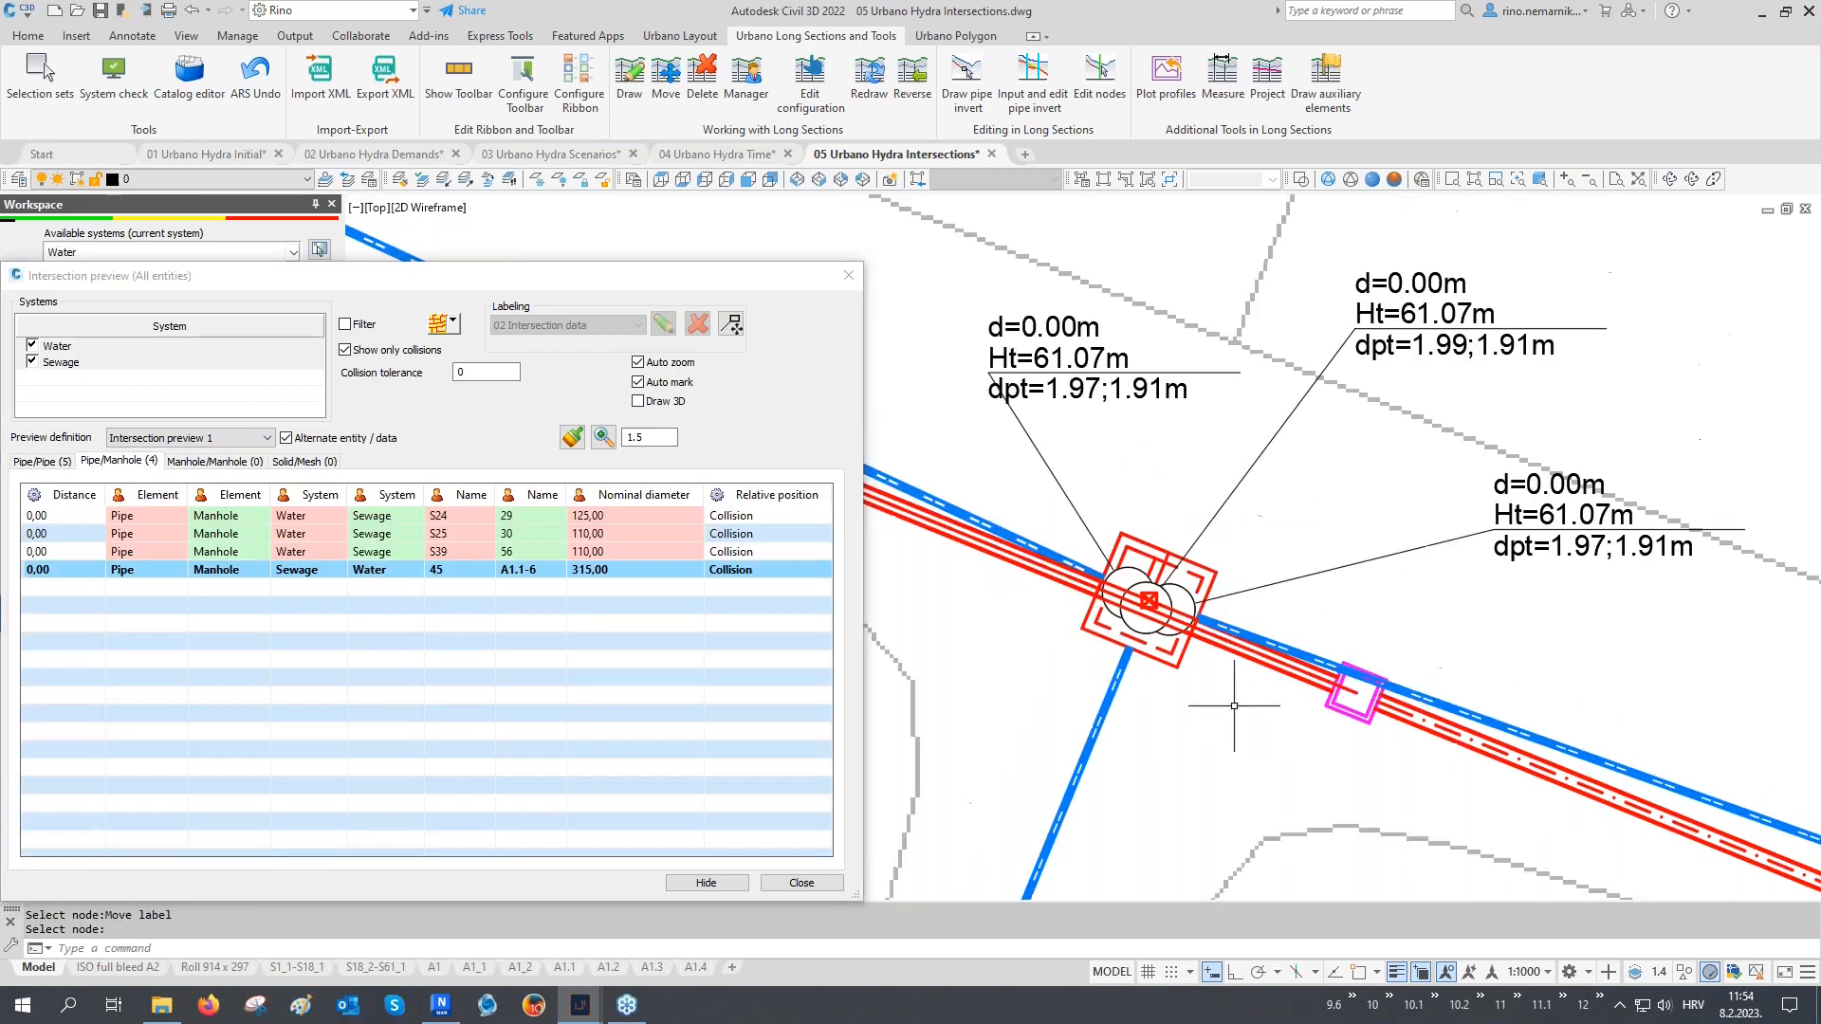
click(680, 36)
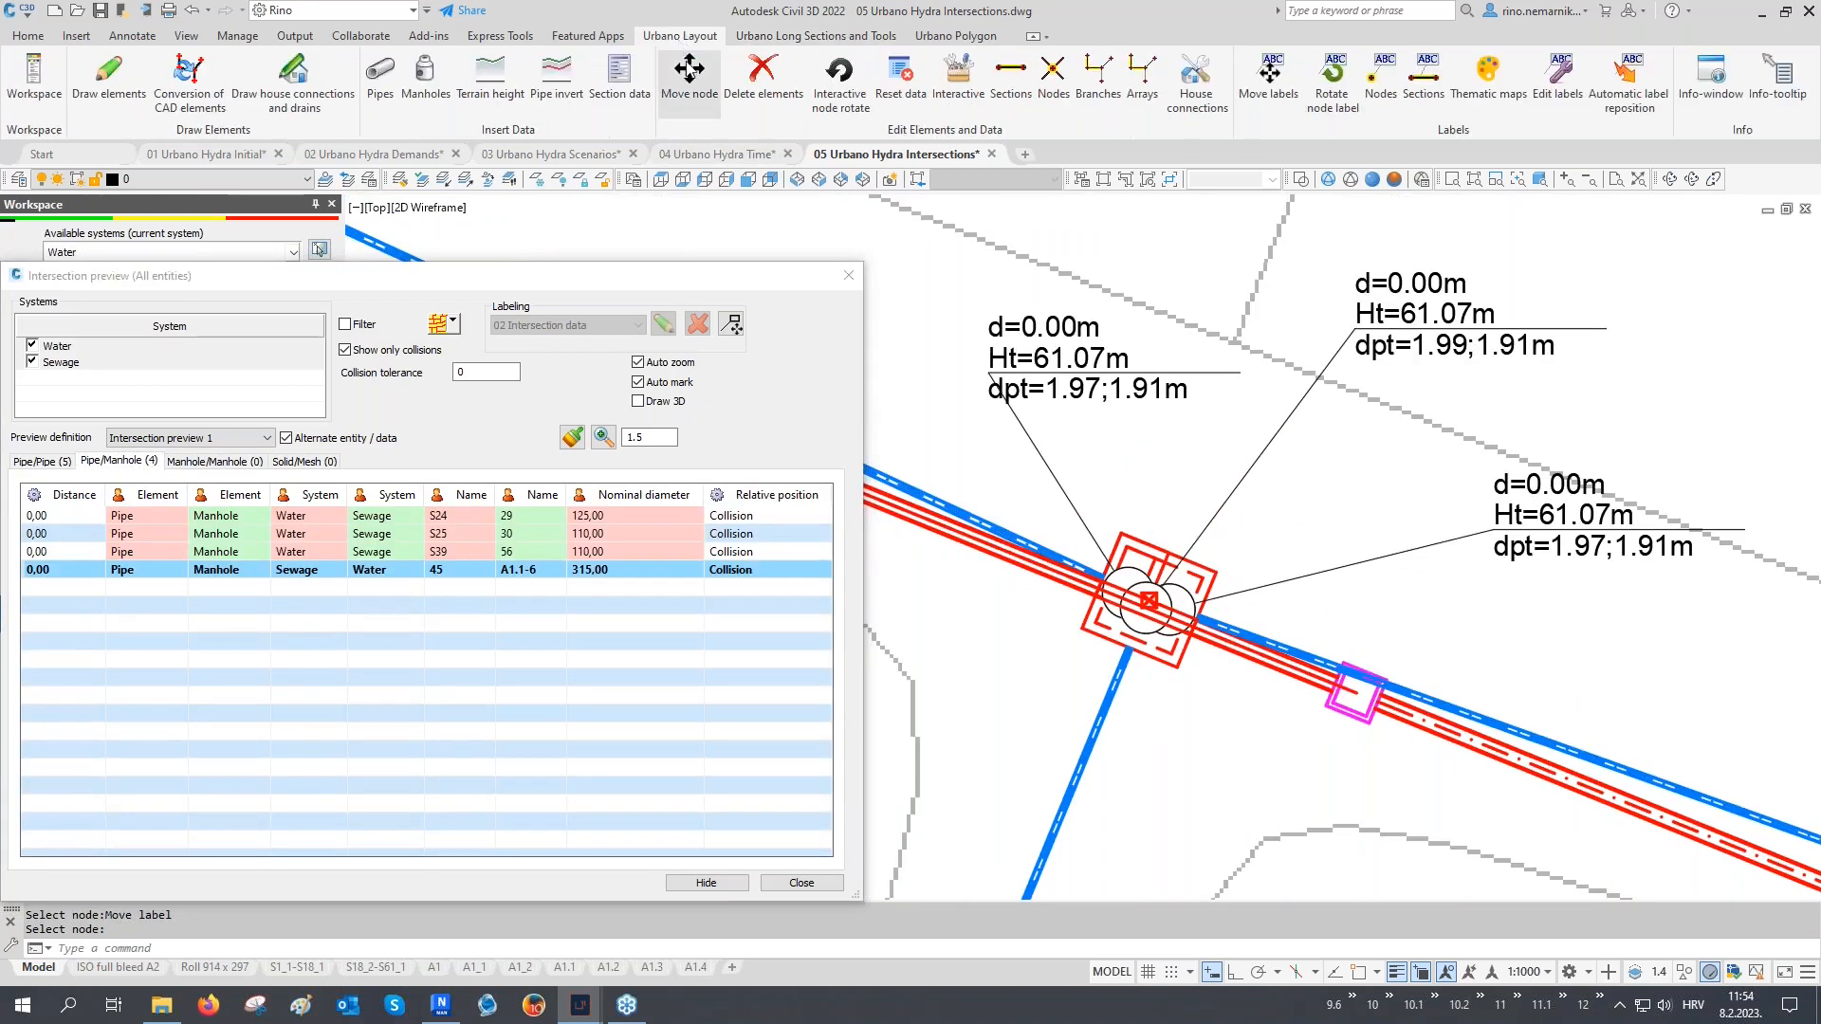
click(692, 76)
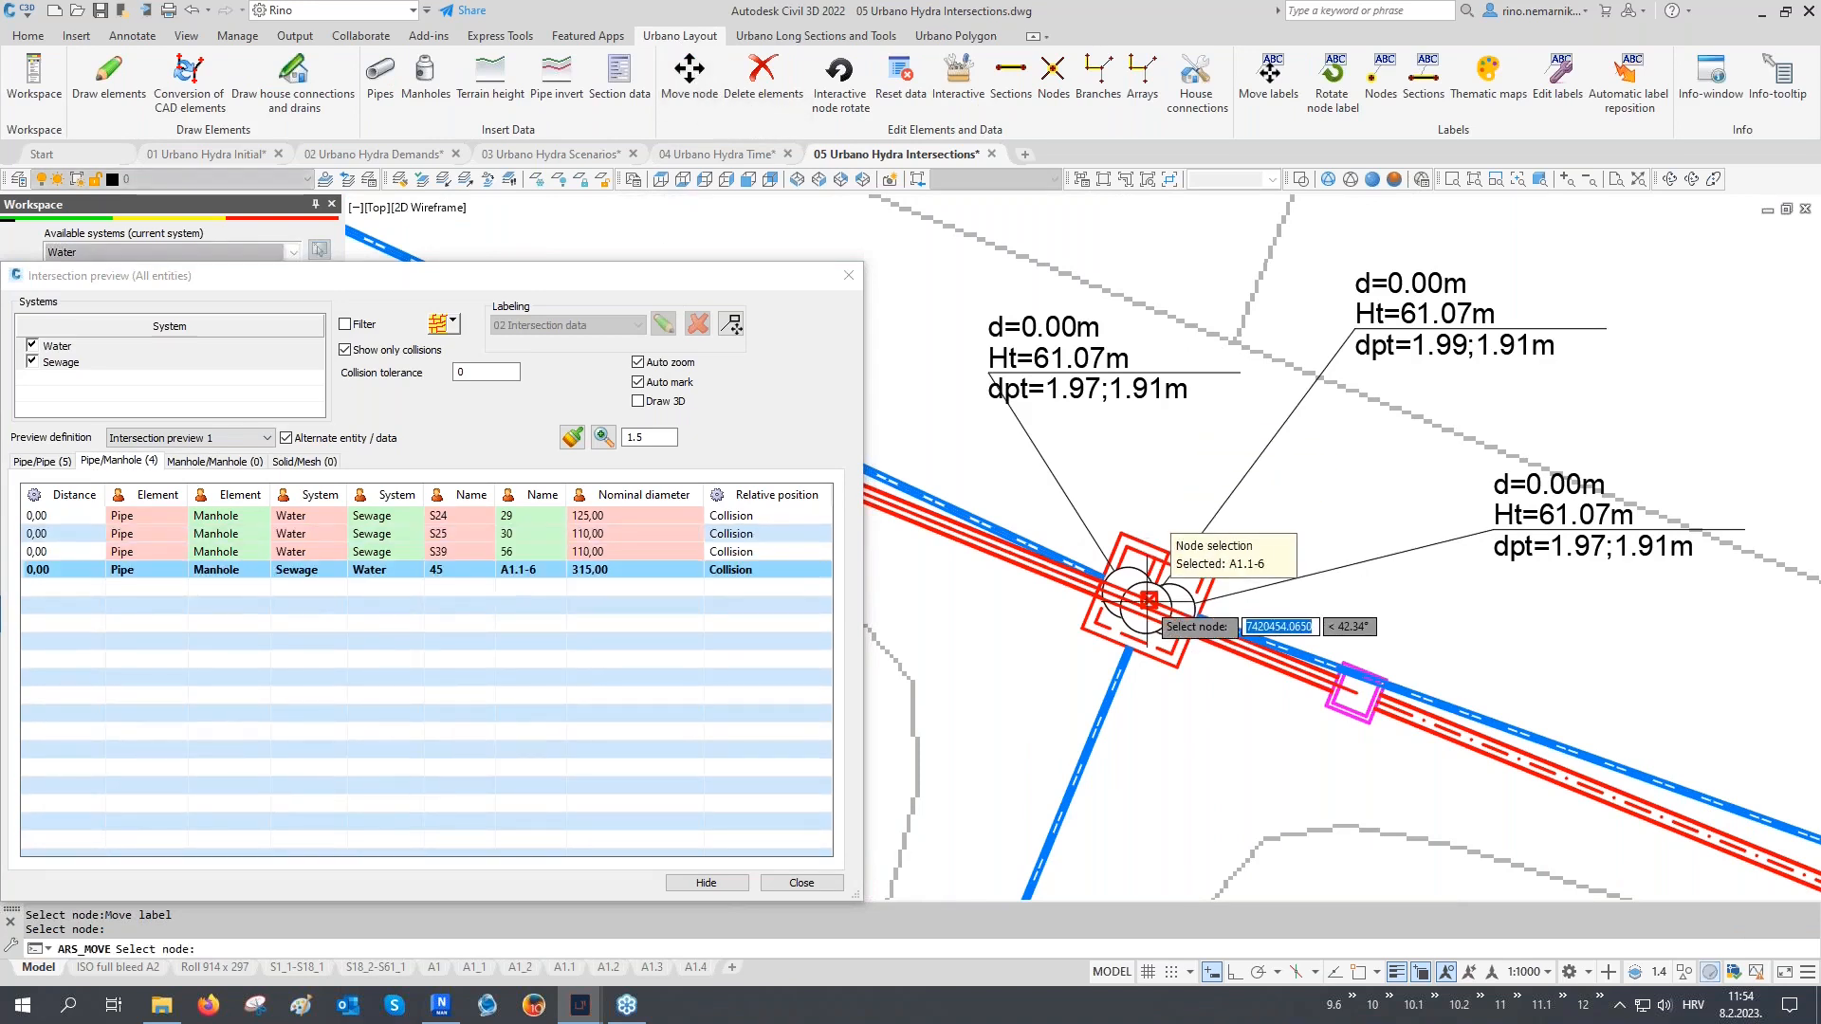
click(1148, 600)
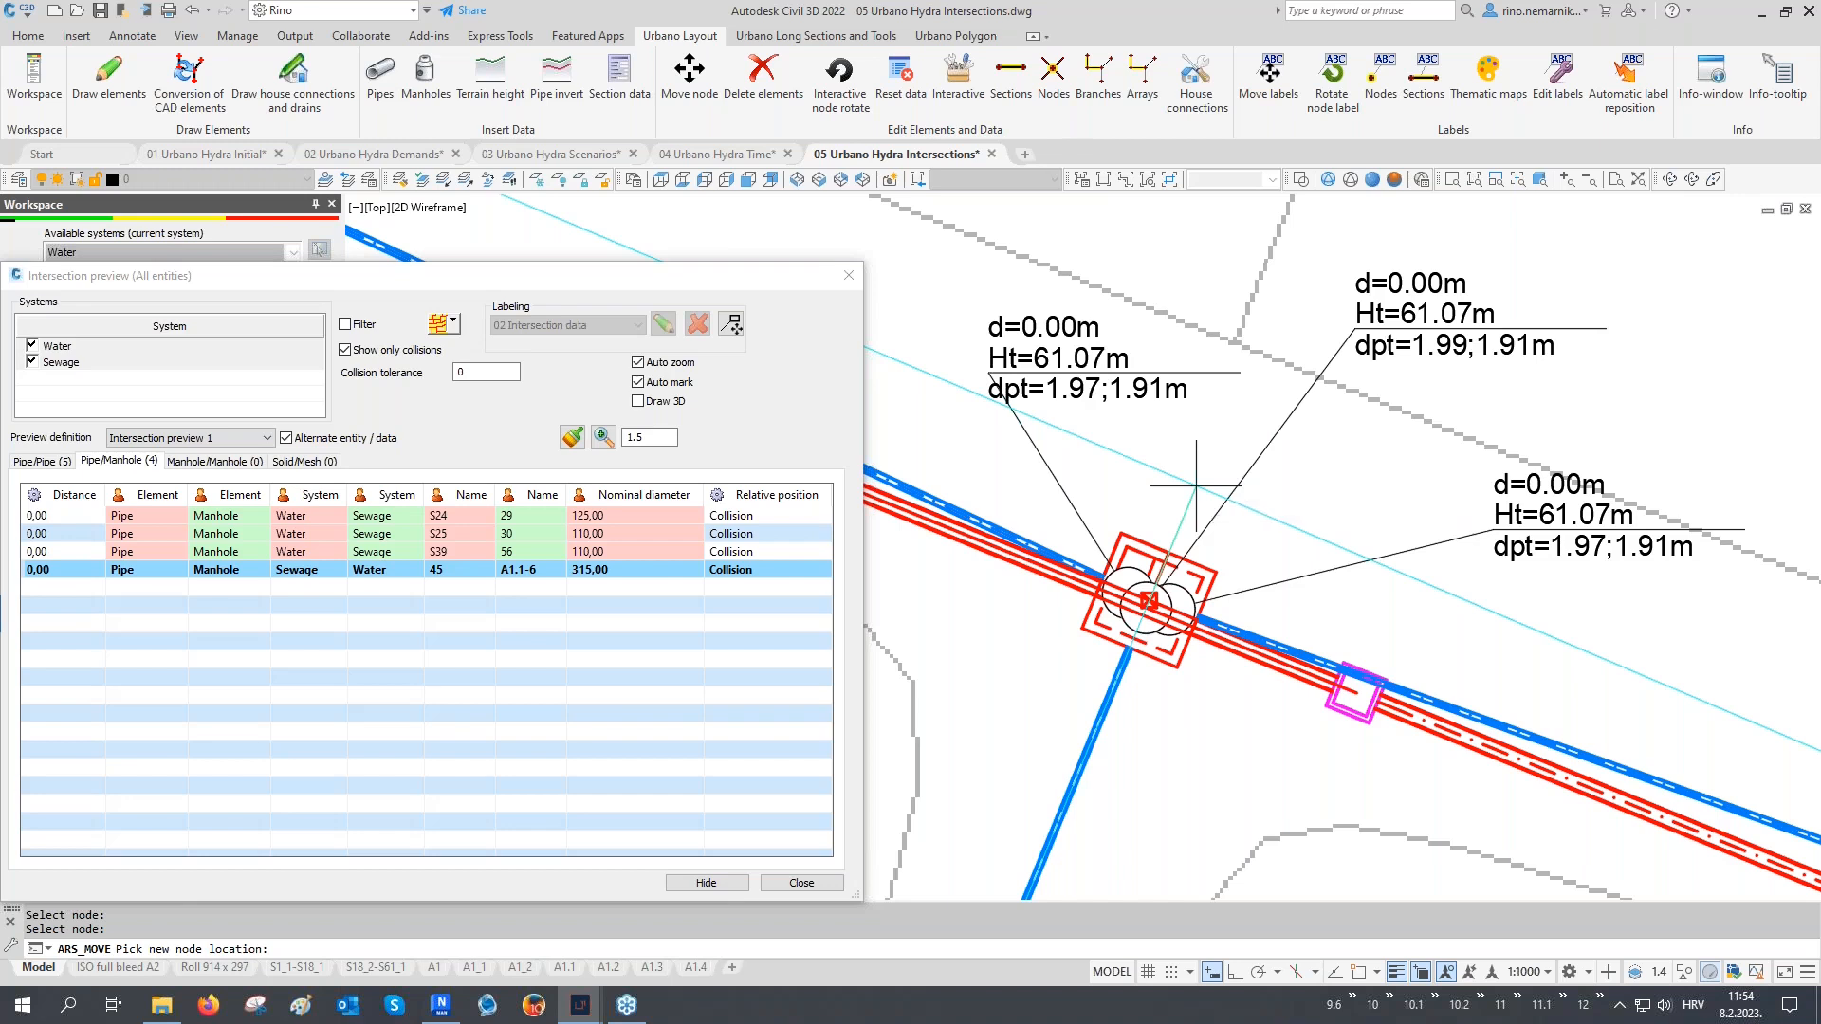
click(1196, 486)
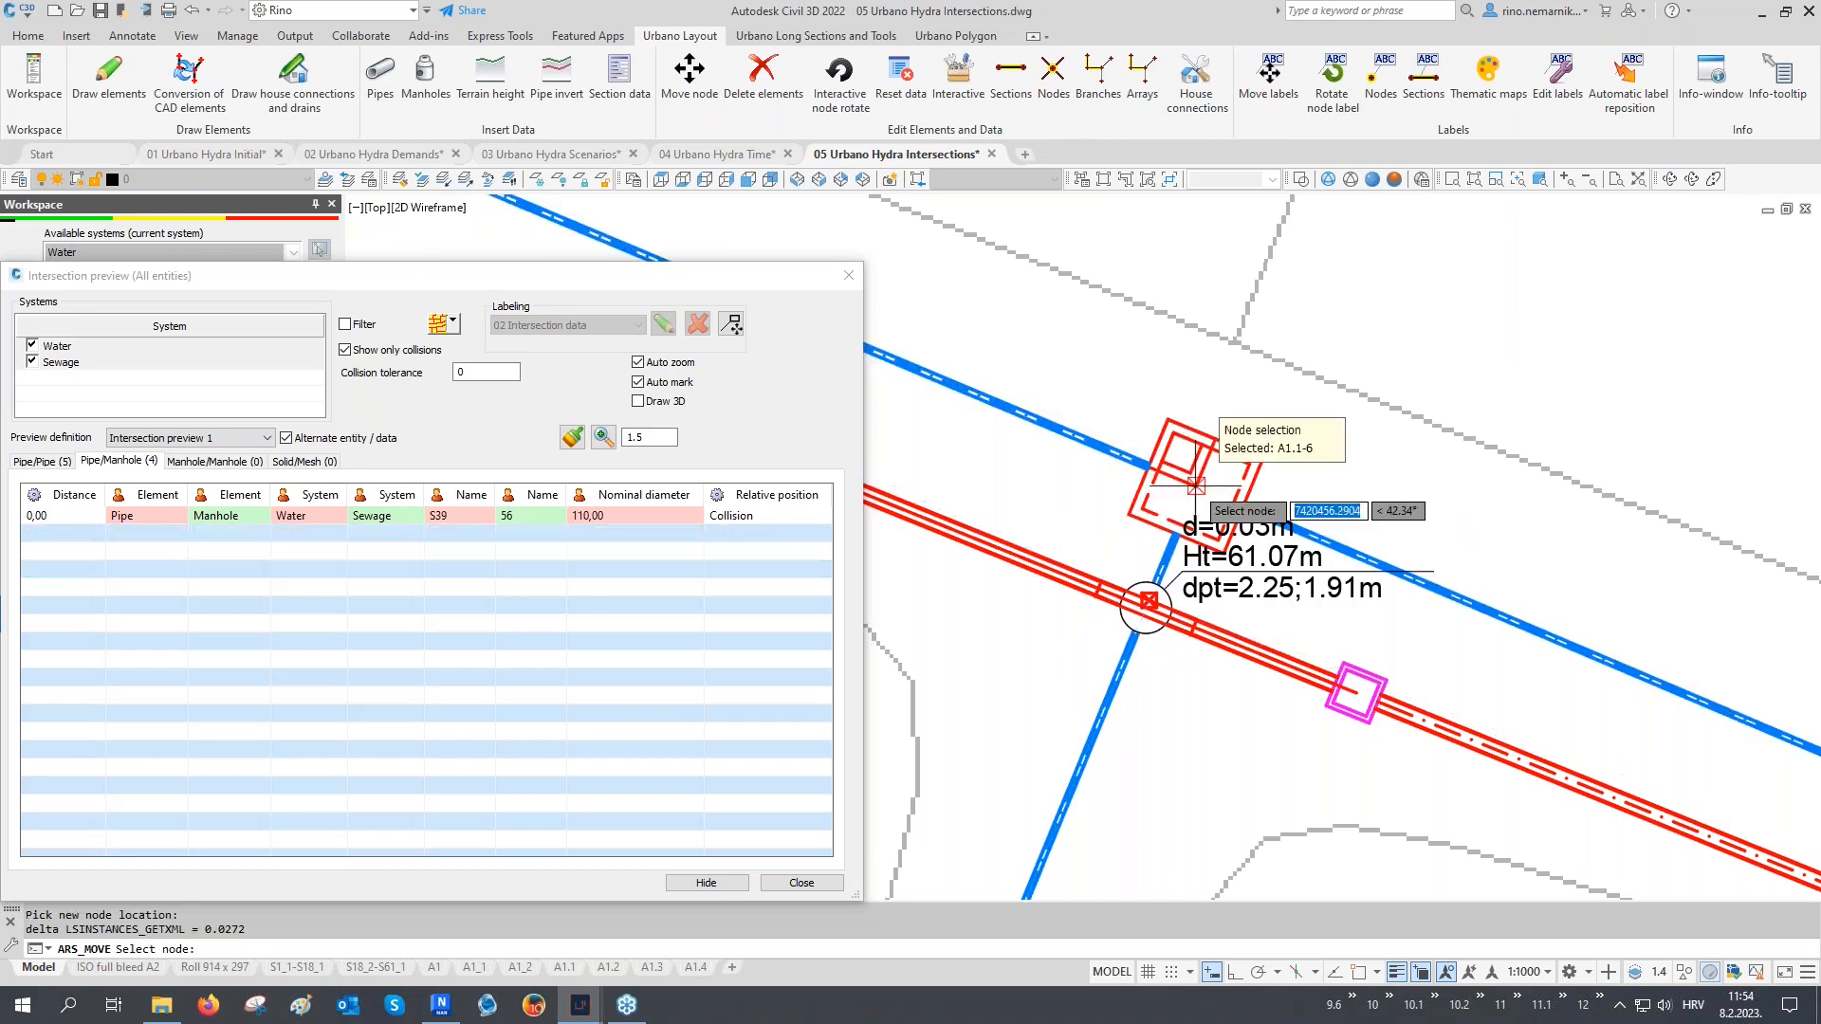
key(Return)
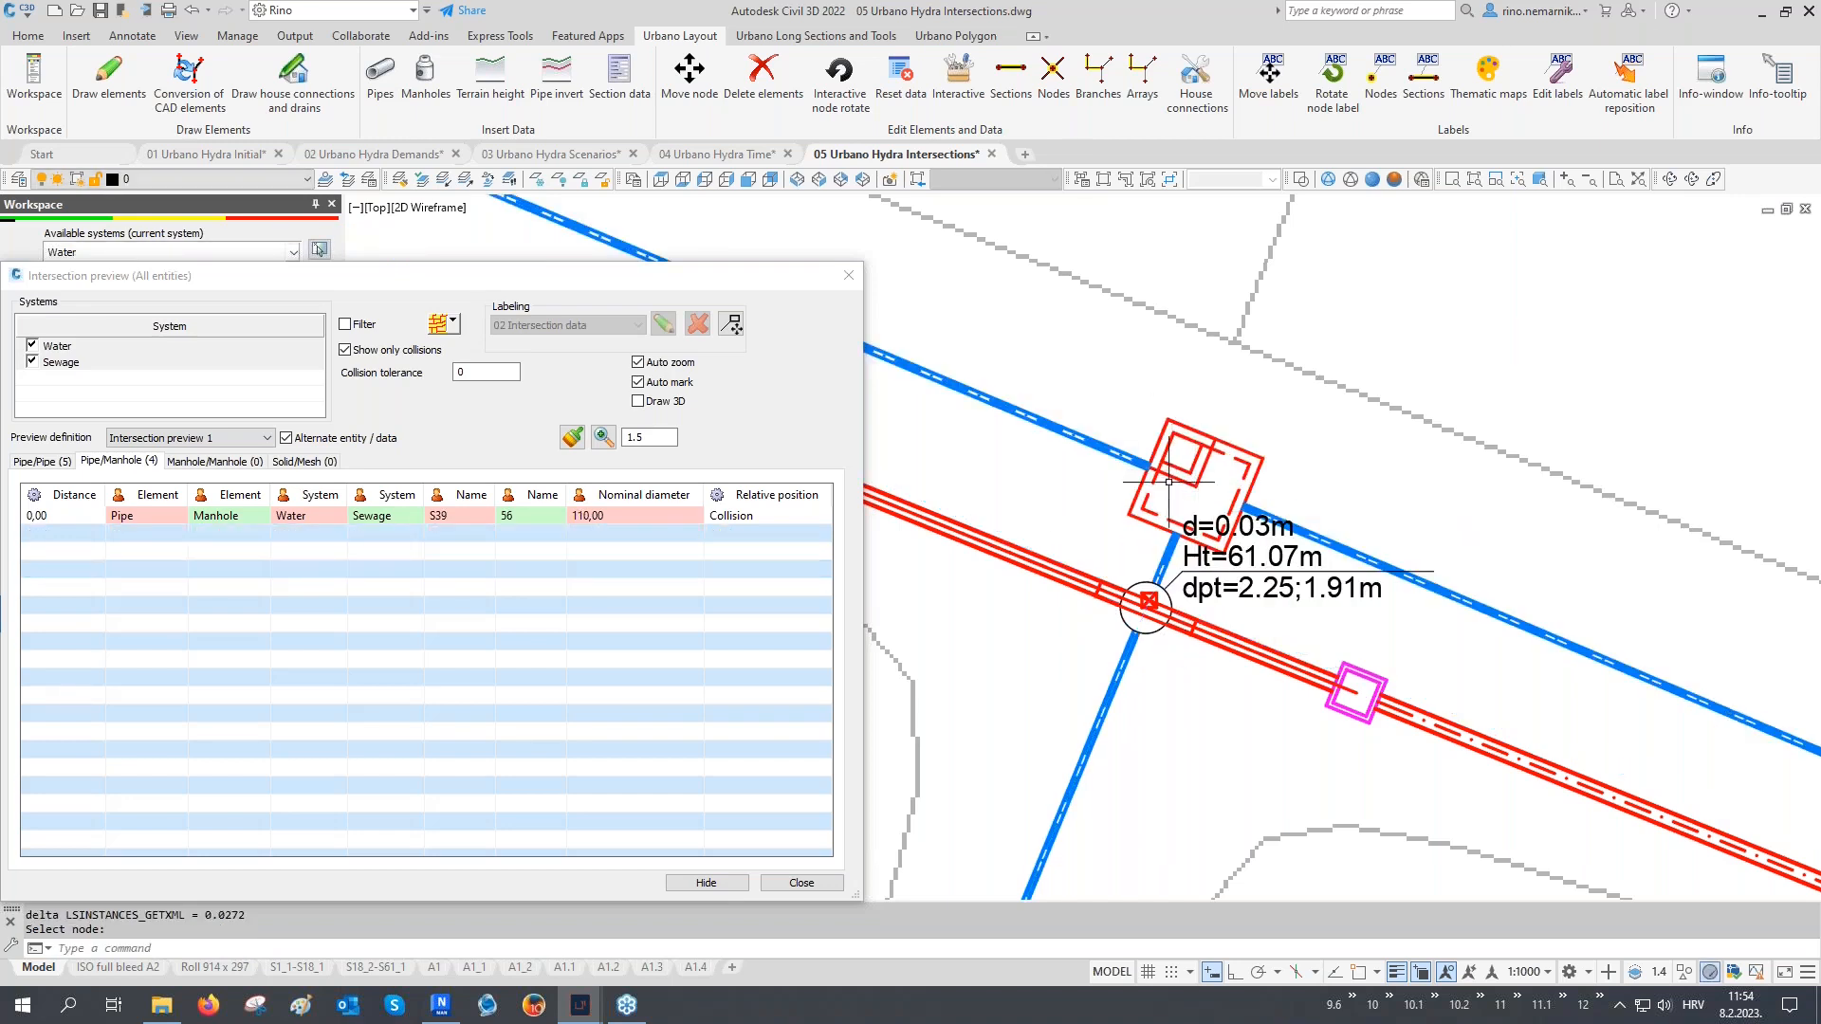
Move the water node at the upstream end of pipe S39 to the southeast, clear of sewage manhole 56
click(151, 520)
click(1149, 553)
scroll(1196, 633, down, 2)
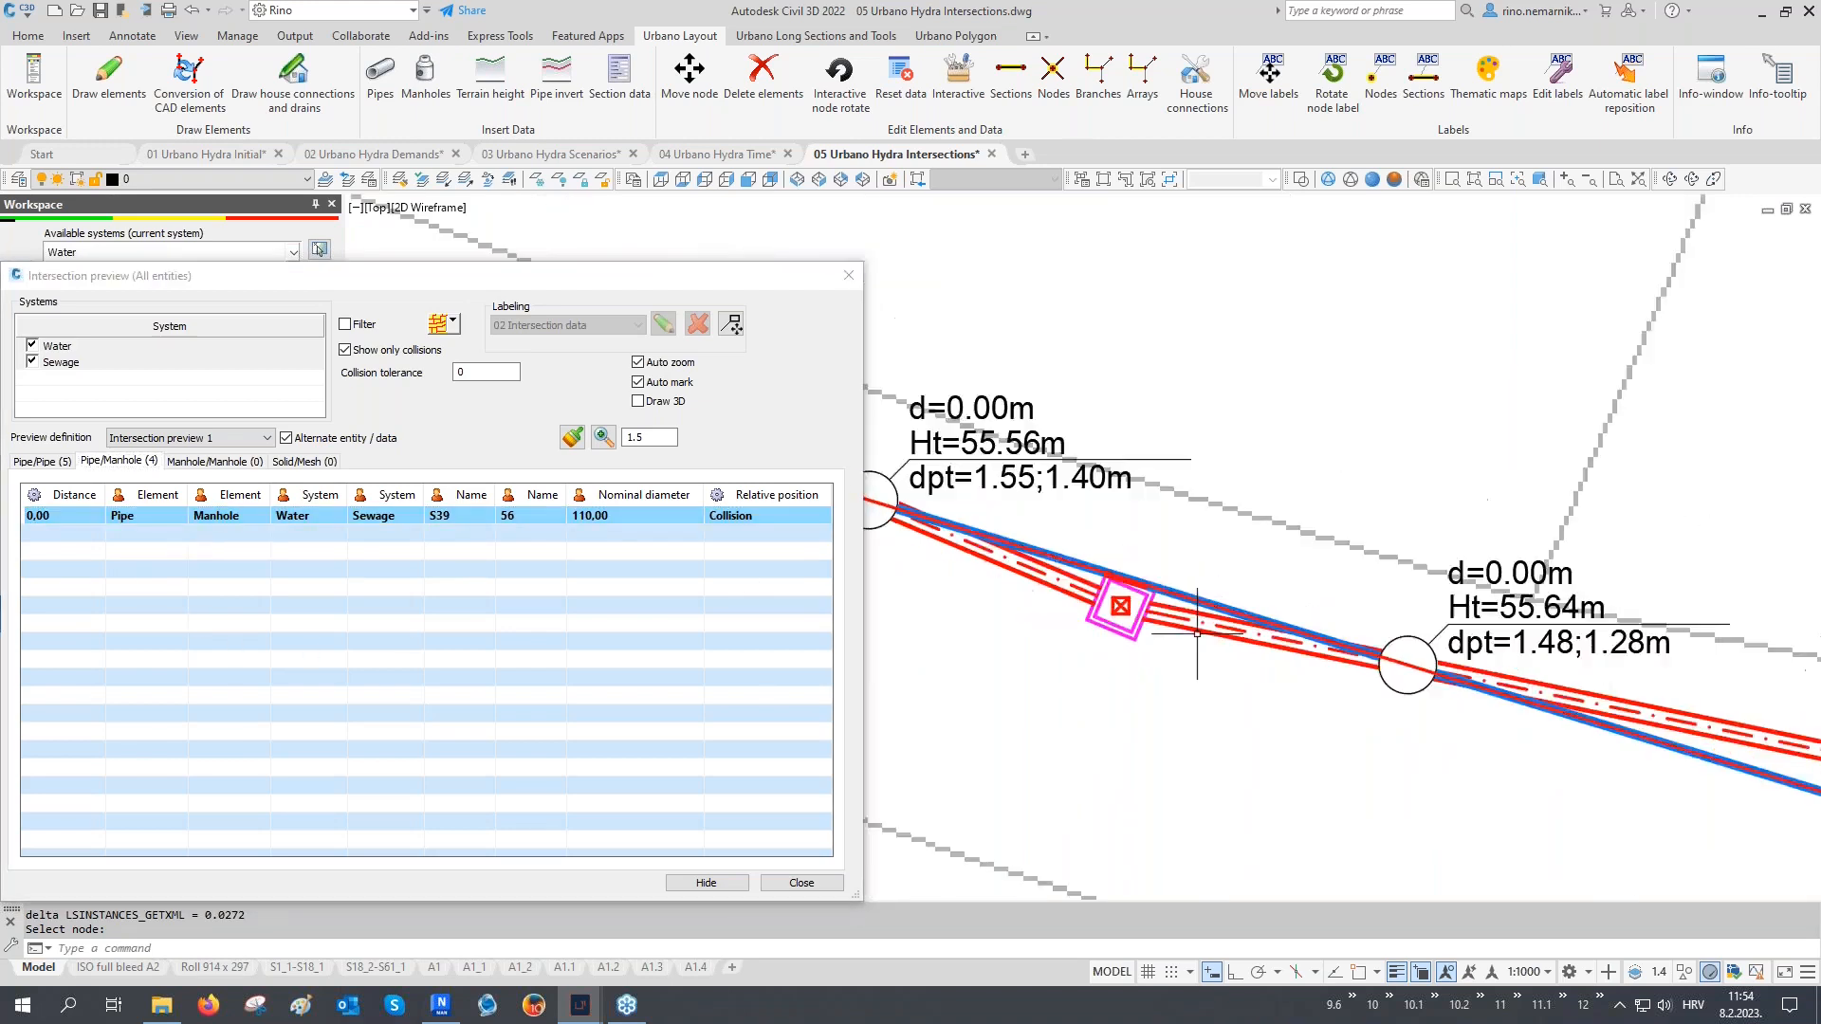
middle_drag(1096, 639, 1162, 630)
scroll(1163, 631, up, 2)
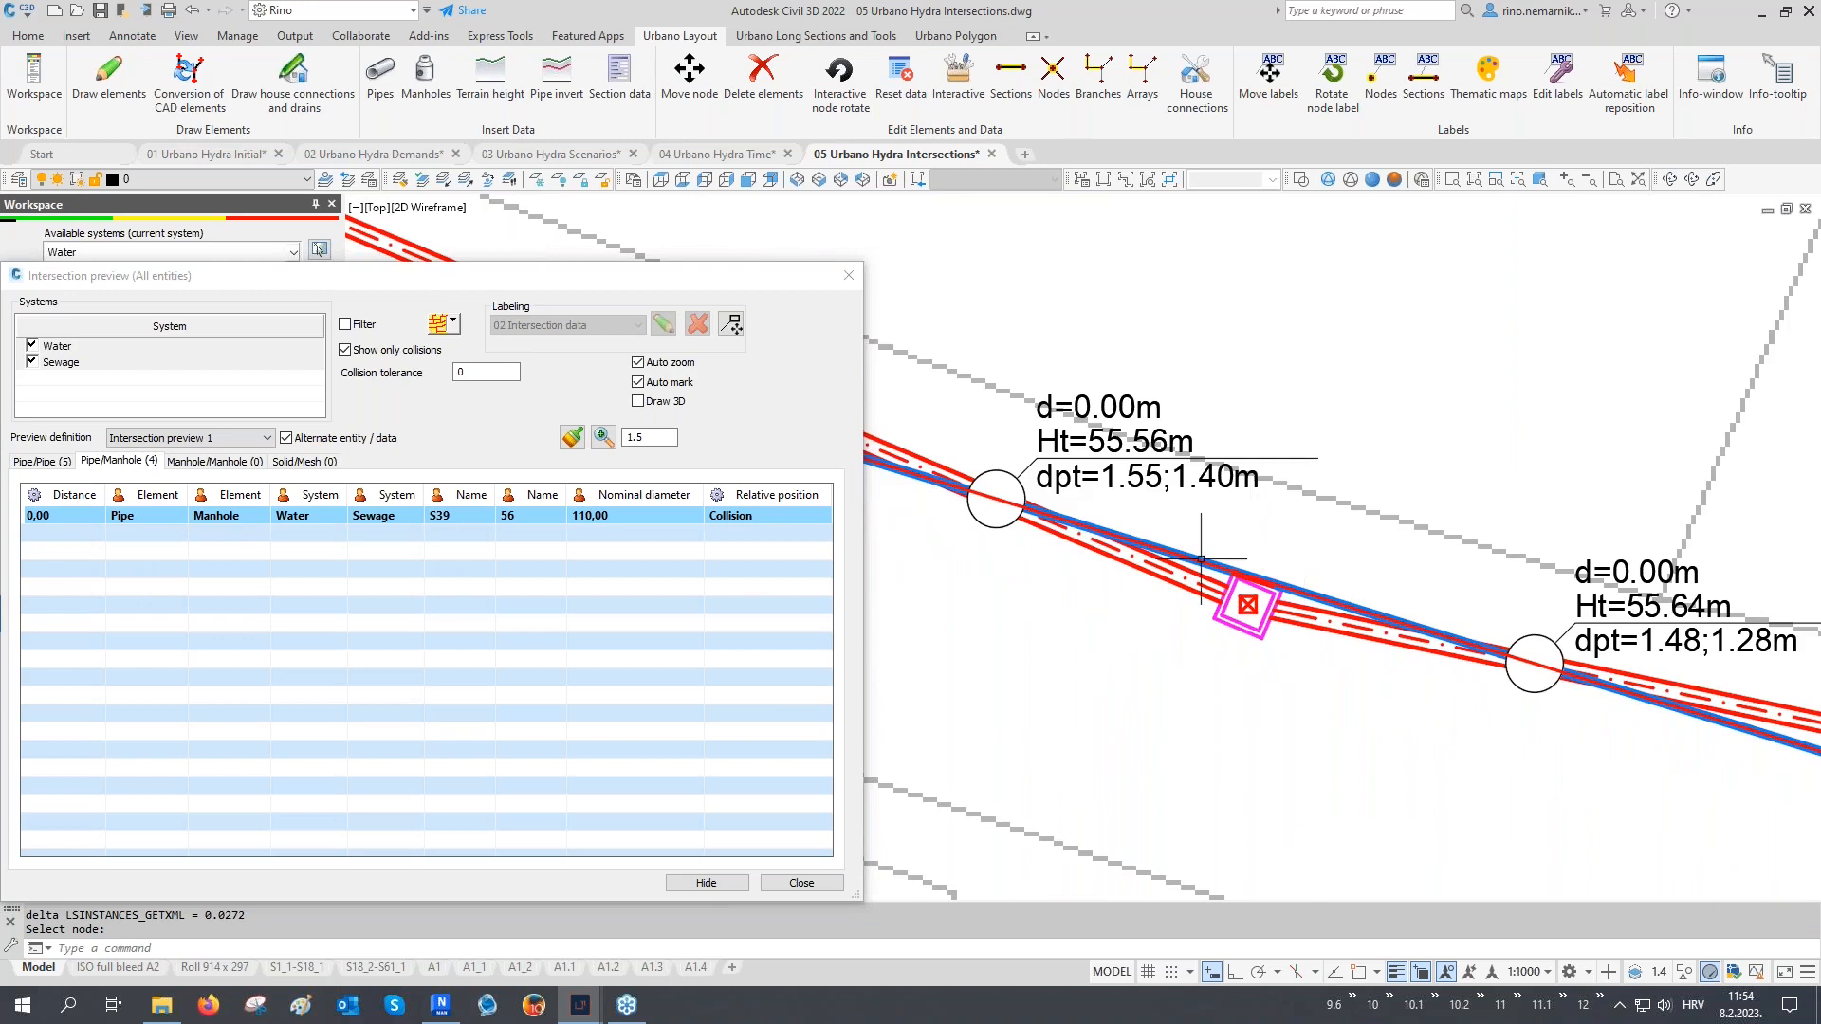
scroll(1444, 691, down, 3)
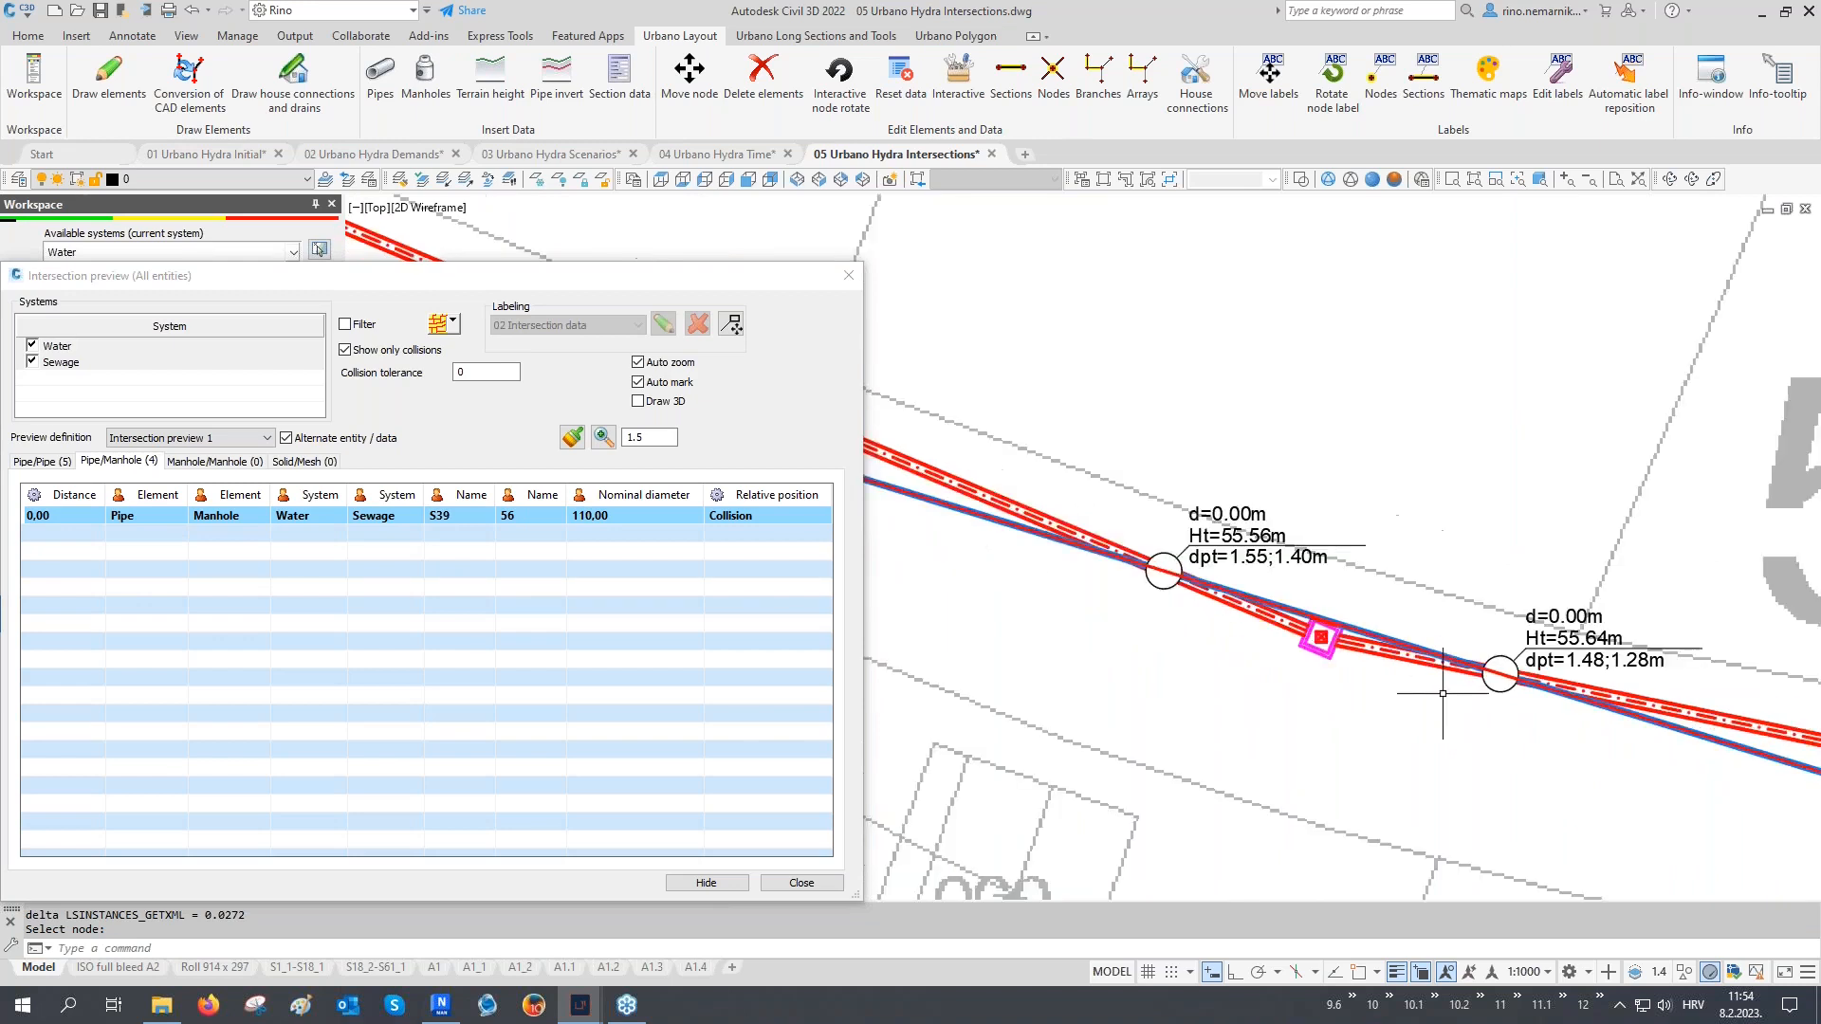
click(690, 74)
click(970, 531)
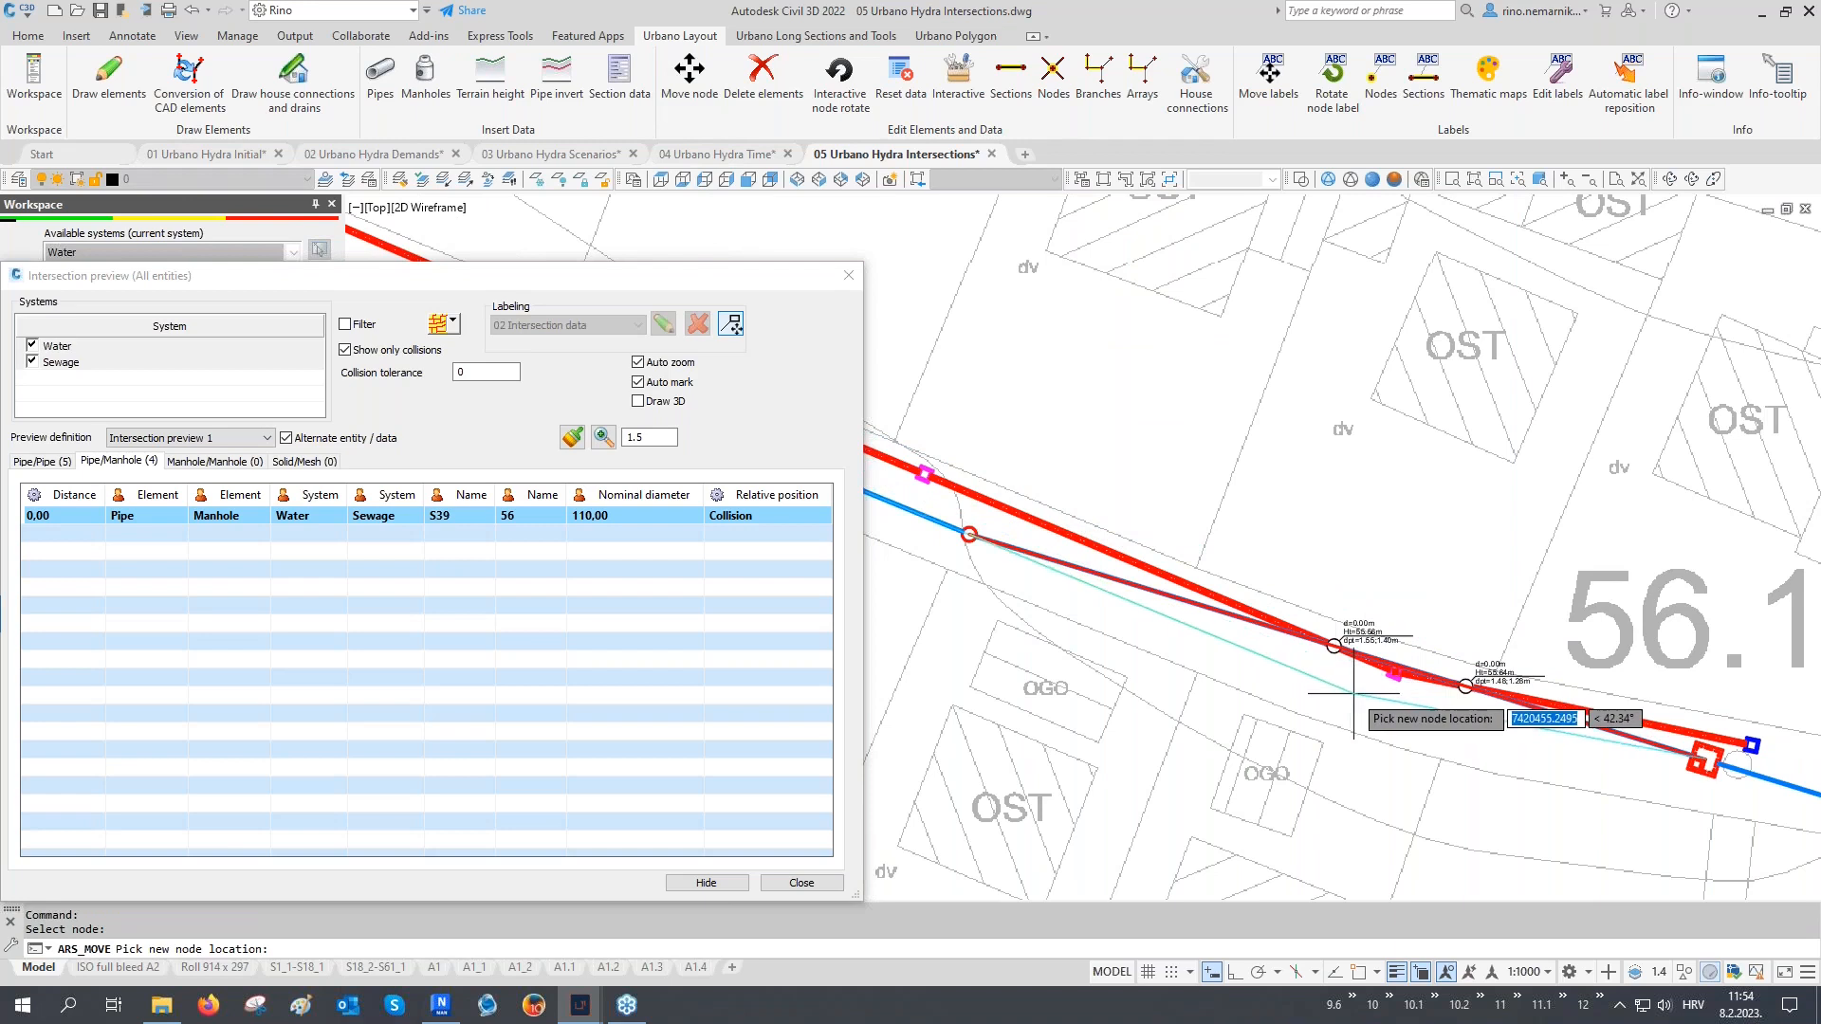
click(1387, 704)
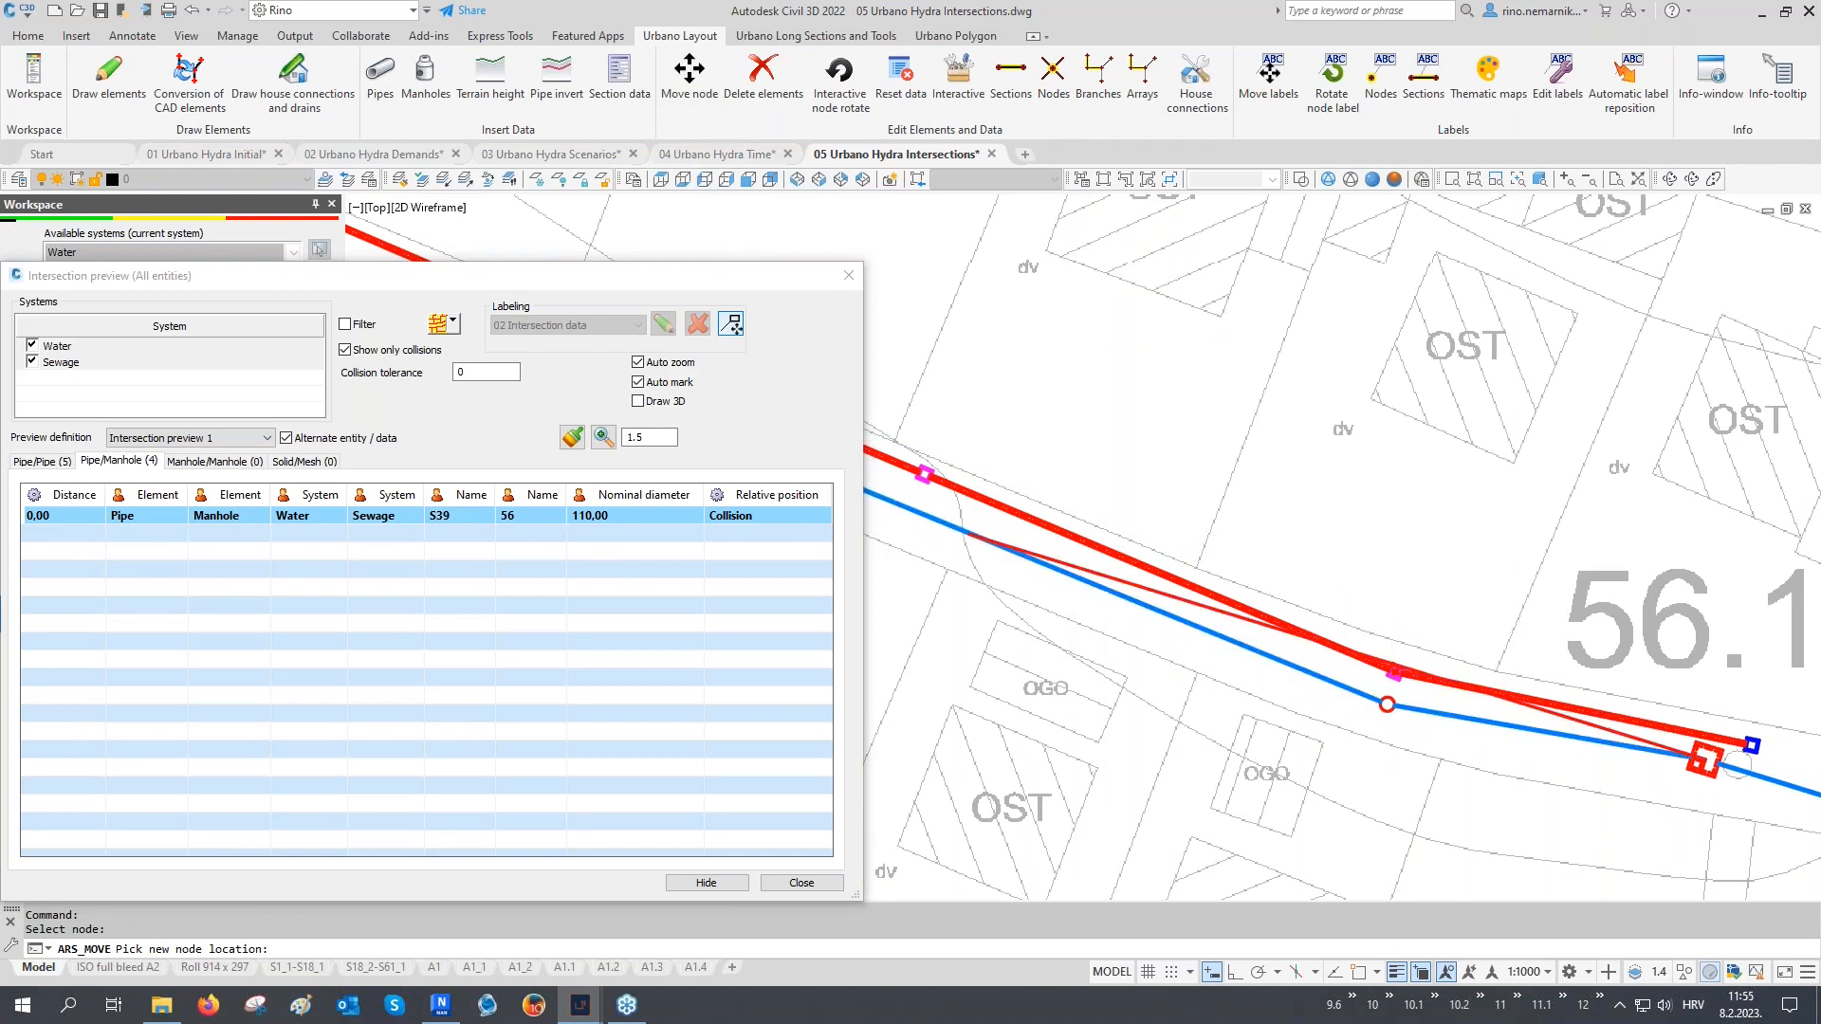
key(Return)
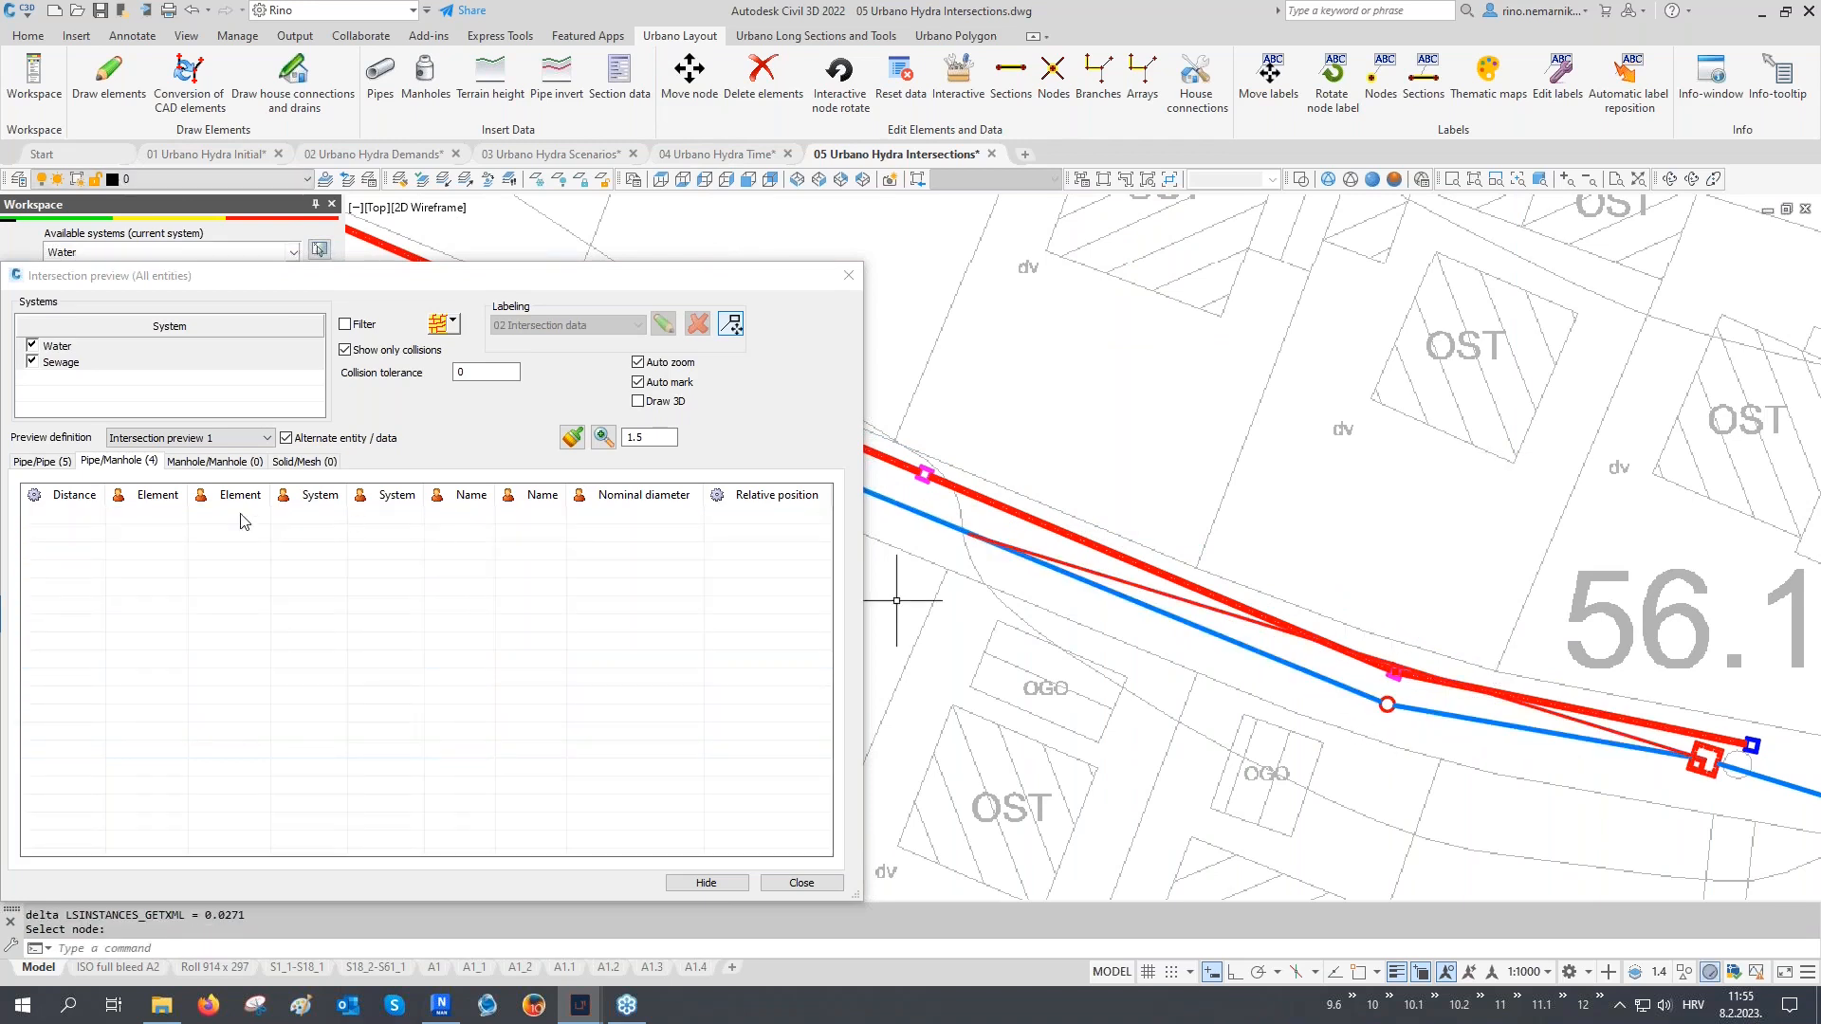
Refresh the intersection filter and set the collision tolerance for the pipe/pipe crossings to 0.10
click(435, 325)
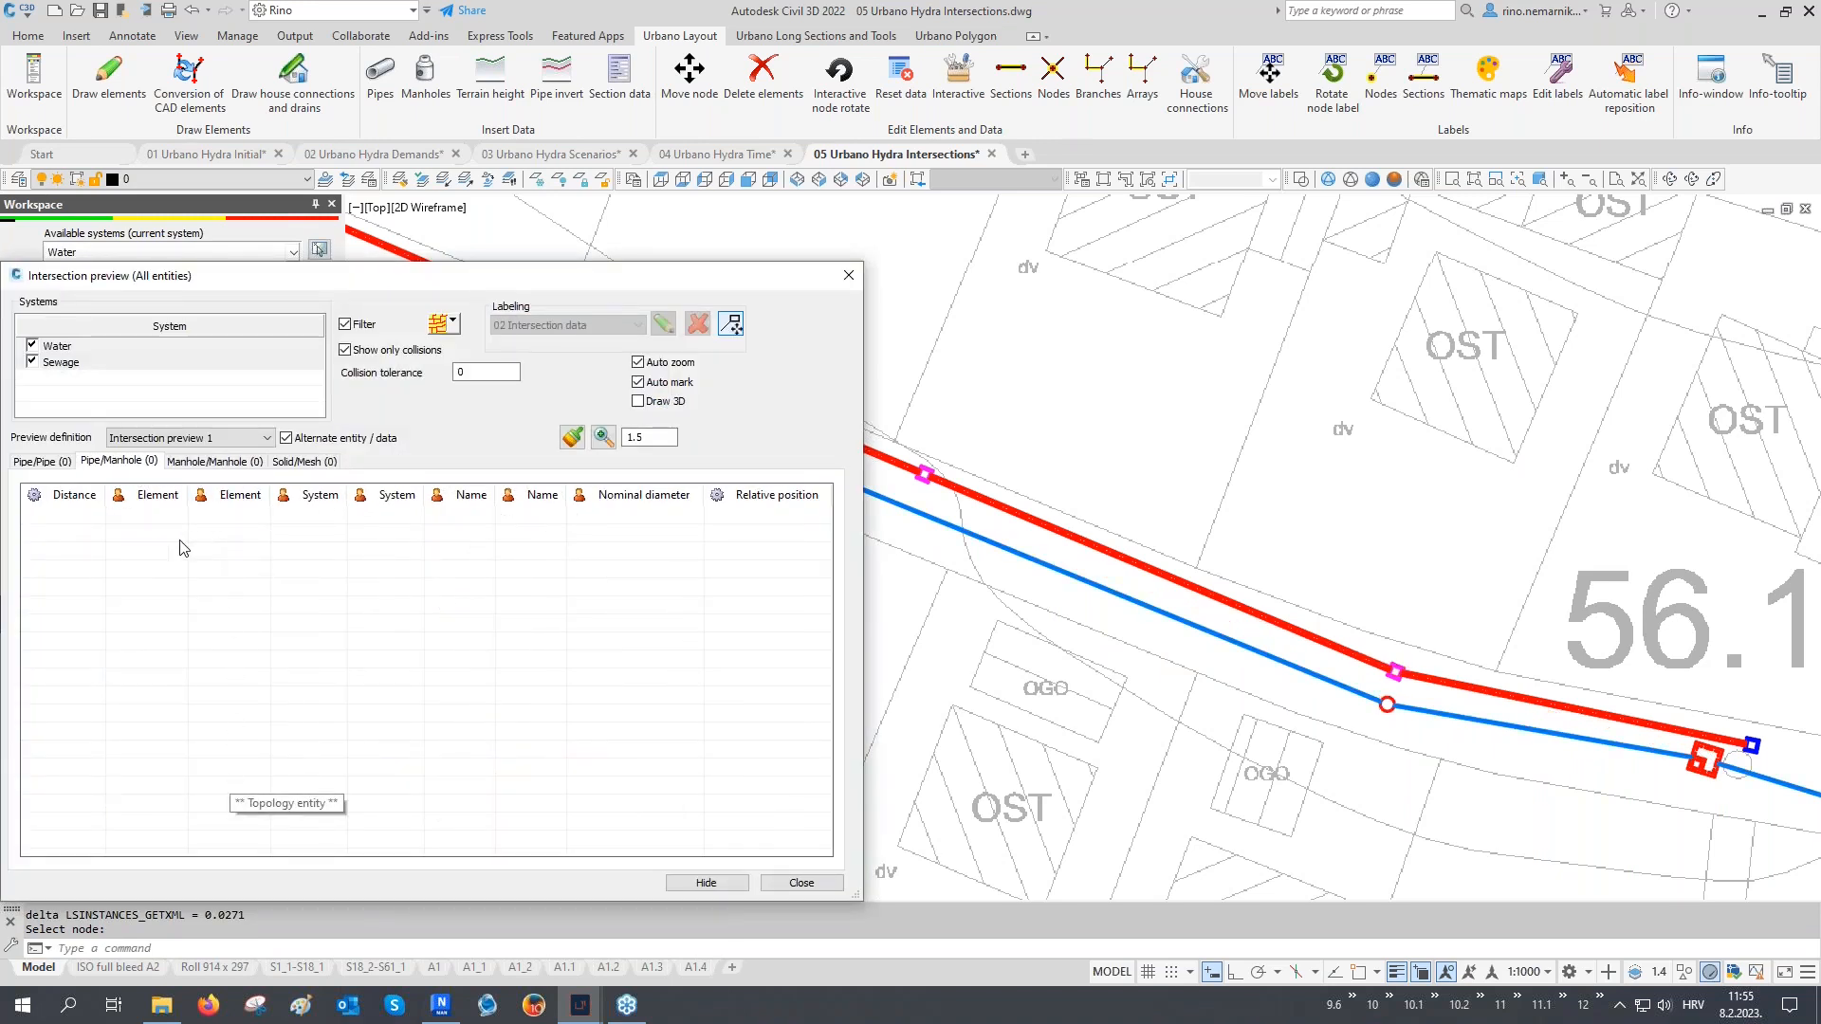
click(47, 463)
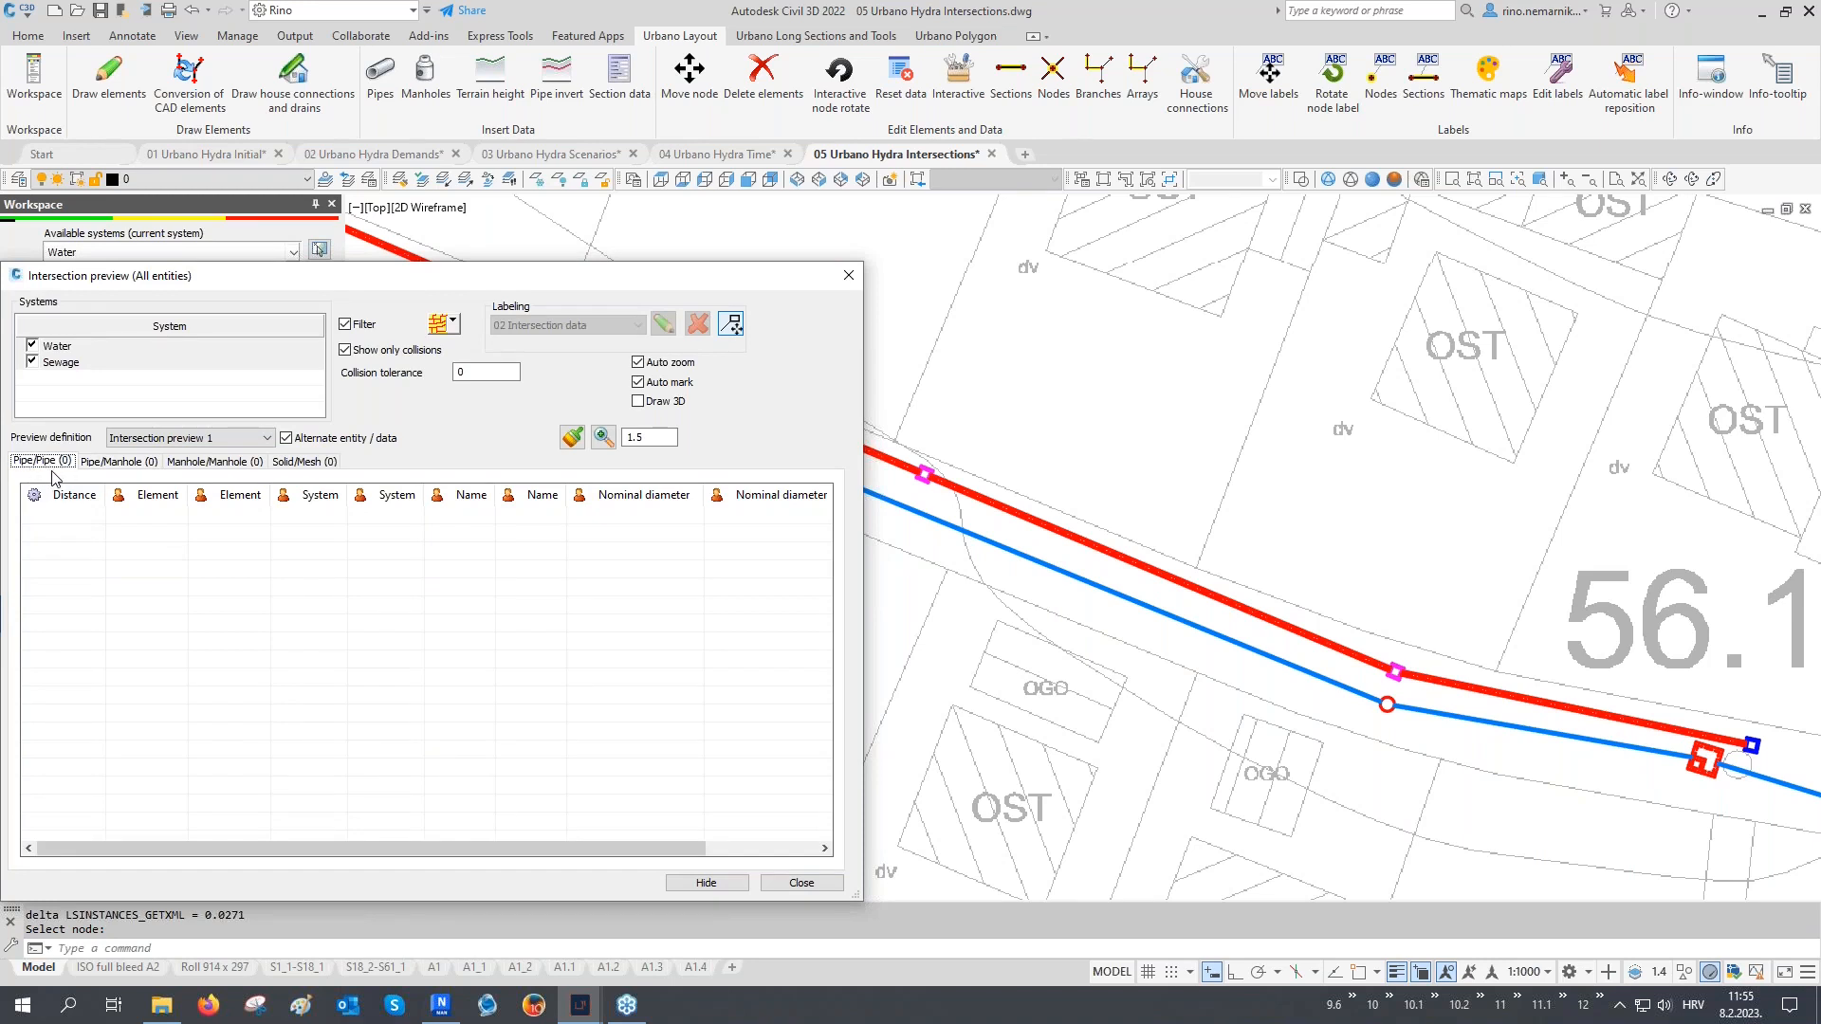
click(477, 371)
key(Tab)
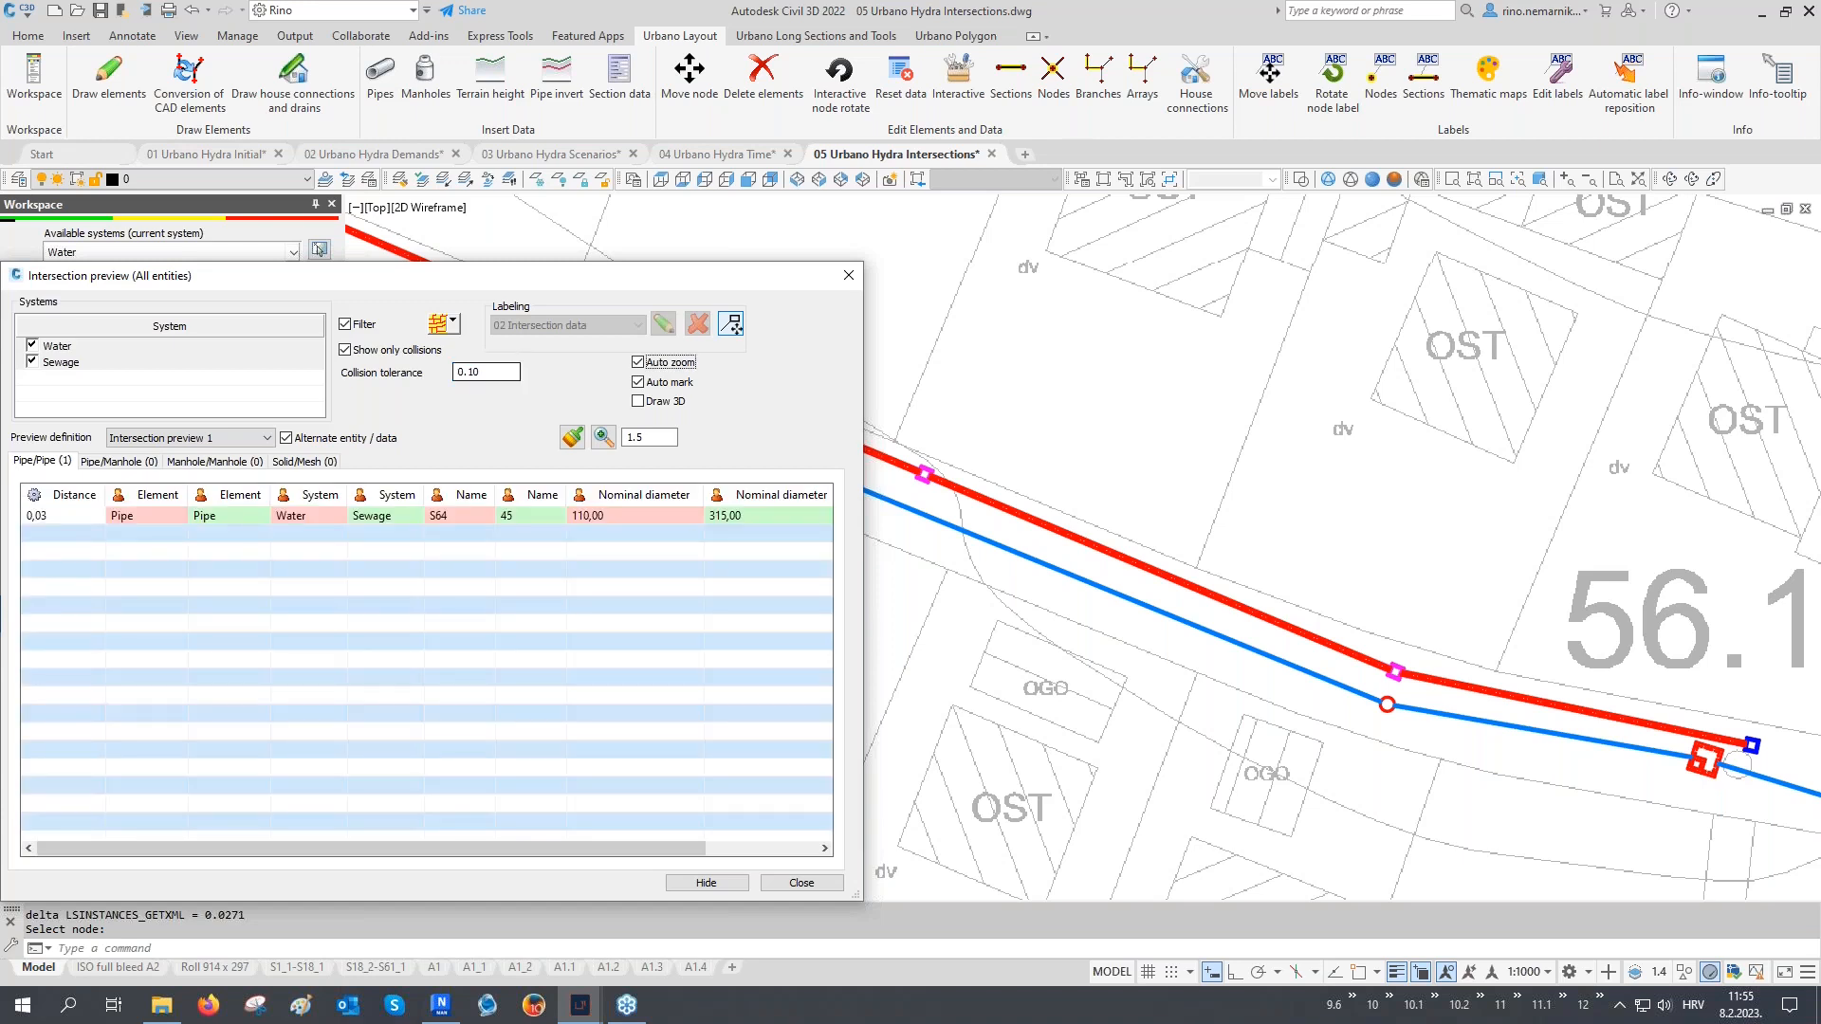
Inspect the crossing of water pipe S64 with sewage pipe 45 and check its relative position
click(168, 520)
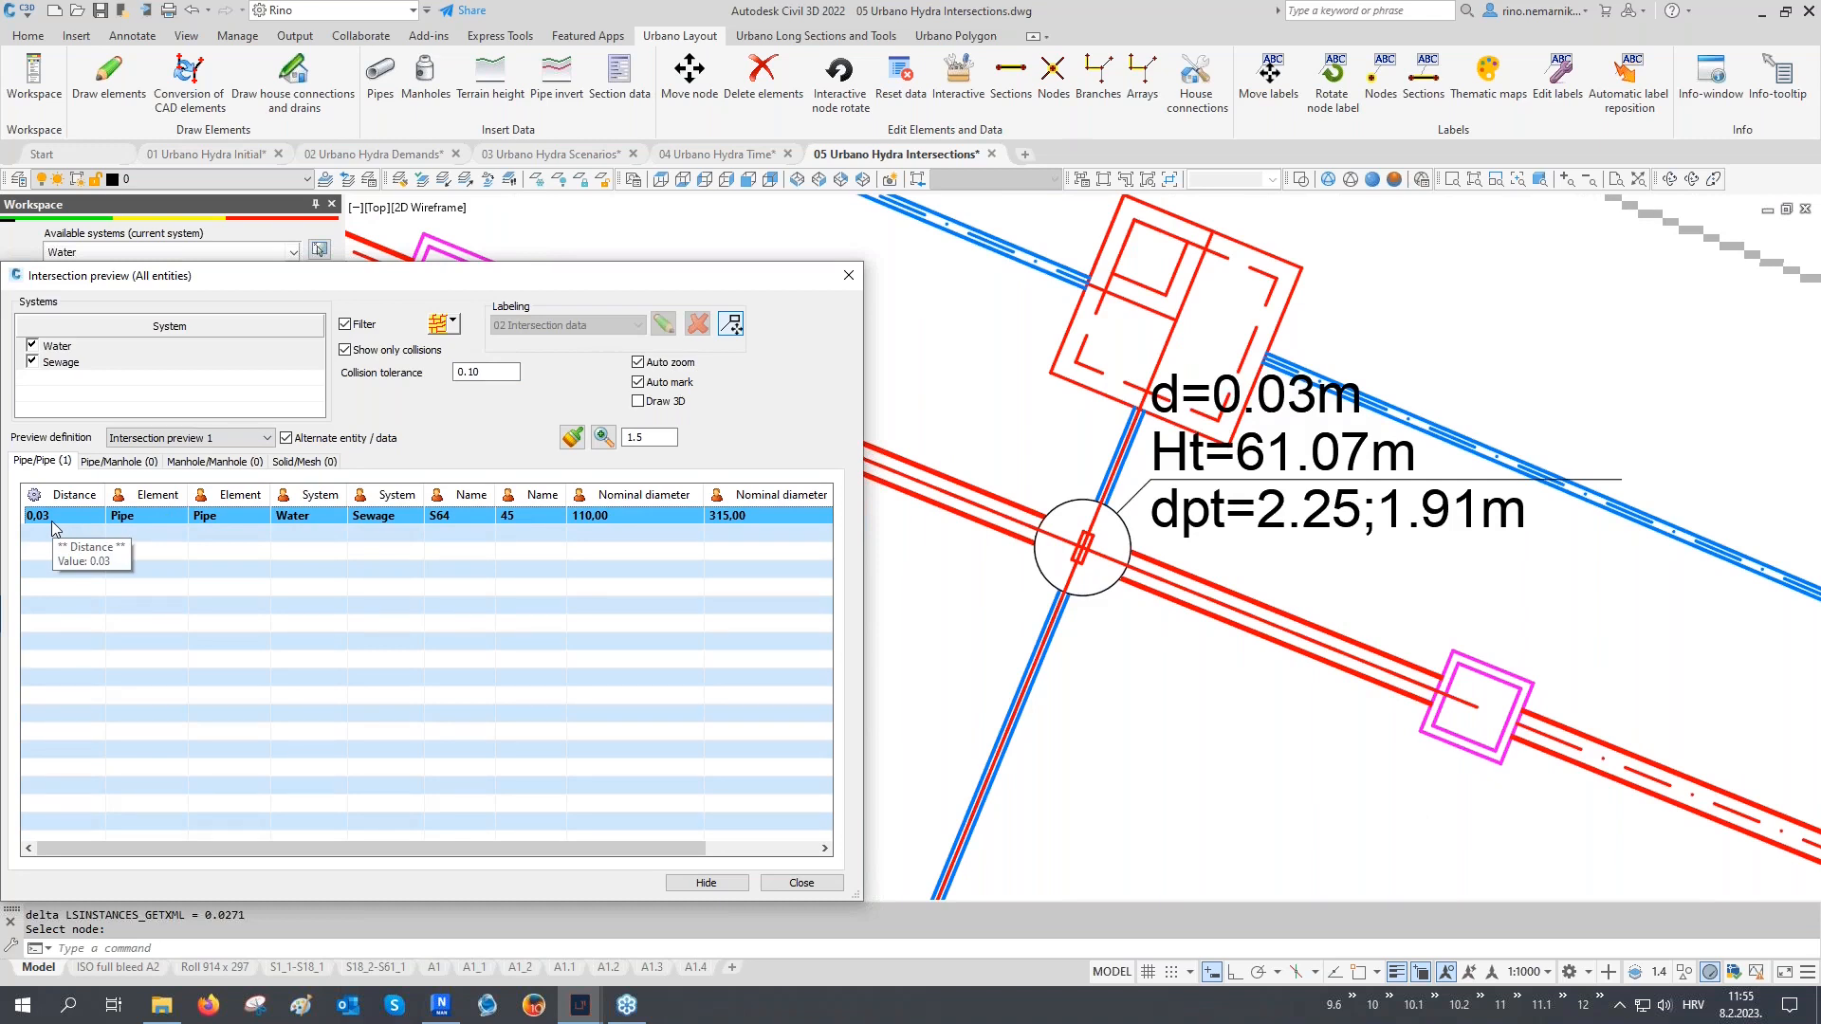
drag(497, 850, 687, 851)
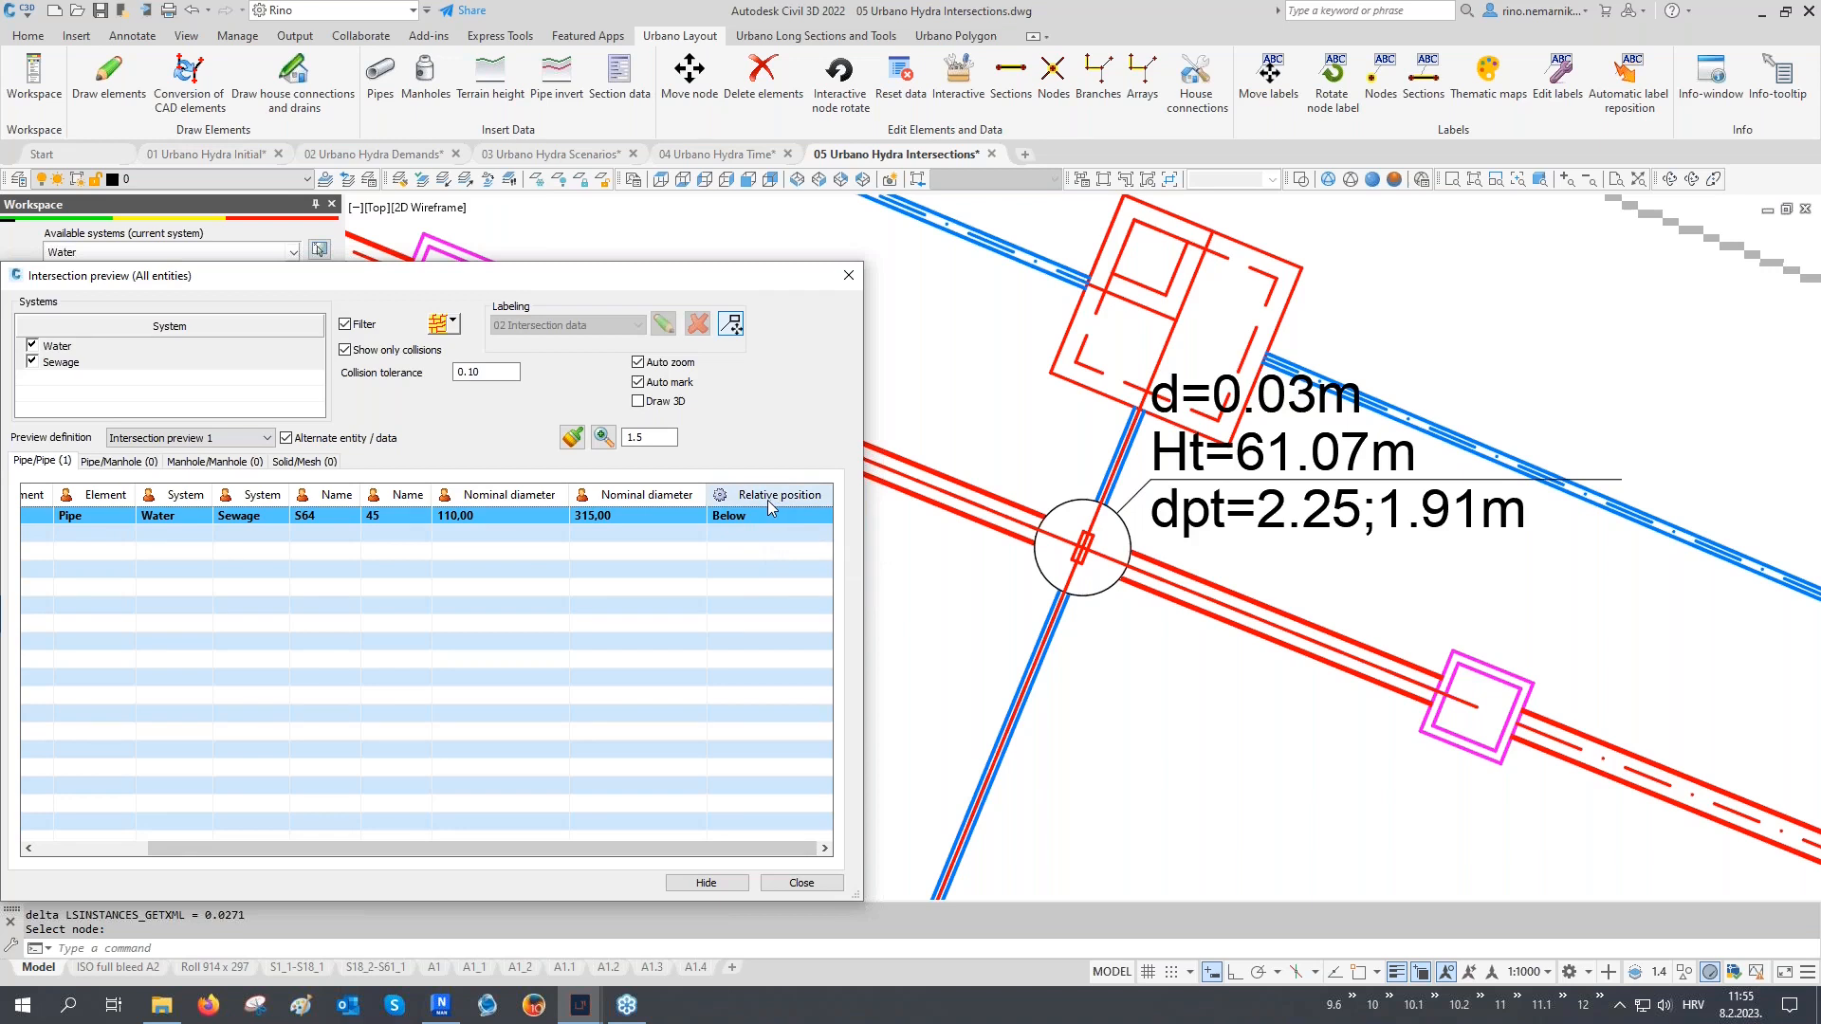
drag(421, 859, 242, 861)
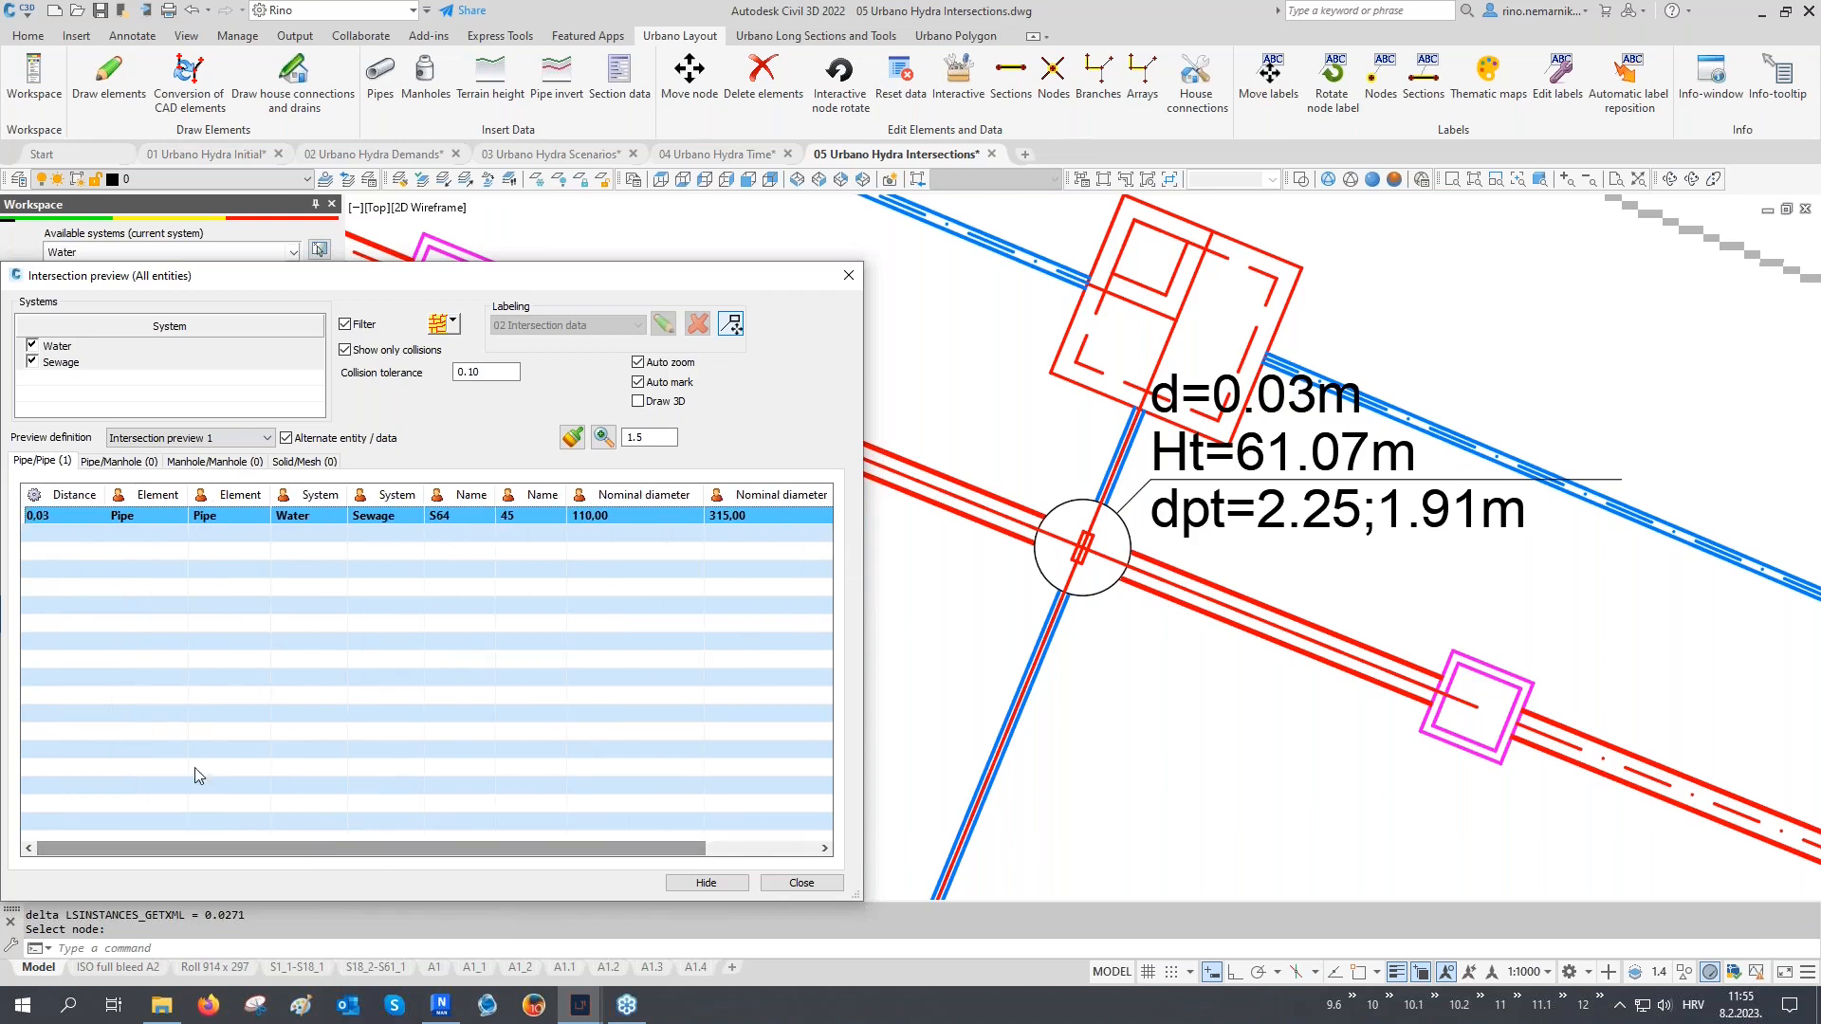
Zoom to the S64 crossing in the profile of sewage pipe 45 and regenerate the drawing to examine it
right_click(149, 516)
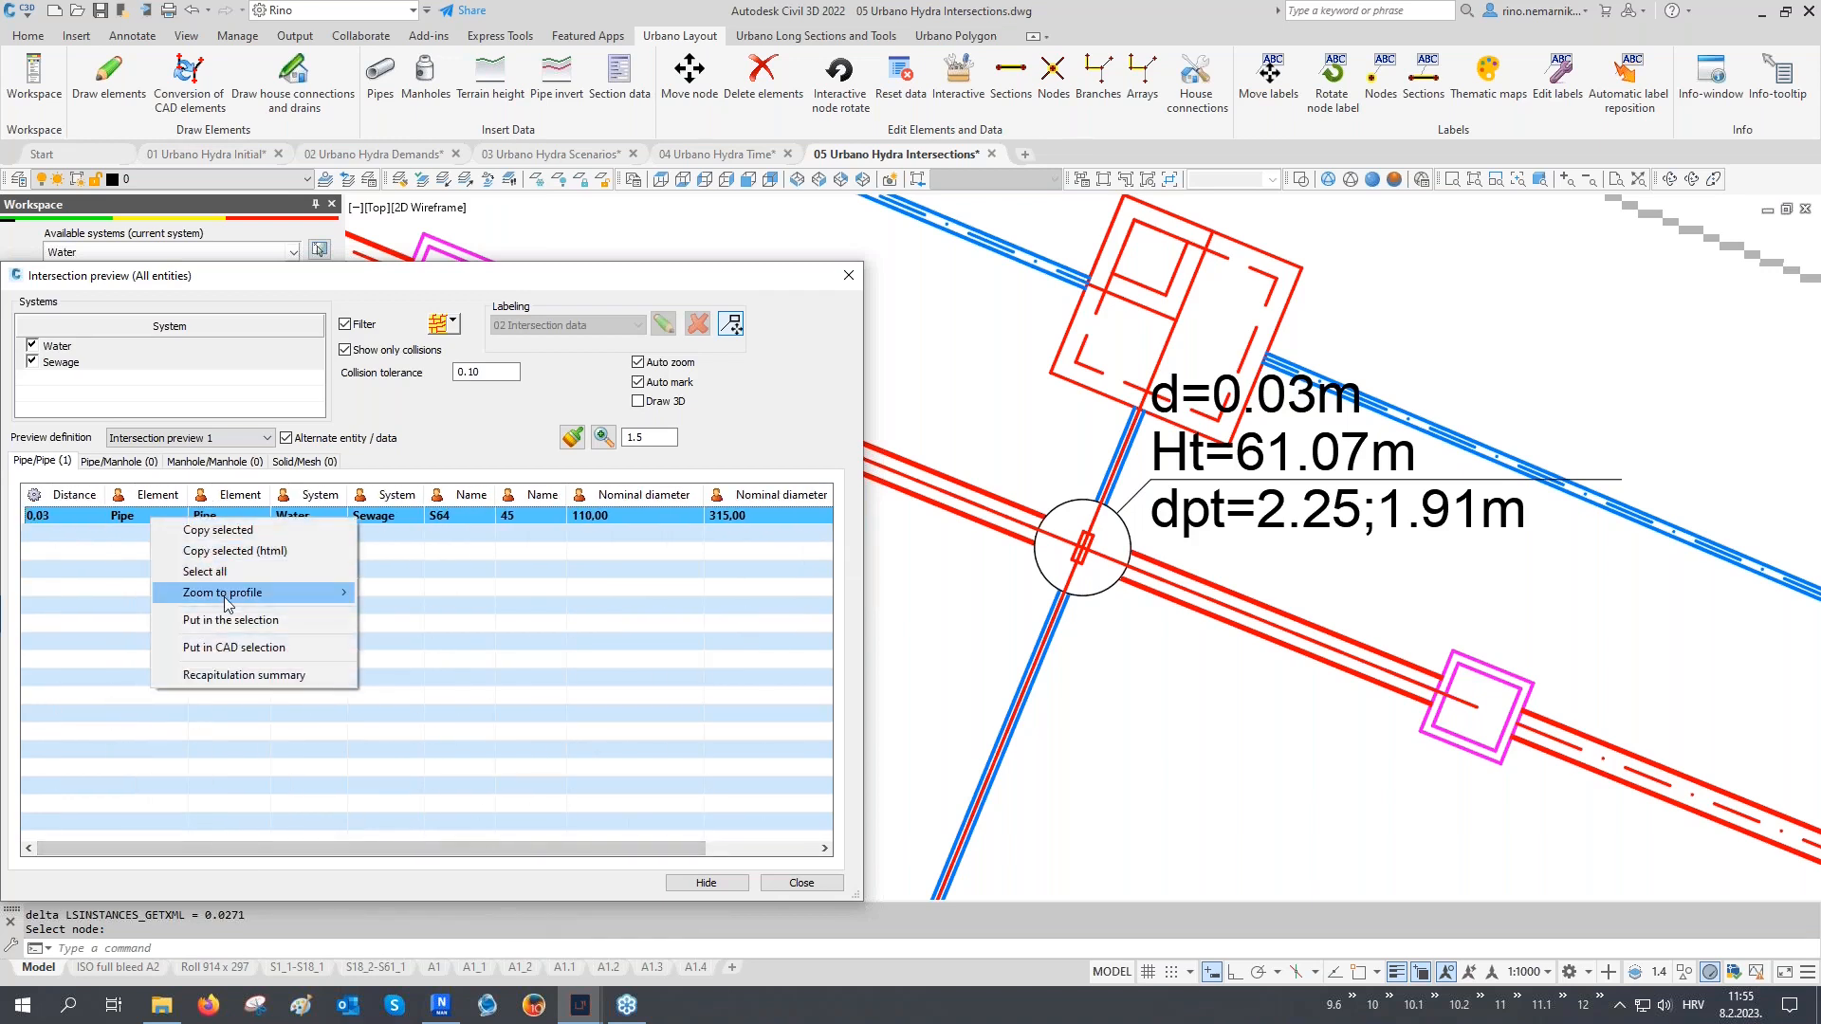
mouse_move(271, 597)
click(410, 613)
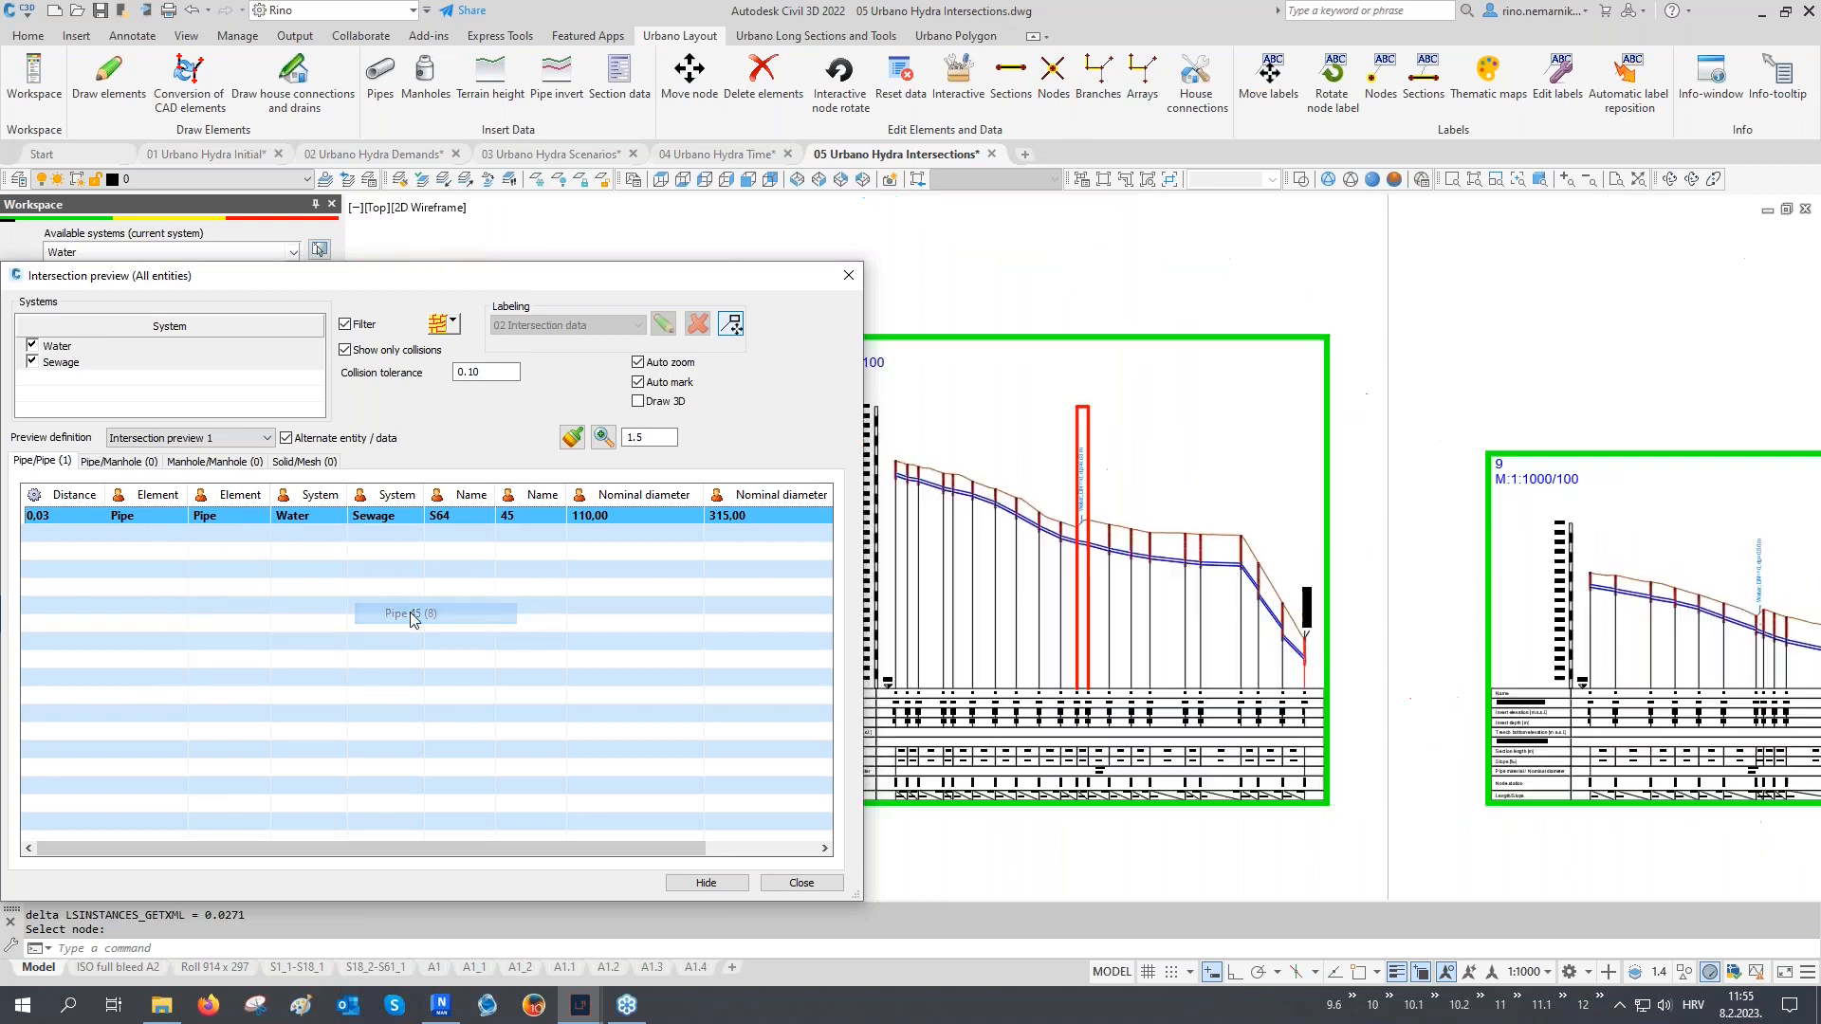
scroll(1068, 556, up, 8)
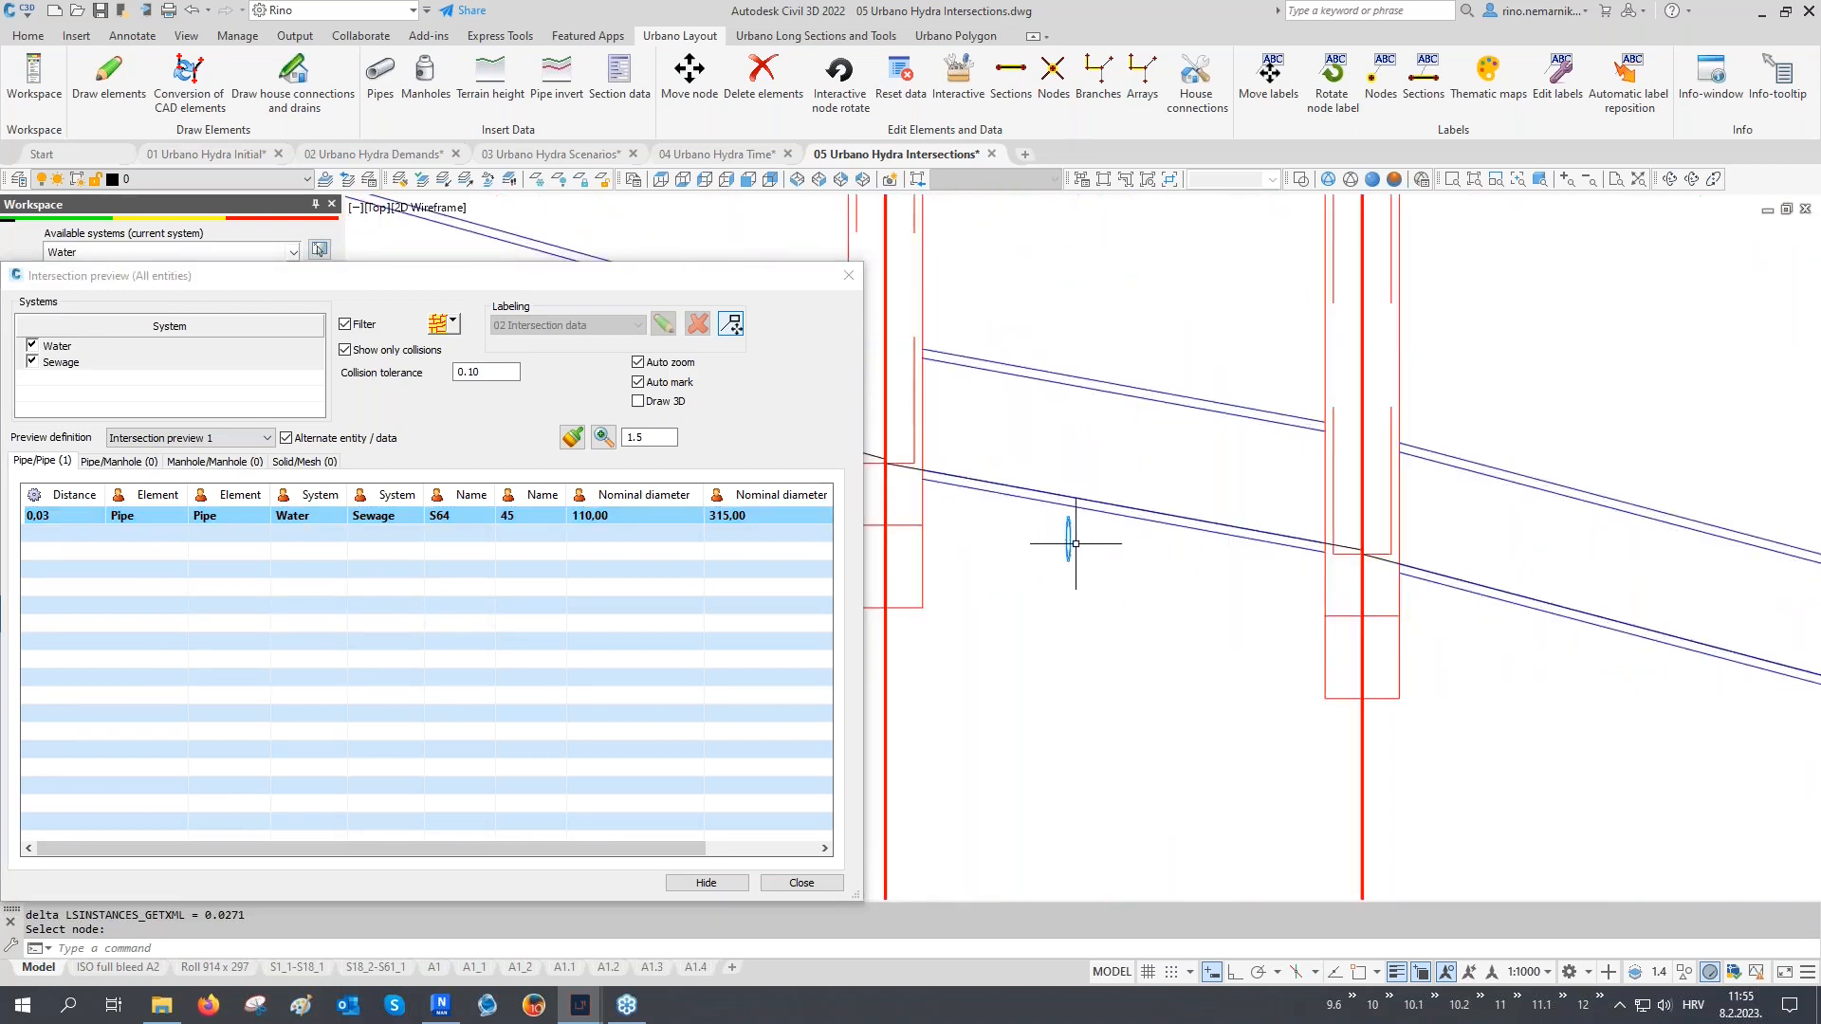
text(RE)
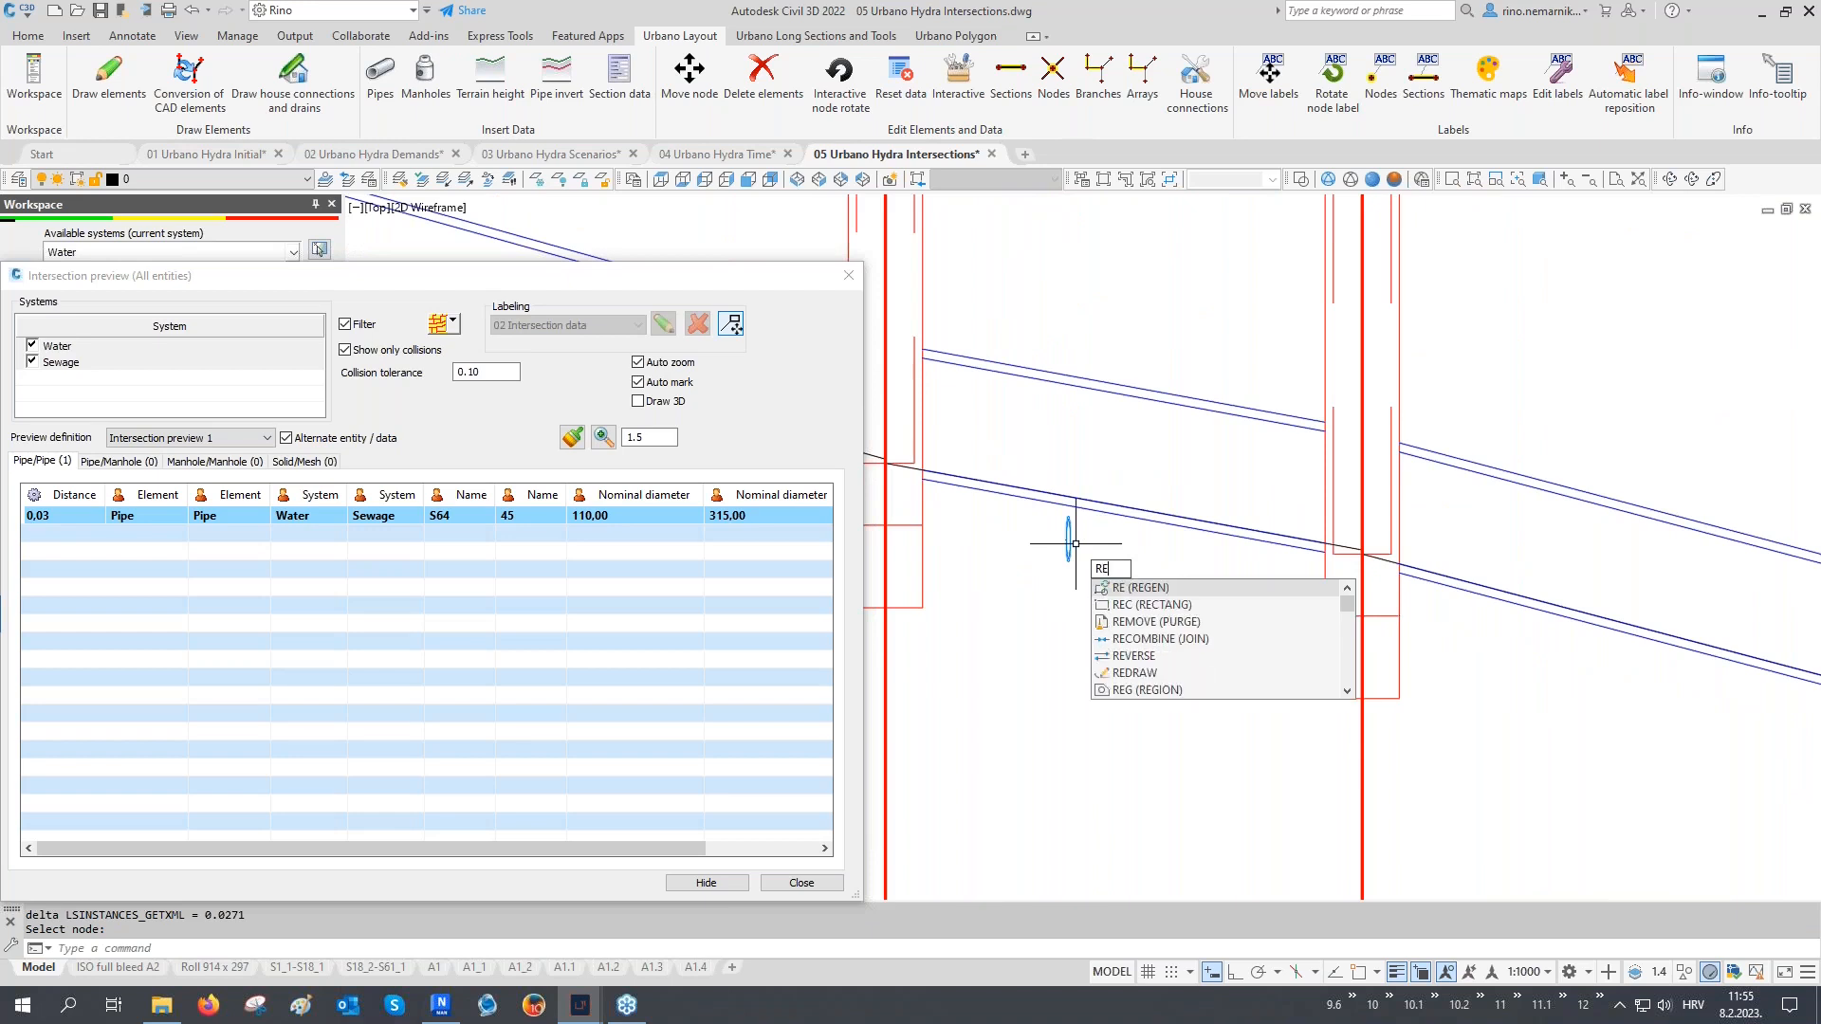
key(Return)
scroll(1068, 540, down, 6)
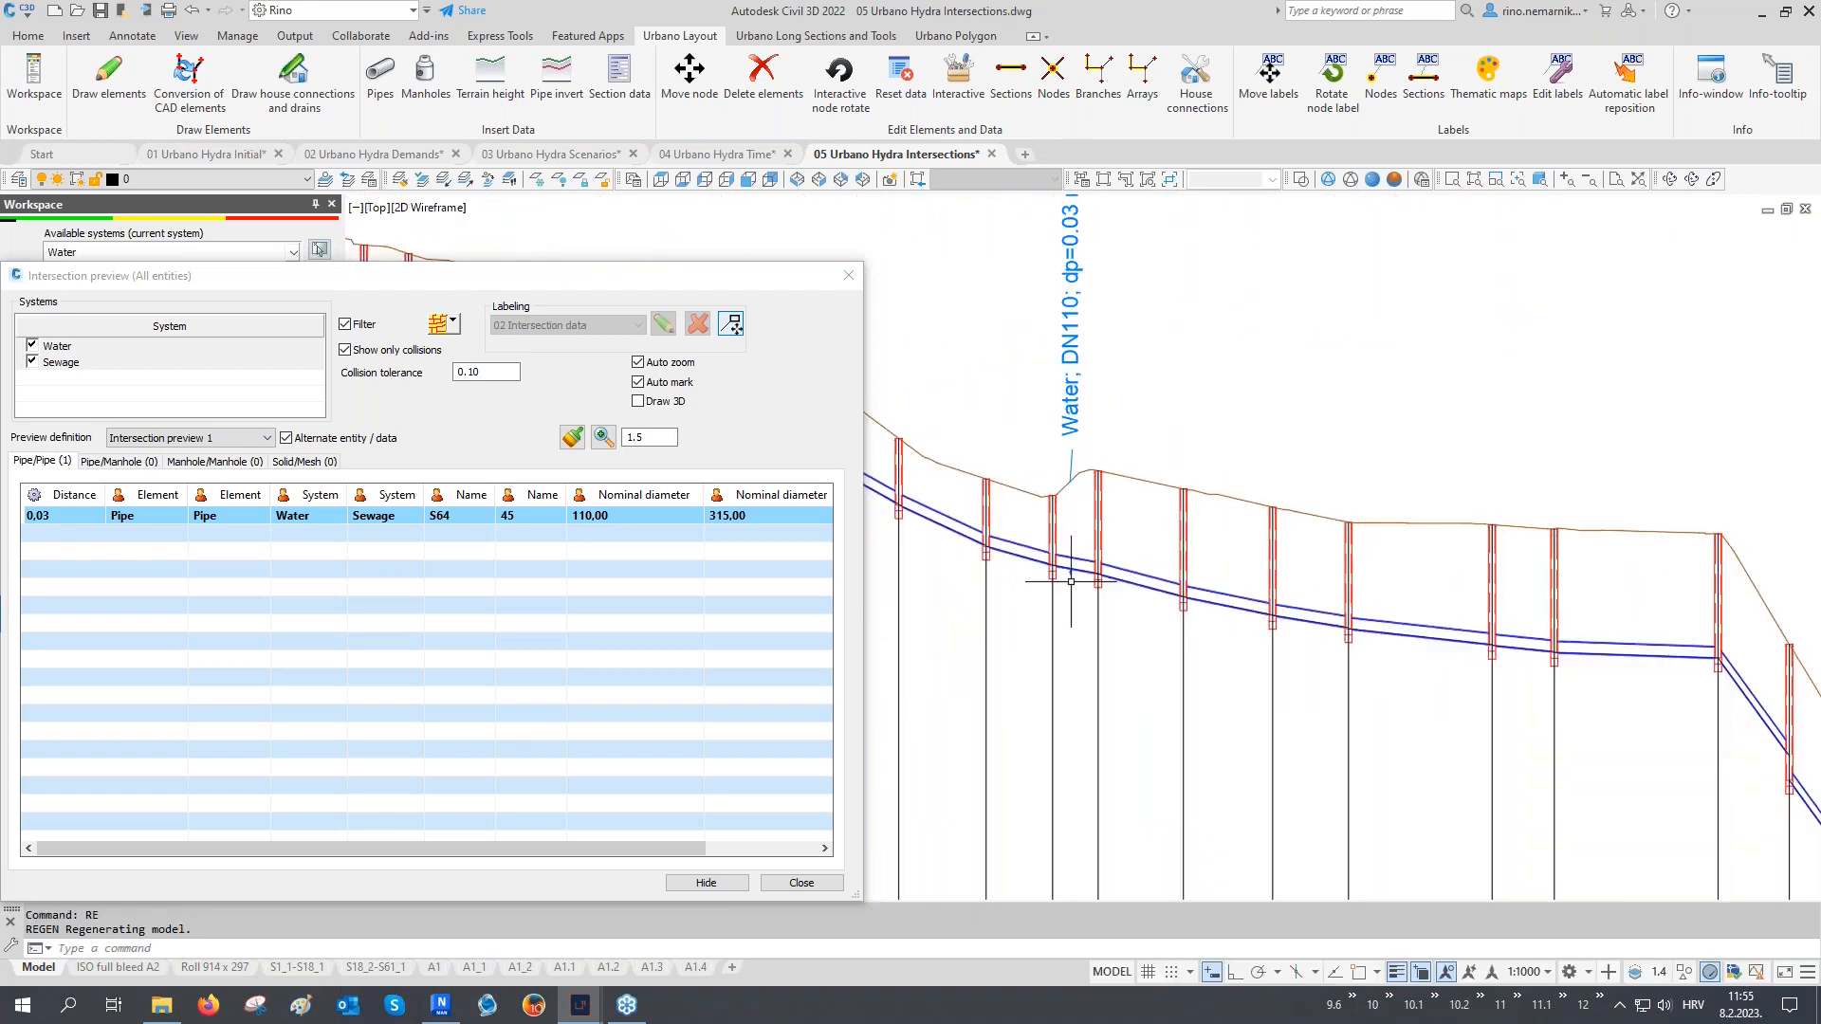
Make Sewage the current system
click(140, 256)
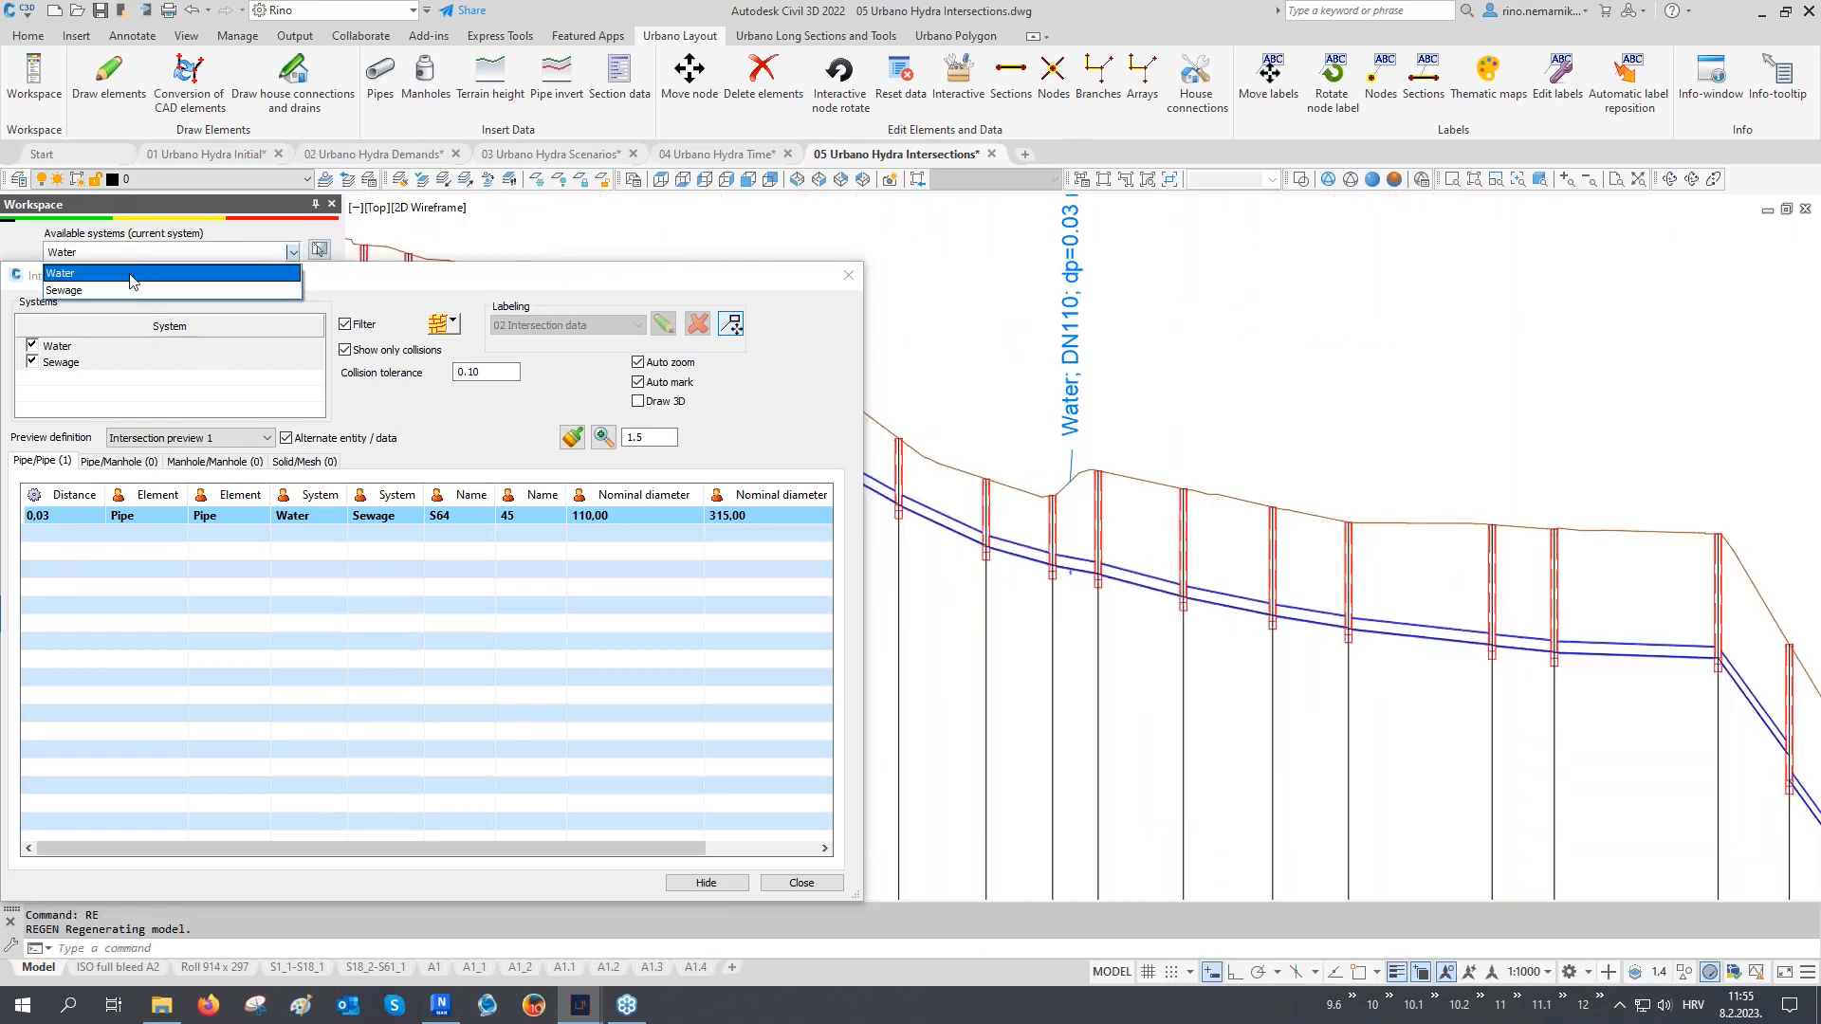
click(125, 291)
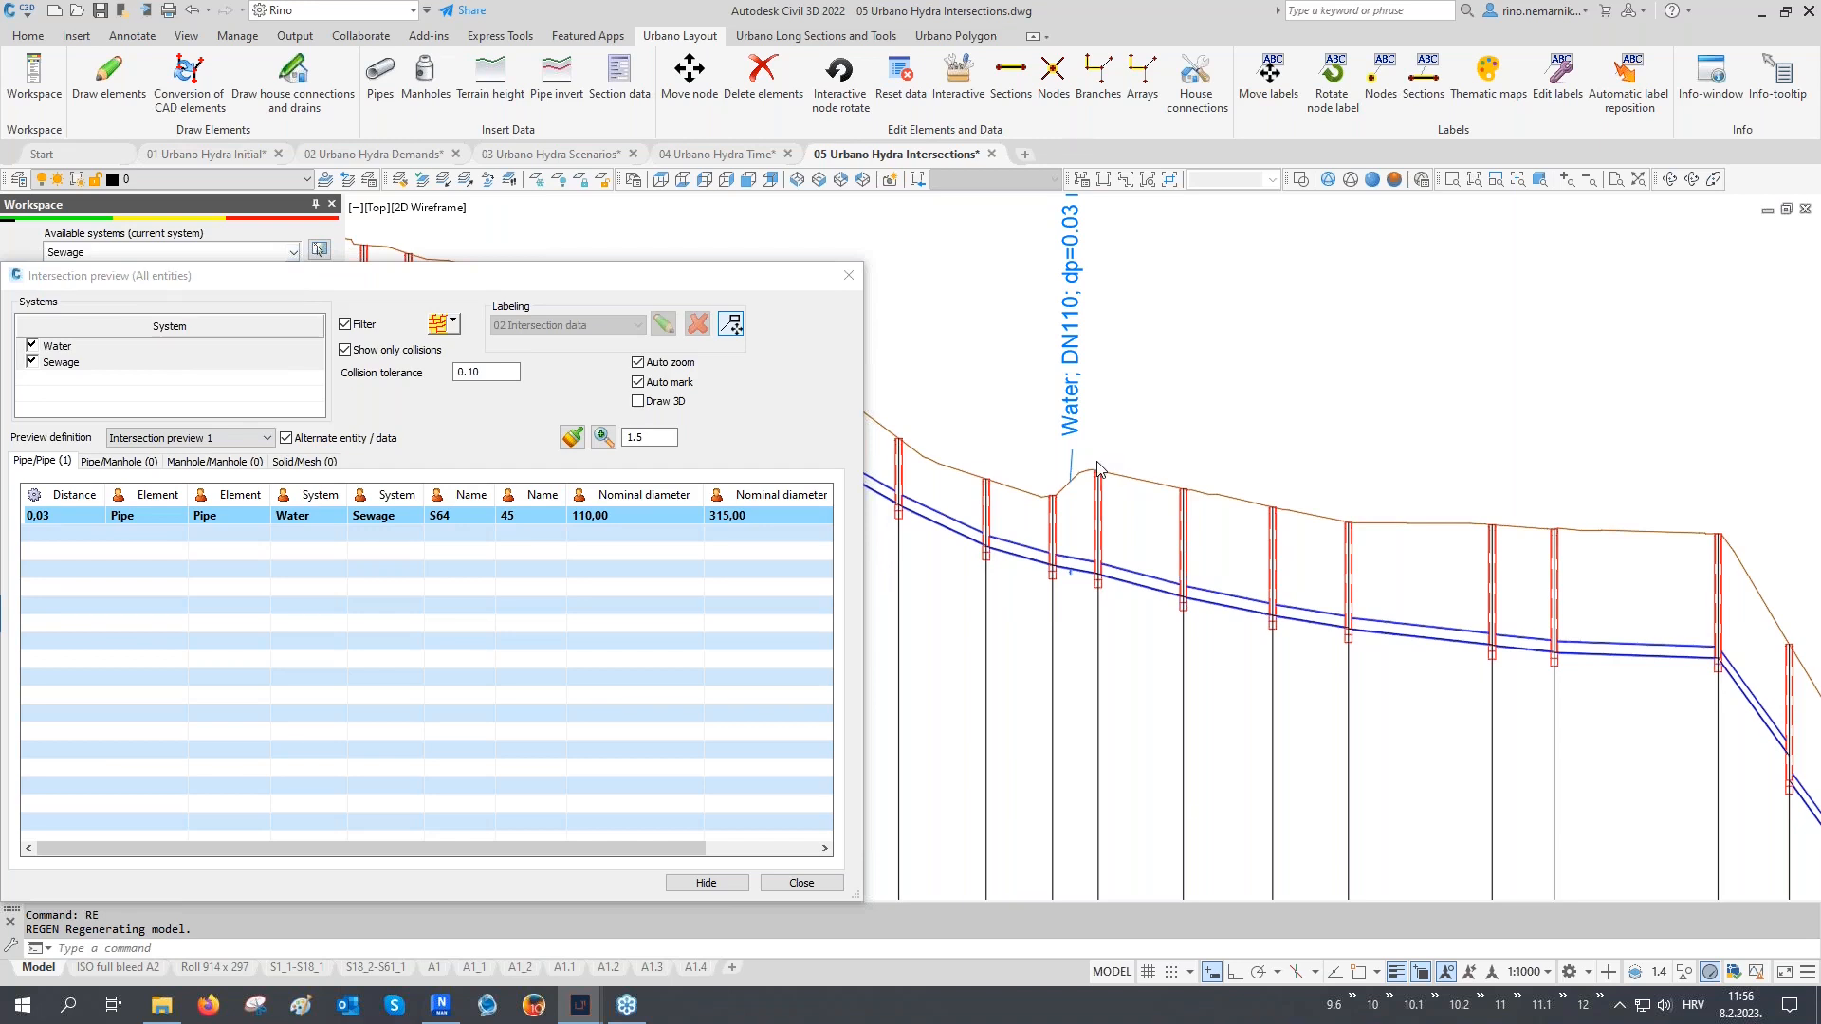
scroll(1008, 484, down, 2)
middle_drag(1143, 488, 1095, 492)
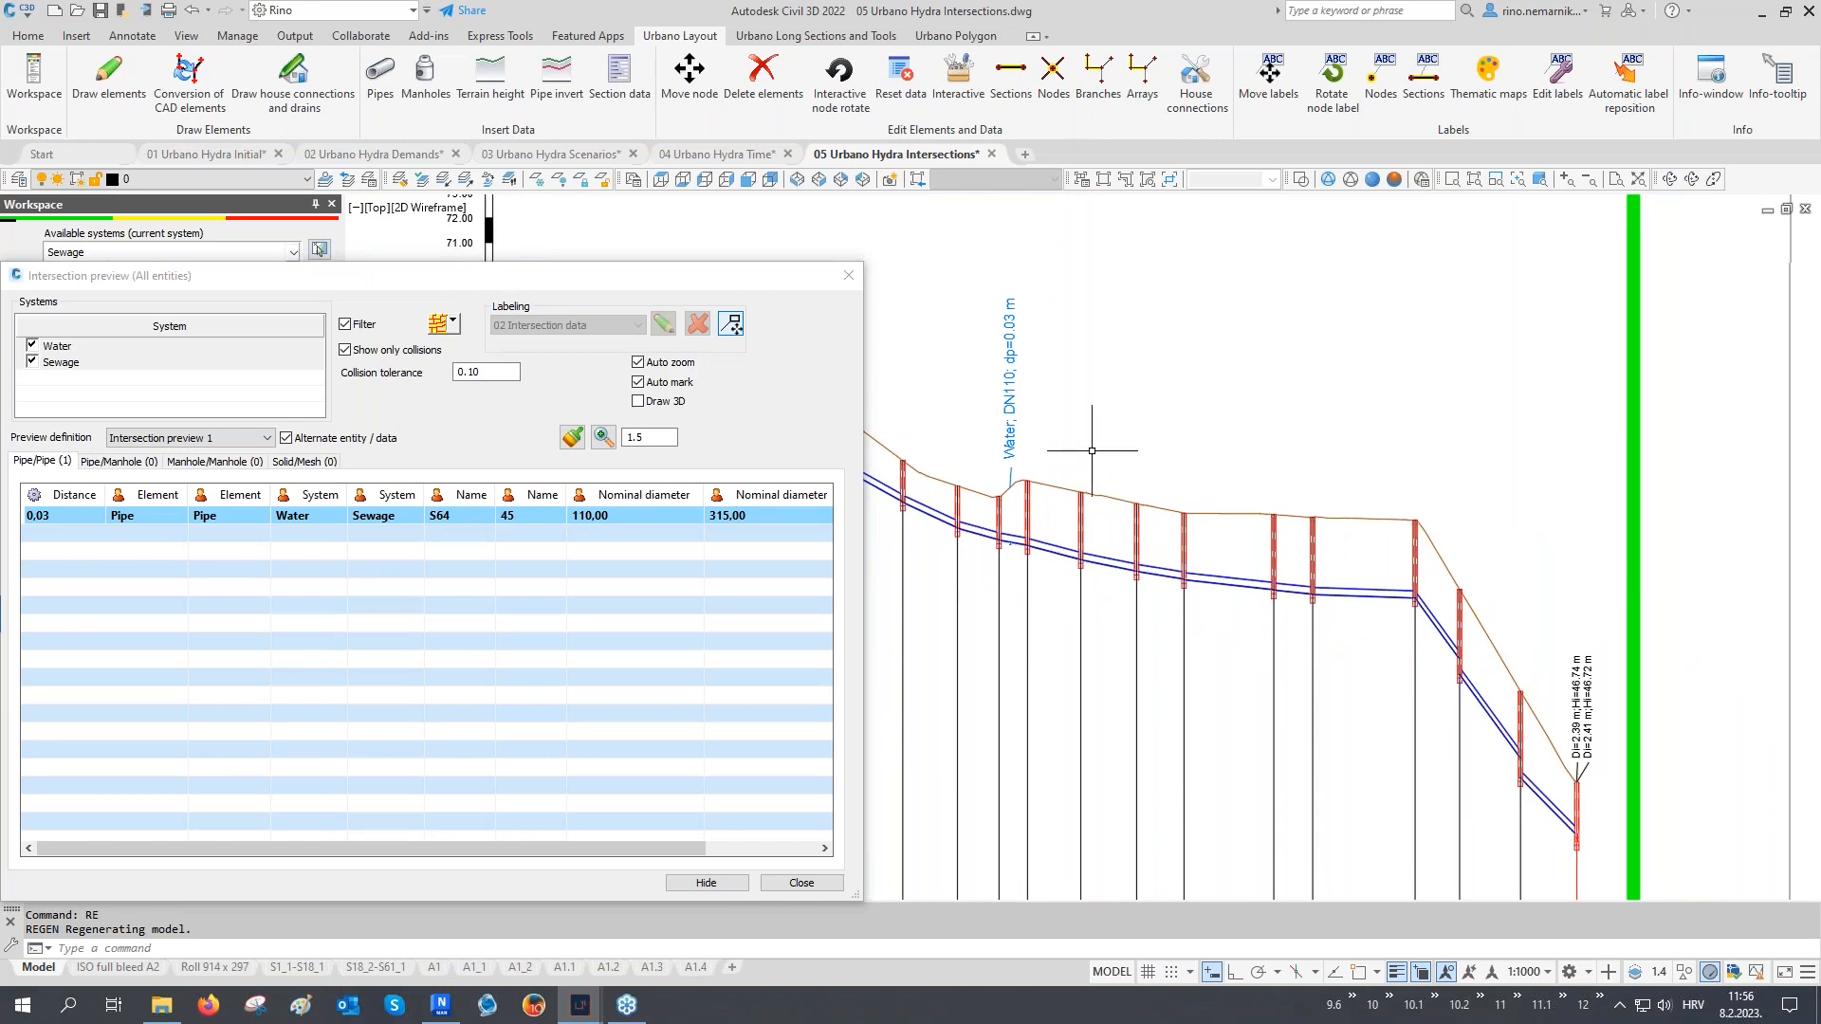
Start pipe invert editing for the longitudinal sections, by line and with Top outer as the pipe reference point
click(812, 40)
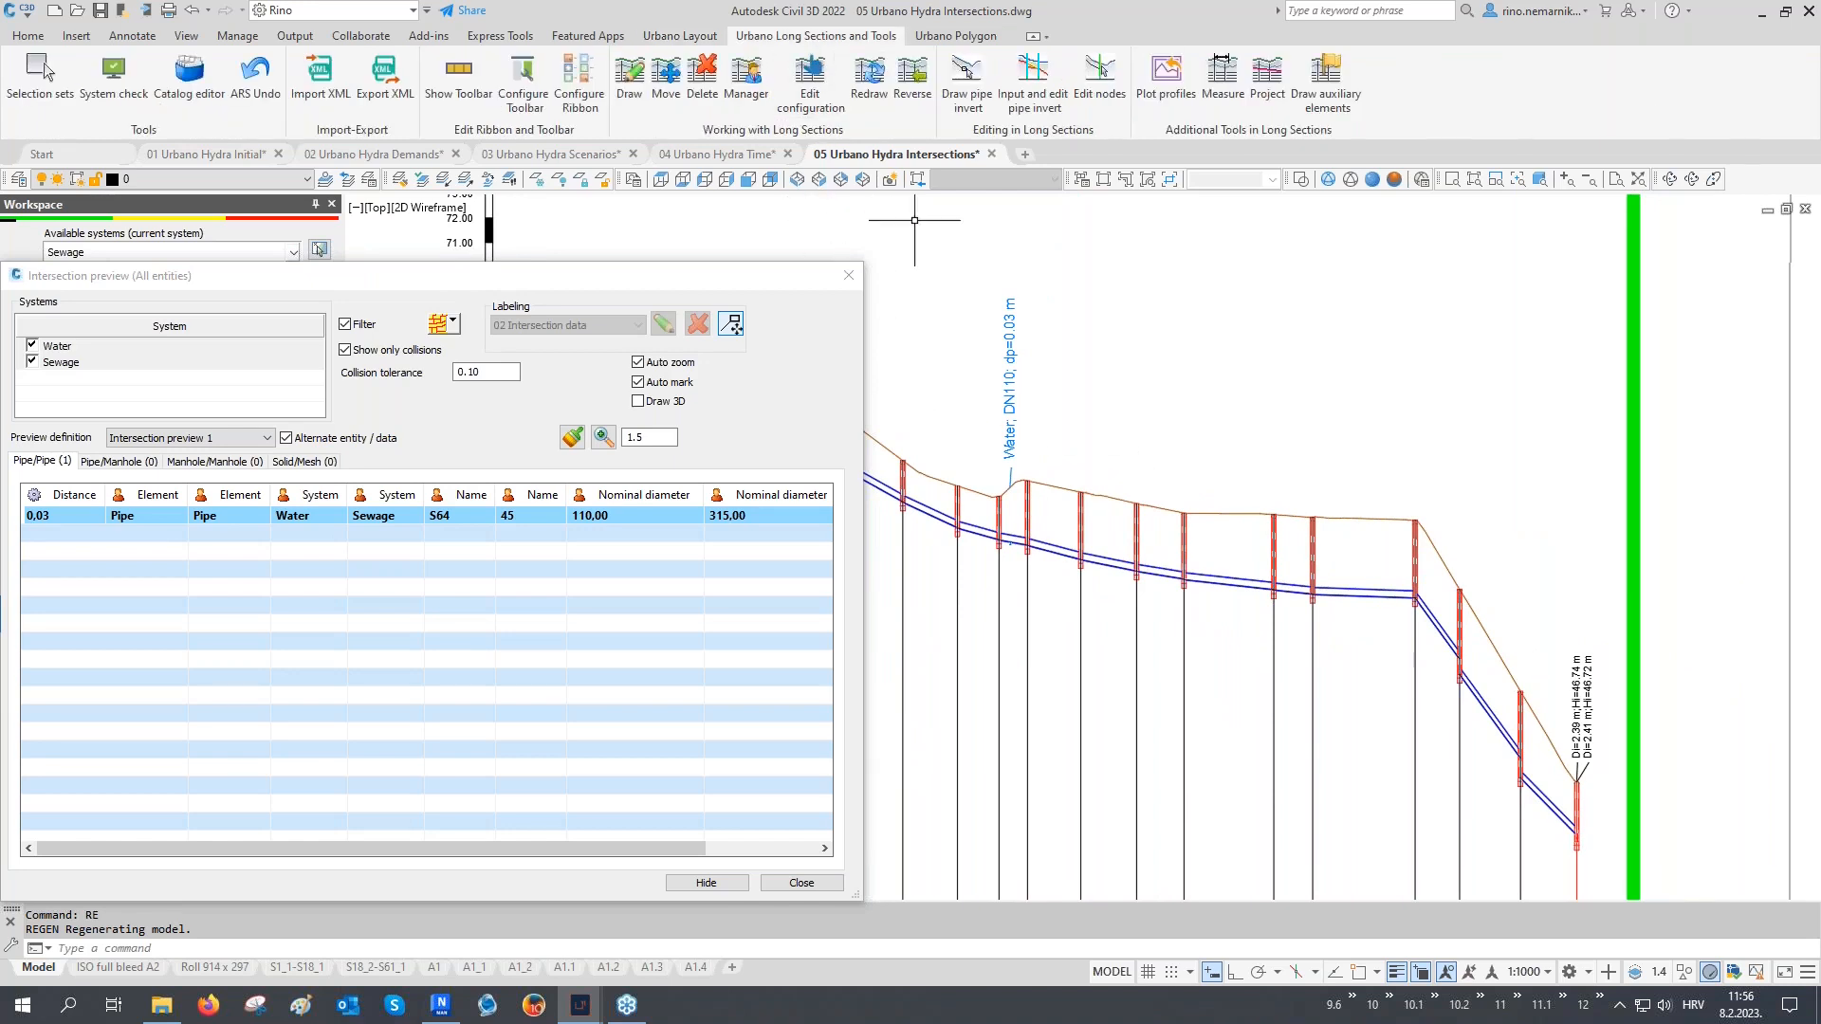
click(1040, 99)
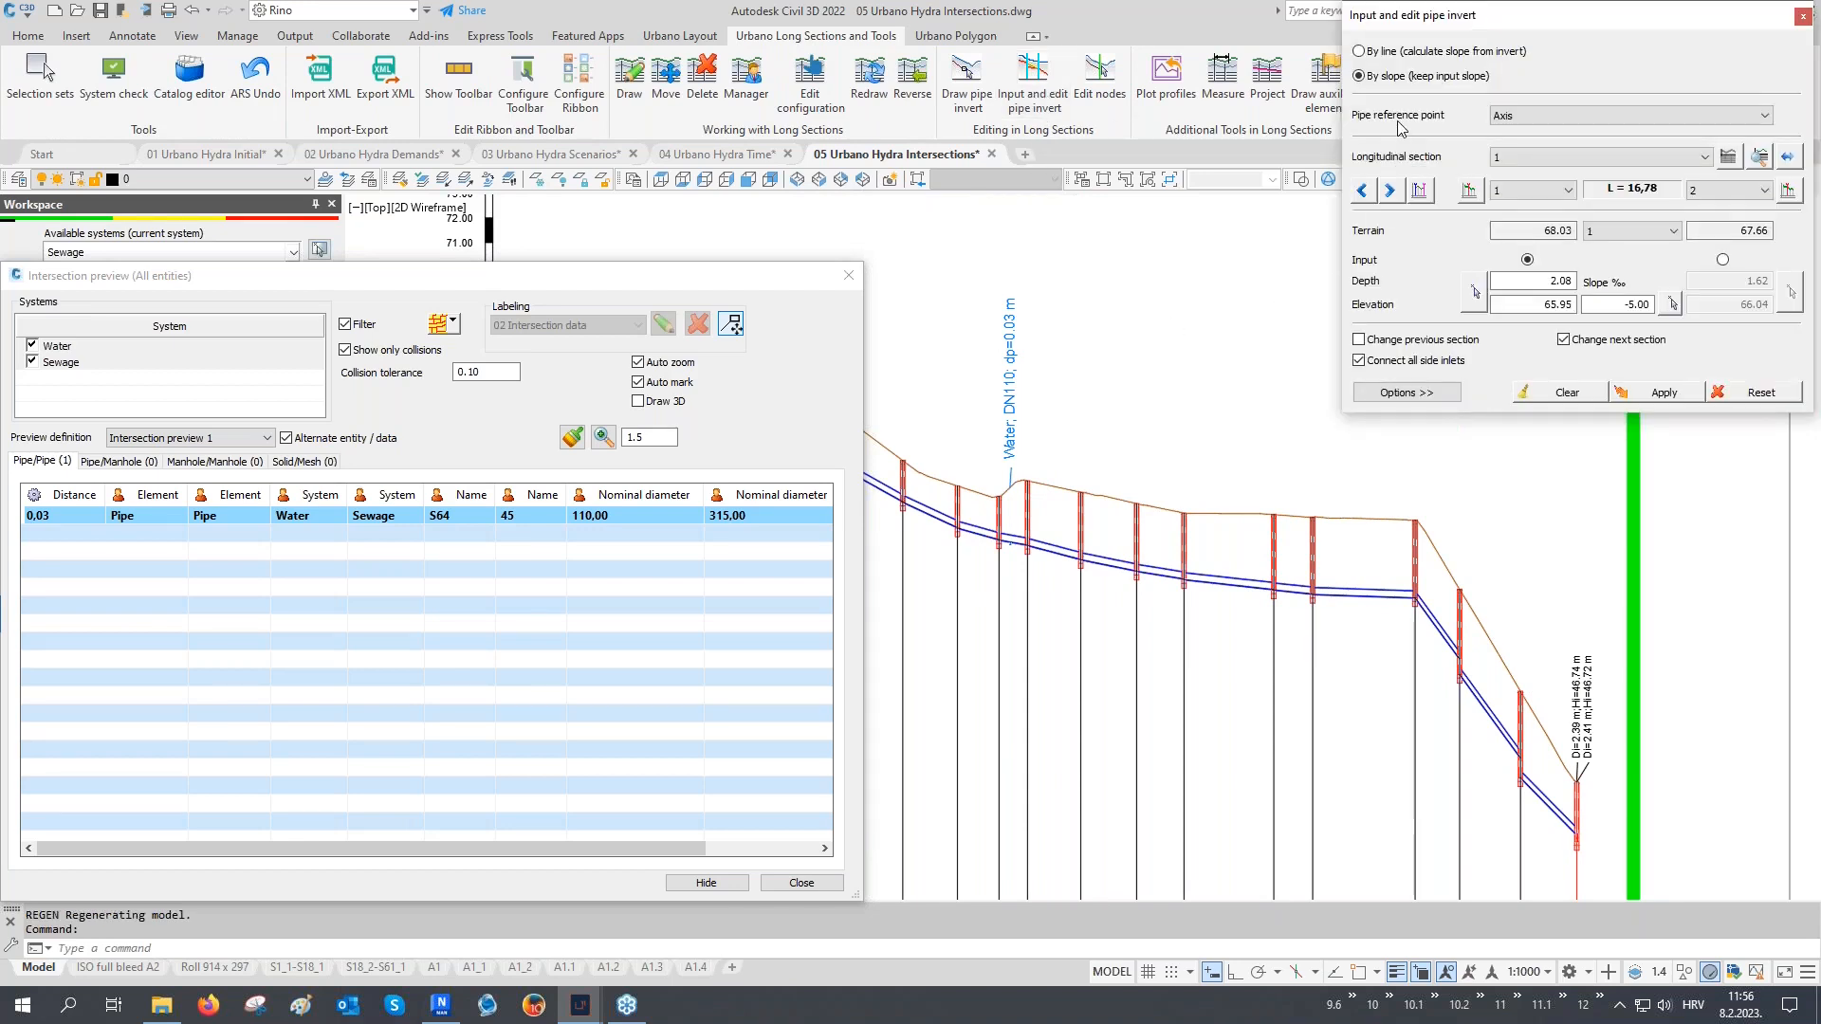
click(1506, 120)
click(1511, 139)
click(1394, 53)
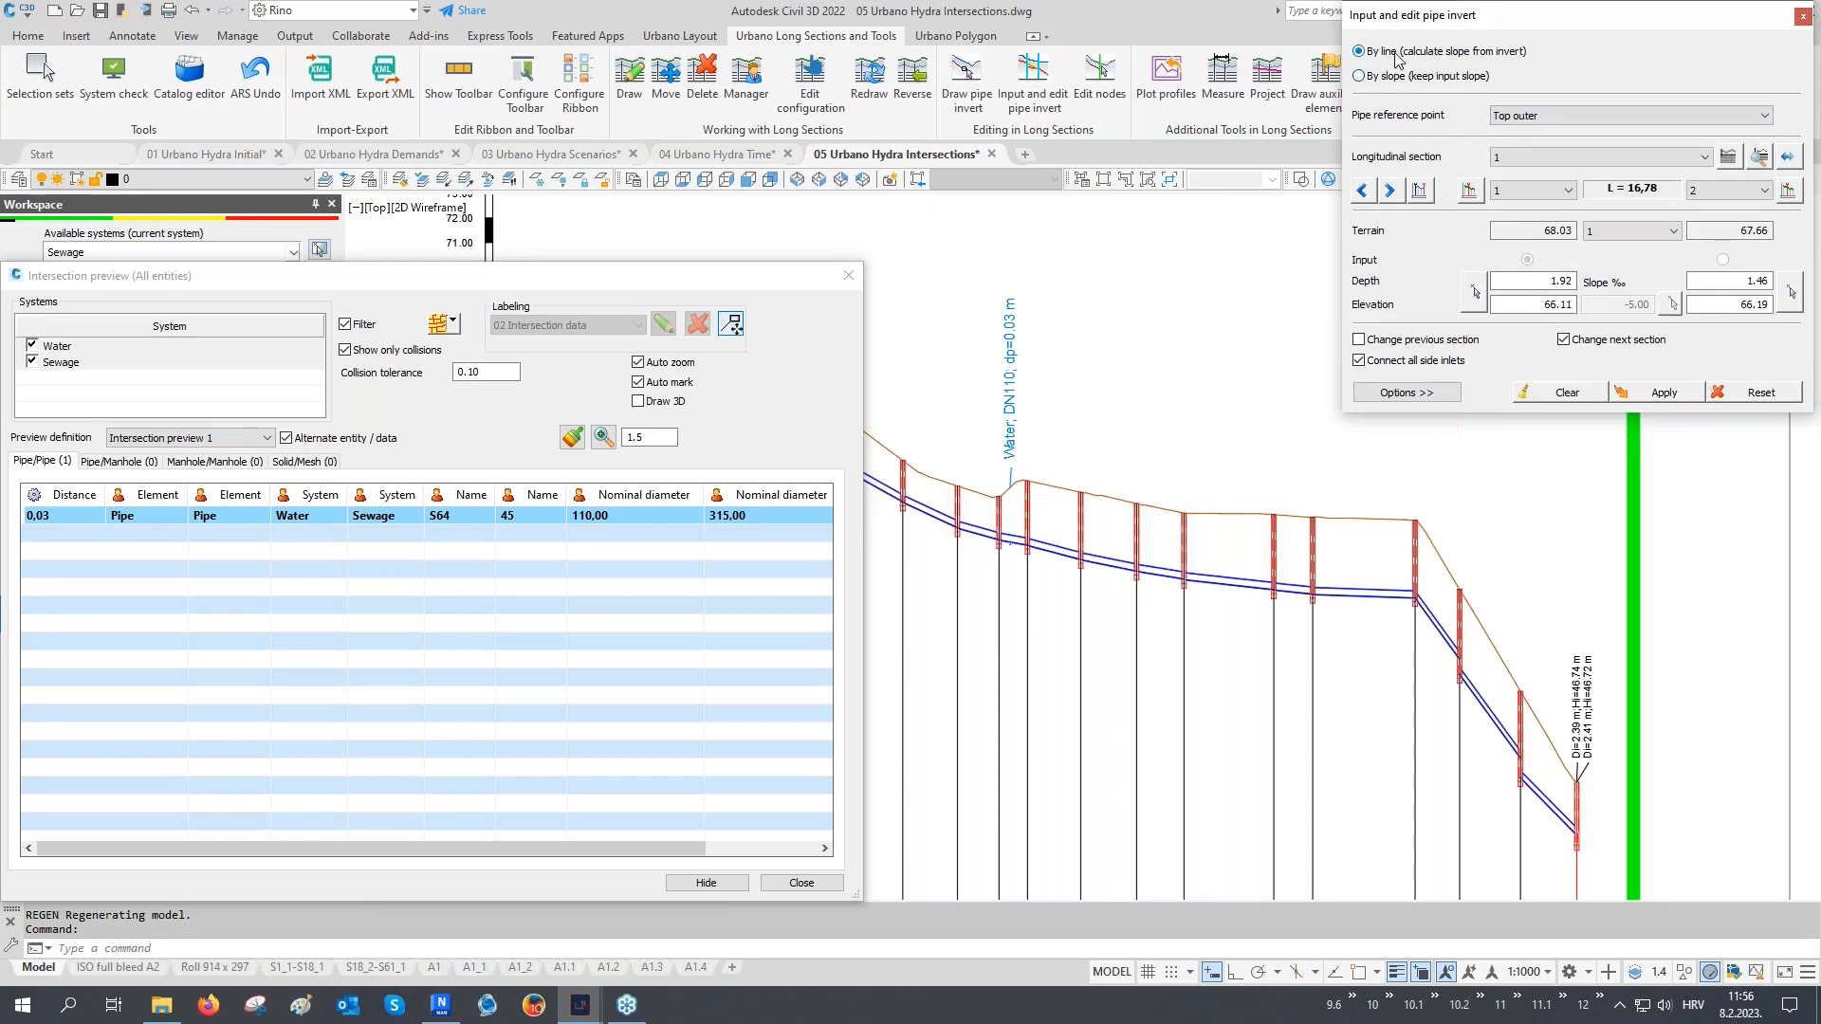
Lower the sewage invert between nodes 30 and 23 of longitudinal section 8 by applying a depth of 2.50 at node 30
click(1787, 157)
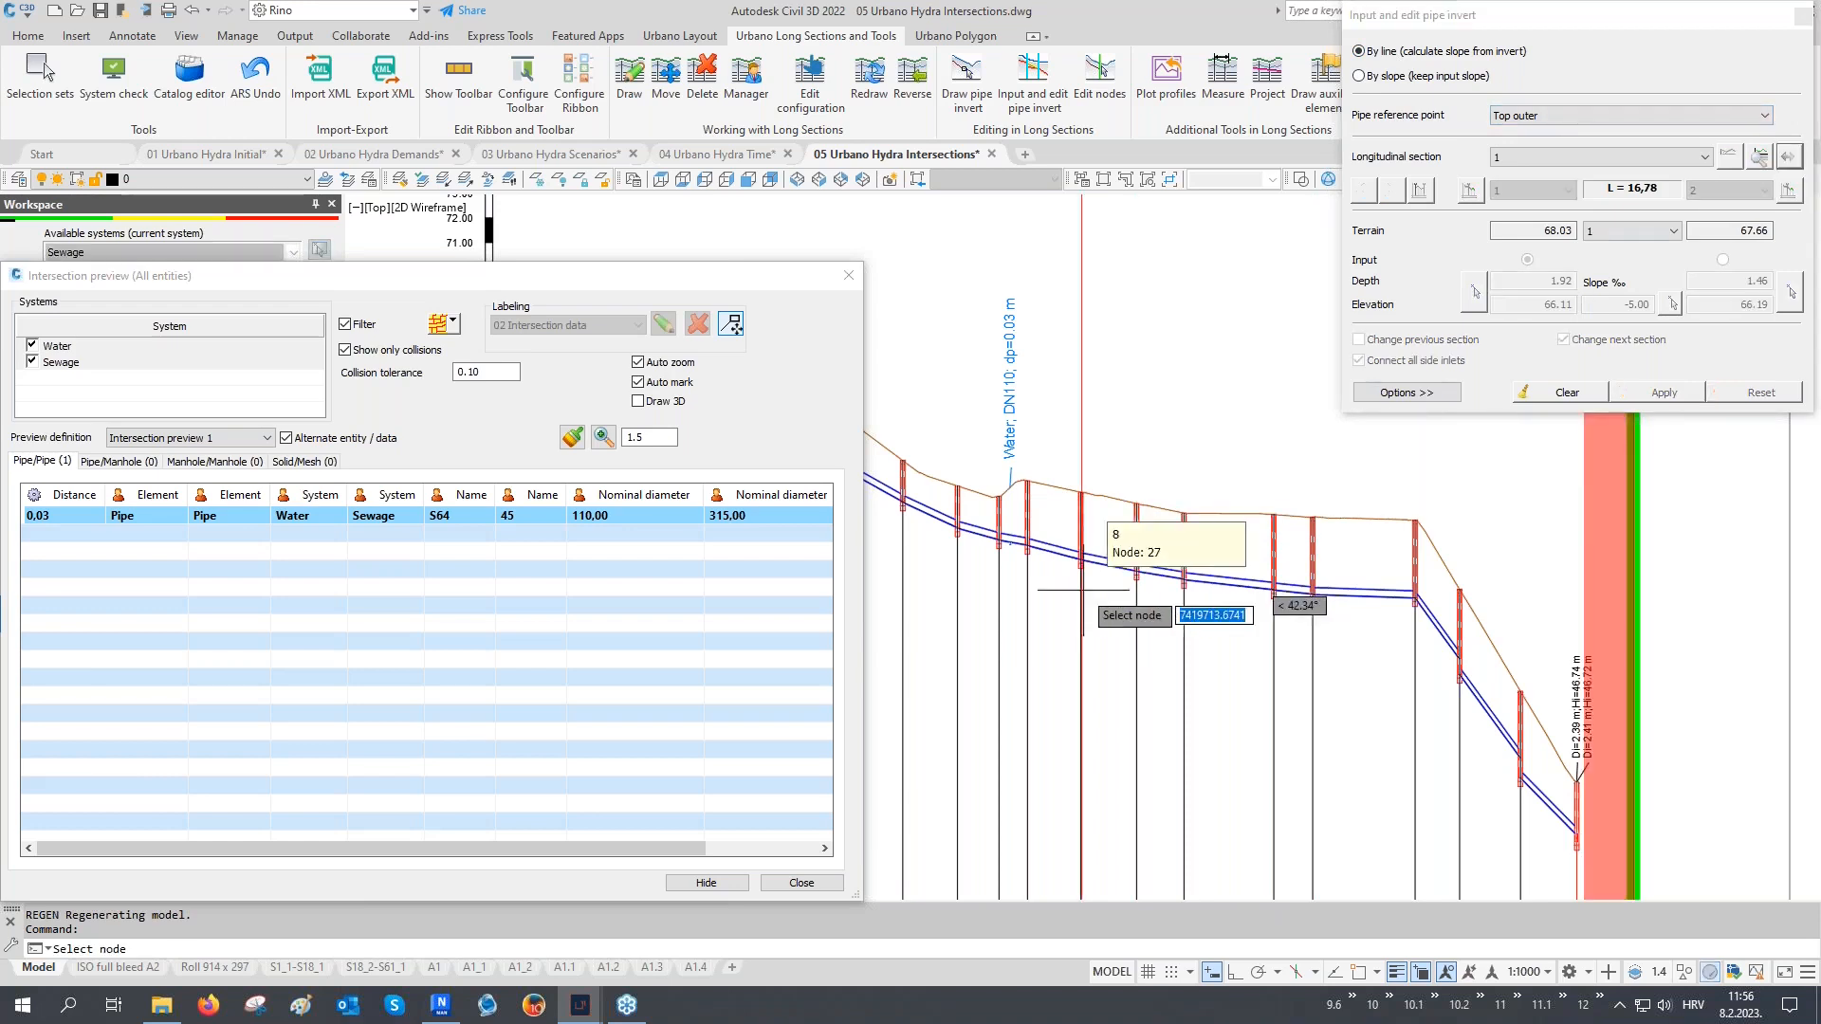
click(1001, 636)
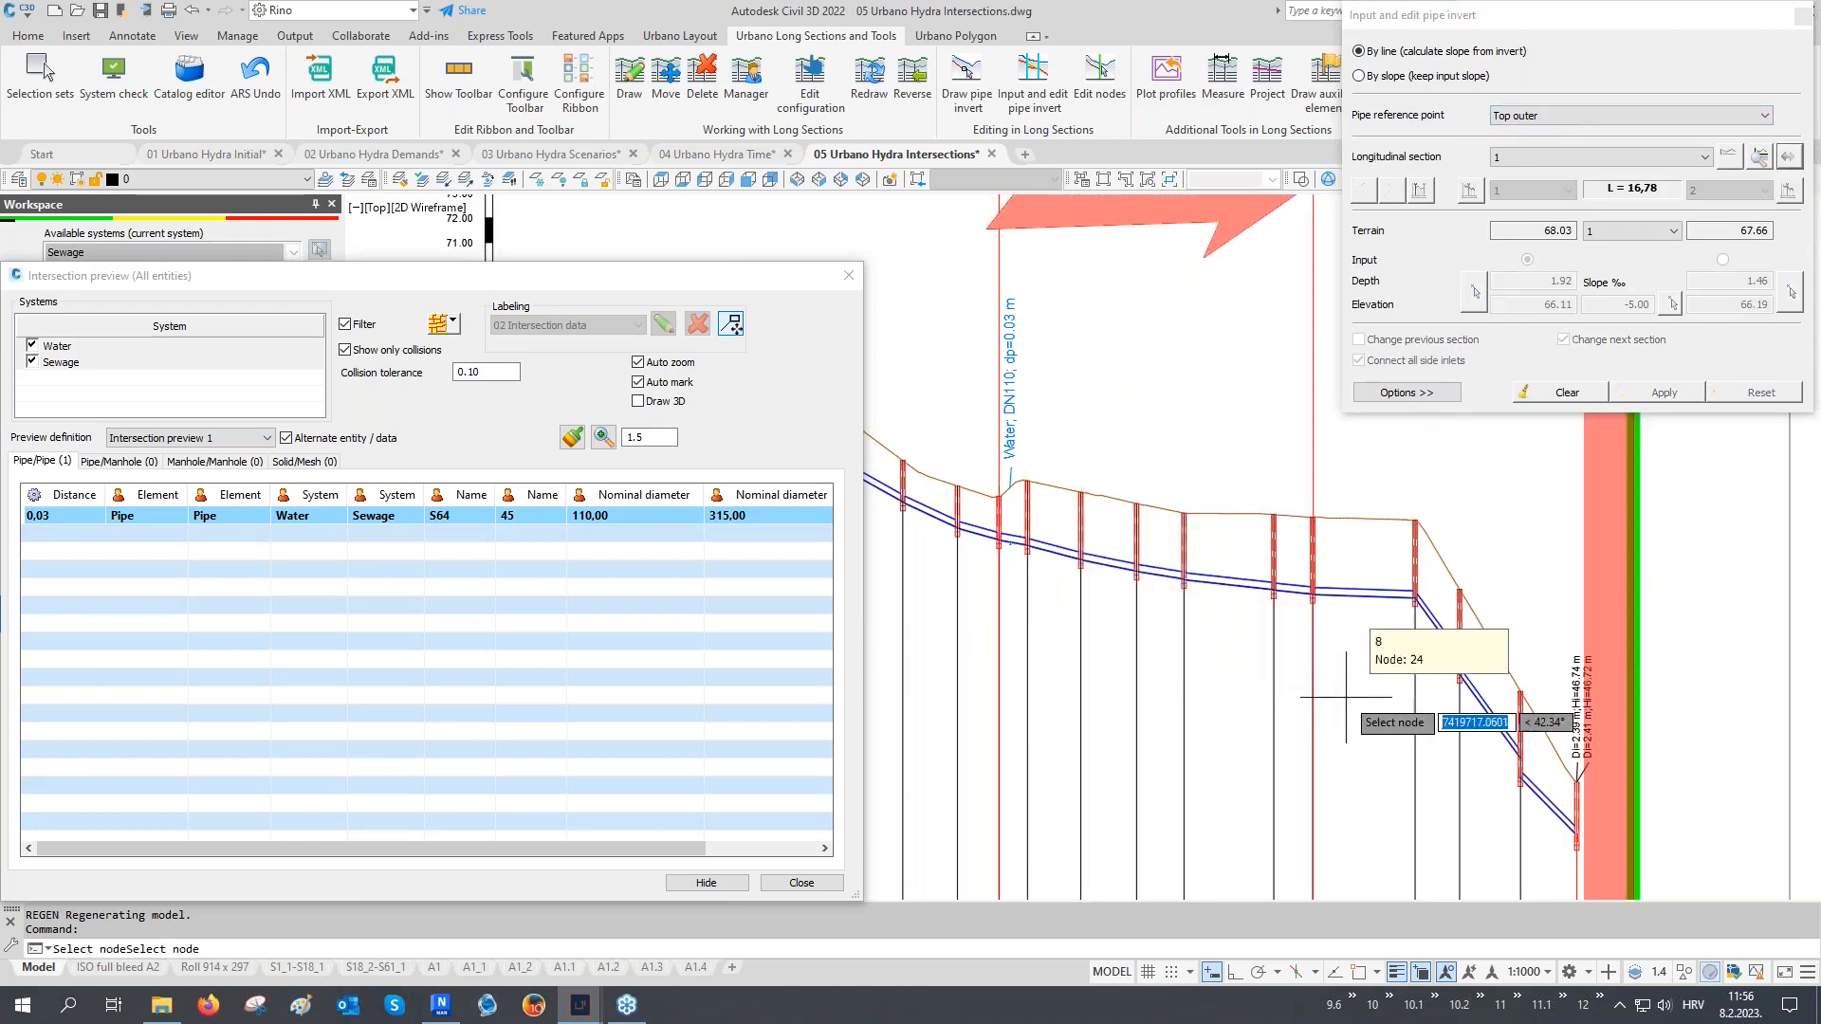
click(1379, 725)
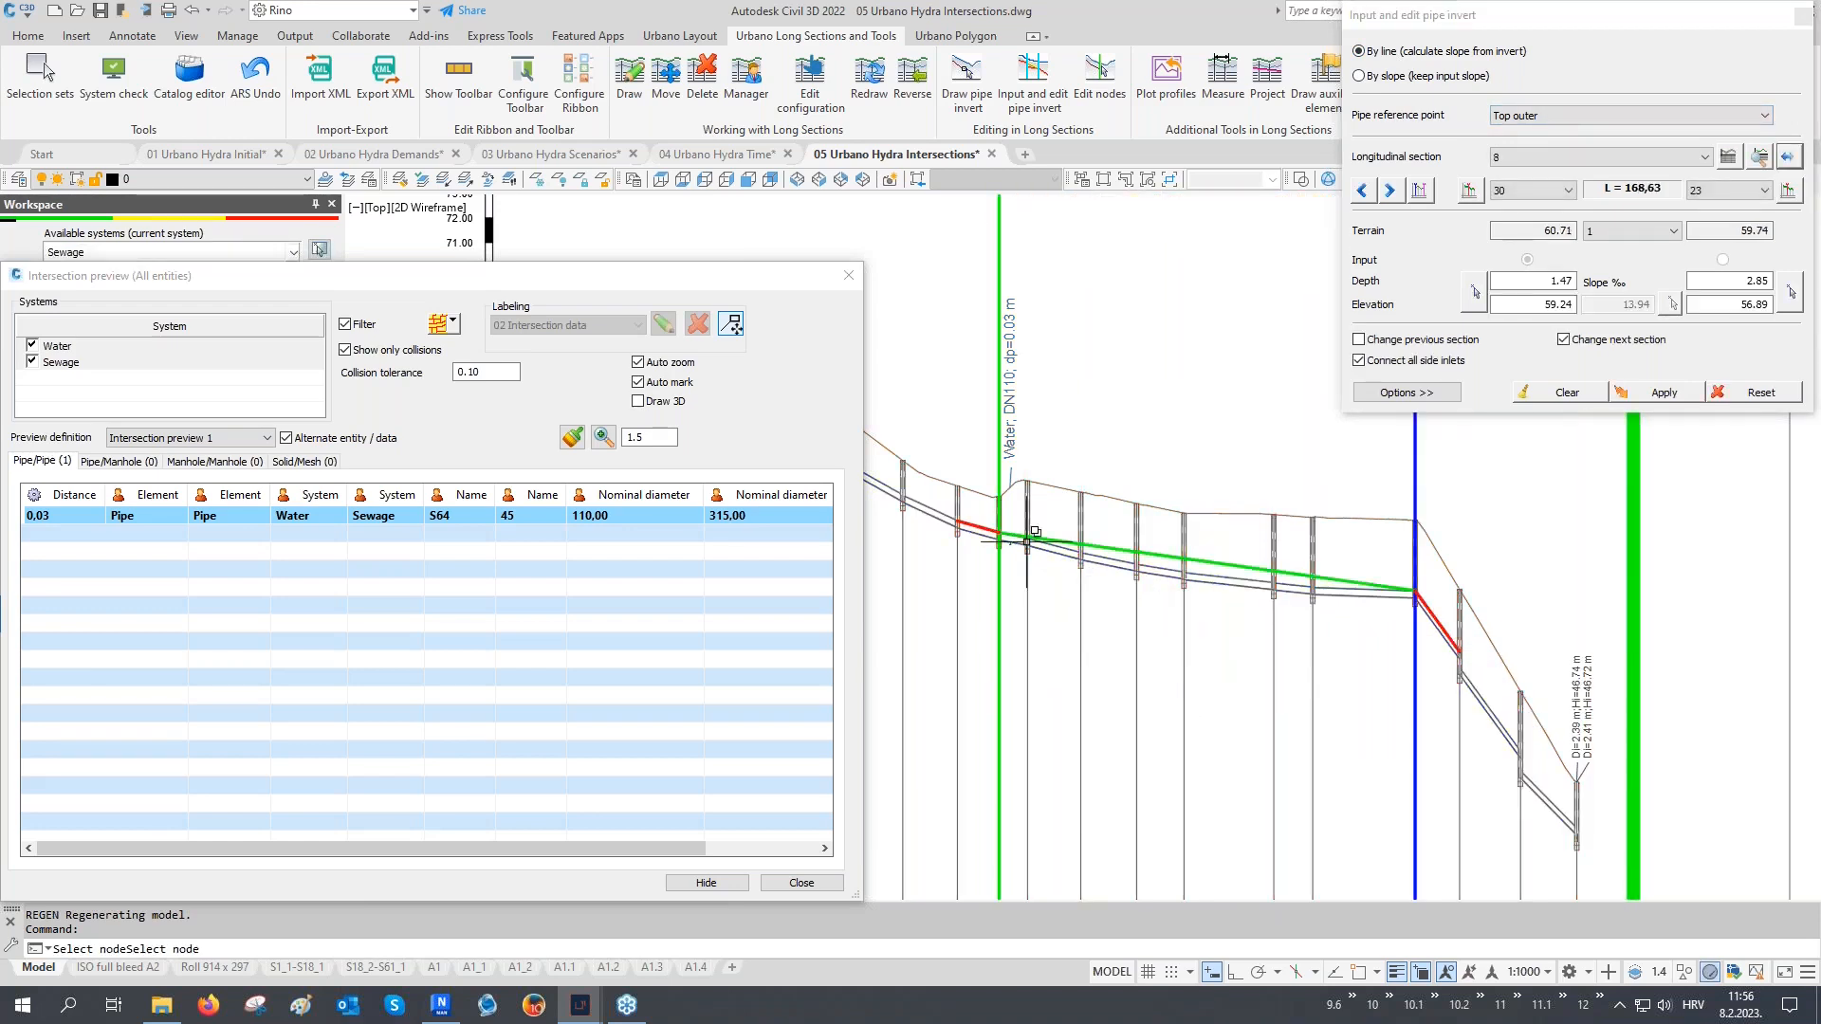
scroll(1027, 541, up, 4)
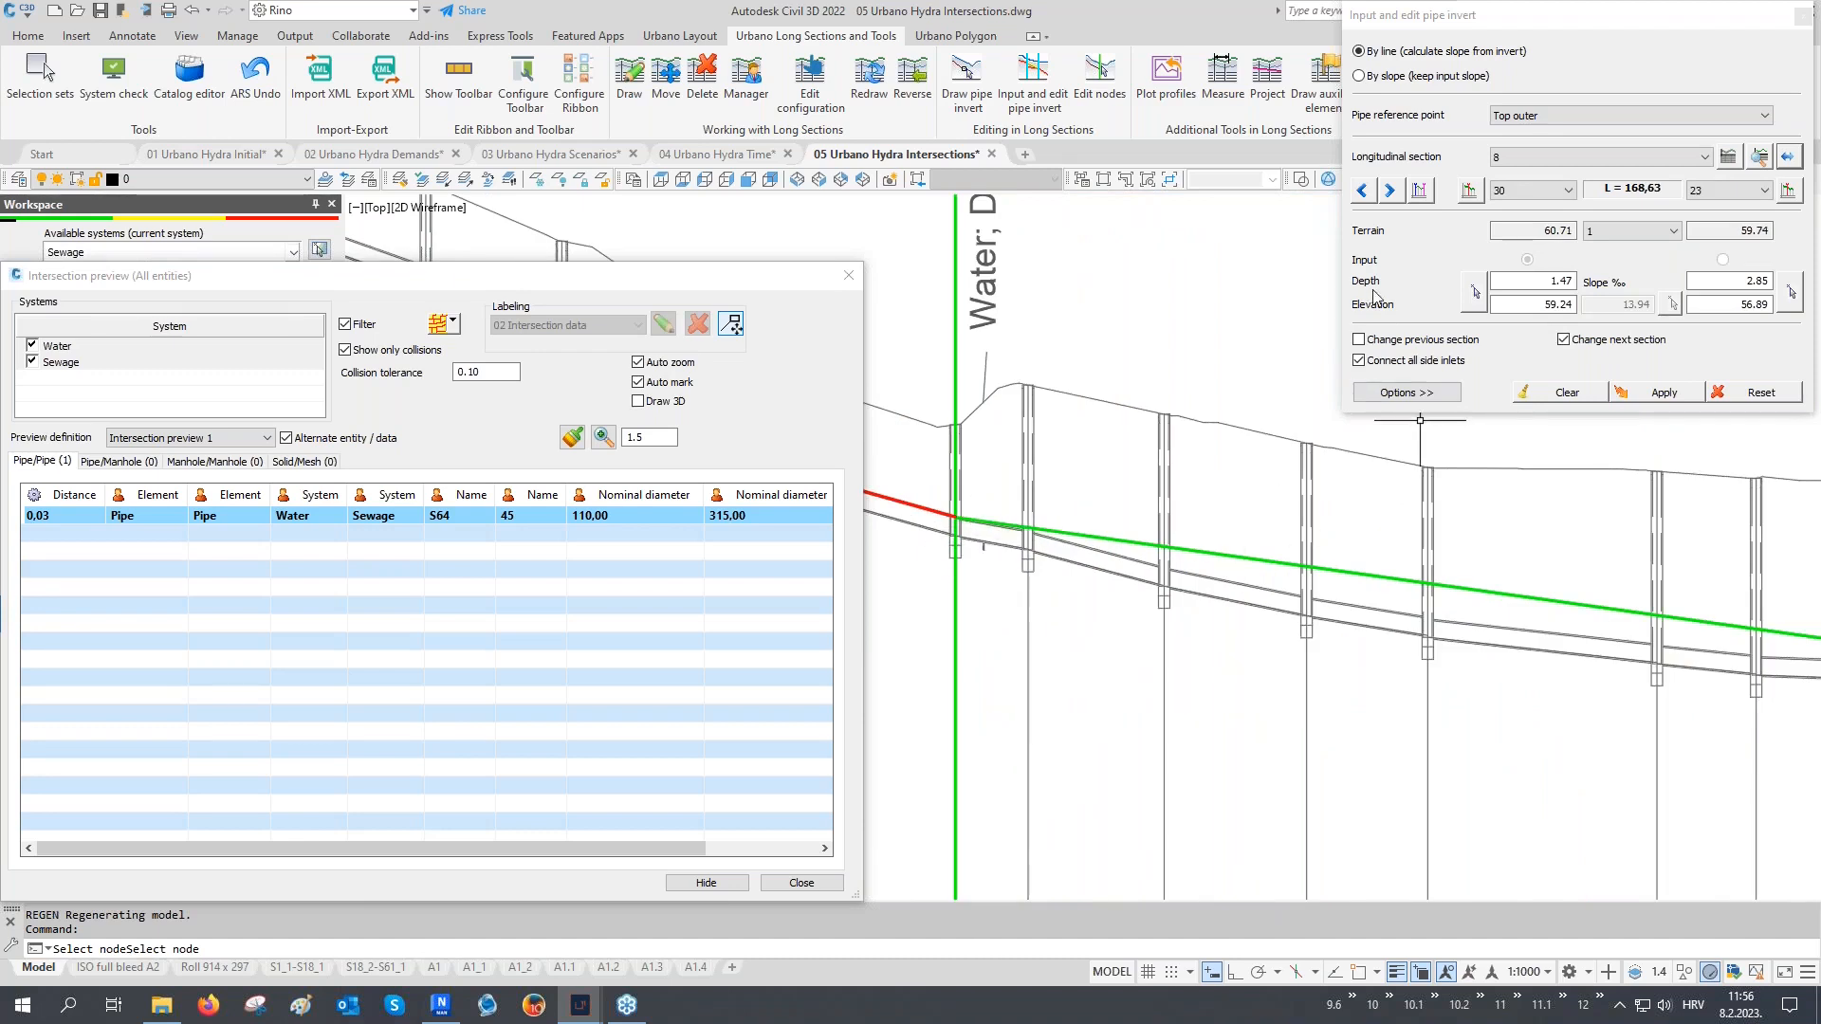
double_click(1539, 280)
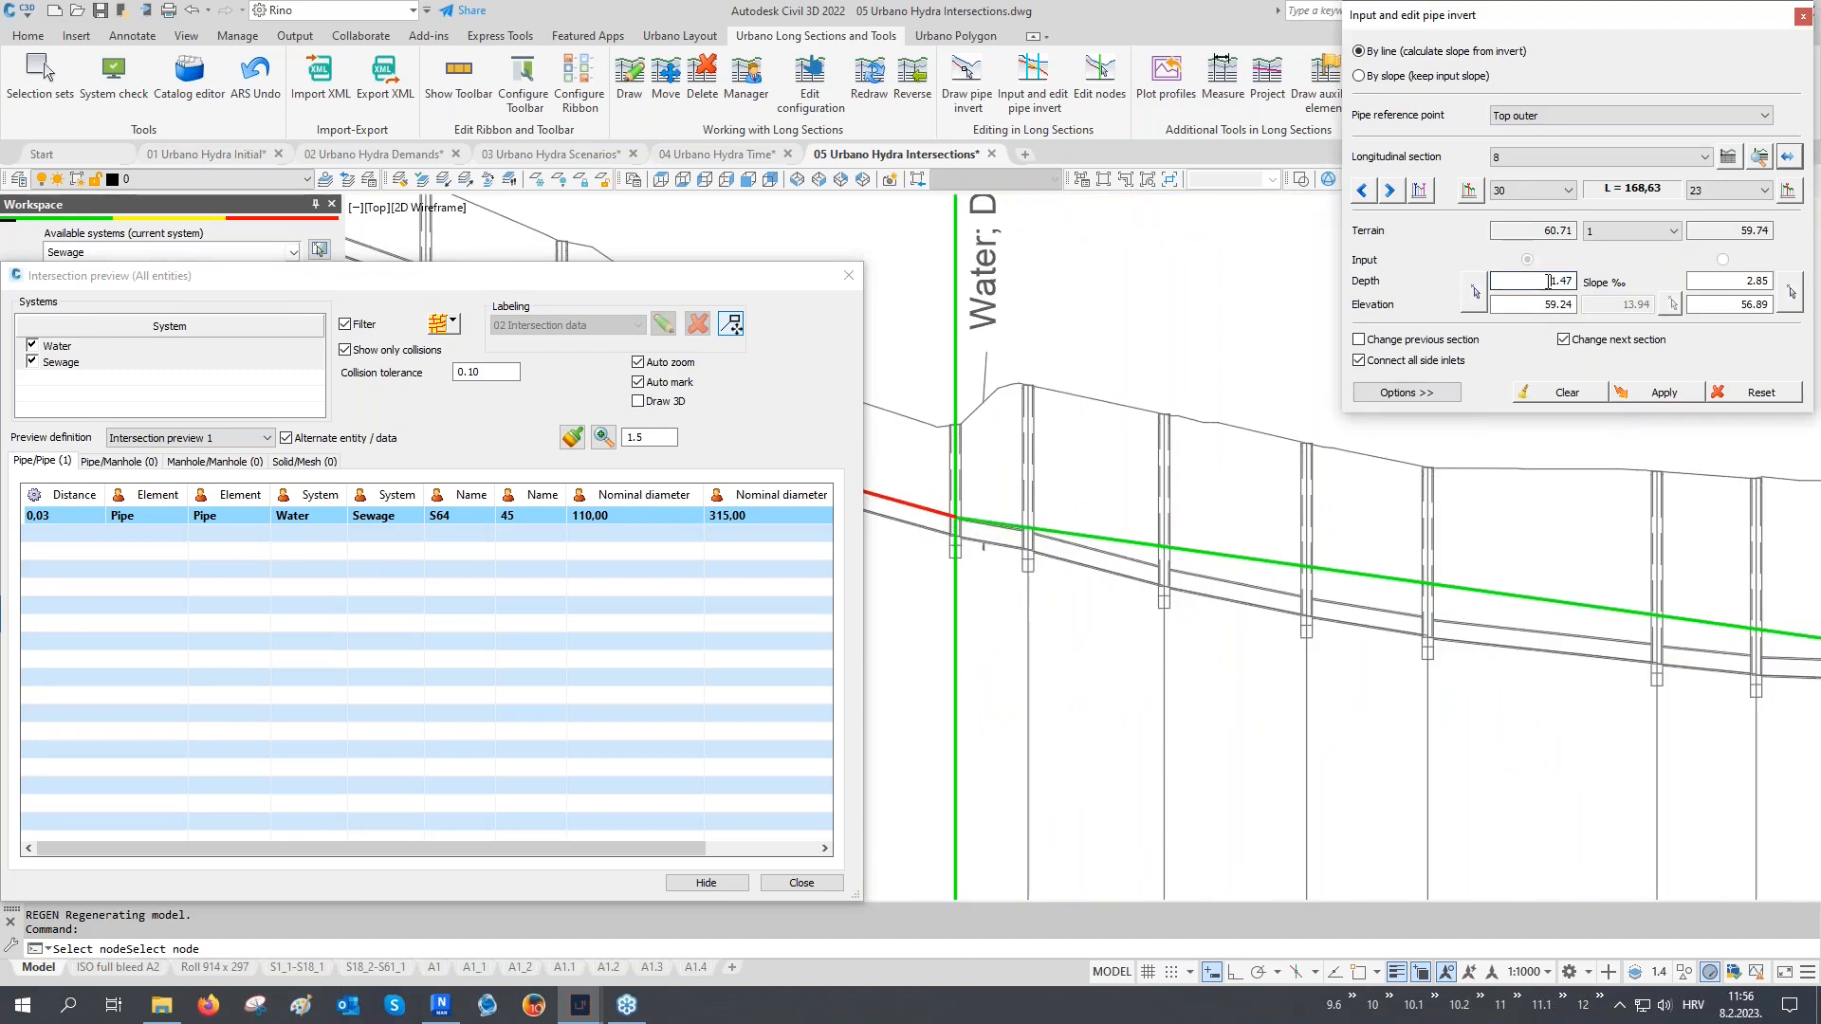
text(2.50)
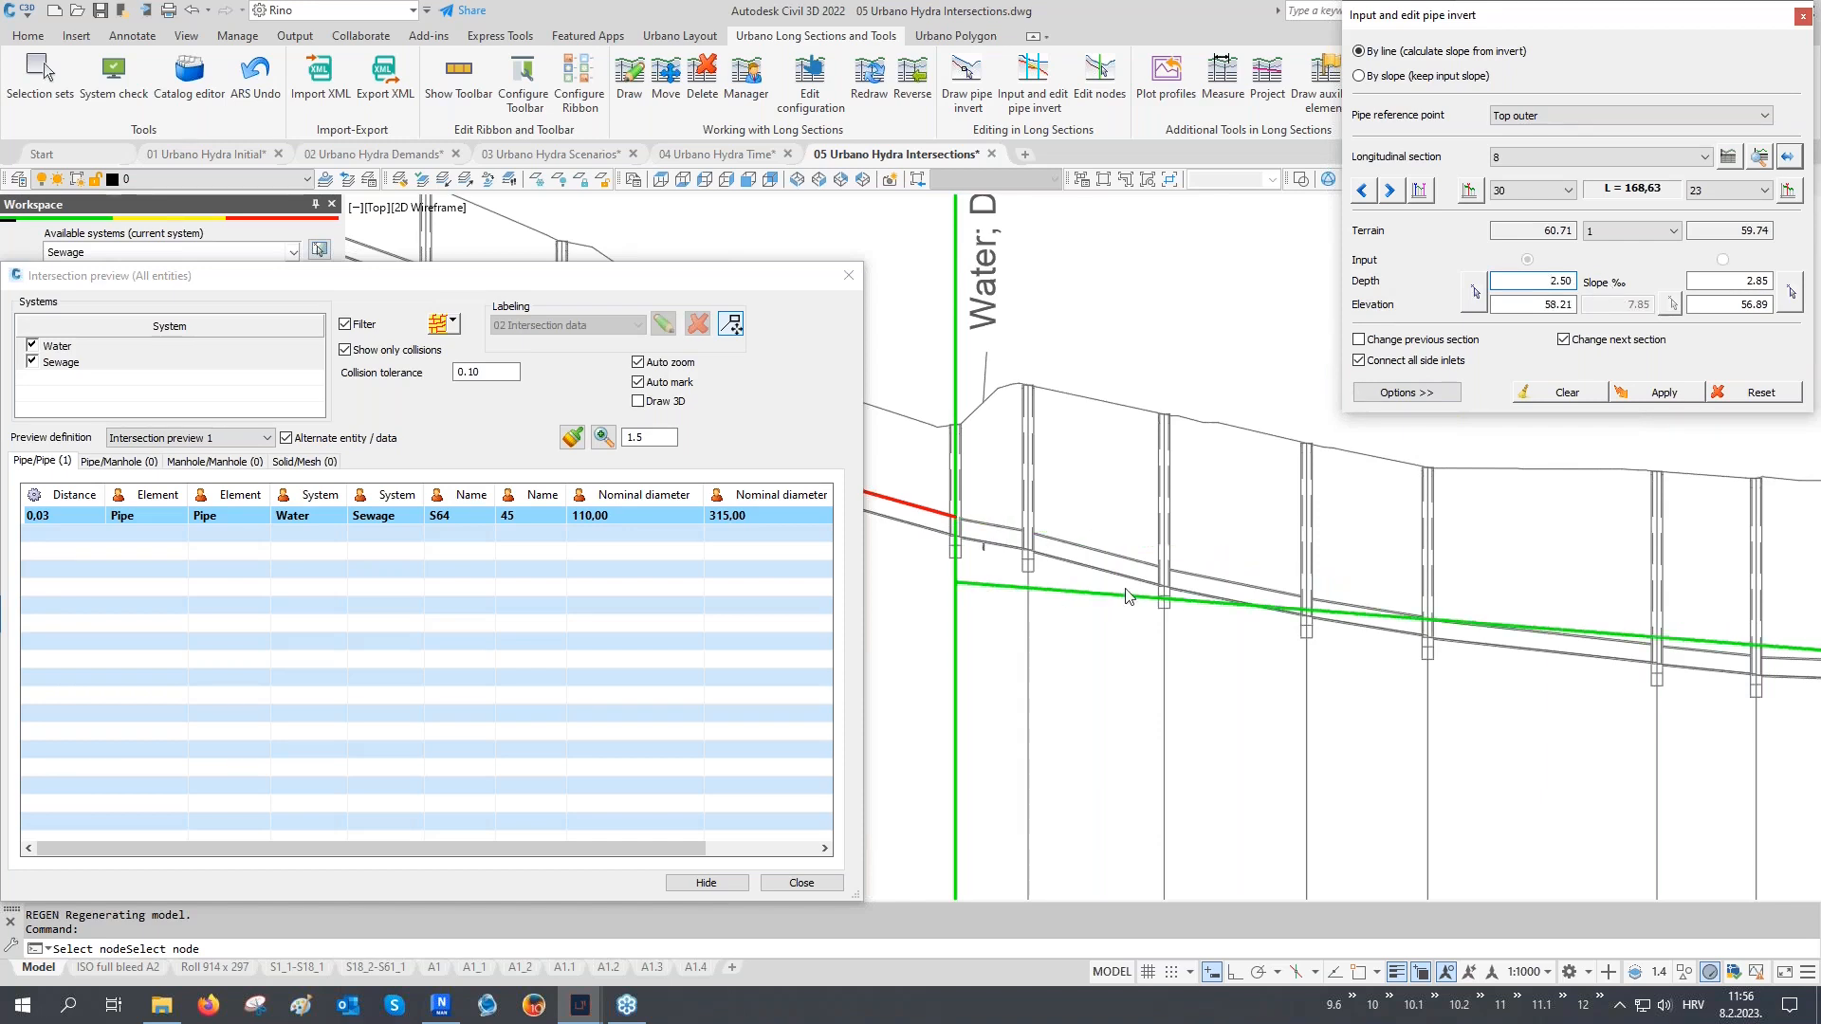
scroll(927, 567, down, 2)
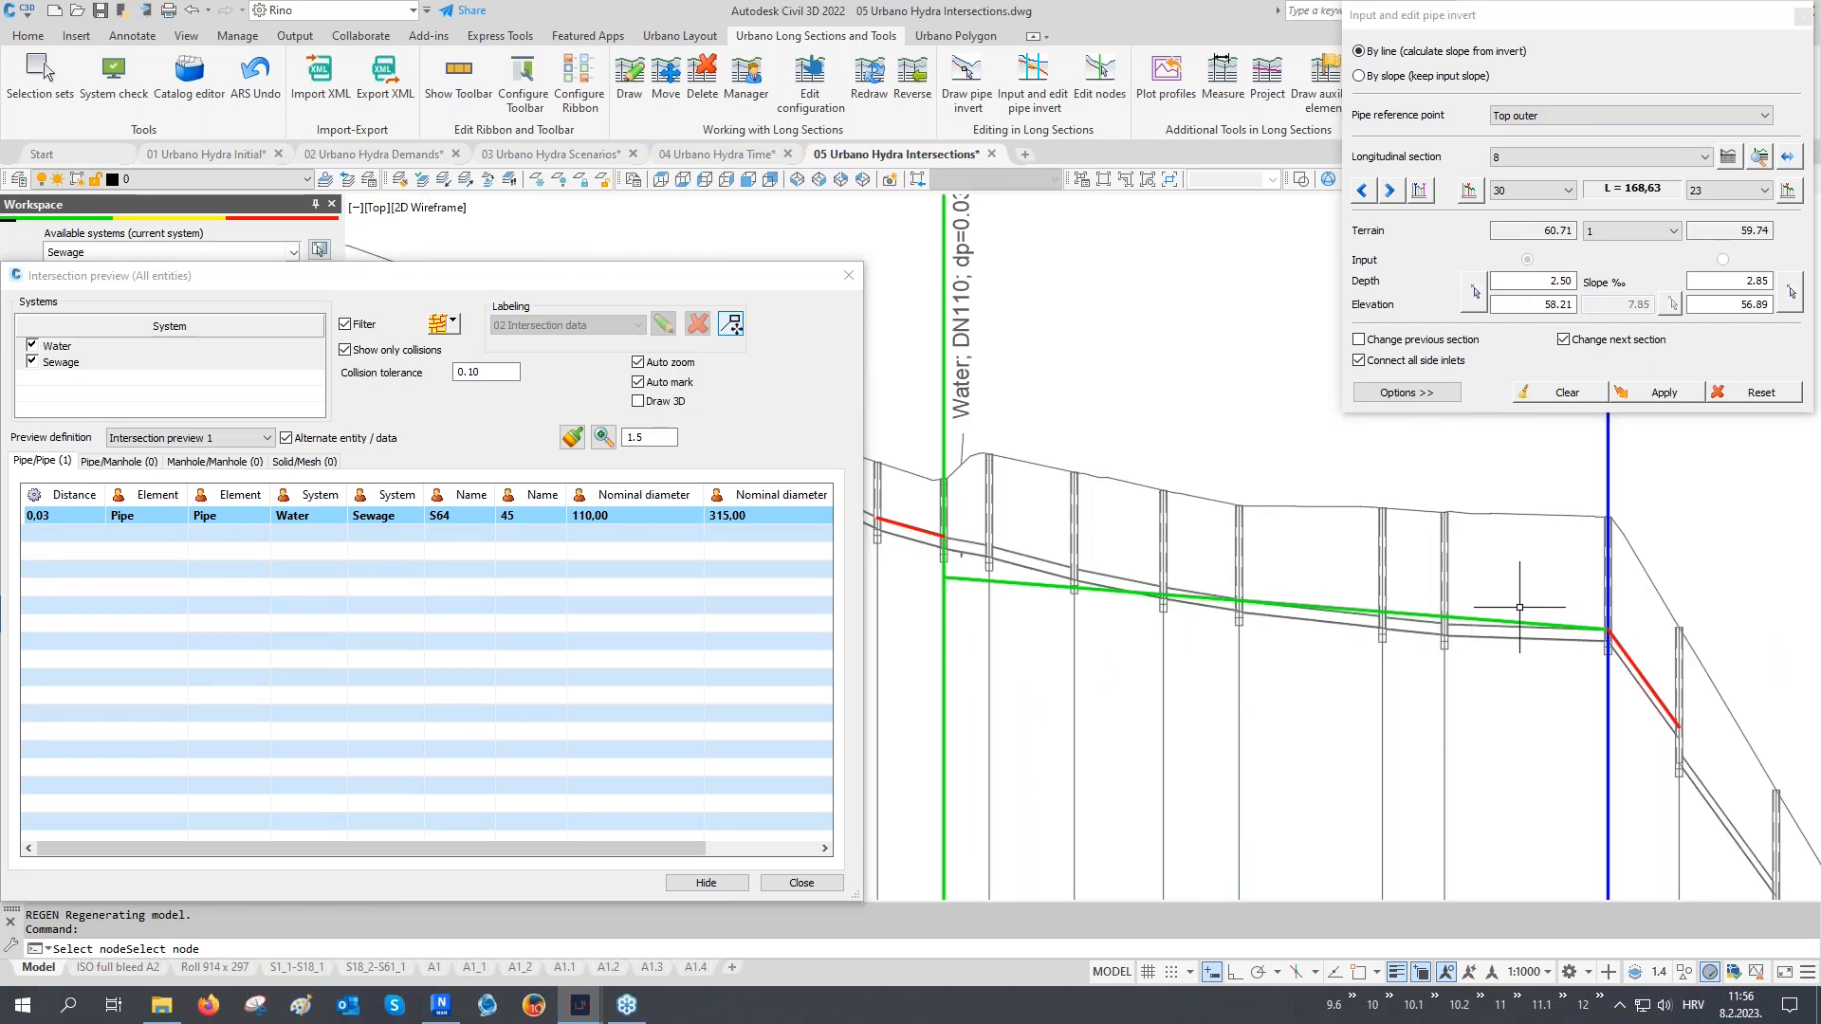
click(1665, 393)
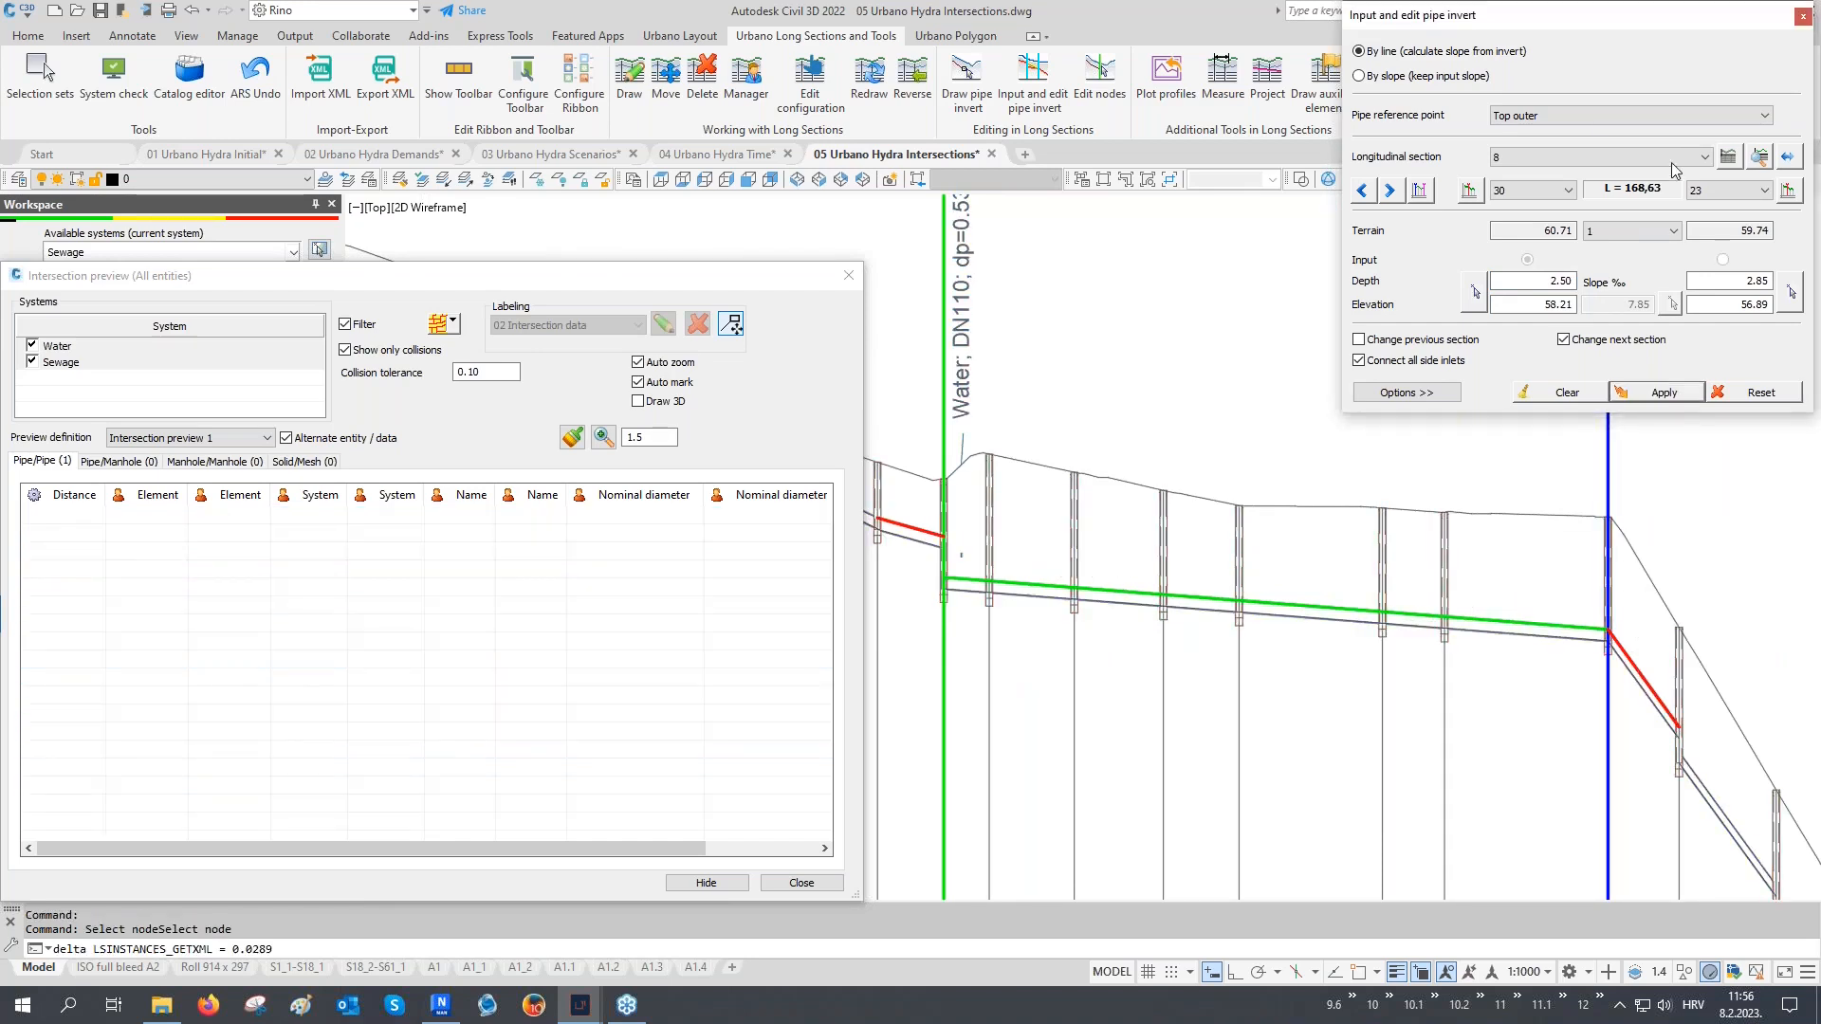
click(1803, 18)
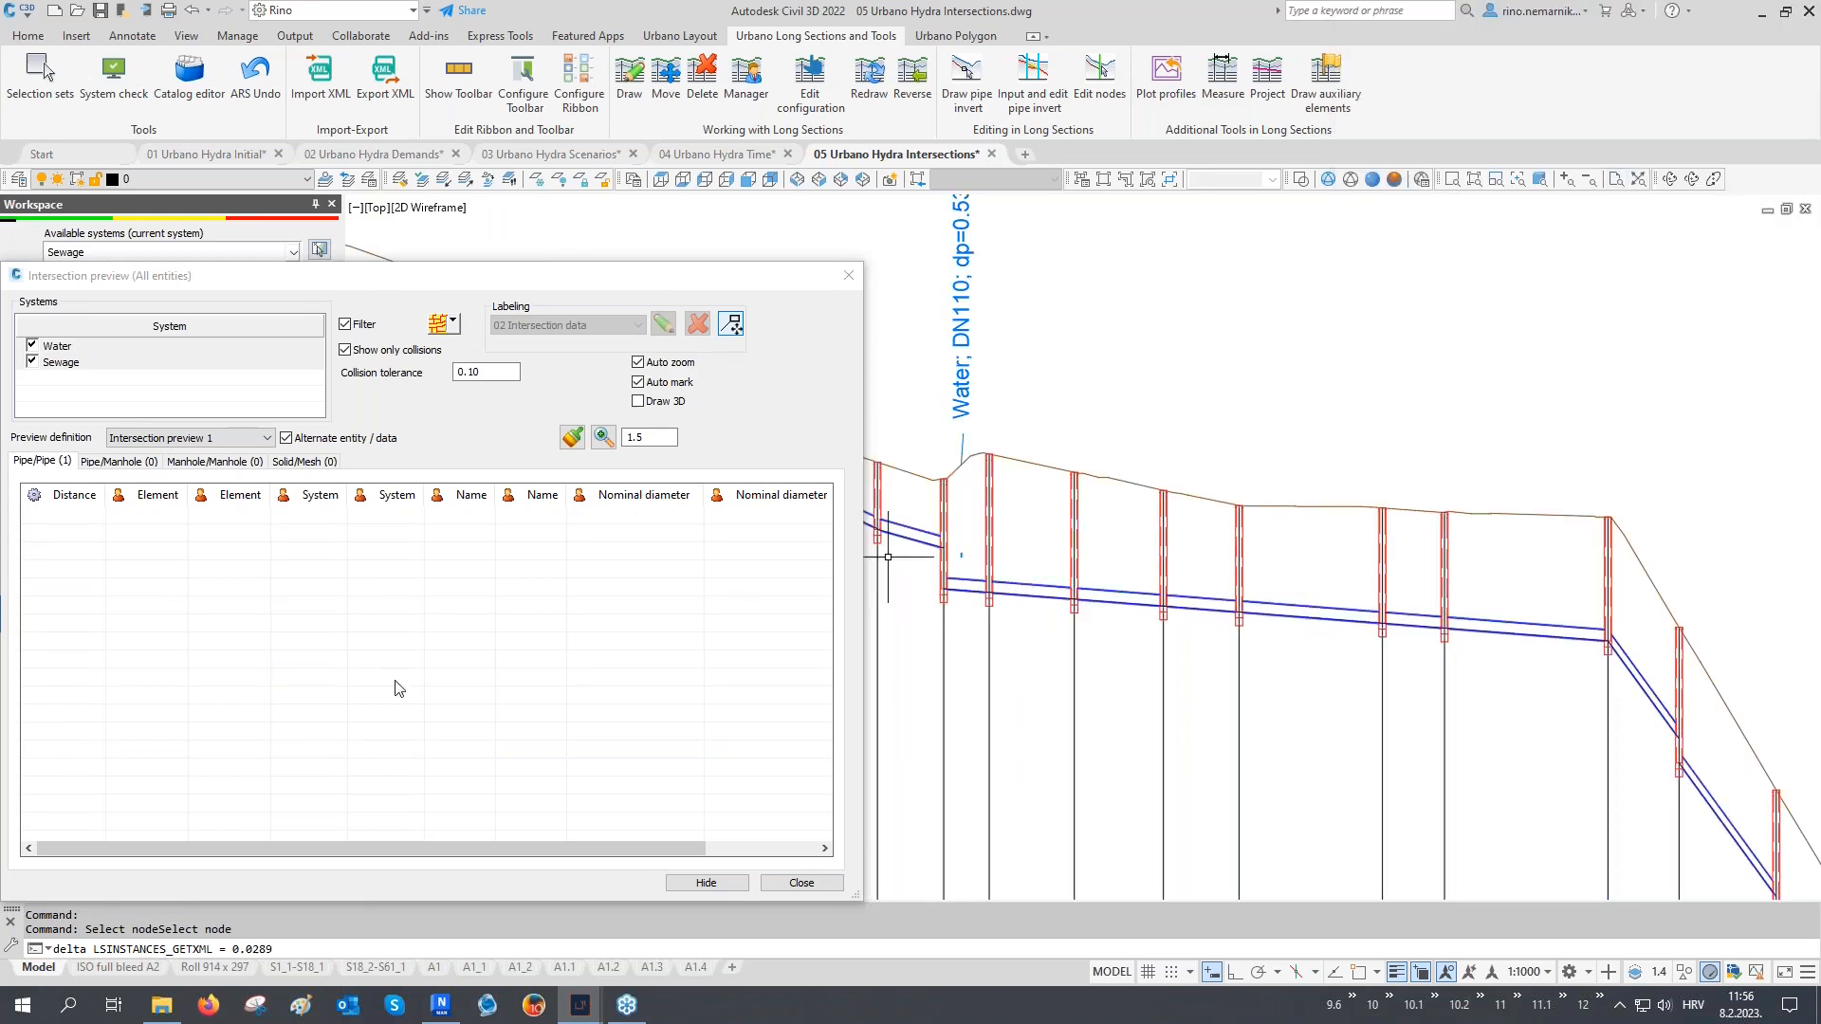
Refresh the intersection preview, list all pipe/pipe crossings unfiltered by ascending distance, and inspect the closest one
click(437, 325)
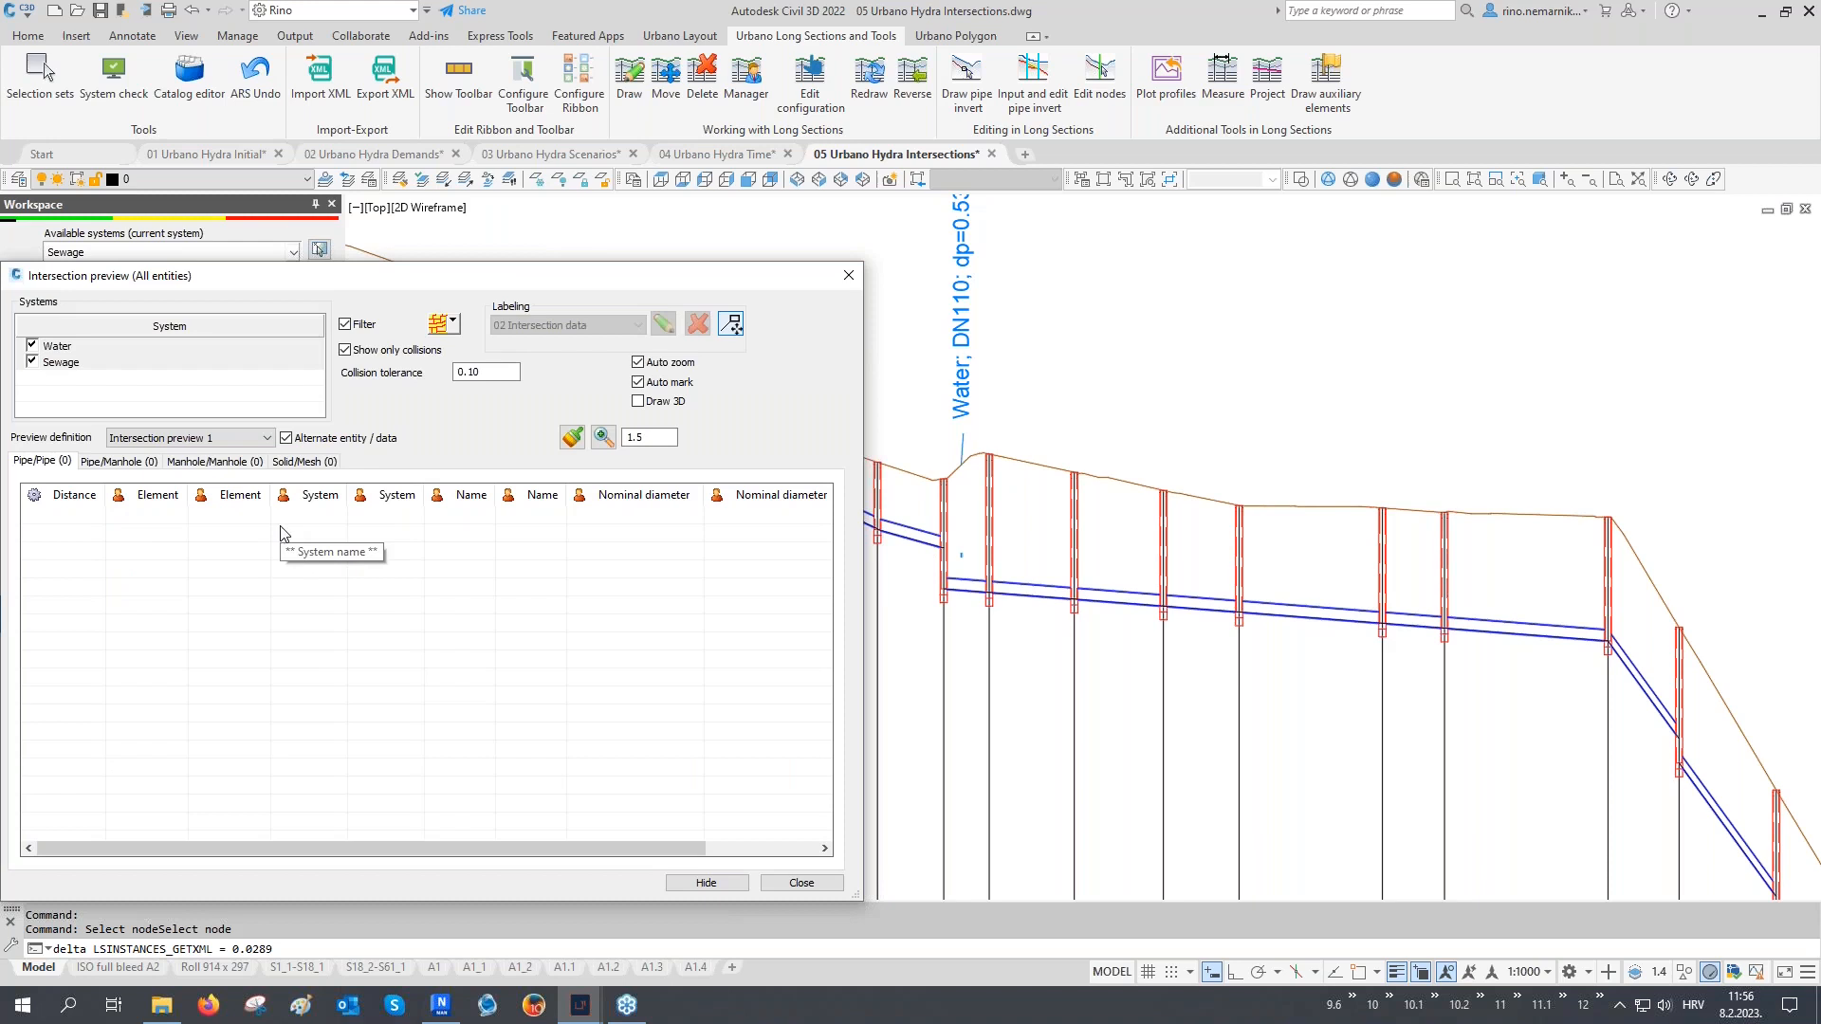
click(396, 353)
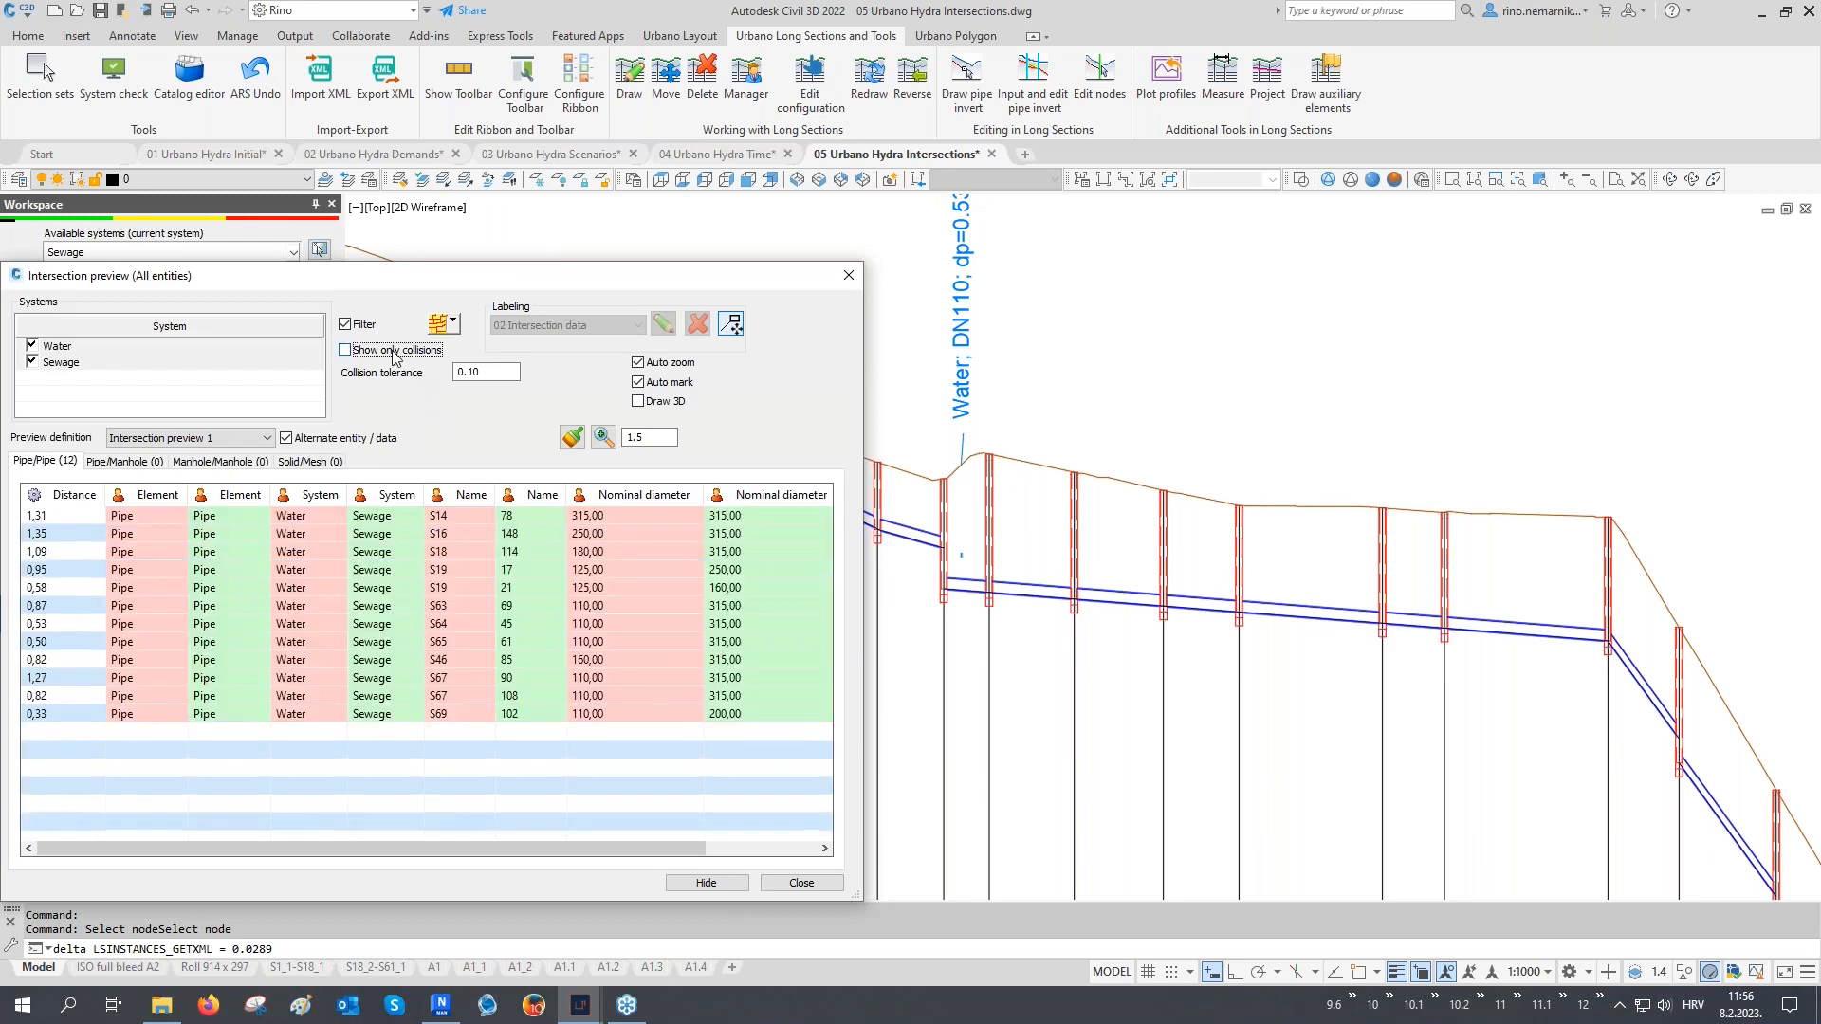
click(358, 325)
click(72, 494)
click(67, 514)
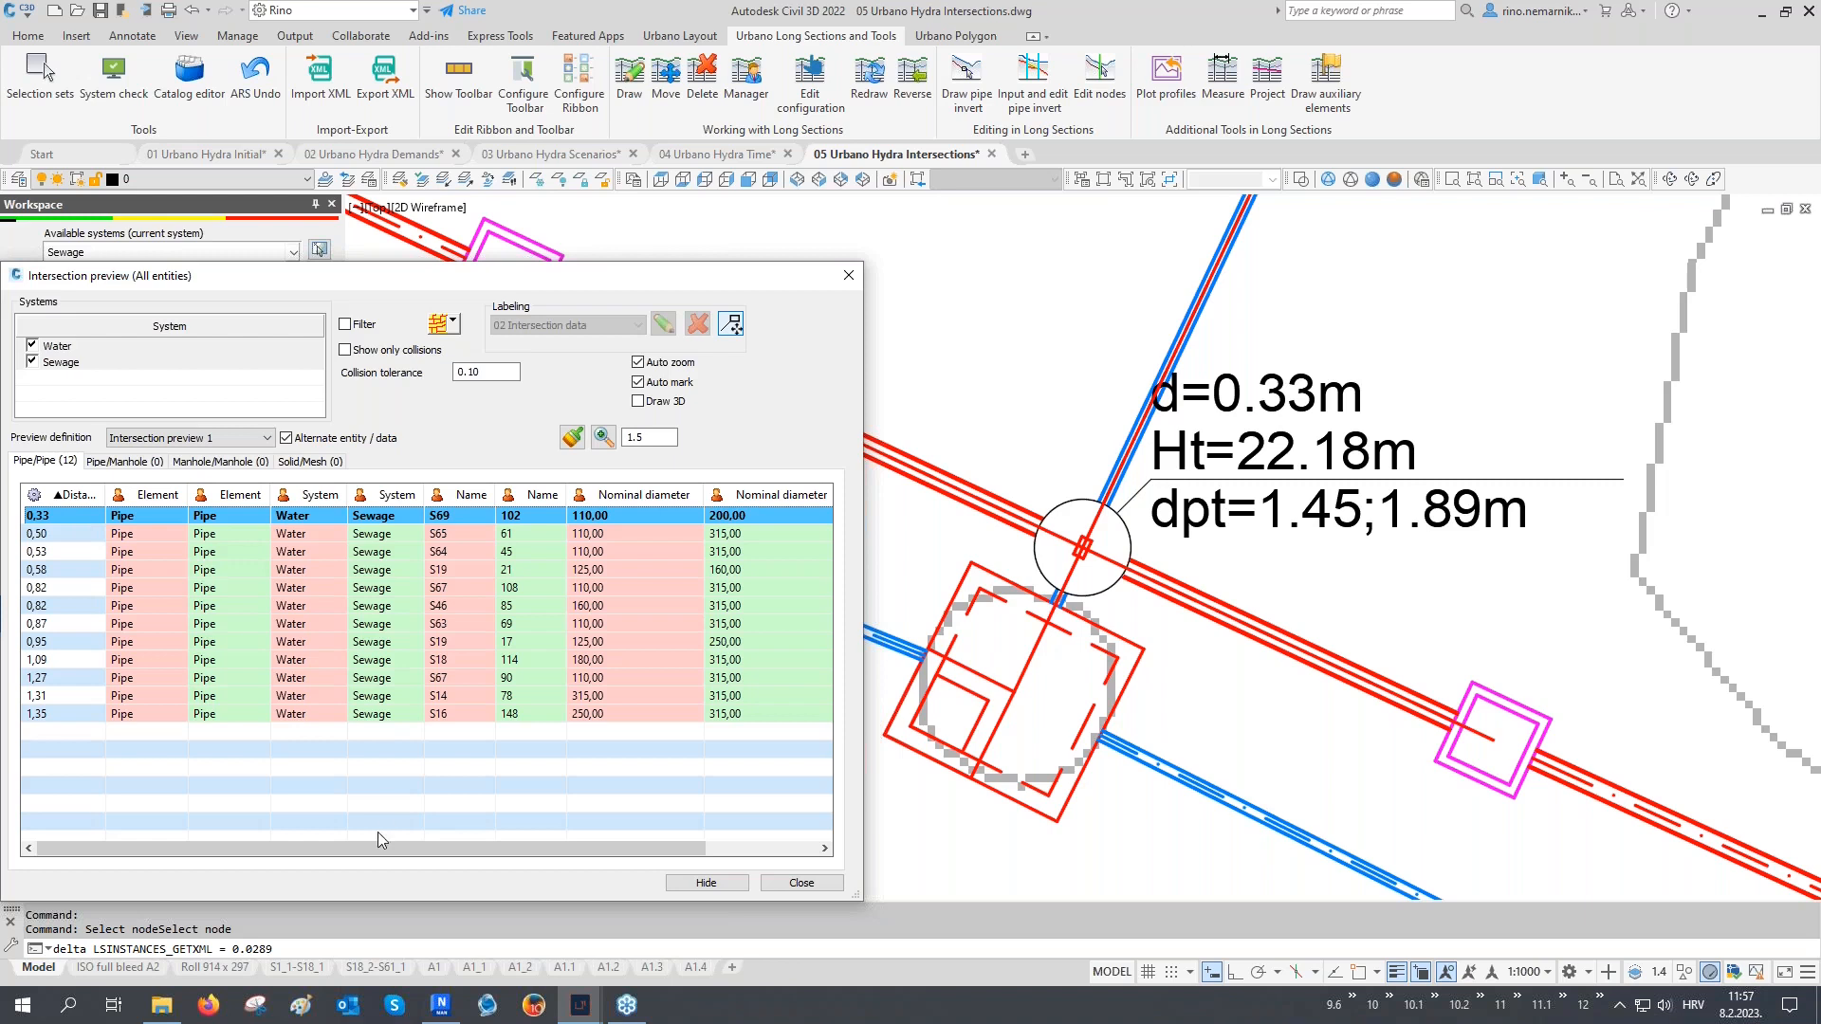
Review the relative position of the listed pipe crossings, close the intersection preview and return to the whole network
drag(374, 848, 485, 848)
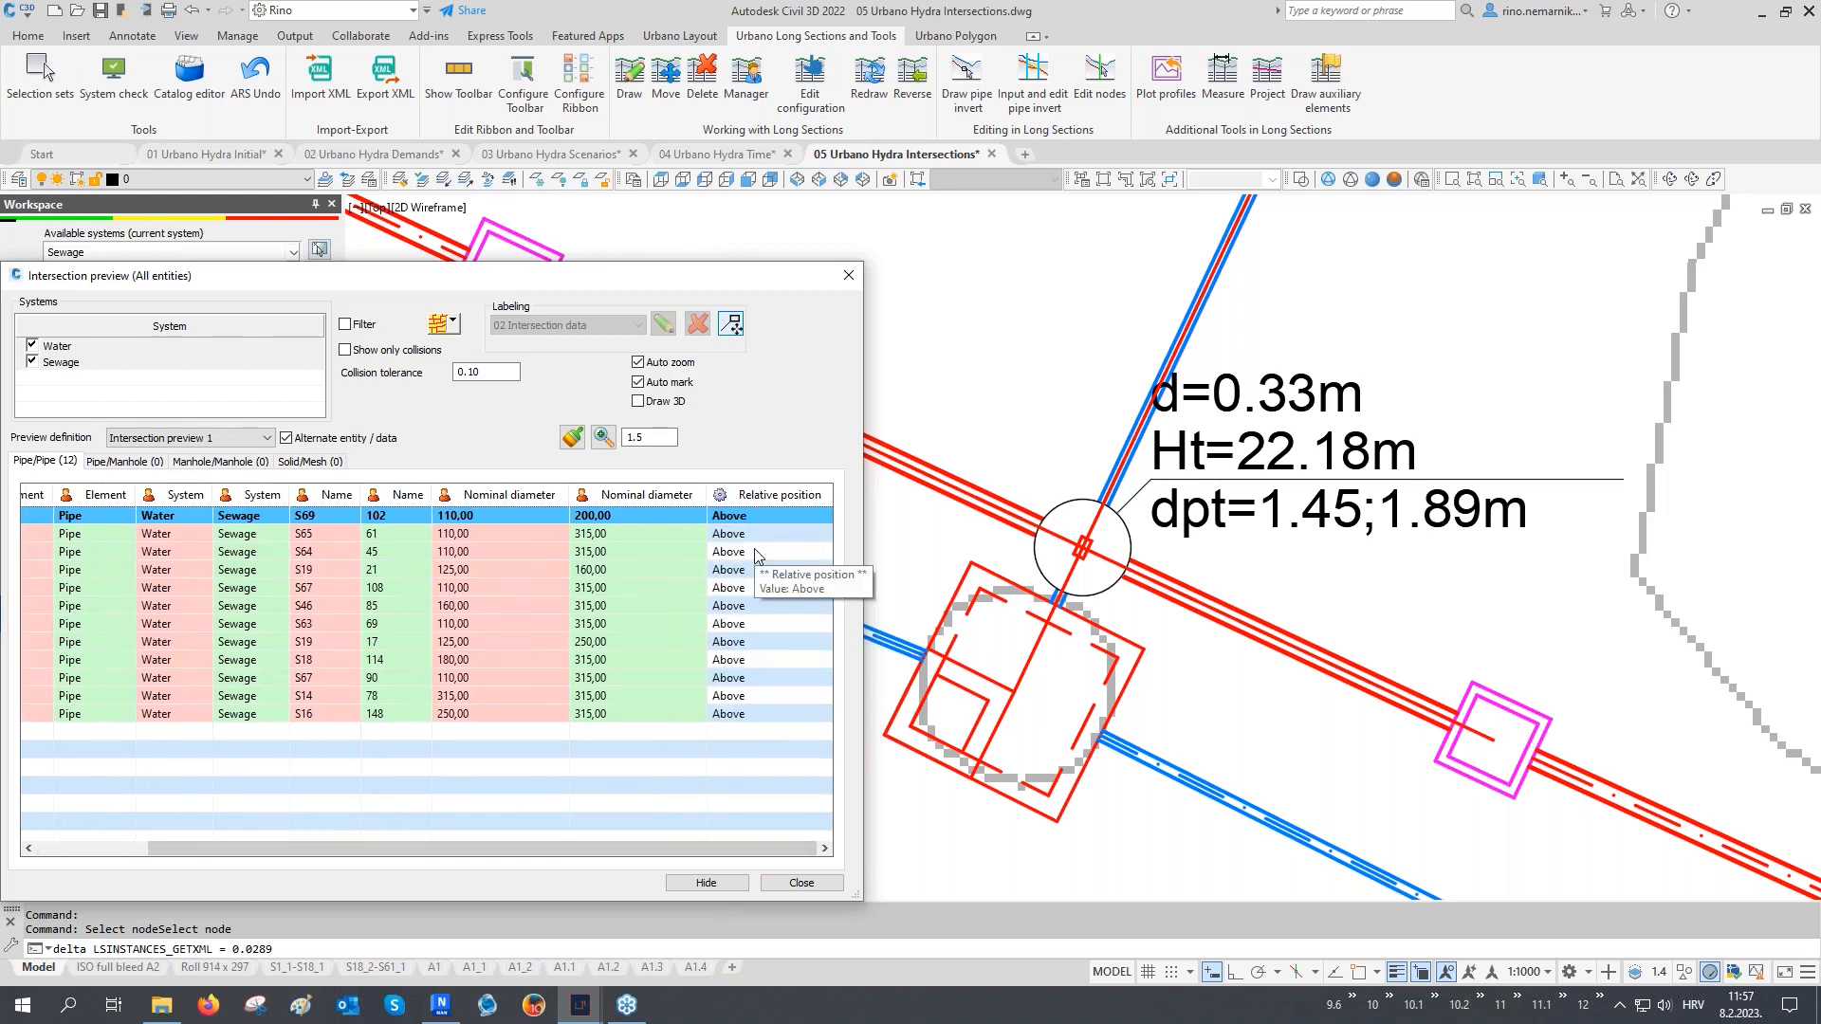
click(801, 883)
scroll(865, 706, down, 12)
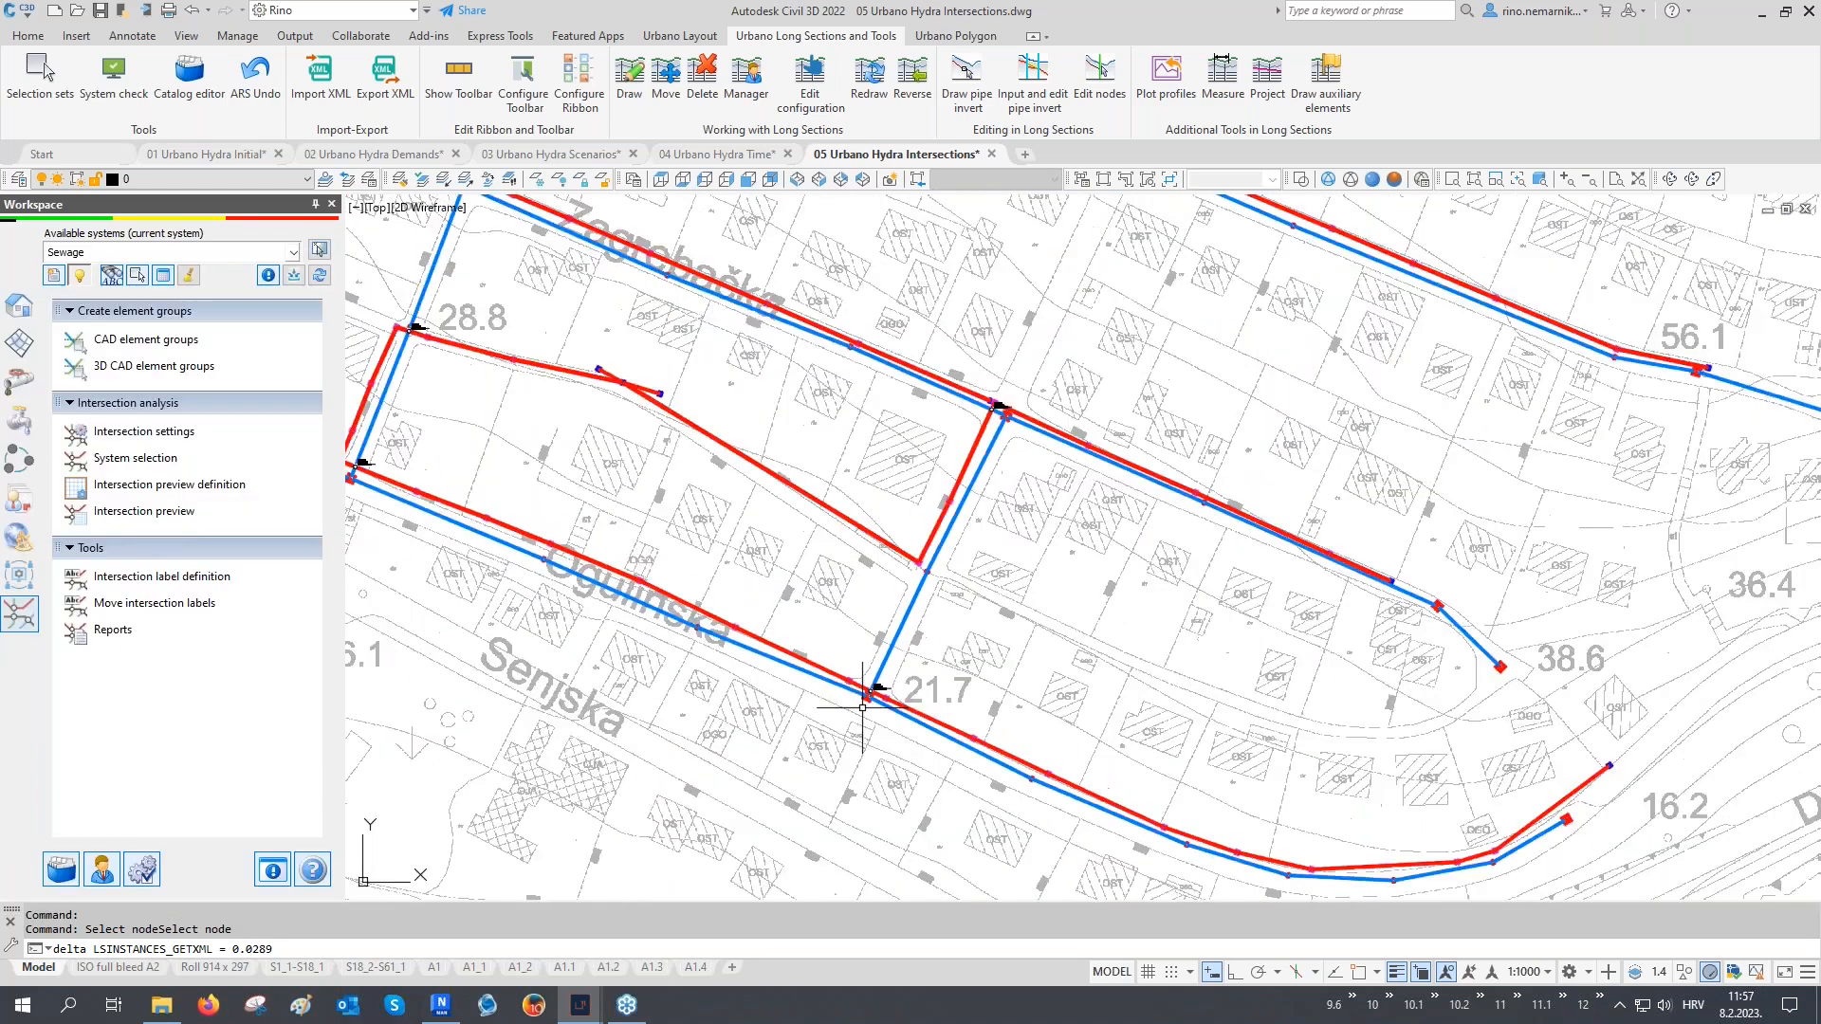
middle_drag(767, 569, 880, 682)
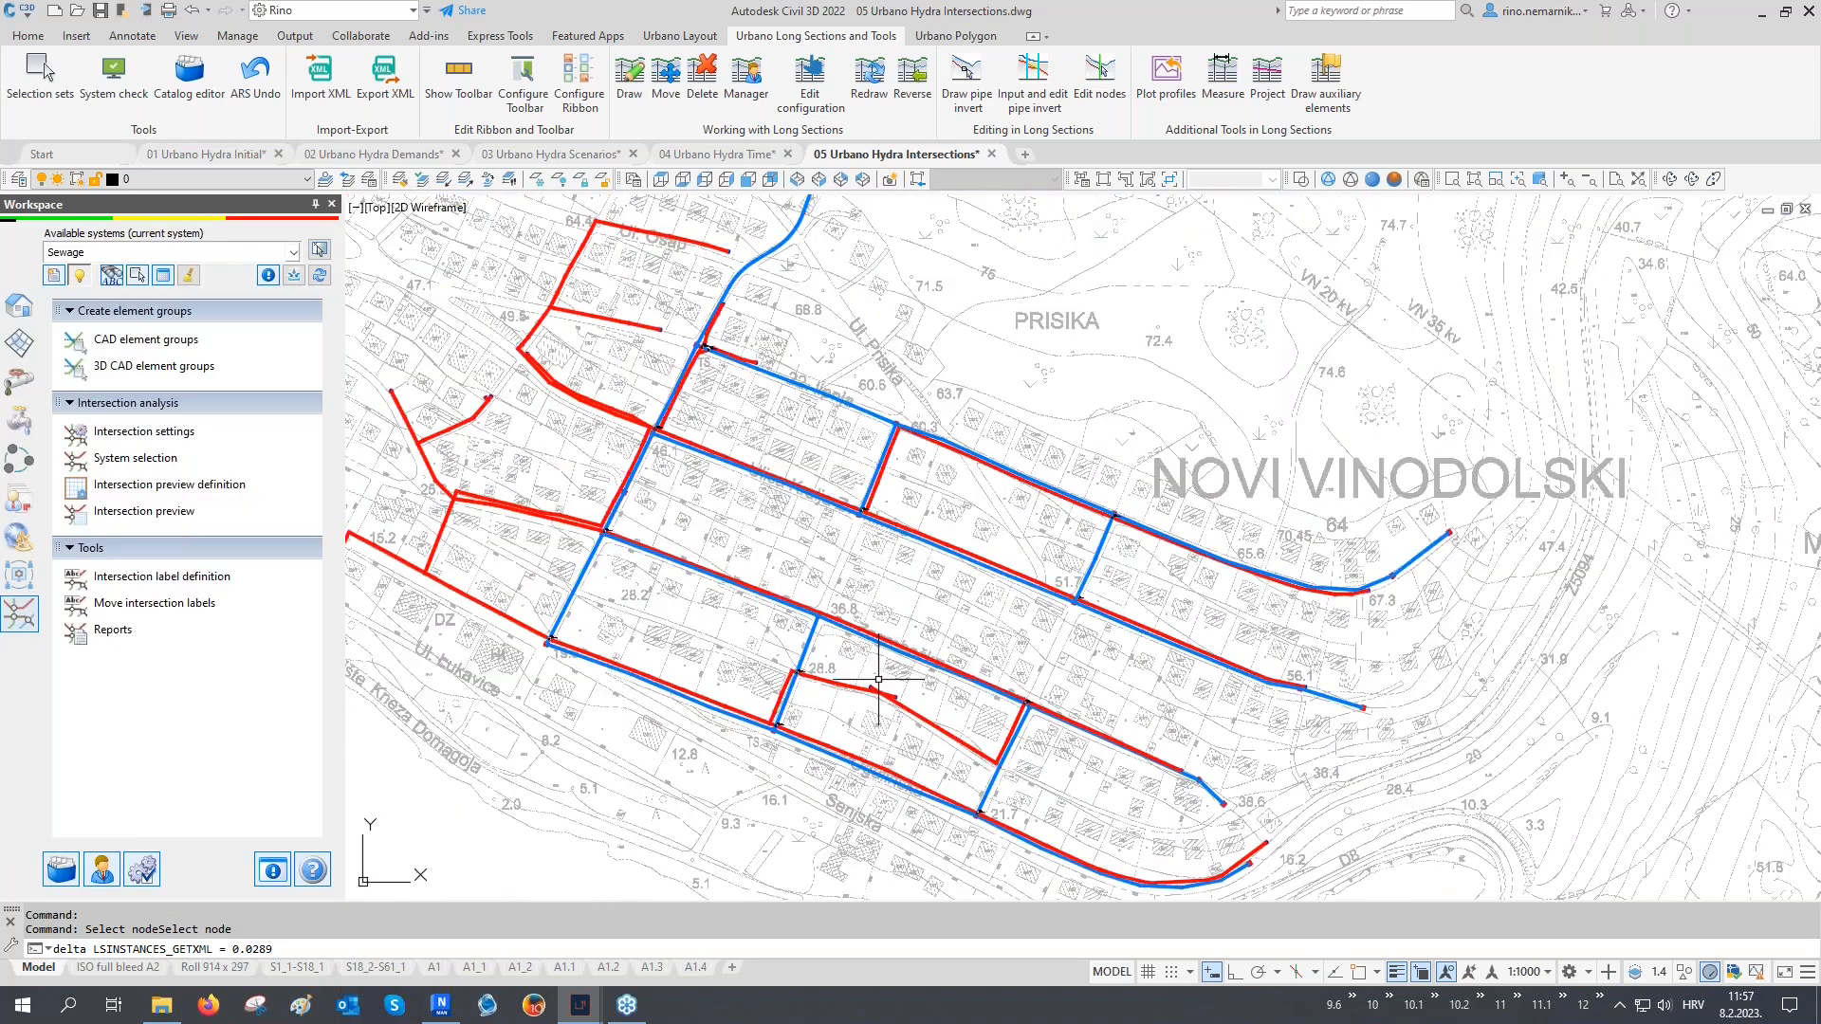
scroll(870, 729, down, 2)
middle_drag(887, 595, 952, 602)
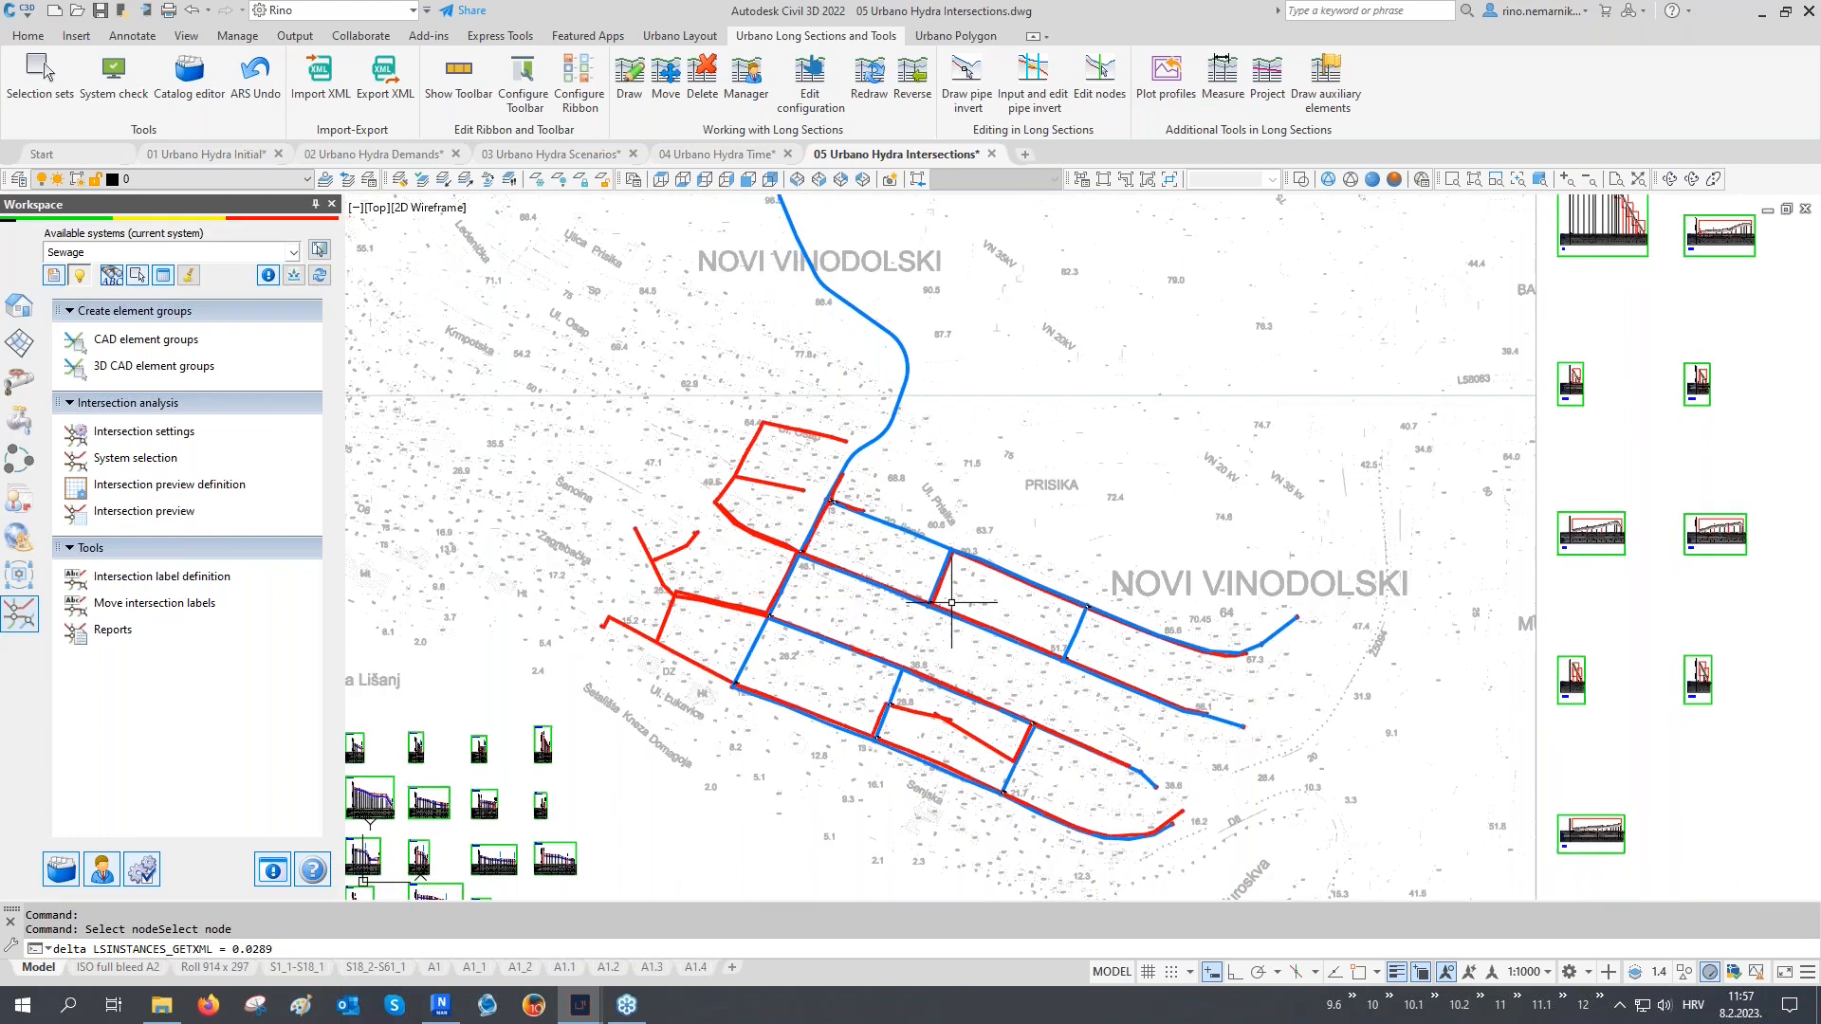
Apply the 3D Style to both the Water and Sewage systems through multi-system input
click(295, 277)
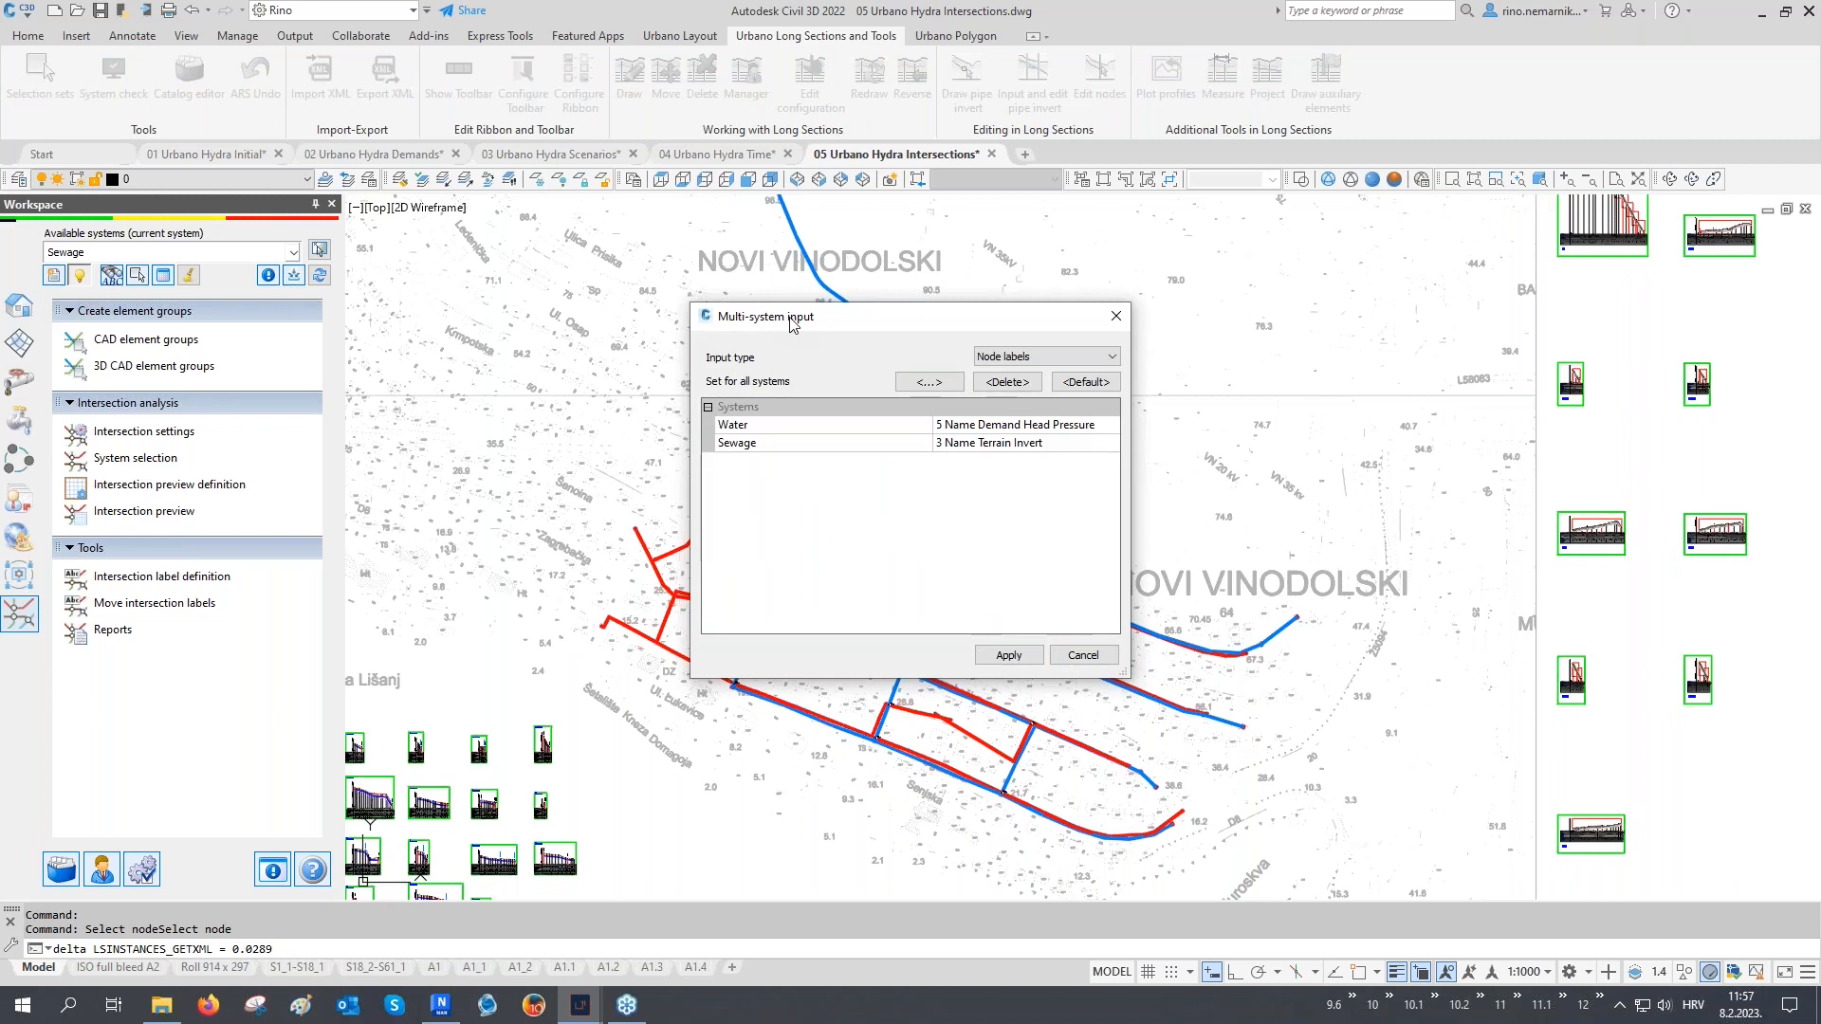
click(993, 357)
click(1002, 408)
click(989, 429)
click(985, 486)
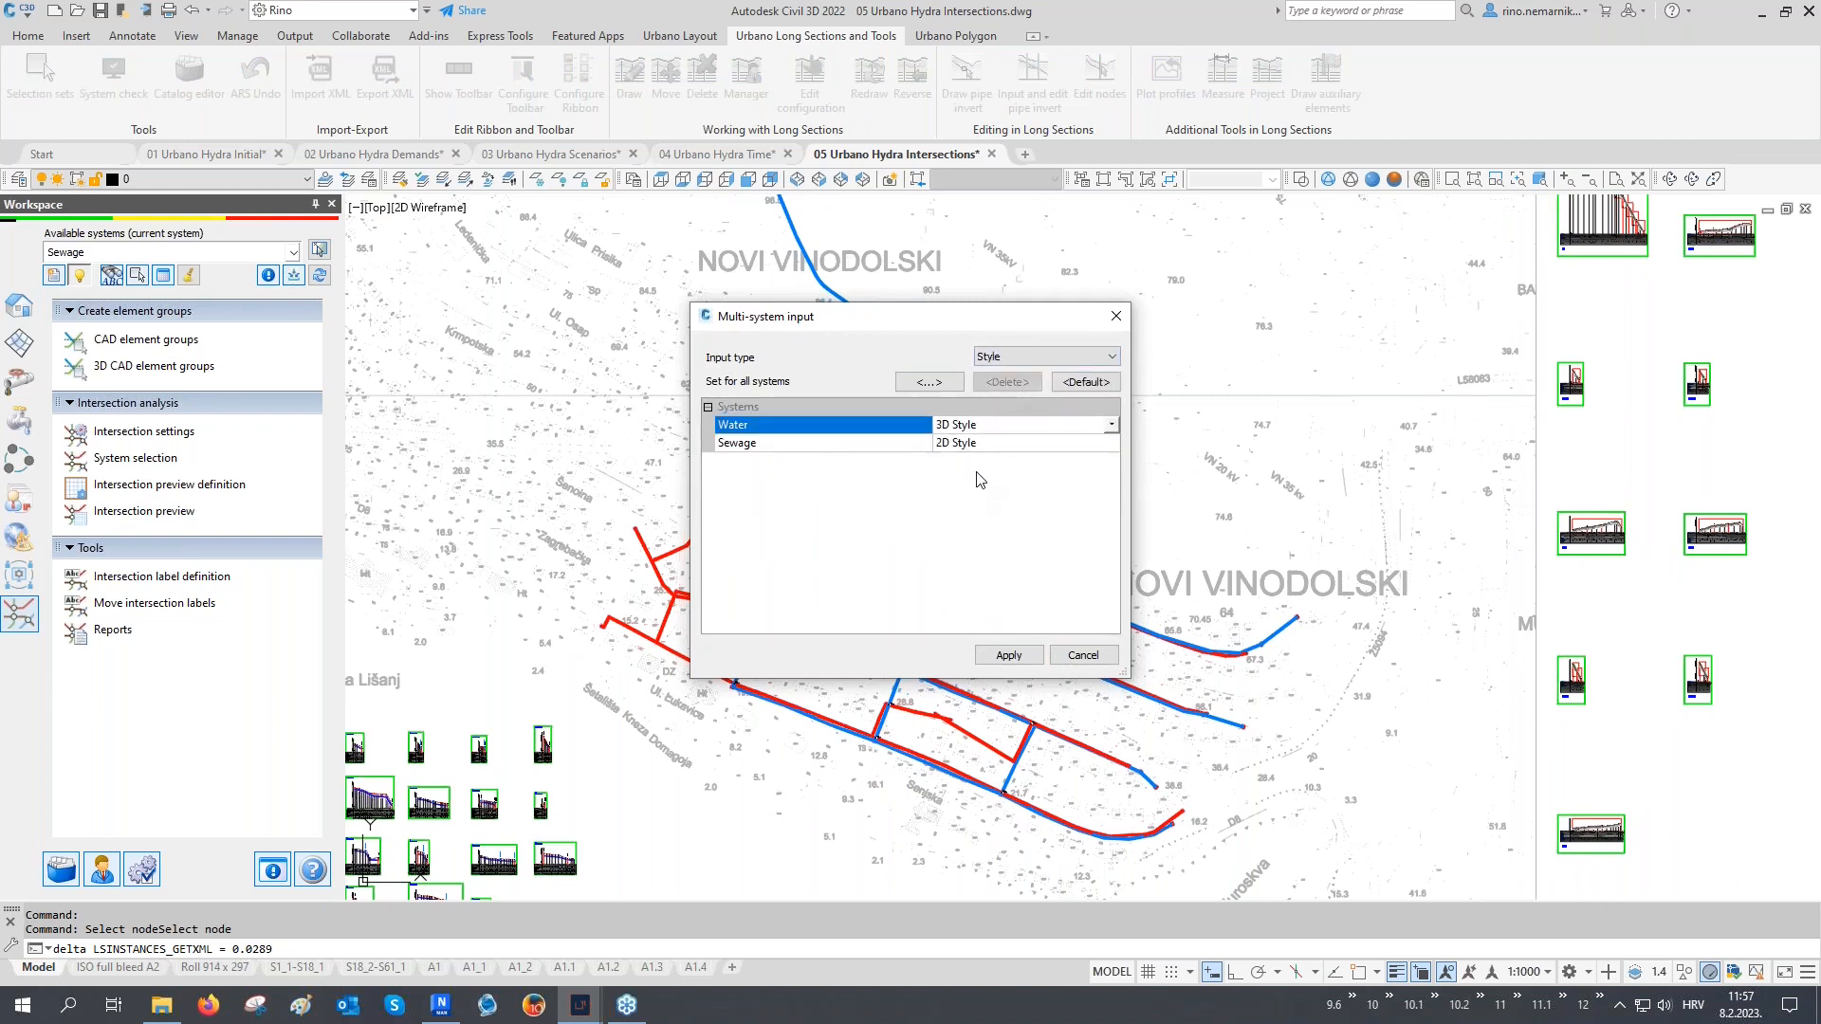
click(982, 446)
click(976, 496)
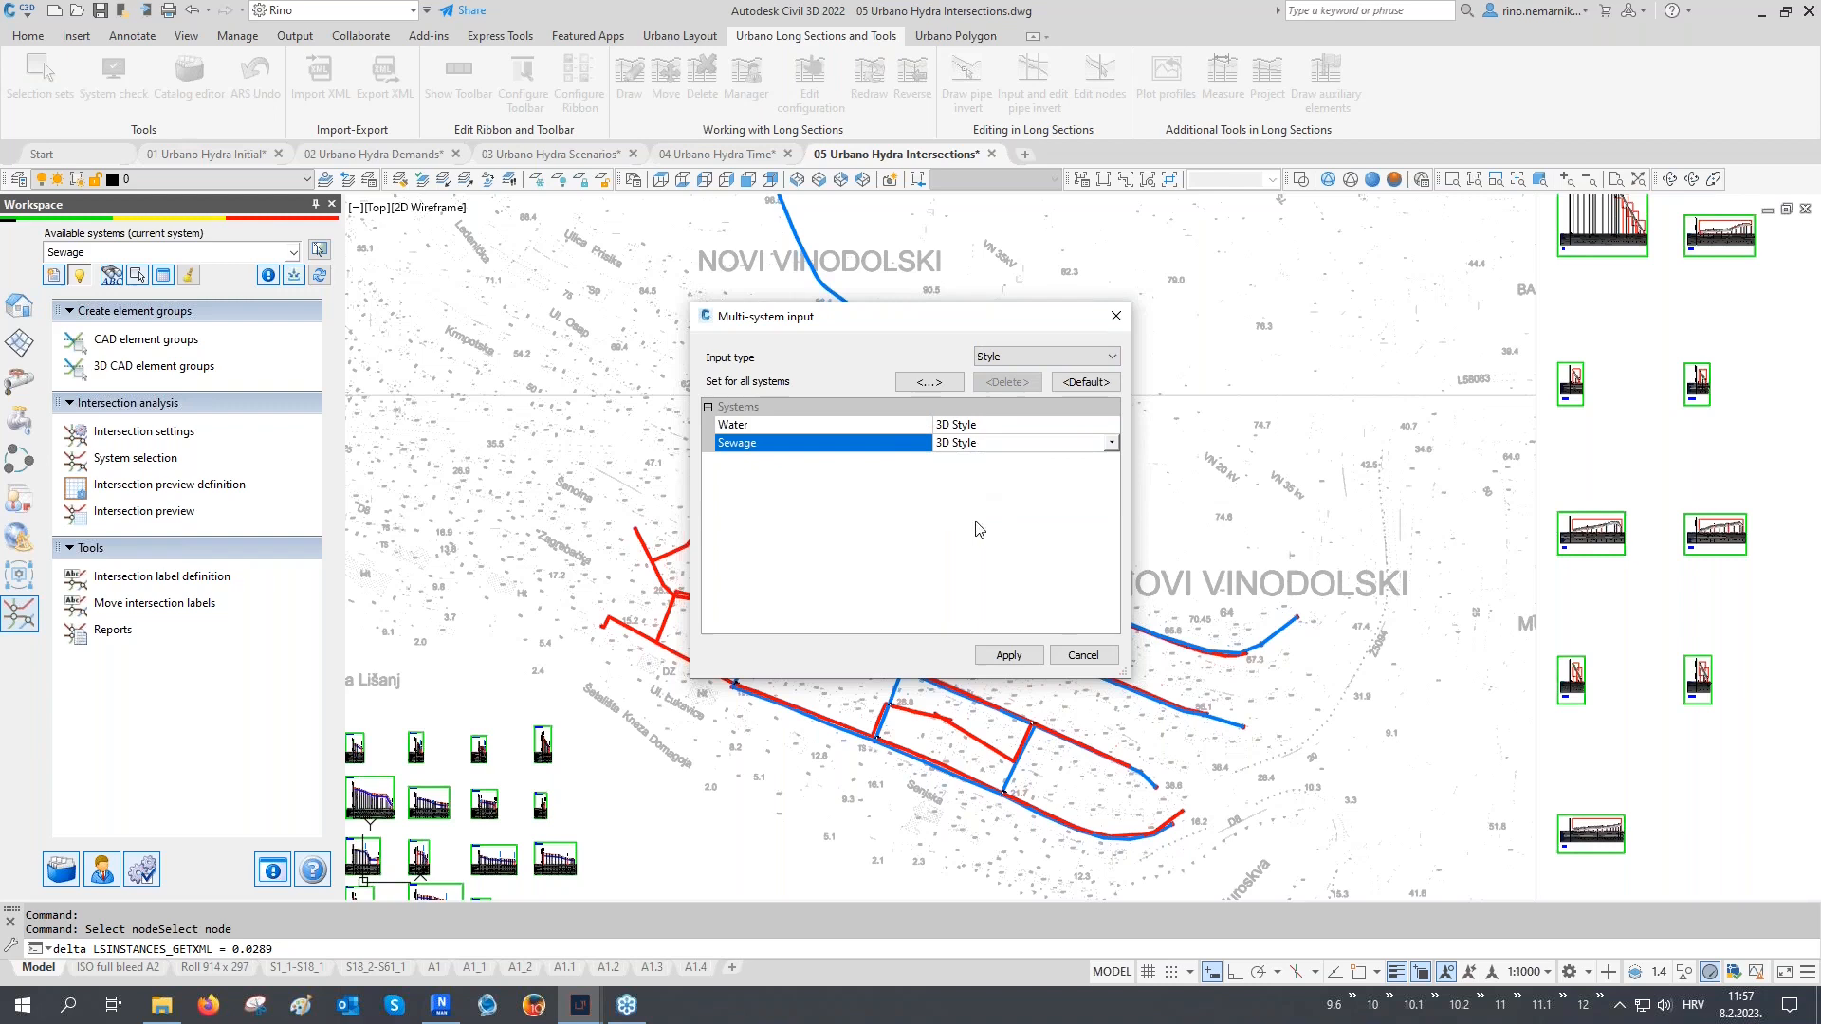
click(1008, 653)
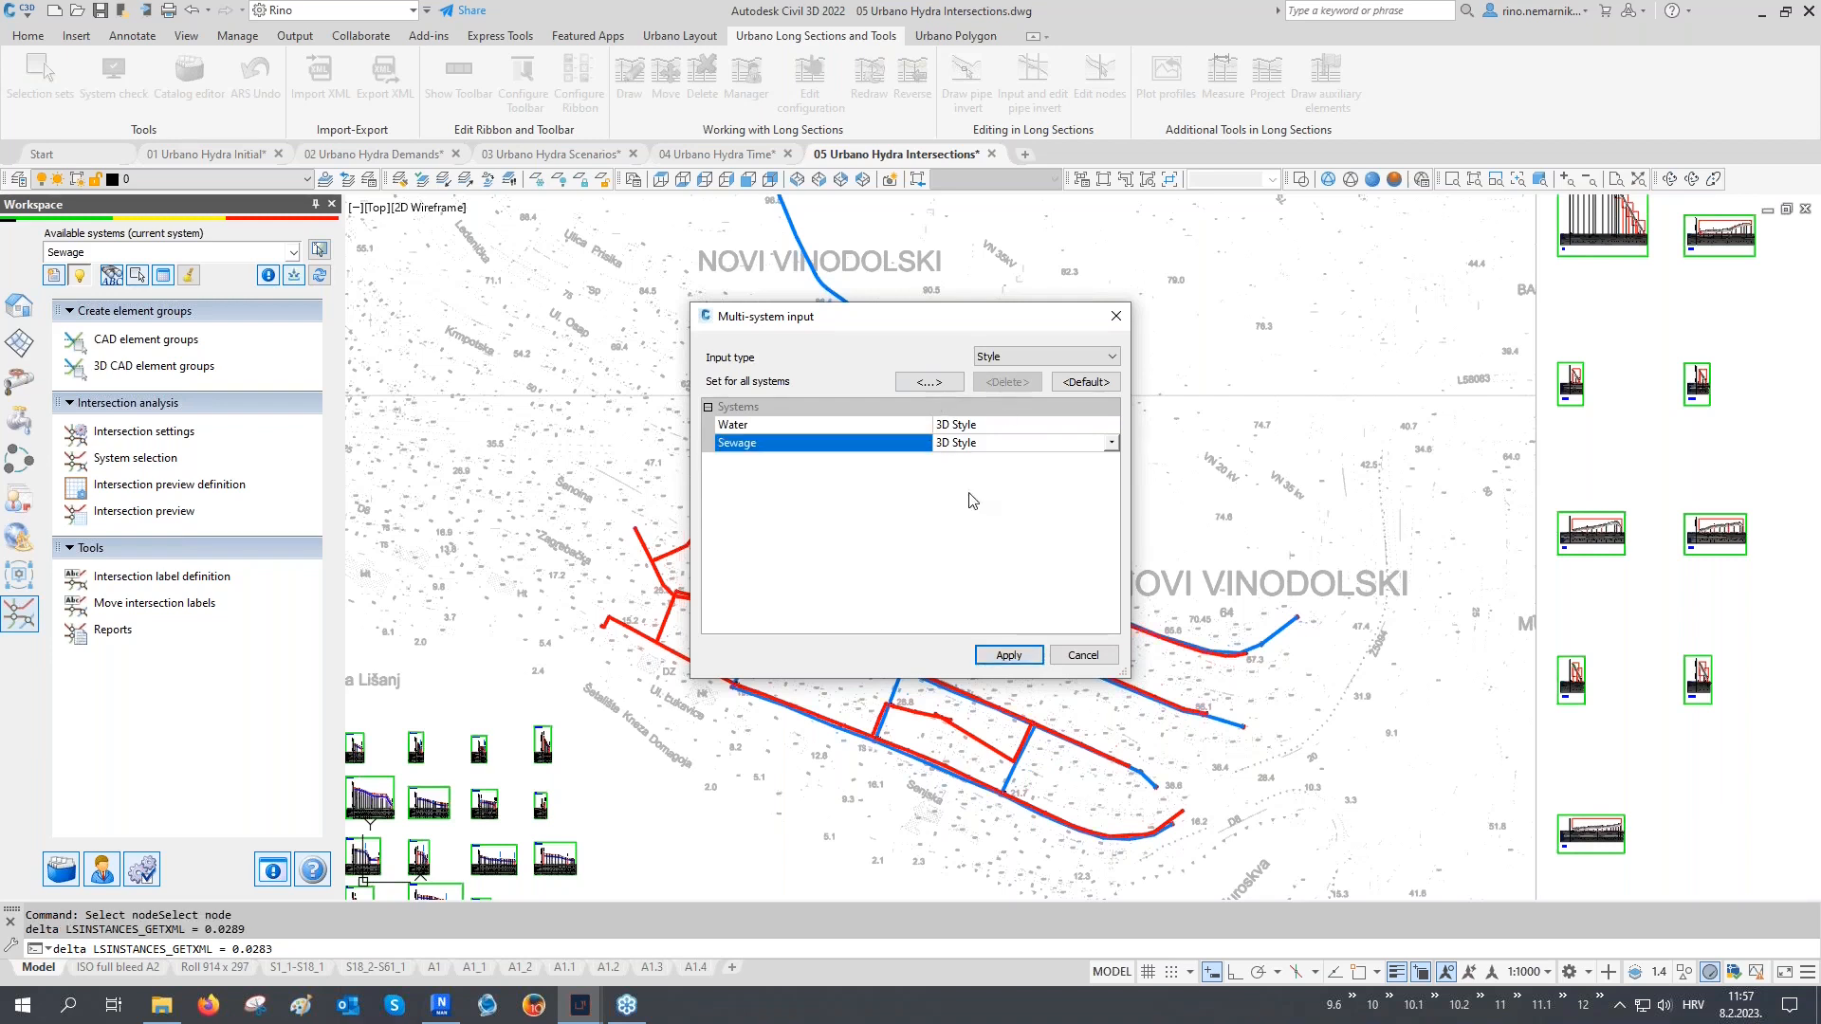
click(1083, 656)
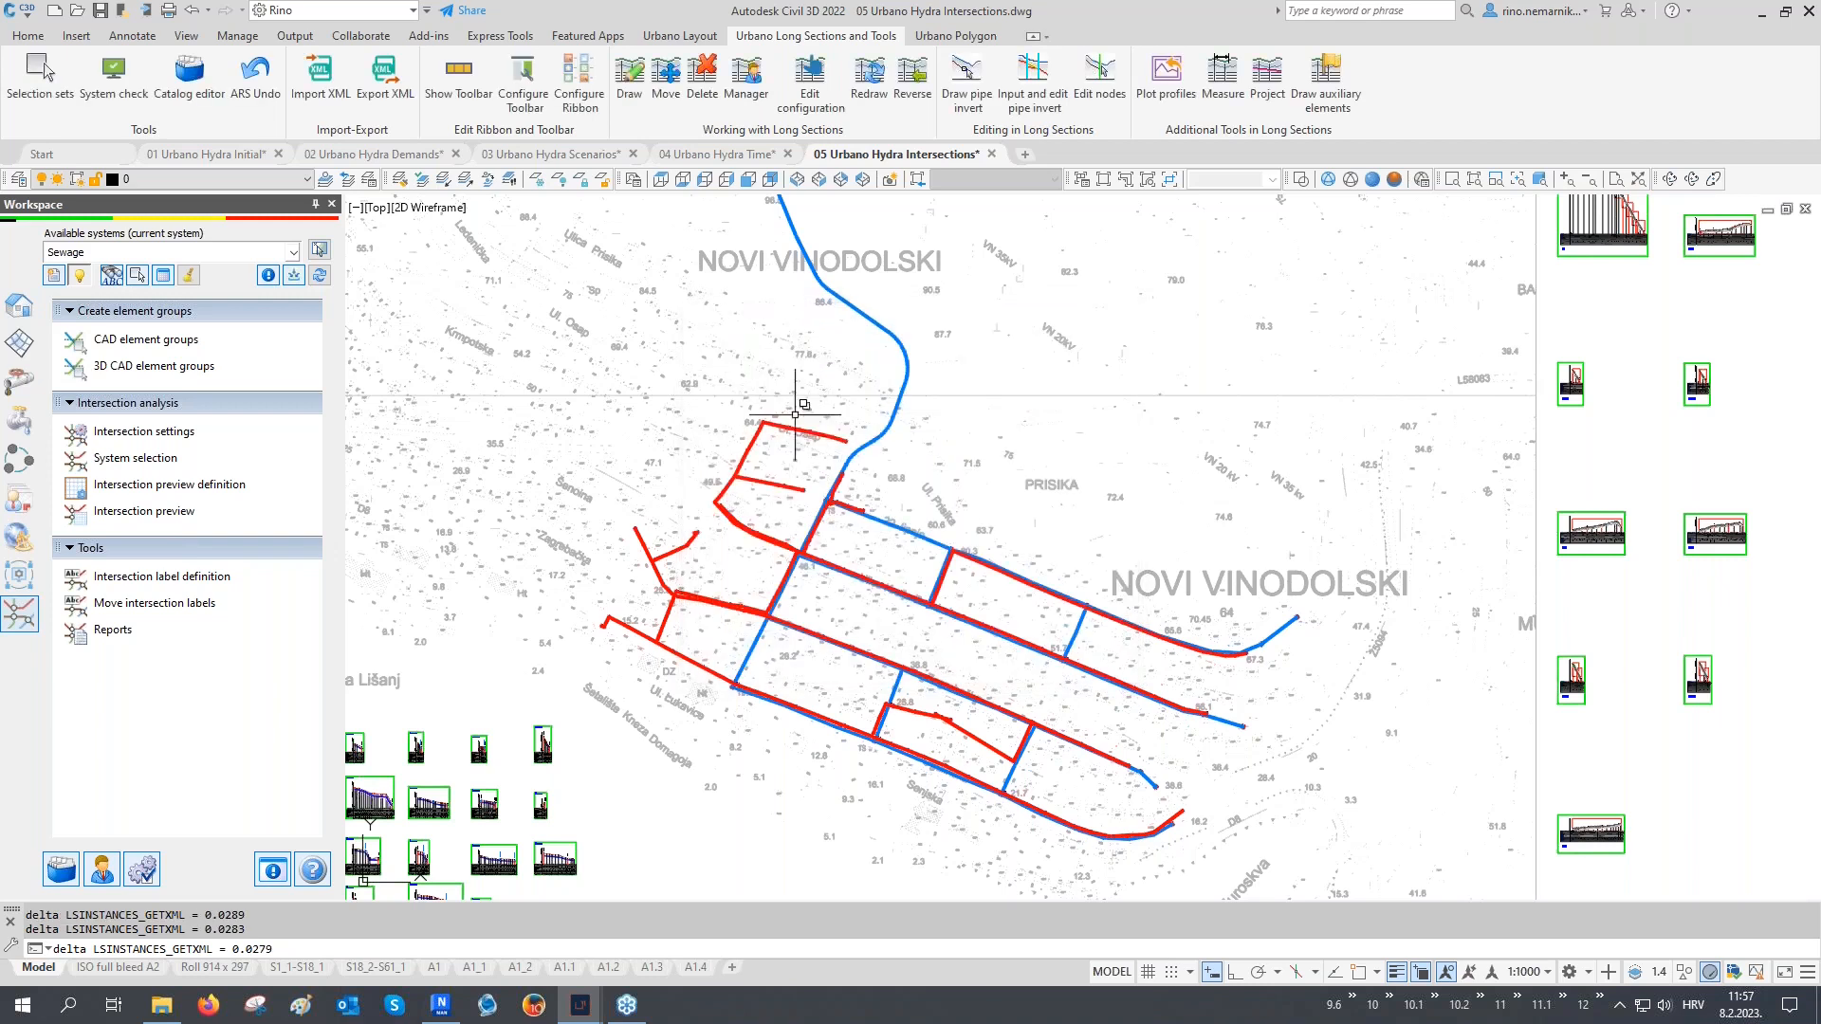
Switch to the SE Isometric view and restore the layer state 07 3D style
click(818, 178)
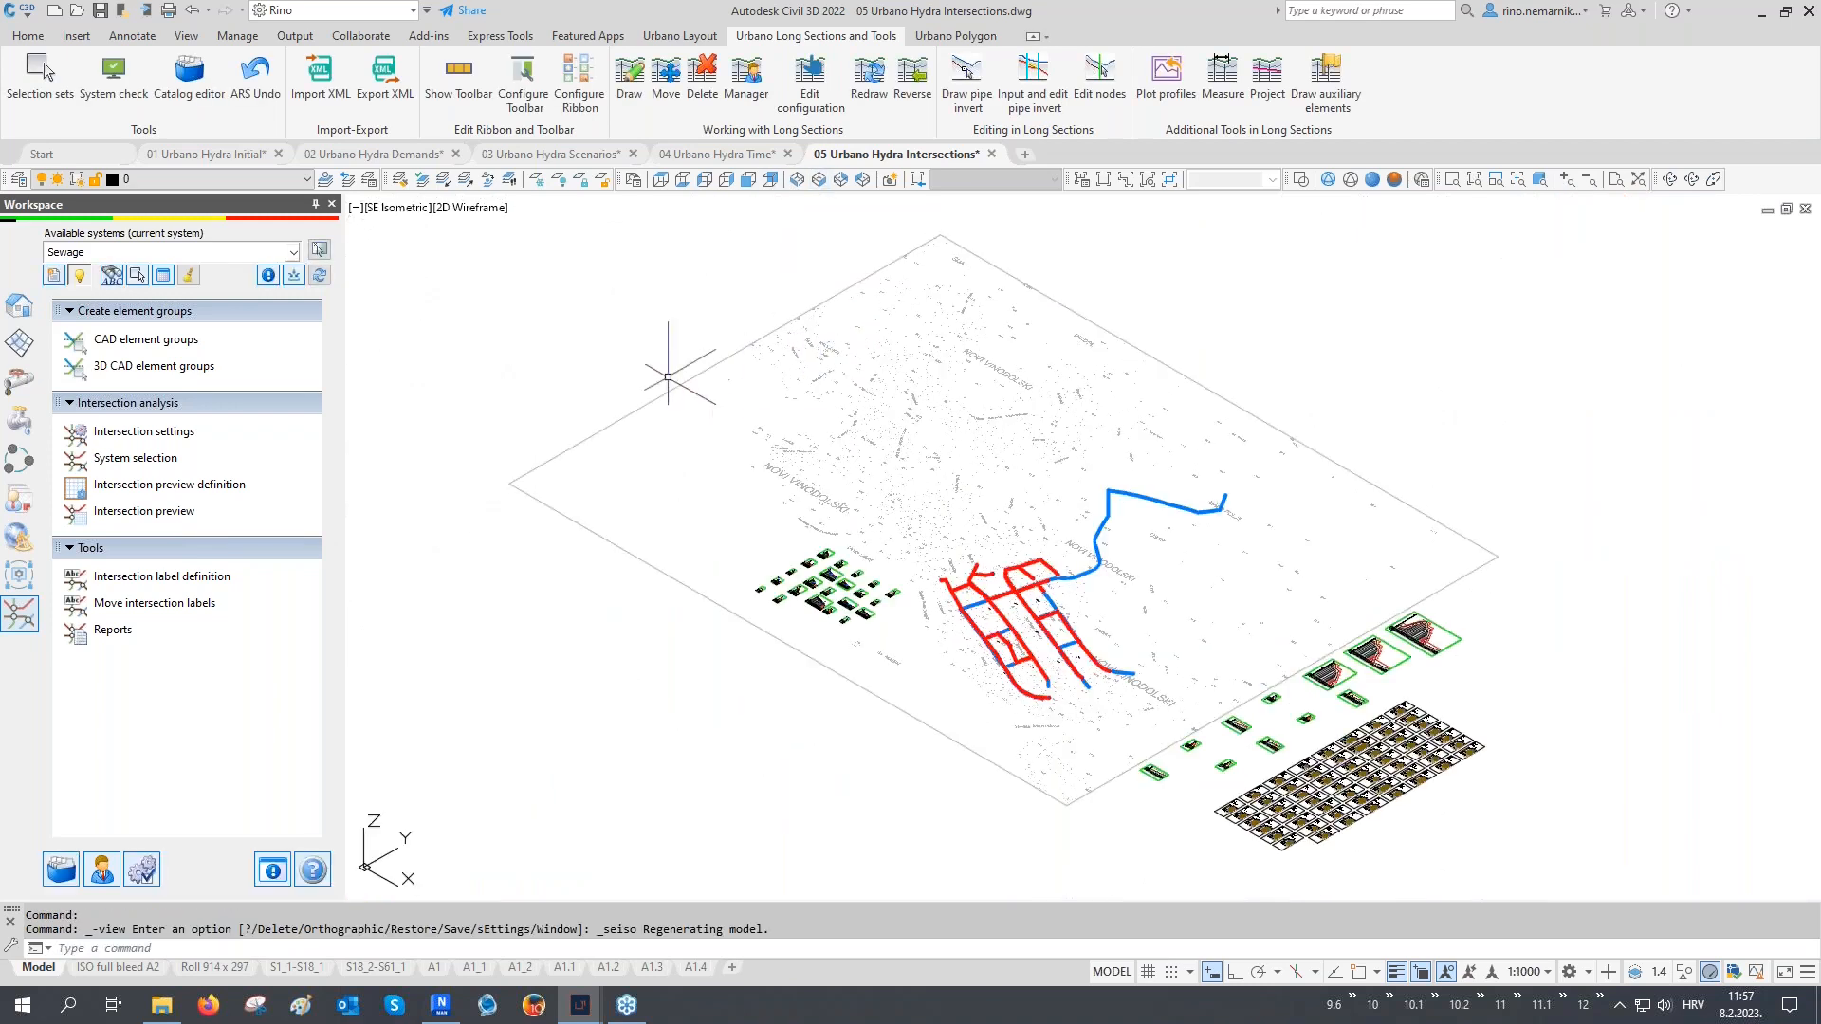
click(370, 180)
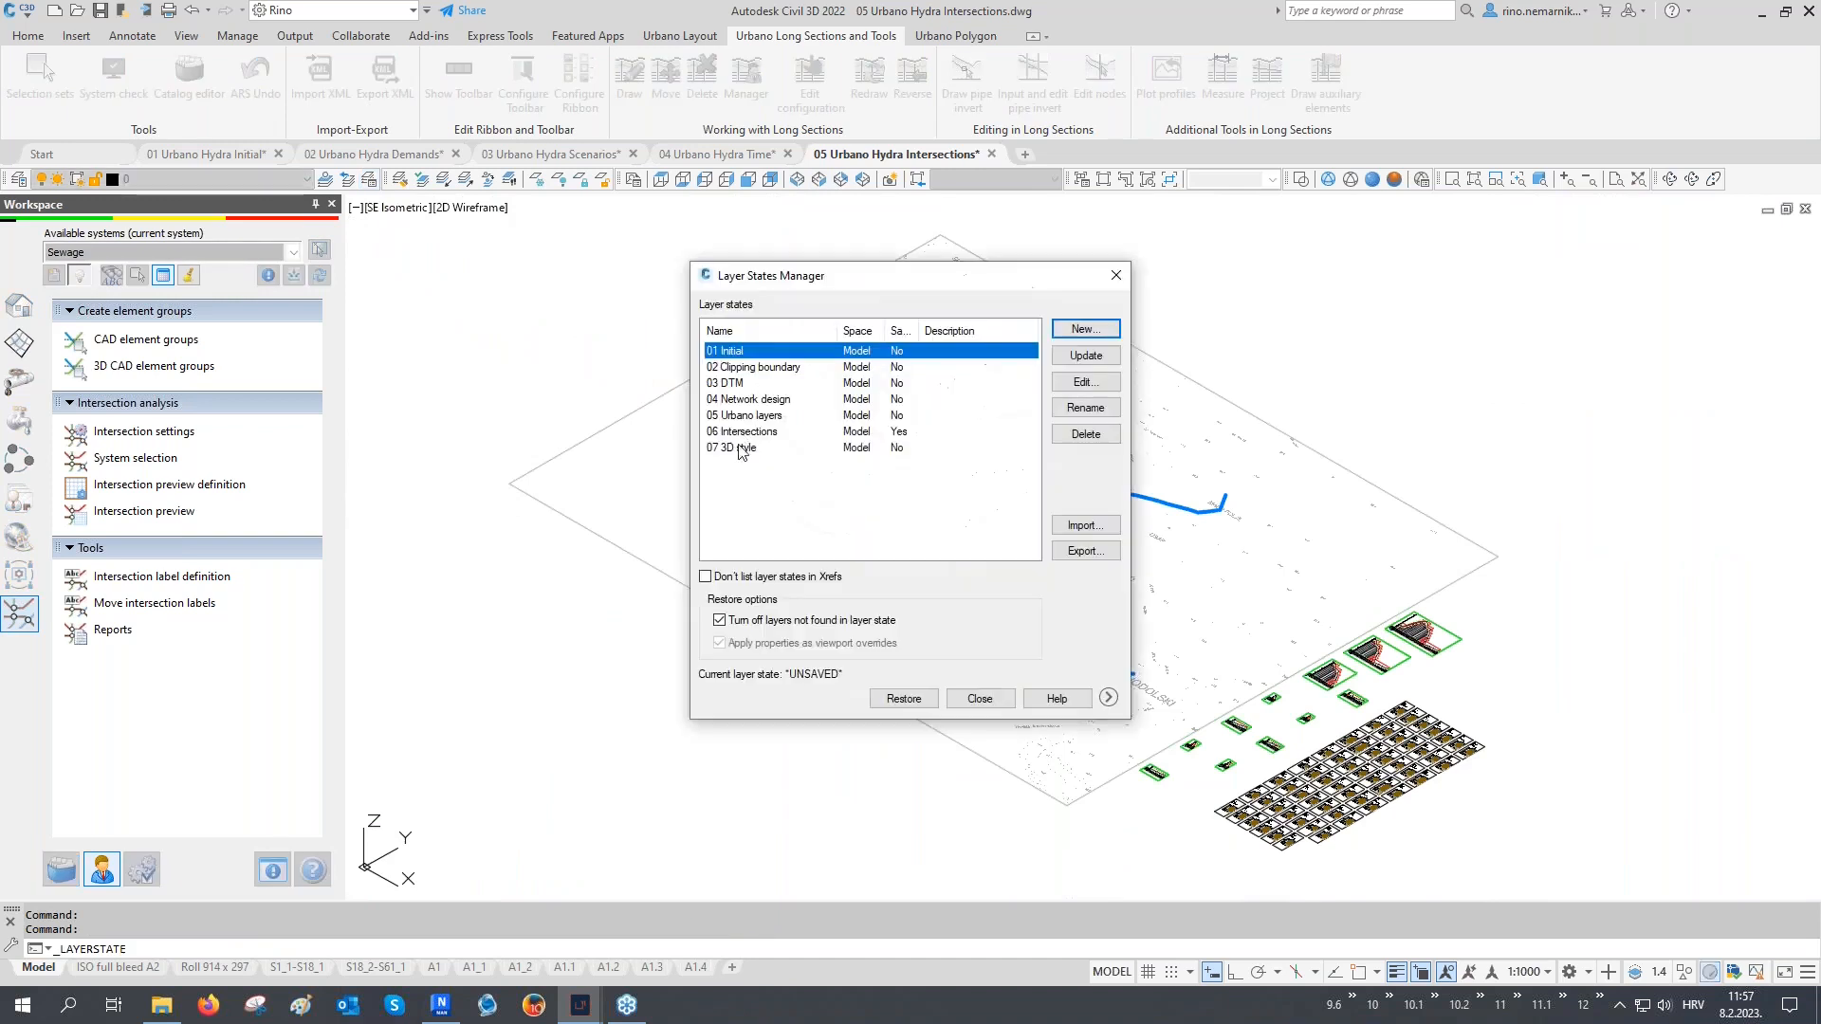
click(743, 446)
click(900, 698)
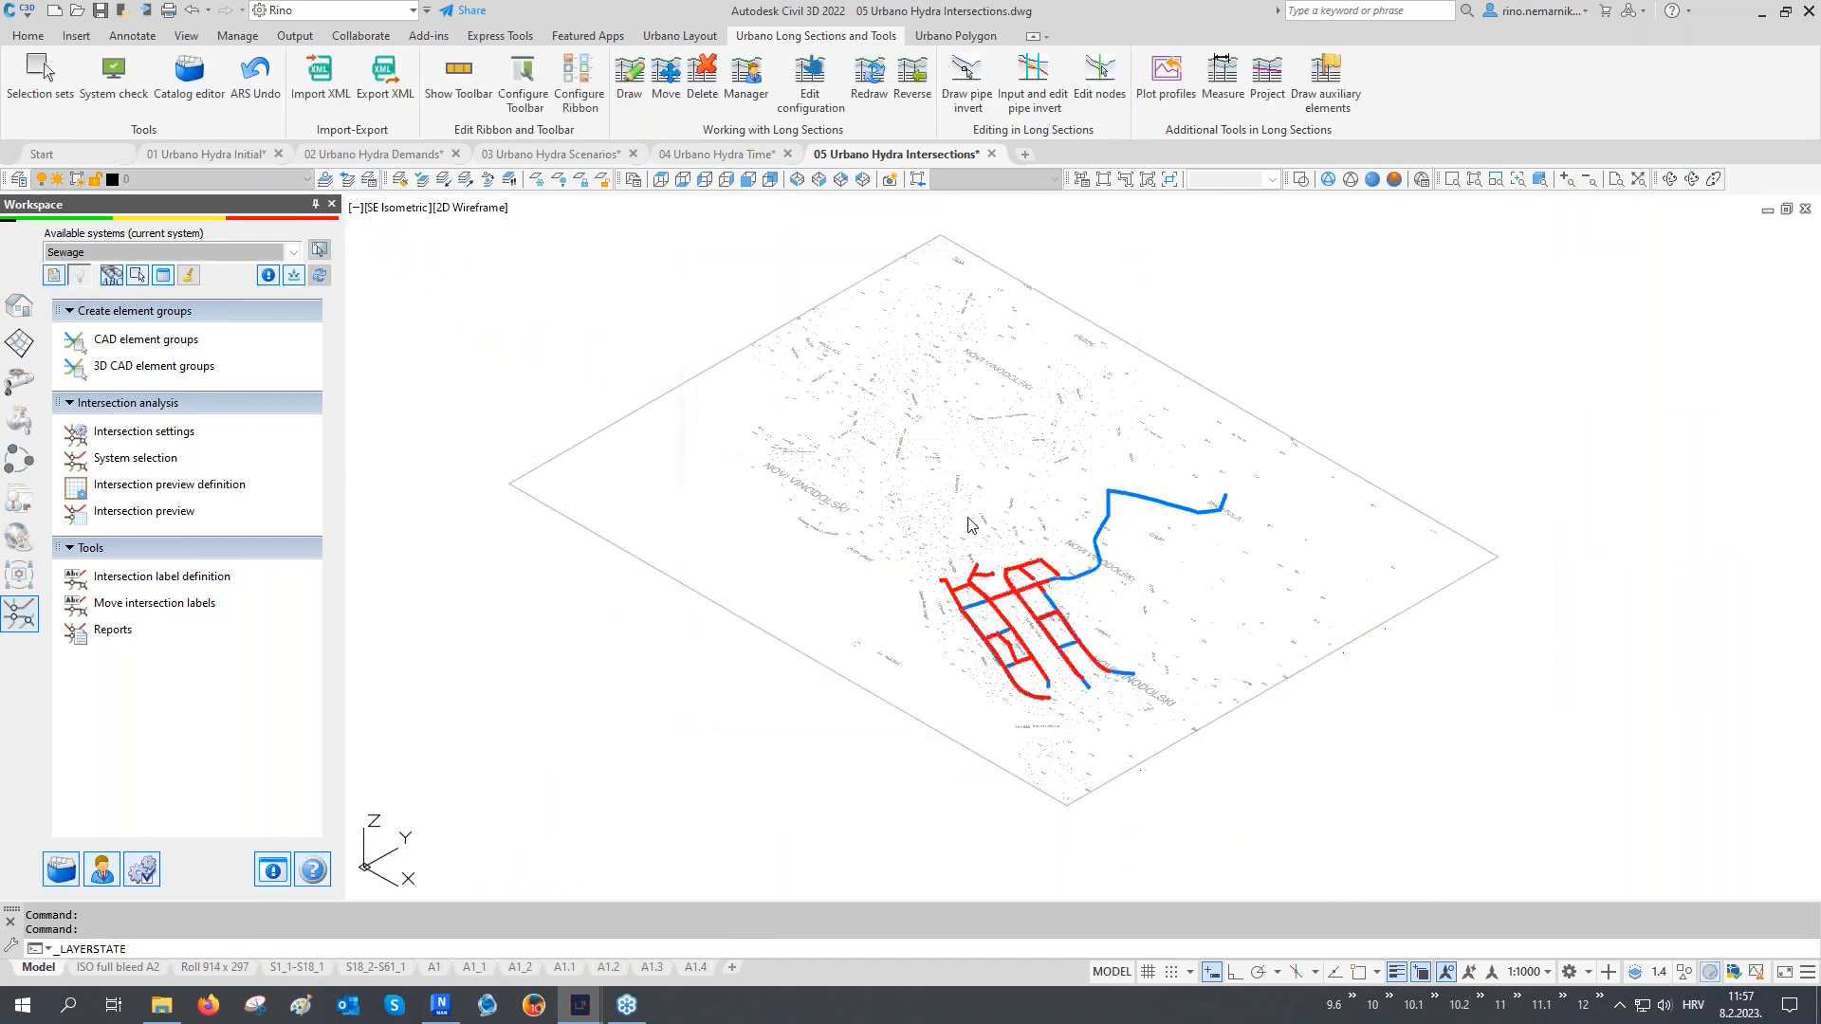
Regenerate the model and examine the 3D water and sewage pipes and manholes around the street junctions
middle_drag(962, 555, 834, 498)
scroll(887, 526, up, 8)
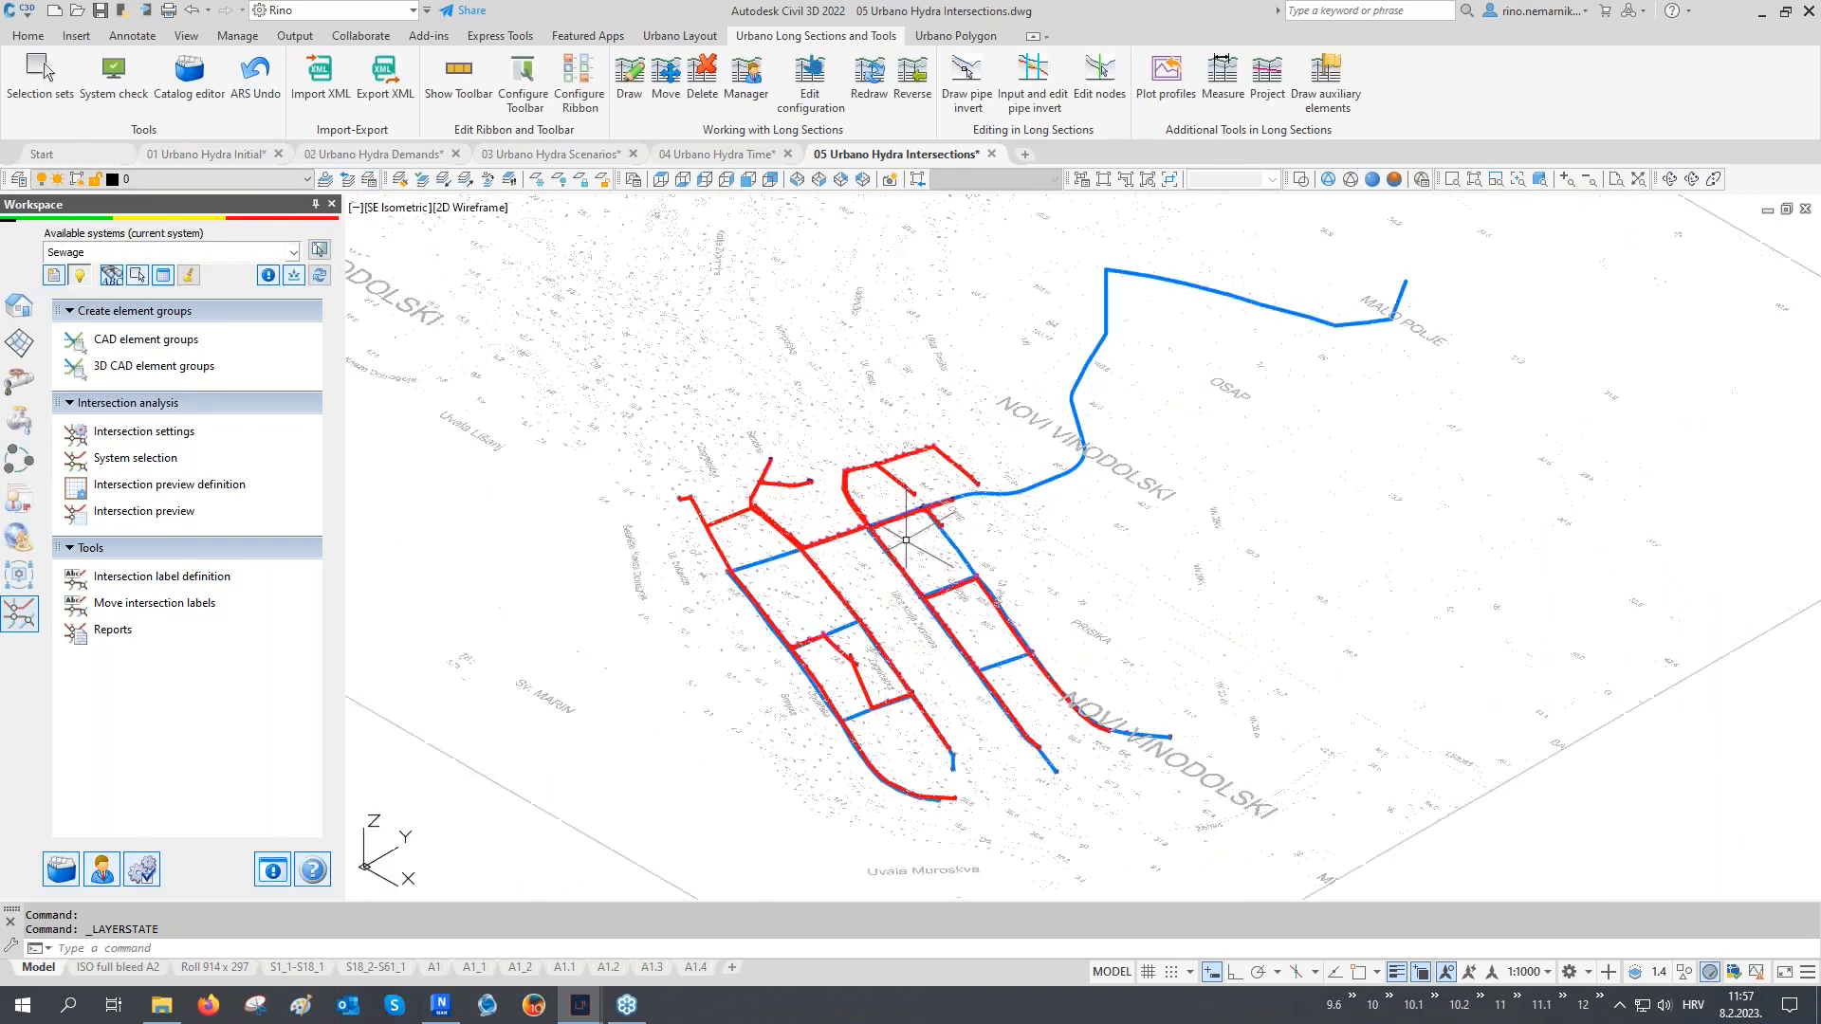
scroll(953, 464, up, 6)
text(RE)
key(Return)
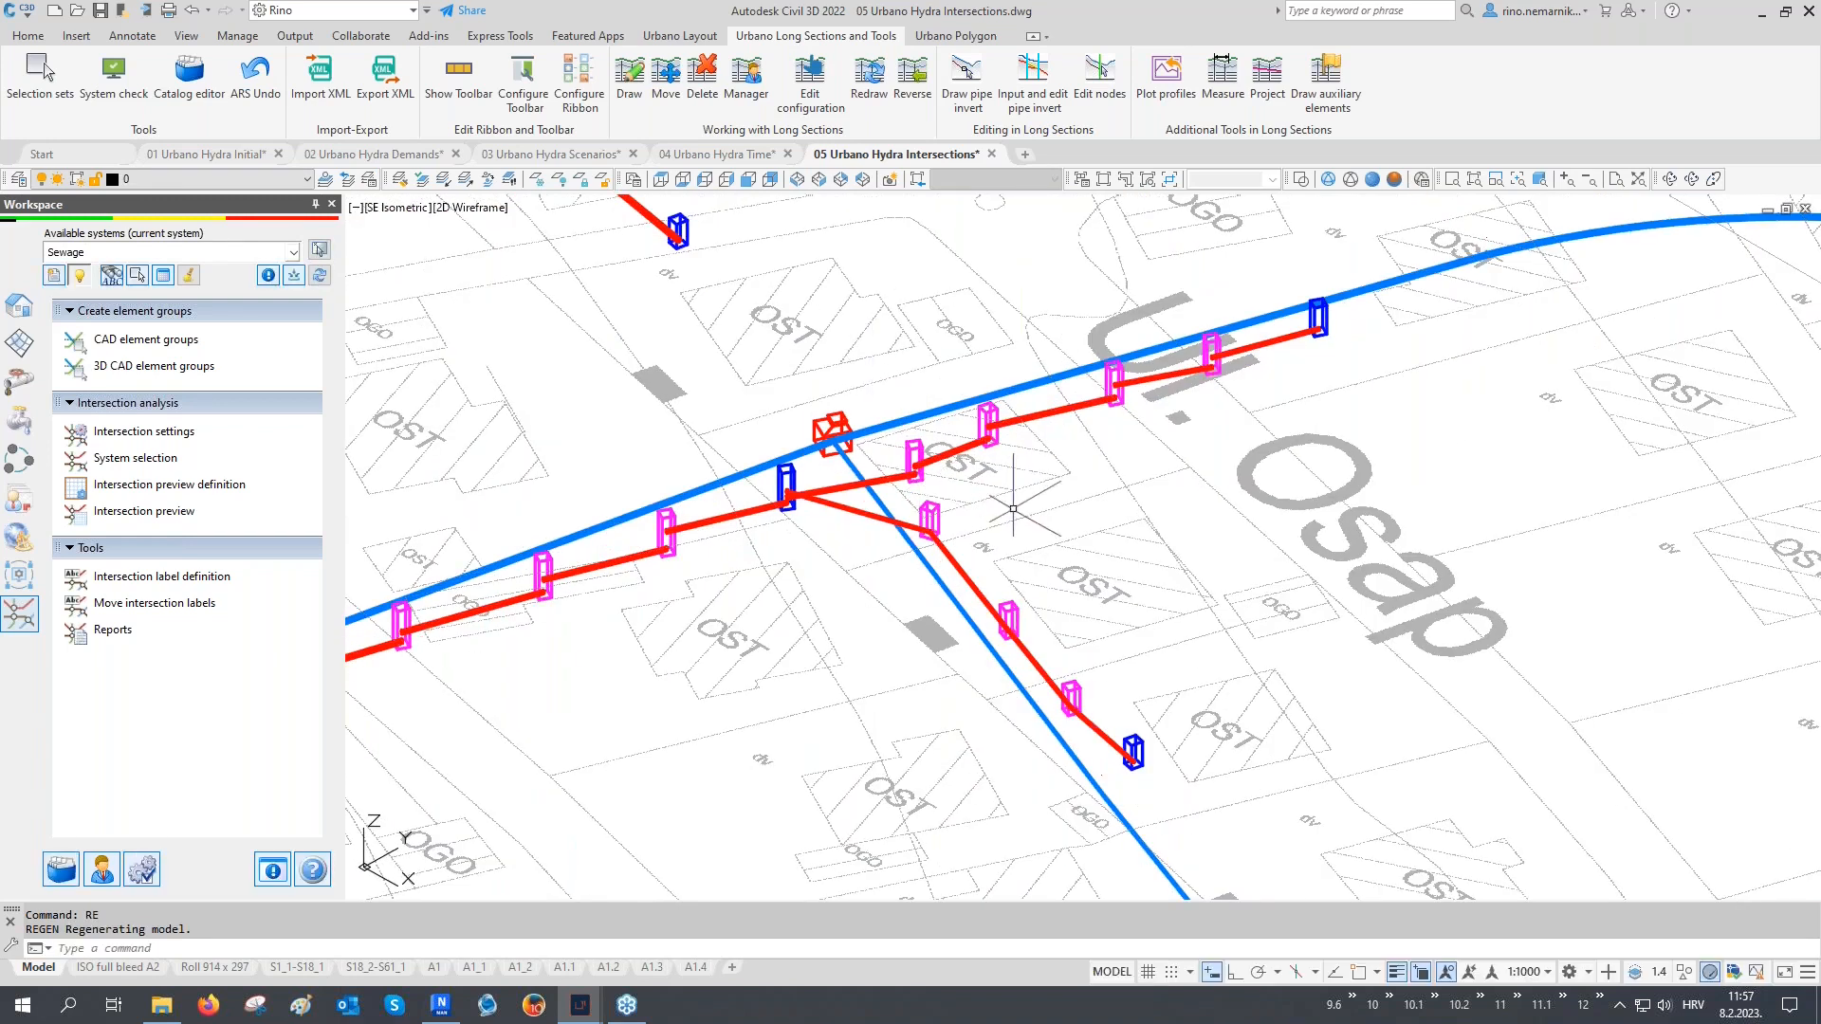
scroll(690, 577, down, 4)
scroll(690, 576, up, 7)
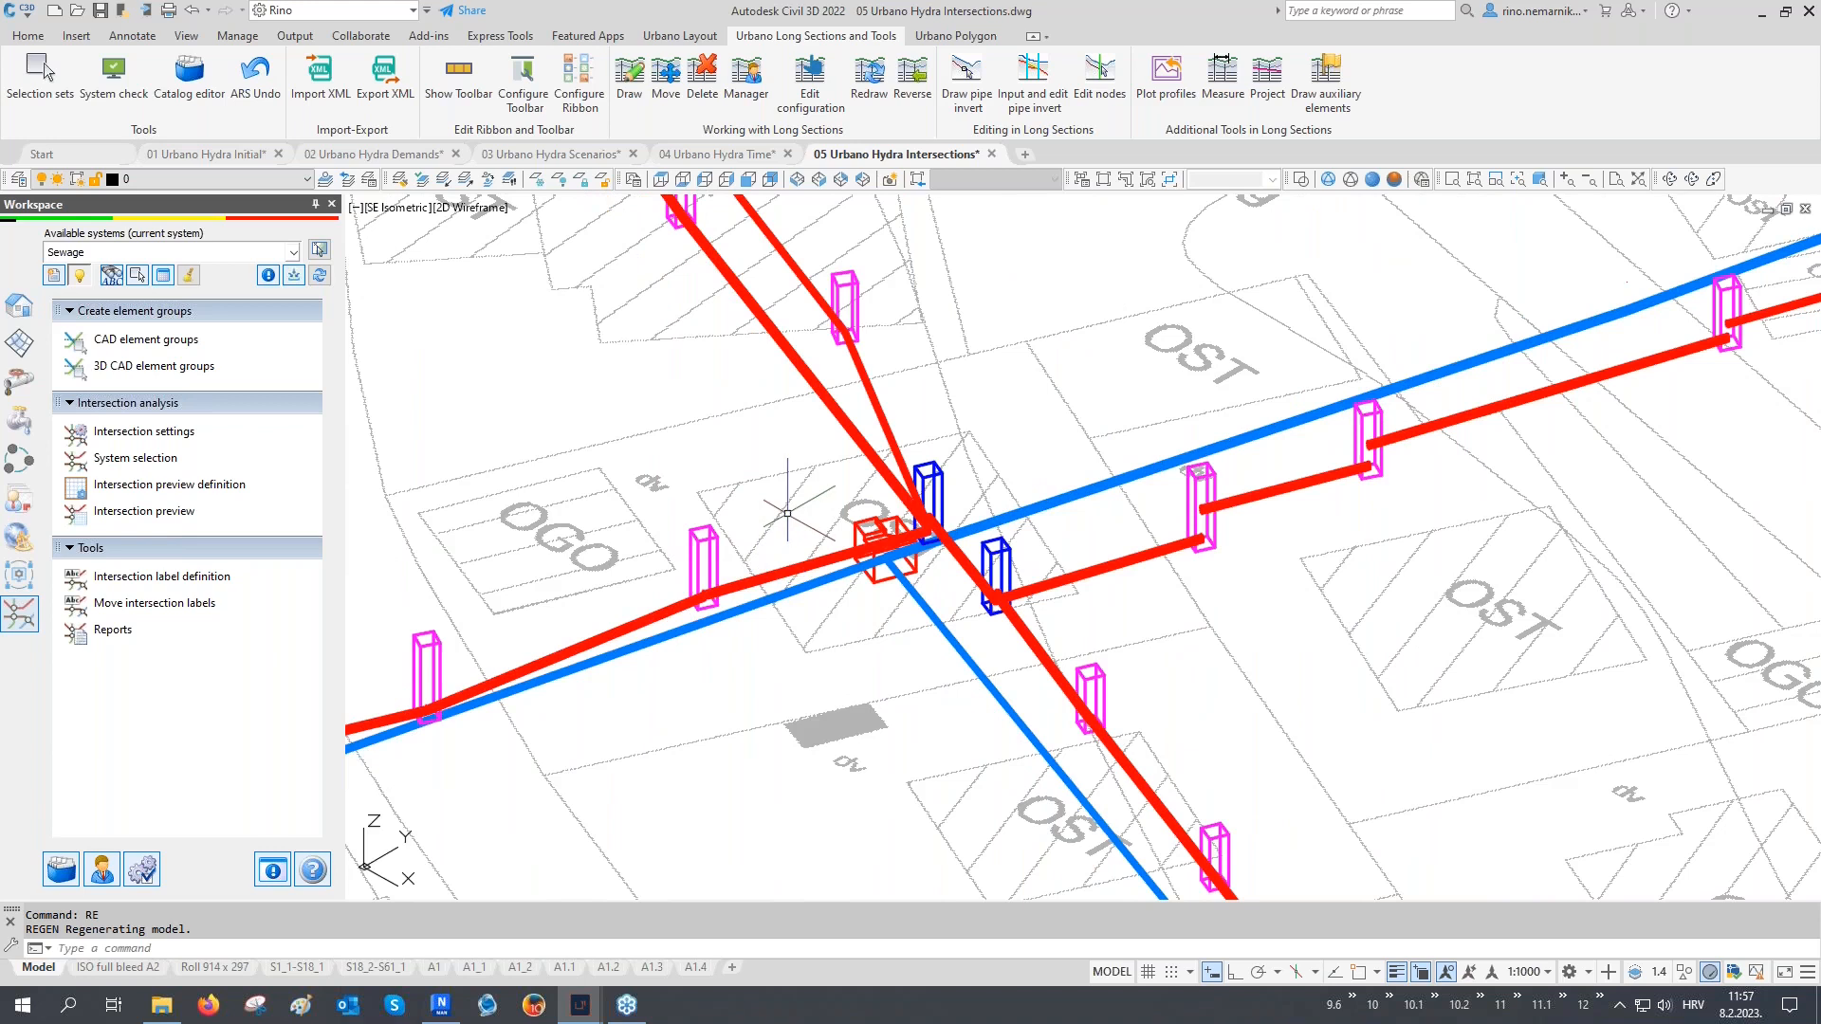
scroll(787, 512, up, 2)
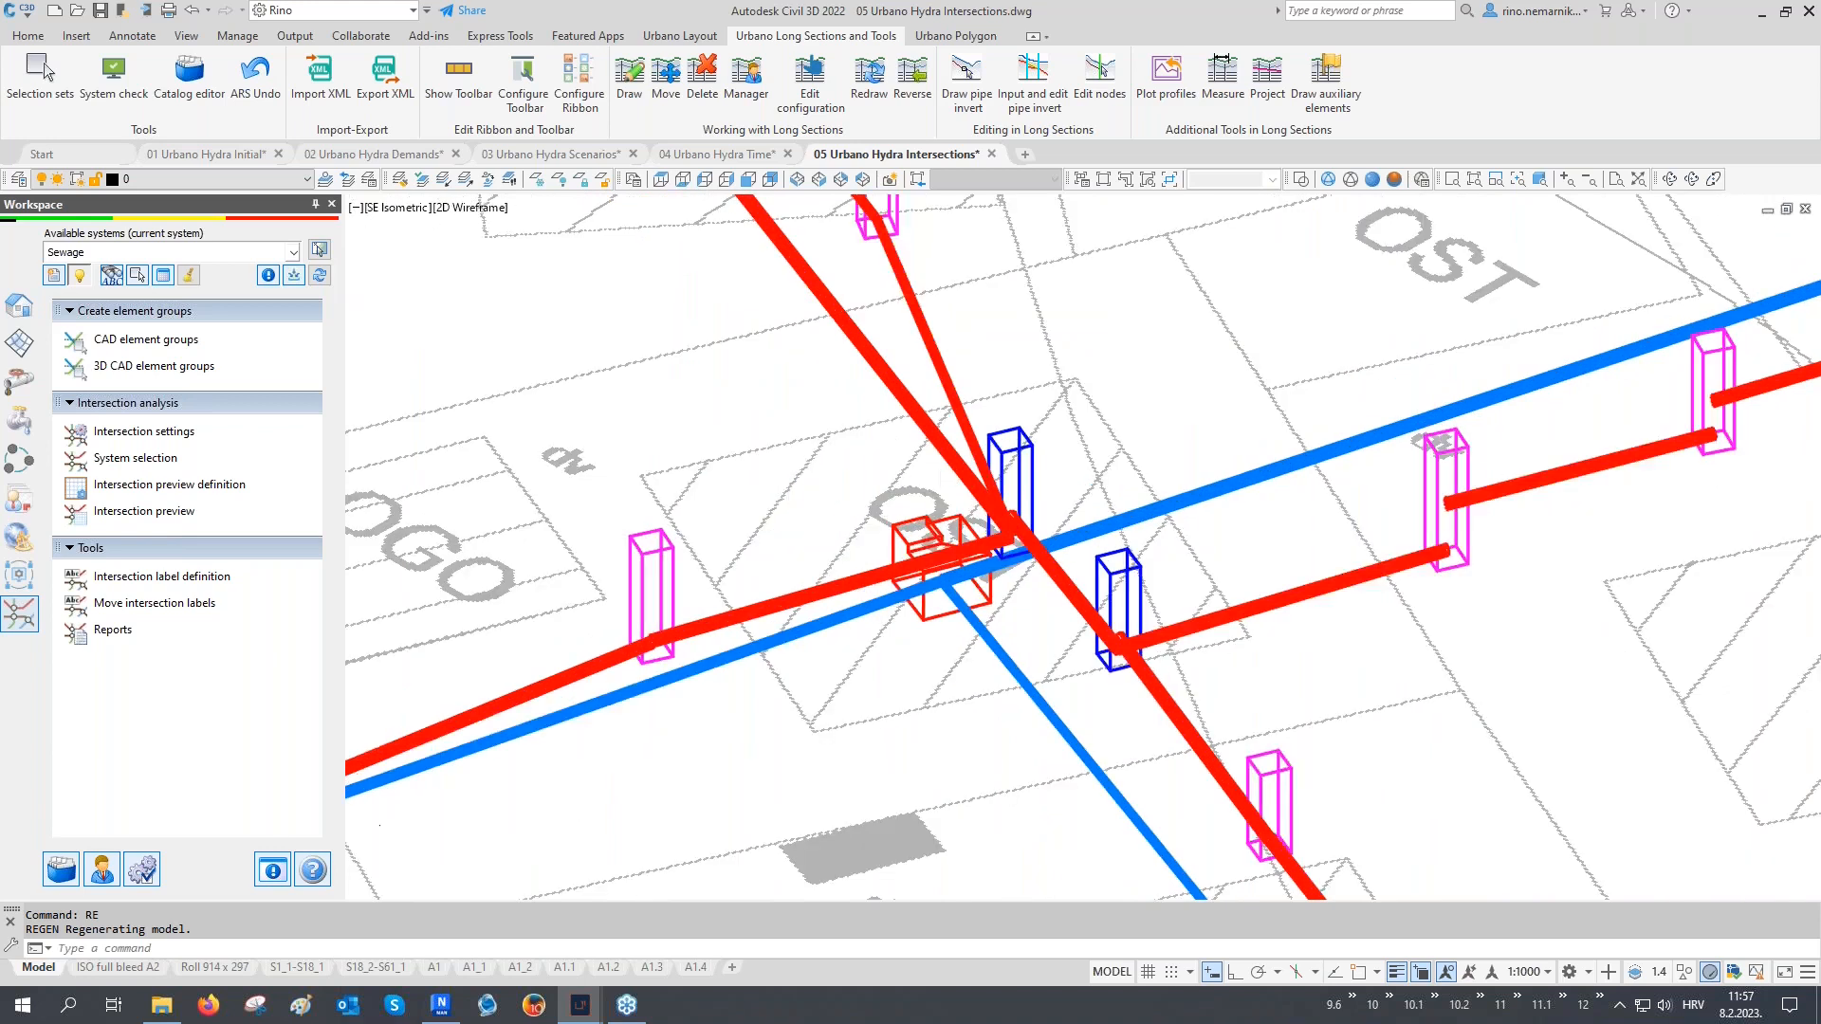
scroll(1020, 505, down, 4)
scroll(1030, 506, down, 4)
middle_drag(558, 643, 706, 574)
scroll(705, 574, up, 2)
scroll(696, 580, up, 3)
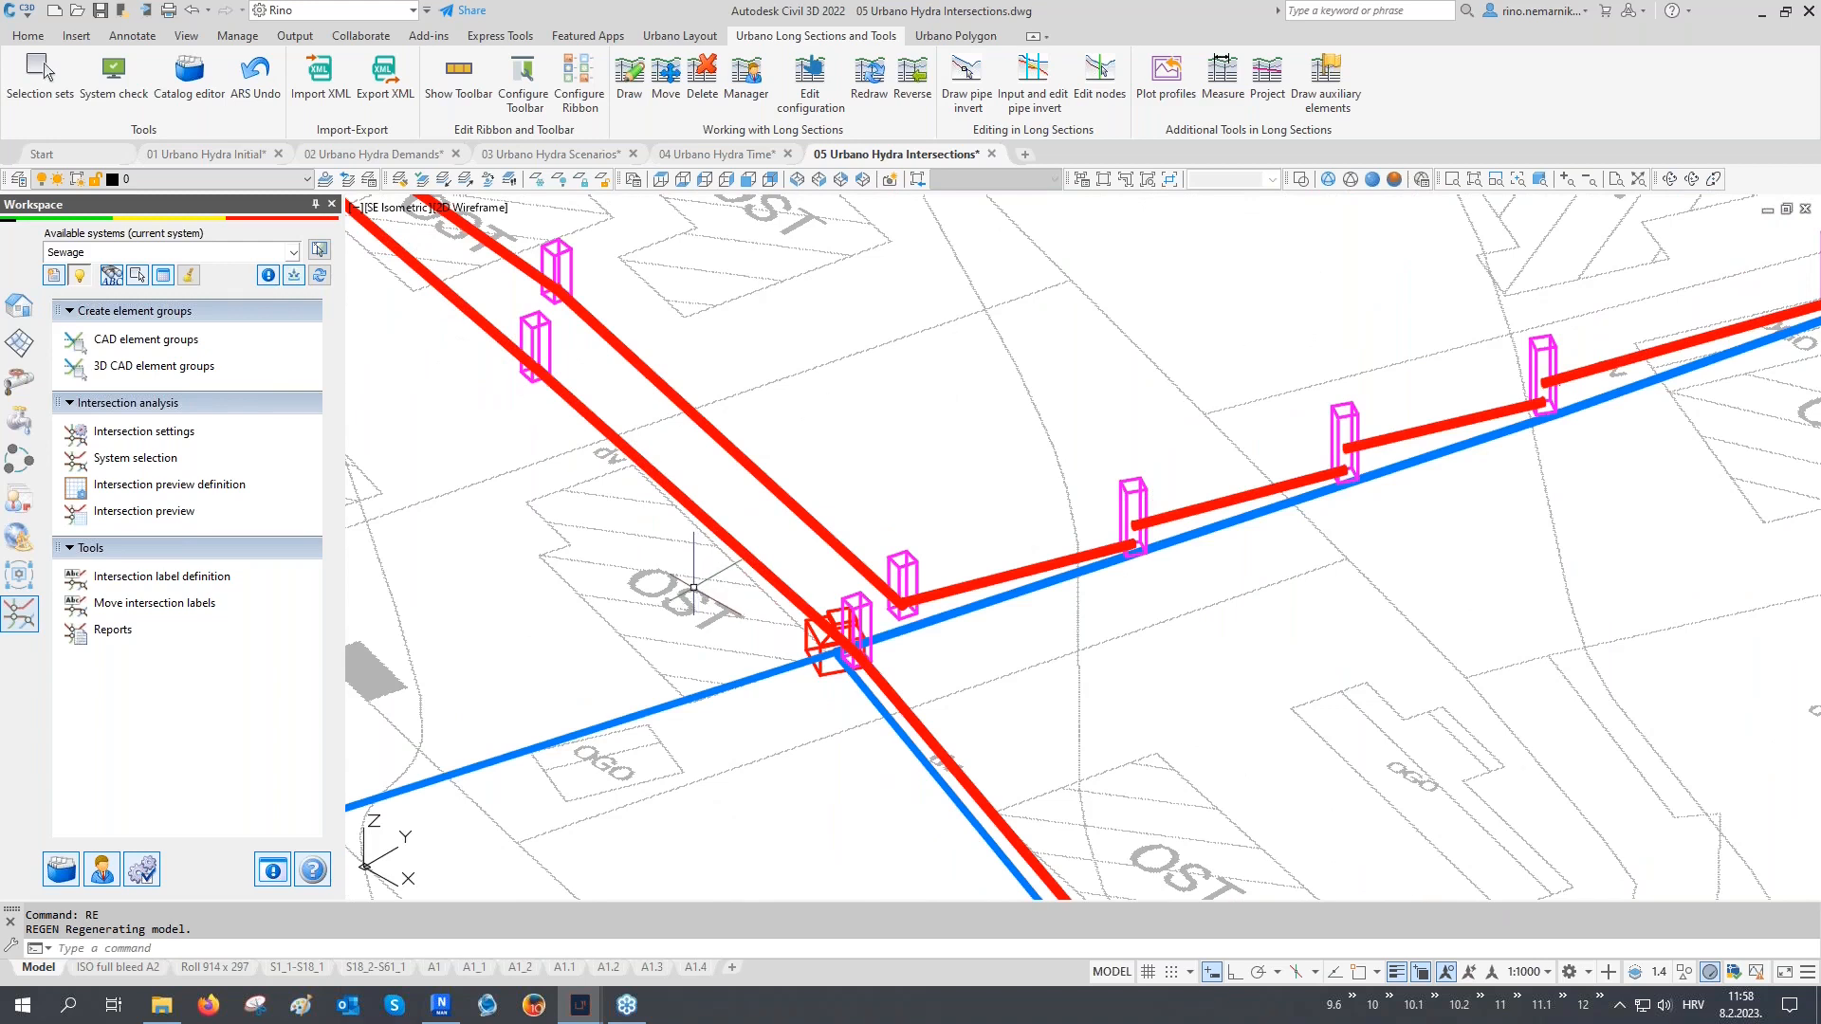
scroll(663, 588, down, 6)
middle_drag(764, 651, 806, 520)
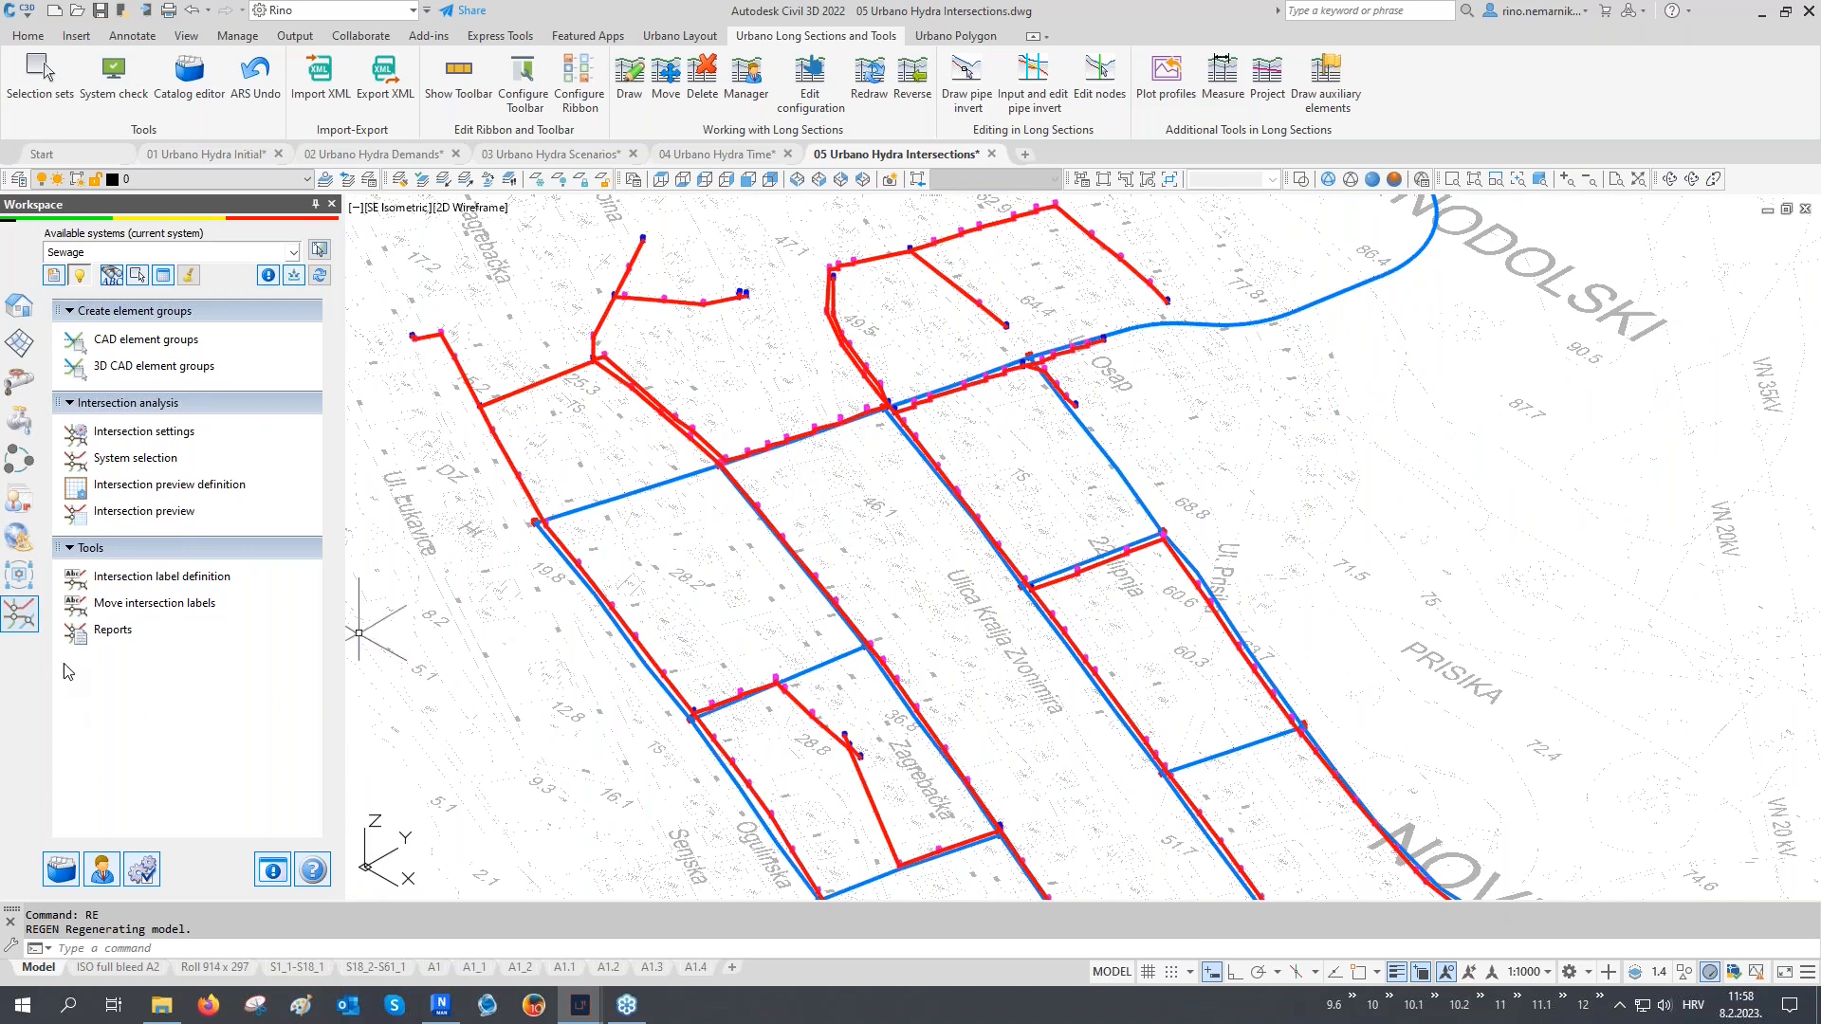
Review the BIM export data configurations for geometry, excavation, sewage hydraulic and water hydraulic data
click(27, 463)
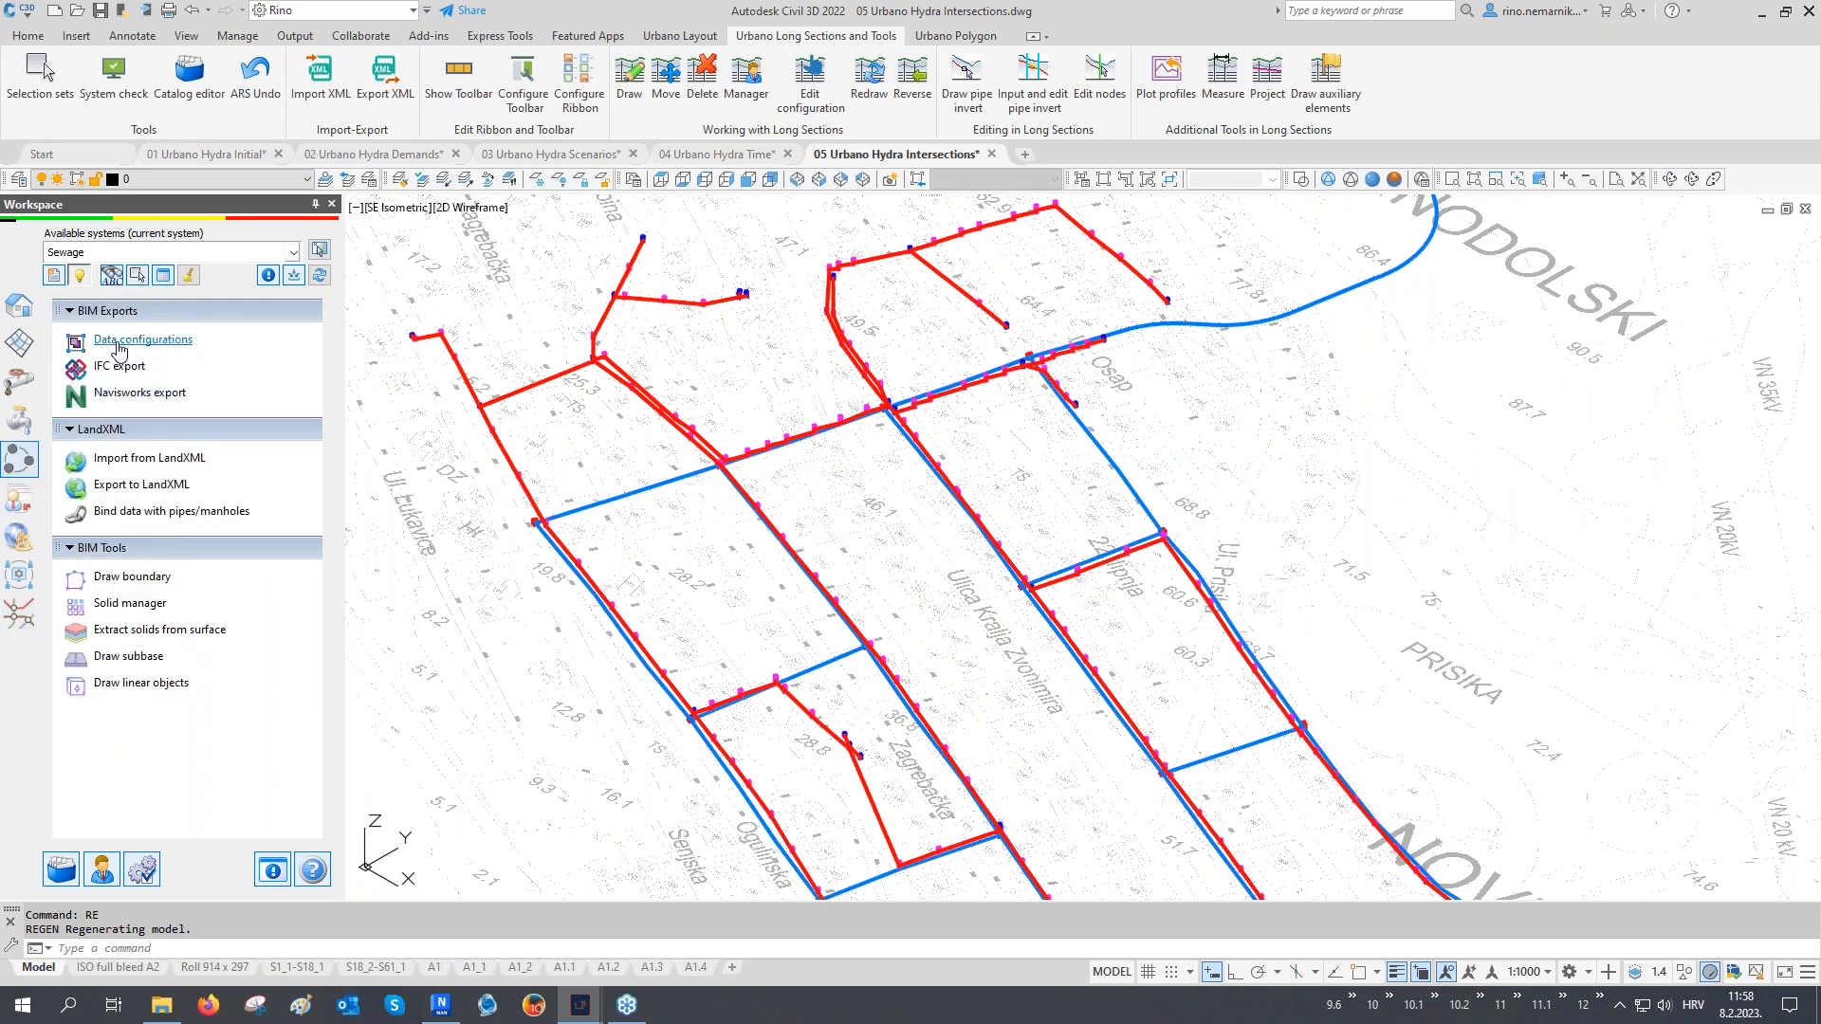
click(119, 341)
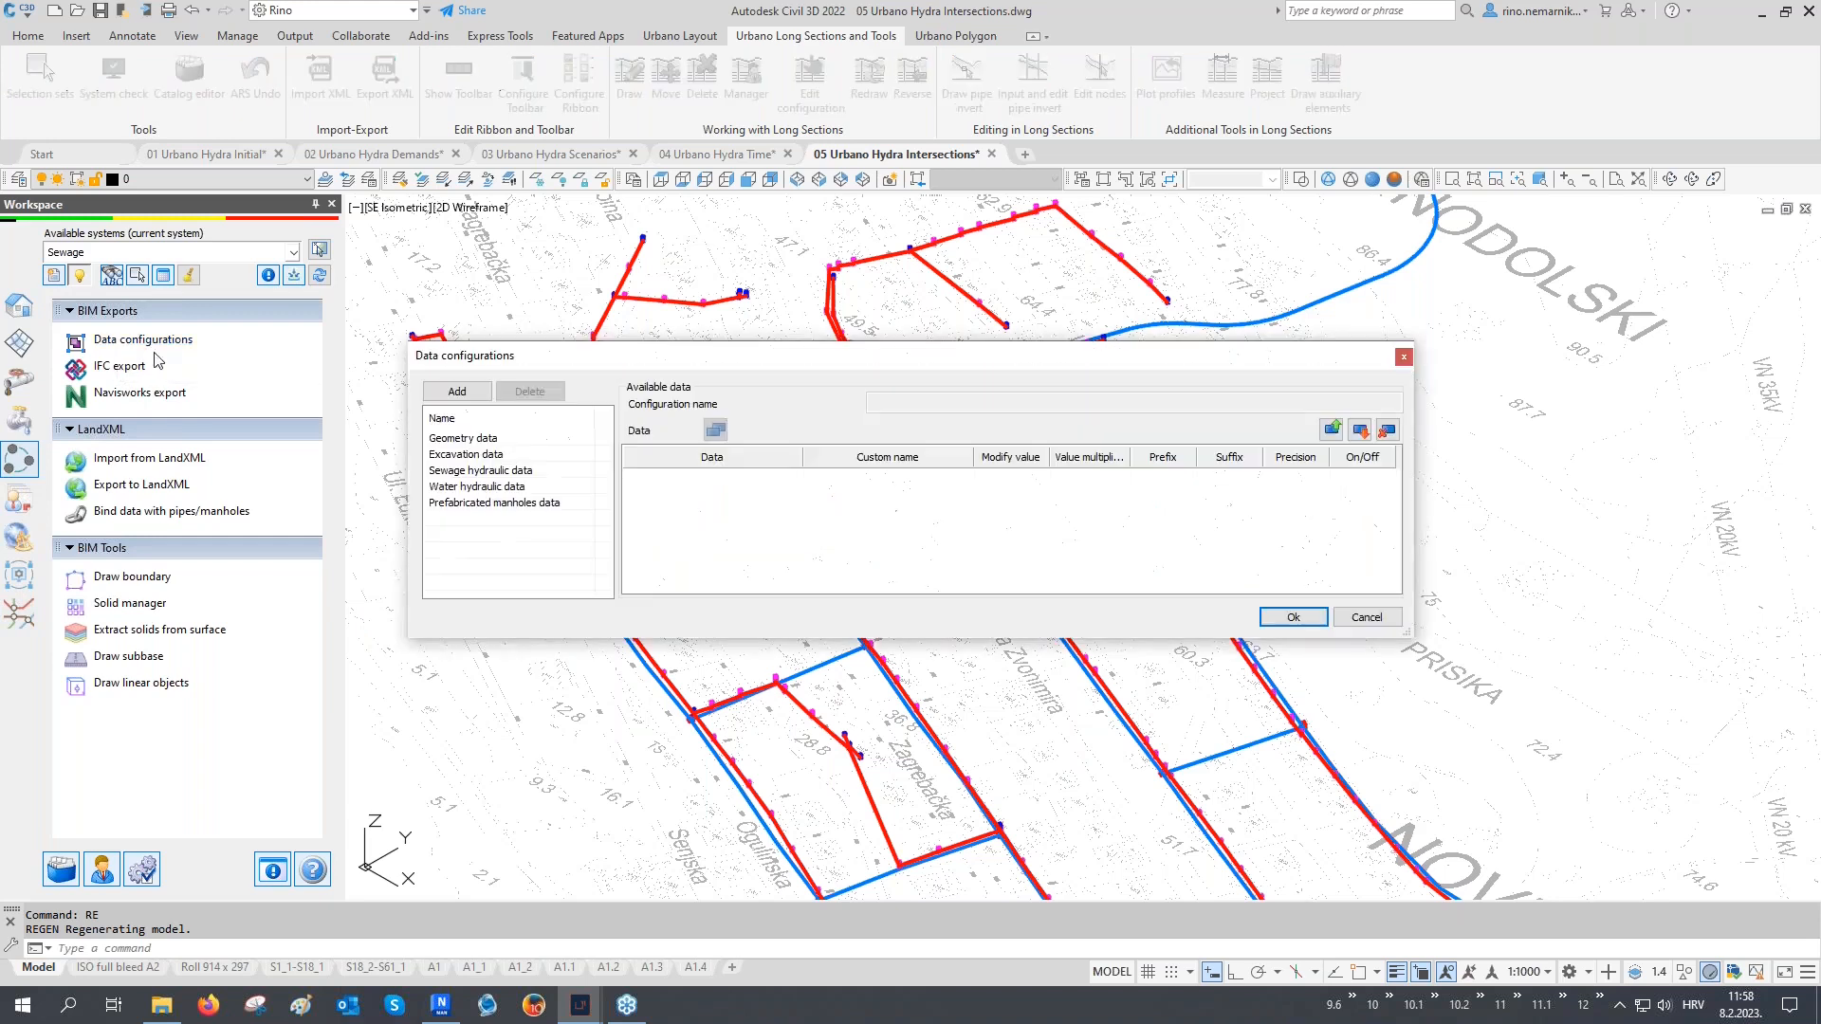
drag(1413, 642, 1726, 843)
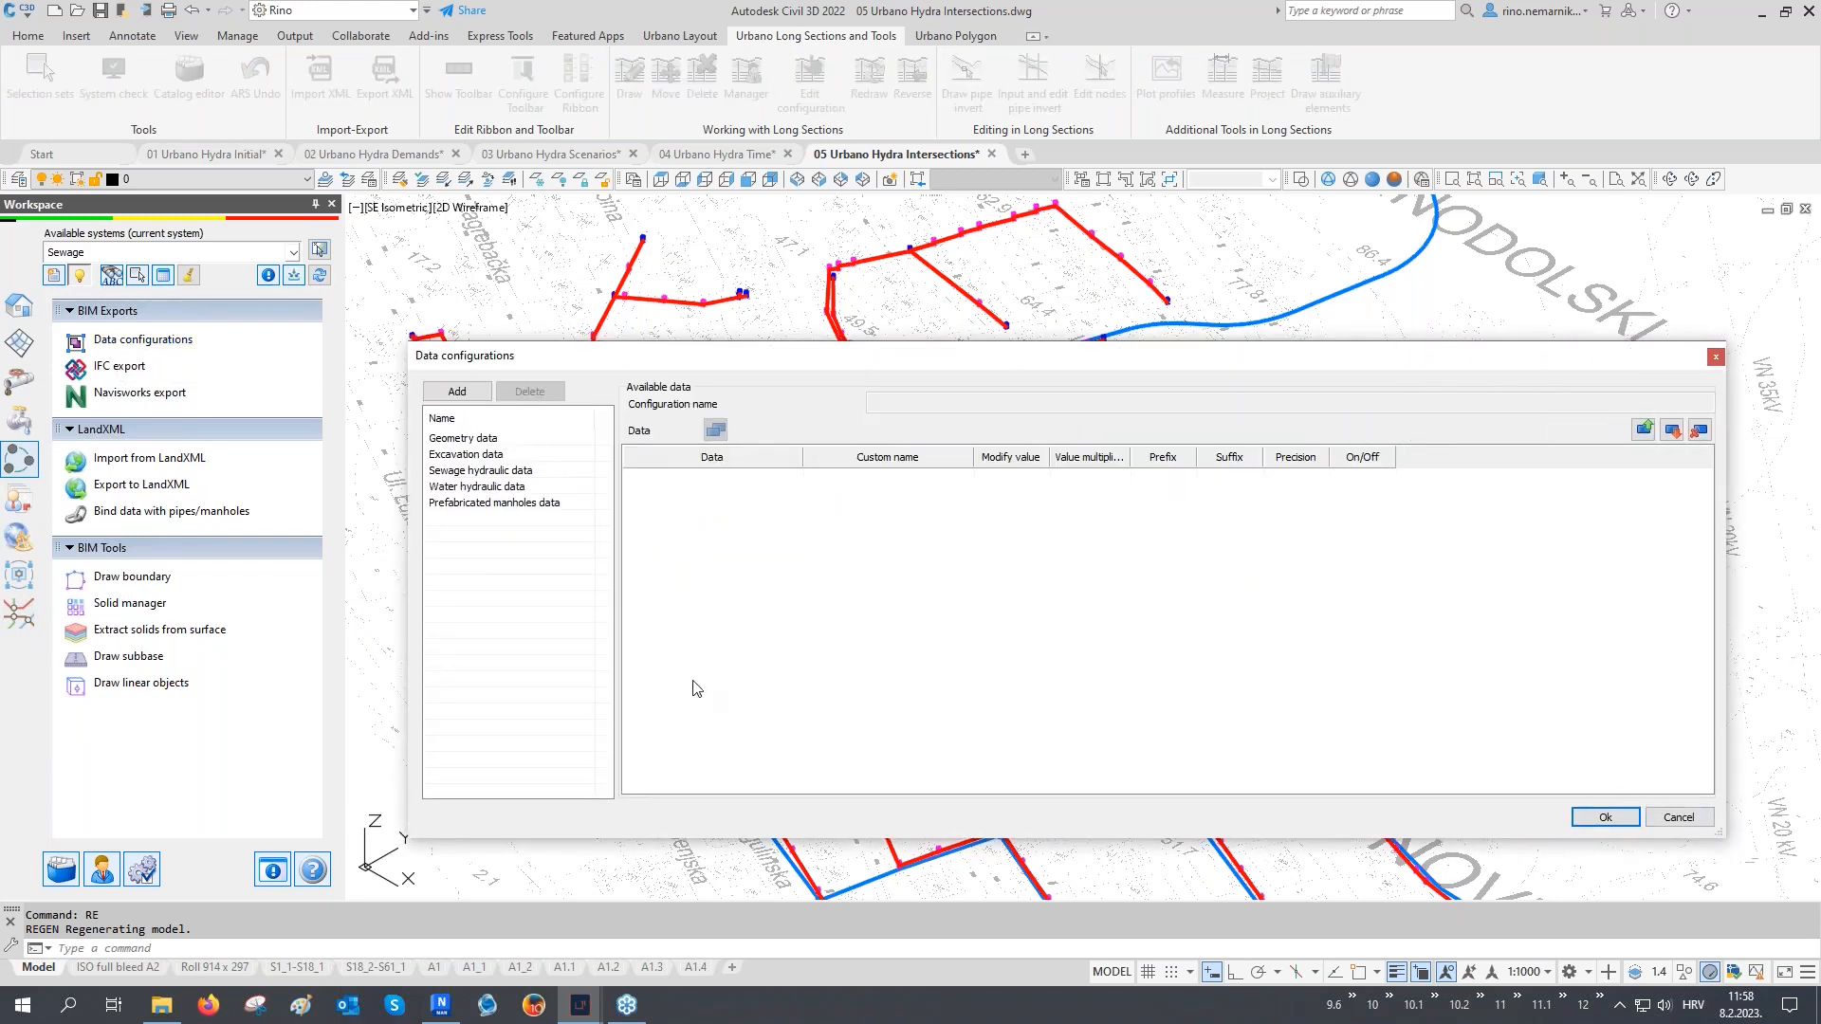
click(487, 440)
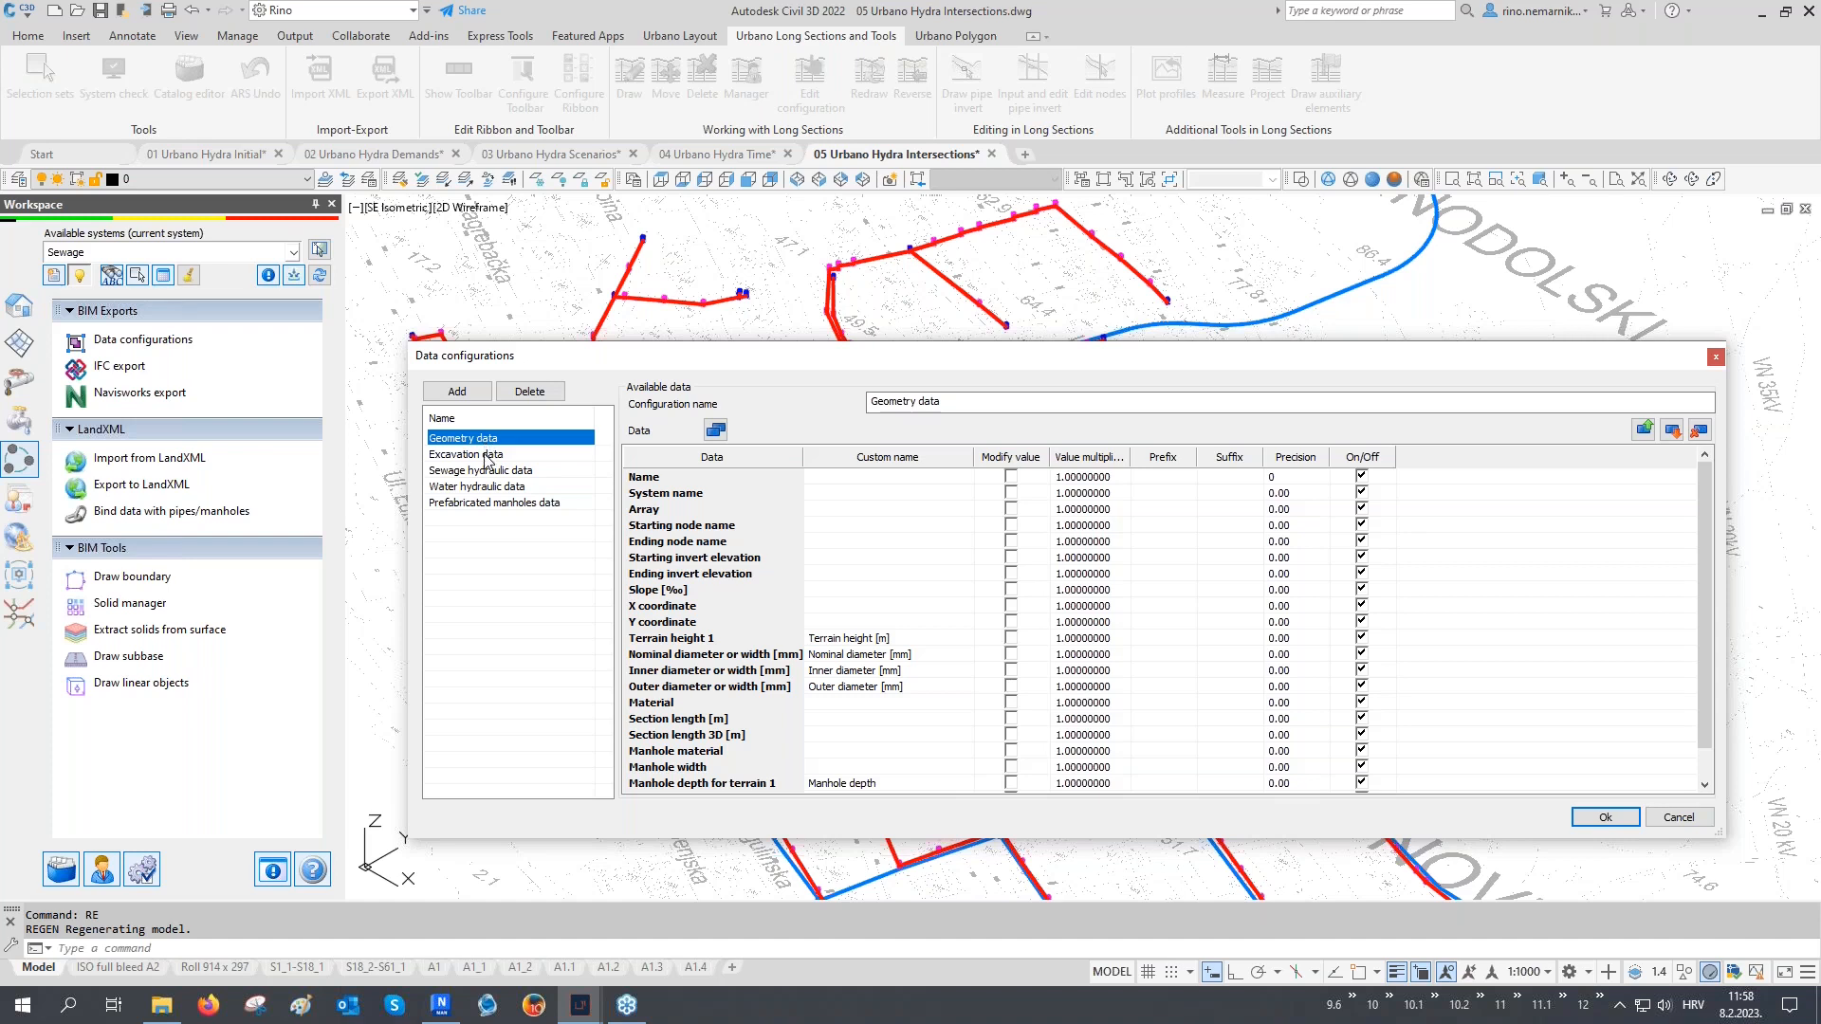
click(487, 456)
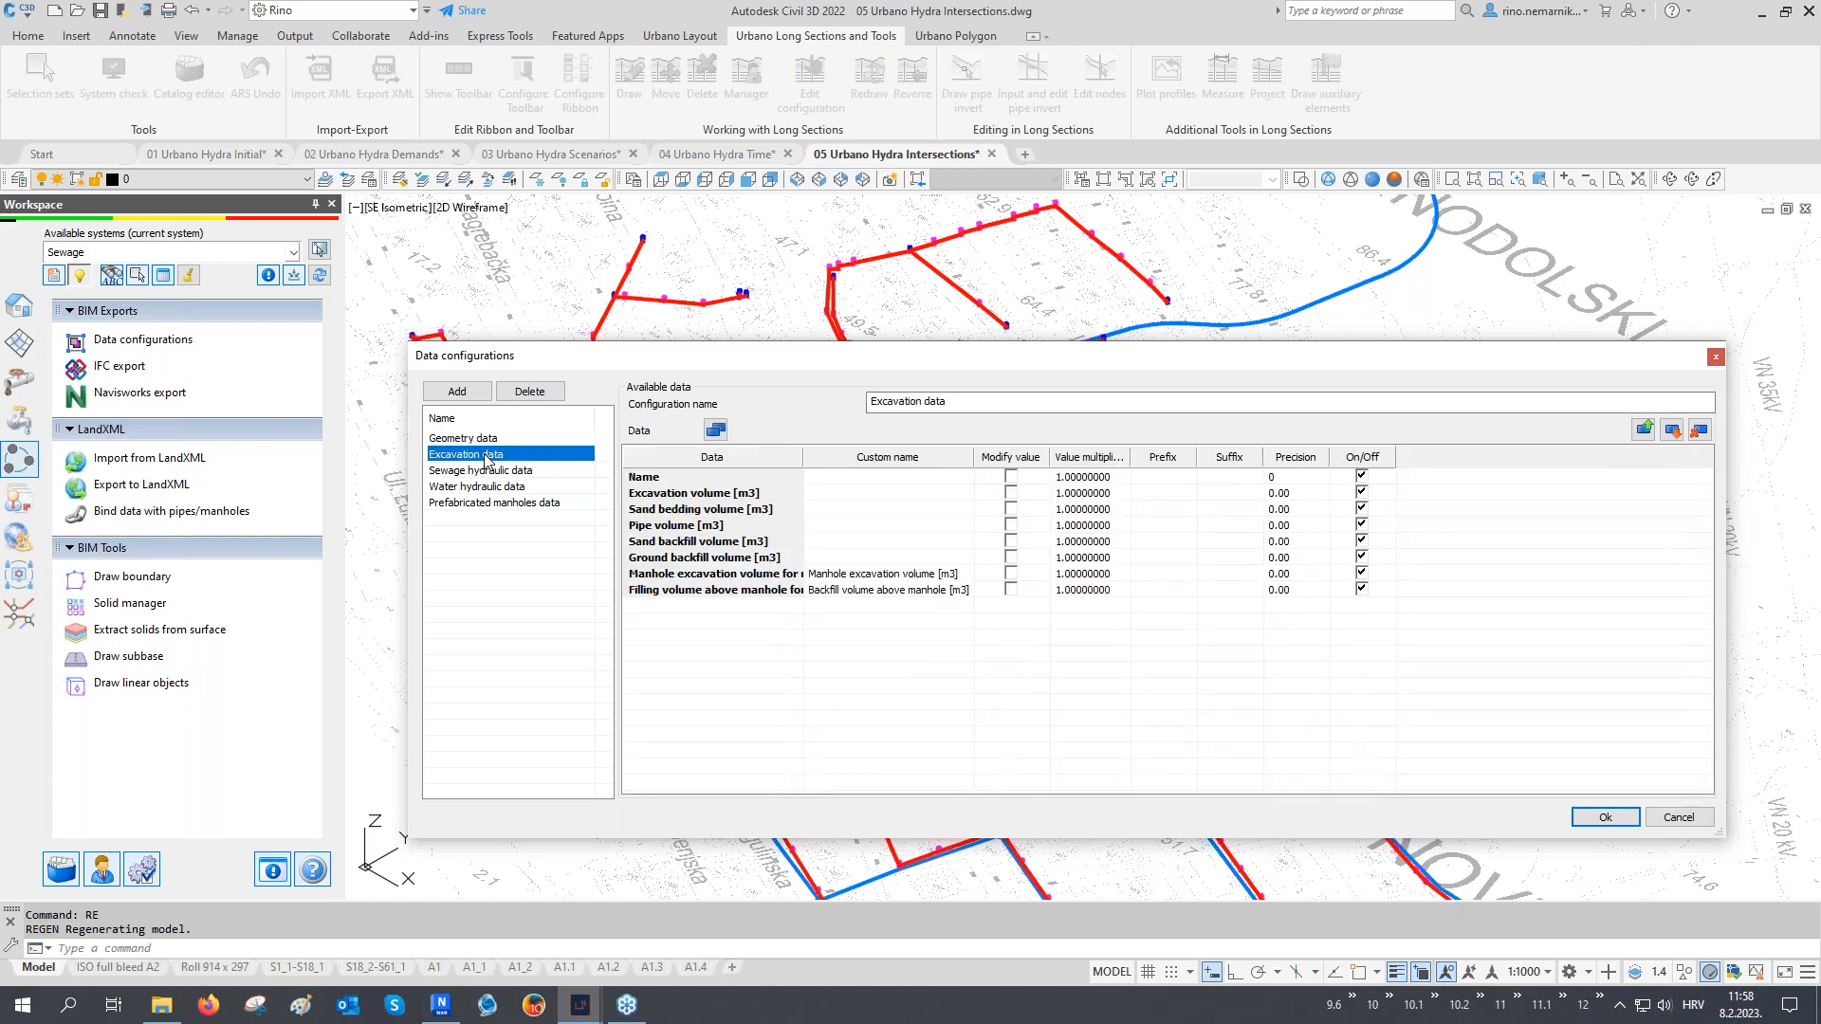
click(485, 471)
click(486, 488)
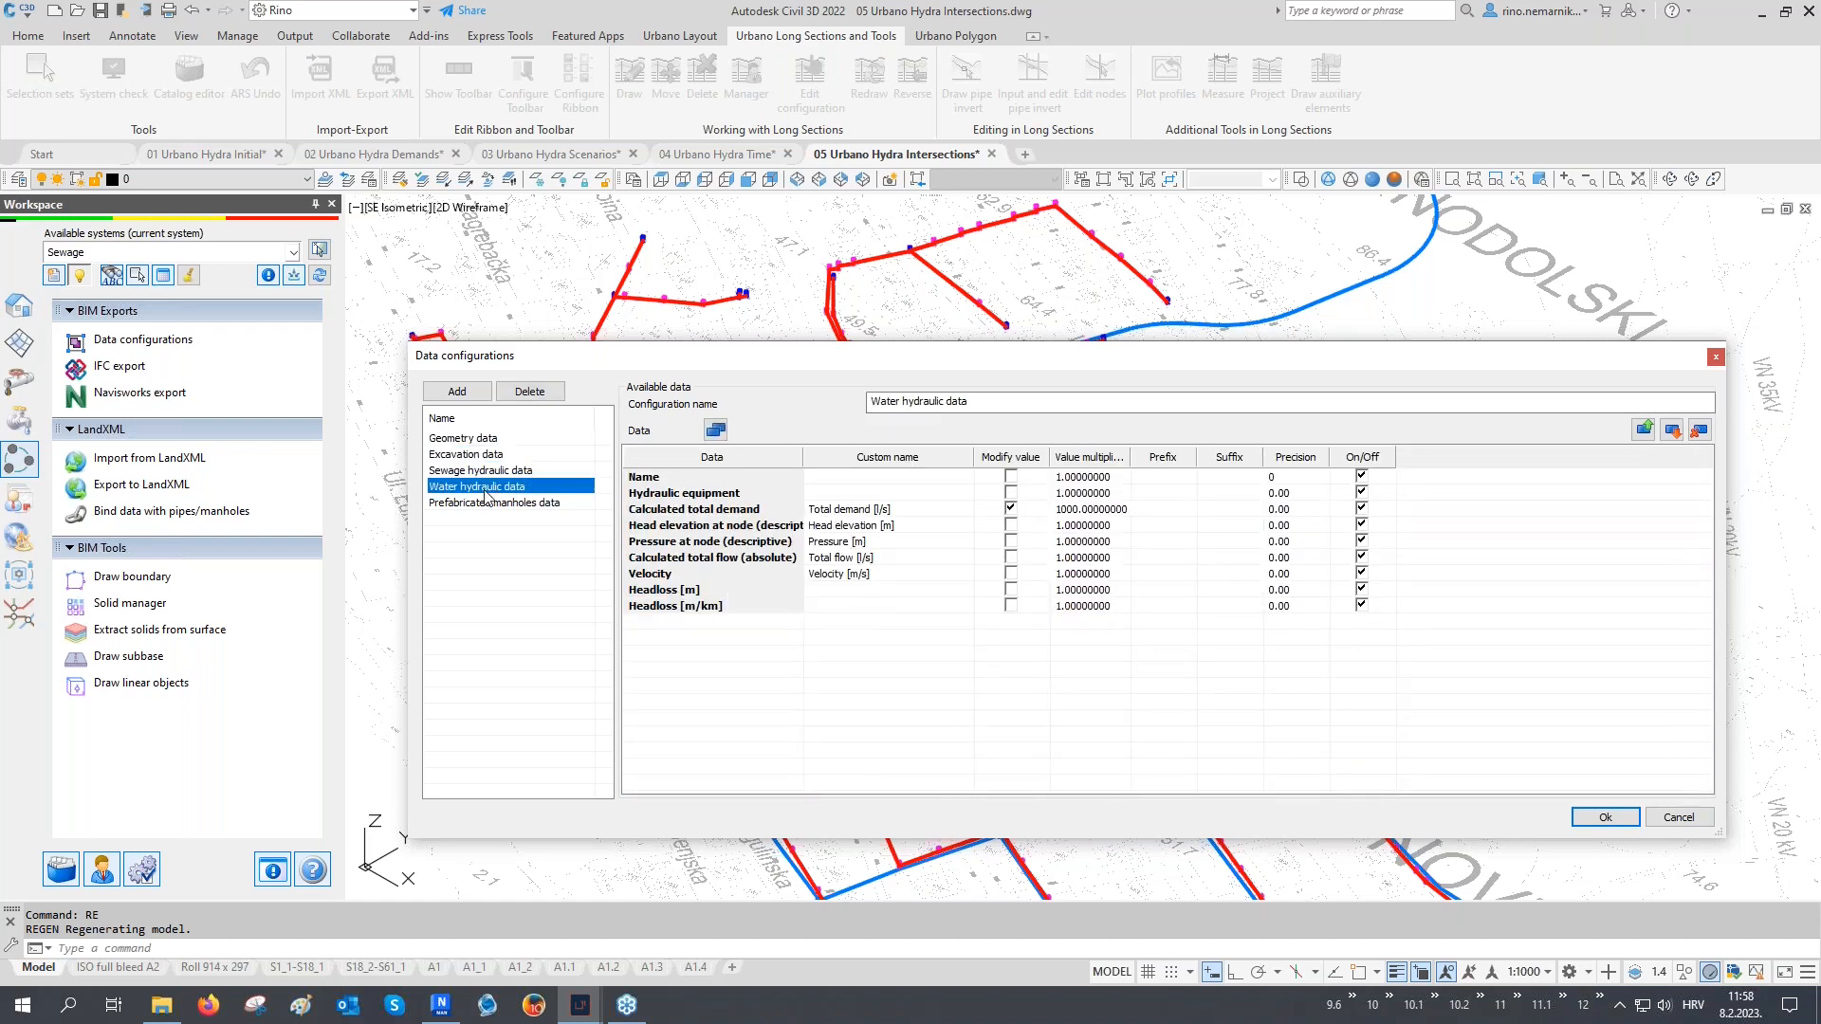
click(1603, 817)
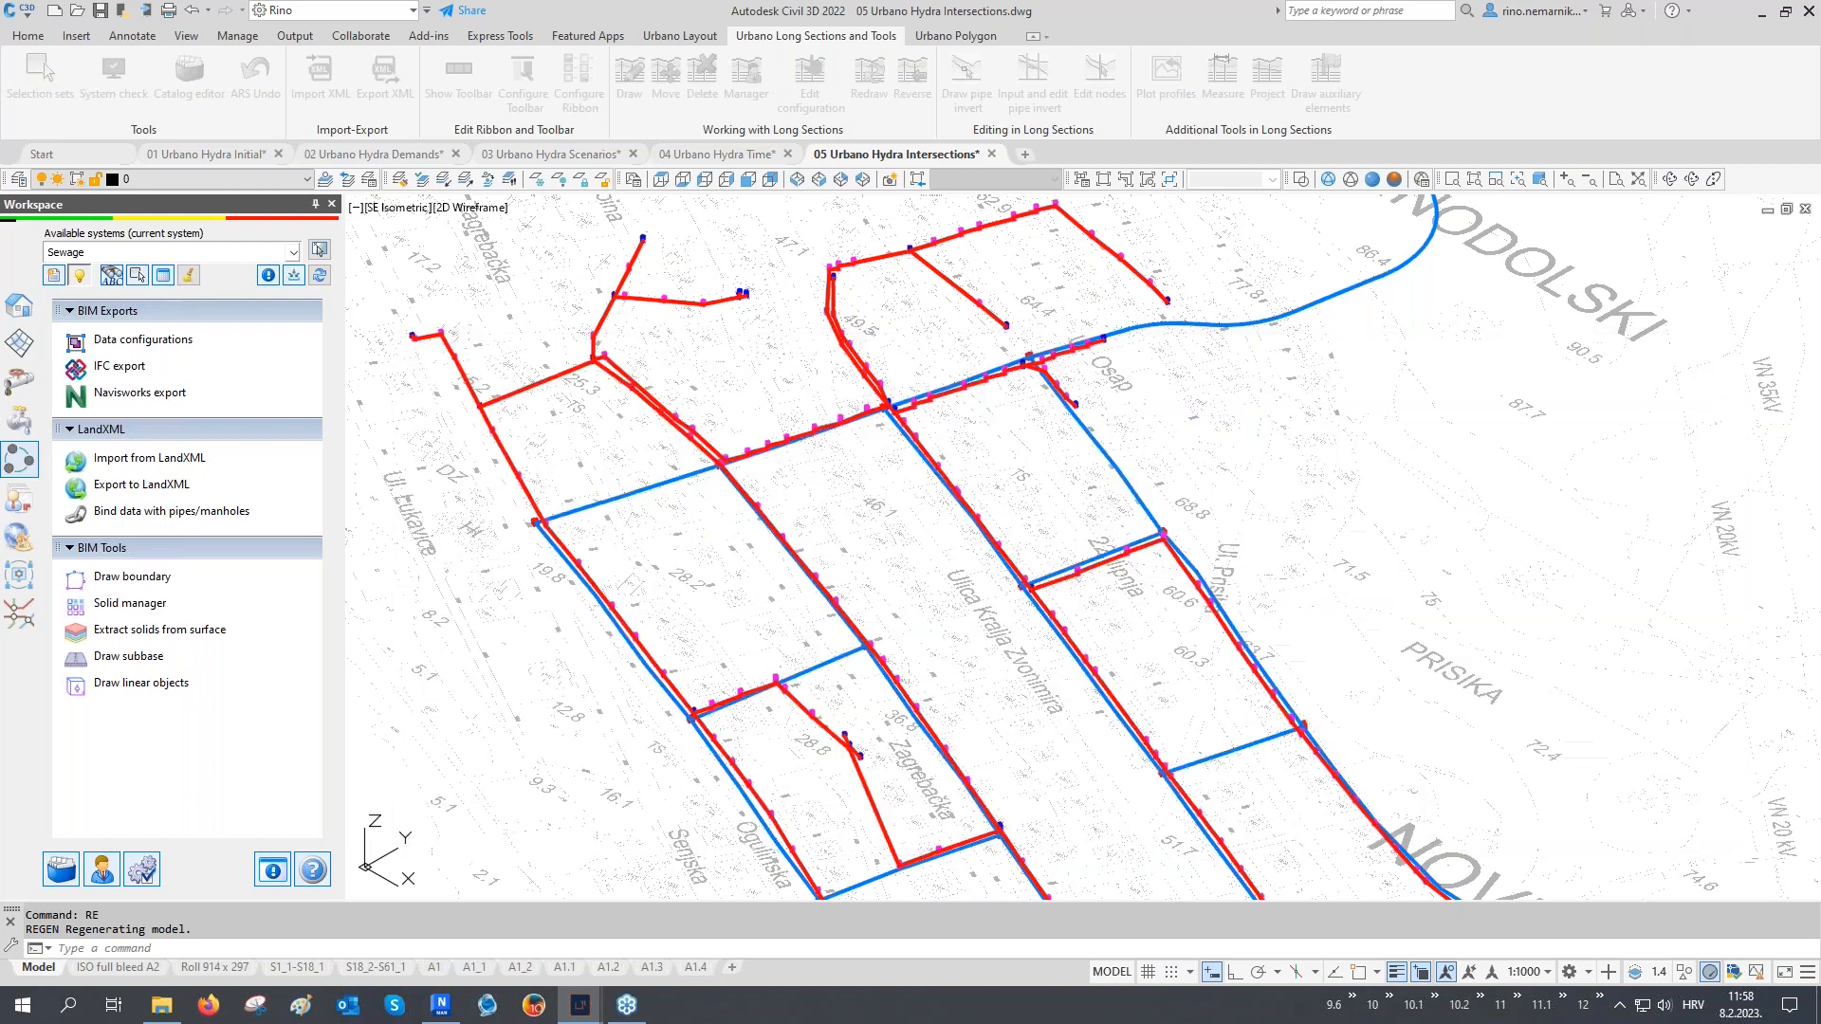
Open the IFC export and review the data attached to the Water system, the Sewage system and the DTM
click(133, 368)
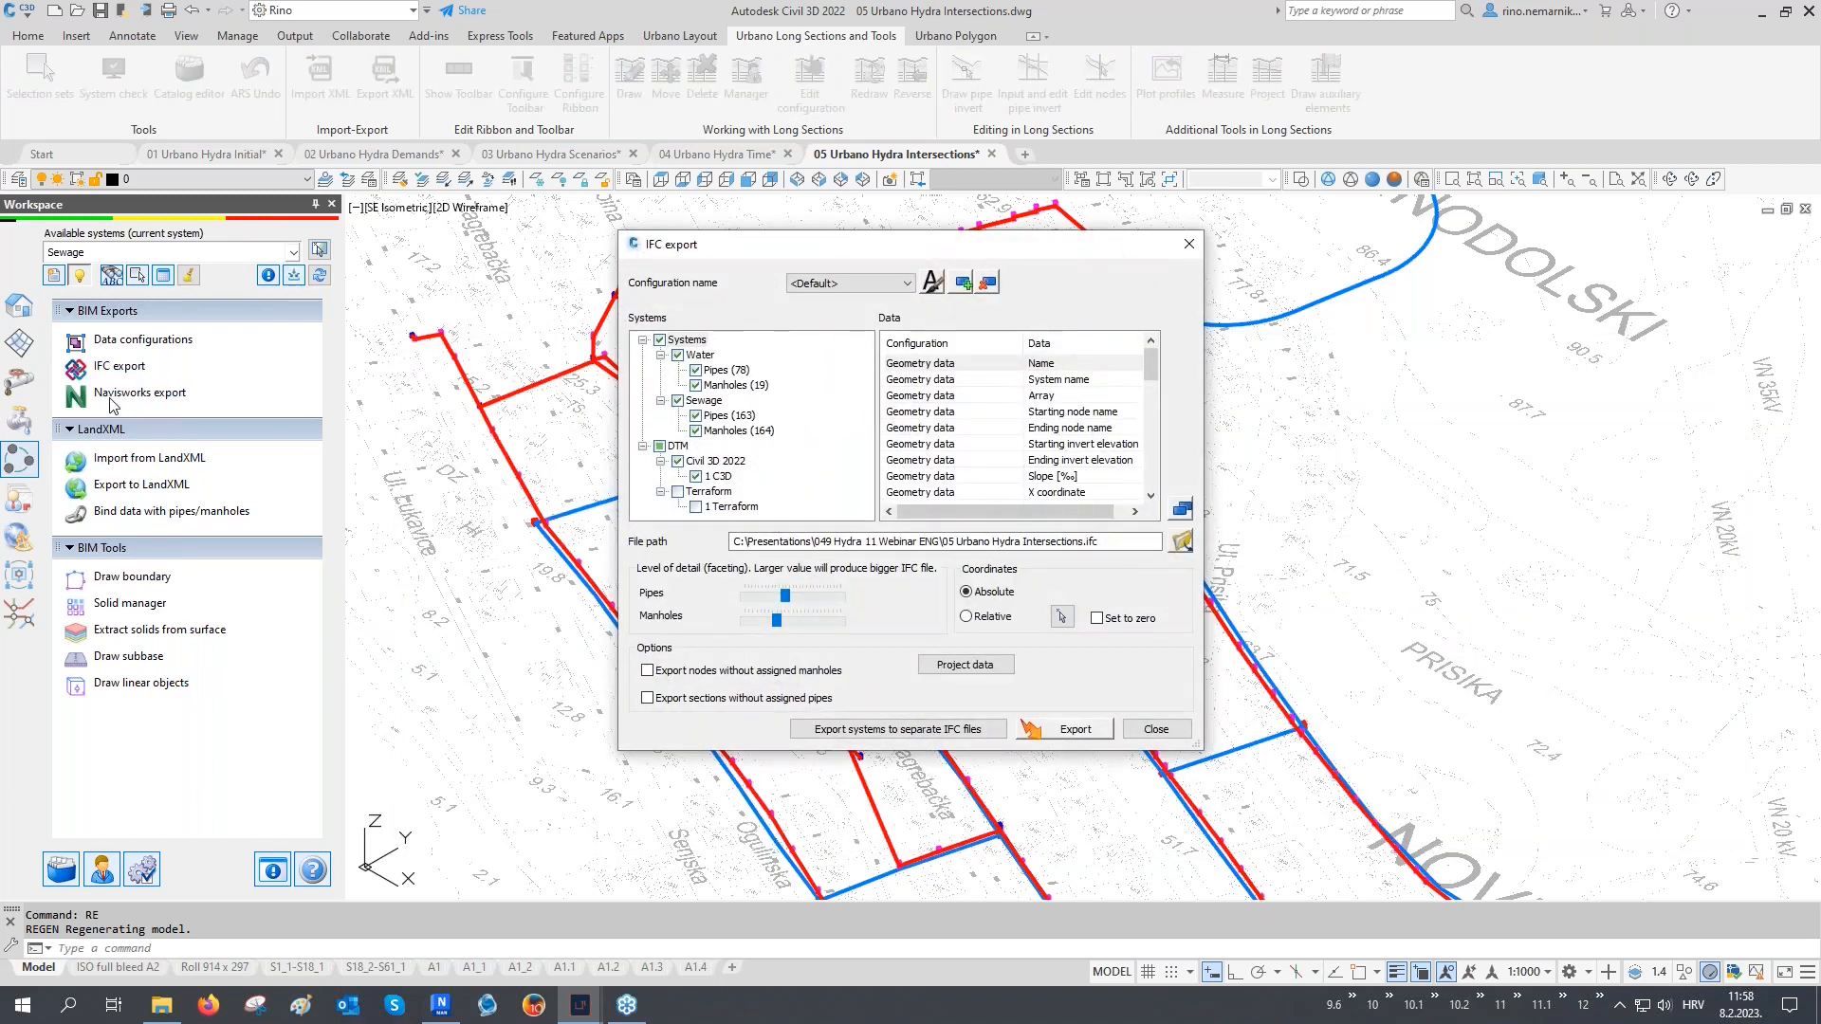
click(710, 359)
click(681, 446)
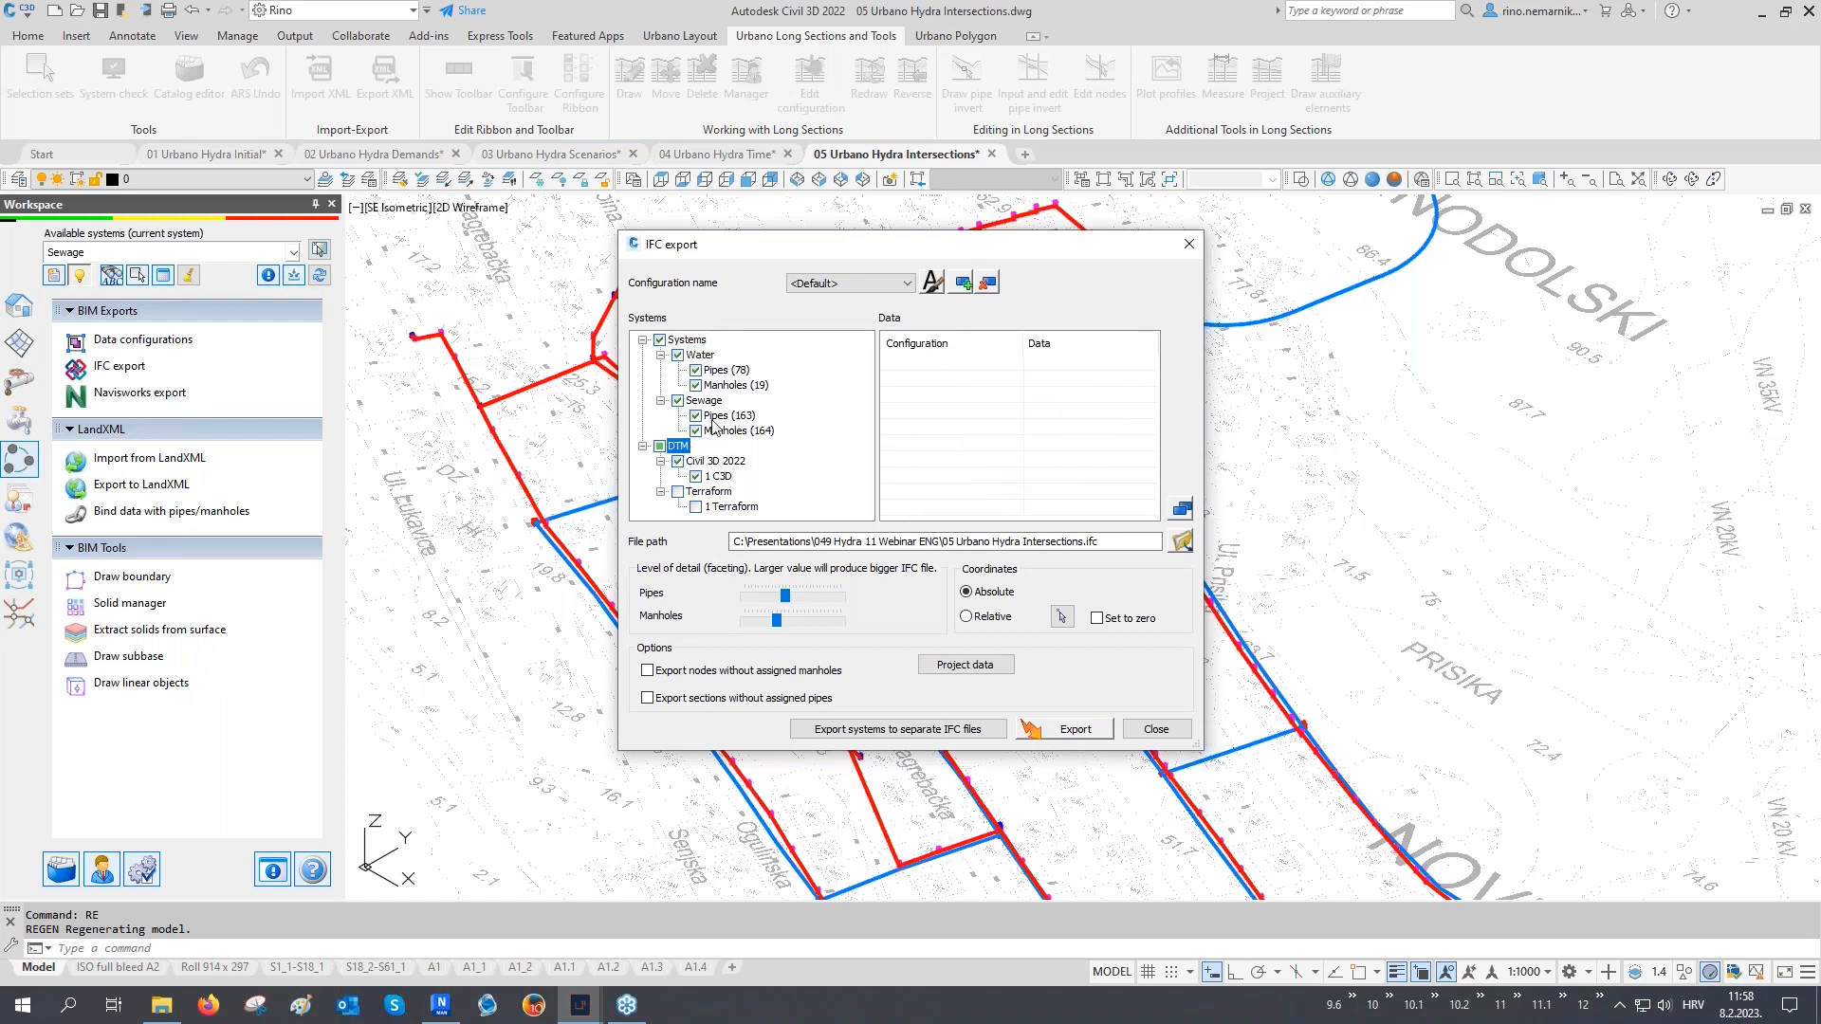
click(703, 357)
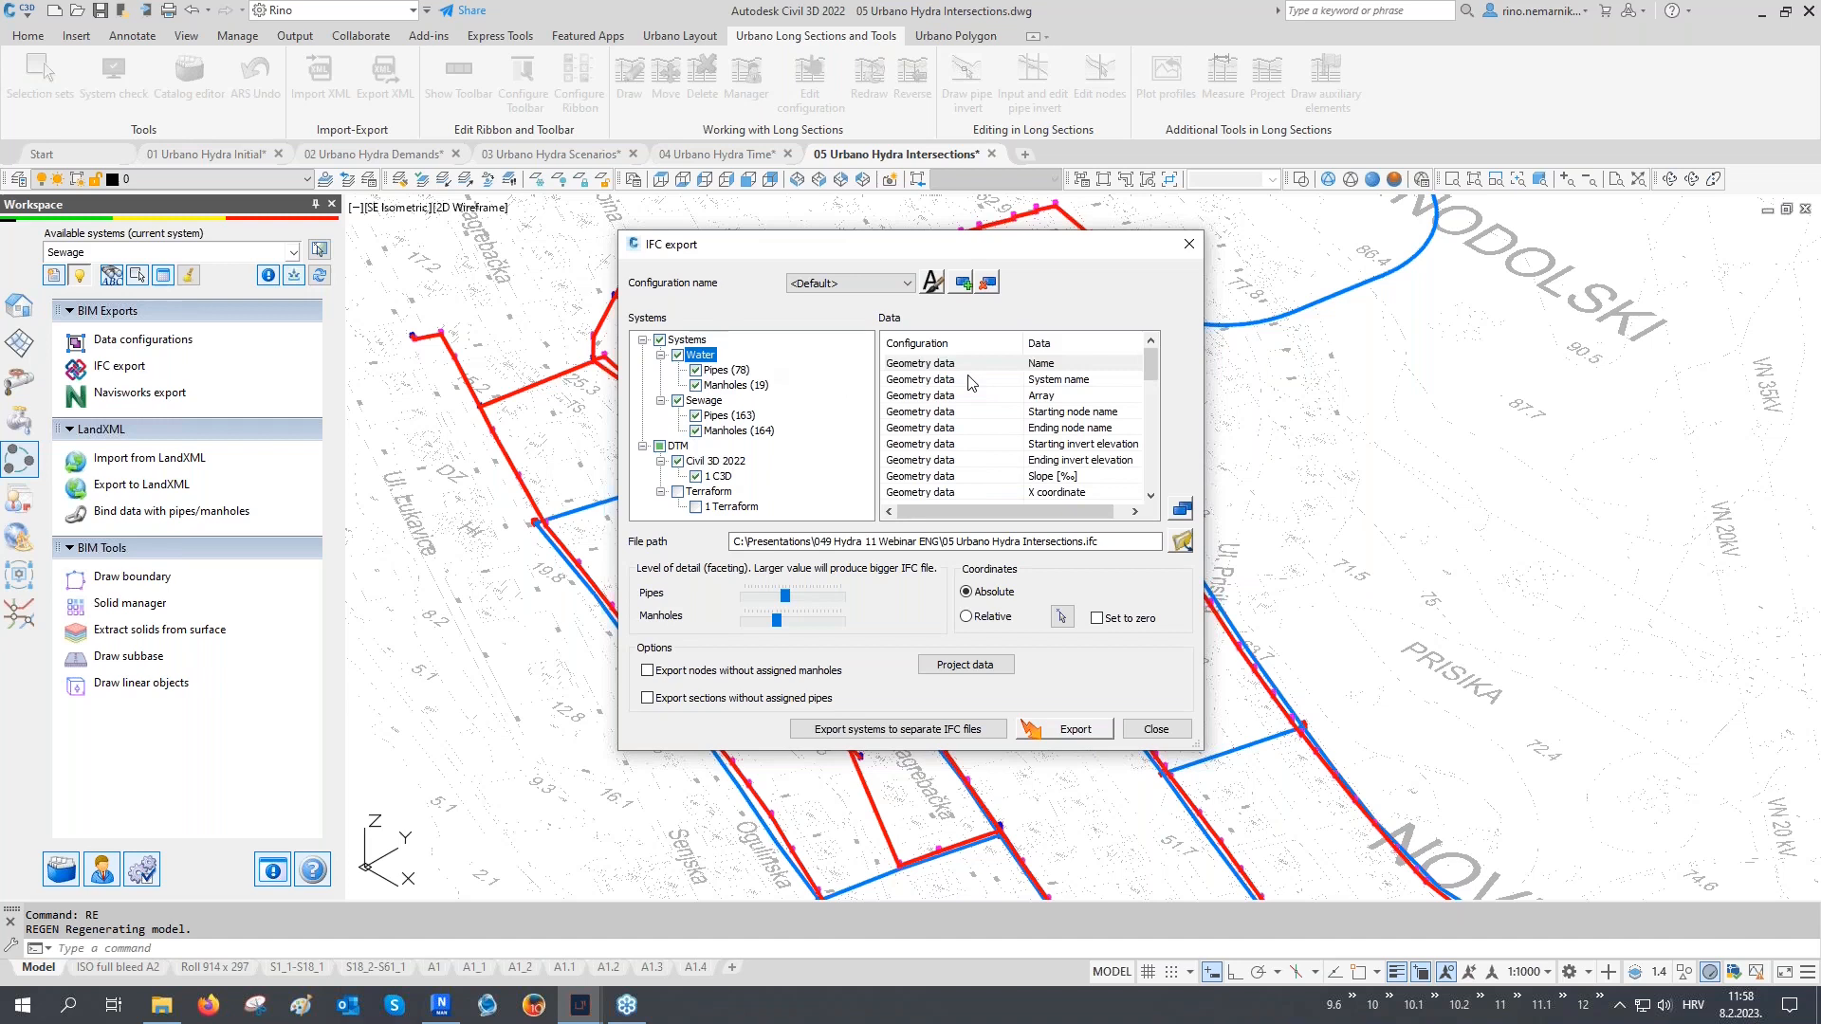
scroll(972, 382, down, 10)
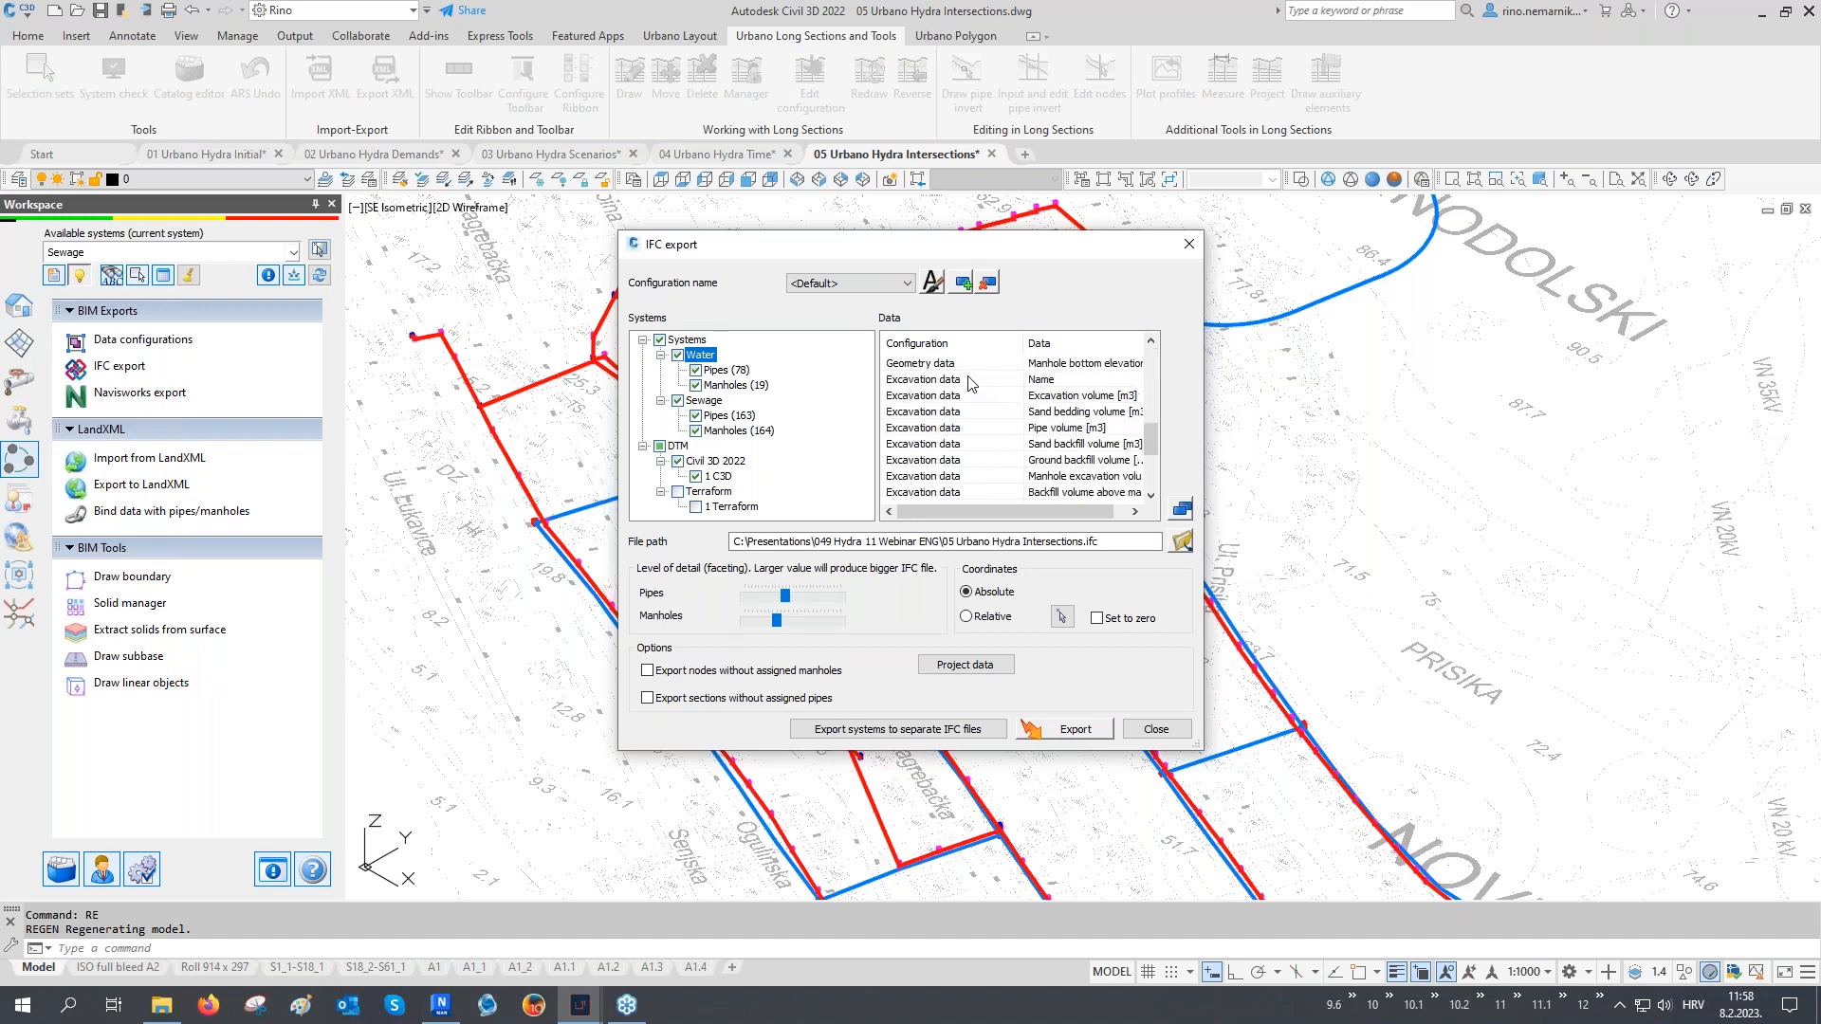
scroll(972, 383, down, 2)
click(704, 400)
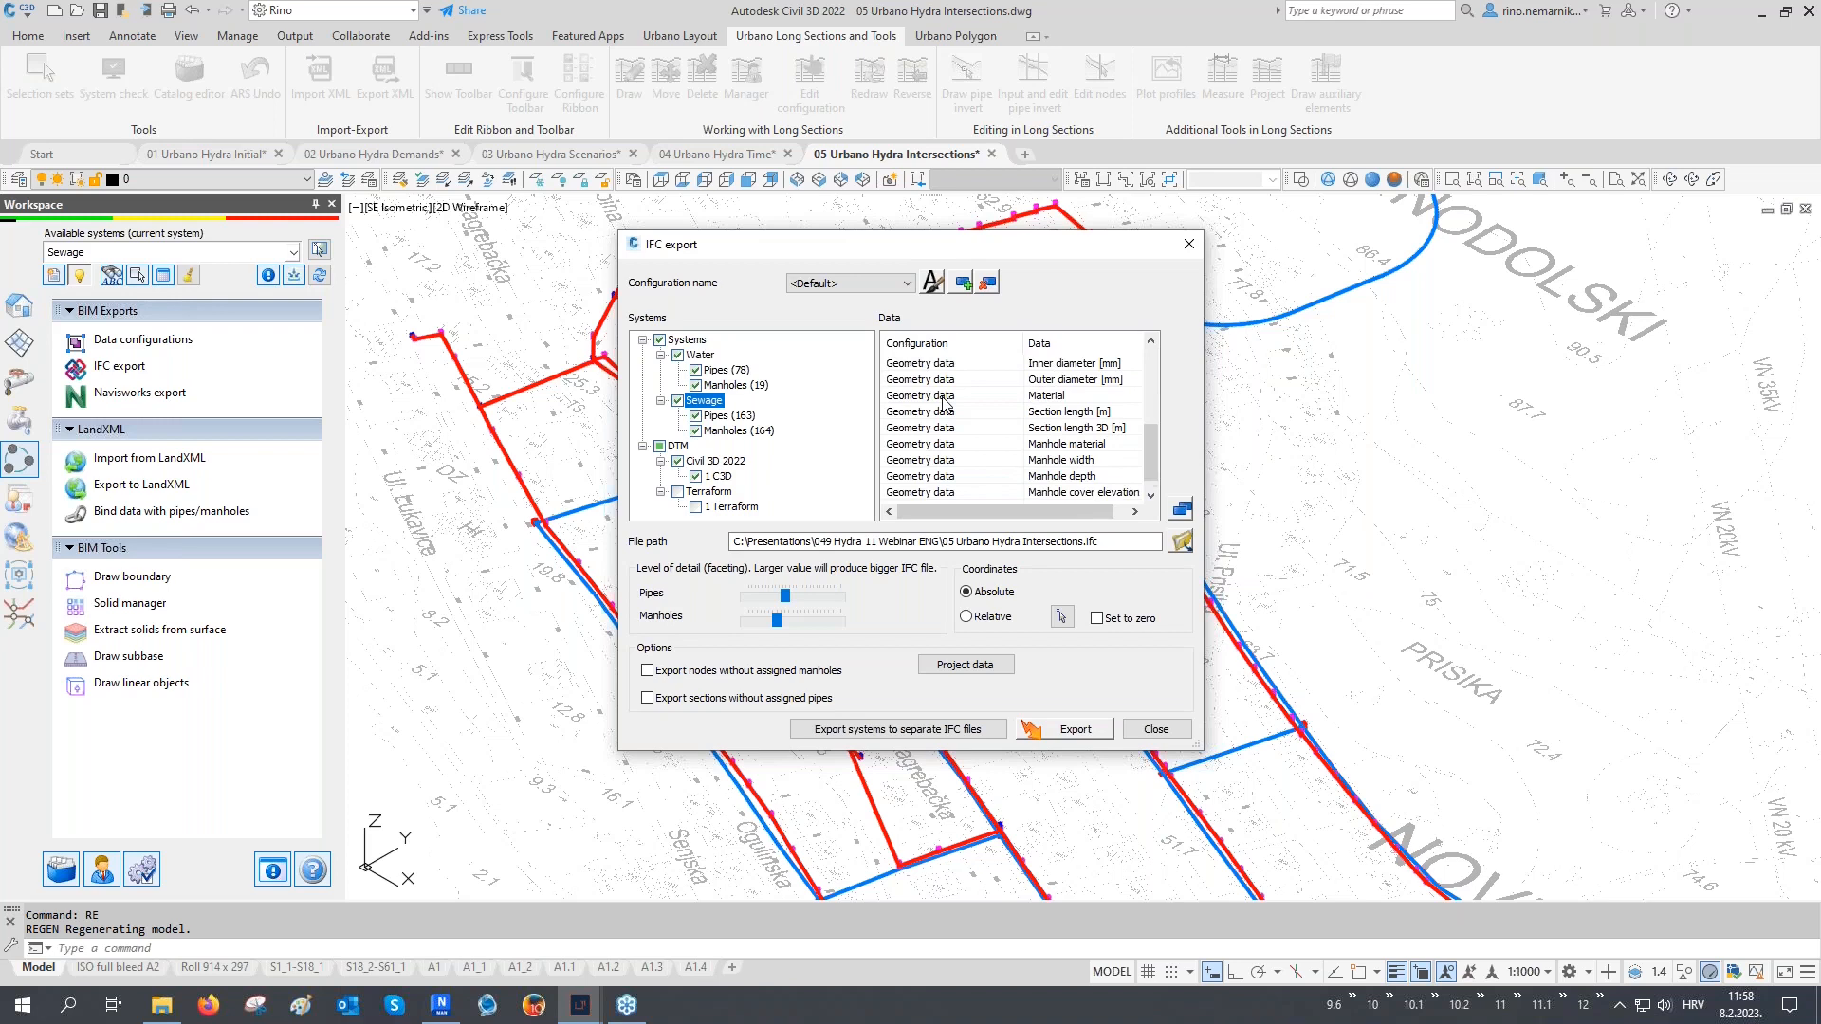
scroll(944, 403, down, 1)
Export the Water and Sewage systems with the Civil 3D terrain to 05 Urbano Hydra Intersections.ifc using absolute coordinates
click(1071, 731)
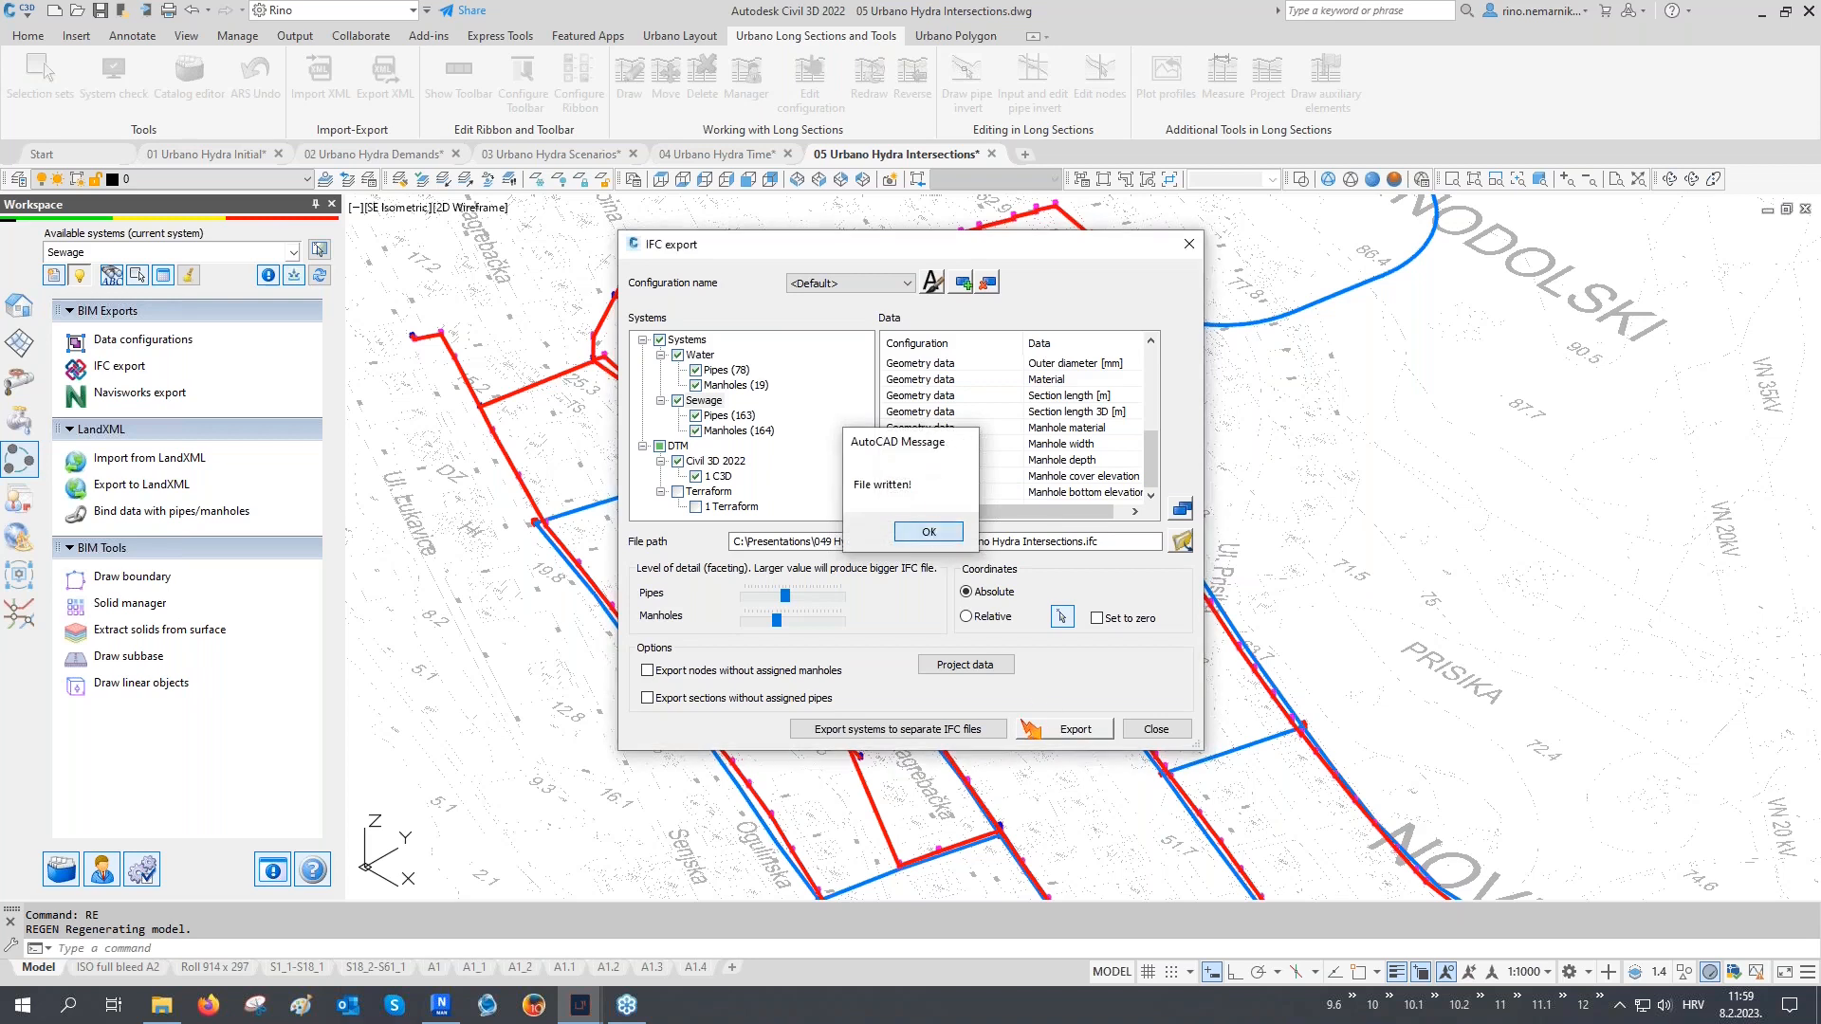
click(928, 532)
click(1156, 729)
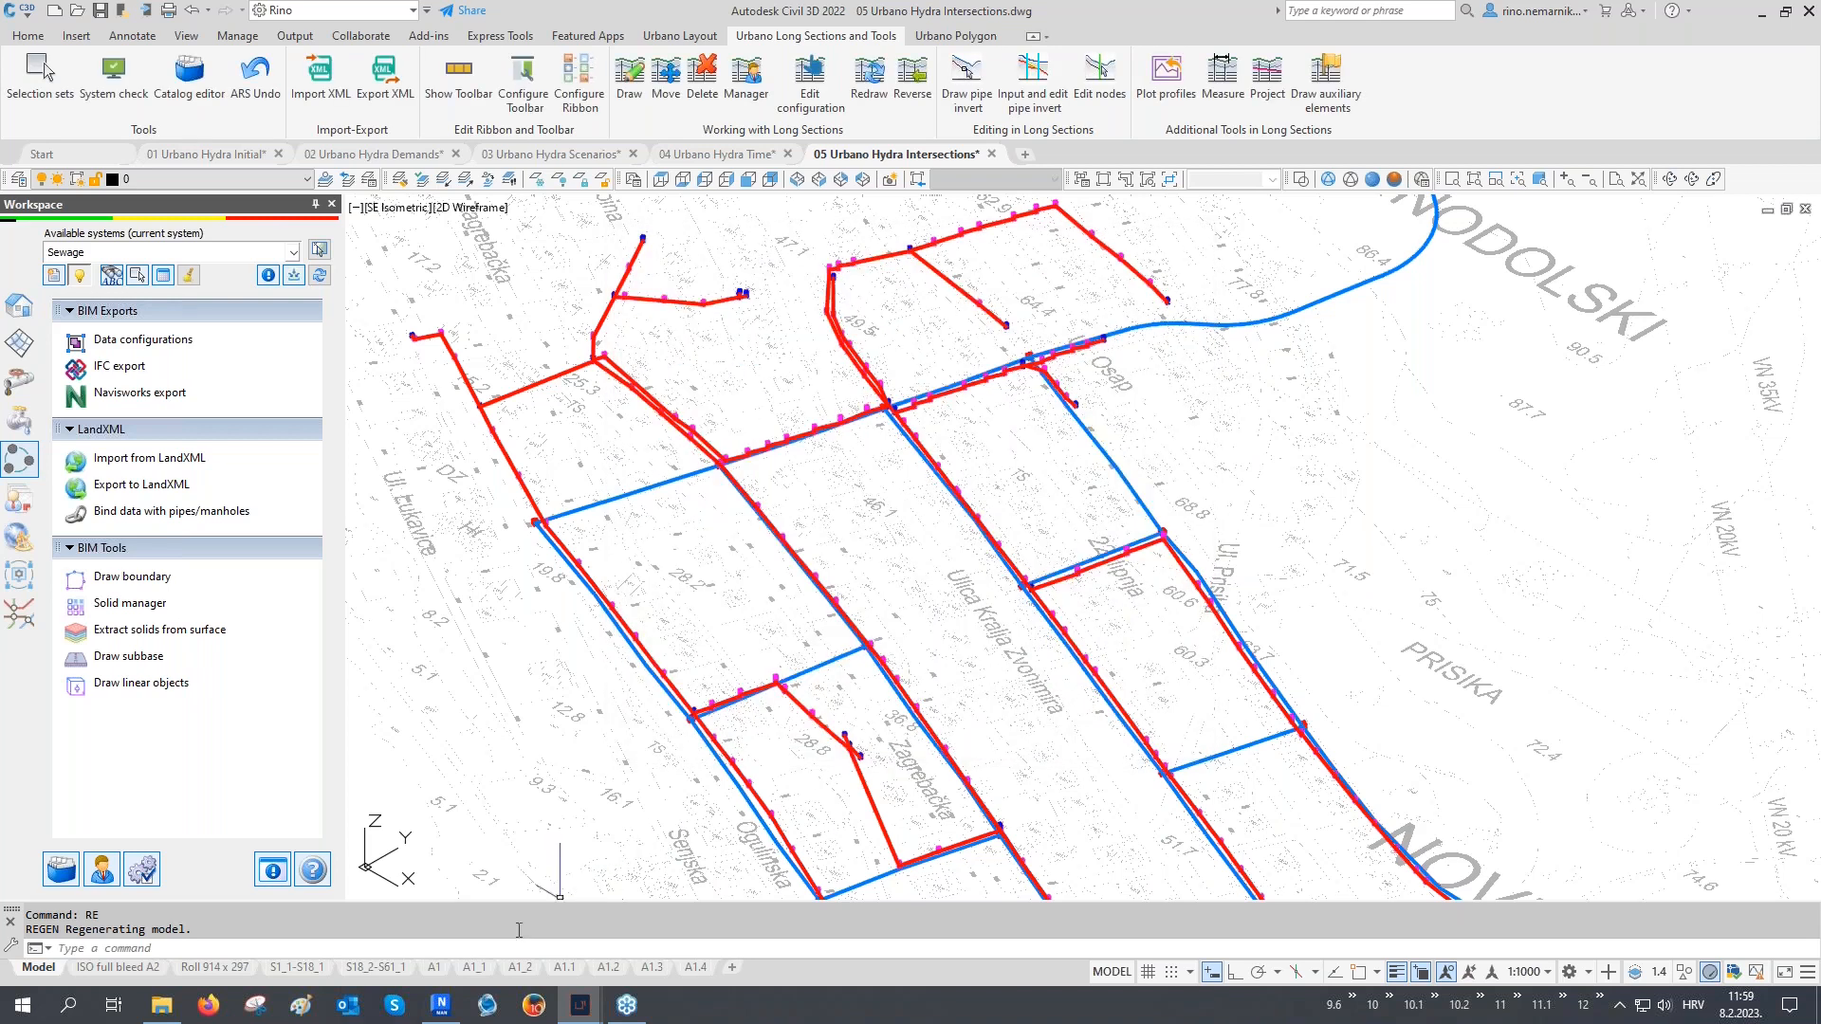
Switch to Navisworks Manage and examine the IFC pipes and manholes beneath the terrain, closing in on a network junction
click(442, 1005)
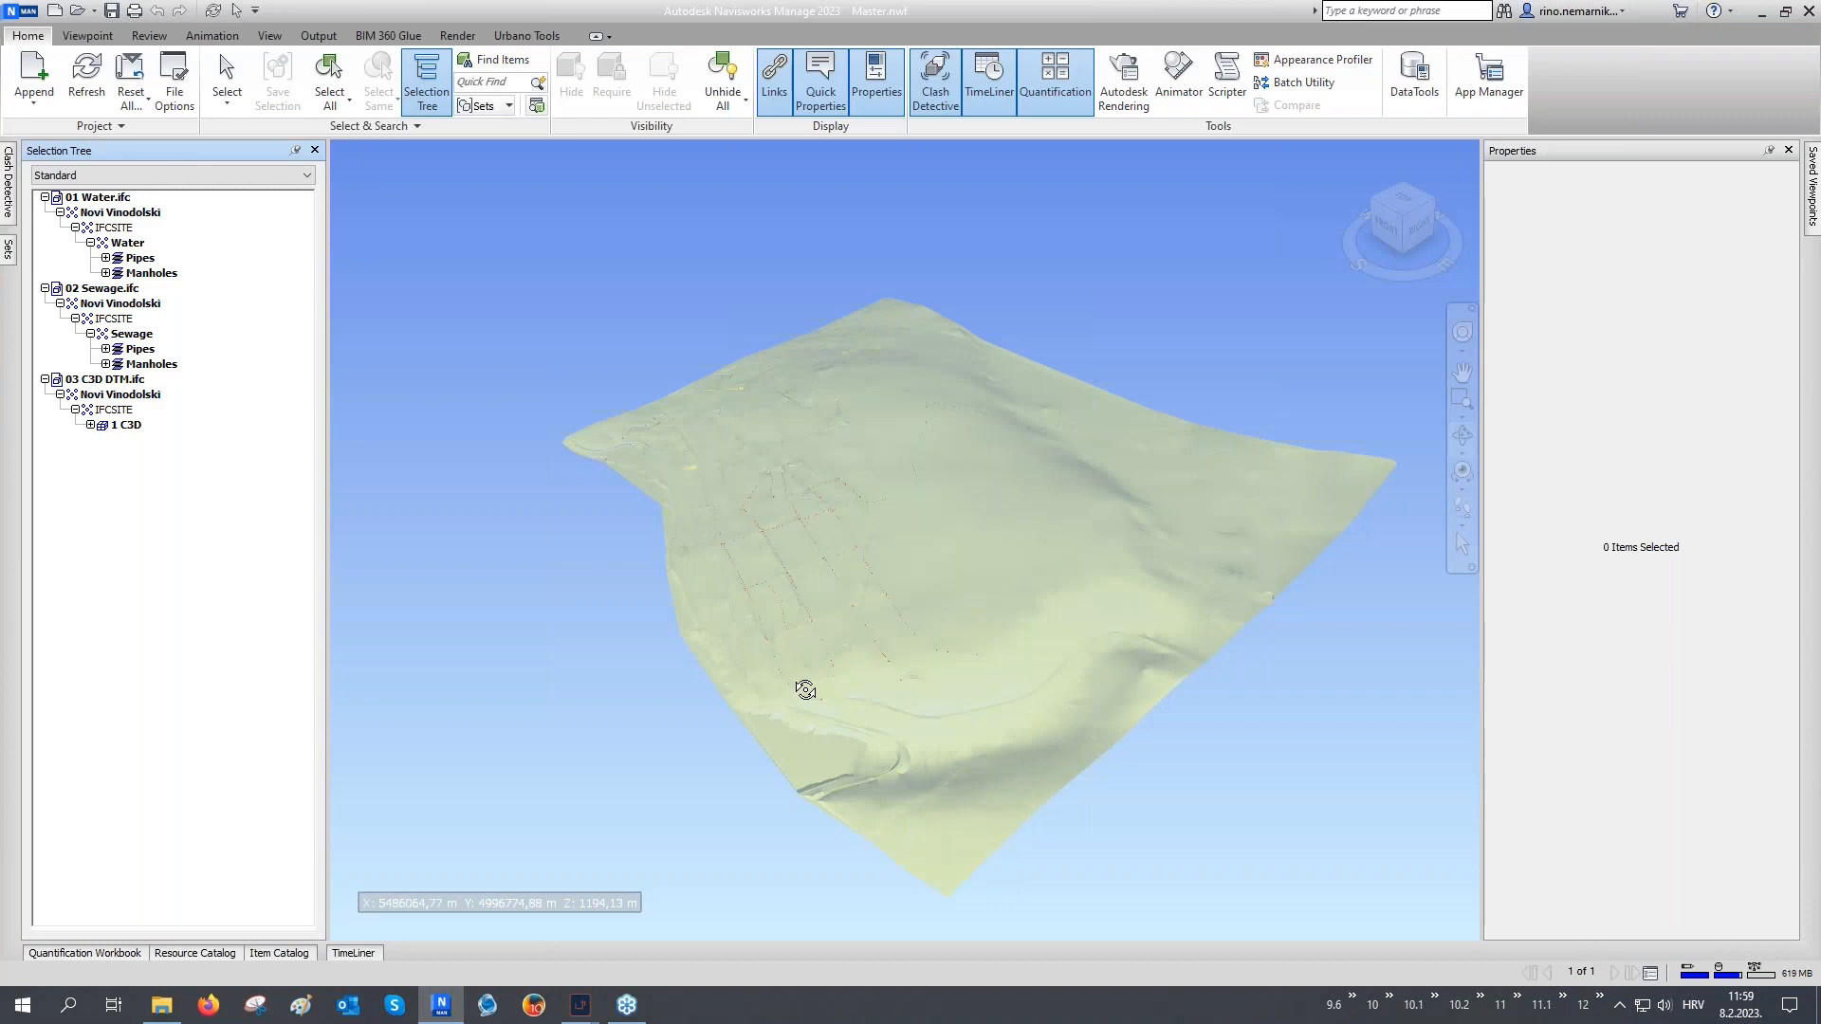
scroll(763, 541, up, 5)
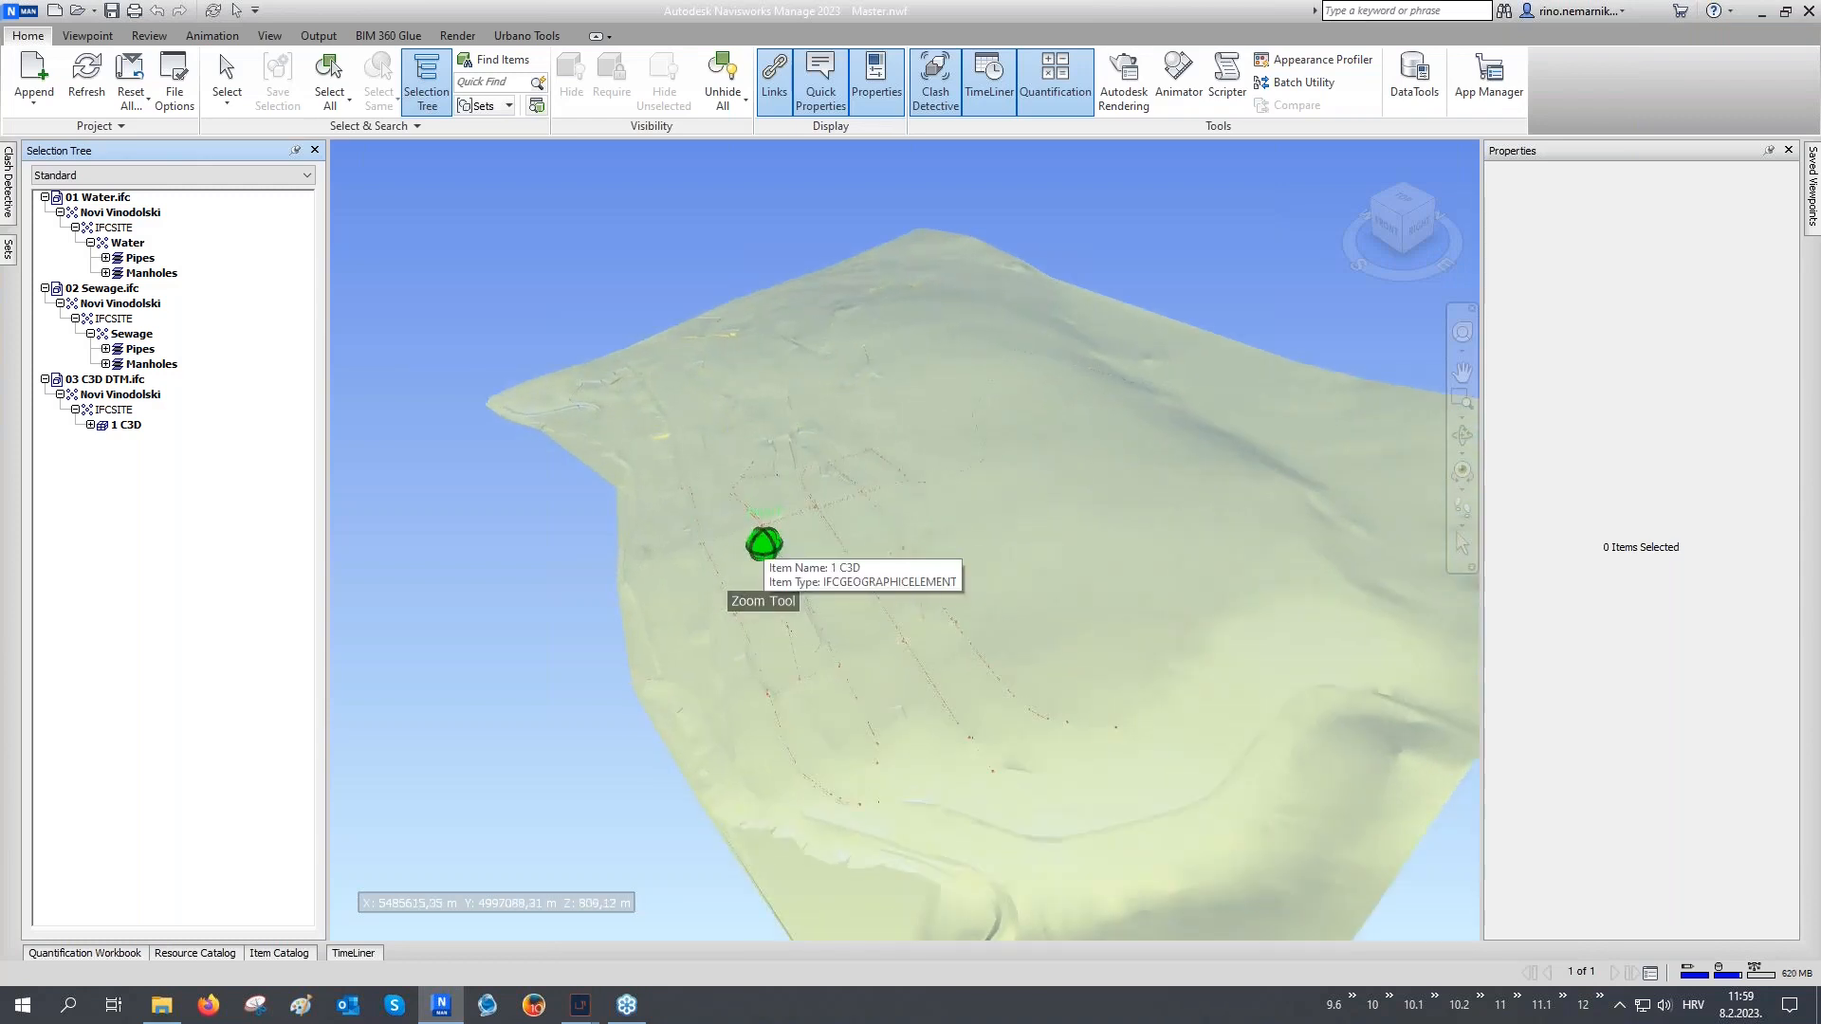
scroll(764, 540, up, 3)
shift+middle_drag(763, 541, 1040, 539)
scroll(891, 541, up, 1)
scroll(891, 541, up, 3)
shift+middle_drag(919, 541, 972, 514)
scroll(930, 494, up, 2)
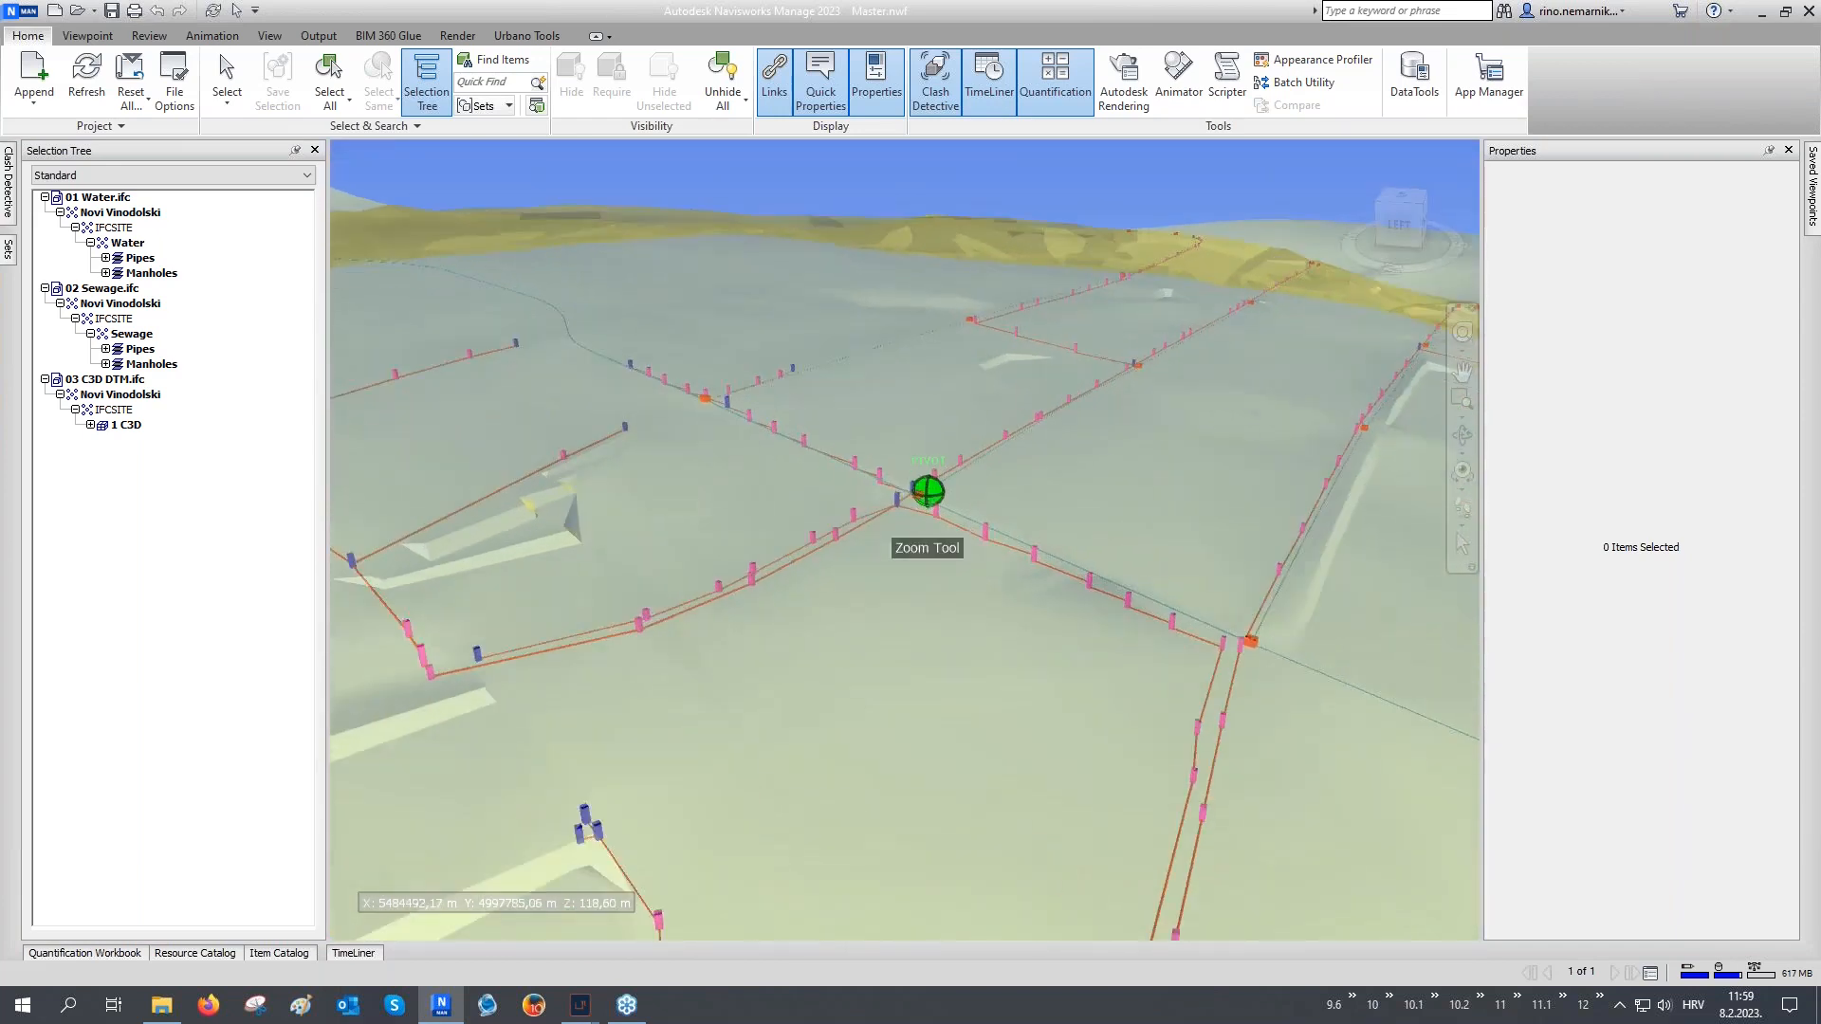
Hide the 1 C3D terrain surface so that the pipes and manholes around the network junction are exposed
scroll(929, 491, up, 5)
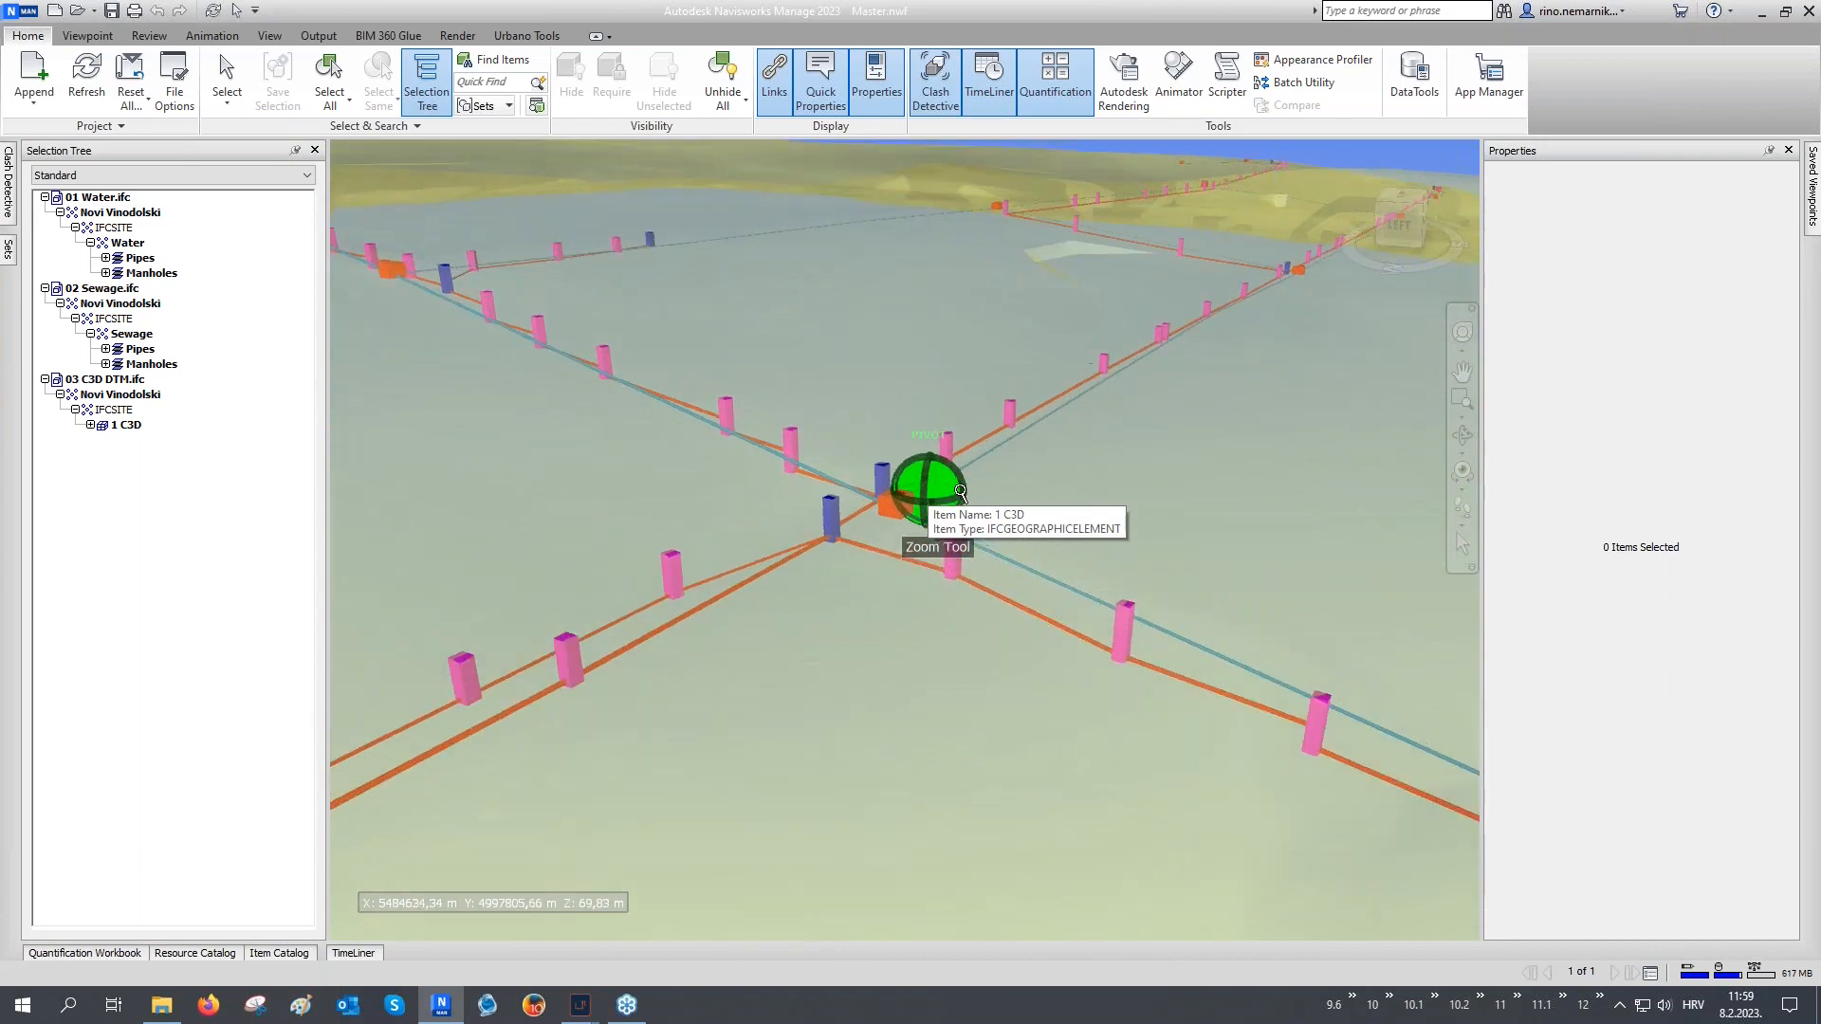
right_click(1044, 461)
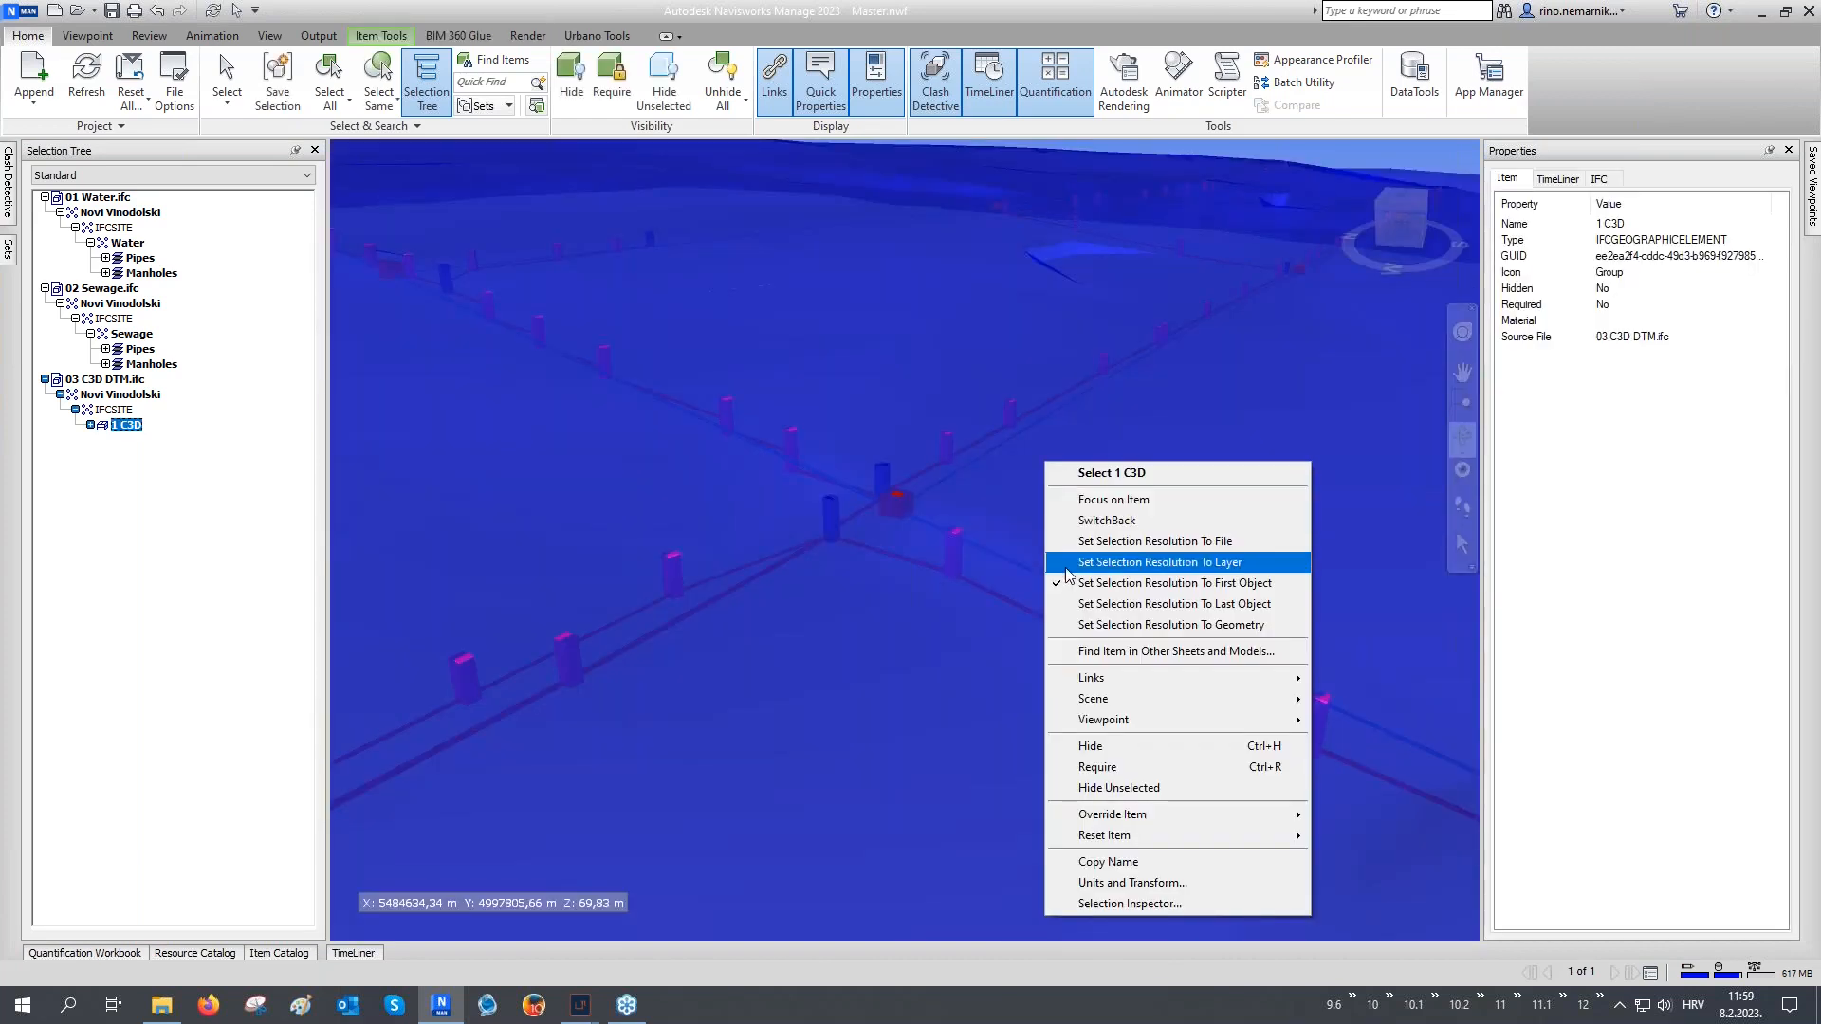
click(1091, 746)
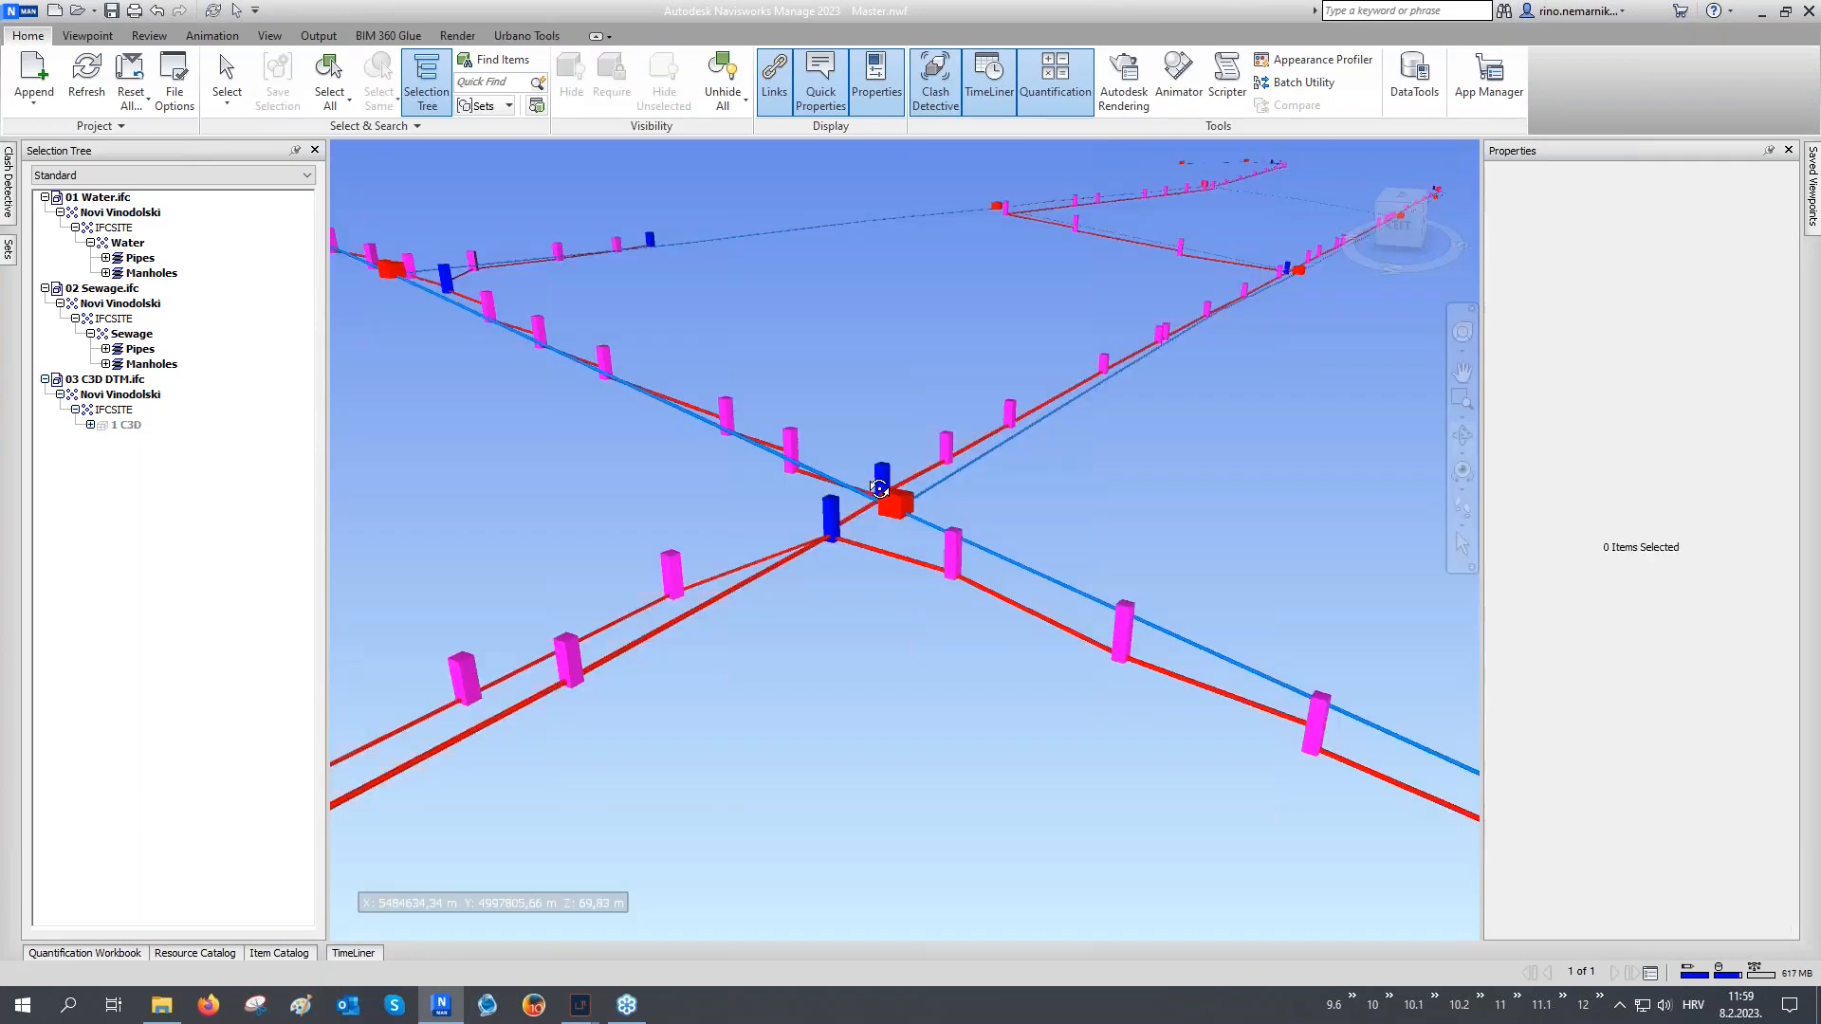
Select water pipe S14 at the junction chamber and review its geometry, excavation and water hydraulic data
scroll(857, 512, up, 5)
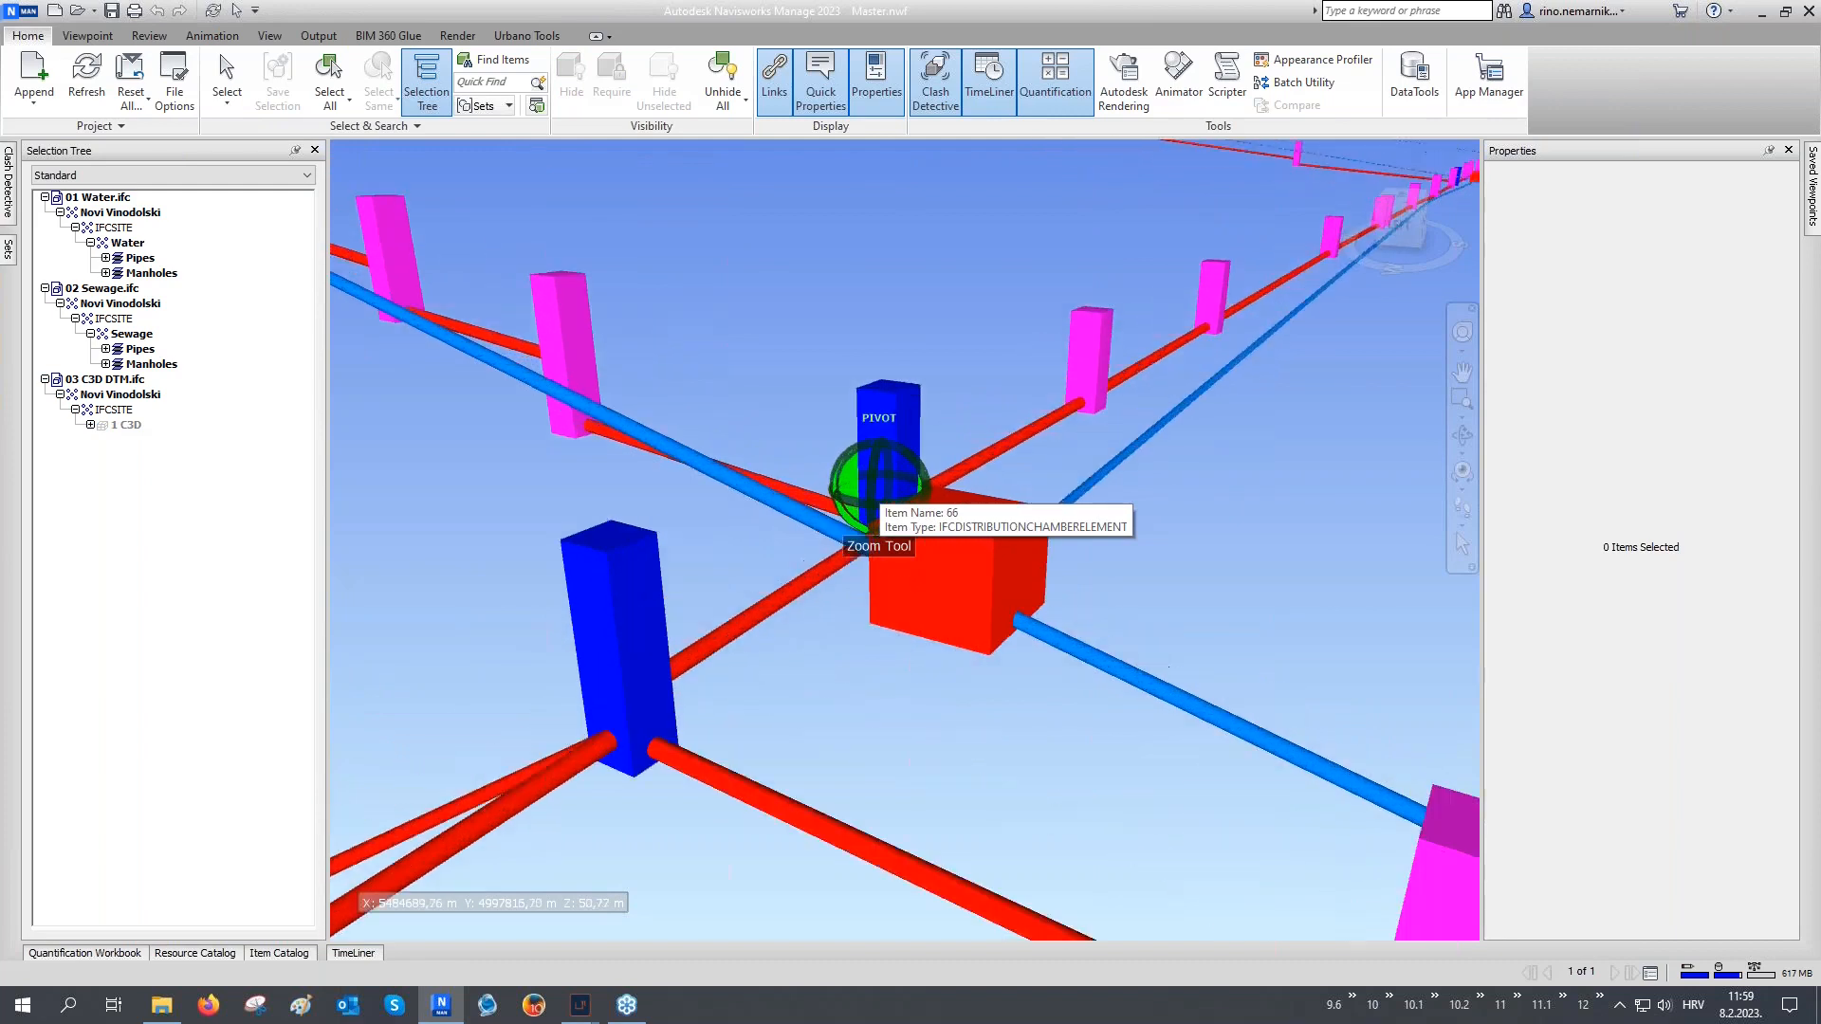
shift+middle_drag(857, 512, 729, 495)
scroll(770, 483, up, 1)
right_click(729, 497)
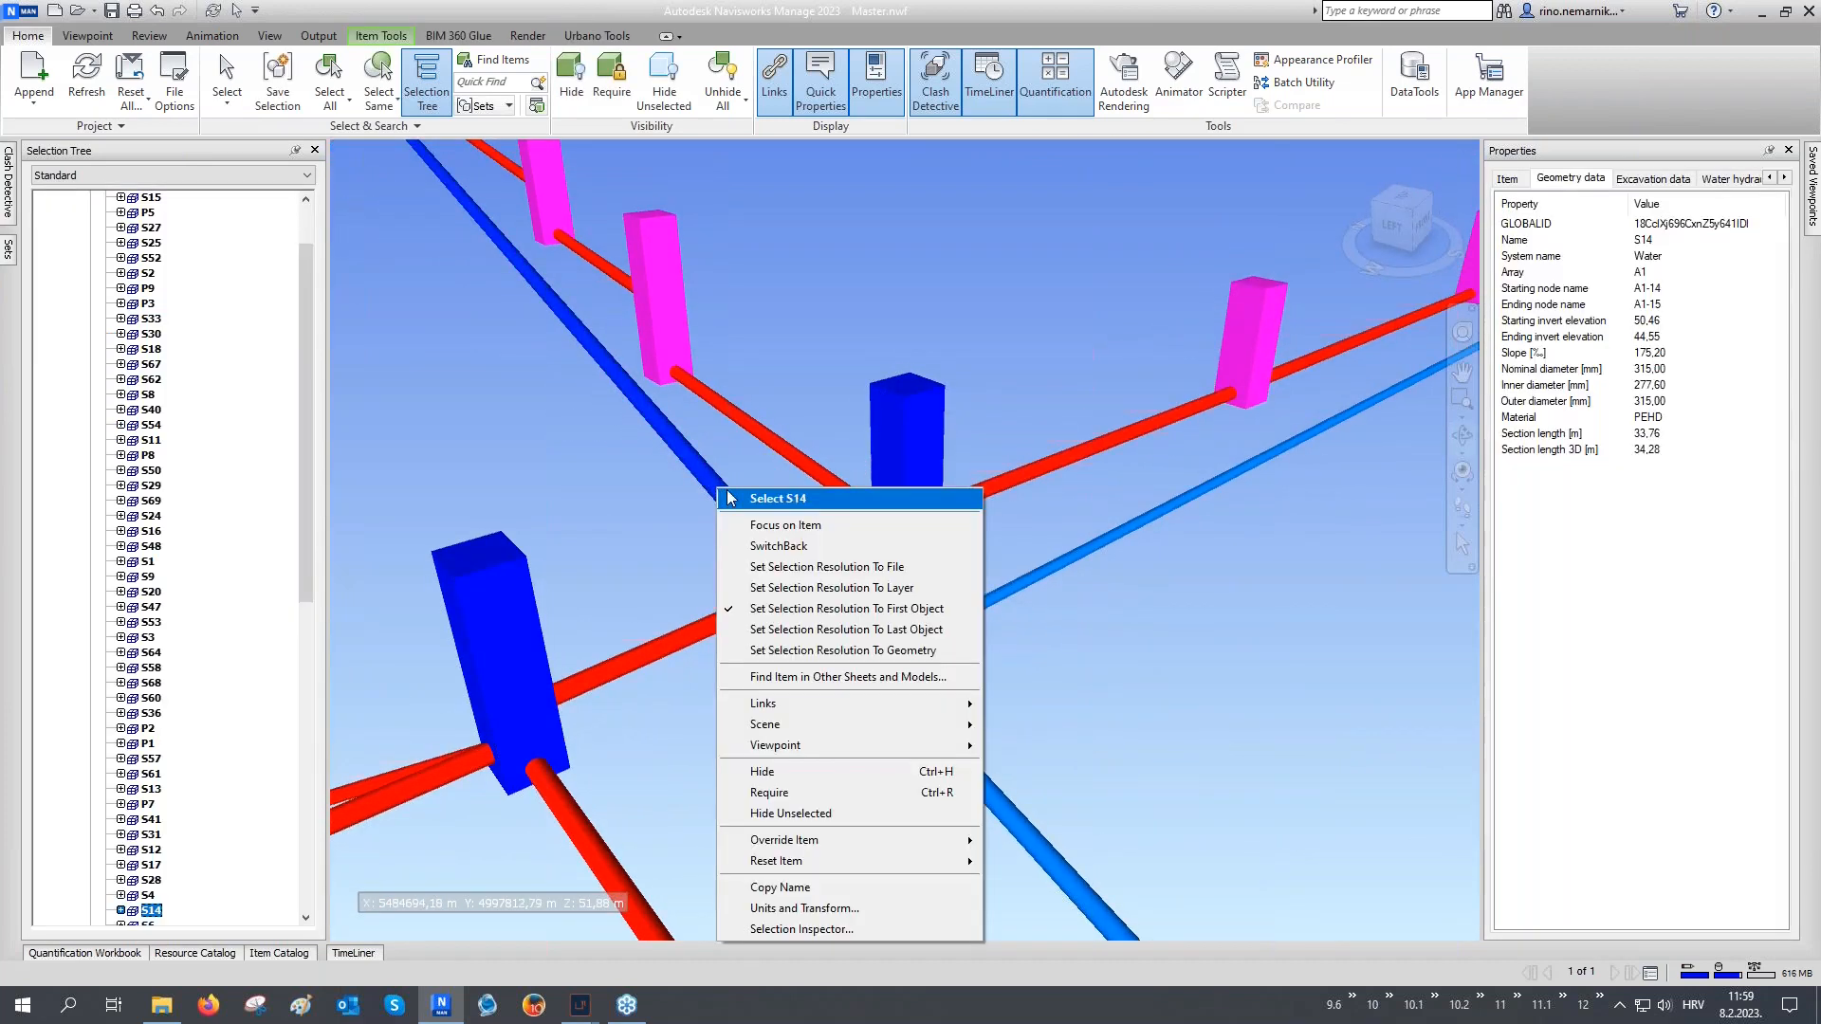
click(742, 499)
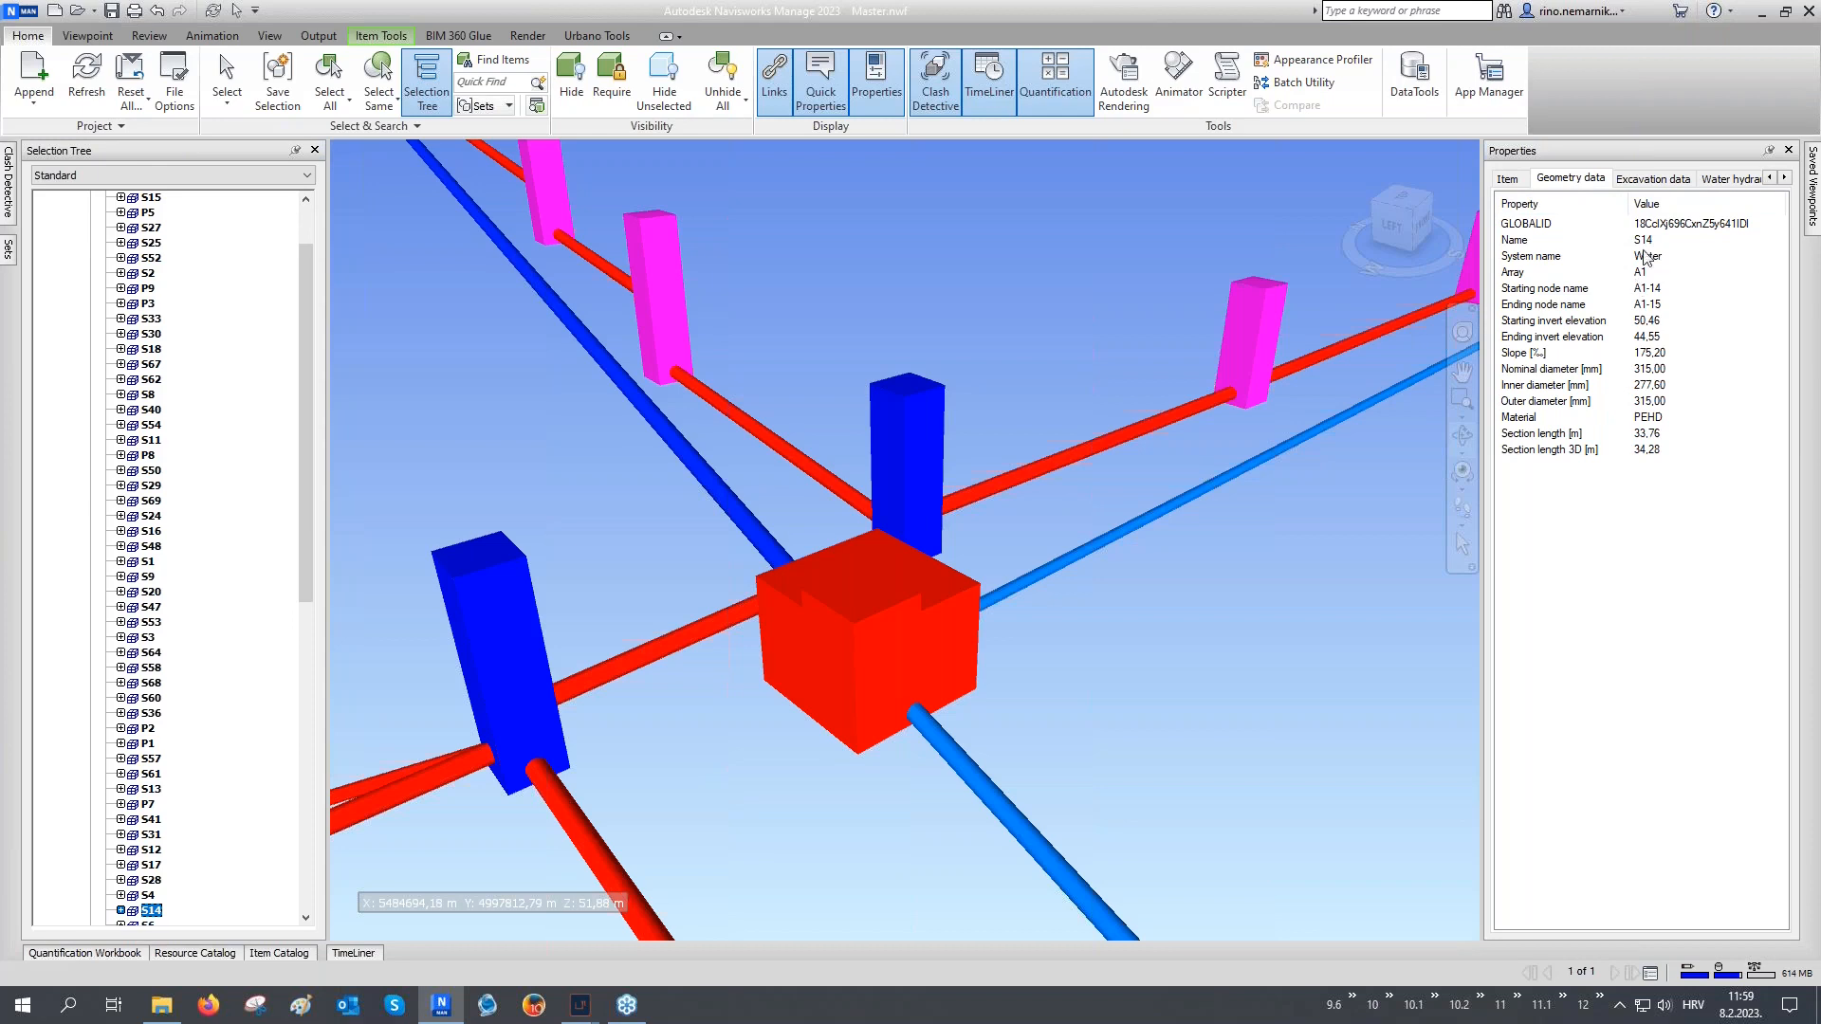
click(1652, 179)
click(1728, 179)
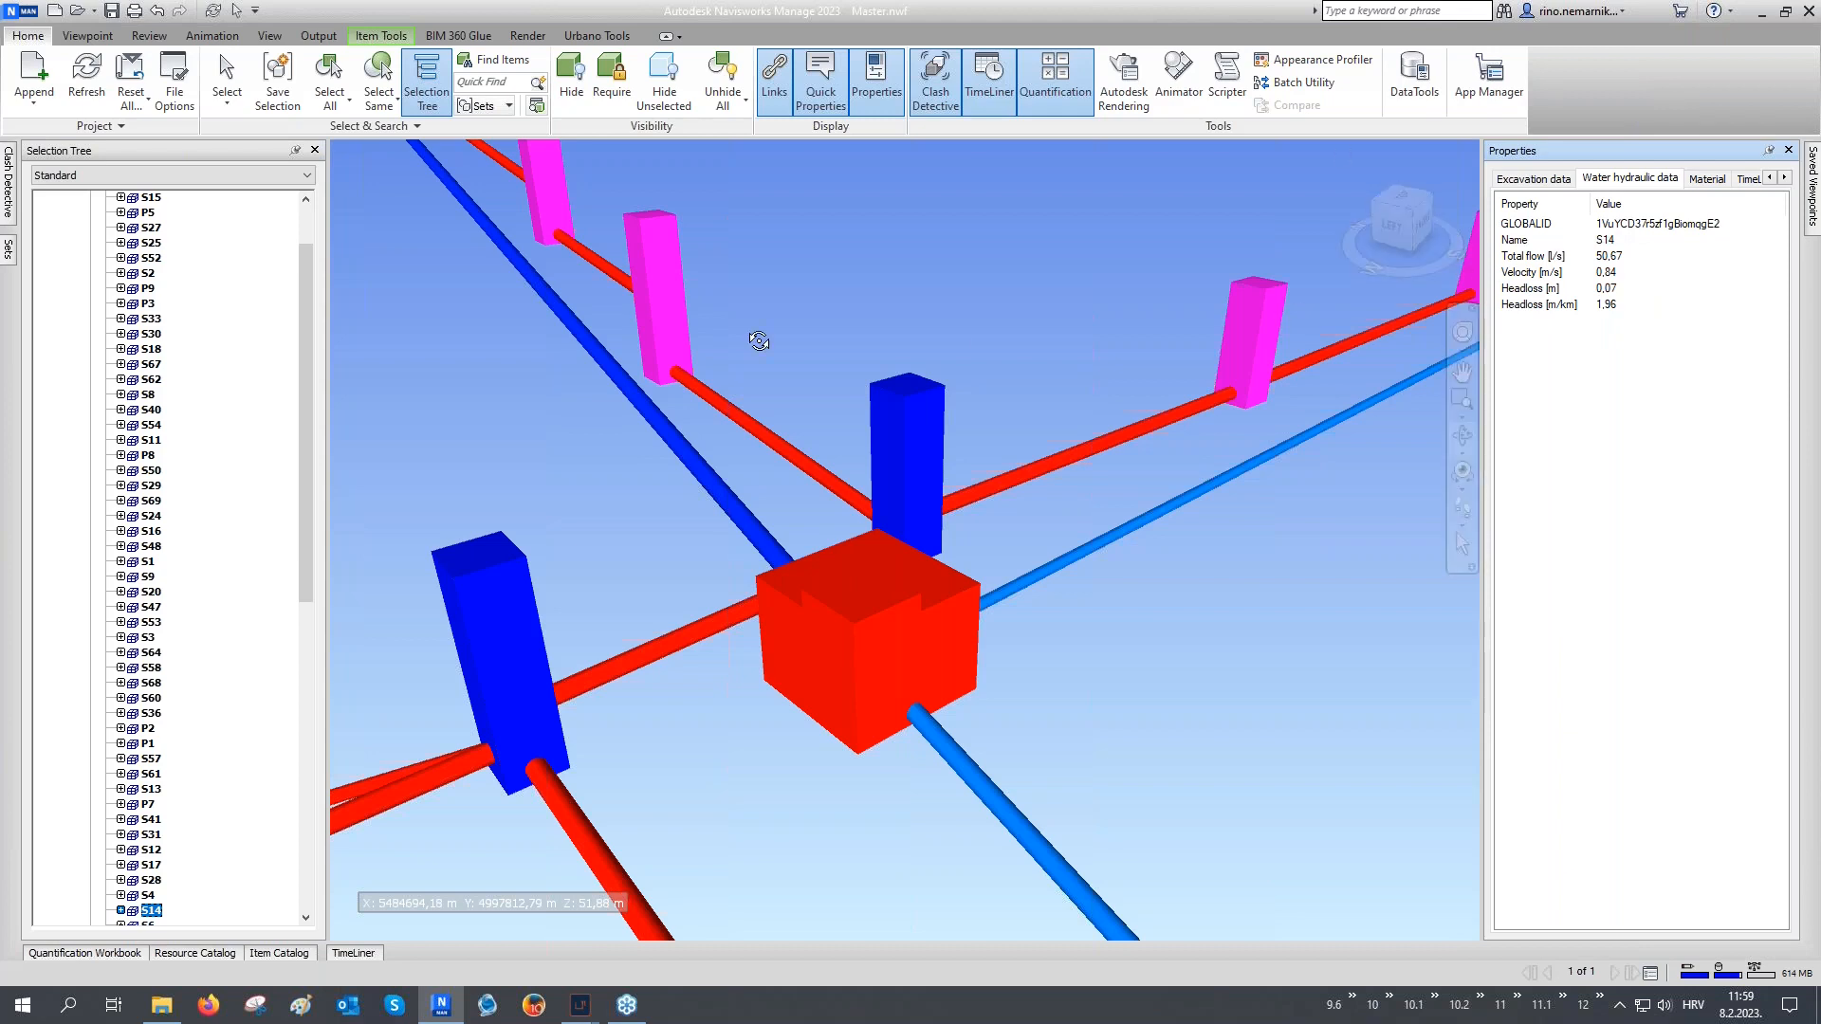
Unhide all items to restore the terrain and examine the wider water and sewage network beneath it
click(728, 80)
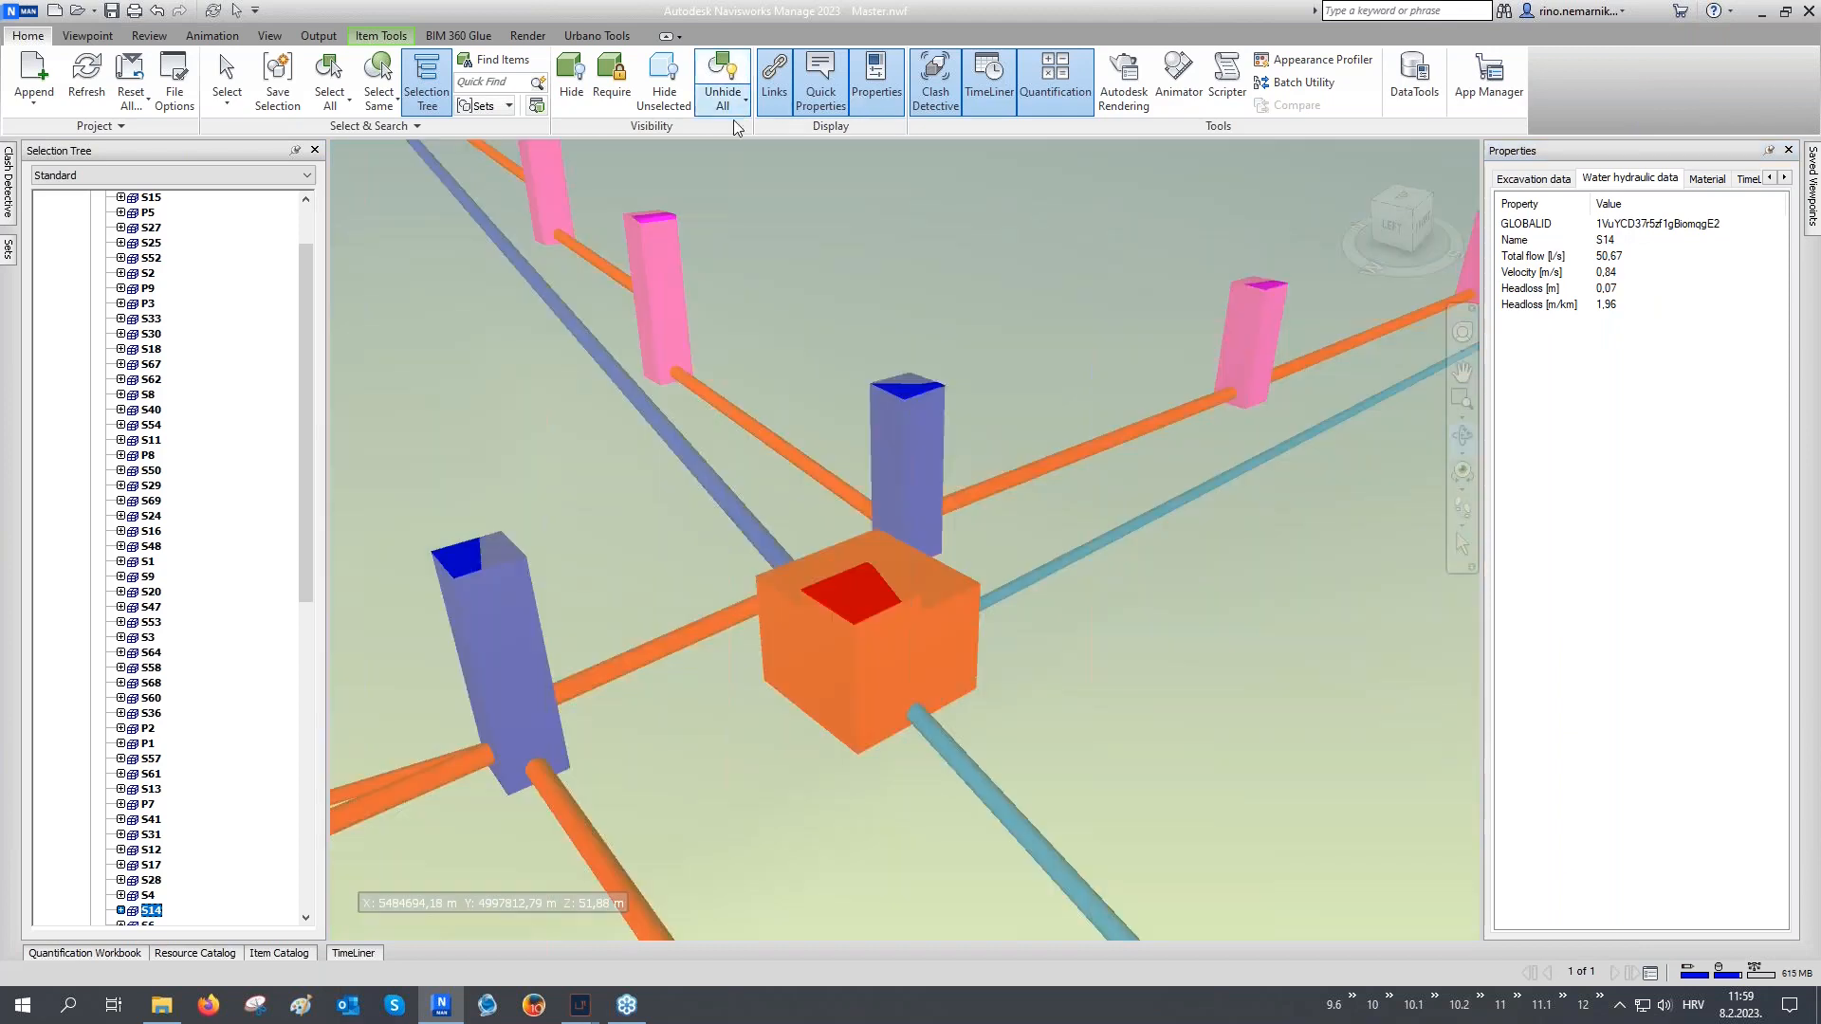
scroll(948, 631, down, 3)
scroll(951, 633, down, 6)
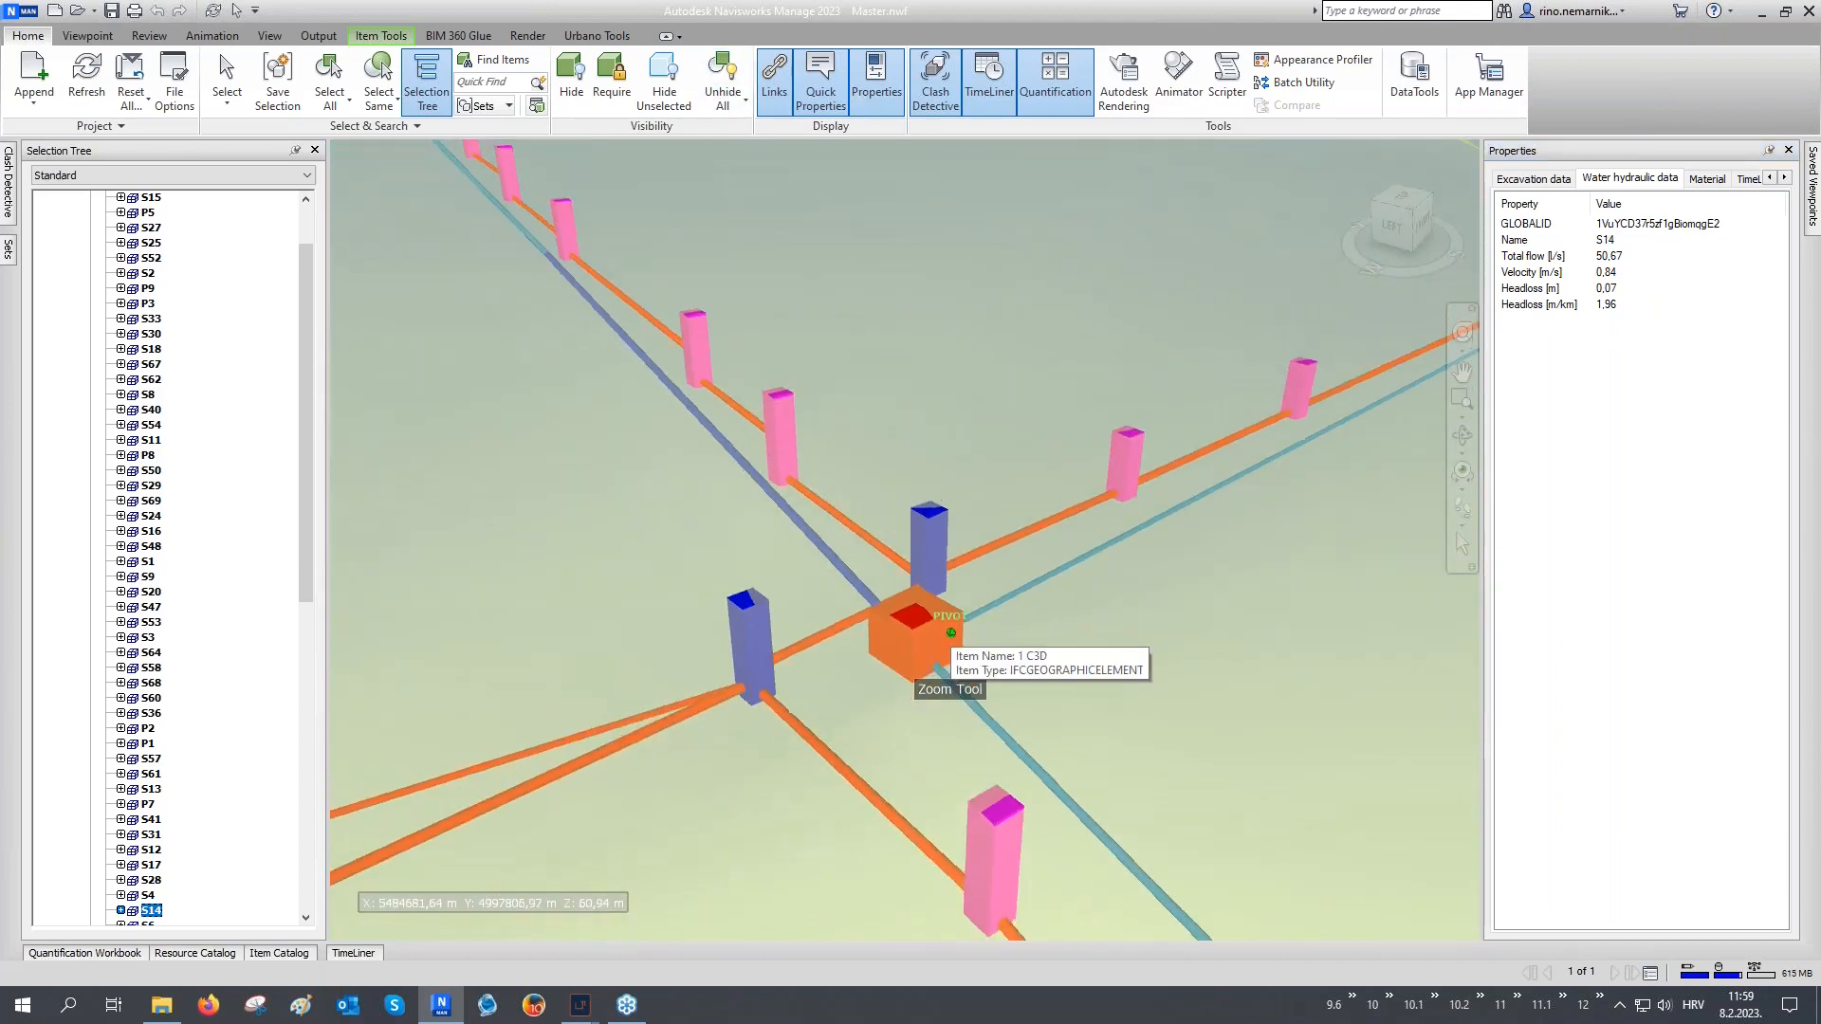
scroll(950, 631, down, 8)
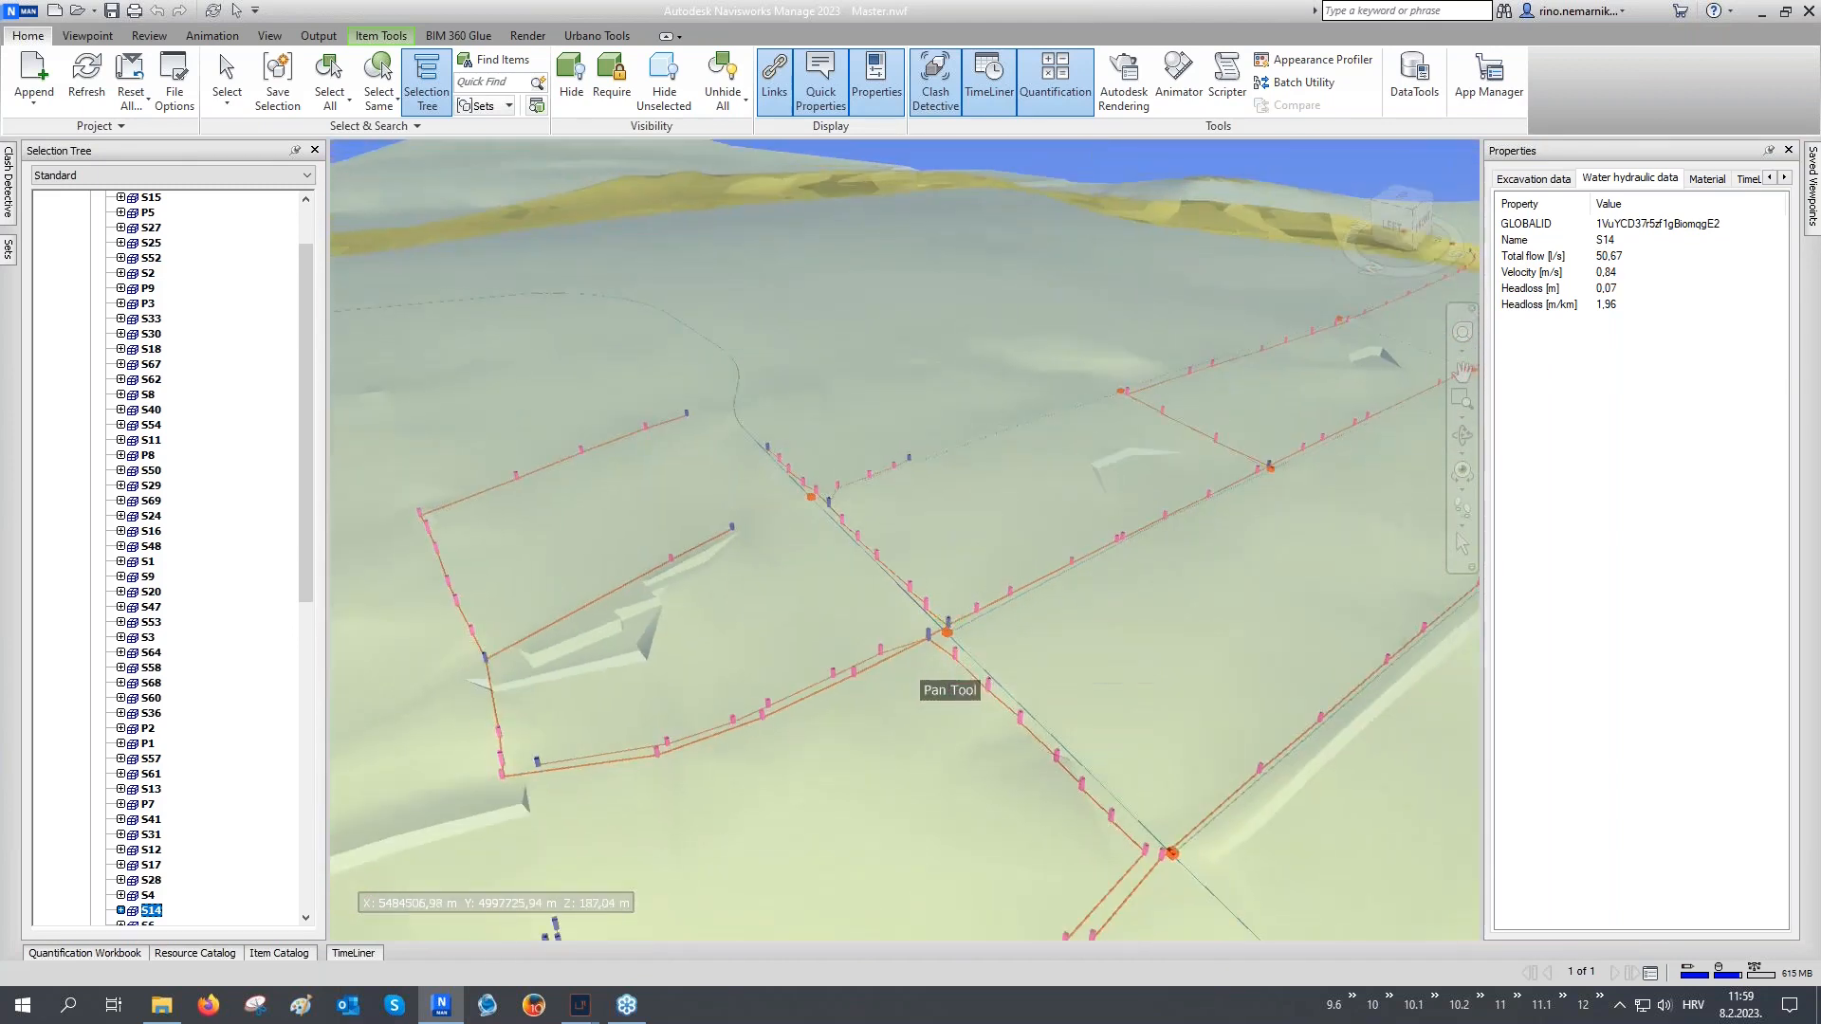
scroll(875, 602, down, 3)
shift+middle_drag(766, 558, 850, 546)
scroll(857, 569, up, 2)
scroll(856, 569, up, 1)
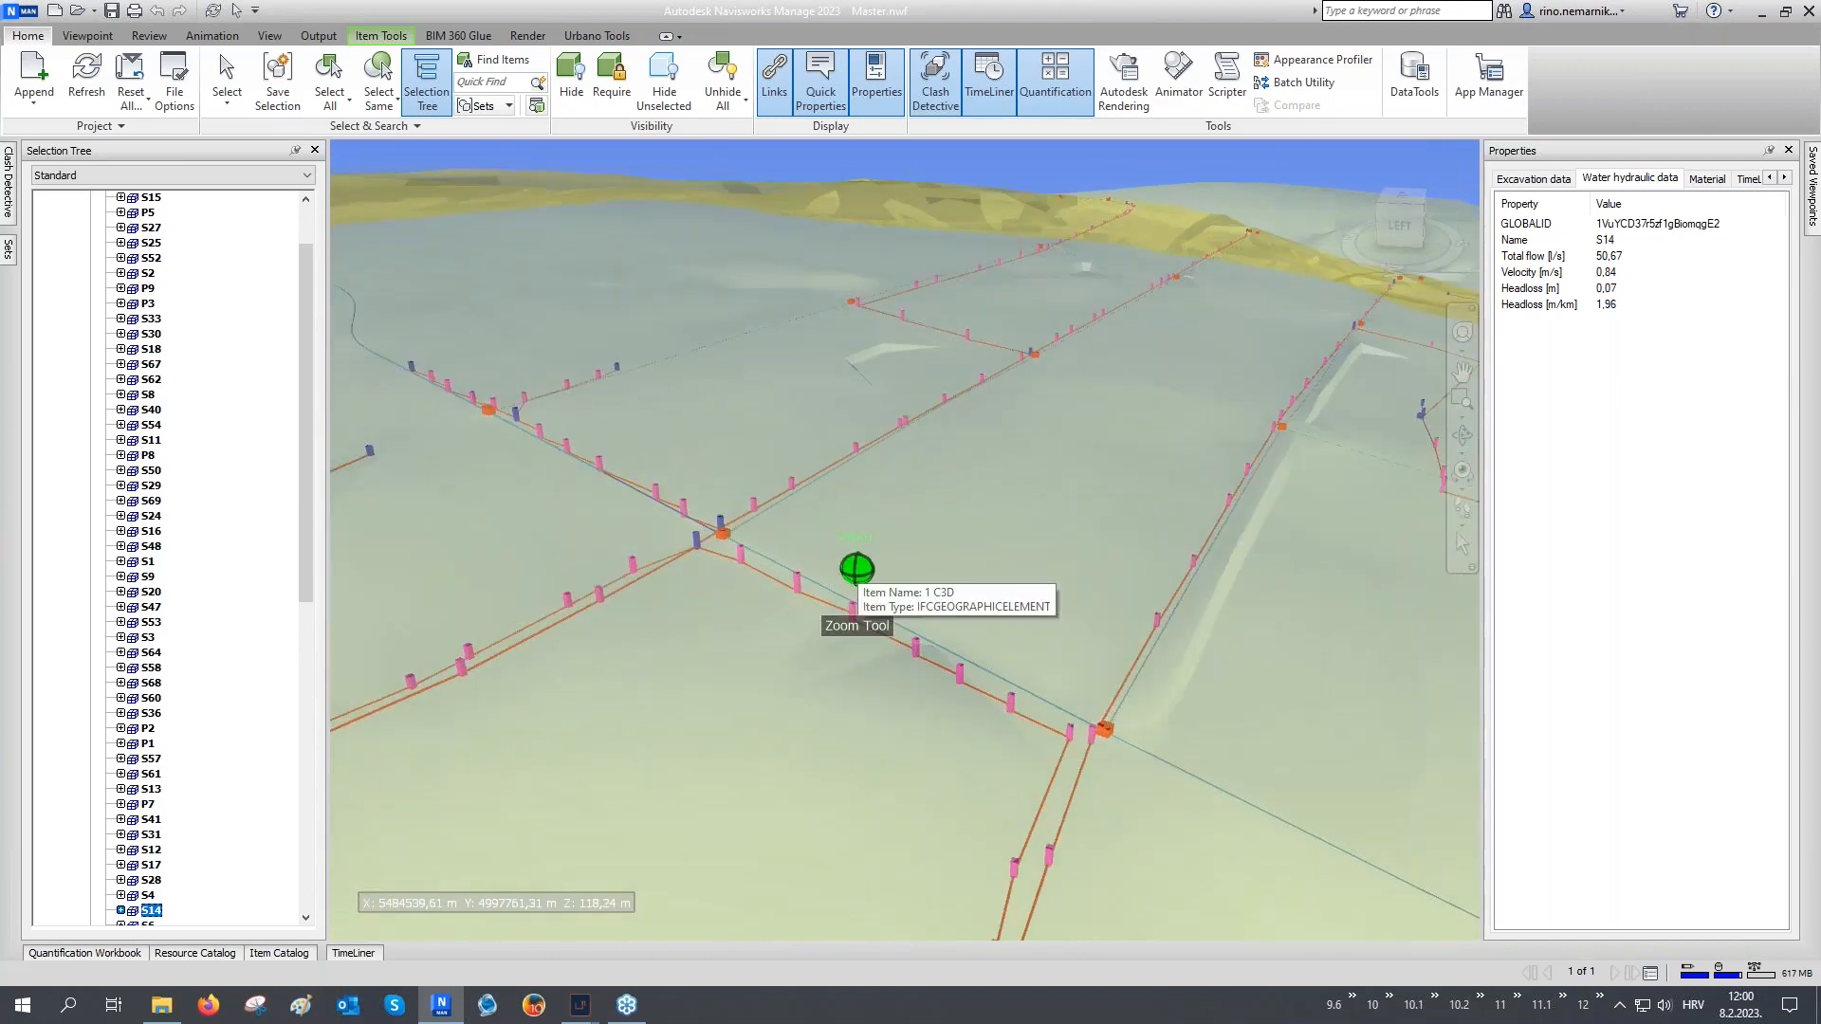